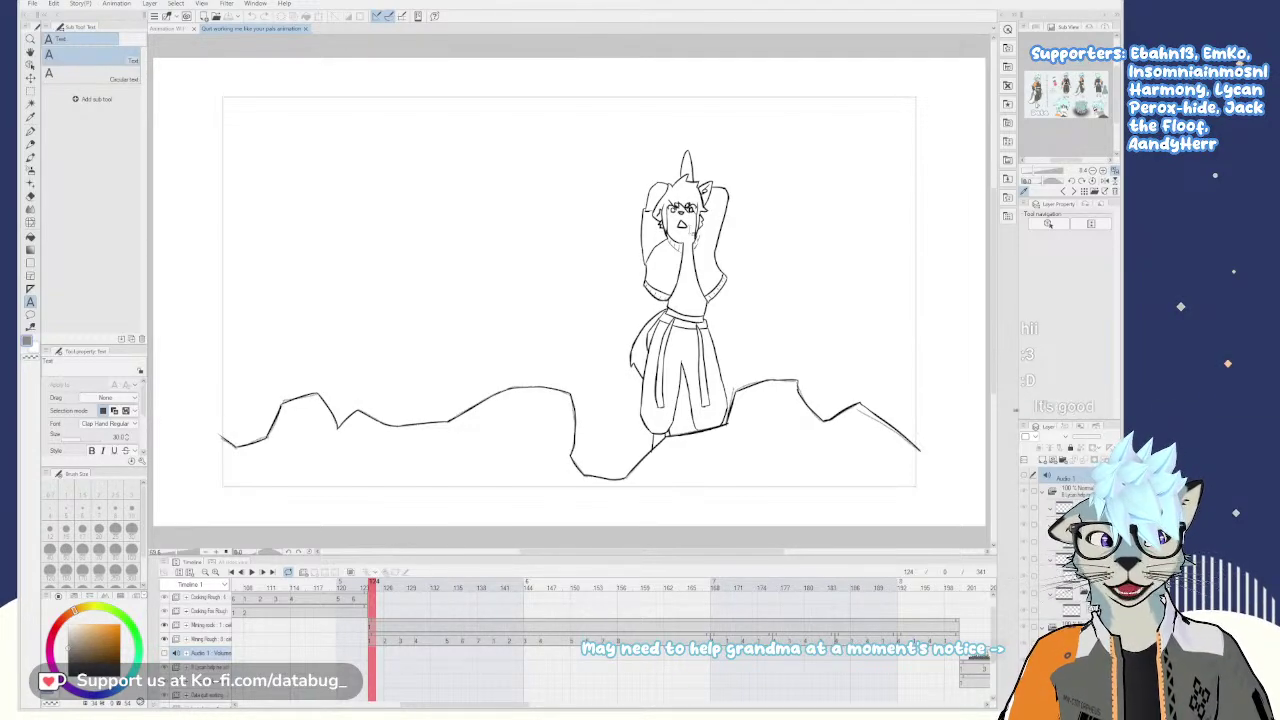
- Go to frame 134 on the timeline and group the Mining Rough cel there into a folder
{"action": "left_click_drag", "start_coordinate": [376, 590], "coordinate": [449, 590]}
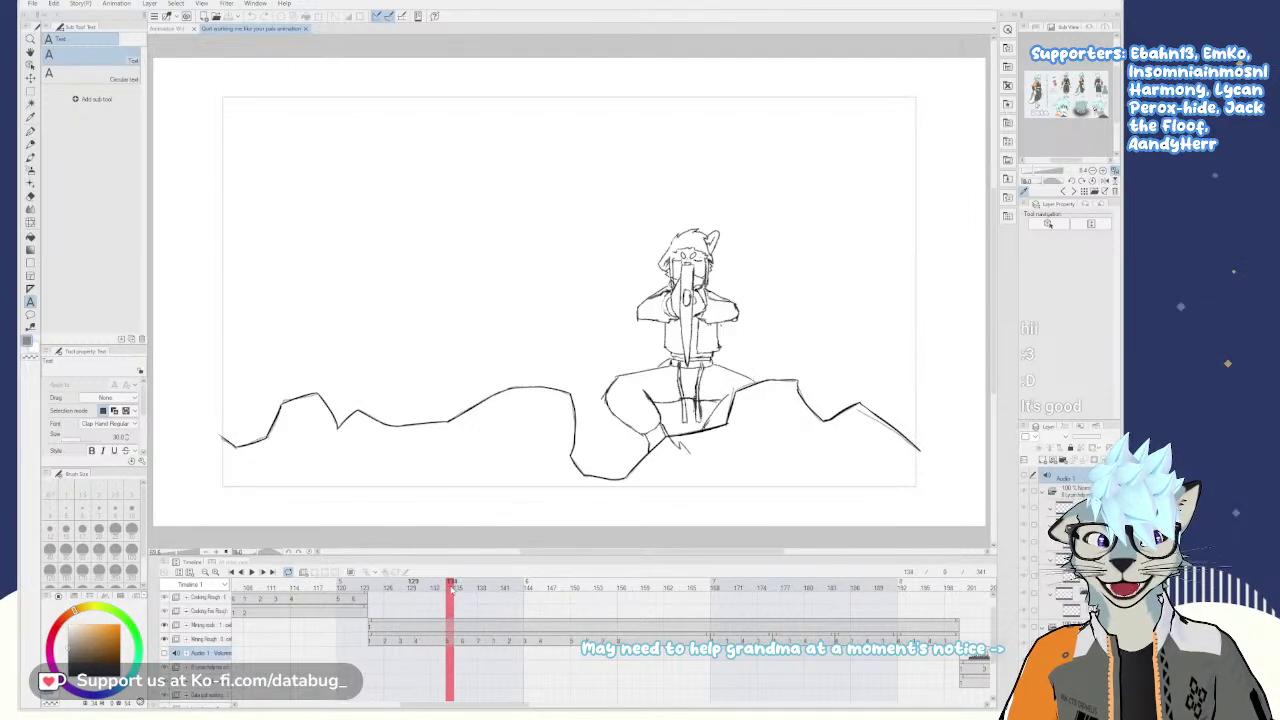
{"action": "left_click", "coordinate": [449, 640]}
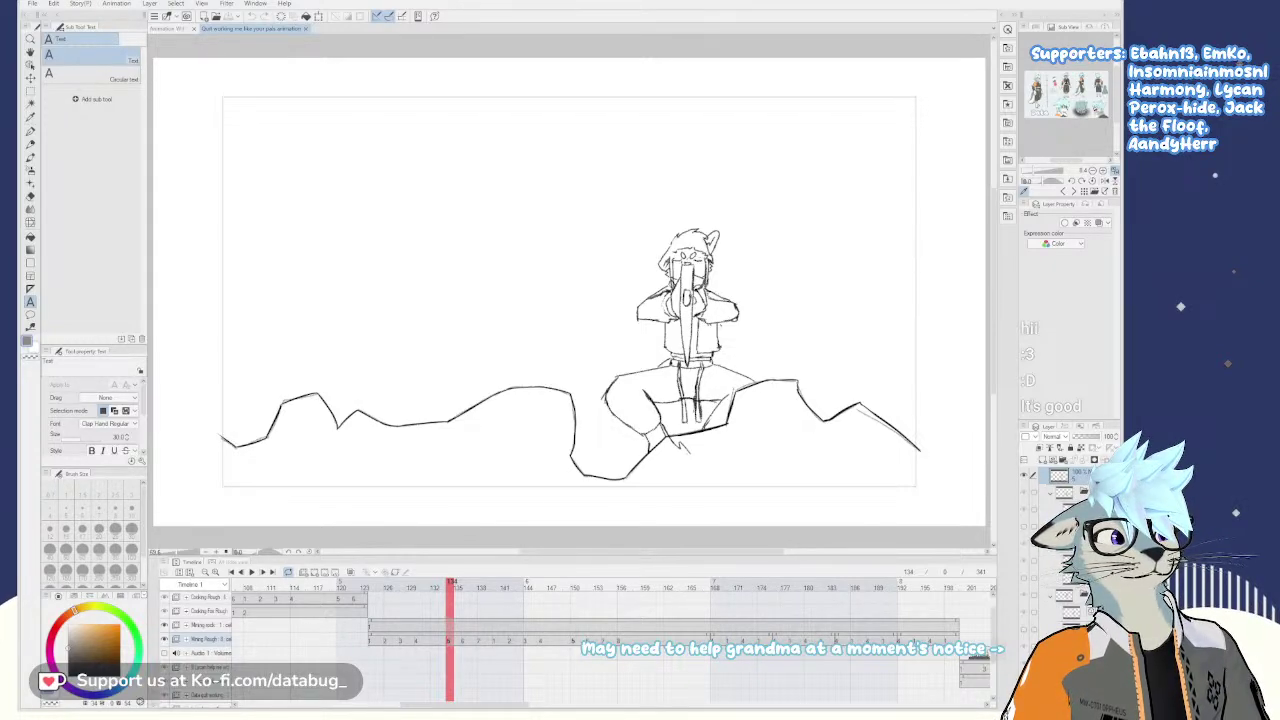
{"action": "key", "text": "ctrl+g"}
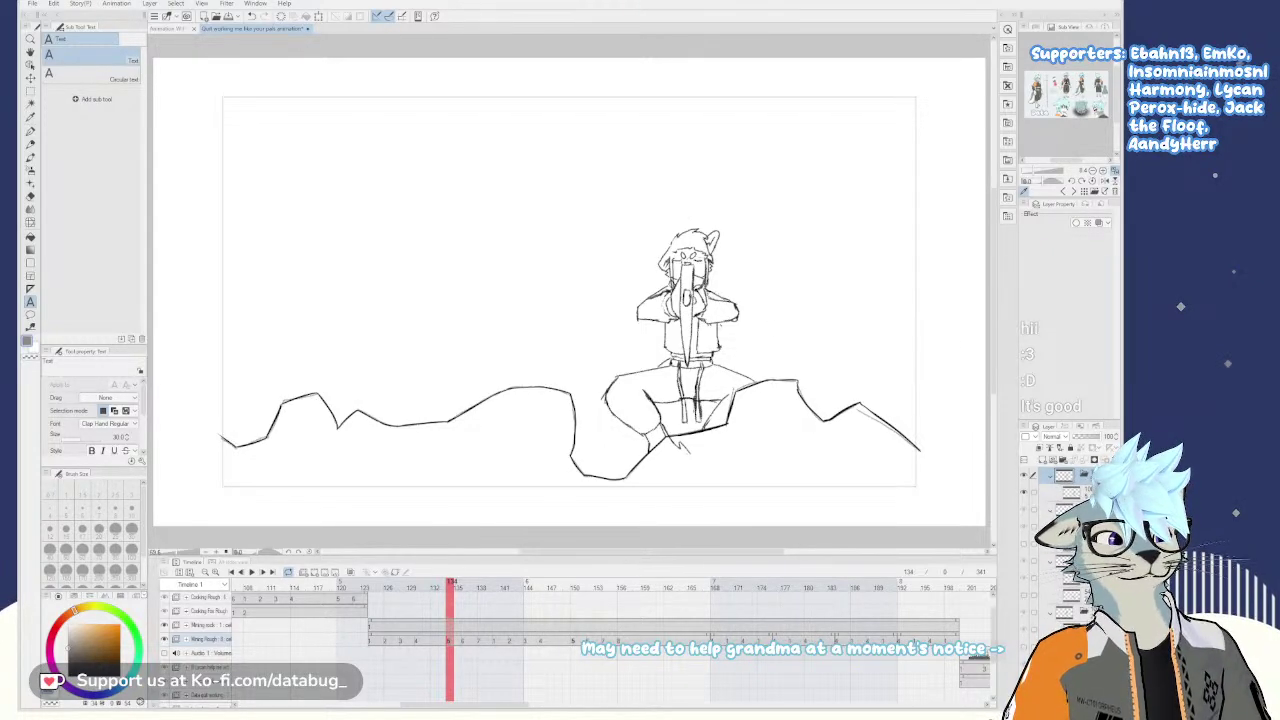
- Add a new vector layer to the cel's folder for inking and reduce the rough sketch layer's opacity to 50
{"action": "left_click", "coordinate": [1073, 492]}
{"action": "left_click", "coordinate": [1053, 460]}
{"action": "left_click", "coordinate": [1071, 509]}
{"action": "left_click_drag", "start_coordinate": [1097, 437], "coordinate": [1087, 437]}
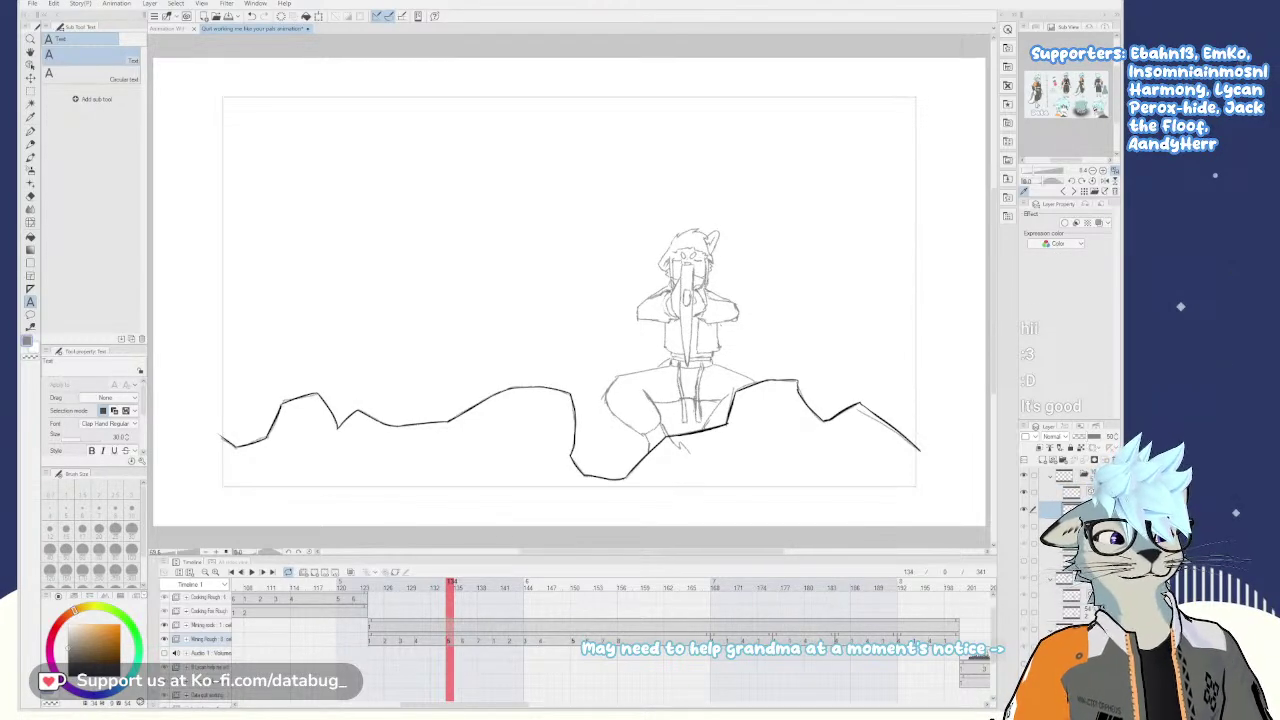
{"action": "left_click", "coordinate": [1071, 492]}
- Ink the character's two closed eyes in black on the new layer, using G-pen 2 at size 10
{"action": "left_click_drag", "start_coordinate": [704, 308], "coordinate": [687, 316]}
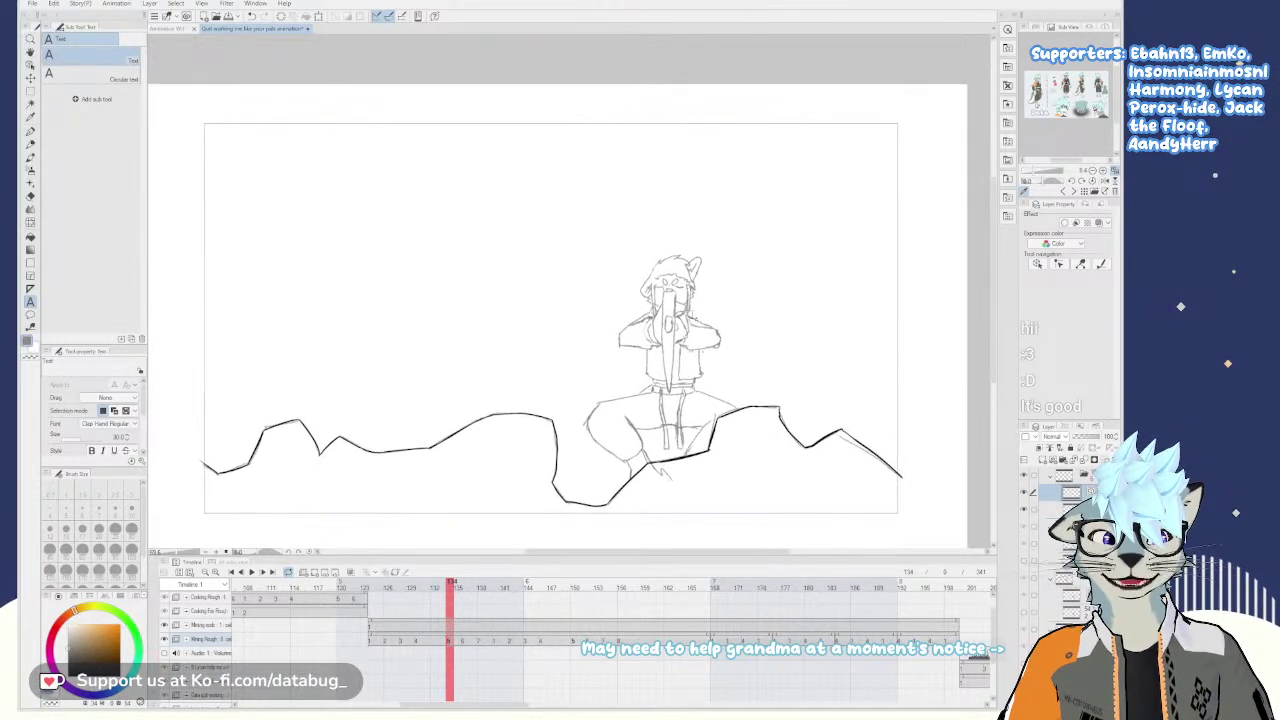
{"action": "scroll", "coordinate": [687, 316], "scroll_direction": "up", "scroll_amount": 2}
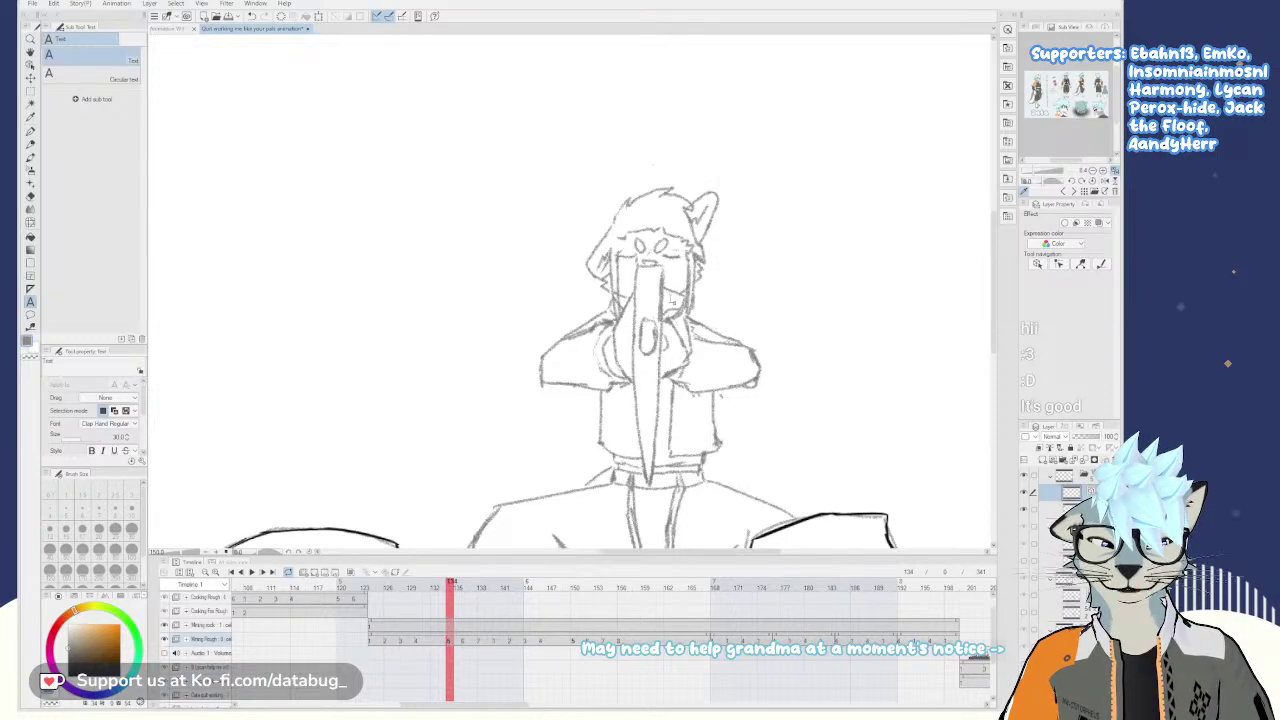
{"action": "key", "text": "ctrl+z"}
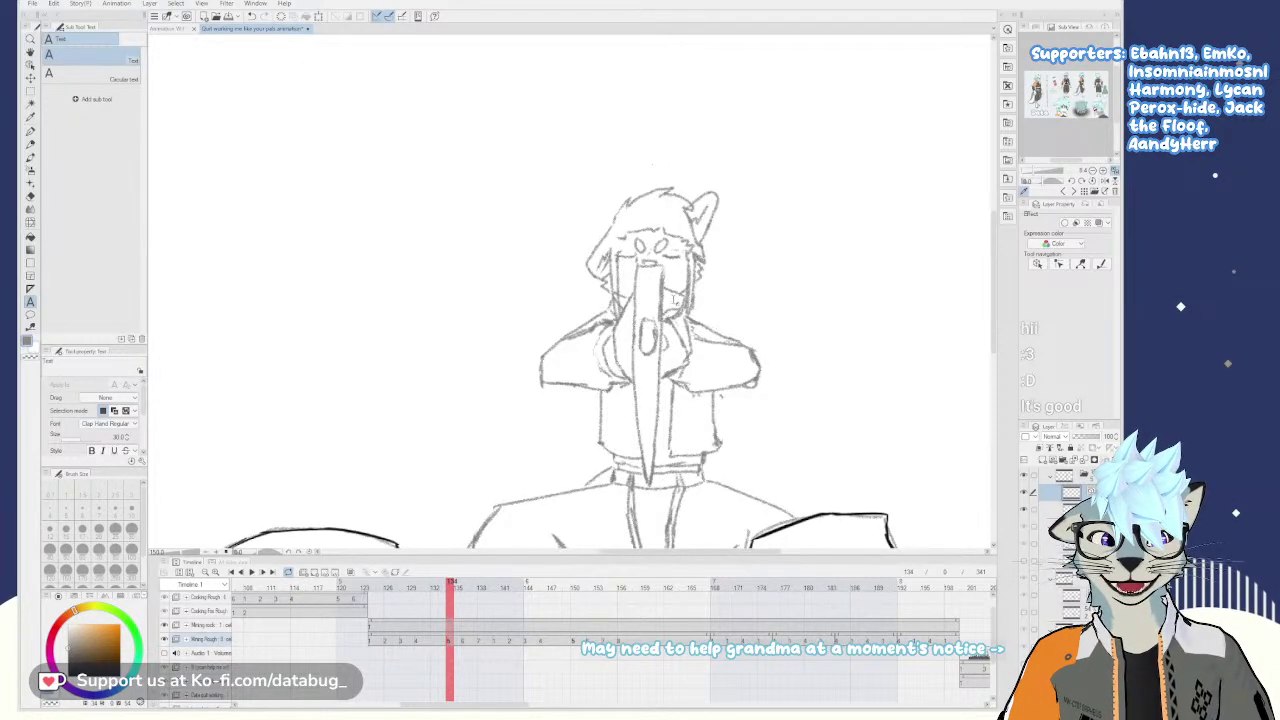
{"action": "key", "text": "e"}
{"action": "key", "text": "p"}
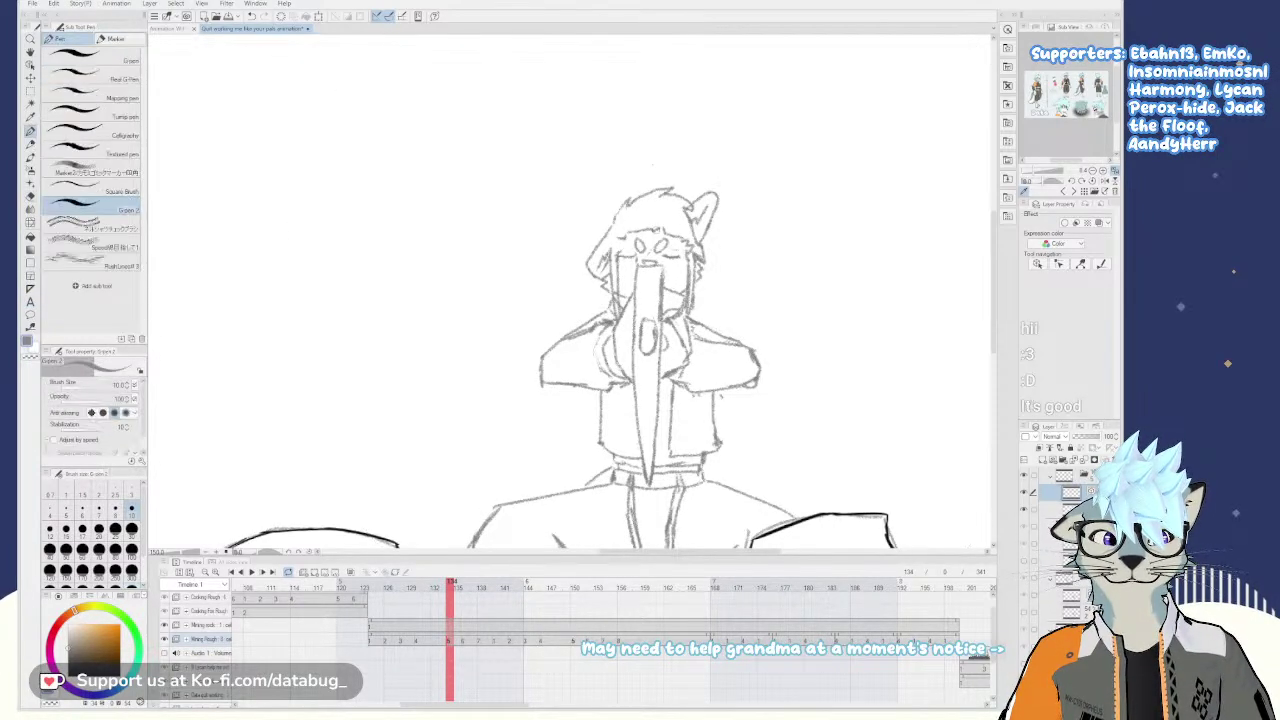
{"action": "key", "text": "e"}
{"action": "key", "text": "p"}
{"action": "key", "text": "e"}
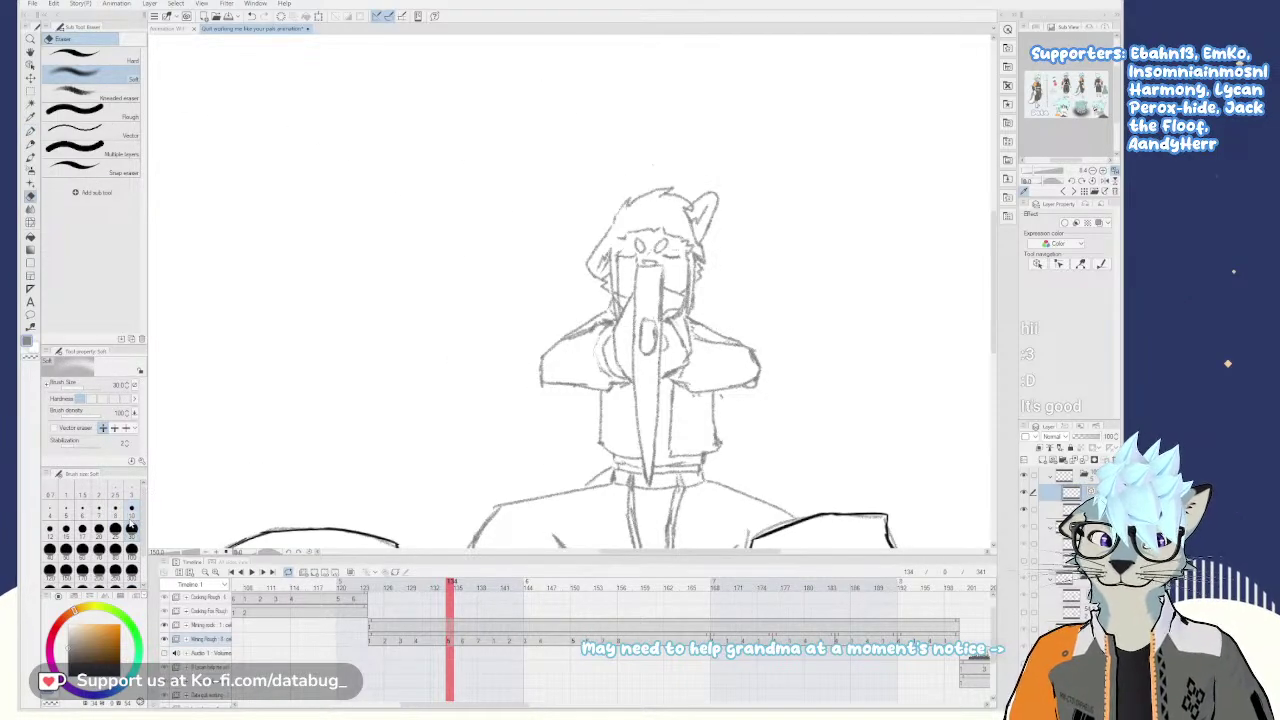
{"action": "key", "text": "p"}
{"action": "scroll", "coordinate": [697, 270], "scroll_direction": "up", "scroll_amount": 2}
{"action": "scroll", "coordinate": [694, 270], "scroll_direction": "up", "scroll_amount": 3}
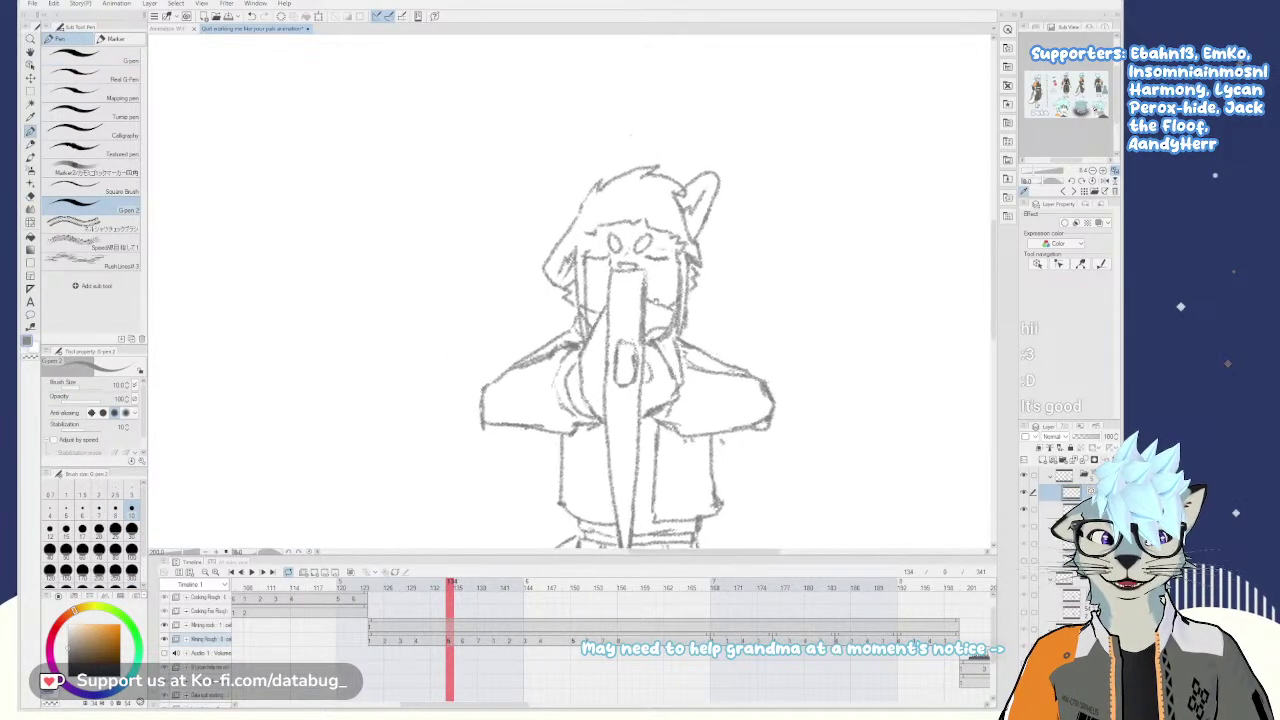
{"action": "key", "text": "ctrl+z"}
{"action": "left_click", "coordinate": [1072, 509]}
{"action": "left_click", "coordinate": [1092, 492]}
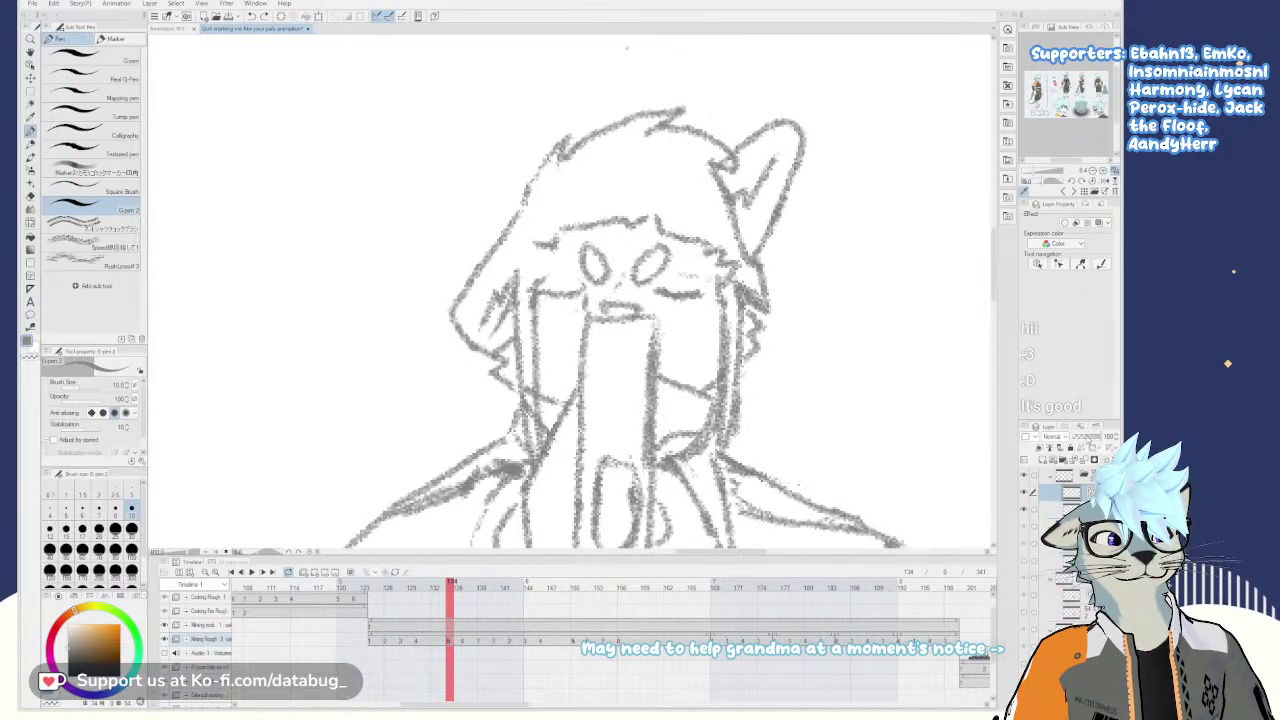
{"action": "key", "text": "x"}
{"action": "left_click_drag", "start_coordinate": [652, 288], "coordinate": [710, 293]}
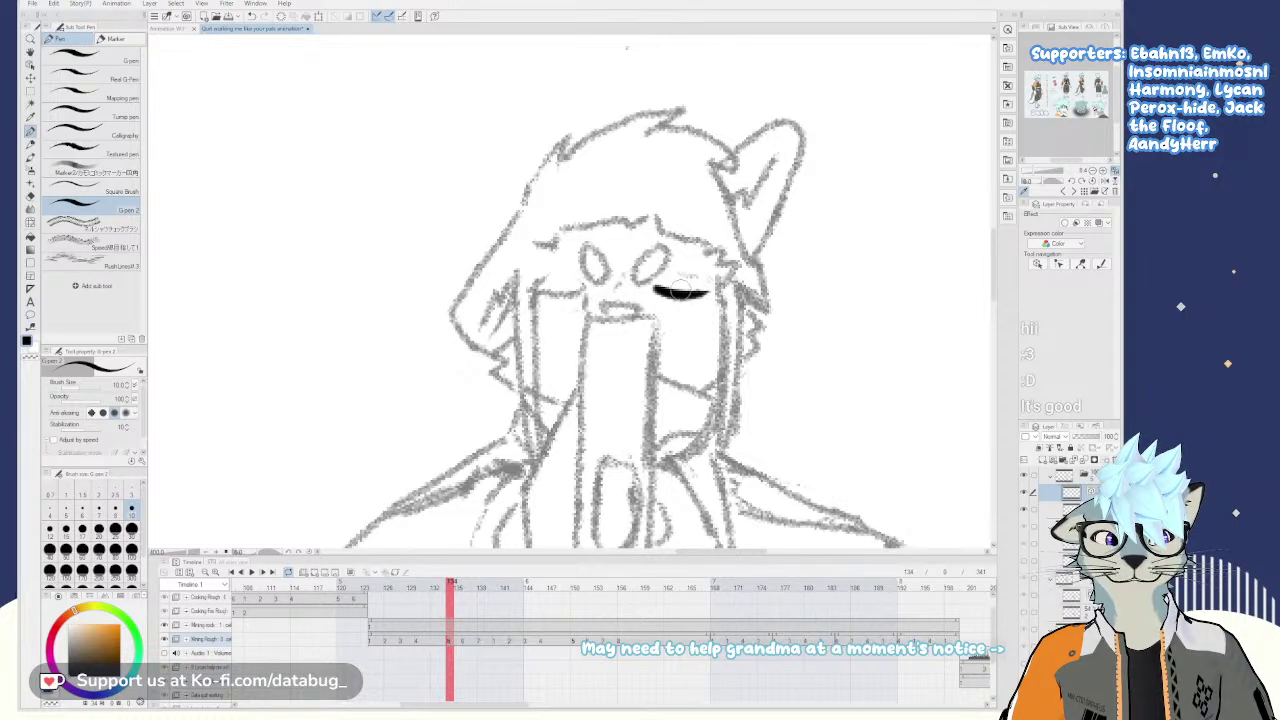
{"action": "left_click_drag", "start_coordinate": [533, 290], "coordinate": [583, 293]}
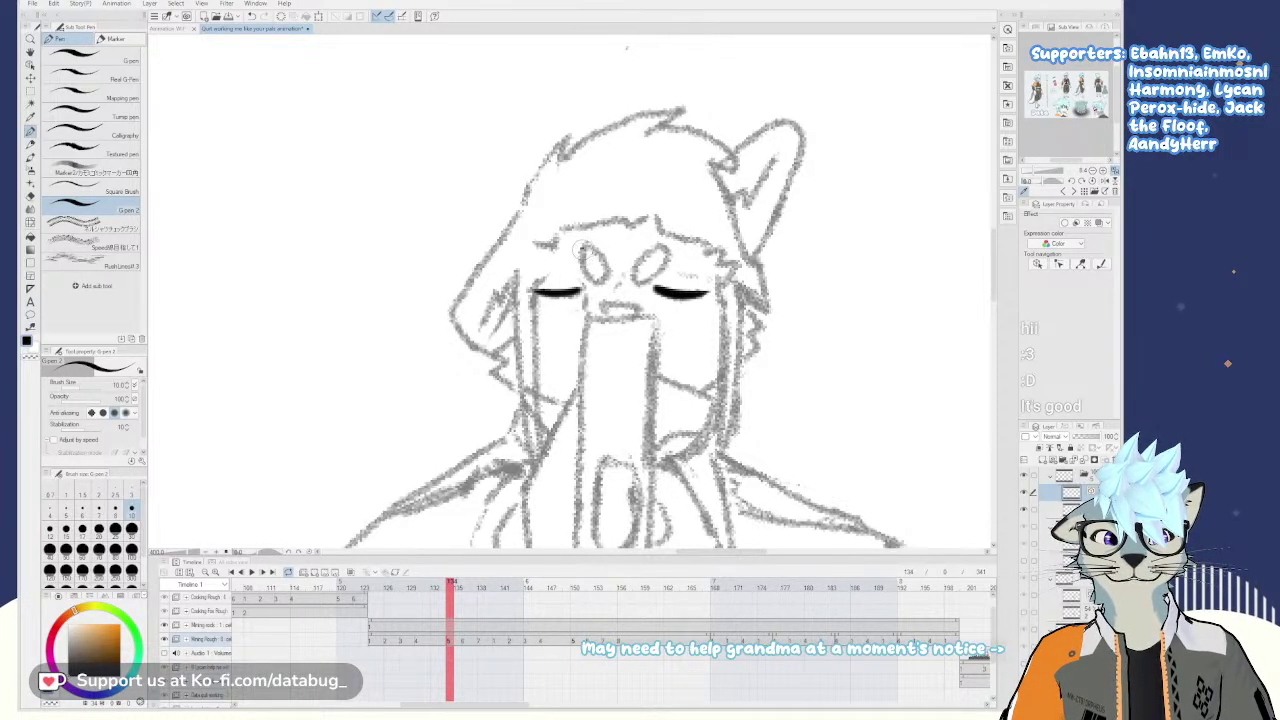
- Ink the two oval eyebrow marks, the short line above the right-hand eye and the small mouth
{"action": "mouse_move", "coordinate": [582, 248]}
{"action": "left_mouse_down"}
{"action": "mouse_move", "coordinate": [608, 273]}
{"action": "mouse_move", "coordinate": [592, 243]}
{"action": "mouse_move", "coordinate": [588, 273]}
{"action": "mouse_move", "coordinate": [606, 258]}
{"action": "mouse_move", "coordinate": [592, 245]}
{"action": "mouse_move", "coordinate": [635, 274]}
{"action": "mouse_move", "coordinate": [667, 252]}
{"action": "mouse_move", "coordinate": [650, 250]}
{"action": "mouse_move", "coordinate": [650, 272]}
{"action": "mouse_move", "coordinate": [656, 249]}
{"action": "mouse_move", "coordinate": [707, 277]}
{"action": "left_mouse_up"}
{"action": "key", "text": "ctrl+z"}
{"action": "key", "text": "ctrl+z"}
{"action": "key", "text": "ctrl+z"}
{"action": "key", "text": "ctrl+z"}
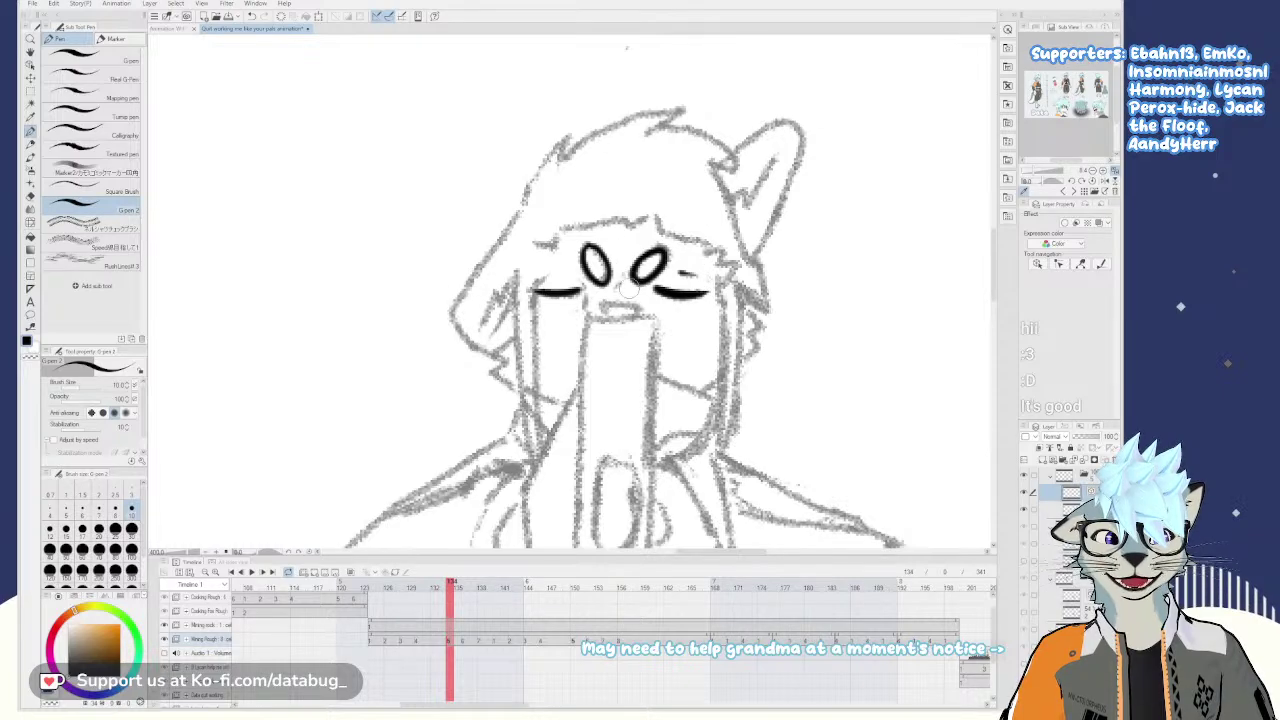
{"action": "left_click_drag", "start_coordinate": [598, 301], "coordinate": [642, 303]}
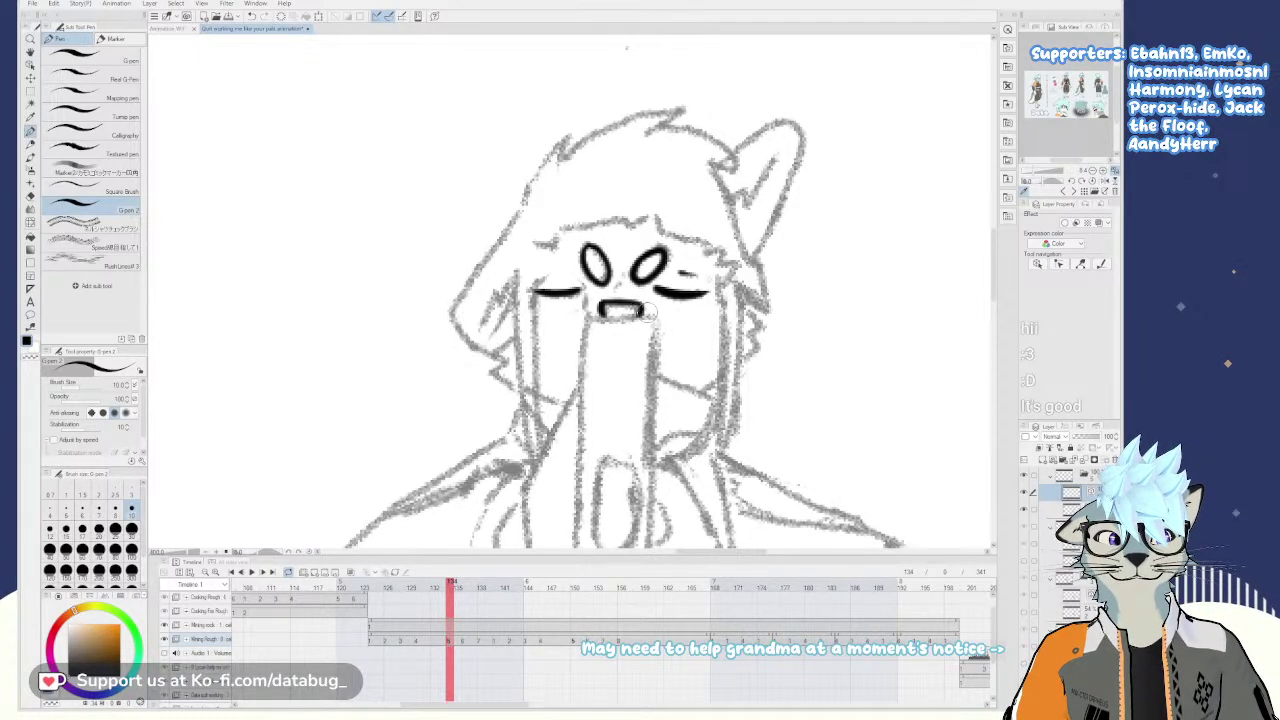
- Ink the two long vertical lines of the hair strand along the left side of the face
{"action": "left_click_drag", "start_coordinate": [626, 47], "coordinate": [680, 68]}
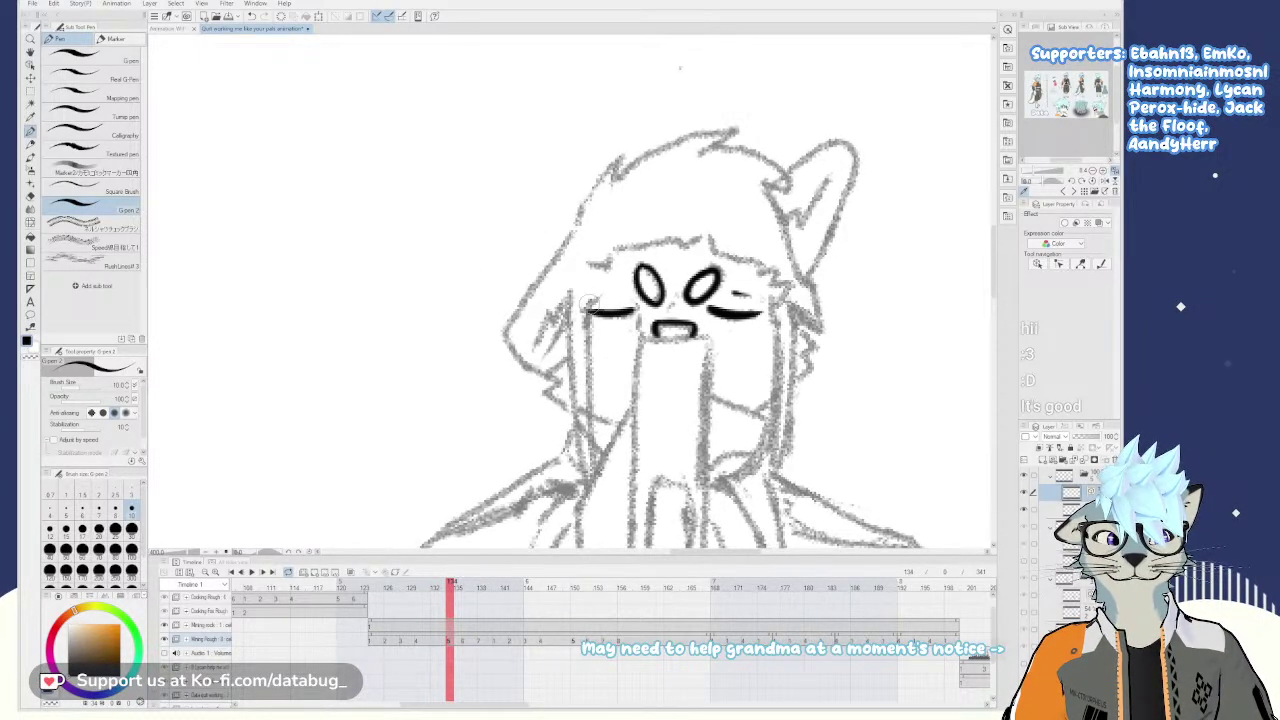
{"action": "left_click_drag", "start_coordinate": [591, 303], "coordinate": [595, 485]}
{"action": "left_click_drag", "start_coordinate": [570, 293], "coordinate": [582, 455]}
{"action": "key", "text": "ctrl+z"}
{"action": "left_click_drag", "start_coordinate": [570, 292], "coordinate": [579, 443]}
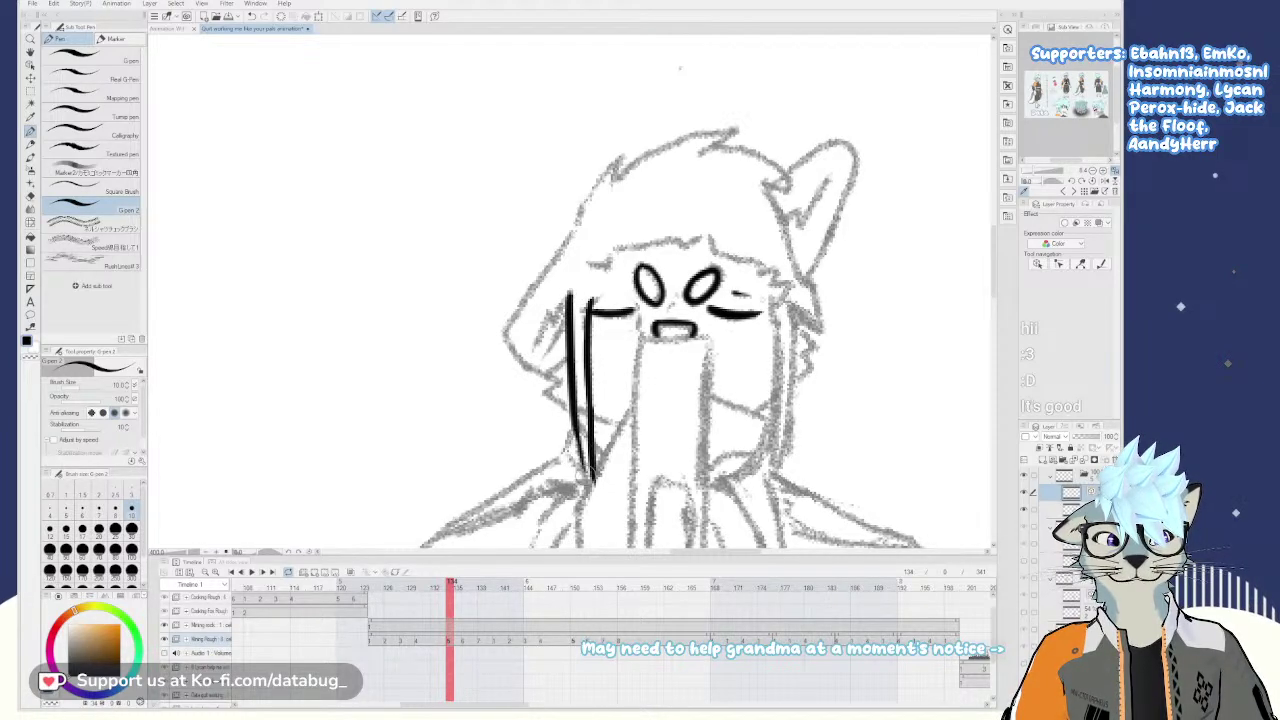
- Ink the drooping left-hand ear with its inner fur, the cheek tuft below it and the jaw line
{"action": "left_click_drag", "start_coordinate": [573, 234], "coordinate": [513, 321]}
{"action": "key", "text": "ctrl+z"}
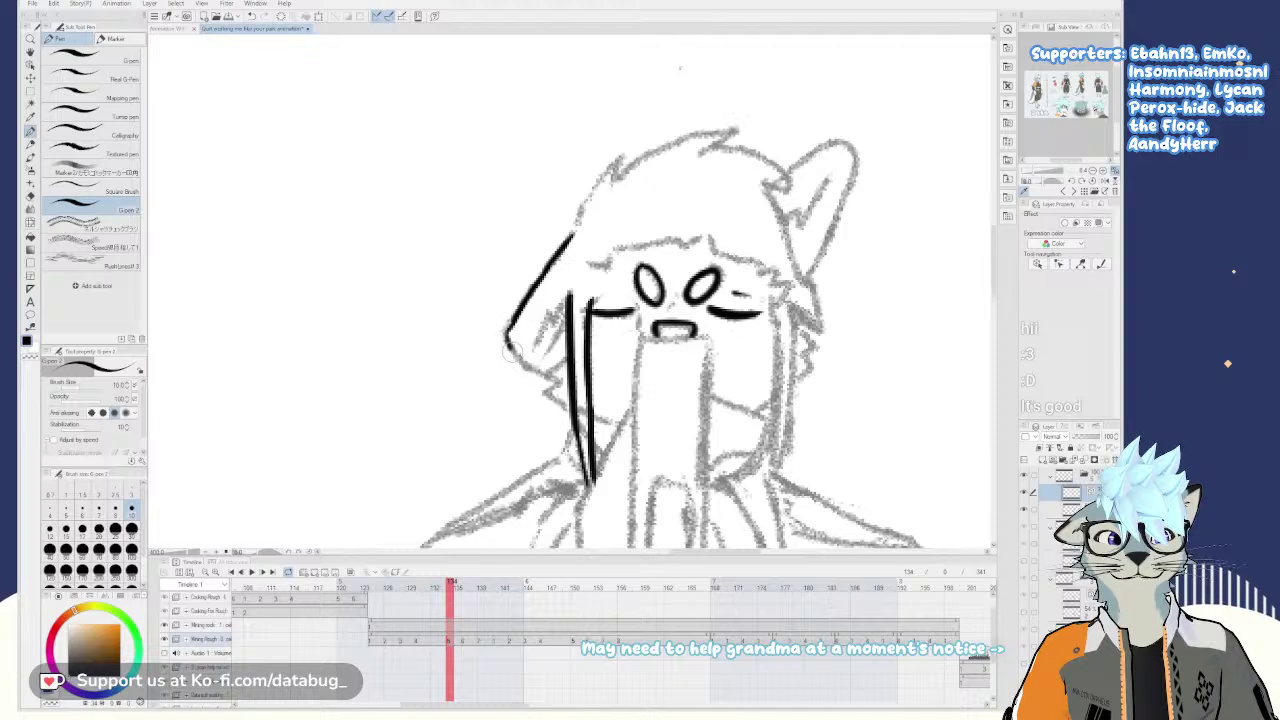
{"action": "mouse_move", "coordinate": [545, 378]}
{"action": "left_mouse_down"}
{"action": "mouse_move", "coordinate": [580, 412]}
{"action": "mouse_move", "coordinate": [628, 426]}
{"action": "left_mouse_up"}
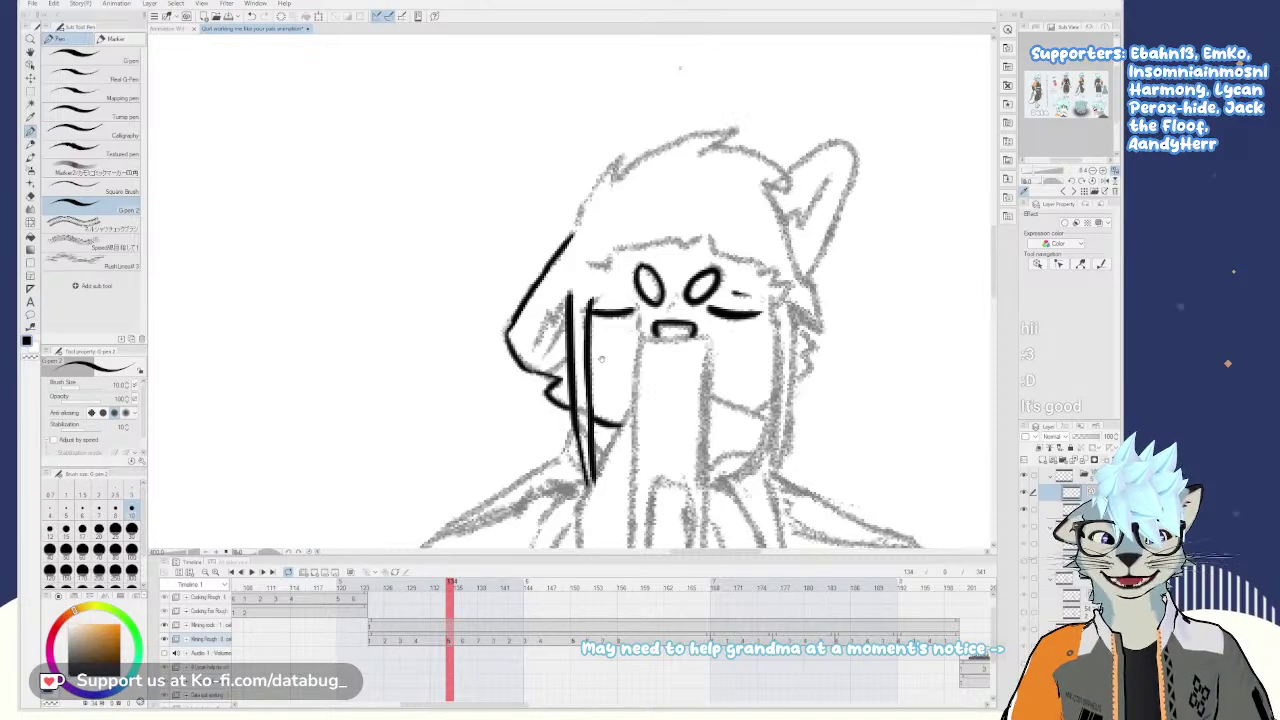
{"action": "left_click_drag", "start_coordinate": [633, 111], "coordinate": [648, 207]}
{"action": "mouse_move", "coordinate": [589, 391]}
{"action": "left_mouse_down"}
{"action": "mouse_move", "coordinate": [624, 331]}
{"action": "mouse_move", "coordinate": [587, 383]}
{"action": "left_mouse_up"}
{"action": "key", "text": "ctrl+z"}
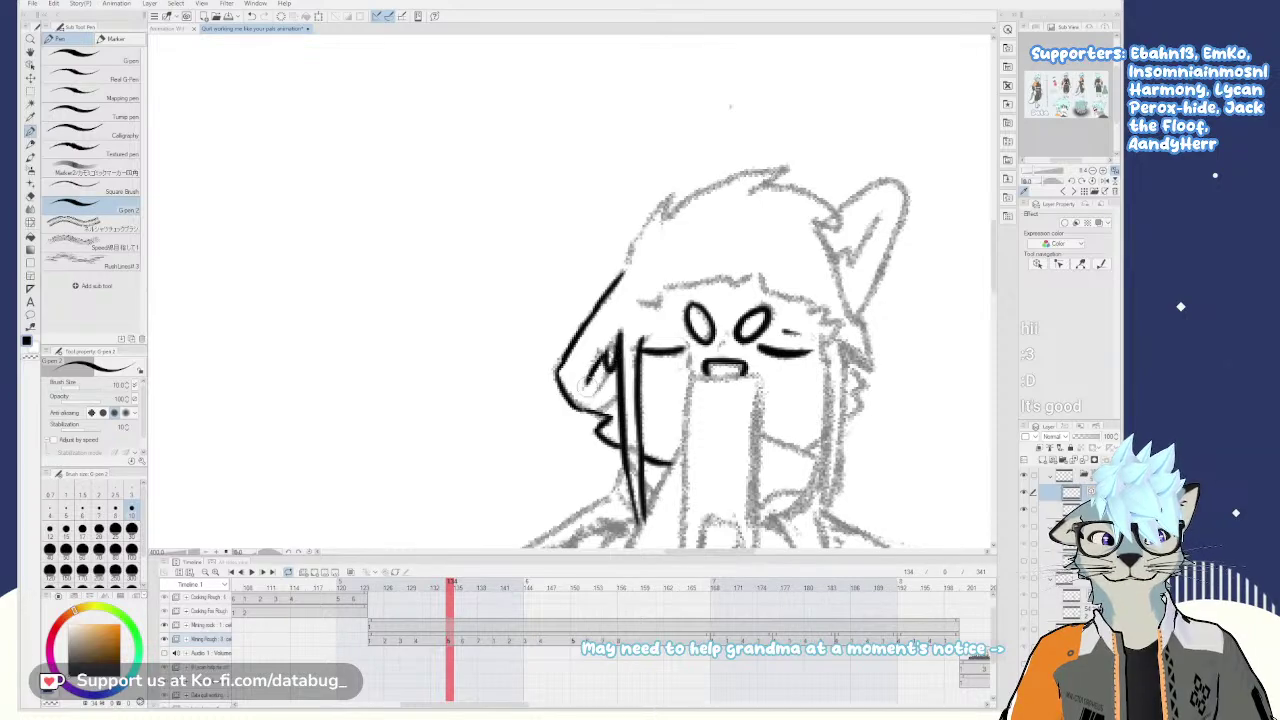
- Ink the top outline of the hair from the left-hand ear over the crown to the right-hand ear
{"action": "scroll", "coordinate": [640, 330], "scroll_direction": "up", "scroll_amount": 2}
{"action": "left_click_drag", "start_coordinate": [618, 320], "coordinate": [656, 254]}
{"action": "key", "text": "ctrl+z"}
{"action": "mouse_move", "coordinate": [620, 318]}
{"action": "left_mouse_down"}
{"action": "mouse_move", "coordinate": [672, 240]}
{"action": "mouse_move", "coordinate": [664, 266]}
{"action": "mouse_move", "coordinate": [743, 220]}
{"action": "mouse_move", "coordinate": [729, 225]}
{"action": "mouse_move", "coordinate": [785, 215]}
{"action": "mouse_move", "coordinate": [748, 237]}
{"action": "mouse_move", "coordinate": [822, 253]}
{"action": "left_mouse_up"}
{"action": "key", "text": "ctrl+z"}
{"action": "left_click_drag", "start_coordinate": [749, 237], "coordinate": [835, 258]}
{"action": "key", "text": "ctrl+z"}
{"action": "mouse_move", "coordinate": [749, 237]}
{"action": "left_mouse_down"}
{"action": "mouse_move", "coordinate": [804, 237]}
{"action": "mouse_move", "coordinate": [840, 275]}
{"action": "left_mouse_up"}
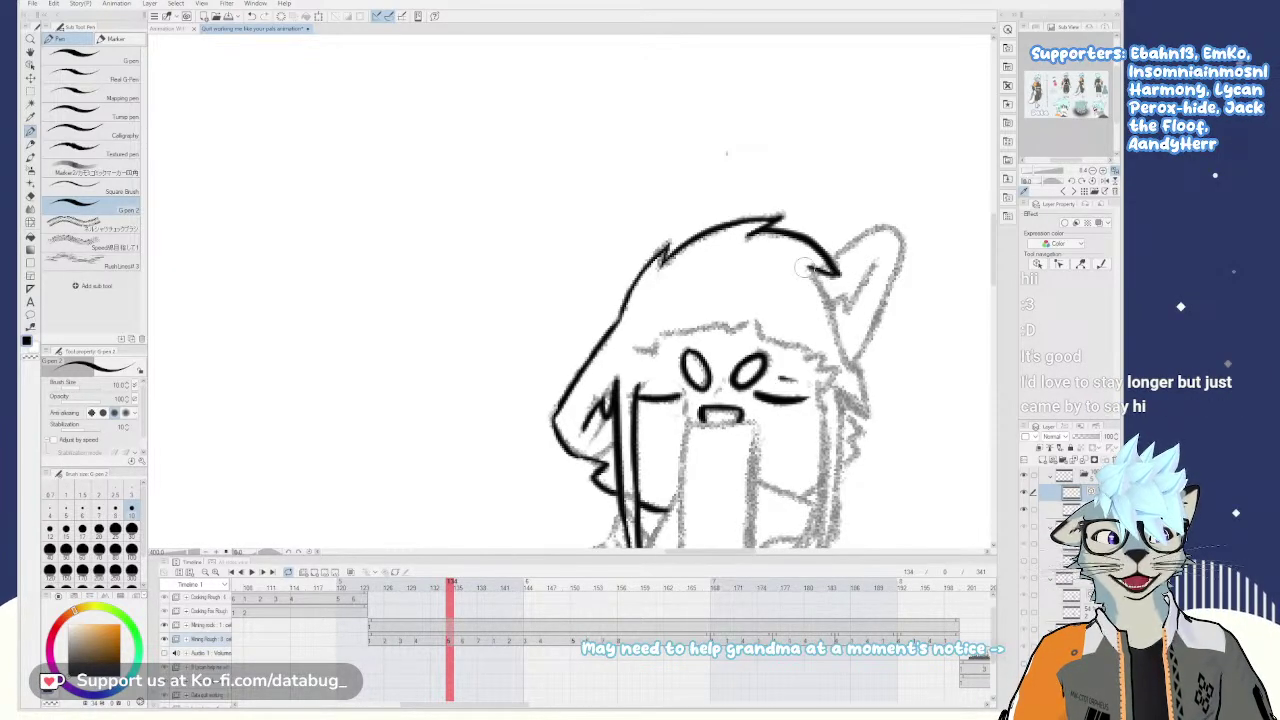
- Ink the right side of the hair below the ear, ending in a pointed tuft
{"action": "mouse_move", "coordinate": [808, 266]}
{"action": "left_mouse_down"}
{"action": "mouse_move", "coordinate": [856, 337]}
{"action": "mouse_move", "coordinate": [856, 362]}
{"action": "left_mouse_up"}
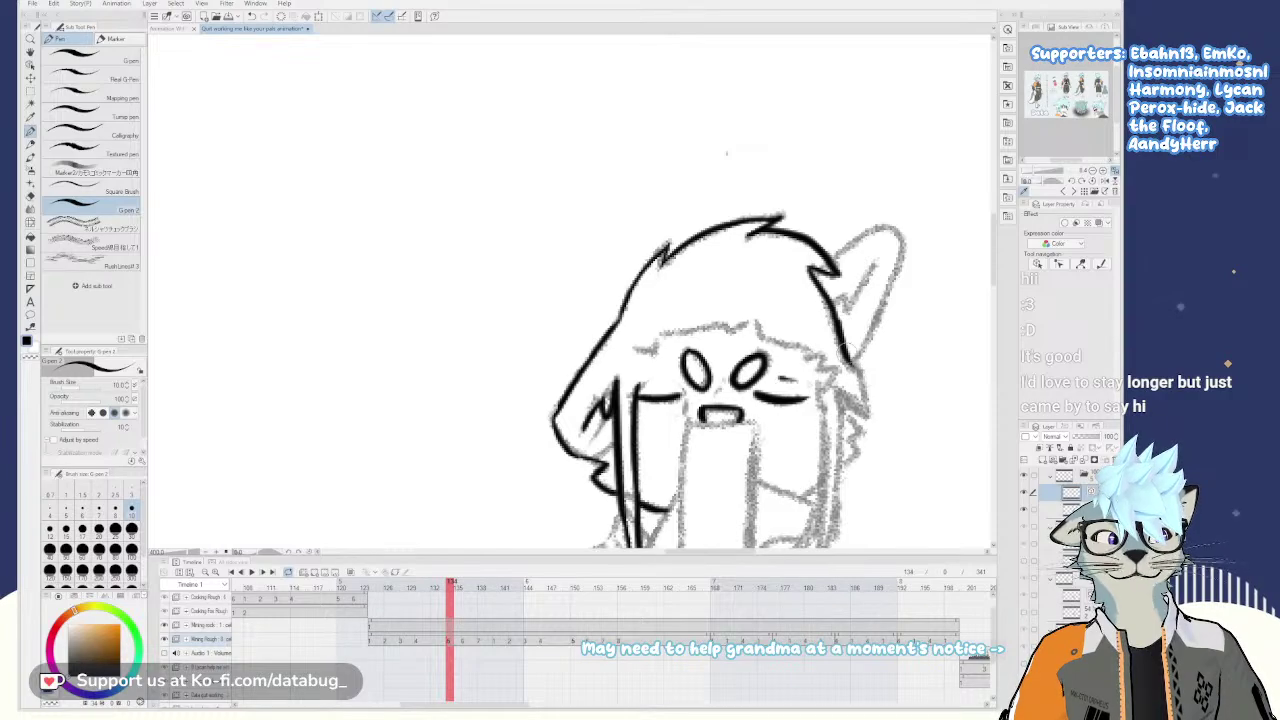
{"action": "left_click_drag", "start_coordinate": [845, 318], "coordinate": [866, 418]}
{"action": "key", "text": "ctrl+z"}
{"action": "mouse_move", "coordinate": [853, 362]}
{"action": "left_mouse_down"}
{"action": "mouse_move", "coordinate": [866, 415]}
{"action": "mouse_move", "coordinate": [838, 396]}
{"action": "left_mouse_up"}
{"action": "key", "text": "ctrl+z"}
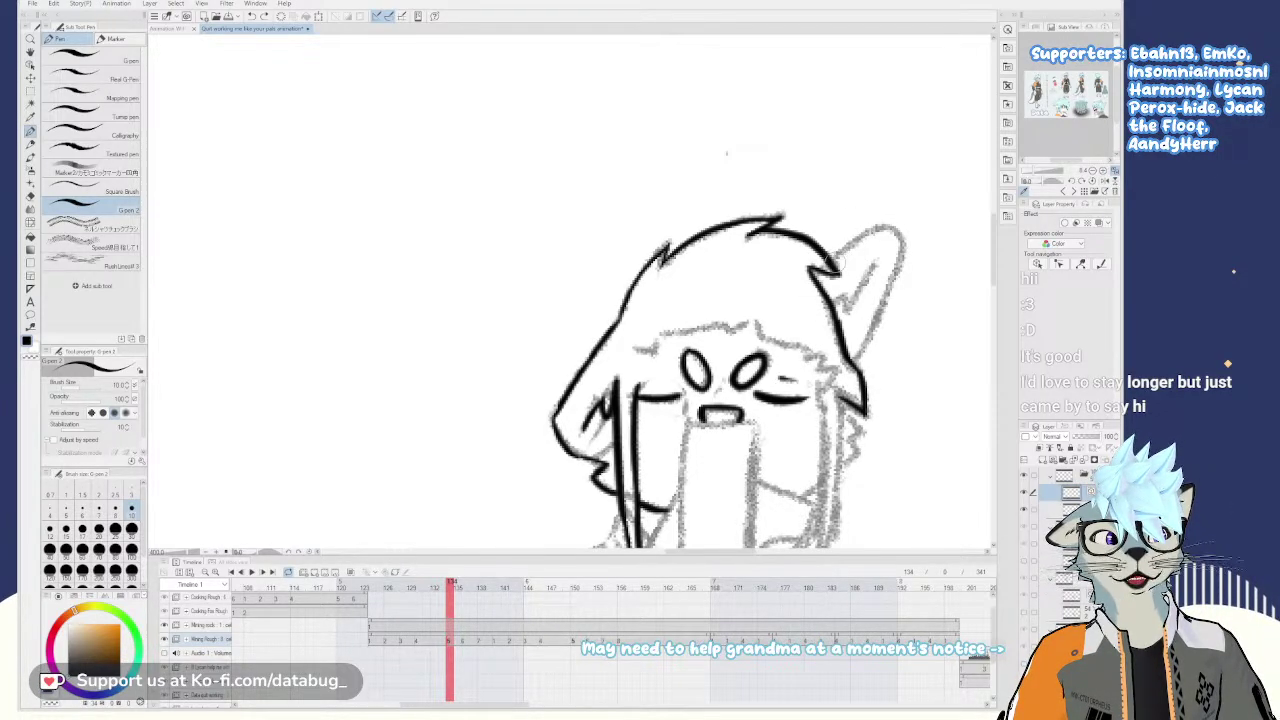
- Ink the outline of the raised right-hand ear and the fur inside it
{"action": "mouse_move", "coordinate": [841, 262]}
{"action": "left_mouse_down"}
{"action": "mouse_move", "coordinate": [885, 224]}
{"action": "mouse_move", "coordinate": [906, 229]}
{"action": "mouse_move", "coordinate": [862, 338]}
{"action": "left_mouse_up"}
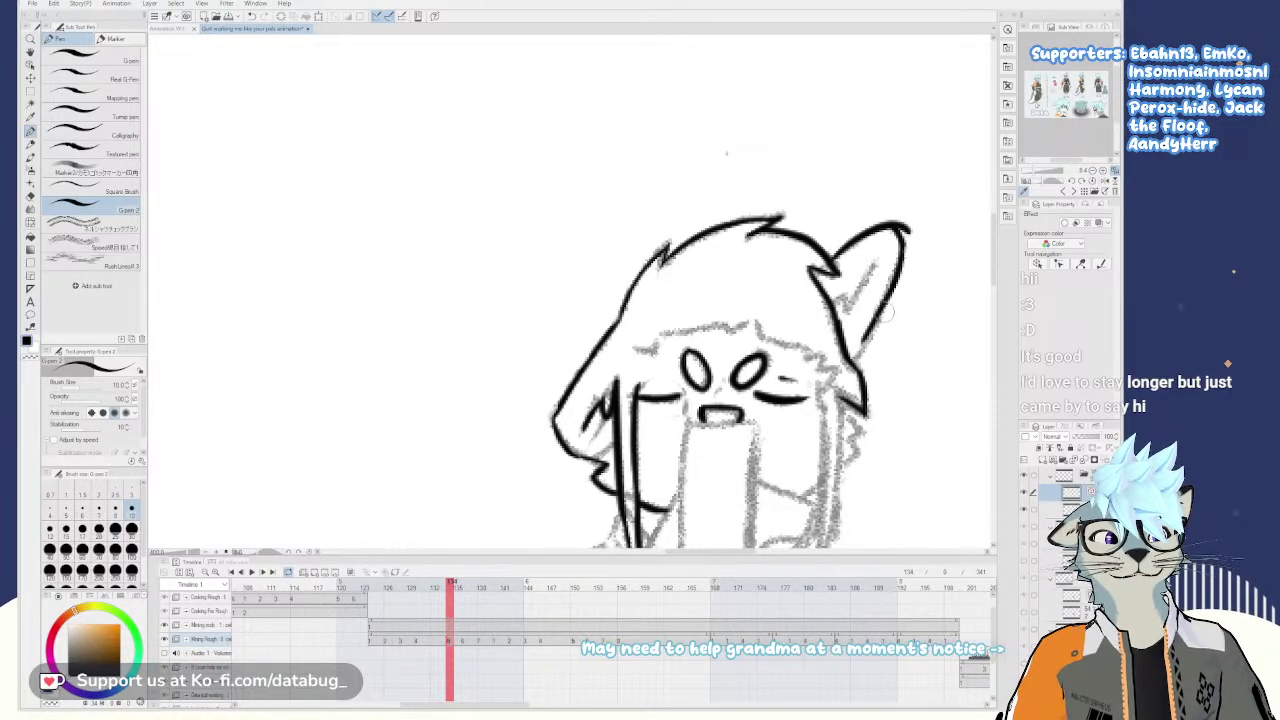
{"action": "left_click_drag", "start_coordinate": [879, 260], "coordinate": [853, 300]}
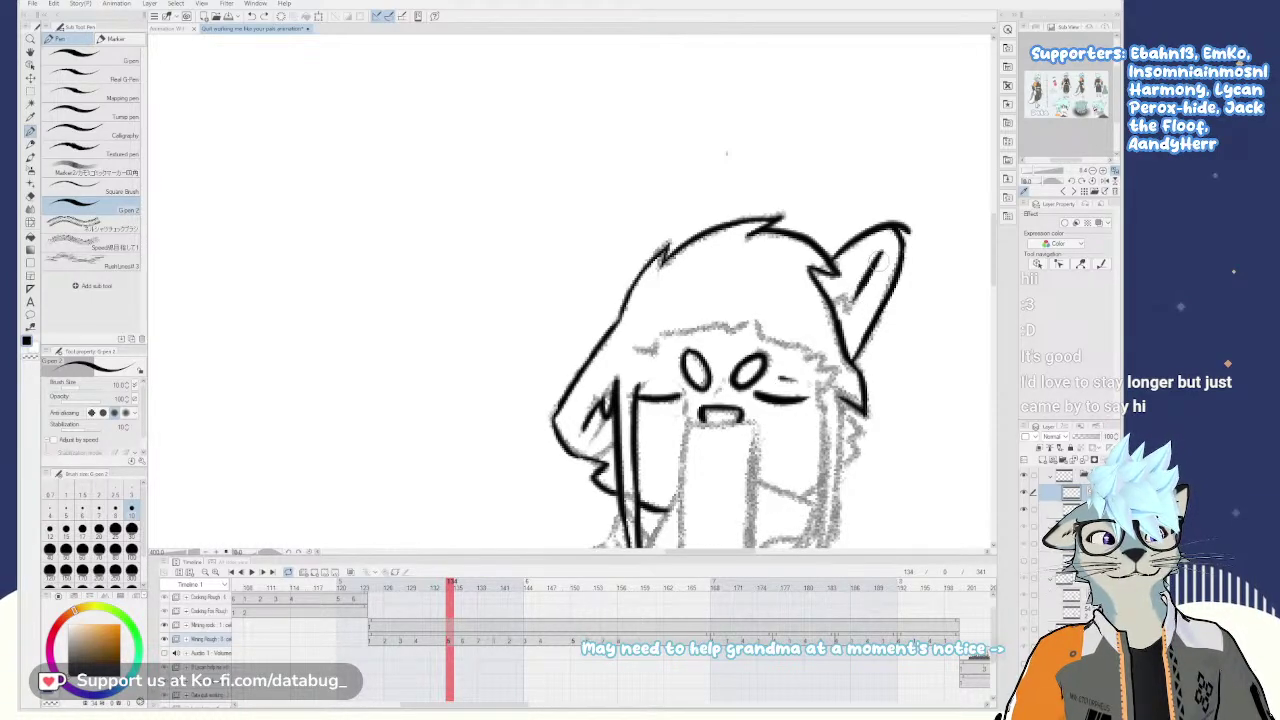
{"action": "key", "text": "ctrl+z"}
{"action": "left_click_drag", "start_coordinate": [882, 255], "coordinate": [846, 298]}
{"action": "key", "text": "ctrl+z"}
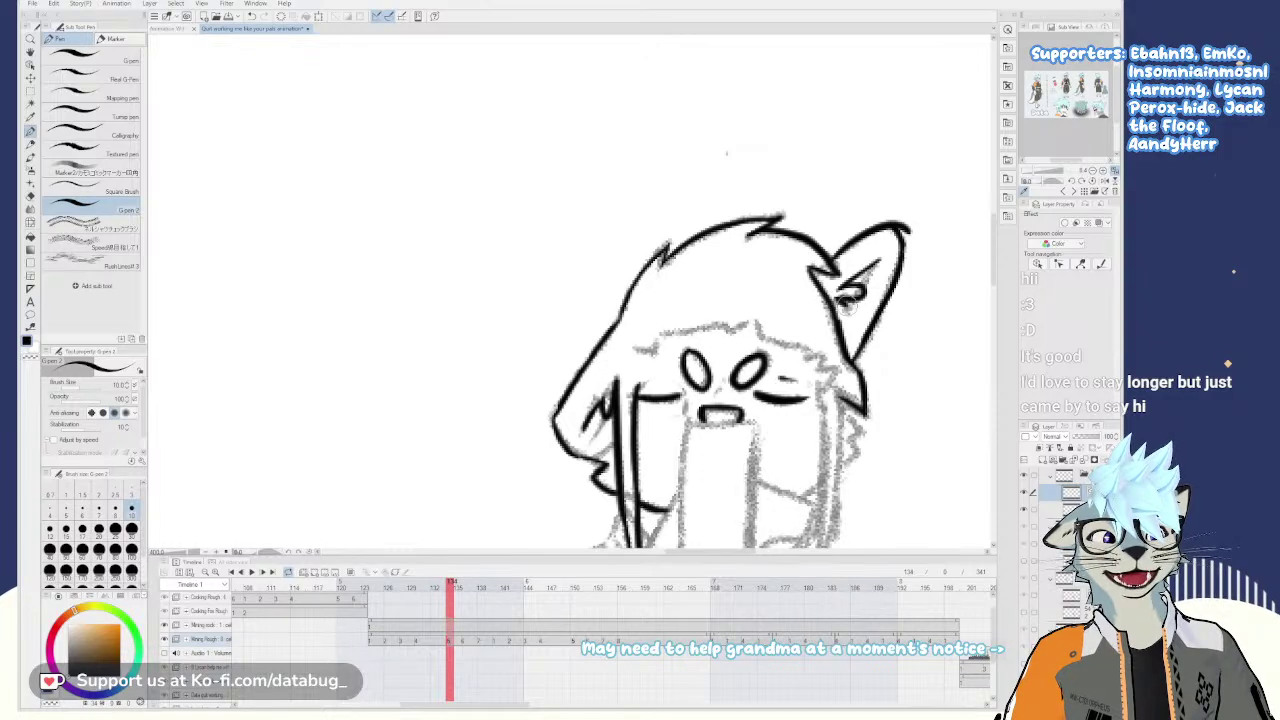
{"action": "mouse_move", "coordinate": [885, 152]}
{"action": "left_mouse_down"}
{"action": "mouse_move", "coordinate": [924, 154]}
{"action": "mouse_move", "coordinate": [881, 145]}
{"action": "left_mouse_up"}
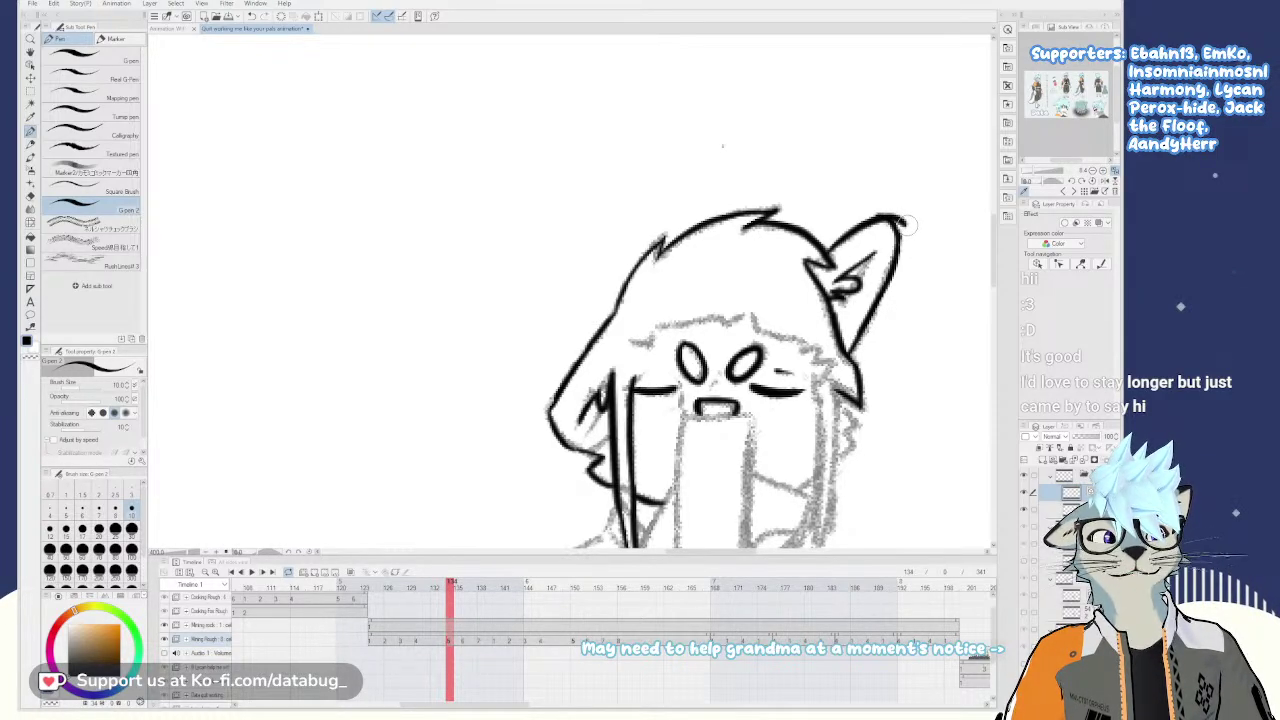
{"action": "key", "text": "e"}
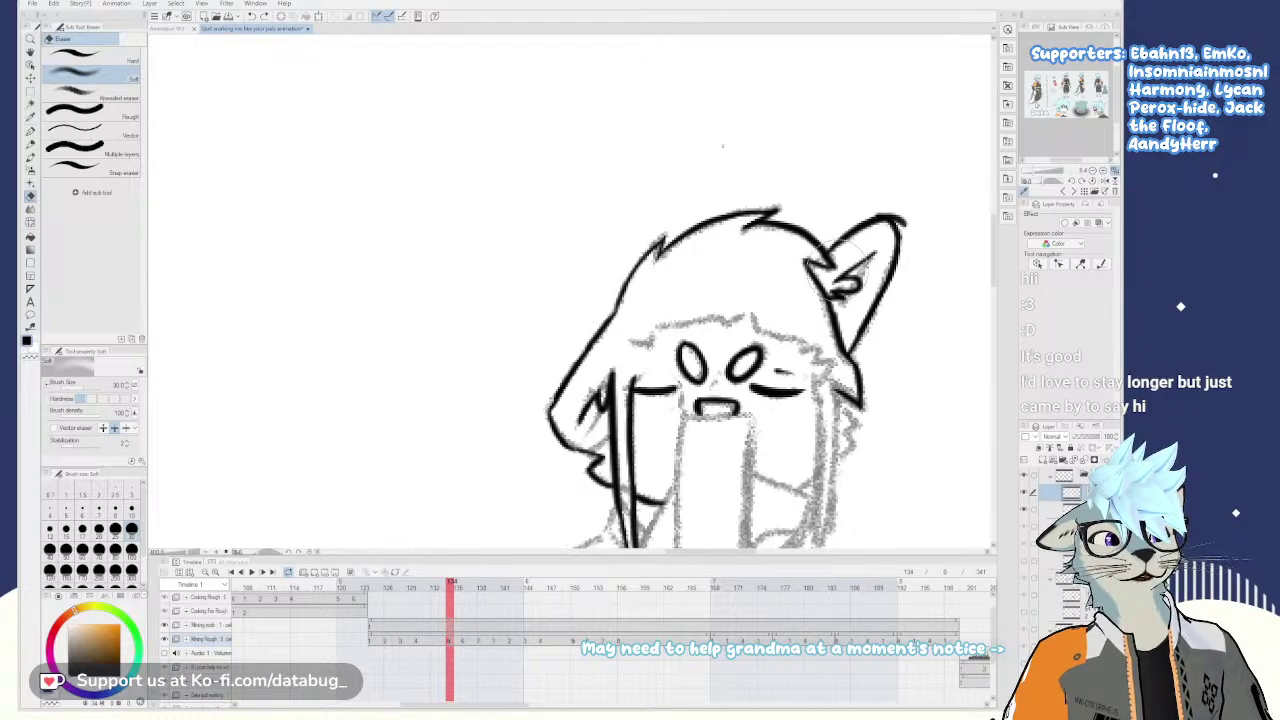
{"action": "left_click", "coordinate": [100, 56]}
{"action": "left_click", "coordinate": [101, 76]}
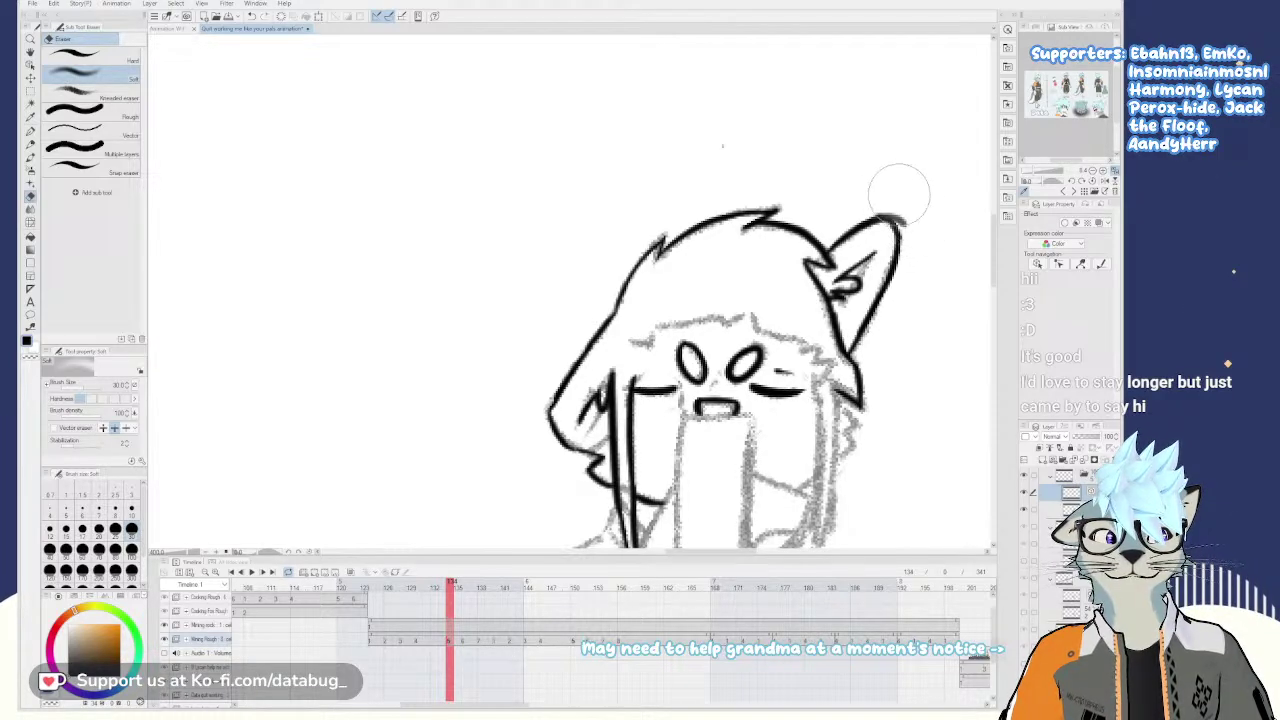
{"action": "left_click", "coordinate": [1073, 510]}
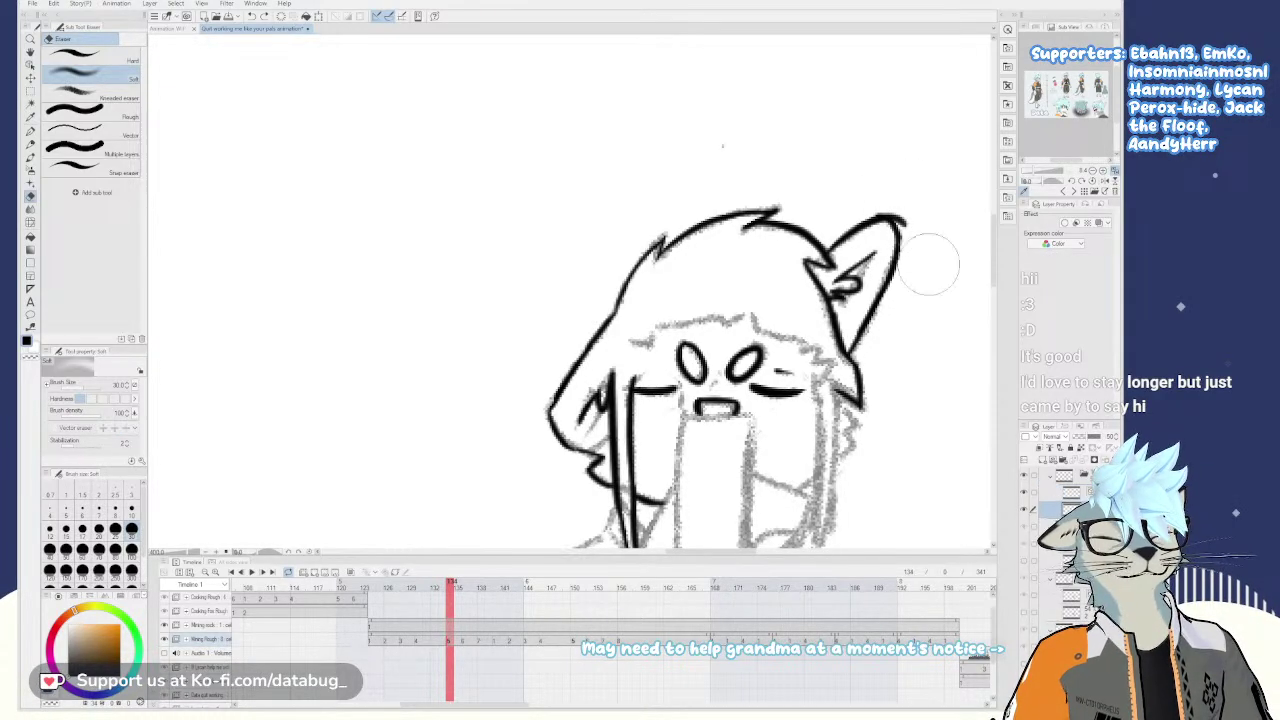
{"action": "scroll", "coordinate": [903, 225], "scroll_direction": "up", "scroll_amount": 2}
{"action": "left_click_drag", "start_coordinate": [920, 267], "coordinate": [681, 292]}
{"action": "scroll", "coordinate": [700, 277], "scroll_direction": "down", "scroll_amount": 2}
{"action": "scroll", "coordinate": [663, 277], "scroll_direction": "up", "scroll_amount": 3}
{"action": "scroll", "coordinate": [671, 234], "scroll_direction": "down", "scroll_amount": 3}
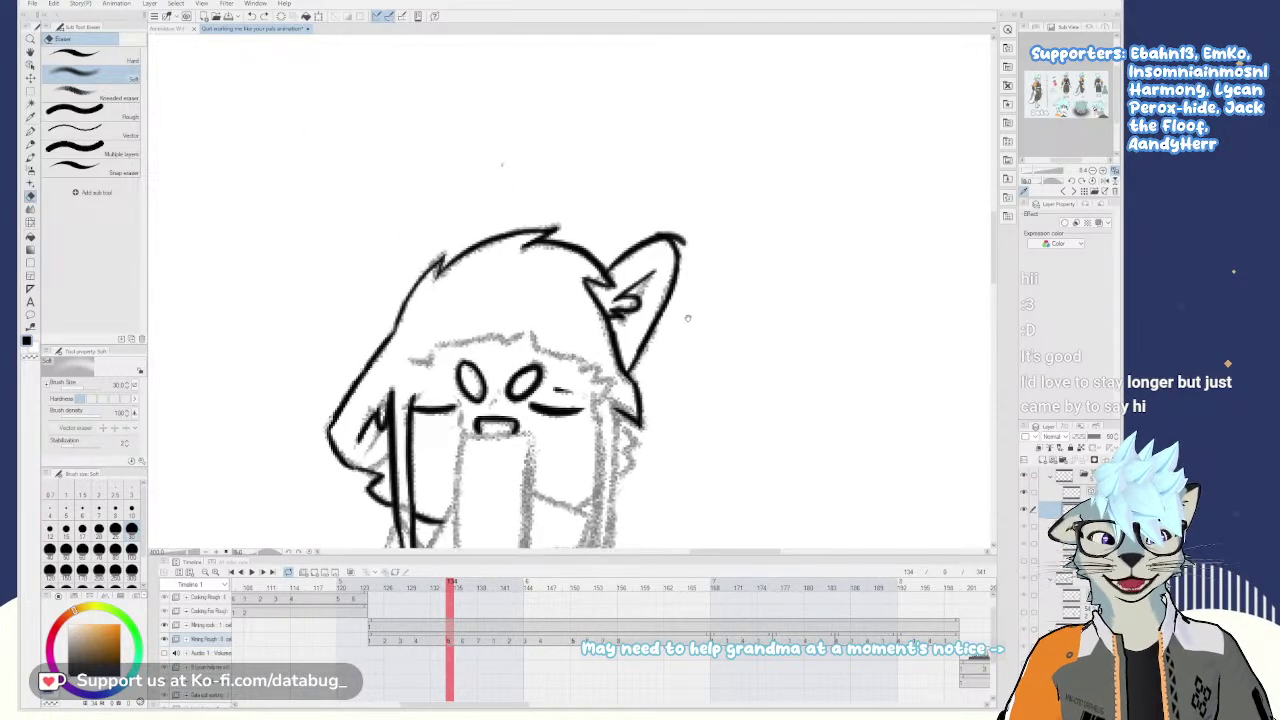
{"action": "left_click_drag", "start_coordinate": [678, 340], "coordinate": [656, 366]}
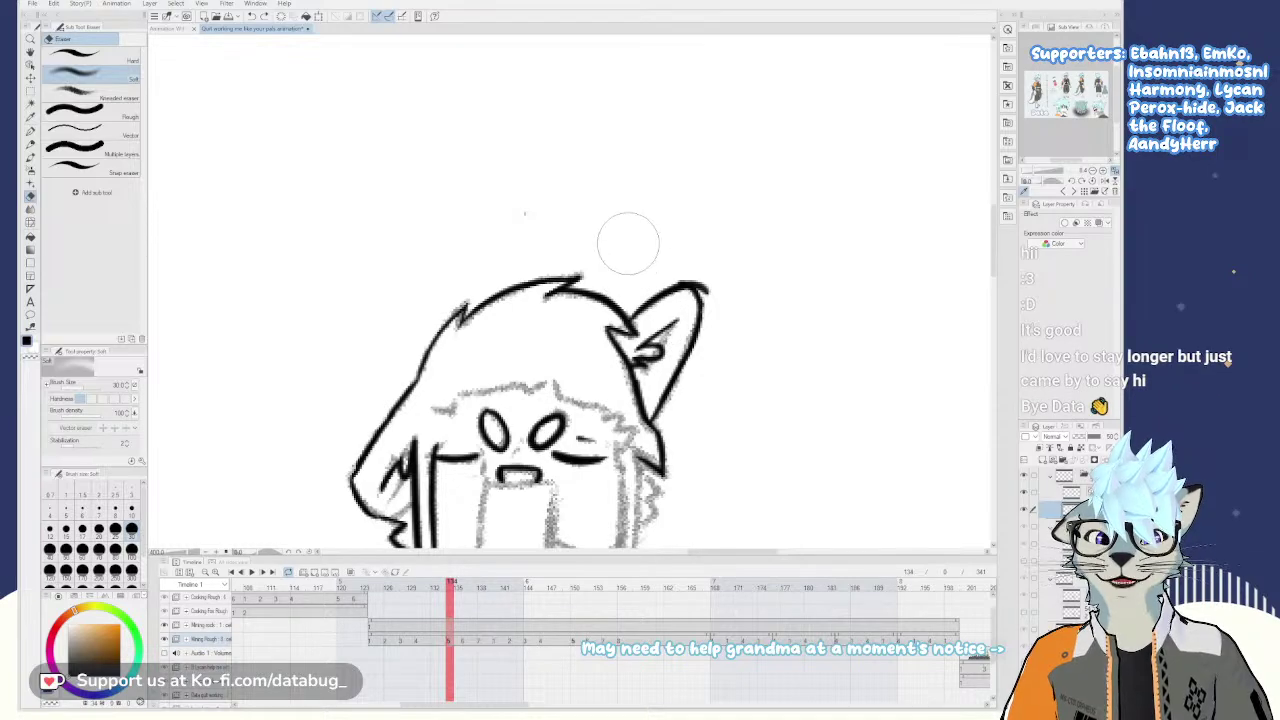
{"action": "left_click_drag", "start_coordinate": [531, 291], "coordinate": [663, 249]}
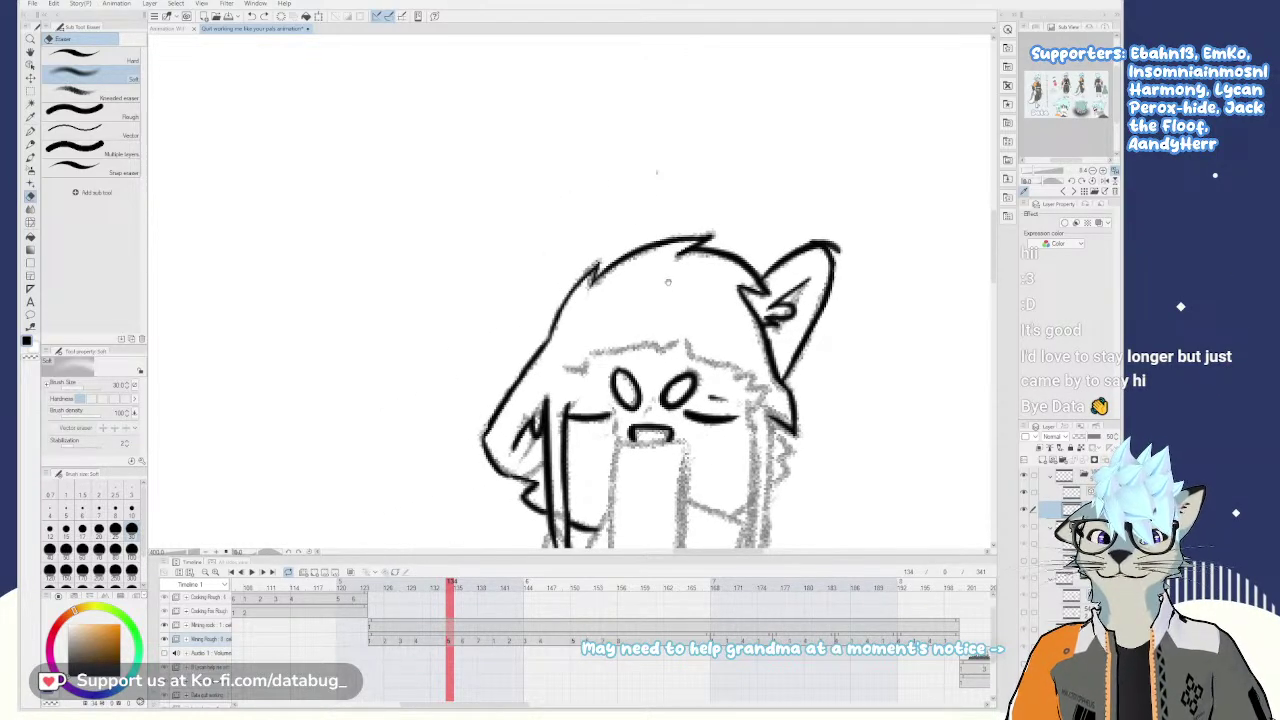
{"action": "mouse_move", "coordinate": [686, 308]}
{"action": "left_mouse_down"}
{"action": "mouse_move", "coordinate": [657, 342]}
{"action": "mouse_move", "coordinate": [623, 325]}
{"action": "mouse_move", "coordinate": [643, 340]}
{"action": "mouse_move", "coordinate": [721, 298]}
{"action": "left_mouse_up"}
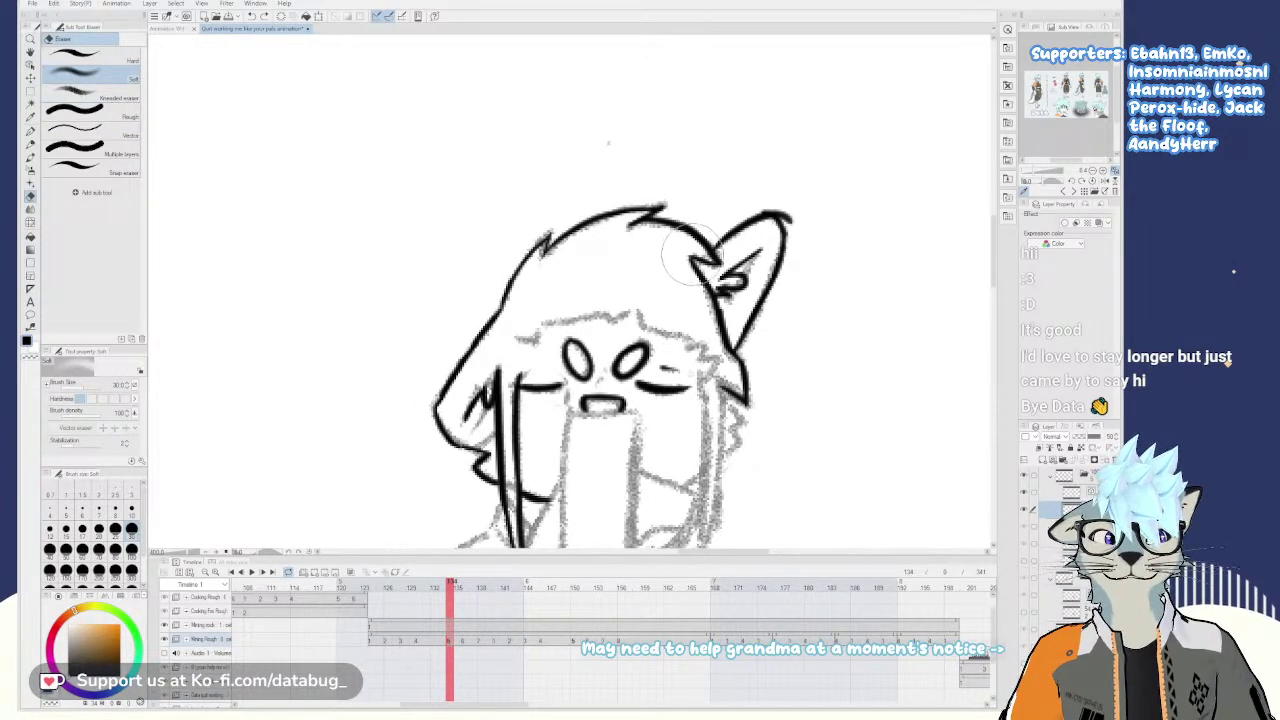
{"action": "scroll", "coordinate": [670, 311], "scroll_direction": "down", "scroll_amount": 2}
{"action": "scroll", "coordinate": [681, 328], "scroll_direction": "up", "scroll_amount": 2}
{"action": "left_click_drag", "start_coordinate": [660, 266], "coordinate": [694, 331]}
{"action": "left_click_drag", "start_coordinate": [703, 287], "coordinate": [683, 306]}
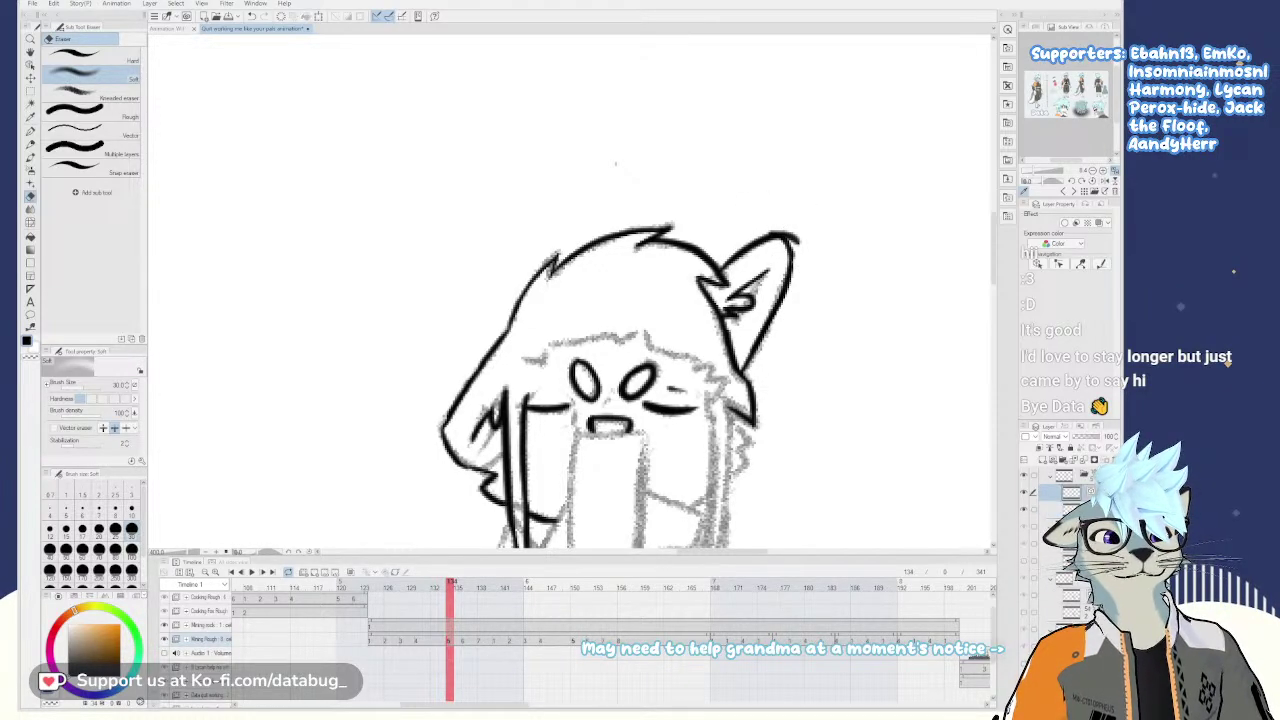
- Erase the stray overshoot at the tip of the raised ear with the Soft eraser and re-ink the tip
{"action": "left_click_drag", "start_coordinate": [819, 254], "coordinate": [790, 225]}
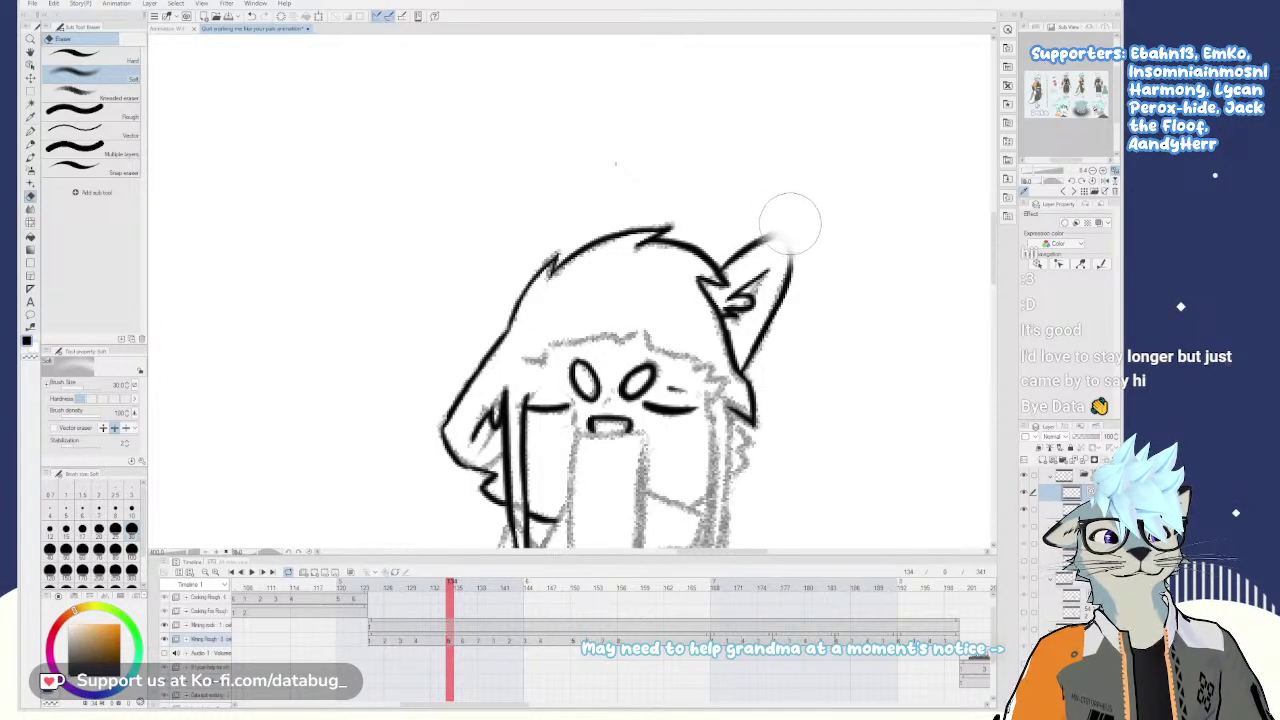
{"action": "key", "text": "ctrl+z"}
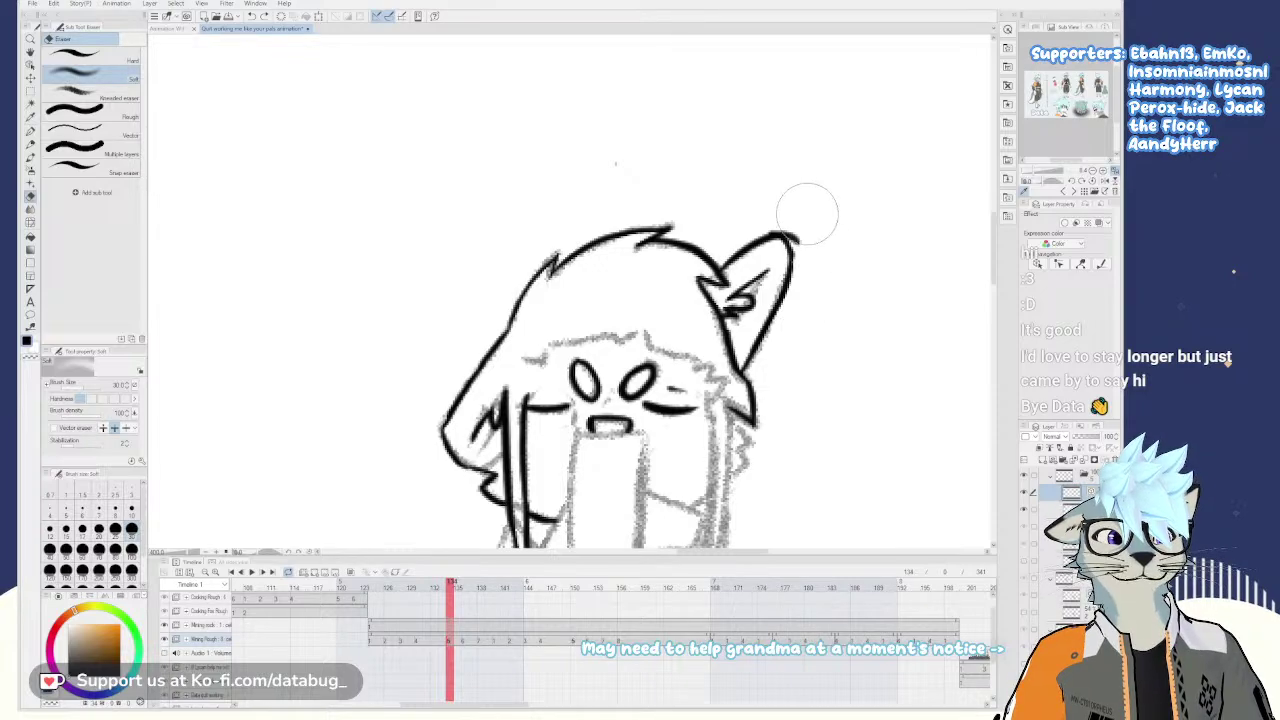
{"action": "mouse_move", "coordinate": [742, 246]}
{"action": "left_mouse_down"}
{"action": "mouse_move", "coordinate": [774, 322]}
{"action": "mouse_move", "coordinate": [663, 263]}
{"action": "mouse_move", "coordinate": [644, 277]}
{"action": "mouse_move", "coordinate": [652, 236]}
{"action": "mouse_move", "coordinate": [662, 273]}
{"action": "mouse_move", "coordinate": [702, 266]}
{"action": "left_mouse_up"}
{"action": "mouse_move", "coordinate": [668, 320]}
{"action": "left_mouse_down"}
{"action": "mouse_move", "coordinate": [659, 306]}
{"action": "mouse_move", "coordinate": [664, 319]}
{"action": "mouse_move", "coordinate": [630, 311]}
{"action": "left_mouse_up"}
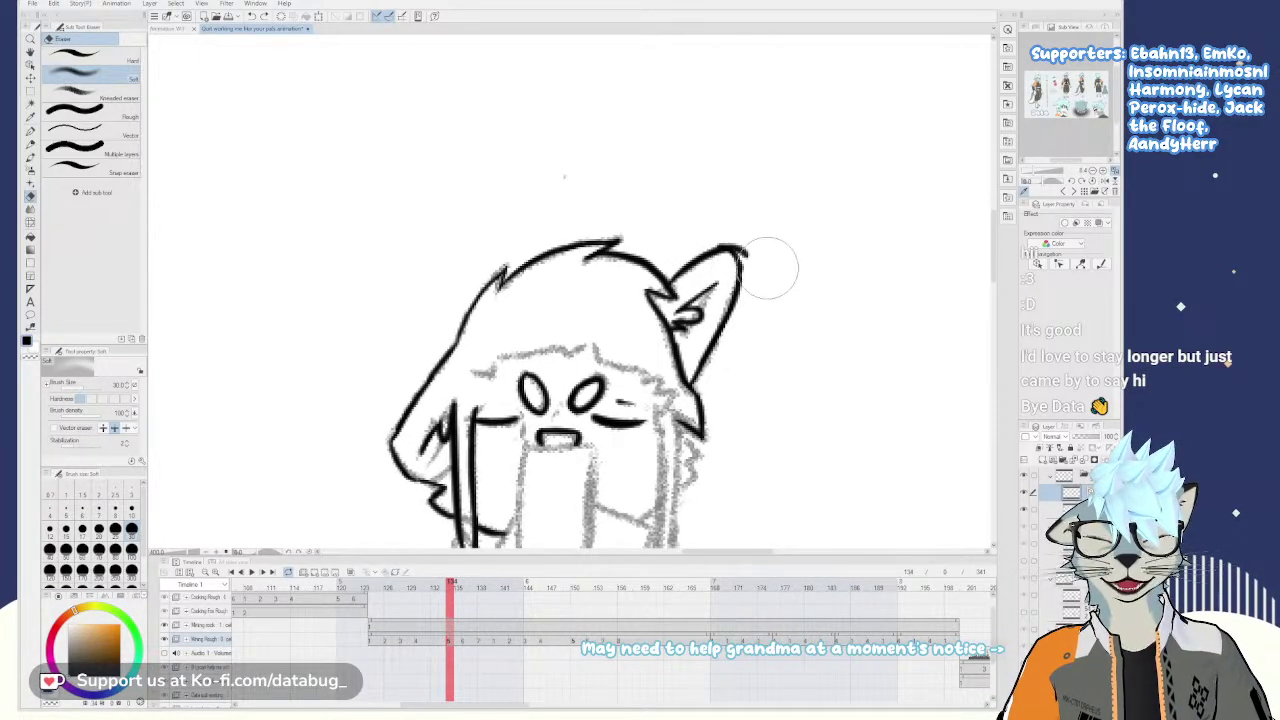
{"action": "mouse_move", "coordinate": [749, 200]}
{"action": "left_mouse_down"}
{"action": "mouse_move", "coordinate": [743, 251]}
{"action": "mouse_move", "coordinate": [737, 237]}
{"action": "mouse_move", "coordinate": [766, 252]}
{"action": "mouse_move", "coordinate": [754, 230]}
{"action": "left_mouse_up"}
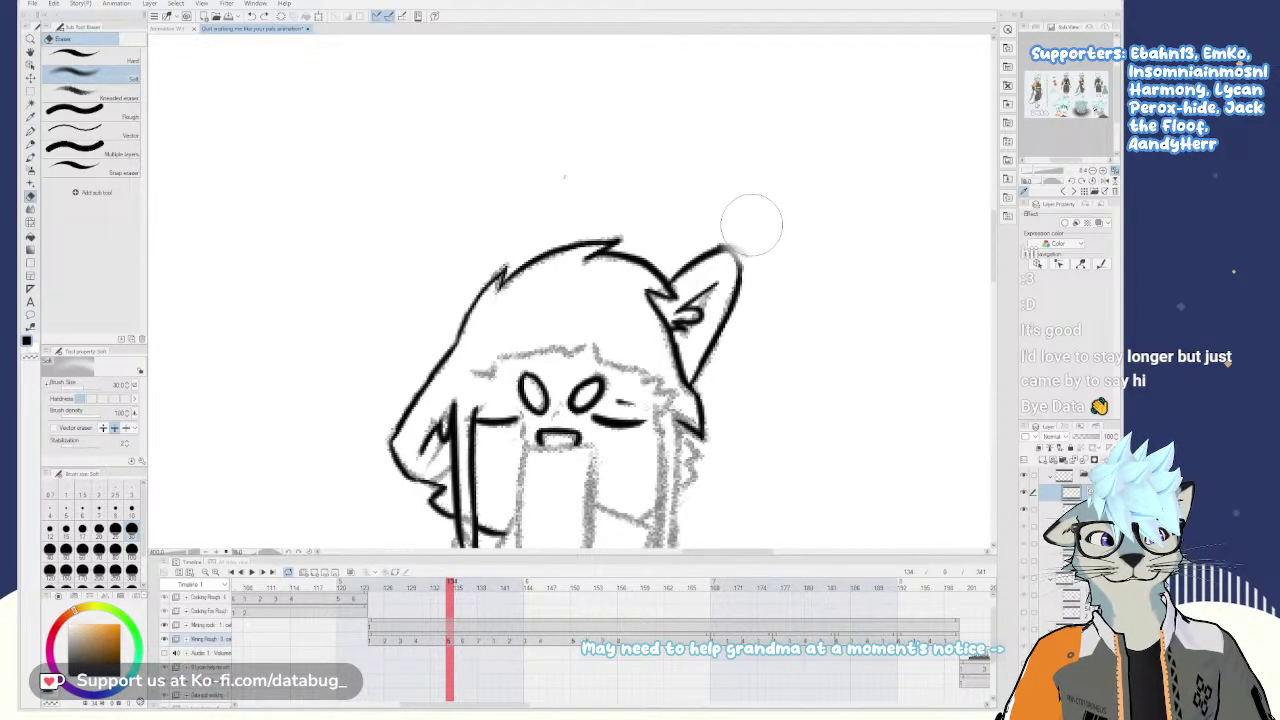
{"action": "key", "text": "p"}
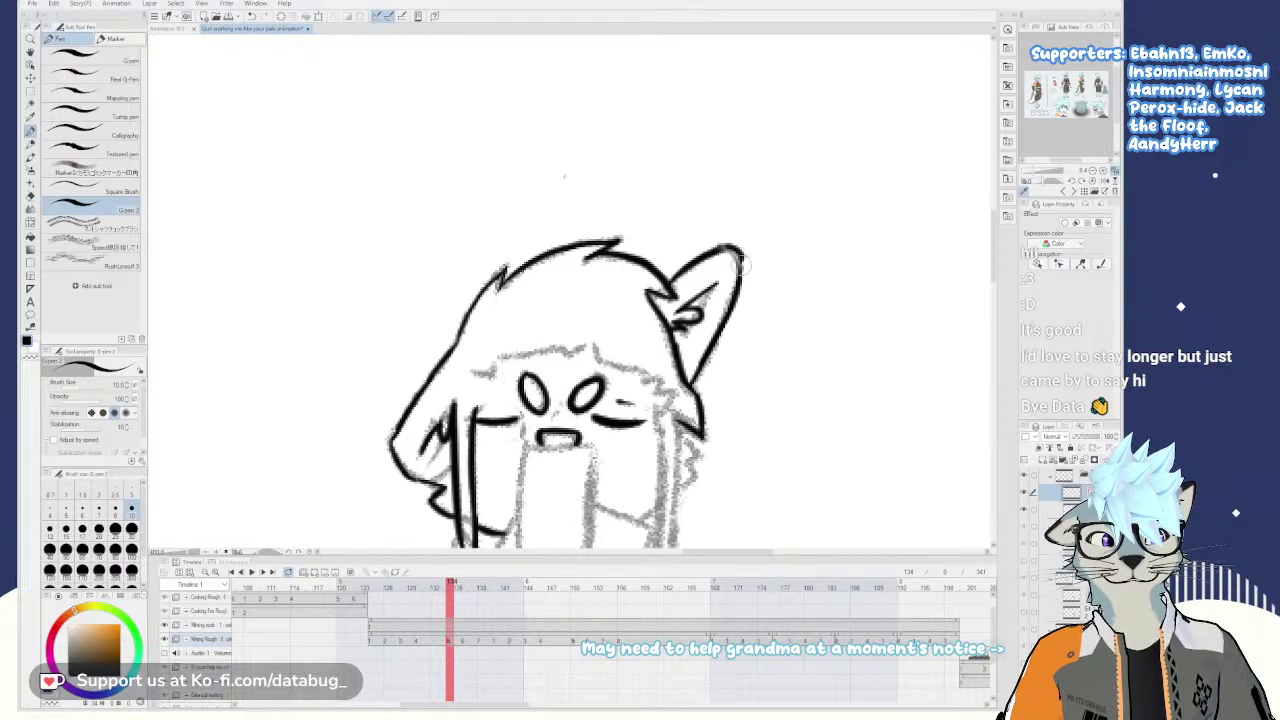
{"action": "mouse_move", "coordinate": [748, 262]}
{"action": "left_mouse_down"}
{"action": "mouse_move", "coordinate": [717, 250]}
{"action": "mouse_move", "coordinate": [743, 266]}
{"action": "left_mouse_up"}
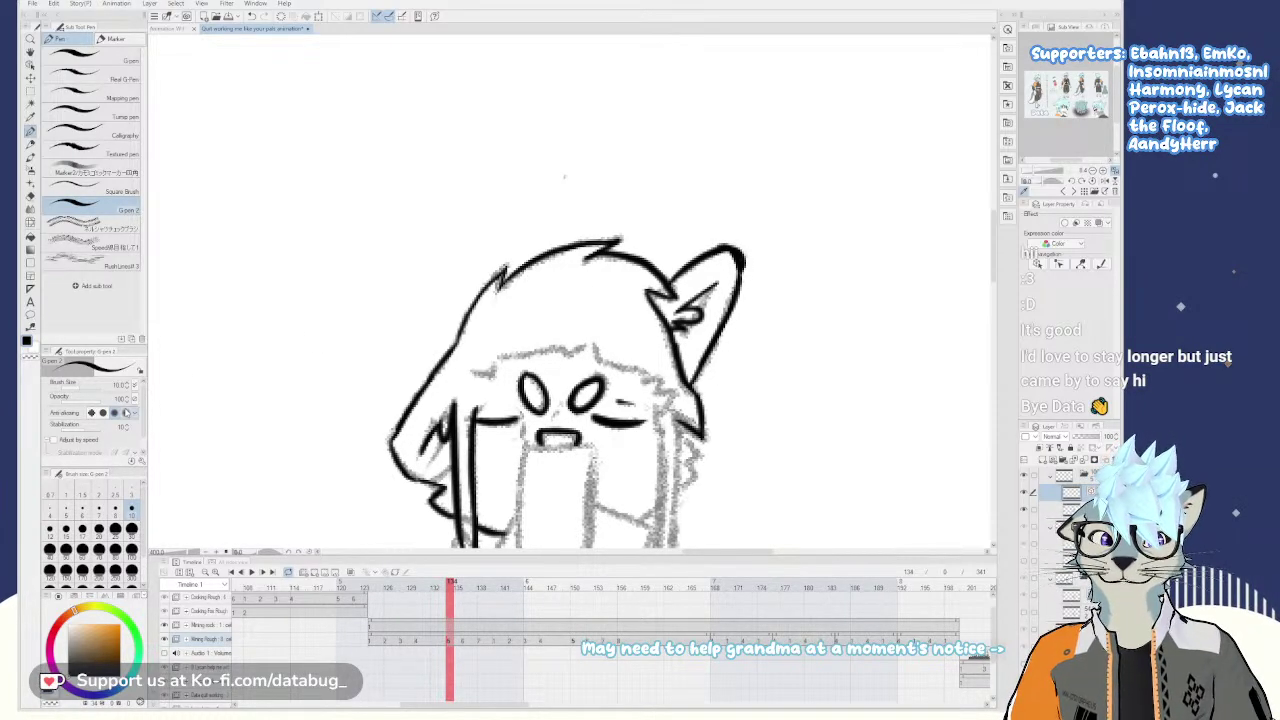
- Ink the long hair strand on the right side of the face, the jagged fringe, and the right-hand cheek fur and jaw line
{"action": "key", "text": "e"}
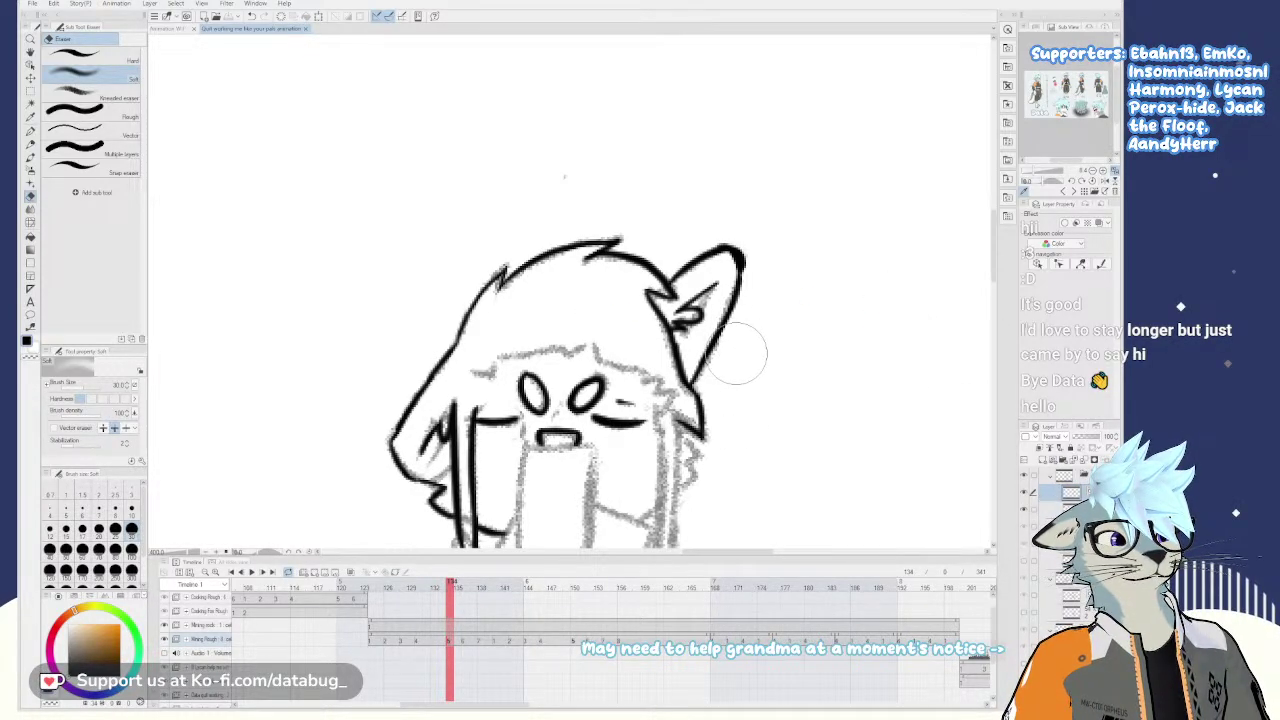
{"action": "left_click_drag", "start_coordinate": [655, 325], "coordinate": [807, 300]}
{"action": "key", "text": "p"}
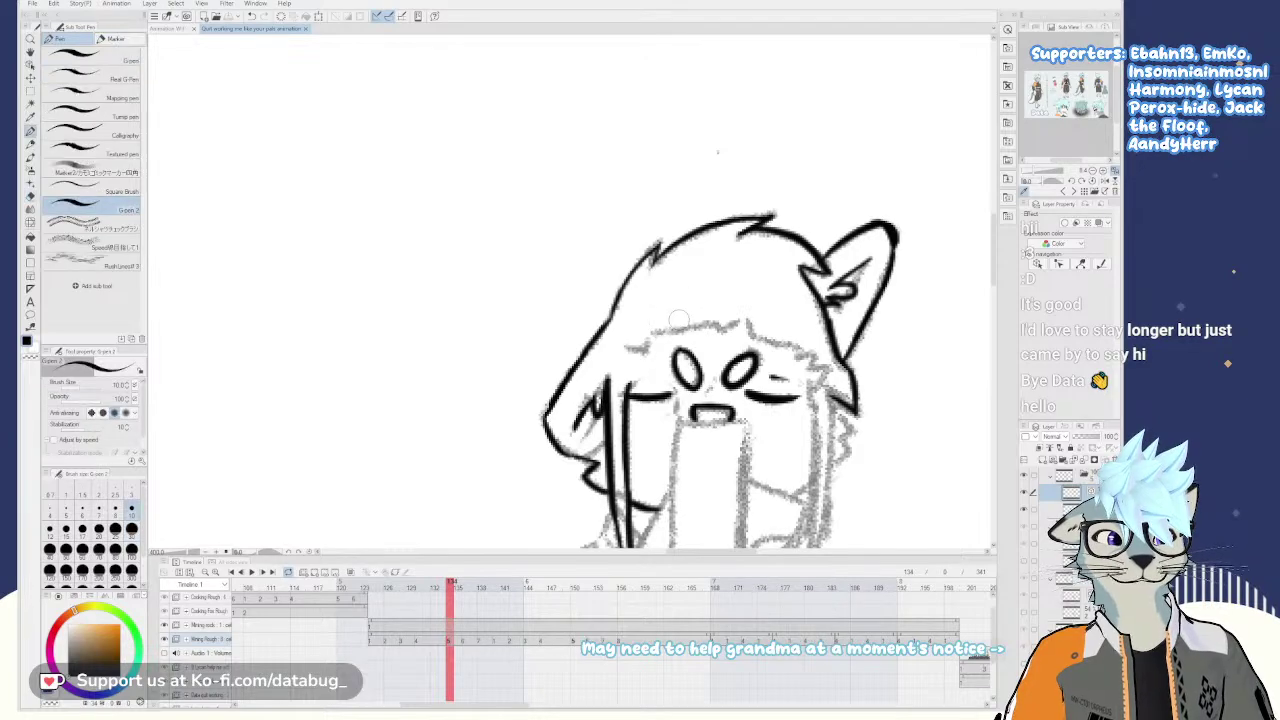
{"action": "left_click_drag", "start_coordinate": [712, 375], "coordinate": [658, 276]}
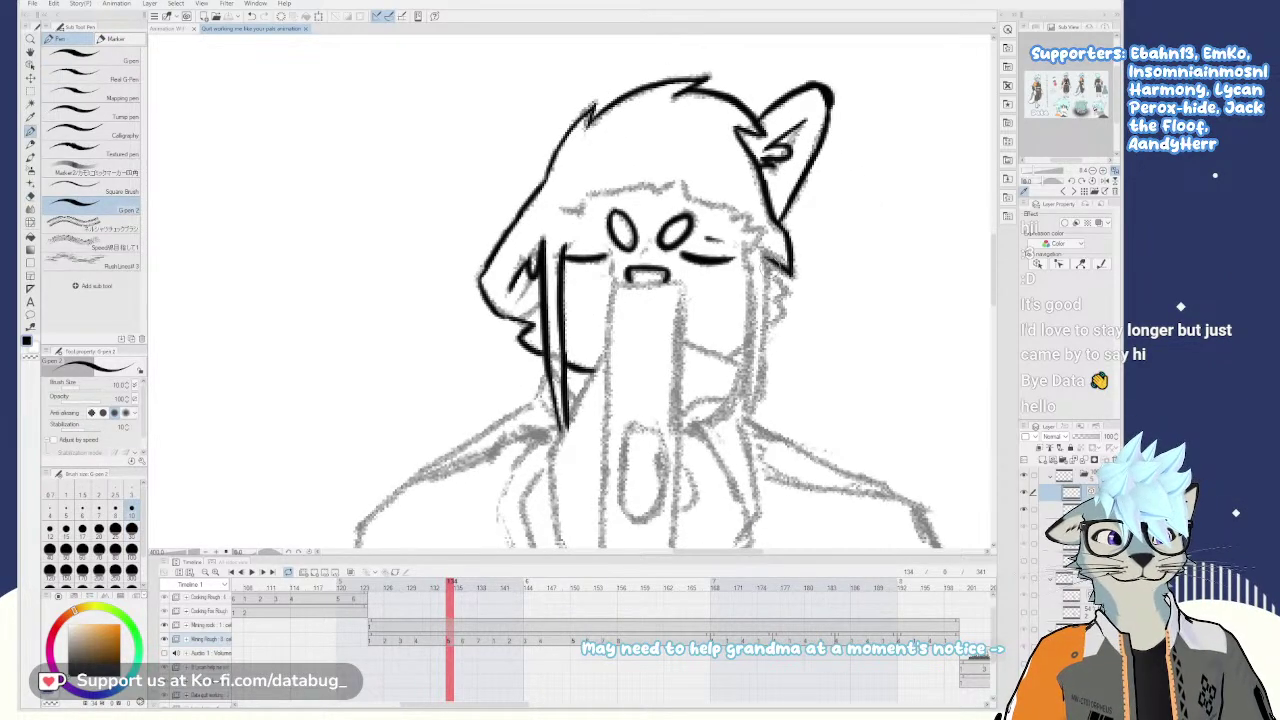
{"action": "left_click_drag", "start_coordinate": [768, 256], "coordinate": [754, 408]}
{"action": "left_click_drag", "start_coordinate": [747, 251], "coordinate": [750, 410]}
{"action": "key", "text": "ctrl+z"}
{"action": "key", "text": "ctrl+z"}
{"action": "key", "text": "ctrl+z"}
{"action": "left_click_drag", "start_coordinate": [747, 248], "coordinate": [751, 408]}
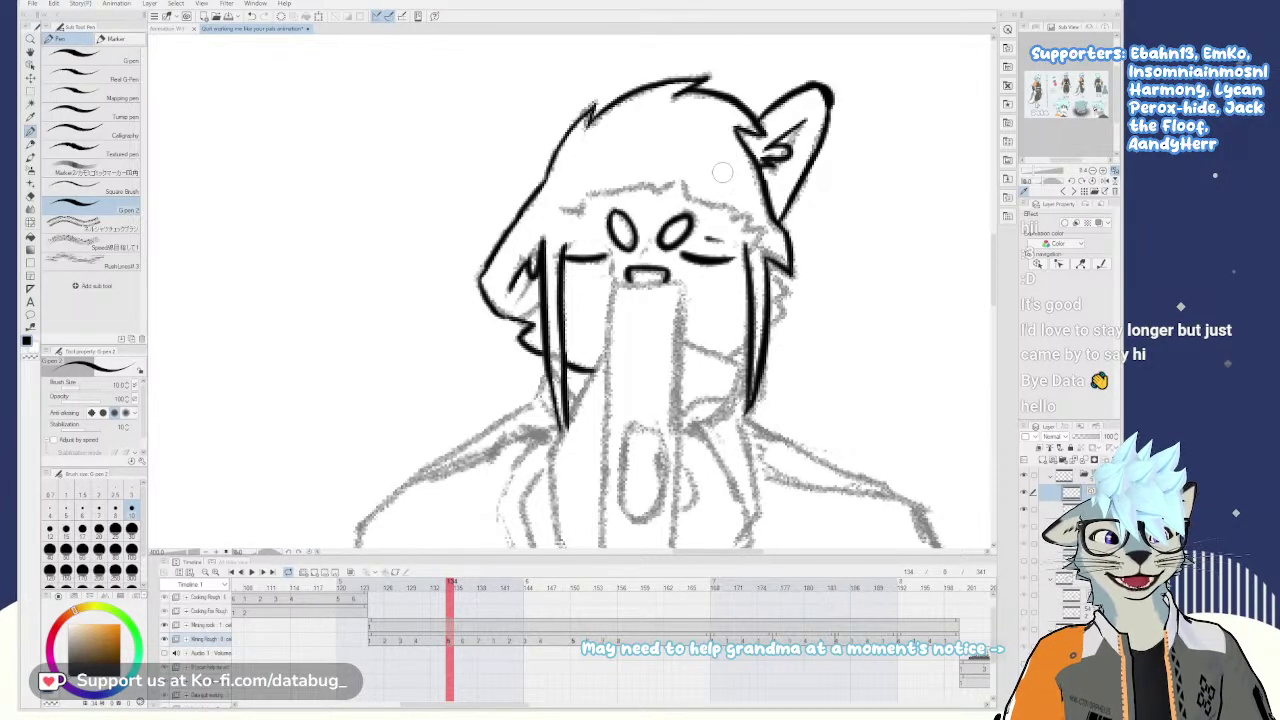
{"action": "mouse_move", "coordinate": [592, 192]}
{"action": "left_mouse_down"}
{"action": "mouse_move", "coordinate": [707, 177]}
{"action": "mouse_move", "coordinate": [695, 195]}
{"action": "mouse_move", "coordinate": [740, 205]}
{"action": "mouse_move", "coordinate": [756, 252]}
{"action": "mouse_move", "coordinate": [752, 212]}
{"action": "mouse_move", "coordinate": [790, 291]}
{"action": "left_mouse_up"}
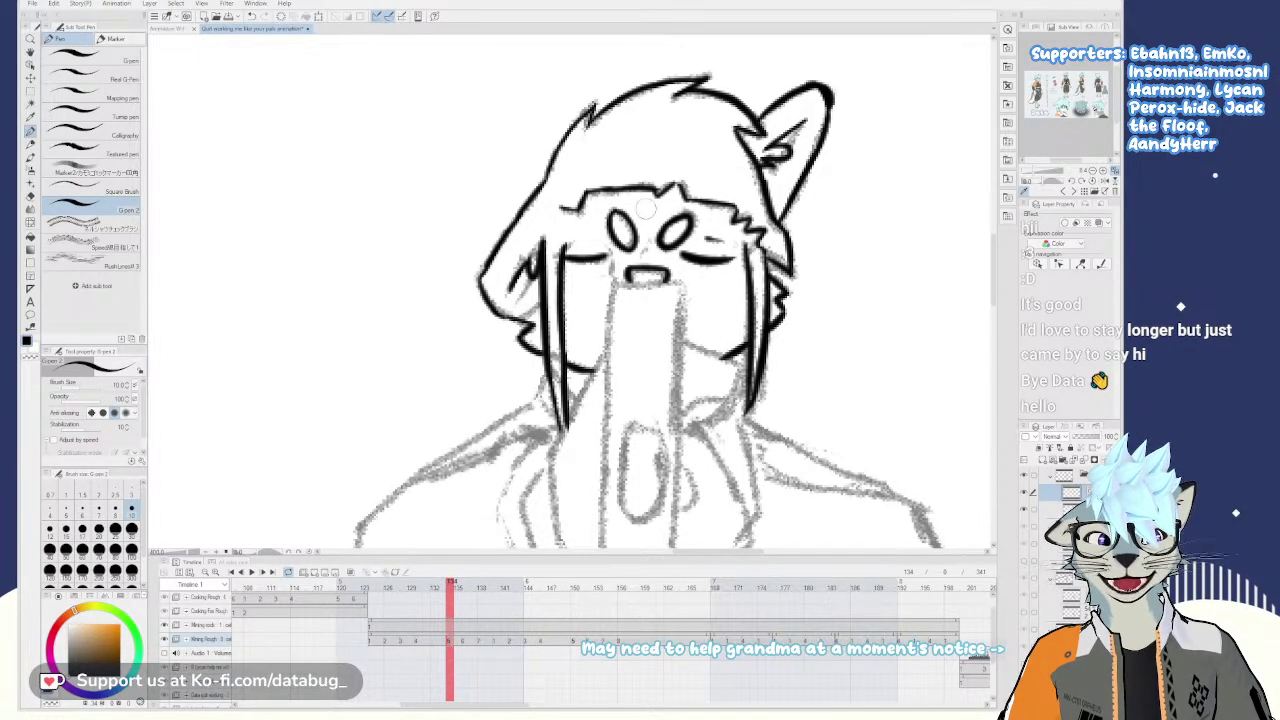
- Ink the left-hand edge of the jacket opening from the jaw down to the side of the blade
{"action": "scroll", "coordinate": [612, 287], "scroll_direction": "down", "scroll_amount": 2}
{"action": "mouse_move", "coordinate": [613, 309]}
{"action": "left_mouse_down"}
{"action": "mouse_move", "coordinate": [604, 248]}
{"action": "mouse_move", "coordinate": [626, 272]}
{"action": "mouse_move", "coordinate": [596, 345]}
{"action": "mouse_move", "coordinate": [608, 386]}
{"action": "left_mouse_up"}
{"action": "key", "text": "ctrl+z"}
{"action": "left_click_drag", "start_coordinate": [599, 335], "coordinate": [603, 376]}
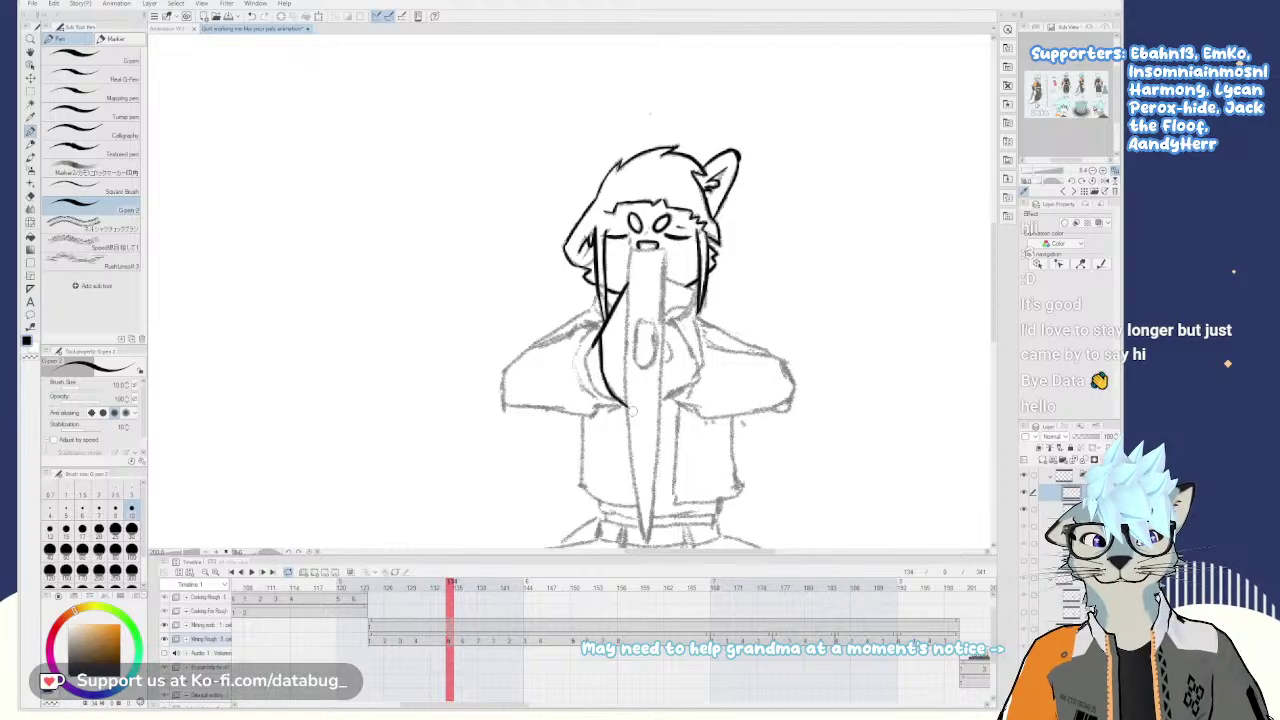
- Trim the overshooting line at the corner of the left-hand jacket opening with the Vector eraser, setting its size to 10
{"action": "scroll", "coordinate": [606, 352], "scroll_direction": "up", "scroll_amount": 5}
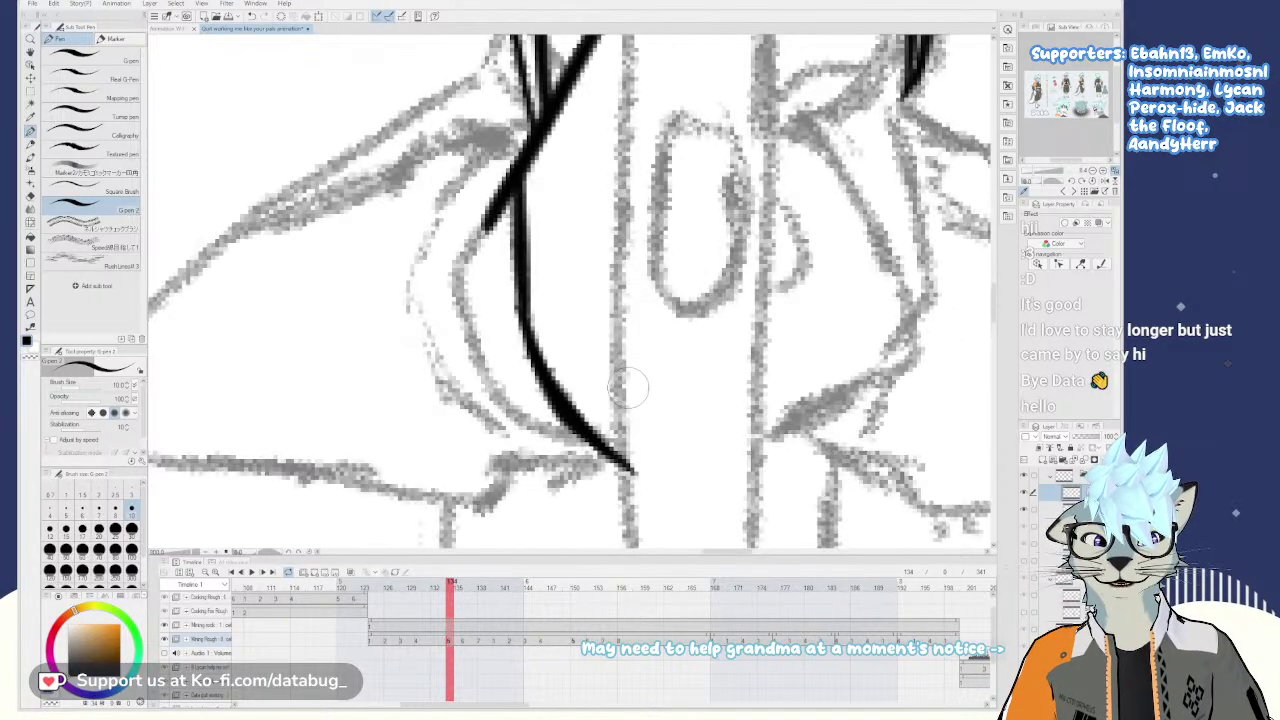
{"action": "mouse_move", "coordinate": [565, 275]}
{"action": "left_mouse_down"}
{"action": "mouse_move", "coordinate": [558, 325]}
{"action": "mouse_move", "coordinate": [555, 280]}
{"action": "mouse_move", "coordinate": [532, 330]}
{"action": "mouse_move", "coordinate": [565, 255]}
{"action": "left_mouse_up"}
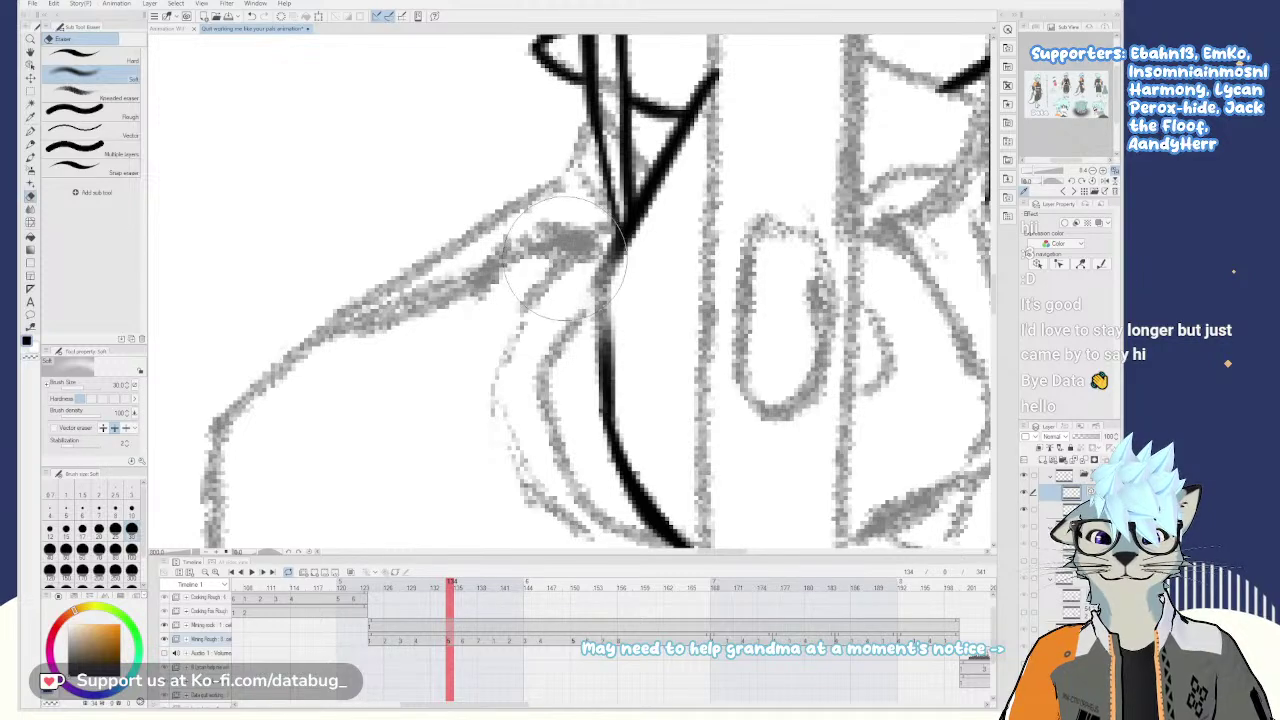
{"action": "key", "text": "ctrl+z"}
{"action": "left_click", "coordinate": [90, 132]}
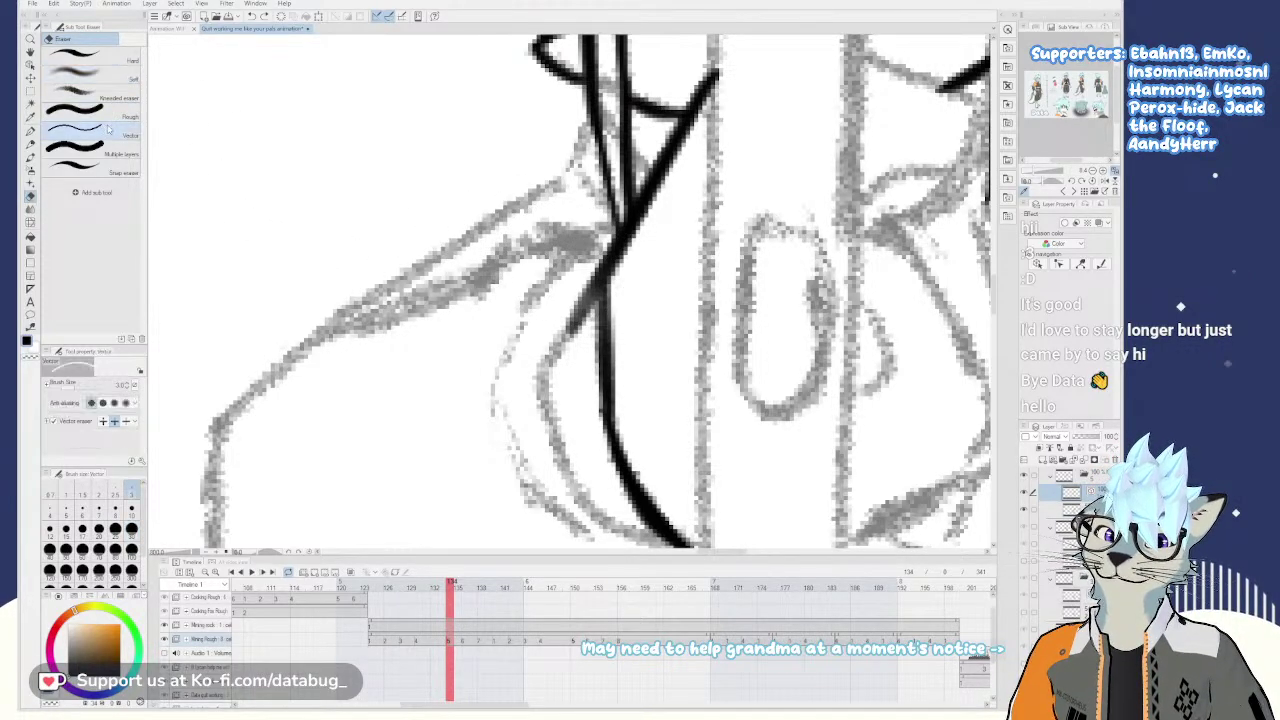
{"action": "left_click", "coordinate": [573, 340]}
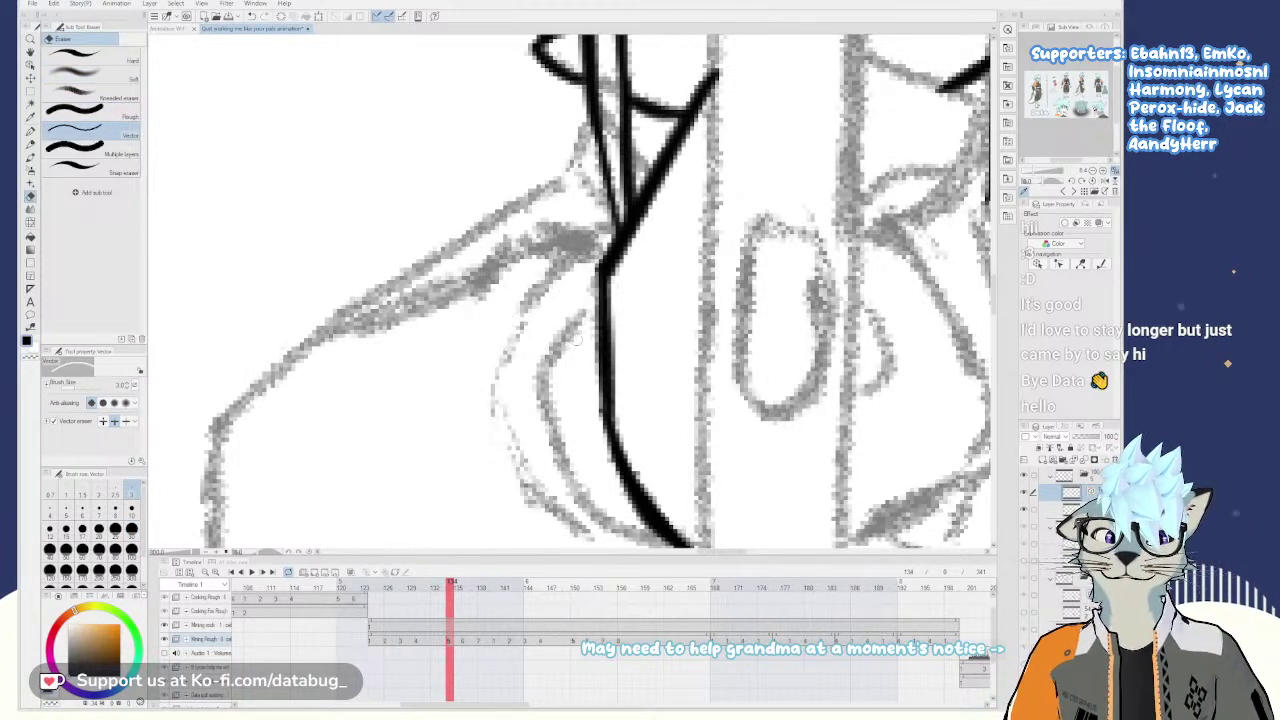
{"action": "left_click", "coordinate": [131, 512]}
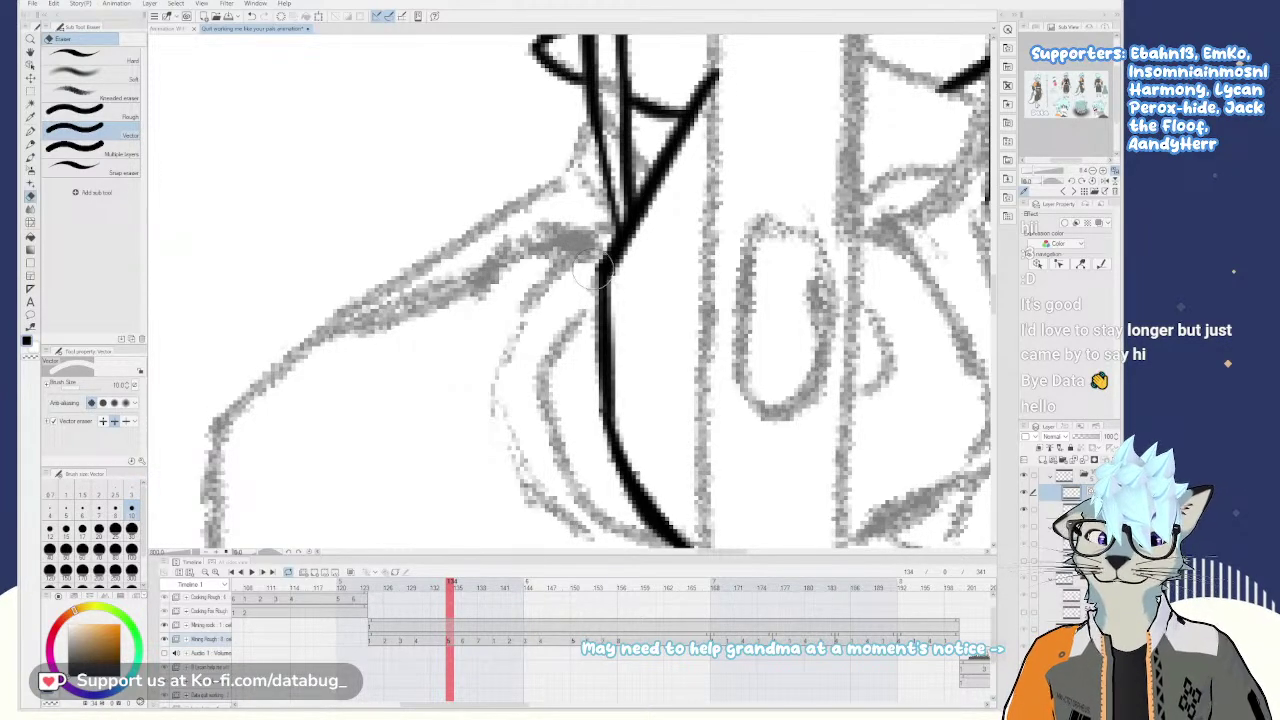
- Ink the small pointed tuft at the neck beneath the left-hand hair strand
{"action": "scroll", "coordinate": [600, 300], "scroll_direction": "down", "scroll_amount": 4}
{"action": "left_click_drag", "start_coordinate": [671, 410], "coordinate": [586, 374]}
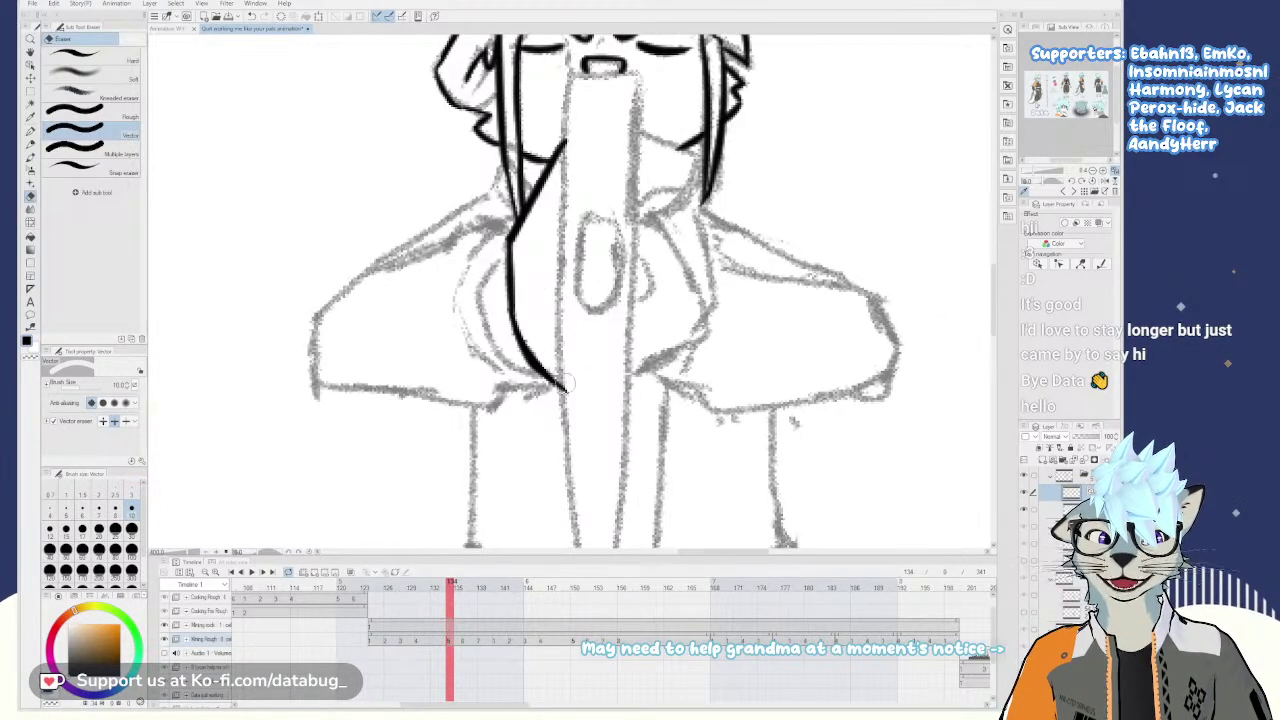
{"action": "key", "text": "p"}
{"action": "left_click_drag", "start_coordinate": [638, 205], "coordinate": [610, 382]}
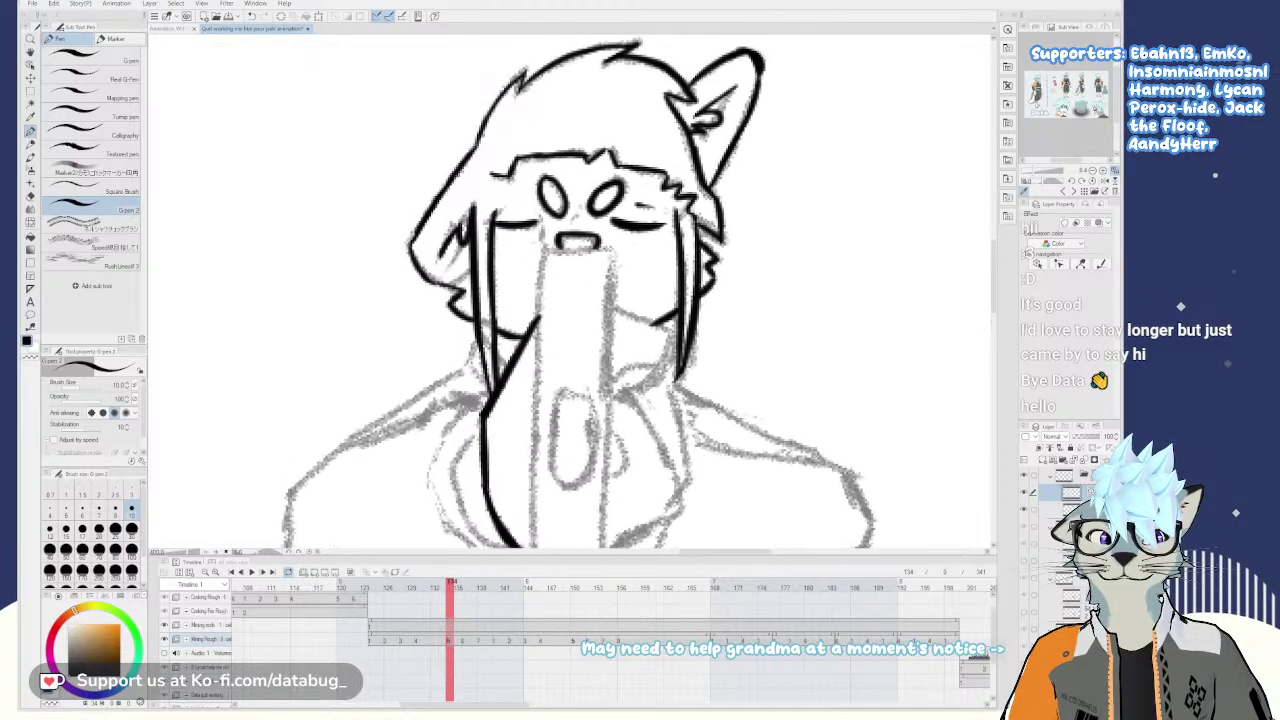
{"action": "left_click_drag", "start_coordinate": [405, 374], "coordinate": [544, 330]}
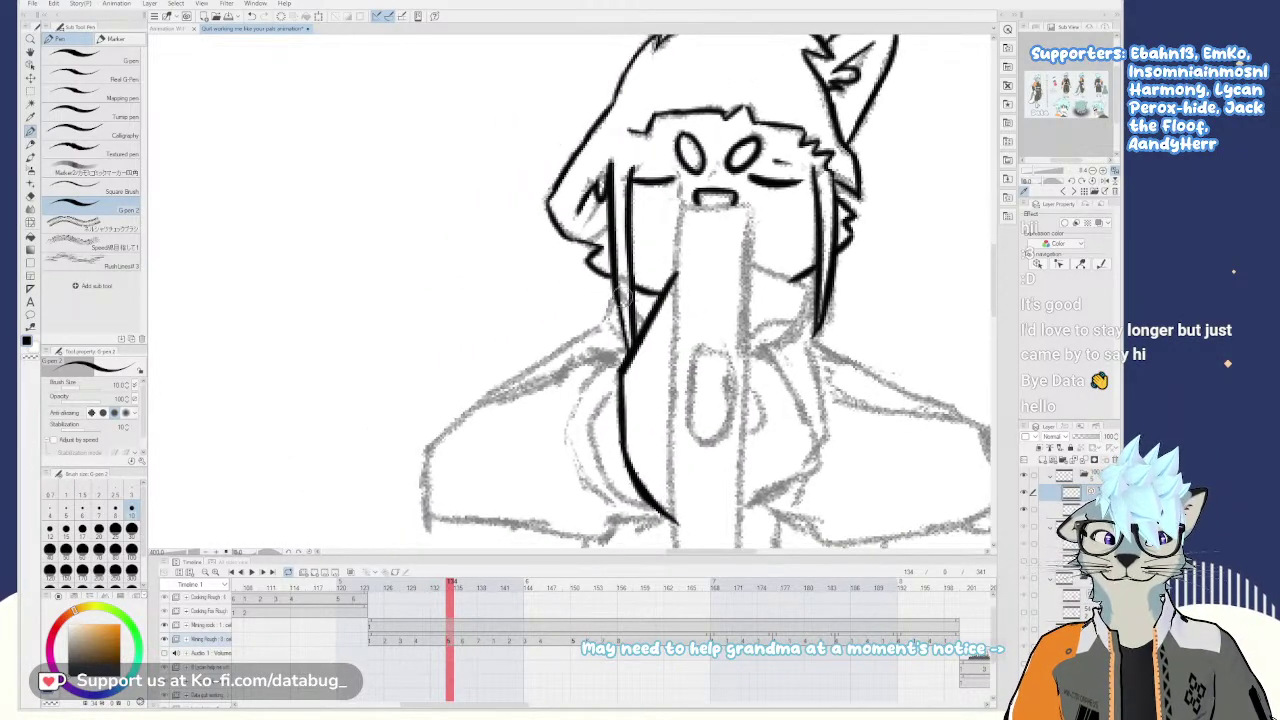
{"action": "mouse_move", "coordinate": [618, 294]}
{"action": "left_mouse_down"}
{"action": "mouse_move", "coordinate": [607, 317]}
{"action": "mouse_move", "coordinate": [624, 345]}
{"action": "left_mouse_up"}
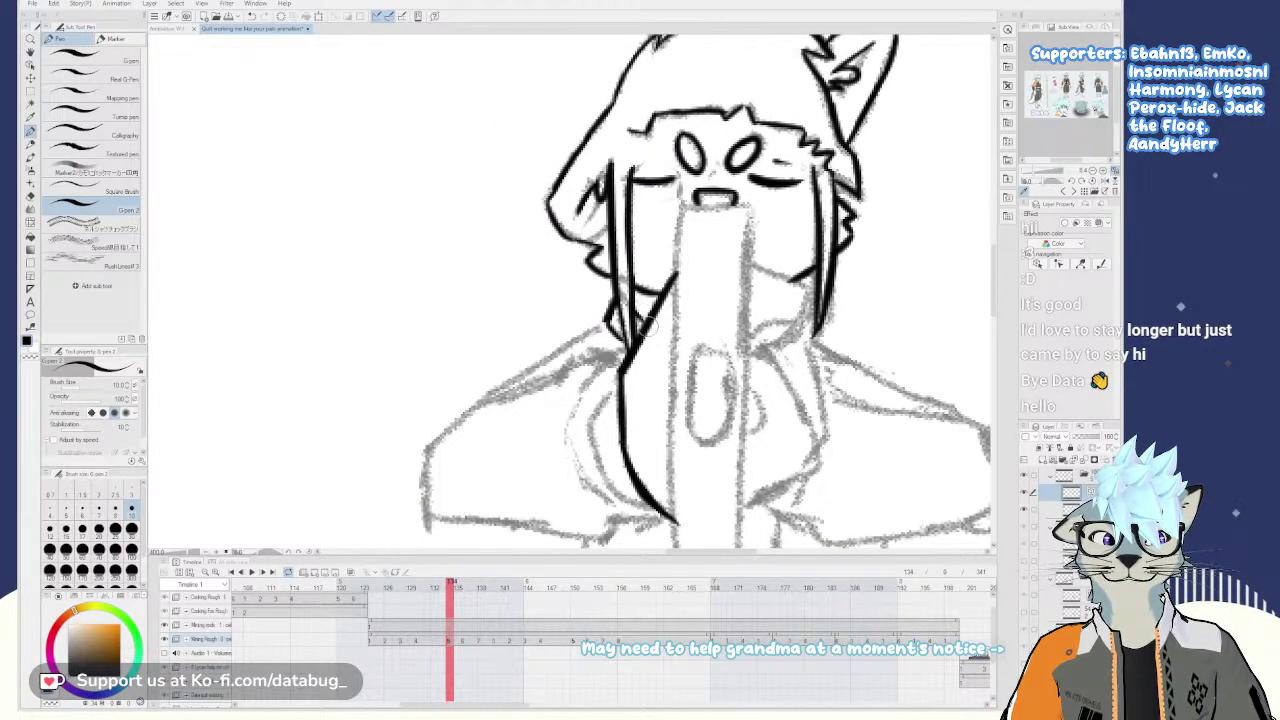
- Ink the outline of the left-hand sleeve from the shoulder around the elbow and back to the blade
{"action": "scroll", "coordinate": [590, 325], "scroll_direction": "down", "scroll_amount": 3}
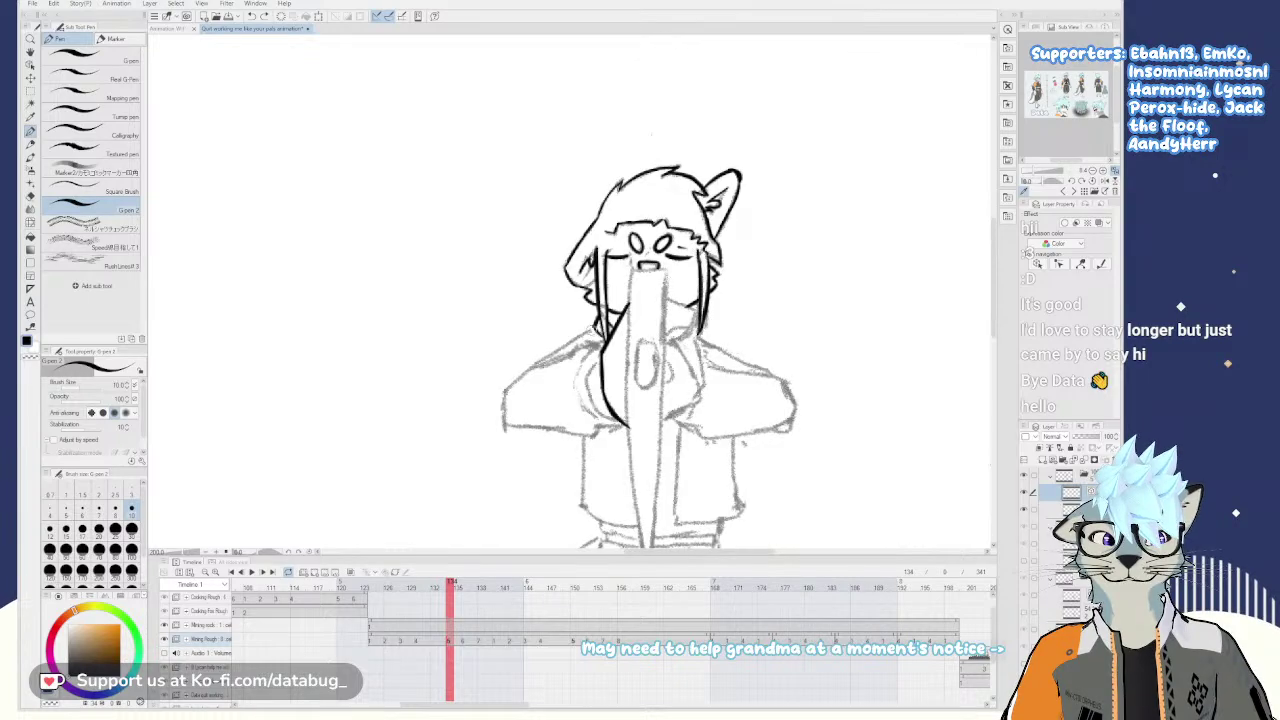
{"action": "mouse_move", "coordinate": [535, 363]}
{"action": "left_mouse_down"}
{"action": "mouse_move", "coordinate": [504, 394]}
{"action": "mouse_move", "coordinate": [505, 424]}
{"action": "left_mouse_up"}
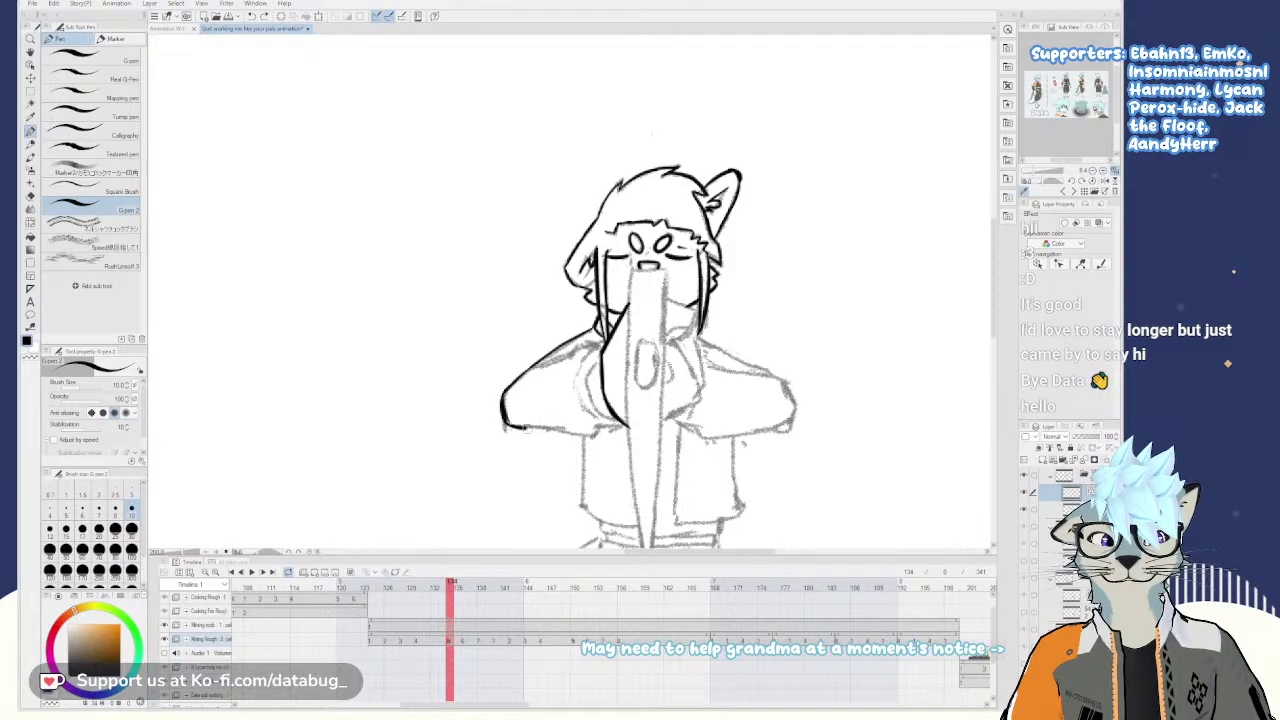
{"action": "key", "text": "ctrl+z"}
{"action": "left_click_drag", "start_coordinate": [562, 432], "coordinate": [602, 427]}
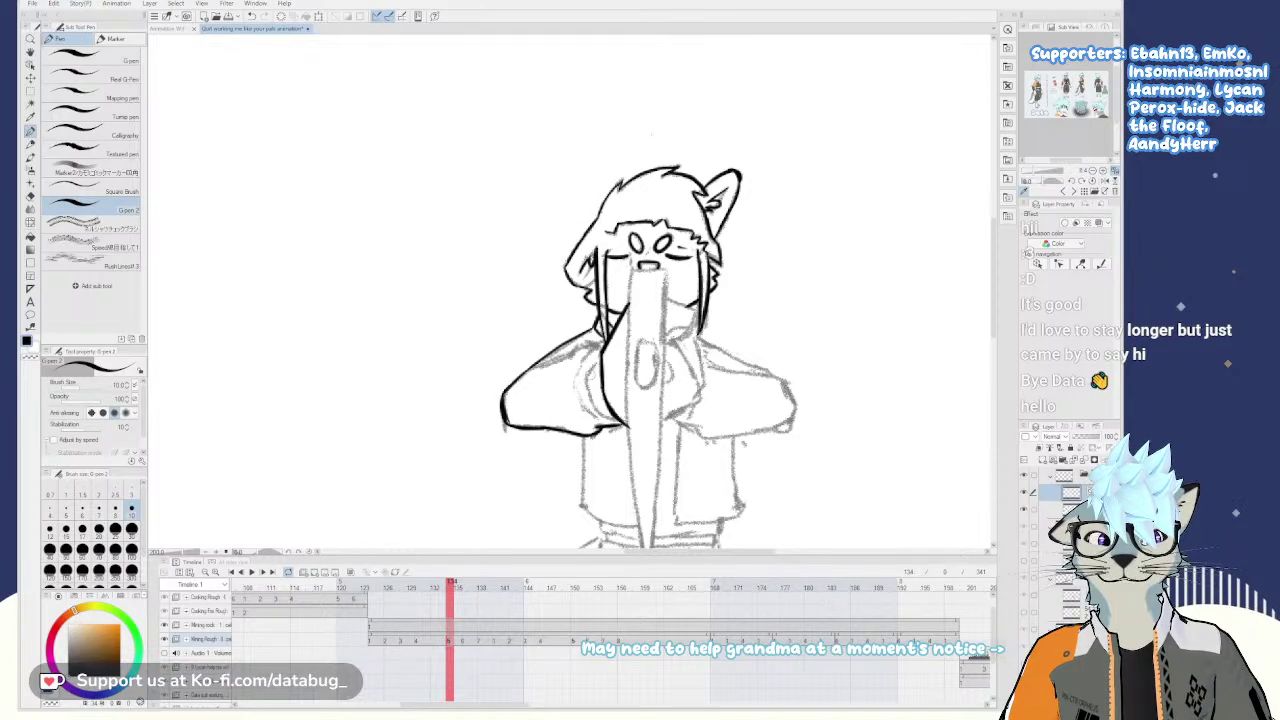
- Ink the shoulder fold on the left-hand sleeve and the curved fold lines beside the jacket opening
{"action": "scroll", "coordinate": [600, 370], "scroll_direction": "up", "scroll_amount": 3}
{"action": "mouse_move", "coordinate": [597, 318]}
{"action": "left_mouse_down"}
{"action": "mouse_move", "coordinate": [545, 325]}
{"action": "mouse_move", "coordinate": [565, 320]}
{"action": "mouse_move", "coordinate": [558, 339]}
{"action": "mouse_move", "coordinate": [484, 364]}
{"action": "left_mouse_up"}
{"action": "key", "text": "ctrl+z"}
{"action": "key", "text": "ctrl+z"}
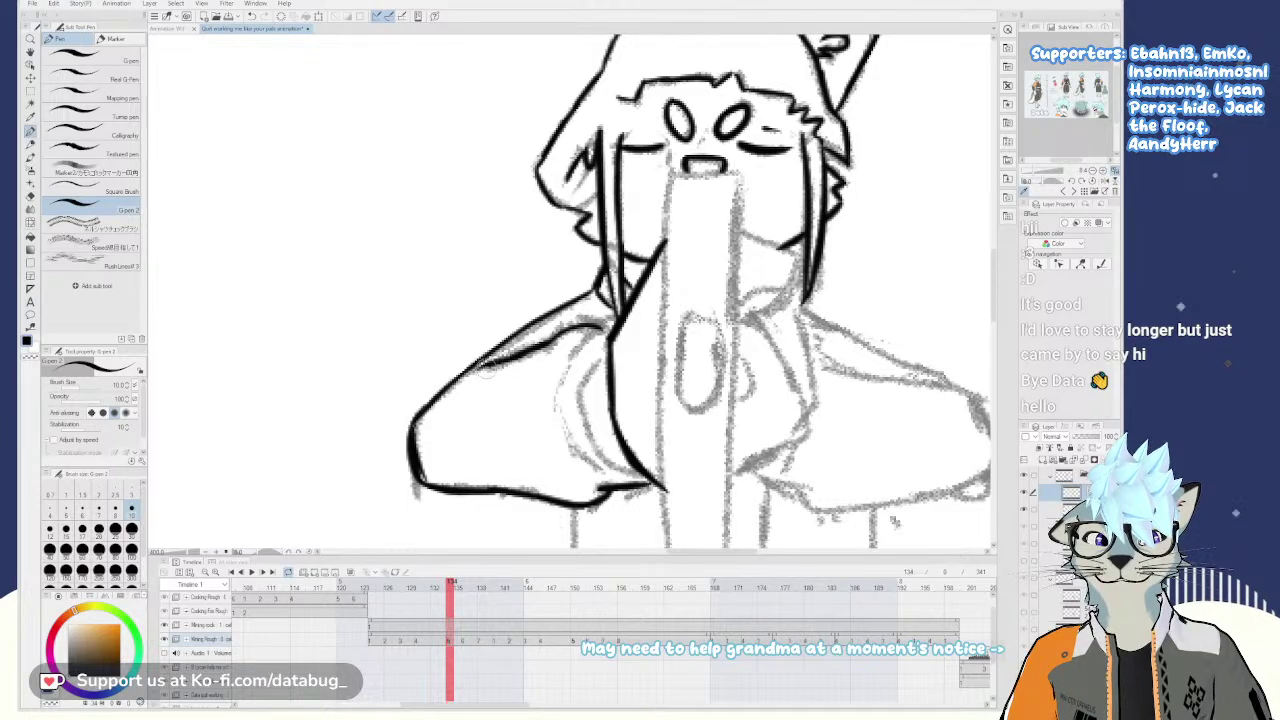
{"action": "mouse_move", "coordinate": [605, 330]}
{"action": "left_mouse_down"}
{"action": "mouse_move", "coordinate": [561, 370]}
{"action": "mouse_move", "coordinate": [557, 392]}
{"action": "mouse_move", "coordinate": [570, 366]}
{"action": "mouse_move", "coordinate": [603, 475]}
{"action": "left_mouse_up"}
{"action": "key", "text": "ctrl+z"}
{"action": "key", "text": "ctrl+z"}
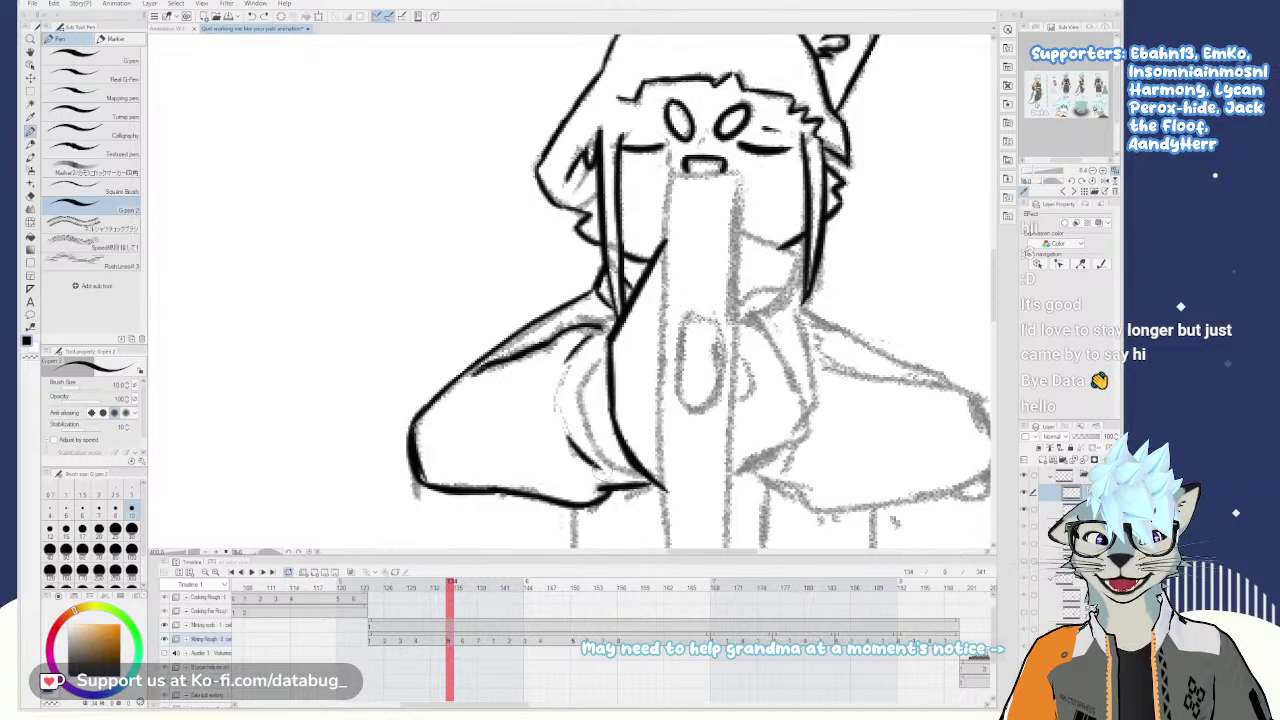
{"action": "mouse_move", "coordinate": [608, 358]}
{"action": "left_mouse_down"}
{"action": "mouse_move", "coordinate": [576, 394]}
{"action": "mouse_move", "coordinate": [594, 452]}
{"action": "mouse_move", "coordinate": [655, 482]}
{"action": "left_mouse_up"}
{"action": "key", "text": "ctrl+z"}
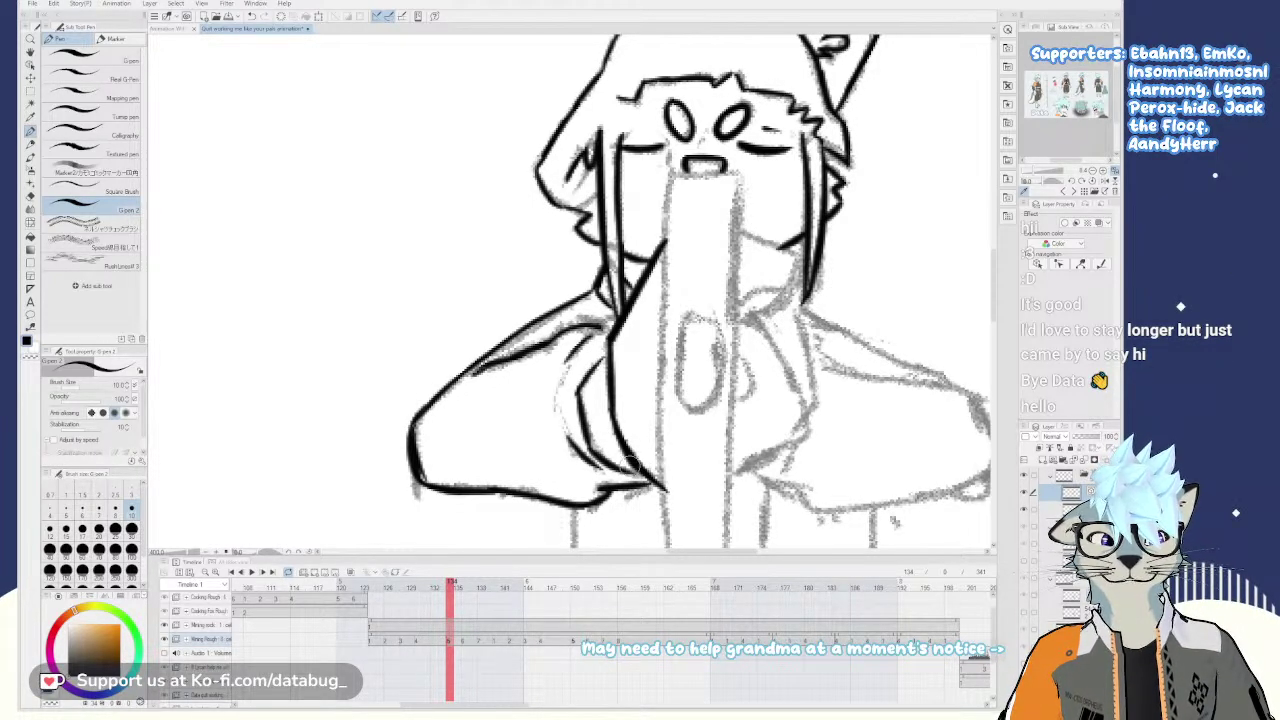
{"action": "left_click_drag", "start_coordinate": [644, 425], "coordinate": [630, 316]}
{"action": "left_click_drag", "start_coordinate": [644, 361], "coordinate": [630, 419]}
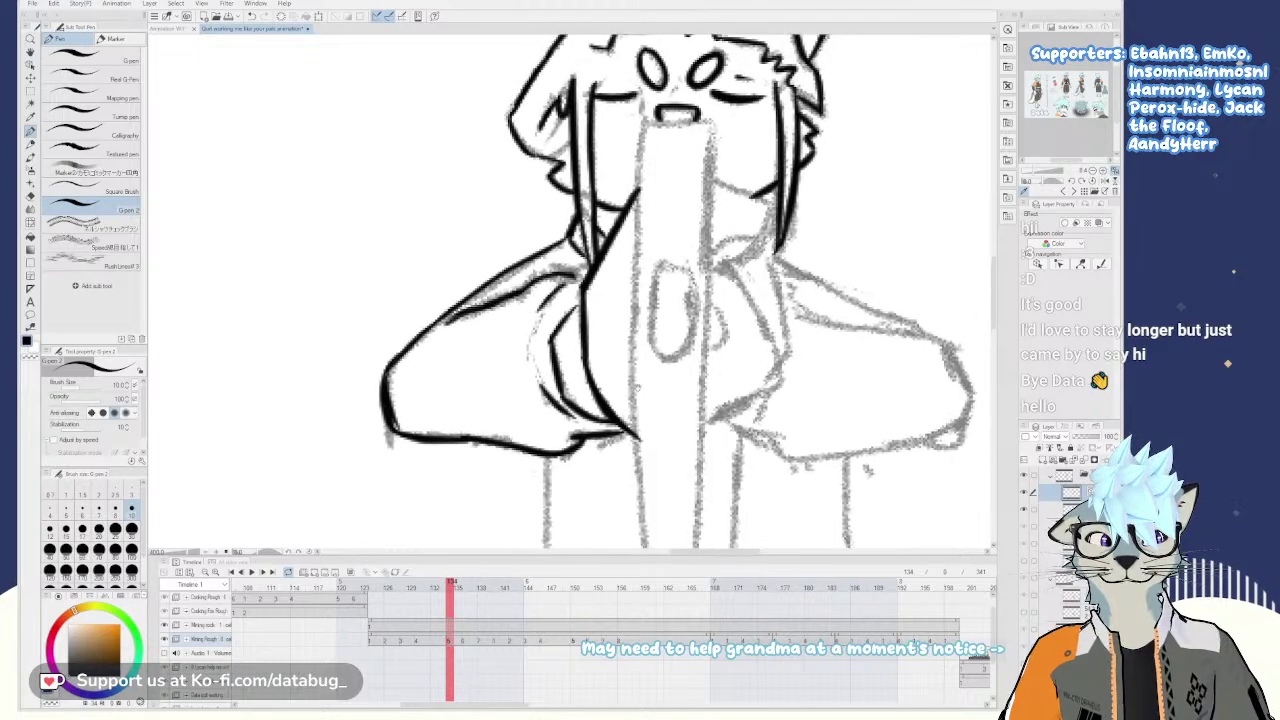
{"action": "left_click_drag", "start_coordinate": [739, 296], "coordinate": [659, 340]}
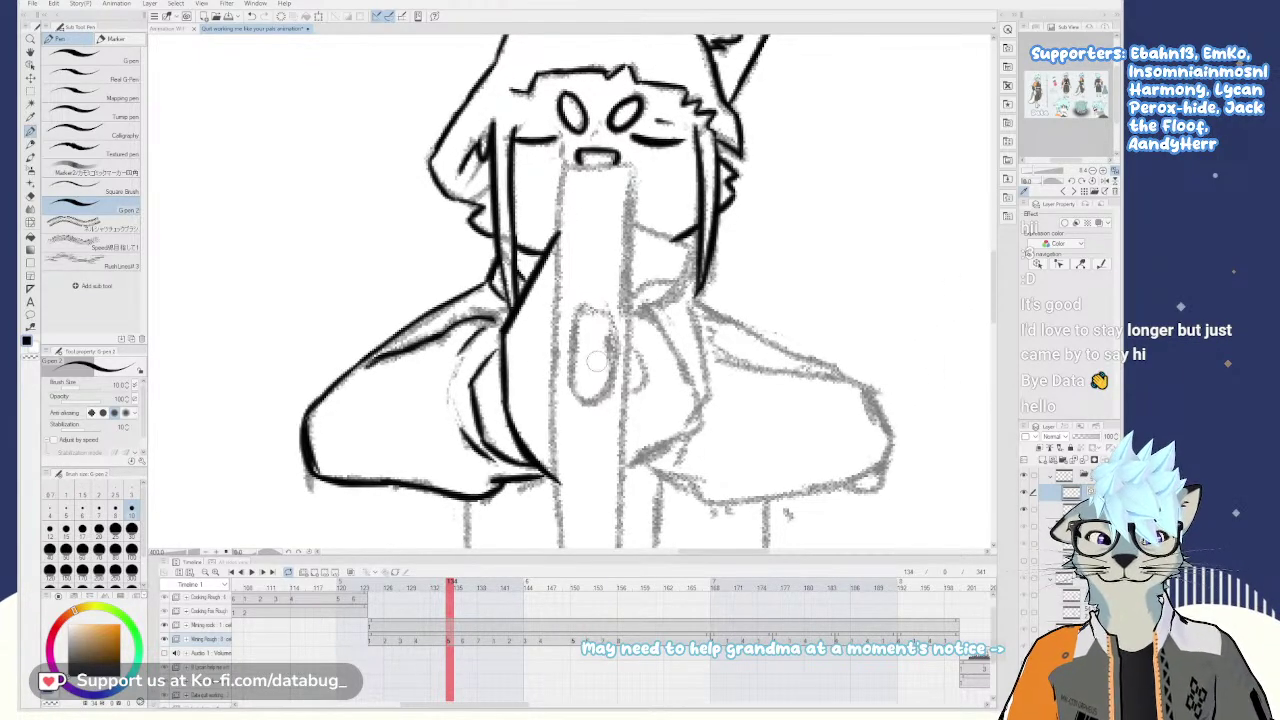
{"action": "mouse_move", "coordinate": [627, 403]}
{"action": "left_mouse_down"}
{"action": "mouse_move", "coordinate": [699, 380]}
{"action": "mouse_move", "coordinate": [699, 413]}
{"action": "left_mouse_up"}
{"action": "mouse_move", "coordinate": [702, 322]}
{"action": "left_mouse_down"}
{"action": "mouse_move", "coordinate": [681, 355]}
{"action": "mouse_move", "coordinate": [692, 328]}
{"action": "left_mouse_up"}
{"action": "scroll", "coordinate": [681, 355], "scroll_direction": "down", "scroll_amount": 2}
{"action": "scroll", "coordinate": [681, 357], "scroll_direction": "up", "scroll_amount": 2}
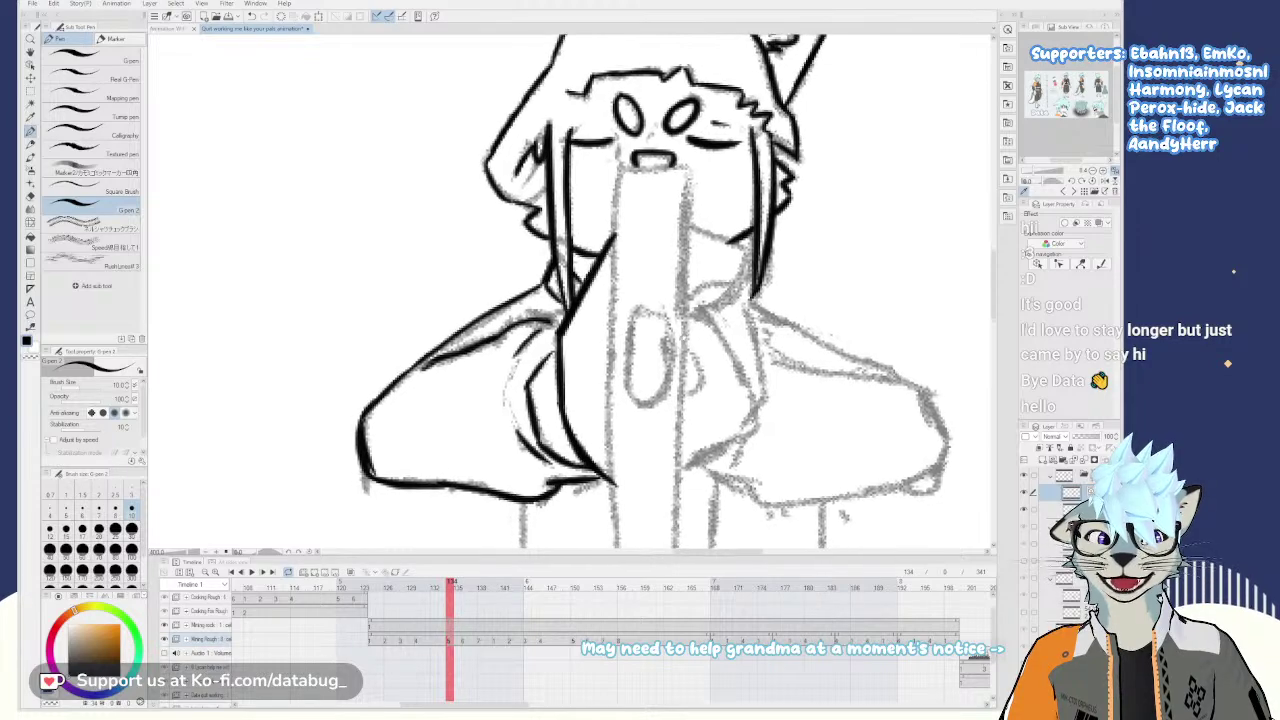
- Ink both long edges of the blade with the Curve tool, from just below the mouth to the point at the waist
{"action": "scroll", "coordinate": [680, 358], "scroll_direction": "down", "scroll_amount": 2}
{"action": "left_click_drag", "start_coordinate": [669, 218], "coordinate": [666, 384]}
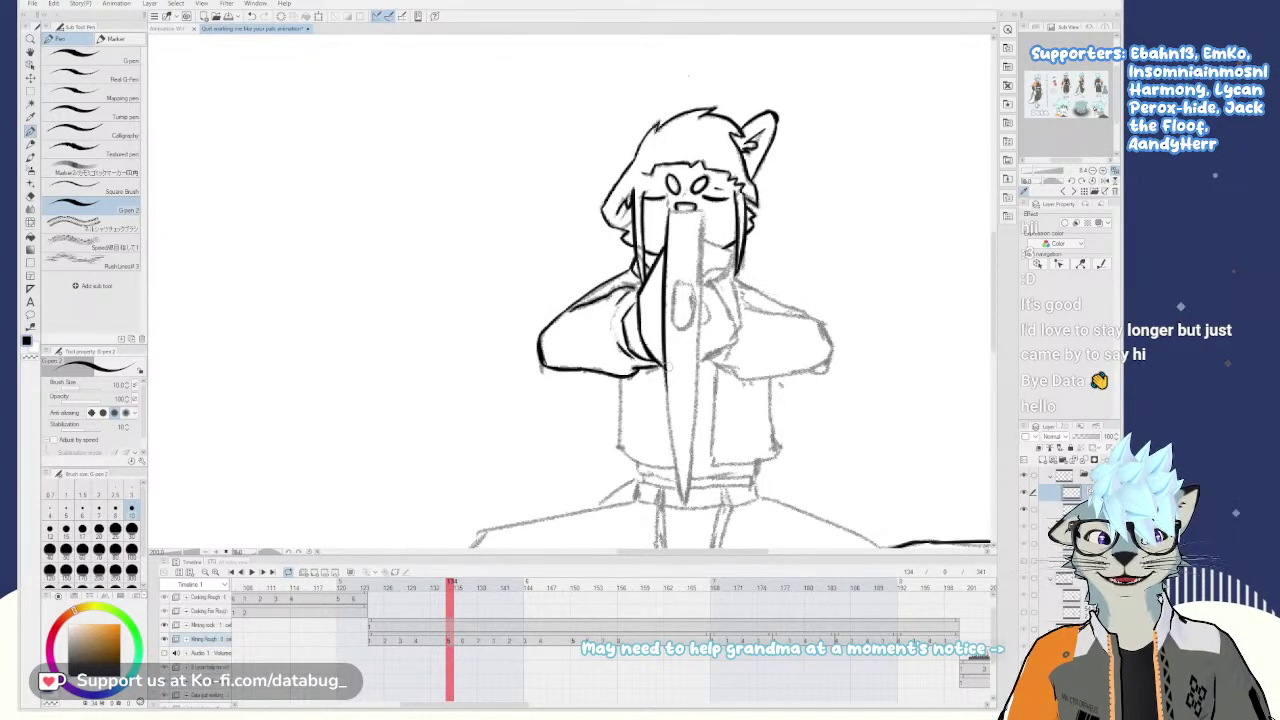
{"action": "key", "text": "ctrl+z"}
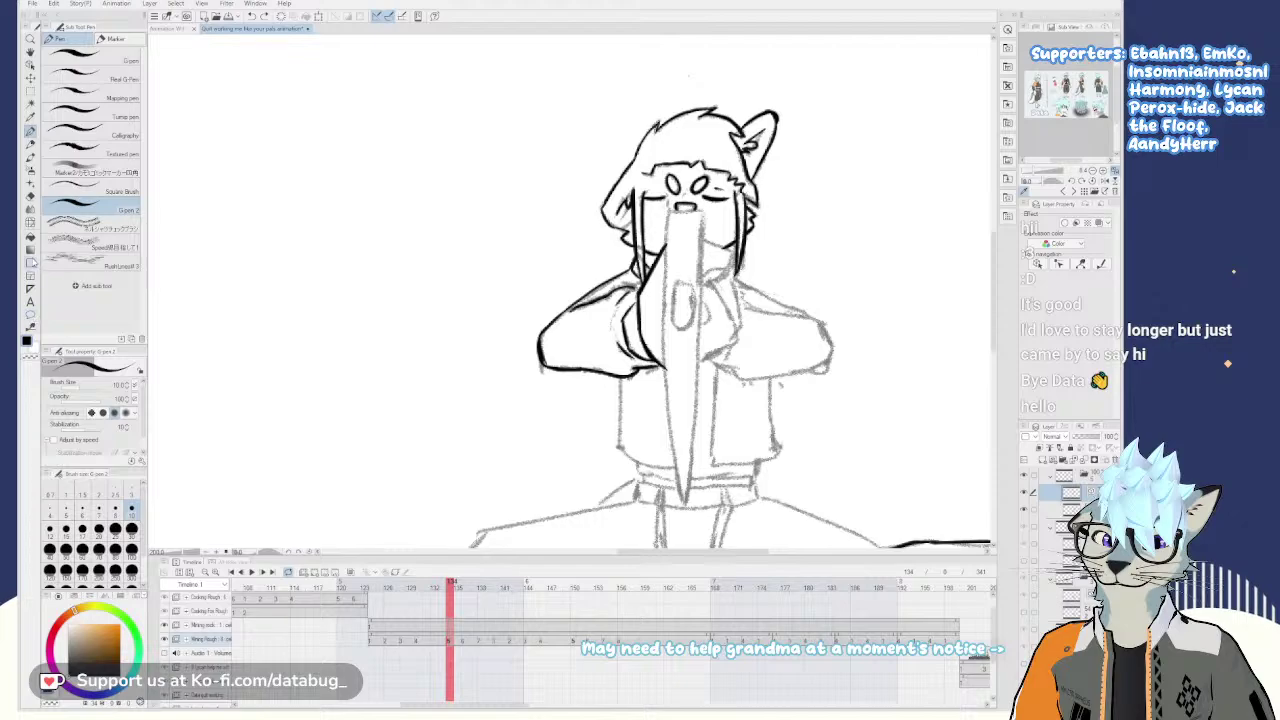
{"action": "left_click", "coordinate": [32, 262]}
{"action": "left_click", "coordinate": [96, 80]}
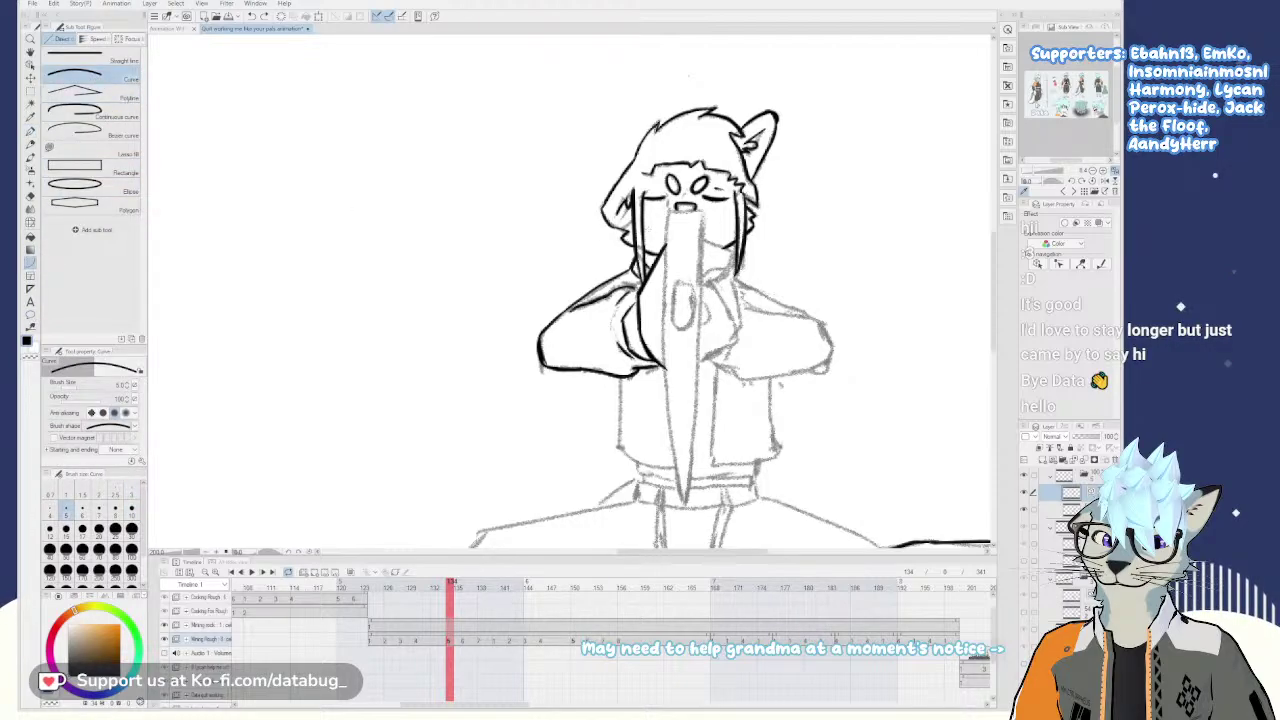
{"action": "left_click_drag", "start_coordinate": [668, 210], "coordinate": [684, 505]}
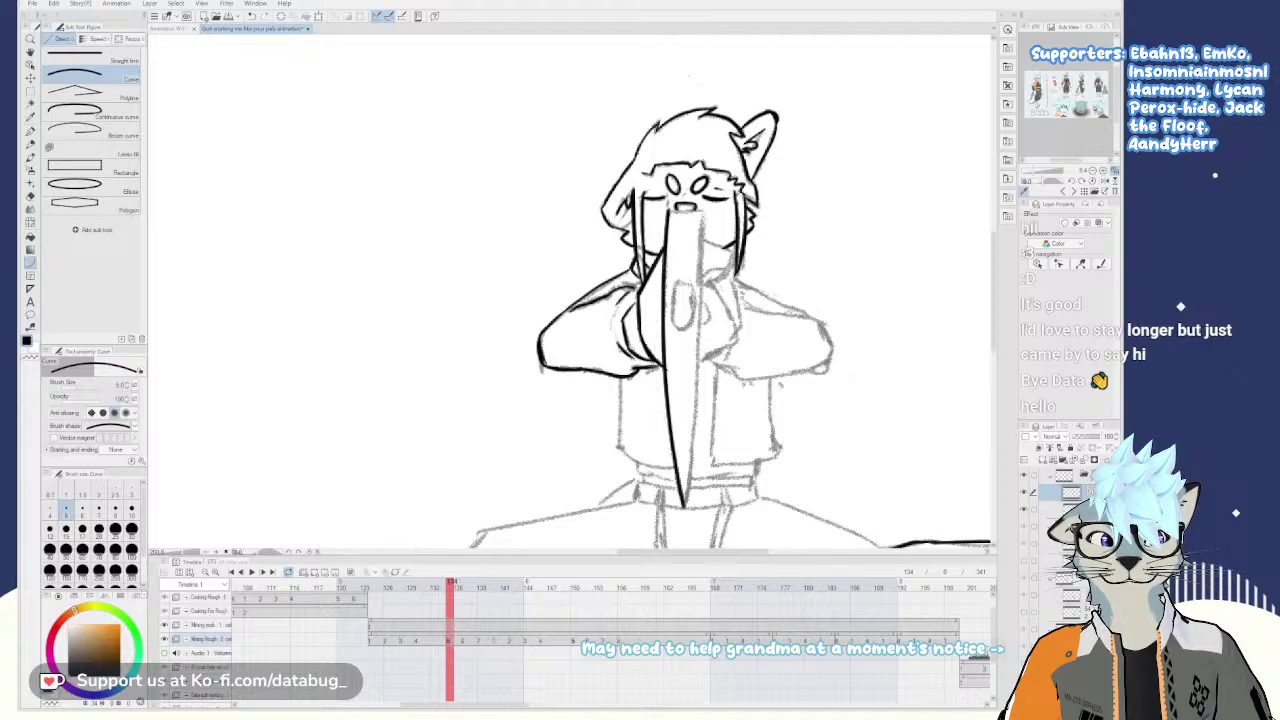
{"action": "left_click_drag", "start_coordinate": [703, 210], "coordinate": [684, 506]}
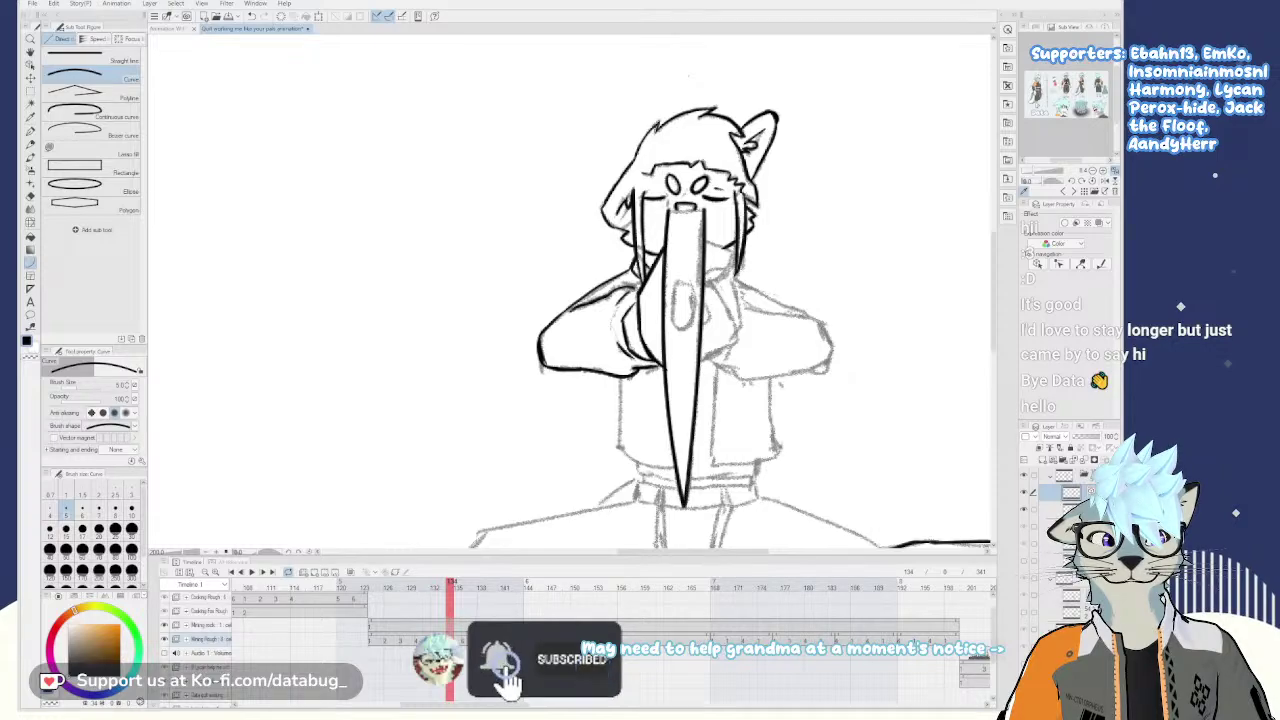
- Ink the short square end of the blade just below the mouth with the G-pen
{"action": "key", "text": "p"}
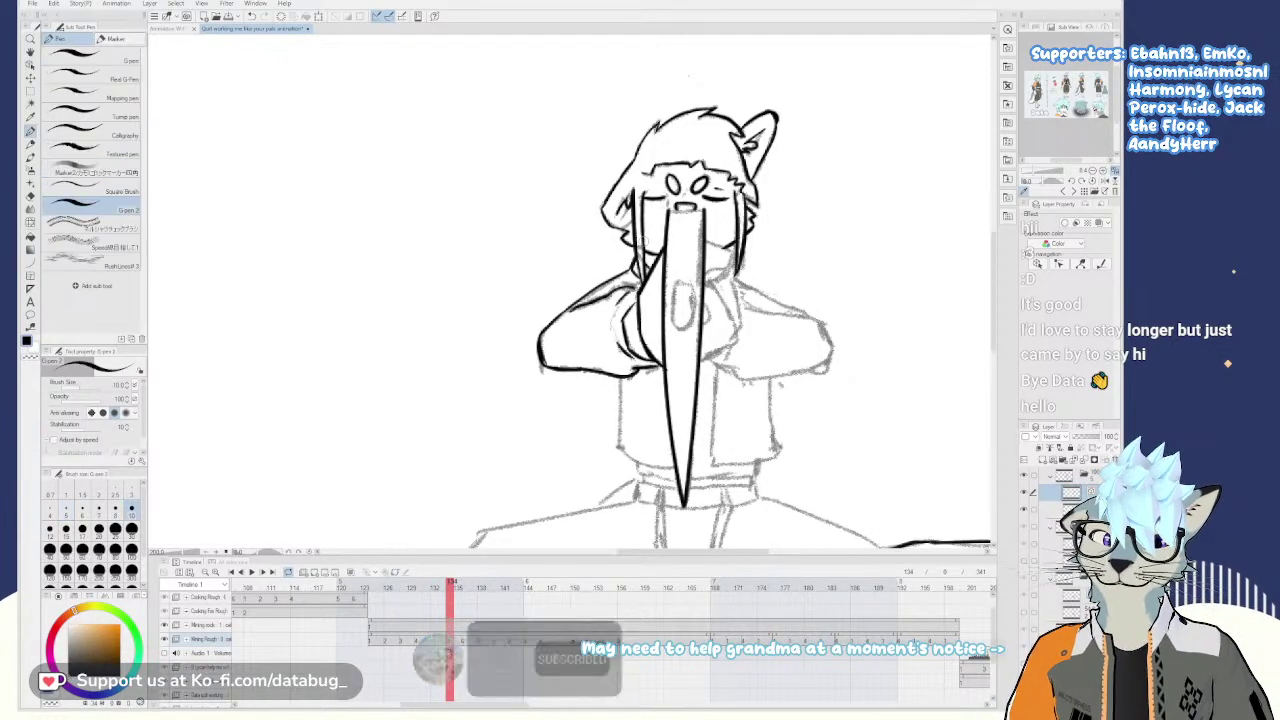
{"action": "scroll", "coordinate": [716, 240], "scroll_direction": "up", "scroll_amount": 8}
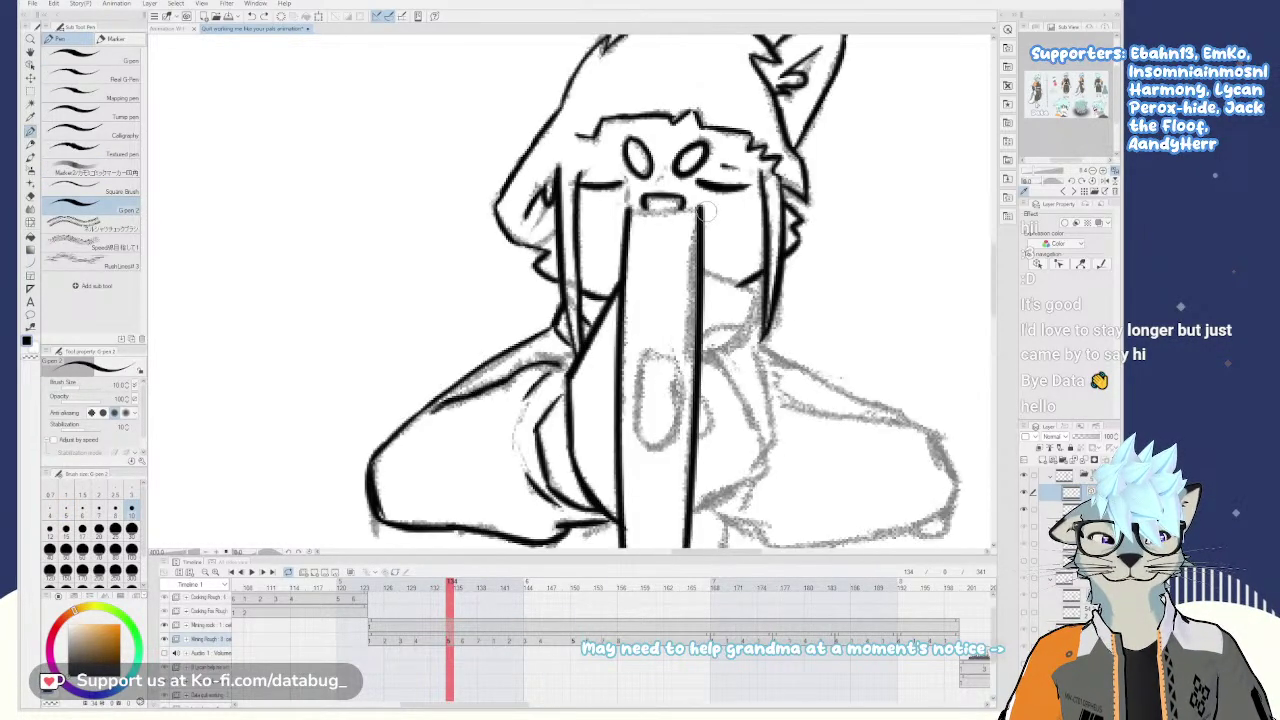
{"action": "left_click_drag", "start_coordinate": [718, 241], "coordinate": [630, 432]}
{"action": "scroll", "coordinate": [687, 365], "scroll_direction": "down", "scroll_amount": 3}
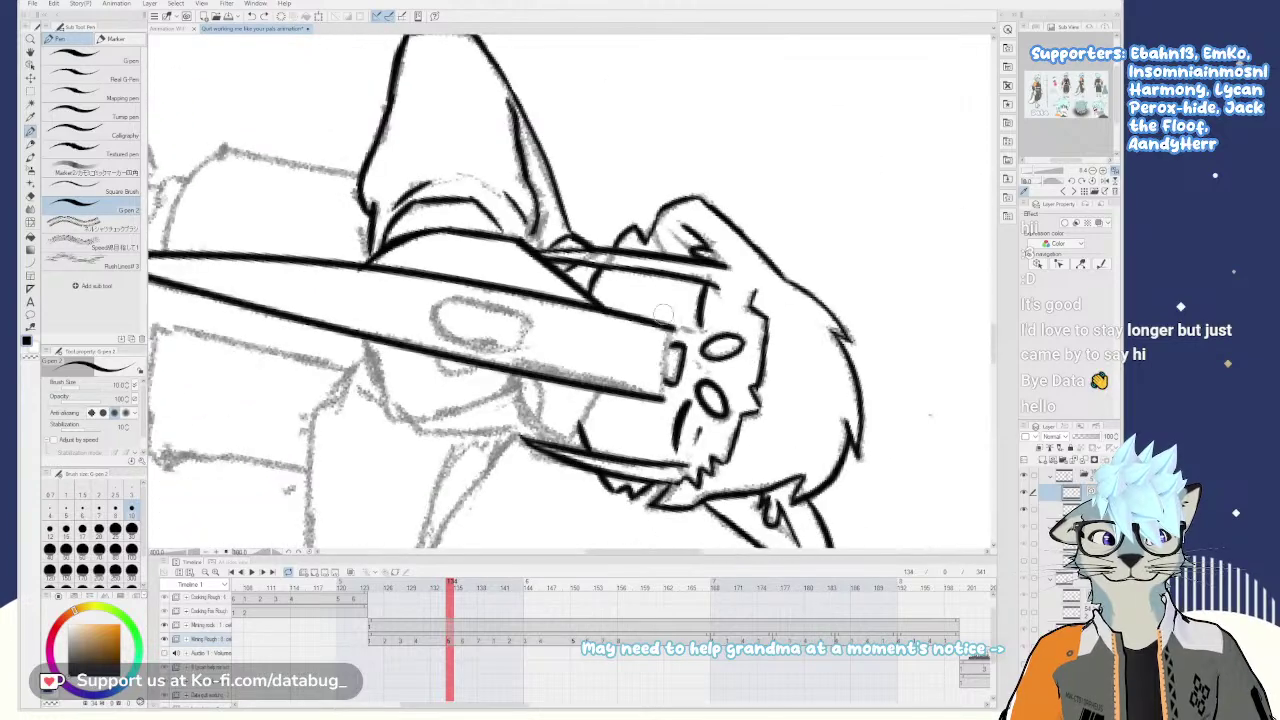
{"action": "left_click_drag", "start_coordinate": [674, 328], "coordinate": [662, 397]}
{"action": "key", "text": "ctrl+z"}
{"action": "left_click_drag", "start_coordinate": [675, 327], "coordinate": [662, 399]}
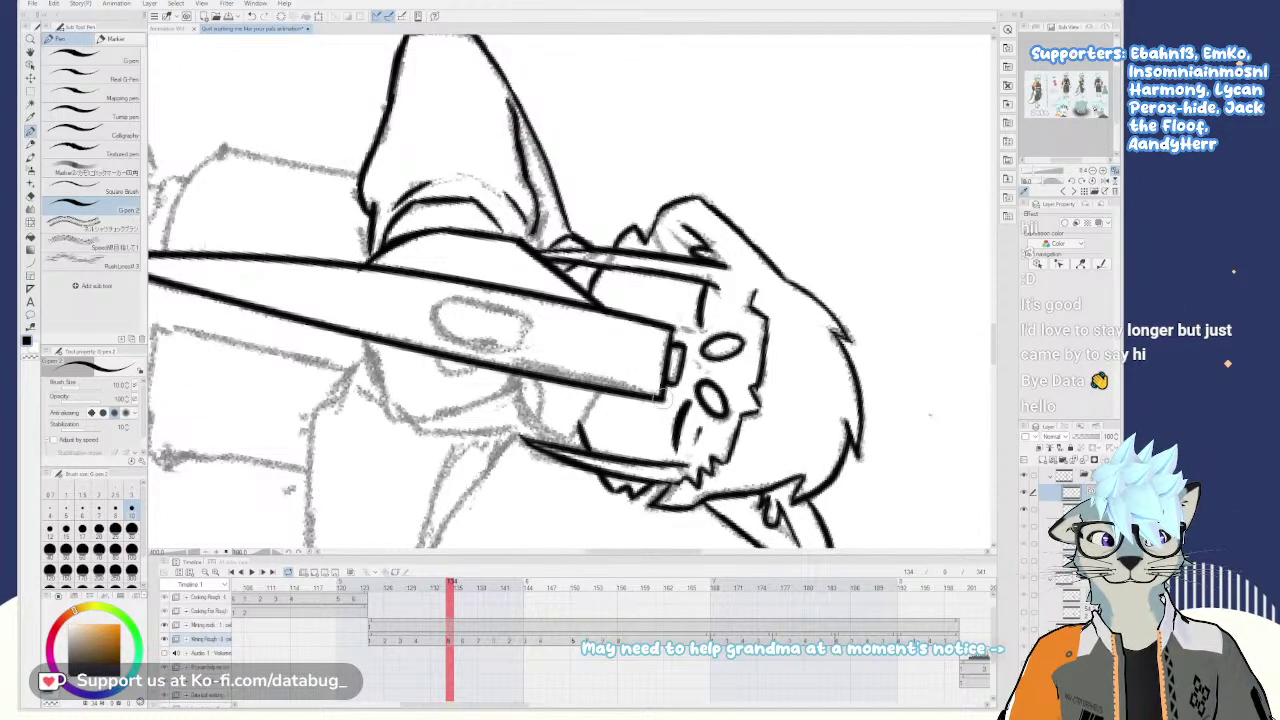
- Ink the narrow slot on the blade, flat across its upper end and tapering to a point below
{"action": "scroll", "coordinate": [627, 341], "scroll_direction": "down", "scroll_amount": 3}
{"action": "key", "text": "minus"}
{"action": "key", "text": "minus"}
{"action": "key", "text": "minus"}
{"action": "key", "text": "minus"}
{"action": "key", "text": "minus"}
{"action": "key", "text": "minus"}
{"action": "key", "text": "minus"}
{"action": "key", "text": "minus"}
{"action": "key", "text": "minus"}
{"action": "key", "text": "minus"}
{"action": "key", "text": "minus"}
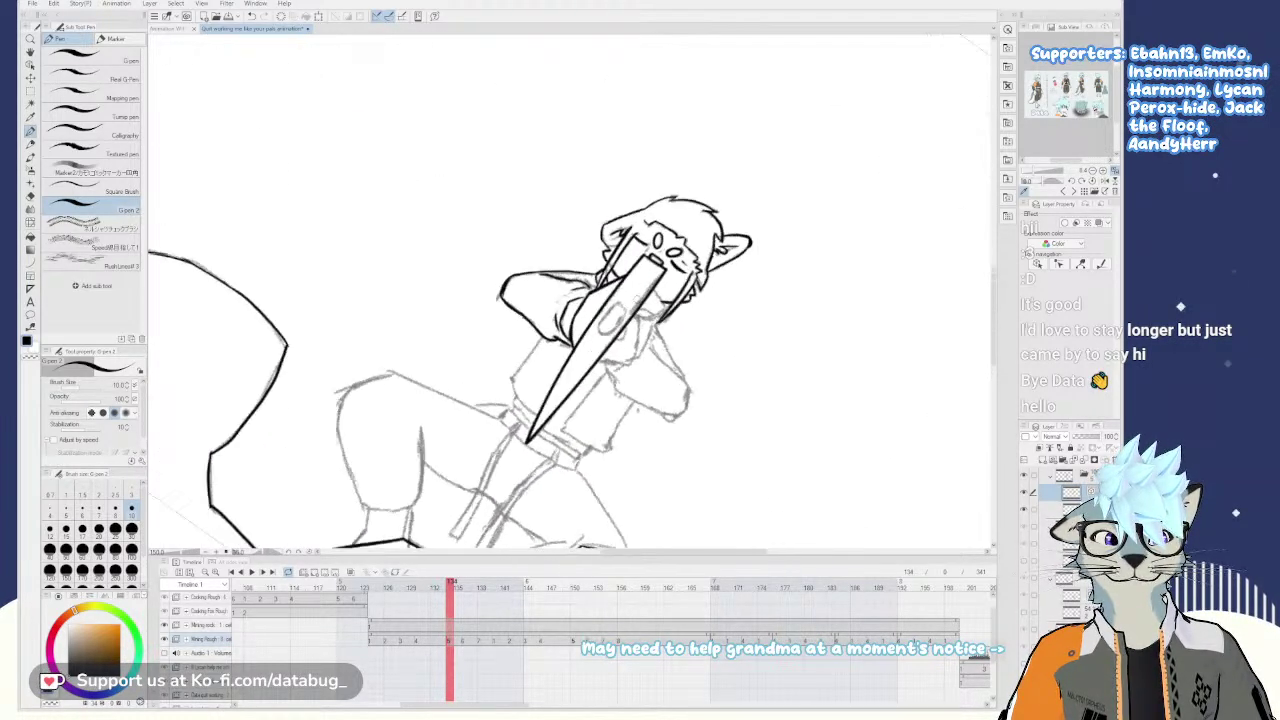
{"action": "left_click_drag", "start_coordinate": [630, 245], "coordinate": [612, 308]}
{"action": "key", "text": "asciicircum"}
{"action": "key", "text": "asciicircum"}
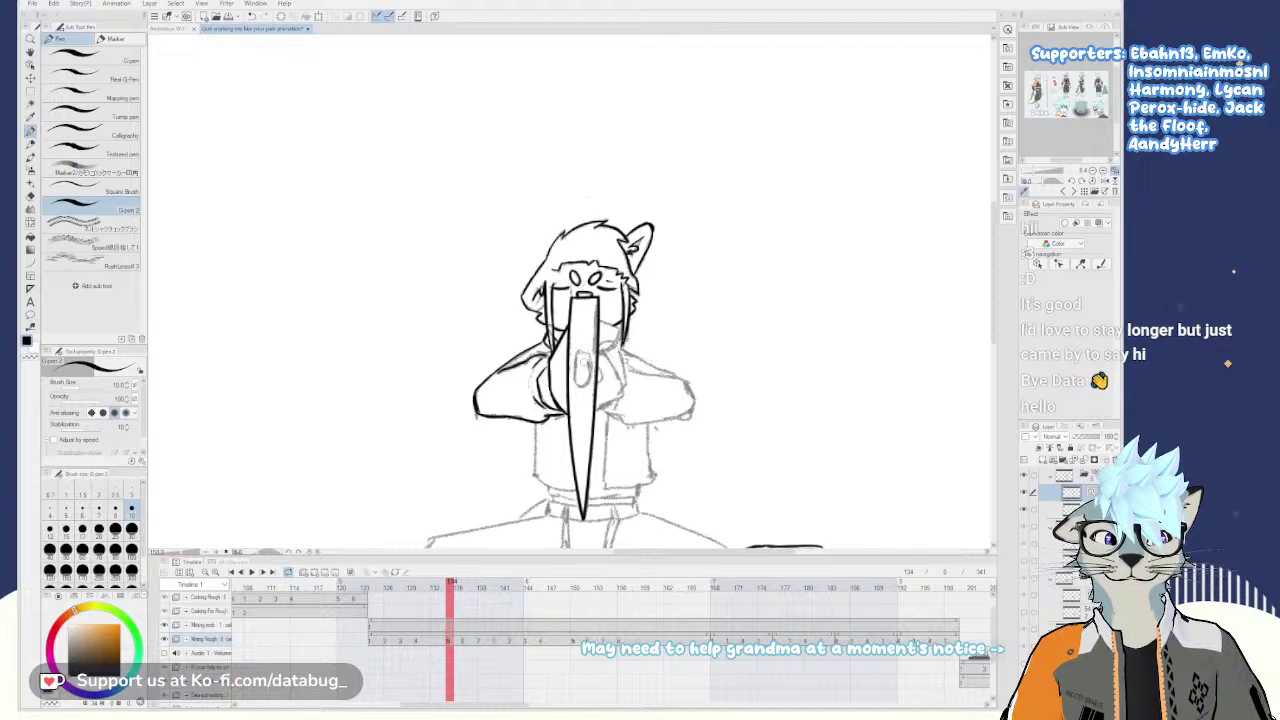
{"action": "scroll", "coordinate": [590, 365], "scroll_direction": "up", "scroll_amount": 3}
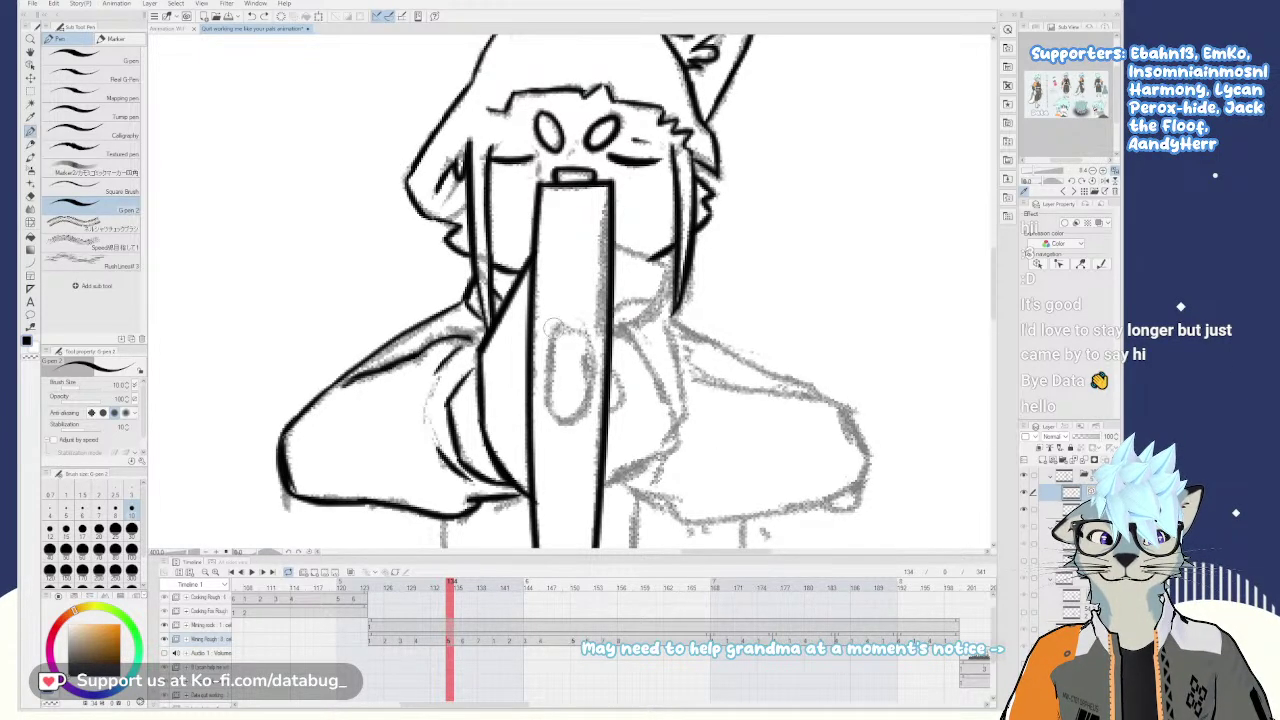
{"action": "left_click_drag", "start_coordinate": [548, 327], "coordinate": [588, 325]}
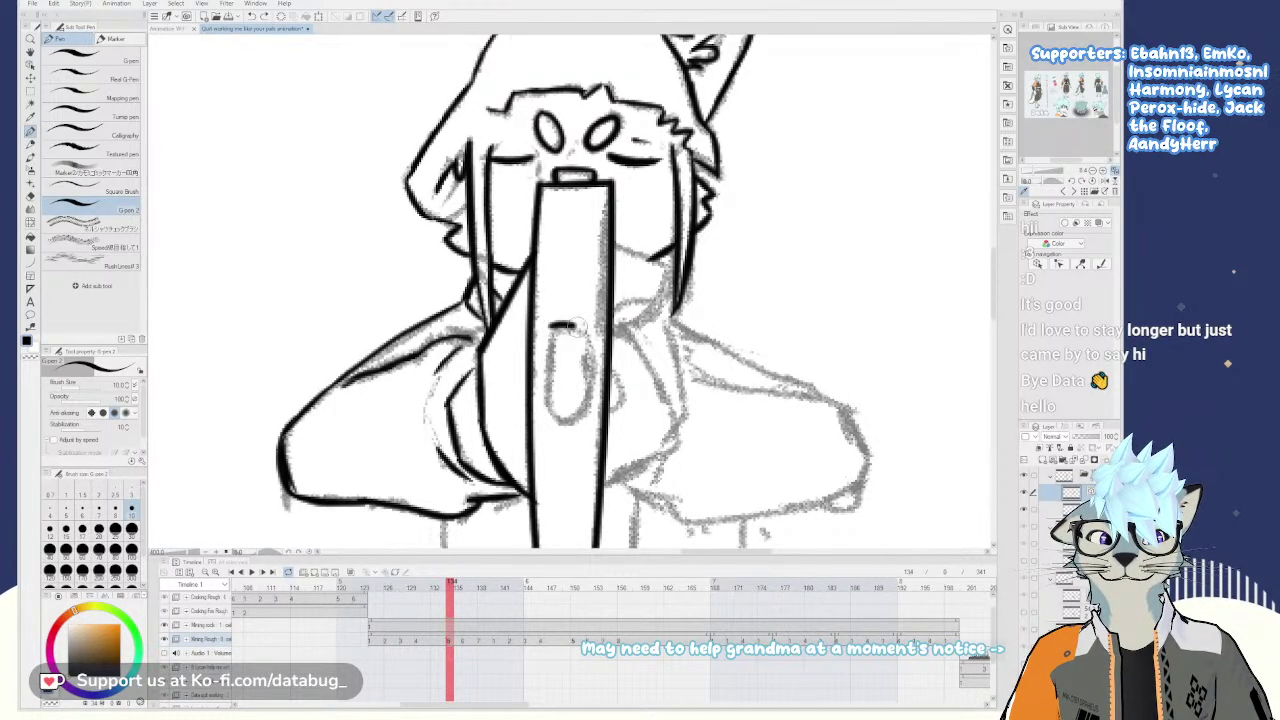
{"action": "left_click_drag", "start_coordinate": [548, 328], "coordinate": [566, 420]}
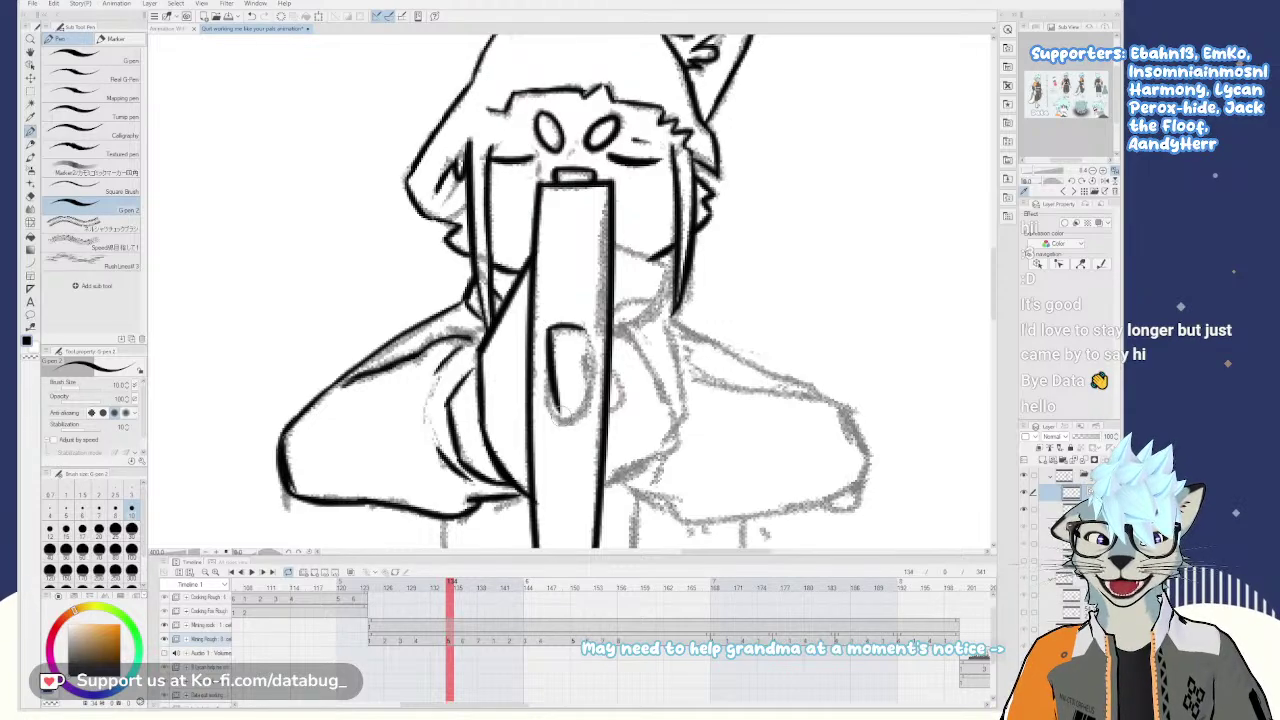
{"action": "key", "text": "ctrl+z"}
{"action": "mouse_move", "coordinate": [549, 328]}
{"action": "left_mouse_down"}
{"action": "mouse_move", "coordinate": [550, 384]}
{"action": "mouse_move", "coordinate": [568, 411]}
{"action": "left_mouse_up"}
{"action": "key", "text": "ctrl+z"}
{"action": "left_click_drag", "start_coordinate": [584, 328], "coordinate": [568, 415]}
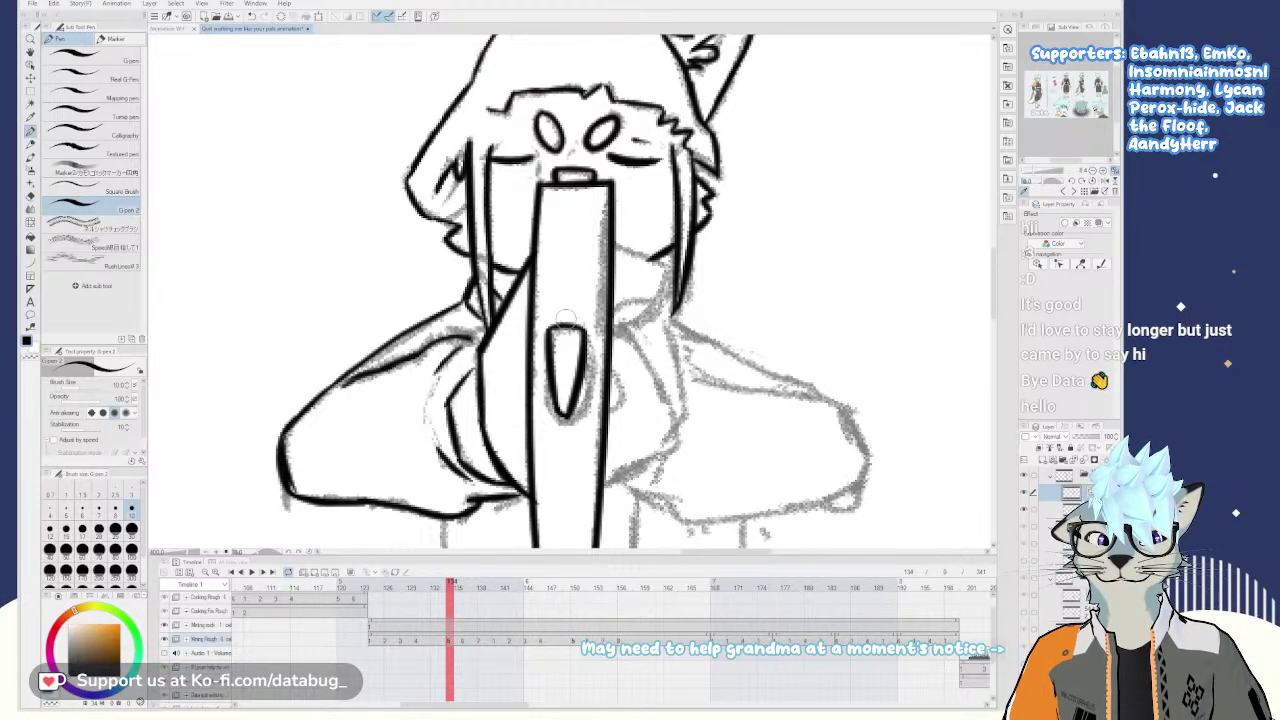
- Ink the neck and collar lines between the blade and the right-hand hair strand, including the inner collar curve
{"action": "scroll", "coordinate": [589, 370], "scroll_direction": "down", "scroll_amount": 2}
{"action": "left_click_drag", "start_coordinate": [601, 472], "coordinate": [604, 321]}
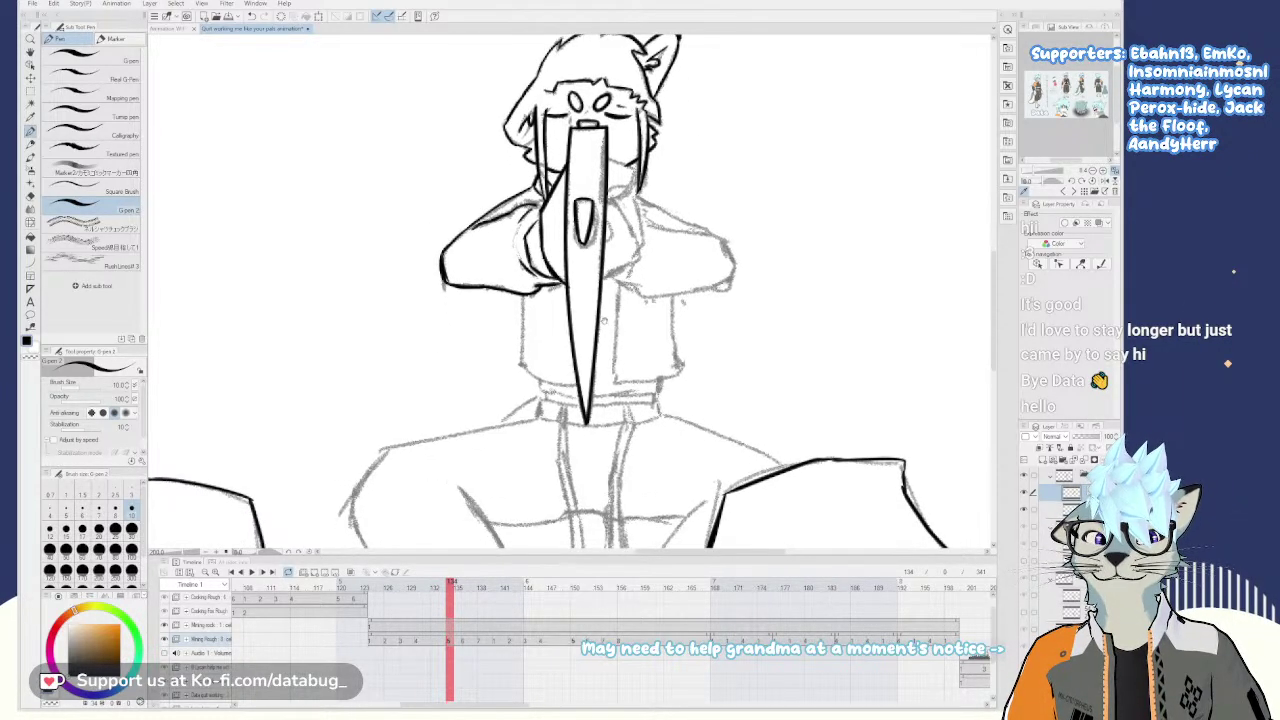
{"action": "scroll", "coordinate": [610, 184], "scroll_direction": "up", "scroll_amount": 2}
{"action": "left_click_drag", "start_coordinate": [630, 242], "coordinate": [596, 321]}
{"action": "left_click_drag", "start_coordinate": [638, 324], "coordinate": [565, 245]}
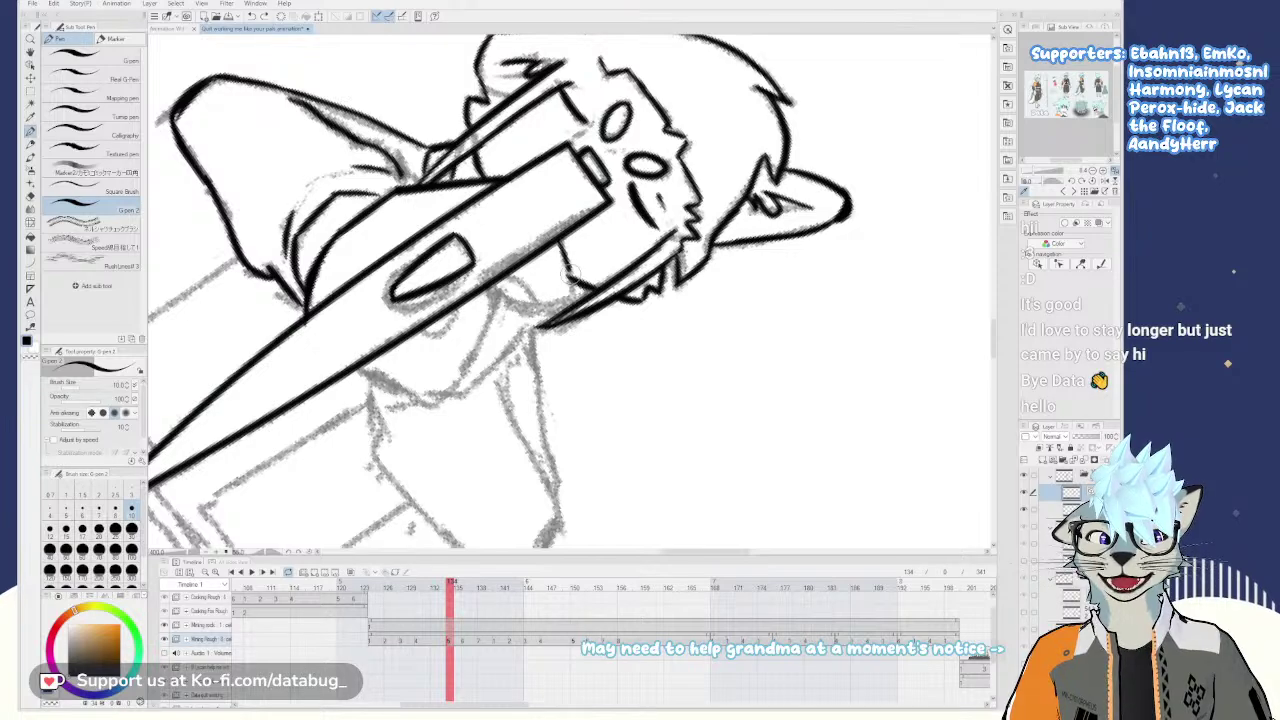
{"action": "mouse_move", "coordinate": [575, 308]}
{"action": "left_mouse_down"}
{"action": "mouse_move", "coordinate": [624, 284]}
{"action": "mouse_move", "coordinate": [580, 247]}
{"action": "left_mouse_up"}
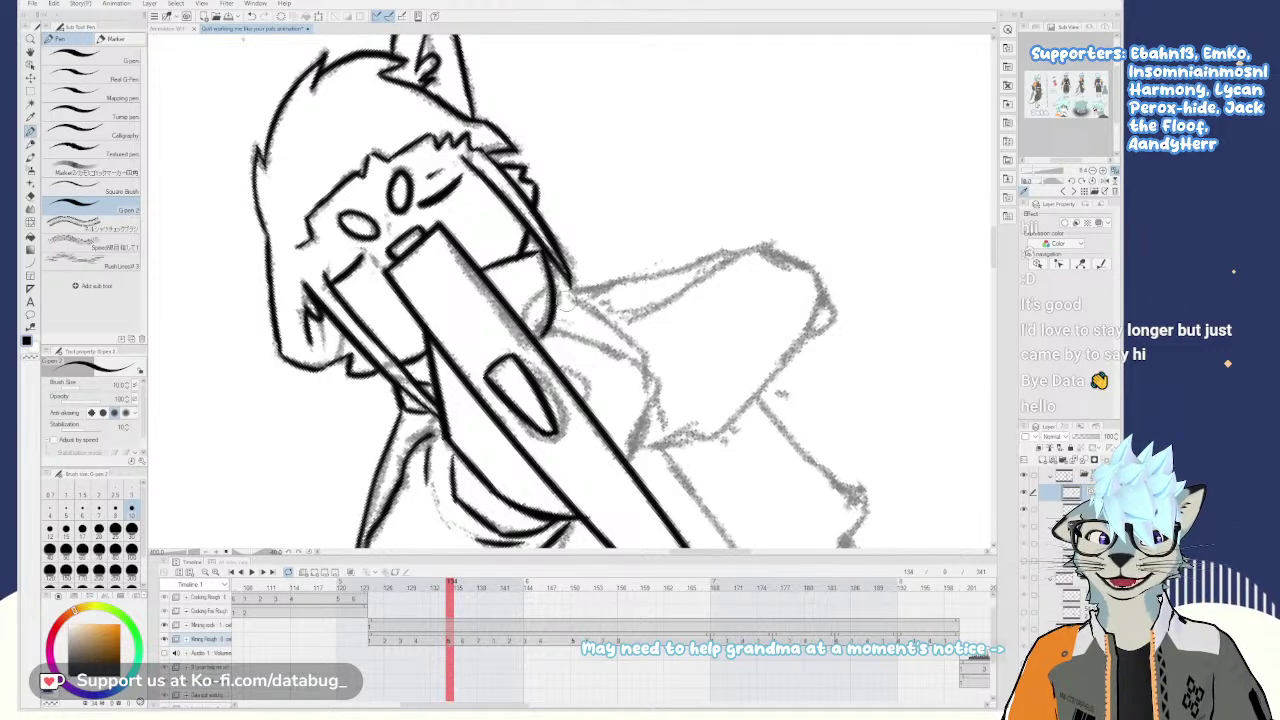
{"action": "left_click_drag", "start_coordinate": [538, 252], "coordinate": [538, 329]}
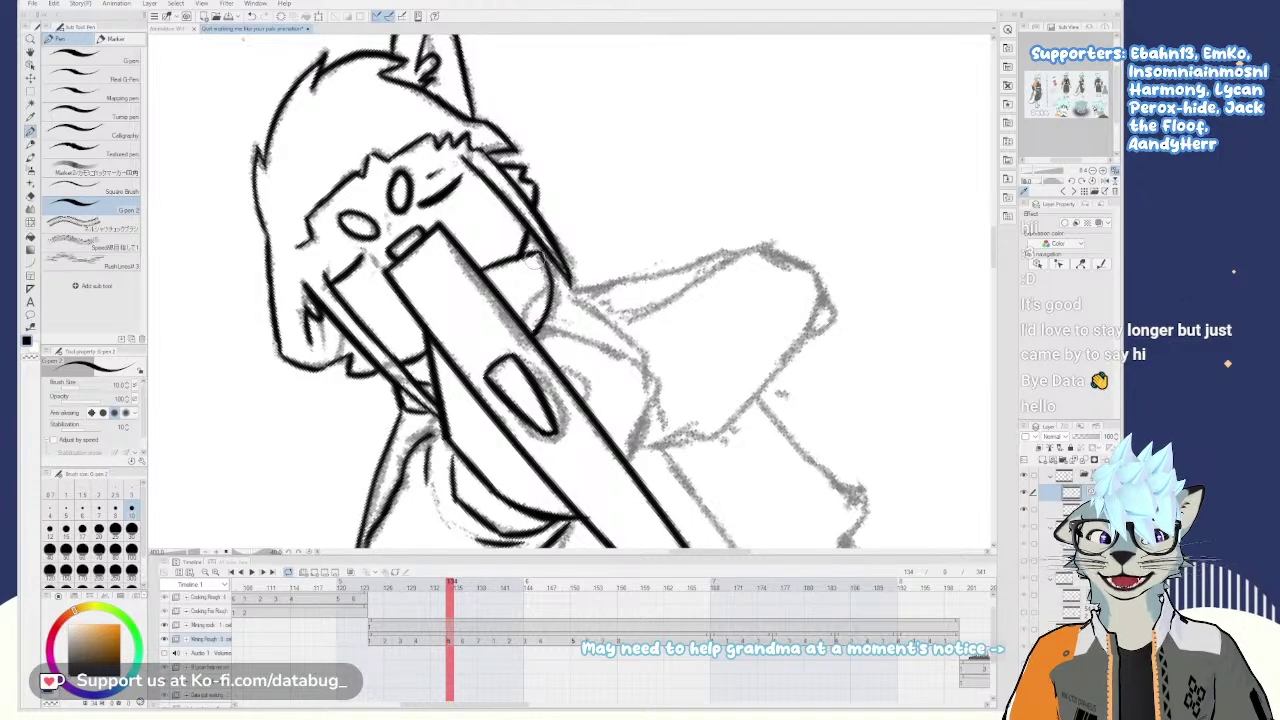
{"action": "mouse_move", "coordinate": [563, 244]}
{"action": "left_mouse_down"}
{"action": "mouse_move", "coordinate": [540, 312]}
{"action": "mouse_move", "coordinate": [523, 321]}
{"action": "left_mouse_up"}
{"action": "key", "text": "ctrl+z"}
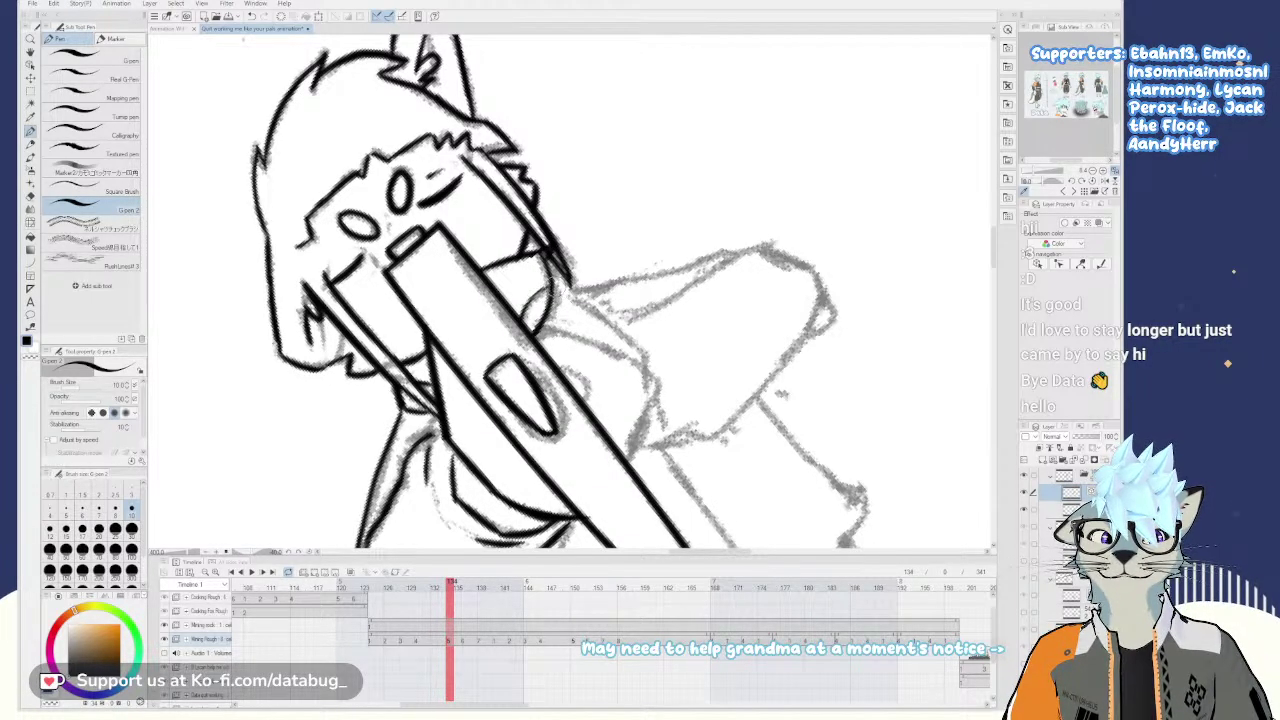
- Ink the right-hand side of the jacket collar and the small rounded shape beside the blade's slot
{"action": "key", "text": "asciicircum"}
{"action": "key", "text": "asciicircum"}
{"action": "key", "text": "asciicircum"}
{"action": "key", "text": "asciicircum"}
{"action": "key", "text": "asciicircum"}
{"action": "mouse_move", "coordinate": [535, 318]}
{"action": "left_mouse_down"}
{"action": "mouse_move", "coordinate": [597, 388]}
{"action": "mouse_move", "coordinate": [552, 418]}
{"action": "left_mouse_up"}
{"action": "scroll", "coordinate": [596, 374], "scroll_direction": "down", "scroll_amount": 2}
{"action": "key", "text": "asciicircum"}
{"action": "key", "text": "asciicircum"}
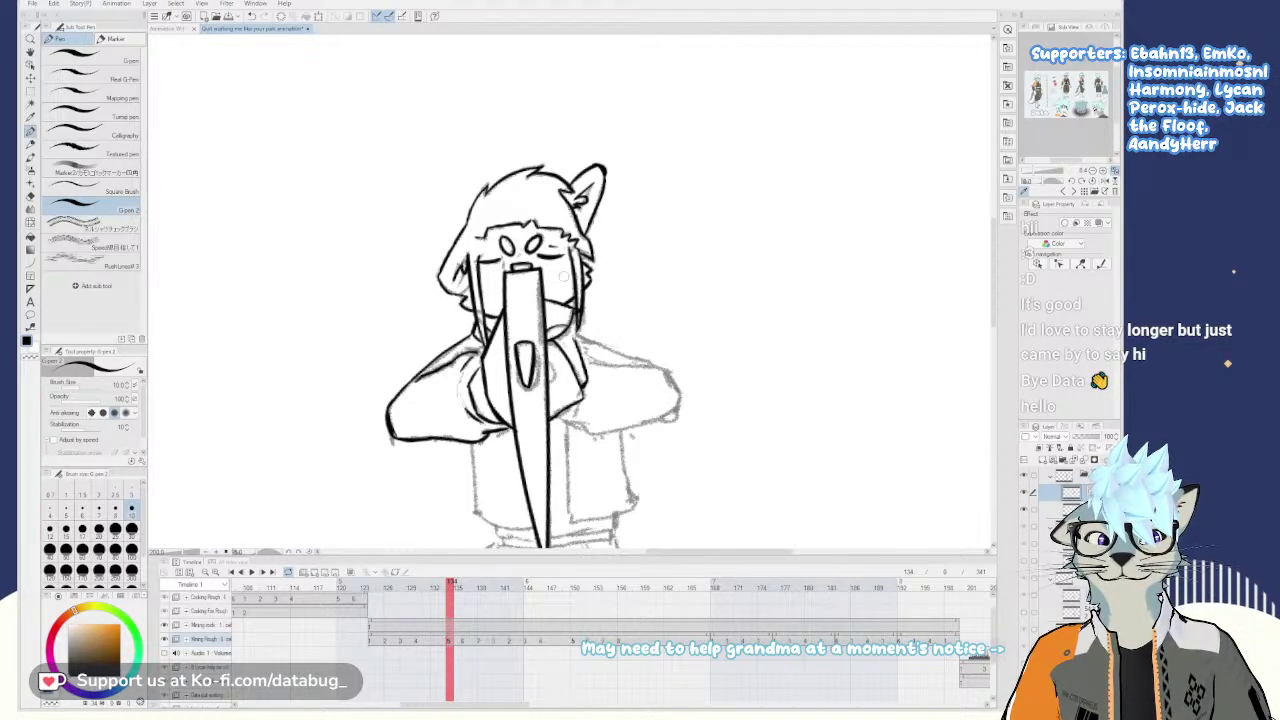
{"action": "scroll", "coordinate": [548, 362], "scroll_direction": "up", "scroll_amount": 3}
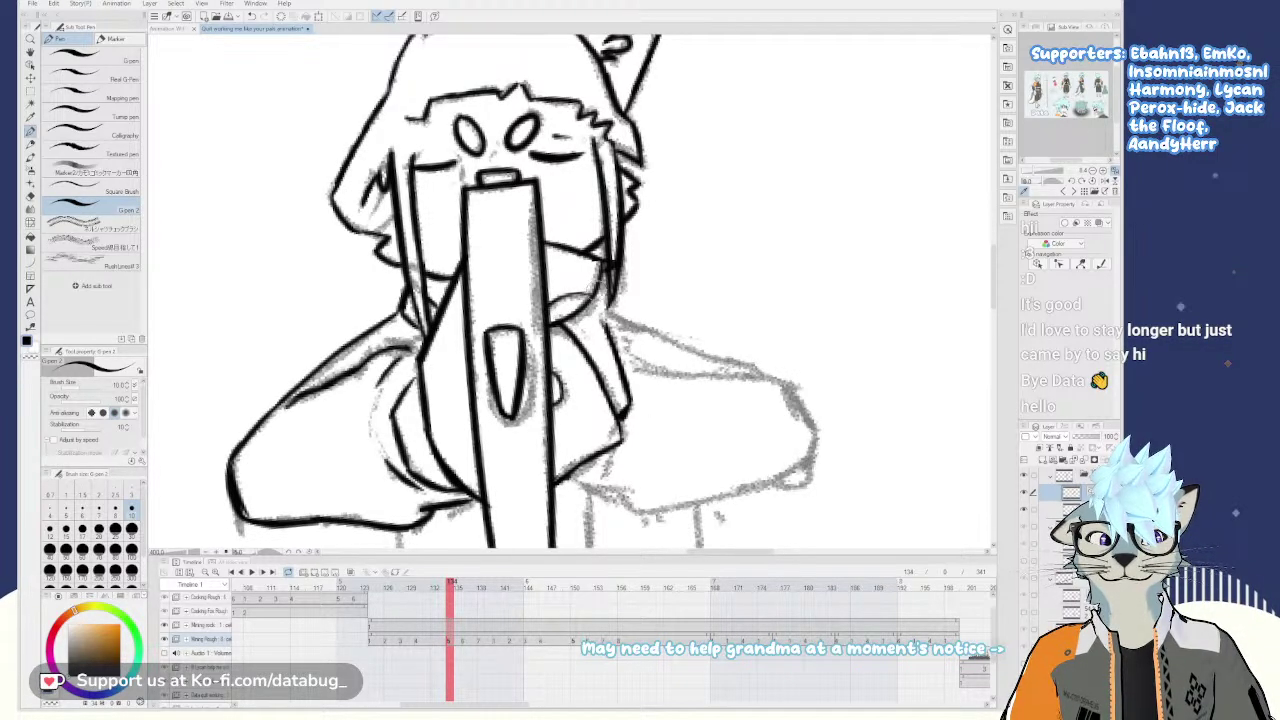
{"action": "scroll", "coordinate": [588, 318], "scroll_direction": "down", "scroll_amount": 2}
{"action": "scroll", "coordinate": [600, 390], "scroll_direction": "down", "scroll_amount": 1}
{"action": "scroll", "coordinate": [601, 395], "scroll_direction": "up", "scroll_amount": 3}
{"action": "scroll", "coordinate": [612, 310], "scroll_direction": "down", "scroll_amount": 2}
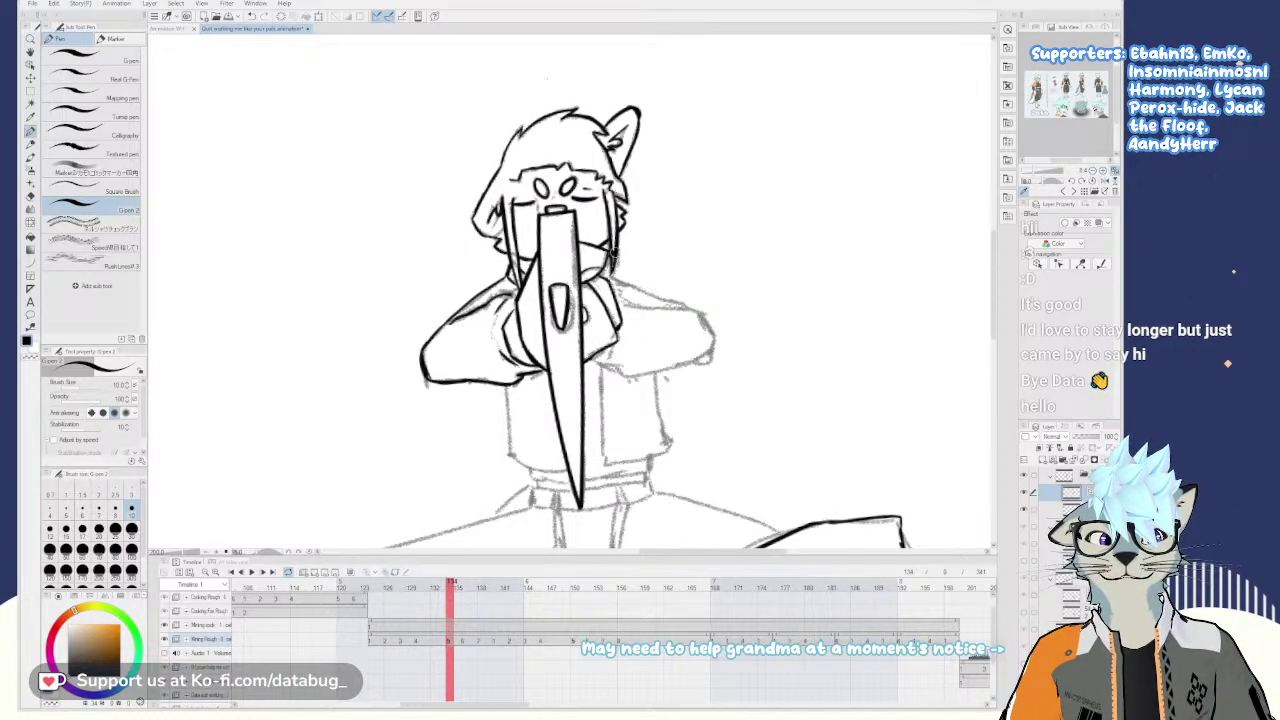
{"action": "scroll", "coordinate": [622, 290], "scroll_direction": "down", "scroll_amount": 1}
{"action": "scroll", "coordinate": [627, 317], "scroll_direction": "up", "scroll_amount": 1}
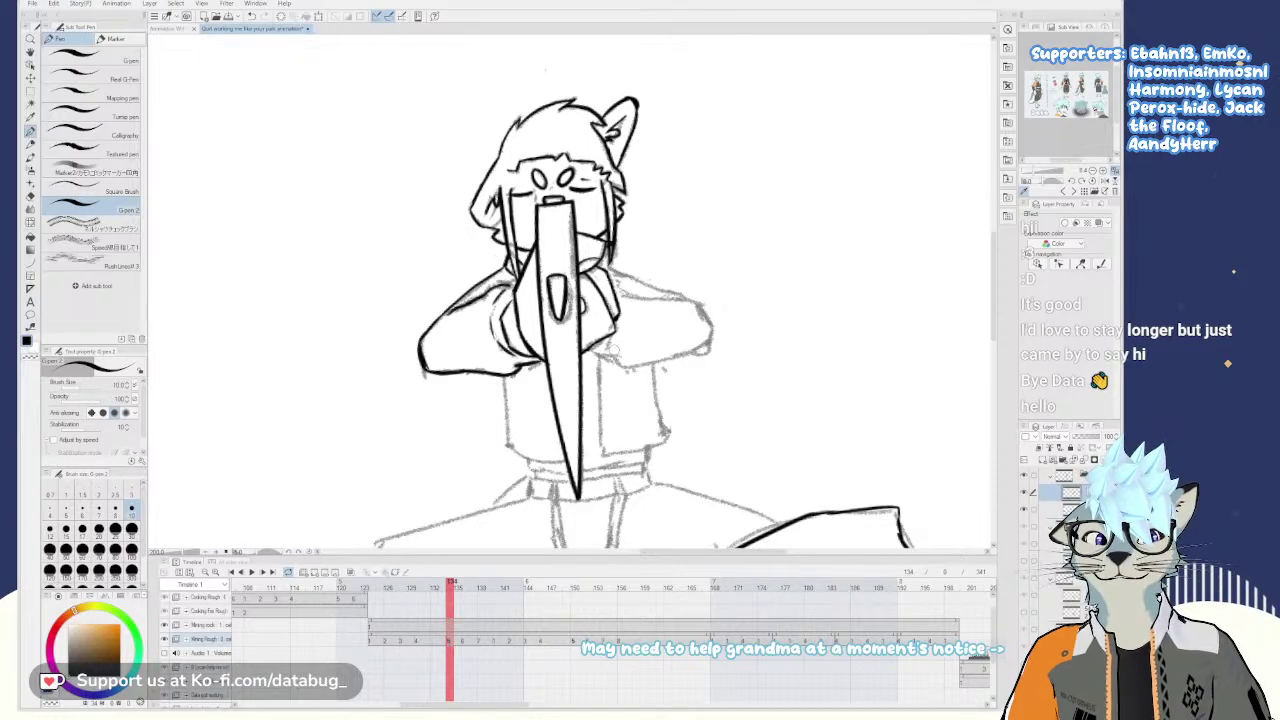
- Ink the outer edge of the right-hand sleeve from the shoulder down and around the elbow
{"action": "mouse_move", "coordinate": [690, 273]}
{"action": "left_mouse_down"}
{"action": "mouse_move", "coordinate": [661, 383]}
{"action": "mouse_move", "coordinate": [573, 338]}
{"action": "mouse_move", "coordinate": [599, 287]}
{"action": "left_mouse_up"}
{"action": "scroll", "coordinate": [546, 294], "scroll_direction": "up", "scroll_amount": 1}
{"action": "key", "text": "asciicircum"}
{"action": "scroll", "coordinate": [566, 322], "scroll_direction": "down", "scroll_amount": 1}
{"action": "scroll", "coordinate": [546, 300], "scroll_direction": "up", "scroll_amount": 1}
{"action": "key", "text": "asciicircum"}
{"action": "left_click_drag", "start_coordinate": [613, 219], "coordinate": [618, 302]}
{"action": "key", "text": "ctrl+z"}
{"action": "left_click_drag", "start_coordinate": [614, 220], "coordinate": [627, 386]}
{"action": "key", "text": "ctrl+z"}
{"action": "left_click_drag", "start_coordinate": [619, 318], "coordinate": [624, 396]}
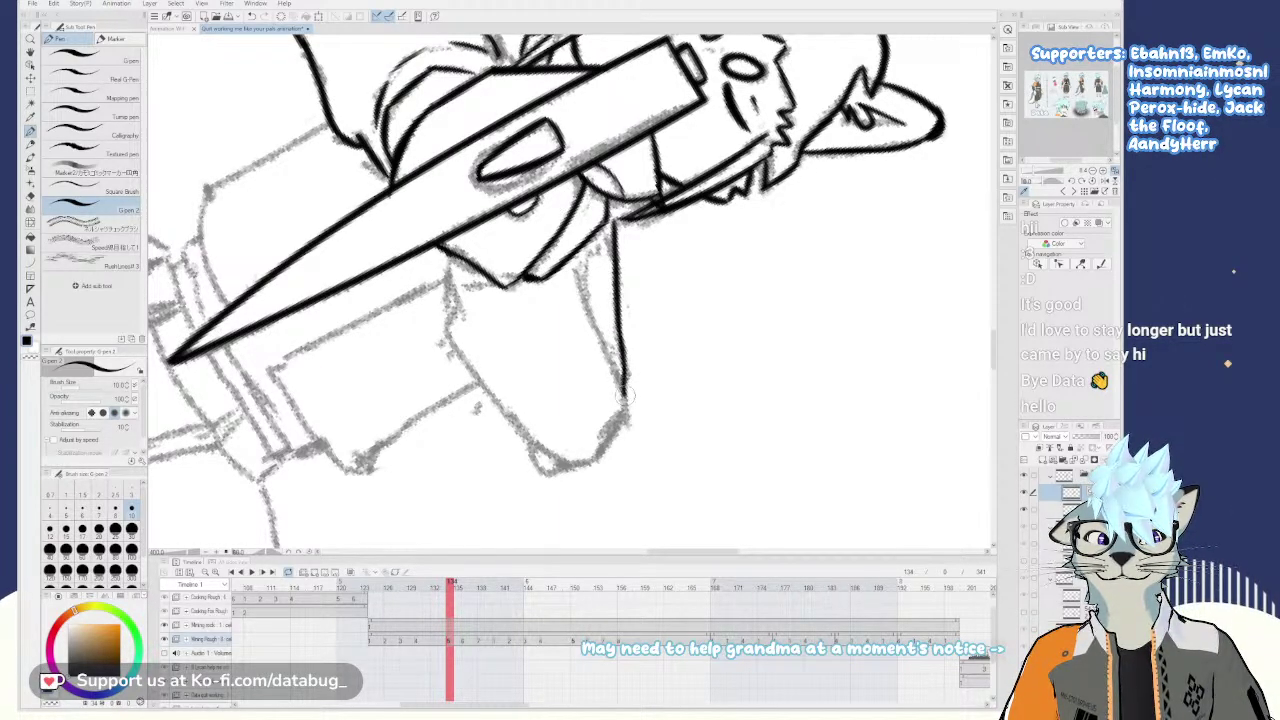
{"action": "left_click_drag", "start_coordinate": [626, 418], "coordinate": [598, 454]}
{"action": "key", "text": "asciicircum"}
{"action": "key", "text": "asciicircum"}
{"action": "key", "text": "asciicircum"}
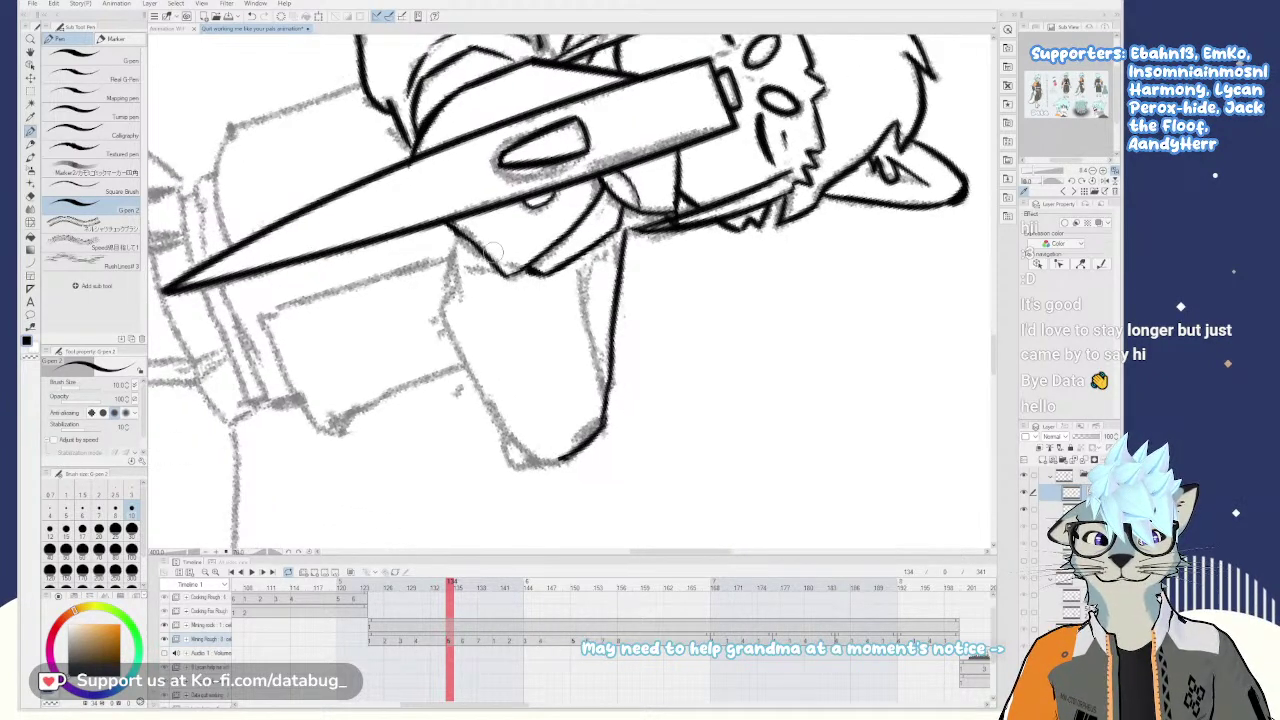
- Ink the underside of the right-hand sleeve from the elbow back to the short crease beside the blade
{"action": "left_click_drag", "start_coordinate": [460, 238], "coordinate": [470, 290]}
{"action": "key", "text": "ctrl+z"}
{"action": "mouse_move", "coordinate": [461, 233]}
{"action": "left_mouse_down"}
{"action": "mouse_move", "coordinate": [466, 303]}
{"action": "mouse_move", "coordinate": [457, 275]}
{"action": "mouse_move", "coordinate": [442, 300]}
{"action": "mouse_move", "coordinate": [482, 416]}
{"action": "left_mouse_up"}
{"action": "key", "text": "ctrl+z"}
{"action": "key", "text": "ctrl+z"}
{"action": "mouse_move", "coordinate": [440, 299]}
{"action": "left_mouse_down"}
{"action": "mouse_move", "coordinate": [499, 414]}
{"action": "mouse_move", "coordinate": [477, 379]}
{"action": "mouse_move", "coordinate": [480, 399]}
{"action": "mouse_move", "coordinate": [476, 384]}
{"action": "mouse_move", "coordinate": [534, 452]}
{"action": "mouse_move", "coordinate": [522, 446]}
{"action": "mouse_move", "coordinate": [567, 461]}
{"action": "mouse_move", "coordinate": [518, 449]}
{"action": "mouse_move", "coordinate": [568, 449]}
{"action": "left_mouse_up"}
{"action": "key", "text": "ctrl+z"}
{"action": "key", "text": "minus"}
{"action": "key", "text": "minus"}
{"action": "key", "text": "minus"}
{"action": "key", "text": "minus"}
{"action": "key", "text": "minus"}
{"action": "key", "text": "minus"}
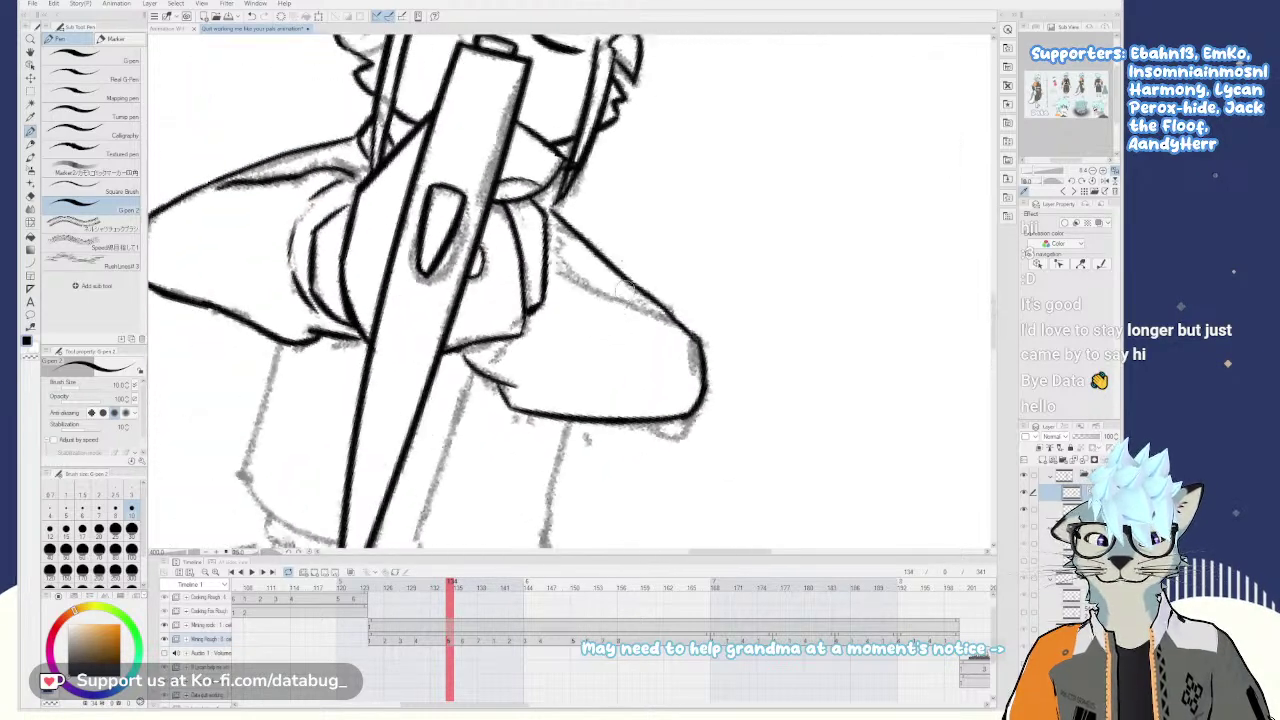
{"action": "key", "text": "minus"}
- Ink the shoulder fold inside the right-hand sleeve and the small crease at its inner end
{"action": "key", "text": "asciicircum"}
{"action": "key", "text": "asciicircum"}
{"action": "key", "text": "asciicircum"}
{"action": "key", "text": "asciicircum"}
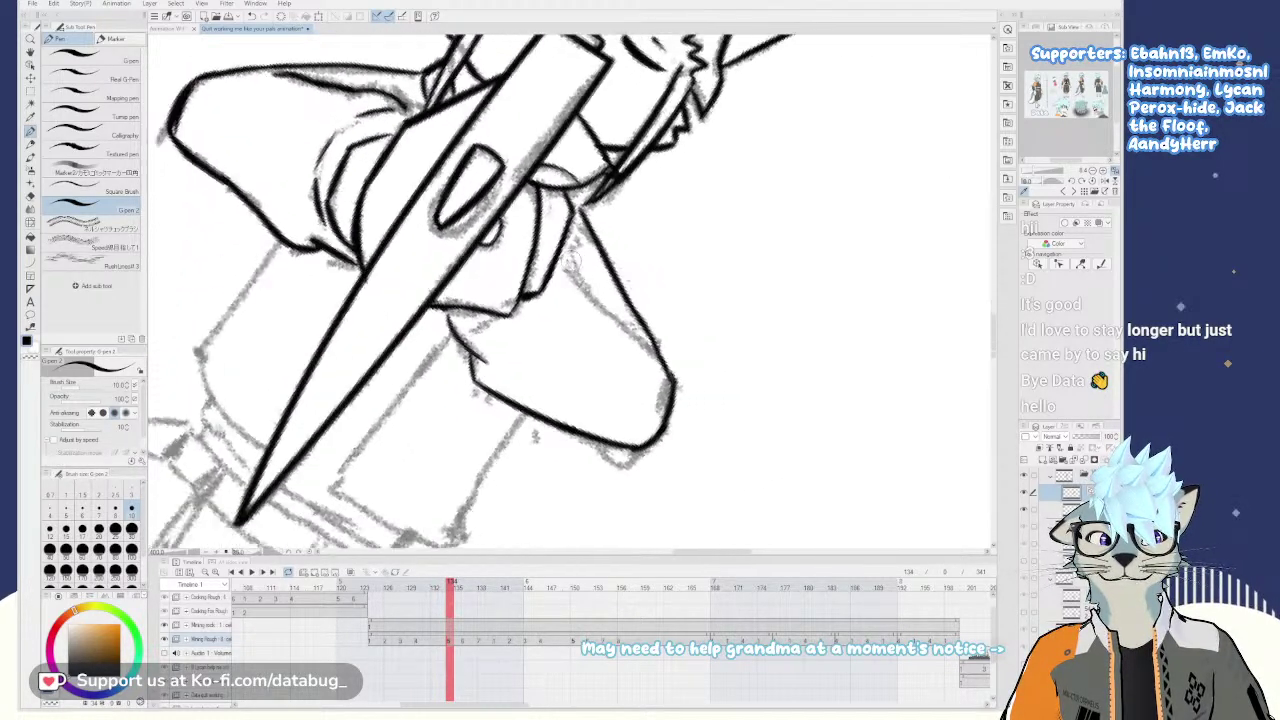
{"action": "left_click_drag", "start_coordinate": [591, 298], "coordinate": [624, 374]}
{"action": "left_click_drag", "start_coordinate": [596, 315], "coordinate": [624, 373]}
{"action": "key", "text": "ctrl+z"}
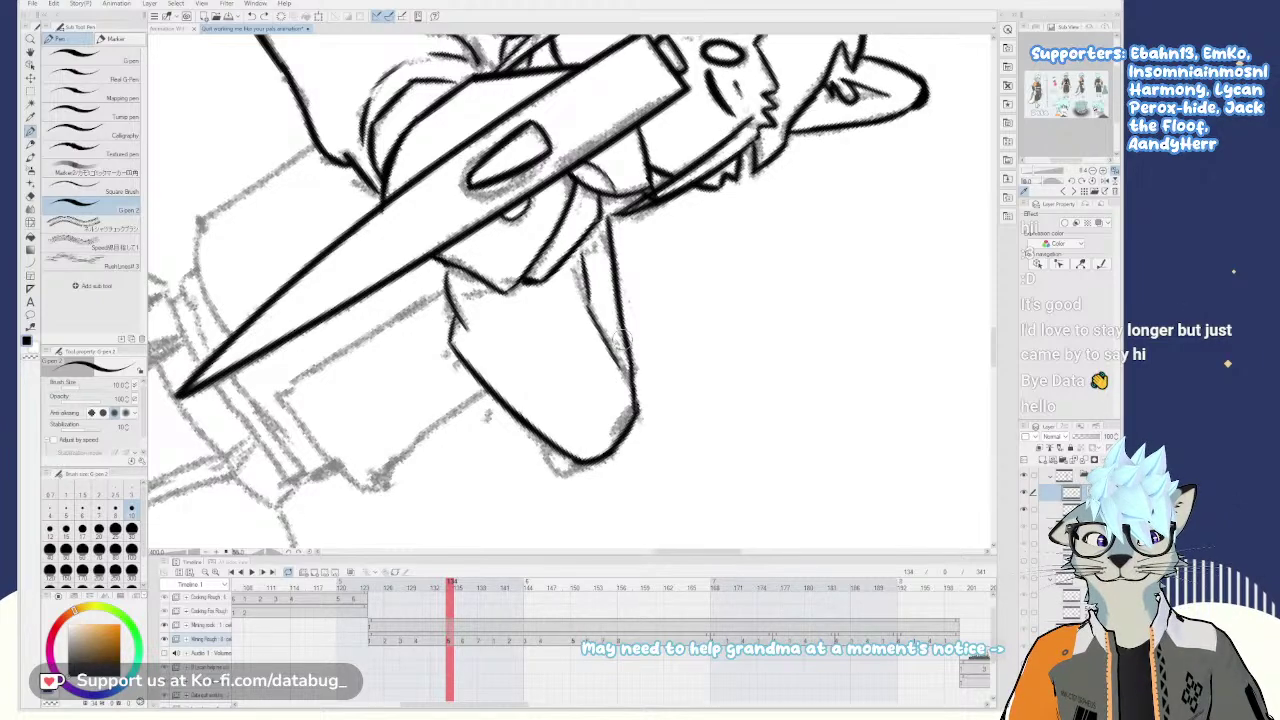
{"action": "left_click_drag", "start_coordinate": [590, 300], "coordinate": [626, 378]}
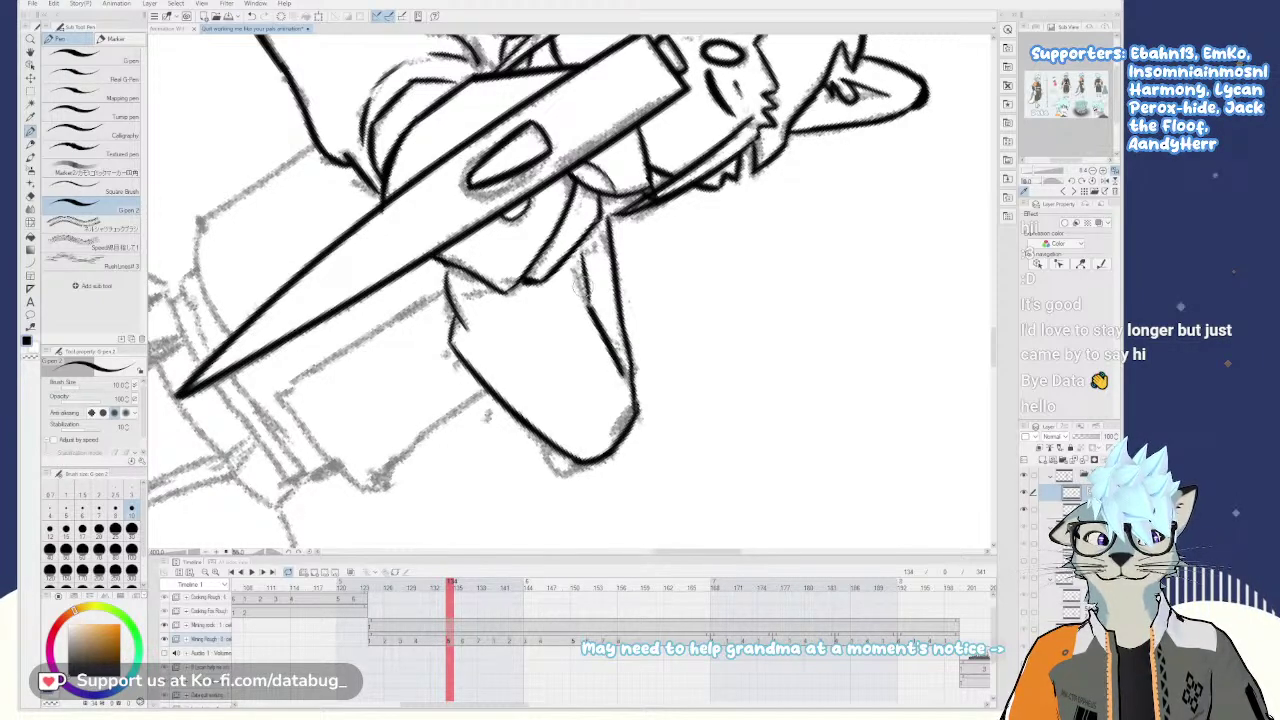
{"action": "scroll", "coordinate": [496, 282], "scroll_direction": "up", "scroll_amount": 2}
{"action": "scroll", "coordinate": [490, 293], "scroll_direction": "down", "scroll_amount": 2}
{"action": "left_click_drag", "start_coordinate": [470, 299], "coordinate": [500, 297]}
- Ink the left-hand side edge of the jacket body below the sleeve
{"action": "key", "text": "minus"}
{"action": "key", "text": "minus"}
{"action": "key", "text": "minus"}
{"action": "key", "text": "minus"}
{"action": "key", "text": "minus"}
{"action": "key", "text": "minus"}
{"action": "key", "text": "minus"}
{"action": "key", "text": "minus"}
{"action": "key", "text": "minus"}
{"action": "key", "text": "minus"}
{"action": "key", "text": "minus"}
{"action": "key", "text": "minus"}
{"action": "key", "text": "minus"}
{"action": "scroll", "coordinate": [530, 290], "scroll_direction": "down", "scroll_amount": 2}
{"action": "key", "text": "asciicircum"}
{"action": "key", "text": "asciicircum"}
{"action": "left_click_drag", "start_coordinate": [538, 312], "coordinate": [630, 270]}
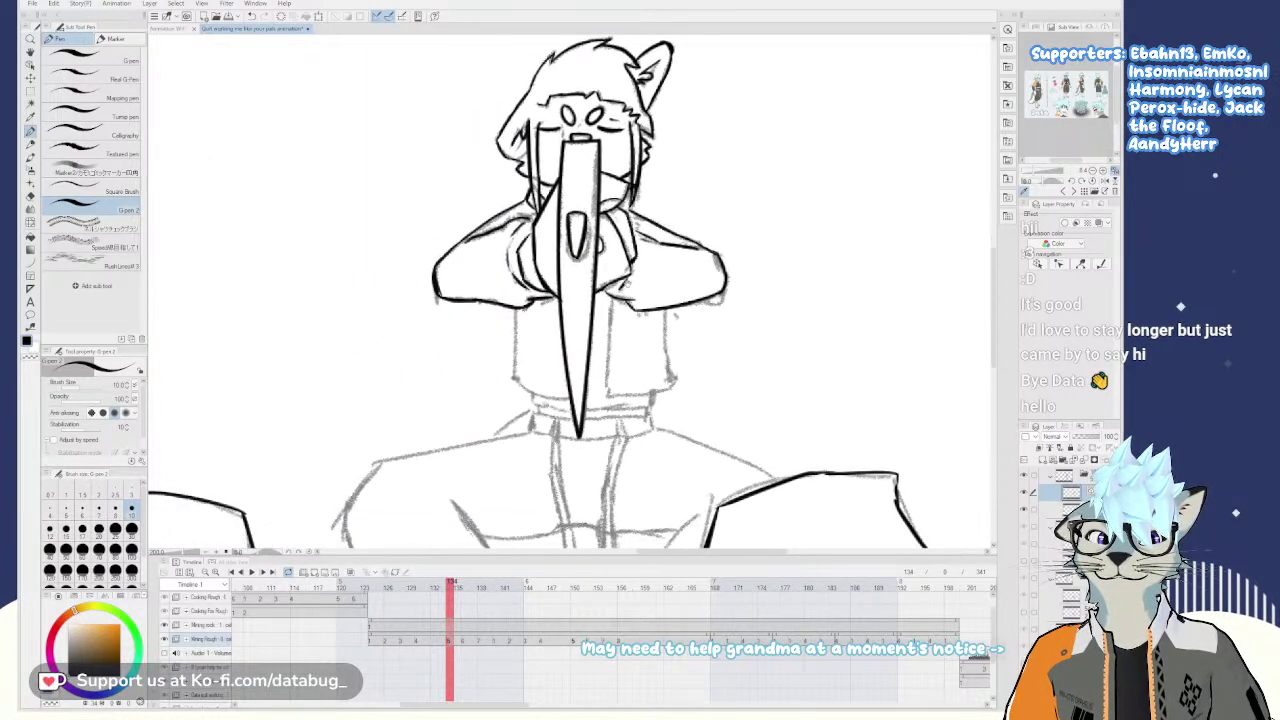
{"action": "scroll", "coordinate": [520, 312], "scroll_direction": "up", "scroll_amount": 4}
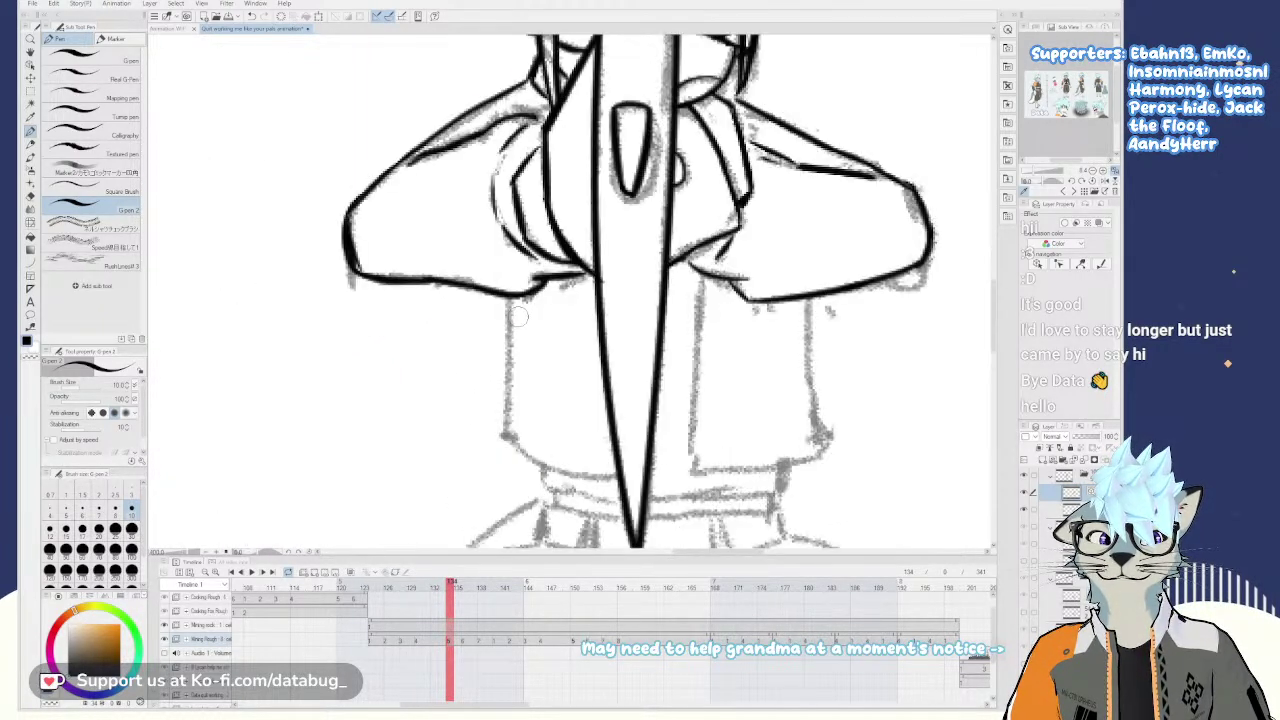
{"action": "mouse_move", "coordinate": [608, 230]}
{"action": "left_mouse_down"}
{"action": "mouse_move", "coordinate": [606, 364]}
{"action": "mouse_move", "coordinate": [712, 394]}
{"action": "left_mouse_up"}
{"action": "key", "text": "ctrl+z"}
{"action": "left_click_drag", "start_coordinate": [610, 362], "coordinate": [722, 398]}
{"action": "key", "text": "ctrl+z"}
{"action": "key", "text": "asciicircum"}
{"action": "key", "text": "asciicircum"}
{"action": "key", "text": "asciicircum"}
{"action": "key", "text": "asciicircum"}
{"action": "key", "text": "asciicircum"}
{"action": "key", "text": "asciicircum"}
{"action": "key", "text": "asciicircum"}
{"action": "key", "text": "asciicircum"}
{"action": "key", "text": "asciicircum"}
{"action": "key", "text": "asciicircum"}
{"action": "key", "text": "asciicircum"}
{"action": "key", "text": "asciicircum"}
{"action": "key", "text": "asciicircum"}
{"action": "key", "text": "asciicircum"}
{"action": "scroll", "coordinate": [766, 158], "scroll_direction": "down", "scroll_amount": 2}
{"action": "key", "text": "asciicircum"}
{"action": "key", "text": "asciicircum"}
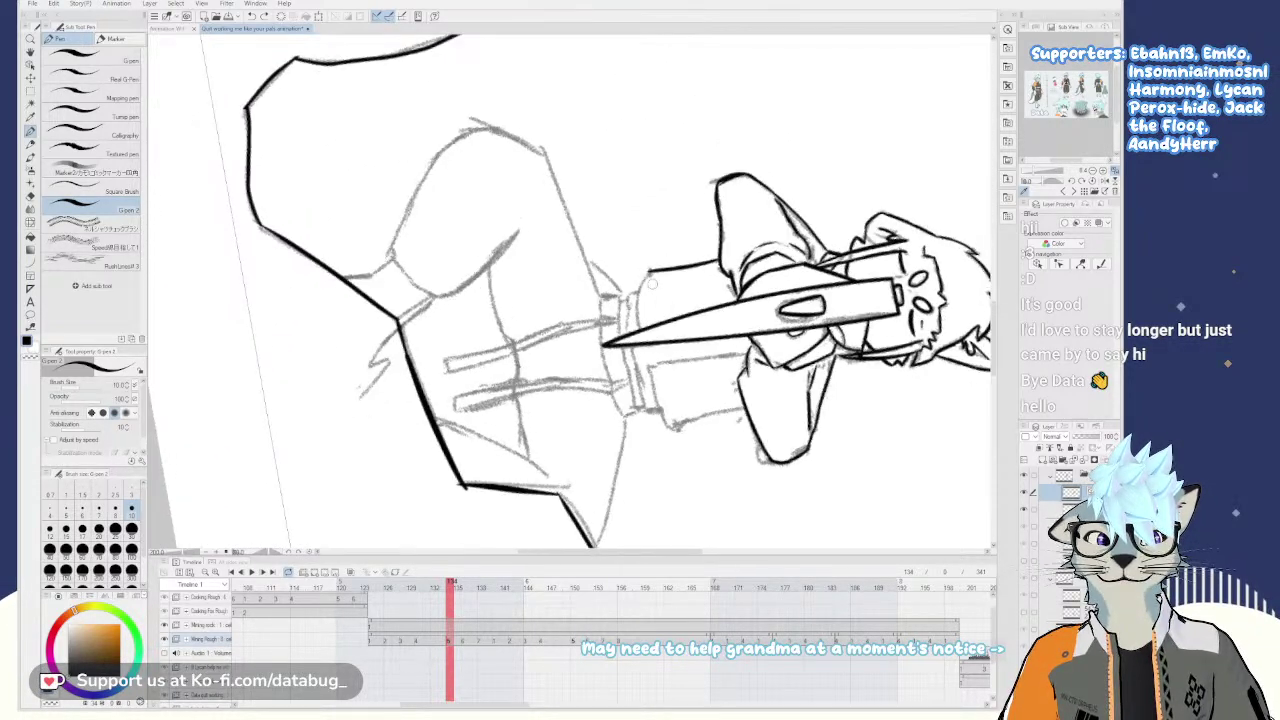
- Ink the lower left-hand corner of the jacket and its curved hem across to the blade
{"action": "scroll", "coordinate": [658, 285], "scroll_direction": "up", "scroll_amount": 2}
{"action": "left_click_drag", "start_coordinate": [673, 309], "coordinate": [619, 291]}
{"action": "left_click_drag", "start_coordinate": [587, 243], "coordinate": [554, 338]}
{"action": "key", "text": "ctrl+z"}
{"action": "left_click_drag", "start_coordinate": [587, 243], "coordinate": [556, 349]}
{"action": "key", "text": "ctrl+z"}
{"action": "mouse_move", "coordinate": [587, 243]}
{"action": "left_mouse_down"}
{"action": "mouse_move", "coordinate": [564, 349]}
{"action": "mouse_move", "coordinate": [555, 303]}
{"action": "mouse_move", "coordinate": [556, 336]}
{"action": "left_mouse_up"}
{"action": "key", "text": "ctrl+z"}
{"action": "key", "text": "ctrl+z"}
{"action": "left_click_drag", "start_coordinate": [566, 282], "coordinate": [556, 336]}
{"action": "key", "text": "ctrl+z"}
{"action": "key", "text": "ctrl+z"}
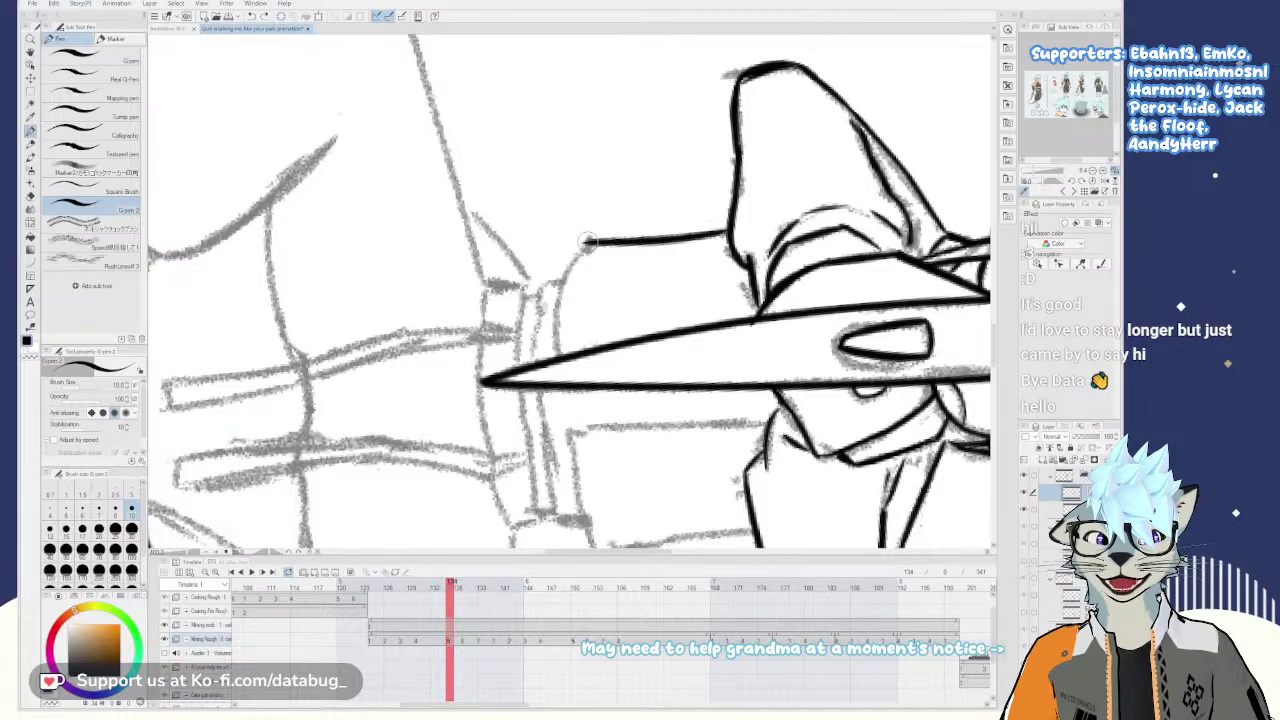
{"action": "mouse_move", "coordinate": [584, 240]}
{"action": "left_mouse_down"}
{"action": "mouse_move", "coordinate": [570, 270]}
{"action": "mouse_move", "coordinate": [557, 355]}
{"action": "left_mouse_up"}
- Ink the right-hand jacket panel below the sleeve, covering its front edge, hem and outer side
{"action": "key", "text": "minus"}
{"action": "key", "text": "minus"}
{"action": "key", "text": "minus"}
{"action": "key", "text": "minus"}
{"action": "key", "text": "minus"}
{"action": "key", "text": "minus"}
{"action": "key", "text": "minus"}
{"action": "key", "text": "minus"}
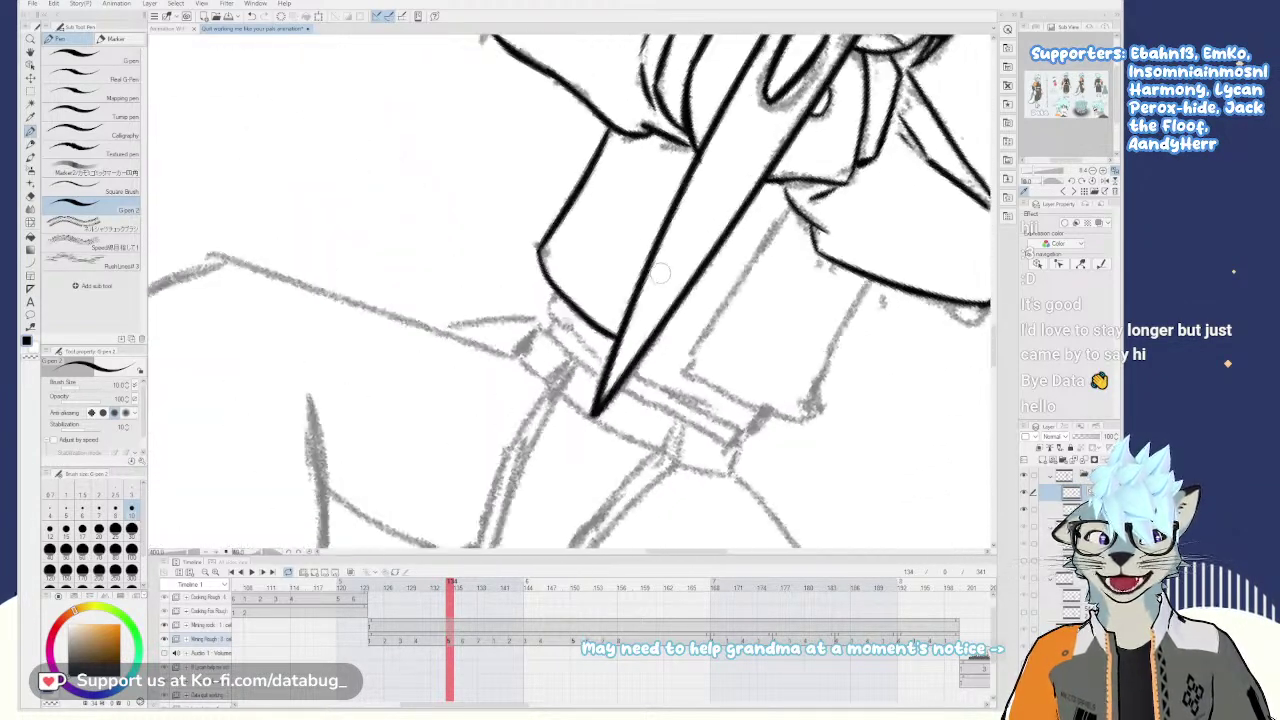
{"action": "left_click_drag", "start_coordinate": [588, 145], "coordinate": [570, 355]}
{"action": "key", "text": "ctrl+z"}
{"action": "mouse_move", "coordinate": [586, 145]}
{"action": "left_mouse_down"}
{"action": "mouse_move", "coordinate": [571, 342]}
{"action": "mouse_move", "coordinate": [674, 334]}
{"action": "left_mouse_up"}
{"action": "key", "text": "ctrl+z"}
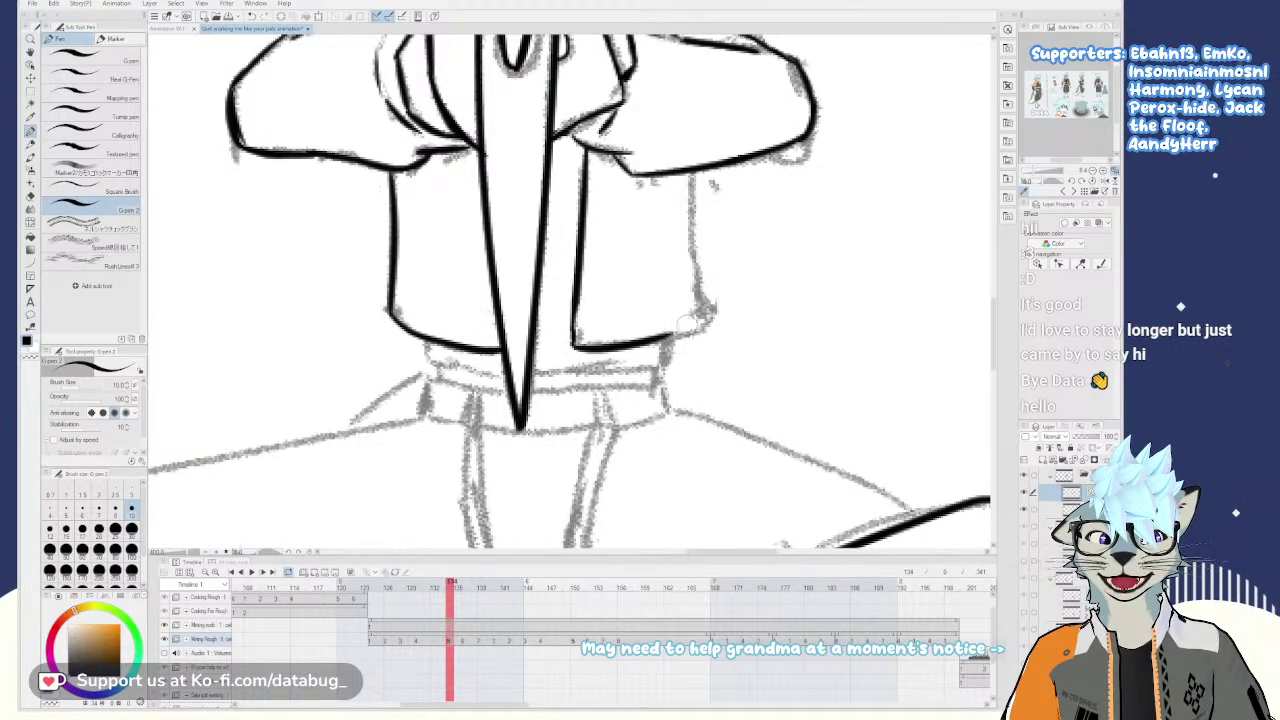
{"action": "left_click_drag", "start_coordinate": [690, 176], "coordinate": [699, 298]}
{"action": "mouse_move", "coordinate": [690, 176]}
{"action": "left_mouse_down"}
{"action": "mouse_move", "coordinate": [715, 318]}
{"action": "mouse_move", "coordinate": [715, 307]}
{"action": "mouse_move", "coordinate": [697, 335]}
{"action": "mouse_move", "coordinate": [660, 340]}
{"action": "mouse_move", "coordinate": [714, 318]}
{"action": "left_mouse_up"}
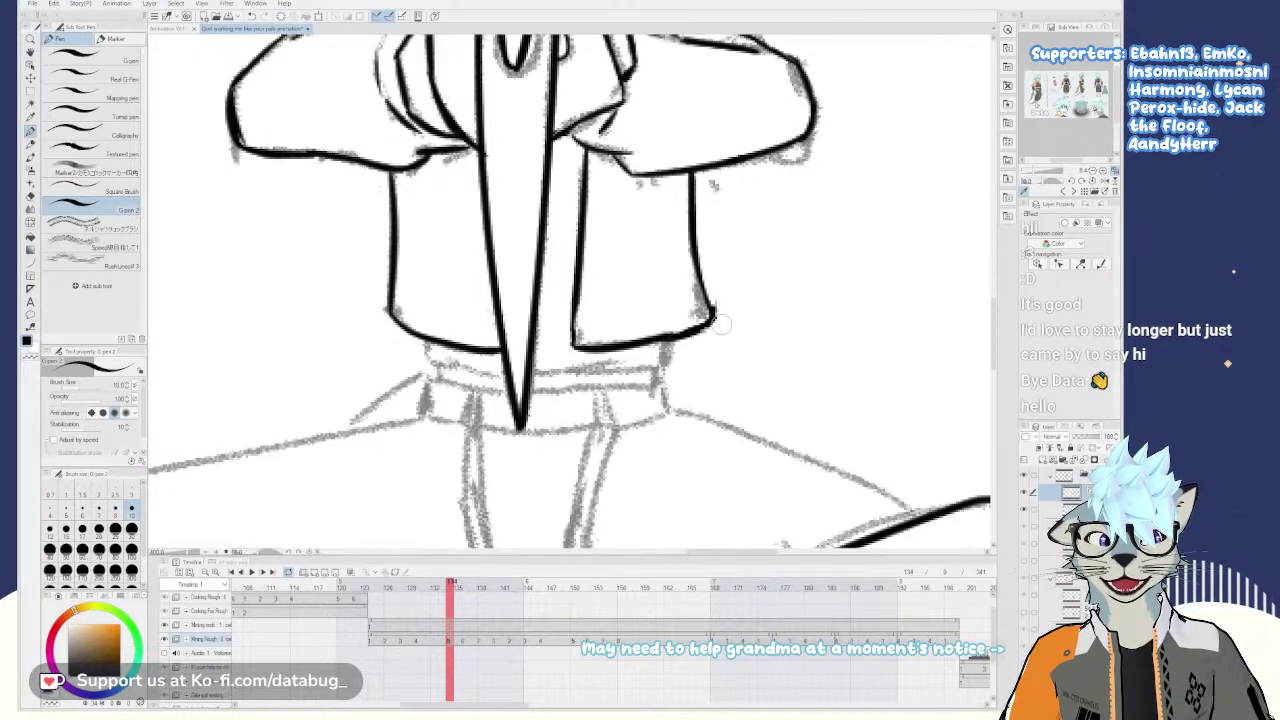
- Ink the short right-hand side of the shirt hem showing below the jacket panel
{"action": "key", "text": "e"}
{"action": "key", "text": "ctrl+z"}
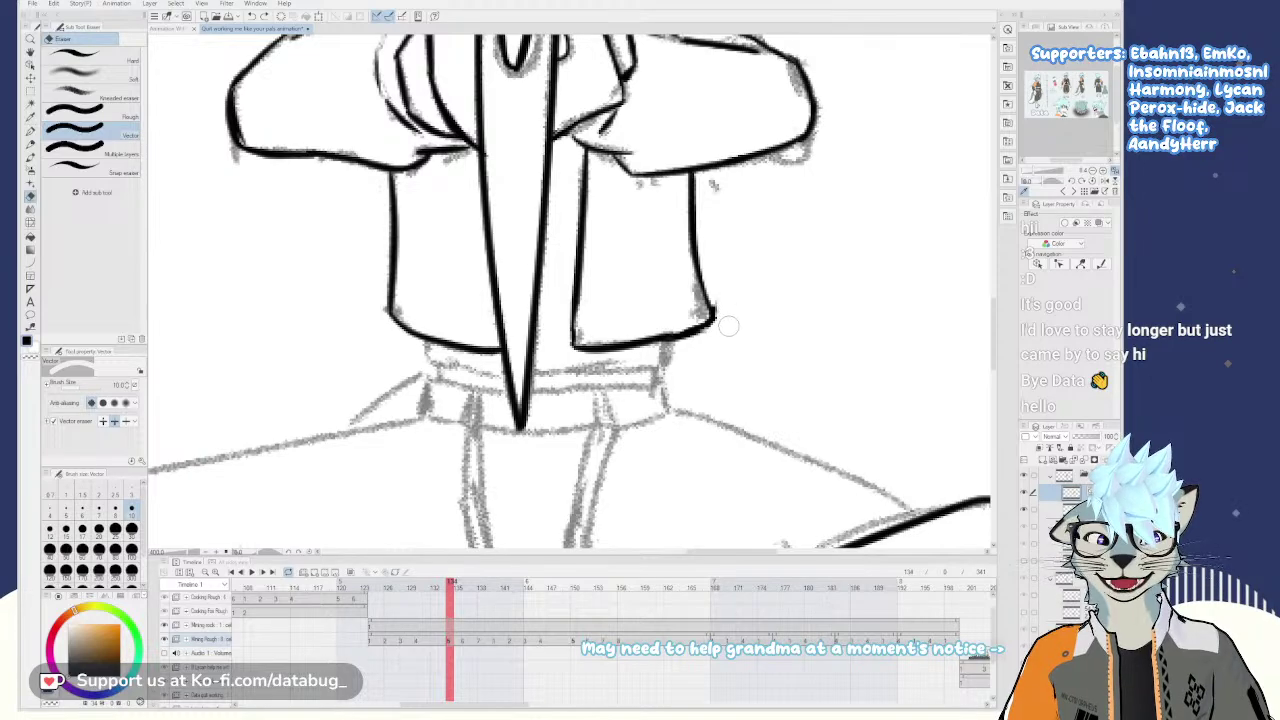
{"action": "key", "text": "p"}
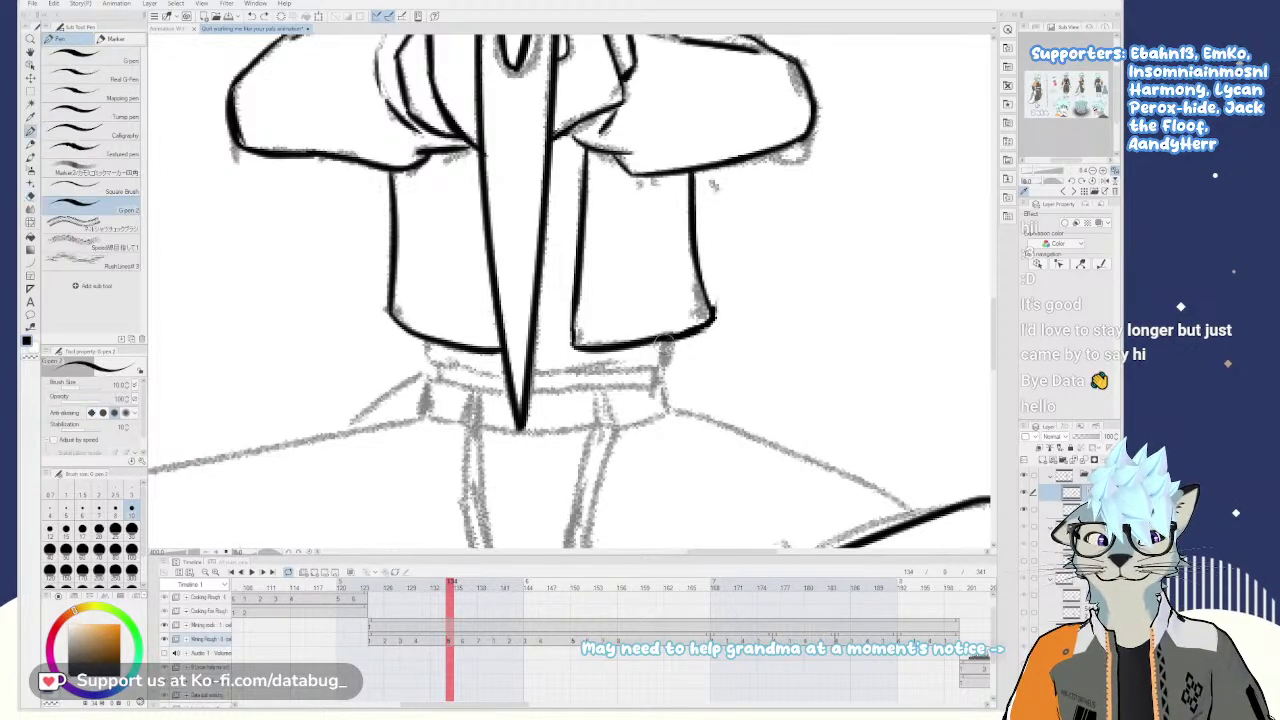
{"action": "left_click_drag", "start_coordinate": [670, 342], "coordinate": [662, 376]}
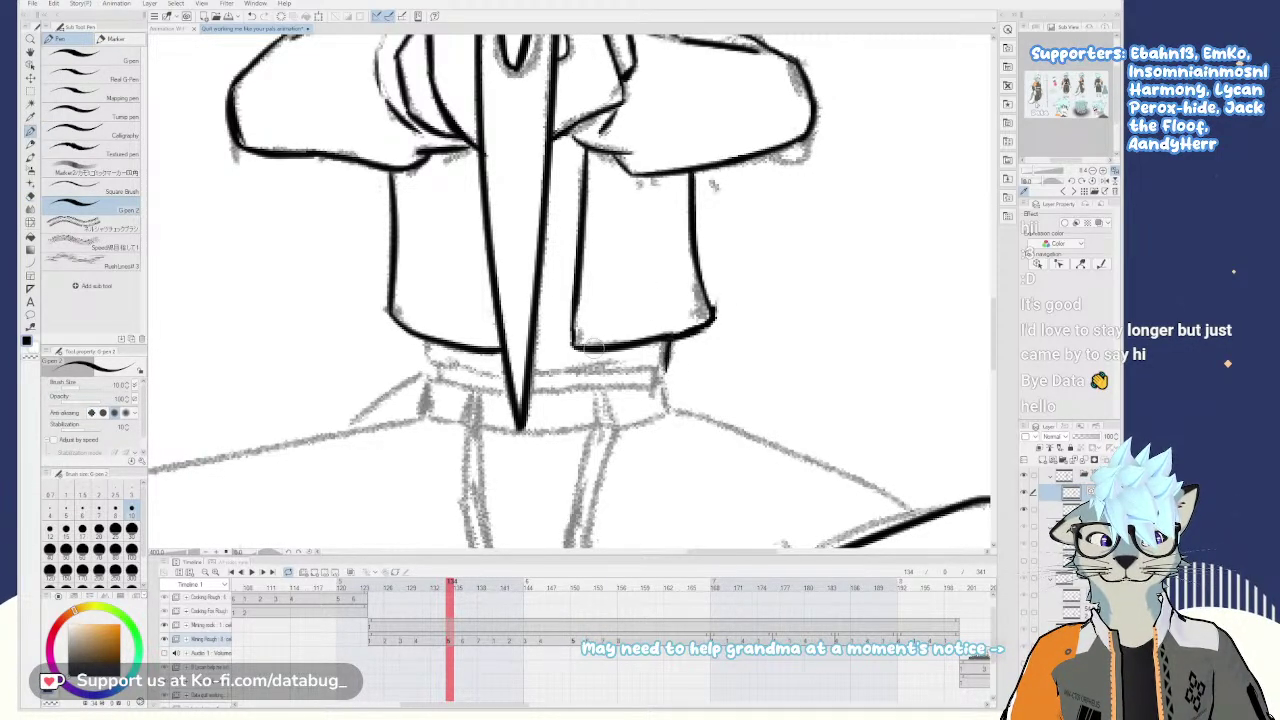
- Ink the shirt hem's left-hand side and its curved lower edge on both sides of the blade tip
{"action": "mouse_move", "coordinate": [427, 346]}
{"action": "left_mouse_down"}
{"action": "mouse_move", "coordinate": [583, 336]}
{"action": "mouse_move", "coordinate": [555, 332]}
{"action": "mouse_move", "coordinate": [576, 283]}
{"action": "mouse_move", "coordinate": [632, 341]}
{"action": "mouse_move", "coordinate": [606, 234]}
{"action": "mouse_move", "coordinate": [567, 257]}
{"action": "left_mouse_up"}
{"action": "key", "text": "ctrl+z"}
{"action": "key", "text": "ctrl+z"}
{"action": "left_click_drag", "start_coordinate": [596, 186], "coordinate": [567, 257]}
{"action": "key", "text": "ctrl+z"}
{"action": "left_click_drag", "start_coordinate": [592, 178], "coordinate": [550, 276]}
{"action": "key", "text": "ctrl+z"}
{"action": "mouse_move", "coordinate": [590, 178]}
{"action": "left_mouse_down"}
{"action": "mouse_move", "coordinate": [566, 237]}
{"action": "mouse_move", "coordinate": [590, 225]}
{"action": "mouse_move", "coordinate": [562, 252]}
{"action": "mouse_move", "coordinate": [570, 235]}
{"action": "mouse_move", "coordinate": [530, 376]}
{"action": "left_mouse_up"}
{"action": "key", "text": "ctrl+z"}
{"action": "left_click_drag", "start_coordinate": [555, 279], "coordinate": [535, 402]}
{"action": "key", "text": "ctrl+z"}
{"action": "left_click_drag", "start_coordinate": [556, 280], "coordinate": [536, 410]}
{"action": "key", "text": "ctrl+z"}
{"action": "left_click_drag", "start_coordinate": [556, 280], "coordinate": [531, 393]}
{"action": "left_click_drag", "start_coordinate": [560, 282], "coordinate": [522, 414]}
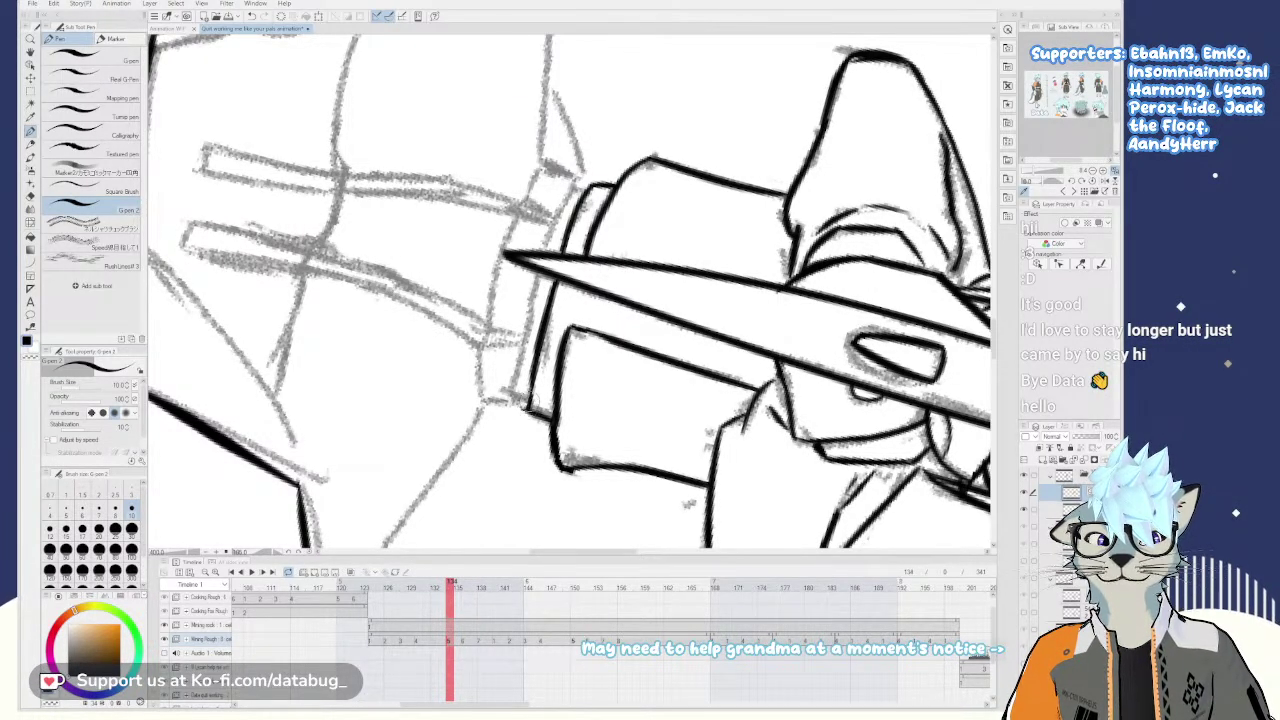
- Ink the two short side edges of the narrow band directly below the shirt hem
{"action": "key", "text": "minus"}
{"action": "key", "text": "minus"}
{"action": "key", "text": "minus"}
{"action": "key", "text": "minus"}
{"action": "key", "text": "minus"}
{"action": "key", "text": "minus"}
{"action": "key", "text": "minus"}
{"action": "key", "text": "minus"}
{"action": "key", "text": "minus"}
{"action": "key", "text": "minus"}
{"action": "key", "text": "minus"}
{"action": "key", "text": "minus"}
{"action": "key", "text": "minus"}
{"action": "key", "text": "minus"}
{"action": "key", "text": "minus"}
{"action": "key", "text": "minus"}
{"action": "key", "text": "minus"}
{"action": "key", "text": "minus"}
{"action": "key", "text": "minus"}
{"action": "key", "text": "minus"}
{"action": "scroll", "coordinate": [605, 279], "scroll_direction": "down", "scroll_amount": 2}
{"action": "key", "text": "minus"}
{"action": "scroll", "coordinate": [607, 287], "scroll_direction": "up", "scroll_amount": 2}
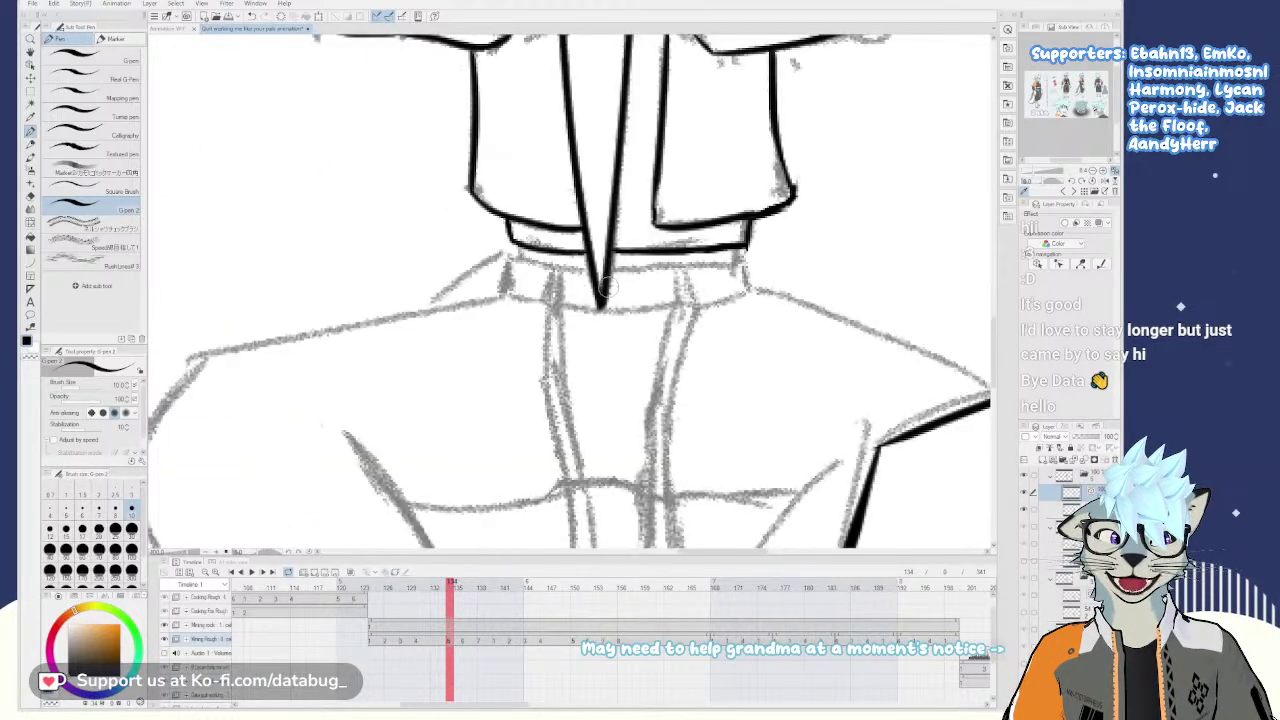
{"action": "left_click_drag", "start_coordinate": [608, 286], "coordinate": [630, 330]}
{"action": "left_click_drag", "start_coordinate": [543, 291], "coordinate": [544, 306]}
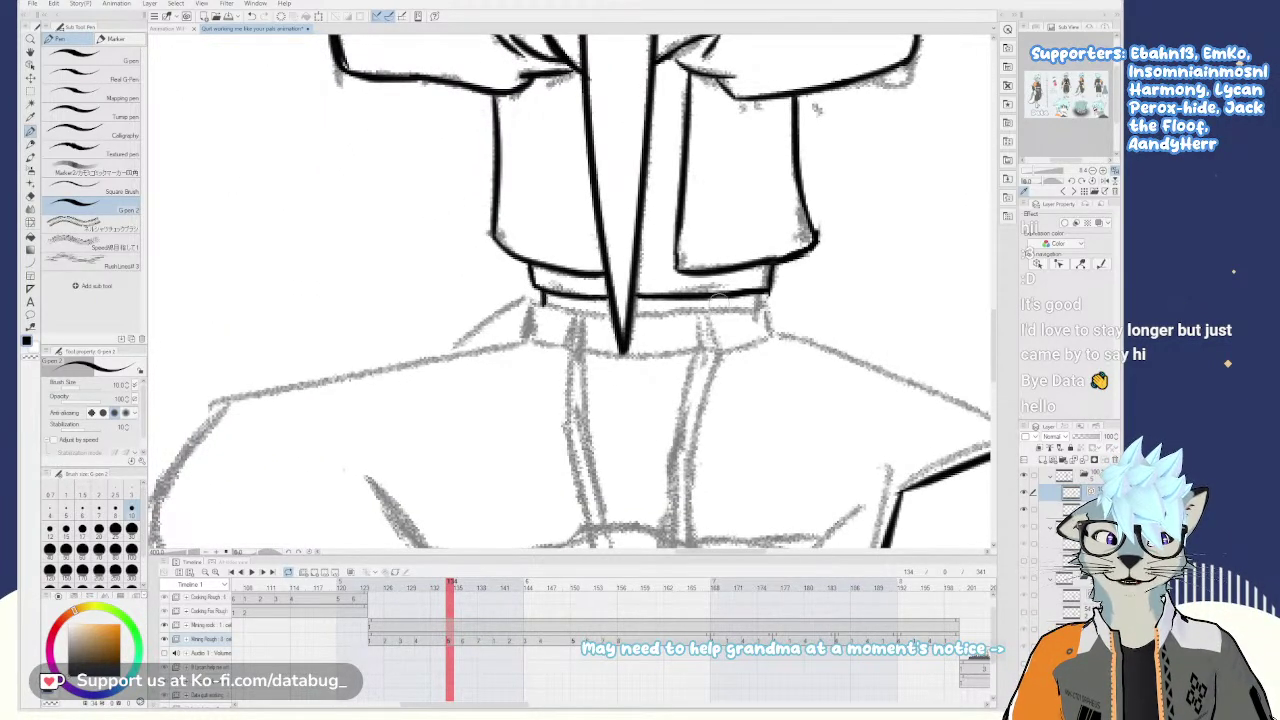
{"action": "left_click_drag", "start_coordinate": [759, 294], "coordinate": [759, 311]}
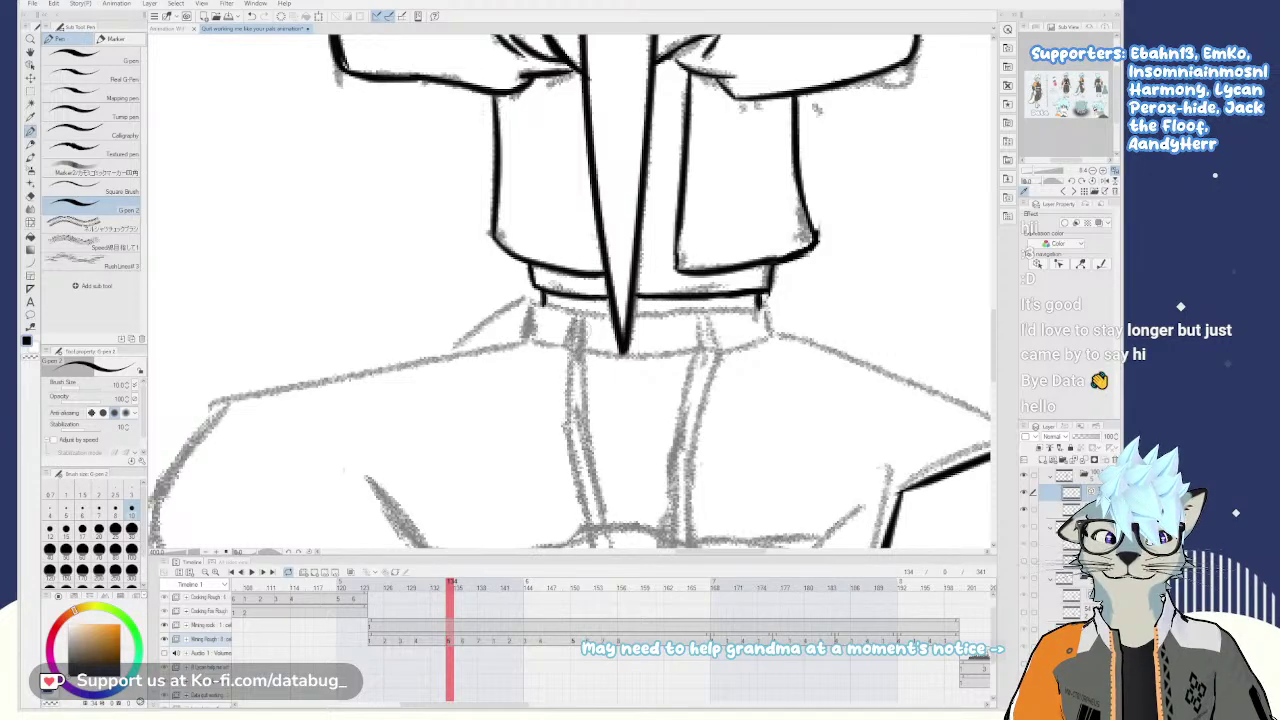
- Ink both outer side edges of the waistband and the small corner joining its left-hand side to the band above
{"action": "left_click_drag", "start_coordinate": [531, 302], "coordinate": [526, 343]}
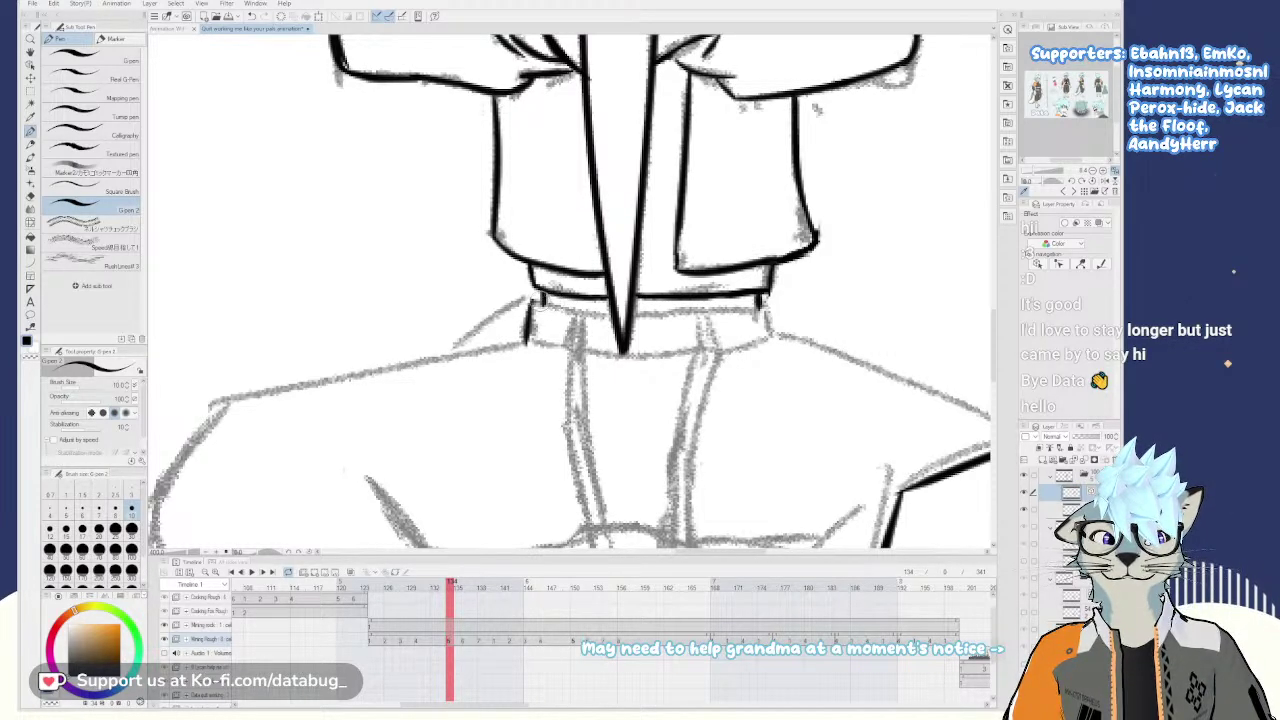
{"action": "left_click_drag", "start_coordinate": [530, 303], "coordinate": [542, 295]}
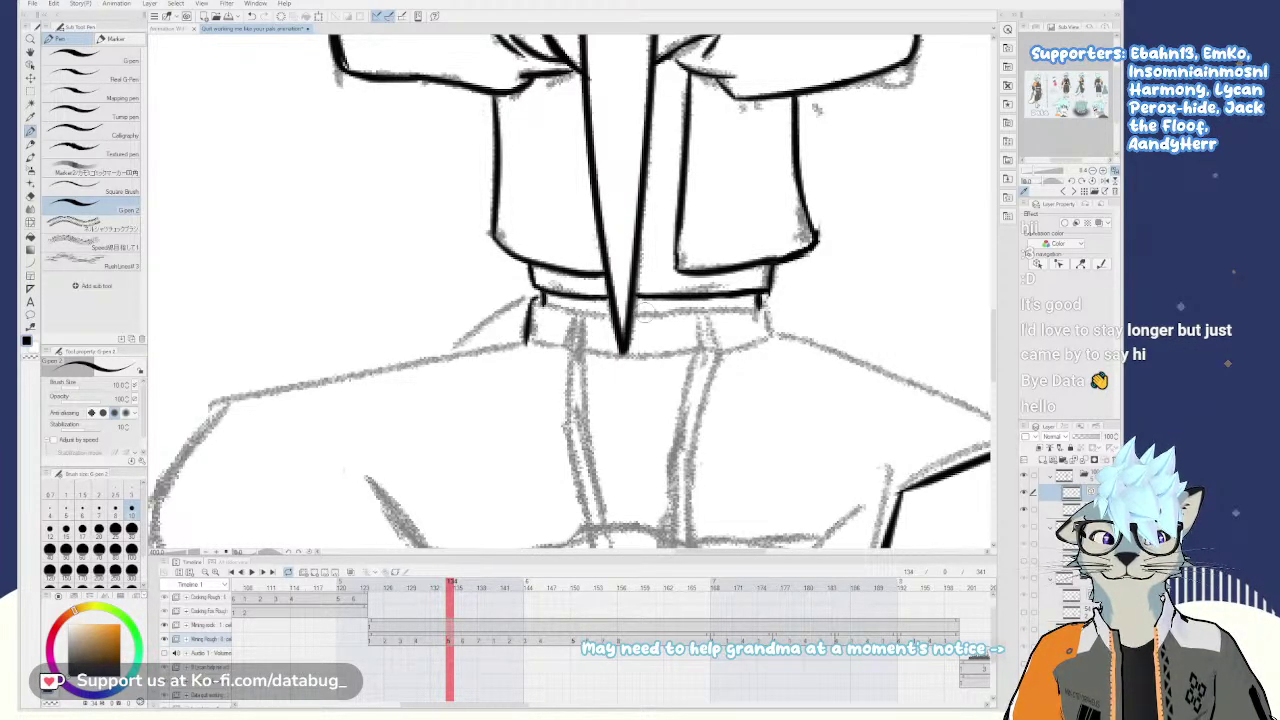
{"action": "left_click_drag", "start_coordinate": [763, 296], "coordinate": [768, 332]}
- Ink the curved lower edge of the narrow band above the waistband, interrupting it at the blade
{"action": "key", "text": "asciicircum"}
{"action": "key", "text": "asciicircum"}
{"action": "key", "text": "asciicircum"}
{"action": "key", "text": "asciicircum"}
{"action": "key", "text": "asciicircum"}
{"action": "key", "text": "asciicircum"}
{"action": "key", "text": "asciicircum"}
{"action": "key", "text": "asciicircum"}
{"action": "key", "text": "asciicircum"}
{"action": "key", "text": "asciicircum"}
{"action": "key", "text": "asciicircum"}
{"action": "key", "text": "asciicircum"}
{"action": "key", "text": "asciicircum"}
{"action": "key", "text": "asciicircum"}
{"action": "key", "text": "asciicircum"}
{"action": "key", "text": "asciicircum"}
{"action": "key", "text": "asciicircum"}
{"action": "key", "text": "asciicircum"}
{"action": "key", "text": "asciicircum"}
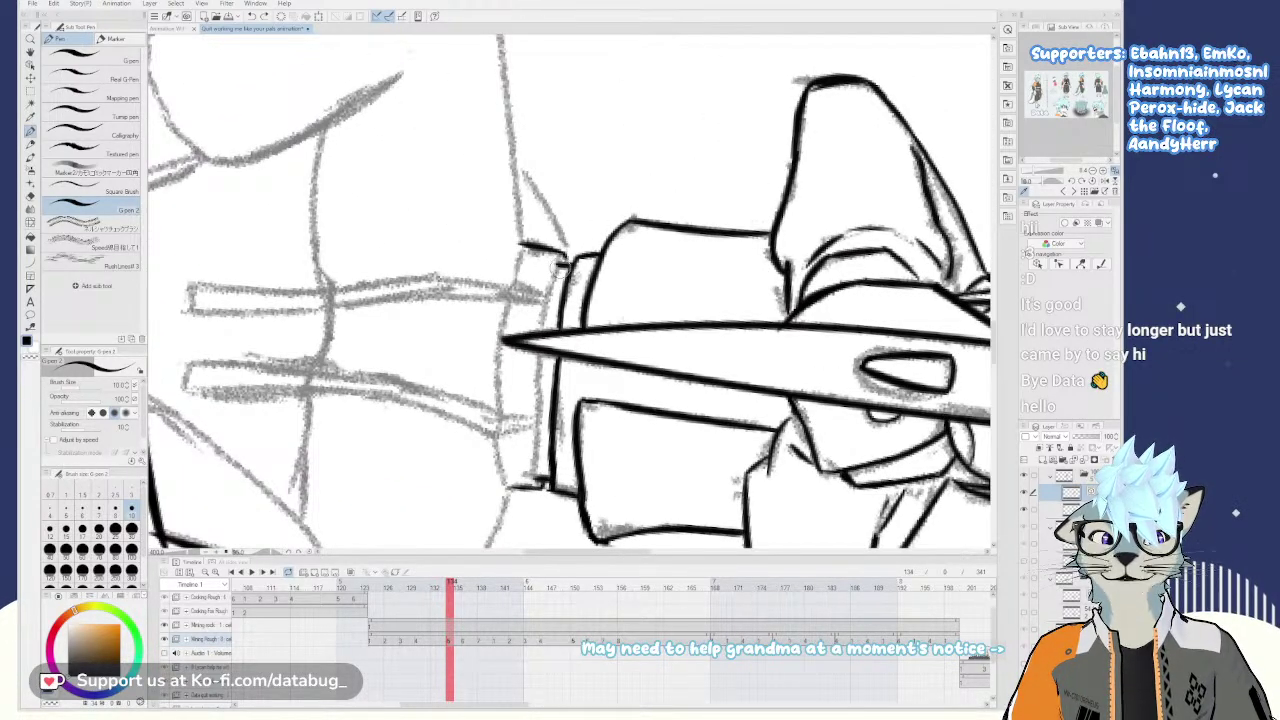
{"action": "left_click_drag", "start_coordinate": [562, 264], "coordinate": [546, 330]}
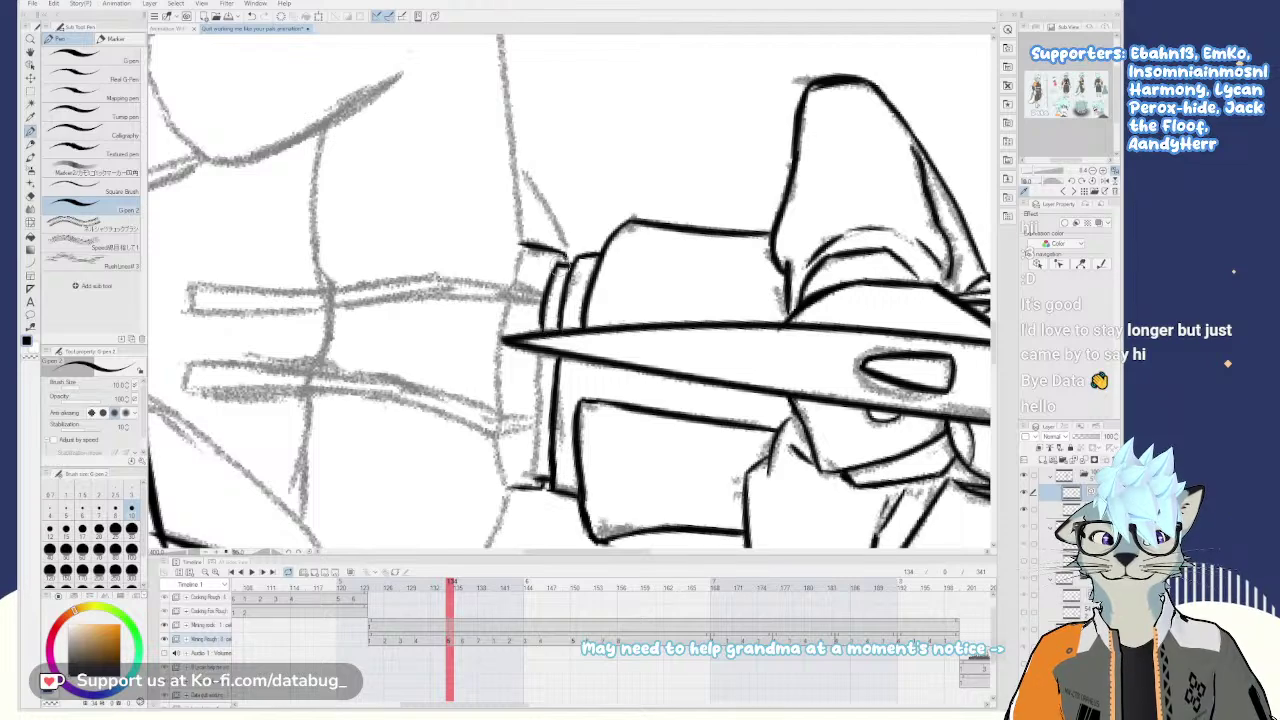
{"action": "key", "text": "ctrl+z"}
{"action": "mouse_move", "coordinate": [559, 264]}
{"action": "left_mouse_down"}
{"action": "mouse_move", "coordinate": [536, 364]}
{"action": "mouse_move", "coordinate": [539, 352]}
{"action": "mouse_move", "coordinate": [538, 489]}
{"action": "left_mouse_up"}
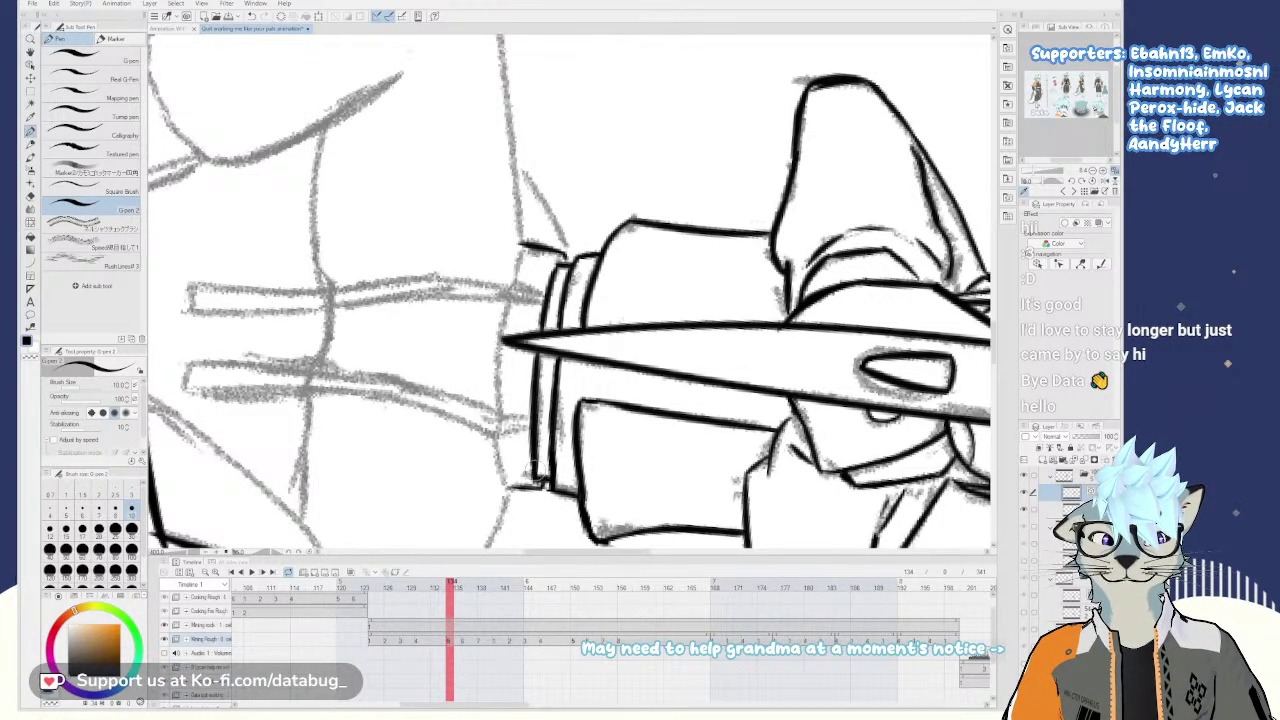
- Ink the left-hand end of the waistband's lower edge, starting from its outer corner
{"action": "key", "text": "minus"}
{"action": "key", "text": "minus"}
{"action": "key", "text": "minus"}
{"action": "key", "text": "minus"}
{"action": "key", "text": "minus"}
{"action": "key", "text": "minus"}
{"action": "key", "text": "minus"}
{"action": "key", "text": "minus"}
{"action": "key", "text": "minus"}
{"action": "key", "text": "minus"}
{"action": "key", "text": "minus"}
{"action": "key", "text": "minus"}
{"action": "key", "text": "minus"}
{"action": "key", "text": "minus"}
{"action": "key", "text": "minus"}
{"action": "key", "text": "minus"}
{"action": "key", "text": "minus"}
{"action": "key", "text": "minus"}
{"action": "key", "text": "minus"}
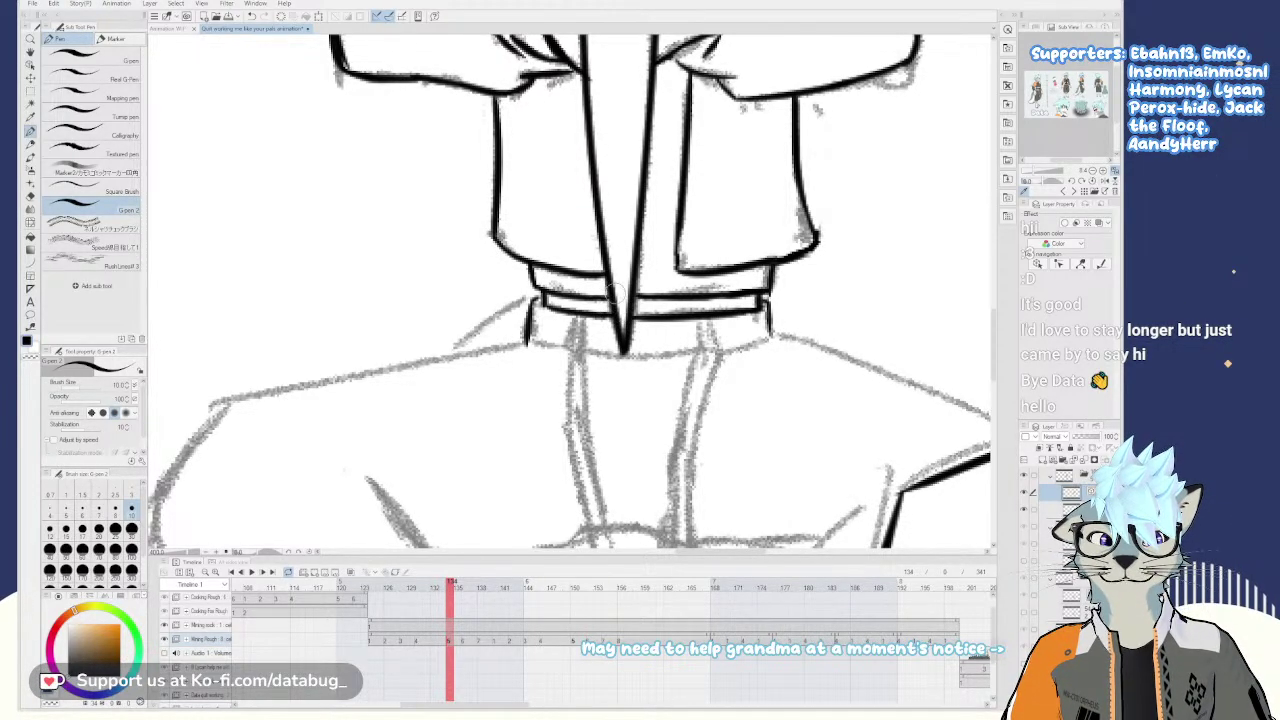
{"action": "scroll", "coordinate": [586, 340], "scroll_direction": "down", "scroll_amount": 1}
{"action": "scroll", "coordinate": [640, 362], "scroll_direction": "up", "scroll_amount": 2}
{"action": "key", "text": "asciicircum"}
{"action": "key", "text": "asciicircum"}
{"action": "key", "text": "asciicircum"}
{"action": "key", "text": "asciicircum"}
{"action": "key", "text": "asciicircum"}
{"action": "key", "text": "asciicircum"}
{"action": "key", "text": "asciicircum"}
{"action": "key", "text": "asciicircum"}
{"action": "key", "text": "asciicircum"}
{"action": "key", "text": "asciicircum"}
{"action": "key", "text": "asciicircum"}
{"action": "key", "text": "asciicircum"}
{"action": "key", "text": "asciicircum"}
{"action": "key", "text": "asciicircum"}
{"action": "key", "text": "asciicircum"}
{"action": "key", "text": "asciicircum"}
{"action": "scroll", "coordinate": [623, 365], "scroll_direction": "down", "scroll_amount": 1}
{"action": "key", "text": "asciicircum"}
{"action": "left_click_drag", "start_coordinate": [584, 186], "coordinate": [581, 228]}
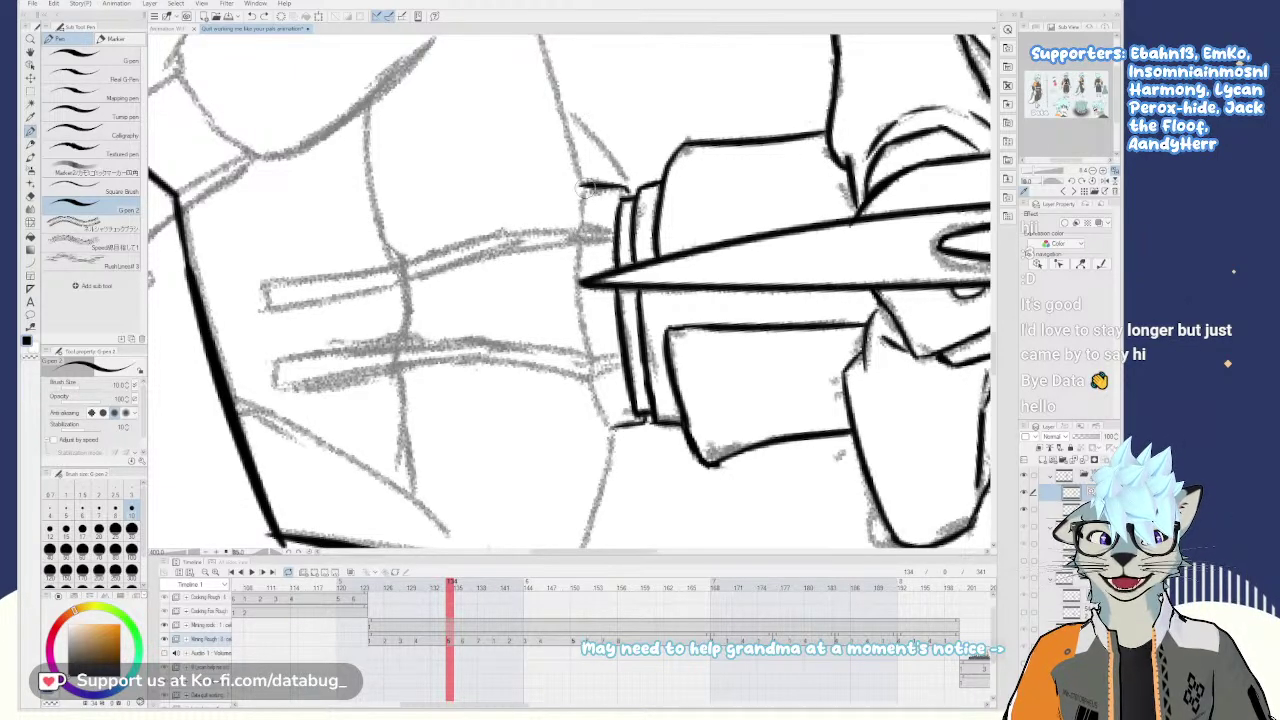
{"action": "left_click_drag", "start_coordinate": [588, 184], "coordinate": [572, 246]}
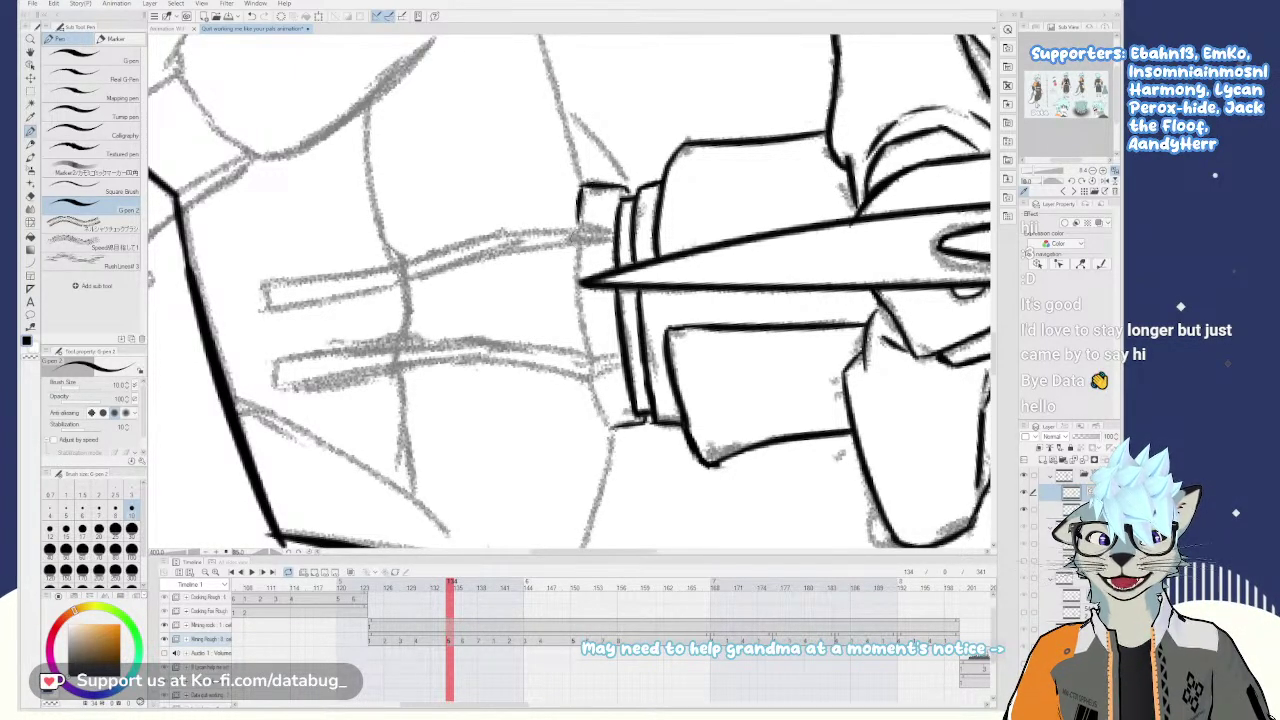
- Continue the waistband's lower edge past the blade tip to its right-hand corner
{"action": "left_click_drag", "start_coordinate": [584, 190], "coordinate": [582, 360]}
{"action": "key", "text": "ctrl+z"}
{"action": "left_click_drag", "start_coordinate": [576, 250], "coordinate": [595, 357]}
{"action": "key", "text": "ctrl+z"}
{"action": "left_click_drag", "start_coordinate": [577, 243], "coordinate": [592, 358]}
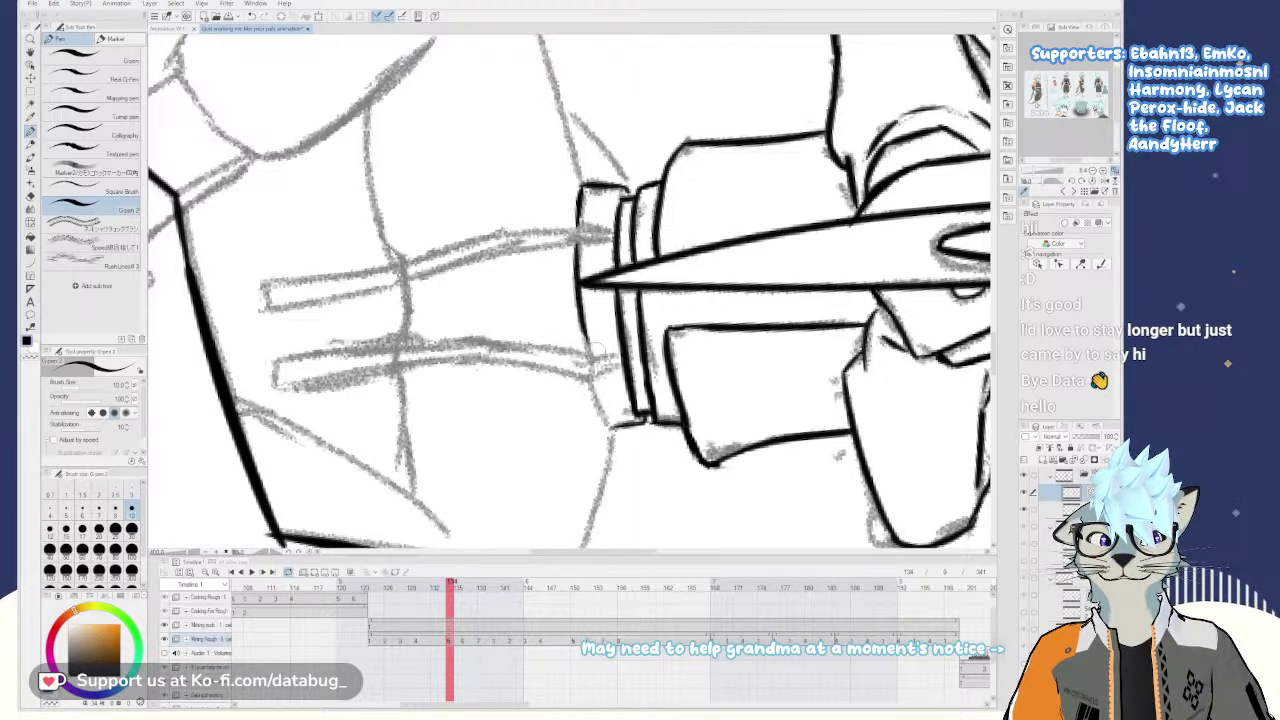
{"action": "key", "text": "ctrl+z"}
{"action": "left_click_drag", "start_coordinate": [576, 244], "coordinate": [592, 352]}
{"action": "key", "text": "ctrl+z"}
{"action": "left_click_drag", "start_coordinate": [577, 240], "coordinate": [613, 430]}
{"action": "key", "text": "ctrl+z"}
{"action": "left_click_drag", "start_coordinate": [594, 376], "coordinate": [612, 416]}
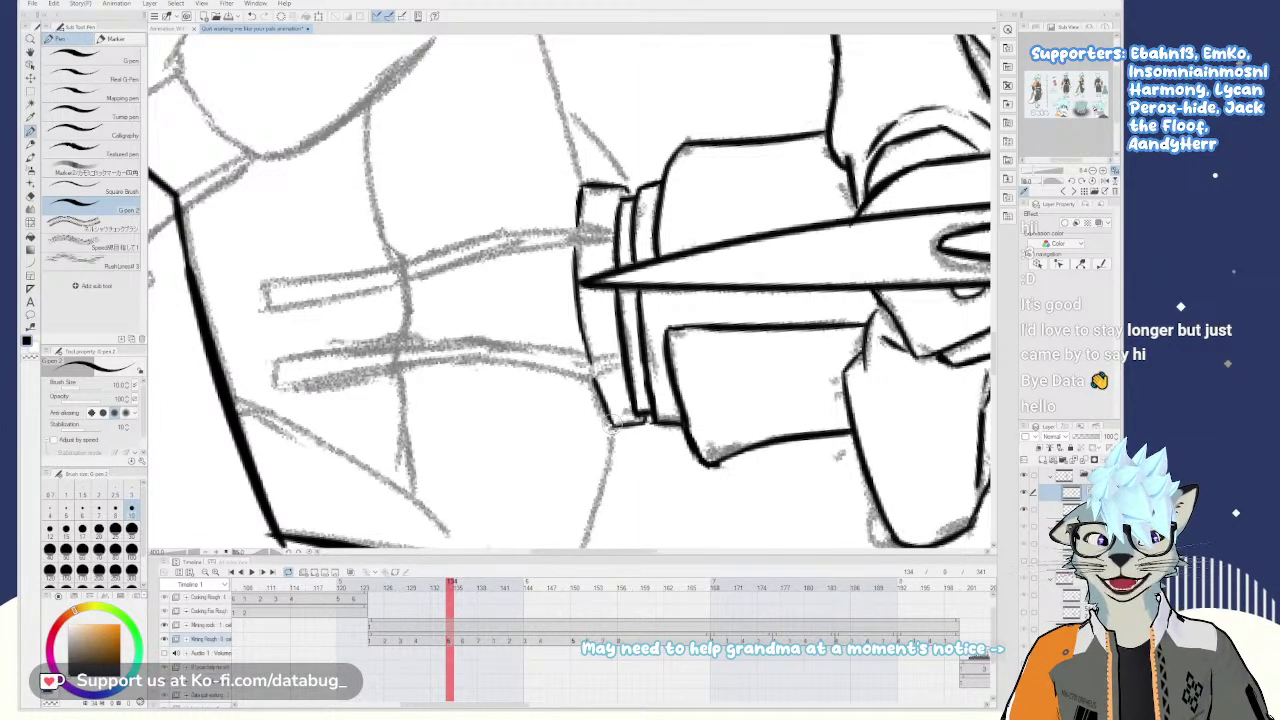
- Ink the outline of the left-hand strap hanging from the waistband, including its squared lower end
{"action": "key", "text": "minus"}
{"action": "key", "text": "minus"}
{"action": "key", "text": "minus"}
{"action": "key", "text": "minus"}
{"action": "key", "text": "minus"}
{"action": "key", "text": "minus"}
{"action": "key", "text": "minus"}
{"action": "key", "text": "minus"}
{"action": "key", "text": "minus"}
{"action": "key", "text": "minus"}
{"action": "key", "text": "minus"}
{"action": "key", "text": "minus"}
{"action": "key", "text": "minus"}
{"action": "key", "text": "minus"}
{"action": "key", "text": "minus"}
{"action": "key", "text": "minus"}
{"action": "key", "text": "minus"}
{"action": "key", "text": "minus"}
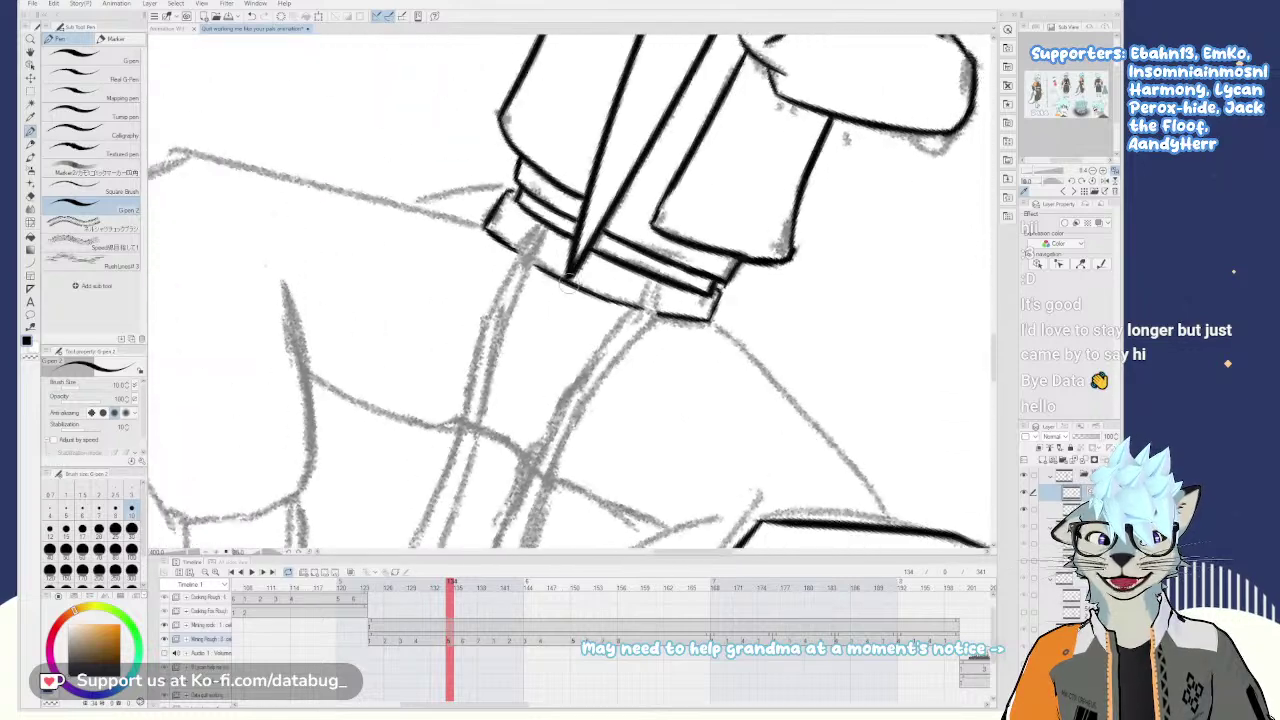
{"action": "mouse_move", "coordinate": [510, 252]}
{"action": "left_mouse_down"}
{"action": "mouse_move", "coordinate": [513, 354]}
{"action": "mouse_move", "coordinate": [507, 322]}
{"action": "left_mouse_up"}
{"action": "key", "text": "ctrl+z"}
{"action": "key", "text": "ctrl+z"}
{"action": "left_click_drag", "start_coordinate": [508, 256], "coordinate": [516, 371]}
{"action": "key", "text": "ctrl+z"}
{"action": "left_click_drag", "start_coordinate": [508, 245], "coordinate": [520, 385]}
{"action": "key", "text": "ctrl+z"}
{"action": "mouse_move", "coordinate": [506, 242]}
{"action": "left_mouse_down"}
{"action": "mouse_move", "coordinate": [508, 366]}
{"action": "mouse_move", "coordinate": [549, 460]}
{"action": "left_mouse_up"}
{"action": "key", "text": "ctrl+z"}
{"action": "mouse_move", "coordinate": [509, 352]}
{"action": "left_mouse_down"}
{"action": "mouse_move", "coordinate": [573, 343]}
{"action": "mouse_move", "coordinate": [557, 352]}
{"action": "mouse_move", "coordinate": [555, 322]}
{"action": "mouse_move", "coordinate": [575, 376]}
{"action": "left_mouse_up"}
{"action": "key", "text": "ctrl+z"}
{"action": "scroll", "coordinate": [562, 468], "scroll_direction": "down", "scroll_amount": 2}
{"action": "scroll", "coordinate": [573, 332], "scroll_direction": "down", "scroll_amount": 1}
{"action": "left_click_drag", "start_coordinate": [542, 206], "coordinate": [570, 345]}
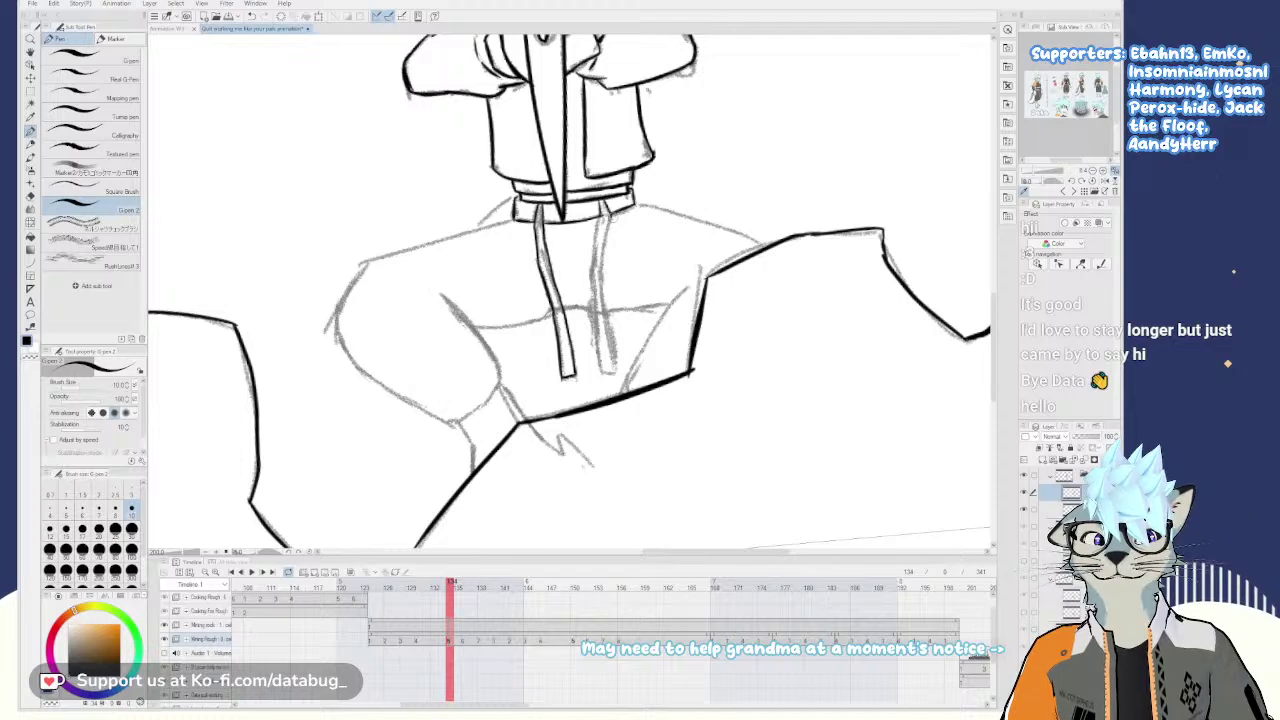
- Ink the outline of the right-hand strap hanging from the waistband down to its lower end
{"action": "left_click_drag", "start_coordinate": [608, 214], "coordinate": [605, 318]}
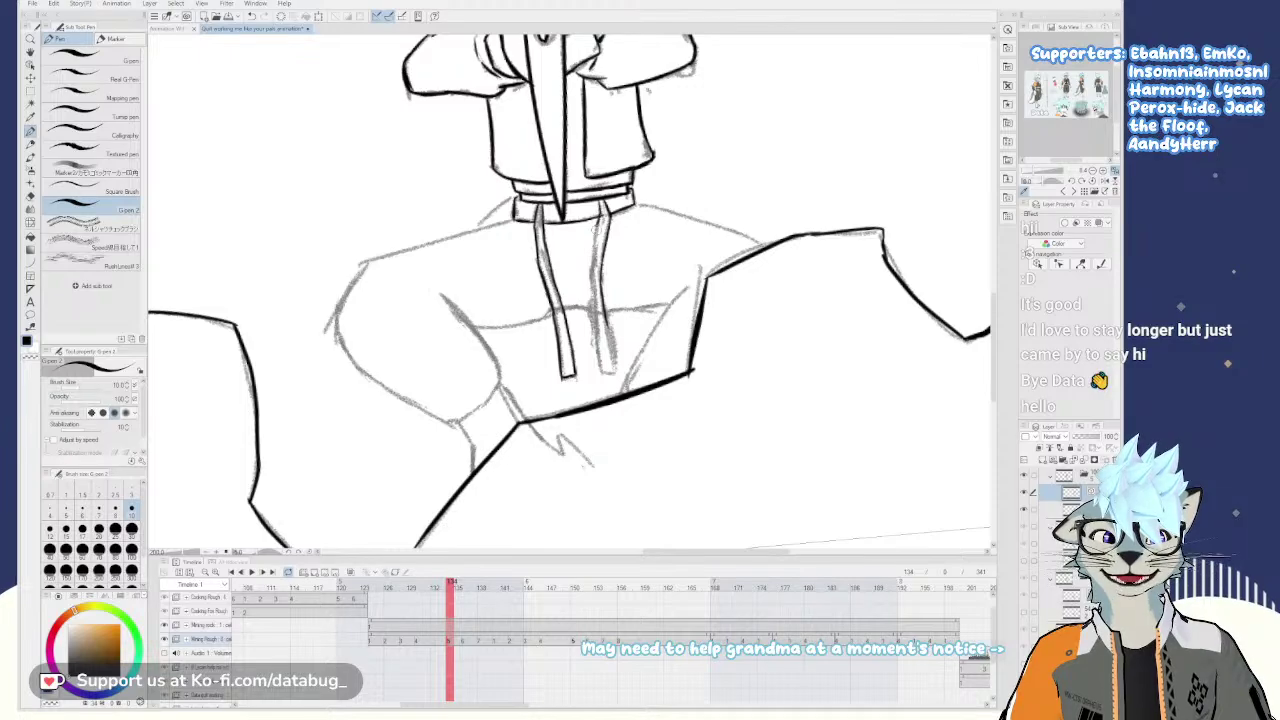
{"action": "left_click_drag", "start_coordinate": [600, 220], "coordinate": [591, 278]}
{"action": "key", "text": "ctrl+z"}
{"action": "left_click_drag", "start_coordinate": [604, 212], "coordinate": [595, 282]}
{"action": "key", "text": "ctrl+z"}
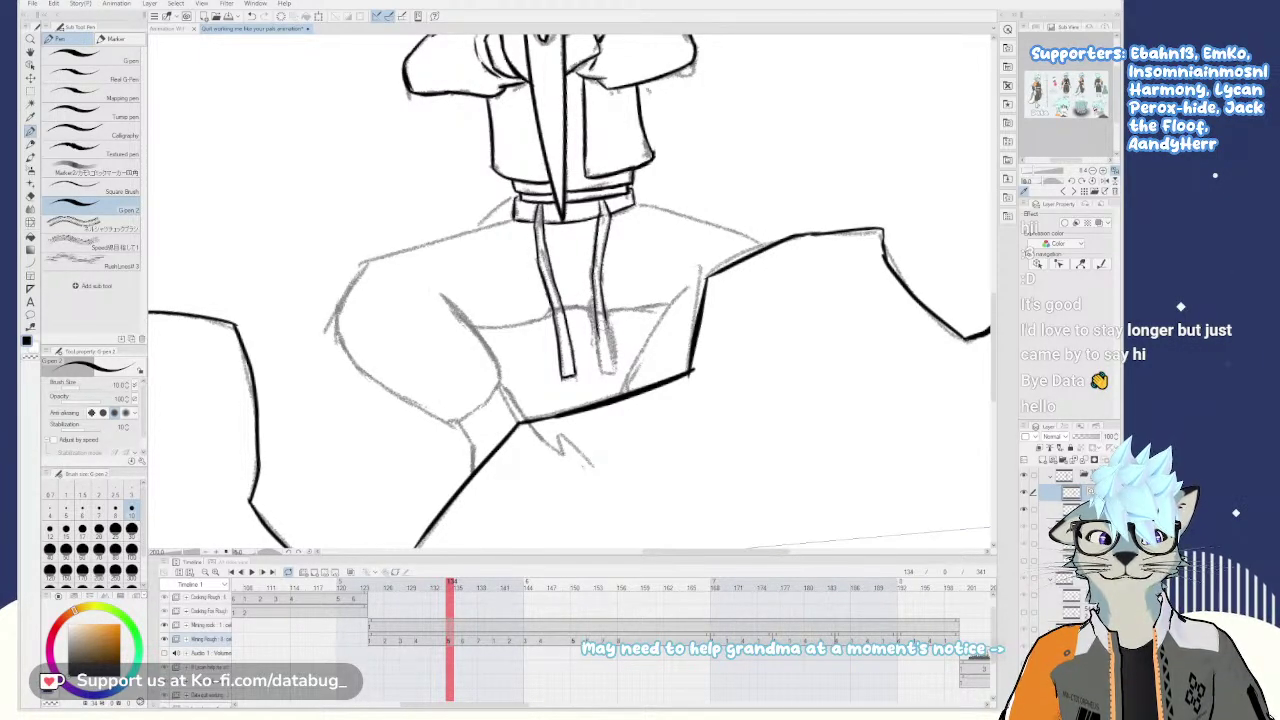
{"action": "left_click_drag", "start_coordinate": [593, 284], "coordinate": [603, 370]}
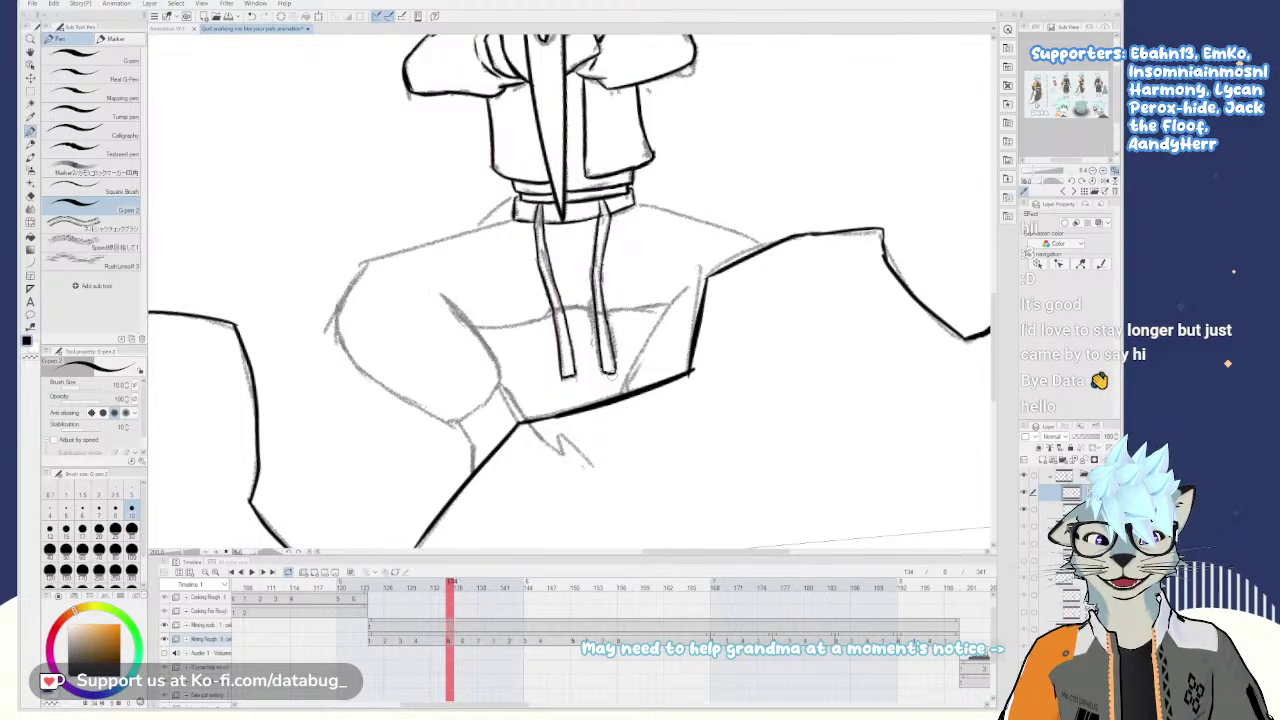
- Ink the right-hand thigh's outer edge from the waistband's corner to the heavy outline in front of it
{"action": "scroll", "coordinate": [590, 292], "scroll_direction": "up", "scroll_amount": 2}
{"action": "key", "text": "asciicircum"}
{"action": "key", "text": "asciicircum"}
{"action": "key", "text": "asciicircum"}
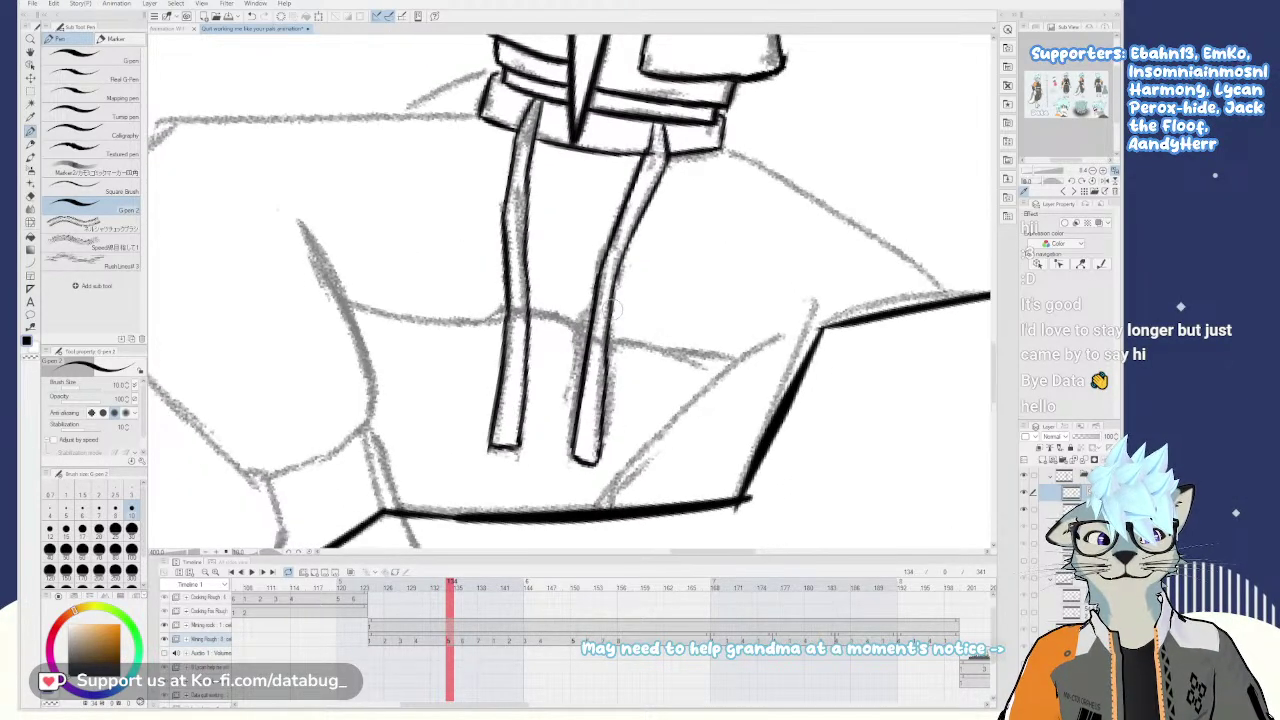
{"action": "key", "text": "asciicircum"}
{"action": "key", "text": "asciicircum"}
{"action": "key", "text": "asciicircum"}
{"action": "key", "text": "asciicircum"}
{"action": "key", "text": "asciicircum"}
{"action": "key", "text": "asciicircum"}
{"action": "key", "text": "asciicircum"}
{"action": "key", "text": "asciicircum"}
{"action": "key", "text": "asciicircum"}
{"action": "key", "text": "asciicircum"}
{"action": "key", "text": "asciicircum"}
{"action": "left_click_drag", "start_coordinate": [717, 380], "coordinate": [574, 340]}
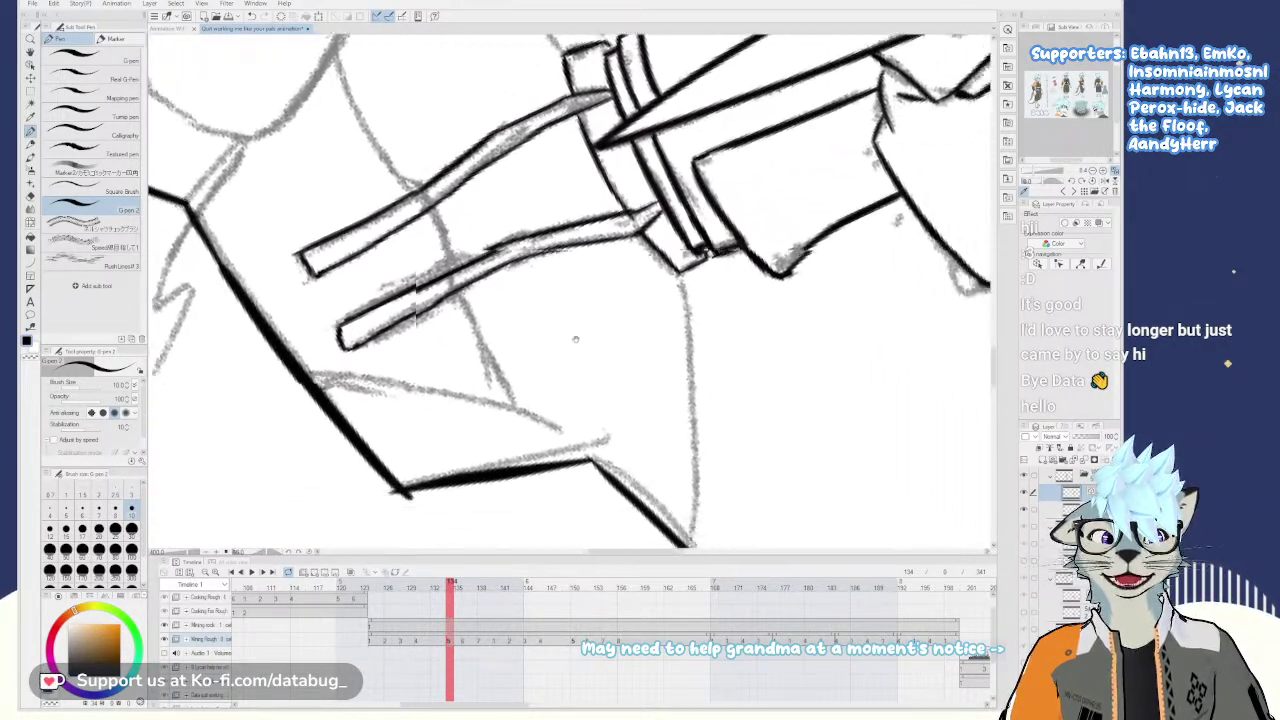
{"action": "scroll", "coordinate": [592, 330], "scroll_direction": "down", "scroll_amount": 2}
{"action": "left_click_drag", "start_coordinate": [596, 287], "coordinate": [605, 426]}
{"action": "key", "text": "ctrl+z"}
{"action": "key", "text": "ctrl+z"}
{"action": "key", "text": "ctrl+z"}
{"action": "left_click_drag", "start_coordinate": [603, 372], "coordinate": [605, 426]}
{"action": "key", "text": "ctrl+z"}
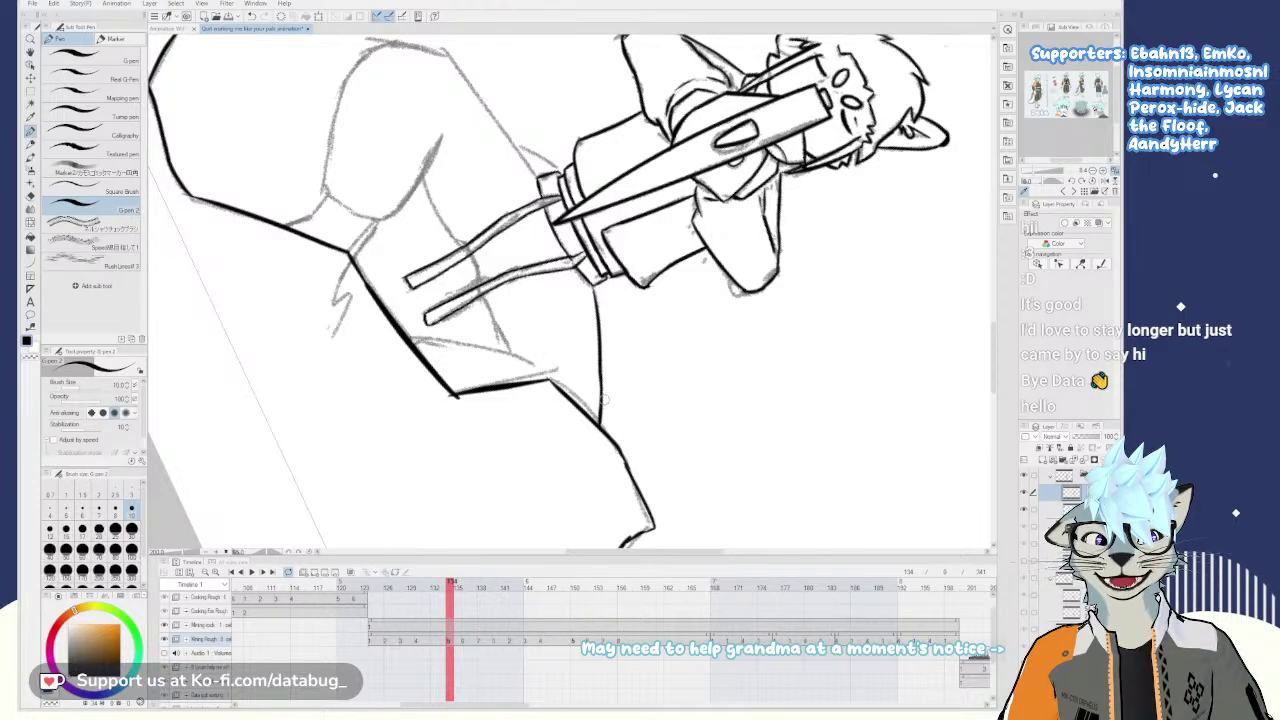
- Ink the short hip curve beside the waistband's left-hand end
{"action": "key", "text": "minus"}
{"action": "key", "text": "minus"}
{"action": "key", "text": "minus"}
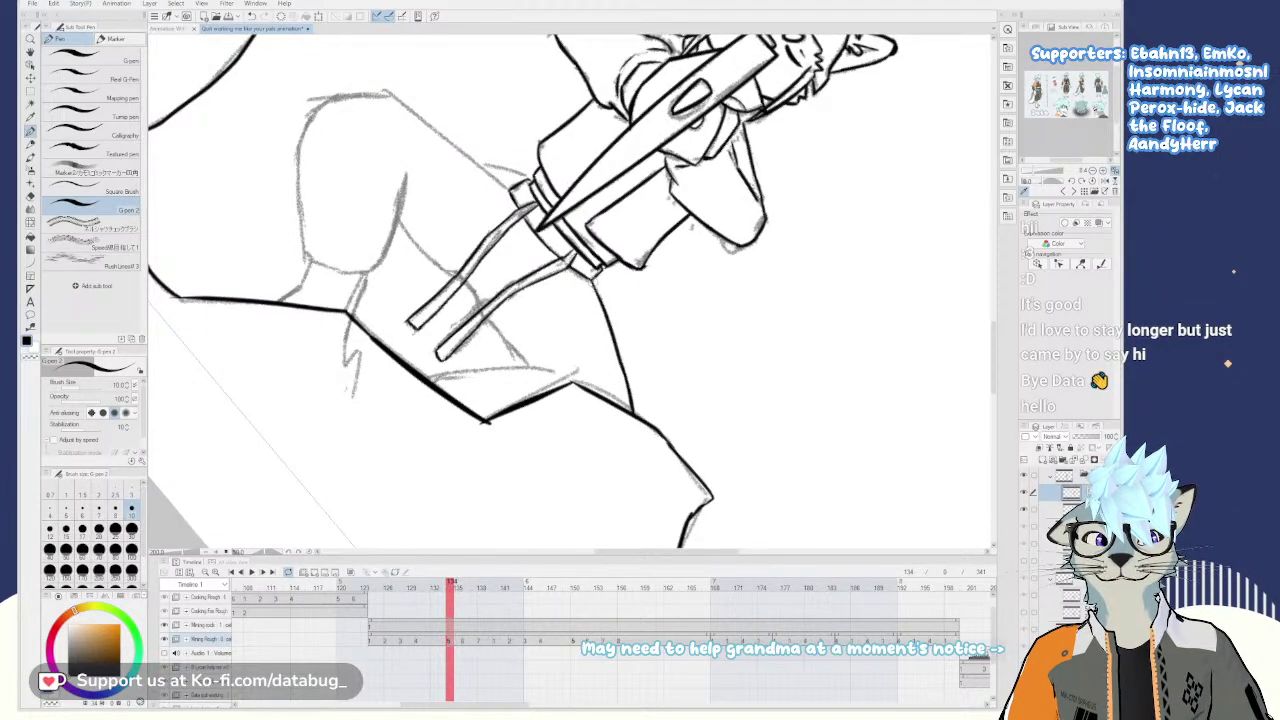
{"action": "key", "text": "minus"}
{"action": "key", "text": "minus"}
{"action": "key", "text": "minus"}
{"action": "key", "text": "minus"}
{"action": "key", "text": "minus"}
{"action": "key", "text": "minus"}
{"action": "key", "text": "minus"}
{"action": "key", "text": "minus"}
{"action": "key", "text": "minus"}
{"action": "key", "text": "minus"}
{"action": "key", "text": "minus"}
{"action": "key", "text": "minus"}
{"action": "key", "text": "minus"}
{"action": "key", "text": "minus"}
{"action": "mouse_move", "coordinate": [481, 346]}
{"action": "left_mouse_down"}
{"action": "mouse_move", "coordinate": [626, 242]}
{"action": "mouse_move", "coordinate": [605, 282]}
{"action": "left_mouse_up"}
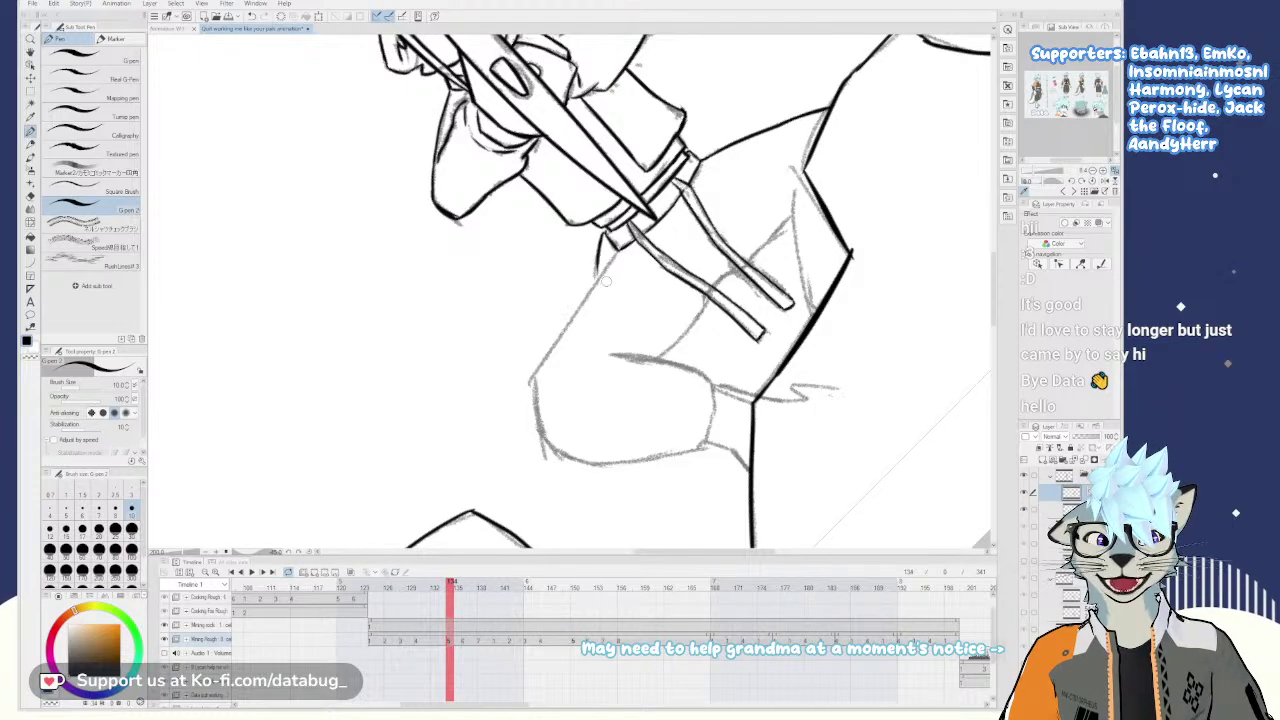
{"action": "mouse_move", "coordinate": [605, 233]}
{"action": "left_mouse_down"}
{"action": "mouse_move", "coordinate": [584, 318]}
{"action": "mouse_move", "coordinate": [557, 338]}
{"action": "left_mouse_up"}
{"action": "key", "text": "ctrl+z"}
{"action": "key", "text": "ctrl+z"}
- Ink the left-hand thigh's upper edge from the waistband to the knee corner and erase the overshooting tip
{"action": "left_click_drag", "start_coordinate": [620, 252], "coordinate": [545, 355]}
{"action": "key", "text": "ctrl+z"}
{"action": "left_click_drag", "start_coordinate": [618, 250], "coordinate": [532, 394]}
{"action": "key", "text": "ctrl+z"}
{"action": "left_click_drag", "start_coordinate": [564, 333], "coordinate": [538, 396]}
{"action": "key", "text": "ctrl+z"}
{"action": "left_click_drag", "start_coordinate": [564, 331], "coordinate": [532, 396]}
{"action": "key", "text": "ctrl+z"}
{"action": "left_click_drag", "start_coordinate": [562, 330], "coordinate": [538, 388]}
{"action": "key", "text": "ctrl+z"}
{"action": "mouse_move", "coordinate": [564, 328]}
{"action": "left_mouse_down"}
{"action": "mouse_move", "coordinate": [532, 388]}
{"action": "mouse_move", "coordinate": [549, 436]}
{"action": "left_mouse_up"}
{"action": "key", "text": "e"}
{"action": "left_click_drag", "start_coordinate": [527, 383], "coordinate": [531, 407]}
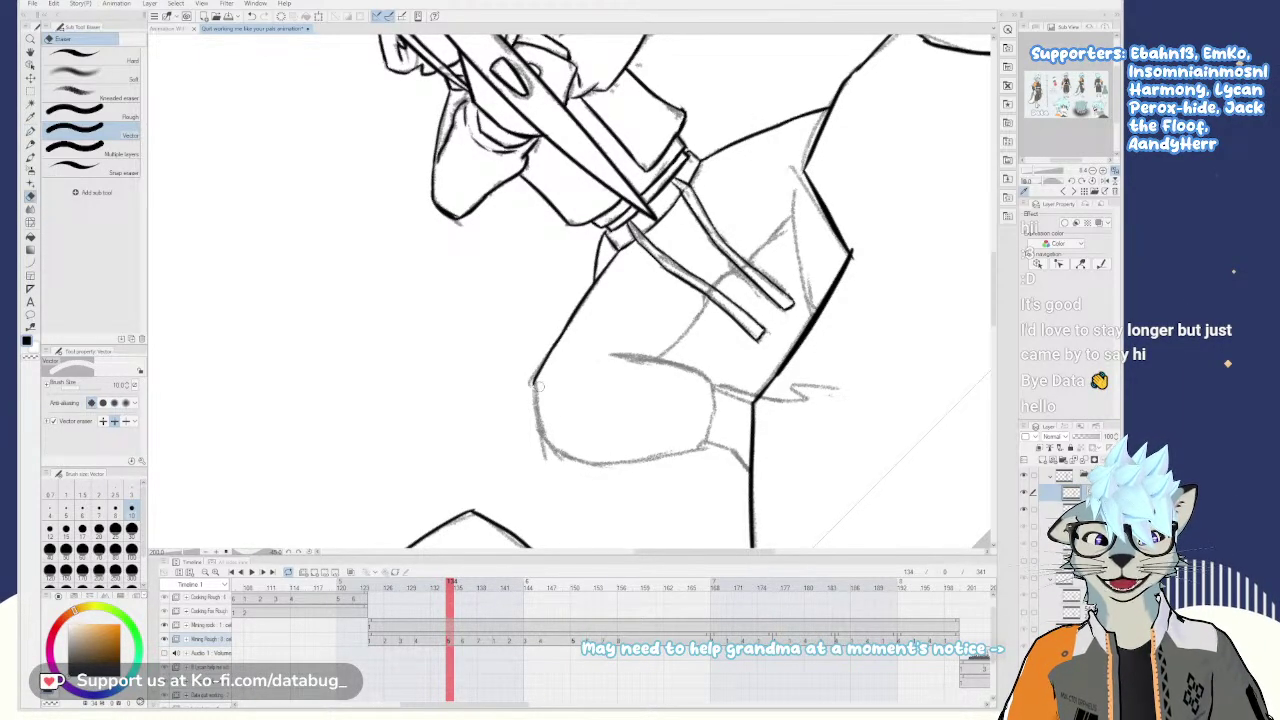
- Ink the left-hand knee's rounded front and continue the outer edge down to the trouser leg's lower end
{"action": "key", "text": "p"}
{"action": "key", "text": "asciicircum"}
{"action": "key", "text": "asciicircum"}
{"action": "key", "text": "asciicircum"}
{"action": "key", "text": "asciicircum"}
{"action": "key", "text": "asciicircum"}
{"action": "key", "text": "asciicircum"}
{"action": "key", "text": "asciicircum"}
{"action": "key", "text": "asciicircum"}
{"action": "key", "text": "asciicircum"}
{"action": "key", "text": "asciicircum"}
{"action": "key", "text": "asciicircum"}
{"action": "key", "text": "asciicircum"}
{"action": "key", "text": "asciicircum"}
{"action": "key", "text": "asciicircum"}
{"action": "key", "text": "asciicircum"}
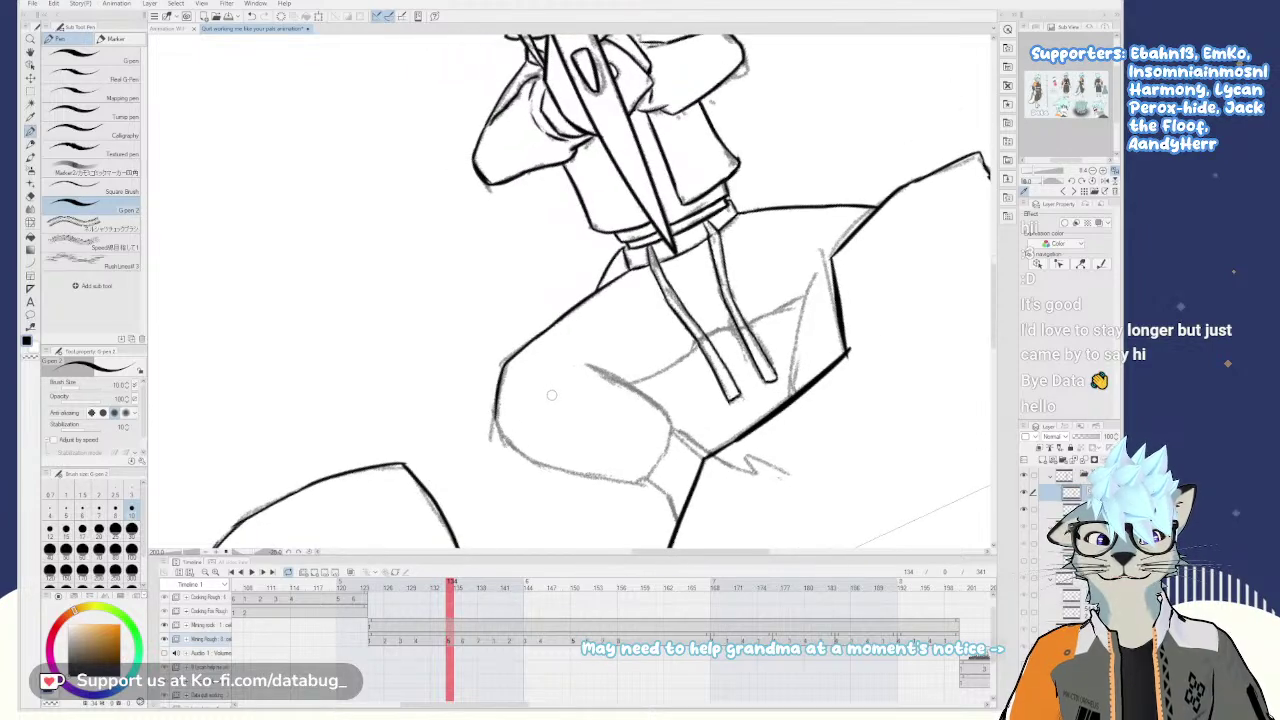
{"action": "left_click_drag", "start_coordinate": [527, 327], "coordinate": [555, 315]}
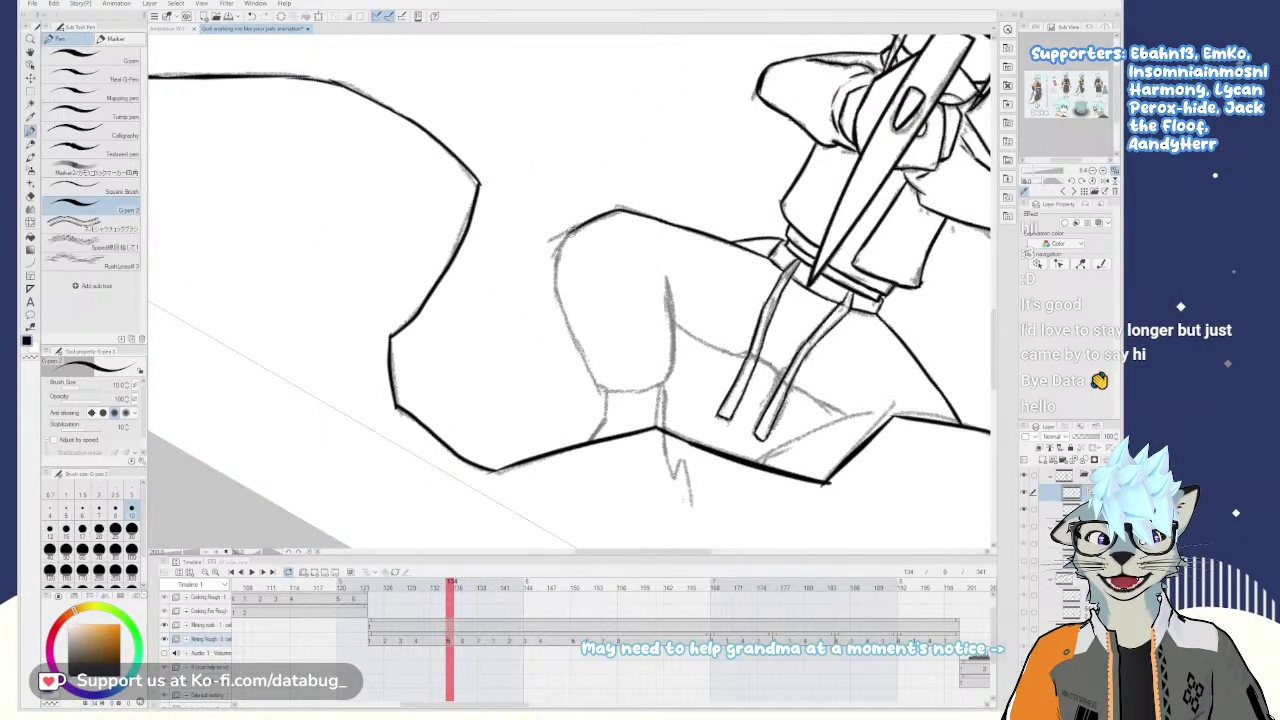
{"action": "left_click_drag", "start_coordinate": [571, 231], "coordinate": [567, 278]}
{"action": "left_click_drag", "start_coordinate": [572, 233], "coordinate": [566, 310]}
{"action": "key", "text": "ctrl+z"}
{"action": "mouse_move", "coordinate": [573, 232]}
{"action": "left_mouse_down"}
{"action": "mouse_move", "coordinate": [555, 277]}
{"action": "mouse_move", "coordinate": [600, 386]}
{"action": "left_mouse_up"}
{"action": "key", "text": "ctrl+z"}
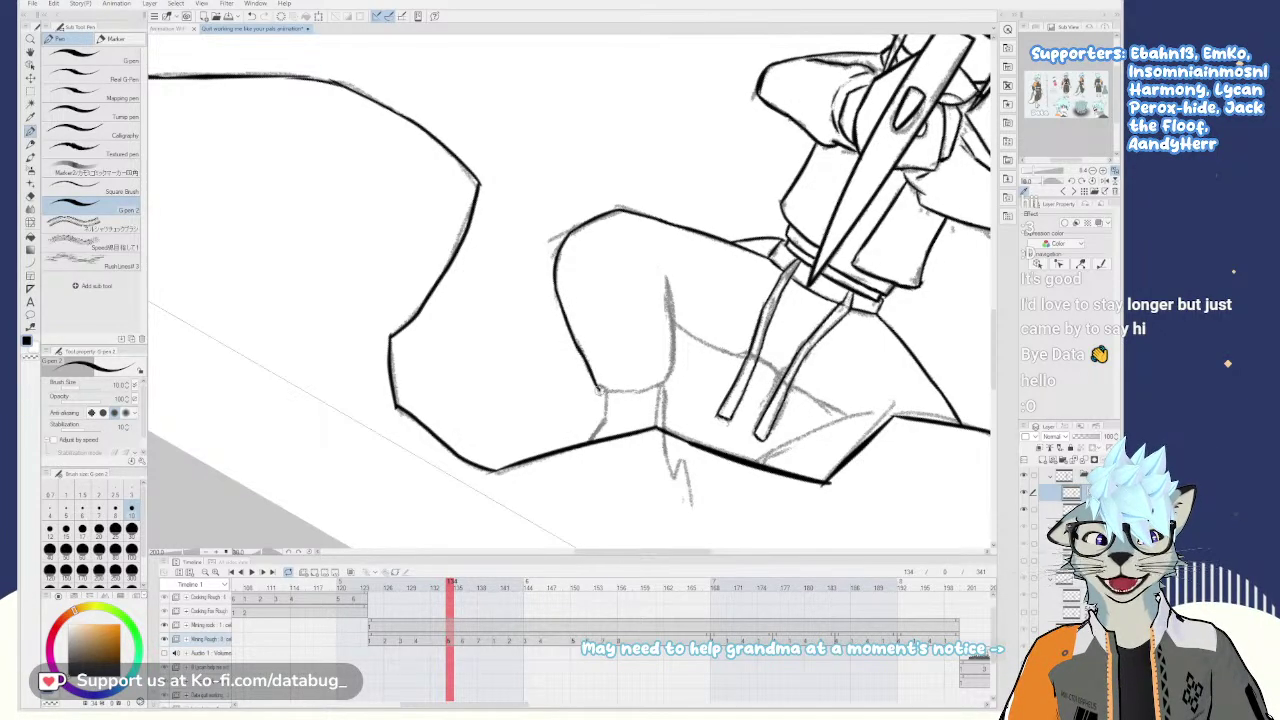
- Ink the inner edge of the bent left-hand leg from its tapered tip down to the lower end
{"action": "left_click_drag", "start_coordinate": [666, 279], "coordinate": [672, 366]}
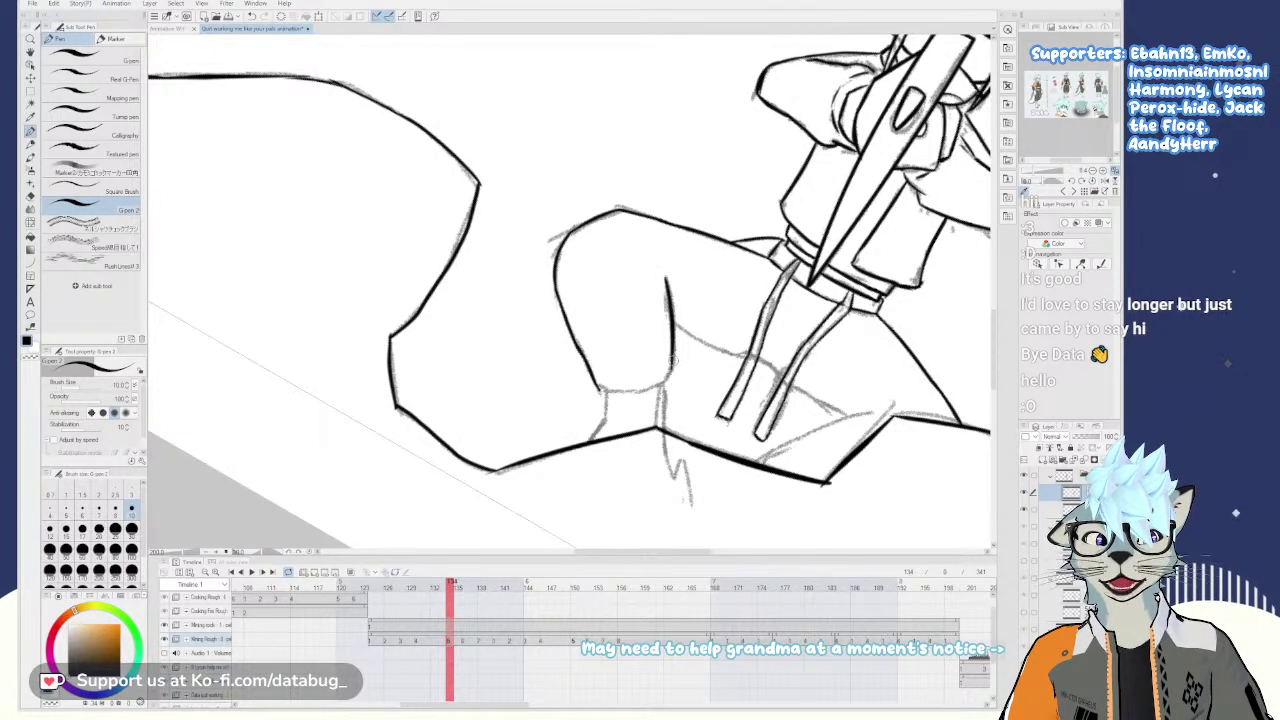
{"action": "key", "text": "^"}
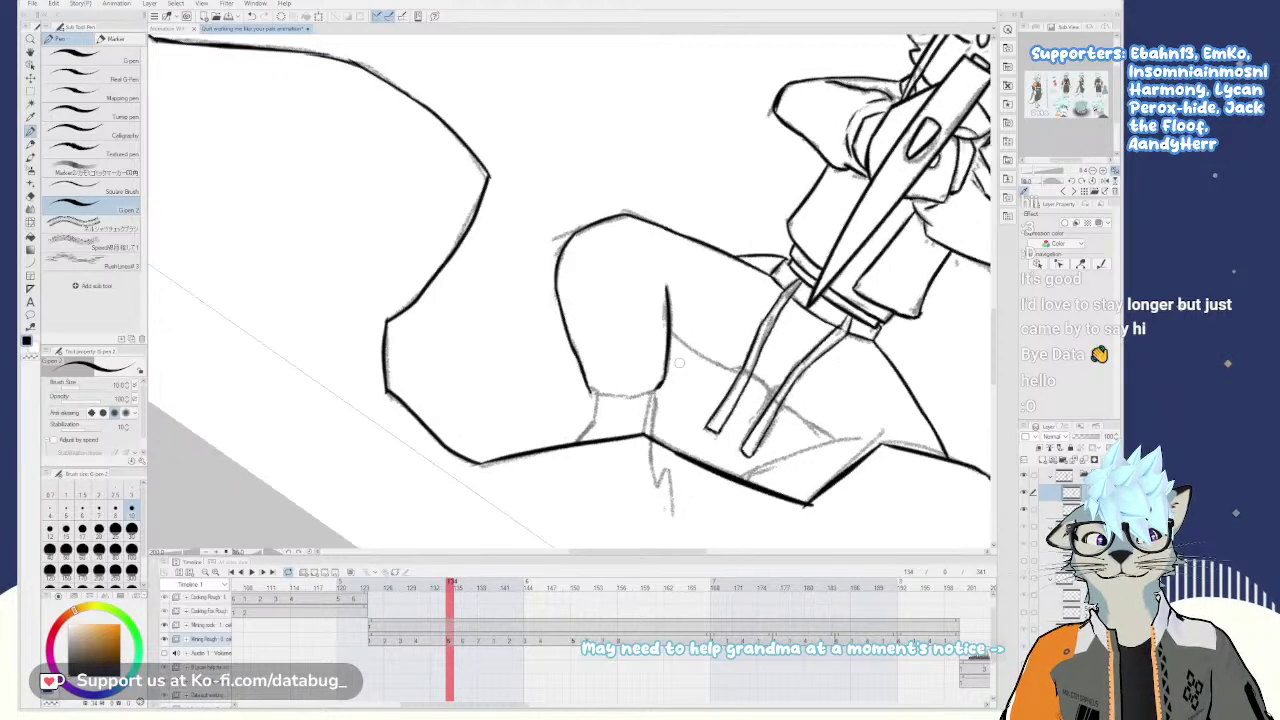
{"action": "left_click_drag", "start_coordinate": [680, 356], "coordinate": [620, 312]}
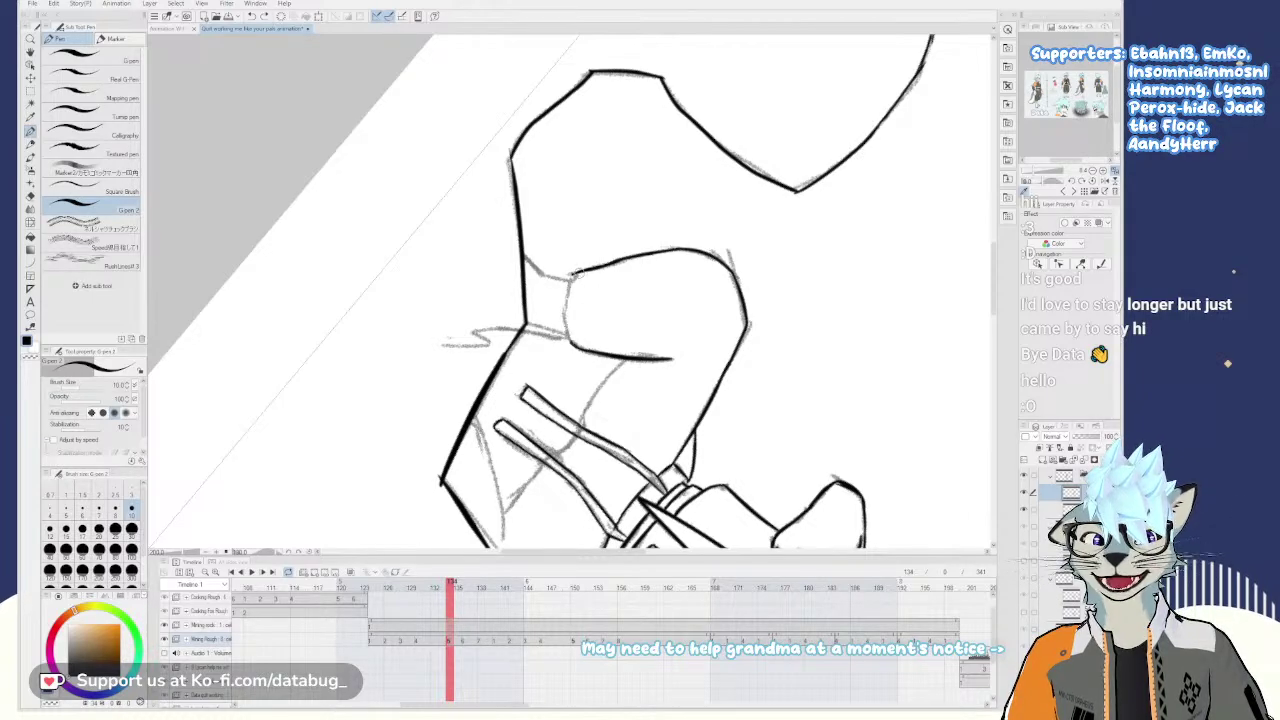
- Close the lower end of the left-hand trouser leg with a curve, trim its corner, and ink the ankle's outer line
{"action": "key", "text": "e"}
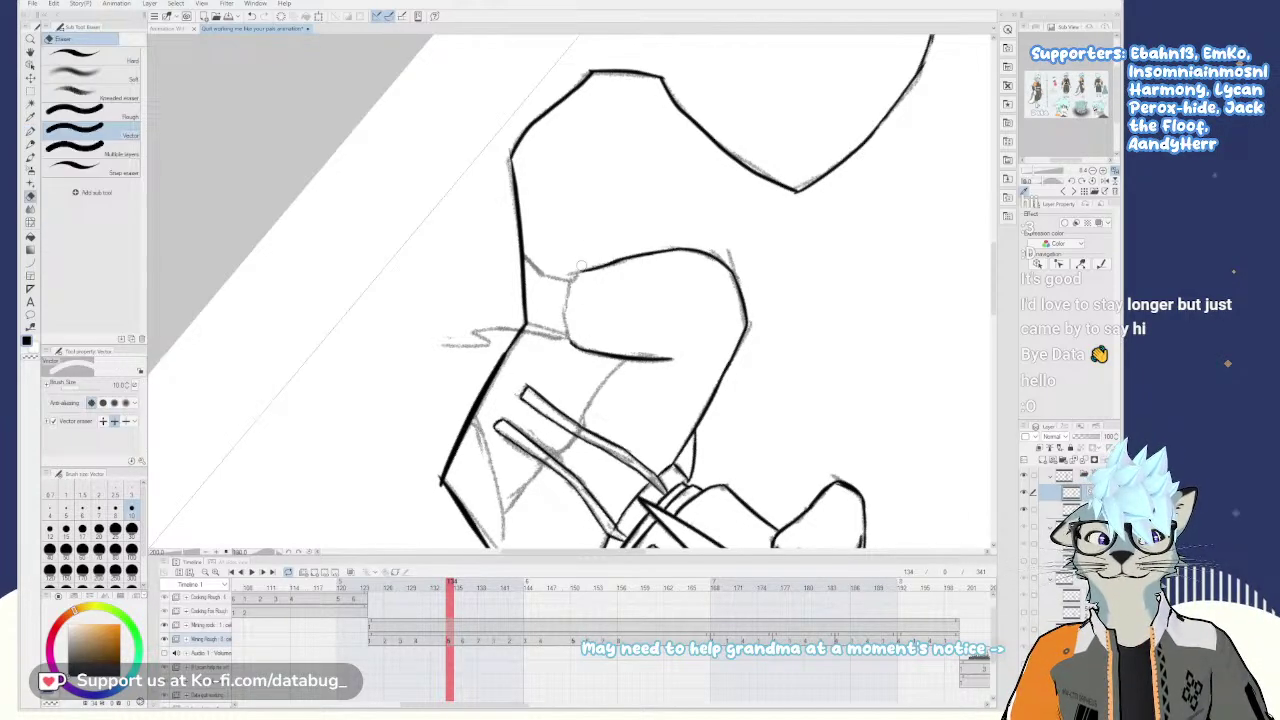
{"action": "key", "text": "minus"}
{"action": "key", "text": "minus"}
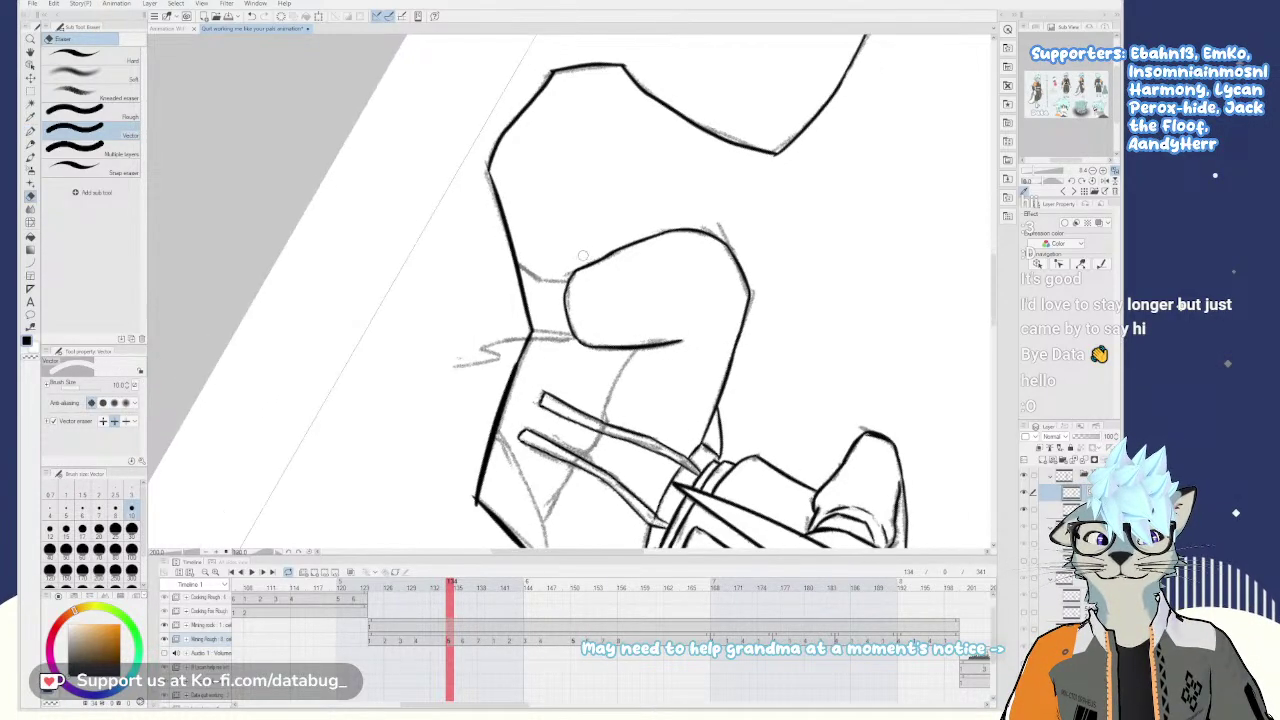
{"action": "key", "text": "minus"}
{"action": "key", "text": "minus"}
{"action": "key", "text": "minus"}
{"action": "key", "text": "minus"}
{"action": "key", "text": "minus"}
{"action": "key", "text": "minus"}
{"action": "key", "text": "minus"}
{"action": "key", "text": "minus"}
{"action": "key", "text": "minus"}
{"action": "key", "text": "minus"}
{"action": "key", "text": "minus"}
{"action": "key", "text": "minus"}
{"action": "key", "text": "minus"}
{"action": "key", "text": "minus"}
{"action": "key", "text": "minus"}
{"action": "key", "text": "minus"}
{"action": "key", "text": "minus"}
{"action": "left_click_drag", "start_coordinate": [596, 268], "coordinate": [558, 348]}
{"action": "key", "text": "p"}
{"action": "key", "text": "ctrl+z"}
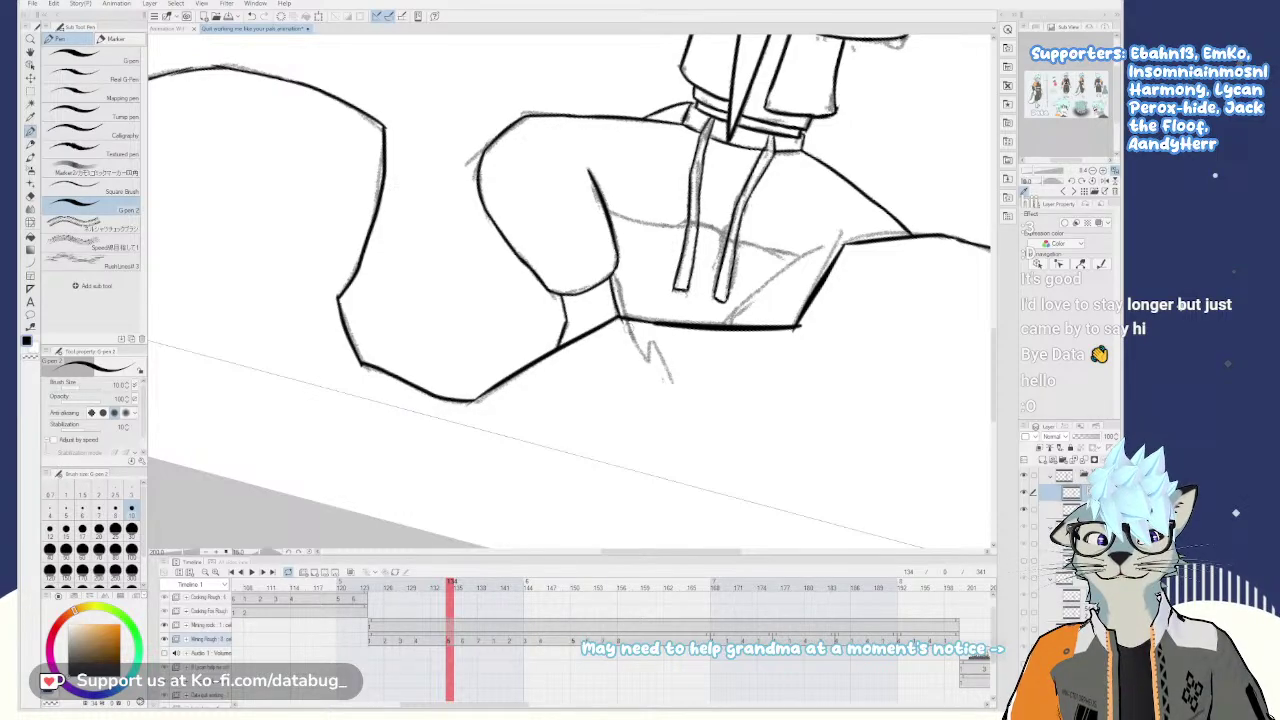
- Ink the ankle's inner lines from the trouser leg's lower end to the heavy outline
{"action": "left_click_drag", "start_coordinate": [610, 286], "coordinate": [624, 334]}
{"action": "key", "text": "ctrl+z"}
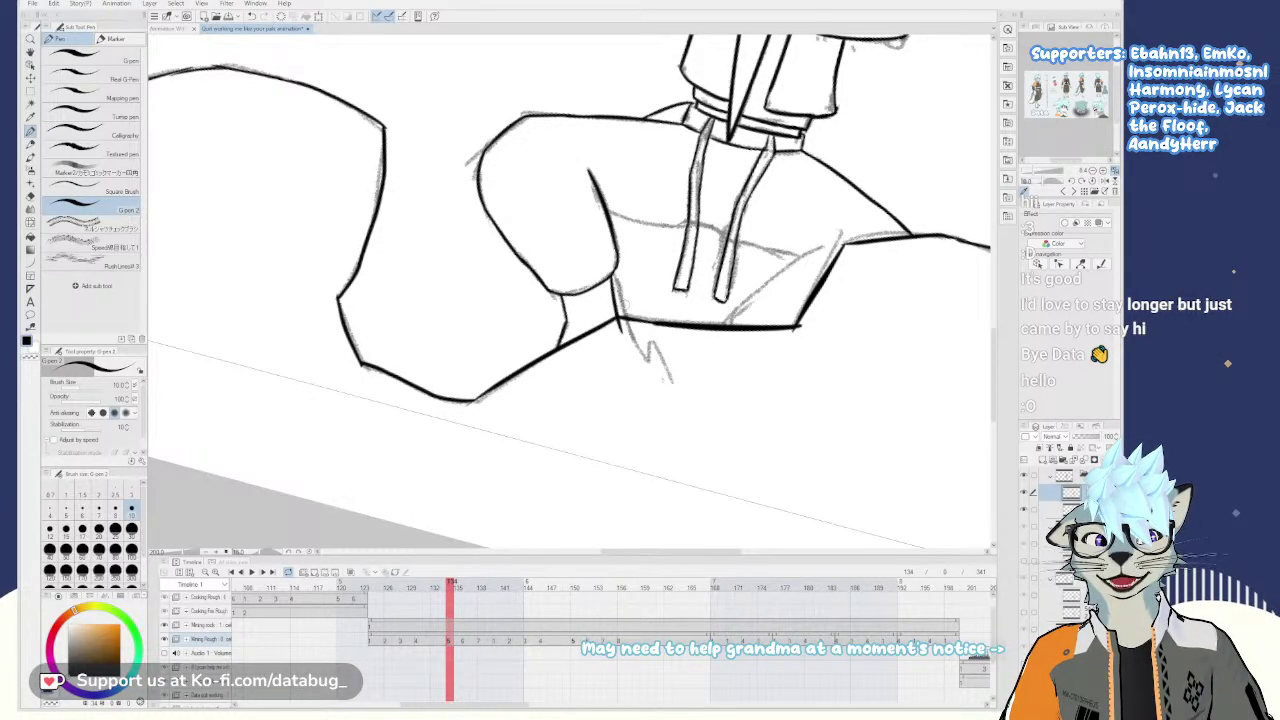
{"action": "key", "text": "e"}
{"action": "key", "text": "p"}
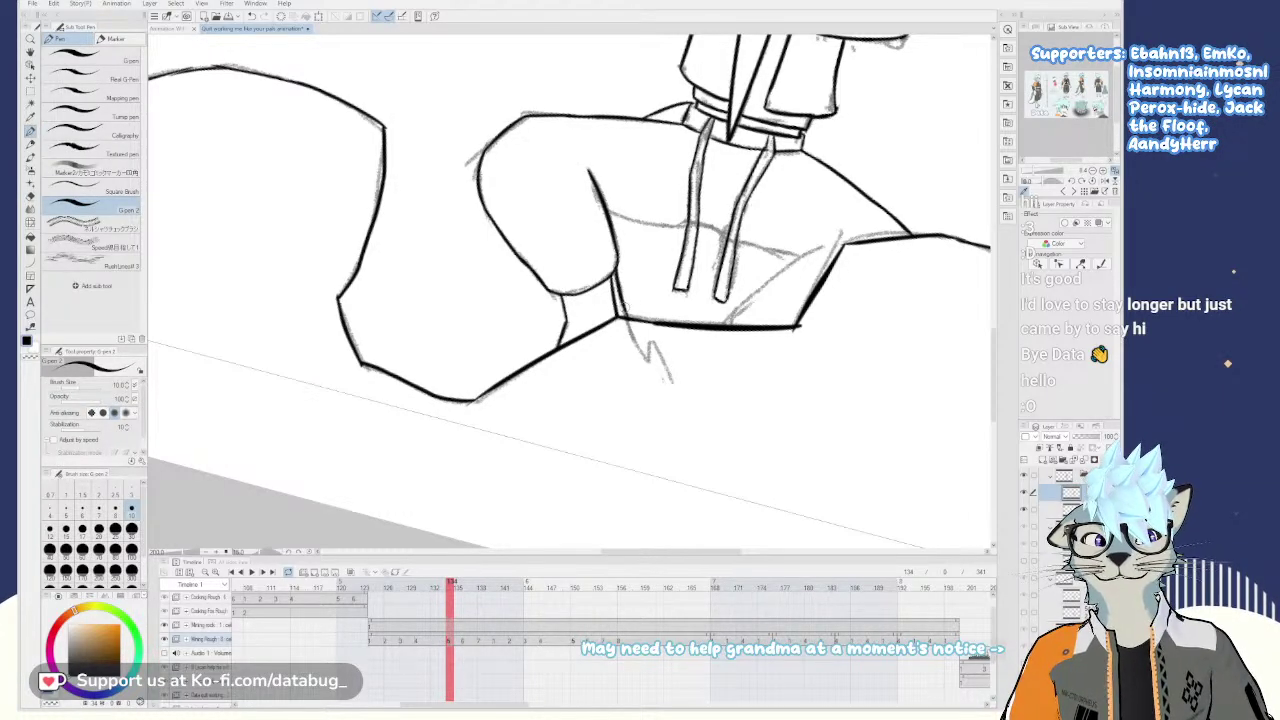
- Ink the curved line running from the left-hand leg's inner edge across to the hanging straps
{"action": "key", "text": "minus"}
{"action": "key", "text": "asciicircum"}
{"action": "key", "text": "asciicircum"}
{"action": "left_click_drag", "start_coordinate": [651, 268], "coordinate": [584, 292]}
{"action": "mouse_move", "coordinate": [556, 241]}
{"action": "left_mouse_down"}
{"action": "mouse_move", "coordinate": [568, 239]}
{"action": "mouse_move", "coordinate": [552, 300]}
{"action": "mouse_move", "coordinate": [562, 318]}
{"action": "left_mouse_up"}
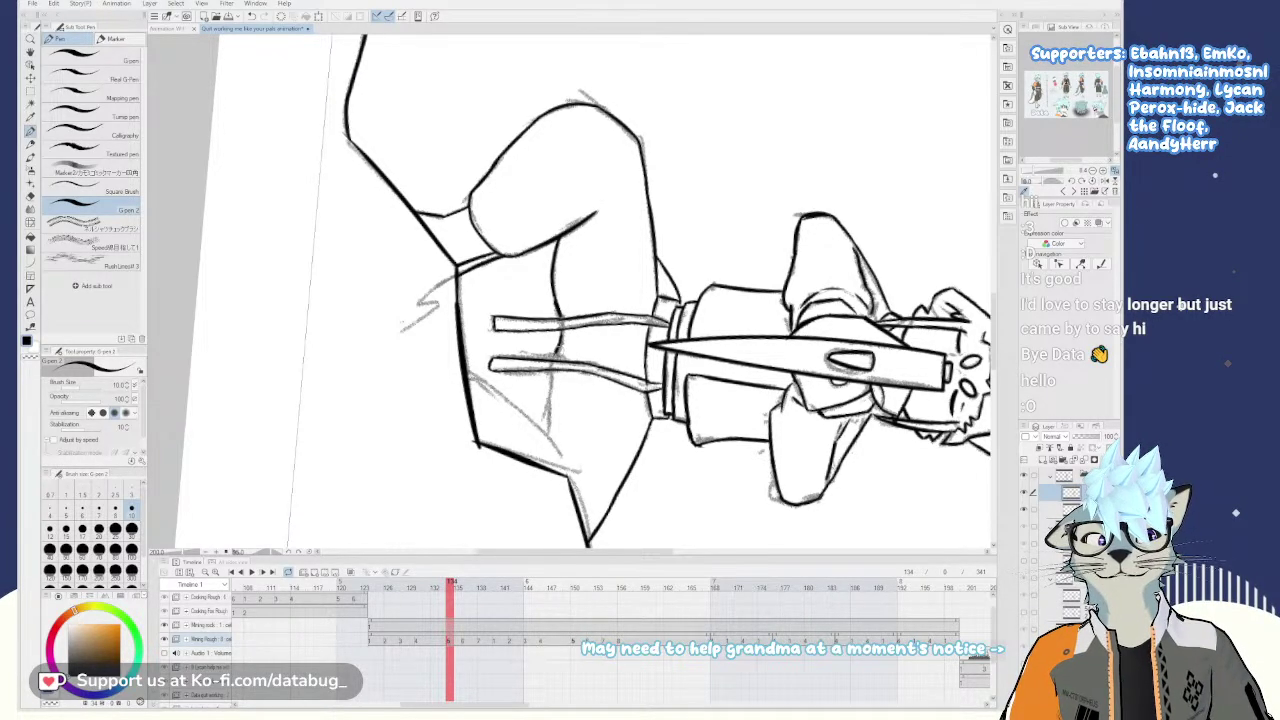
{"action": "key", "text": "minus"}
{"action": "key", "text": "minus"}
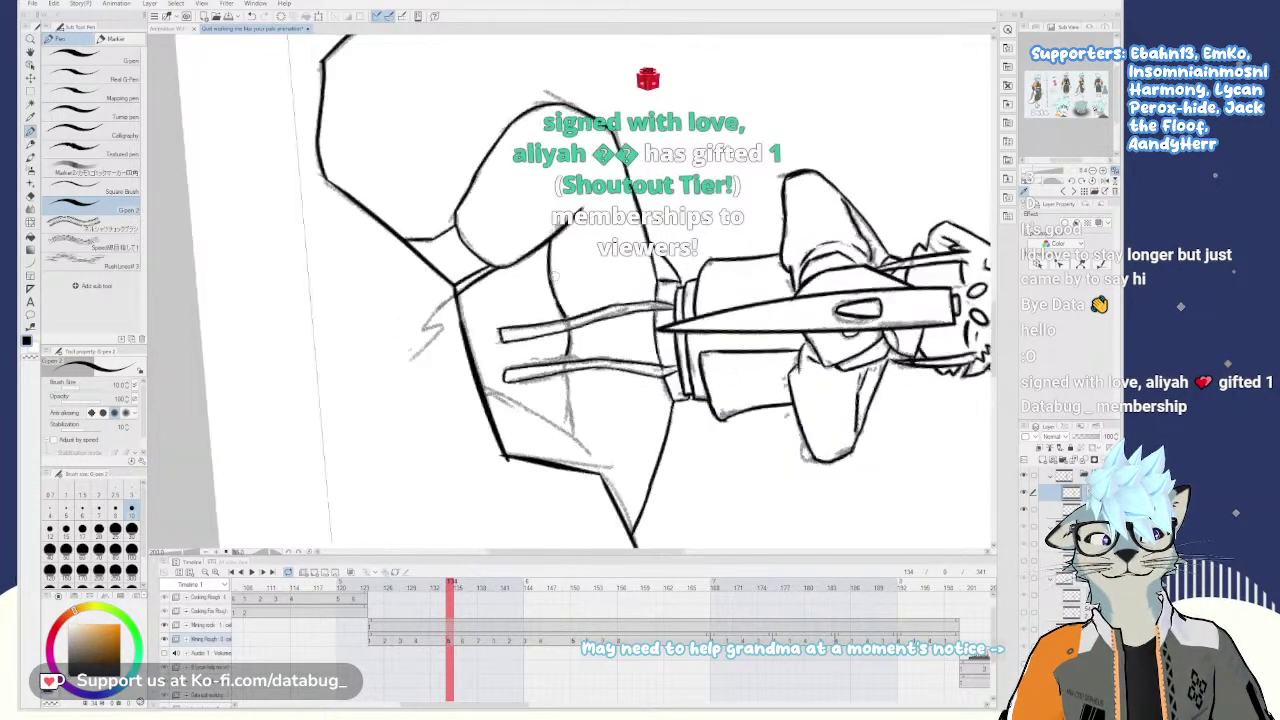
{"action": "key", "text": "minus"}
{"action": "key", "text": "minus"}
{"action": "key", "text": "minus"}
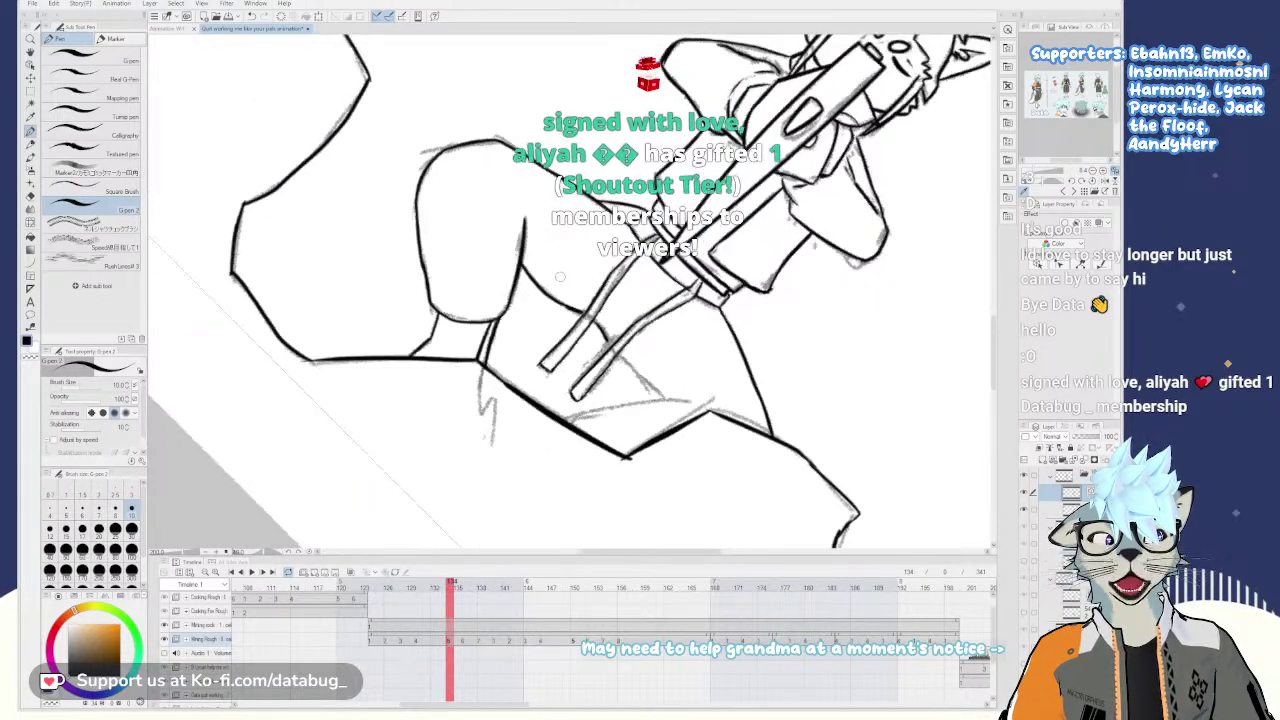
{"action": "key", "text": "asciicircum"}
{"action": "key", "text": "asciicircum"}
{"action": "key", "text": "asciicircum"}
{"action": "key", "text": "asciicircum"}
{"action": "key", "text": "asciicircum"}
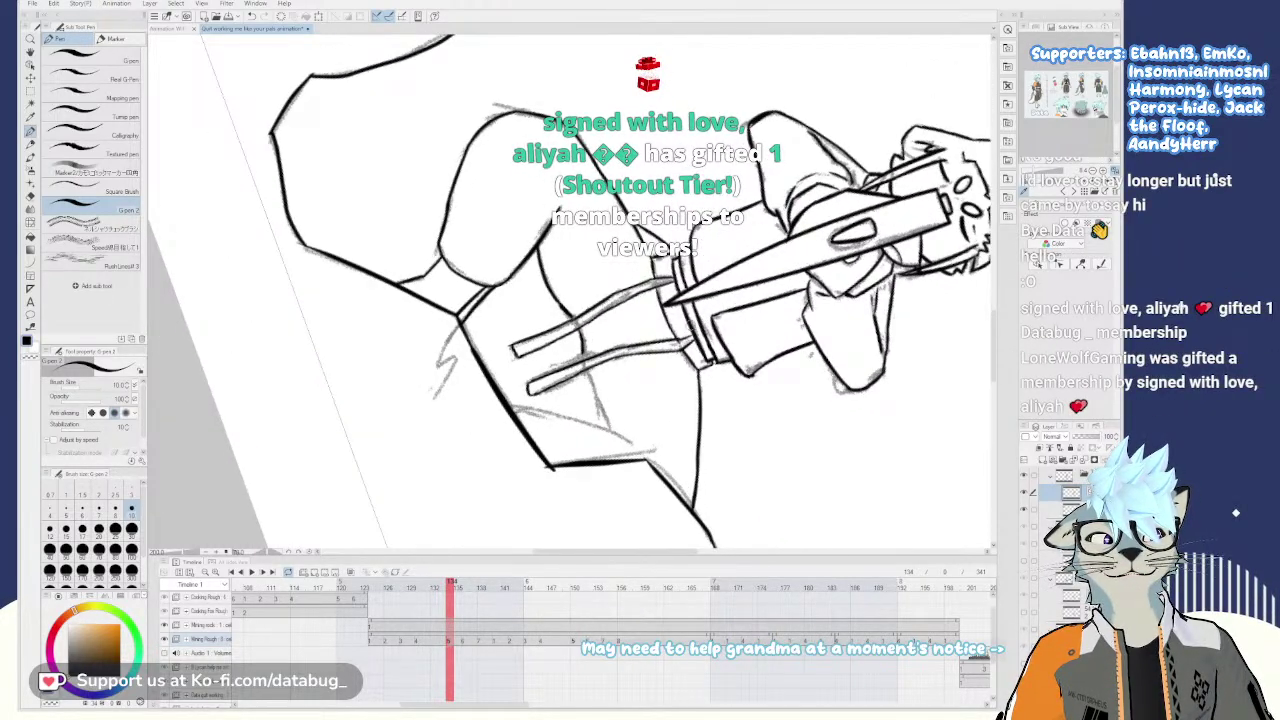
{"action": "key", "text": "asciicircum"}
{"action": "key", "text": "asciicircum"}
{"action": "key", "text": "minus"}
{"action": "key", "text": "minus"}
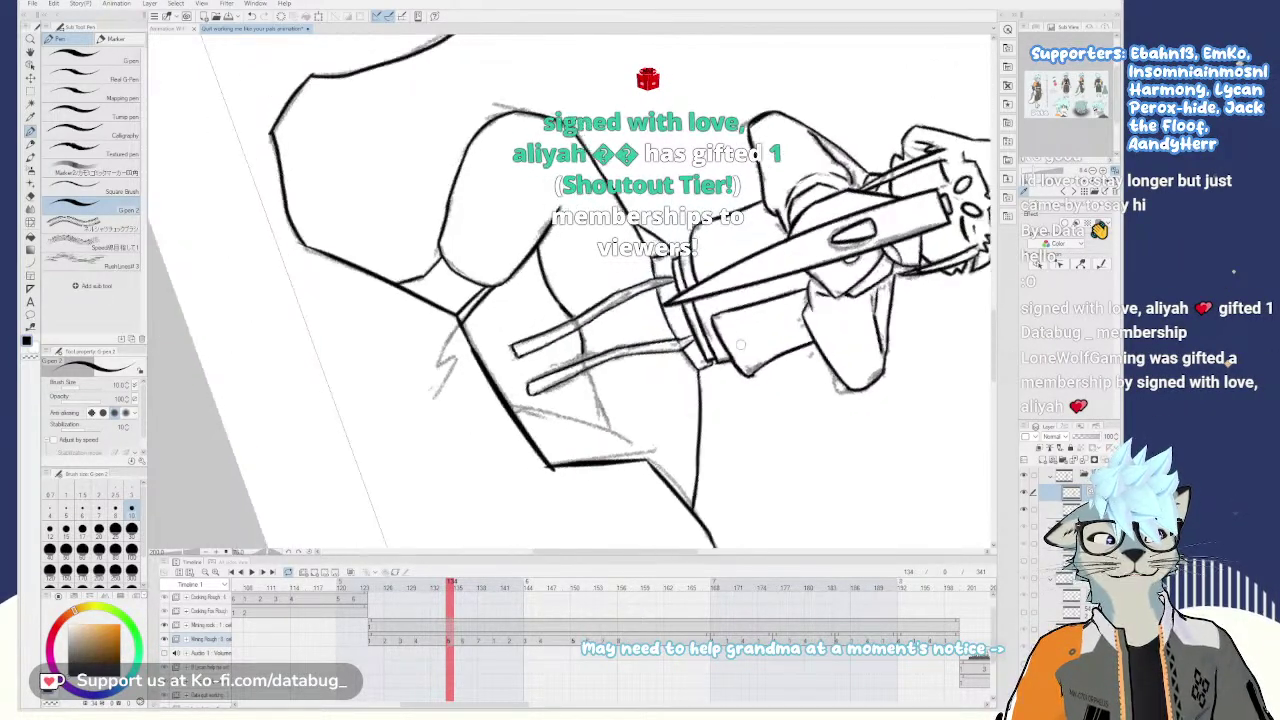
{"action": "key", "text": "minus"}
{"action": "key", "text": "asciicircum"}
{"action": "key", "text": "asciicircum"}
{"action": "key", "text": "minus"}
{"action": "key", "text": "minus"}
{"action": "key", "text": "minus"}
{"action": "key", "text": "minus"}
{"action": "key", "text": "minus"}
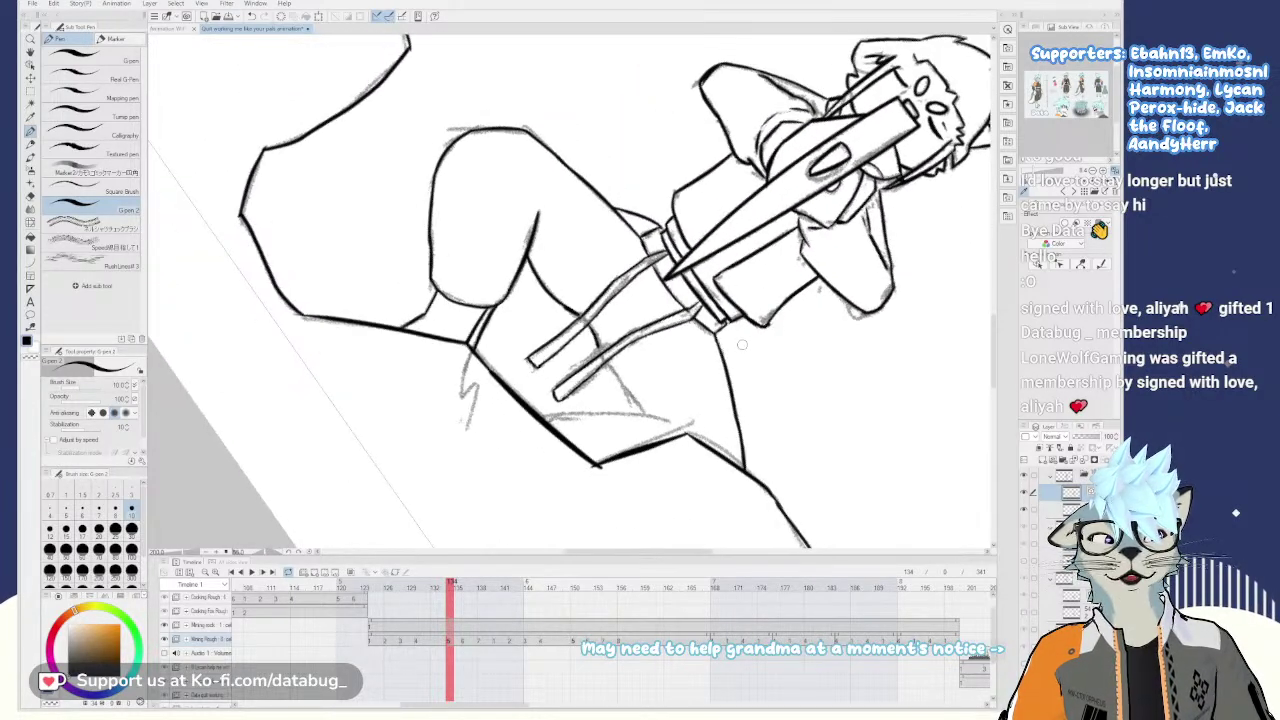
{"action": "key", "text": "asciicircum"}
{"action": "key", "text": "asciicircum"}
{"action": "key", "text": "asciicircum"}
{"action": "key", "text": "asciicircum"}
{"action": "key", "text": "minus"}
{"action": "key", "text": "minus"}
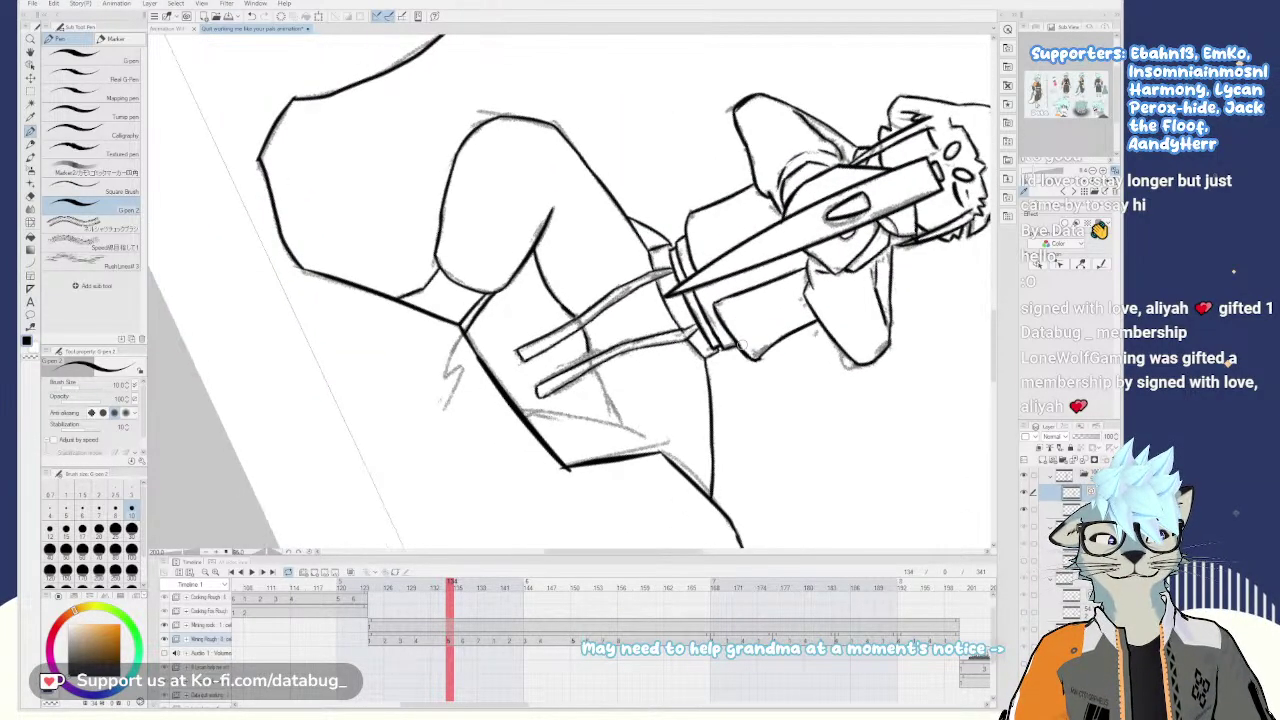
{"action": "key", "text": "minus"}
{"action": "key", "text": "minus"}
{"action": "key", "text": "minus"}
{"action": "key", "text": "minus"}
{"action": "key", "text": "minus"}
{"action": "key", "text": "minus"}
{"action": "key", "text": "minus"}
{"action": "key", "text": "minus"}
{"action": "key", "text": "minus"}
{"action": "key", "text": "minus"}
{"action": "key", "text": "minus"}
{"action": "key", "text": "minus"}
{"action": "key", "text": "minus"}
{"action": "key", "text": "minus"}
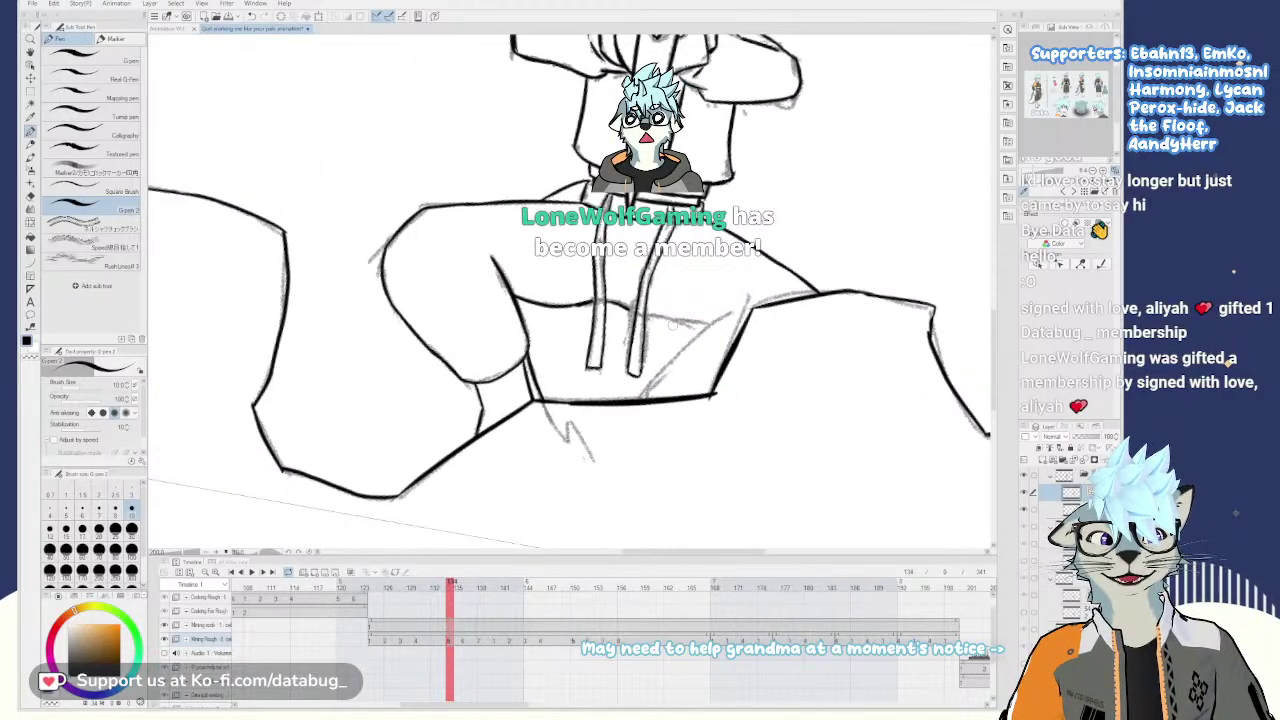
- Extend the inked crotch curve past the hanging straps to the right-hand leg
{"action": "key", "text": "asciicircum"}
{"action": "key", "text": "asciicircum"}
{"action": "key", "text": "asciicircum"}
{"action": "key", "text": "asciicircum"}
{"action": "key", "text": "asciicircum"}
{"action": "key", "text": "asciicircum"}
{"action": "key", "text": "asciicircum"}
{"action": "key", "text": "asciicircum"}
{"action": "key", "text": "asciicircum"}
{"action": "key", "text": "asciicircum"}
{"action": "key", "text": "asciicircum"}
{"action": "key", "text": "asciicircum"}
{"action": "key", "text": "asciicircum"}
{"action": "left_click_drag", "start_coordinate": [660, 383], "coordinate": [606, 338]}
{"action": "mouse_move", "coordinate": [603, 406]}
{"action": "left_mouse_down"}
{"action": "mouse_move", "coordinate": [593, 378]}
{"action": "mouse_move", "coordinate": [623, 396]}
{"action": "left_mouse_up"}
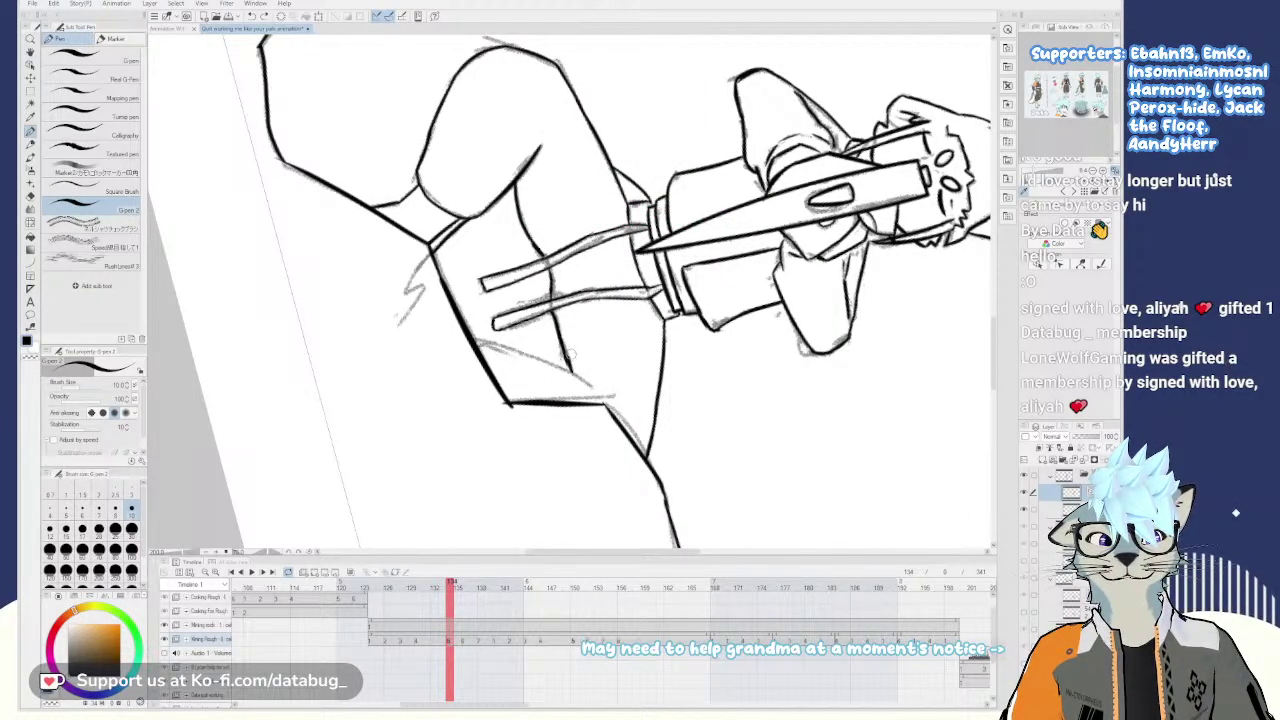
- Ink the curved inner edge of the right-hand leg from its upper tip down to the heavy ground outline
{"action": "left_click_drag", "start_coordinate": [582, 262], "coordinate": [476, 292]}
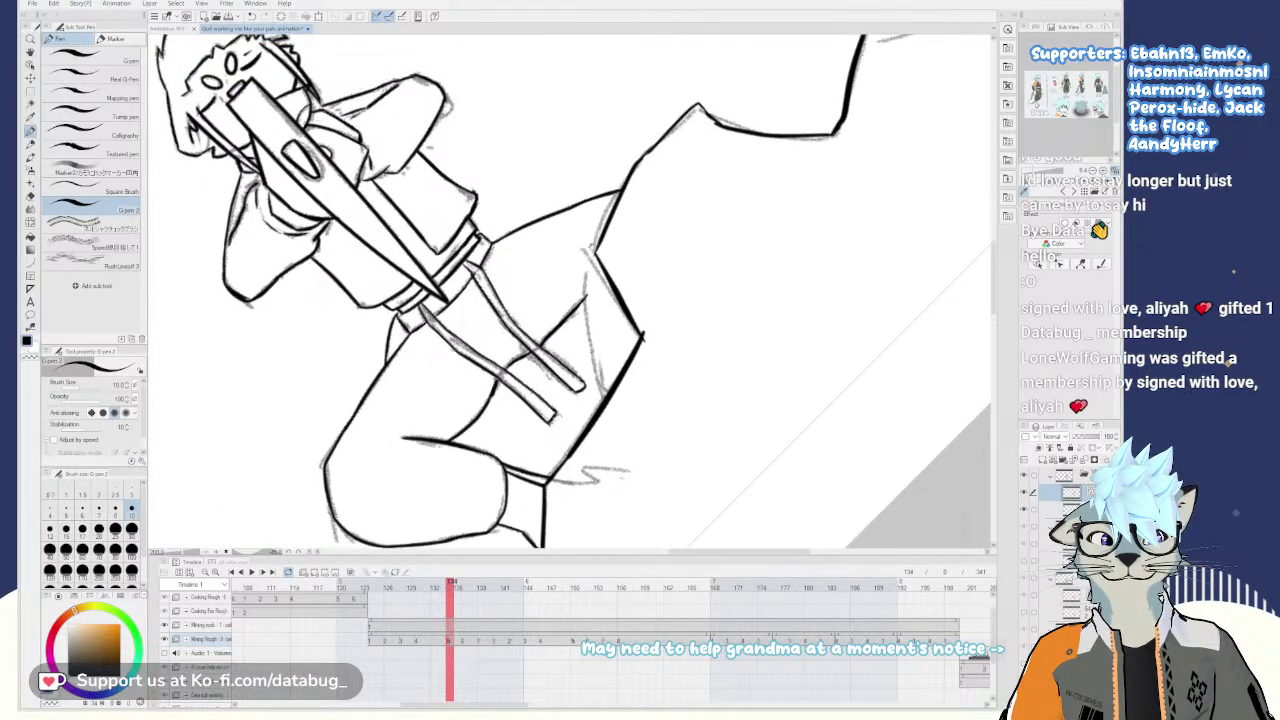
{"action": "left_click_drag", "start_coordinate": [584, 273], "coordinate": [592, 350]}
{"action": "key", "text": "ctrl+z"}
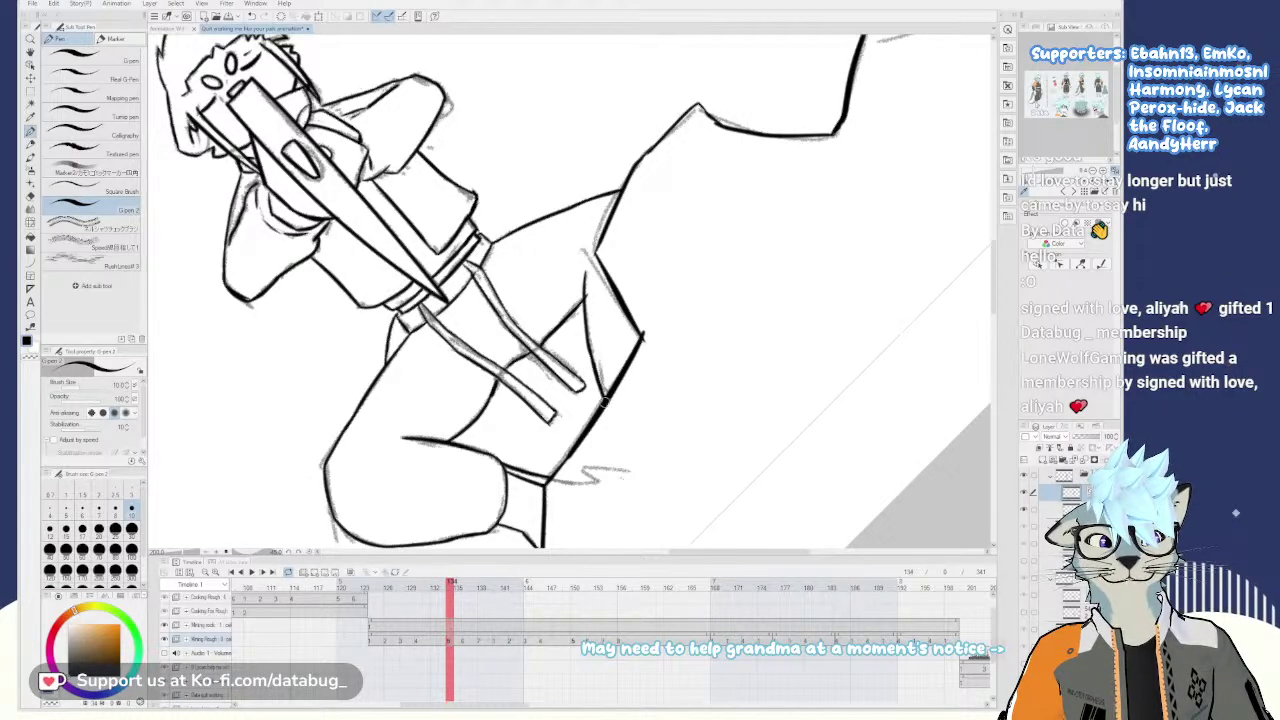
{"action": "left_click_drag", "start_coordinate": [586, 149], "coordinate": [656, 178]}
{"action": "mouse_move", "coordinate": [606, 350]}
{"action": "left_mouse_down"}
{"action": "mouse_move", "coordinate": [747, 300]}
{"action": "mouse_move", "coordinate": [728, 300]}
{"action": "mouse_move", "coordinate": [720, 338]}
{"action": "left_mouse_up"}
{"action": "mouse_move", "coordinate": [633, 422]}
{"action": "left_mouse_down"}
{"action": "mouse_move", "coordinate": [637, 323]}
{"action": "mouse_move", "coordinate": [633, 380]}
{"action": "left_mouse_up"}
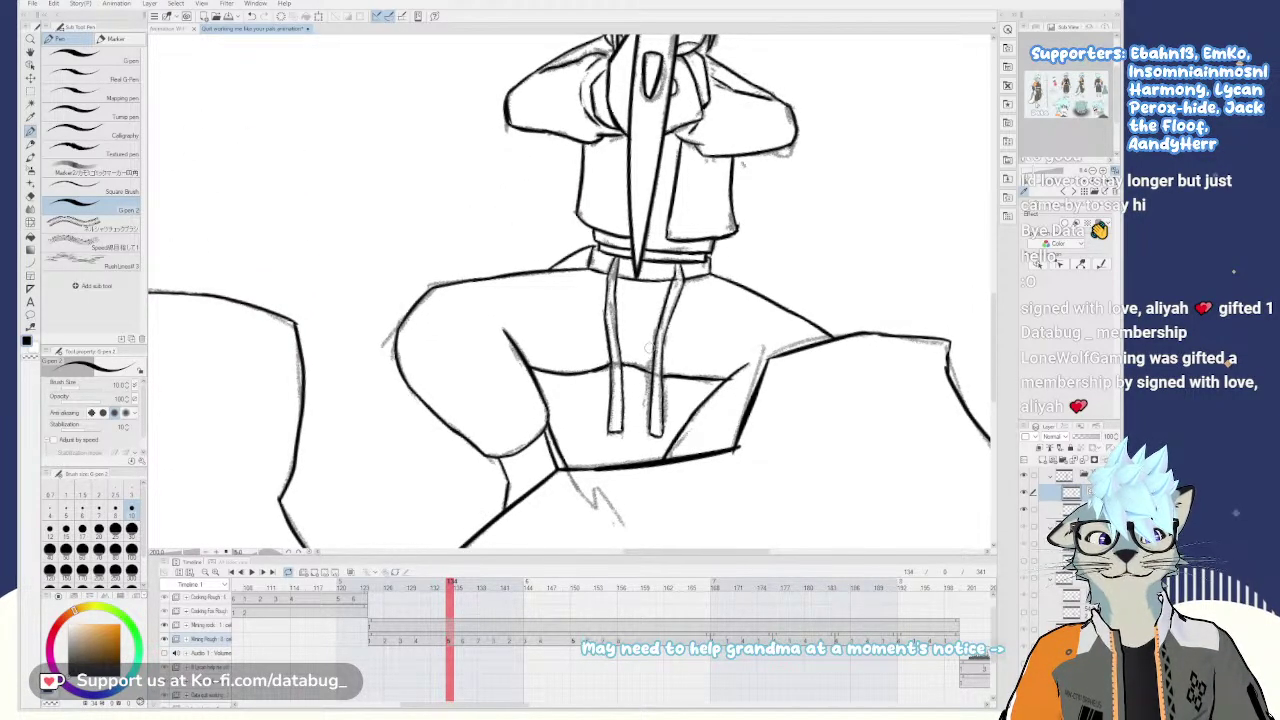
- Examine the seated character's finished line art at several rotations and zoom levels
{"action": "mouse_move", "coordinate": [647, 298]}
{"action": "left_mouse_down"}
{"action": "mouse_move", "coordinate": [654, 308]}
{"action": "mouse_move", "coordinate": [588, 348]}
{"action": "left_mouse_up"}
{"action": "scroll", "coordinate": [648, 283], "scroll_direction": "down", "scroll_amount": 1}
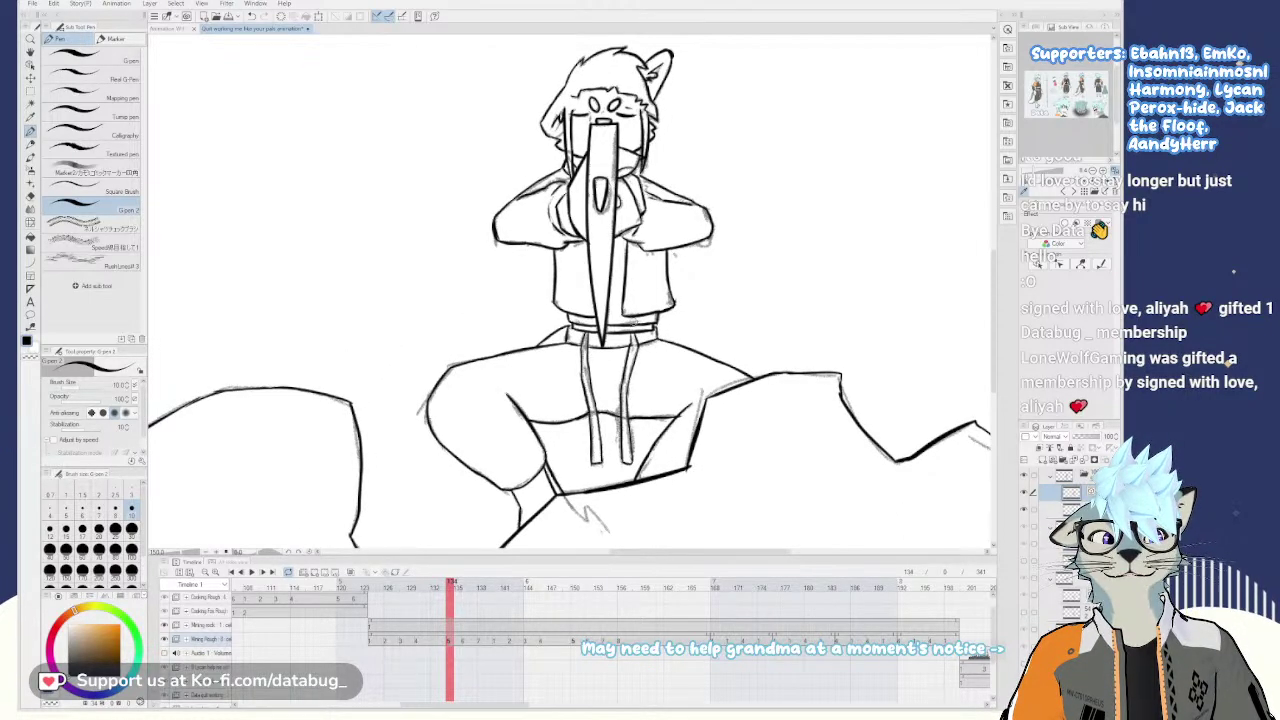
{"action": "scroll", "coordinate": [643, 337], "scroll_direction": "up", "scroll_amount": 5}
{"action": "scroll", "coordinate": [643, 350], "scroll_direction": "down", "scroll_amount": 2}
{"action": "scroll", "coordinate": [648, 352], "scroll_direction": "down", "scroll_amount": 3}
{"action": "left_click_drag", "start_coordinate": [641, 384], "coordinate": [630, 359]}
{"action": "key", "text": "^"}
{"action": "key", "text": "^"}
{"action": "key", "text": "^"}
{"action": "key", "text": "^"}
{"action": "key", "text": "^"}
{"action": "key", "text": "^"}
{"action": "key", "text": "^"}
{"action": "key", "text": "^"}
{"action": "key", "text": "^"}
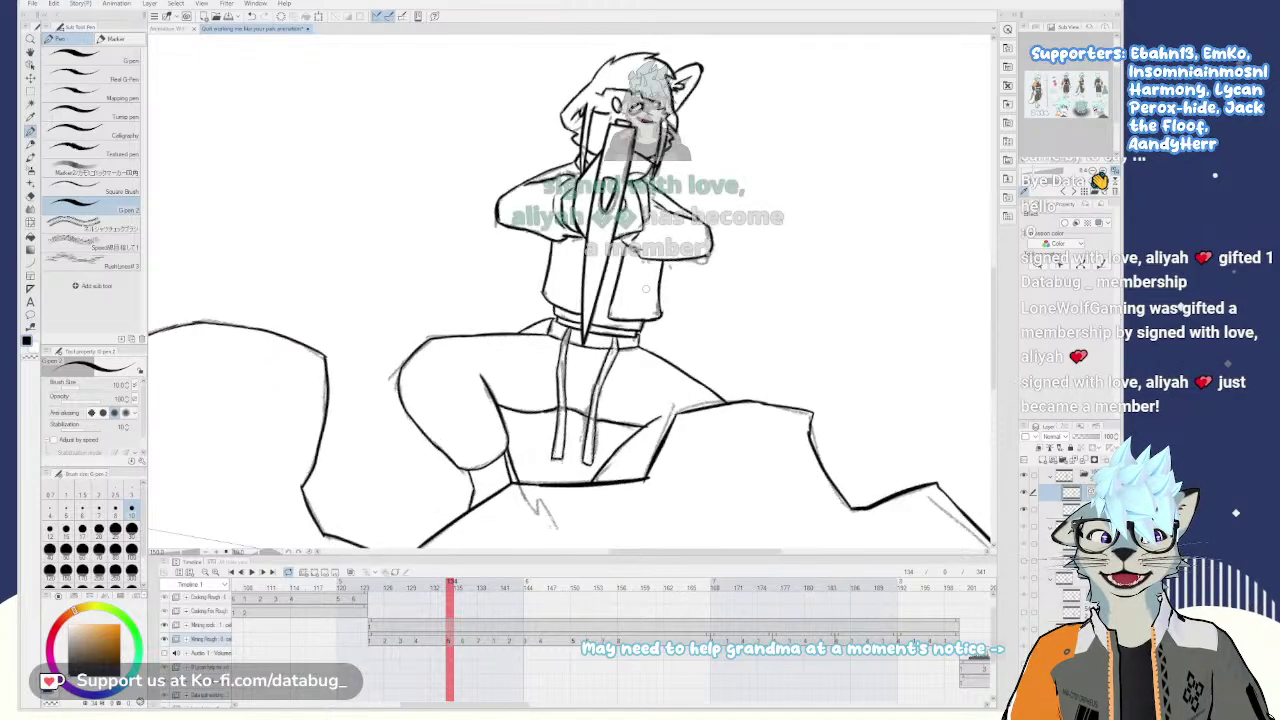
{"action": "key", "text": "^"}
{"action": "key", "text": "^"}
{"action": "key", "text": "^"}
{"action": "key", "text": "^"}
{"action": "key", "text": "^"}
{"action": "key", "text": "^"}
{"action": "key", "text": "^"}
{"action": "key", "text": "^"}
{"action": "key", "text": "^"}
{"action": "key", "text": "^"}
{"action": "key", "text": "^"}
{"action": "key", "text": "^"}
{"action": "key", "text": "^"}
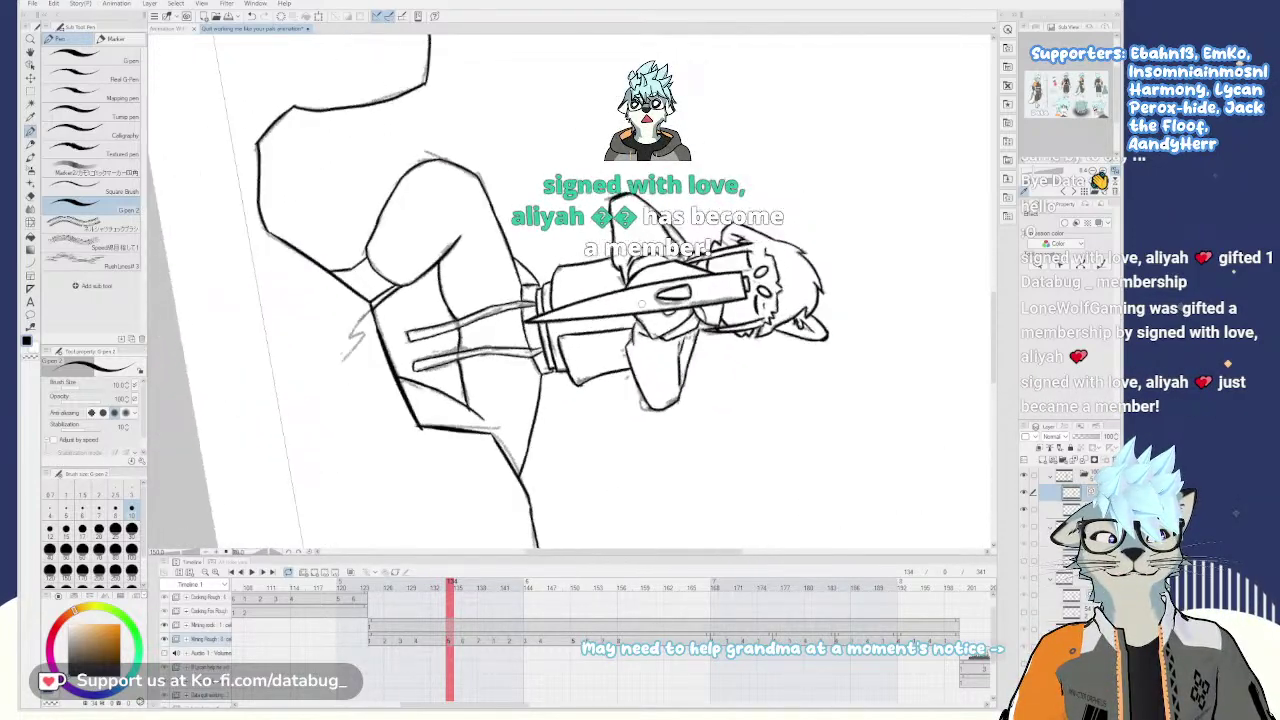
{"action": "left_click_drag", "start_coordinate": [722, 395], "coordinate": [628, 322]}
{"action": "key", "text": "^"}
{"action": "key", "text": "^"}
{"action": "key", "text": "^"}
{"action": "key", "text": "^"}
{"action": "key", "text": "-"}
{"action": "key", "text": "-"}
{"action": "key", "text": "-"}
{"action": "key", "text": "-"}
{"action": "key", "text": "-"}
{"action": "key", "text": "-"}
{"action": "key", "text": "-"}
{"action": "key", "text": "-"}
{"action": "key", "text": "-"}
{"action": "key", "text": "-"}
{"action": "key", "text": "-"}
{"action": "key", "text": "-"}
{"action": "key", "text": "-"}
{"action": "key", "text": "-"}
{"action": "key", "text": "-"}
{"action": "key", "text": "-"}
{"action": "key", "text": "-"}
{"action": "key", "text": "-"}
{"action": "key", "text": "-"}
{"action": "key", "text": "-"}
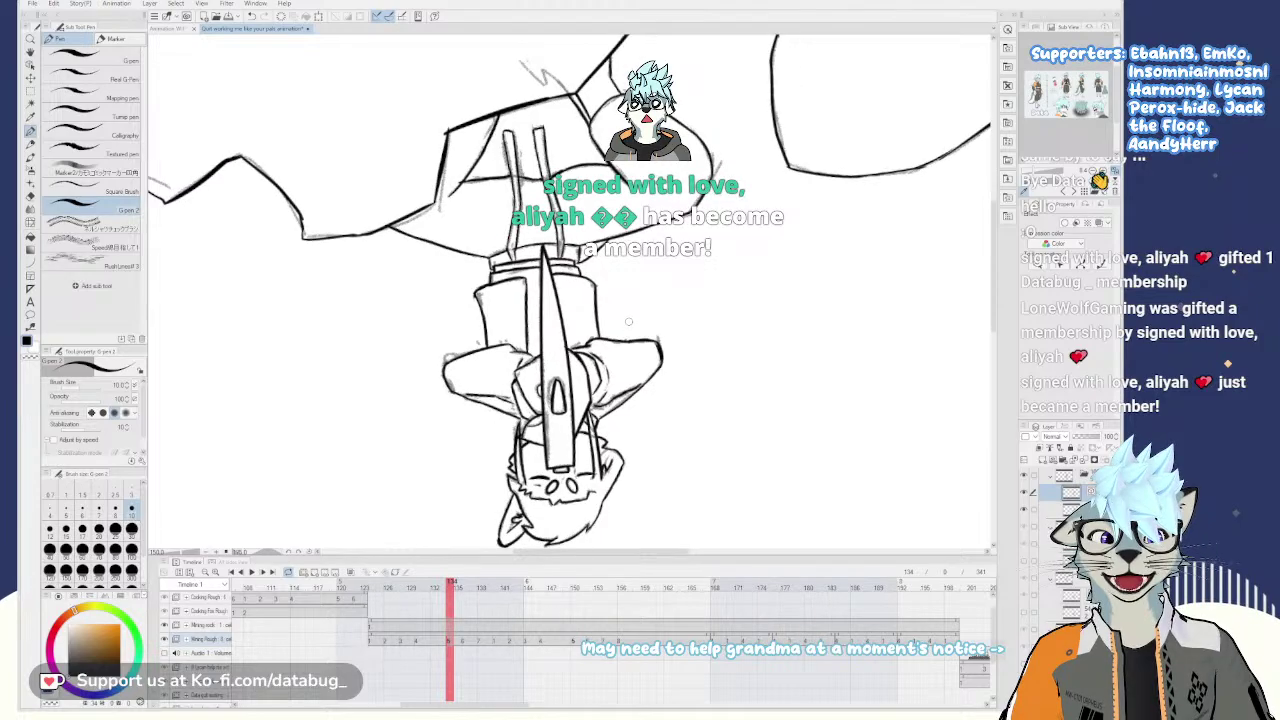
{"action": "key", "text": "-"}
{"action": "key", "text": "-"}
{"action": "key", "text": "-"}
{"action": "key", "text": "-"}
{"action": "key", "text": "-"}
{"action": "key", "text": "-"}
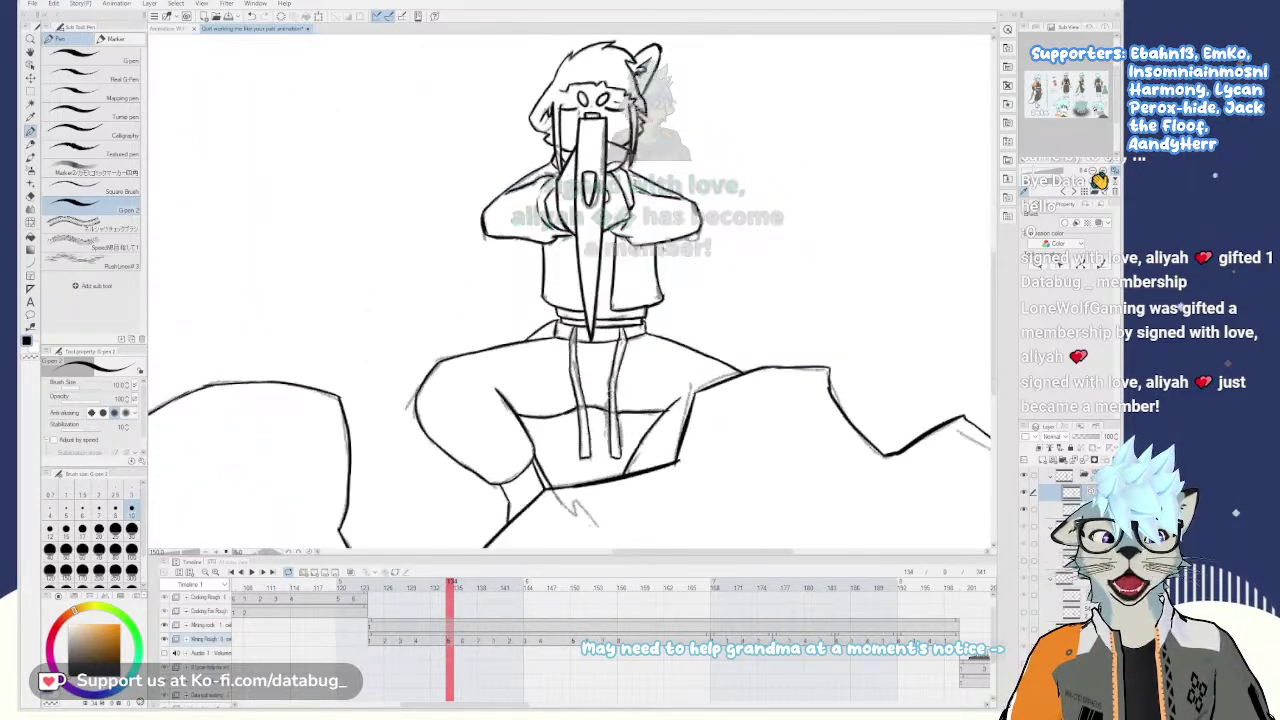
{"action": "left_click_drag", "start_coordinate": [675, 332], "coordinate": [617, 268]}
{"action": "left_click_drag", "start_coordinate": [523, 187], "coordinate": [543, 262]}
{"action": "scroll", "coordinate": [570, 299], "scroll_direction": "up", "scroll_amount": 3}
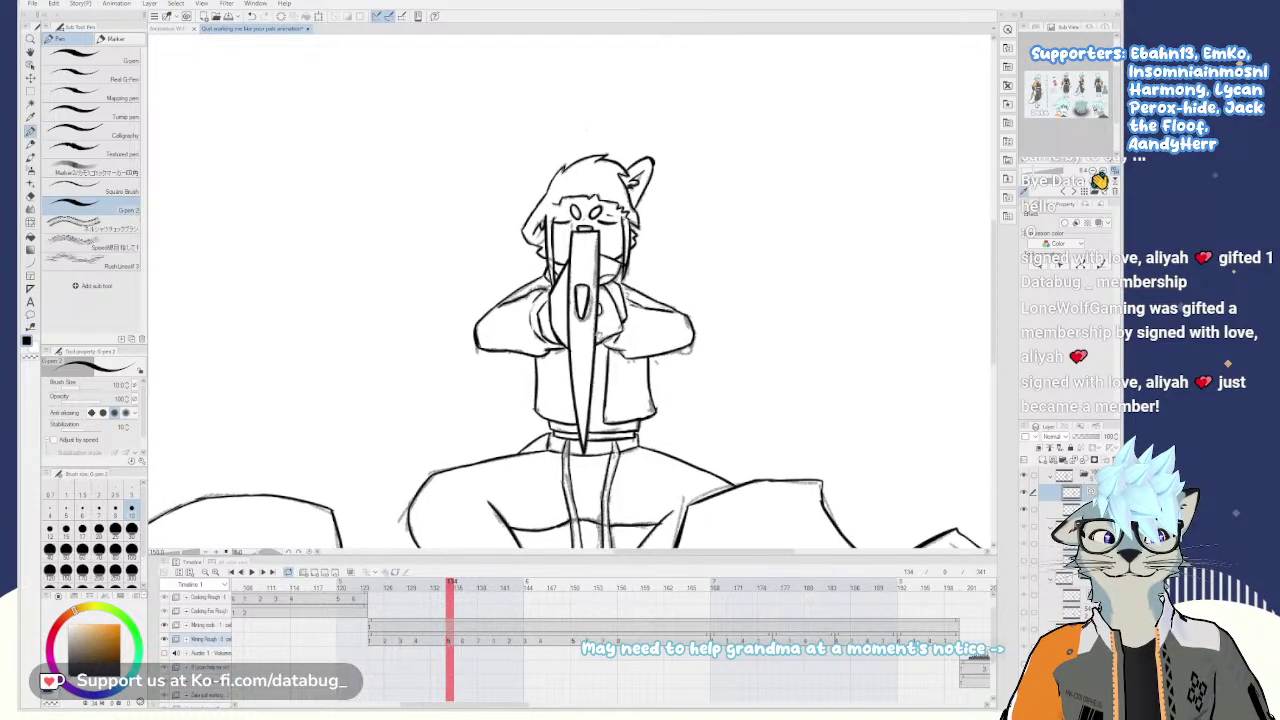
{"action": "scroll", "coordinate": [633, 403], "scroll_direction": "down", "scroll_amount": 5}
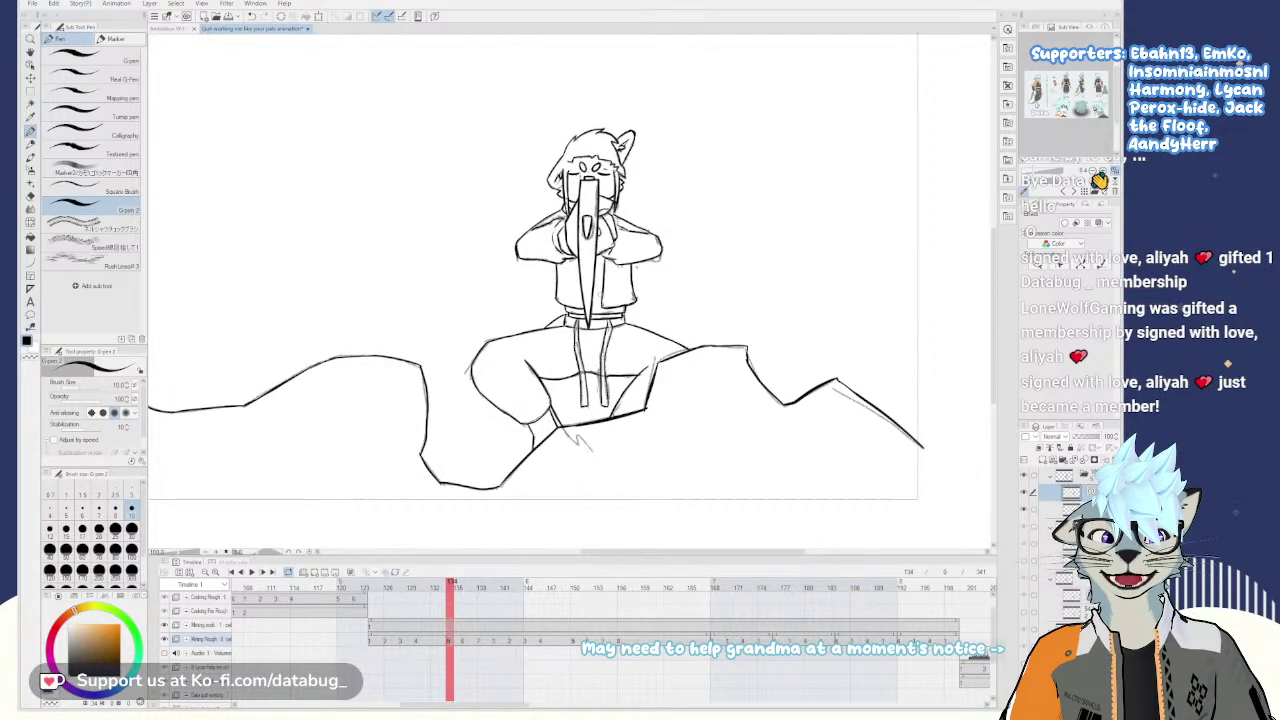
{"action": "scroll", "coordinate": [570, 290], "scroll_direction": "up", "scroll_amount": 1}
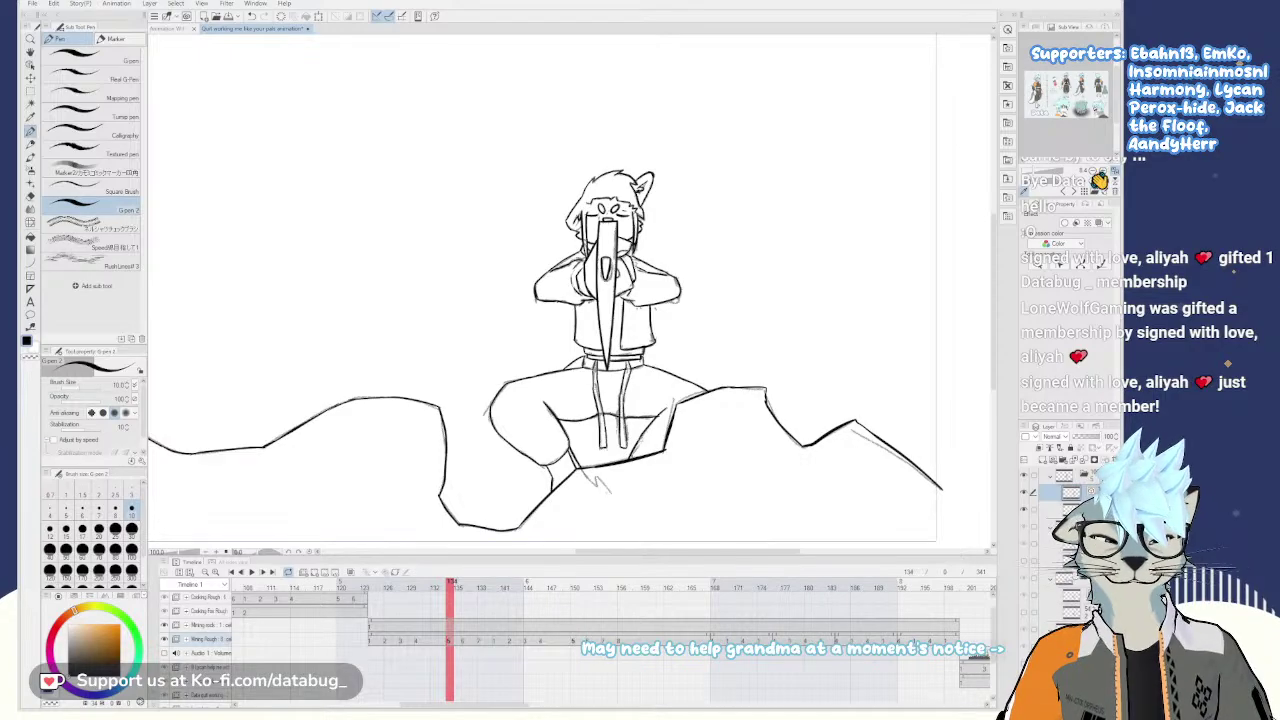
- Go to the drawing at frame 136, lower its rough sketch layer's opacity and select the line art layer
{"action": "key", "text": "Right"}
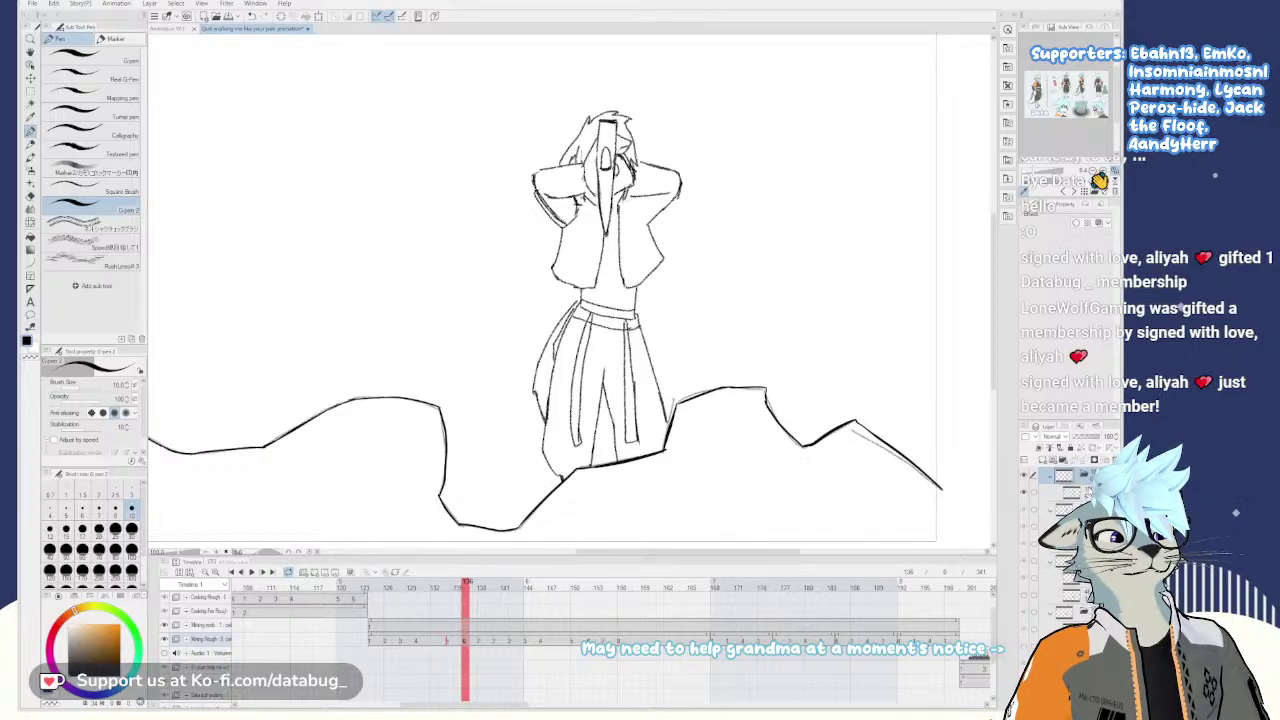
{"action": "left_click", "coordinate": [1088, 492]}
{"action": "left_click", "coordinate": [1070, 508]}
{"action": "left_click", "coordinate": [1088, 437]}
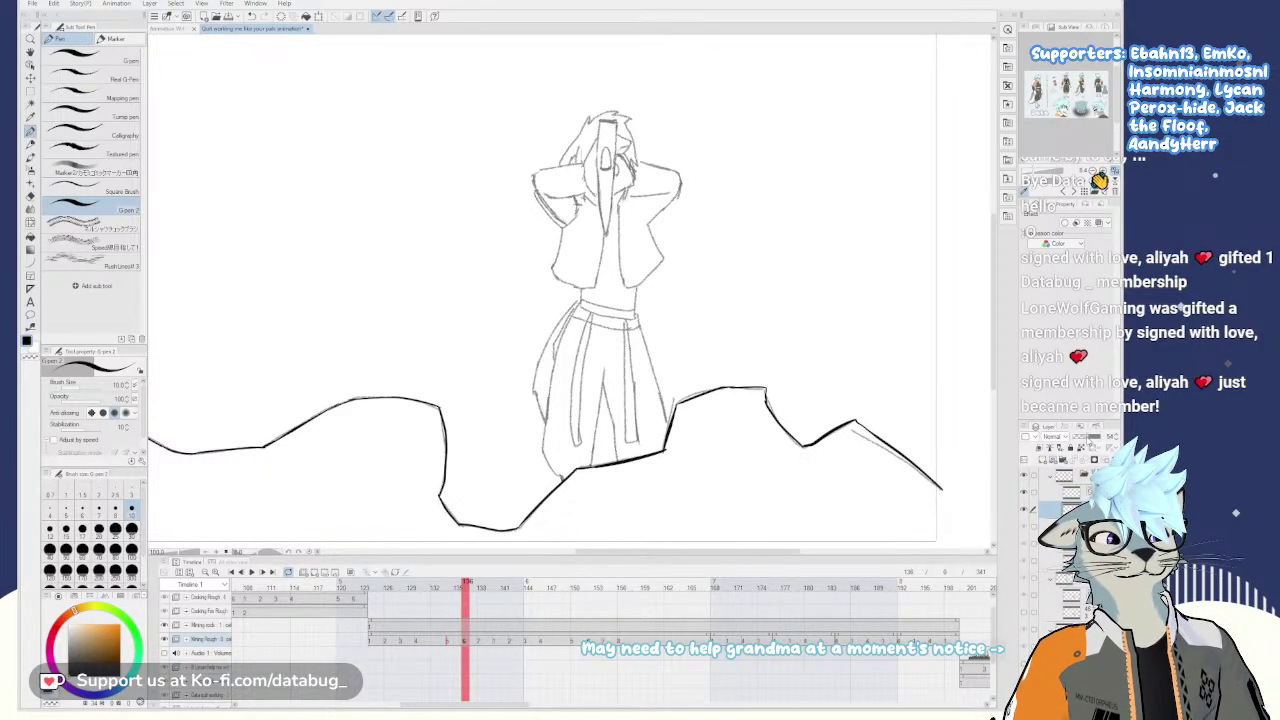
{"action": "left_click", "coordinate": [1080, 492]}
- Ink the outline of the elongated slot in the upper part of the blade, checking an earlier frame's drawing
{"action": "scroll", "coordinate": [622, 213], "scroll_direction": "up", "scroll_amount": 1}
{"action": "scroll", "coordinate": [629, 211], "scroll_direction": "down", "scroll_amount": 1}
{"action": "scroll", "coordinate": [629, 211], "scroll_direction": "up", "scroll_amount": 1}
{"action": "left_click_drag", "start_coordinate": [629, 211], "coordinate": [664, 318]}
{"action": "scroll", "coordinate": [664, 318], "scroll_direction": "up", "scroll_amount": 1}
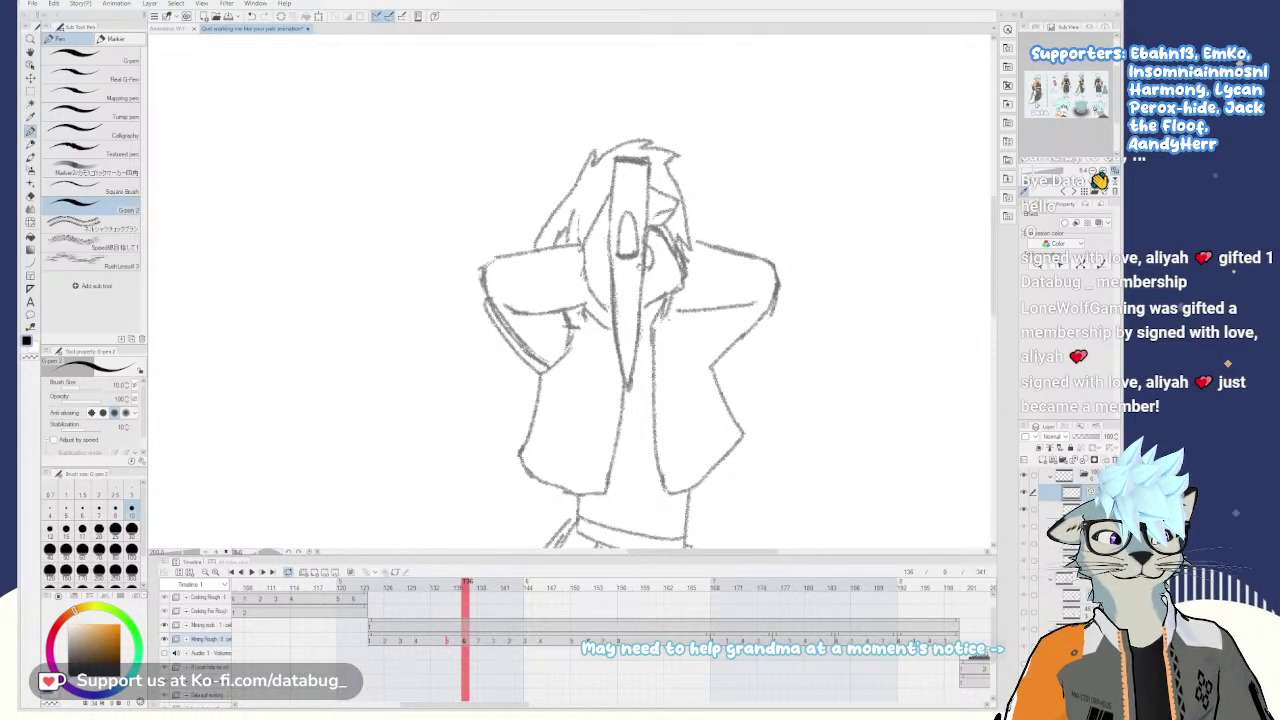
{"action": "left_click_drag", "start_coordinate": [642, 266], "coordinate": [652, 342]}
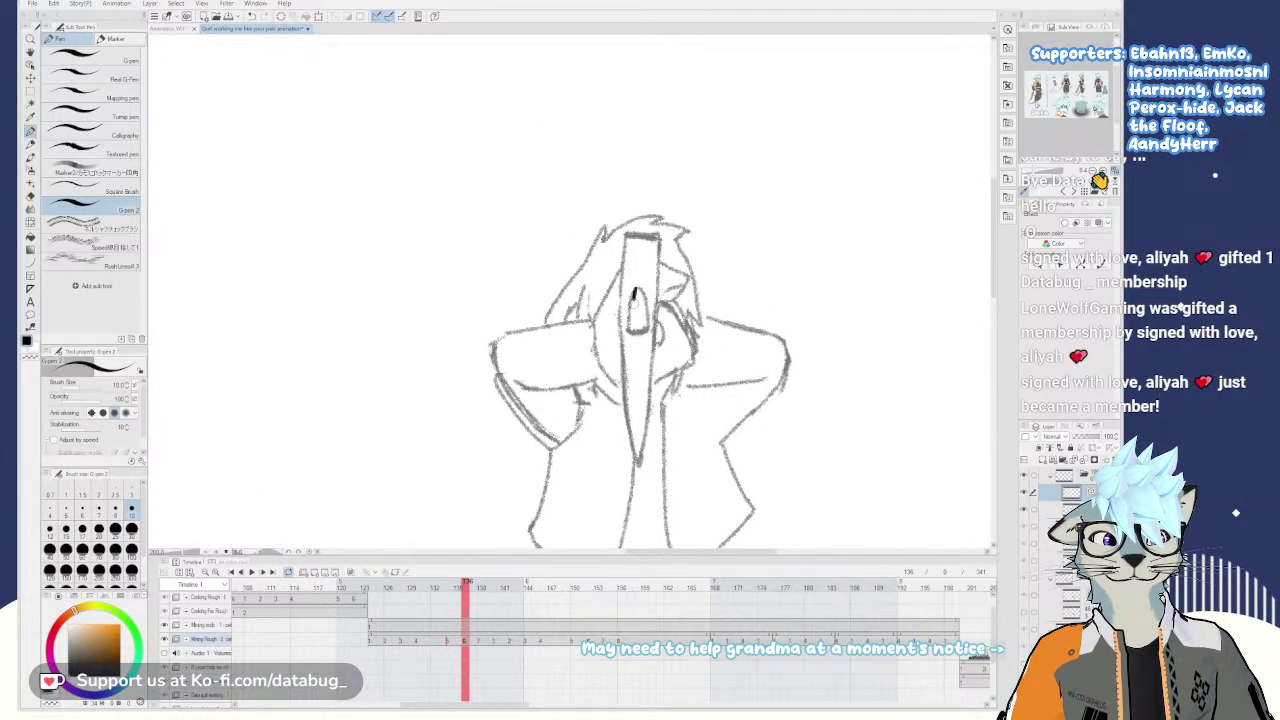
{"action": "key", "text": "Left"}
{"action": "key", "text": "Left"}
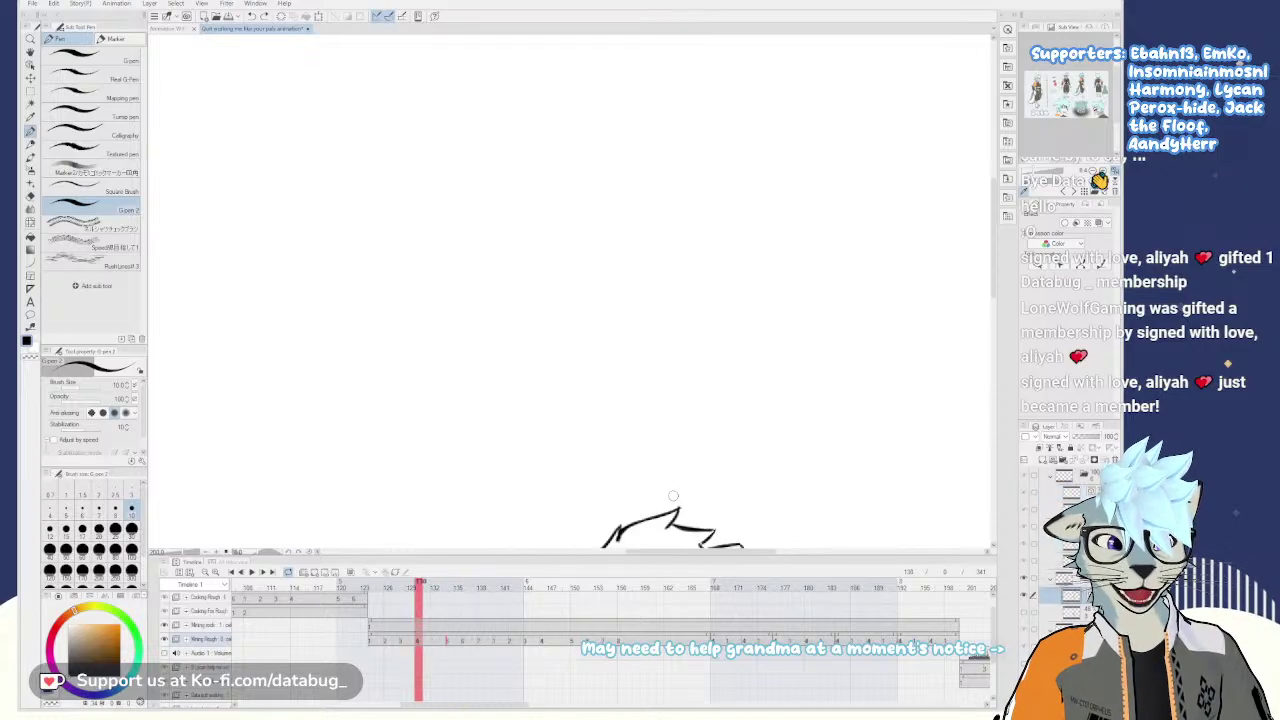
{"action": "left_click_drag", "start_coordinate": [690, 450], "coordinate": [638, 221]}
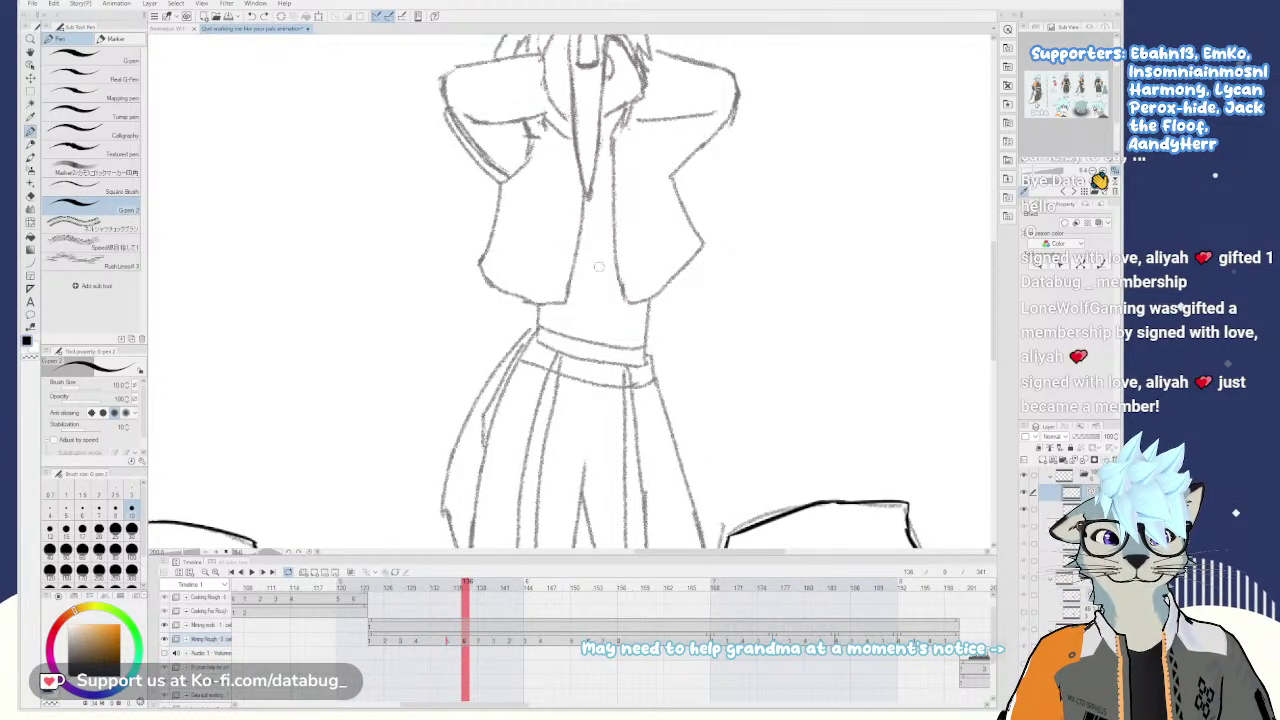
{"action": "scroll", "coordinate": [604, 270], "scroll_direction": "up", "scroll_amount": 4}
{"action": "scroll", "coordinate": [598, 248], "scroll_direction": "up", "scroll_amount": 3}
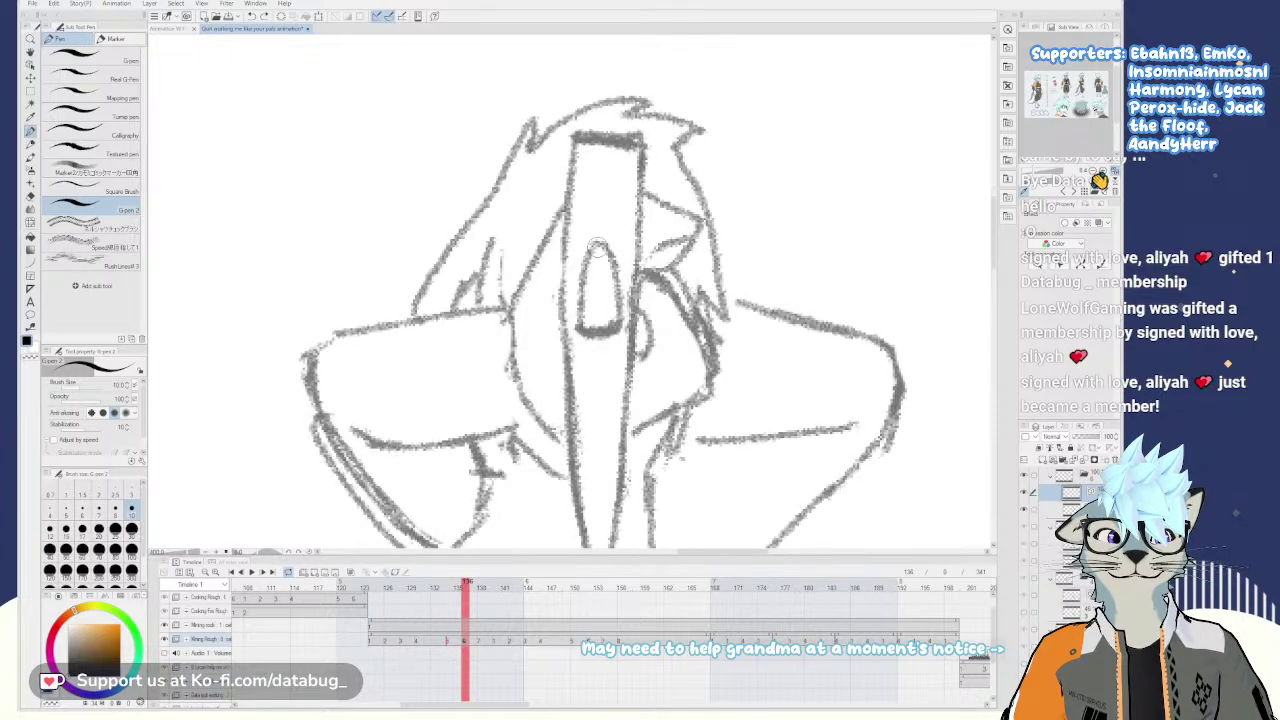
{"action": "mouse_move", "coordinate": [612, 248]}
{"action": "left_mouse_down"}
{"action": "mouse_move", "coordinate": [582, 255]}
{"action": "mouse_move", "coordinate": [600, 336]}
{"action": "left_mouse_up"}
{"action": "left_click_drag", "start_coordinate": [612, 250], "coordinate": [602, 334]}
{"action": "key", "text": "ctrl+z"}
{"action": "left_click_drag", "start_coordinate": [612, 248], "coordinate": [604, 334]}
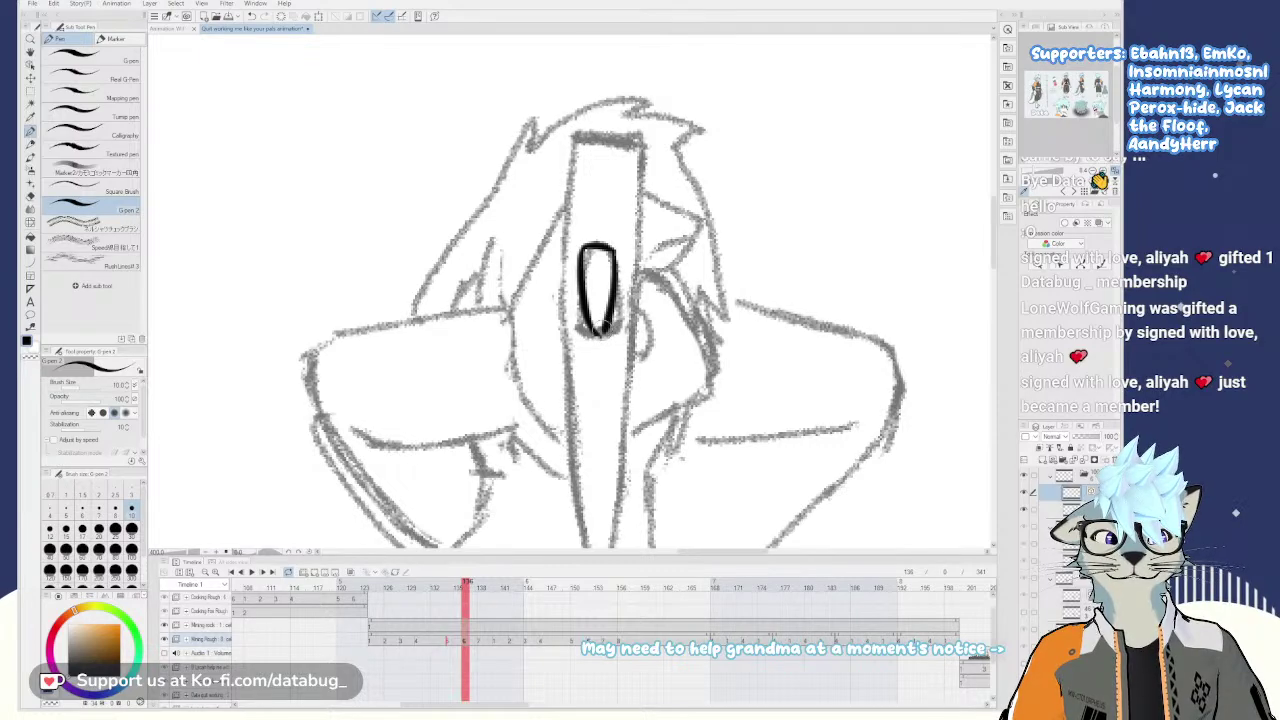
- Draw both long edges of the blade with the Curve tool, from its flat end down to the pointed tip
{"action": "scroll", "coordinate": [598, 325], "scroll_direction": "down", "scroll_amount": 3}
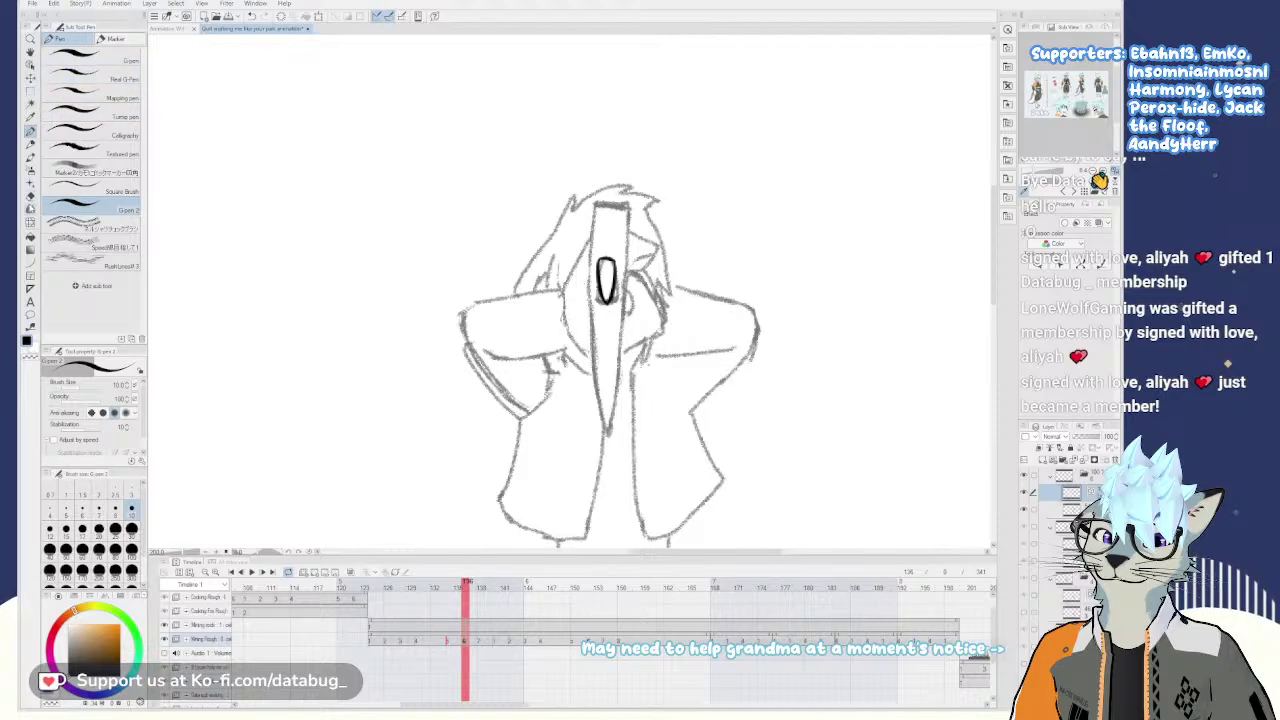
{"action": "left_click", "coordinate": [31, 262]}
{"action": "left_click_drag", "start_coordinate": [597, 206], "coordinate": [606, 434]}
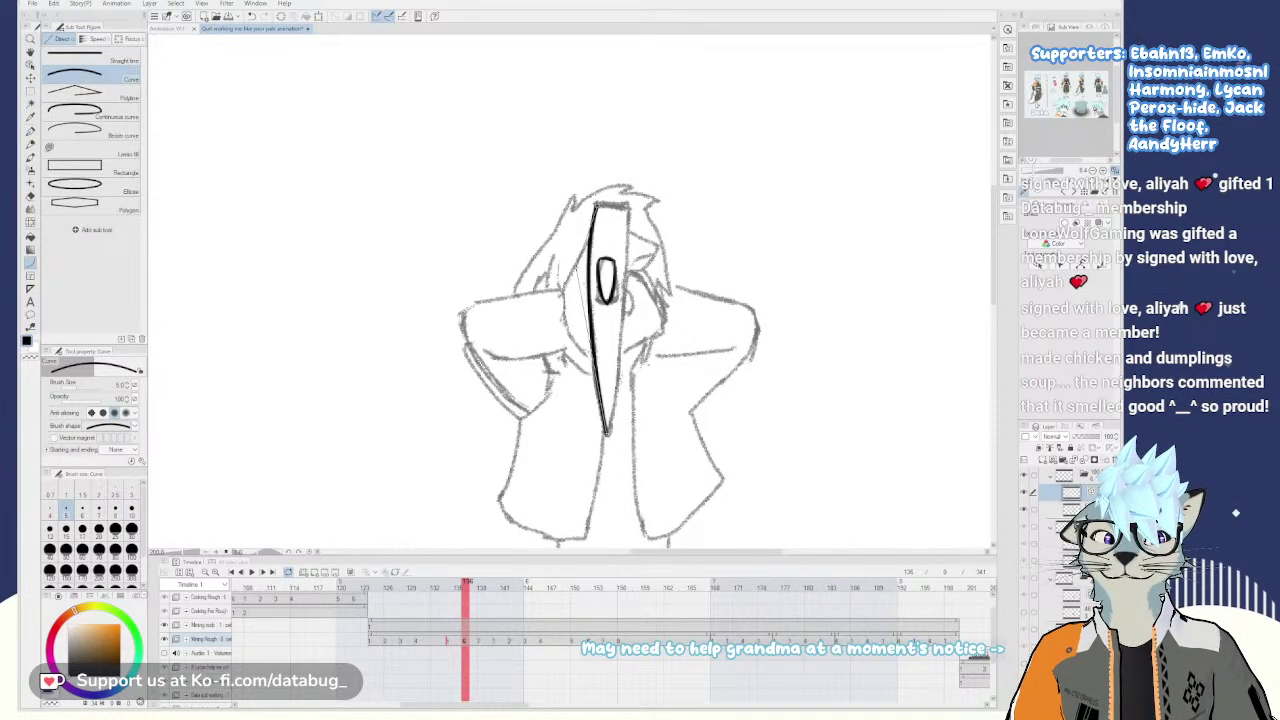
{"action": "left_click", "coordinate": [577, 272]}
{"action": "left_click_drag", "start_coordinate": [629, 206], "coordinate": [607, 434]}
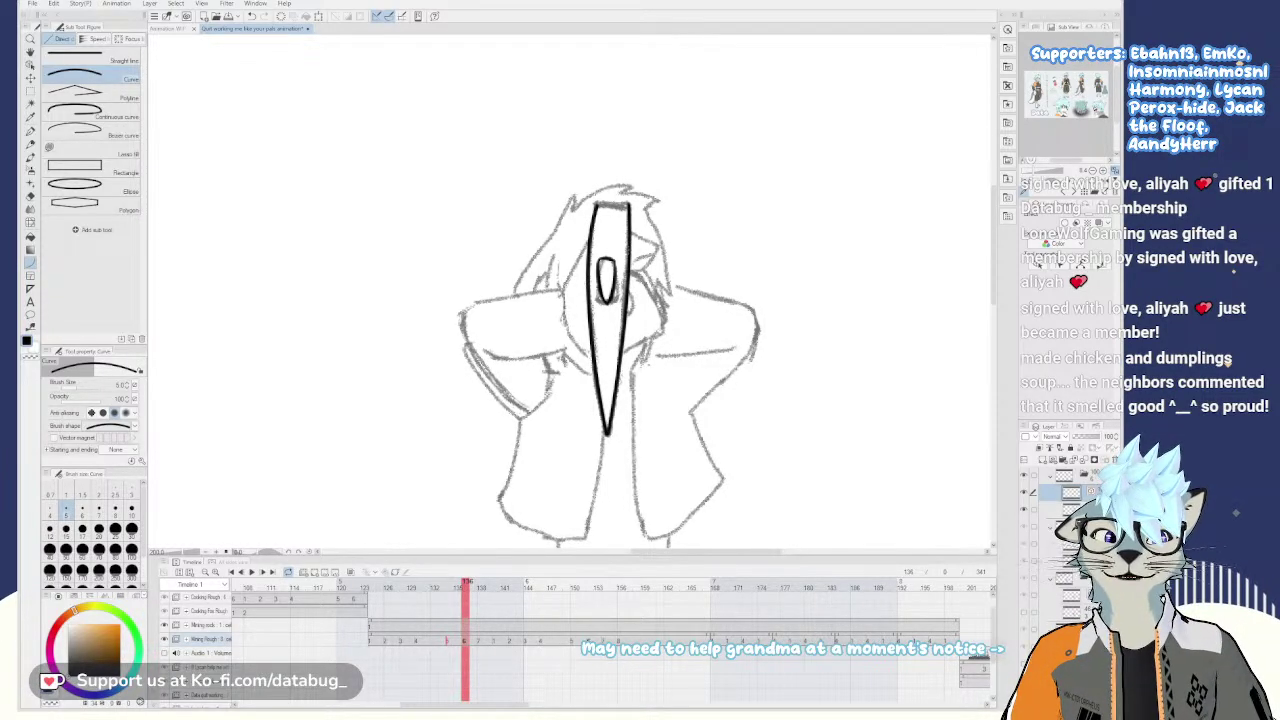
- Close the flat upper end of the blade with a Pen stroke joining its two long edges
{"action": "key", "text": "^"}
{"action": "key", "text": "^"}
{"action": "key", "text": "^"}
{"action": "key", "text": "^"}
{"action": "key", "text": "^"}
{"action": "key", "text": "^"}
{"action": "key", "text": "^"}
{"action": "key", "text": "^"}
{"action": "key", "text": "asciicircum"}
{"action": "key", "text": "asciicircum"}
{"action": "key", "text": "asciicircum"}
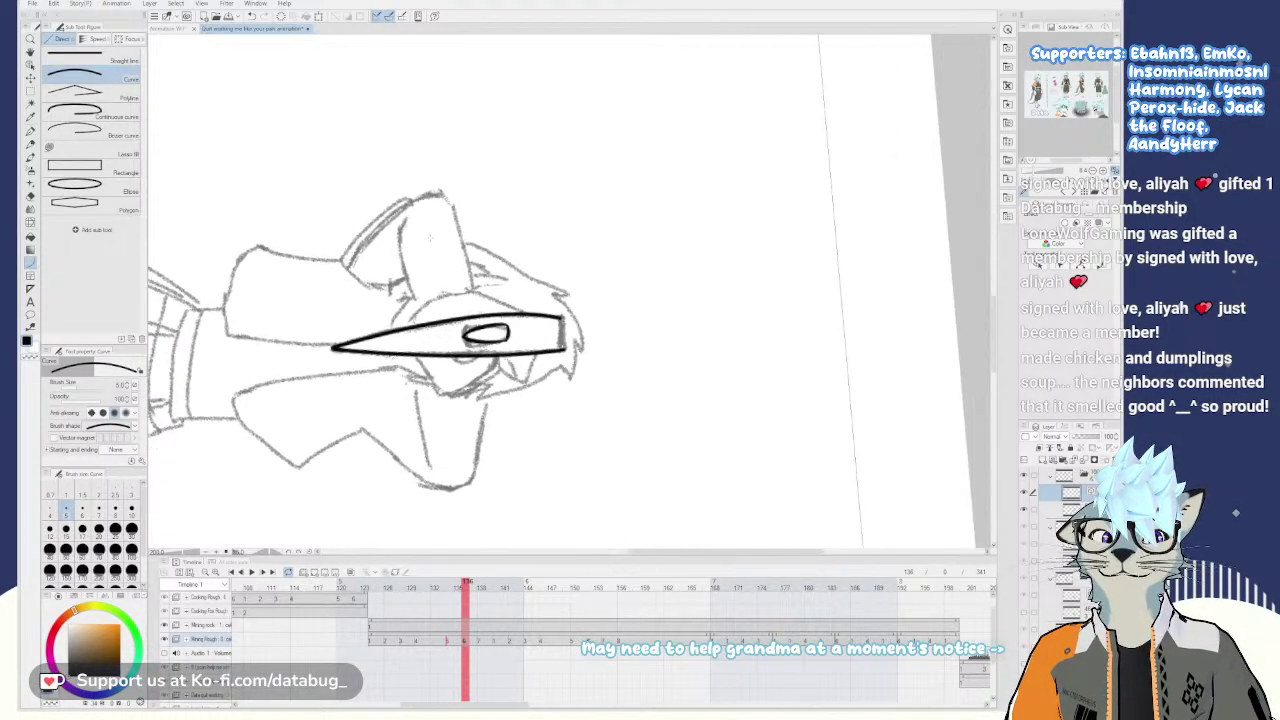
{"action": "left_click", "coordinate": [30, 131]}
{"action": "scroll", "coordinate": [528, 305], "scroll_direction": "up", "scroll_amount": 2}
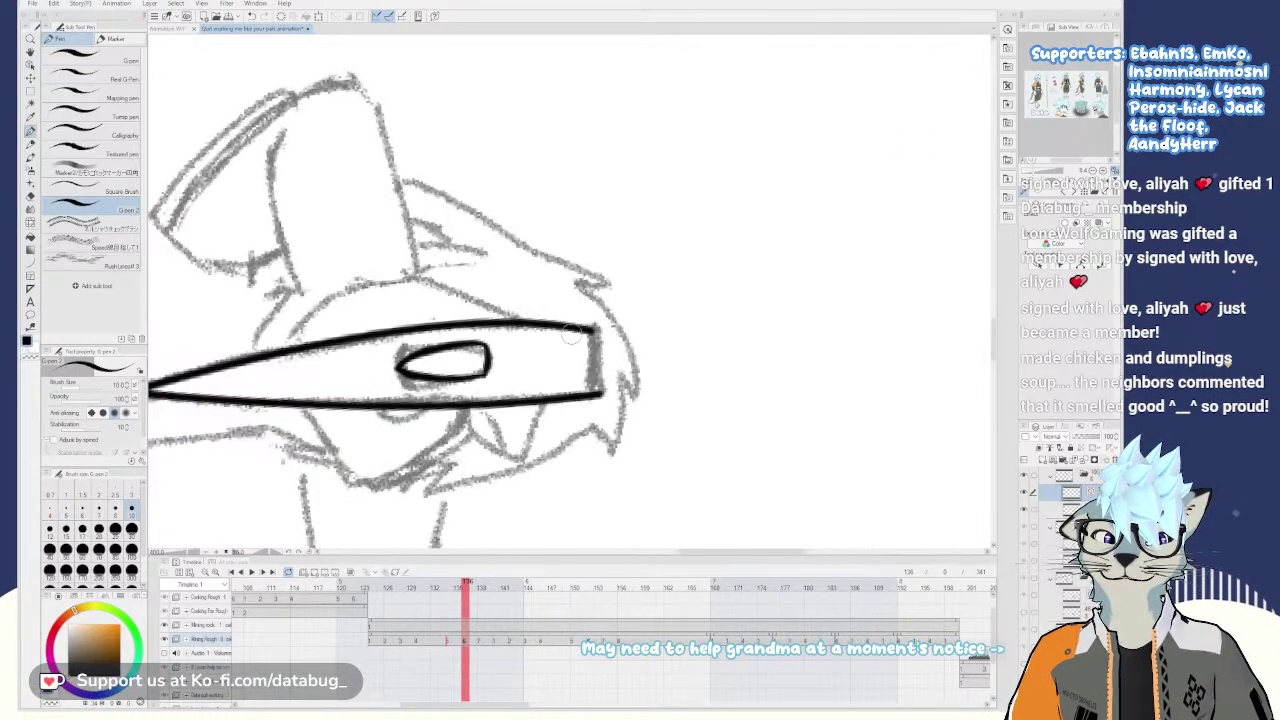
{"action": "left_click_drag", "start_coordinate": [594, 331], "coordinate": [601, 393]}
{"action": "key", "text": "ctrl+z"}
{"action": "left_click_drag", "start_coordinate": [593, 328], "coordinate": [602, 393]}
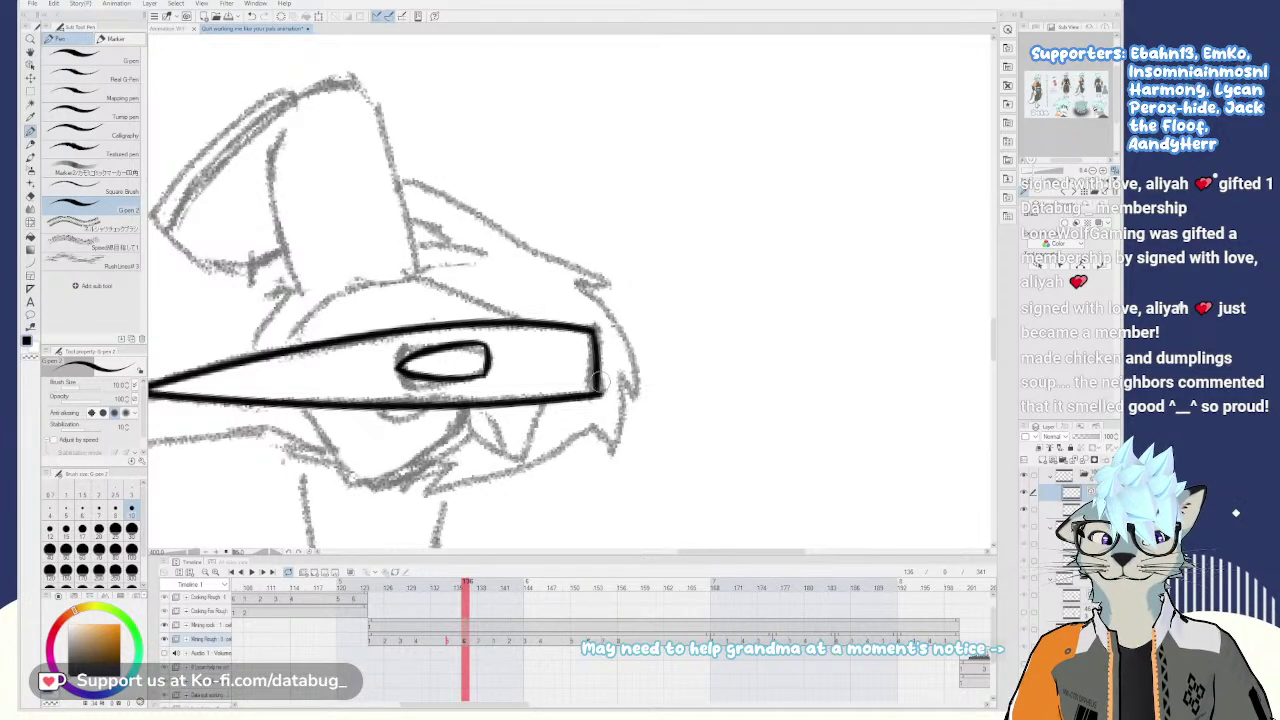
- Ink the angular outline behind the blade on its left-hand side, starting and ending at the blade's edge
{"action": "key", "text": "minus"}
{"action": "key", "text": "minus"}
{"action": "key", "text": "minus"}
{"action": "key", "text": "minus"}
{"action": "key", "text": "minus"}
{"action": "key", "text": "minus"}
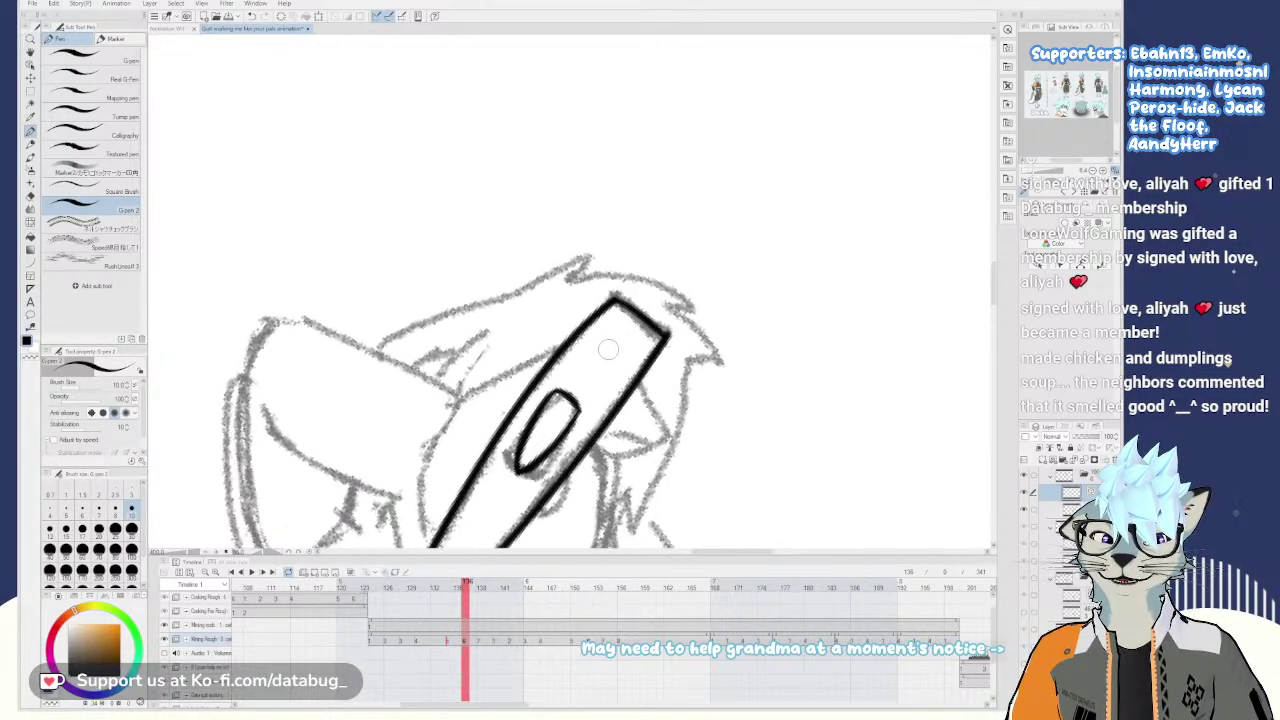
{"action": "key", "text": "minus"}
{"action": "key", "text": "minus"}
{"action": "key", "text": "ctrl+minus"}
{"action": "key", "text": "ctrl+minus"}
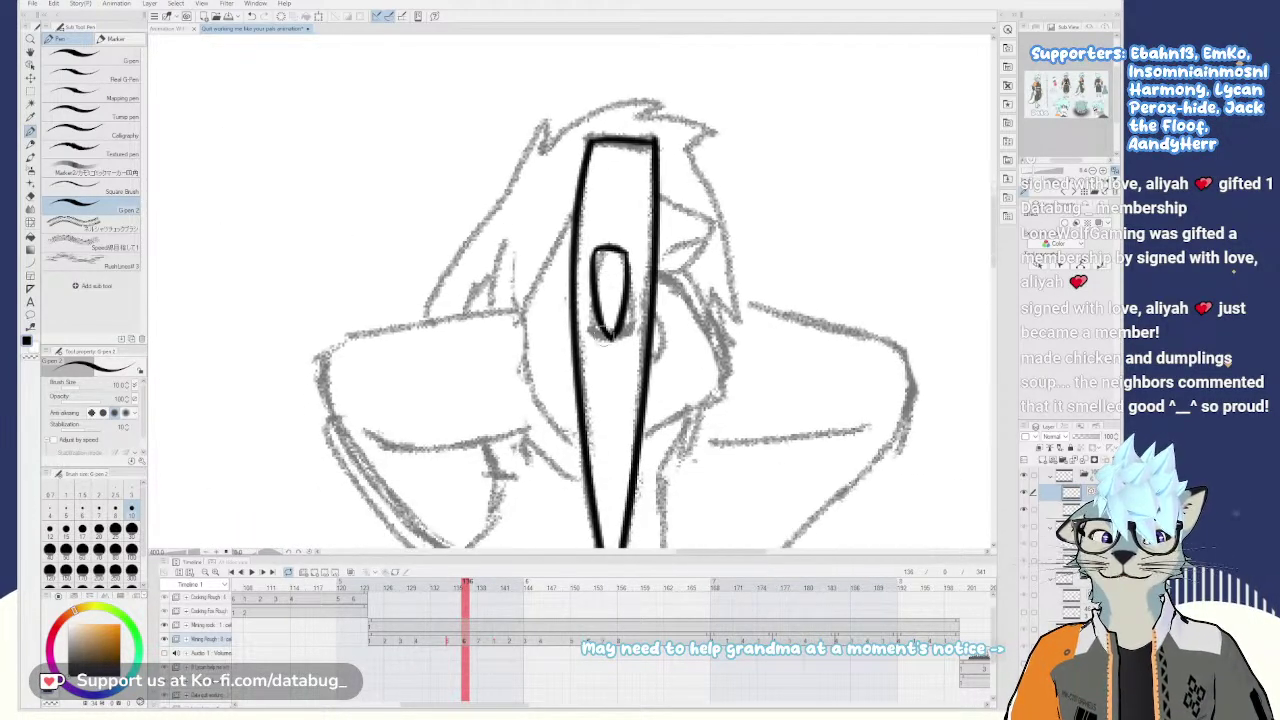
{"action": "key", "text": "ctrl+plus"}
{"action": "key", "text": "ctrl+plus"}
{"action": "mouse_move", "coordinate": [569, 208]}
{"action": "left_mouse_down"}
{"action": "mouse_move", "coordinate": [528, 301]}
{"action": "mouse_move", "coordinate": [535, 379]}
{"action": "mouse_move", "coordinate": [526, 353]}
{"action": "mouse_move", "coordinate": [570, 435]}
{"action": "left_mouse_up"}
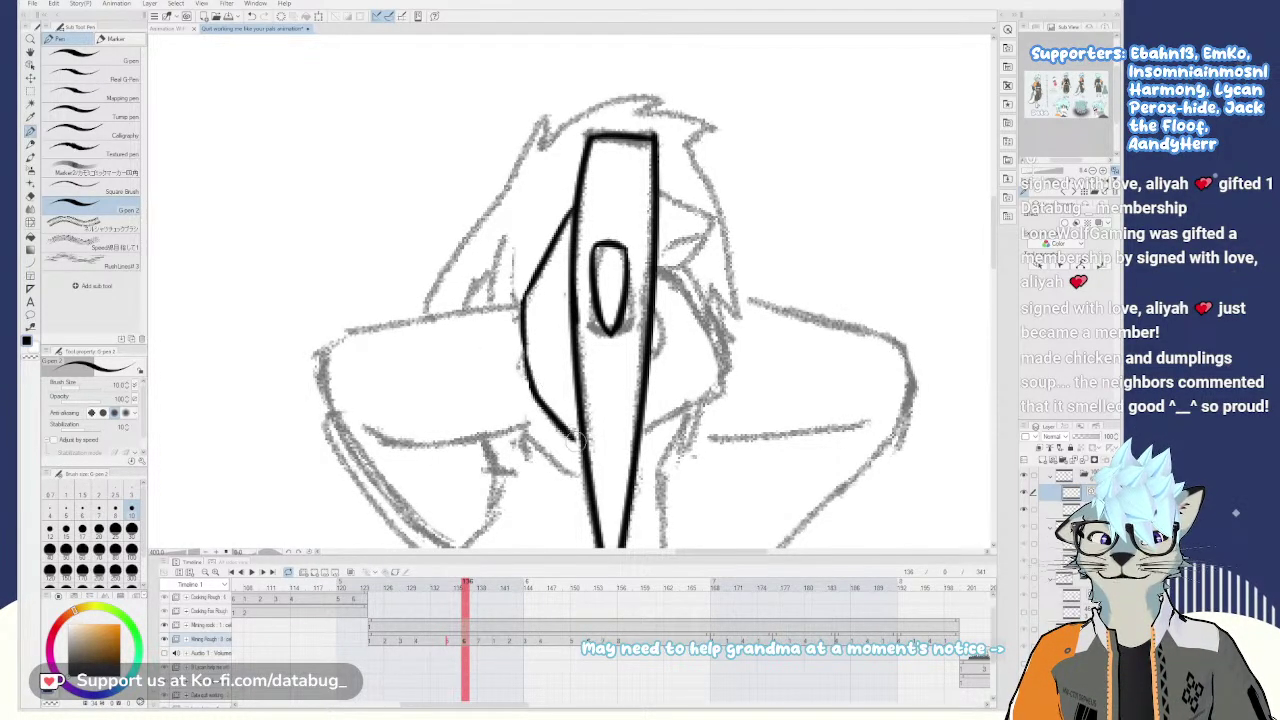
- Ink the rounded outline behind the blade on its right-hand side and close it against the blade's lower edge
{"action": "left_click_drag", "start_coordinate": [680, 290], "coordinate": [725, 365]}
{"action": "mouse_move", "coordinate": [695, 310]}
{"action": "left_mouse_down"}
{"action": "mouse_move", "coordinate": [726, 376]}
{"action": "mouse_move", "coordinate": [720, 395]}
{"action": "left_mouse_up"}
{"action": "key", "text": "minus"}
{"action": "key", "text": "minus"}
{"action": "key", "text": "minus"}
{"action": "key", "text": "minus"}
{"action": "key", "text": "minus"}
{"action": "key", "text": "minus"}
{"action": "key", "text": "minus"}
{"action": "key", "text": "minus"}
{"action": "left_click_drag", "start_coordinate": [747, 270], "coordinate": [714, 357]}
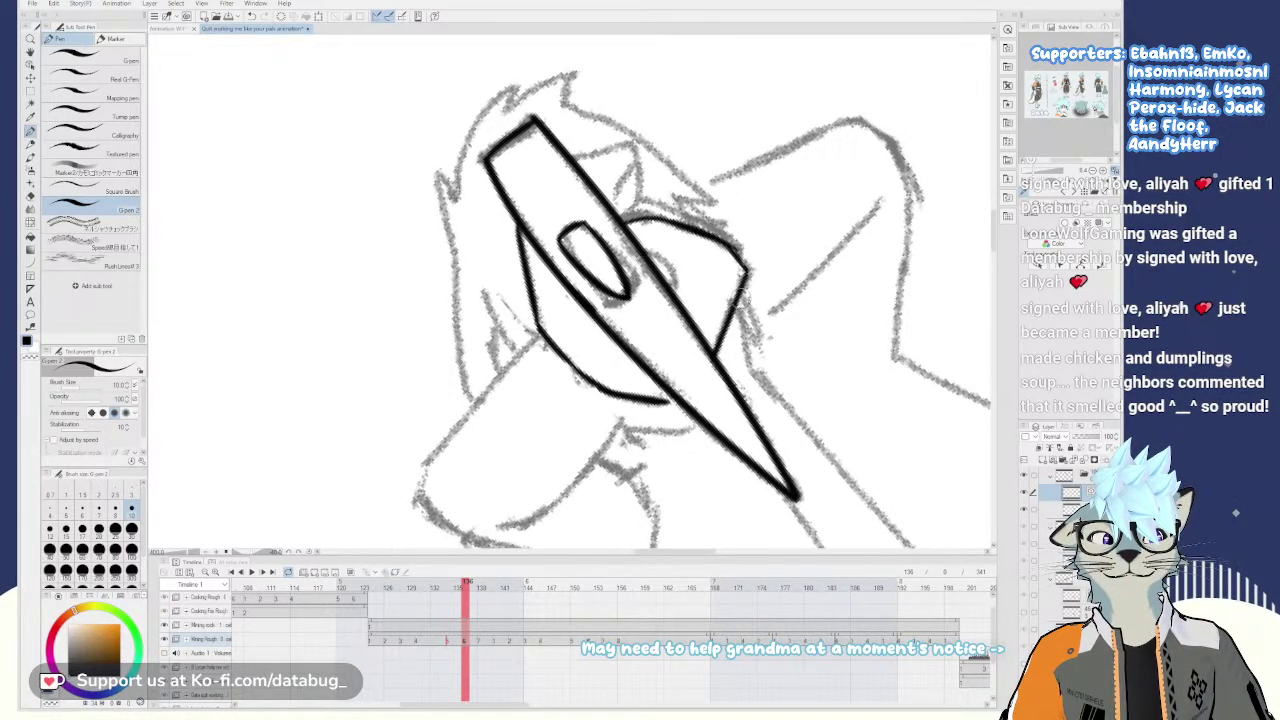
- Ink the small pointed shape with its inner oval and the half-round mark against the blade's right-hand edge
{"action": "key", "text": "asciicircum"}
{"action": "key", "text": "asciicircum"}
{"action": "key", "text": "asciicircum"}
{"action": "key", "text": "asciicircum"}
{"action": "key", "text": "asciicircum"}
{"action": "key", "text": "asciicircum"}
{"action": "key", "text": "asciicircum"}
{"action": "key", "text": "asciicircum"}
{"action": "key", "text": "asciicircum"}
{"action": "key", "text": "asciicircum"}
{"action": "key", "text": "asciicircum"}
{"action": "key", "text": "asciicircum"}
{"action": "key", "text": "asciicircum"}
{"action": "key", "text": "asciicircum"}
{"action": "key", "text": "asciicircum"}
{"action": "key", "text": "asciicircum"}
{"action": "key", "text": "asciicircum"}
{"action": "key", "text": "asciicircum"}
{"action": "mouse_move", "coordinate": [732, 257]}
{"action": "left_mouse_down"}
{"action": "mouse_move", "coordinate": [563, 190]}
{"action": "mouse_move", "coordinate": [577, 252]}
{"action": "left_mouse_up"}
{"action": "key", "text": "ctrl+z"}
{"action": "mouse_move", "coordinate": [563, 190]}
{"action": "left_mouse_down"}
{"action": "mouse_move", "coordinate": [577, 250]}
{"action": "mouse_move", "coordinate": [533, 260]}
{"action": "mouse_move", "coordinate": [502, 246]}
{"action": "mouse_move", "coordinate": [563, 260]}
{"action": "left_mouse_up"}
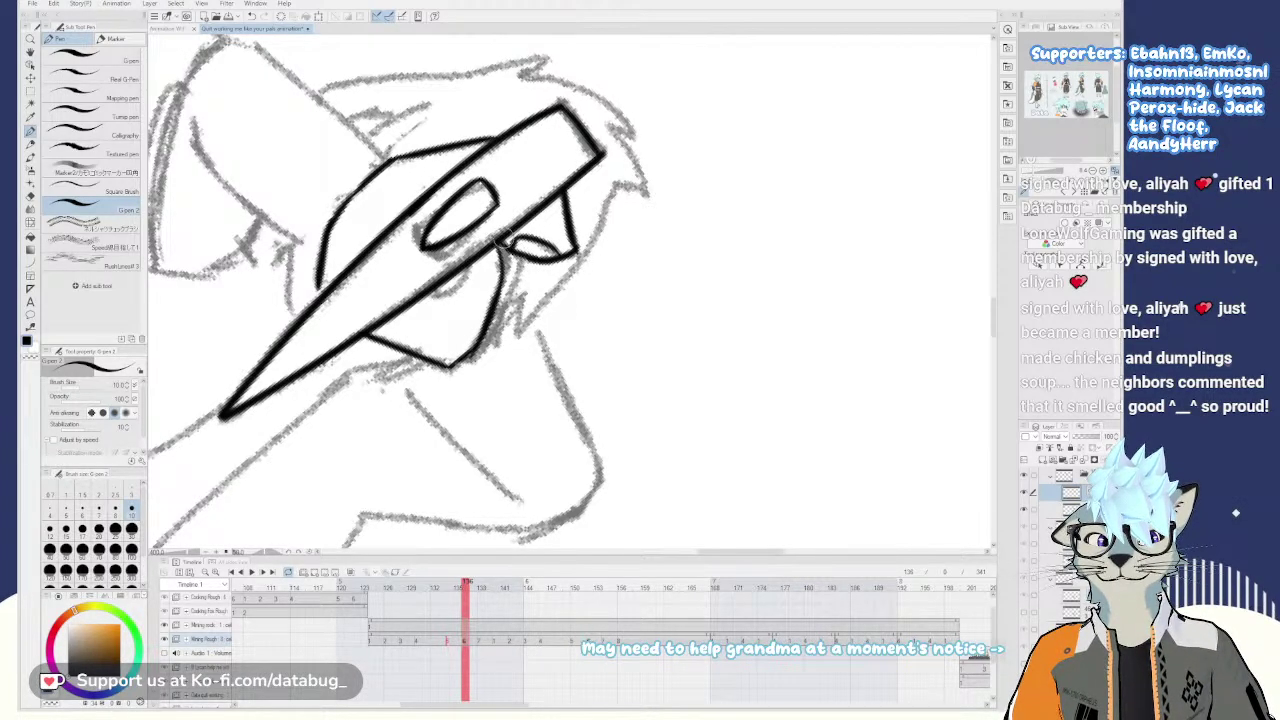
{"action": "mouse_move", "coordinate": [486, 340]}
{"action": "left_mouse_down"}
{"action": "mouse_move", "coordinate": [541, 389]}
{"action": "mouse_move", "coordinate": [648, 310]}
{"action": "left_mouse_up"}
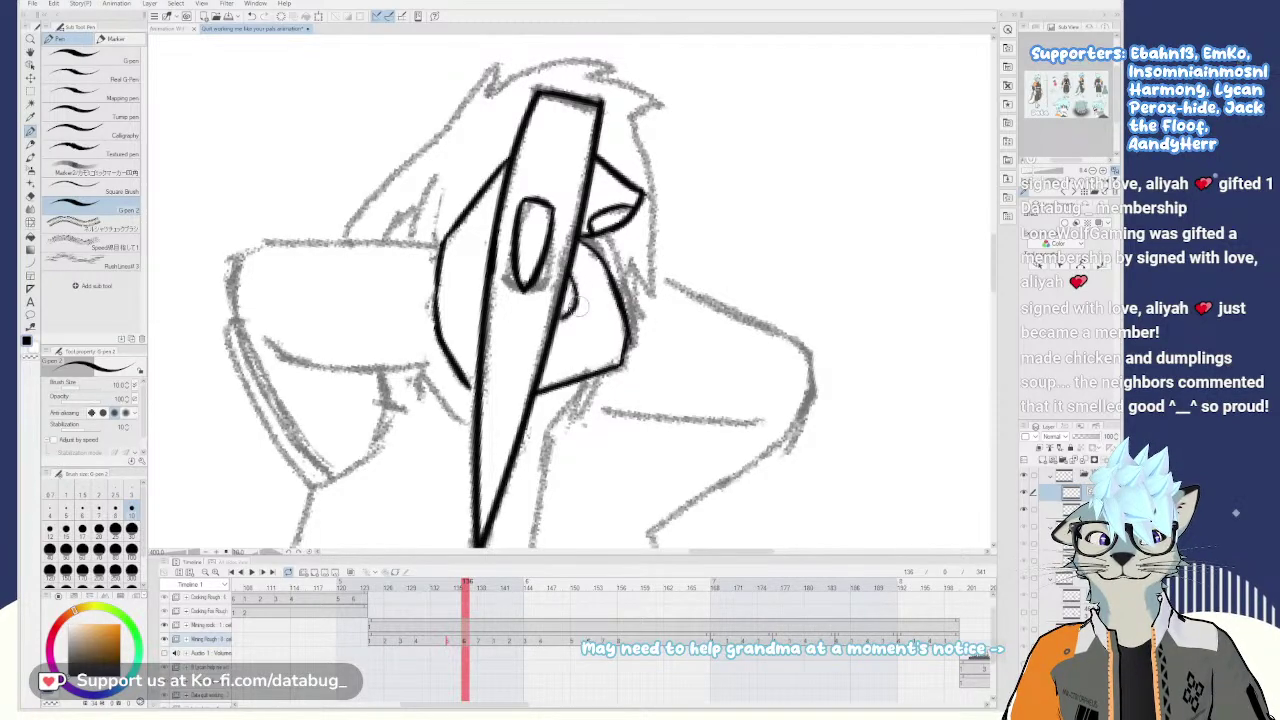
{"action": "left_click_drag", "start_coordinate": [571, 331], "coordinate": [579, 329]}
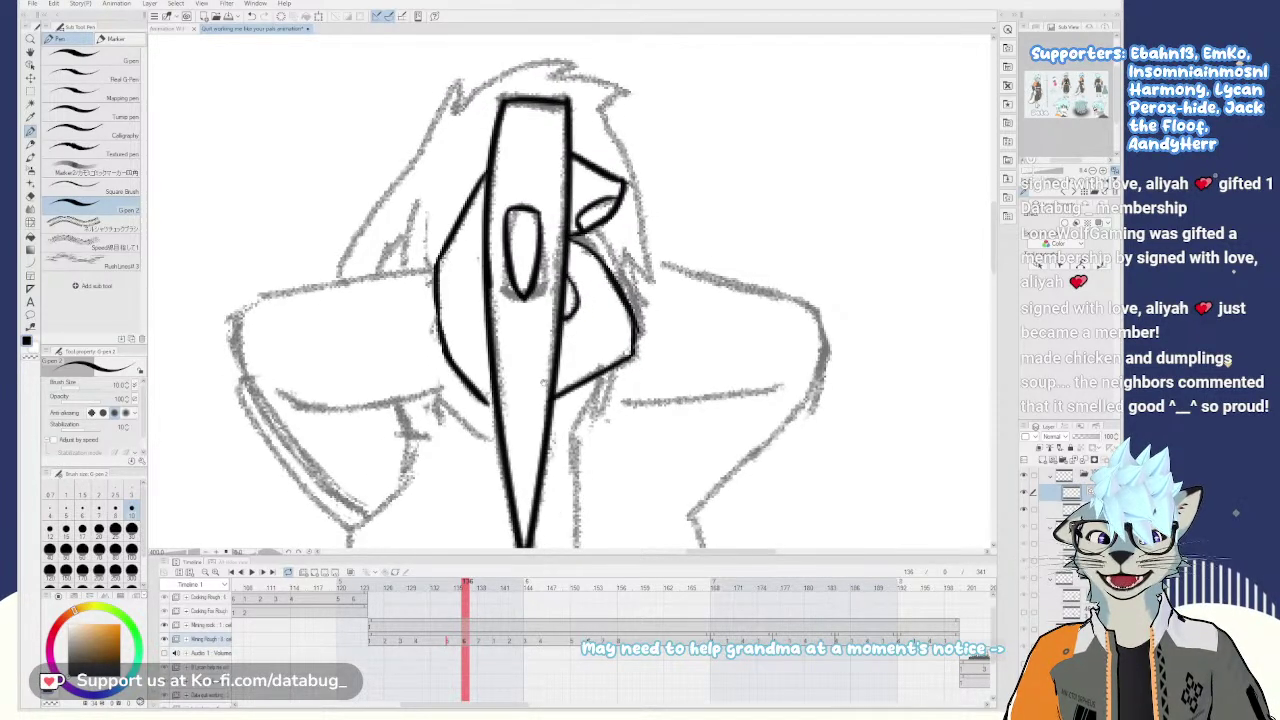
- Ink the upper edge of the left-hand raised arm from the rounded outline behind the blade out towards the elbow
{"action": "left_click_drag", "start_coordinate": [544, 378], "coordinate": [612, 293]}
{"action": "mouse_move", "coordinate": [540, 200]}
{"action": "left_mouse_down"}
{"action": "mouse_move", "coordinate": [594, 298]}
{"action": "mouse_move", "coordinate": [547, 325]}
{"action": "mouse_move", "coordinate": [577, 332]}
{"action": "left_mouse_up"}
{"action": "scroll", "coordinate": [608, 325], "scroll_direction": "down", "scroll_amount": 3}
{"action": "scroll", "coordinate": [577, 333], "scroll_direction": "up", "scroll_amount": 4}
{"action": "left_click_drag", "start_coordinate": [560, 265], "coordinate": [518, 456]}
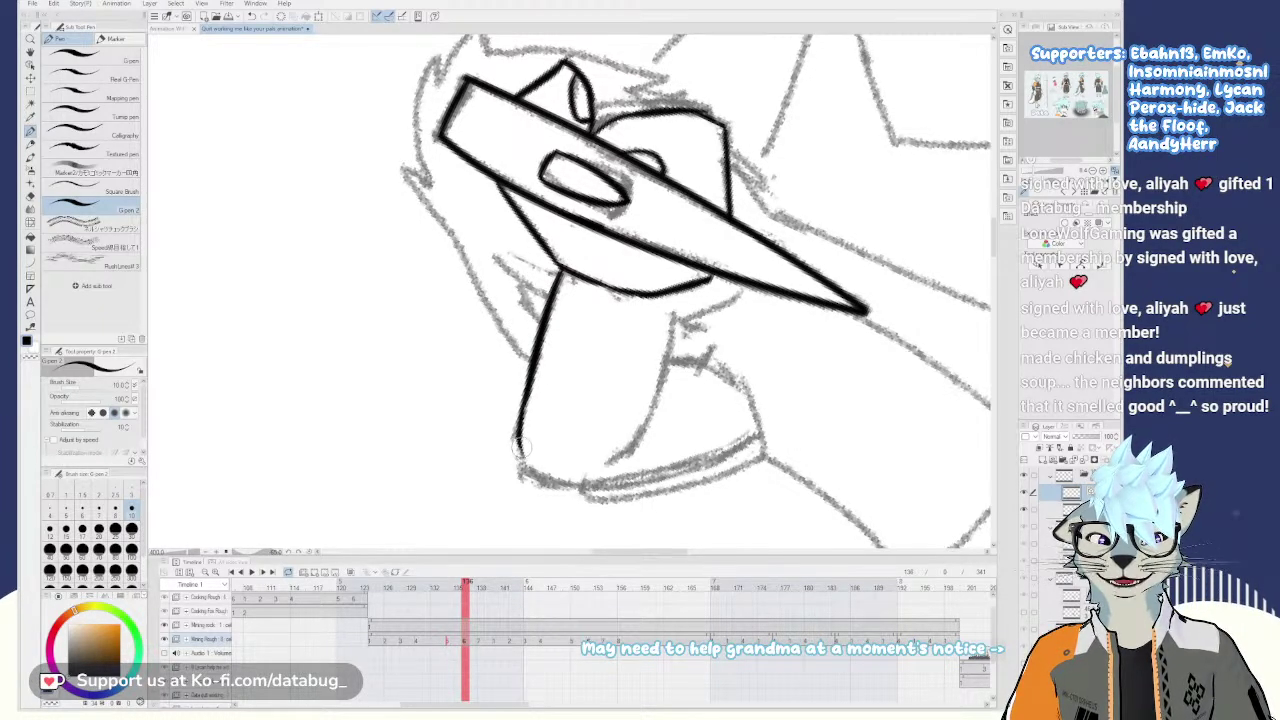
- Ink the bent end of the left-hand arm at the elbow and continue the line down the inside of the sleeve edge
{"action": "left_click_drag", "start_coordinate": [576, 345], "coordinate": [505, 335]}
{"action": "mouse_move", "coordinate": [442, 335]}
{"action": "left_mouse_down"}
{"action": "mouse_move", "coordinate": [606, 252]}
{"action": "mouse_move", "coordinate": [597, 370]}
{"action": "left_mouse_up"}
{"action": "scroll", "coordinate": [608, 251], "scroll_direction": "down", "scroll_amount": 2}
{"action": "scroll", "coordinate": [603, 262], "scroll_direction": "up", "scroll_amount": 3}
{"action": "key", "text": "ctrl+z"}
{"action": "mouse_move", "coordinate": [591, 250]}
{"action": "left_mouse_down"}
{"action": "mouse_move", "coordinate": [611, 416]}
{"action": "mouse_move", "coordinate": [638, 472]}
{"action": "left_mouse_up"}
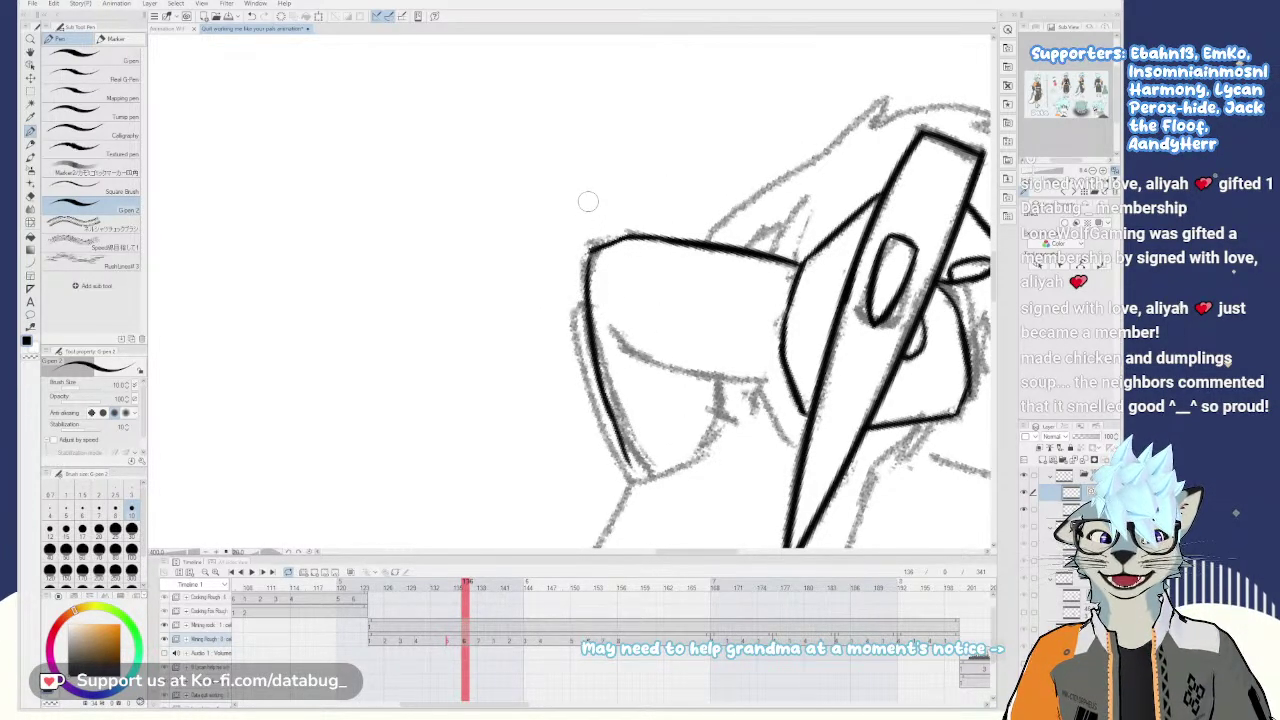
- Ink the outer edge of the hanging sleeve below the left-hand elbow, down to its lower corner
{"action": "key", "text": "minus"}
{"action": "key", "text": "minus"}
{"action": "key", "text": "minus"}
{"action": "key", "text": "minus"}
{"action": "key", "text": "minus"}
{"action": "key", "text": "minus"}
{"action": "key", "text": "minus"}
{"action": "key", "text": "minus"}
{"action": "mouse_move", "coordinate": [601, 305]}
{"action": "left_mouse_down"}
{"action": "mouse_move", "coordinate": [590, 296]}
{"action": "mouse_move", "coordinate": [607, 295]}
{"action": "mouse_move", "coordinate": [626, 238]}
{"action": "left_mouse_up"}
{"action": "scroll", "coordinate": [590, 198], "scroll_direction": "down", "scroll_amount": 3}
{"action": "left_click_drag", "start_coordinate": [597, 196], "coordinate": [603, 279]}
{"action": "key", "text": "ctrl+z"}
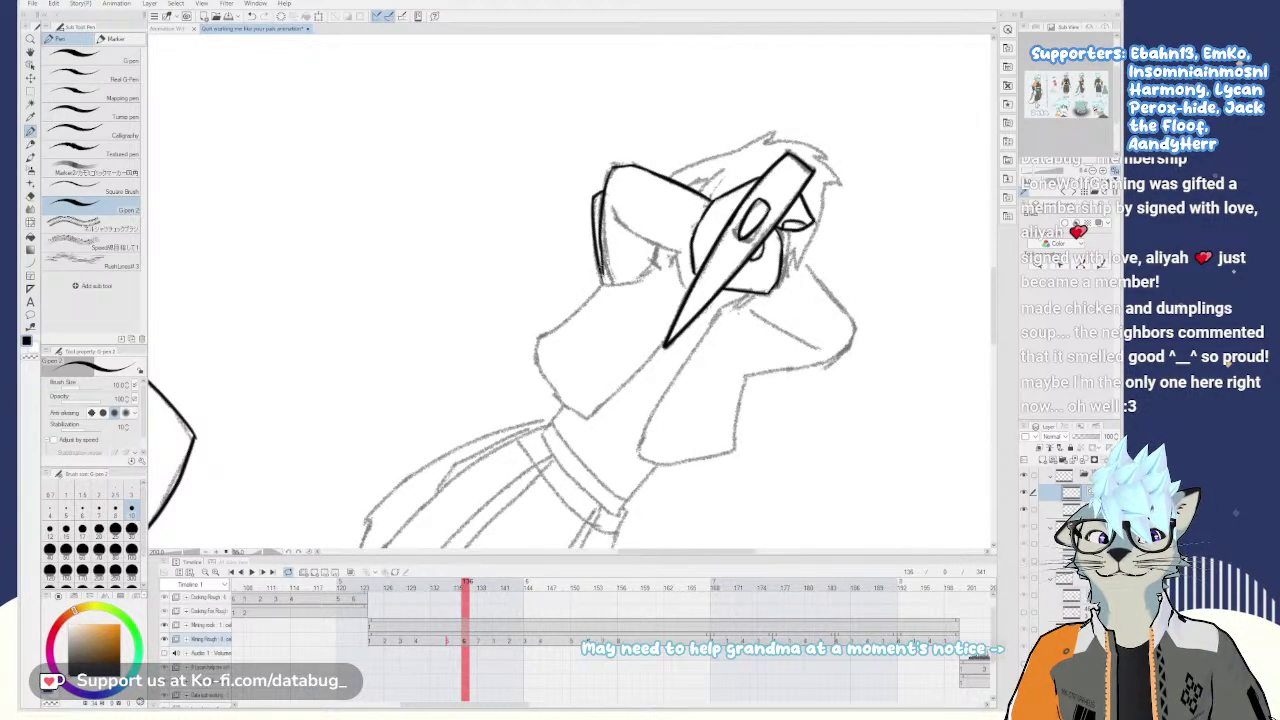
- Erase the inner line of the left-hand sleeve with the Vector eraser, keeping only the outer edge
{"action": "key", "text": "minus"}
{"action": "key", "text": "minus"}
{"action": "key", "text": "minus"}
{"action": "key", "text": "minus"}
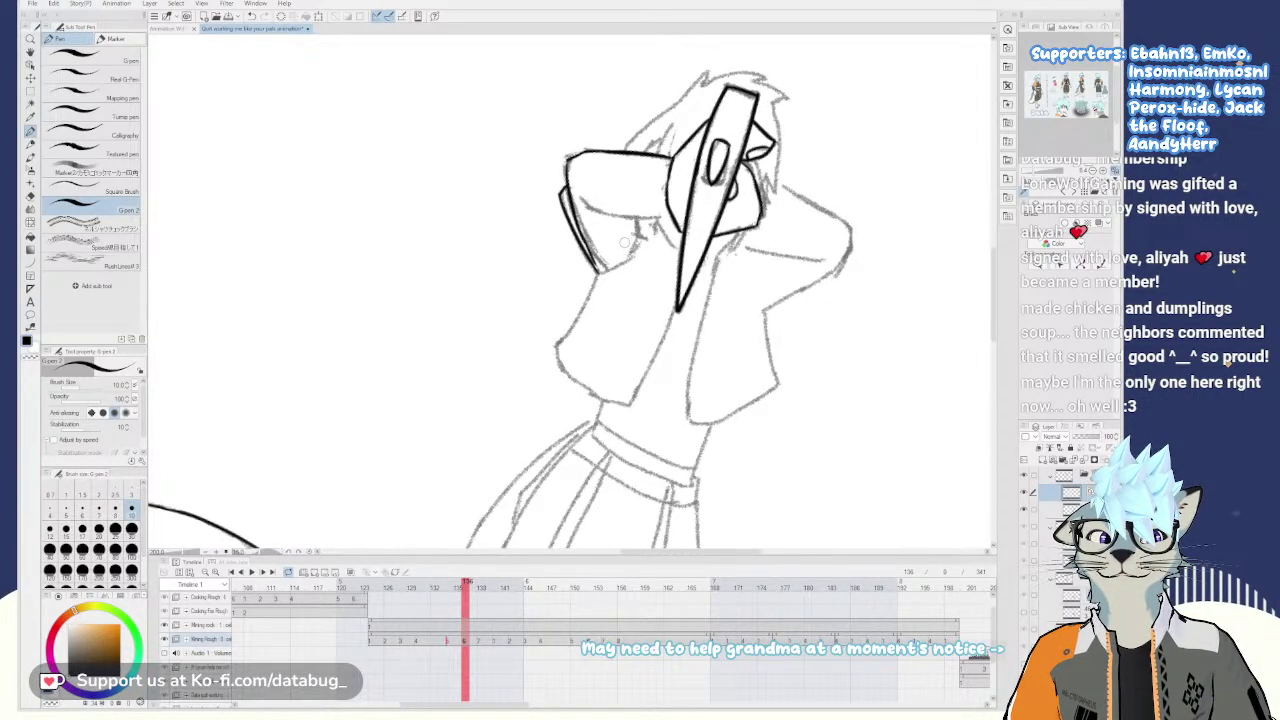
{"action": "left_click_drag", "start_coordinate": [624, 244], "coordinate": [614, 234]}
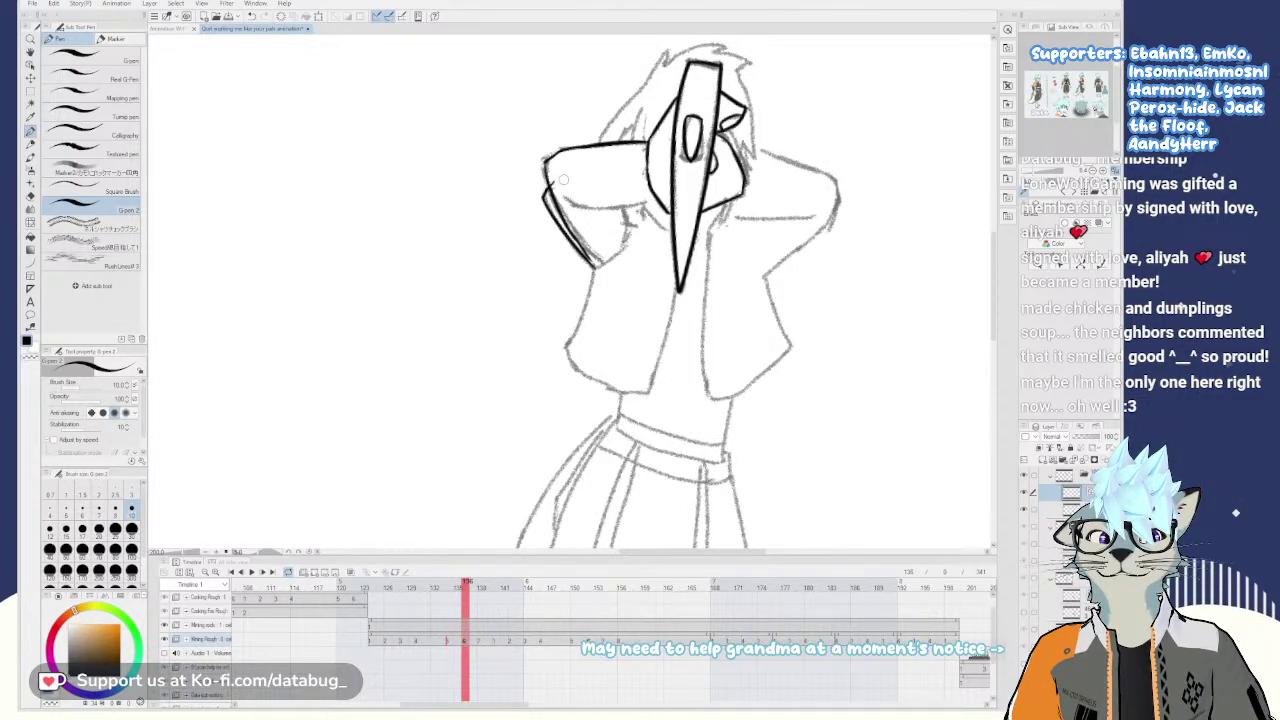
{"action": "scroll", "coordinate": [563, 180], "scroll_direction": "up", "scroll_amount": 3}
{"action": "scroll", "coordinate": [563, 185], "scroll_direction": "down", "scroll_amount": 1}
{"action": "key", "text": "e"}
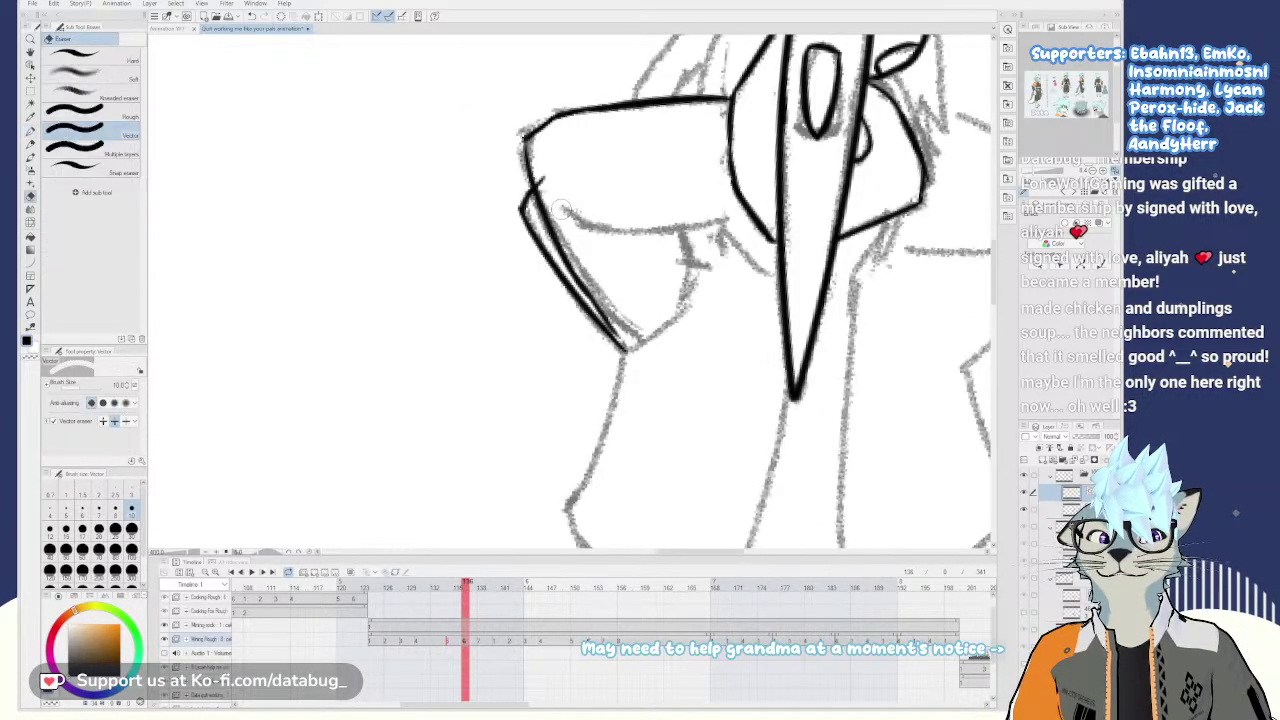
{"action": "left_click_drag", "start_coordinate": [553, 204], "coordinate": [541, 221]}
{"action": "left_click_drag", "start_coordinate": [597, 285], "coordinate": [614, 295]}
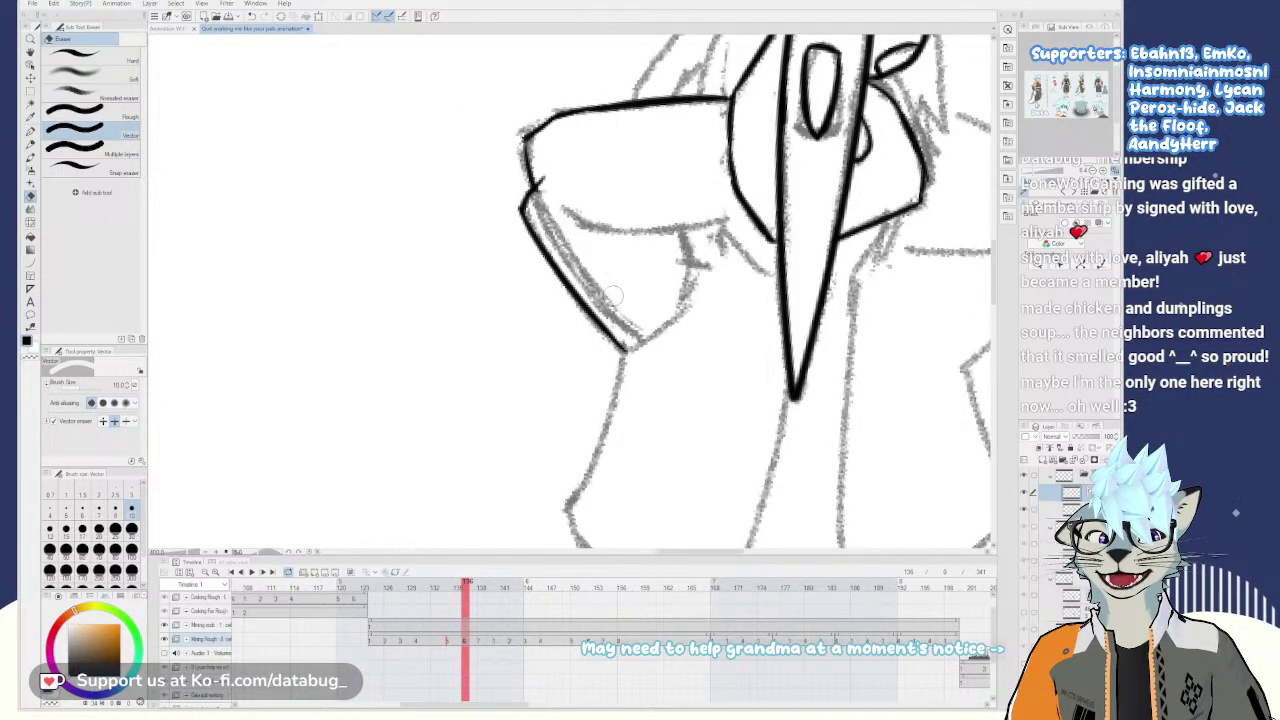
- Ink the curved lower edge of the left-hand forearm from near the elbow to the outline behind the blade
{"action": "key", "text": "asciicircum"}
{"action": "key", "text": "asciicircum"}
{"action": "key", "text": "asciicircum"}
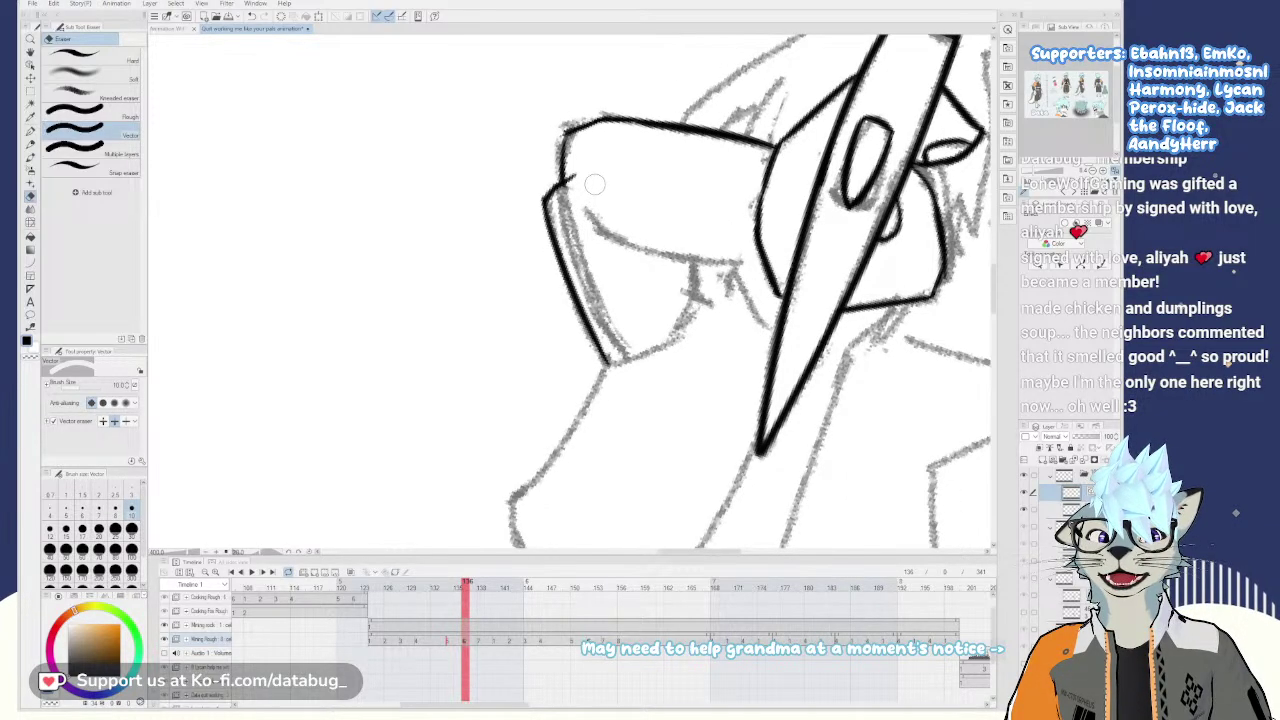
{"action": "key", "text": "p"}
{"action": "left_click_drag", "start_coordinate": [572, 207], "coordinate": [668, 261]}
{"action": "key", "text": "asciicircum"}
{"action": "key", "text": "asciicircum"}
{"action": "key", "text": "asciicircum"}
{"action": "key", "text": "asciicircum"}
{"action": "key", "text": "asciicircum"}
{"action": "key", "text": "asciicircum"}
{"action": "key", "text": "asciicircum"}
{"action": "key", "text": "asciicircum"}
{"action": "key", "text": "asciicircum"}
{"action": "key", "text": "asciicircum"}
{"action": "key", "text": "asciicircum"}
{"action": "key", "text": "asciicircum"}
{"action": "key", "text": "asciicircum"}
{"action": "key", "text": "asciicircum"}
{"action": "key", "text": "asciicircum"}
{"action": "key", "text": "asciicircum"}
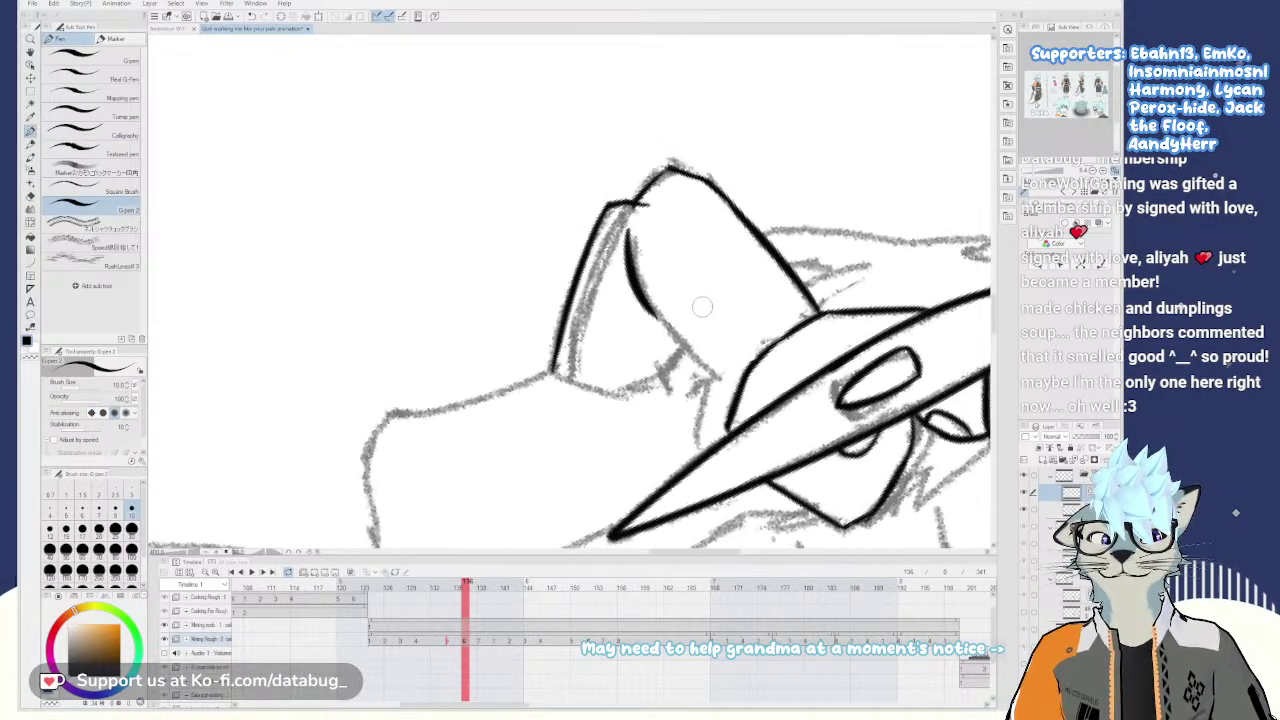
{"action": "mouse_move", "coordinate": [667, 361]}
{"action": "left_mouse_down"}
{"action": "mouse_move", "coordinate": [667, 241]}
{"action": "mouse_move", "coordinate": [633, 340]}
{"action": "left_mouse_up"}
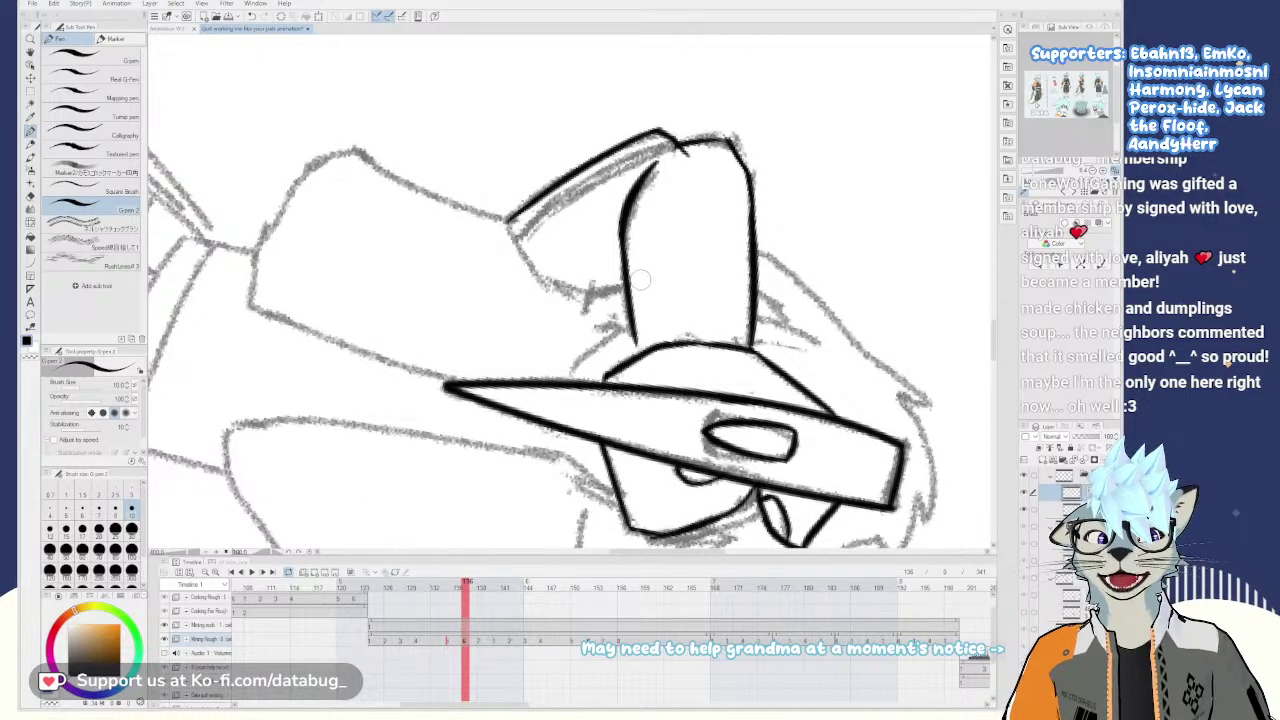
{"action": "key", "text": "minus"}
{"action": "key", "text": "minus"}
{"action": "key", "text": "minus"}
{"action": "key", "text": "minus"}
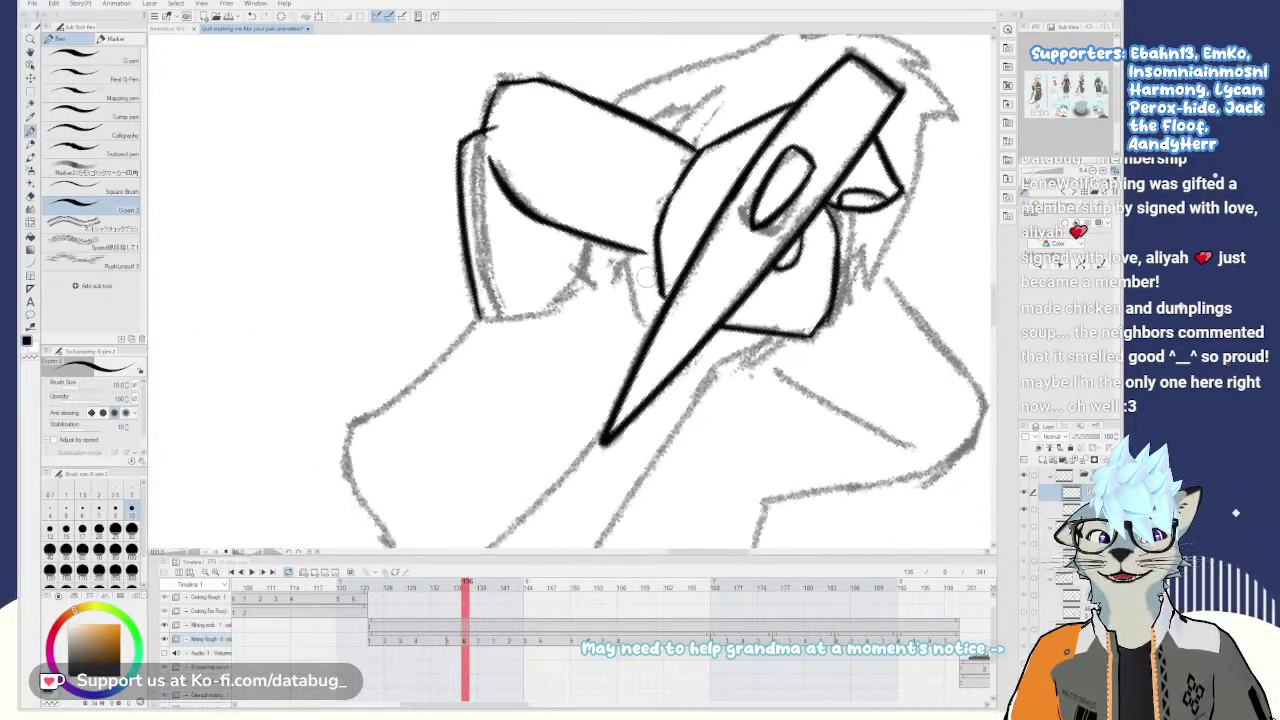
- Ink the rounded side of the left-hand sleeve from the forearm's lower edge down to the sleeve's bottom corner
{"action": "key", "text": "minus"}
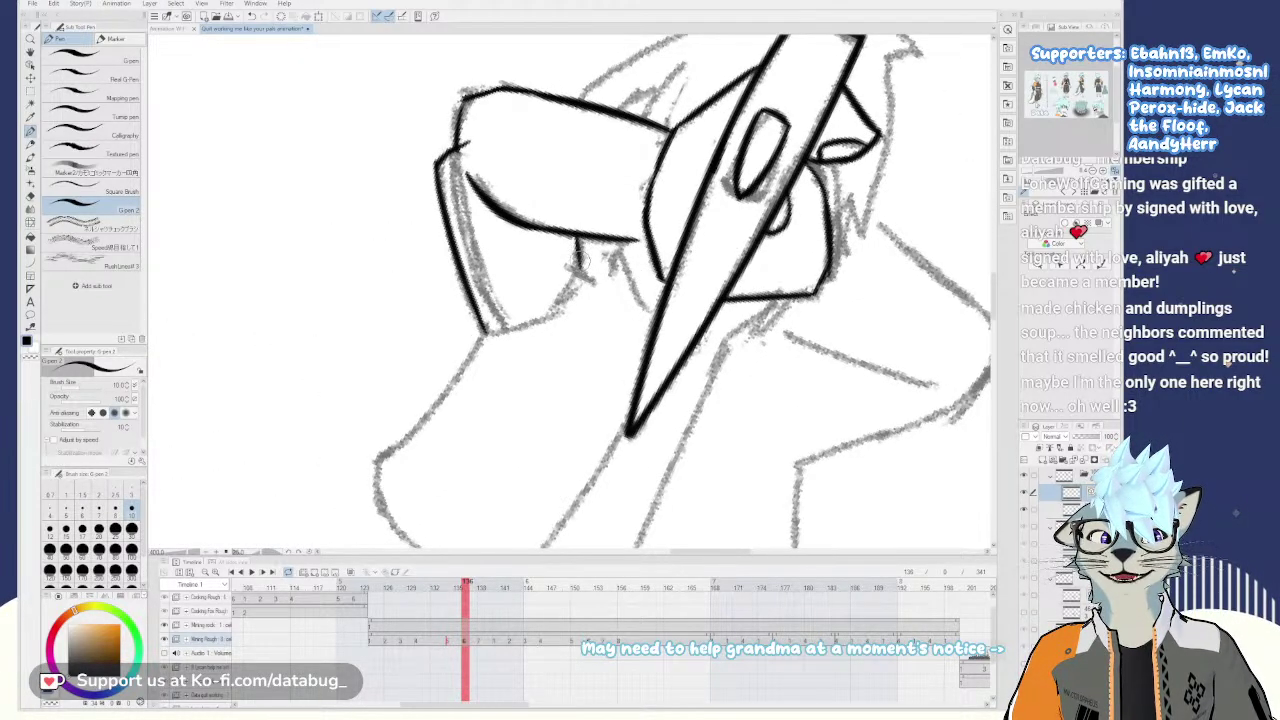
{"action": "key", "text": "ctrl+z"}
{"action": "mouse_move", "coordinate": [578, 270]}
{"action": "left_mouse_down"}
{"action": "mouse_move", "coordinate": [534, 323]}
{"action": "mouse_move", "coordinate": [511, 328]}
{"action": "mouse_move", "coordinate": [541, 321]}
{"action": "left_mouse_up"}
{"action": "key", "text": "ctrl+z"}
{"action": "key", "text": "minus"}
{"action": "key", "text": "minus"}
{"action": "key", "text": "minus"}
{"action": "key", "text": "asciicircum"}
{"action": "key", "text": "asciicircum"}
{"action": "key", "text": "asciicircum"}
{"action": "key", "text": "asciicircum"}
{"action": "key", "text": "asciicircum"}
{"action": "key", "text": "asciicircum"}
{"action": "key", "text": "asciicircum"}
{"action": "key", "text": "asciicircum"}
{"action": "key", "text": "asciicircum"}
{"action": "key", "text": "asciicircum"}
{"action": "key", "text": "asciicircum"}
{"action": "key", "text": "asciicircum"}
{"action": "key", "text": "asciicircum"}
{"action": "key", "text": "asciicircum"}
{"action": "key", "text": "asciicircum"}
{"action": "key", "text": "asciicircum"}
{"action": "key", "text": "asciicircum"}
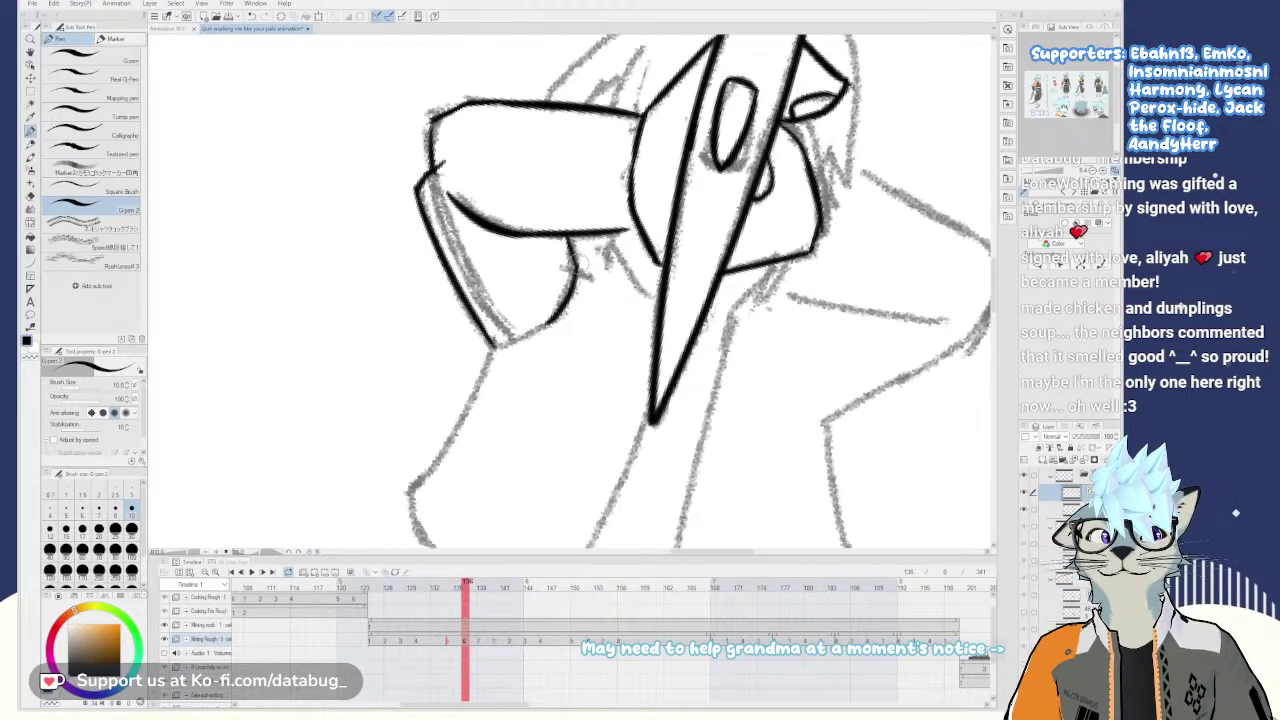
{"action": "key", "text": "minus"}
{"action": "key", "text": "minus"}
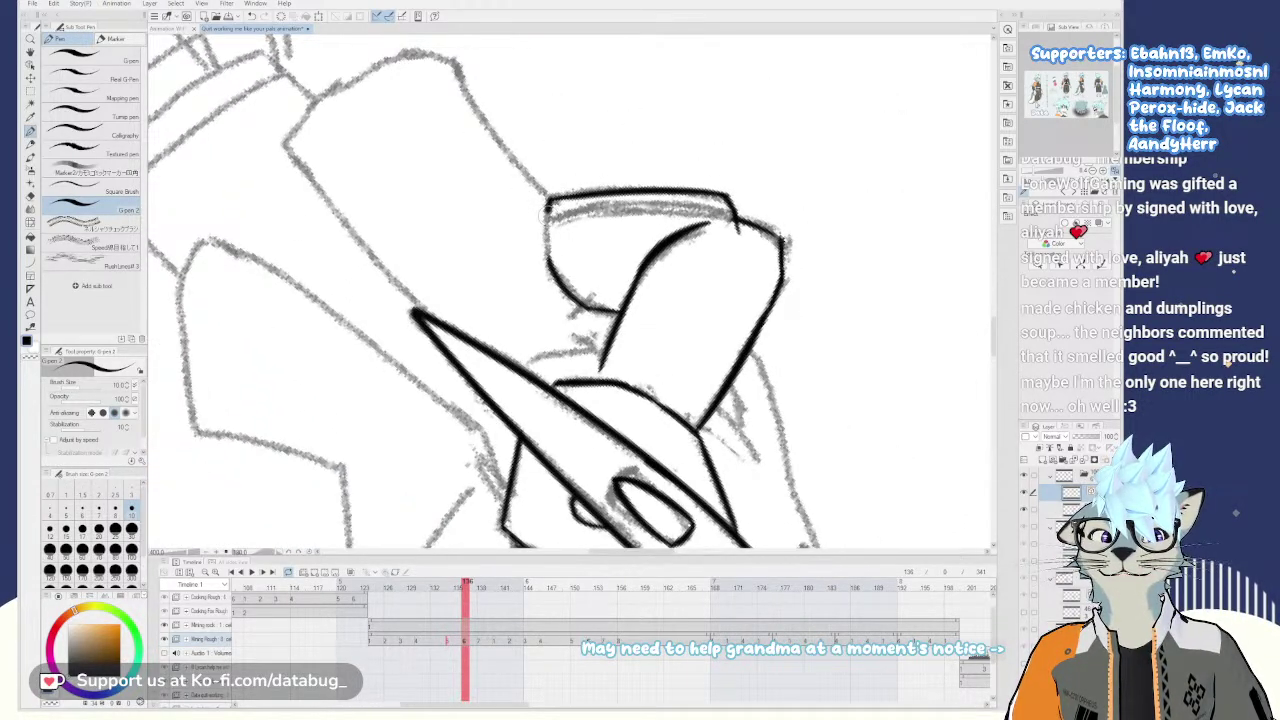
- Trim the overshooting line where the sleeve meets the left-hand elbow with the Vector eraser, and return to the Pen
{"action": "key", "text": "minus"}
{"action": "key", "text": "minus"}
{"action": "key", "text": "minus"}
{"action": "key", "text": "minus"}
{"action": "key", "text": "minus"}
{"action": "key", "text": "minus"}
{"action": "scroll", "coordinate": [560, 209], "scroll_direction": "down", "scroll_amount": 3}
{"action": "key", "text": "minus"}
{"action": "key", "text": "minus"}
{"action": "key", "text": "minus"}
{"action": "key", "text": "e"}
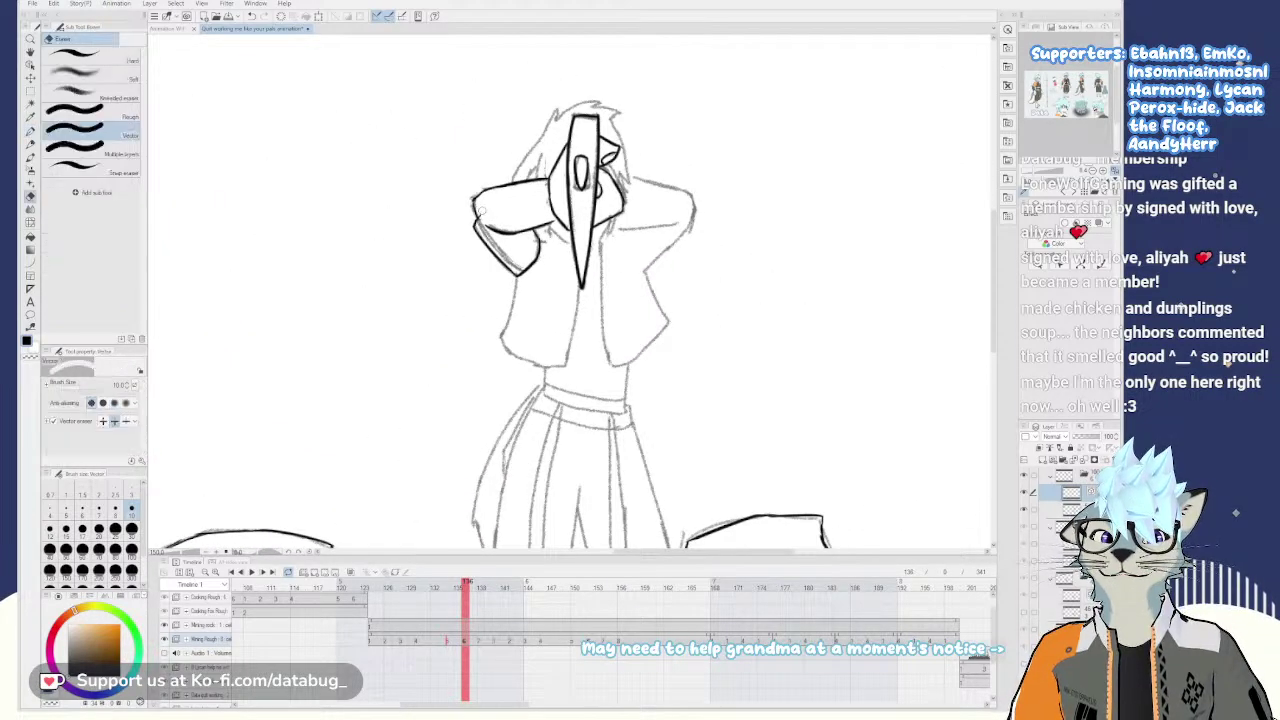
{"action": "key", "text": "p"}
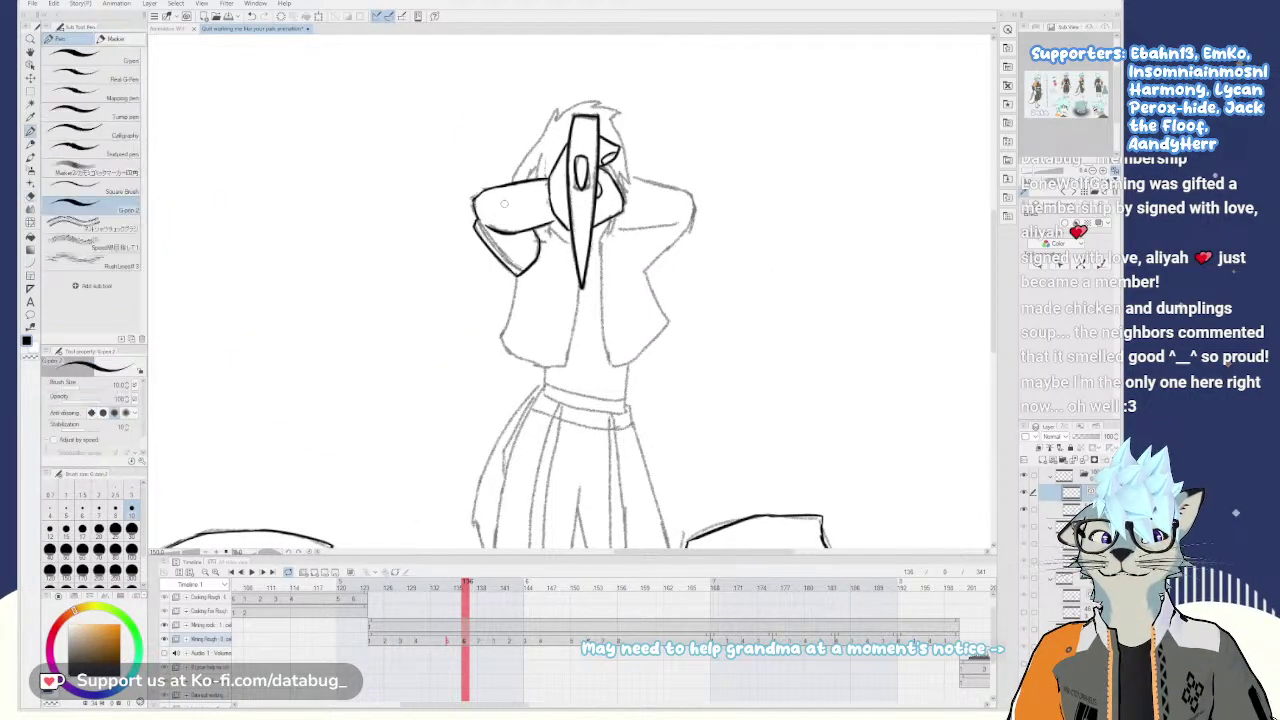
- Ink the short inner hair strand rising from the left-hand arm beside the head, redrawing it until it fits the sketch
{"action": "scroll", "coordinate": [506, 233], "scroll_direction": "up", "scroll_amount": 4}
{"action": "scroll", "coordinate": [508, 232], "scroll_direction": "down", "scroll_amount": 3}
{"action": "key", "text": "ctrl+plus"}
{"action": "key", "text": "ctrl+plus"}
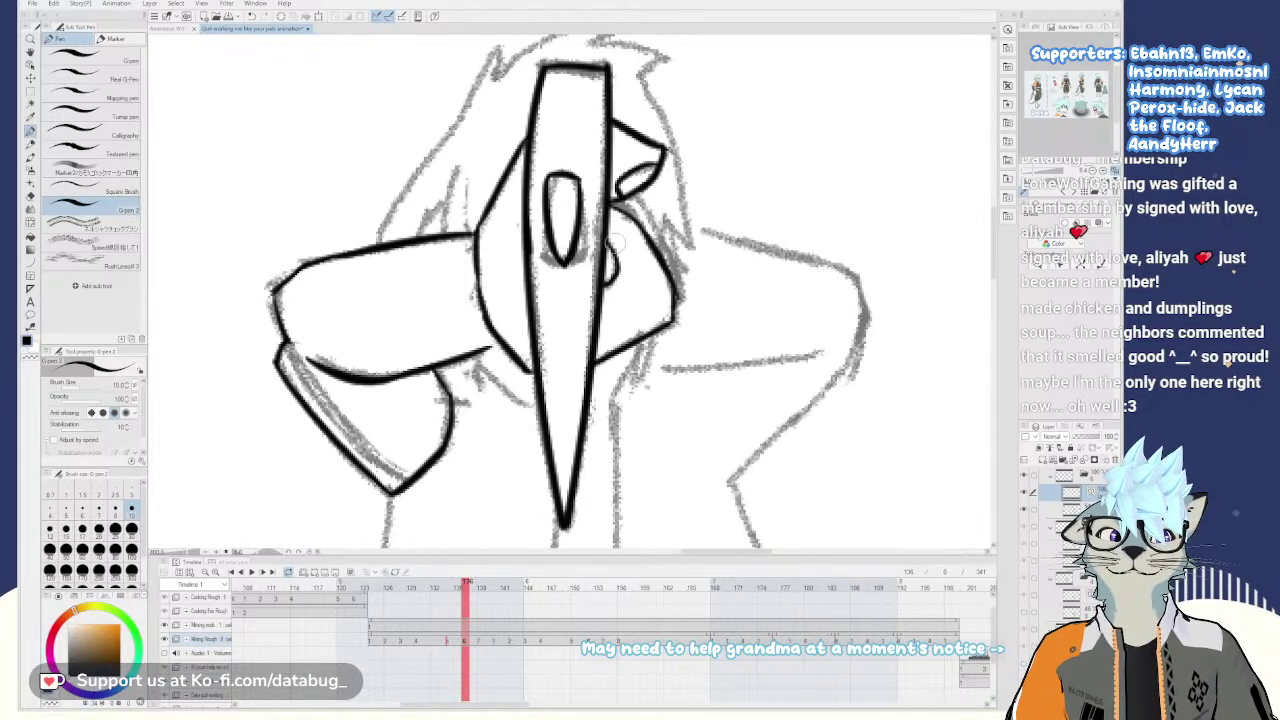
{"action": "left_click_drag", "start_coordinate": [459, 171], "coordinate": [450, 244]}
{"action": "key", "text": "ctrl+z"}
{"action": "mouse_move", "coordinate": [459, 168]}
{"action": "left_mouse_down"}
{"action": "mouse_move", "coordinate": [448, 210]}
{"action": "mouse_move", "coordinate": [445, 241]}
{"action": "left_mouse_up"}
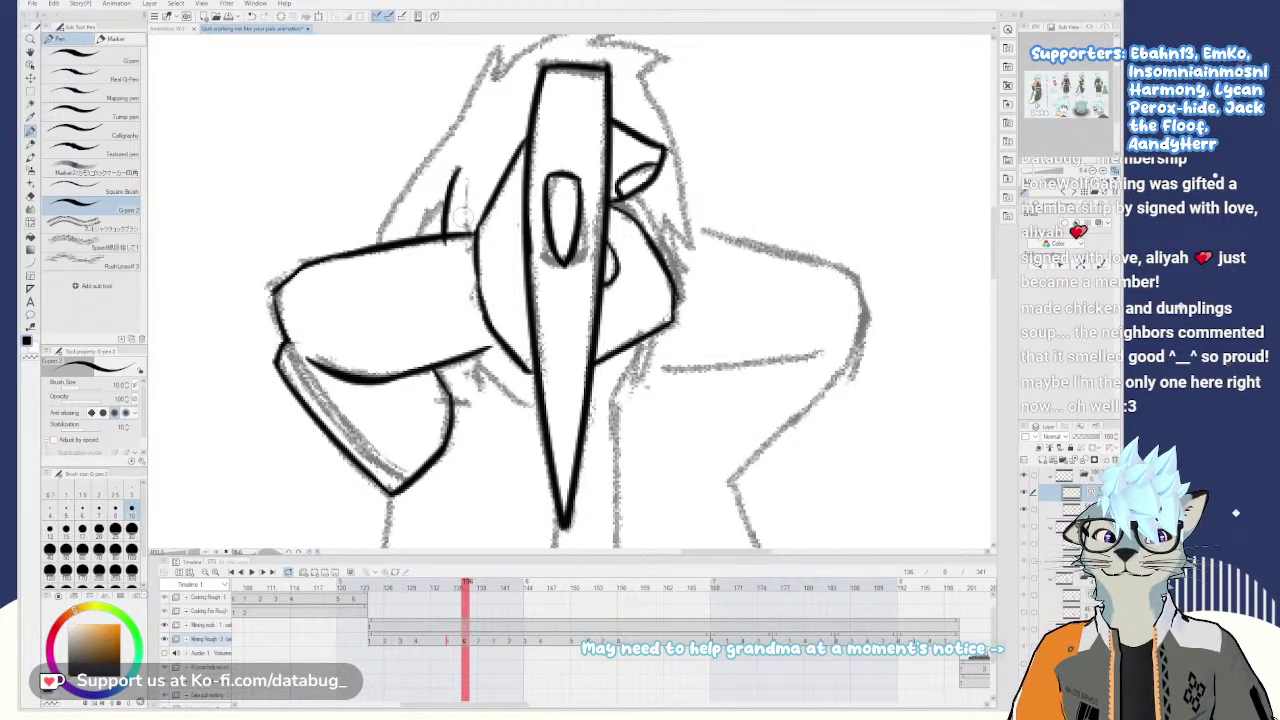
{"action": "key", "text": "ctrl+z"}
{"action": "left_click_drag", "start_coordinate": [460, 165], "coordinate": [445, 232]}
{"action": "key", "text": "ctrl+z"}
{"action": "key", "text": "minus"}
{"action": "key", "text": "minus"}
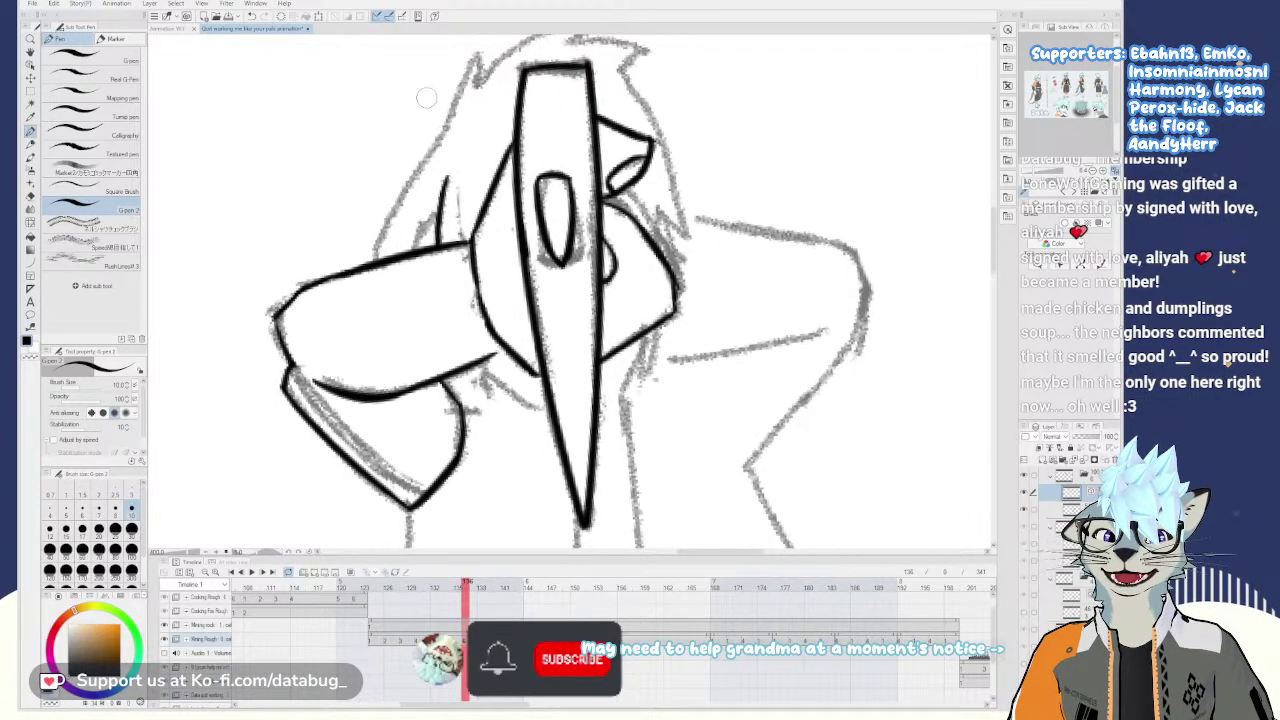
- Ink the lower part of the hair's outer left-hand edge above the raised arm
{"action": "left_click_drag", "start_coordinate": [426, 151], "coordinate": [378, 244]}
{"action": "key", "text": "ctrl+z"}
{"action": "left_click_drag", "start_coordinate": [429, 146], "coordinate": [386, 231]}
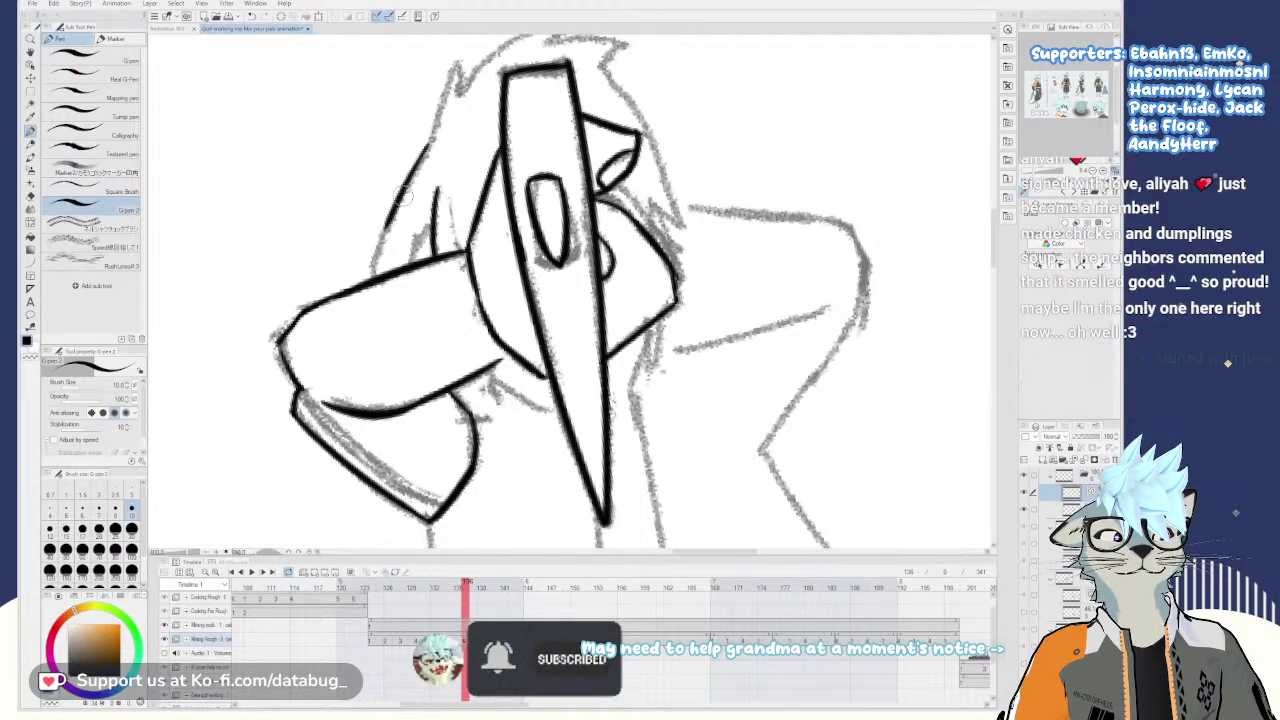
{"action": "key", "text": "ctrl+z"}
{"action": "key", "text": "ctrl+y"}
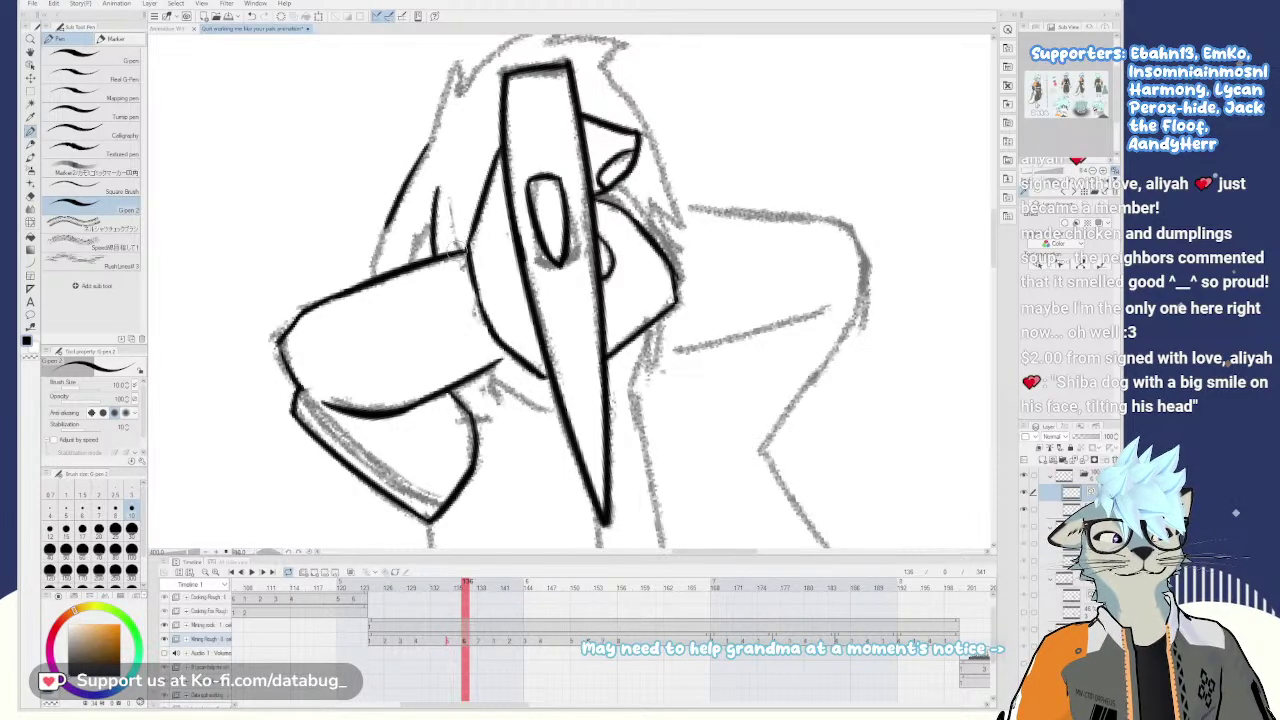
- Step back and forth through the neighbouring frames to compare them with the current drawing
{"action": "key", "text": "Left"}
{"action": "key", "text": "Left"}
{"action": "key", "text": "Right"}
{"action": "key", "text": "Right"}
{"action": "key", "text": "Right"}
{"action": "key", "text": "Right"}
{"action": "key", "text": "Left"}
{"action": "key", "text": "Left"}
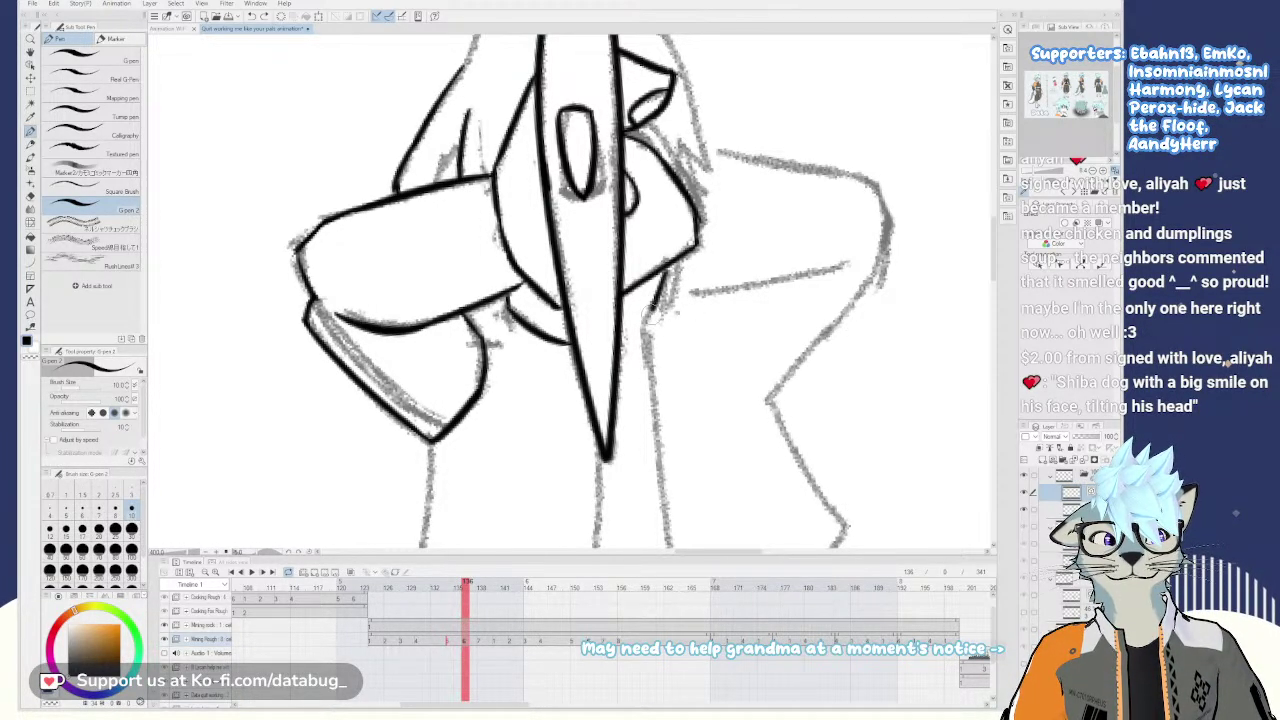
- Ink the right-hand front edge of the open jacket from the collar below the head down to the hem
{"action": "left_click_drag", "start_coordinate": [645, 326], "coordinate": [656, 390]}
{"action": "key", "text": "ctrl+z"}
{"action": "mouse_move", "coordinate": [645, 327]}
{"action": "left_mouse_down"}
{"action": "mouse_move", "coordinate": [655, 398]}
{"action": "mouse_move", "coordinate": [667, 260]}
{"action": "left_mouse_up"}
{"action": "scroll", "coordinate": [666, 260], "scroll_direction": "down", "scroll_amount": 3}
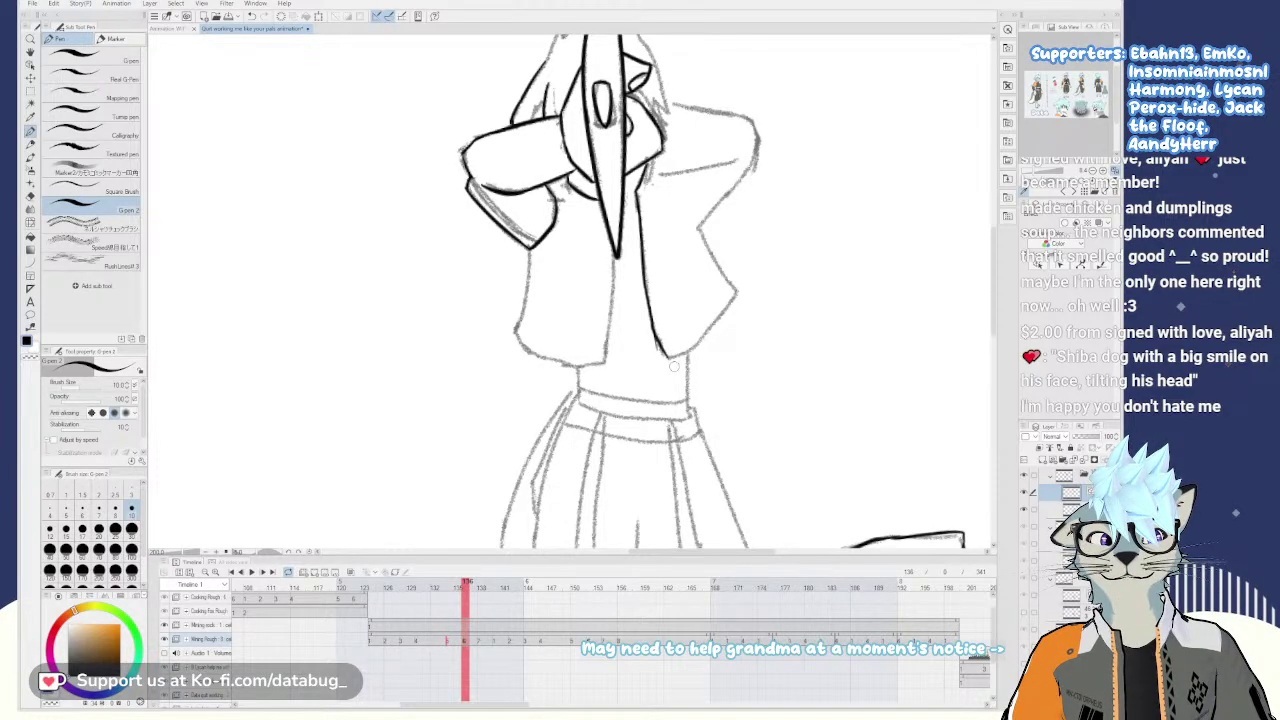
- Ink the left-hand front edge of the open jacket from the blade's tip down to the hem
{"action": "mouse_move", "coordinate": [640, 308]}
{"action": "left_mouse_down"}
{"action": "mouse_move", "coordinate": [617, 280]}
{"action": "mouse_move", "coordinate": [620, 303]}
{"action": "mouse_move", "coordinate": [839, 396]}
{"action": "left_mouse_up"}
{"action": "scroll", "coordinate": [645, 317], "scroll_direction": "up", "scroll_amount": 2}
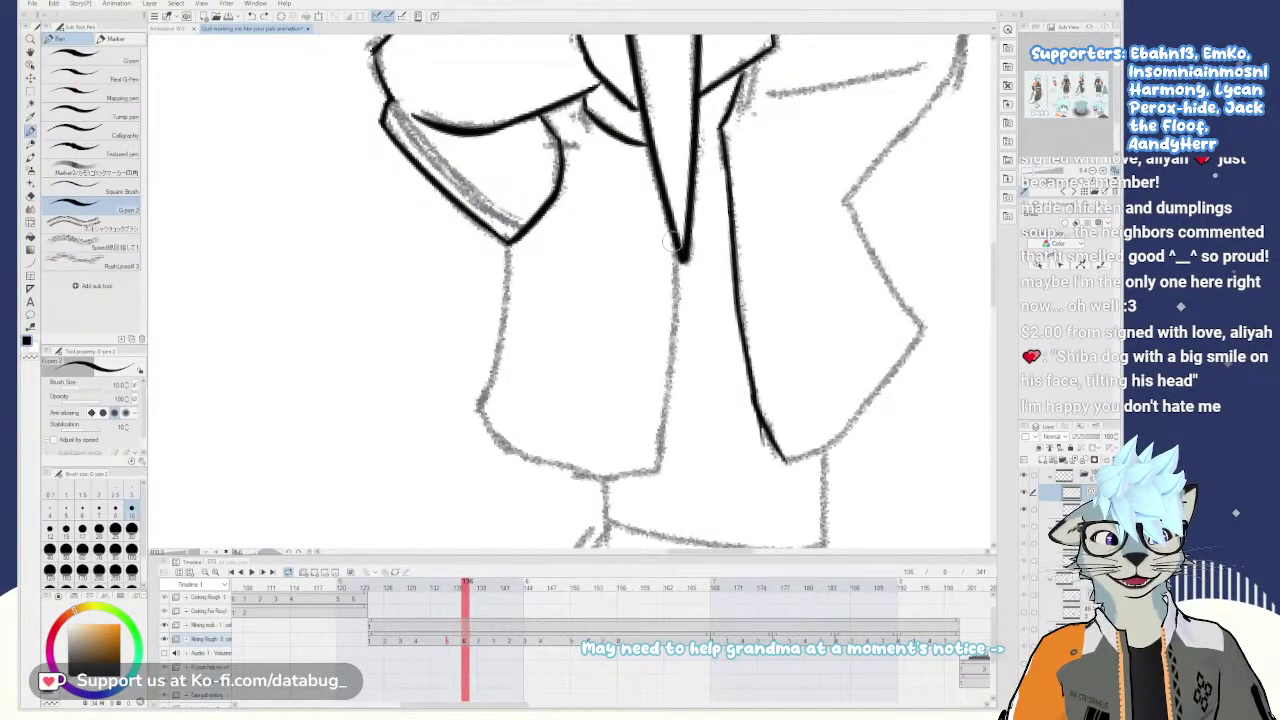
{"action": "mouse_move", "coordinate": [678, 258]}
{"action": "left_mouse_down"}
{"action": "mouse_move", "coordinate": [663, 406]}
{"action": "mouse_move", "coordinate": [682, 370]}
{"action": "mouse_move", "coordinate": [653, 473]}
{"action": "left_mouse_up"}
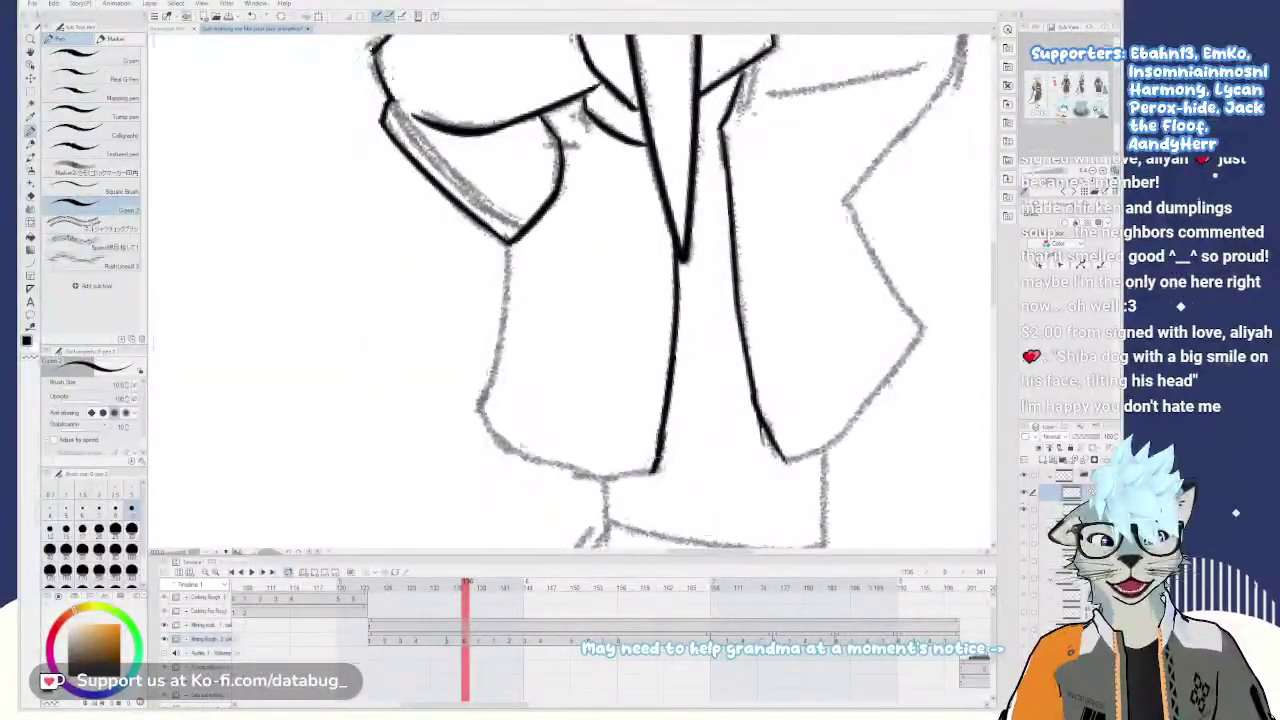
- Ink the jacket's outer left-hand side from the pointed end of the sleeve down to the hem corner
{"action": "key", "text": "asciicircum"}
{"action": "key", "text": "asciicircum"}
{"action": "key", "text": "asciicircum"}
{"action": "key", "text": "minus"}
{"action": "key", "text": "minus"}
{"action": "key", "text": "minus"}
{"action": "left_click_drag", "start_coordinate": [509, 245], "coordinate": [501, 340]}
{"action": "key", "text": "ctrl+z"}
{"action": "mouse_move", "coordinate": [509, 243]}
{"action": "left_mouse_down"}
{"action": "mouse_move", "coordinate": [501, 354]}
{"action": "mouse_move", "coordinate": [475, 412]}
{"action": "mouse_move", "coordinate": [509, 446]}
{"action": "left_mouse_up"}
{"action": "key", "text": "asciicircum"}
{"action": "key", "text": "asciicircum"}
{"action": "key", "text": "asciicircum"}
{"action": "key", "text": "asciicircum"}
{"action": "key", "text": "asciicircum"}
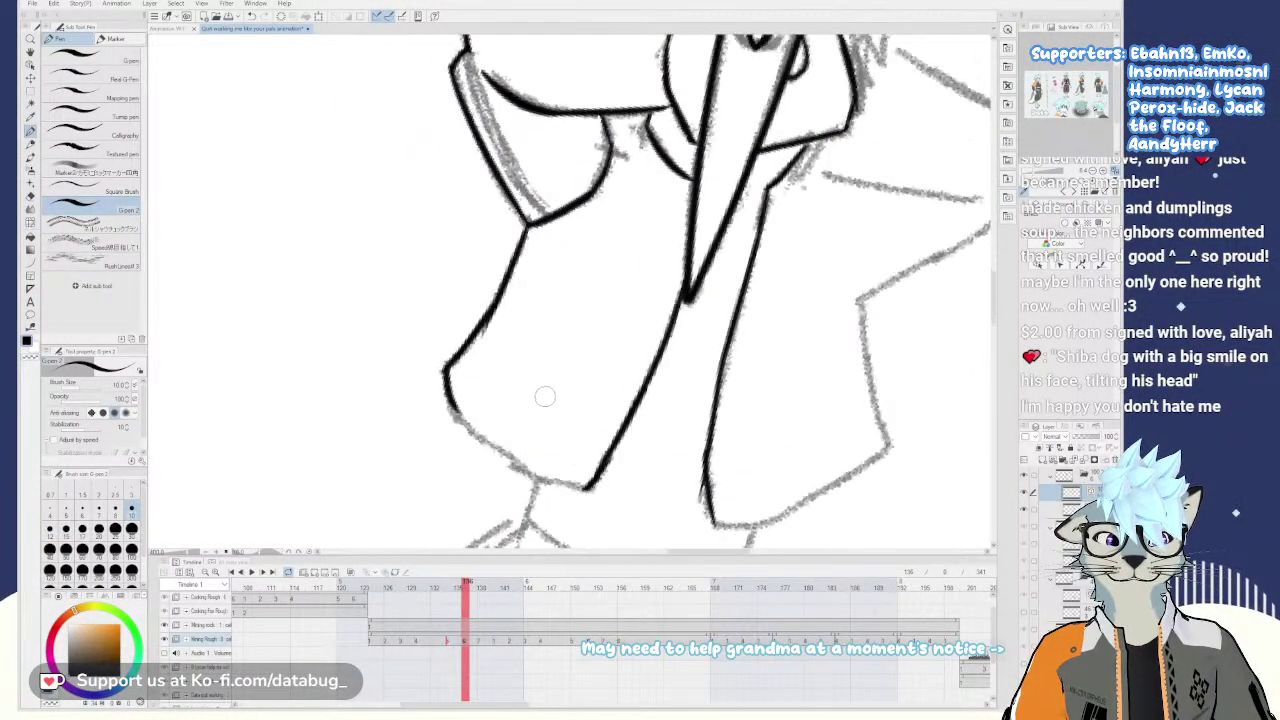
- Ink the hem of the jacket's left-hand panel from the outer corner across to the front edge
{"action": "key", "text": "asciicircum"}
{"action": "key", "text": "asciicircum"}
{"action": "key", "text": "asciicircum"}
{"action": "key", "text": "asciicircum"}
{"action": "key", "text": "asciicircum"}
{"action": "key", "text": "asciicircum"}
{"action": "key", "text": "asciicircum"}
{"action": "key", "text": "asciicircum"}
{"action": "key", "text": "asciicircum"}
{"action": "key", "text": "asciicircum"}
{"action": "mouse_move", "coordinate": [409, 258]}
{"action": "left_mouse_down"}
{"action": "mouse_move", "coordinate": [398, 352]}
{"action": "mouse_move", "coordinate": [399, 300]}
{"action": "mouse_move", "coordinate": [401, 376]}
{"action": "mouse_move", "coordinate": [428, 423]}
{"action": "left_mouse_up"}
{"action": "key", "text": "ctrl+z"}
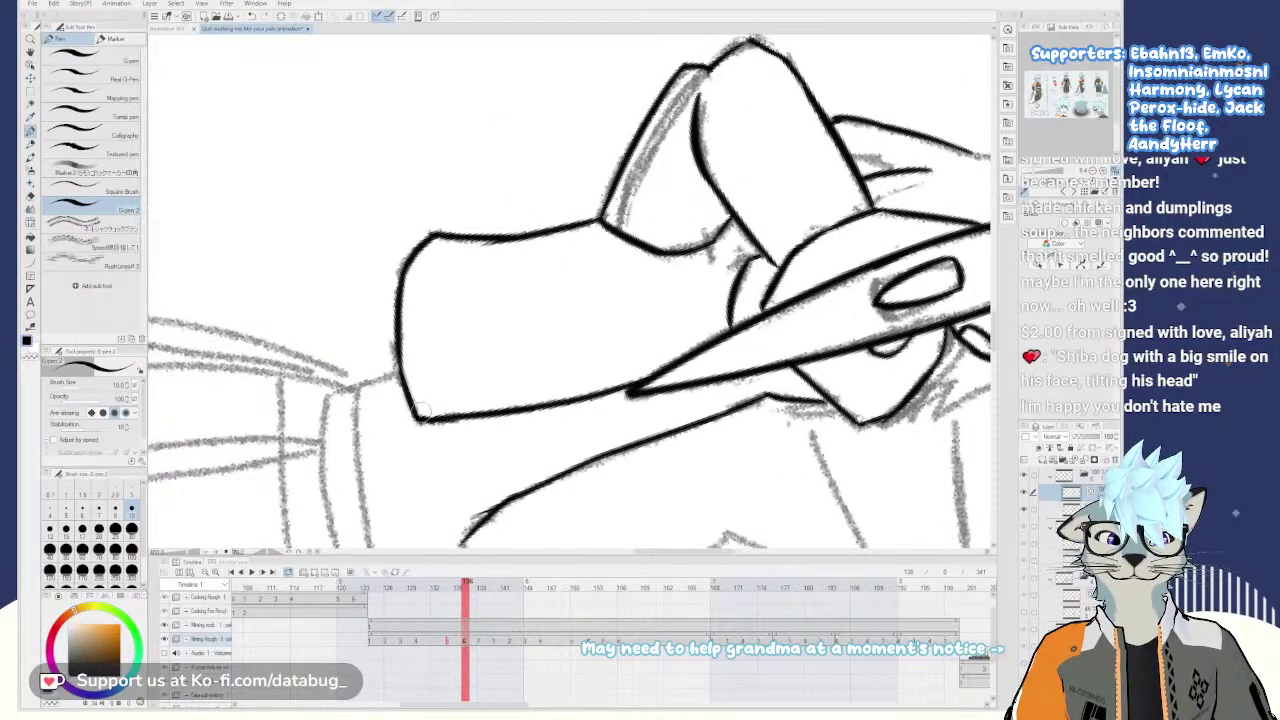
- Ink the hair's right-hand side beside the face, from the tuft at the crown down to the pointed lock near the cheek
{"action": "key", "text": "minus"}
{"action": "key", "text": "minus"}
{"action": "key", "text": "minus"}
{"action": "key", "text": "minus"}
{"action": "key", "text": "minus"}
{"action": "key", "text": "minus"}
{"action": "key", "text": "minus"}
{"action": "key", "text": "minus"}
{"action": "key", "text": "minus"}
{"action": "key", "text": "minus"}
{"action": "key", "text": "minus"}
{"action": "key", "text": "minus"}
{"action": "key", "text": "minus"}
{"action": "key", "text": "minus"}
{"action": "mouse_move", "coordinate": [647, 300]}
{"action": "left_mouse_down"}
{"action": "mouse_move", "coordinate": [475, 373]}
{"action": "mouse_move", "coordinate": [337, 538]}
{"action": "left_mouse_up"}
{"action": "key", "text": "asciicircum"}
{"action": "key", "text": "asciicircum"}
{"action": "key", "text": "asciicircum"}
{"action": "key", "text": "asciicircum"}
{"action": "key", "text": "asciicircum"}
{"action": "key", "text": "asciicircum"}
{"action": "key", "text": "asciicircum"}
{"action": "key", "text": "asciicircum"}
{"action": "key", "text": "asciicircum"}
{"action": "key", "text": "asciicircum"}
{"action": "key", "text": "asciicircum"}
{"action": "key", "text": "asciicircum"}
{"action": "key", "text": "asciicircum"}
{"action": "key", "text": "asciicircum"}
{"action": "key", "text": "asciicircum"}
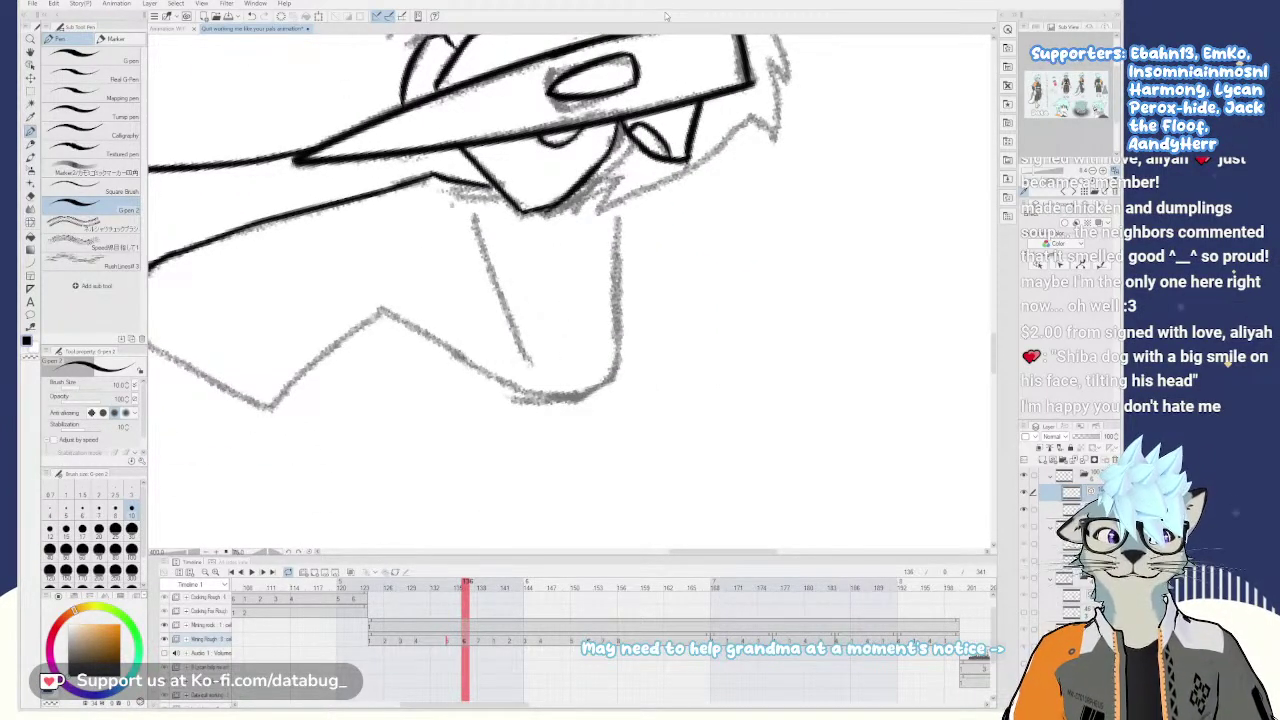
{"action": "key", "text": "minus"}
{"action": "key", "text": "minus"}
{"action": "key", "text": "minus"}
{"action": "key", "text": "minus"}
{"action": "key", "text": "minus"}
{"action": "key", "text": "minus"}
{"action": "key", "text": "minus"}
{"action": "key", "text": "minus"}
{"action": "key", "text": "minus"}
{"action": "key", "text": "minus"}
{"action": "key", "text": "minus"}
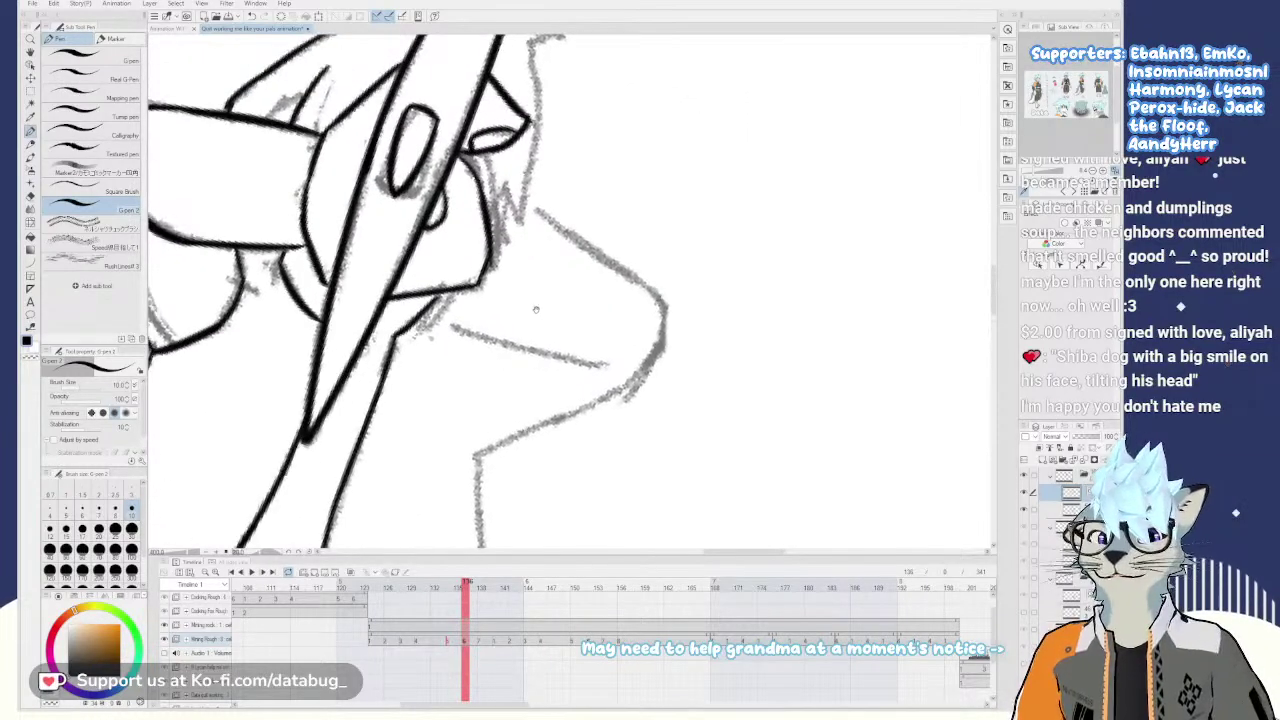
{"action": "left_click_drag", "start_coordinate": [538, 311], "coordinate": [550, 356]}
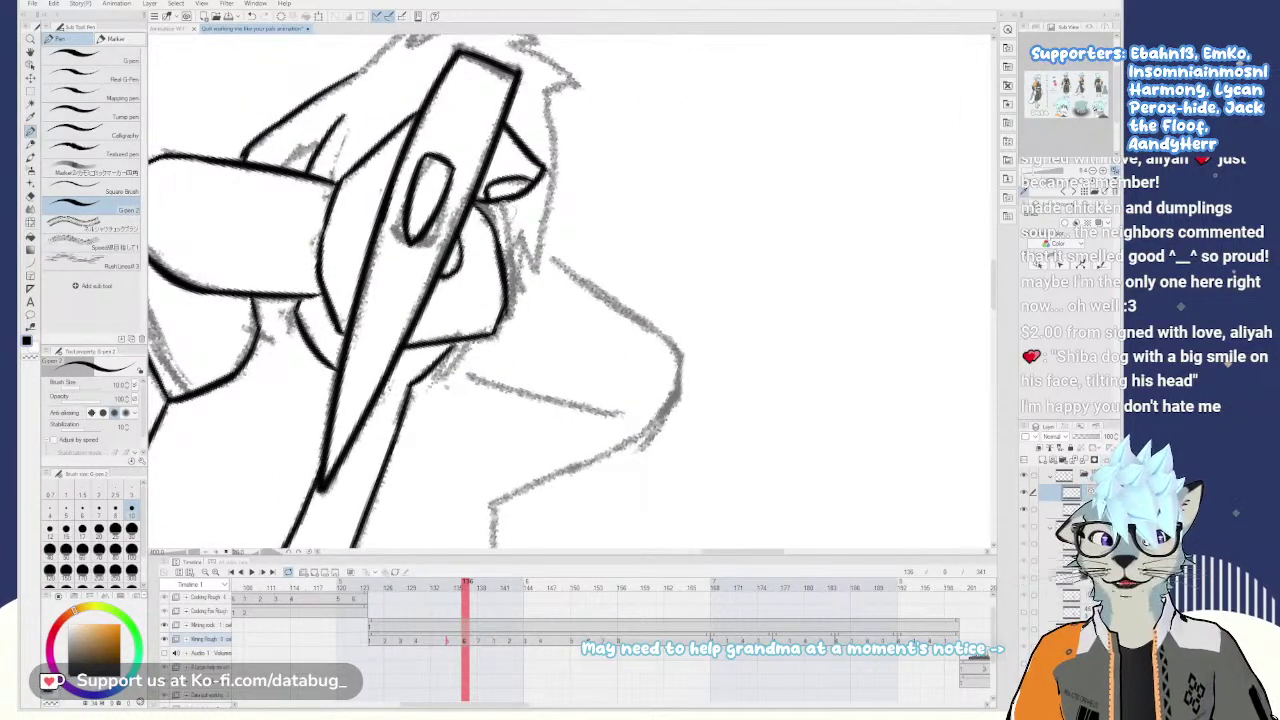
{"action": "left_click_drag", "start_coordinate": [498, 205], "coordinate": [511, 266]}
{"action": "left_click_drag", "start_coordinate": [545, 90], "coordinate": [548, 192]}
{"action": "key", "text": "ctrl+z"}
{"action": "left_click_drag", "start_coordinate": [547, 93], "coordinate": [538, 285]}
{"action": "key", "text": "minus"}
{"action": "key", "text": "minus"}
{"action": "key", "text": "minus"}
{"action": "left_click_drag", "start_coordinate": [531, 182], "coordinate": [589, 296]}
{"action": "key", "text": "minus"}
{"action": "key", "text": "minus"}
{"action": "key", "text": "minus"}
{"action": "key", "text": "minus"}
{"action": "key", "text": "minus"}
{"action": "key", "text": "minus"}
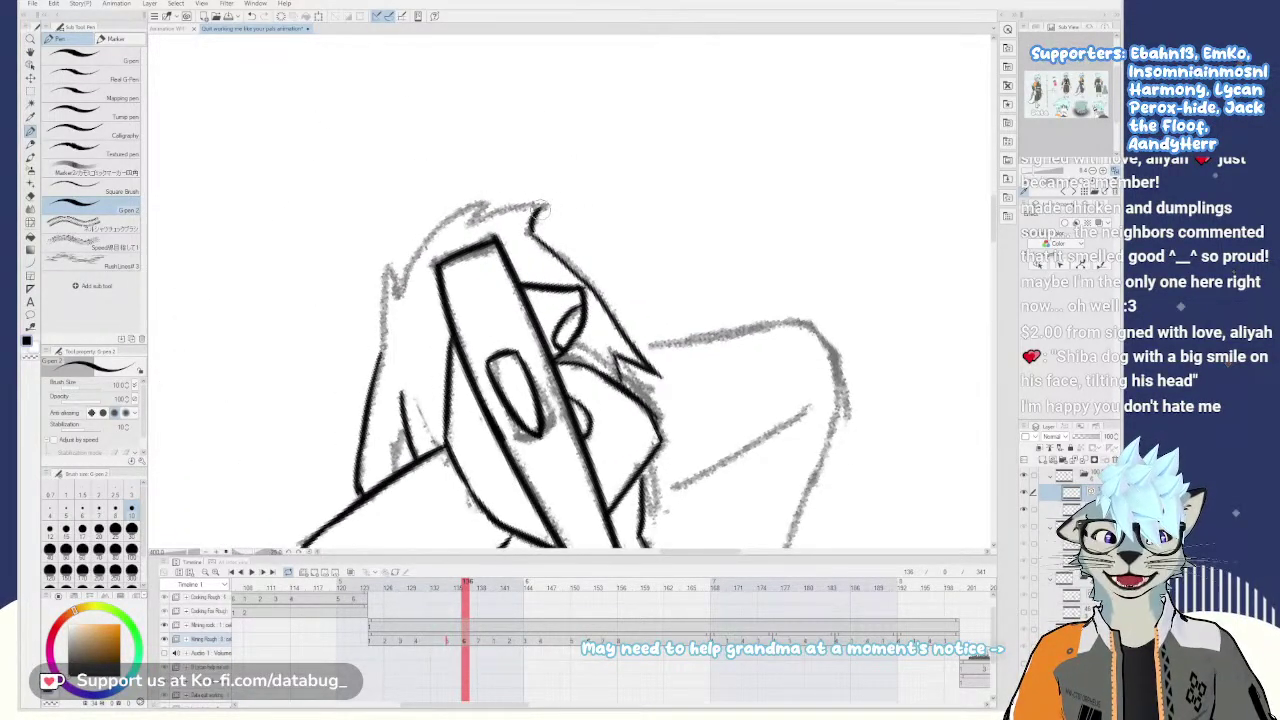
- Ink the top contour of the hair and the spiky left-hand tuft down to the existing outer hair line
{"action": "left_click_drag", "start_coordinate": [545, 206], "coordinate": [516, 213]}
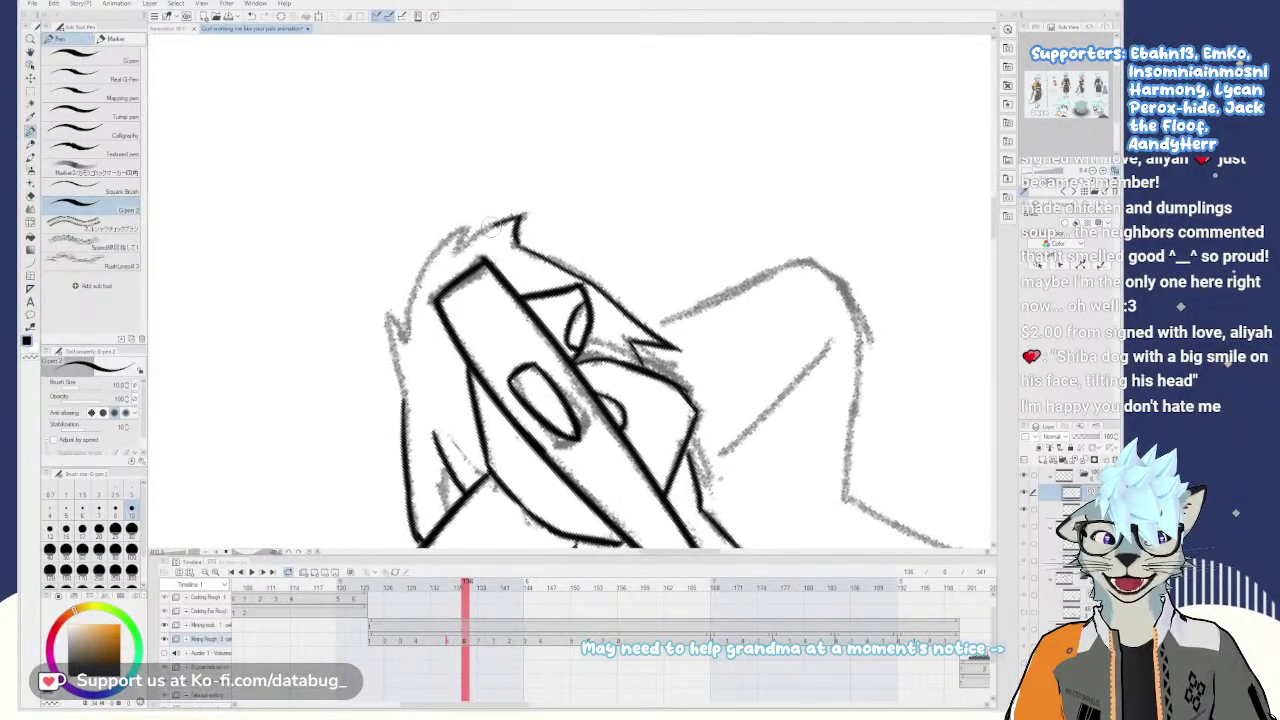
{"action": "mouse_move", "coordinate": [468, 229]}
{"action": "left_mouse_down"}
{"action": "mouse_move", "coordinate": [415, 282]}
{"action": "mouse_move", "coordinate": [425, 308]}
{"action": "mouse_move", "coordinate": [413, 302]}
{"action": "mouse_move", "coordinate": [406, 344]}
{"action": "left_mouse_up"}
{"action": "mouse_move", "coordinate": [402, 300]}
{"action": "left_mouse_down"}
{"action": "mouse_move", "coordinate": [388, 348]}
{"action": "mouse_move", "coordinate": [402, 416]}
{"action": "left_mouse_up"}
{"action": "left_click_drag", "start_coordinate": [408, 354], "coordinate": [398, 396]}
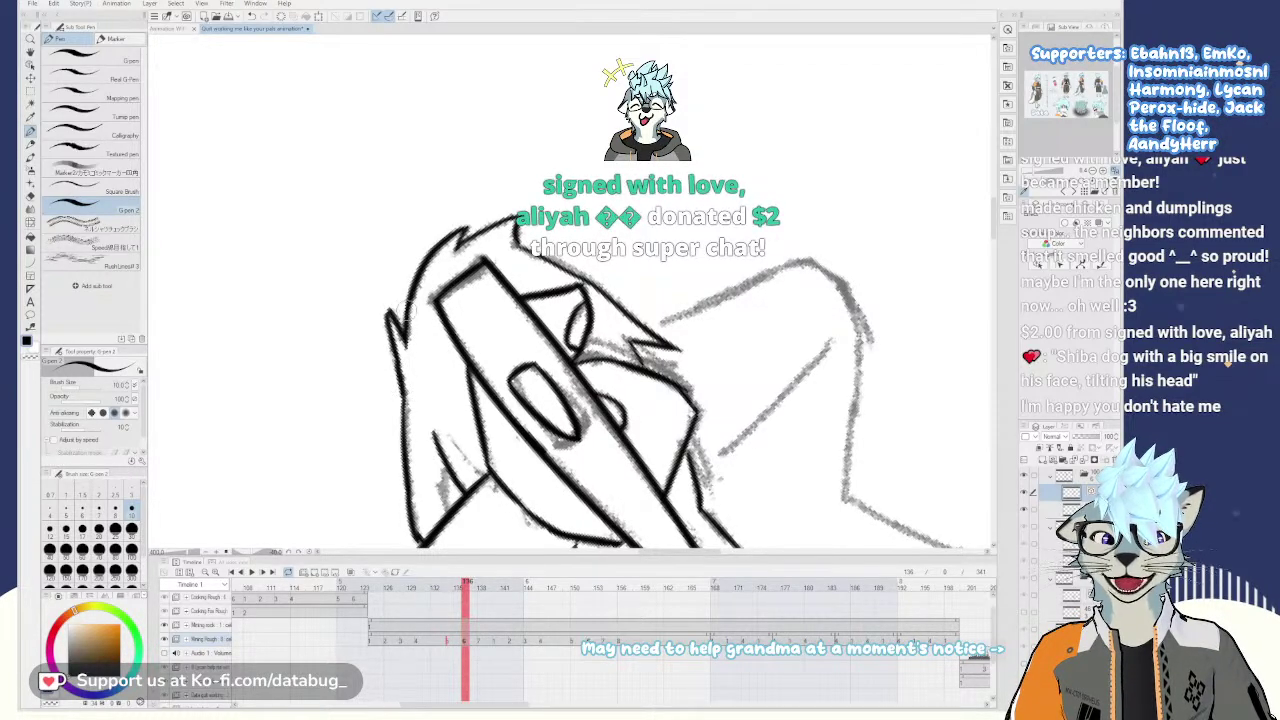
- Ink the right-hand shoulder line from the pointed hair lock out to the top of the bent elbow
{"action": "key", "text": "asciicircum"}
{"action": "key", "text": "asciicircum"}
{"action": "key", "text": "asciicircum"}
{"action": "key", "text": "asciicircum"}
{"action": "key", "text": "asciicircum"}
{"action": "key", "text": "asciicircum"}
{"action": "left_click_drag", "start_coordinate": [440, 470], "coordinate": [422, 298]}
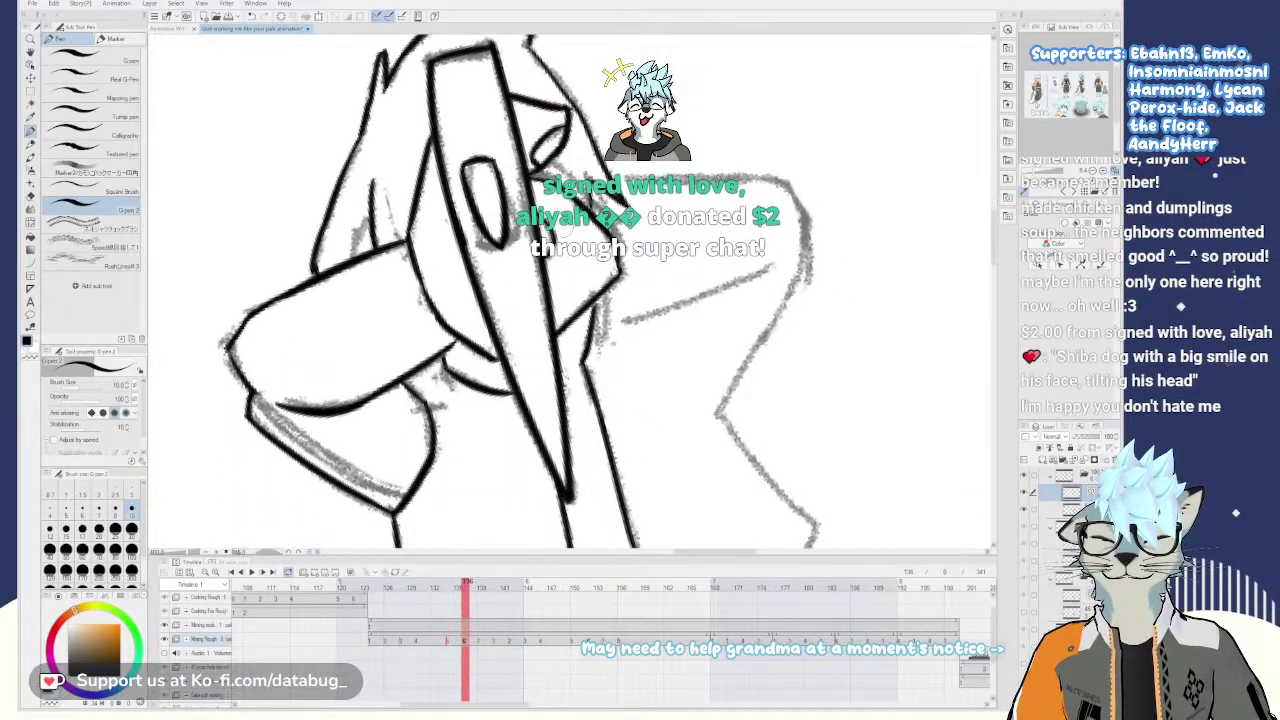
{"action": "key", "text": "asciicircum"}
{"action": "key", "text": "asciicircum"}
{"action": "key", "text": "asciicircum"}
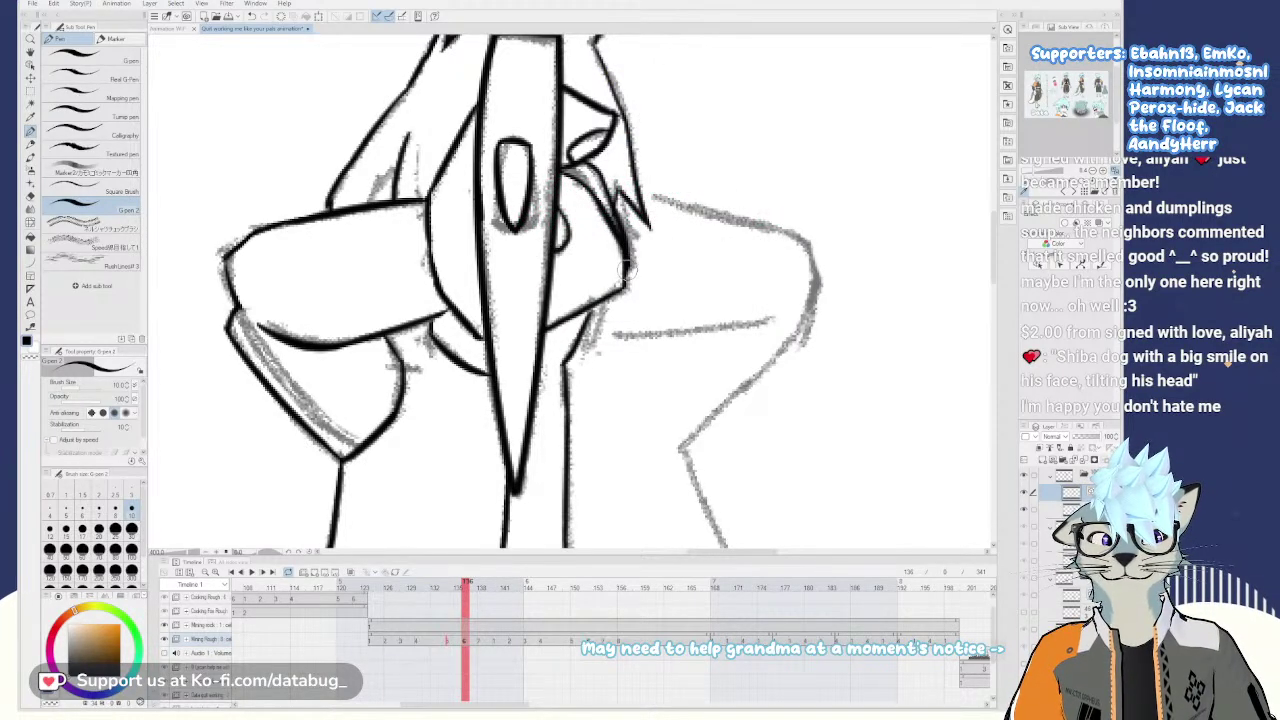
{"action": "key", "text": "asciicircum"}
{"action": "key", "text": "asciicircum"}
{"action": "key", "text": "minus"}
{"action": "key", "text": "minus"}
{"action": "key", "text": "minus"}
{"action": "mouse_move", "coordinate": [617, 345]}
{"action": "left_mouse_down"}
{"action": "mouse_move", "coordinate": [531, 346]}
{"action": "mouse_move", "coordinate": [517, 360]}
{"action": "left_mouse_up"}
{"action": "scroll", "coordinate": [573, 342], "scroll_direction": "down", "scroll_amount": 2}
{"action": "key", "text": "asciicircum"}
{"action": "key", "text": "asciicircum"}
{"action": "key", "text": "ctrl+z"}
{"action": "key", "text": "asciicircum"}
{"action": "key", "text": "asciicircum"}
{"action": "key", "text": "asciicircum"}
{"action": "key", "text": "asciicircum"}
{"action": "key", "text": "asciicircum"}
{"action": "key", "text": "asciicircum"}
{"action": "key", "text": "asciicircum"}
{"action": "key", "text": "asciicircum"}
{"action": "key", "text": "asciicircum"}
{"action": "key", "text": "asciicircum"}
{"action": "key", "text": "asciicircum"}
{"action": "key", "text": "asciicircum"}
{"action": "key", "text": "asciicircum"}
{"action": "mouse_move", "coordinate": [594, 281]}
{"action": "left_mouse_down"}
{"action": "mouse_move", "coordinate": [560, 245]}
{"action": "mouse_move", "coordinate": [569, 378]}
{"action": "left_mouse_up"}
{"action": "scroll", "coordinate": [560, 245], "scroll_direction": "up", "scroll_amount": 2}
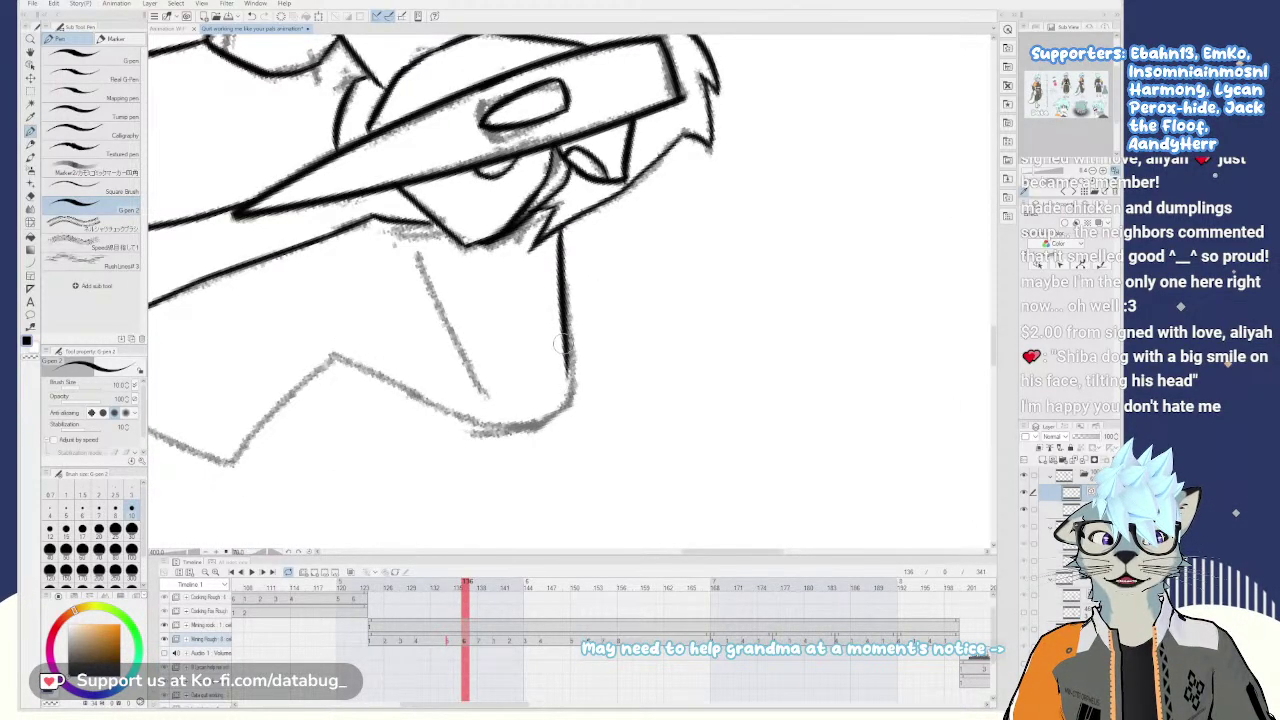
{"action": "key", "text": "ctrl+z"}
{"action": "left_click_drag", "start_coordinate": [560, 231], "coordinate": [571, 406]}
{"action": "key", "text": "ctrl+z"}
{"action": "left_click_drag", "start_coordinate": [559, 231], "coordinate": [570, 414]}
{"action": "key", "text": "ctrl+z"}
{"action": "mouse_move", "coordinate": [564, 226]}
{"action": "left_mouse_down"}
{"action": "mouse_move", "coordinate": [580, 387]}
{"action": "mouse_move", "coordinate": [574, 373]}
{"action": "mouse_move", "coordinate": [571, 405]}
{"action": "left_mouse_up"}
- Ink the rounded right-hand elbow and the underside of the sleeve back to the jacket's waist
{"action": "key", "text": "minus"}
{"action": "key", "text": "minus"}
{"action": "key", "text": "minus"}
{"action": "key", "text": "minus"}
{"action": "key", "text": "minus"}
{"action": "key", "text": "minus"}
{"action": "key", "text": "minus"}
{"action": "key", "text": "minus"}
{"action": "key", "text": "minus"}
{"action": "key", "text": "minus"}
{"action": "key", "text": "minus"}
{"action": "key", "text": "minus"}
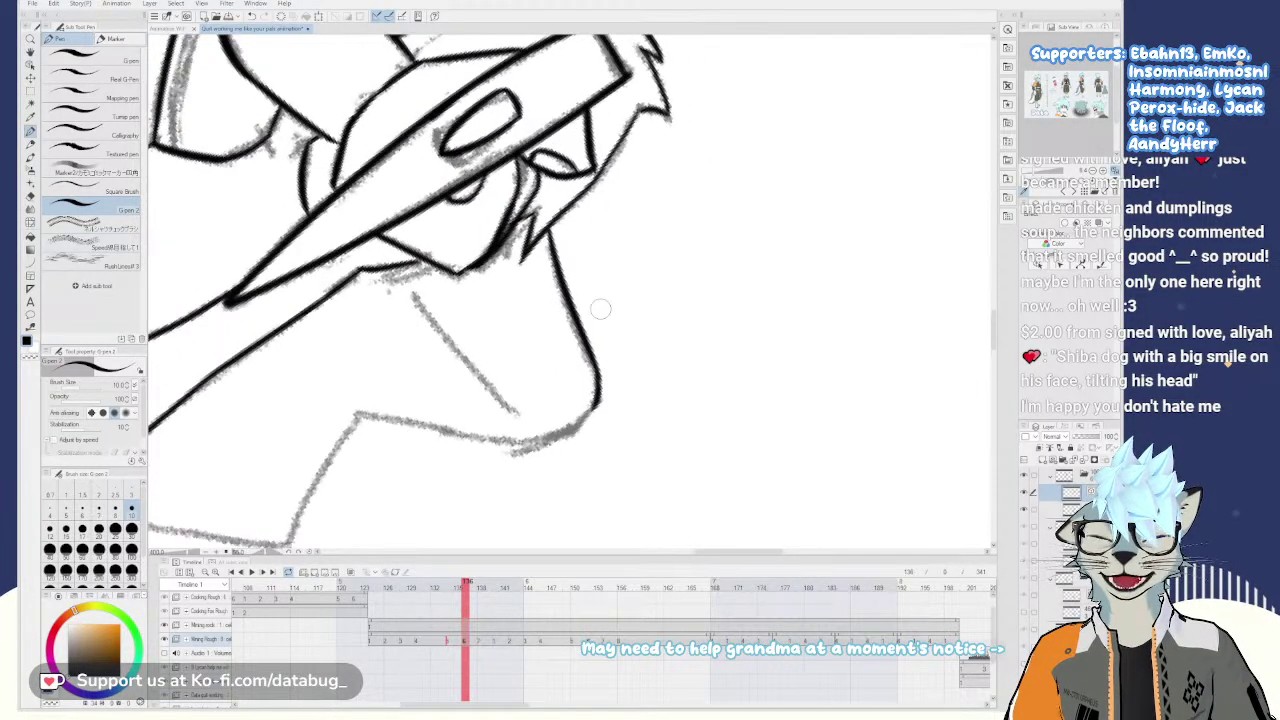
{"action": "left_click_drag", "start_coordinate": [652, 355], "coordinate": [563, 280]}
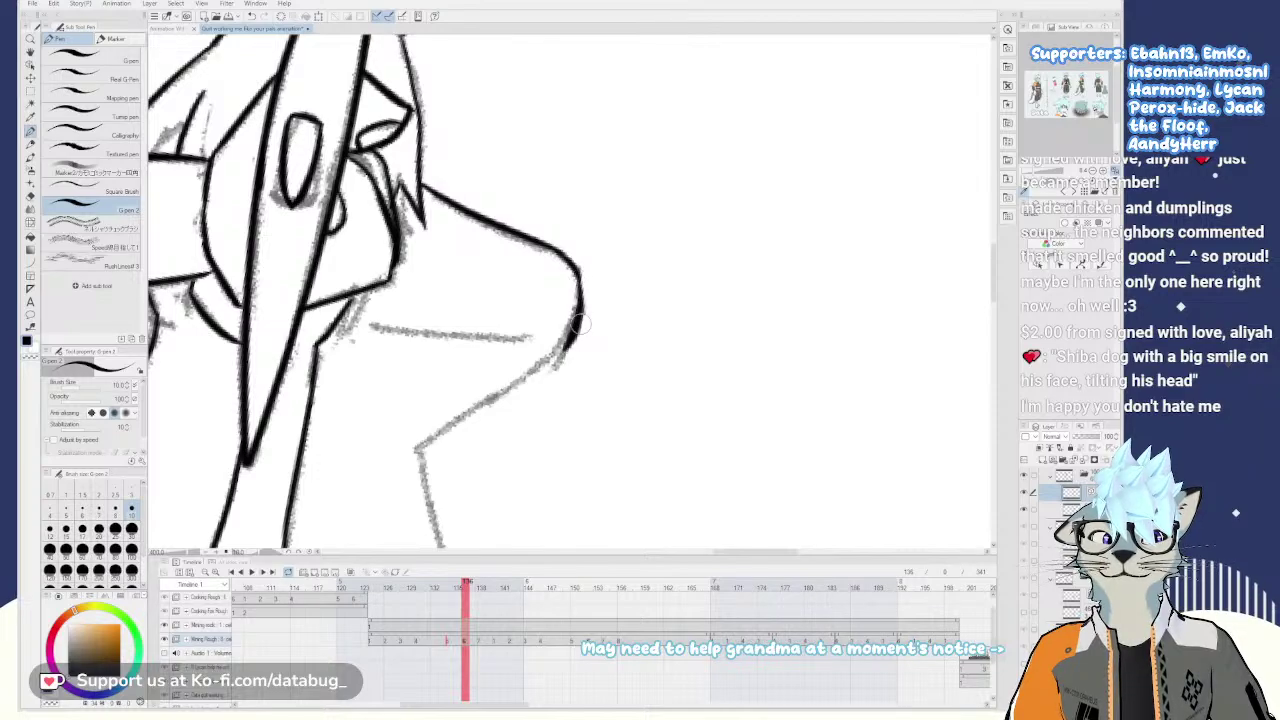
{"action": "left_click_drag", "start_coordinate": [565, 345], "coordinate": [464, 421]}
{"action": "left_click_drag", "start_coordinate": [516, 388], "coordinate": [424, 438]}
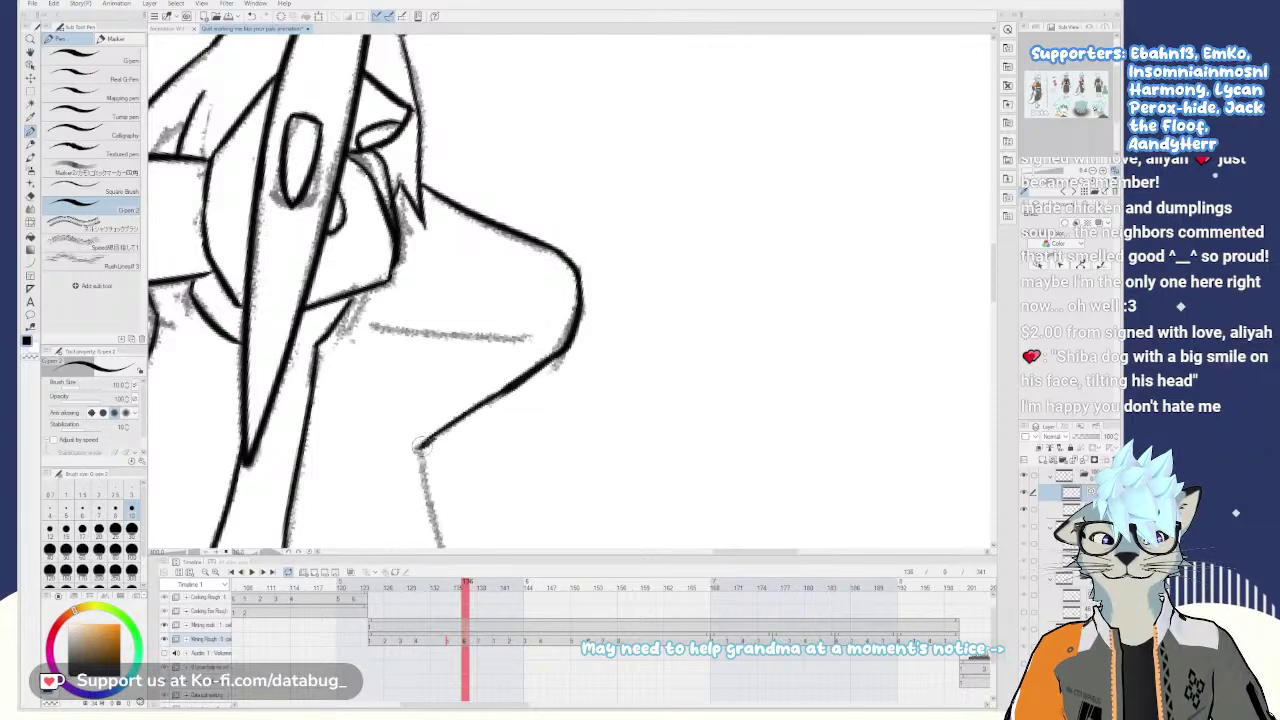
- Ink the jacket's outer right-hand side from the waist below the sleeve down to the hem corner
{"action": "left_click_drag", "start_coordinate": [420, 449], "coordinate": [433, 500]}
{"action": "mouse_move", "coordinate": [464, 448]}
{"action": "left_mouse_down"}
{"action": "mouse_move", "coordinate": [457, 281]}
{"action": "mouse_move", "coordinate": [464, 402]}
{"action": "left_mouse_up"}
{"action": "key", "text": "ctrl+z"}
{"action": "left_click_drag", "start_coordinate": [435, 282], "coordinate": [468, 402]}
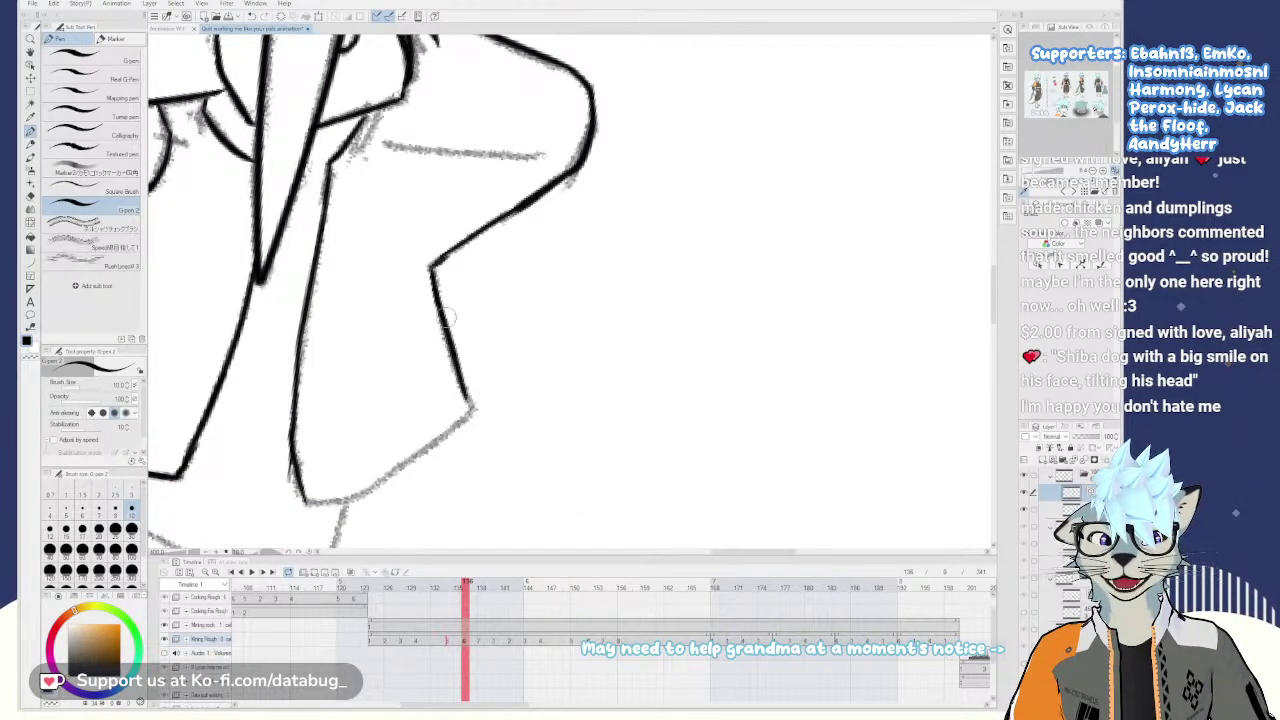
{"action": "key", "text": "minus"}
{"action": "key", "text": "minus"}
{"action": "key", "text": "minus"}
{"action": "key", "text": "minus"}
{"action": "key", "text": "minus"}
{"action": "key", "text": "minus"}
{"action": "key", "text": "minus"}
{"action": "key", "text": "minus"}
{"action": "key", "text": "minus"}
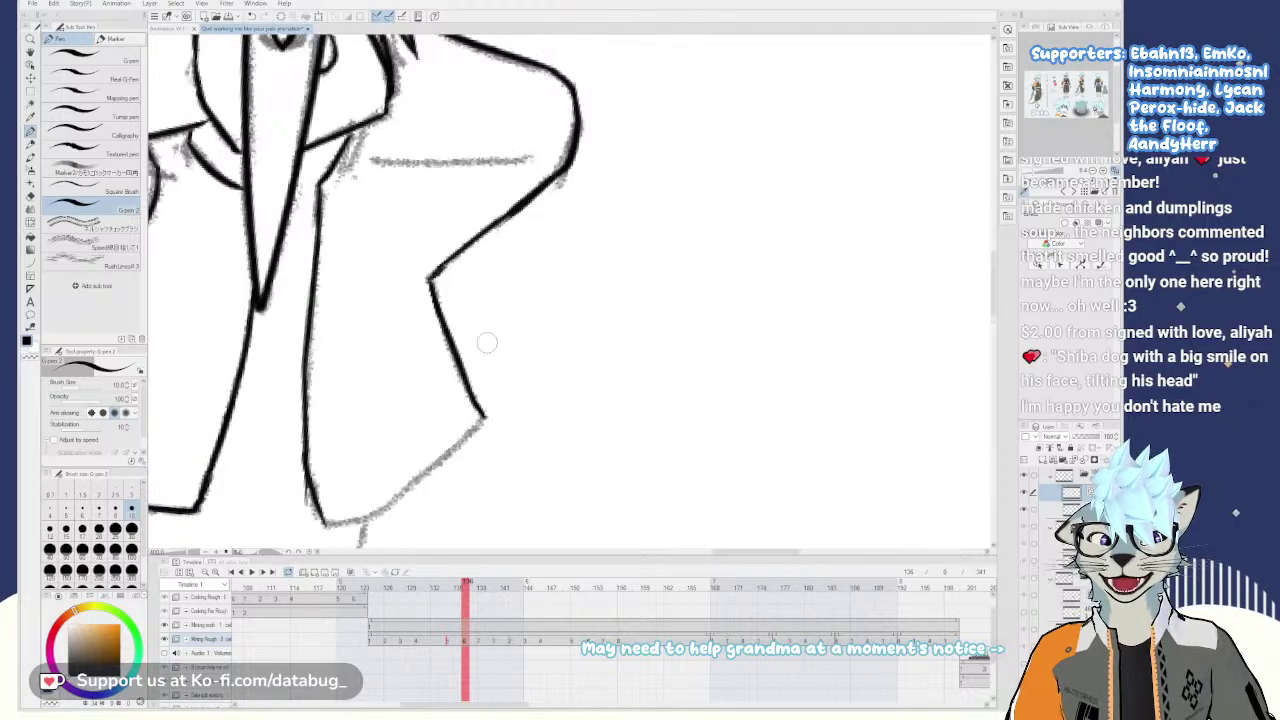
- Ink the lower edge of the right-hand jacket flap from its outer hem corner down to the pointed front tip
{"action": "mouse_move", "coordinate": [539, 419]}
{"action": "left_mouse_down"}
{"action": "mouse_move", "coordinate": [512, 390]}
{"action": "mouse_move", "coordinate": [483, 246]}
{"action": "mouse_move", "coordinate": [534, 300]}
{"action": "mouse_move", "coordinate": [517, 391]}
{"action": "left_mouse_up"}
{"action": "key", "text": "ctrl+z"}
{"action": "left_click_drag", "start_coordinate": [533, 272], "coordinate": [516, 420]}
{"action": "key", "text": "ctrl+z"}
{"action": "mouse_move", "coordinate": [533, 277]}
{"action": "left_mouse_down"}
{"action": "mouse_move", "coordinate": [522, 403]}
{"action": "mouse_move", "coordinate": [495, 442]}
{"action": "left_mouse_up"}
{"action": "left_click_drag", "start_coordinate": [513, 392], "coordinate": [490, 452]}
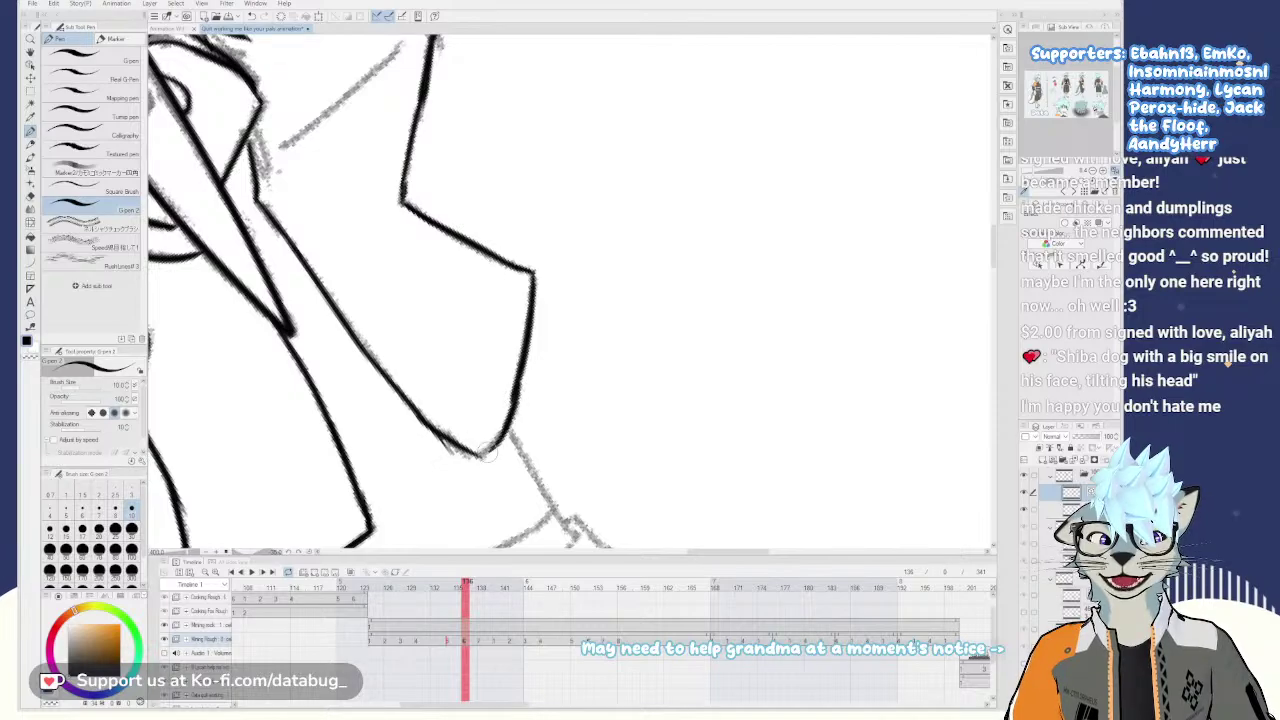
- Ink the shirt's short left-hand and right-hand waist lines below the jacket, each ending in a small corner curve
{"action": "key", "text": "^"}
{"action": "key", "text": "^"}
{"action": "key", "text": "^"}
{"action": "key", "text": "^"}
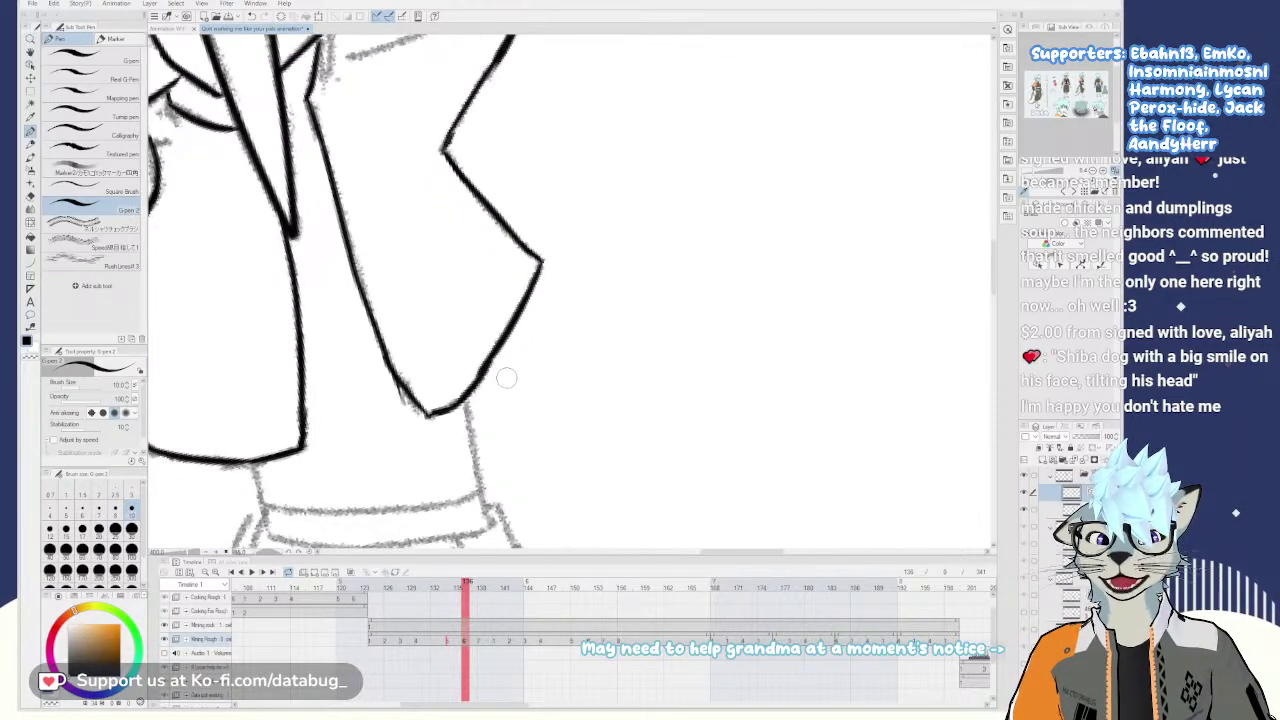
{"action": "left_click_drag", "start_coordinate": [506, 378], "coordinate": [702, 263]}
{"action": "left_click_drag", "start_coordinate": [447, 348], "coordinate": [450, 393]}
{"action": "key", "text": "ctrl+z"}
{"action": "mouse_move", "coordinate": [447, 348]}
{"action": "left_mouse_down"}
{"action": "mouse_move", "coordinate": [449, 386]}
{"action": "mouse_move", "coordinate": [490, 396]}
{"action": "left_mouse_up"}
{"action": "key", "text": "ctrl+z"}
{"action": "left_click_drag", "start_coordinate": [663, 286], "coordinate": [680, 358]}
{"action": "key", "text": "ctrl+z"}
{"action": "left_click_drag", "start_coordinate": [663, 287], "coordinate": [682, 370]}
{"action": "key", "text": "ctrl+z"}
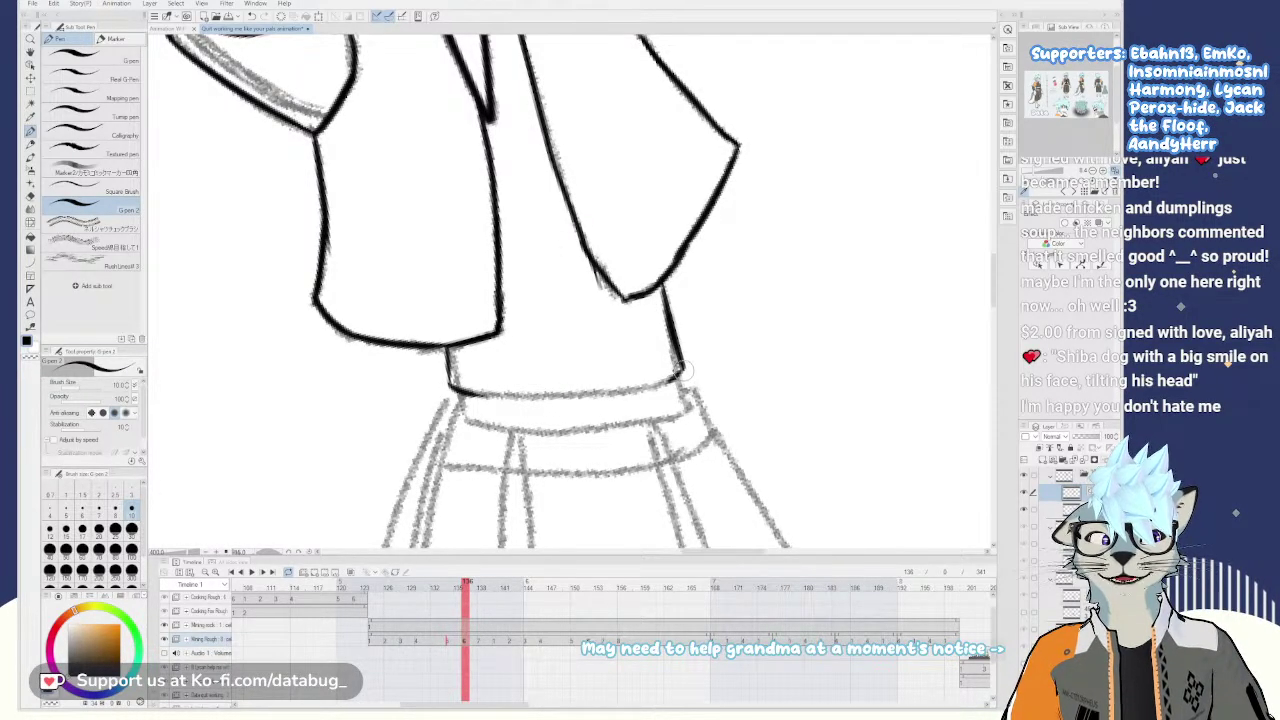
- Ink the curved bottom hem of the shirt, joining its two waist lines
{"action": "key", "text": "asciicircum"}
{"action": "key", "text": "asciicircum"}
{"action": "key", "text": "asciicircum"}
{"action": "key", "text": "asciicircum"}
{"action": "key", "text": "asciicircum"}
{"action": "key", "text": "asciicircum"}
{"action": "key", "text": "asciicircum"}
{"action": "key", "text": "asciicircum"}
{"action": "key", "text": "asciicircum"}
{"action": "key", "text": "asciicircum"}
{"action": "key", "text": "asciicircum"}
{"action": "key", "text": "asciicircum"}
{"action": "key", "text": "asciicircum"}
{"action": "key", "text": "asciicircum"}
{"action": "key", "text": "asciicircum"}
{"action": "key", "text": "asciicircum"}
{"action": "mouse_move", "coordinate": [514, 246]}
{"action": "left_mouse_down"}
{"action": "mouse_move", "coordinate": [531, 293]}
{"action": "mouse_move", "coordinate": [527, 192]}
{"action": "mouse_move", "coordinate": [561, 368]}
{"action": "mouse_move", "coordinate": [538, 222]}
{"action": "mouse_move", "coordinate": [524, 250]}
{"action": "mouse_move", "coordinate": [544, 330]}
{"action": "mouse_move", "coordinate": [578, 390]}
{"action": "left_mouse_up"}
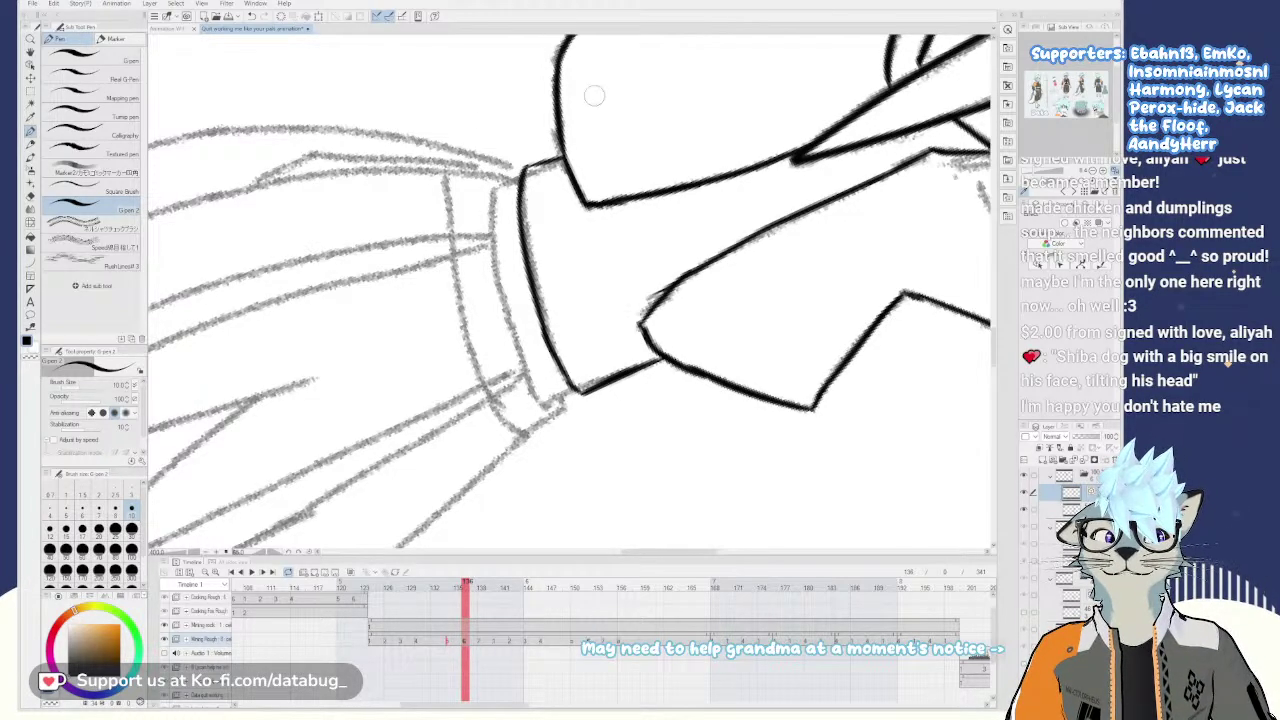
- Ink the short left-hand and right-hand end lines of the trouser waistband just below the shirt hem
{"action": "key", "text": "minus"}
{"action": "key", "text": "minus"}
{"action": "key", "text": "minus"}
{"action": "key", "text": "minus"}
{"action": "key", "text": "minus"}
{"action": "key", "text": "minus"}
{"action": "key", "text": "minus"}
{"action": "key", "text": "minus"}
{"action": "key", "text": "minus"}
{"action": "key", "text": "minus"}
{"action": "key", "text": "minus"}
{"action": "key", "text": "minus"}
{"action": "key", "text": "minus"}
{"action": "key", "text": "minus"}
{"action": "key", "text": "minus"}
{"action": "key", "text": "minus"}
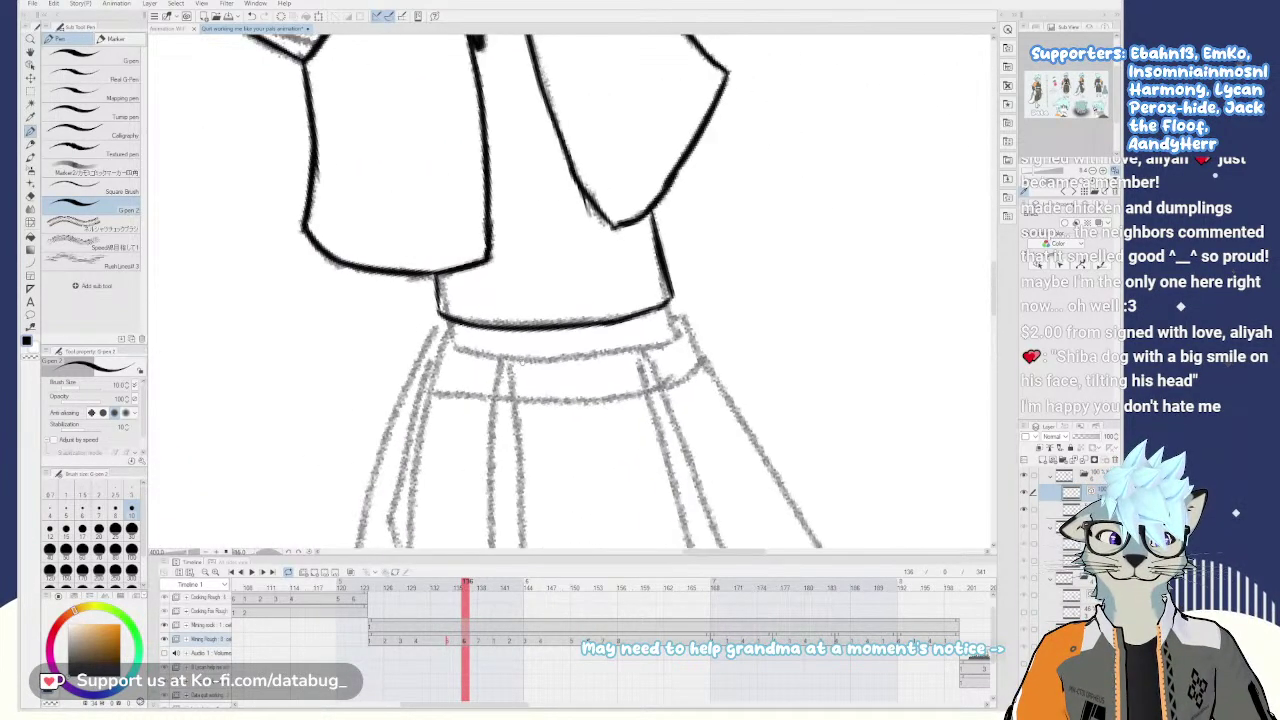
{"action": "left_click_drag", "start_coordinate": [522, 362], "coordinate": [580, 316]}
{"action": "left_click_drag", "start_coordinate": [725, 258], "coordinate": [732, 296]}
{"action": "key", "text": "ctrl+z"}
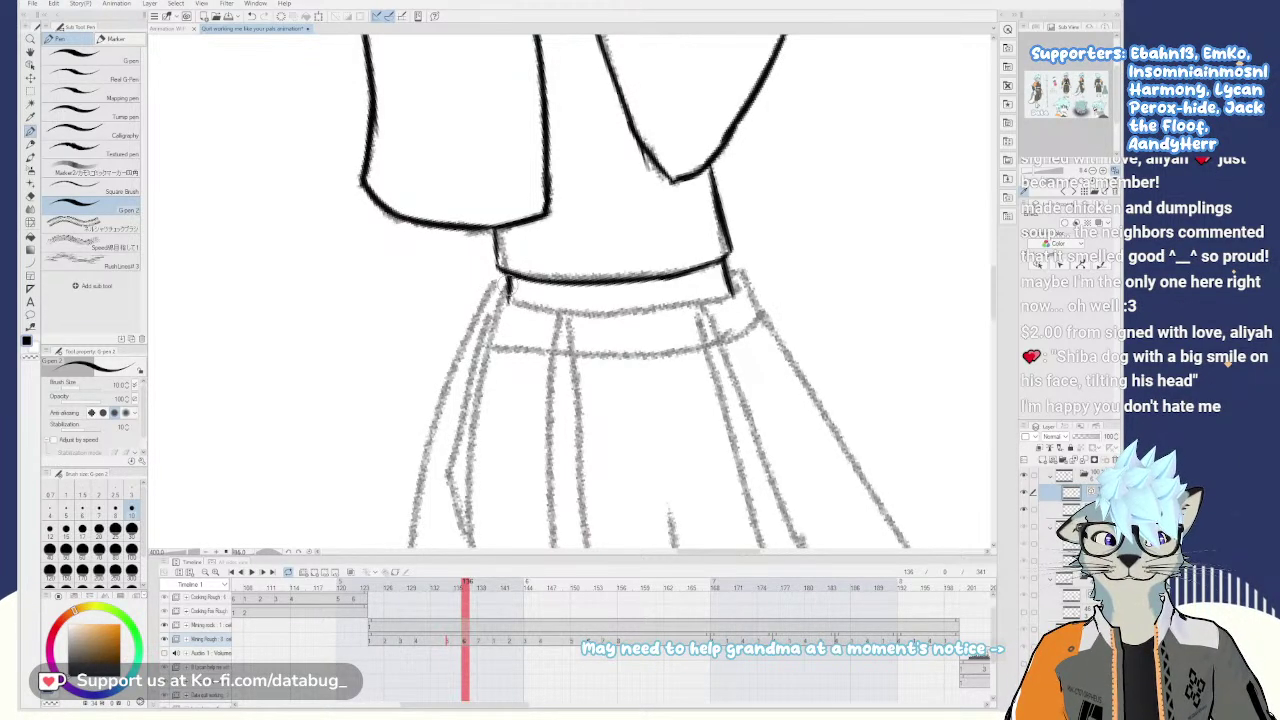
- Ink the upper part of the left-hand trouser outline from the waistband down the hip
{"action": "left_click_drag", "start_coordinate": [506, 287], "coordinate": [474, 482]}
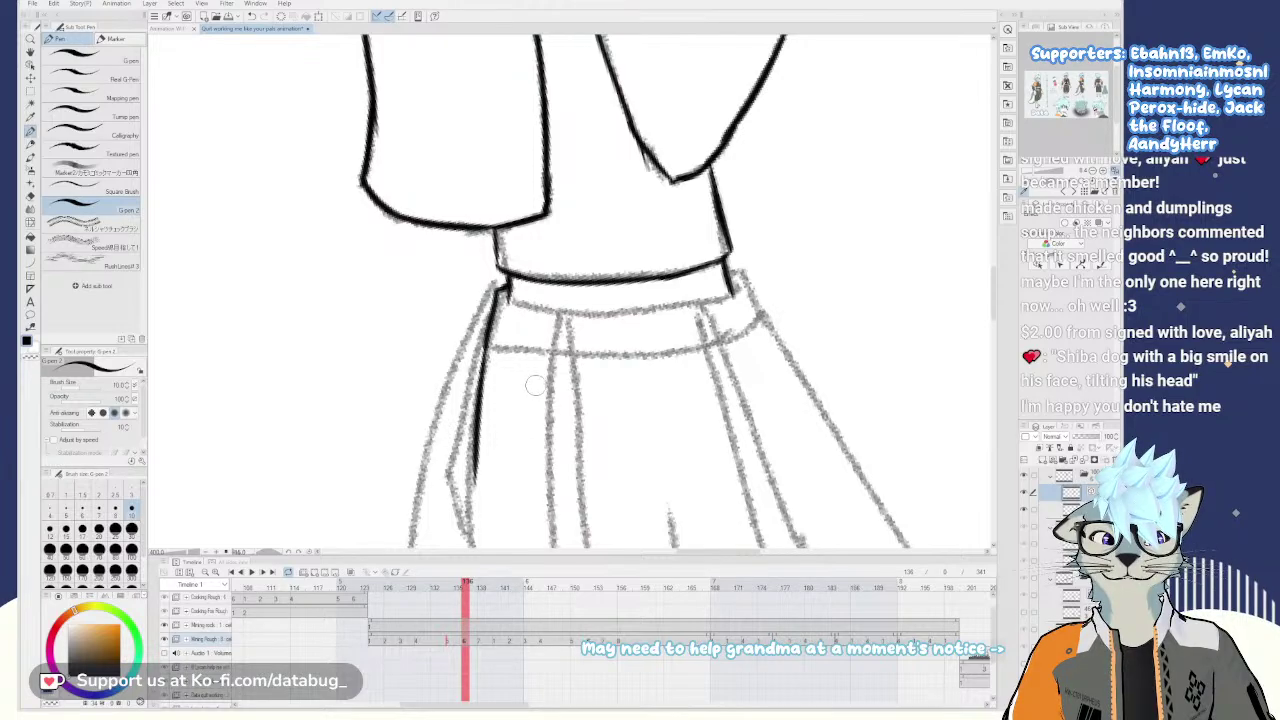
{"action": "scroll", "coordinate": [536, 386], "scroll_direction": "down", "scroll_amount": 2}
{"action": "mouse_move", "coordinate": [544, 400]}
{"action": "left_mouse_down"}
{"action": "mouse_move", "coordinate": [556, 274]}
{"action": "mouse_move", "coordinate": [506, 372]}
{"action": "mouse_move", "coordinate": [517, 465]}
{"action": "left_mouse_up"}
{"action": "key", "text": "ctrl+z"}
{"action": "scroll", "coordinate": [538, 254], "scroll_direction": "up", "scroll_amount": 2}
{"action": "key", "text": "ctrl+z"}
{"action": "mouse_move", "coordinate": [505, 335]}
{"action": "left_mouse_down"}
{"action": "mouse_move", "coordinate": [512, 447]}
{"action": "mouse_move", "coordinate": [524, 447]}
{"action": "mouse_move", "coordinate": [575, 291]}
{"action": "left_mouse_up"}
{"action": "scroll", "coordinate": [524, 285], "scroll_direction": "down", "scroll_amount": 2}
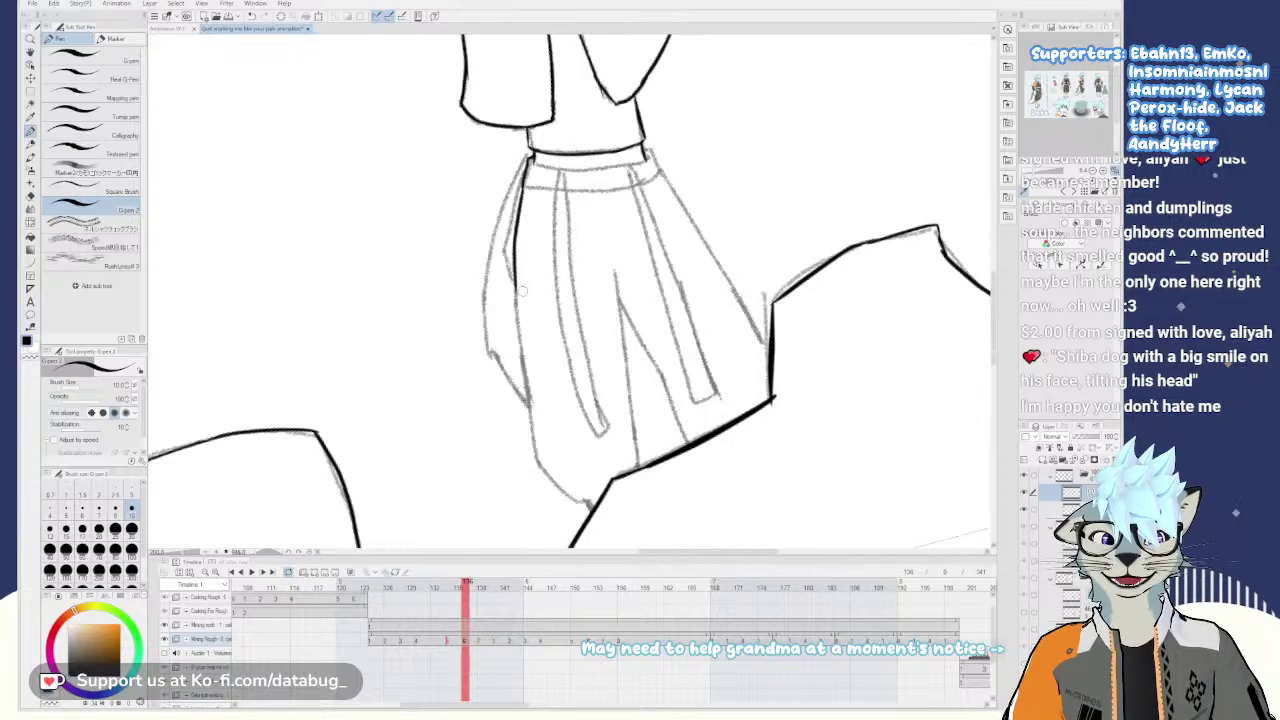
- Extend the left-hand trouser outline from the hip down to the bend near the bottom of the leg
{"action": "key", "text": "asciicircum"}
{"action": "left_click_drag", "start_coordinate": [516, 278], "coordinate": [516, 365]}
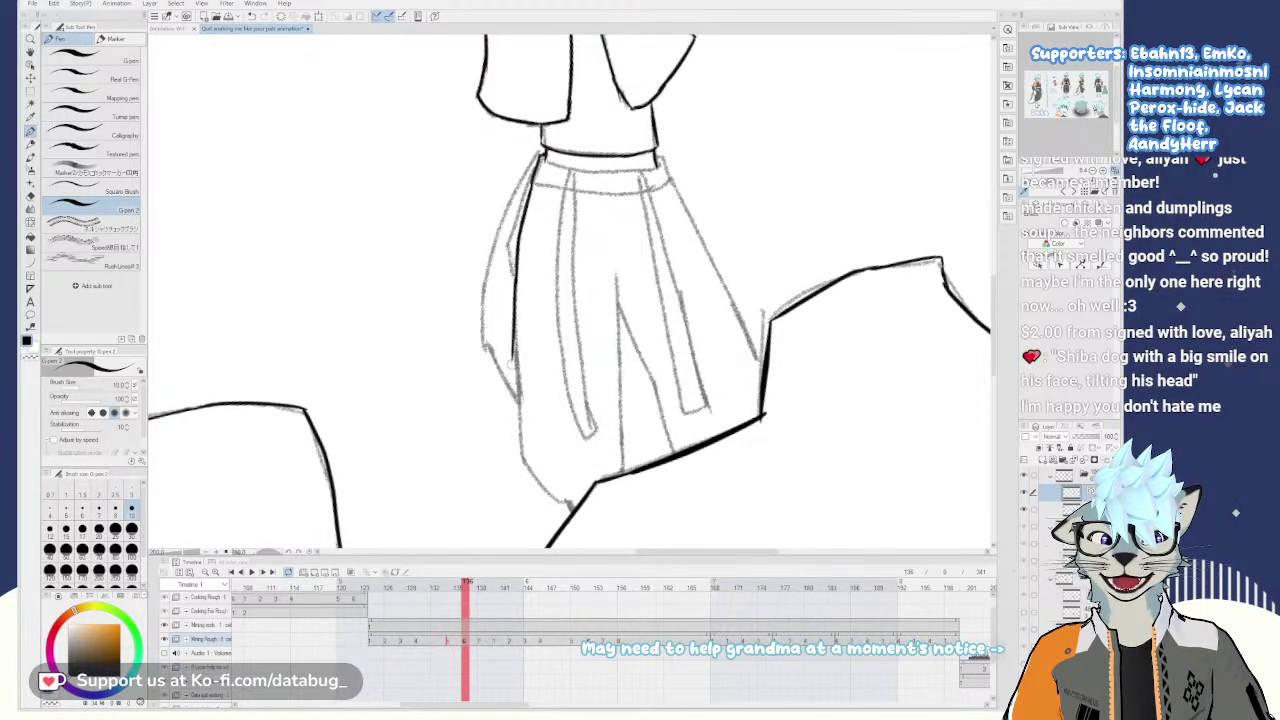
{"action": "key", "text": "ctrl+z"}
{"action": "left_click_drag", "start_coordinate": [516, 277], "coordinate": [517, 379]}
{"action": "key", "text": "ctrl+z"}
{"action": "key", "text": "ctrl+z"}
{"action": "left_click_drag", "start_coordinate": [516, 278], "coordinate": [522, 432]}
{"action": "key", "text": "ctrl+z"}
{"action": "mouse_move", "coordinate": [517, 344]}
{"action": "left_mouse_down"}
{"action": "mouse_move", "coordinate": [535, 409]}
{"action": "mouse_move", "coordinate": [534, 474]}
{"action": "left_mouse_up"}
{"action": "key", "text": "ctrl+z"}
{"action": "key", "text": "ctrl+z"}
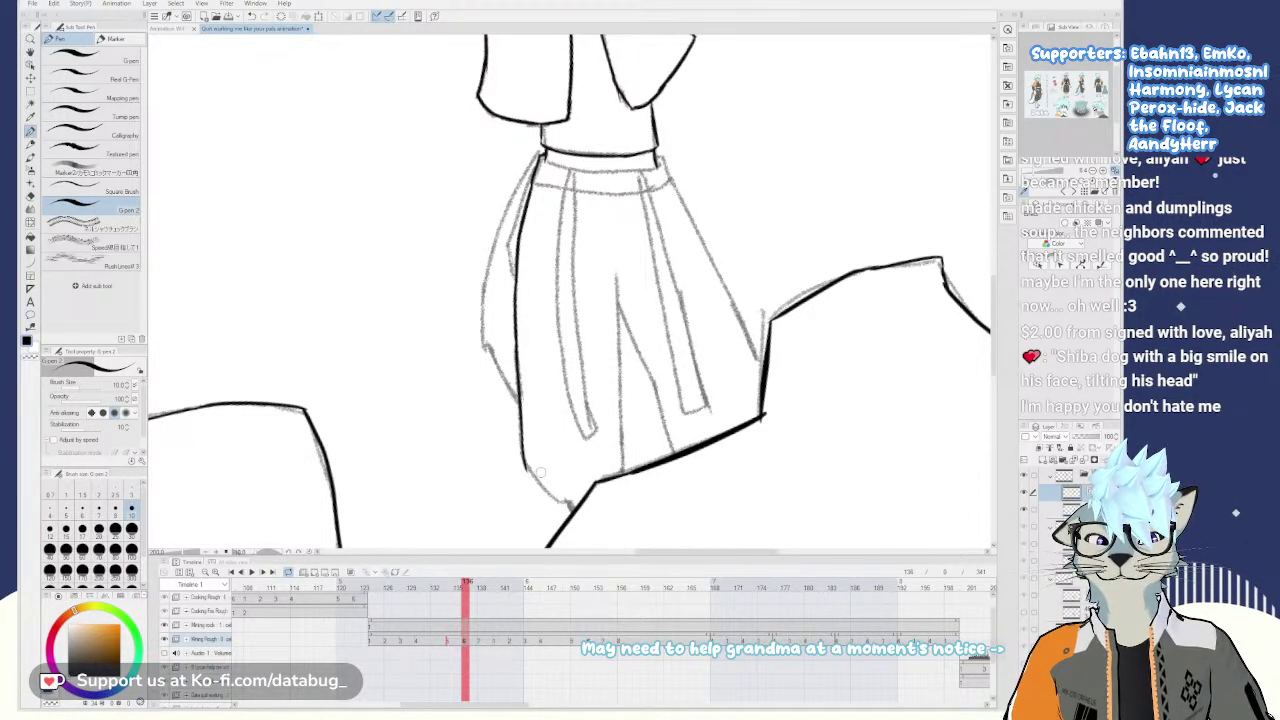
- Ink the lower left-hand trouser corner from the bend to the existing black outline below
{"action": "key", "text": "asciicircum"}
{"action": "key", "text": "asciicircum"}
{"action": "key", "text": "asciicircum"}
{"action": "key", "text": "asciicircum"}
{"action": "key", "text": "asciicircum"}
{"action": "key", "text": "asciicircum"}
{"action": "key", "text": "asciicircum"}
{"action": "mouse_move", "coordinate": [488, 430]}
{"action": "left_mouse_down"}
{"action": "mouse_move", "coordinate": [618, 324]}
{"action": "mouse_move", "coordinate": [586, 346]}
{"action": "mouse_move", "coordinate": [590, 378]}
{"action": "left_mouse_up"}
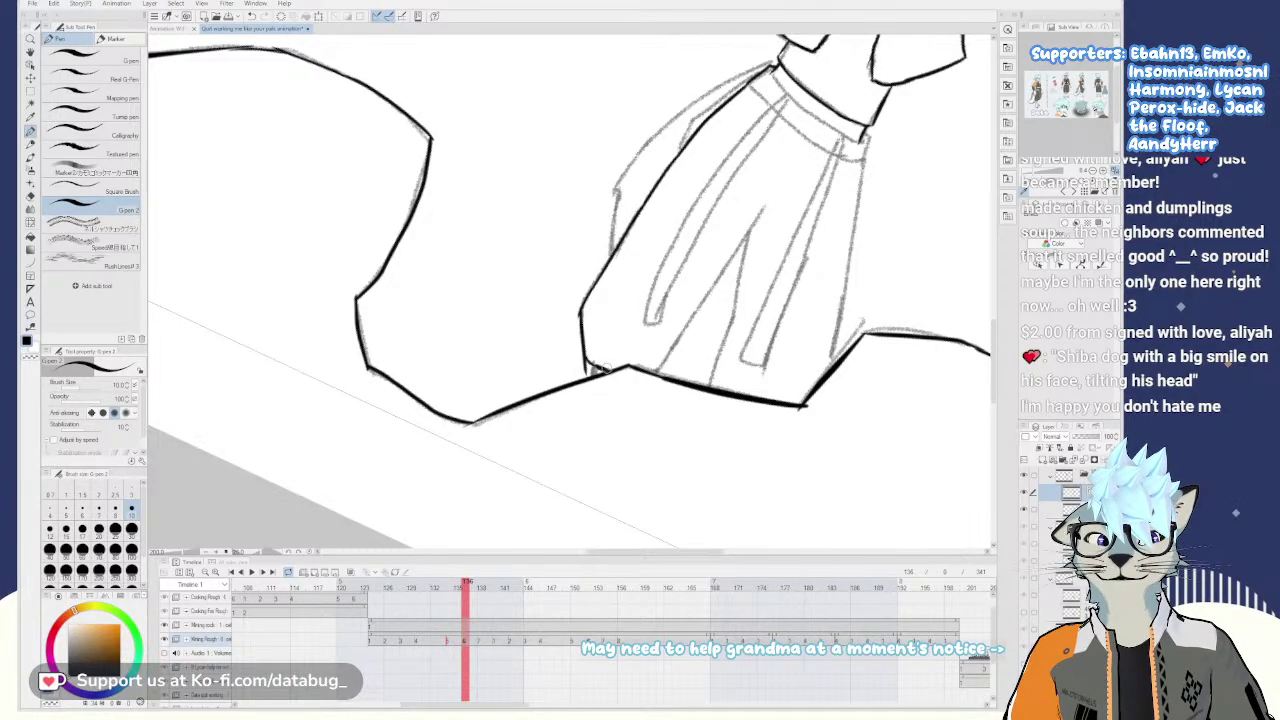
- Erase the overshooting line end at the lower left-hand trouser corner with the Vector eraser
{"action": "scroll", "coordinate": [615, 364], "scroll_direction": "up", "scroll_amount": 5}
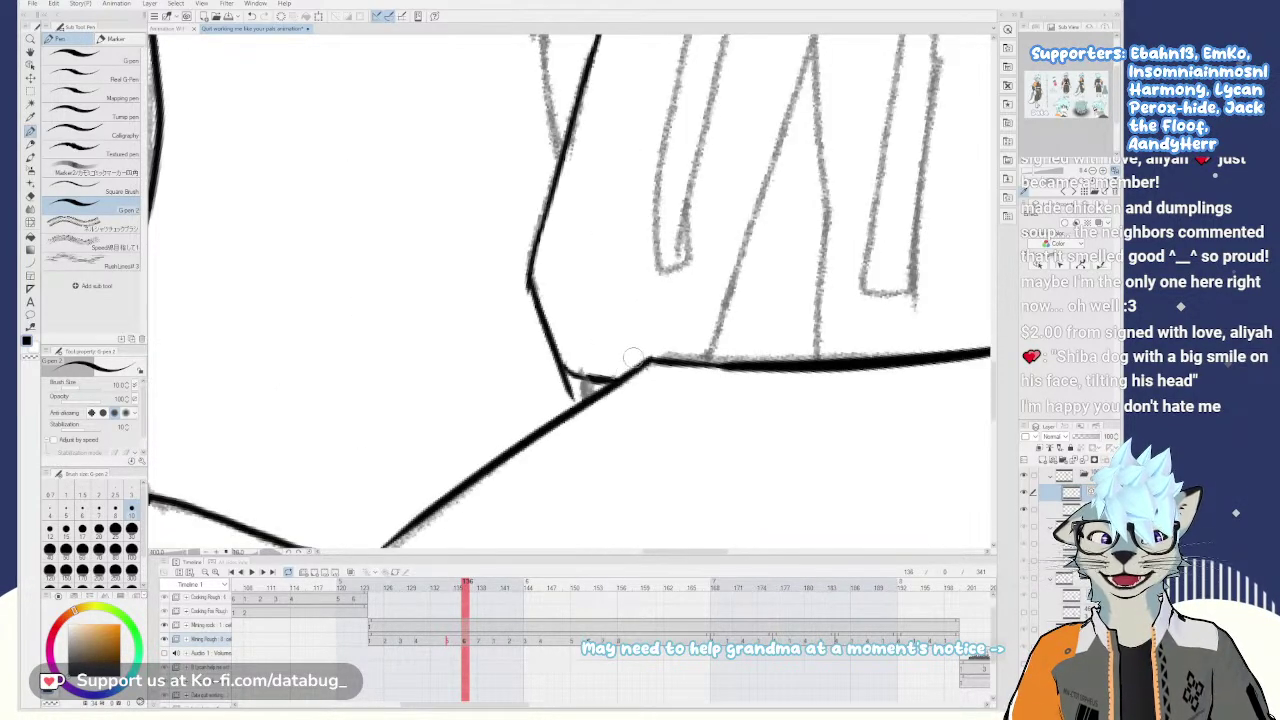
{"action": "key", "text": "e"}
{"action": "left_click", "coordinate": [576, 396]}
{"action": "key", "text": "ctrl+z"}
{"action": "key", "text": "p"}
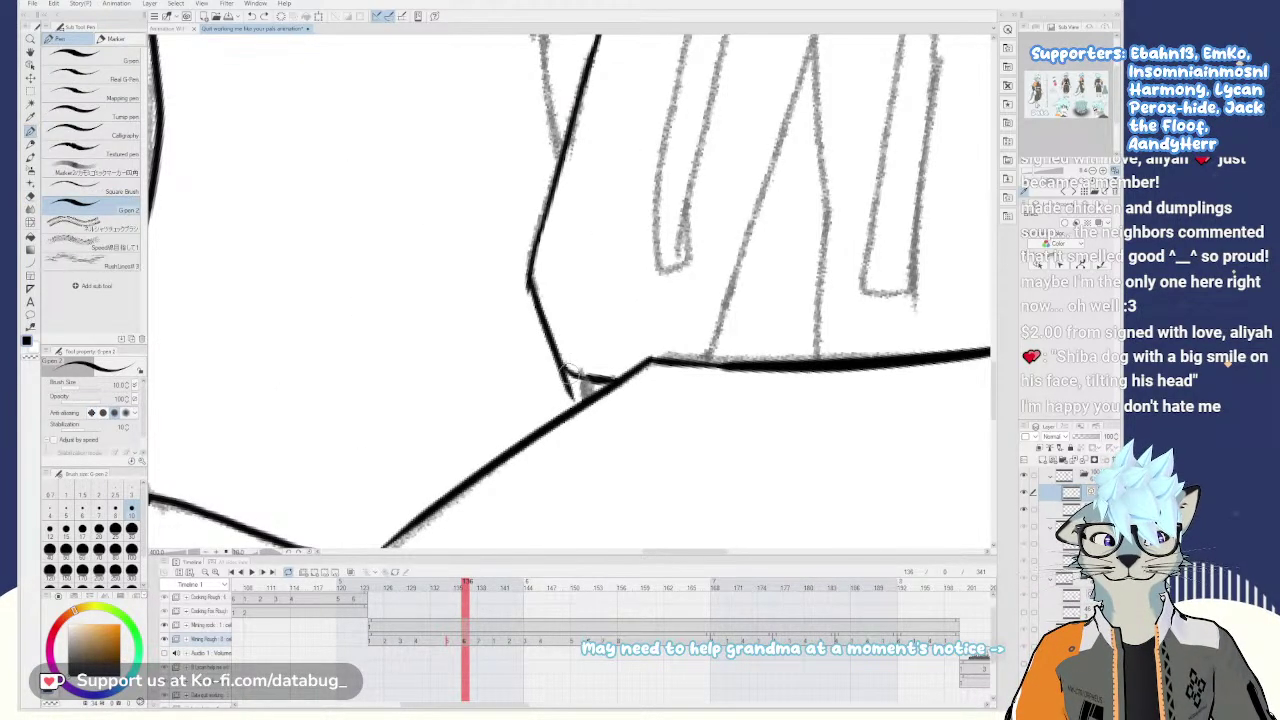
{"action": "key", "text": "e"}
{"action": "left_click", "coordinate": [540, 328]}
{"action": "key", "text": "ctrl+z"}
{"action": "left_click", "coordinate": [532, 300]}
{"action": "key", "text": "ctrl+z"}
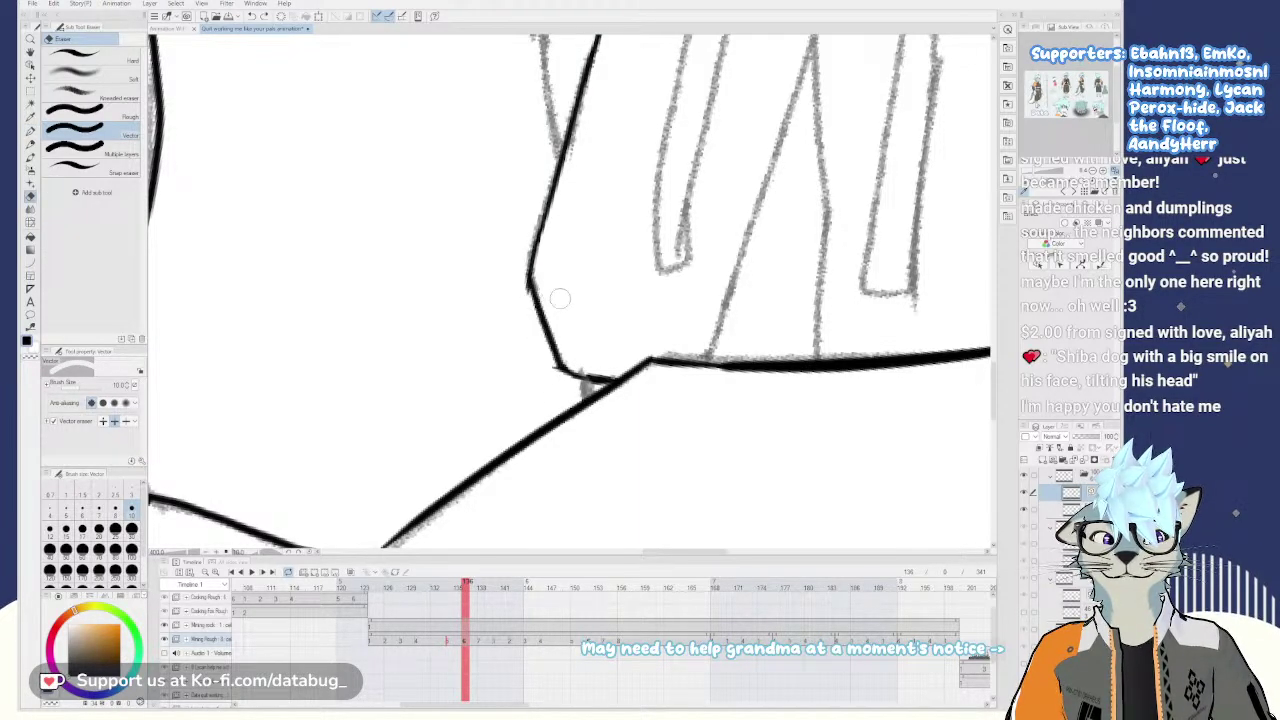
- Ink the outer curve of the loose fabric beside the left-hand trouser leg, with its notched lower tip meeting the trouser outline
{"action": "key", "text": "minus"}
{"action": "scroll", "coordinate": [581, 376], "scroll_direction": "down", "scroll_amount": 2}
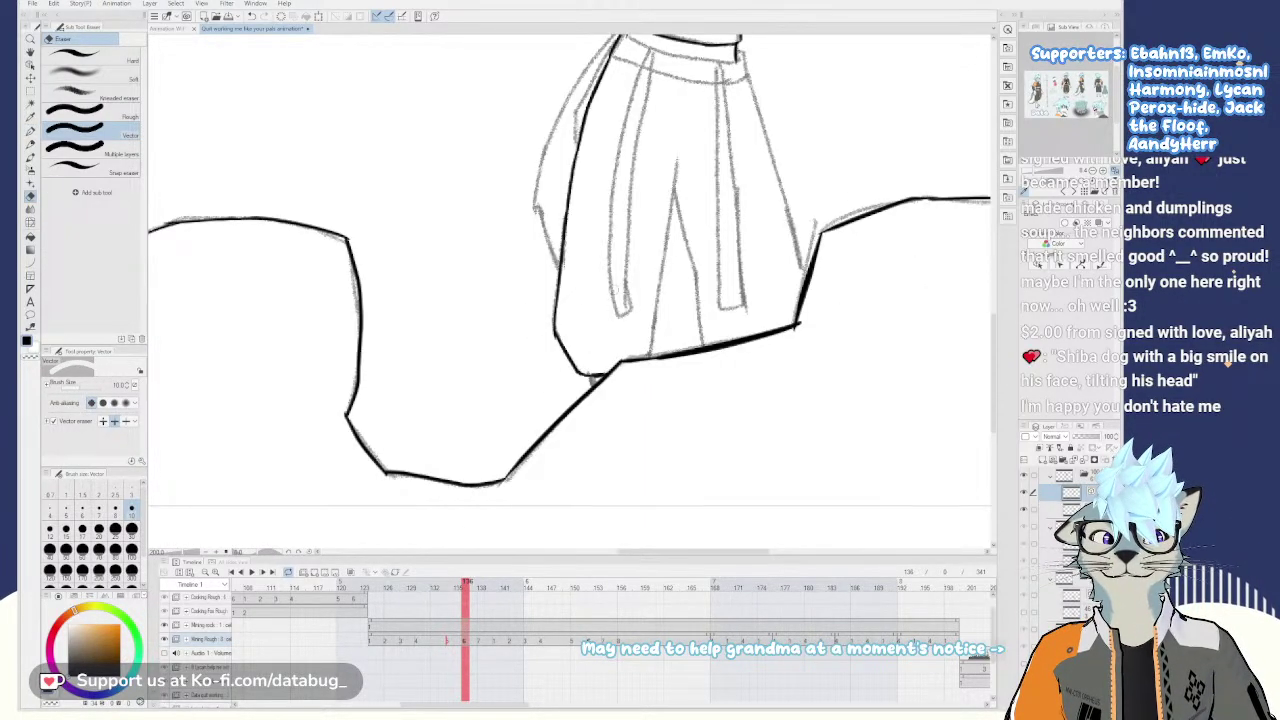
{"action": "left_click_drag", "start_coordinate": [597, 275], "coordinate": [589, 350]}
{"action": "key", "text": "p"}
{"action": "mouse_move", "coordinate": [567, 180]}
{"action": "left_mouse_down"}
{"action": "mouse_move", "coordinate": [591, 275]}
{"action": "mouse_move", "coordinate": [597, 183]}
{"action": "left_mouse_up"}
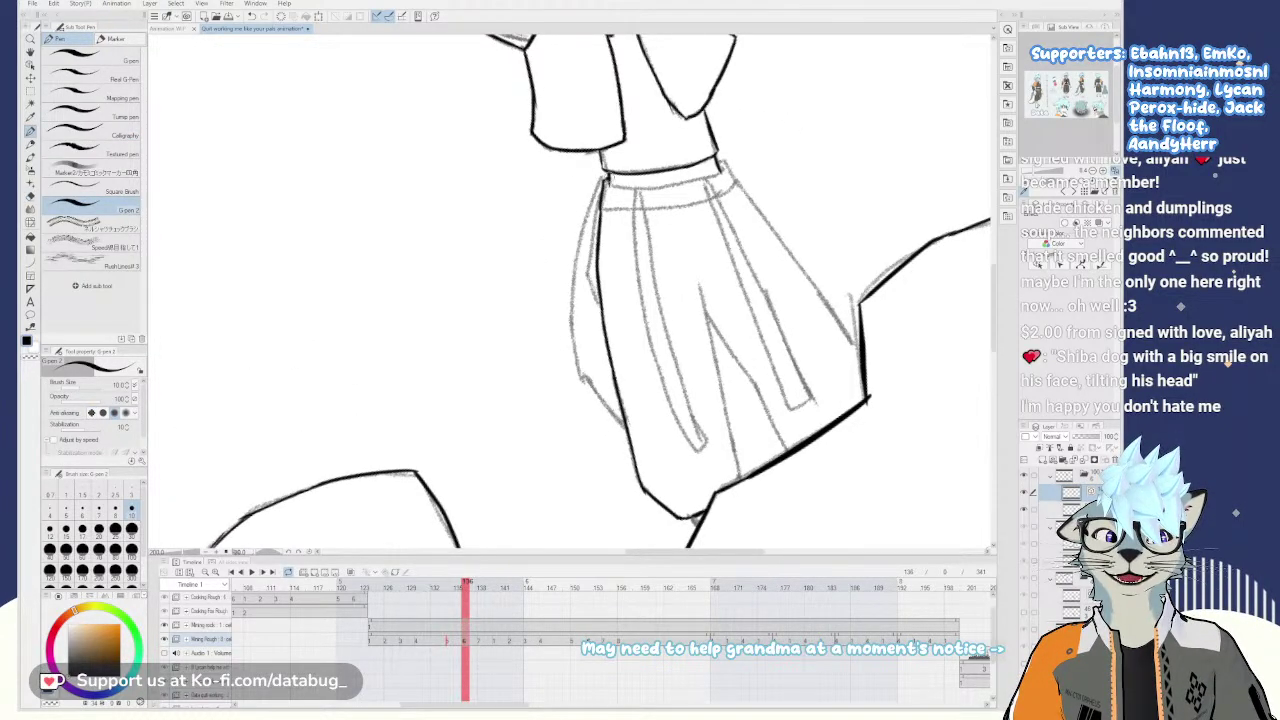
{"action": "scroll", "coordinate": [604, 179], "scroll_direction": "up", "scroll_amount": 2}
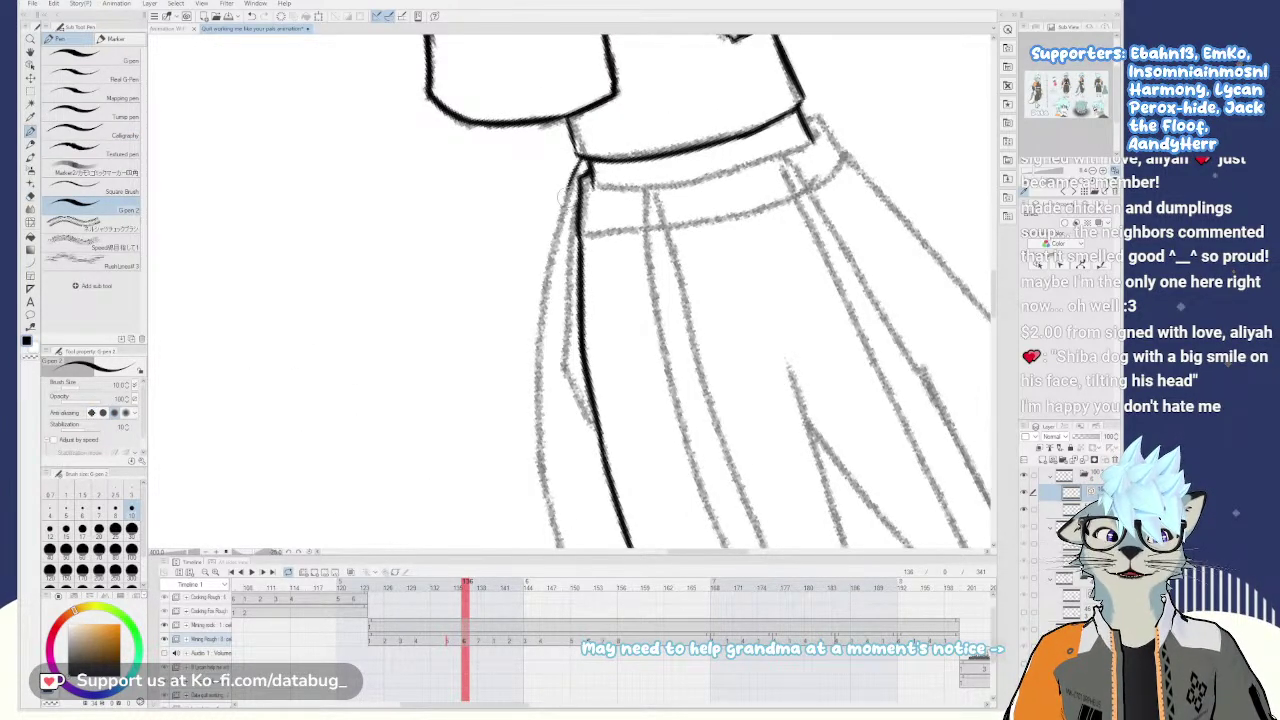
{"action": "mouse_move", "coordinate": [596, 228]}
{"action": "left_mouse_down"}
{"action": "mouse_move", "coordinate": [629, 243]}
{"action": "mouse_move", "coordinate": [623, 257]}
{"action": "left_mouse_up"}
{"action": "left_click_drag", "start_coordinate": [598, 311], "coordinate": [635, 238]}
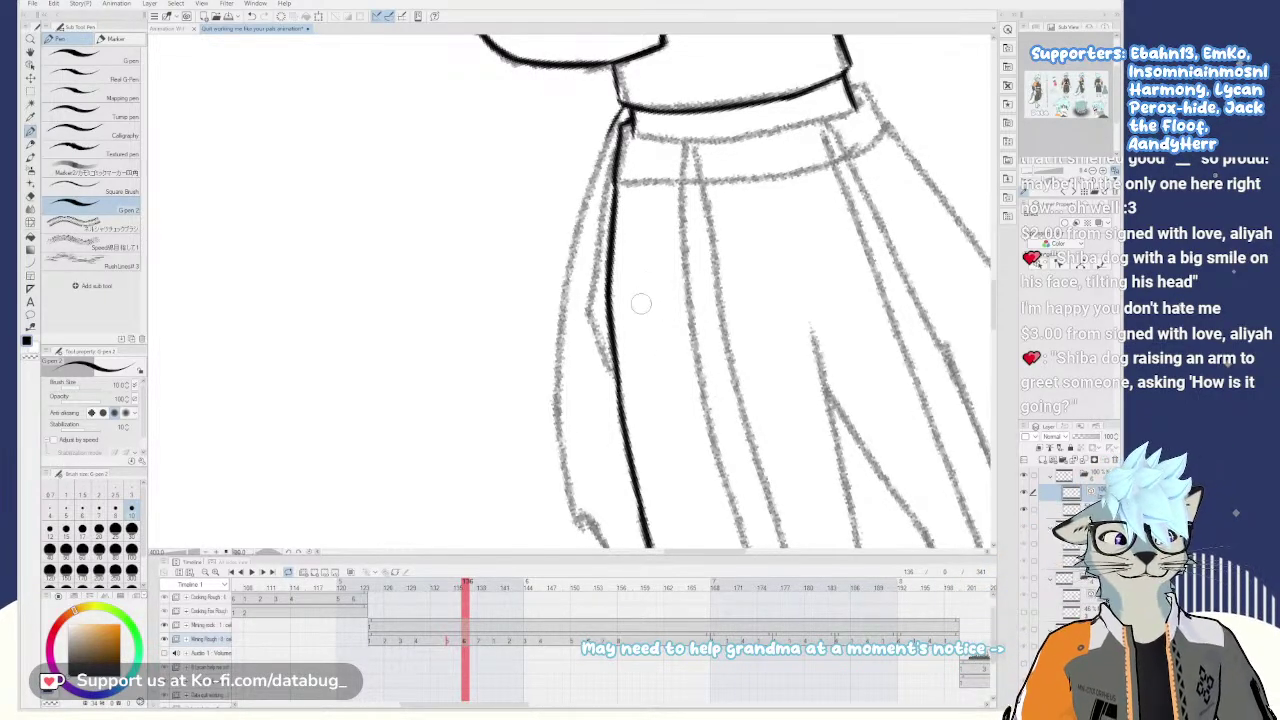
{"action": "key", "text": "minus"}
{"action": "key", "text": "minus"}
{"action": "left_click_drag", "start_coordinate": [654, 311], "coordinate": [680, 336]}
{"action": "left_click_drag", "start_coordinate": [613, 127], "coordinate": [586, 294]}
{"action": "key", "text": "ctrl+z"}
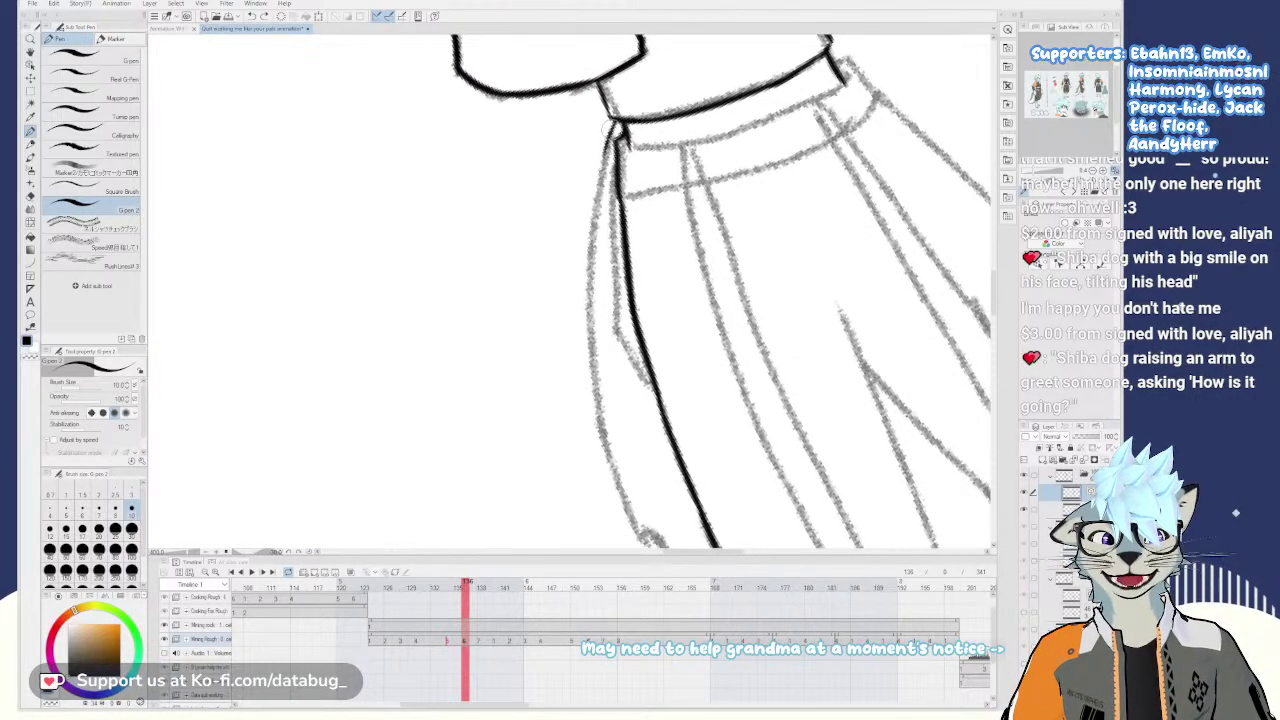
{"action": "left_click_drag", "start_coordinate": [613, 125], "coordinate": [590, 284]}
{"action": "key", "text": "ctrl+z"}
{"action": "left_click_drag", "start_coordinate": [614, 124], "coordinate": [591, 298]}
{"action": "key", "text": "ctrl+z"}
{"action": "left_click_drag", "start_coordinate": [615, 124], "coordinate": [585, 298]}
{"action": "key", "text": "ctrl+z"}
{"action": "mouse_move", "coordinate": [615, 124]}
{"action": "left_mouse_down"}
{"action": "mouse_move", "coordinate": [597, 163]}
{"action": "mouse_move", "coordinate": [588, 286]}
{"action": "left_mouse_up"}
{"action": "key", "text": "ctrl+z"}
{"action": "mouse_move", "coordinate": [614, 124]}
{"action": "left_mouse_down"}
{"action": "mouse_move", "coordinate": [586, 300]}
{"action": "mouse_move", "coordinate": [611, 466]}
{"action": "left_mouse_up"}
{"action": "mouse_move", "coordinate": [600, 418]}
{"action": "left_mouse_down"}
{"action": "mouse_move", "coordinate": [572, 187]}
{"action": "mouse_move", "coordinate": [573, 287]}
{"action": "left_mouse_up"}
{"action": "mouse_move", "coordinate": [557, 208]}
{"action": "left_mouse_down"}
{"action": "mouse_move", "coordinate": [581, 313]}
{"action": "mouse_move", "coordinate": [581, 281]}
{"action": "mouse_move", "coordinate": [600, 285]}
{"action": "mouse_move", "coordinate": [589, 283]}
{"action": "mouse_move", "coordinate": [600, 313]}
{"action": "mouse_move", "coordinate": [670, 390]}
{"action": "left_mouse_up"}
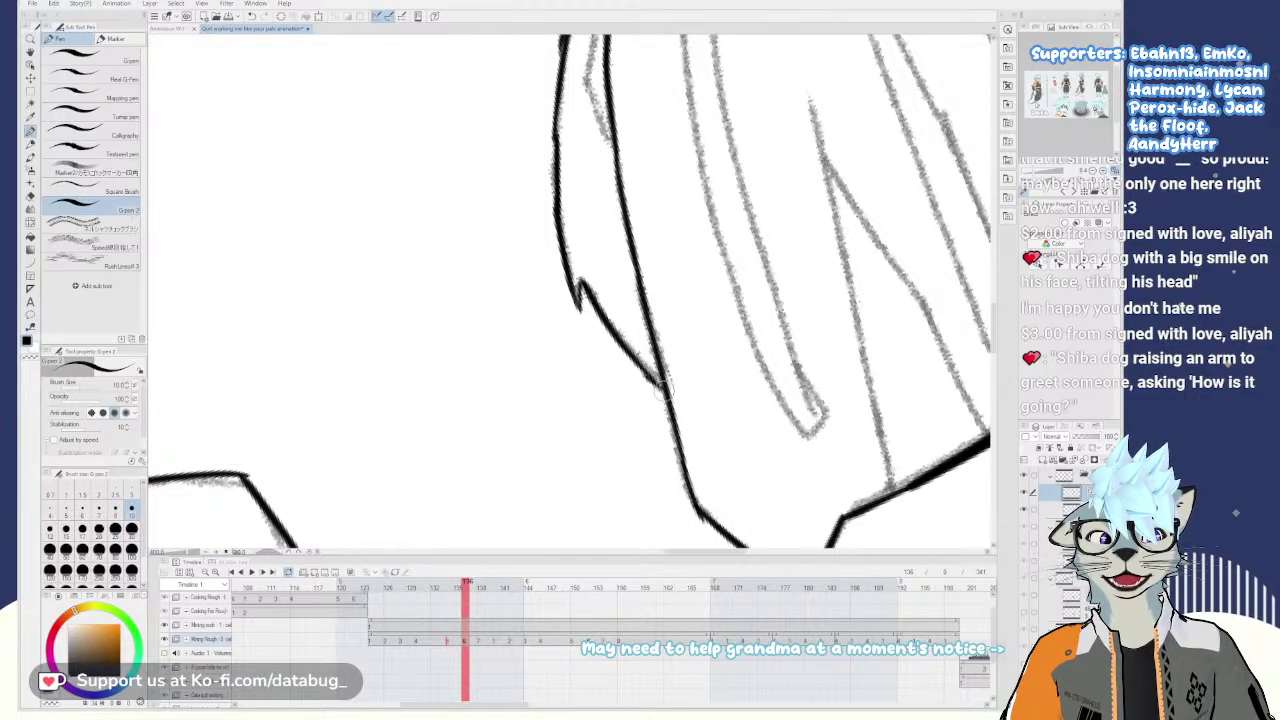
- Clean up the thick join in the loose fabric's outer curve by erasing the overlap and redrawing the line
{"action": "scroll", "coordinate": [590, 250], "scroll_direction": "up", "scroll_amount": 3}
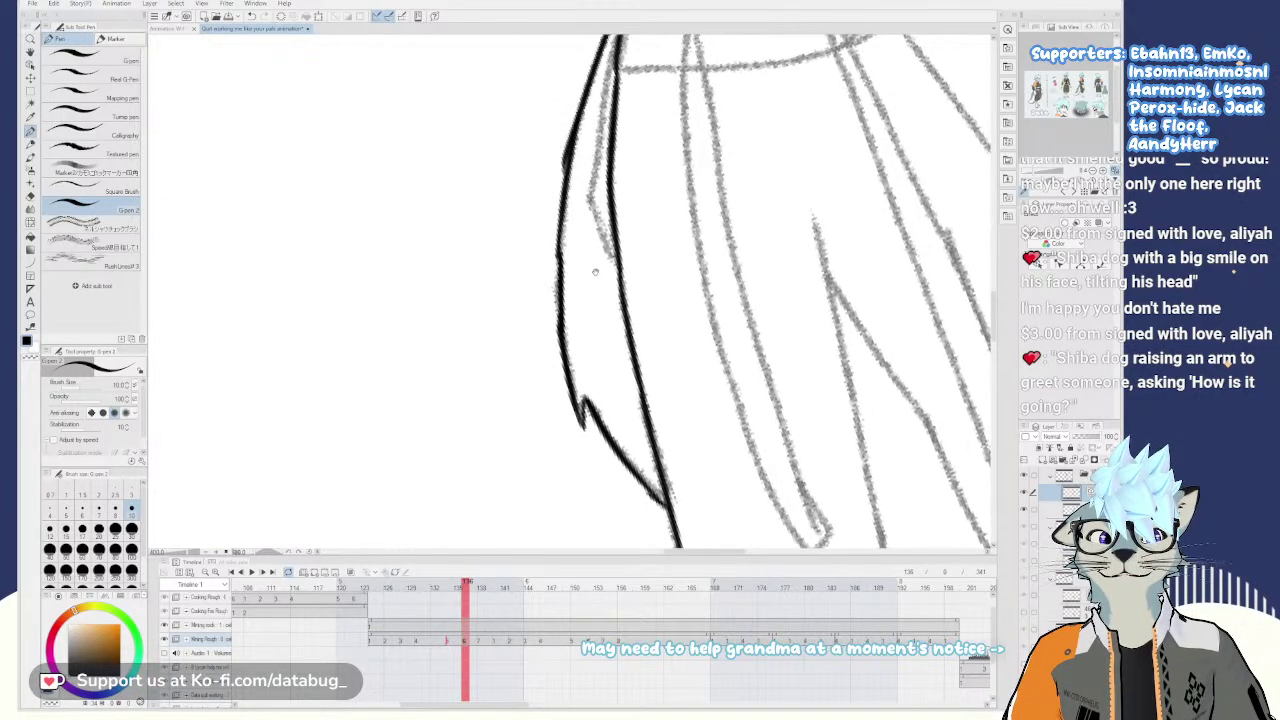
{"action": "scroll", "coordinate": [590, 260], "scroll_direction": "up", "scroll_amount": 2}
{"action": "key", "text": "e"}
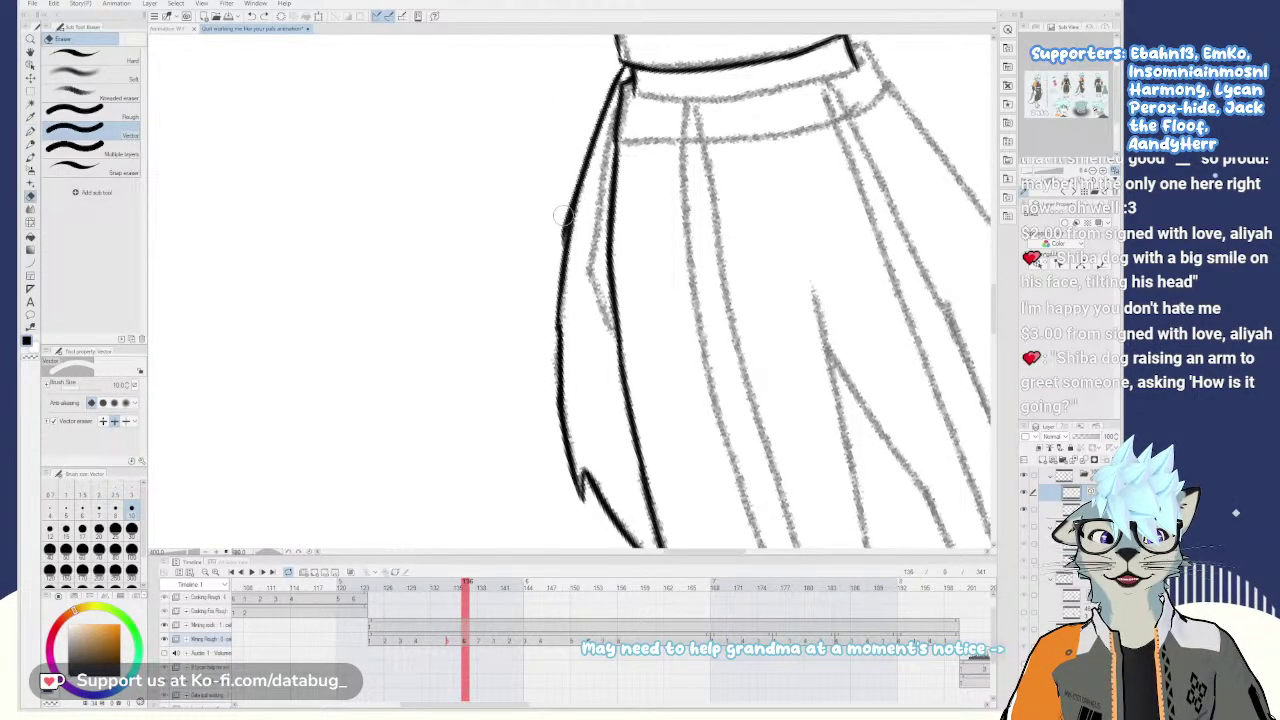
{"action": "key", "text": "p"}
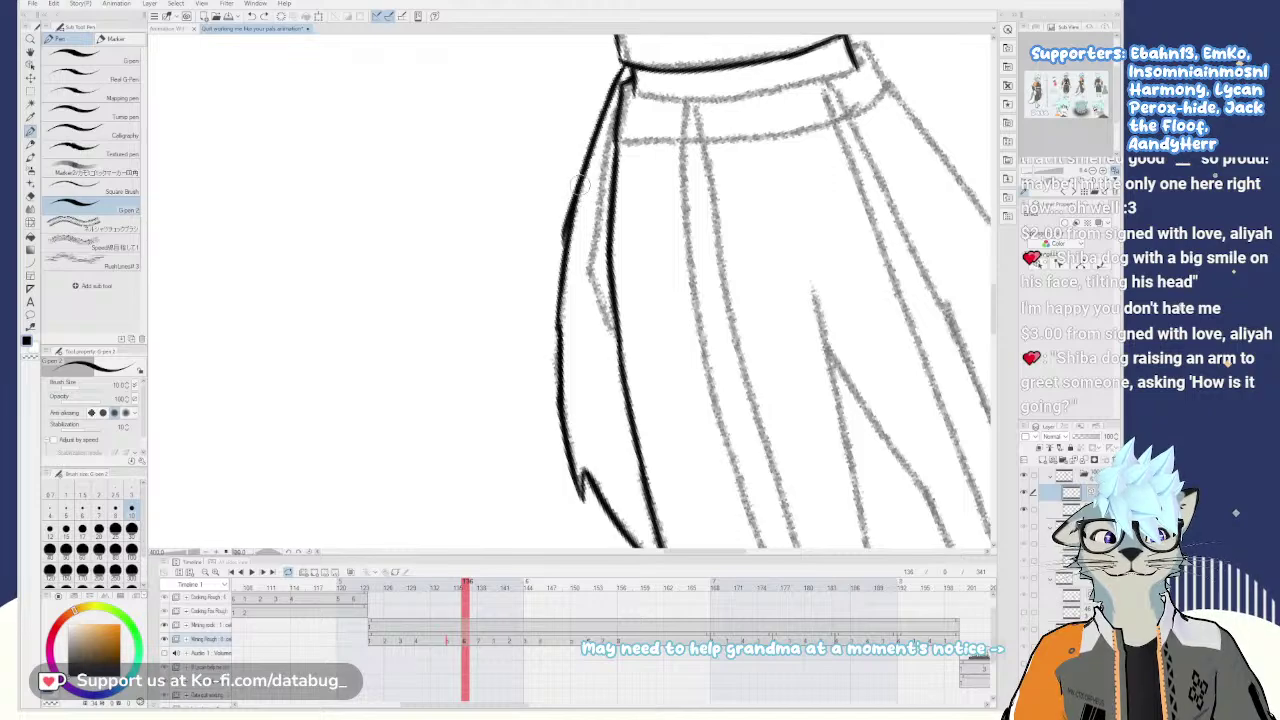
{"action": "key", "text": "e"}
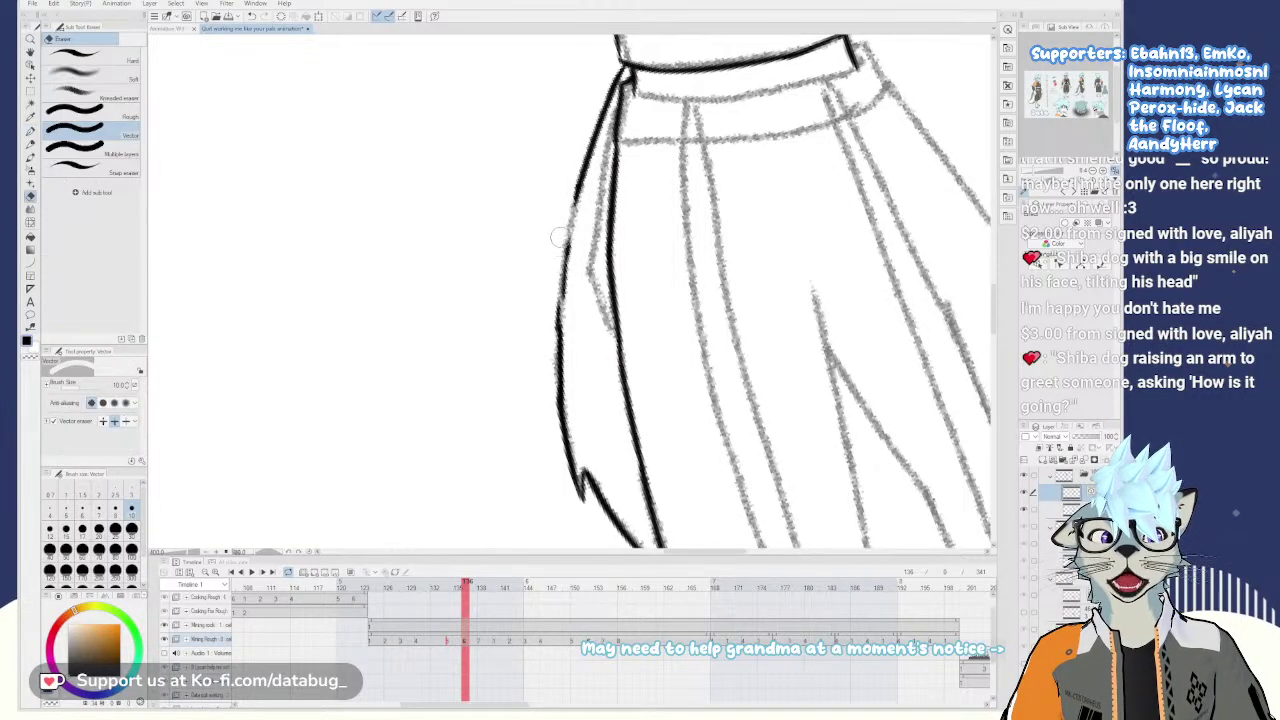
{"action": "key", "text": "p"}
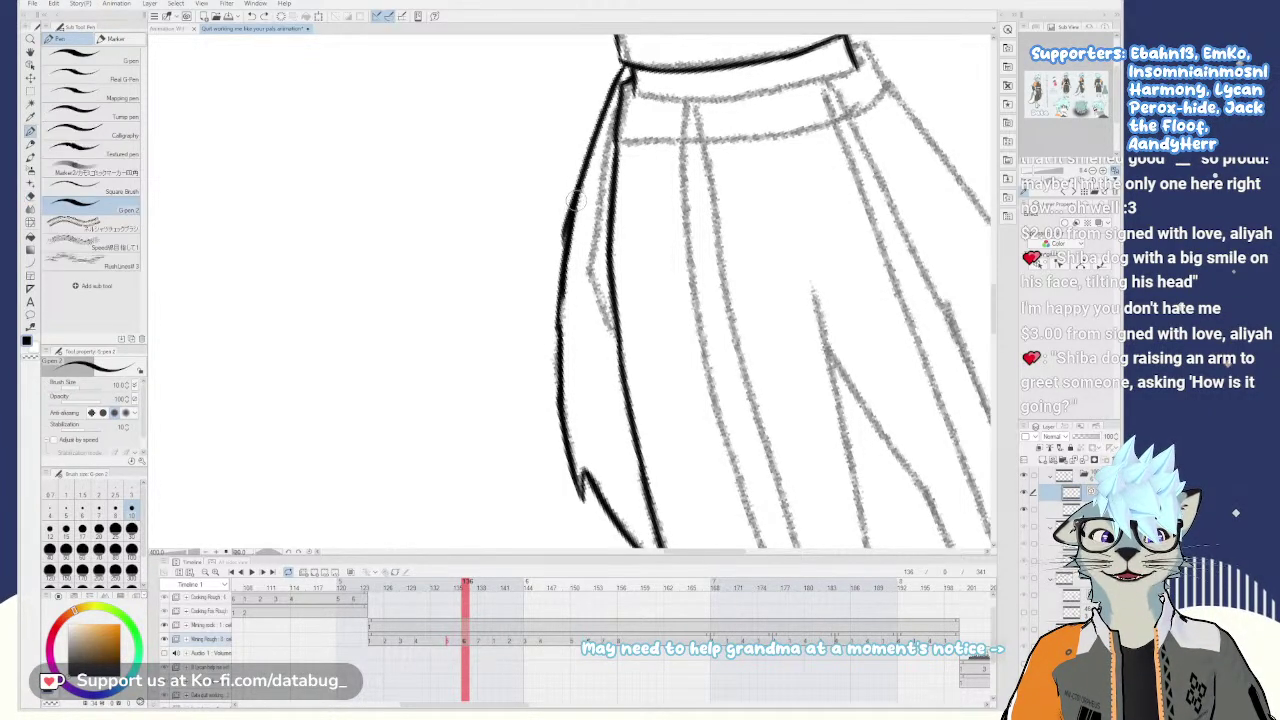
{"action": "left_click_drag", "start_coordinate": [579, 158], "coordinate": [565, 258]}
{"action": "left_click_drag", "start_coordinate": [579, 180], "coordinate": [559, 338]}
{"action": "left_click_drag", "start_coordinate": [562, 290], "coordinate": [563, 330]}
{"action": "key", "text": "e"}
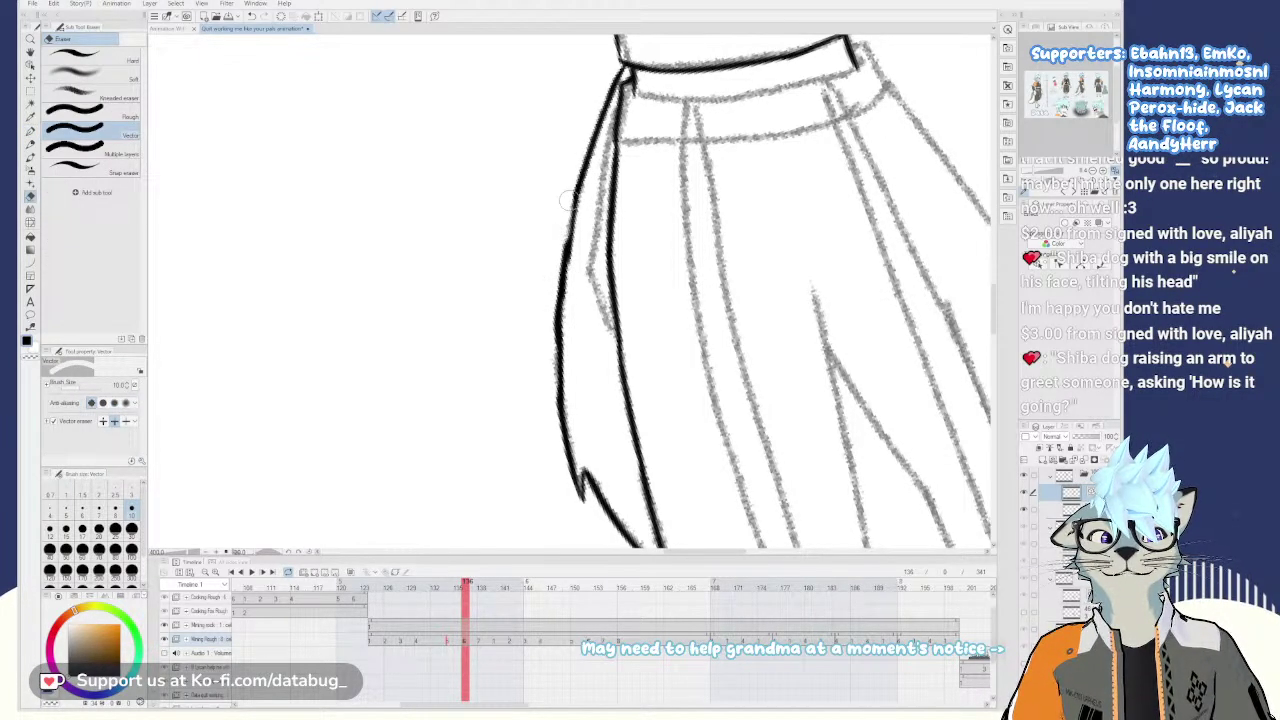
- Ink the narrow angled inner fold between the loose fabric's outer curve and the left-hand trouser outline
{"action": "key", "text": "p"}
{"action": "key", "text": "asciicircum"}
{"action": "key", "text": "asciicircum"}
{"action": "key", "text": "asciicircum"}
{"action": "key", "text": "minus"}
{"action": "key", "text": "minus"}
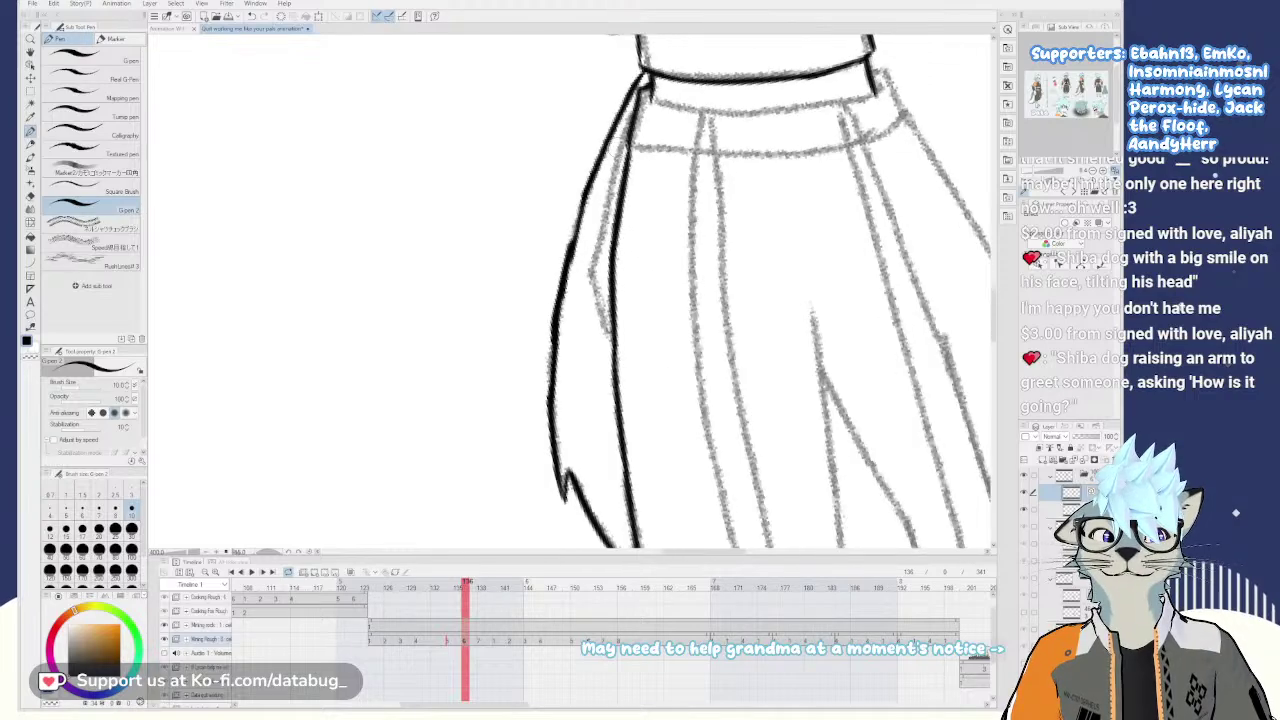
{"action": "mouse_move", "coordinate": [633, 116]}
{"action": "left_mouse_down"}
{"action": "mouse_move", "coordinate": [593, 268]}
{"action": "mouse_move", "coordinate": [612, 335]}
{"action": "left_mouse_up"}
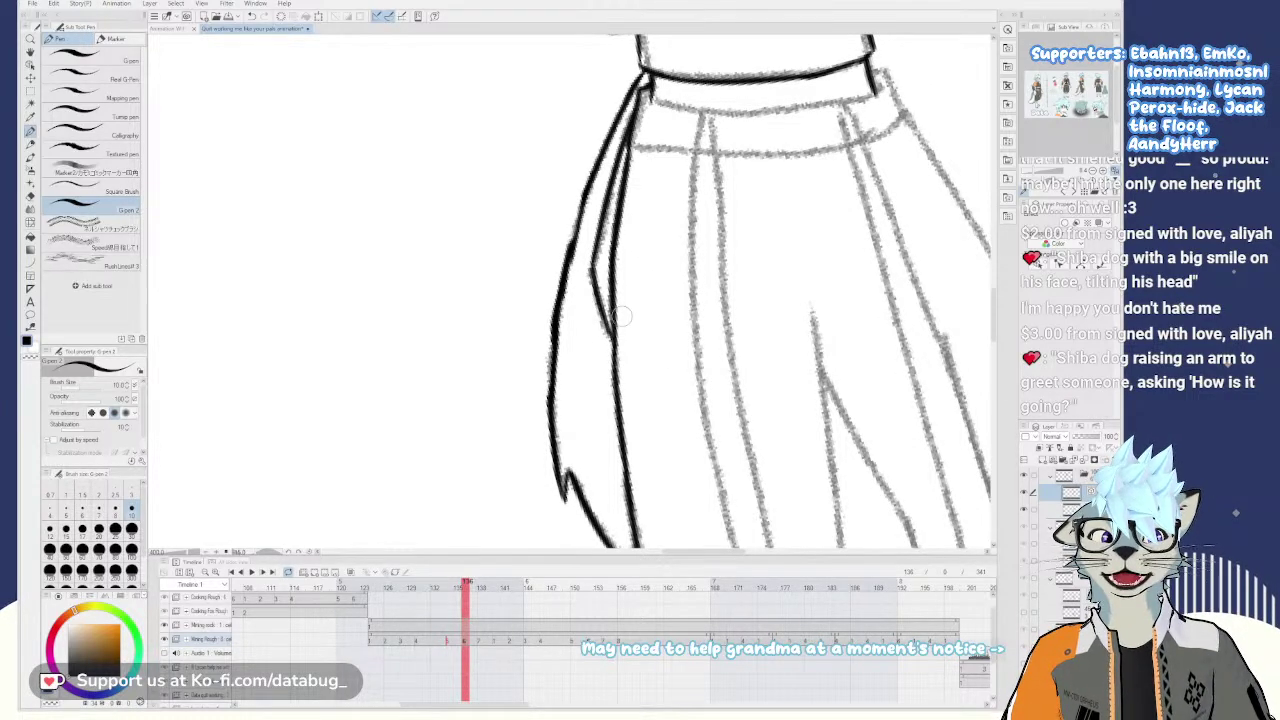
- Ink the short top corner where the right-hand trouser side meets the end of the waistband
{"action": "key", "text": "asciicircum"}
{"action": "key", "text": "asciicircum"}
{"action": "key", "text": "minus"}
{"action": "scroll", "coordinate": [761, 256], "scroll_direction": "down", "scroll_amount": 2}
{"action": "left_click_drag", "start_coordinate": [763, 260], "coordinate": [526, 334]}
{"action": "scroll", "coordinate": [597, 217], "scroll_direction": "up", "scroll_amount": 2}
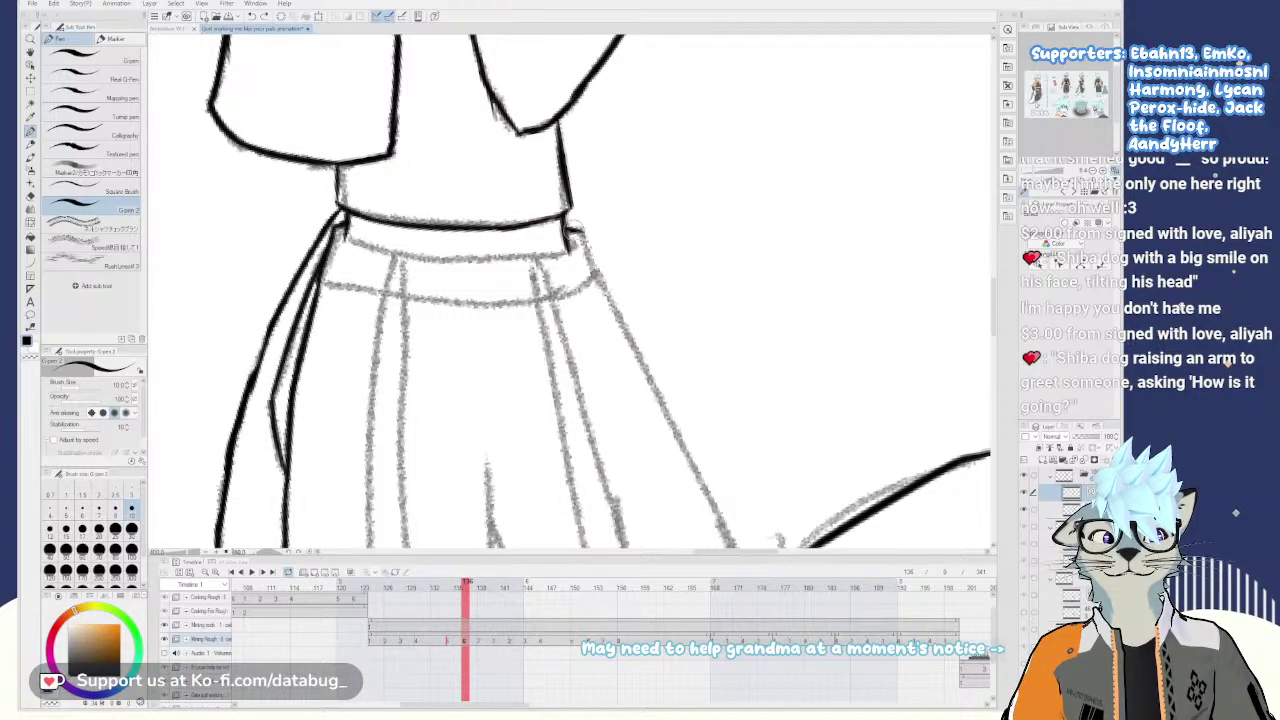
- Ink the upper half of the right-hand trouser outline from the waistband corner down to mid-leg
{"action": "scroll", "coordinate": [652, 330], "scroll_direction": "down", "scroll_amount": 2}
{"action": "mouse_move", "coordinate": [686, 397]}
{"action": "left_mouse_down"}
{"action": "mouse_move", "coordinate": [549, 274]}
{"action": "mouse_move", "coordinate": [558, 300]}
{"action": "left_mouse_up"}
{"action": "key", "text": "asciicircum"}
{"action": "key", "text": "asciicircum"}
{"action": "key", "text": "asciicircum"}
{"action": "key", "text": "asciicircum"}
{"action": "key", "text": "asciicircum"}
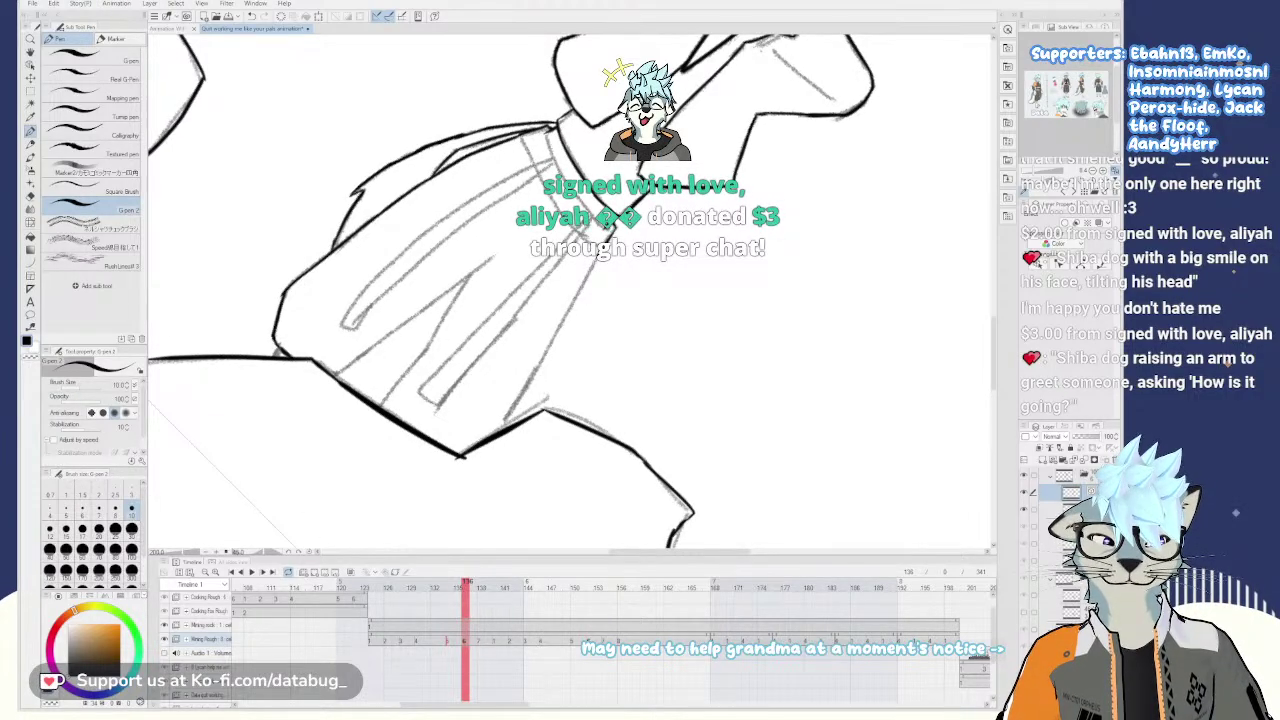
{"action": "key", "text": "minus"}
{"action": "key", "text": "minus"}
{"action": "key", "text": "minus"}
{"action": "key", "text": "minus"}
{"action": "key", "text": "minus"}
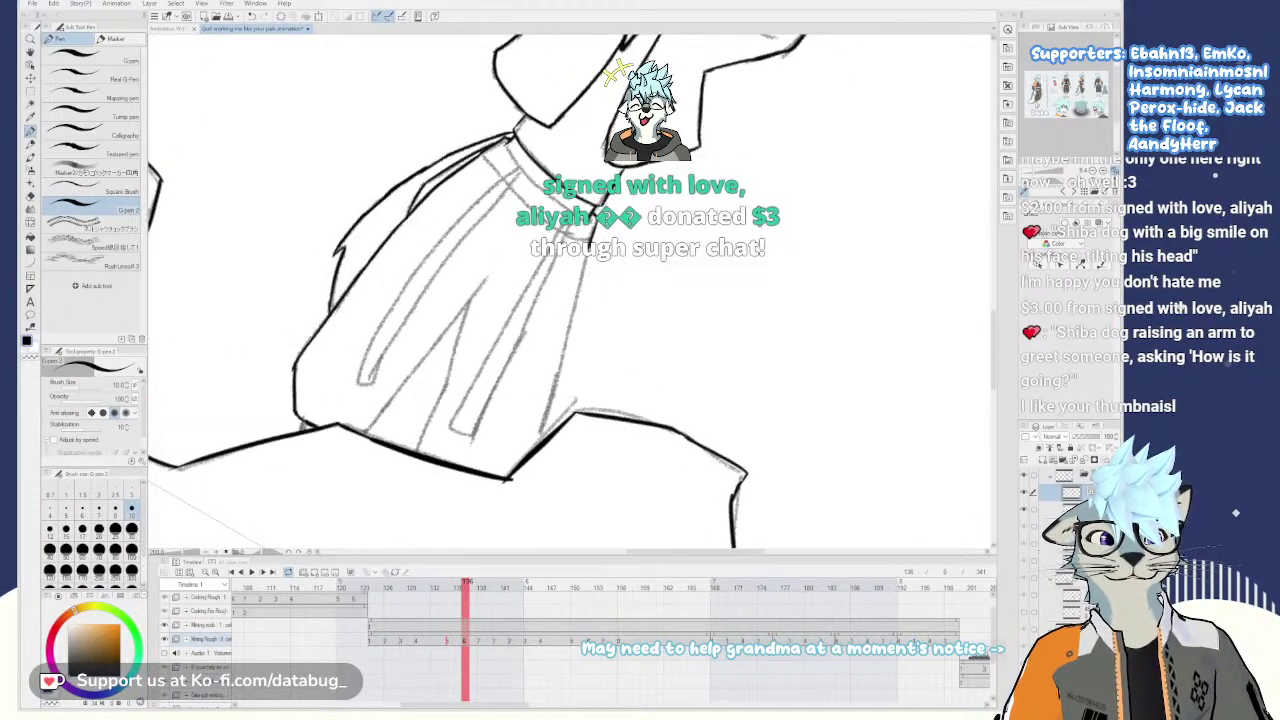
{"action": "left_click_drag", "start_coordinate": [583, 312], "coordinate": [590, 324]}
{"action": "scroll", "coordinate": [591, 308], "scroll_direction": "up", "scroll_amount": 2}
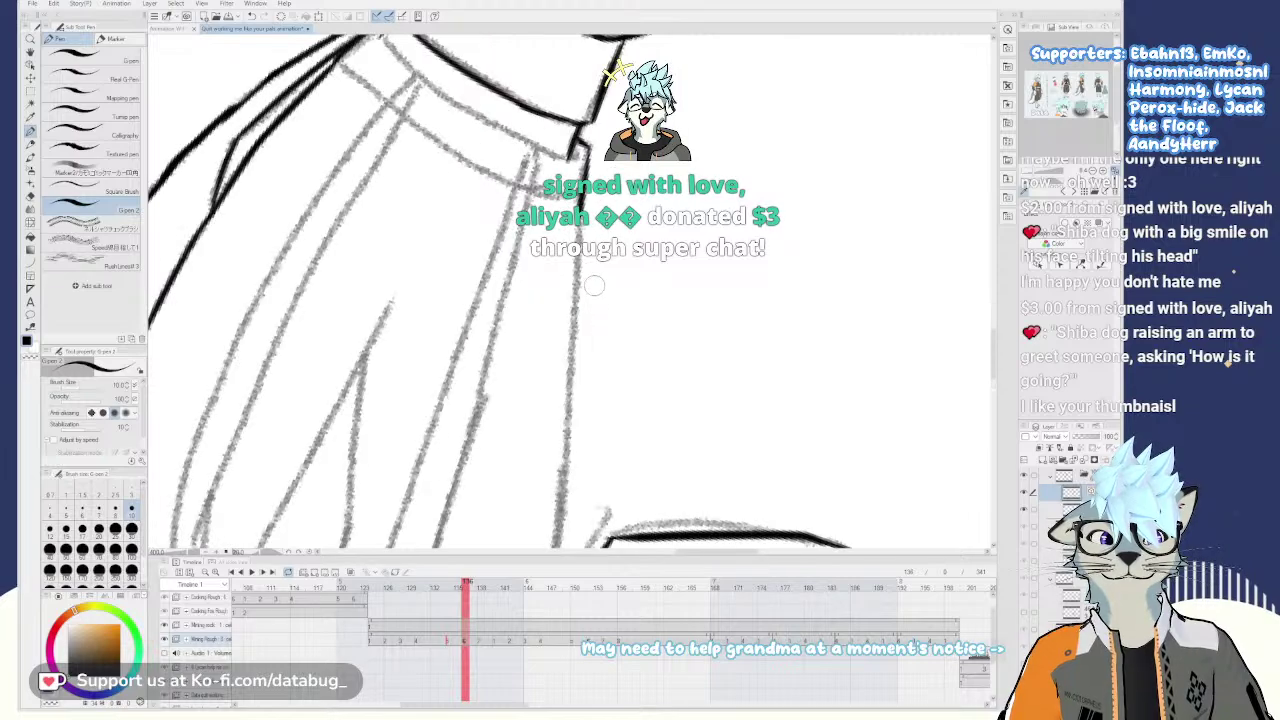
{"action": "scroll", "coordinate": [576, 225], "scroll_direction": "down", "scroll_amount": 2}
{"action": "left_click_drag", "start_coordinate": [583, 184], "coordinate": [568, 301]}
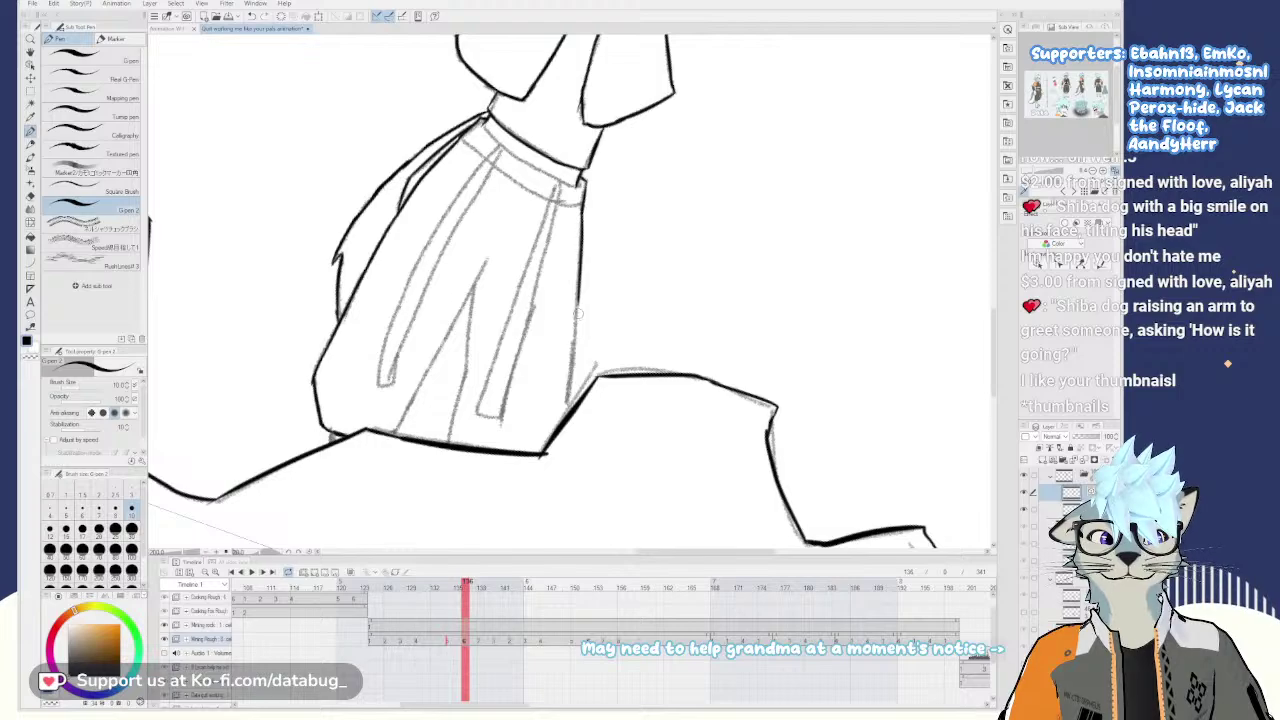
- Ink the lower half of the right-hand trouser outline from mid-leg down to the existing black outline below
{"action": "left_click_drag", "start_coordinate": [580, 291], "coordinate": [574, 374]}
{"action": "key", "text": "ctrl+z"}
{"action": "left_click_drag", "start_coordinate": [581, 293], "coordinate": [571, 412]}
{"action": "key", "text": "ctrl+z"}
{"action": "left_click_drag", "start_coordinate": [583, 298], "coordinate": [565, 411]}
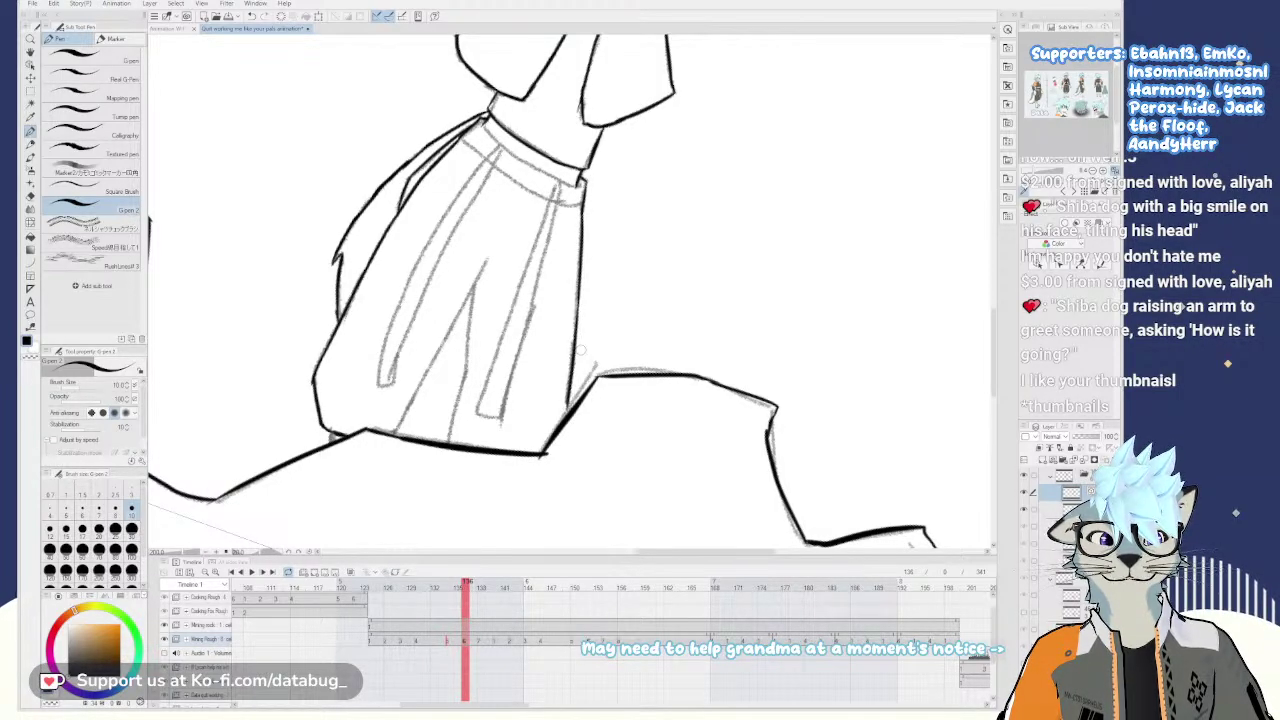
- Extend the right-hand trouser outline to the black outline below and ink the lower edge of the narrow band under the shirt hem
{"action": "left_click_drag", "start_coordinate": [579, 301], "coordinate": [574, 337]}
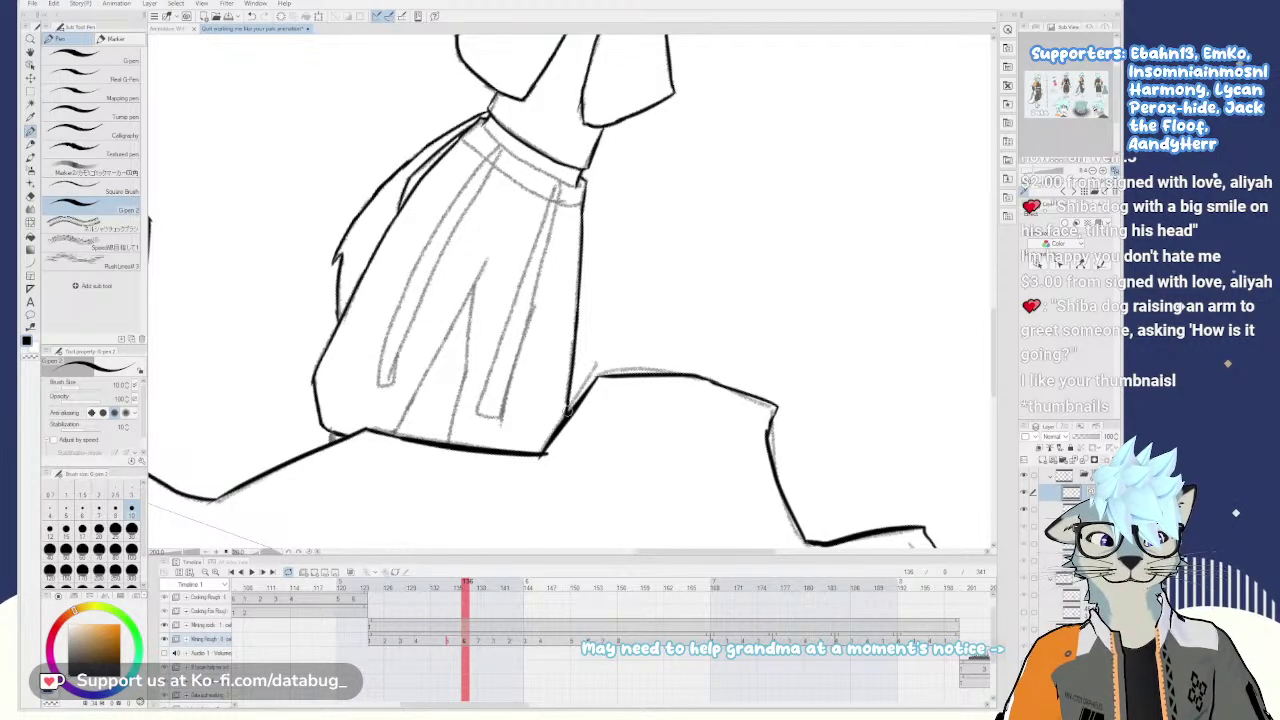
{"action": "key", "text": "minus"}
{"action": "key", "text": "minus"}
{"action": "key", "text": "minus"}
{"action": "key", "text": "minus"}
{"action": "key", "text": "minus"}
{"action": "key", "text": "minus"}
{"action": "key", "text": "minus"}
{"action": "mouse_move", "coordinate": [520, 300]}
{"action": "left_mouse_down"}
{"action": "mouse_move", "coordinate": [572, 184]}
{"action": "mouse_move", "coordinate": [532, 305]}
{"action": "left_mouse_up"}
{"action": "key", "text": "ctrl+z"}
{"action": "left_click_drag", "start_coordinate": [576, 150], "coordinate": [558, 362]}
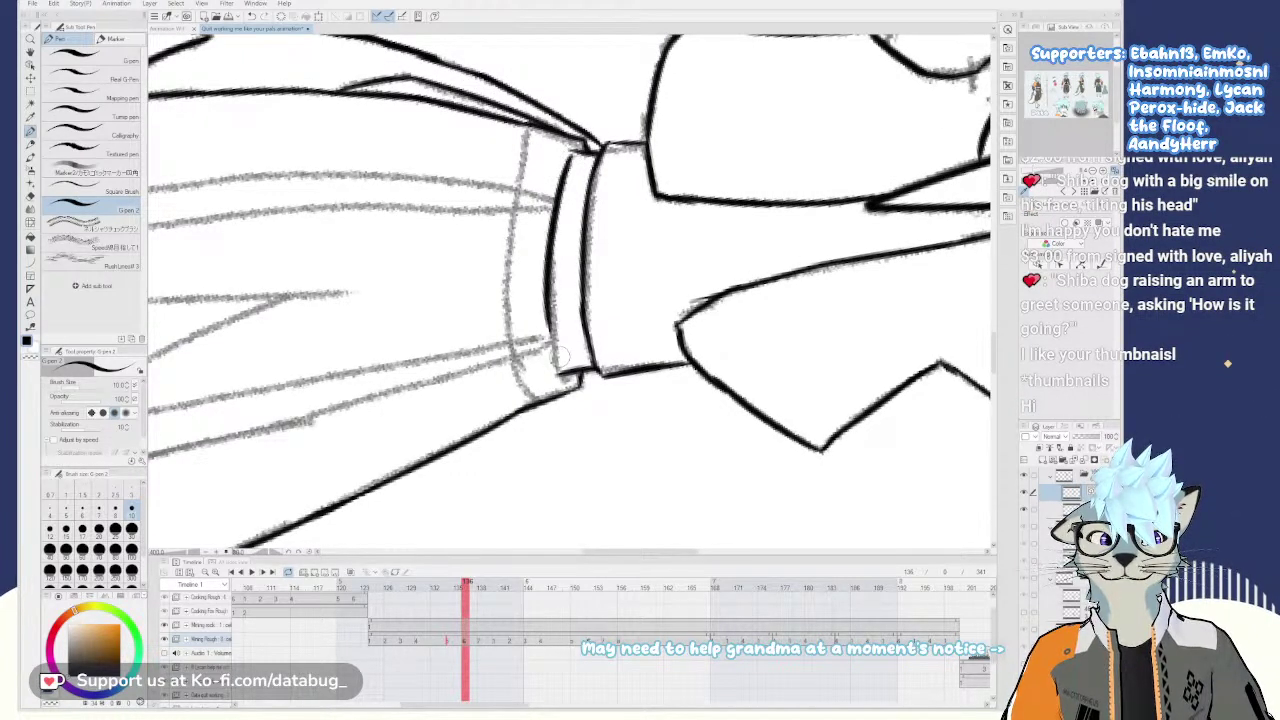
{"action": "left_click_drag", "start_coordinate": [553, 308], "coordinate": [562, 376]}
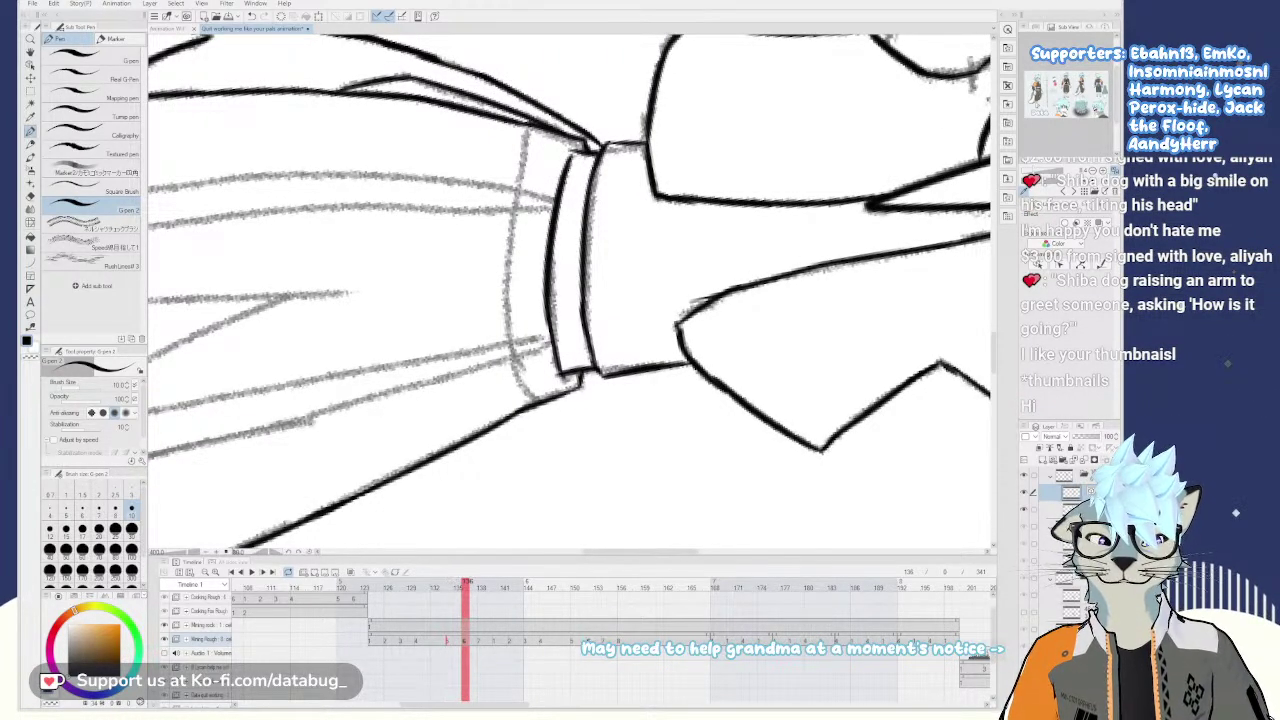
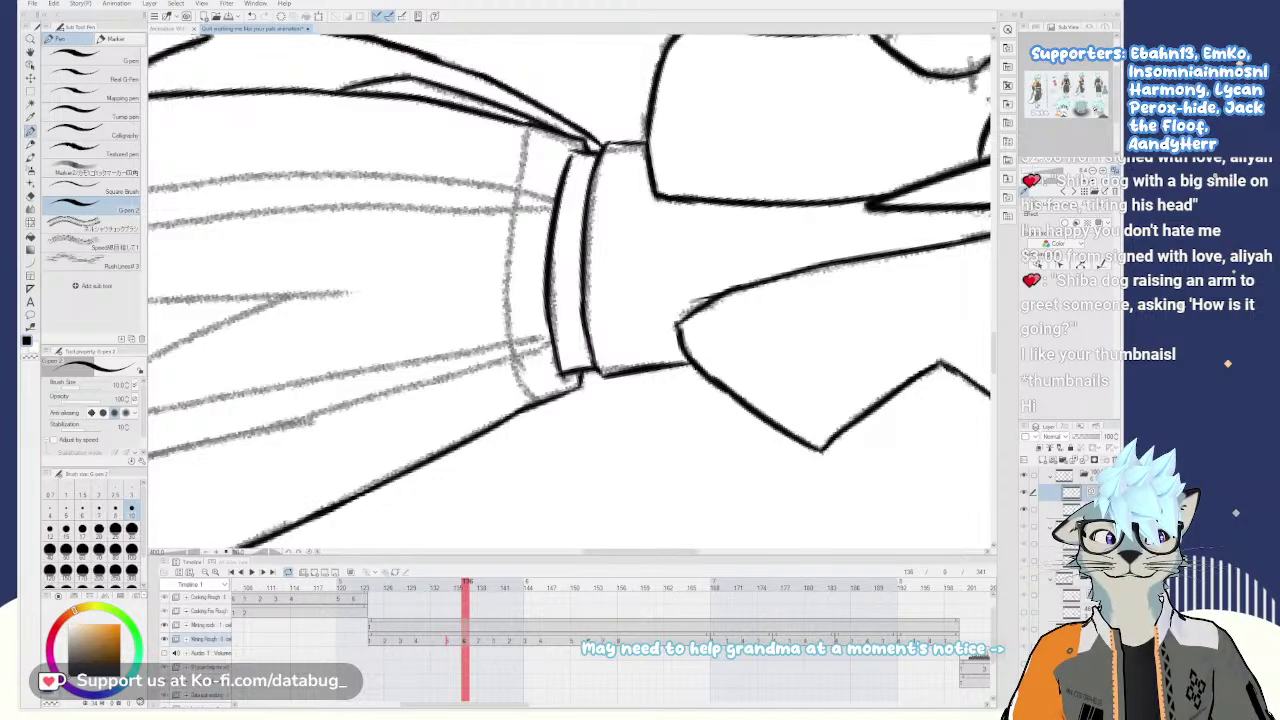
- Ink the short first section of the waistband's lower edge, starting at the left-hand trouser outline
{"action": "scroll", "coordinate": [540, 282], "scroll_direction": "down", "scroll_amount": 2}
{"action": "key", "text": "minus"}
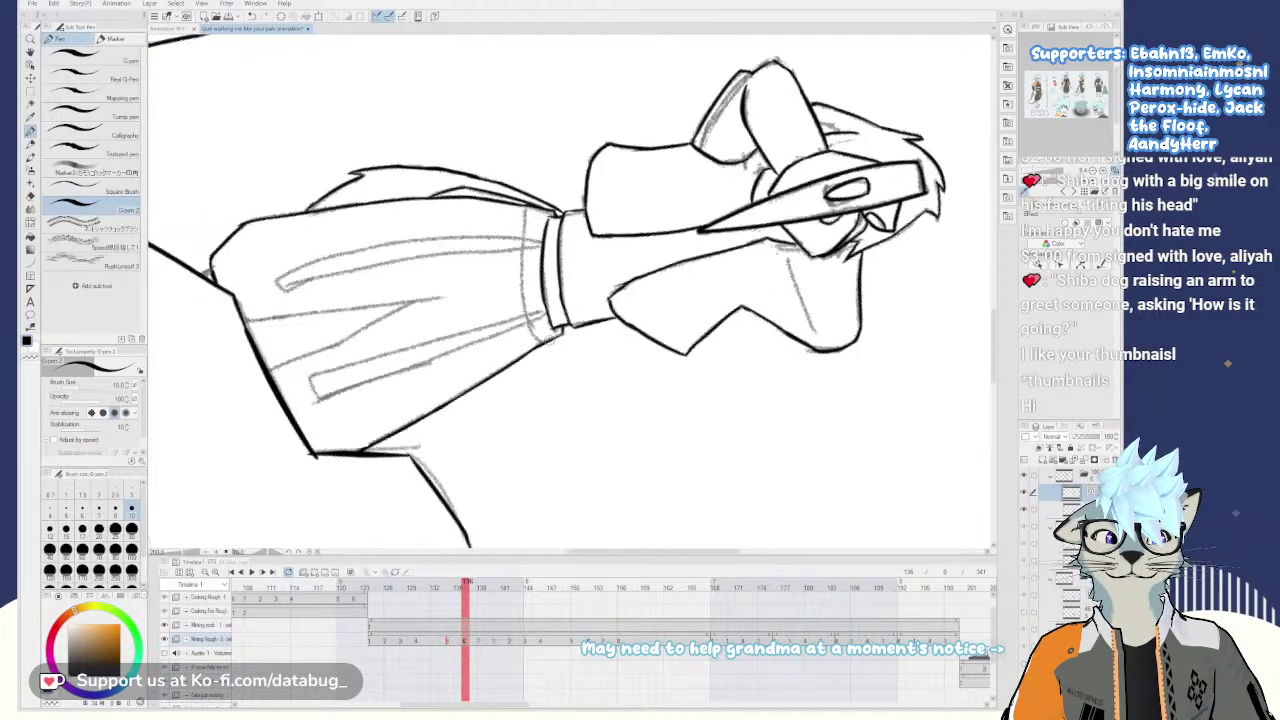
{"action": "mouse_move", "coordinate": [552, 346]}
{"action": "left_mouse_down"}
{"action": "mouse_move", "coordinate": [563, 384]}
{"action": "mouse_move", "coordinate": [616, 393]}
{"action": "left_mouse_up"}
{"action": "mouse_move", "coordinate": [616, 393]}
{"action": "left_mouse_down"}
{"action": "mouse_move", "coordinate": [652, 293]}
{"action": "mouse_move", "coordinate": [631, 258]}
{"action": "mouse_move", "coordinate": [608, 317]}
{"action": "mouse_move", "coordinate": [544, 373]}
{"action": "left_mouse_up"}
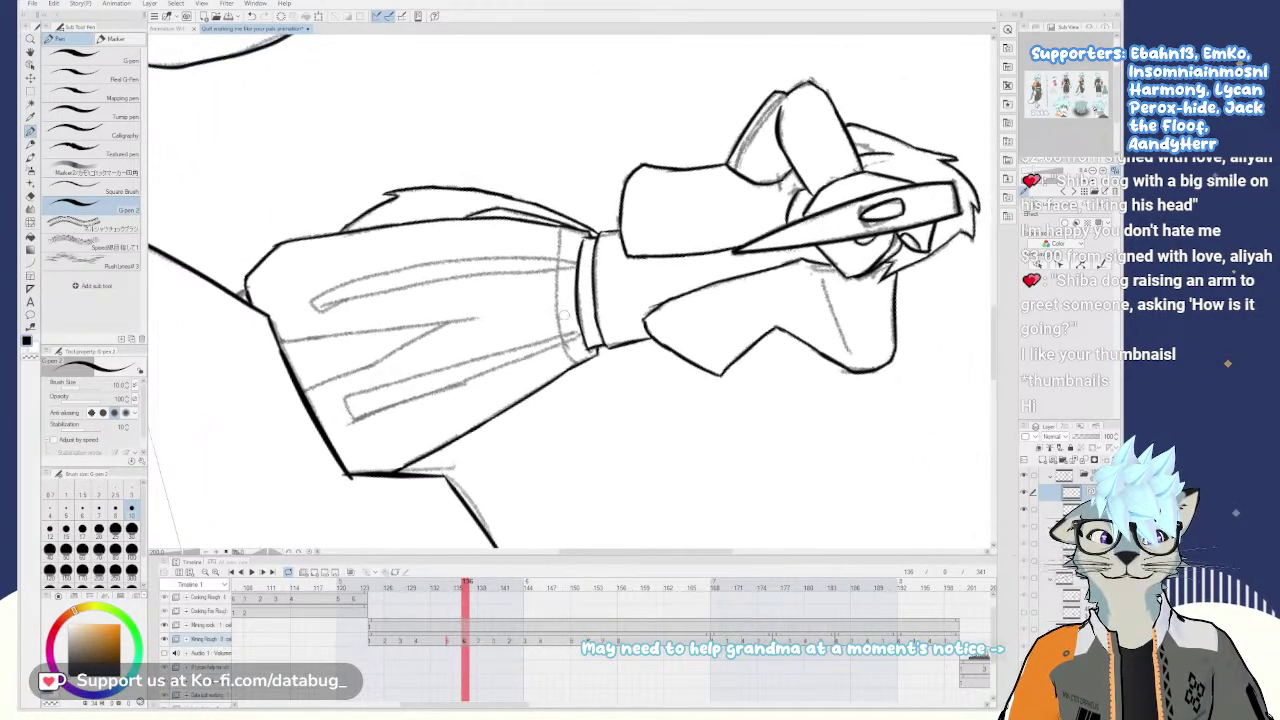
{"action": "key", "text": "ctrl+plus"}
{"action": "key", "text": "ctrl+plus"}
{"action": "key", "text": "asciicircum"}
{"action": "left_click_drag", "start_coordinate": [558, 167], "coordinate": [550, 249]}
{"action": "key", "text": "ctrl+z"}
{"action": "left_click_drag", "start_coordinate": [559, 167], "coordinate": [553, 221]}
{"action": "key", "text": "ctrl+z"}
{"action": "left_click_drag", "start_coordinate": [559, 167], "coordinate": [554, 228]}
{"action": "key", "text": "ctrl+z"}
{"action": "left_click_drag", "start_coordinate": [557, 167], "coordinate": [540, 225]}
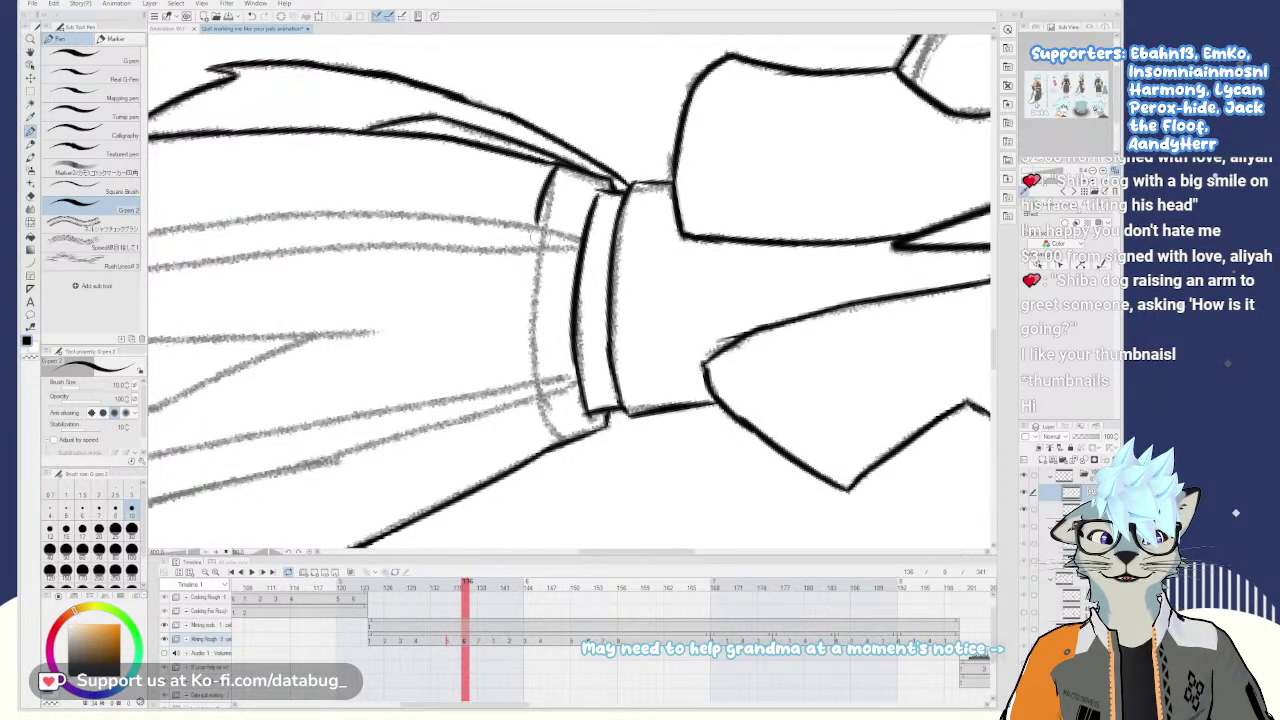
- Ink the rest of the waistband's lower edge across to the right-hand trouser outline
{"action": "left_click_drag", "start_coordinate": [536, 226], "coordinate": [537, 378]}
{"action": "key", "text": "ctrl+z"}
{"action": "left_click_drag", "start_coordinate": [536, 226], "coordinate": [538, 358]}
{"action": "key", "text": "ctrl+z"}
{"action": "left_click_drag", "start_coordinate": [530, 258], "coordinate": [534, 378]}
{"action": "key", "text": "ctrl+z"}
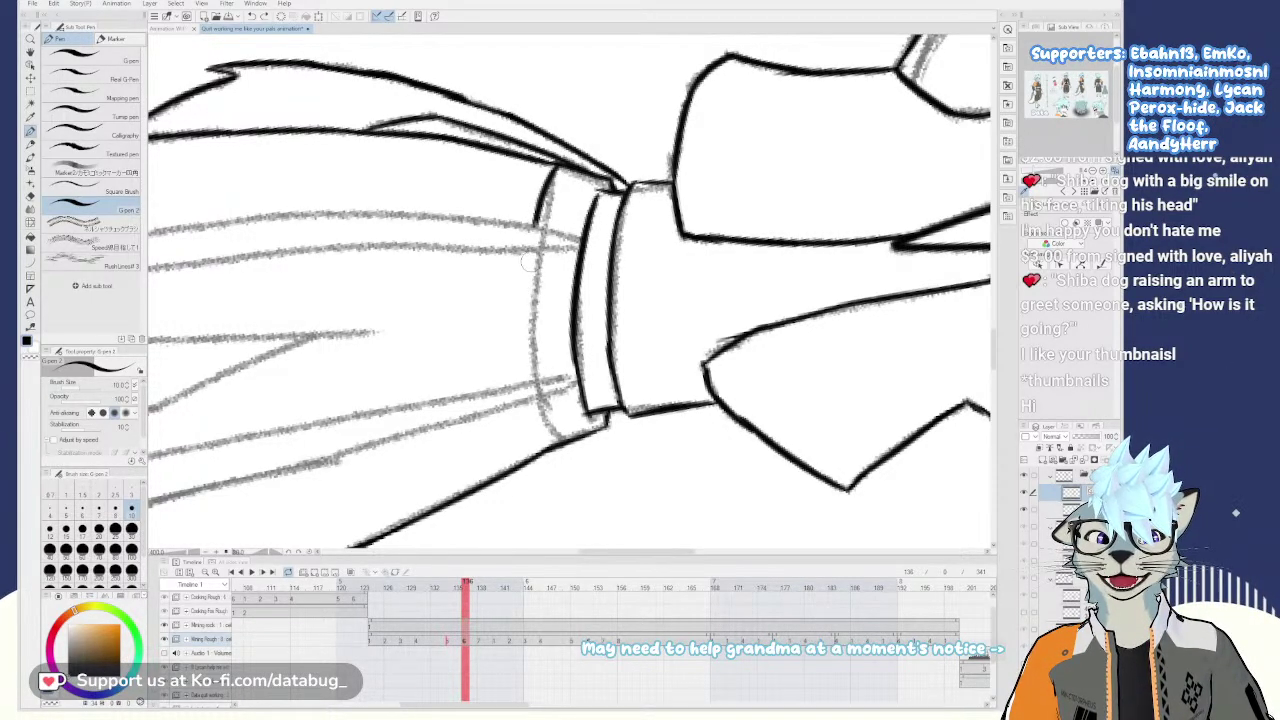
{"action": "mouse_move", "coordinate": [531, 252]}
{"action": "left_mouse_down"}
{"action": "mouse_move", "coordinate": [529, 367]}
{"action": "mouse_move", "coordinate": [540, 377]}
{"action": "mouse_move", "coordinate": [538, 337]}
{"action": "mouse_move", "coordinate": [560, 452]}
{"action": "left_mouse_up"}
{"action": "key", "text": "ctrl+z"}
- Trim the overshoot with the vector eraser where the waistband's lower edge meets the right-hand trouser outline
{"action": "key", "text": "e"}
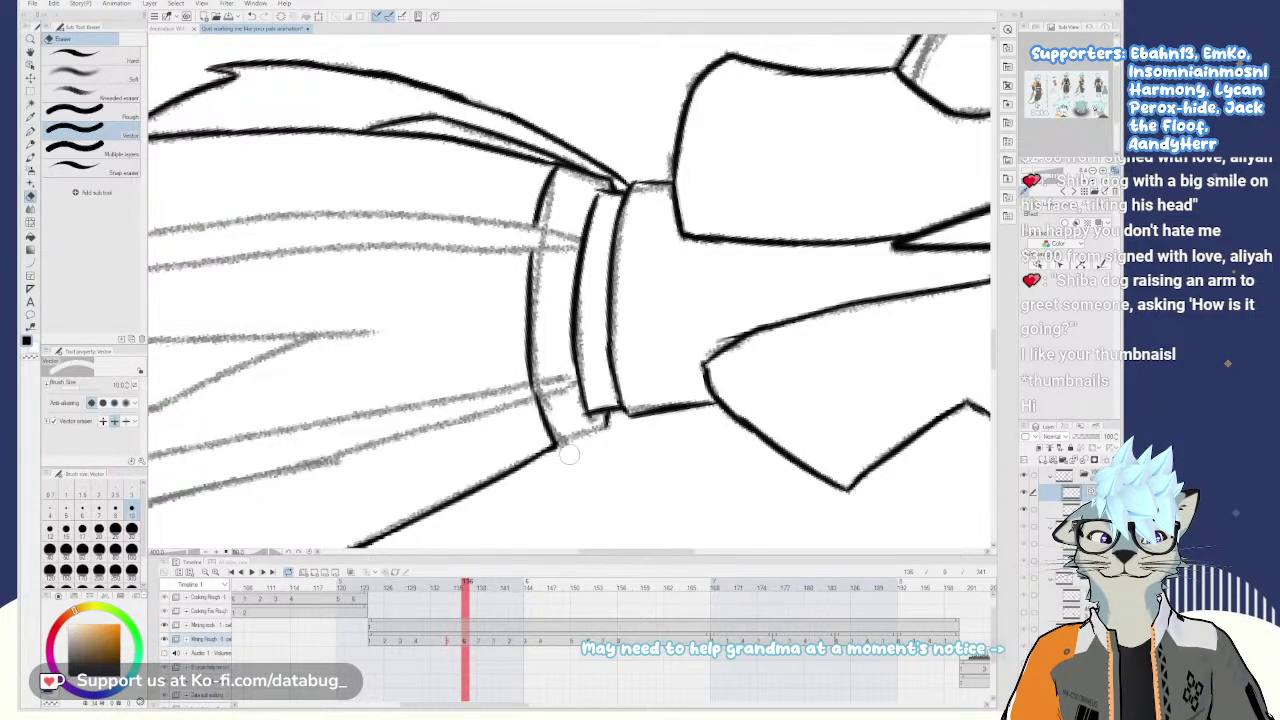
{"action": "key", "text": "minus"}
{"action": "key", "text": "minus"}
{"action": "key", "text": "minus"}
{"action": "key", "text": "minus"}
{"action": "key", "text": "minus"}
{"action": "key", "text": "minus"}
{"action": "key", "text": "minus"}
{"action": "key", "text": "minus"}
{"action": "key", "text": "minus"}
{"action": "key", "text": "minus"}
{"action": "key", "text": "minus"}
{"action": "key", "text": "minus"}
{"action": "key", "text": "minus"}
{"action": "key", "text": "minus"}
{"action": "key", "text": "minus"}
{"action": "key", "text": "minus"}
{"action": "key", "text": "minus"}
{"action": "key", "text": "minus"}
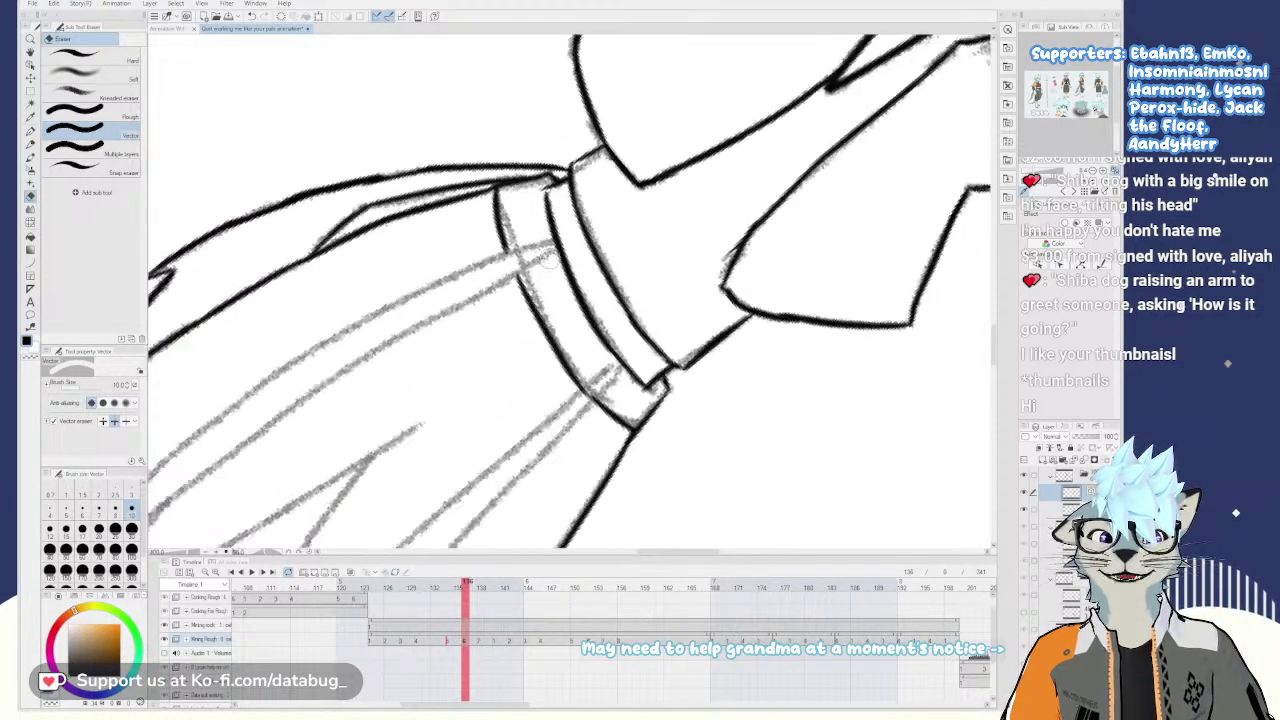
{"action": "key", "text": "minus"}
{"action": "key", "text": "minus"}
- Ink the outer edge of the left-hand hanging strip from the waistband down to its lower tip
{"action": "left_click_drag", "start_coordinate": [583, 408], "coordinate": [566, 306]}
{"action": "key", "text": "ctrl+minus"}
{"action": "key", "text": "ctrl+minus"}
{"action": "key", "text": "asciicircum"}
{"action": "key", "text": "asciicircum"}
{"action": "key", "text": "p"}
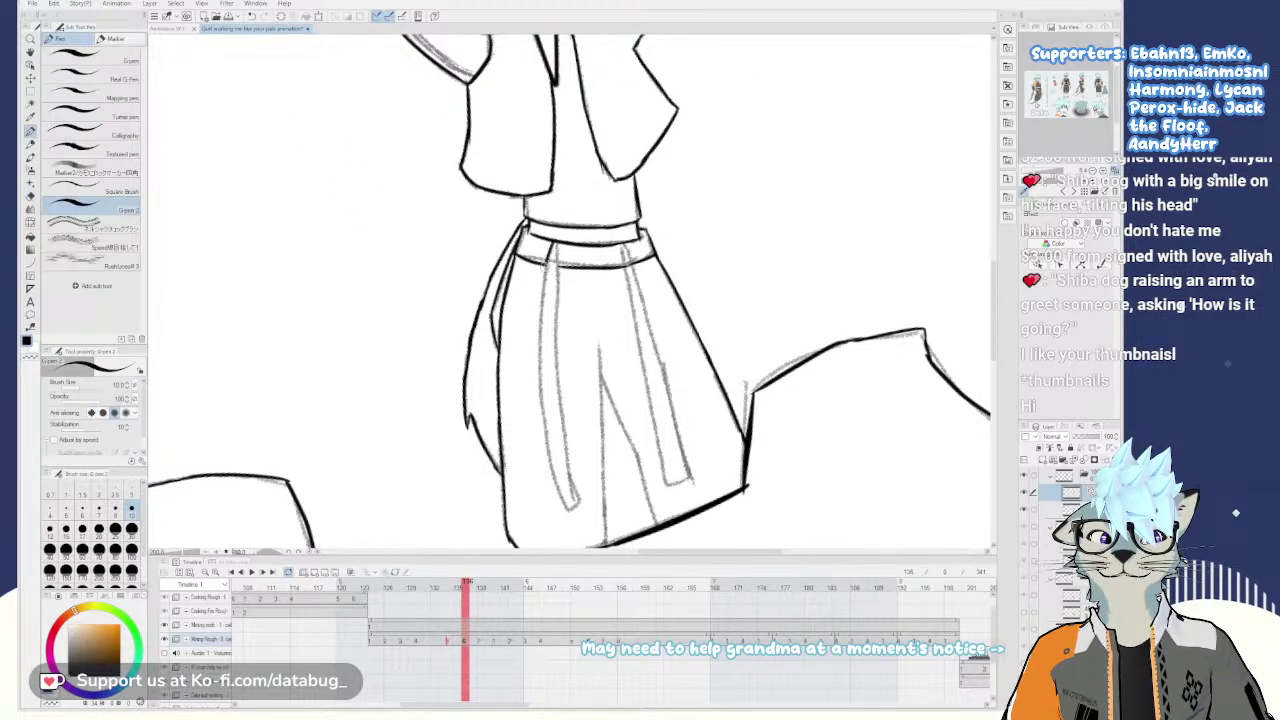
{"action": "left_click_drag", "start_coordinate": [553, 242], "coordinate": [537, 382]}
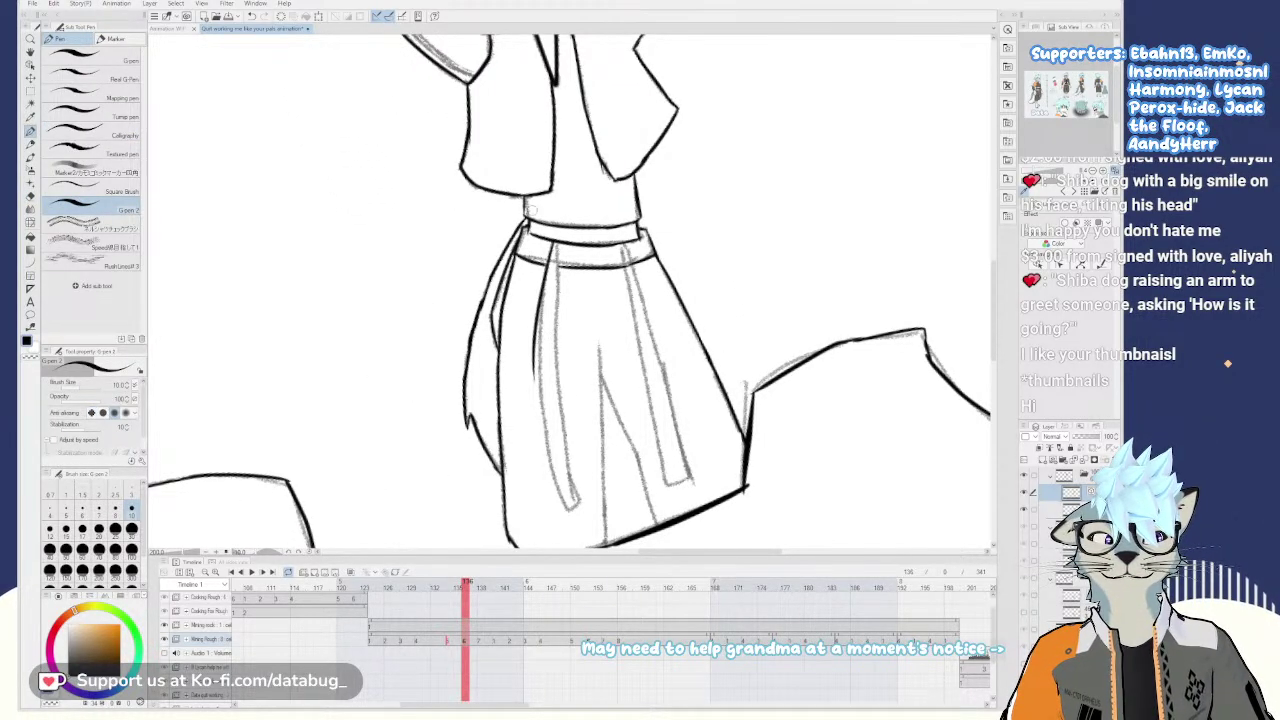
{"action": "key", "text": "ctrl+z"}
{"action": "left_click_drag", "start_coordinate": [552, 244], "coordinate": [537, 384]}
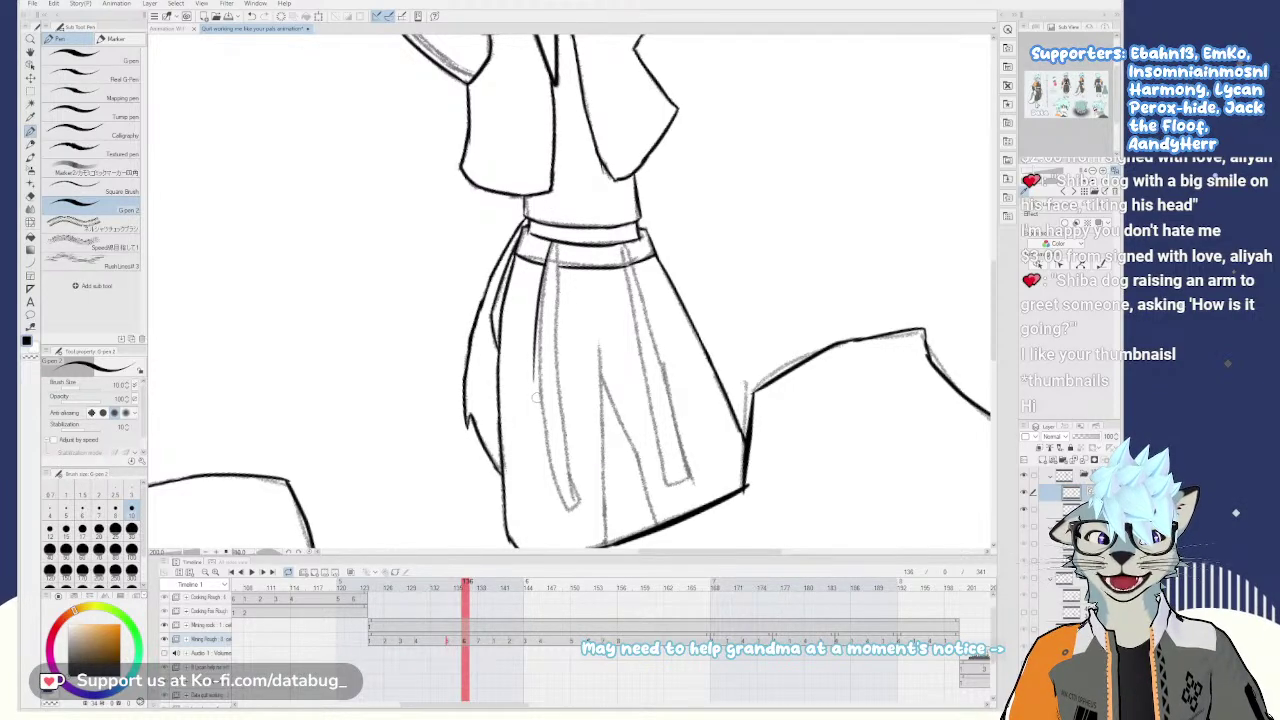
{"action": "key", "text": "ctrl+z"}
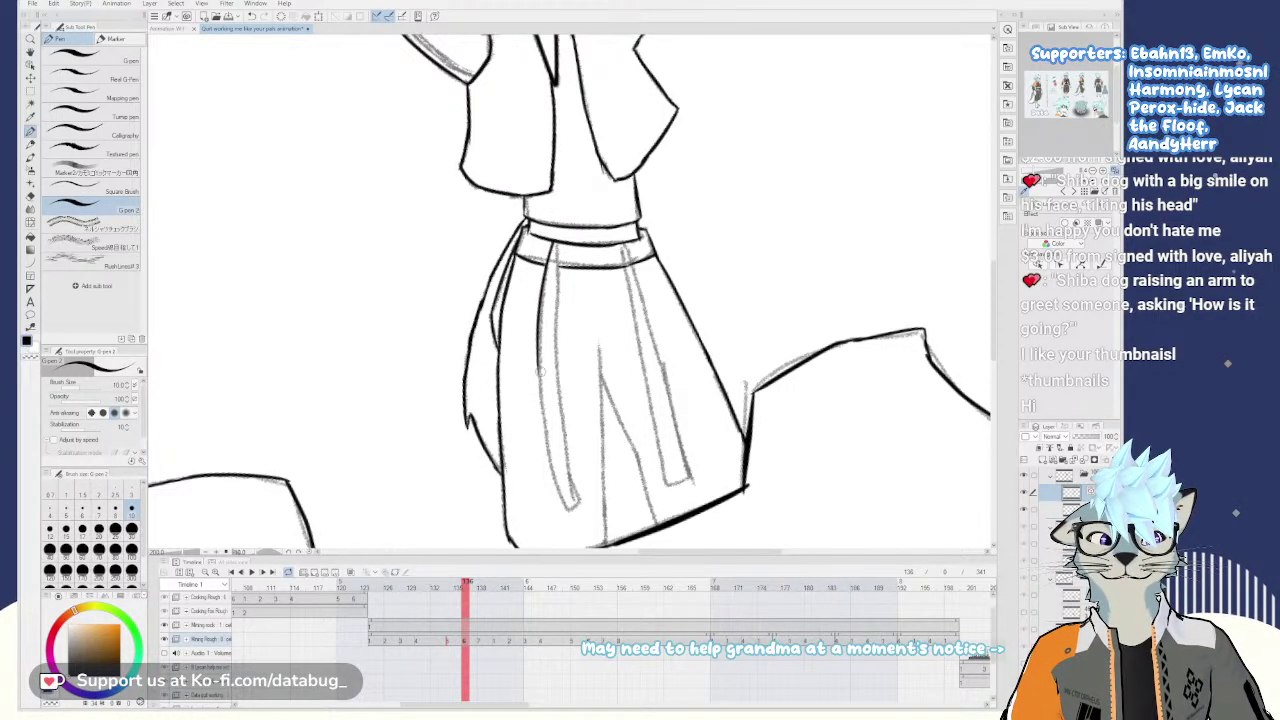
{"action": "scroll", "coordinate": [540, 370], "scroll_direction": "up", "scroll_amount": 5}
{"action": "left_click_drag", "start_coordinate": [526, 230], "coordinate": [541, 456]}
{"action": "key", "text": "ctrl+z"}
{"action": "mouse_move", "coordinate": [518, 220]}
{"action": "left_mouse_down"}
{"action": "mouse_move", "coordinate": [543, 463]}
{"action": "mouse_move", "coordinate": [543, 425]}
{"action": "mouse_move", "coordinate": [588, 532]}
{"action": "left_mouse_up"}
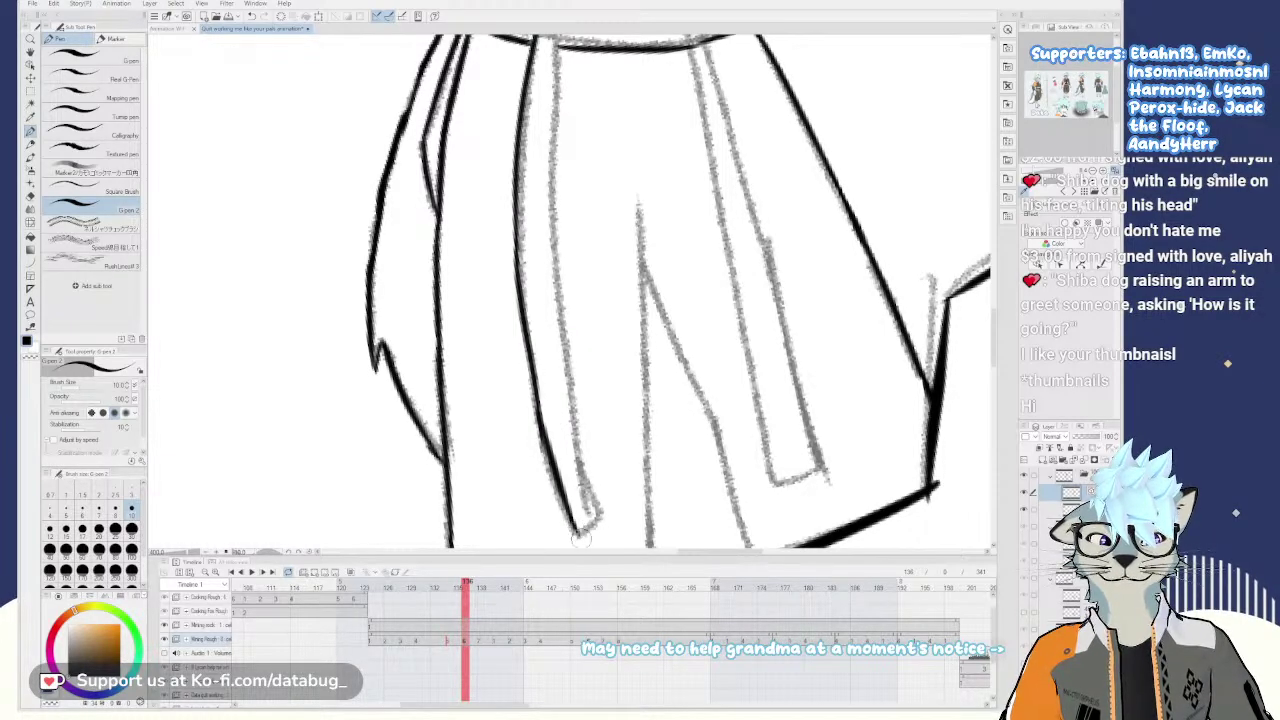
- Ink the upper half of the left-hand strip's inner edge from the waistband down to mid-leg
{"action": "scroll", "coordinate": [586, 223], "scroll_direction": "down", "scroll_amount": 3}
{"action": "scroll", "coordinate": [610, 144], "scroll_direction": "up", "scroll_amount": 3}
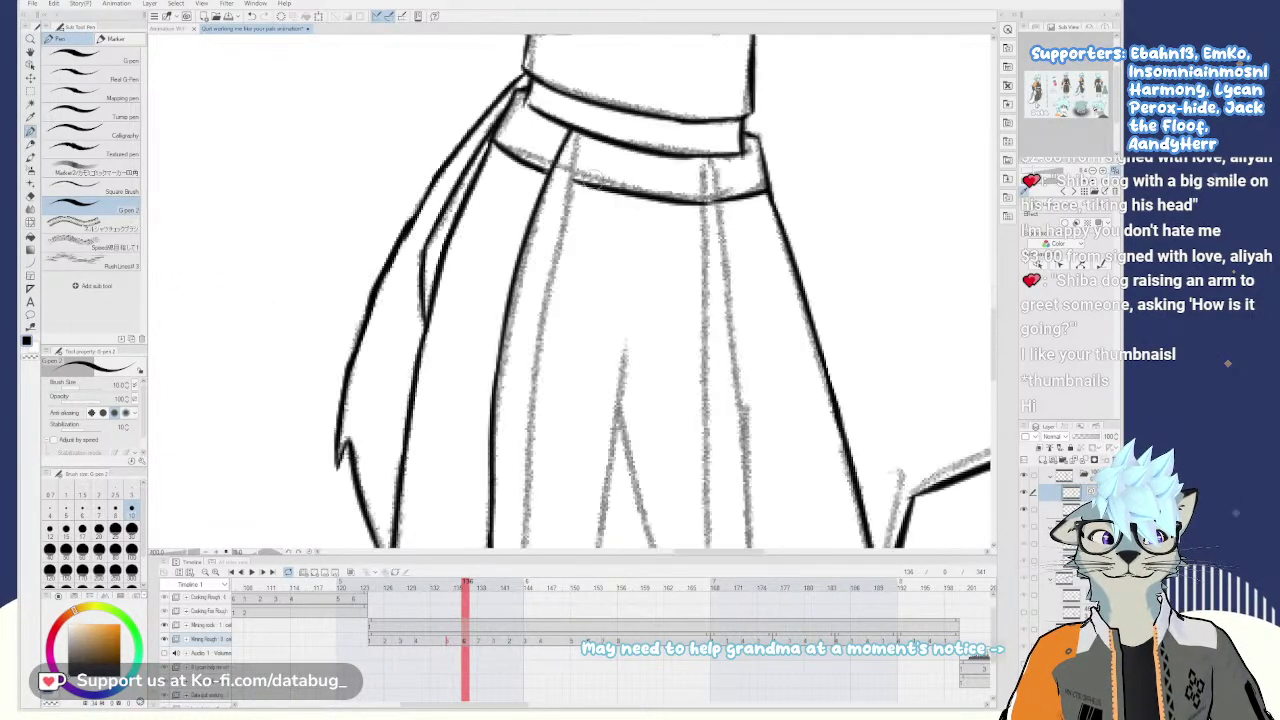
{"action": "left_click_drag", "start_coordinate": [574, 134], "coordinate": [529, 396]}
{"action": "key", "text": "ctrl+z"}
{"action": "left_click_drag", "start_coordinate": [560, 246], "coordinate": [536, 407]}
{"action": "key", "text": "ctrl+z"}
{"action": "mouse_move", "coordinate": [561, 241]}
{"action": "left_mouse_down"}
{"action": "mouse_move", "coordinate": [546, 436]}
{"action": "mouse_move", "coordinate": [576, 344]}
{"action": "left_mouse_up"}
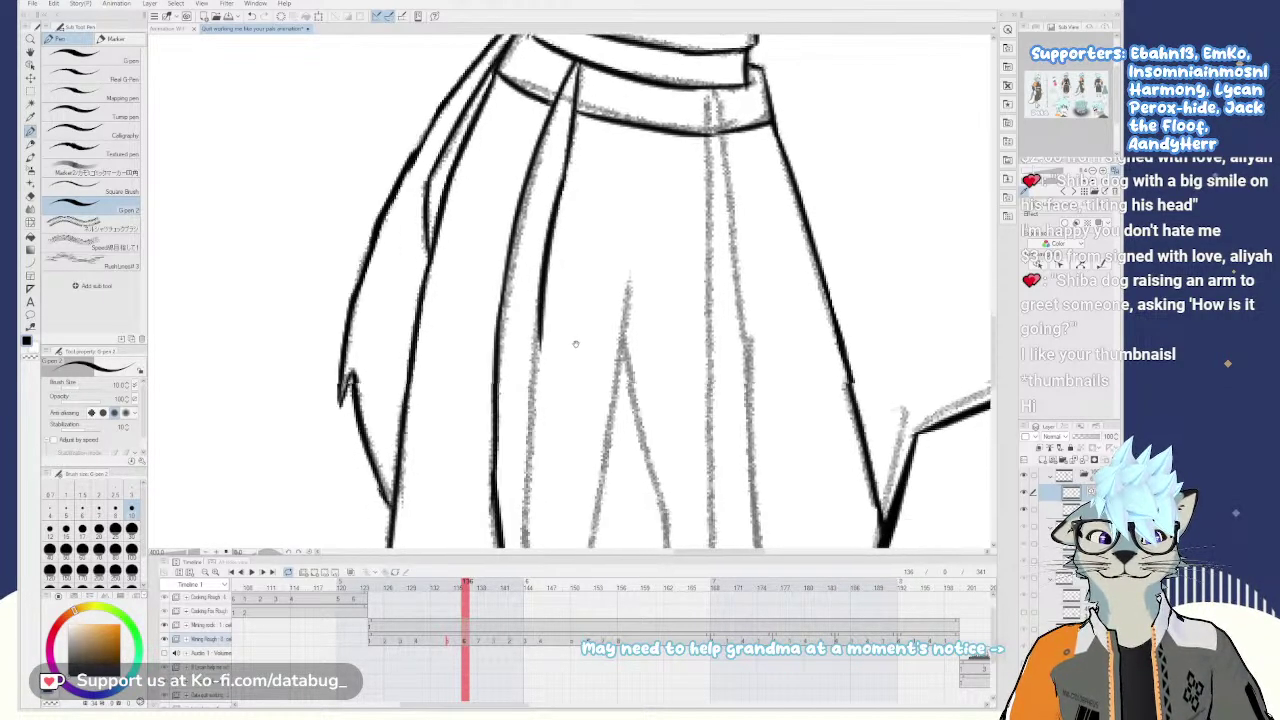
- Ink the lower half of the left-hand strip's inner edge and close the strip's bottom end
{"action": "scroll", "coordinate": [575, 344], "scroll_direction": "down", "scroll_amount": 3}
{"action": "left_click_drag", "start_coordinate": [570, 176], "coordinate": [530, 395]}
{"action": "key", "text": "ctrl+z"}
{"action": "left_click_drag", "start_coordinate": [568, 190], "coordinate": [538, 430]}
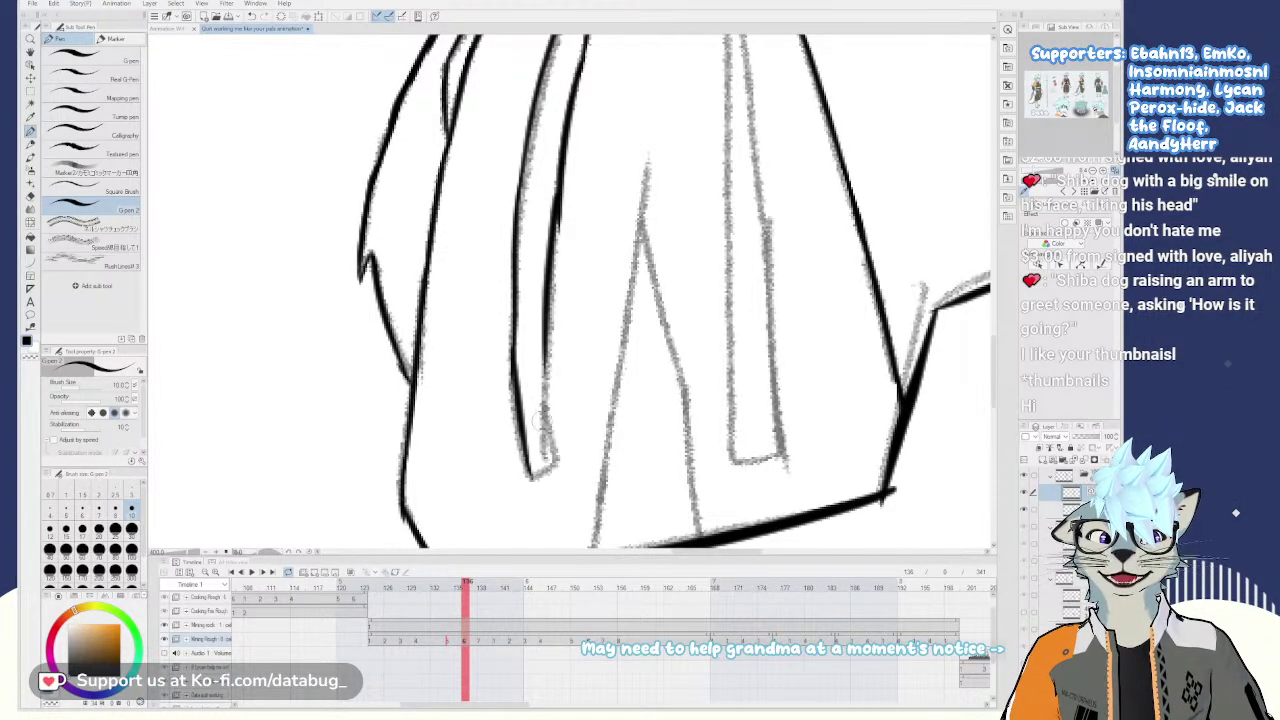
{"action": "mouse_move", "coordinate": [548, 322]}
{"action": "left_mouse_down"}
{"action": "mouse_move", "coordinate": [561, 462]}
{"action": "mouse_move", "coordinate": [534, 478]}
{"action": "left_mouse_up"}
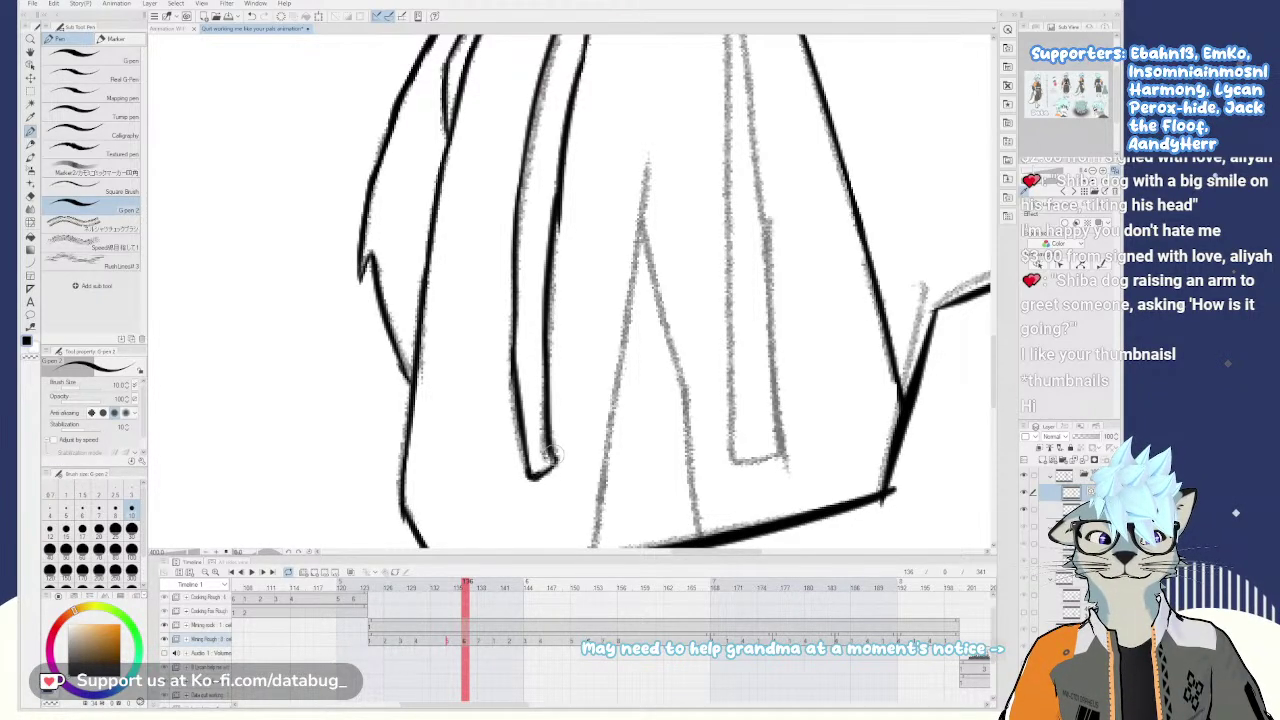
- Ink the long central crease between the trouser legs down to the hem
{"action": "scroll", "coordinate": [622, 266], "scroll_direction": "down", "scroll_amount": 3}
{"action": "left_click_drag", "start_coordinate": [630, 222], "coordinate": [618, 382]}
{"action": "key", "text": "ctrl+z"}
{"action": "key", "text": "ctrl+z"}
{"action": "left_click_drag", "start_coordinate": [628, 224], "coordinate": [618, 420]}
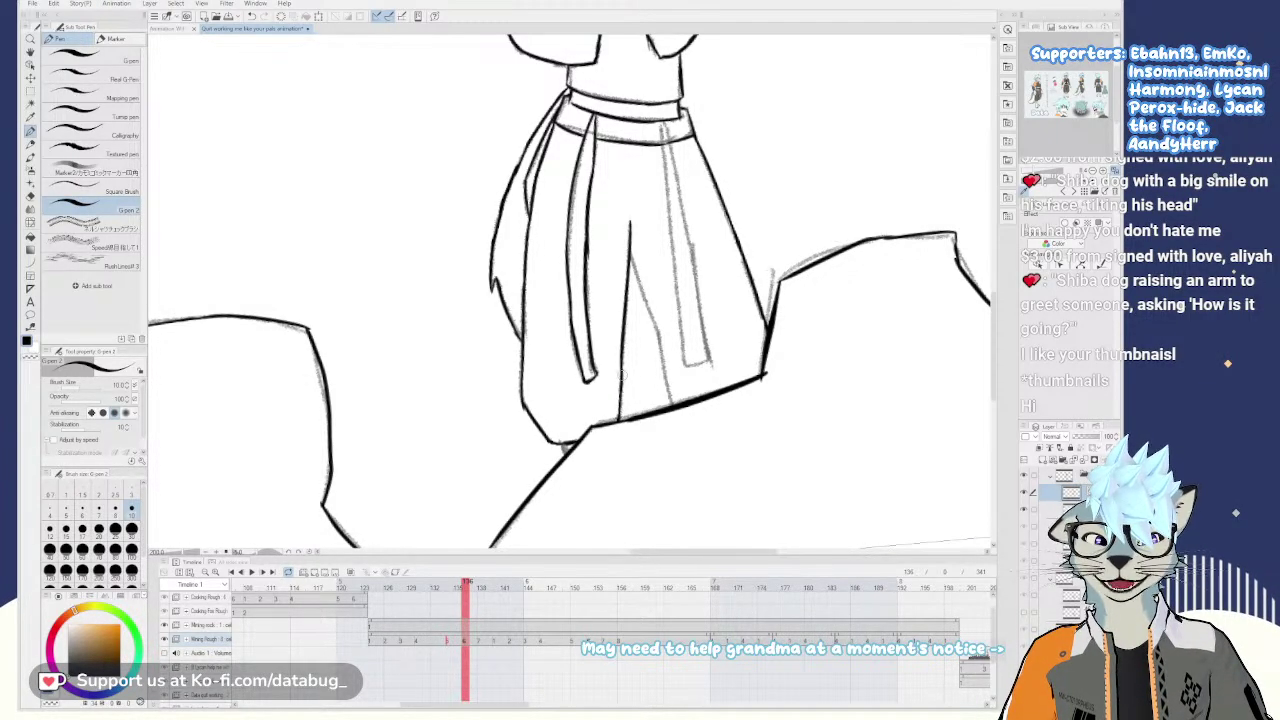
- Ink the bent inner line of the right-hand leg, branching from the central crease down to the hem
{"action": "key", "text": "asciicircum"}
{"action": "key", "text": "asciicircum"}
{"action": "left_click_drag", "start_coordinate": [676, 382], "coordinate": [622, 396]}
{"action": "scroll", "coordinate": [622, 396], "scroll_direction": "up", "scroll_amount": 2}
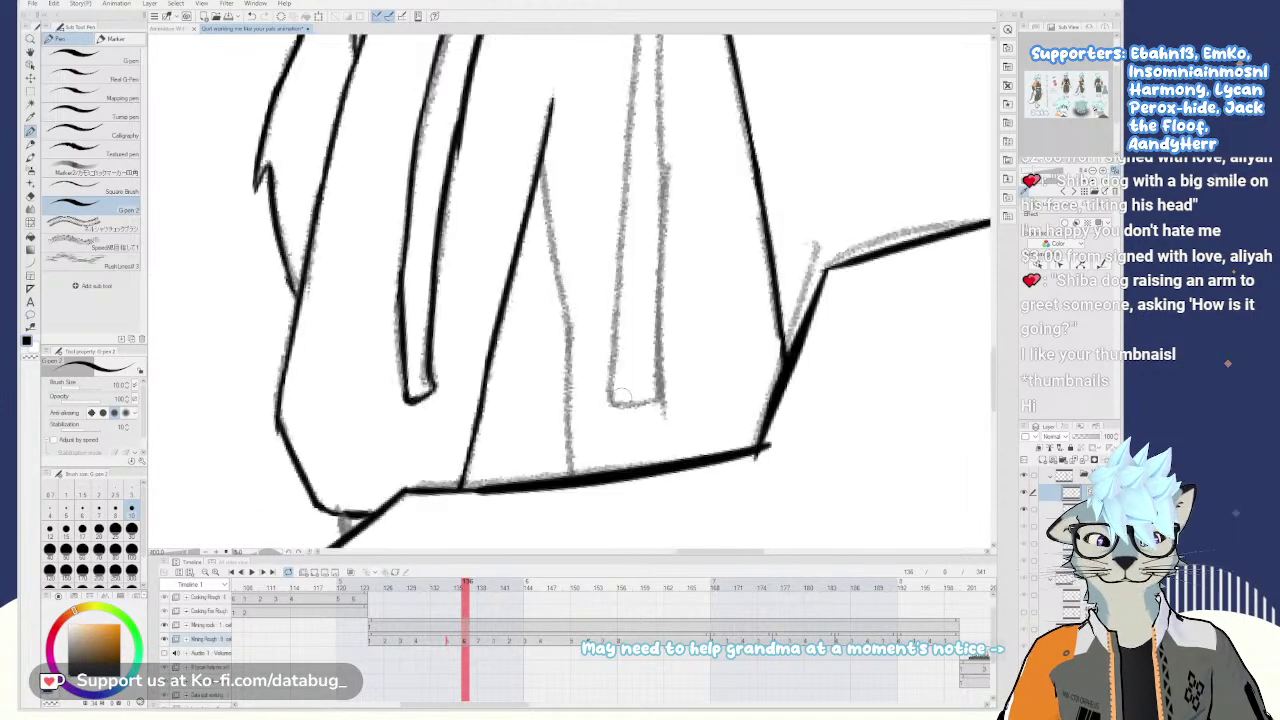
{"action": "left_click_drag", "start_coordinate": [542, 167], "coordinate": [571, 367]}
{"action": "key", "text": "ctrl+z"}
{"action": "mouse_move", "coordinate": [541, 164]}
{"action": "left_mouse_down"}
{"action": "mouse_move", "coordinate": [576, 340]}
{"action": "mouse_move", "coordinate": [572, 470]}
{"action": "left_mouse_up"}
{"action": "key", "text": "ctrl+z"}
{"action": "left_click_drag", "start_coordinate": [570, 328], "coordinate": [571, 470]}
{"action": "left_click_drag", "start_coordinate": [570, 340], "coordinate": [578, 472]}
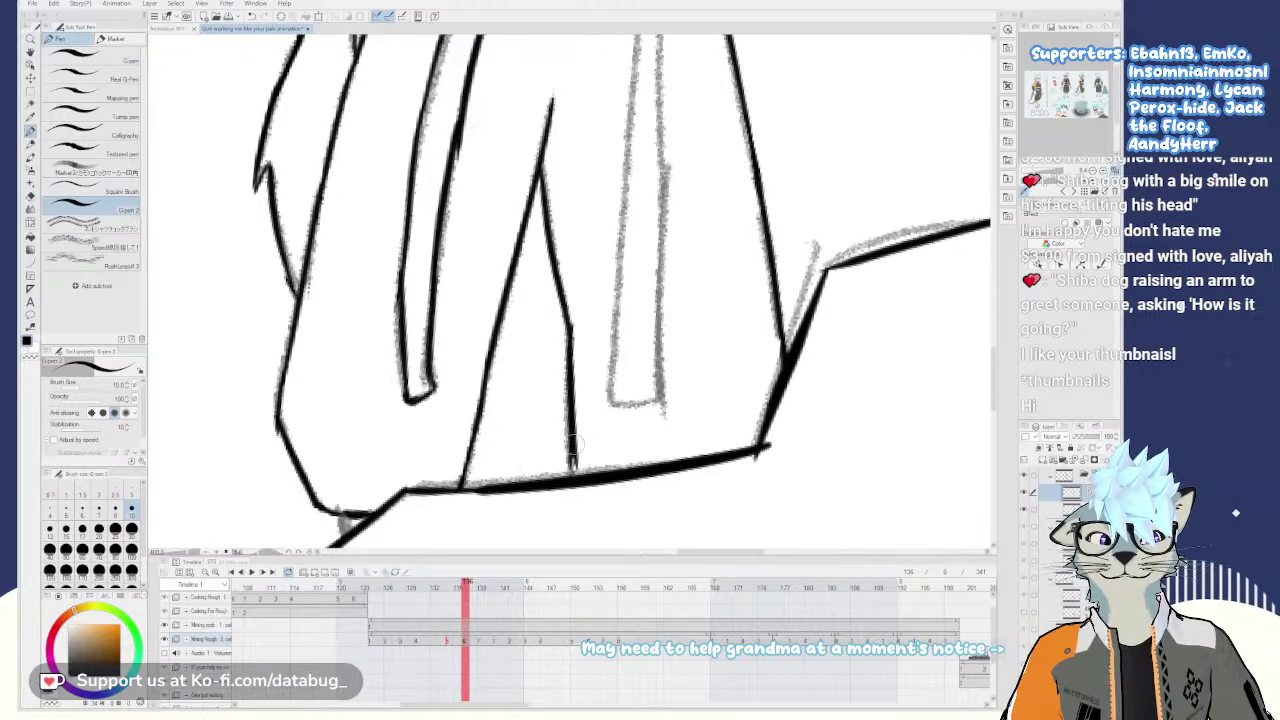
- Ink both long edges and the short bottom end of the right-hand hanging strip
{"action": "key", "text": "minus"}
{"action": "key", "text": "asciicircum"}
{"action": "left_click_drag", "start_coordinate": [688, 104], "coordinate": [591, 329]}
{"action": "left_click_drag", "start_coordinate": [548, 140], "coordinate": [533, 316]}
{"action": "left_click_drag", "start_coordinate": [557, 140], "coordinate": [566, 418]}
{"action": "scroll", "coordinate": [567, 415], "scroll_direction": "down", "scroll_amount": 5}
{"action": "left_click_drag", "start_coordinate": [574, 192], "coordinate": [573, 466]}
{"action": "left_click_drag", "start_coordinate": [543, 138], "coordinate": [516, 405]}
{"action": "key", "text": "ctrl+z"}
{"action": "mouse_move", "coordinate": [546, 145]}
{"action": "left_mouse_down"}
{"action": "mouse_move", "coordinate": [525, 485]}
{"action": "mouse_move", "coordinate": [531, 438]}
{"action": "mouse_move", "coordinate": [576, 459]}
{"action": "left_mouse_up"}
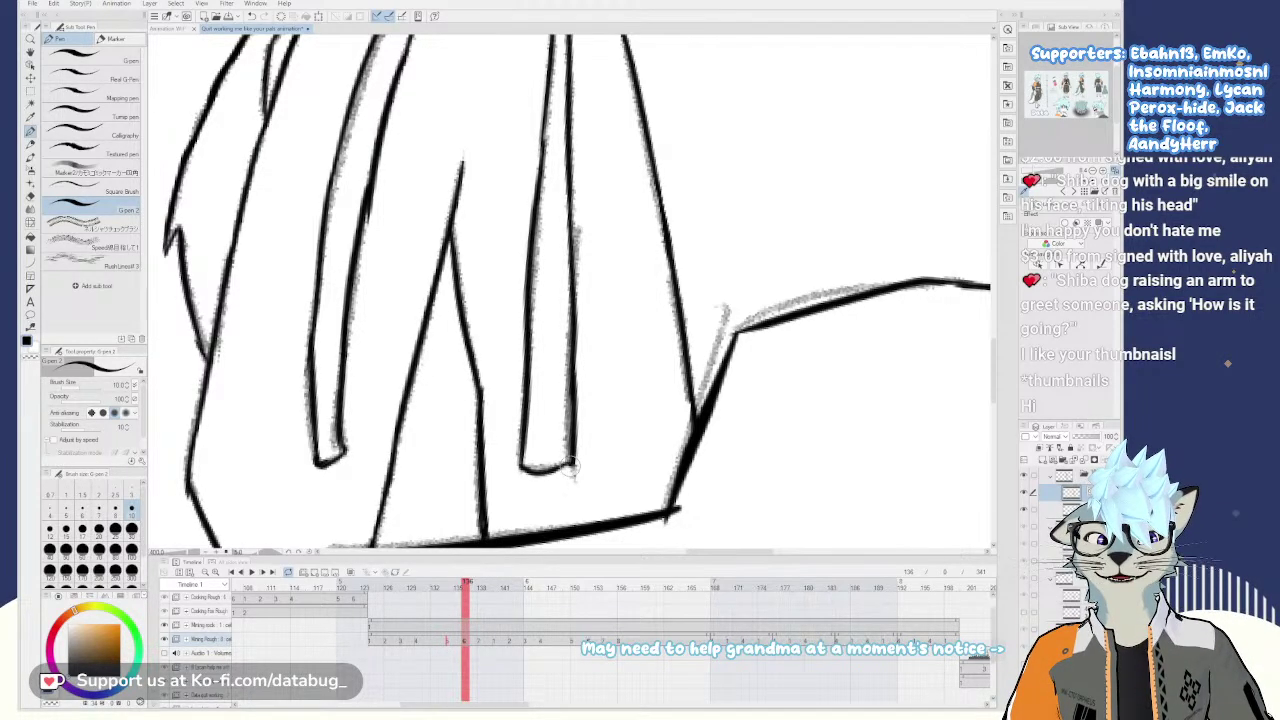
- Try erasing the waistband line between the right-hand strip's edges, then reduce the vector eraser size to 5 for it
{"action": "scroll", "coordinate": [583, 408], "scroll_direction": "down", "scroll_amount": 2}
{"action": "left_click_drag", "start_coordinate": [552, 246], "coordinate": [584, 318]}
{"action": "scroll", "coordinate": [618, 270], "scroll_direction": "up", "scroll_amount": 2}
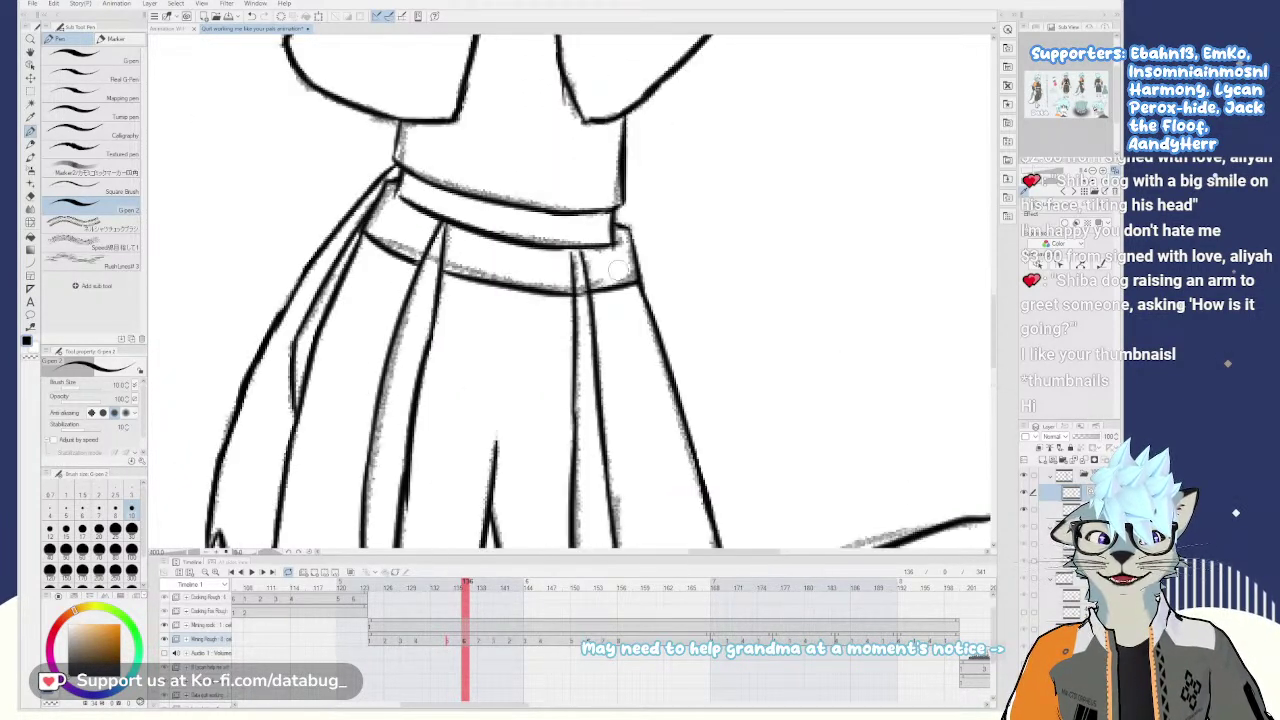
{"action": "scroll", "coordinate": [617, 292], "scroll_direction": "up", "scroll_amount": 2}
{"action": "key", "text": "e"}
{"action": "left_click", "coordinate": [560, 284]}
{"action": "key", "text": "ctrl+z"}
{"action": "left_click", "coordinate": [552, 290]}
{"action": "left_click", "coordinate": [553, 282]}
{"action": "key", "text": "ctrl+z"}
{"action": "left_click", "coordinate": [555, 305]}
{"action": "key", "text": "ctrl+z"}
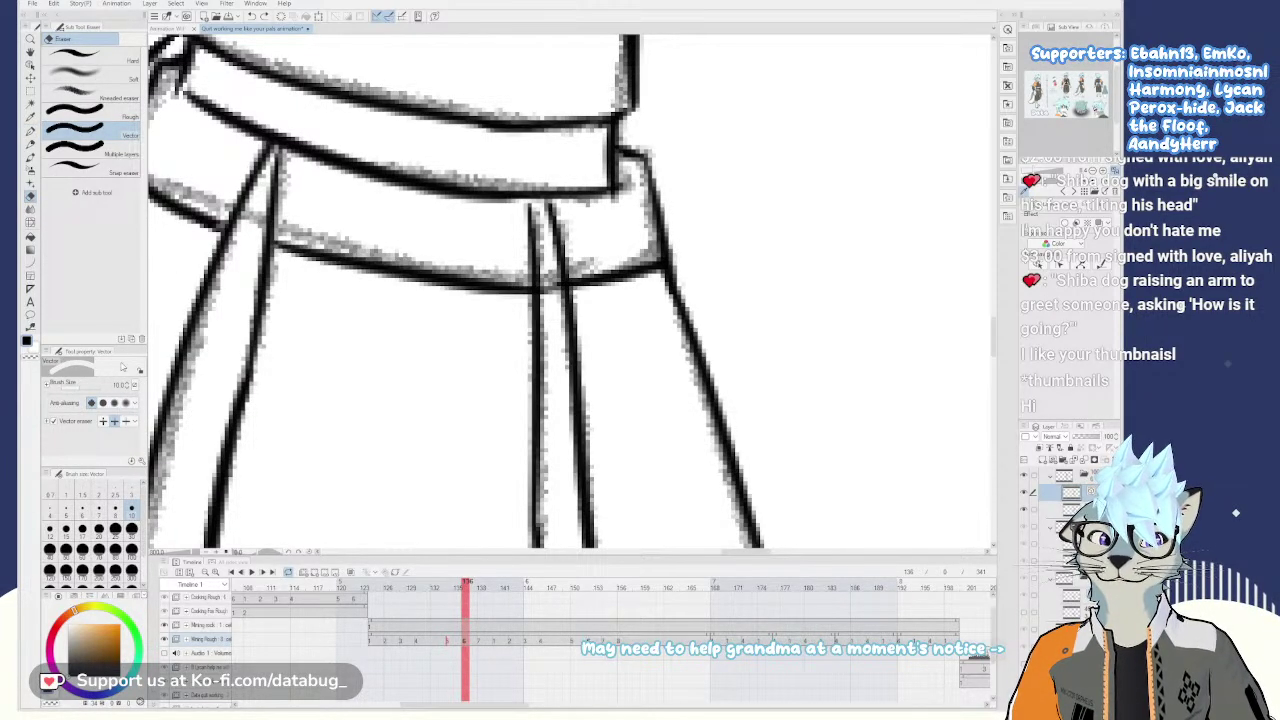
{"action": "left_click", "coordinate": [66, 509]}
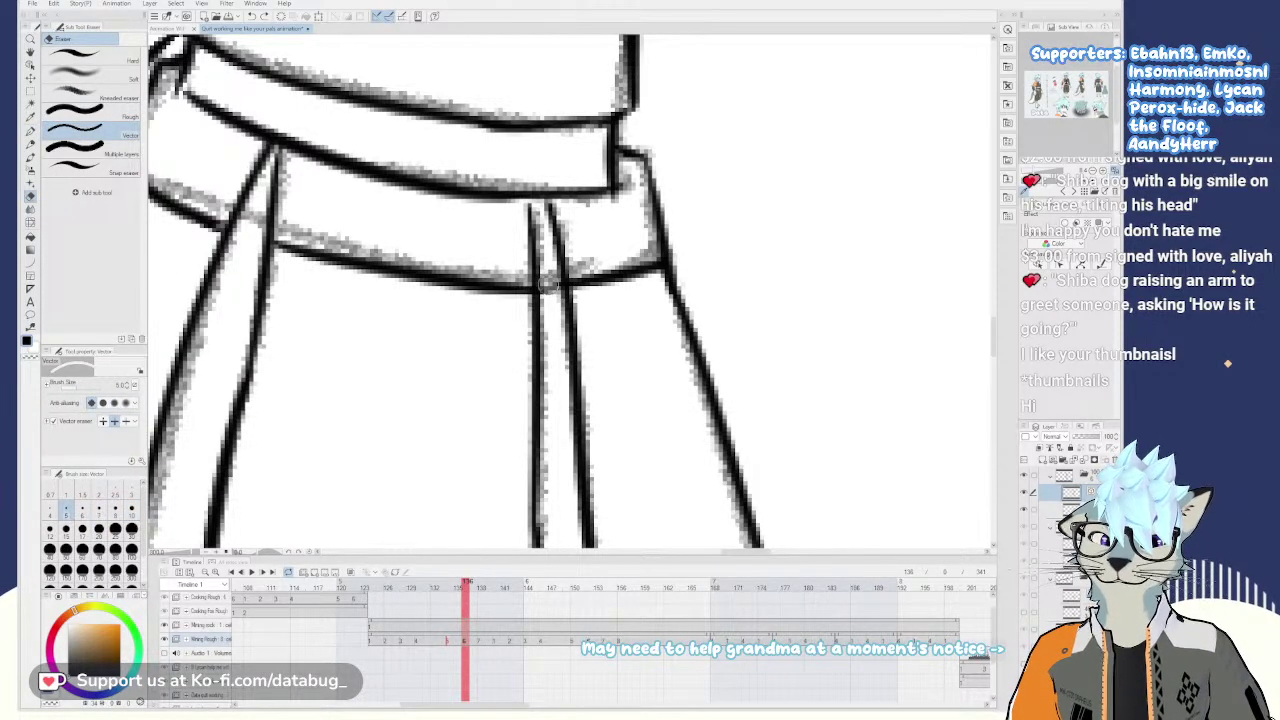
- Ink the small tip below the left-hand end of the trouser hem with the G-pen
{"action": "key", "text": "p"}
{"action": "scroll", "coordinate": [570, 290], "scroll_direction": "down", "scroll_amount": 5}
{"action": "left_click_drag", "start_coordinate": [583, 294], "coordinate": [605, 232]}
{"action": "scroll", "coordinate": [537, 398], "scroll_direction": "up", "scroll_amount": 2}
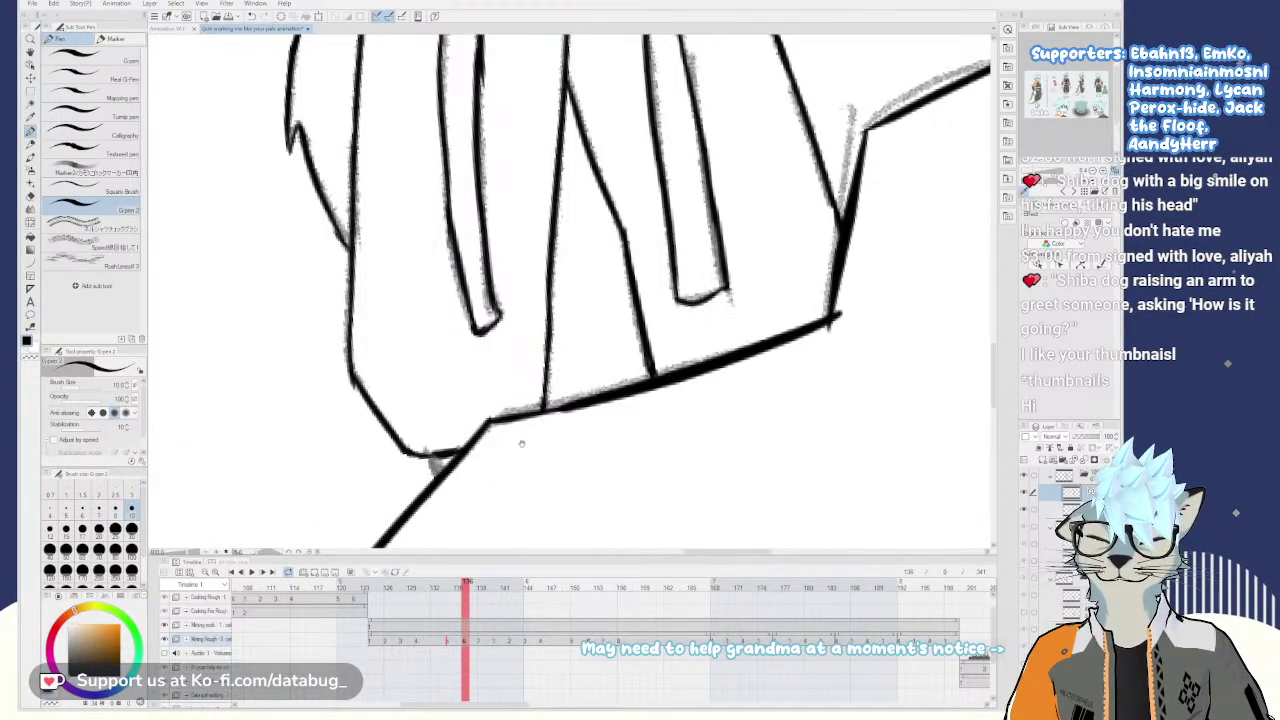
{"action": "left_click_drag", "start_coordinate": [521, 443], "coordinate": [599, 304]}
{"action": "key", "text": "e"}
{"action": "key", "text": "p"}
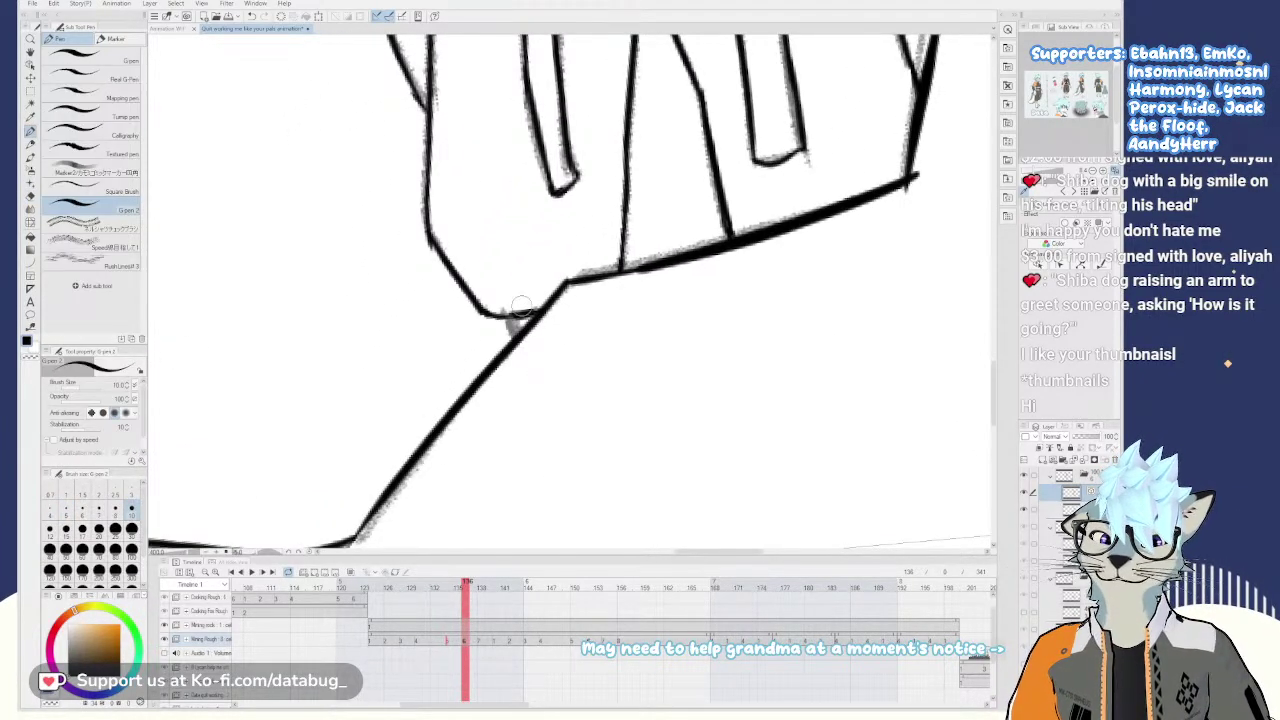
{"action": "left_click_drag", "start_coordinate": [507, 316], "coordinate": [516, 340]}
- Ink the fold line across the right-hand raised sleeve
{"action": "left_click_drag", "start_coordinate": [608, 324], "coordinate": [589, 437]}
{"action": "scroll", "coordinate": [589, 437], "scroll_direction": "up", "scroll_amount": 10}
{"action": "left_click_drag", "start_coordinate": [586, 326], "coordinate": [579, 384]}
{"action": "scroll", "coordinate": [585, 380], "scroll_direction": "down", "scroll_amount": 2}
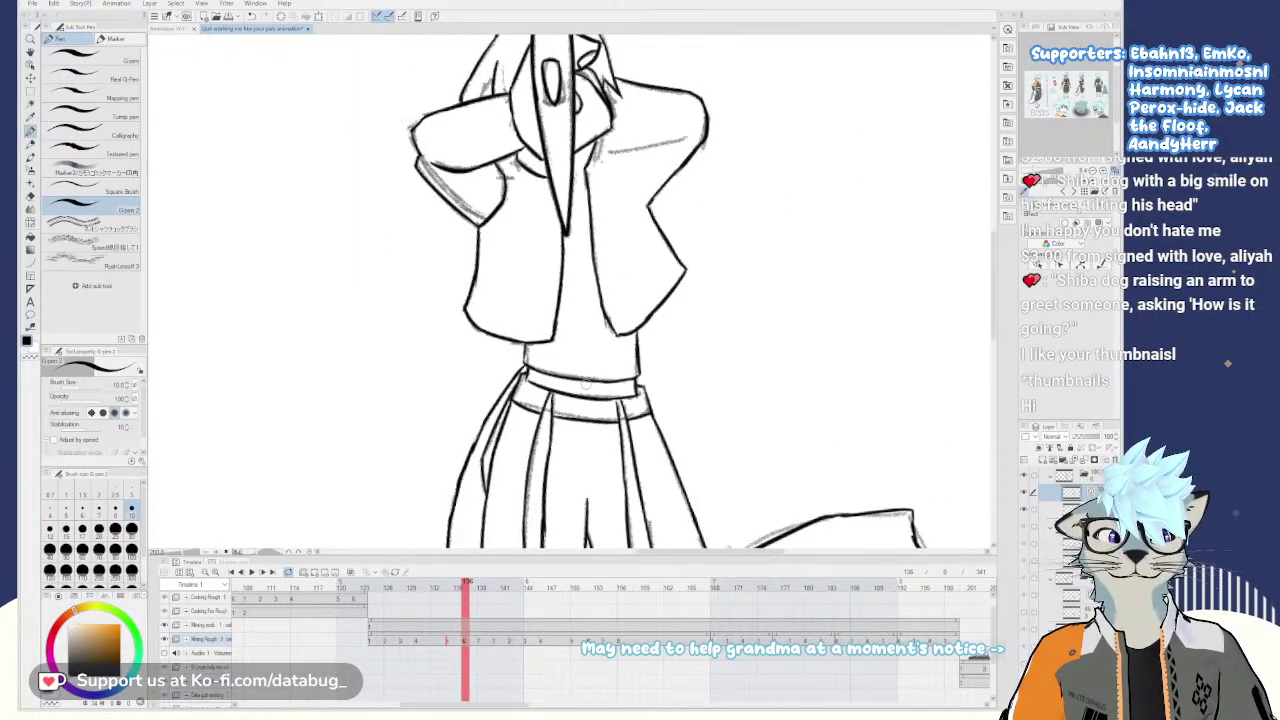
{"action": "scroll", "coordinate": [586, 381], "scroll_direction": "up", "scroll_amount": 5}
{"action": "left_click_drag", "start_coordinate": [599, 361], "coordinate": [546, 363]}
{"action": "mouse_move", "coordinate": [700, 306]}
{"action": "left_mouse_down"}
{"action": "mouse_move", "coordinate": [595, 271]}
{"action": "mouse_move", "coordinate": [647, 440]}
{"action": "left_mouse_up"}
{"action": "key", "text": "ctrl+z"}
{"action": "left_click_drag", "start_coordinate": [602, 269], "coordinate": [643, 418]}
{"action": "key", "text": "minus"}
{"action": "key", "text": "minus"}
{"action": "key", "text": "minus"}
{"action": "key", "text": "minus"}
{"action": "key", "text": "minus"}
{"action": "key", "text": "minus"}
{"action": "key", "text": "minus"}
{"action": "key", "text": "minus"}
{"action": "key", "text": "minus"}
{"action": "key", "text": "minus"}
{"action": "key", "text": "minus"}
{"action": "key", "text": "minus"}
{"action": "key", "text": "minus"}
{"action": "key", "text": "minus"}
{"action": "key", "text": "minus"}
{"action": "key", "text": "minus"}
{"action": "key", "text": "minus"}
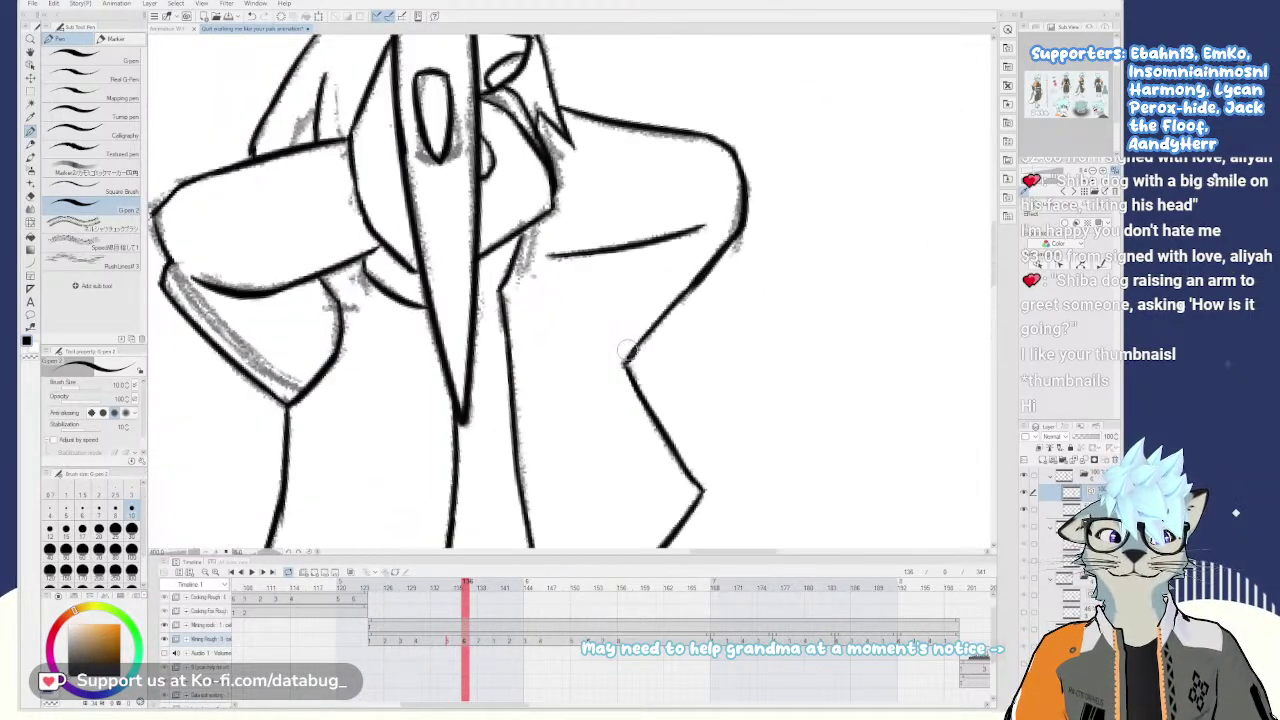
- Ink the pointed hair strands hanging below the face on both sides of the neck
{"action": "mouse_move", "coordinate": [524, 230]}
{"action": "left_mouse_down"}
{"action": "mouse_move", "coordinate": [518, 291]}
{"action": "mouse_move", "coordinate": [505, 298]}
{"action": "left_mouse_up"}
{"action": "left_click_drag", "start_coordinate": [362, 256], "coordinate": [378, 328]}
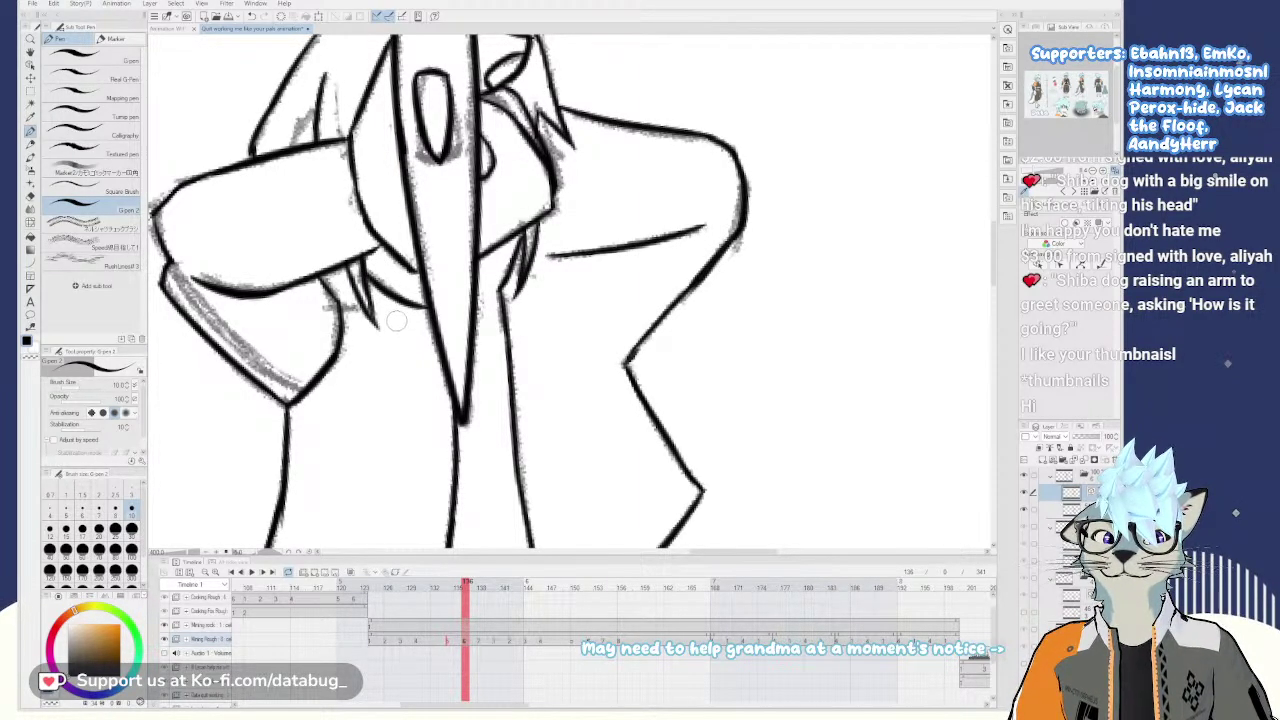
{"action": "scroll", "coordinate": [470, 320], "scroll_direction": "down", "scroll_amount": 2}
{"action": "scroll", "coordinate": [416, 239], "scroll_direction": "up", "scroll_amount": 2}
{"action": "left_click_drag", "start_coordinate": [368, 188], "coordinate": [340, 232]}
{"action": "scroll", "coordinate": [509, 291], "scroll_direction": "down", "scroll_amount": 2}
{"action": "left_click_drag", "start_coordinate": [570, 404], "coordinate": [548, 177]}
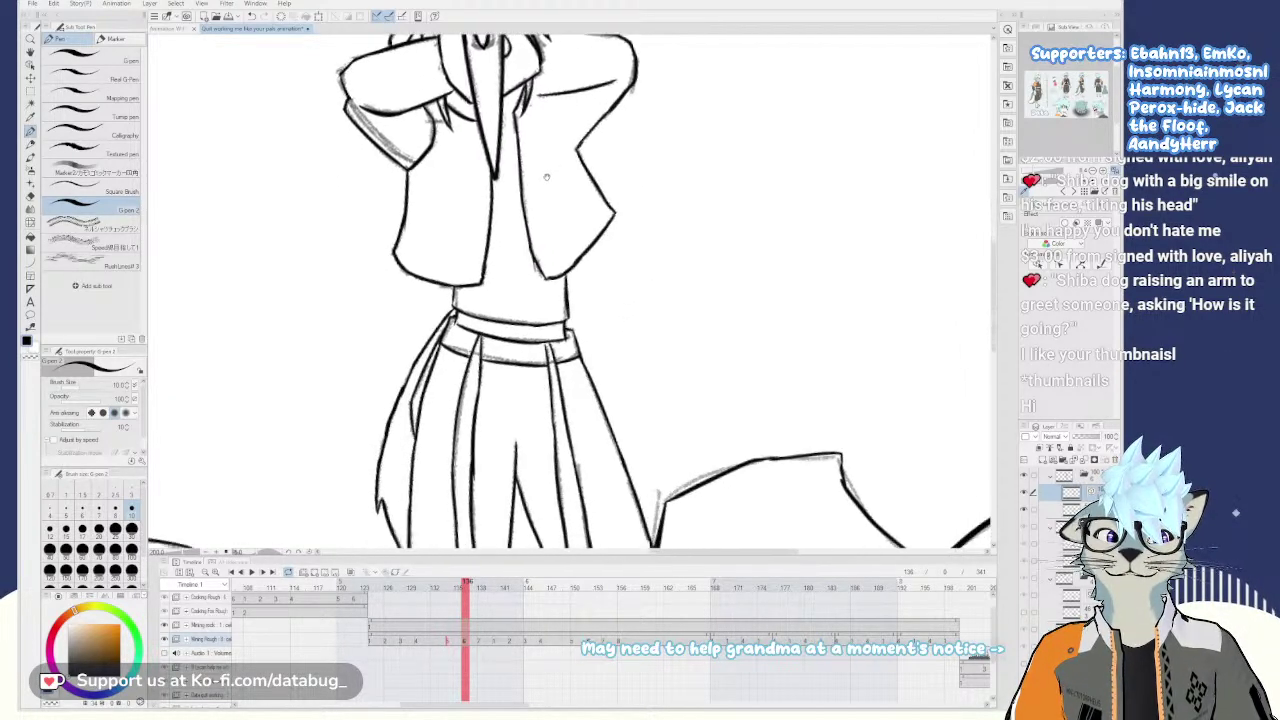
- Advance to the frame 138 drawing of the arms-overhead mining pose
{"action": "left_click_drag", "start_coordinate": [587, 496], "coordinate": [545, 272]}
{"action": "scroll", "coordinate": [574, 423], "scroll_direction": "down", "scroll_amount": 2}
{"action": "scroll", "coordinate": [574, 423], "scroll_direction": "up", "scroll_amount": 2}
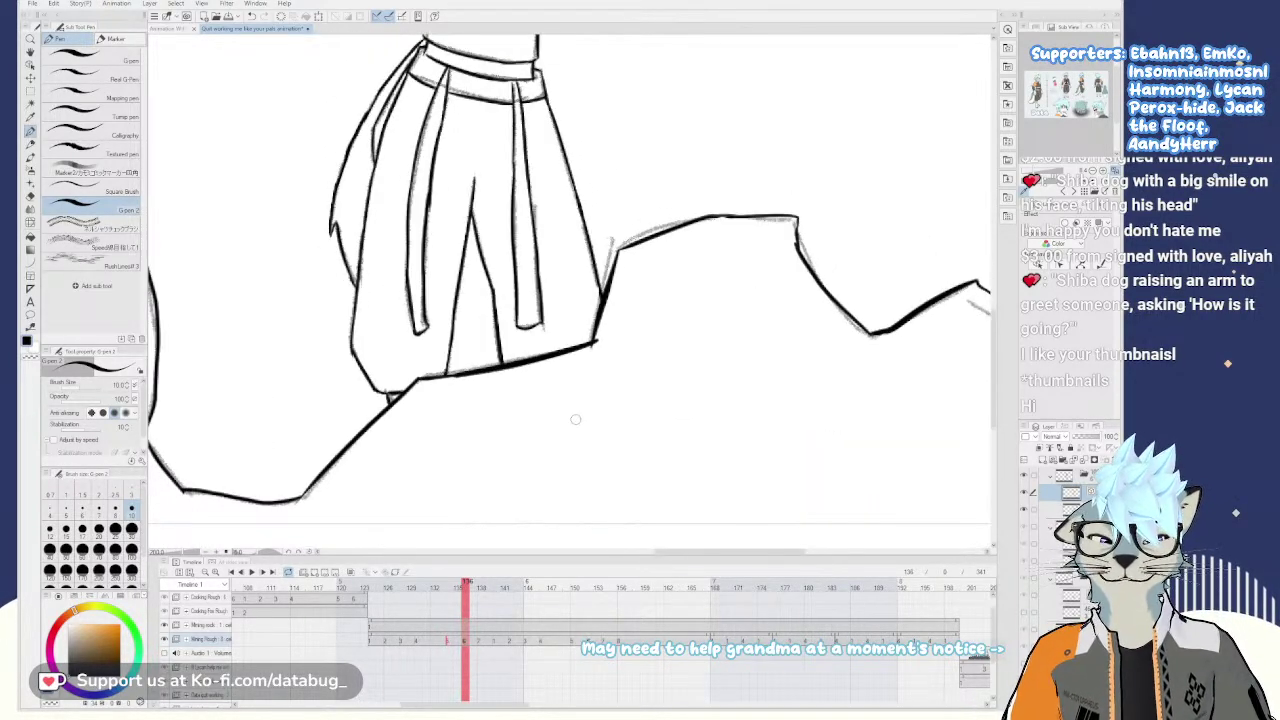
{"action": "key", "text": "ctrl+period"}
{"action": "left_click_drag", "start_coordinate": [495, 228], "coordinate": [519, 385]}
{"action": "left_click_drag", "start_coordinate": [492, 120], "coordinate": [528, 400]}
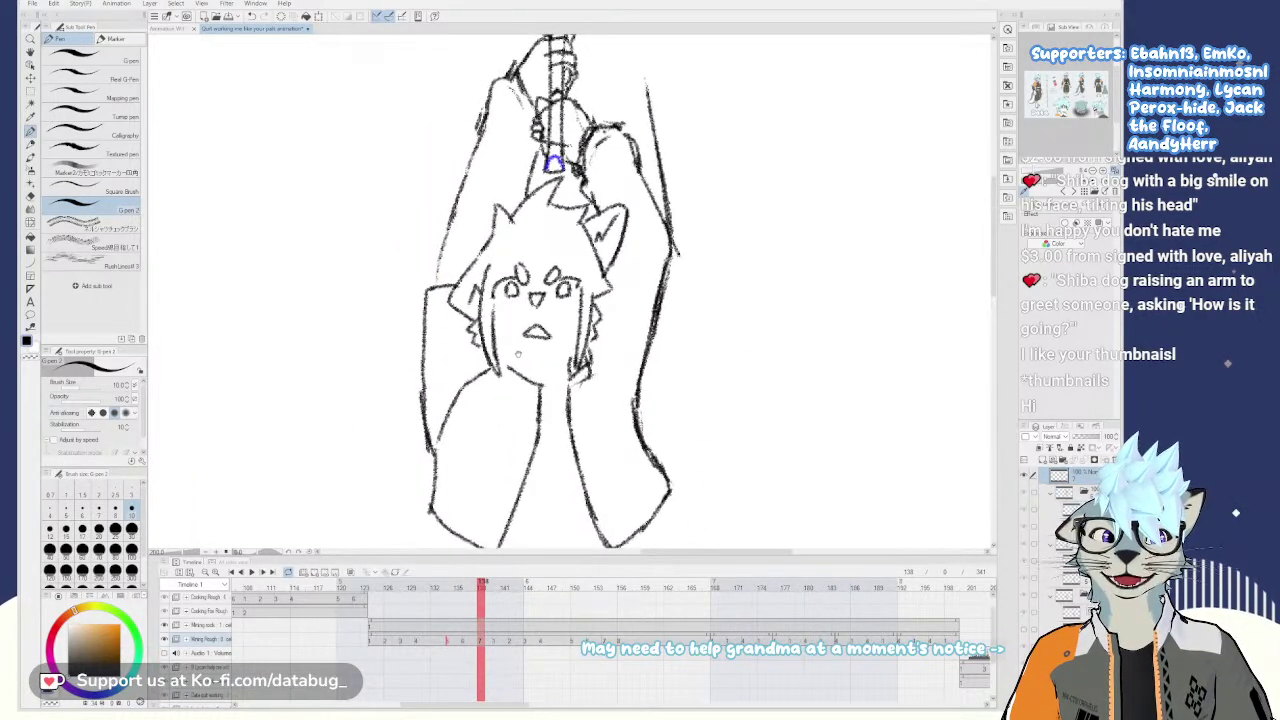
{"action": "scroll", "coordinate": [518, 354], "scroll_direction": "up", "scroll_amount": 1}
{"action": "scroll", "coordinate": [533, 399], "scroll_direction": "down", "scroll_amount": 3}
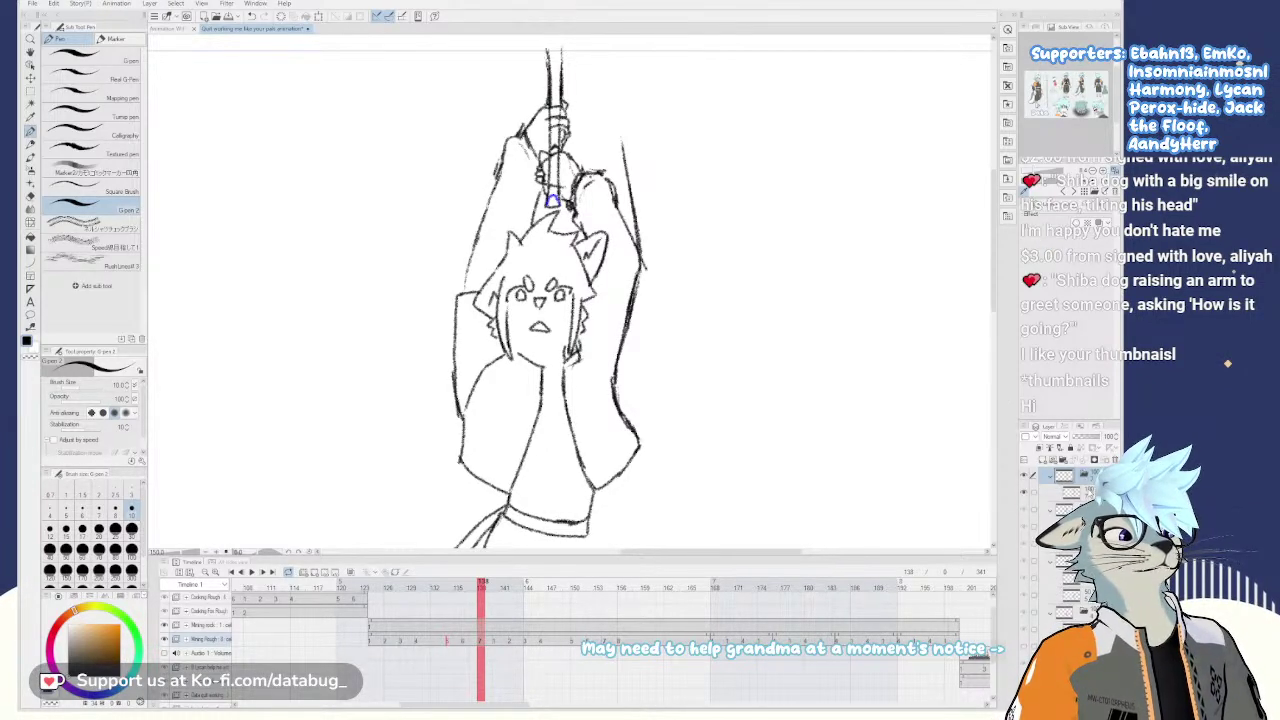
- Lower the opacity of the frame 138 rough sketch layer and make its line art layer active
{"action": "left_click", "coordinate": [1074, 492]}
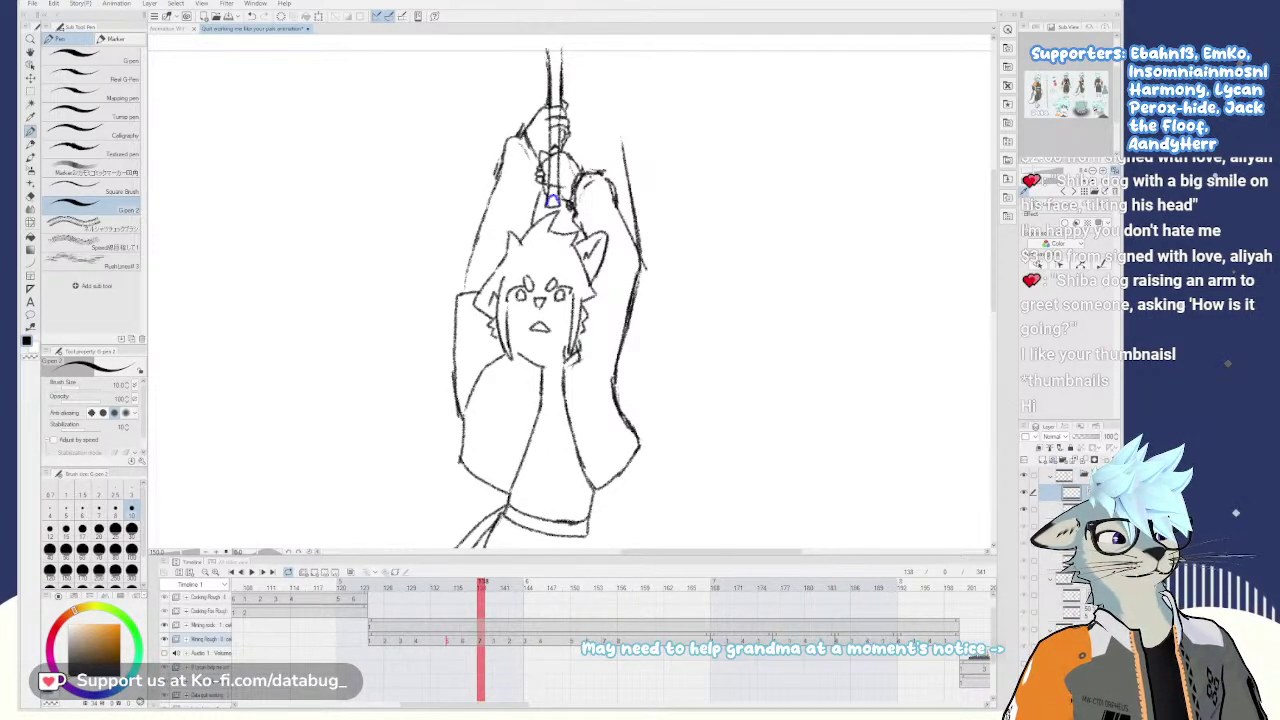
{"action": "left_click", "coordinate": [1071, 509]}
{"action": "left_click", "coordinate": [1087, 437]}
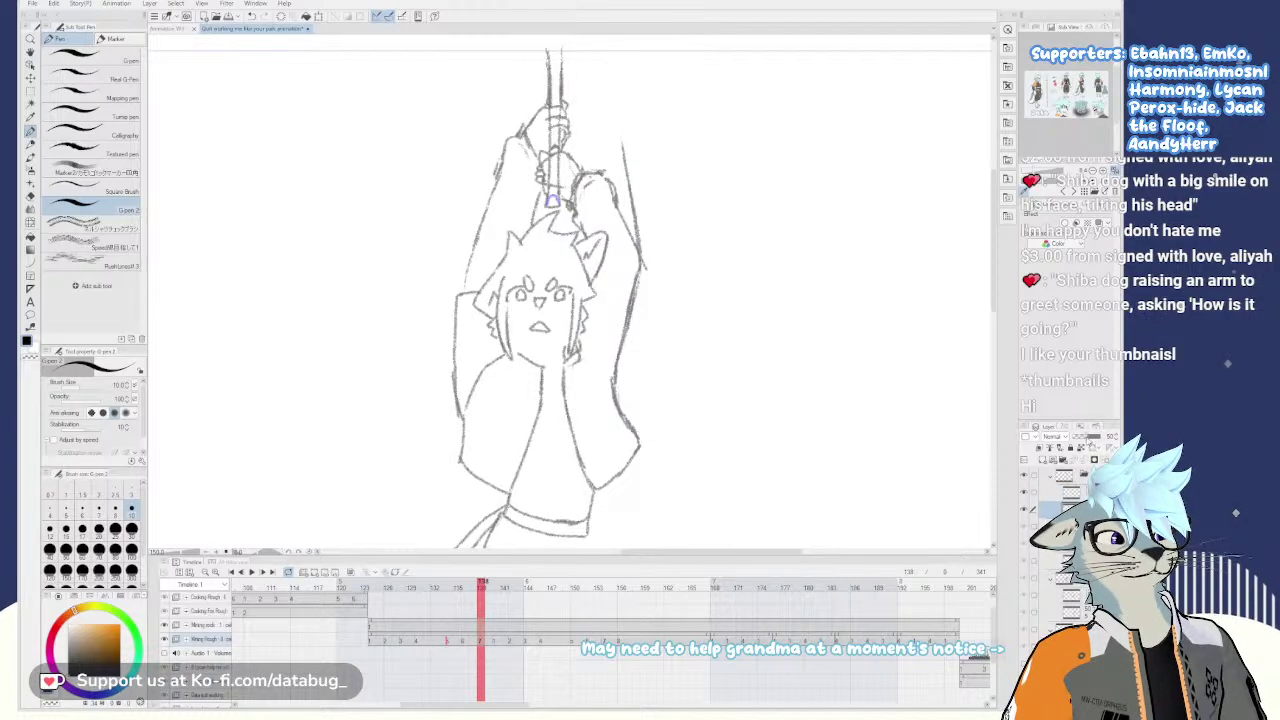
{"action": "left_click", "coordinate": [1072, 492]}
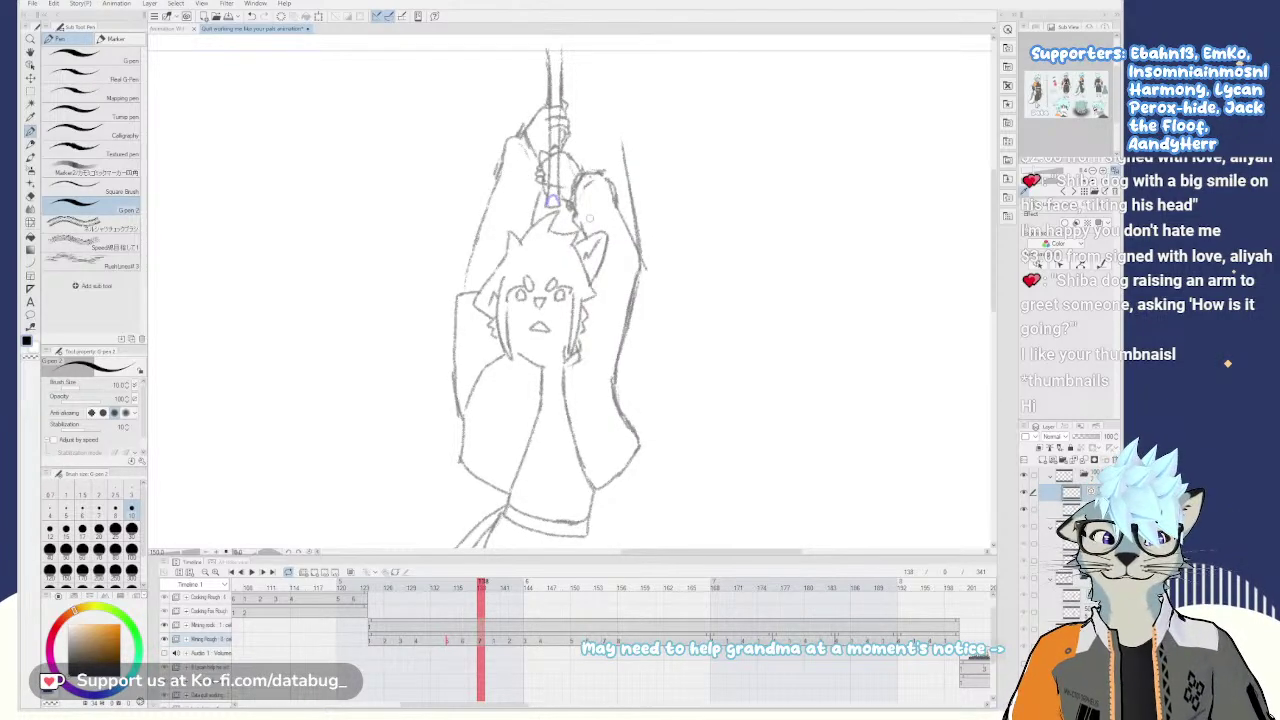
- Ink both oval eyebrows and the right-hand eye with its upper lash line using the G-pen
{"action": "scroll", "coordinate": [578, 290], "scroll_direction": "up", "scroll_amount": 1}
{"action": "scroll", "coordinate": [578, 290], "scroll_direction": "up", "scroll_amount": 1}
{"action": "mouse_move", "coordinate": [538, 290]}
{"action": "left_mouse_down"}
{"action": "mouse_move", "coordinate": [569, 283]}
{"action": "mouse_move", "coordinate": [594, 297]}
{"action": "mouse_move", "coordinate": [574, 282]}
{"action": "mouse_move", "coordinate": [589, 290]}
{"action": "mouse_move", "coordinate": [582, 275]}
{"action": "mouse_move", "coordinate": [592, 287]}
{"action": "mouse_move", "coordinate": [578, 304]}
{"action": "mouse_move", "coordinate": [592, 291]}
{"action": "mouse_move", "coordinate": [569, 312]}
{"action": "left_mouse_up"}
{"action": "key", "text": "ctrl+z"}
{"action": "key", "text": "ctrl+z"}
{"action": "key", "text": "ctrl+z"}
{"action": "key", "text": "ctrl+z"}
{"action": "key", "text": "ctrl+z"}
{"action": "mouse_move", "coordinate": [462, 256]}
{"action": "left_mouse_down"}
{"action": "mouse_move", "coordinate": [480, 293]}
{"action": "mouse_move", "coordinate": [463, 265]}
{"action": "mouse_move", "coordinate": [472, 253]}
{"action": "mouse_move", "coordinate": [463, 281]}
{"action": "mouse_move", "coordinate": [475, 257]}
{"action": "mouse_move", "coordinate": [526, 292]}
{"action": "mouse_move", "coordinate": [540, 262]}
{"action": "mouse_move", "coordinate": [518, 292]}
{"action": "left_mouse_up"}
{"action": "key", "text": "ctrl+z"}
{"action": "key", "text": "ctrl+z"}
{"action": "key", "text": "ctrl+z"}
{"action": "key", "text": "ctrl+z"}
{"action": "mouse_move", "coordinate": [535, 256]}
{"action": "left_mouse_down"}
{"action": "mouse_move", "coordinate": [545, 292]}
{"action": "mouse_move", "coordinate": [519, 291]}
{"action": "mouse_move", "coordinate": [546, 267]}
{"action": "left_mouse_up"}
{"action": "key", "text": "ctrl+z"}
{"action": "key", "text": "ctrl+z"}
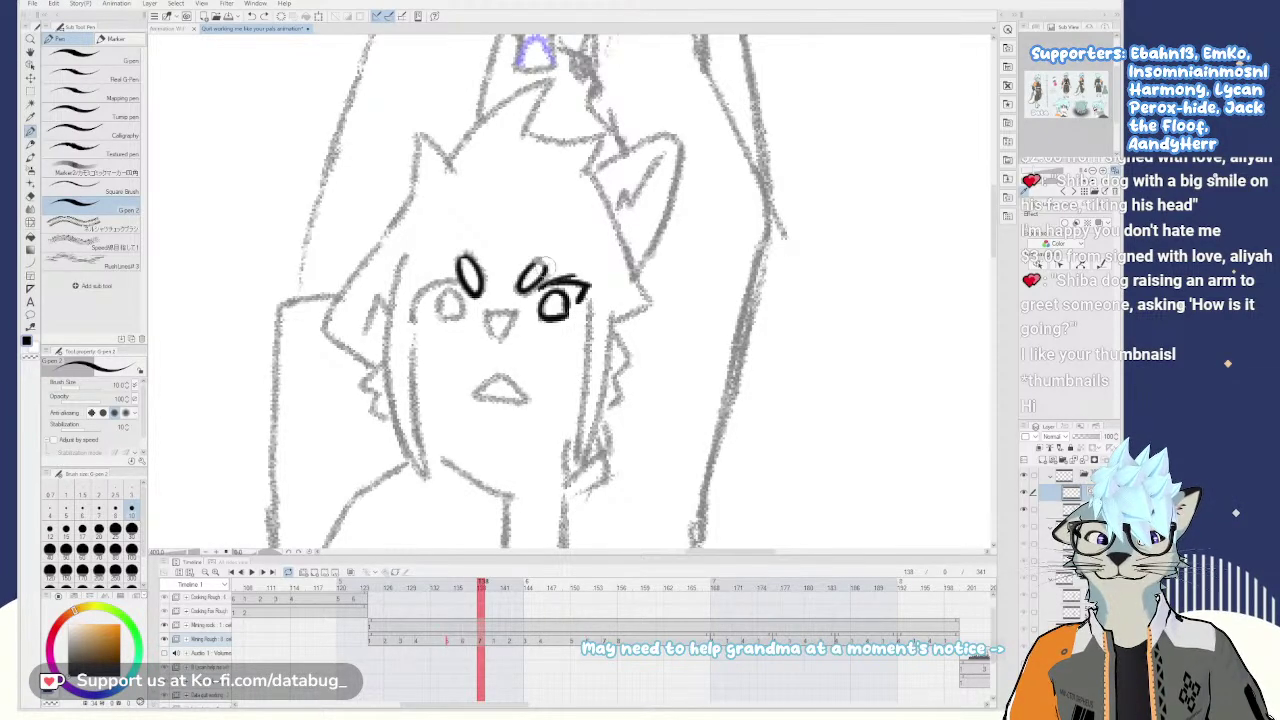
- Ink the upper lash line of the left-hand eye, running outward from the eyebrow
{"action": "key", "text": "minus"}
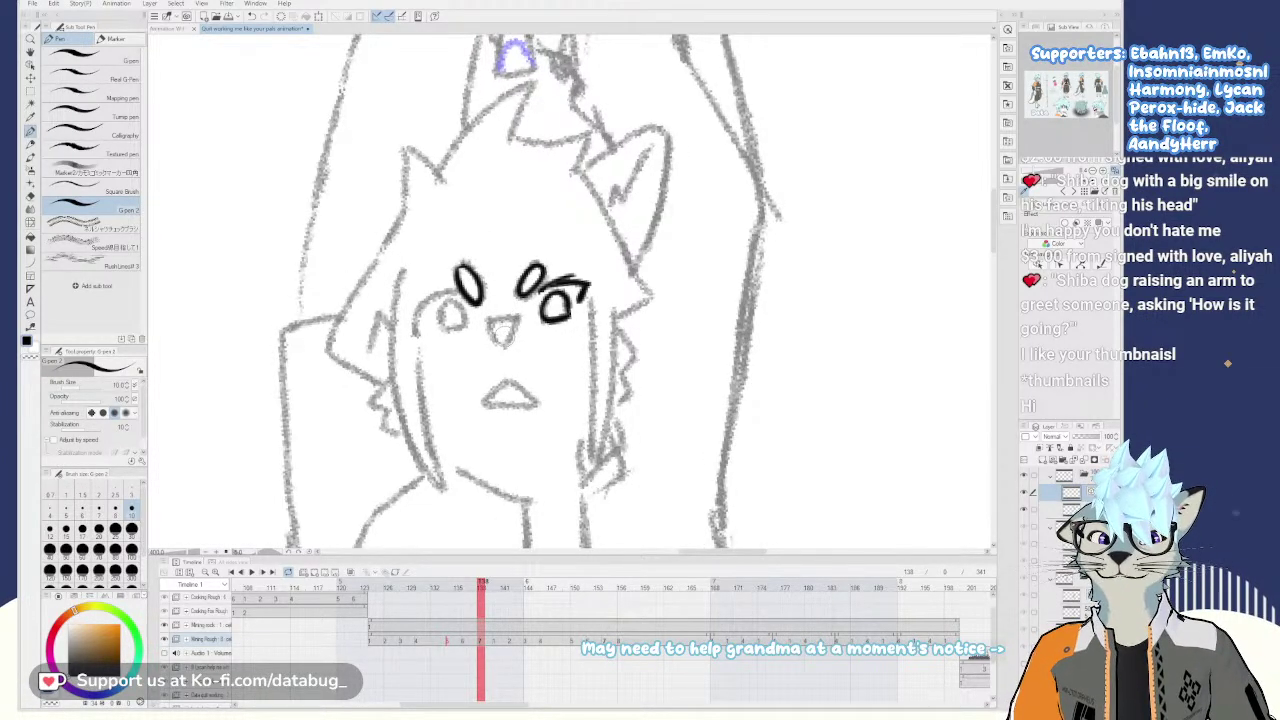
{"action": "key", "text": "minus"}
{"action": "key", "text": "minus"}
{"action": "key", "text": "minus"}
{"action": "key", "text": "minus"}
{"action": "key", "text": "minus"}
{"action": "key", "text": "minus"}
{"action": "key", "text": "minus"}
{"action": "key", "text": "minus"}
{"action": "key", "text": "minus"}
{"action": "mouse_move", "coordinate": [579, 382]}
{"action": "left_mouse_down"}
{"action": "mouse_move", "coordinate": [671, 274]}
{"action": "mouse_move", "coordinate": [672, 240]}
{"action": "mouse_move", "coordinate": [636, 237]}
{"action": "left_mouse_up"}
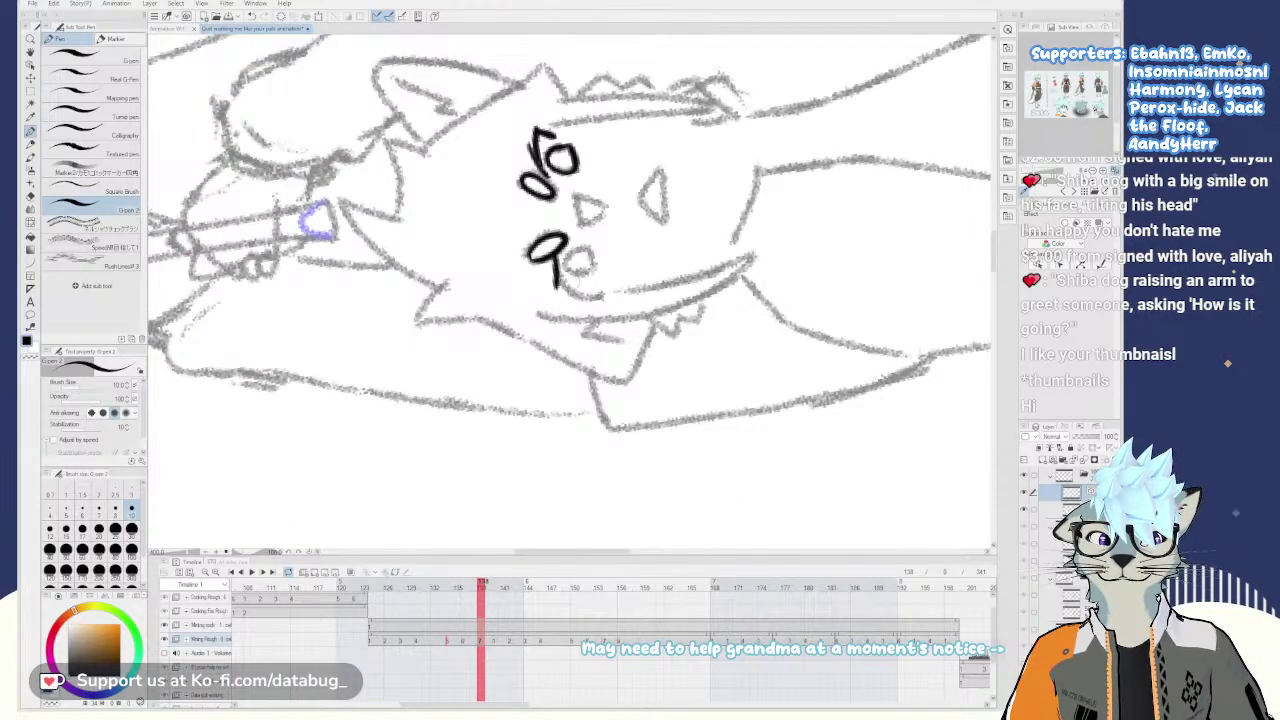
{"action": "key", "text": "asciicircum"}
{"action": "key", "text": "asciicircum"}
{"action": "key", "text": "asciicircum"}
{"action": "key", "text": "asciicircum"}
{"action": "key", "text": "asciicircum"}
{"action": "key", "text": "asciicircum"}
{"action": "key", "text": "asciicircum"}
{"action": "key", "text": "asciicircum"}
{"action": "key", "text": "asciicircum"}
{"action": "key", "text": "asciicircum"}
{"action": "key", "text": "asciicircum"}
{"action": "key", "text": "asciicircum"}
{"action": "key", "text": "asciicircum"}
{"action": "key", "text": "asciicircum"}
{"action": "key", "text": "asciicircum"}
{"action": "key", "text": "asciicircum"}
{"action": "key", "text": "asciicircum"}
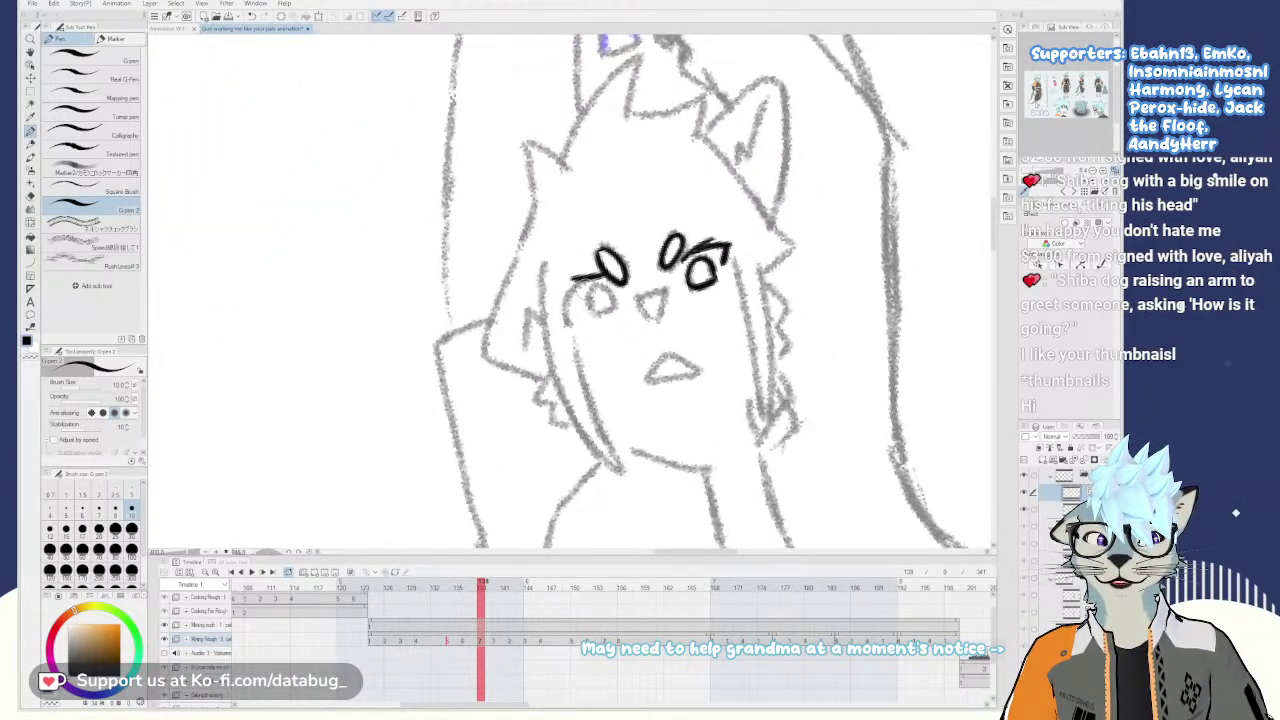
{"action": "left_click_drag", "start_coordinate": [598, 270], "coordinate": [570, 322]}
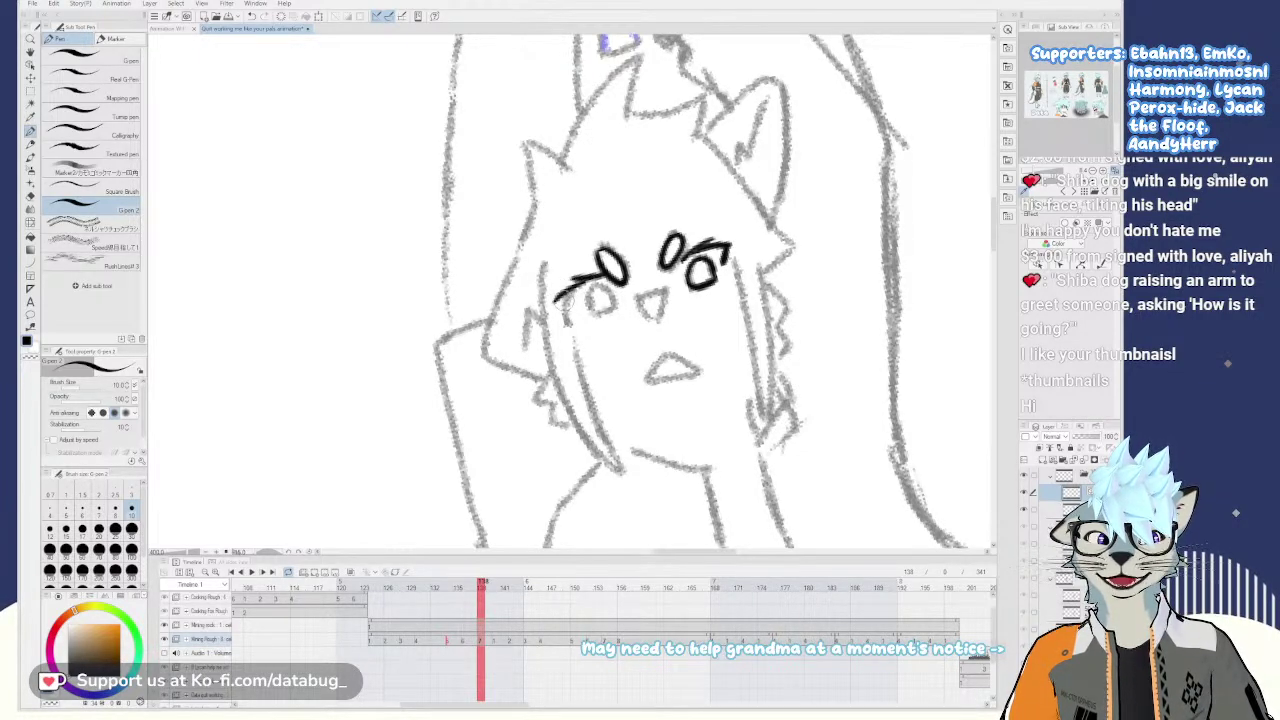
{"action": "left_click_drag", "start_coordinate": [600, 268], "coordinate": [547, 298]}
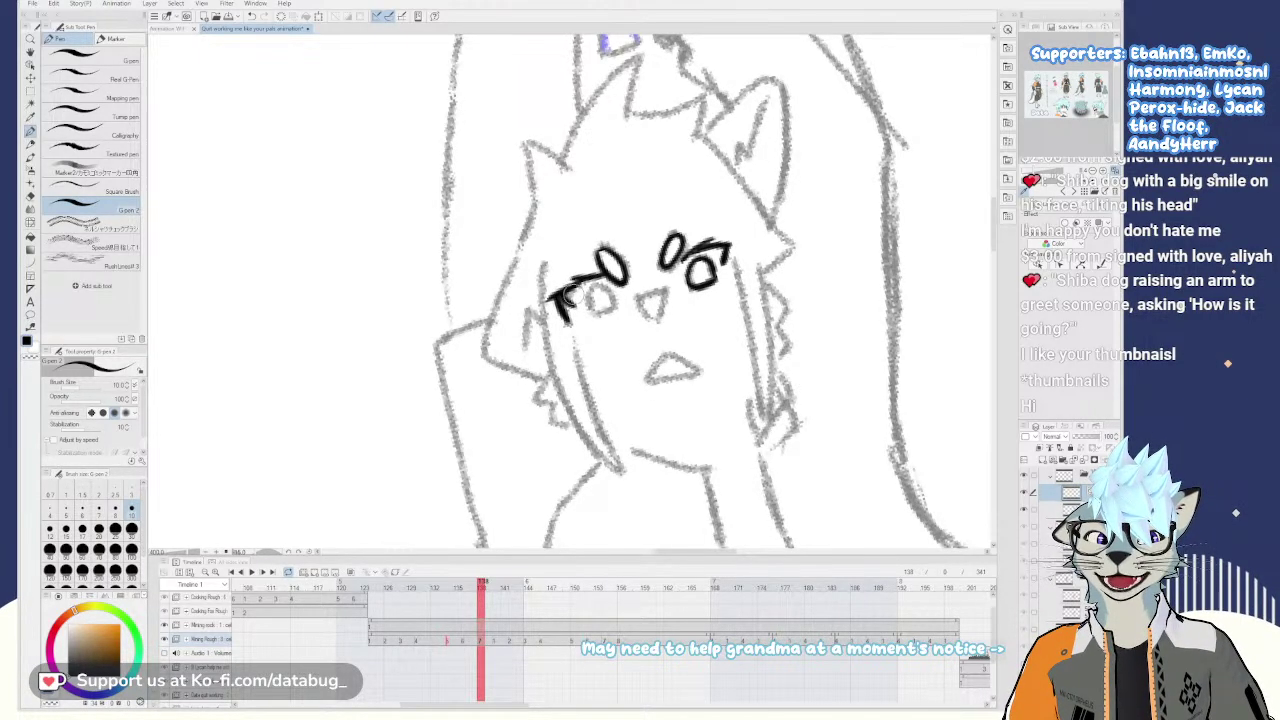
- Trim the outer end of the left-hand lash with the vector eraser, and ink the round left-hand eye
{"action": "key", "text": "e"}
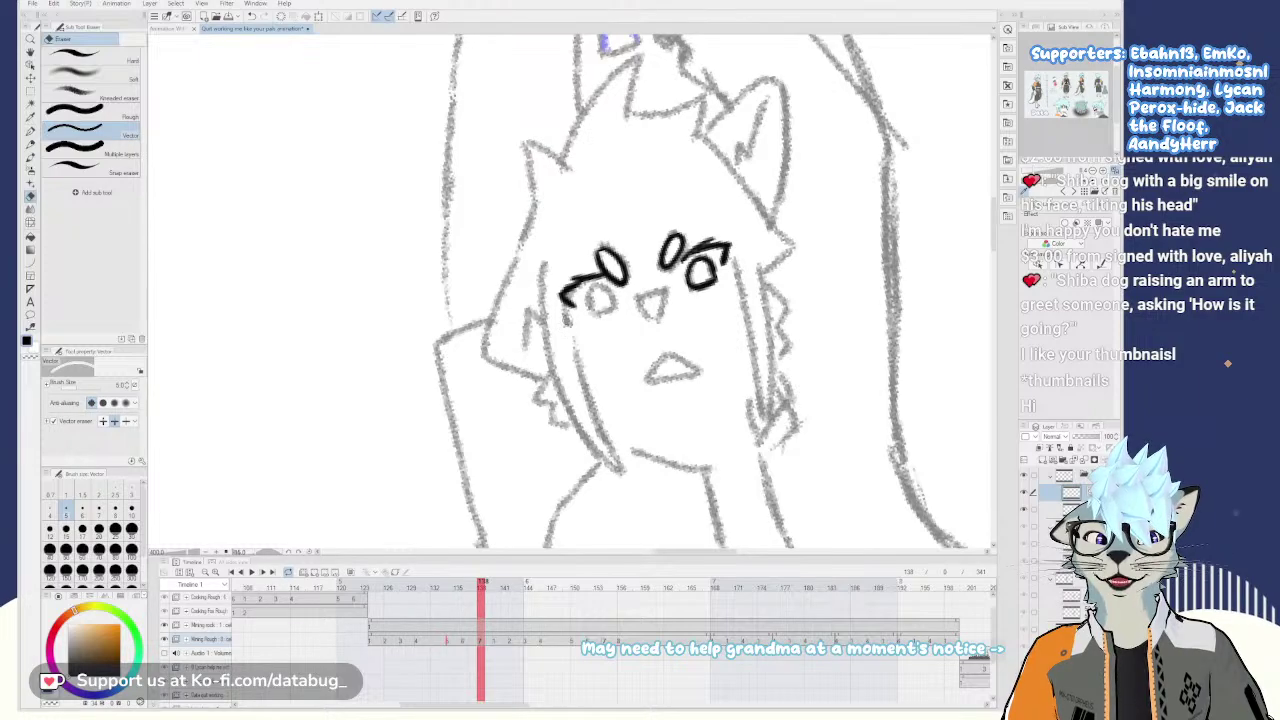
{"action": "key", "text": "p"}
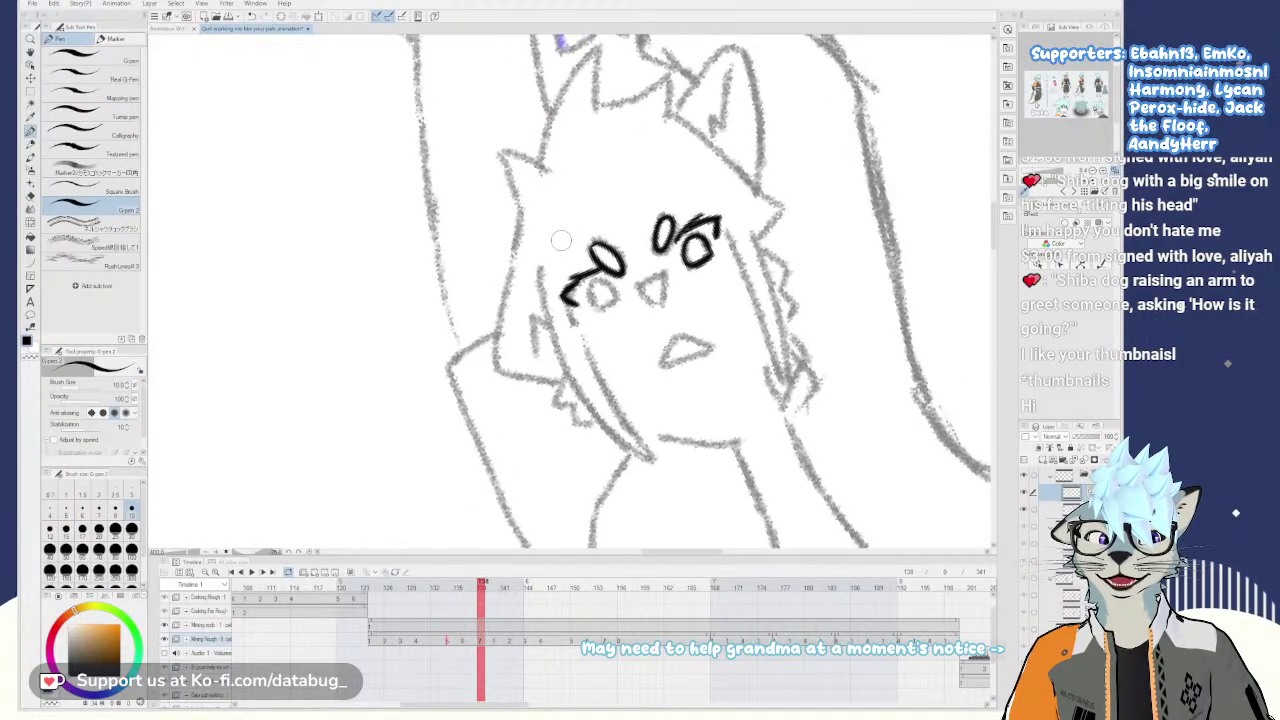
{"action": "key", "text": "asciicircum"}
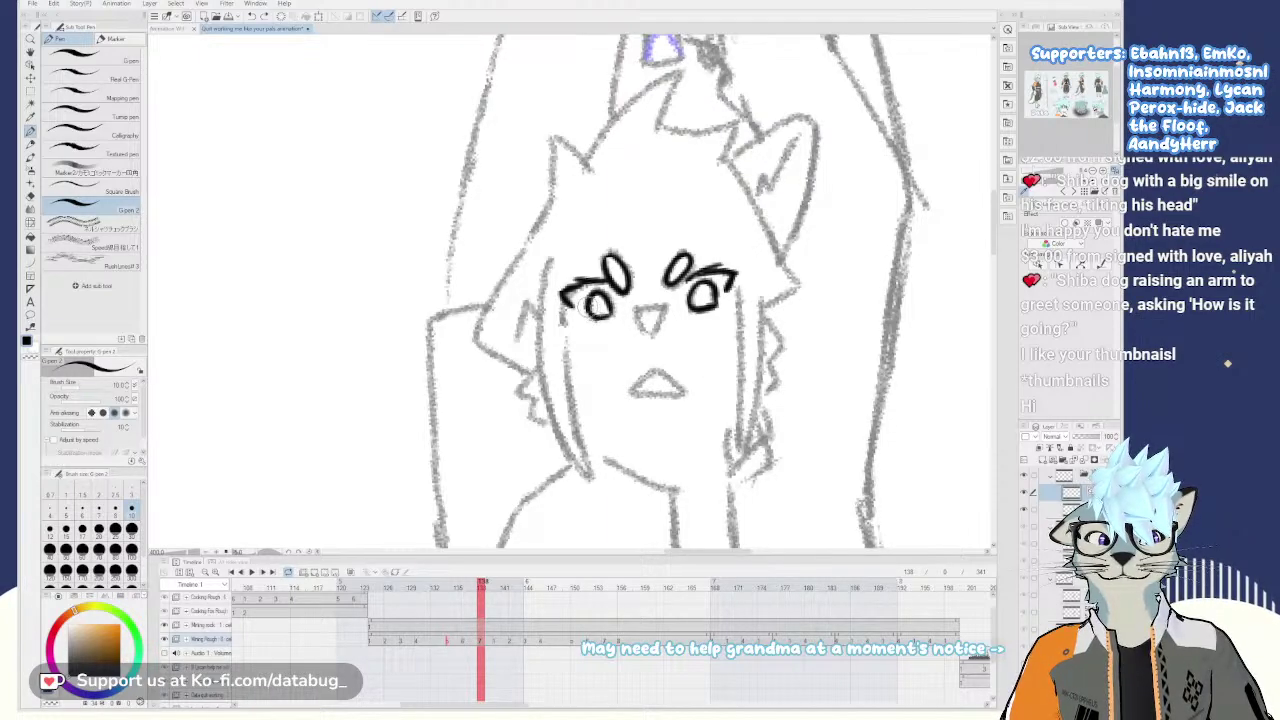
- Ink the small triangular nose and the triangular open mouth
{"action": "mouse_move", "coordinate": [638, 311]}
{"action": "left_mouse_down"}
{"action": "mouse_move", "coordinate": [664, 309]}
{"action": "mouse_move", "coordinate": [652, 331]}
{"action": "mouse_move", "coordinate": [665, 309]}
{"action": "left_mouse_up"}
{"action": "key", "text": "ctrl+z"}
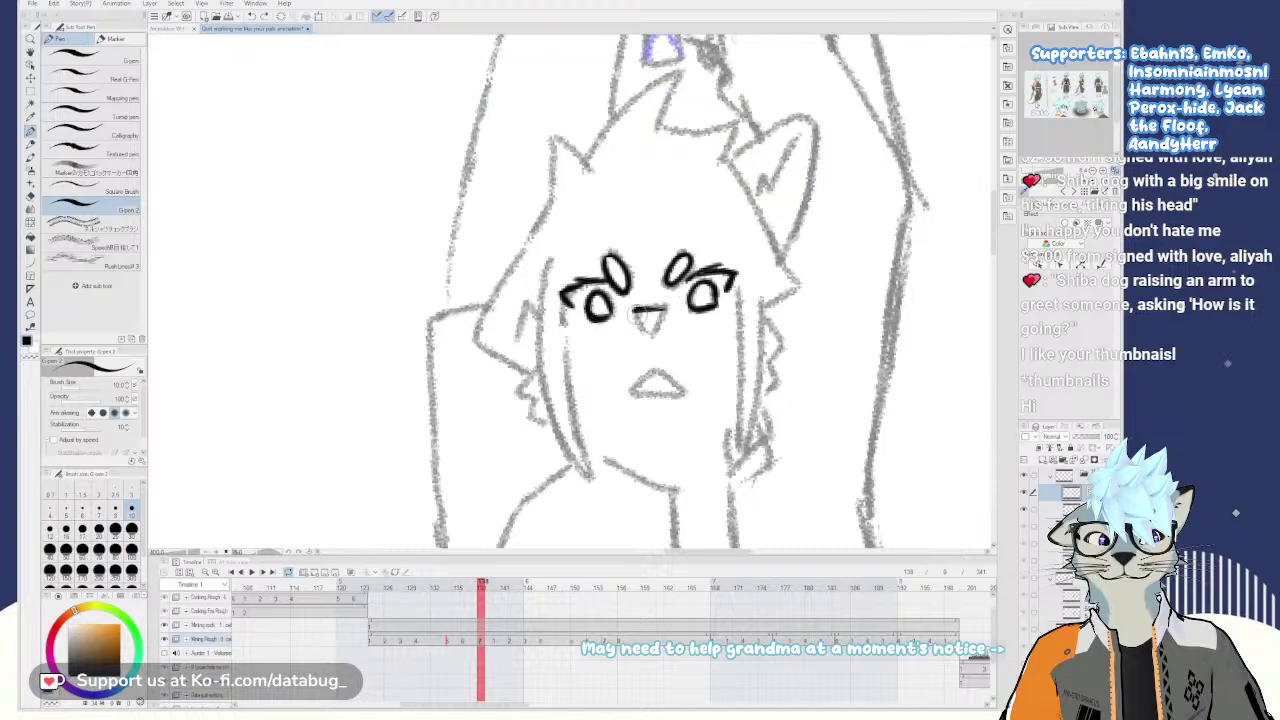
{"action": "left_click_drag", "start_coordinate": [642, 312], "coordinate": [660, 316]}
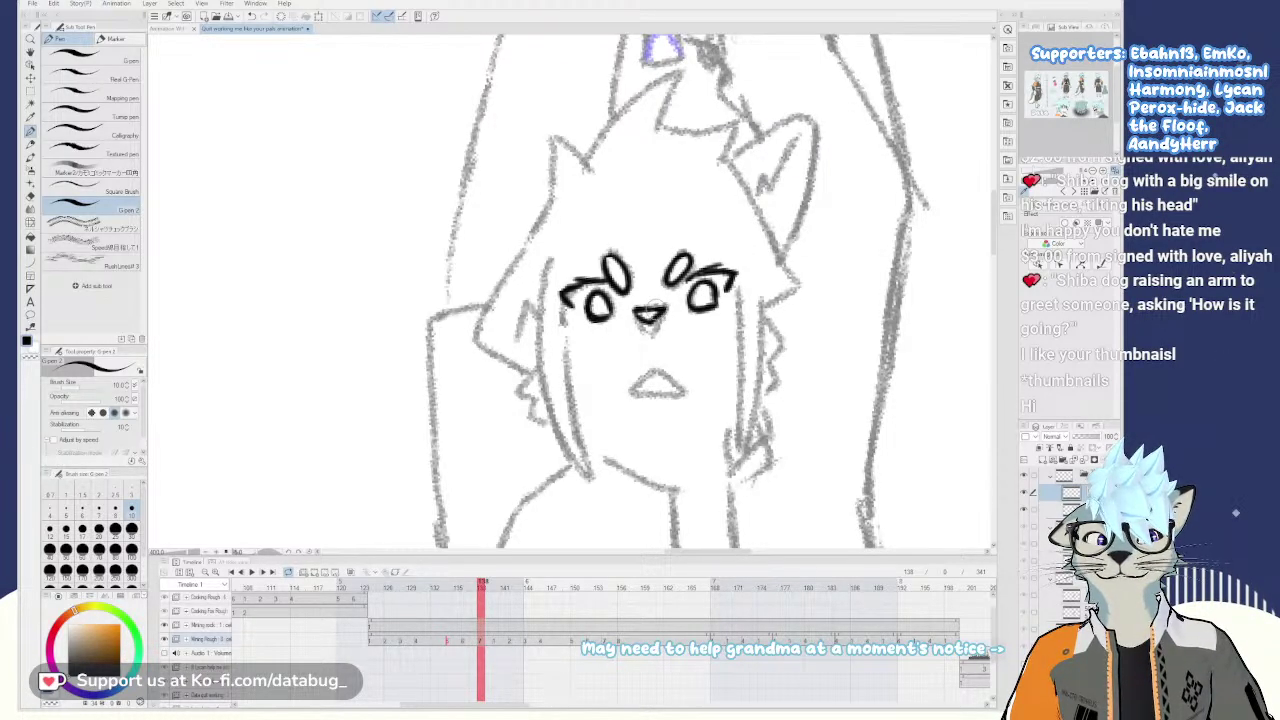
{"action": "scroll", "coordinate": [683, 240], "scroll_direction": "down", "scroll_amount": 2}
{"action": "scroll", "coordinate": [679, 286], "scroll_direction": "up", "scroll_amount": 2}
{"action": "mouse_move", "coordinate": [668, 340]}
{"action": "left_mouse_down"}
{"action": "mouse_move", "coordinate": [634, 300]}
{"action": "mouse_move", "coordinate": [669, 304]}
{"action": "left_mouse_up"}
{"action": "key", "text": "ctrl+z"}
{"action": "key", "text": "ctrl+z"}
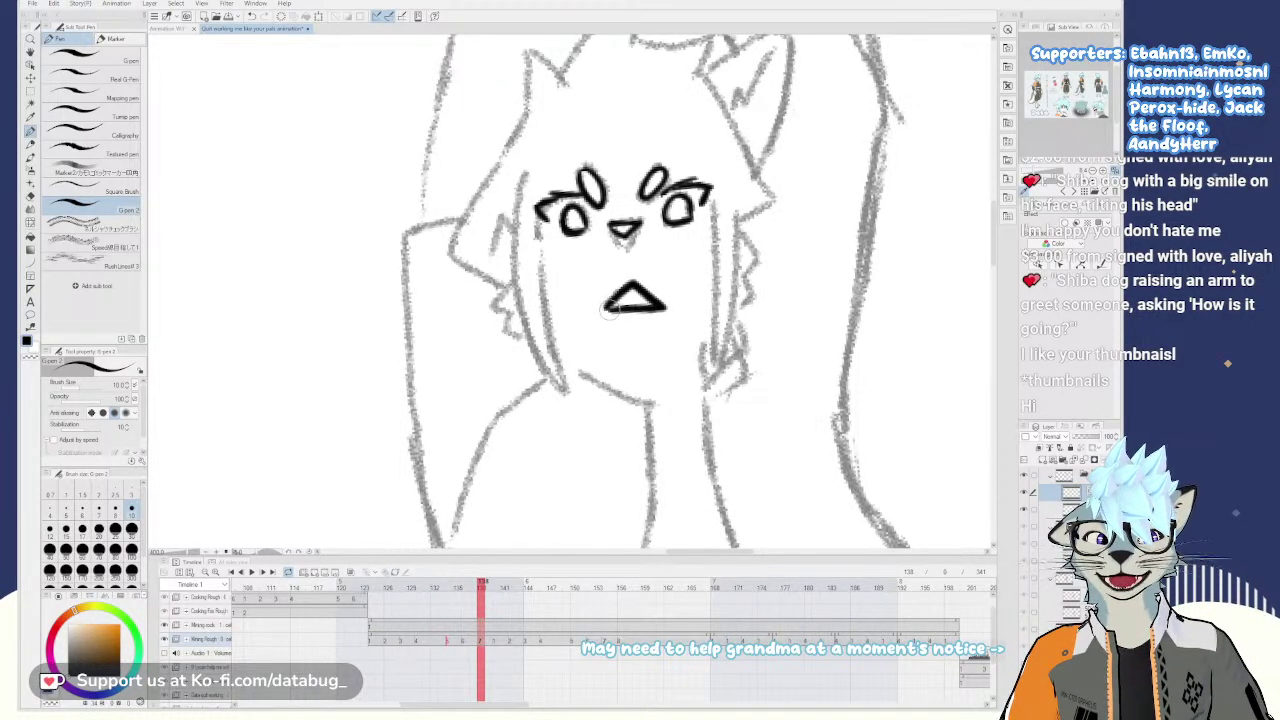
- Ink both edges of the long pointed hair strand on the left-hand side of the face
{"action": "left_click_drag", "start_coordinate": [537, 222], "coordinate": [562, 388]}
{"action": "key", "text": "ctrl+z"}
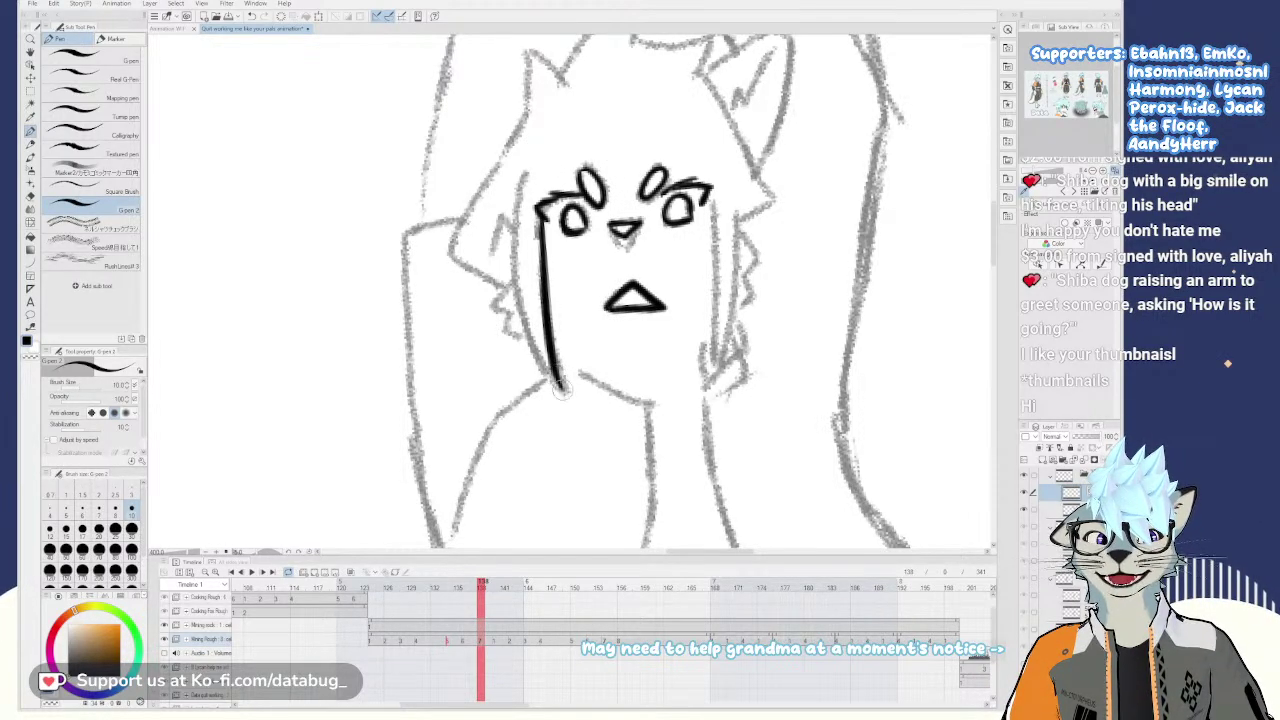
{"action": "left_click_drag", "start_coordinate": [523, 170], "coordinate": [537, 367]}
{"action": "key", "text": "ctrl+z"}
{"action": "mouse_move", "coordinate": [523, 170]}
{"action": "left_mouse_down"}
{"action": "mouse_move", "coordinate": [535, 345]}
{"action": "mouse_move", "coordinate": [556, 388]}
{"action": "left_mouse_up"}
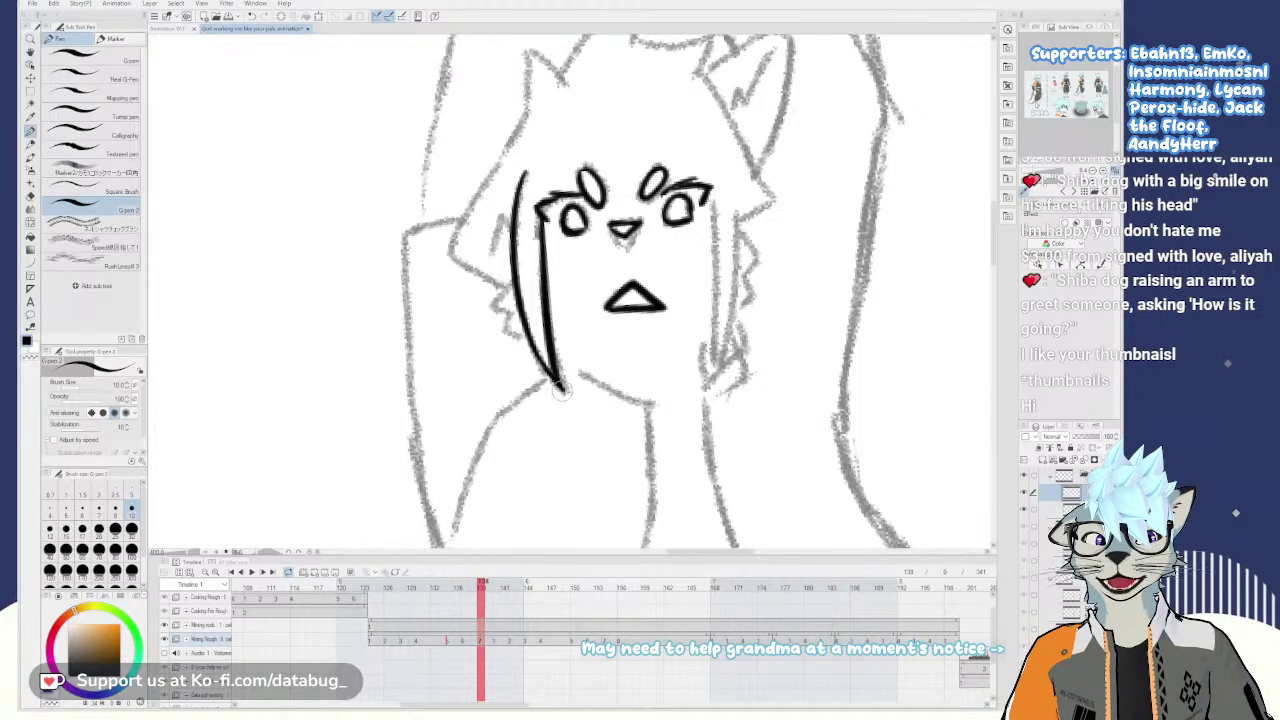
- Ink both edges of the pointed hair strand on the right-hand side of the face
{"action": "left_click_drag", "start_coordinate": [712, 192], "coordinate": [710, 372]}
{"action": "key", "text": "ctrl+z"}
{"action": "left_click_drag", "start_coordinate": [714, 190], "coordinate": [718, 368]}
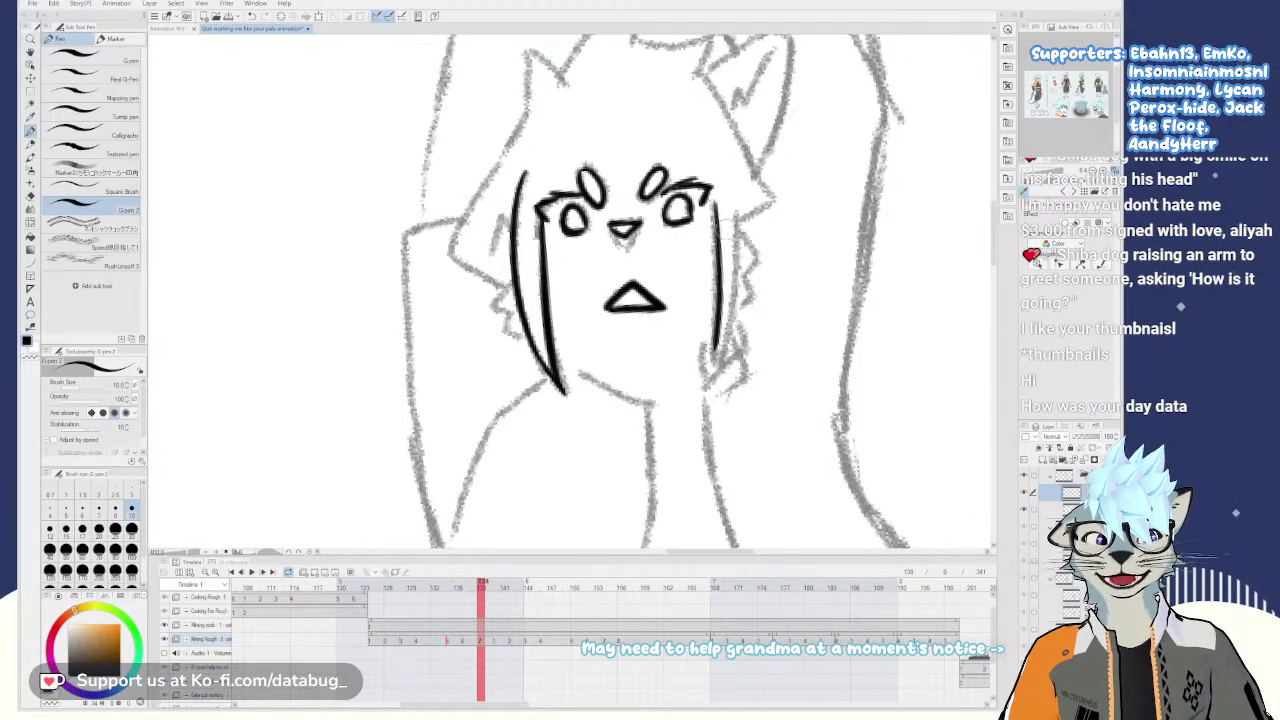
{"action": "left_click_drag", "start_coordinate": [718, 205], "coordinate": [714, 352]}
{"action": "key", "text": "ctrl+z"}
{"action": "left_click_drag", "start_coordinate": [720, 200], "coordinate": [713, 358]}
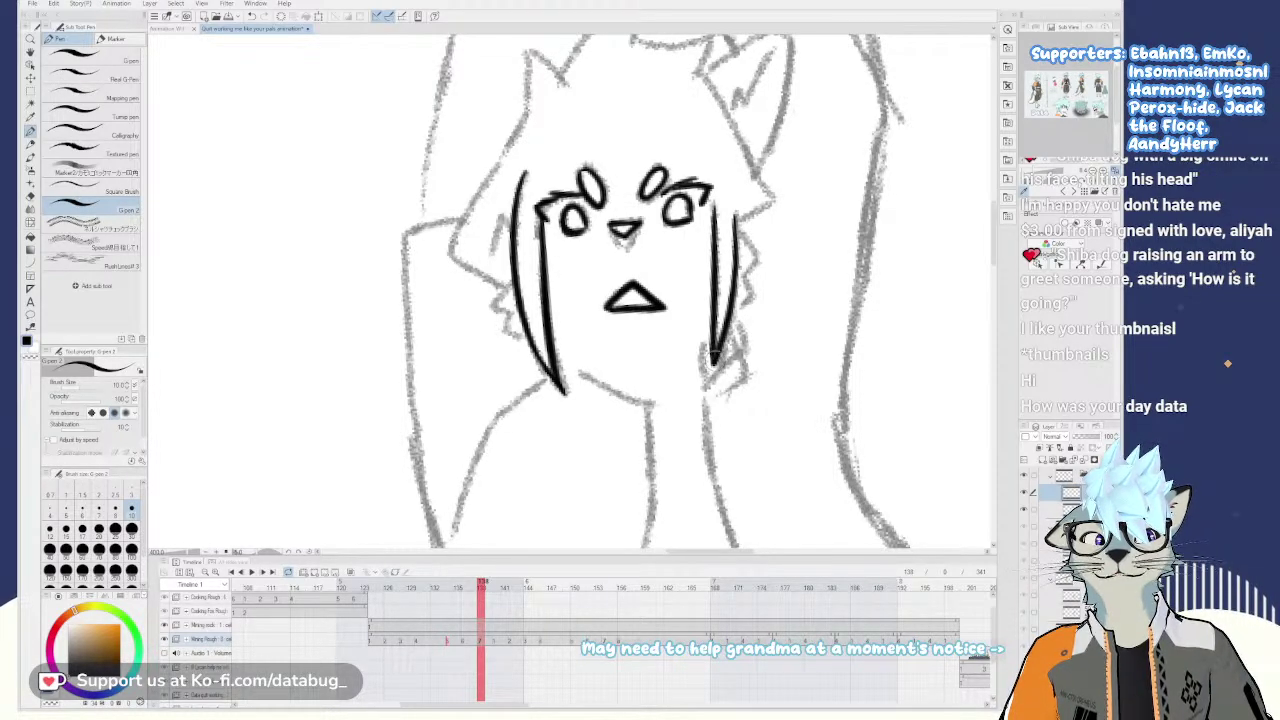
- Ink the jagged cheek fur tufts outside both side strands
{"action": "mouse_move", "coordinate": [737, 232]}
{"action": "left_mouse_down"}
{"action": "mouse_move", "coordinate": [757, 262]}
{"action": "mouse_move", "coordinate": [740, 304]}
{"action": "mouse_move", "coordinate": [756, 282]}
{"action": "left_mouse_up"}
{"action": "key", "text": "ctrl+z"}
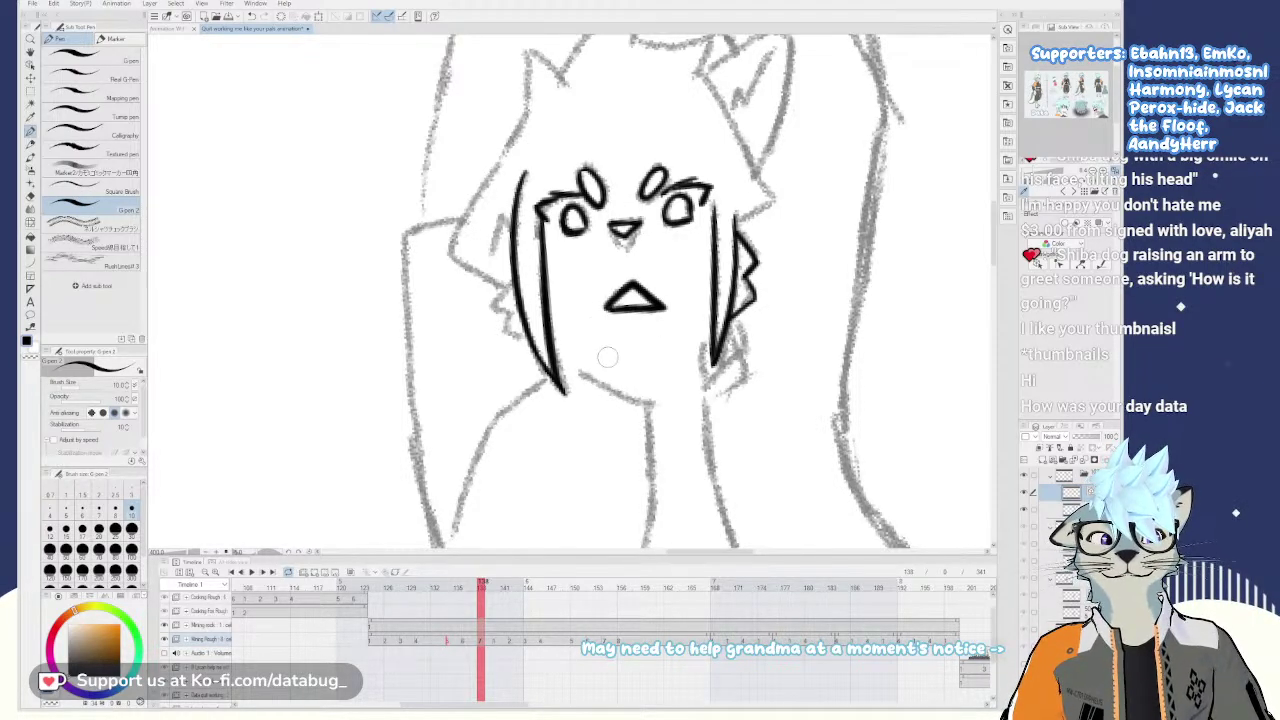
{"action": "mouse_move", "coordinate": [518, 274]}
{"action": "left_mouse_down"}
{"action": "mouse_move", "coordinate": [490, 305]}
{"action": "mouse_move", "coordinate": [512, 340]}
{"action": "mouse_move", "coordinate": [544, 356]}
{"action": "left_mouse_up"}
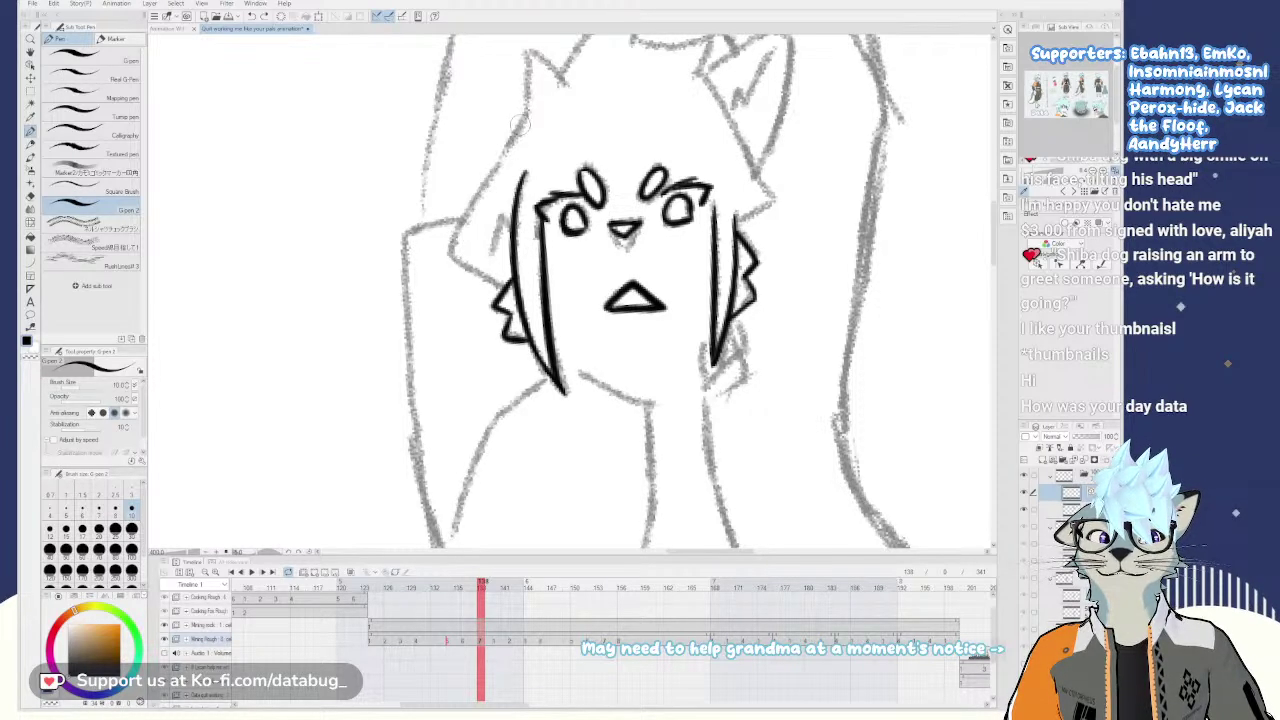
- Ink the left-hand outer head contour with its inner zigzag mark, and the pointed spike above it
{"action": "mouse_move", "coordinate": [530, 113]}
{"action": "left_mouse_down"}
{"action": "mouse_move", "coordinate": [475, 207]}
{"action": "mouse_move", "coordinate": [497, 240]}
{"action": "left_mouse_up"}
{"action": "scroll", "coordinate": [489, 197], "scroll_direction": "down", "scroll_amount": 2}
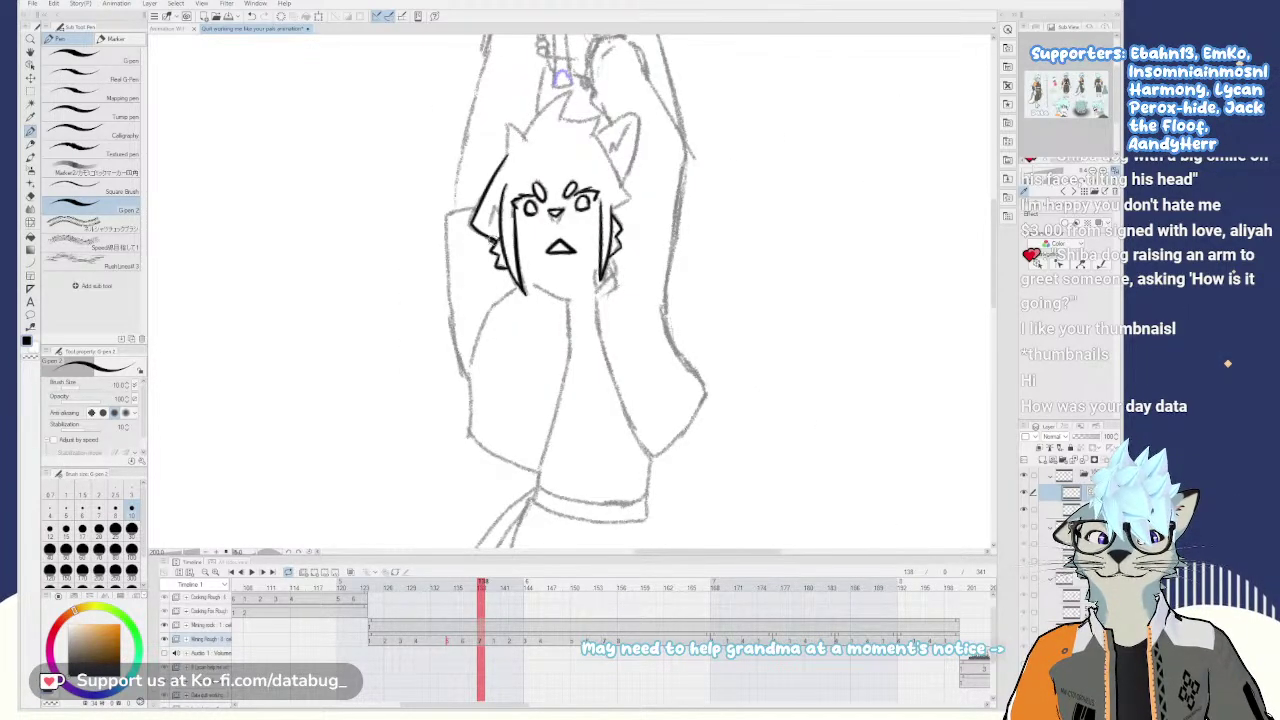
{"action": "key", "text": "ctrl+plus"}
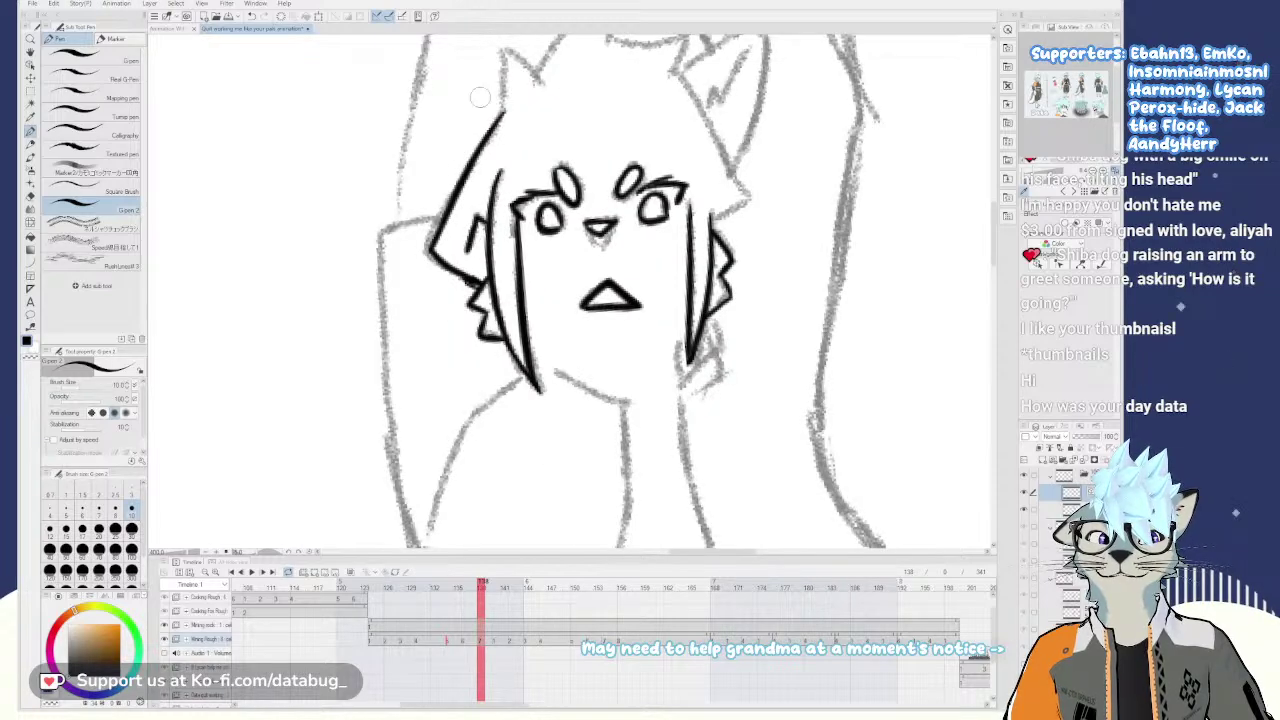
{"action": "key", "text": "ctrl+plus"}
{"action": "left_click_drag", "start_coordinate": [605, 191], "coordinate": [640, 263]}
{"action": "mouse_move", "coordinate": [552, 203]}
{"action": "left_mouse_down"}
{"action": "mouse_move", "coordinate": [562, 131]}
{"action": "mouse_move", "coordinate": [552, 137]}
{"action": "mouse_move", "coordinate": [591, 172]}
{"action": "left_mouse_up"}
{"action": "key", "text": "ctrl+z"}
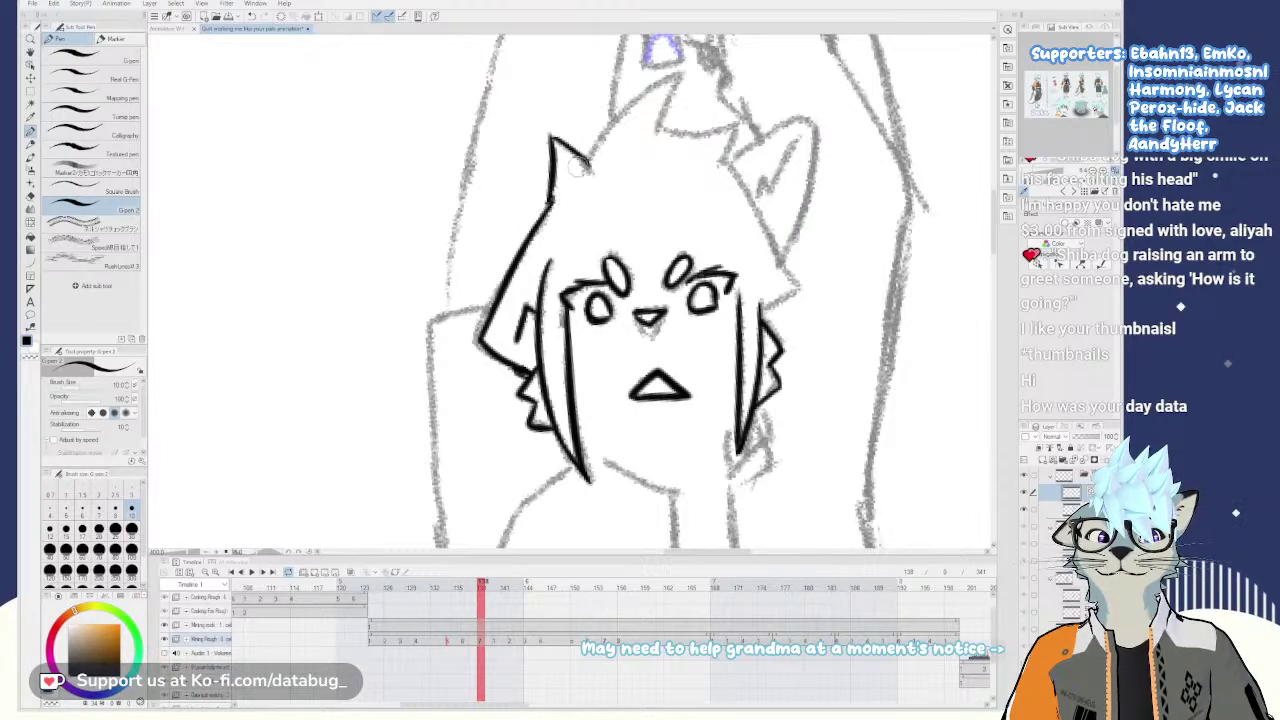
- Ink the hair tufts across the top of the head and the right-hand hair edge down to the cheek
{"action": "mouse_move", "coordinate": [671, 81]}
{"action": "left_mouse_down"}
{"action": "mouse_move", "coordinate": [588, 170]}
{"action": "mouse_move", "coordinate": [629, 113]}
{"action": "mouse_move", "coordinate": [596, 170]}
{"action": "mouse_move", "coordinate": [627, 121]}
{"action": "mouse_move", "coordinate": [592, 163]}
{"action": "mouse_move", "coordinate": [597, 142]}
{"action": "mouse_move", "coordinate": [667, 80]}
{"action": "left_mouse_up"}
{"action": "key", "text": "ctrl+z"}
{"action": "key", "text": "ctrl+z"}
{"action": "key", "text": "ctrl+z"}
{"action": "key", "text": "ctrl+z"}
{"action": "mouse_move", "coordinate": [588, 166]}
{"action": "left_mouse_down"}
{"action": "mouse_move", "coordinate": [678, 74]}
{"action": "mouse_move", "coordinate": [658, 130]}
{"action": "mouse_move", "coordinate": [739, 124]}
{"action": "mouse_move", "coordinate": [727, 160]}
{"action": "mouse_move", "coordinate": [626, 172]}
{"action": "mouse_move", "coordinate": [658, 117]}
{"action": "mouse_move", "coordinate": [640, 193]}
{"action": "mouse_move", "coordinate": [660, 203]}
{"action": "mouse_move", "coordinate": [660, 314]}
{"action": "mouse_move", "coordinate": [669, 299]}
{"action": "mouse_move", "coordinate": [618, 314]}
{"action": "left_mouse_up"}
{"action": "key", "text": "ctrl+z"}
{"action": "key", "text": "ctrl+z"}
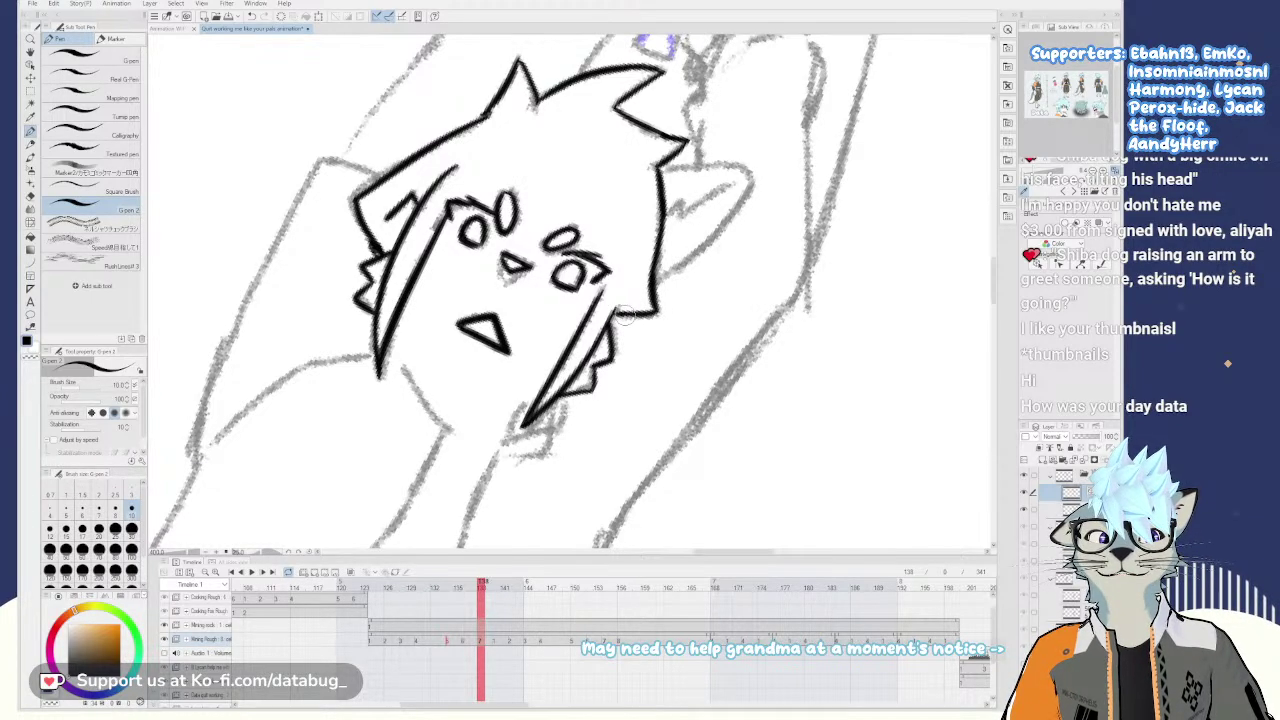
- Ink the outline of the right-hand ear beside the hair
{"action": "key", "text": "minus"}
{"action": "key", "text": "minus"}
{"action": "key", "text": "minus"}
{"action": "key", "text": "minus"}
{"action": "key", "text": "minus"}
{"action": "key", "text": "minus"}
{"action": "key", "text": "minus"}
{"action": "key", "text": "minus"}
{"action": "key", "text": "minus"}
{"action": "key", "text": "minus"}
{"action": "key", "text": "asciicircum"}
{"action": "key", "text": "asciicircum"}
{"action": "key", "text": "asciicircum"}
{"action": "key", "text": "asciicircum"}
{"action": "key", "text": "minus"}
{"action": "mouse_move", "coordinate": [610, 293]}
{"action": "left_mouse_down"}
{"action": "mouse_move", "coordinate": [541, 270]}
{"action": "mouse_move", "coordinate": [606, 311]}
{"action": "left_mouse_up"}
{"action": "key", "text": "asciicircum"}
{"action": "key", "text": "asciicircum"}
{"action": "key", "text": "minus"}
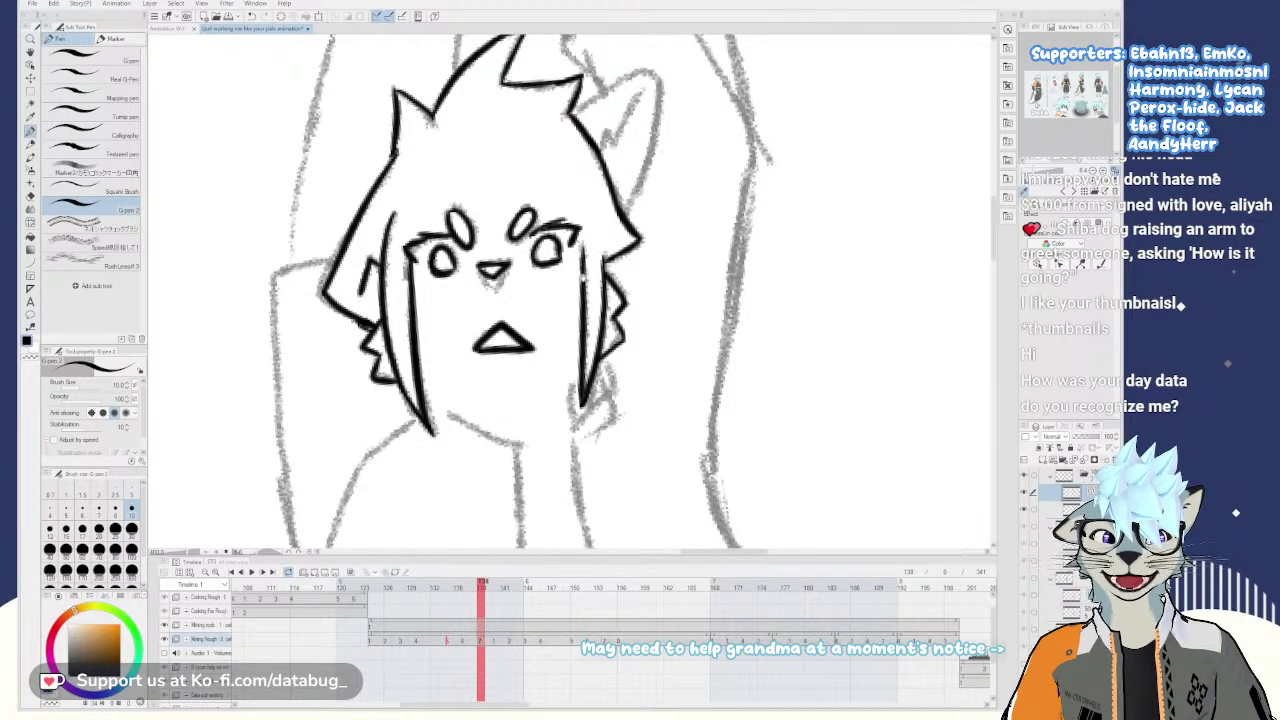
{"action": "left_click_drag", "start_coordinate": [584, 278], "coordinate": [587, 428]}
{"action": "left_click_drag", "start_coordinate": [574, 265], "coordinate": [656, 217]}
{"action": "key", "text": "ctrl+z"}
{"action": "mouse_move", "coordinate": [573, 264]}
{"action": "left_mouse_down"}
{"action": "mouse_move", "coordinate": [637, 222]}
{"action": "mouse_move", "coordinate": [657, 234]}
{"action": "mouse_move", "coordinate": [638, 358]}
{"action": "left_mouse_up"}
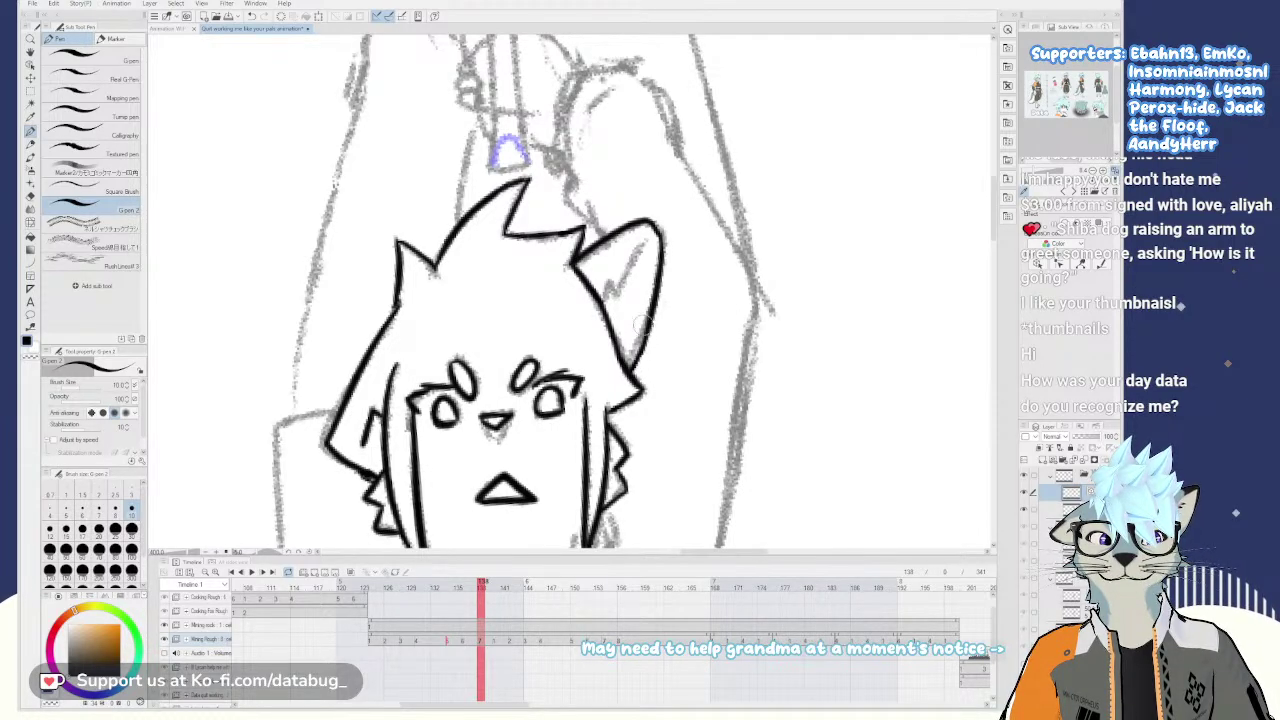
- Ink the inner fold and fur mark inside the right-hand ear
{"action": "left_click_drag", "start_coordinate": [640, 240], "coordinate": [615, 295]}
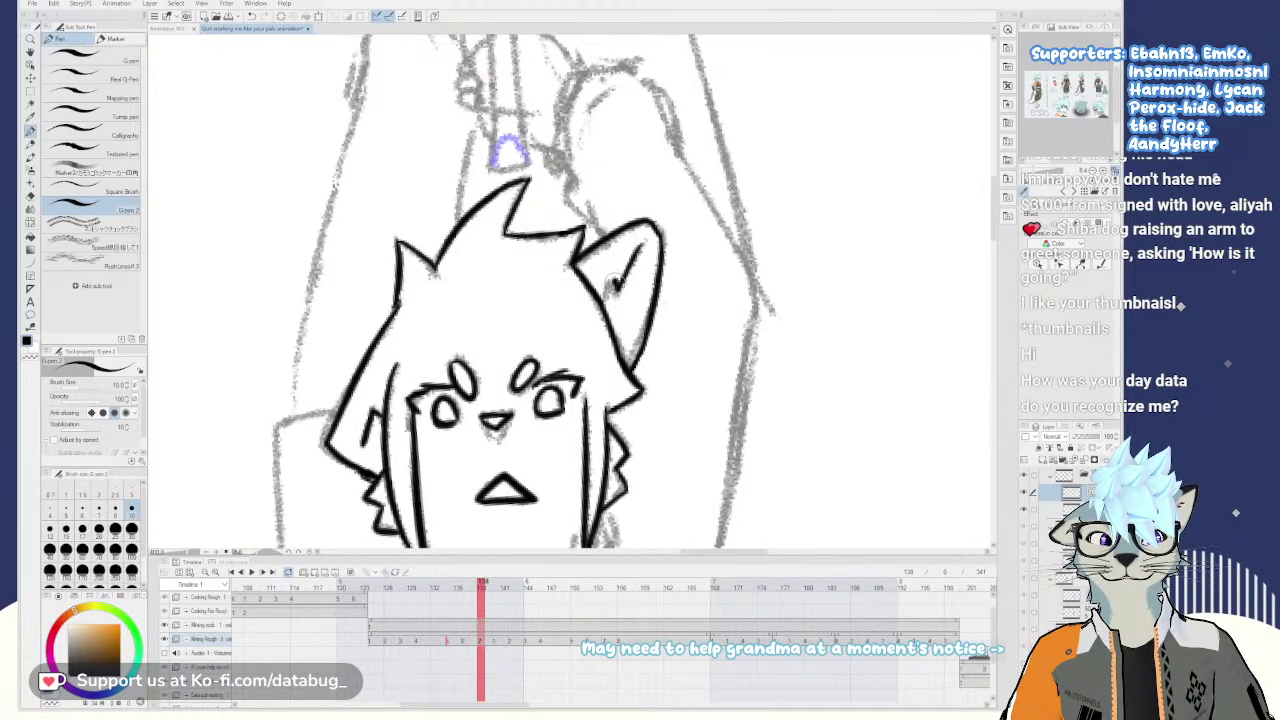
{"action": "key", "text": "ctrl+z"}
{"action": "left_click_drag", "start_coordinate": [643, 243], "coordinate": [606, 299]}
{"action": "key", "text": "ctrl+z"}
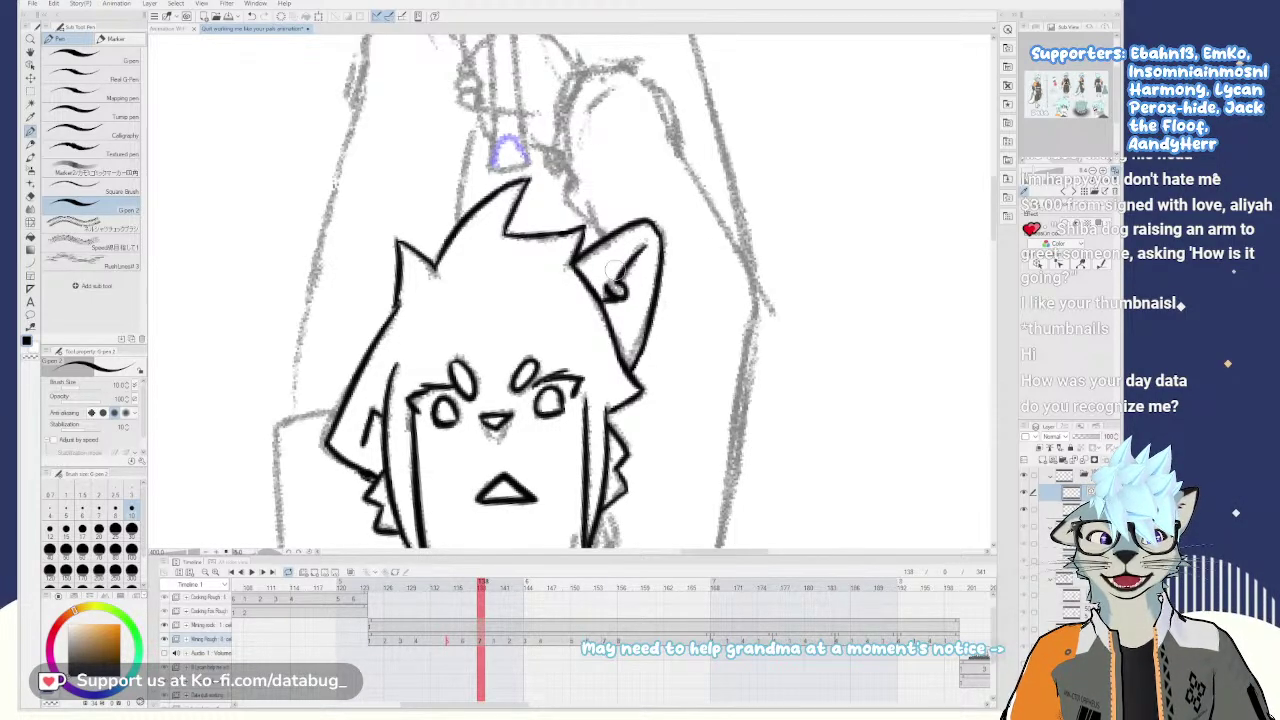
- Ink the jawline from the left-hand strand to the neck, and the short neck line below it
{"action": "left_click_drag", "start_coordinate": [453, 403], "coordinate": [595, 258]}
{"action": "mouse_move", "coordinate": [577, 370]}
{"action": "left_mouse_down"}
{"action": "mouse_move", "coordinate": [551, 255]}
{"action": "mouse_move", "coordinate": [571, 295]}
{"action": "mouse_move", "coordinate": [632, 347]}
{"action": "mouse_move", "coordinate": [632, 402]}
{"action": "left_mouse_up"}
{"action": "key", "text": "ctrl+z"}
{"action": "left_click_drag", "start_coordinate": [627, 322], "coordinate": [632, 424]}
{"action": "key", "text": "ctrl+z"}
{"action": "key", "text": "ctrl+z"}
{"action": "left_click_drag", "start_coordinate": [628, 312], "coordinate": [632, 414]}
{"action": "key", "text": "ctrl+z"}
{"action": "left_click_drag", "start_coordinate": [629, 314], "coordinate": [633, 410]}
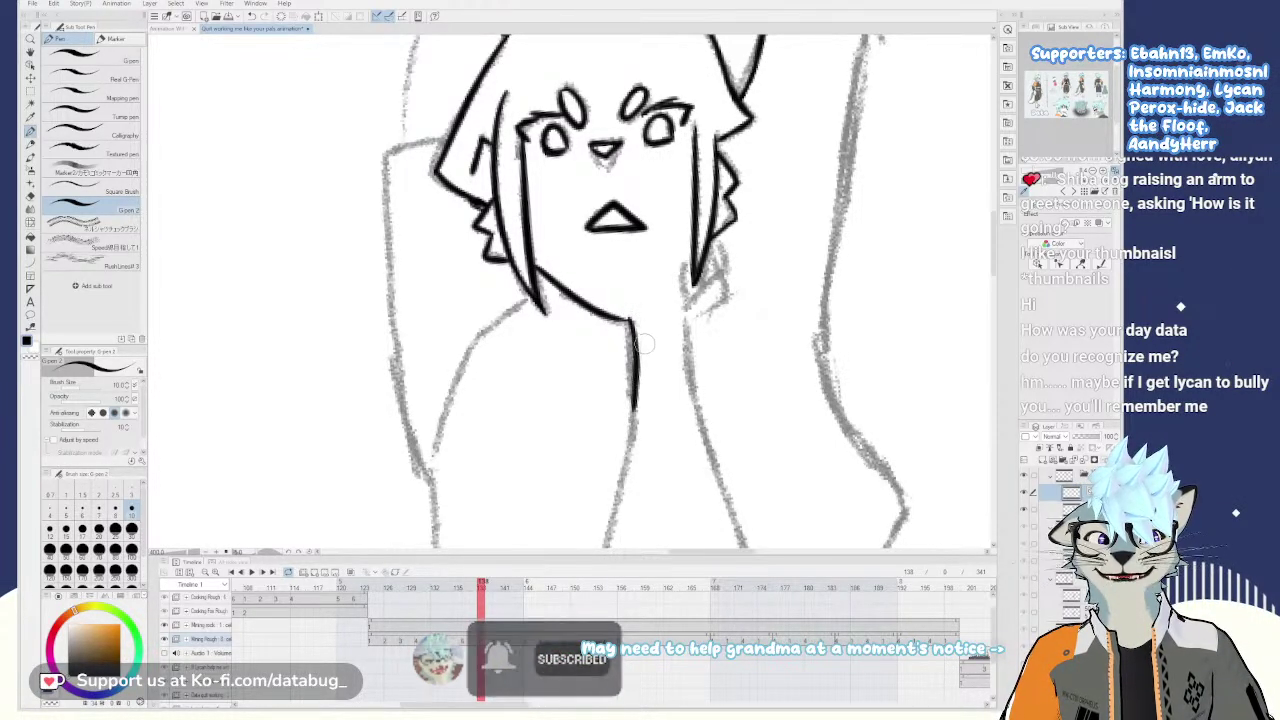
{"action": "mouse_move", "coordinate": [334, 266]}
{"action": "left_mouse_down"}
{"action": "mouse_move", "coordinate": [350, 318]}
{"action": "mouse_move", "coordinate": [440, 412]}
{"action": "mouse_move", "coordinate": [685, 440]}
{"action": "left_mouse_up"}
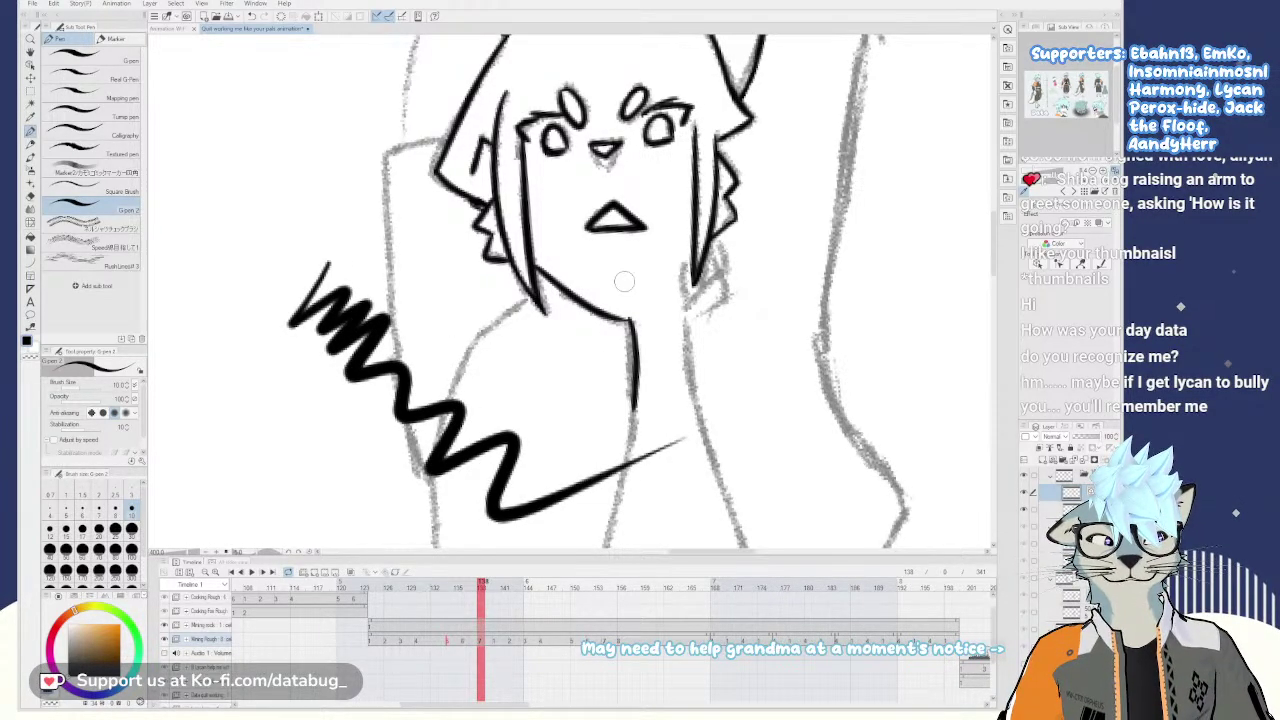
{"action": "key", "text": "ctrl+z"}
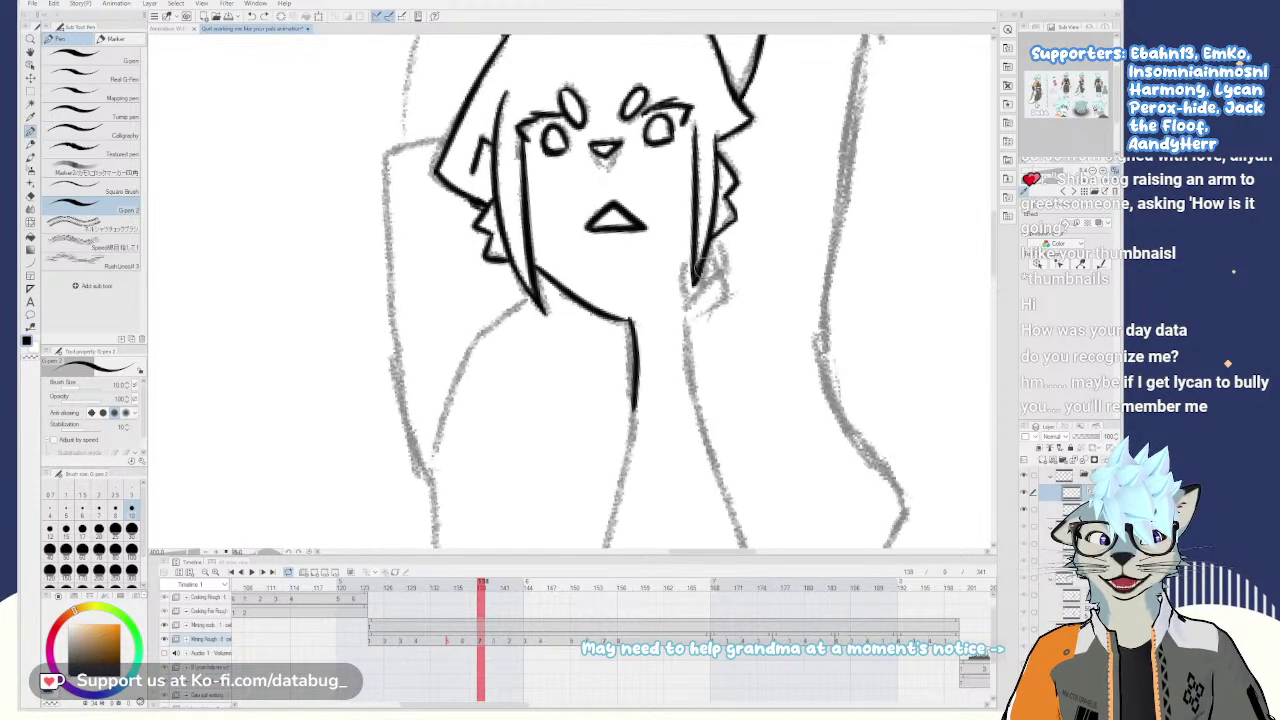
- Ink the fur tuft below the right-hand hair strand and the short right-hand neck line under it
{"action": "left_click_drag", "start_coordinate": [694, 258], "coordinate": [682, 269]}
{"action": "left_click_drag", "start_coordinate": [683, 268], "coordinate": [690, 326]}
{"action": "key", "text": "ctrl+z"}
{"action": "left_click_drag", "start_coordinate": [683, 268], "coordinate": [687, 298]}
{"action": "key", "text": "ctrl+z"}
{"action": "mouse_move", "coordinate": [713, 257]}
{"action": "left_mouse_down"}
{"action": "mouse_move", "coordinate": [731, 283]}
{"action": "mouse_move", "coordinate": [710, 314]}
{"action": "left_mouse_up"}
{"action": "mouse_move", "coordinate": [702, 266]}
{"action": "left_mouse_down"}
{"action": "mouse_move", "coordinate": [693, 405]}
{"action": "mouse_move", "coordinate": [714, 409]}
{"action": "mouse_move", "coordinate": [628, 267]}
{"action": "left_mouse_up"}
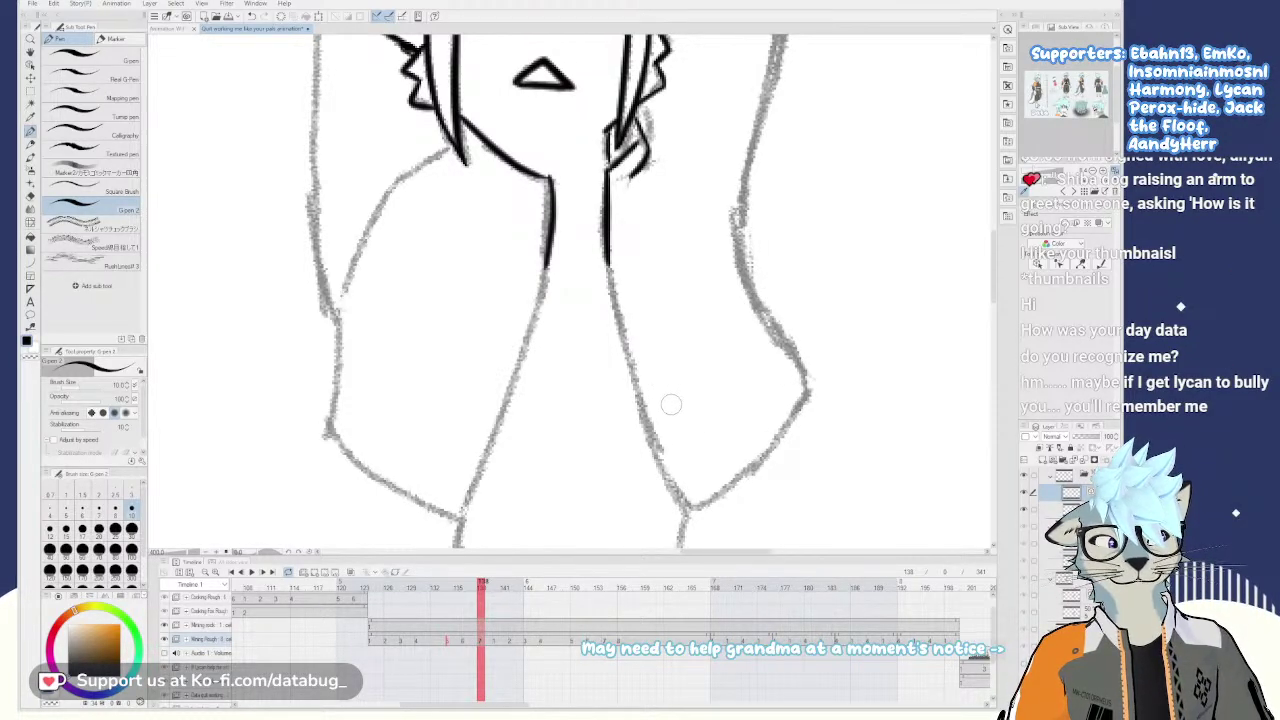
- Ink the left-hand torso panel: its inner edge from the neck to the waist, plus its outer side and lower edge
{"action": "left_click_drag", "start_coordinate": [566, 432], "coordinate": [720, 293]}
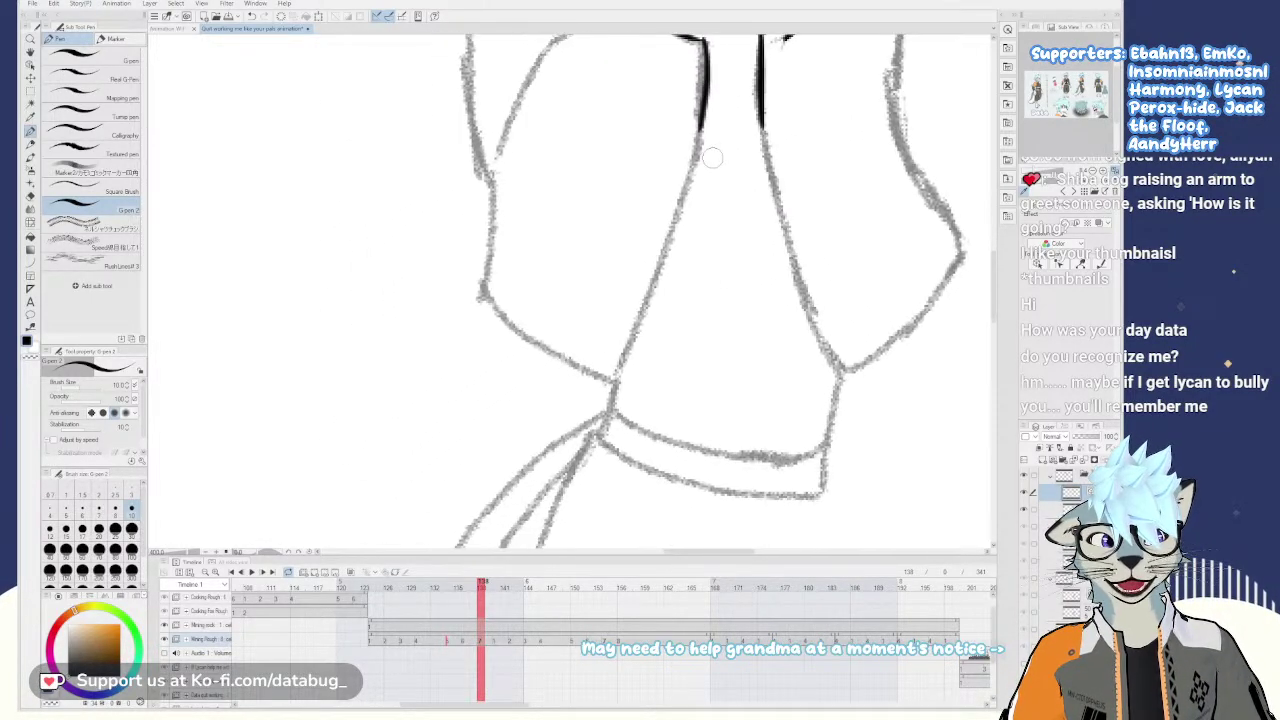
{"action": "left_click_drag", "start_coordinate": [700, 122], "coordinate": [613, 378]}
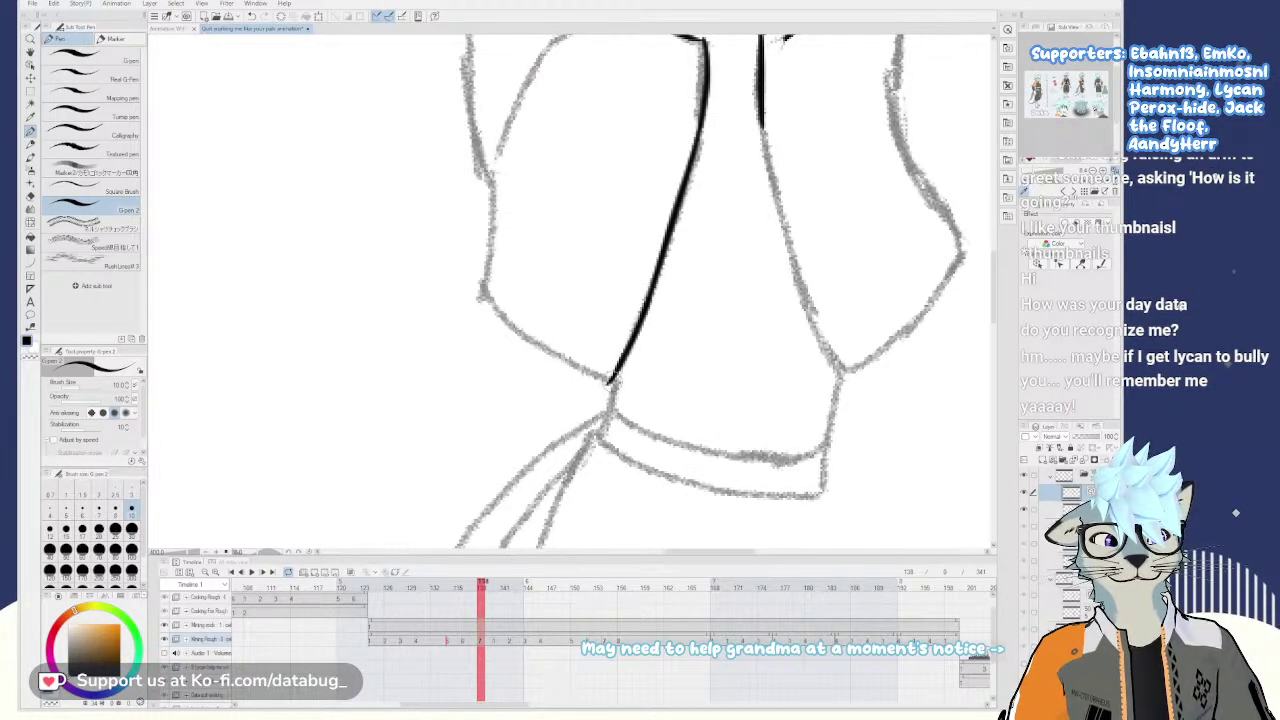
{"action": "mouse_move", "coordinate": [490, 175]}
{"action": "left_mouse_down"}
{"action": "mouse_move", "coordinate": [498, 251]}
{"action": "mouse_move", "coordinate": [491, 238]}
{"action": "mouse_move", "coordinate": [483, 287]}
{"action": "mouse_move", "coordinate": [523, 340]}
{"action": "left_mouse_up"}
{"action": "key", "text": "asciicircum"}
{"action": "key", "text": "asciicircum"}
{"action": "key", "text": "asciicircum"}
{"action": "key", "text": "asciicircum"}
{"action": "key", "text": "asciicircum"}
{"action": "key", "text": "asciicircum"}
{"action": "key", "text": "asciicircum"}
{"action": "key", "text": "asciicircum"}
{"action": "key", "text": "asciicircum"}
{"action": "key", "text": "asciicircum"}
{"action": "key", "text": "asciicircum"}
{"action": "key", "text": "asciicircum"}
{"action": "key", "text": "asciicircum"}
{"action": "key", "text": "asciicircum"}
{"action": "key", "text": "asciicircum"}
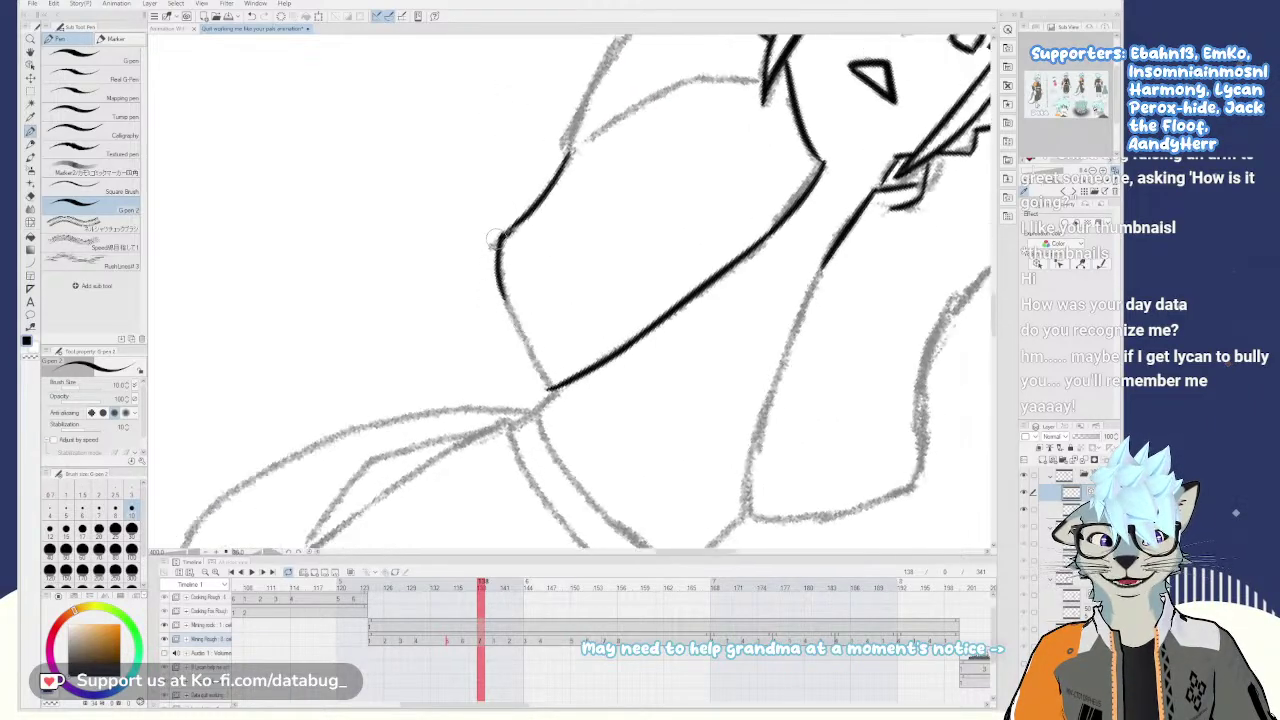
{"action": "left_click_drag", "start_coordinate": [522, 240], "coordinate": [492, 352]}
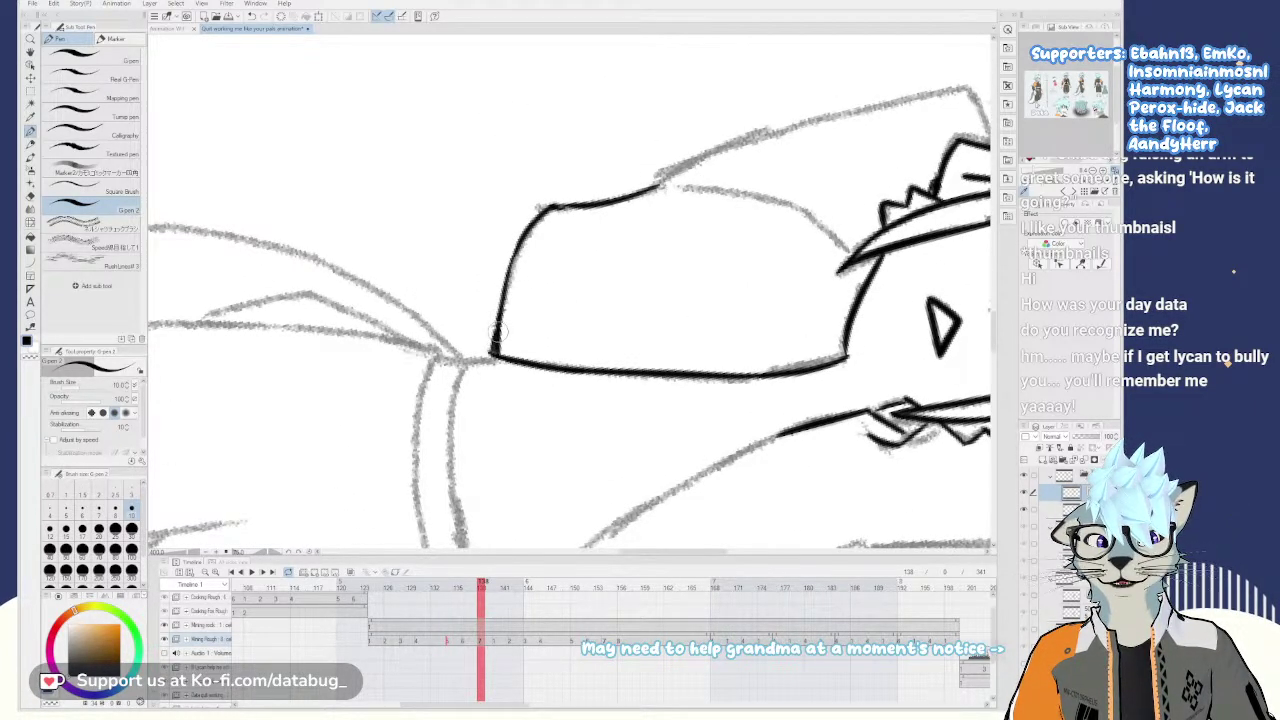
- Ink the shoulder line curving from the left-hand hair strand down toward the panel's outer side
{"action": "key", "text": "minus"}
{"action": "key", "text": "minus"}
{"action": "key", "text": "minus"}
{"action": "key", "text": "minus"}
{"action": "key", "text": "minus"}
{"action": "key", "text": "minus"}
{"action": "key", "text": "minus"}
{"action": "key", "text": "minus"}
{"action": "key", "text": "minus"}
{"action": "key", "text": "minus"}
{"action": "key", "text": "minus"}
{"action": "key", "text": "minus"}
{"action": "key", "text": "minus"}
{"action": "key", "text": "minus"}
{"action": "key", "text": "minus"}
{"action": "key", "text": "minus"}
{"action": "left_click_drag", "start_coordinate": [498, 252], "coordinate": [515, 407]}
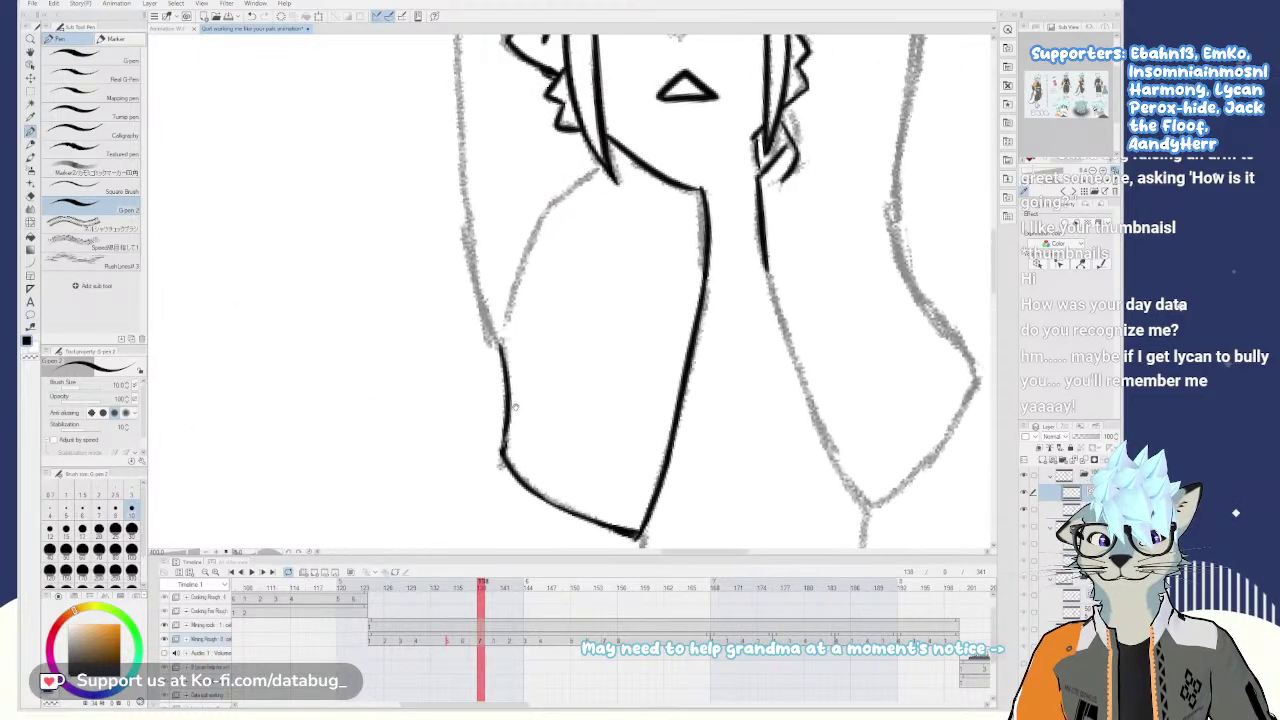
{"action": "left_click_drag", "start_coordinate": [592, 172], "coordinate": [503, 318]}
{"action": "key", "text": "ctrl+z"}
{"action": "left_click_drag", "start_coordinate": [598, 169], "coordinate": [540, 230]}
{"action": "key", "text": "ctrl+z"}
{"action": "mouse_move", "coordinate": [605, 163]}
{"action": "left_mouse_down"}
{"action": "mouse_move", "coordinate": [534, 216]}
{"action": "mouse_move", "coordinate": [506, 312]}
{"action": "left_mouse_up"}
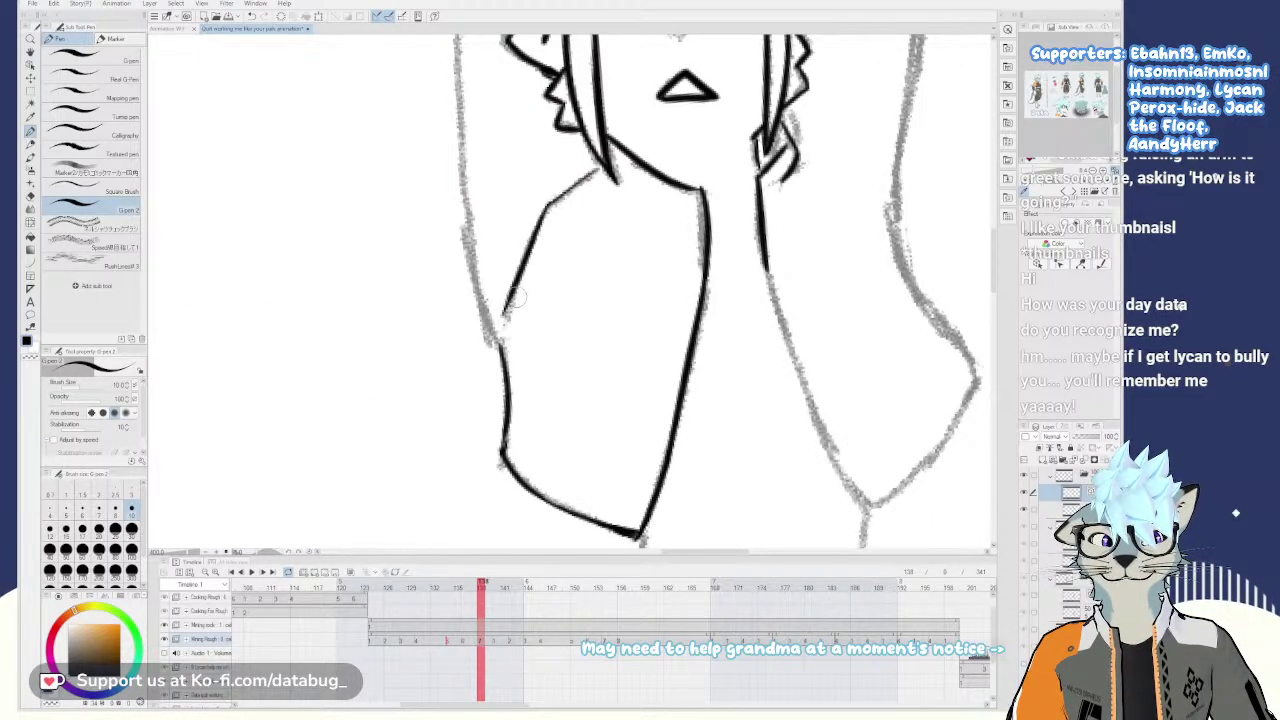
- Ink the long outer edge of the left-hand upper arm, from beside the head down to the torso panel
{"action": "scroll", "coordinate": [502, 245], "scroll_direction": "down", "scroll_amount": 2}
{"action": "left_click_drag", "start_coordinate": [499, 112], "coordinate": [501, 284]}
{"action": "key", "text": "ctrl+z"}
{"action": "left_click_drag", "start_coordinate": [499, 113], "coordinate": [503, 270]}
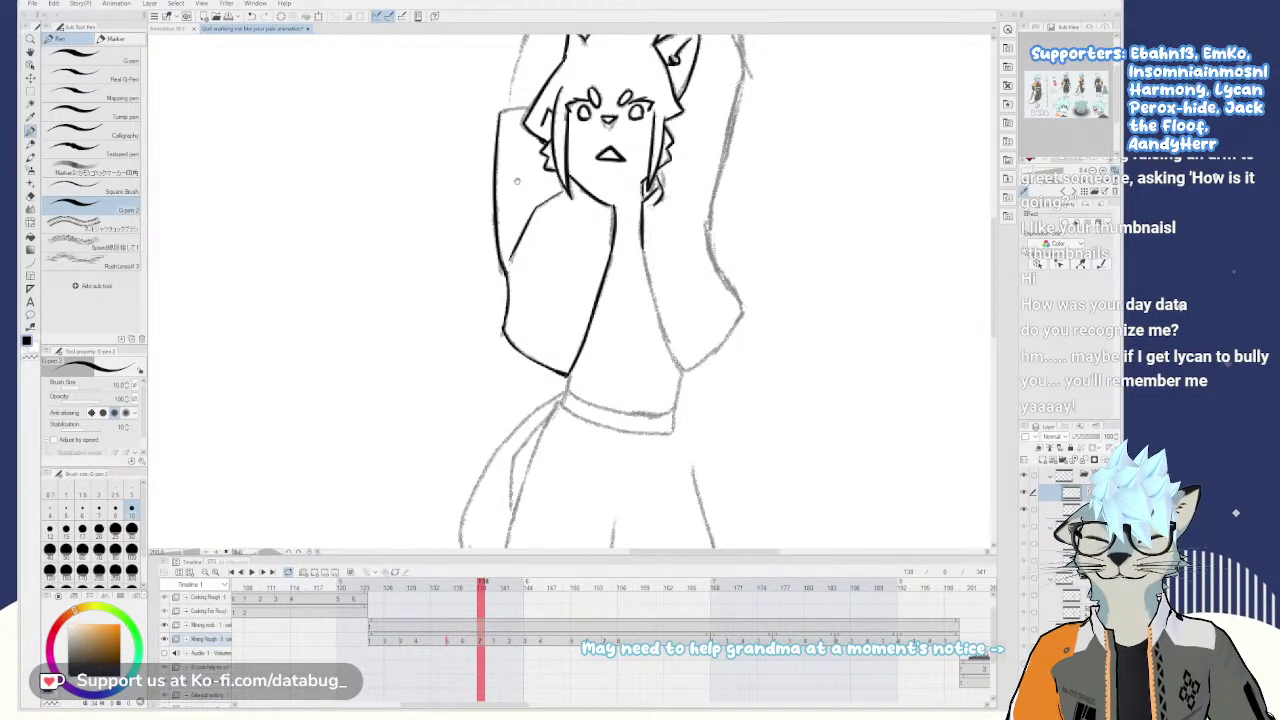
- Ink the short edge joining the upper end of the left-hand upper arm to the hair
{"action": "left_click_drag", "start_coordinate": [517, 181], "coordinate": [514, 328]}
{"action": "key", "text": "minus"}
{"action": "key", "text": "minus"}
{"action": "key", "text": "minus"}
{"action": "key", "text": "minus"}
{"action": "key", "text": "minus"}
{"action": "key", "text": "minus"}
{"action": "key", "text": "minus"}
{"action": "key", "text": "minus"}
{"action": "key", "text": "minus"}
{"action": "key", "text": "minus"}
{"action": "key", "text": "minus"}
{"action": "key", "text": "minus"}
{"action": "scroll", "coordinate": [538, 345], "scroll_direction": "up", "scroll_amount": 4}
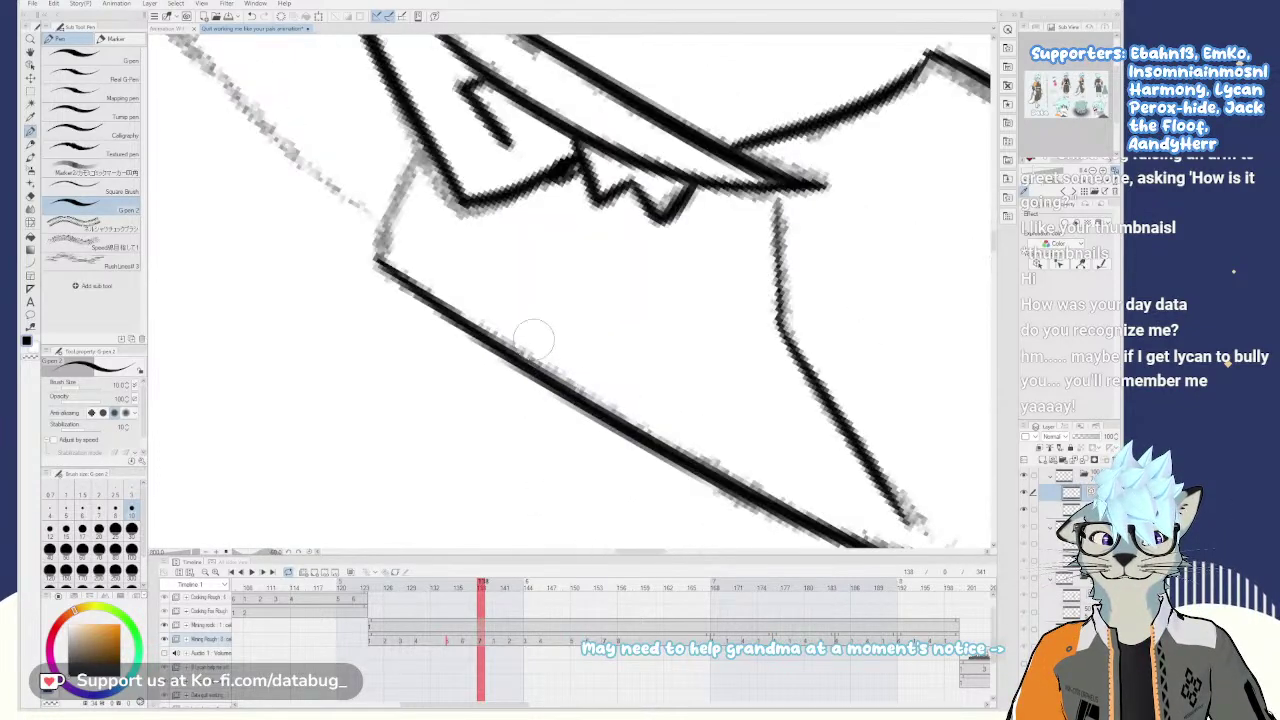
{"action": "key", "text": "minus"}
{"action": "key", "text": "minus"}
{"action": "mouse_move", "coordinate": [403, 175]}
{"action": "left_mouse_down"}
{"action": "mouse_move", "coordinate": [381, 297]}
{"action": "mouse_move", "coordinate": [406, 284]}
{"action": "mouse_move", "coordinate": [423, 222]}
{"action": "mouse_move", "coordinate": [427, 236]}
{"action": "mouse_move", "coordinate": [407, 297]}
{"action": "mouse_move", "coordinate": [380, 311]}
{"action": "left_mouse_up"}
{"action": "key", "text": "asciicircum"}
{"action": "key", "text": "e"}
{"action": "key", "text": "p"}
{"action": "scroll", "coordinate": [393, 309], "scroll_direction": "down", "scroll_amount": 2}
{"action": "key", "text": "asciicircum"}
{"action": "key", "text": "asciicircum"}
{"action": "key", "text": "asciicircum"}
{"action": "key", "text": "asciicircum"}
{"action": "key", "text": "asciicircum"}
{"action": "key", "text": "asciicircum"}
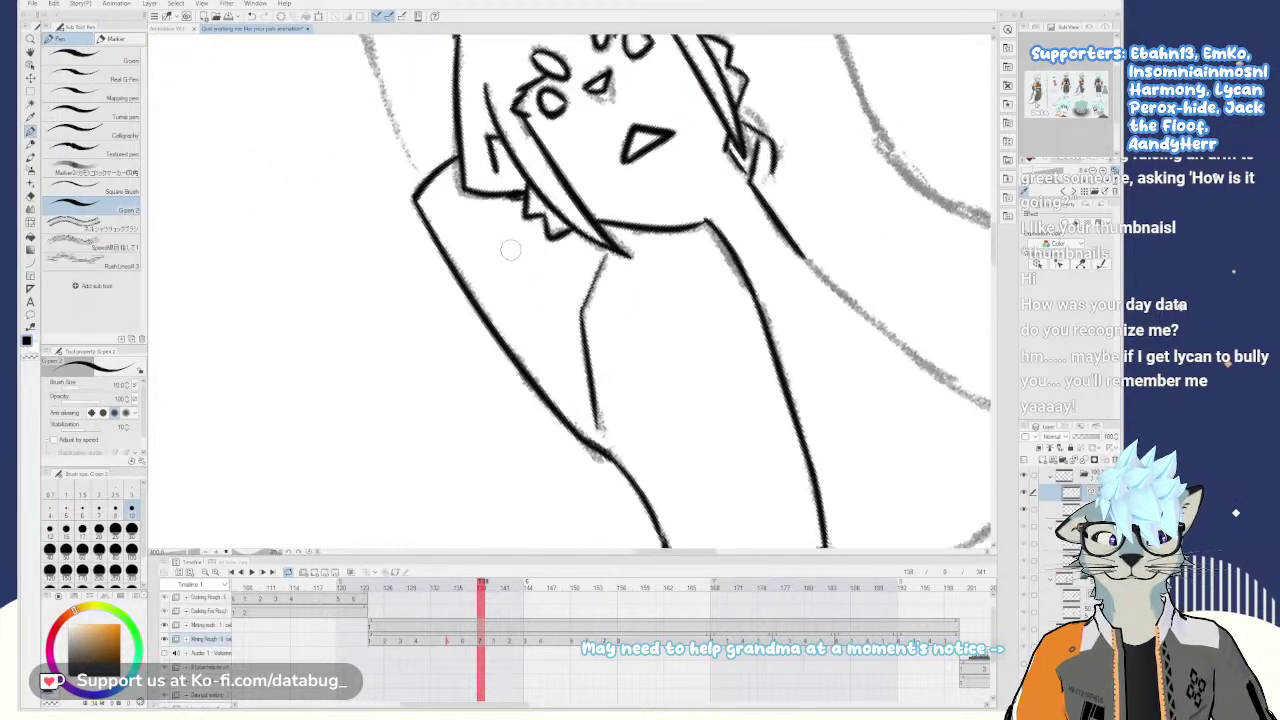
- Ink the outer and inner edges of the raised left-hand forearm above the elbow and hair
{"action": "scroll", "coordinate": [510, 250], "scroll_direction": "down", "scroll_amount": 6}
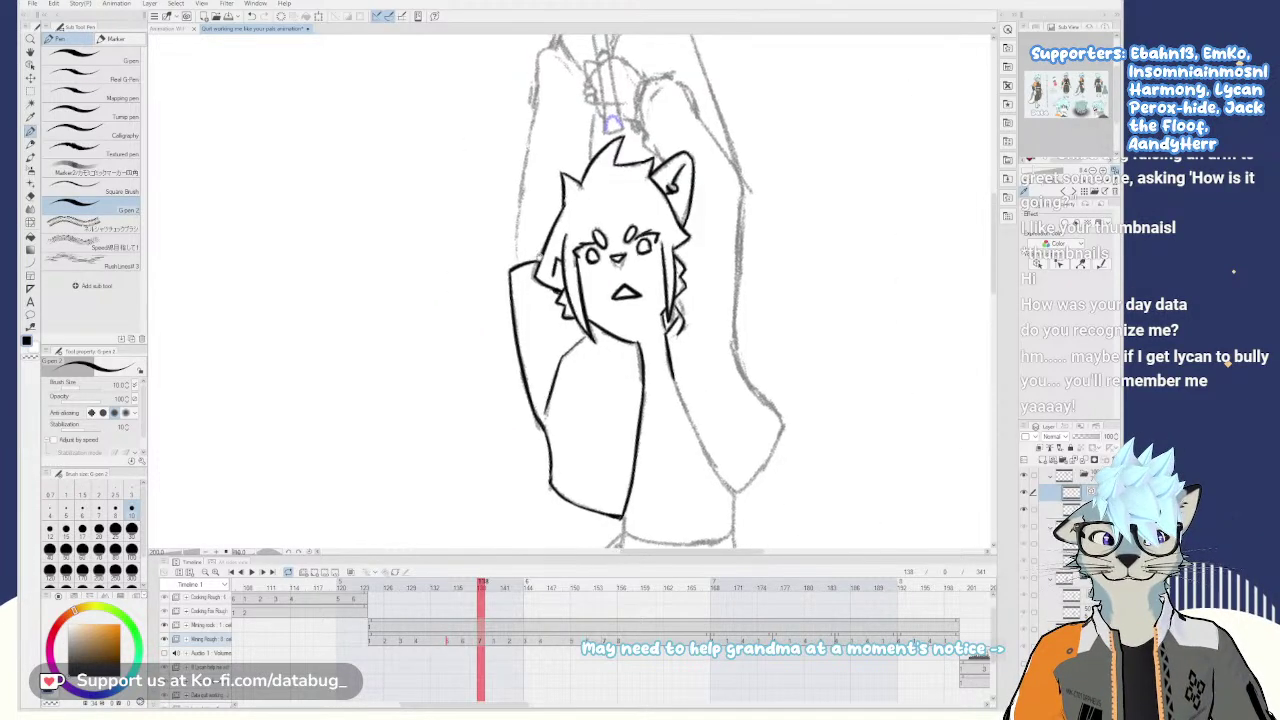
{"action": "left_click_drag", "start_coordinate": [535, 205], "coordinate": [537, 332]}
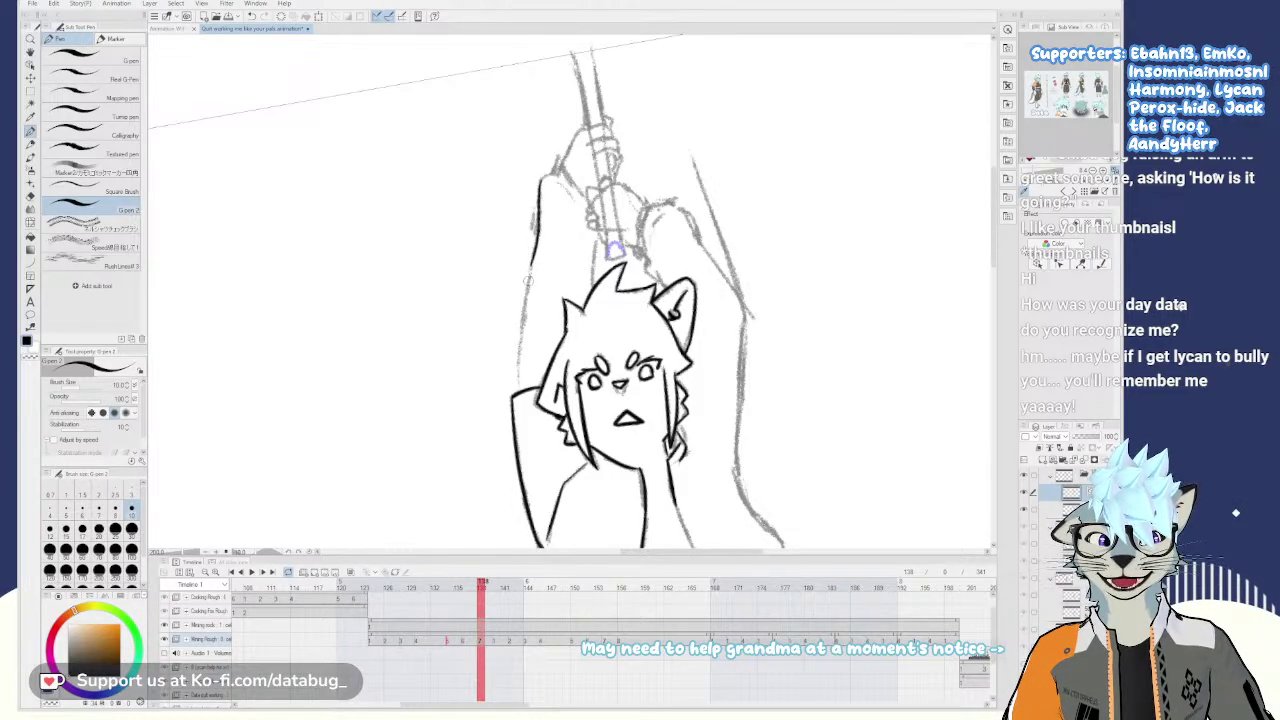
{"action": "left_click_drag", "start_coordinate": [532, 259], "coordinate": [525, 343]}
{"action": "key", "text": "ctrl+z"}
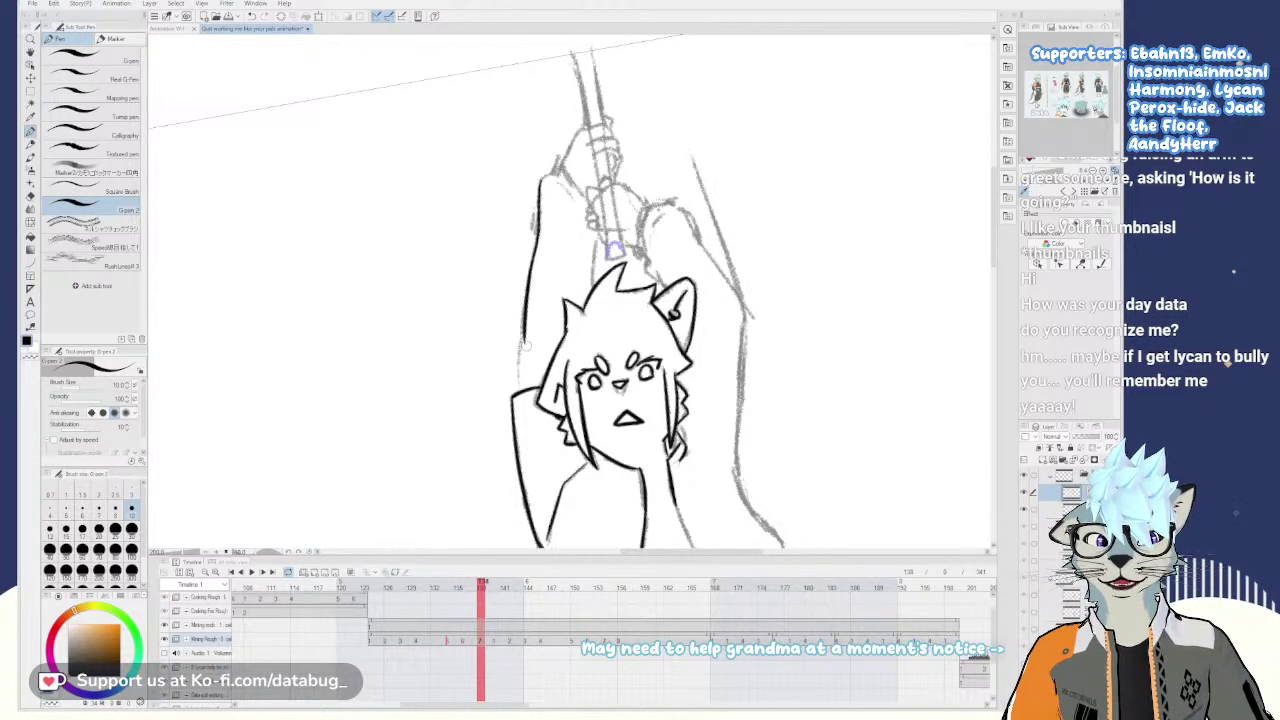
{"action": "key", "text": "ctrl+z"}
{"action": "left_click_drag", "start_coordinate": [534, 257], "coordinate": [521, 358]}
{"action": "key", "text": "ctrl+z"}
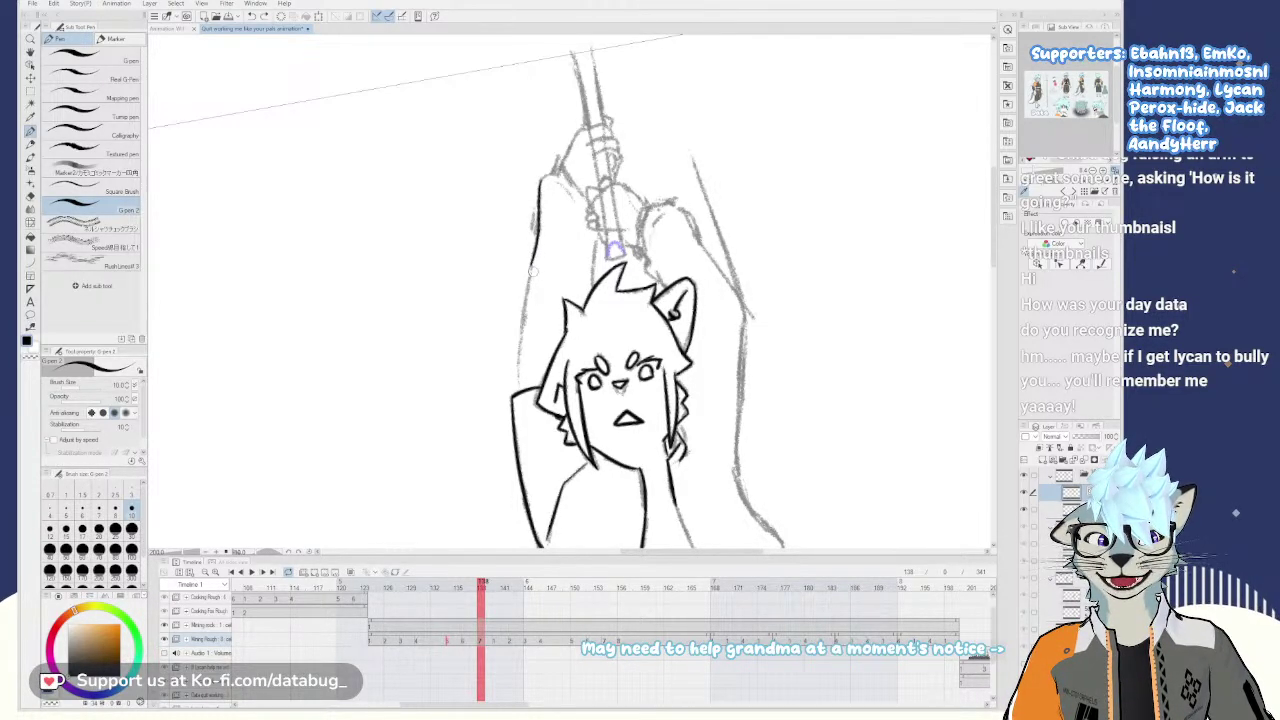
{"action": "left_click_drag", "start_coordinate": [534, 276], "coordinate": [520, 364]}
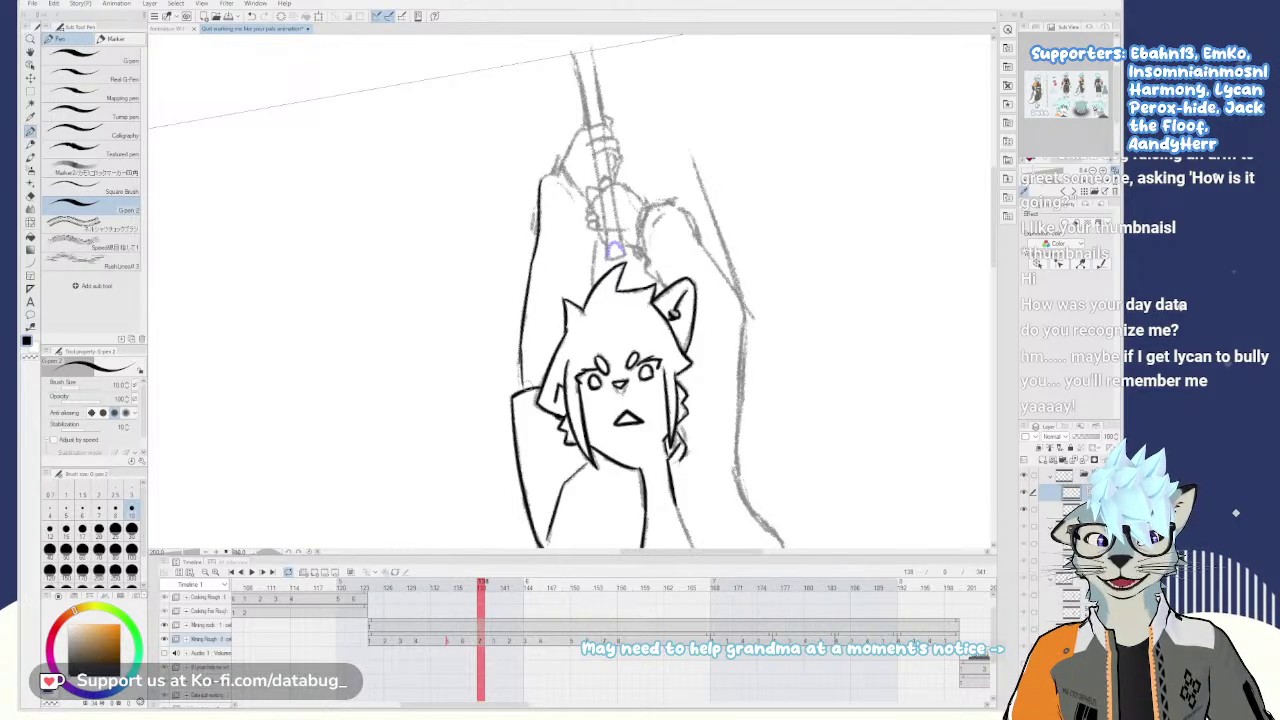
{"action": "left_click_drag", "start_coordinate": [596, 242], "coordinate": [592, 292]}
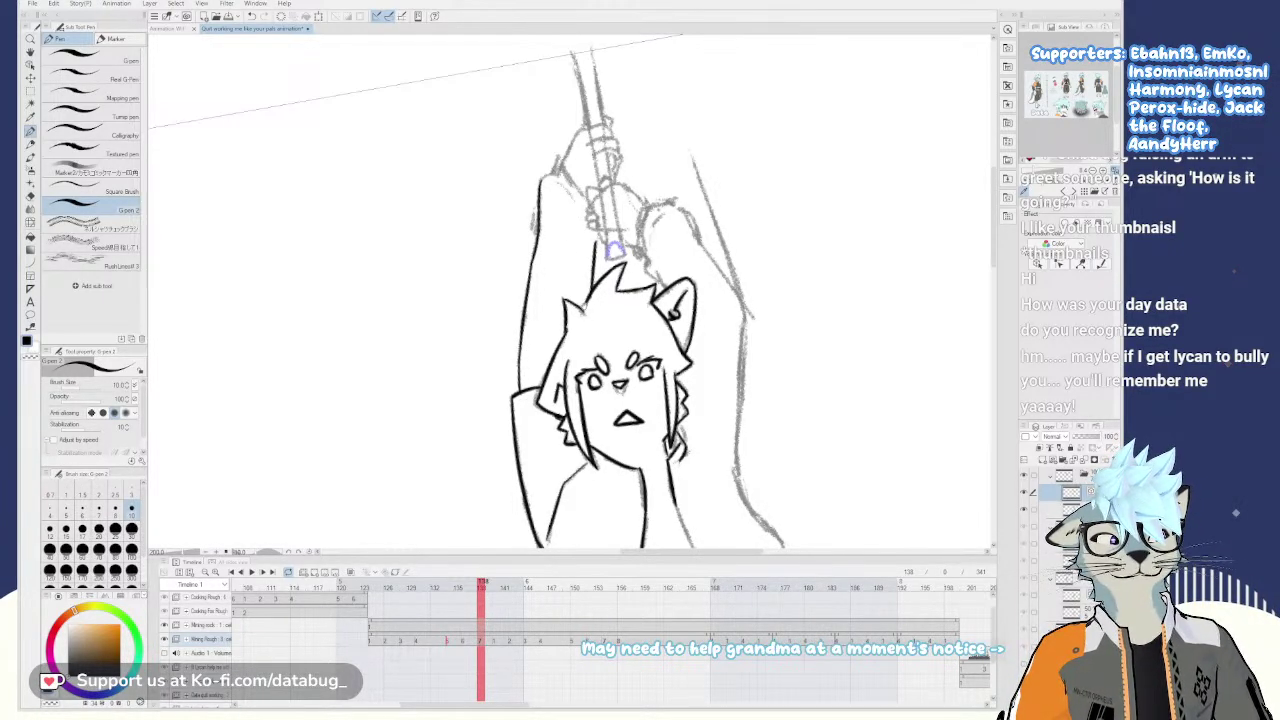
- Ink the sleeve cuff at the raised left-hand wrist and erase the stray end of its line near the lower hand
{"action": "left_click_drag", "start_coordinate": [614, 250], "coordinate": [621, 313]}
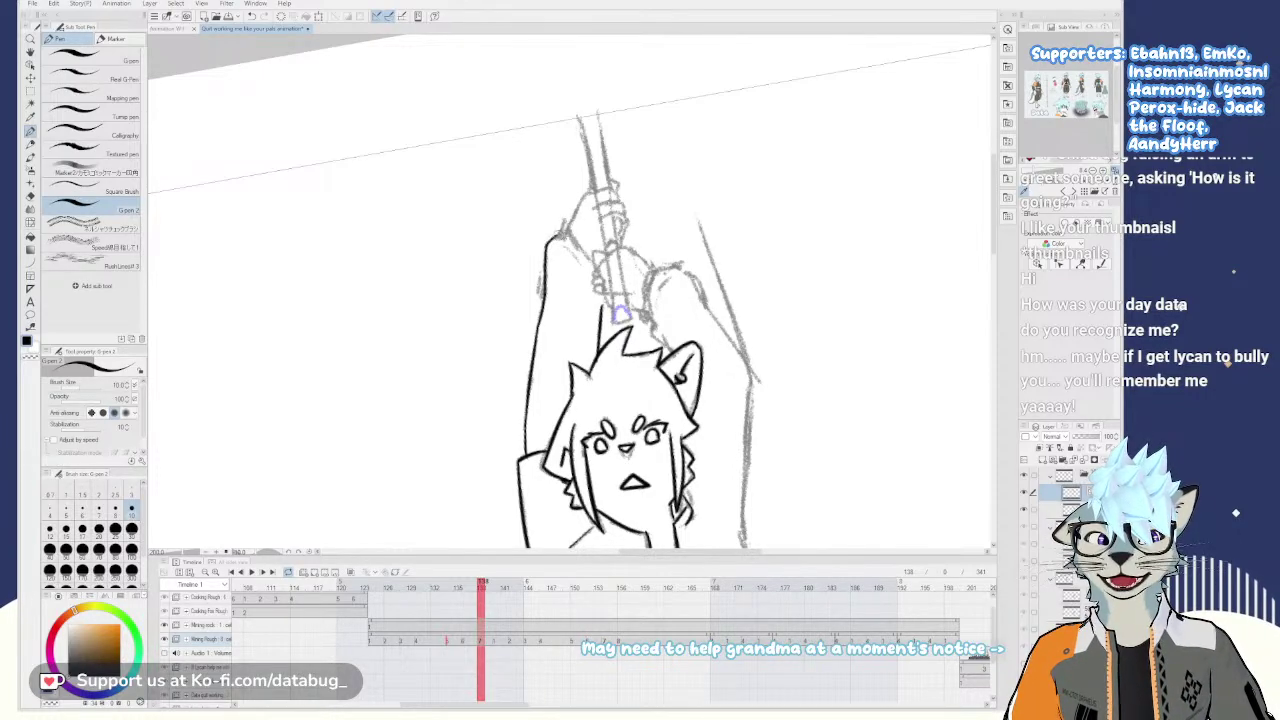
{"action": "left_click_drag", "start_coordinate": [587, 261], "coordinate": [594, 273]}
{"action": "key", "text": "ctrl+z"}
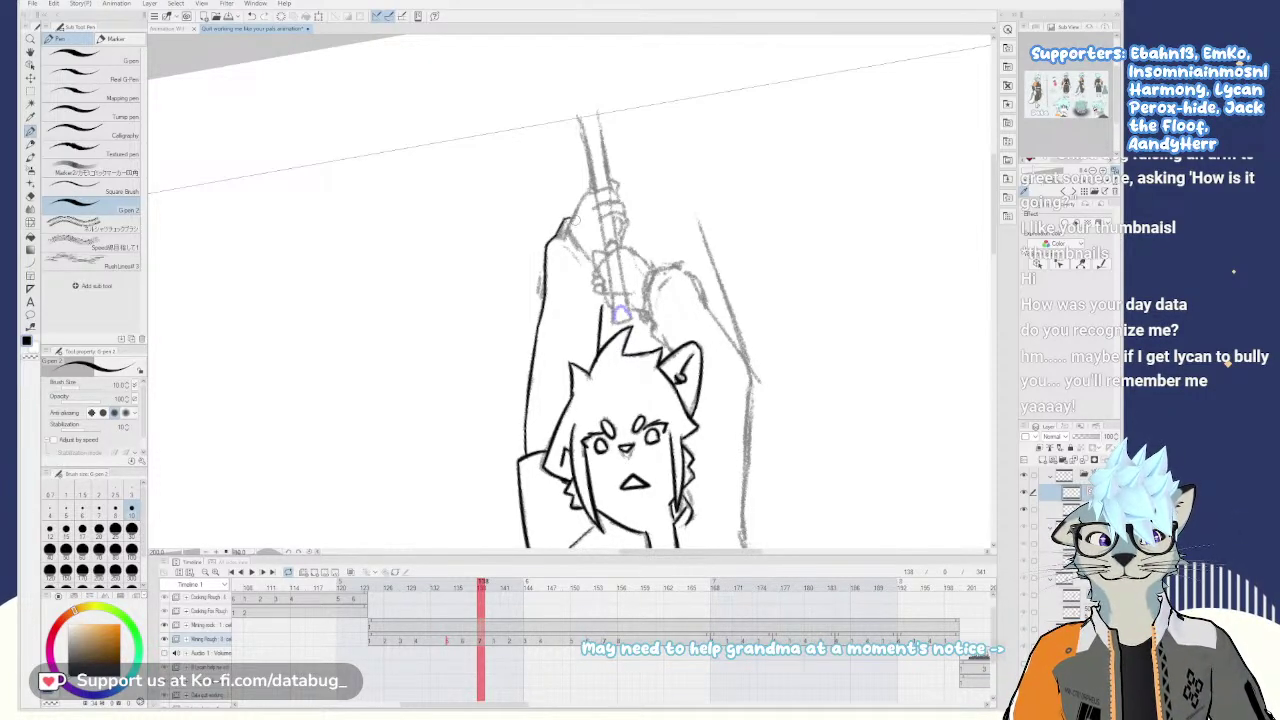
{"action": "left_click_drag", "start_coordinate": [567, 220], "coordinate": [600, 265]}
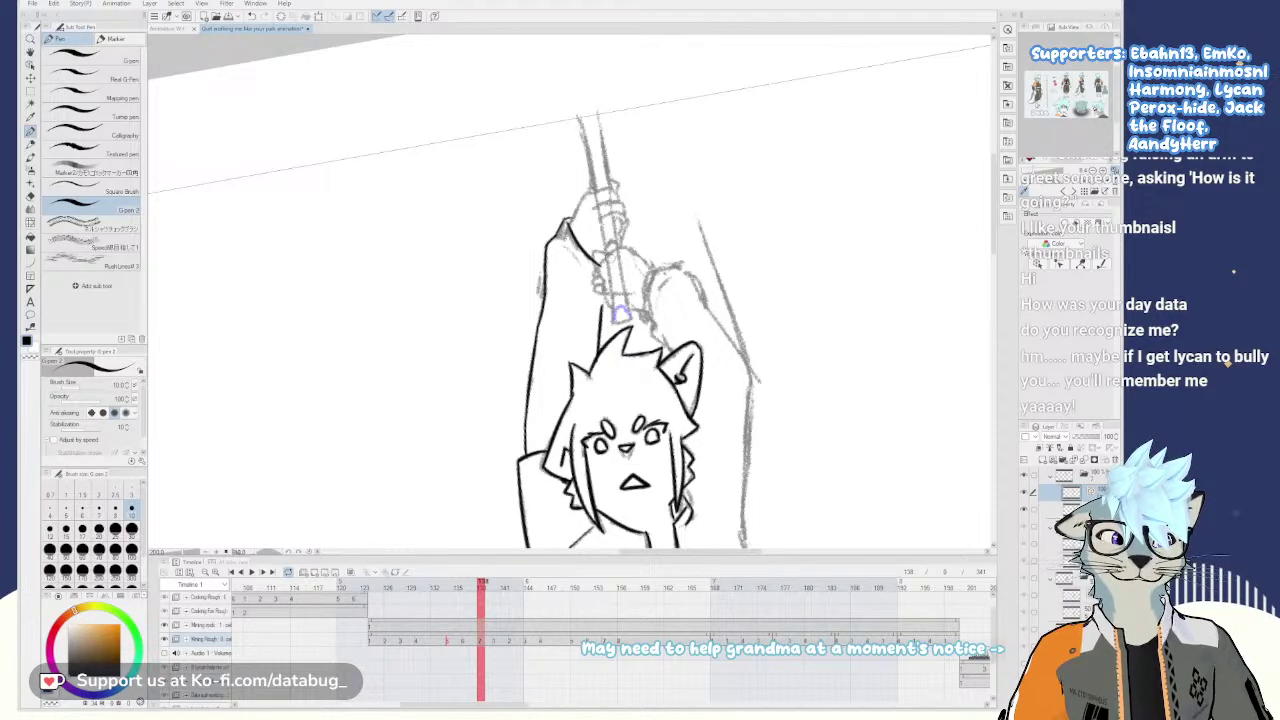
{"action": "key", "text": "e"}
{"action": "left_click_drag", "start_coordinate": [598, 265], "coordinate": [605, 273]}
{"action": "key", "text": "p"}
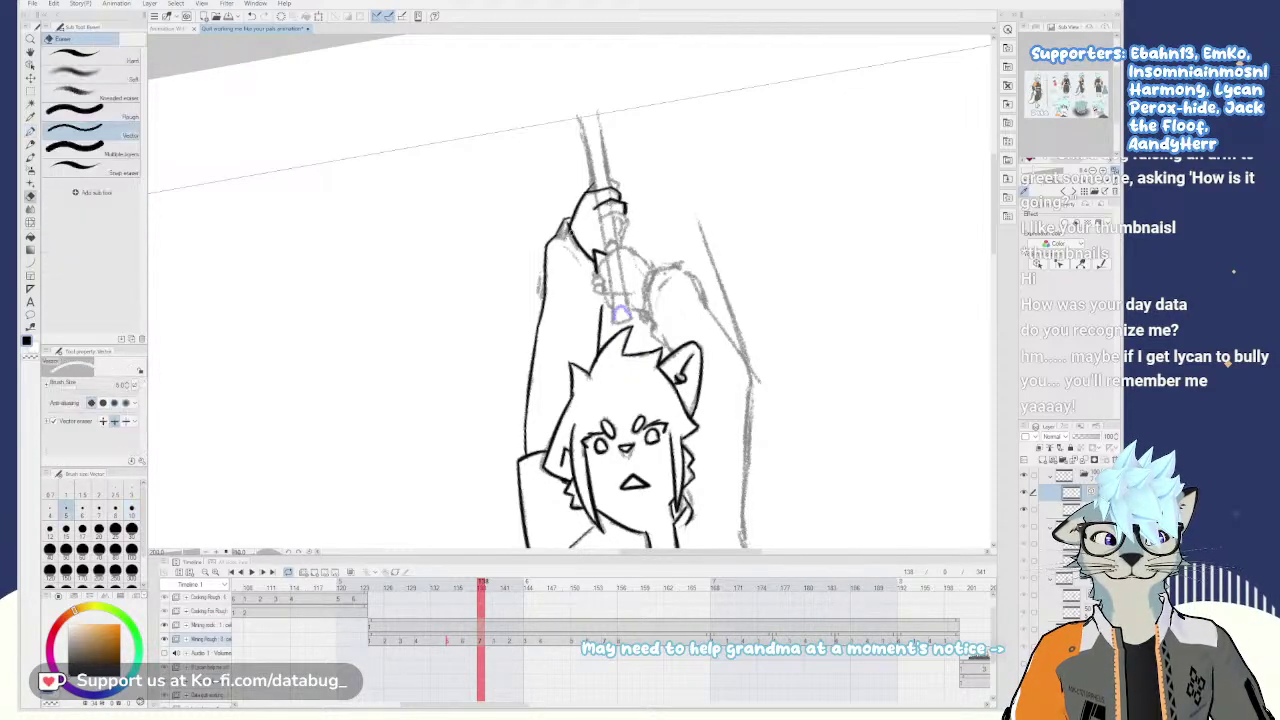
- Ink the lower fingers of the upper hand gripping the handle, following the rough sketch
{"action": "scroll", "coordinate": [591, 228], "scroll_direction": "up", "scroll_amount": 2}
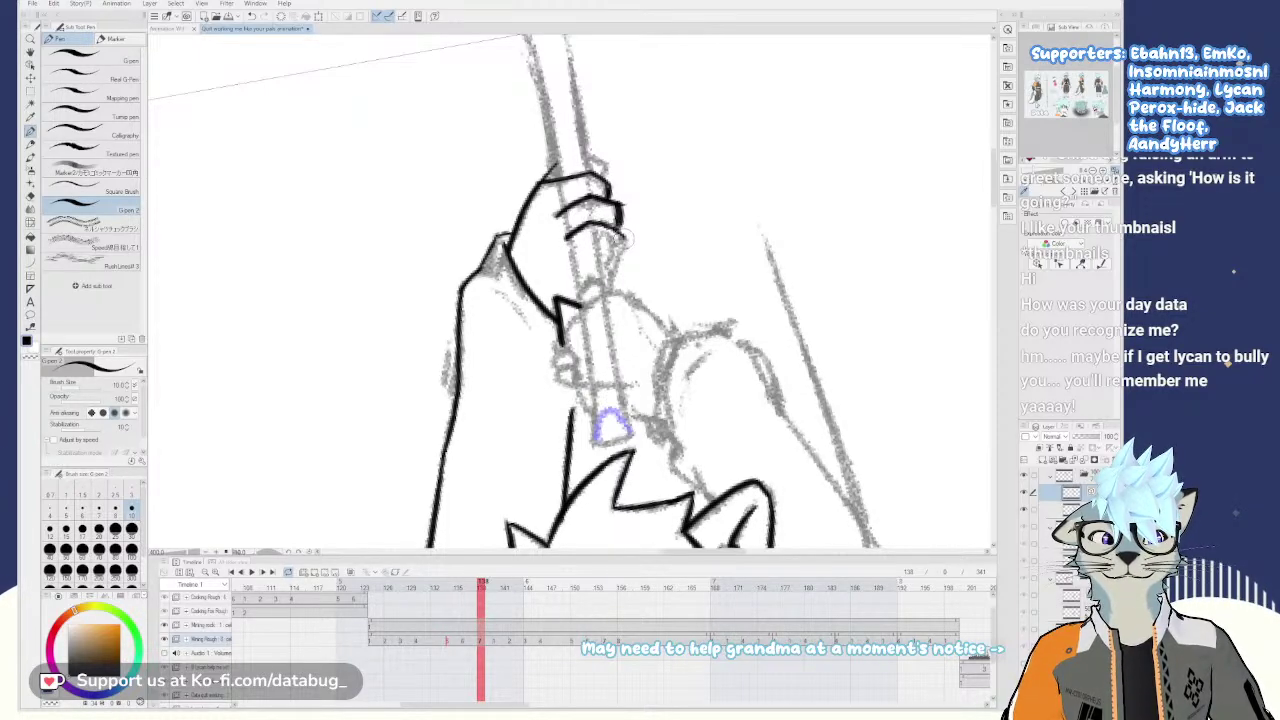
{"action": "left_click_drag", "start_coordinate": [625, 245], "coordinate": [619, 246]}
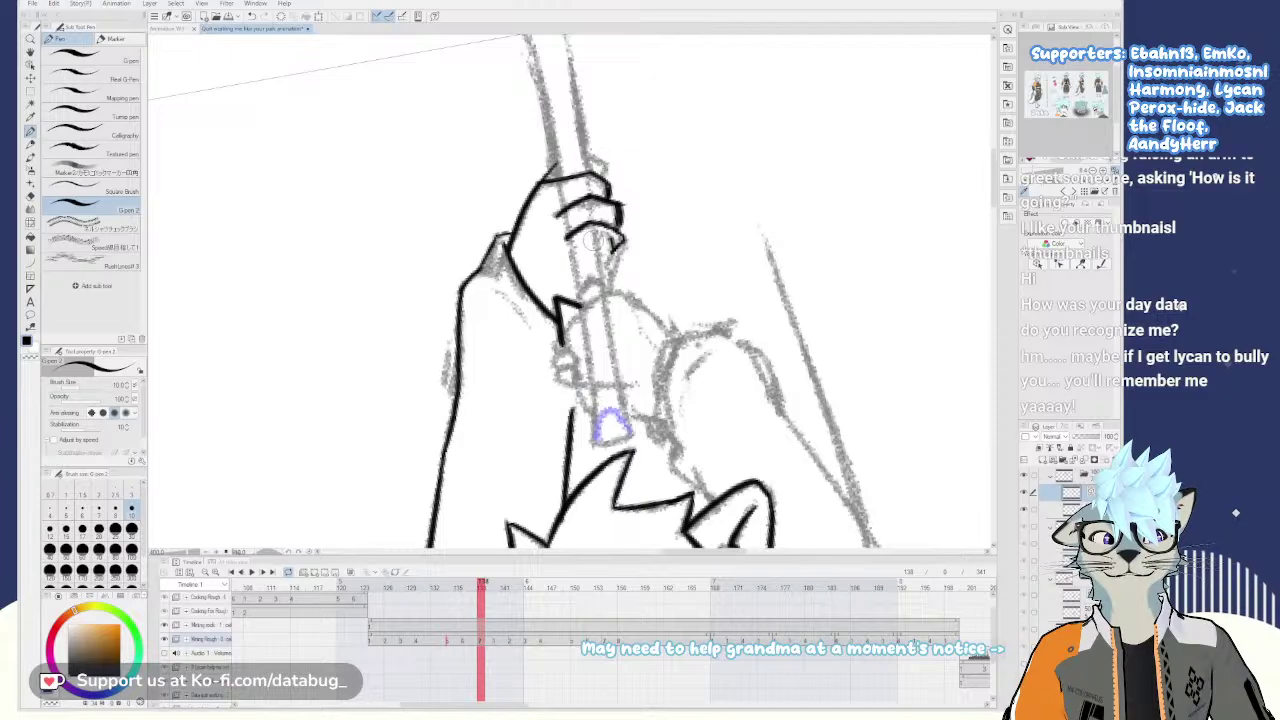
{"action": "mouse_move", "coordinate": [622, 258]}
{"action": "left_mouse_down"}
{"action": "mouse_move", "coordinate": [598, 292]}
{"action": "mouse_move", "coordinate": [609, 288]}
{"action": "mouse_move", "coordinate": [580, 298]}
{"action": "mouse_move", "coordinate": [609, 286]}
{"action": "left_mouse_up"}
{"action": "key", "text": "ctrl+z"}
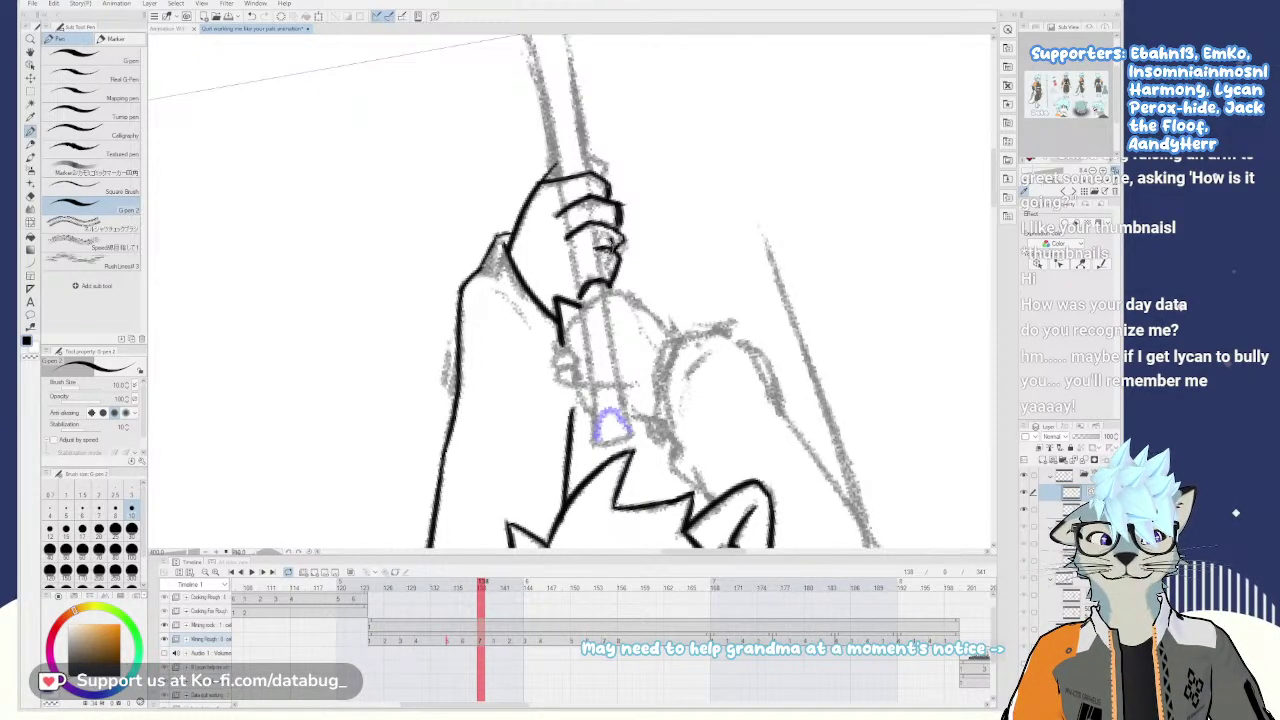
{"action": "scroll", "coordinate": [620, 225], "scroll_direction": "down", "scroll_amount": 3}
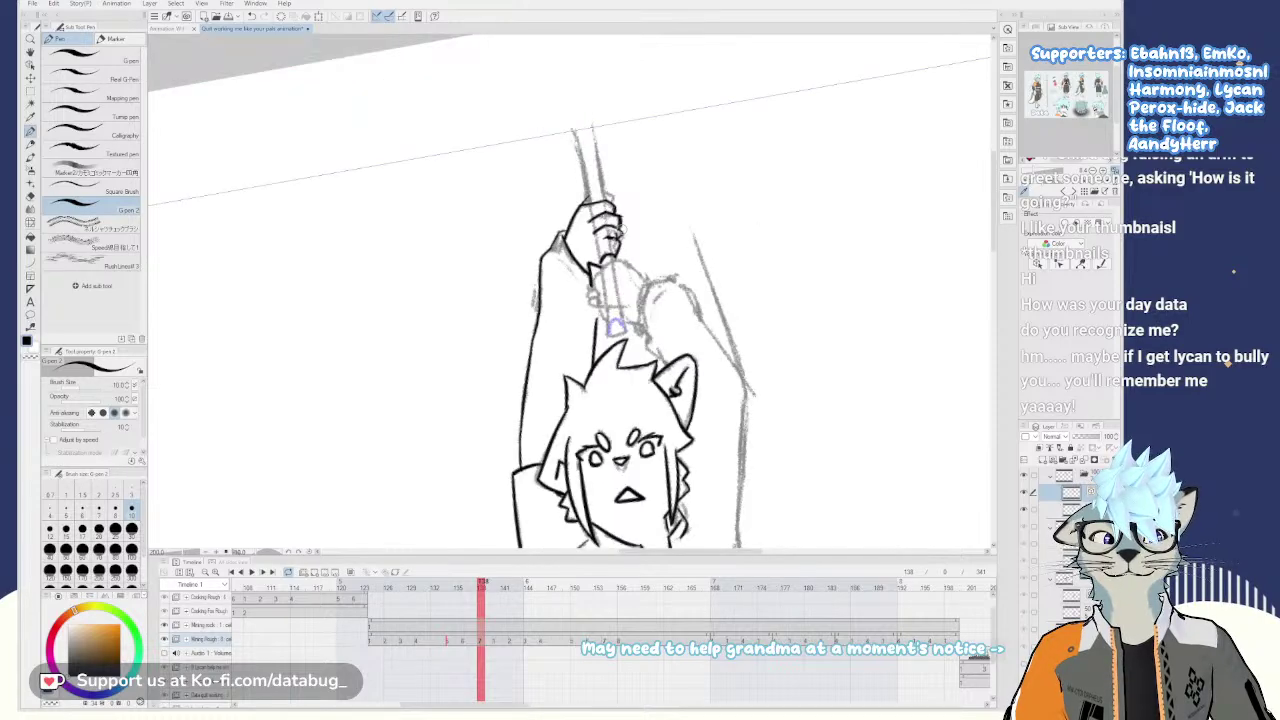
- Ink the two straight edges of the handle above the upper hand, following the rough sketch
{"action": "scroll", "coordinate": [620, 240], "scroll_direction": "down", "scroll_amount": 3}
{"action": "key", "text": "asciicircum"}
{"action": "key", "text": "asciicircum"}
{"action": "scroll", "coordinate": [648, 376], "scroll_direction": "down", "scroll_amount": 1}
{"action": "scroll", "coordinate": [644, 379], "scroll_direction": "up", "scroll_amount": 1}
{"action": "left_click_drag", "start_coordinate": [641, 389], "coordinate": [692, 322]}
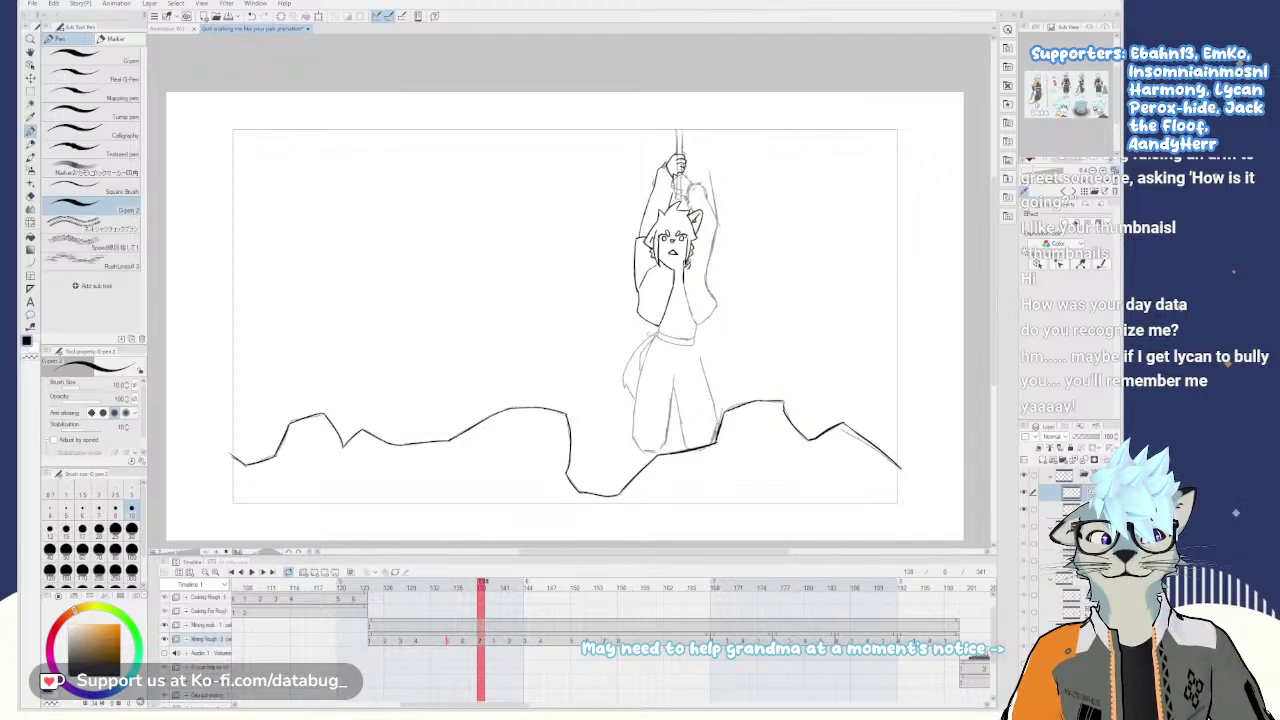
{"action": "scroll", "coordinate": [583, 382], "scroll_direction": "up", "scroll_amount": 4}
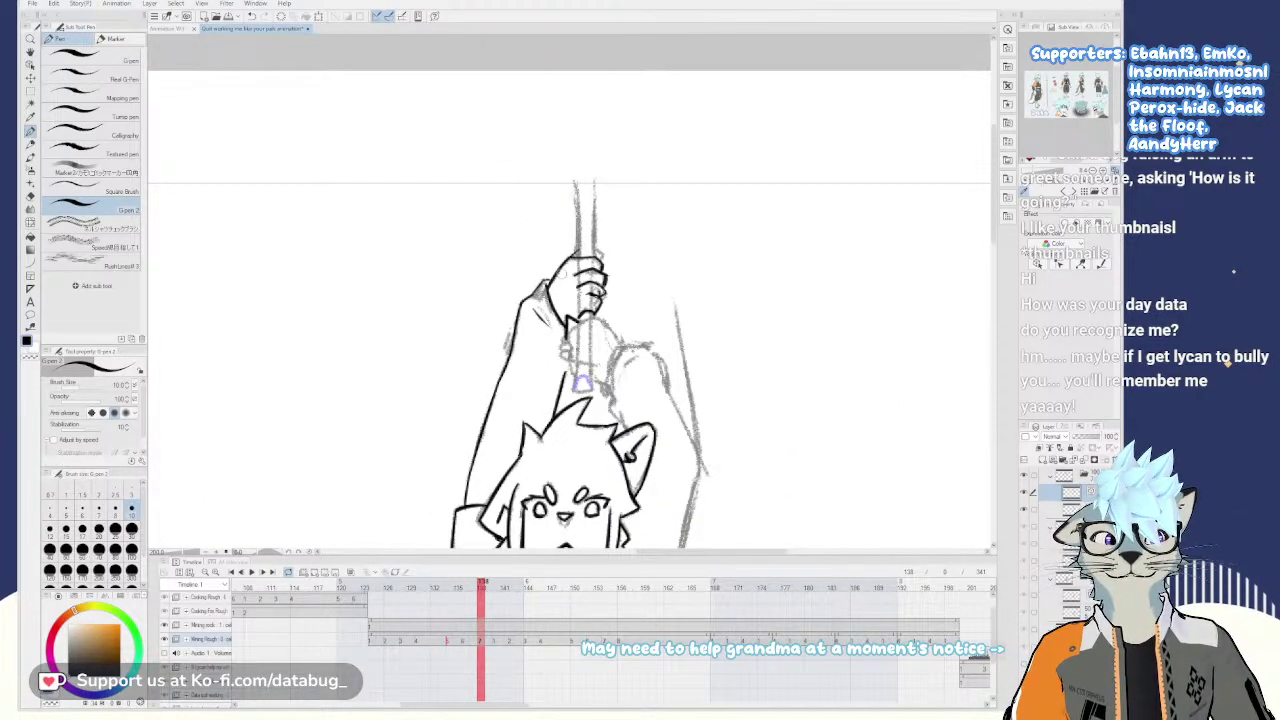
{"action": "left_click_drag", "start_coordinate": [575, 180], "coordinate": [578, 256]}
{"action": "key", "text": "ctrl+z"}
{"action": "left_click_drag", "start_coordinate": [576, 180], "coordinate": [579, 252]}
{"action": "key", "text": "ctrl+z"}
{"action": "left_click_drag", "start_coordinate": [577, 183], "coordinate": [581, 260]}
{"action": "key", "text": "ctrl+z"}
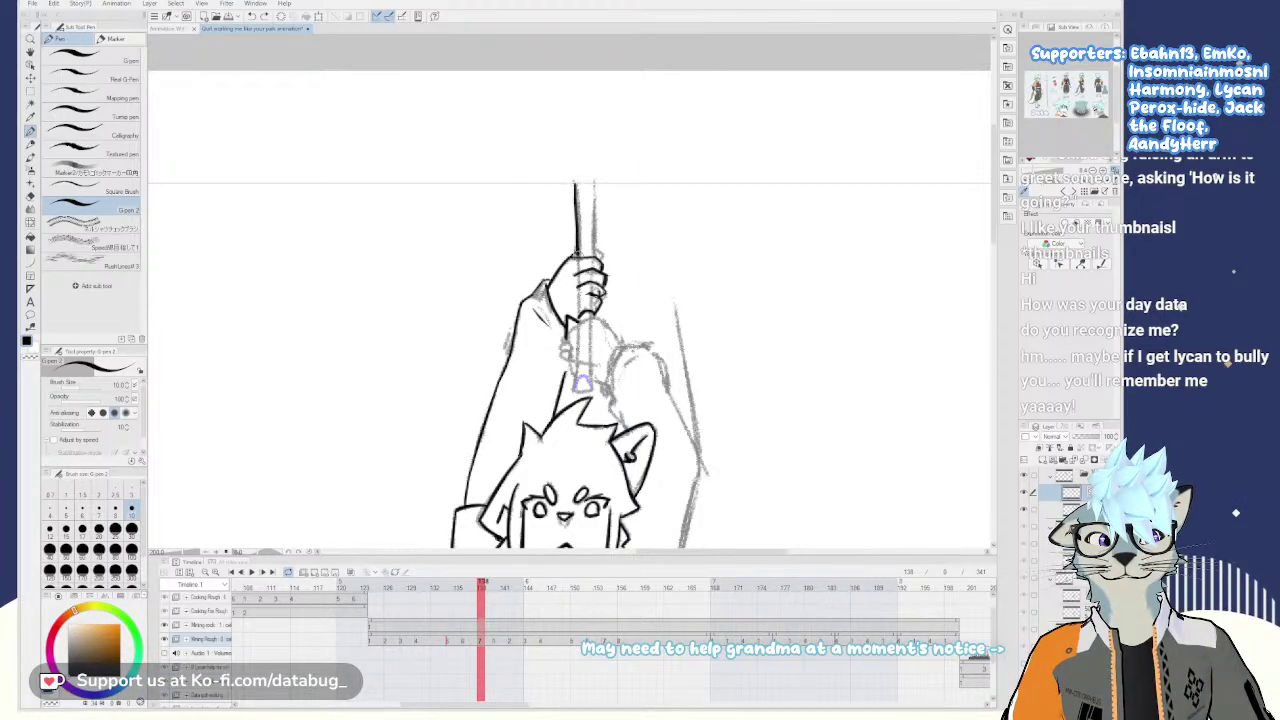
{"action": "key", "text": "ctrl+z"}
{"action": "left_click_drag", "start_coordinate": [576, 205], "coordinate": [577, 258]}
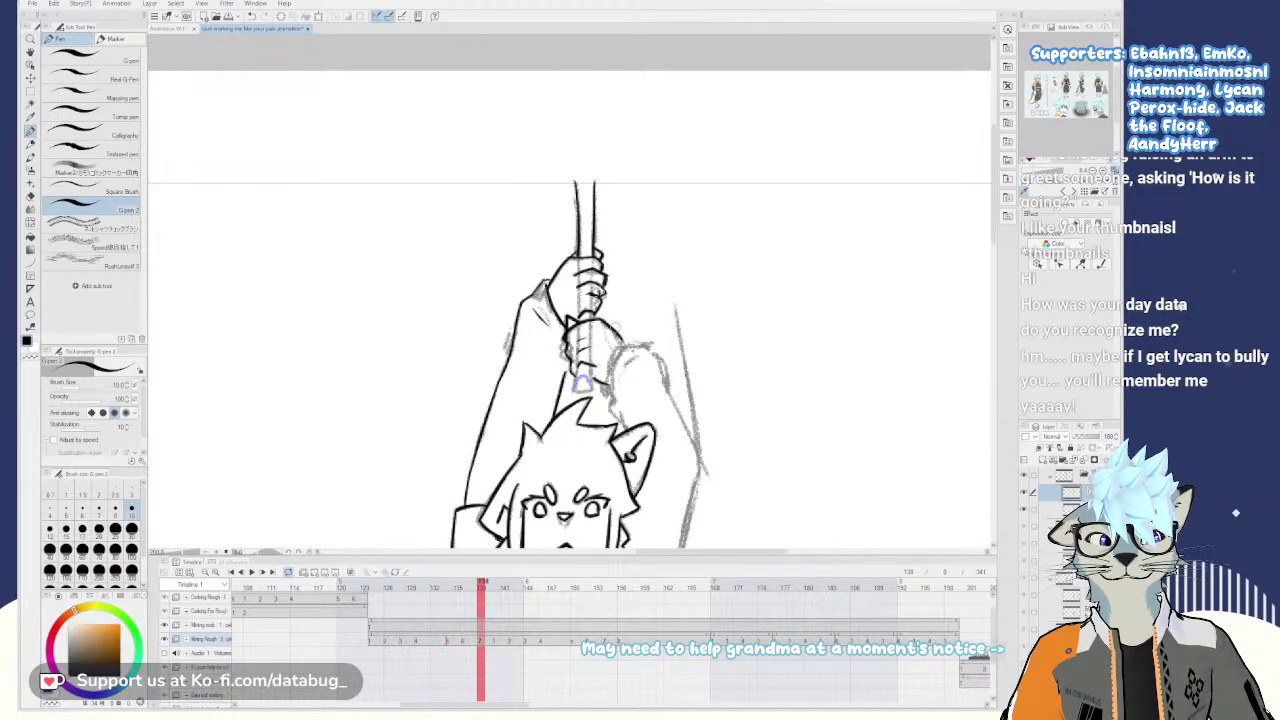
- Ink the back of the lower hand to its wrist and the end of the handle protruding below it
{"action": "left_click_drag", "start_coordinate": [611, 327], "coordinate": [626, 343]}
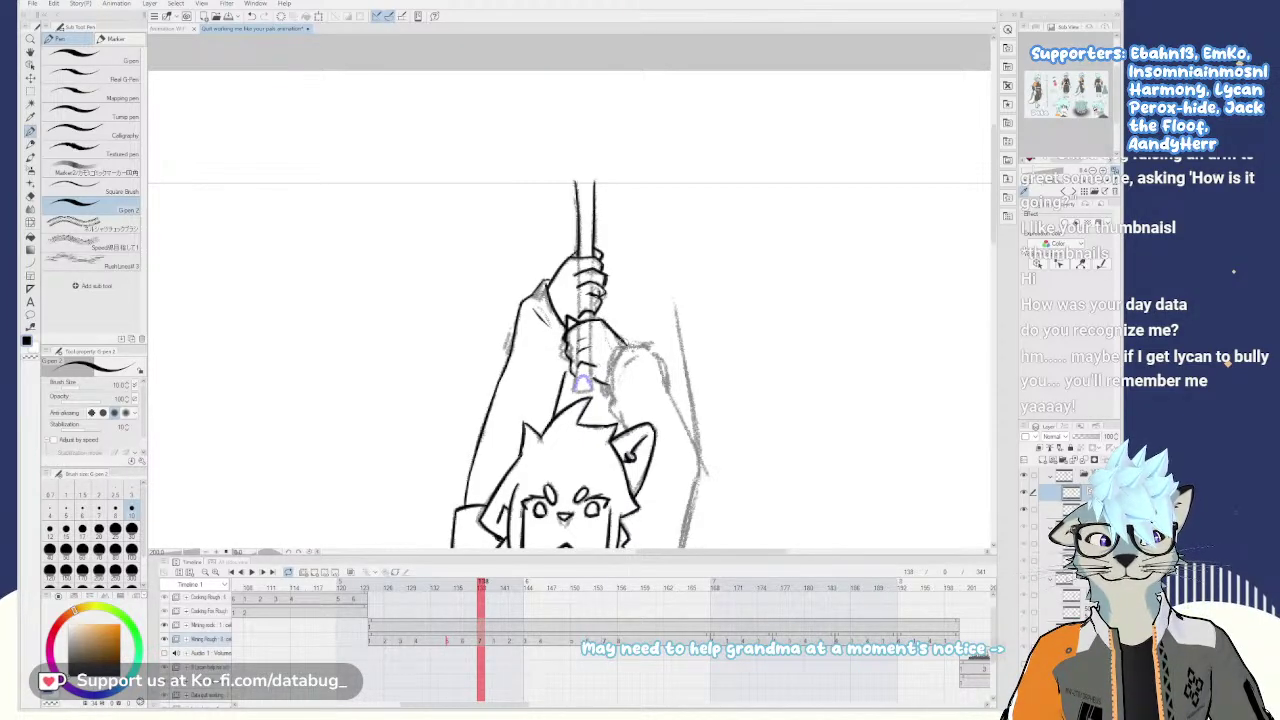
{"action": "key", "text": "minus"}
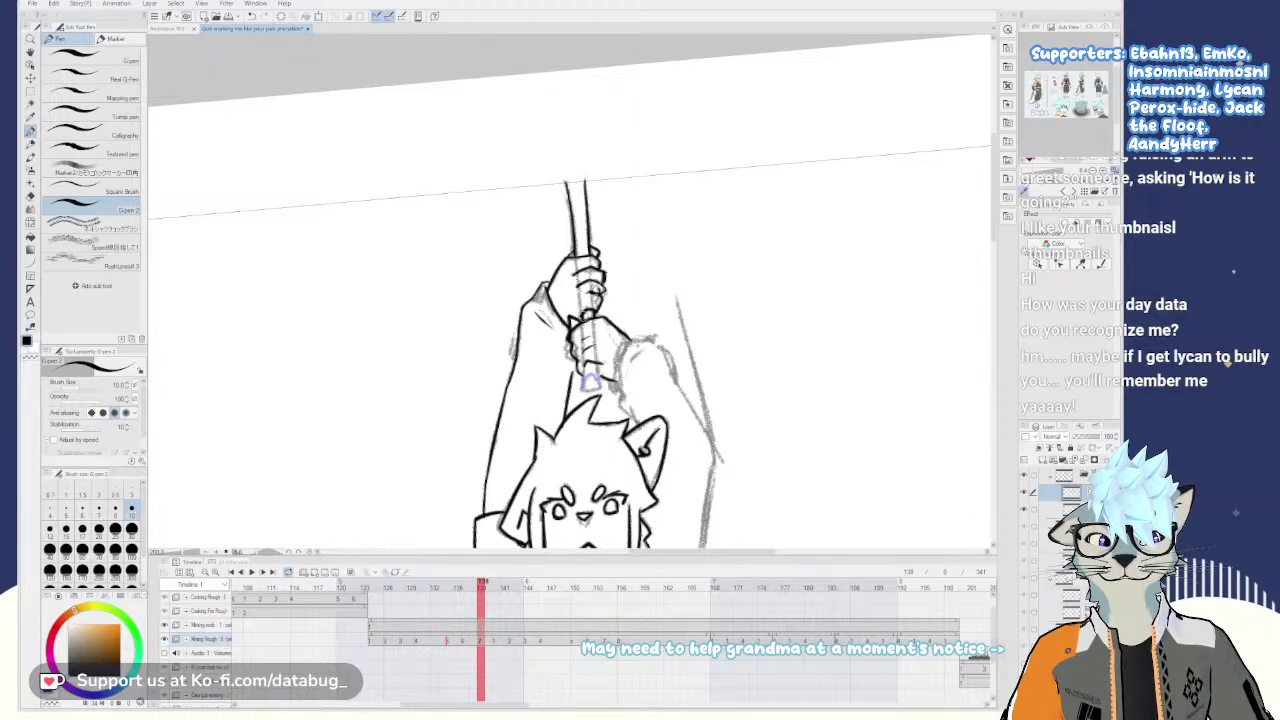
{"action": "left_click_drag", "start_coordinate": [594, 289], "coordinate": [574, 228], "text": "space"}
{"action": "scroll", "coordinate": [609, 293], "scroll_direction": "down", "scroll_amount": 1}
{"action": "scroll", "coordinate": [611, 300], "scroll_direction": "up", "scroll_amount": 4}
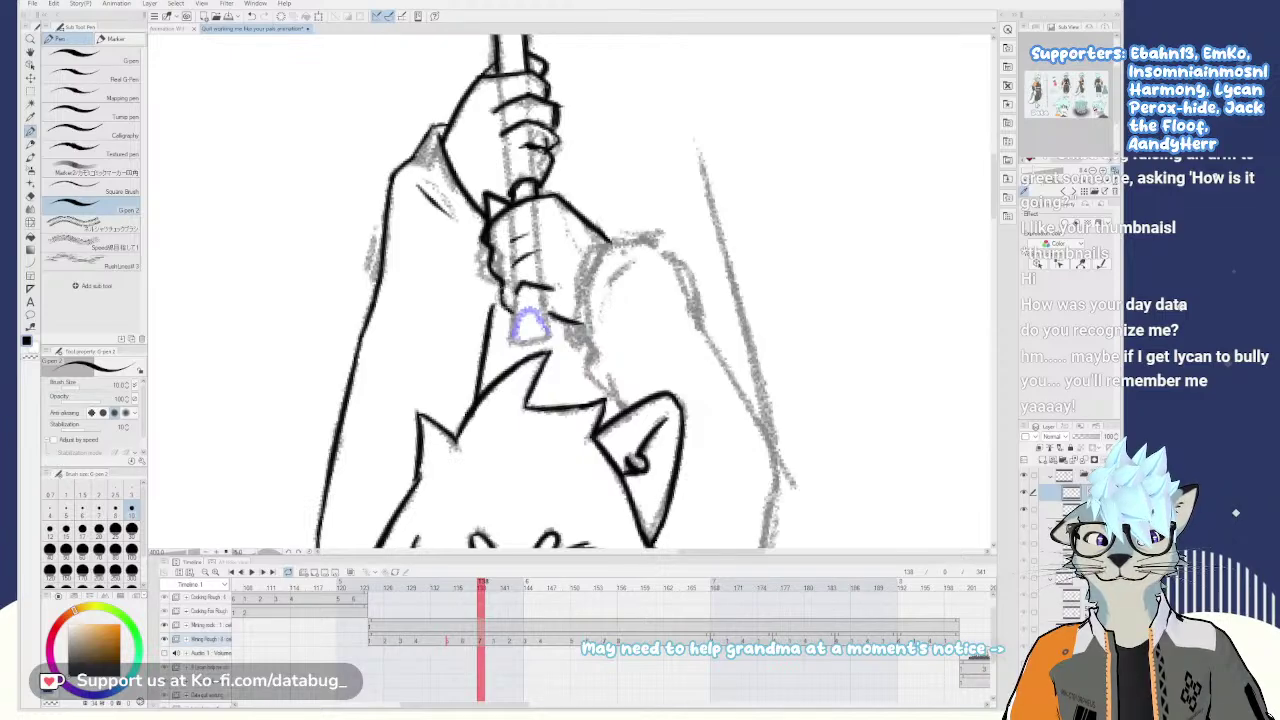
{"action": "mouse_move", "coordinate": [520, 292]}
{"action": "left_mouse_down"}
{"action": "mouse_move", "coordinate": [515, 312]}
{"action": "mouse_move", "coordinate": [549, 325]}
{"action": "mouse_move", "coordinate": [548, 338]}
{"action": "mouse_move", "coordinate": [515, 344]}
{"action": "mouse_move", "coordinate": [547, 336]}
{"action": "left_mouse_up"}
{"action": "key", "text": "ctrl+z"}
{"action": "key", "text": "ctrl+z"}
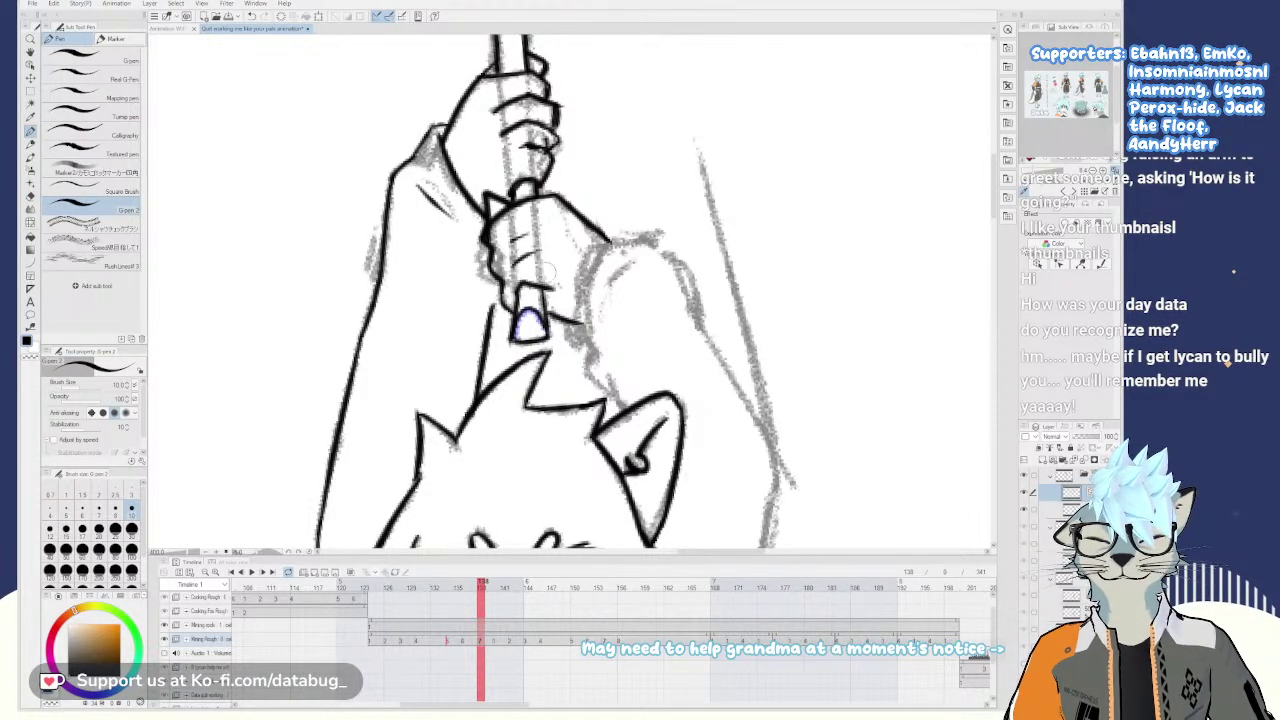
{"action": "scroll", "coordinate": [548, 295], "scroll_direction": "down", "scroll_amount": 3}
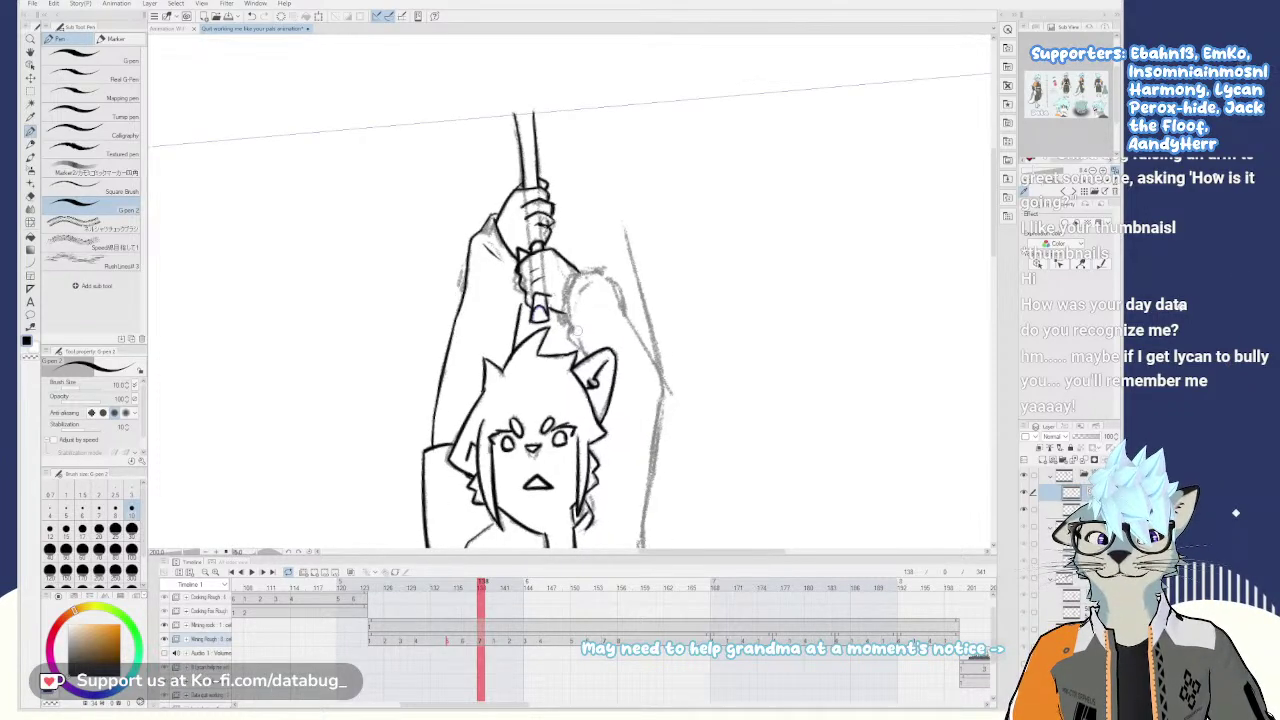
{"action": "scroll", "coordinate": [591, 374], "scroll_direction": "up", "scroll_amount": 3}
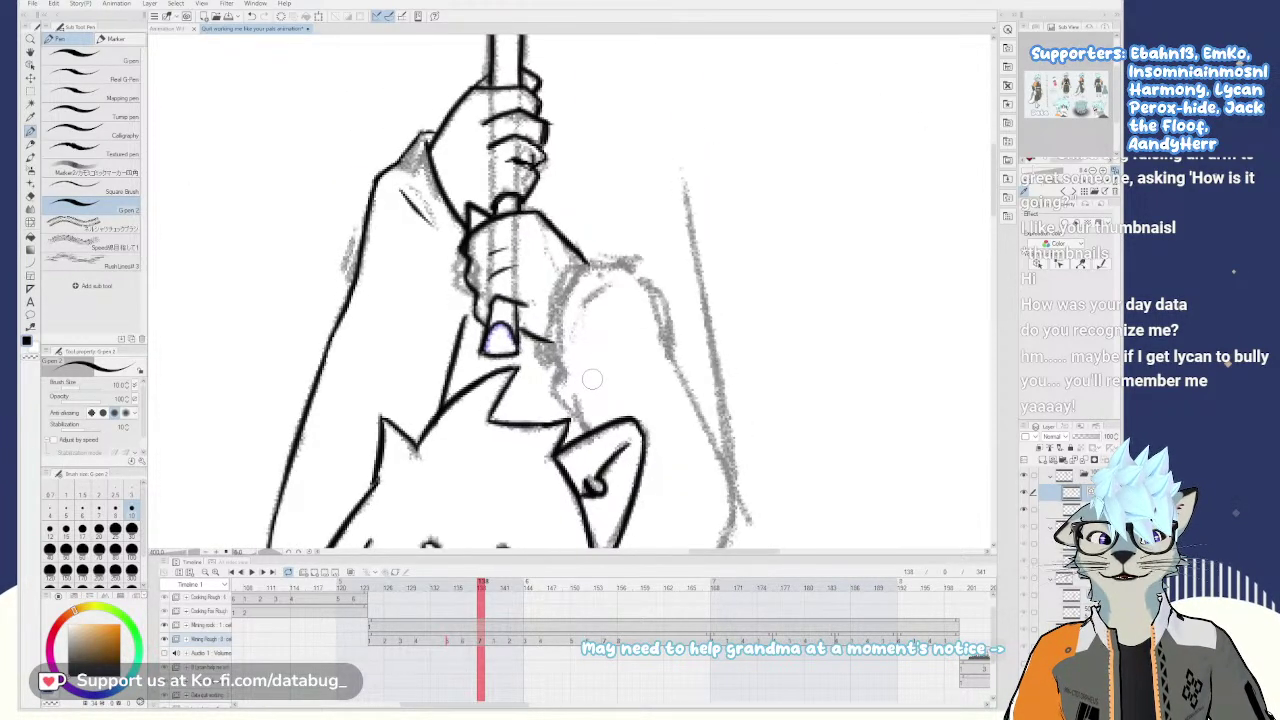
{"action": "scroll", "coordinate": [604, 356], "scroll_direction": "up", "scroll_amount": 2}
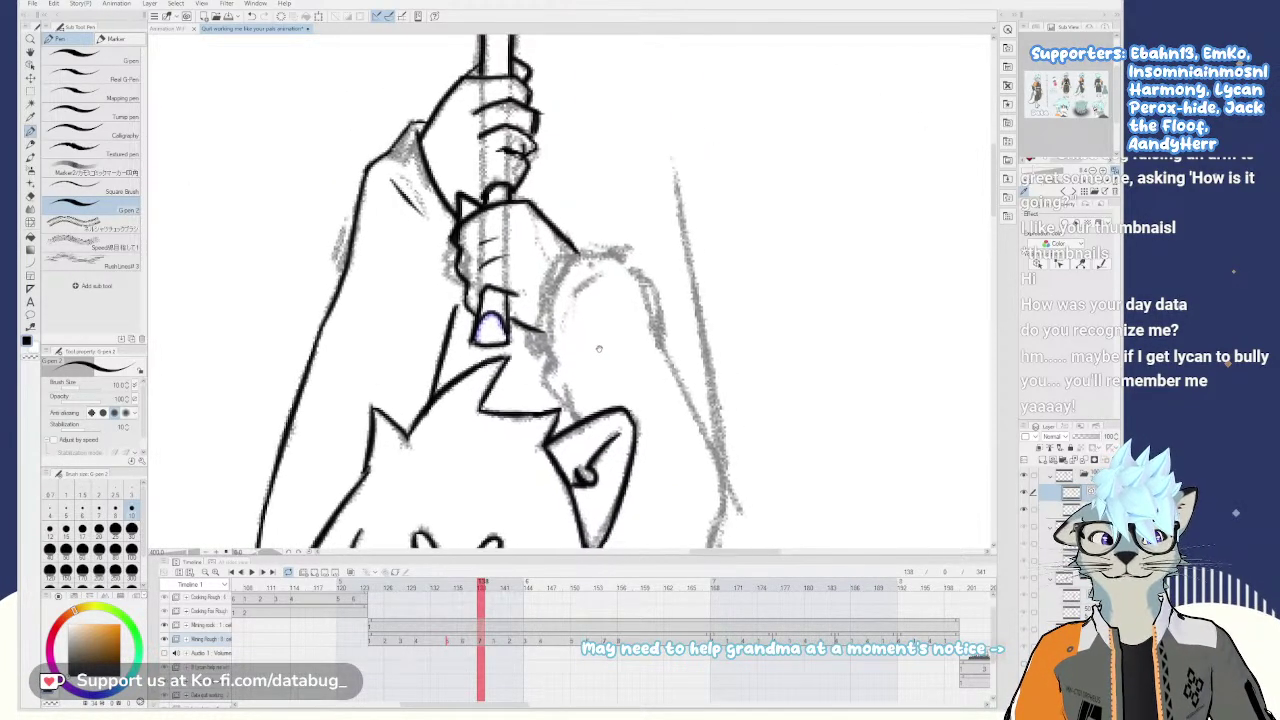
{"action": "key", "text": "e"}
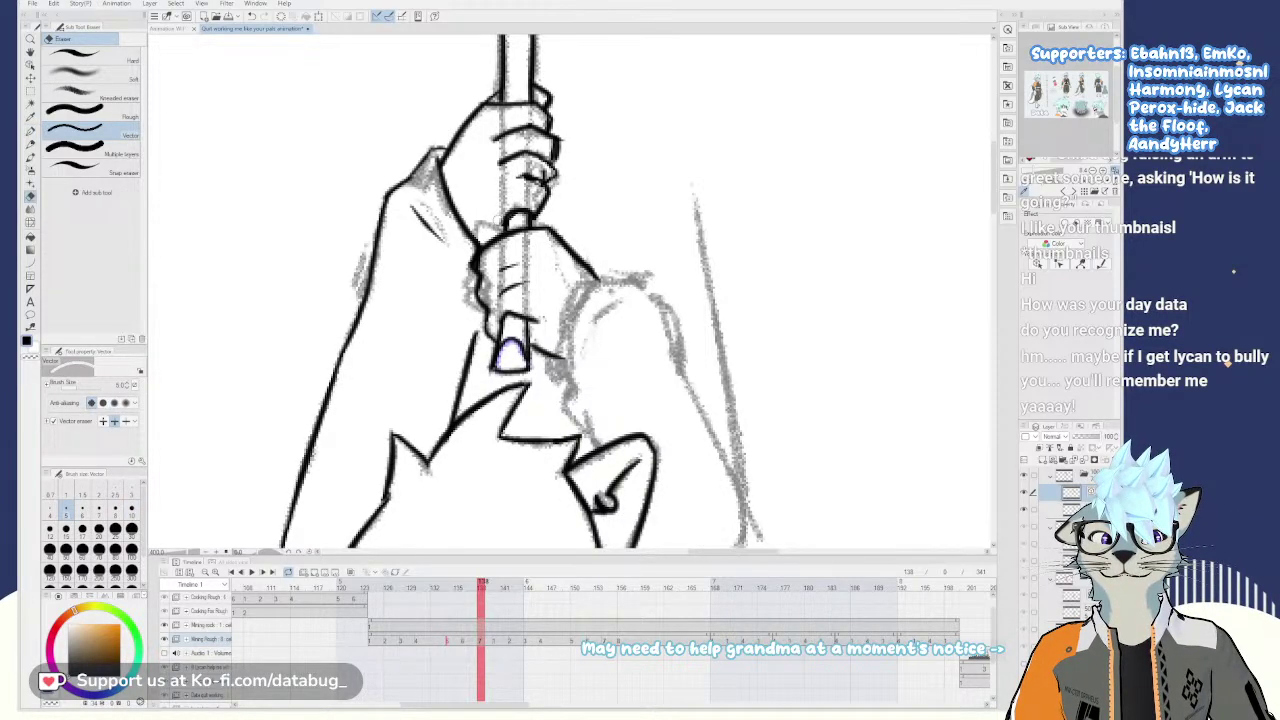
{"action": "key", "text": "ctrl+z"}
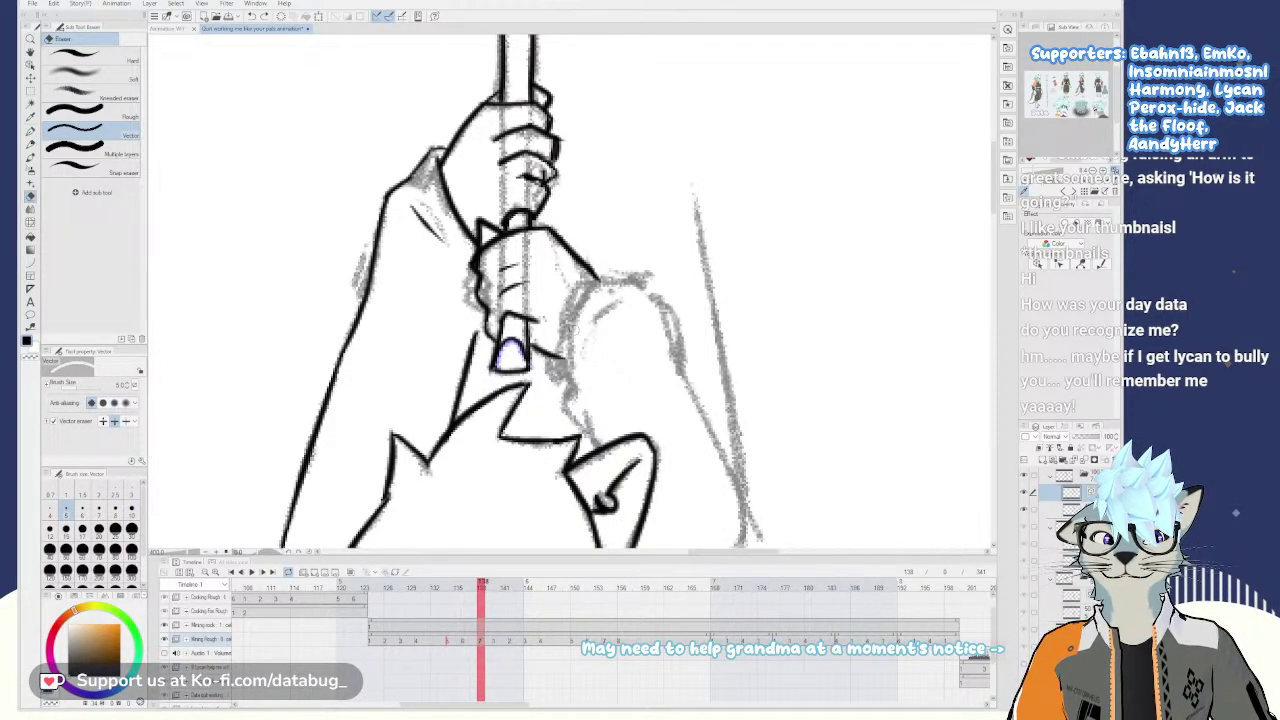
- Ink the cuff opening and top edge of the right sleeve beside the lower hand
{"action": "key", "text": "p"}
{"action": "scroll", "coordinate": [575, 331], "scroll_direction": "down", "scroll_amount": 2}
{"action": "scroll", "coordinate": [590, 410], "scroll_direction": "up", "scroll_amount": 2}
{"action": "left_click_drag", "start_coordinate": [572, 403], "coordinate": [594, 387]}
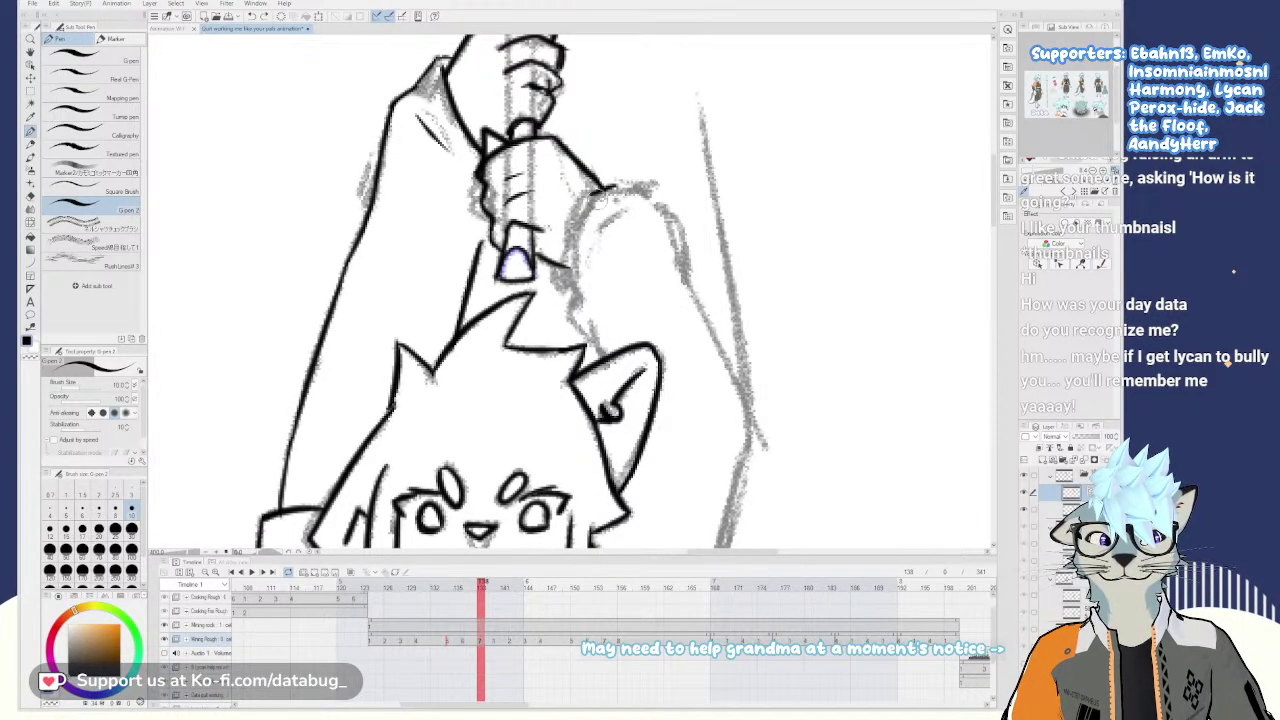
{"action": "left_click_drag", "start_coordinate": [602, 189], "coordinate": [570, 274]}
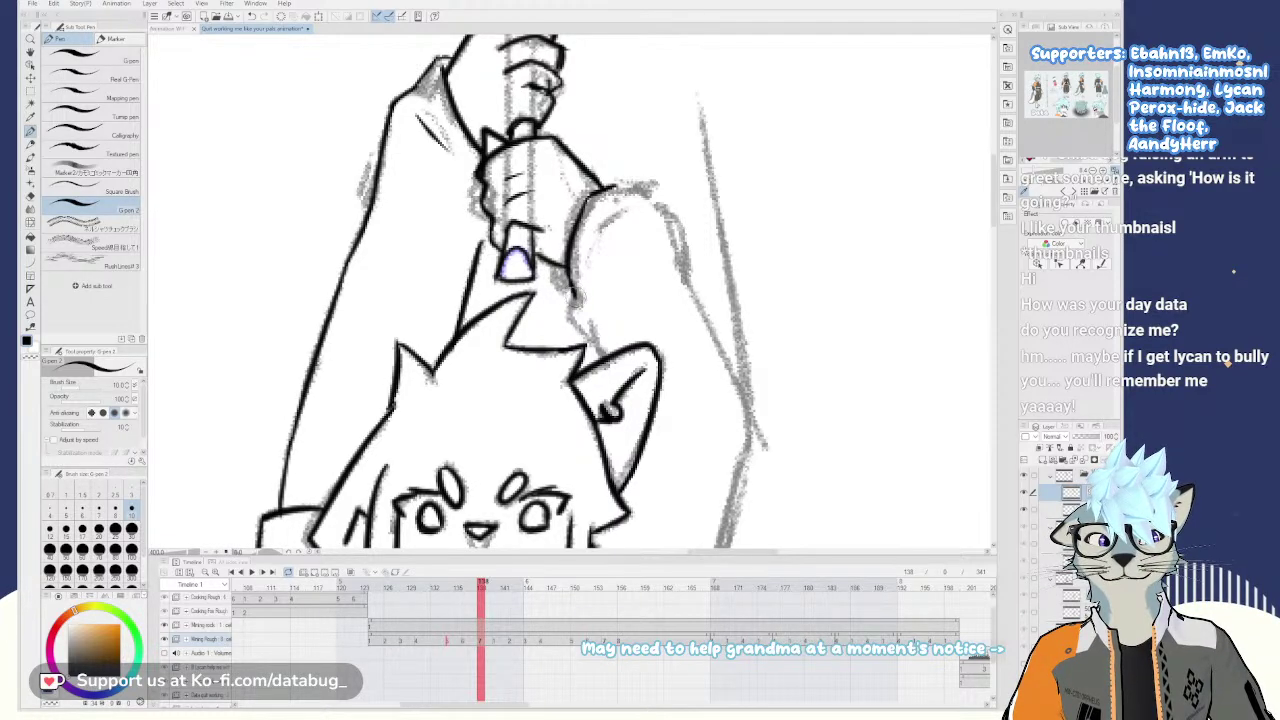
{"action": "left_click_drag", "start_coordinate": [619, 184], "coordinate": [666, 210]}
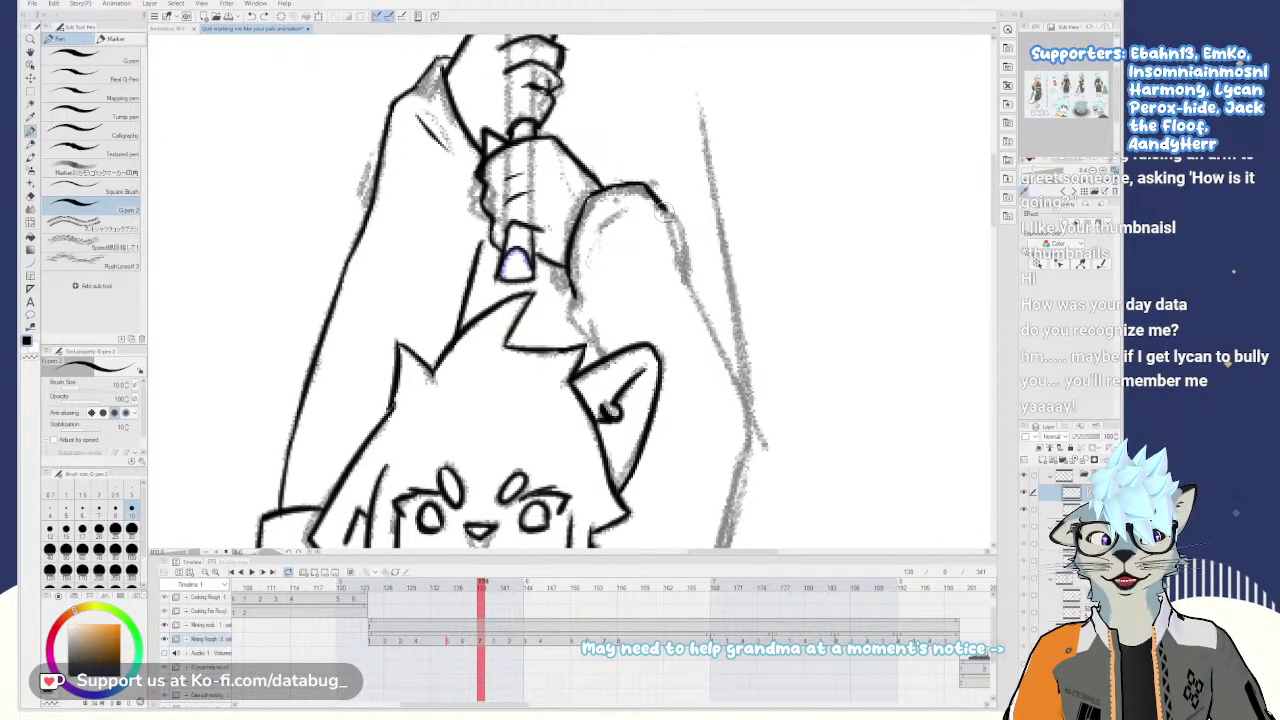
- Ink the right sleeve's outer edge down to the elbow and its inner edge down to the ear
{"action": "left_click_drag", "start_coordinate": [664, 208], "coordinate": [687, 250]}
{"action": "key", "text": "ctrl+z"}
{"action": "mouse_move", "coordinate": [664, 208]}
{"action": "left_mouse_down"}
{"action": "mouse_move", "coordinate": [728, 376]}
{"action": "mouse_move", "coordinate": [725, 365]}
{"action": "mouse_move", "coordinate": [750, 372]}
{"action": "mouse_move", "coordinate": [752, 409]}
{"action": "left_mouse_up"}
{"action": "mouse_move", "coordinate": [728, 367]}
{"action": "left_mouse_down"}
{"action": "mouse_move", "coordinate": [753, 406]}
{"action": "mouse_move", "coordinate": [748, 448]}
{"action": "left_mouse_up"}
{"action": "key", "text": "e"}
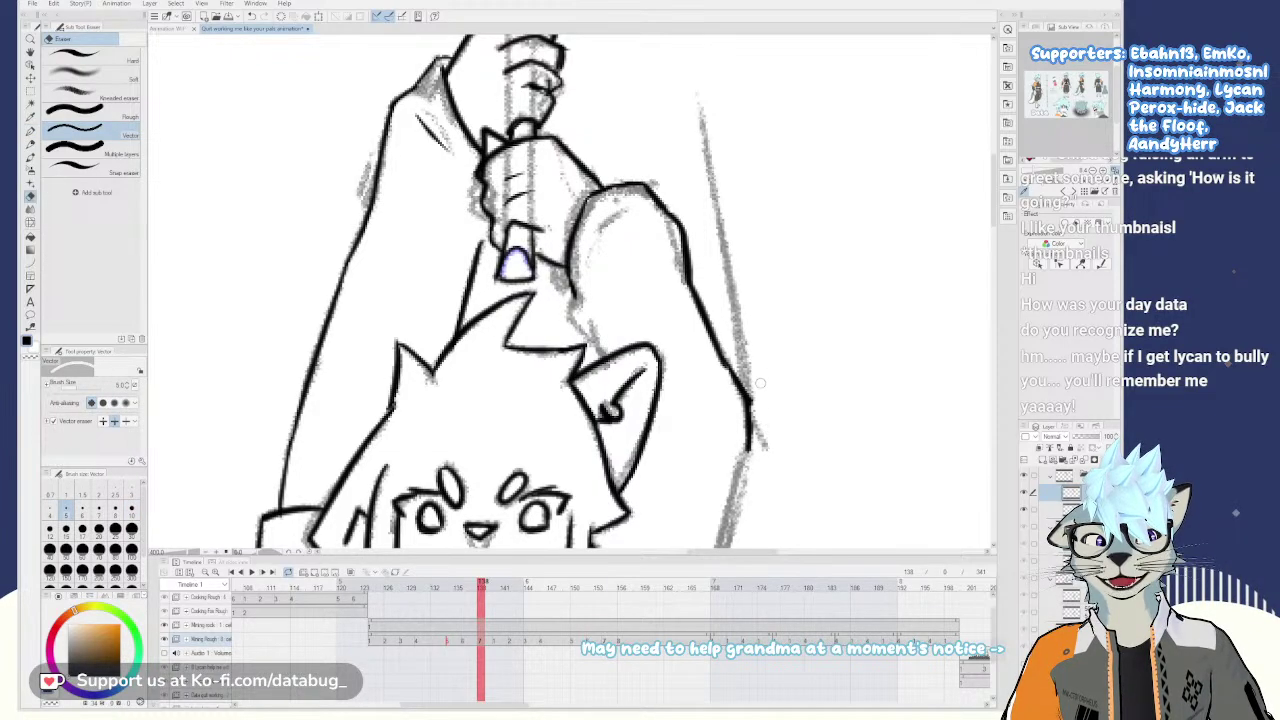
{"action": "key", "text": "p"}
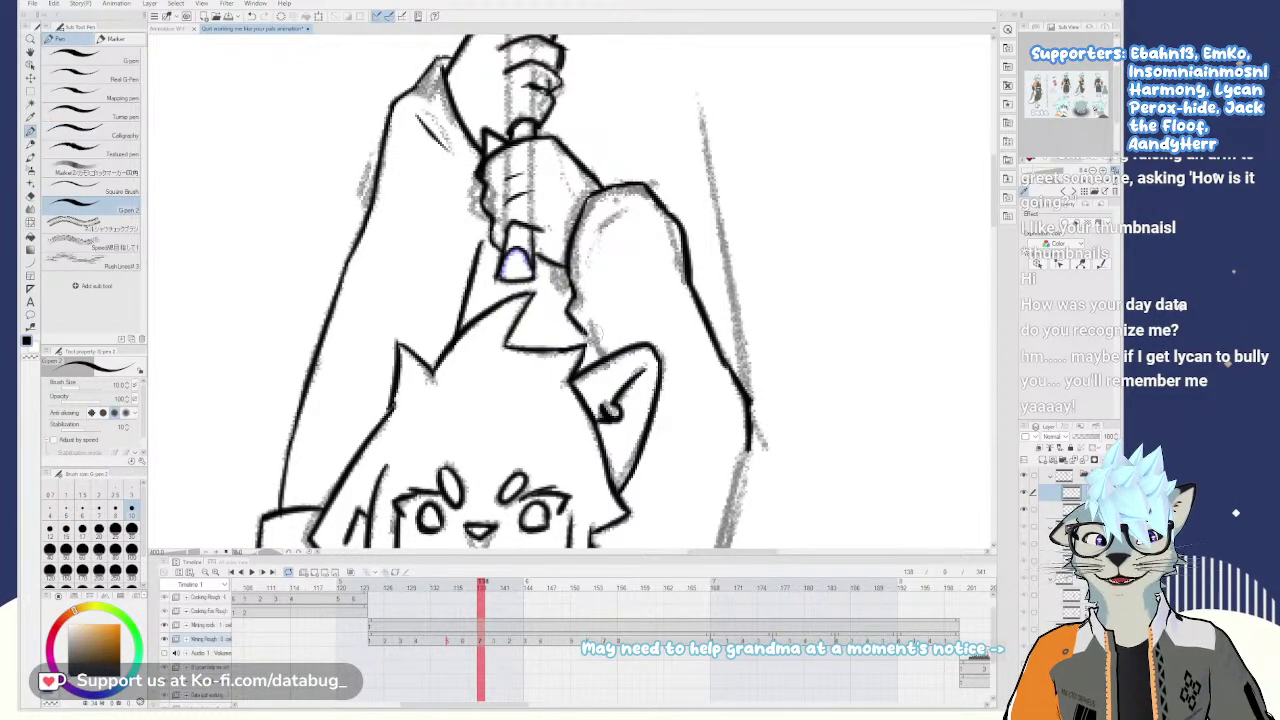
{"action": "left_click_drag", "start_coordinate": [591, 322], "coordinate": [603, 362]}
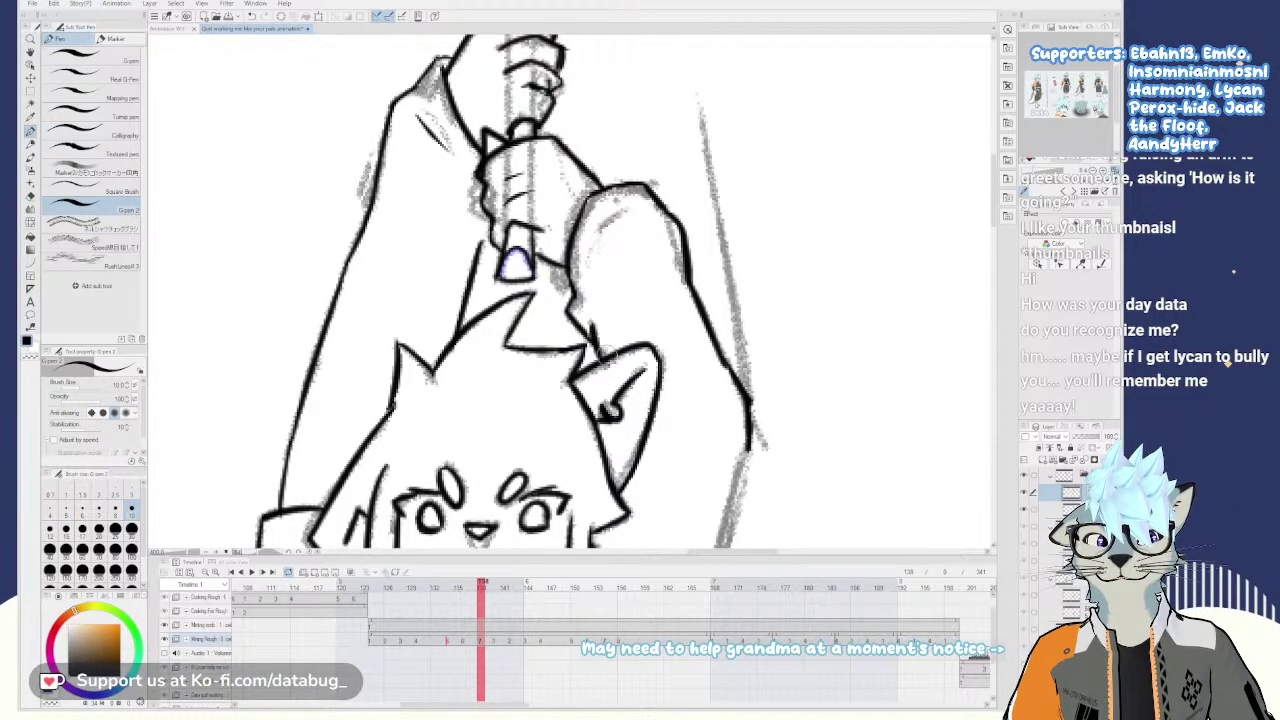
- Ink the right sleeve's outer line from the elbow down beside the face
{"action": "left_click_drag", "start_coordinate": [711, 450], "coordinate": [667, 372]}
{"action": "left_click_drag", "start_coordinate": [654, 290], "coordinate": [659, 378]}
{"action": "mouse_move", "coordinate": [723, 464]}
{"action": "left_mouse_down"}
{"action": "mouse_move", "coordinate": [690, 274]}
{"action": "mouse_move", "coordinate": [657, 360]}
{"action": "left_mouse_up"}
{"action": "scroll", "coordinate": [687, 277], "scroll_direction": "down", "scroll_amount": 2}
{"action": "key", "text": "ctrl+z"}
{"action": "left_click_drag", "start_coordinate": [681, 266], "coordinate": [655, 405]}
{"action": "key", "text": "ctrl+z"}
{"action": "mouse_move", "coordinate": [681, 267]}
{"action": "left_mouse_down"}
{"action": "mouse_move", "coordinate": [648, 415]}
{"action": "mouse_move", "coordinate": [660, 470]}
{"action": "left_mouse_up"}
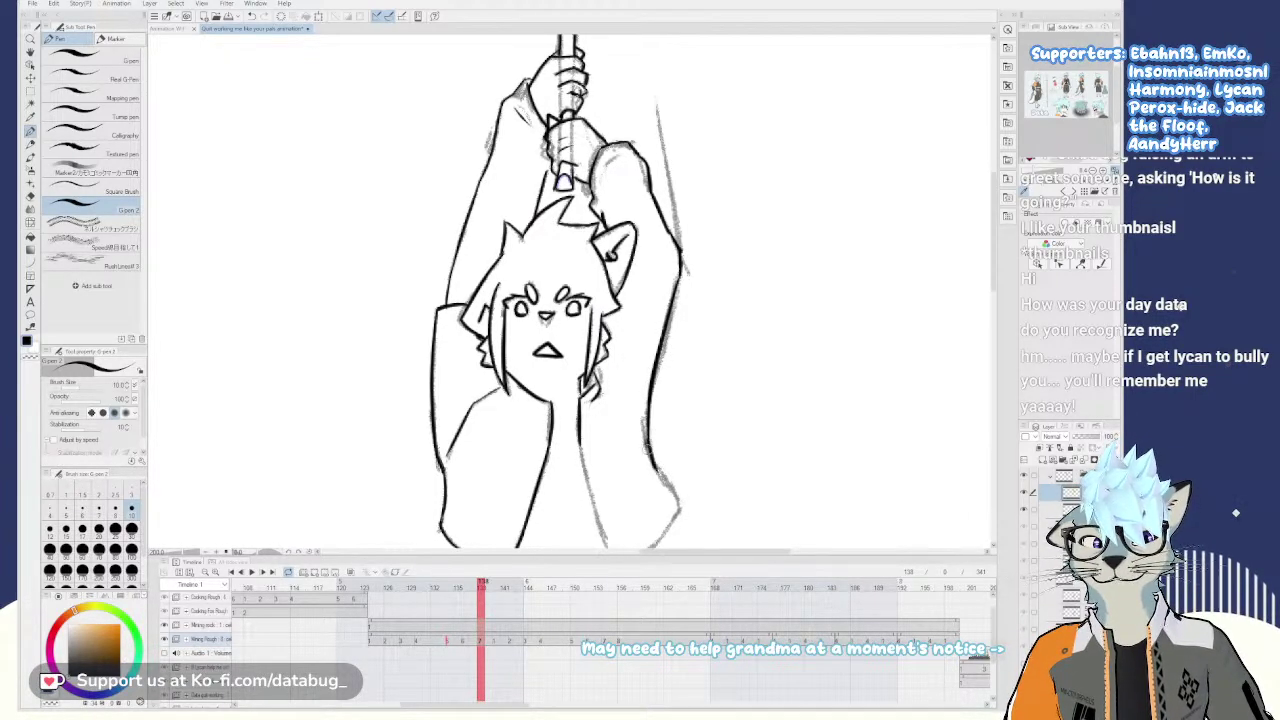
- Ink the lower outer curve of the right sleeve and its bottom edge, following the sketch
{"action": "scroll", "coordinate": [668, 463], "scroll_direction": "up", "scroll_amount": 6}
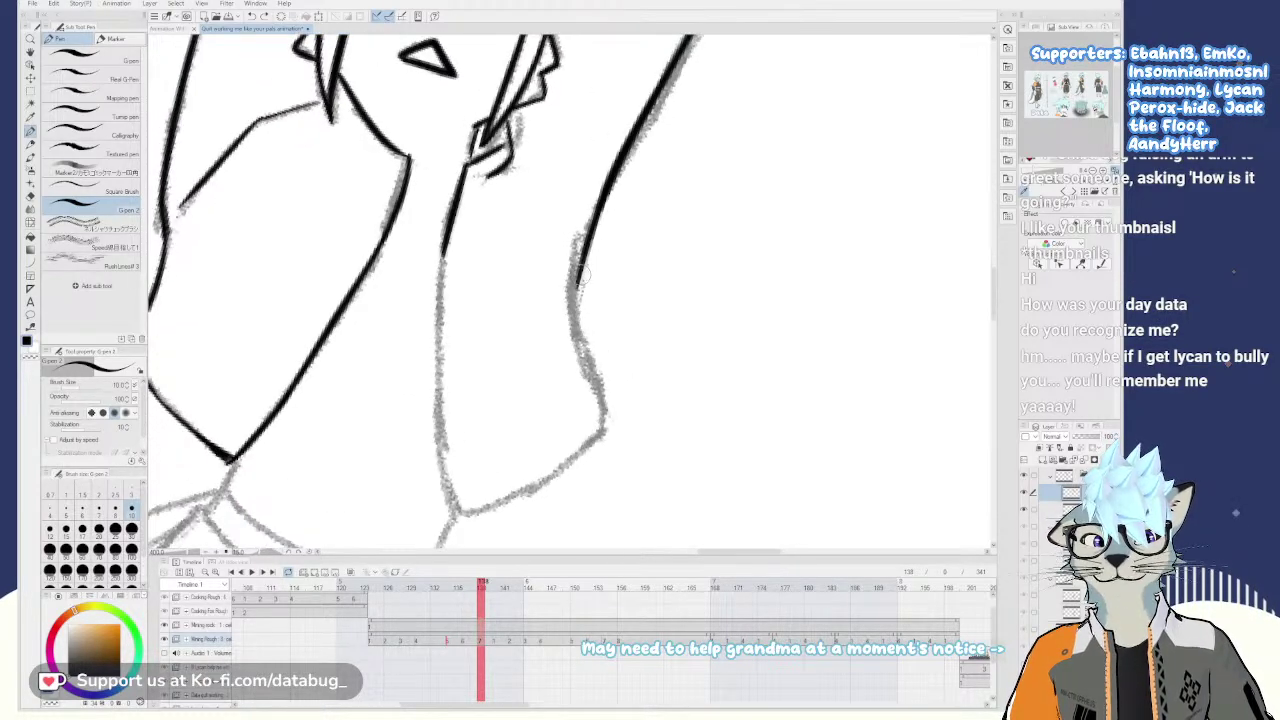
{"action": "mouse_move", "coordinate": [582, 275]}
{"action": "left_mouse_down"}
{"action": "mouse_move", "coordinate": [579, 348]}
{"action": "mouse_move", "coordinate": [590, 380]}
{"action": "left_mouse_up"}
{"action": "key", "text": "ctrl+z"}
{"action": "mouse_move", "coordinate": [582, 275]}
{"action": "left_mouse_down"}
{"action": "mouse_move", "coordinate": [581, 314]}
{"action": "mouse_move", "coordinate": [614, 399]}
{"action": "left_mouse_up"}
{"action": "key", "text": "ctrl+z"}
{"action": "mouse_move", "coordinate": [579, 270]}
{"action": "left_mouse_down"}
{"action": "mouse_move", "coordinate": [608, 396]}
{"action": "mouse_move", "coordinate": [597, 380]}
{"action": "mouse_move", "coordinate": [598, 440]}
{"action": "mouse_move", "coordinate": [628, 398]}
{"action": "mouse_move", "coordinate": [645, 423]}
{"action": "left_mouse_up"}
{"action": "left_click_drag", "start_coordinate": [648, 474], "coordinate": [632, 379]}
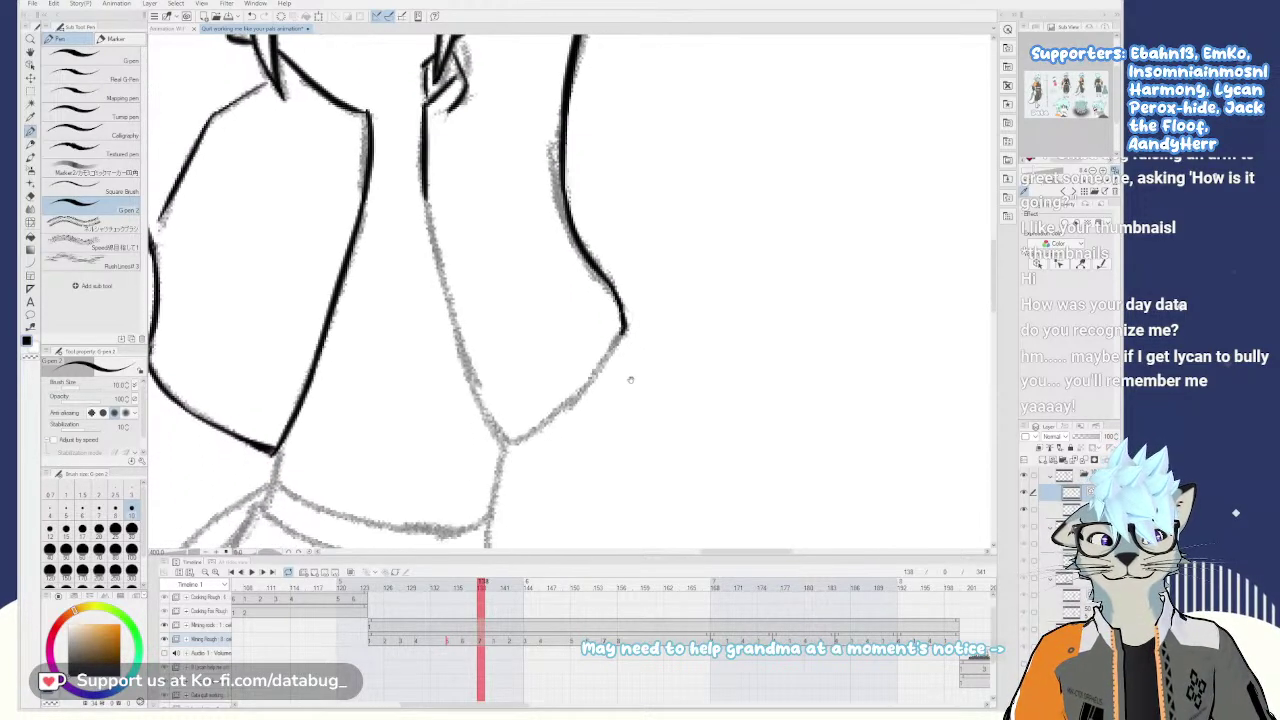
{"action": "mouse_move", "coordinate": [625, 325]}
{"action": "left_mouse_down"}
{"action": "mouse_move", "coordinate": [510, 432]}
{"action": "mouse_move", "coordinate": [628, 338]}
{"action": "mouse_move", "coordinate": [508, 440]}
{"action": "left_mouse_up"}
{"action": "key", "text": "ctrl+z"}
- Ink the right sleeve's inner line from below the hair to its bottom corner
{"action": "mouse_move", "coordinate": [480, 235]}
{"action": "left_mouse_down"}
{"action": "mouse_move", "coordinate": [455, 185]}
{"action": "mouse_move", "coordinate": [468, 392]}
{"action": "left_mouse_up"}
{"action": "key", "text": "ctrl+z"}
{"action": "mouse_move", "coordinate": [442, 168]}
{"action": "left_mouse_down"}
{"action": "mouse_move", "coordinate": [446, 325]}
{"action": "mouse_move", "coordinate": [466, 380]}
{"action": "left_mouse_up"}
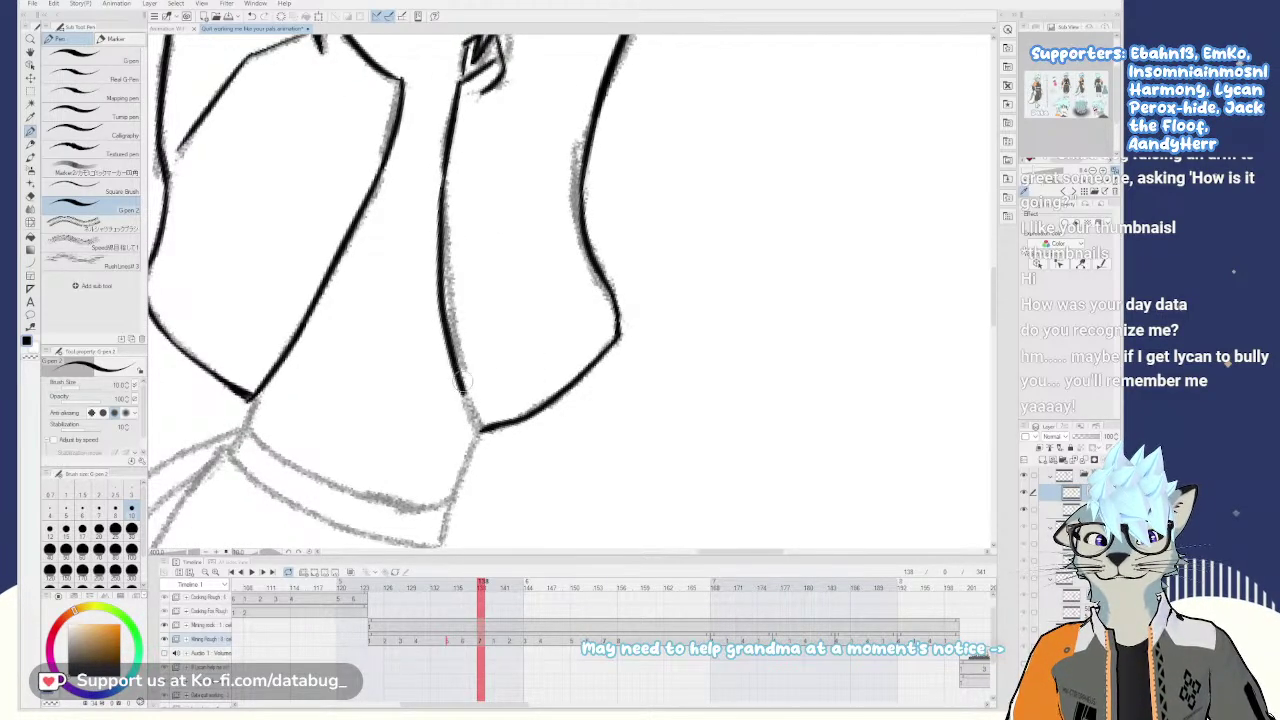
{"action": "key", "text": "ctrl+z"}
{"action": "scroll", "coordinate": [464, 342], "scroll_direction": "down", "scroll_amount": 2}
{"action": "left_click_drag", "start_coordinate": [456, 250], "coordinate": [472, 372]}
{"action": "key", "text": "ctrl+z"}
{"action": "left_click_drag", "start_coordinate": [452, 255], "coordinate": [472, 382]}
{"action": "key", "text": "ctrl+z"}
{"action": "left_click_drag", "start_coordinate": [452, 256], "coordinate": [467, 371]}
- Ink the short torso side lines from the bottom corners of both sleeves down to the waistband
{"action": "scroll", "coordinate": [486, 358], "scroll_direction": "down", "scroll_amount": 1}
{"action": "key", "text": "minus"}
{"action": "key", "text": "minus"}
{"action": "key", "text": "minus"}
{"action": "key", "text": "minus"}
{"action": "key", "text": "minus"}
{"action": "key", "text": "minus"}
{"action": "key", "text": "minus"}
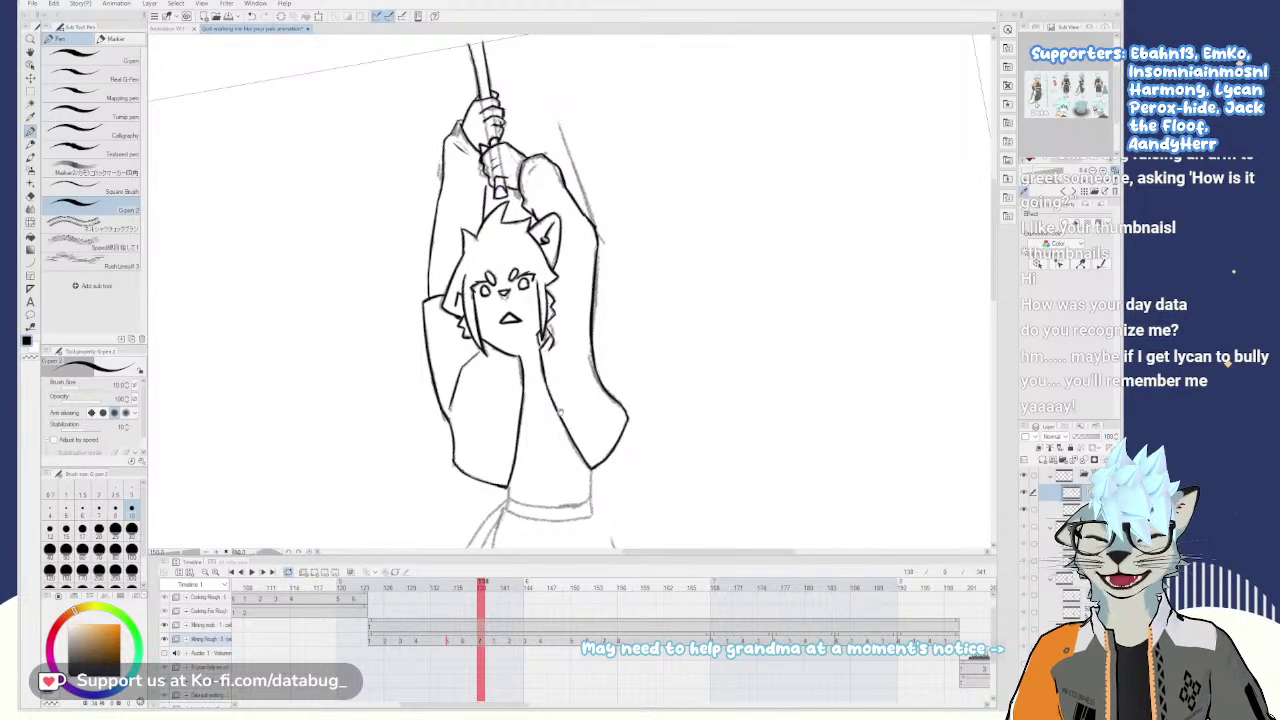
{"action": "left_click_drag", "start_coordinate": [560, 412], "coordinate": [563, 298]}
{"action": "scroll", "coordinate": [535, 324], "scroll_direction": "up", "scroll_amount": 1}
{"action": "scroll", "coordinate": [503, 376], "scroll_direction": "up", "scroll_amount": 2}
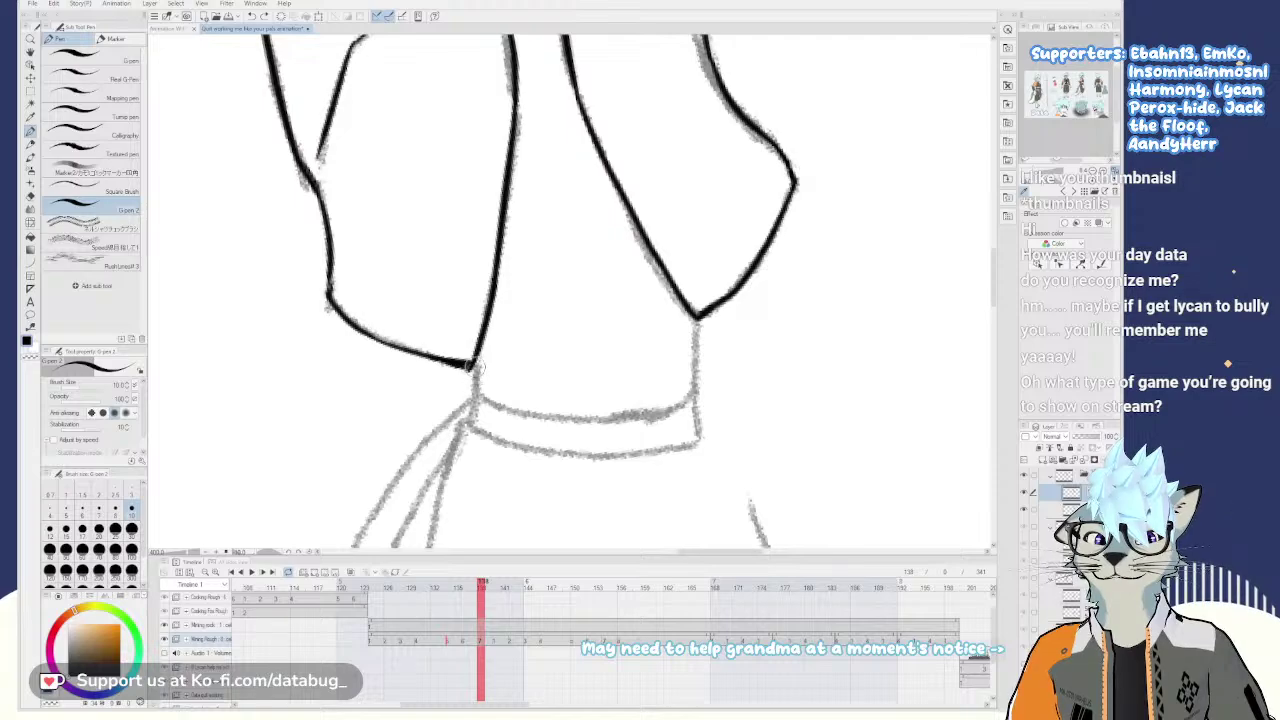
{"action": "mouse_move", "coordinate": [474, 366]}
{"action": "left_mouse_down"}
{"action": "mouse_move", "coordinate": [473, 392]}
{"action": "mouse_move", "coordinate": [522, 413]}
{"action": "left_mouse_up"}
{"action": "mouse_move", "coordinate": [698, 319]}
{"action": "left_mouse_down"}
{"action": "mouse_move", "coordinate": [703, 399]}
{"action": "mouse_move", "coordinate": [669, 420]}
{"action": "left_mouse_up"}
{"action": "key", "text": "ctrl+z"}
{"action": "mouse_move", "coordinate": [698, 319]}
{"action": "left_mouse_down"}
{"action": "mouse_move", "coordinate": [699, 394]}
{"action": "mouse_move", "coordinate": [682, 408]}
{"action": "left_mouse_up"}
{"action": "key", "text": "ctrl+z"}
{"action": "key", "text": "ctrl+z"}
- Ink the curved upper edge of the waistband across the torso with the canvas rotated
{"action": "key", "text": "minus"}
{"action": "key", "text": "asciicircum"}
{"action": "key", "text": "asciicircum"}
{"action": "key", "text": "asciicircum"}
{"action": "key", "text": "asciicircum"}
{"action": "key", "text": "asciicircum"}
{"action": "key", "text": "asciicircum"}
{"action": "key", "text": "asciicircum"}
{"action": "key", "text": "asciicircum"}
{"action": "key", "text": "asciicircum"}
{"action": "key", "text": "asciicircum"}
{"action": "key", "text": "asciicircum"}
{"action": "key", "text": "asciicircum"}
{"action": "key", "text": "asciicircum"}
{"action": "key", "text": "asciicircum"}
{"action": "key", "text": "asciicircum"}
{"action": "key", "text": "asciicircum"}
{"action": "key", "text": "asciicircum"}
{"action": "key", "text": "asciicircum"}
{"action": "key", "text": "asciicircum"}
{"action": "key", "text": "asciicircum"}
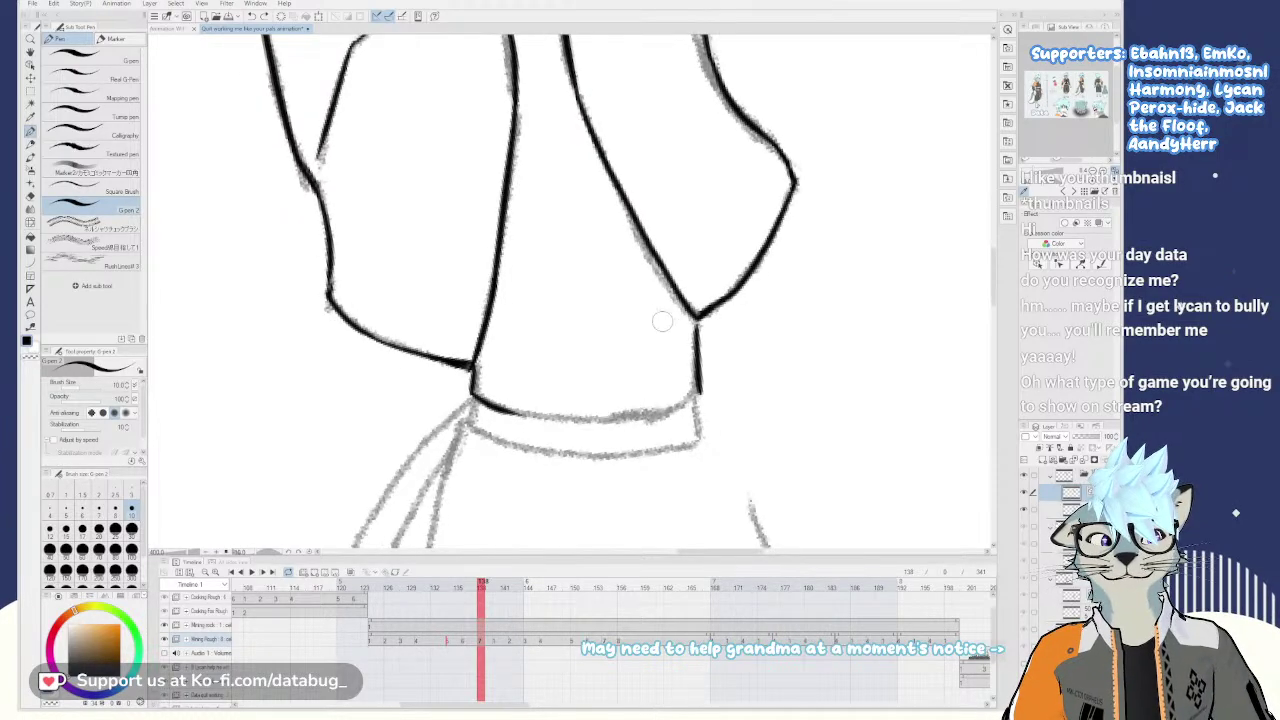
{"action": "left_click_drag", "start_coordinate": [542, 328], "coordinate": [645, 302]}
{"action": "mouse_move", "coordinate": [566, 187]}
{"action": "left_mouse_down"}
{"action": "mouse_move", "coordinate": [542, 265]}
{"action": "mouse_move", "coordinate": [550, 378]}
{"action": "left_mouse_up"}
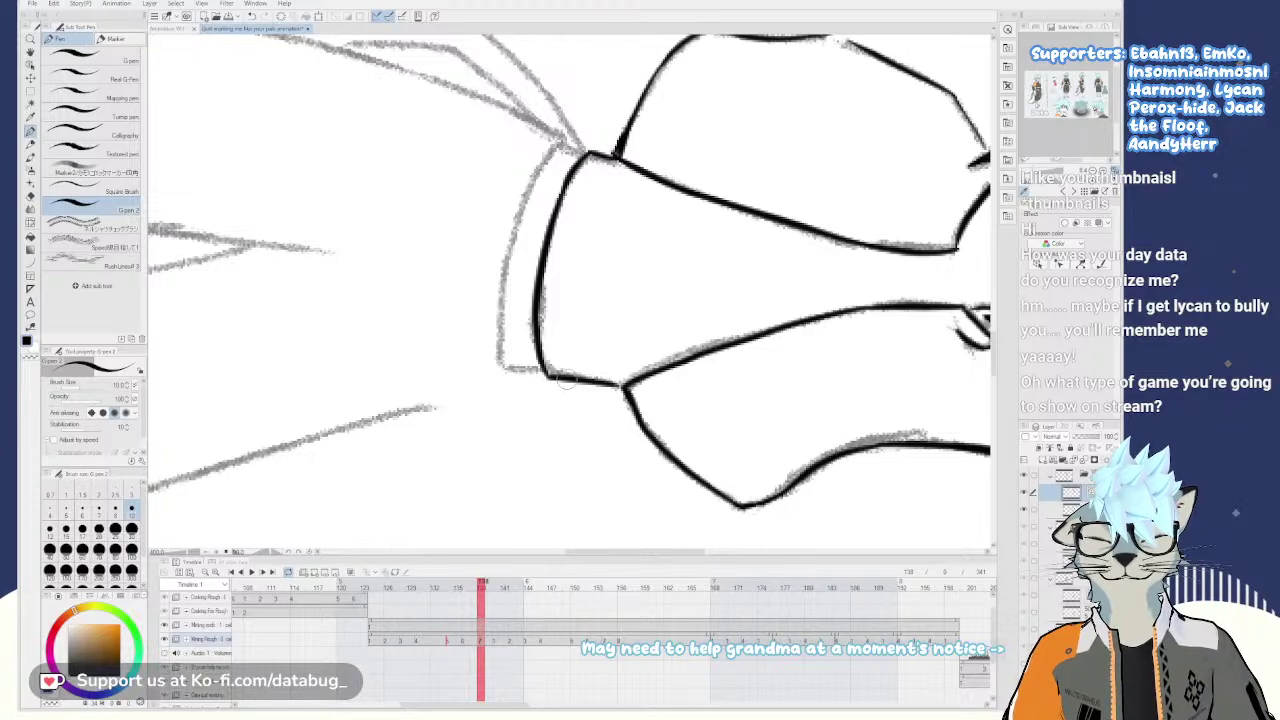
- Ink the short side edges of the waistband with the canvas rotated back
{"action": "key", "text": "minus"}
{"action": "key", "text": "minus"}
{"action": "key", "text": "minus"}
{"action": "key", "text": "minus"}
{"action": "key", "text": "minus"}
{"action": "key", "text": "minus"}
{"action": "key", "text": "minus"}
{"action": "key", "text": "minus"}
{"action": "key", "text": "minus"}
{"action": "key", "text": "minus"}
{"action": "key", "text": "minus"}
{"action": "key", "text": "minus"}
{"action": "key", "text": "minus"}
{"action": "key", "text": "minus"}
{"action": "key", "text": "minus"}
{"action": "key", "text": "minus"}
{"action": "key", "text": "minus"}
{"action": "key", "text": "minus"}
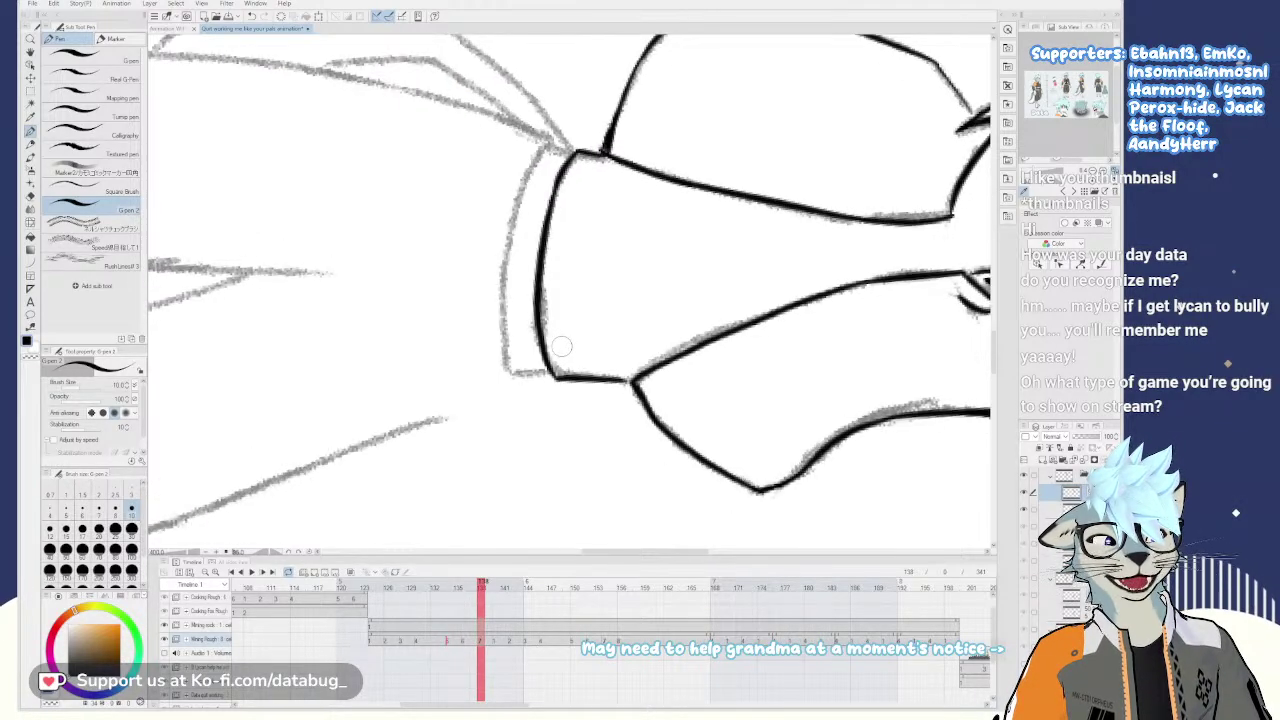
{"action": "mouse_move", "coordinate": [629, 350]}
{"action": "left_mouse_down"}
{"action": "mouse_move", "coordinate": [706, 323]}
{"action": "mouse_move", "coordinate": [663, 343]}
{"action": "mouse_move", "coordinate": [635, 383]}
{"action": "mouse_move", "coordinate": [626, 338]}
{"action": "left_mouse_up"}
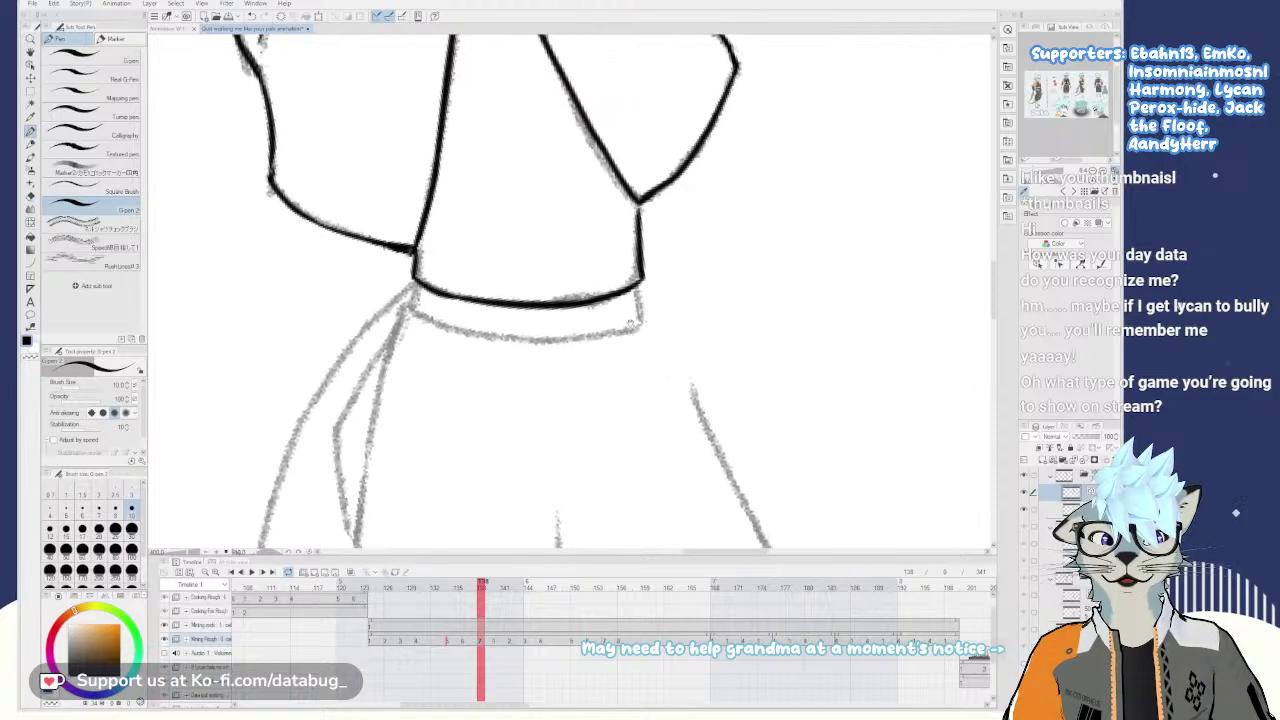
{"action": "left_click_drag", "start_coordinate": [638, 290], "coordinate": [641, 322]}
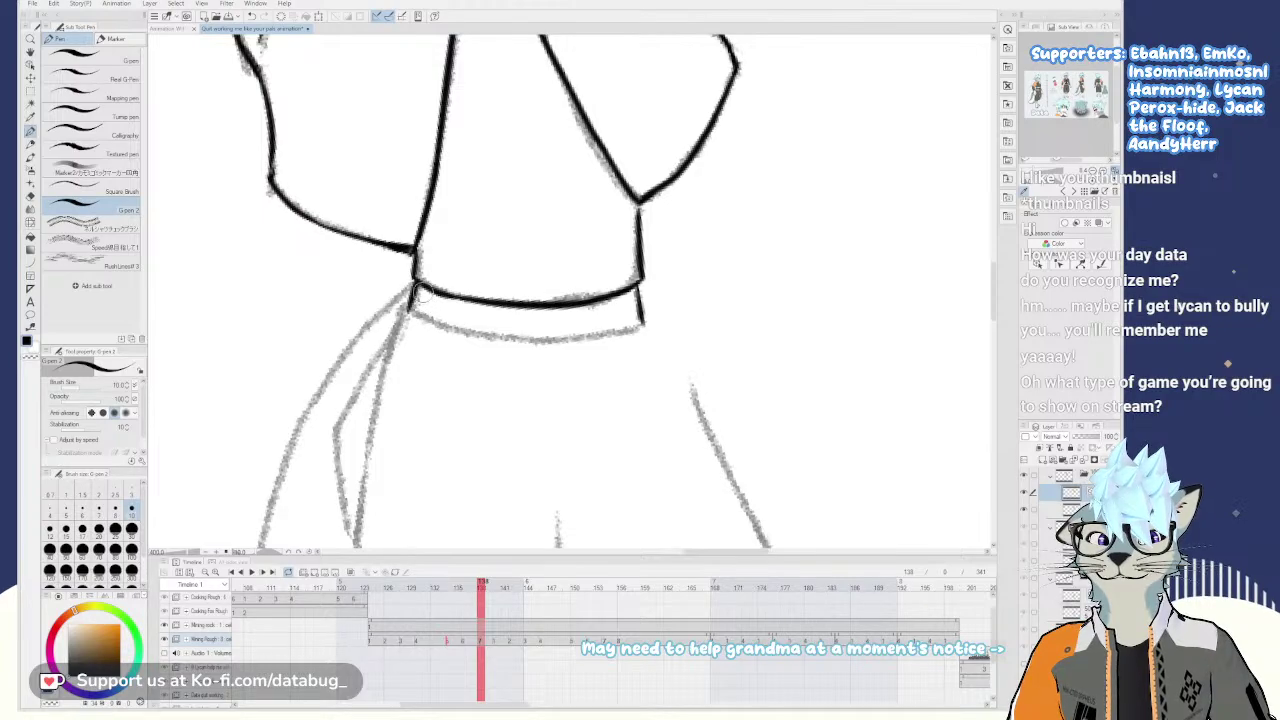
- Ink the outer curve of the sash tail from the waistband's left corner down to its notched tip
{"action": "key", "text": "minus"}
{"action": "mouse_move", "coordinate": [451, 383]}
{"action": "left_mouse_down"}
{"action": "mouse_move", "coordinate": [575, 260]}
{"action": "mouse_move", "coordinate": [501, 304]}
{"action": "mouse_move", "coordinate": [518, 266]}
{"action": "mouse_move", "coordinate": [490, 350]}
{"action": "left_mouse_up"}
{"action": "key", "text": "ctrl+minus"}
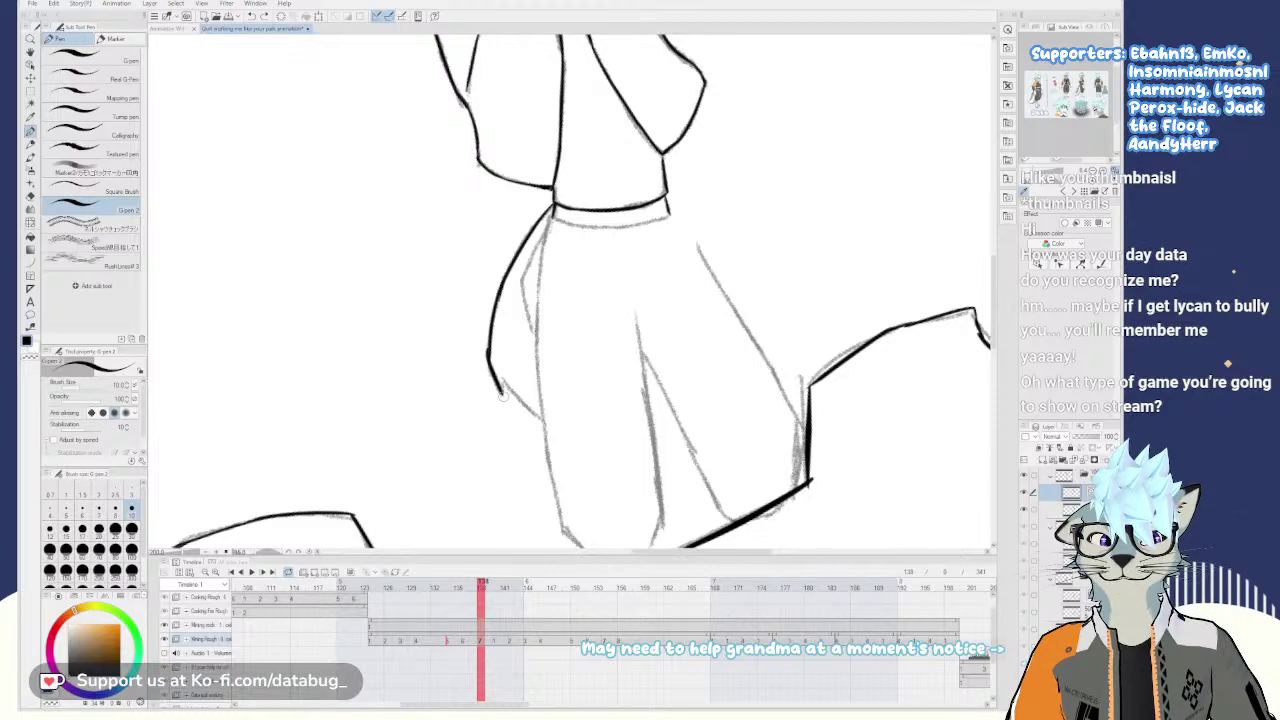
{"action": "left_click_drag", "start_coordinate": [503, 396], "coordinate": [632, 287]}
{"action": "key", "text": "^"}
{"action": "key", "text": "^"}
{"action": "key", "text": "^"}
{"action": "key", "text": "^"}
{"action": "key", "text": "^"}
{"action": "scroll", "coordinate": [583, 208], "scroll_direction": "up", "scroll_amount": 2}
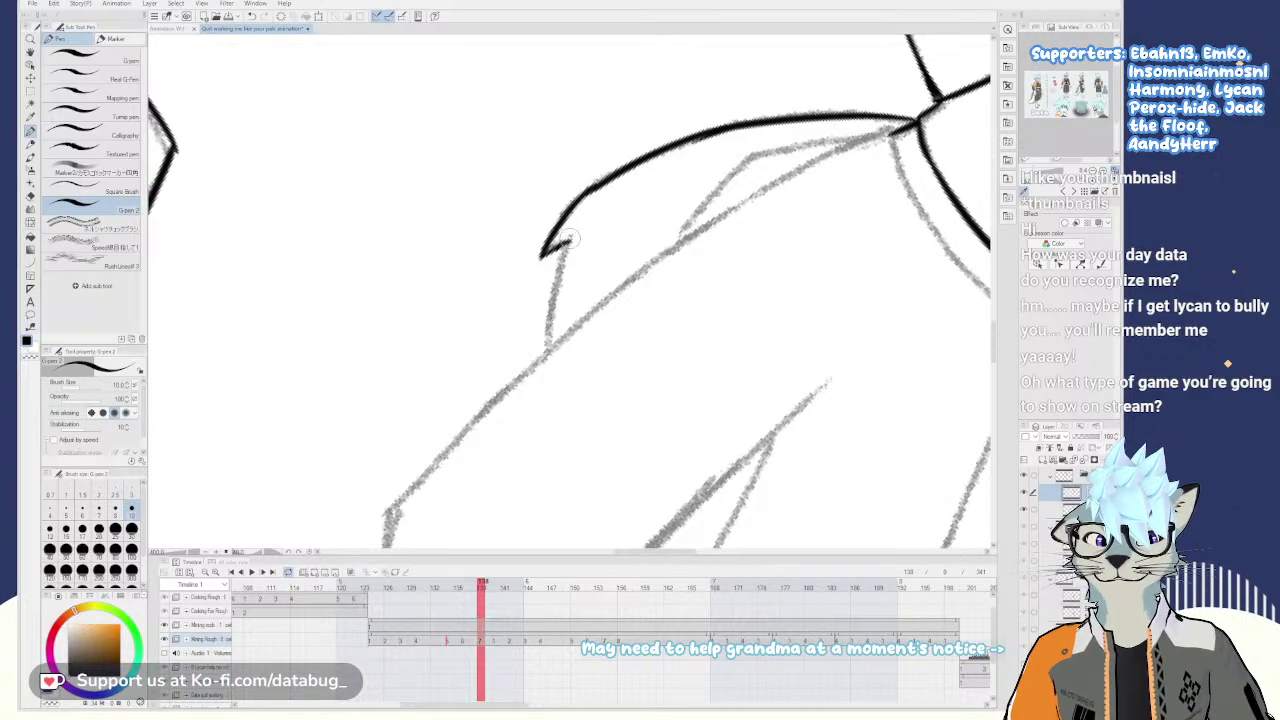
- Ink the sash tail's lower edge from the notch back to the left trouser leg's outline
{"action": "left_click_drag", "start_coordinate": [571, 240], "coordinate": [547, 358]}
{"action": "key", "text": "ctrl+z"}
{"action": "left_click_drag", "start_coordinate": [570, 239], "coordinate": [548, 343]}
{"action": "key", "text": "ctrl+z"}
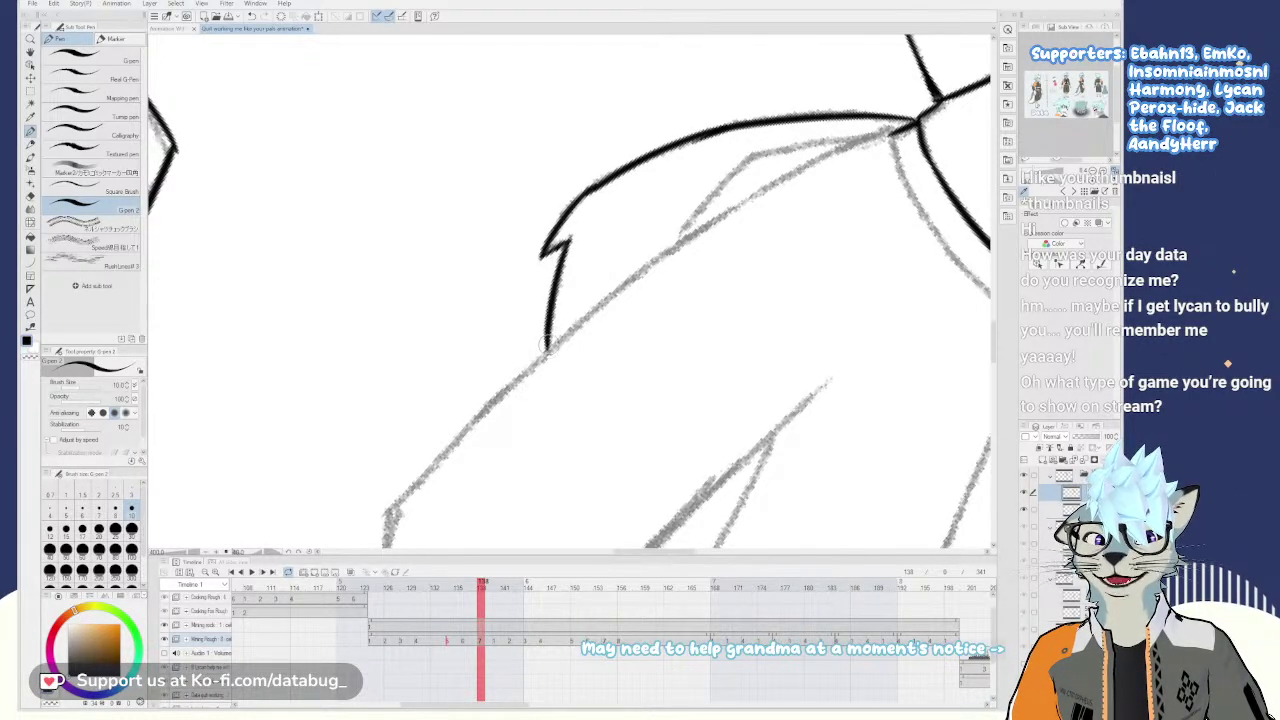
- Ink the angled inner fold of the sash tail from the waistband corner to the left leg's outline
{"action": "key", "text": "minus"}
{"action": "key", "text": "minus"}
{"action": "key", "text": "minus"}
{"action": "key", "text": "minus"}
{"action": "key", "text": "minus"}
{"action": "key", "text": "minus"}
{"action": "key", "text": "minus"}
{"action": "key", "text": "minus"}
{"action": "key", "text": "minus"}
{"action": "key", "text": "minus"}
{"action": "key", "text": "minus"}
{"action": "left_click_drag", "start_coordinate": [553, 210], "coordinate": [556, 384]}
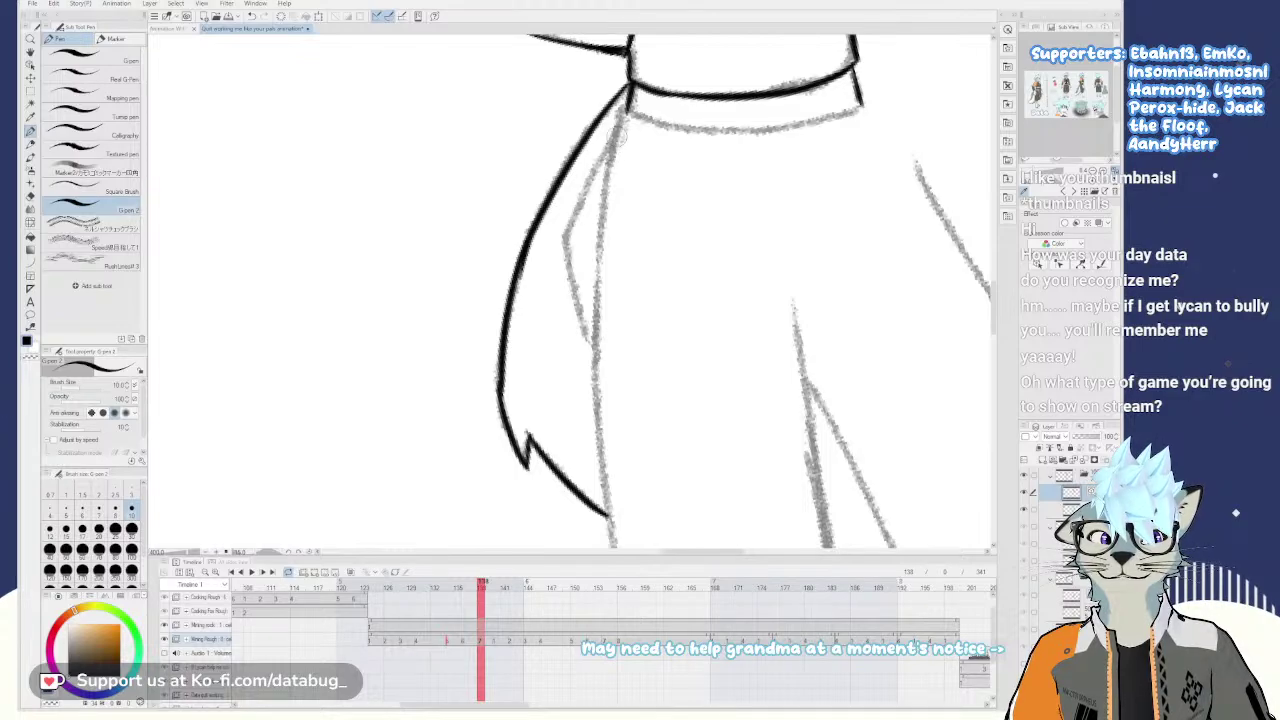
{"action": "left_click_drag", "start_coordinate": [618, 118], "coordinate": [568, 226]}
{"action": "key", "text": "ctrl+z"}
{"action": "mouse_move", "coordinate": [624, 104]}
{"action": "left_mouse_down"}
{"action": "mouse_move", "coordinate": [563, 240]}
{"action": "mouse_move", "coordinate": [590, 342]}
{"action": "left_mouse_up"}
{"action": "key", "text": "ctrl+z"}
{"action": "left_click_drag", "start_coordinate": [565, 236], "coordinate": [592, 345]}
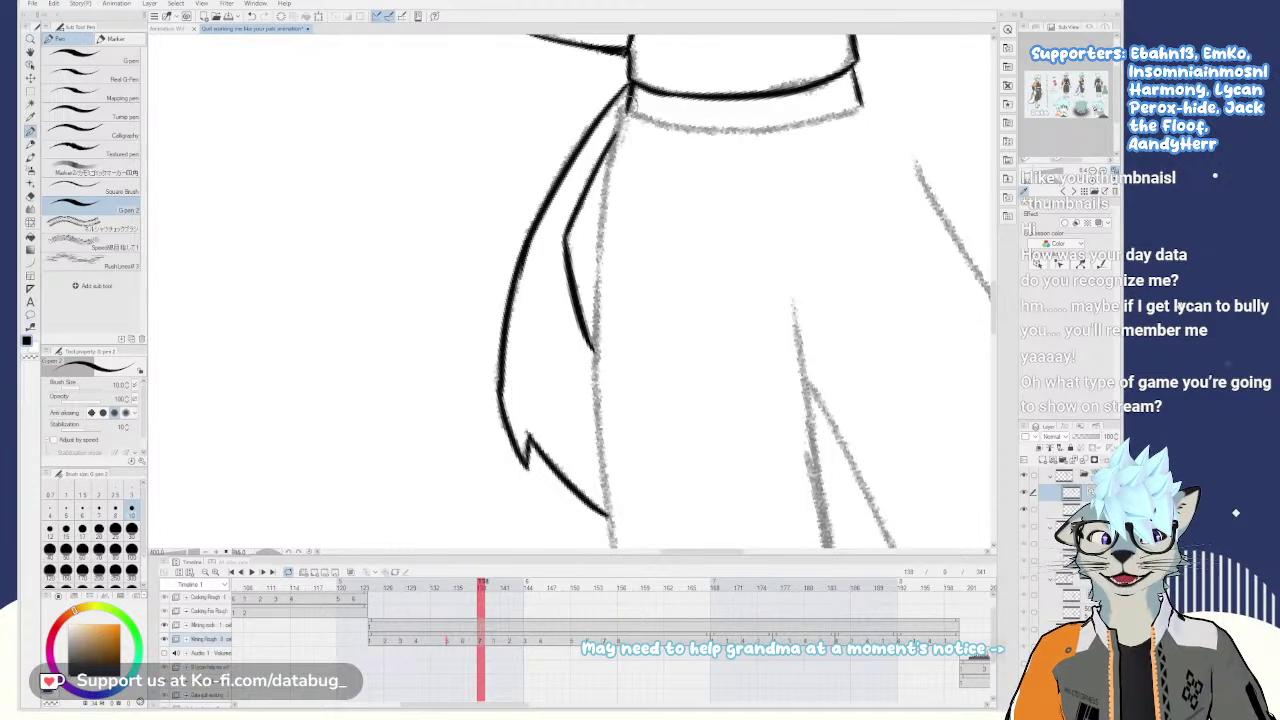
- Ink the upper part of the left trouser leg's outer line from the waistband corner down past the sash fold
{"action": "left_click_drag", "start_coordinate": [617, 116], "coordinate": [599, 216]}
{"action": "key", "text": "ctrl+z"}
{"action": "left_click_drag", "start_coordinate": [626, 104], "coordinate": [615, 203]}
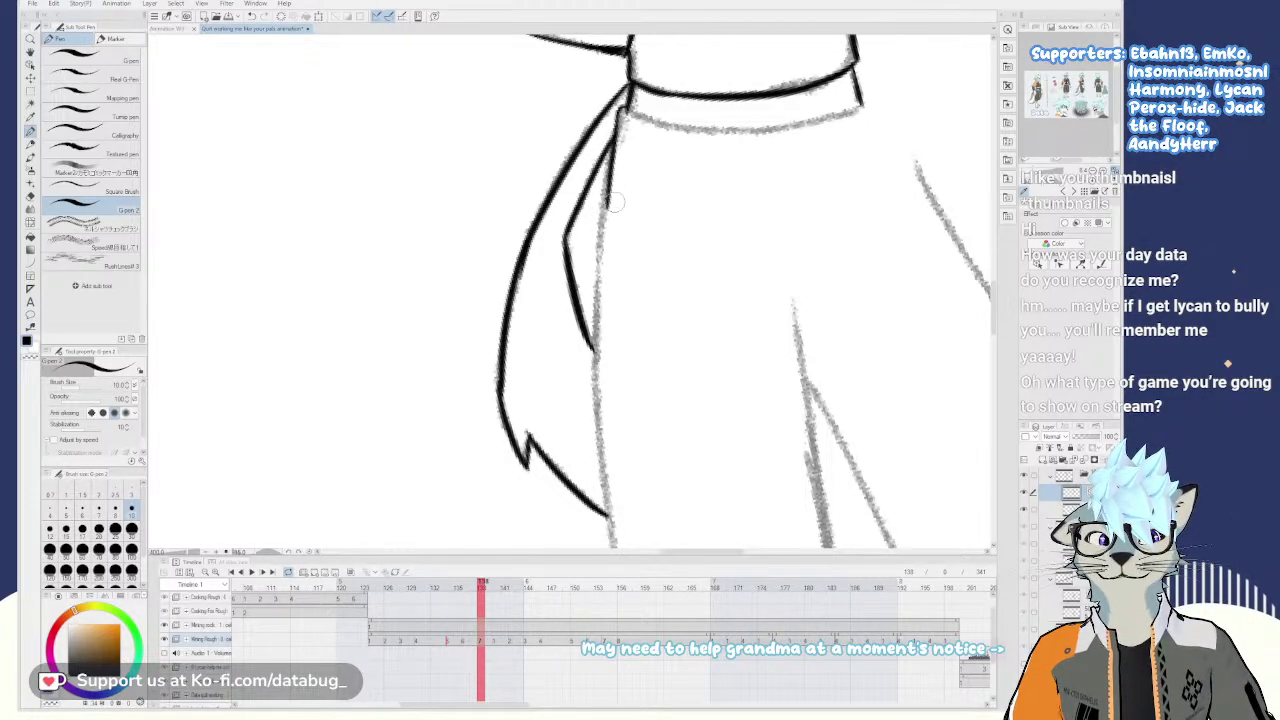
{"action": "key", "text": "ctrl+z"}
{"action": "left_click_drag", "start_coordinate": [634, 98], "coordinate": [600, 204]}
{"action": "key", "text": "ctrl+z"}
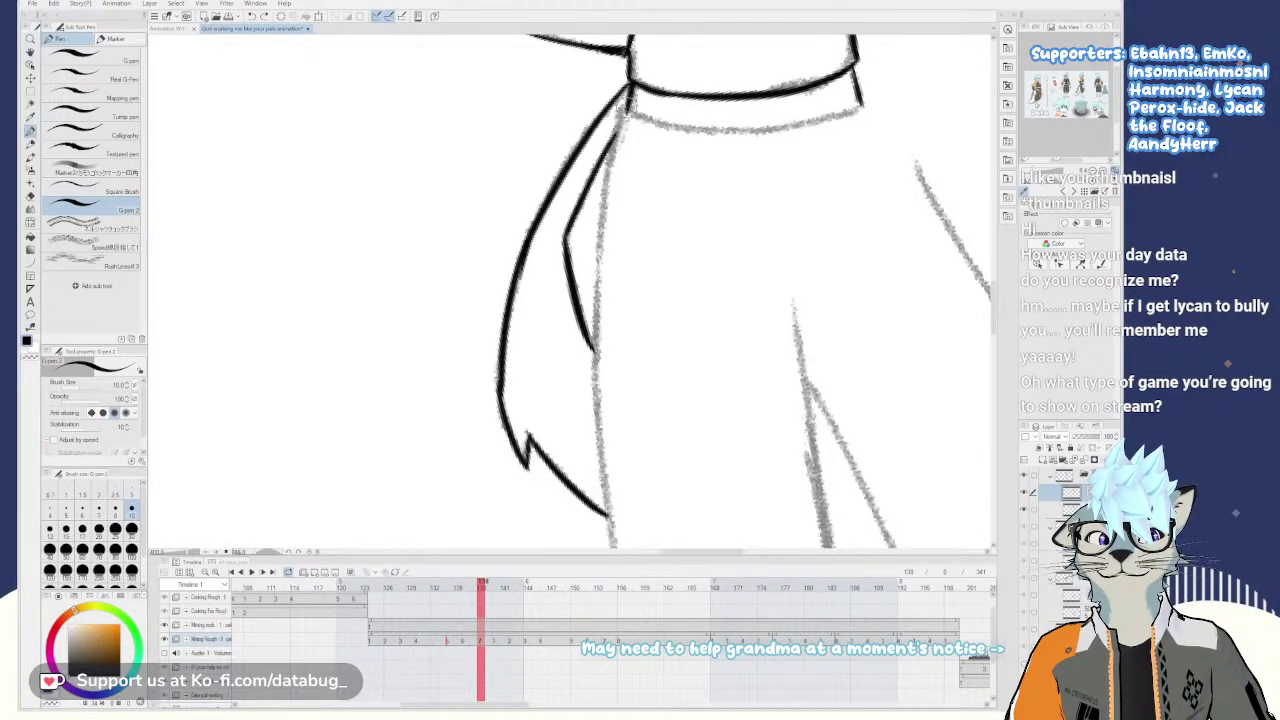
{"action": "mouse_move", "coordinate": [632, 98]}
{"action": "left_mouse_down"}
{"action": "mouse_move", "coordinate": [603, 214]}
{"action": "mouse_move", "coordinate": [593, 382]}
{"action": "mouse_move", "coordinate": [625, 233]}
{"action": "mouse_move", "coordinate": [606, 296]}
{"action": "left_mouse_up"}
{"action": "scroll", "coordinate": [645, 400], "scroll_direction": "down", "scroll_amount": 2}
{"action": "key", "text": "asciicircum"}
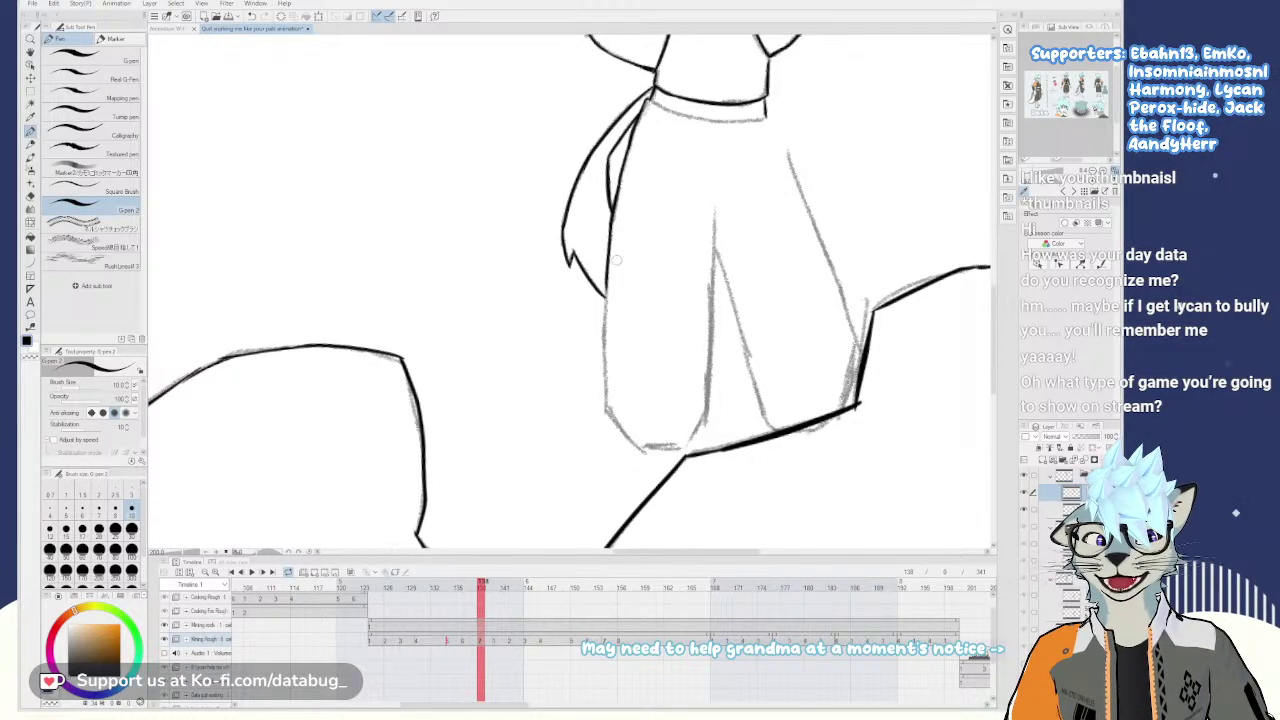
- Extend the left trouser leg's outer line below the sash tail to the corner above the hem
{"action": "scroll", "coordinate": [630, 312], "scroll_direction": "up", "scroll_amount": 3}
{"action": "left_click_drag", "start_coordinate": [577, 150], "coordinate": [573, 305]}
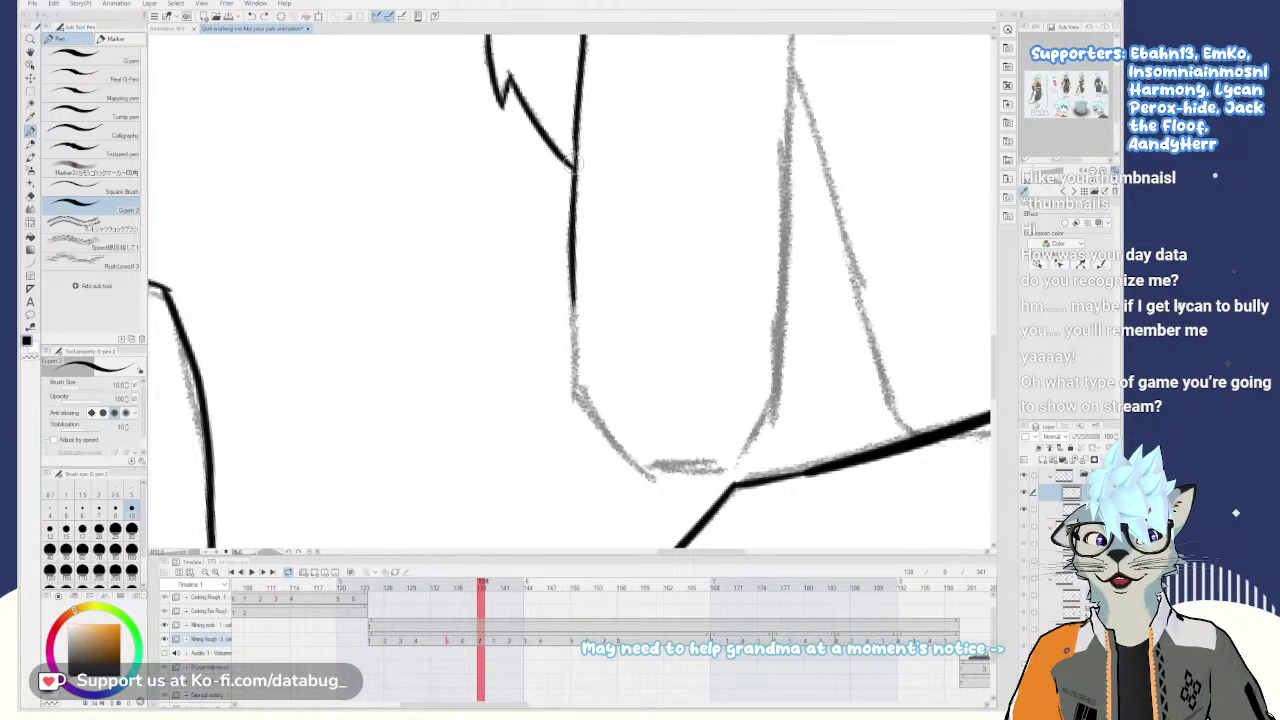
{"action": "mouse_move", "coordinate": [573, 274]}
{"action": "left_mouse_down"}
{"action": "mouse_move", "coordinate": [578, 396]}
{"action": "mouse_move", "coordinate": [575, 319]}
{"action": "mouse_move", "coordinate": [583, 392]}
{"action": "mouse_move", "coordinate": [622, 443]}
{"action": "left_mouse_up"}
{"action": "key", "text": "ctrl+z"}
{"action": "key", "text": "ctrl+z"}
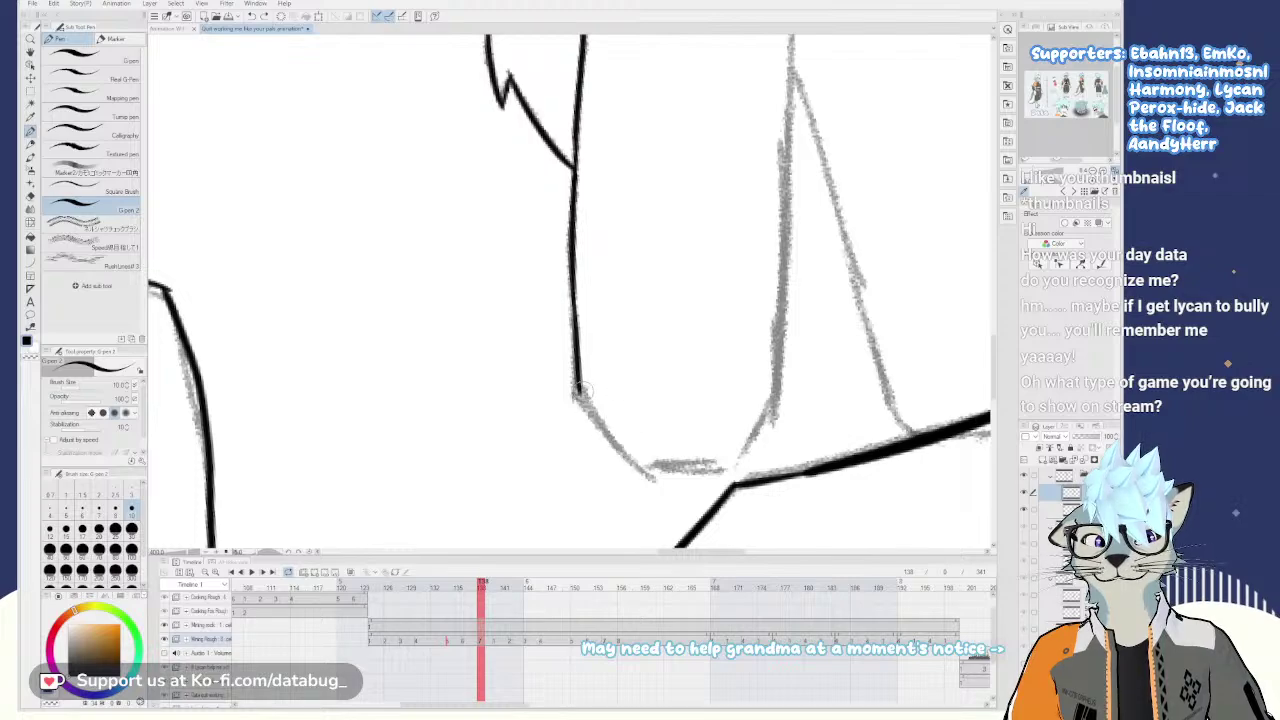
- Ink the rounded hem of the left trouser leg from its outer corner up to the inner line
{"action": "mouse_move", "coordinate": [579, 392]}
{"action": "left_mouse_down"}
{"action": "mouse_move", "coordinate": [649, 464]}
{"action": "mouse_move", "coordinate": [644, 394]}
{"action": "mouse_move", "coordinate": [661, 409]}
{"action": "mouse_move", "coordinate": [638, 432]}
{"action": "mouse_move", "coordinate": [646, 274]}
{"action": "left_mouse_up"}
{"action": "key", "text": "asciicircum"}
{"action": "key", "text": "asciicircum"}
{"action": "key", "text": "asciicircum"}
{"action": "key", "text": "asciicircum"}
{"action": "key", "text": "asciicircum"}
{"action": "mouse_move", "coordinate": [573, 318]}
{"action": "left_mouse_down"}
{"action": "mouse_move", "coordinate": [633, 350]}
{"action": "mouse_move", "coordinate": [676, 347]}
{"action": "mouse_move", "coordinate": [652, 358]}
{"action": "mouse_move", "coordinate": [713, 303]}
{"action": "mouse_move", "coordinate": [706, 323]}
{"action": "mouse_move", "coordinate": [719, 322]}
{"action": "mouse_move", "coordinate": [697, 336]}
{"action": "mouse_move", "coordinate": [721, 309]}
{"action": "left_mouse_up"}
{"action": "key", "text": "ctrl+z"}
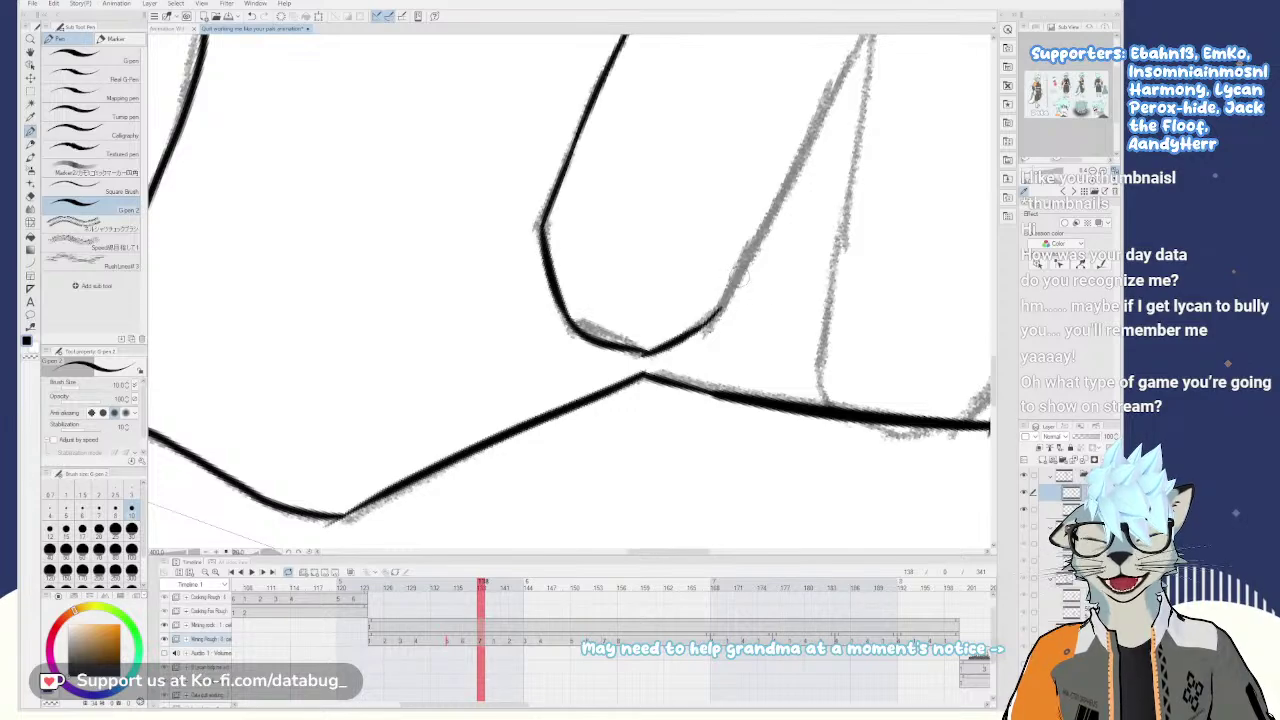
- Ink the left trouser leg's long inner line from the crotch down towards the hem
{"action": "scroll", "coordinate": [751, 303], "scroll_direction": "down", "scroll_amount": 2}
{"action": "key", "text": "minus"}
{"action": "mouse_move", "coordinate": [821, 92]}
{"action": "left_mouse_down"}
{"action": "mouse_move", "coordinate": [653, 203]}
{"action": "mouse_move", "coordinate": [574, 394]}
{"action": "left_mouse_up"}
{"action": "key", "text": "ctrl+z"}
{"action": "left_click_drag", "start_coordinate": [601, 333], "coordinate": [563, 413]}
{"action": "key", "text": "ctrl+z"}
{"action": "left_click_drag", "start_coordinate": [603, 327], "coordinate": [564, 413]}
{"action": "key", "text": "ctrl+z"}
{"action": "left_click_drag", "start_coordinate": [594, 348], "coordinate": [564, 406]}
{"action": "key", "text": "e"}
{"action": "key", "text": "ctrl+z"}
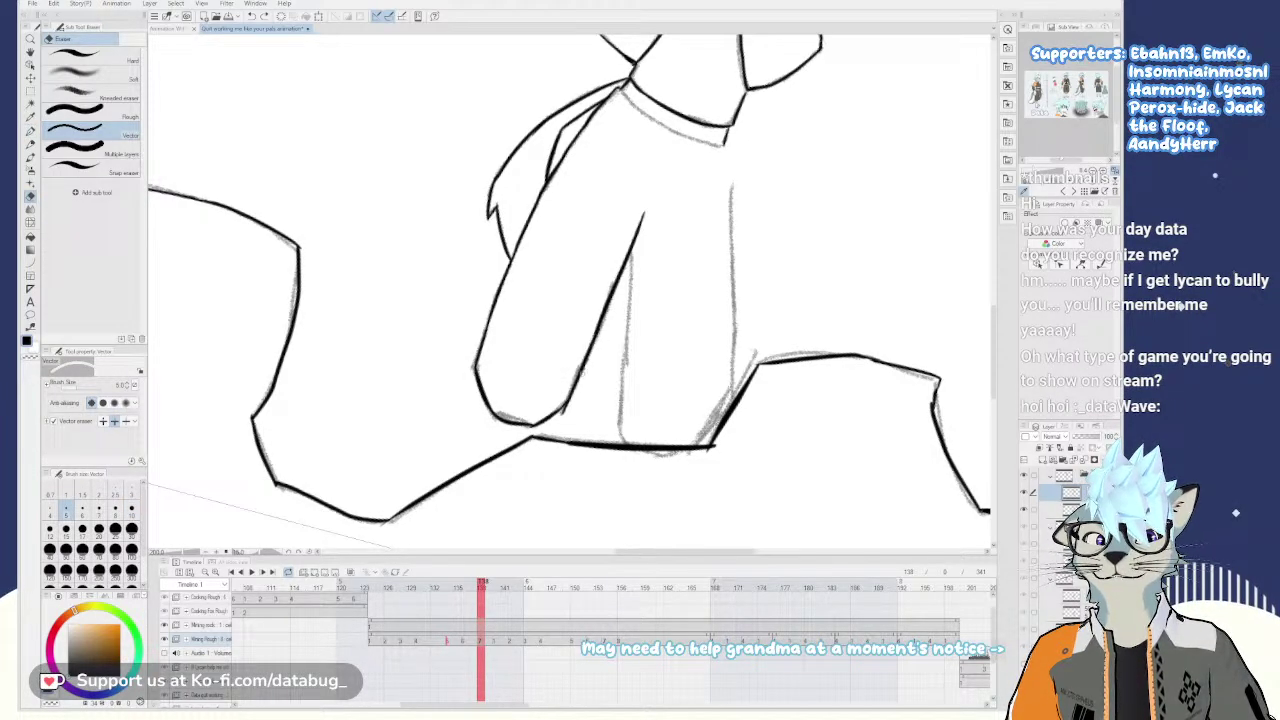
- Clean up the lower end of the left leg's inner line where it meets the rounded hem
{"action": "scroll", "coordinate": [603, 370], "scroll_direction": "up", "scroll_amount": 4}
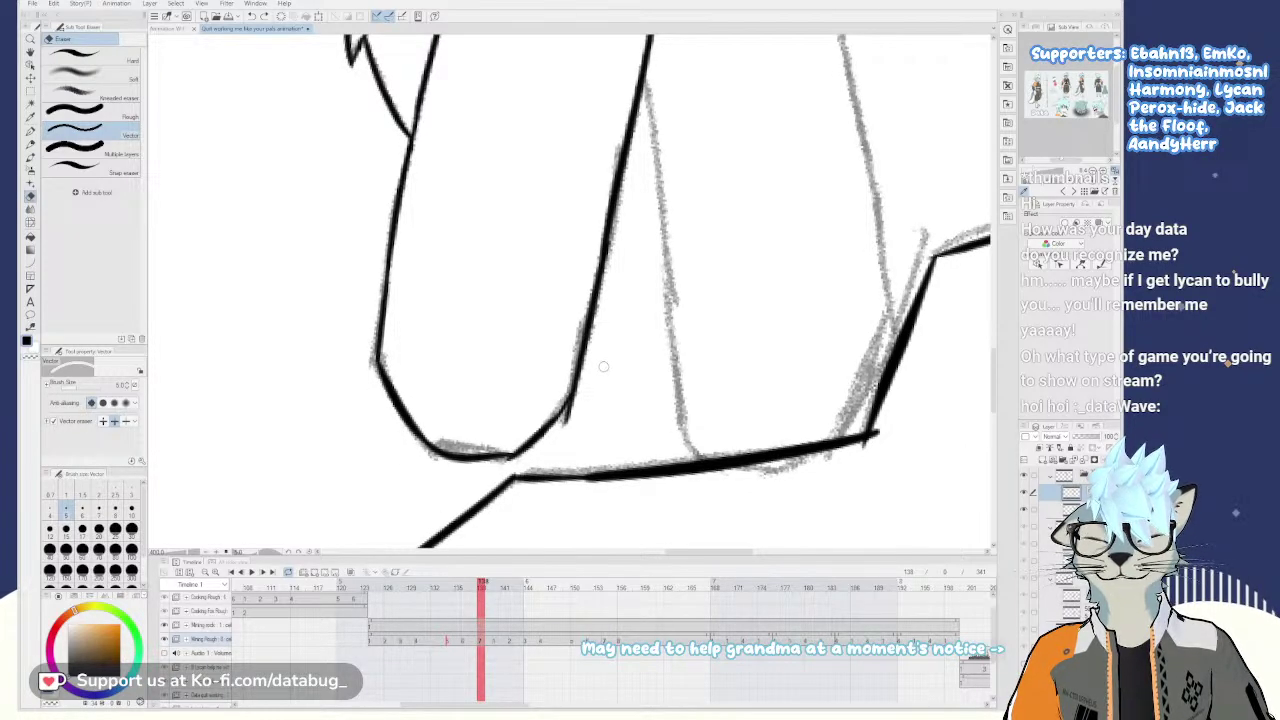
{"action": "key", "text": "p"}
{"action": "left_click_drag", "start_coordinate": [567, 424], "coordinate": [584, 405]}
{"action": "key", "text": "ctrl+z"}
{"action": "key", "text": "e"}
{"action": "key", "text": "p"}
{"action": "mouse_move", "coordinate": [606, 258]}
{"action": "left_mouse_down"}
{"action": "mouse_move", "coordinate": [566, 408]}
{"action": "mouse_move", "coordinate": [578, 378]}
{"action": "mouse_move", "coordinate": [546, 428]}
{"action": "mouse_move", "coordinate": [572, 388]}
{"action": "mouse_move", "coordinate": [548, 426]}
{"action": "left_mouse_up"}
- Ink the right trouser leg's inner line from the crotch fork down to the ground outline
{"action": "key", "text": "minus"}
{"action": "key", "text": "asciicircum"}
{"action": "key", "text": "asciicircum"}
{"action": "key", "text": "asciicircum"}
{"action": "left_click_drag", "start_coordinate": [653, 349], "coordinate": [515, 371]}
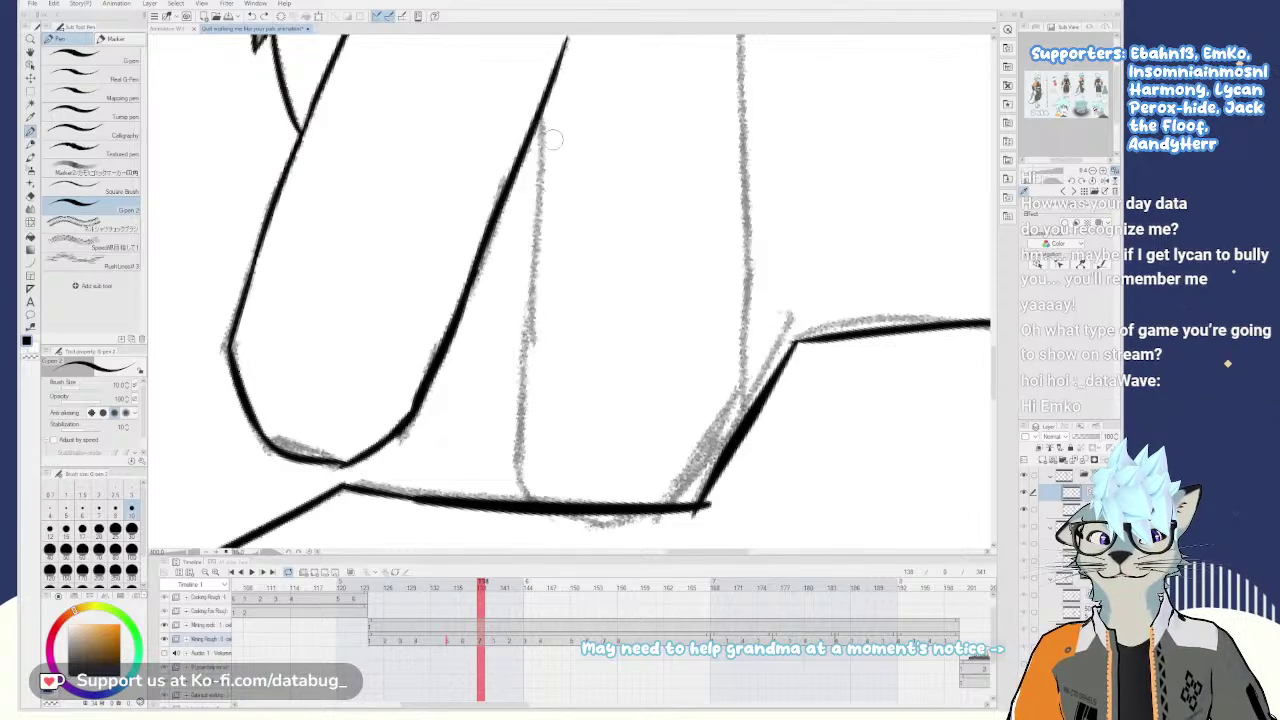
{"action": "left_click_drag", "start_coordinate": [540, 115], "coordinate": [519, 409]}
{"action": "mouse_move", "coordinate": [522, 325]}
{"action": "left_mouse_down"}
{"action": "mouse_move", "coordinate": [522, 497]}
{"action": "mouse_move", "coordinate": [535, 506]}
{"action": "left_mouse_up"}
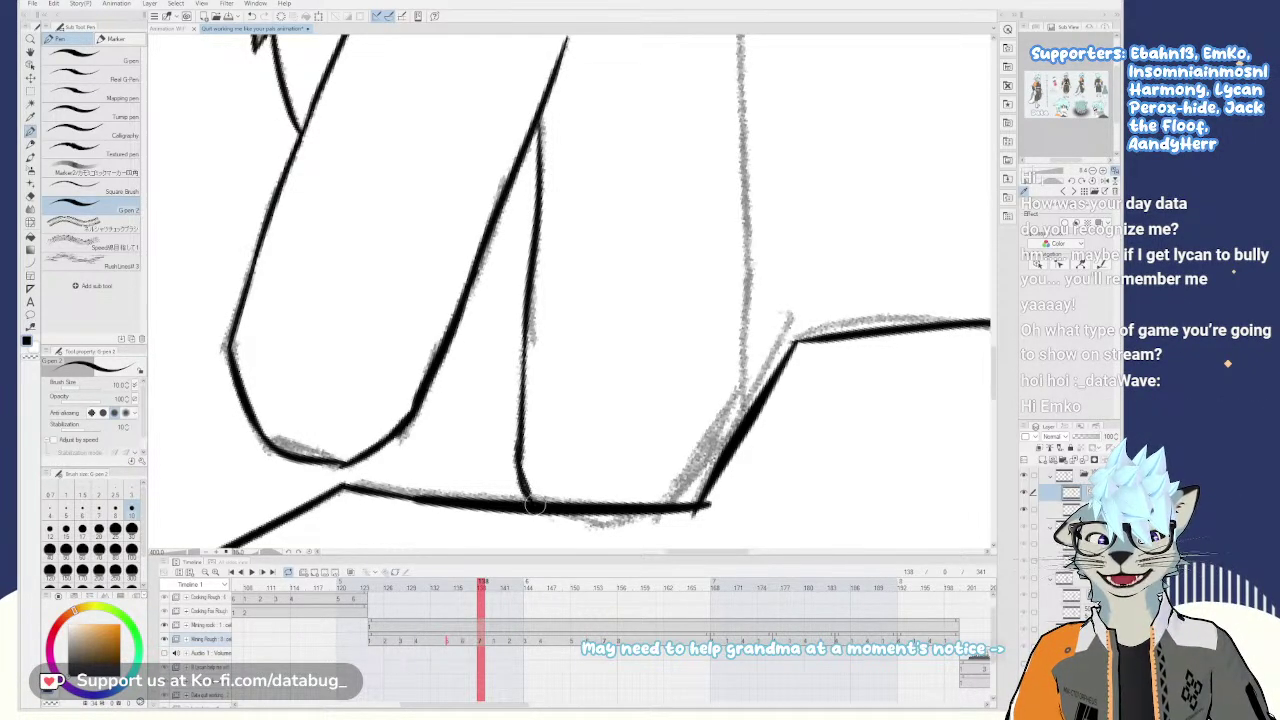
- Ink the short ankle lines between the left trouser hem and the ground outline
{"action": "left_click_drag", "start_coordinate": [732, 105], "coordinate": [607, 237]}
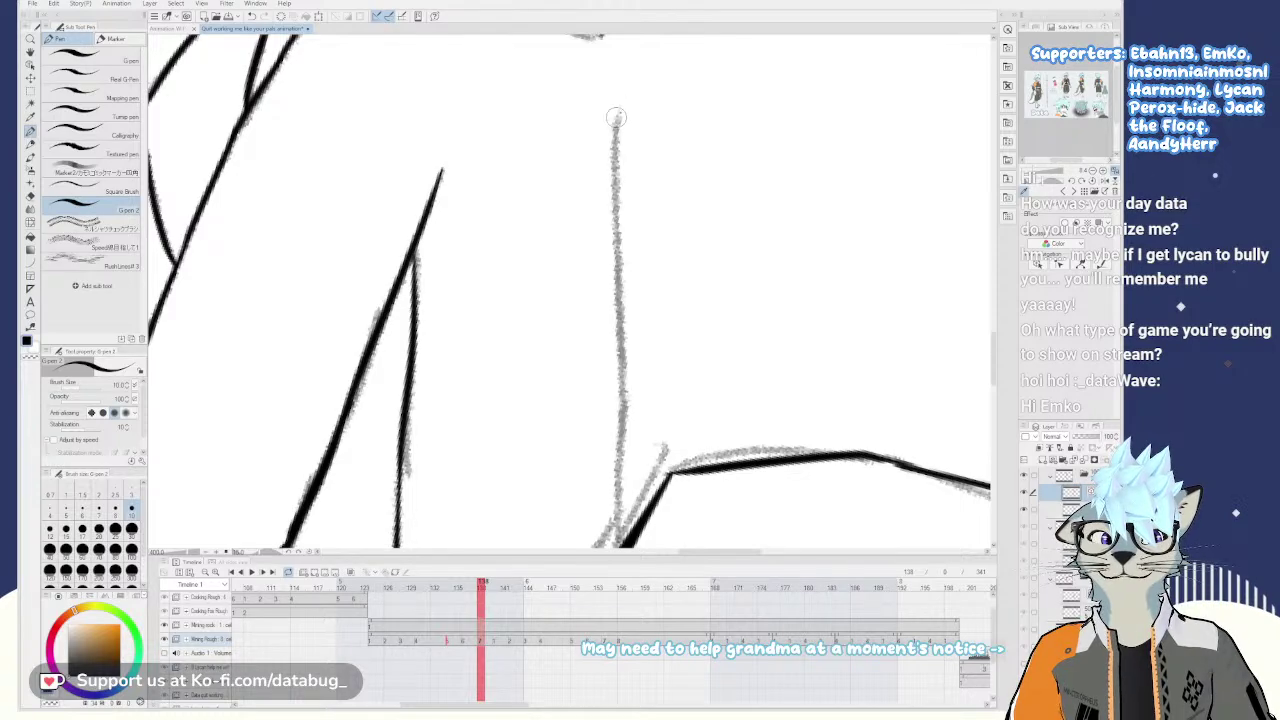
{"action": "scroll", "coordinate": [617, 120], "scroll_direction": "down", "scroll_amount": 3}
{"action": "scroll", "coordinate": [618, 284], "scroll_direction": "up", "scroll_amount": 1}
{"action": "mouse_move", "coordinate": [444, 343]}
{"action": "left_mouse_down"}
{"action": "mouse_move", "coordinate": [449, 386]}
{"action": "mouse_move", "coordinate": [509, 415]}
{"action": "mouse_move", "coordinate": [506, 336]}
{"action": "left_mouse_up"}
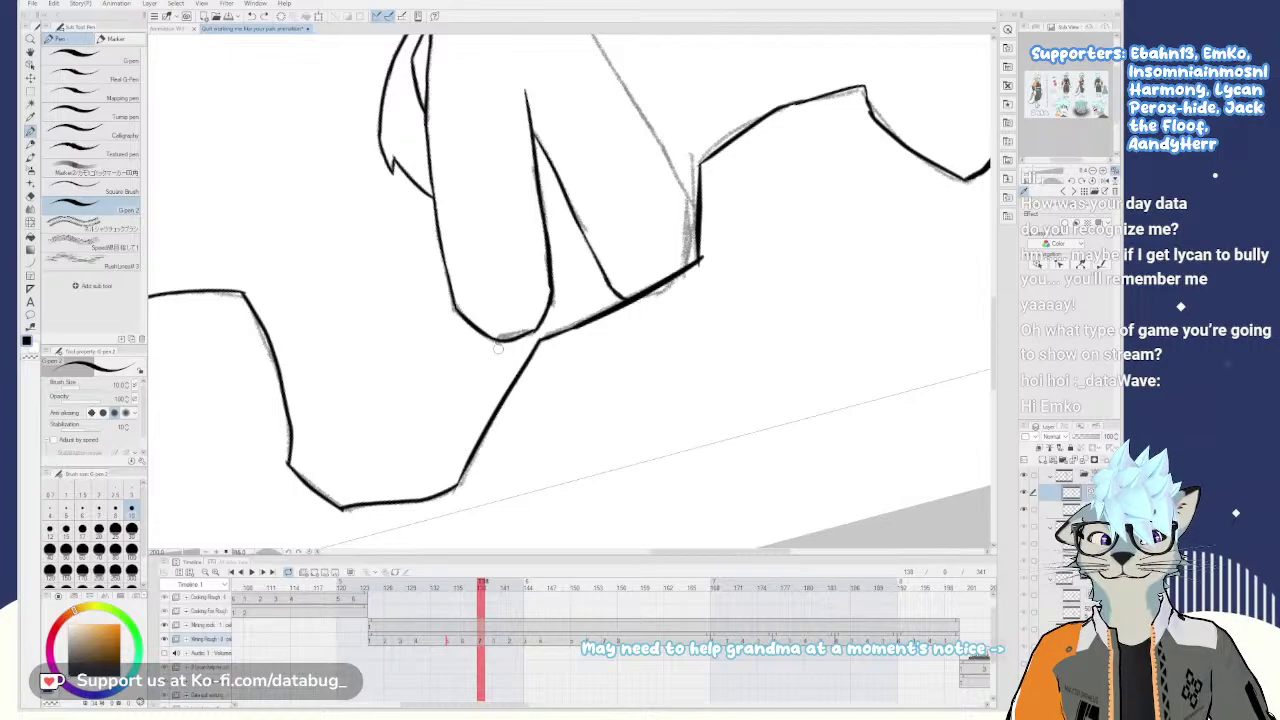
{"action": "mouse_move", "coordinate": [496, 341]}
{"action": "left_mouse_down"}
{"action": "mouse_move", "coordinate": [506, 378]}
{"action": "mouse_move", "coordinate": [502, 367]}
{"action": "left_mouse_up"}
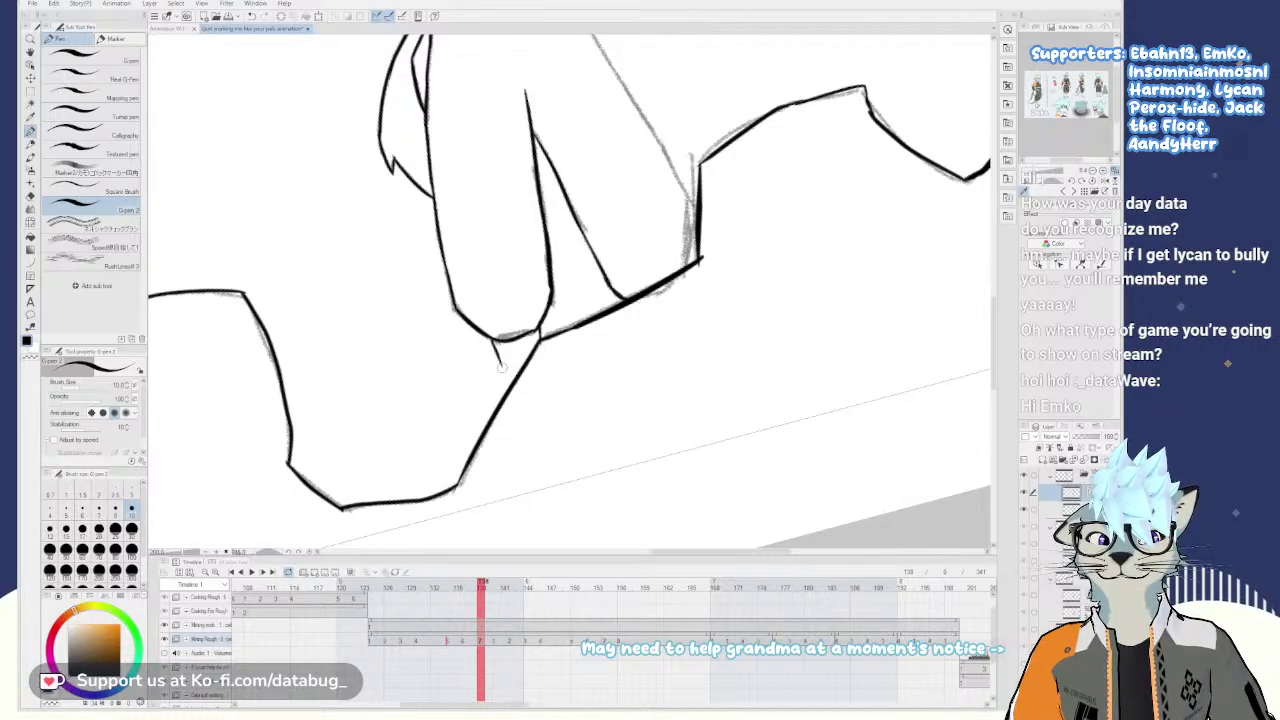
{"action": "scroll", "coordinate": [537, 347], "scroll_direction": "down", "scroll_amount": 1}
{"action": "scroll", "coordinate": [560, 364], "scroll_direction": "up", "scroll_amount": 1}
{"action": "left_click_drag", "start_coordinate": [557, 362], "coordinate": [552, 430]}
{"action": "key", "text": "asciicircum"}
{"action": "left_click_drag", "start_coordinate": [550, 386], "coordinate": [560, 441]}
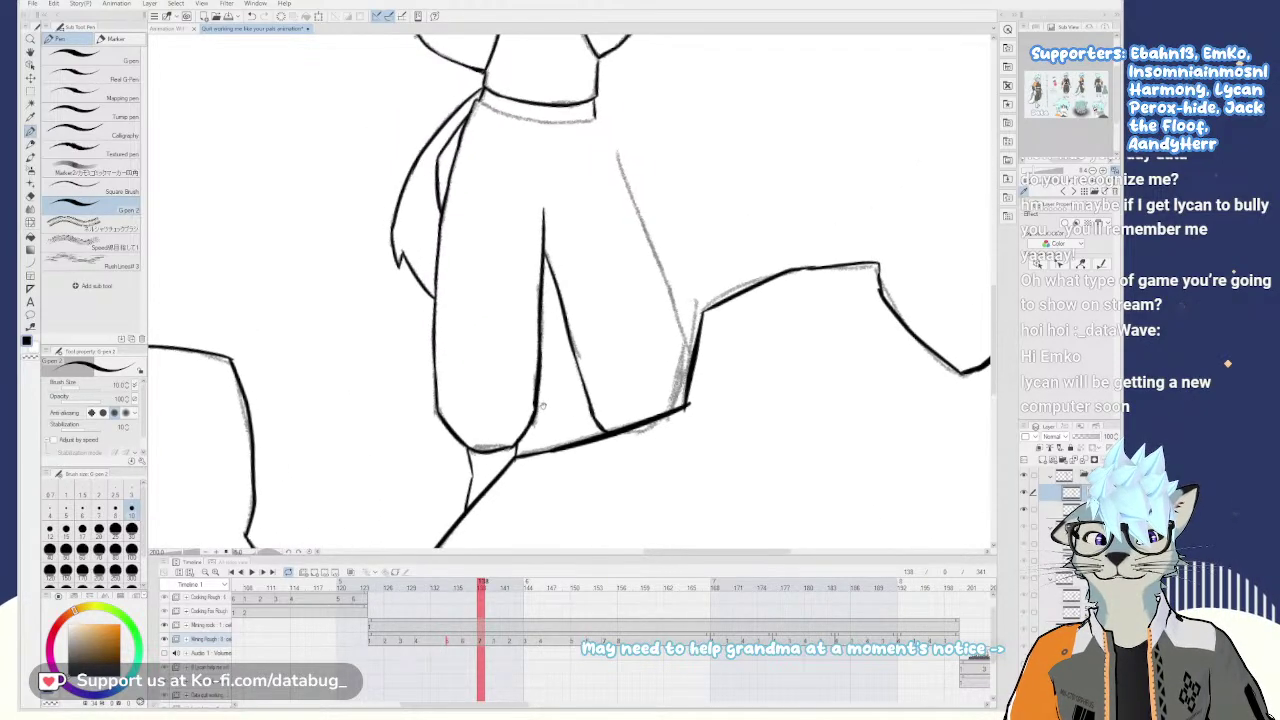
{"action": "key", "text": "asciicircum"}
{"action": "scroll", "coordinate": [547, 401], "scroll_direction": "down", "scroll_amount": 1}
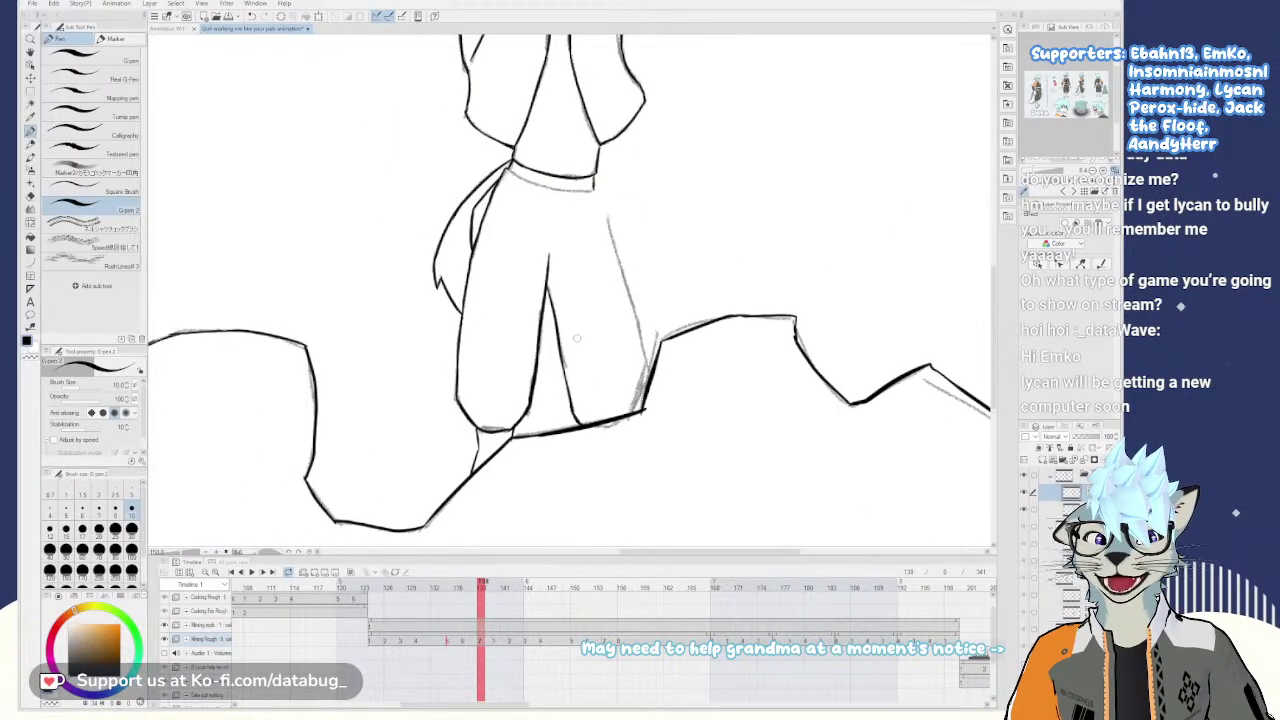
{"action": "scroll", "coordinate": [590, 335], "scroll_direction": "down", "scroll_amount": 2}
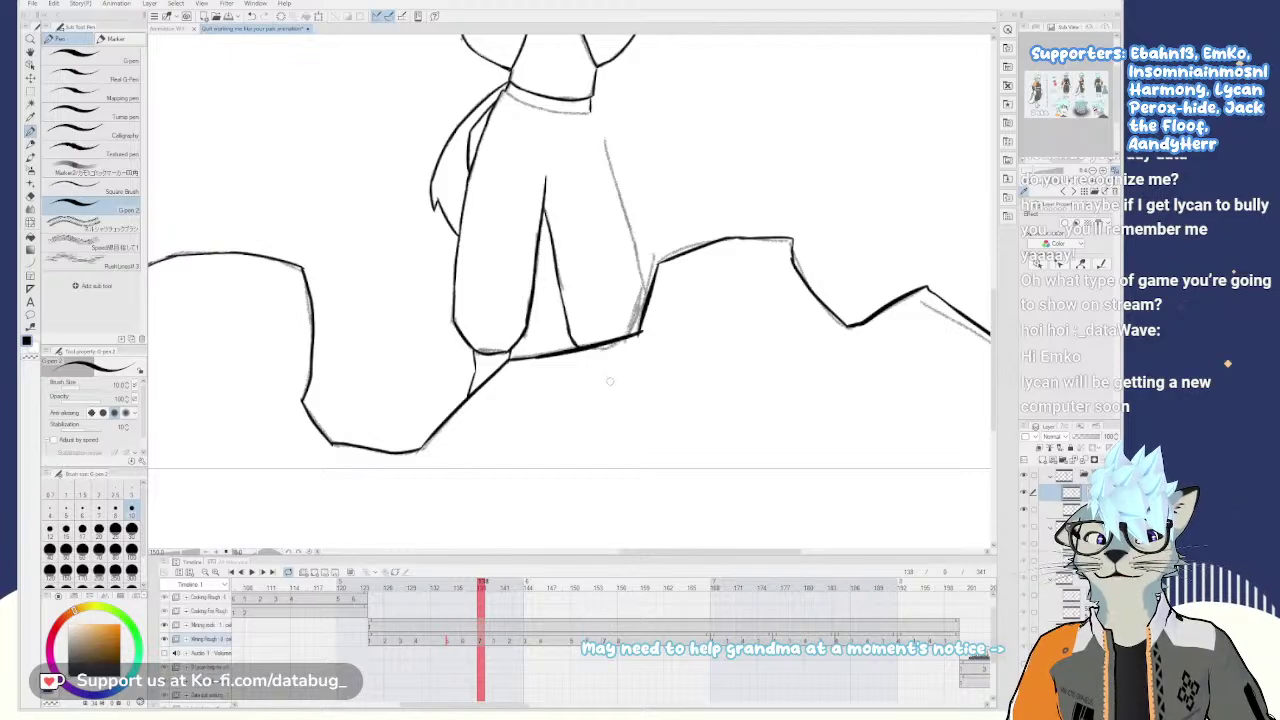
{"action": "key", "text": "asciicircum"}
{"action": "key", "text": "asciicircum"}
{"action": "key", "text": "asciicircum"}
{"action": "key", "text": "asciicircum"}
{"action": "key", "text": "asciicircum"}
{"action": "key", "text": "asciicircum"}
{"action": "key", "text": "asciicircum"}
{"action": "key", "text": "asciicircum"}
{"action": "key", "text": "asciicircum"}
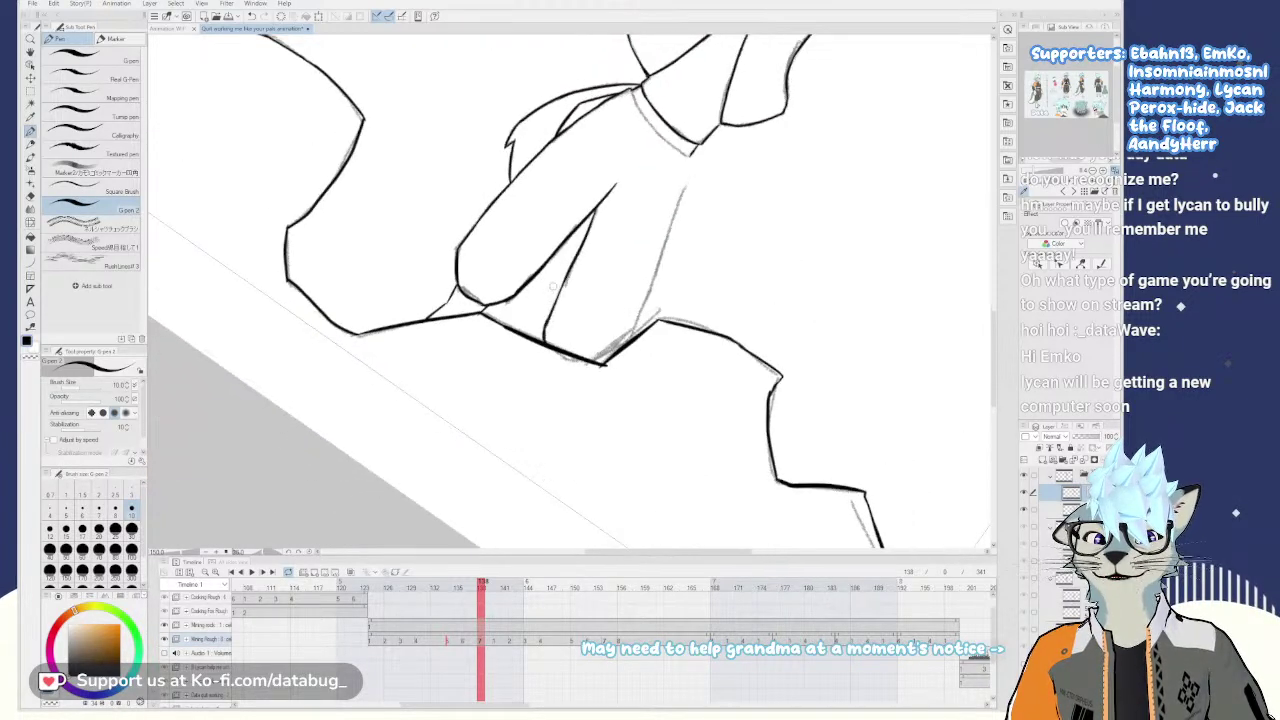
{"action": "scroll", "coordinate": [540, 285], "scroll_direction": "up", "scroll_amount": 2}
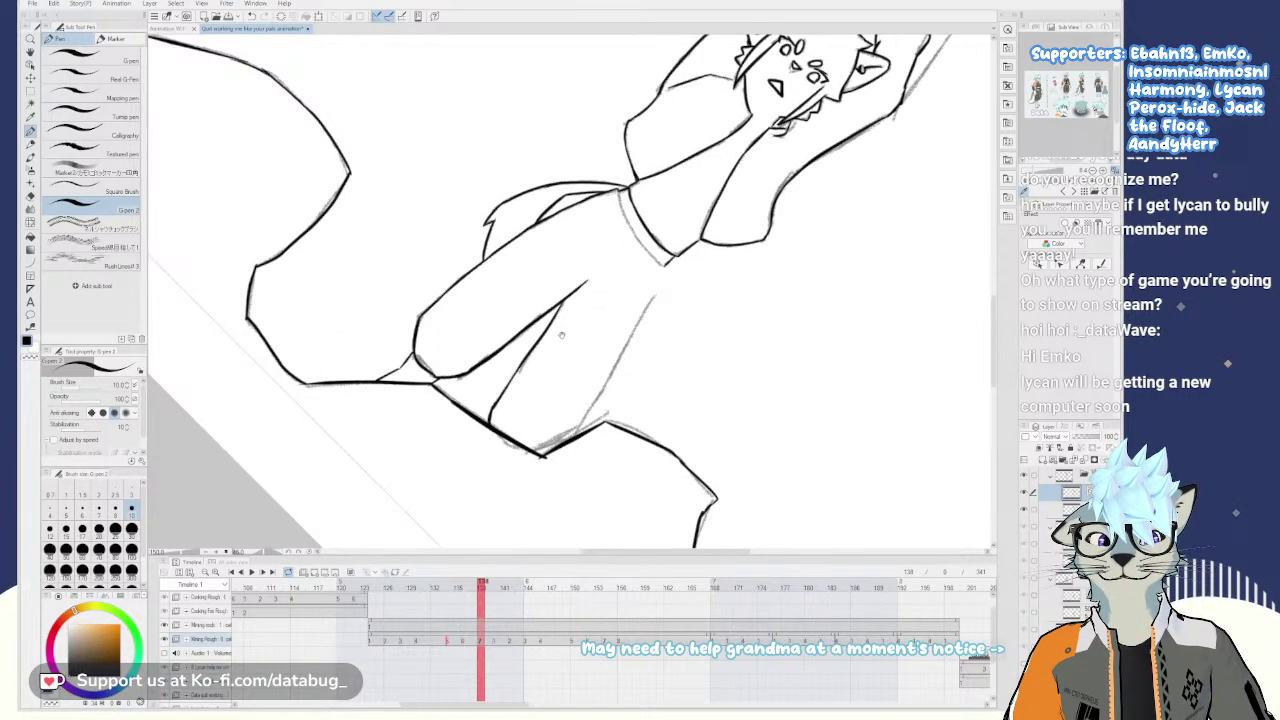
{"action": "scroll", "coordinate": [561, 336], "scroll_direction": "down", "scroll_amount": 1}
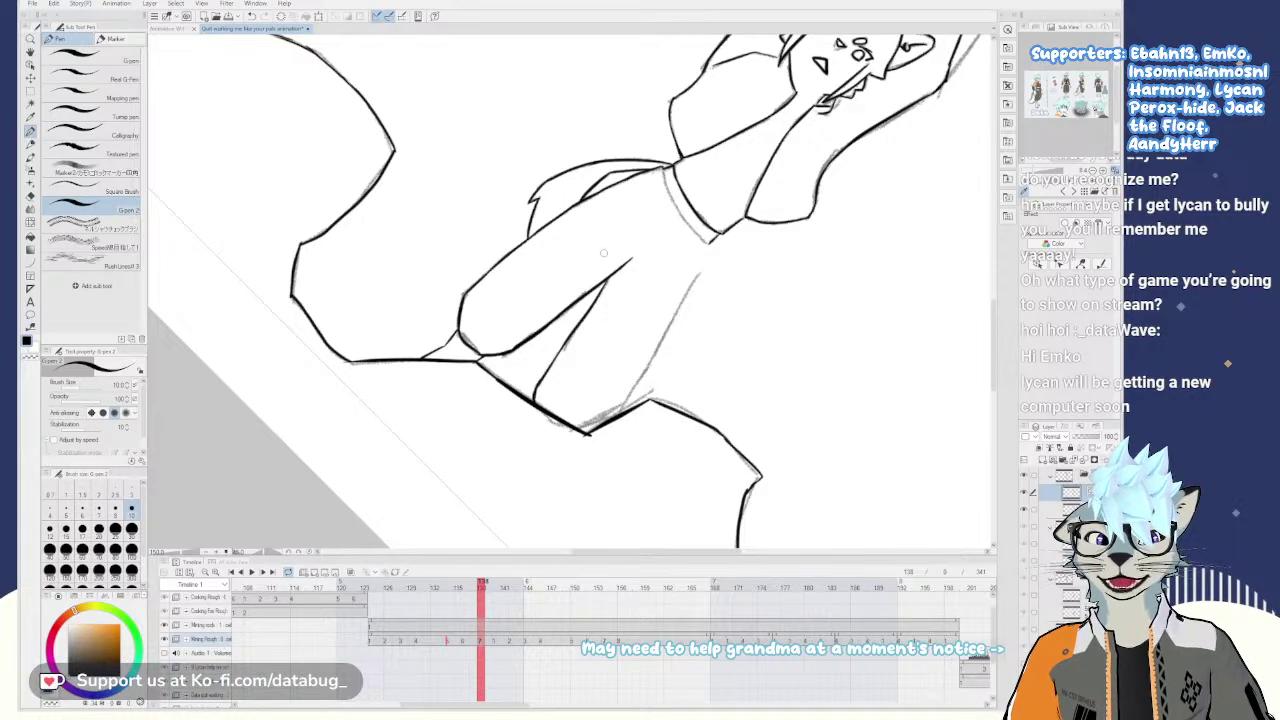
{"action": "scroll", "coordinate": [458, 338], "scroll_direction": "up", "scroll_amount": 4}
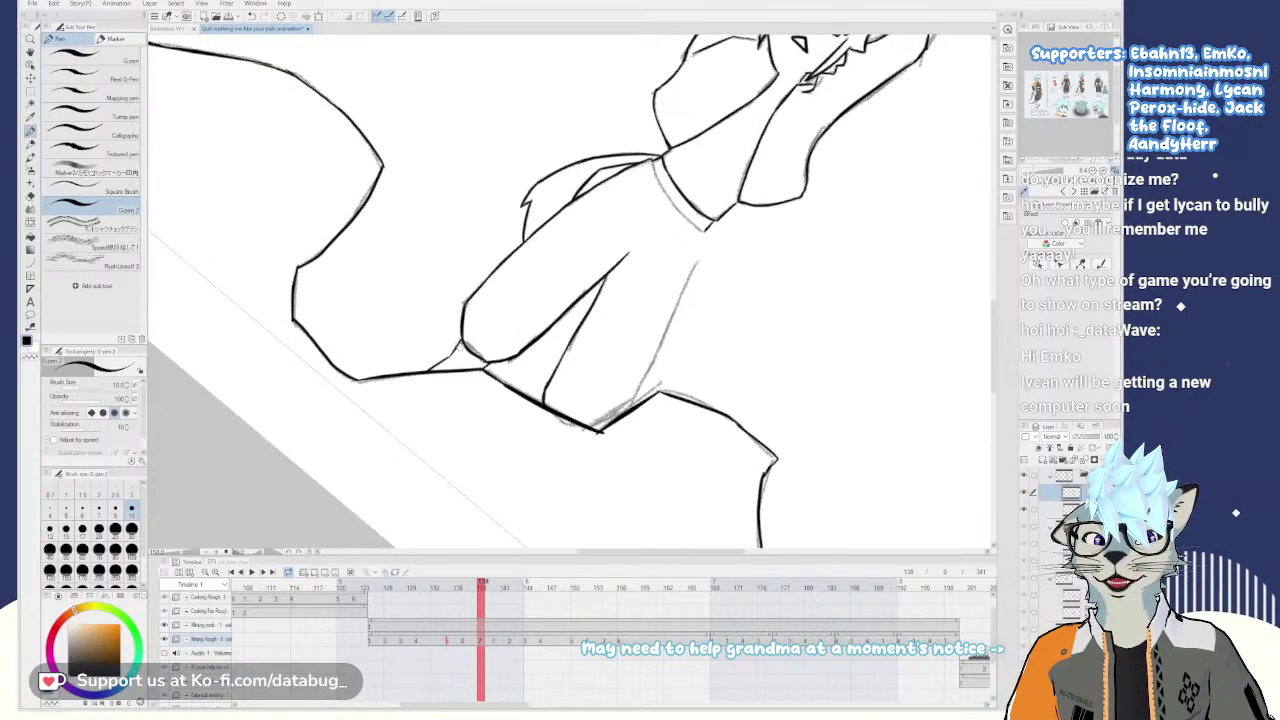
{"action": "left_click_drag", "start_coordinate": [443, 338], "coordinate": [590, 225]}
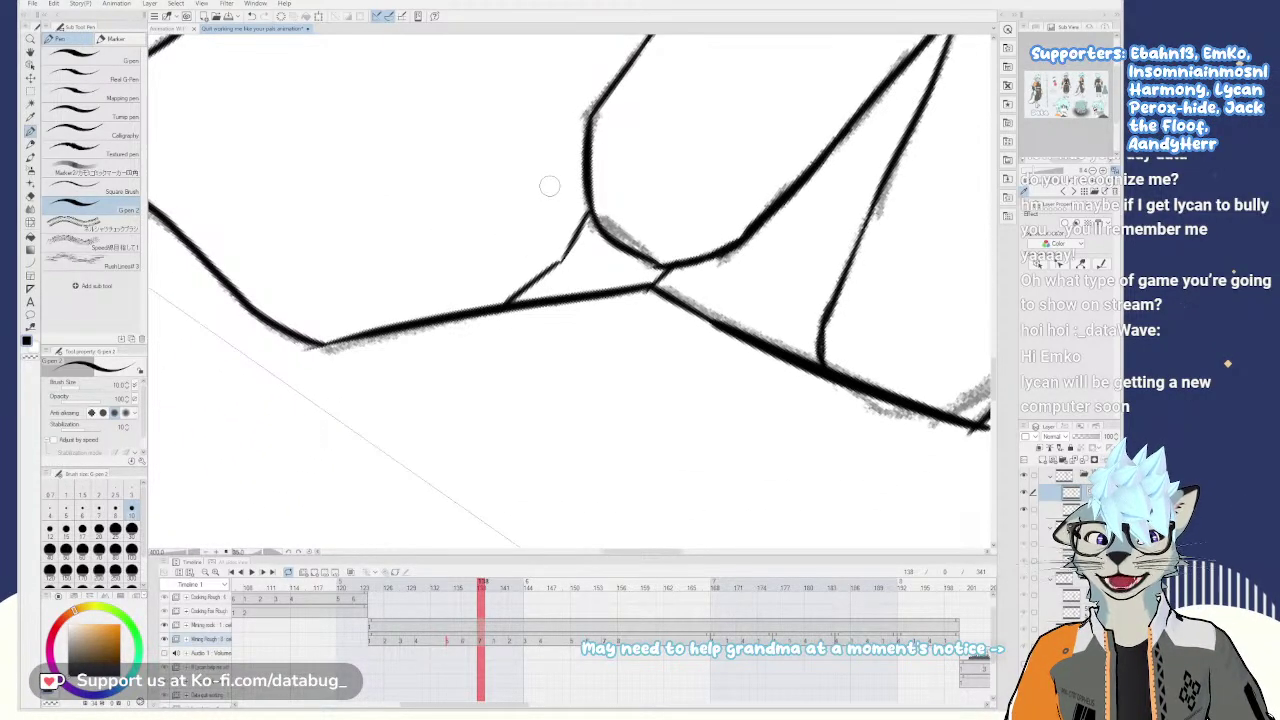
{"action": "left_click_drag", "start_coordinate": [549, 186], "coordinate": [477, 261]}
{"action": "key", "text": "ctrl+z"}
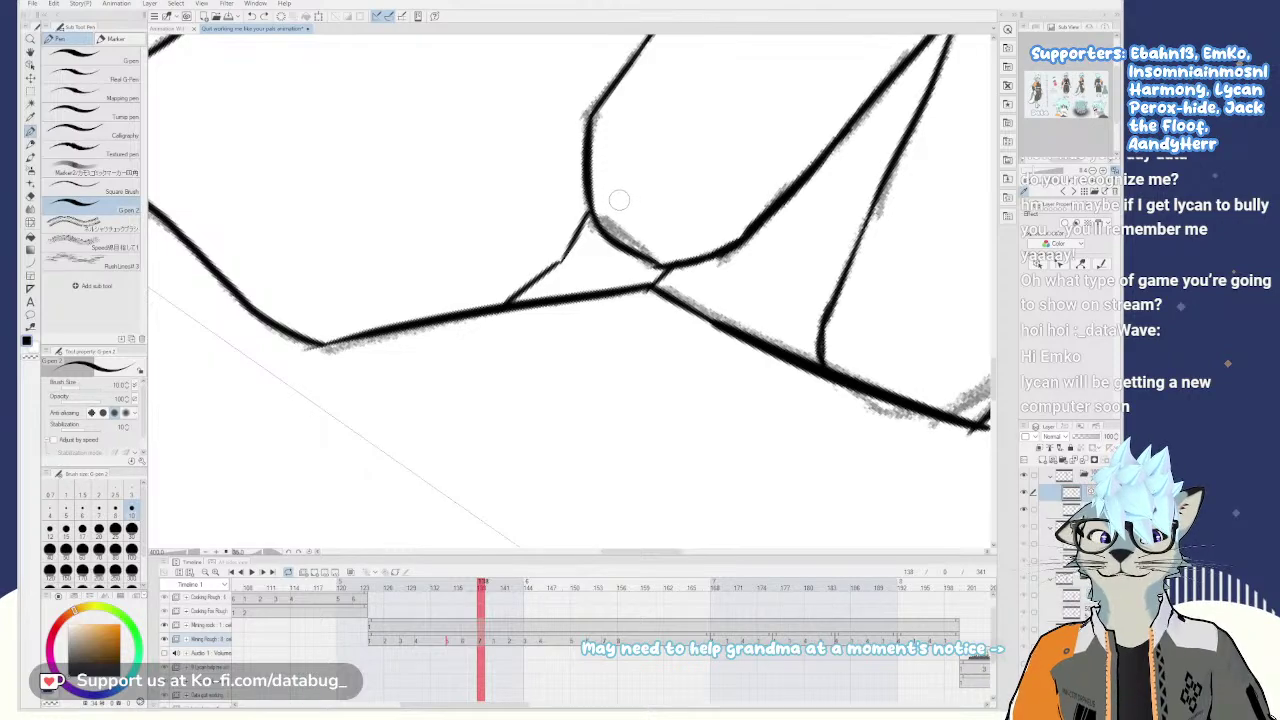
- Ink the right trouser leg's outer line from below the waistband down to the ground outline
{"action": "scroll", "coordinate": [611, 200], "scroll_direction": "down", "scroll_amount": 4}
{"action": "mouse_move", "coordinate": [687, 313]}
{"action": "left_mouse_down"}
{"action": "mouse_move", "coordinate": [688, 277]}
{"action": "mouse_move", "coordinate": [512, 373]}
{"action": "left_mouse_up"}
{"action": "left_click_drag", "start_coordinate": [511, 240], "coordinate": [550, 412]}
{"action": "key", "text": "ctrl+z"}
{"action": "left_click_drag", "start_coordinate": [510, 240], "coordinate": [552, 410]}
{"action": "key", "text": "ctrl+z"}
{"action": "left_click_drag", "start_coordinate": [513, 254], "coordinate": [561, 430]}
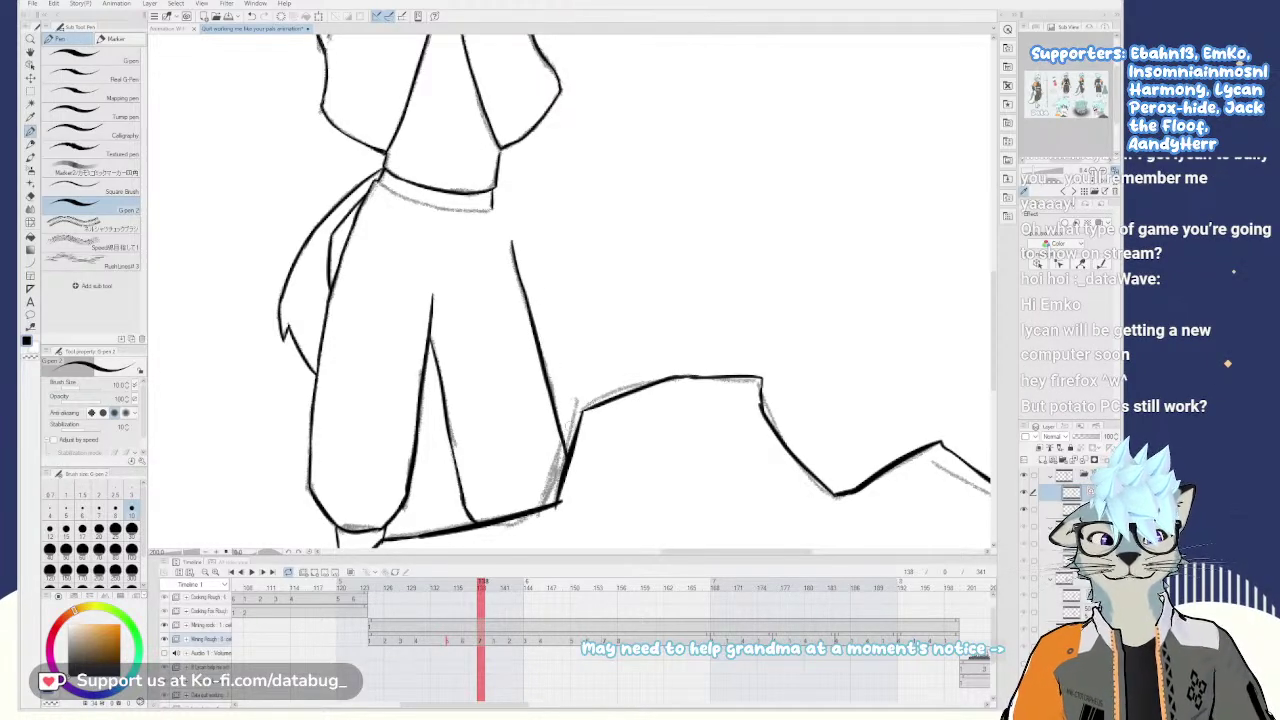
{"action": "mouse_move", "coordinate": [603, 393]}
{"action": "left_mouse_down"}
{"action": "mouse_move", "coordinate": [678, 366]}
{"action": "mouse_move", "coordinate": [690, 379]}
{"action": "left_mouse_up"}
{"action": "key", "text": "minus"}
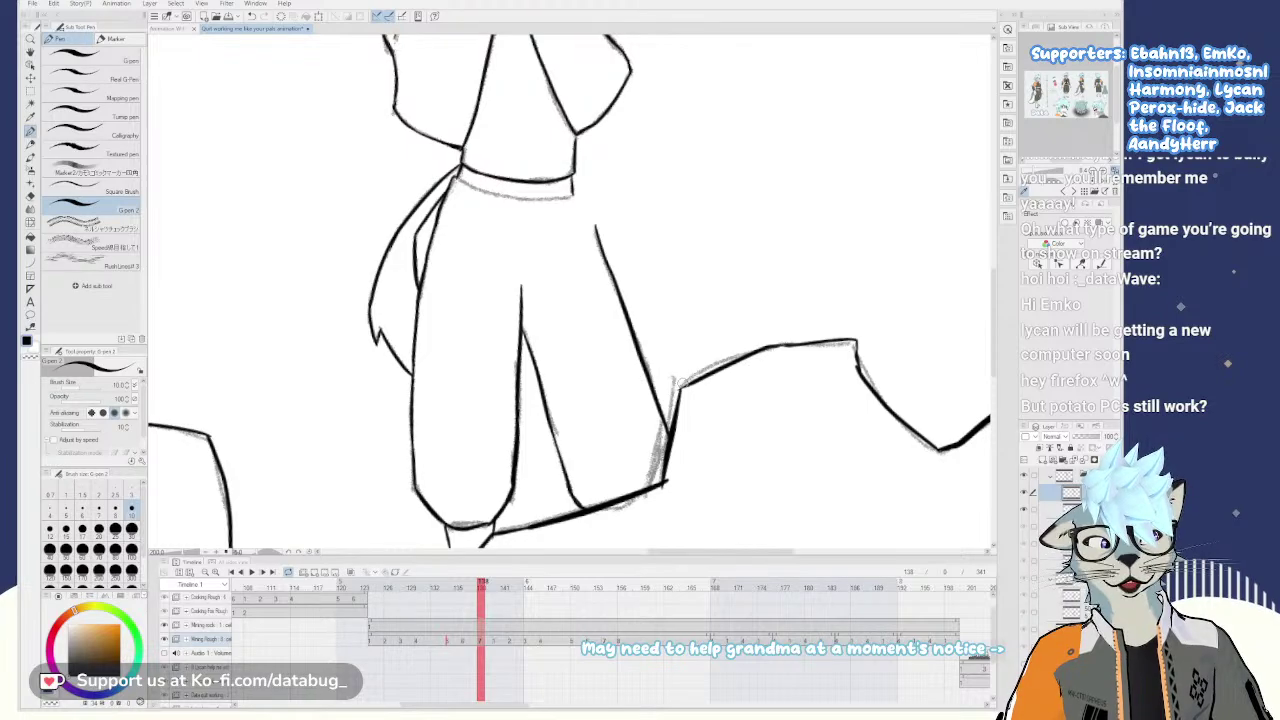
{"action": "key", "text": "asciicircum"}
{"action": "key", "text": "minus"}
{"action": "key", "text": "minus"}
{"action": "key", "text": "asciicircum"}
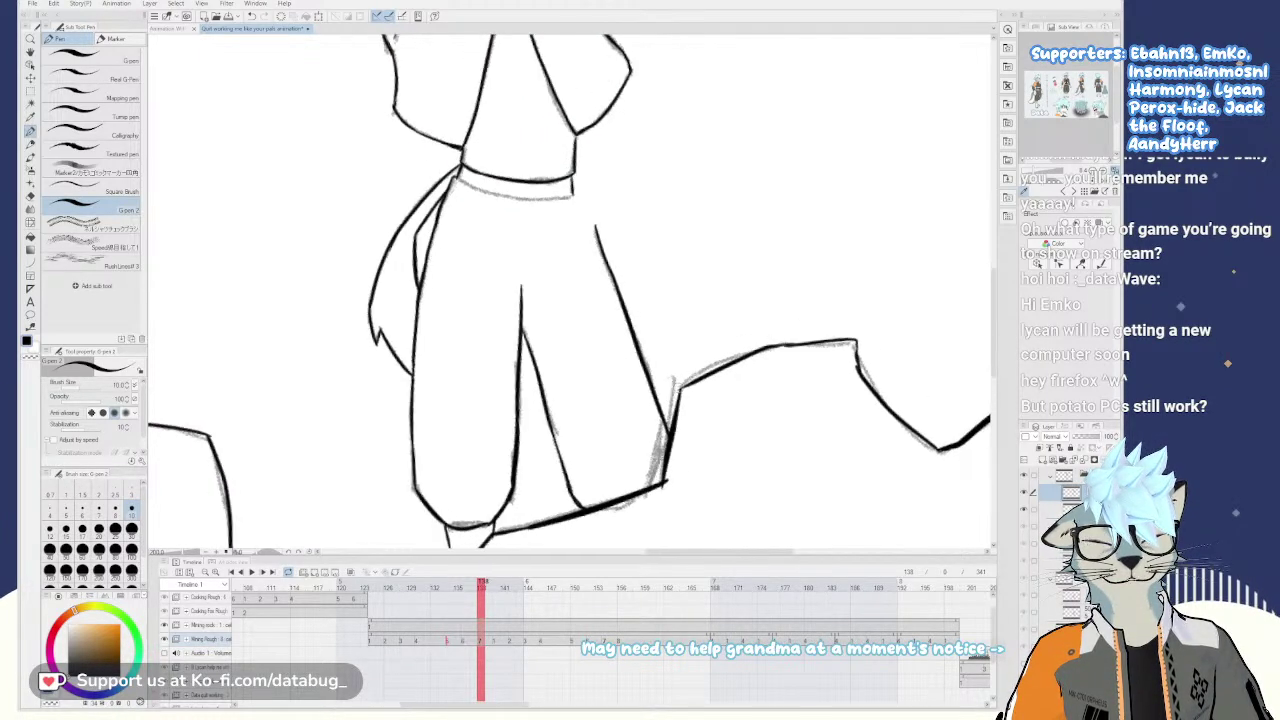
{"action": "key", "text": "asciicircum"}
{"action": "key", "text": "asciicircum"}
{"action": "key", "text": "minus"}
{"action": "mouse_move", "coordinate": [642, 450]}
{"action": "left_mouse_down"}
{"action": "mouse_move", "coordinate": [653, 312]}
{"action": "mouse_move", "coordinate": [645, 390]}
{"action": "left_mouse_up"}
{"action": "scroll", "coordinate": [653, 312], "scroll_direction": "down", "scroll_amount": 1}
{"action": "scroll", "coordinate": [652, 315], "scroll_direction": "up", "scroll_amount": 1}
{"action": "left_click_drag", "start_coordinate": [634, 329], "coordinate": [645, 397]}
{"action": "mouse_move", "coordinate": [634, 352]}
{"action": "left_mouse_down"}
{"action": "mouse_move", "coordinate": [648, 397]}
{"action": "mouse_move", "coordinate": [636, 380]}
{"action": "mouse_move", "coordinate": [648, 376]}
{"action": "left_mouse_up"}
- Ink the waistband's lower edge just below the jacket hem, following the rough curve to its outer end
{"action": "key", "text": "asciicircum"}
{"action": "key", "text": "asciicircum"}
{"action": "key", "text": "asciicircum"}
{"action": "key", "text": "asciicircum"}
{"action": "key", "text": "asciicircum"}
{"action": "key", "text": "asciicircum"}
{"action": "key", "text": "asciicircum"}
{"action": "key", "text": "asciicircum"}
{"action": "key", "text": "asciicircum"}
{"action": "key", "text": "asciicircum"}
{"action": "key", "text": "asciicircum"}
{"action": "key", "text": "asciicircum"}
{"action": "key", "text": "asciicircum"}
{"action": "key", "text": "asciicircum"}
{"action": "key", "text": "asciicircum"}
{"action": "key", "text": "asciicircum"}
{"action": "scroll", "coordinate": [634, 226], "scroll_direction": "up", "scroll_amount": 2}
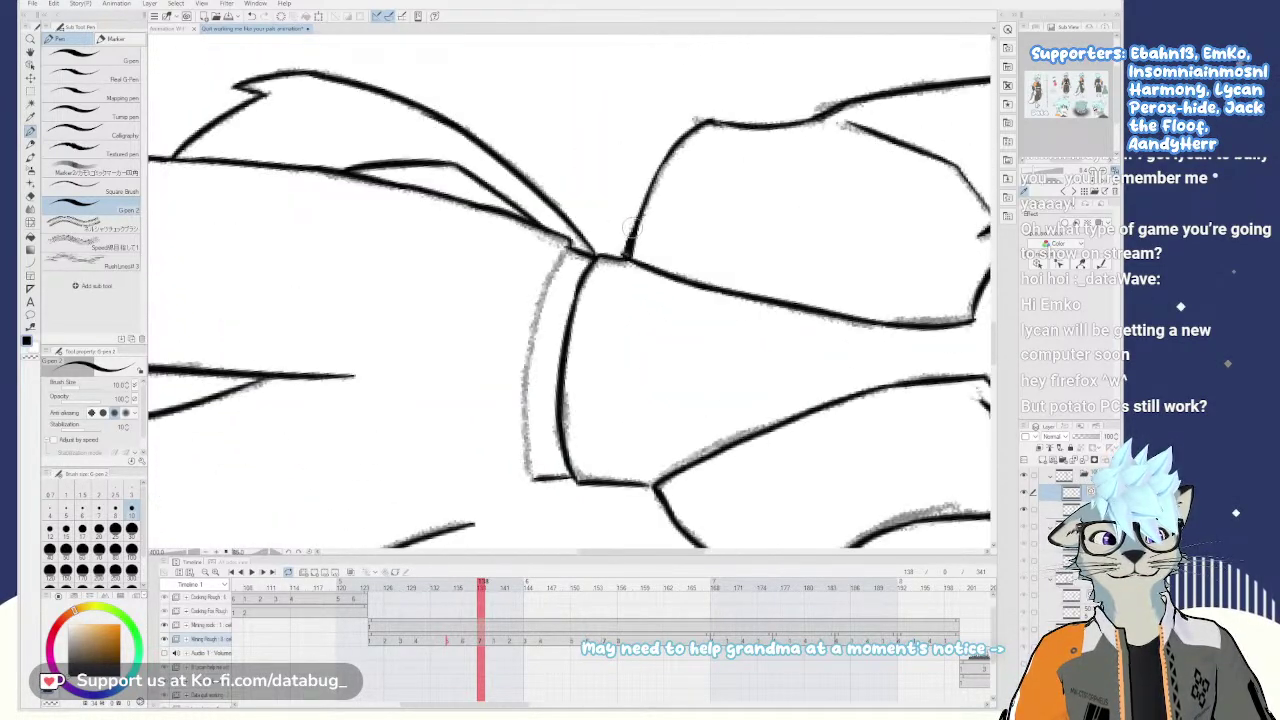
{"action": "left_click_drag", "start_coordinate": [569, 248], "coordinate": [522, 439]}
{"action": "key", "text": "ctrl+z"}
{"action": "mouse_move", "coordinate": [563, 252]}
{"action": "left_mouse_down"}
{"action": "mouse_move", "coordinate": [518, 427]}
{"action": "mouse_move", "coordinate": [534, 305]}
{"action": "mouse_move", "coordinate": [513, 425]}
{"action": "left_mouse_up"}
{"action": "key", "text": "ctrl+z"}
{"action": "key", "text": "ctrl+z"}
{"action": "left_click_drag", "start_coordinate": [562, 255], "coordinate": [512, 420]}
{"action": "key", "text": "ctrl+z"}
{"action": "left_click_drag", "start_coordinate": [562, 252], "coordinate": [515, 440]}
{"action": "key", "text": "ctrl+z"}
{"action": "mouse_move", "coordinate": [565, 250]}
{"action": "left_mouse_down"}
{"action": "mouse_move", "coordinate": [530, 321]}
{"action": "mouse_move", "coordinate": [513, 437]}
{"action": "left_mouse_up"}
{"action": "key", "text": "ctrl+z"}
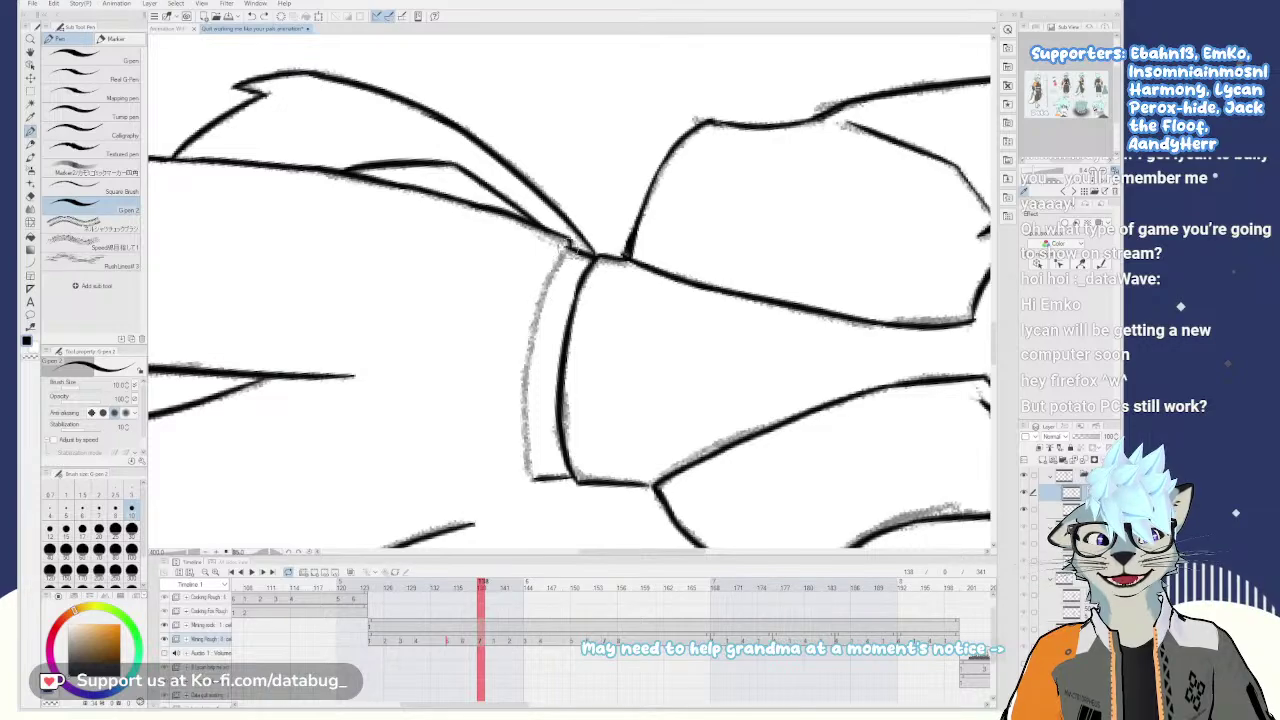
{"action": "left_click_drag", "start_coordinate": [557, 258], "coordinate": [523, 460]}
{"action": "key", "text": "minus"}
{"action": "key", "text": "minus"}
{"action": "key", "text": "minus"}
{"action": "key", "text": "minus"}
{"action": "key", "text": "minus"}
{"action": "key", "text": "minus"}
{"action": "key", "text": "minus"}
{"action": "key", "text": "minus"}
{"action": "key", "text": "minus"}
{"action": "key", "text": "minus"}
{"action": "key", "text": "minus"}
{"action": "key", "text": "minus"}
{"action": "key", "text": "minus"}
{"action": "key", "text": "minus"}
{"action": "key", "text": "minus"}
{"action": "key", "text": "minus"}
{"action": "key", "text": "minus"}
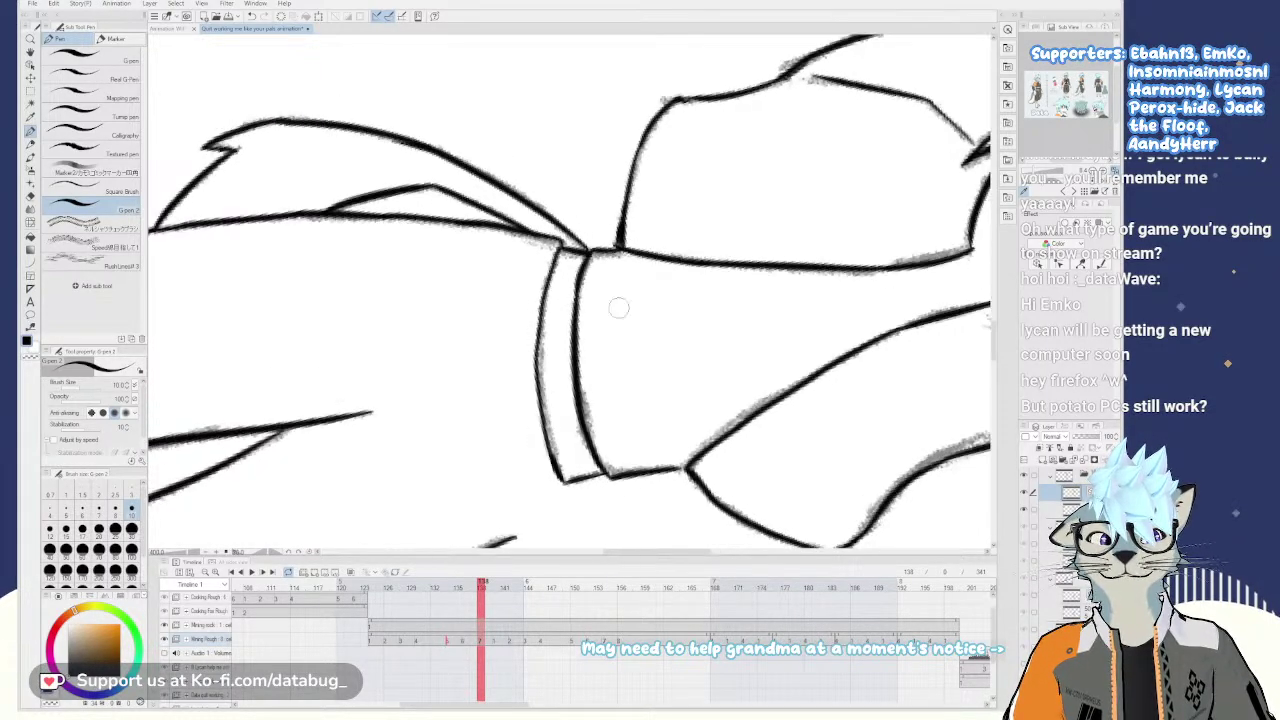
{"action": "left_click_drag", "start_coordinate": [712, 411], "coordinate": [645, 403]}
{"action": "key", "text": "minus"}
{"action": "key", "text": "minus"}
{"action": "key", "text": "minus"}
{"action": "scroll", "coordinate": [661, 389], "scroll_direction": "down", "scroll_amount": 2}
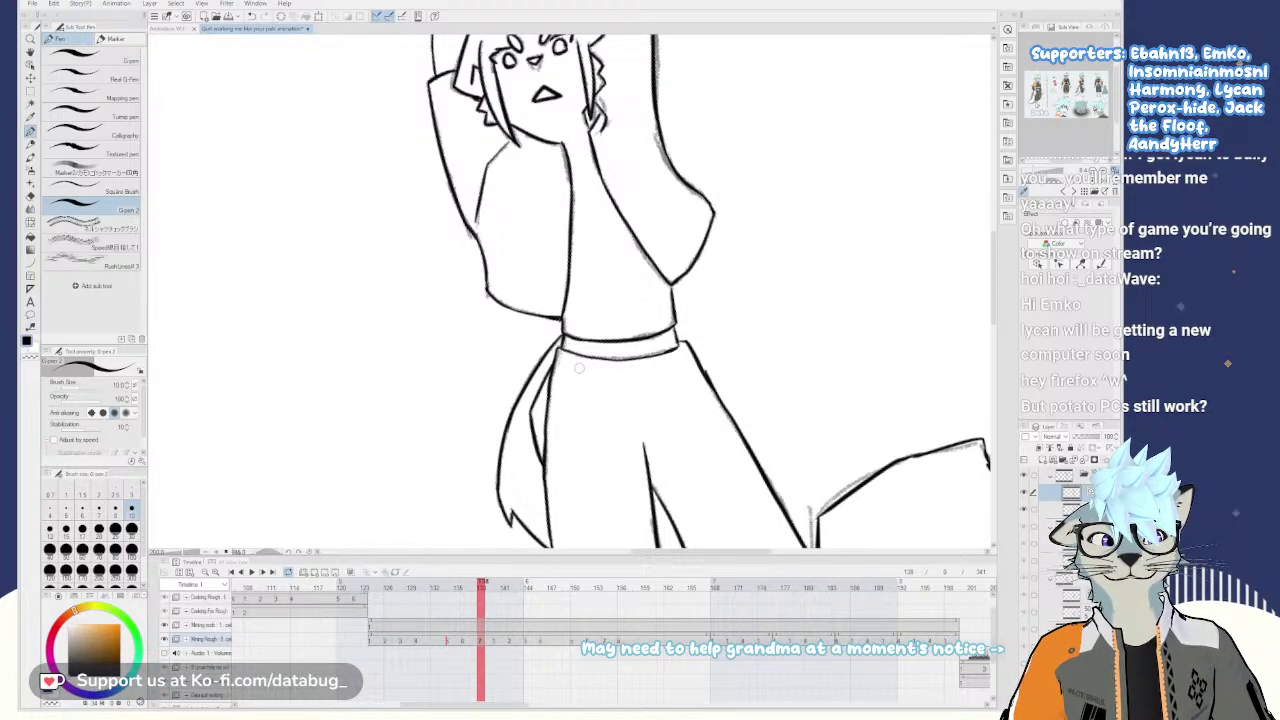
{"action": "scroll", "coordinate": [616, 369], "scroll_direction": "down", "scroll_amount": 1}
{"action": "key", "text": "asciicircum"}
{"action": "key", "text": "asciicircum"}
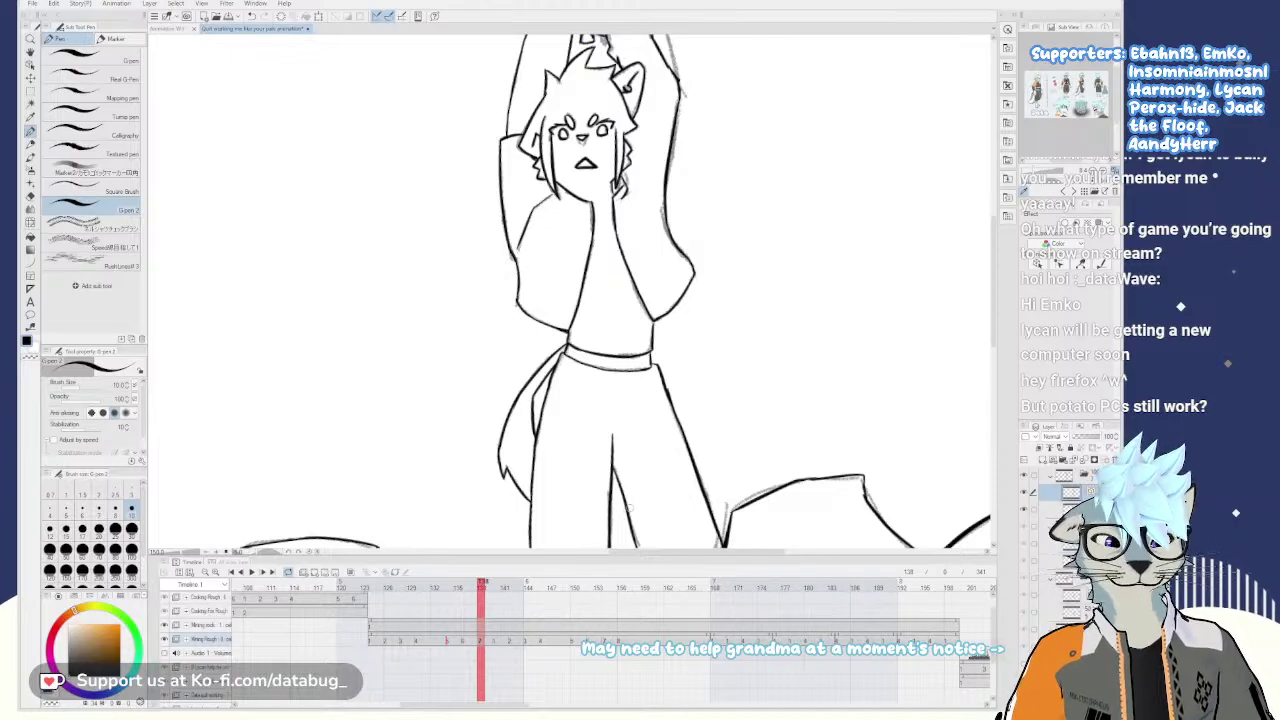
- Compare the pose with the previous frame and enable onion skin for the neighbouring frames
{"action": "key", "text": "Left"}
{"action": "key", "text": "Right"}
{"action": "key", "text": "Left"}
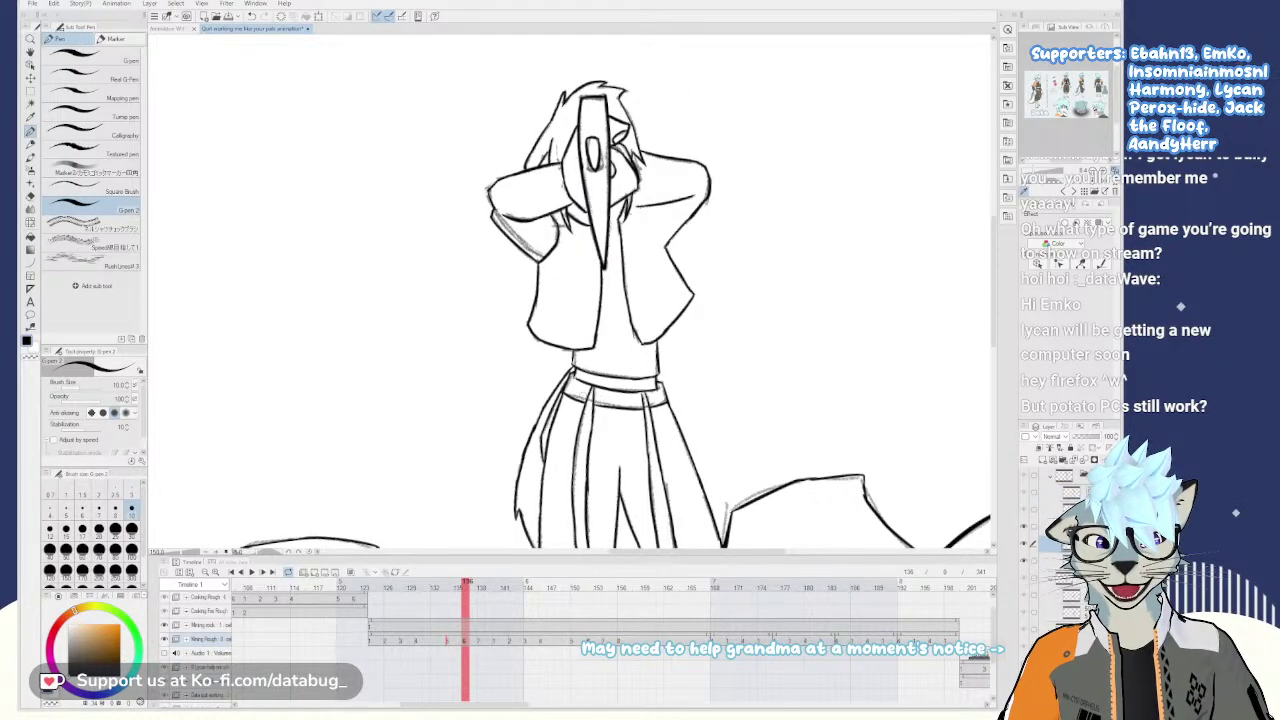
{"action": "key", "text": "Right"}
{"action": "key", "text": "Left"}
{"action": "key", "text": "Right"}
{"action": "key", "text": "ctrl+z"}
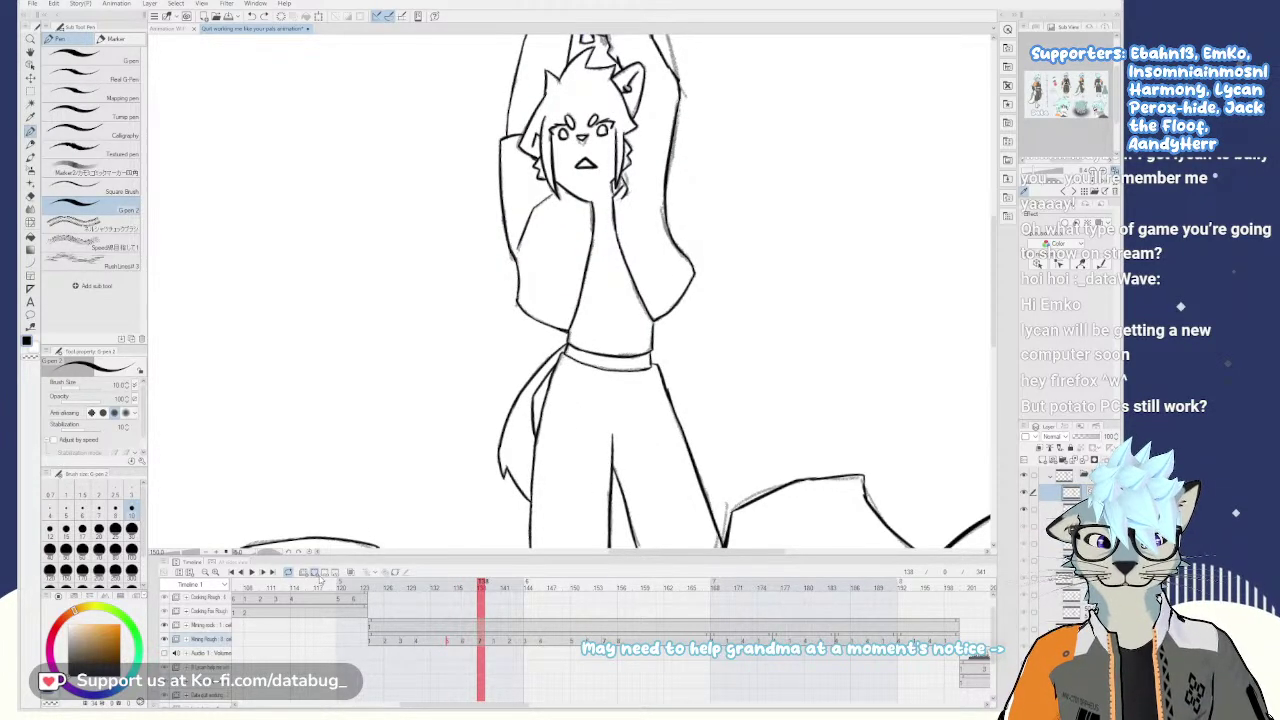
{"action": "left_click", "coordinate": [350, 573]}
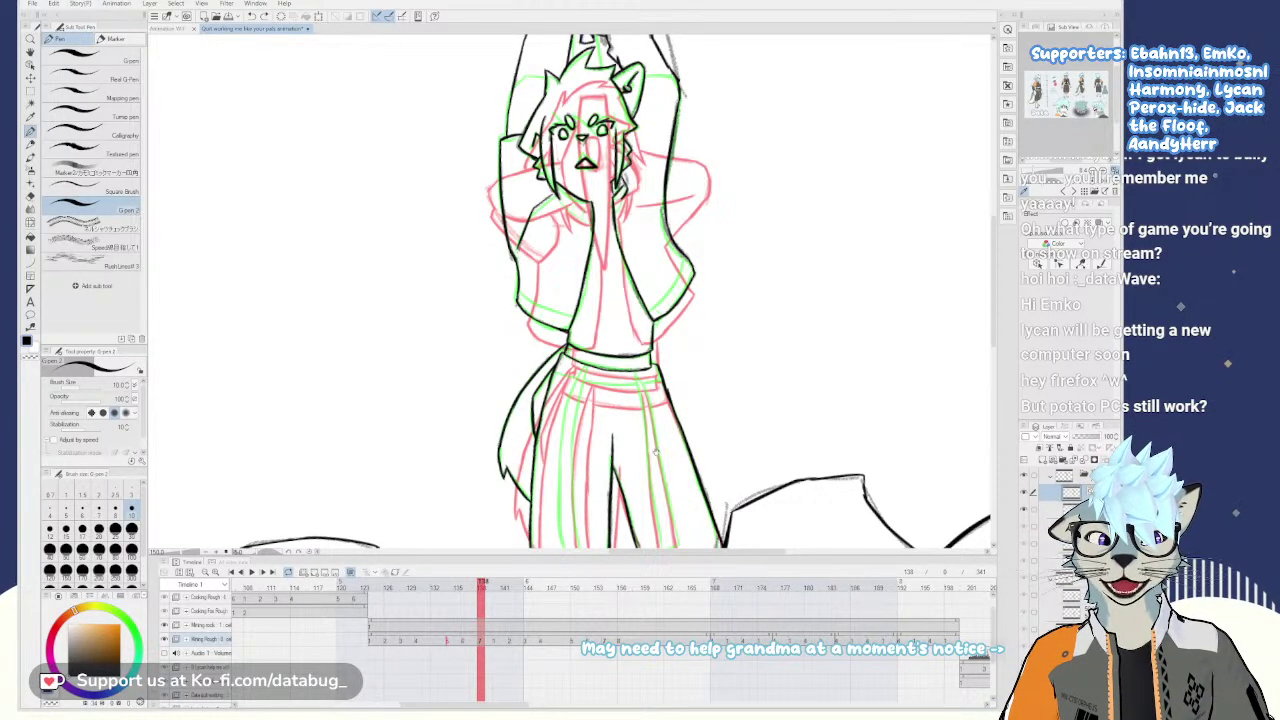
- Ink the left hanging sash strip over the trousers, drawing both long edges and its short lower end
{"action": "left_click_drag", "start_coordinate": [657, 446], "coordinate": [675, 383]}
{"action": "scroll", "coordinate": [678, 352], "scroll_direction": "up", "scroll_amount": 1}
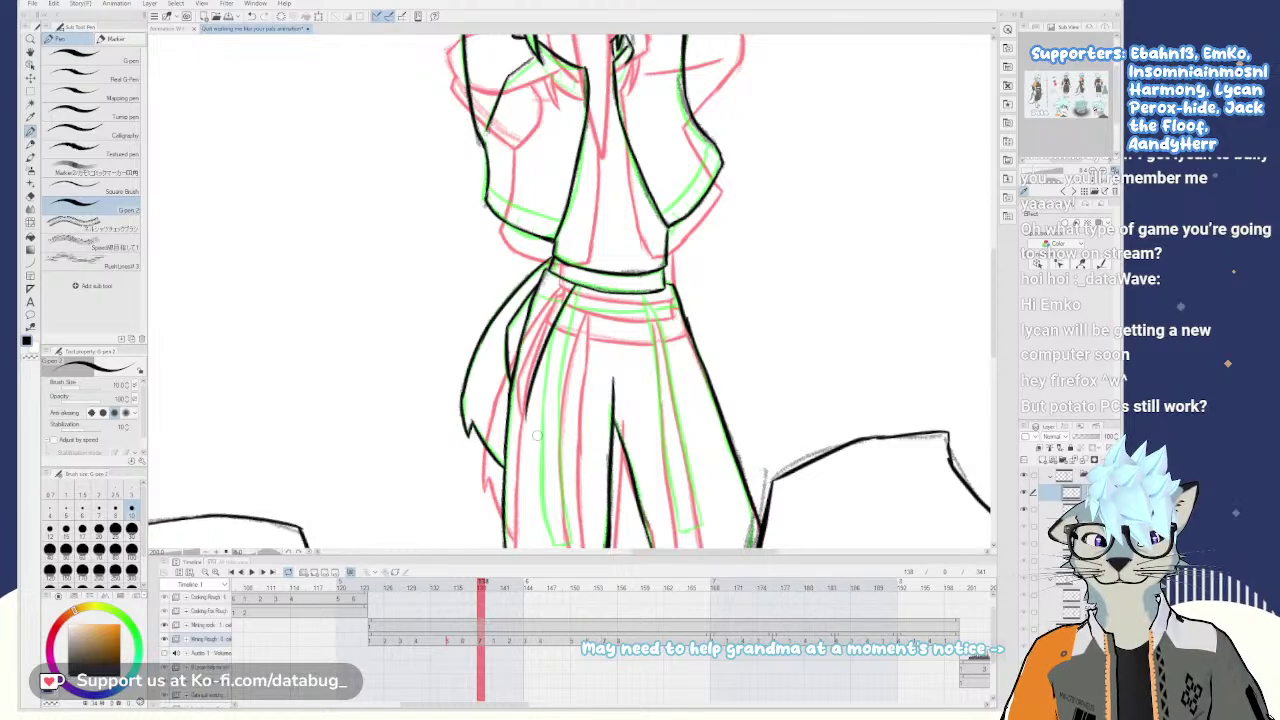
{"action": "left_click_drag", "start_coordinate": [561, 318], "coordinate": [551, 491]}
{"action": "key", "text": "ctrl+z"}
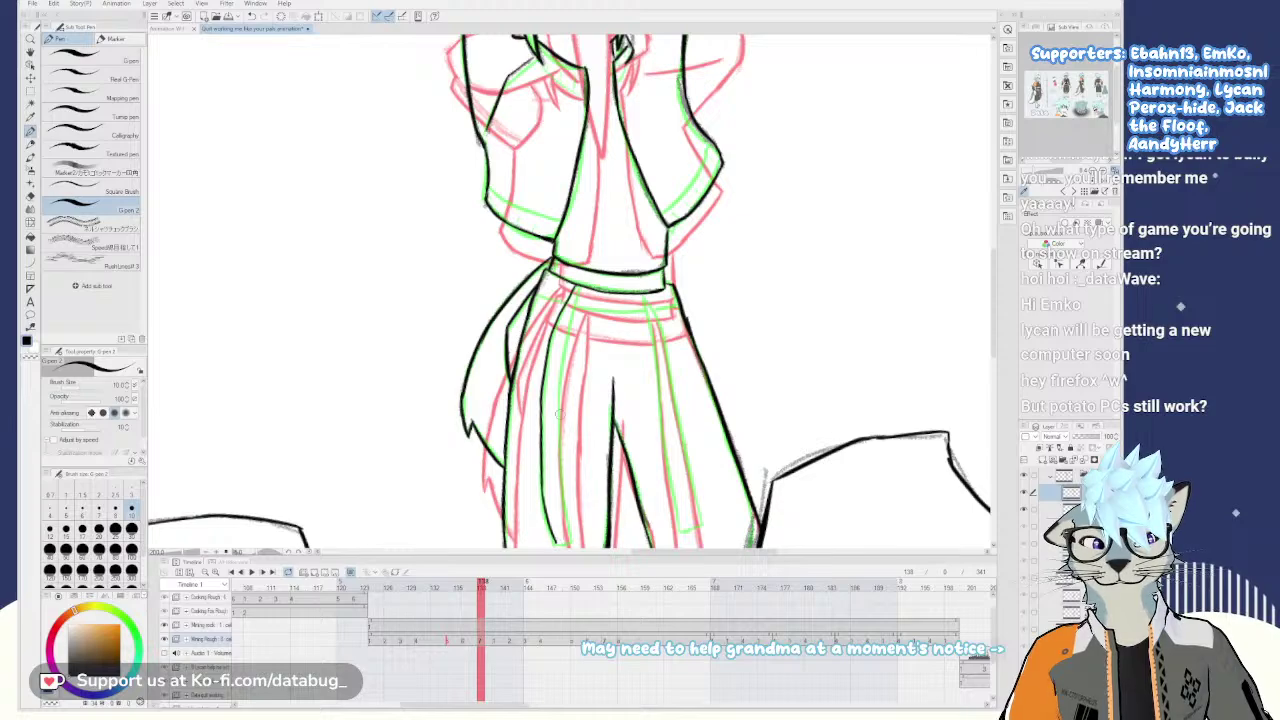
{"action": "left_click_drag", "start_coordinate": [577, 288], "coordinate": [561, 350]}
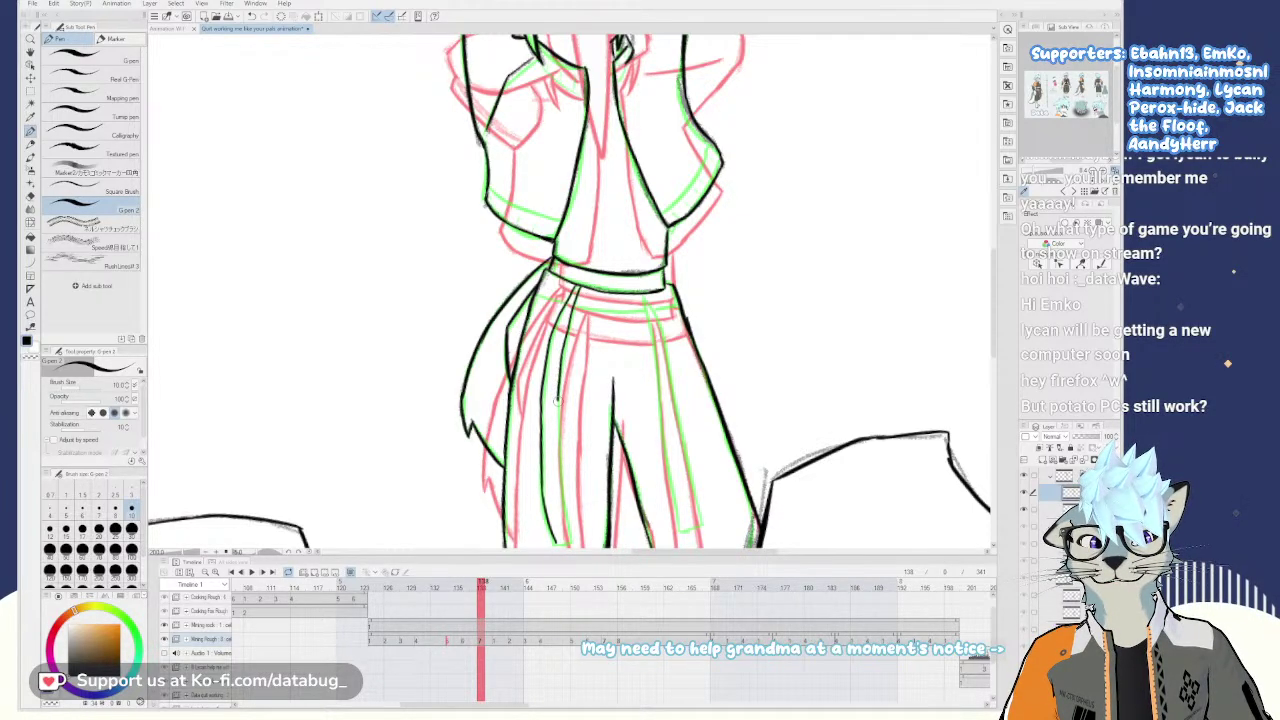
{"action": "left_click_drag", "start_coordinate": [557, 402], "coordinate": [563, 484]}
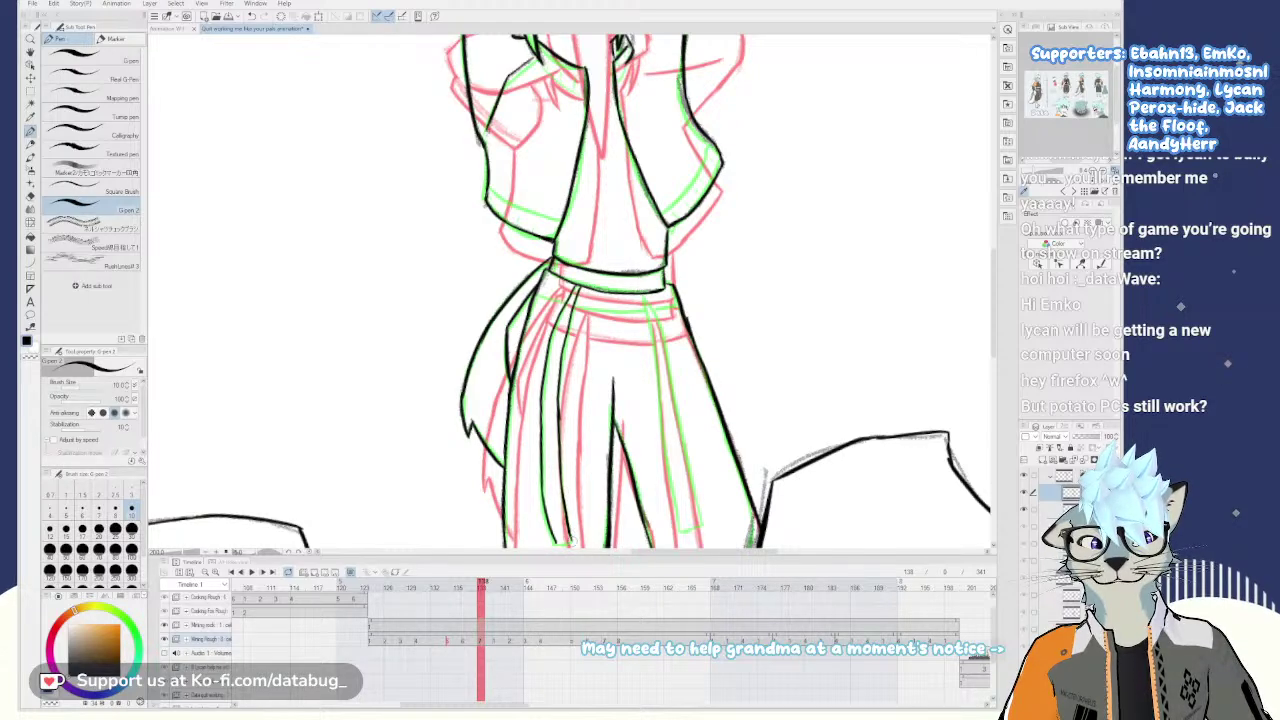
{"action": "left_click_drag", "start_coordinate": [620, 404], "coordinate": [555, 370]}
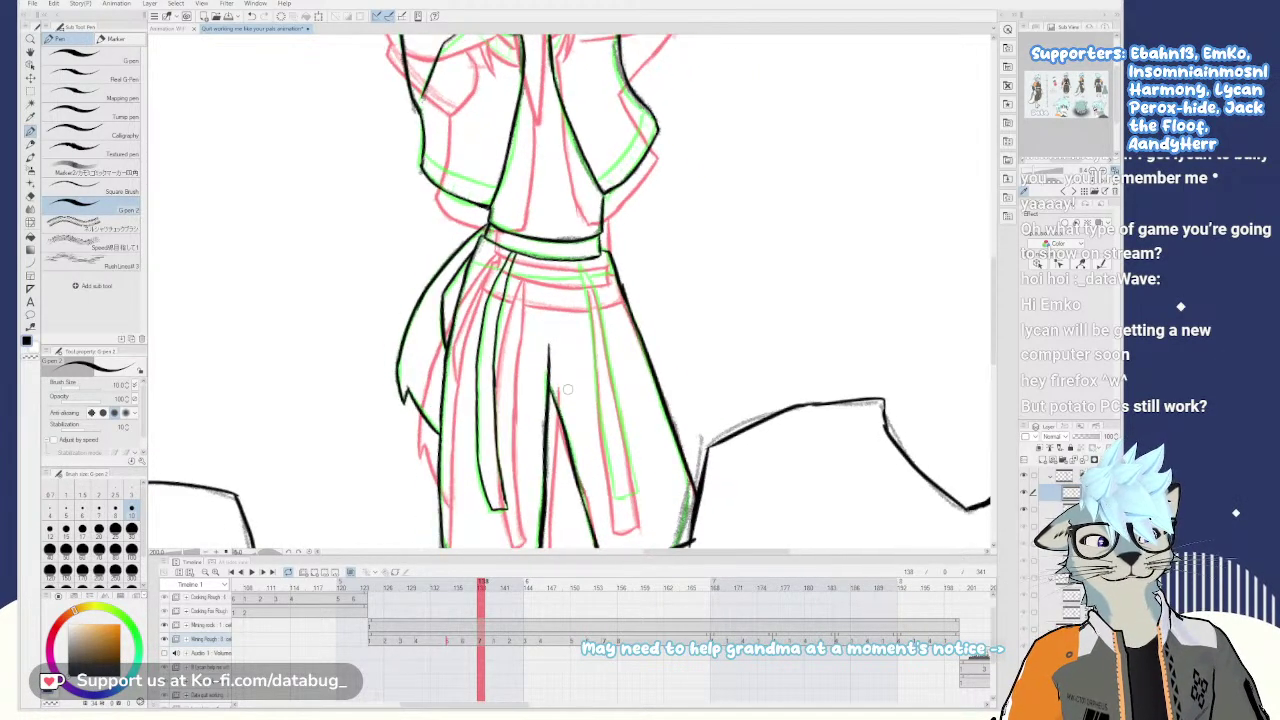
- Ink the right hanging sash strip from a point below the waistband down to its closed lower end, following the onion skin
{"action": "mouse_move", "coordinate": [547, 418]}
{"action": "left_mouse_down"}
{"action": "mouse_move", "coordinate": [579, 365]}
{"action": "mouse_move", "coordinate": [551, 359]}
{"action": "left_mouse_up"}
{"action": "scroll", "coordinate": [577, 366], "scroll_direction": "up", "scroll_amount": 2}
{"action": "key", "text": "^"}
{"action": "scroll", "coordinate": [577, 372], "scroll_direction": "down", "scroll_amount": 2}
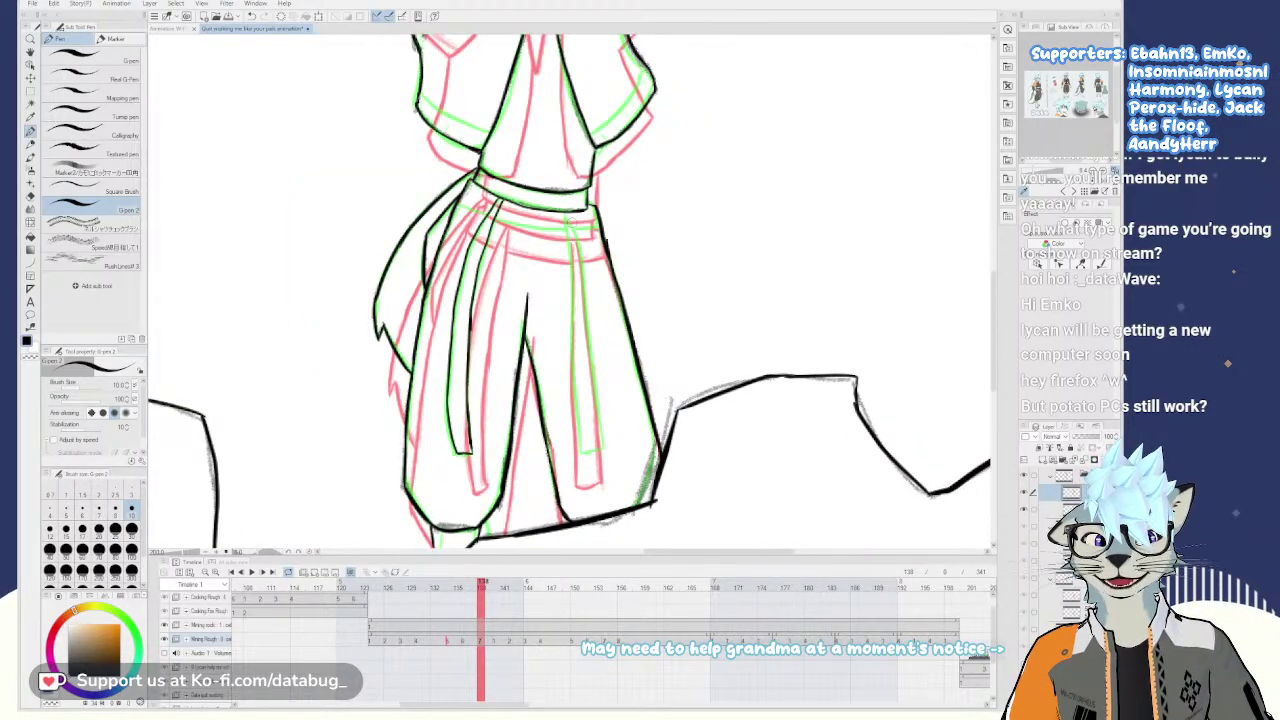
{"action": "left_click_drag", "start_coordinate": [568, 215], "coordinate": [576, 399]}
{"action": "key", "text": "ctrl+z"}
{"action": "left_click_drag", "start_coordinate": [573, 303], "coordinate": [576, 394]}
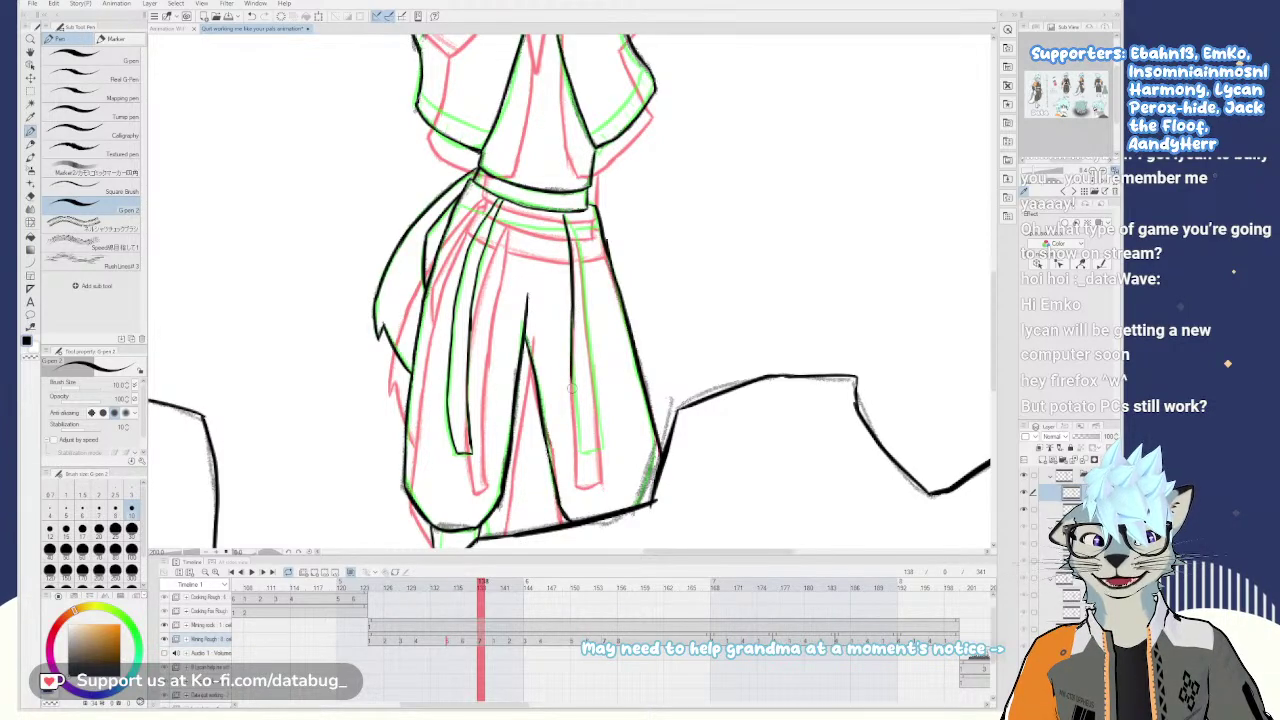
{"action": "key", "text": "ctrl+z"}
{"action": "left_click_drag", "start_coordinate": [573, 306], "coordinate": [575, 380]}
{"action": "key", "text": "ctrl+z"}
{"action": "key", "text": "ctrl+z"}
{"action": "left_click_drag", "start_coordinate": [573, 310], "coordinate": [575, 360]}
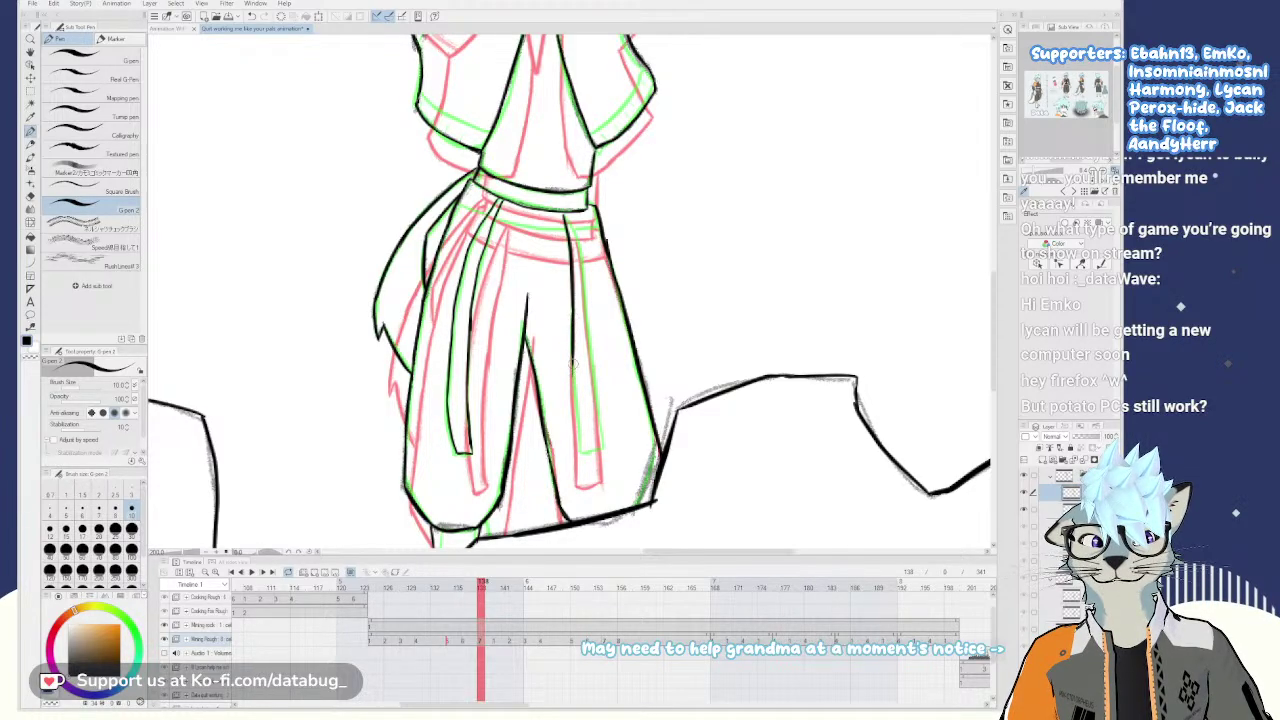
{"action": "left_click_drag", "start_coordinate": [578, 422], "coordinate": [580, 447]}
{"action": "key", "text": "e"}
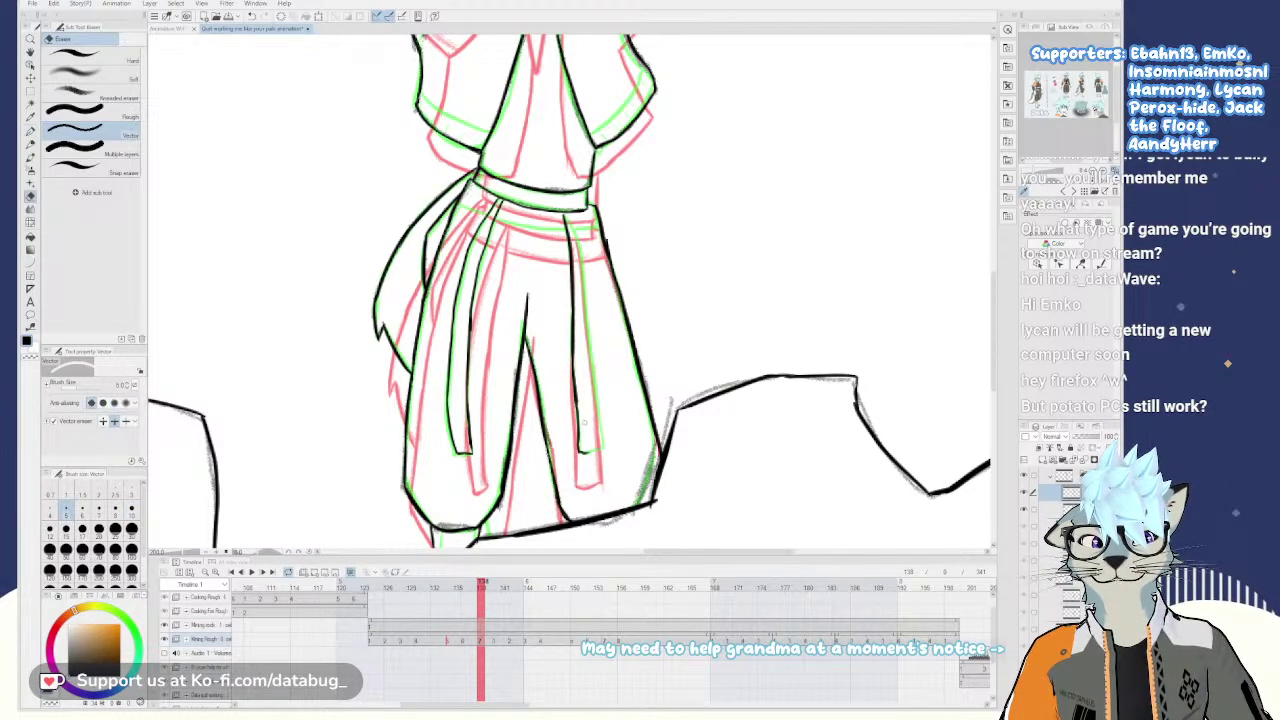
{"action": "key", "text": "p"}
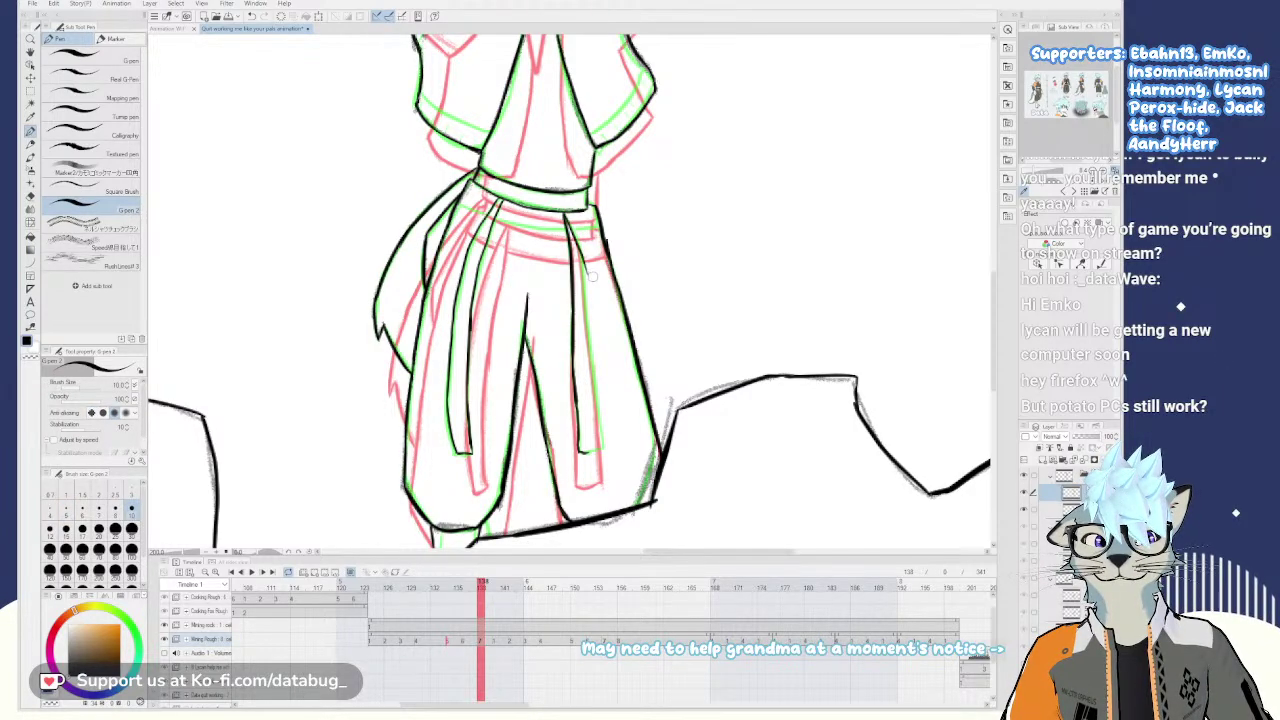
{"action": "key", "text": "ctrl+z"}
{"action": "left_click_drag", "start_coordinate": [565, 216], "coordinate": [586, 272]}
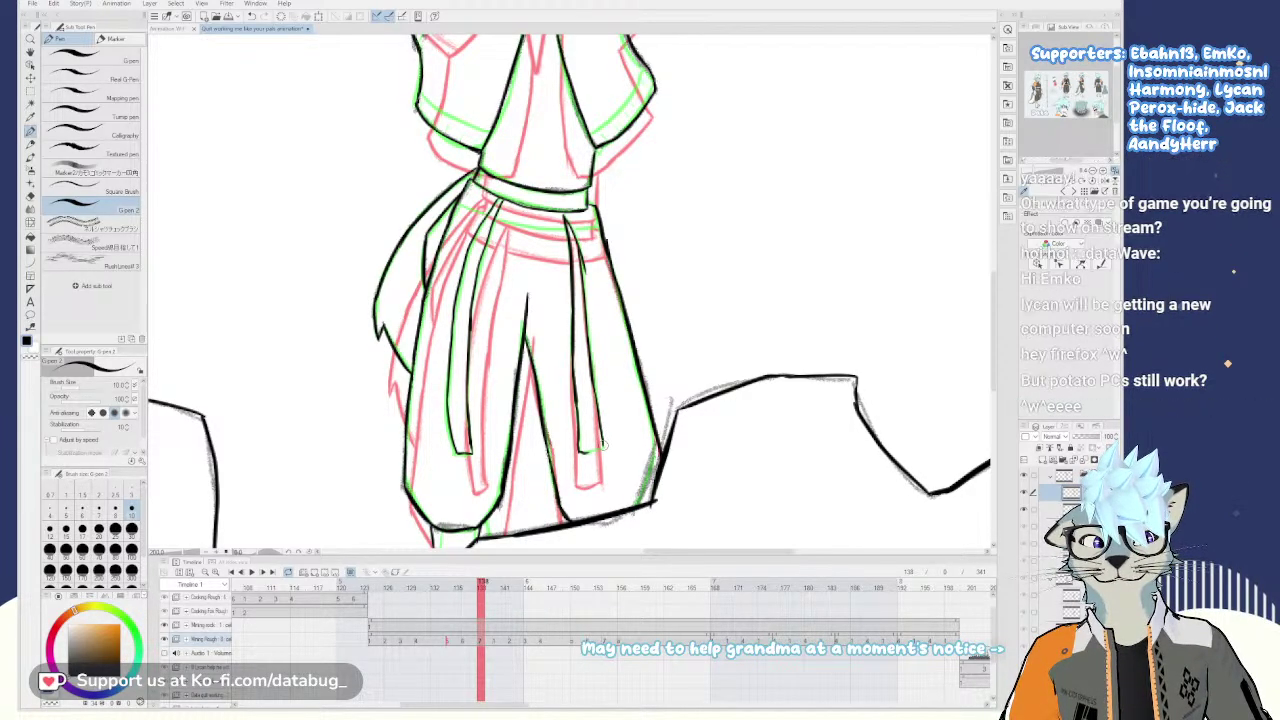
{"action": "scroll", "coordinate": [590, 260], "scroll_direction": "up", "scroll_amount": 2}
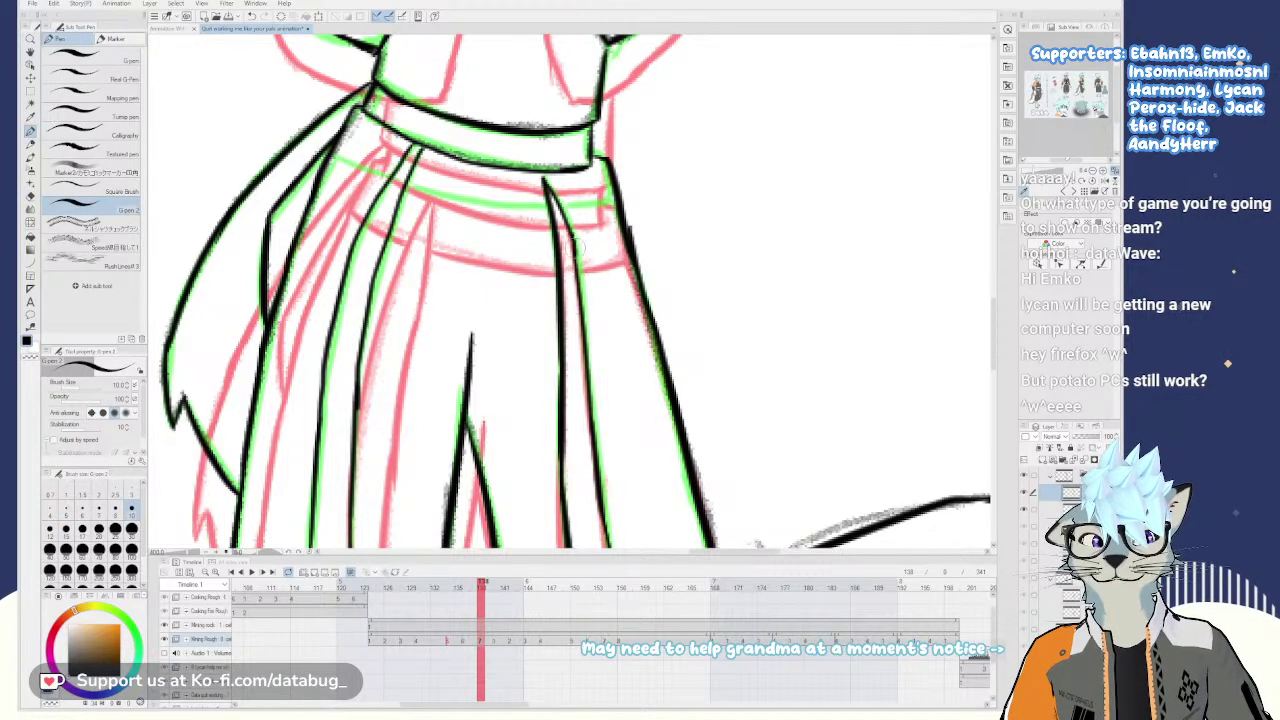
{"action": "scroll", "coordinate": [576, 242], "scroll_direction": "down", "scroll_amount": 2}
{"action": "left_click_drag", "start_coordinate": [583, 396], "coordinate": [593, 358]}
{"action": "mouse_move", "coordinate": [567, 240]}
{"action": "left_mouse_down"}
{"action": "mouse_move", "coordinate": [603, 265]}
{"action": "mouse_move", "coordinate": [606, 297]}
{"action": "mouse_move", "coordinate": [563, 352]}
{"action": "left_mouse_up"}
{"action": "mouse_move", "coordinate": [573, 346]}
{"action": "left_mouse_down"}
{"action": "mouse_move", "coordinate": [586, 336]}
{"action": "mouse_move", "coordinate": [549, 347]}
{"action": "left_mouse_up"}
- Ink the second band line below the waistband, leaving it broken where the two hanging strips cross it
{"action": "scroll", "coordinate": [571, 340], "scroll_direction": "up", "scroll_amount": 2}
{"action": "left_click_drag", "start_coordinate": [598, 199], "coordinate": [575, 254]}
{"action": "key", "text": "ctrl+z"}
{"action": "left_click_drag", "start_coordinate": [602, 203], "coordinate": [580, 245]}
{"action": "left_click_drag", "start_coordinate": [600, 201], "coordinate": [580, 257]}
{"action": "key", "text": "ctrl+z"}
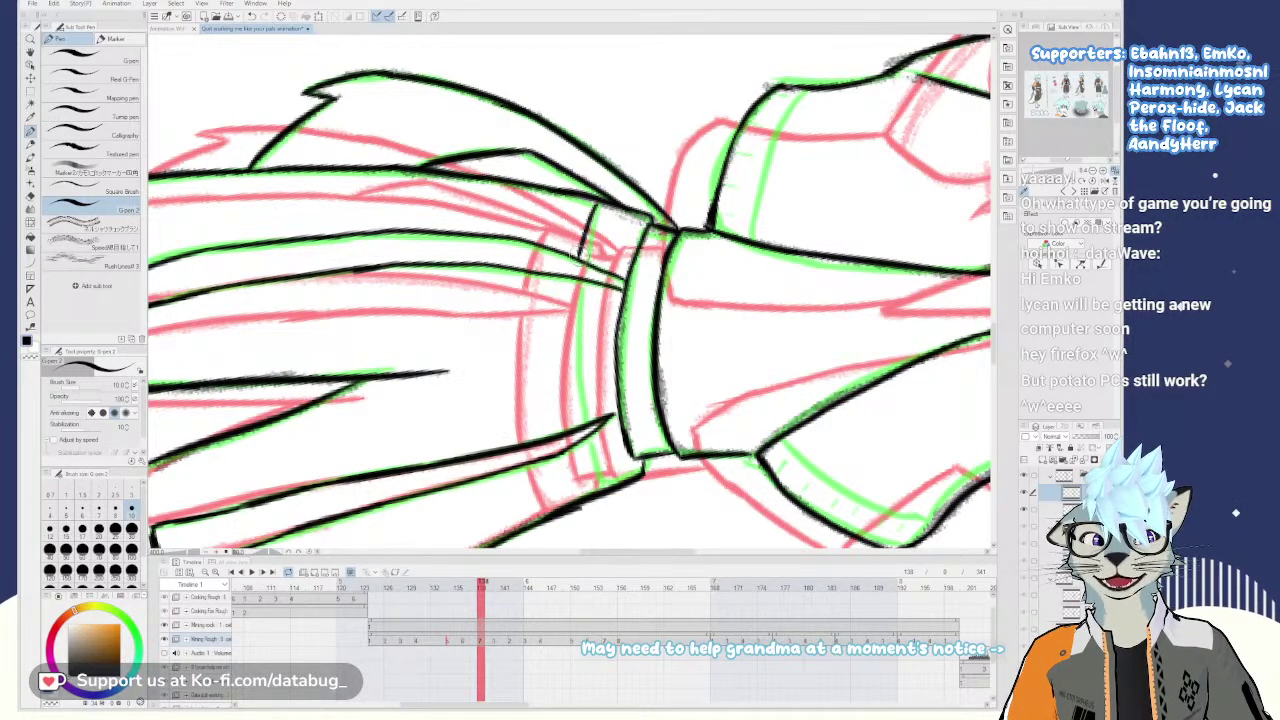
{"action": "left_click_drag", "start_coordinate": [582, 290], "coordinate": [578, 425]}
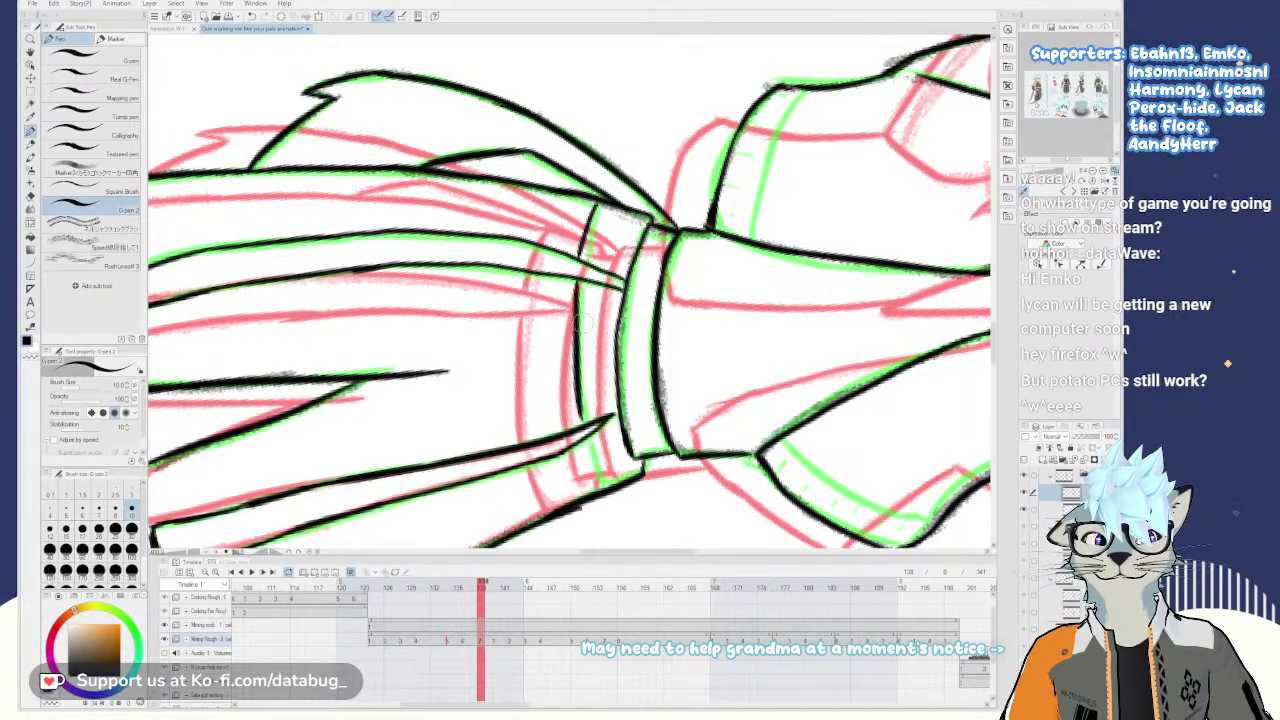
{"action": "left_click_drag", "start_coordinate": [577, 286], "coordinate": [590, 425]}
{"action": "key", "text": "ctrl+z"}
{"action": "key", "text": "ctrl+z"}
{"action": "left_click_drag", "start_coordinate": [577, 283], "coordinate": [606, 496]}
{"action": "key", "text": "ctrl+z"}
{"action": "left_click_drag", "start_coordinate": [588, 430], "coordinate": [604, 491]}
{"action": "key", "text": "minus"}
{"action": "key", "text": "minus"}
{"action": "key", "text": "minus"}
{"action": "key", "text": "minus"}
{"action": "key", "text": "minus"}
{"action": "key", "text": "minus"}
{"action": "key", "text": "minus"}
{"action": "key", "text": "minus"}
{"action": "key", "text": "minus"}
{"action": "key", "text": "minus"}
{"action": "key", "text": "minus"}
{"action": "key", "text": "minus"}
{"action": "key", "text": "minus"}
{"action": "key", "text": "minus"}
{"action": "key", "text": "minus"}
{"action": "key", "text": "minus"}
{"action": "key", "text": "minus"}
{"action": "key", "text": "minus"}
{"action": "key", "text": "minus"}
{"action": "key", "text": "minus"}
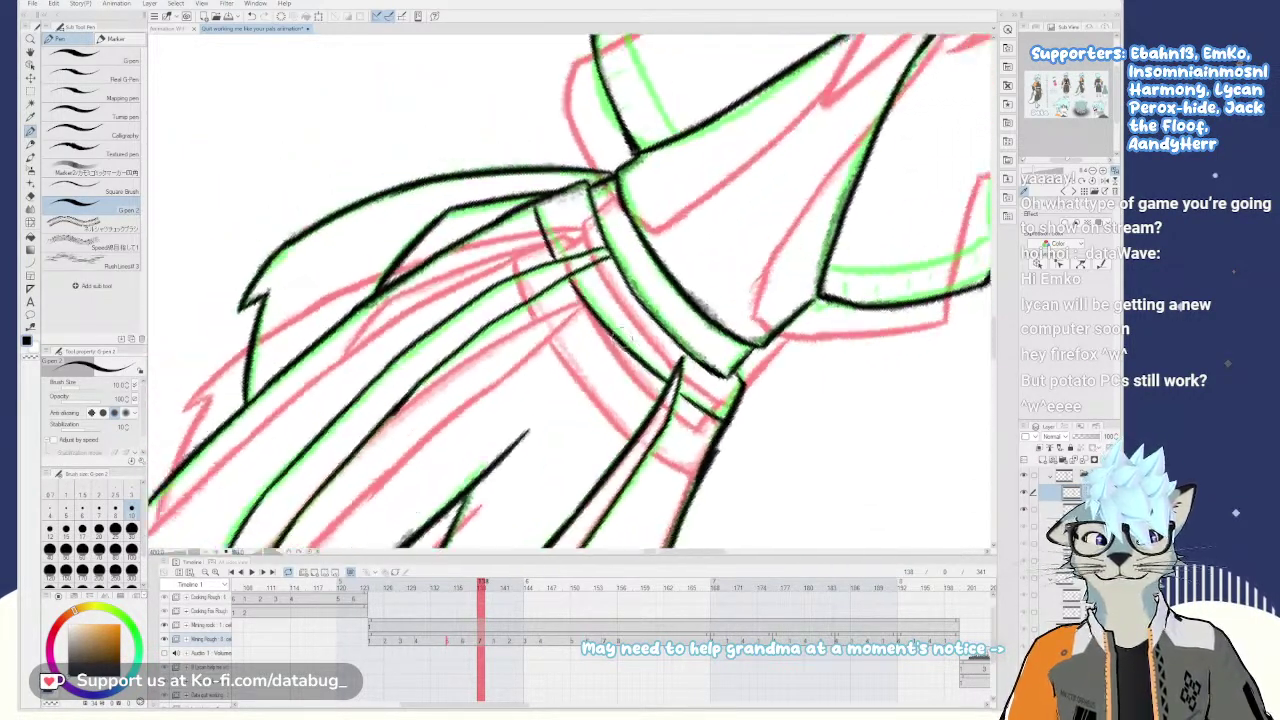
{"action": "mouse_move", "coordinate": [628, 313]}
{"action": "left_mouse_down"}
{"action": "mouse_move", "coordinate": [625, 341]}
{"action": "mouse_move", "coordinate": [640, 347]}
{"action": "left_mouse_up"}
{"action": "scroll", "coordinate": [640, 347], "scroll_direction": "down", "scroll_amount": 3}
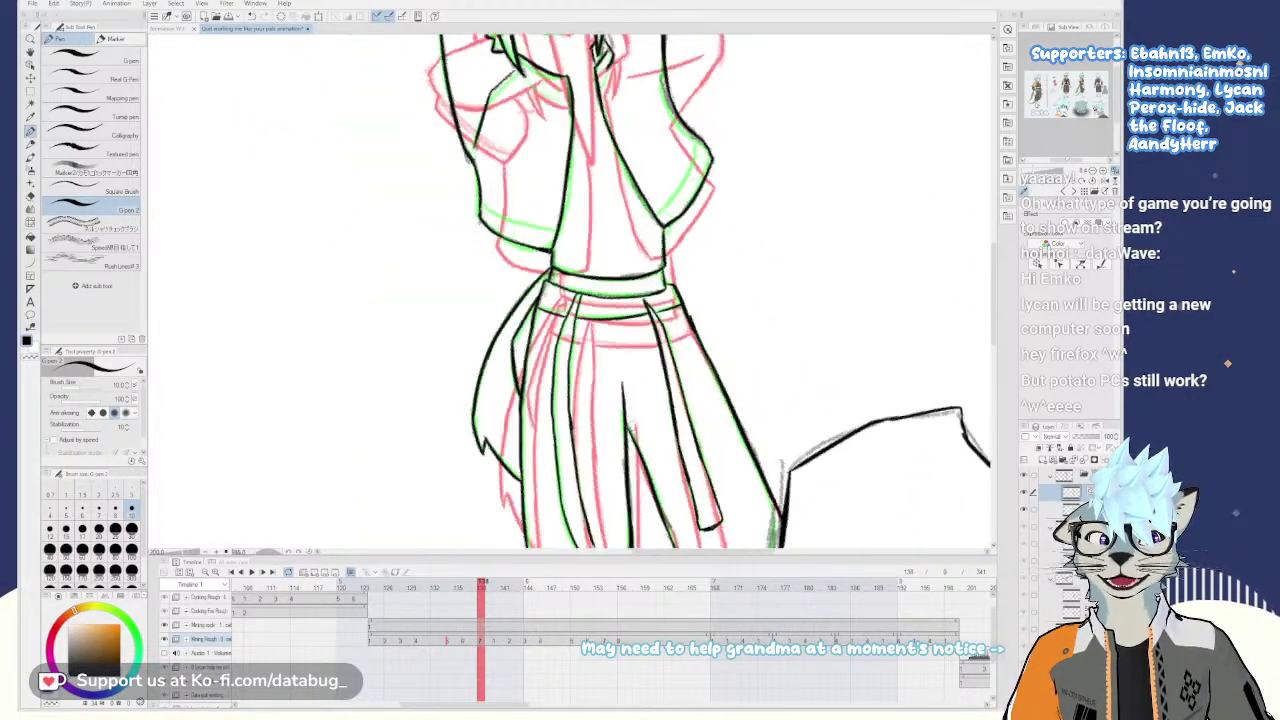
- Examine the inked figure from the trouser legs up to the raised arms against the onion-skinned neighbouring frames
{"action": "scroll", "coordinate": [632, 393], "scroll_direction": "down", "scroll_amount": 2}
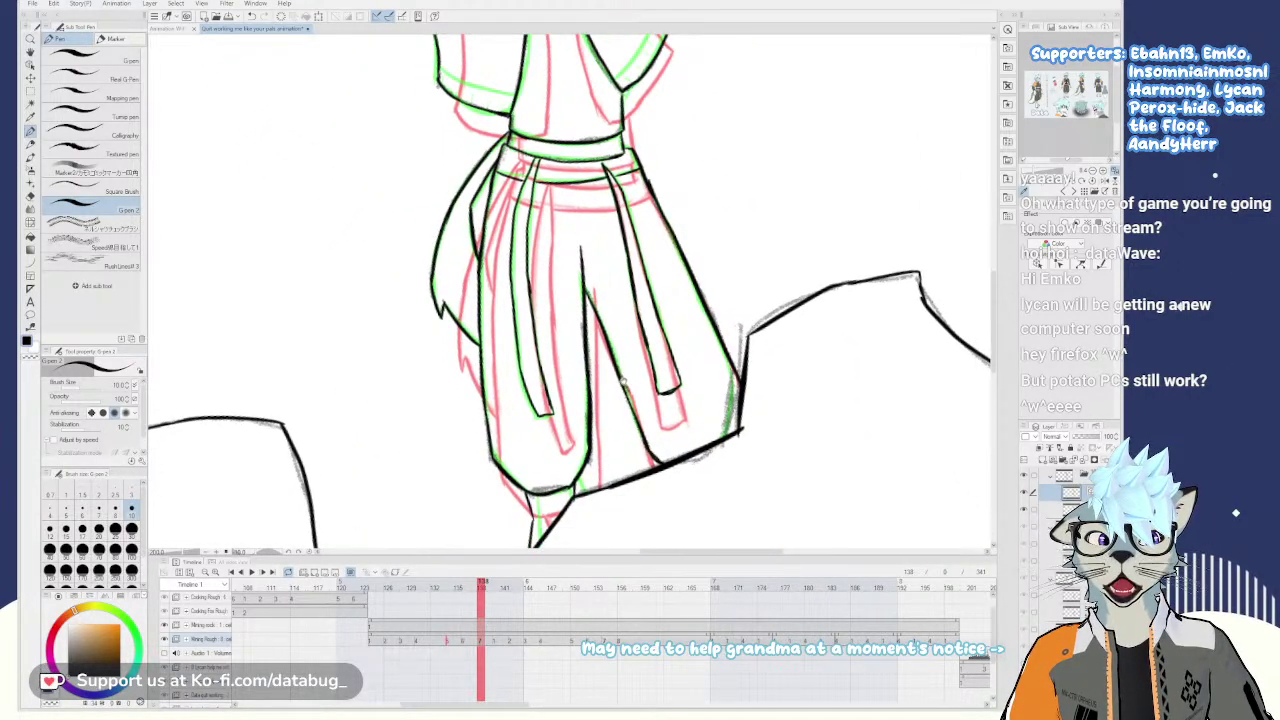
{"action": "mouse_move", "coordinate": [630, 445]}
{"action": "left_mouse_down"}
{"action": "mouse_move", "coordinate": [609, 357]}
{"action": "mouse_move", "coordinate": [626, 446]}
{"action": "left_mouse_up"}
{"action": "left_click_drag", "start_coordinate": [613, 383], "coordinate": [627, 453]}
{"action": "scroll", "coordinate": [627, 453], "scroll_direction": "down", "scroll_amount": 3}
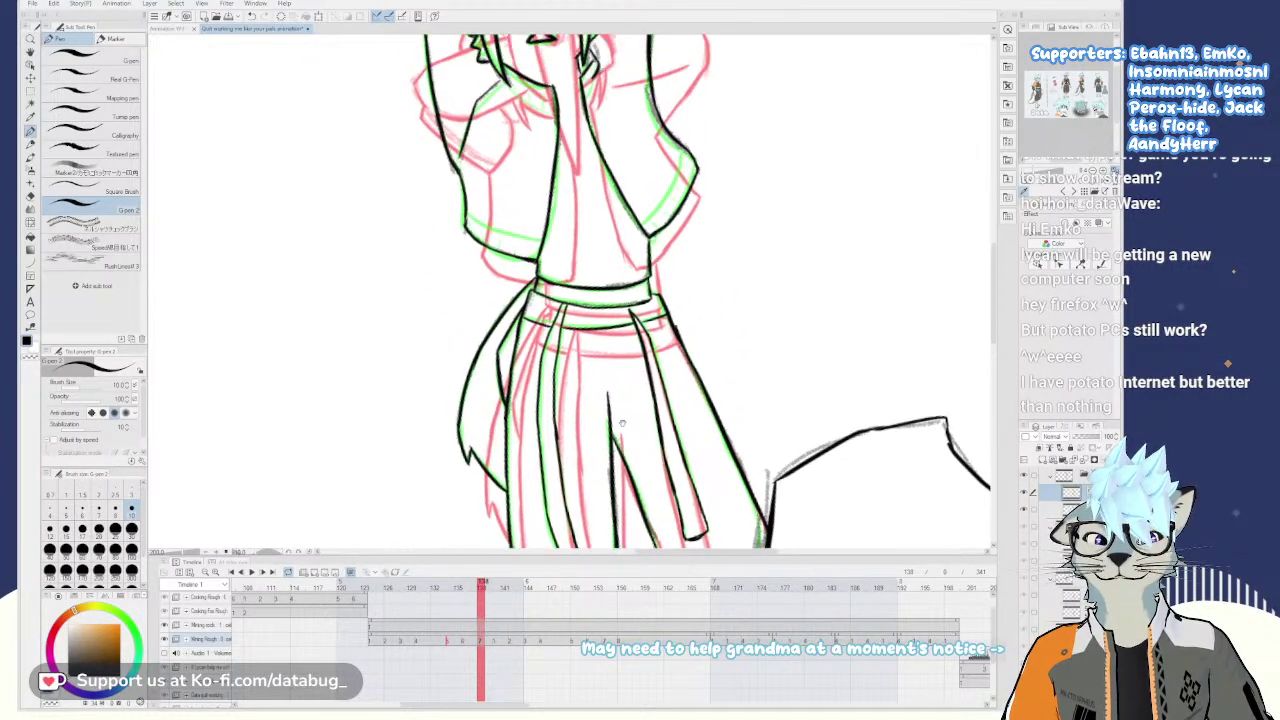
{"action": "scroll", "coordinate": [625, 405], "scroll_direction": "up", "scroll_amount": 2}
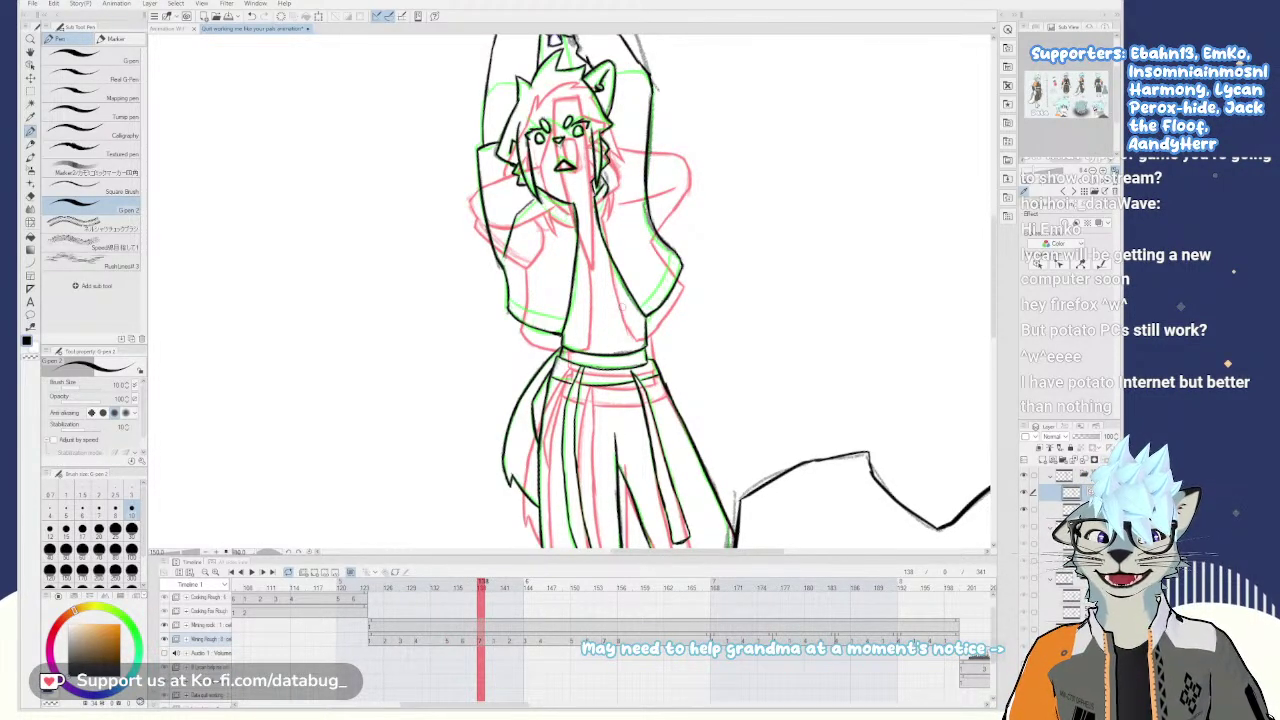
{"action": "key", "text": "asciicircum"}
{"action": "key", "text": "minus"}
{"action": "scroll", "coordinate": [635, 406], "scroll_direction": "down", "scroll_amount": 2}
{"action": "key", "text": "asciicircum"}
{"action": "scroll", "coordinate": [632, 380], "scroll_direction": "up", "scroll_amount": 1}
{"action": "left_click_drag", "start_coordinate": [599, 299], "coordinate": [628, 425]}
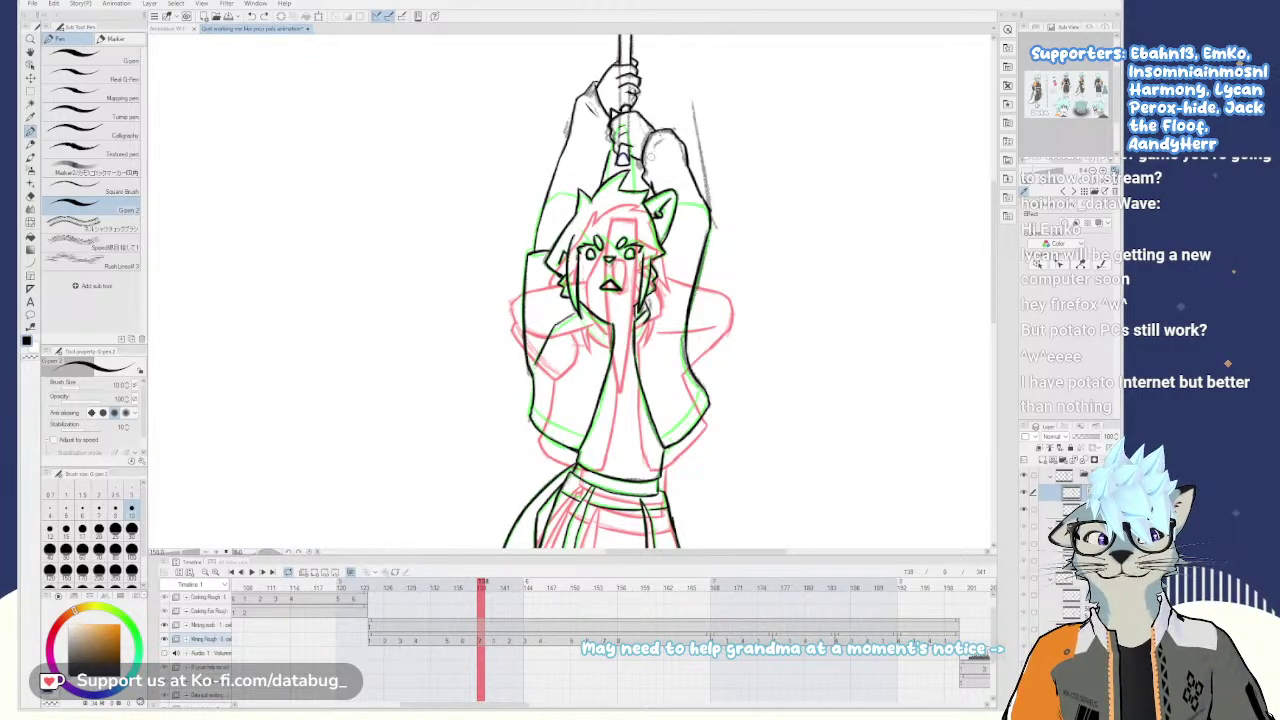
{"action": "scroll", "coordinate": [664, 158], "scroll_direction": "down", "scroll_amount": 2}
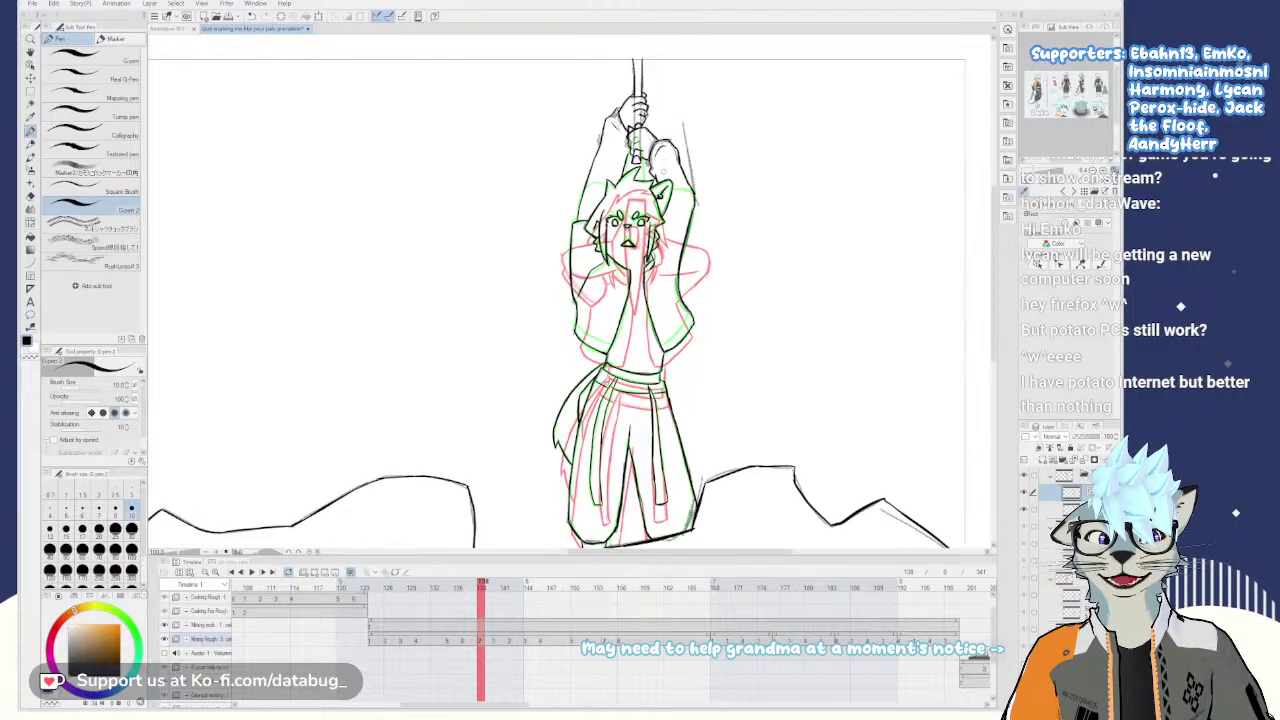
{"action": "left_click_drag", "start_coordinate": [637, 336], "coordinate": [596, 267]}
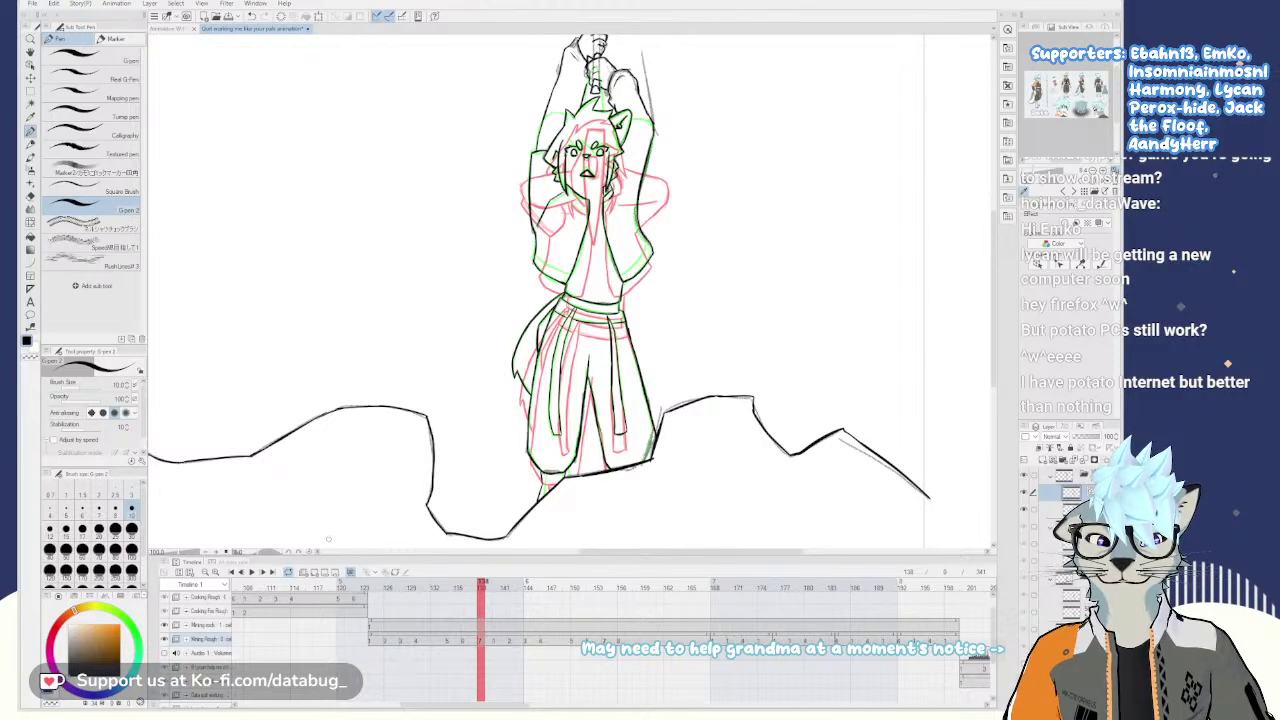
- Hide the onion skin and ink the pointed tuft at the base of the neck between the jacket's front edges
{"action": "left_click", "coordinate": [350, 572]}
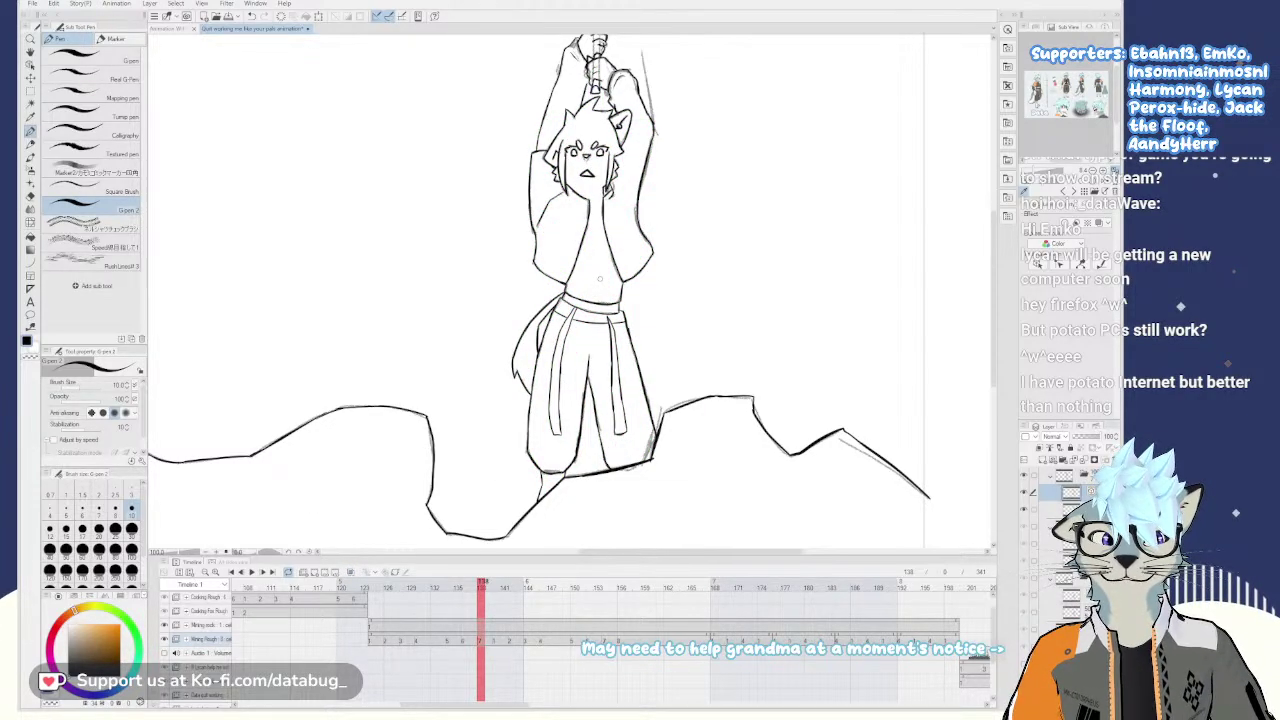
{"action": "scroll", "coordinate": [600, 205], "scroll_direction": "up", "scroll_amount": 2}
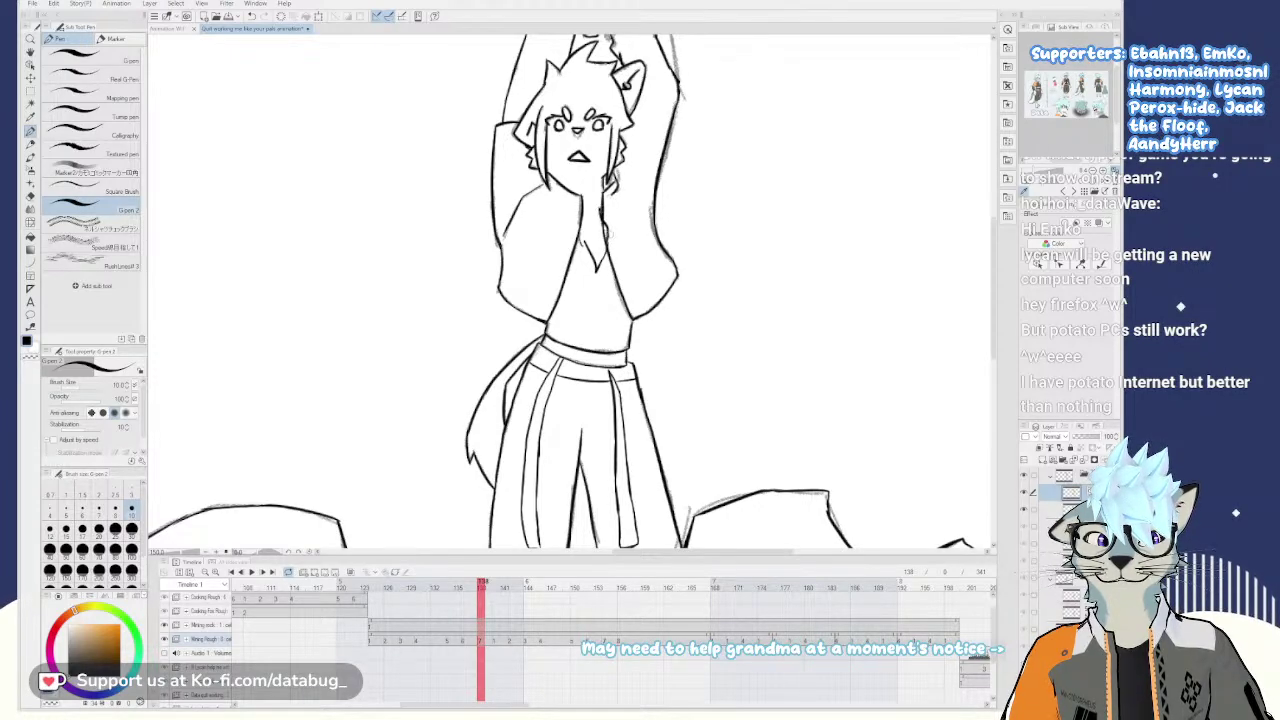
{"action": "key", "text": "e"}
{"action": "key", "text": "p"}
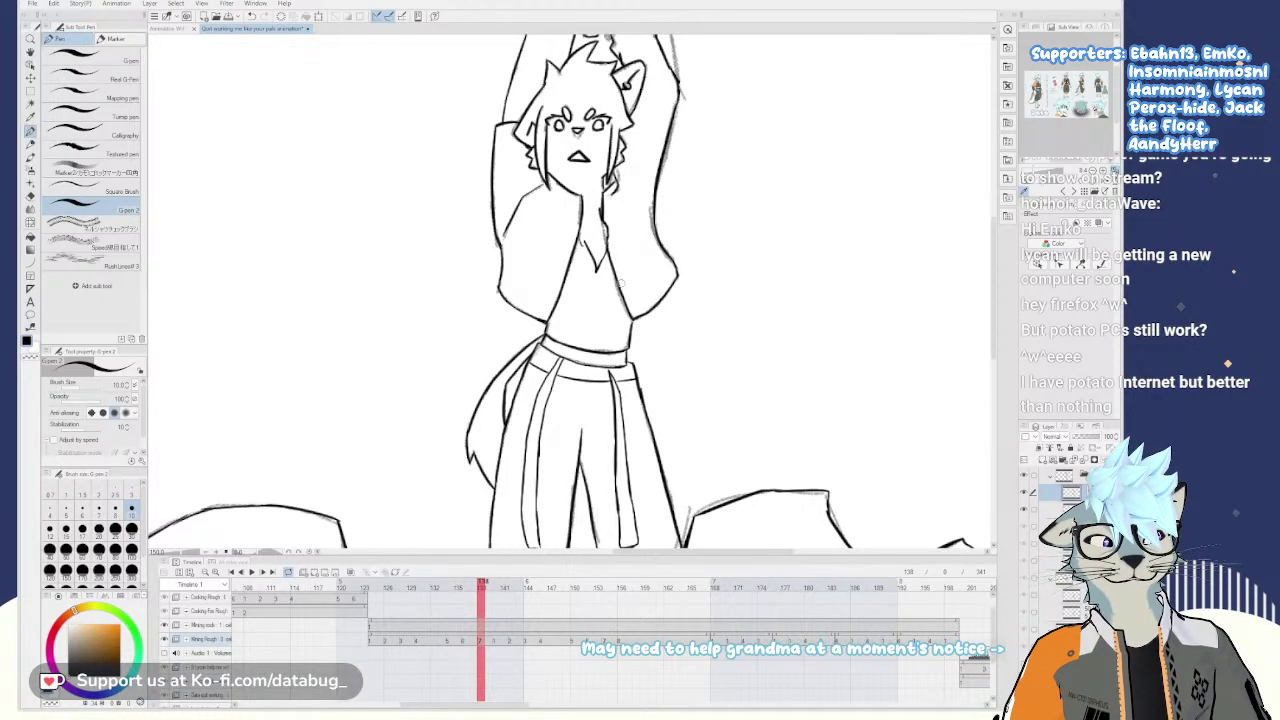
{"action": "scroll", "coordinate": [620, 288], "scroll_direction": "down", "scroll_amount": 1}
{"action": "scroll", "coordinate": [620, 289], "scroll_direction": "up", "scroll_amount": 1}
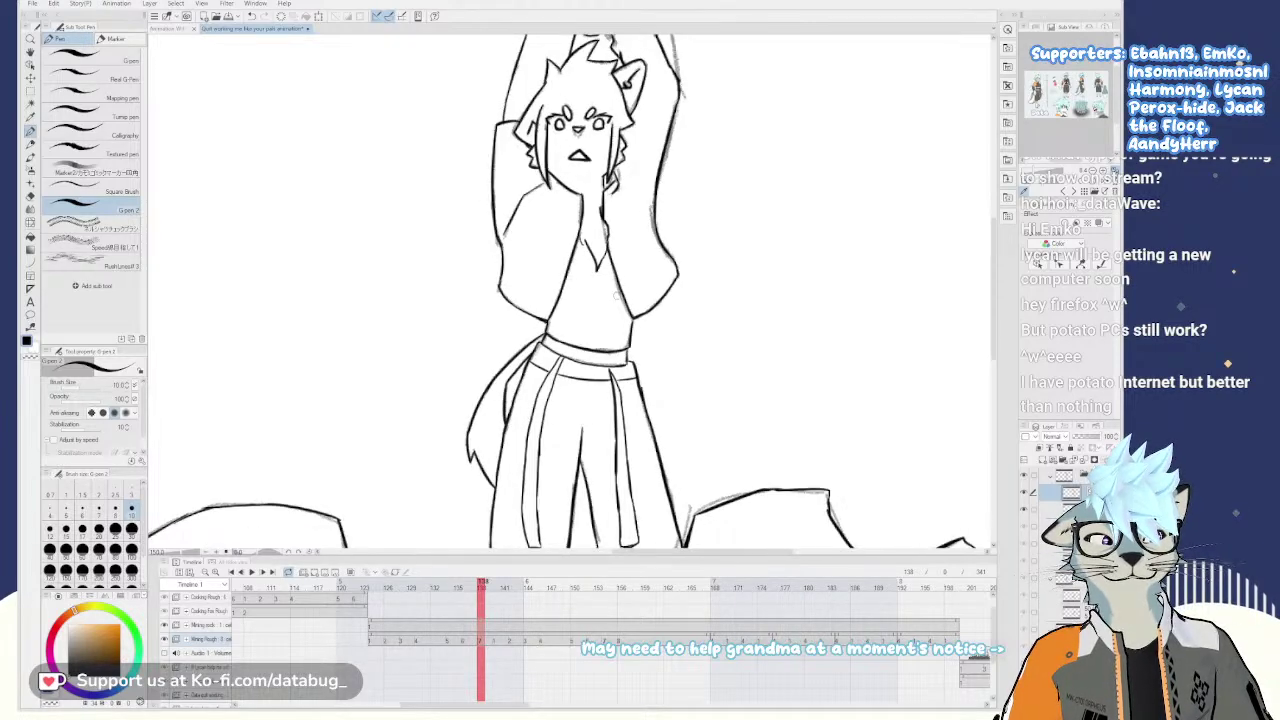
{"action": "mouse_move", "coordinate": [627, 326]}
{"action": "left_mouse_down"}
{"action": "mouse_move", "coordinate": [609, 282]}
{"action": "mouse_move", "coordinate": [618, 381]}
{"action": "left_mouse_up"}
{"action": "scroll", "coordinate": [617, 381], "scroll_direction": "down", "scroll_amount": 10}
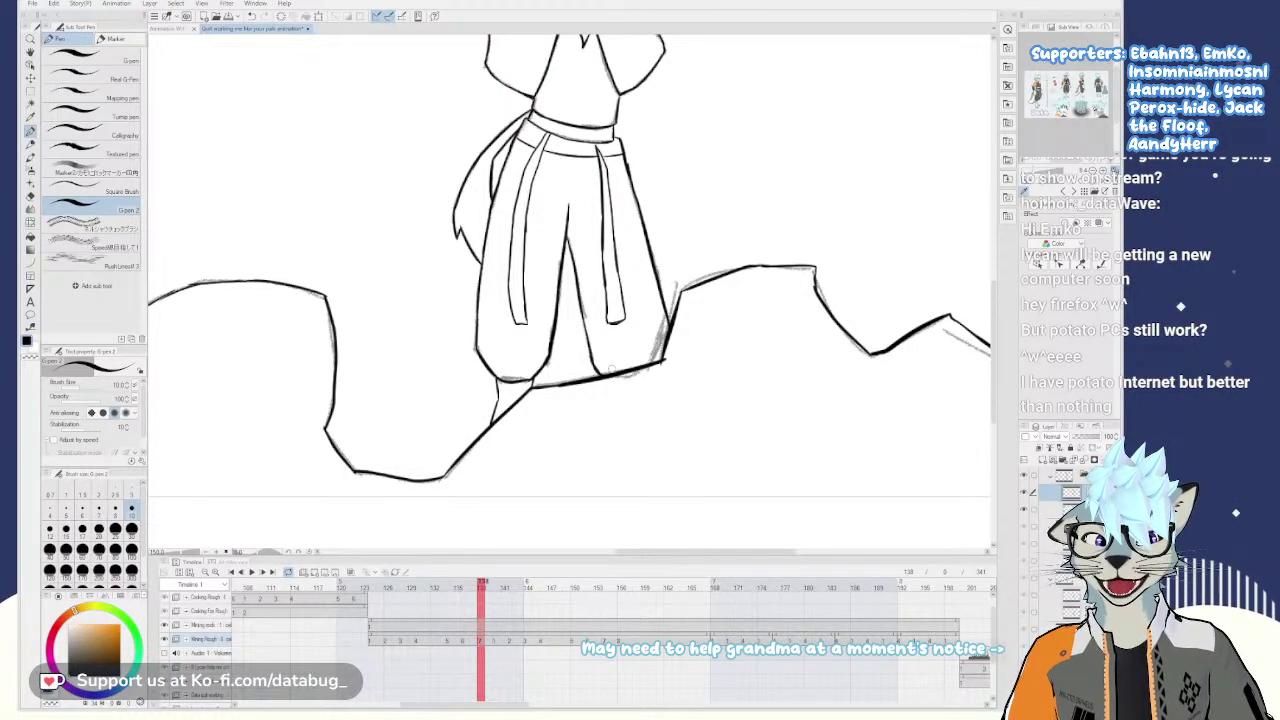
- Ink the cuff line across the raised-arm figure's left sleeve, parallel to the sleeve's lower edge
{"action": "scroll", "coordinate": [580, 350], "scroll_direction": "down", "scroll_amount": 6}
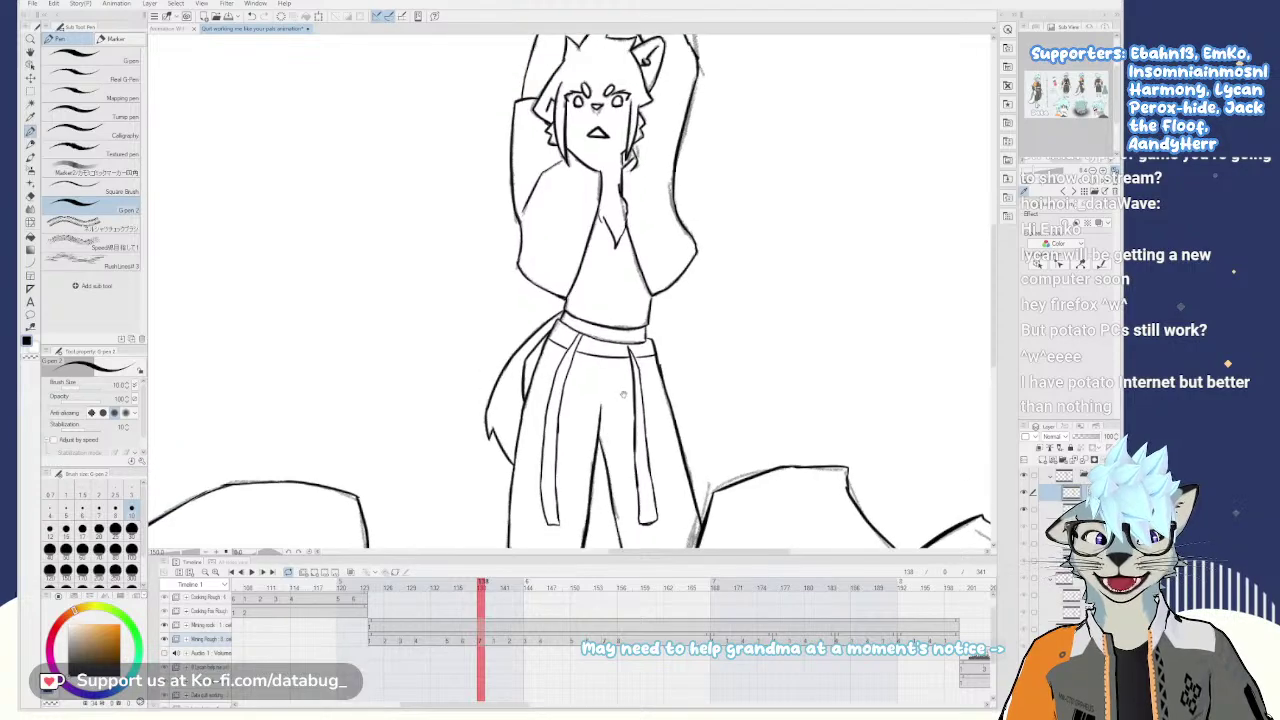
{"action": "scroll", "coordinate": [620, 430], "scroll_direction": "down", "scroll_amount": 4}
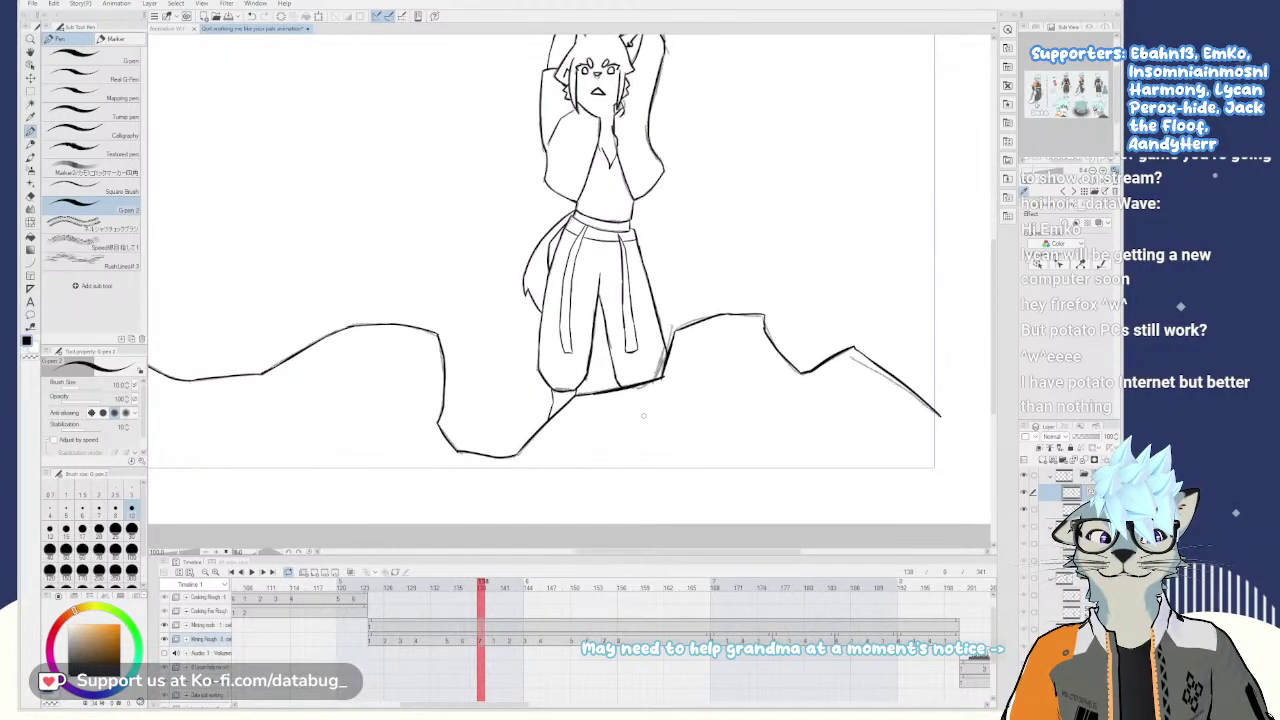
{"action": "scroll", "coordinate": [593, 192], "scroll_direction": "up", "scroll_amount": 1}
{"action": "mouse_move", "coordinate": [615, 245]}
{"action": "left_mouse_down"}
{"action": "mouse_move", "coordinate": [670, 241]}
{"action": "mouse_move", "coordinate": [663, 300]}
{"action": "mouse_move", "coordinate": [599, 353]}
{"action": "left_mouse_up"}
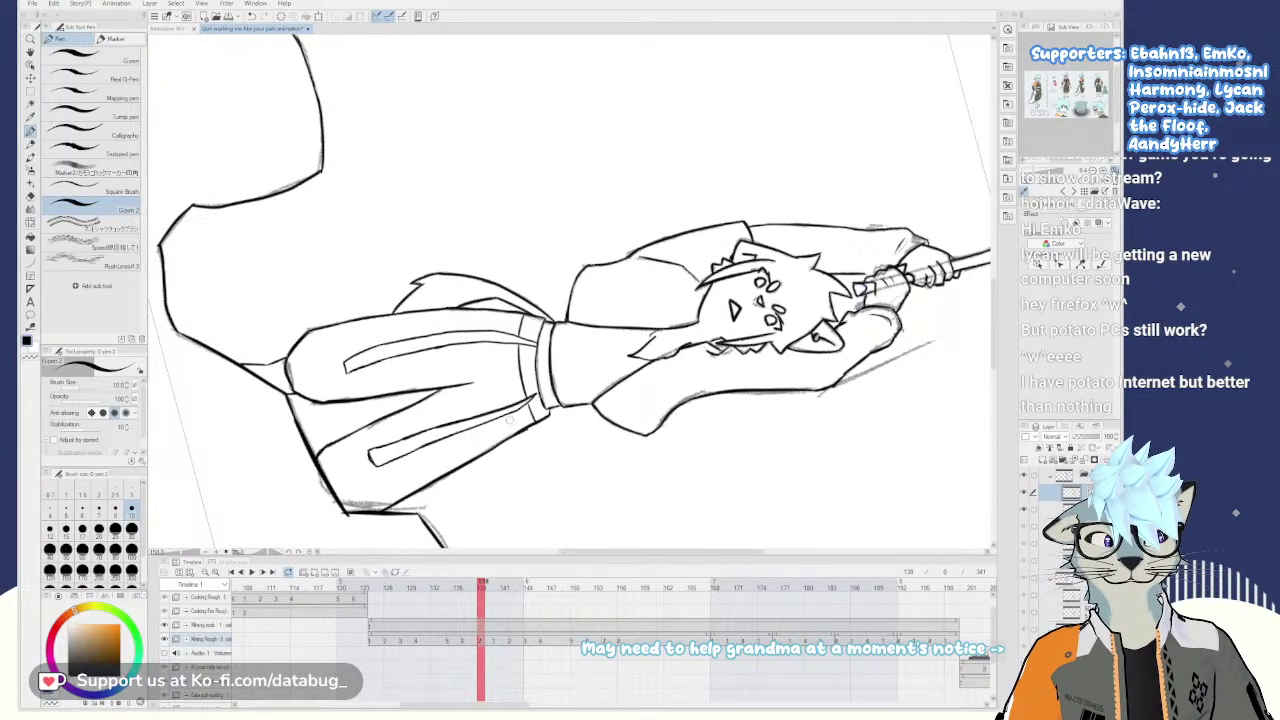
{"action": "left_click_drag", "start_coordinate": [597, 267], "coordinate": [581, 328]}
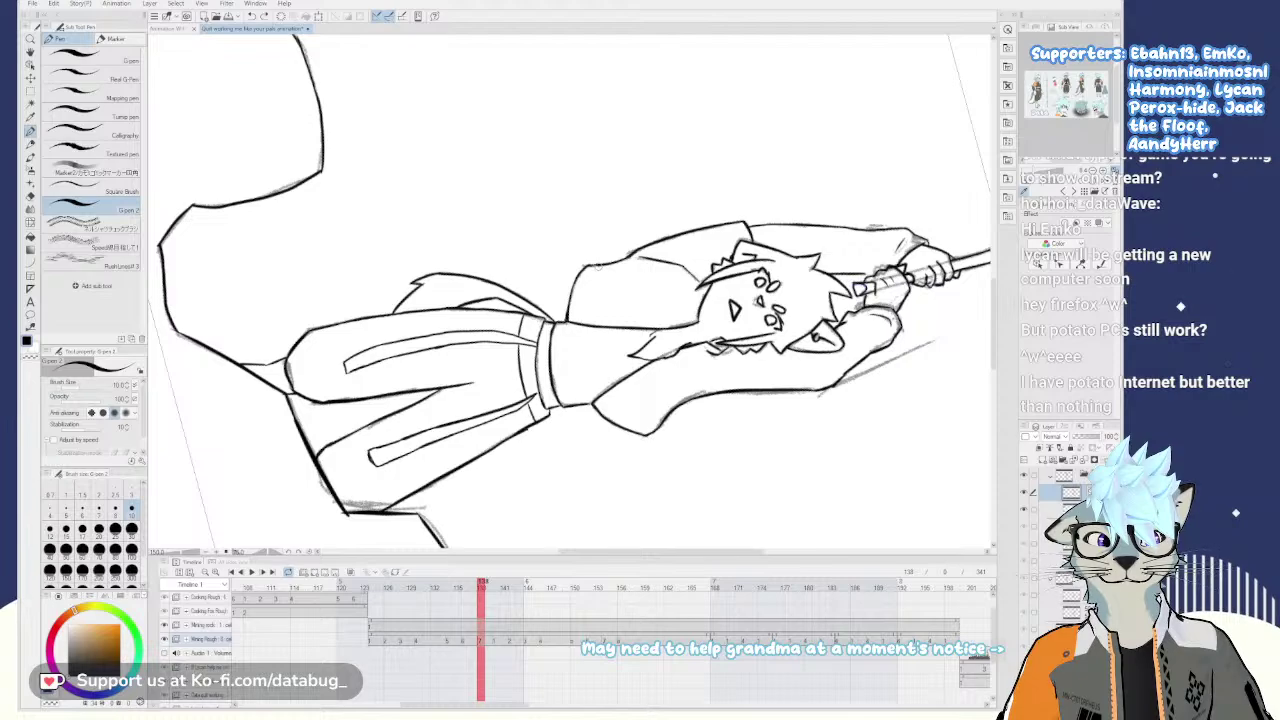
- Ink the matching cuff line across the raised-arm figure's right sleeve, parallel to its lower edge
{"action": "key", "text": "asciicircum"}
{"action": "key", "text": "asciicircum"}
{"action": "key", "text": "asciicircum"}
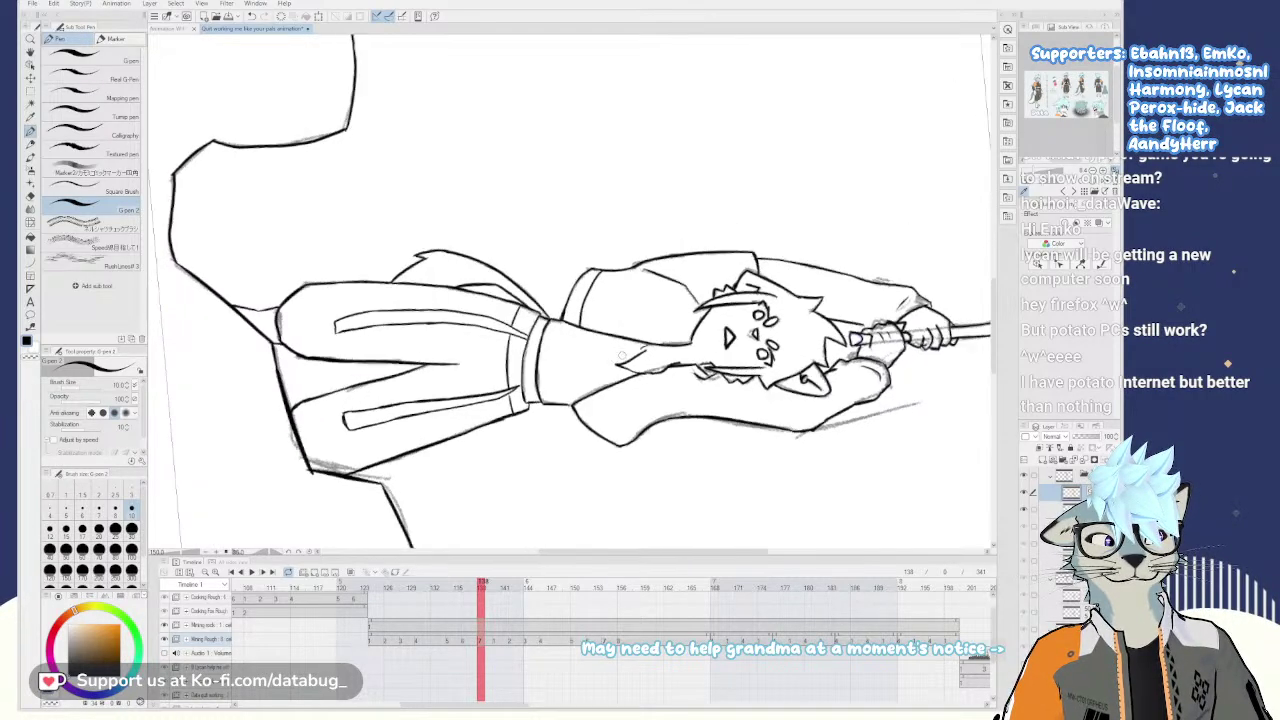
{"action": "key", "text": "asciicircum"}
{"action": "key", "text": "asciicircum"}
{"action": "key", "text": "asciicircum"}
{"action": "left_click_drag", "start_coordinate": [611, 411], "coordinate": [600, 352]}
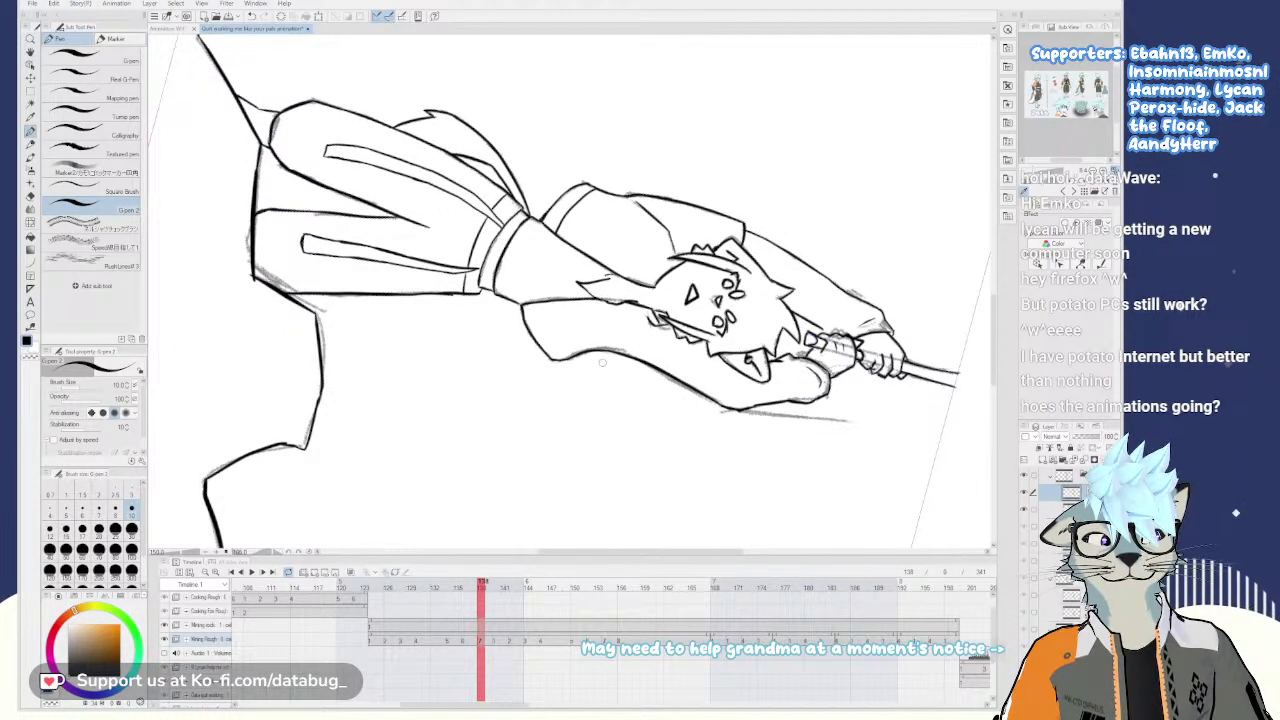
{"action": "scroll", "coordinate": [540, 269], "scroll_direction": "up", "scroll_amount": 1}
{"action": "left_click_drag", "start_coordinate": [534, 314], "coordinate": [574, 383]}
- Play the animation from its first frame through the cooking scene into the mining loop to review the motion
{"action": "key", "text": "minus"}
{"action": "key", "text": "minus"}
{"action": "key", "text": "minus"}
{"action": "key", "text": "minus"}
{"action": "key", "text": "minus"}
{"action": "key", "text": "minus"}
{"action": "key", "text": "minus"}
{"action": "key", "text": "minus"}
{"action": "key", "text": "minus"}
{"action": "key", "text": "minus"}
{"action": "key", "text": "minus"}
{"action": "key", "text": "minus"}
{"action": "key", "text": "minus"}
{"action": "key", "text": "minus"}
{"action": "key", "text": "minus"}
{"action": "key", "text": "minus"}
{"action": "key", "text": "minus"}
{"action": "scroll", "coordinate": [603, 403], "scroll_direction": "down", "scroll_amount": 2}
{"action": "key", "text": "minus"}
{"action": "key", "text": "minus"}
{"action": "key", "text": "minus"}
{"action": "key", "text": "minus"}
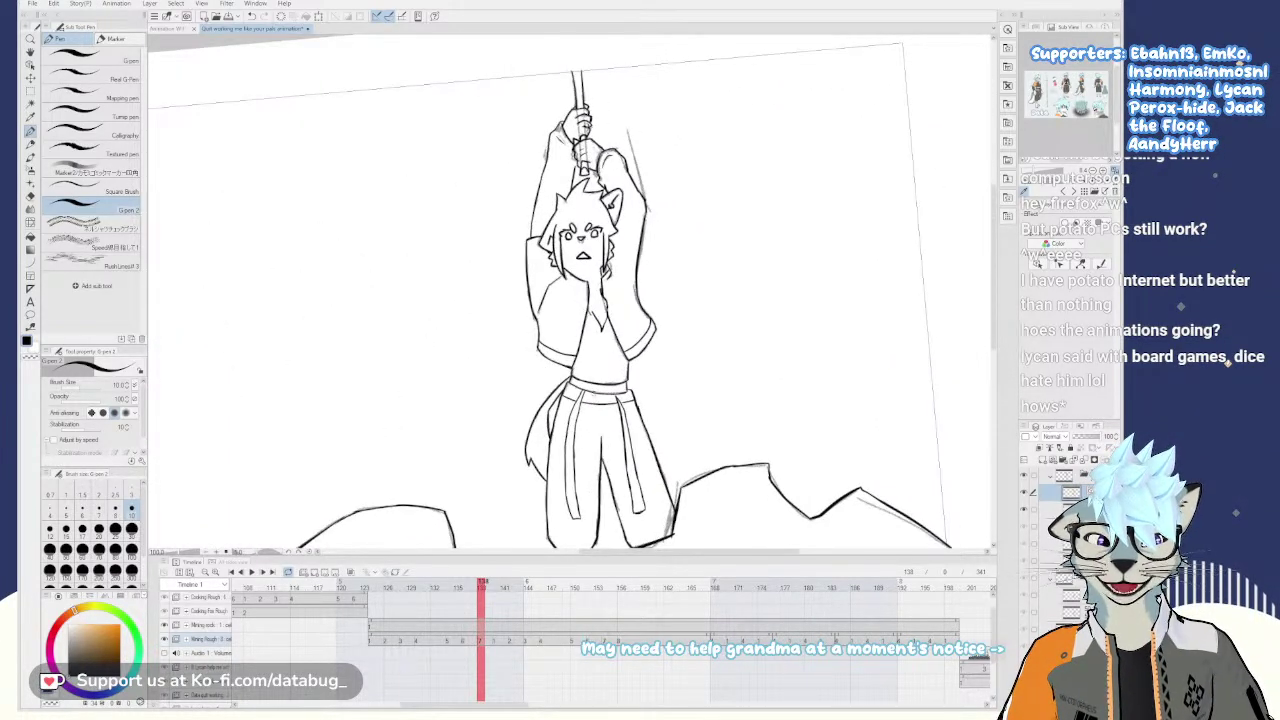
{"action": "key", "text": "ctrl+0"}
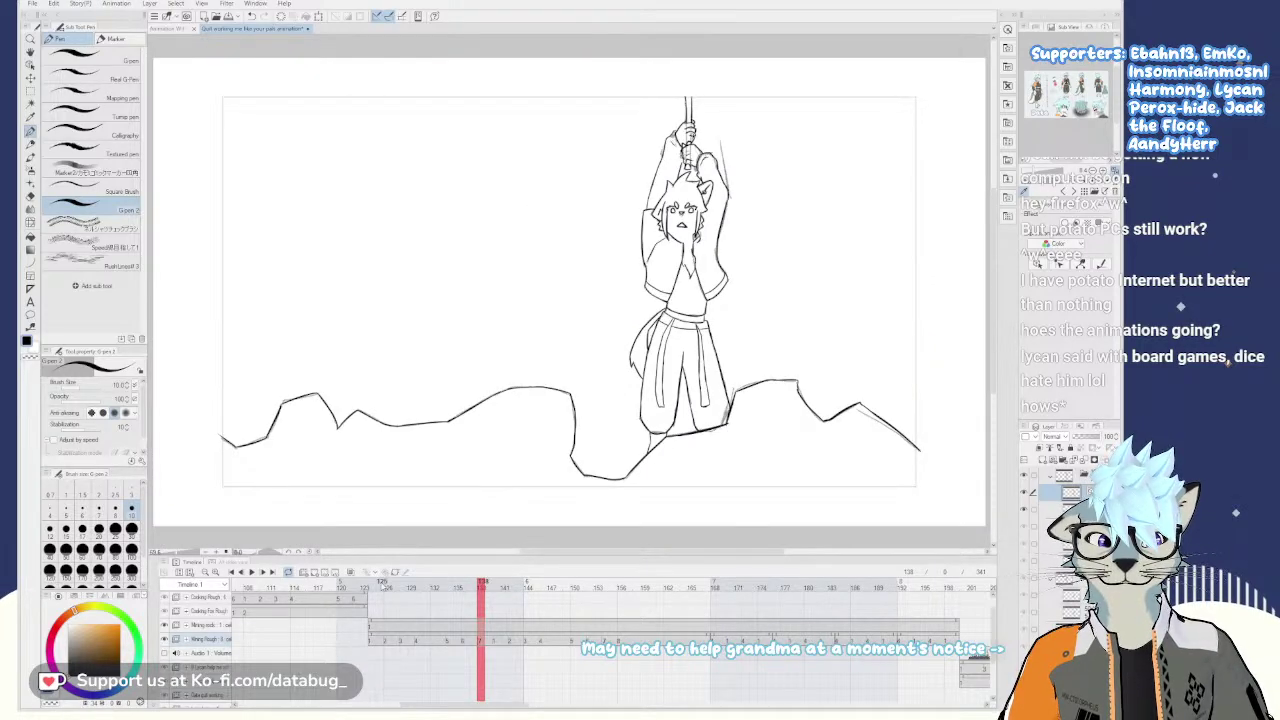
{"action": "left_click", "coordinate": [372, 586]}
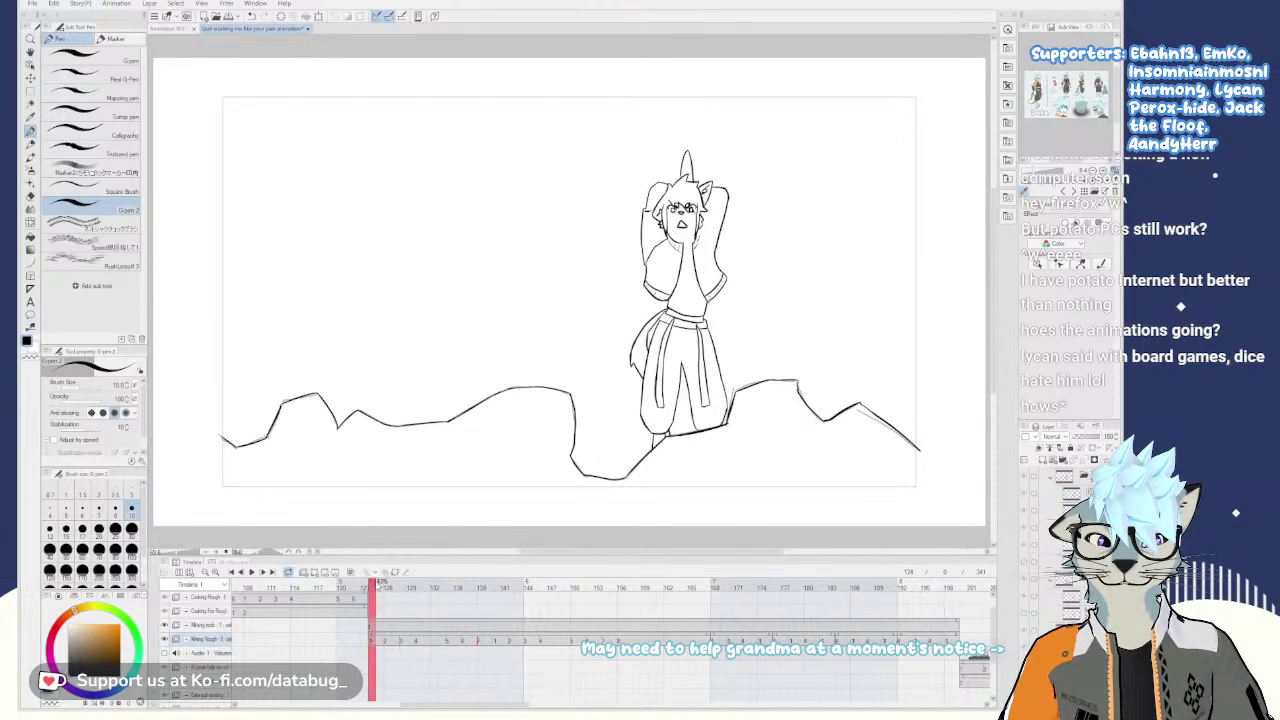
{"action": "left_click", "coordinate": [232, 573]}
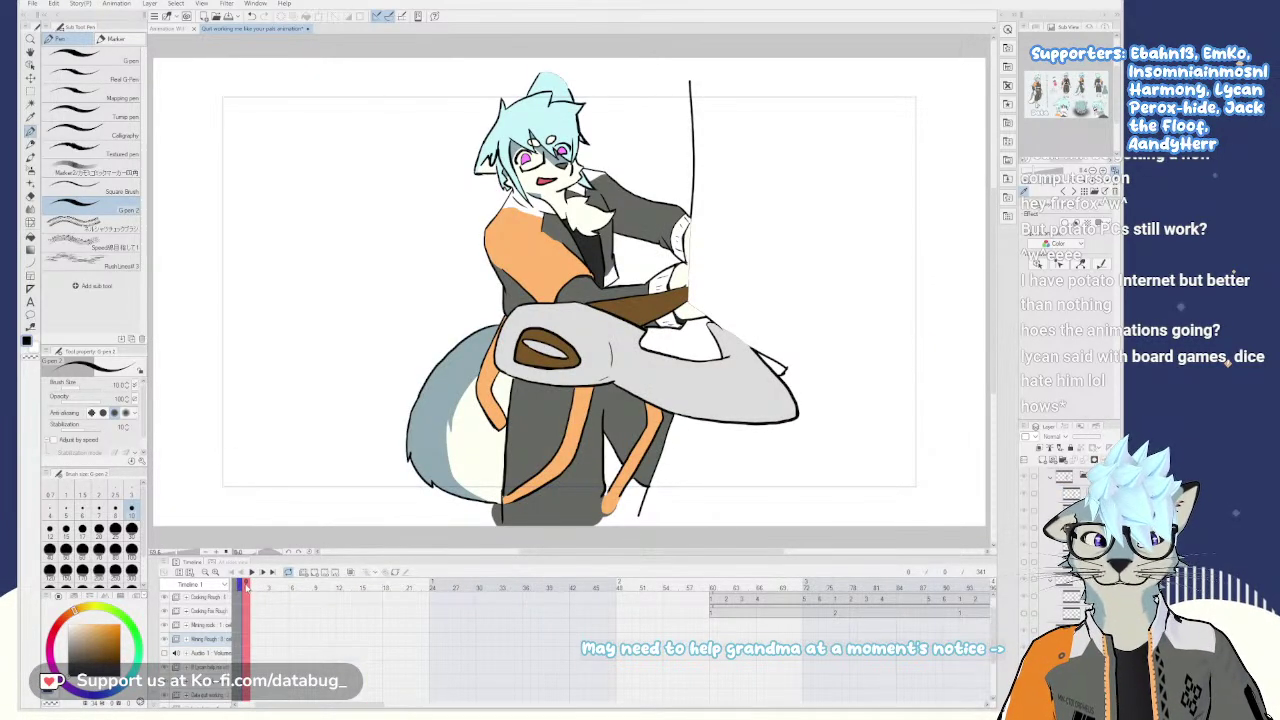
{"action": "left_click_drag", "start_coordinate": [246, 588], "coordinate": [257, 589]}
{"action": "left_click", "coordinate": [247, 588]}
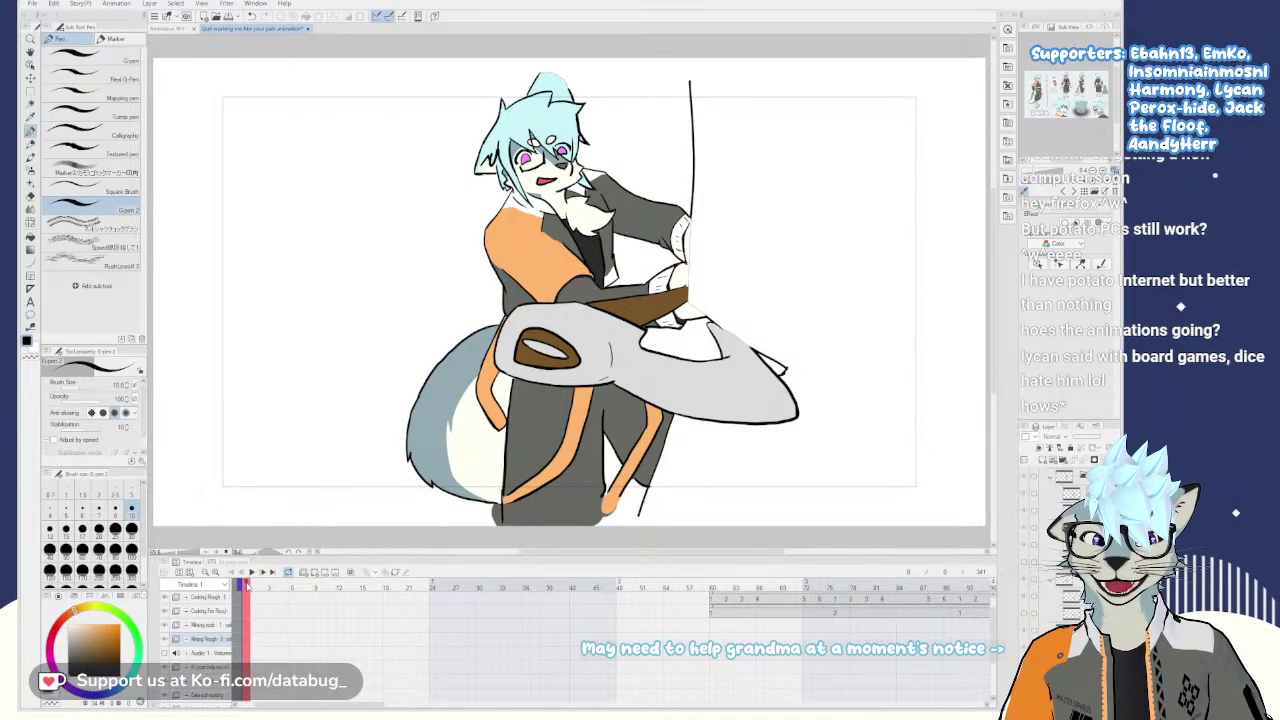
{"action": "left_click_drag", "start_coordinate": [247, 588], "coordinate": [246, 558]}
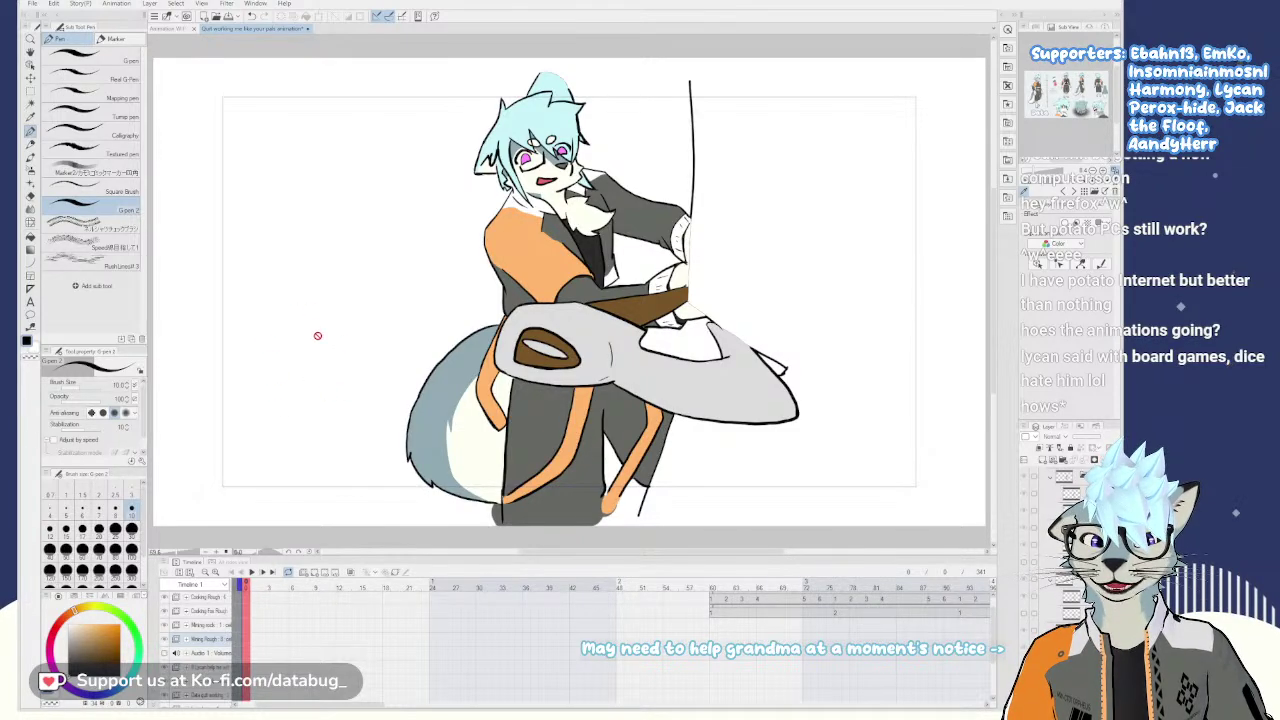
{"action": "left_click", "coordinate": [252, 572]}
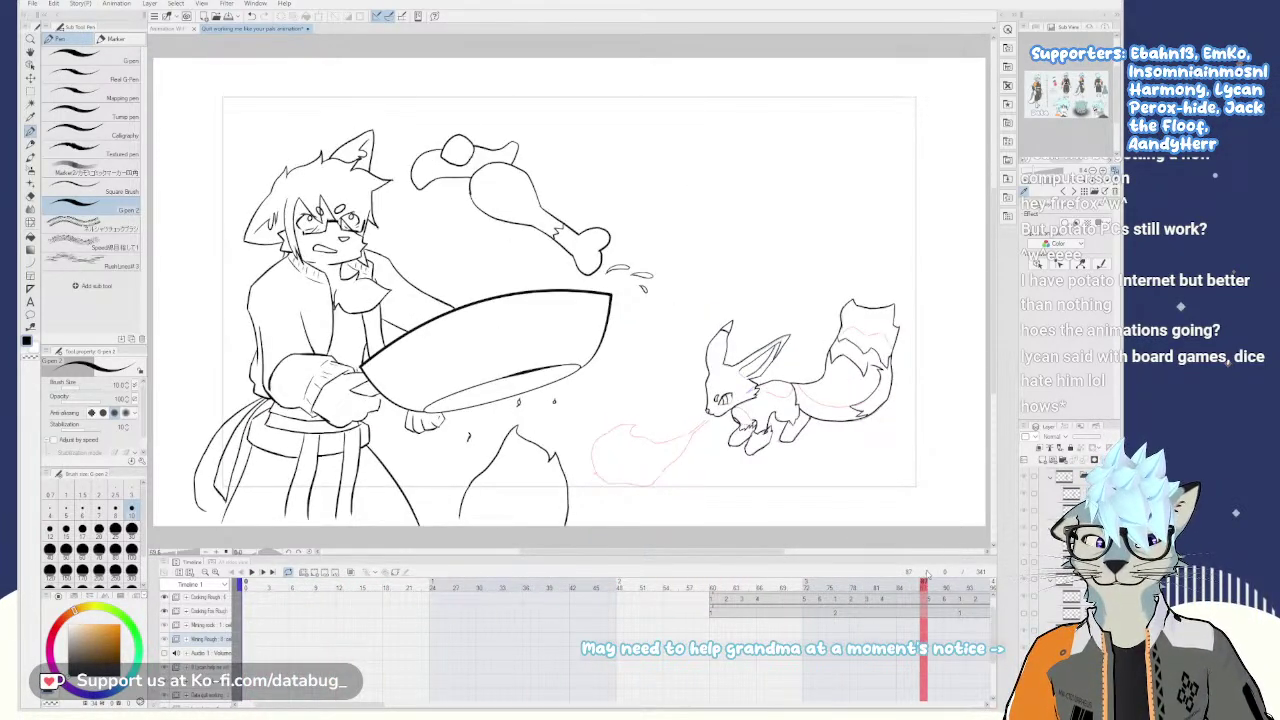
{"action": "left_click", "coordinate": [251, 573]}
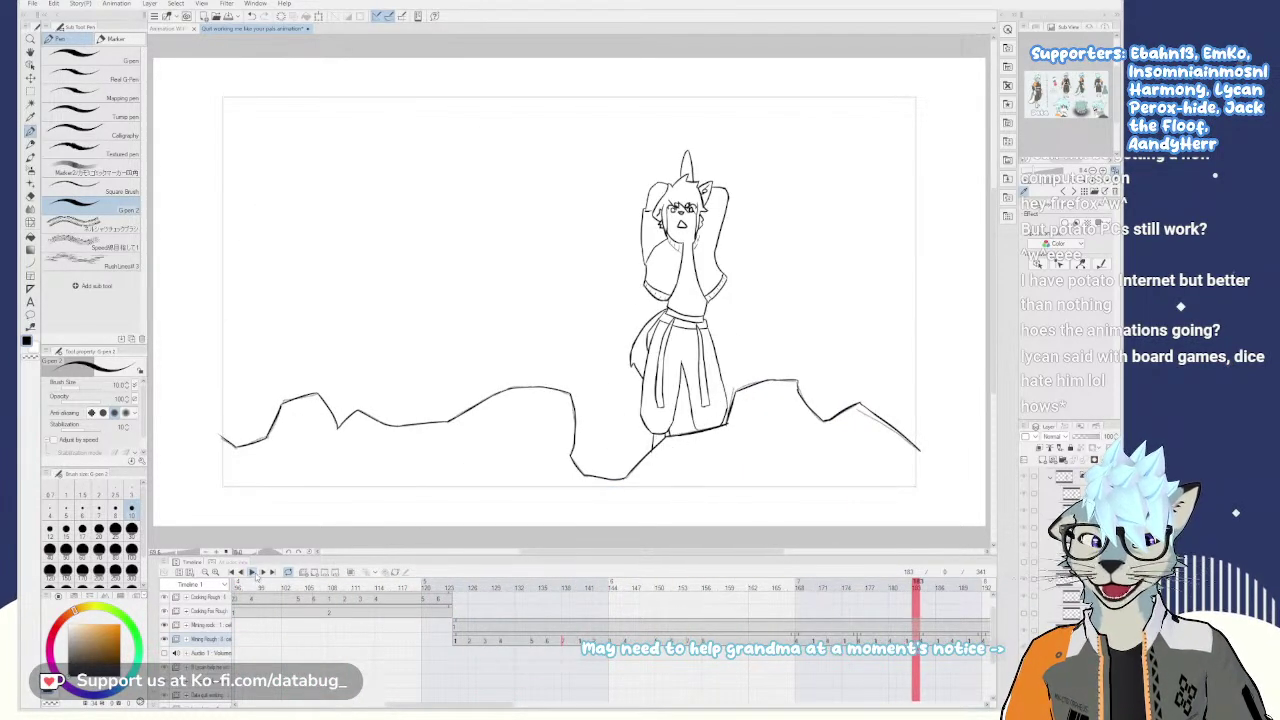
- Examine the first two mining drawings, comparing the sleeves, waistband and sash details of the standing and crouching poses
{"action": "left_click_drag", "start_coordinate": [703, 590], "coordinate": [458, 544]}
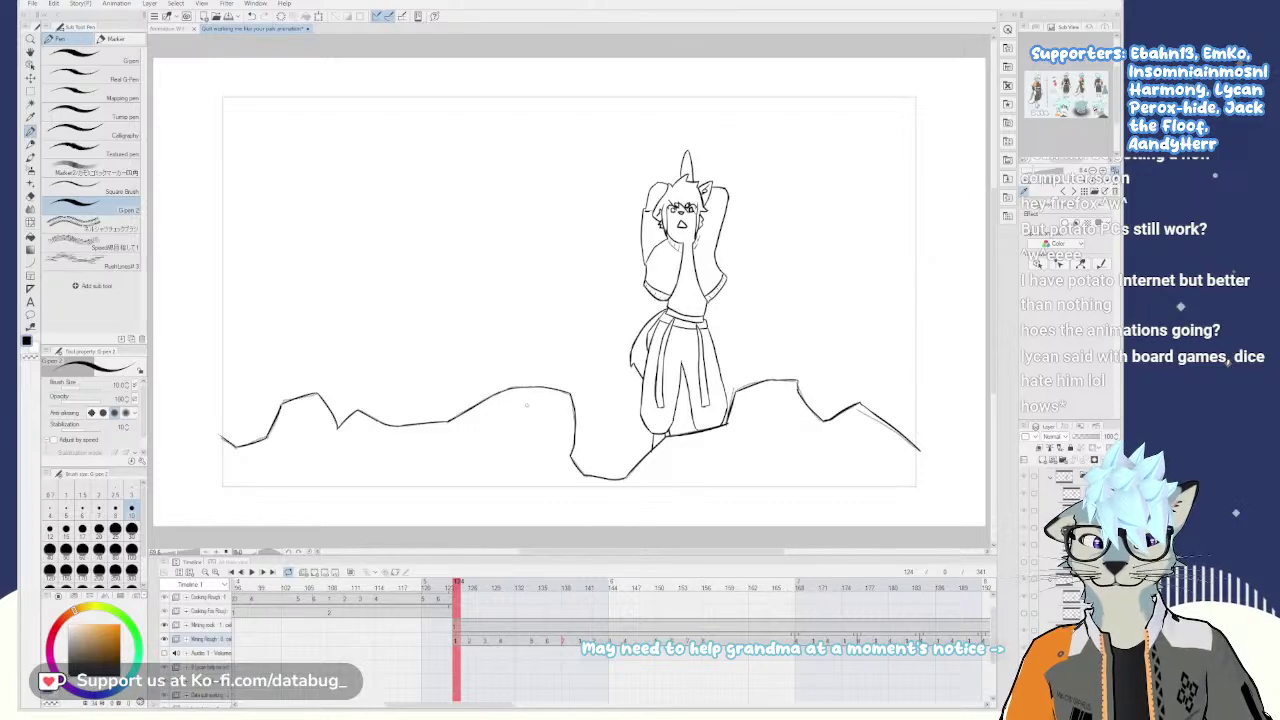
{"action": "scroll", "coordinate": [685, 324], "scroll_direction": "up", "scroll_amount": 3}
{"action": "left_click_drag", "start_coordinate": [671, 369], "coordinate": [672, 338]}
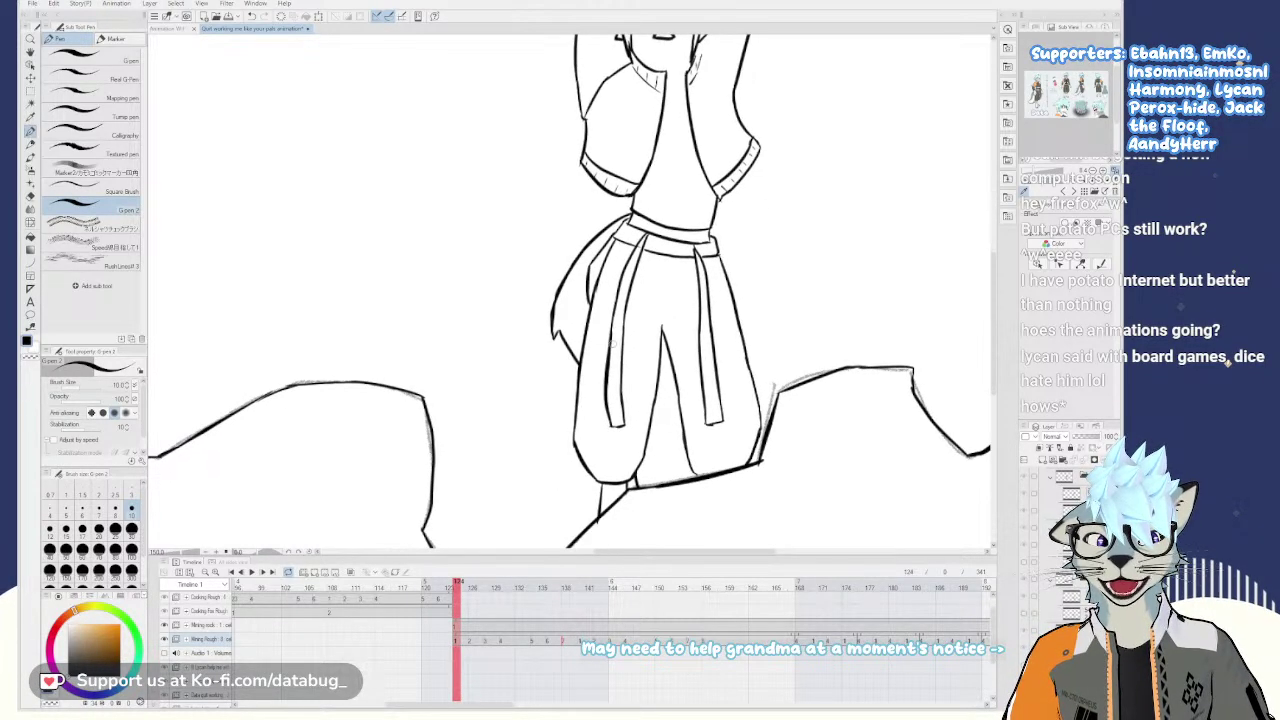
{"action": "left_click", "coordinate": [470, 641]}
{"action": "key", "text": "asciicircum"}
{"action": "key", "text": "asciicircum"}
{"action": "key", "text": "asciicircum"}
{"action": "key", "text": "asciicircum"}
{"action": "key", "text": "asciicircum"}
{"action": "key", "text": "asciicircum"}
{"action": "key", "text": "asciicircum"}
{"action": "key", "text": "asciicircum"}
{"action": "key", "text": "asciicircum"}
{"action": "key", "text": "asciicircum"}
{"action": "key", "text": "asciicircum"}
{"action": "key", "text": "asciicircum"}
{"action": "key", "text": "asciicircum"}
{"action": "key", "text": "asciicircum"}
{"action": "key", "text": "asciicircum"}
{"action": "key", "text": "asciicircum"}
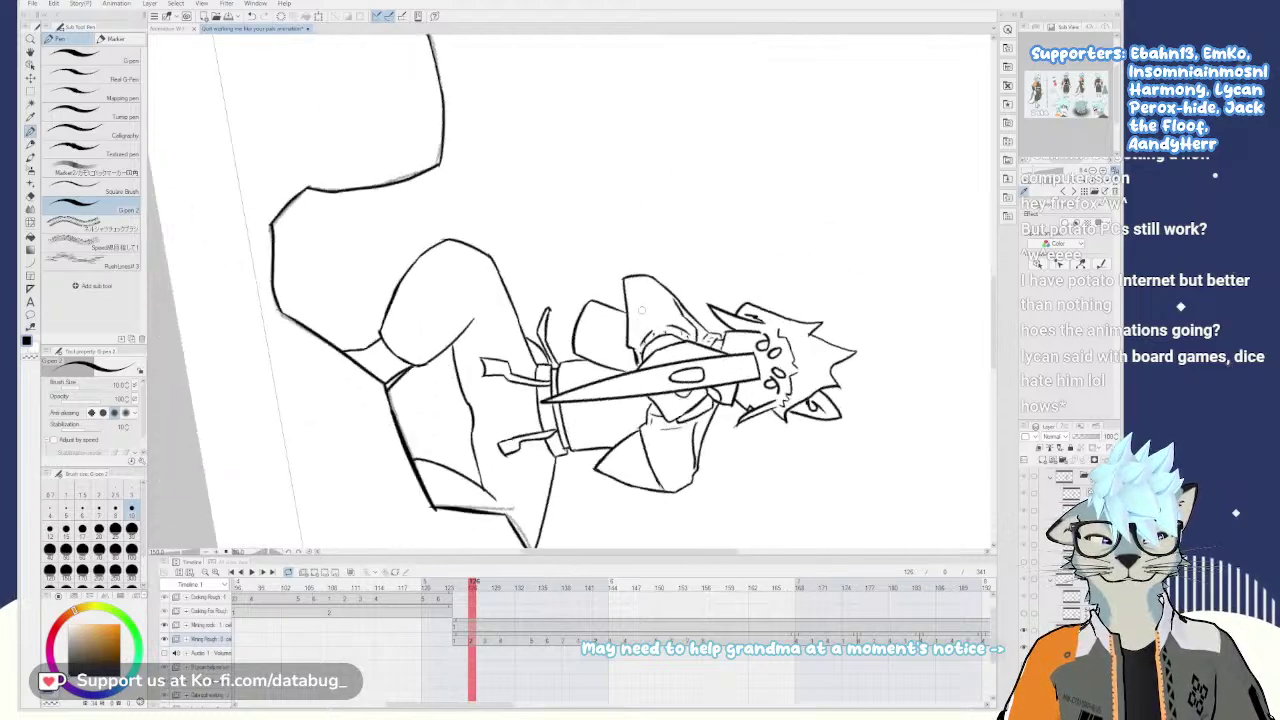
{"action": "left_click_drag", "start_coordinate": [641, 310], "coordinate": [659, 280]}
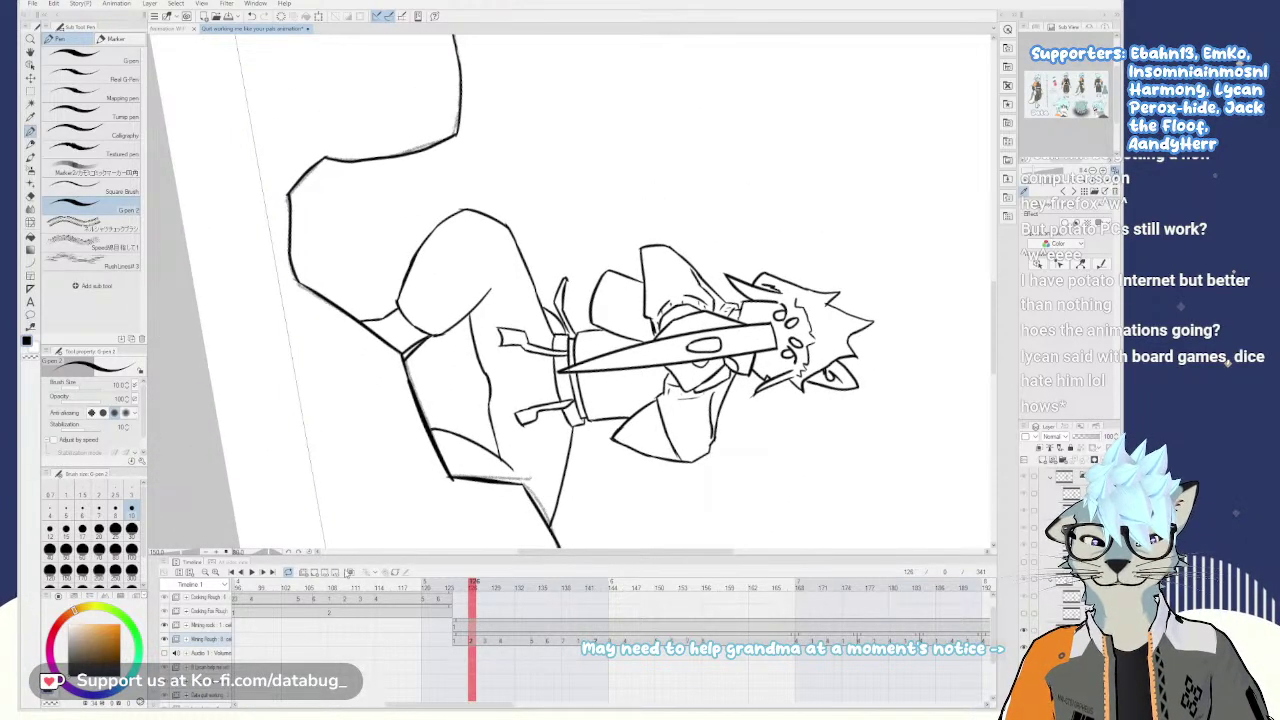
{"action": "key", "text": "minus"}
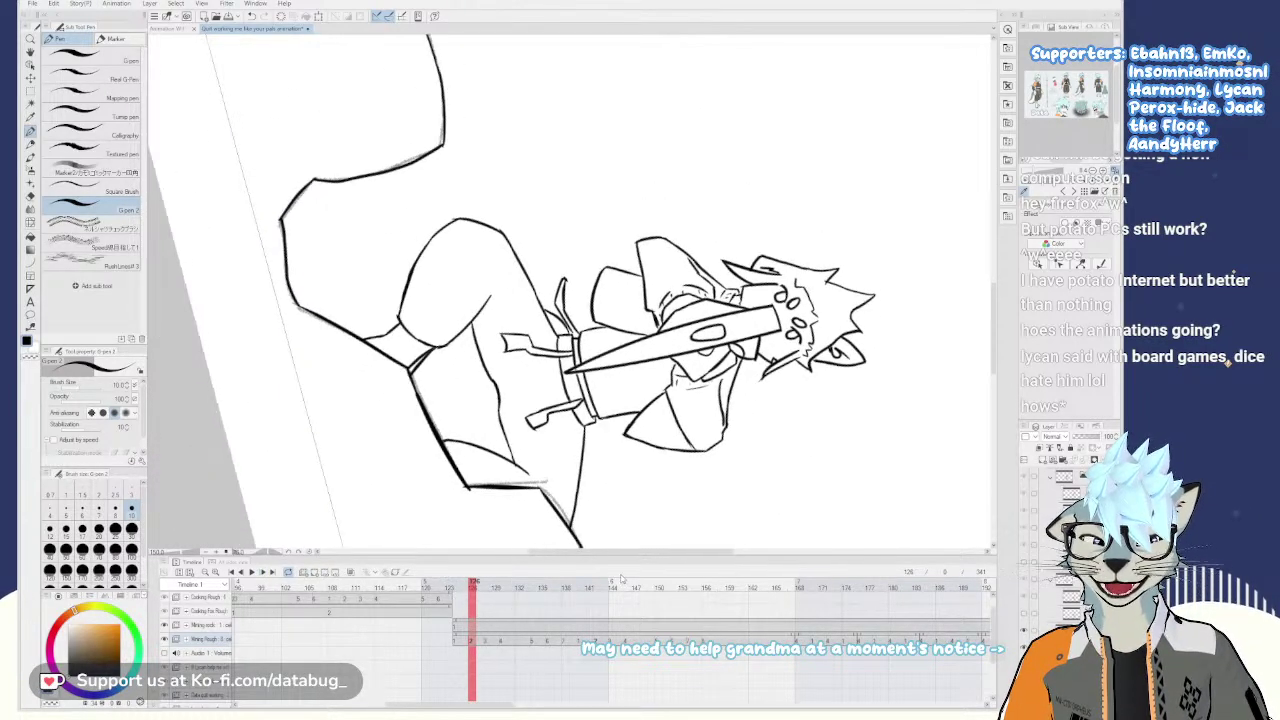
{"action": "key", "text": "minus"}
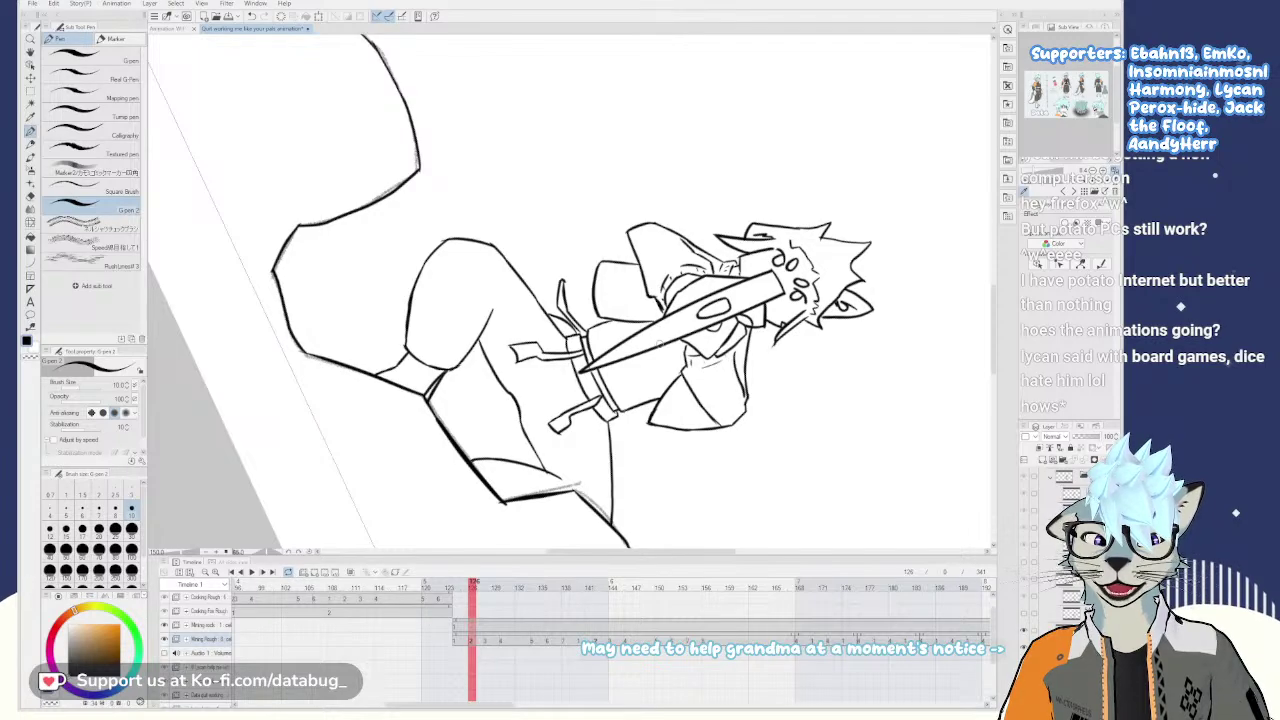
- Review the end of the mining scene and play the schematic scene that follows, through to the small trembling figure
{"action": "key", "text": "ctrl+0"}
{"action": "left_click_drag", "start_coordinate": [841, 590], "coordinate": [956, 560]}
{"action": "left_click_drag", "start_coordinate": [535, 695], "coordinate": [590, 685]}
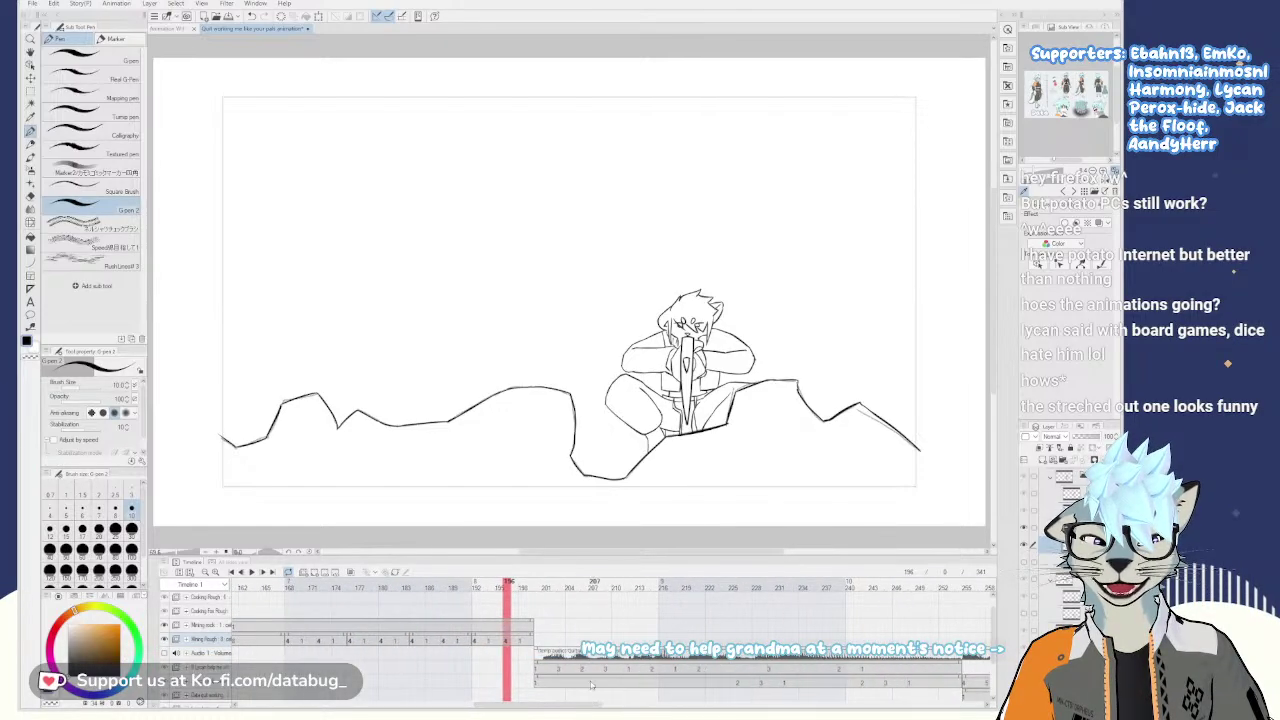
{"action": "left_click", "coordinate": [540, 588]}
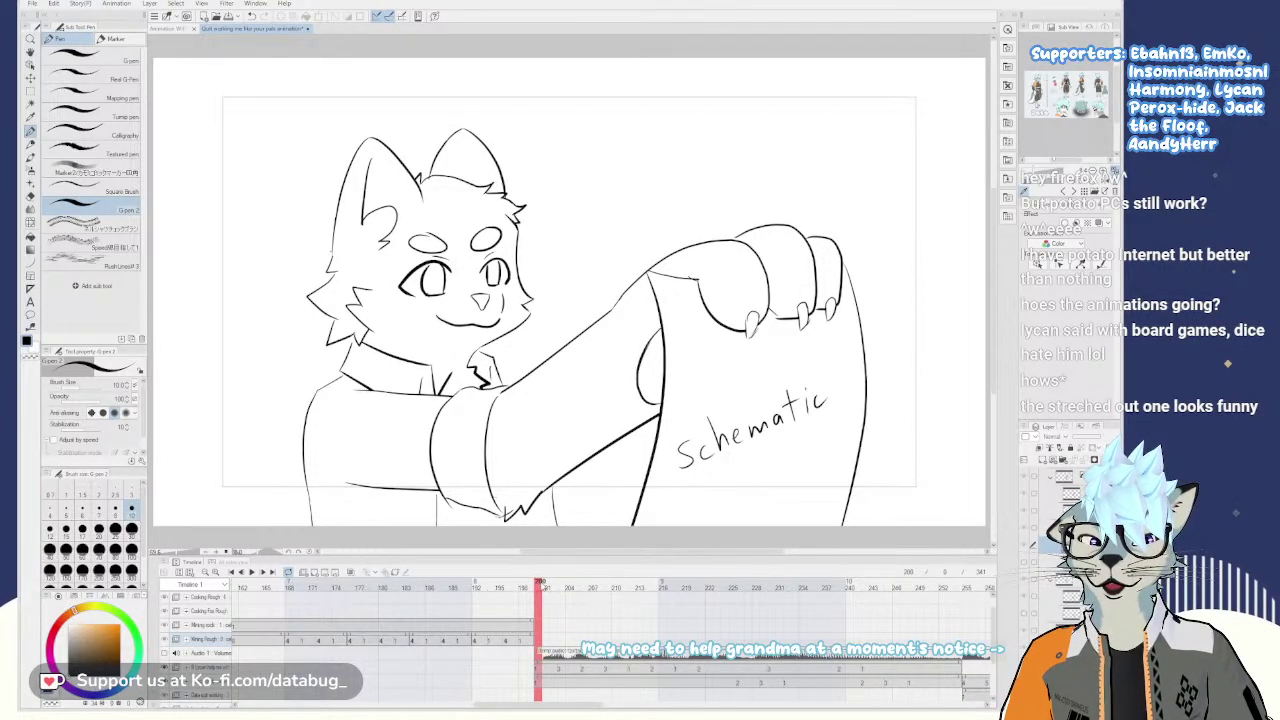
{"action": "left_click", "coordinate": [252, 572]}
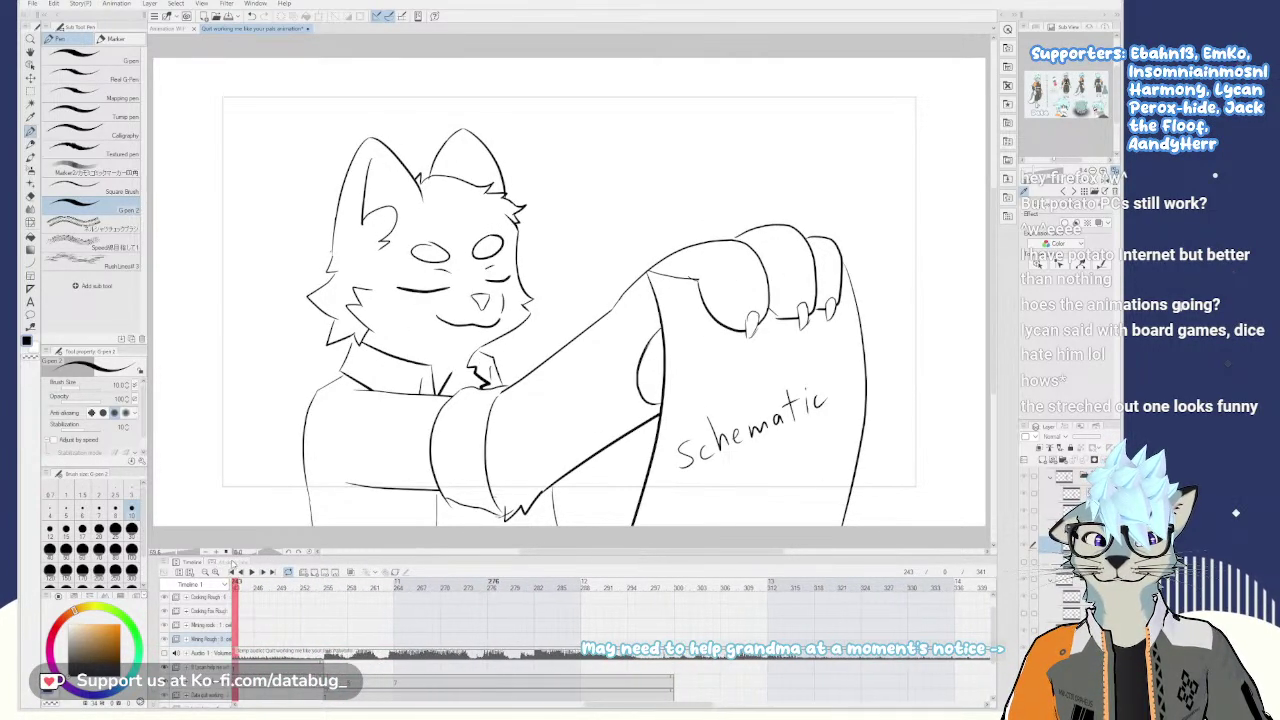
{"action": "left_click_drag", "start_coordinate": [346, 558], "coordinate": [477, 533]}
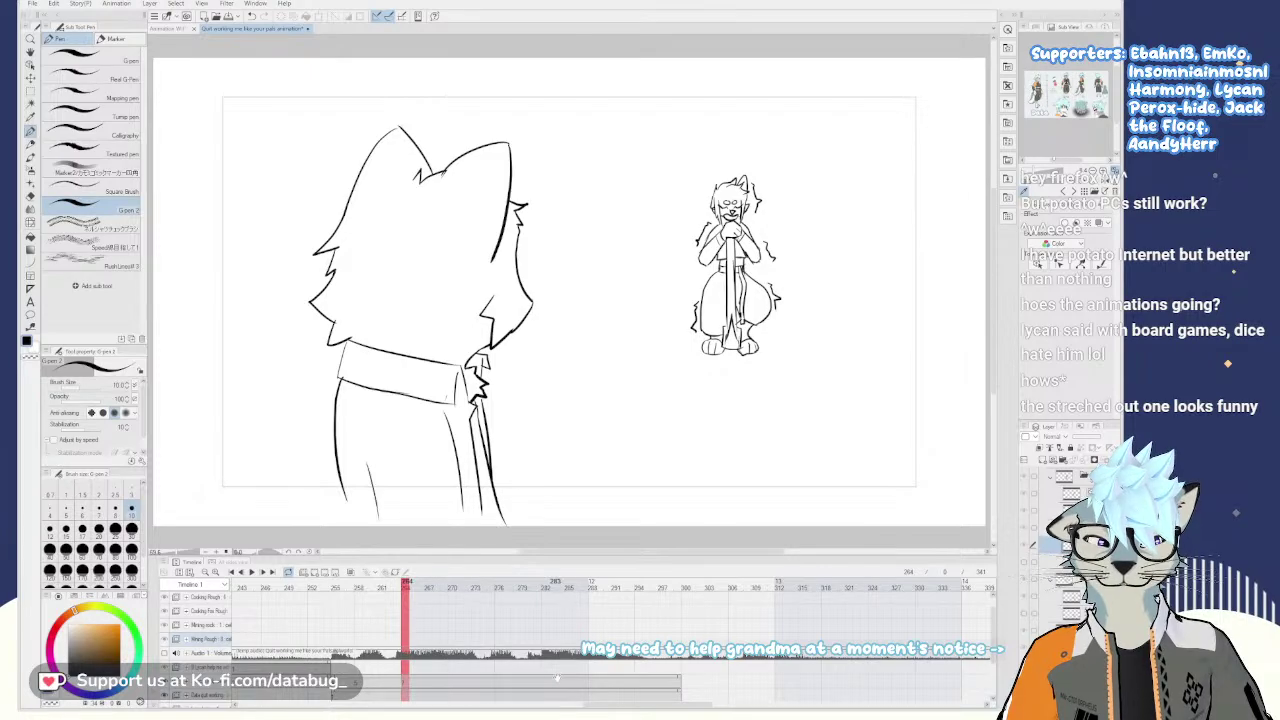
- Return to the mining scene and compare the crouched drawings with the newly inked raised-arm drawing
{"action": "left_click_drag", "start_coordinate": [595, 705], "coordinate": [412, 694]}
{"action": "left_click", "coordinate": [390, 645]}
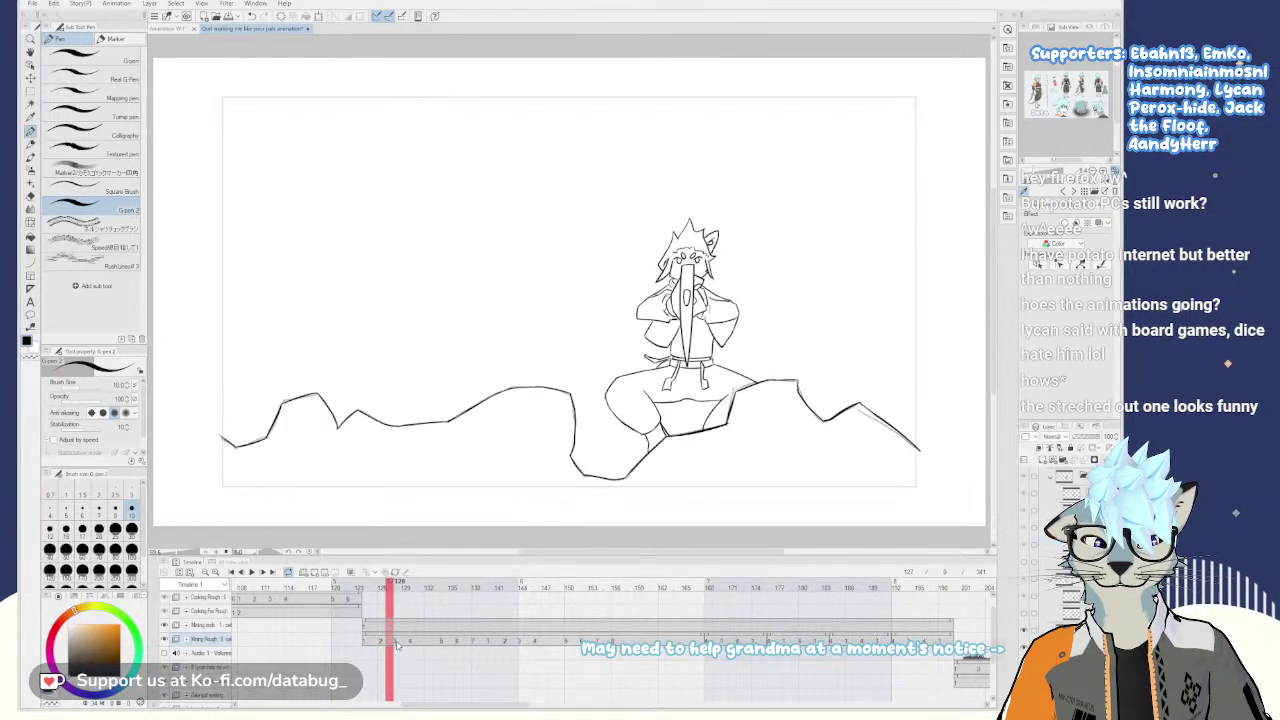
{"action": "left_click", "coordinate": [412, 642]}
{"action": "left_click", "coordinate": [458, 584]}
{"action": "left_click", "coordinate": [452, 585]}
{"action": "left_click_drag", "start_coordinate": [452, 585], "coordinate": [483, 590]}
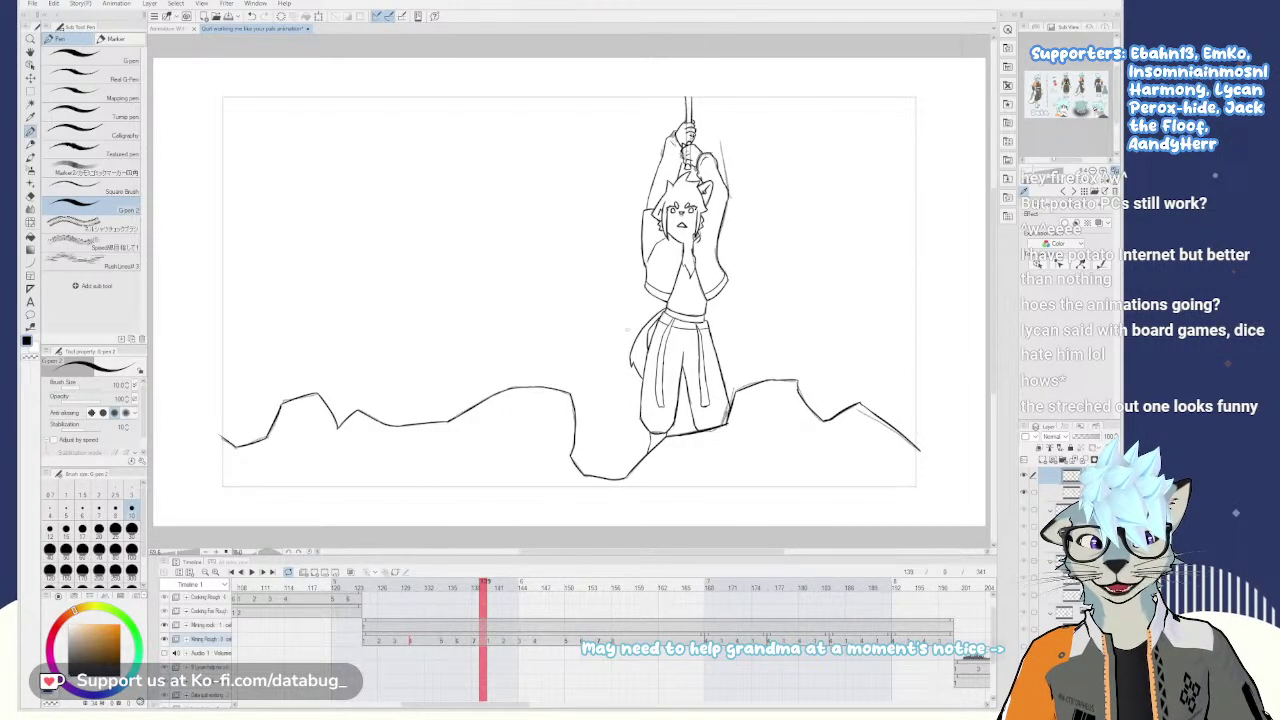
{"action": "mouse_move", "coordinate": [646, 360]}
{"action": "left_mouse_down"}
{"action": "mouse_move", "coordinate": [601, 429]}
{"action": "mouse_move", "coordinate": [597, 378]}
{"action": "mouse_move", "coordinate": [591, 404]}
{"action": "left_mouse_up"}
{"action": "scroll", "coordinate": [600, 382], "scroll_direction": "up", "scroll_amount": 1}
{"action": "scroll", "coordinate": [590, 404], "scroll_direction": "up", "scroll_amount": 2}
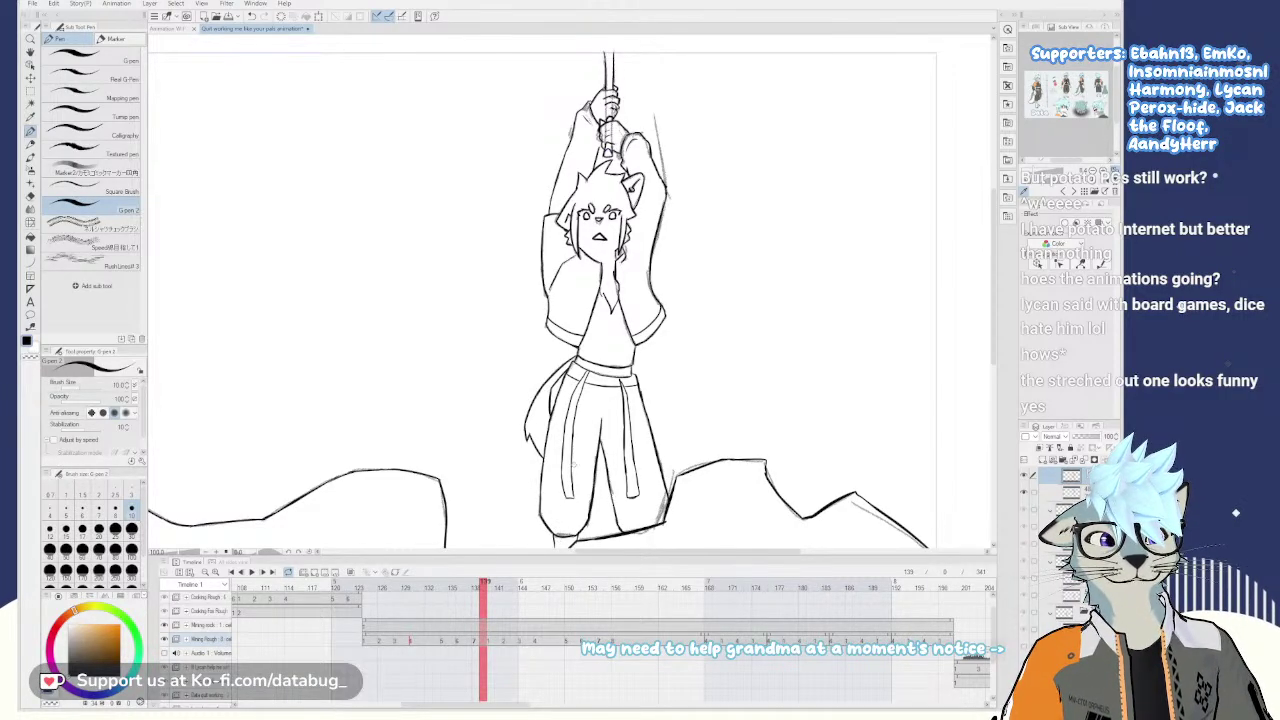
{"action": "scroll", "coordinate": [590, 300], "scroll_direction": "down", "scroll_amount": 3}
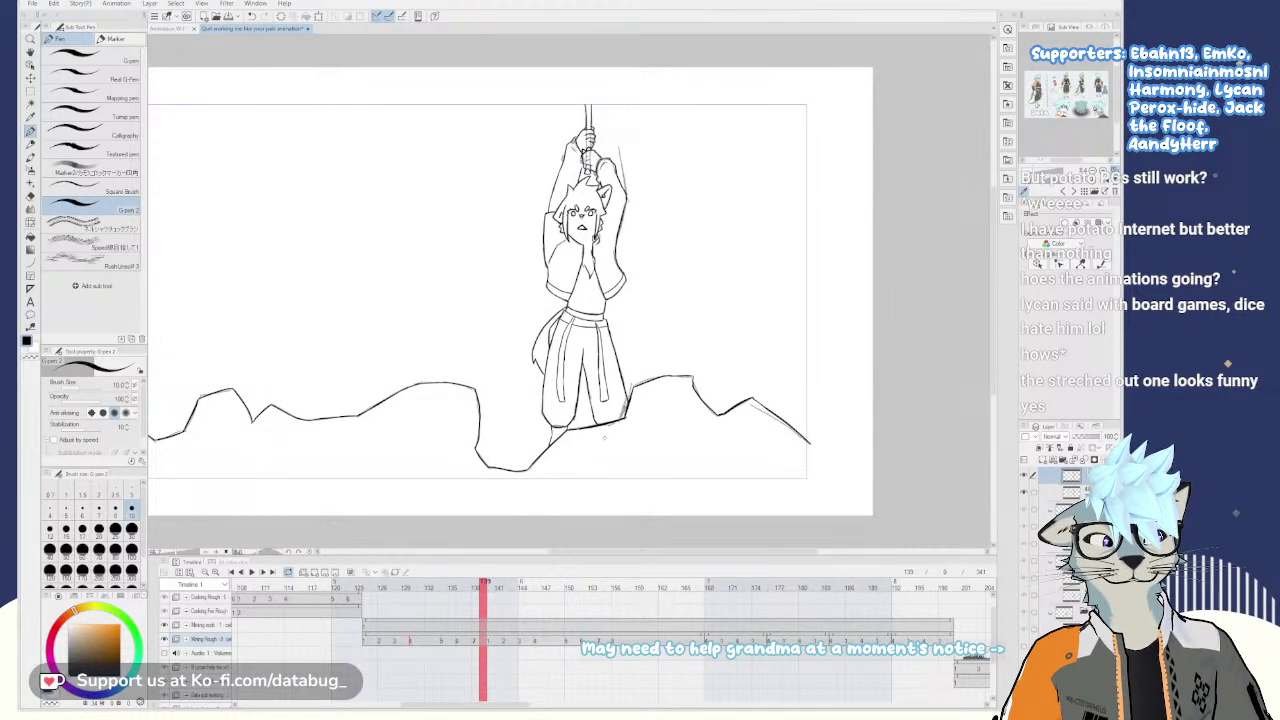
{"action": "scroll", "coordinate": [596, 357], "scroll_direction": "up", "scroll_amount": 4}
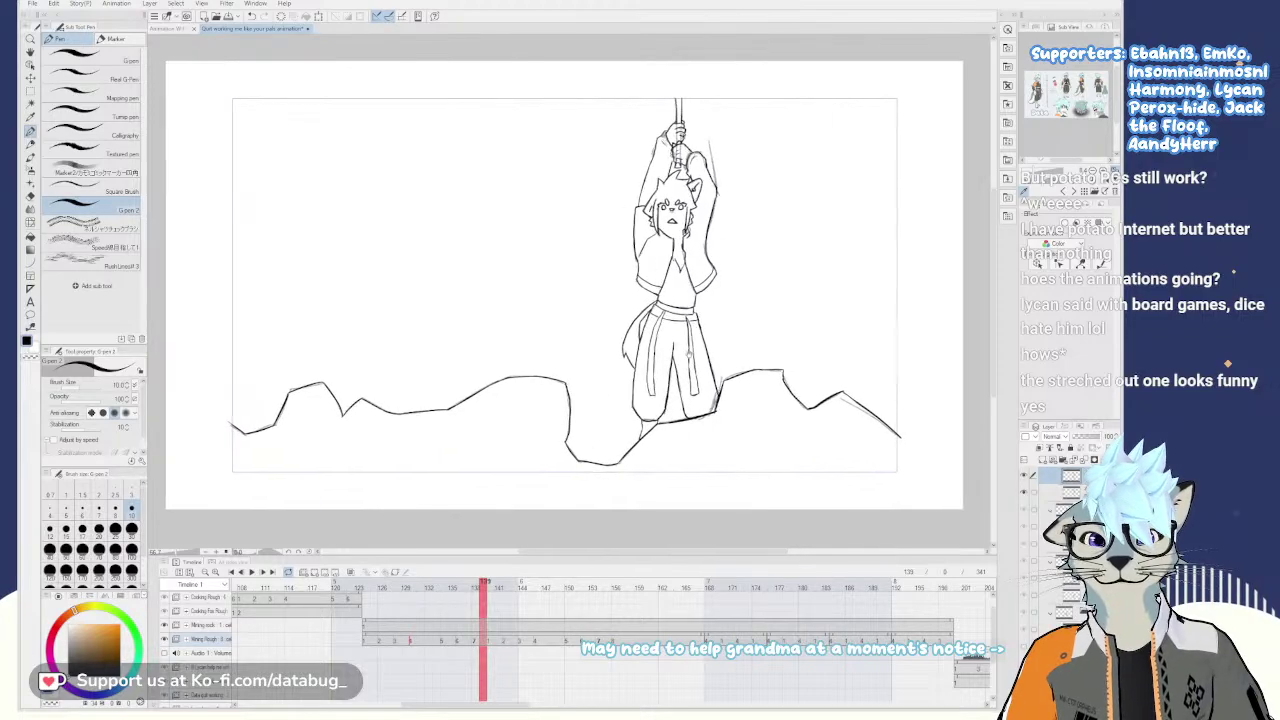
{"action": "left_click_drag", "start_coordinate": [679, 378], "coordinate": [647, 397]}
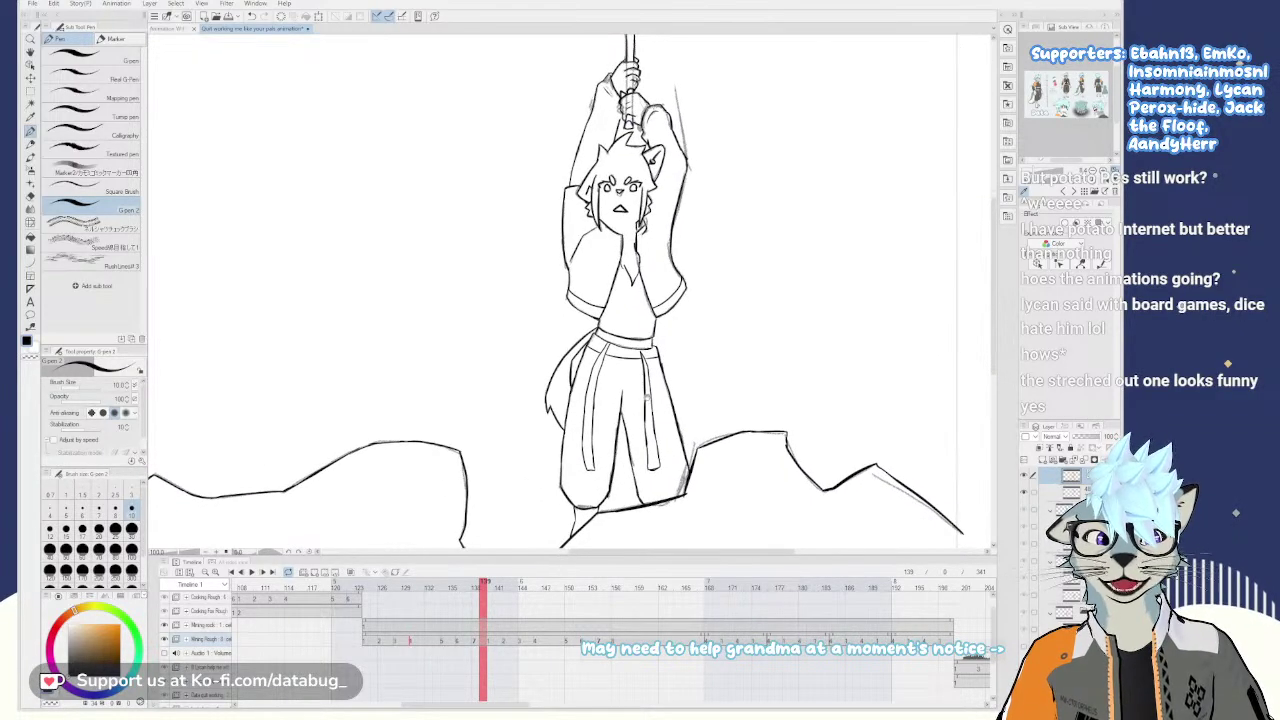
- In the second mining drawing, ink the cuff line across the crouched figure's left sleeve
{"action": "left_click", "coordinate": [382, 644]}
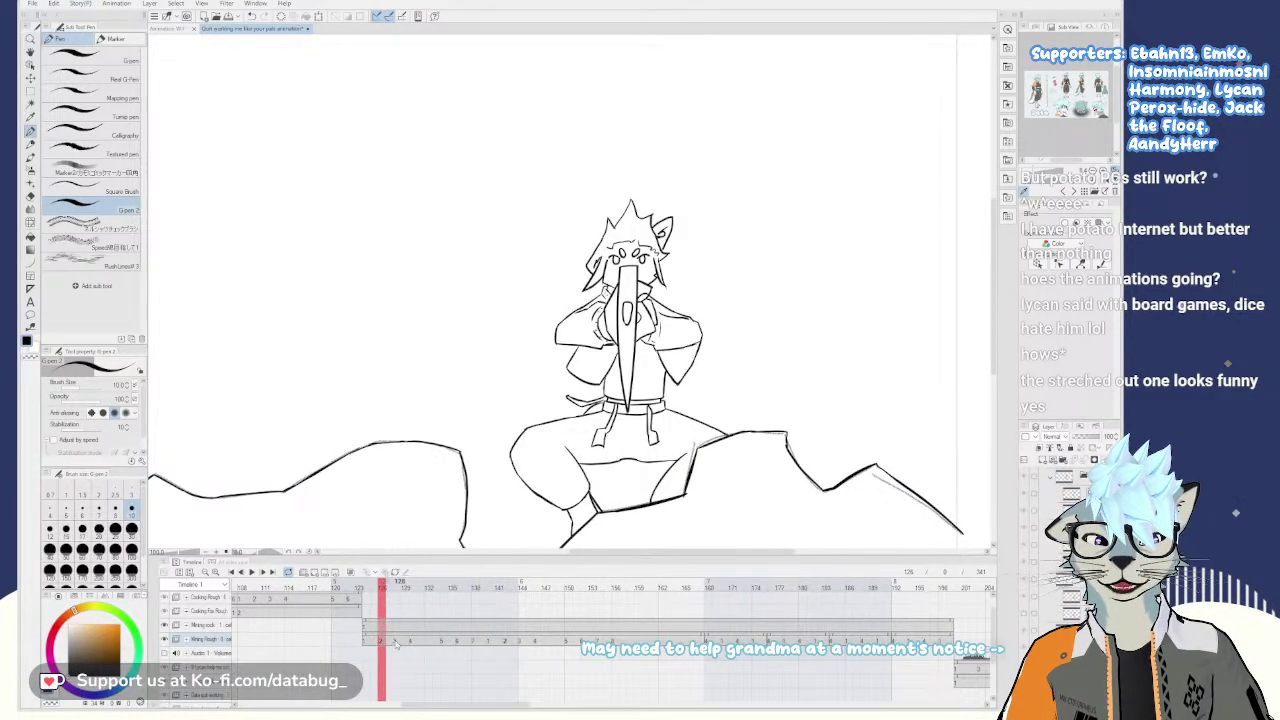
{"action": "left_click", "coordinate": [366, 640]}
{"action": "left_click", "coordinate": [382, 645]}
{"action": "left_click_drag", "start_coordinate": [591, 352], "coordinate": [354, 438]}
{"action": "scroll", "coordinate": [354, 438], "scroll_direction": "up", "scroll_amount": 1}
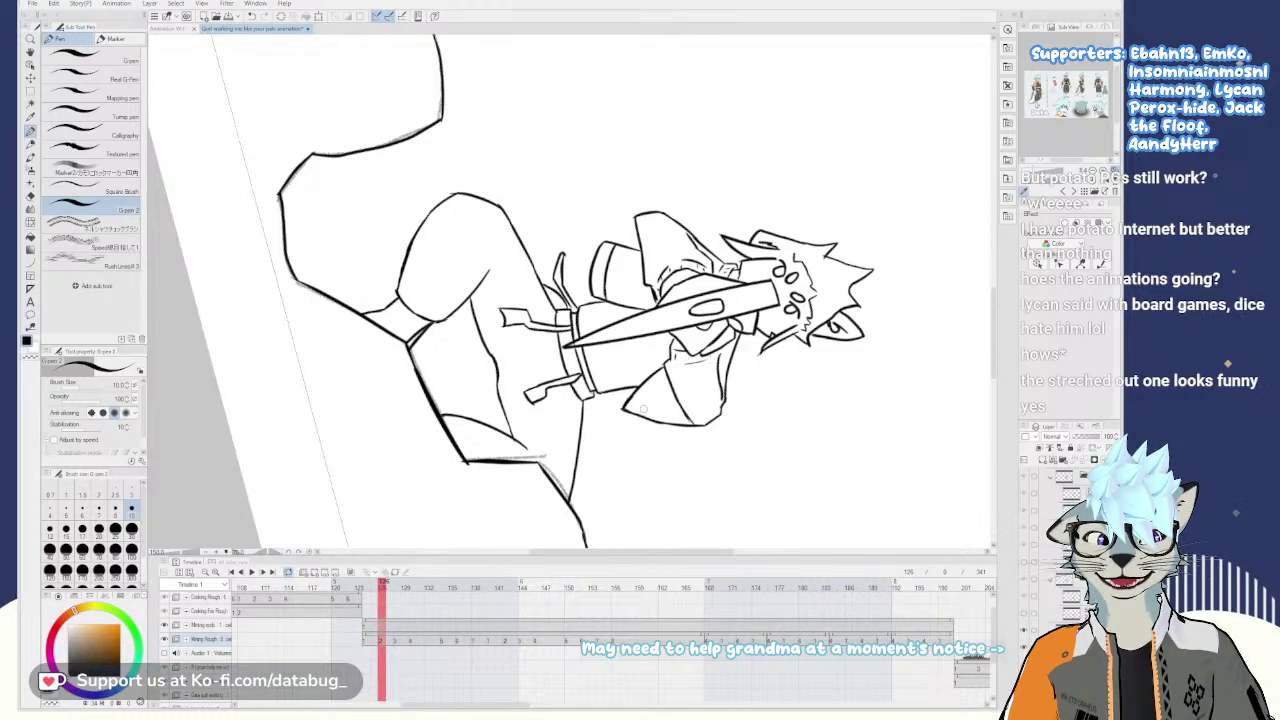
- In the second mining drawing, ink the cuff line across the crouched figure's other sleeve, on the viewer's right
{"action": "key", "text": "minus"}
{"action": "key", "text": "minus"}
{"action": "key", "text": "minus"}
{"action": "key", "text": "minus"}
{"action": "key", "text": "minus"}
{"action": "key", "text": "minus"}
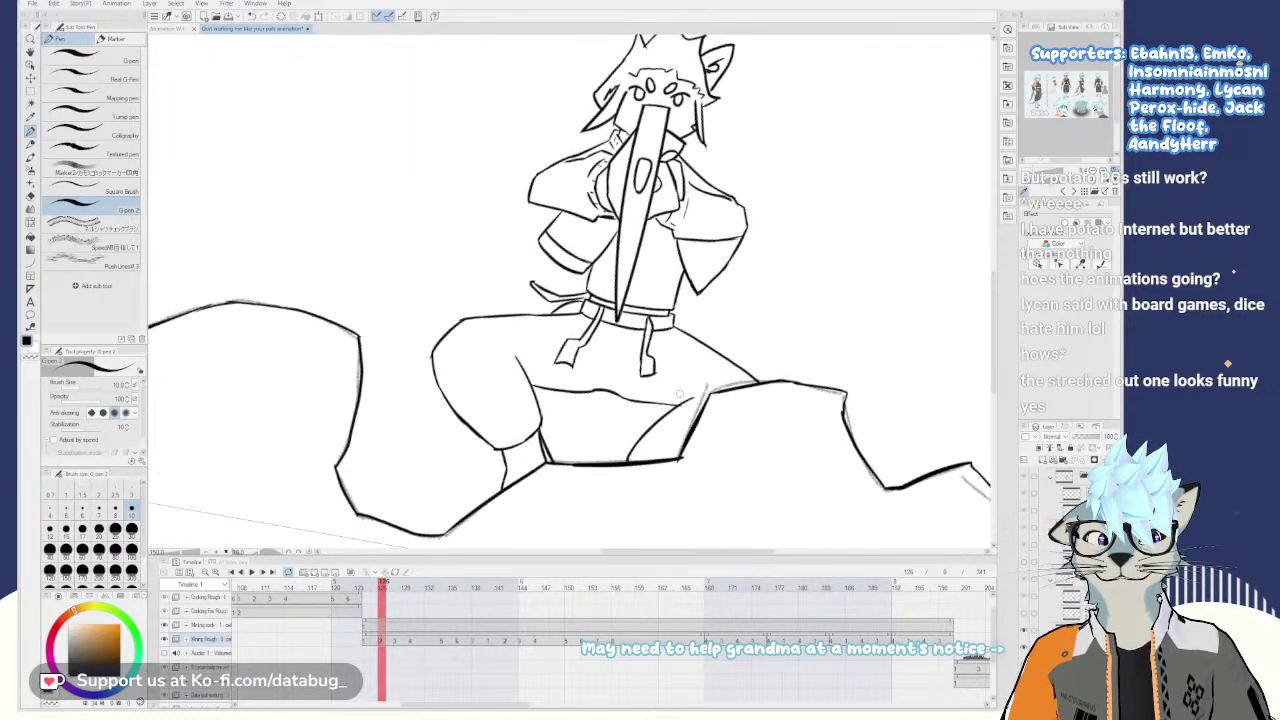
{"action": "key", "text": "asciicircum"}
{"action": "key", "text": "asciicircum"}
{"action": "key", "text": "asciicircum"}
{"action": "key", "text": "asciicircum"}
{"action": "key", "text": "asciicircum"}
{"action": "key", "text": "asciicircum"}
{"action": "key", "text": "asciicircum"}
{"action": "key", "text": "asciicircum"}
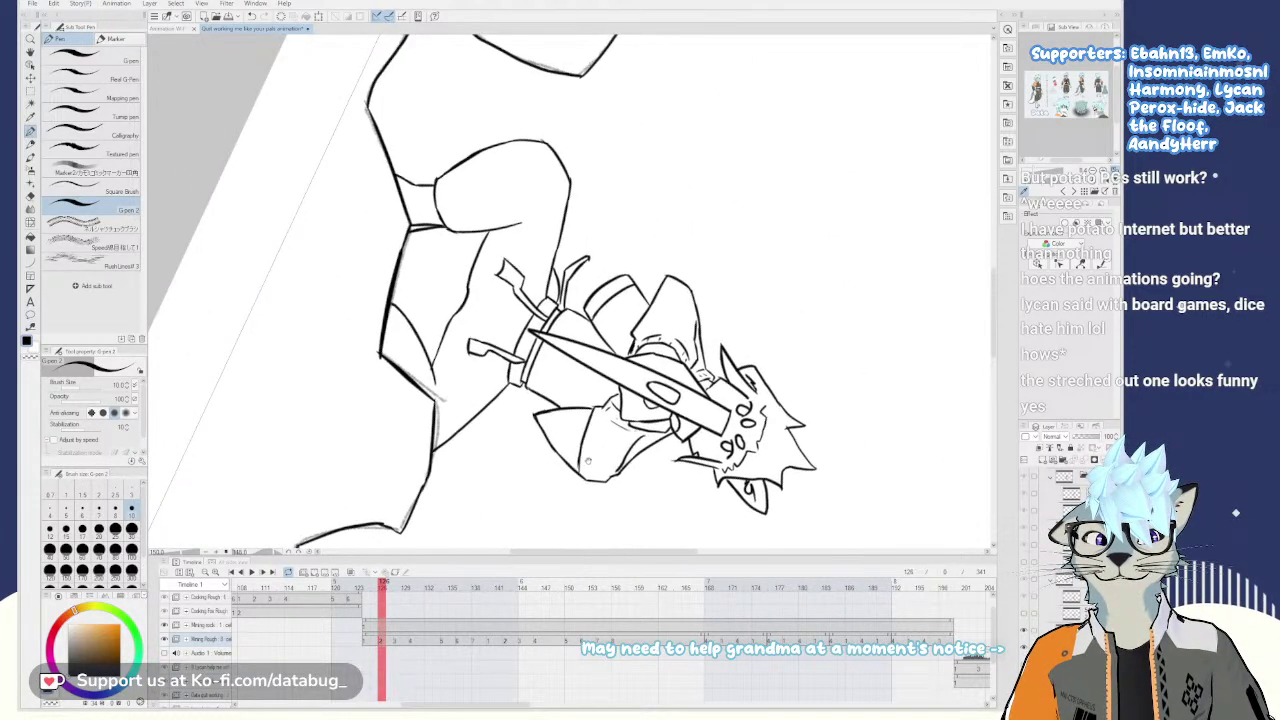
{"action": "key", "text": "minus"}
{"action": "key", "text": "minus"}
{"action": "key", "text": "minus"}
{"action": "key", "text": "minus"}
{"action": "key", "text": "minus"}
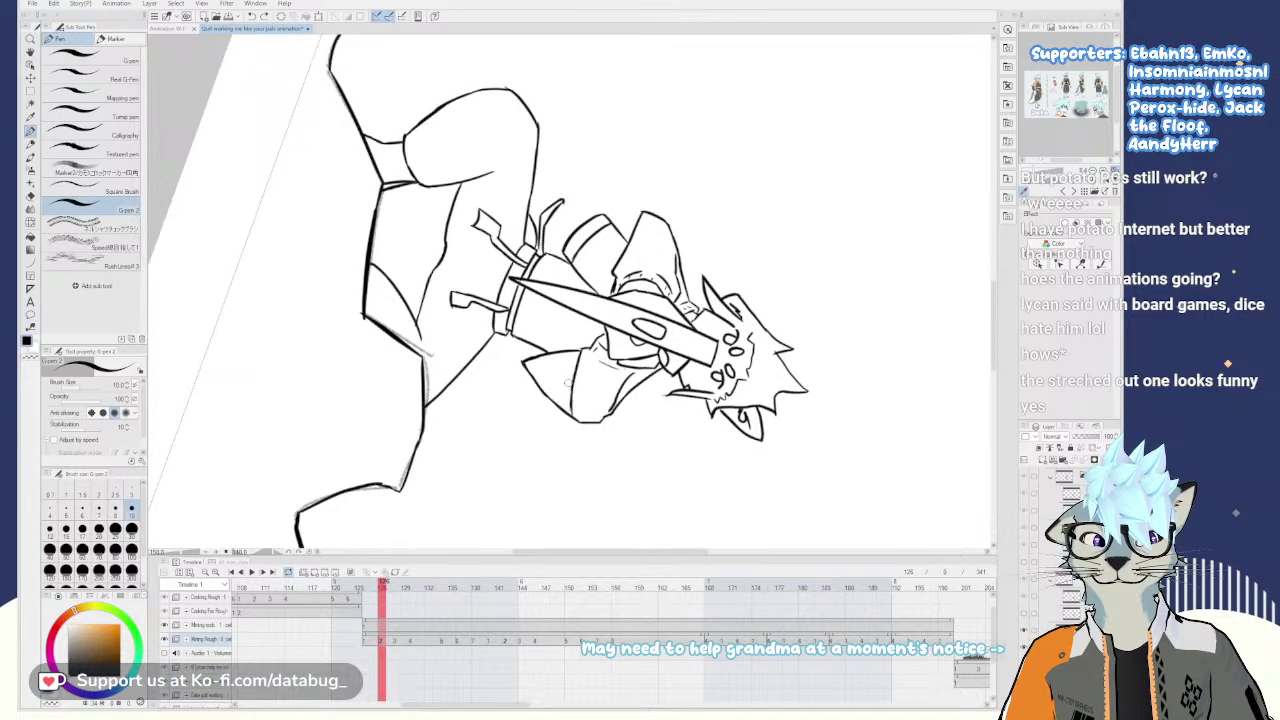
{"action": "key", "text": "asciicircum"}
{"action": "key", "text": "asciicircum"}
{"action": "key", "text": "asciicircum"}
{"action": "key", "text": "asciicircum"}
{"action": "key", "text": "asciicircum"}
{"action": "key", "text": "asciicircum"}
{"action": "key", "text": "asciicircum"}
{"action": "key", "text": "asciicircum"}
{"action": "key", "text": "asciicircum"}
{"action": "key", "text": "asciicircum"}
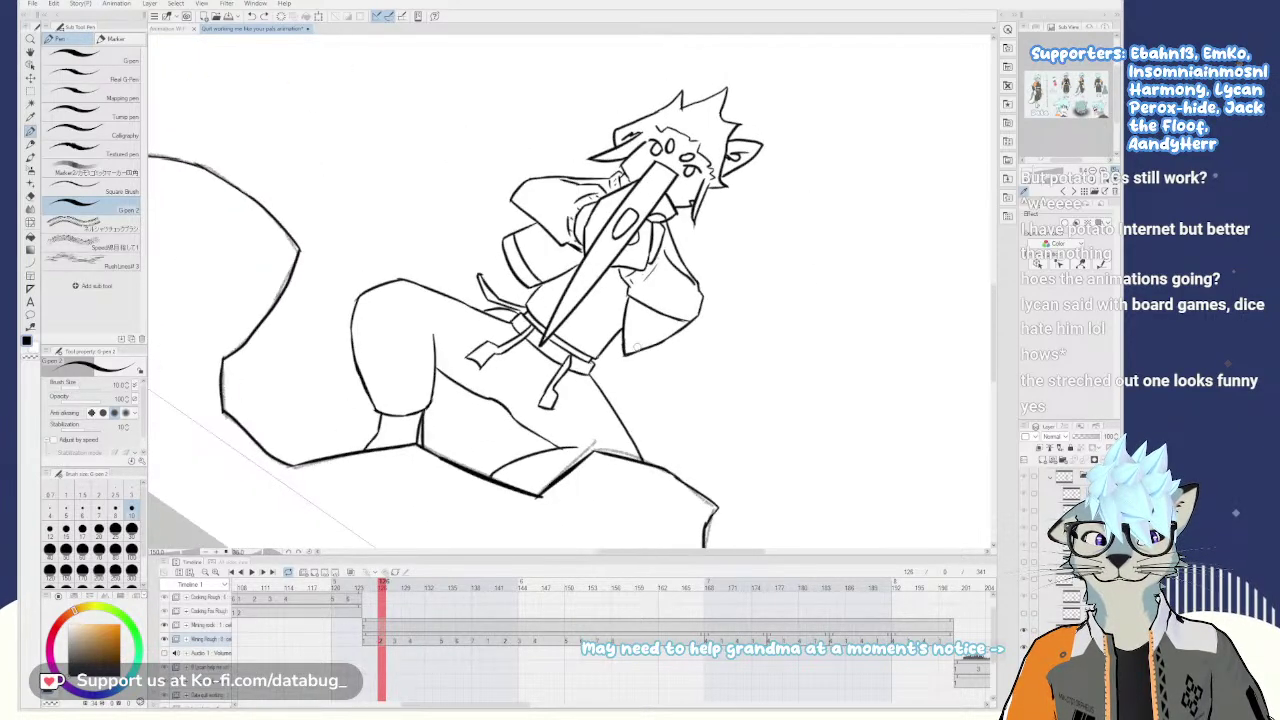
{"action": "left_click_drag", "start_coordinate": [540, 423], "coordinate": [606, 354]}
{"action": "scroll", "coordinate": [606, 354], "scroll_direction": "up", "scroll_amount": 1}
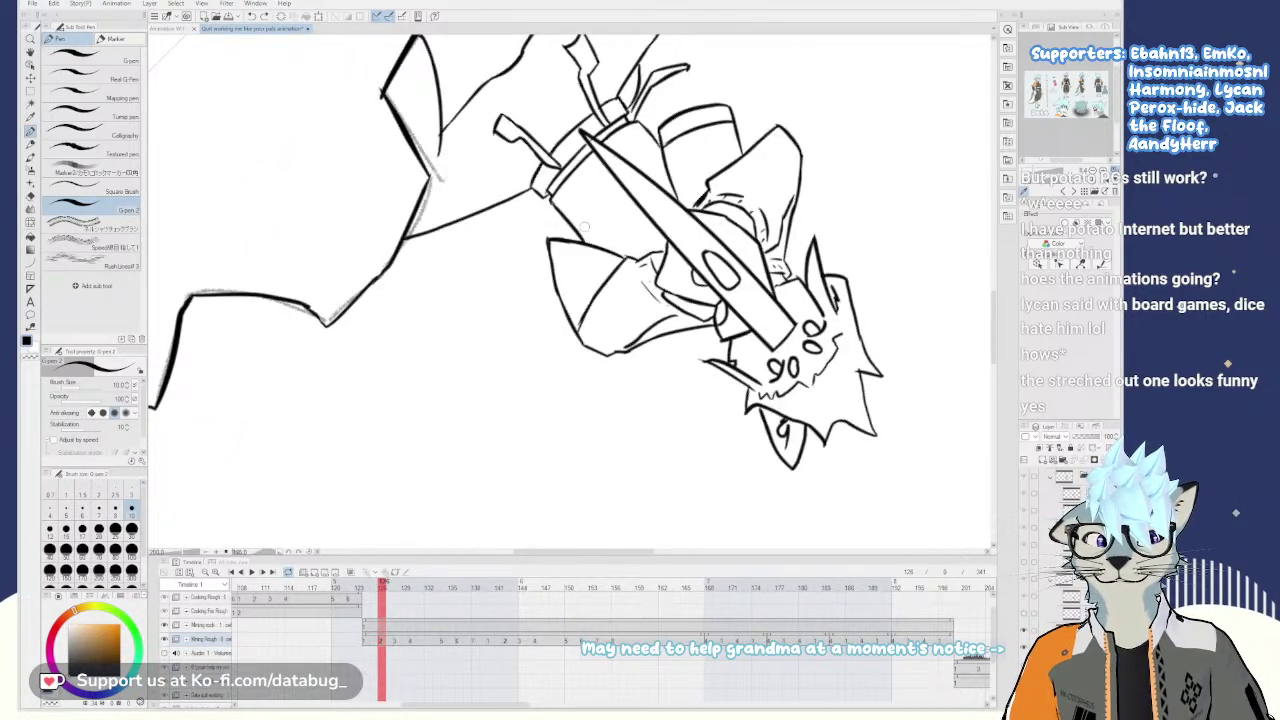
{"action": "left_click_drag", "start_coordinate": [566, 245], "coordinate": [578, 318]}
{"action": "key", "text": "ctrl+z"}
{"action": "left_click_drag", "start_coordinate": [566, 244], "coordinate": [581, 309]}
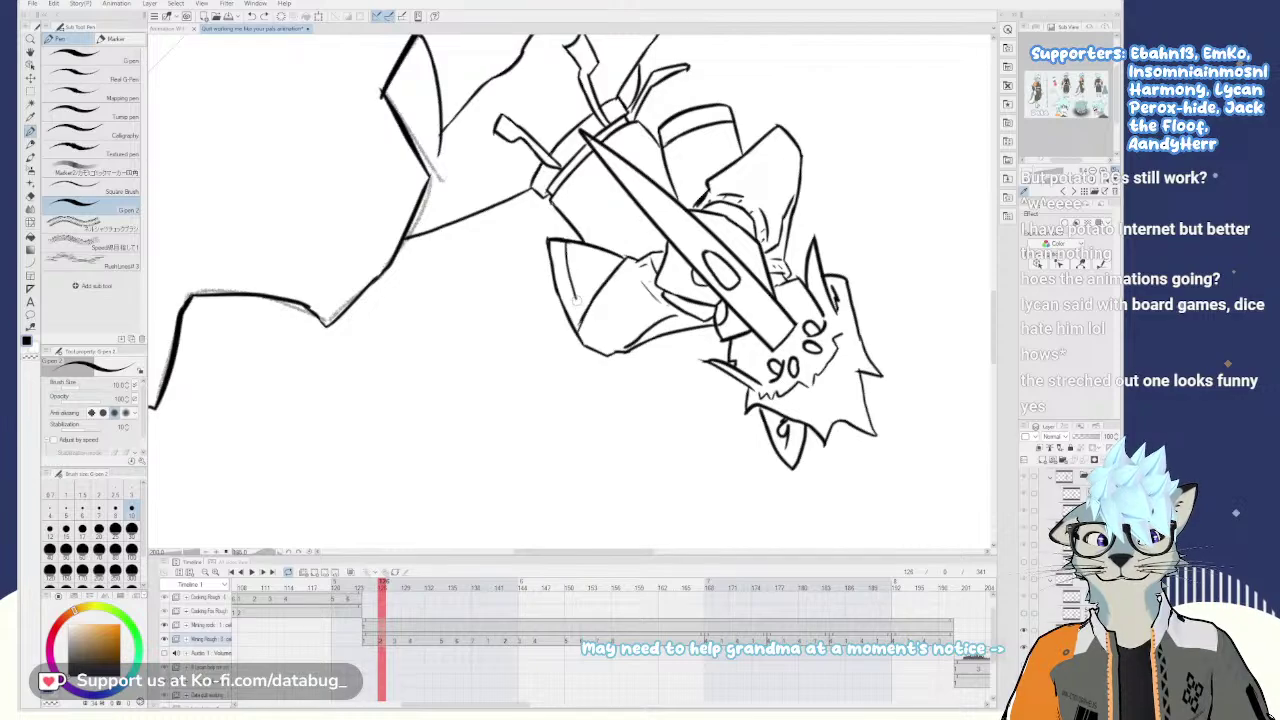
- Add short stitch marks along the cuffs of both sleeves in the second mining drawing
{"action": "key", "text": "minus"}
{"action": "key", "text": "minus"}
{"action": "key", "text": "minus"}
{"action": "key", "text": "minus"}
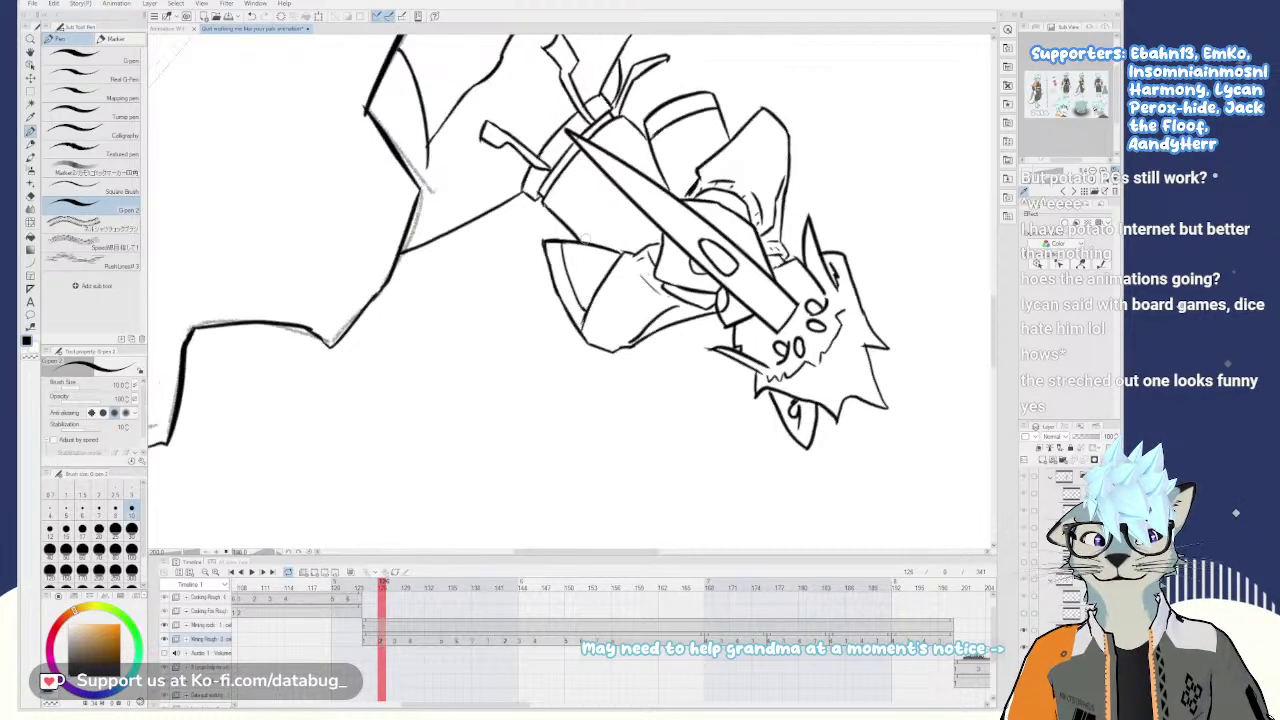
{"action": "key", "text": "minus"}
{"action": "key", "text": "minus"}
{"action": "key", "text": "minus"}
{"action": "key", "text": "minus"}
{"action": "key", "text": "minus"}
{"action": "key", "text": "minus"}
{"action": "key", "text": "minus"}
{"action": "key", "text": "minus"}
{"action": "key", "text": "minus"}
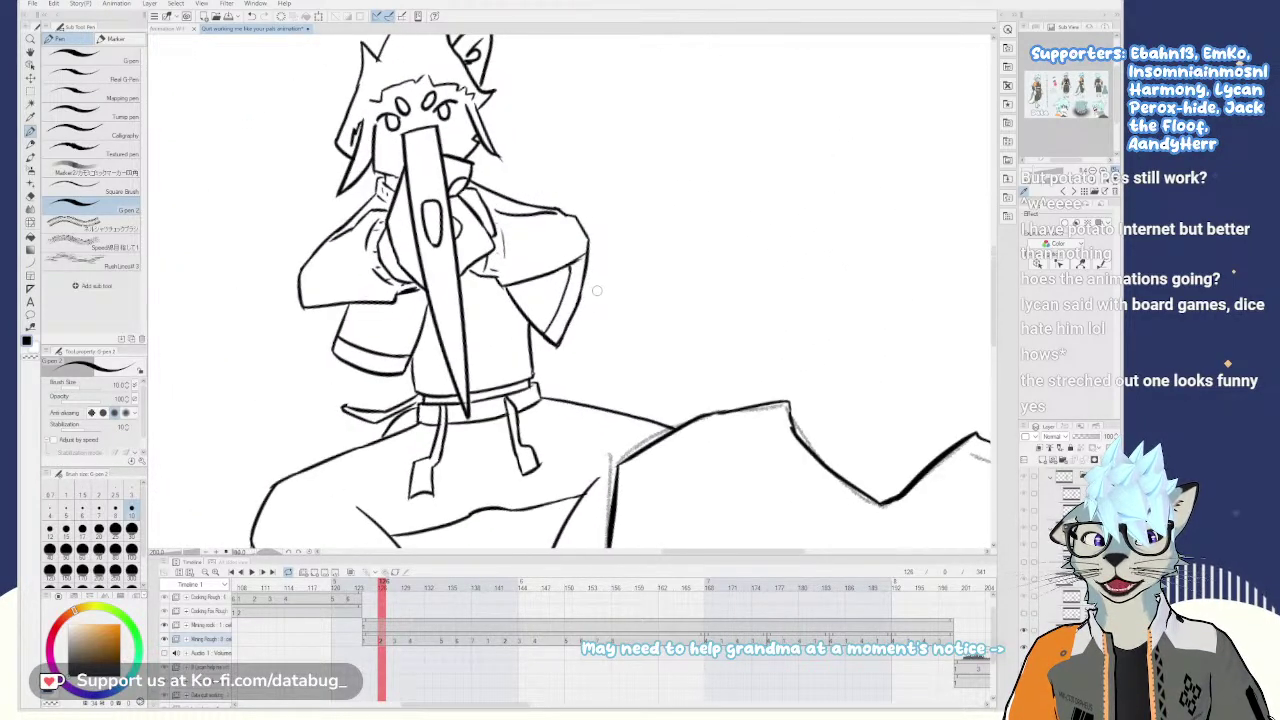
{"action": "left_click_drag", "start_coordinate": [596, 347], "coordinate": [630, 318]}
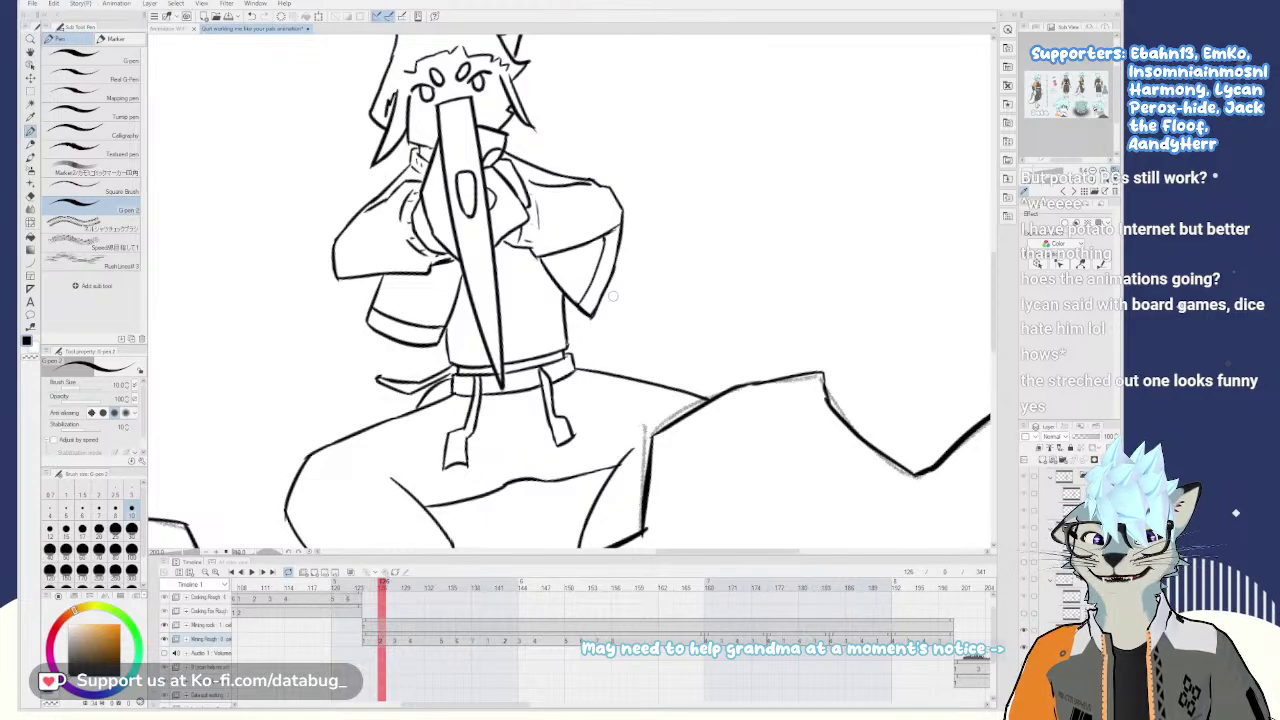
{"action": "key", "text": "ctrl+minus"}
{"action": "key", "text": "ctrl+minus"}
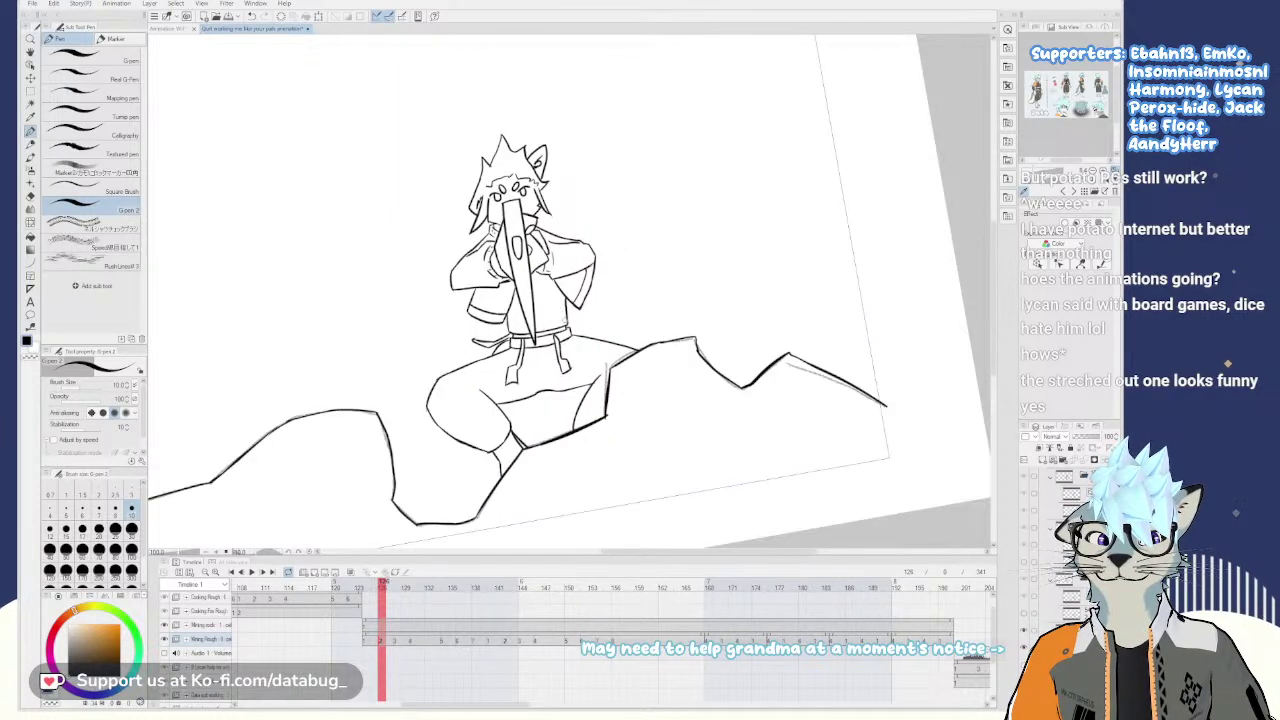
{"action": "key", "text": "asciicircum"}
{"action": "key", "text": "asciicircum"}
{"action": "key", "text": "minus"}
{"action": "key", "text": "minus"}
{"action": "key", "text": "asciicircum"}
{"action": "key", "text": "asciicircum"}
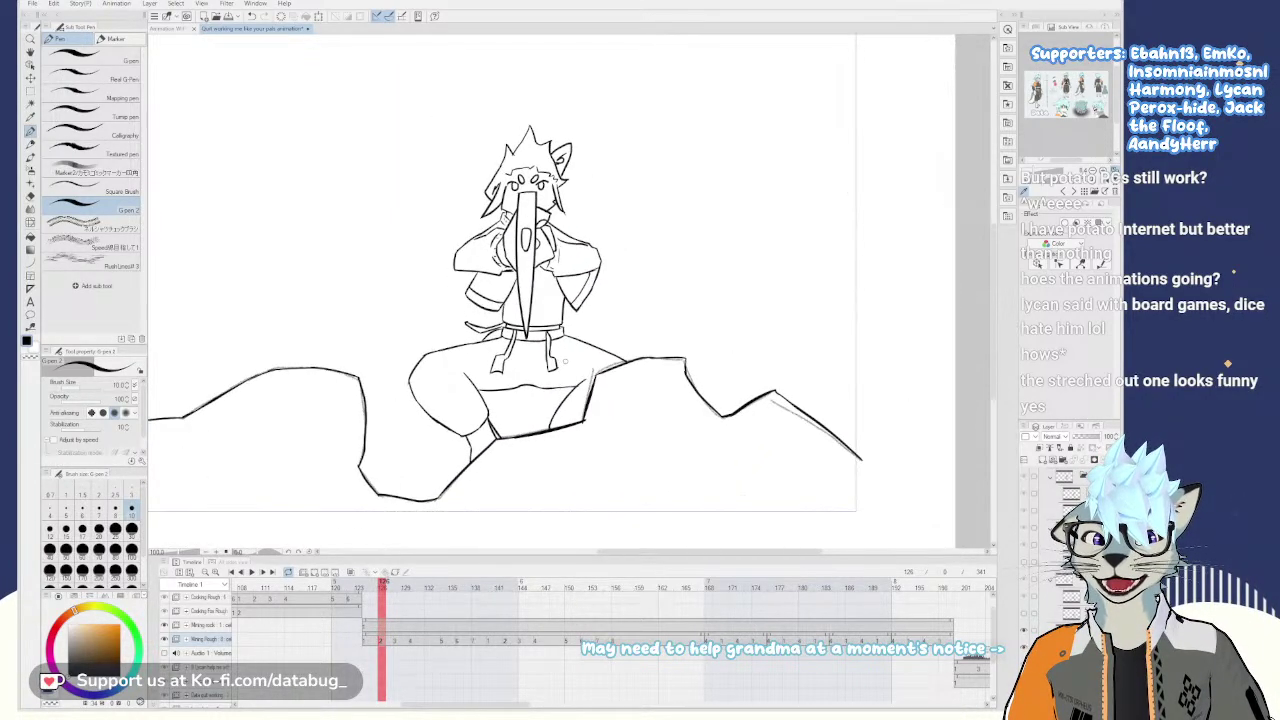
{"action": "left_click_drag", "start_coordinate": [543, 357], "coordinate": [598, 408]}
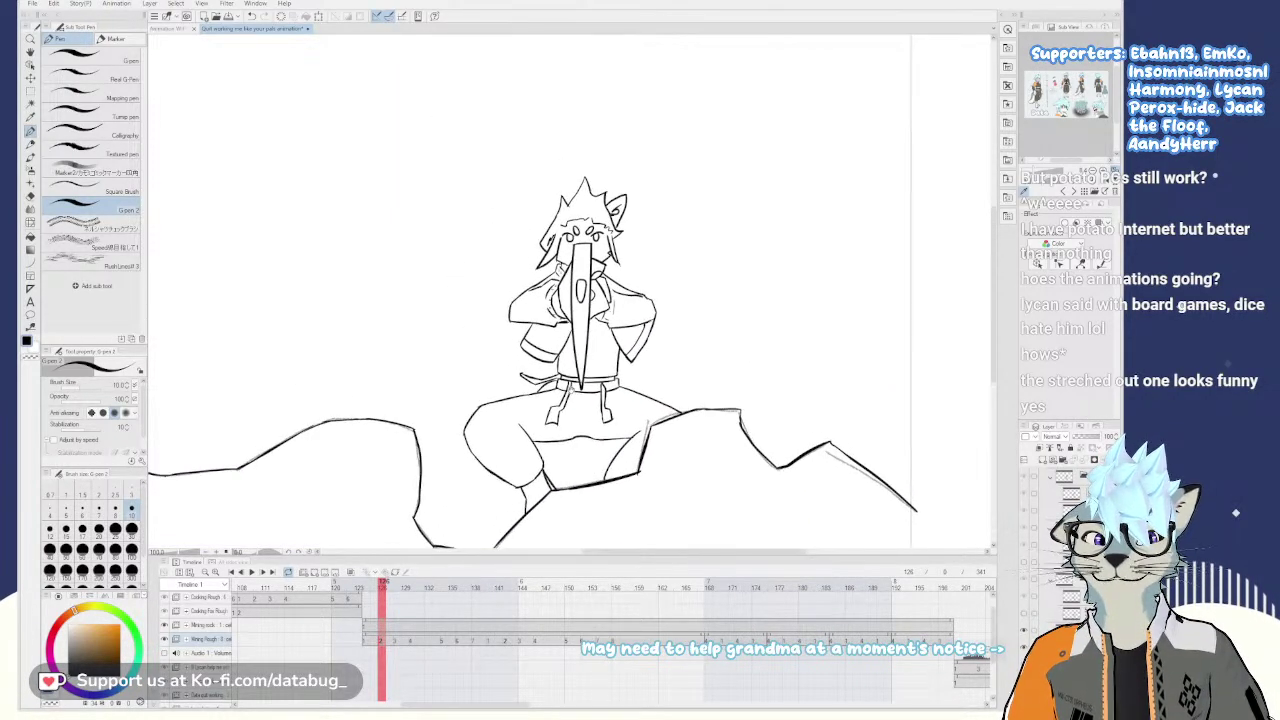
{"action": "mouse_move", "coordinate": [378, 585]}
{"action": "left_mouse_down"}
{"action": "mouse_move", "coordinate": [397, 584]}
{"action": "mouse_move", "coordinate": [381, 584]}
{"action": "left_mouse_up"}
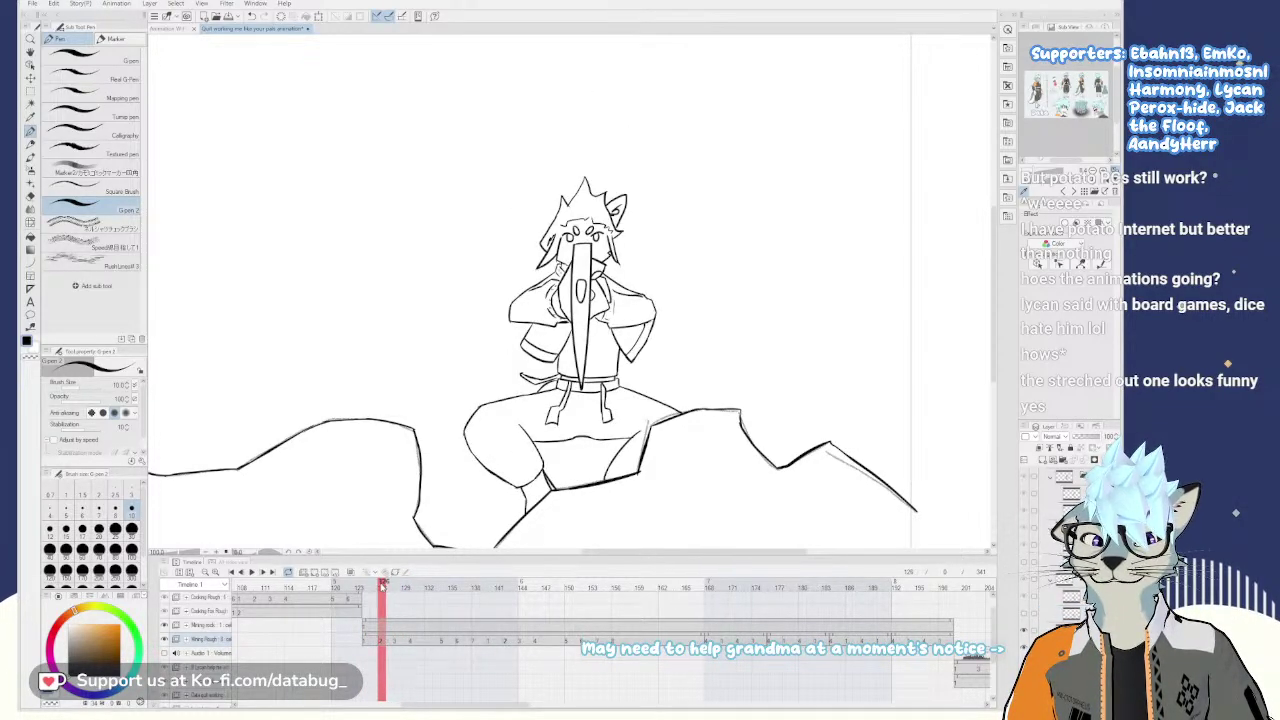
{"action": "scroll", "coordinate": [532, 337], "scroll_direction": "up", "scroll_amount": 2}
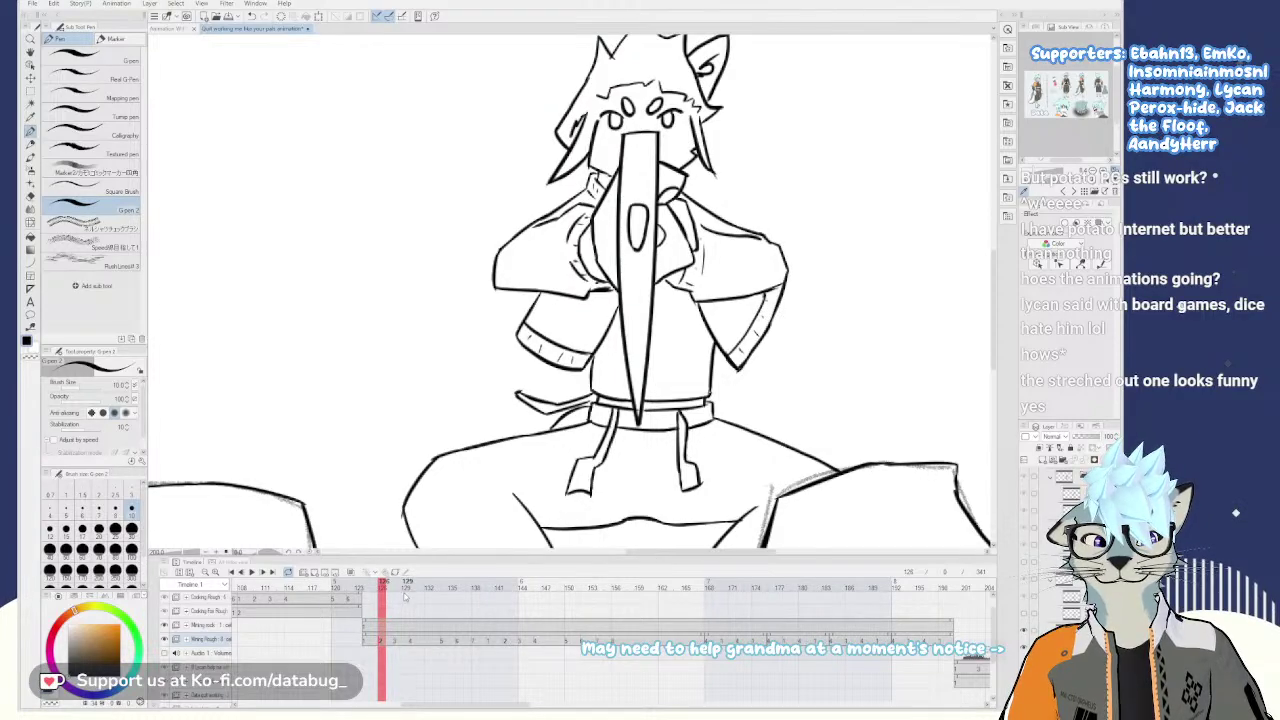
- In the third mining drawing, add cuff bands with stitch marks below both sleeves and erase the overlapping line ends
{"action": "left_click", "coordinate": [400, 643]}
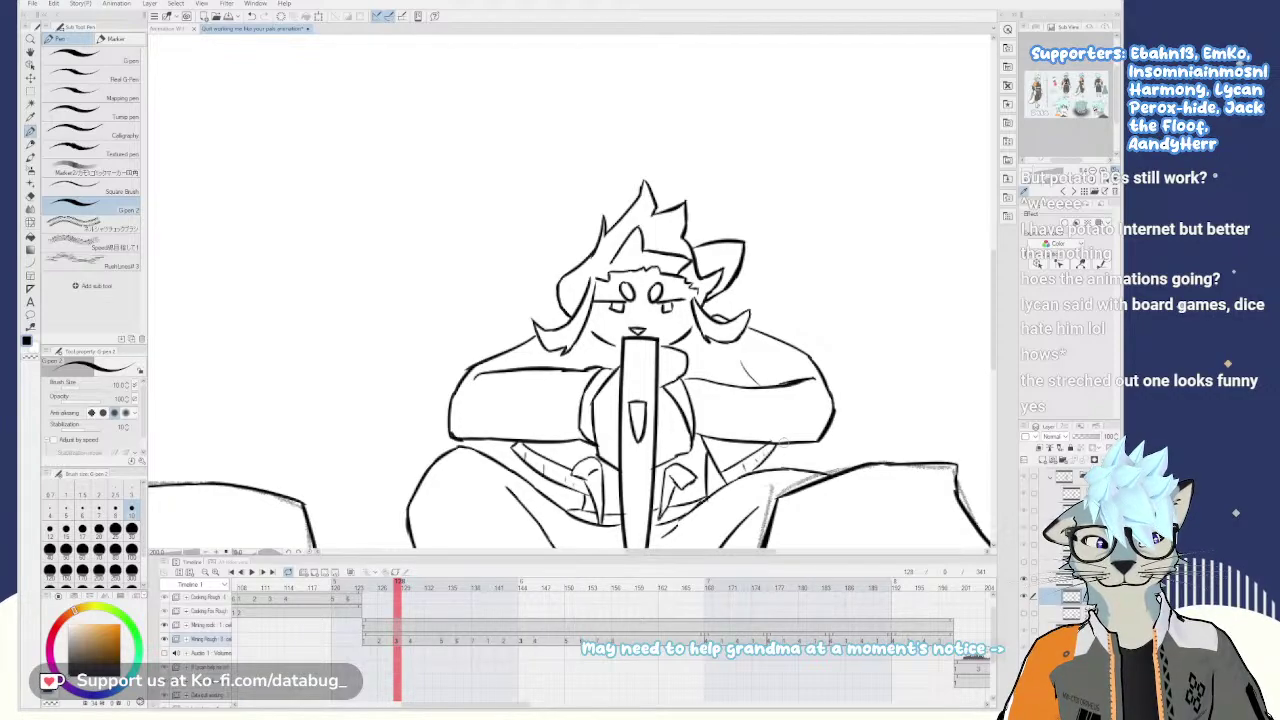
{"action": "scroll", "coordinate": [781, 433], "scroll_direction": "up", "scroll_amount": 5}
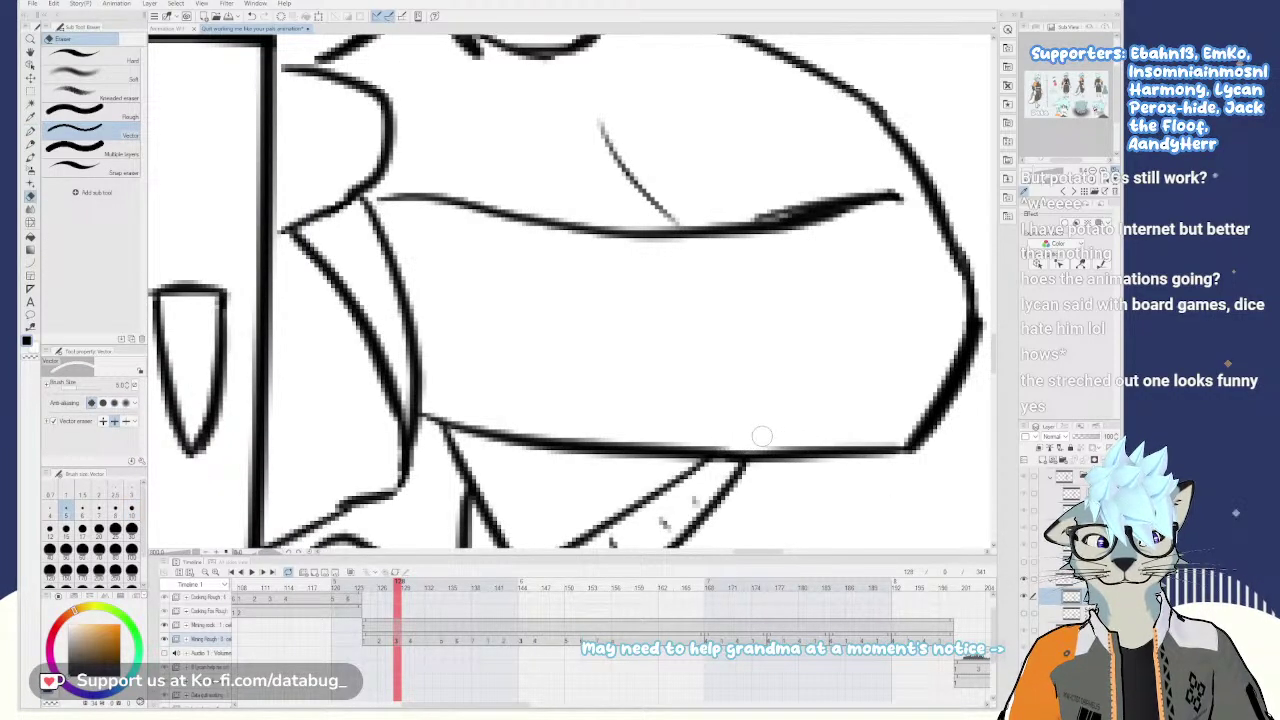
{"action": "scroll", "coordinate": [751, 434], "scroll_direction": "down", "scroll_amount": 5}
{"action": "scroll", "coordinate": [751, 434], "scroll_direction": "down", "scroll_amount": 1}
{"action": "left_click_drag", "start_coordinate": [751, 434], "coordinate": [753, 271]}
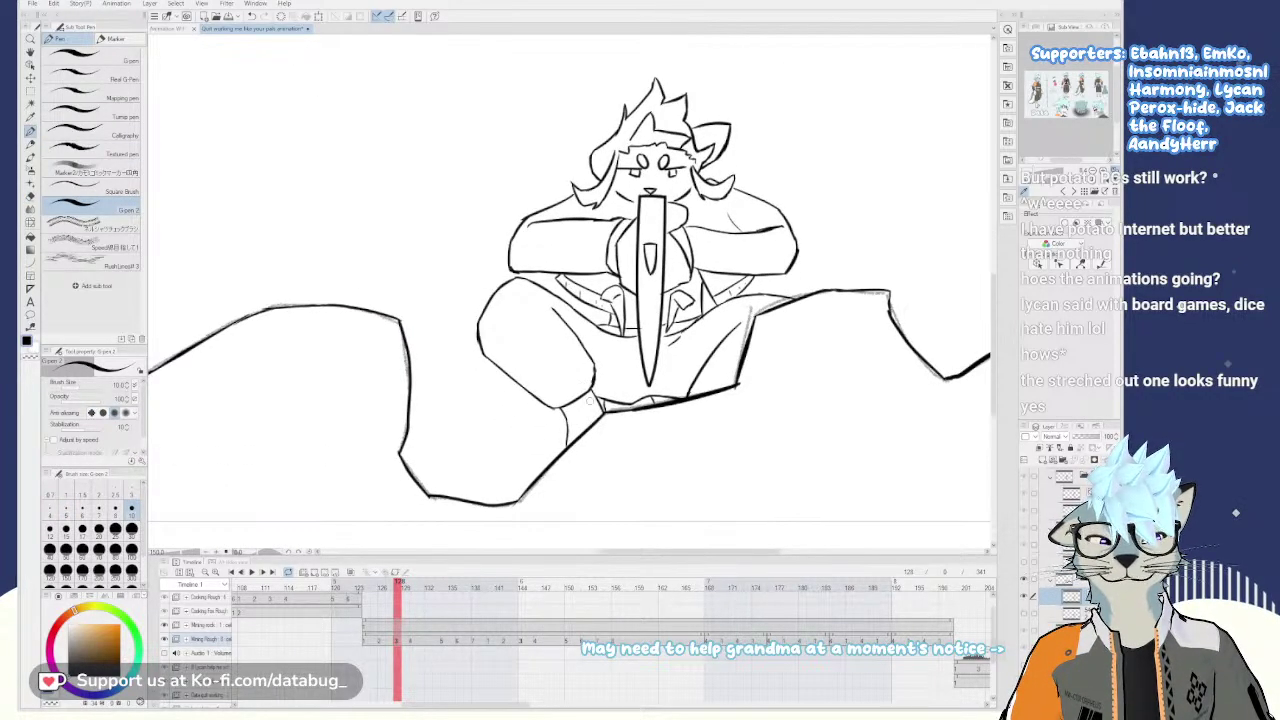
- In the fourth mining drawing, ink a stitched hem band along the jacket's lower edge and compare it with the third drawing
{"action": "key", "text": "."}
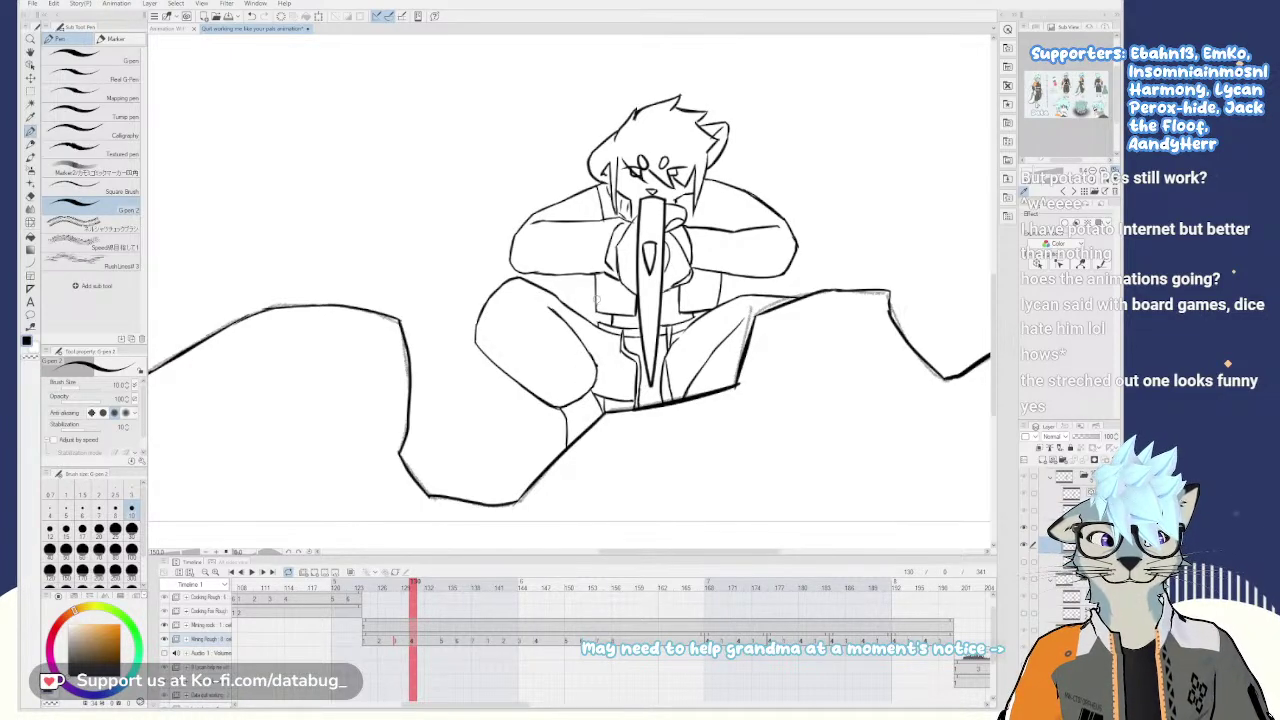
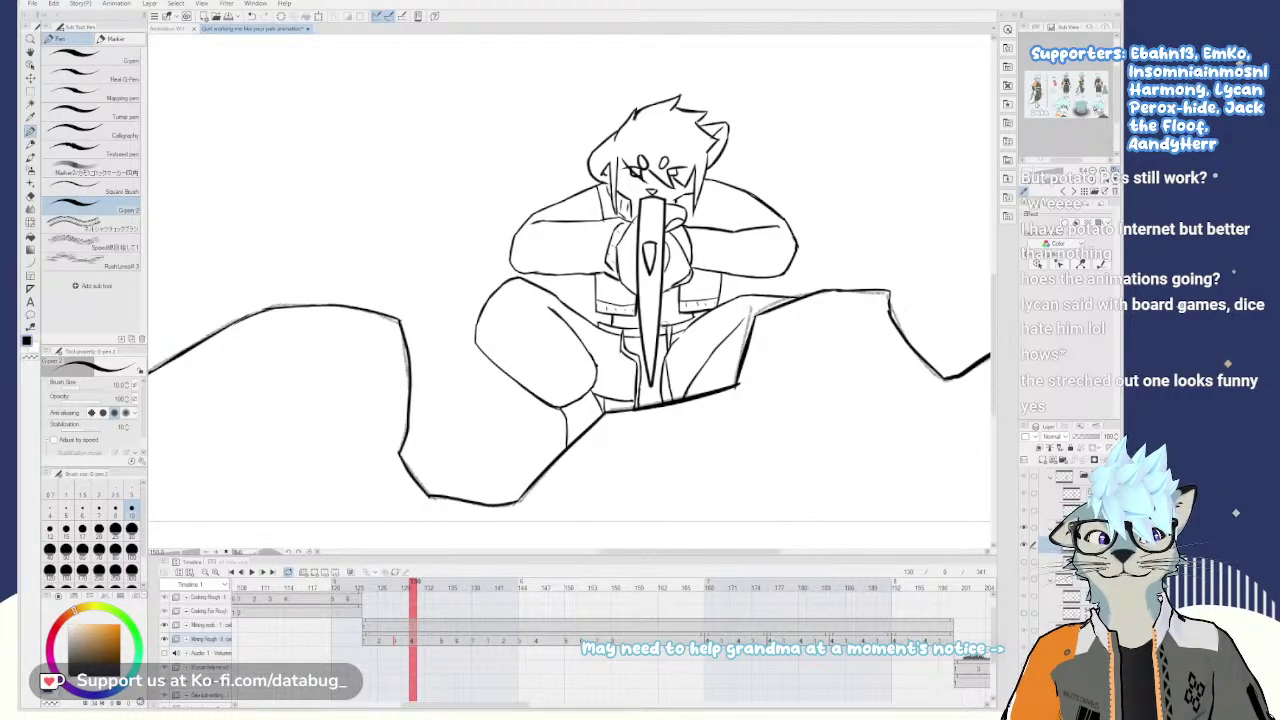
{"action": "key", "text": "Left"}
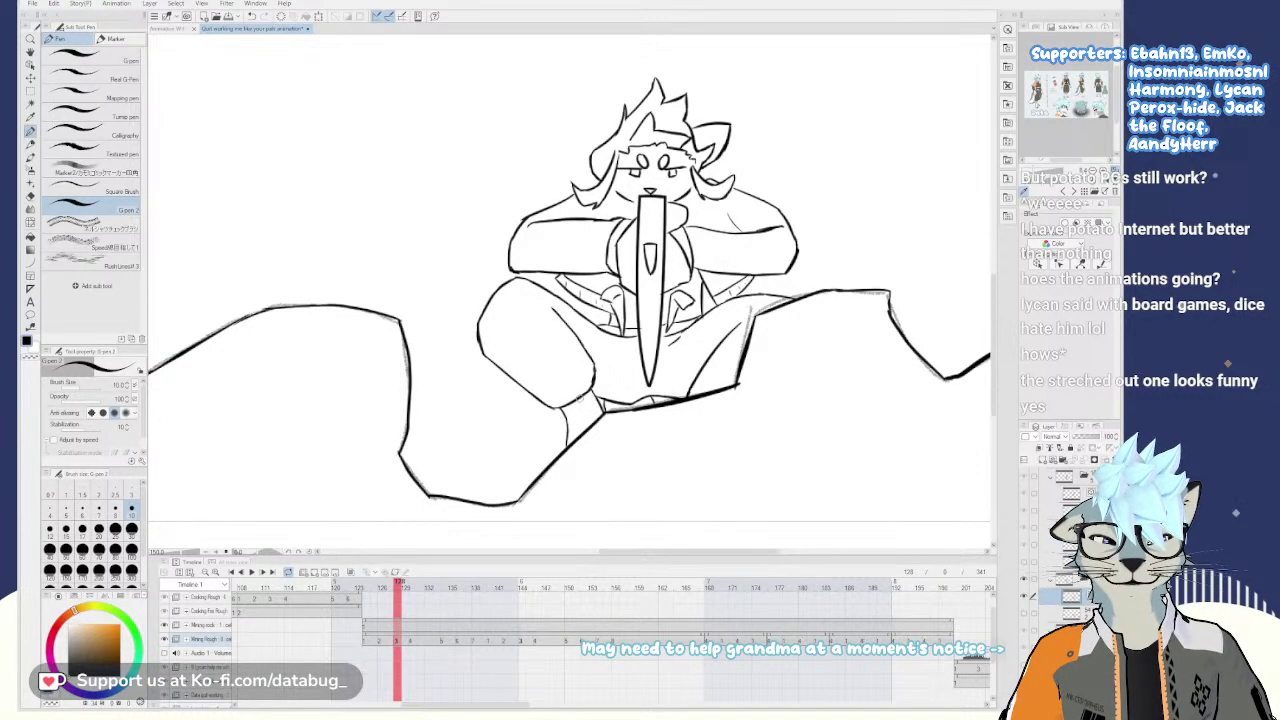
{"action": "key", "text": "Right"}
- In the fifth mining drawing, ink a hem line with stitch marks along the lower edges of both jacket panels
{"action": "key", "text": "Right"}
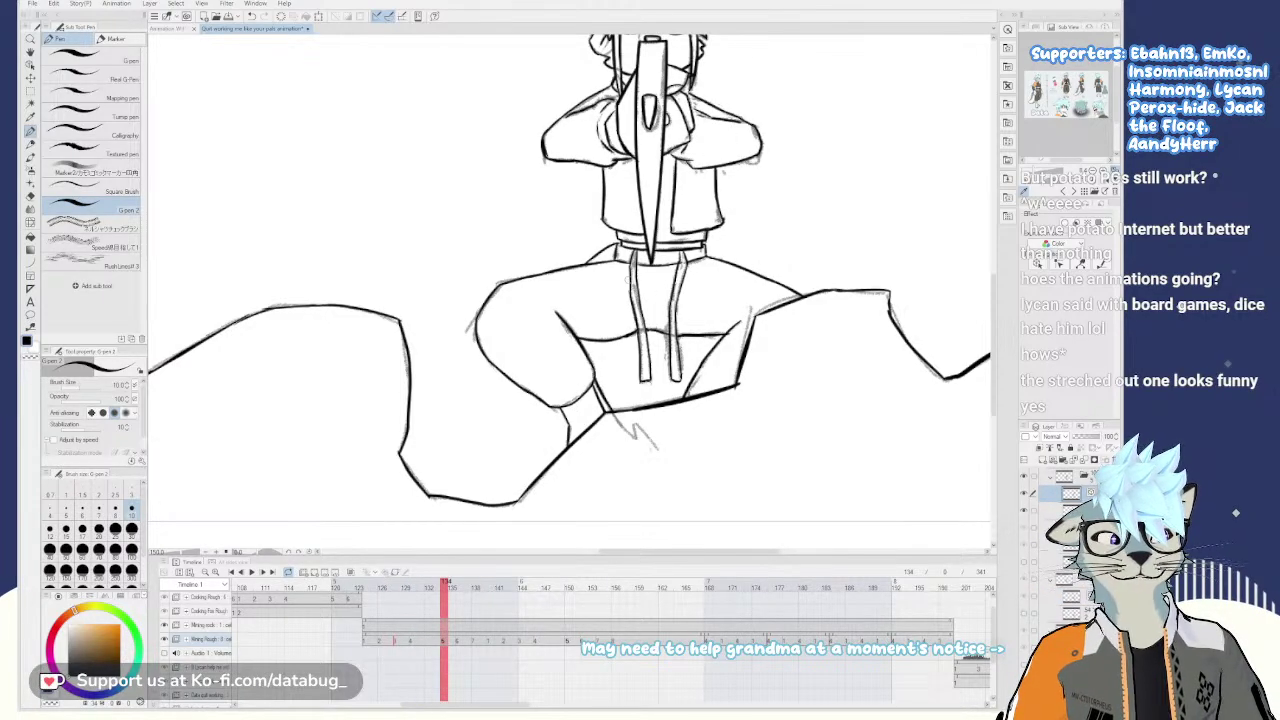
{"action": "left_click_drag", "start_coordinate": [657, 258], "coordinate": [659, 387]}
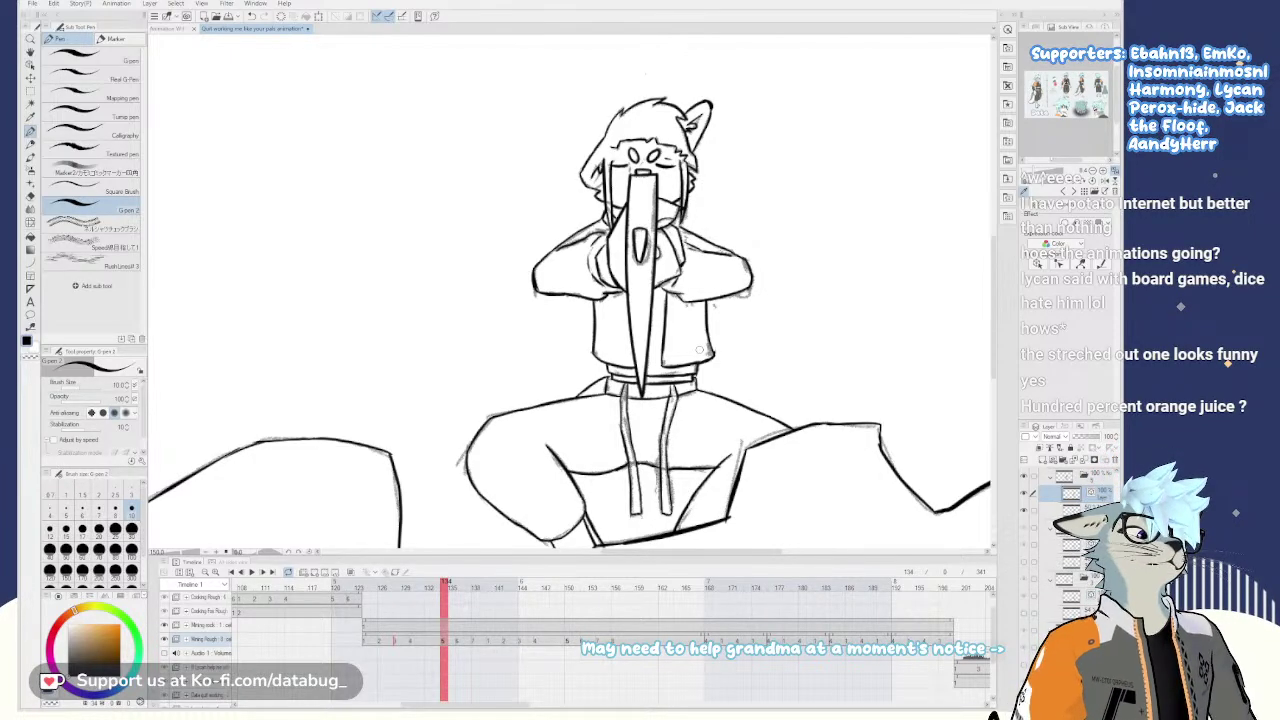
{"action": "left_click_drag", "start_coordinate": [668, 449], "coordinate": [630, 323]}
{"action": "scroll", "coordinate": [642, 370], "scroll_direction": "down", "scroll_amount": 1}
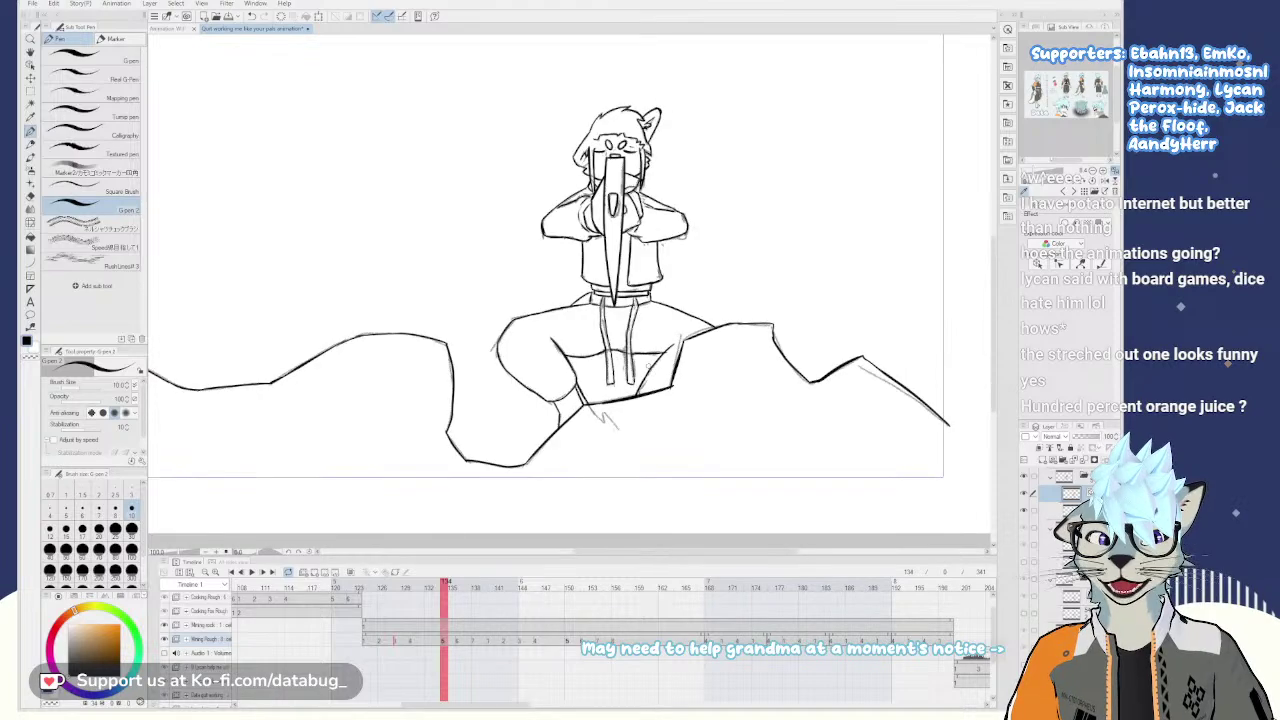
{"action": "scroll", "coordinate": [570, 290], "scroll_direction": "up", "scroll_amount": 2}
{"action": "scroll", "coordinate": [570, 290], "scroll_direction": "up", "scroll_amount": 3}
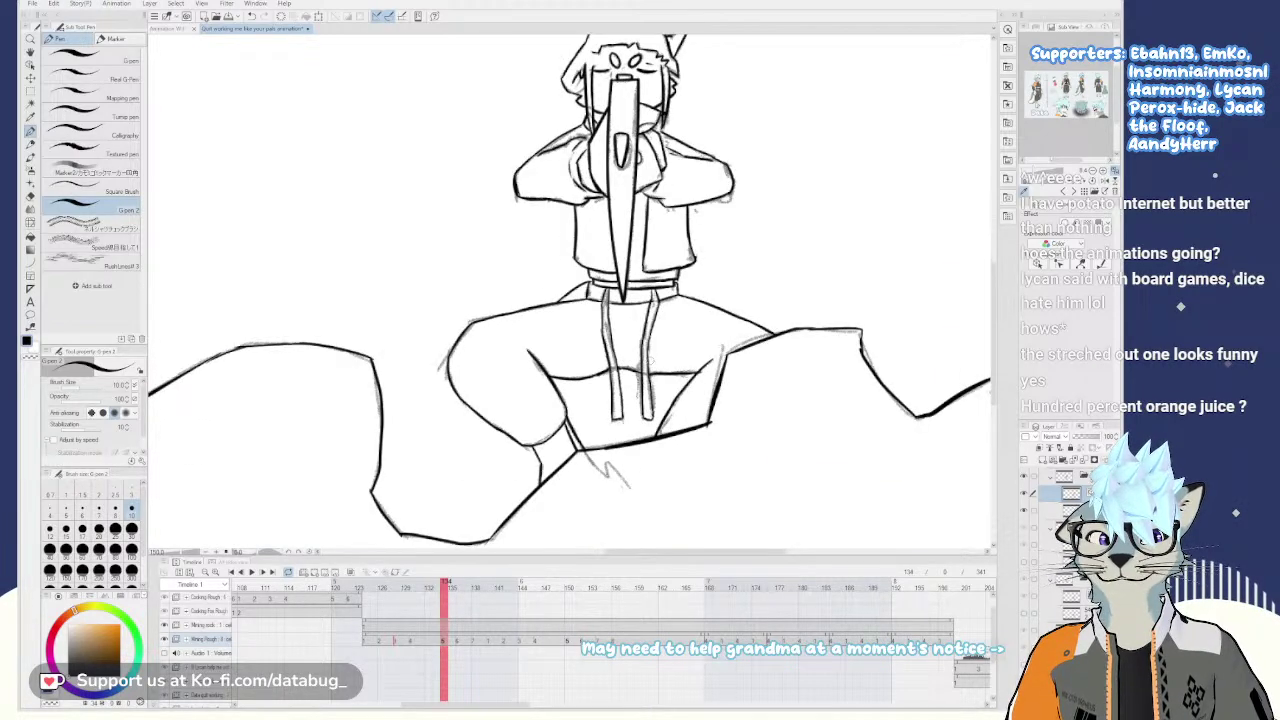
{"action": "scroll", "coordinate": [634, 327], "scroll_direction": "up", "scroll_amount": 2}
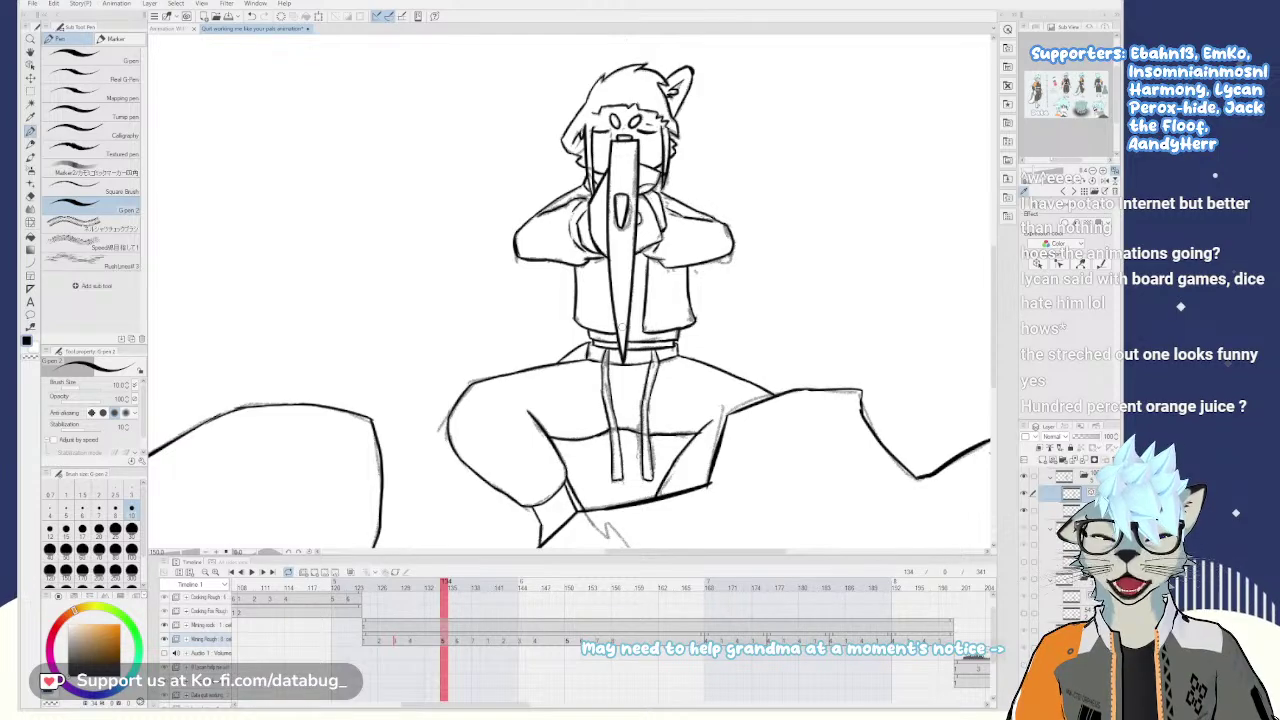
{"action": "key", "text": "."}
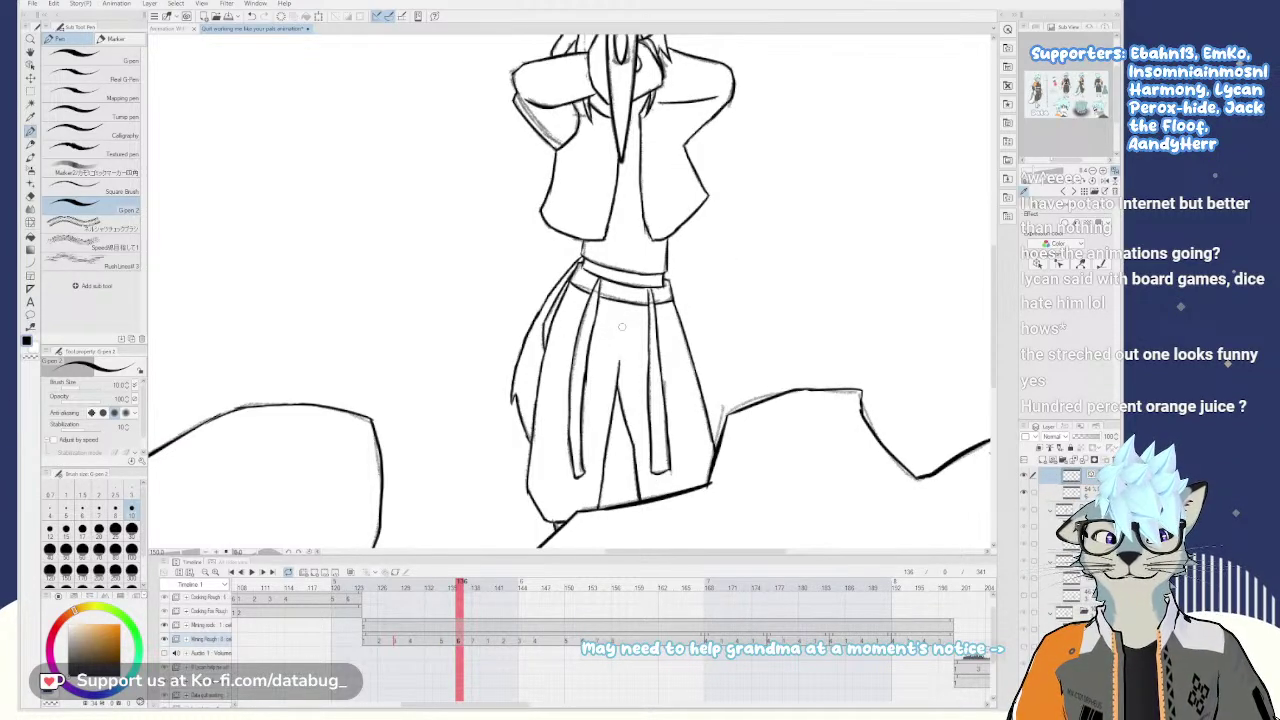
{"action": "key", "text": "."}
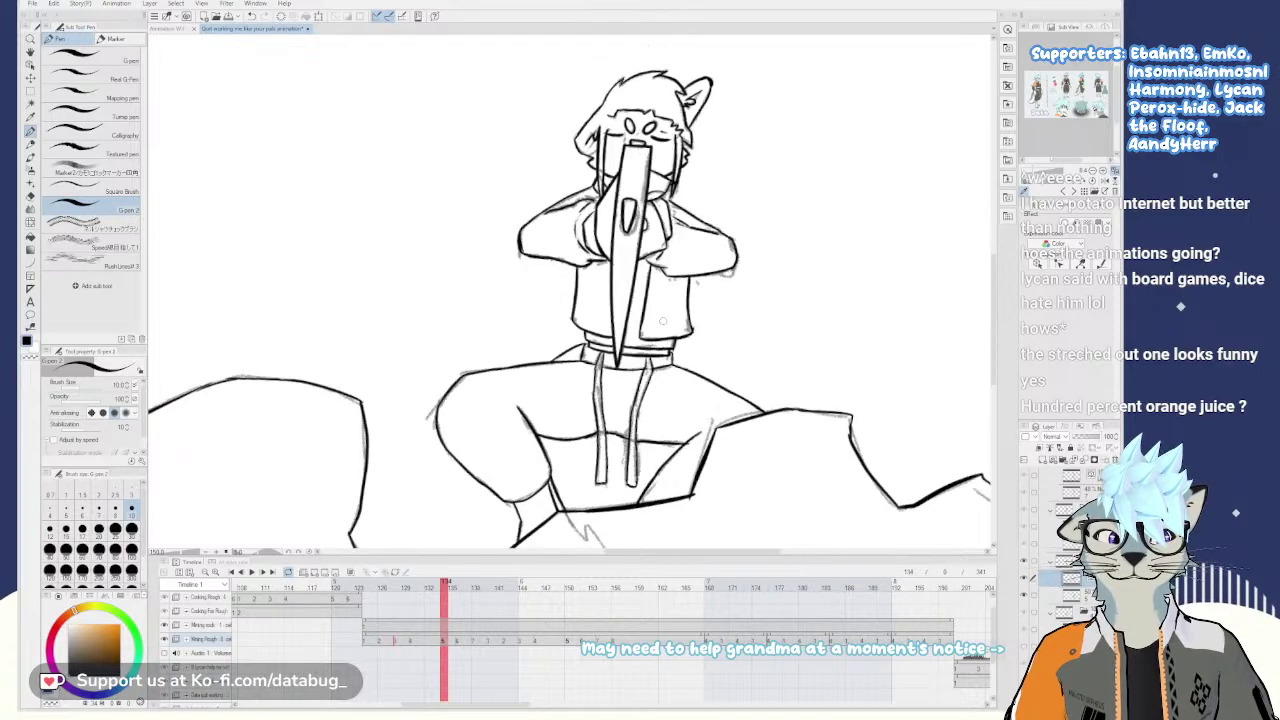
{"action": "left_click_drag", "start_coordinate": [663, 321], "coordinate": [523, 378]}
{"action": "key", "text": "ctrl+plus"}
{"action": "left_click_drag", "start_coordinate": [588, 306], "coordinate": [694, 240]}
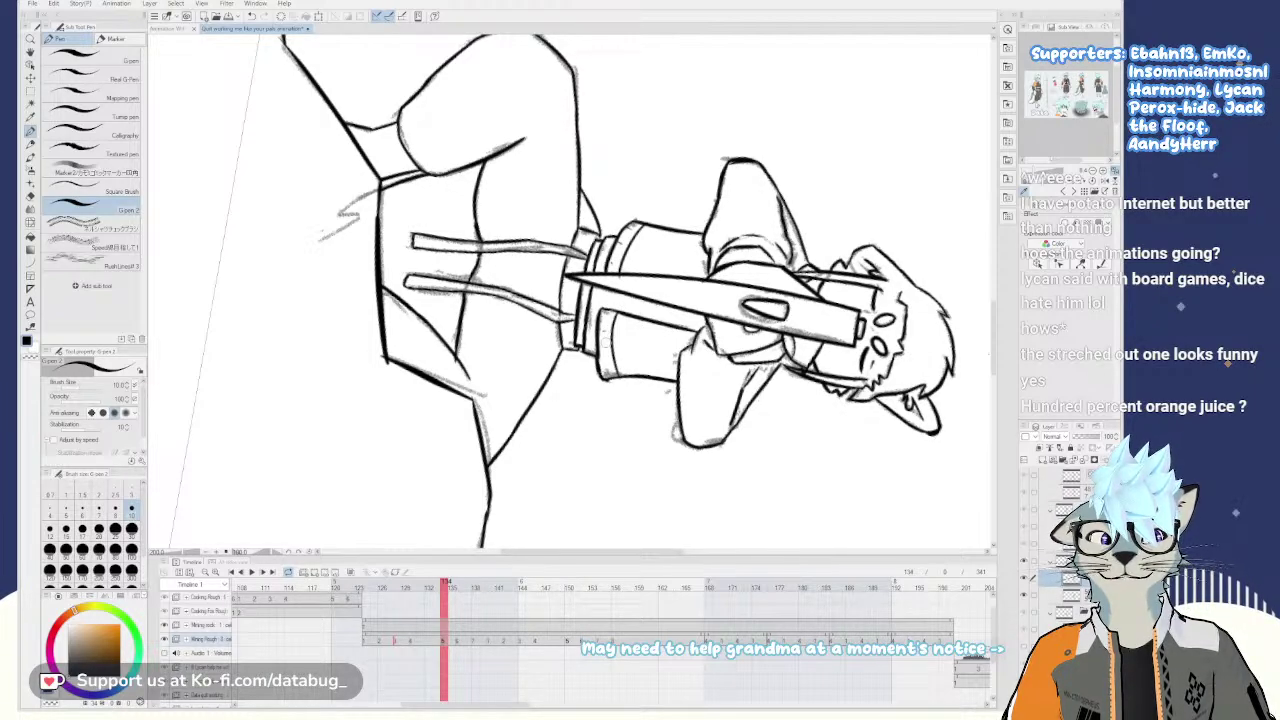
{"action": "key", "text": "e"}
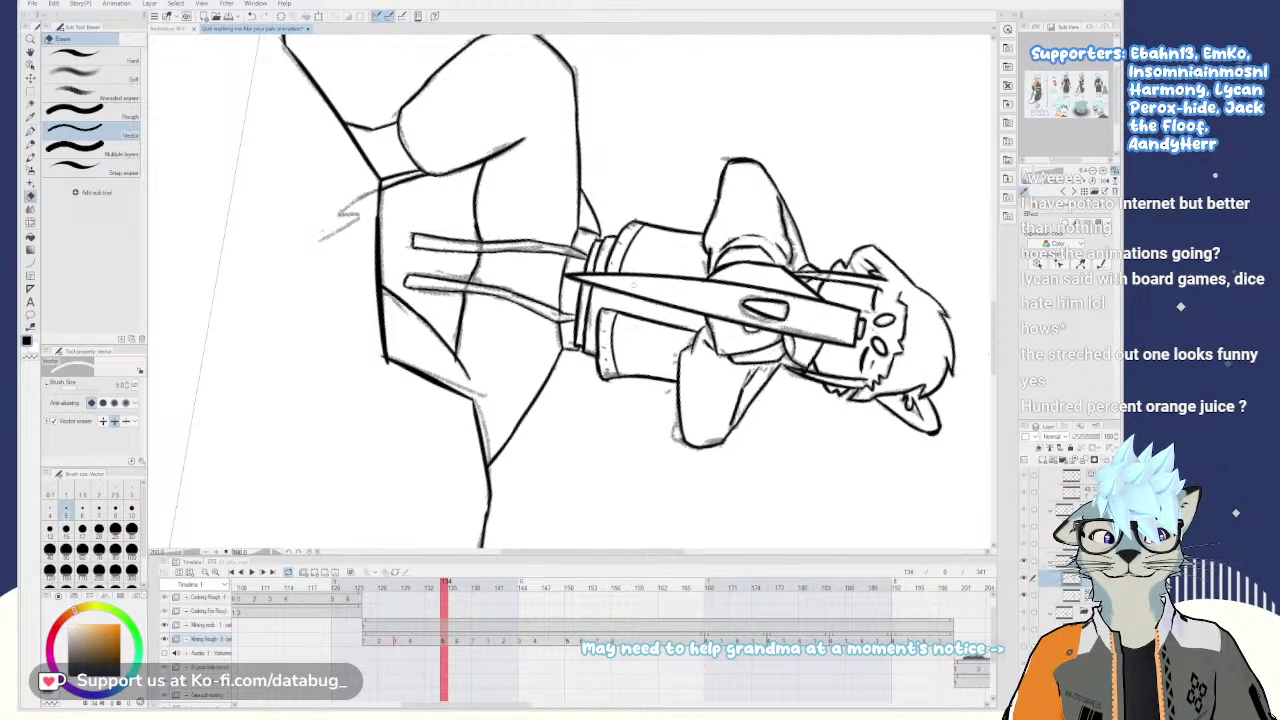
{"action": "key", "text": "p"}
{"action": "key", "text": "minus"}
{"action": "key", "text": "minus"}
{"action": "key", "text": "minus"}
{"action": "key", "text": "minus"}
{"action": "key", "text": "minus"}
{"action": "key", "text": "minus"}
{"action": "key", "text": "minus"}
{"action": "key", "text": "minus"}
{"action": "key", "text": "minus"}
{"action": "key", "text": "minus"}
{"action": "scroll", "coordinate": [617, 350], "scroll_direction": "down", "scroll_amount": 1}
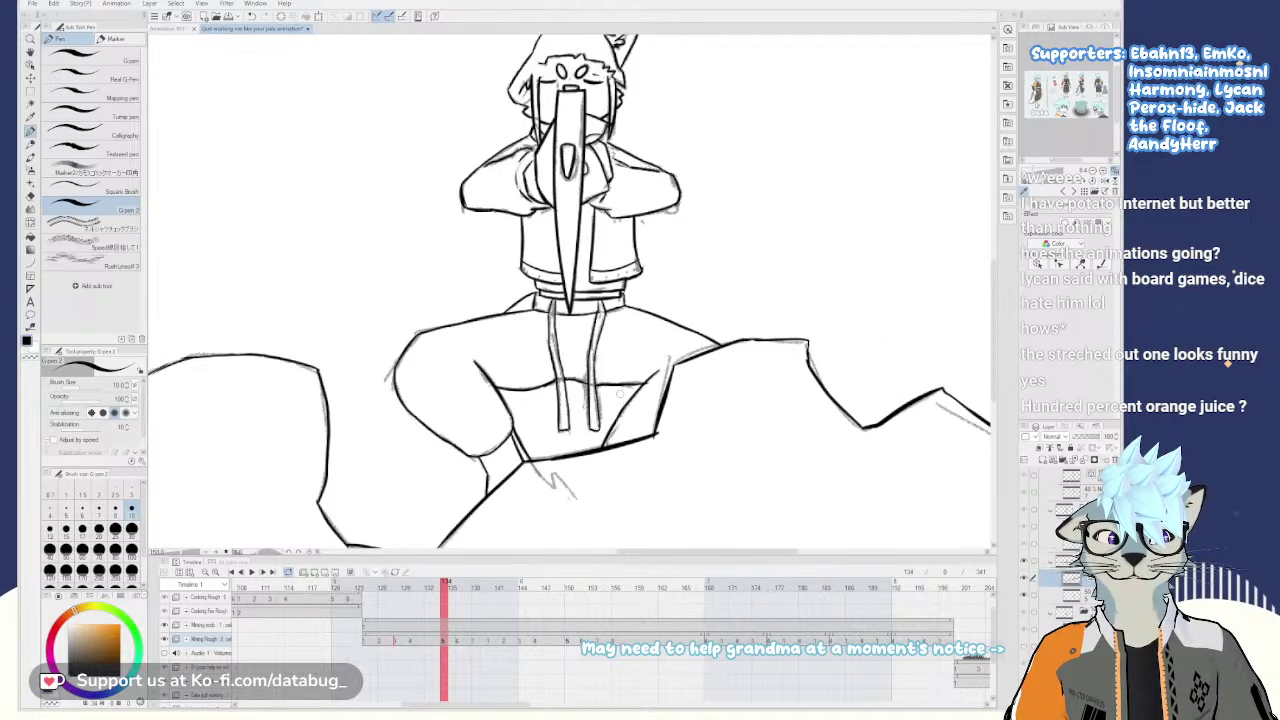
- Flip through the mining drawings from the fifth to the raised-arm pose and back to the second, comparing the clothing details
{"action": "left_click_drag", "start_coordinate": [620, 395], "coordinate": [657, 343]}
{"action": "mouse_move", "coordinate": [617, 382]}
{"action": "left_mouse_down"}
{"action": "mouse_move", "coordinate": [636, 365]}
{"action": "mouse_move", "coordinate": [624, 423]}
{"action": "left_mouse_up"}
{"action": "mouse_move", "coordinate": [632, 340]}
{"action": "left_mouse_down"}
{"action": "mouse_move", "coordinate": [630, 413]}
{"action": "mouse_move", "coordinate": [622, 328]}
{"action": "left_mouse_up"}
{"action": "mouse_move", "coordinate": [612, 468]}
{"action": "left_mouse_down"}
{"action": "mouse_move", "coordinate": [599, 384]}
{"action": "mouse_move", "coordinate": [606, 410]}
{"action": "left_mouse_up"}
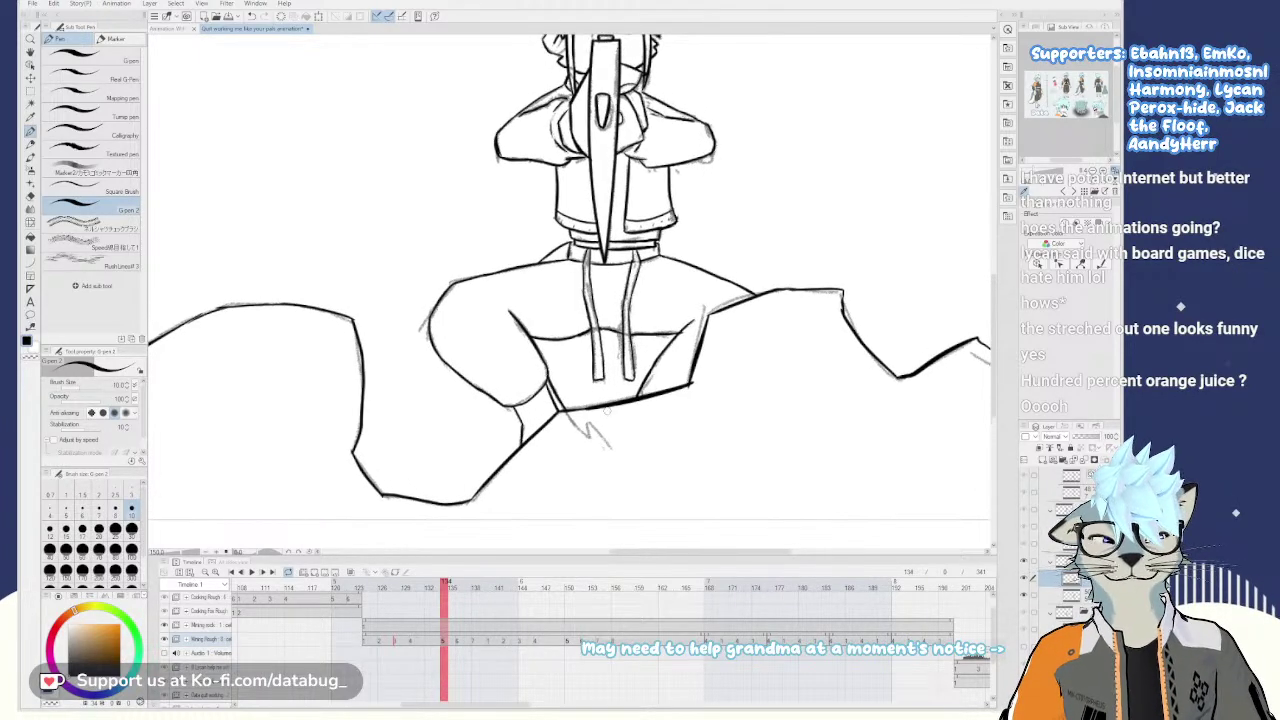
{"action": "key", "text": "Right"}
{"action": "left_click_drag", "start_coordinate": [613, 305], "coordinate": [614, 417]}
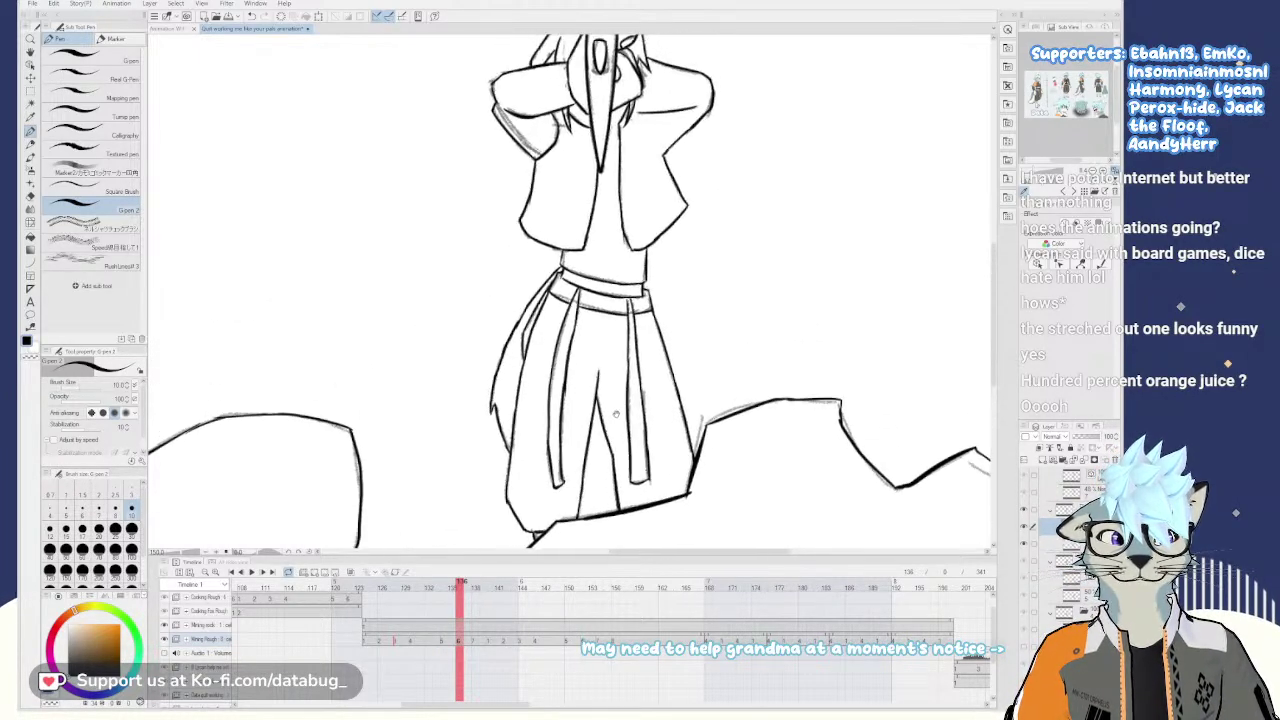
{"action": "left_click_drag", "start_coordinate": [616, 354], "coordinate": [613, 410]}
{"action": "key", "text": "period"}
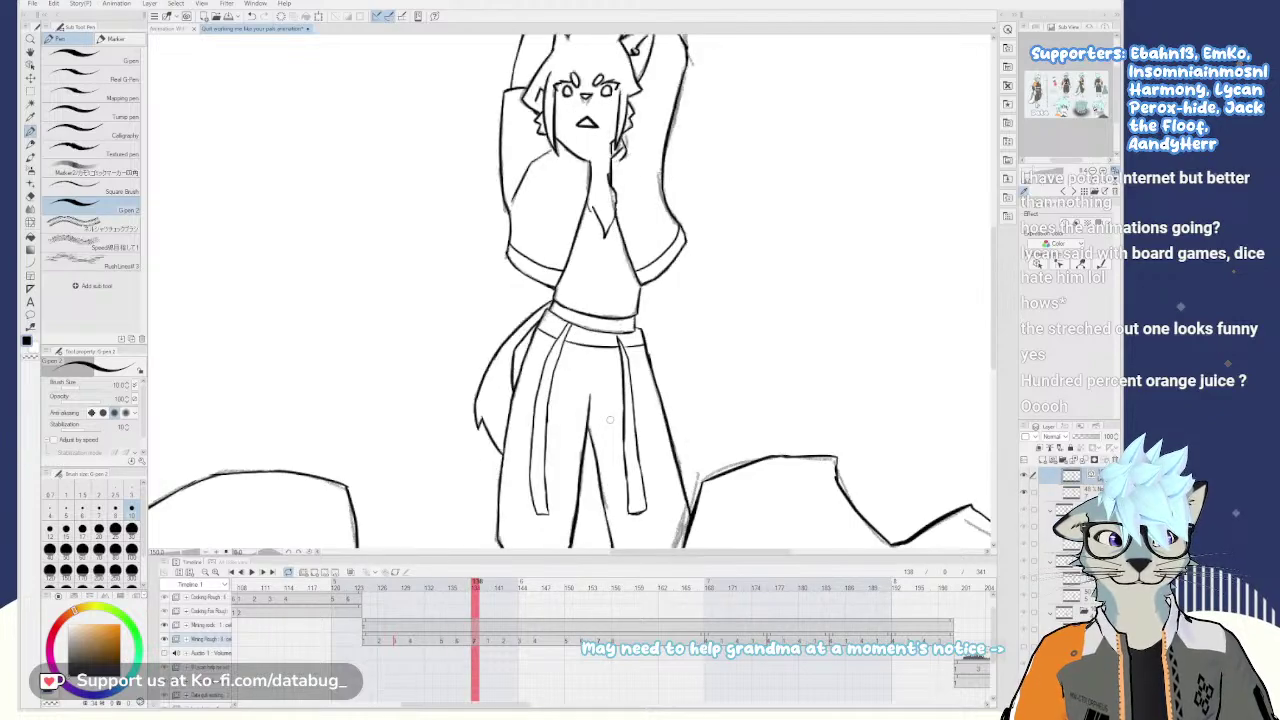
{"action": "key", "text": "comma"}
{"action": "key", "text": "comma"}
{"action": "key", "text": "period"}
{"action": "key", "text": "comma"}
{"action": "key", "text": "comma"}
{"action": "key", "text": "comma"}
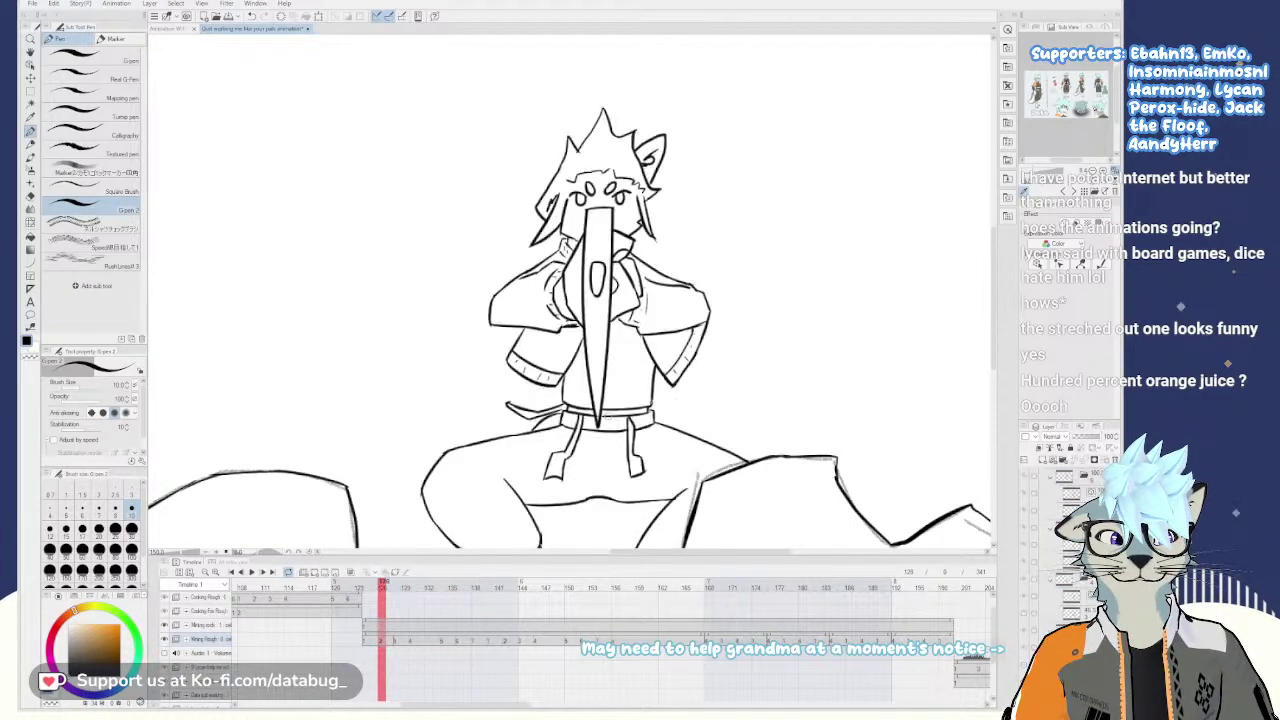
{"action": "key", "text": "comma"}
{"action": "key", "text": "period"}
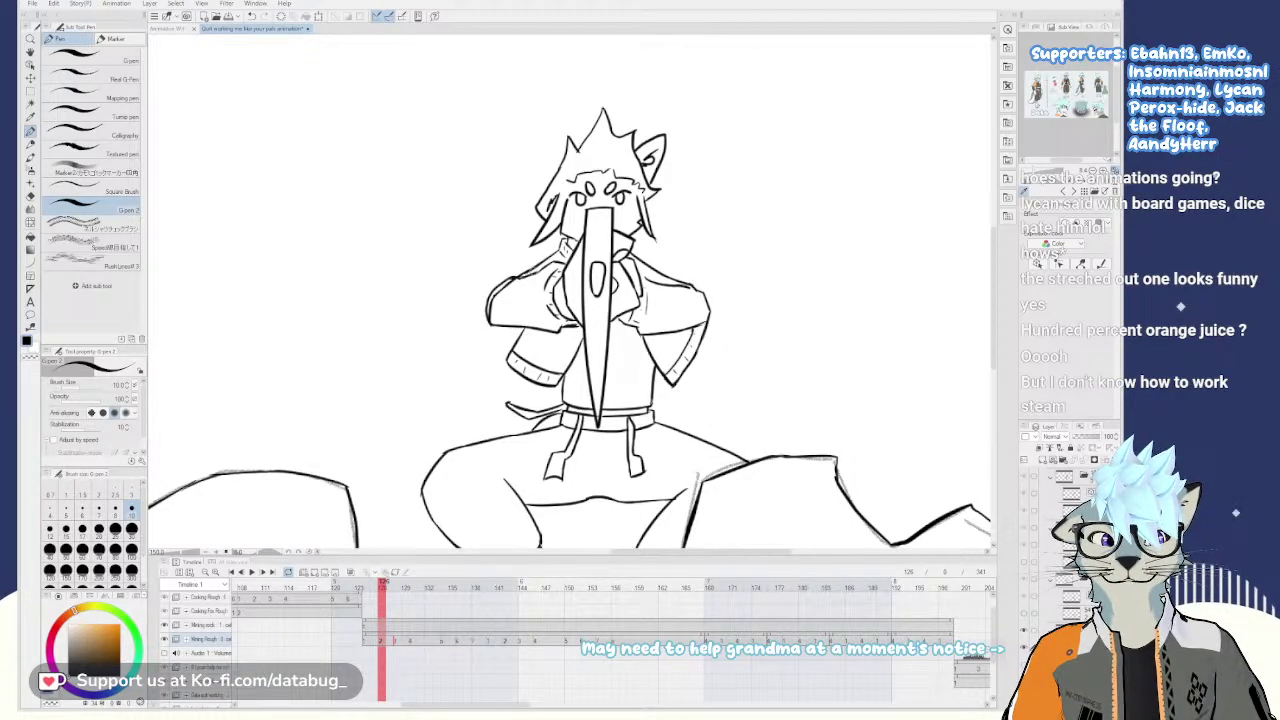
- In the second mining drawing, redraw the short shoulder line on the sleeve beside the collar and erase the doubled inner sleeve outline
{"action": "scroll", "coordinate": [519, 273], "scroll_direction": "up", "scroll_amount": 6}
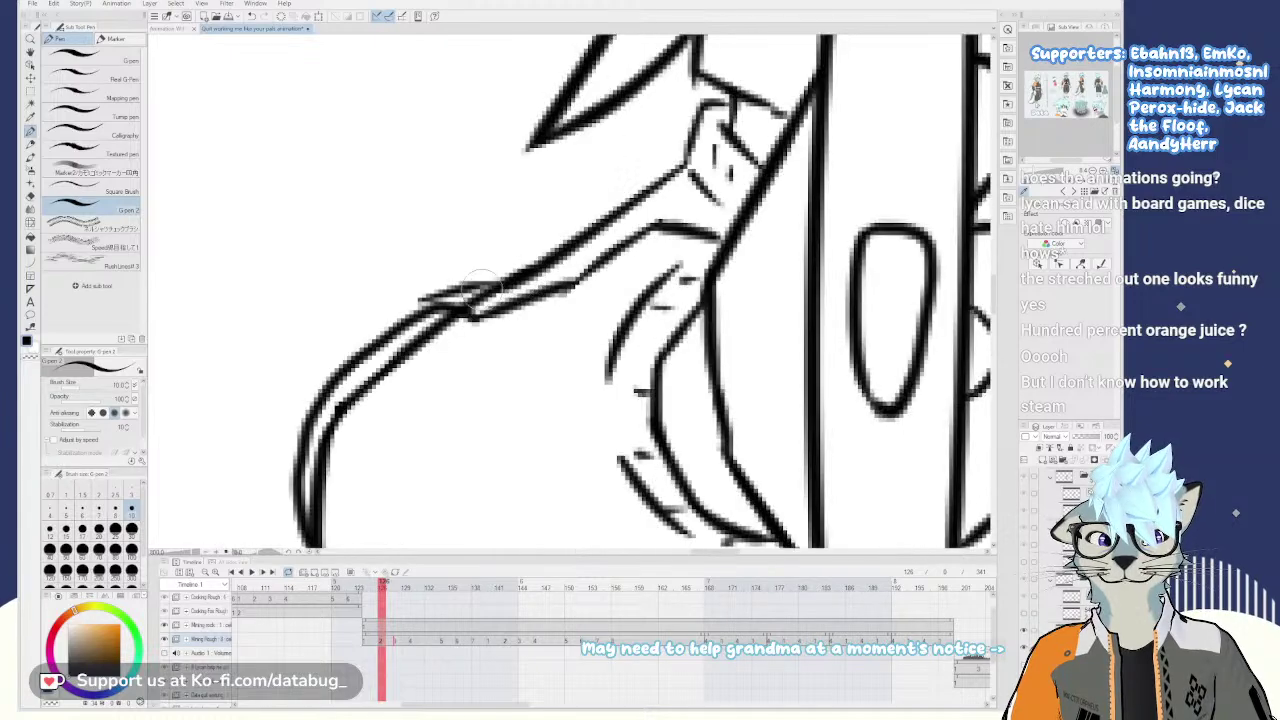
{"action": "key", "text": "ctrl+z"}
{"action": "left_click_drag", "start_coordinate": [441, 303], "coordinate": [497, 281]}
{"action": "key", "text": "e"}
{"action": "left_click_drag", "start_coordinate": [408, 350], "coordinate": [431, 395]}
{"action": "left_click_drag", "start_coordinate": [323, 452], "coordinate": [345, 420]}
{"action": "scroll", "coordinate": [359, 414], "scroll_direction": "down", "scroll_amount": 3}
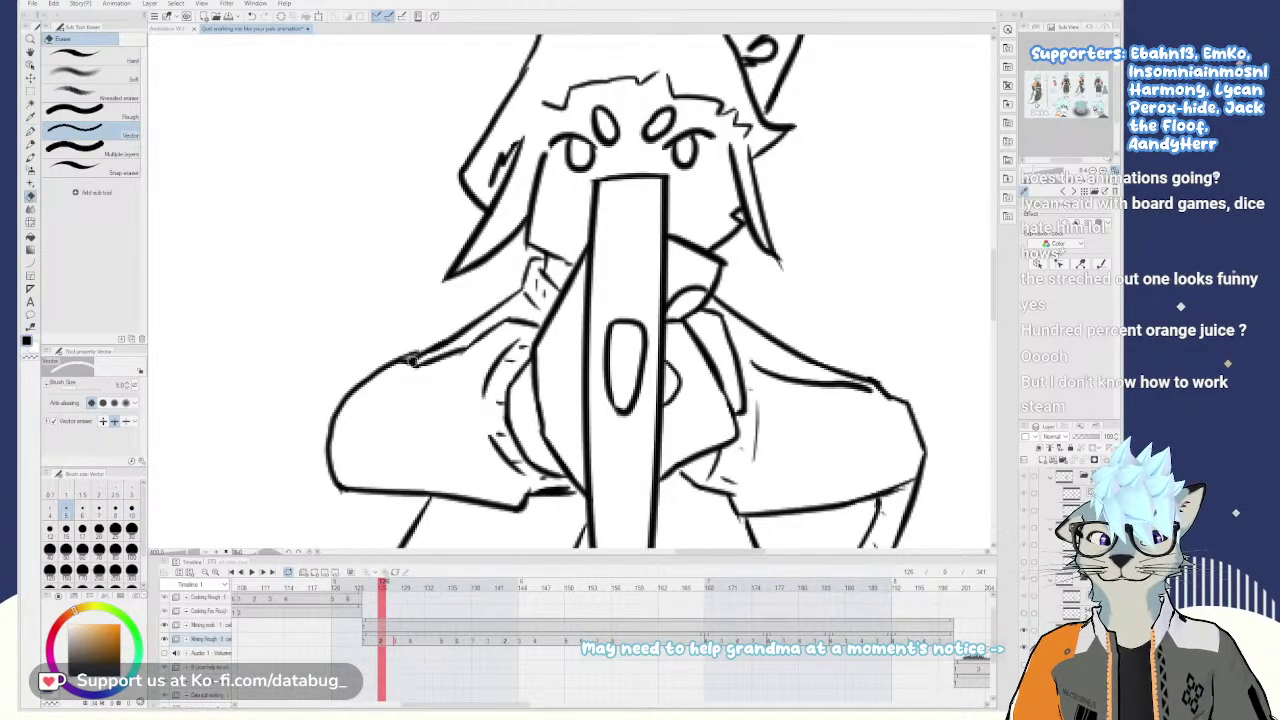
- Compare the cleaned shoulder outline in the second mining drawing with the neighbouring drawing and inspect the whole upper body
{"action": "scroll", "coordinate": [413, 362], "scroll_direction": "down", "scroll_amount": 3}
{"action": "scroll", "coordinate": [440, 405], "scroll_direction": "up", "scroll_amount": 8}
{"action": "key", "text": "Left"}
{"action": "key", "text": "Right"}
{"action": "left_click_drag", "start_coordinate": [421, 406], "coordinate": [694, 359]}
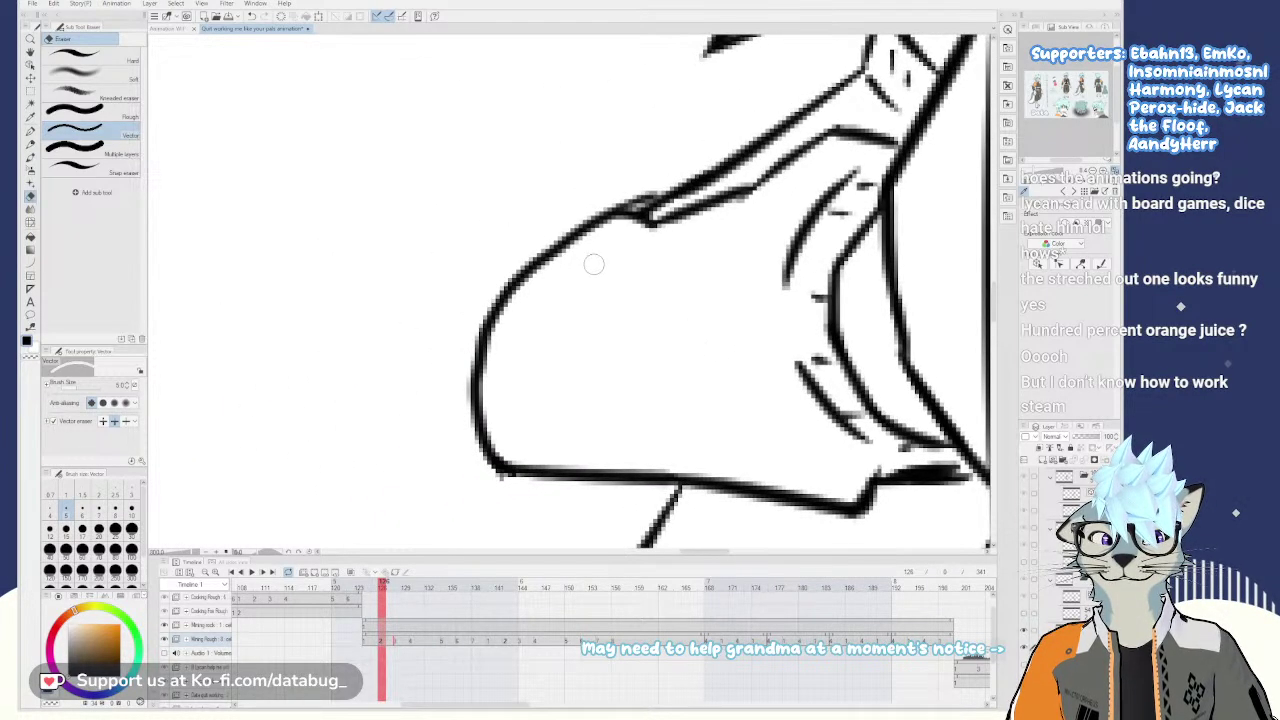
{"action": "key", "text": "p"}
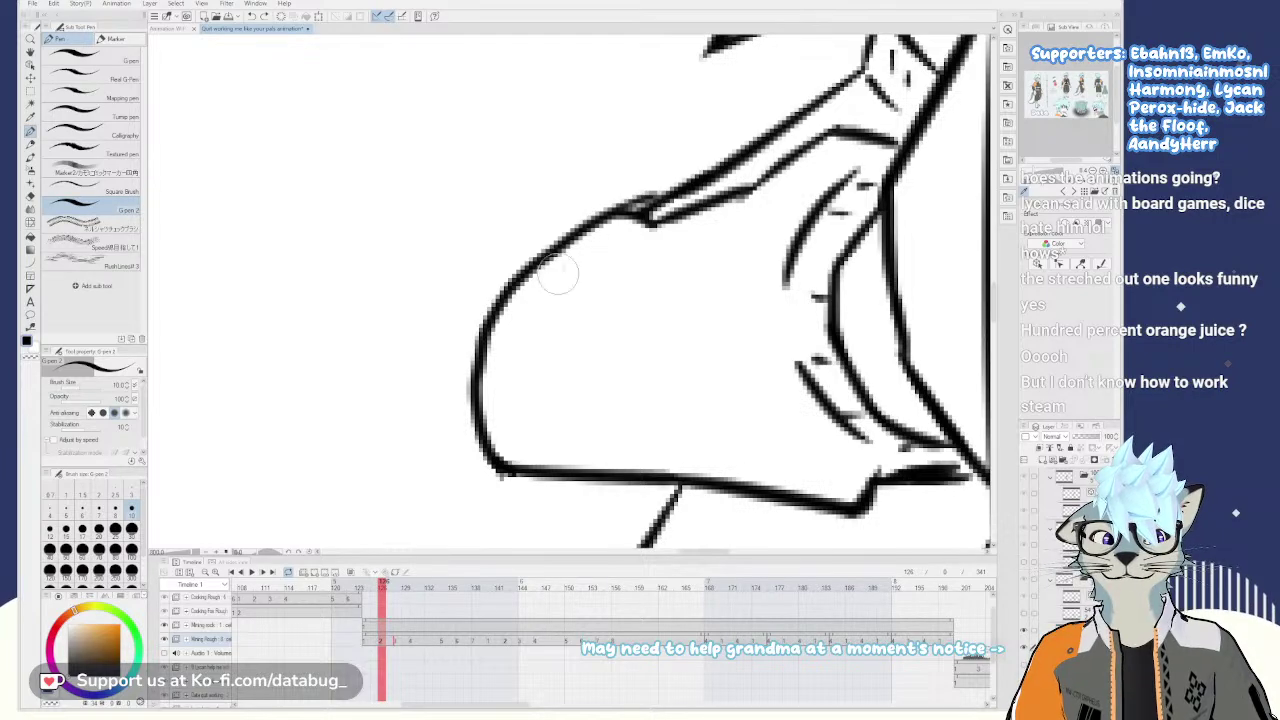
{"action": "scroll", "coordinate": [558, 345], "scroll_direction": "down", "scroll_amount": 5}
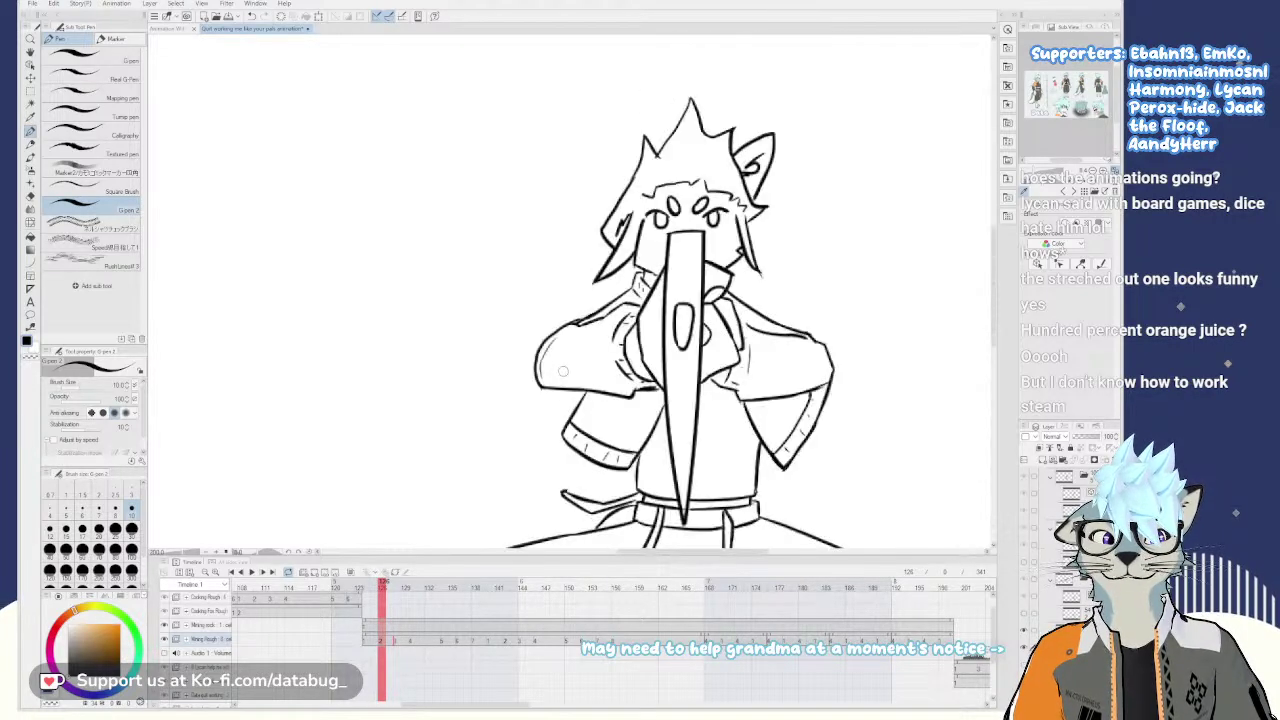
{"action": "left_click_drag", "start_coordinate": [762, 386], "coordinate": [671, 332]}
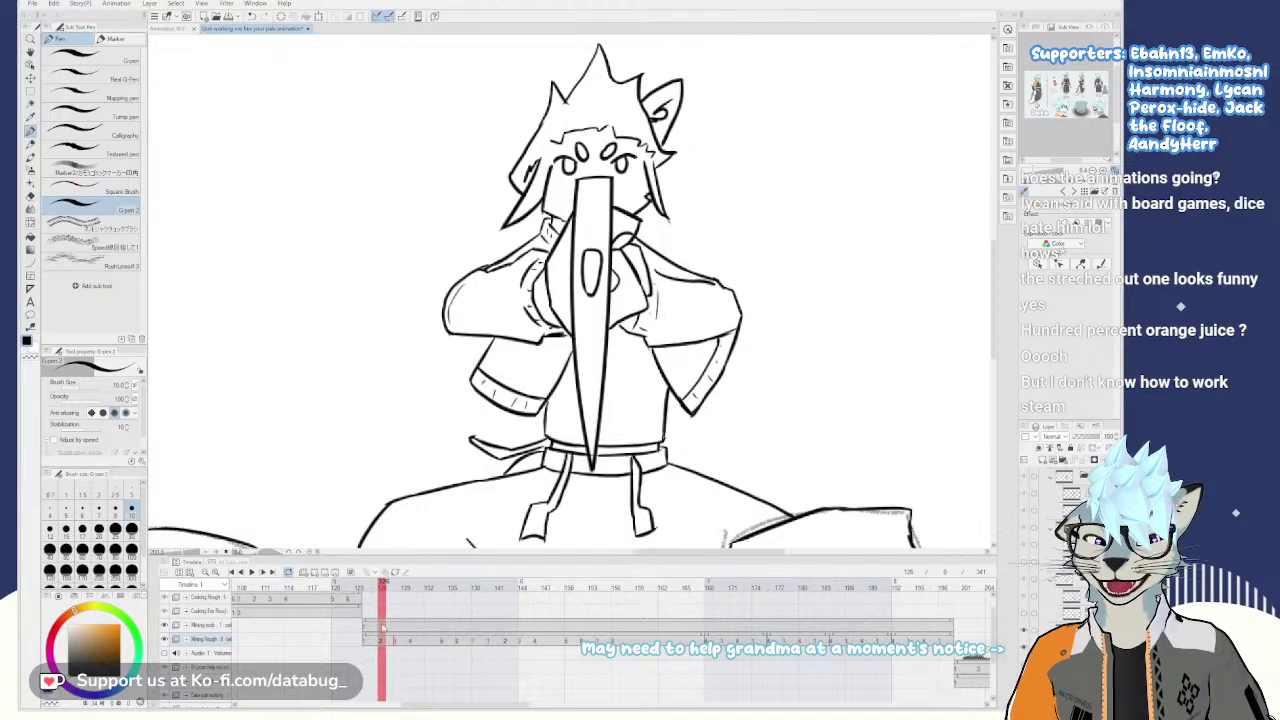
- Go to the third mining drawing and examine the crouched pose, sleeves and jacket details against the full scene
{"action": "left_click", "coordinate": [398, 645]}
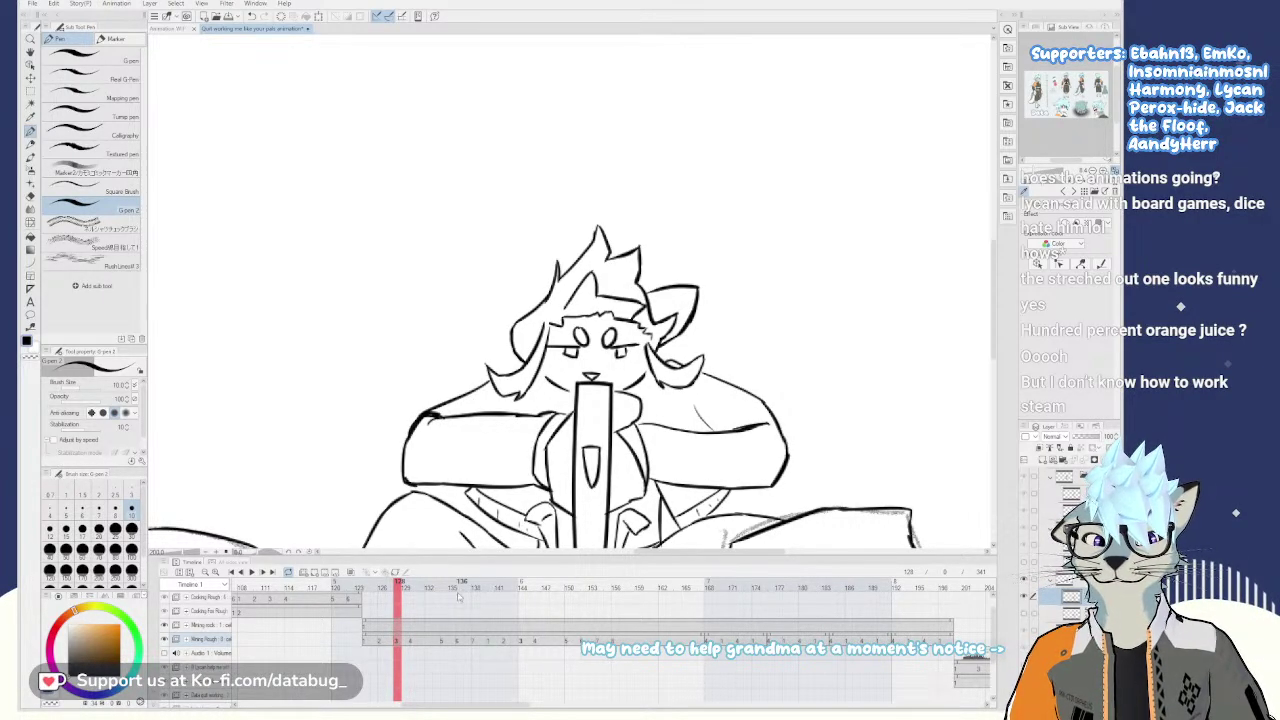
{"action": "left_click_drag", "start_coordinate": [569, 466], "coordinate": [527, 265]}
{"action": "left_click_drag", "start_coordinate": [576, 387], "coordinate": [565, 374]}
{"action": "scroll", "coordinate": [564, 377], "scroll_direction": "down", "scroll_amount": 2}
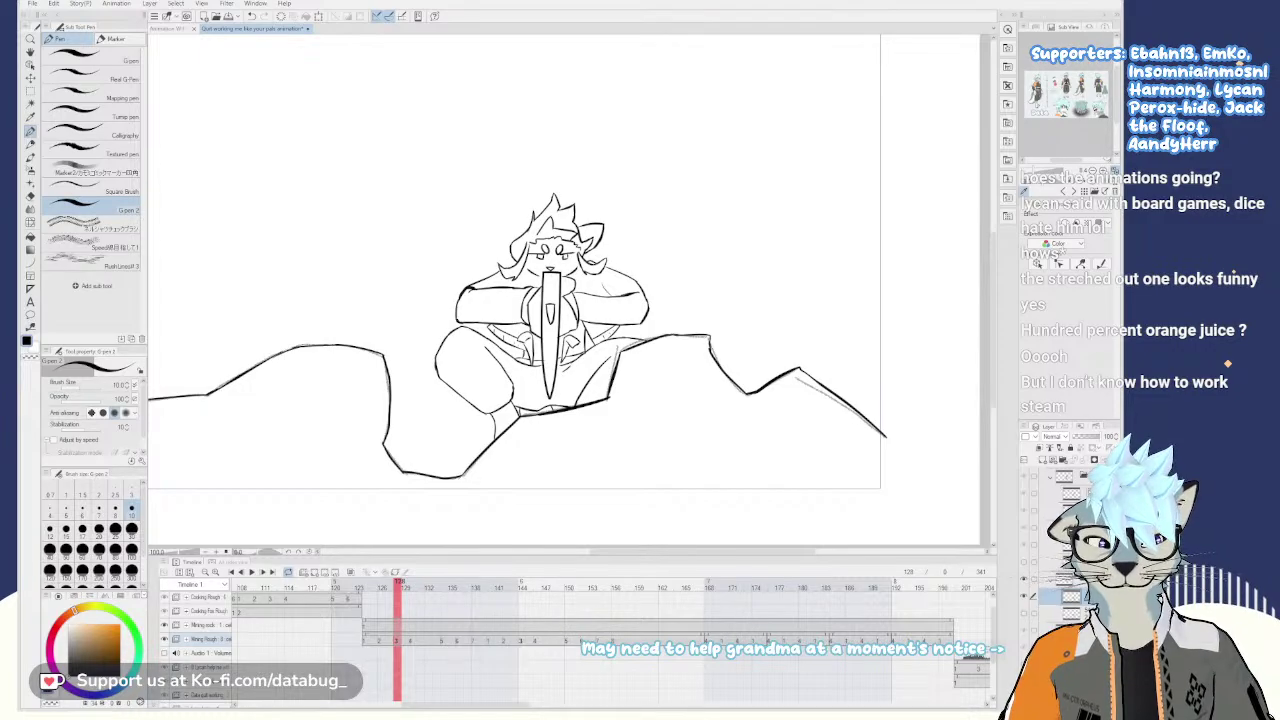
{"action": "scroll", "coordinate": [556, 362], "scroll_direction": "up", "scroll_amount": 3}
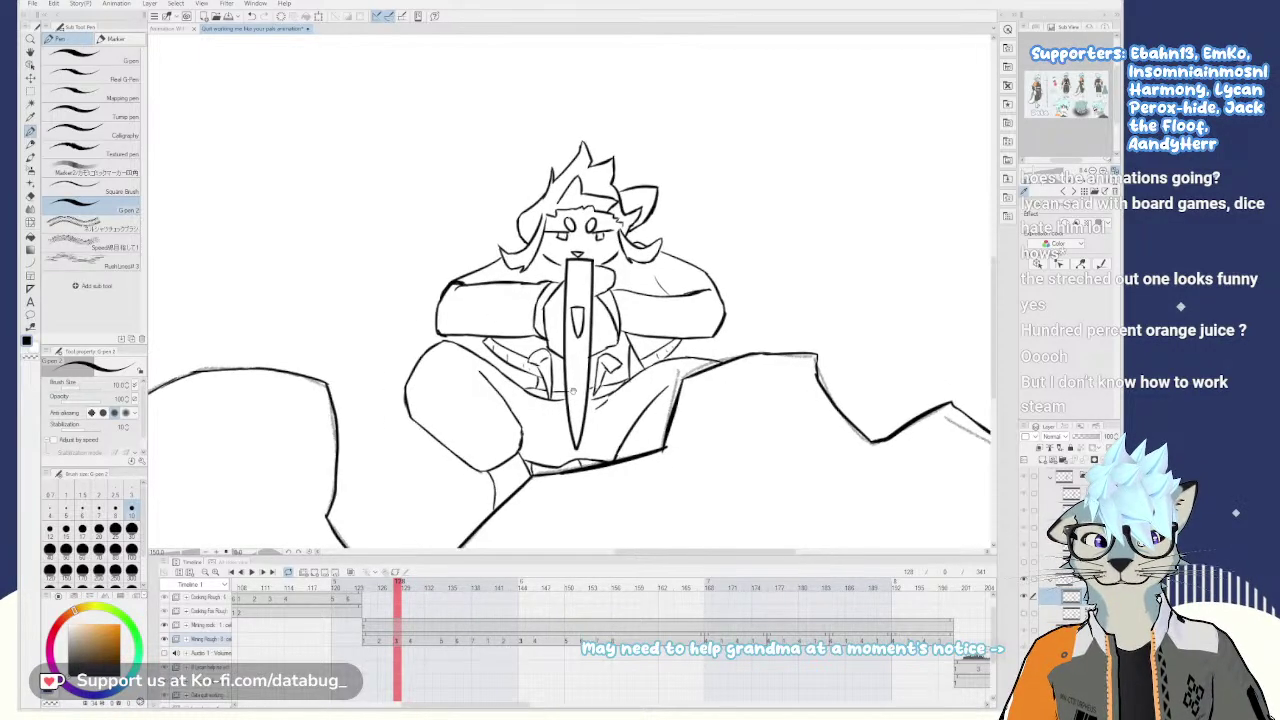
{"action": "scroll", "coordinate": [572, 383], "scroll_direction": "down", "scroll_amount": 2}
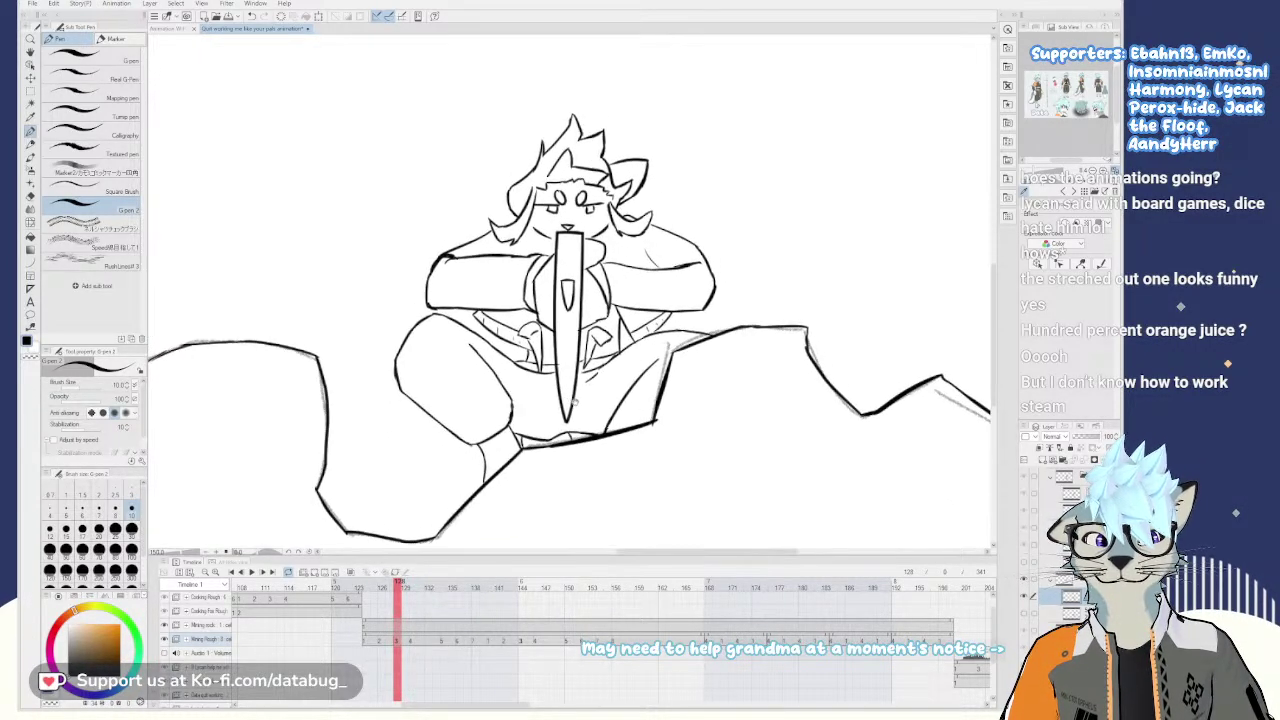
{"action": "scroll", "coordinate": [570, 395], "scroll_direction": "up", "scroll_amount": 2}
{"action": "left_click_drag", "start_coordinate": [570, 397], "coordinate": [558, 355]}
{"action": "key", "text": "asciicircum"}
{"action": "key", "text": "asciicircum"}
{"action": "key", "text": "ctrl+0"}
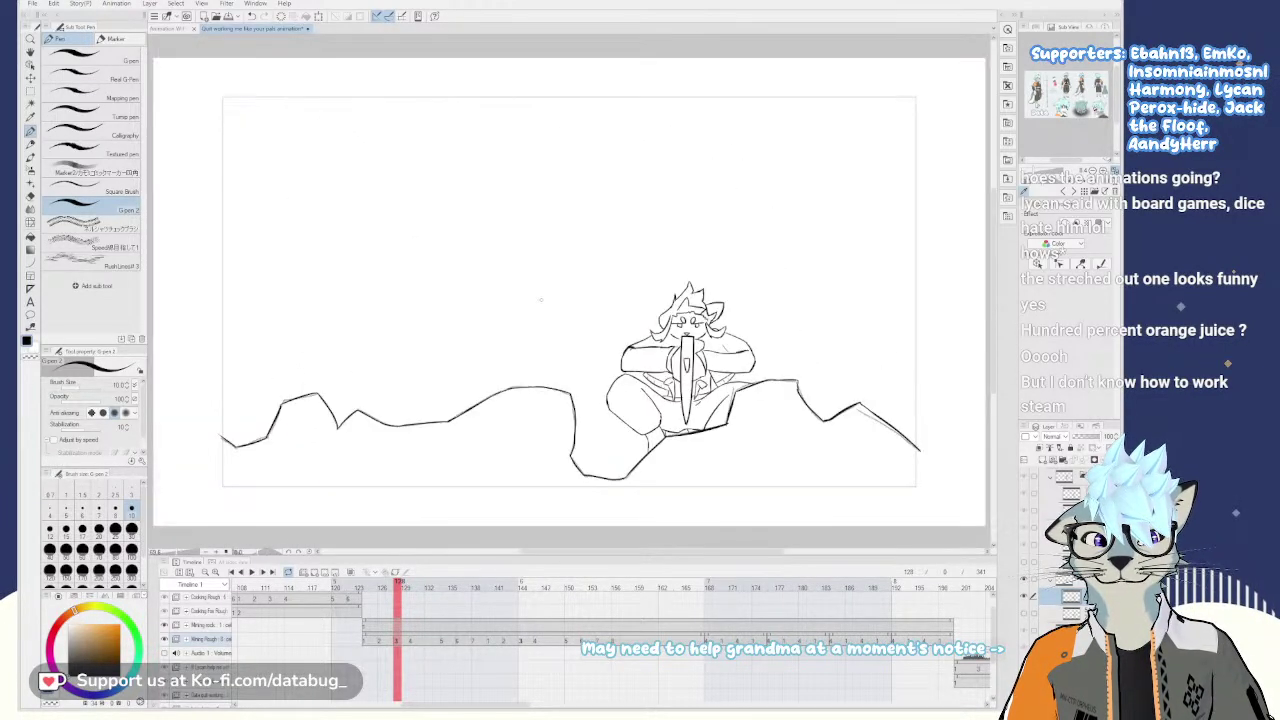
- Flip back and forth between the third mining drawing and its neighbours, comparing the crouching poses and ending on the fourth drawing
{"action": "key", "text": "Right"}
{"action": "key", "text": "Left"}
{"action": "key", "text": "Left"}
{"action": "key", "text": "Right"}
{"action": "key", "text": "Right"}
{"action": "key", "text": "Right"}
{"action": "key", "text": "Left"}
{"action": "key", "text": "Left"}
{"action": "key", "text": "Left"}
{"action": "key", "text": "Right"}
{"action": "key", "text": "Right"}
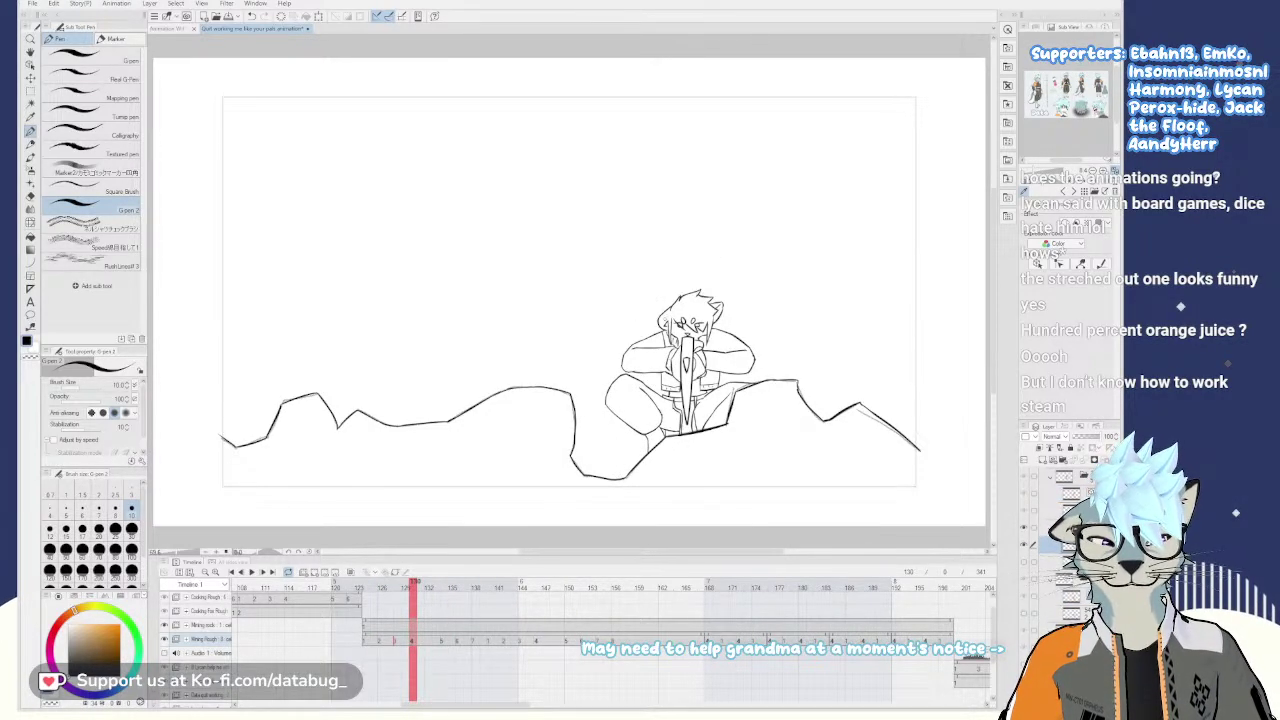
- Step through the fourth, fifth and sixth mining drawings, comparing the jacket hems
{"action": "scroll", "coordinate": [662, 322], "scroll_direction": "up", "scroll_amount": 4}
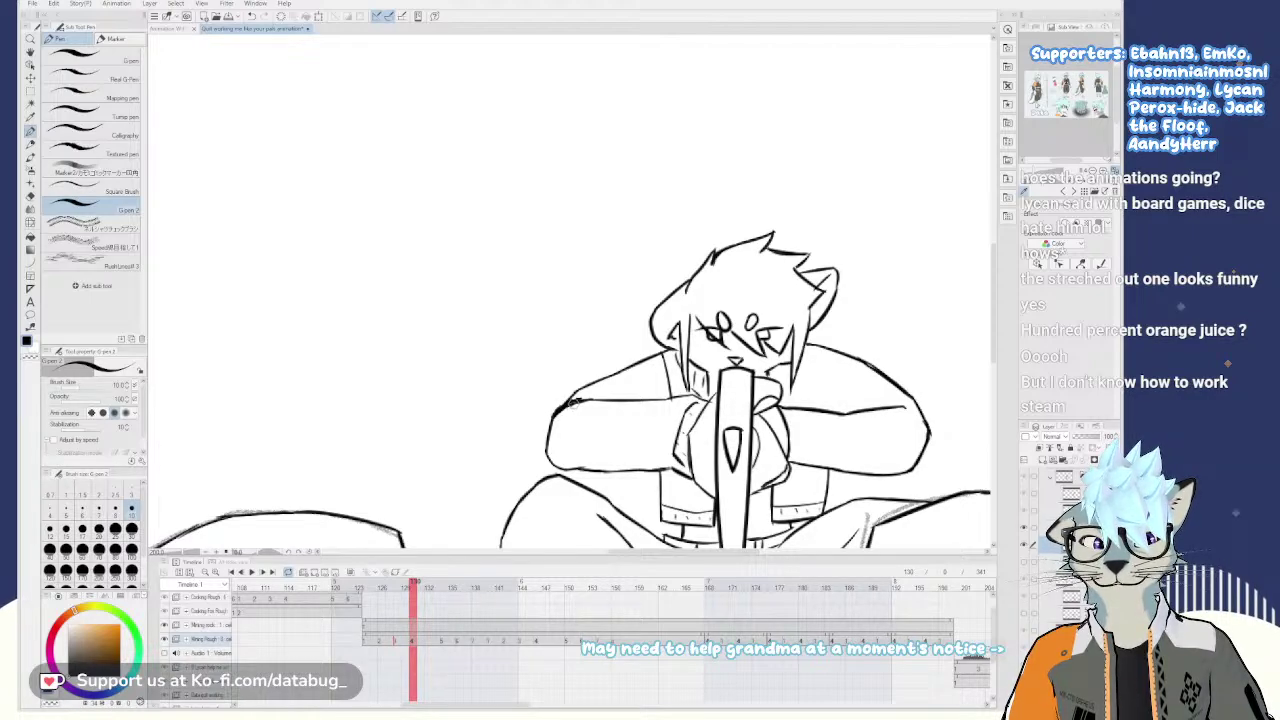
{"action": "scroll", "coordinate": [622, 342], "scroll_direction": "down", "scroll_amount": 3}
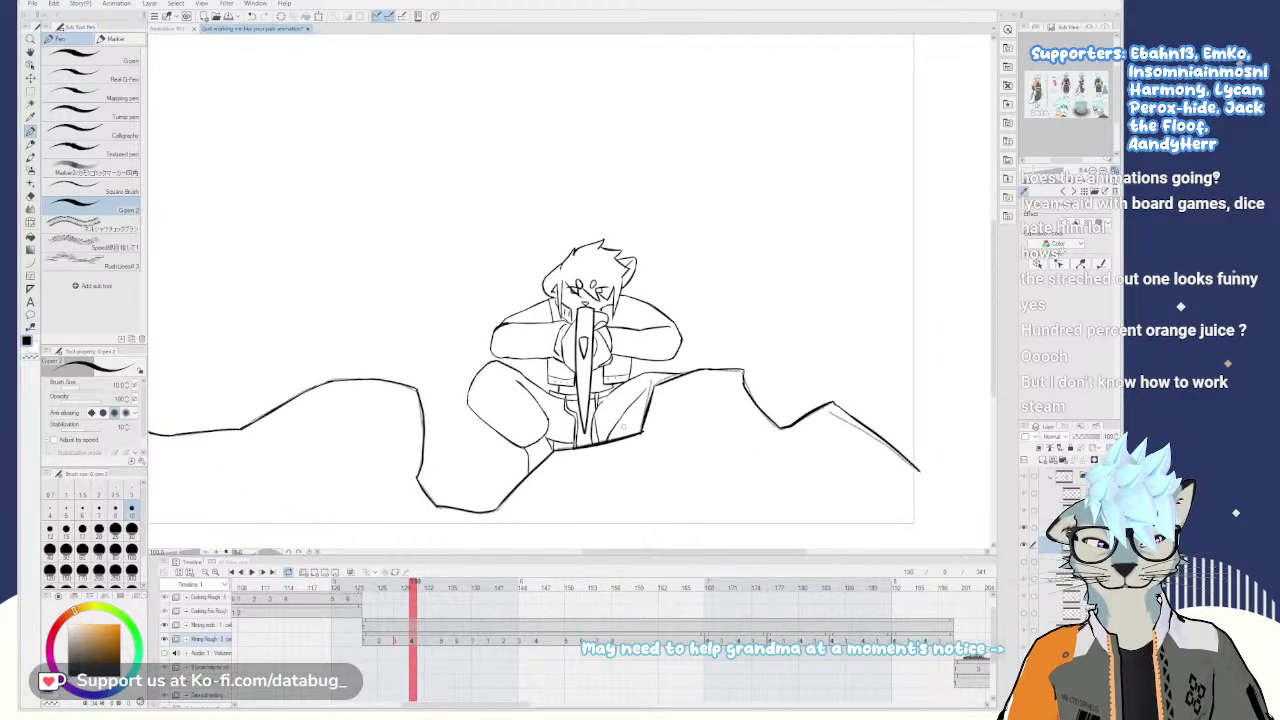
{"action": "key", "text": "Right"}
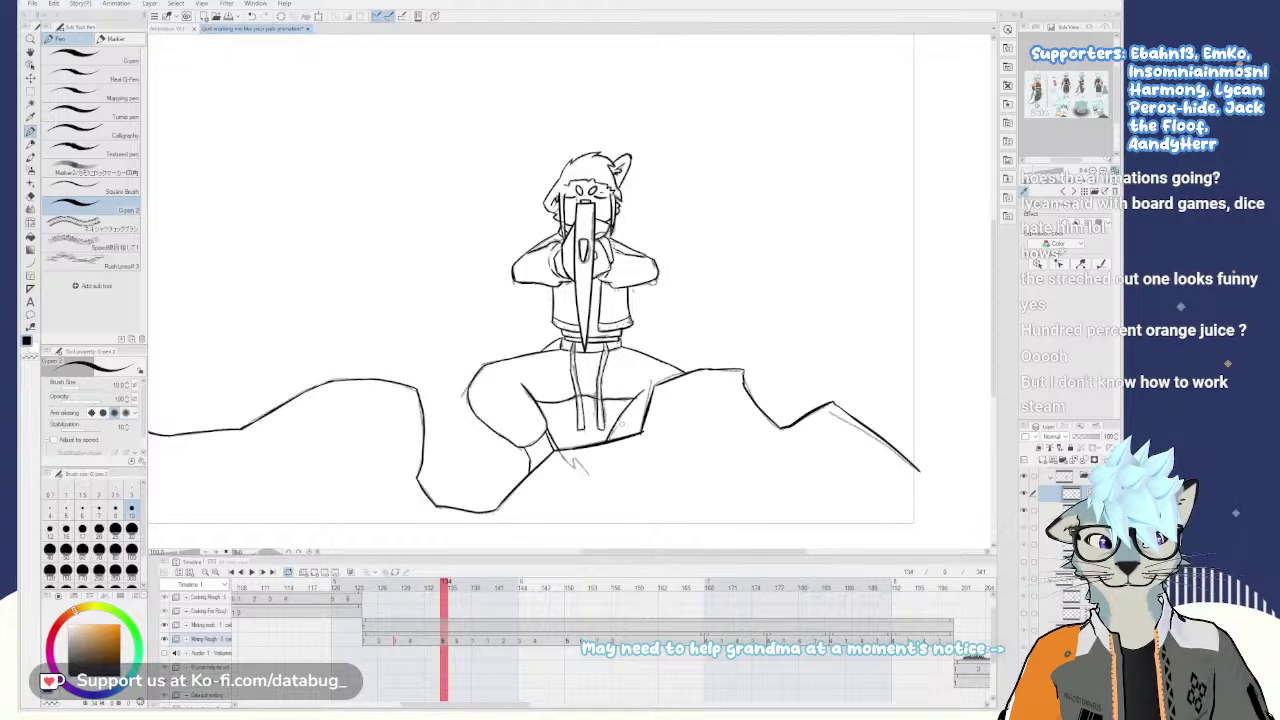
{"action": "key", "text": "Right"}
{"action": "key", "text": "Left"}
{"action": "scroll", "coordinate": [652, 380], "scroll_direction": "up", "scroll_amount": 3}
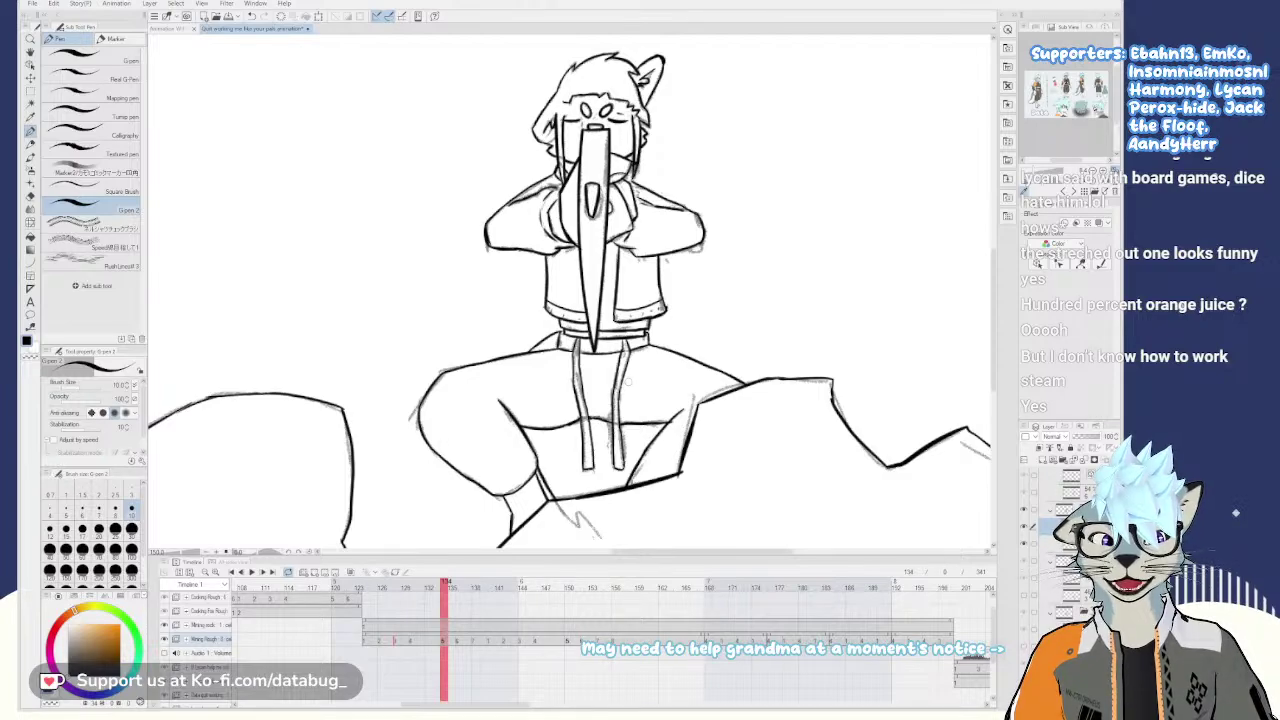
{"action": "key", "text": "Right"}
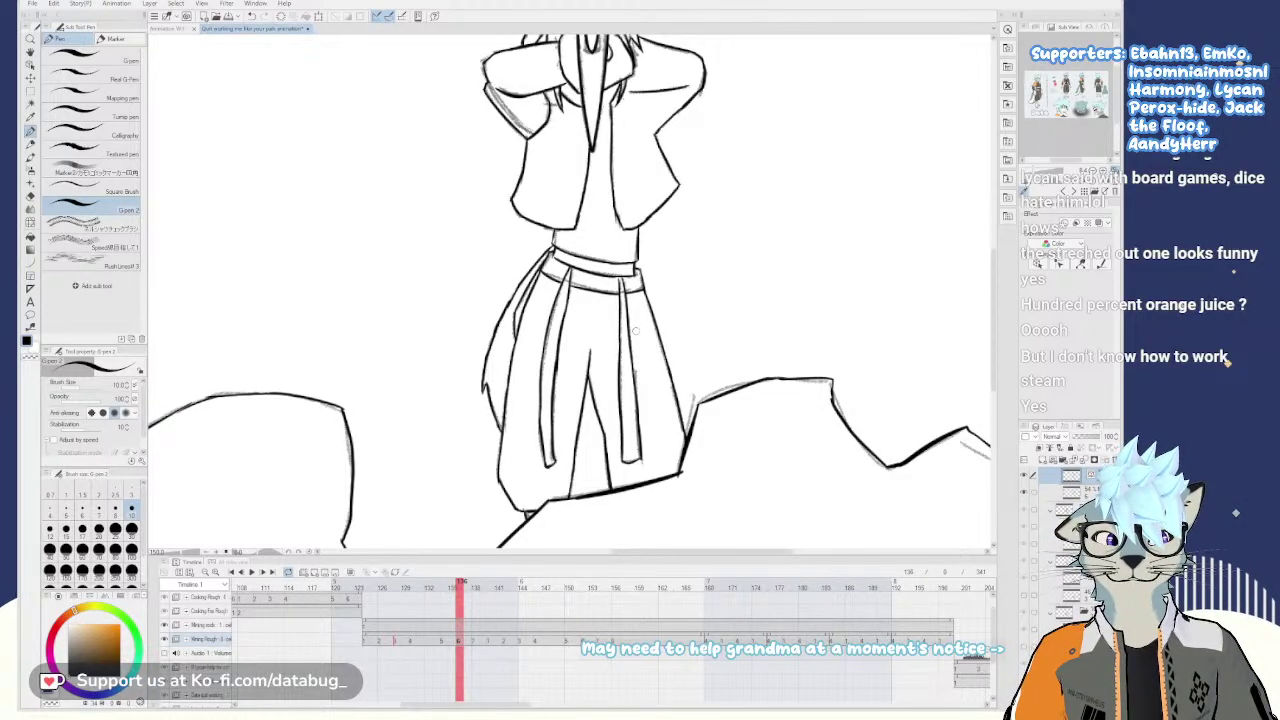
{"action": "key", "text": "Left"}
{"action": "key", "text": "Right"}
- In the sixth mining drawing, ink a stitched hem band along the lower edge of the jacket panel on the tail side
{"action": "key", "text": "asciicircum"}
{"action": "key", "text": "asciicircum"}
{"action": "key", "text": "asciicircum"}
{"action": "key", "text": "asciicircum"}
{"action": "key", "text": "asciicircum"}
{"action": "key", "text": "asciicircum"}
{"action": "key", "text": "asciicircum"}
{"action": "key", "text": "asciicircum"}
{"action": "key", "text": "asciicircum"}
{"action": "key", "text": "asciicircum"}
{"action": "mouse_move", "coordinate": [662, 361]}
{"action": "left_mouse_down"}
{"action": "mouse_move", "coordinate": [571, 366]}
{"action": "mouse_move", "coordinate": [563, 208]}
{"action": "mouse_move", "coordinate": [547, 259]}
{"action": "left_mouse_up"}
{"action": "key", "text": "ctrl+z"}
{"action": "left_click_drag", "start_coordinate": [558, 197], "coordinate": [548, 258]}
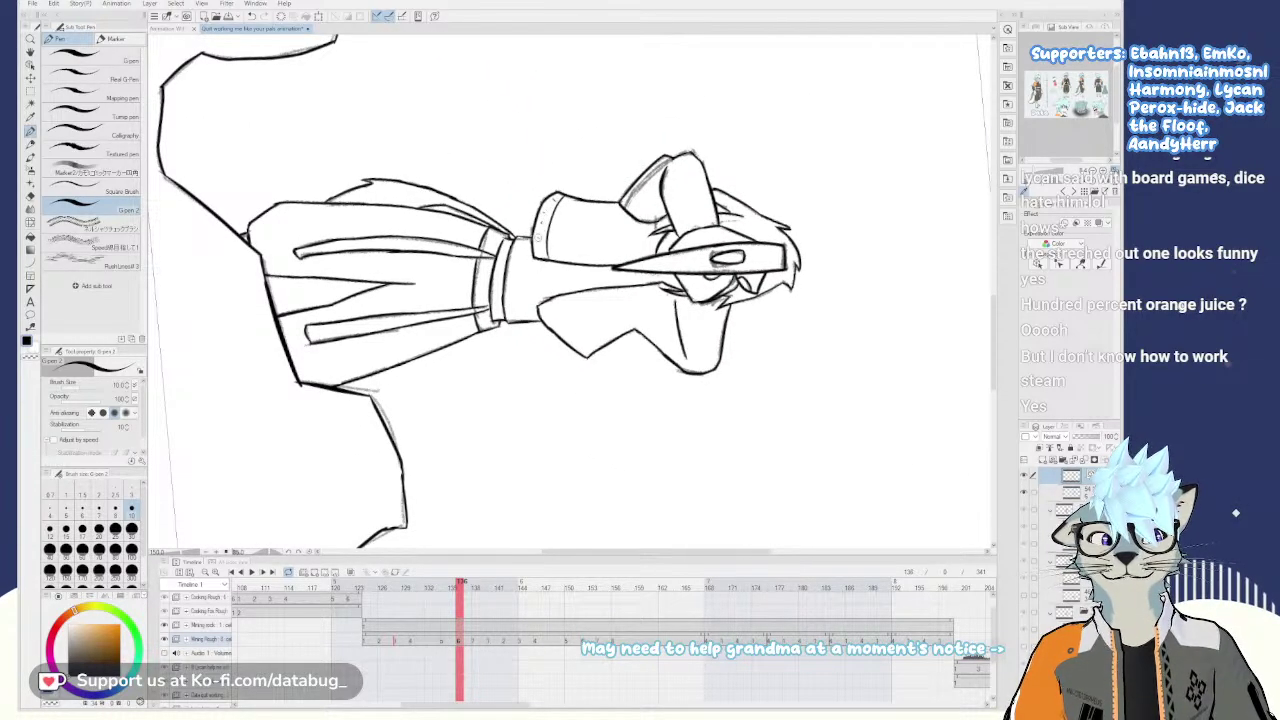
- Ink a matching hem line with stitch marks along the lower edge of the sixth drawing's other jacket panel
{"action": "left_click_drag", "start_coordinate": [551, 309], "coordinate": [584, 346]}
{"action": "key", "text": "ctrl+z"}
{"action": "left_click_drag", "start_coordinate": [552, 302], "coordinate": [591, 346]}
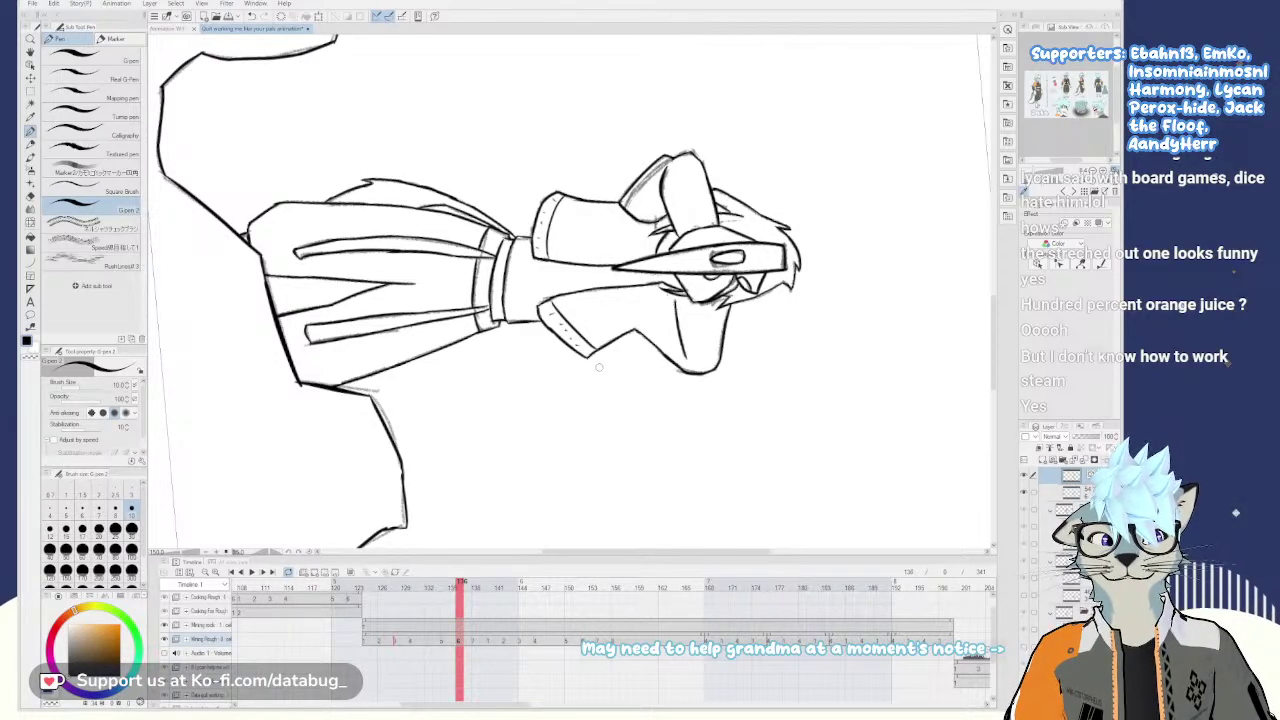
{"action": "mouse_move", "coordinate": [621, 274]}
{"action": "left_mouse_down"}
{"action": "mouse_move", "coordinate": [605, 335]}
{"action": "mouse_move", "coordinate": [615, 352]}
{"action": "mouse_move", "coordinate": [616, 283]}
{"action": "left_mouse_up"}
{"action": "mouse_move", "coordinate": [621, 358]}
{"action": "left_mouse_down"}
{"action": "mouse_move", "coordinate": [606, 286]}
{"action": "mouse_move", "coordinate": [618, 327]}
{"action": "left_mouse_up"}
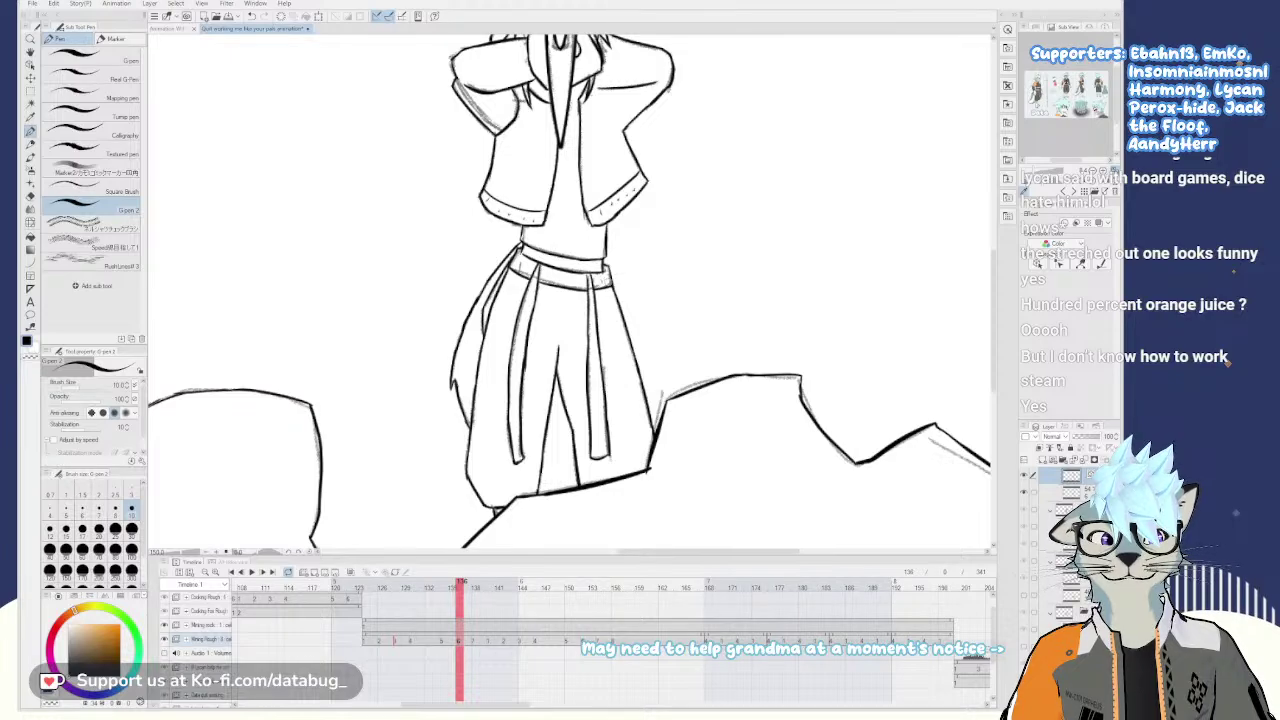
- Flip back from the sixth mining drawing to the first and through the repeated raised-arm pose, comparing the hems and waistbands
{"action": "key", "text": "Left"}
{"action": "key", "text": "Left"}
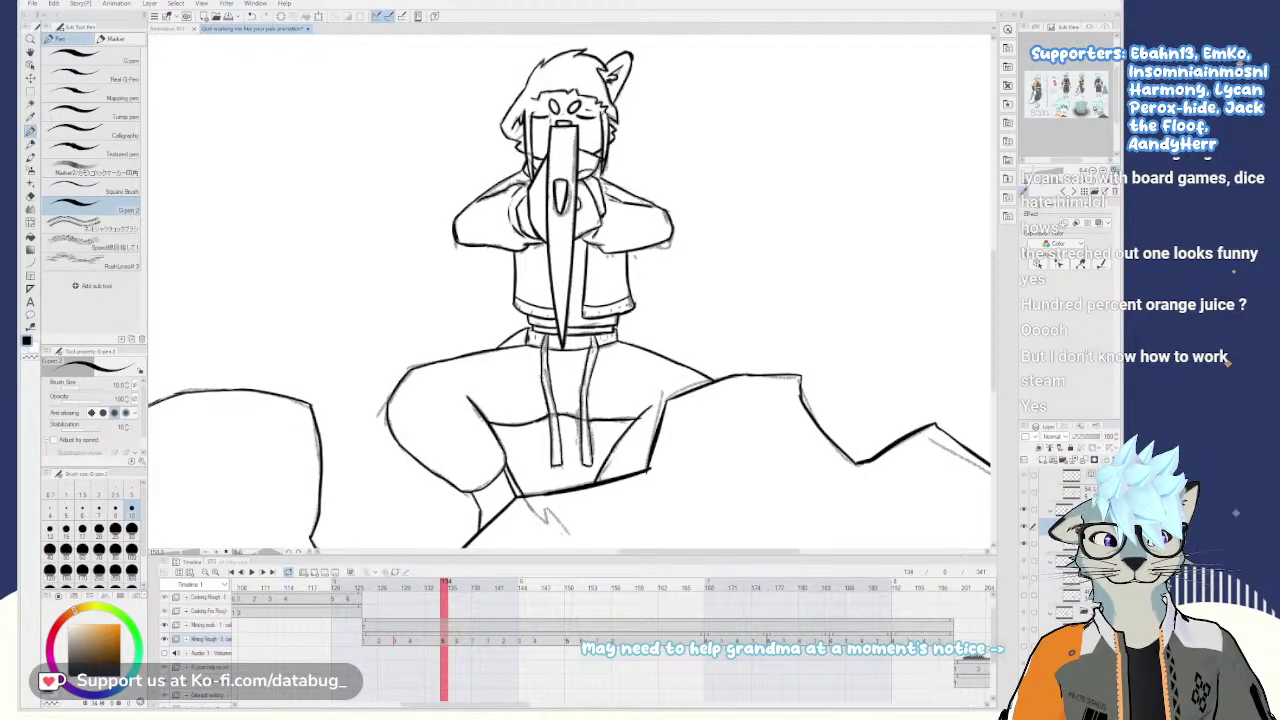
{"action": "key", "text": "Left"}
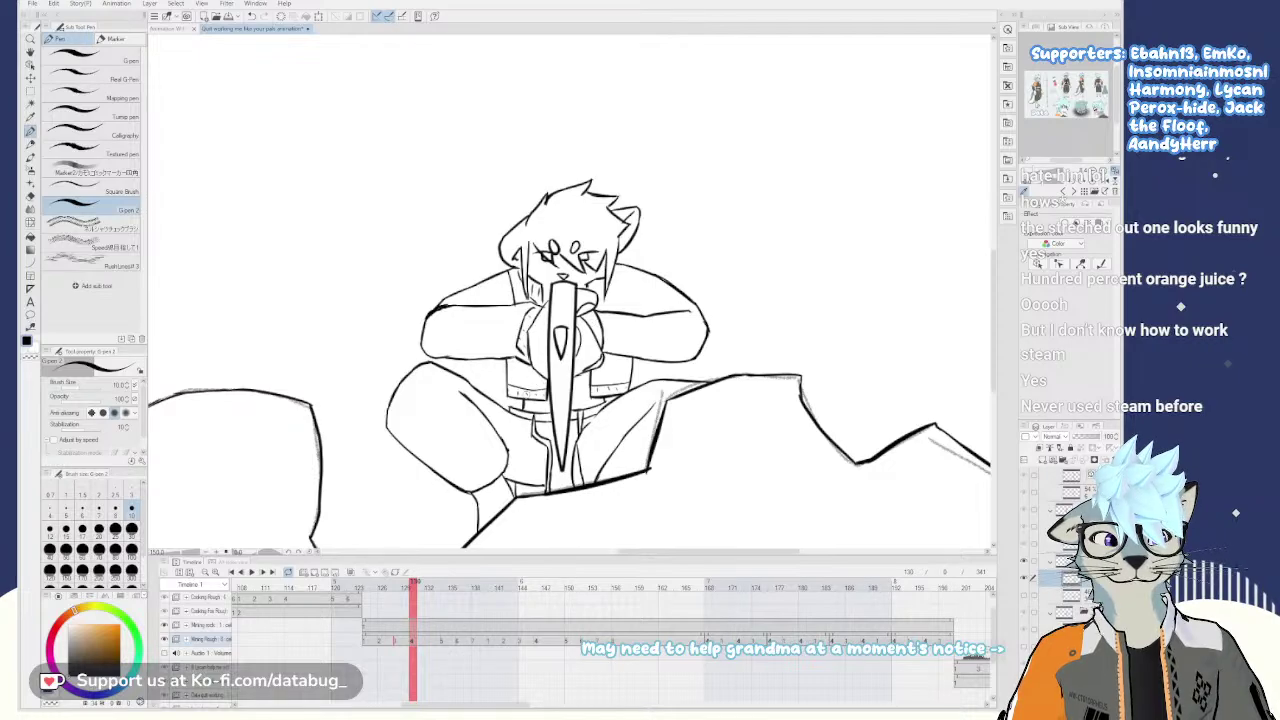
{"action": "key", "text": "Left"}
{"action": "key", "text": "Left"}
{"action": "key", "text": "Left"}
{"action": "key", "text": "Right"}
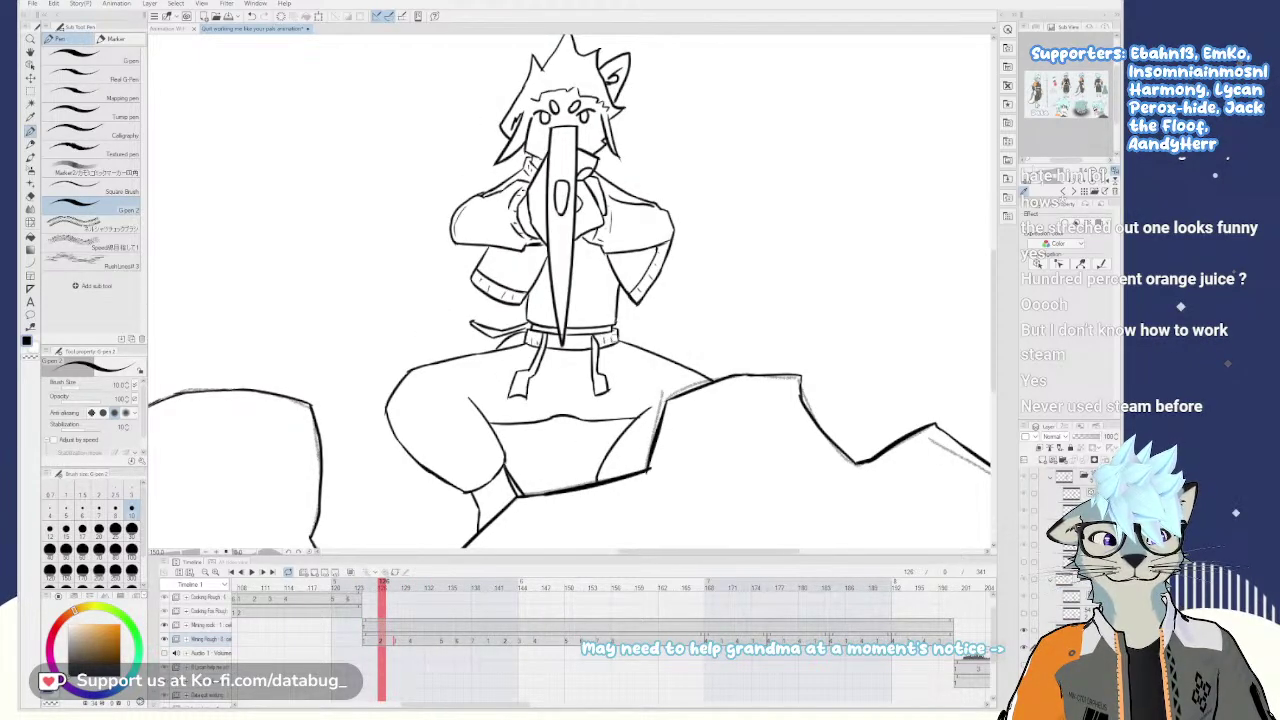
{"action": "key", "text": "Left"}
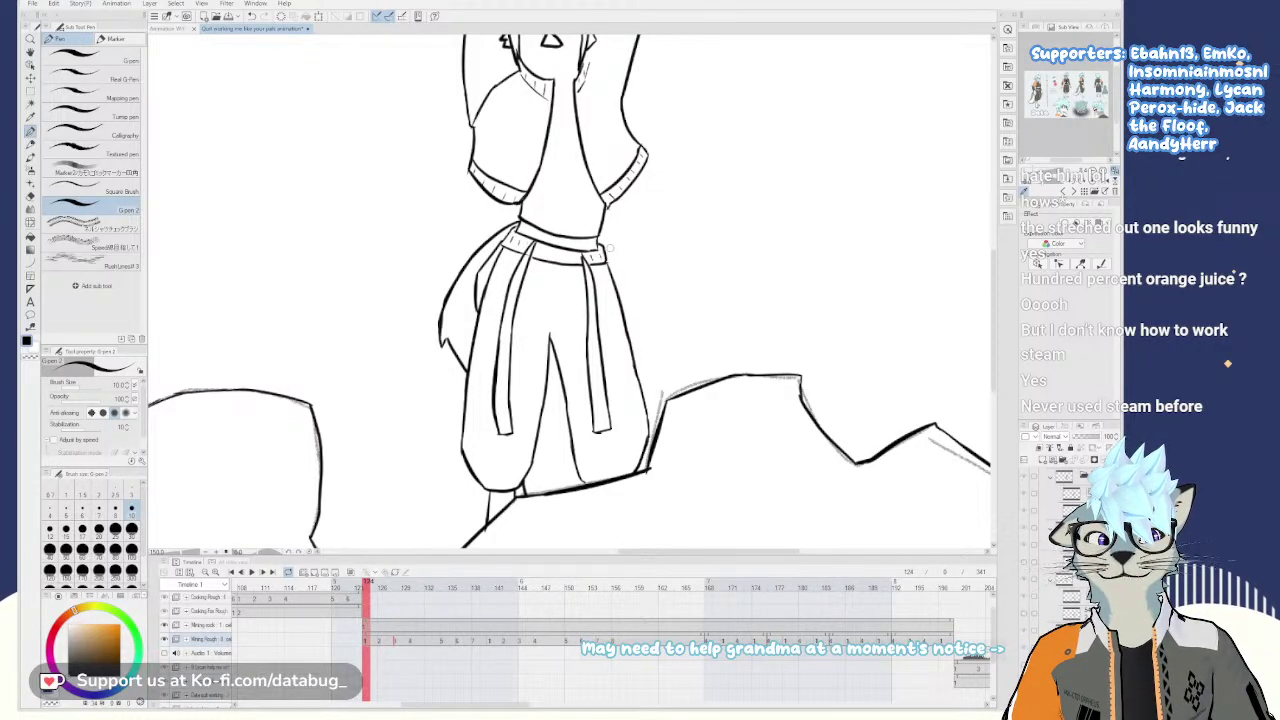
{"action": "key", "text": "Left"}
{"action": "key", "text": "Left"}
{"action": "key", "text": "Left"}
{"action": "key", "text": "Left"}
{"action": "key", "text": "Left"}
{"action": "key", "text": "Left"}
{"action": "key", "text": "Left"}
{"action": "key", "text": "Left"}
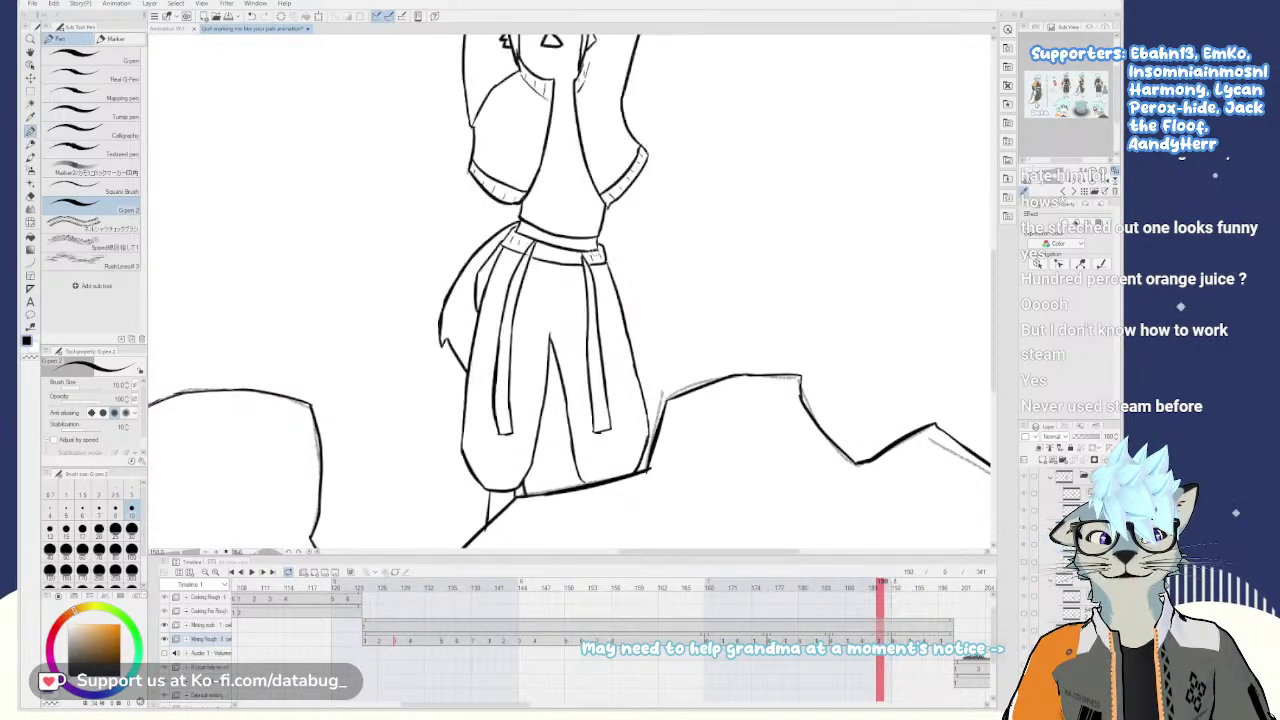
{"action": "key", "text": "Left"}
- In the seventh mining drawing, add short stitch marks to the trouser waistband on both sides
{"action": "left_click_drag", "start_coordinate": [395, 588], "coordinate": [476, 590]}
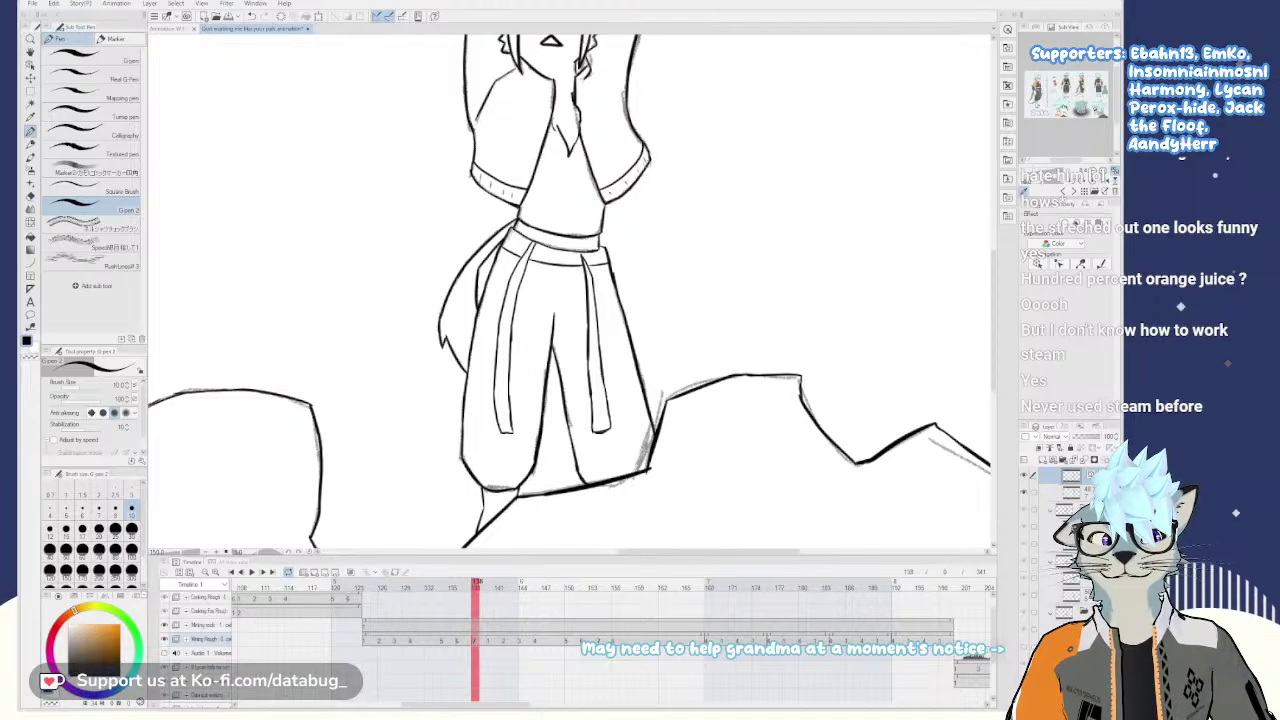
{"action": "mouse_move", "coordinate": [560, 326]}
{"action": "left_mouse_down"}
{"action": "mouse_move", "coordinate": [575, 362]}
{"action": "mouse_move", "coordinate": [597, 357]}
{"action": "mouse_move", "coordinate": [593, 324]}
{"action": "mouse_move", "coordinate": [597, 371]}
{"action": "left_mouse_up"}
{"action": "left_click_drag", "start_coordinate": [605, 317], "coordinate": [607, 357]}
{"action": "left_click_drag", "start_coordinate": [598, 291], "coordinate": [571, 428]}
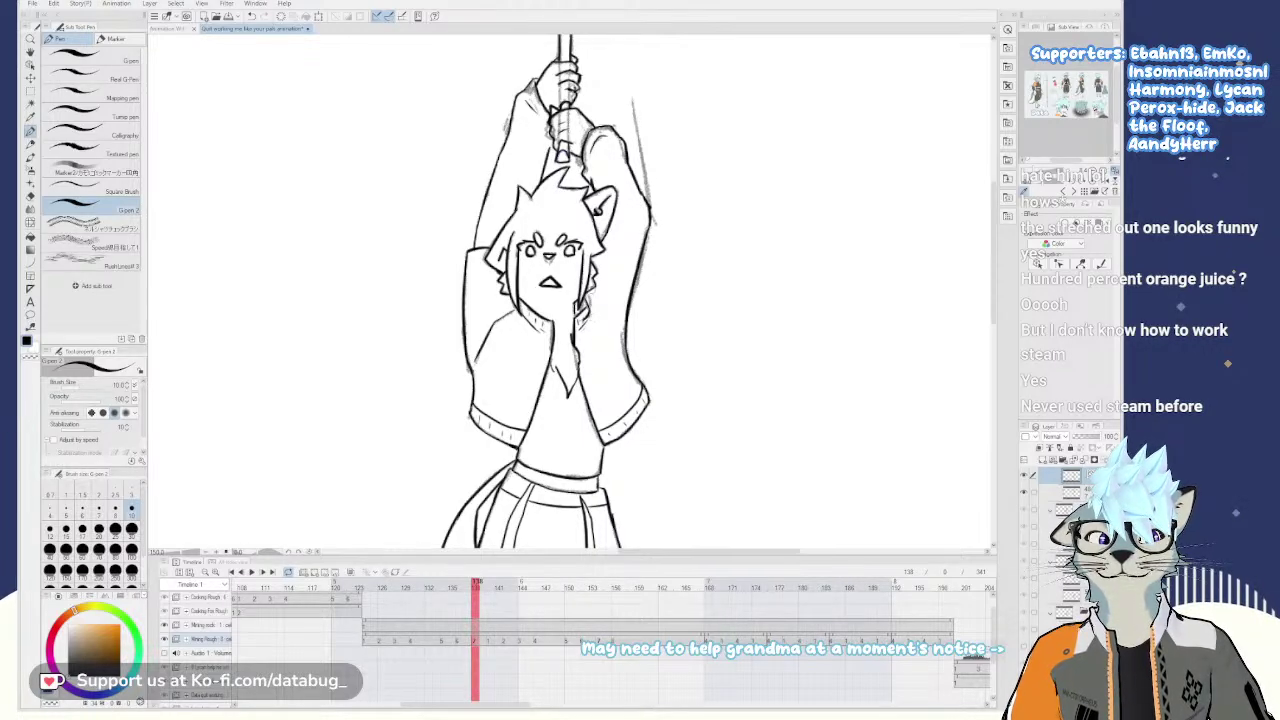
{"action": "scroll", "coordinate": [591, 452], "scroll_direction": "down", "scroll_amount": 3}
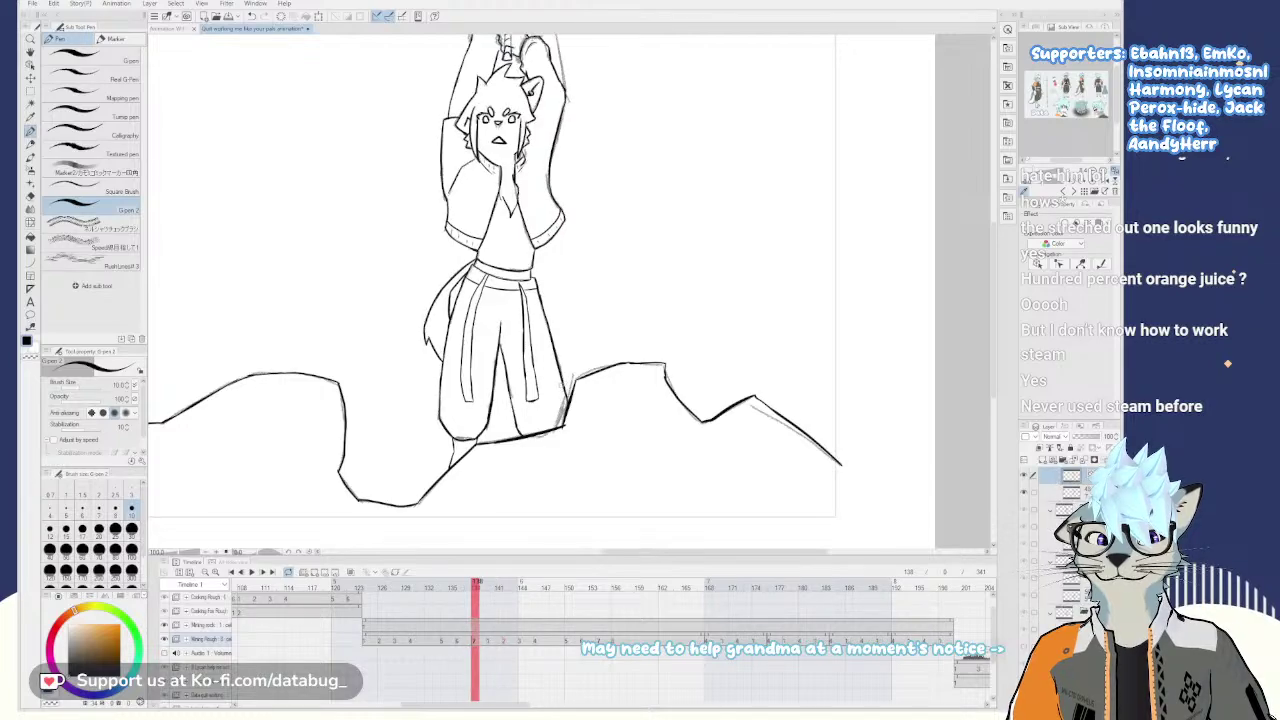
{"action": "scroll", "coordinate": [440, 118], "scroll_direction": "up", "scroll_amount": 1}
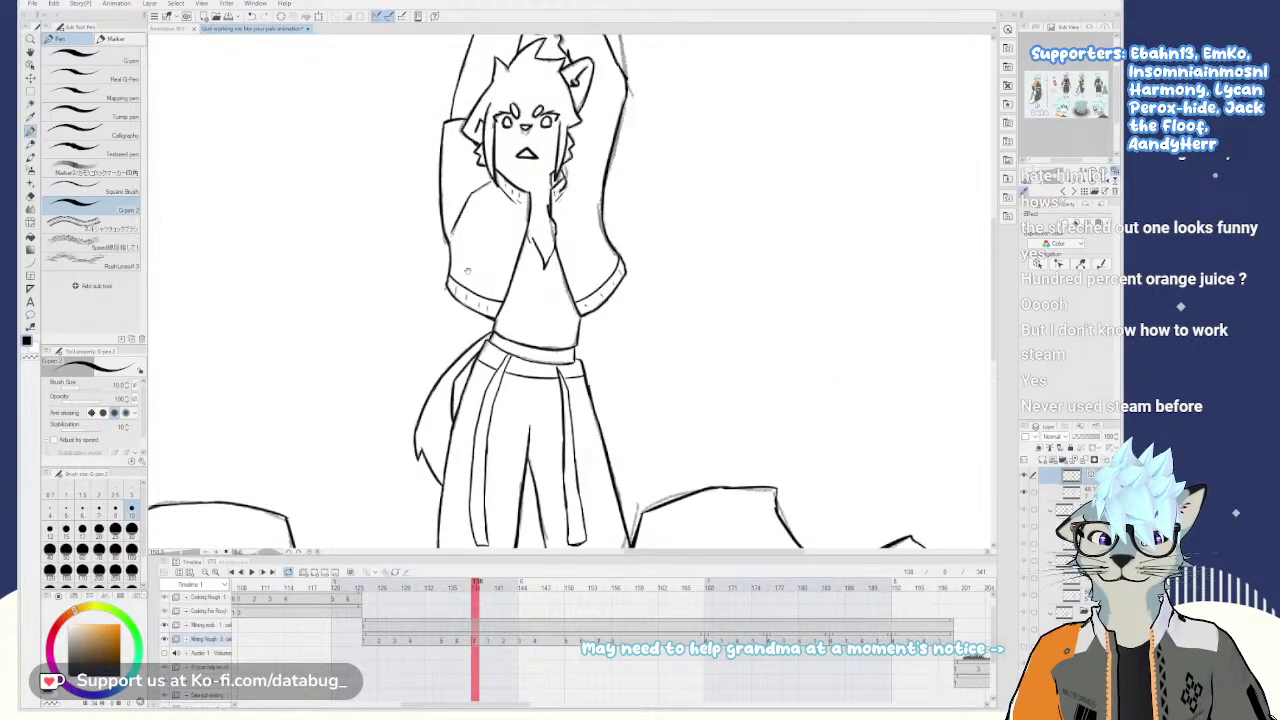
{"action": "left_click_drag", "start_coordinate": [488, 372], "coordinate": [485, 323]}
{"action": "scroll", "coordinate": [491, 321], "scroll_direction": "up", "scroll_amount": 1}
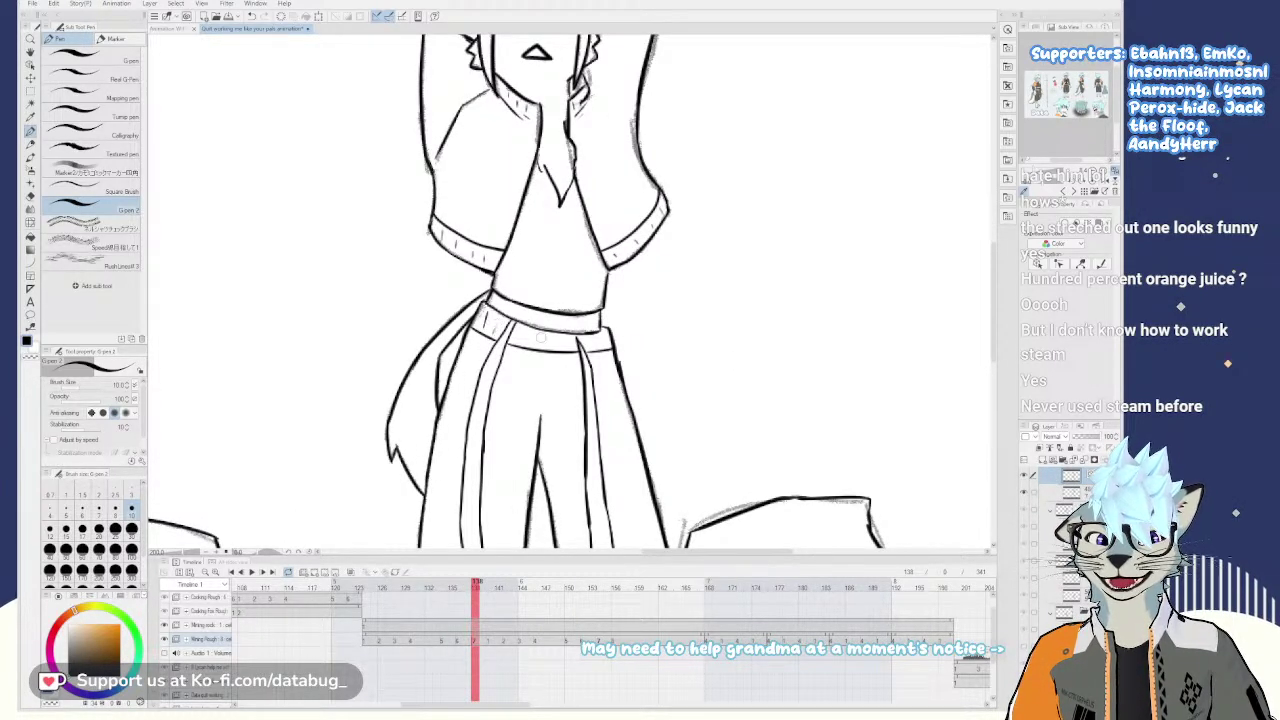
{"action": "left_click_drag", "start_coordinate": [595, 335], "coordinate": [594, 345]}
{"action": "left_click_drag", "start_coordinate": [604, 336], "coordinate": [605, 345]}
{"action": "scroll", "coordinate": [604, 371], "scroll_direction": "down", "scroll_amount": 1}
{"action": "left_click_drag", "start_coordinate": [613, 415], "coordinate": [580, 325]}
- Go to the frowning raised-arm rough further along the timeline, fade its sketch layer and select the layer above for inking
{"action": "left_click_drag", "start_coordinate": [480, 584], "coordinate": [709, 584]}
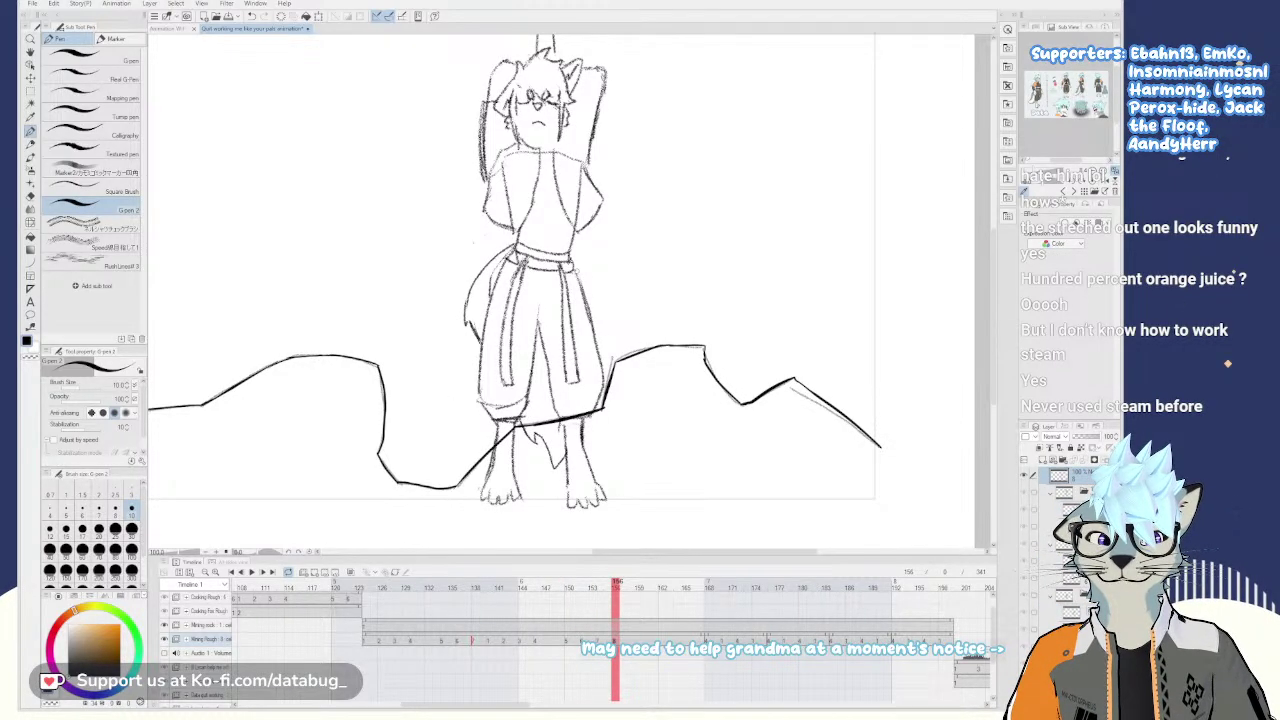
{"action": "left_click_drag", "start_coordinate": [554, 308], "coordinate": [562, 404]}
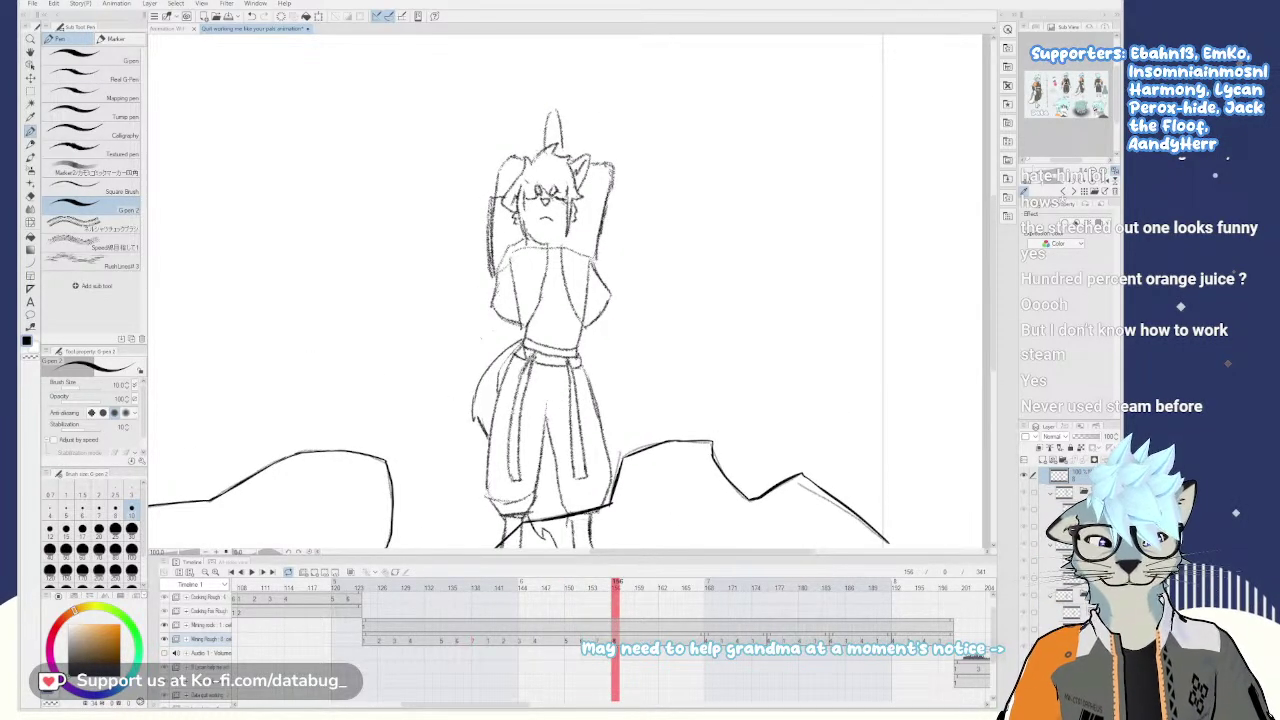
{"action": "left_click_drag", "start_coordinate": [592, 326], "coordinate": [595, 352]}
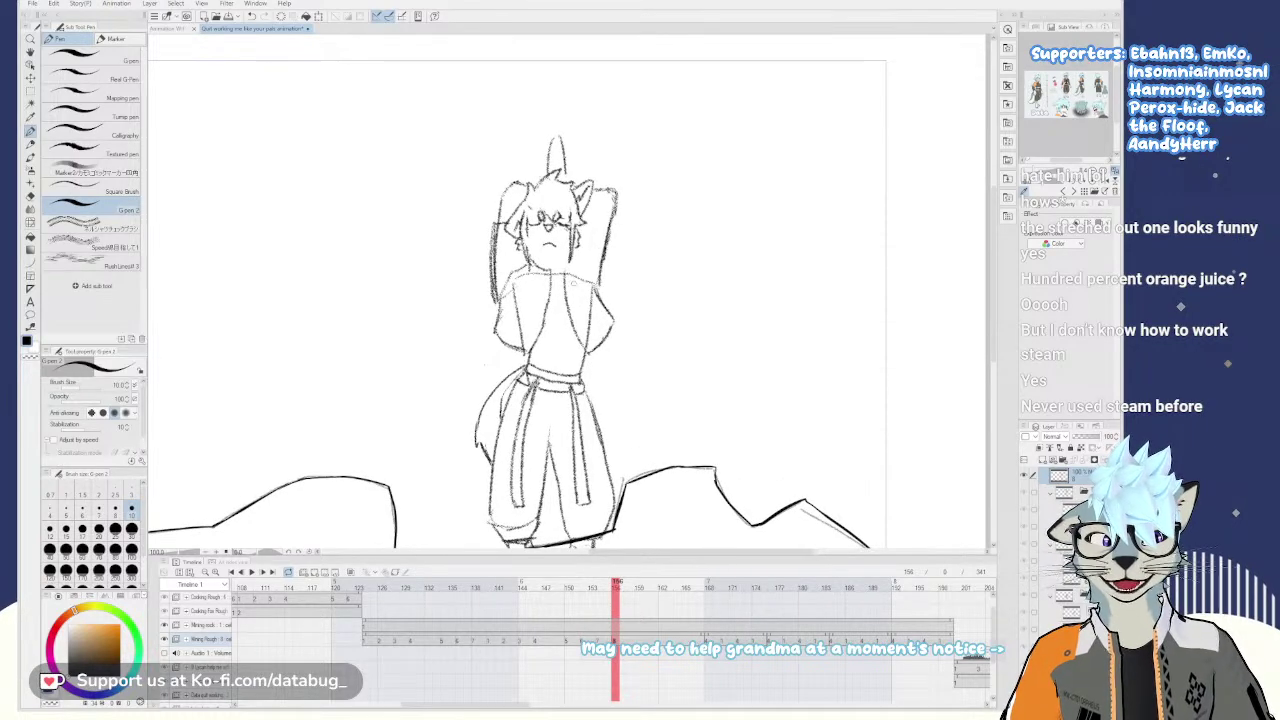
{"action": "key", "text": "ctrl+0"}
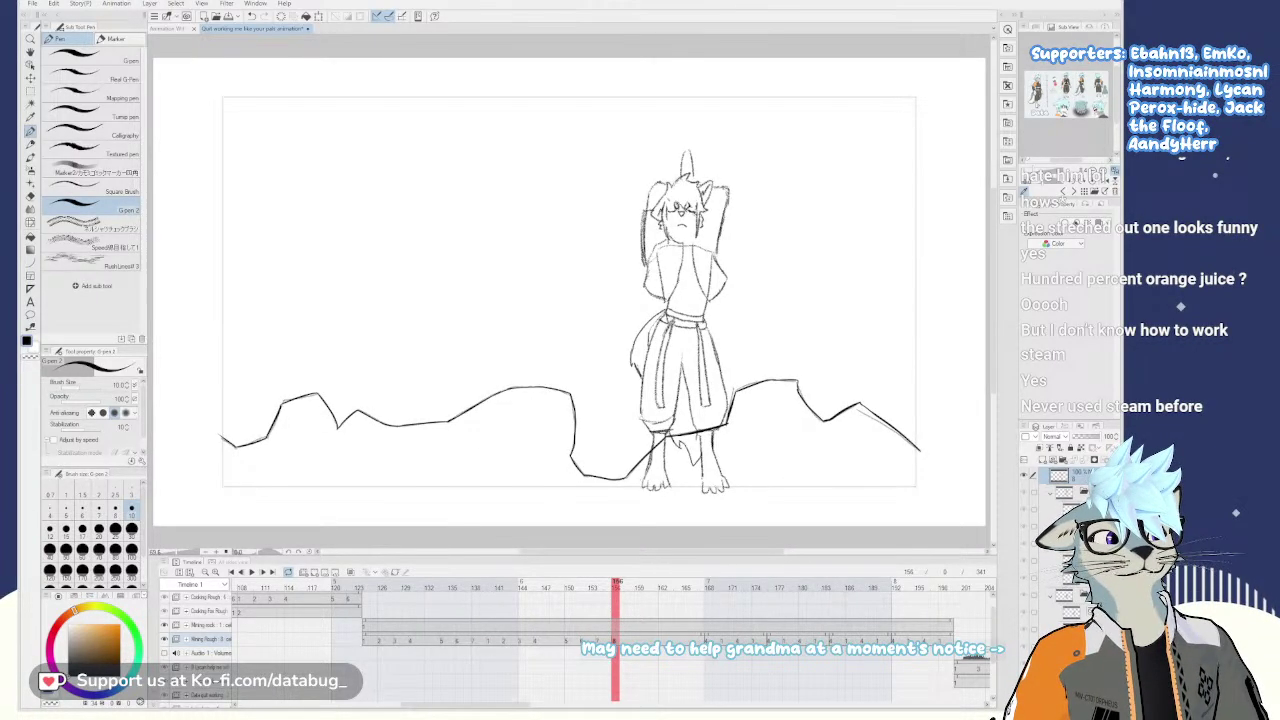
{"action": "scroll", "coordinate": [723, 265], "scroll_direction": "up", "scroll_amount": 5}
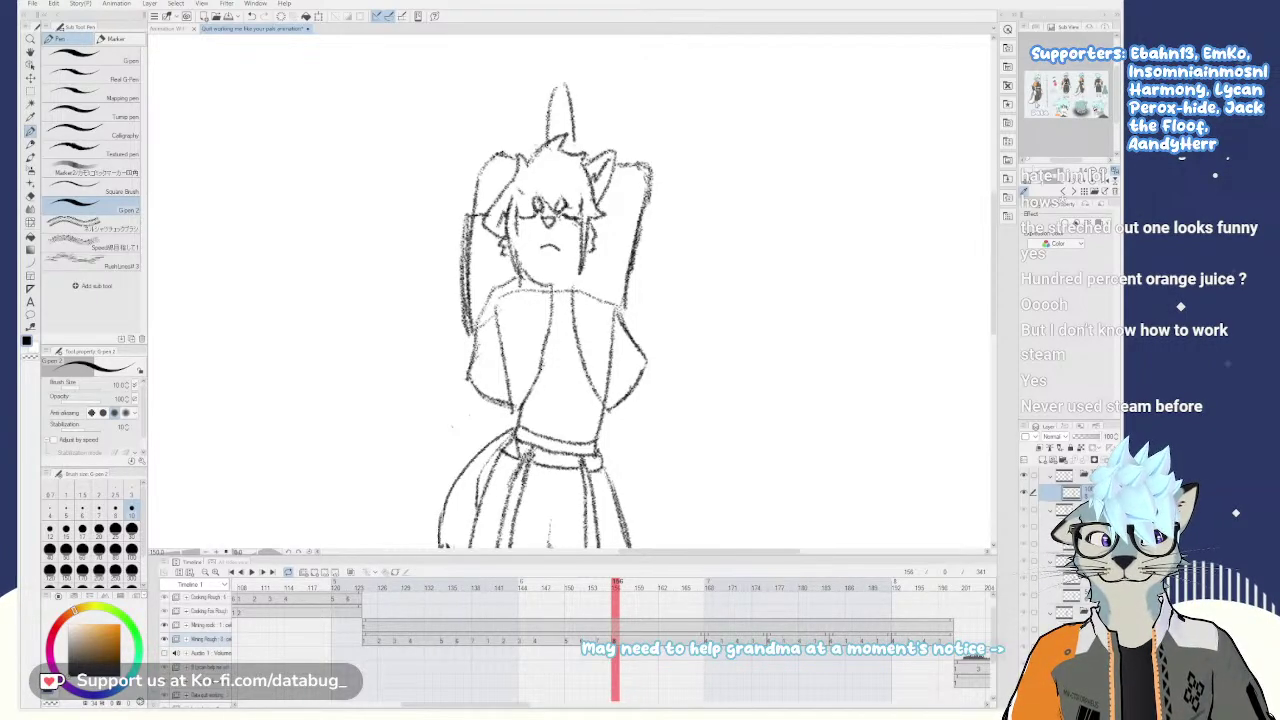
{"action": "left_click_drag", "start_coordinate": [661, 420], "coordinate": [708, 393]}
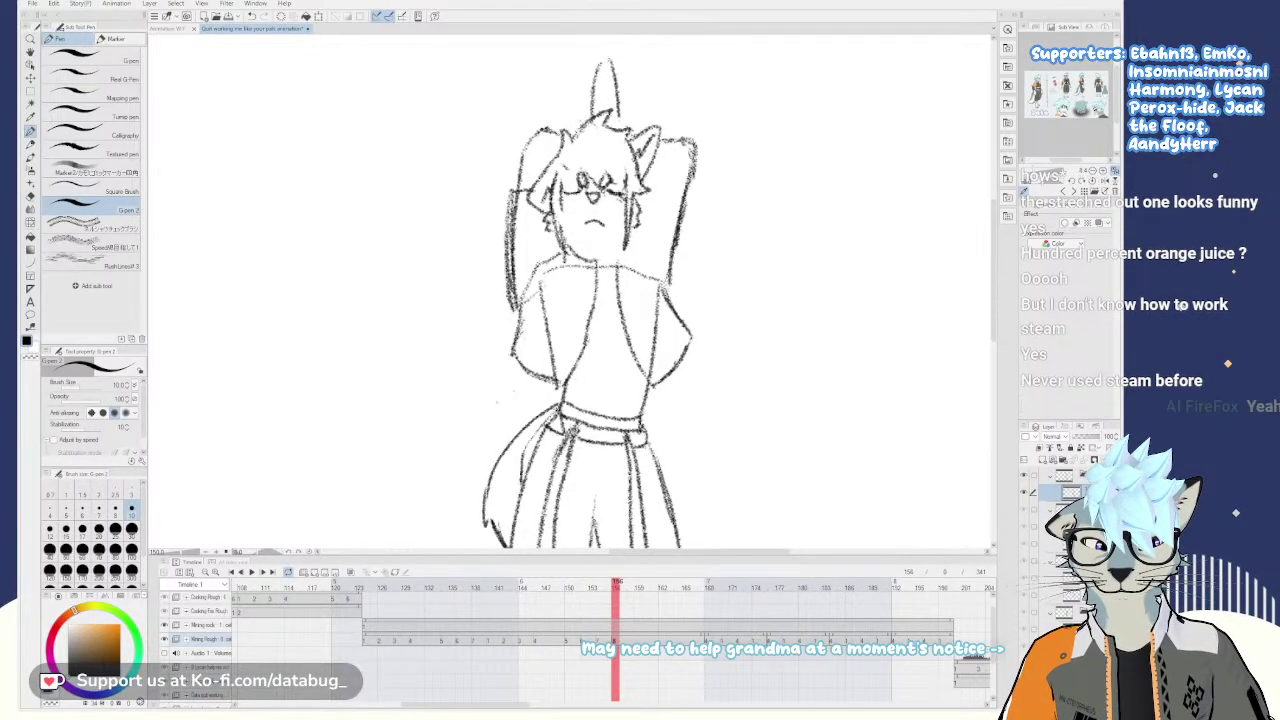
{"action": "left_click_drag", "start_coordinate": [573, 305], "coordinate": [576, 398]}
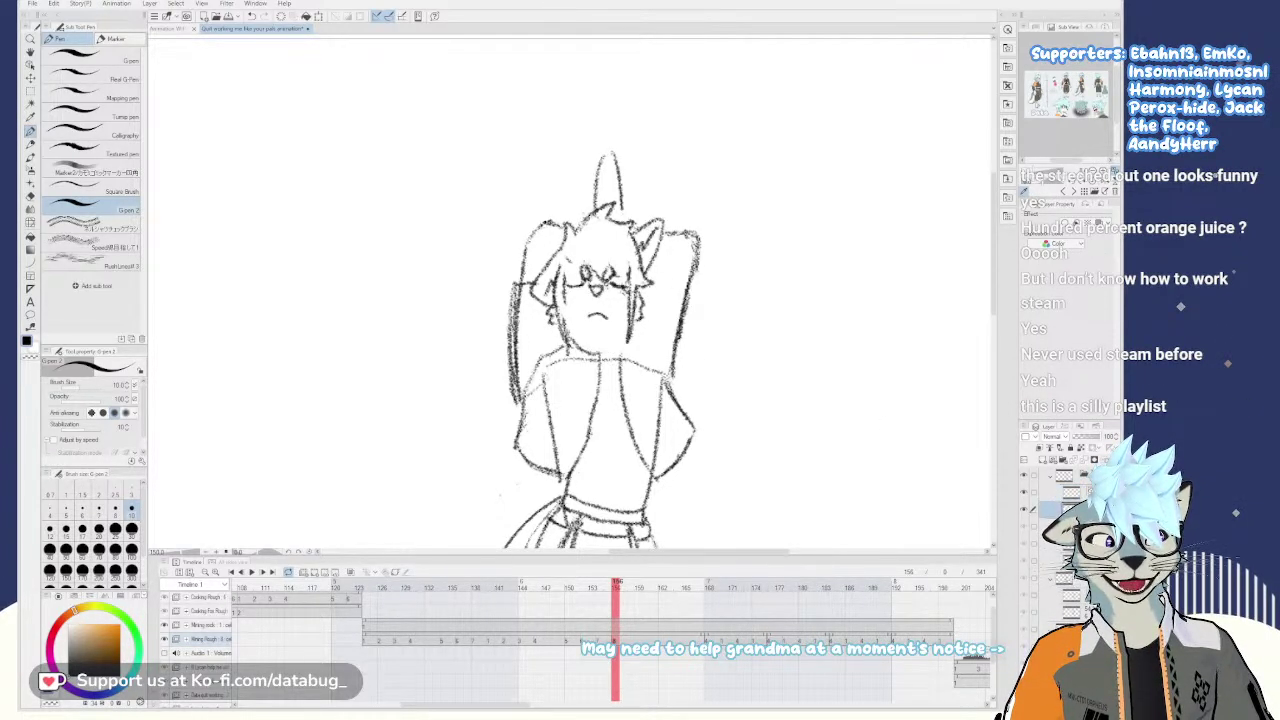
{"action": "left_click", "coordinate": [1085, 437]}
{"action": "left_click", "coordinate": [1070, 492]}
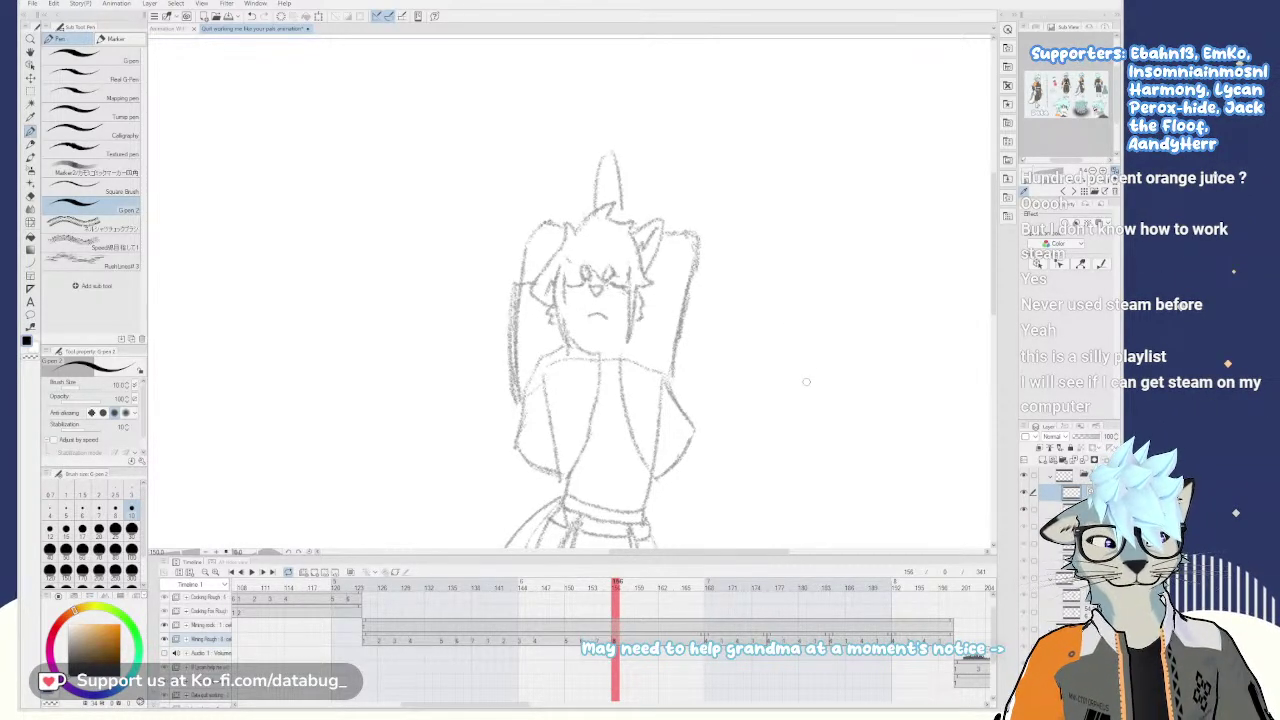
- Over the faded sketch, ink the face's two slanted oval brows, curved closed-eye lines, small triangular nose and frowning mouth
{"action": "mouse_move", "coordinate": [617, 295]}
{"action": "left_mouse_down"}
{"action": "mouse_move", "coordinate": [622, 333]}
{"action": "mouse_move", "coordinate": [639, 315]}
{"action": "left_mouse_up"}
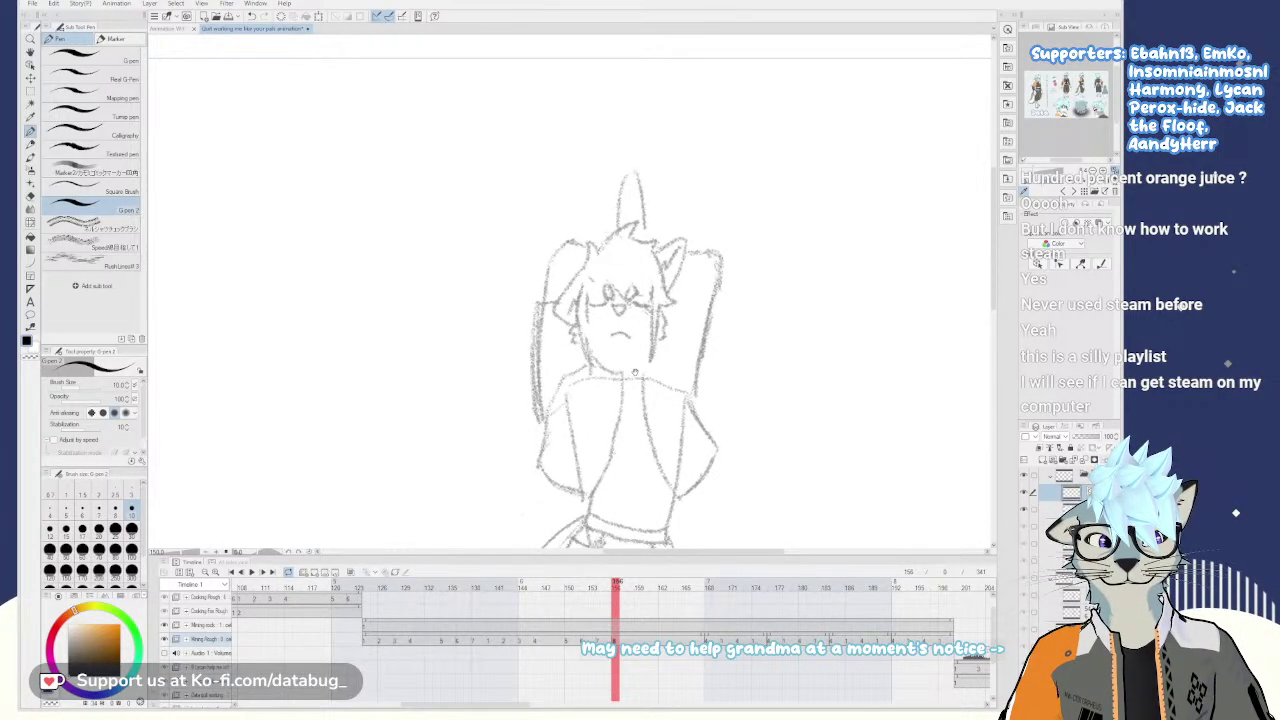
{"action": "scroll", "coordinate": [634, 372], "scroll_direction": "up", "scroll_amount": 5}
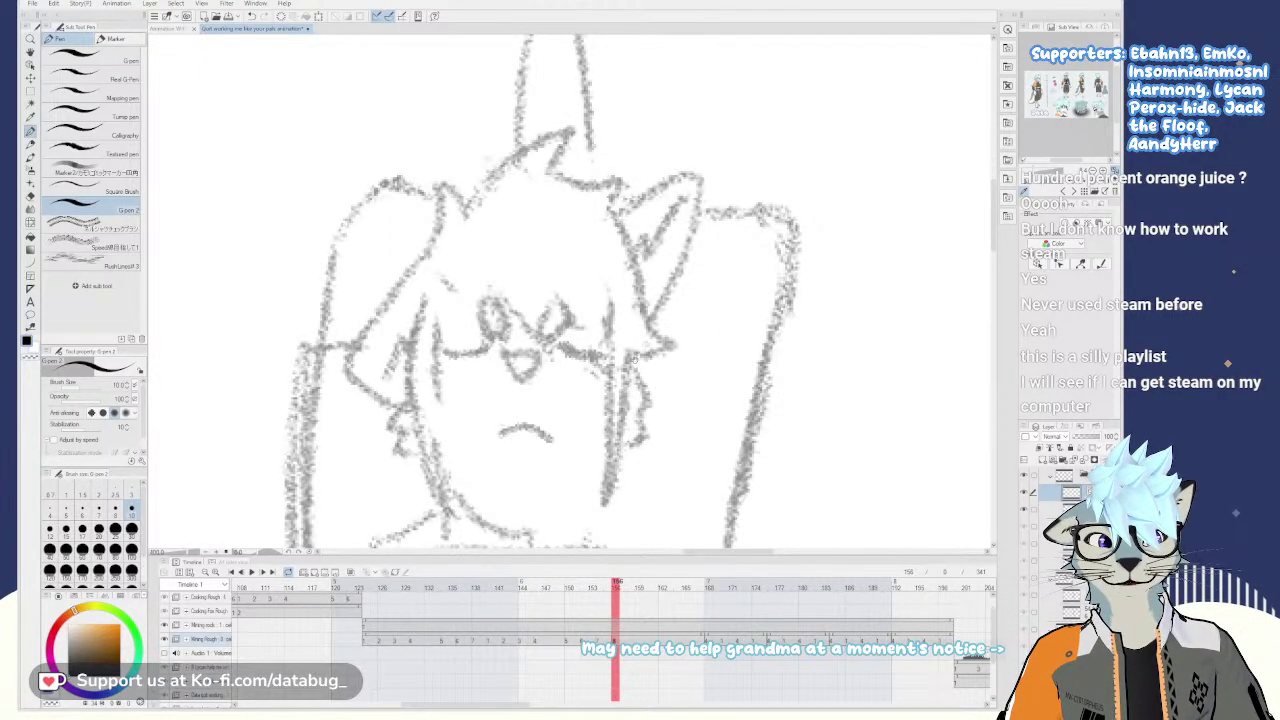
{"action": "scroll", "coordinate": [645, 380], "scroll_direction": "down", "scroll_amount": 2}
{"action": "mouse_move", "coordinate": [580, 365]}
{"action": "left_mouse_down"}
{"action": "mouse_move", "coordinate": [627, 321]}
{"action": "mouse_move", "coordinate": [652, 321]}
{"action": "mouse_move", "coordinate": [673, 266]}
{"action": "mouse_move", "coordinate": [679, 292]}
{"action": "mouse_move", "coordinate": [667, 297]}
{"action": "mouse_move", "coordinate": [672, 268]}
{"action": "mouse_move", "coordinate": [682, 292]}
{"action": "mouse_move", "coordinate": [646, 302]}
{"action": "mouse_move", "coordinate": [592, 262]}
{"action": "mouse_move", "coordinate": [576, 272]}
{"action": "mouse_move", "coordinate": [598, 302]}
{"action": "mouse_move", "coordinate": [614, 300]}
{"action": "mouse_move", "coordinate": [551, 320]}
{"action": "left_mouse_up"}
{"action": "scroll", "coordinate": [627, 320], "scroll_direction": "up", "scroll_amount": 2}
{"action": "key", "text": "ctrl+z"}
{"action": "key", "text": "ctrl+z"}
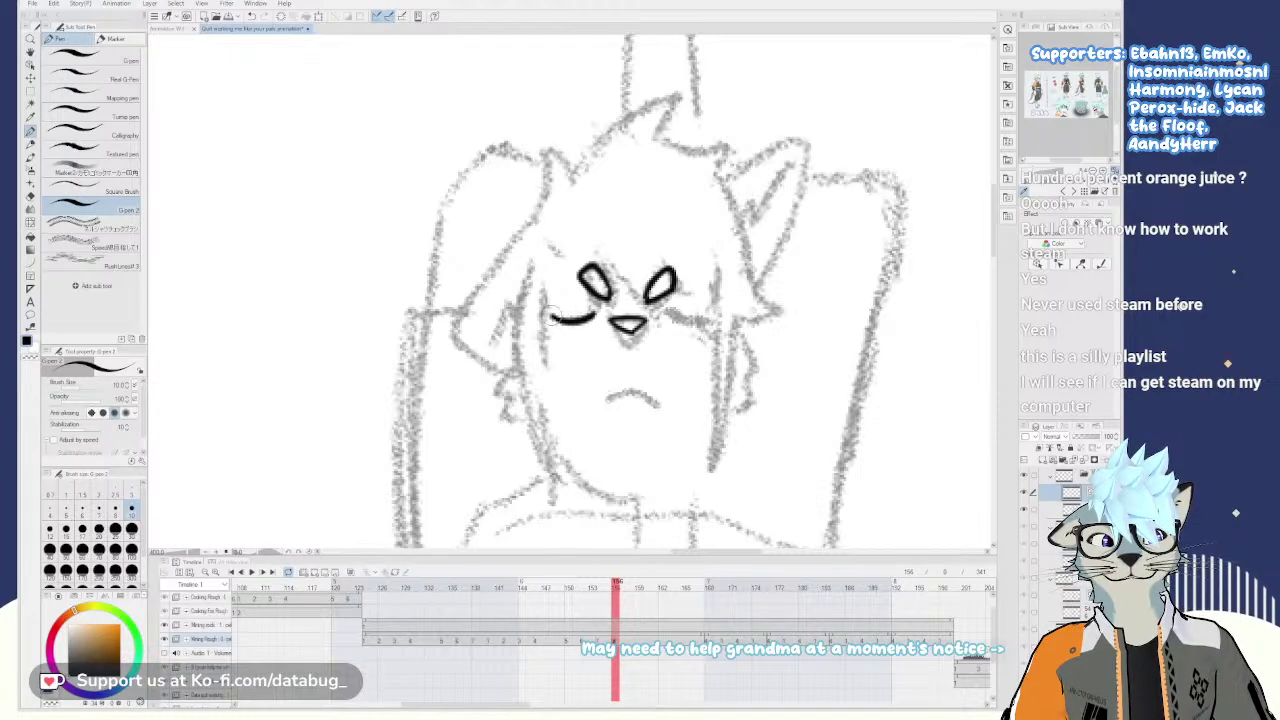
{"action": "left_click_drag", "start_coordinate": [668, 312], "coordinate": [712, 322]}
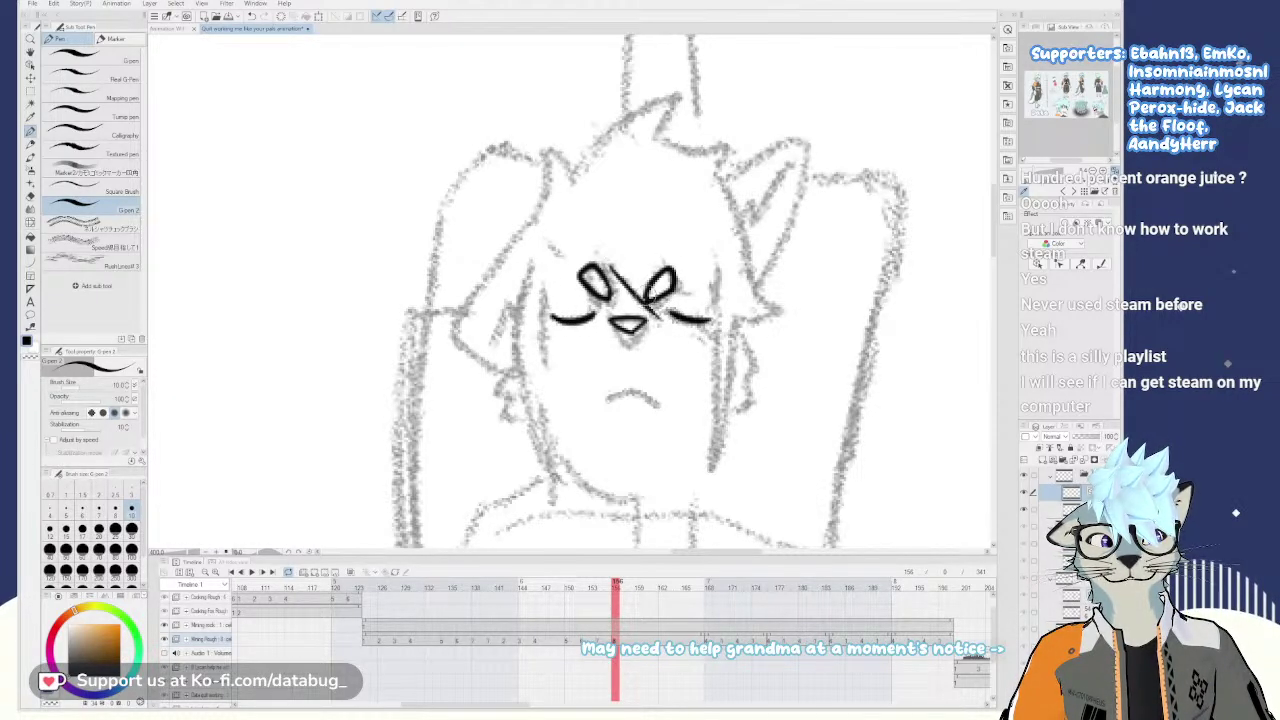
{"action": "mouse_move", "coordinate": [606, 402]}
{"action": "left_mouse_down"}
{"action": "mouse_move", "coordinate": [648, 394]}
{"action": "mouse_move", "coordinate": [662, 406]}
{"action": "mouse_move", "coordinate": [635, 390]}
{"action": "mouse_move", "coordinate": [659, 409]}
{"action": "left_mouse_up"}
{"action": "key", "text": "ctrl+z"}
- Ink the two long curved edges of the hair lock framing the face on the tail side, meeting in a point
{"action": "mouse_move", "coordinate": [584, 351]}
{"action": "left_mouse_down"}
{"action": "mouse_move", "coordinate": [610, 403]}
{"action": "mouse_move", "coordinate": [581, 446]}
{"action": "left_mouse_up"}
{"action": "key", "text": "ctrl+z"}
{"action": "left_click_drag", "start_coordinate": [571, 342], "coordinate": [565, 446]}
{"action": "key", "text": "ctrl+z"}
{"action": "left_click_drag", "start_coordinate": [570, 341], "coordinate": [580, 531]}
{"action": "mouse_move", "coordinate": [557, 315]}
{"action": "left_mouse_down"}
{"action": "mouse_move", "coordinate": [543, 456]}
{"action": "mouse_move", "coordinate": [570, 515]}
{"action": "left_mouse_up"}
{"action": "key", "text": "ctrl+z"}
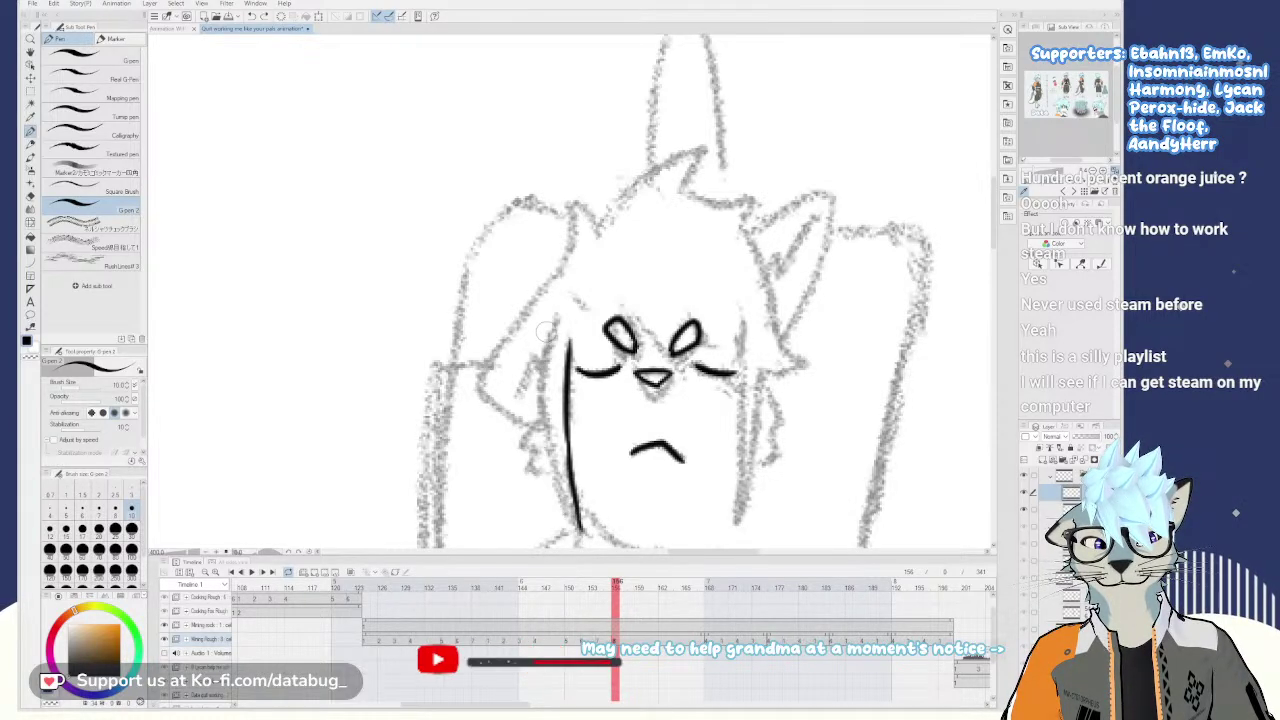
{"action": "mouse_move", "coordinate": [556, 316]}
{"action": "left_mouse_down"}
{"action": "mouse_move", "coordinate": [544, 413]}
{"action": "mouse_move", "coordinate": [576, 524]}
{"action": "left_mouse_up"}
{"action": "left_click_drag", "start_coordinate": [551, 466], "coordinate": [580, 530]}
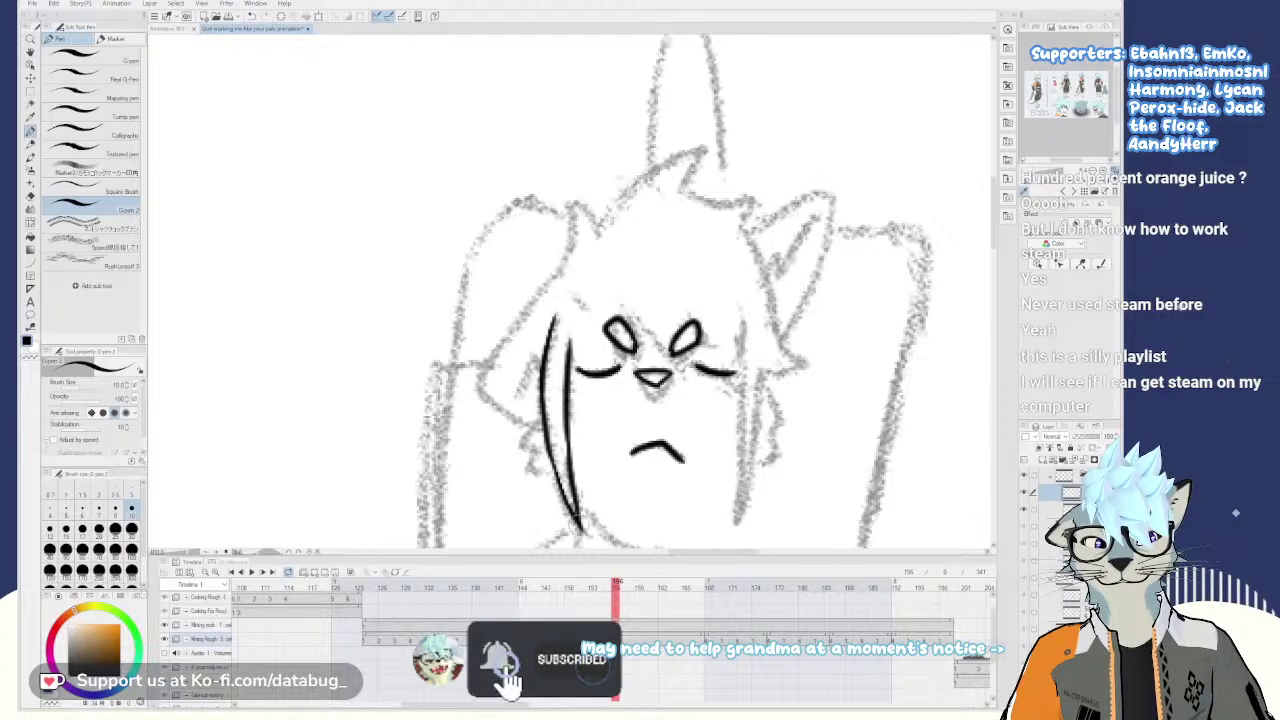
{"action": "left_click_drag", "start_coordinate": [546, 445], "coordinate": [578, 529]}
{"action": "key", "text": "ctrl+z"}
{"action": "left_click_drag", "start_coordinate": [545, 440], "coordinate": [580, 530]}
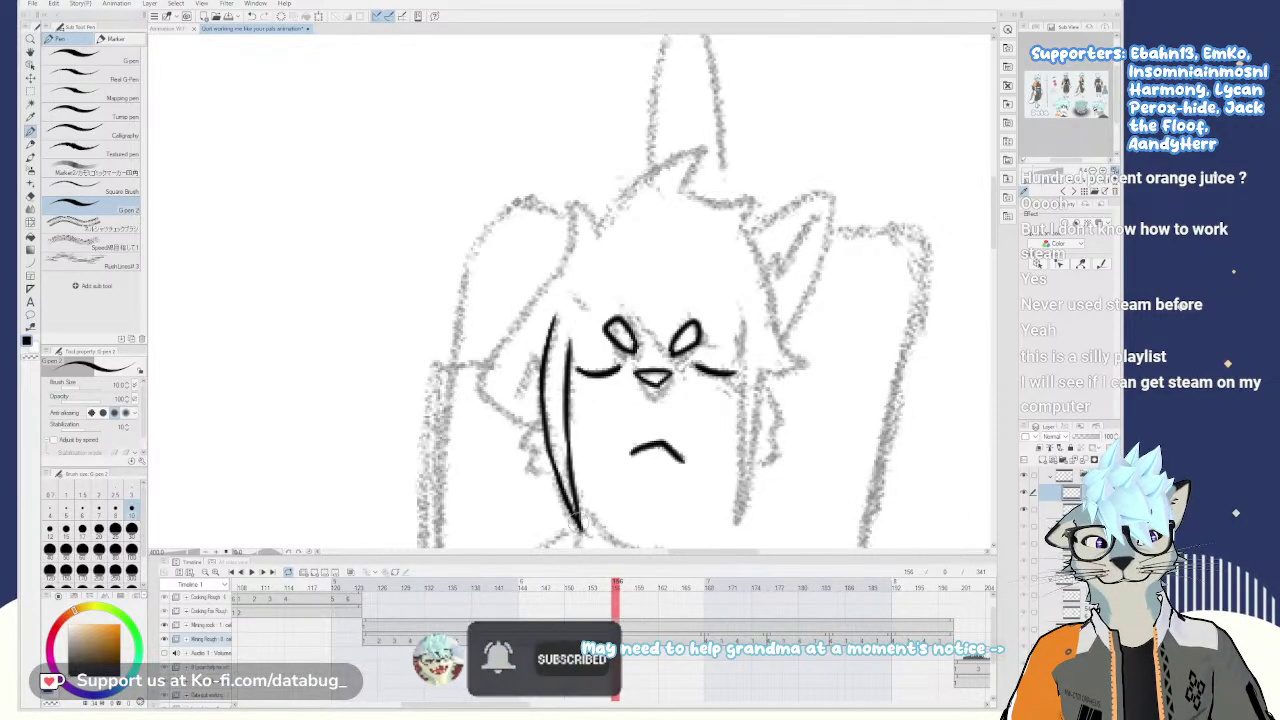
- Ink the jagged cheek fur and the lowered ear with its inner mark on the tail side of the head
{"action": "mouse_move", "coordinate": [545, 415]}
{"action": "left_mouse_down"}
{"action": "mouse_move", "coordinate": [518, 443]}
{"action": "mouse_move", "coordinate": [540, 456]}
{"action": "mouse_move", "coordinate": [522, 470]}
{"action": "mouse_move", "coordinate": [554, 473]}
{"action": "left_mouse_up"}
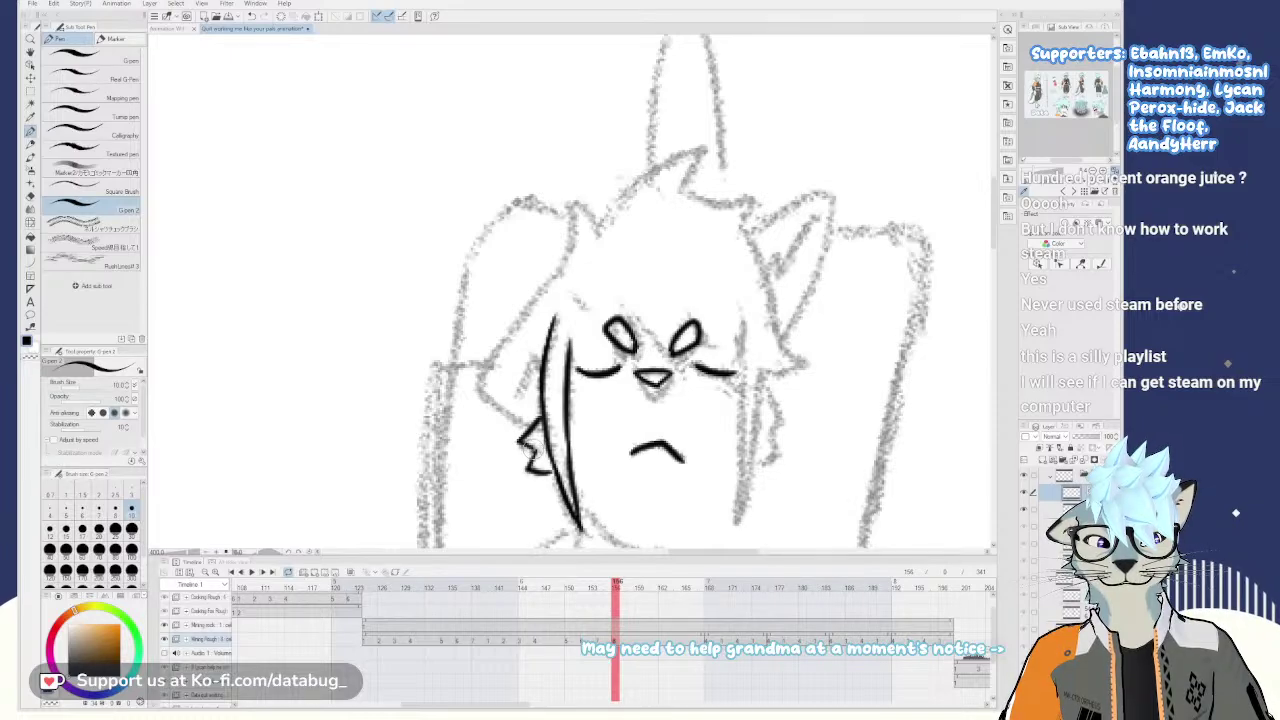
{"action": "left_click_drag", "start_coordinate": [533, 358], "coordinate": [520, 394]}
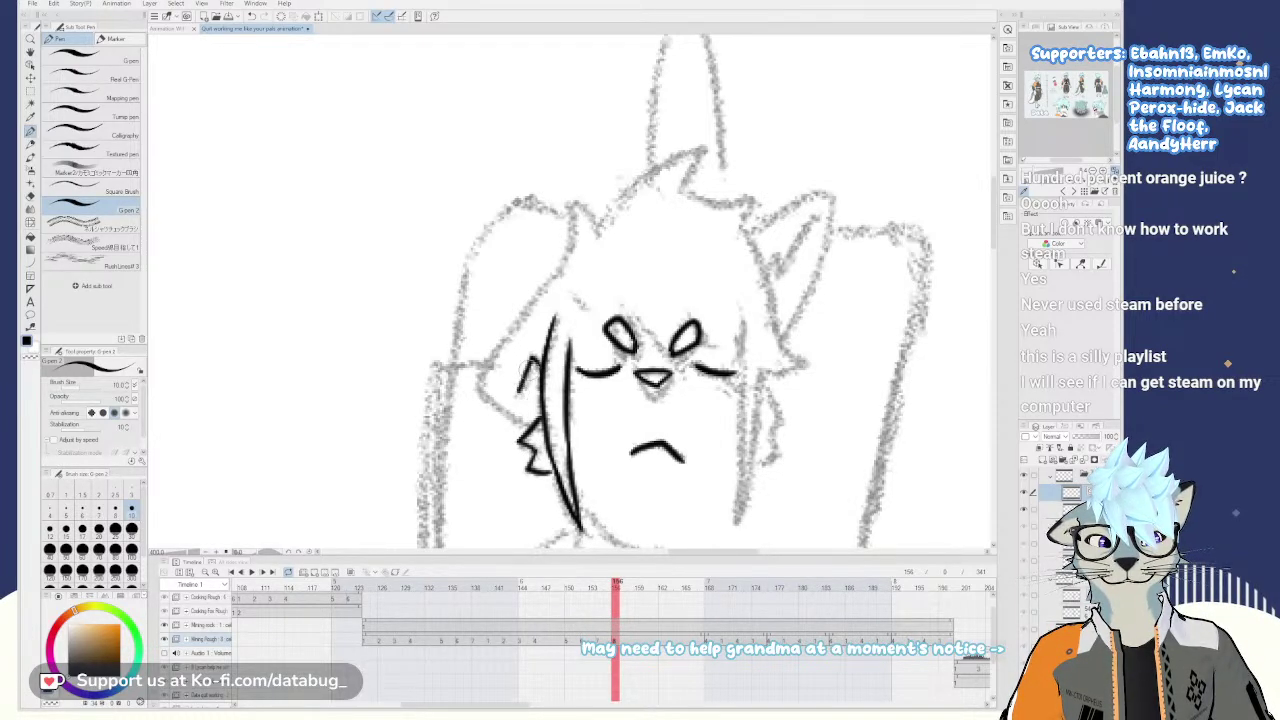
{"action": "mouse_move", "coordinate": [552, 280]}
{"action": "left_mouse_down"}
{"action": "mouse_move", "coordinate": [492, 346]}
{"action": "mouse_move", "coordinate": [474, 394]}
{"action": "mouse_move", "coordinate": [526, 428]}
{"action": "left_mouse_up"}
- Ink the top of the hair from the lowered ear through the pointed crown tuft to the small spike on the other side
{"action": "left_click_drag", "start_coordinate": [552, 276], "coordinate": [578, 215]}
{"action": "key", "text": "ctrl+z"}
{"action": "mouse_move", "coordinate": [550, 281]}
{"action": "left_mouse_down"}
{"action": "mouse_move", "coordinate": [575, 208]}
{"action": "mouse_move", "coordinate": [599, 228]}
{"action": "mouse_move", "coordinate": [700, 150]}
{"action": "mouse_move", "coordinate": [684, 194]}
{"action": "left_mouse_up"}
{"action": "key", "text": "ctrl+z"}
{"action": "left_click_drag", "start_coordinate": [705, 149], "coordinate": [682, 194]}
{"action": "mouse_move", "coordinate": [755, 320]}
{"action": "left_mouse_down"}
{"action": "mouse_move", "coordinate": [715, 411]}
{"action": "mouse_move", "coordinate": [514, 390]}
{"action": "left_mouse_up"}
{"action": "key", "text": "asciicircum"}
{"action": "key", "text": "asciicircum"}
{"action": "key", "text": "asciicircum"}
{"action": "key", "text": "asciicircum"}
{"action": "key", "text": "asciicircum"}
{"action": "key", "text": "asciicircum"}
{"action": "left_click_drag", "start_coordinate": [503, 212], "coordinate": [530, 280]}
{"action": "key", "text": "ctrl+z"}
{"action": "mouse_move", "coordinate": [500, 214]}
{"action": "left_mouse_down"}
{"action": "mouse_move", "coordinate": [535, 287]}
{"action": "mouse_move", "coordinate": [498, 282]}
{"action": "left_mouse_up"}
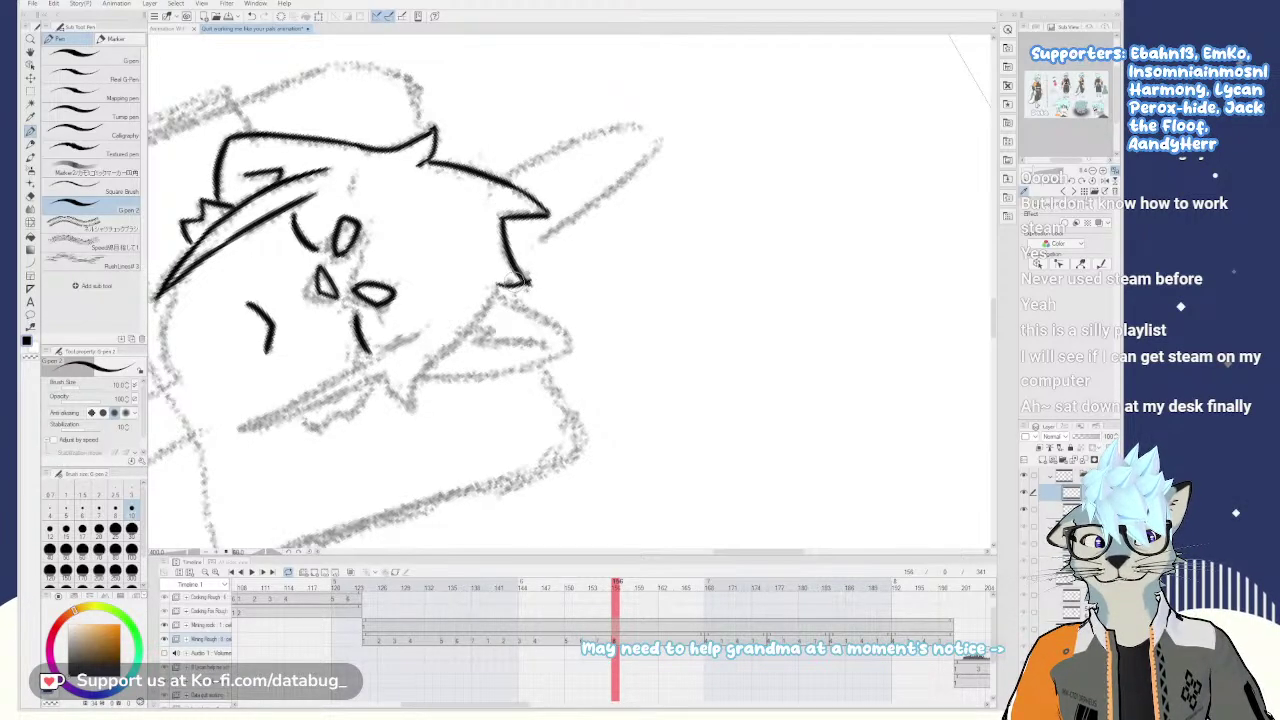
- Ink the outer hair contour on the side away from the tail, ending in a pointed tip beside the cheek
{"action": "key", "text": "minus"}
{"action": "key", "text": "minus"}
{"action": "key", "text": "minus"}
{"action": "key", "text": "minus"}
{"action": "key", "text": "minus"}
{"action": "key", "text": "minus"}
{"action": "key", "text": "minus"}
{"action": "key", "text": "minus"}
{"action": "key", "text": "minus"}
{"action": "key", "text": "minus"}
{"action": "key", "text": "minus"}
{"action": "key", "text": "minus"}
{"action": "key", "text": "minus"}
{"action": "mouse_move", "coordinate": [585, 341]}
{"action": "left_mouse_down"}
{"action": "mouse_move", "coordinate": [486, 288]}
{"action": "mouse_move", "coordinate": [515, 367]}
{"action": "left_mouse_up"}
{"action": "key", "text": "ctrl+z"}
{"action": "left_click_drag", "start_coordinate": [462, 267], "coordinate": [522, 372]}
{"action": "key", "text": "ctrl+z"}
- Ink both edges of the narrow hair lock hanging beside the face on the side away from the tail
{"action": "mouse_move", "coordinate": [462, 266]}
{"action": "left_mouse_down"}
{"action": "mouse_move", "coordinate": [502, 356]}
{"action": "mouse_move", "coordinate": [541, 394]}
{"action": "mouse_move", "coordinate": [513, 404]}
{"action": "mouse_move", "coordinate": [493, 464]}
{"action": "left_mouse_up"}
{"action": "key", "text": "ctrl+z"}
{"action": "left_click_drag", "start_coordinate": [504, 304], "coordinate": [497, 436]}
{"action": "key", "text": "ctrl+z"}
{"action": "left_click_drag", "start_coordinate": [505, 304], "coordinate": [493, 456]}
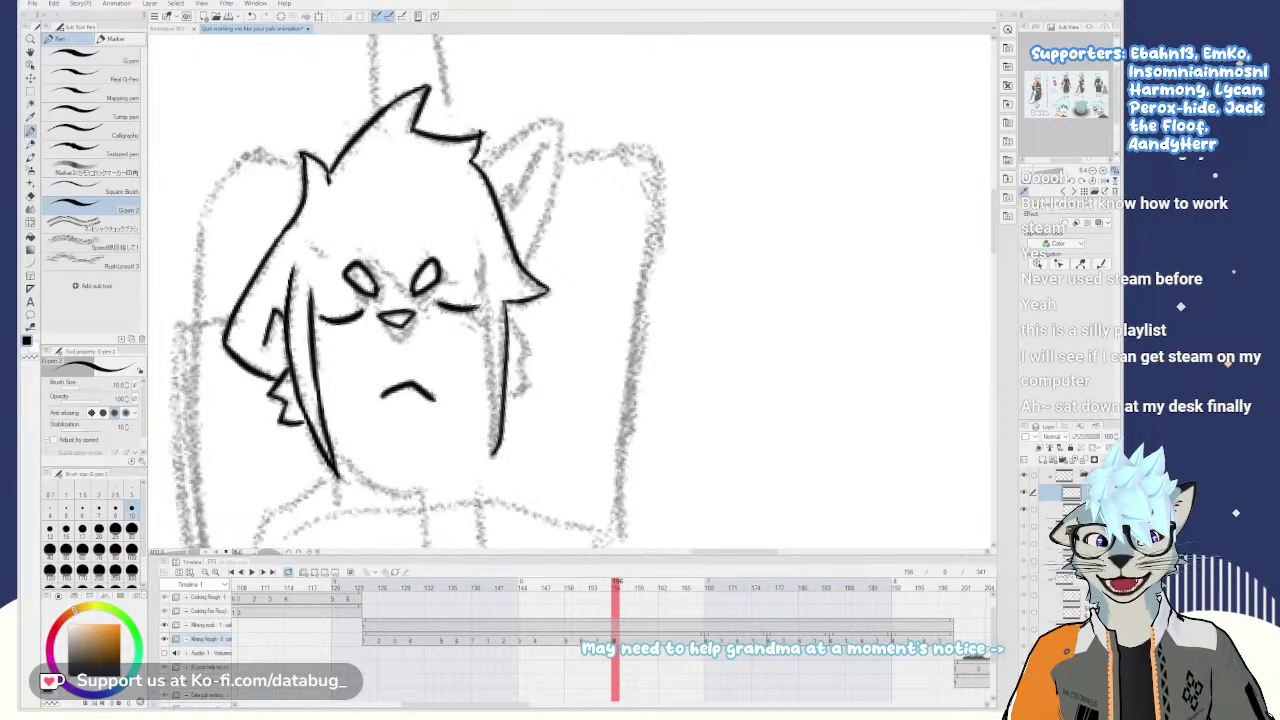
{"action": "left_click_drag", "start_coordinate": [492, 310], "coordinate": [494, 444]}
{"action": "key", "text": "ctrl+z"}
{"action": "left_click_drag", "start_coordinate": [490, 318], "coordinate": [490, 452]}
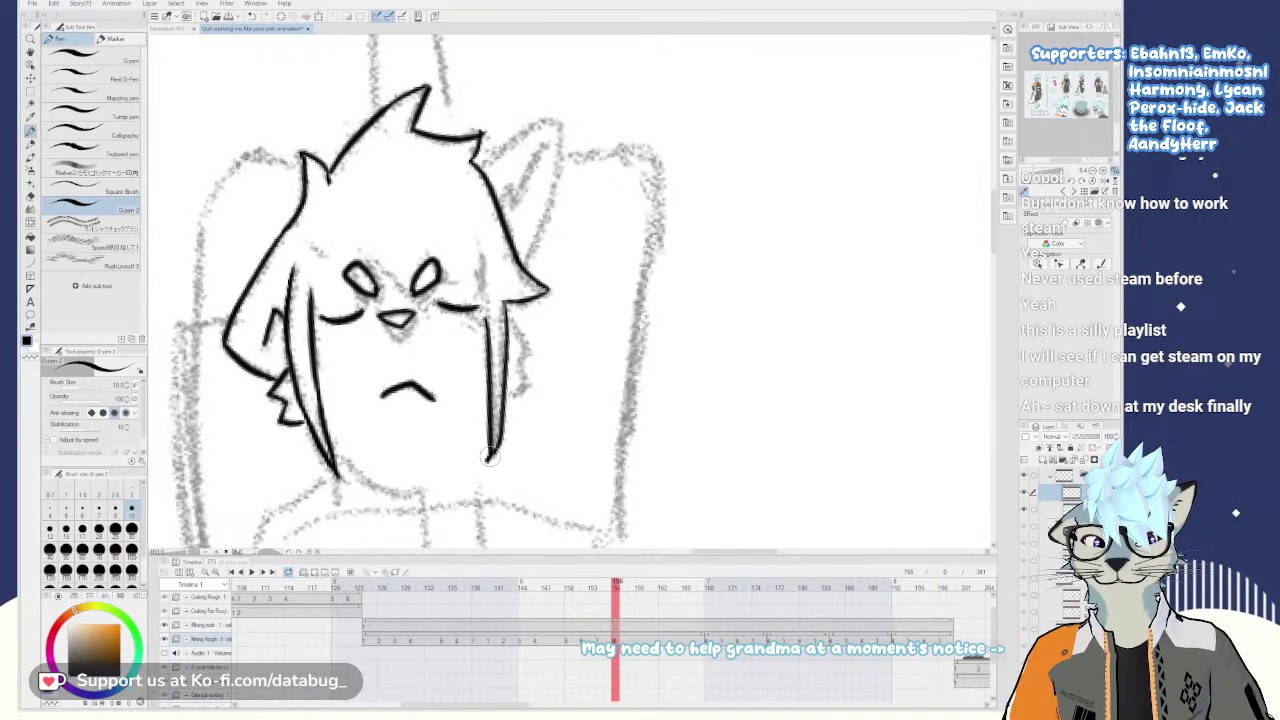
- Ink the pointed fringe strand falling between the eyes and extend the inner line of the neighbouring hair lock upward
{"action": "key", "text": "asciicircum"}
{"action": "key", "text": "asciicircum"}
{"action": "key", "text": "asciicircum"}
{"action": "key", "text": "asciicircum"}
{"action": "key", "text": "asciicircum"}
{"action": "left_click_drag", "start_coordinate": [479, 332], "coordinate": [452, 290]}
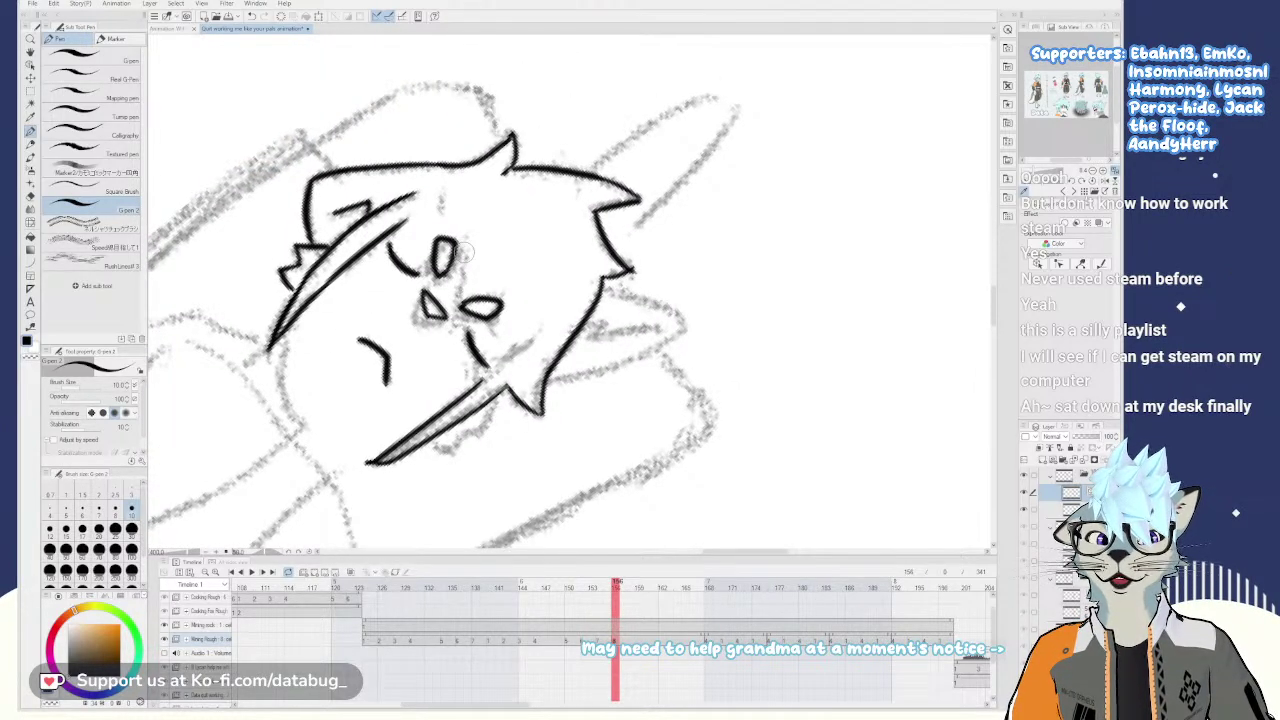
{"action": "mouse_move", "coordinate": [452, 240]}
{"action": "left_mouse_down"}
{"action": "mouse_move", "coordinate": [468, 350]}
{"action": "mouse_move", "coordinate": [468, 325]}
{"action": "left_mouse_up"}
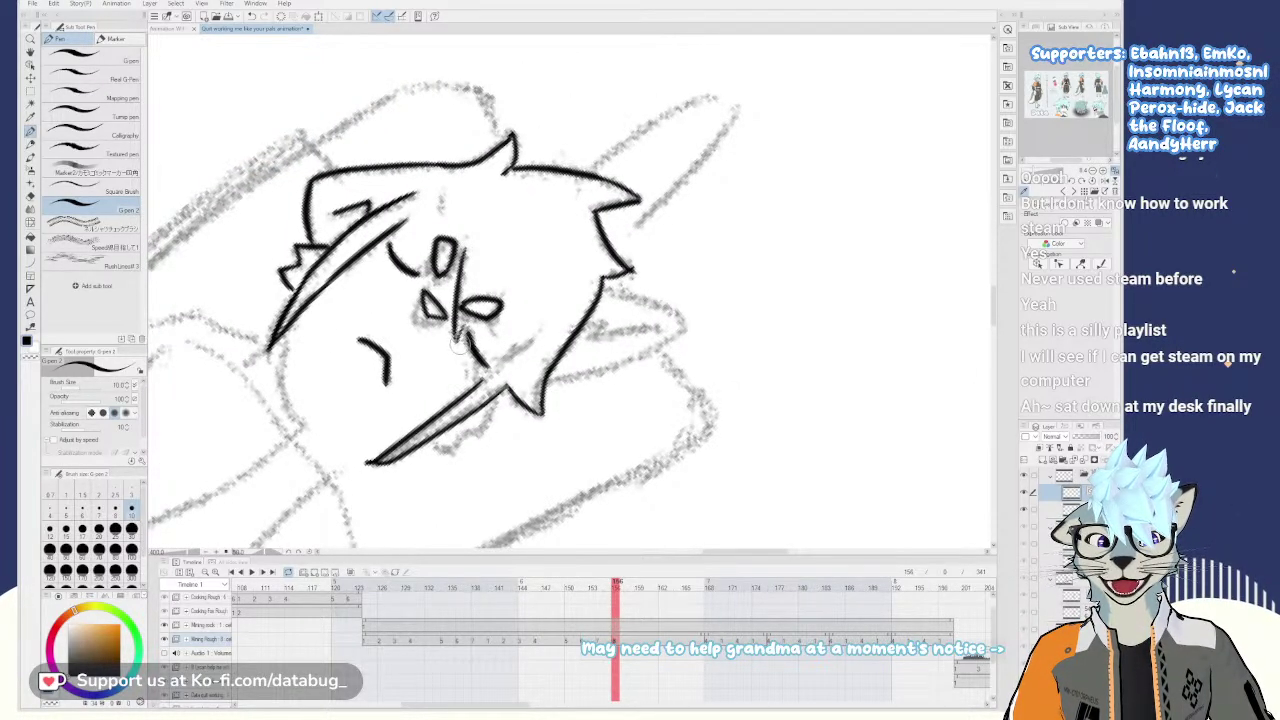
{"action": "left_click_drag", "start_coordinate": [486, 236], "coordinate": [516, 338]}
{"action": "mouse_move", "coordinate": [523, 398]}
{"action": "left_mouse_down"}
{"action": "mouse_move", "coordinate": [565, 363]}
{"action": "mouse_move", "coordinate": [560, 379]}
{"action": "mouse_move", "coordinate": [561, 348]}
{"action": "left_mouse_up"}
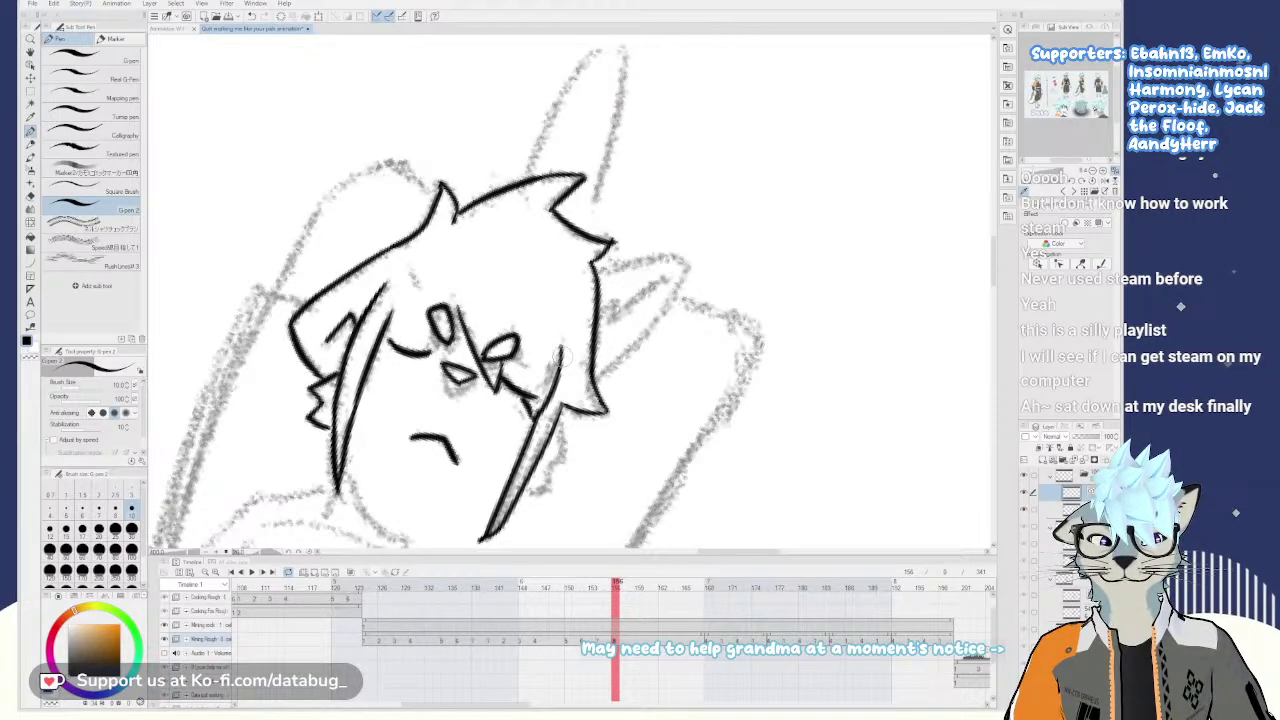
- Ink the jagged cheek fur beside the hair lock on the side away from the tail
{"action": "left_click_drag", "start_coordinate": [428, 270], "coordinate": [430, 310]}
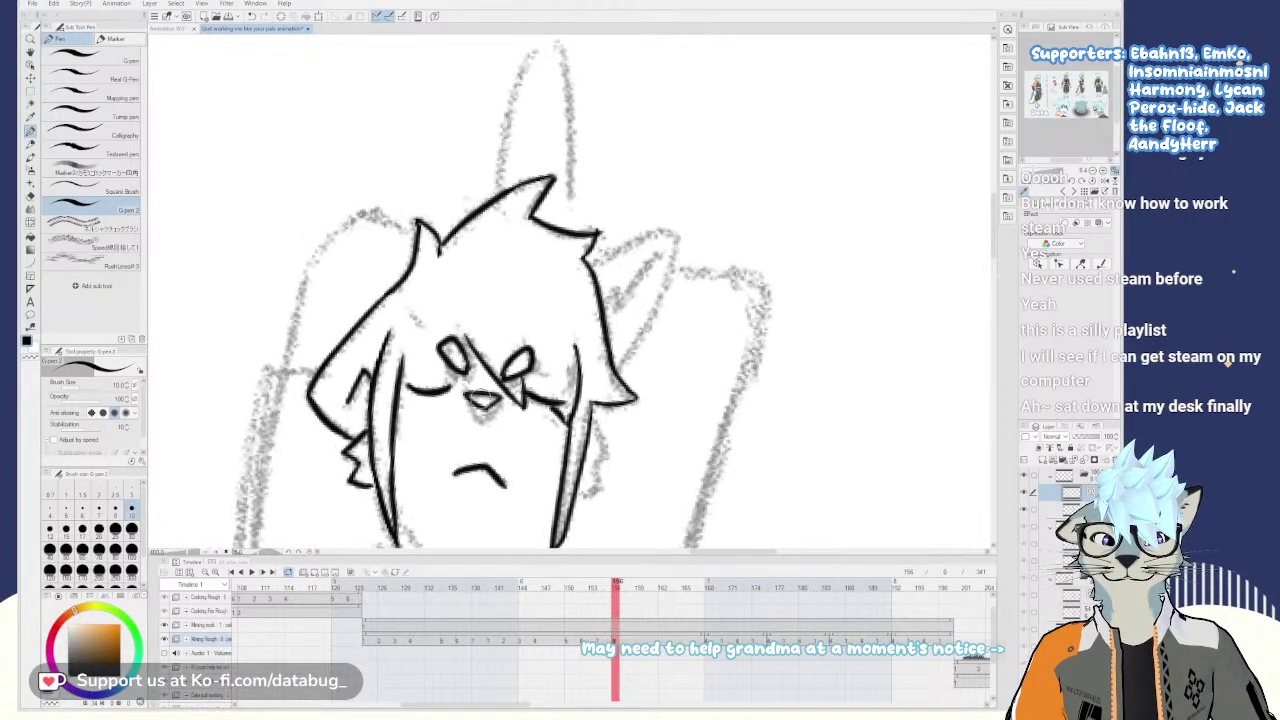
{"action": "left_click_drag", "start_coordinate": [480, 396], "coordinate": [493, 194]}
{"action": "mouse_move", "coordinate": [598, 214]}
{"action": "left_mouse_down"}
{"action": "mouse_move", "coordinate": [618, 256]}
{"action": "mouse_move", "coordinate": [617, 286]}
{"action": "mouse_move", "coordinate": [597, 292]}
{"action": "left_mouse_up"}
{"action": "key", "text": "ctrl+z"}
{"action": "key", "text": "ctrl+z"}
{"action": "key", "text": "ctrl+z"}
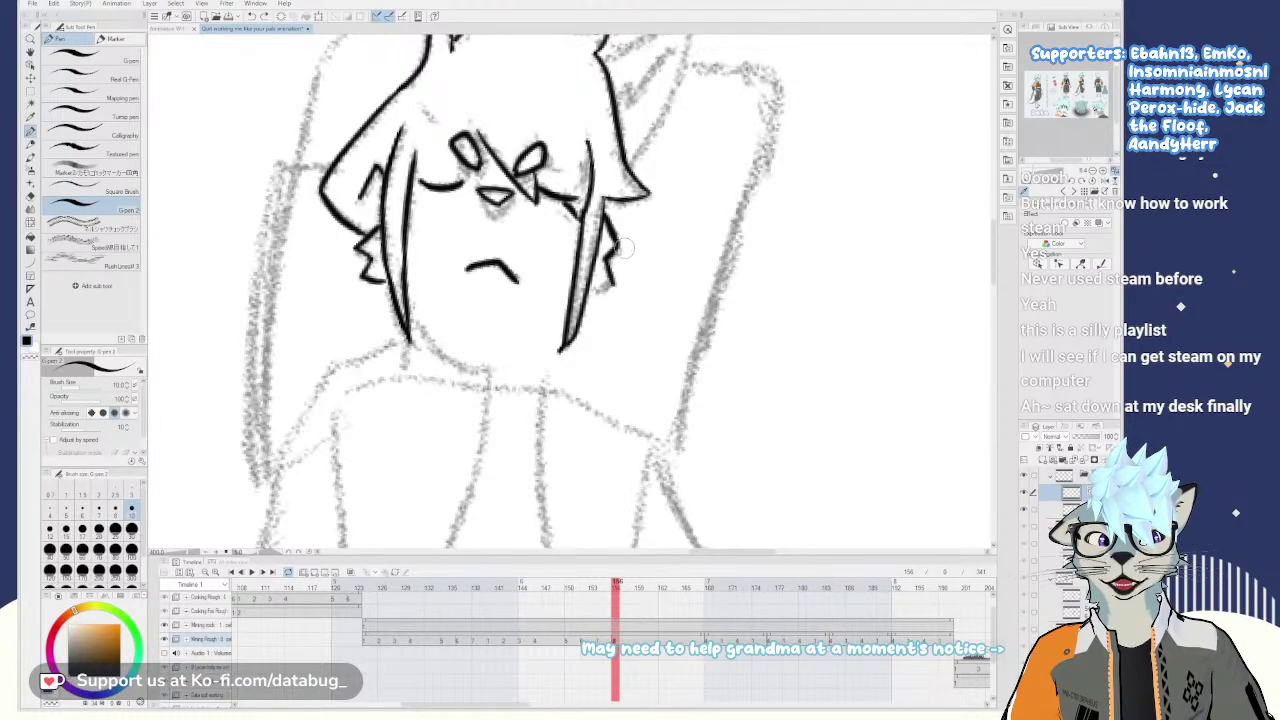
{"action": "left_click_drag", "start_coordinate": [598, 213], "coordinate": [615, 295]}
- Ink the jaw curve from the tail-side hair lock to the chin and a short straight jacket edge below it
{"action": "key", "text": "minus"}
{"action": "key", "text": "minus"}
{"action": "key", "text": "minus"}
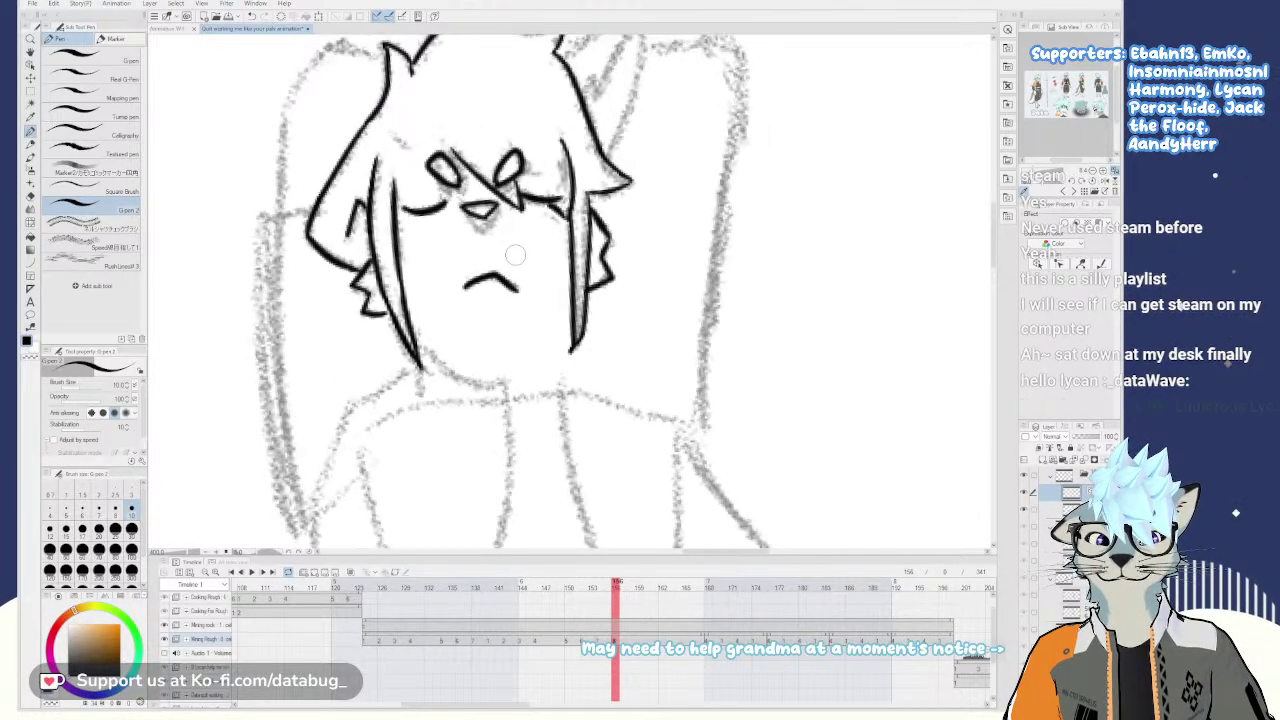
{"action": "key", "text": "asciicircum"}
{"action": "key", "text": "asciicircum"}
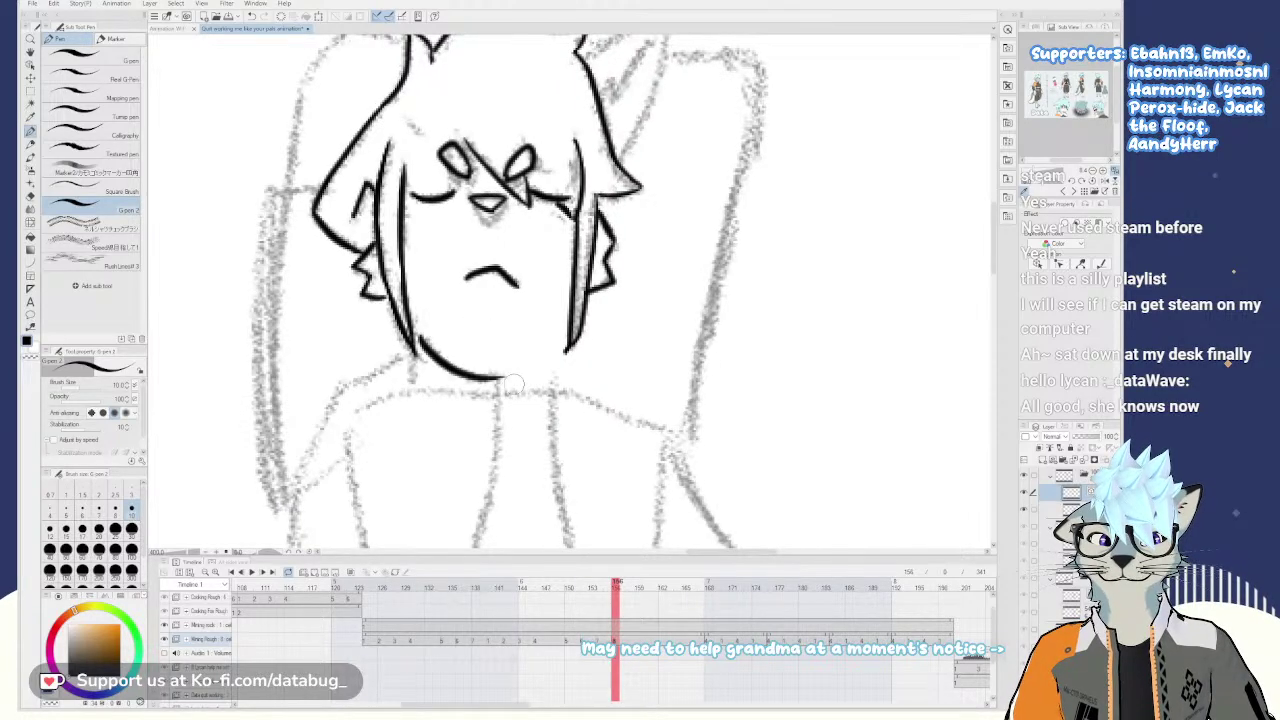
{"action": "mouse_move", "coordinate": [416, 328]}
{"action": "left_mouse_down"}
{"action": "mouse_move", "coordinate": [500, 377]}
{"action": "mouse_move", "coordinate": [498, 462]}
{"action": "mouse_move", "coordinate": [556, 392]}
{"action": "mouse_move", "coordinate": [560, 262]}
{"action": "left_mouse_up"}
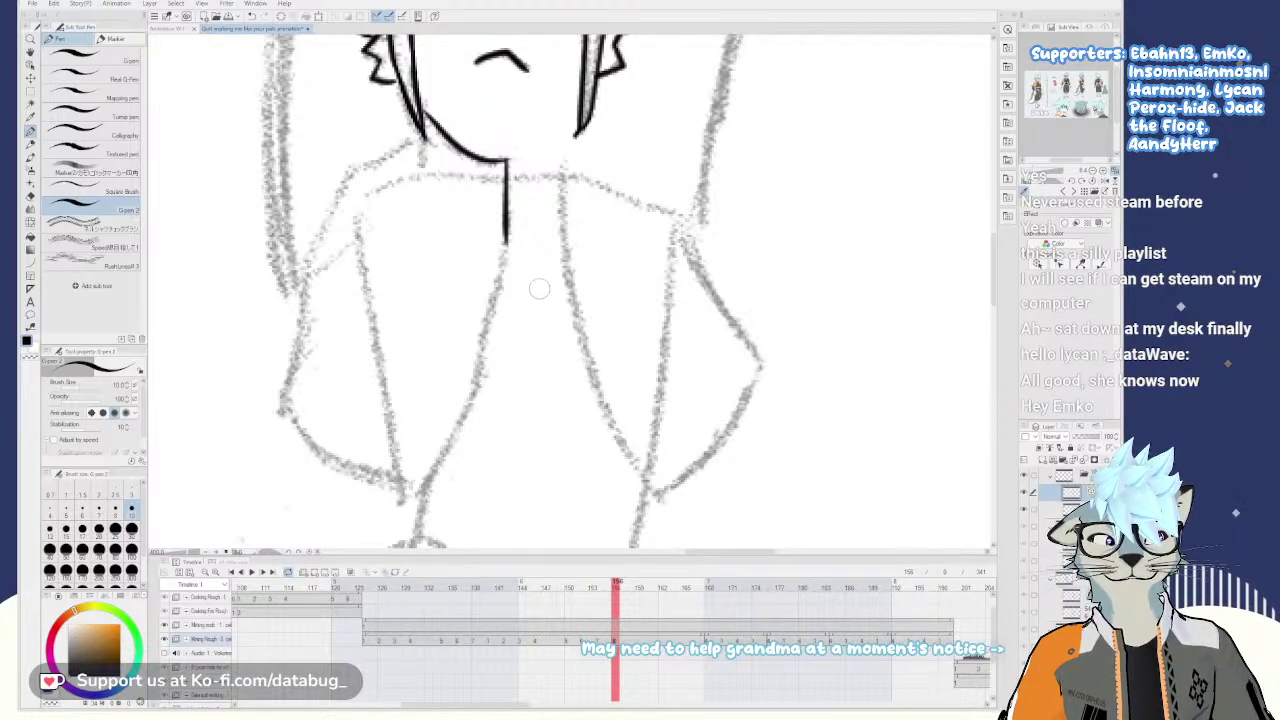
- Ink the jacket's curved front edge on the tail side, from below the chin down to the sleeve's lower corner
{"action": "left_click_drag", "start_coordinate": [505, 240], "coordinate": [467, 420]}
{"action": "key", "text": "ctrl+z"}
{"action": "left_click_drag", "start_coordinate": [502, 240], "coordinate": [460, 450]}
{"action": "key", "text": "ctrl+z"}
{"action": "mouse_move", "coordinate": [503, 240]}
{"action": "left_mouse_down"}
{"action": "mouse_move", "coordinate": [449, 402]}
{"action": "mouse_move", "coordinate": [466, 416]}
{"action": "mouse_move", "coordinate": [440, 485]}
{"action": "left_mouse_up"}
{"action": "key", "text": "ctrl+z"}
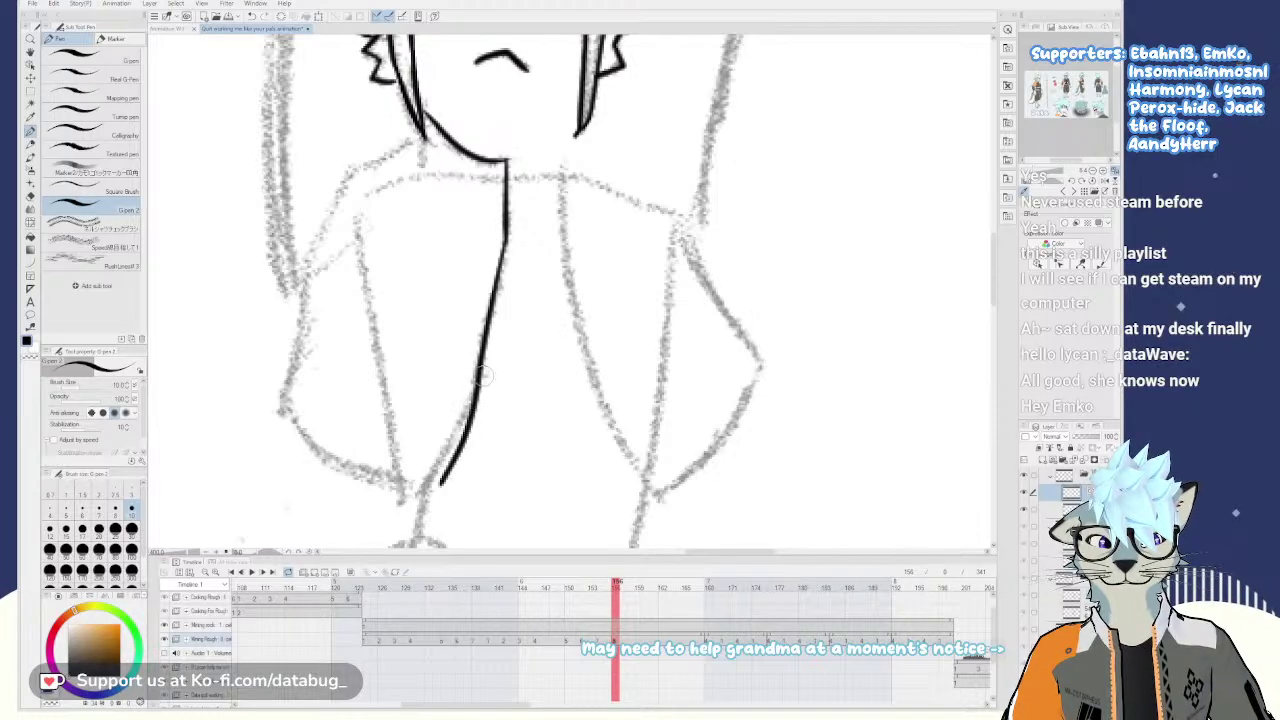
{"action": "scroll", "coordinate": [491, 343], "scroll_direction": "down", "scroll_amount": 3}
{"action": "left_click_drag", "start_coordinate": [502, 397], "coordinate": [518, 360]}
{"action": "key", "text": "ctrl+z"}
{"action": "left_click_drag", "start_coordinate": [512, 262], "coordinate": [504, 322]}
{"action": "key", "text": "ctrl+z"}
{"action": "left_click_drag", "start_coordinate": [512, 262], "coordinate": [505, 298]}
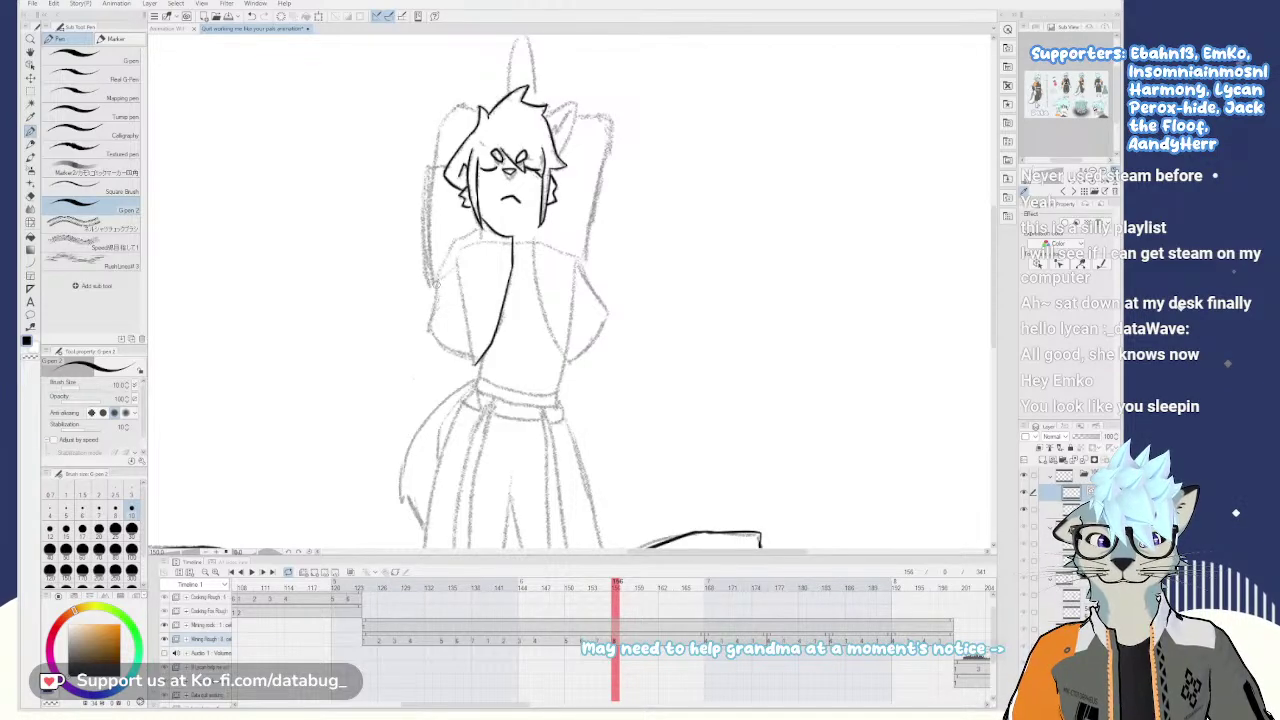
- Ink the outer and lower outline of the tail-side sleeve, joining it to the jacket's front edge
{"action": "mouse_move", "coordinate": [435, 288]}
{"action": "left_mouse_down"}
{"action": "mouse_move", "coordinate": [428, 336]}
{"action": "mouse_move", "coordinate": [476, 362]}
{"action": "left_mouse_up"}
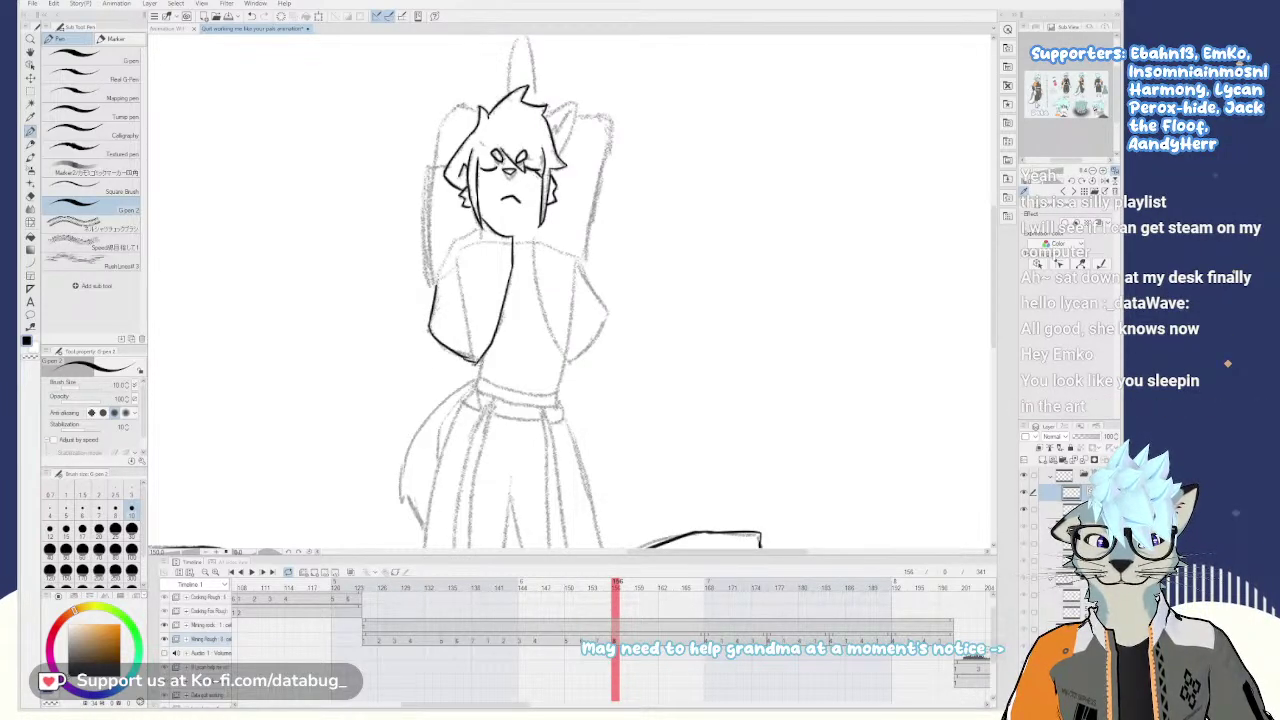
{"action": "key", "text": "e"}
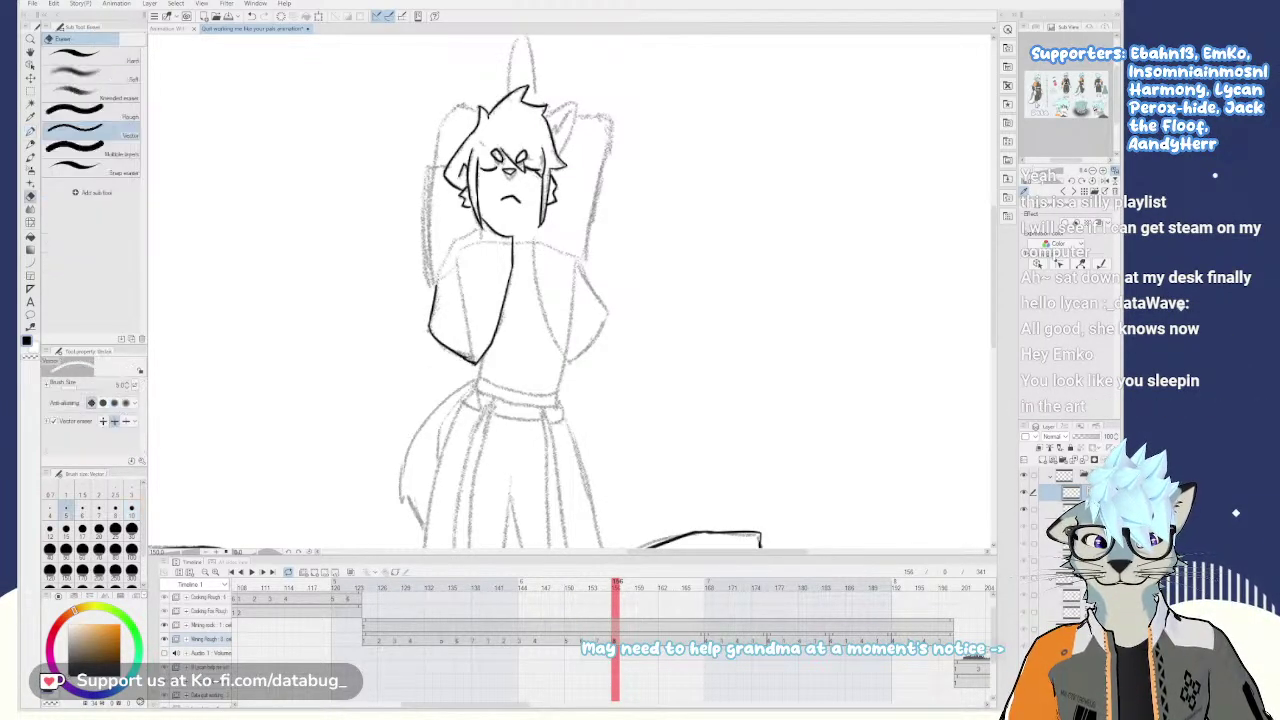
{"action": "key", "text": "p"}
- Ink the pointed ear on the side away from the tail, drawing its upper and outer edges and the inner fur notch
{"action": "scroll", "coordinate": [504, 298], "scroll_direction": "down", "scroll_amount": 1}
{"action": "scroll", "coordinate": [480, 246], "scroll_direction": "up", "scroll_amount": 1}
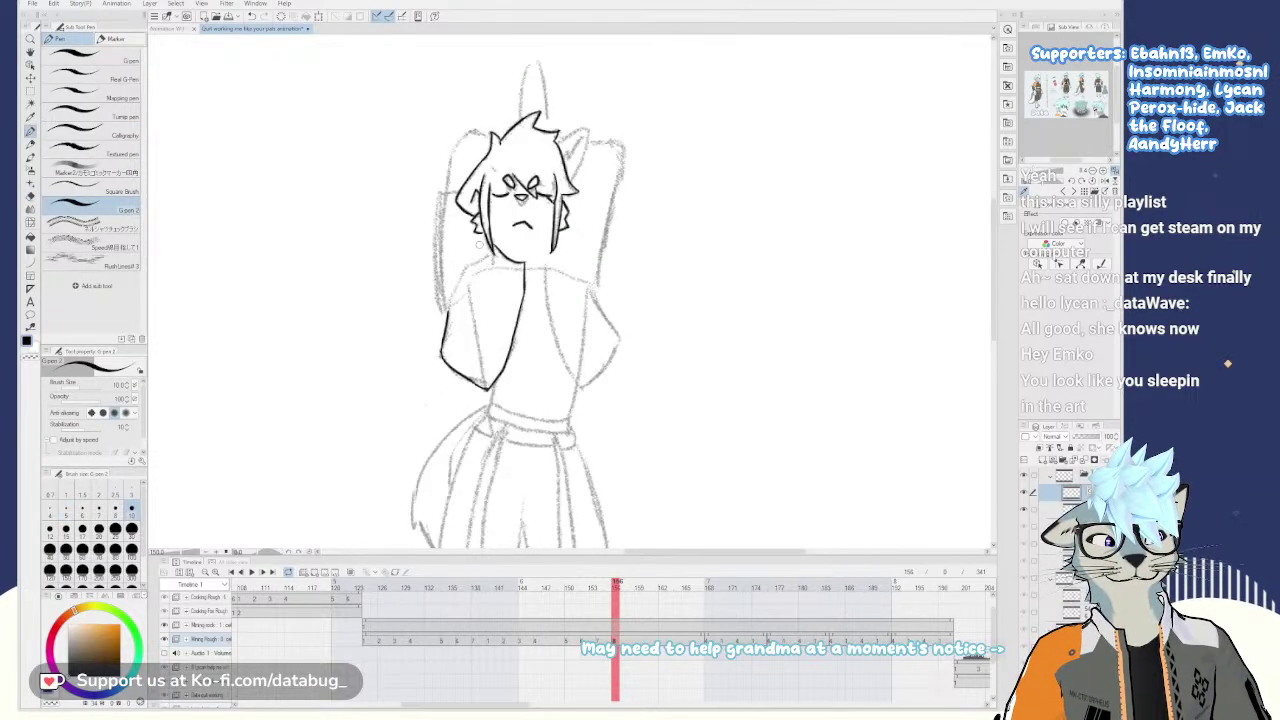
{"action": "scroll", "coordinate": [550, 304], "scroll_direction": "down", "scroll_amount": 1}
{"action": "left_click_drag", "start_coordinate": [589, 420], "coordinate": [628, 342]}
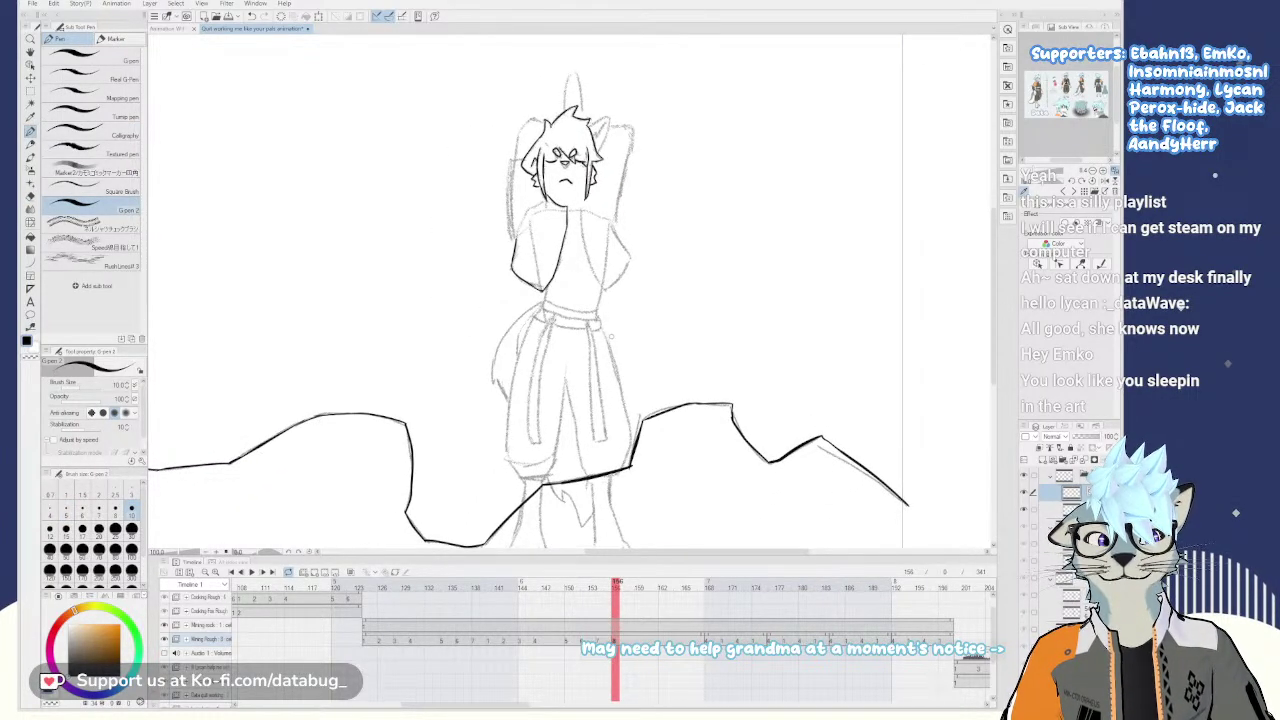
{"action": "mouse_move", "coordinate": [563, 309]}
{"action": "left_mouse_down"}
{"action": "mouse_move", "coordinate": [552, 283]}
{"action": "mouse_move", "coordinate": [569, 293]}
{"action": "mouse_move", "coordinate": [572, 350]}
{"action": "left_mouse_up"}
{"action": "scroll", "coordinate": [578, 319], "scroll_direction": "up", "scroll_amount": 2}
{"action": "left_click_drag", "start_coordinate": [586, 66], "coordinate": [560, 297]}
{"action": "scroll", "coordinate": [560, 295], "scroll_direction": "up", "scroll_amount": 2}
{"action": "left_click_drag", "start_coordinate": [527, 241], "coordinate": [611, 208]}
{"action": "key", "text": "ctrl+z"}
{"action": "left_click_drag", "start_coordinate": [528, 241], "coordinate": [610, 197]}
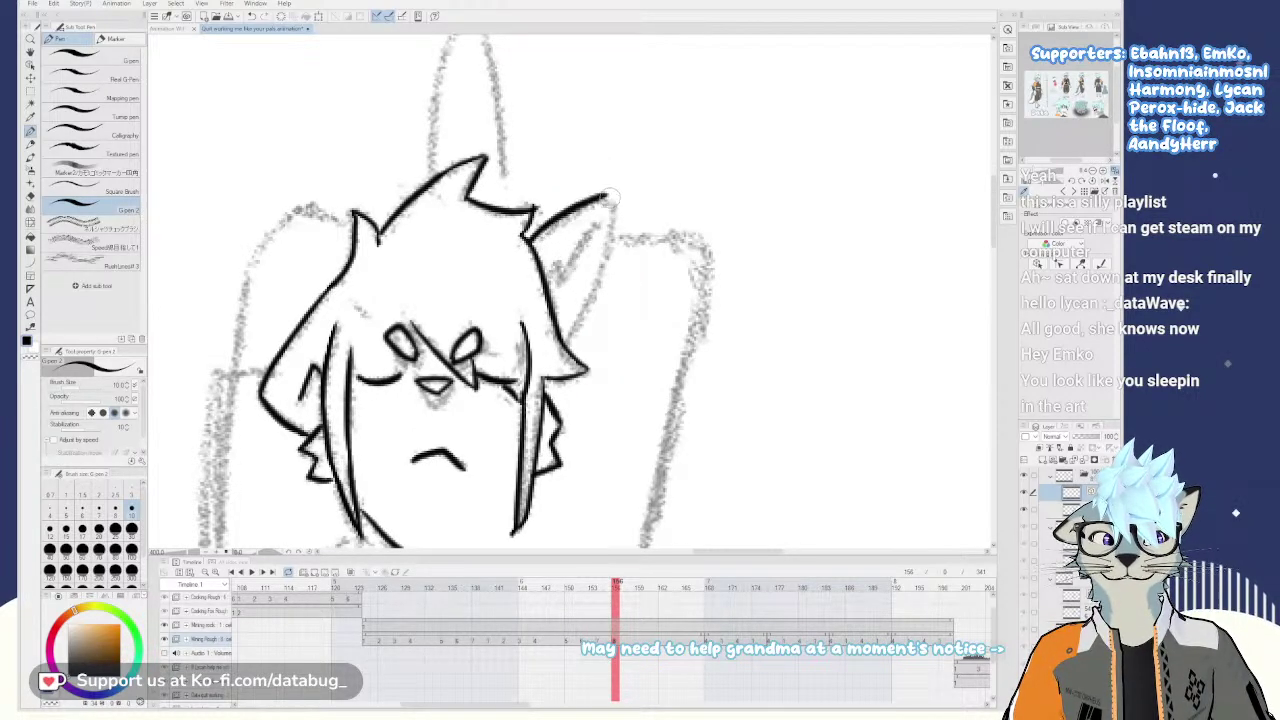
{"action": "key", "text": "ctrl+z"}
{"action": "mouse_move", "coordinate": [531, 237]}
{"action": "left_mouse_down"}
{"action": "mouse_move", "coordinate": [611, 201]}
{"action": "mouse_move", "coordinate": [568, 314]}
{"action": "left_mouse_up"}
{"action": "key", "text": "ctrl+z"}
{"action": "left_click_drag", "start_coordinate": [618, 213], "coordinate": [563, 350]}
{"action": "key", "text": "ctrl+z"}
{"action": "left_click_drag", "start_coordinate": [620, 212], "coordinate": [565, 345]}
{"action": "scroll", "coordinate": [596, 243], "scroll_direction": "down", "scroll_amount": 2}
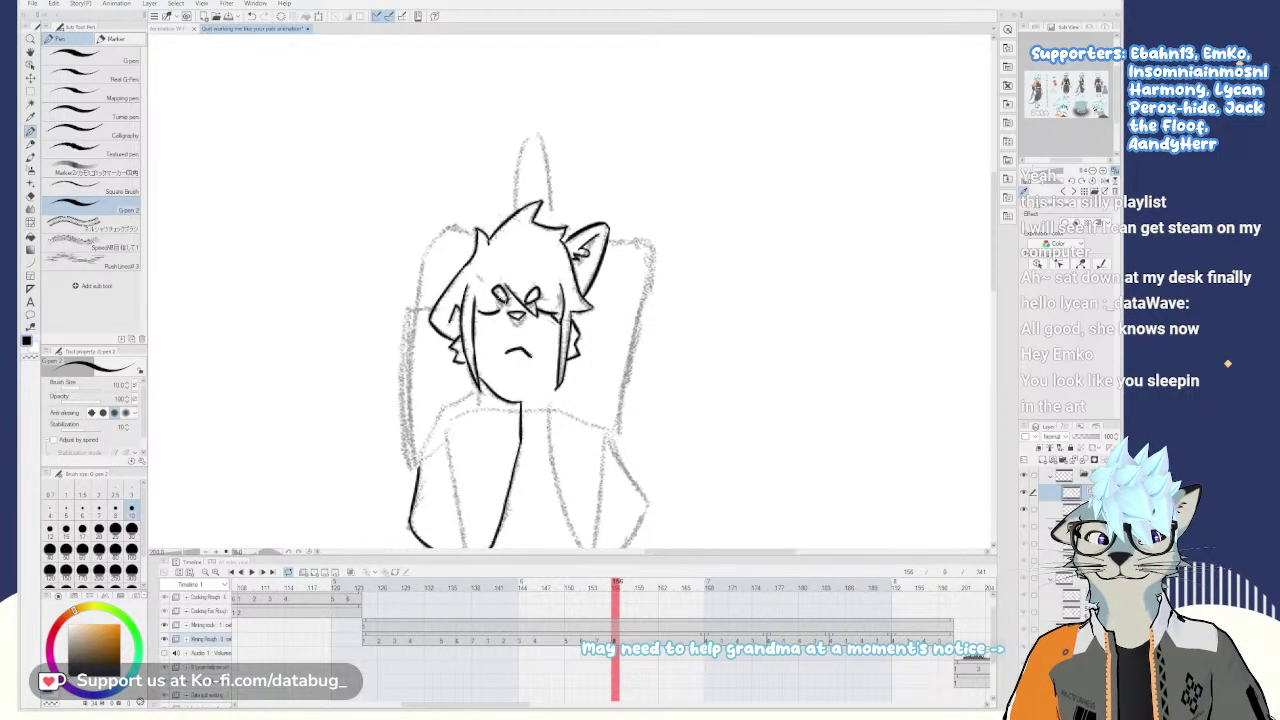
- Ink the tail-side raised sleeve's end and outer edge, plus the shoulder line from the hair lock down to the sleeve
{"action": "left_click_drag", "start_coordinate": [555, 391], "coordinate": [553, 326]}
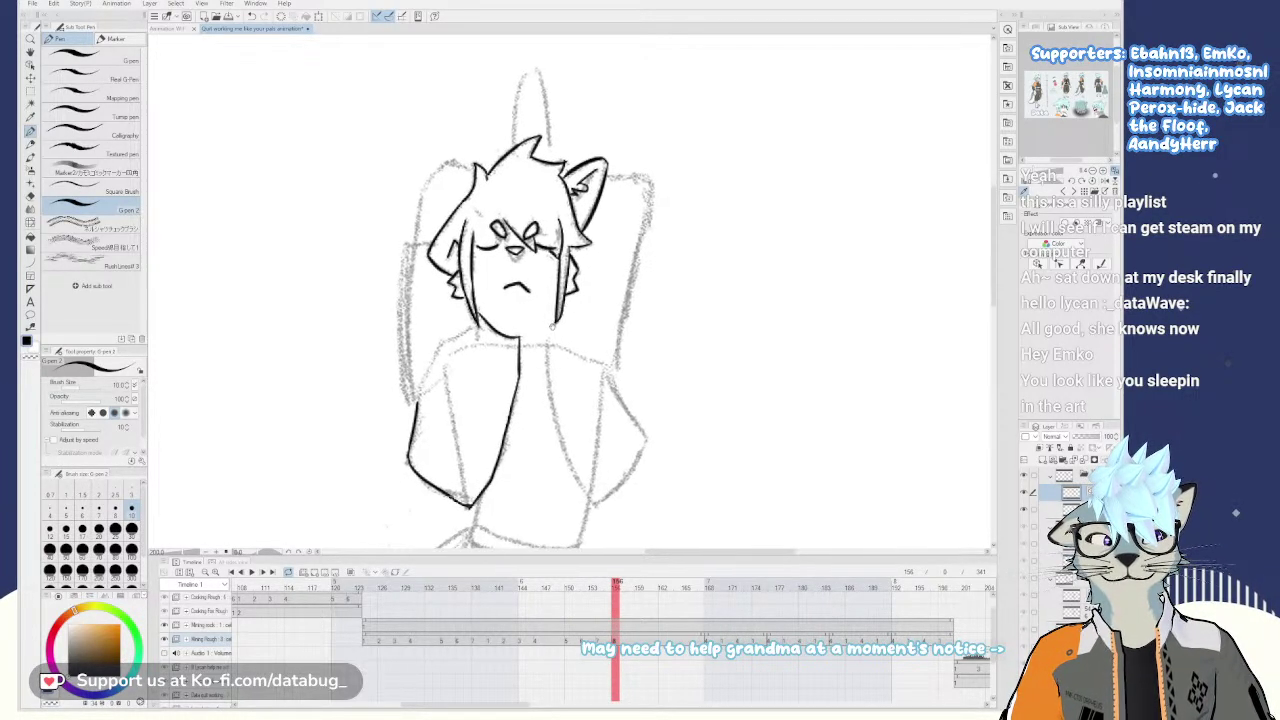
{"action": "left_click_drag", "start_coordinate": [560, 381], "coordinate": [575, 330]}
{"action": "scroll", "coordinate": [574, 336], "scroll_direction": "down", "scroll_amount": 1}
{"action": "left_click_drag", "start_coordinate": [572, 391], "coordinate": [618, 347]}
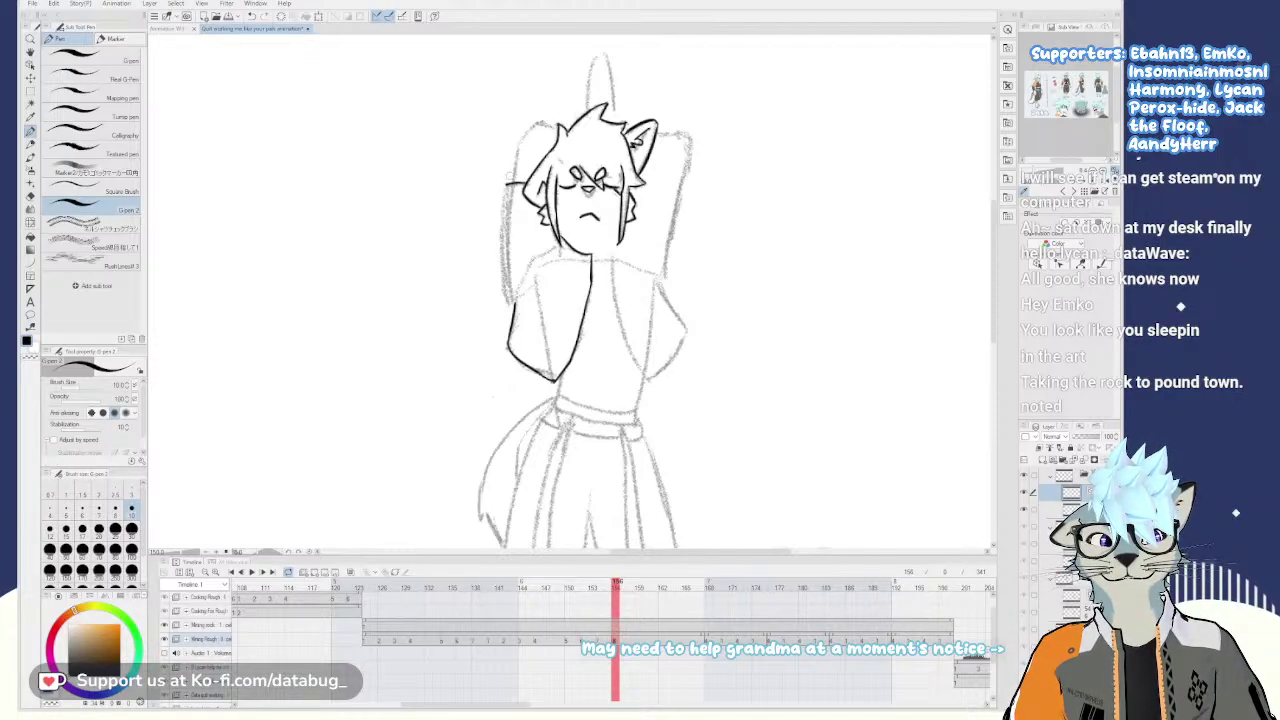
{"action": "left_click_drag", "start_coordinate": [508, 180], "coordinate": [498, 292]}
{"action": "left_click_drag", "start_coordinate": [502, 222], "coordinate": [500, 308]}
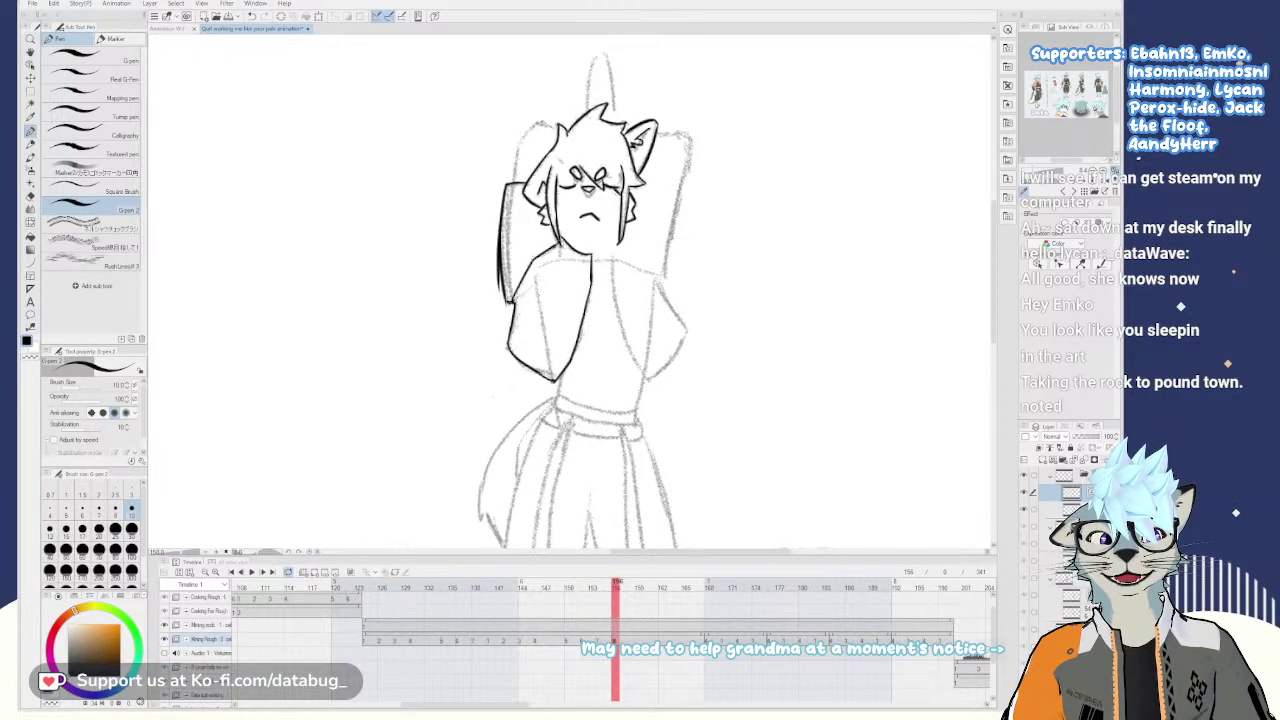
{"action": "key", "text": "e"}
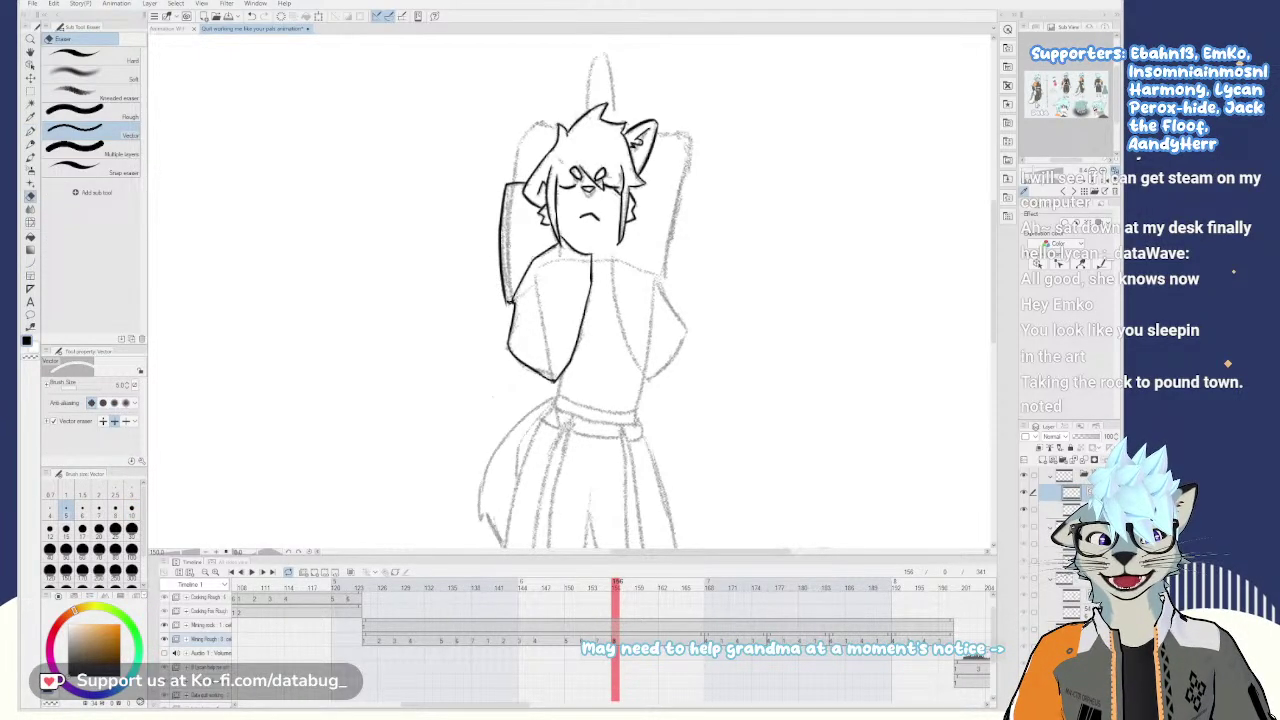
{"action": "key", "text": "p"}
- Ink the tail-side raised forearm's outline from the top of the sleeve up and over to the hair
{"action": "scroll", "coordinate": [518, 263], "scroll_direction": "down", "scroll_amount": 2}
{"action": "scroll", "coordinate": [525, 250], "scroll_direction": "up", "scroll_amount": 3}
{"action": "left_click_drag", "start_coordinate": [517, 338], "coordinate": [541, 284]}
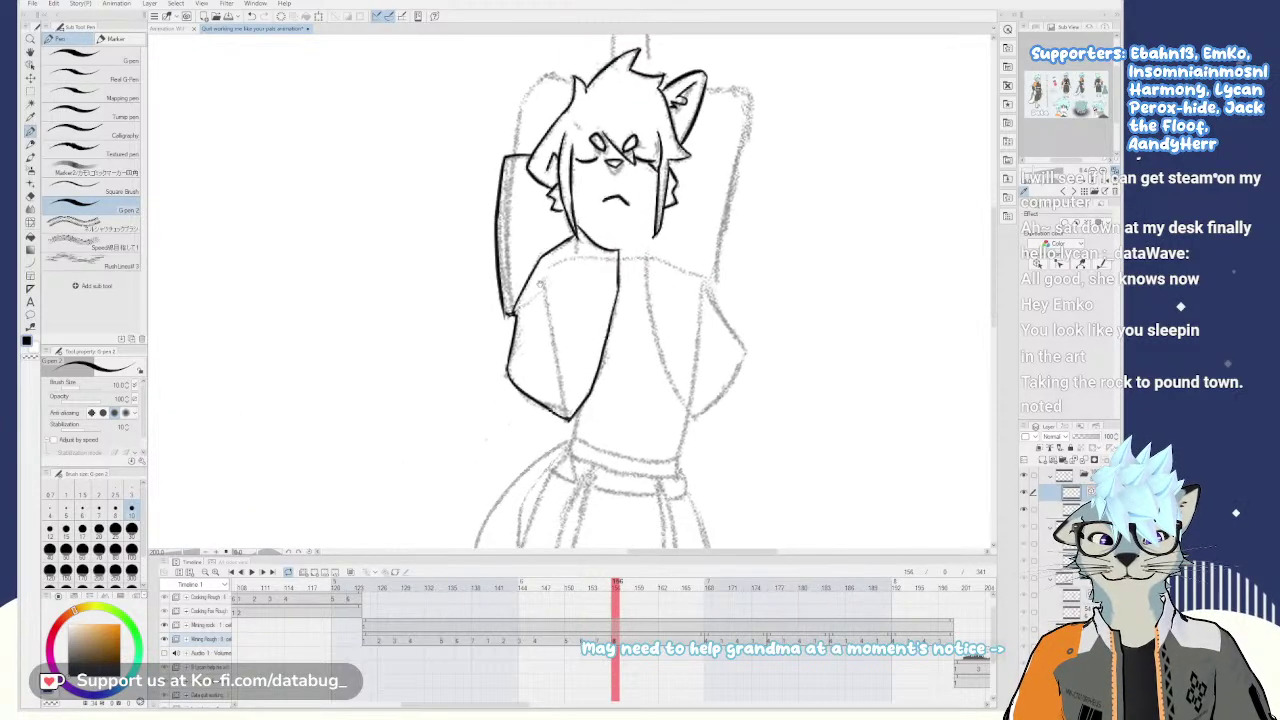
{"action": "scroll", "coordinate": [620, 290], "scroll_direction": "up", "scroll_amount": 3}
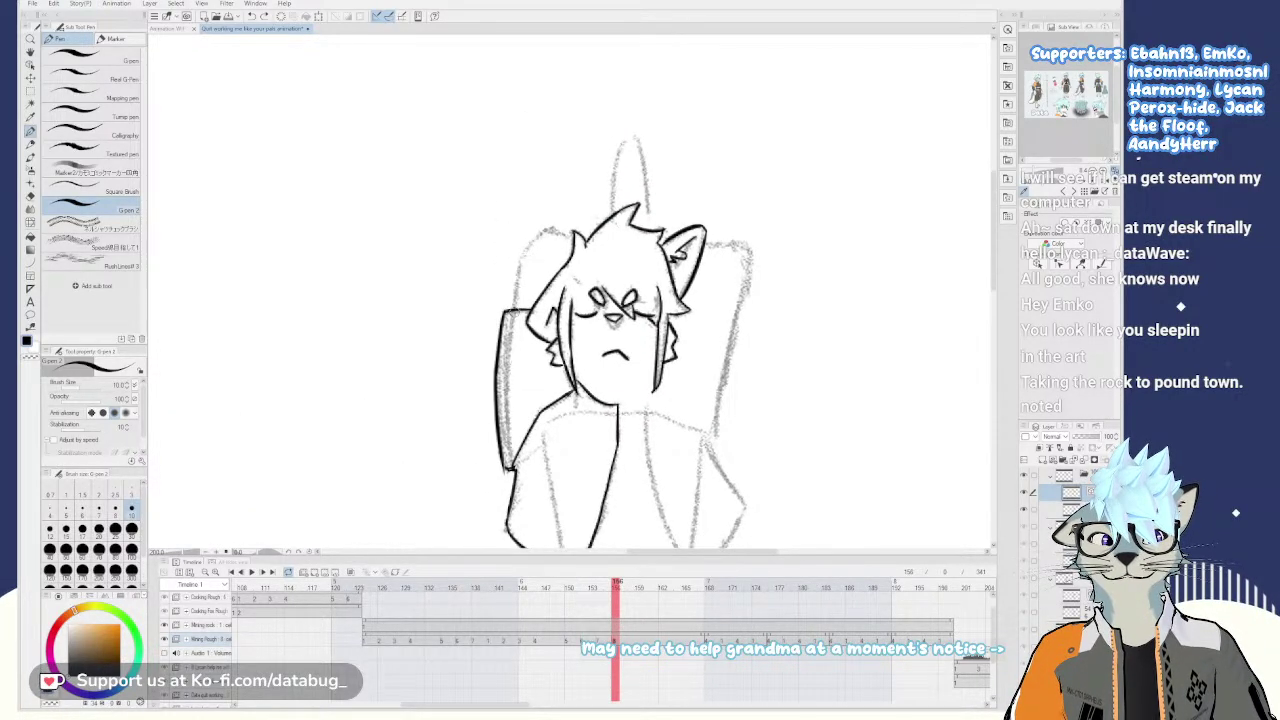
{"action": "left_click_drag", "start_coordinate": [514, 310], "coordinate": [522, 264]}
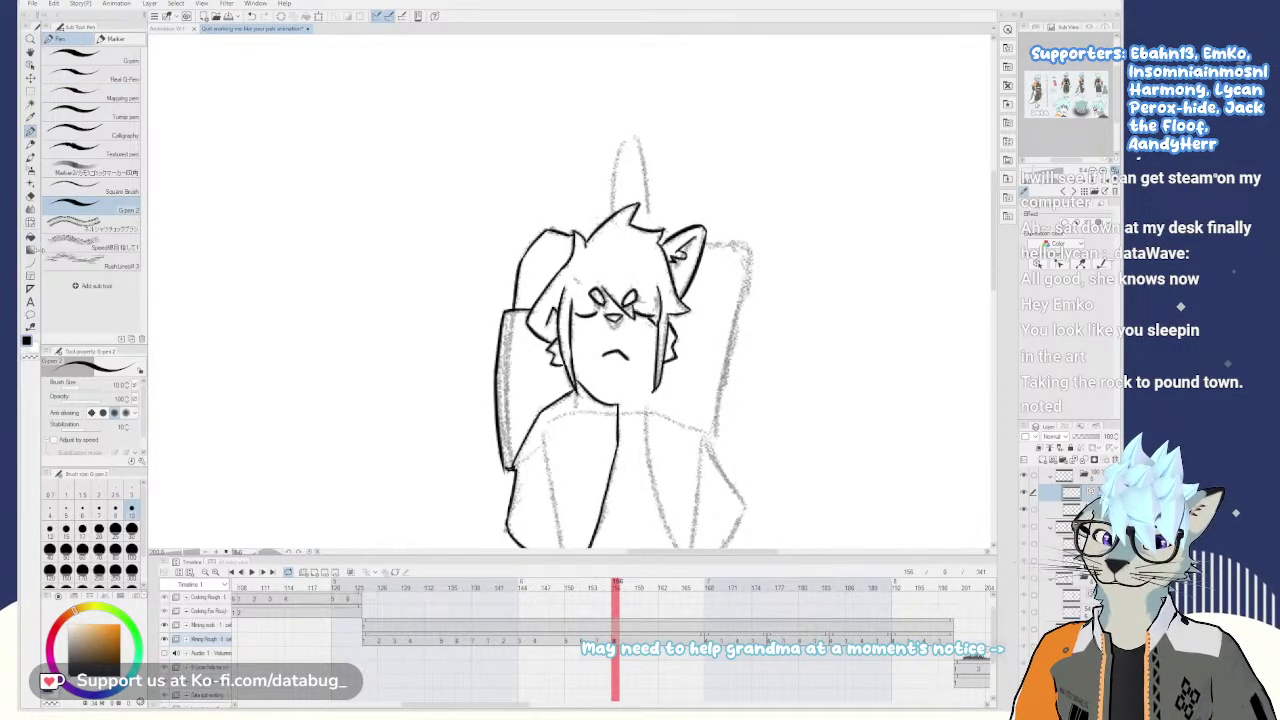
- Draw the tail-side edge of the tall pointed shape above the head with the Curve tool, running it down into the hair
{"action": "left_click", "coordinate": [30, 262]}
{"action": "left_click_drag", "start_coordinate": [630, 132], "coordinate": [614, 213]}
{"action": "left_click", "coordinate": [605, 168]}
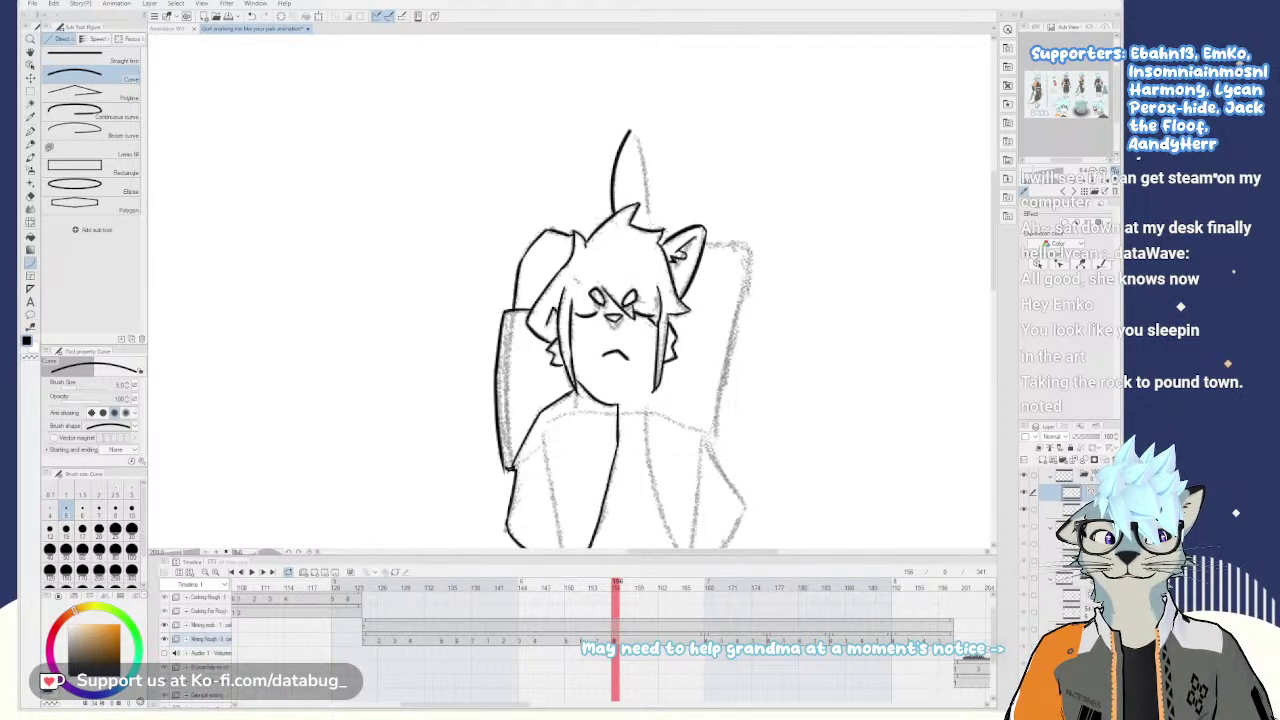
{"action": "key", "text": "ctrl+z"}
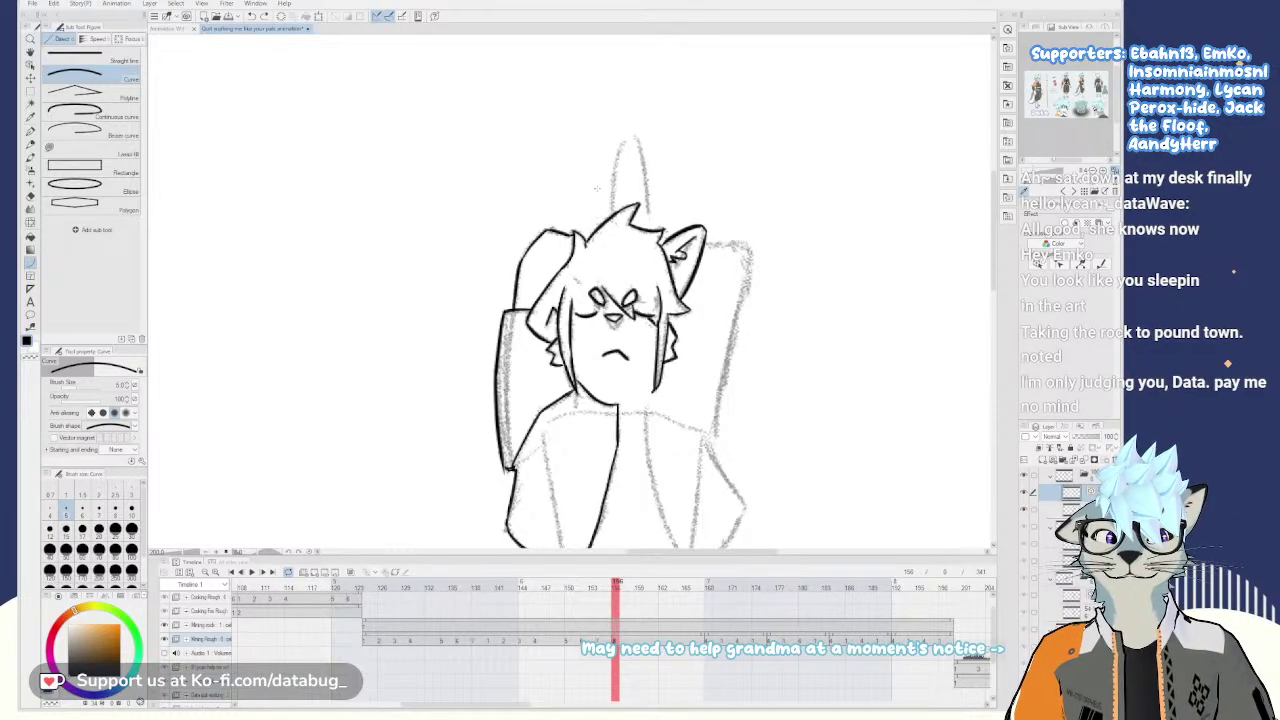
{"action": "left_click_drag", "start_coordinate": [606, 239], "coordinate": [629, 135]}
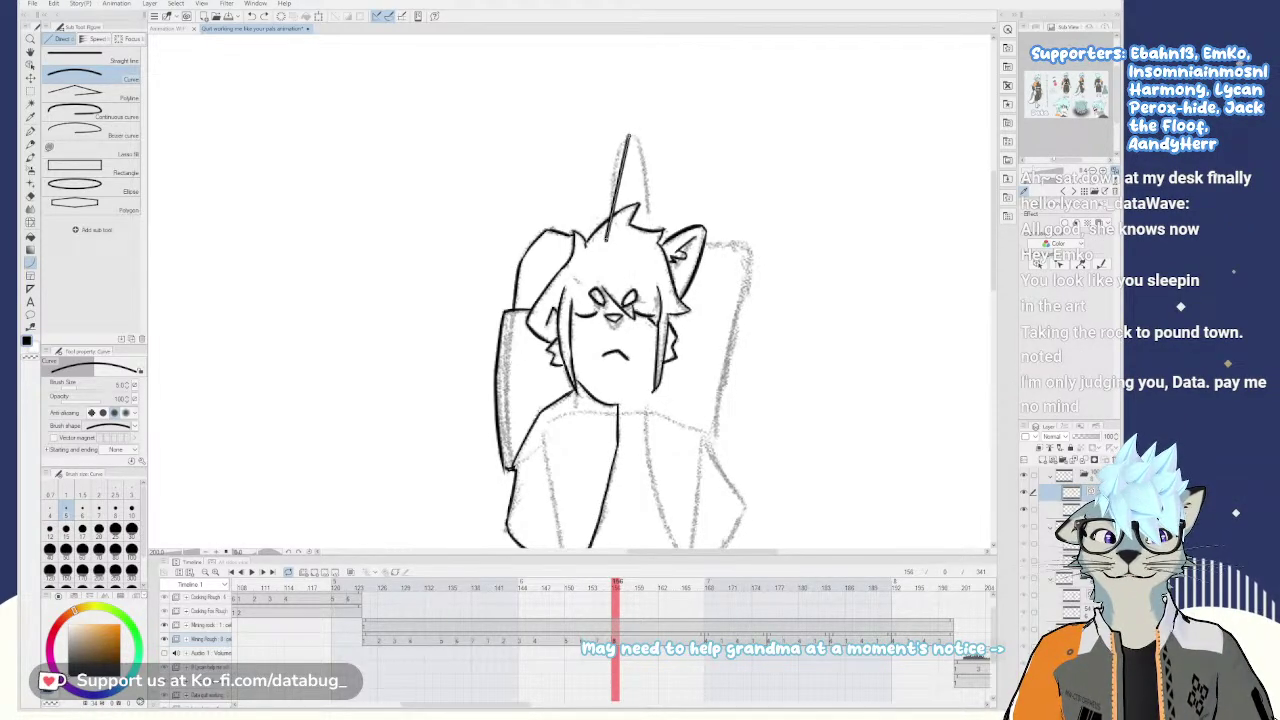
{"action": "left_click", "coordinate": [598, 179]}
{"action": "key", "text": "ctrl+z"}
{"action": "left_click_drag", "start_coordinate": [628, 136], "coordinate": [611, 248]}
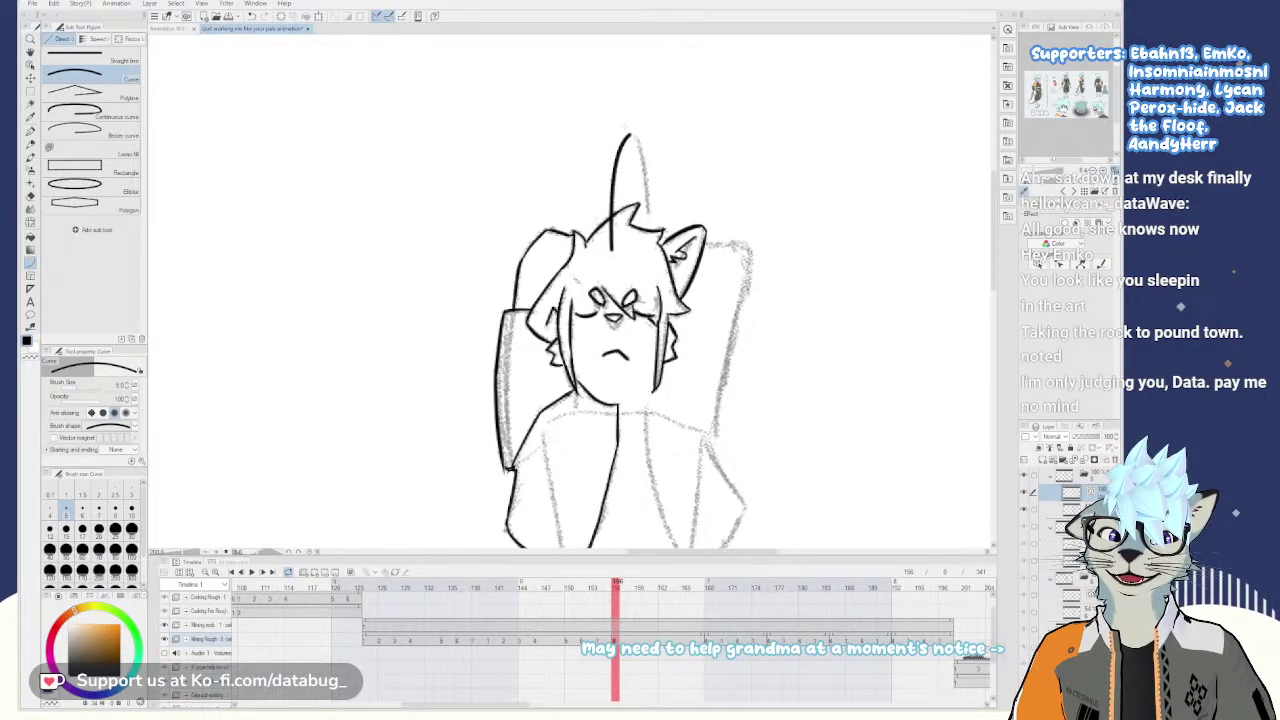
- Draw the pointed shape's other curved edge and erase the parts of both edges that overlap the hair
{"action": "left_click_drag", "start_coordinate": [631, 135], "coordinate": [650, 249]}
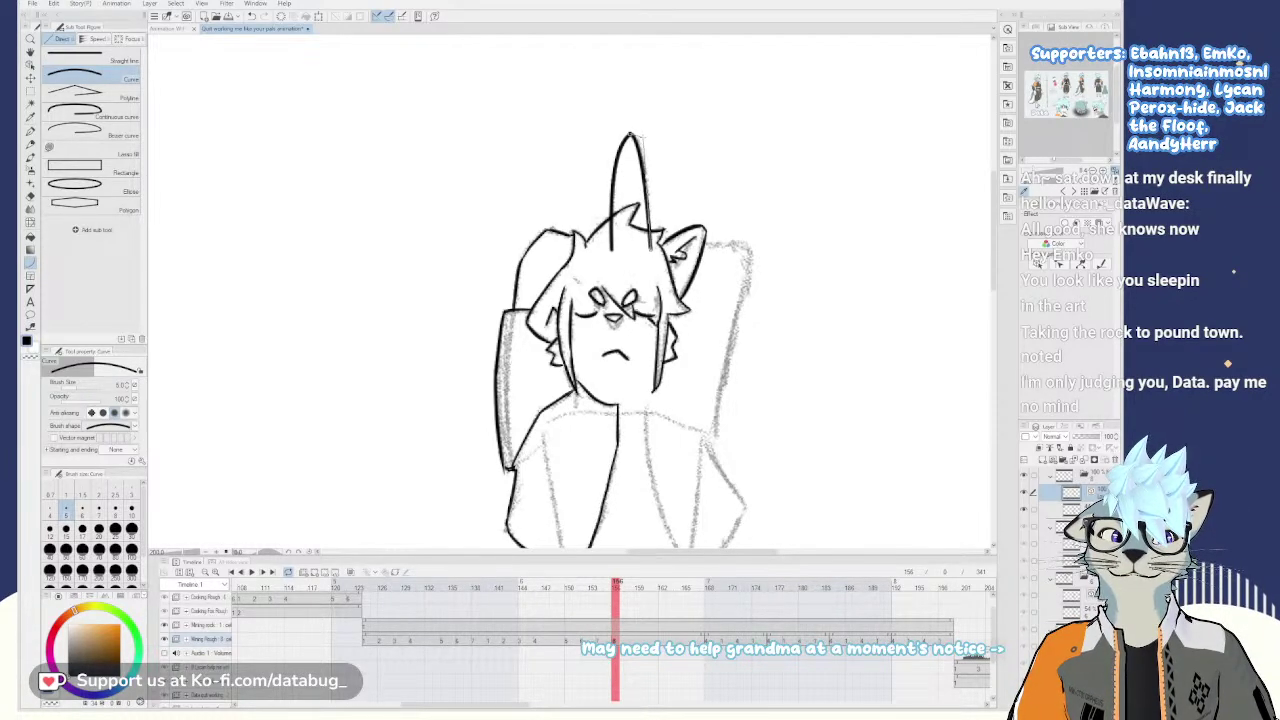
{"action": "left_click", "coordinate": [648, 145]}
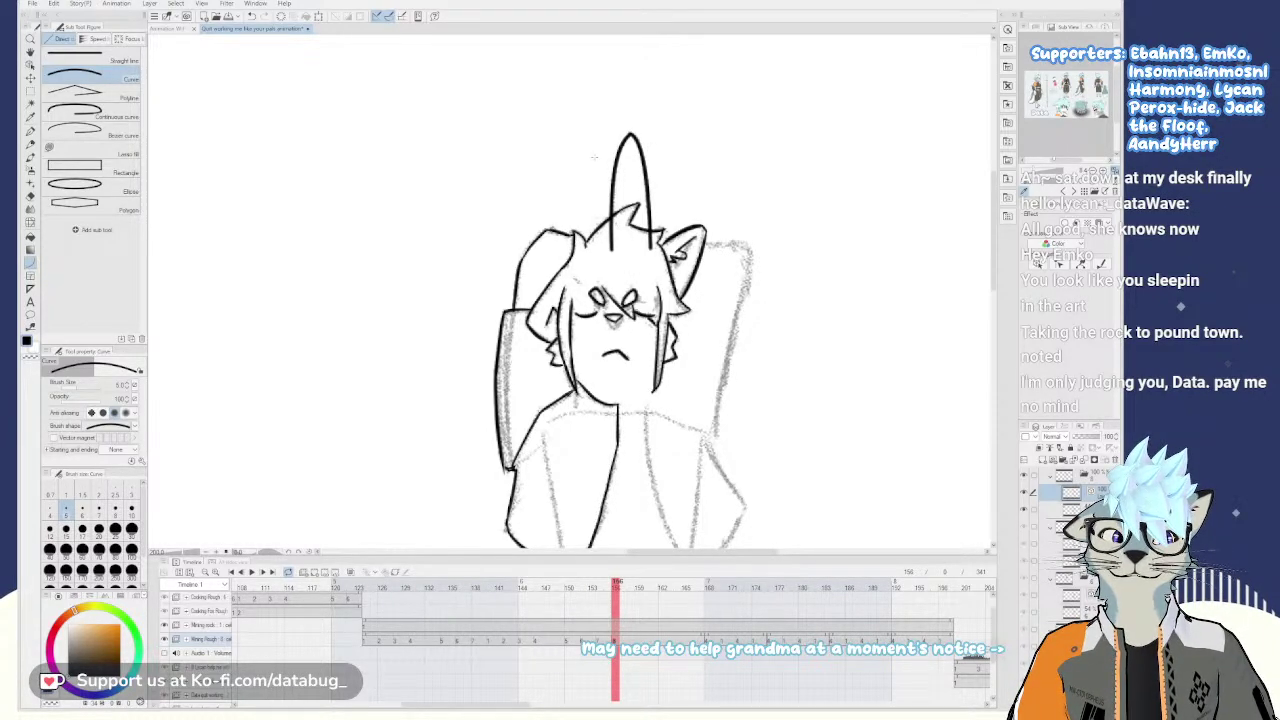
{"action": "key", "text": "p"}
{"action": "key", "text": "e"}
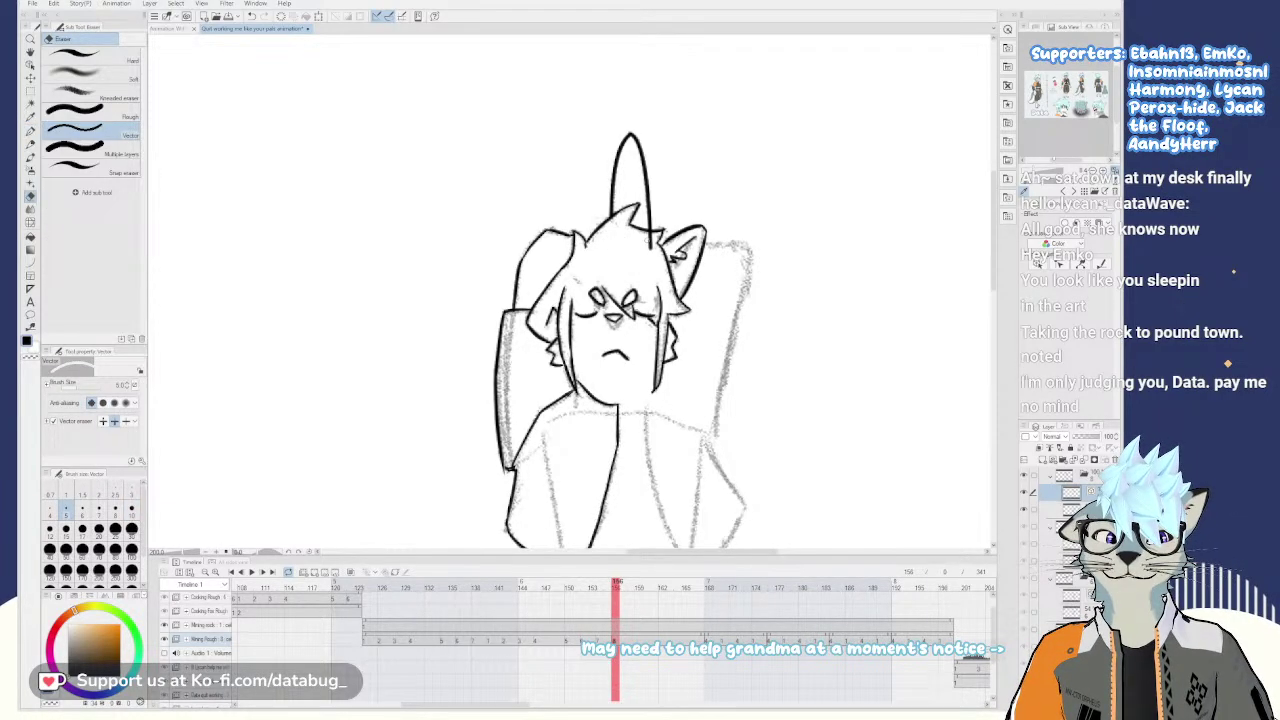
{"action": "key", "text": "p"}
- Ink the top edge of the raised arm away from the tail, from the ear to the arm's outer corner
{"action": "scroll", "coordinate": [645, 226], "scroll_direction": "down", "scroll_amount": 2}
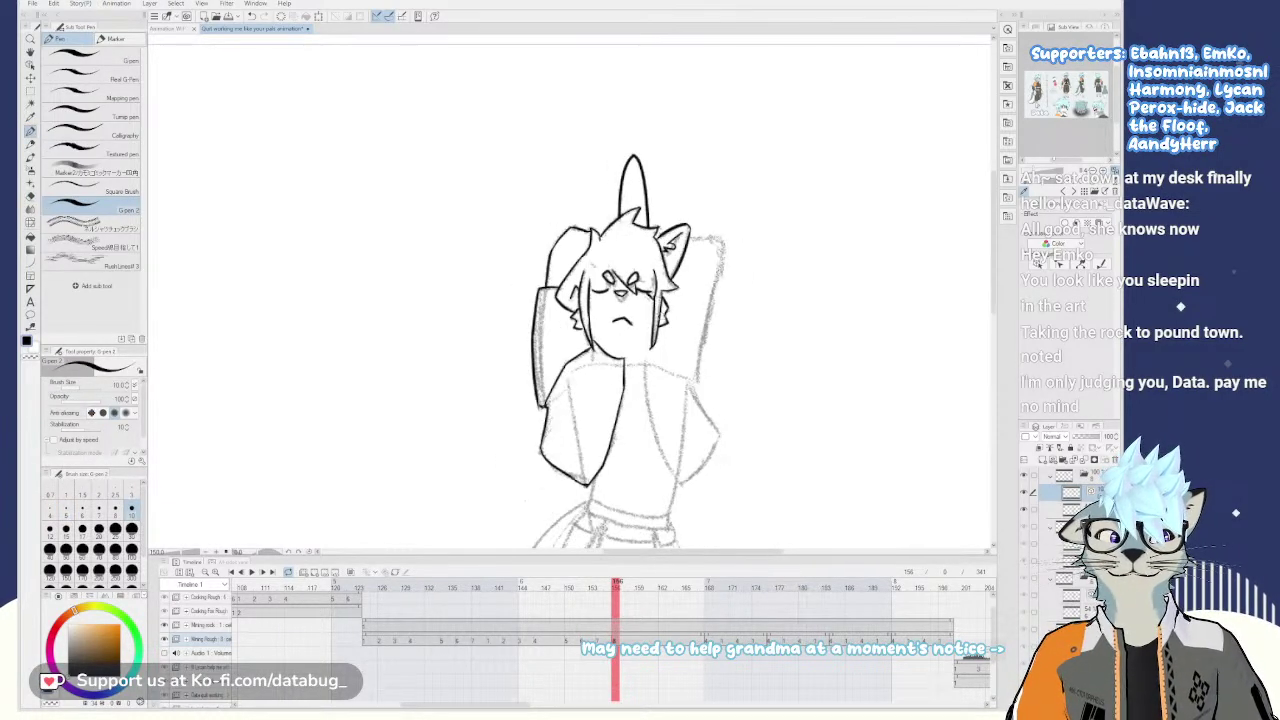
{"action": "left_click_drag", "start_coordinate": [643, 375], "coordinate": [602, 272]}
{"action": "scroll", "coordinate": [661, 202], "scroll_direction": "up", "scroll_amount": 2}
{"action": "key", "text": "^"}
{"action": "mouse_move", "coordinate": [676, 223]}
{"action": "left_mouse_down"}
{"action": "mouse_move", "coordinate": [624, 302]}
{"action": "mouse_move", "coordinate": [583, 329]}
{"action": "left_mouse_up"}
{"action": "key", "text": "ctrl+z"}
{"action": "key", "text": "^"}
{"action": "key", "text": "^"}
{"action": "key", "text": "^"}
{"action": "key", "text": "^"}
{"action": "key", "text": "^"}
{"action": "left_click_drag", "start_coordinate": [714, 374], "coordinate": [580, 361]}
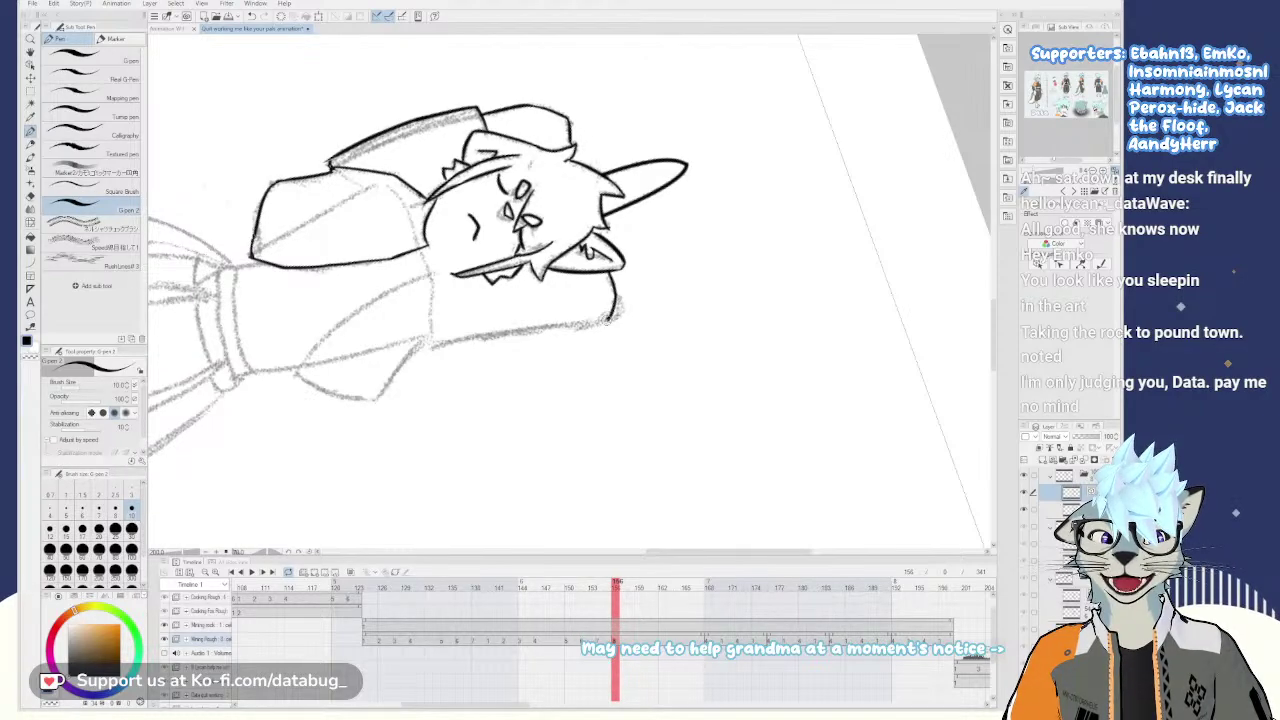
- Ink the outer edge of the raised arm away from the tail, from its top corner down to the jacket shoulder
{"action": "key", "text": "-"}
{"action": "key", "text": "-"}
{"action": "key", "text": "-"}
{"action": "key", "text": "-"}
{"action": "key", "text": "-"}
{"action": "key", "text": "-"}
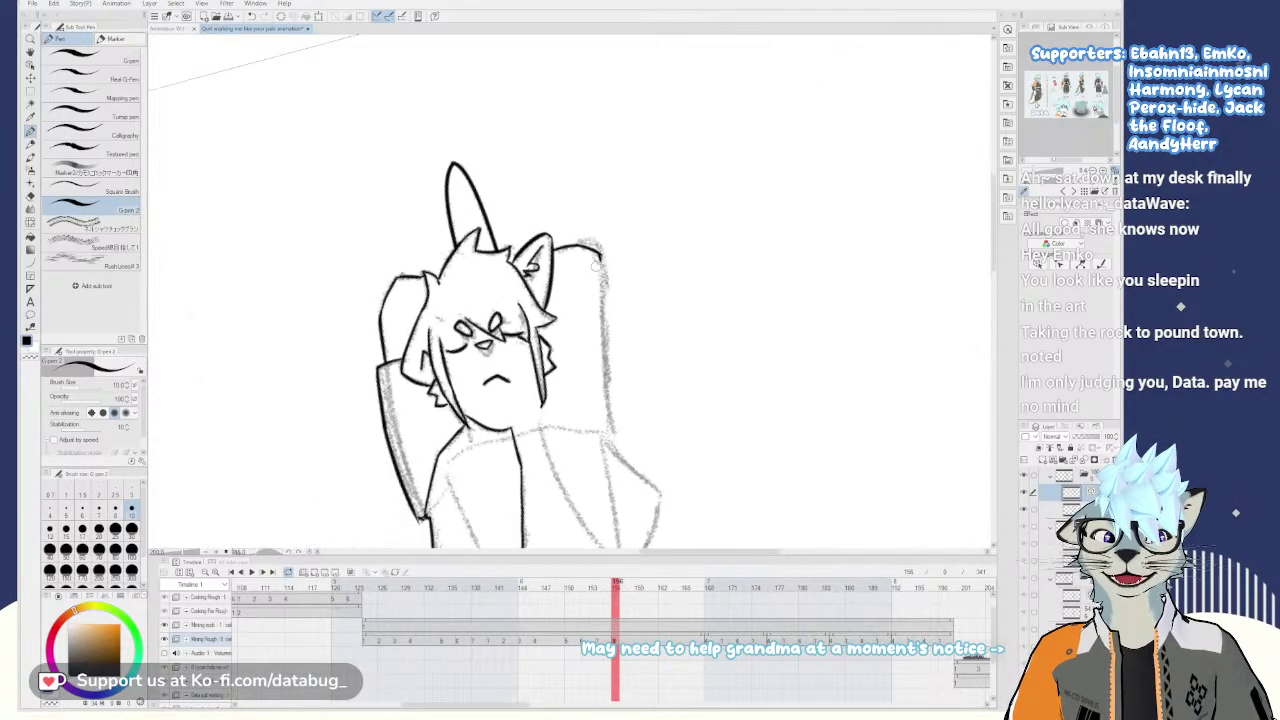
{"action": "left_click_drag", "start_coordinate": [600, 256], "coordinate": [604, 308]}
{"action": "key", "text": "ctrl+z"}
{"action": "left_click_drag", "start_coordinate": [600, 255], "coordinate": [605, 326]}
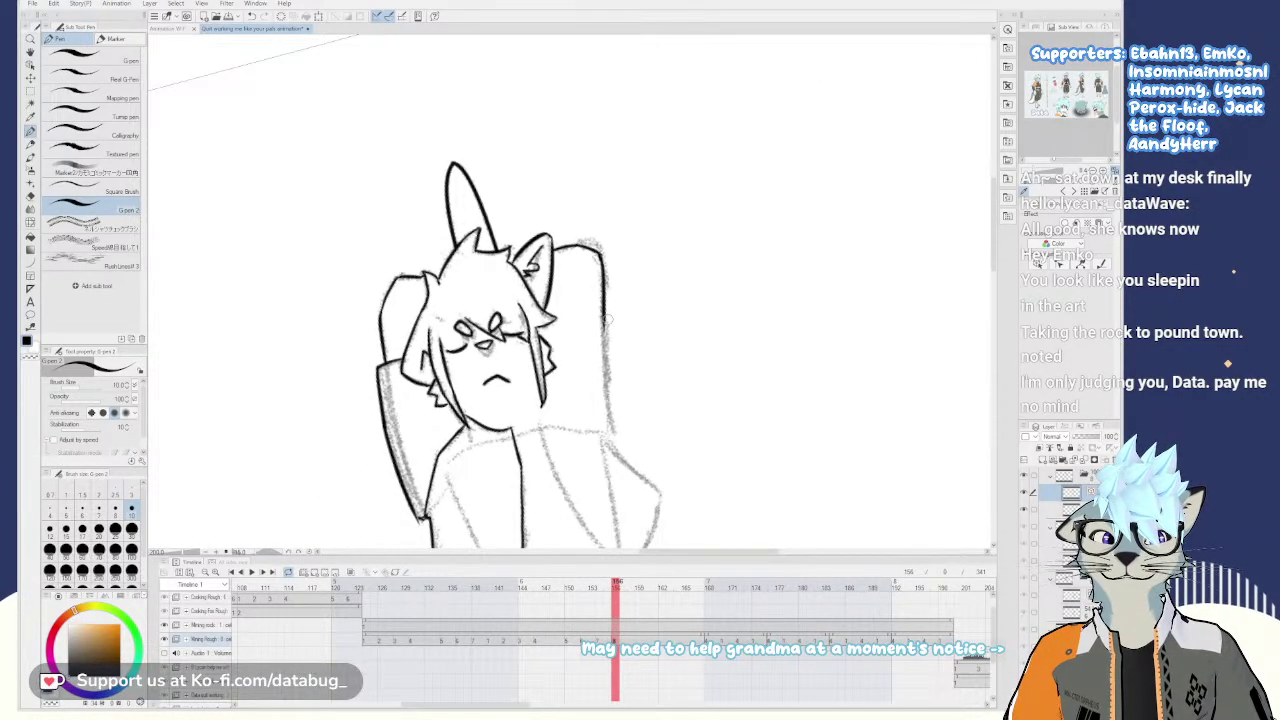
{"action": "left_click_drag", "start_coordinate": [604, 371], "coordinate": [606, 399]}
{"action": "key", "text": "ctrl+z"}
{"action": "left_click_drag", "start_coordinate": [604, 322], "coordinate": [609, 424]}
{"action": "key", "text": "ctrl+z"}
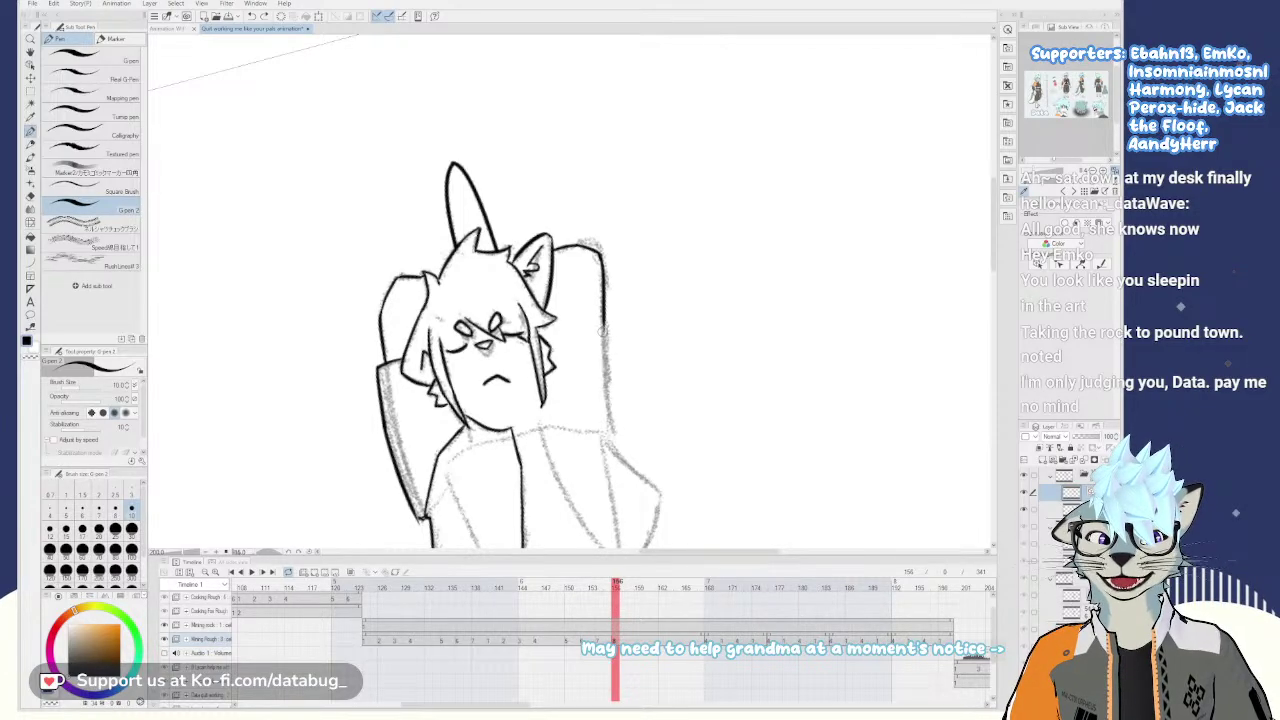
{"action": "left_click_drag", "start_coordinate": [604, 326], "coordinate": [608, 408]}
{"action": "key", "text": "ctrl+z"}
{"action": "mouse_move", "coordinate": [604, 322]}
{"action": "left_mouse_down"}
{"action": "mouse_move", "coordinate": [613, 438]}
{"action": "mouse_move", "coordinate": [624, 315]}
{"action": "left_mouse_up"}
{"action": "key", "text": "asciicircum"}
{"action": "key", "text": "asciicircum"}
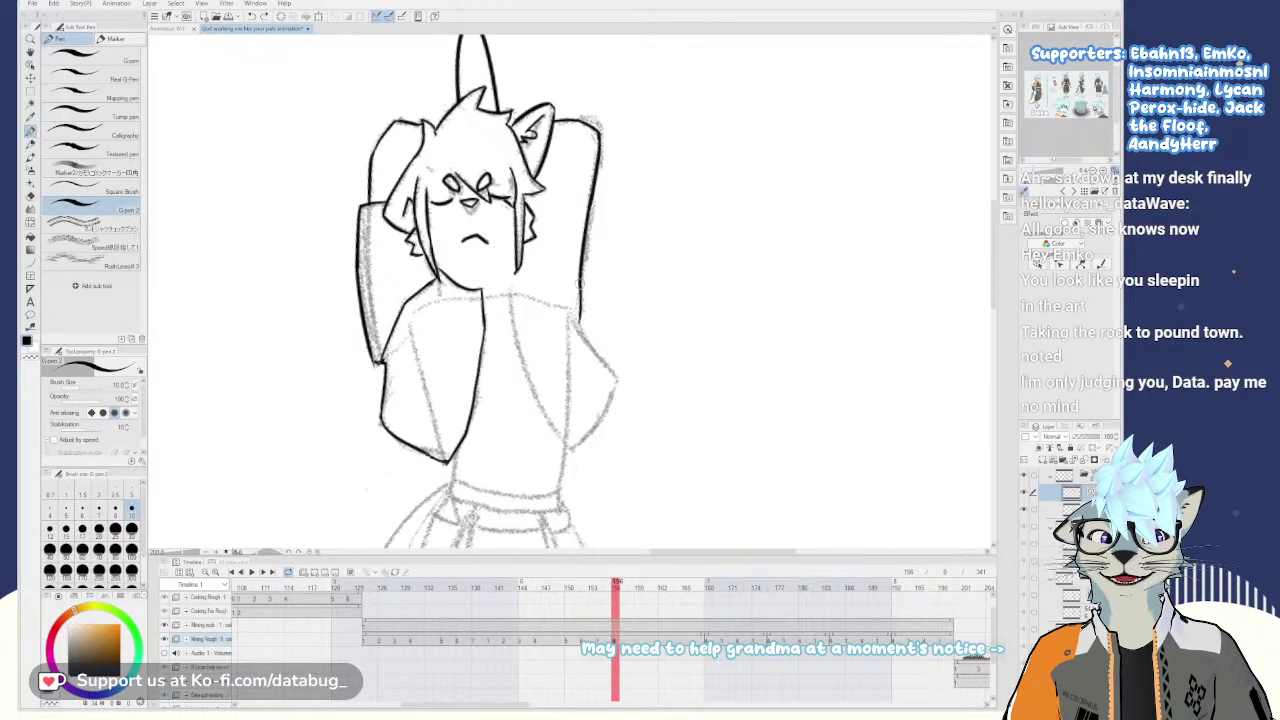
- Ink the outer and lower edges of the jacket sleeve away from the tail, from the raised arm to the sleeve's lower tip
{"action": "key", "text": "asciicircum"}
{"action": "left_click_drag", "start_coordinate": [586, 387], "coordinate": [535, 375]}
{"action": "left_click_drag", "start_coordinate": [574, 356], "coordinate": [616, 286]}
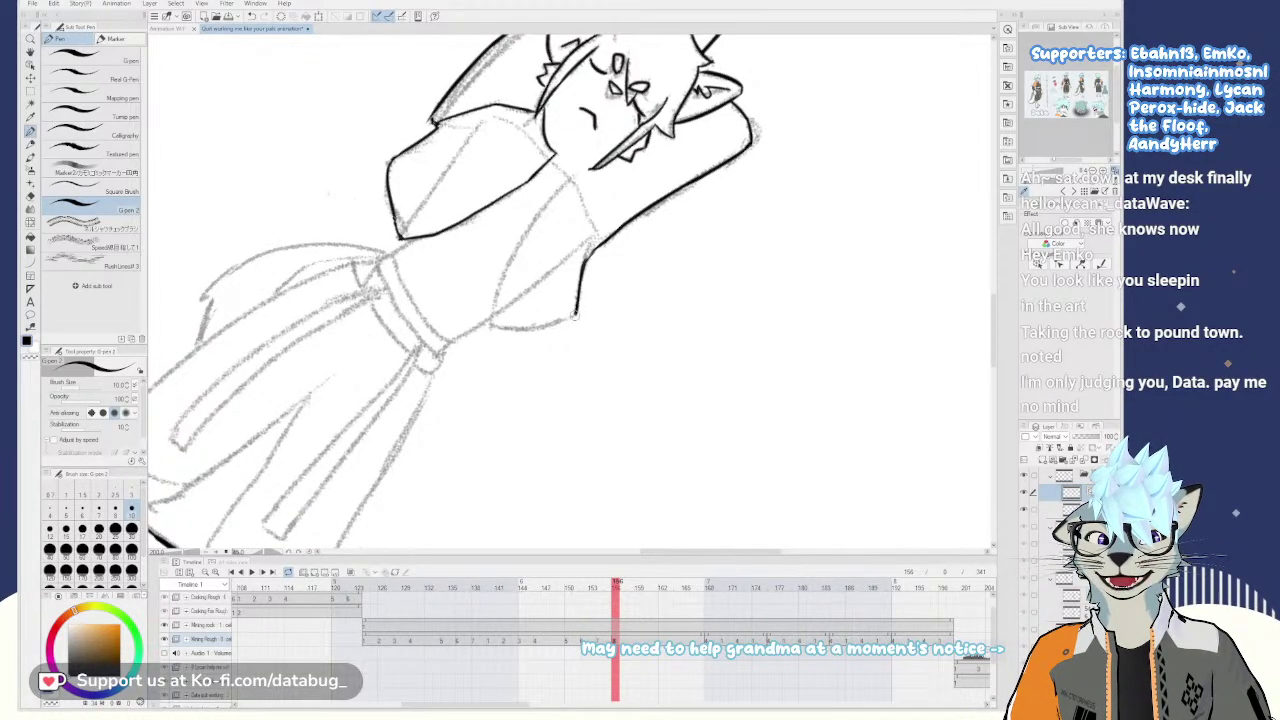
{"action": "key", "text": "minus"}
{"action": "key", "text": "minus"}
{"action": "key", "text": "minus"}
{"action": "key", "text": "minus"}
{"action": "left_click_drag", "start_coordinate": [601, 407], "coordinate": [576, 339]}
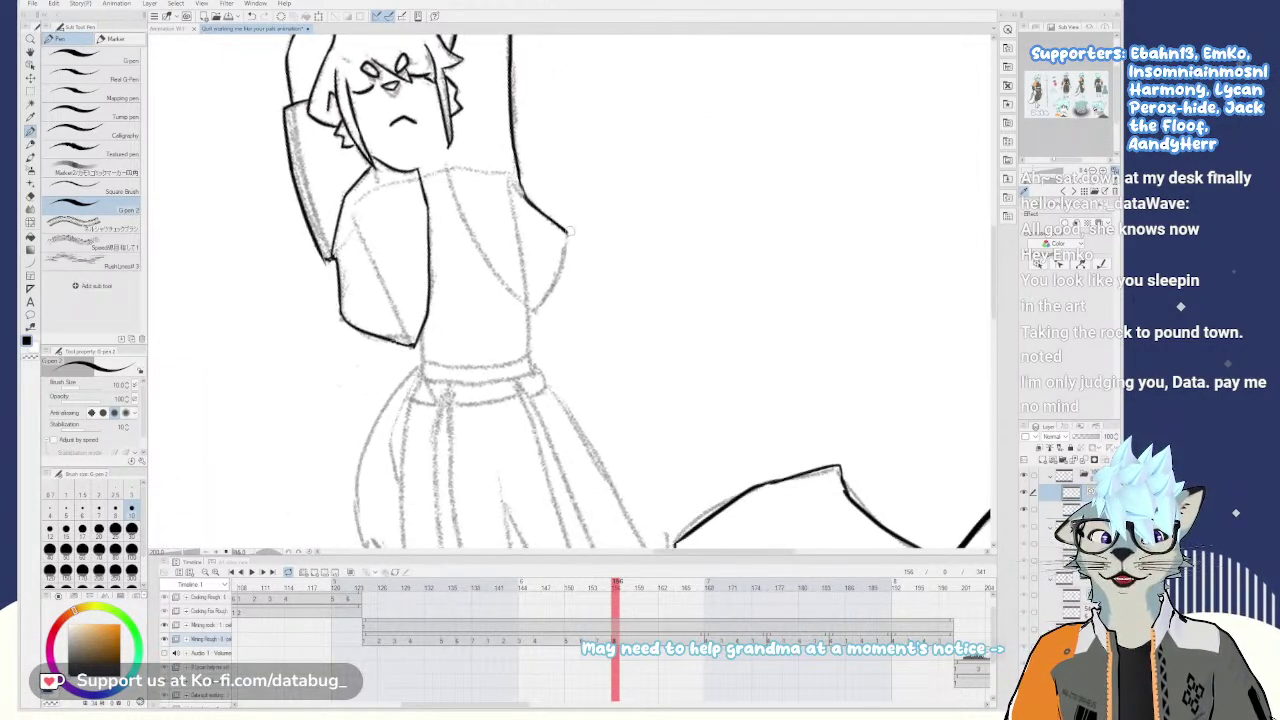
{"action": "left_click_drag", "start_coordinate": [567, 232], "coordinate": [530, 311]}
- Ink the jacket's curved front edge away from the tail down to the sleeve's lower tip, and clean up that corner
{"action": "key", "text": "asciicircum"}
{"action": "key", "text": "asciicircum"}
{"action": "key", "text": "asciicircum"}
{"action": "key", "text": "asciicircum"}
{"action": "key", "text": "asciicircum"}
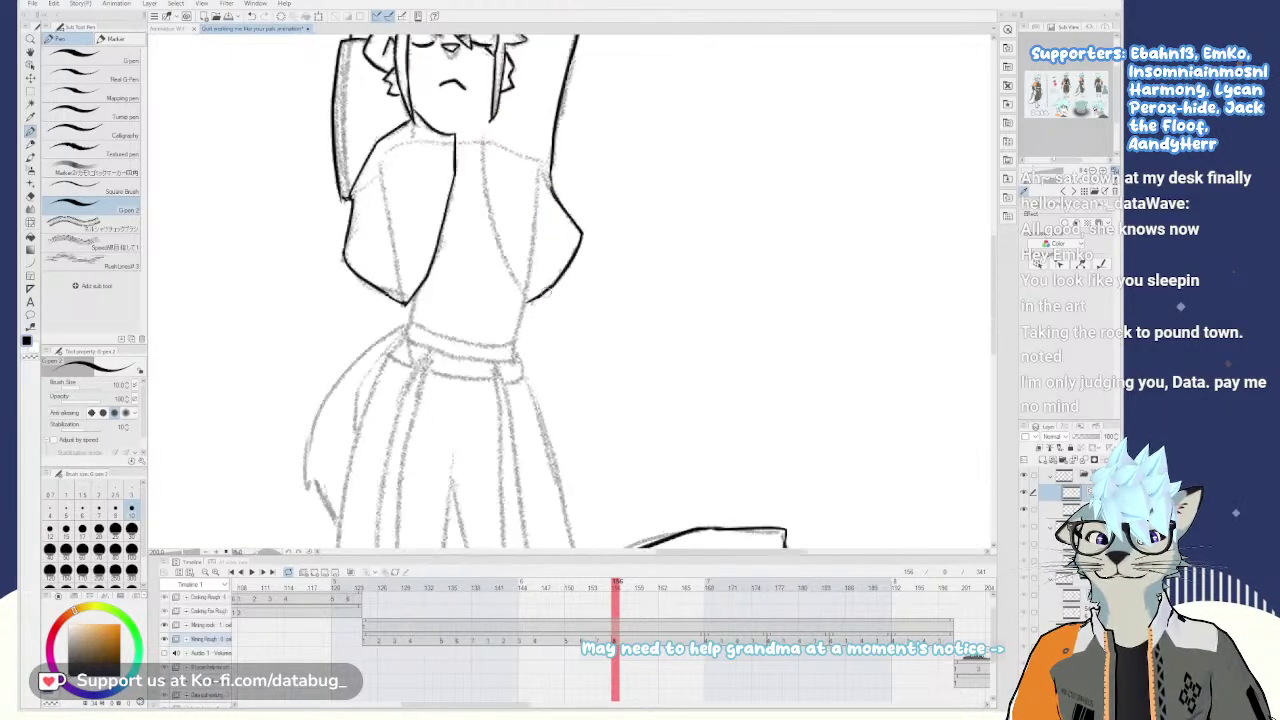
{"action": "mouse_move", "coordinate": [512, 129]}
{"action": "left_mouse_down"}
{"action": "mouse_move", "coordinate": [489, 247]}
{"action": "mouse_move", "coordinate": [498, 348]}
{"action": "left_mouse_up"}
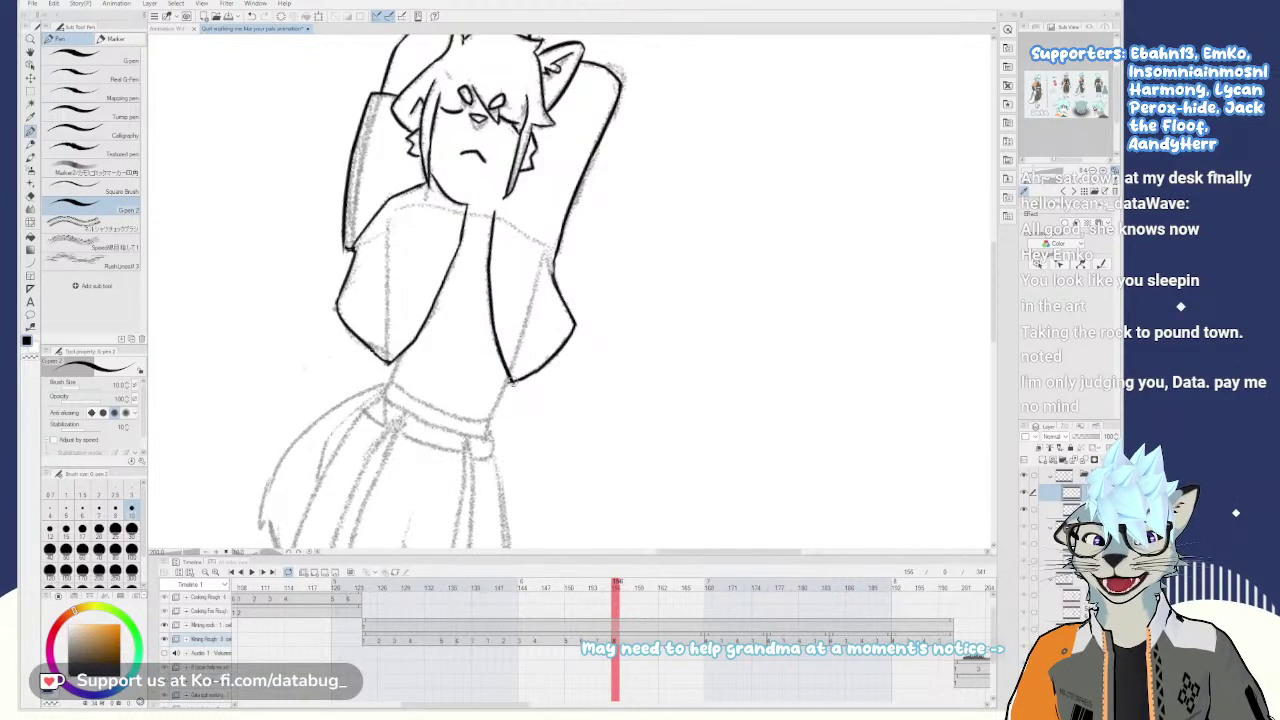
{"action": "scroll", "coordinate": [512, 382], "scroll_direction": "up", "scroll_amount": 3}
{"action": "left_click_drag", "start_coordinate": [500, 372], "coordinate": [568, 310]}
{"action": "key", "text": "e"}
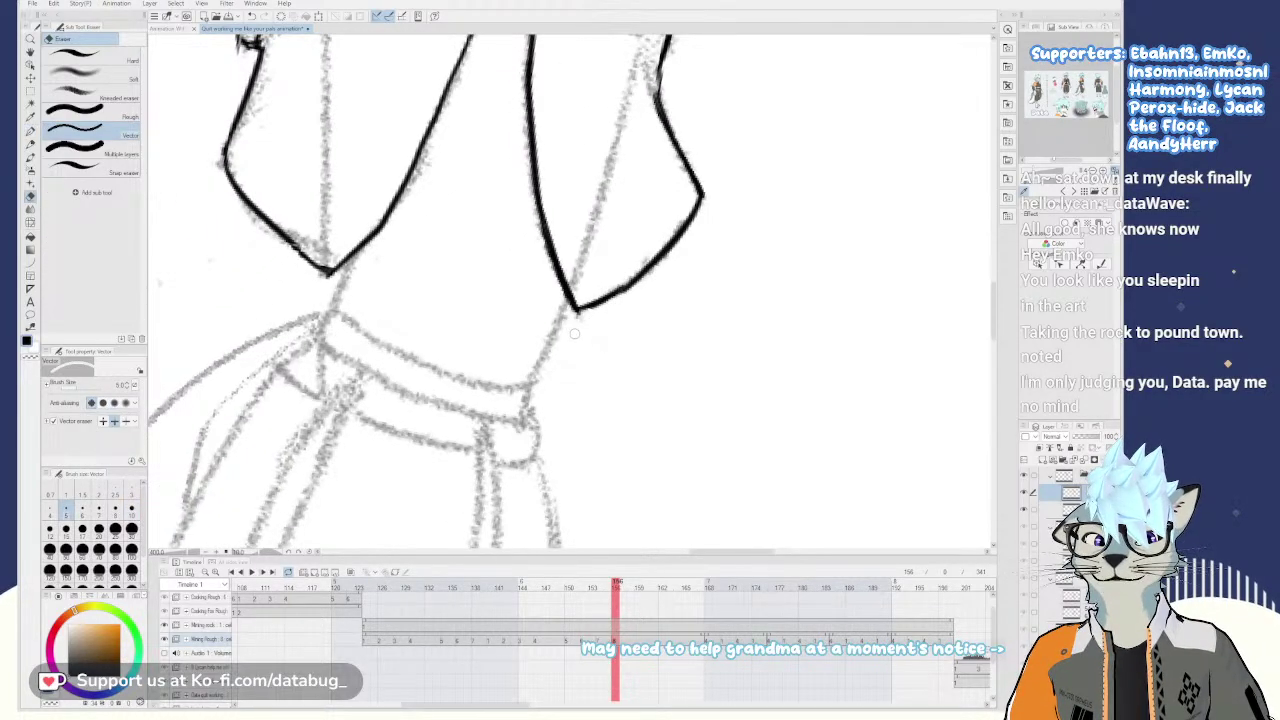
{"action": "key", "text": "p"}
- Ink the neck details below the jaw: a curved collar line on the tail side with short vertical marks inside it
{"action": "scroll", "coordinate": [575, 334], "scroll_direction": "down", "scroll_amount": 3}
{"action": "key", "text": "minus"}
{"action": "key", "text": "minus"}
{"action": "key", "text": "minus"}
{"action": "left_click_drag", "start_coordinate": [559, 233], "coordinate": [538, 334]}
{"action": "scroll", "coordinate": [538, 334], "scroll_direction": "up", "scroll_amount": 1}
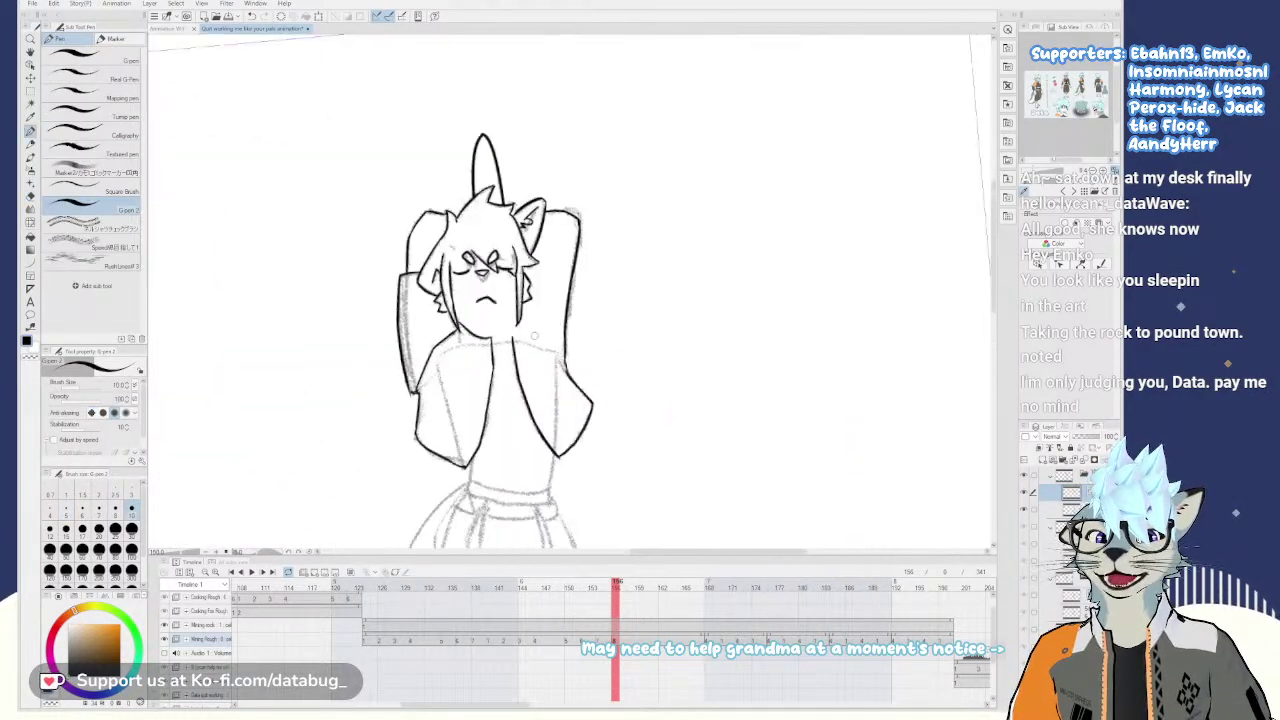
{"action": "scroll", "coordinate": [537, 335], "scroll_direction": "up", "scroll_amount": 4}
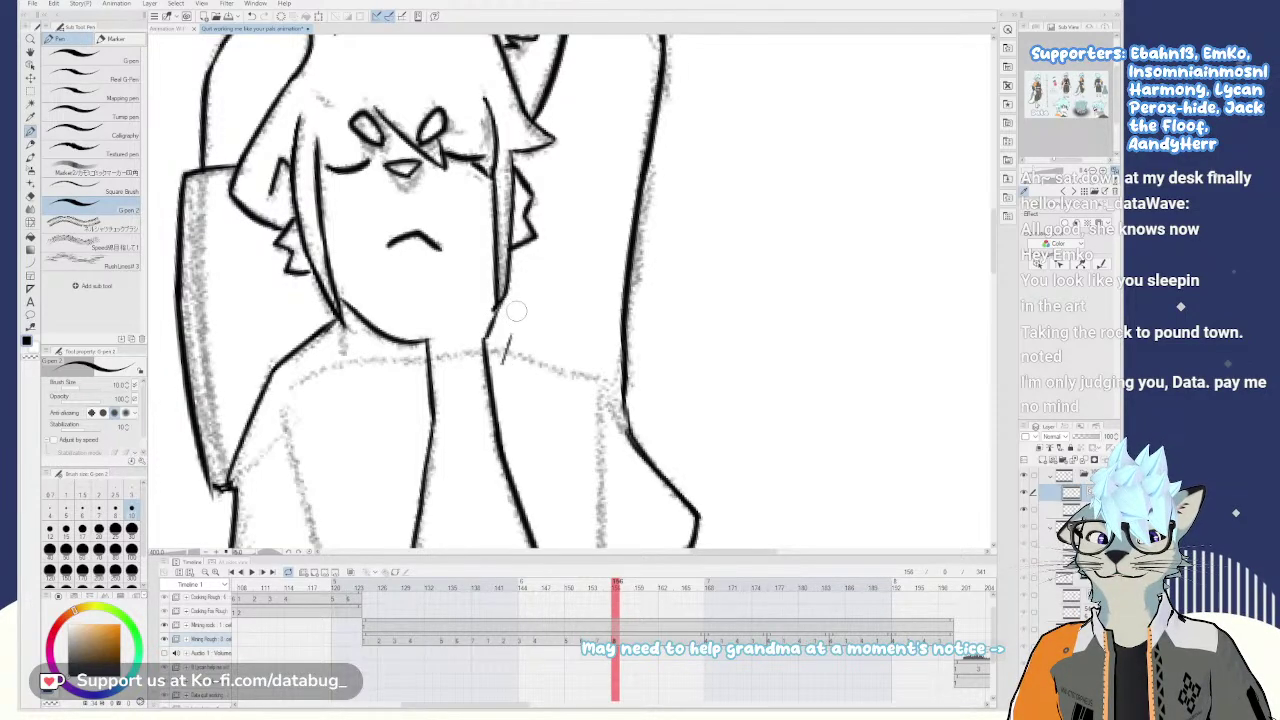
{"action": "left_click_drag", "start_coordinate": [347, 338], "coordinate": [415, 385]}
{"action": "key", "text": "ctrl+z"}
{"action": "left_click_drag", "start_coordinate": [343, 340], "coordinate": [412, 399]}
{"action": "left_click_drag", "start_coordinate": [389, 351], "coordinate": [392, 381]}
{"action": "left_click_drag", "start_coordinate": [363, 335], "coordinate": [365, 350]}
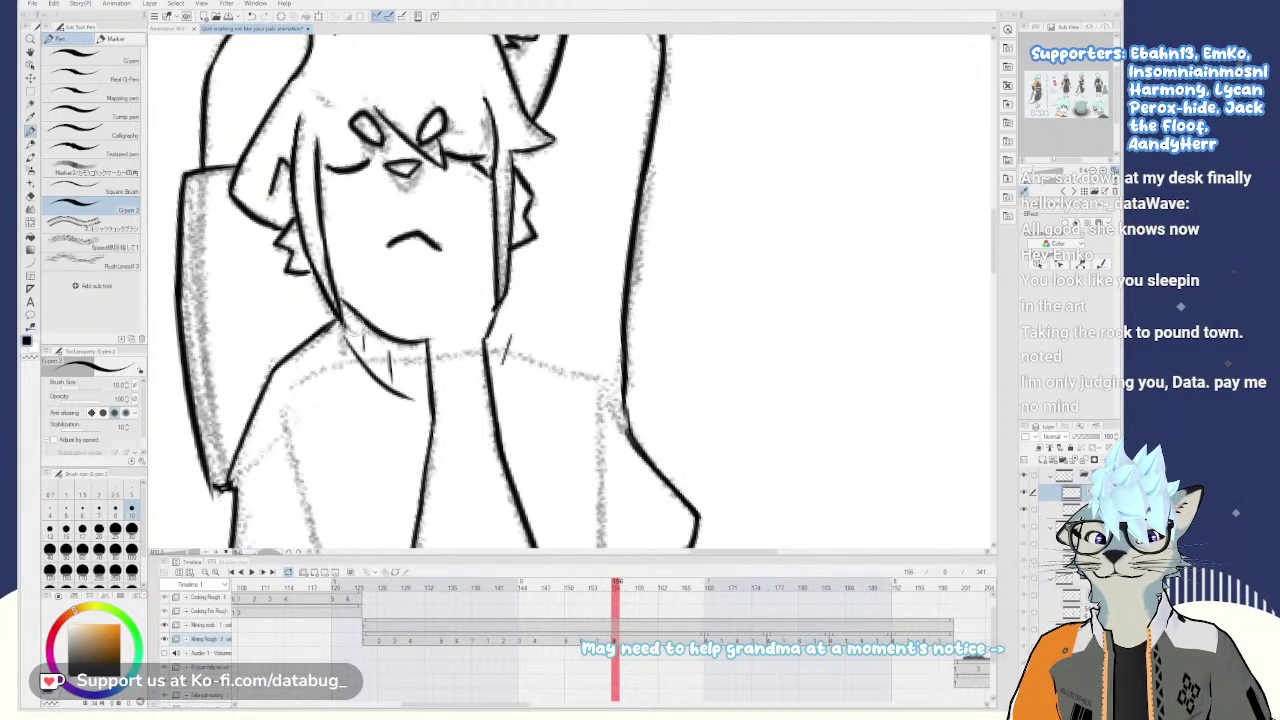
- Add short marks to the neck beside the hair lock on the side away from the tail
{"action": "scroll", "coordinate": [440, 365], "scroll_direction": "down", "scroll_amount": 2}
{"action": "scroll", "coordinate": [450, 360], "scroll_direction": "up", "scroll_amount": 7}
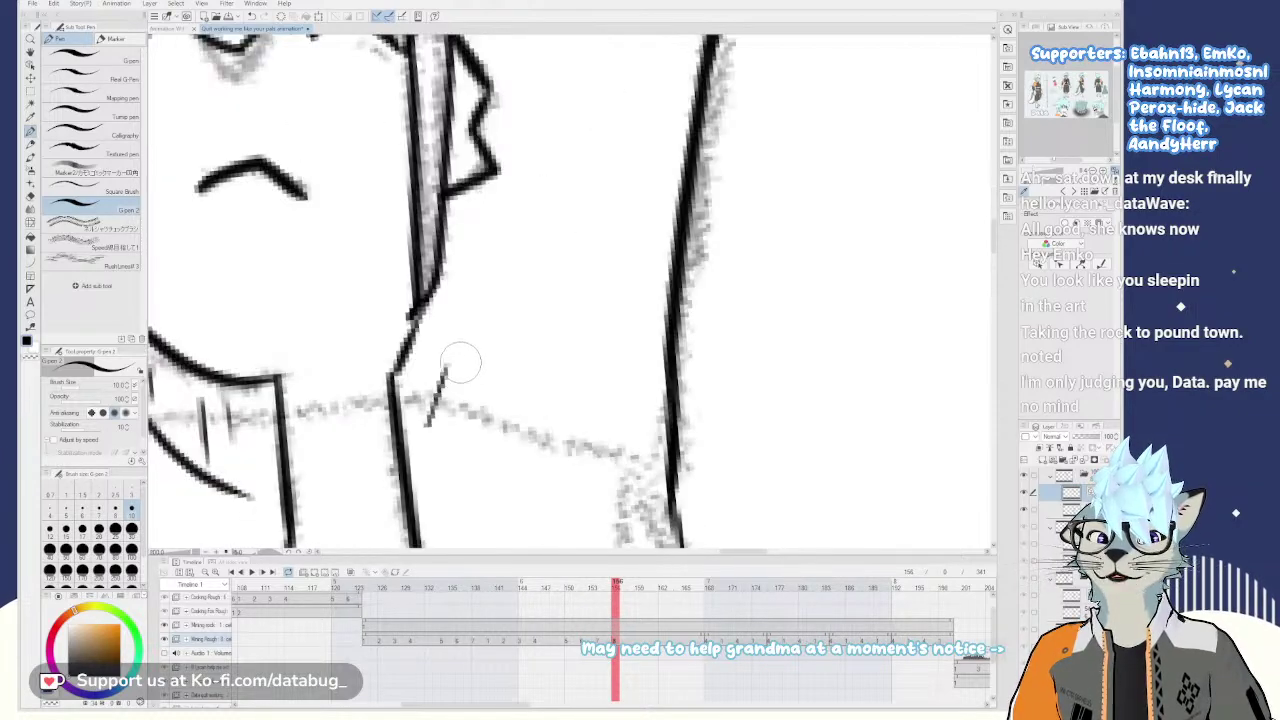
{"action": "scroll", "coordinate": [460, 330], "scroll_direction": "down", "scroll_amount": 5}
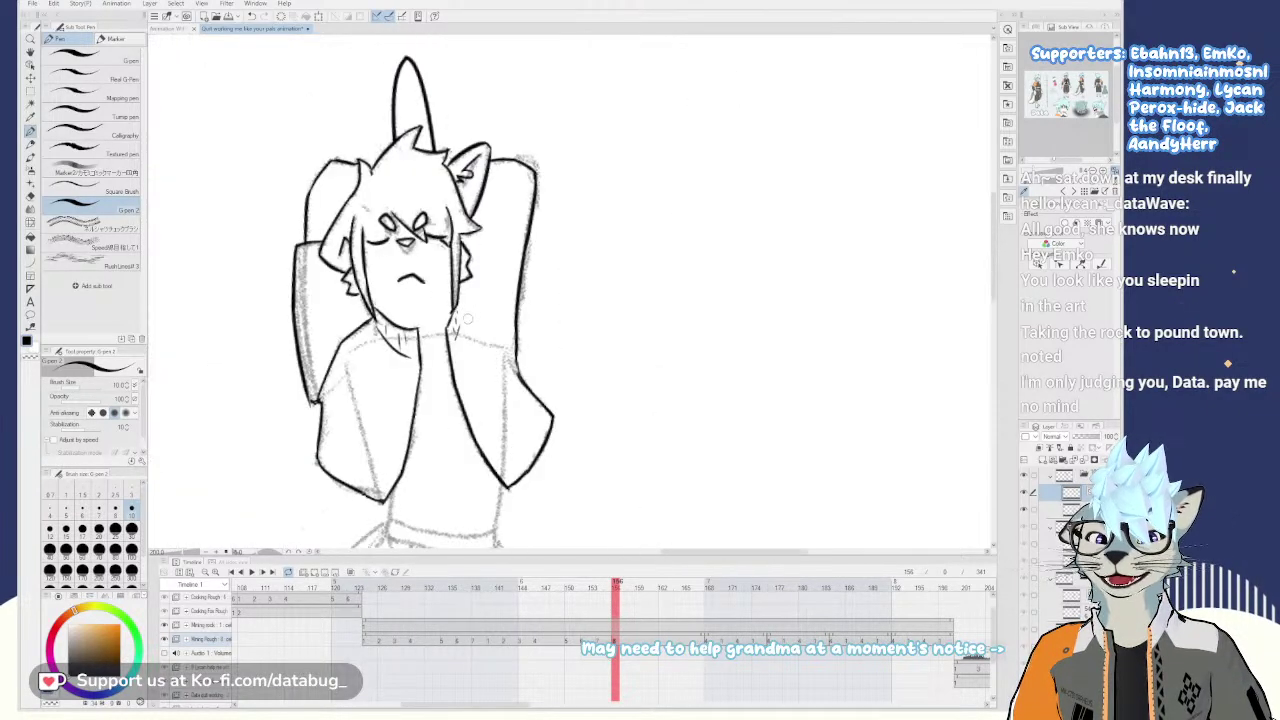
- Ink both side edges of the torso below the jacket and the curved shirt hem joining them, and clean up the line ends
{"action": "left_click_drag", "start_coordinate": [499, 351], "coordinate": [543, 326]}
{"action": "scroll", "coordinate": [458, 210], "scroll_direction": "down", "scroll_amount": 1}
{"action": "scroll", "coordinate": [492, 320], "scroll_direction": "up", "scroll_amount": 1}
{"action": "left_click_drag", "start_coordinate": [478, 281], "coordinate": [491, 408]}
{"action": "scroll", "coordinate": [510, 407], "scroll_direction": "up", "scroll_amount": 3}
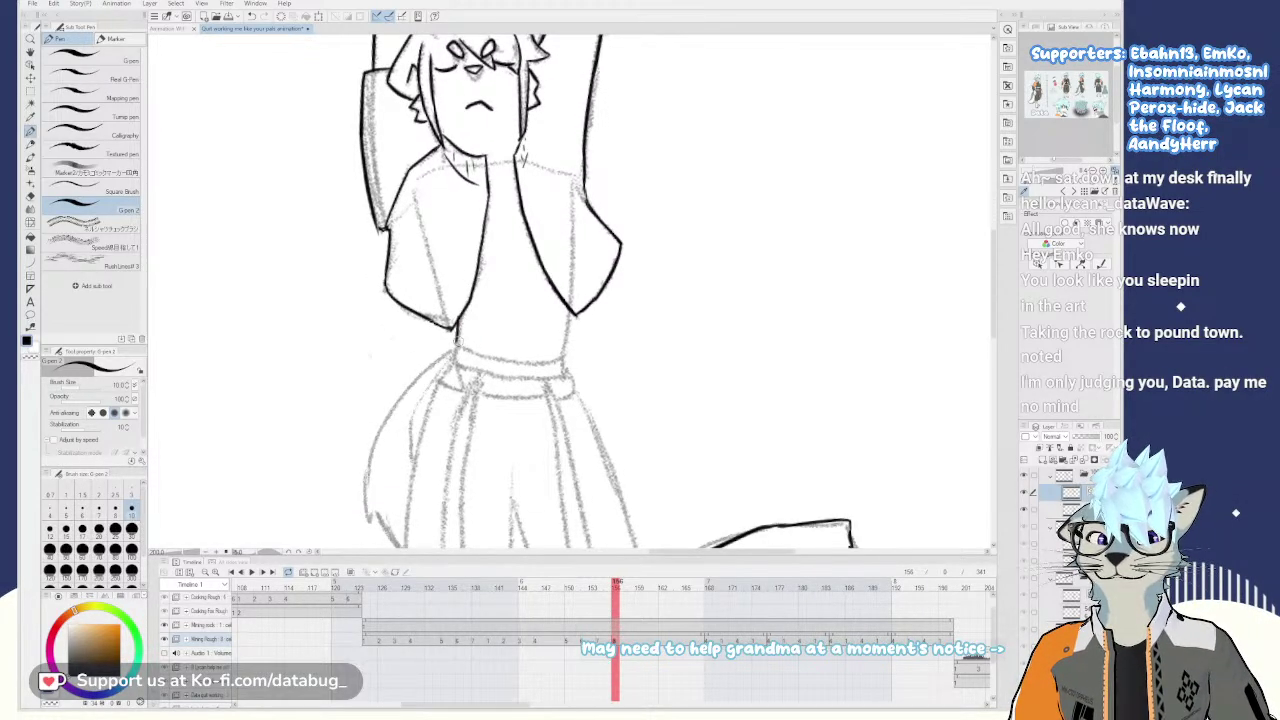
{"action": "scroll", "coordinate": [459, 335], "scroll_direction": "up", "scroll_amount": 2}
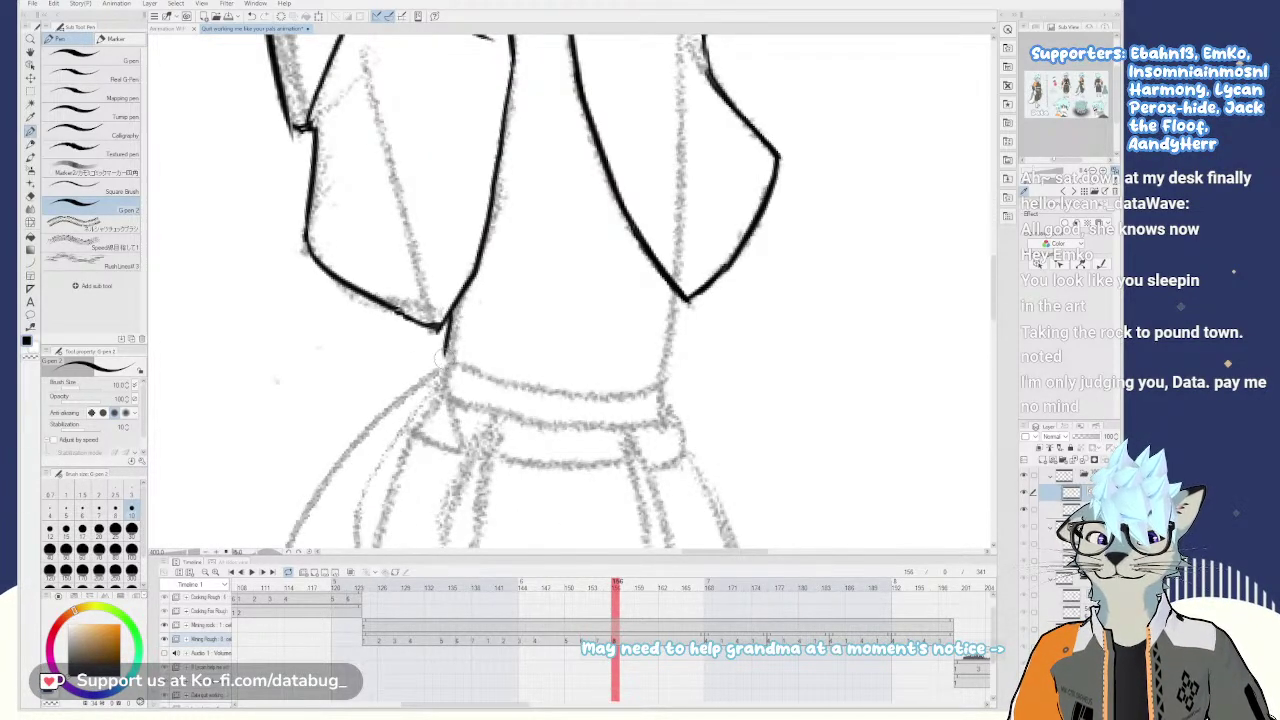
{"action": "left_click_drag", "start_coordinate": [447, 343], "coordinate": [488, 377]}
{"action": "left_click_drag", "start_coordinate": [677, 291], "coordinate": [663, 380]}
{"action": "key", "text": "ctrl+z"}
{"action": "mouse_move", "coordinate": [677, 292]}
{"action": "left_mouse_down"}
{"action": "mouse_move", "coordinate": [672, 391]}
{"action": "mouse_move", "coordinate": [674, 374]}
{"action": "mouse_move", "coordinate": [637, 397]}
{"action": "left_mouse_up"}
{"action": "key", "text": "asciicircum"}
{"action": "mouse_move", "coordinate": [488, 176]}
{"action": "left_mouse_down"}
{"action": "mouse_move", "coordinate": [469, 287]}
{"action": "mouse_move", "coordinate": [481, 294]}
{"action": "mouse_move", "coordinate": [469, 286]}
{"action": "mouse_move", "coordinate": [475, 388]}
{"action": "left_mouse_up"}
{"action": "key", "text": "e"}
{"action": "scroll", "coordinate": [496, 411], "scroll_direction": "down", "scroll_amount": 2}
{"action": "key", "text": "minus"}
{"action": "key", "text": "minus"}
{"action": "key", "text": "minus"}
{"action": "key", "text": "minus"}
{"action": "key", "text": "minus"}
{"action": "key", "text": "minus"}
{"action": "key", "text": "minus"}
{"action": "key", "text": "minus"}
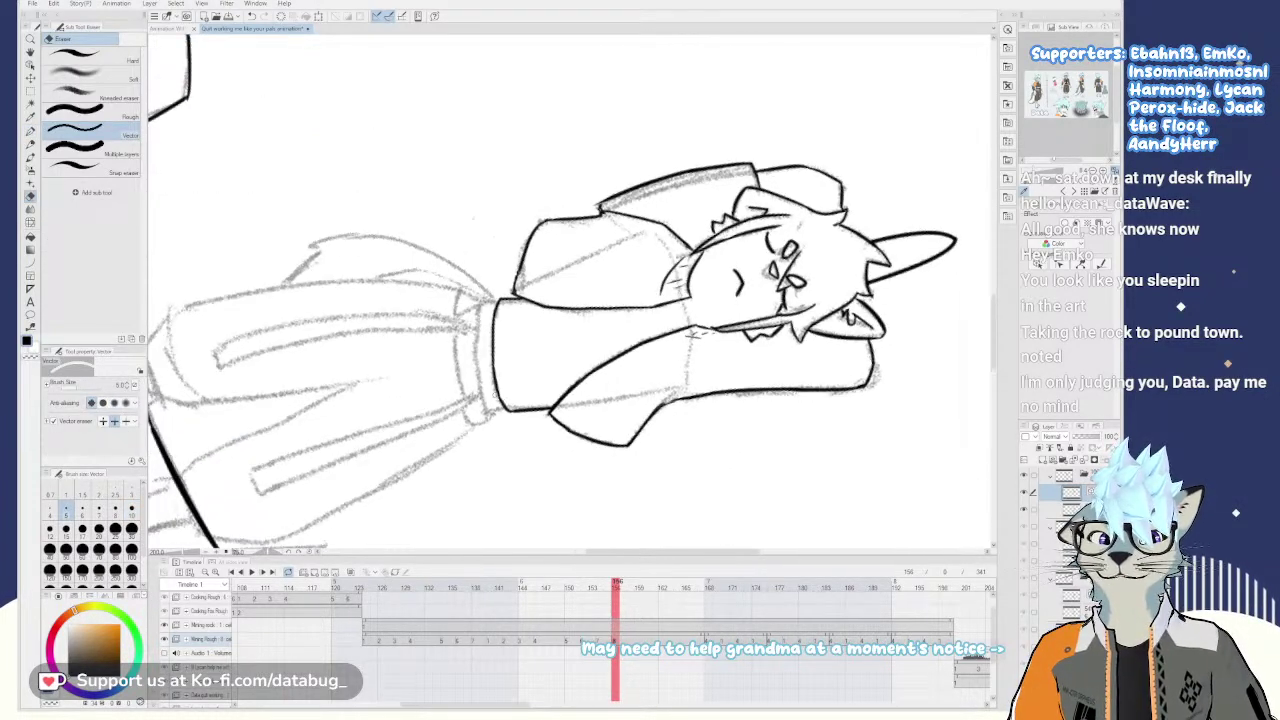
- Ink the narrow waistband under the shirt hem: a short vertical edge at each side and the curved lower line between them
{"action": "key", "text": "p"}
{"action": "key", "text": "minus"}
{"action": "key", "text": "minus"}
{"action": "key", "text": "minus"}
{"action": "key", "text": "minus"}
{"action": "key", "text": "minus"}
{"action": "key", "text": "minus"}
{"action": "key", "text": "minus"}
{"action": "key", "text": "minus"}
{"action": "key", "text": "minus"}
{"action": "key", "text": "minus"}
{"action": "left_click_drag", "start_coordinate": [581, 356], "coordinate": [468, 345]}
{"action": "scroll", "coordinate": [475, 349], "scroll_direction": "up", "scroll_amount": 2}
{"action": "left_click_drag", "start_coordinate": [495, 413], "coordinate": [549, 312]}
{"action": "left_click_drag", "start_coordinate": [477, 241], "coordinate": [483, 272]}
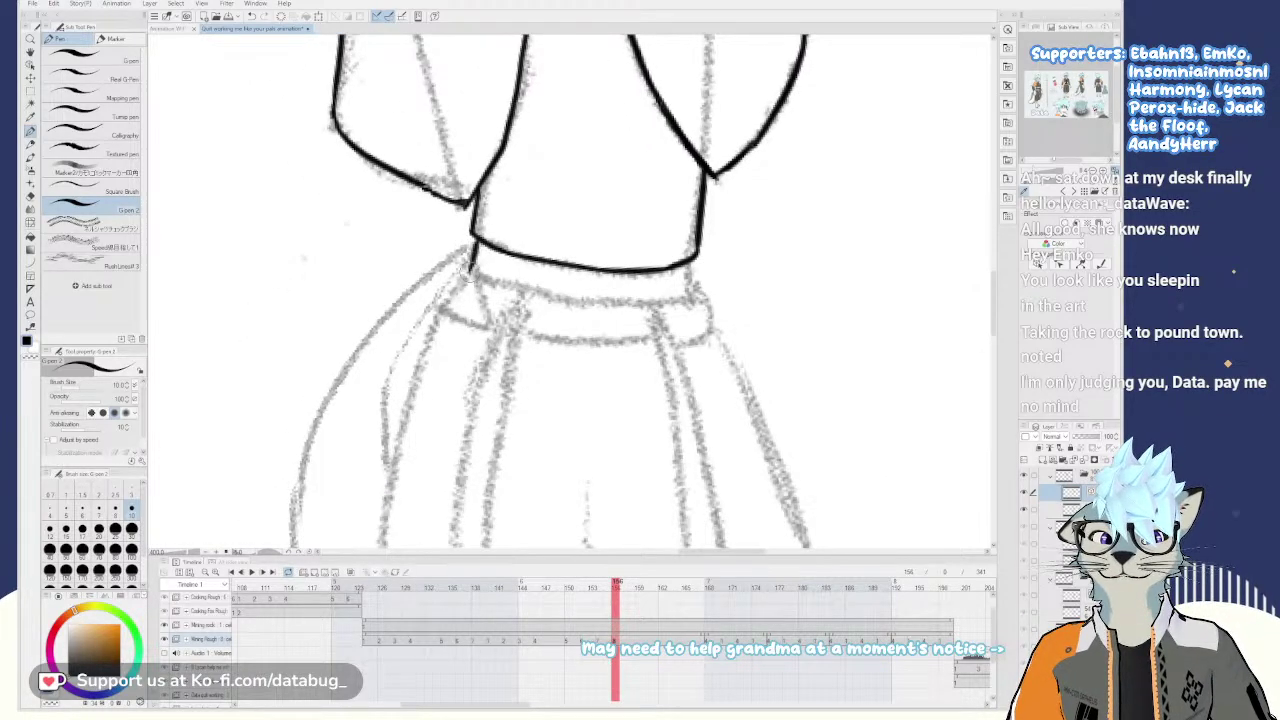
{"action": "left_click_drag", "start_coordinate": [690, 262], "coordinate": [688, 297]}
{"action": "left_click_drag", "start_coordinate": [478, 272], "coordinate": [680, 299]}
{"action": "key", "text": "ctrl+z"}
{"action": "left_click_drag", "start_coordinate": [469, 270], "coordinate": [662, 295]}
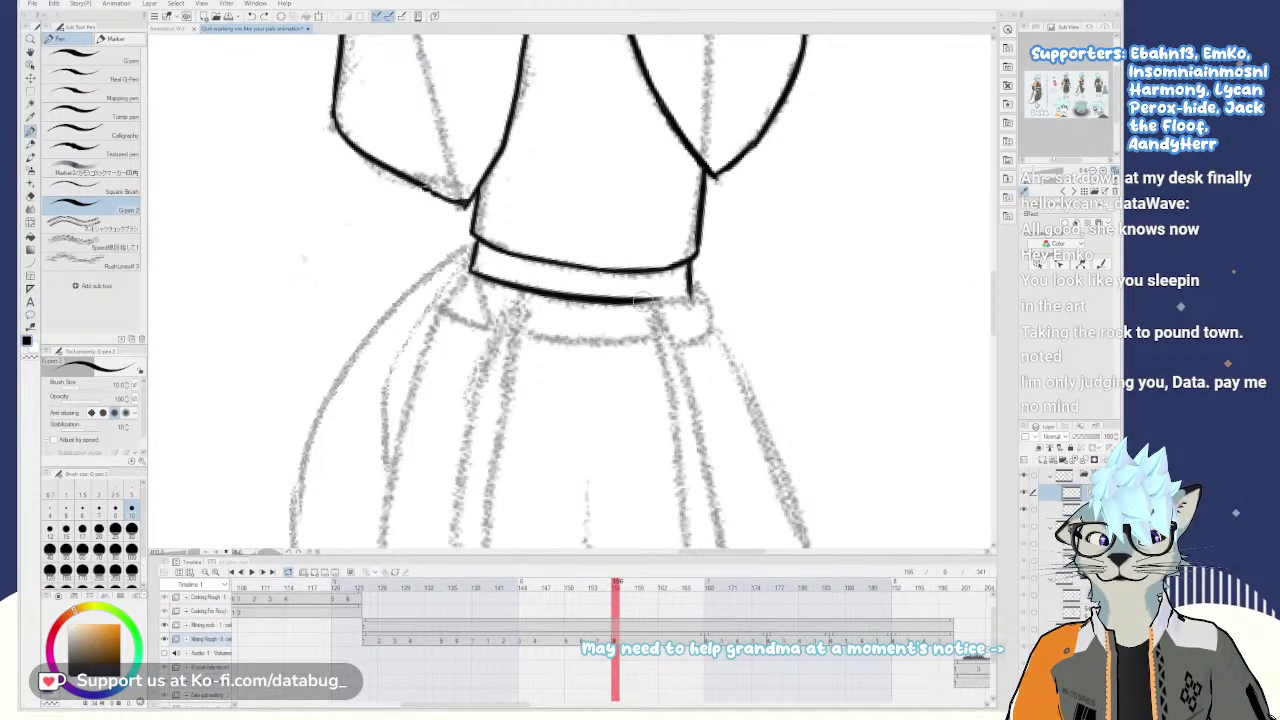
- Ink the two short outer ends of the belt that flares out below the waistband
{"action": "mouse_move", "coordinate": [690, 284]}
{"action": "left_mouse_down"}
{"action": "mouse_move", "coordinate": [714, 308]}
{"action": "mouse_move", "coordinate": [712, 328]}
{"action": "left_mouse_up"}
{"action": "key", "text": "ctrl+z"}
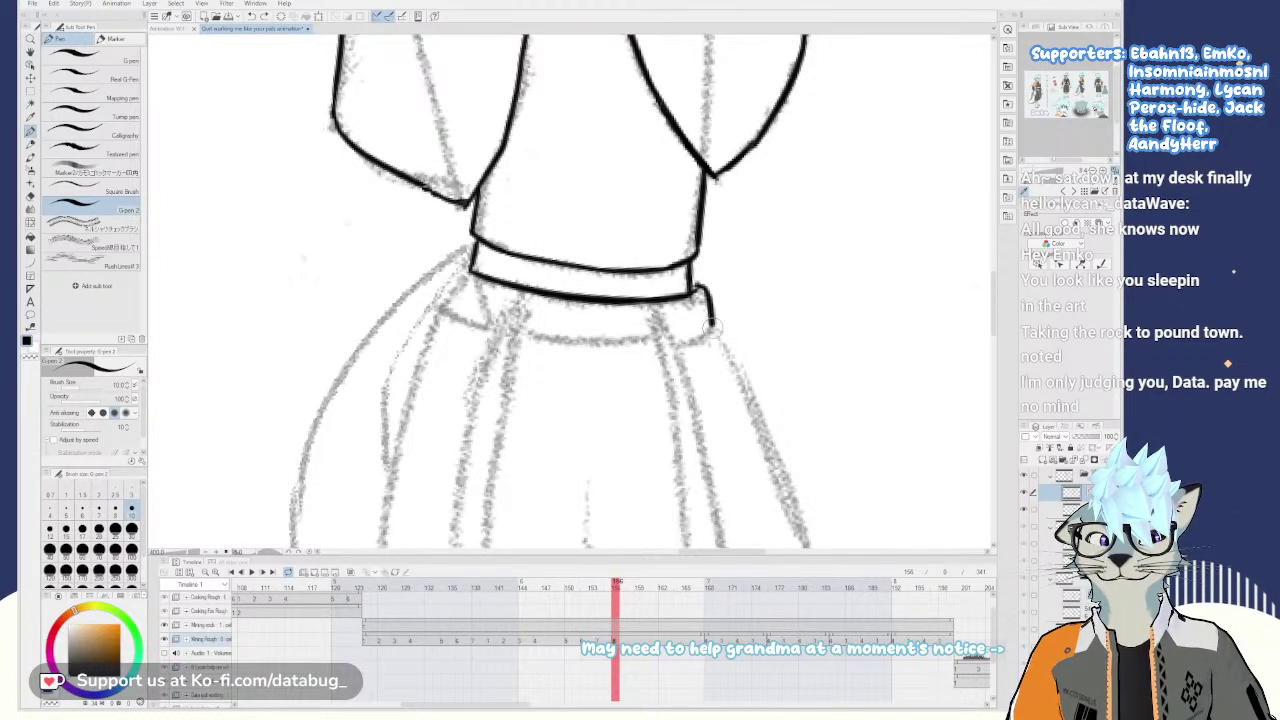
{"action": "left_click_drag", "start_coordinate": [471, 267], "coordinate": [441, 307]}
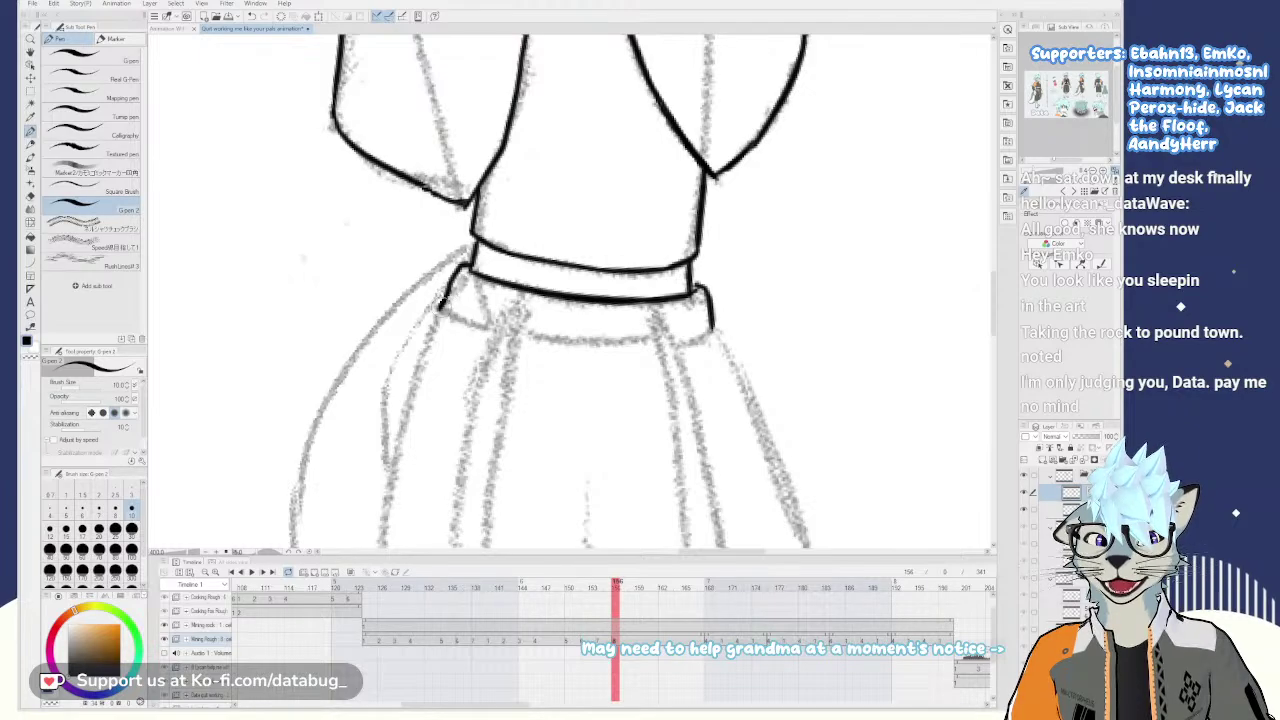
- Ink the belt's curved lower edge from end to end, leaving gaps where the two hanging straps cross it
{"action": "key", "text": "^"}
{"action": "key", "text": "^"}
{"action": "key", "text": "^"}
{"action": "key", "text": "^"}
{"action": "key", "text": "^"}
{"action": "key", "text": "^"}
{"action": "key", "text": "^"}
{"action": "key", "text": "^"}
{"action": "key", "text": "^"}
{"action": "key", "text": "^"}
{"action": "key", "text": "^"}
{"action": "key", "text": "^"}
{"action": "key", "text": "^"}
{"action": "key", "text": "^"}
{"action": "key", "text": "^"}
{"action": "key", "text": "^"}
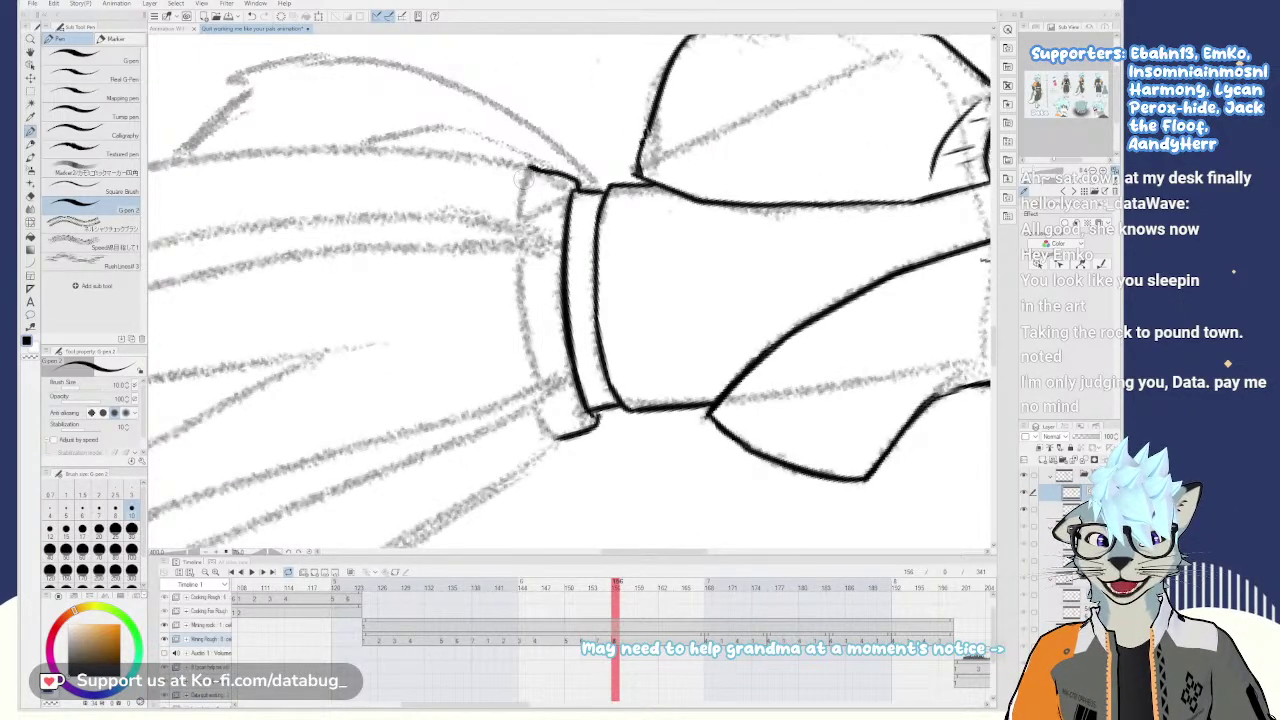
{"action": "left_click_drag", "start_coordinate": [527, 168], "coordinate": [520, 222]}
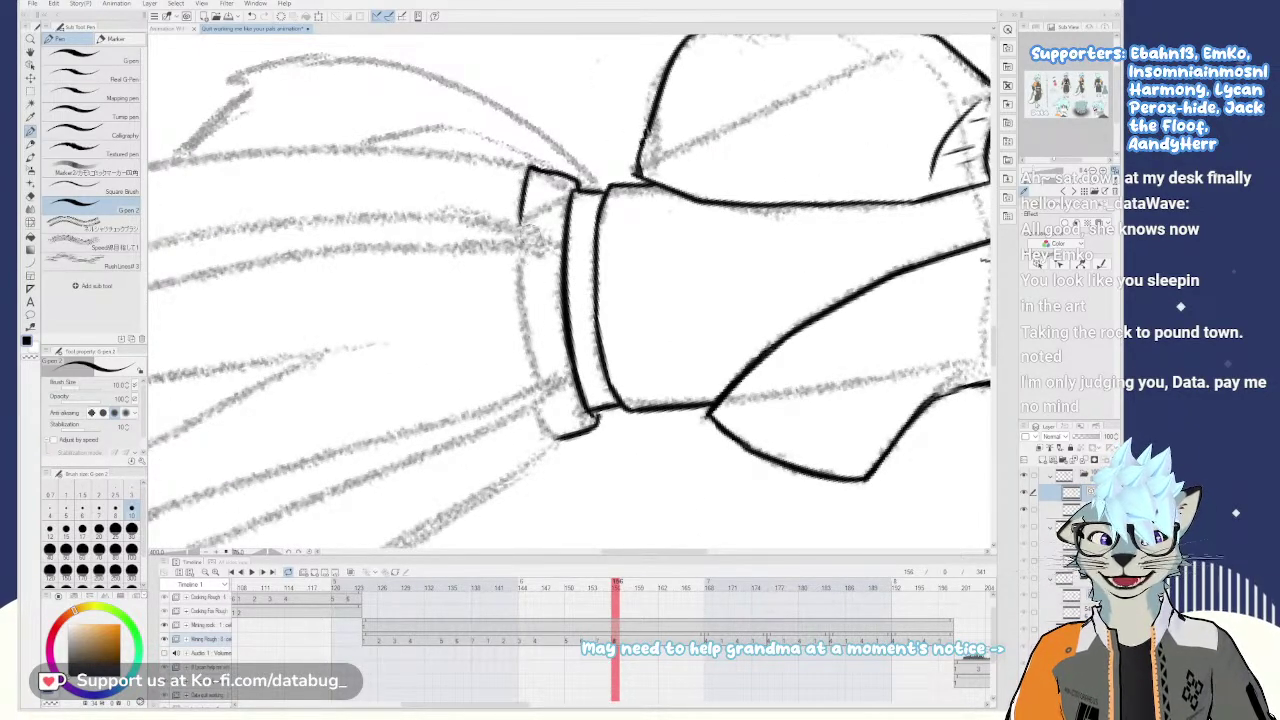
{"action": "left_click_drag", "start_coordinate": [520, 248], "coordinate": [531, 374]}
{"action": "key", "text": "ctrl+z"}
{"action": "mouse_move", "coordinate": [519, 250]}
{"action": "left_mouse_down"}
{"action": "mouse_move", "coordinate": [532, 378]}
{"action": "mouse_move", "coordinate": [559, 438]}
{"action": "left_mouse_up"}
{"action": "key", "text": "ctrl+z"}
{"action": "key", "text": "minus"}
{"action": "key", "text": "minus"}
{"action": "key", "text": "minus"}
{"action": "key", "text": "minus"}
{"action": "key", "text": "minus"}
{"action": "key", "text": "minus"}
{"action": "key", "text": "minus"}
{"action": "key", "text": "minus"}
{"action": "key", "text": "minus"}
{"action": "key", "text": "minus"}
{"action": "key", "text": "minus"}
{"action": "key", "text": "minus"}
{"action": "key", "text": "minus"}
{"action": "key", "text": "minus"}
{"action": "key", "text": "minus"}
{"action": "key", "text": "minus"}
{"action": "key", "text": "minus"}
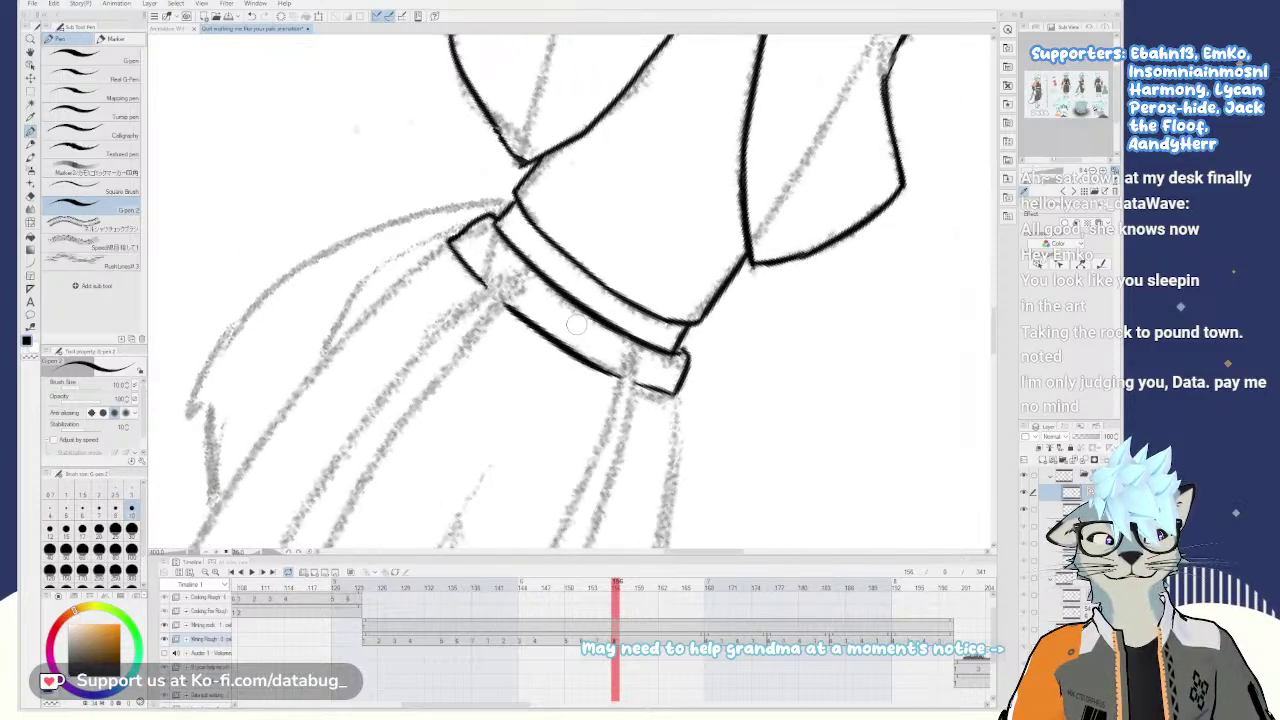
{"action": "key", "text": "minus"}
{"action": "key", "text": "asciicircum"}
{"action": "key", "text": "asciicircum"}
{"action": "key", "text": "minus"}
{"action": "key", "text": "minus"}
- Ink the outer edge of the hanging strap nearest the tail, from the belt down to the strap's lower corner
{"action": "scroll", "coordinate": [606, 385], "scroll_direction": "down", "scroll_amount": 3}
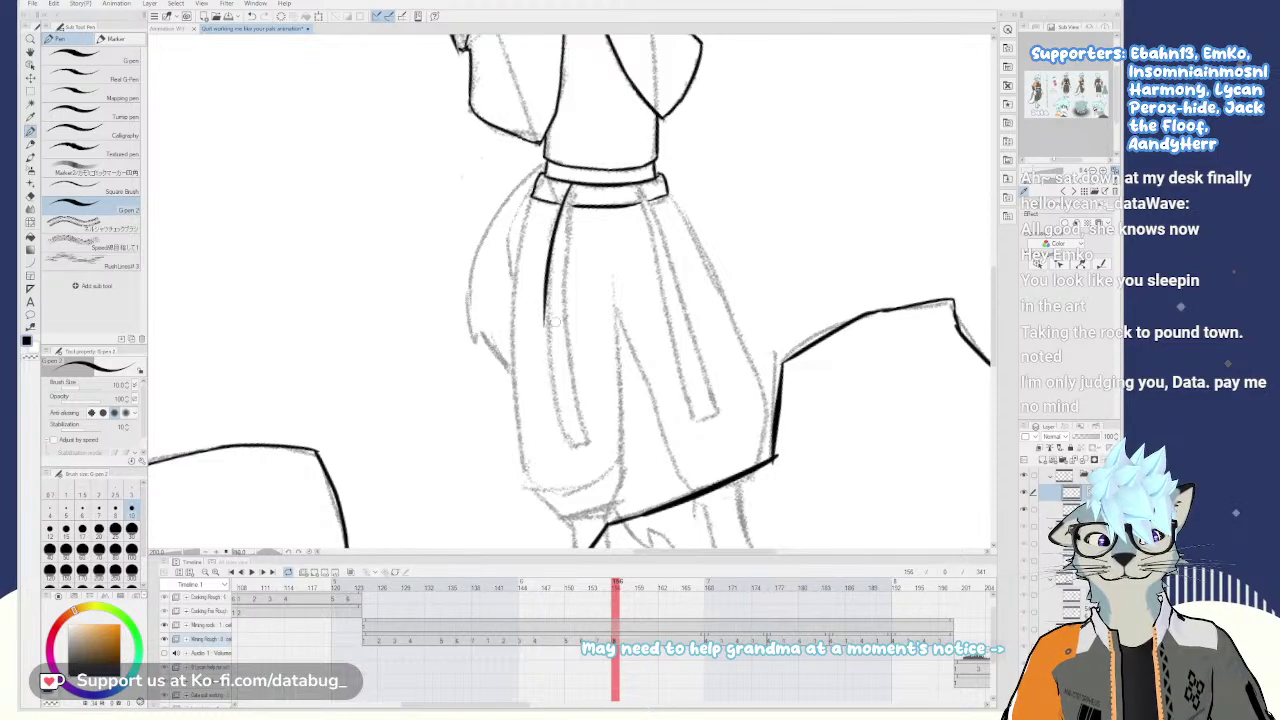
{"action": "left_click_drag", "start_coordinate": [572, 182], "coordinate": [549, 262]}
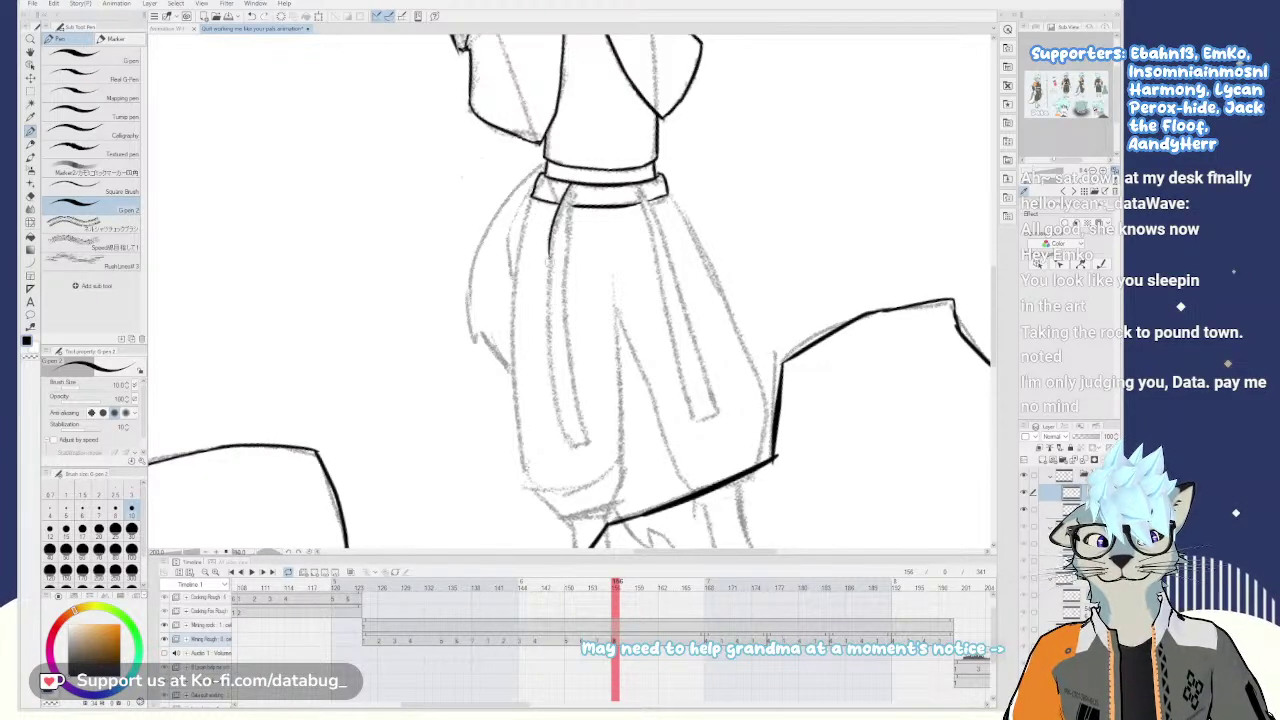
{"action": "key", "text": "ctrl+z"}
{"action": "left_click_drag", "start_coordinate": [573, 182], "coordinate": [553, 267]}
{"action": "key", "text": "ctrl+z"}
{"action": "left_click_drag", "start_coordinate": [572, 183], "coordinate": [550, 257]}
{"action": "key", "text": "ctrl+z"}
{"action": "mouse_move", "coordinate": [572, 180]}
{"action": "left_mouse_down"}
{"action": "mouse_move", "coordinate": [553, 236]}
{"action": "mouse_move", "coordinate": [555, 260]}
{"action": "mouse_move", "coordinate": [558, 218]}
{"action": "mouse_move", "coordinate": [554, 342]}
{"action": "mouse_move", "coordinate": [548, 300]}
{"action": "mouse_move", "coordinate": [556, 402]}
{"action": "left_mouse_up"}
{"action": "key", "text": "ctrl+z"}
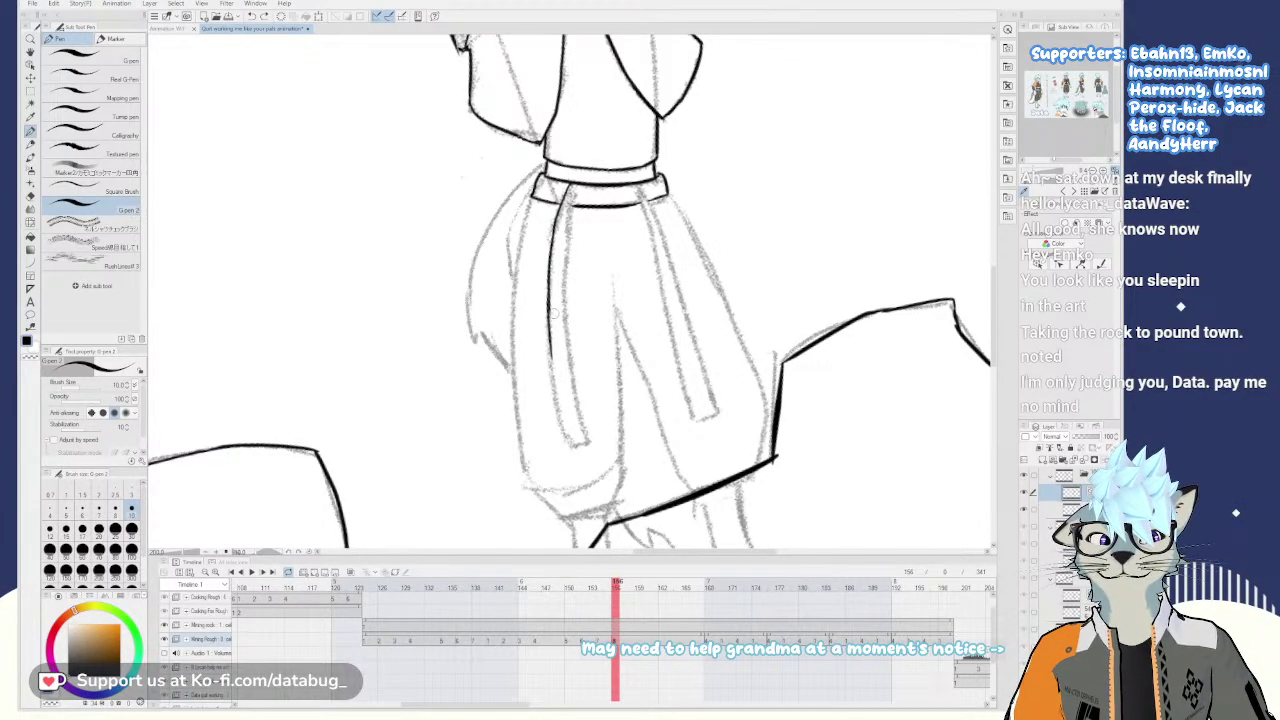
{"action": "scroll", "coordinate": [563, 318], "scroll_direction": "up", "scroll_amount": 2}
{"action": "scroll", "coordinate": [535, 283], "scroll_direction": "down", "scroll_amount": 1}
{"action": "mouse_move", "coordinate": [532, 330]}
{"action": "left_mouse_down"}
{"action": "mouse_move", "coordinate": [543, 455]}
{"action": "mouse_move", "coordinate": [546, 217]}
{"action": "mouse_move", "coordinate": [549, 330]}
{"action": "mouse_move", "coordinate": [567, 376]}
{"action": "left_mouse_up"}
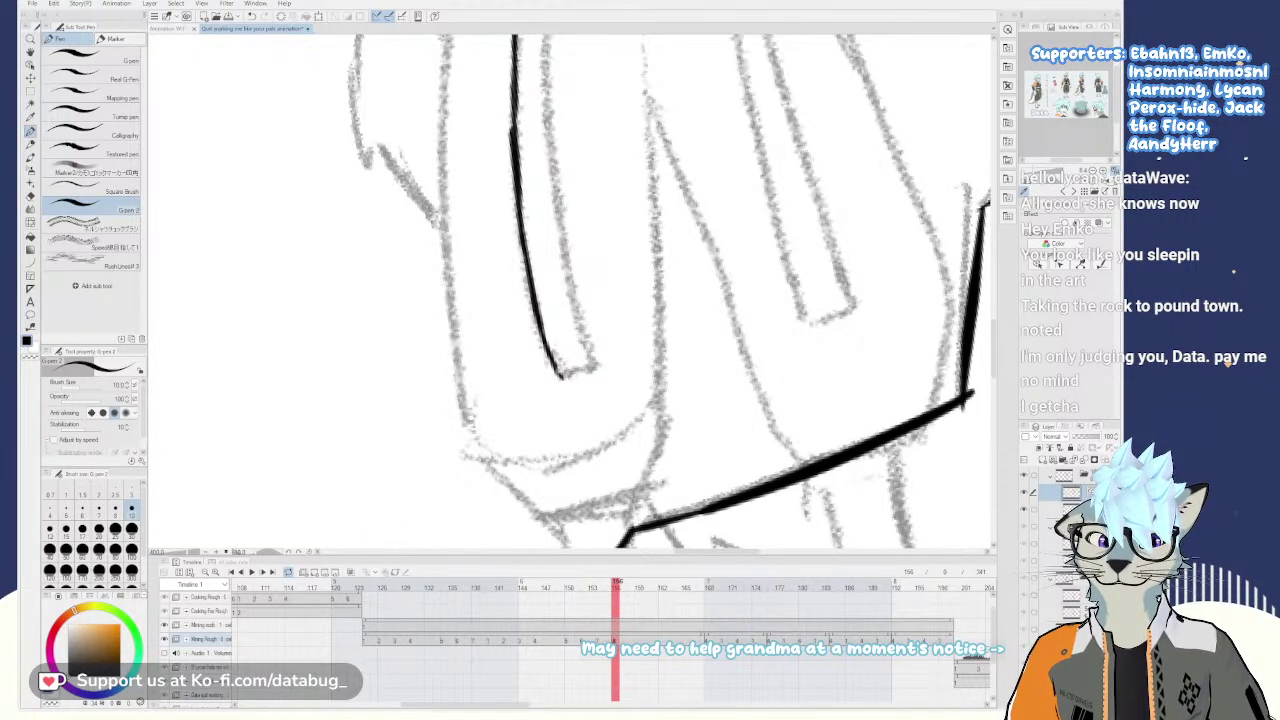
- Ink the inner edge of the strap nearest the tail and close its short lower end
{"action": "left_click_drag", "start_coordinate": [634, 219], "coordinate": [594, 409]}
{"action": "scroll", "coordinate": [606, 376], "scroll_direction": "down", "scroll_amount": 2}
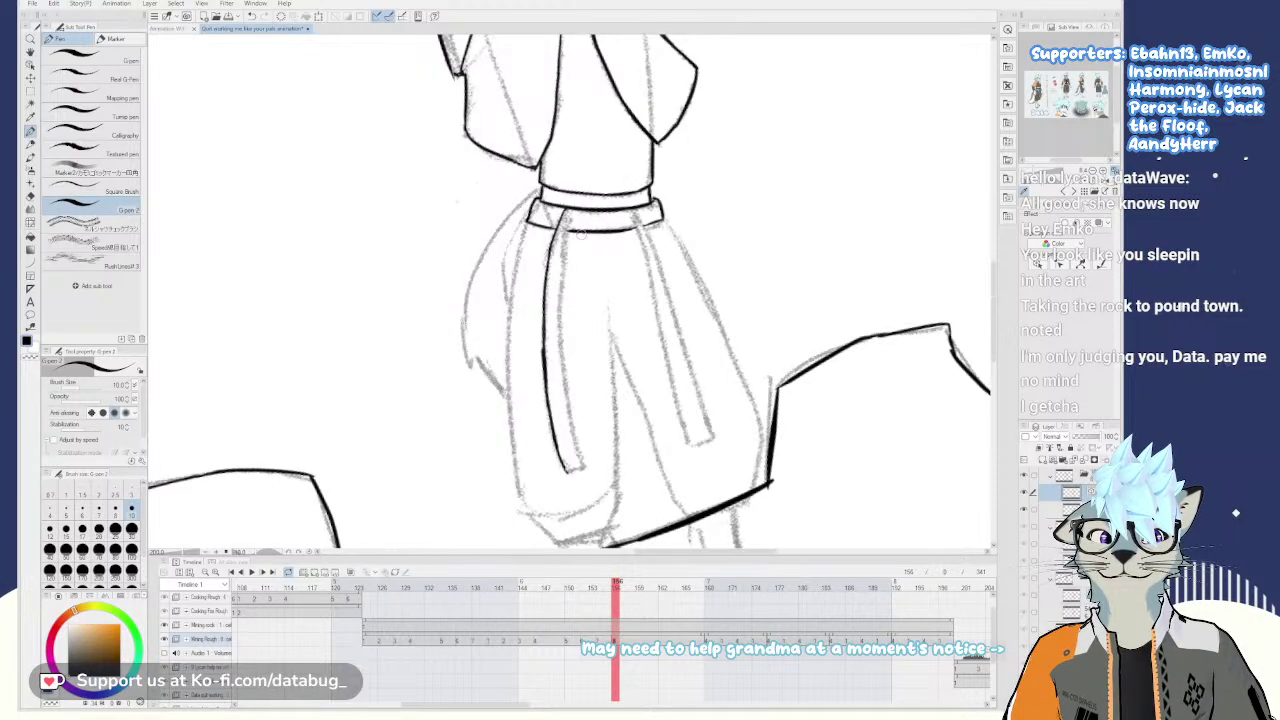
{"action": "scroll", "coordinate": [581, 235], "scroll_direction": "up", "scroll_amount": 3}
{"action": "left_click_drag", "start_coordinate": [570, 207], "coordinate": [558, 358]}
{"action": "mouse_move", "coordinate": [565, 302]}
{"action": "left_mouse_down"}
{"action": "mouse_move", "coordinate": [545, 405]}
{"action": "mouse_move", "coordinate": [551, 462]}
{"action": "left_mouse_up"}
{"action": "key", "text": "ctrl+z"}
{"action": "mouse_move", "coordinate": [562, 332]}
{"action": "left_mouse_down"}
{"action": "mouse_move", "coordinate": [555, 484]}
{"action": "mouse_move", "coordinate": [546, 355]}
{"action": "mouse_move", "coordinate": [575, 487]}
{"action": "mouse_move", "coordinate": [570, 475]}
{"action": "mouse_move", "coordinate": [530, 486]}
{"action": "left_mouse_up"}
{"action": "key", "text": "e"}
{"action": "key", "text": "p"}
- Ink the inner edge of the other hanging strap, from the belt down along the trousers
{"action": "scroll", "coordinate": [604, 450], "scroll_direction": "down", "scroll_amount": 3}
{"action": "left_click_drag", "start_coordinate": [640, 350], "coordinate": [502, 398]}
{"action": "left_click_drag", "start_coordinate": [497, 309], "coordinate": [524, 408]}
{"action": "key", "text": "ctrl+z"}
{"action": "left_click_drag", "start_coordinate": [498, 310], "coordinate": [535, 482]}
{"action": "key", "text": "ctrl+z"}
{"action": "left_click_drag", "start_coordinate": [517, 403], "coordinate": [527, 438]}
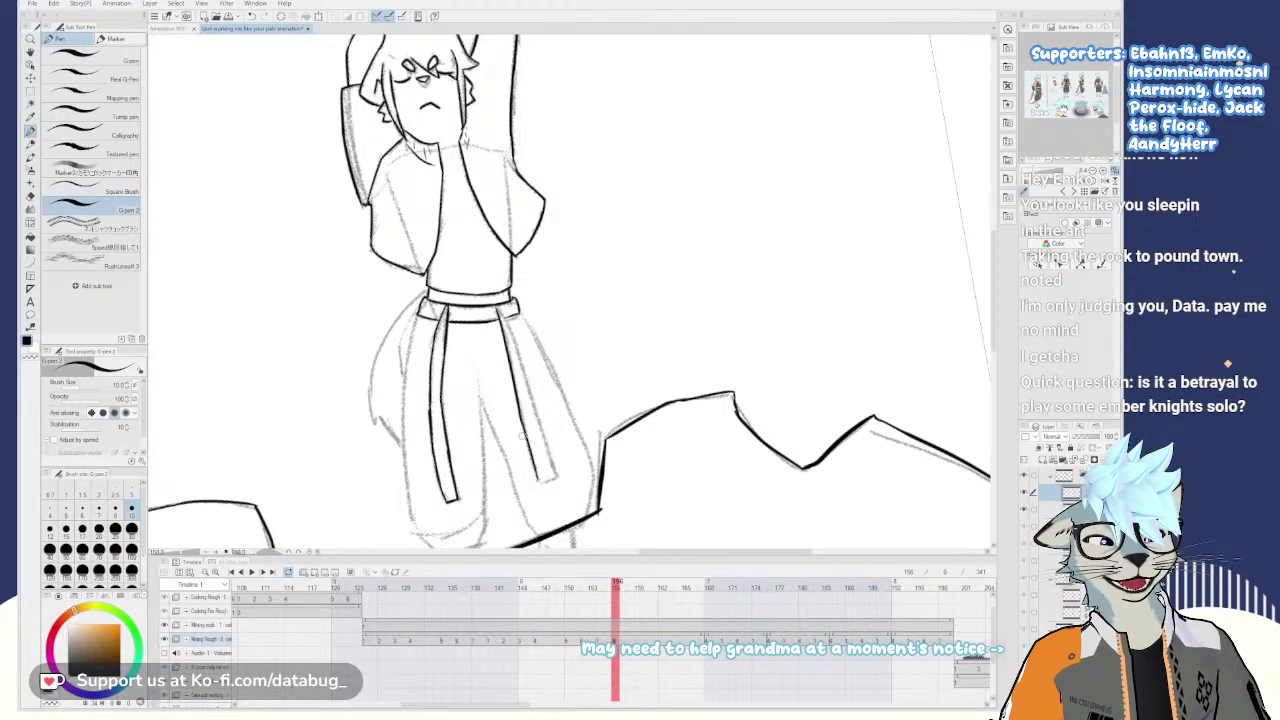
- Ink the outer edge of the strap away from the tail and close its short lower end
{"action": "scroll", "coordinate": [507, 364], "scroll_direction": "up", "scroll_amount": 2}
{"action": "scroll", "coordinate": [507, 364], "scroll_direction": "up", "scroll_amount": 2}
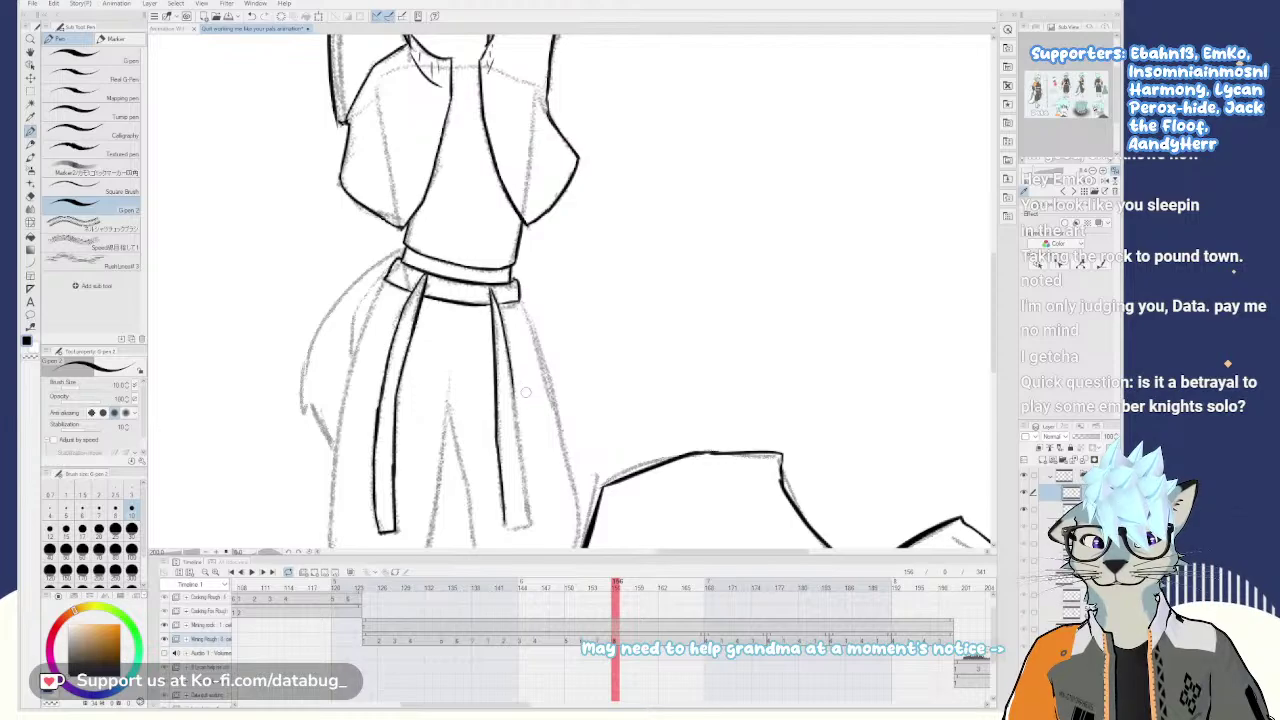
{"action": "left_click_drag", "start_coordinate": [515, 378], "coordinate": [523, 470]}
{"action": "key", "text": "ctrl+z"}
{"action": "left_click_drag", "start_coordinate": [515, 381], "coordinate": [522, 479]}
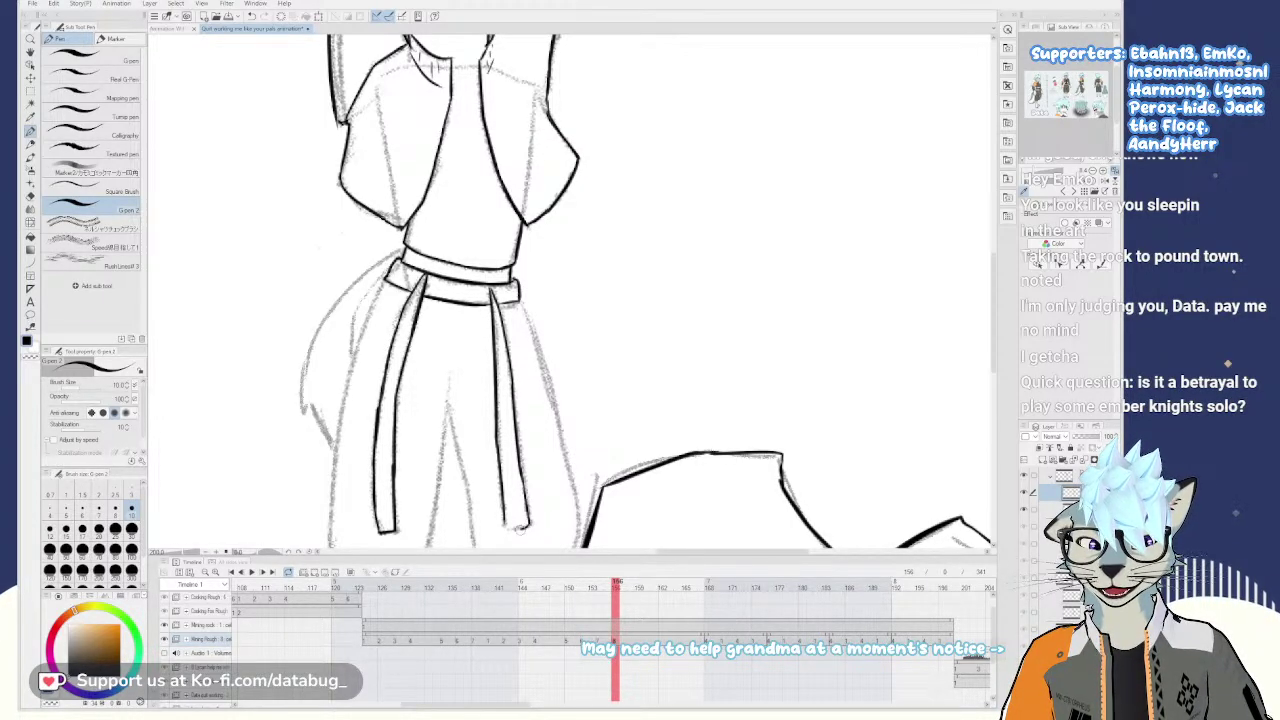
{"action": "left_click_drag", "start_coordinate": [503, 528], "coordinate": [531, 529]}
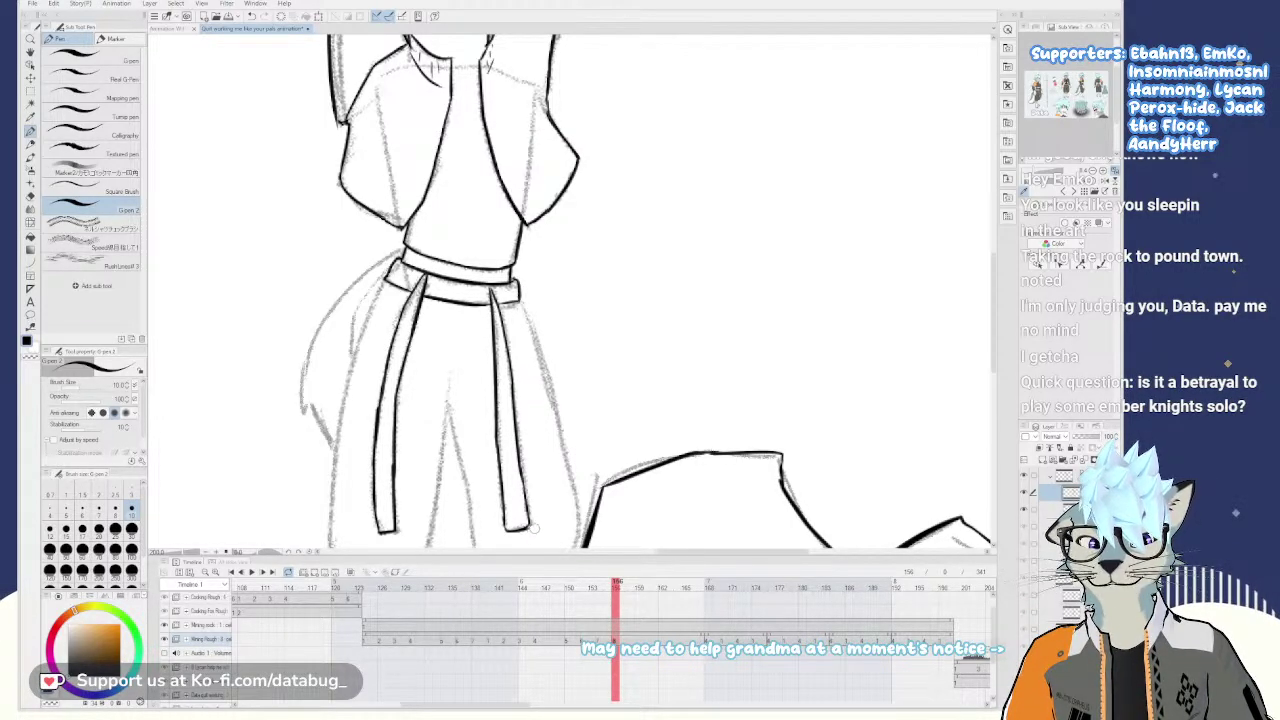
- Ink the tail's outer curve from the waistband down to its jagged tip, and erase the stray line beside the curve
{"action": "left_click_drag", "start_coordinate": [539, 461], "coordinate": [679, 361]}
{"action": "key", "text": "minus"}
{"action": "key", "text": "minus"}
{"action": "key", "text": "minus"}
{"action": "key", "text": "minus"}
{"action": "key", "text": "minus"}
{"action": "key", "text": "minus"}
{"action": "key", "text": "minus"}
{"action": "key", "text": "minus"}
{"action": "key", "text": "minus"}
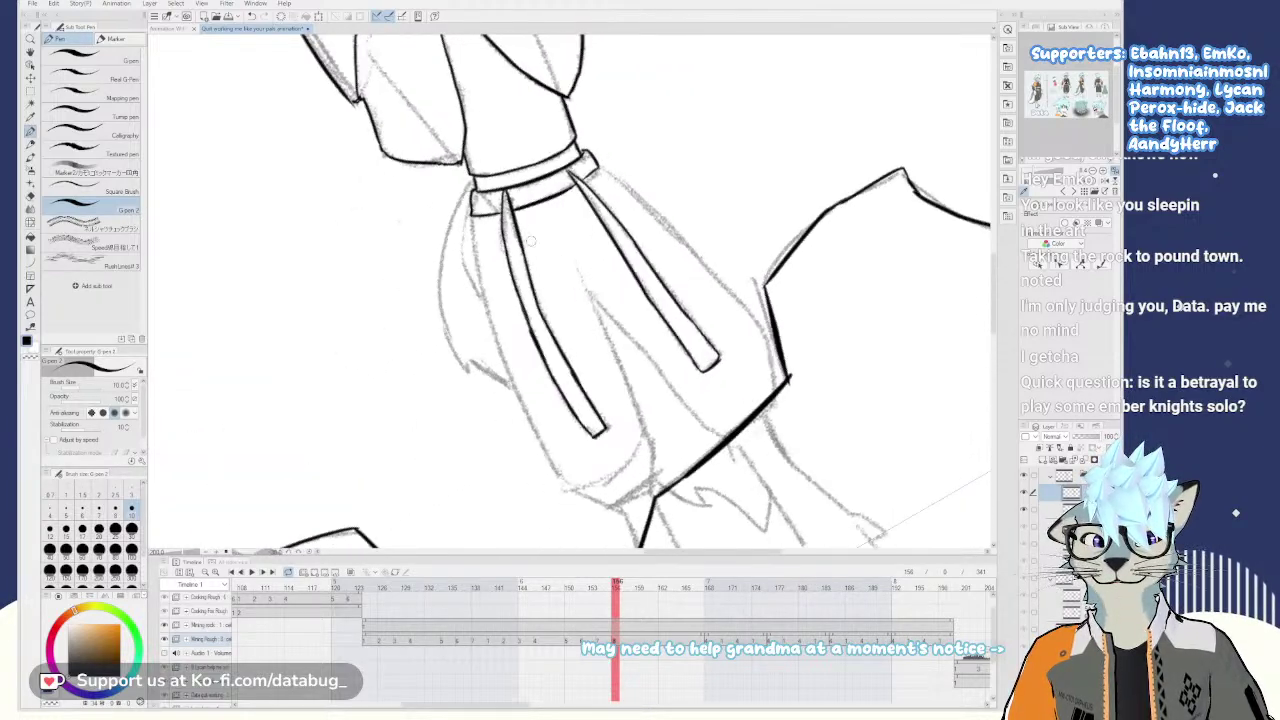
{"action": "mouse_move", "coordinate": [476, 286]}
{"action": "left_mouse_down"}
{"action": "mouse_move", "coordinate": [494, 315]}
{"action": "mouse_move", "coordinate": [578, 261]}
{"action": "mouse_move", "coordinate": [570, 365]}
{"action": "left_mouse_up"}
{"action": "mouse_move", "coordinate": [568, 306]}
{"action": "left_mouse_down"}
{"action": "mouse_move", "coordinate": [575, 368]}
{"action": "mouse_move", "coordinate": [600, 410]}
{"action": "left_mouse_up"}
{"action": "key", "text": "ctrl+z"}
{"action": "mouse_move", "coordinate": [570, 305]}
{"action": "left_mouse_down"}
{"action": "mouse_move", "coordinate": [614, 413]}
{"action": "mouse_move", "coordinate": [647, 411]}
{"action": "mouse_move", "coordinate": [621, 387]}
{"action": "mouse_move", "coordinate": [586, 399]}
{"action": "mouse_move", "coordinate": [590, 304]}
{"action": "mouse_move", "coordinate": [607, 438]}
{"action": "left_mouse_up"}
{"action": "key", "text": "asciicircum"}
{"action": "key", "text": "asciicircum"}
{"action": "key", "text": "asciicircum"}
{"action": "key", "text": "asciicircum"}
{"action": "key", "text": "asciicircum"}
{"action": "key", "text": "asciicircum"}
{"action": "key", "text": "asciicircum"}
{"action": "key", "text": "asciicircum"}
{"action": "key", "text": "asciicircum"}
{"action": "scroll", "coordinate": [634, 277], "scroll_direction": "up", "scroll_amount": 2}
{"action": "key", "text": "ctrl+z"}
{"action": "mouse_move", "coordinate": [580, 296]}
{"action": "left_mouse_down"}
{"action": "mouse_move", "coordinate": [591, 445]}
{"action": "mouse_move", "coordinate": [603, 397]}
{"action": "mouse_move", "coordinate": [660, 490]}
{"action": "left_mouse_up"}
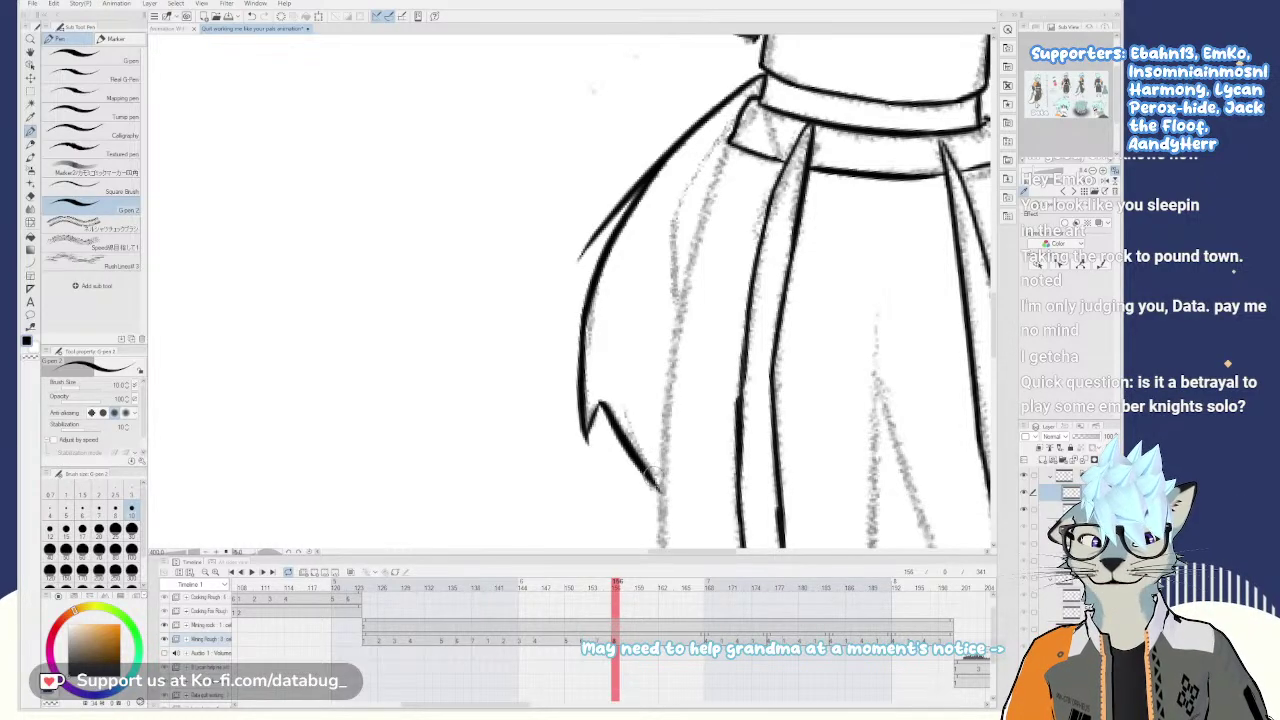
{"action": "key", "text": "e"}
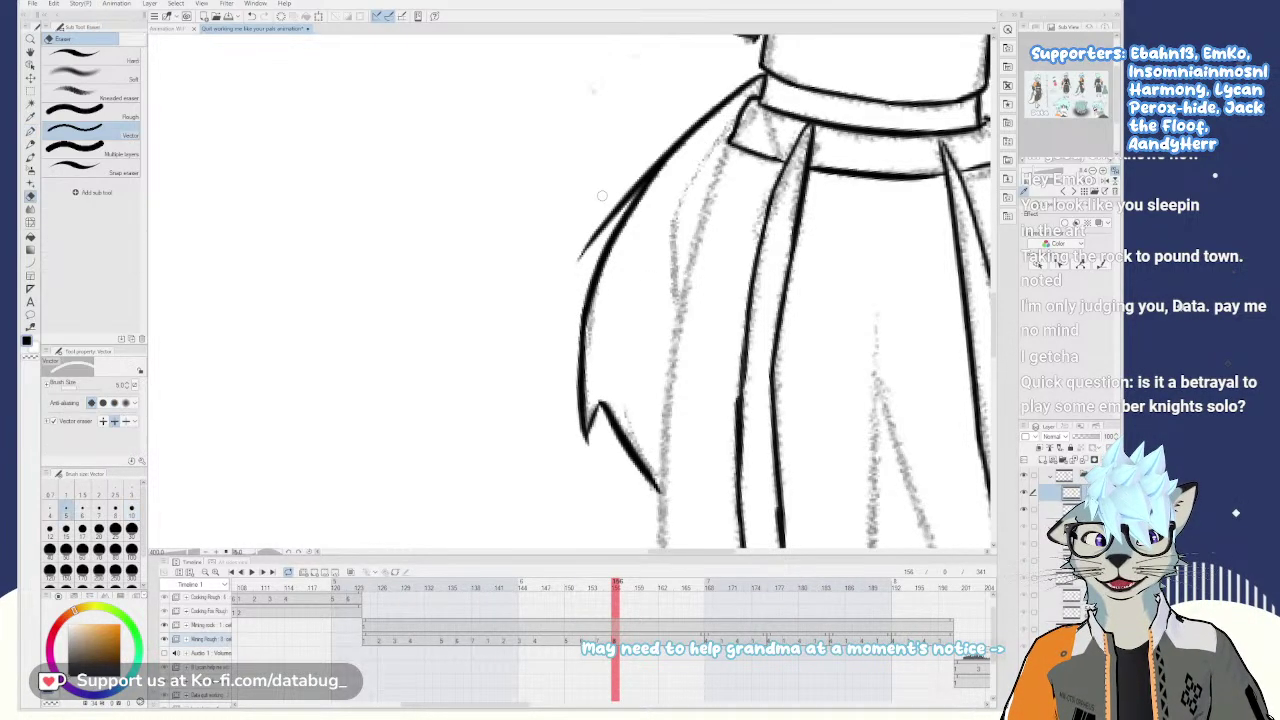
{"action": "left_click_drag", "start_coordinate": [601, 196], "coordinate": [640, 190]}
- Ink the tail's inner contour from the belt's end down to where it meets the rough trouser leg
{"action": "key", "text": "p"}
{"action": "left_click_drag", "start_coordinate": [732, 121], "coordinate": [666, 213]}
{"action": "key", "text": "ctrl+z"}
{"action": "mouse_move", "coordinate": [734, 122]}
{"action": "left_mouse_down"}
{"action": "mouse_move", "coordinate": [664, 240]}
{"action": "mouse_move", "coordinate": [678, 307]}
{"action": "left_mouse_up"}
{"action": "key", "text": "ctrl+z"}
{"action": "left_click_drag", "start_coordinate": [676, 206], "coordinate": [681, 308]}
{"action": "key", "text": "ctrl+z"}
{"action": "mouse_move", "coordinate": [676, 206]}
{"action": "left_mouse_down"}
{"action": "mouse_move", "coordinate": [680, 319]}
{"action": "mouse_move", "coordinate": [669, 220]}
{"action": "mouse_move", "coordinate": [668, 266]}
{"action": "left_mouse_up"}
{"action": "key", "text": "e"}
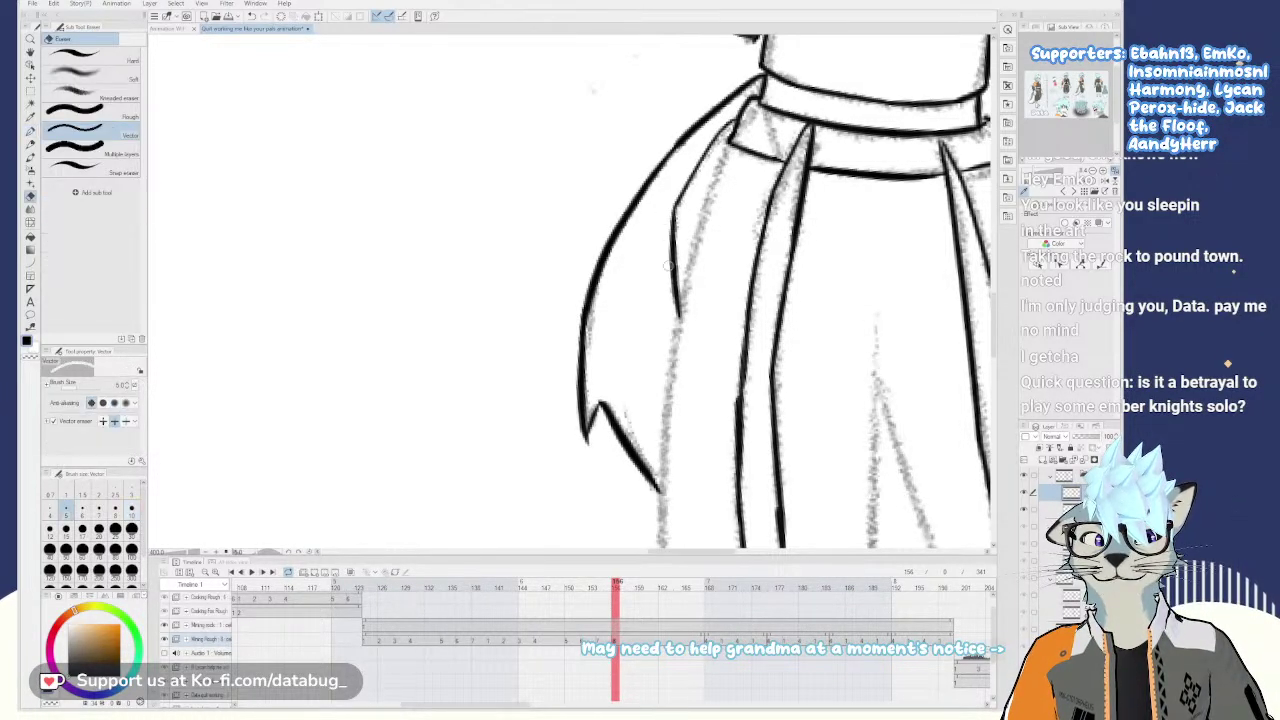
- Ink the upper outer edge of the tail-side trouser leg, from the belt down to the end of the tail's inner contour
{"action": "key", "text": "p"}
{"action": "left_click_drag", "start_coordinate": [734, 142], "coordinate": [678, 334]}
{"action": "key", "text": "ctrl+z"}
{"action": "left_click_drag", "start_coordinate": [734, 140], "coordinate": [672, 338]}
{"action": "key", "text": "ctrl+z"}
{"action": "left_click_drag", "start_coordinate": [730, 145], "coordinate": [685, 325]}
- Continue the tail-side trouser leg's outer edge from the tail contour down to the gathered hem
{"action": "left_click_drag", "start_coordinate": [706, 395], "coordinate": [652, 249]}
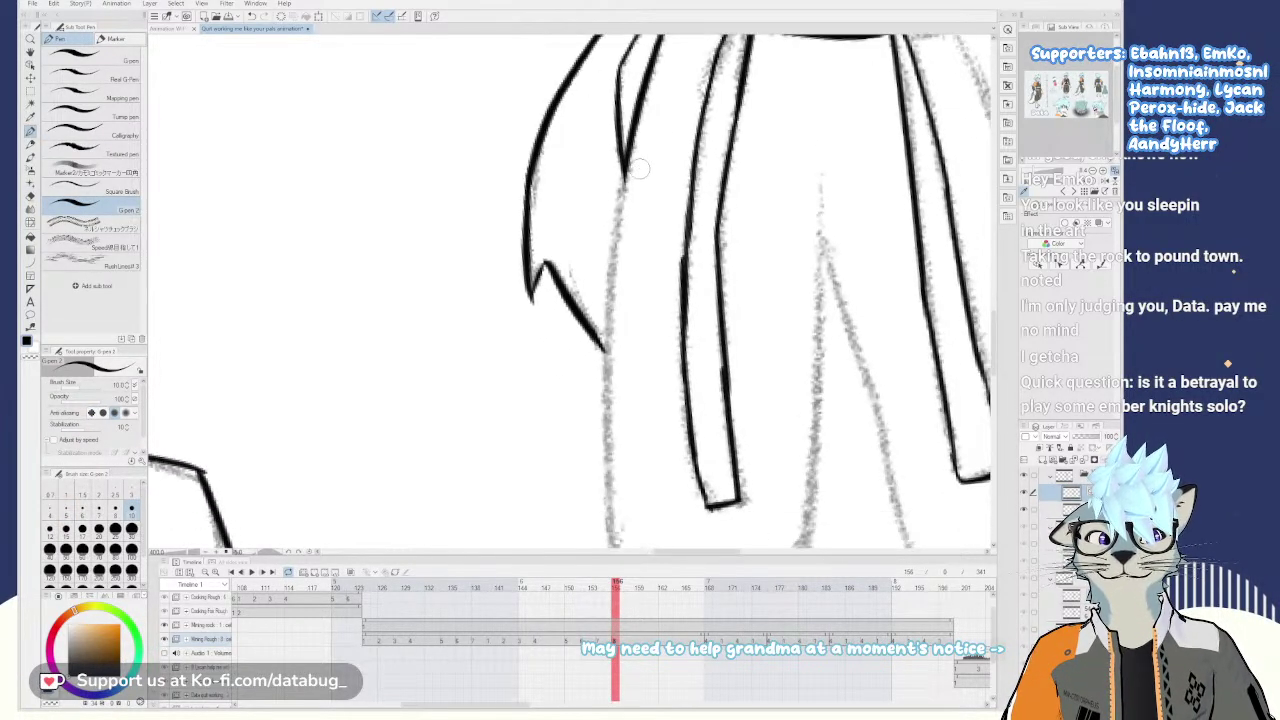
{"action": "scroll", "coordinate": [637, 176], "scroll_direction": "down", "scroll_amount": 2}
{"action": "left_click_drag", "start_coordinate": [630, 168], "coordinate": [618, 290]}
{"action": "key", "text": "ctrl+z"}
{"action": "mouse_move", "coordinate": [631, 162]}
{"action": "left_mouse_down"}
{"action": "mouse_move", "coordinate": [618, 298]}
{"action": "mouse_move", "coordinate": [630, 385]}
{"action": "mouse_move", "coordinate": [645, 402]}
{"action": "left_mouse_up"}
{"action": "key", "text": "ctrl+z"}
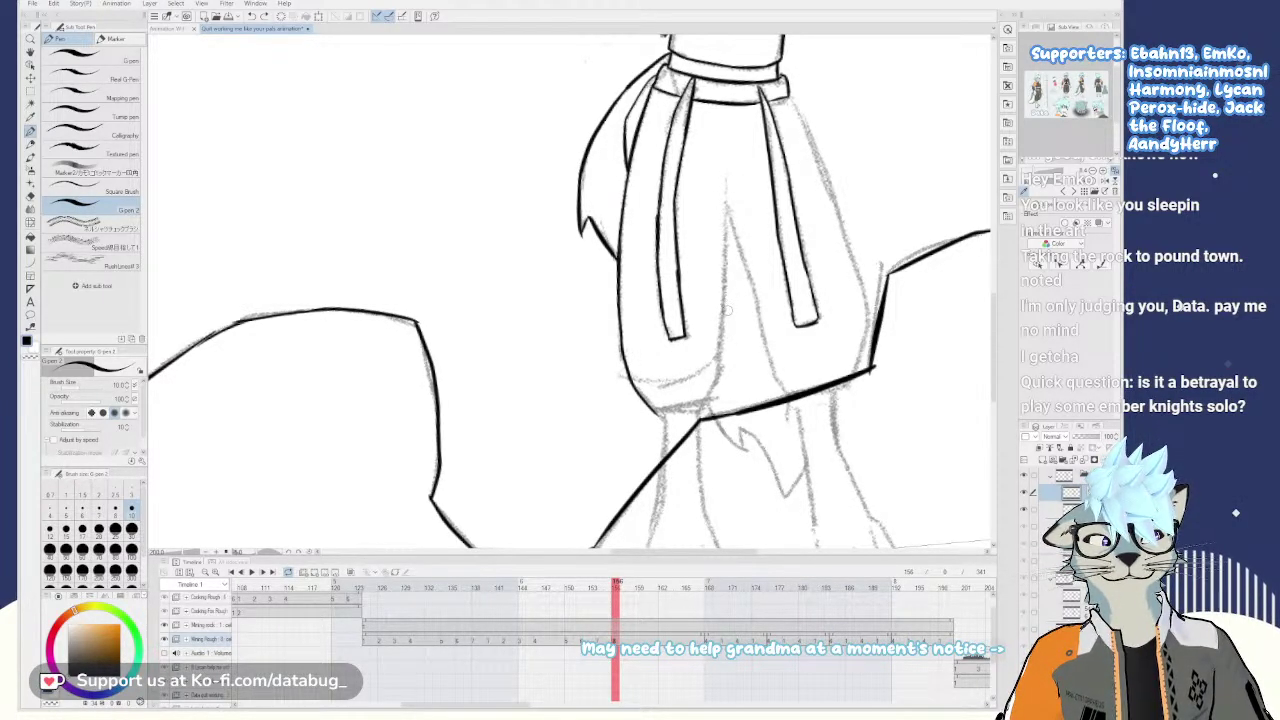
- Ink the upper outer edge of the trouser leg away from the tail, starting at the belt's end
{"action": "mouse_move", "coordinate": [725, 327]}
{"action": "left_mouse_down"}
{"action": "mouse_move", "coordinate": [685, 317]}
{"action": "mouse_move", "coordinate": [680, 326]}
{"action": "mouse_move", "coordinate": [706, 319]}
{"action": "mouse_move", "coordinate": [697, 338]}
{"action": "left_mouse_up"}
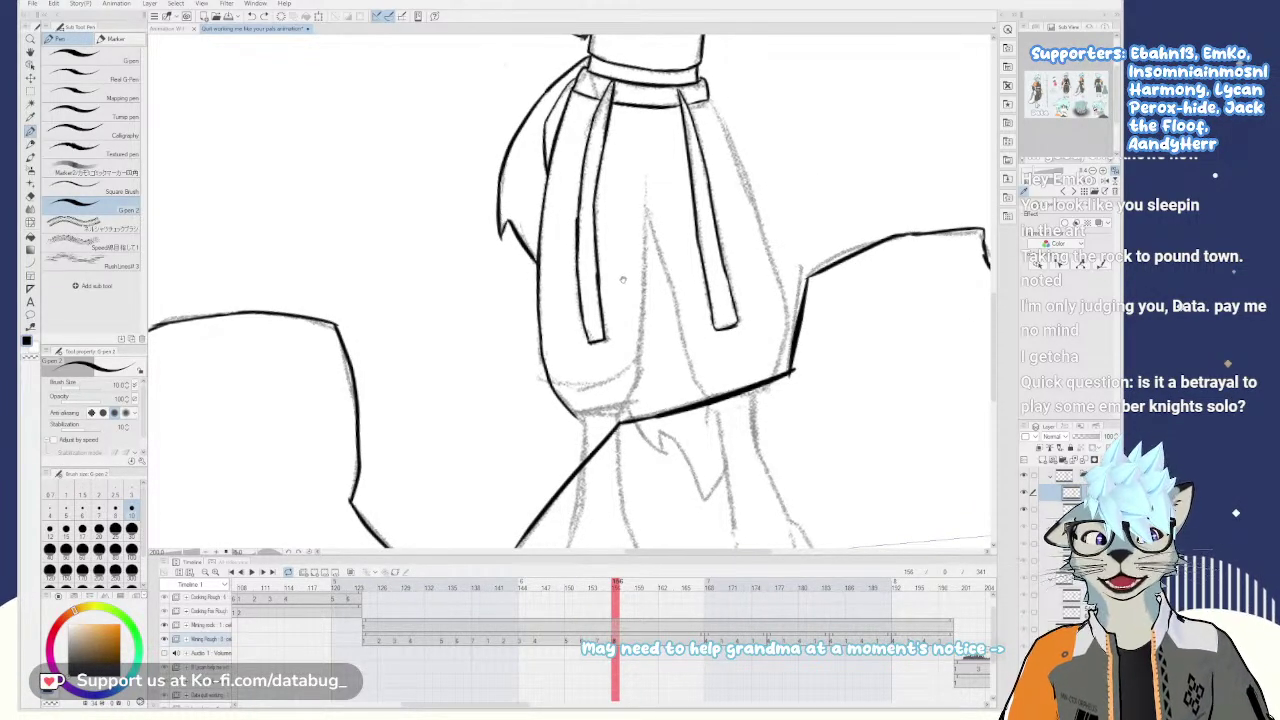
{"action": "left_click_drag", "start_coordinate": [586, 266], "coordinate": [573, 354]}
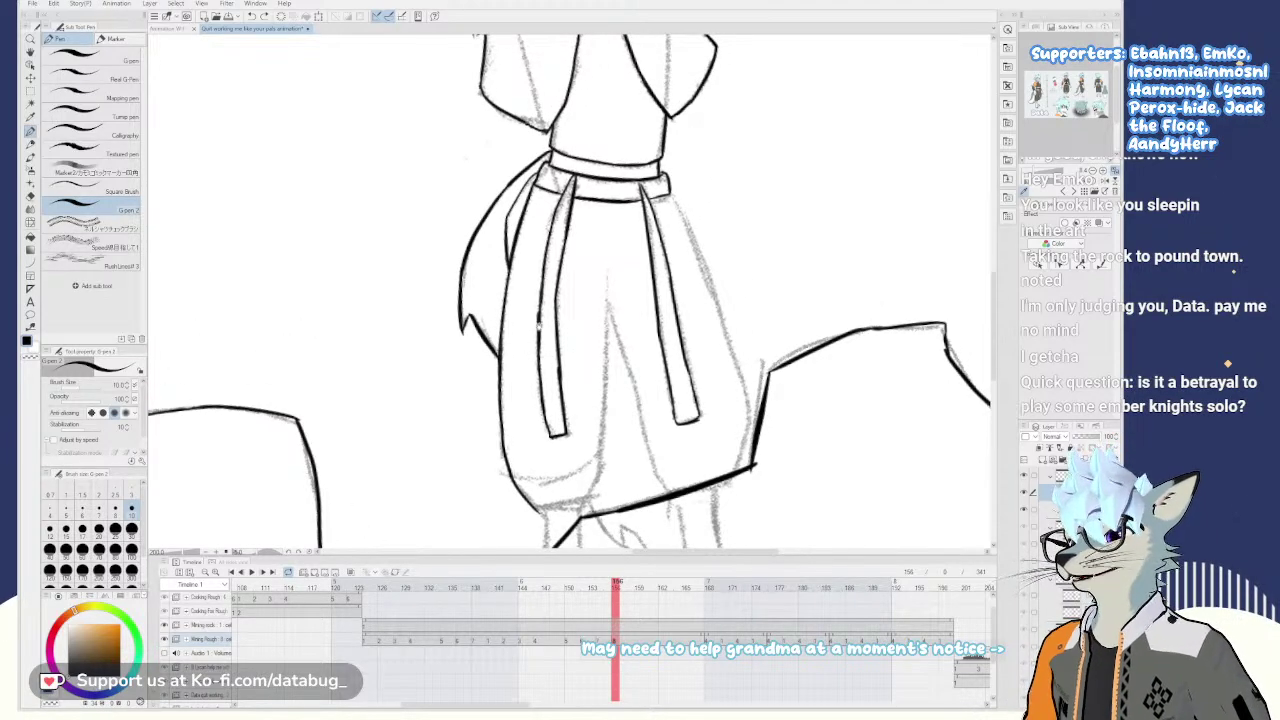
{"action": "scroll", "coordinate": [651, 362], "scroll_direction": "up", "scroll_amount": 3}
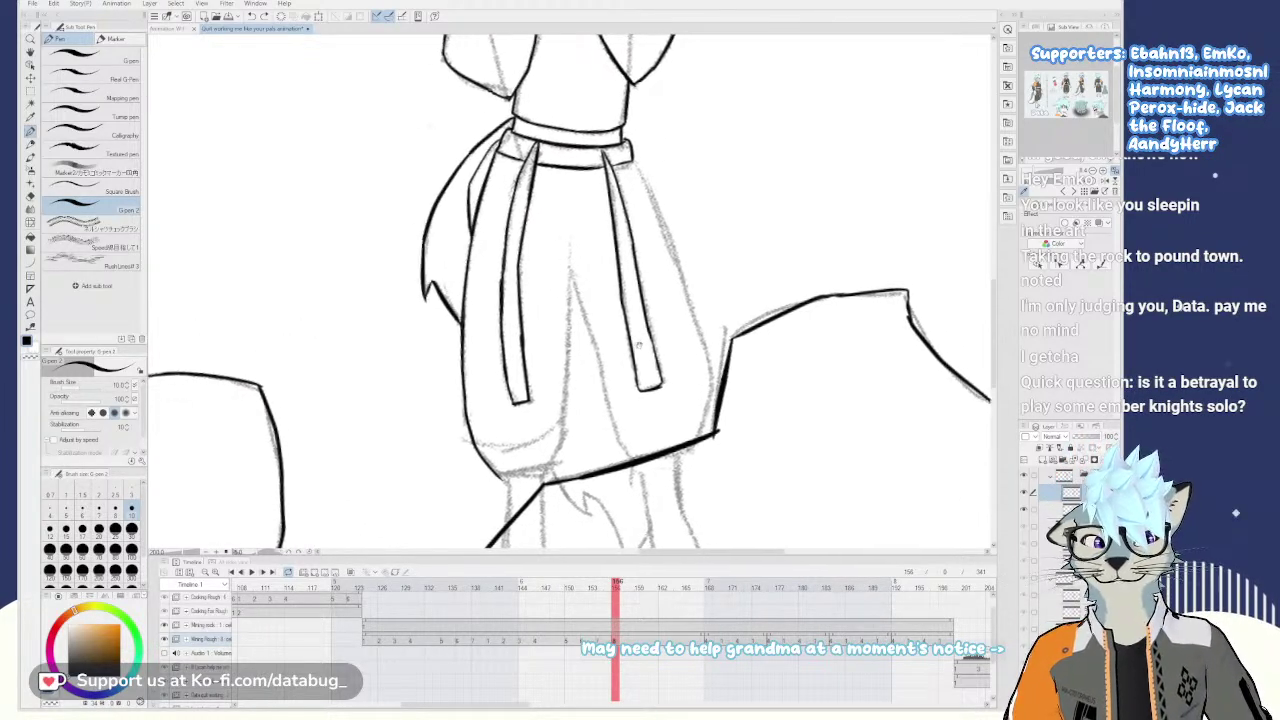
{"action": "scroll", "coordinate": [656, 212], "scroll_direction": "down", "scroll_amount": 2}
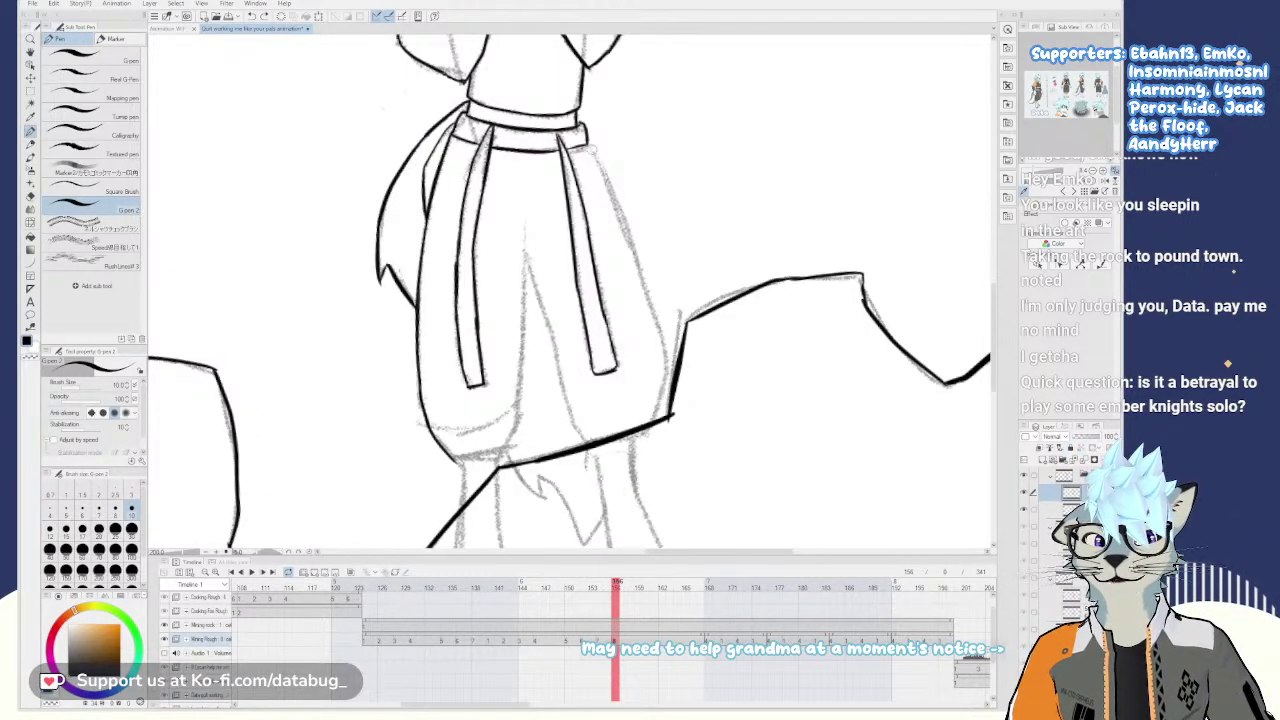
{"action": "scroll", "coordinate": [620, 180], "scroll_direction": "up", "scroll_amount": 3}
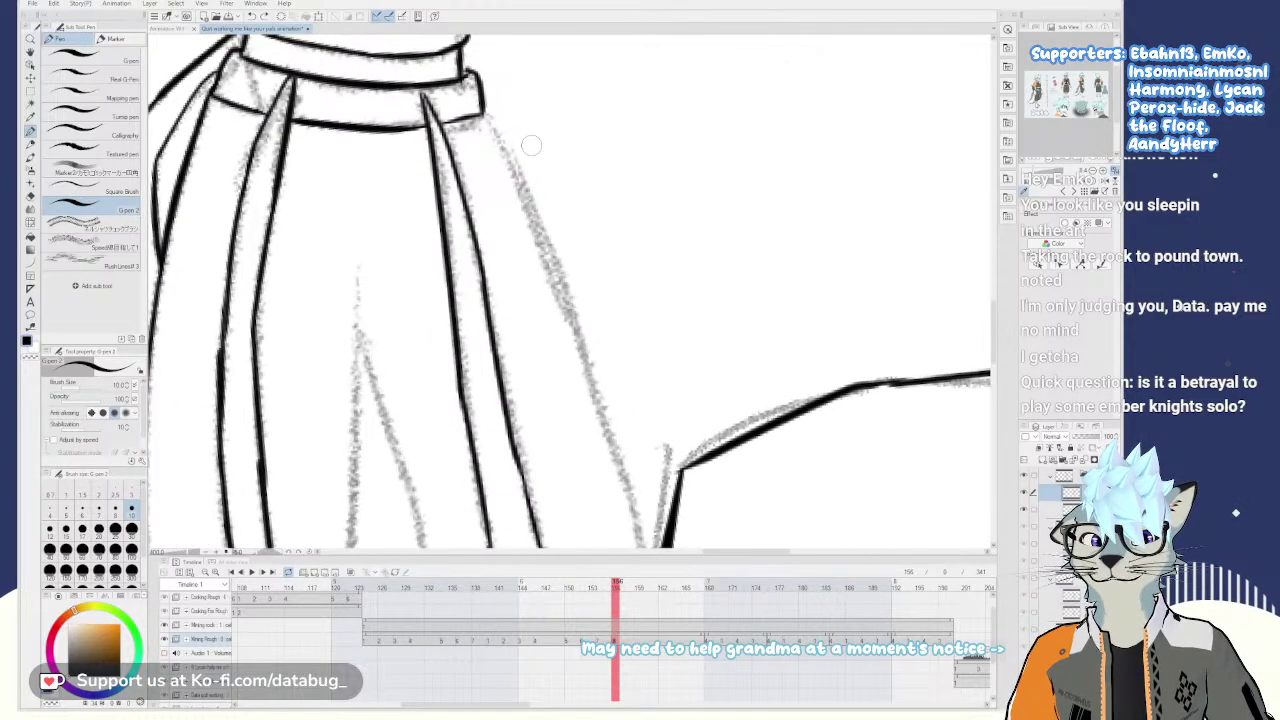
{"action": "left_click_drag", "start_coordinate": [485, 112], "coordinate": [592, 430]}
{"action": "key", "text": "ctrl+z"}
{"action": "left_click_drag", "start_coordinate": [544, 260], "coordinate": [605, 438]}
{"action": "key", "text": "ctrl+z"}
{"action": "mouse_move", "coordinate": [549, 274]}
{"action": "left_mouse_down"}
{"action": "mouse_move", "coordinate": [596, 411]}
{"action": "mouse_move", "coordinate": [614, 424]}
{"action": "mouse_move", "coordinate": [545, 252]}
{"action": "left_mouse_up"}
- Extend the outer edge of the leg away from the tail down to the rock outline, curving inward at the hem
{"action": "left_click_drag", "start_coordinate": [523, 207], "coordinate": [549, 322]}
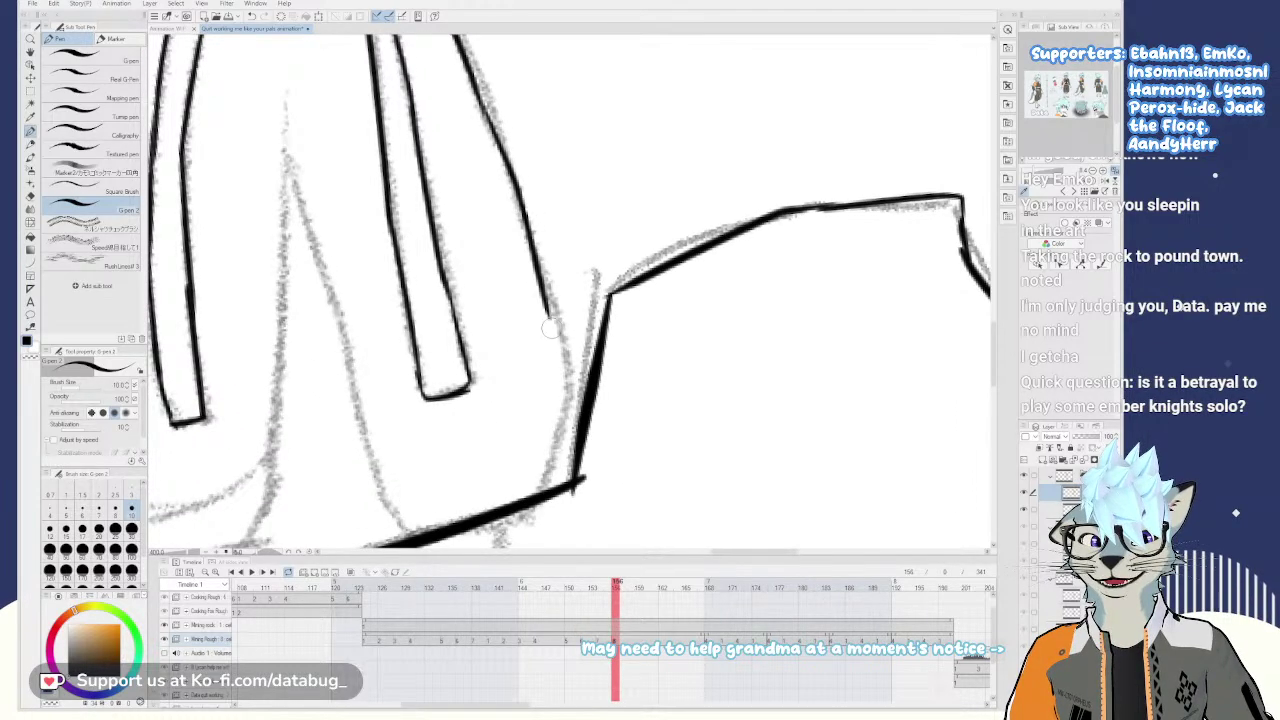
{"action": "key", "text": "ctrl+z"}
{"action": "mouse_move", "coordinate": [523, 213]}
{"action": "left_mouse_down"}
{"action": "mouse_move", "coordinate": [566, 338]}
{"action": "mouse_move", "coordinate": [557, 322]}
{"action": "mouse_move", "coordinate": [558, 452]}
{"action": "left_mouse_up"}
{"action": "mouse_move", "coordinate": [566, 392]}
{"action": "left_mouse_down"}
{"action": "mouse_move", "coordinate": [541, 489]}
{"action": "mouse_move", "coordinate": [648, 347]}
{"action": "left_mouse_up"}
{"action": "scroll", "coordinate": [600, 310], "scroll_direction": "down", "scroll_amount": 2}
{"action": "left_click_drag", "start_coordinate": [578, 282], "coordinate": [564, 422]}
- Ink the inner edge of the leg away from the tail, from the crotch down to the rock outline
{"action": "left_click_drag", "start_coordinate": [496, 356], "coordinate": [480, 334]}
{"action": "scroll", "coordinate": [480, 334], "scroll_direction": "up", "scroll_amount": 4}
{"action": "left_click_drag", "start_coordinate": [501, 212], "coordinate": [494, 440]}
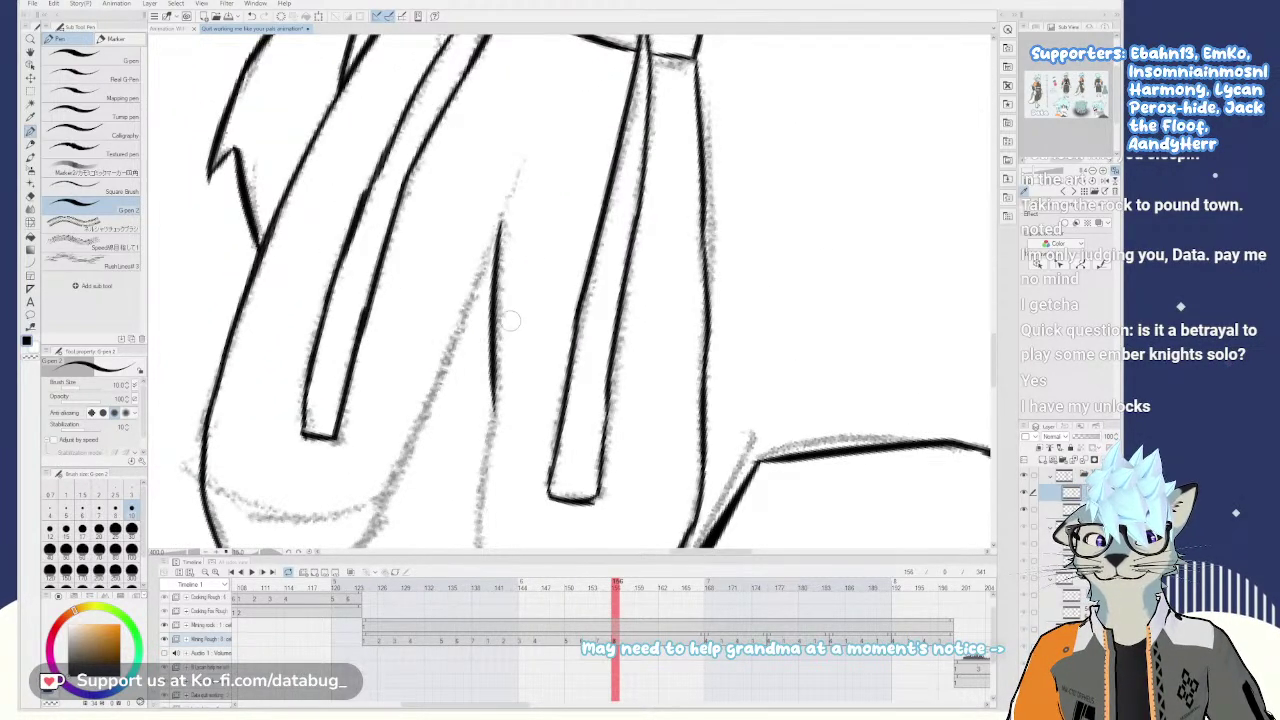
{"action": "mouse_move", "coordinate": [494, 396]}
{"action": "left_mouse_down"}
{"action": "mouse_move", "coordinate": [489, 507]}
{"action": "mouse_move", "coordinate": [543, 464]}
{"action": "mouse_move", "coordinate": [602, 318]}
{"action": "left_mouse_up"}
{"action": "key", "text": "ctrl+z"}
{"action": "key", "text": "ctrl+z"}
{"action": "left_click_drag", "start_coordinate": [548, 242], "coordinate": [532, 338]}
{"action": "key", "text": "ctrl+z"}
{"action": "left_click_drag", "start_coordinate": [548, 236], "coordinate": [534, 392]}
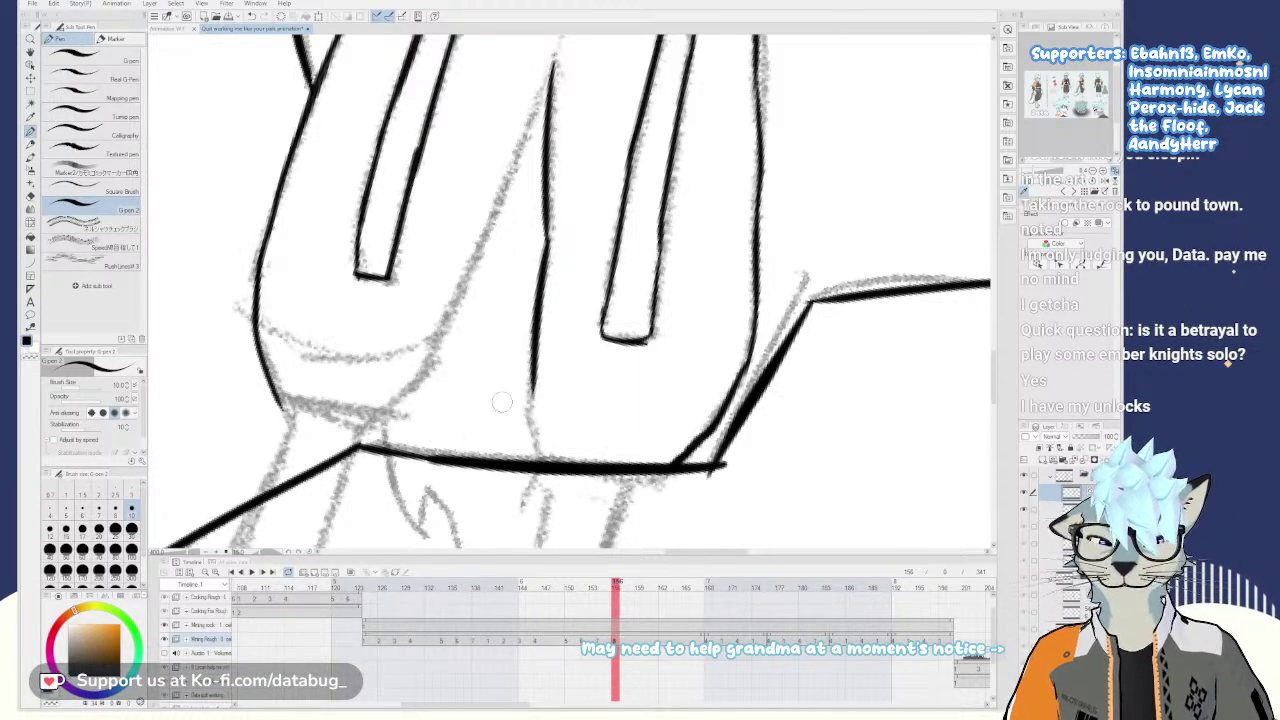
{"action": "mouse_move", "coordinate": [528, 388]}
{"action": "left_mouse_down"}
{"action": "mouse_move", "coordinate": [540, 466]}
{"action": "mouse_move", "coordinate": [533, 452]}
{"action": "left_mouse_up"}
- Ink the inner edge of the tail-side trouser leg from the crotch down, and close its hem with a shallow curve
{"action": "mouse_move", "coordinate": [507, 309]}
{"action": "left_mouse_down"}
{"action": "mouse_move", "coordinate": [548, 424]}
{"action": "mouse_move", "coordinate": [549, 479]}
{"action": "left_mouse_up"}
{"action": "mouse_move", "coordinate": [596, 231]}
{"action": "left_mouse_down"}
{"action": "mouse_move", "coordinate": [514, 435]}
{"action": "mouse_move", "coordinate": [609, 257]}
{"action": "mouse_move", "coordinate": [574, 362]}
{"action": "left_mouse_up"}
{"action": "mouse_move", "coordinate": [607, 250]}
{"action": "left_mouse_down"}
{"action": "mouse_move", "coordinate": [573, 360]}
{"action": "mouse_move", "coordinate": [505, 416]}
{"action": "left_mouse_up"}
{"action": "left_click_drag", "start_coordinate": [412, 396], "coordinate": [512, 420]}
{"action": "key", "text": "ctrl+z"}
{"action": "mouse_move", "coordinate": [418, 399]}
{"action": "left_mouse_down"}
{"action": "mouse_move", "coordinate": [520, 416]}
{"action": "mouse_move", "coordinate": [473, 418]}
{"action": "left_mouse_up"}
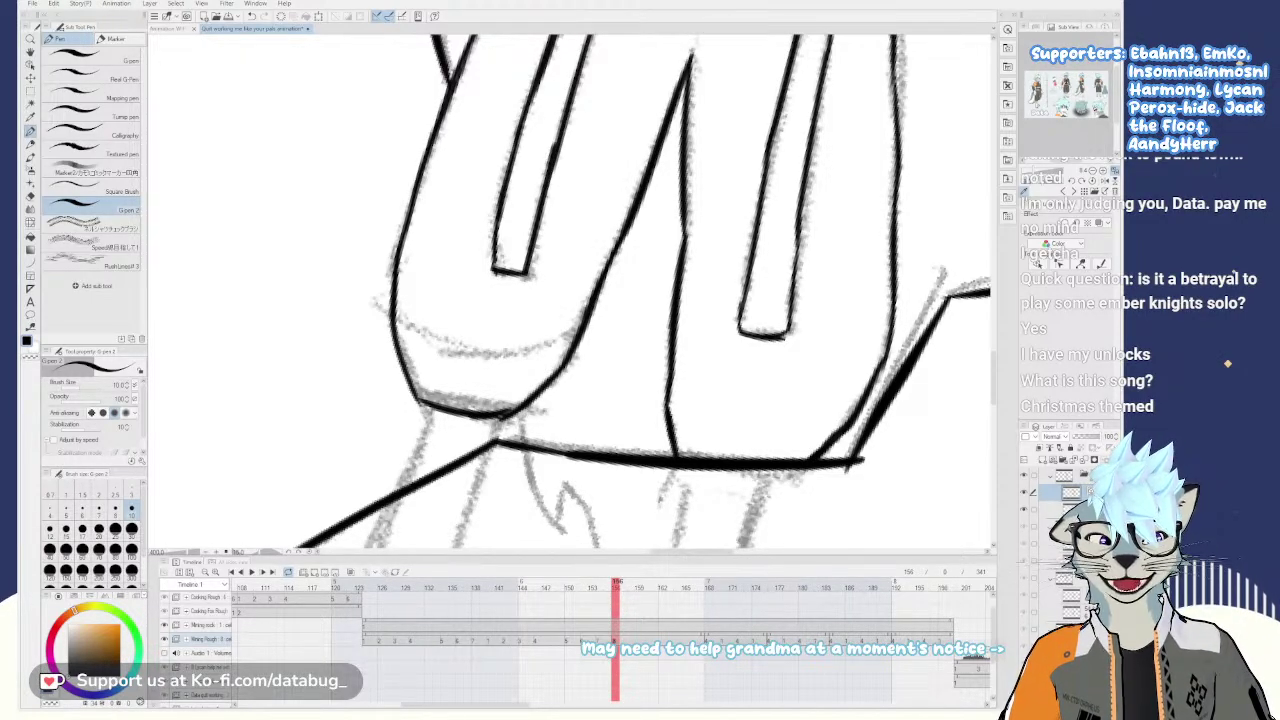
- Ink the short ankle lines on both sides of the tail-side leg, between the trouser hem and the rock outline
{"action": "scroll", "coordinate": [742, 375], "scroll_direction": "down", "scroll_amount": 3}
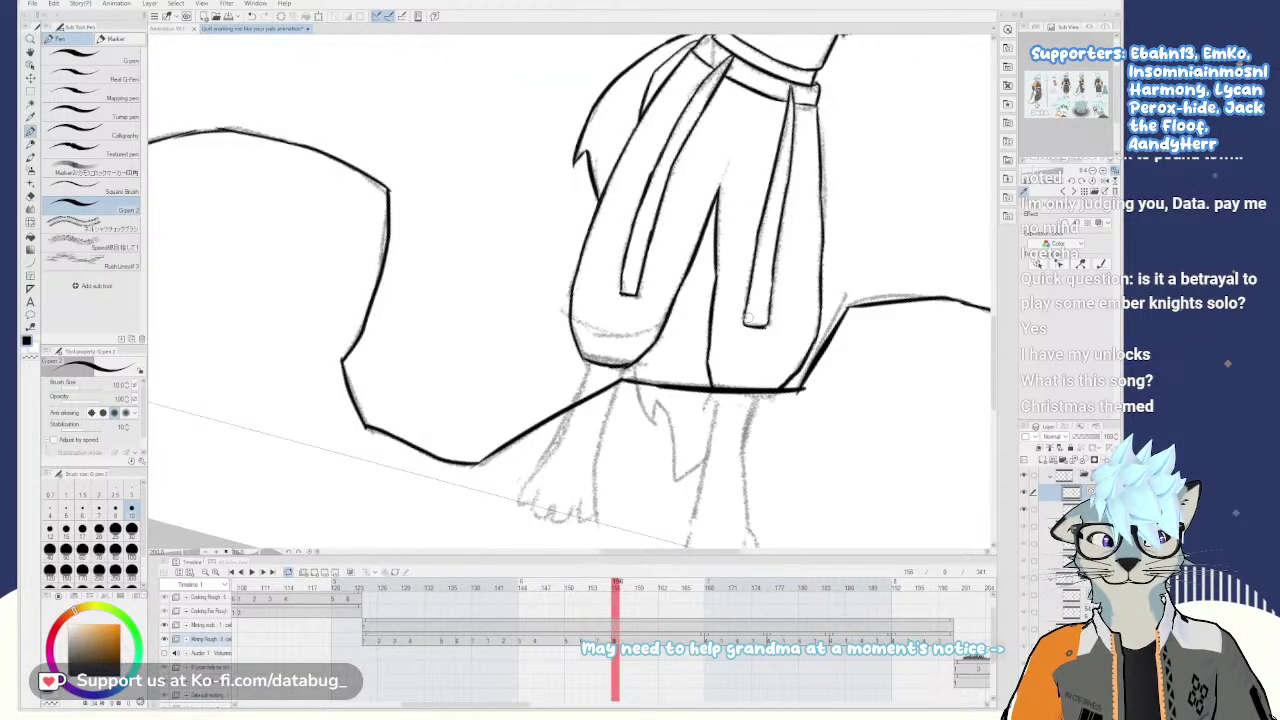
{"action": "left_click_drag", "start_coordinate": [742, 375], "coordinate": [648, 420]}
{"action": "key", "text": "minus"}
{"action": "key", "text": "minus"}
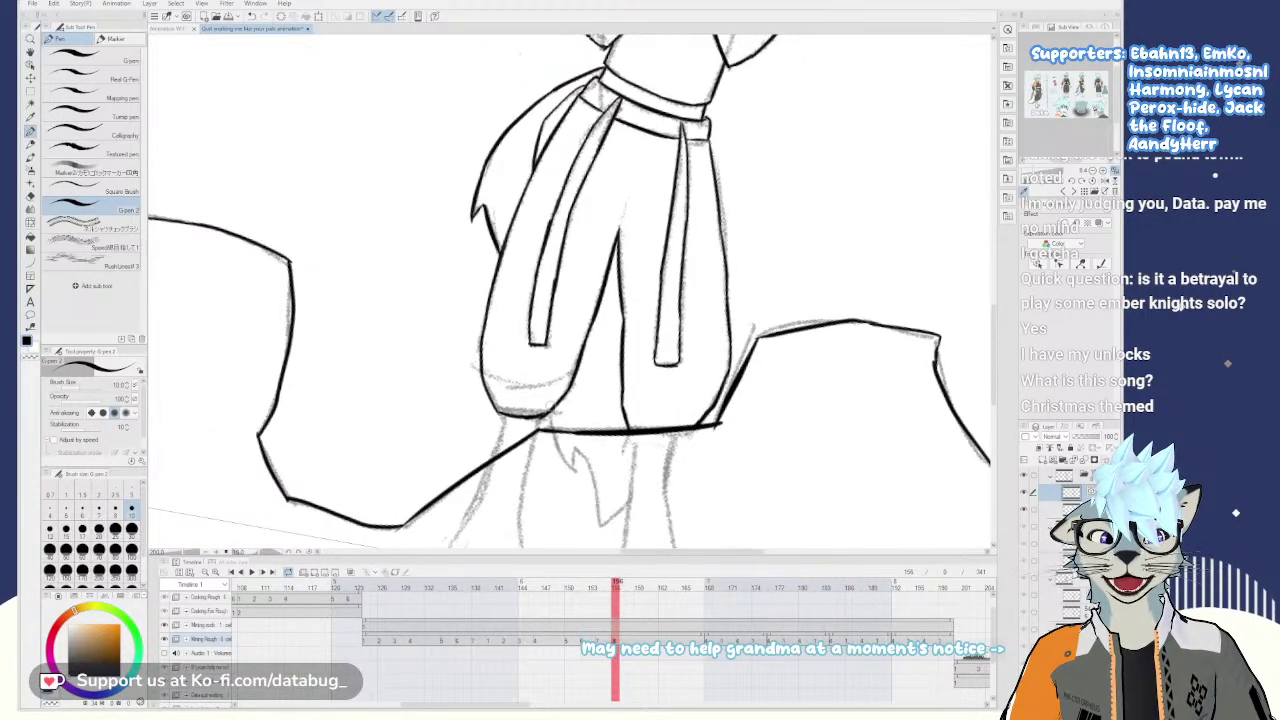
{"action": "mouse_move", "coordinate": [578, 447]}
{"action": "left_mouse_down"}
{"action": "mouse_move", "coordinate": [591, 360]}
{"action": "mouse_move", "coordinate": [553, 390]}
{"action": "left_mouse_up"}
{"action": "key", "text": "ctrl+z"}
{"action": "left_click_drag", "start_coordinate": [561, 347], "coordinate": [552, 390]}
{"action": "key", "text": "ctrl+z"}
{"action": "left_click_drag", "start_coordinate": [559, 346], "coordinate": [547, 398]}
{"action": "key", "text": "ctrl+z"}
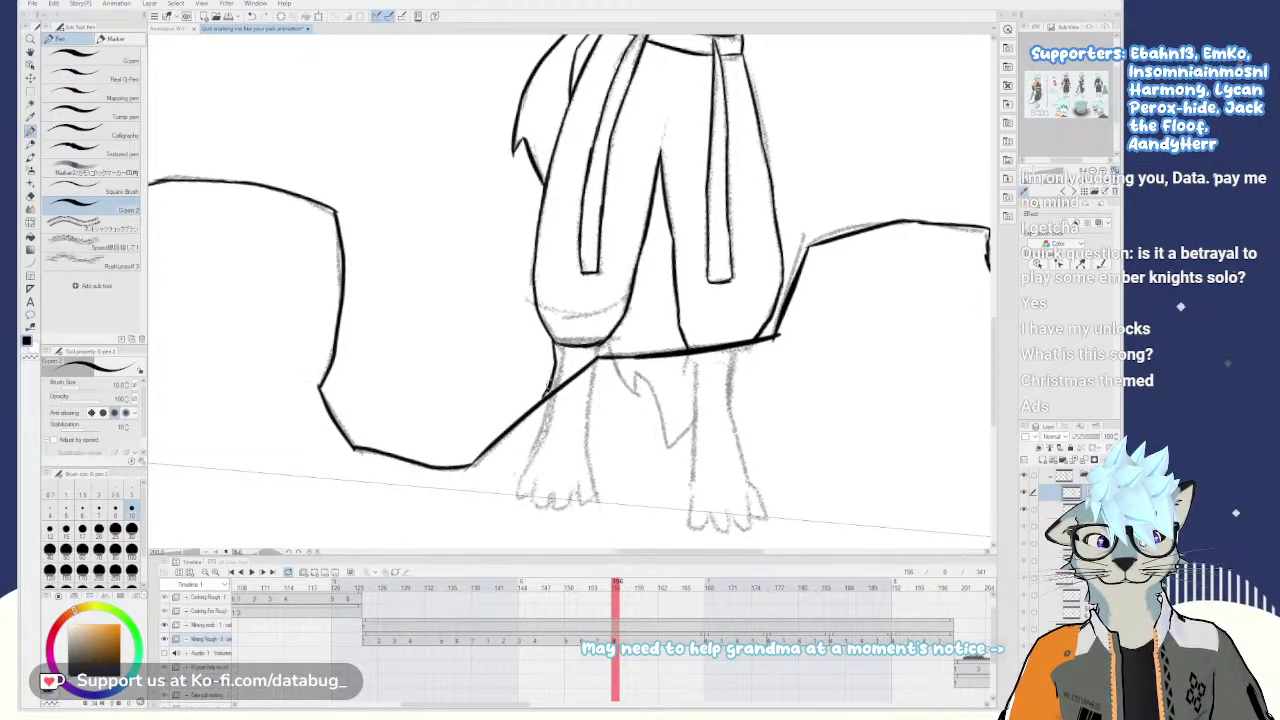
{"action": "left_click_drag", "start_coordinate": [598, 342], "coordinate": [598, 358]}
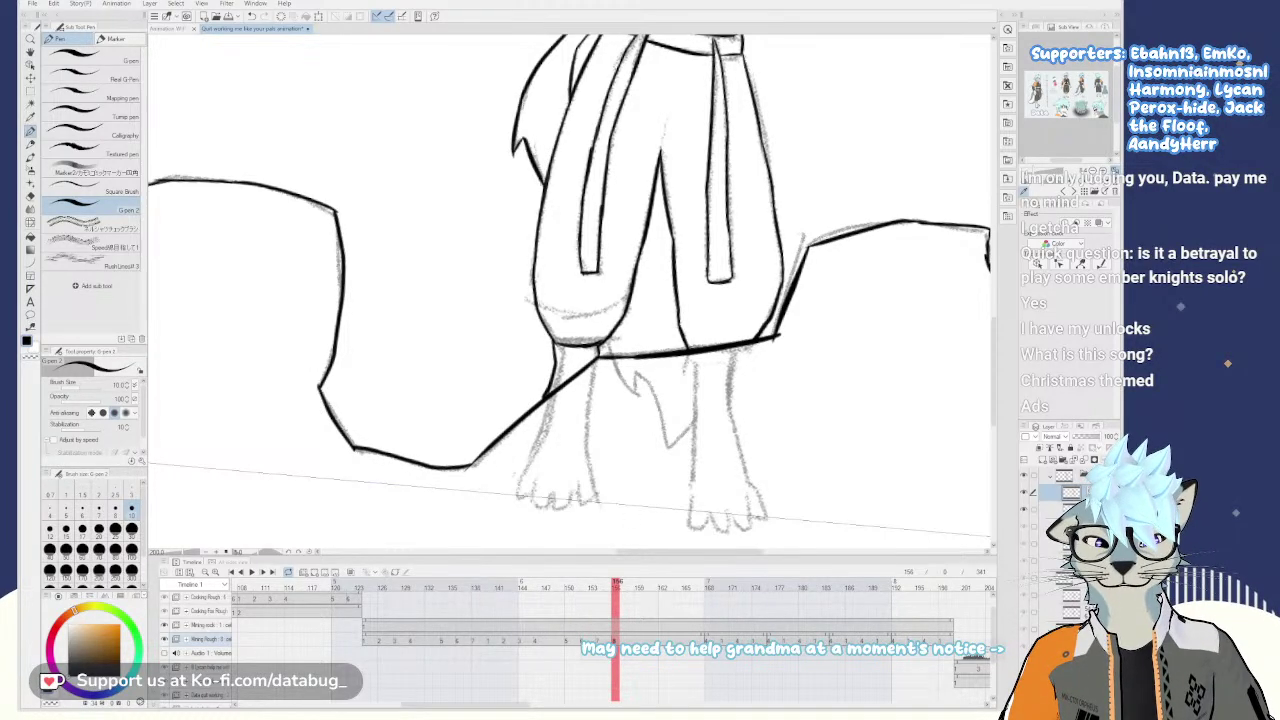
- Examine the inked figure from feet to head against the rough sketch for missing lines
{"action": "left_click_drag", "start_coordinate": [648, 396], "coordinate": [602, 366]}
{"action": "key", "text": "minus"}
{"action": "key", "text": "minus"}
{"action": "key", "text": "asciicircum"}
{"action": "key", "text": "asciicircum"}
{"action": "key", "text": "asciicircum"}
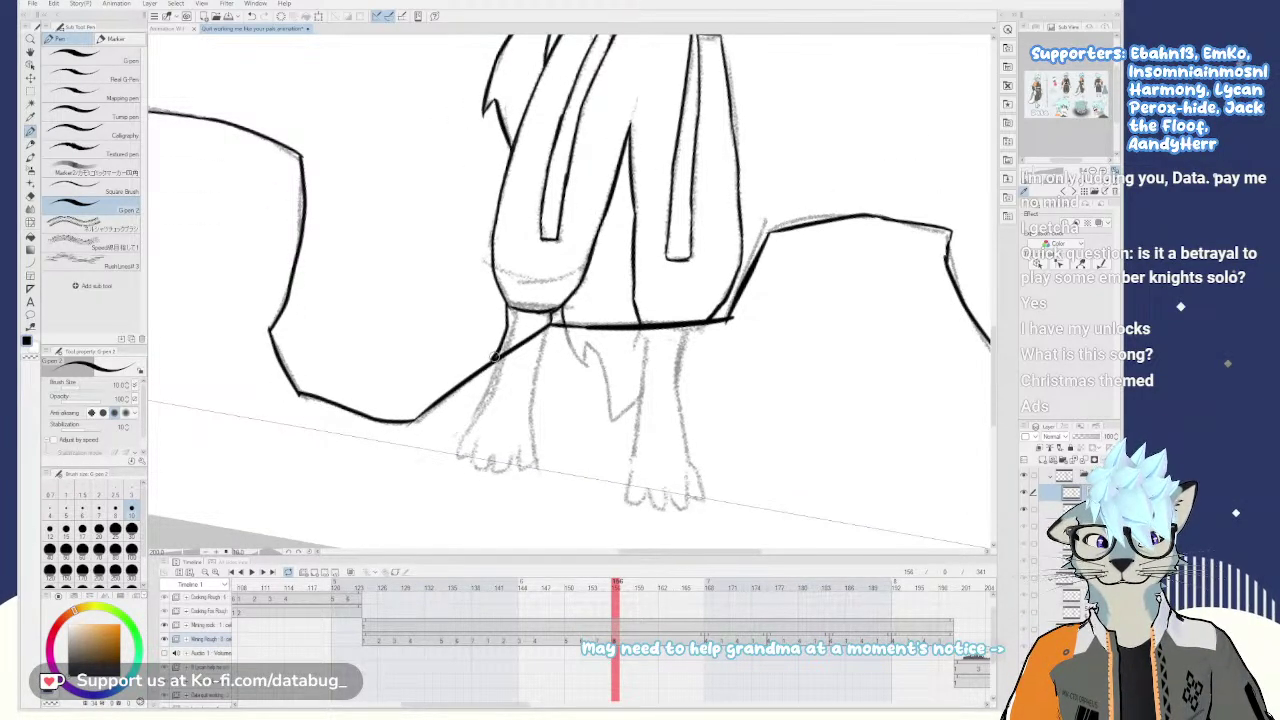
{"action": "left_click_drag", "start_coordinate": [620, 292], "coordinate": [570, 409]}
{"action": "left_click_drag", "start_coordinate": [654, 233], "coordinate": [628, 350]}
{"action": "left_click_drag", "start_coordinate": [624, 302], "coordinate": [625, 450]}
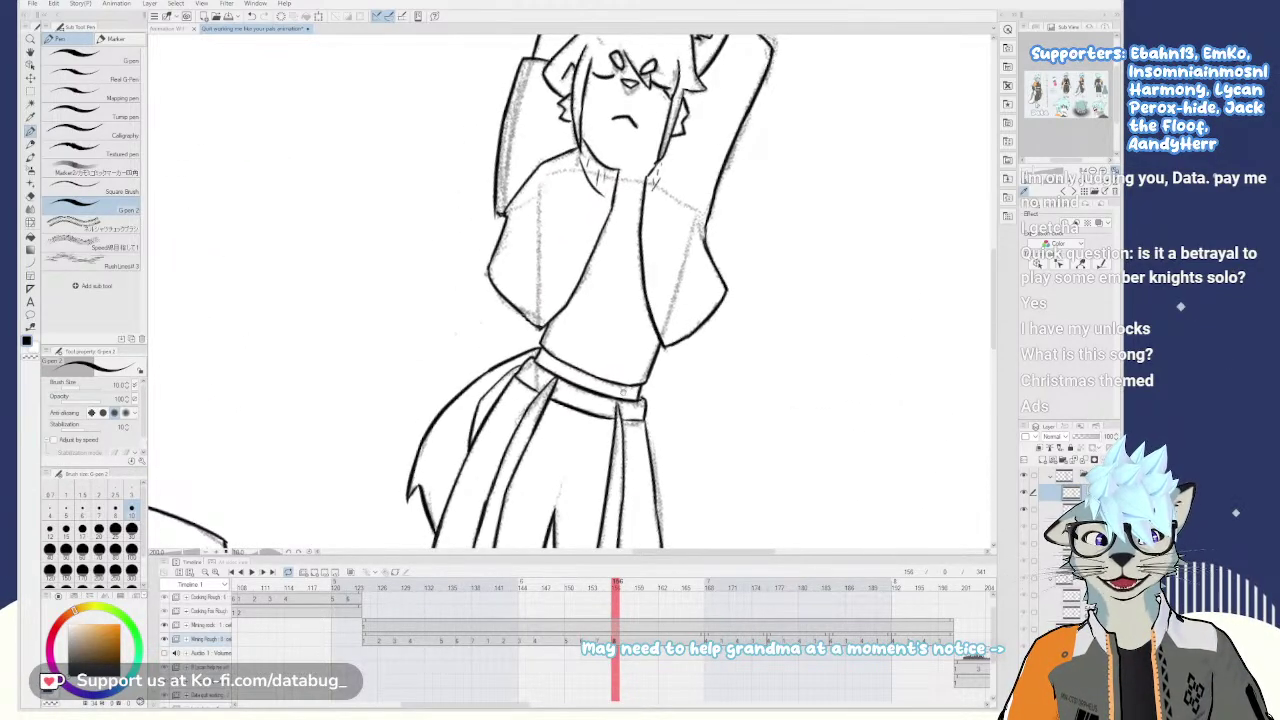
{"action": "left_click_drag", "start_coordinate": [623, 392], "coordinate": [628, 442]}
{"action": "left_click_drag", "start_coordinate": [628, 315], "coordinate": [597, 414]}
{"action": "left_click_drag", "start_coordinate": [614, 366], "coordinate": [607, 398]}
{"action": "mouse_move", "coordinate": [648, 450]}
{"action": "left_mouse_down"}
{"action": "mouse_move", "coordinate": [622, 396]}
{"action": "mouse_move", "coordinate": [648, 375]}
{"action": "mouse_move", "coordinate": [637, 386]}
{"action": "left_mouse_up"}
{"action": "scroll", "coordinate": [643, 380], "scroll_direction": "down", "scroll_amount": 3}
{"action": "scroll", "coordinate": [636, 384], "scroll_direction": "up", "scroll_amount": 5}
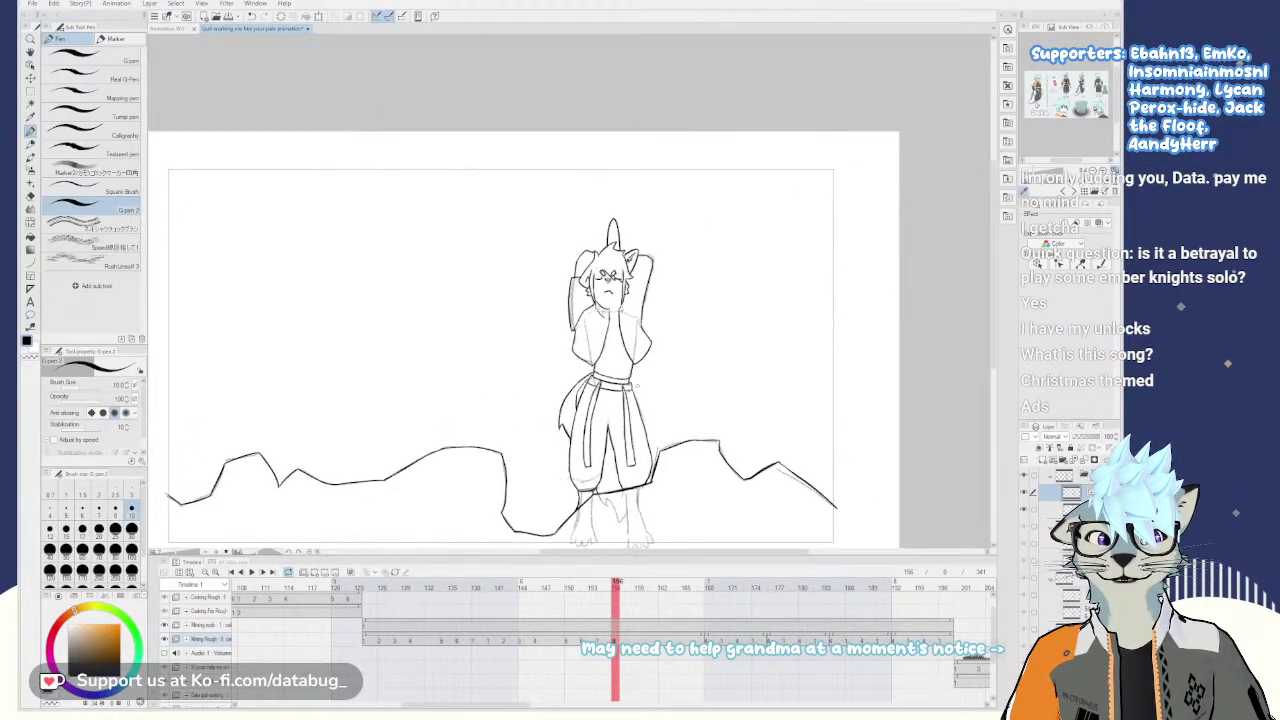
{"action": "scroll", "coordinate": [607, 378], "scroll_direction": "up", "scroll_amount": 3}
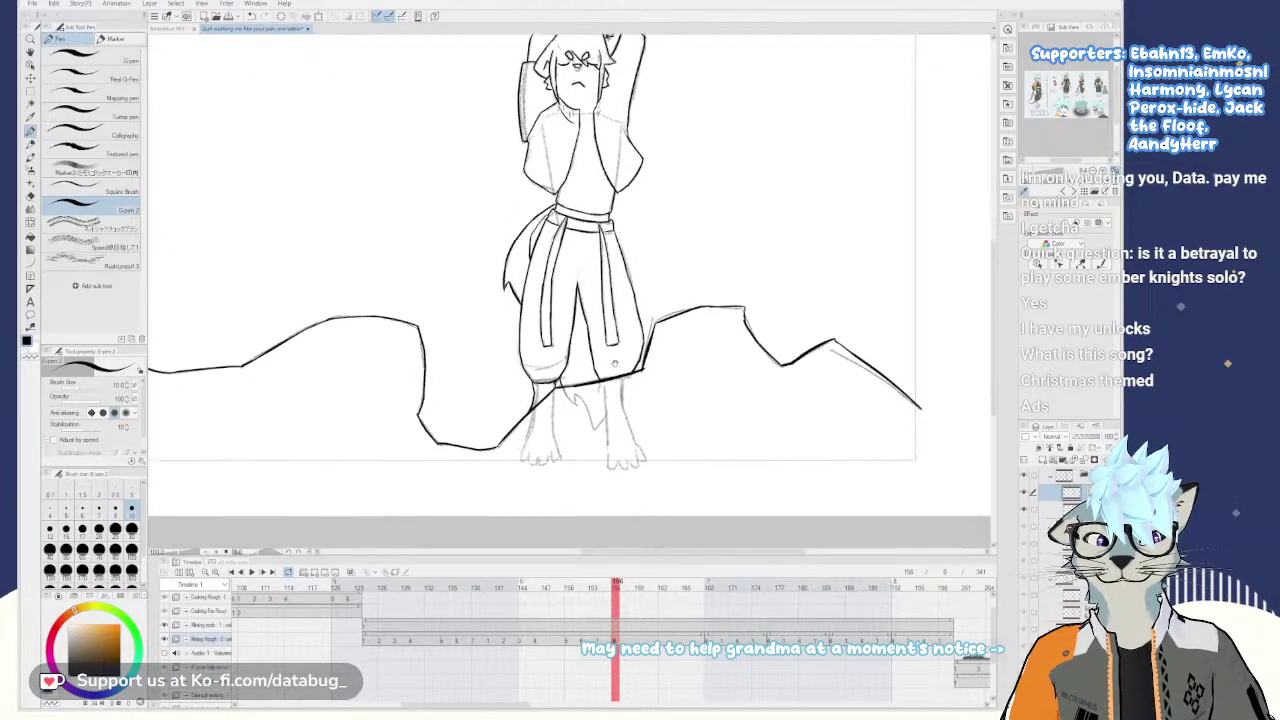
{"action": "mouse_move", "coordinate": [559, 317]}
{"action": "left_mouse_down"}
{"action": "mouse_move", "coordinate": [579, 402]}
{"action": "mouse_move", "coordinate": [578, 374]}
{"action": "left_mouse_up"}
{"action": "scroll", "coordinate": [577, 374], "scroll_direction": "down", "scroll_amount": 3}
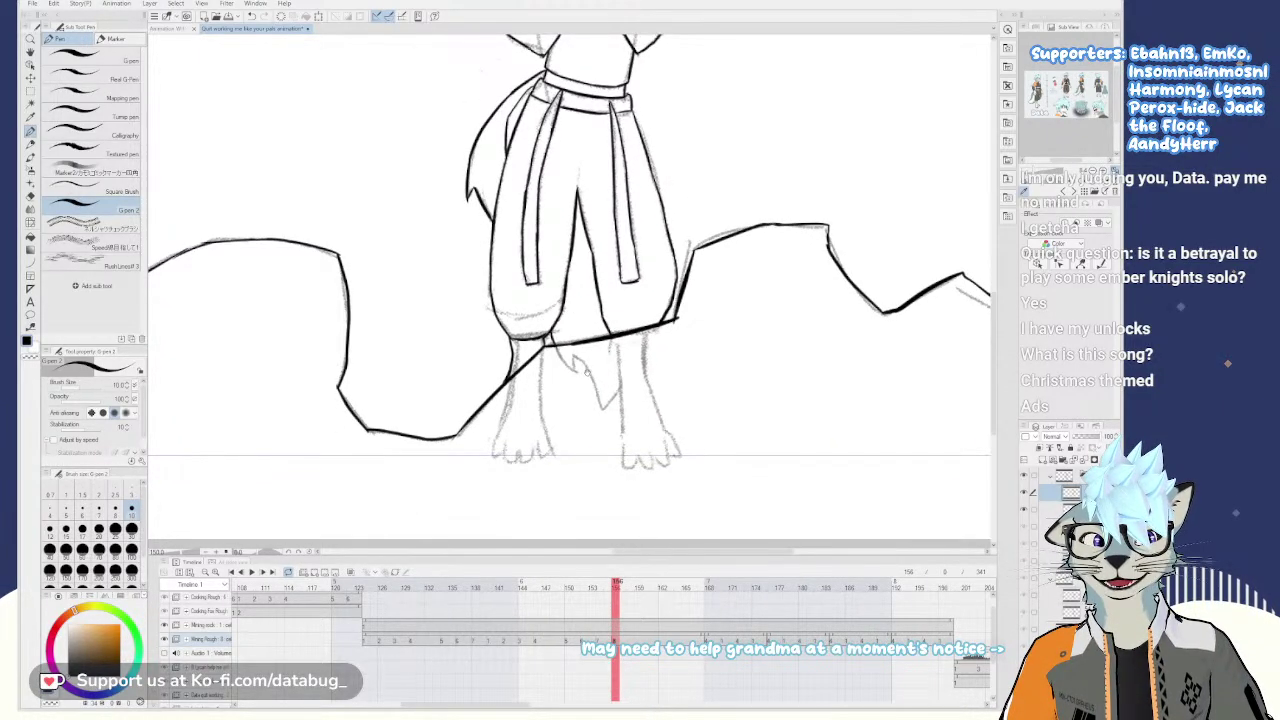
{"action": "scroll", "coordinate": [589, 367], "scroll_direction": "up", "scroll_amount": 8}
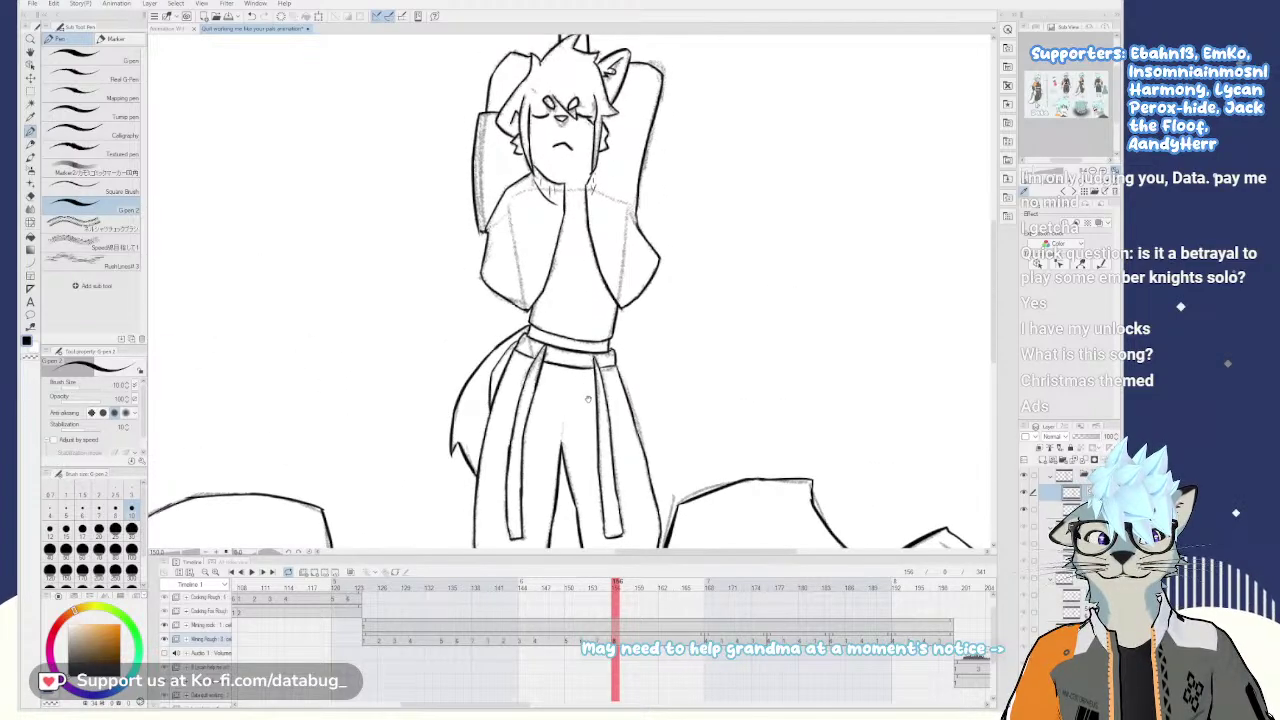
{"action": "left_click_drag", "start_coordinate": [588, 399], "coordinate": [593, 438]}
- Ink the inner line of the hem band on the tail-side half of the open jacket
{"action": "mouse_move", "coordinate": [628, 372]}
{"action": "left_mouse_down"}
{"action": "mouse_move", "coordinate": [597, 385]}
{"action": "mouse_move", "coordinate": [539, 348]}
{"action": "left_mouse_up"}
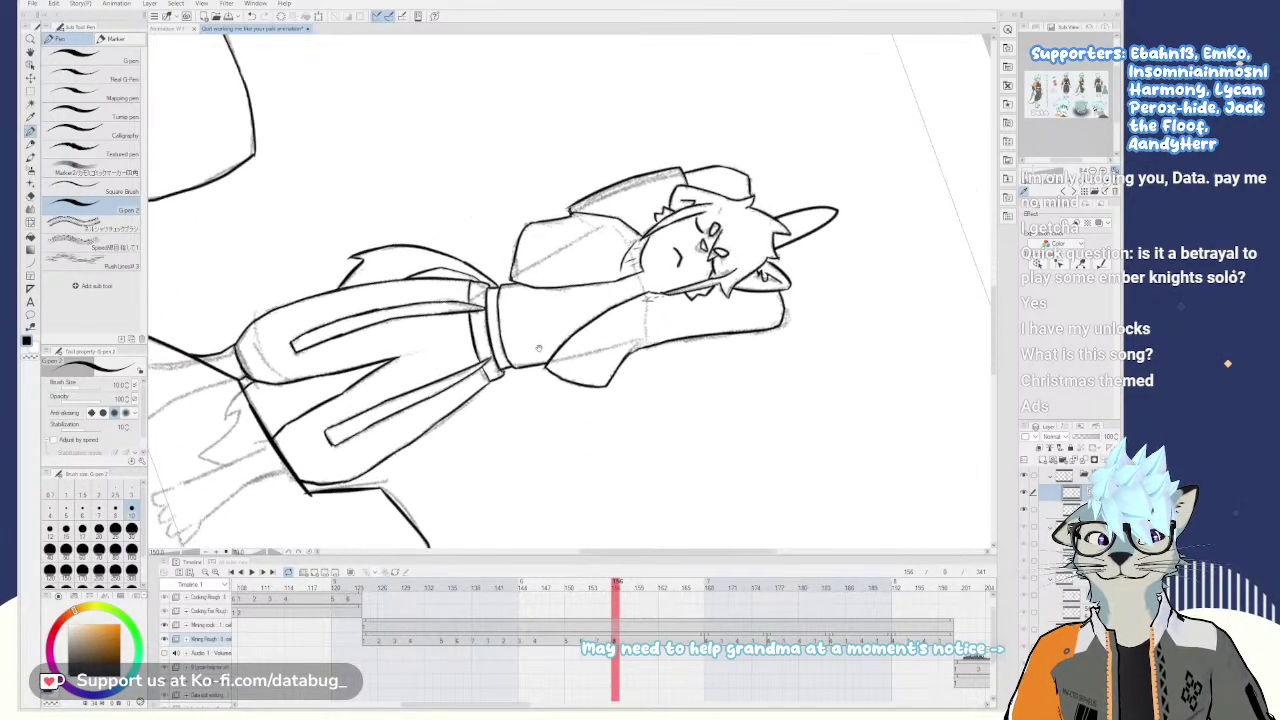
{"action": "scroll", "coordinate": [547, 235], "scroll_direction": "up", "scroll_amount": 2}
{"action": "key", "text": "ctrl+z"}
{"action": "left_click_drag", "start_coordinate": [547, 222], "coordinate": [529, 299]}
{"action": "key", "text": "ctrl+z"}
{"action": "left_click_drag", "start_coordinate": [549, 221], "coordinate": [533, 303]}
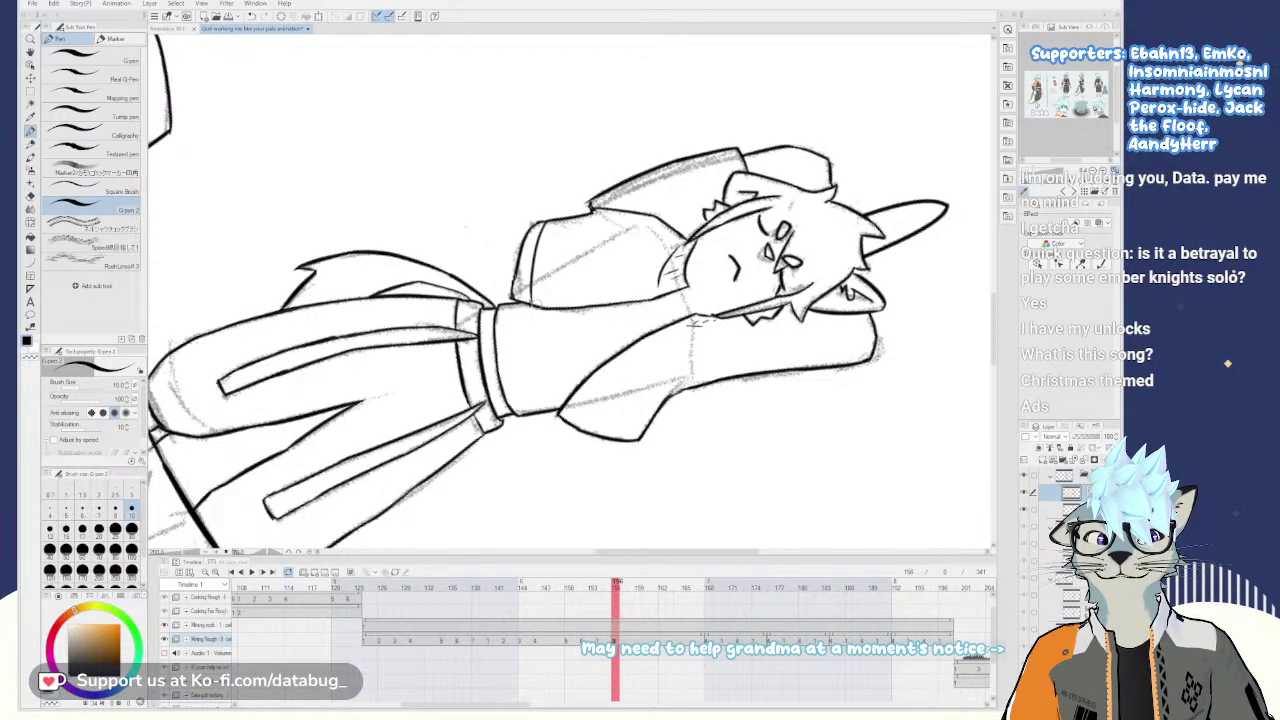
- Ink the inner line of the hem band on the jacket half away from the tail
{"action": "key", "text": "^"}
{"action": "key", "text": "^"}
{"action": "key", "text": "^"}
{"action": "key", "text": "^"}
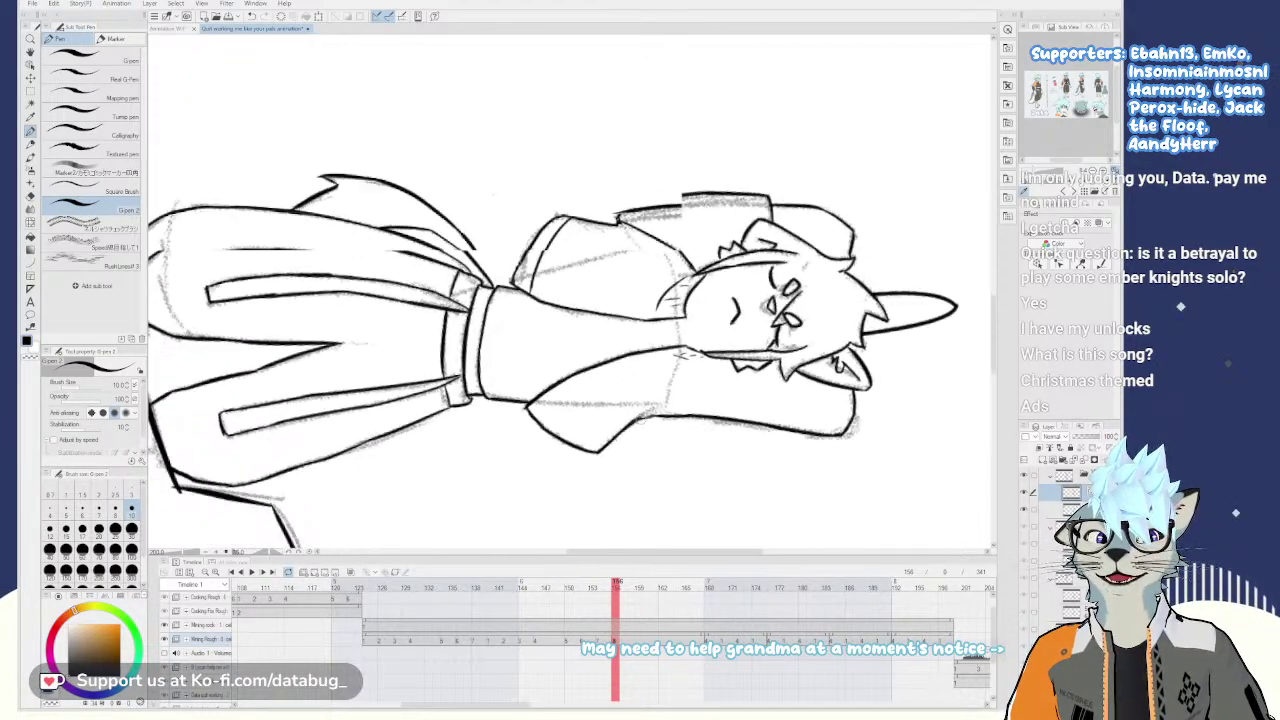
{"action": "key", "text": "^"}
{"action": "key", "text": "^"}
{"action": "key", "text": "^"}
{"action": "key", "text": "^"}
{"action": "key", "text": "^"}
{"action": "key", "text": "^"}
{"action": "key", "text": "^"}
{"action": "key", "text": "^"}
{"action": "key", "text": "^"}
{"action": "key", "text": "^"}
{"action": "left_click_drag", "start_coordinate": [570, 420], "coordinate": [730, 325]}
{"action": "left_click_drag", "start_coordinate": [622, 222], "coordinate": [617, 302]}
{"action": "key", "text": "ctrl+z"}
{"action": "left_click_drag", "start_coordinate": [622, 220], "coordinate": [621, 302]}
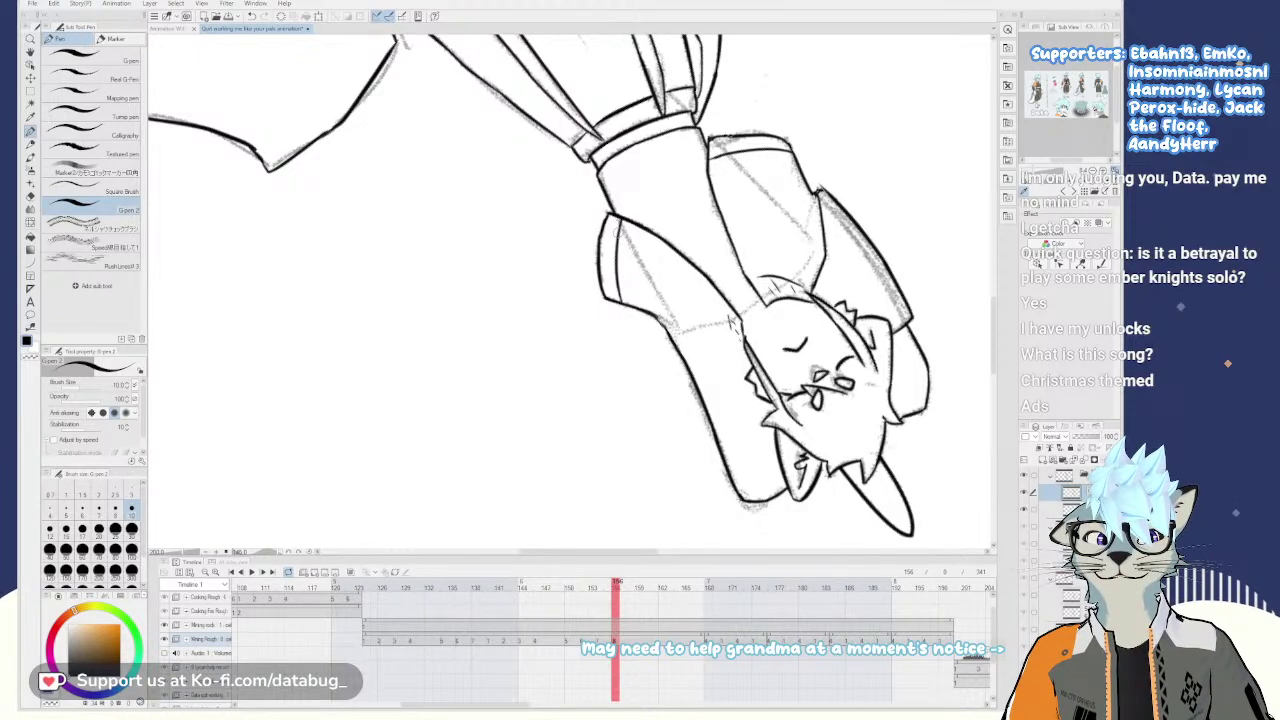
- Add short ribbing strokes across the hem bands on both halves of the jacket
{"action": "key", "text": "-"}
{"action": "key", "text": "-"}
{"action": "key", "text": "-"}
{"action": "key", "text": "-"}
{"action": "key", "text": "-"}
{"action": "key", "text": "-"}
{"action": "key", "text": "-"}
{"action": "key", "text": "-"}
{"action": "key", "text": "-"}
{"action": "key", "text": "-"}
{"action": "key", "text": "-"}
{"action": "key", "text": "-"}
{"action": "key", "text": "-"}
{"action": "key", "text": "-"}
{"action": "key", "text": "-"}
{"action": "key", "text": "-"}
{"action": "key", "text": "-"}
{"action": "key", "text": "-"}
{"action": "key", "text": "-"}
{"action": "key", "text": "-"}
{"action": "key", "text": "-"}
{"action": "key", "text": "-"}
{"action": "left_click_drag", "start_coordinate": [500, 374], "coordinate": [752, 331]}
{"action": "scroll", "coordinate": [688, 303], "scroll_direction": "up", "scroll_amount": 2}
{"action": "left_click_drag", "start_coordinate": [432, 178], "coordinate": [454, 217]}
{"action": "left_click_drag", "start_coordinate": [482, 218], "coordinate": [507, 257]}
{"action": "left_click_drag", "start_coordinate": [531, 239], "coordinate": [530, 259]}
{"action": "mouse_move", "coordinate": [800, 232]}
{"action": "left_mouse_down"}
{"action": "mouse_move", "coordinate": [810, 248]}
{"action": "mouse_move", "coordinate": [850, 202]}
{"action": "left_mouse_up"}
{"action": "left_click_drag", "start_coordinate": [856, 166], "coordinate": [864, 182]}
{"action": "left_click_drag", "start_coordinate": [870, 138], "coordinate": [878, 152]}
{"action": "scroll", "coordinate": [827, 318], "scroll_direction": "down", "scroll_amount": 2}
{"action": "mouse_move", "coordinate": [729, 303]}
{"action": "left_mouse_down"}
{"action": "mouse_move", "coordinate": [609, 330]}
{"action": "mouse_move", "coordinate": [580, 360]}
{"action": "mouse_move", "coordinate": [590, 403]}
{"action": "mouse_move", "coordinate": [596, 332]}
{"action": "left_mouse_up"}
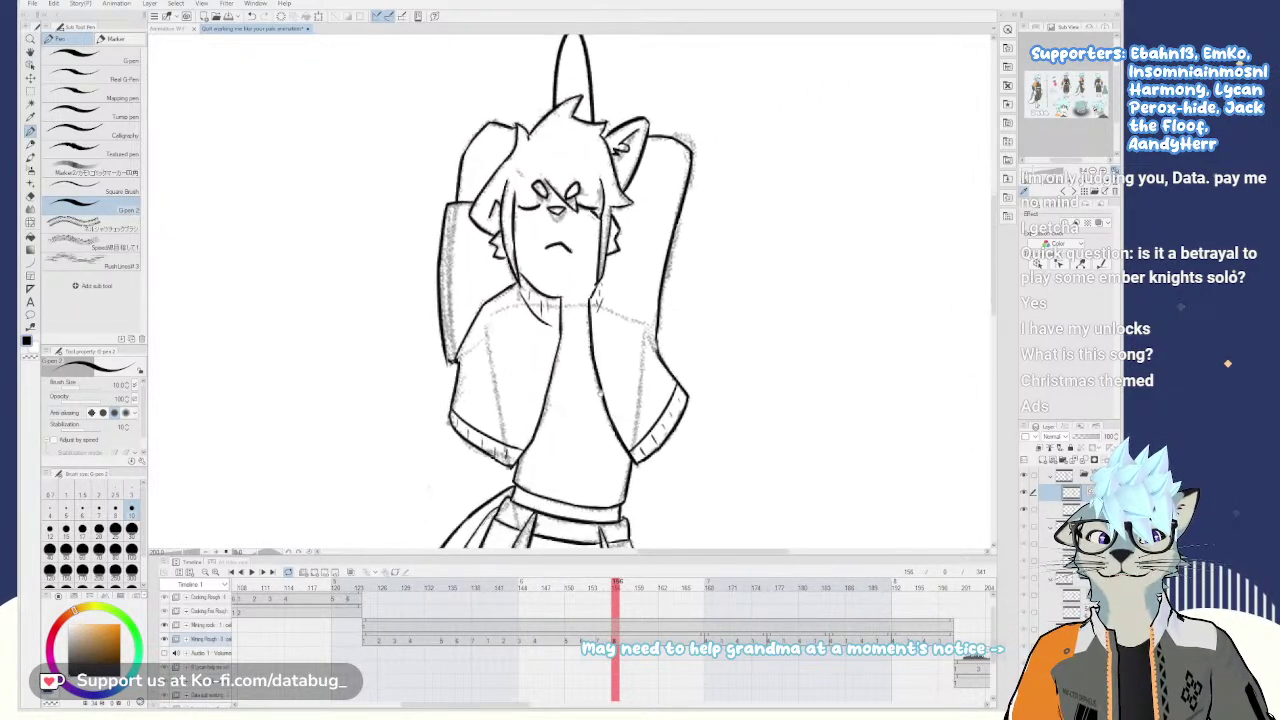
- Examine the line work around the closed eyes and hair strands up close, and the trousers and ankles
{"action": "left_click_drag", "start_coordinate": [604, 449], "coordinate": [597, 383]}
{"action": "left_click_drag", "start_coordinate": [579, 203], "coordinate": [587, 323]}
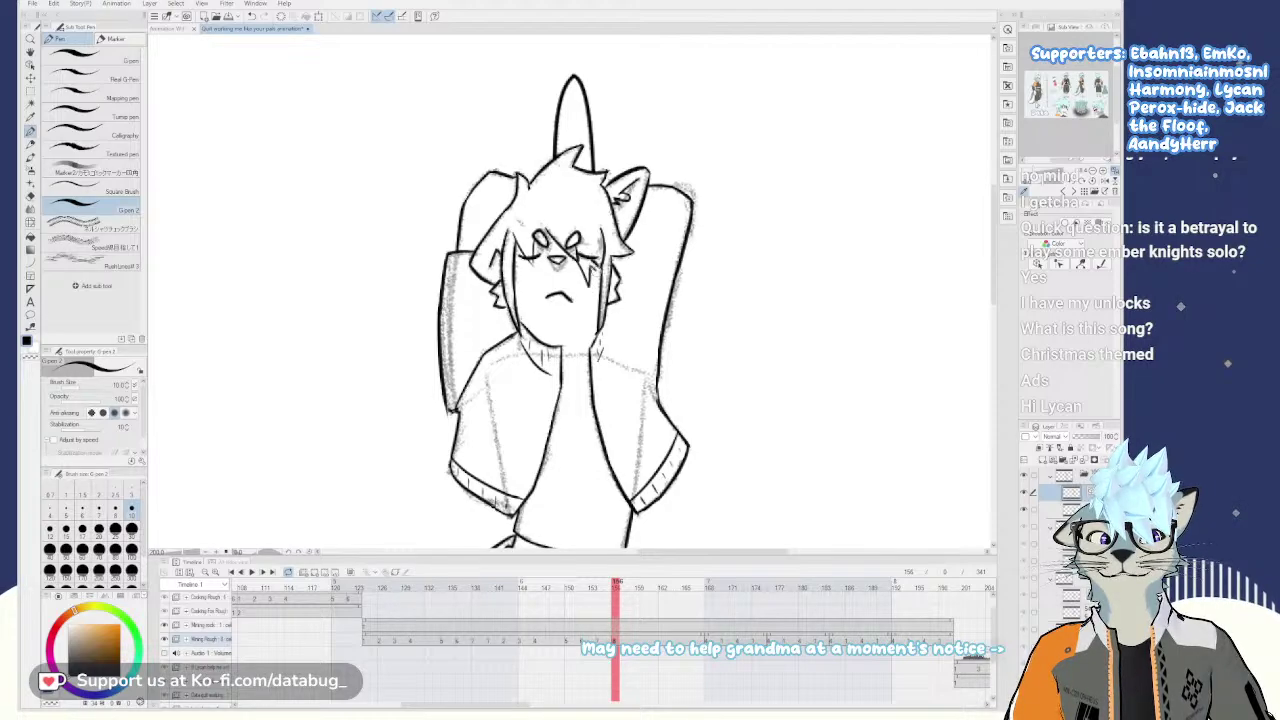
{"action": "key", "text": "e"}
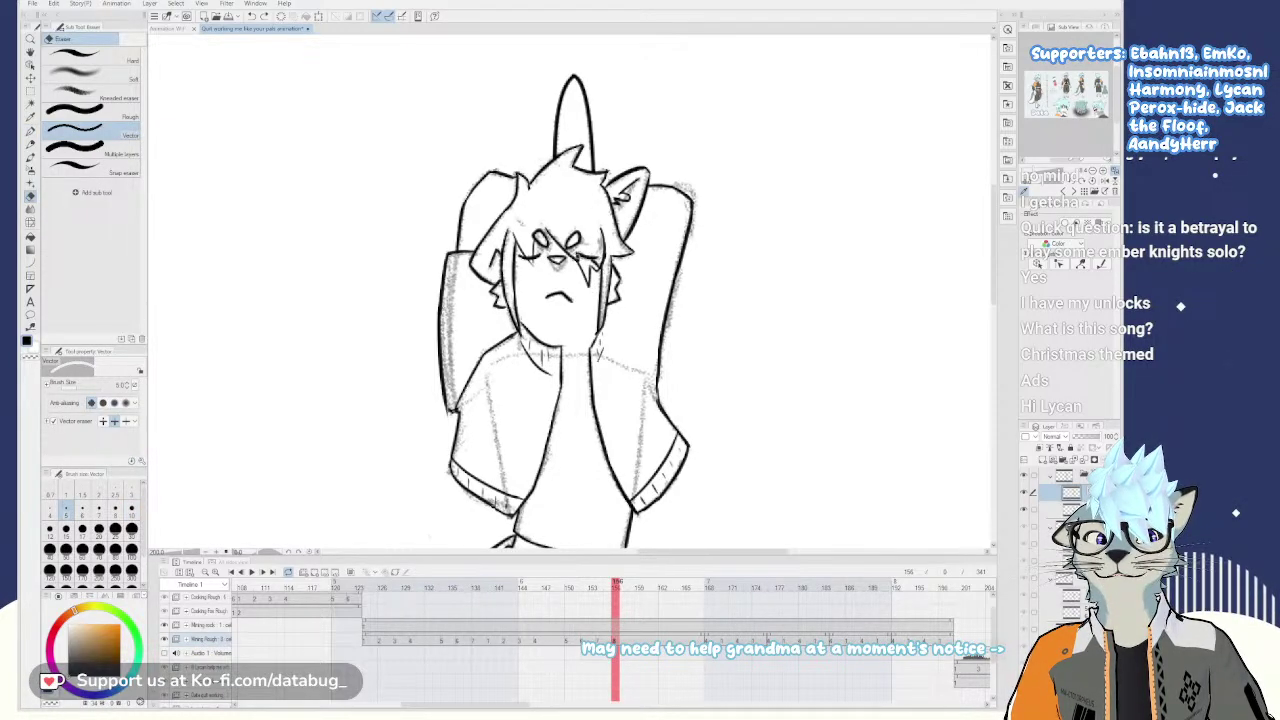
{"action": "scroll", "coordinate": [565, 242], "scroll_direction": "up", "scroll_amount": 8}
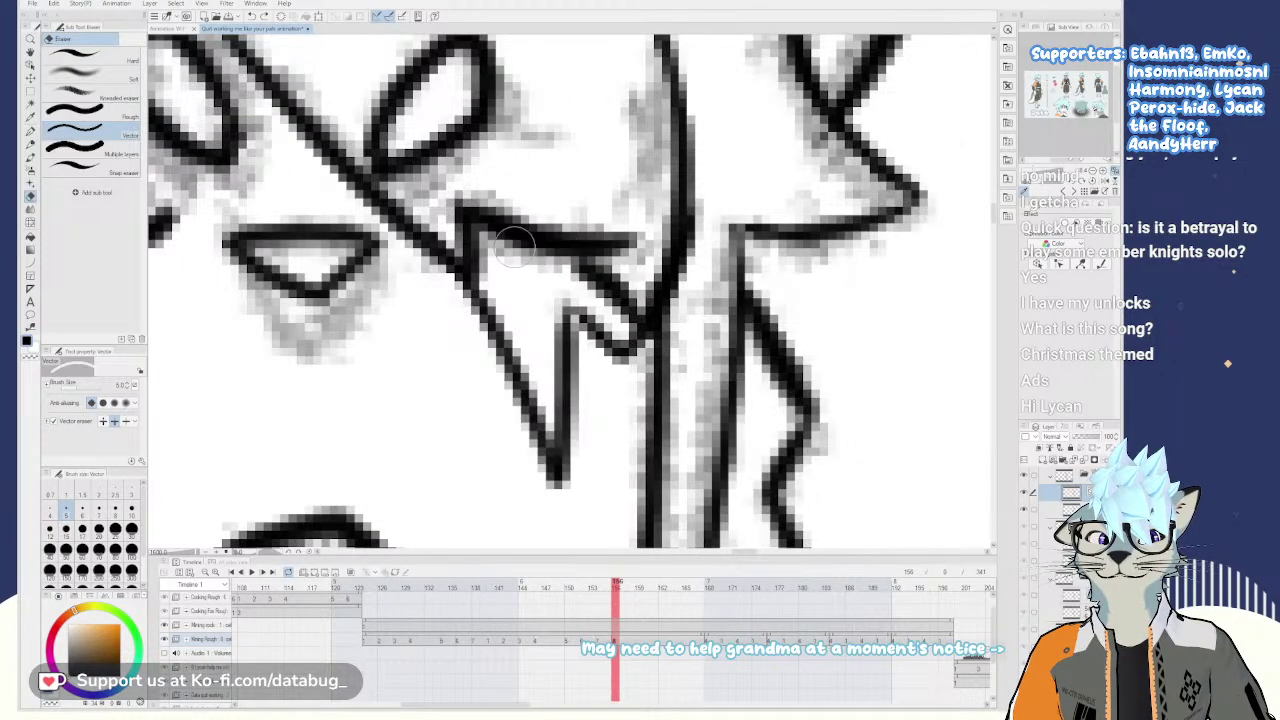
{"action": "scroll", "coordinate": [610, 290], "scroll_direction": "down", "scroll_amount": 8}
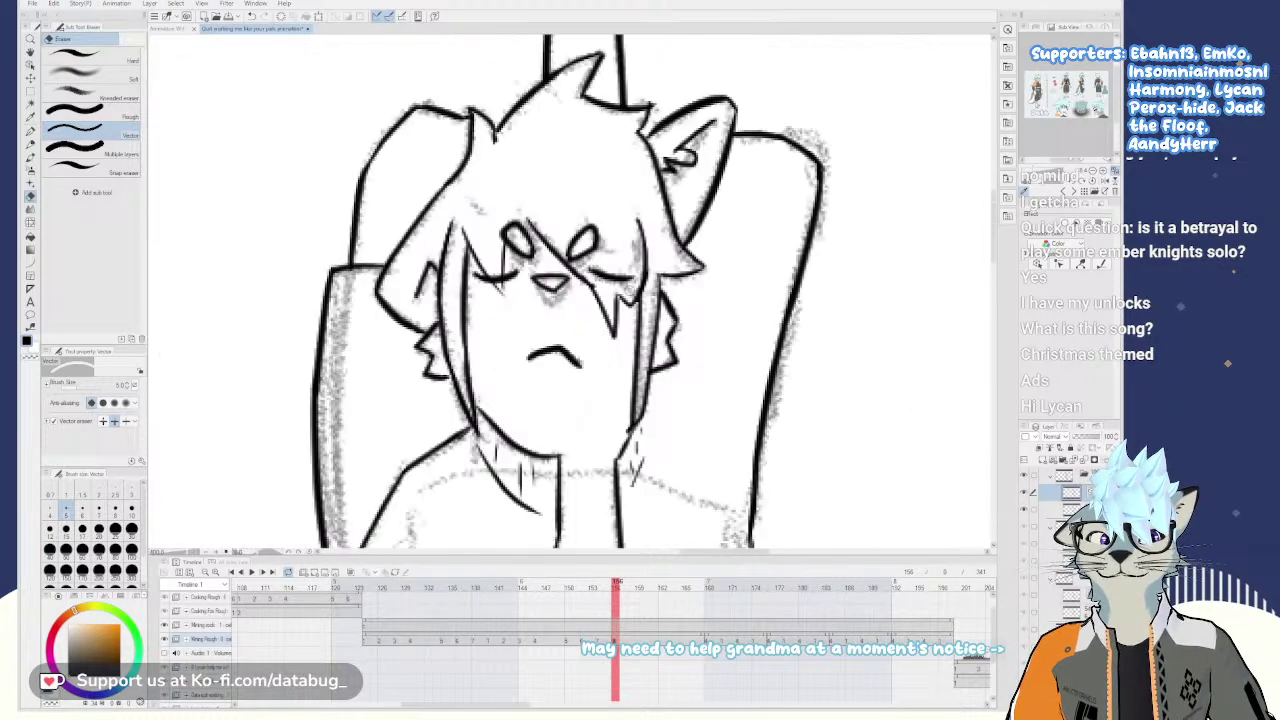
{"action": "key", "text": "p"}
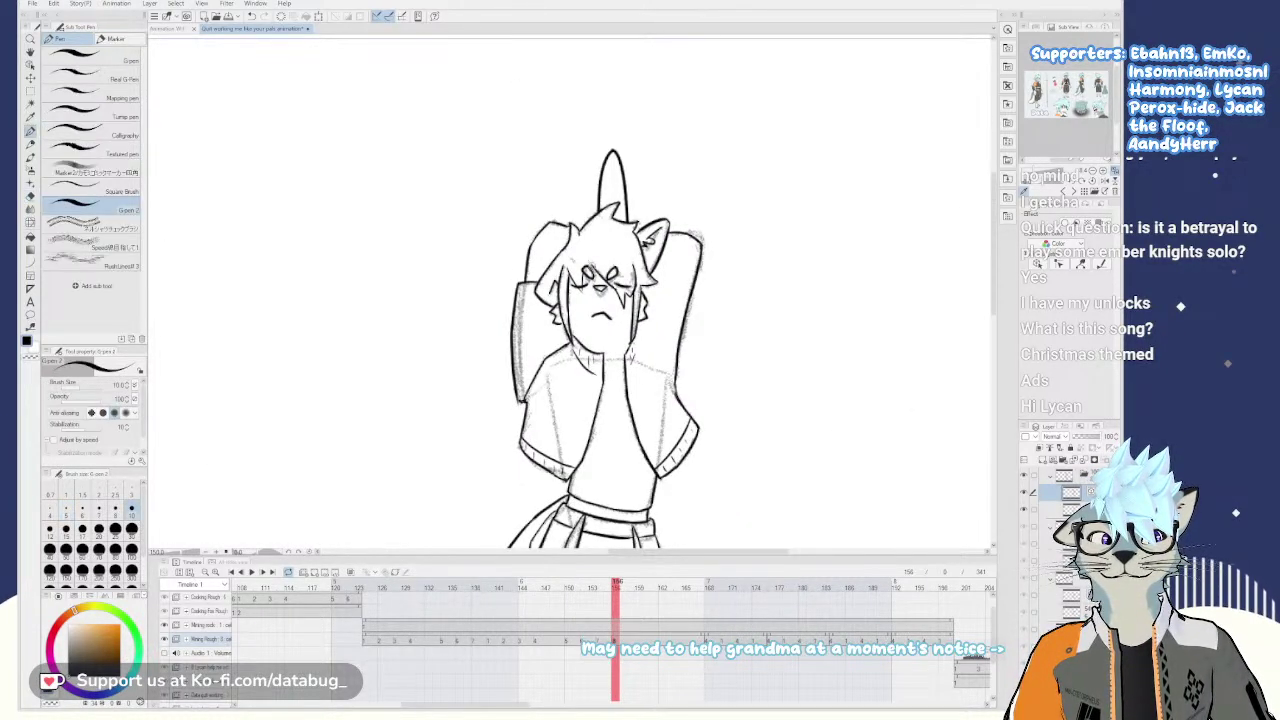
{"action": "scroll", "coordinate": [595, 265], "scroll_direction": "up", "scroll_amount": 6}
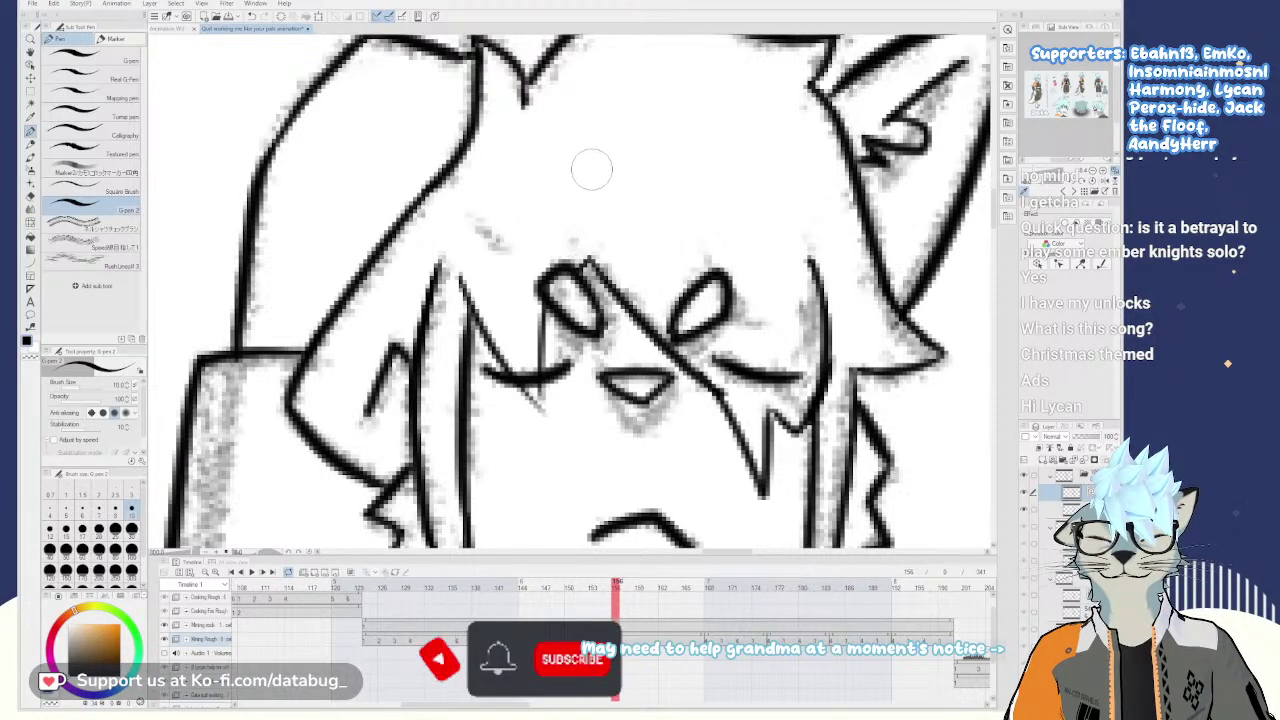
{"action": "scroll", "coordinate": [590, 258], "scroll_direction": "down", "scroll_amount": 6}
{"action": "left_click_drag", "start_coordinate": [600, 406], "coordinate": [582, 236]}
{"action": "scroll", "coordinate": [590, 348], "scroll_direction": "down", "scroll_amount": 5}
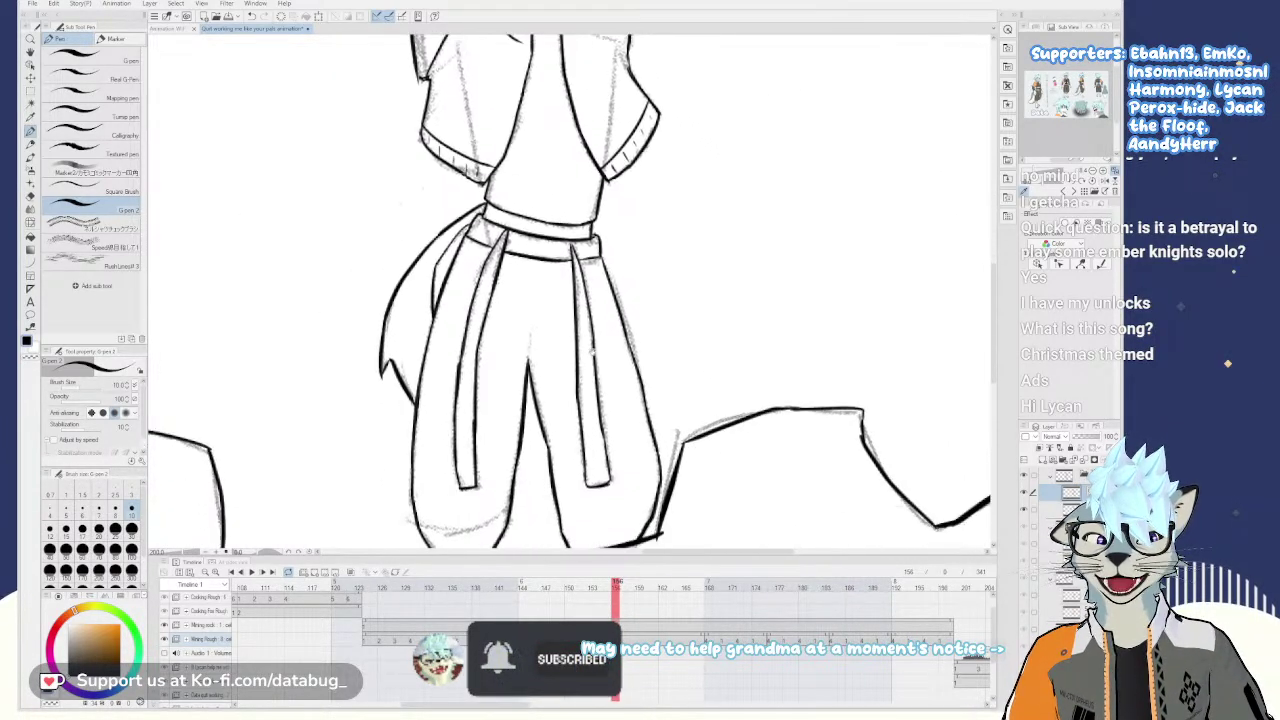
{"action": "scroll", "coordinate": [590, 348], "scroll_direction": "down", "scroll_amount": 3}
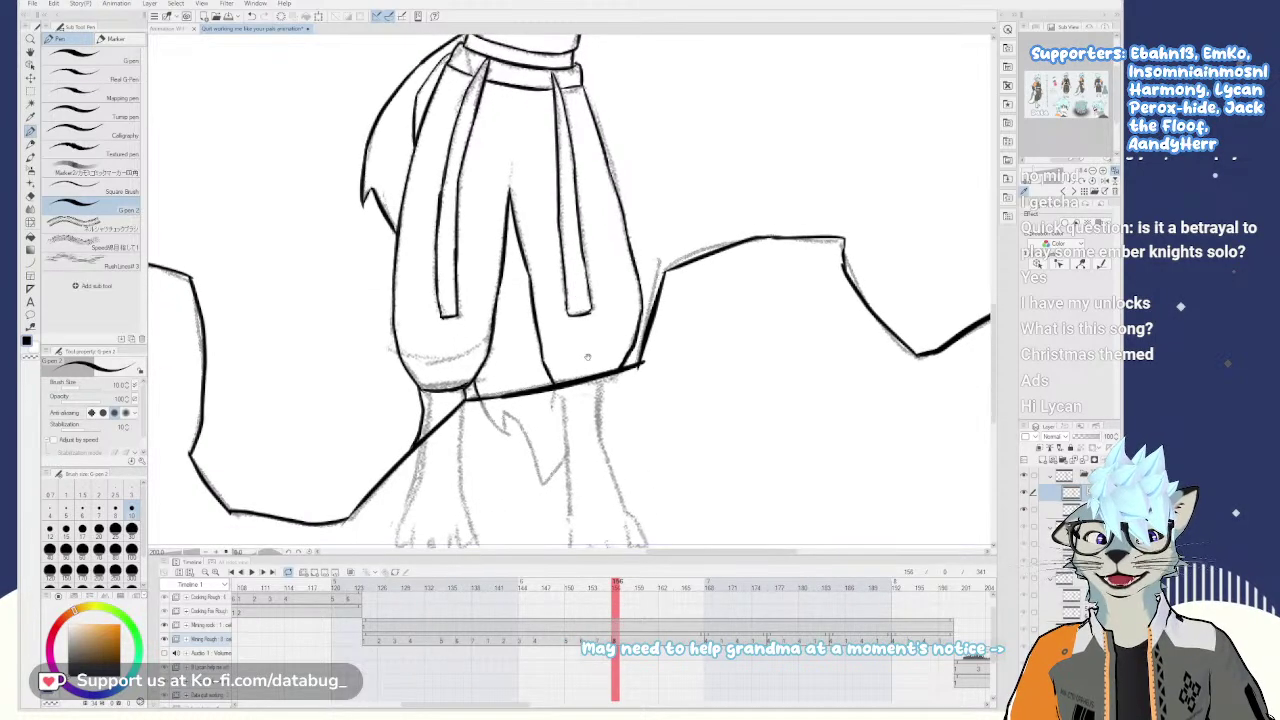
{"action": "left_click_drag", "start_coordinate": [591, 350], "coordinate": [594, 380]}
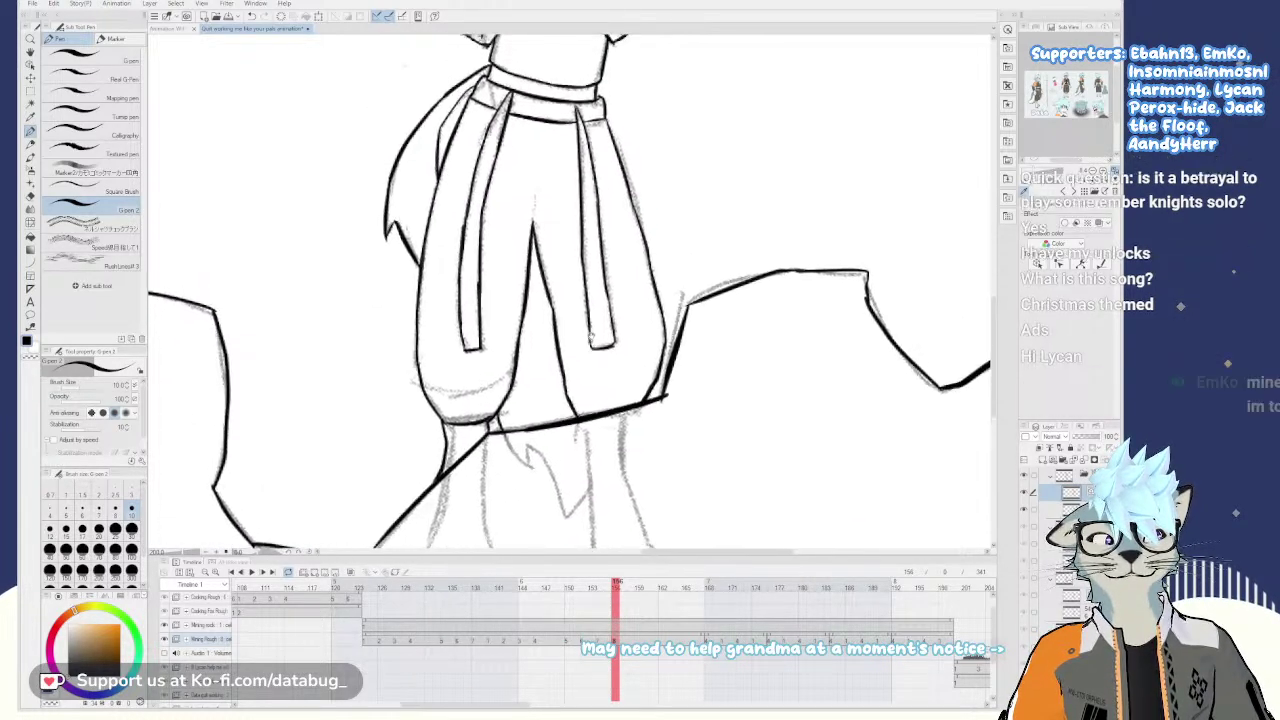
- Examine the line work of the whole standing figure, from the raised arms down to the trousers and feet
{"action": "key", "text": "ctrl+minus"}
{"action": "left_click_drag", "start_coordinate": [578, 226], "coordinate": [588, 320]}
{"action": "scroll", "coordinate": [588, 318], "scroll_direction": "up", "scroll_amount": 1}
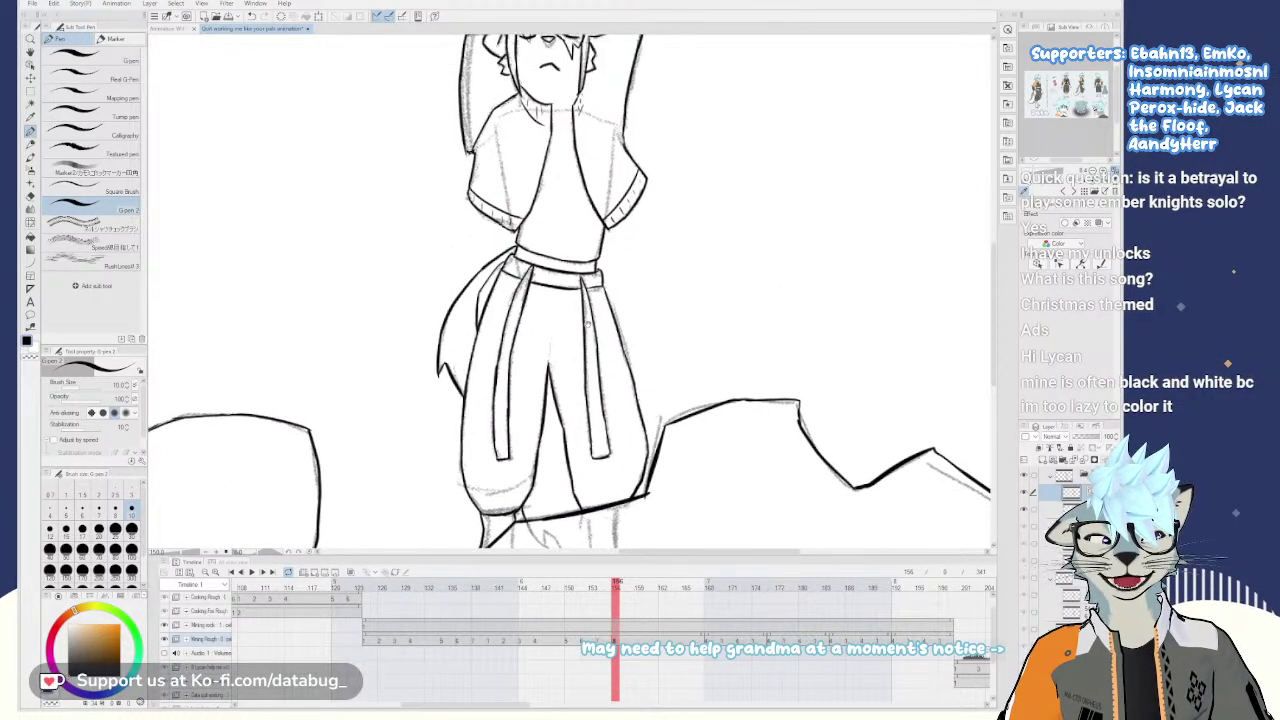
{"action": "scroll", "coordinate": [588, 316], "scroll_direction": "up", "scroll_amount": 5}
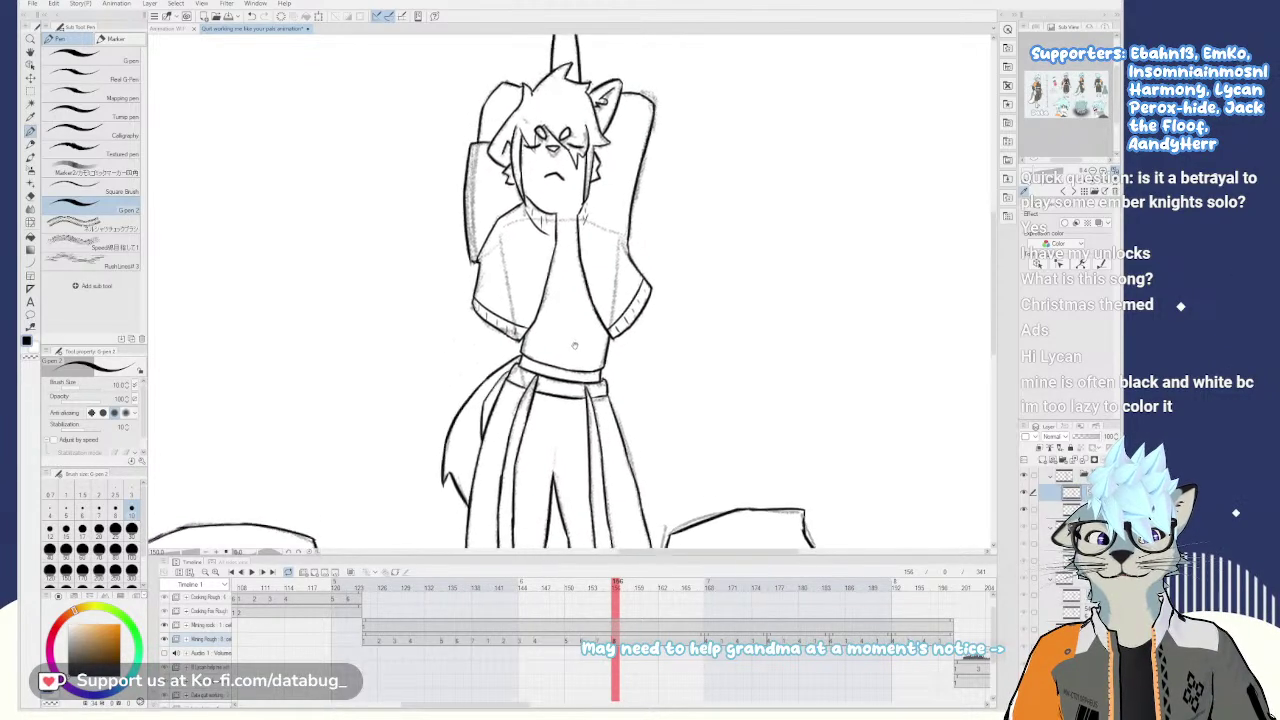
{"action": "scroll", "coordinate": [571, 350], "scroll_direction": "down", "scroll_amount": 1}
{"action": "left_click_drag", "start_coordinate": [590, 480], "coordinate": [585, 311]}
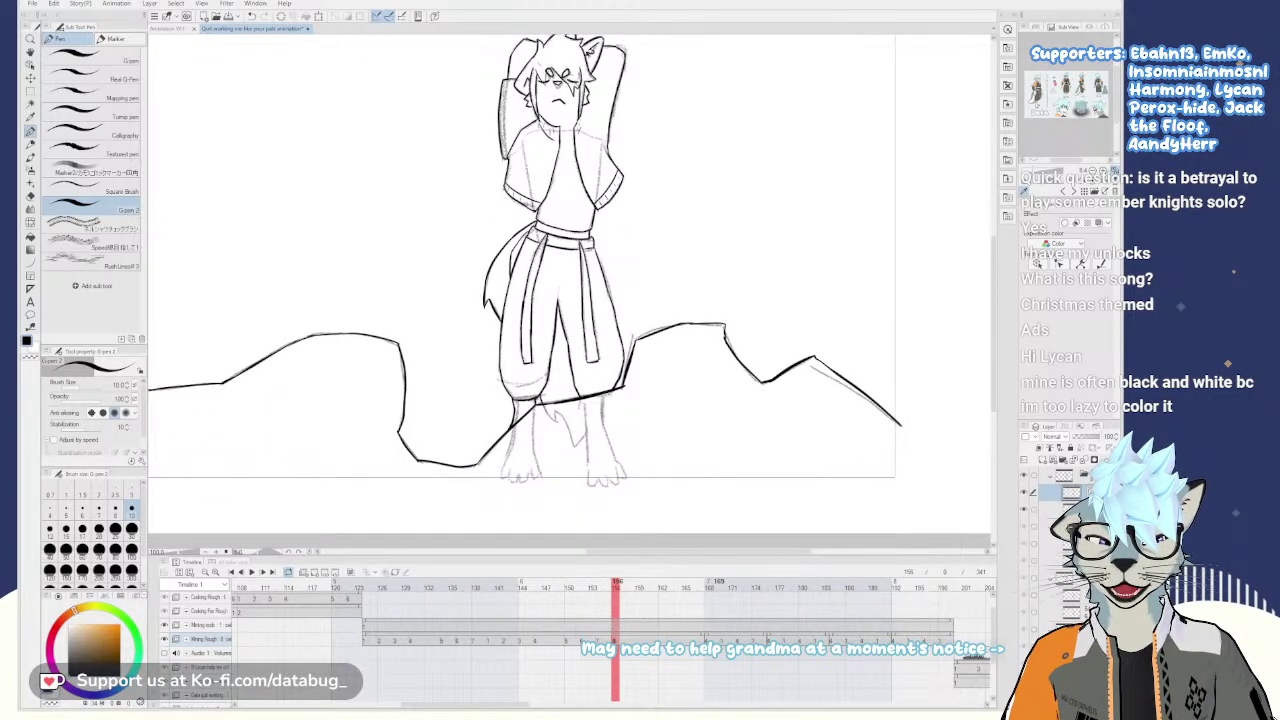
- Compare the crouching and standing drawings of the mining sequence frame by frame
{"action": "left_click", "coordinate": [709, 588]}
{"action": "left_click", "coordinate": [724, 588]}
{"action": "left_click", "coordinate": [740, 588]}
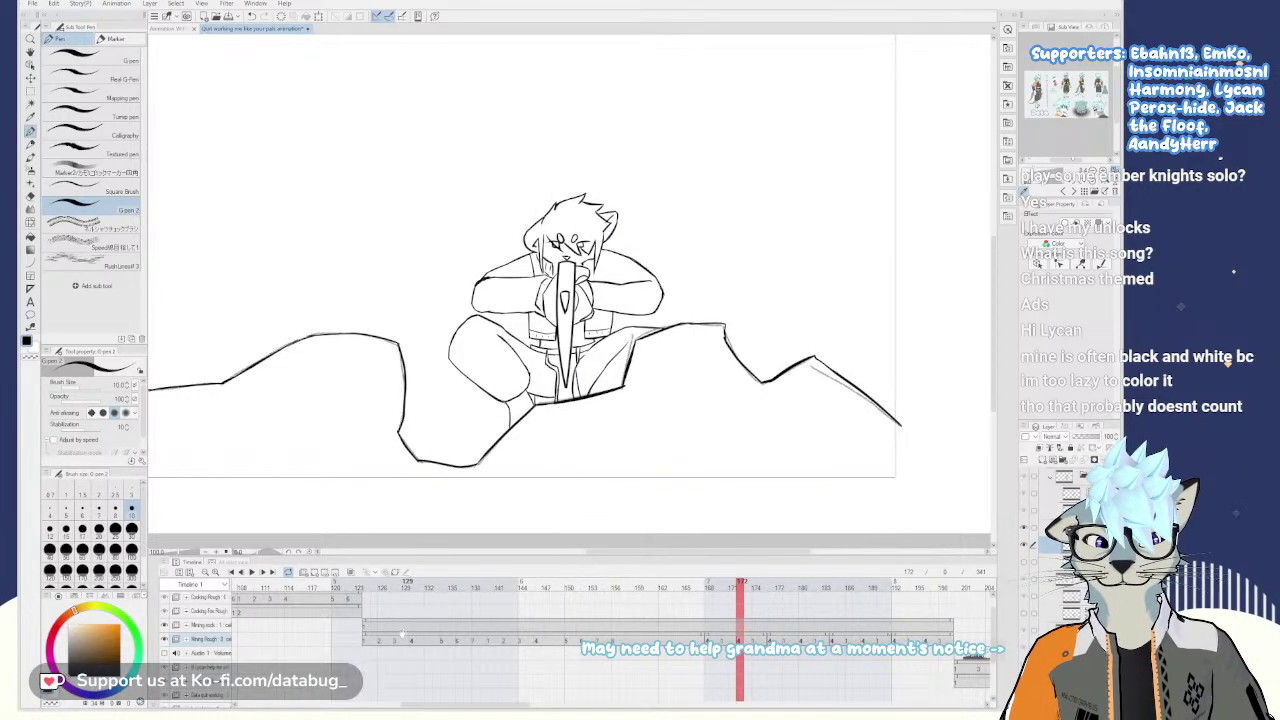
{"action": "left_click", "coordinate": [367, 641]}
{"action": "left_click", "coordinate": [381, 641]}
{"action": "left_click", "coordinate": [397, 640]}
{"action": "left_click", "coordinate": [412, 641]}
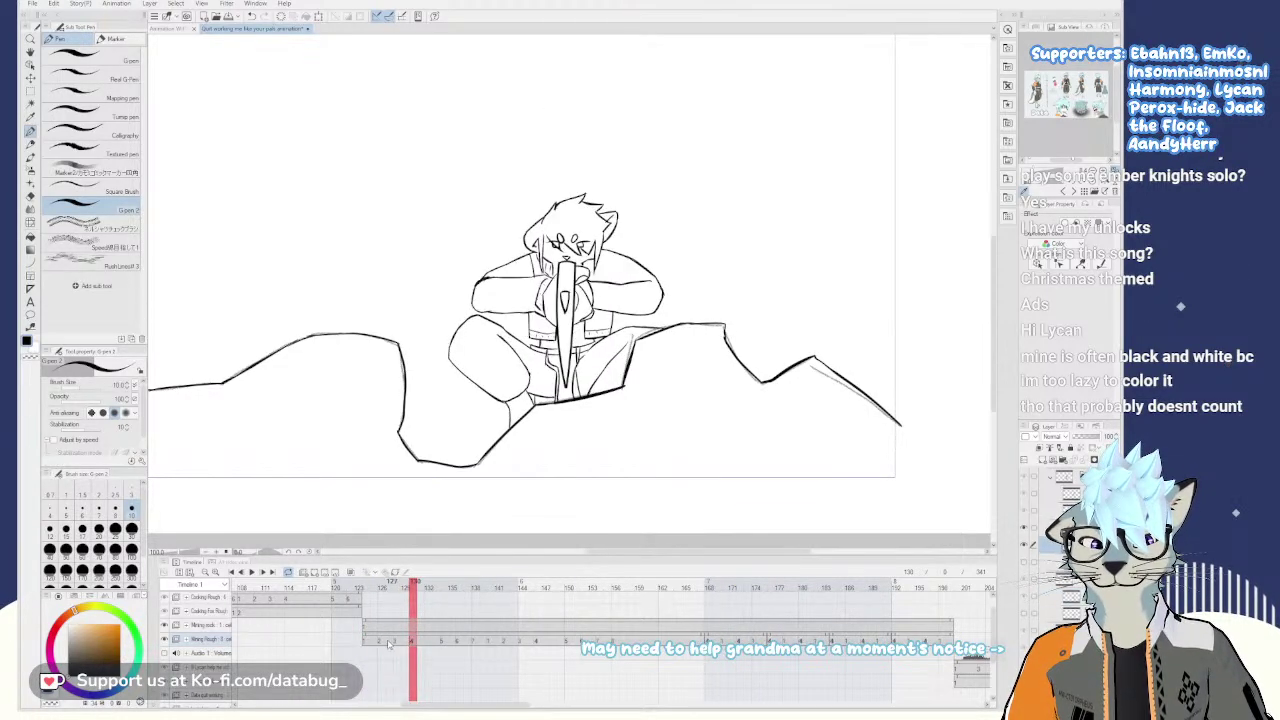
{"action": "left_click", "coordinate": [382, 643]}
{"action": "left_click", "coordinate": [367, 643]}
{"action": "left_click", "coordinate": [390, 643]}
{"action": "left_click", "coordinate": [398, 643]}
{"action": "left_click", "coordinate": [413, 643]}
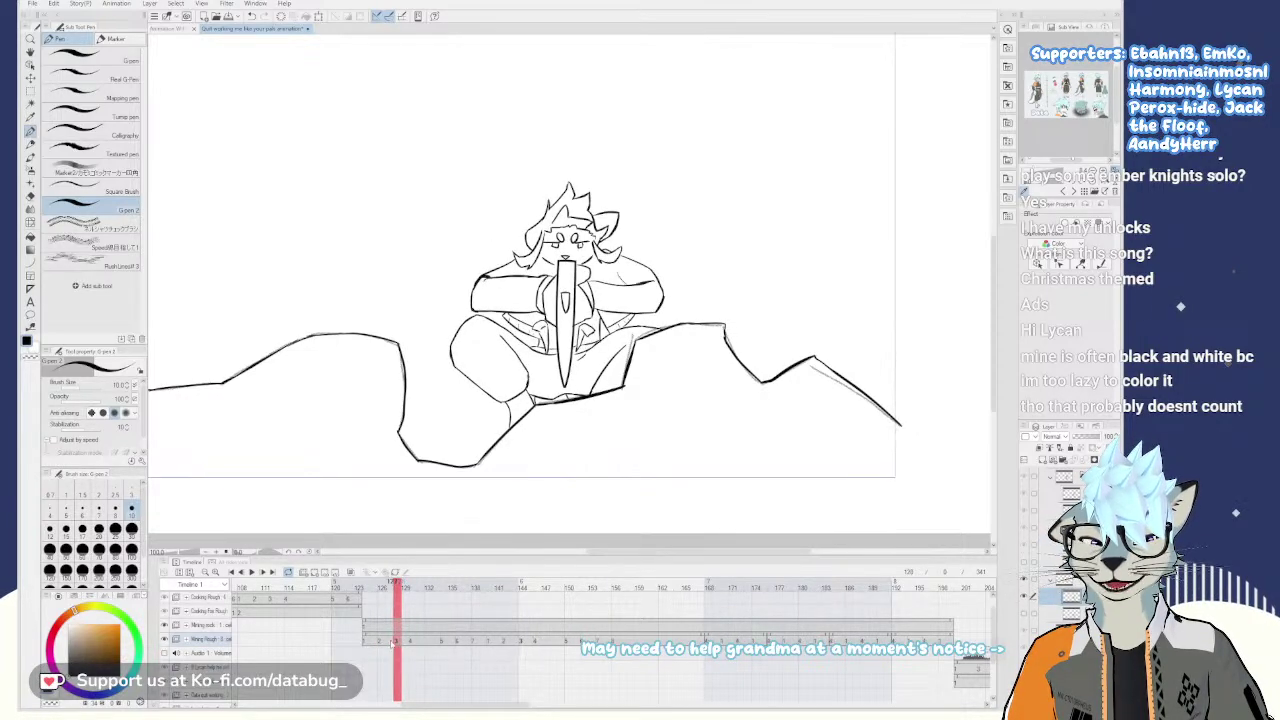
{"action": "left_click", "coordinate": [368, 639]}
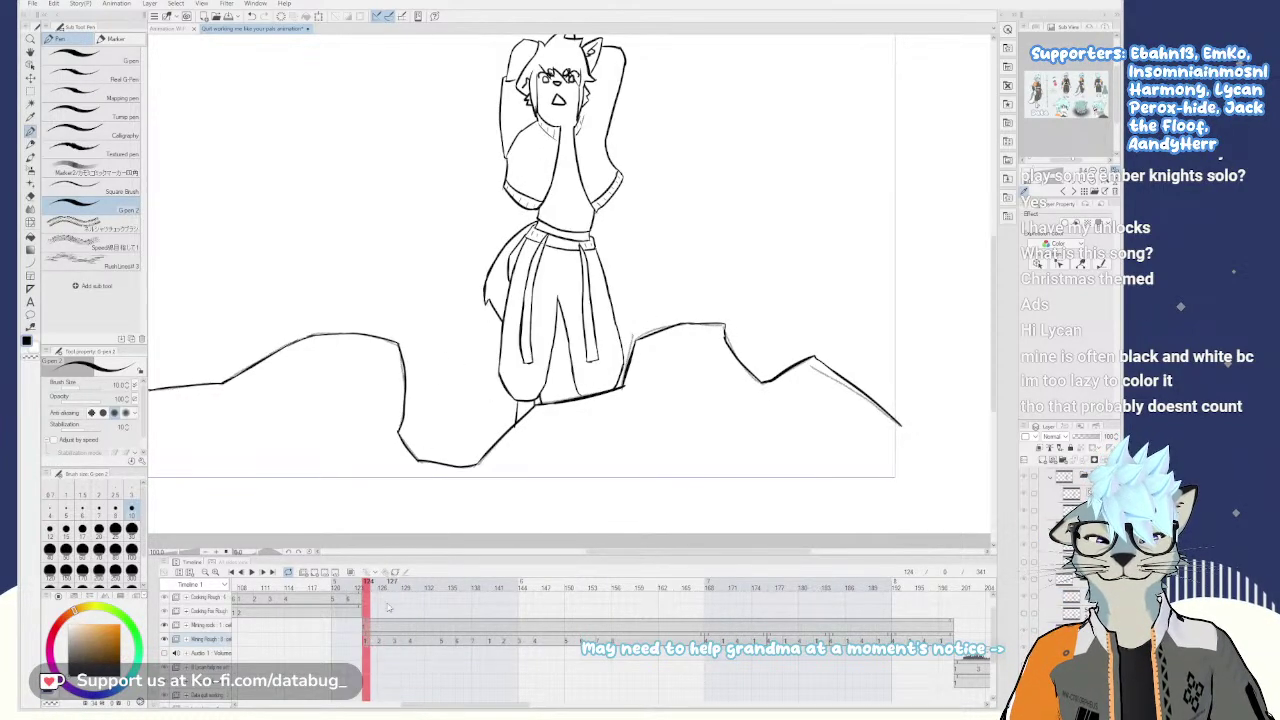
- Scrub through the whole mining sequence to review the inked poses from the raised pickaxe to the crouching strike
{"action": "mouse_move", "coordinate": [587, 262]}
{"action": "left_mouse_down"}
{"action": "mouse_move", "coordinate": [595, 369]}
{"action": "mouse_move", "coordinate": [617, 327]}
{"action": "mouse_move", "coordinate": [612, 352]}
{"action": "left_mouse_up"}
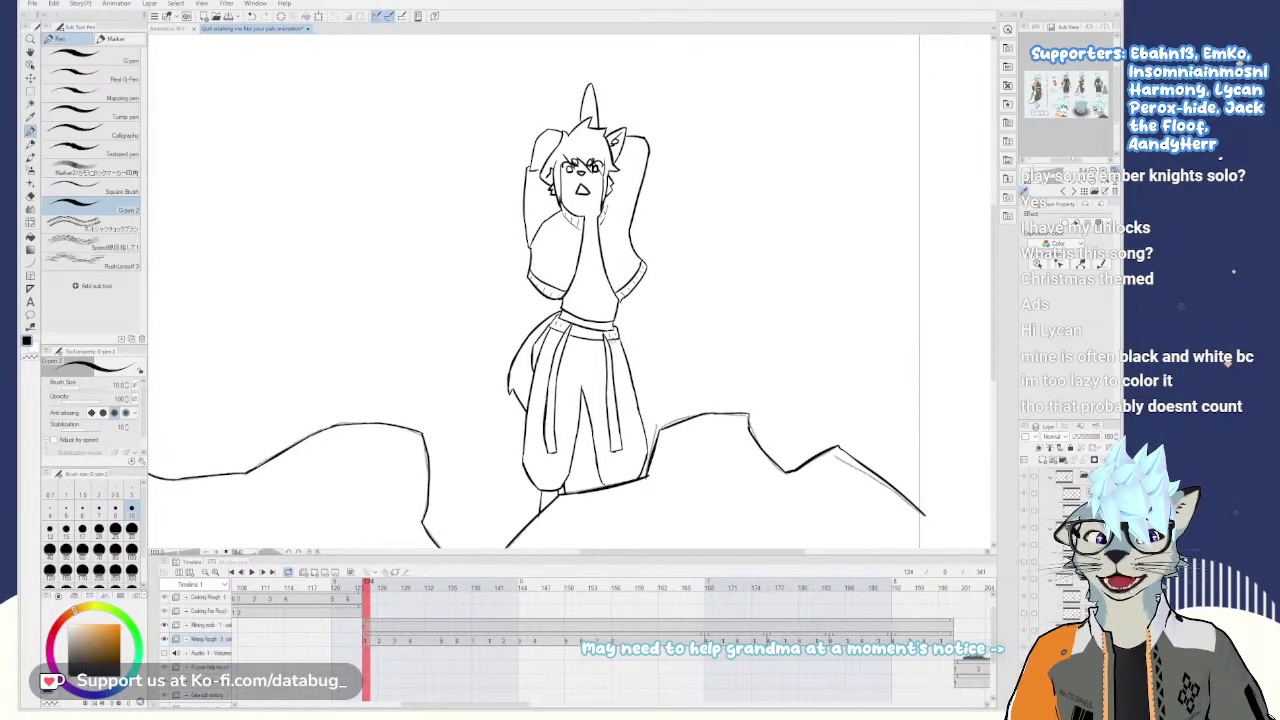
{"action": "scroll", "coordinate": [615, 340], "scroll_direction": "down", "scroll_amount": 3}
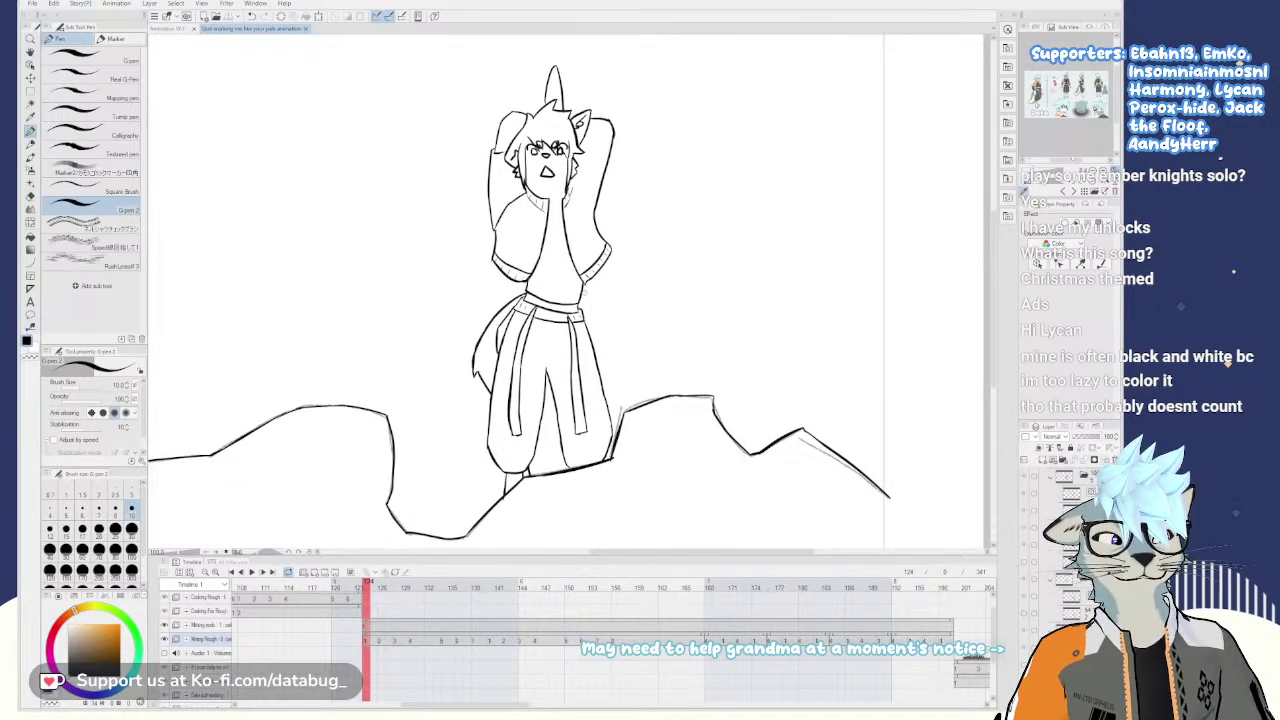
{"action": "left_click_drag", "start_coordinate": [367, 581], "coordinate": [672, 552]}
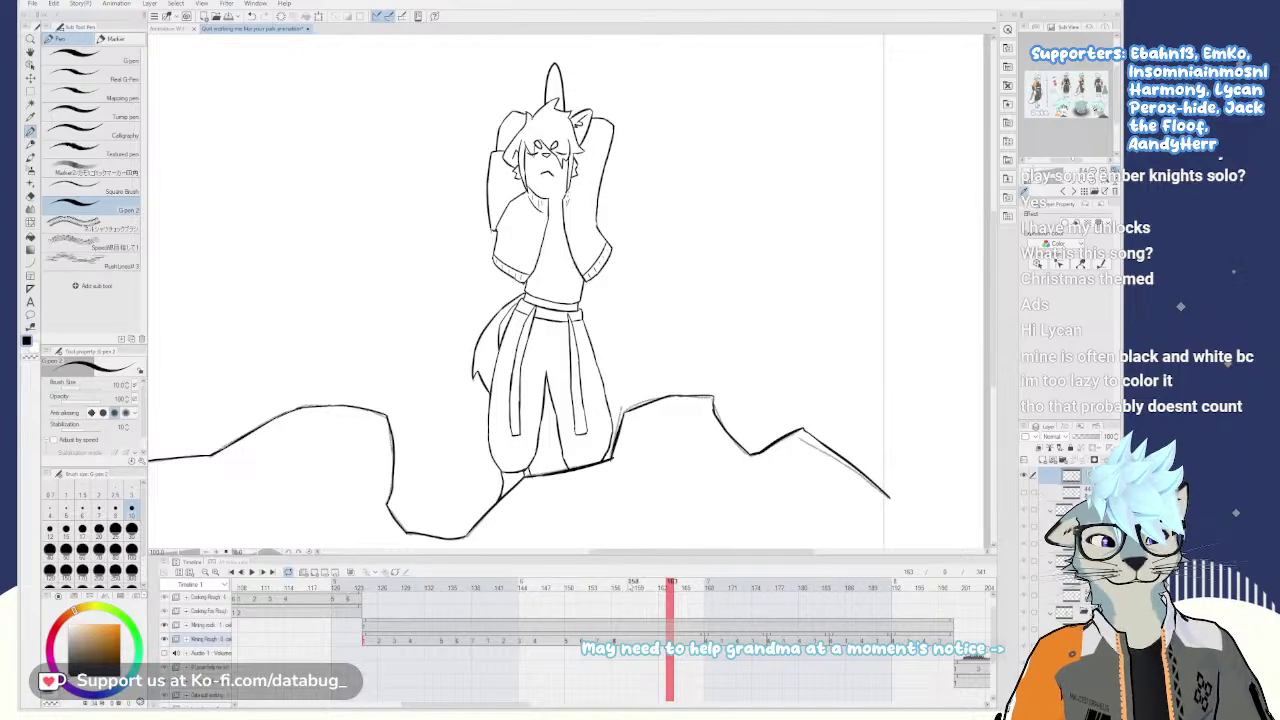
{"action": "left_click_drag", "start_coordinate": [616, 582], "coordinate": [600, 582]}
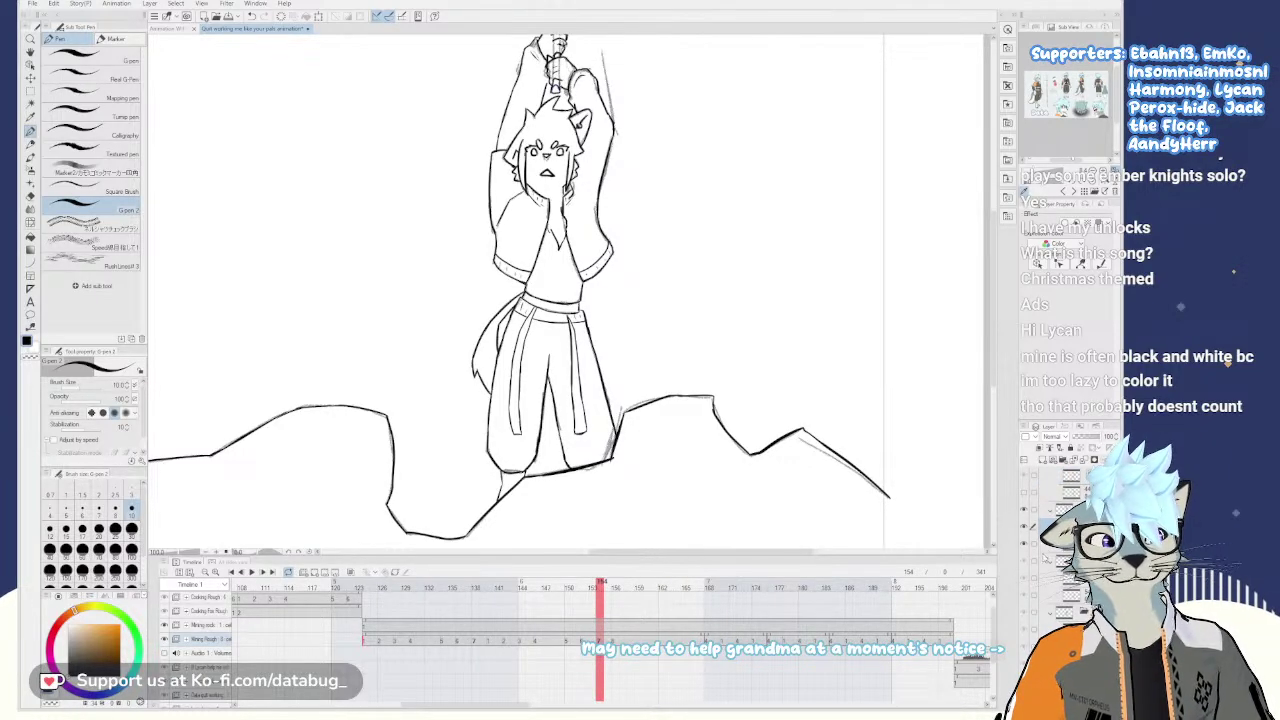
{"action": "left_click_drag", "start_coordinate": [583, 590], "coordinate": [586, 591]}
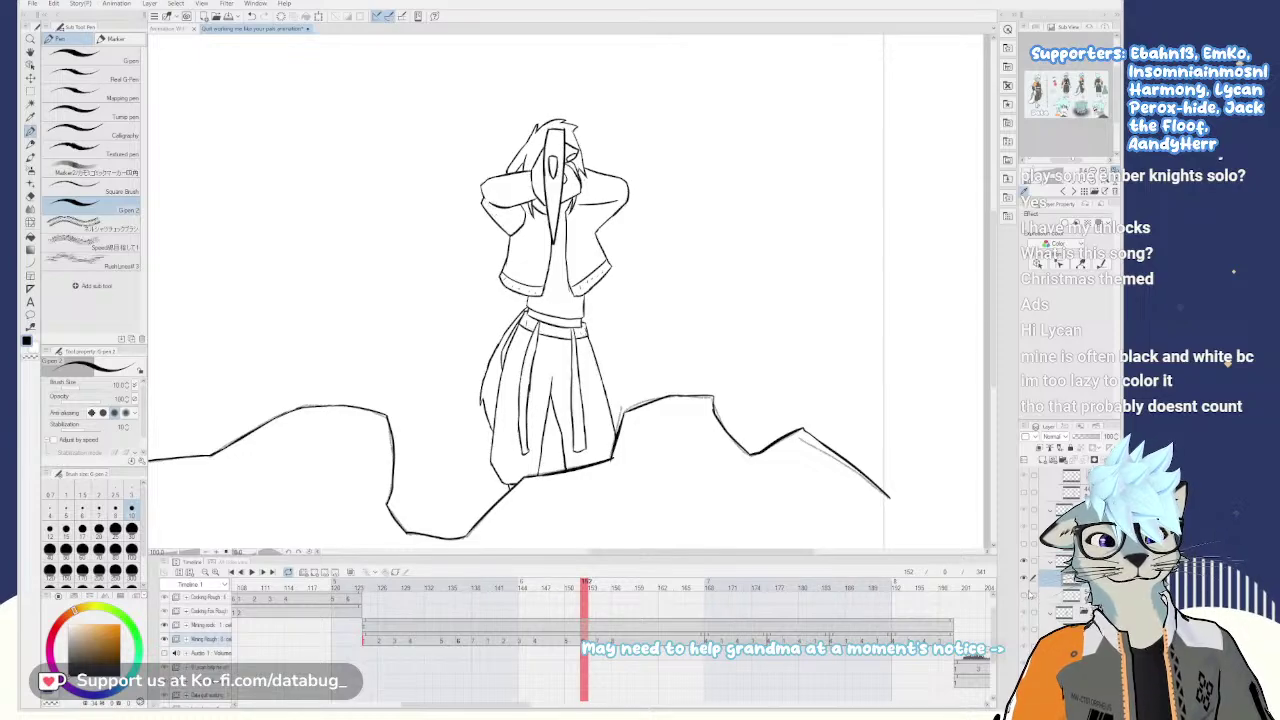
{"action": "left_click", "coordinate": [568, 585]}
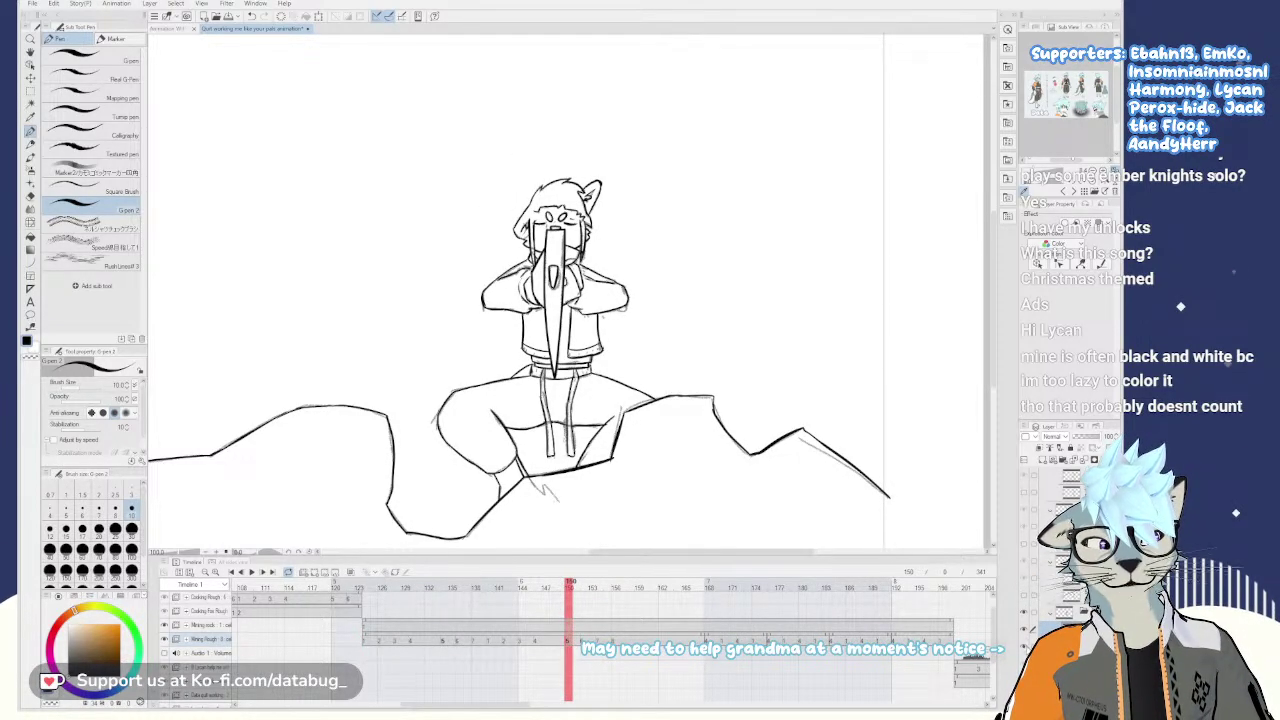
{"action": "left_click", "coordinate": [537, 639]}
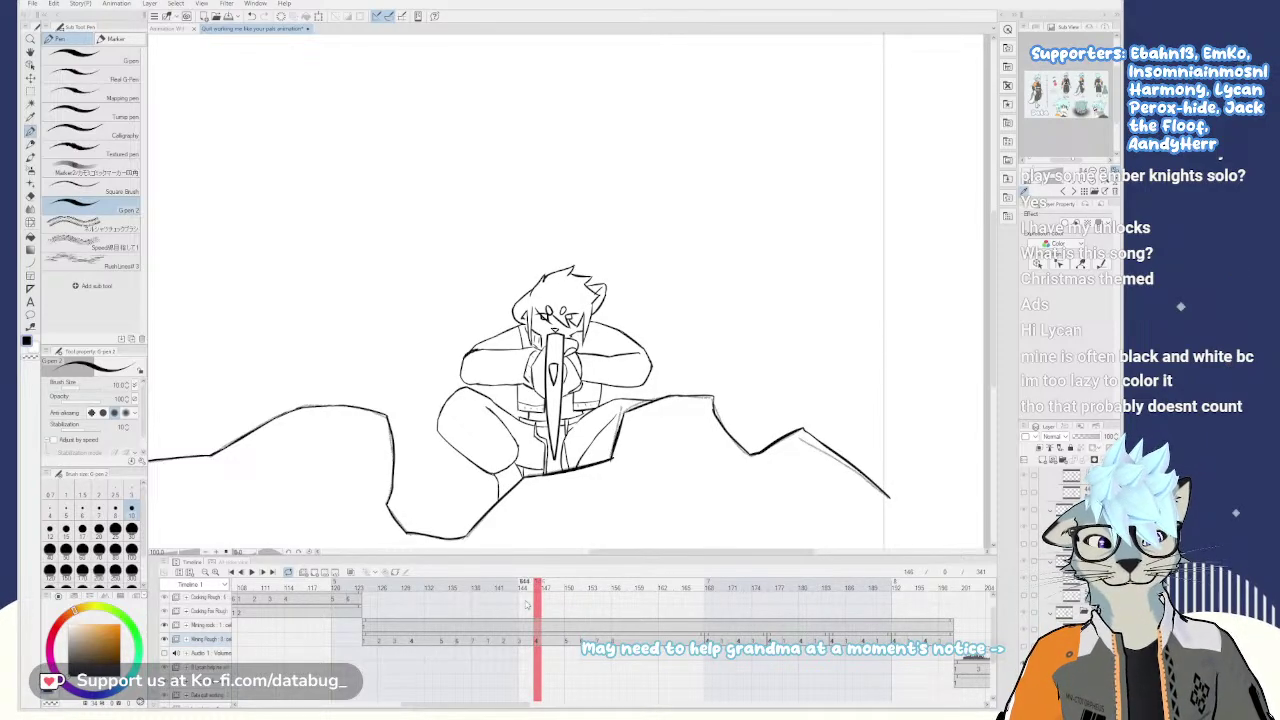
{"action": "left_click", "coordinate": [517, 646]}
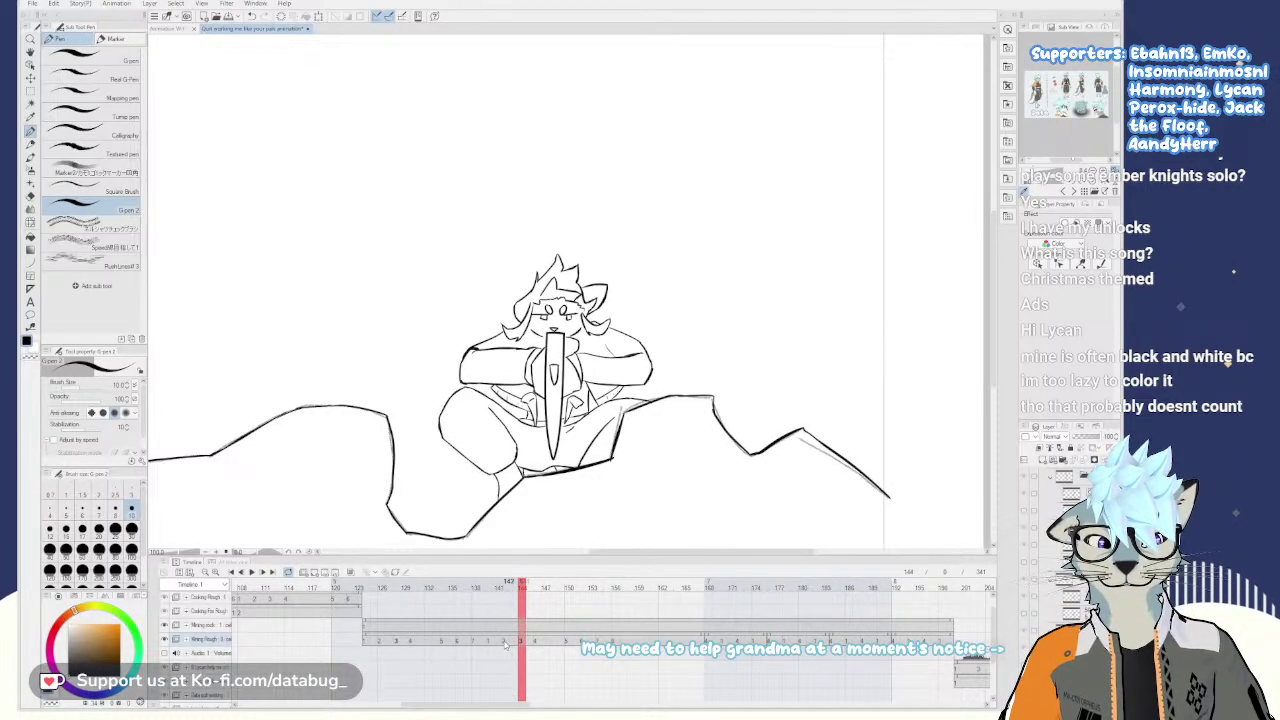
{"action": "left_click", "coordinate": [506, 644]}
{"action": "left_click", "coordinate": [497, 646]}
{"action": "mouse_move", "coordinate": [368, 588]}
{"action": "left_mouse_down"}
{"action": "mouse_move", "coordinate": [725, 567]}
{"action": "mouse_move", "coordinate": [378, 553]}
{"action": "mouse_move", "coordinate": [366, 560]}
{"action": "mouse_move", "coordinate": [389, 583]}
{"action": "mouse_move", "coordinate": [948, 583]}
{"action": "mouse_move", "coordinate": [617, 581]}
{"action": "left_mouse_up"}
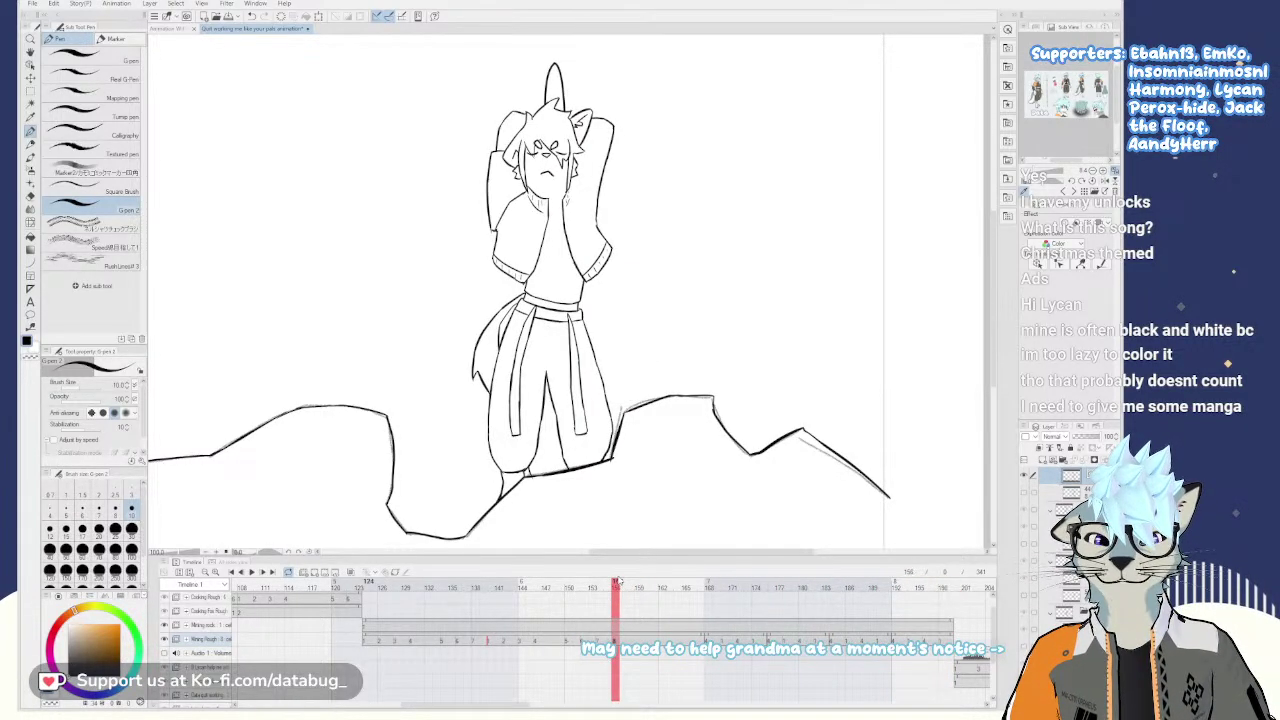
{"action": "mouse_move", "coordinate": [619, 582]}
{"action": "left_mouse_down"}
{"action": "mouse_move", "coordinate": [480, 590]}
{"action": "mouse_move", "coordinate": [624, 592]}
{"action": "left_mouse_up"}
{"action": "left_click_drag", "start_coordinate": [738, 586], "coordinate": [836, 588]}
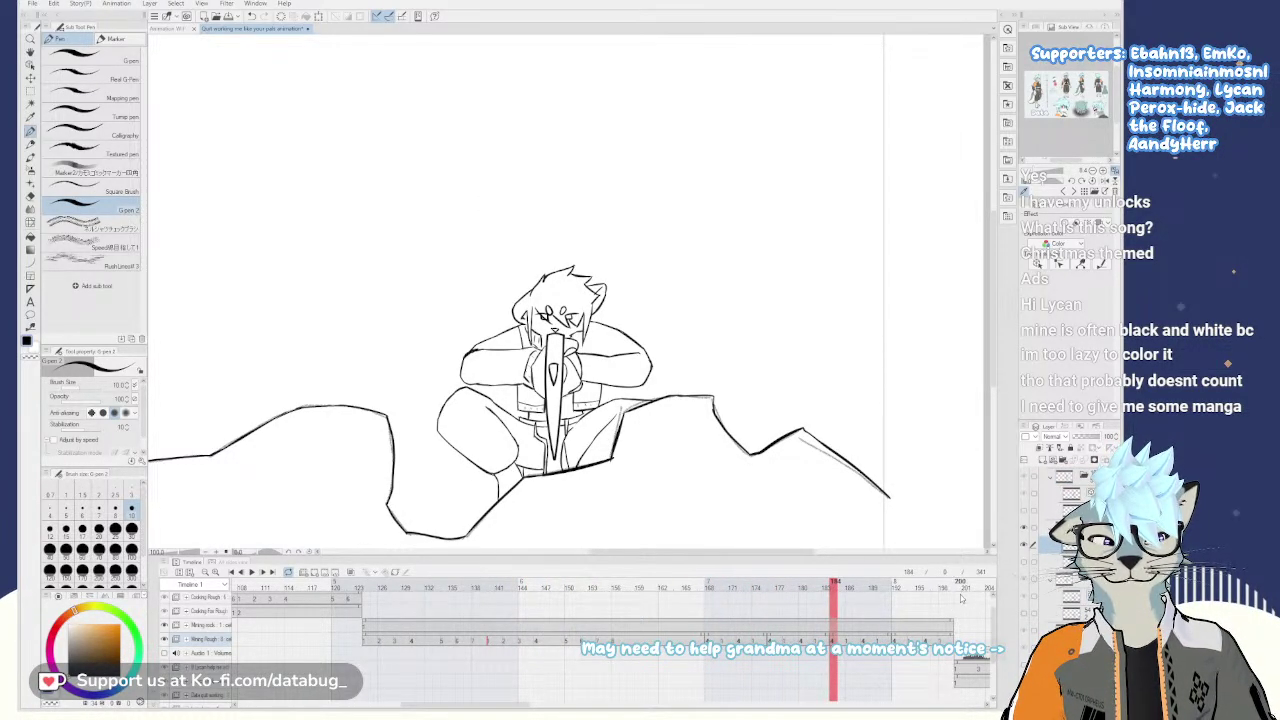
- Review the shot of the character holding the schematic that follows the mining sequence
{"action": "left_click", "coordinate": [960, 590]}
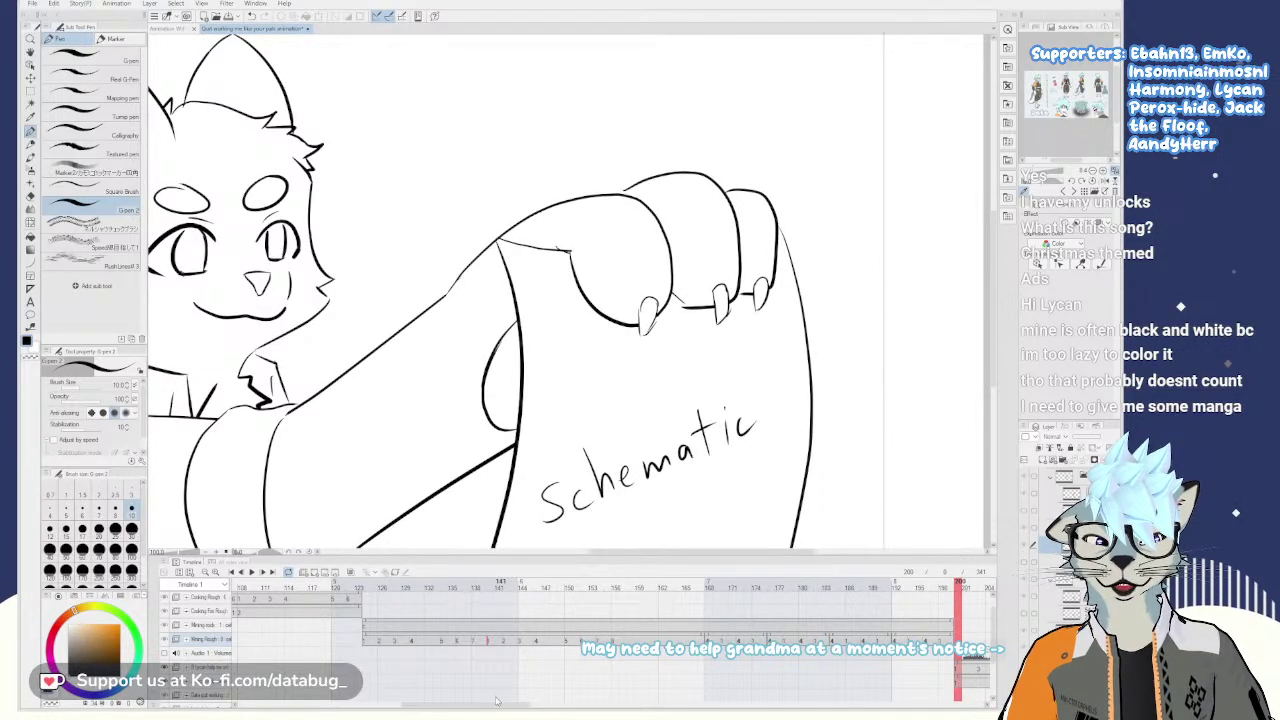
{"action": "key", "text": "ctrl+0"}
{"action": "left_click_drag", "start_coordinate": [466, 700], "coordinate": [560, 707]}
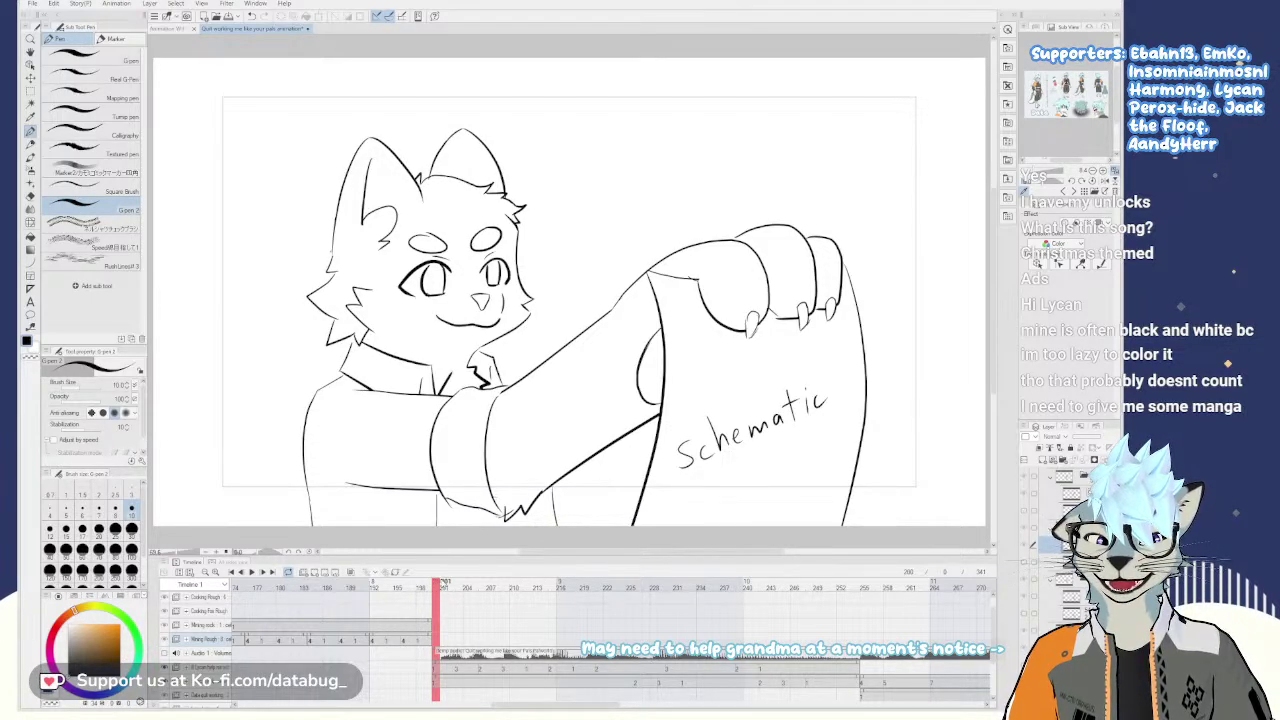
{"action": "left_click_drag", "start_coordinate": [436, 584], "coordinate": [553, 588]}
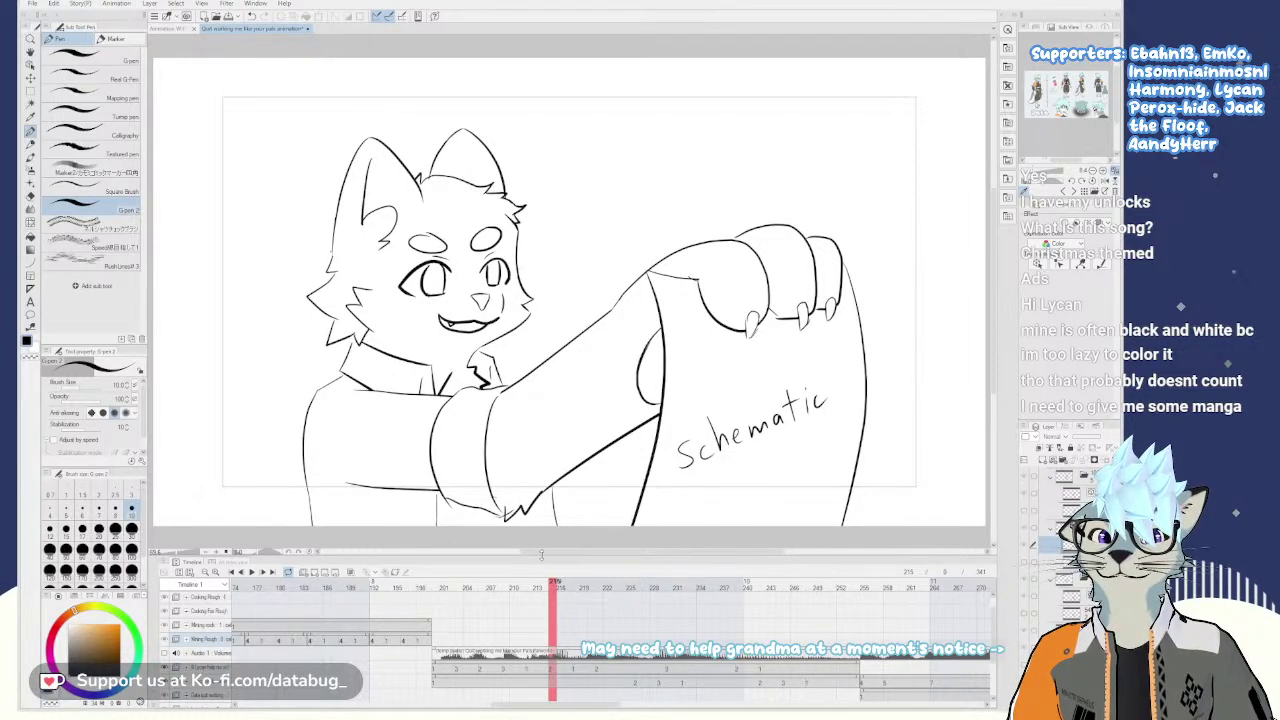
{"action": "left_click", "coordinate": [437, 588]}
{"action": "mouse_move", "coordinate": [447, 588]}
{"action": "left_mouse_down"}
{"action": "mouse_move", "coordinate": [623, 570]}
{"action": "mouse_move", "coordinate": [665, 585]}
{"action": "mouse_move", "coordinate": [905, 590]}
{"action": "mouse_move", "coordinate": [936, 607]}
{"action": "mouse_move", "coordinate": [879, 607]}
{"action": "mouse_move", "coordinate": [937, 607]}
{"action": "mouse_move", "coordinate": [363, 590]}
{"action": "mouse_move", "coordinate": [436, 590]}
{"action": "left_mouse_up"}
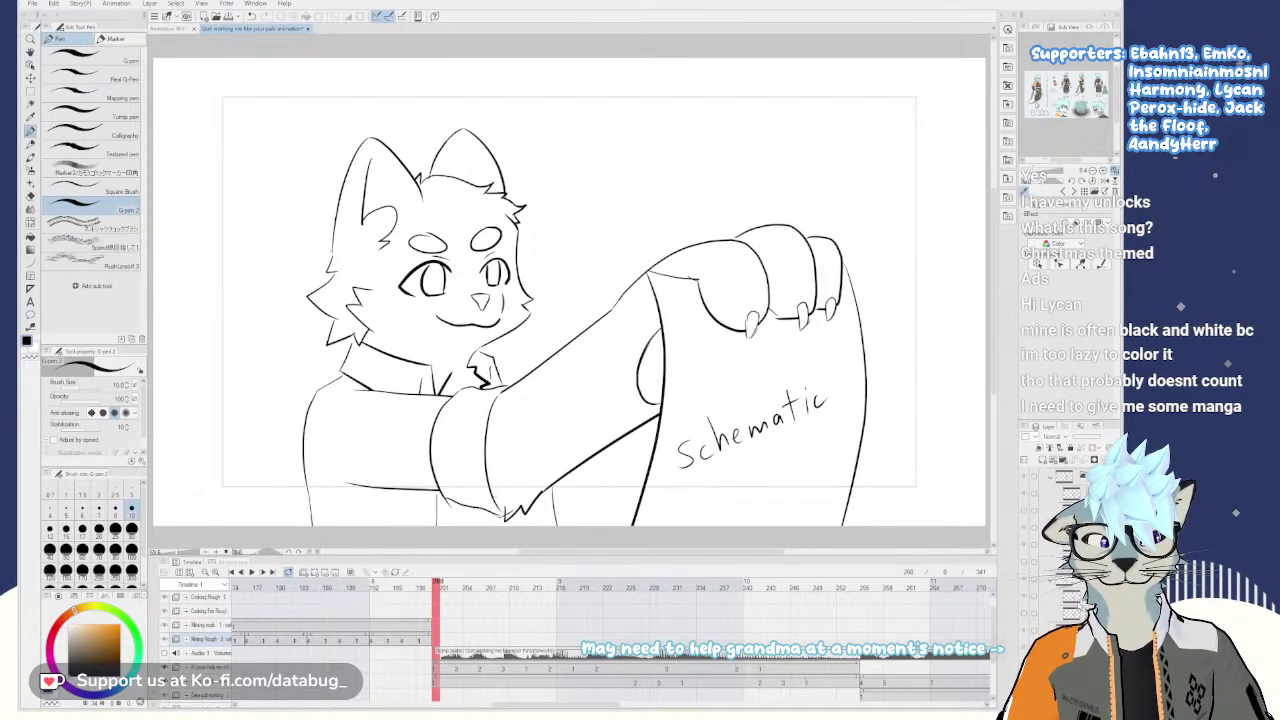
- Go to the start of the cooking scene with the frying pan and select the Cooking Rough track's first drawing
{"action": "left_click_drag", "start_coordinate": [588, 705], "coordinate": [376, 706]}
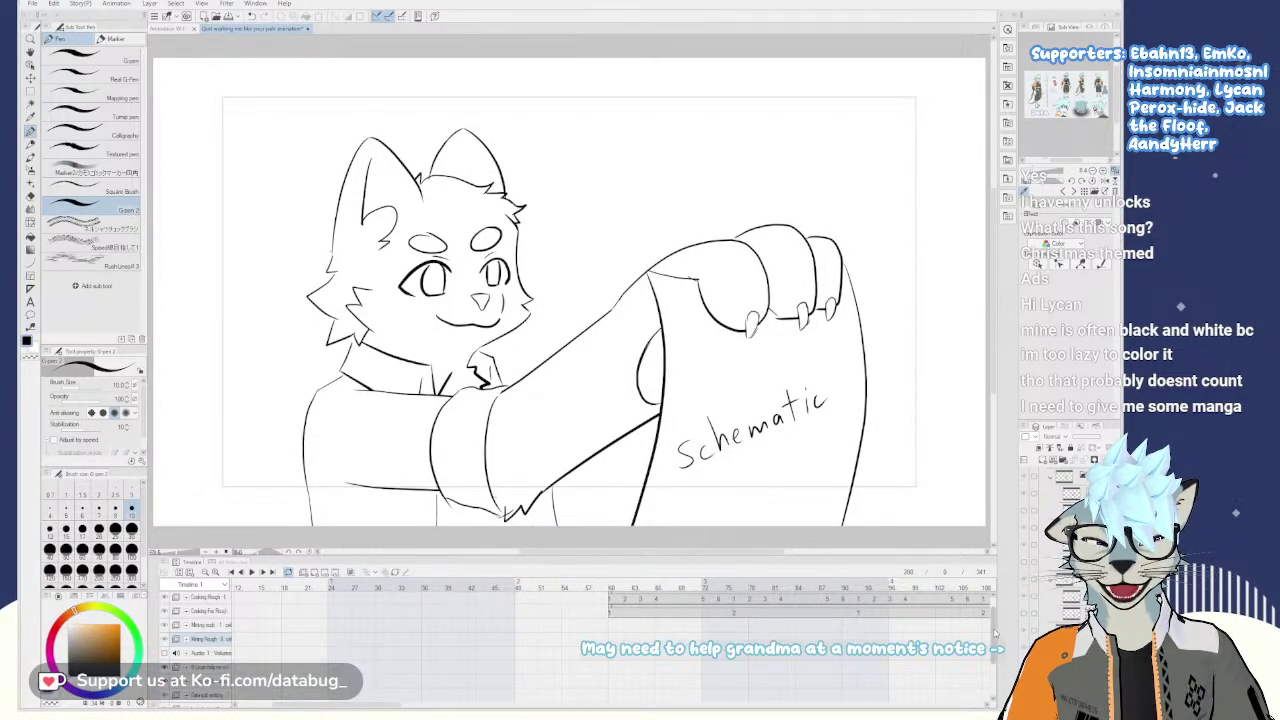
{"action": "left_click_drag", "start_coordinate": [995, 633], "coordinate": [995, 627]}
{"action": "mouse_move", "coordinate": [240, 588]}
{"action": "left_mouse_down"}
{"action": "mouse_move", "coordinate": [294, 576]}
{"action": "mouse_move", "coordinate": [614, 590]}
{"action": "left_mouse_up"}
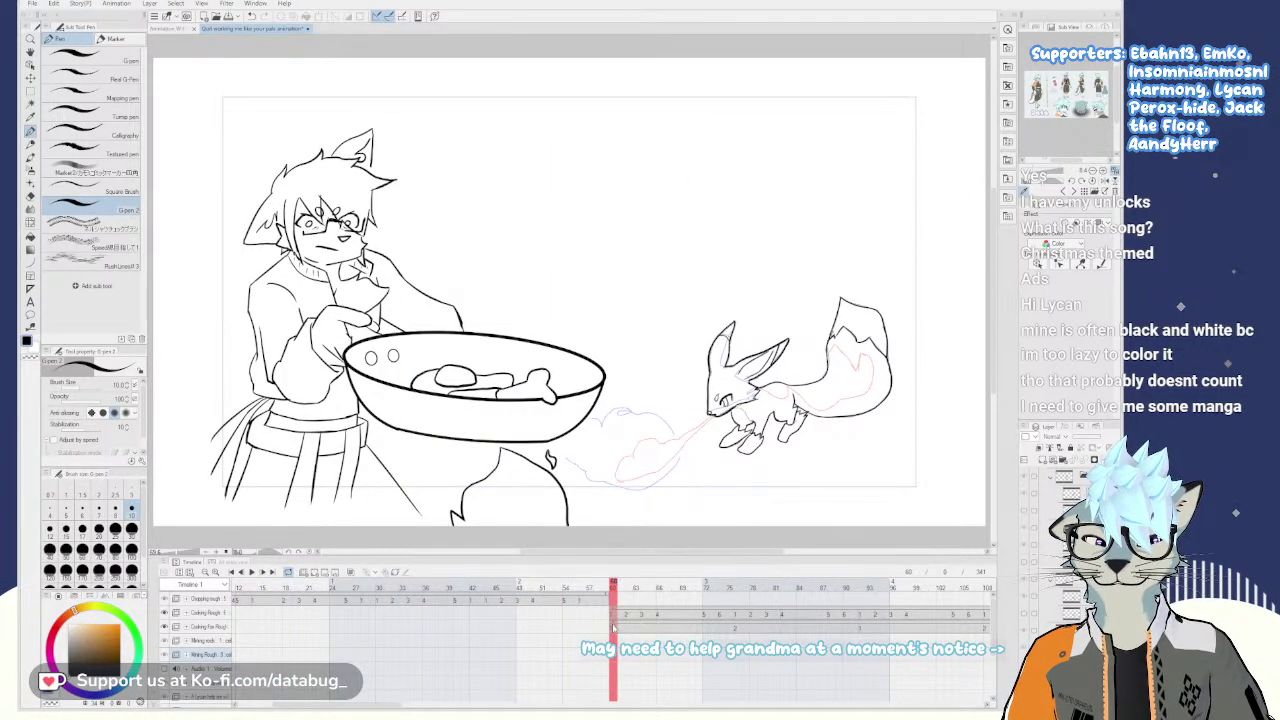
{"action": "left_click", "coordinate": [613, 615]}
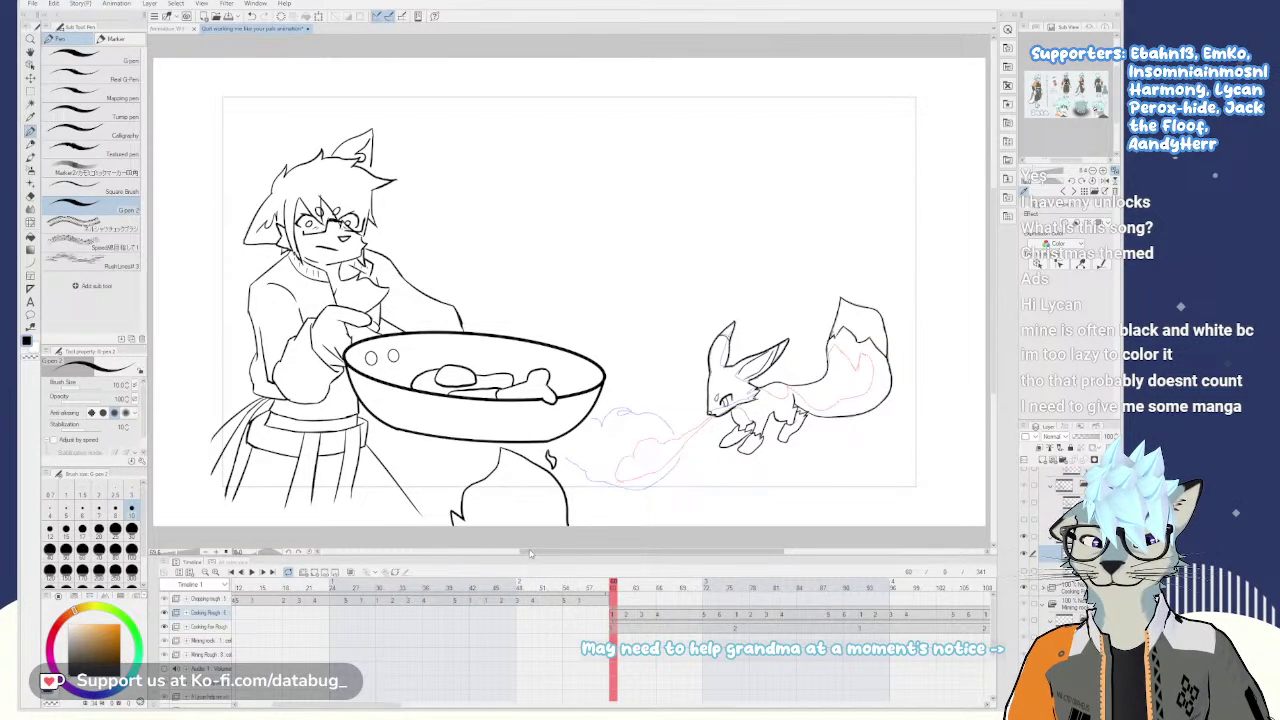
- Select the first cel of the Cooking Rough track at the current frame of the animation timeline
{"action": "left_click_drag", "start_coordinate": [528, 553], "coordinate": [532, 552]}
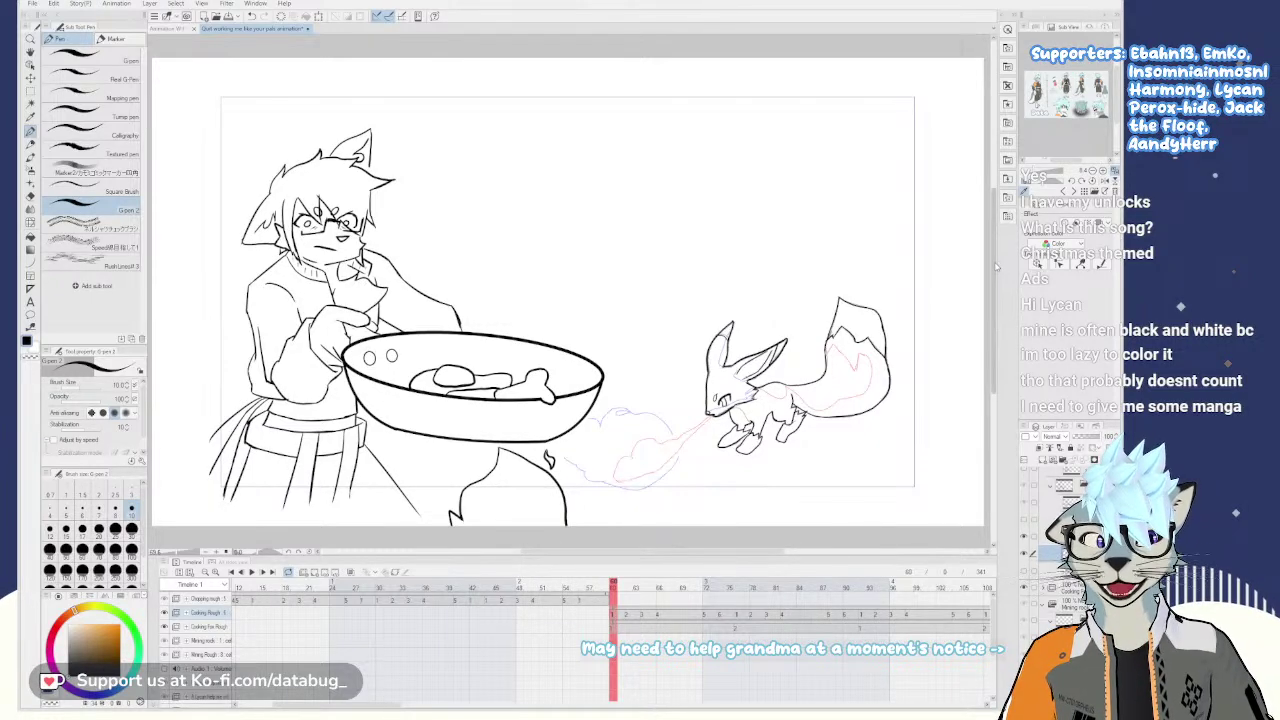
{"action": "left_click_drag", "start_coordinate": [995, 271], "coordinate": [995, 271]}
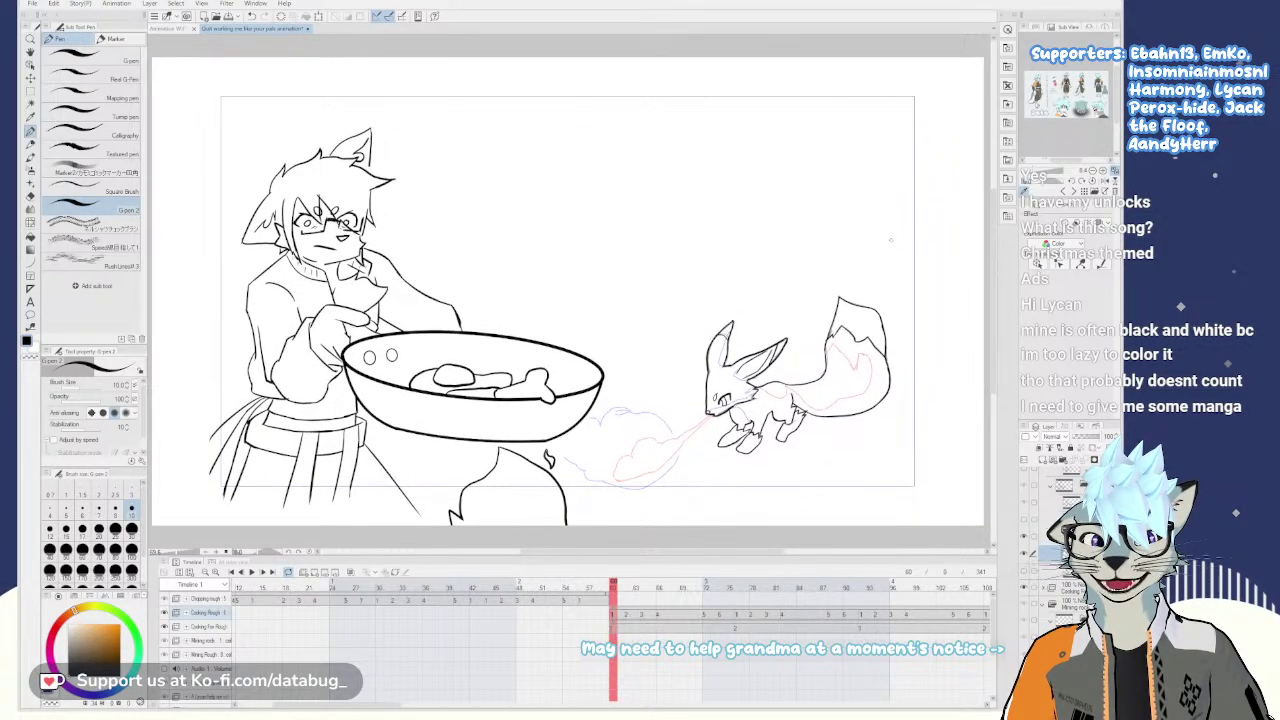
{"action": "mouse_move", "coordinate": [613, 585]}
{"action": "left_mouse_down"}
{"action": "mouse_move", "coordinate": [629, 585]}
{"action": "mouse_move", "coordinate": [614, 585]}
{"action": "left_mouse_up"}
{"action": "left_click", "coordinate": [630, 615]}
{"action": "left_click", "coordinate": [615, 617]}
{"action": "left_click", "coordinate": [629, 616]}
{"action": "mouse_move", "coordinate": [630, 617]}
{"action": "left_mouse_down"}
{"action": "mouse_move", "coordinate": [647, 618]}
{"action": "mouse_move", "coordinate": [620, 617]}
{"action": "left_mouse_up"}
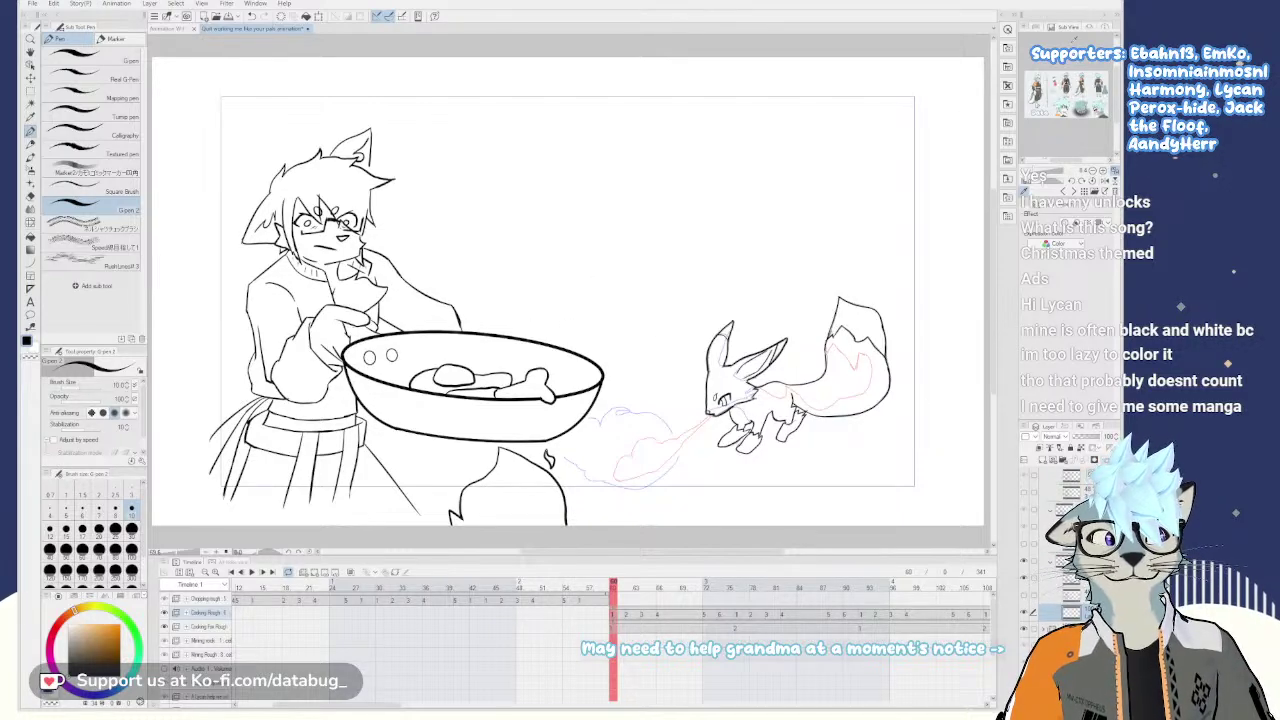
- Zoom the reference image in on the character and pick the orange of its outfit as the drawing colour
{"action": "left_click", "coordinate": [1103, 171]}
{"action": "left_click", "coordinate": [1103, 171]}
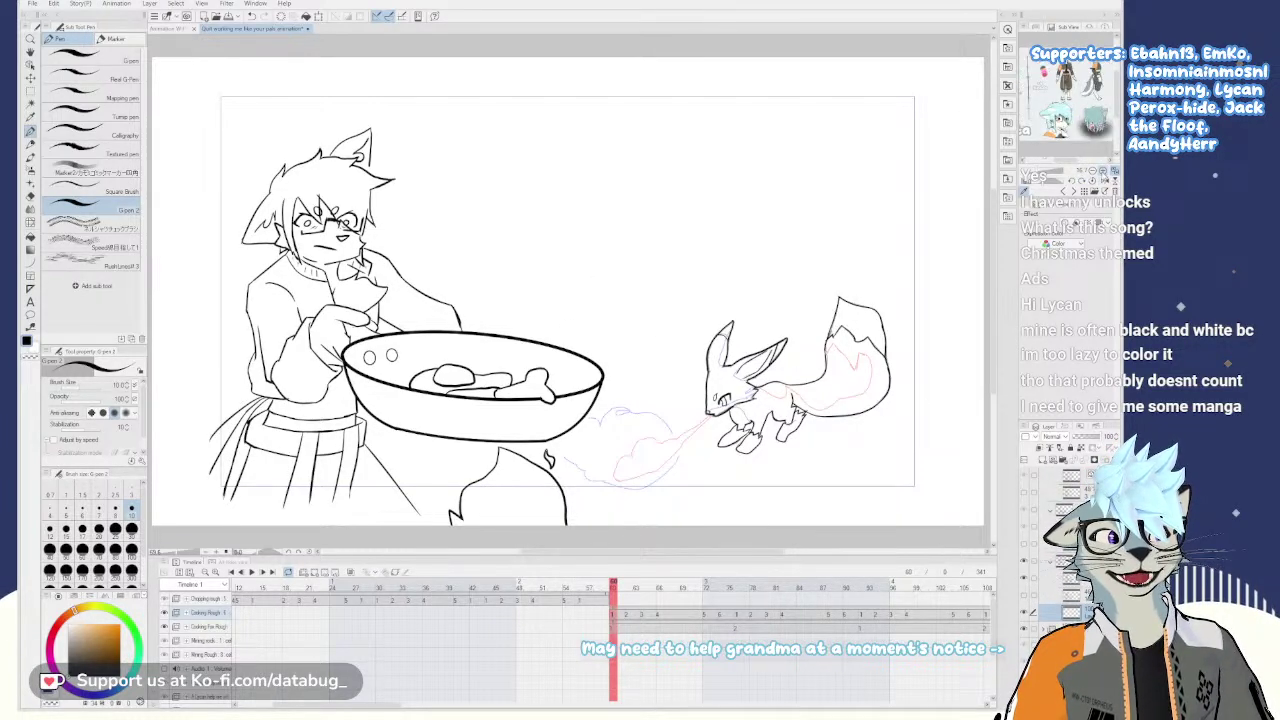
{"action": "left_click", "coordinate": [1051, 163]}
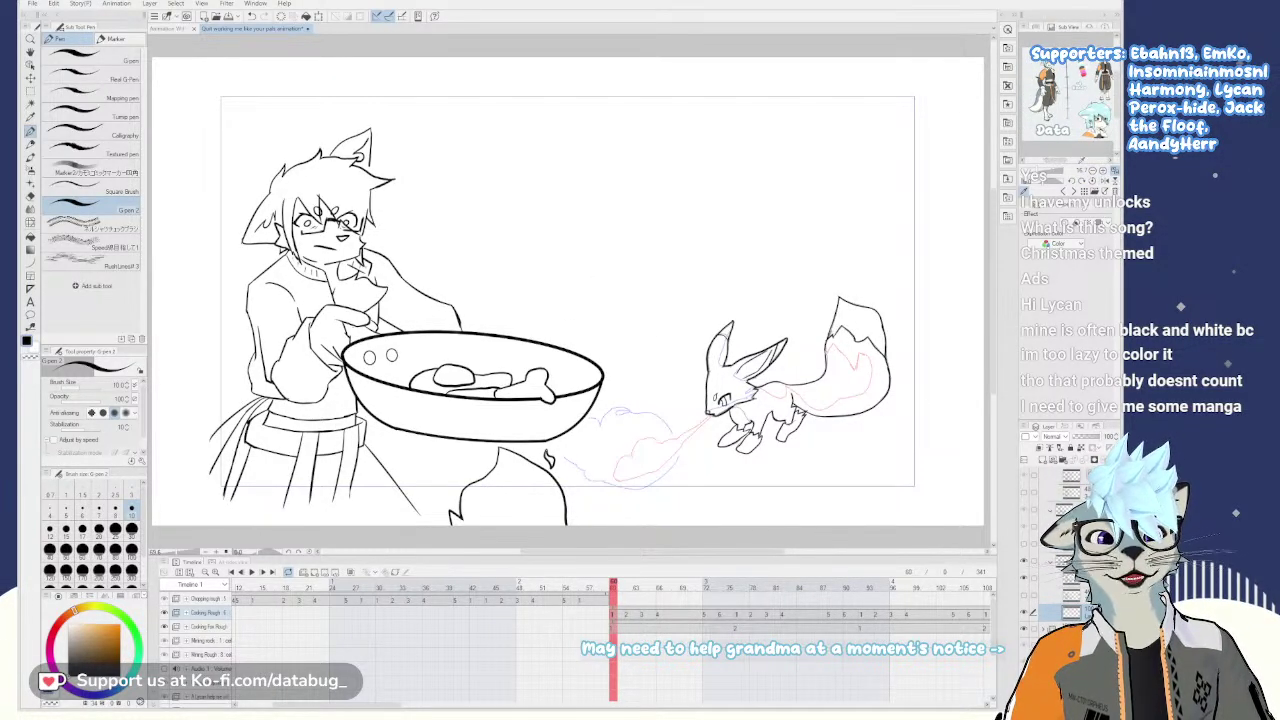
{"action": "left_click_drag", "start_coordinate": [1117, 96], "coordinate": [1117, 89]}
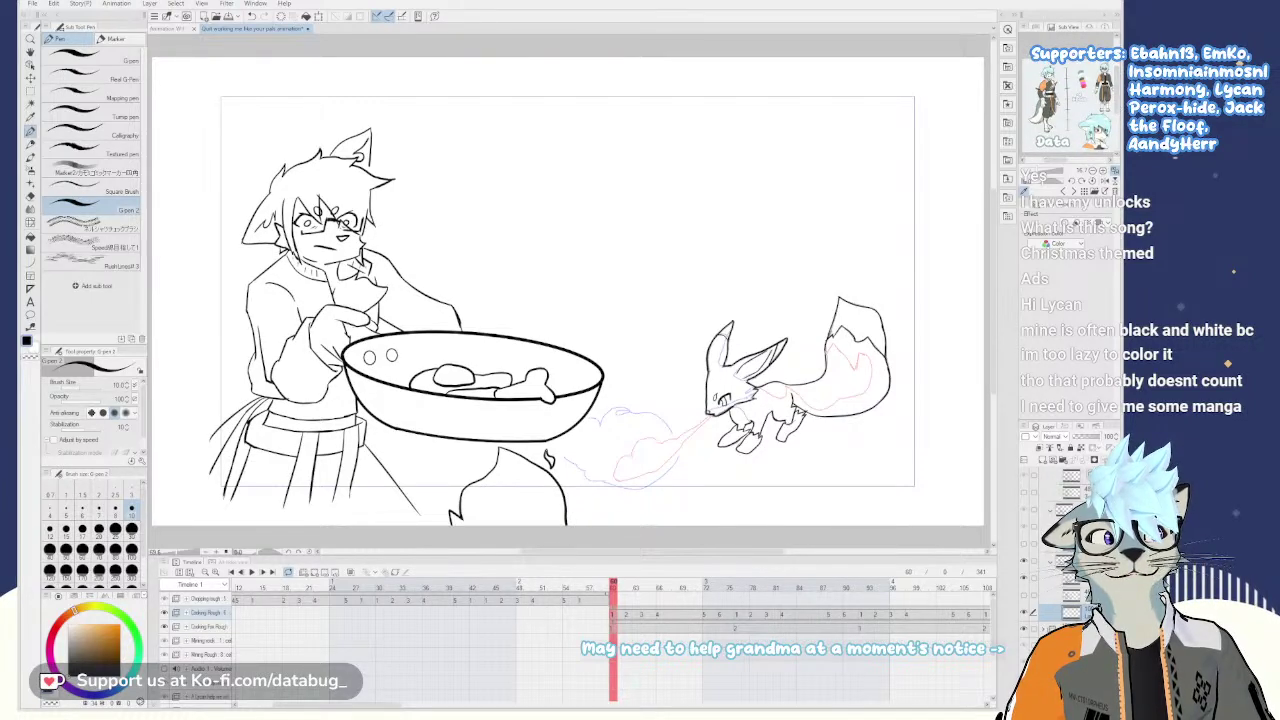
{"action": "left_click", "coordinate": [1048, 88]}
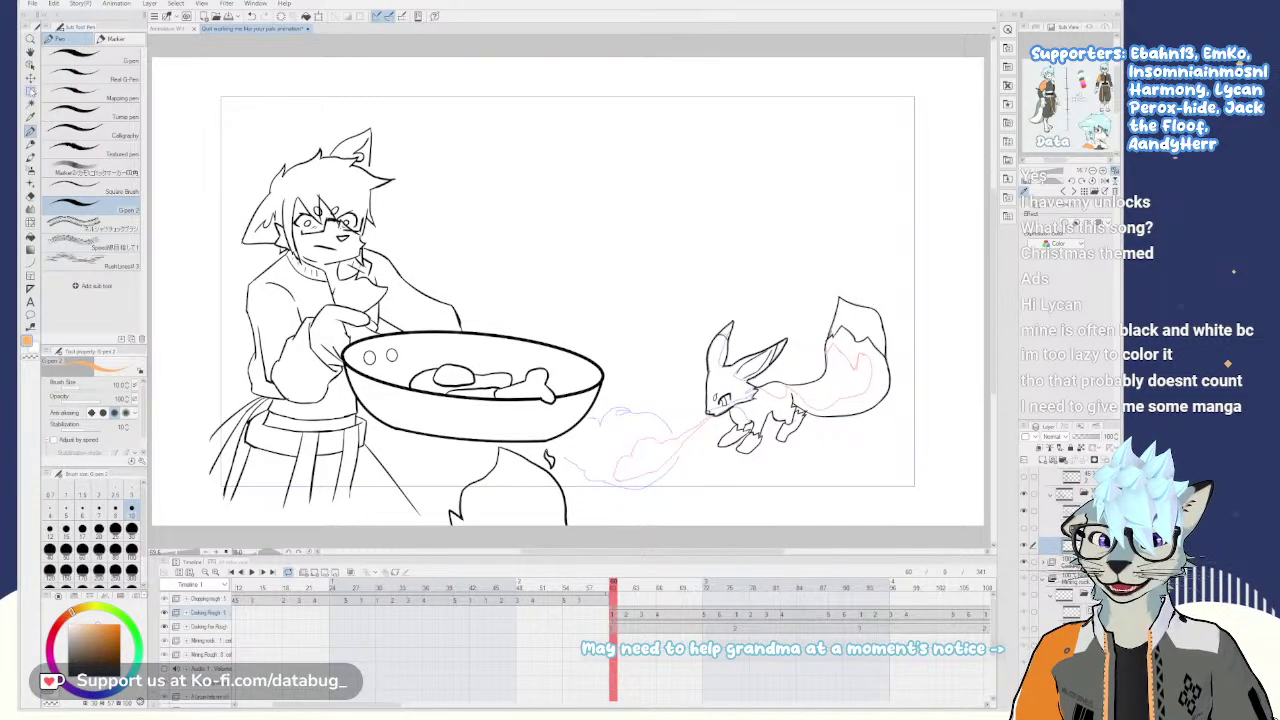
- Auto-select the empty background around the drawings, referring to all layers
{"action": "left_click", "coordinate": [30, 90]}
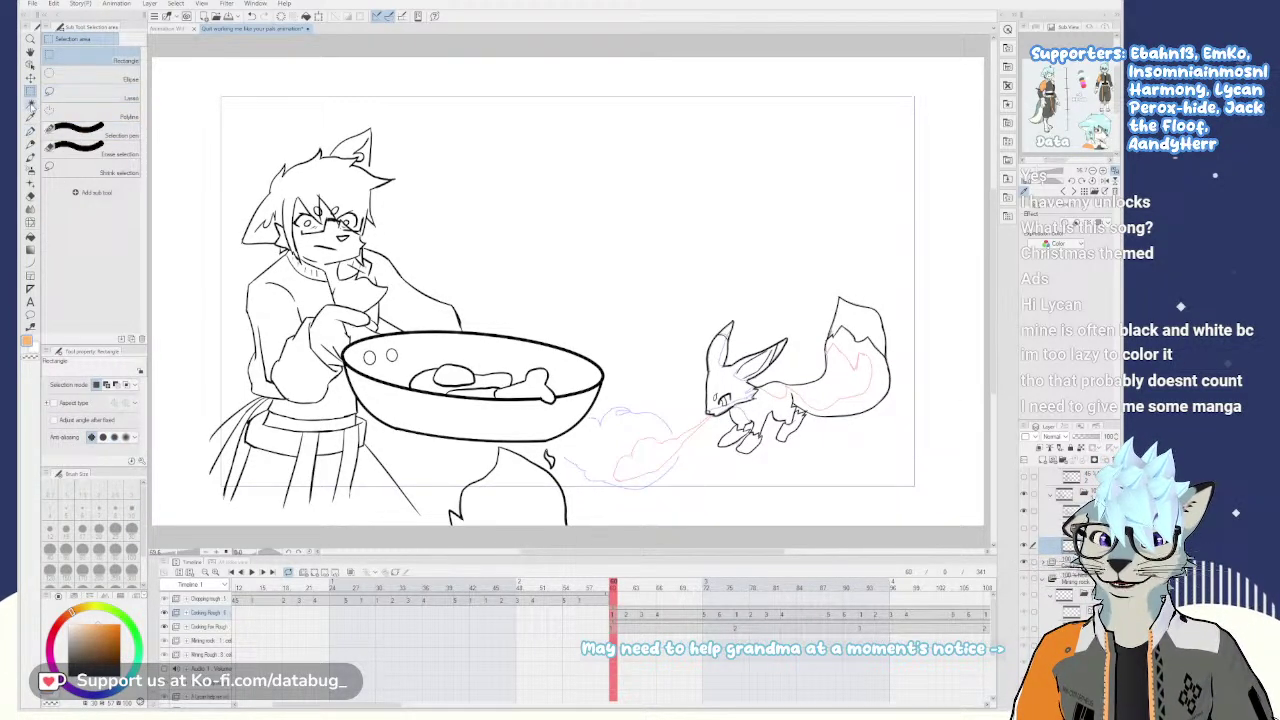
{"action": "left_click", "coordinate": [30, 104]}
{"action": "left_click", "coordinate": [603, 286]}
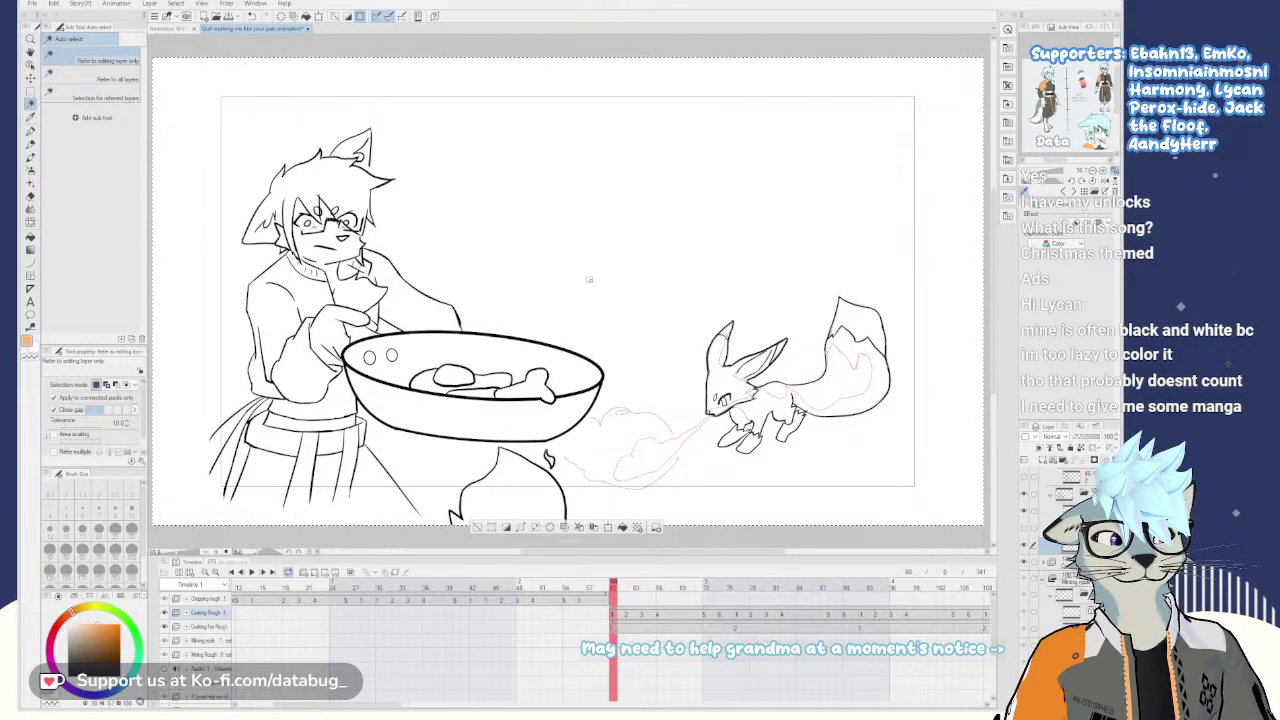
{"action": "left_click", "coordinate": [105, 79]}
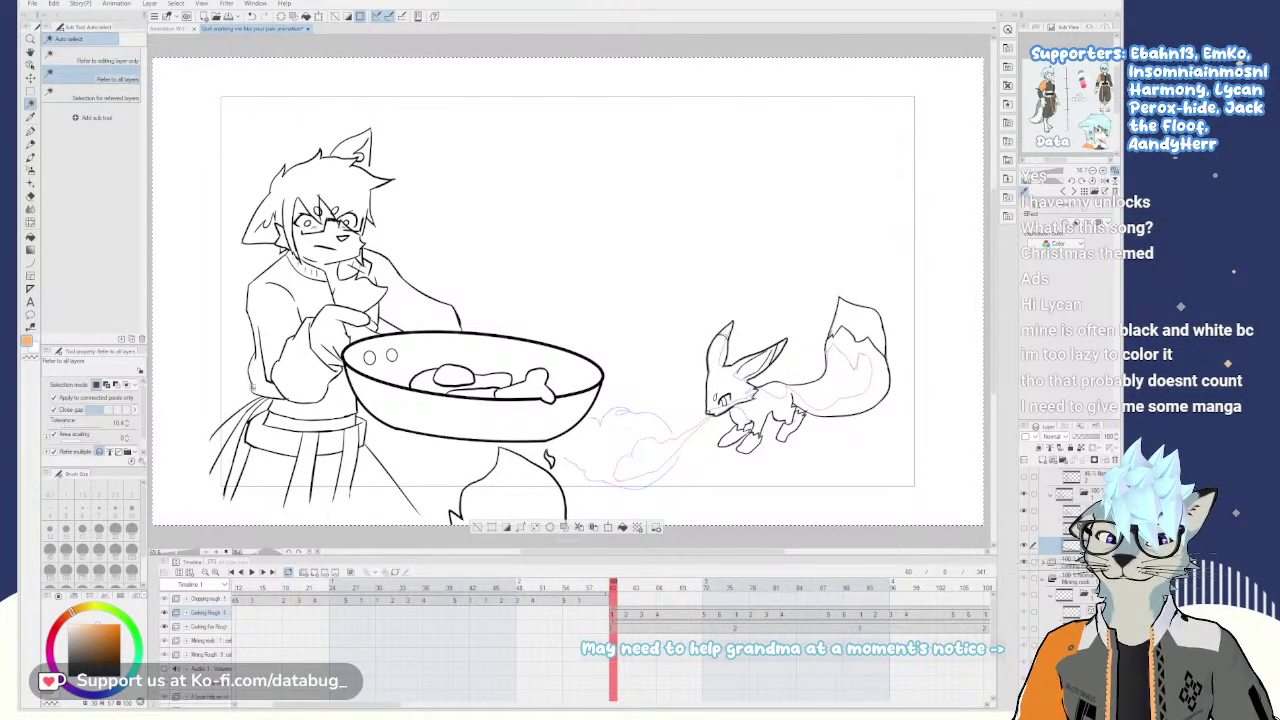
{"action": "left_click", "coordinate": [551, 283]}
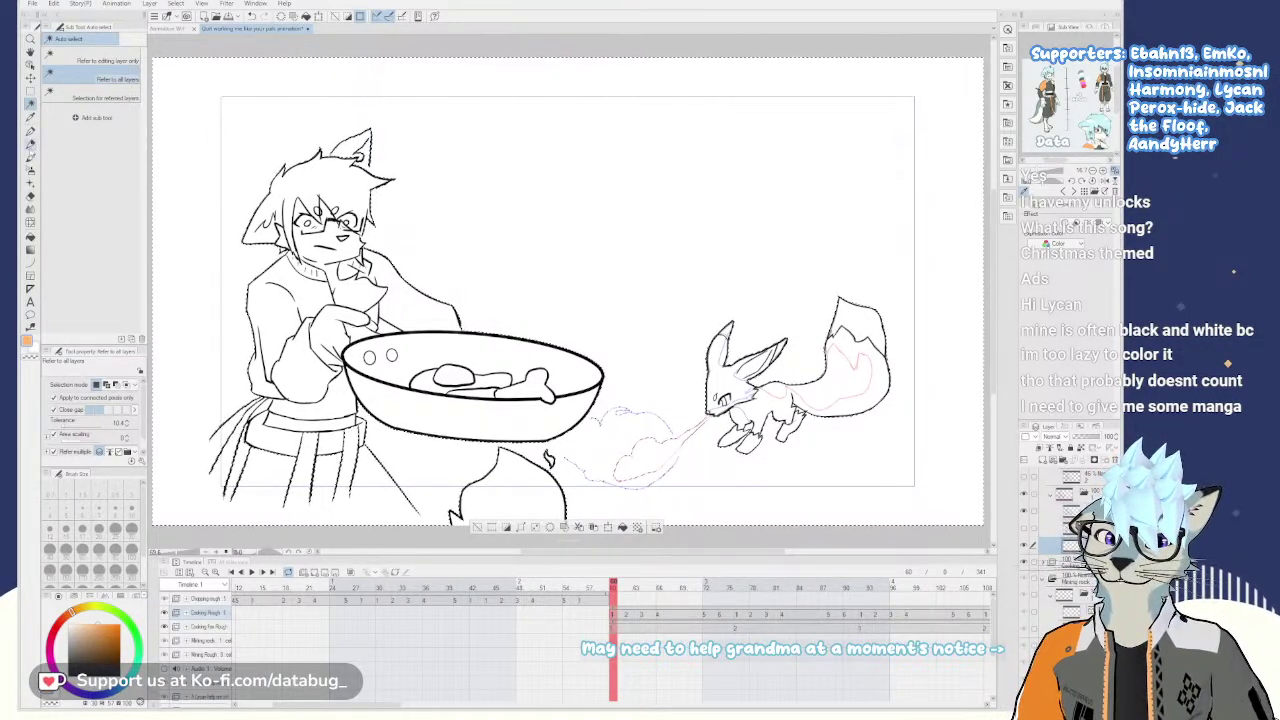
- Switch to the Milli pen marker and invert the selection so it covers the enclosed figures
{"action": "left_click", "coordinate": [30, 130]}
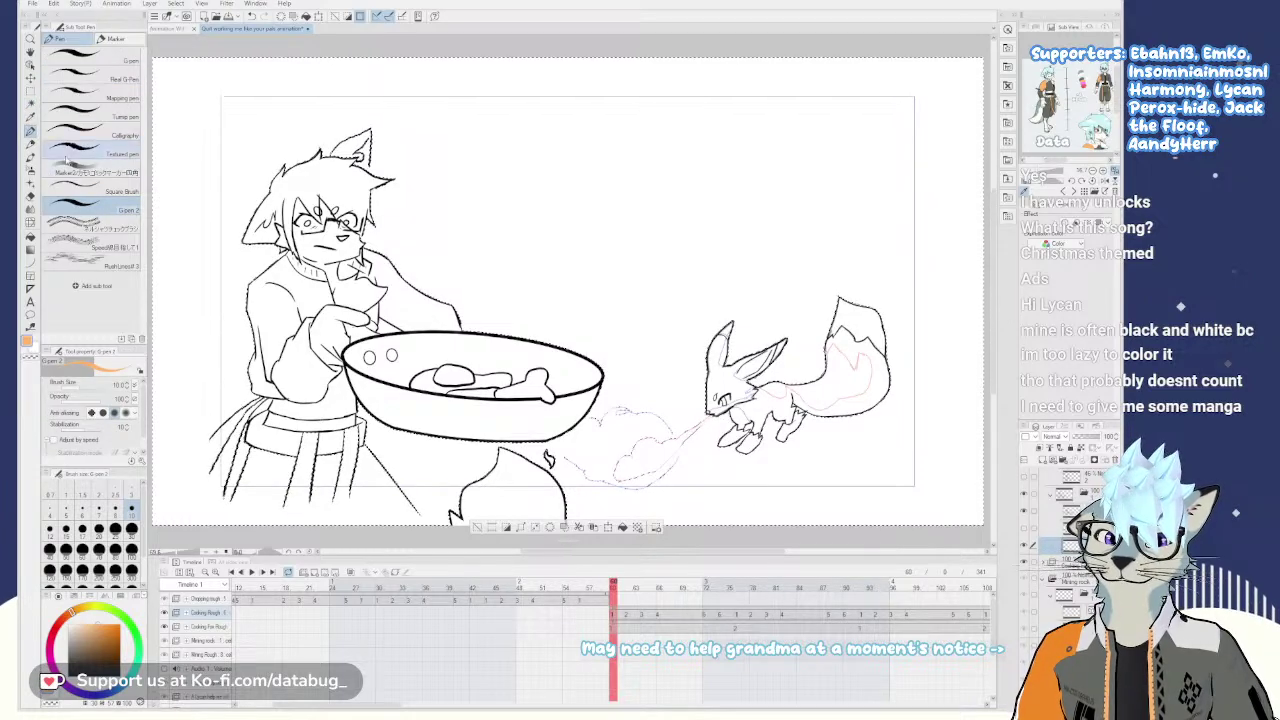
{"action": "left_click", "coordinate": [114, 40]}
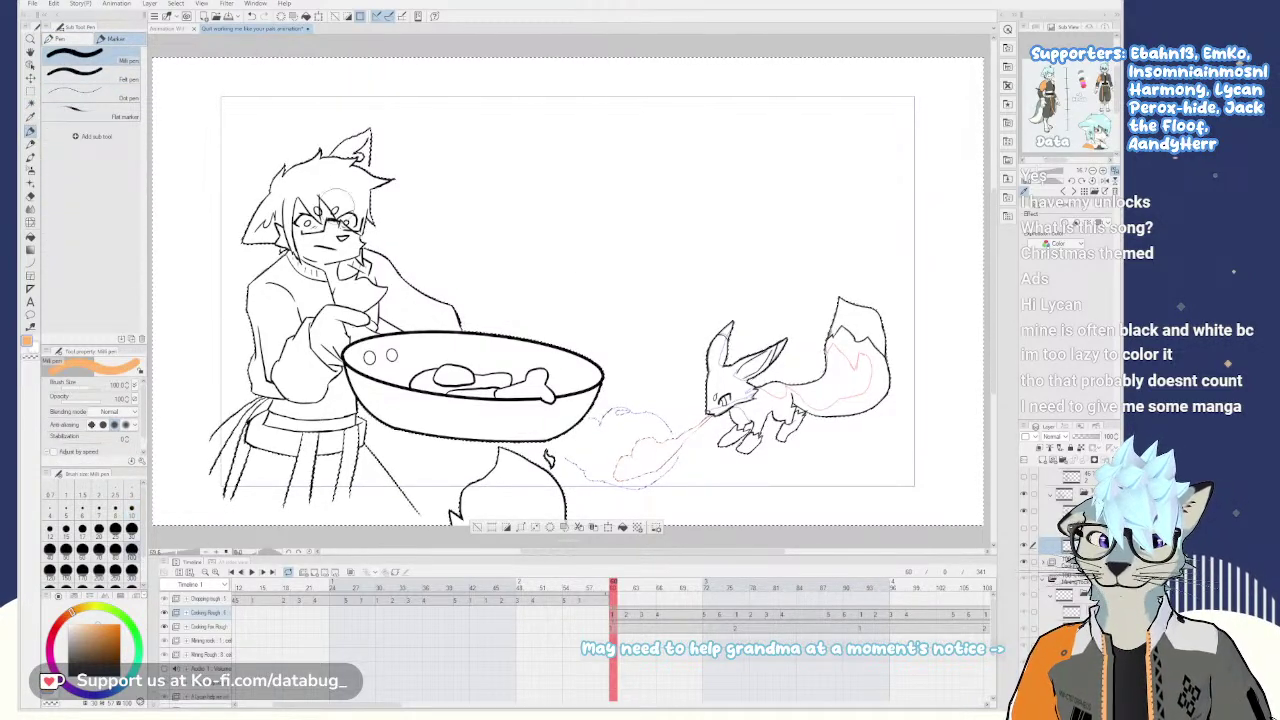
{"action": "key", "text": "ctrl+z"}
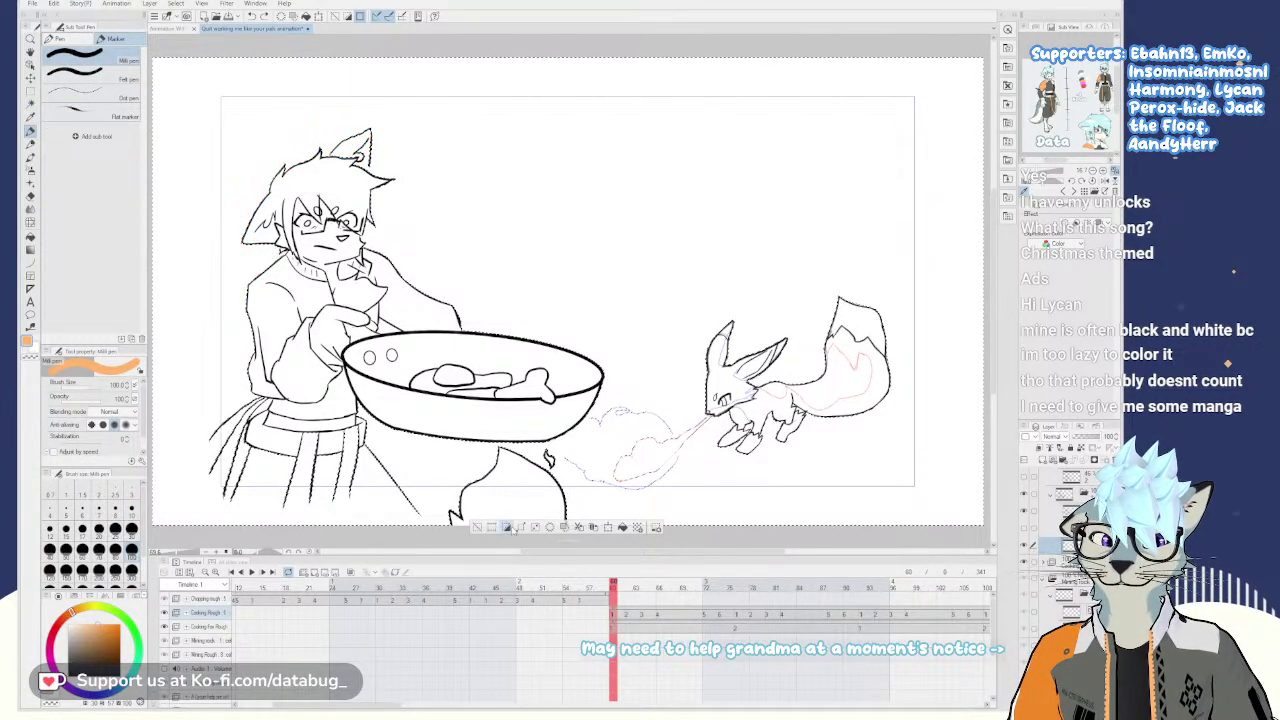
{"action": "left_click_drag", "start_coordinate": [250, 203], "coordinate": [219, 265]}
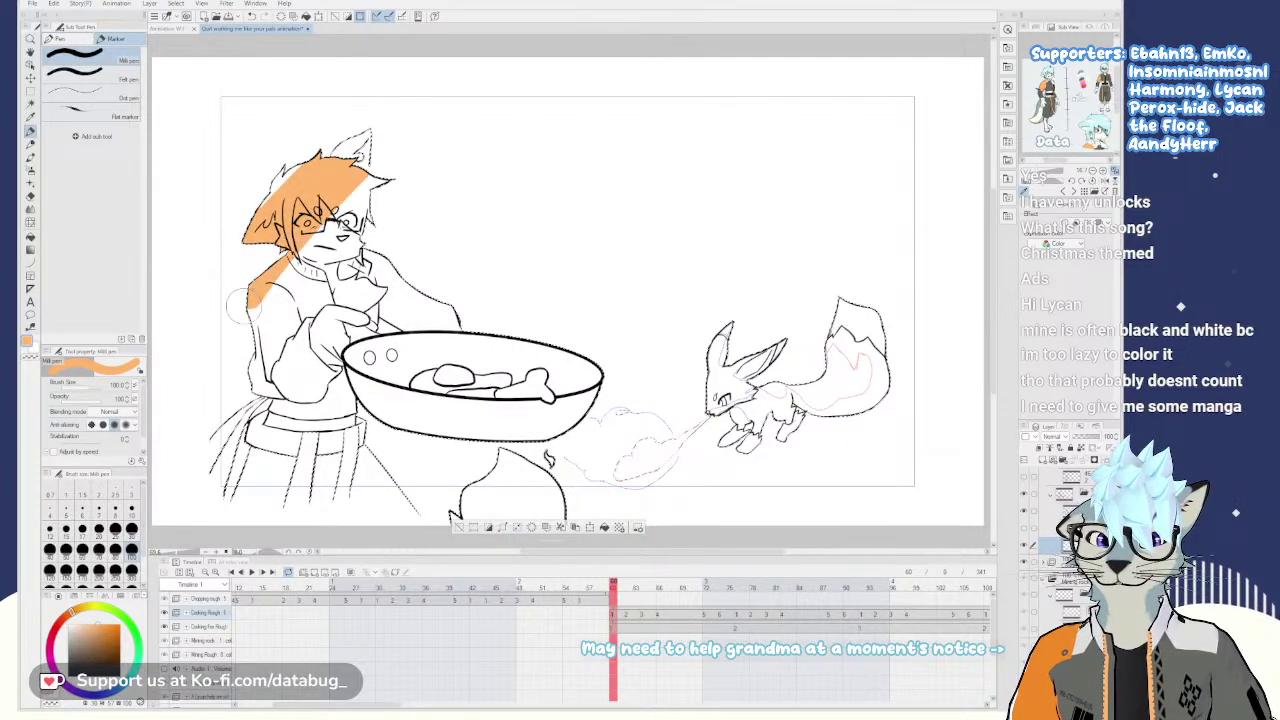
{"action": "left_click_drag", "start_coordinate": [88, 657], "coordinate": [57, 645]}
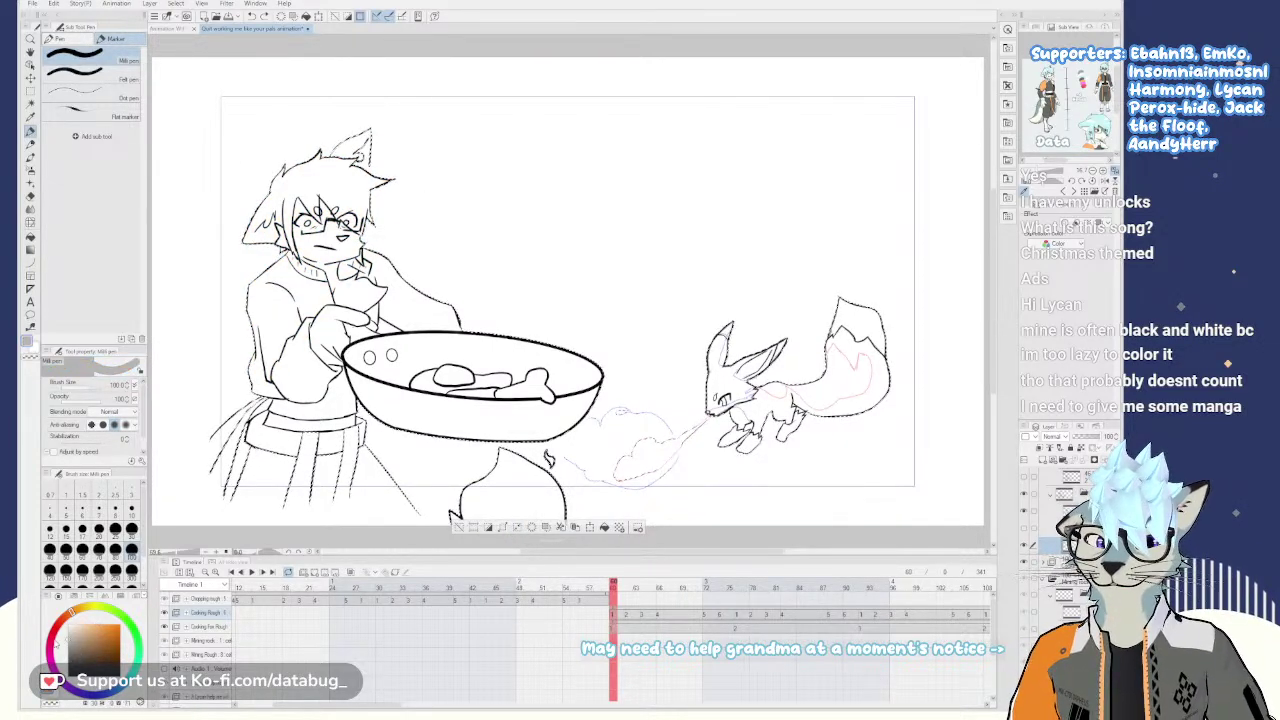
{"action": "left_click_drag", "start_coordinate": [208, 333], "coordinate": [445, 229]}
{"action": "key", "text": "ctrl+z"}
- Pick dark grey from the reference and paint the cook, the pan and the shape below it, then clear the selection
{"action": "left_click_drag", "start_coordinate": [1072, 95], "coordinate": [1053, 91]}
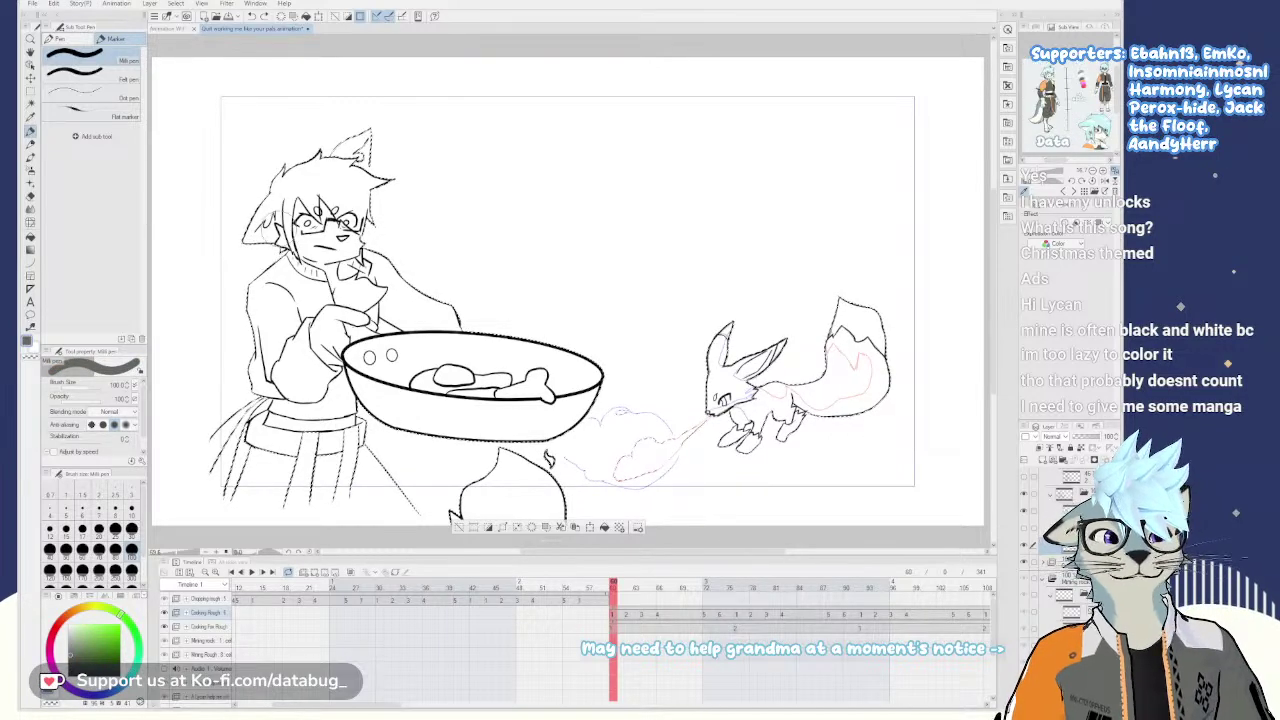
{"action": "mouse_move", "coordinate": [280, 317]}
{"action": "left_mouse_down"}
{"action": "mouse_move", "coordinate": [318, 308]}
{"action": "mouse_move", "coordinate": [304, 333]}
{"action": "mouse_move", "coordinate": [330, 350]}
{"action": "mouse_move", "coordinate": [368, 345]}
{"action": "mouse_move", "coordinate": [486, 280]}
{"action": "mouse_move", "coordinate": [560, 318]}
{"action": "mouse_move", "coordinate": [491, 440]}
{"action": "mouse_move", "coordinate": [601, 391]}
{"action": "mouse_move", "coordinate": [509, 520]}
{"action": "mouse_move", "coordinate": [571, 517]}
{"action": "mouse_move", "coordinate": [471, 510]}
{"action": "mouse_move", "coordinate": [502, 473]}
{"action": "mouse_move", "coordinate": [497, 496]}
{"action": "left_mouse_up"}
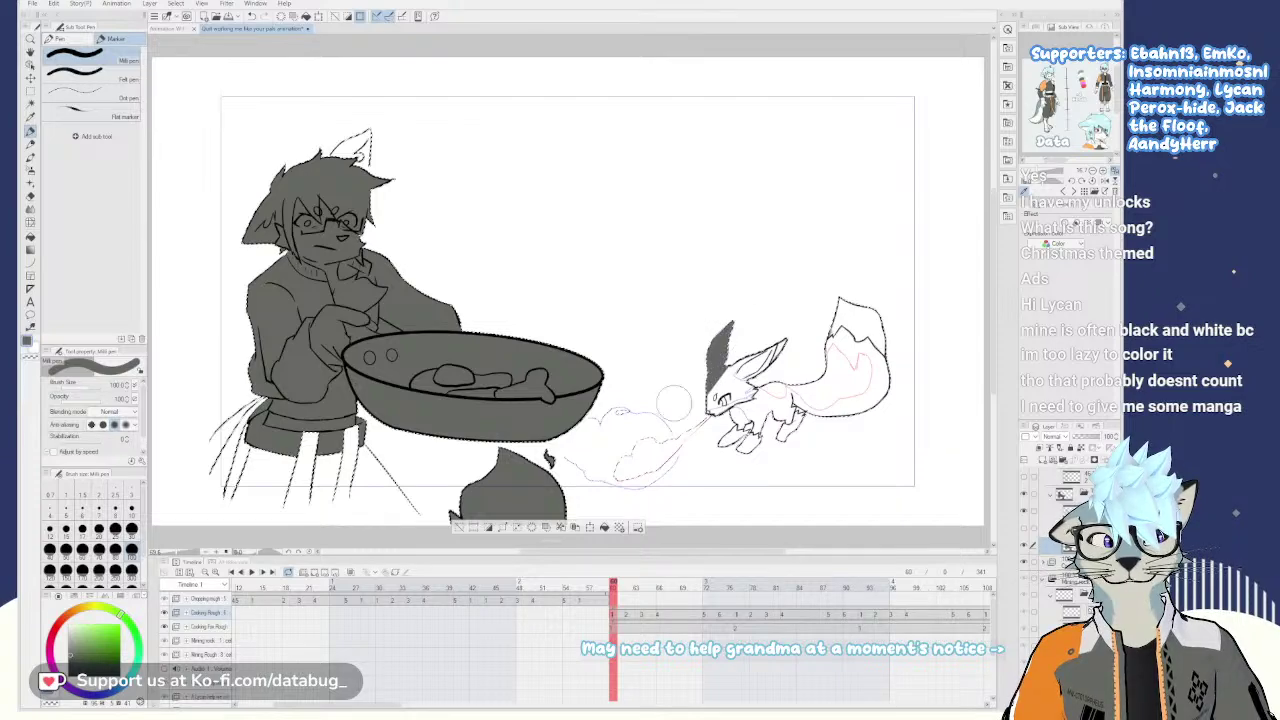
{"action": "left_click", "coordinate": [716, 400]}
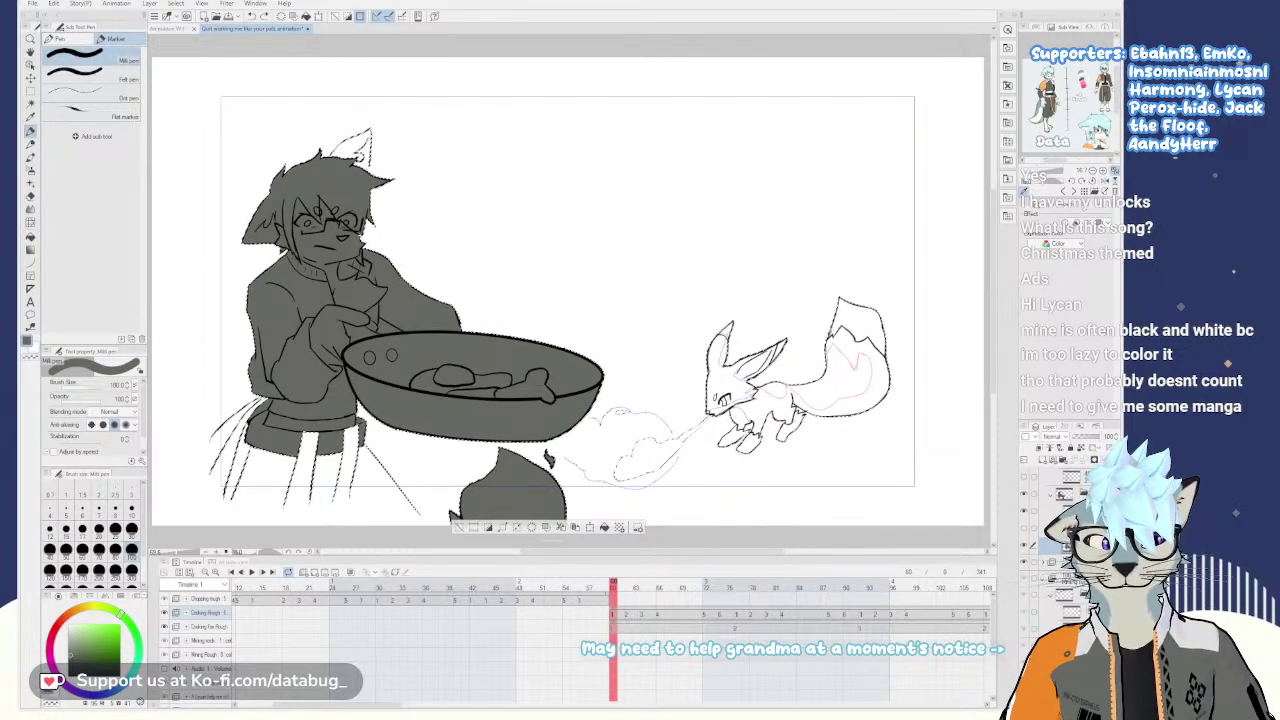
{"action": "left_click", "coordinate": [460, 528]}
- Paint the open strips of the cook's skirt dark grey from the waist down past the ends of the fold lines
{"action": "left_click_drag", "start_coordinate": [310, 432], "coordinate": [490, 324]}
{"action": "scroll", "coordinate": [490, 324], "scroll_direction": "up", "scroll_amount": 1}
{"action": "scroll", "coordinate": [490, 325], "scroll_direction": "up", "scroll_amount": 2}
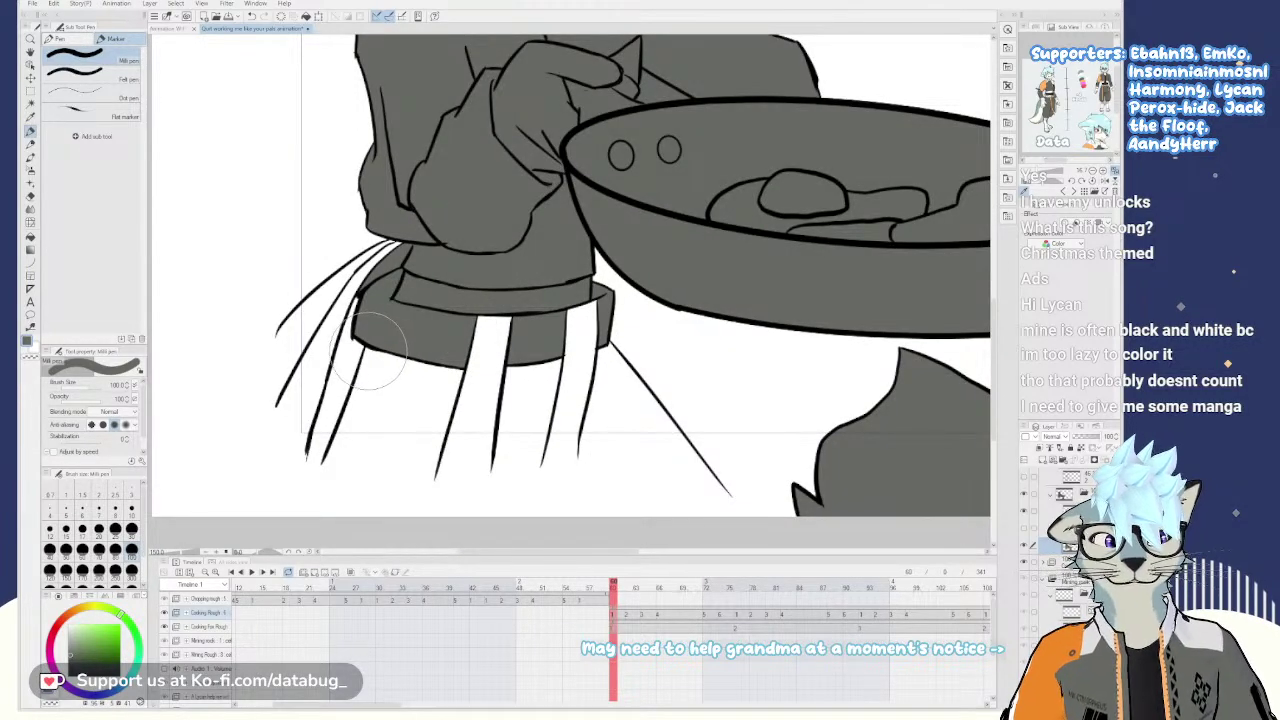
{"action": "mouse_move", "coordinate": [375, 300]}
{"action": "left_mouse_down"}
{"action": "mouse_move", "coordinate": [320, 470]}
{"action": "mouse_move", "coordinate": [430, 480]}
{"action": "mouse_move", "coordinate": [495, 312]}
{"action": "mouse_move", "coordinate": [530, 465]}
{"action": "mouse_move", "coordinate": [590, 330]}
{"action": "mouse_move", "coordinate": [600, 440]}
{"action": "mouse_move", "coordinate": [627, 457]}
{"action": "mouse_move", "coordinate": [650, 440]}
{"action": "mouse_move", "coordinate": [680, 470]}
{"action": "mouse_move", "coordinate": [710, 475]}
{"action": "mouse_move", "coordinate": [665, 352]}
{"action": "left_mouse_up"}
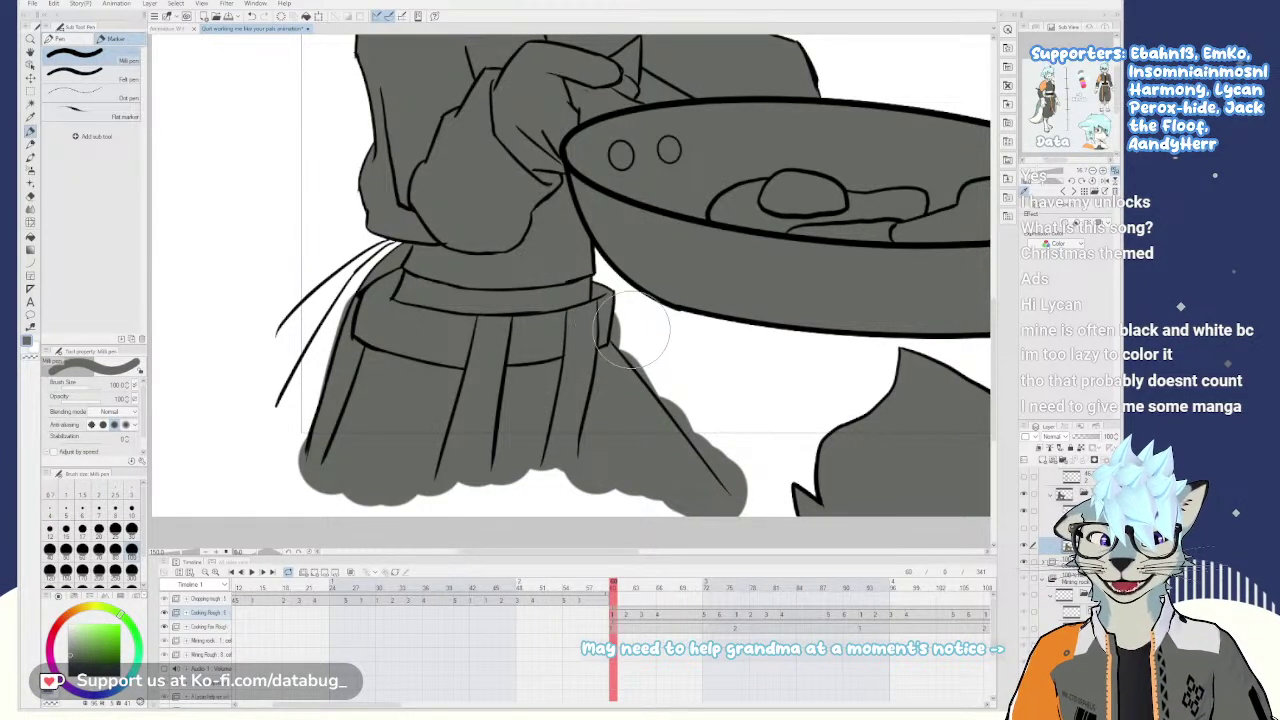
- Erase the grey spilling outside the skirt's right outline with the Hard eraser
{"action": "key", "text": "e"}
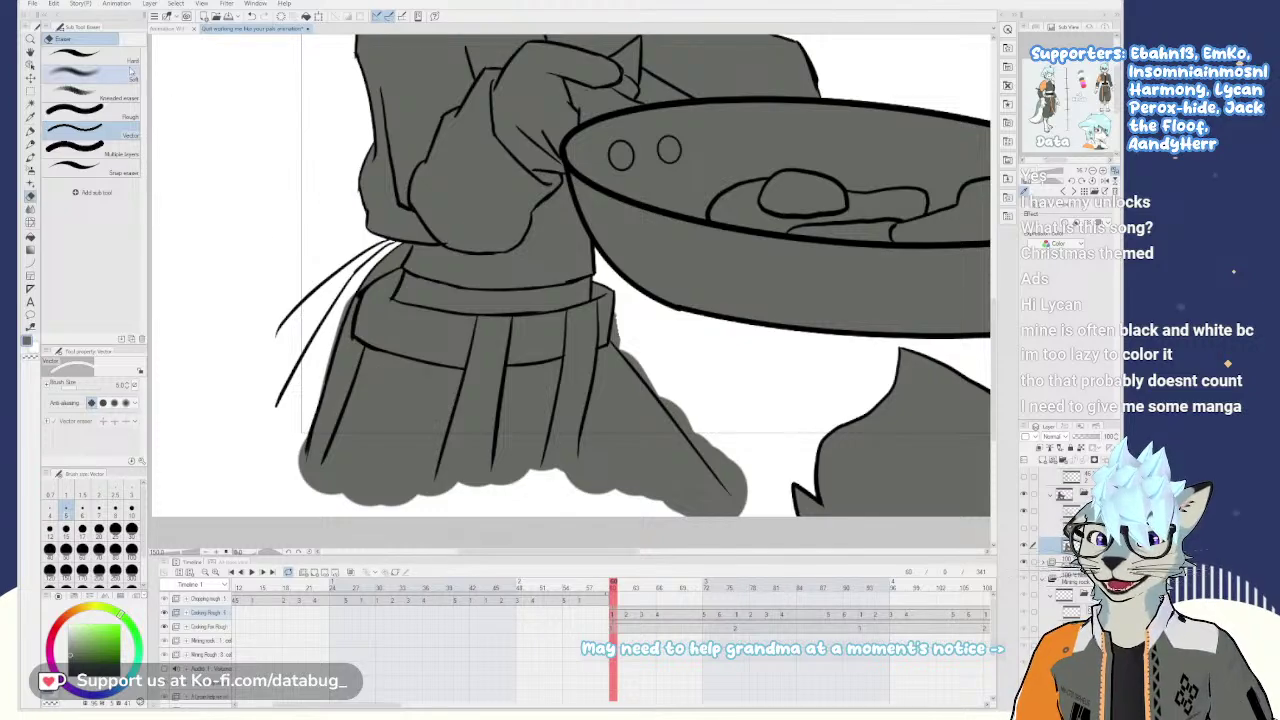
{"action": "left_click", "coordinate": [95, 58]}
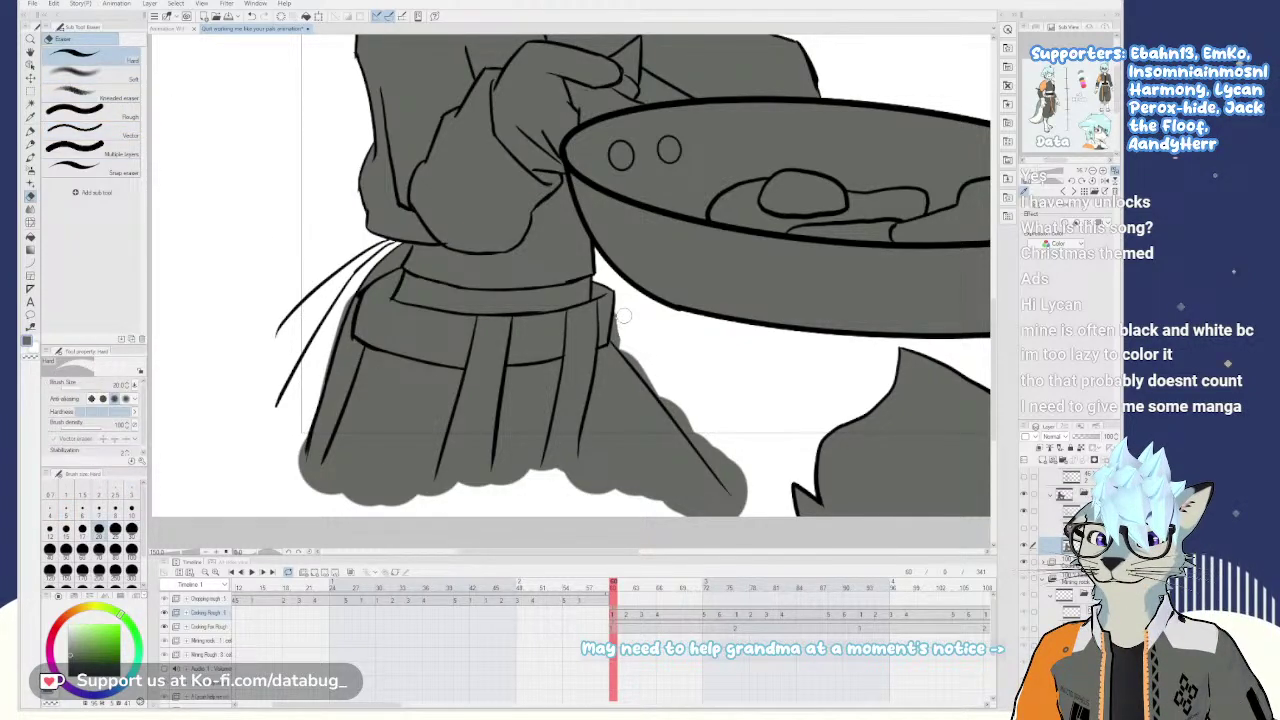
{"action": "left_click_drag", "start_coordinate": [616, 336], "coordinate": [706, 458]}
{"action": "mouse_move", "coordinate": [683, 410]}
{"action": "left_mouse_down"}
{"action": "mouse_move", "coordinate": [728, 475]}
{"action": "mouse_move", "coordinate": [666, 401]}
{"action": "mouse_move", "coordinate": [732, 481]}
{"action": "mouse_move", "coordinate": [712, 436]}
{"action": "mouse_move", "coordinate": [670, 404]}
{"action": "mouse_move", "coordinate": [733, 473]}
{"action": "mouse_move", "coordinate": [671, 402]}
{"action": "mouse_move", "coordinate": [741, 504]}
{"action": "mouse_move", "coordinate": [737, 458]}
{"action": "left_mouse_up"}
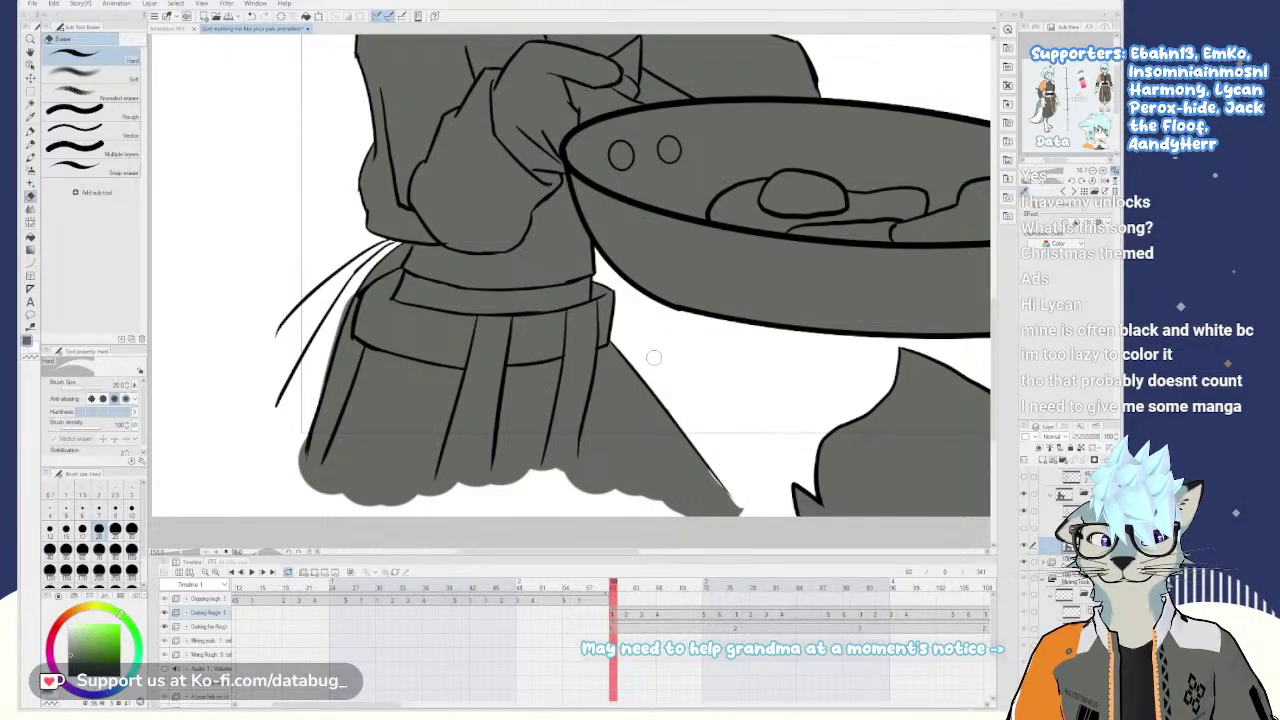
{"action": "left_click_drag", "start_coordinate": [609, 323], "coordinate": [588, 468]}
{"action": "left_click_drag", "start_coordinate": [611, 328], "coordinate": [613, 522]}
{"action": "left_click_drag", "start_coordinate": [620, 272], "coordinate": [612, 205]}
{"action": "left_click_drag", "start_coordinate": [612, 440], "coordinate": [600, 205]}
{"action": "left_click_drag", "start_coordinate": [619, 477], "coordinate": [646, 304]}
{"action": "left_click_drag", "start_coordinate": [575, 347], "coordinate": [657, 321]}
{"action": "key", "text": "minus"}
{"action": "key", "text": "minus"}
{"action": "key", "text": "minus"}
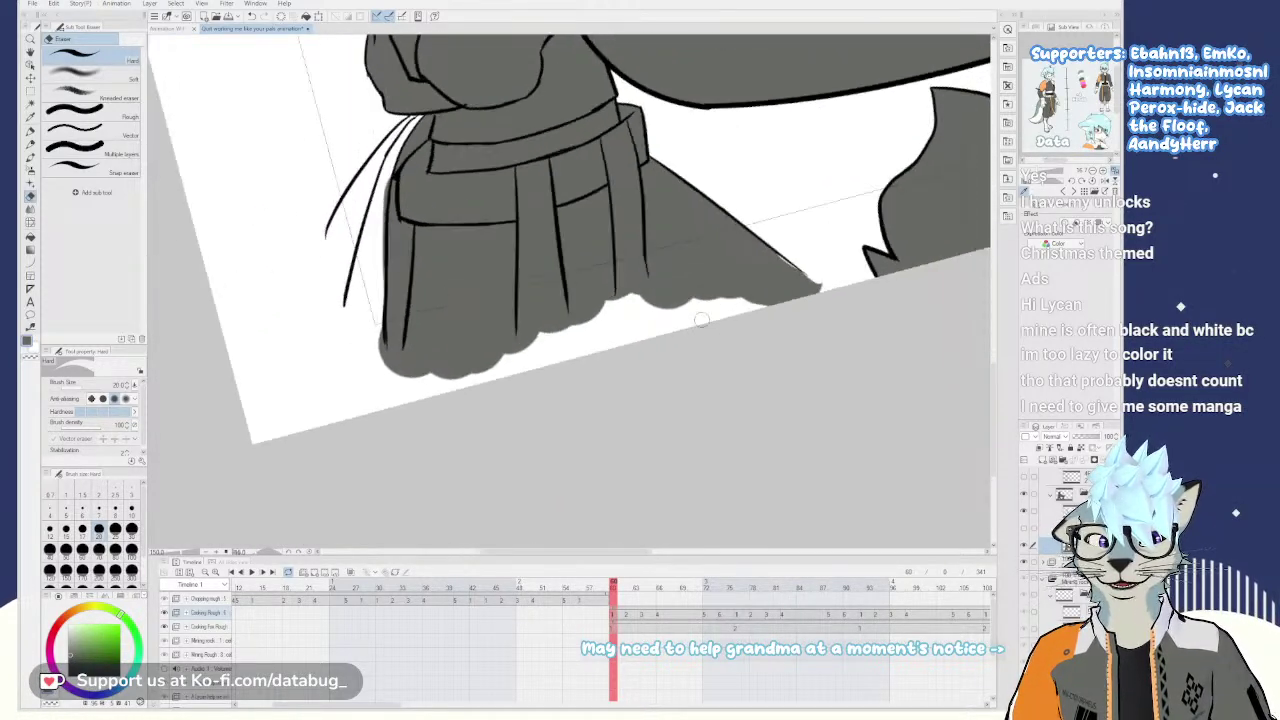
{"action": "key", "text": "asciicircum"}
{"action": "key", "text": "asciicircum"}
{"action": "key", "text": "minus"}
{"action": "key", "text": "minus"}
{"action": "key", "text": "minus"}
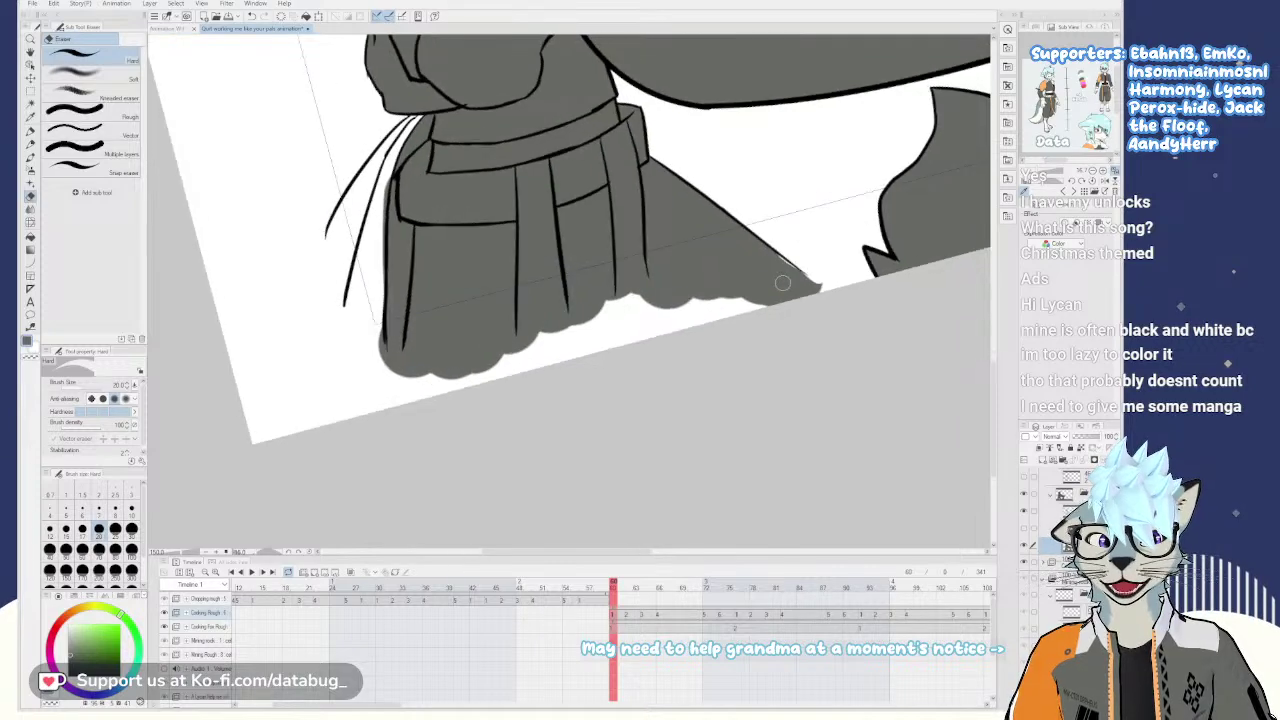
{"action": "scroll", "coordinate": [409, 334], "scroll_direction": "up", "scroll_amount": 5}
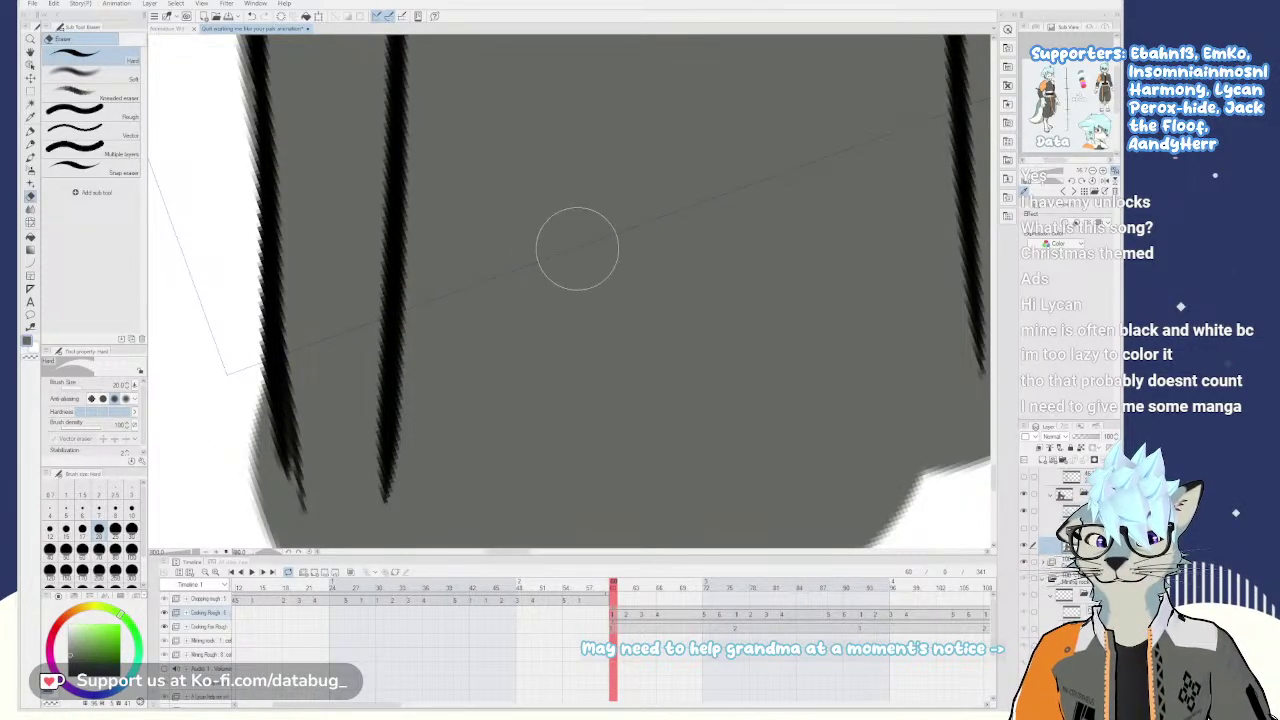
{"action": "scroll", "coordinate": [518, 296], "scroll_direction": "down", "scroll_amount": 6}
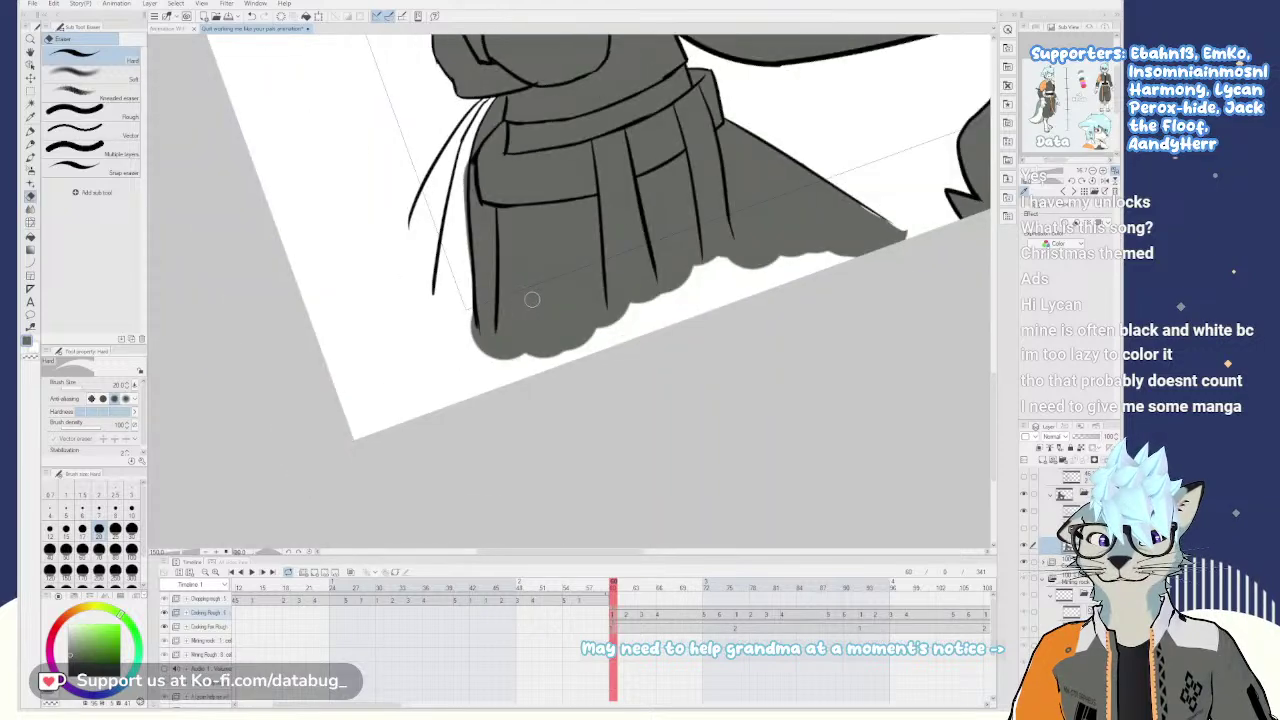
- Close the open lower end between the loose hanging lines and the skirt's left edge with dark grey Milli pen strokes at brush size 15
{"action": "scroll", "coordinate": [535, 320], "scroll_direction": "up", "scroll_amount": 2}
{"action": "scroll", "coordinate": [540, 352], "scroll_direction": "up", "scroll_amount": 2}
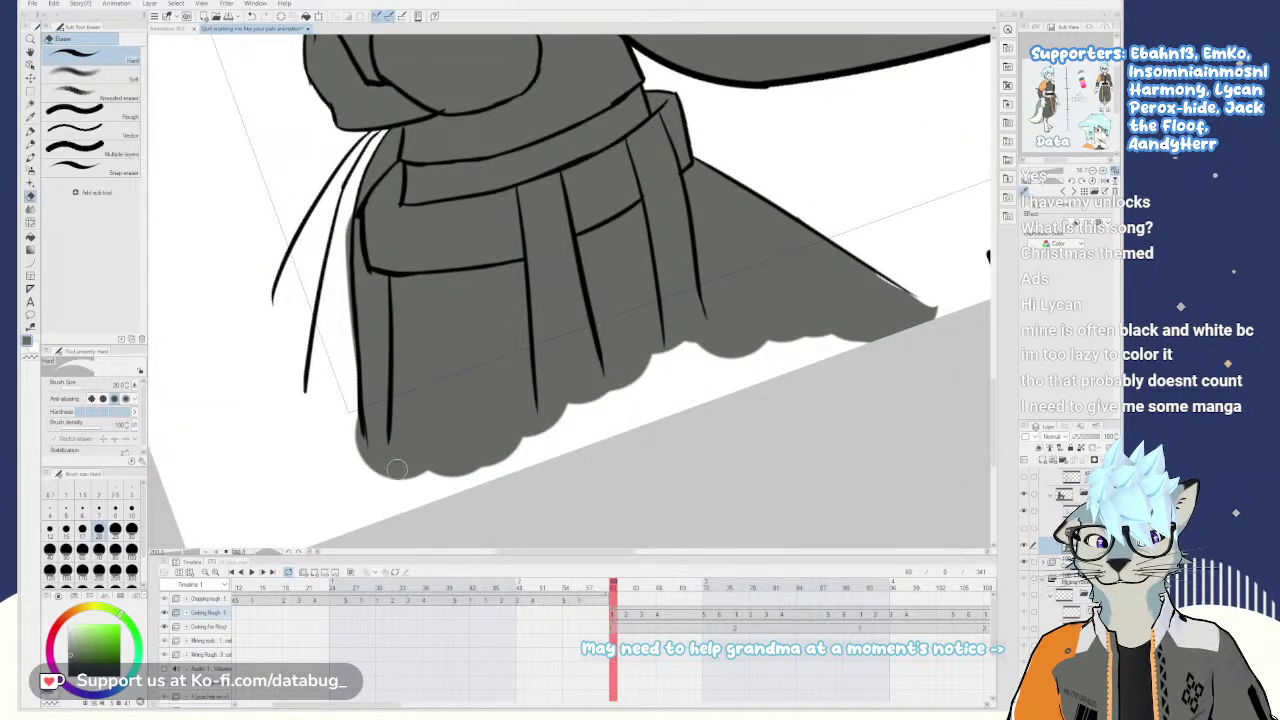
{"action": "key", "text": "asciicircum"}
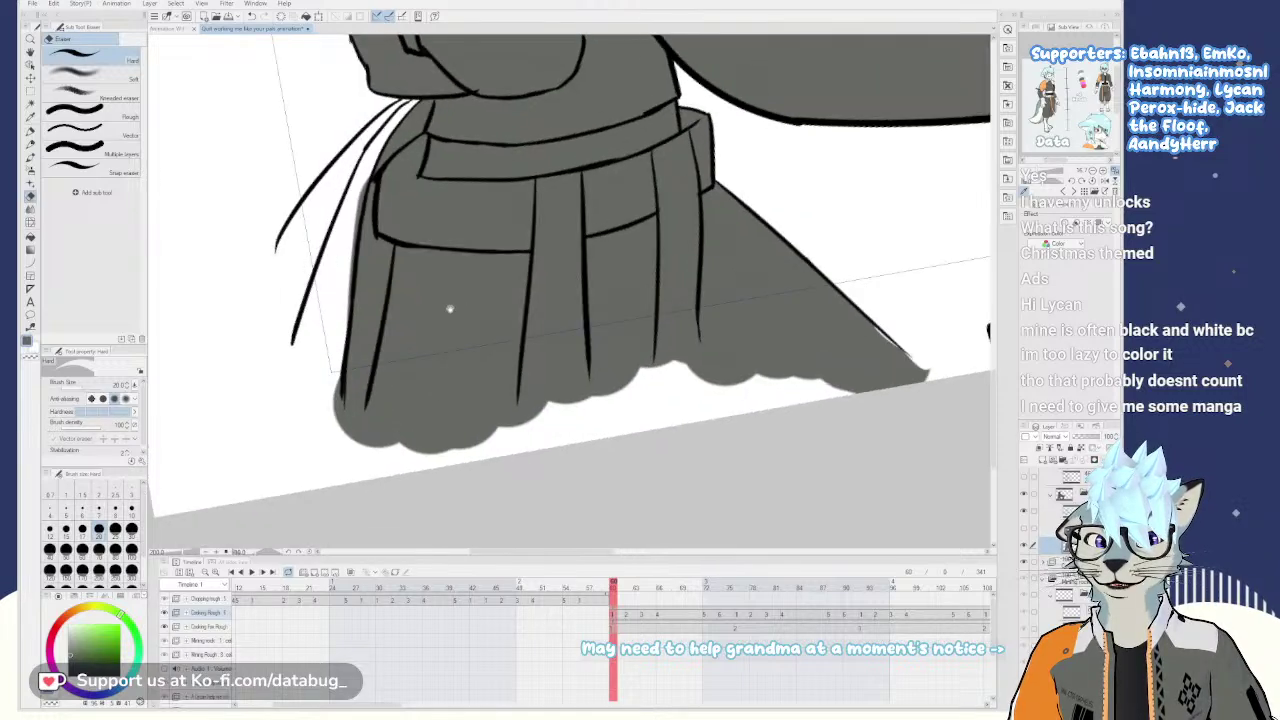
{"action": "left_click_drag", "start_coordinate": [453, 315], "coordinate": [551, 451]}
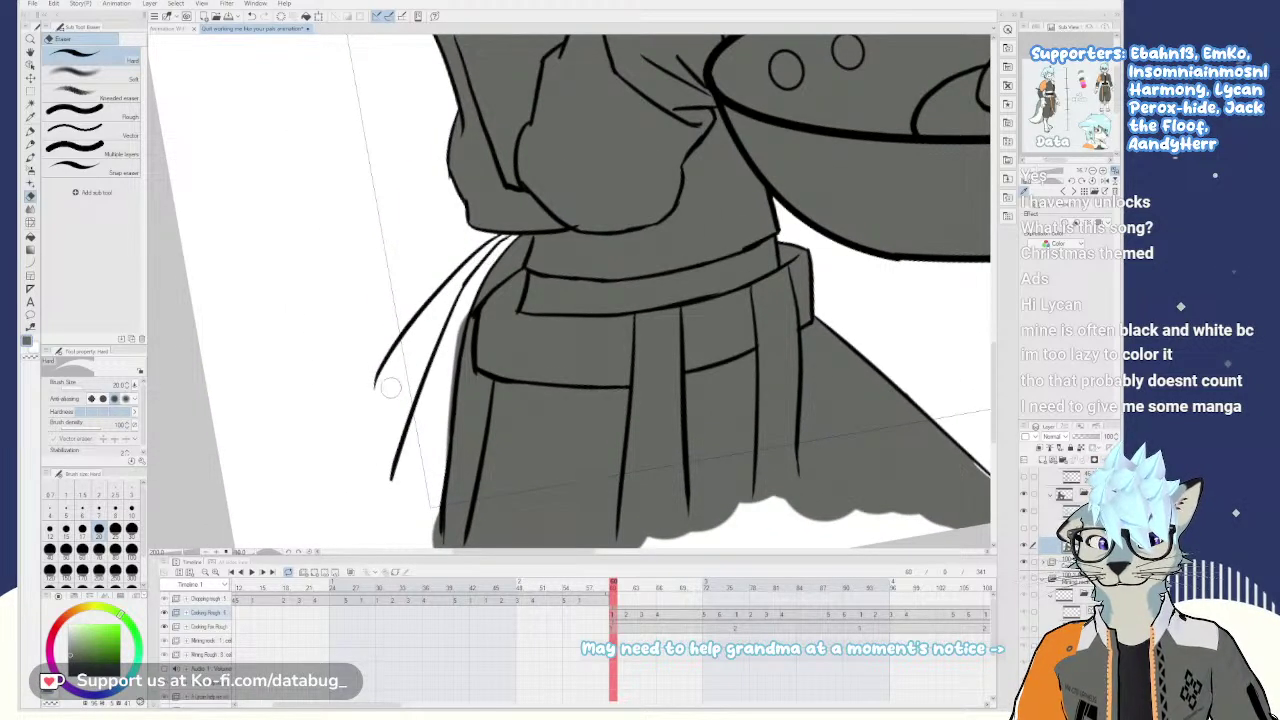
{"action": "key", "text": "p"}
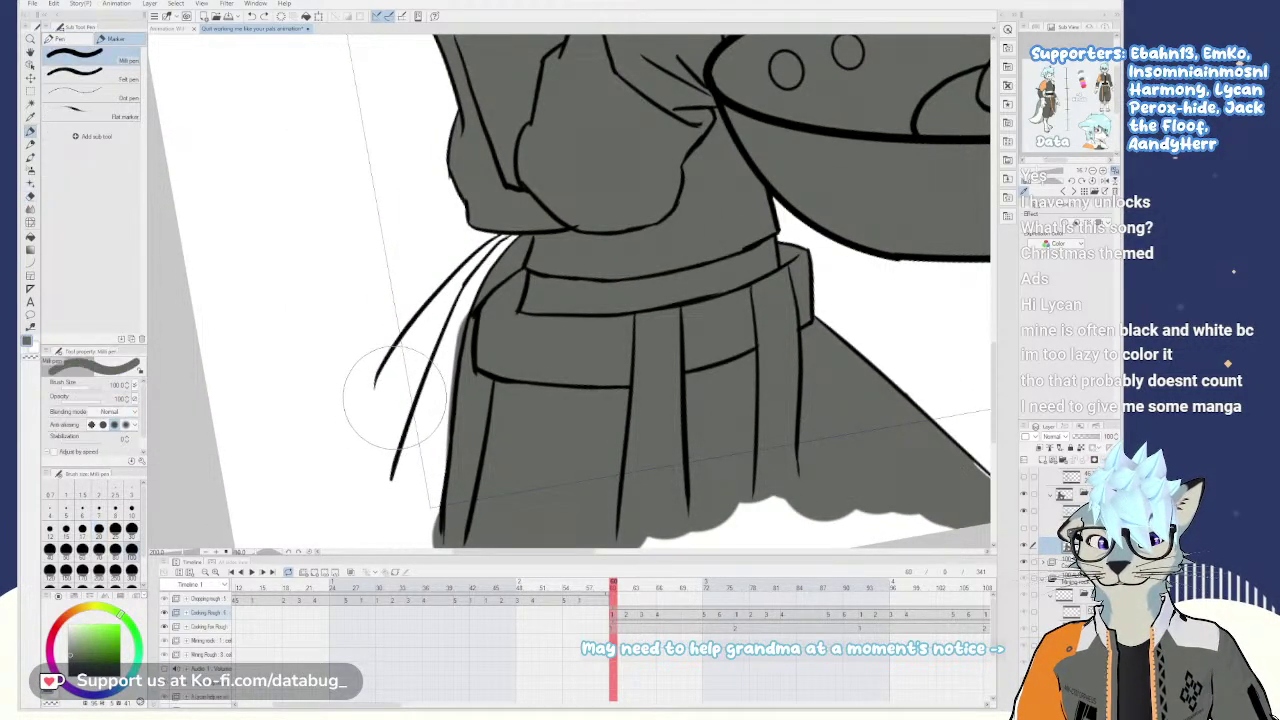
{"action": "left_click", "coordinate": [131, 511]}
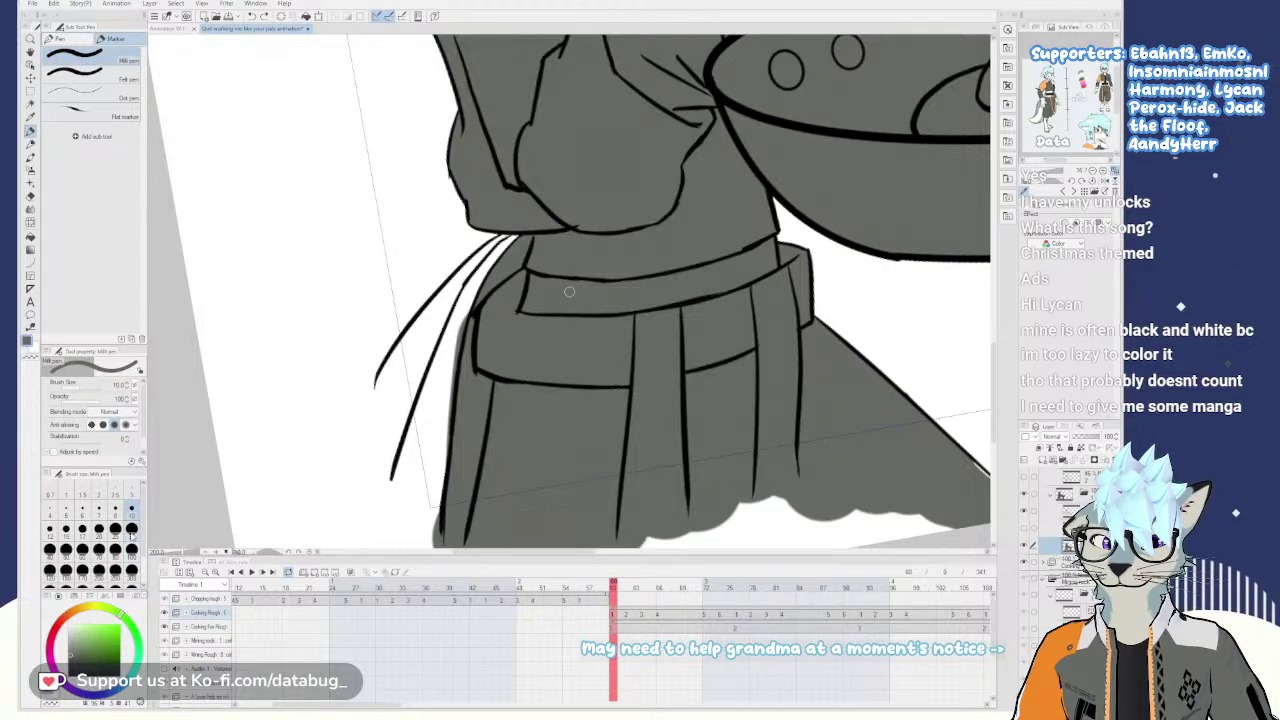
{"action": "key", "text": "bracketright"}
{"action": "left_click_drag", "start_coordinate": [377, 378], "coordinate": [445, 524]}
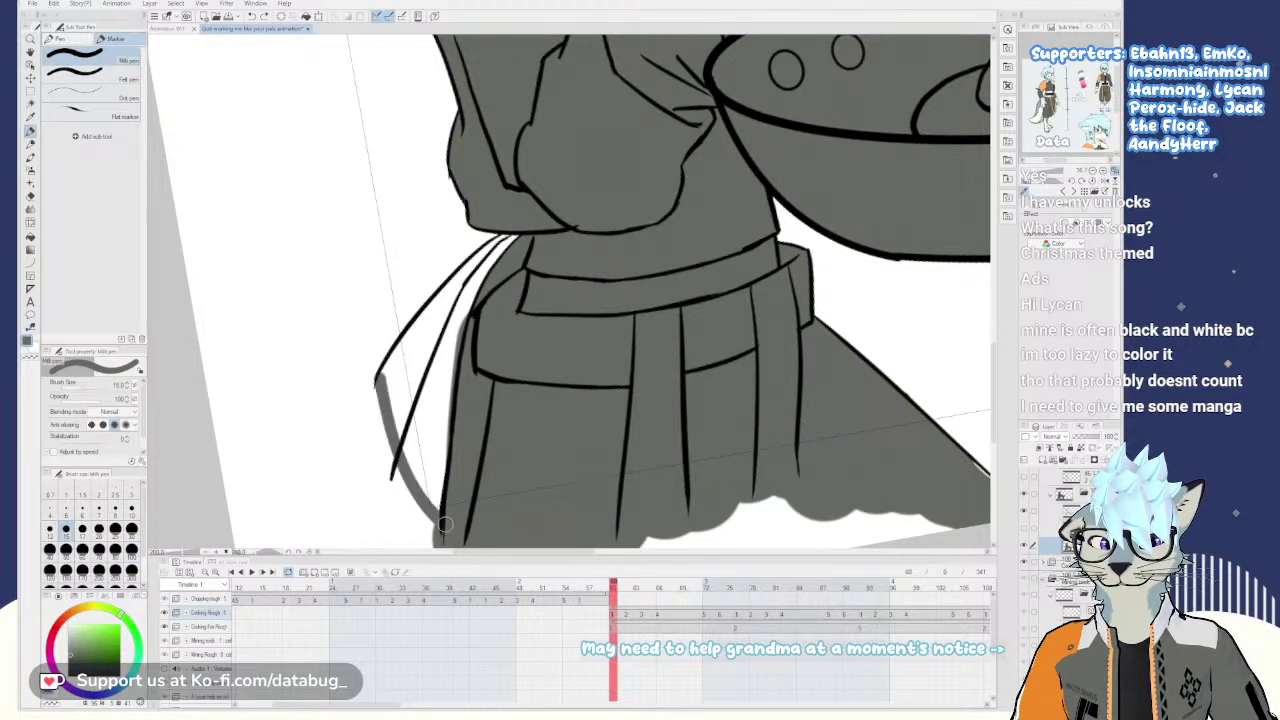
{"action": "mouse_move", "coordinate": [377, 380]}
{"action": "left_mouse_down"}
{"action": "mouse_move", "coordinate": [407, 482]}
{"action": "mouse_move", "coordinate": [432, 536]}
{"action": "left_mouse_up"}
{"action": "left_click_drag", "start_coordinate": [384, 436], "coordinate": [432, 540]}
{"action": "left_click_drag", "start_coordinate": [378, 387], "coordinate": [391, 451]}
{"action": "left_click_drag", "start_coordinate": [439, 545], "coordinate": [413, 436]}
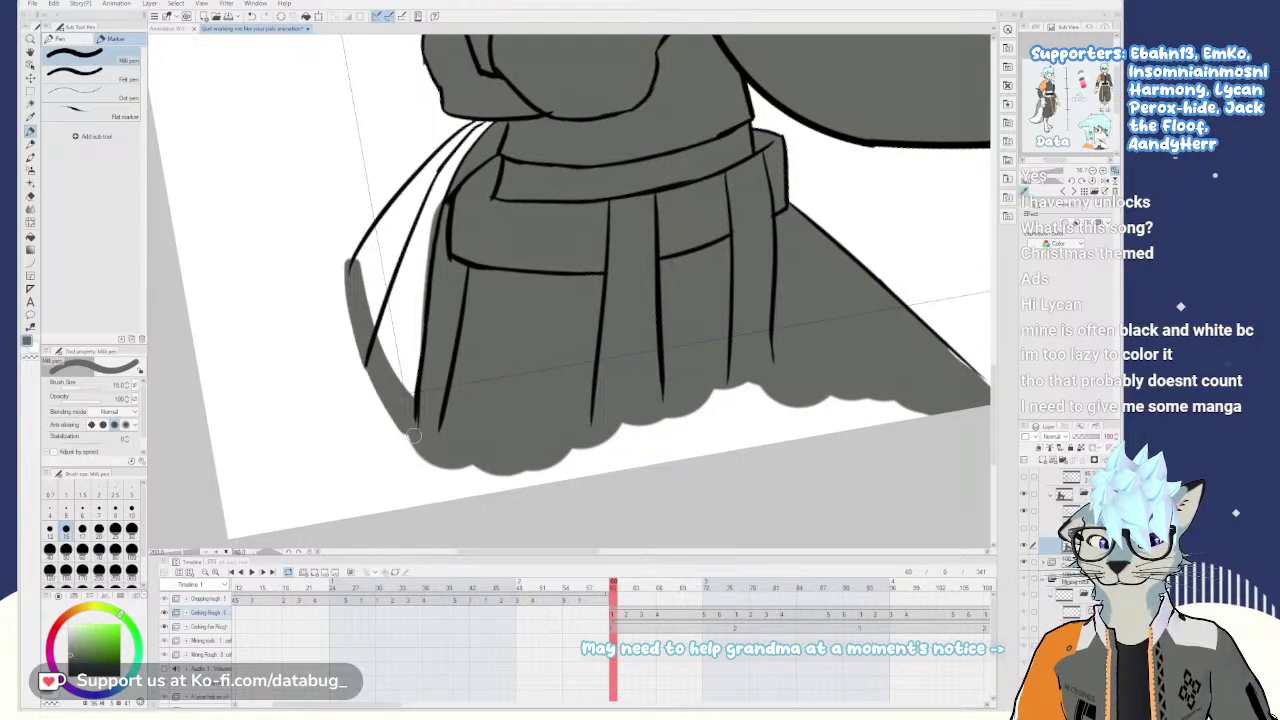
{"action": "left_click_drag", "start_coordinate": [394, 325], "coordinate": [436, 385]}
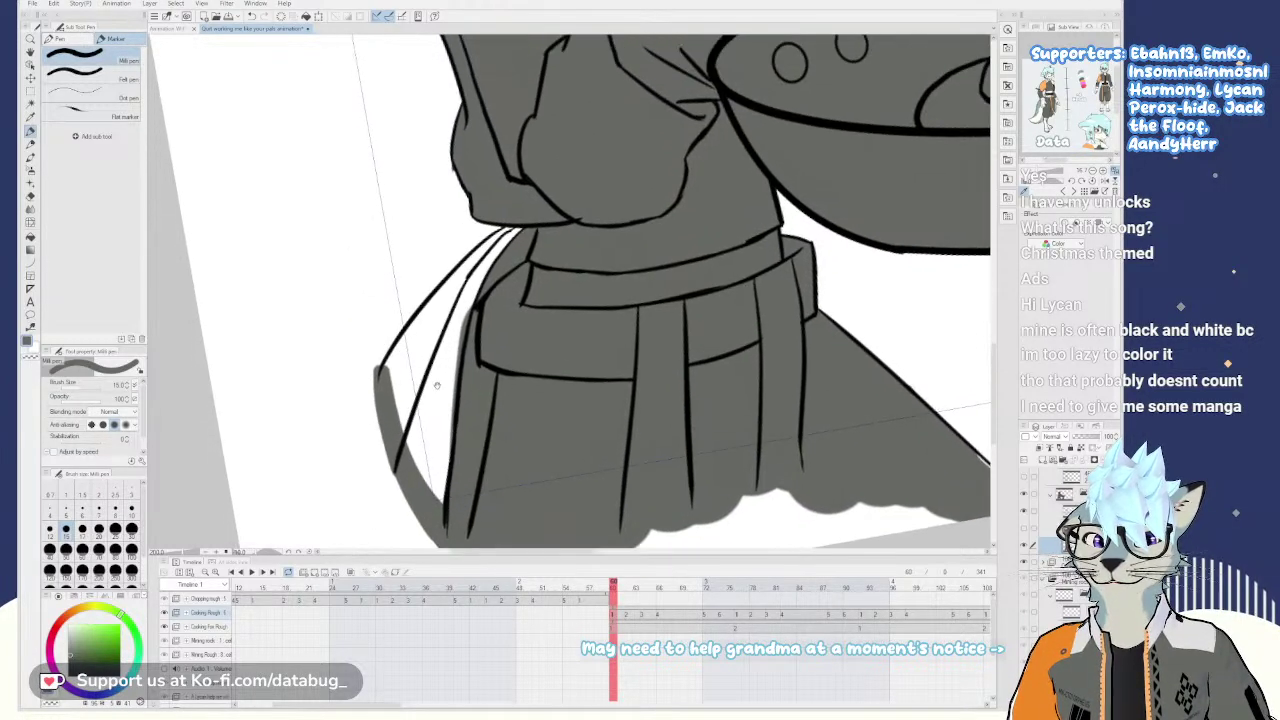
- Fill the enclosed white strips beside the skirt's left edge dark grey using the Refer other layers fill
{"action": "left_click_drag", "start_coordinate": [465, 340], "coordinate": [483, 296]}
{"action": "key", "text": "minus"}
{"action": "key", "text": "minus"}
{"action": "key", "text": "minus"}
{"action": "key", "text": "minus"}
{"action": "key", "text": "minus"}
{"action": "key", "text": "g"}
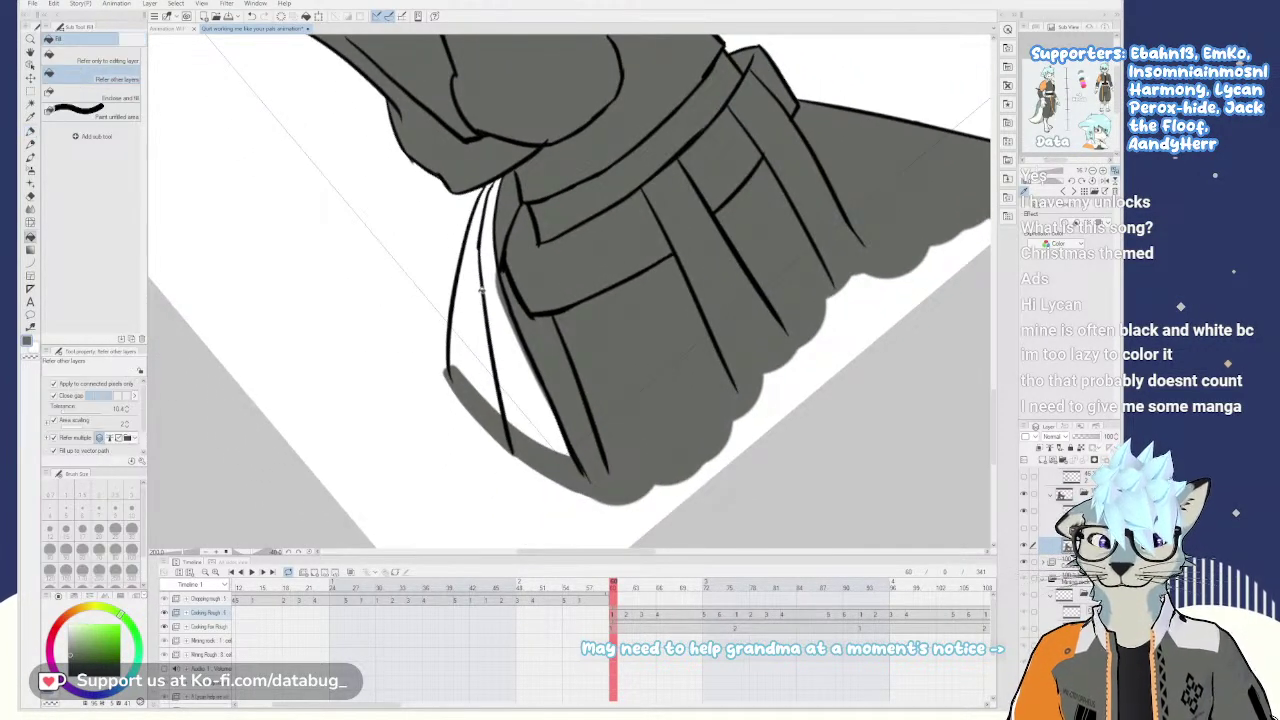
{"action": "left_click", "coordinate": [493, 312]}
{"action": "left_click", "coordinate": [494, 312]}
{"action": "key", "text": "asciicircum"}
{"action": "key", "text": "asciicircum"}
{"action": "key", "text": "asciicircum"}
{"action": "key", "text": "asciicircum"}
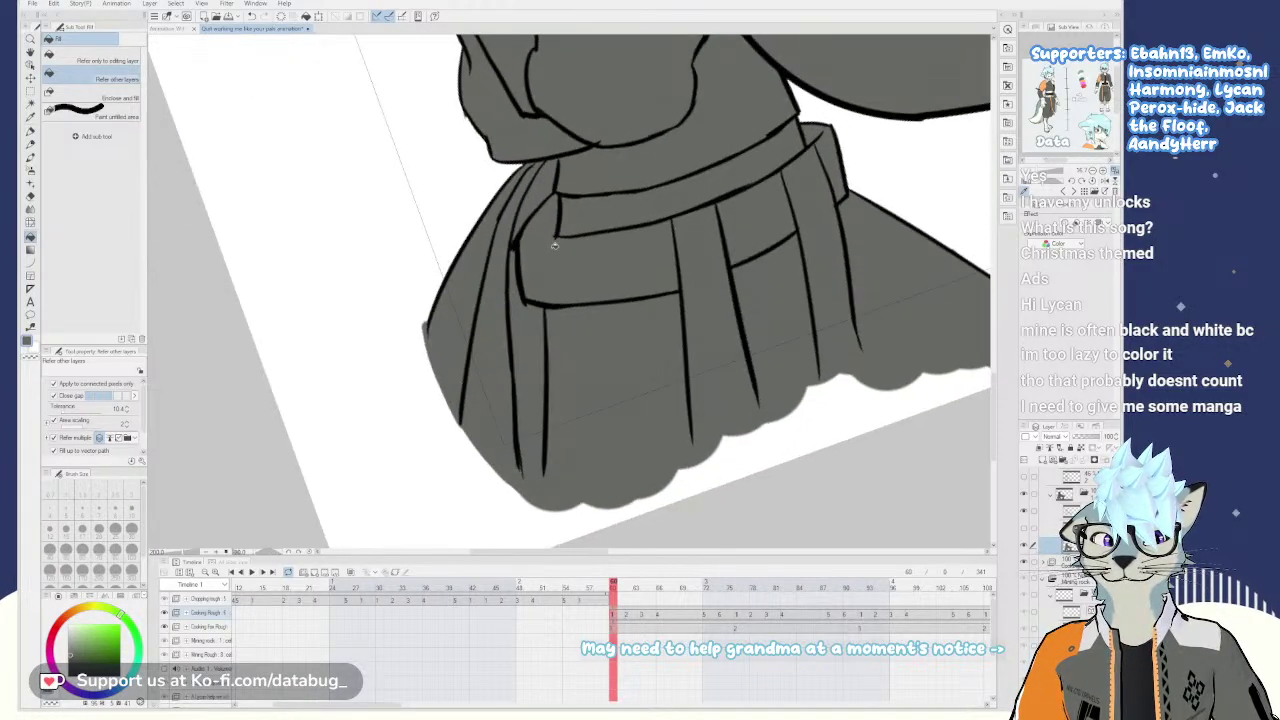
{"action": "scroll", "coordinate": [557, 243], "scroll_direction": "down", "scroll_amount": 2}
{"action": "left_click_drag", "start_coordinate": [560, 245], "coordinate": [561, 294]}
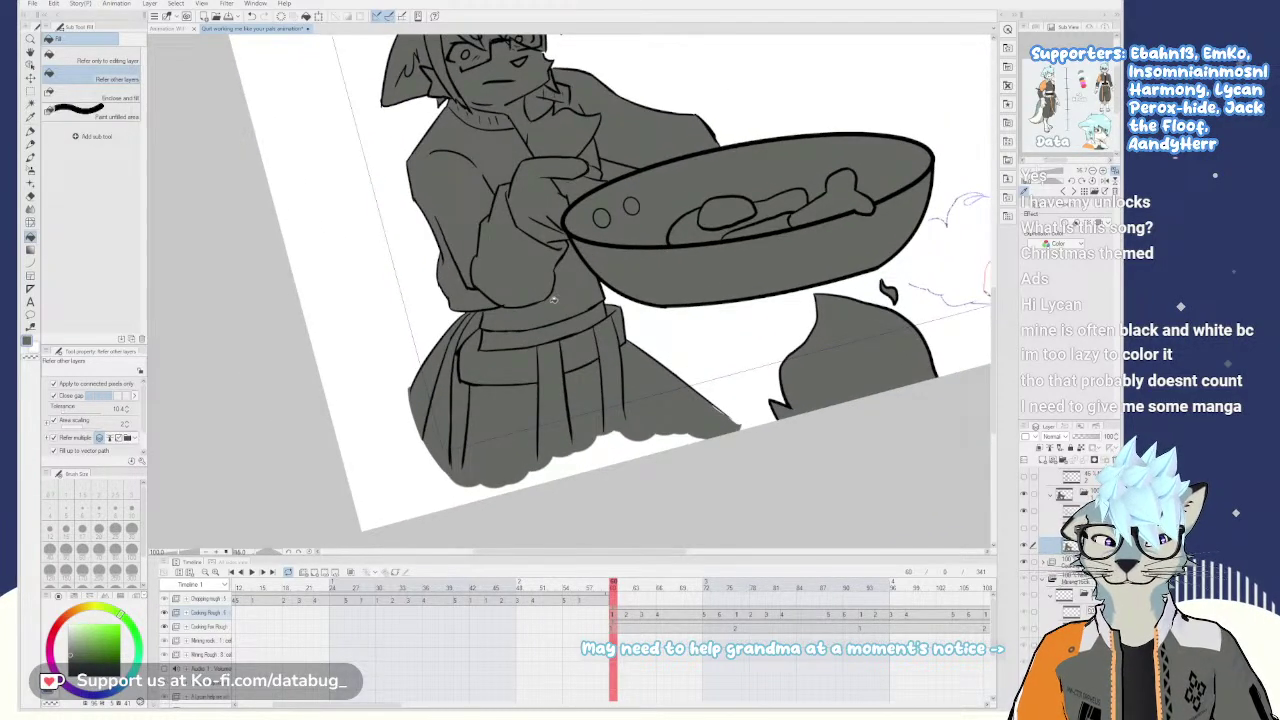
- Close the gaps at both sides of the upright ear's base with short grey Milli pen strokes and fill the ear dark grey
{"action": "key", "text": "p"}
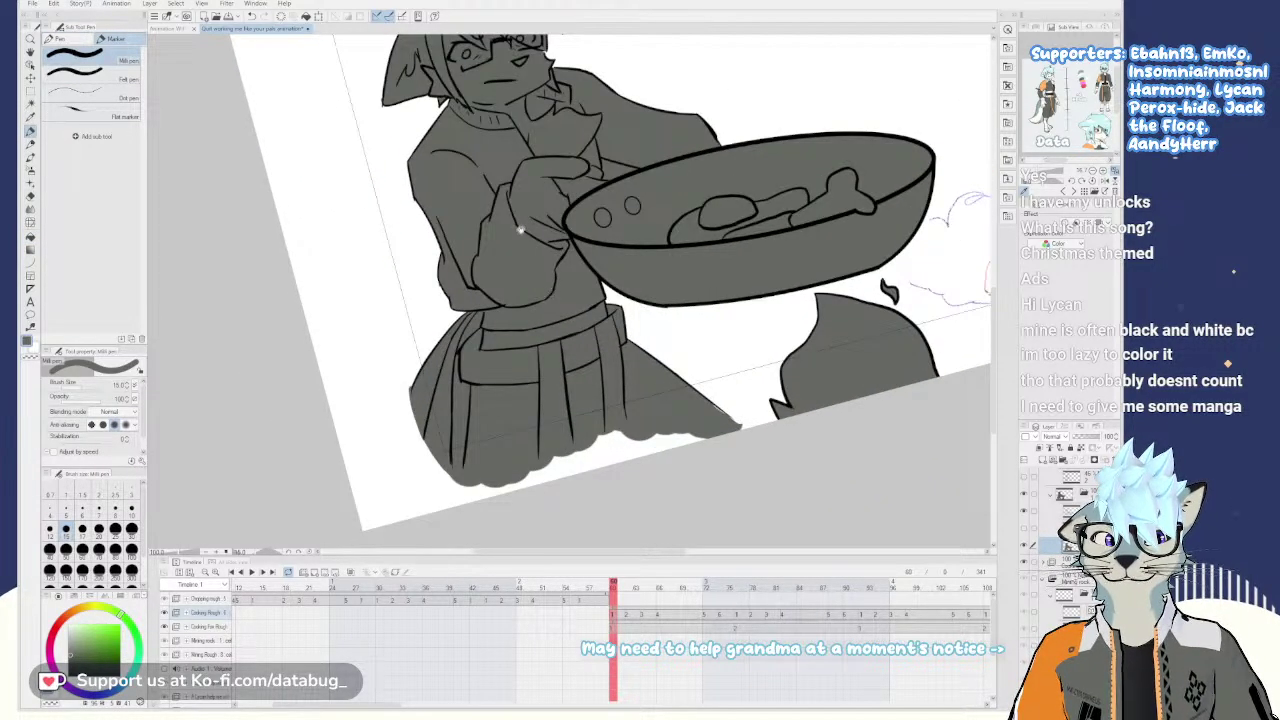
{"action": "scroll", "coordinate": [520, 228], "scroll_direction": "up", "scroll_amount": 5}
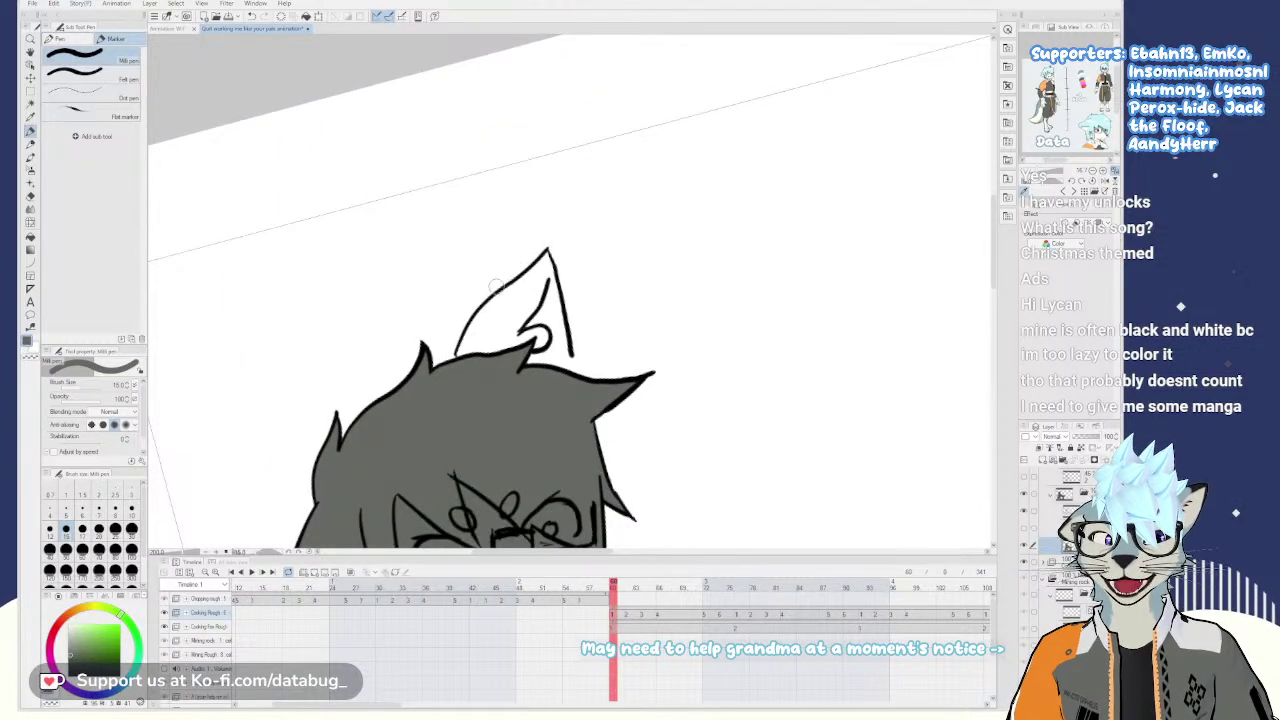
{"action": "left_click_drag", "start_coordinate": [460, 361], "coordinate": [506, 298]}
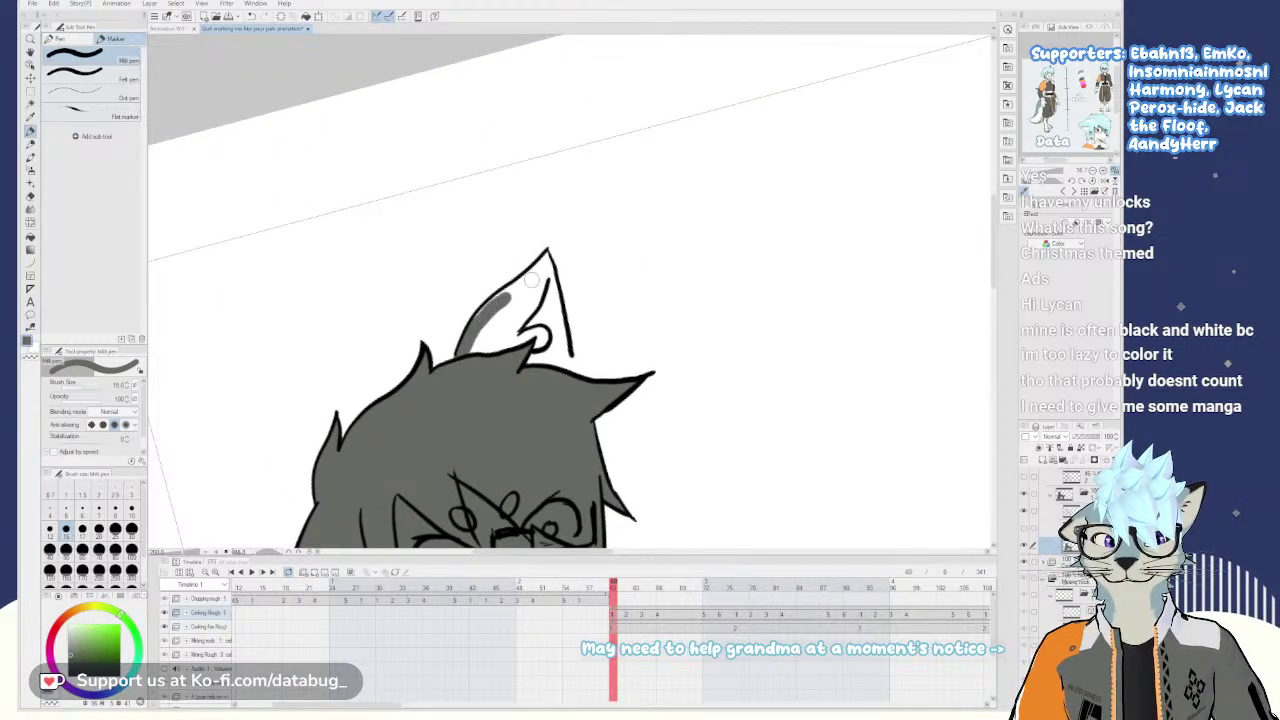
{"action": "key", "text": "ctrl+z"}
{"action": "left_click_drag", "start_coordinate": [566, 353], "coordinate": [574, 367]}
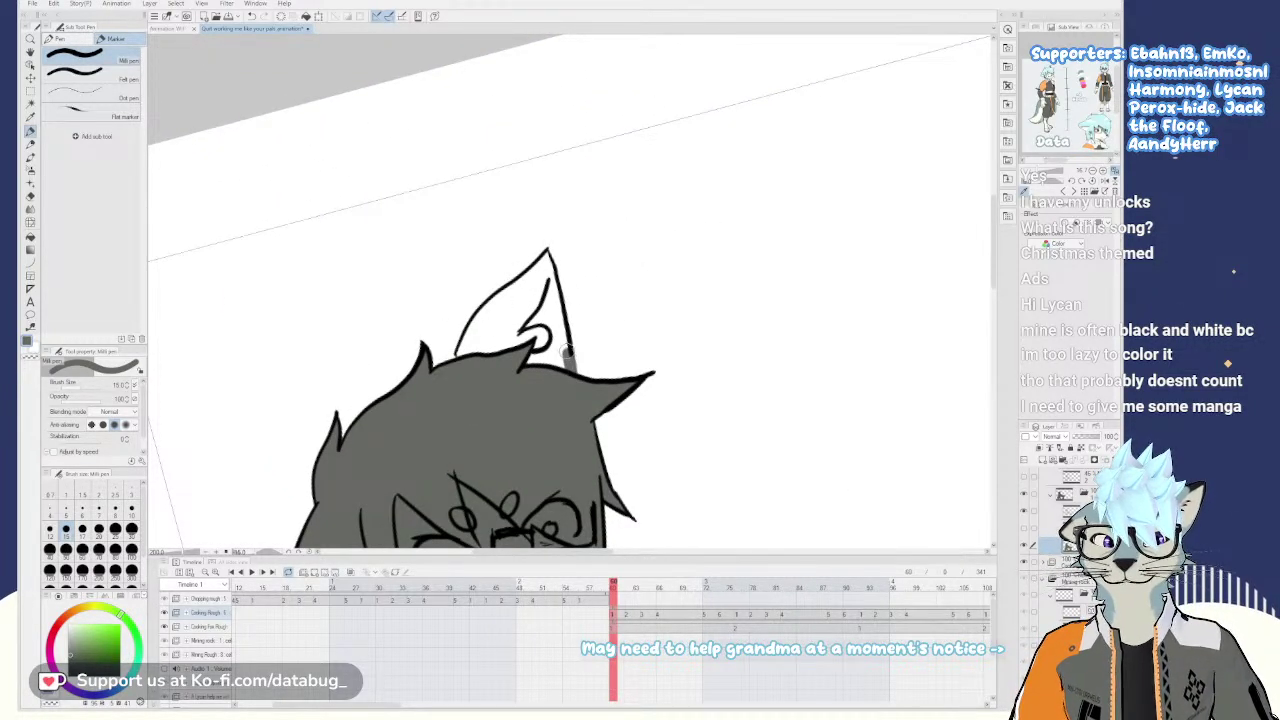
{"action": "left_click_drag", "start_coordinate": [465, 348], "coordinate": [460, 358]}
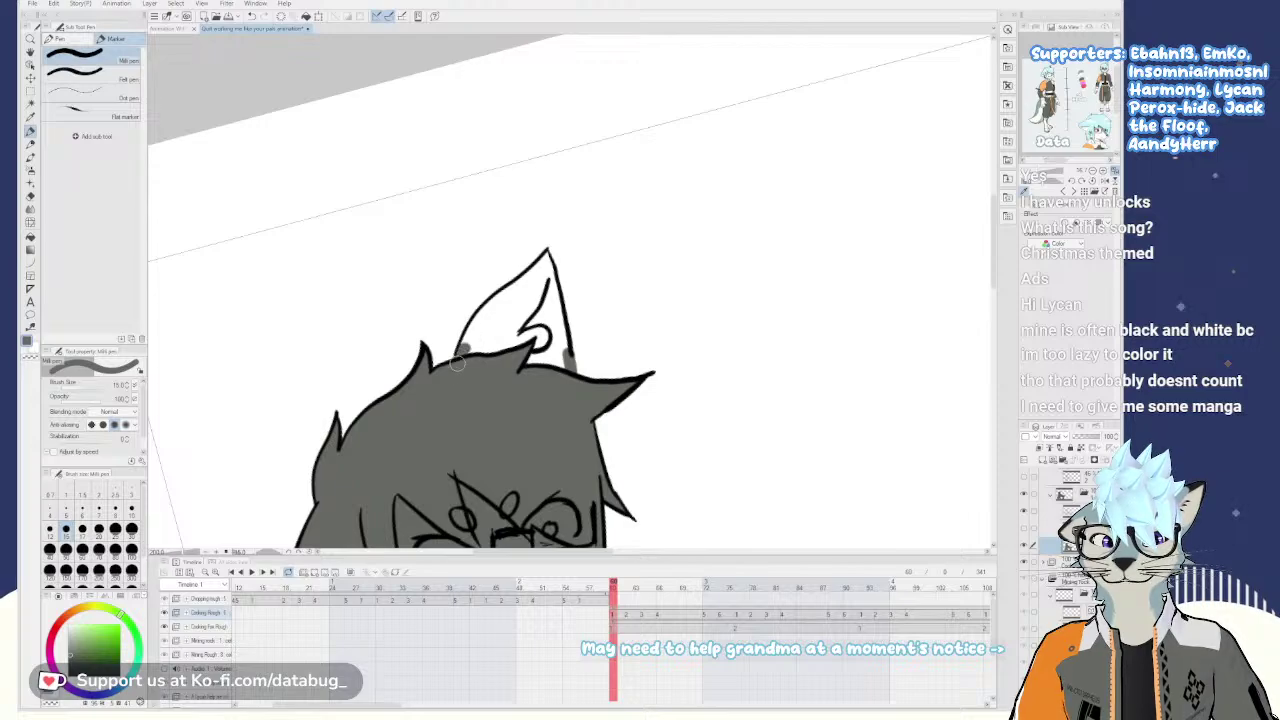
{"action": "key", "text": "g"}
{"action": "left_click", "coordinate": [501, 322]}
{"action": "left_click", "coordinate": [550, 316]}
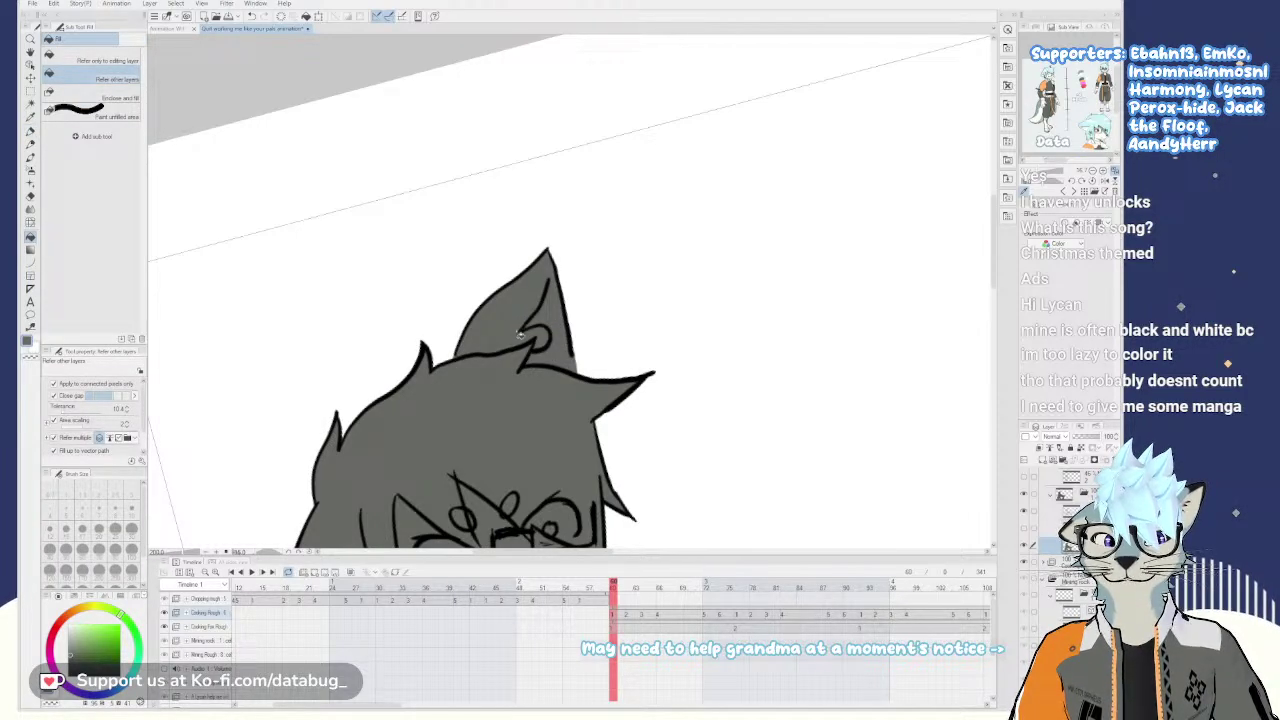
- Inspect the grey base over the cook's head, arms, skirt and the pan for missed or wrongly filled areas
{"action": "key", "text": "p"}
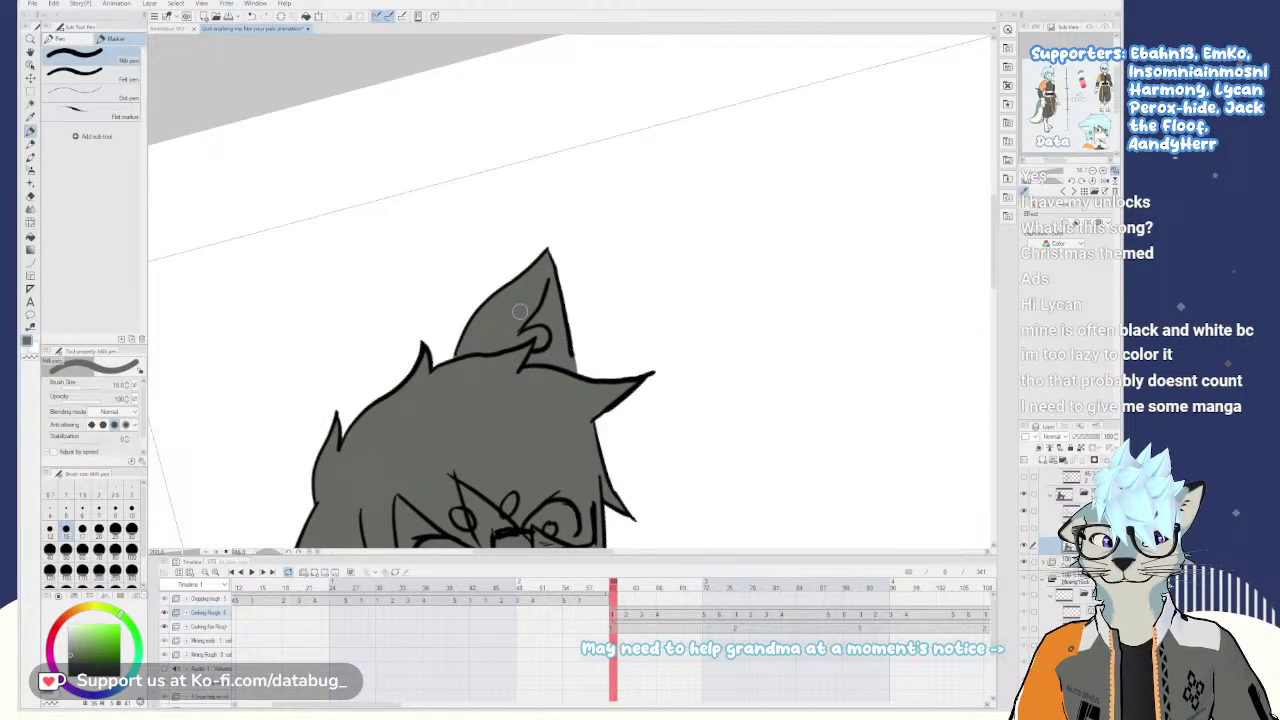
{"action": "scroll", "coordinate": [530, 360], "scroll_direction": "down", "scroll_amount": 5}
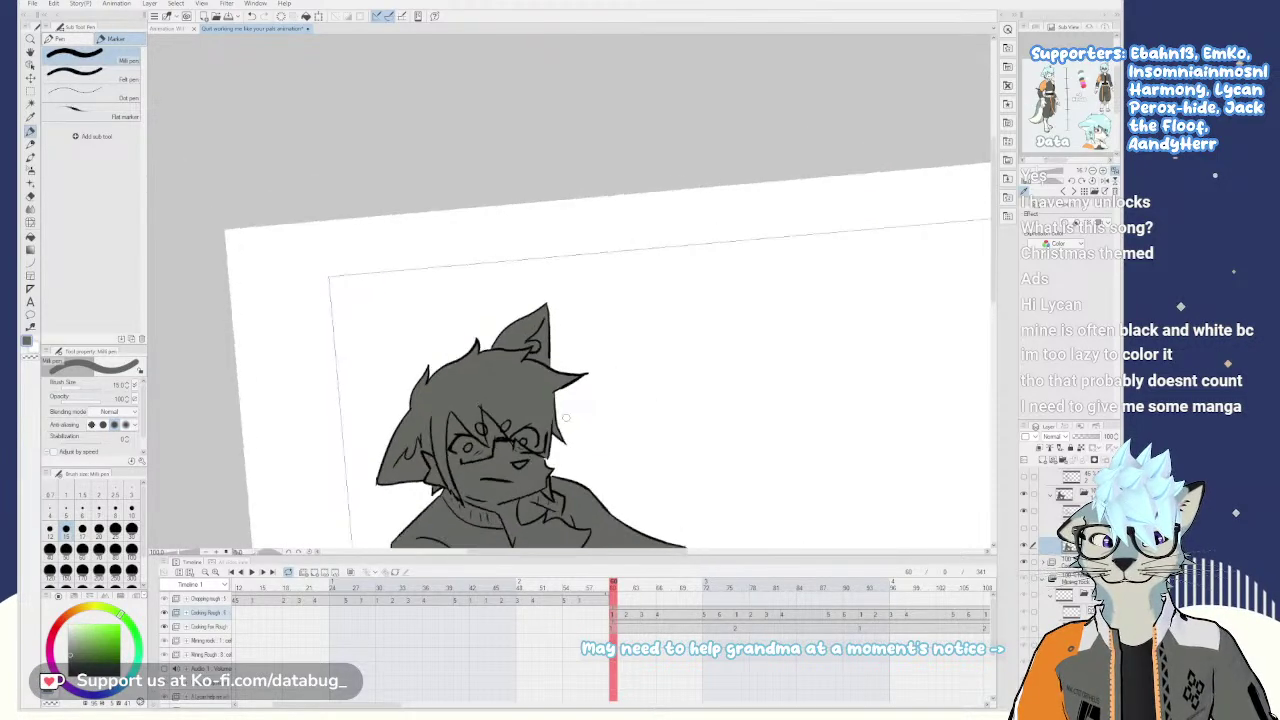
{"action": "scroll", "coordinate": [565, 418], "scroll_direction": "up", "scroll_amount": 5}
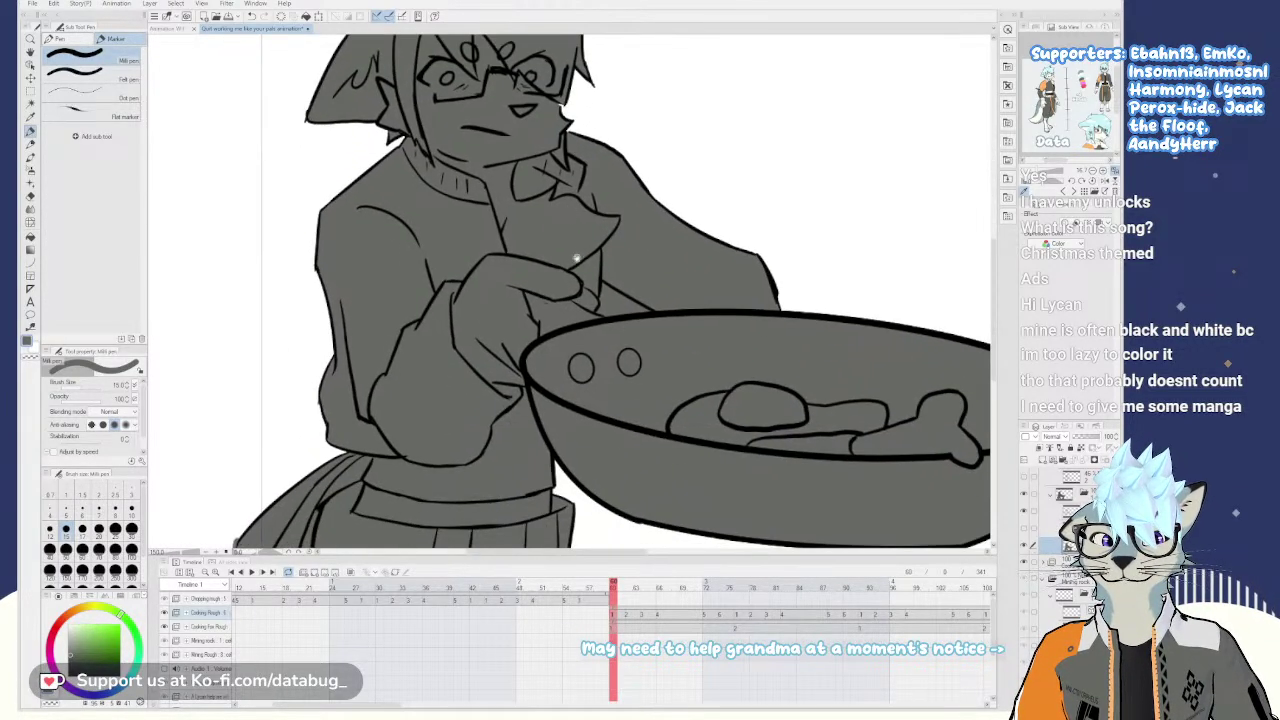
{"action": "scroll", "coordinate": [576, 258], "scroll_direction": "down", "scroll_amount": 2}
{"action": "scroll", "coordinate": [540, 260], "scroll_direction": "up", "scroll_amount": 2}
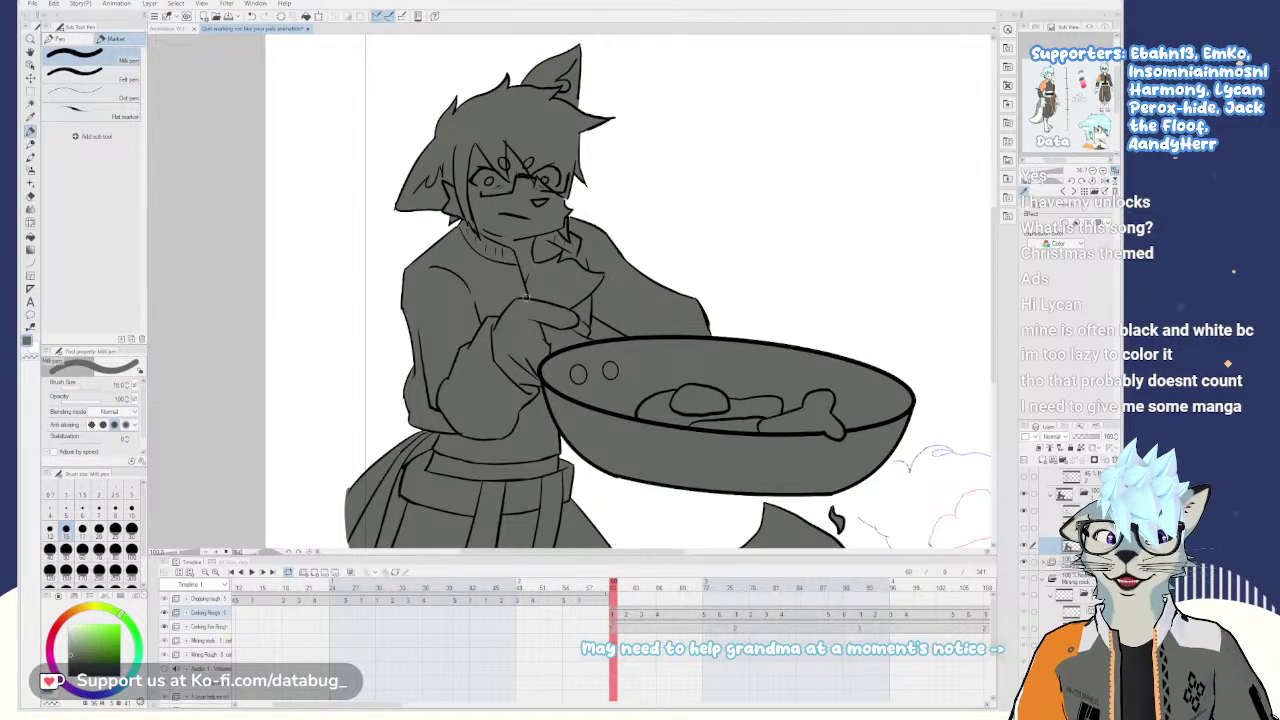
{"action": "left_click_drag", "start_coordinate": [561, 410], "coordinate": [550, 250]}
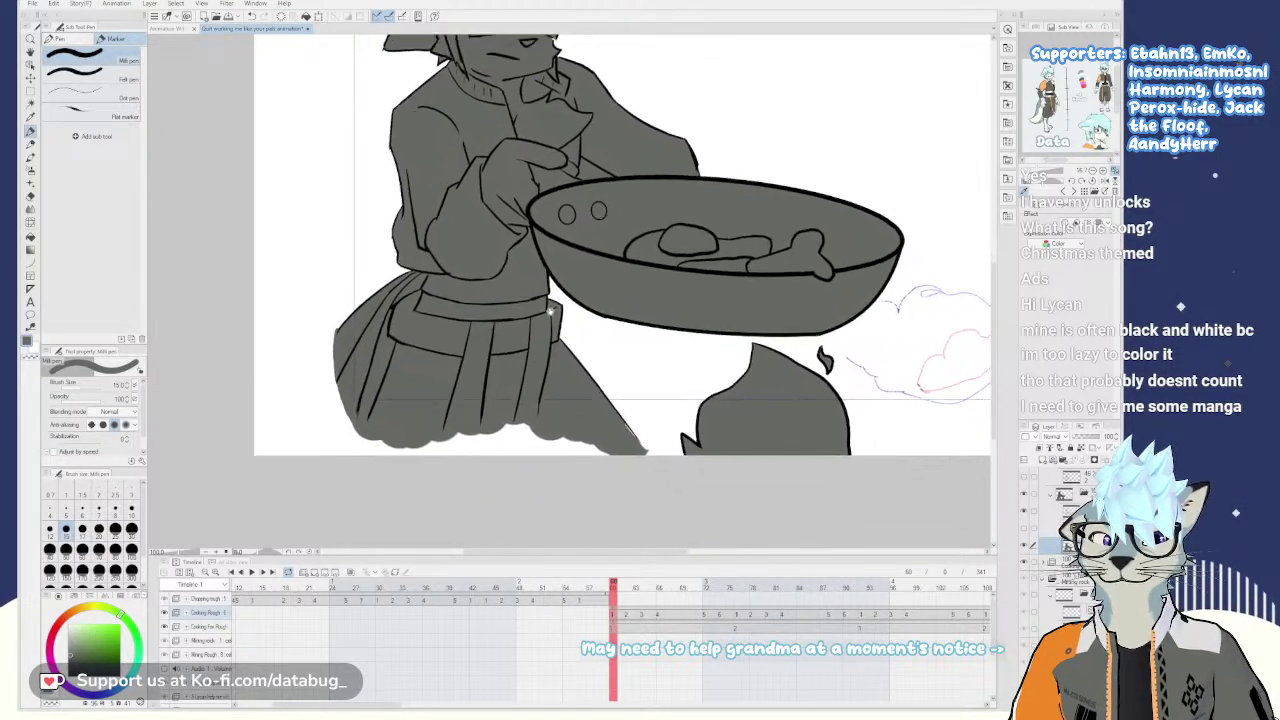
{"action": "left_click_drag", "start_coordinate": [605, 410], "coordinate": [567, 333]}
{"action": "scroll", "coordinate": [570, 350], "scroll_direction": "up", "scroll_amount": 4}
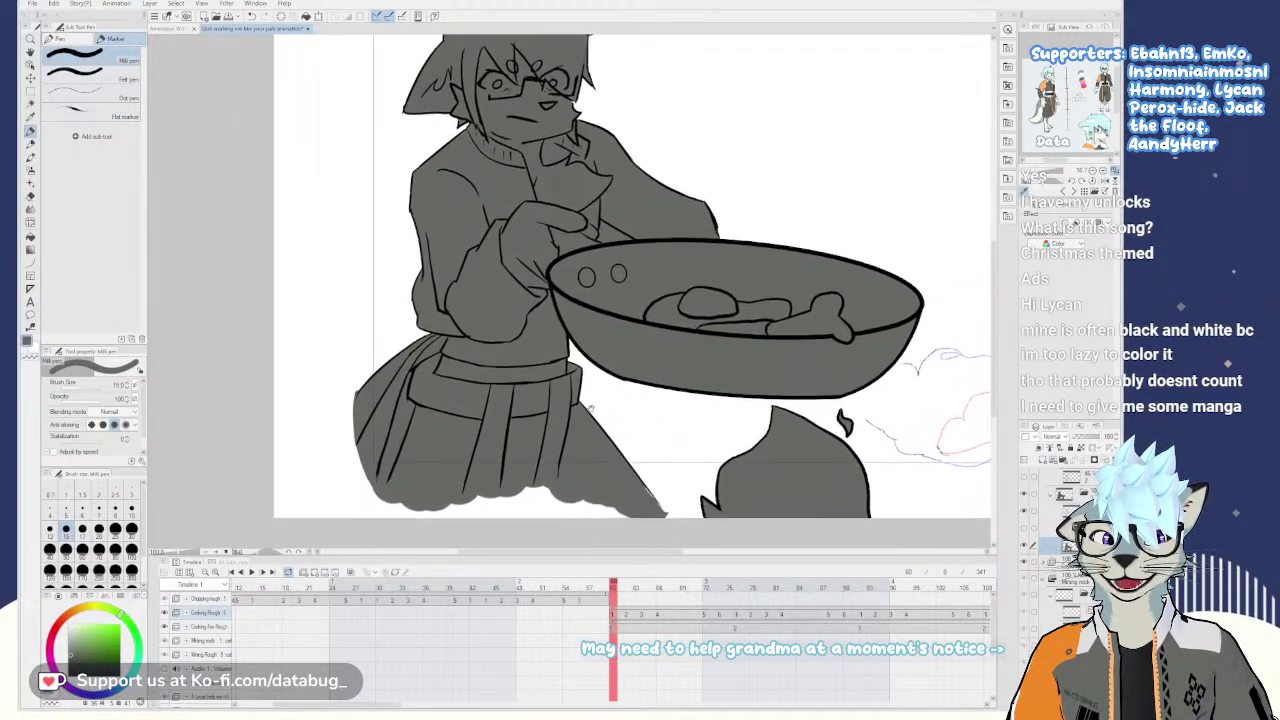
{"action": "scroll", "coordinate": [575, 366], "scroll_direction": "up", "scroll_amount": 2}
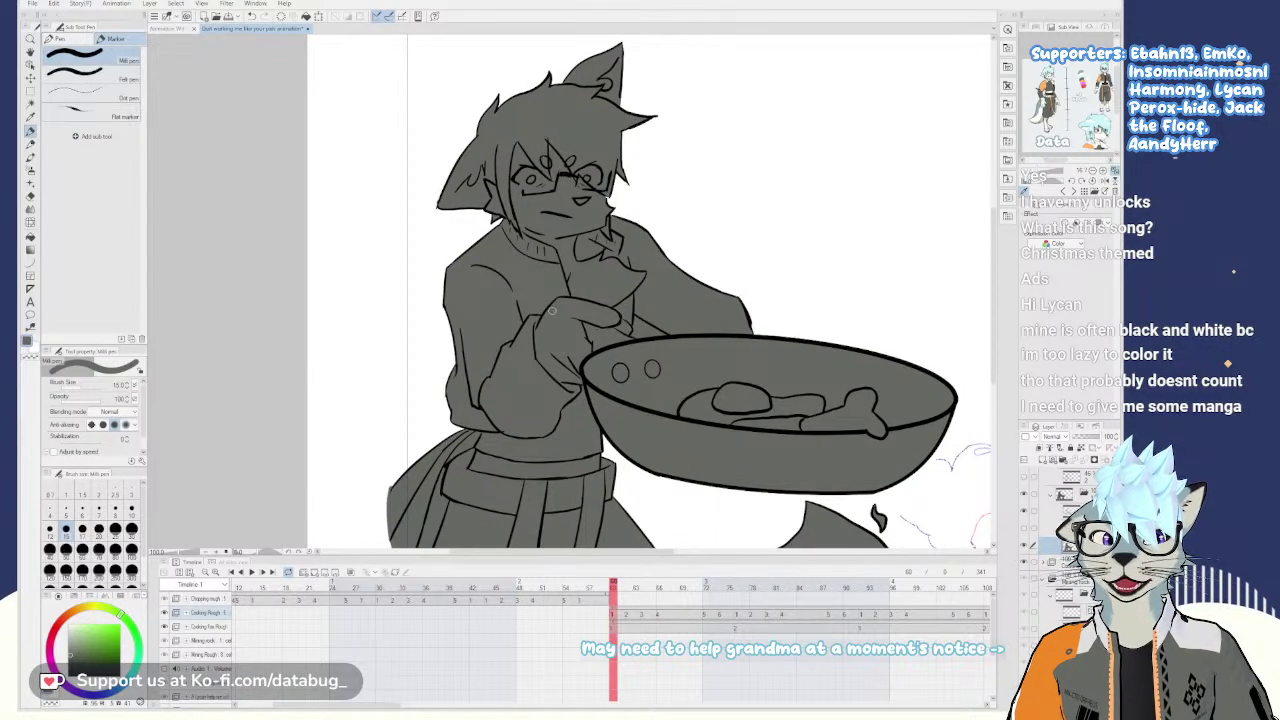
{"action": "scroll", "coordinate": [551, 311], "scroll_direction": "up", "scroll_amount": 2}
{"action": "scroll", "coordinate": [551, 340], "scroll_direction": "down", "scroll_amount": 3}
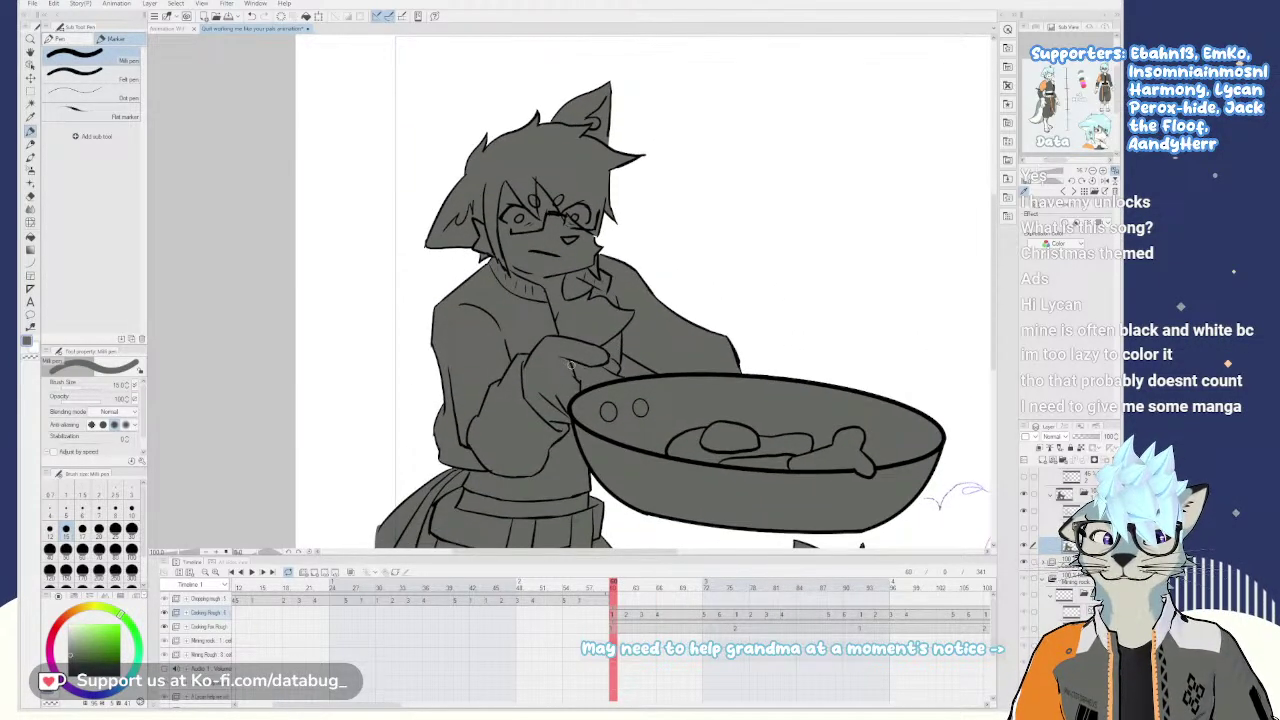
{"action": "scroll", "coordinate": [572, 363], "scroll_direction": "up", "scroll_amount": 2}
{"action": "scroll", "coordinate": [560, 365], "scroll_direction": "down", "scroll_amount": 3}
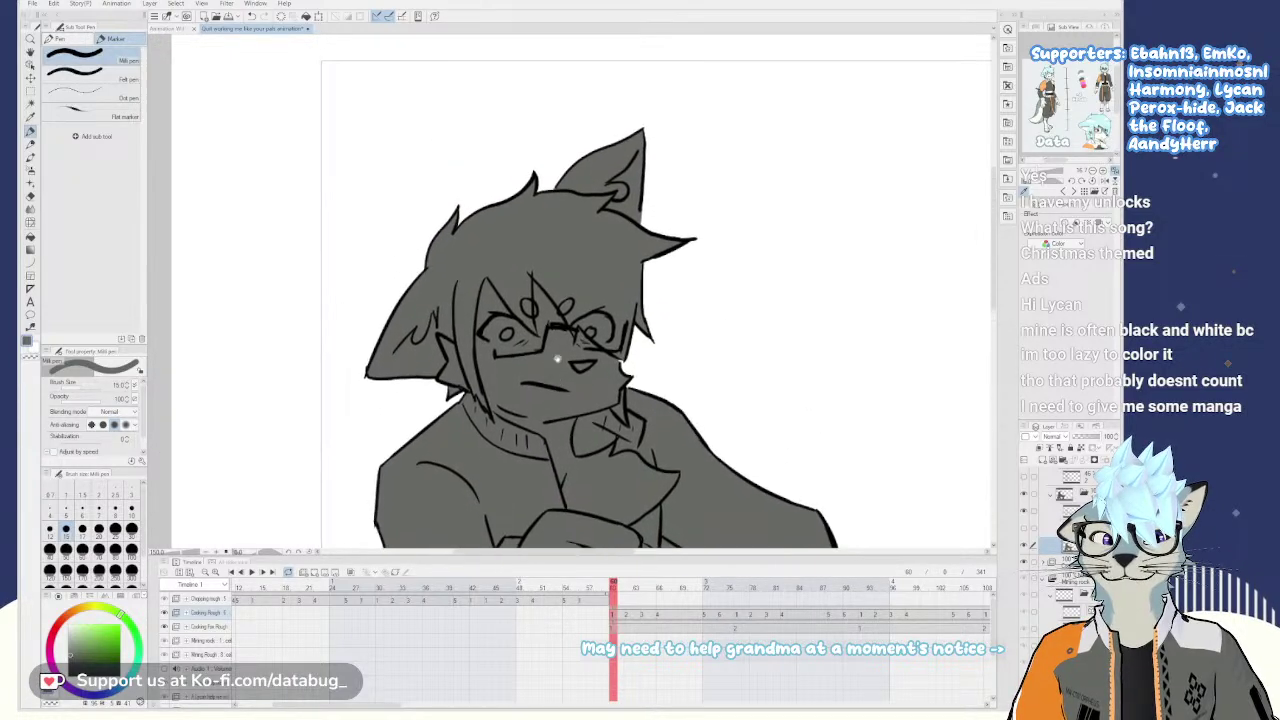
{"action": "scroll", "coordinate": [557, 367], "scroll_direction": "up", "scroll_amount": 1}
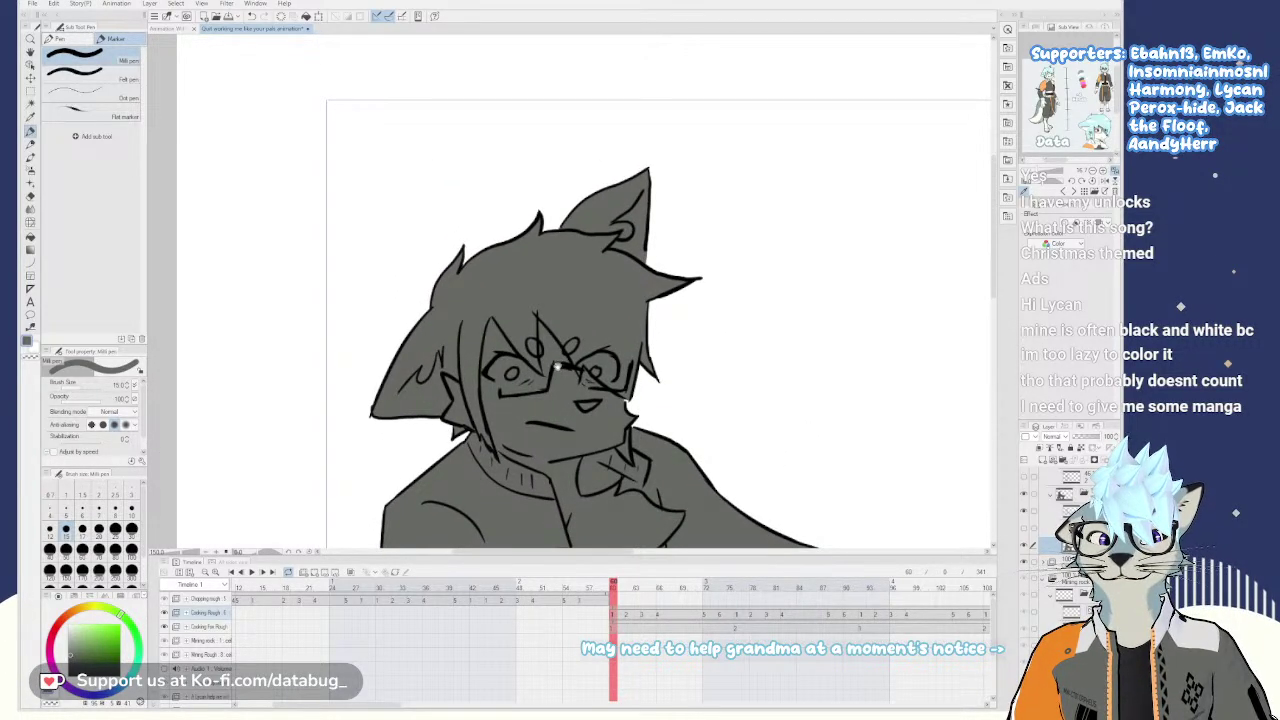
{"action": "scroll", "coordinate": [557, 365], "scroll_direction": "up", "scroll_amount": 2}
{"action": "scroll", "coordinate": [557, 365], "scroll_direction": "down", "scroll_amount": 5}
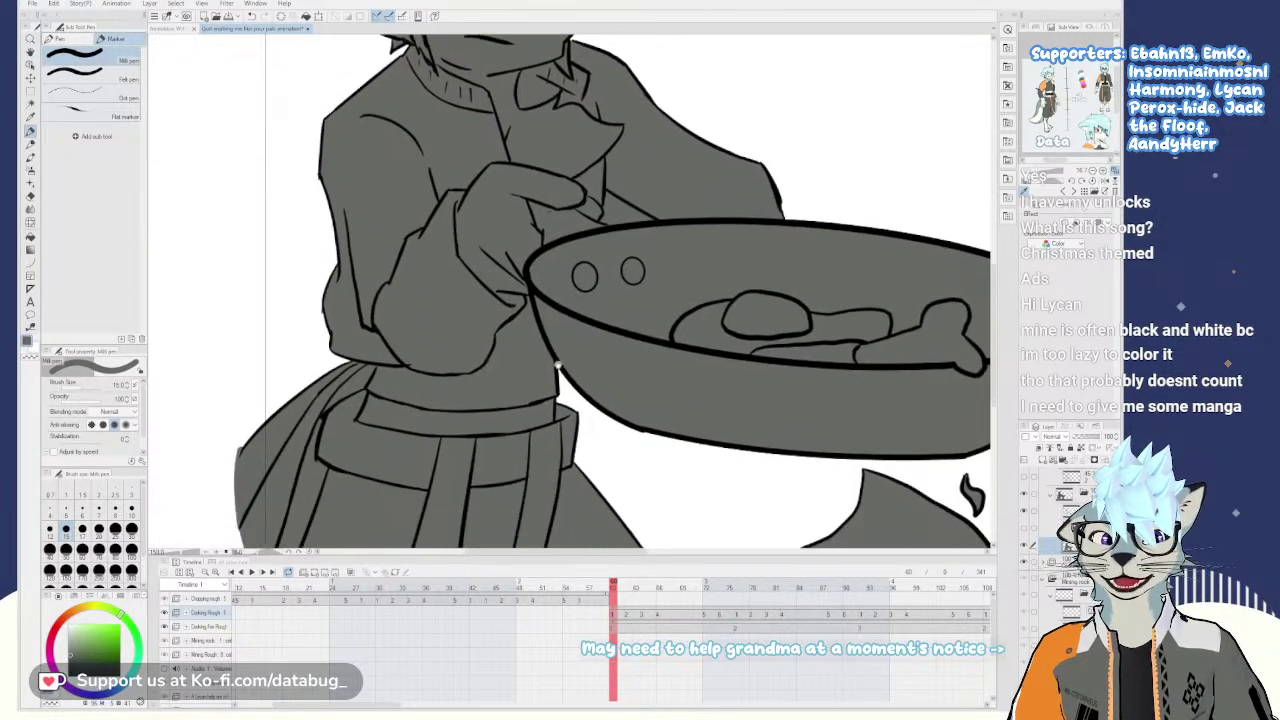
{"action": "scroll", "coordinate": [558, 365], "scroll_direction": "down", "scroll_amount": 2}
{"action": "scroll", "coordinate": [560, 363], "scroll_direction": "up", "scroll_amount": 2}
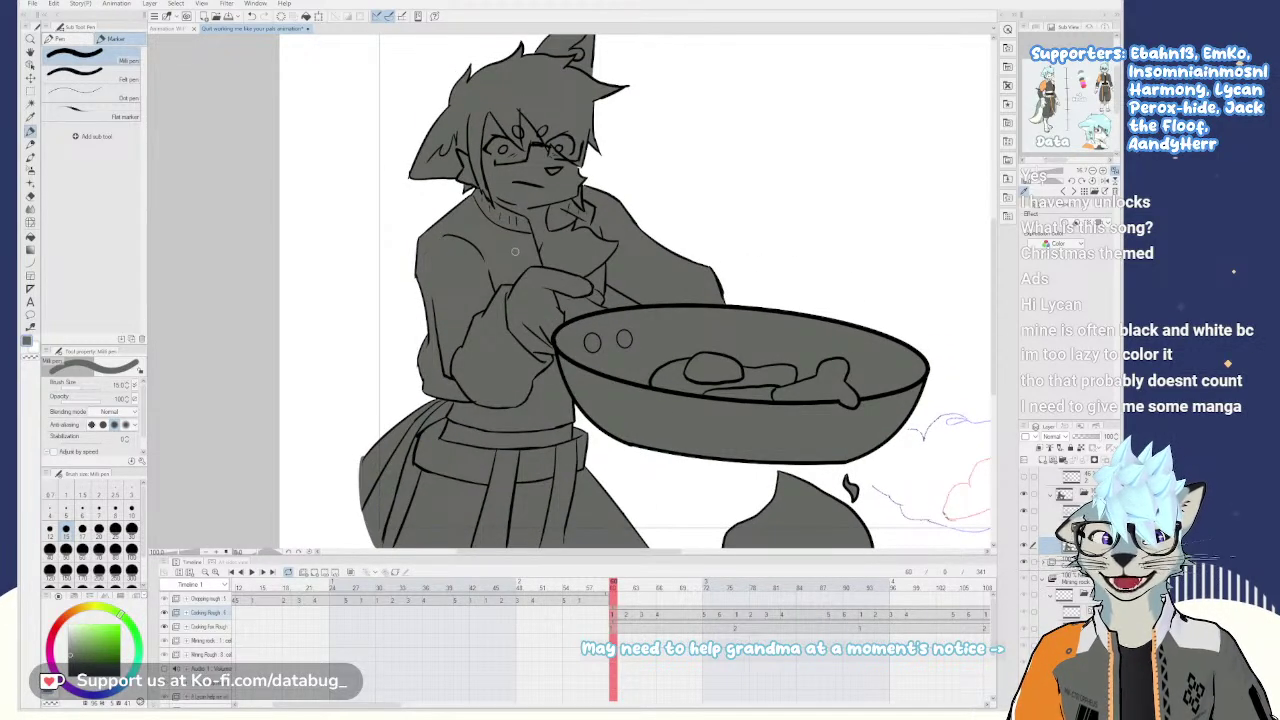
{"action": "left_click_drag", "start_coordinate": [515, 285], "coordinate": [548, 341]}
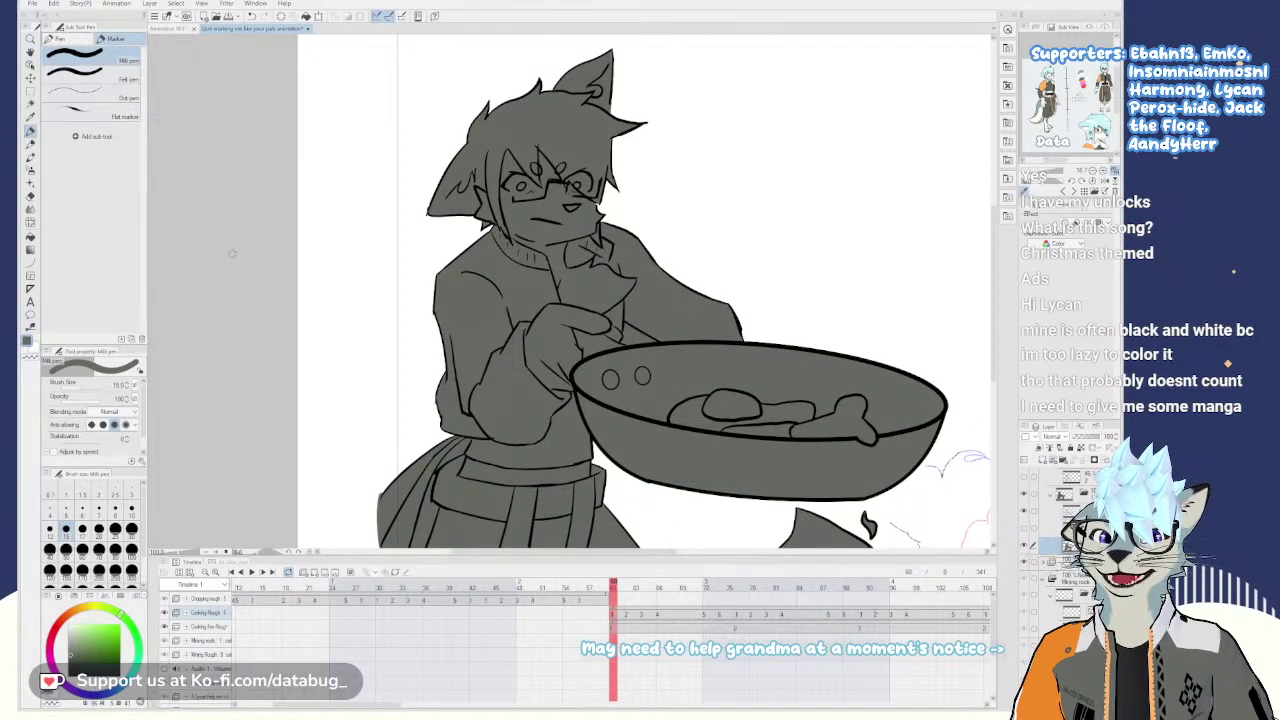
{"action": "left_click", "coordinate": [31, 262]}
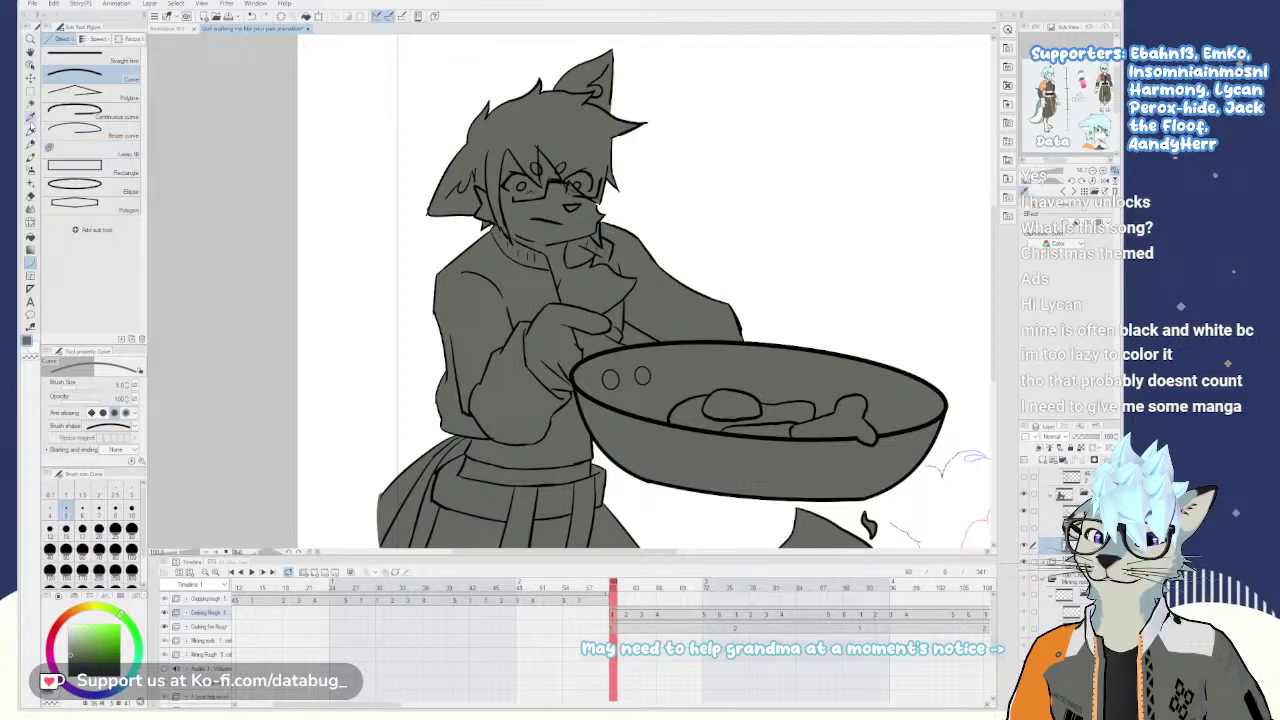
{"action": "left_click", "coordinate": [30, 132]}
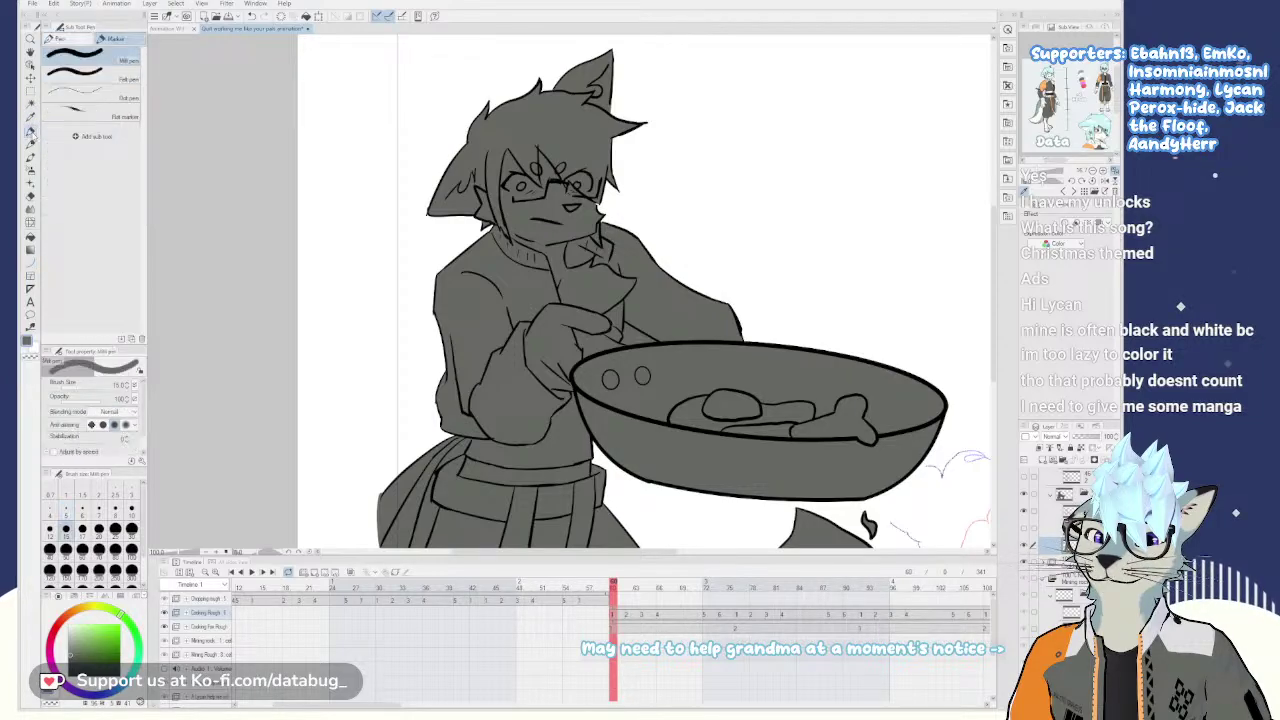
- Auto select the small triangle between the scarf, the outstretched arm and the pan's rim, delete its grey fill, and clear the selection
{"action": "mouse_move", "coordinate": [628, 447]}
{"action": "left_mouse_down"}
{"action": "mouse_move", "coordinate": [568, 366]}
{"action": "mouse_move", "coordinate": [565, 377]}
{"action": "mouse_move", "coordinate": [531, 363]}
{"action": "mouse_move", "coordinate": [550, 385]}
{"action": "mouse_move", "coordinate": [563, 373]}
{"action": "mouse_move", "coordinate": [594, 428]}
{"action": "mouse_move", "coordinate": [581, 375]}
{"action": "mouse_move", "coordinate": [603, 388]}
{"action": "left_mouse_up"}
{"action": "scroll", "coordinate": [588, 385], "scroll_direction": "up", "scroll_amount": 1}
{"action": "left_click_drag", "start_coordinate": [523, 338], "coordinate": [546, 424]}
{"action": "scroll", "coordinate": [542, 394], "scroll_direction": "up", "scroll_amount": 1}
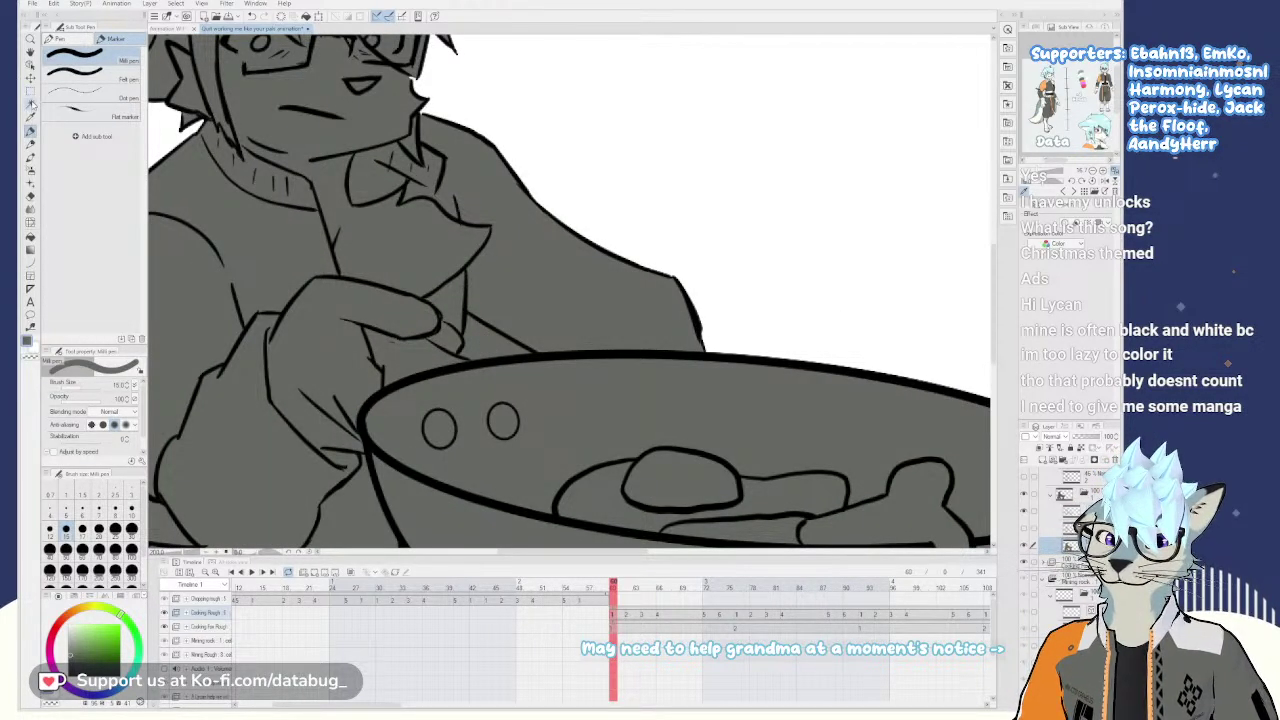
{"action": "left_click", "coordinate": [31, 104]}
{"action": "left_click", "coordinate": [492, 338]}
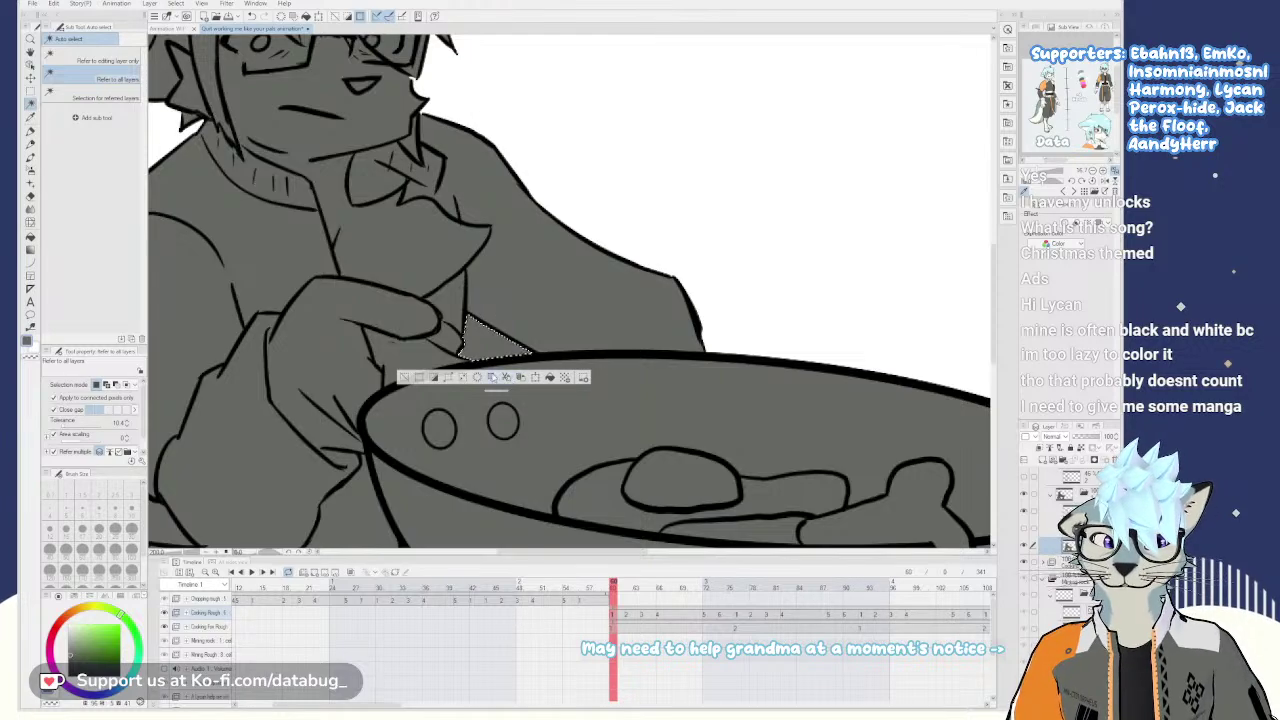
{"action": "left_click", "coordinate": [478, 377]}
{"action": "key", "text": "ctrl+d"}
{"action": "scroll", "coordinate": [411, 355], "scroll_direction": "down", "scroll_amount": 5}
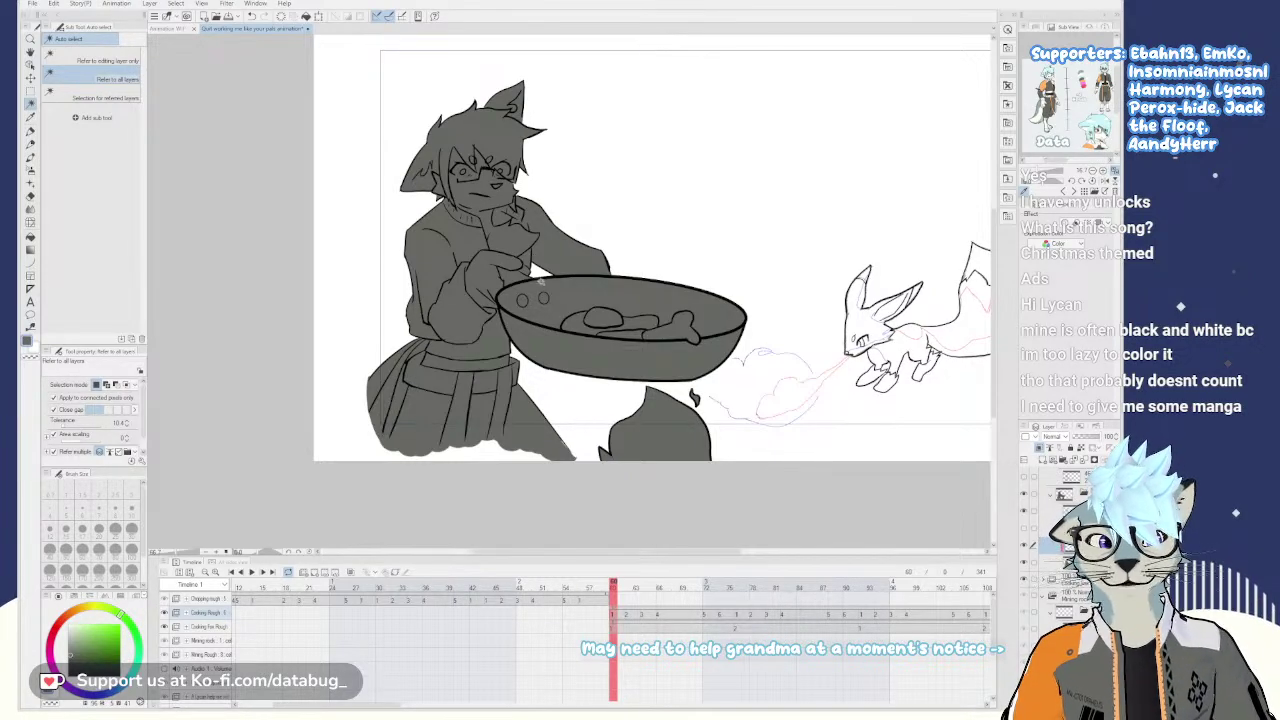
- Pick the jacket's orange from the reference image and draw a Milli pen line from the collar down the near shoulder's inner edge
{"action": "scroll", "coordinate": [541, 285], "scroll_direction": "up", "scroll_amount": 3}
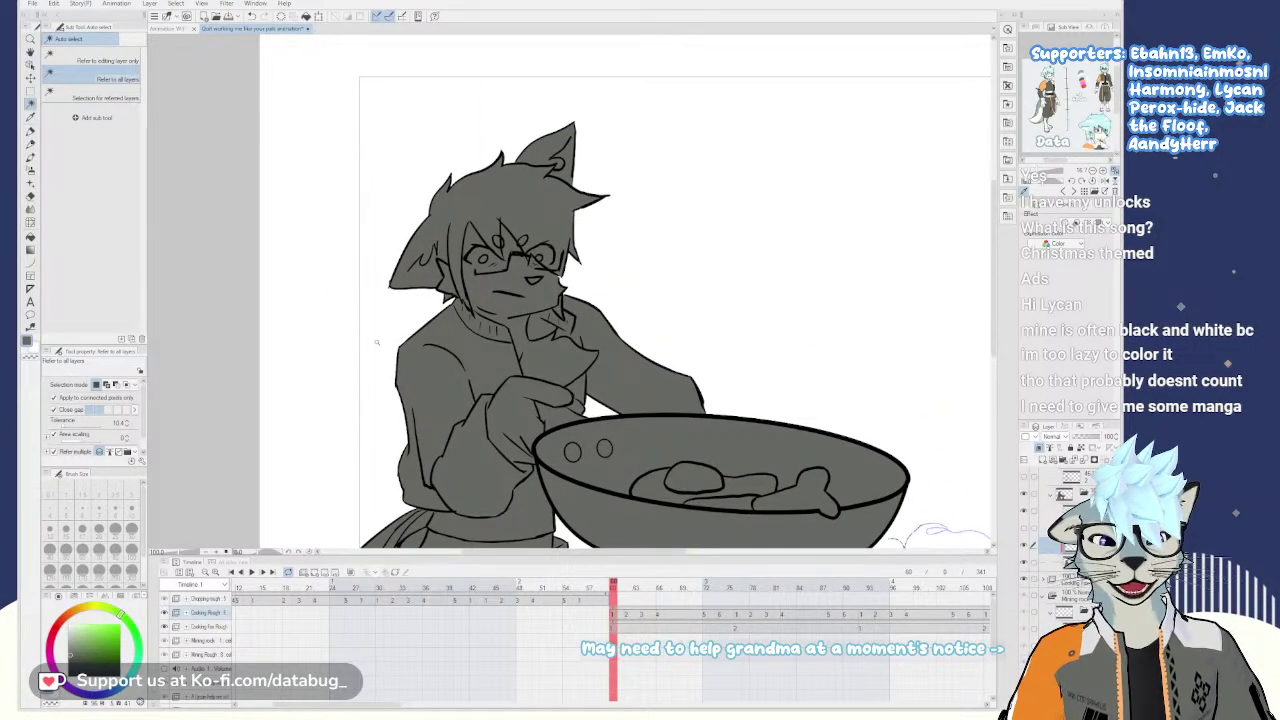
{"action": "key", "text": "p"}
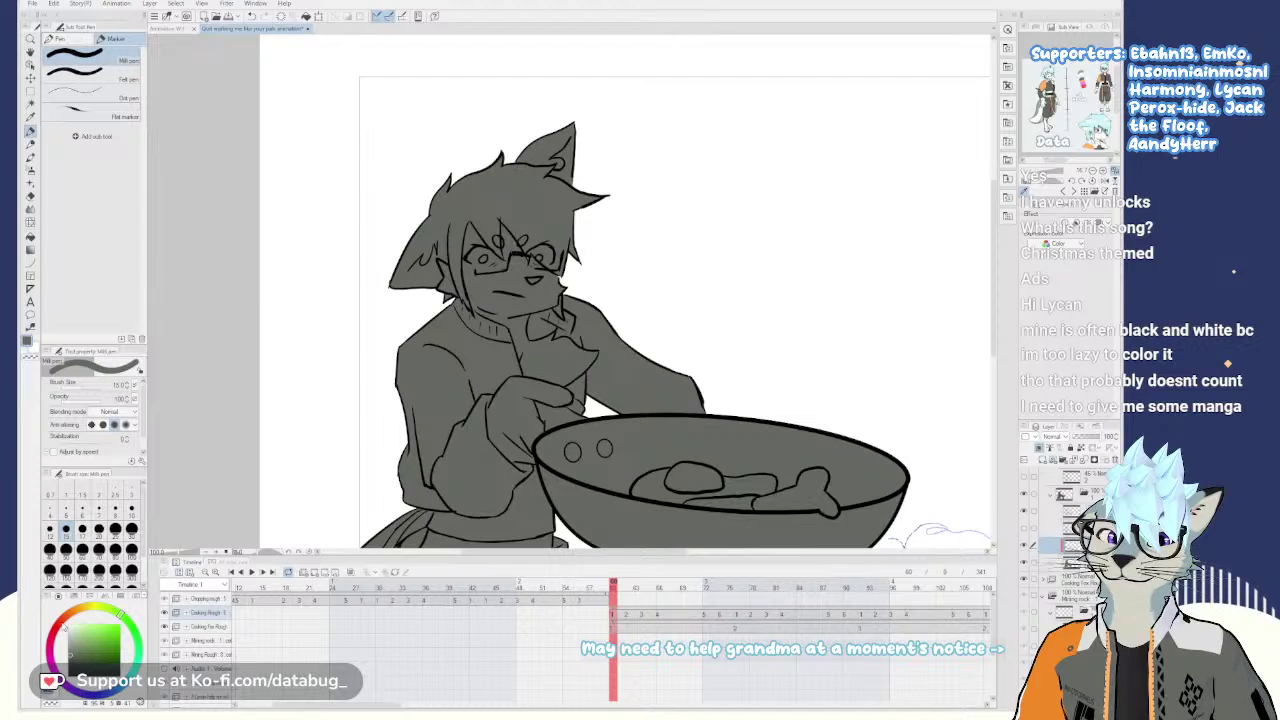
{"action": "left_click", "coordinate": [1050, 87]}
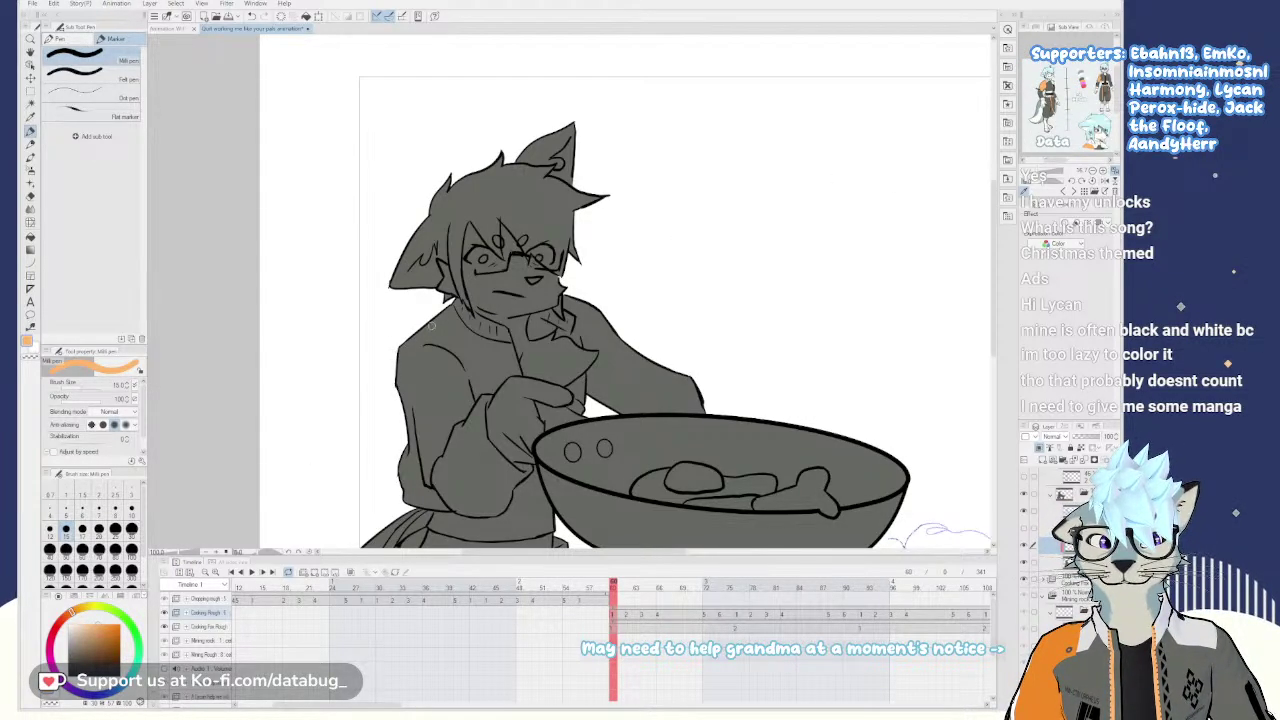
{"action": "left_click_drag", "start_coordinate": [438, 316], "coordinate": [478, 352]}
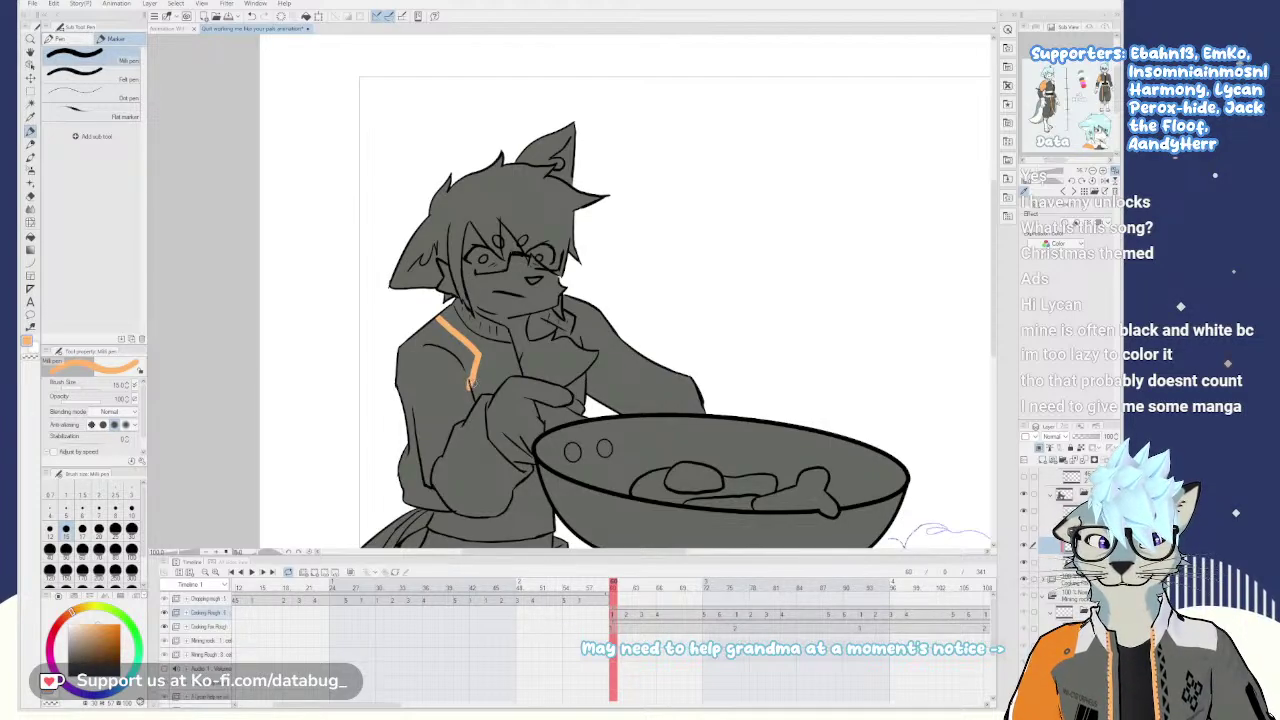
- Mark the outer boundary of the near sleeve's orange panel with Milli pen strokes, redoing the first stroke and checking the reference image
{"action": "left_click_drag", "start_coordinate": [398, 385], "coordinate": [413, 406]}
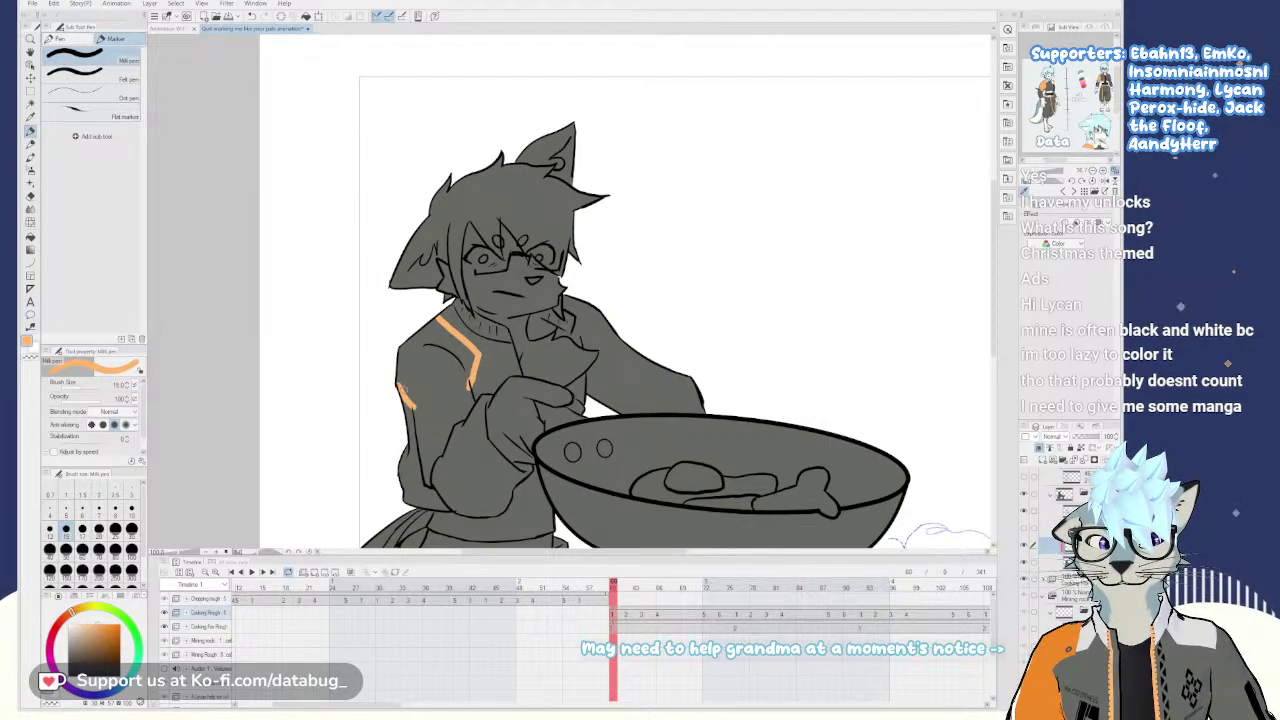
{"action": "key", "text": "ctrl+z"}
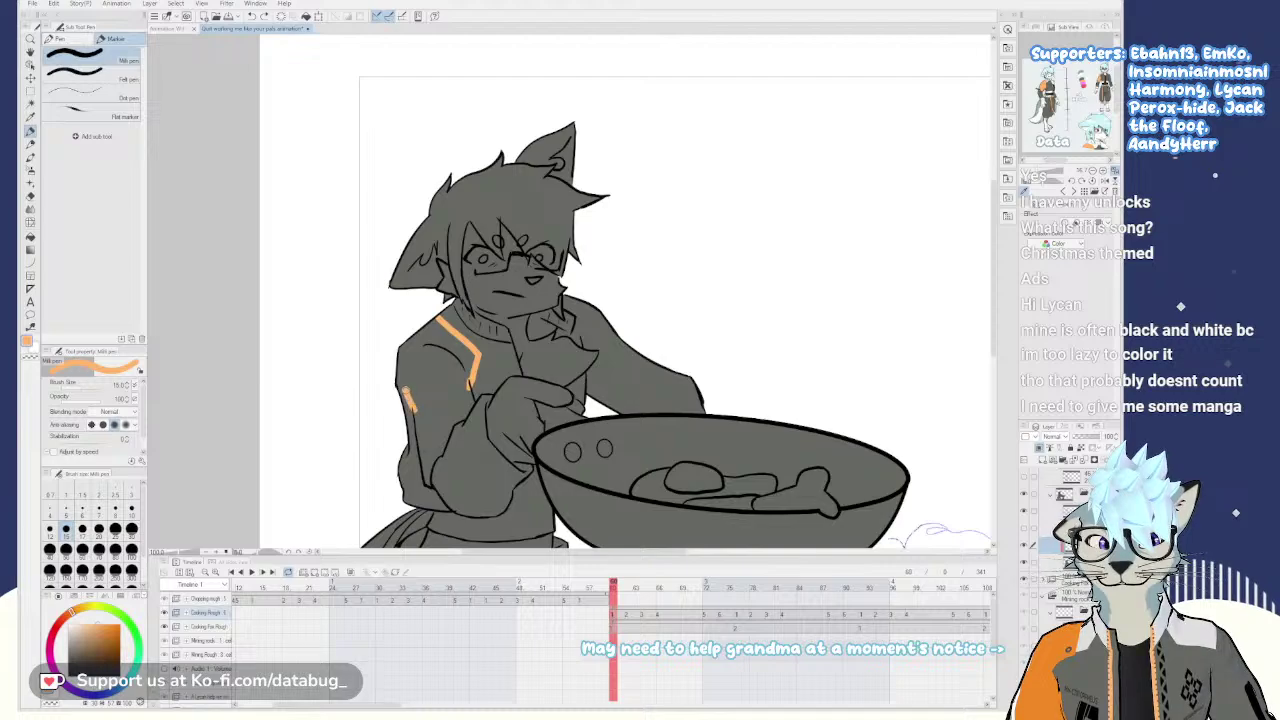
{"action": "key", "text": "ctrl+z"}
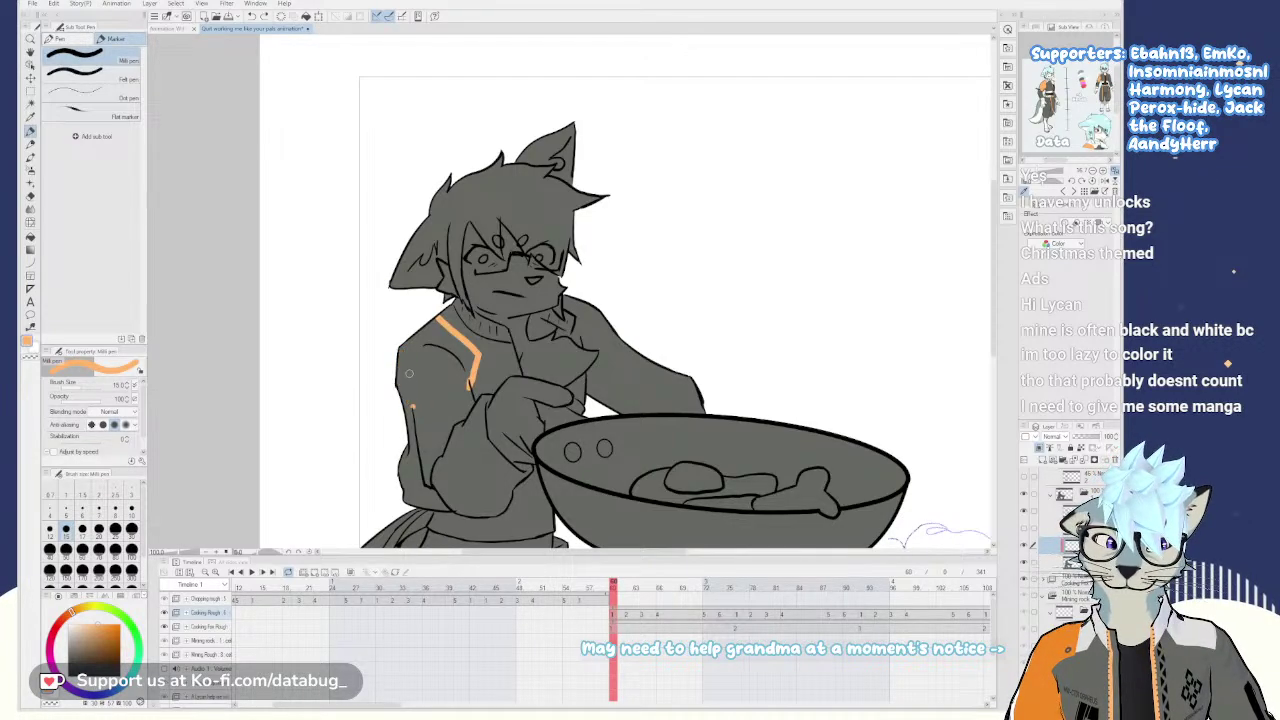
{"action": "left_click_drag", "start_coordinate": [417, 358], "coordinate": [423, 345]}
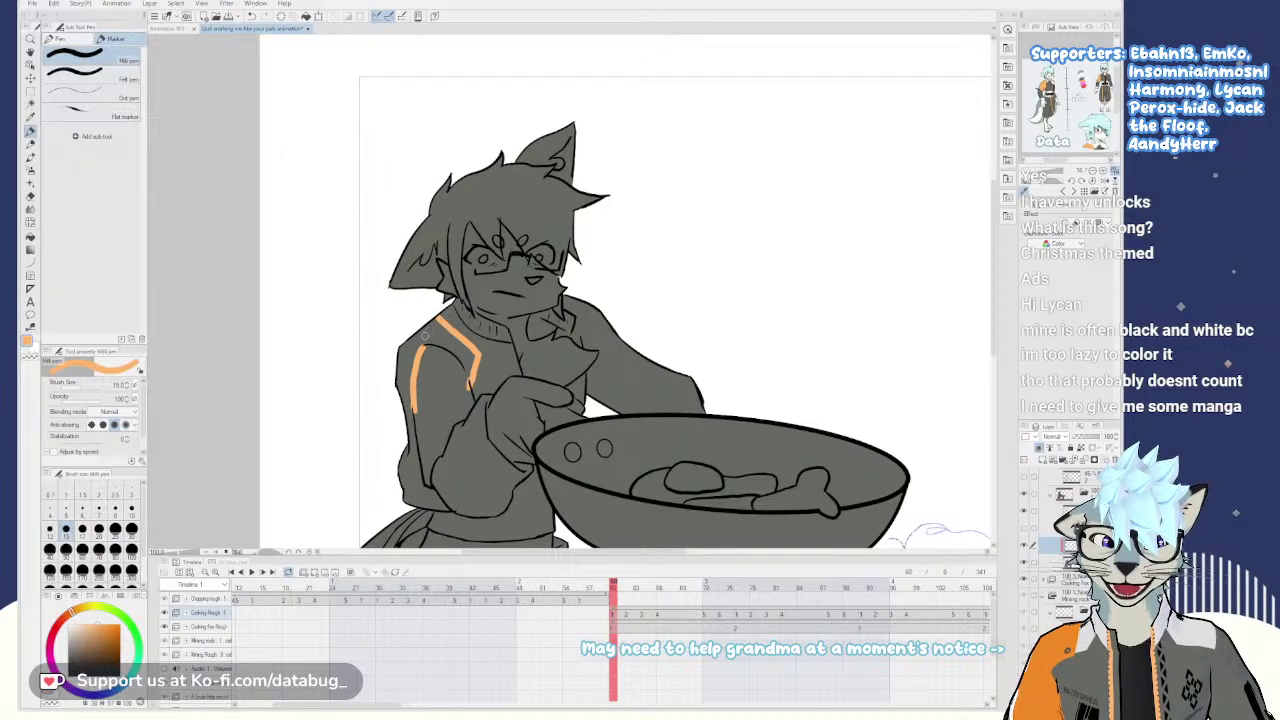
{"action": "left_click_drag", "start_coordinate": [414, 346], "coordinate": [417, 408]}
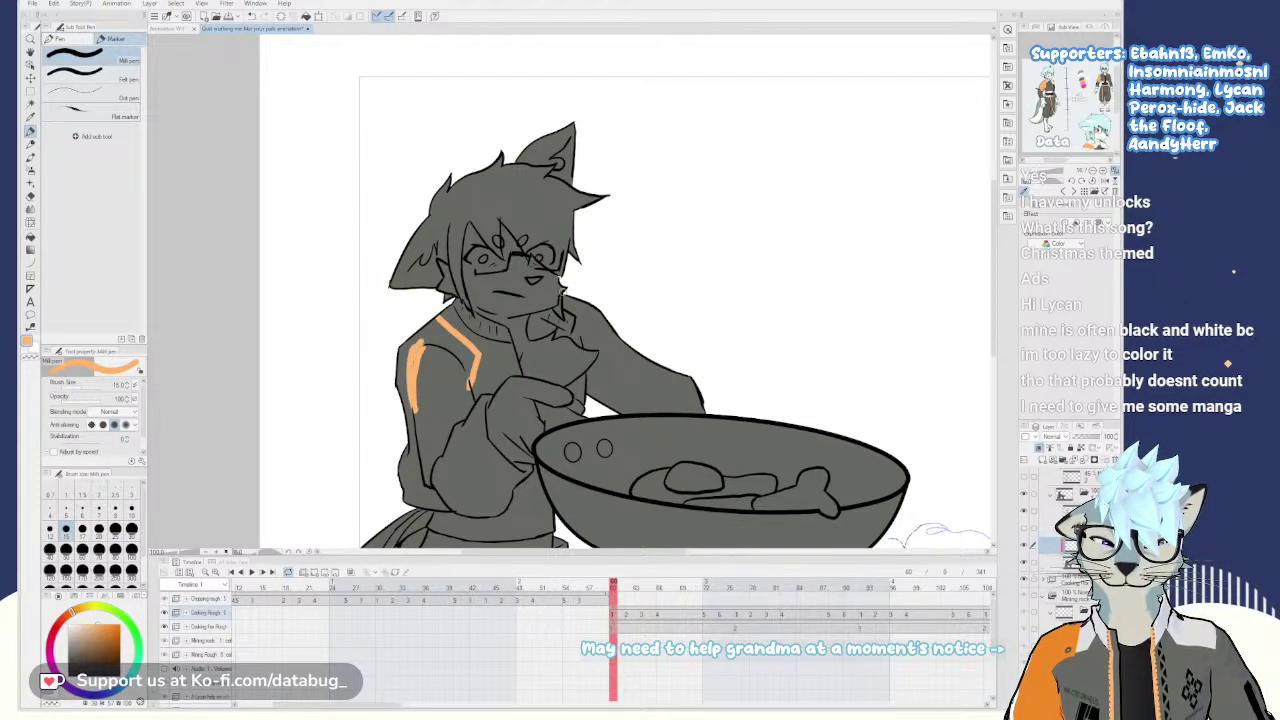
{"action": "left_click_drag", "start_coordinate": [1053, 162], "coordinate": [1072, 160]}
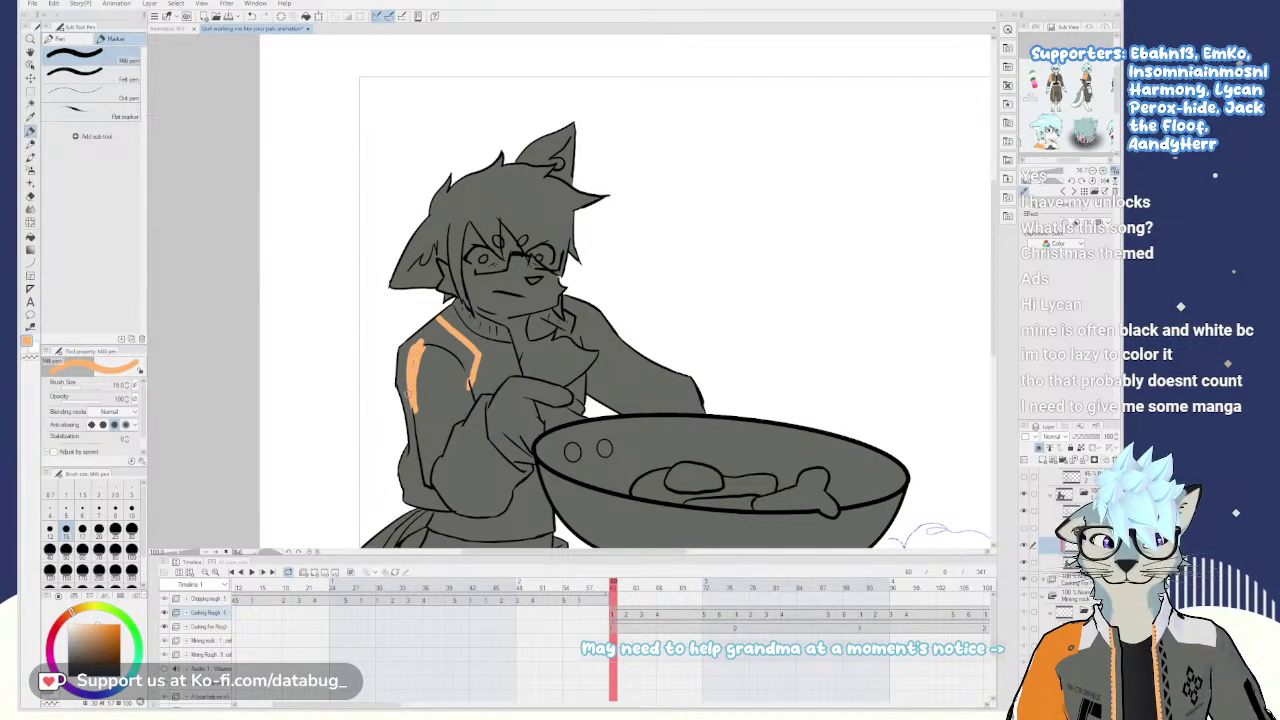
{"action": "left_click_drag", "start_coordinate": [408, 393], "coordinate": [400, 380]}
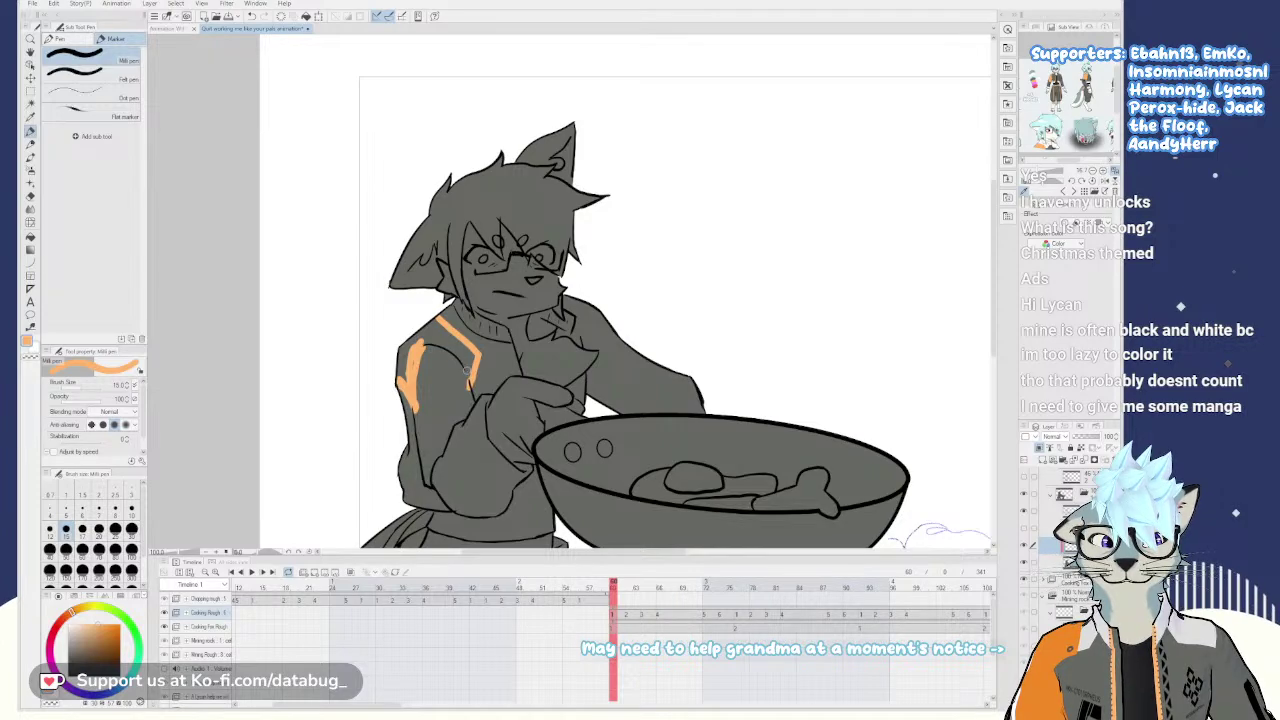
- Fill the near shoulder and sleeve panel orange using Refer other layers, and paint over the leftover grey seams
{"action": "key", "text": "g"}
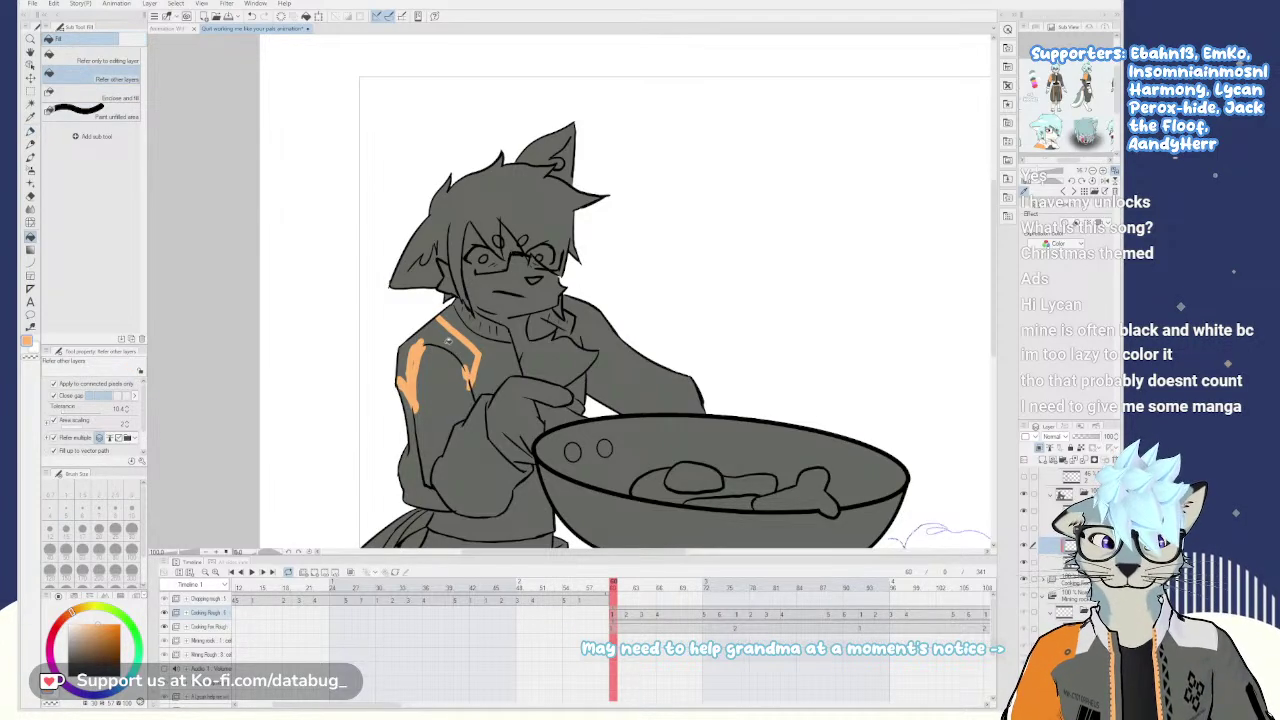
{"action": "left_click", "coordinate": [455, 352]}
{"action": "left_click", "coordinate": [440, 380]}
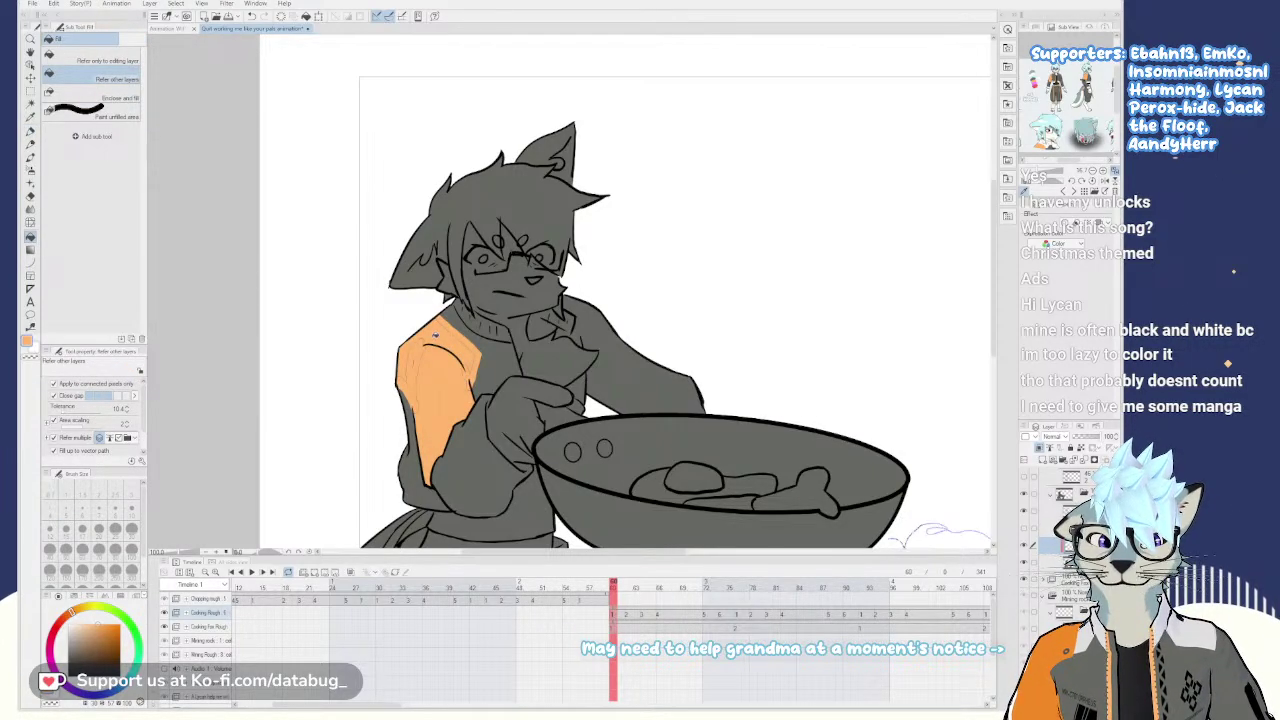
{"action": "key", "text": "p"}
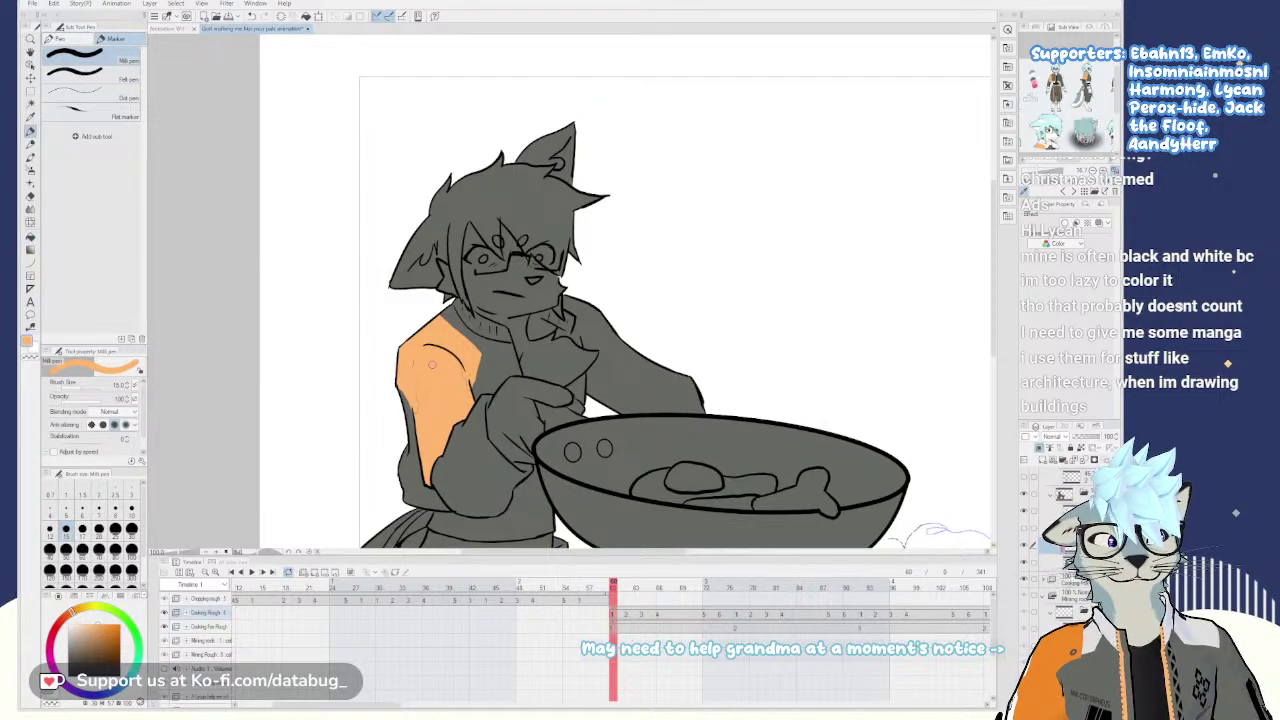
{"action": "scroll", "coordinate": [457, 328], "scroll_direction": "up", "scroll_amount": 1}
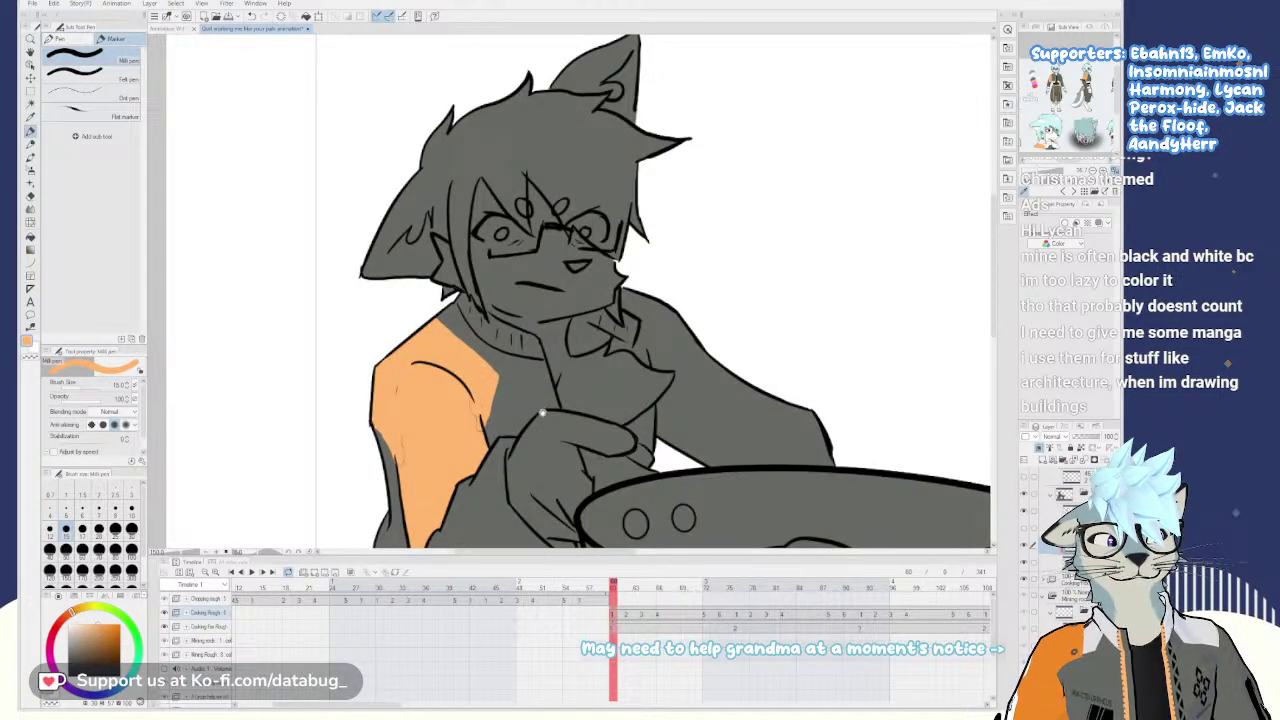
{"action": "left_click_drag", "start_coordinate": [543, 458], "coordinate": [554, 319]}
{"action": "scroll", "coordinate": [553, 318], "scroll_direction": "down", "scroll_amount": 2}
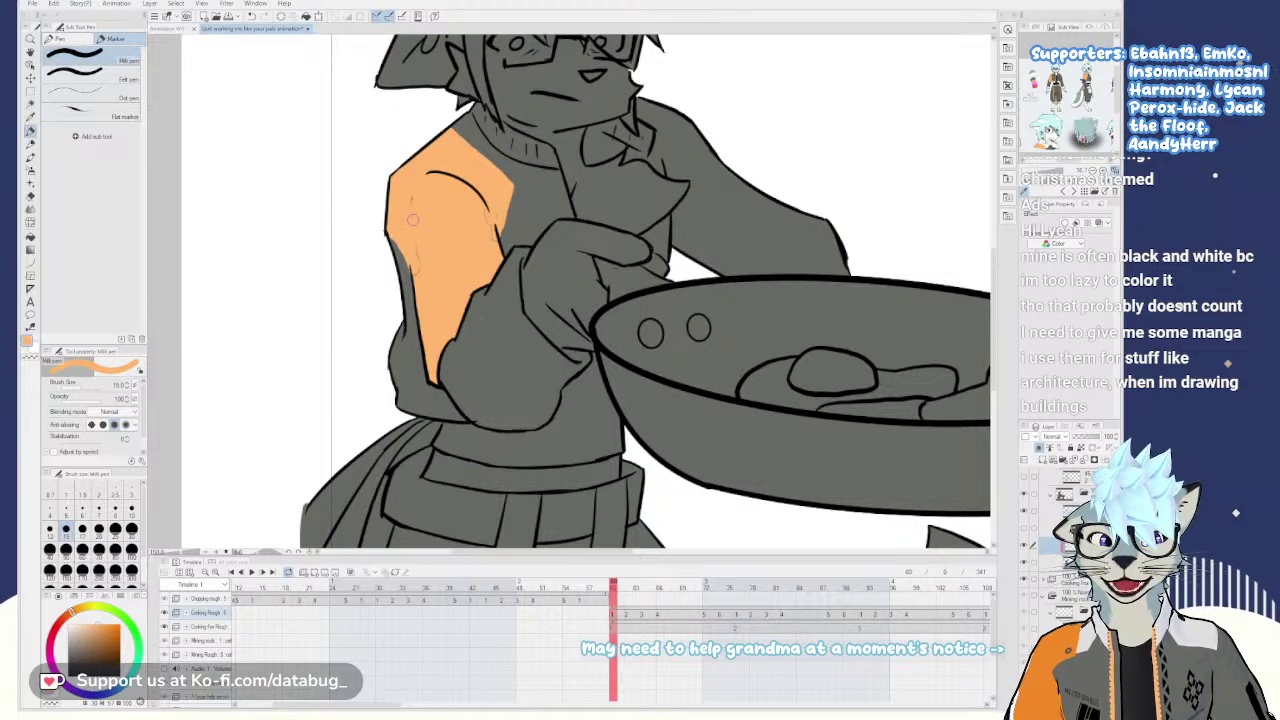
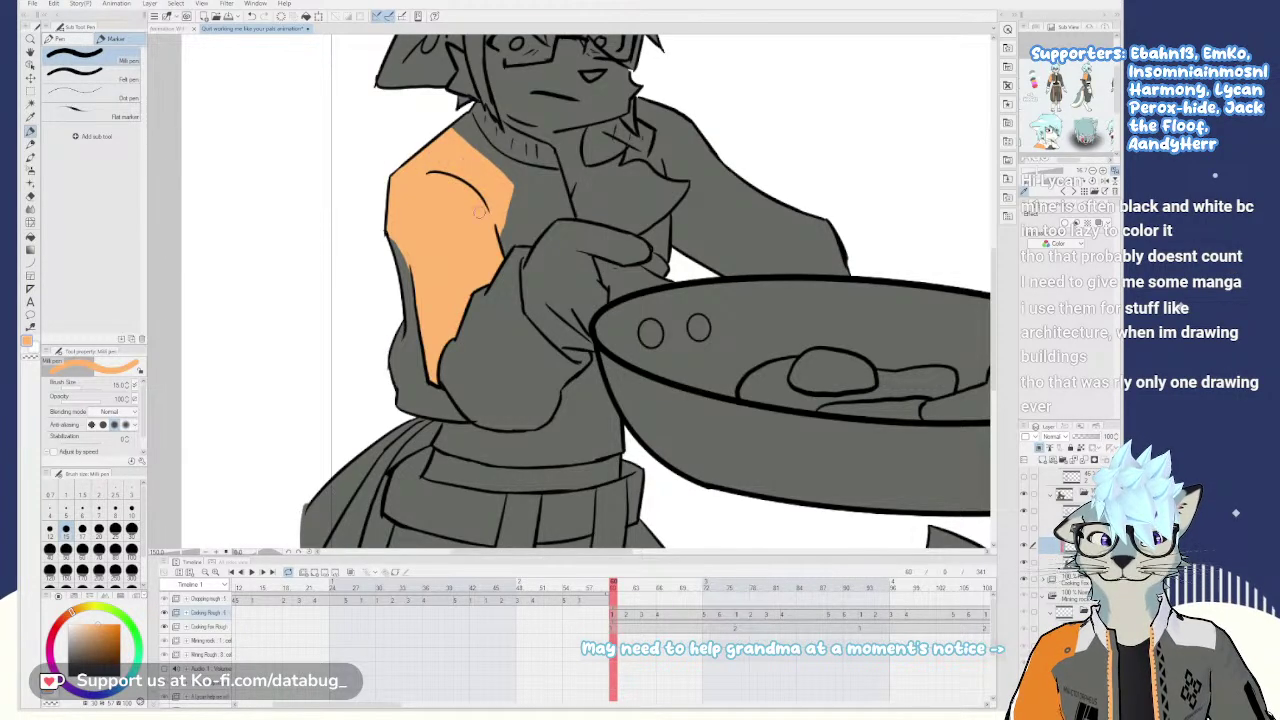
- Close the lower end of the skirt's front hanging strip with orange pen strokes and fill the strip orange
{"action": "scroll", "coordinate": [476, 187], "scroll_direction": "down", "scroll_amount": 2}
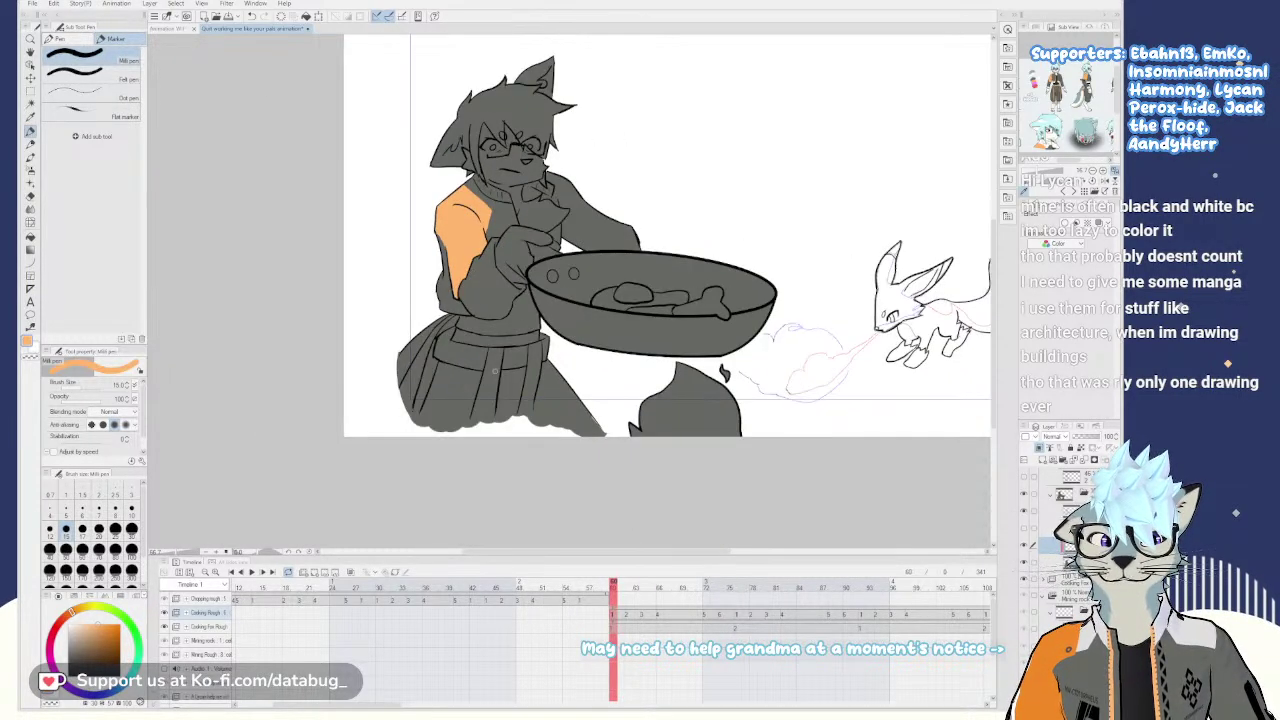
{"action": "left_click_drag", "start_coordinate": [509, 368], "coordinate": [535, 278]}
{"action": "scroll", "coordinate": [535, 285], "scroll_direction": "up", "scroll_amount": 1}
{"action": "scroll", "coordinate": [534, 303], "scroll_direction": "up", "scroll_amount": 2}
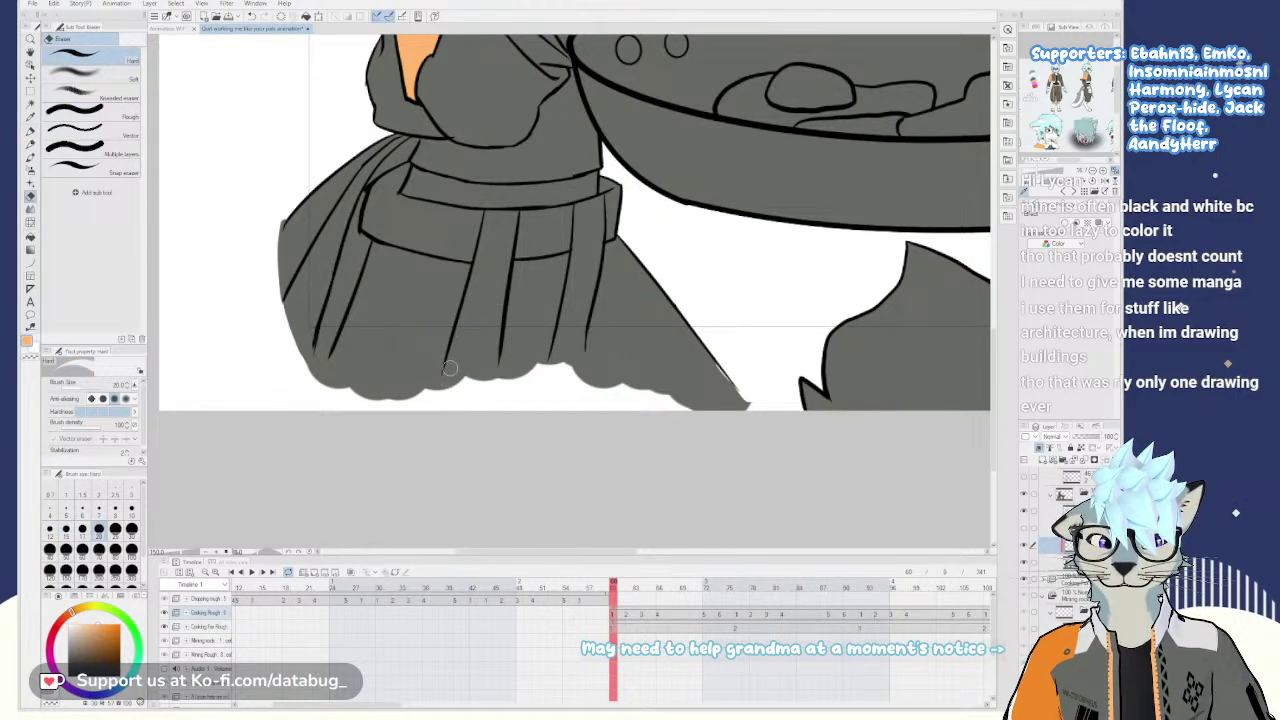
{"action": "left_click_drag", "start_coordinate": [450, 366], "coordinate": [437, 388]}
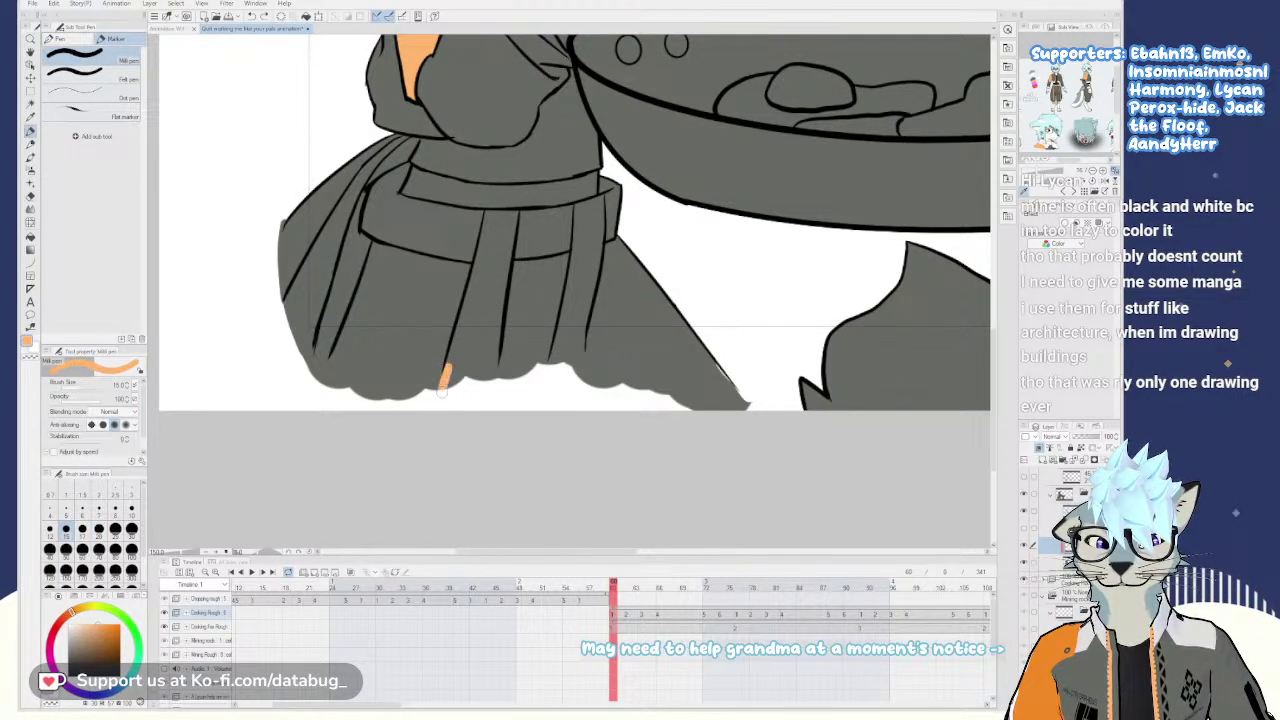
{"action": "left_click_drag", "start_coordinate": [494, 359], "coordinate": [490, 380]}
{"action": "key", "text": "g"}
{"action": "left_click", "coordinate": [485, 318]}
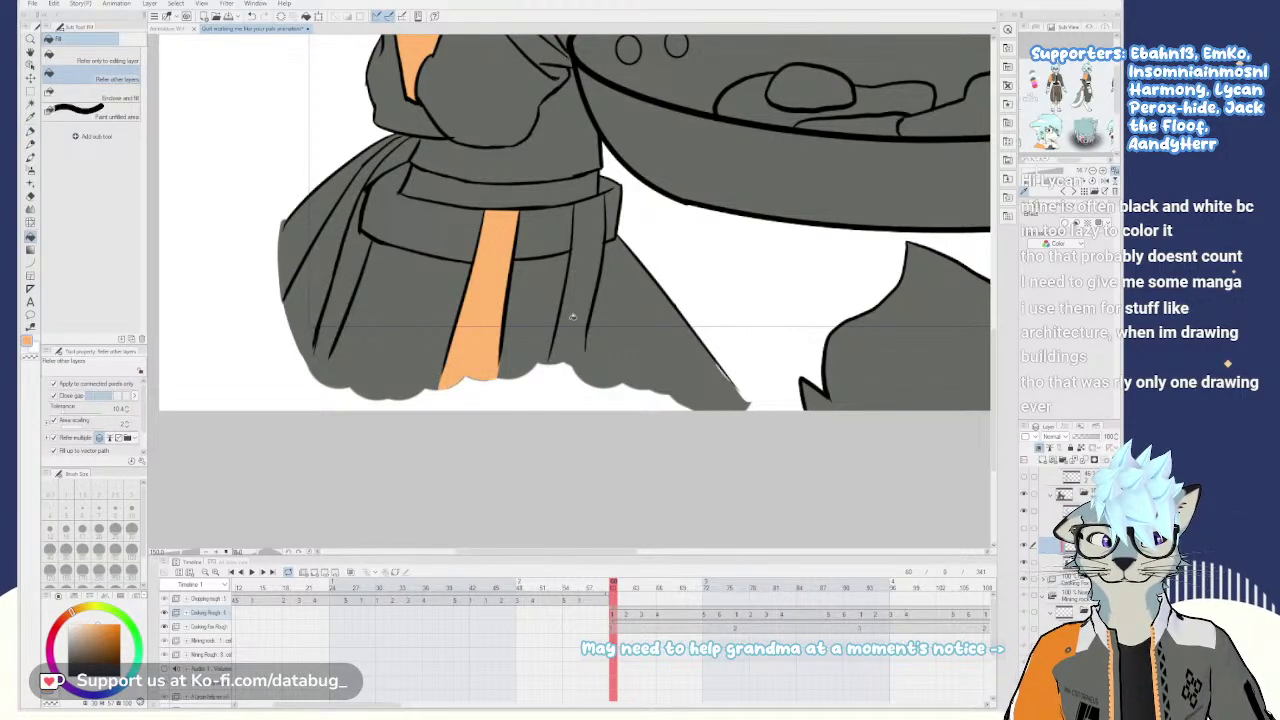
- Close the hem of the second hanging strip, nearer the pan, with orange, fill it, and touch up its edges
{"action": "key", "text": "p"}
{"action": "mouse_move", "coordinate": [548, 358]}
{"action": "left_mouse_down"}
{"action": "mouse_move", "coordinate": [584, 362]}
{"action": "mouse_move", "coordinate": [584, 348]}
{"action": "mouse_move", "coordinate": [576, 382]}
{"action": "left_mouse_up"}
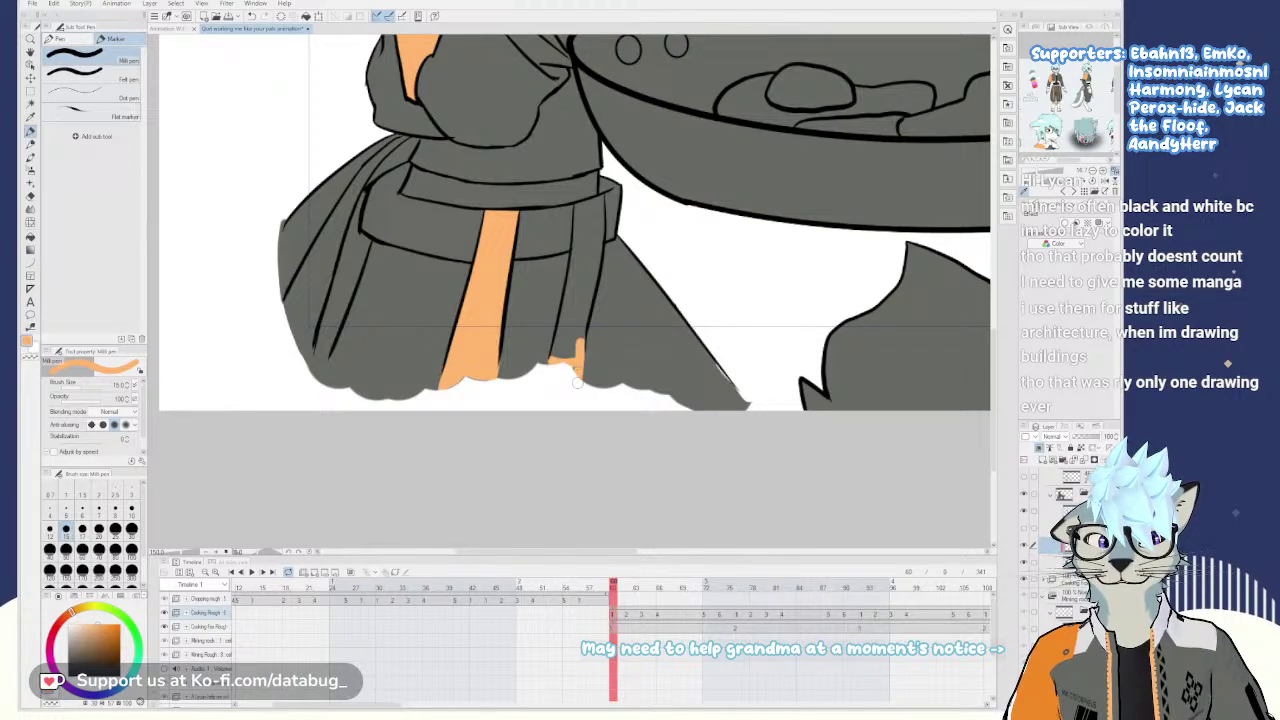
{"action": "key", "text": "g"}
{"action": "left_click", "coordinate": [583, 306]}
{"action": "key", "text": "p"}
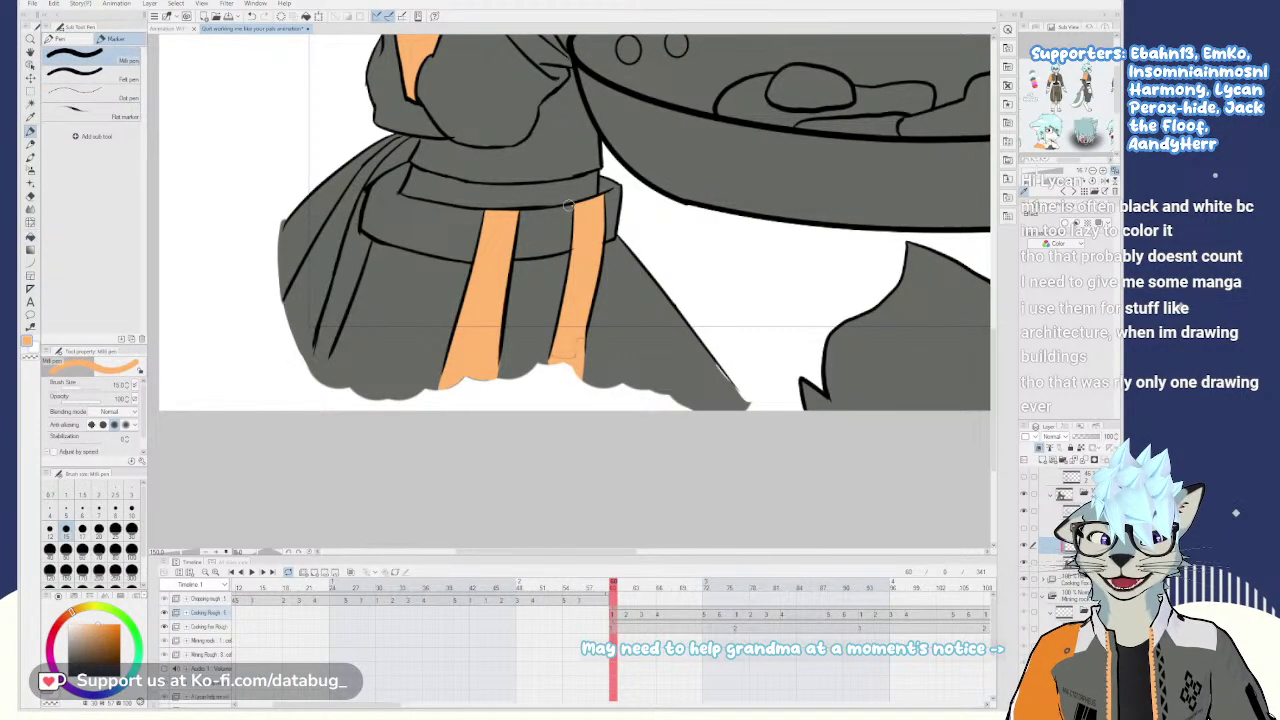
{"action": "key", "text": "e"}
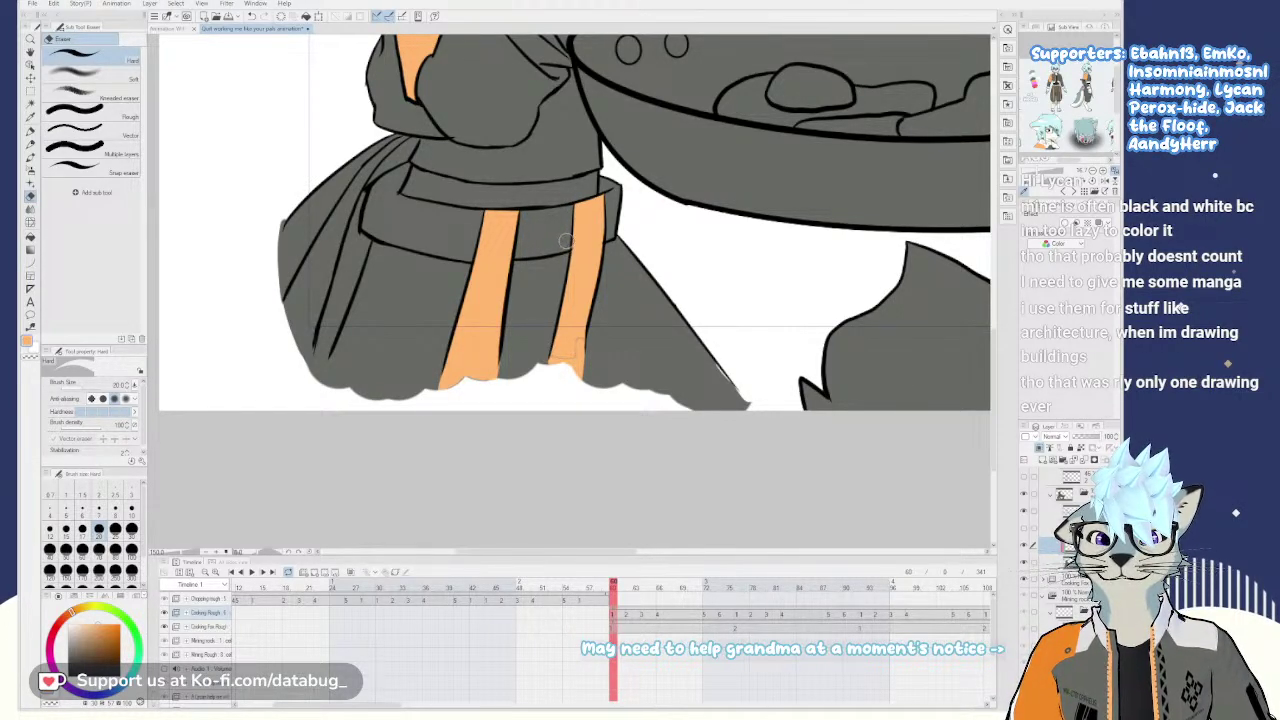
{"action": "key", "text": "p"}
- Fill the belt section between the two orange skirt strips orange
{"action": "scroll", "coordinate": [574, 256], "scroll_direction": "down", "scroll_amount": 2}
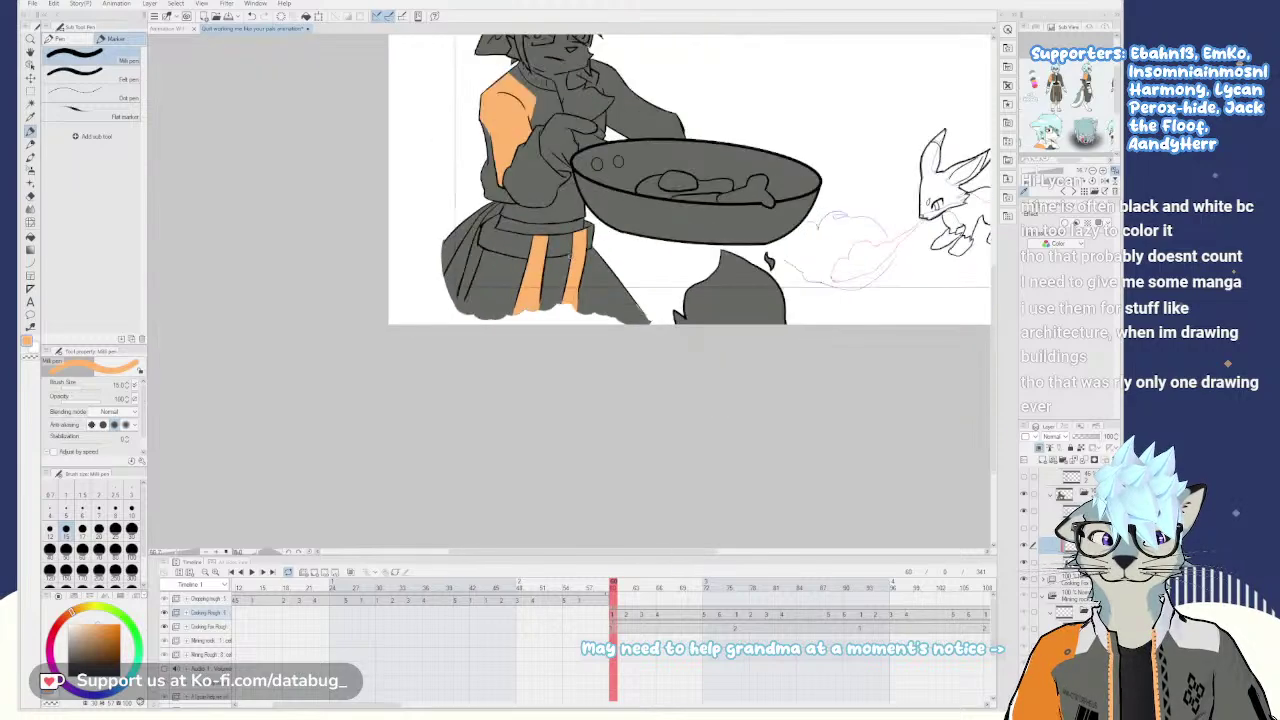
{"action": "scroll", "coordinate": [572, 257], "scroll_direction": "up", "scroll_amount": 1}
{"action": "left_click_drag", "start_coordinate": [538, 255], "coordinate": [546, 300]}
{"action": "key", "text": "g"}
{"action": "left_click", "coordinate": [570, 277]}
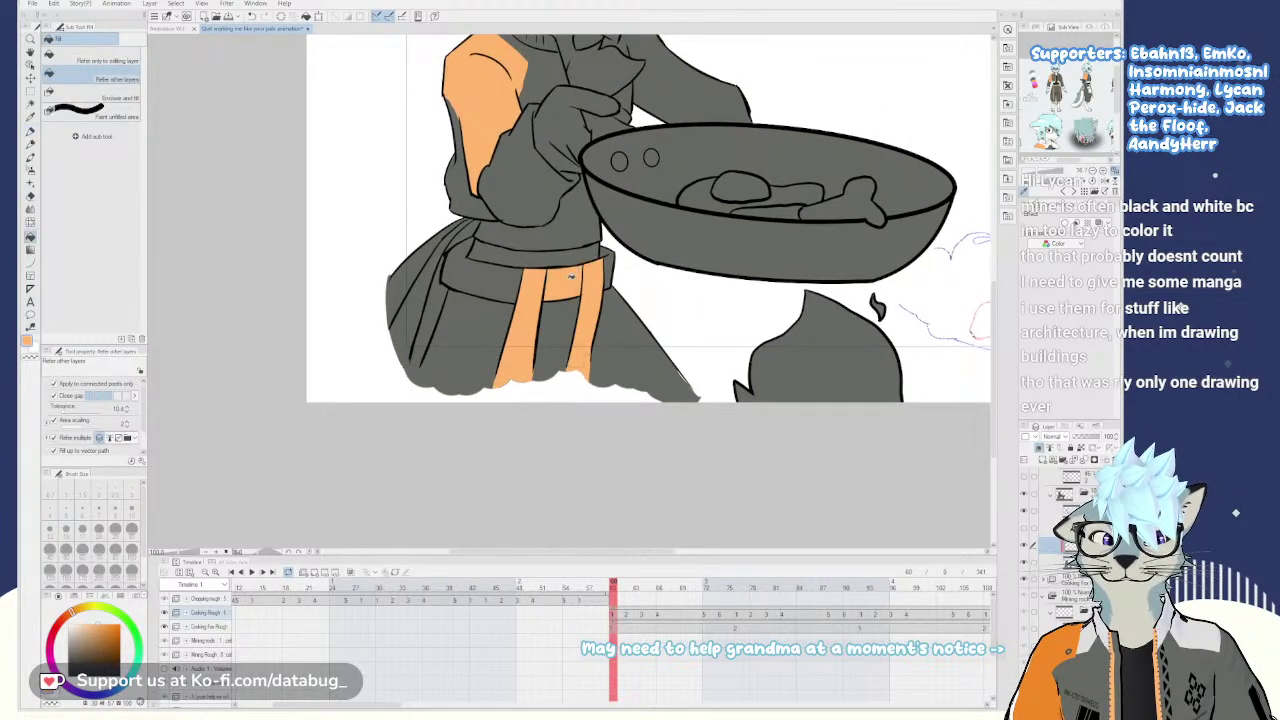
- Close off the narrow strip at the skirt's rear side with an orange line near the hem, fill it orange, and paint over the seam
{"action": "scroll", "coordinate": [587, 287], "scroll_direction": "down", "scroll_amount": 1}
{"action": "key", "text": "p"}
{"action": "left_click_drag", "start_coordinate": [520, 285], "coordinate": [544, 343]}
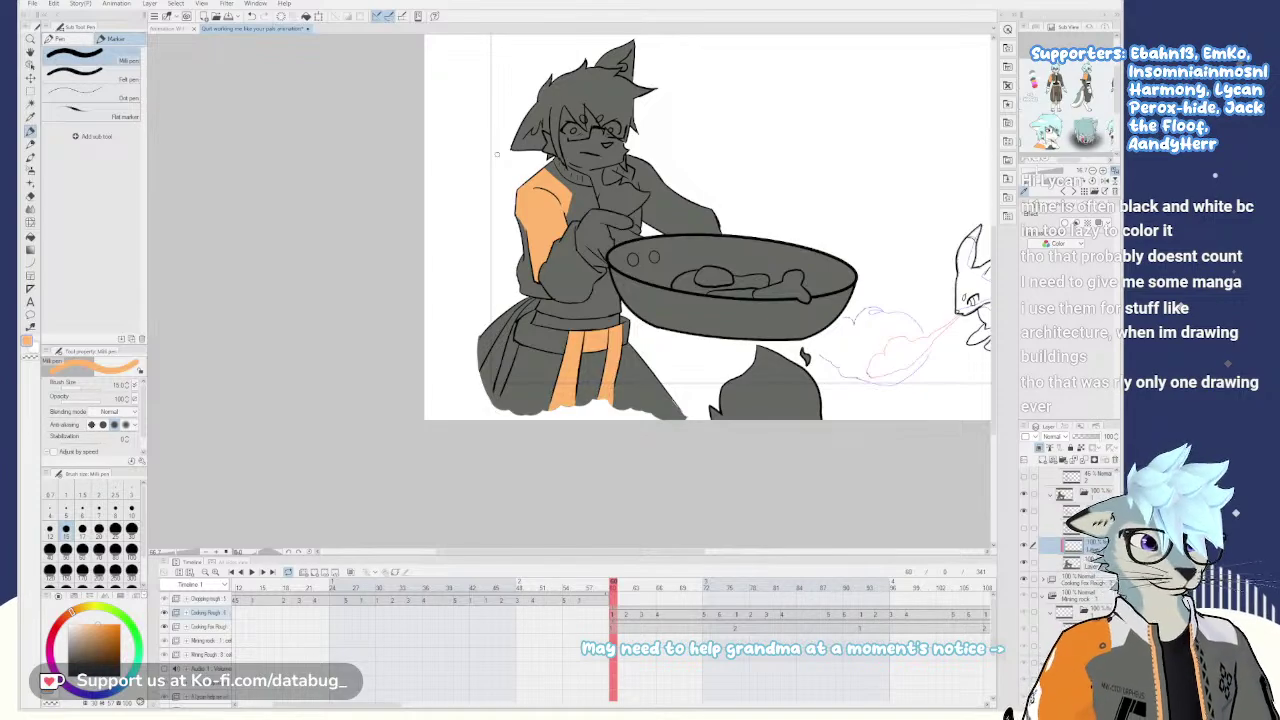
{"action": "scroll", "coordinate": [535, 436], "scroll_direction": "up", "scroll_amount": 2}
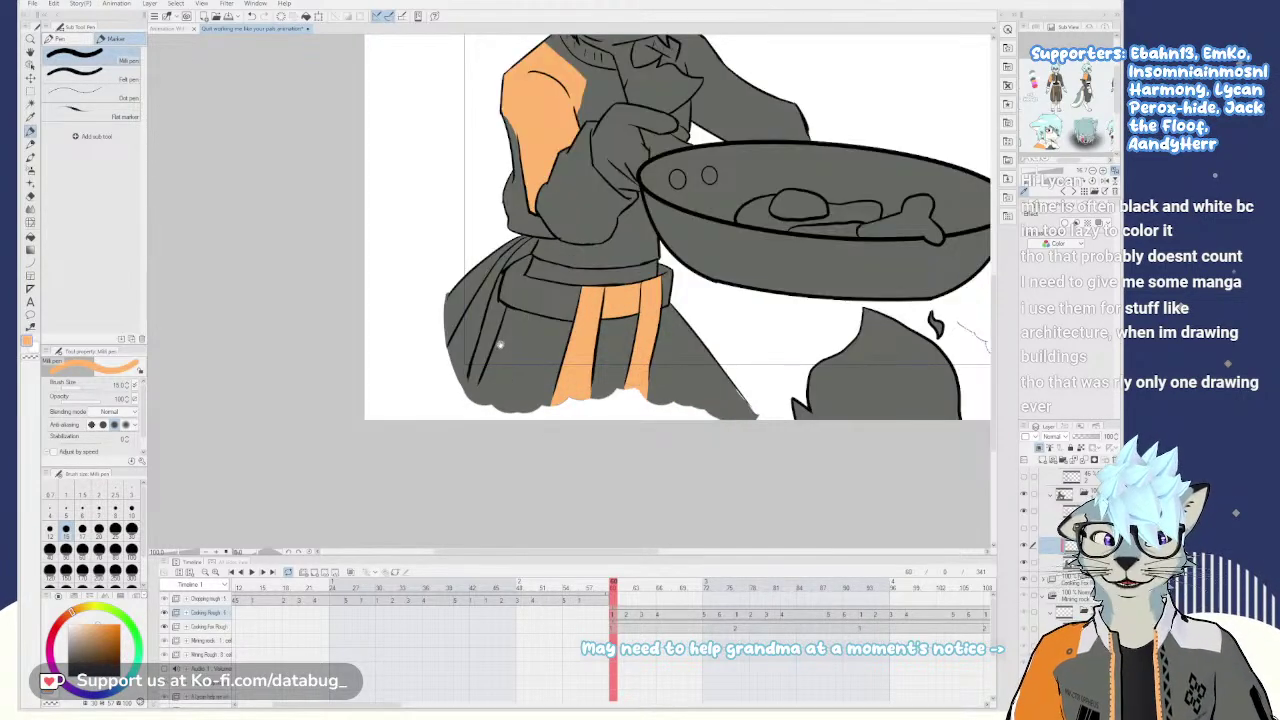
{"action": "left_click_drag", "start_coordinate": [500, 345], "coordinate": [526, 371]}
{"action": "scroll", "coordinate": [530, 376], "scroll_direction": "up", "scroll_amount": 1}
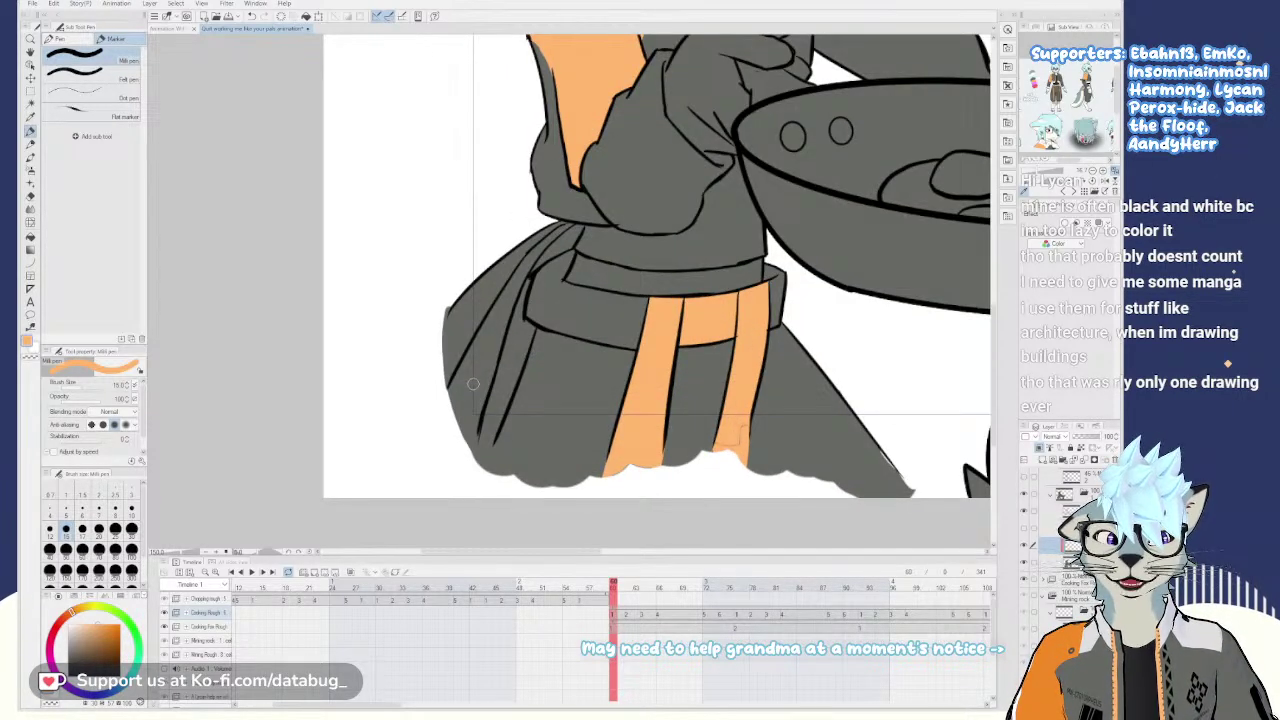
{"action": "left_click_drag", "start_coordinate": [450, 388], "coordinate": [484, 443]}
{"action": "key", "text": "ctrl+z"}
{"action": "left_click_drag", "start_coordinate": [450, 386], "coordinate": [484, 440]}
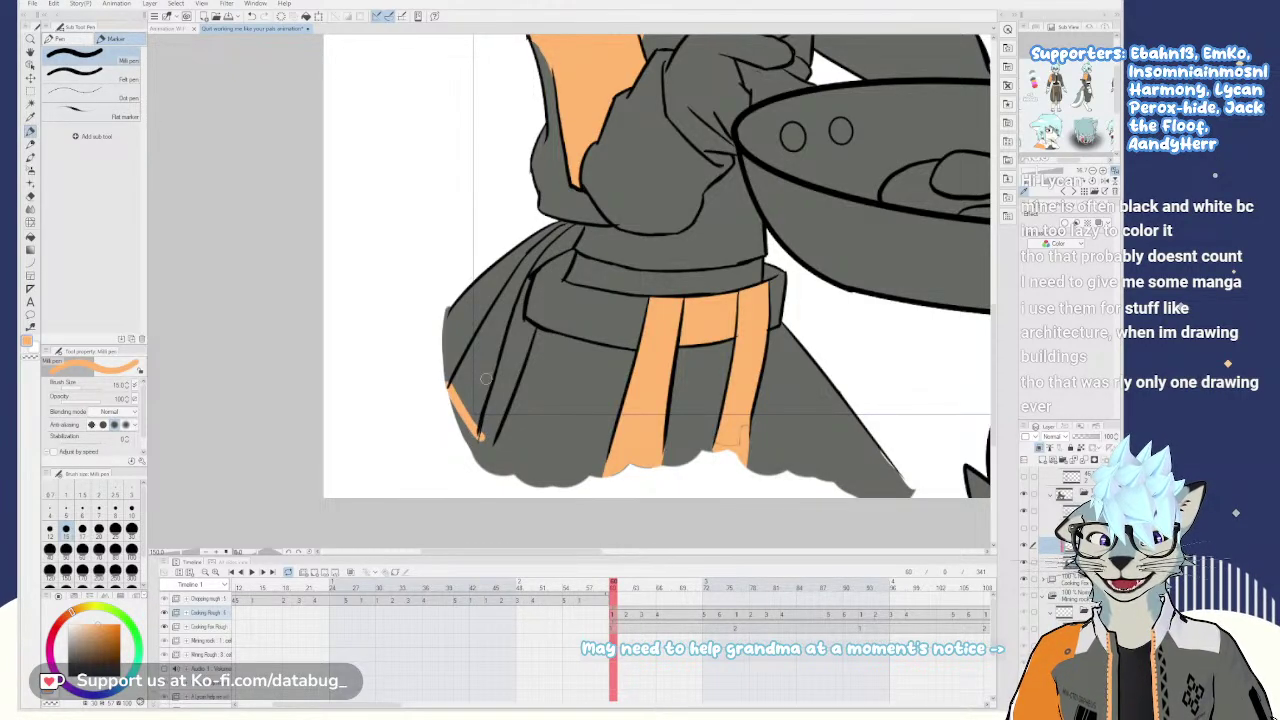
{"action": "key", "text": "g"}
{"action": "left_click", "coordinate": [485, 378]}
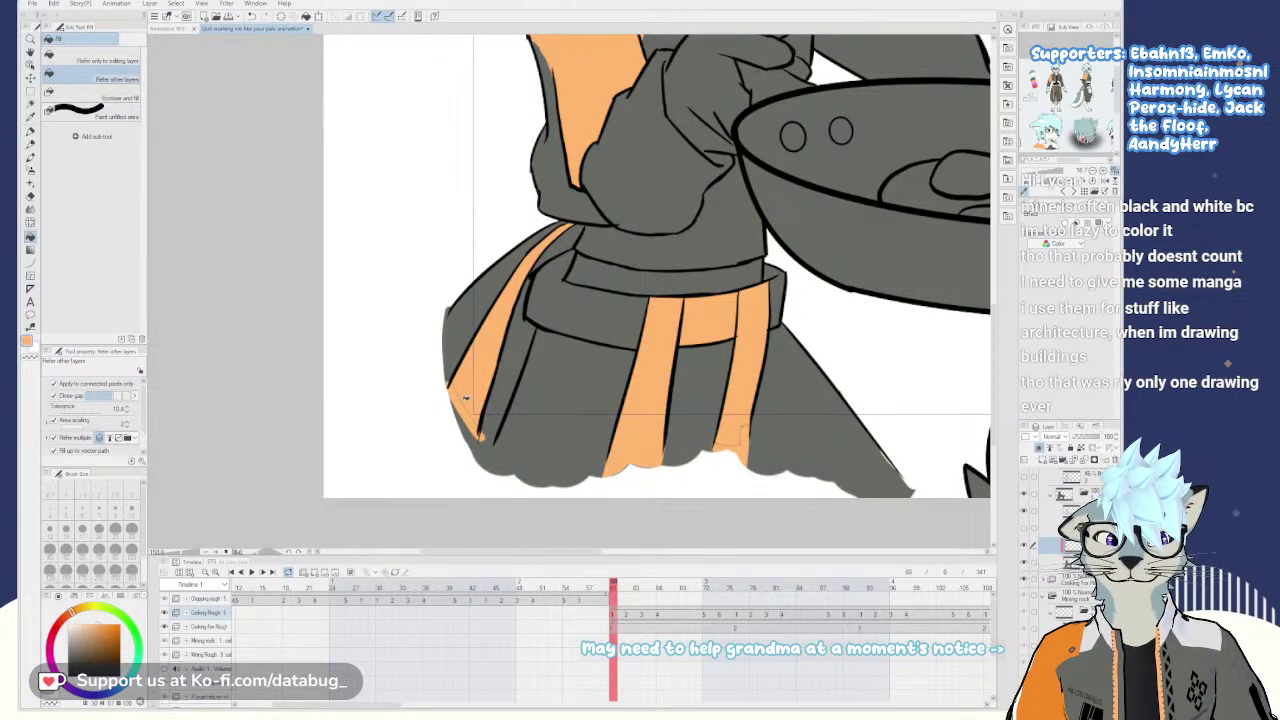
{"action": "key", "text": "p"}
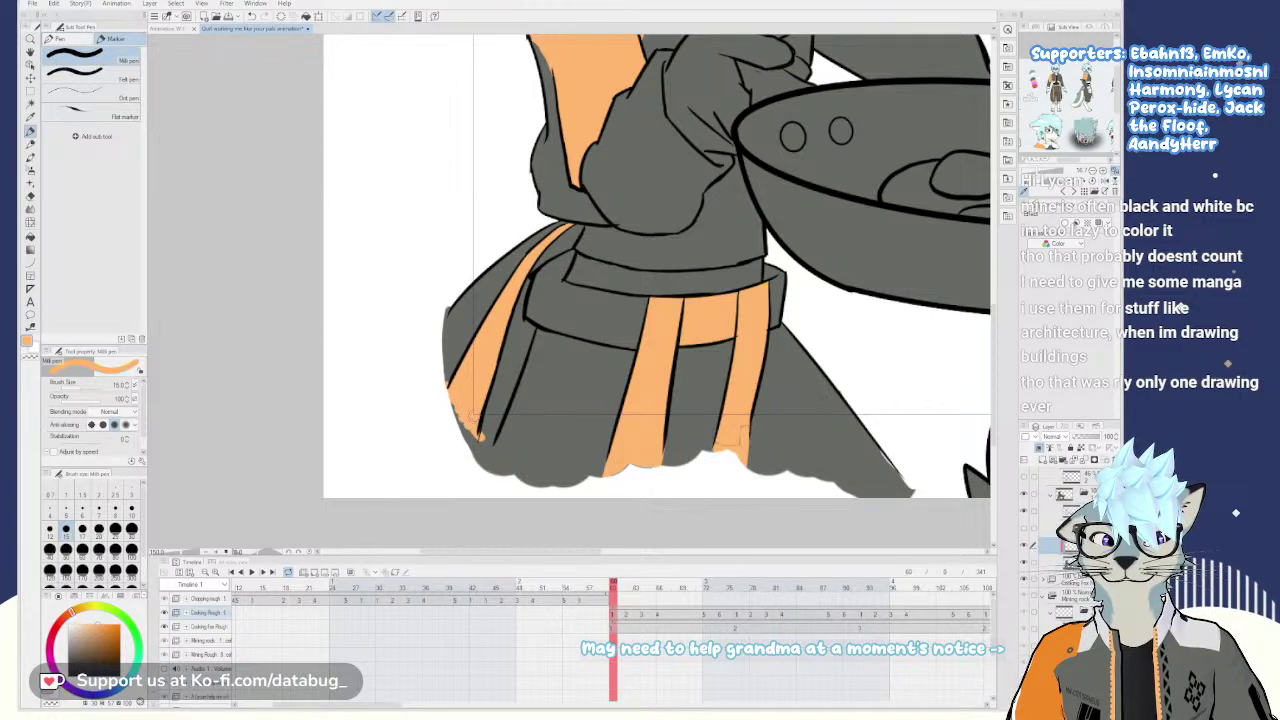
{"action": "scroll", "coordinate": [474, 203], "scroll_direction": "down", "scroll_amount": 4}
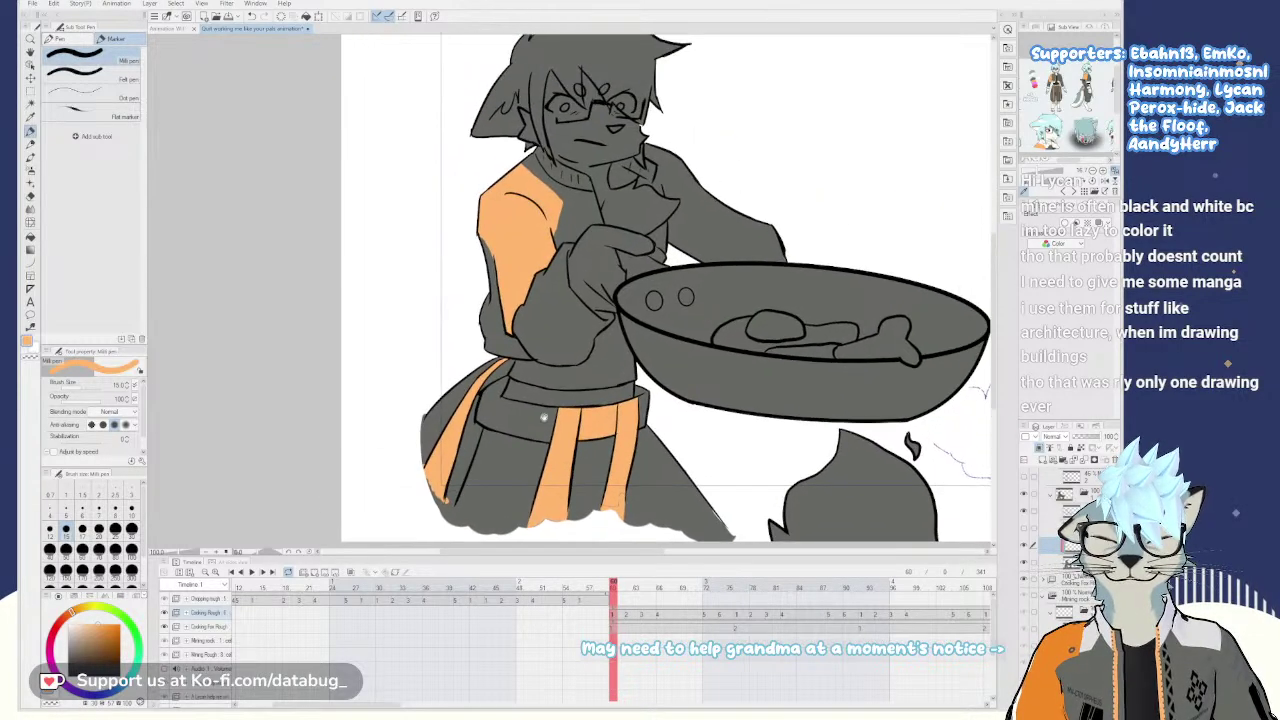
{"action": "mouse_move", "coordinate": [573, 375]}
{"action": "left_mouse_down"}
{"action": "mouse_move", "coordinate": [566, 405]}
{"action": "mouse_move", "coordinate": [574, 360]}
{"action": "left_mouse_up"}
{"action": "mouse_move", "coordinate": [567, 412]}
{"action": "left_mouse_down"}
{"action": "mouse_move", "coordinate": [576, 374]}
{"action": "mouse_move", "coordinate": [583, 395]}
{"action": "left_mouse_up"}
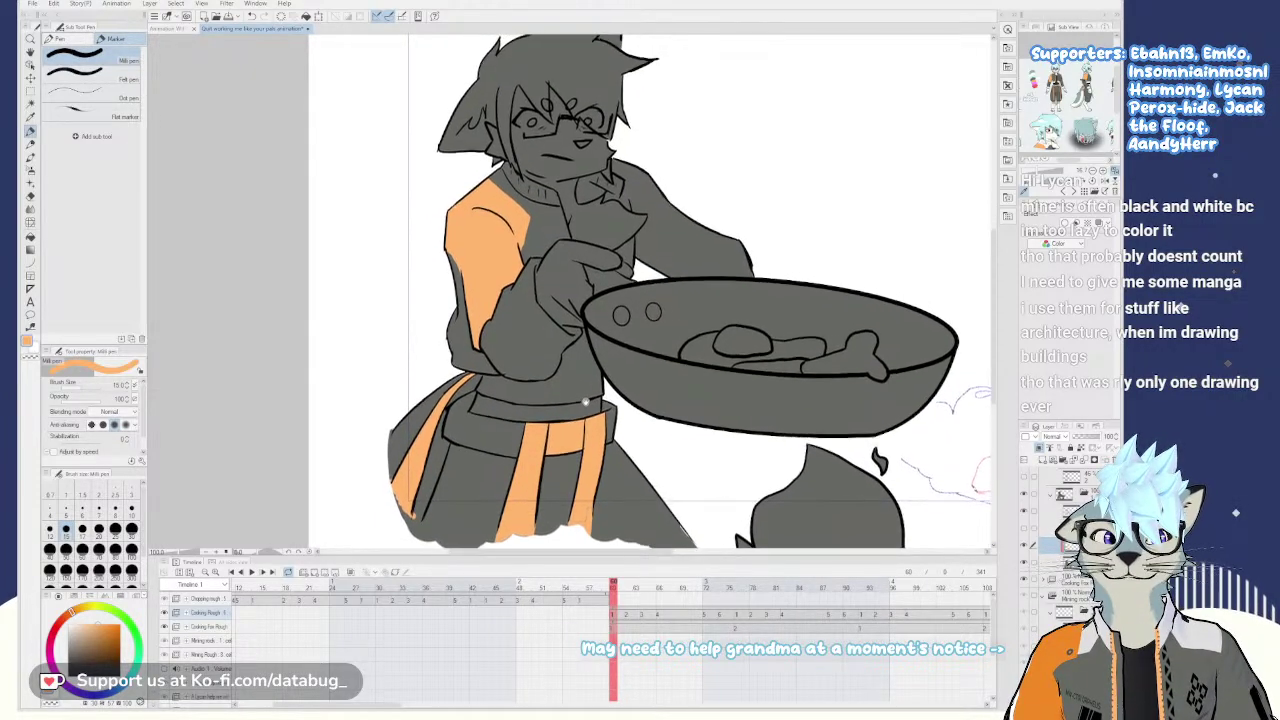
{"action": "scroll", "coordinate": [576, 413], "scroll_direction": "down", "scroll_amount": 1}
{"action": "left_click_drag", "start_coordinate": [580, 420], "coordinate": [570, 378]}
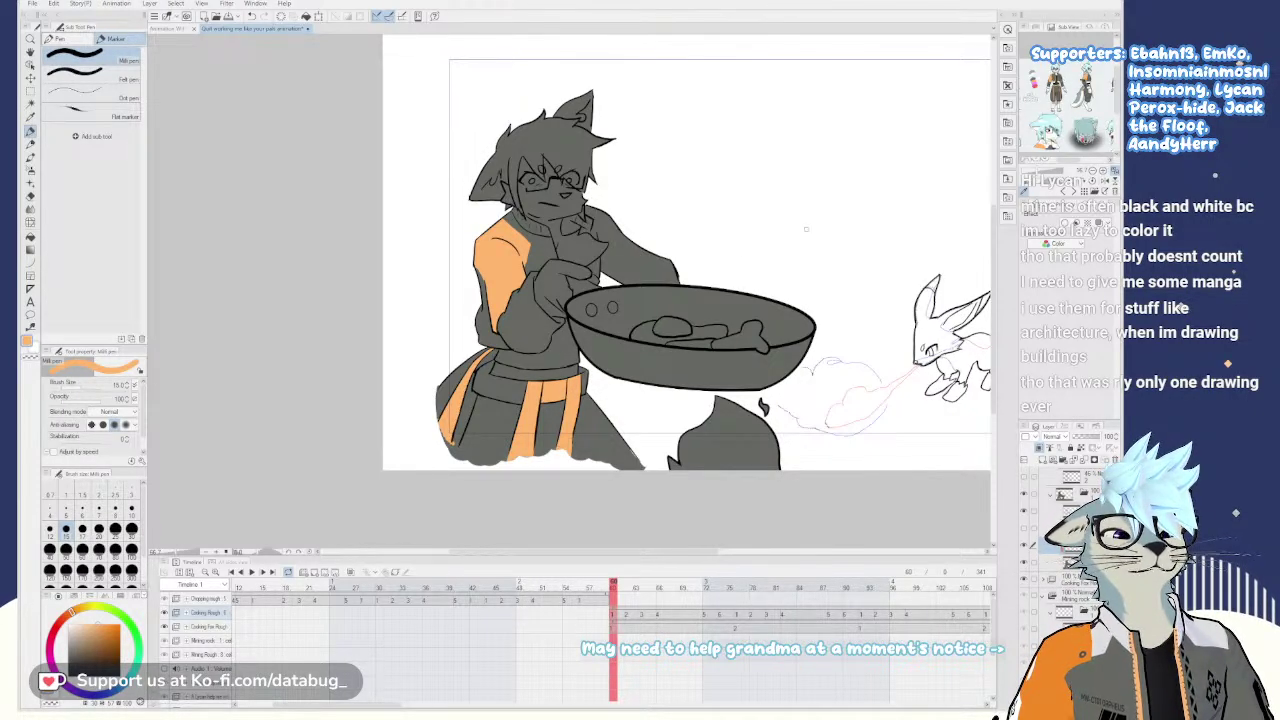
- Add a colour layer to the second Cooking Rough cel, move it below the line art, and sample the dark grey from the reference
{"action": "key", "text": "Right"}
{"action": "key", "text": "Left"}
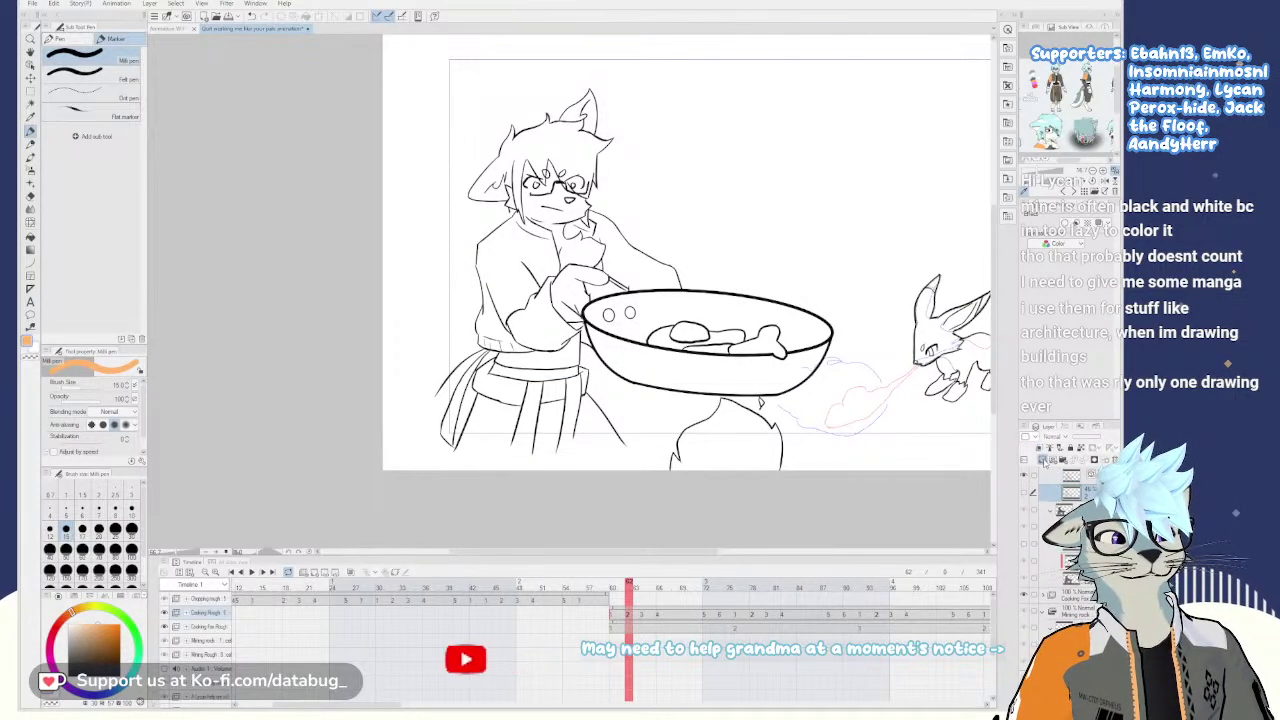
{"action": "left_click_drag", "start_coordinate": [1051, 492], "coordinate": [1051, 514]}
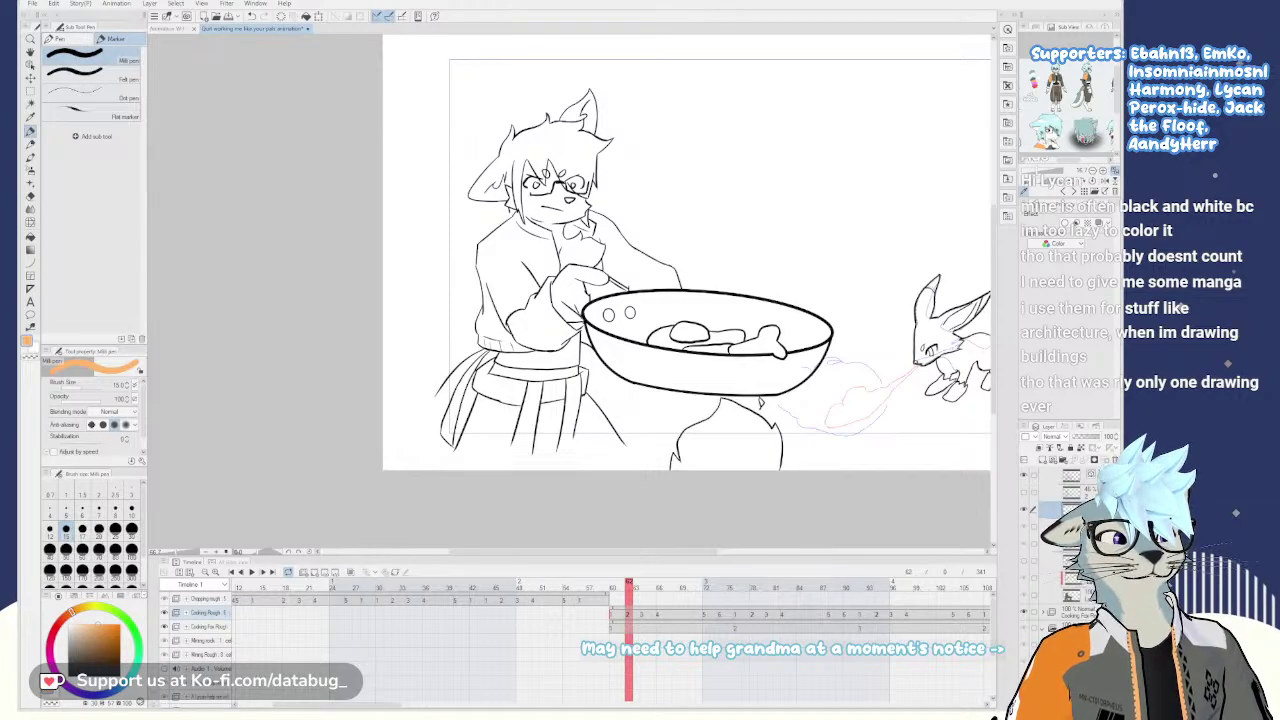
{"action": "left_click", "coordinate": [1054, 76]}
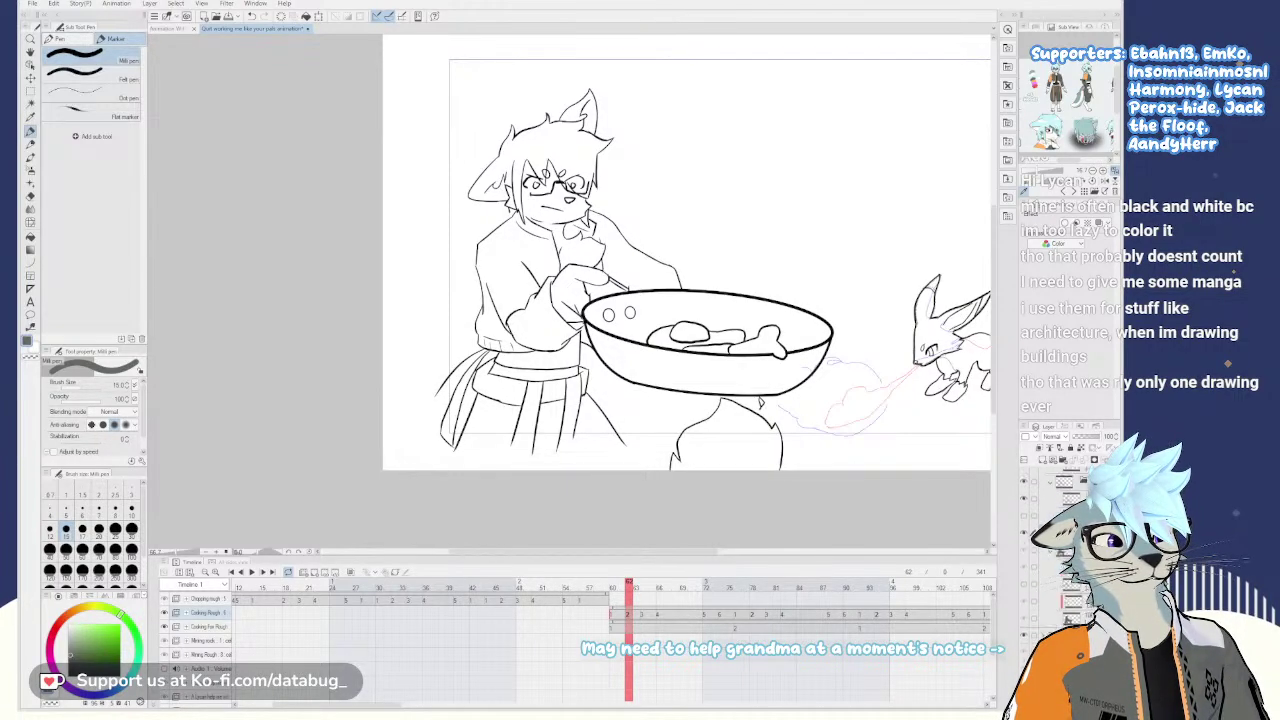
- Step forward through the remaining Cooking Rough cels to examine the uncoloured poses of the pan toss
{"action": "key", "text": "Right"}
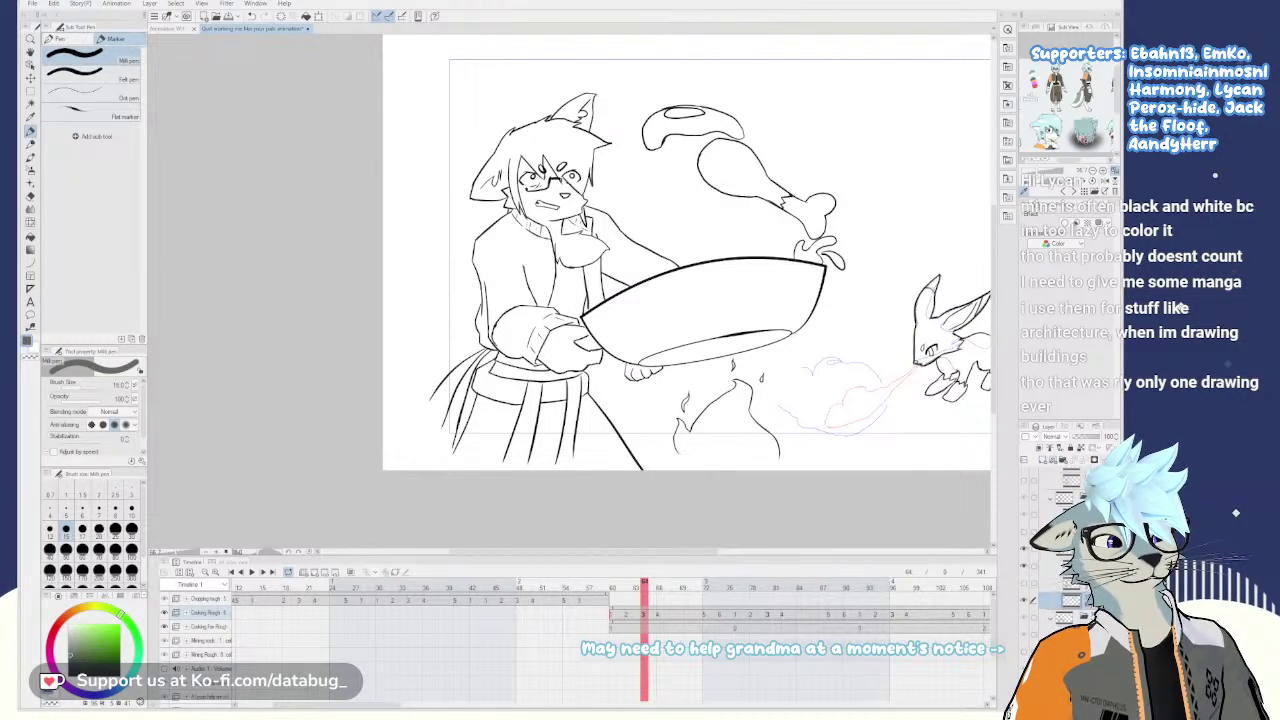
{"action": "key", "text": "Right"}
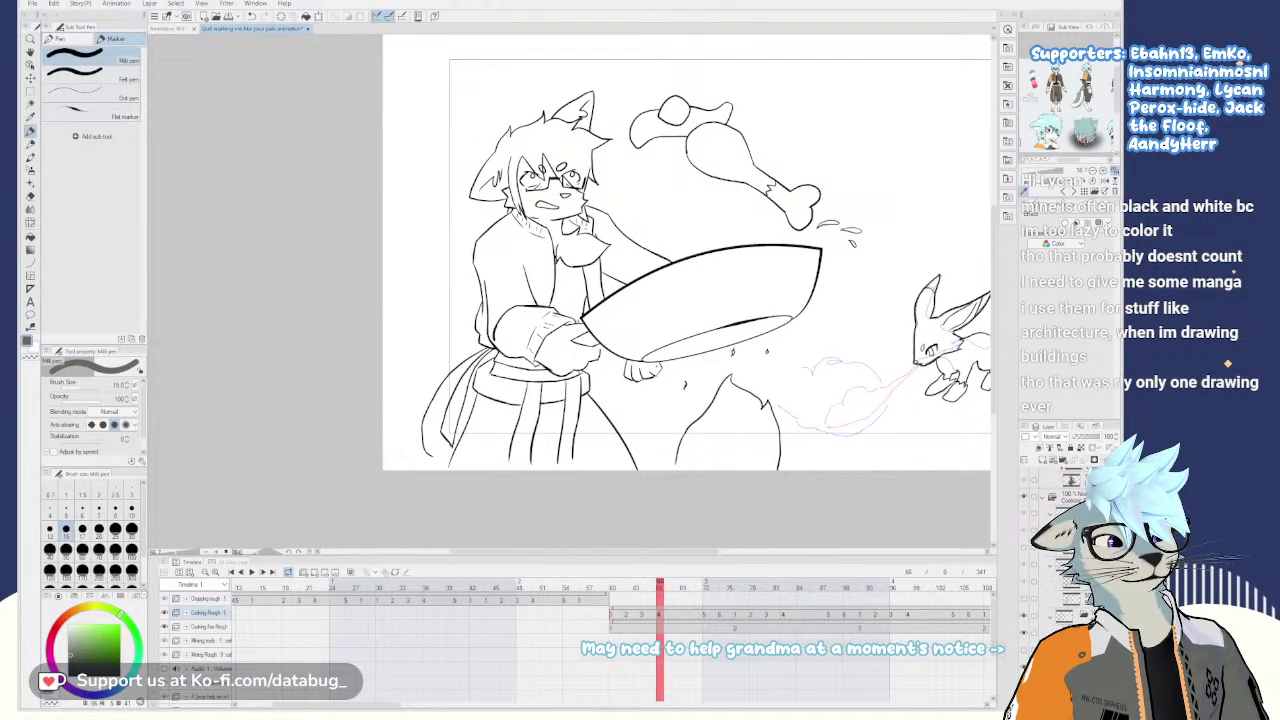
{"action": "key", "text": "Right"}
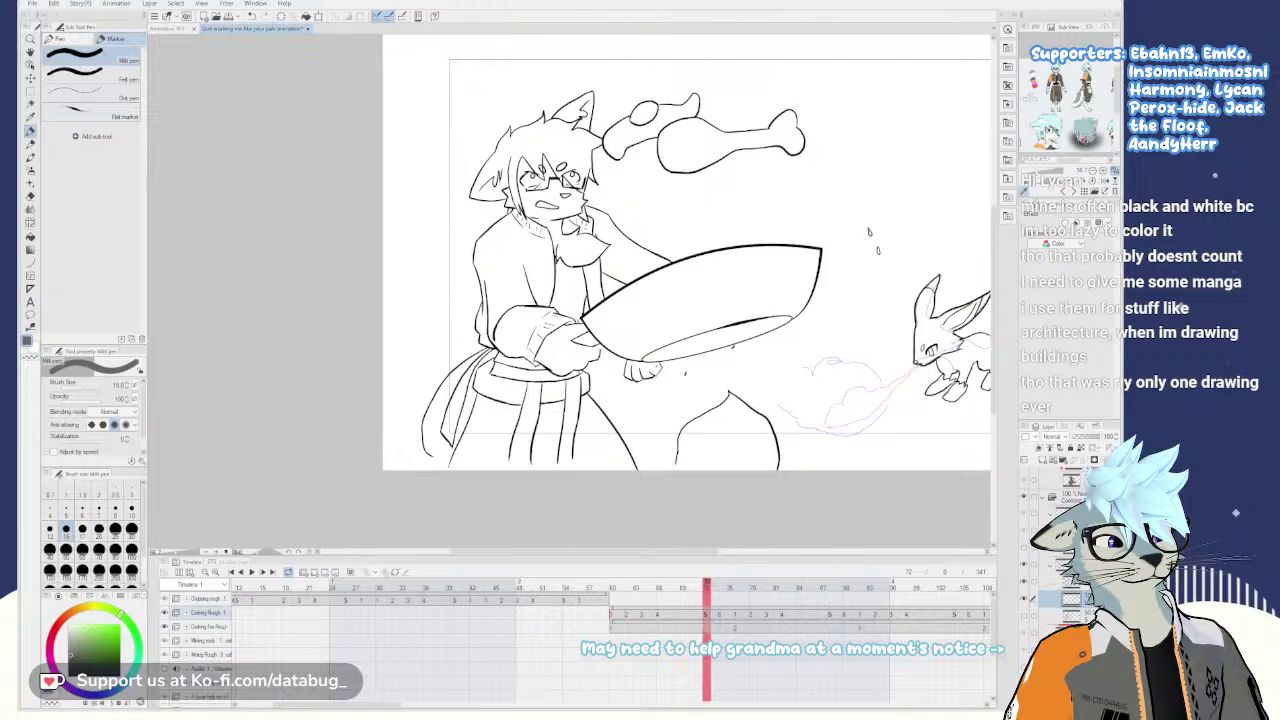
{"action": "key", "text": "Right"}
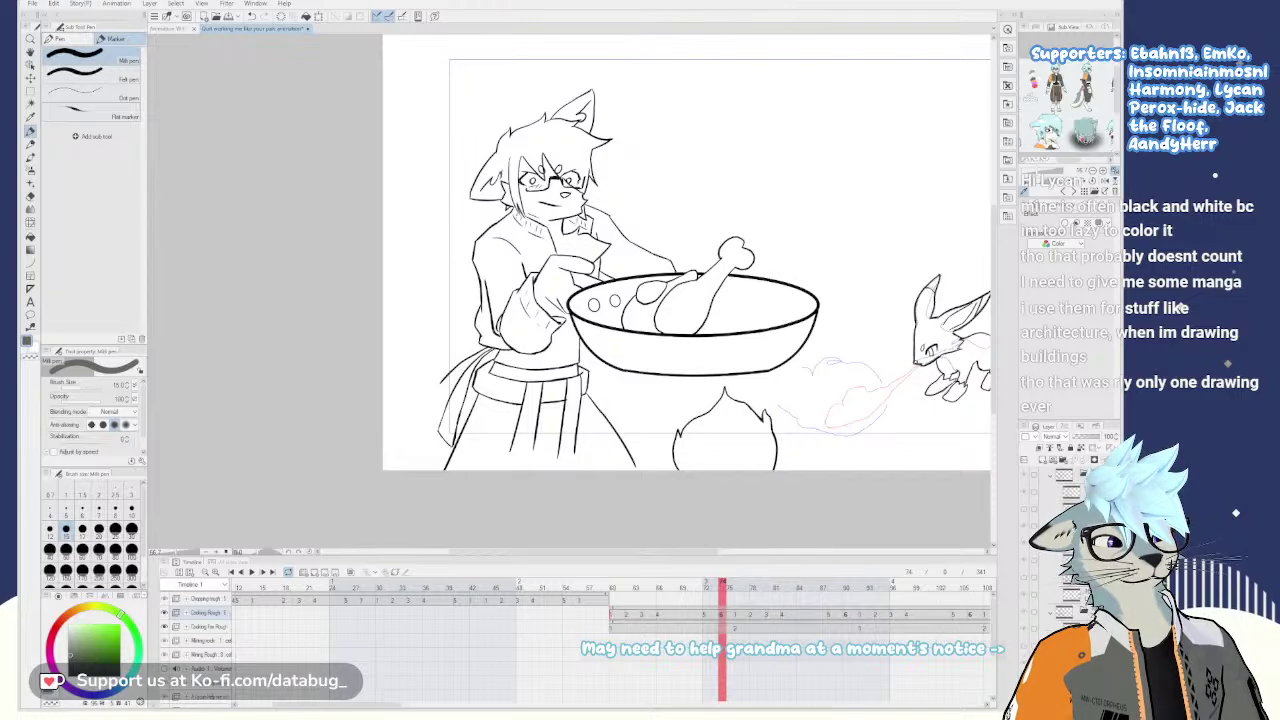
{"action": "key", "text": "Right"}
{"action": "key", "text": "Right"}
{"action": "key", "text": "Right"}
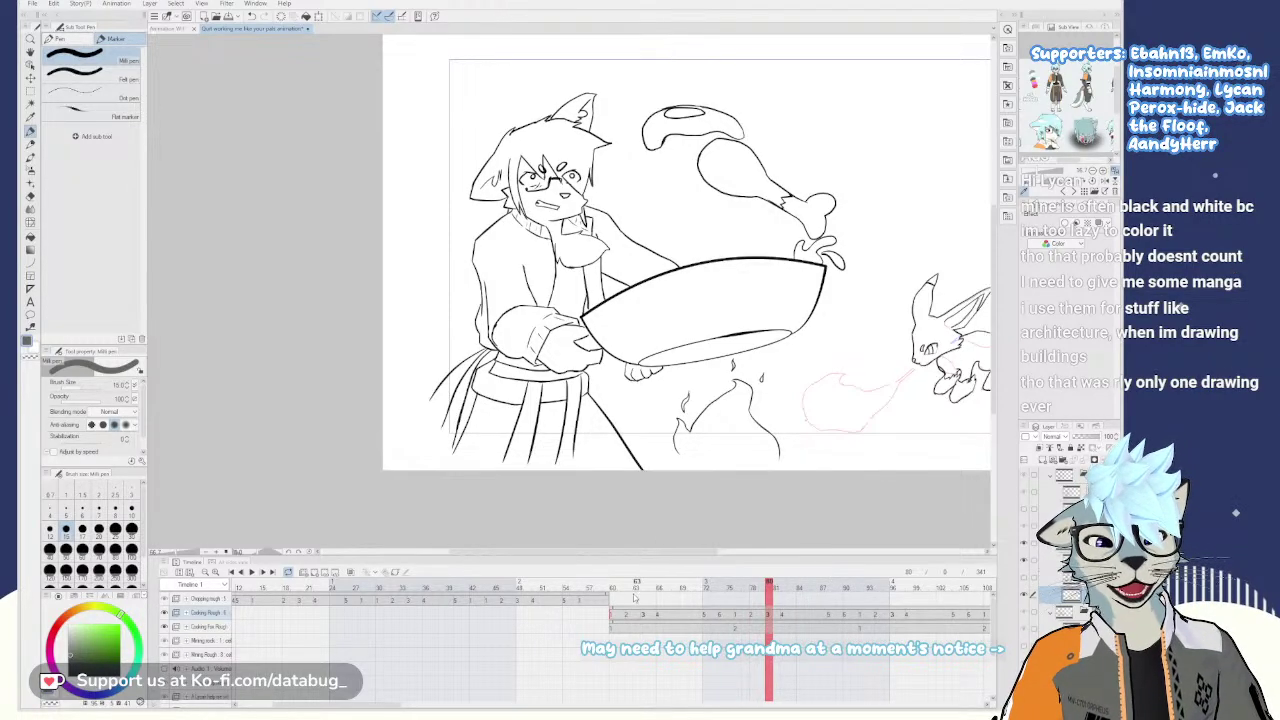
- Flip back and forth between the coloured first cel and the neighbouring cels to compare the cook's poses
{"action": "key", "text": "Left"}
{"action": "key", "text": "Left"}
{"action": "key", "text": "Left"}
{"action": "key", "text": "Left"}
{"action": "key", "text": "Right"}
{"action": "key", "text": "Right"}
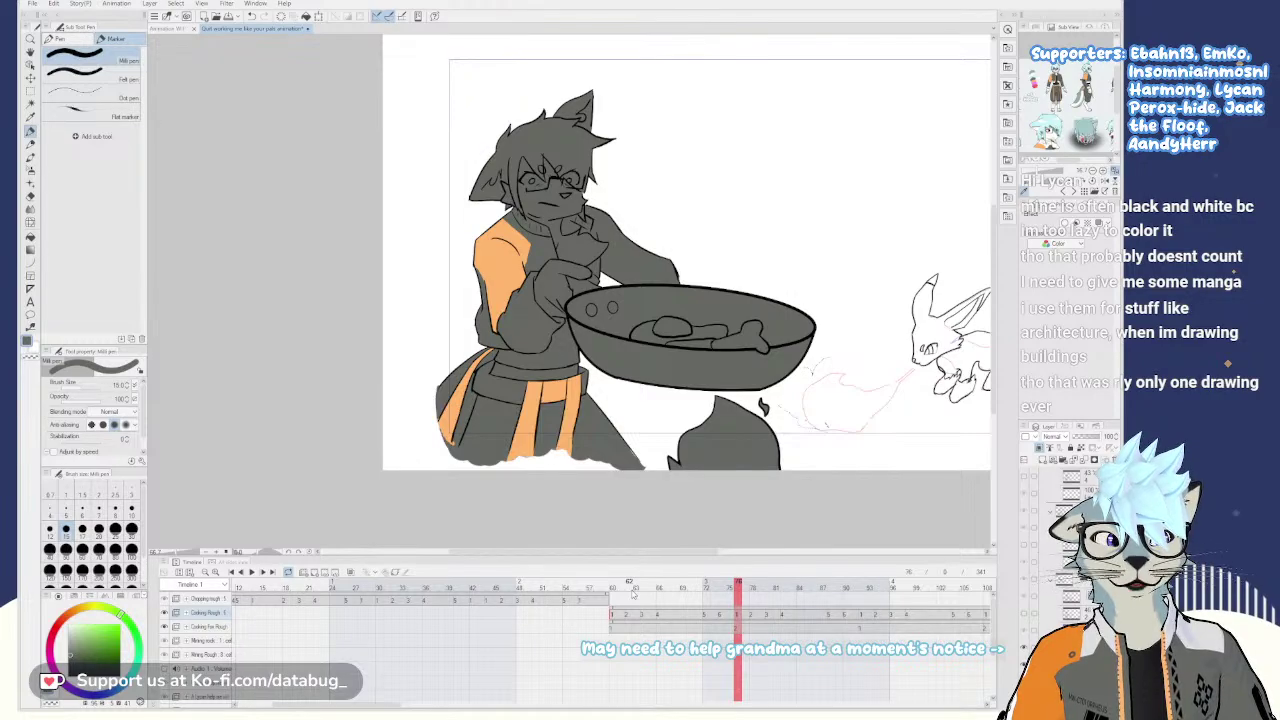
{"action": "key", "text": "Left"}
{"action": "key", "text": "Left"}
{"action": "key", "text": "Left"}
{"action": "key", "text": "Left"}
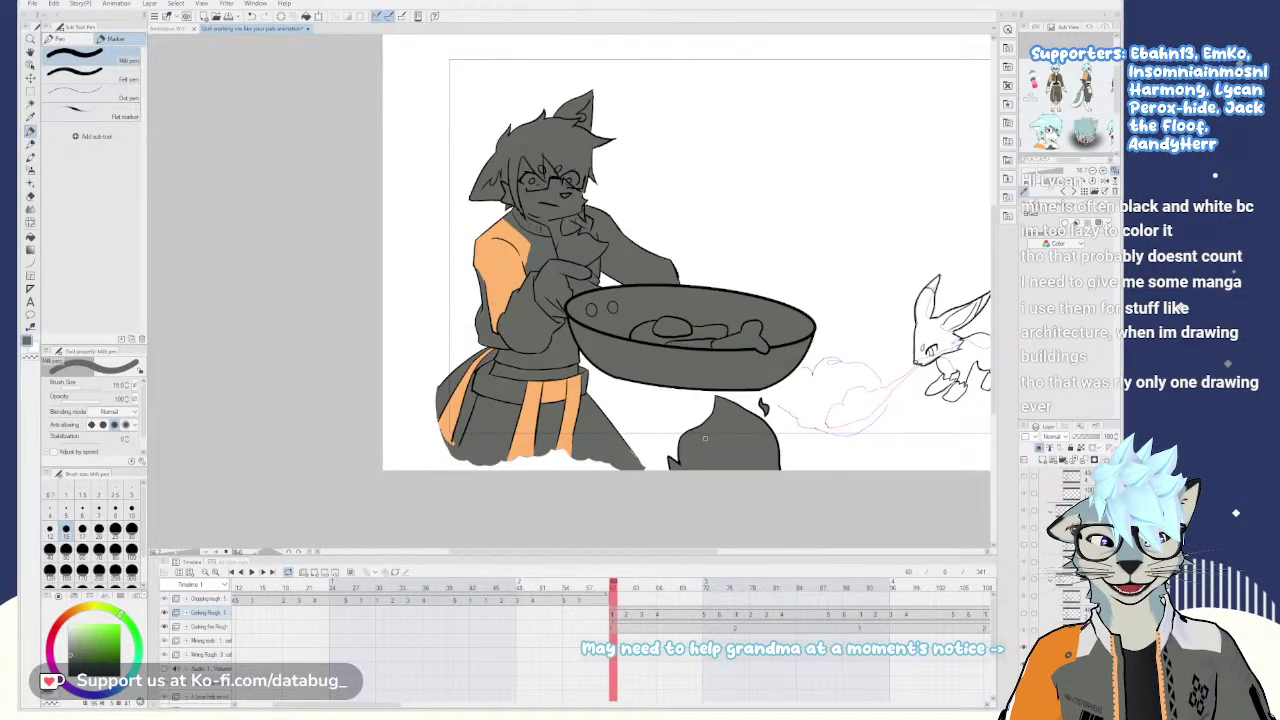
{"action": "key", "text": "Right"}
{"action": "key", "text": "Left"}
{"action": "key", "text": "Right"}
{"action": "key", "text": "Left"}
{"action": "key", "text": "Right"}
{"action": "key", "text": "Left"}
{"action": "key", "text": "Right"}
{"action": "key", "text": "Left"}
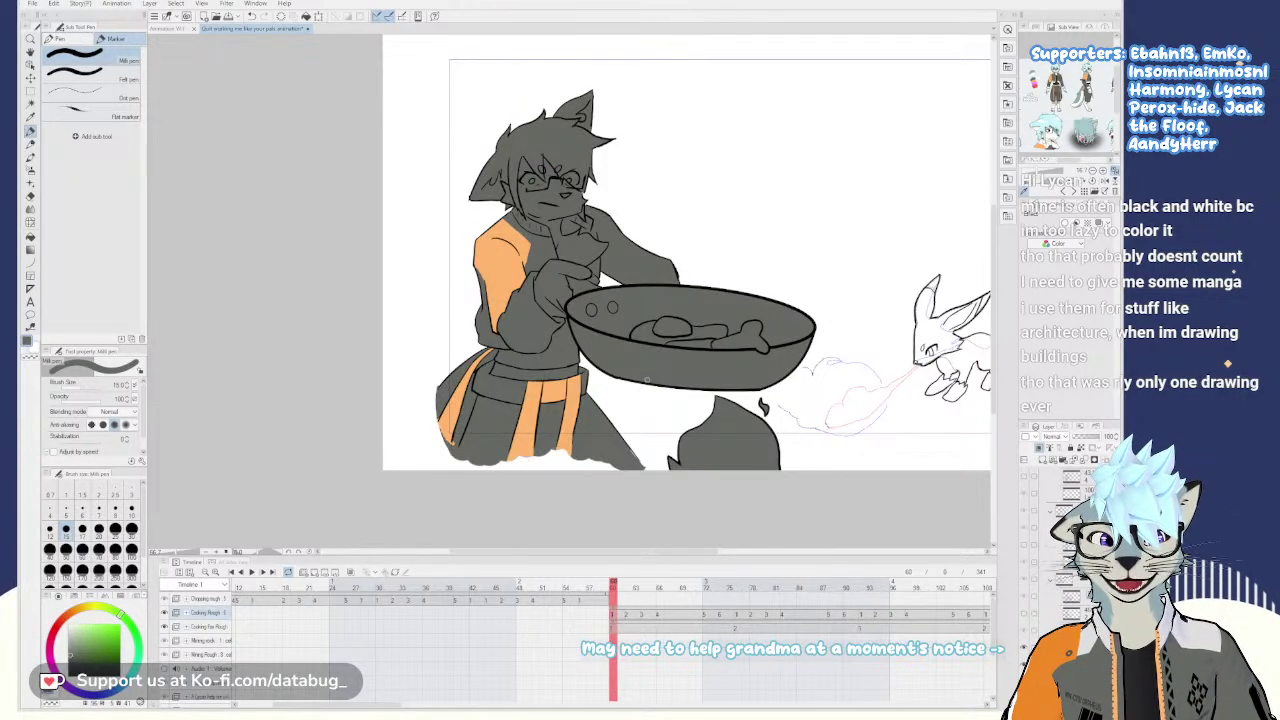
{"action": "key", "text": "Right"}
{"action": "key", "text": "Right"}
{"action": "key", "text": "Right"}
{"action": "key", "text": "Left"}
{"action": "key", "text": "Left"}
{"action": "key", "text": "Left"}
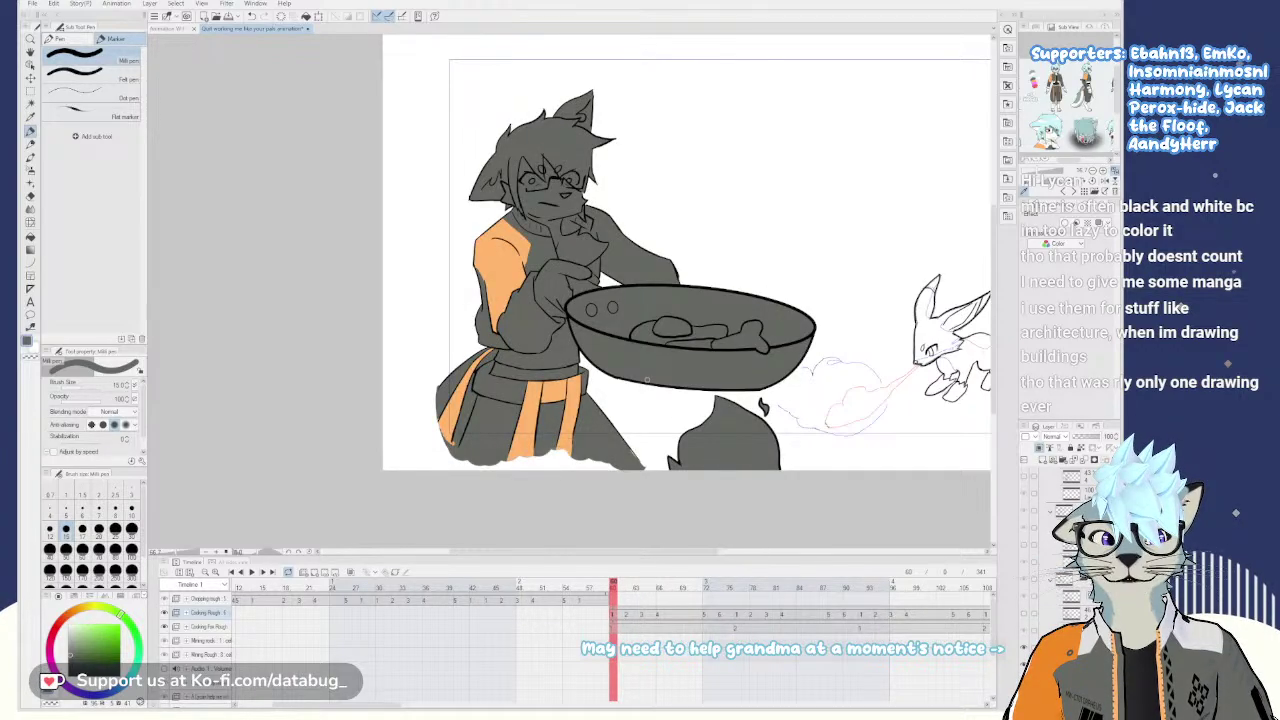
{"action": "key", "text": "Right"}
{"action": "key", "text": "Right"}
{"action": "key", "text": "Left"}
{"action": "key", "text": "Left"}
{"action": "key", "text": "Left"}
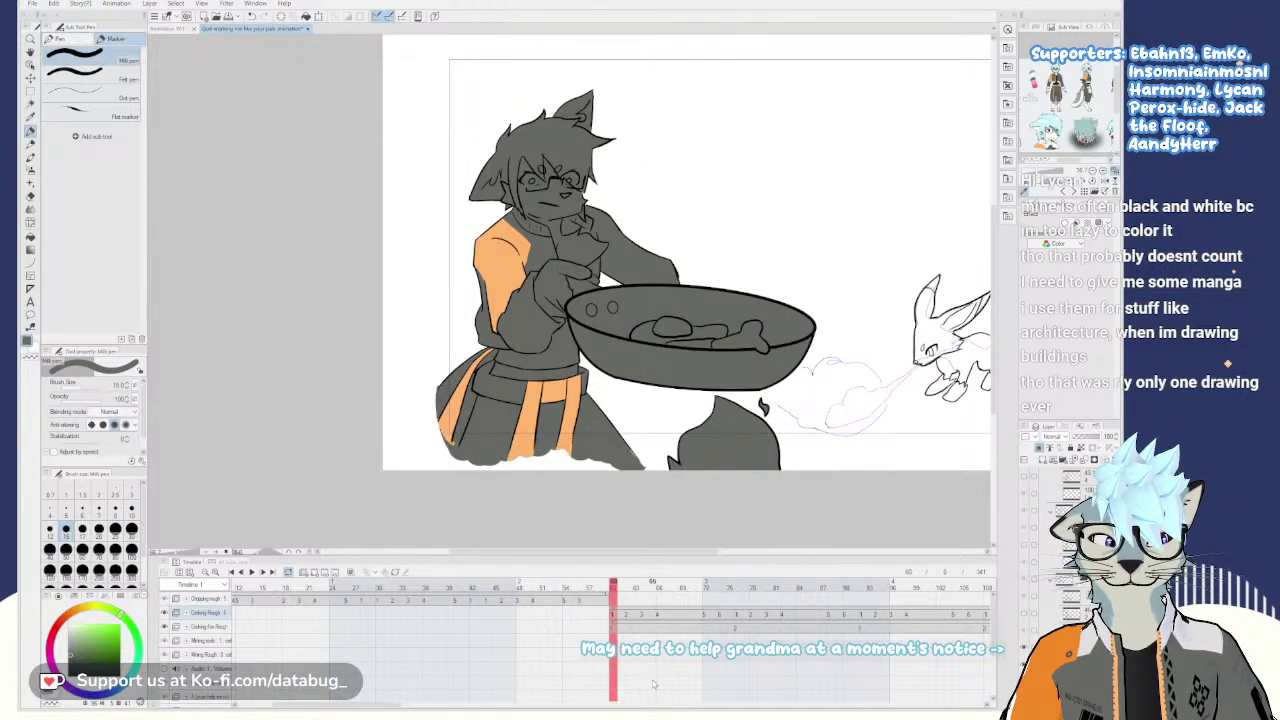
- On the second cel, auto-select the area around the drawings, undo the fill outside them, and fill the inverted selection dark grey
{"action": "key", "text": "Right"}
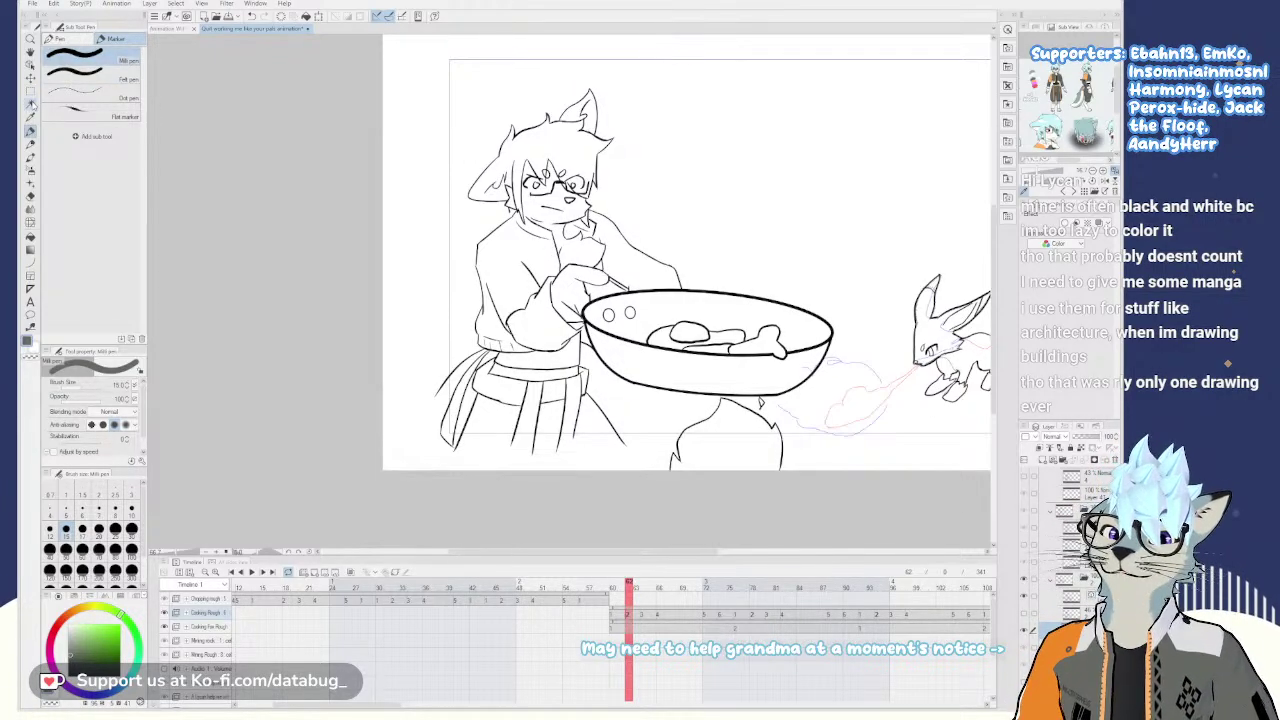
{"action": "key", "text": "w"}
{"action": "left_click", "coordinate": [657, 215]}
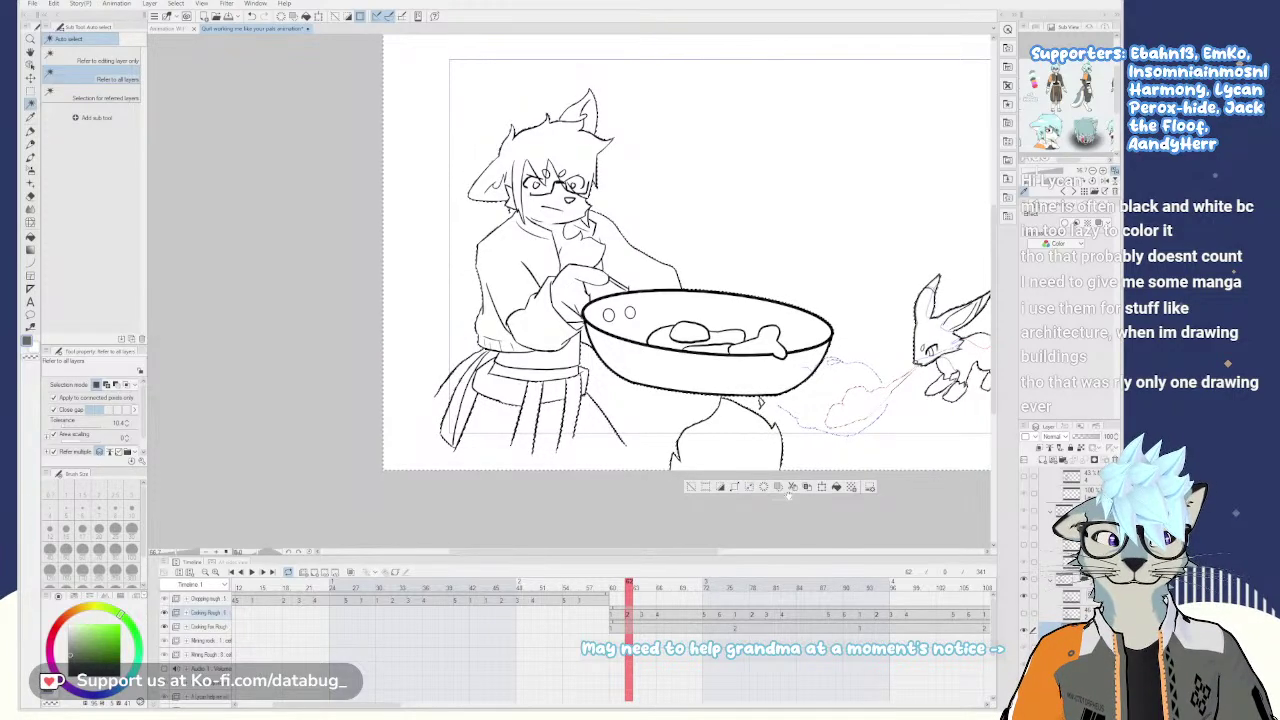
{"action": "left_click", "coordinate": [838, 487]}
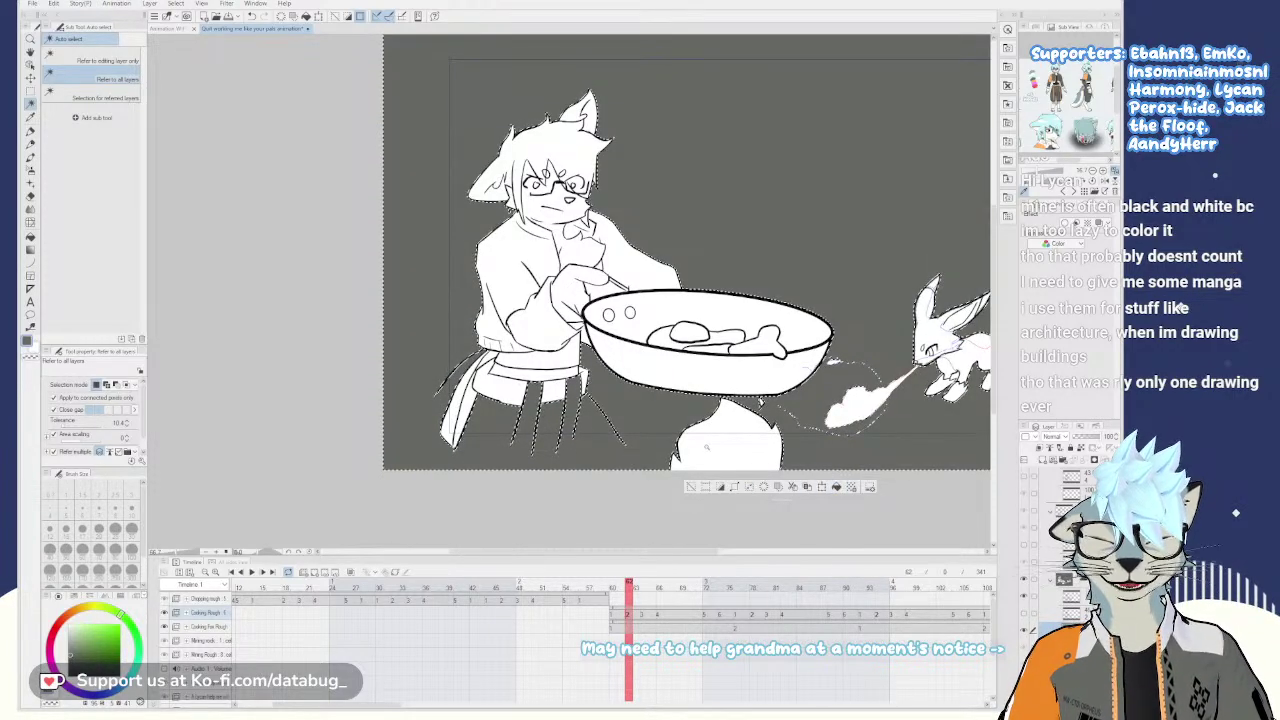
{"action": "key", "text": "ctrl+z"}
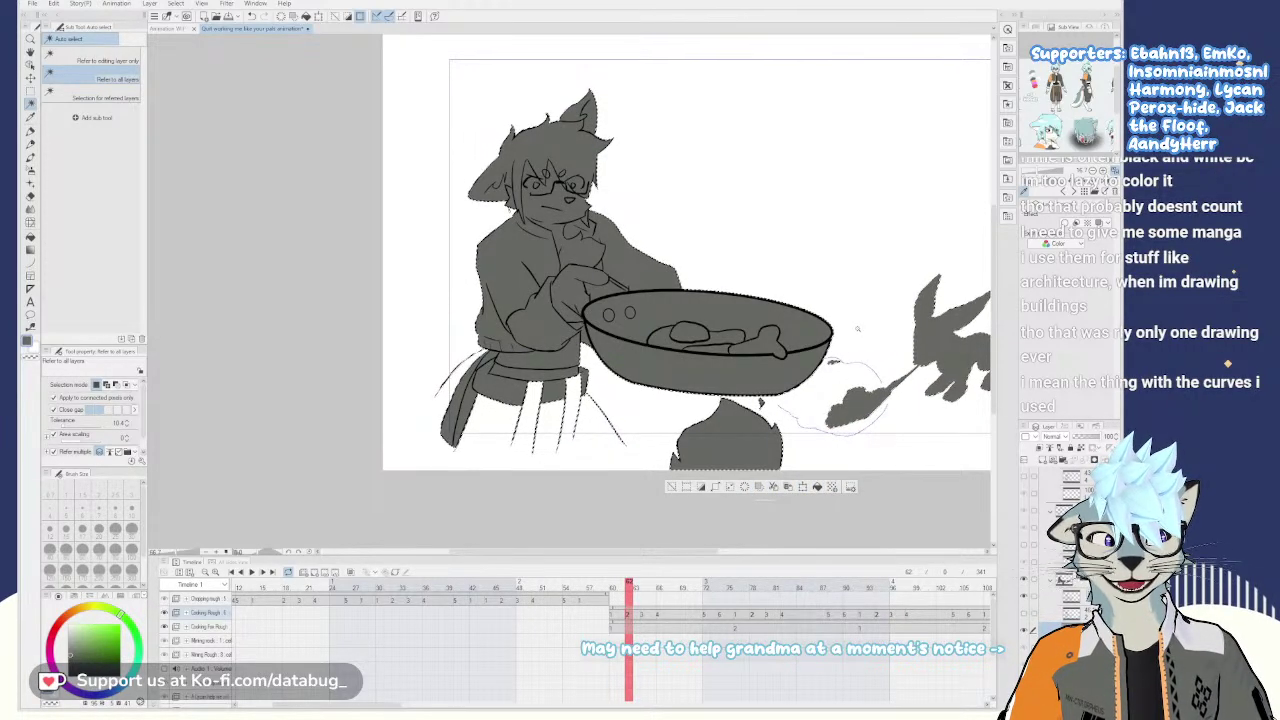
- Erase the dark grey fill from the small fox, including its ears, body and tail, using the hard eraser at size 100
{"action": "key", "text": "p"}
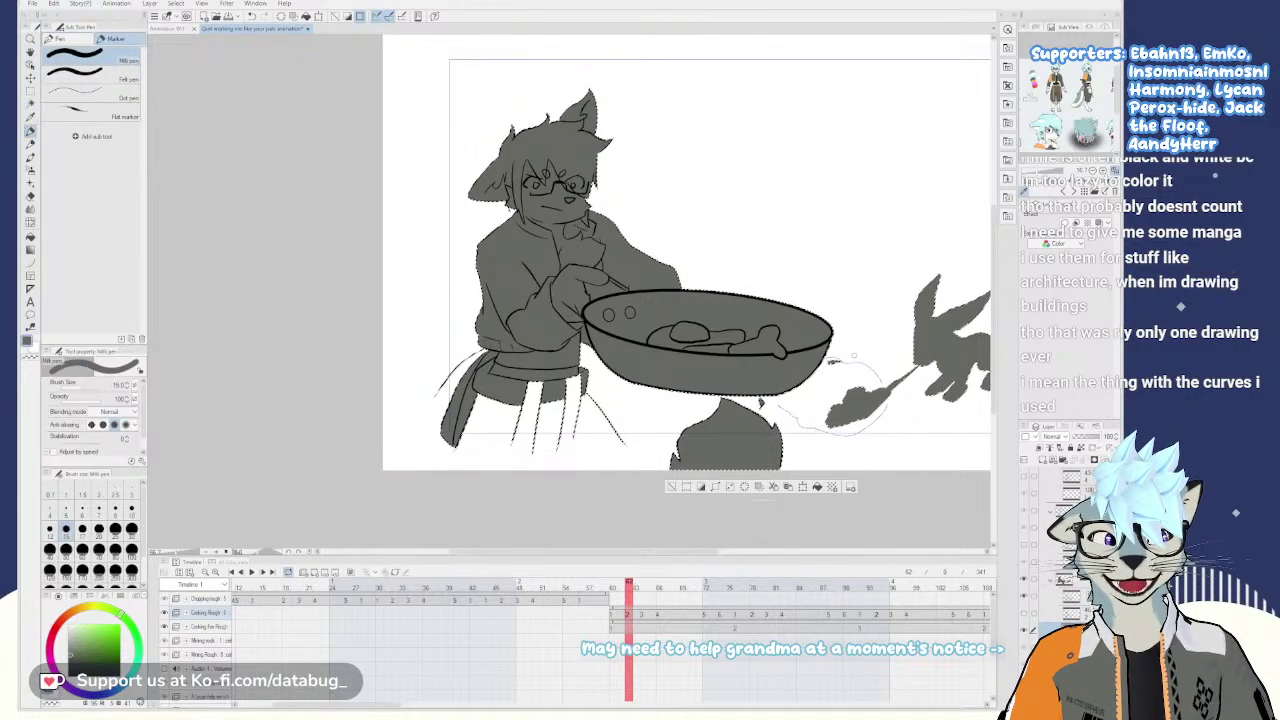
{"action": "key", "text": "e"}
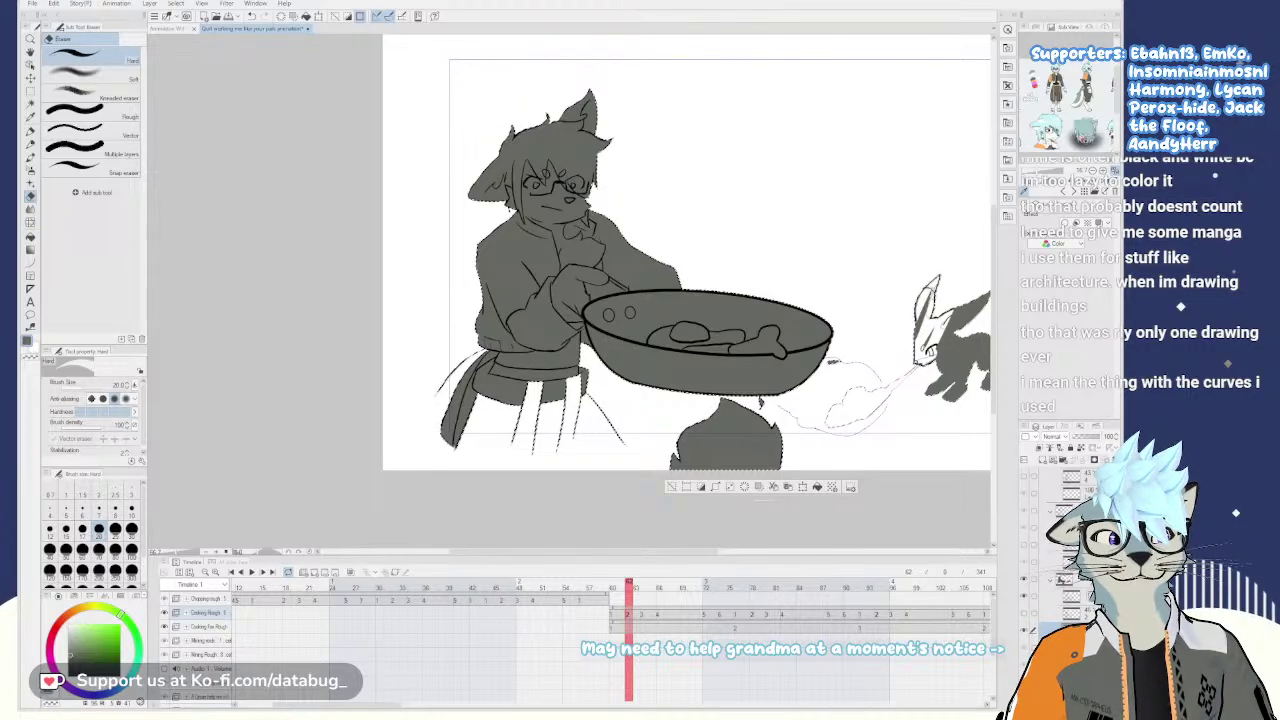
{"action": "left_click", "coordinate": [132, 553]}
{"action": "mouse_move", "coordinate": [951, 290]}
{"action": "left_mouse_down"}
{"action": "mouse_move", "coordinate": [942, 378]}
{"action": "mouse_move", "coordinate": [547, 412]}
{"action": "left_mouse_up"}
{"action": "left_click_drag", "start_coordinate": [645, 396], "coordinate": [675, 324]}
{"action": "left_click_drag", "start_coordinate": [630, 382], "coordinate": [627, 475]}
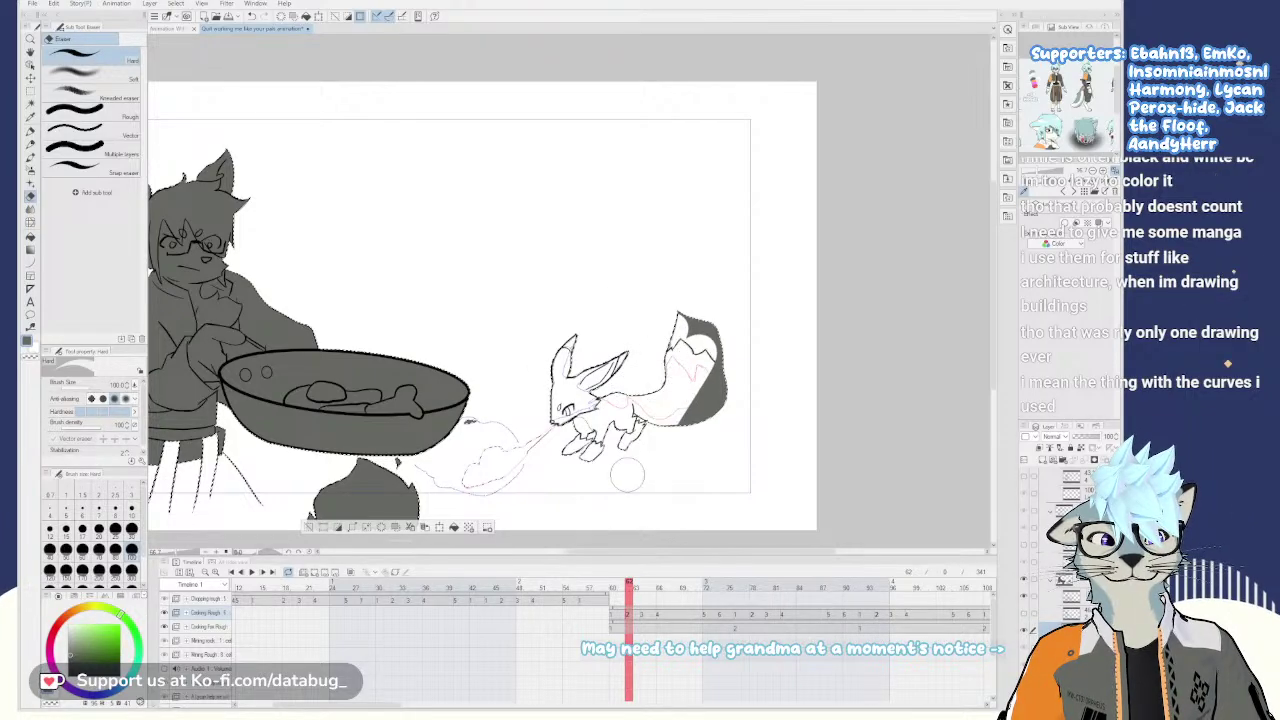
{"action": "left_click_drag", "start_coordinate": [746, 334], "coordinate": [700, 305]}
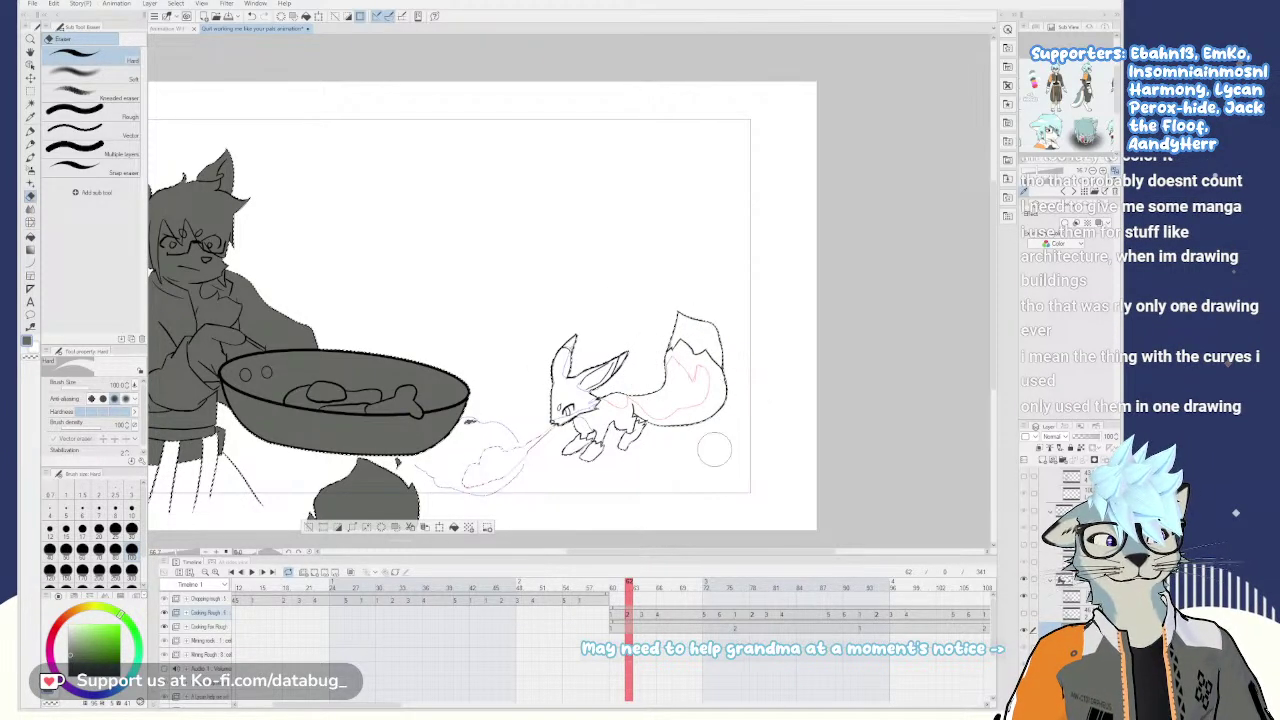
- Erase the stray grey beside the pan and around the flame, and clear the selection
{"action": "mouse_move", "coordinate": [725, 400]}
{"action": "left_mouse_down"}
{"action": "mouse_move", "coordinate": [873, 367]}
{"action": "mouse_move", "coordinate": [903, 323]}
{"action": "left_mouse_up"}
{"action": "mouse_move", "coordinate": [740, 363]}
{"action": "left_mouse_down"}
{"action": "mouse_move", "coordinate": [756, 378]}
{"action": "mouse_move", "coordinate": [737, 369]}
{"action": "mouse_move", "coordinate": [745, 388]}
{"action": "mouse_move", "coordinate": [790, 382]}
{"action": "mouse_move", "coordinate": [764, 384]}
{"action": "left_mouse_up"}
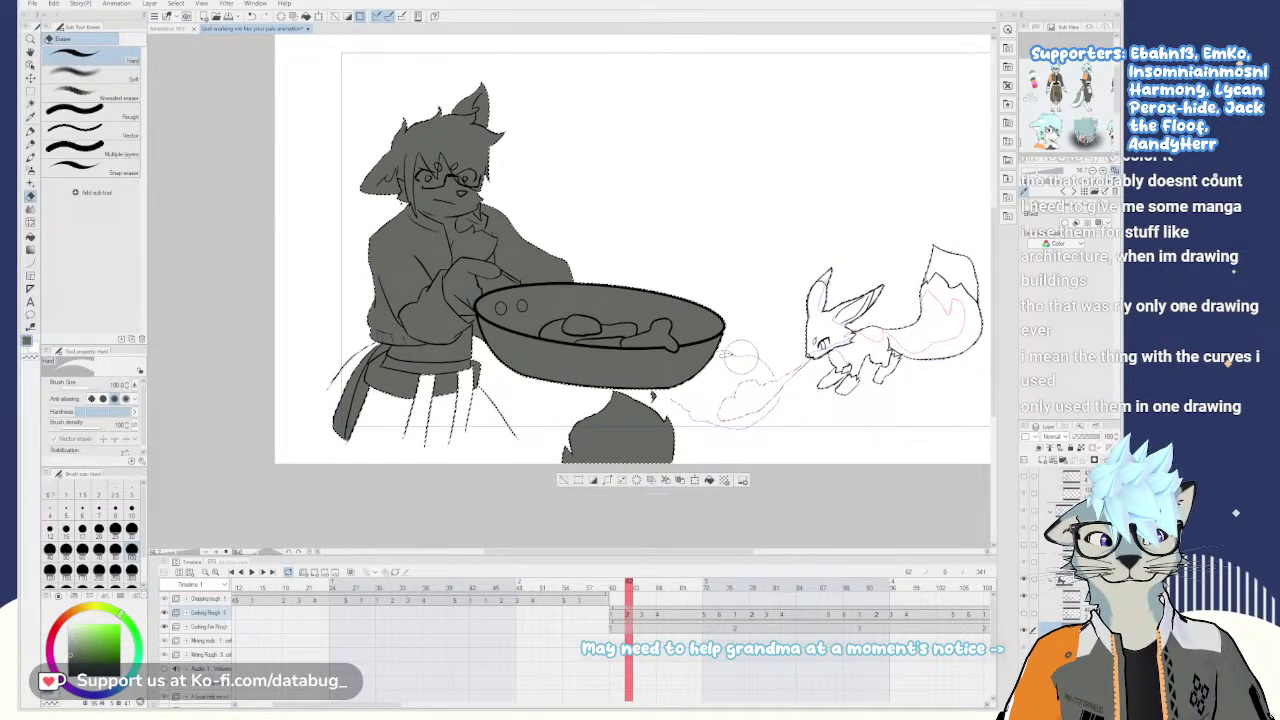
{"action": "mouse_move", "coordinate": [674, 372]}
{"action": "left_mouse_down"}
{"action": "mouse_move", "coordinate": [742, 368]}
{"action": "mouse_move", "coordinate": [780, 399]}
{"action": "left_mouse_up"}
{"action": "scroll", "coordinate": [731, 289], "scroll_direction": "up", "scroll_amount": 1}
{"action": "left_click_drag", "start_coordinate": [570, 367], "coordinate": [756, 368]}
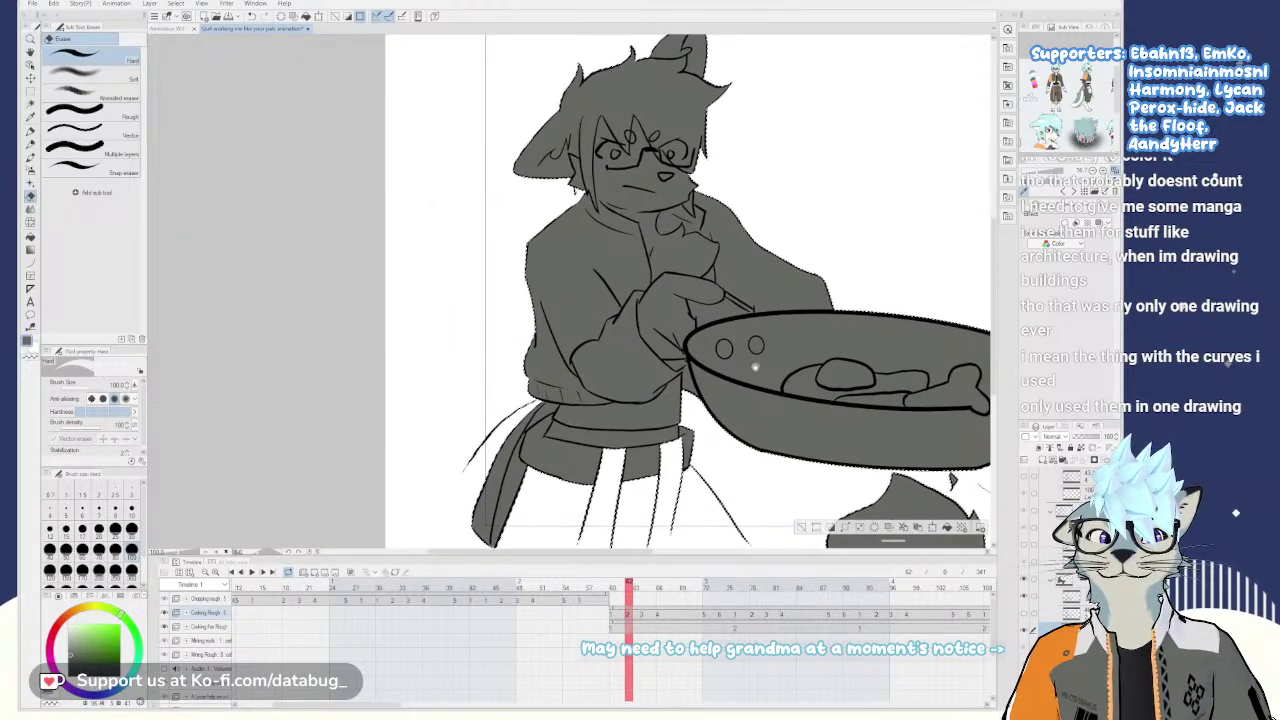
{"action": "scroll", "coordinate": [755, 368], "scroll_direction": "down", "scroll_amount": 3}
{"action": "left_click_drag", "start_coordinate": [711, 428], "coordinate": [699, 371]}
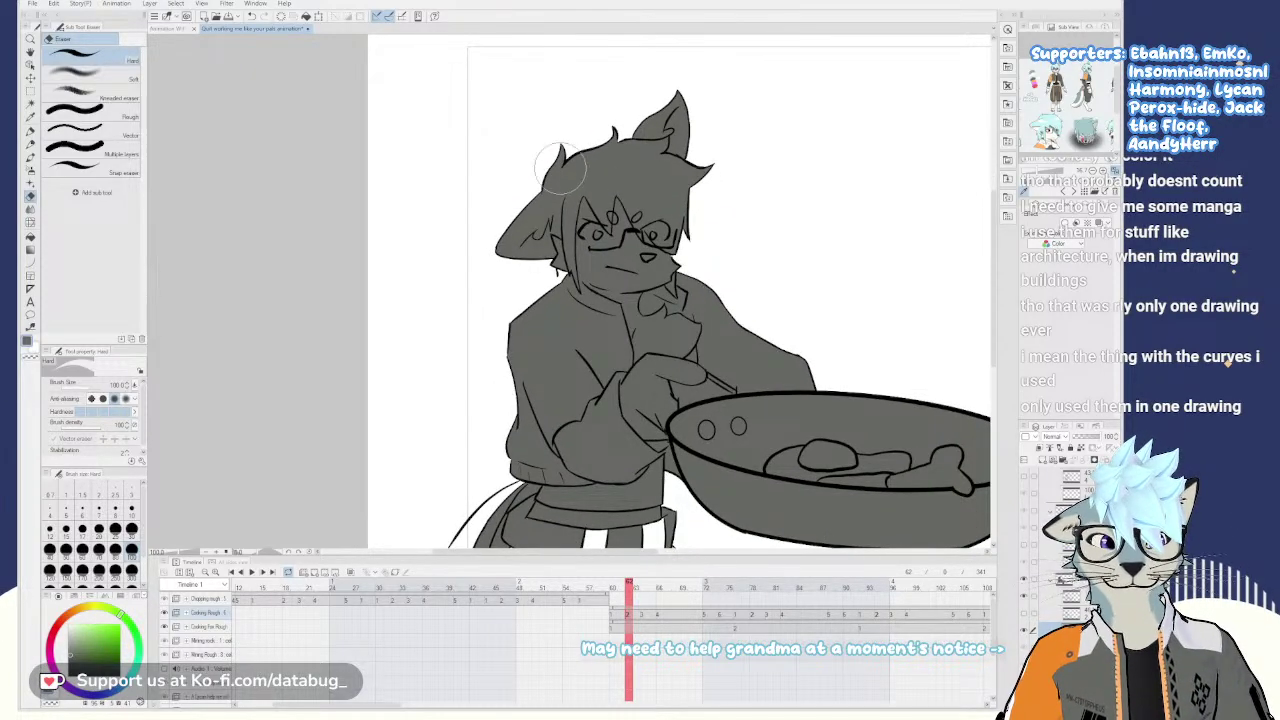
- Close the skirt's rear edge and hem with dark grey pen strokes and fill the open skirt panels dark grey
{"action": "key", "text": "p"}
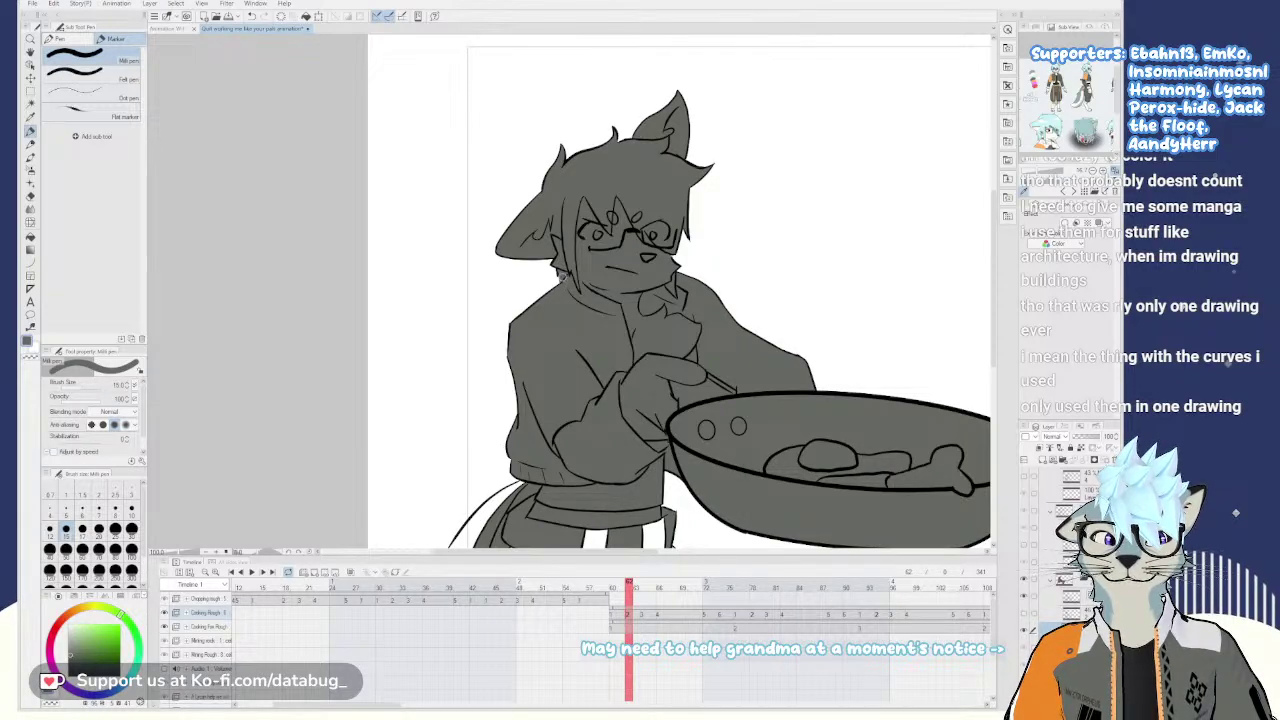
{"action": "scroll", "coordinate": [563, 284], "scroll_direction": "down", "scroll_amount": 3}
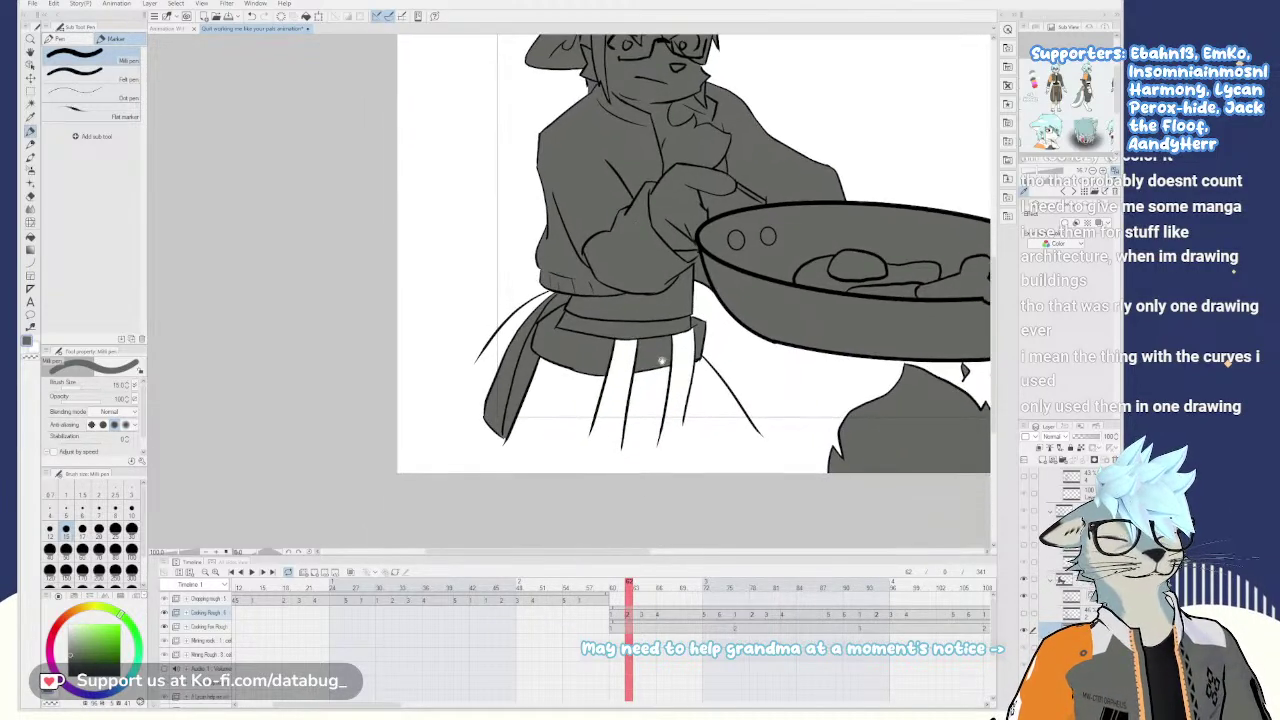
{"action": "left_click_drag", "start_coordinate": [467, 337], "coordinate": [482, 406]}
{"action": "key", "text": "ctrl+z"}
{"action": "mouse_move", "coordinate": [465, 337]}
{"action": "left_mouse_down"}
{"action": "mouse_move", "coordinate": [477, 400]}
{"action": "mouse_move", "coordinate": [534, 424]}
{"action": "mouse_move", "coordinate": [705, 422]}
{"action": "left_mouse_up"}
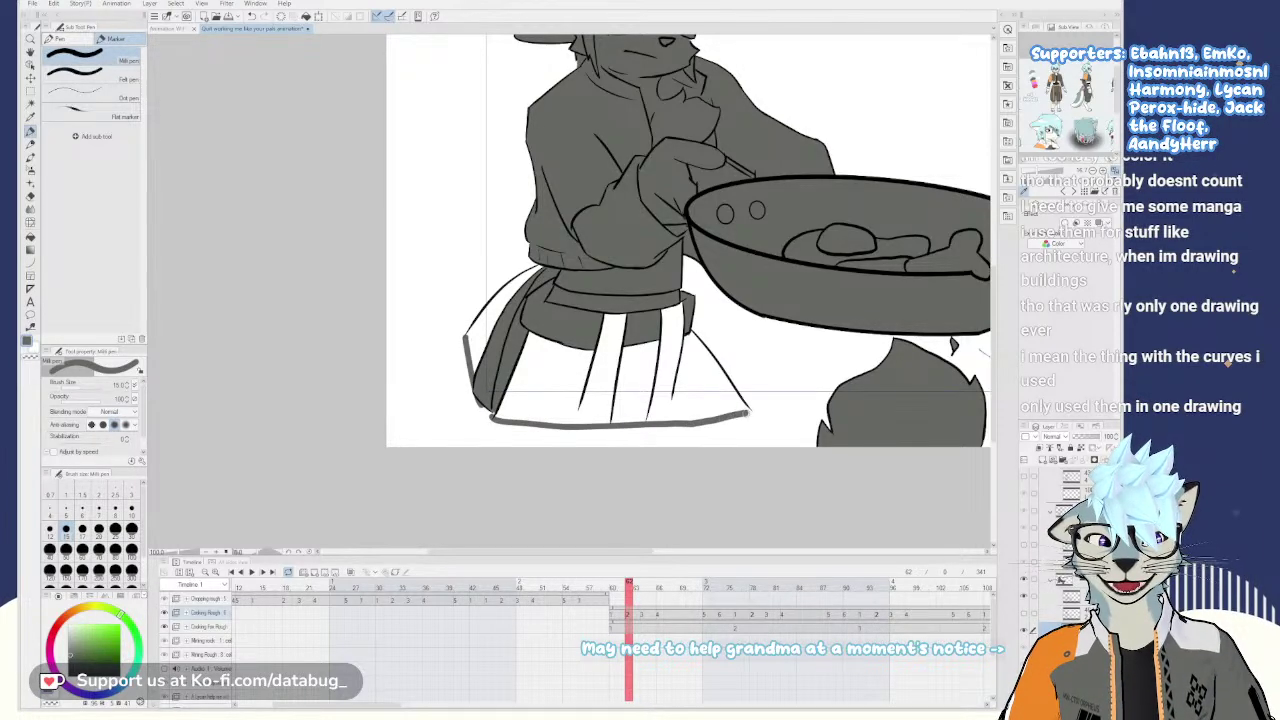
{"action": "key", "text": "g"}
{"action": "left_click", "coordinate": [582, 384]}
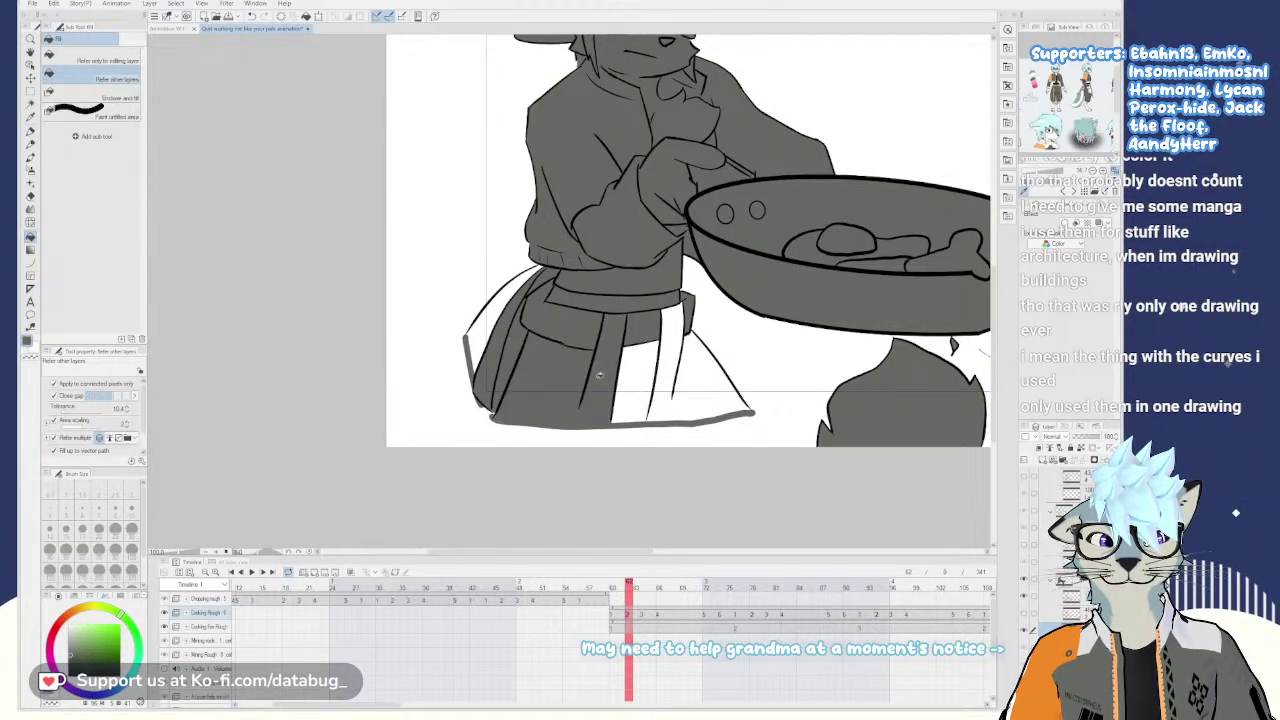
{"action": "left_click", "coordinate": [635, 380]}
{"action": "left_click", "coordinate": [691, 368]}
- Touch up the dark grey fill around the sash end where the belt meets the skirt's front edge
{"action": "key", "text": "p"}
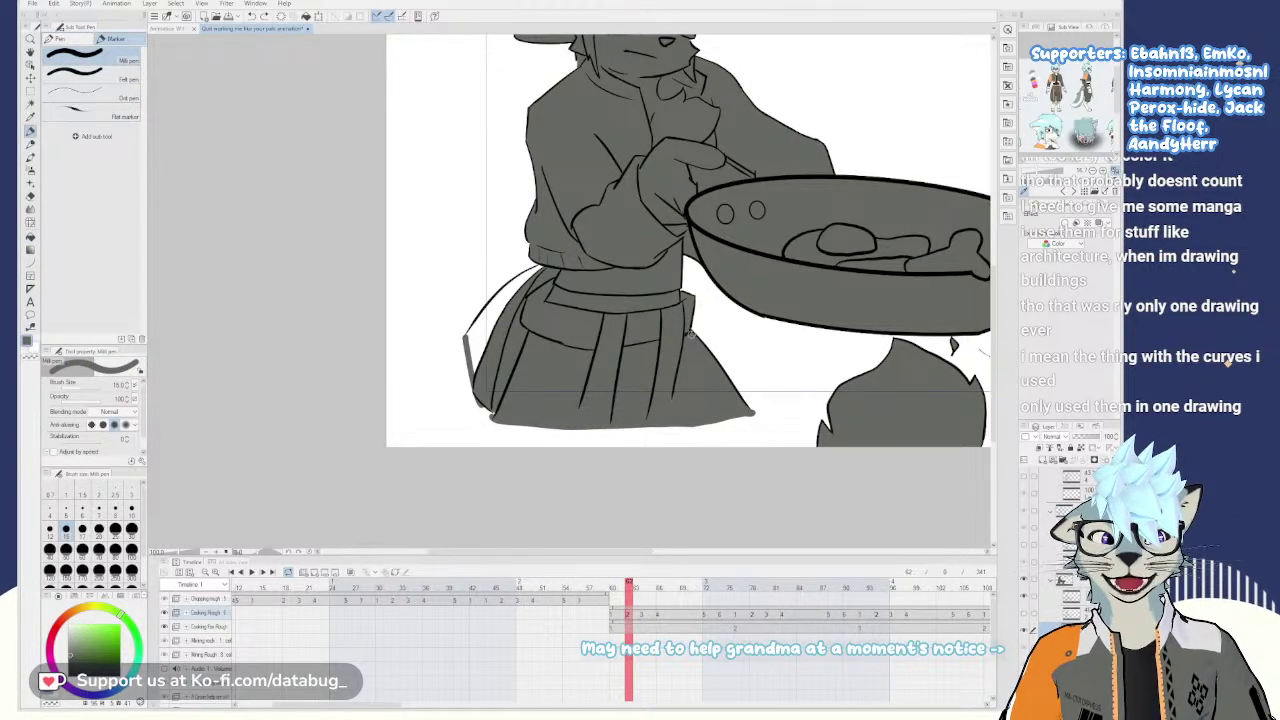
{"action": "scroll", "coordinate": [705, 325], "scroll_direction": "up", "scroll_amount": 3}
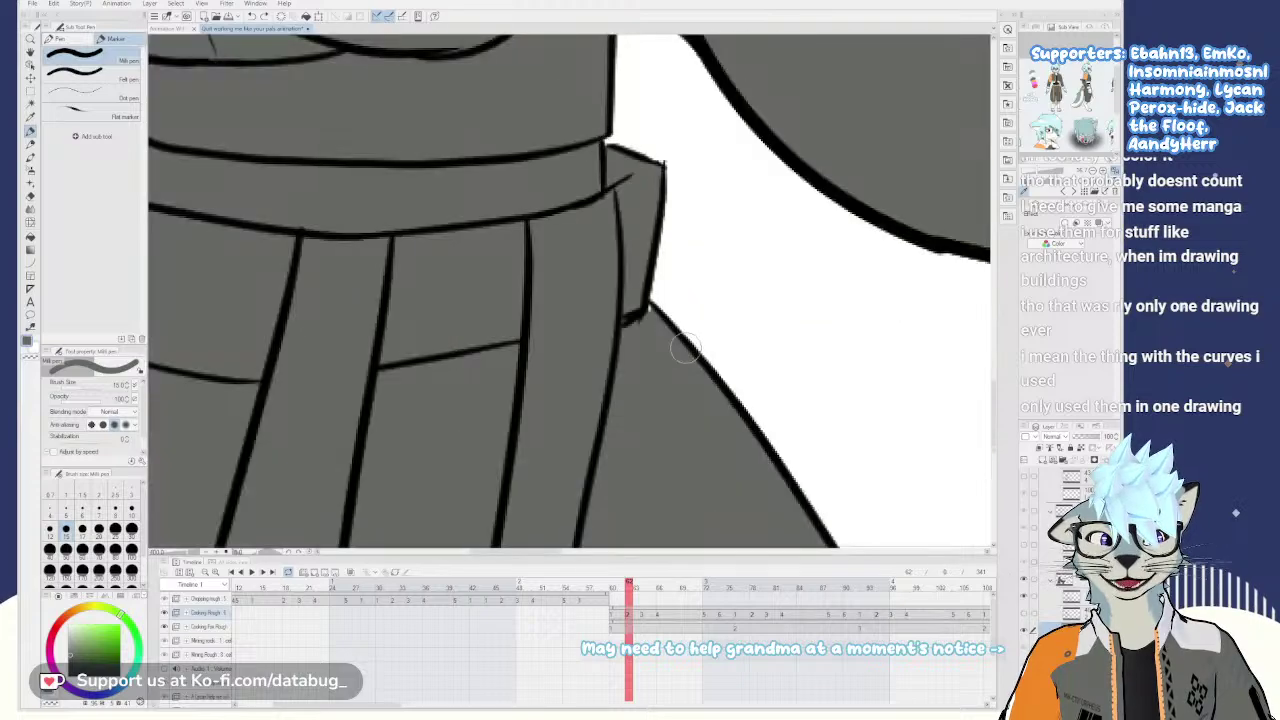
{"action": "left_click_drag", "start_coordinate": [643, 317], "coordinate": [651, 313]}
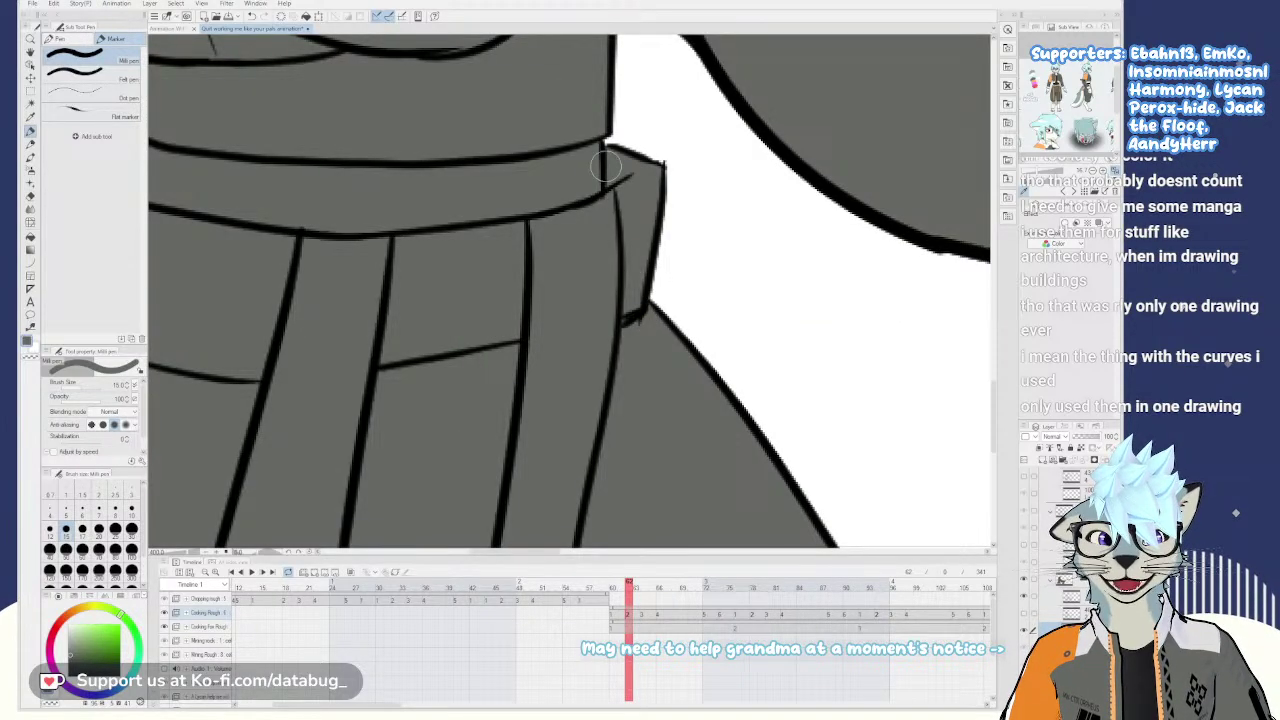
{"action": "left_click_drag", "start_coordinate": [566, 252], "coordinate": [714, 255]}
- Paint dark grey over the tiny unfilled specks at the lower ends of the skirt's fold lines
{"action": "scroll", "coordinate": [713, 255], "scroll_direction": "down", "scroll_amount": 5}
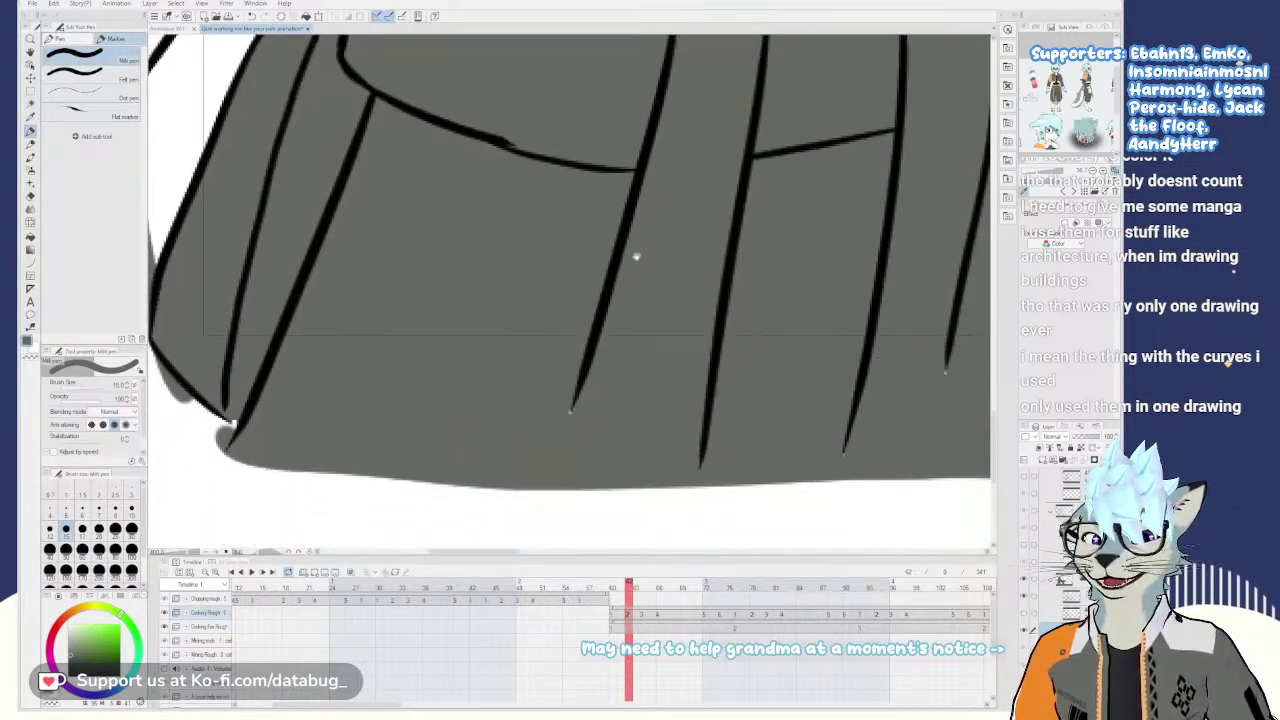
{"action": "scroll", "coordinate": [508, 380], "scroll_direction": "up", "scroll_amount": 2}
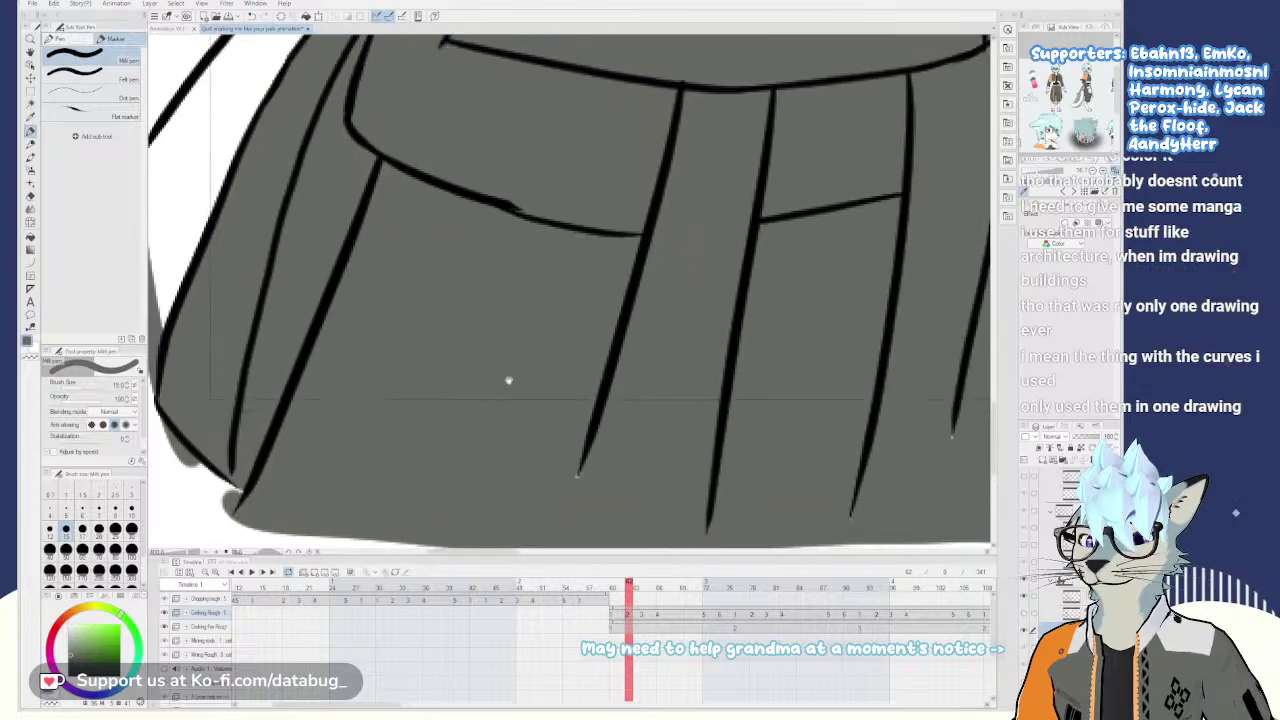
{"action": "scroll", "coordinate": [700, 420], "scroll_direction": "down", "scroll_amount": 2}
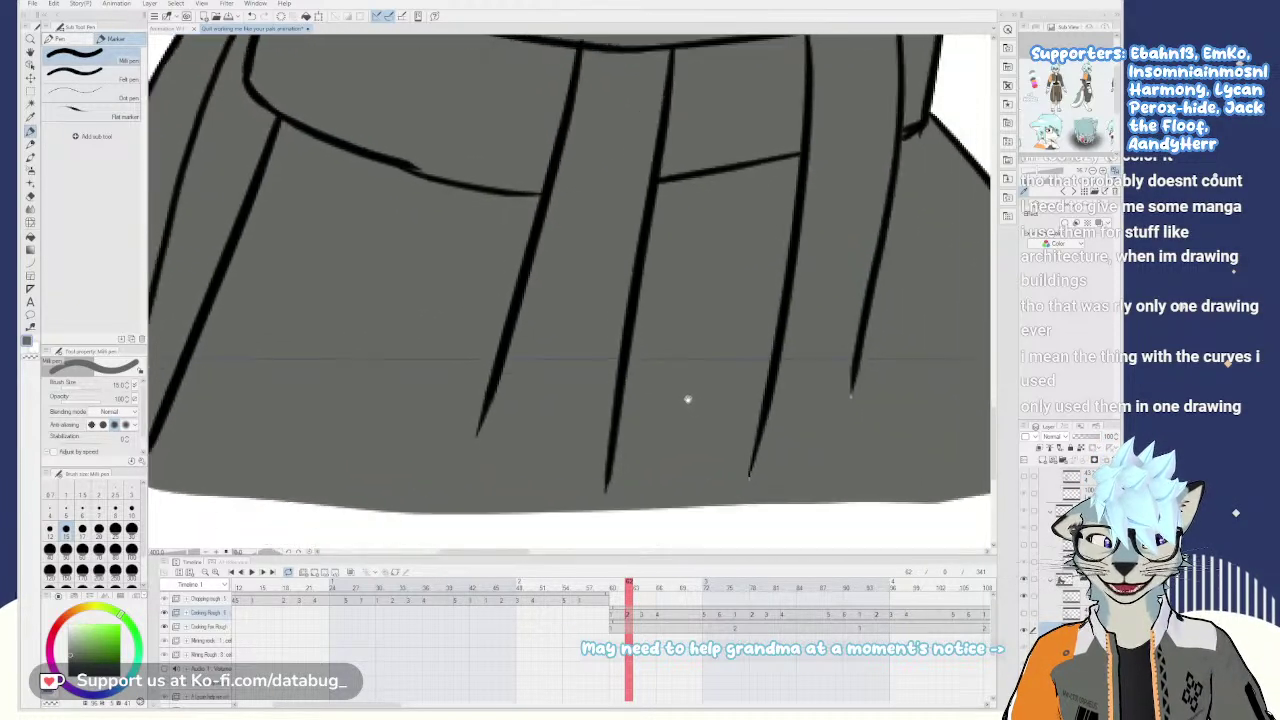
{"action": "scroll", "coordinate": [766, 320], "scroll_direction": "right", "scroll_amount": 4}
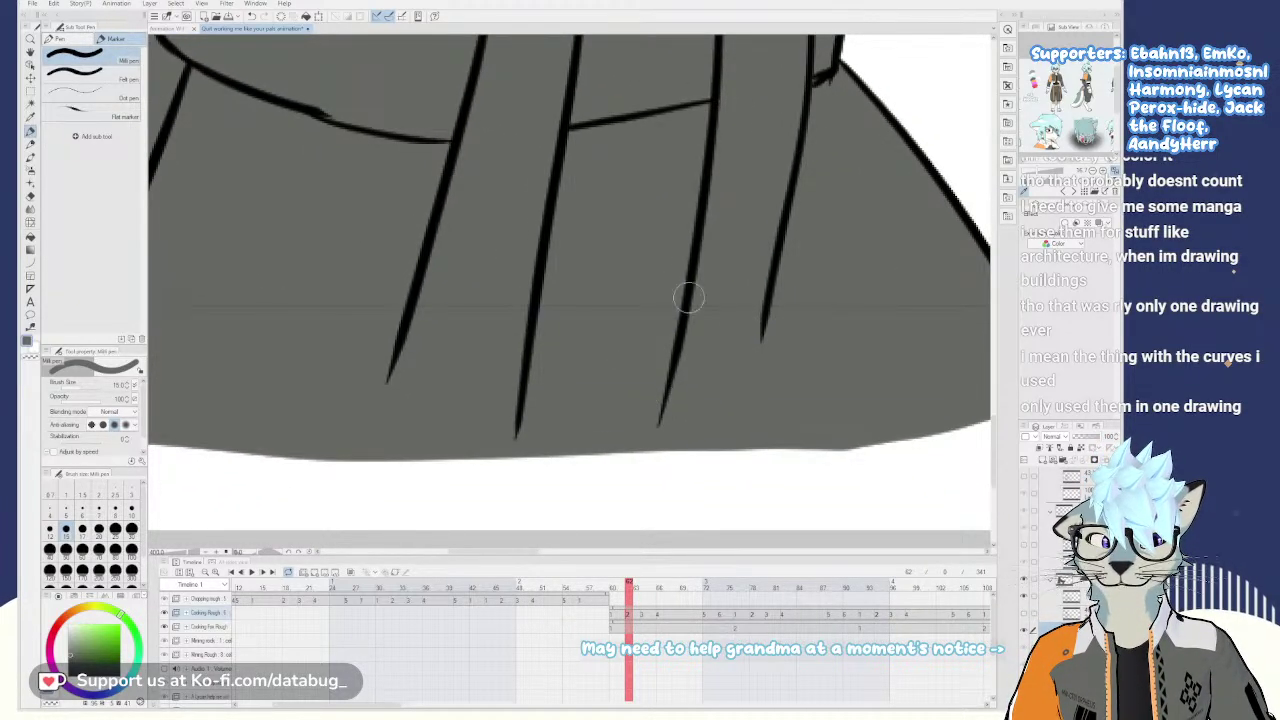
- Fill the remaining white panel at the skirt's rear edge with dark grey
{"action": "scroll", "coordinate": [672, 287], "scroll_direction": "up", "scroll_amount": 3}
{"action": "scroll", "coordinate": [672, 287], "scroll_direction": "up", "scroll_amount": 1}
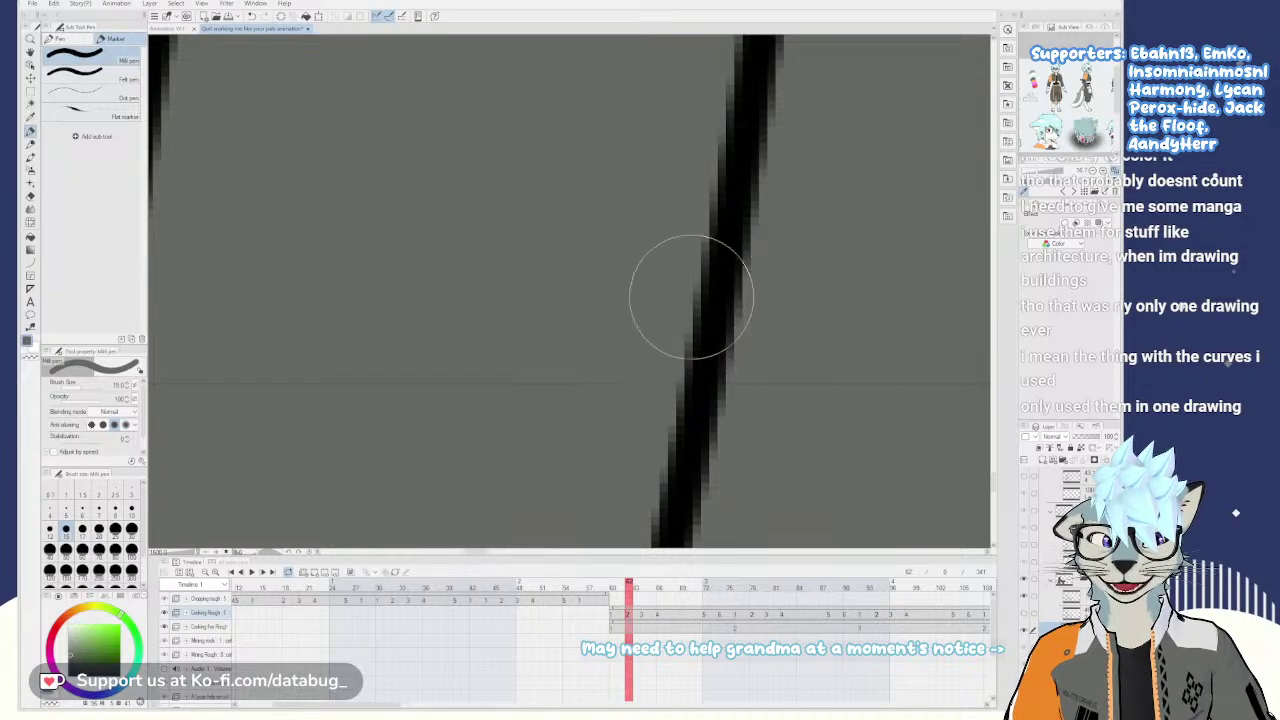
{"action": "scroll", "coordinate": [666, 338], "scroll_direction": "up", "scroll_amount": 1}
{"action": "scroll", "coordinate": [666, 338], "scroll_direction": "down", "scroll_amount": 1}
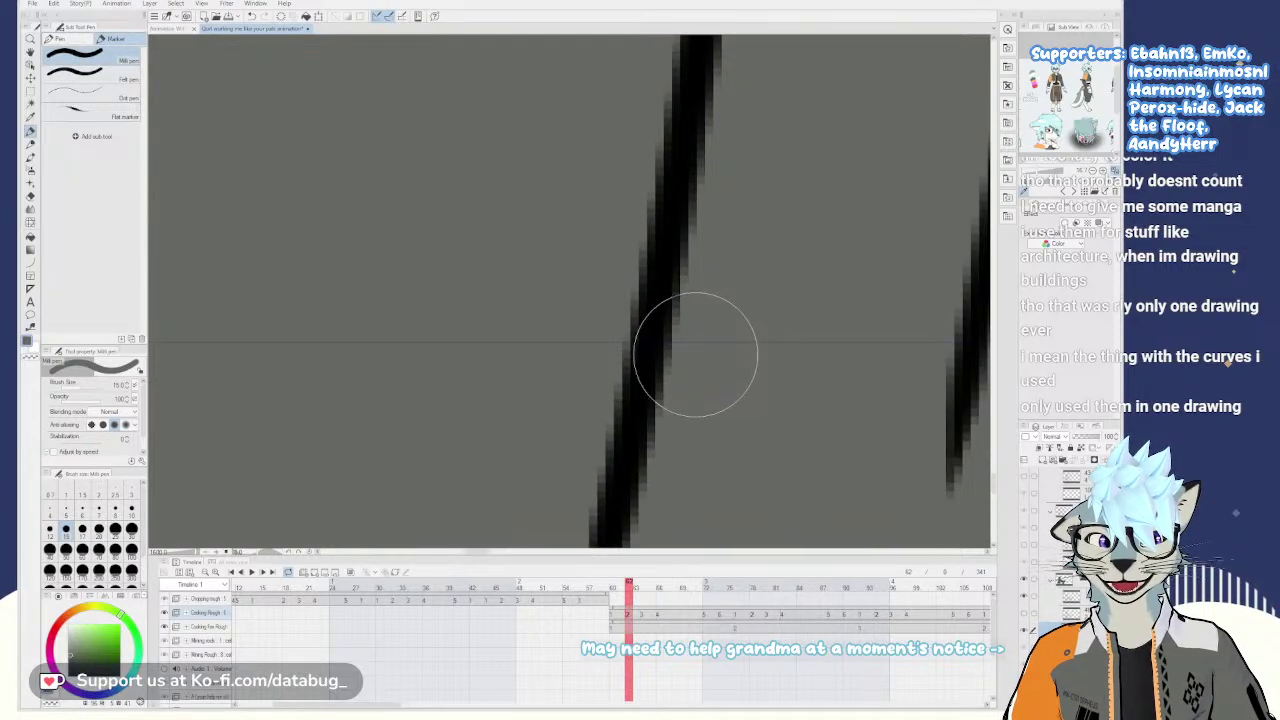
{"action": "scroll", "coordinate": [686, 351], "scroll_direction": "down", "scroll_amount": 3}
{"action": "scroll", "coordinate": [697, 360], "scroll_direction": "up", "scroll_amount": 3}
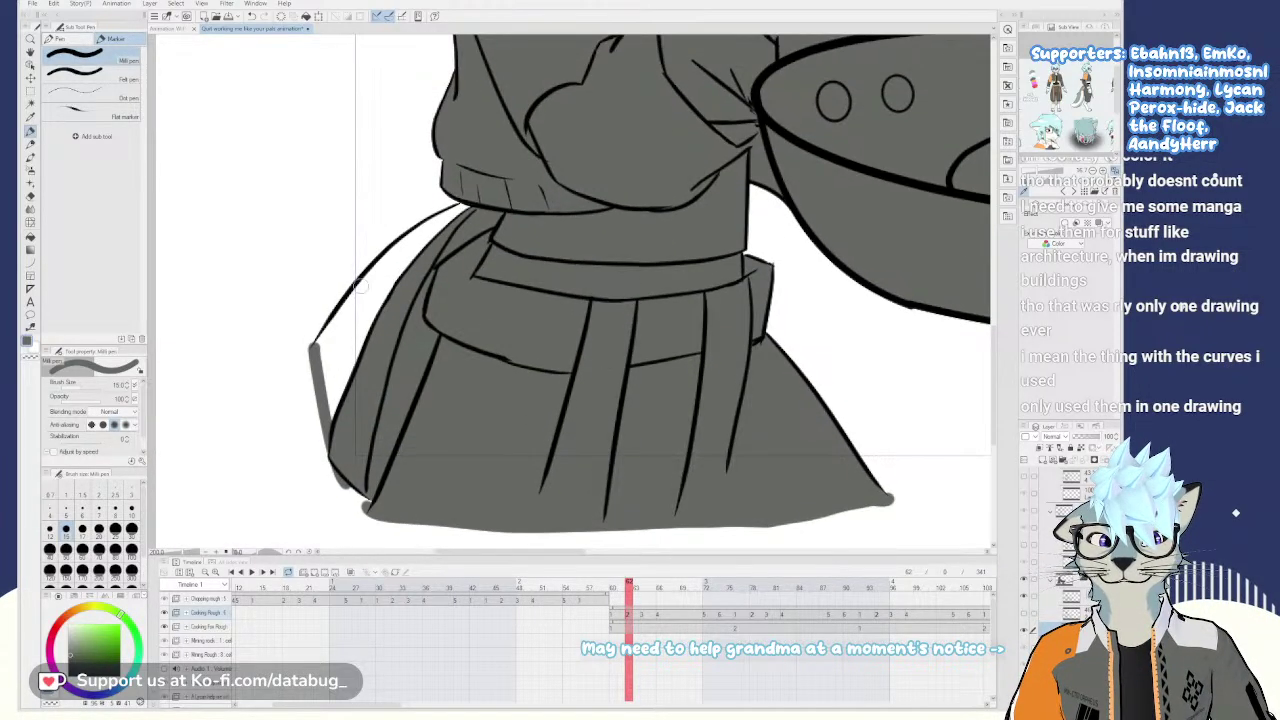
{"action": "key", "text": "g"}
{"action": "left_click", "coordinate": [345, 327]}
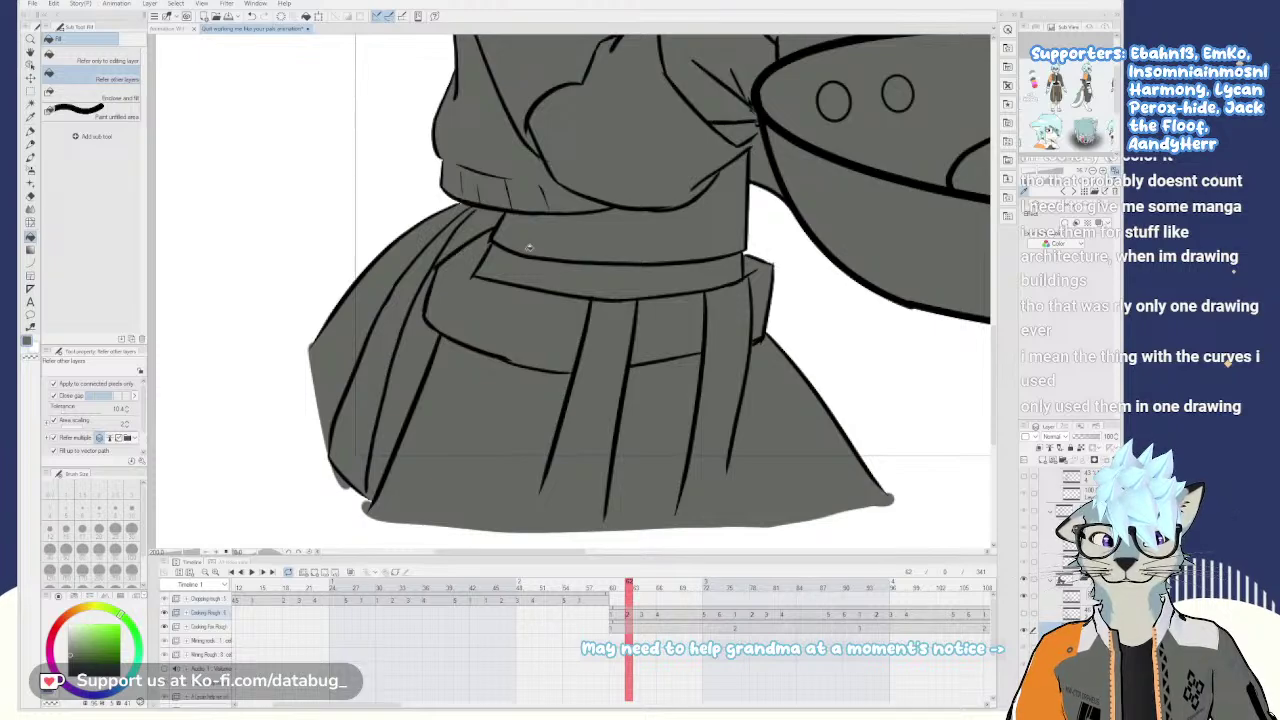
{"action": "key", "text": "p"}
- Auto-select the thin pan handle sections between the hand and the pan rim, clear their grey fill, and deselect
{"action": "scroll", "coordinate": [594, 251], "scroll_direction": "down", "scroll_amount": 4}
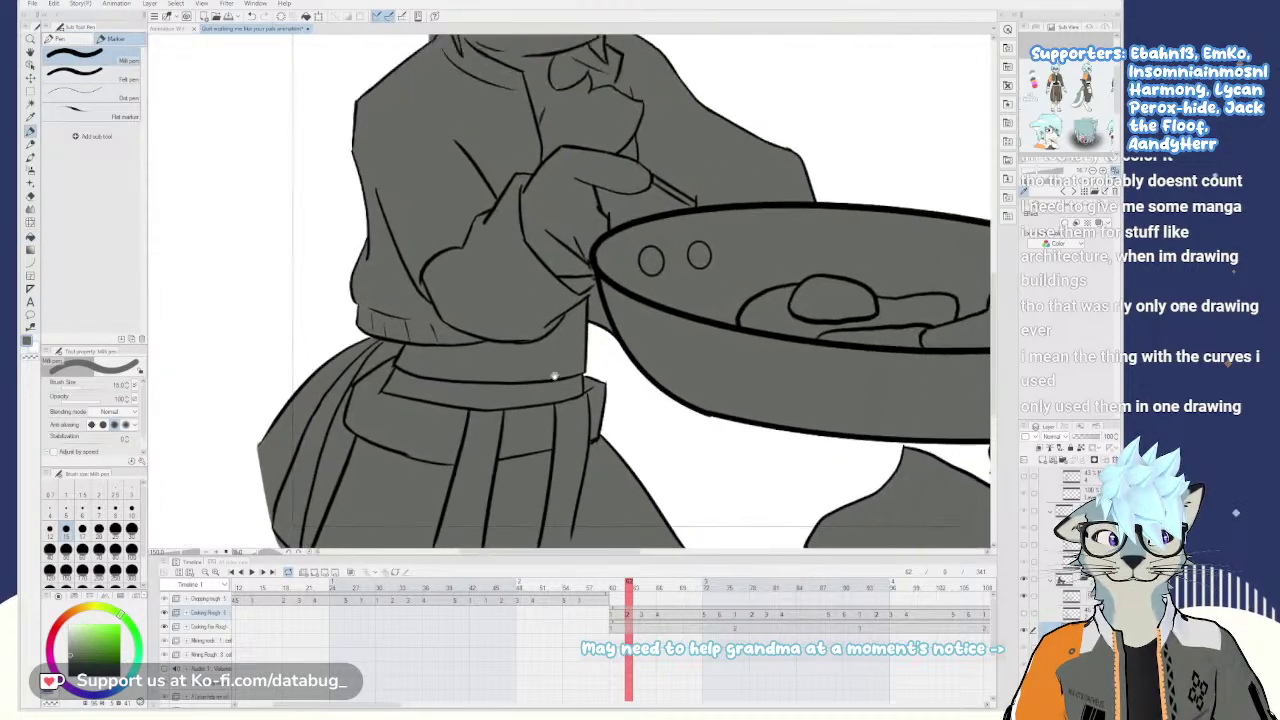
{"action": "left_click_drag", "start_coordinate": [674, 276], "coordinate": [601, 296]}
{"action": "scroll", "coordinate": [558, 272], "scroll_direction": "up", "scroll_amount": 5}
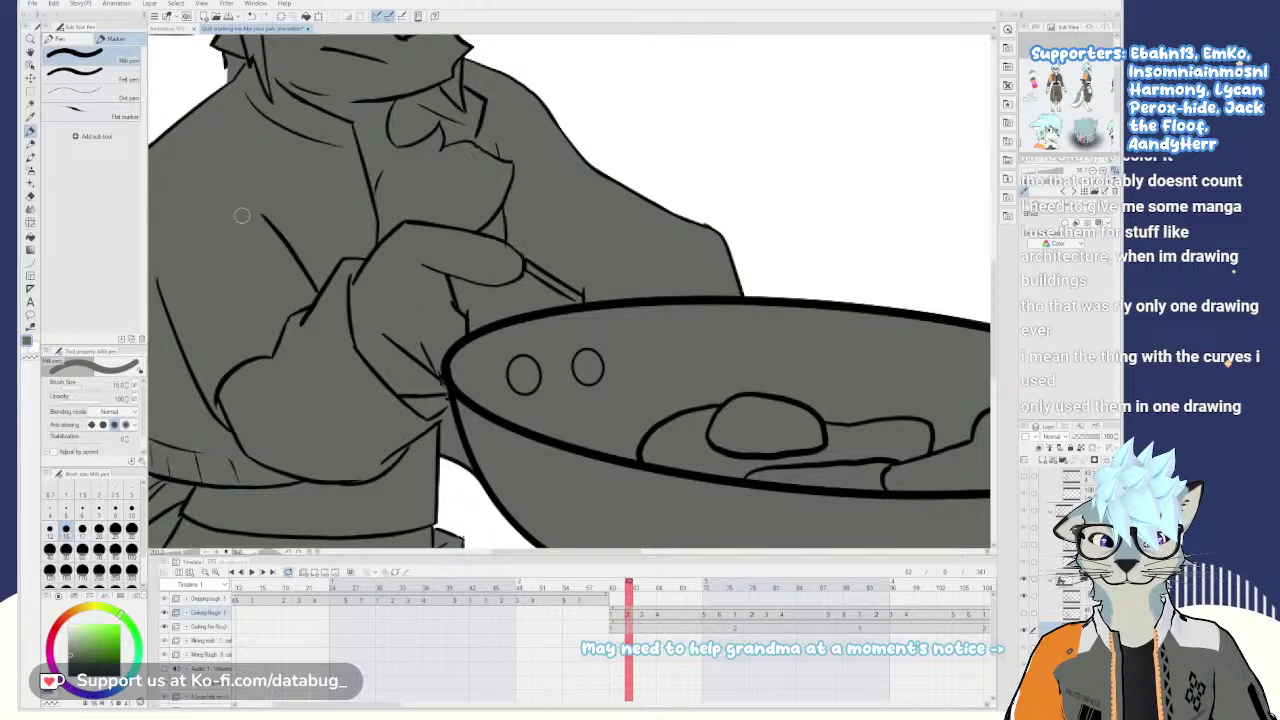
{"action": "key", "text": "w"}
{"action": "left_click", "coordinate": [548, 280]}
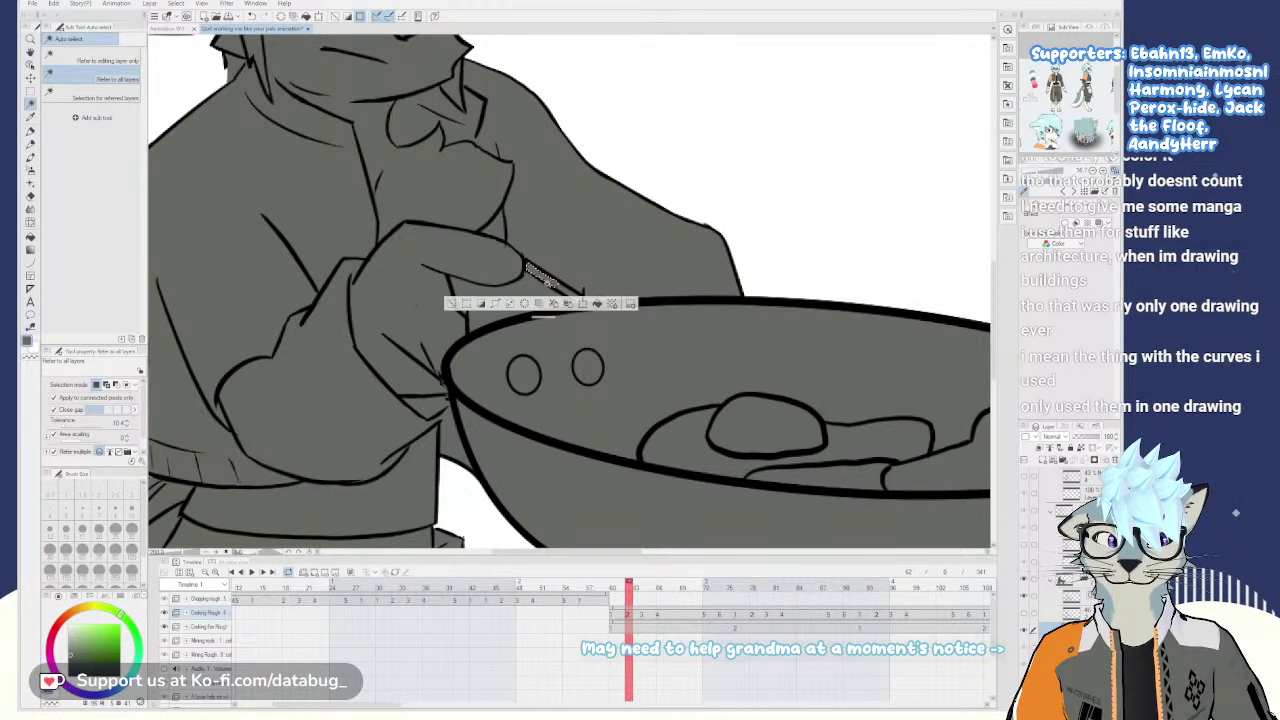
{"action": "left_click", "coordinate": [568, 293], "text": "shift"}
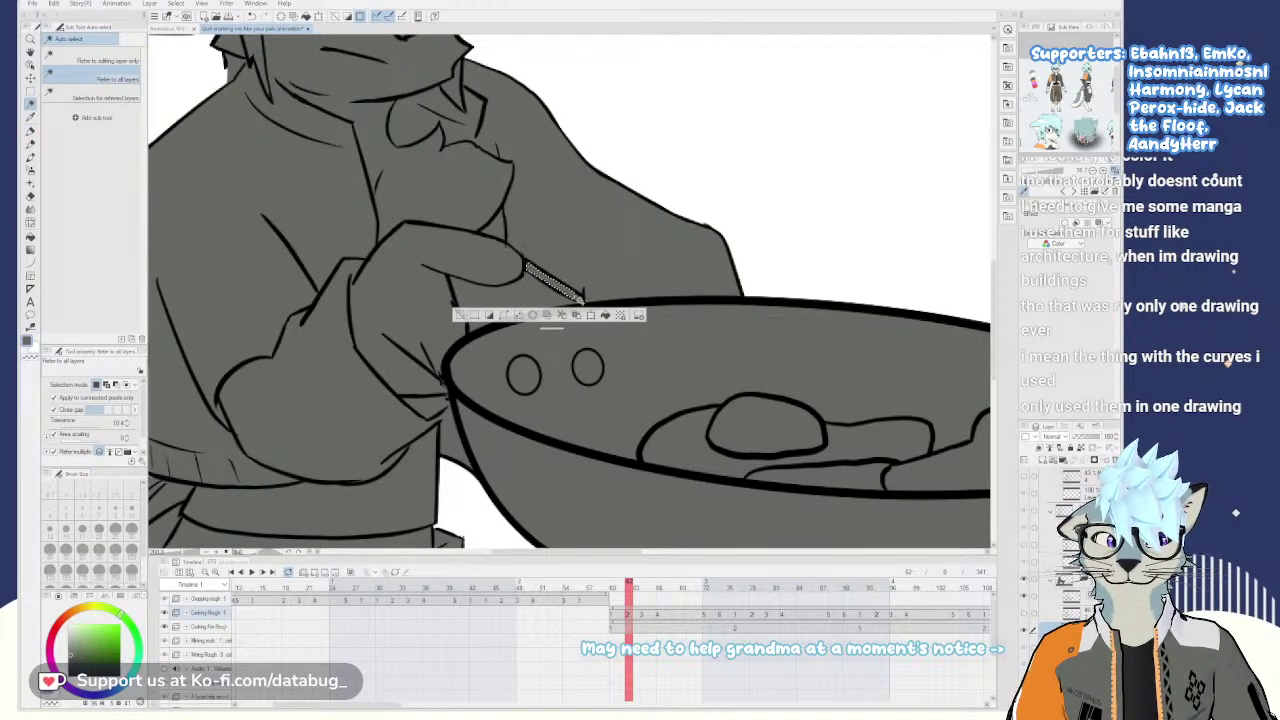
{"action": "left_click", "coordinate": [580, 300], "text": "shift"}
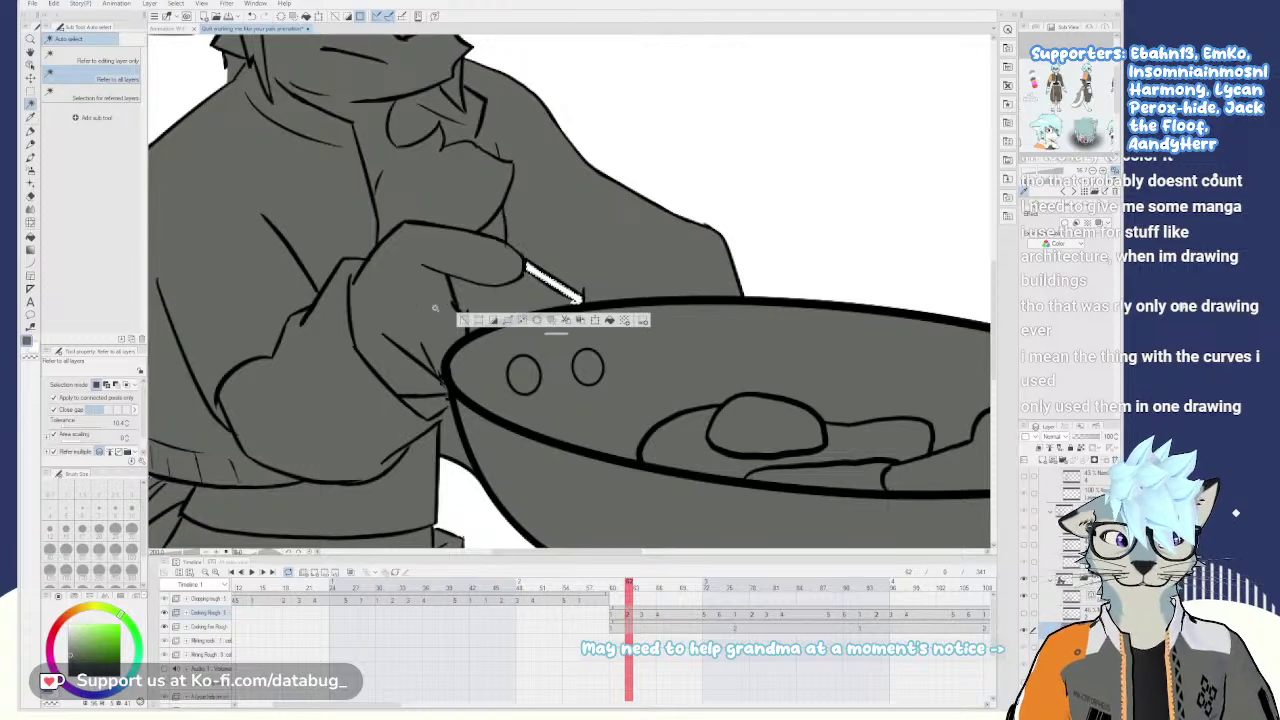
{"action": "key", "text": "ctrl+d"}
{"action": "key", "text": "p"}
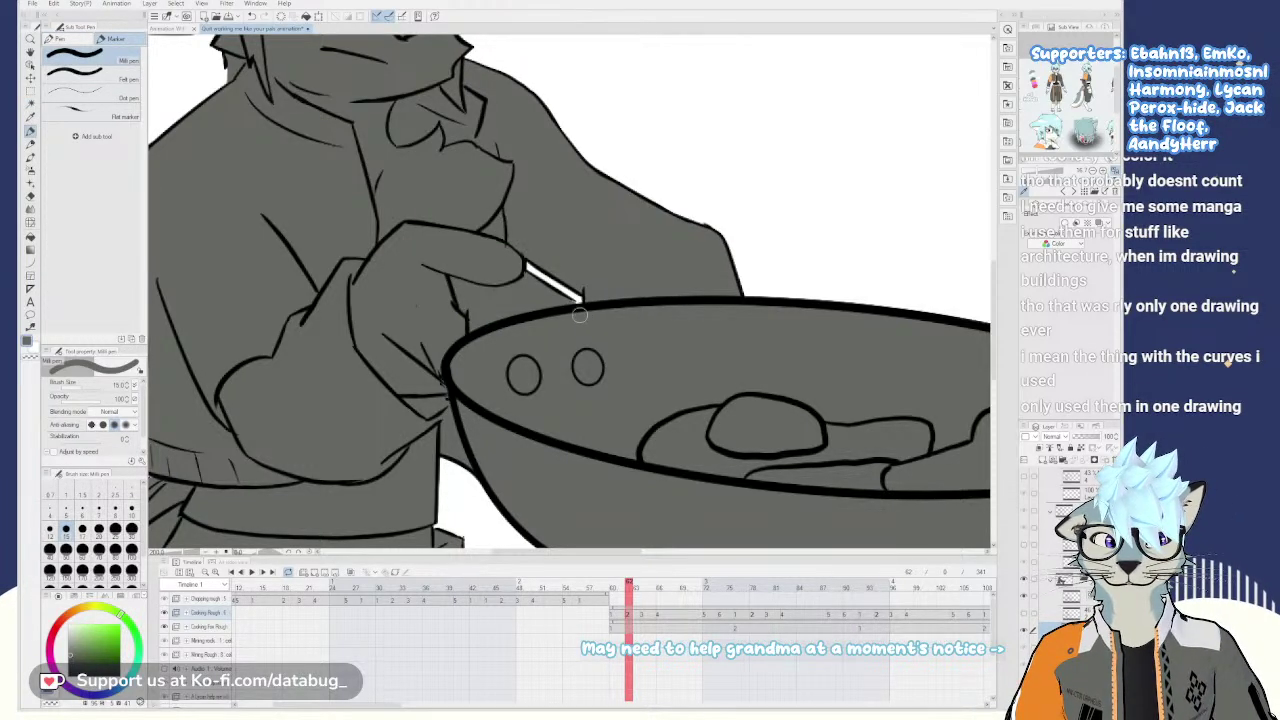
- Advance the timeline to the third Cooking Rough cel
{"action": "scroll", "coordinate": [612, 331], "scroll_direction": "down", "scroll_amount": 2}
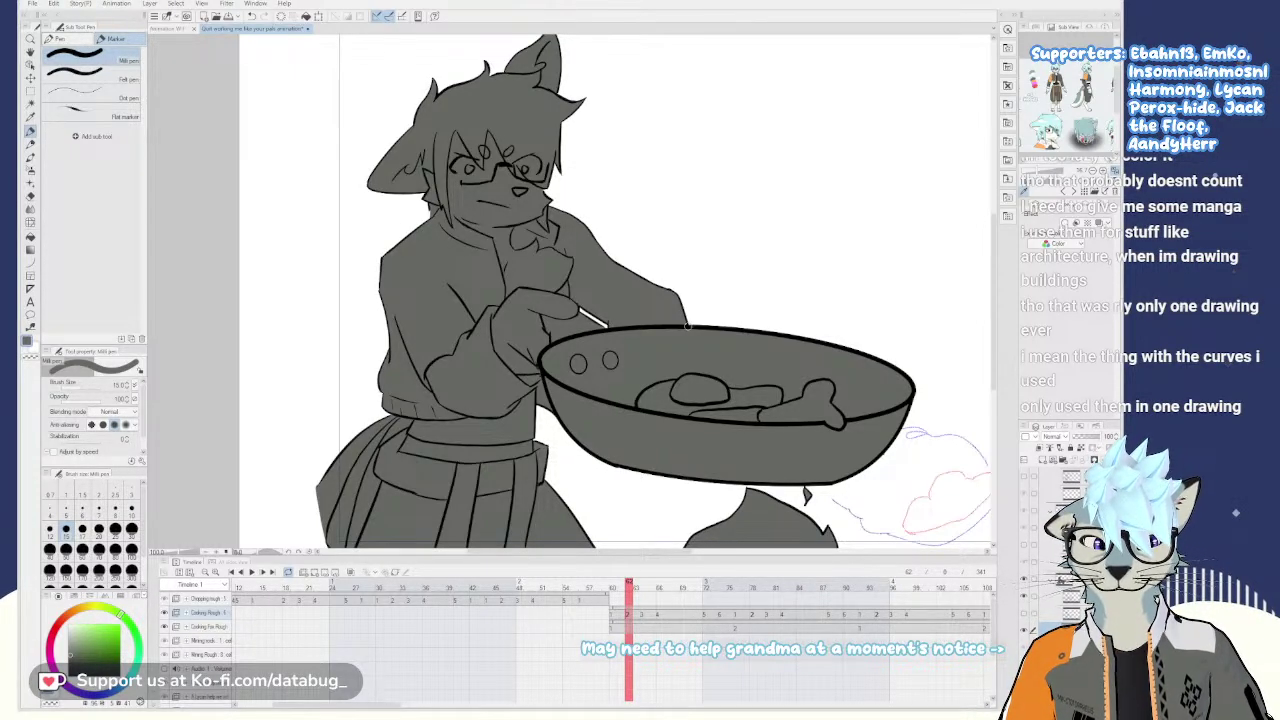
{"action": "left_click_drag", "start_coordinate": [668, 434], "coordinate": [673, 346]}
{"action": "key", "text": "ctrl+minus"}
{"action": "key", "text": "minus"}
{"action": "key", "text": "asciicircum"}
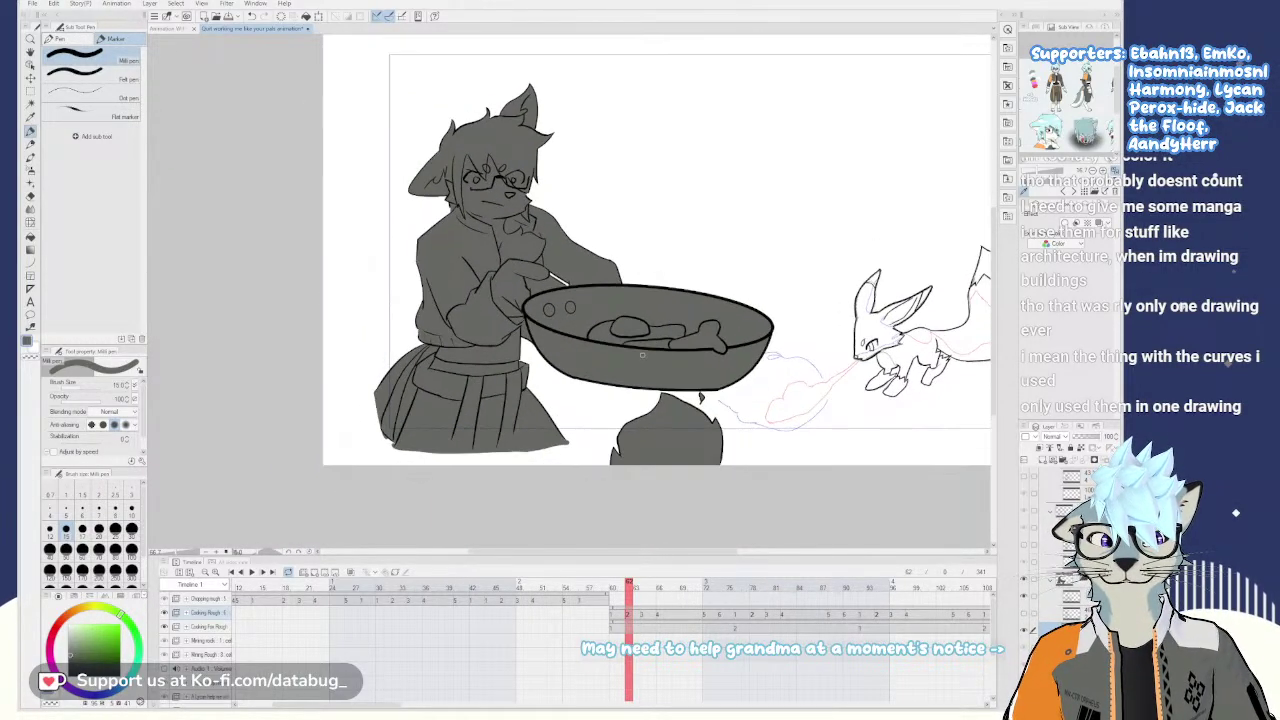
{"action": "key", "text": "period"}
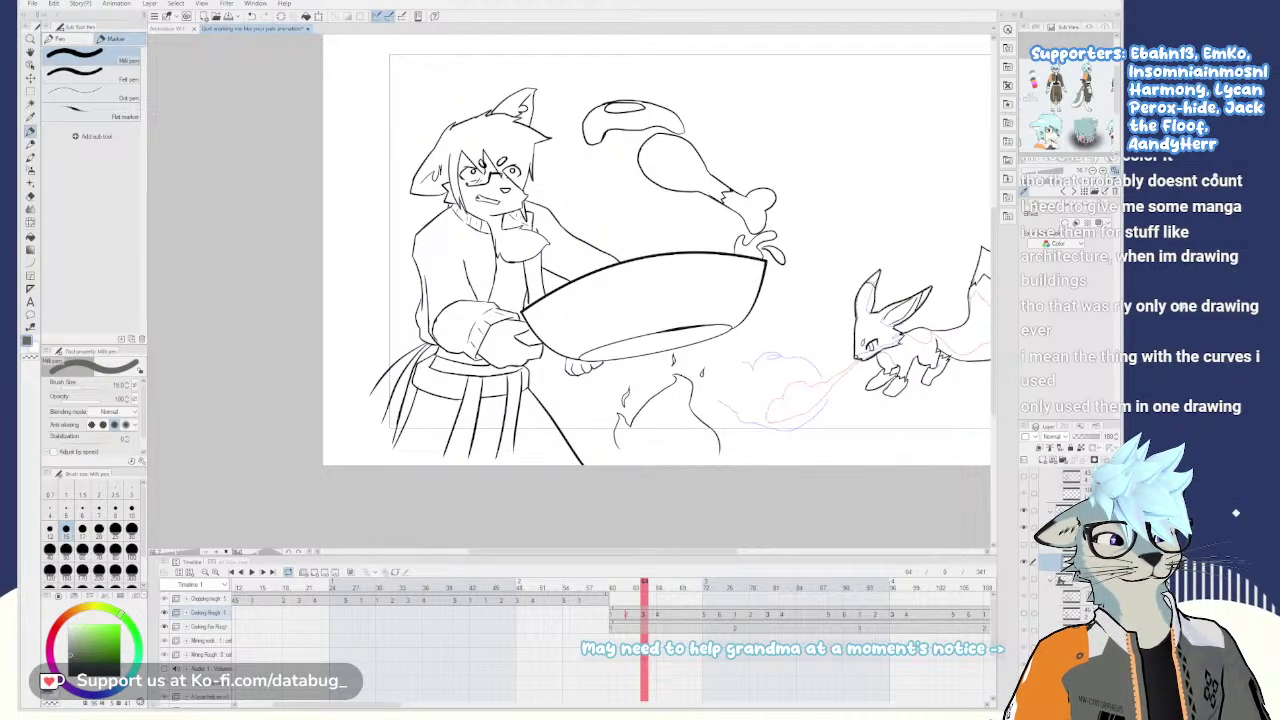
{"action": "scroll", "coordinate": [492, 232], "scroll_direction": "up", "scroll_amount": 1}
{"action": "scroll", "coordinate": [498, 235], "scroll_direction": "down", "scroll_amount": 1}
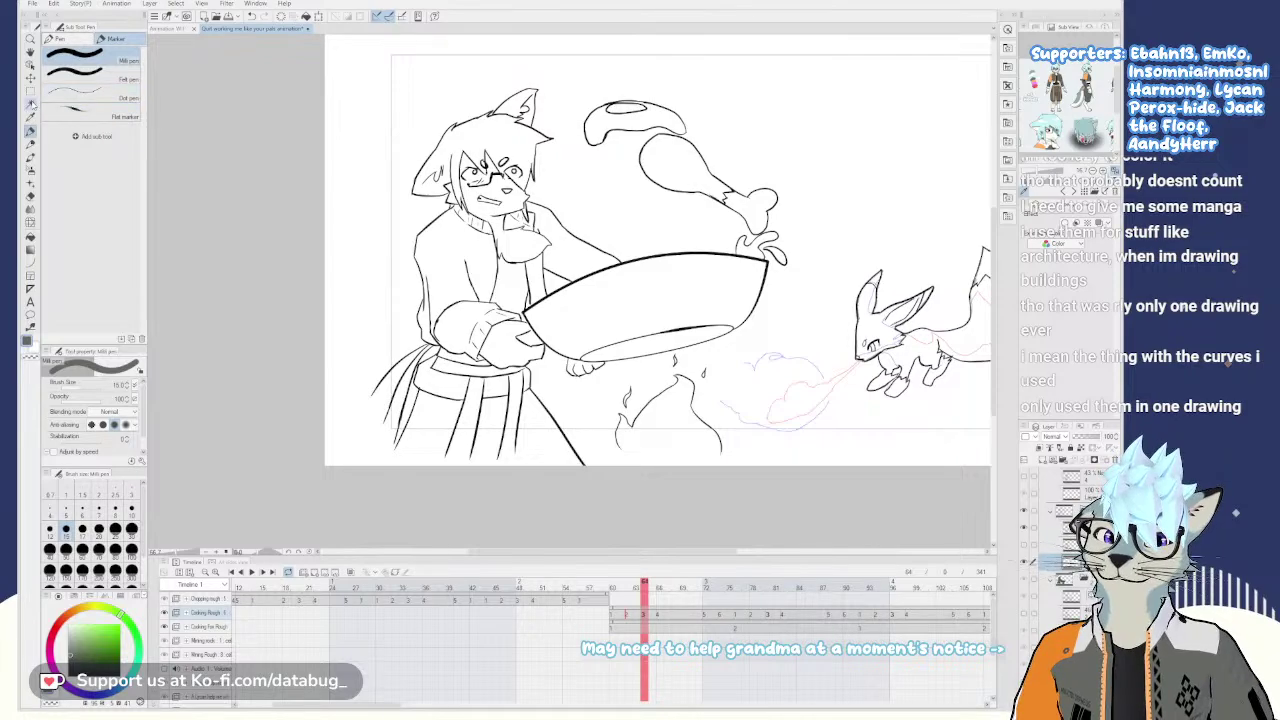
- Auto-select the empty background around the third cel's line art and invert the selection onto the enclosed shapes
{"action": "left_click", "coordinate": [31, 104]}
{"action": "left_click", "coordinate": [590, 205]}
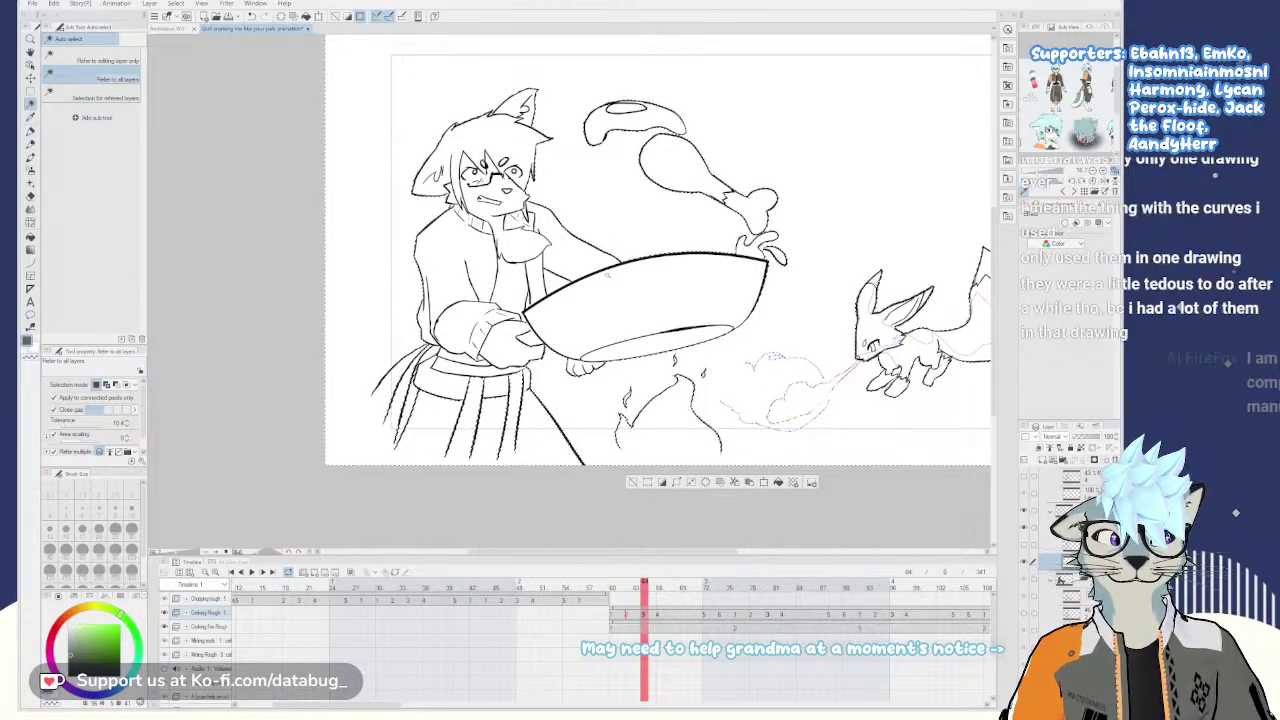
{"action": "left_click", "coordinate": [662, 482]}
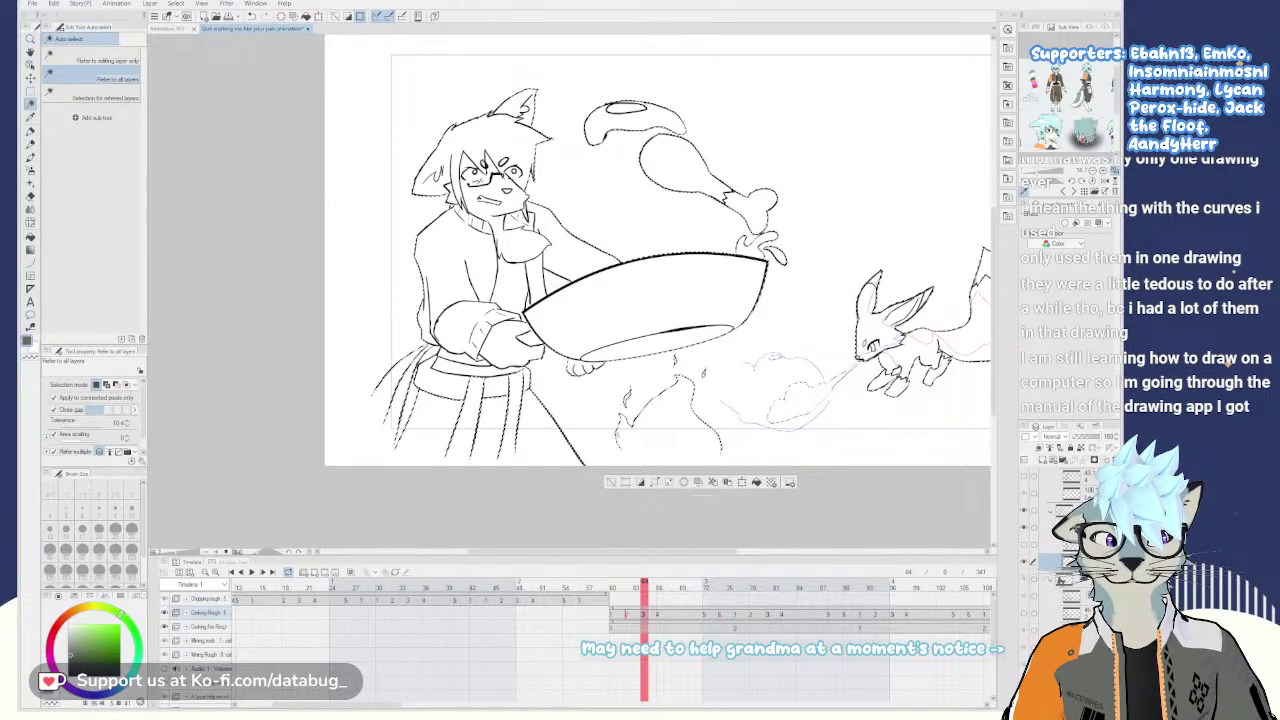
{"action": "left_click", "coordinate": [640, 482]}
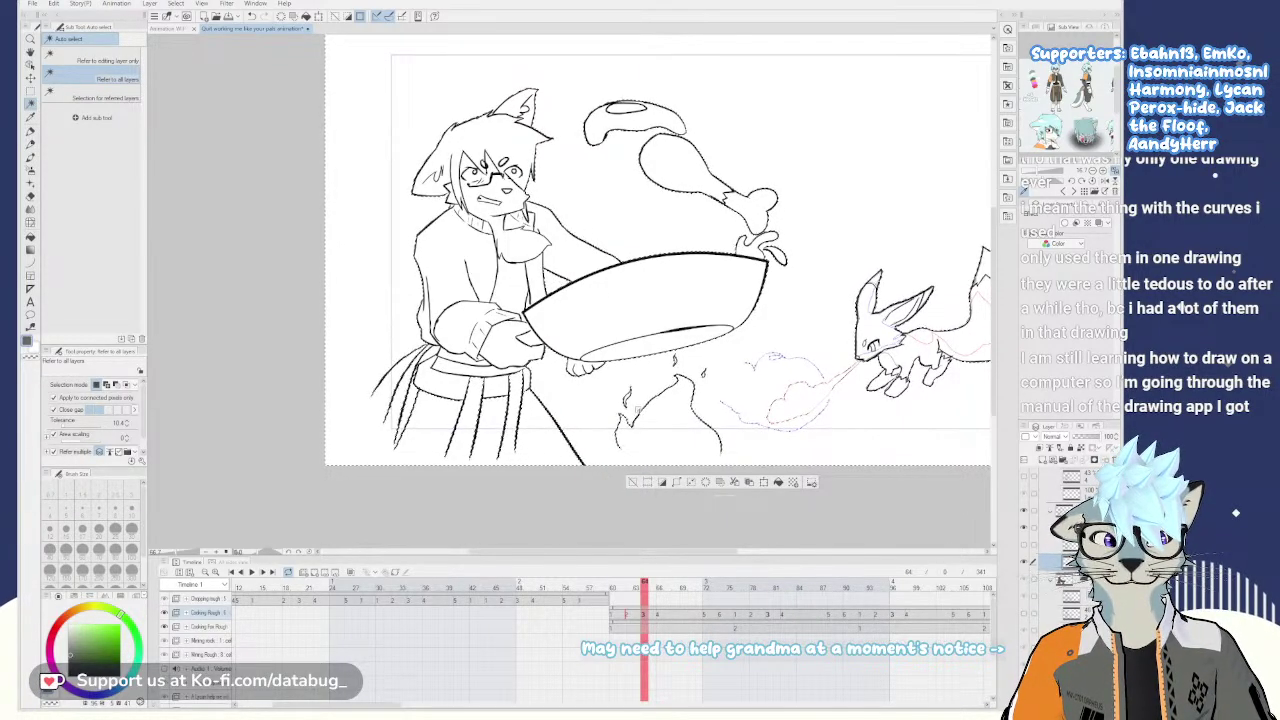
{"action": "left_click", "coordinate": [662, 482]}
{"action": "key", "text": "p"}
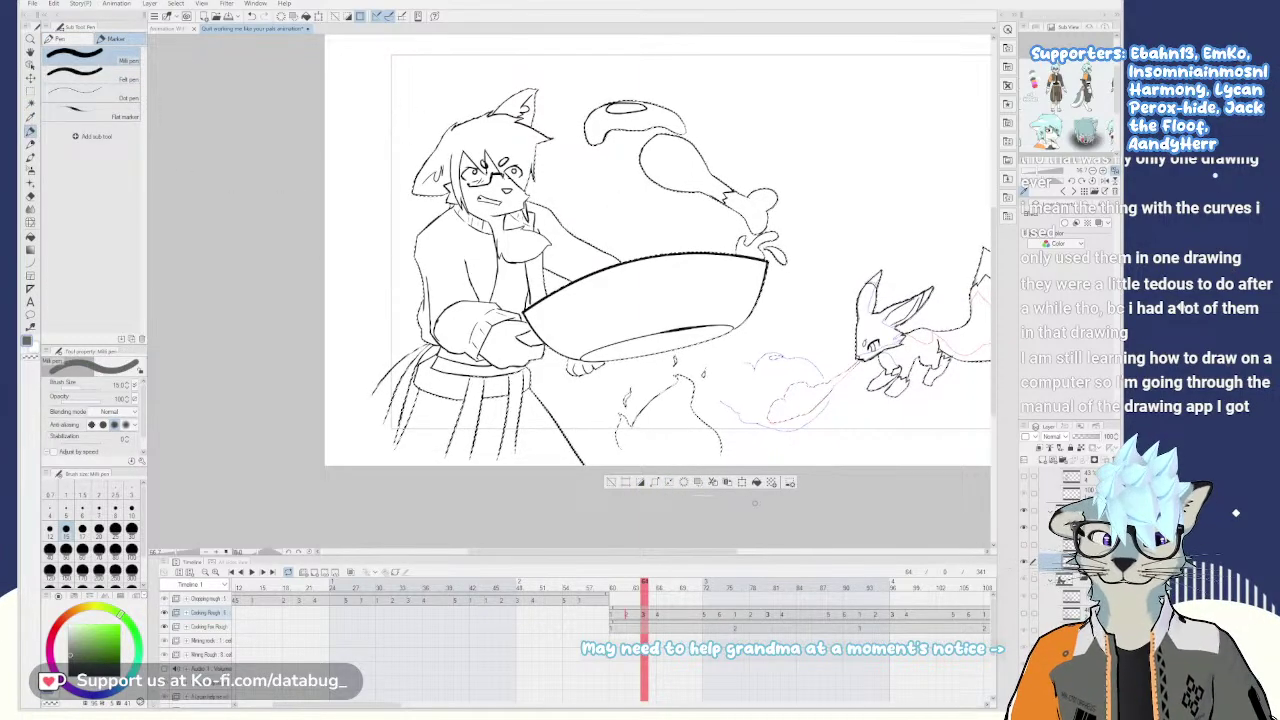
{"action": "left_click", "coordinate": [756, 482]}
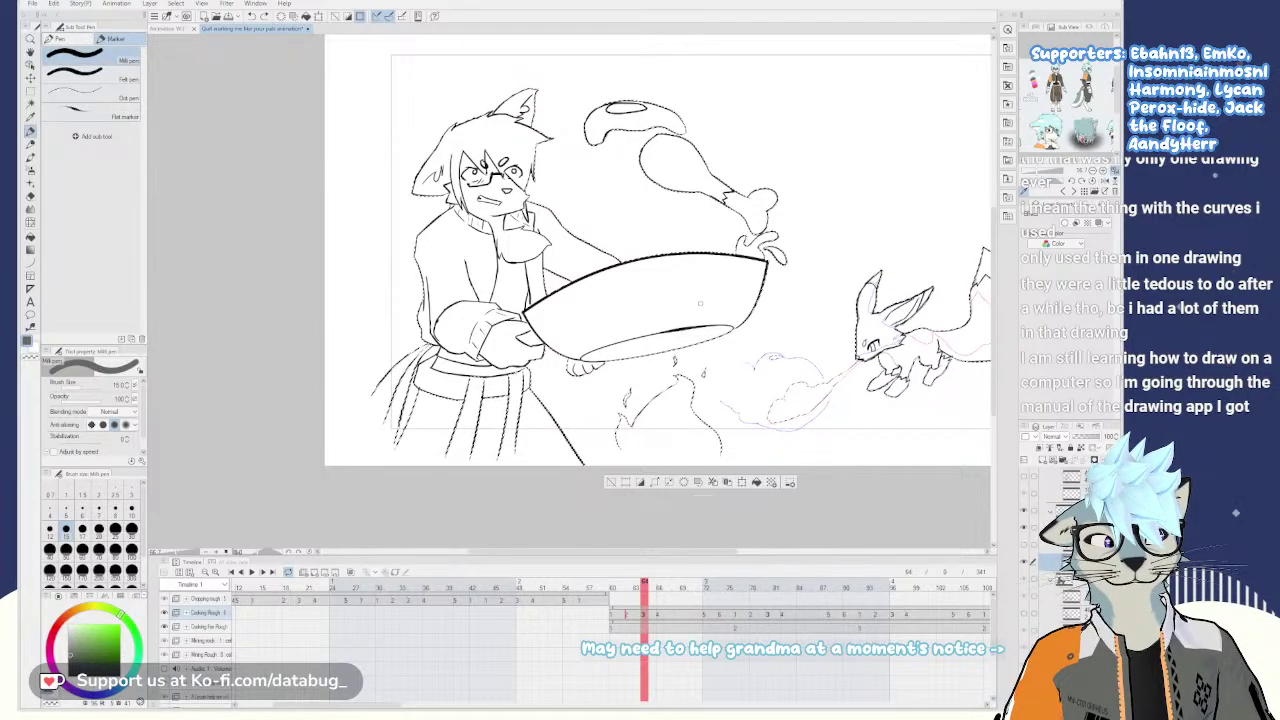
{"action": "scroll", "coordinate": [631, 283], "scroll_direction": "up", "scroll_amount": 4}
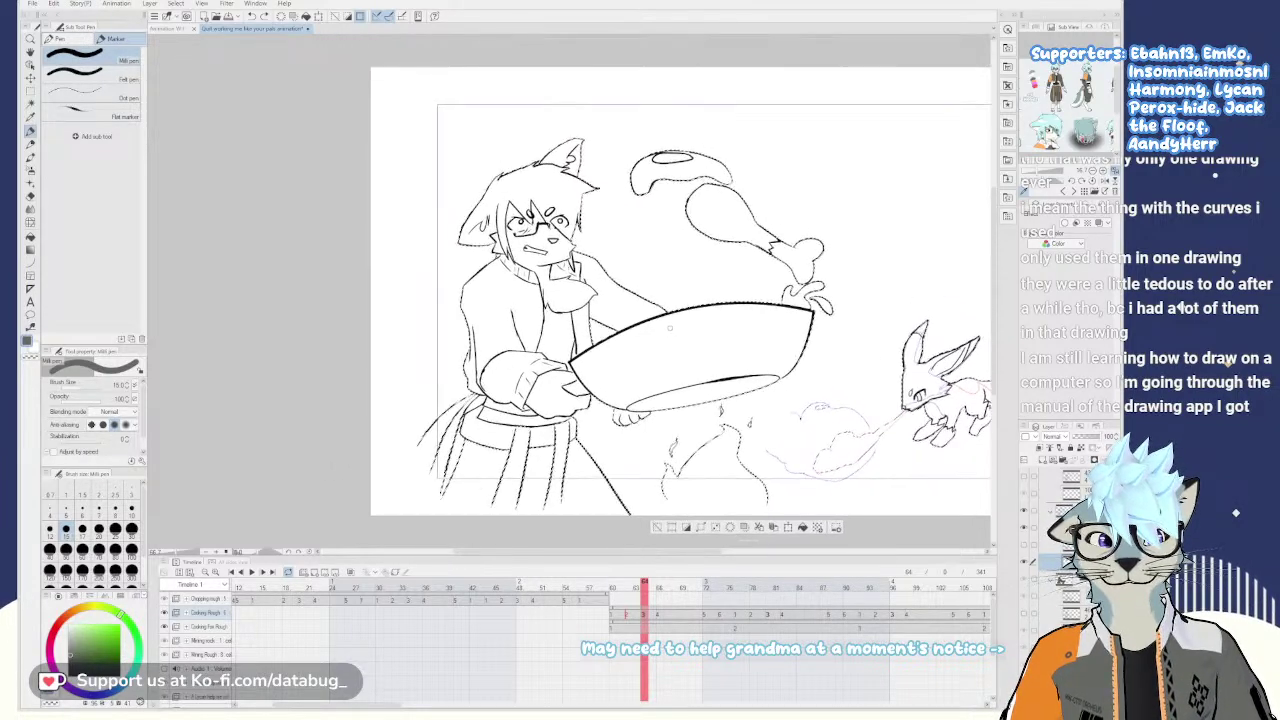
{"action": "scroll", "coordinate": [660, 383], "scroll_direction": "up", "scroll_amount": 2}
{"action": "scroll", "coordinate": [665, 385], "scroll_direction": "up", "scroll_amount": 3}
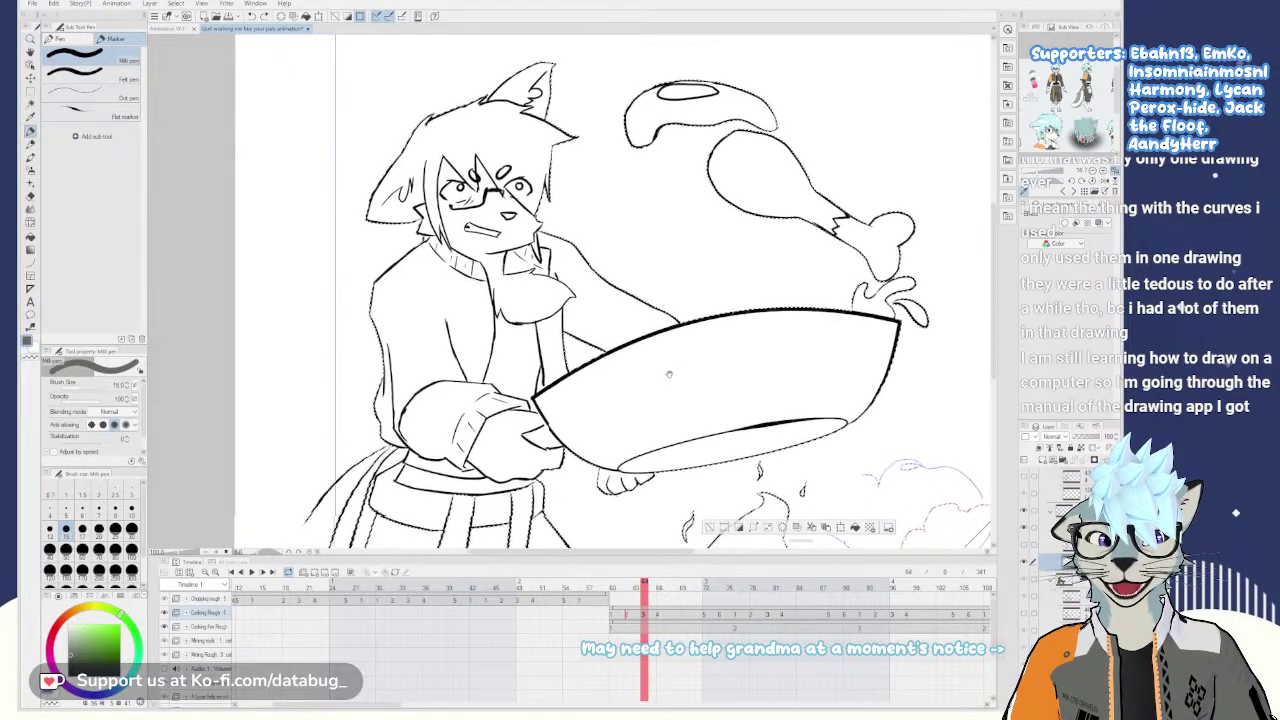
{"action": "mouse_move", "coordinate": [671, 375]}
{"action": "left_mouse_down"}
{"action": "mouse_move", "coordinate": [672, 390]}
{"action": "mouse_move", "coordinate": [645, 308]}
{"action": "left_mouse_up"}
{"action": "scroll", "coordinate": [672, 392], "scroll_direction": "down", "scroll_amount": 1}
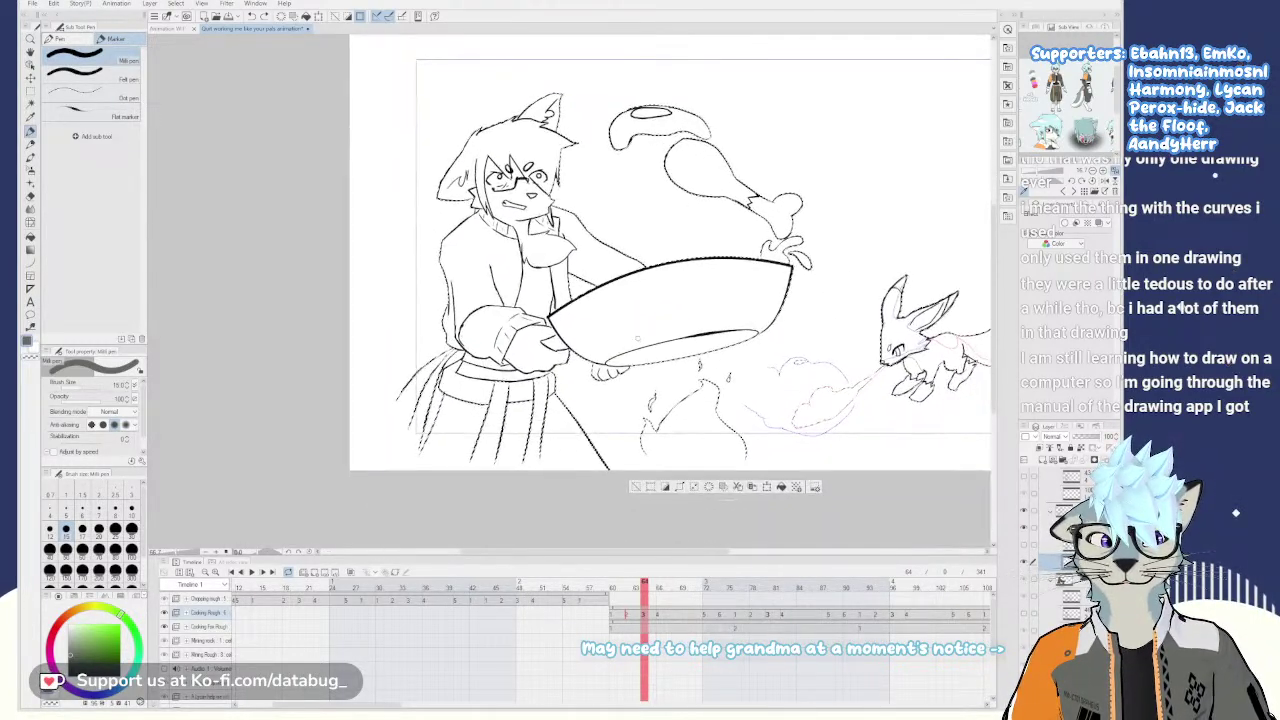
{"action": "scroll", "coordinate": [650, 300], "scroll_direction": "up", "scroll_amount": 1}
{"action": "mouse_move", "coordinate": [649, 381]}
{"action": "left_mouse_down"}
{"action": "mouse_move", "coordinate": [615, 338]}
{"action": "mouse_move", "coordinate": [633, 366]}
{"action": "left_mouse_up"}
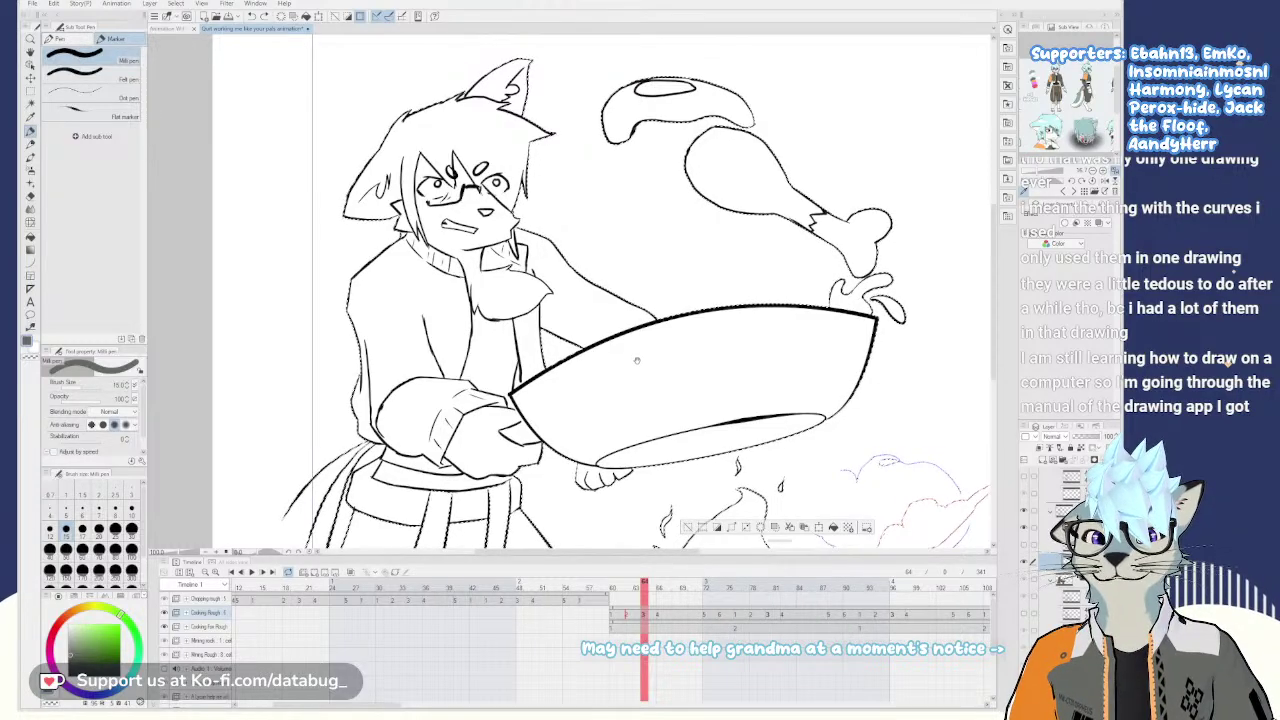
{"action": "scroll", "coordinate": [636, 360], "scroll_direction": "down", "scroll_amount": 4}
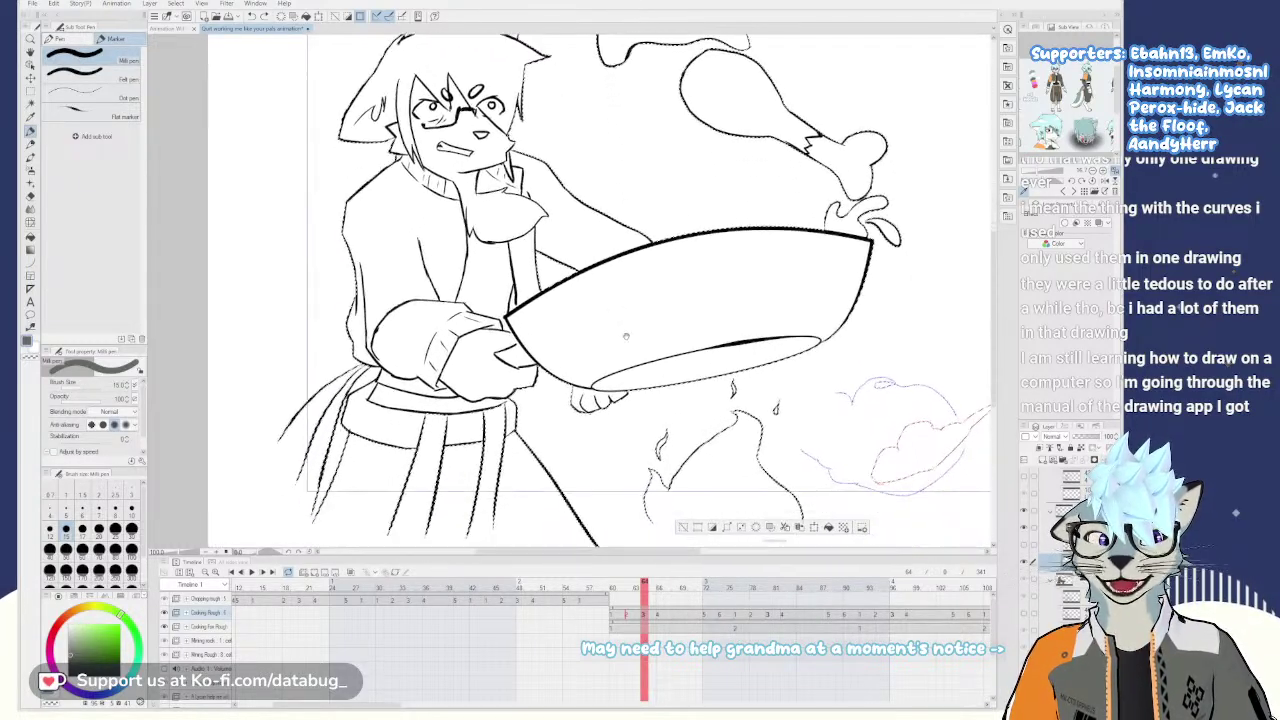
{"action": "scroll", "coordinate": [626, 337], "scroll_direction": "down", "scroll_amount": 3}
{"action": "mouse_move", "coordinate": [631, 362]}
{"action": "left_mouse_down"}
{"action": "mouse_move", "coordinate": [650, 425]}
{"action": "mouse_move", "coordinate": [631, 389]}
{"action": "mouse_move", "coordinate": [673, 405]}
{"action": "mouse_move", "coordinate": [652, 401]}
{"action": "left_mouse_up"}
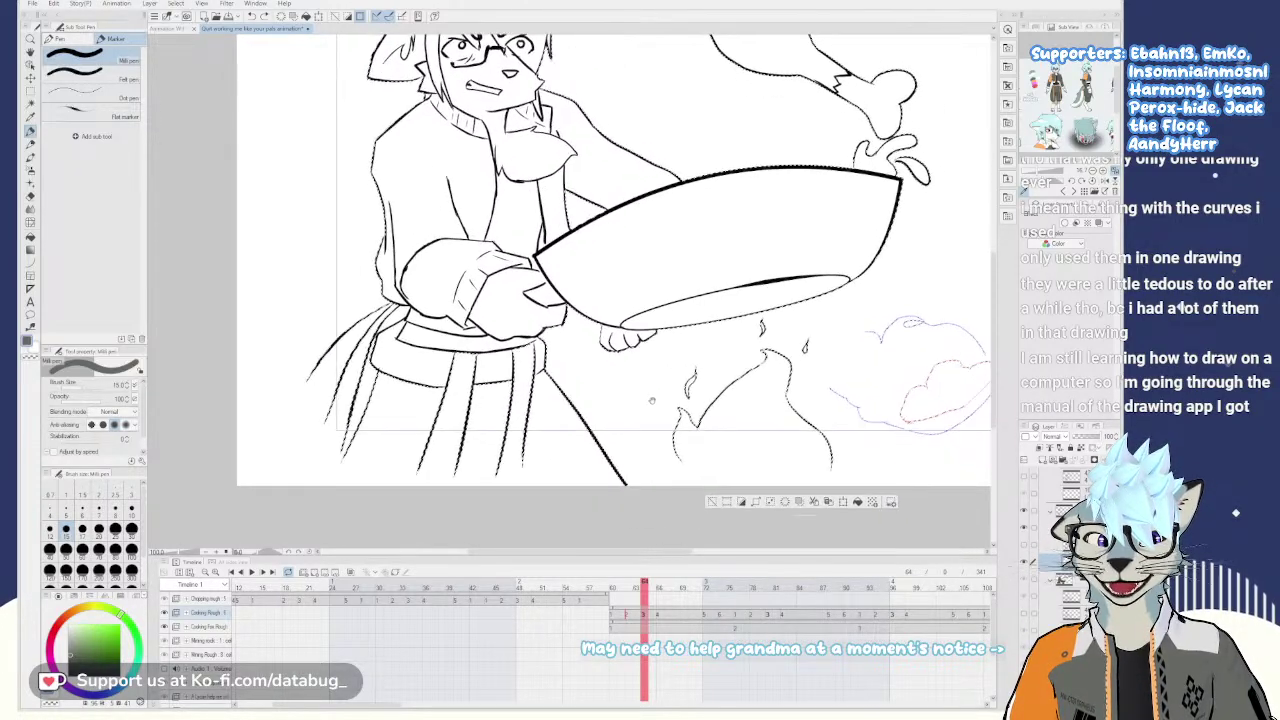
{"action": "scroll", "coordinate": [651, 399], "scroll_direction": "right", "scroll_amount": 2}
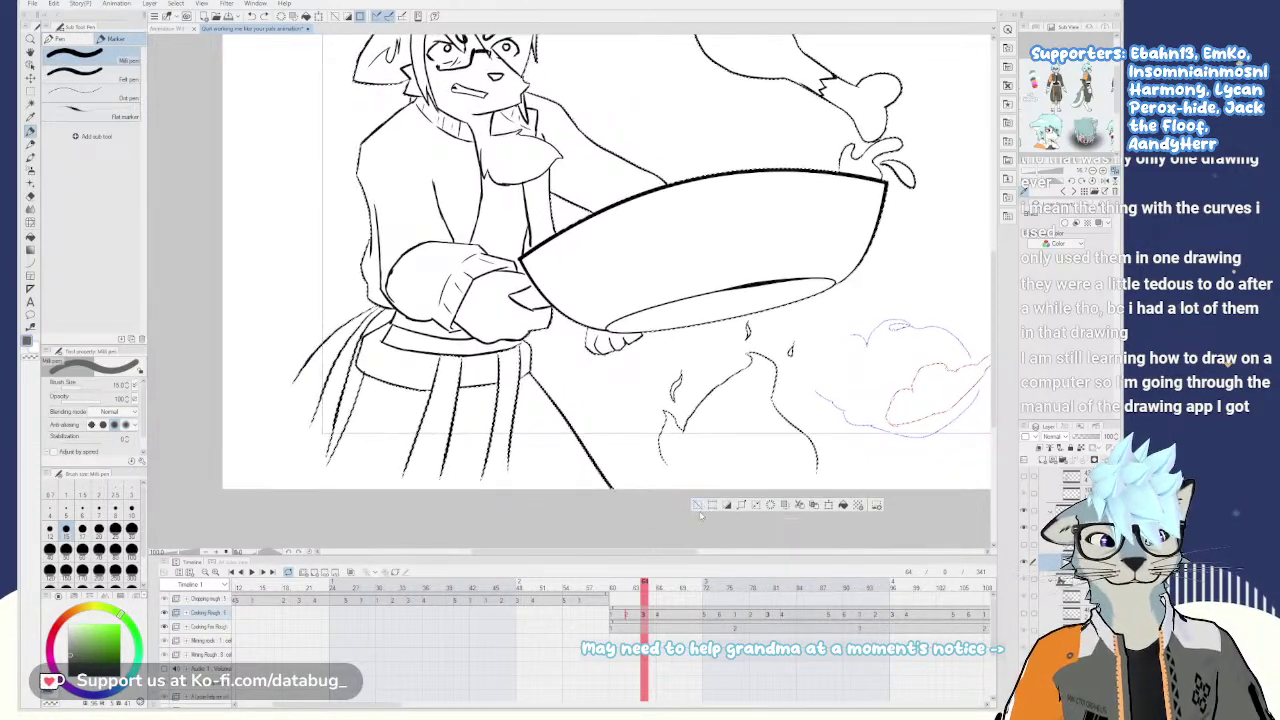
{"action": "scroll", "coordinate": [637, 366], "scroll_direction": "up", "scroll_amount": 5}
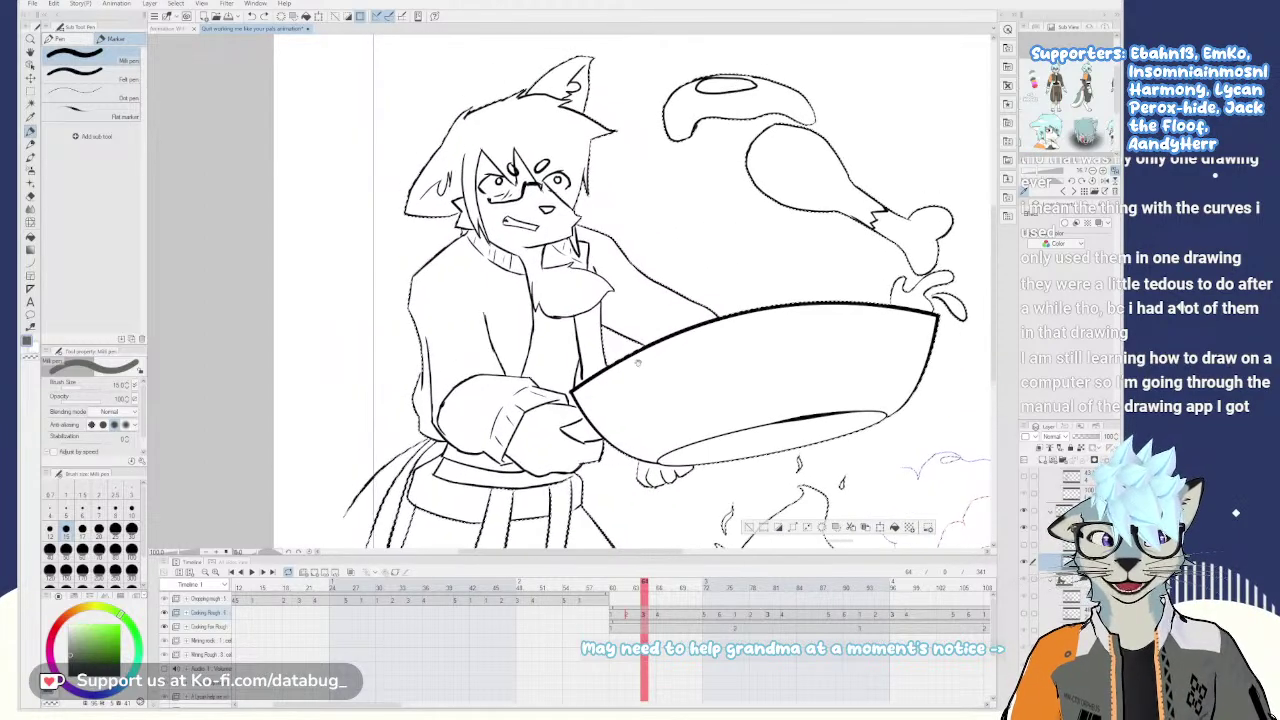
- Paint dark grey over the selected cook and pan with a size 100 pen, and clear the selection
{"action": "left_click", "coordinate": [132, 551]}
{"action": "mouse_move", "coordinate": [506, 84]}
{"action": "left_mouse_down"}
{"action": "mouse_move", "coordinate": [433, 195]}
{"action": "mouse_move", "coordinate": [448, 205]}
{"action": "mouse_move", "coordinate": [427, 272]}
{"action": "mouse_move", "coordinate": [626, 117]}
{"action": "mouse_move", "coordinate": [641, 130]}
{"action": "mouse_move", "coordinate": [400, 400]}
{"action": "mouse_move", "coordinate": [694, 225]}
{"action": "mouse_move", "coordinate": [609, 307]}
{"action": "mouse_move", "coordinate": [495, 457]}
{"action": "mouse_move", "coordinate": [845, 278]}
{"action": "mouse_move", "coordinate": [842, 297]}
{"action": "mouse_move", "coordinate": [737, 383]}
{"action": "mouse_move", "coordinate": [658, 480]}
{"action": "mouse_move", "coordinate": [663, 466]}
{"action": "mouse_move", "coordinate": [702, 465]}
{"action": "mouse_move", "coordinate": [741, 440]}
{"action": "mouse_move", "coordinate": [790, 450]}
{"action": "mouse_move", "coordinate": [918, 375]}
{"action": "mouse_move", "coordinate": [868, 372]}
{"action": "mouse_move", "coordinate": [885, 333]}
{"action": "mouse_move", "coordinate": [948, 275]}
{"action": "mouse_move", "coordinate": [935, 325]}
{"action": "mouse_move", "coordinate": [901, 343]}
{"action": "mouse_move", "coordinate": [935, 222]}
{"action": "mouse_move", "coordinate": [936, 192]}
{"action": "mouse_move", "coordinate": [910, 150]}
{"action": "mouse_move", "coordinate": [739, 178]}
{"action": "mouse_move", "coordinate": [704, 152]}
{"action": "mouse_move", "coordinate": [690, 118]}
{"action": "mouse_move", "coordinate": [735, 61]}
{"action": "left_mouse_up"}
{"action": "mouse_move", "coordinate": [513, 457]}
{"action": "left_mouse_down"}
{"action": "mouse_move", "coordinate": [555, 250]}
{"action": "mouse_move", "coordinate": [570, 232]}
{"action": "mouse_move", "coordinate": [591, 298]}
{"action": "mouse_move", "coordinate": [666, 267]}
{"action": "mouse_move", "coordinate": [683, 315]}
{"action": "left_mouse_up"}
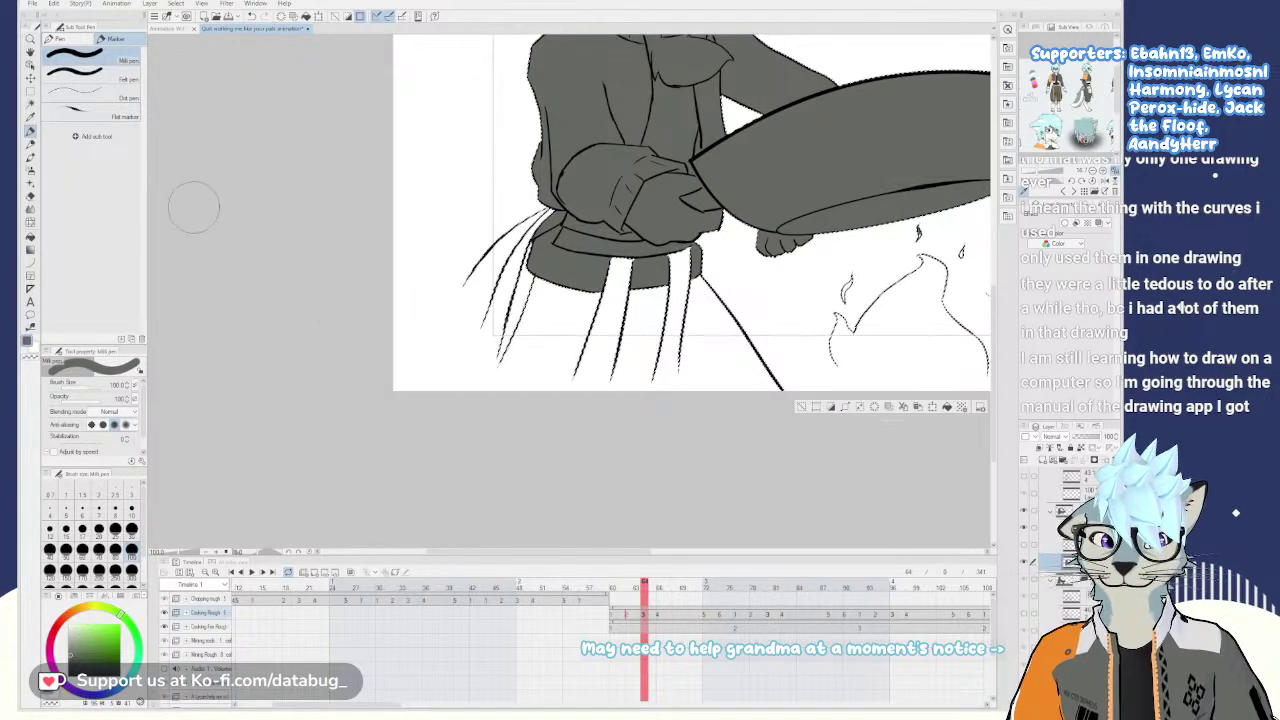
{"action": "key", "text": "ctrl+d"}
- Draw dark grey lines closing the skirt's hem and rear edge with the pen at size 10
{"action": "key", "text": "e"}
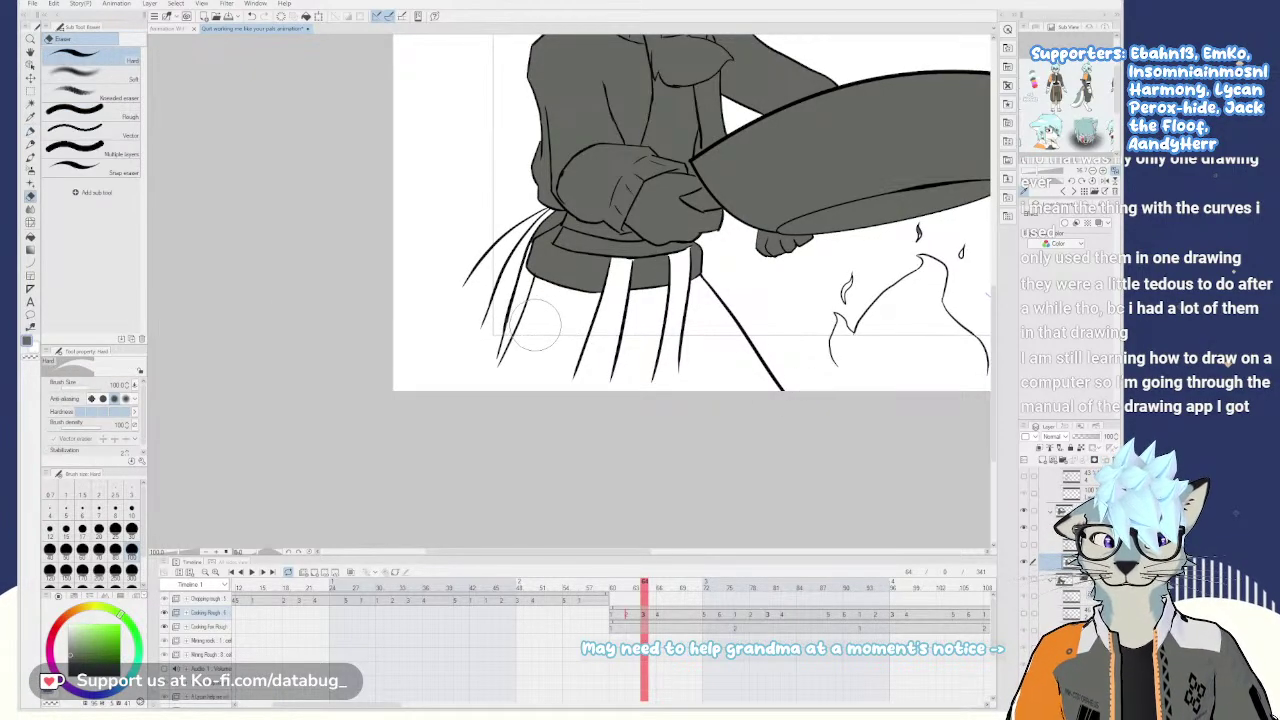
{"action": "key", "text": "p"}
{"action": "left_click", "coordinate": [131, 528]}
{"action": "left_click", "coordinate": [131, 508]}
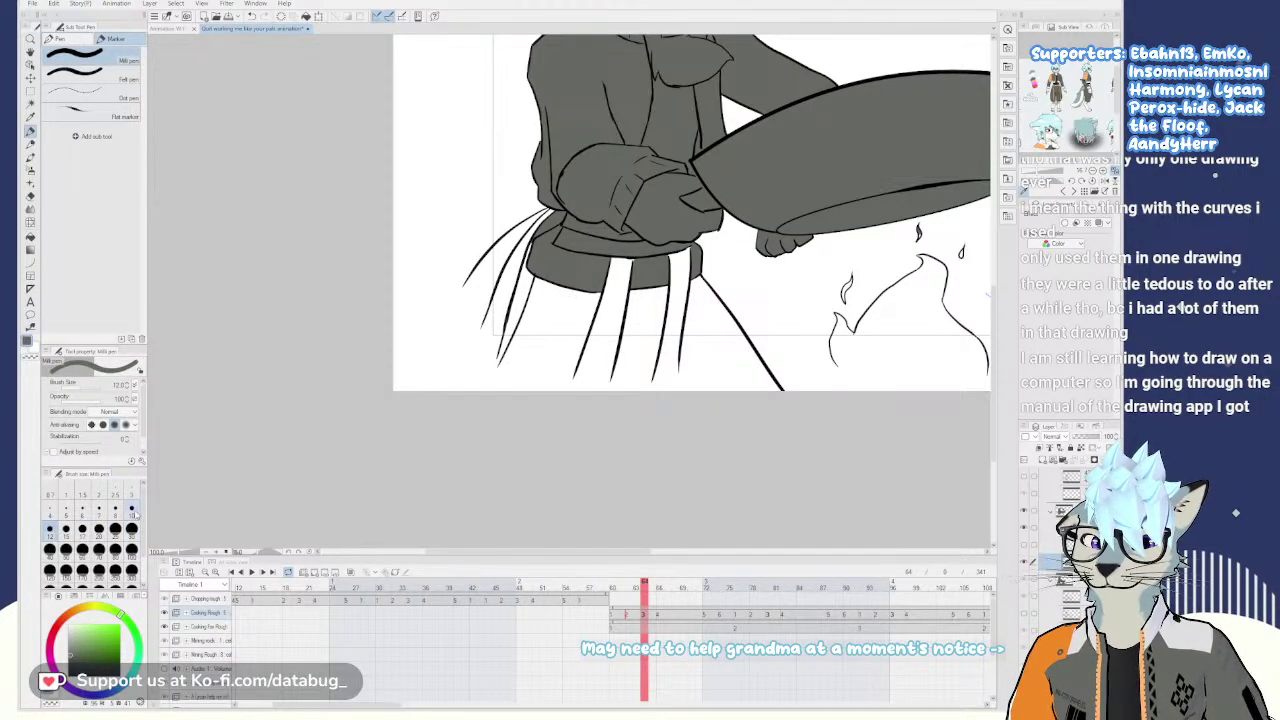
{"action": "left_click_drag", "start_coordinate": [501, 363], "coordinate": [718, 383]}
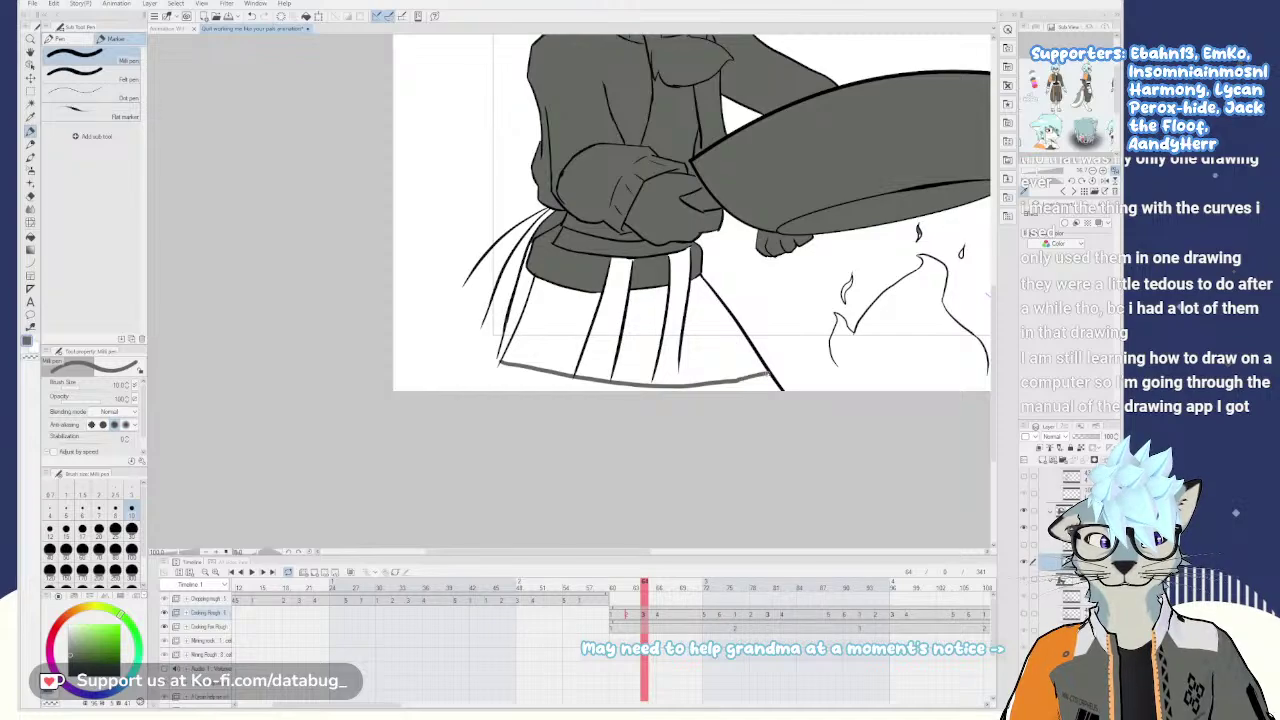
{"action": "left_click_drag", "start_coordinate": [466, 287], "coordinate": [492, 323]}
{"action": "key", "text": "ctrl+z"}
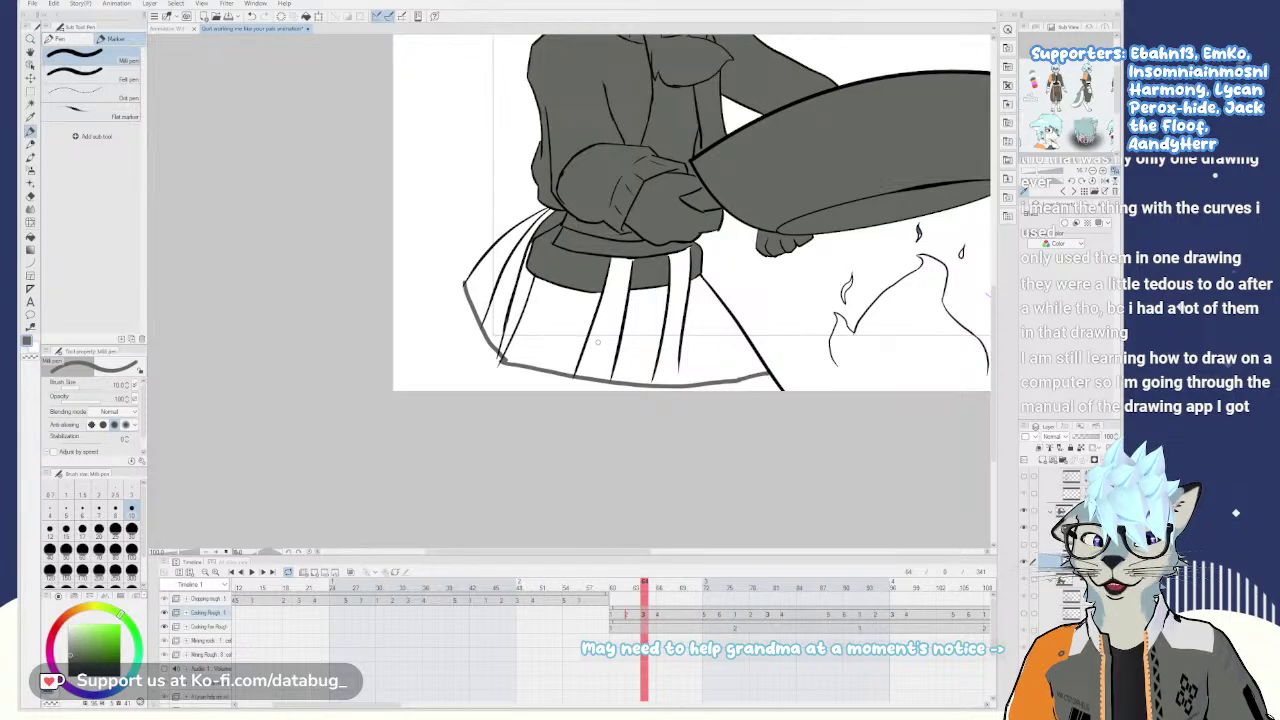
- Fill the white front and rear skirt panels and the sash gaps with dark grey
{"action": "scroll", "coordinate": [598, 343], "scroll_direction": "up", "scroll_amount": 3}
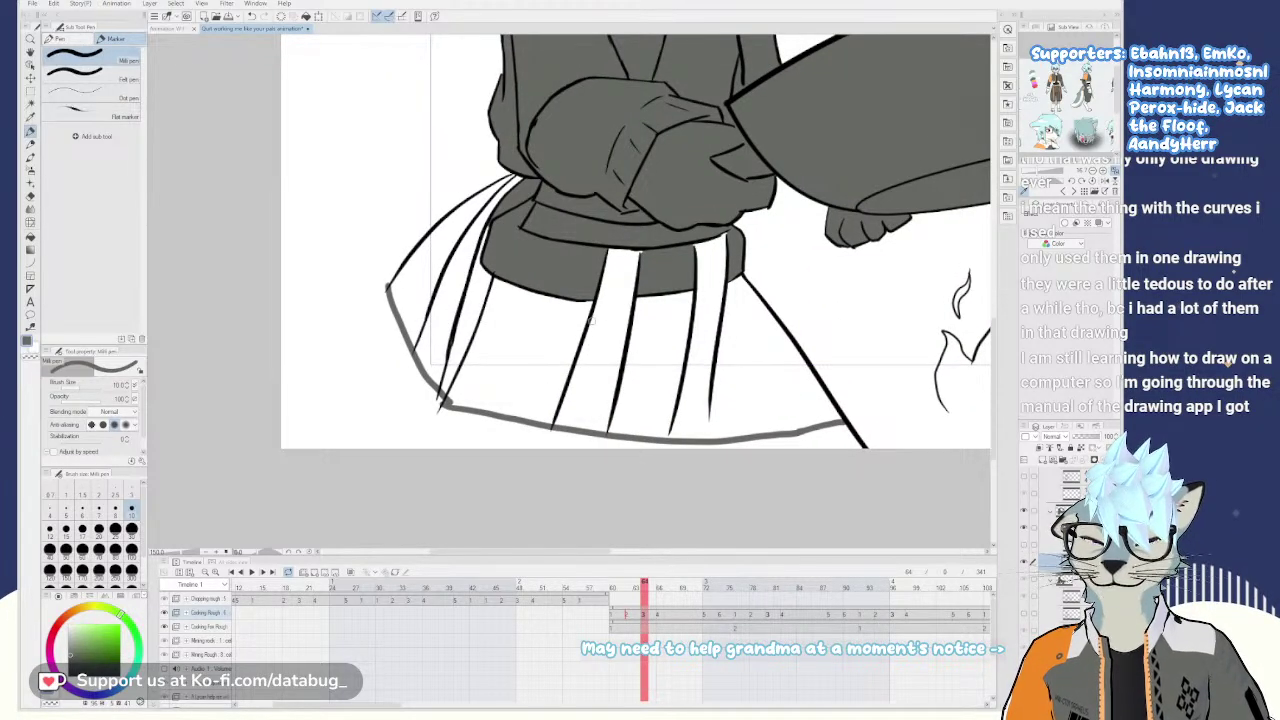
{"action": "key", "text": "g"}
{"action": "left_click", "coordinate": [615, 330]}
{"action": "left_click", "coordinate": [652, 353]}
{"action": "left_click", "coordinate": [737, 338]}
{"action": "left_click", "coordinate": [515, 326]}
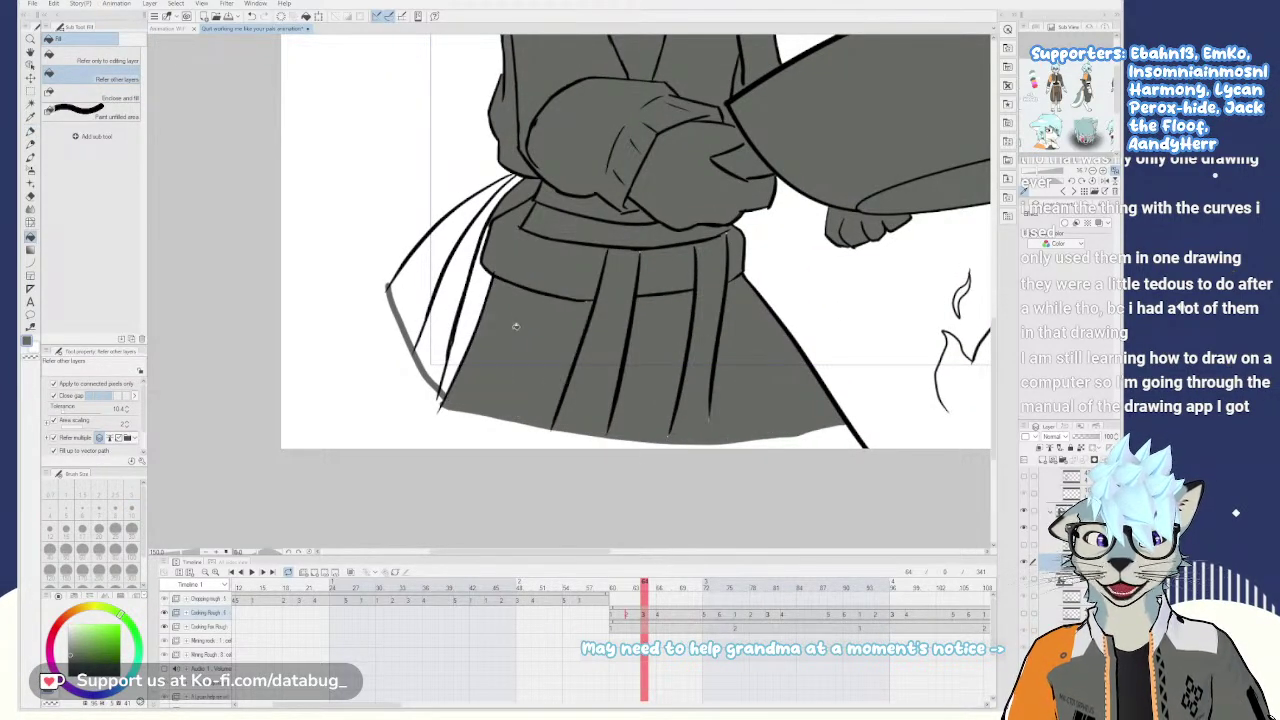
{"action": "left_click", "coordinate": [454, 293]}
{"action": "left_click", "coordinate": [464, 305]}
{"action": "left_click", "coordinate": [441, 268]}
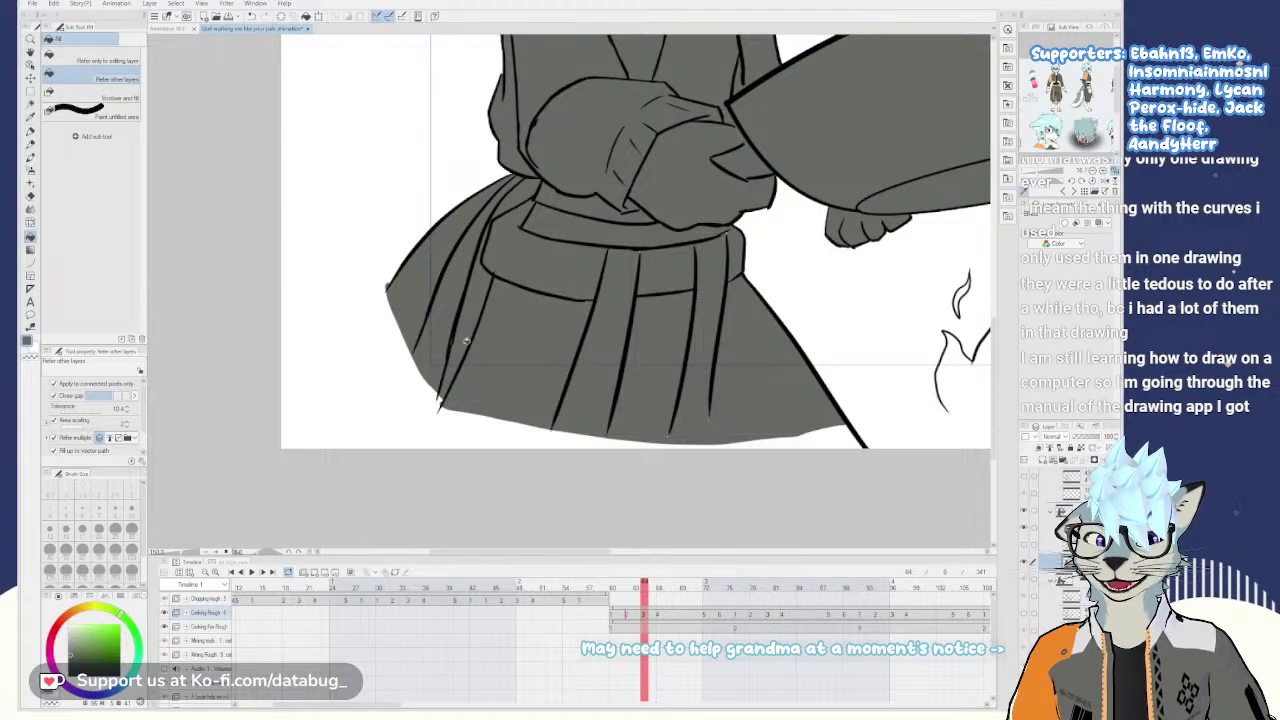
{"action": "key", "text": "p"}
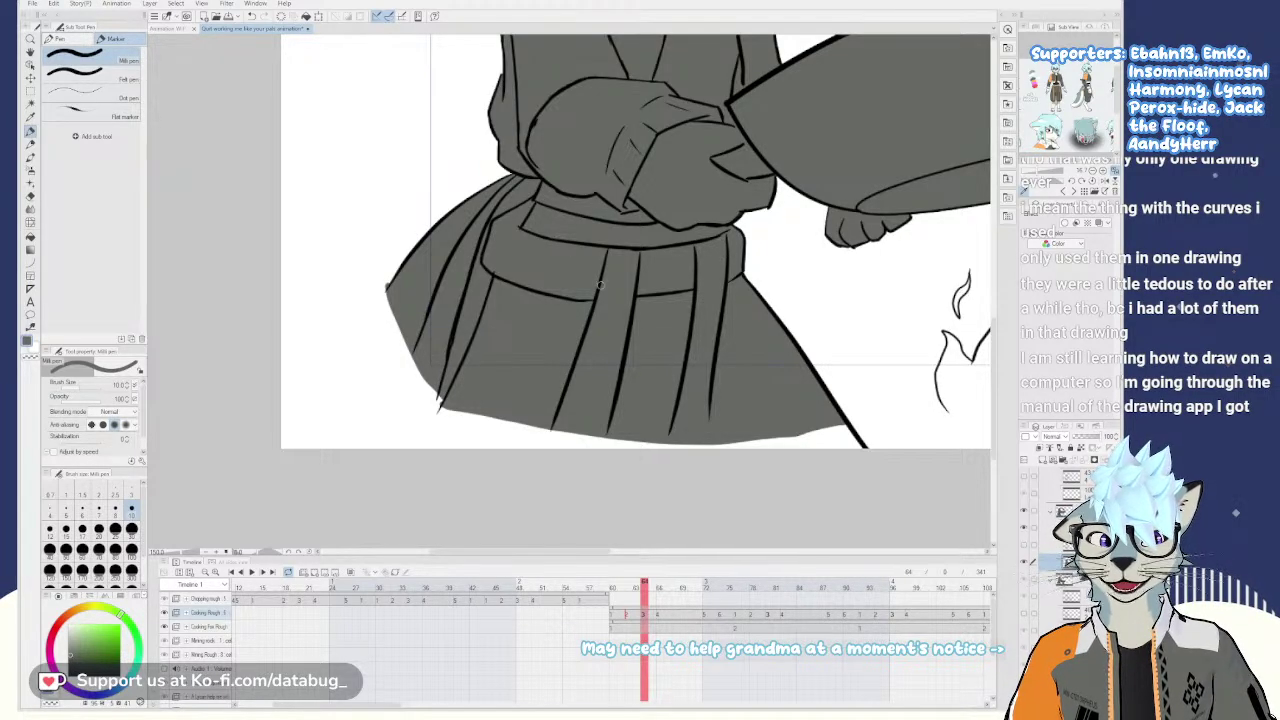
{"action": "scroll", "coordinate": [598, 283], "scroll_direction": "up", "scroll_amount": 5}
{"action": "scroll", "coordinate": [590, 352], "scroll_direction": "down", "scroll_amount": 1}
{"action": "left_click_drag", "start_coordinate": [595, 388], "coordinate": [605, 335]}
{"action": "scroll", "coordinate": [604, 336], "scroll_direction": "down", "scroll_amount": 3}
{"action": "scroll", "coordinate": [630, 351], "scroll_direction": "up", "scroll_amount": 4}
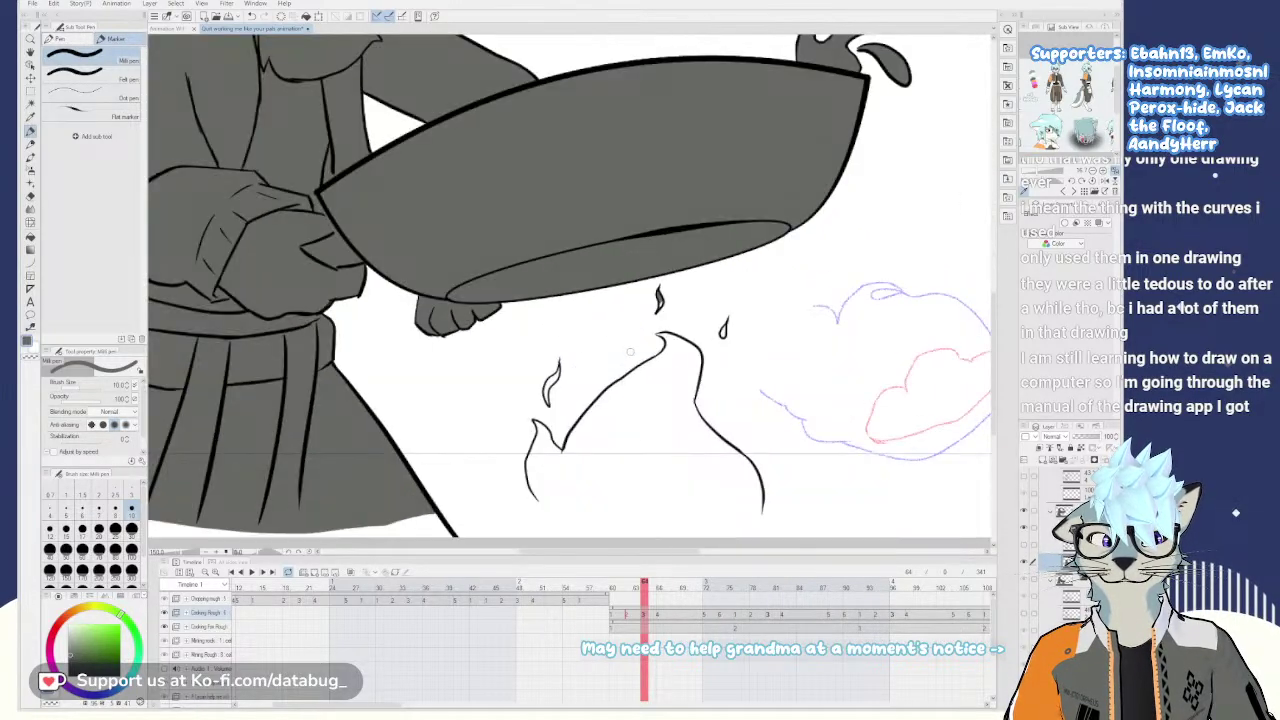
{"action": "scroll", "coordinate": [660, 442], "scroll_direction": "down", "scroll_amount": 1}
{"action": "left_click_drag", "start_coordinate": [671, 440], "coordinate": [550, 318]}
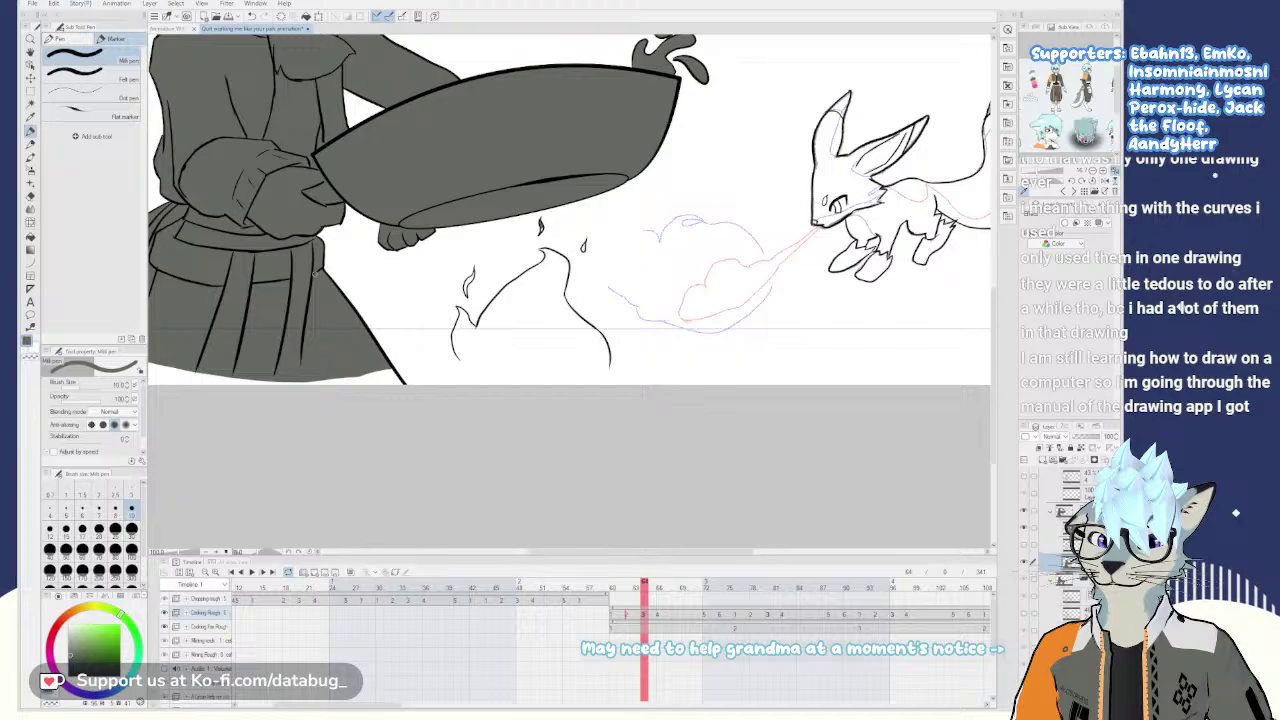
{"action": "left_click", "coordinate": [30, 104]}
{"action": "left_click", "coordinate": [510, 300]}
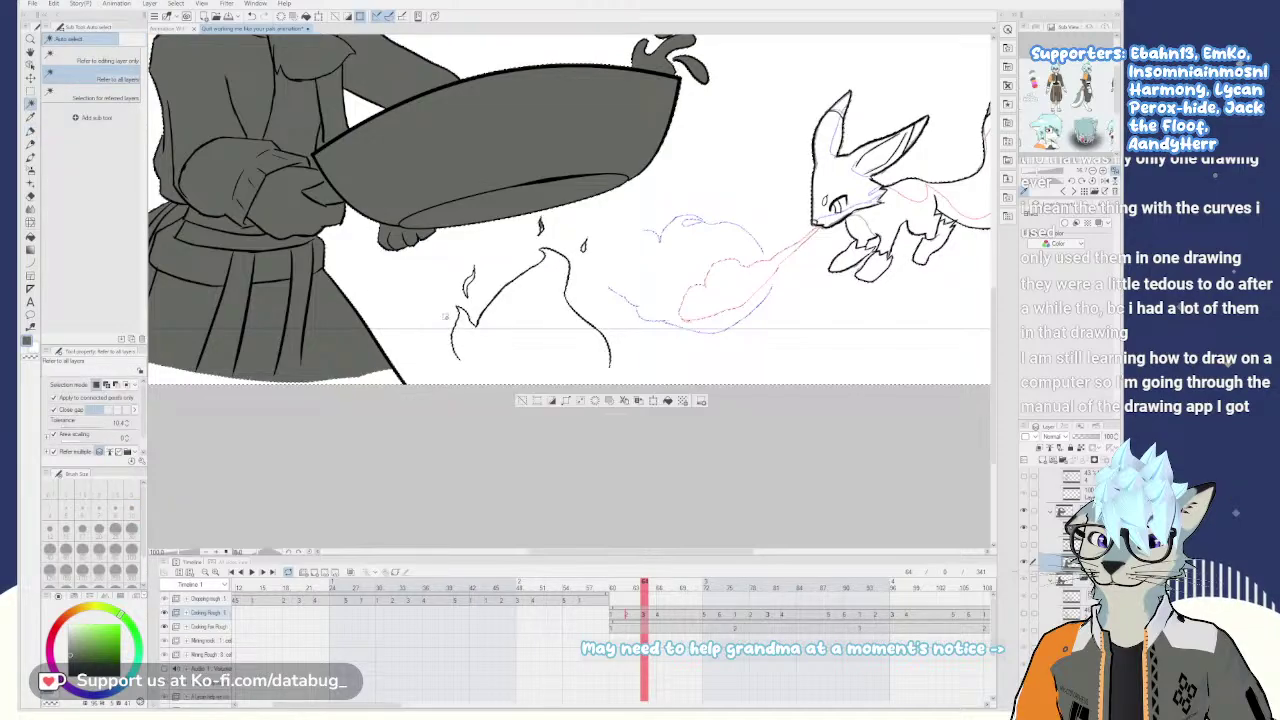
{"action": "left_click", "coordinate": [521, 400]}
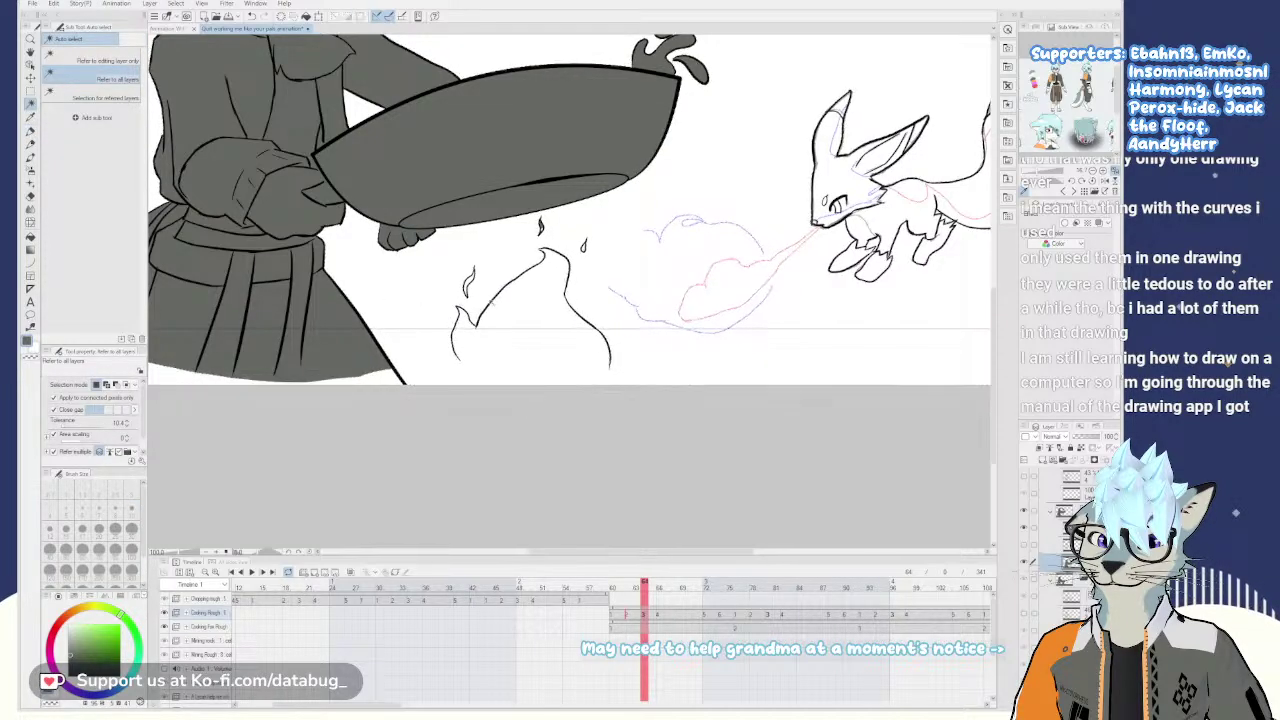
- Close the third cel's flame base with a dark grey pen line and fill the flame and its sparks dark grey
{"action": "key", "text": "p"}
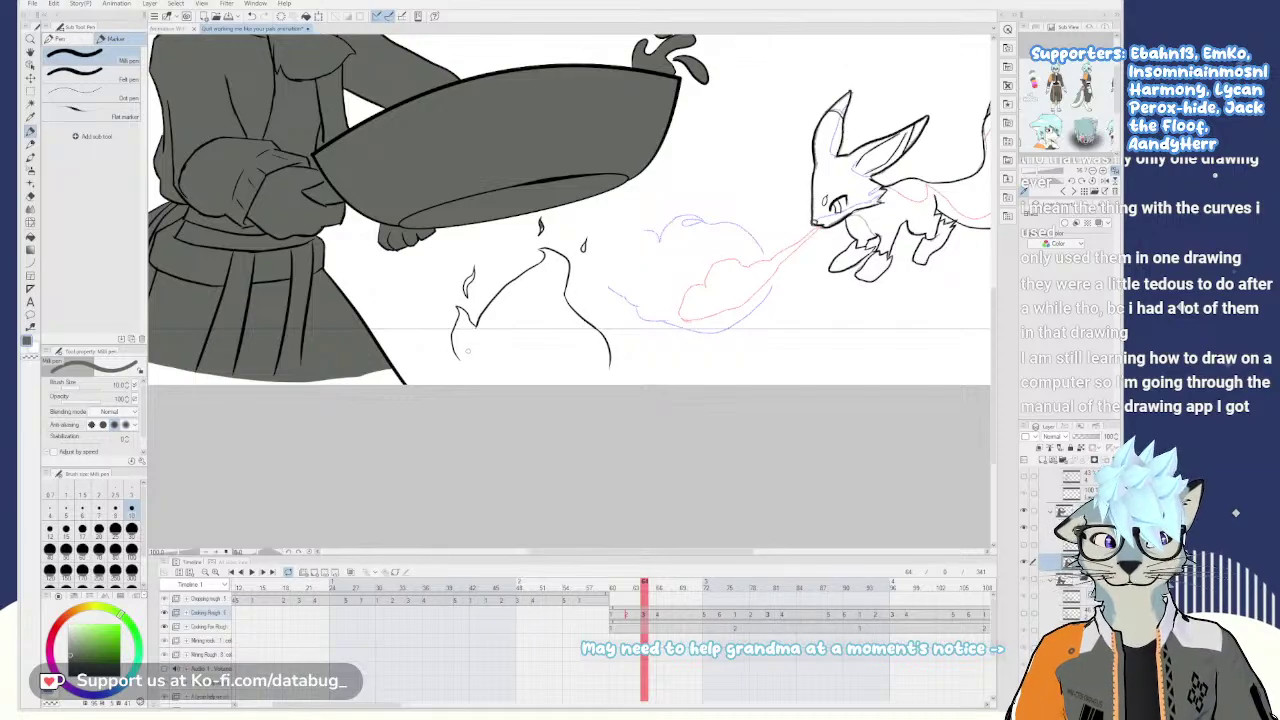
{"action": "left_click_drag", "start_coordinate": [461, 359], "coordinate": [611, 371]}
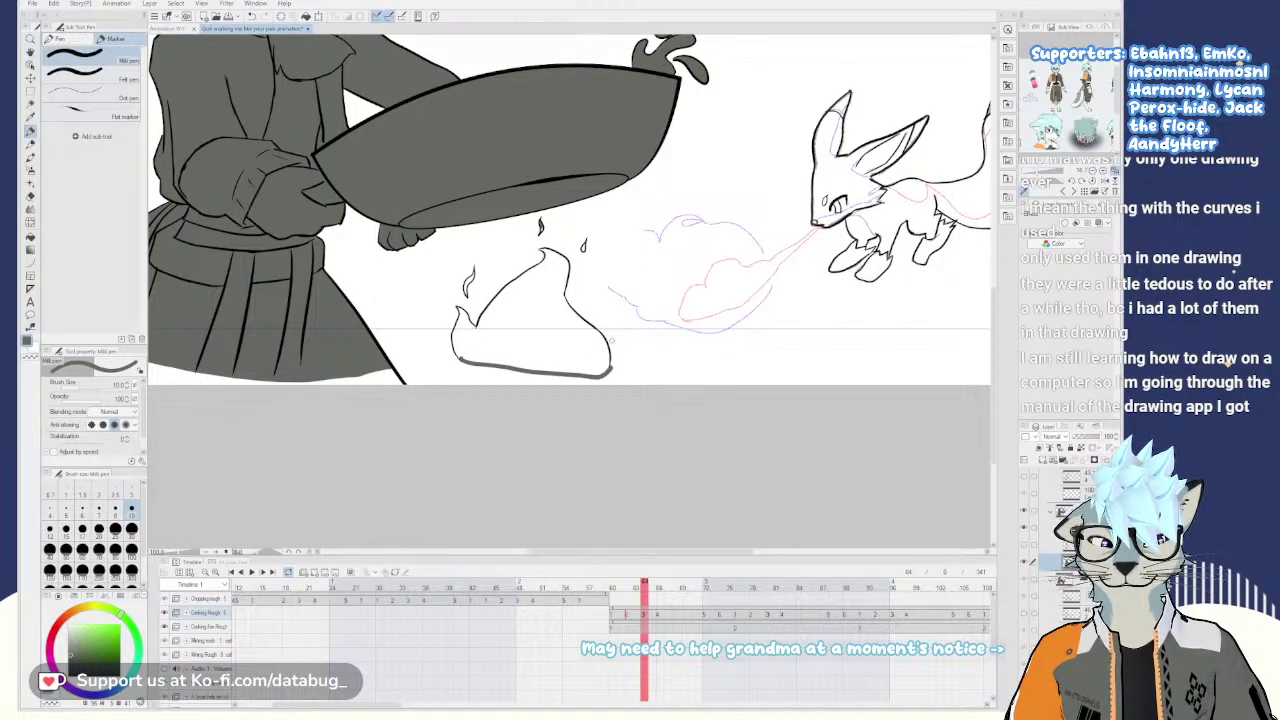
{"action": "key", "text": "g"}
{"action": "left_click", "coordinate": [573, 338]}
{"action": "scroll", "coordinate": [585, 245], "scroll_direction": "up", "scroll_amount": 2}
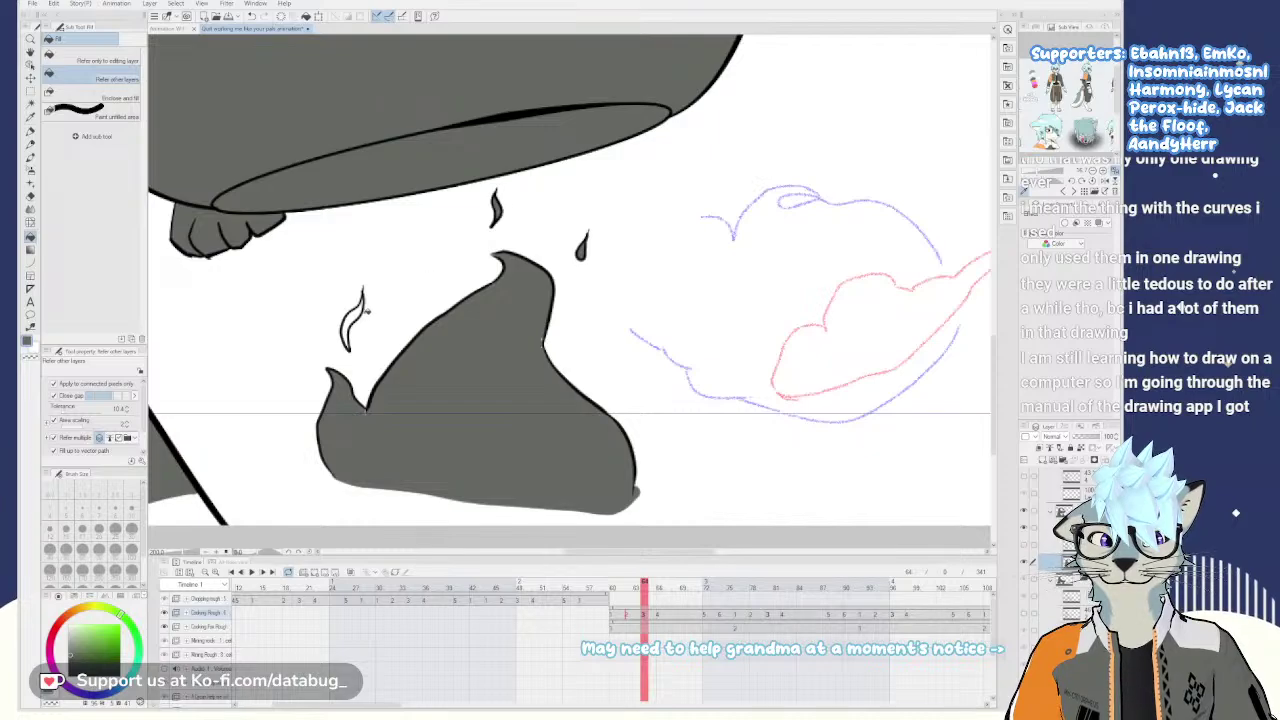
{"action": "scroll", "coordinate": [491, 360], "scroll_direction": "down", "scroll_amount": 5}
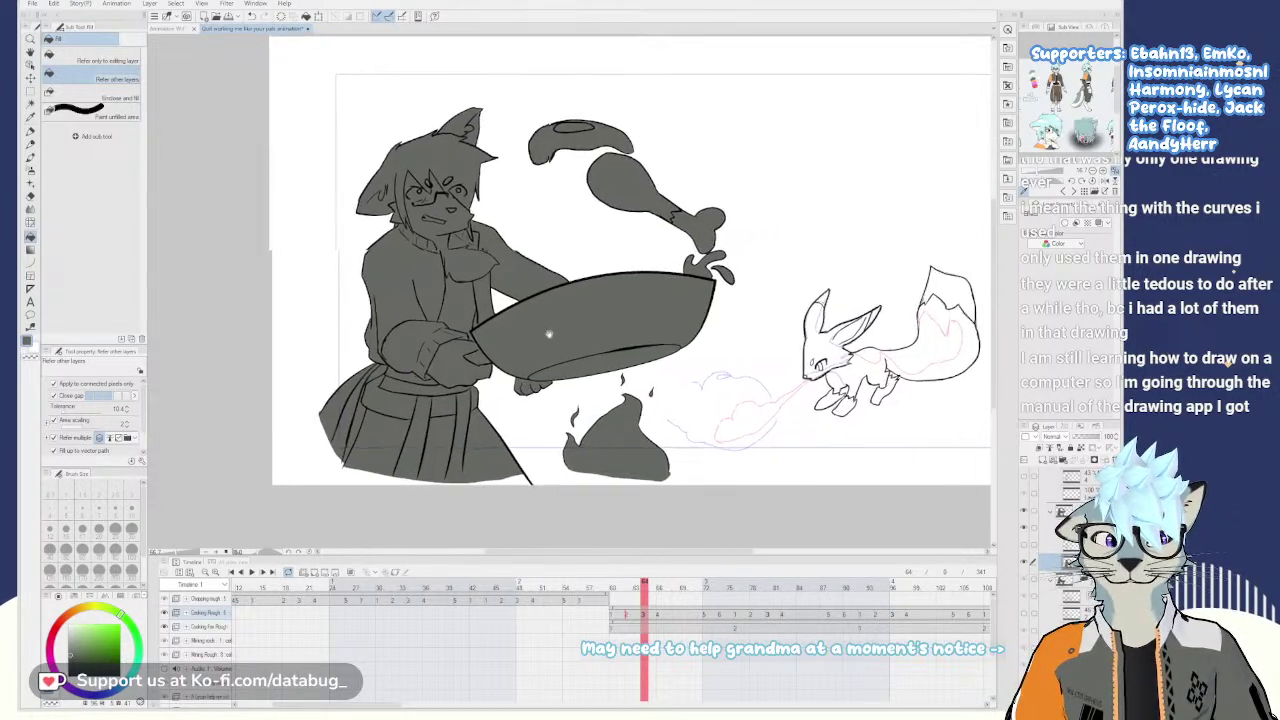
- Move to the fourth cel, auto-select the empty background around its line art and invert the selection onto the enclosed shapes
{"action": "left_click_drag", "start_coordinate": [549, 334], "coordinate": [529, 331]}
{"action": "key", "text": "comma"}
{"action": "key", "text": "comma"}
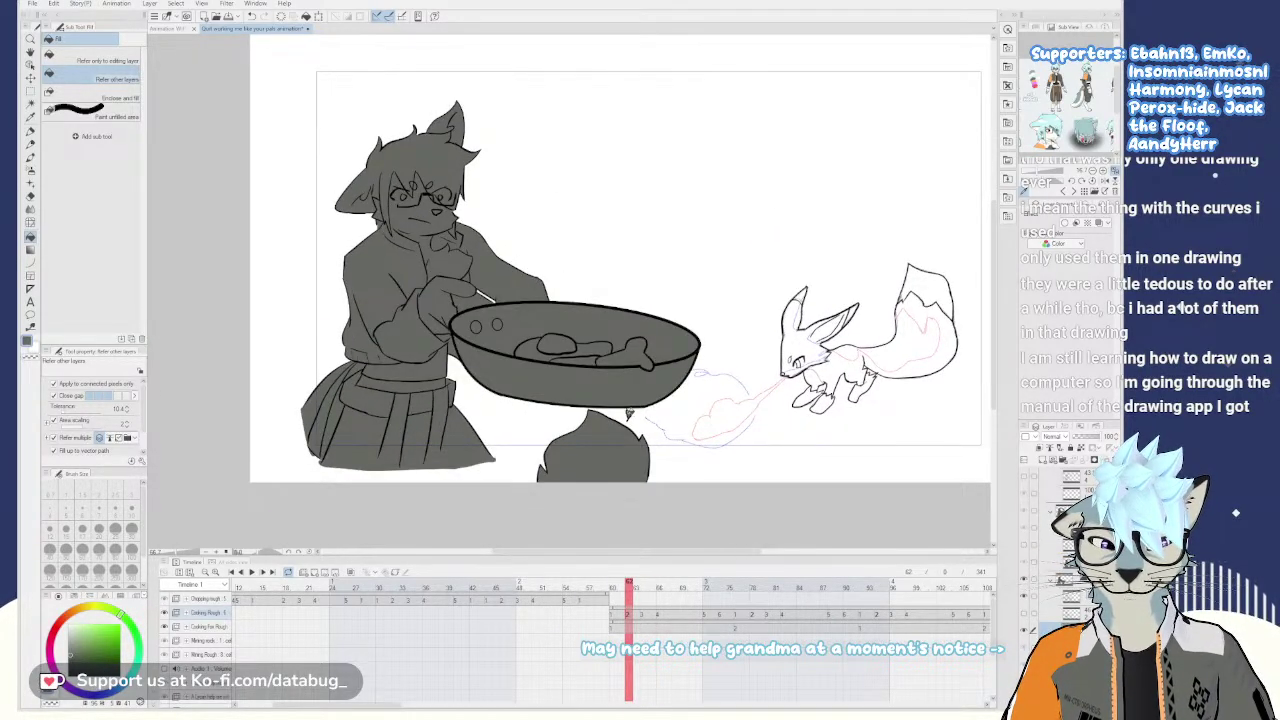
{"action": "key", "text": "Right"}
{"action": "key", "text": "Right"}
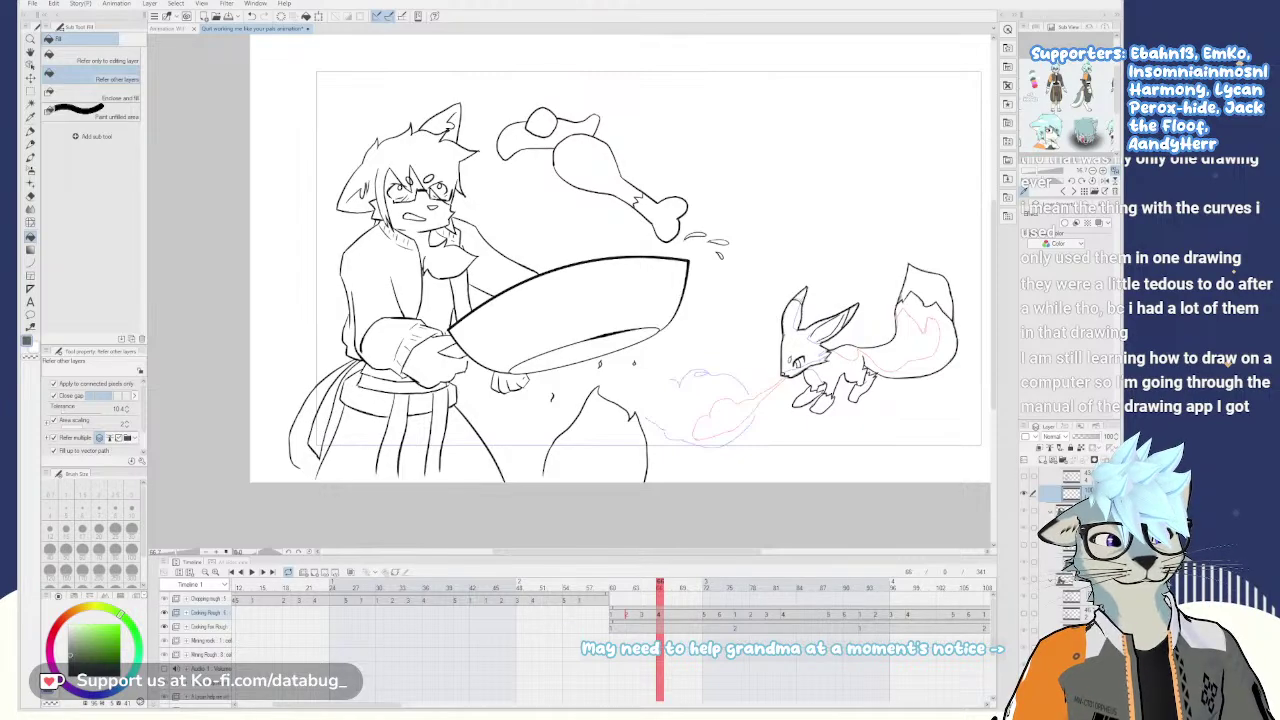
{"action": "key", "text": "w"}
{"action": "left_click", "coordinate": [500, 223]}
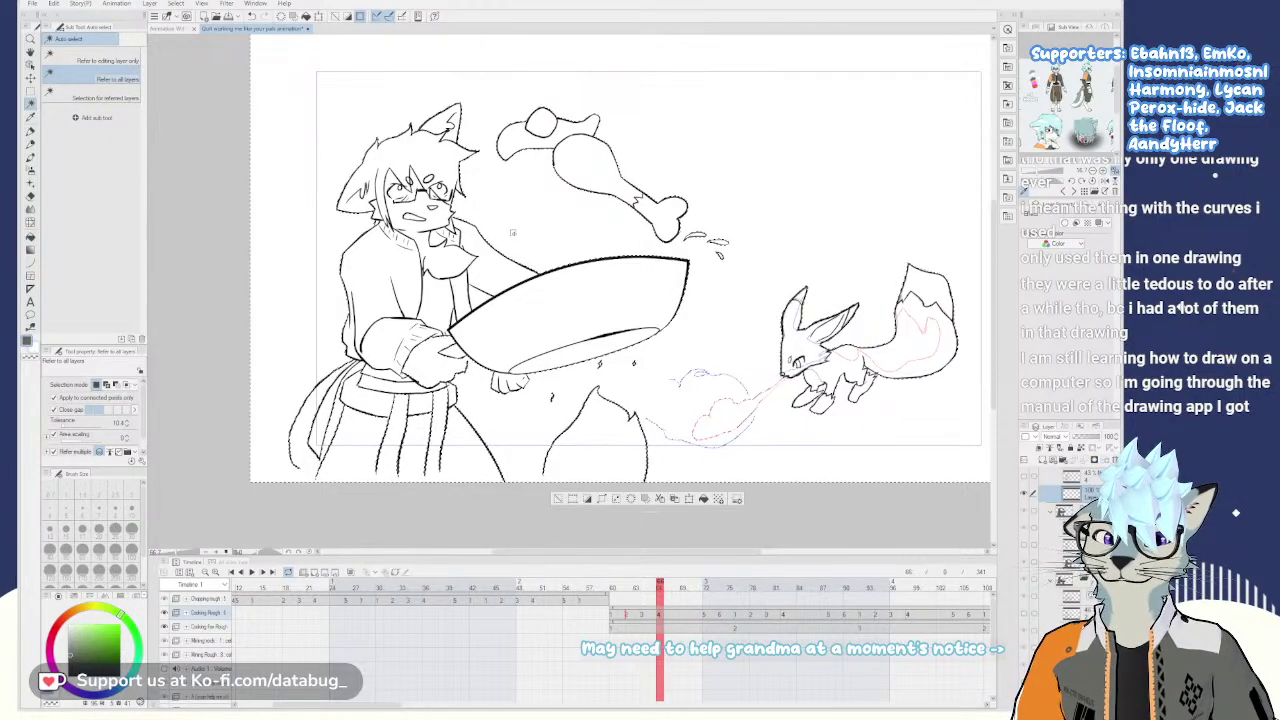
{"action": "left_click", "coordinate": [588, 498]}
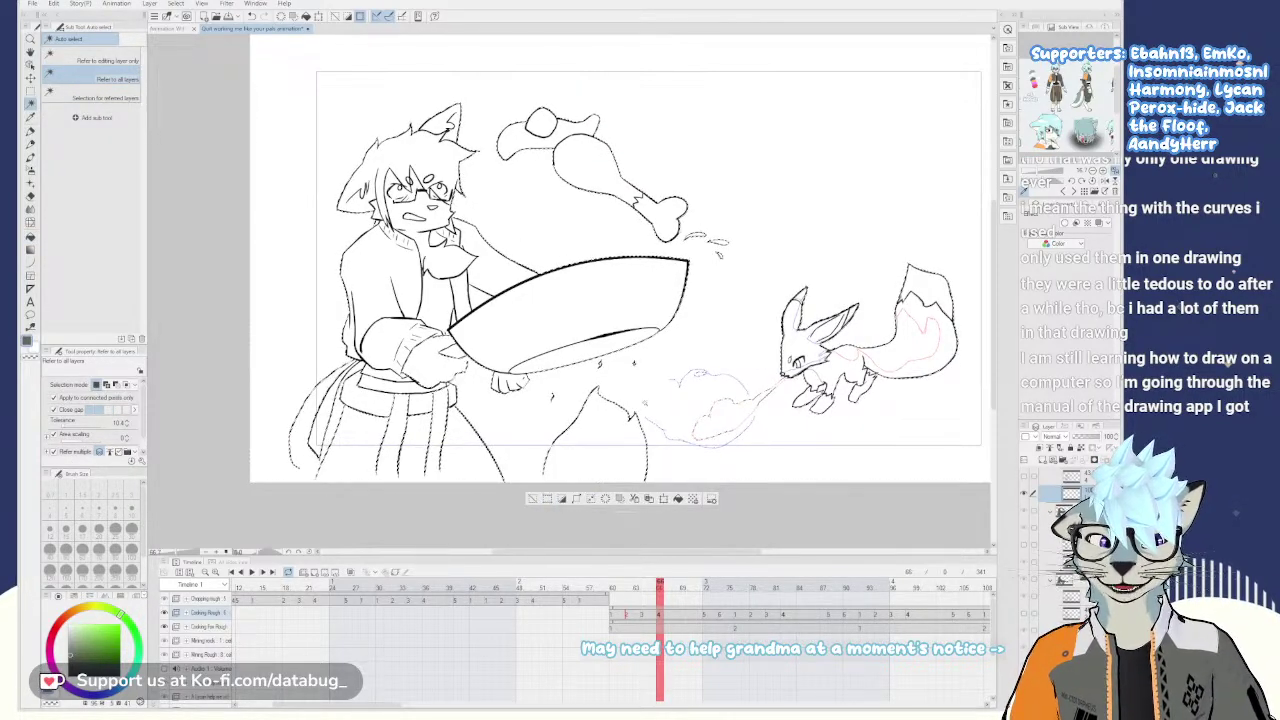
{"action": "scroll", "coordinate": [485, 325], "scroll_direction": "up", "scroll_amount": 1}
{"action": "left_click_drag", "start_coordinate": [454, 287], "coordinate": [550, 272]}
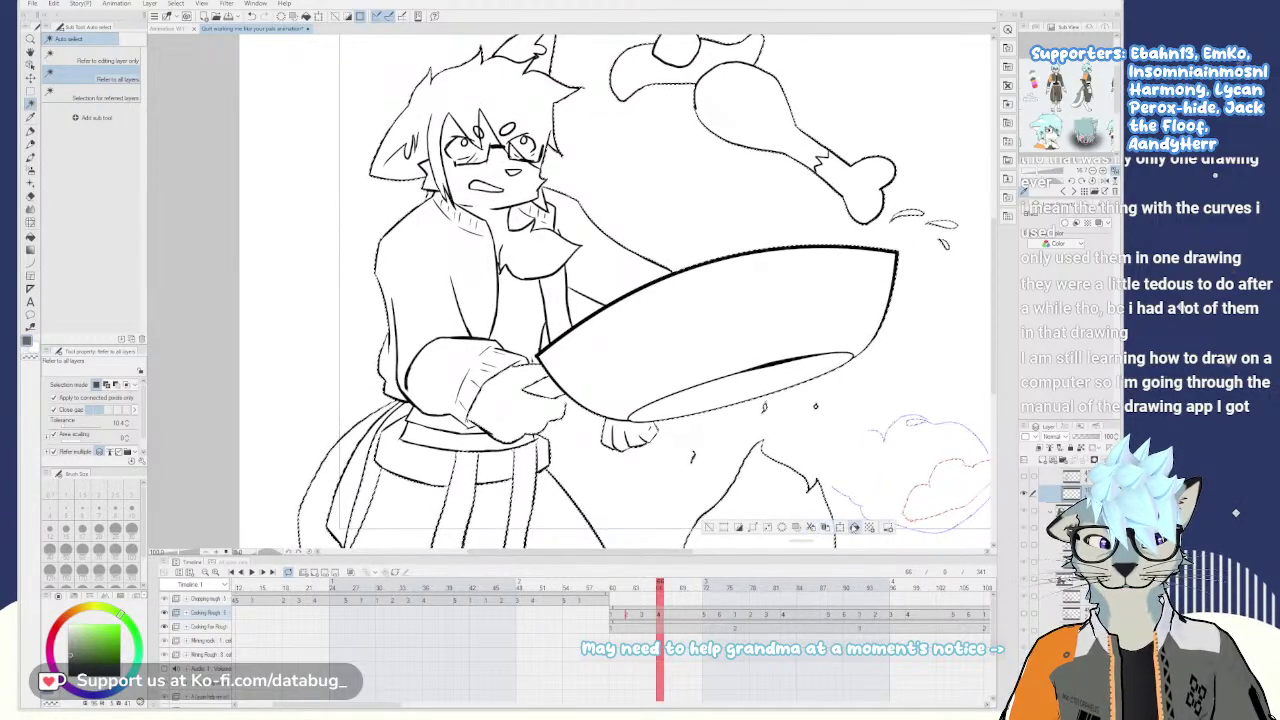
{"action": "left_click", "coordinate": [855, 527]}
{"action": "key", "text": "ctrl+z"}
- Remove the fox and its breath cloud from the selection with the Lasso
{"action": "left_click_drag", "start_coordinate": [913, 427], "coordinate": [613, 378]}
{"action": "scroll", "coordinate": [570, 290], "scroll_direction": "right", "scroll_amount": 3}
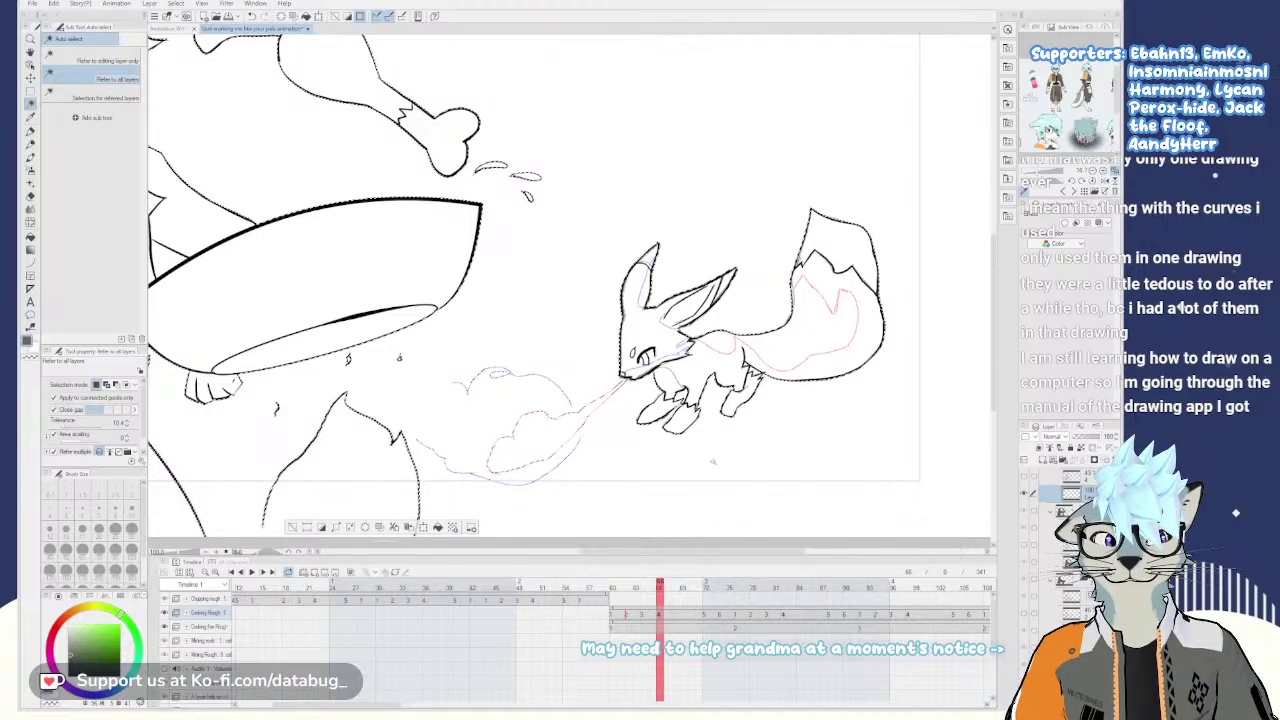
{"action": "left_click", "coordinate": [30, 91]}
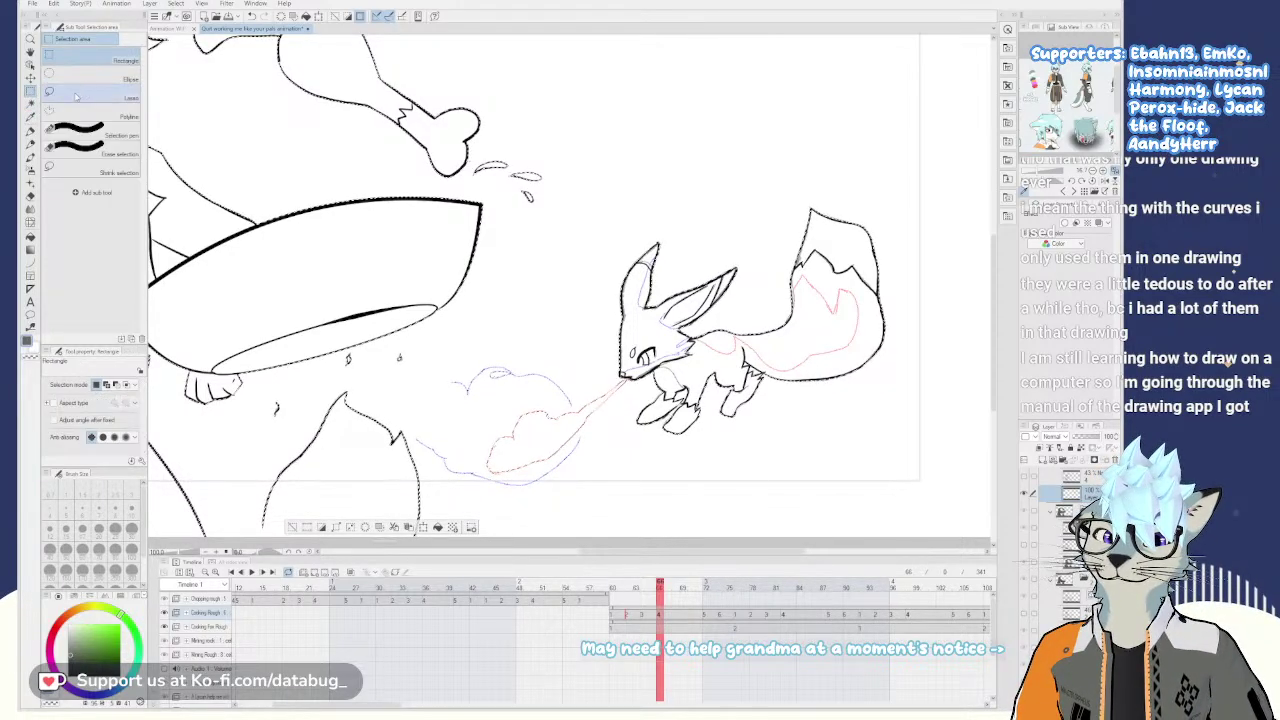
{"action": "left_click", "coordinate": [88, 92]}
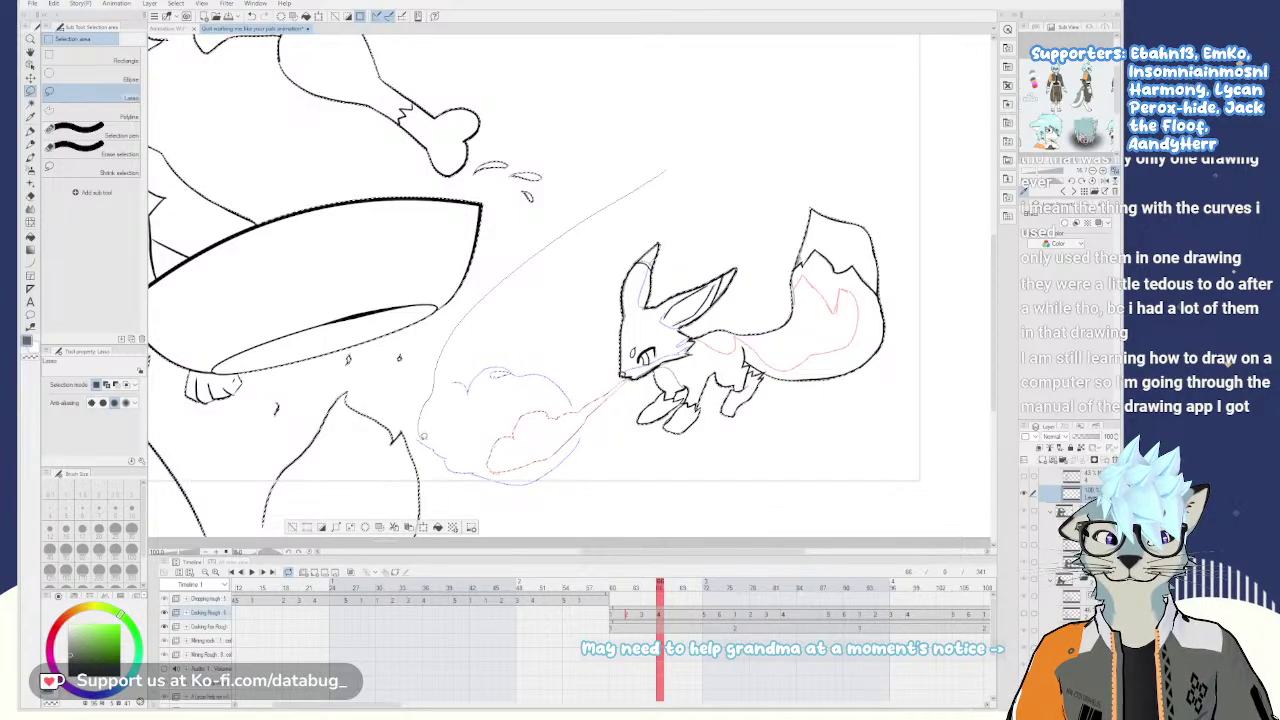
{"action": "mouse_move", "coordinate": [453, 480]}
{"action": "left_mouse_down"}
{"action": "mouse_move", "coordinate": [867, 449]}
{"action": "mouse_move", "coordinate": [953, 212]}
{"action": "mouse_move", "coordinate": [700, 172]}
{"action": "left_mouse_up"}
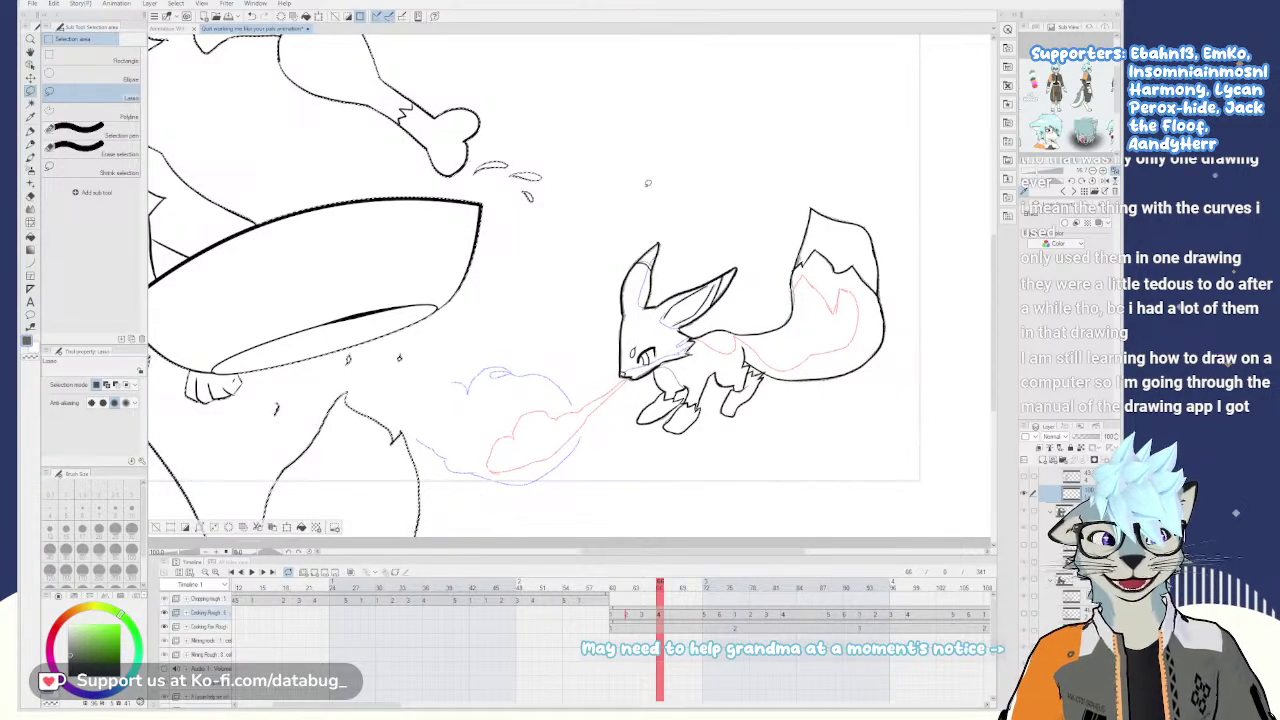
- Fill the selected cook, pan and flying food with dark grey and clear the selection
{"action": "left_click_drag", "start_coordinate": [385, 388], "coordinate": [753, 278]}
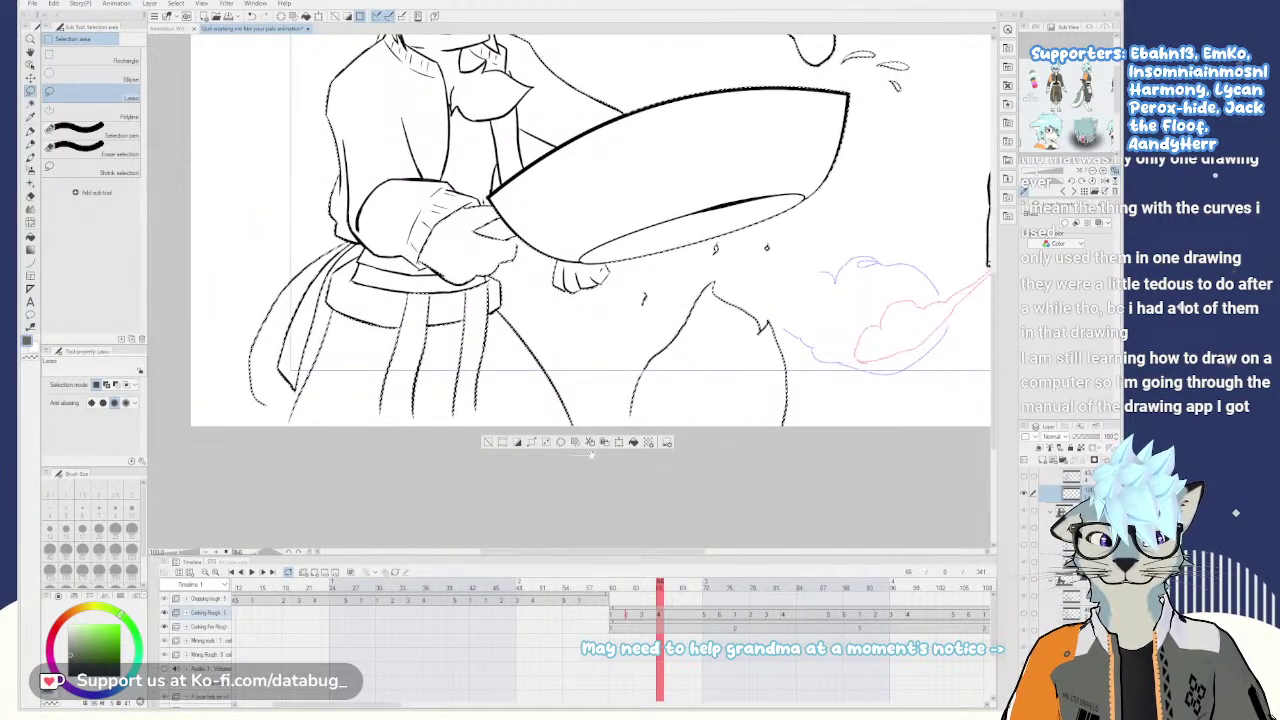
{"action": "left_click", "coordinate": [633, 442]}
{"action": "scroll", "coordinate": [633, 445], "scroll_direction": "down", "scroll_amount": 3}
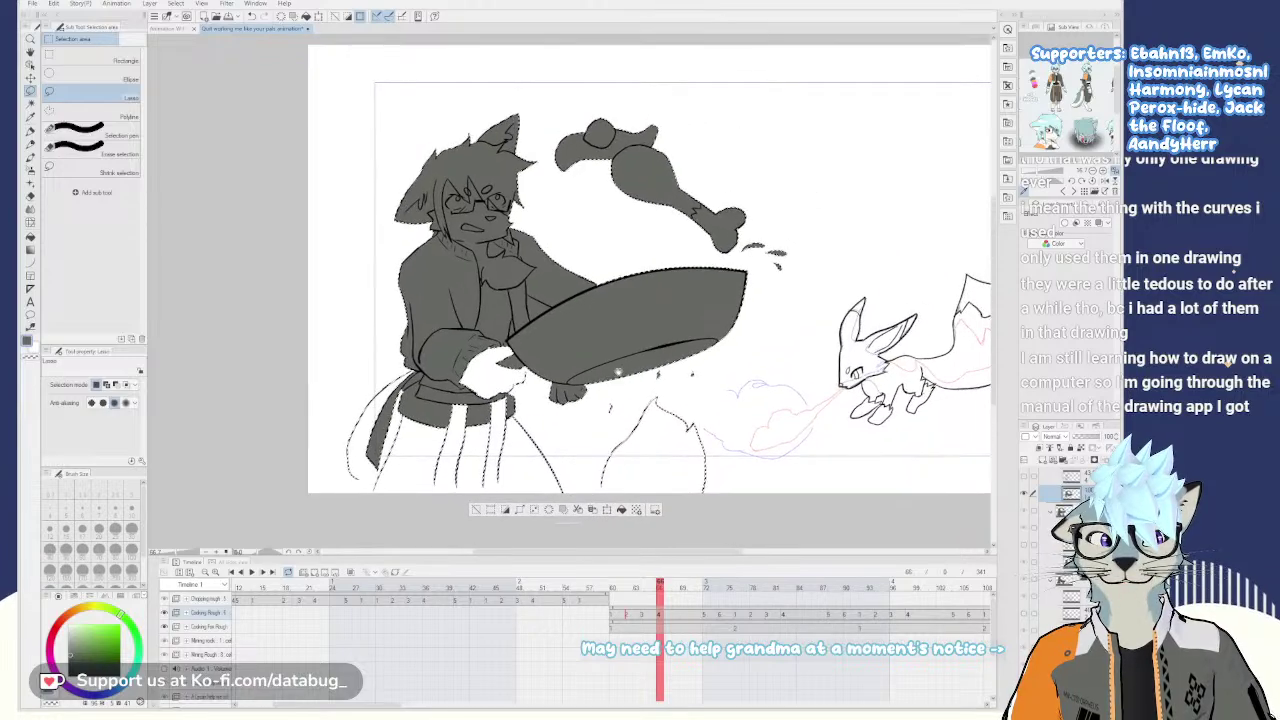
{"action": "left_click_drag", "start_coordinate": [647, 377], "coordinate": [629, 377]}
{"action": "scroll", "coordinate": [582, 380], "scroll_direction": "up", "scroll_amount": 1}
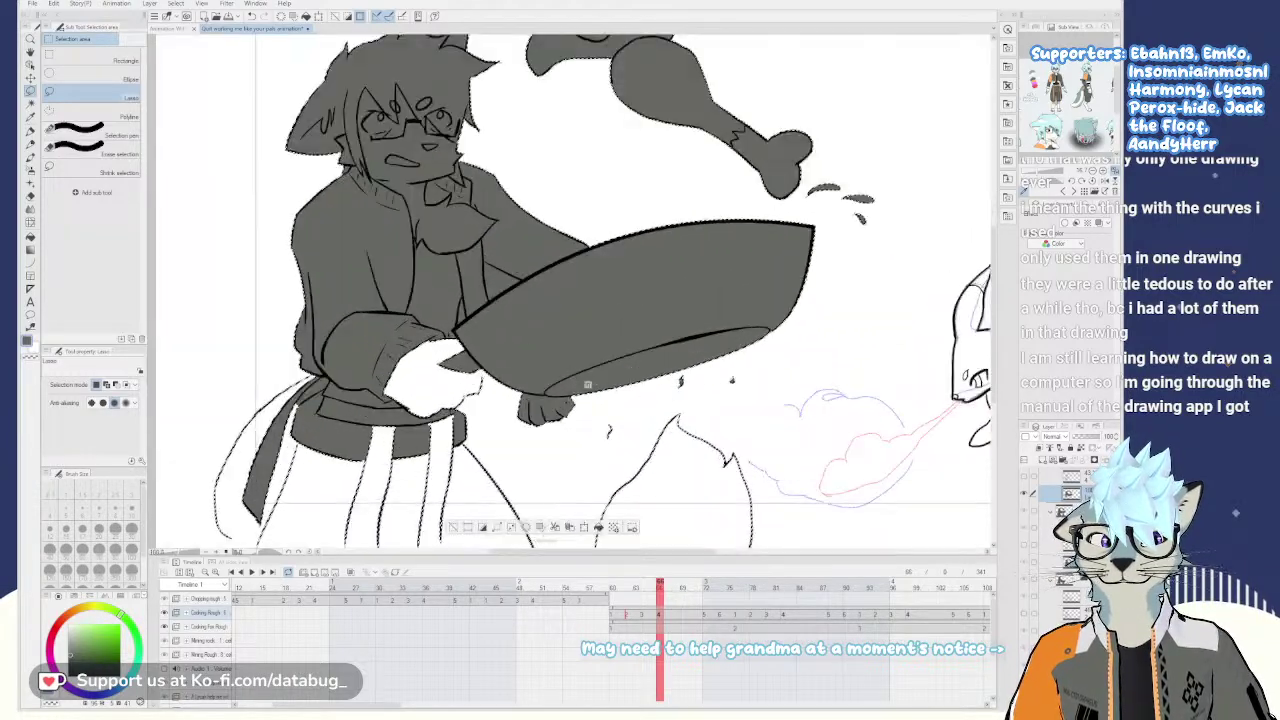
{"action": "left_click_drag", "start_coordinate": [574, 412], "coordinate": [601, 366]}
{"action": "scroll", "coordinate": [600, 366], "scroll_direction": "up", "scroll_amount": 1}
{"action": "key", "text": "ctrl+d"}
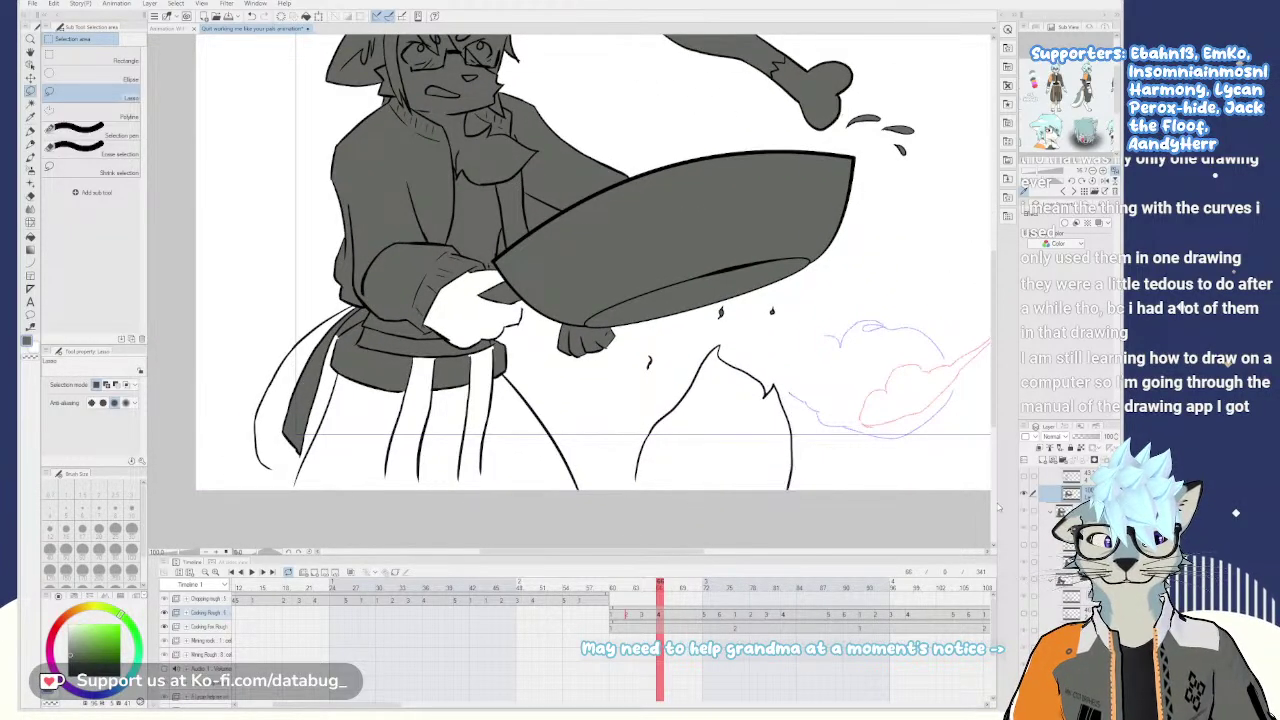
{"action": "key", "text": "g"}
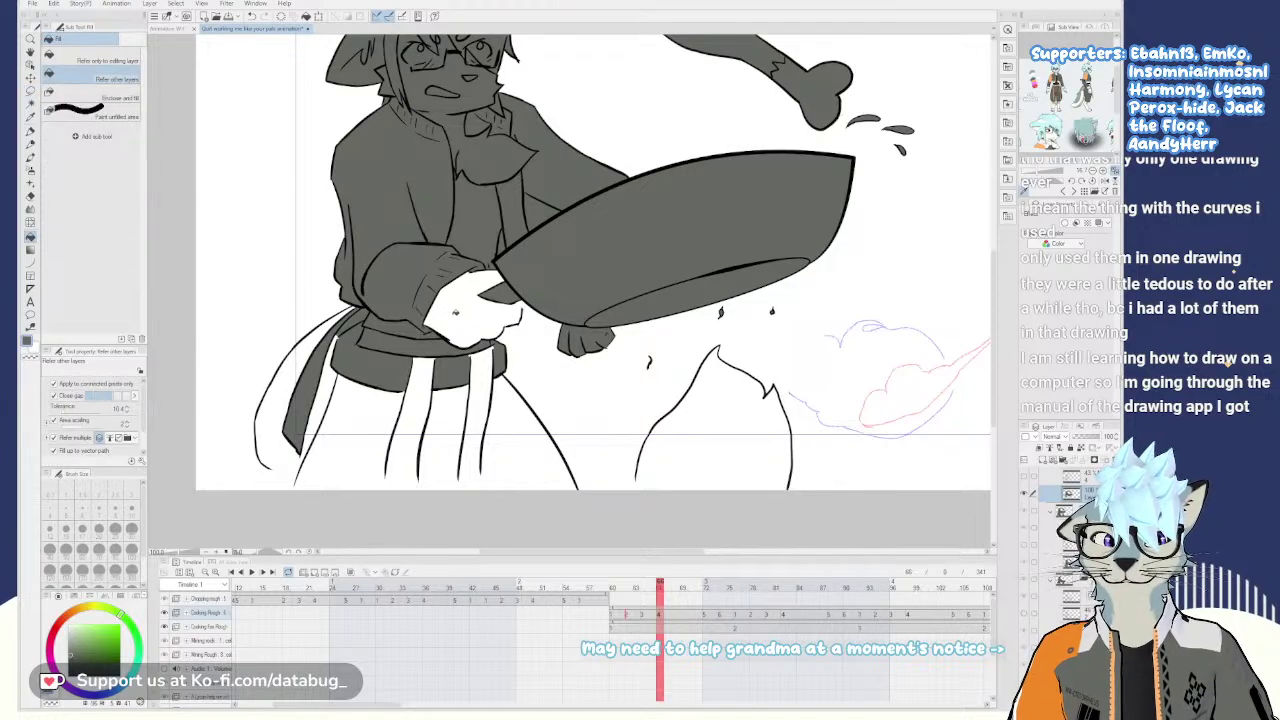
{"action": "left_click", "coordinate": [479, 350]}
{"action": "key", "text": "ctrl+z"}
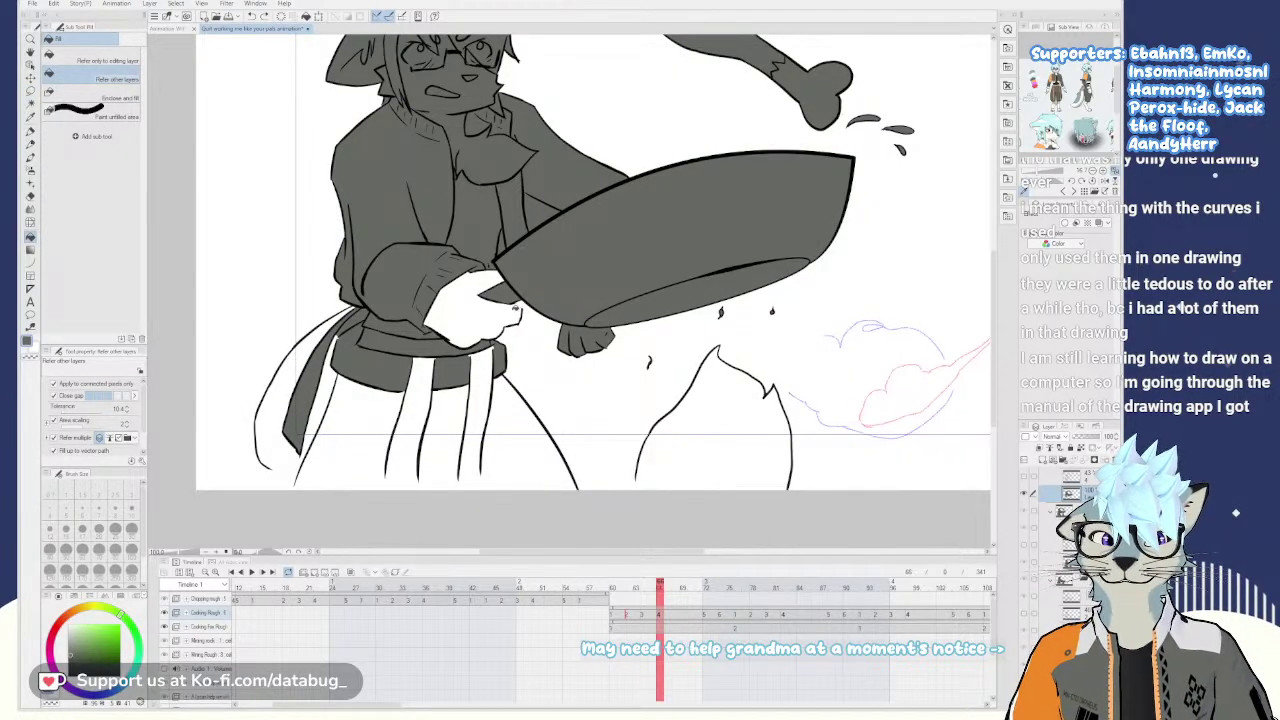
- Close the gap in the front hand's outline with the dark grey pen and fill the whole hand
{"action": "key", "text": "p"}
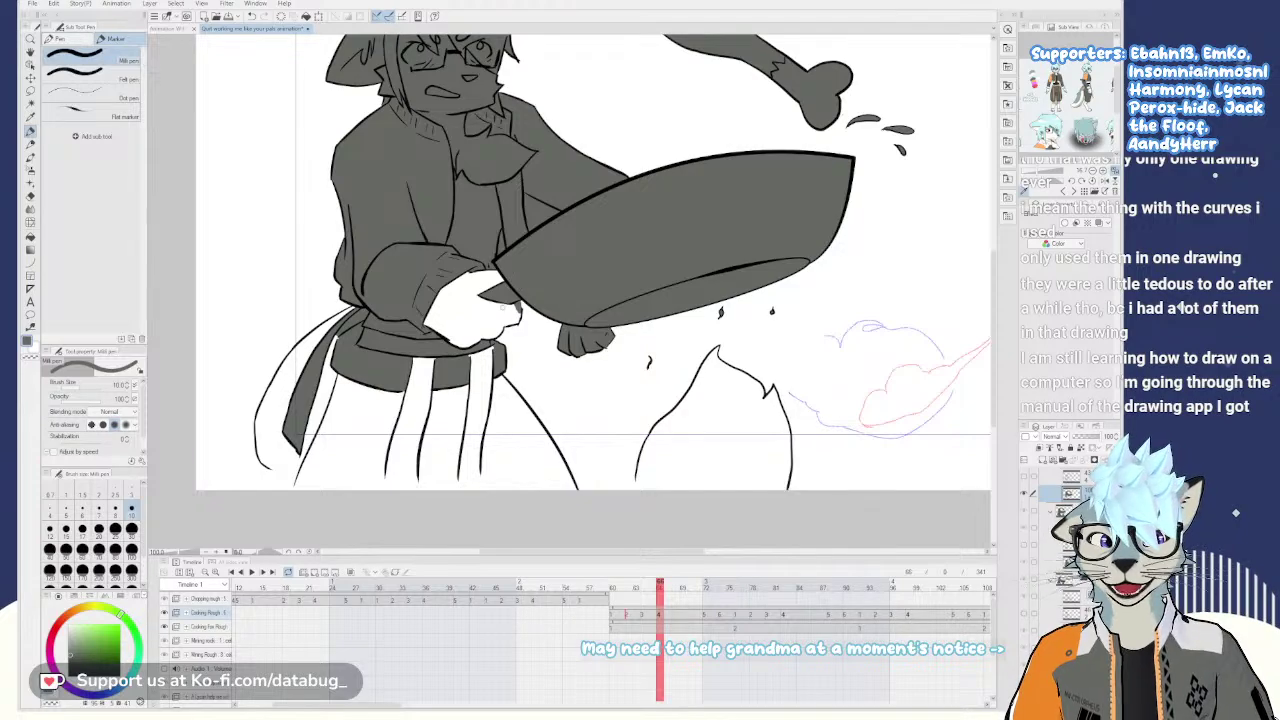
{"action": "key", "text": "g"}
{"action": "left_click", "coordinate": [476, 307]}
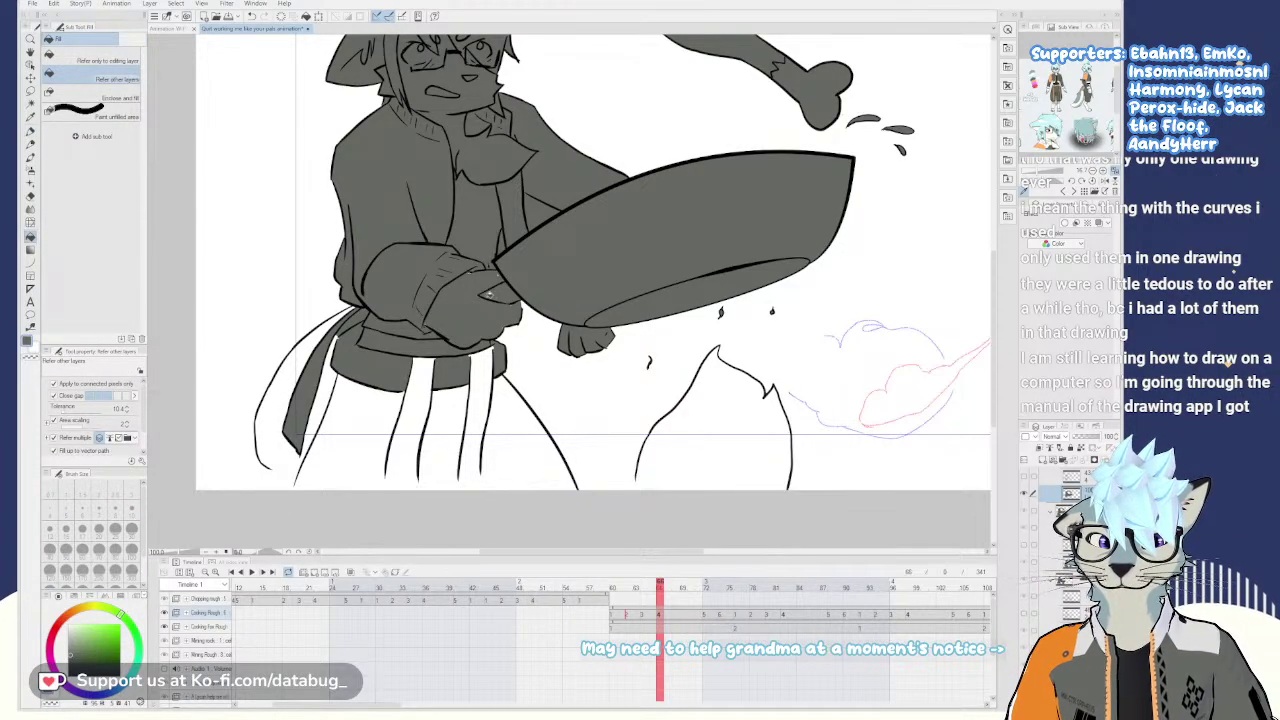
{"action": "key", "text": "p"}
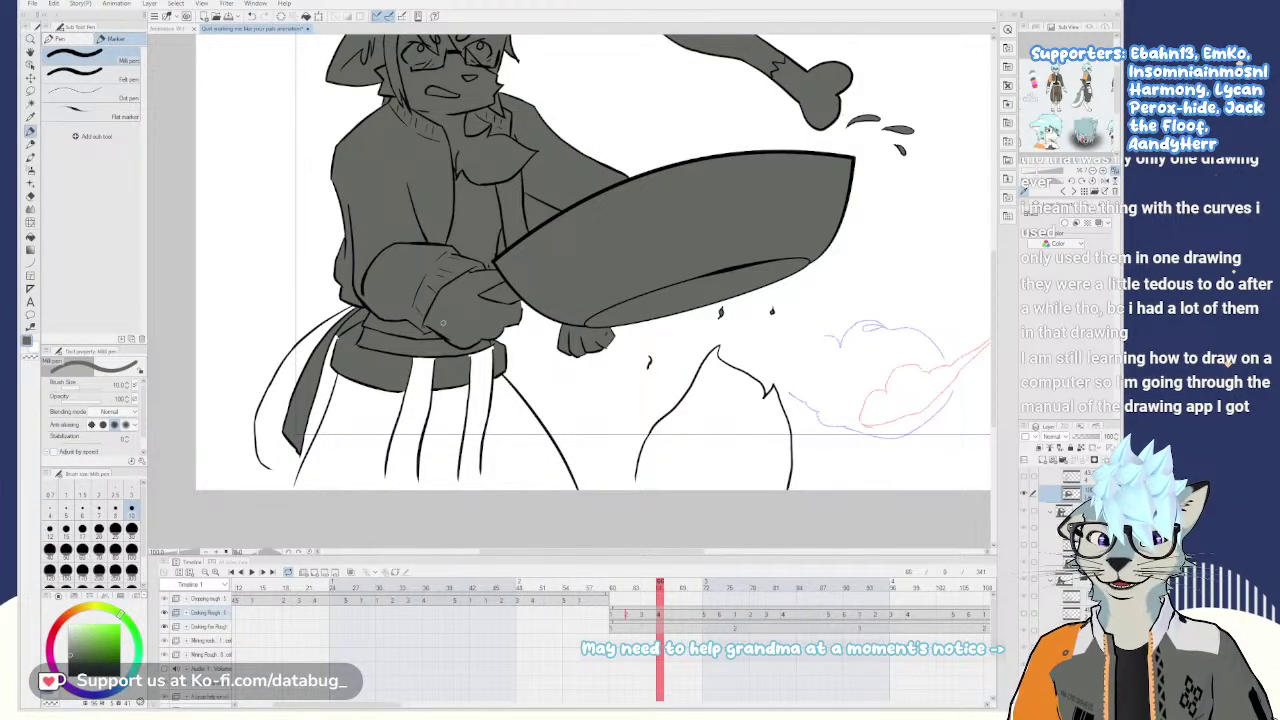
{"action": "left_click_drag", "start_coordinate": [442, 322], "coordinate": [467, 370]}
- Draw a dark grey pen line along the skirt's open hem, from the rear edge to the front edge
{"action": "left_click_drag", "start_coordinate": [482, 430], "coordinate": [588, 202]}
{"action": "left_click_drag", "start_coordinate": [403, 381], "coordinate": [702, 387]}
{"action": "key", "text": "ctrl+z"}
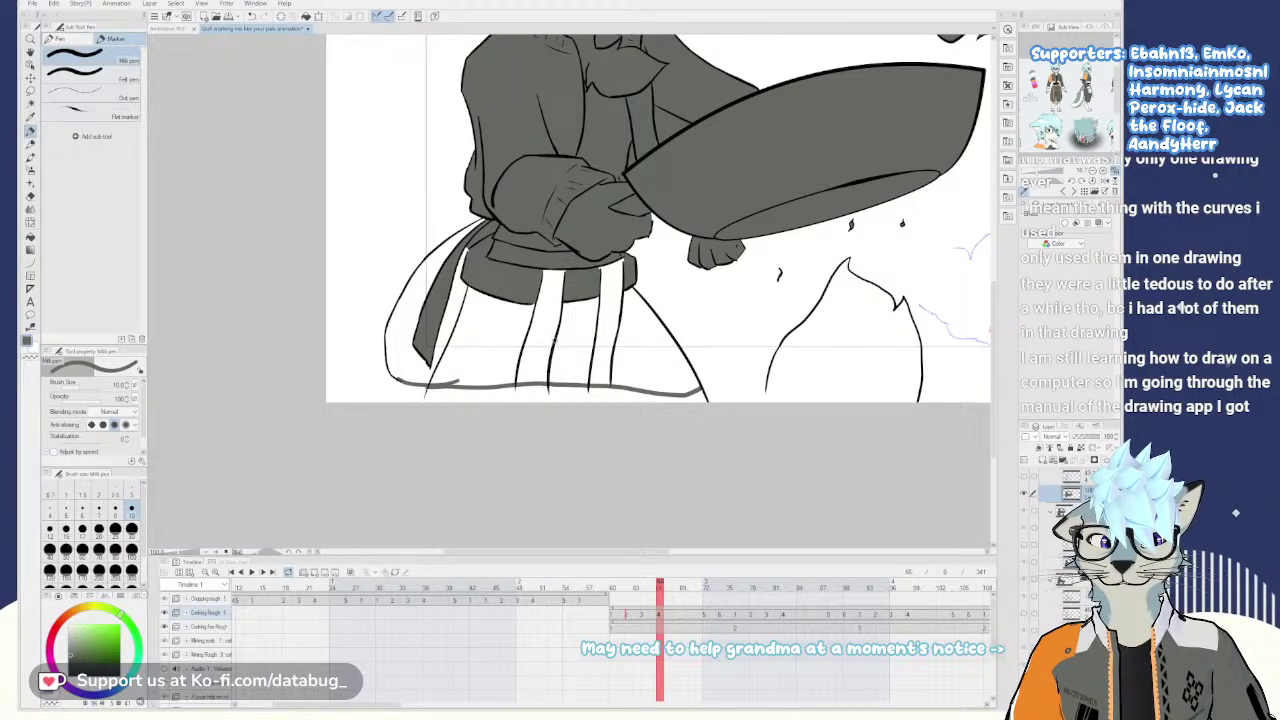
- Fill the white skirt panels, pleats and rear sash area with dark grey
{"action": "key", "text": "g"}
{"action": "left_click", "coordinate": [495, 340]}
{"action": "left_click", "coordinate": [541, 338]}
{"action": "left_click", "coordinate": [575, 338]}
{"action": "left_click", "coordinate": [606, 338]}
{"action": "left_click", "coordinate": [640, 337]}
{"action": "mouse_move", "coordinate": [466, 307]}
{"action": "left_mouse_down"}
{"action": "mouse_move", "coordinate": [428, 296]}
{"action": "mouse_move", "coordinate": [525, 346]}
{"action": "left_mouse_up"}
- Set the pen size to 30, then auto-select the triangular gap between the far arm and torso, clear its fill and deselect
{"action": "key", "text": "p"}
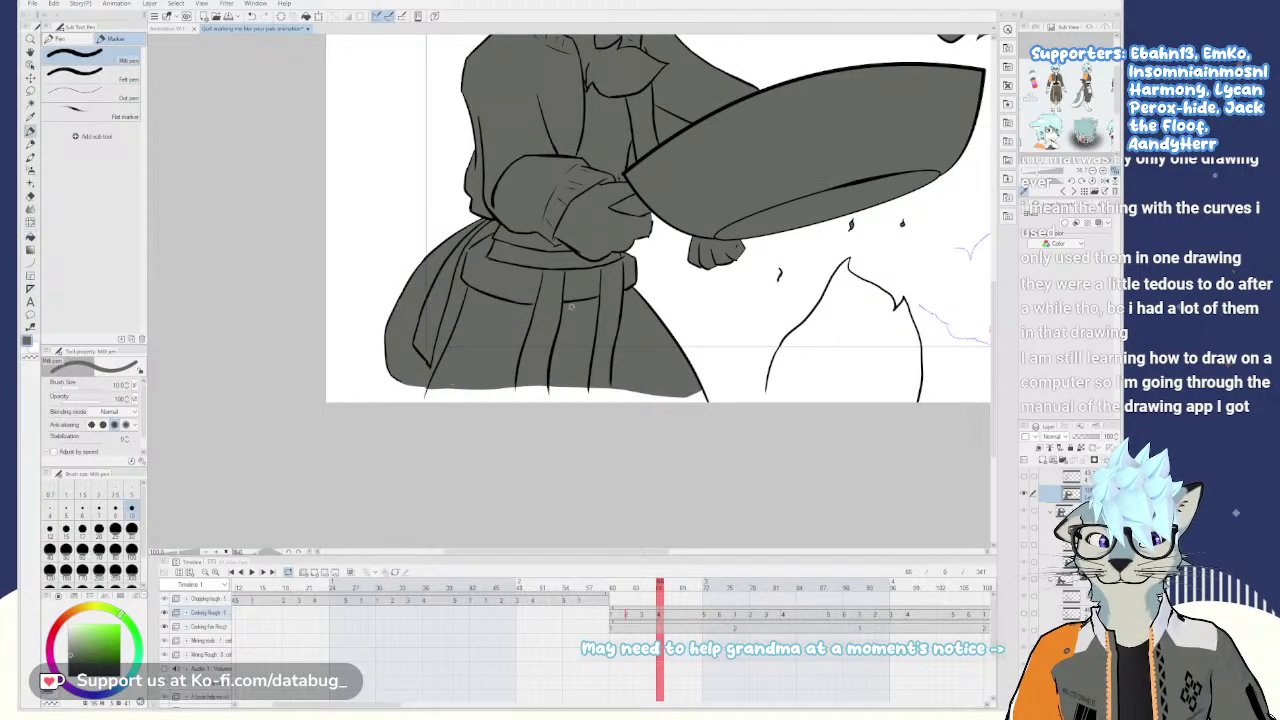
{"action": "left_click", "coordinate": [133, 533]}
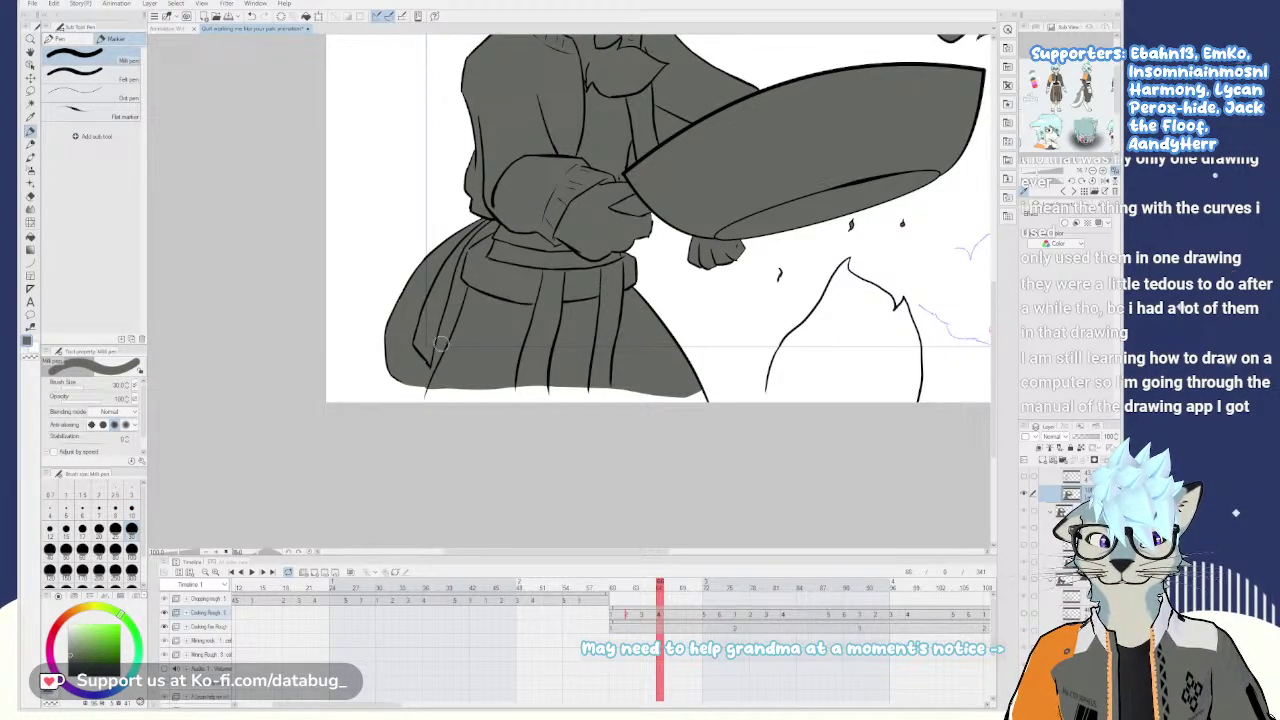
{"action": "left_click_drag", "start_coordinate": [579, 225], "coordinate": [527, 388]}
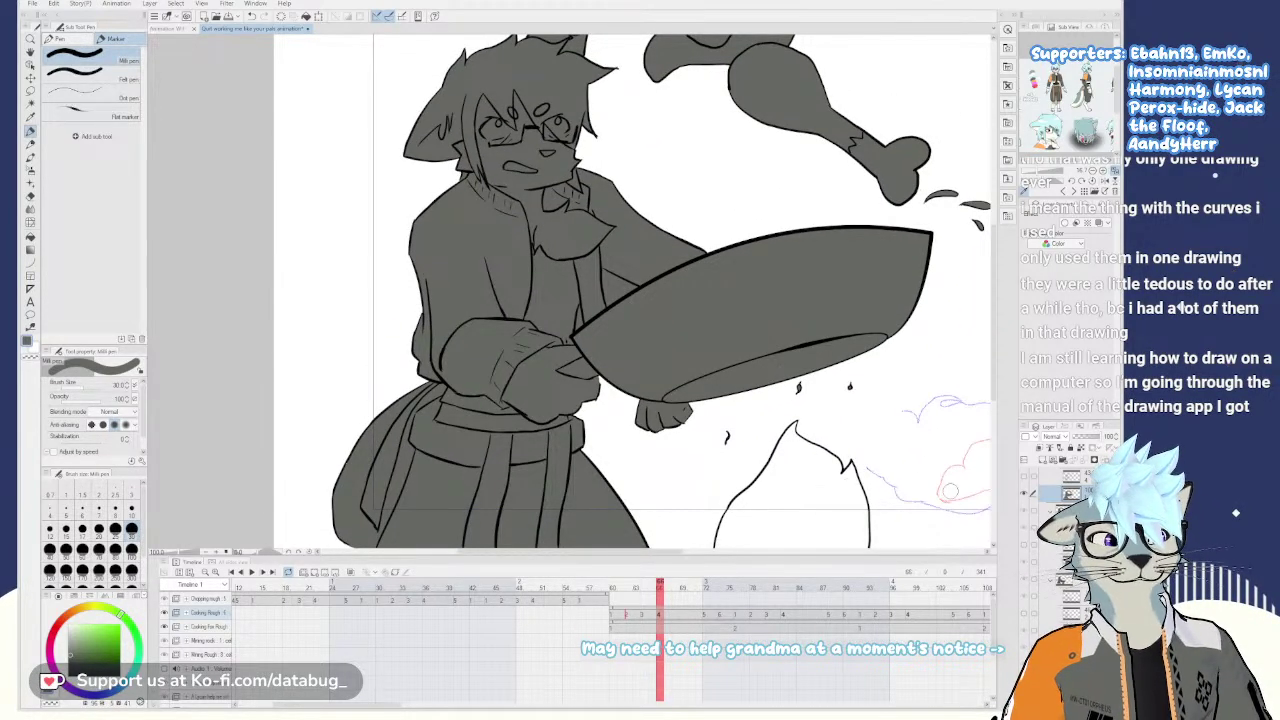
{"action": "key", "text": "w"}
{"action": "left_click", "coordinate": [620, 286]}
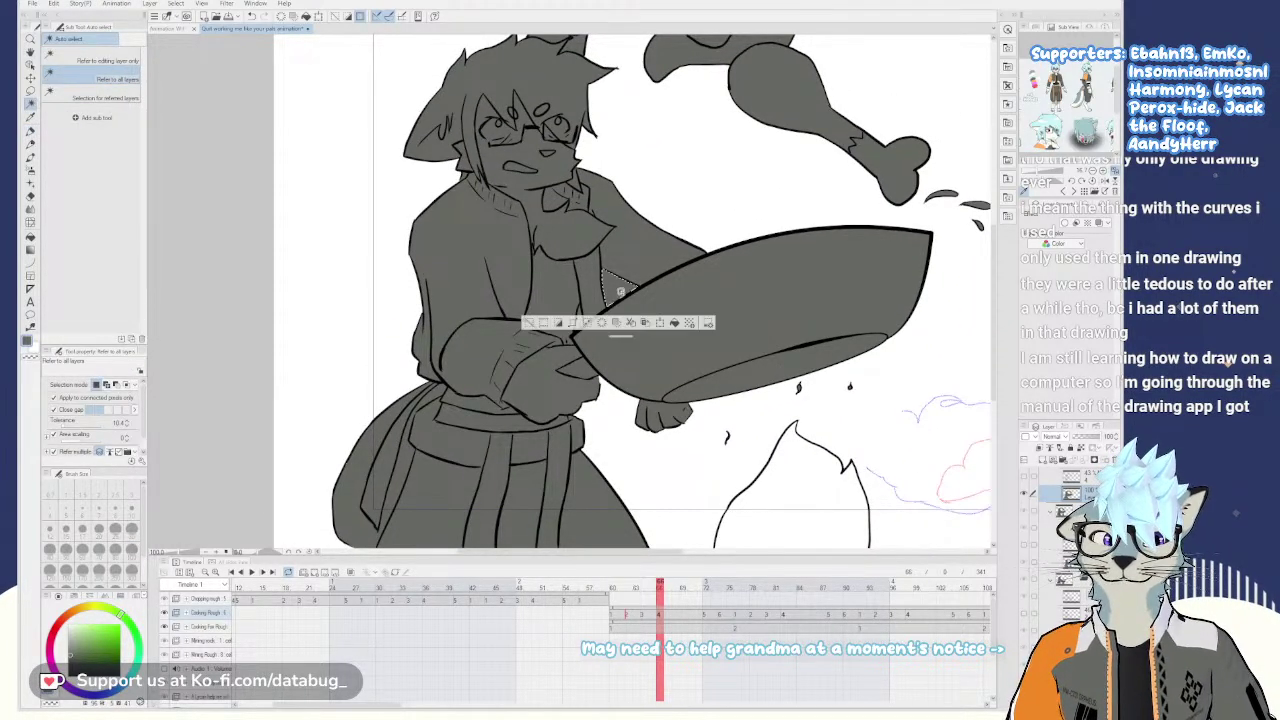
{"action": "left_click", "coordinate": [604, 323]}
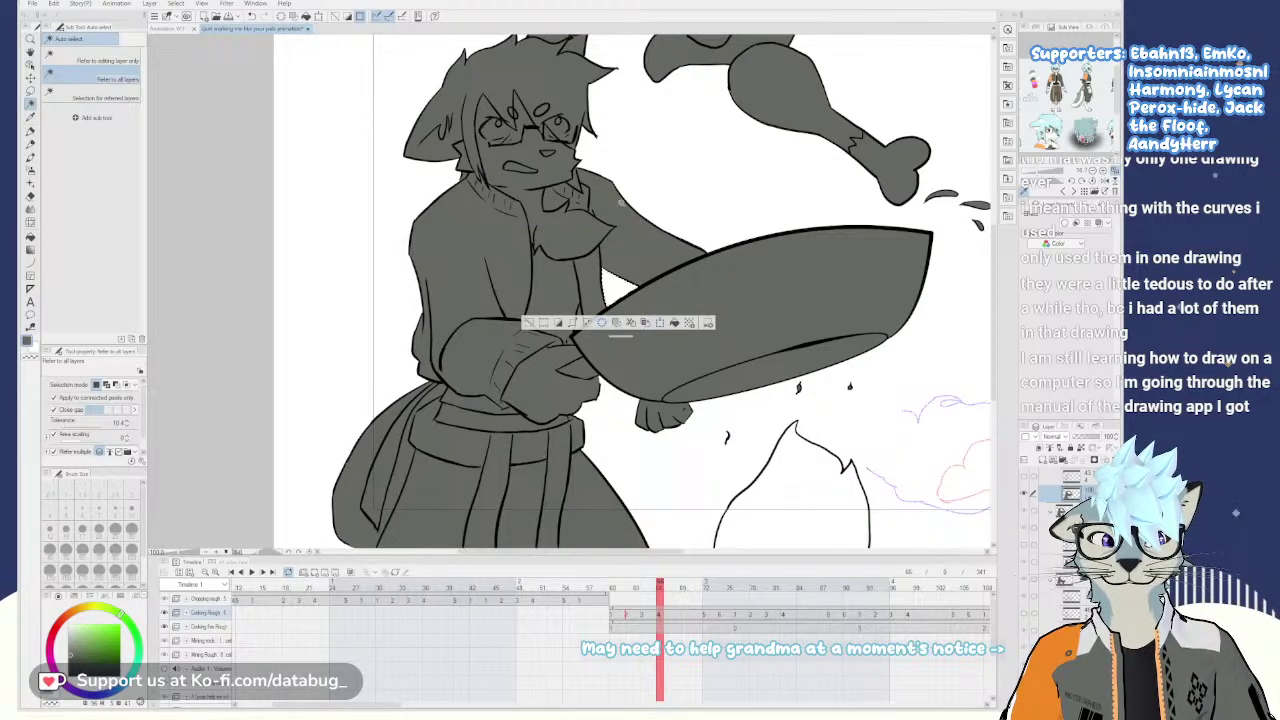
{"action": "key", "text": "ctrl+d"}
- Extend the fourth cel's flame outline to the canvas edge with dark grey and fill the flame
{"action": "left_click_drag", "start_coordinate": [648, 456], "coordinate": [430, 300]}
{"action": "key", "text": "p"}
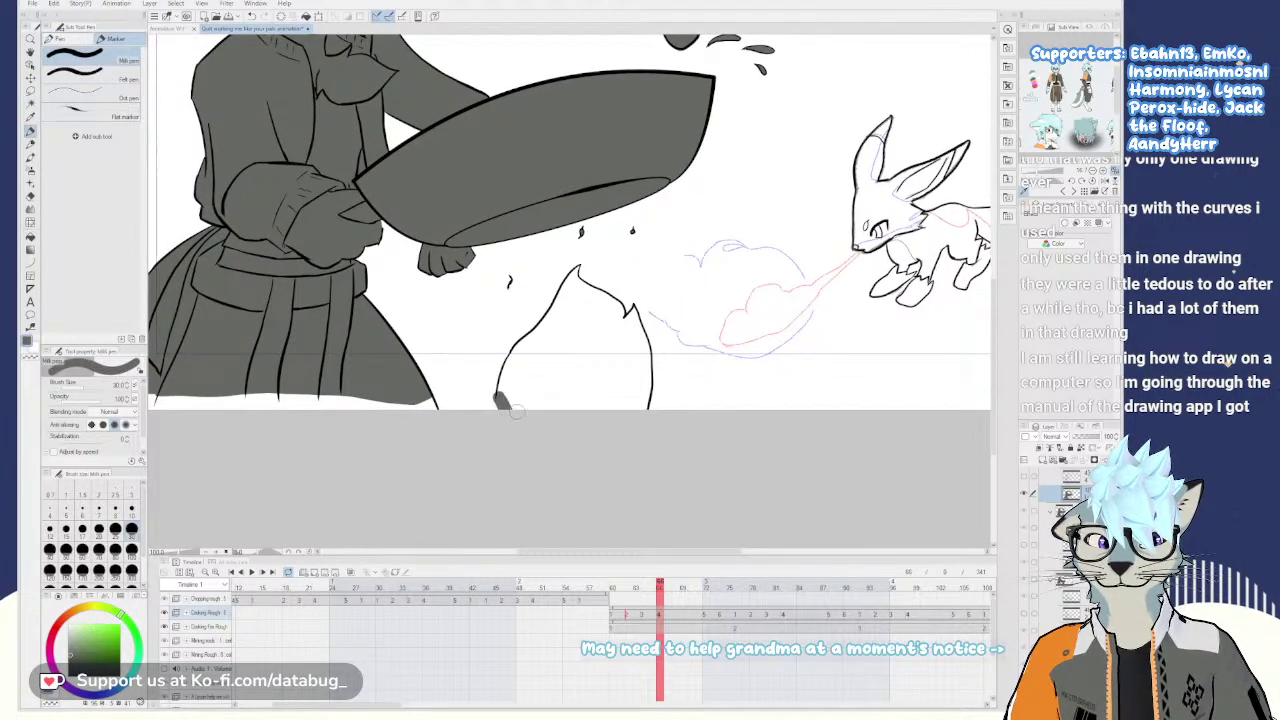
{"action": "key", "text": "g"}
{"action": "left_click", "coordinate": [592, 372]}
{"action": "scroll", "coordinate": [535, 286], "scroll_direction": "up", "scroll_amount": 2}
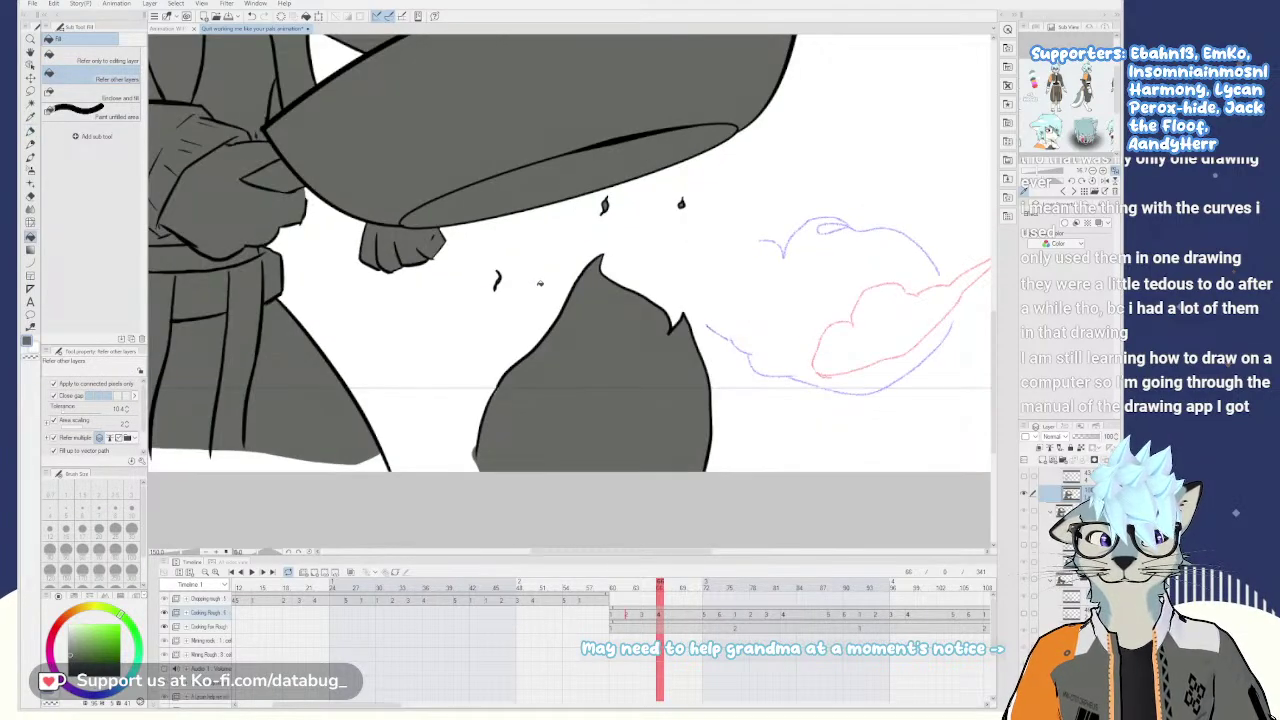
- Move on to the fifth Cooking Rough cel on the timeline and bring its line art into view
{"action": "scroll", "coordinate": [545, 292], "scroll_direction": "down", "scroll_amount": 4}
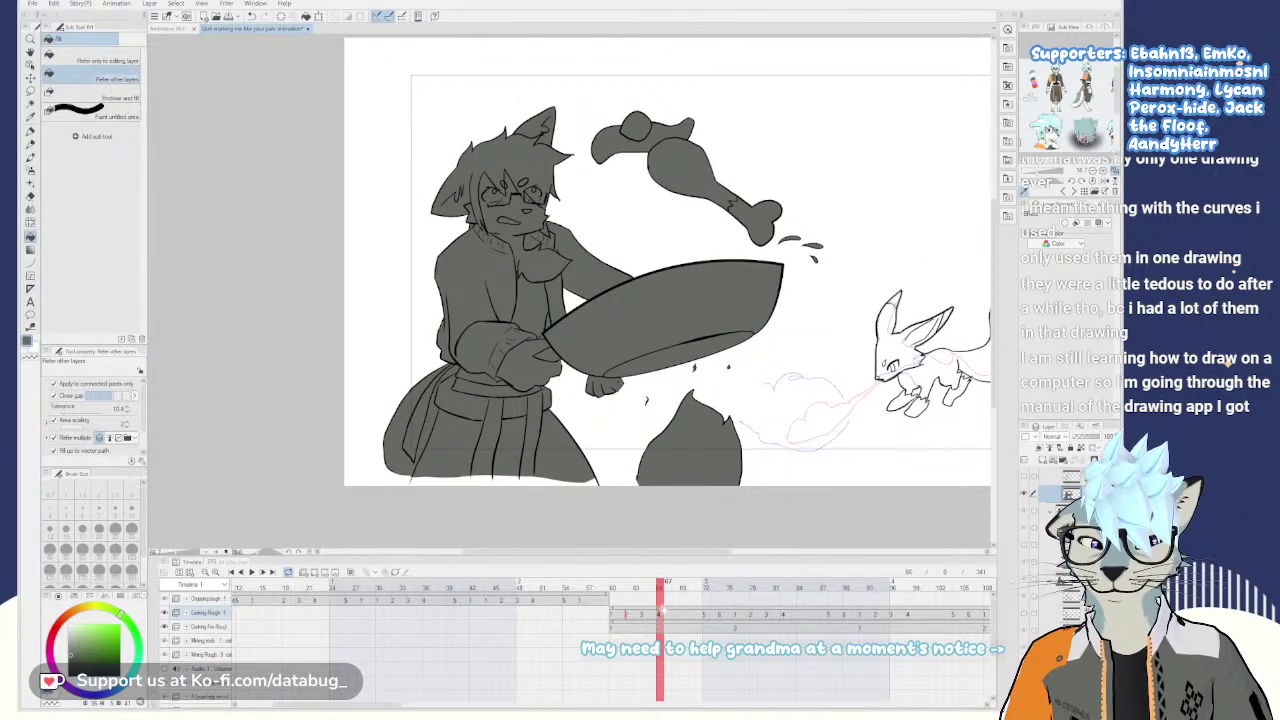
{"action": "left_click", "coordinate": [706, 620]}
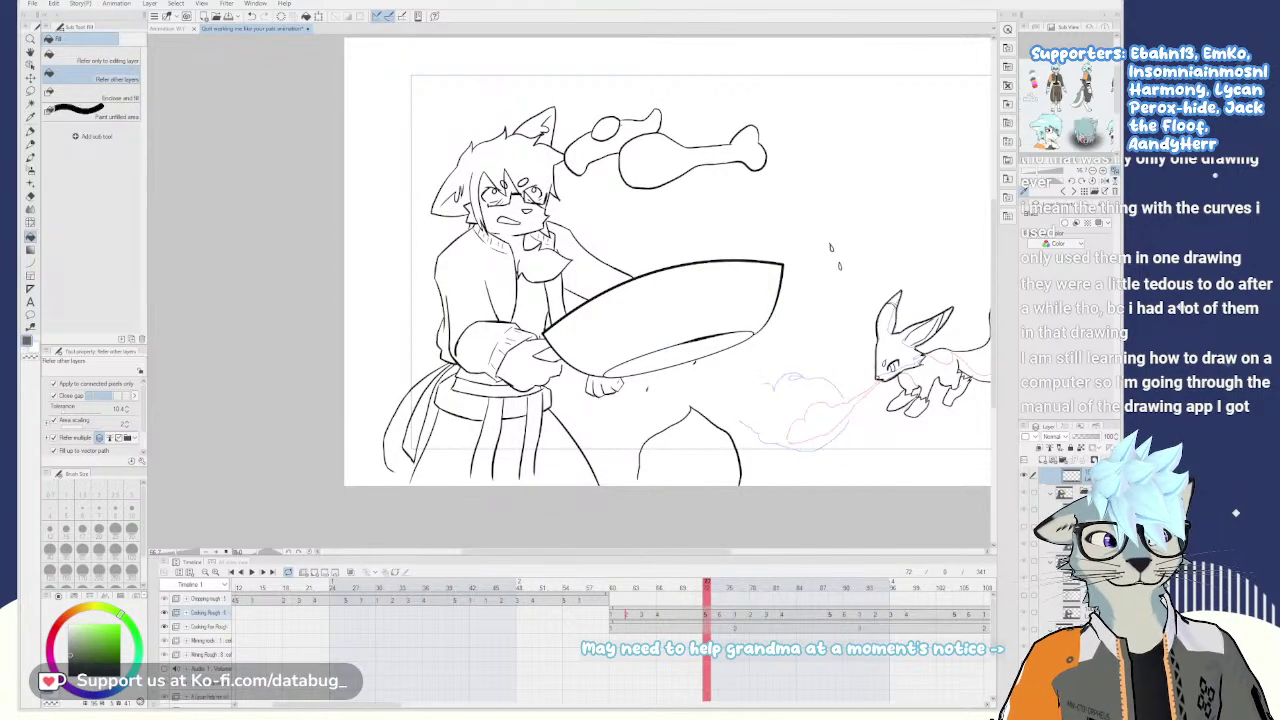
{"action": "left_click_drag", "start_coordinate": [600, 261], "coordinate": [563, 294]}
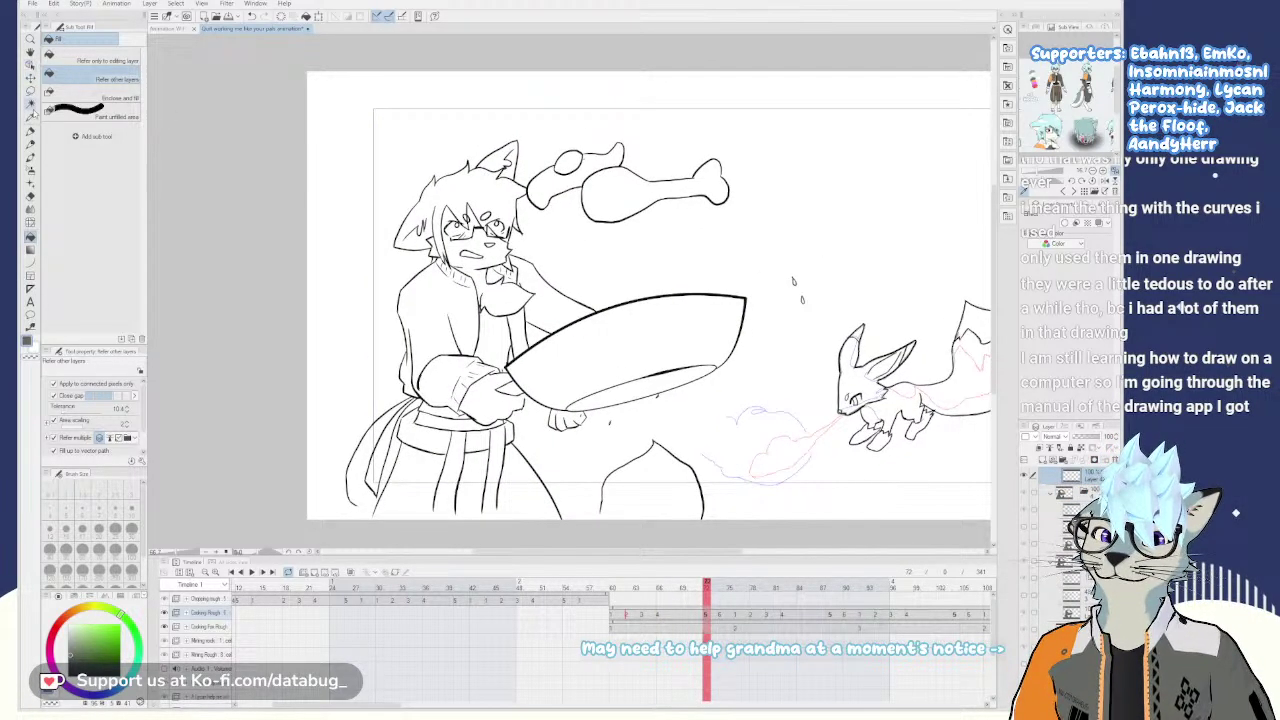
- Auto-select the empty background around the line art on the fifth cel
{"action": "left_click", "coordinate": [31, 104]}
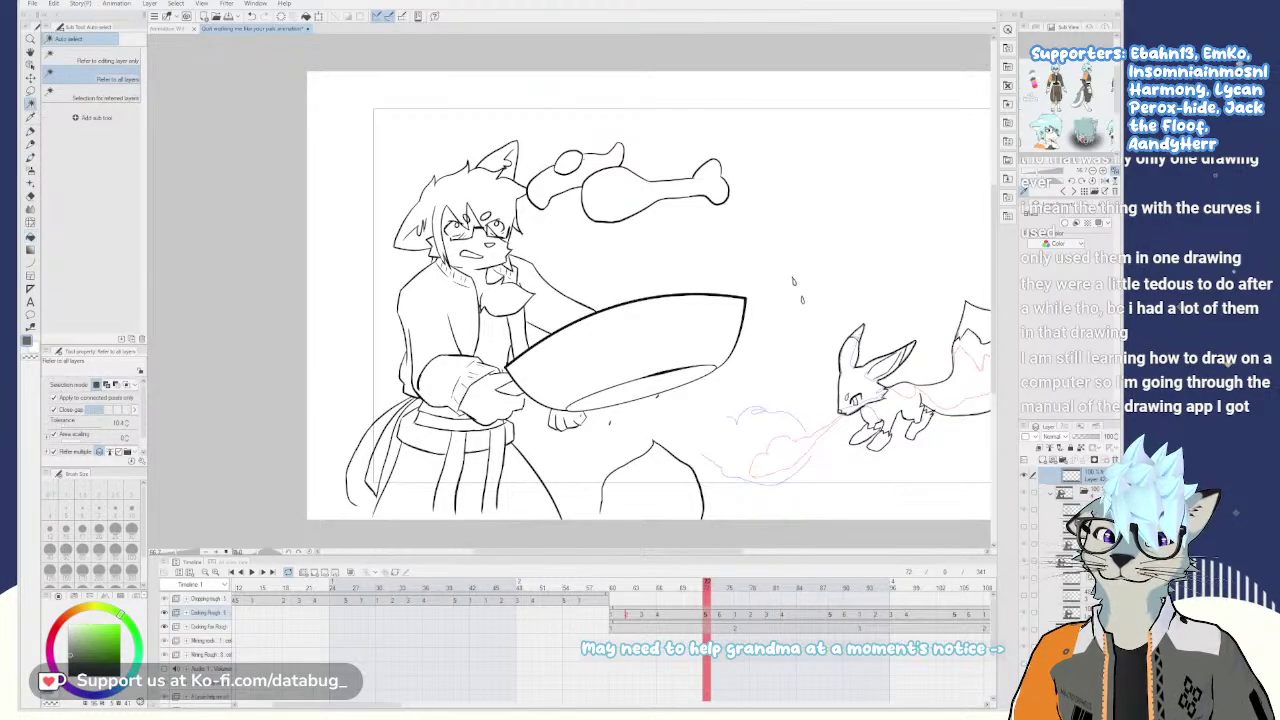
{"action": "left_click", "coordinate": [637, 253]}
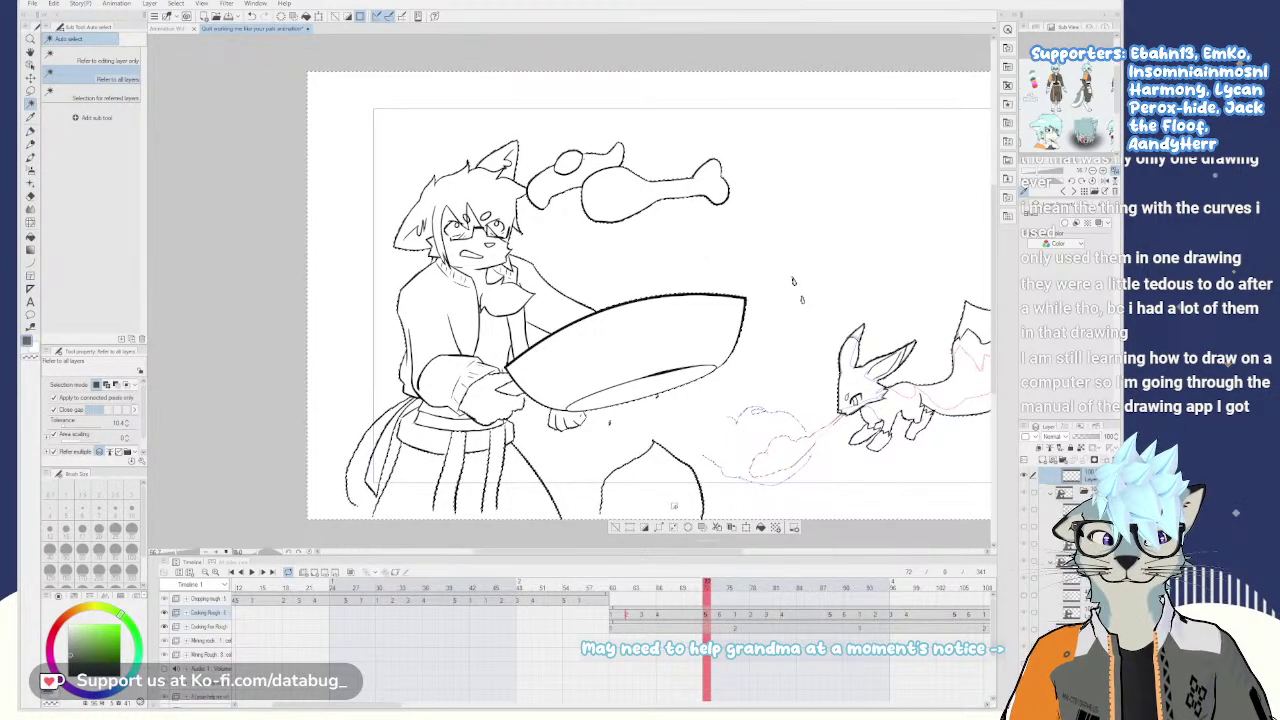
{"action": "scroll", "coordinate": [570, 290], "scroll_direction": "up", "scroll_amount": 4}
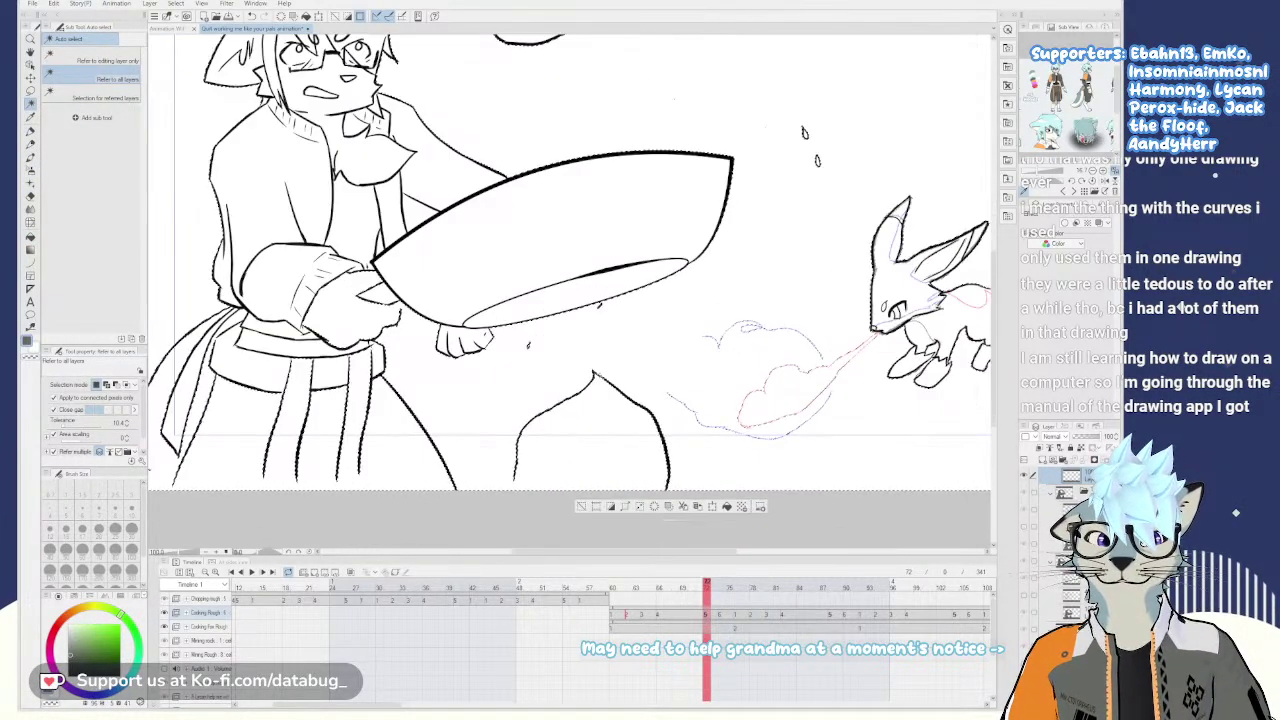
{"action": "scroll", "coordinate": [596, 363], "scroll_direction": "up", "scroll_amount": 3}
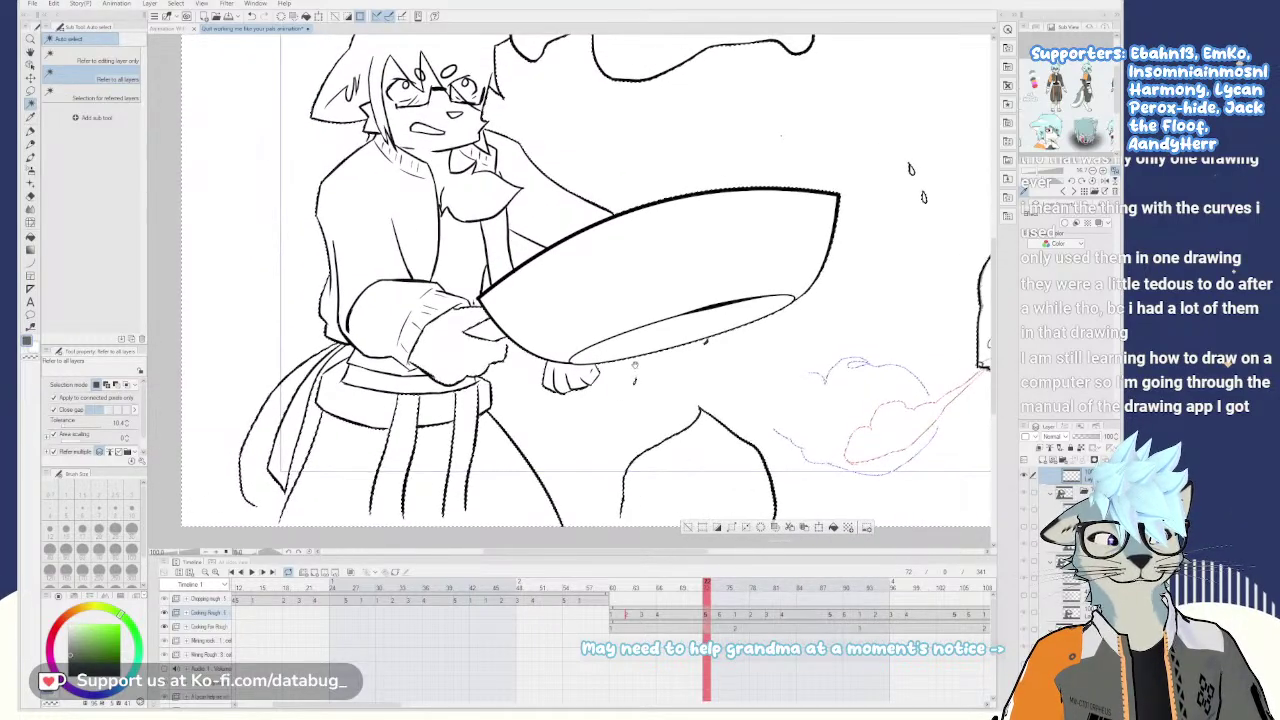
{"action": "mouse_move", "coordinate": [634, 330]}
{"action": "left_mouse_down"}
{"action": "mouse_move", "coordinate": [629, 309]}
{"action": "mouse_move", "coordinate": [634, 345]}
{"action": "left_mouse_up"}
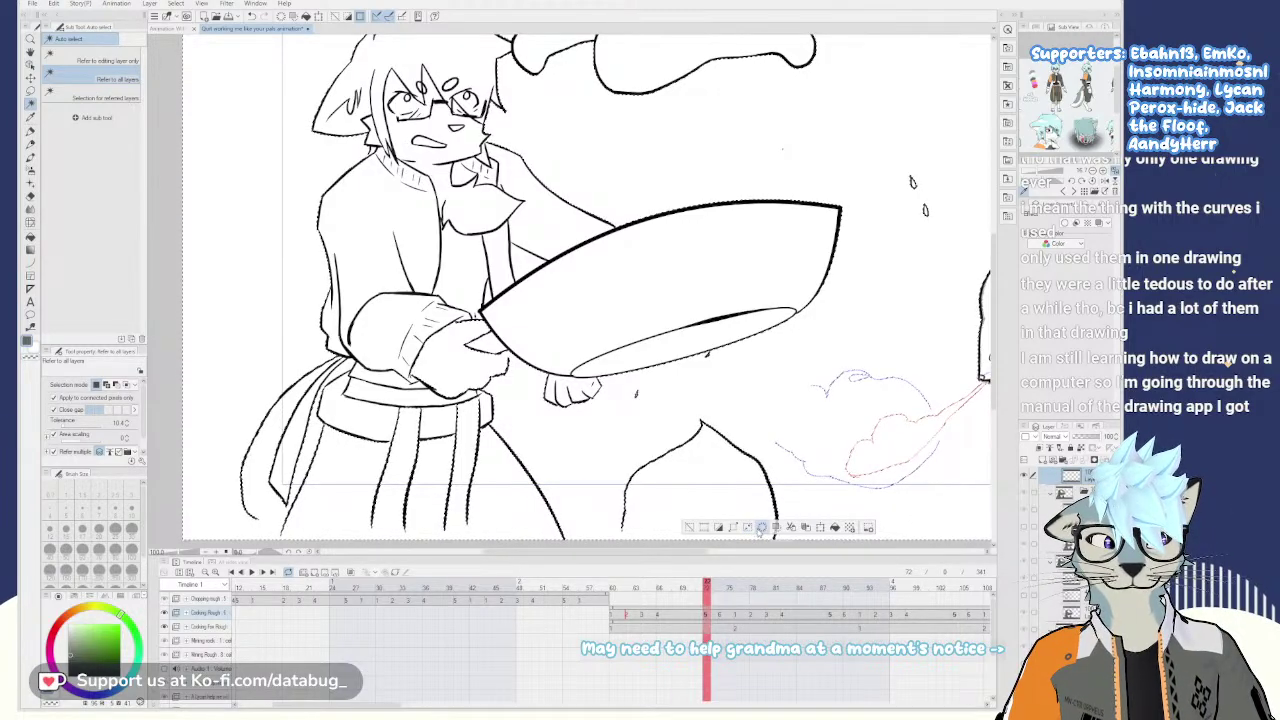
{"action": "mouse_move", "coordinate": [546, 263]}
{"action": "left_mouse_down"}
{"action": "mouse_move", "coordinate": [578, 364]}
{"action": "mouse_move", "coordinate": [567, 319]}
{"action": "mouse_move", "coordinate": [584, 337]}
{"action": "mouse_move", "coordinate": [566, 329]}
{"action": "mouse_move", "coordinate": [555, 284]}
{"action": "left_mouse_up"}
{"action": "left_click_drag", "start_coordinate": [574, 348], "coordinate": [561, 314]}
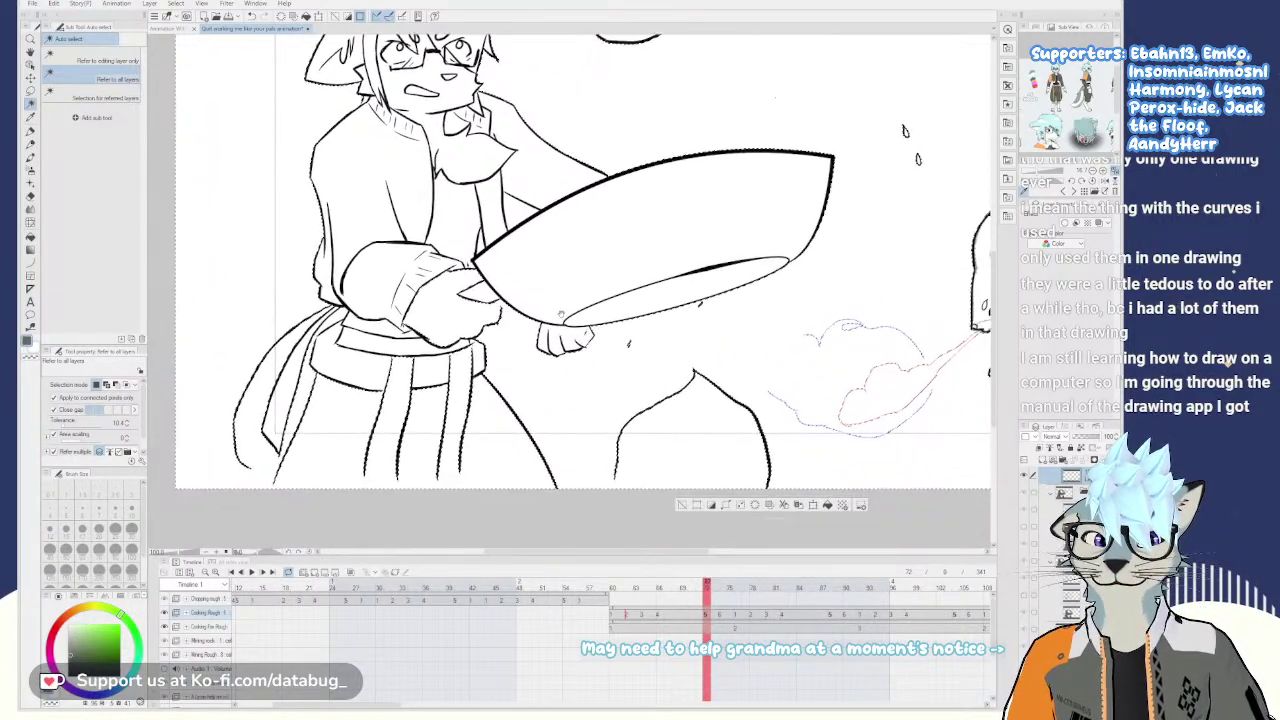
{"action": "scroll", "coordinate": [562, 346], "scroll_direction": "down", "scroll_amount": 1}
{"action": "mouse_move", "coordinate": [623, 284]}
{"action": "left_mouse_down"}
{"action": "mouse_move", "coordinate": [606, 344]}
{"action": "mouse_move", "coordinate": [521, 331]}
{"action": "mouse_move", "coordinate": [505, 356]}
{"action": "mouse_move", "coordinate": [560, 347]}
{"action": "mouse_move", "coordinate": [535, 347]}
{"action": "mouse_move", "coordinate": [562, 382]}
{"action": "mouse_move", "coordinate": [545, 387]}
{"action": "mouse_move", "coordinate": [590, 395]}
{"action": "left_mouse_up"}
{"action": "scroll", "coordinate": [518, 364], "scroll_direction": "up", "scroll_amount": 1}
{"action": "mouse_move", "coordinate": [518, 364]}
{"action": "left_mouse_down"}
{"action": "mouse_move", "coordinate": [567, 371]}
{"action": "mouse_move", "coordinate": [582, 390]}
{"action": "left_mouse_up"}
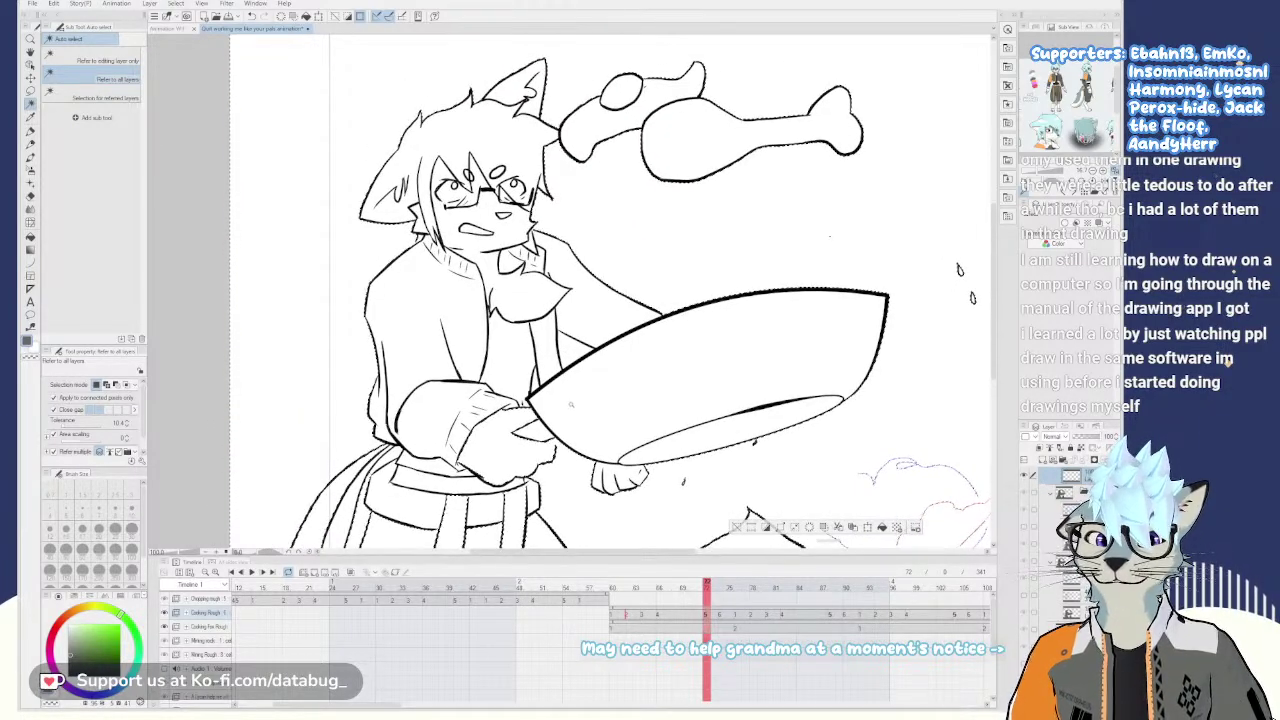
{"action": "scroll", "coordinate": [572, 409], "scroll_direction": "down", "scroll_amount": 1}
{"action": "mouse_move", "coordinate": [578, 446]}
{"action": "left_mouse_down"}
{"action": "mouse_move", "coordinate": [514, 376]}
{"action": "mouse_move", "coordinate": [528, 407]}
{"action": "mouse_move", "coordinate": [528, 345]}
{"action": "mouse_move", "coordinate": [528, 359]}
{"action": "left_mouse_up"}
{"action": "scroll", "coordinate": [531, 411], "scroll_direction": "up", "scroll_amount": 1}
{"action": "scroll", "coordinate": [527, 358], "scroll_direction": "up", "scroll_amount": 1}
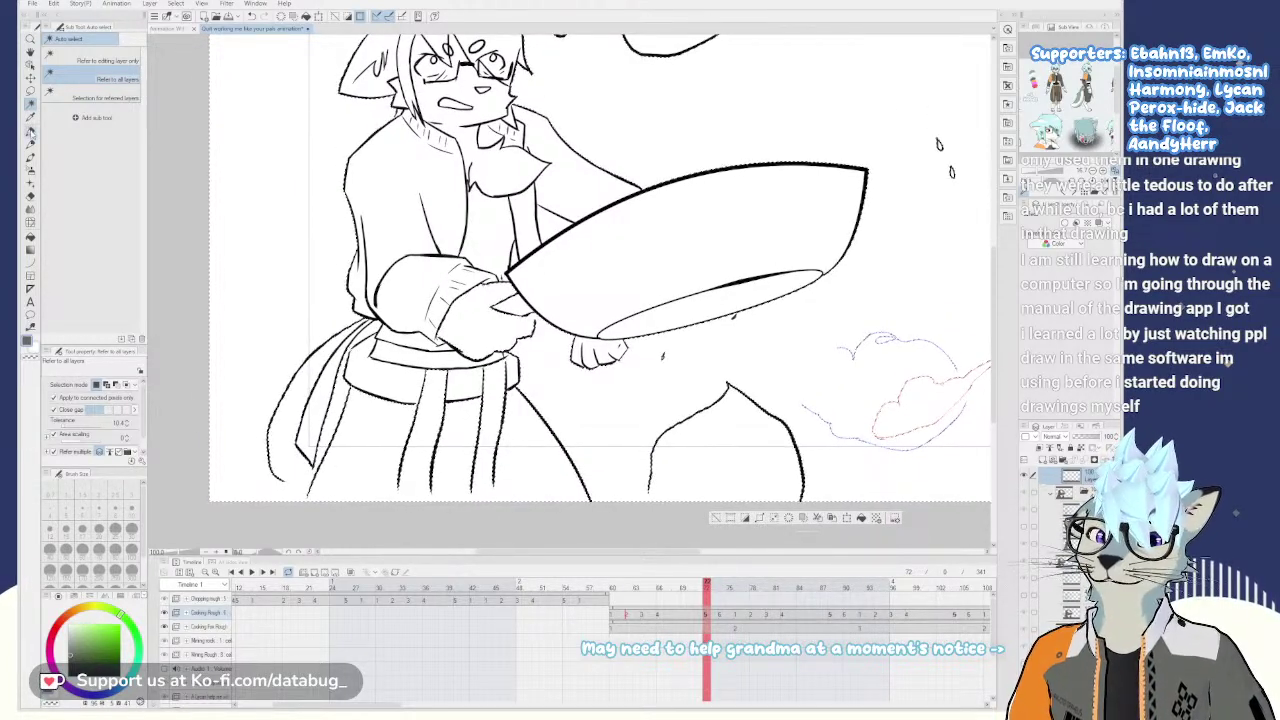
{"action": "left_click_drag", "start_coordinate": [786, 423], "coordinate": [359, 401]}
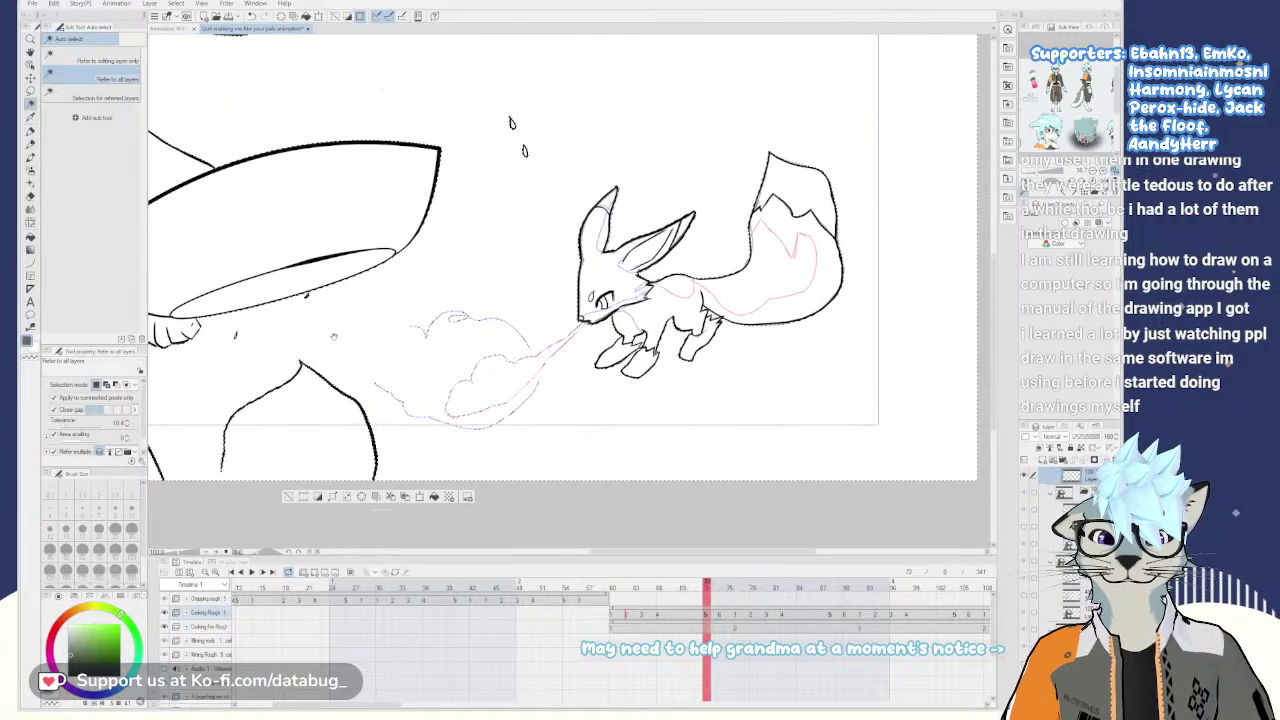
- Try to lasso the fox and its smoke out of the background selection, then invert and fill with dark grey
{"action": "left_click", "coordinate": [31, 92]}
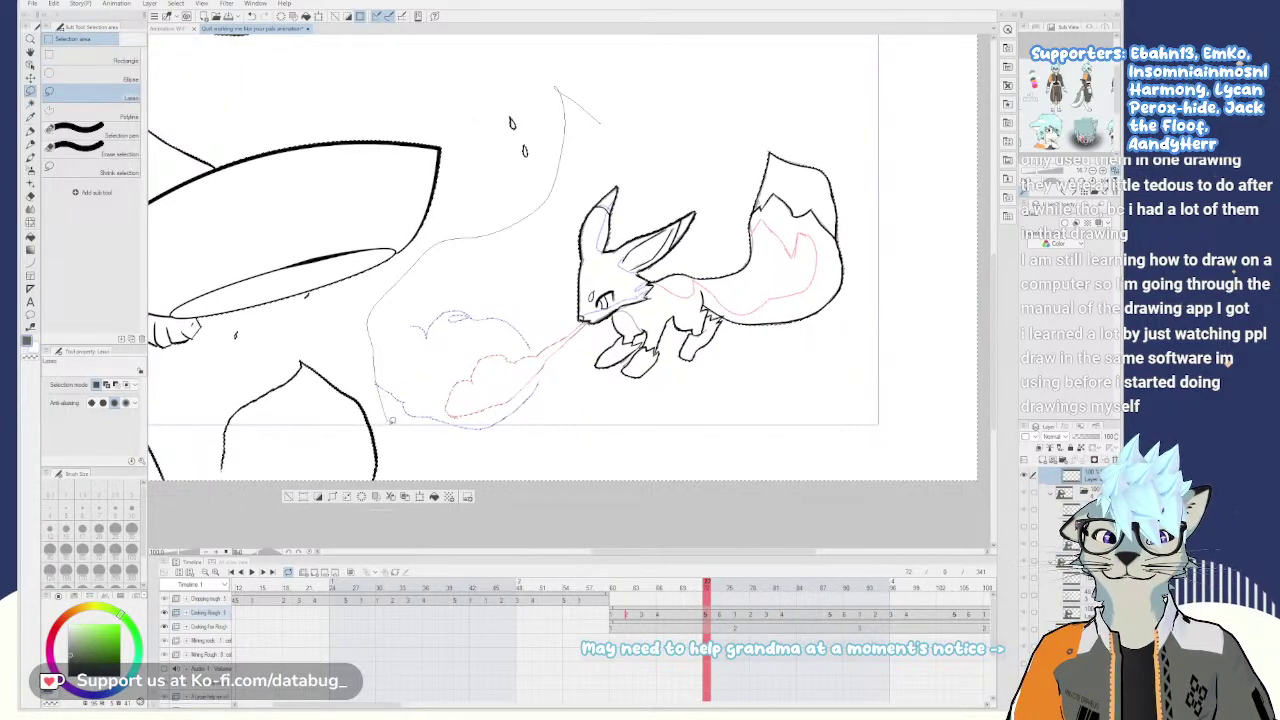
{"action": "left_click_drag", "start_coordinate": [828, 384], "coordinate": [598, 92]}
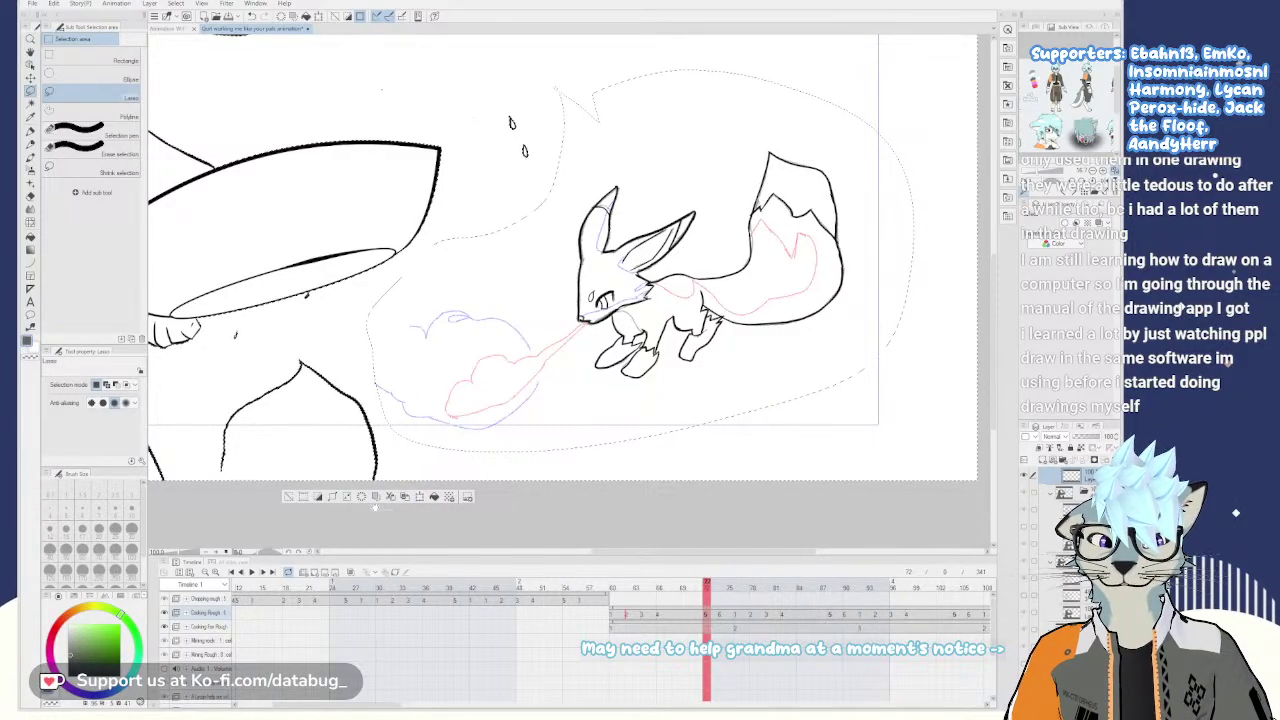
{"action": "left_click_drag", "start_coordinate": [510, 122], "coordinate": [936, 133]}
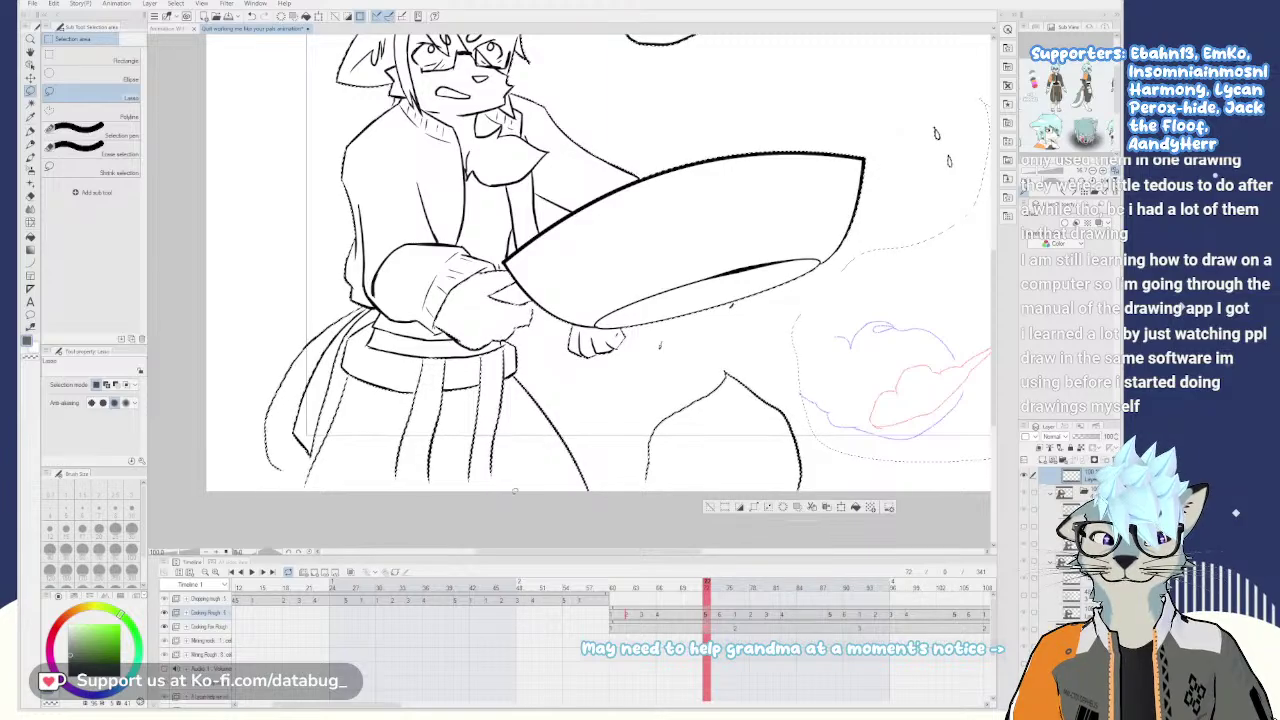
{"action": "left_click_drag", "start_coordinate": [936, 133], "coordinate": [891, 170]}
{"action": "left_click_drag", "start_coordinate": [612, 331], "coordinate": [594, 369]}
{"action": "scroll", "coordinate": [594, 369], "scroll_direction": "down", "scroll_amount": 1}
{"action": "left_click_drag", "start_coordinate": [678, 362], "coordinate": [593, 404]}
{"action": "scroll", "coordinate": [600, 403], "scroll_direction": "up", "scroll_amount": 3}
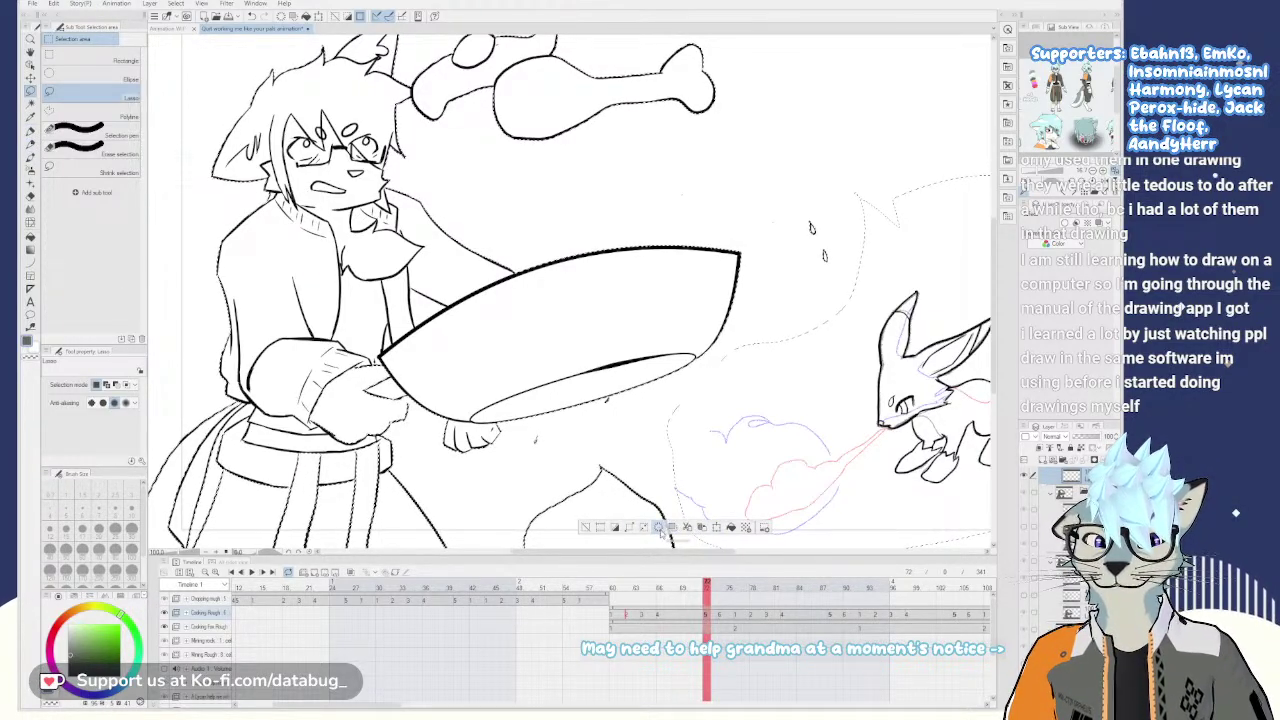
{"action": "left_click", "coordinate": [731, 527]}
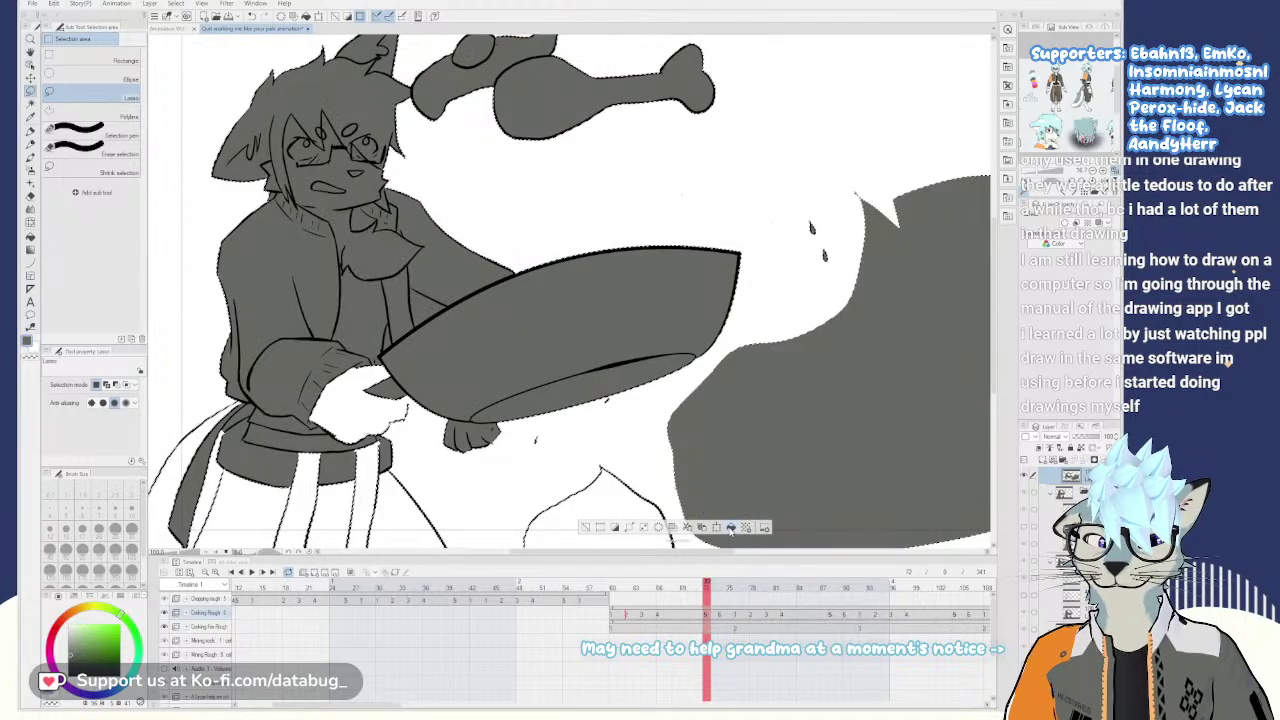
{"action": "key", "text": "ctrl+z"}
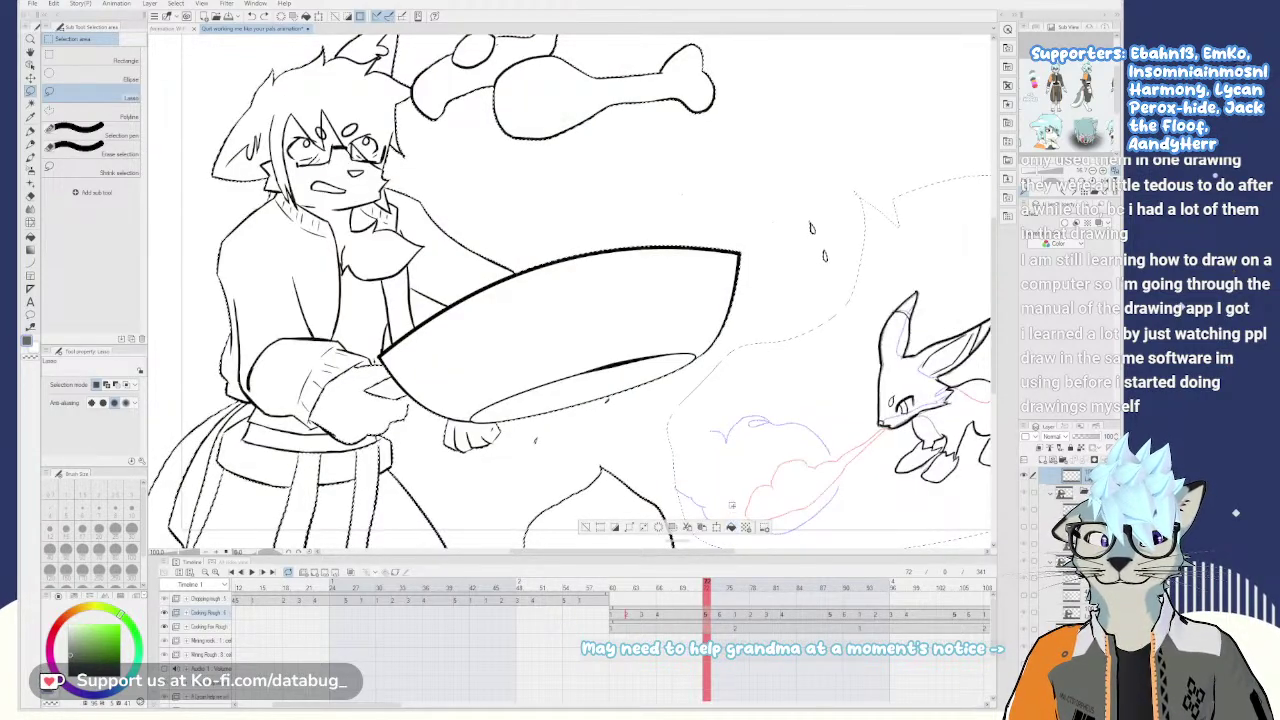
{"action": "left_click", "coordinate": [586, 528]}
{"action": "left_click_drag", "start_coordinate": [586, 500], "coordinate": [729, 522]}
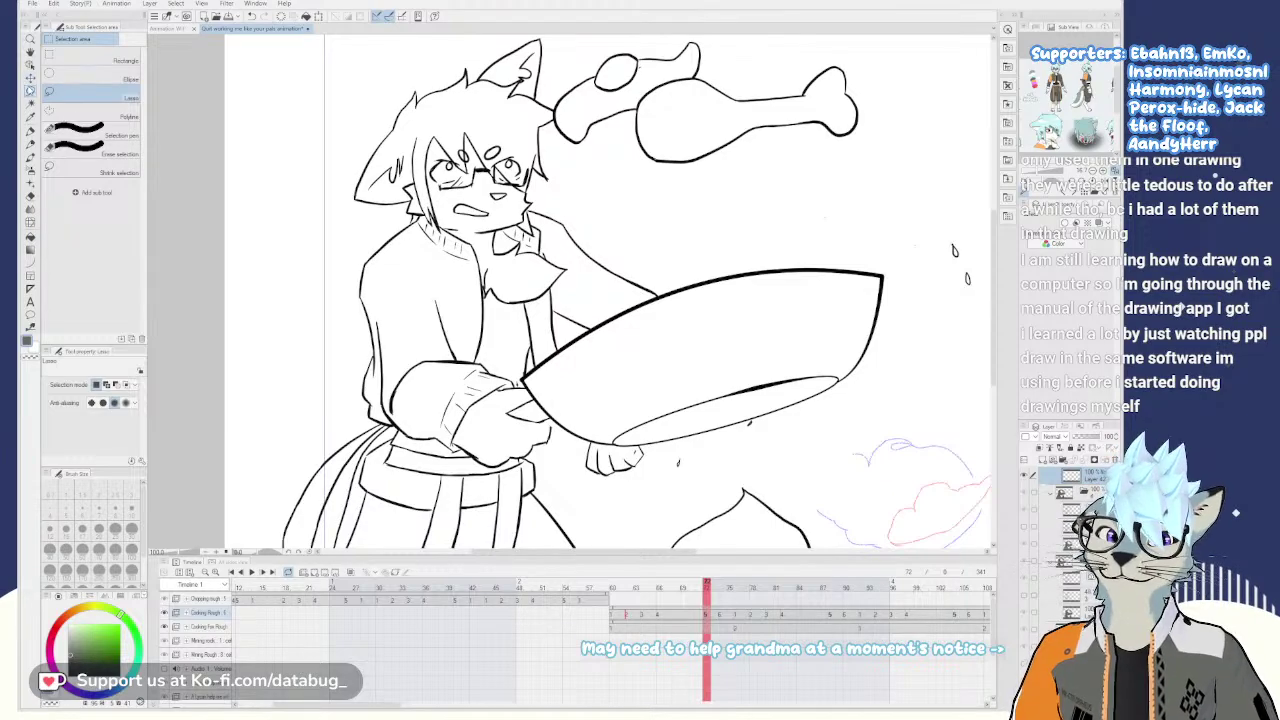
- Auto-select the fifth cel's empty background afresh and invert the selection onto the drawn figures
{"action": "left_click", "coordinate": [30, 104]}
{"action": "left_click", "coordinate": [348, 126]}
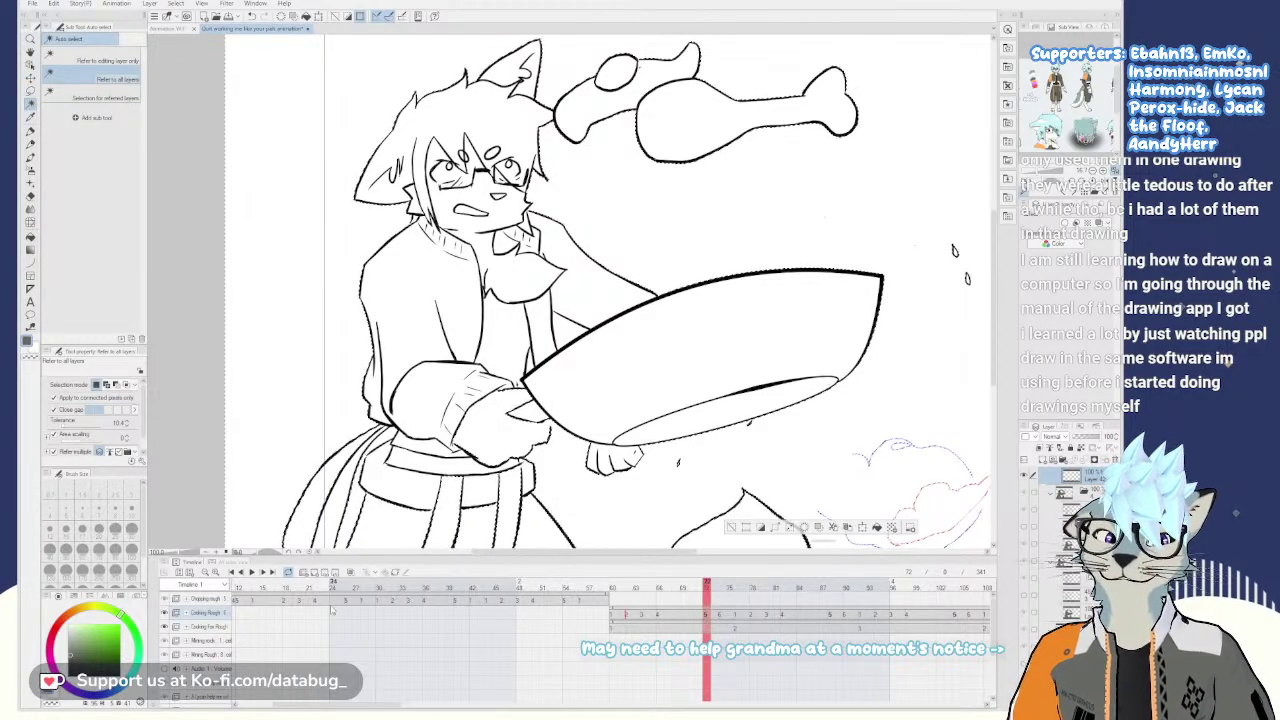
{"action": "mouse_move", "coordinate": [588, 362]}
{"action": "left_mouse_down"}
{"action": "mouse_move", "coordinate": [565, 269]}
{"action": "mouse_move", "coordinate": [532, 224]}
{"action": "left_mouse_up"}
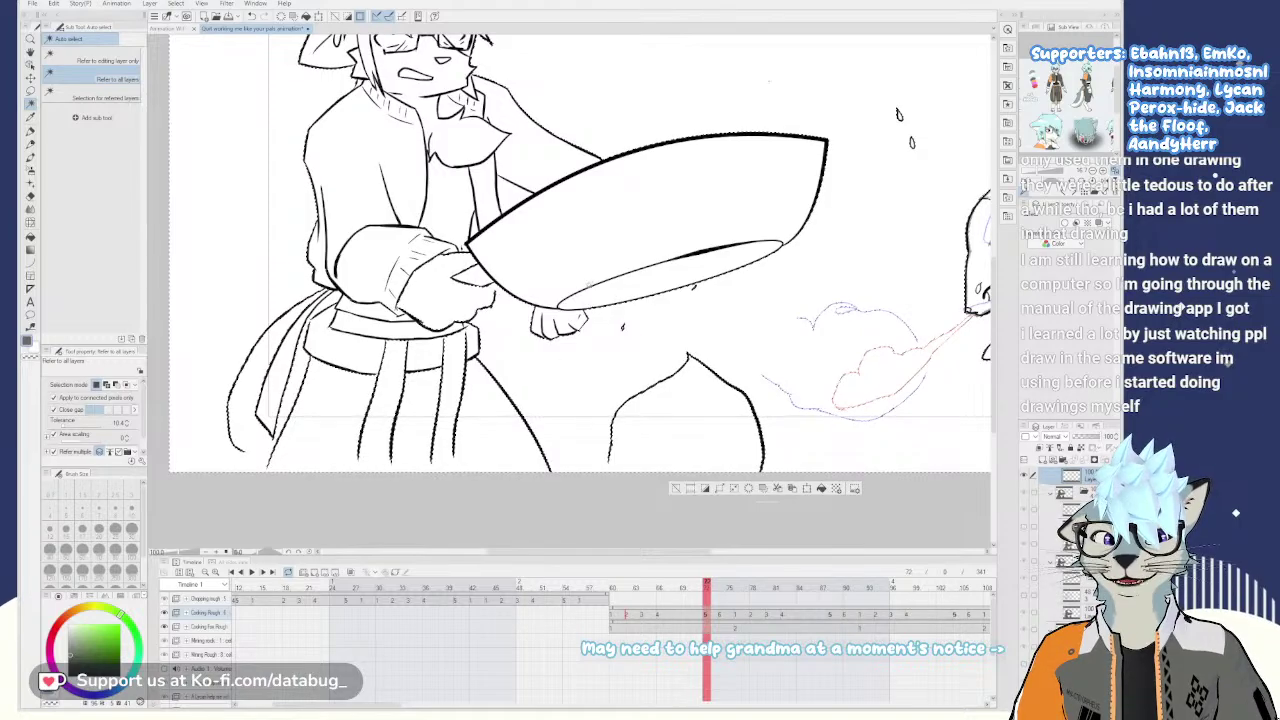
{"action": "scroll", "coordinate": [589, 325], "scroll_direction": "down", "scroll_amount": 1}
{"action": "left_click_drag", "start_coordinate": [617, 340], "coordinate": [576, 401]}
{"action": "scroll", "coordinate": [576, 400], "scroll_direction": "up", "scroll_amount": 3}
{"action": "mouse_move", "coordinate": [561, 450]}
{"action": "left_mouse_down"}
{"action": "mouse_move", "coordinate": [610, 397]}
{"action": "mouse_move", "coordinate": [598, 445]}
{"action": "left_mouse_up"}
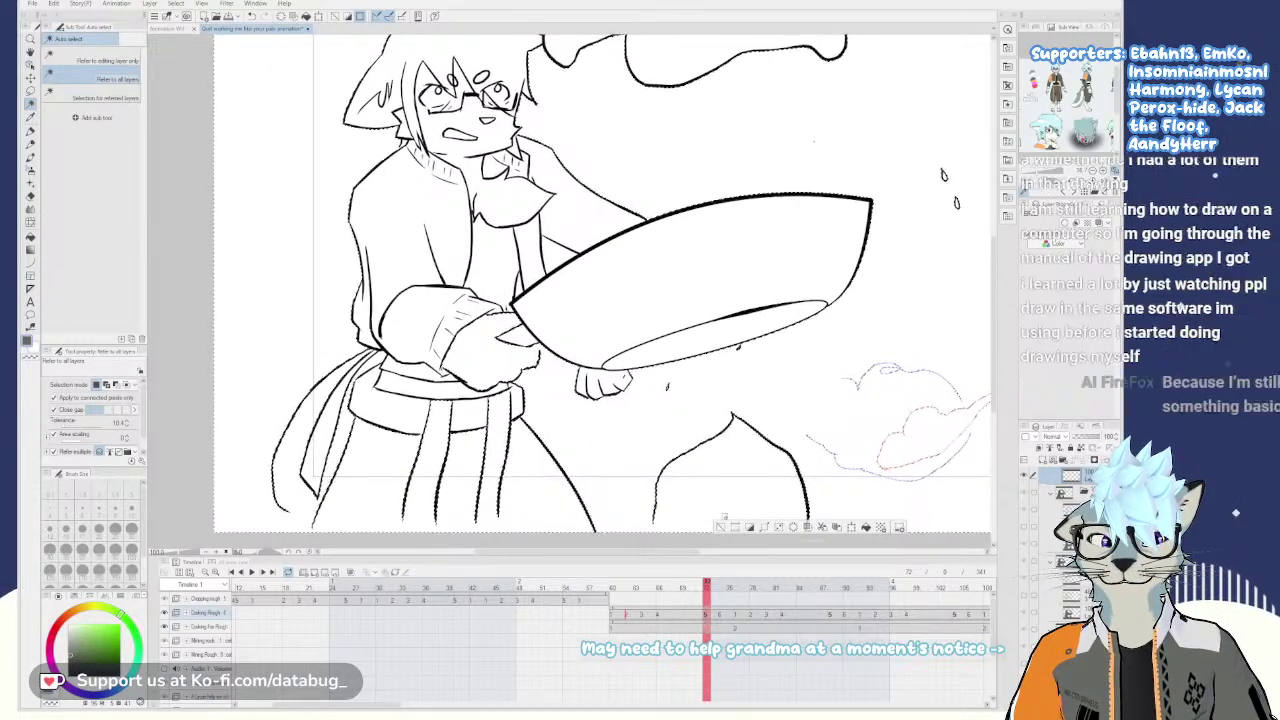
- Paint dark grey over the cook, pan, flying food and droplets inside the selection with a much larger pen, leaving out the fox
{"action": "key", "text": "p"}
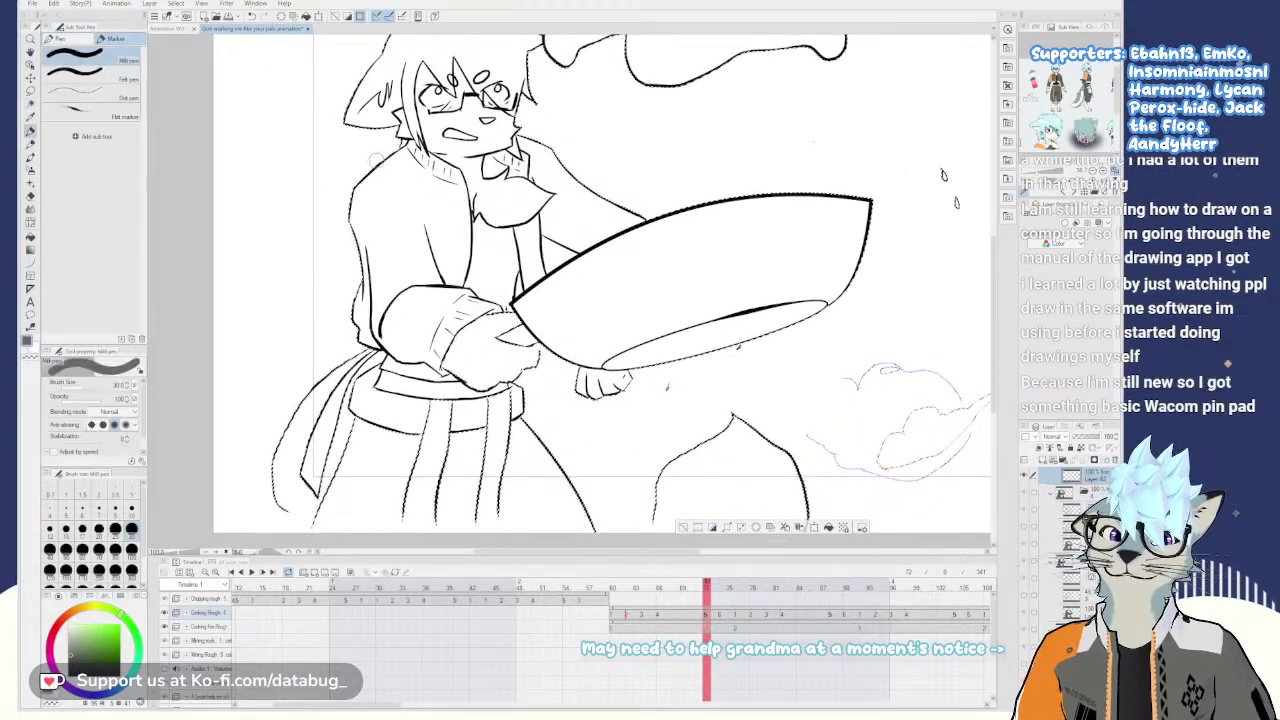
{"action": "left_click", "coordinate": [130, 575]}
{"action": "mouse_move", "coordinate": [394, 280]}
{"action": "left_mouse_down"}
{"action": "mouse_move", "coordinate": [494, 272]}
{"action": "mouse_move", "coordinate": [357, 448]}
{"action": "left_mouse_up"}
{"action": "mouse_move", "coordinate": [540, 345]}
{"action": "left_mouse_down"}
{"action": "mouse_move", "coordinate": [650, 270]}
{"action": "mouse_move", "coordinate": [790, 240]}
{"action": "mouse_move", "coordinate": [770, 290]}
{"action": "mouse_move", "coordinate": [757, 270]}
{"action": "left_mouse_up"}
{"action": "left_click_drag", "start_coordinate": [882, 187], "coordinate": [894, 209]}
{"action": "left_click_drag", "start_coordinate": [714, 234], "coordinate": [676, 447]}
{"action": "mouse_move", "coordinate": [774, 269]}
{"action": "left_mouse_down"}
{"action": "mouse_move", "coordinate": [639, 313]}
{"action": "mouse_move", "coordinate": [616, 177]}
{"action": "mouse_move", "coordinate": [480, 193]}
{"action": "mouse_move", "coordinate": [384, 237]}
{"action": "mouse_move", "coordinate": [349, 420]}
{"action": "left_mouse_up"}
{"action": "left_click_drag", "start_coordinate": [724, 403], "coordinate": [671, 107]}
{"action": "left_click", "coordinate": [584, 129]}
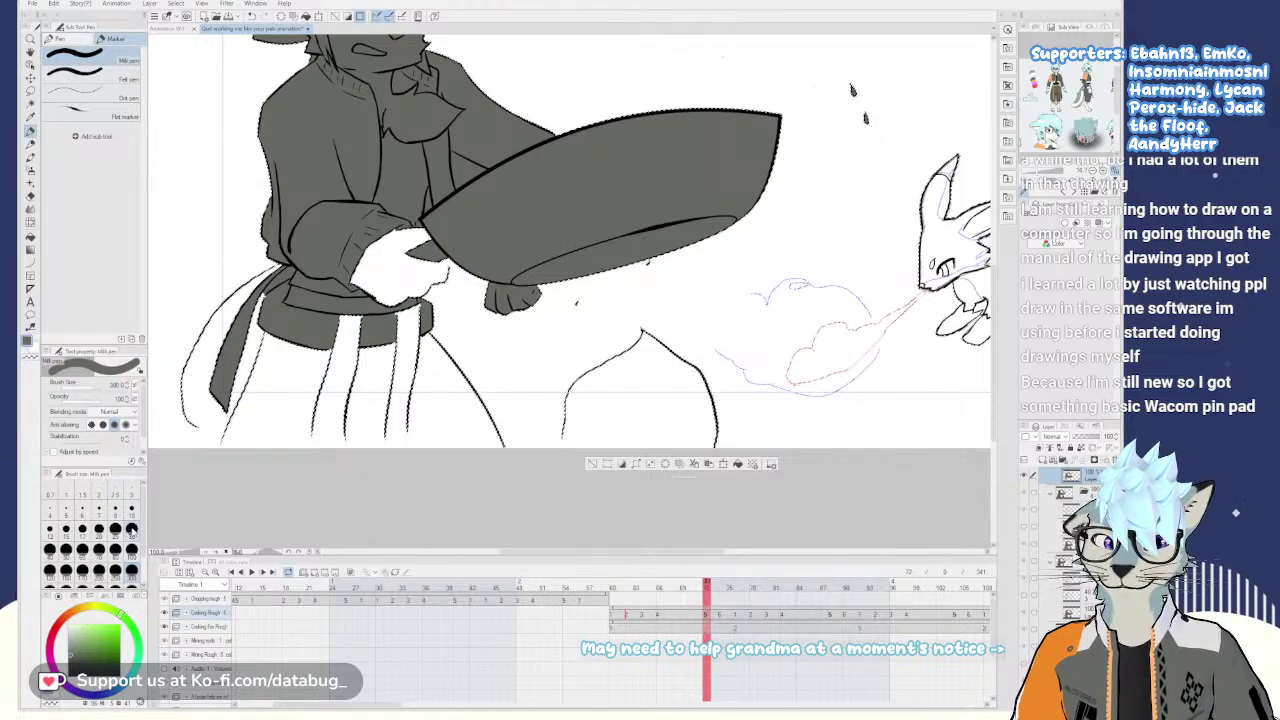
- Deselect, close the gap in the near hand's outline with a size 15 pen, and fill the hand dark grey
{"action": "left_click", "coordinate": [66, 529]}
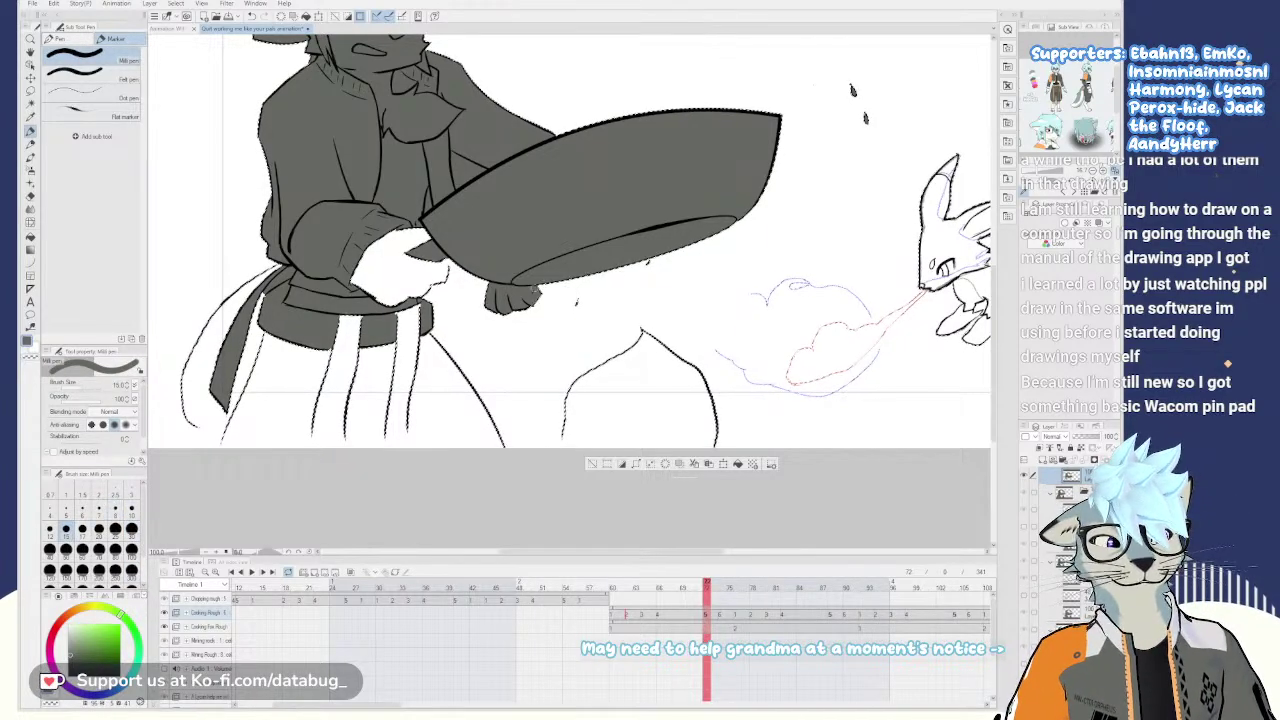
{"action": "left_click_drag", "start_coordinate": [632, 300], "coordinate": [695, 418]}
{"action": "mouse_move", "coordinate": [660, 331]}
{"action": "left_mouse_down"}
{"action": "mouse_move", "coordinate": [656, 380]}
{"action": "mouse_move", "coordinate": [631, 385]}
{"action": "mouse_move", "coordinate": [459, 368]}
{"action": "mouse_move", "coordinate": [590, 294]}
{"action": "mouse_move", "coordinate": [699, 259]}
{"action": "left_mouse_up"}
{"action": "scroll", "coordinate": [668, 405], "scroll_direction": "up", "scroll_amount": 1}
{"action": "scroll", "coordinate": [680, 487], "scroll_direction": "down", "scroll_amount": 1}
{"action": "left_click_drag", "start_coordinate": [639, 430], "coordinate": [675, 412]}
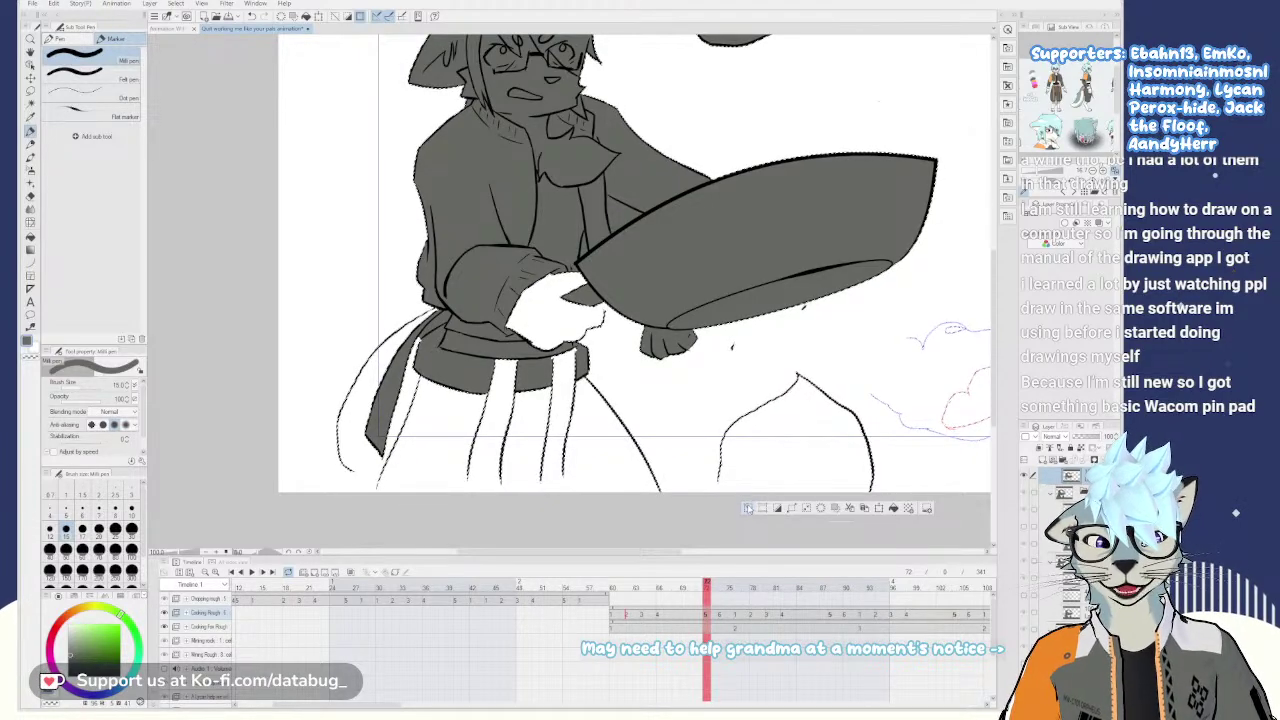
{"action": "left_click", "coordinate": [748, 508]}
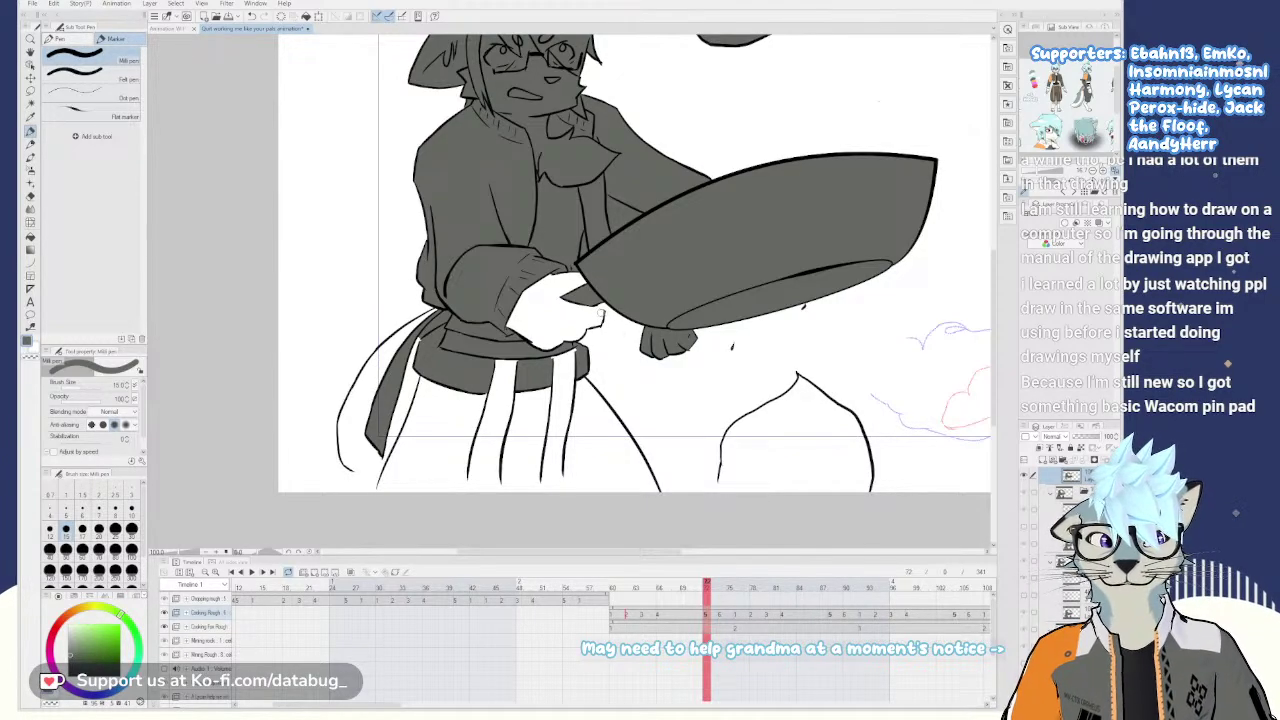
{"action": "key", "text": "g"}
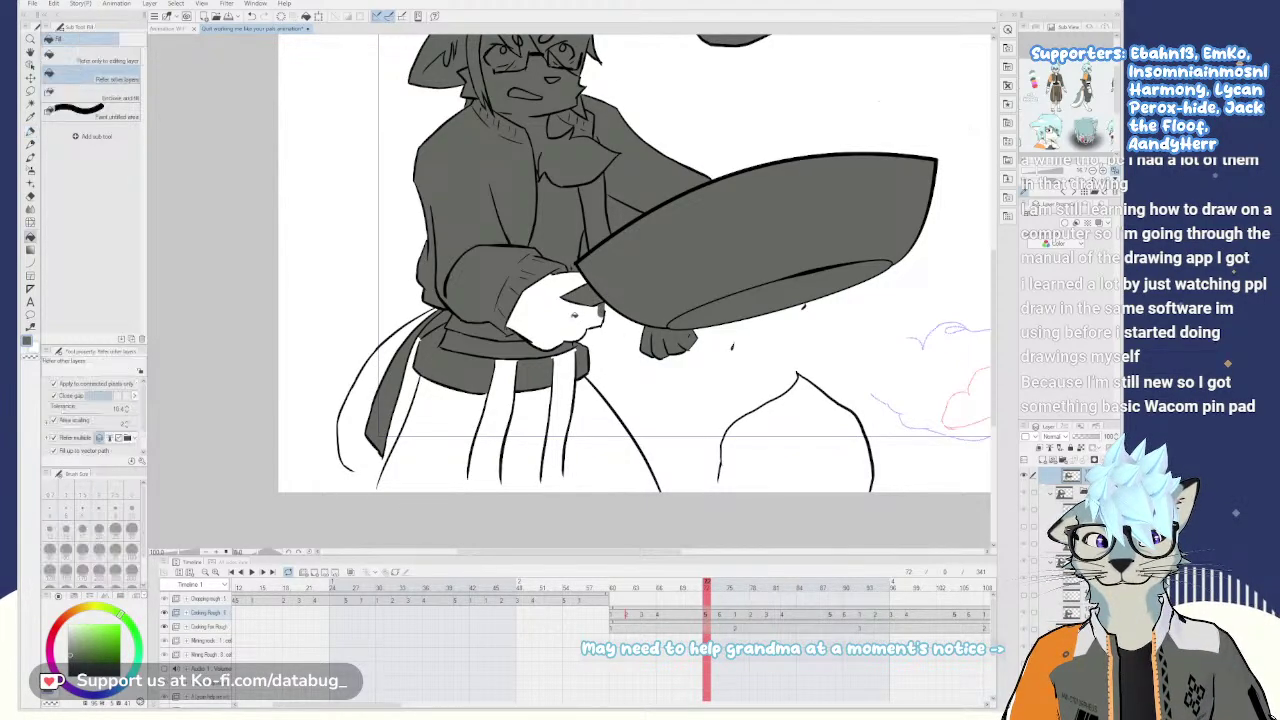
{"action": "left_click", "coordinate": [579, 300]}
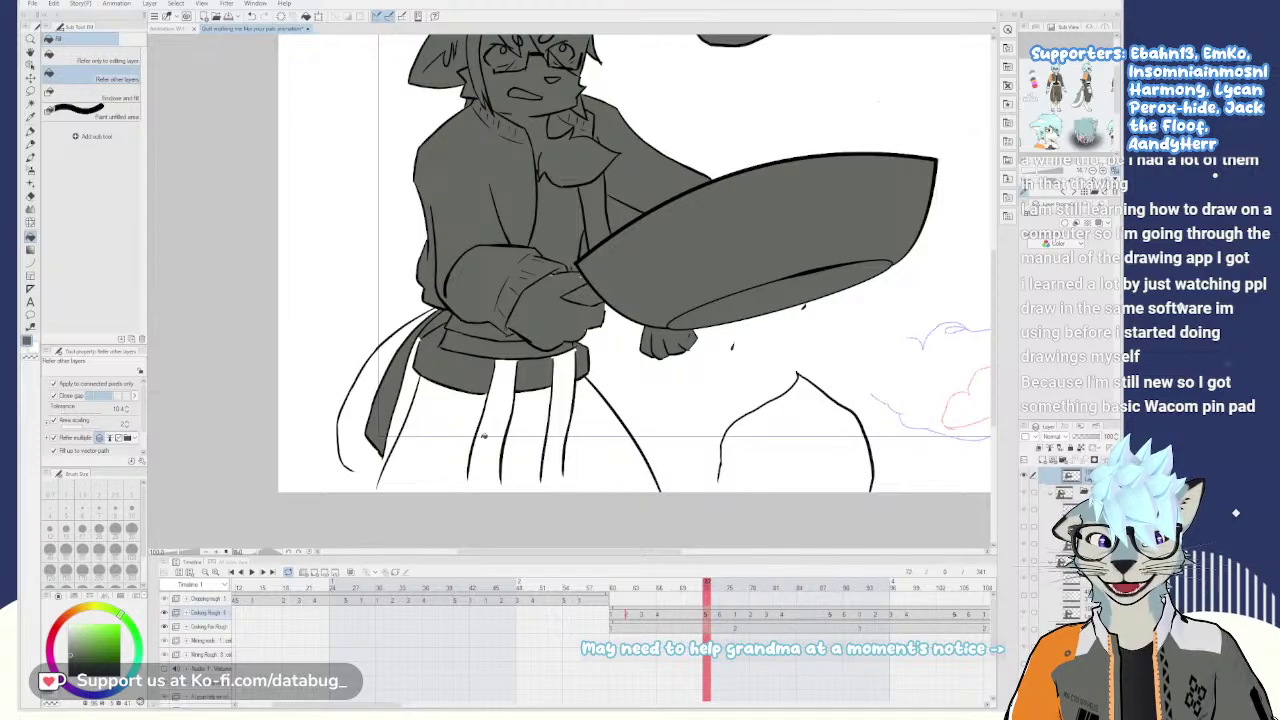
- Draw dark grey pen lines closing the open hem of the skirt and rear sash and the base of the flame shape
{"action": "key", "text": "p"}
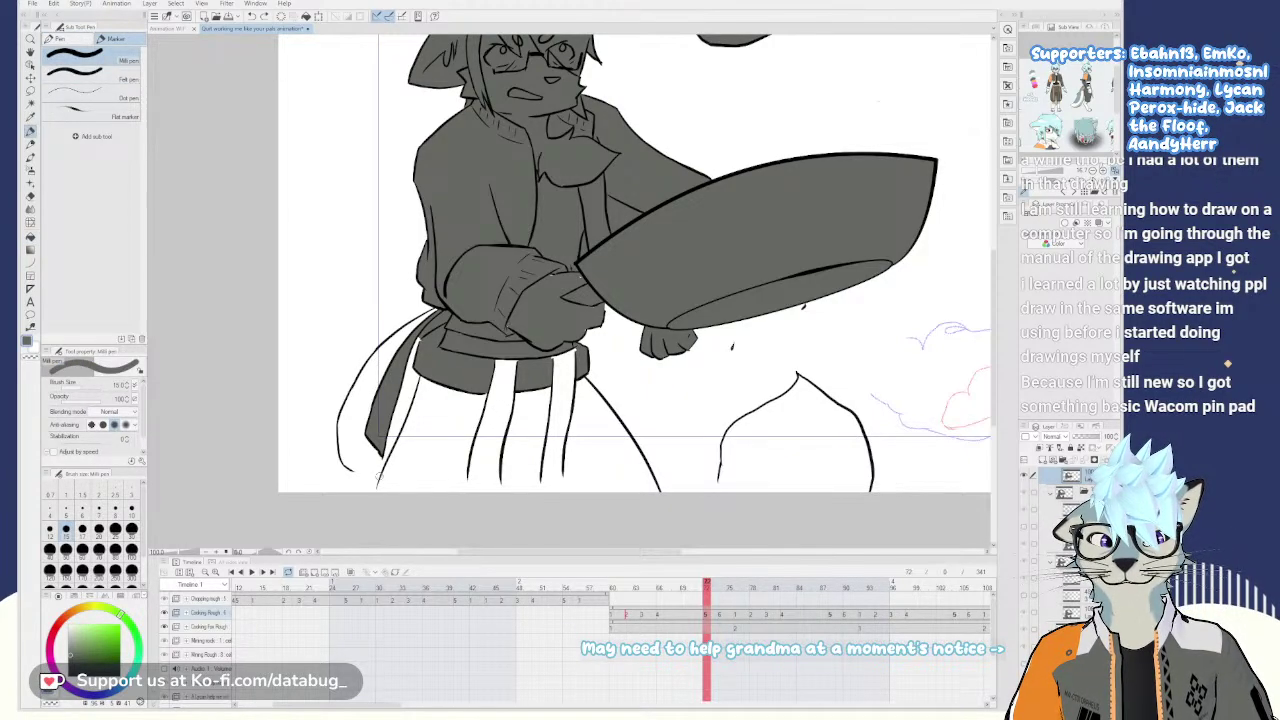
{"action": "left_click_drag", "start_coordinate": [430, 473], "coordinate": [645, 478]}
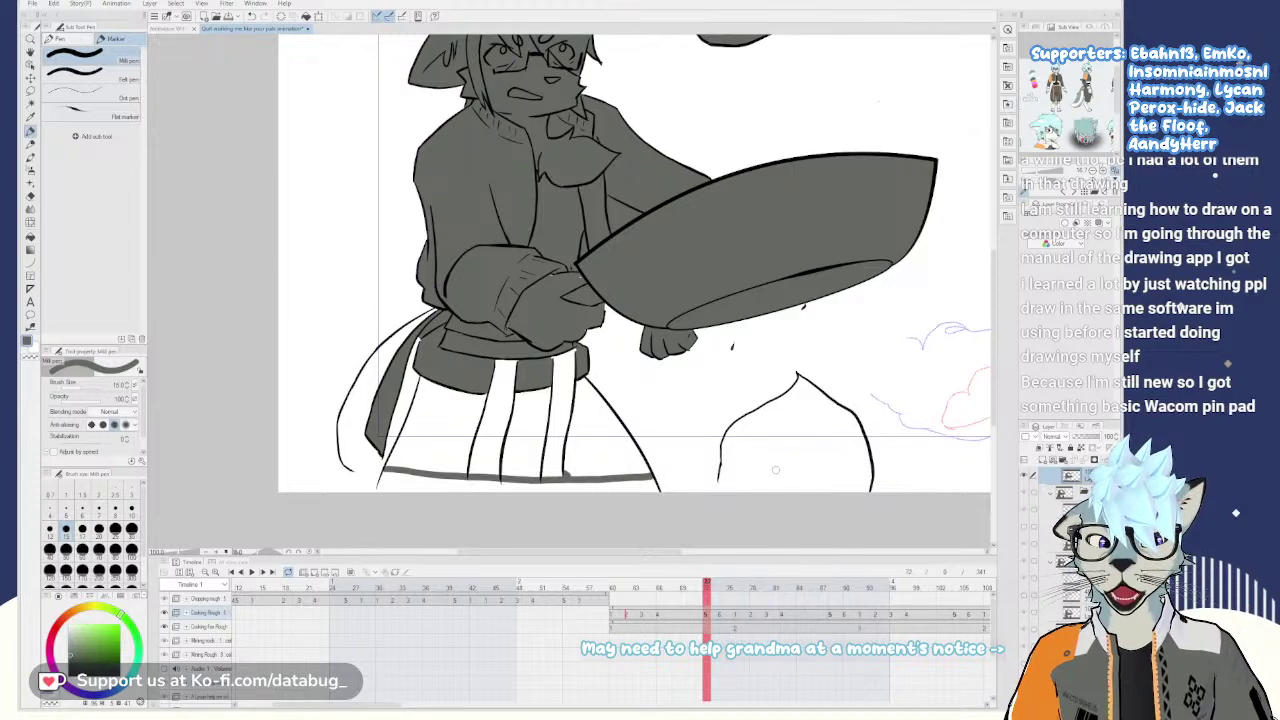
{"action": "left_click_drag", "start_coordinate": [716, 481], "coordinate": [806, 497]}
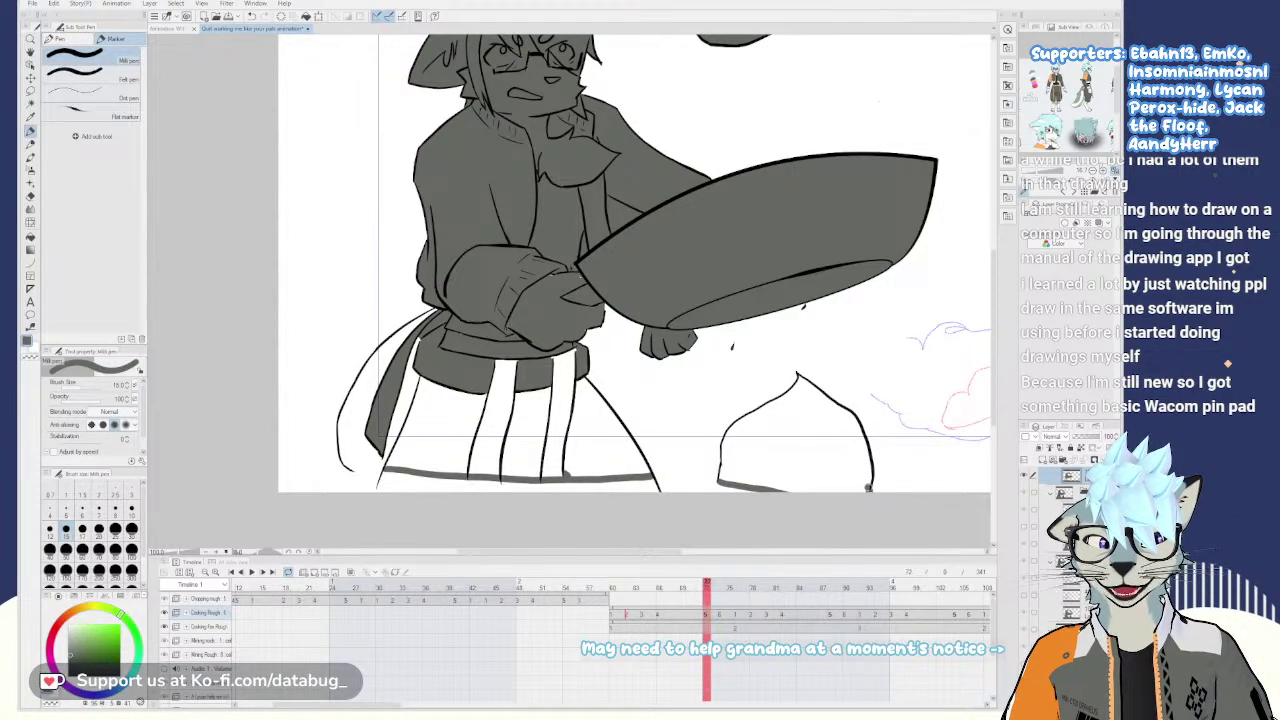
{"action": "left_click_drag", "start_coordinate": [445, 430], "coordinate": [487, 426]}
{"action": "left_click_drag", "start_coordinate": [392, 477], "coordinate": [438, 479]}
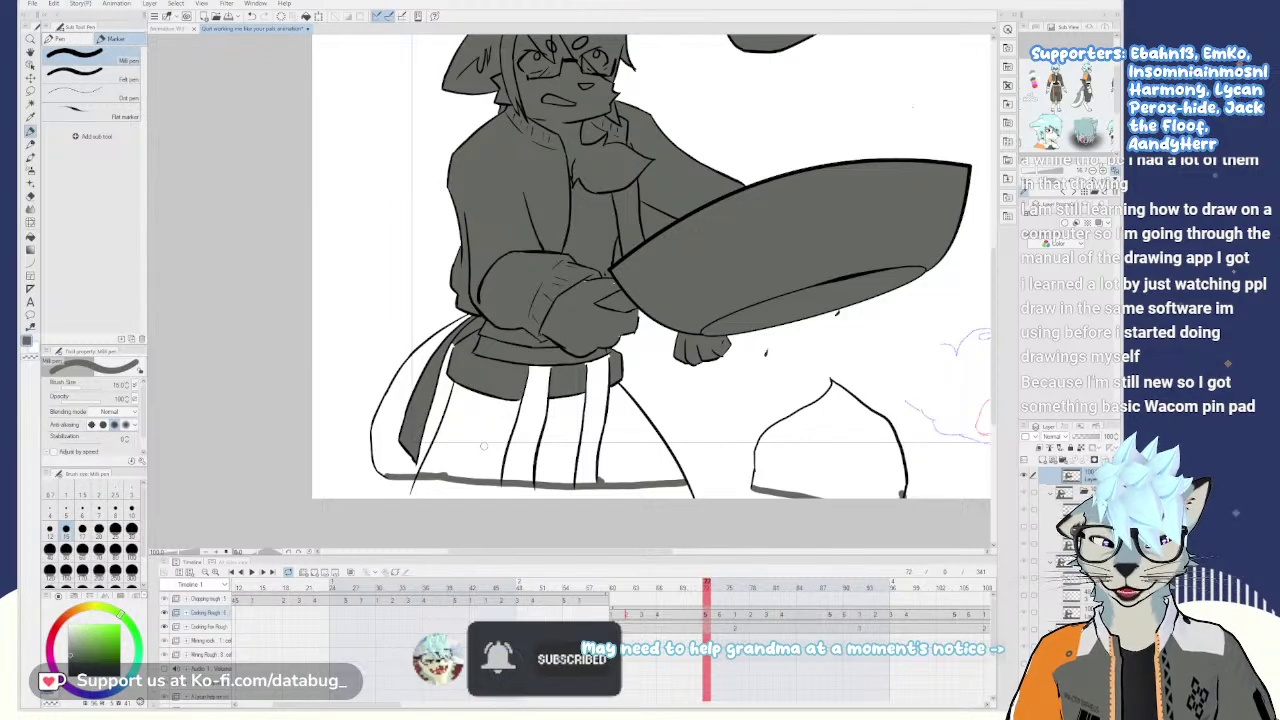
- Fill the fifth cel's white skirt panels, pleats and rear sash area with dark grey
{"action": "key", "text": "g"}
{"action": "left_click", "coordinate": [525, 430]}
{"action": "left_click", "coordinate": [560, 440]}
{"action": "left_click", "coordinate": [592, 430]}
{"action": "left_click", "coordinate": [640, 440]}
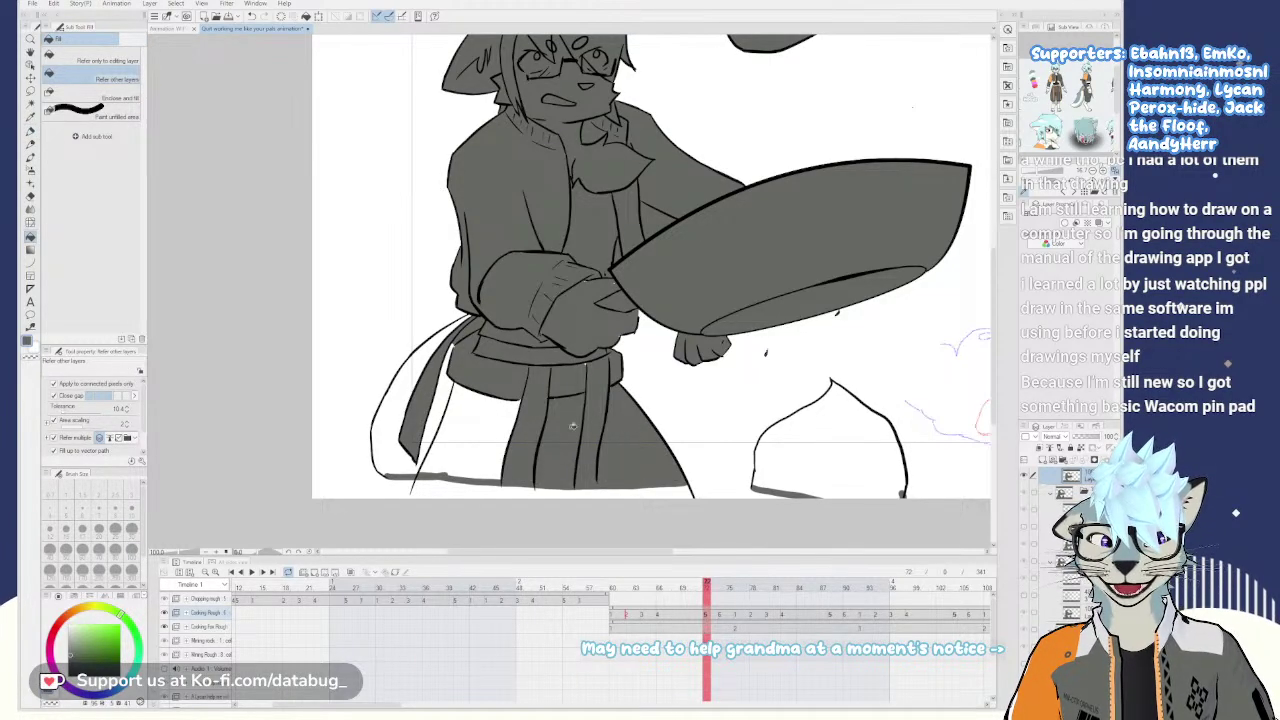
{"action": "left_click", "coordinate": [465, 419]}
{"action": "left_click", "coordinate": [444, 402]}
{"action": "left_click", "coordinate": [402, 388]}
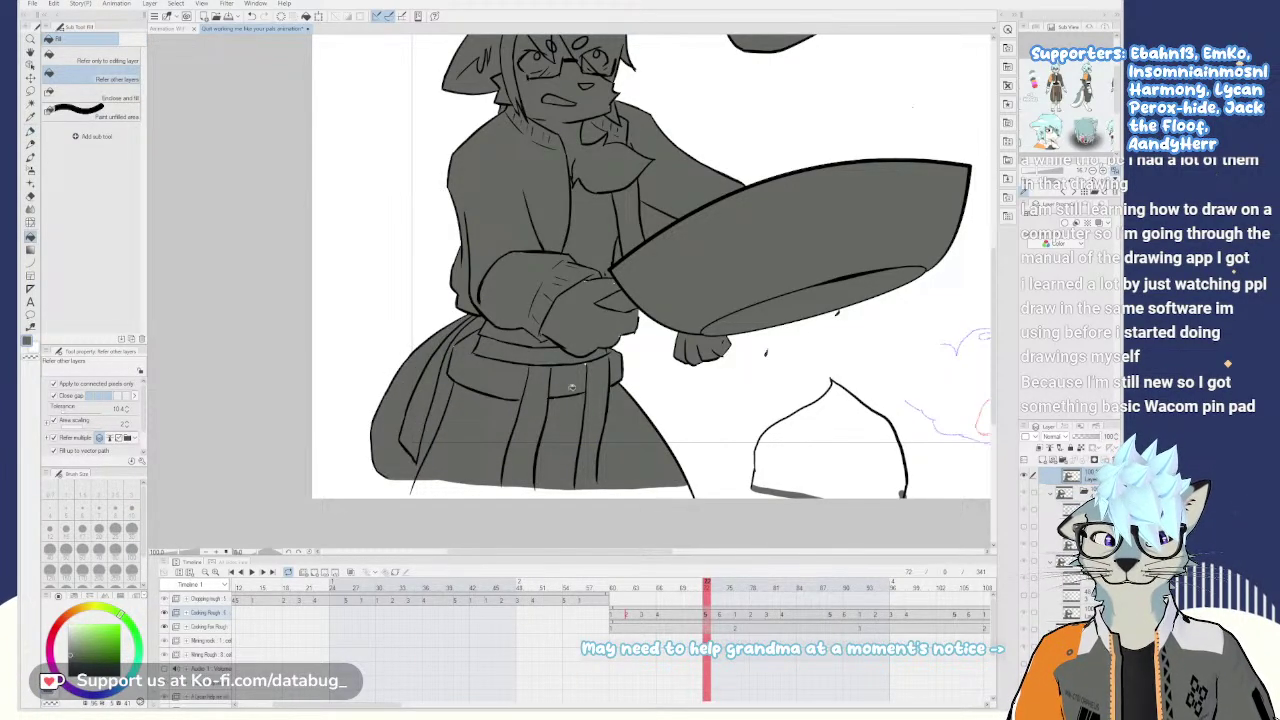
- Finish the fifth cel's base by making the flame shape below the pan solid dark grey
{"action": "key", "text": "p"}
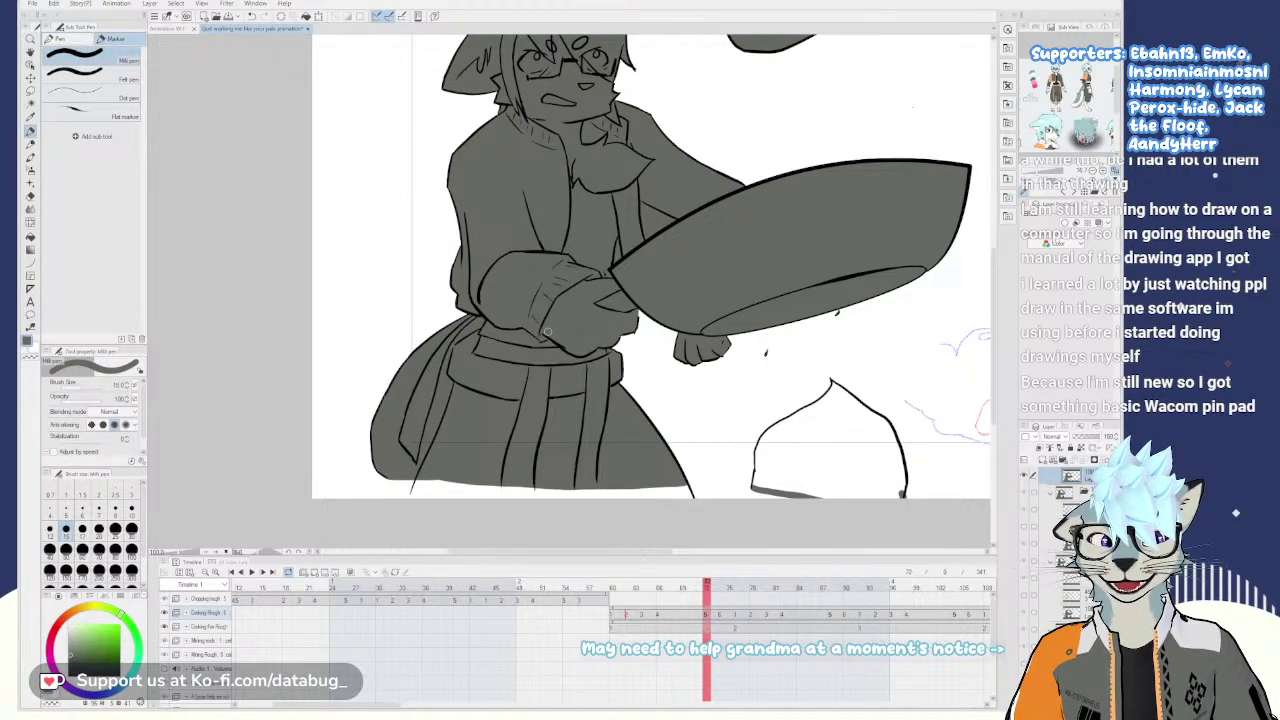
{"action": "left_click_drag", "start_coordinate": [541, 254], "coordinate": [503, 254]}
{"action": "left_click_drag", "start_coordinate": [508, 365], "coordinate": [556, 355]}
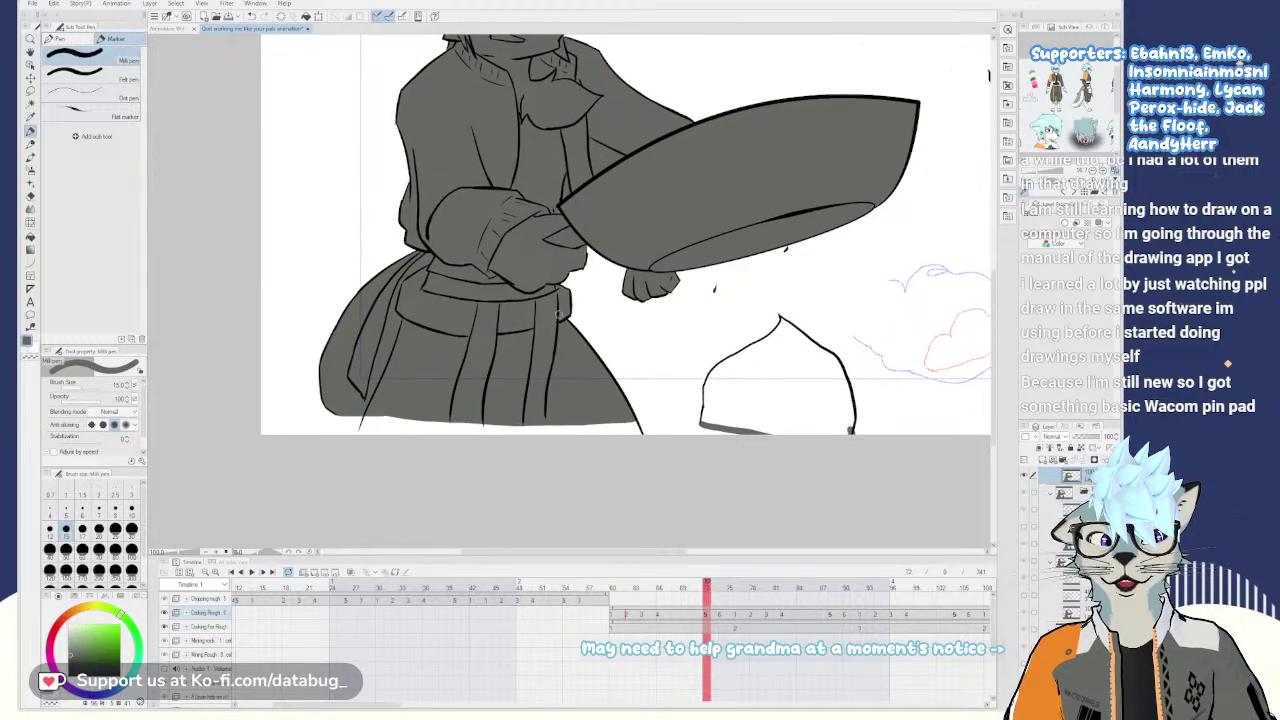
{"action": "left_click_drag", "start_coordinate": [477, 327], "coordinate": [548, 350]}
{"action": "scroll", "coordinate": [547, 349], "scroll_direction": "up", "scroll_amount": 1}
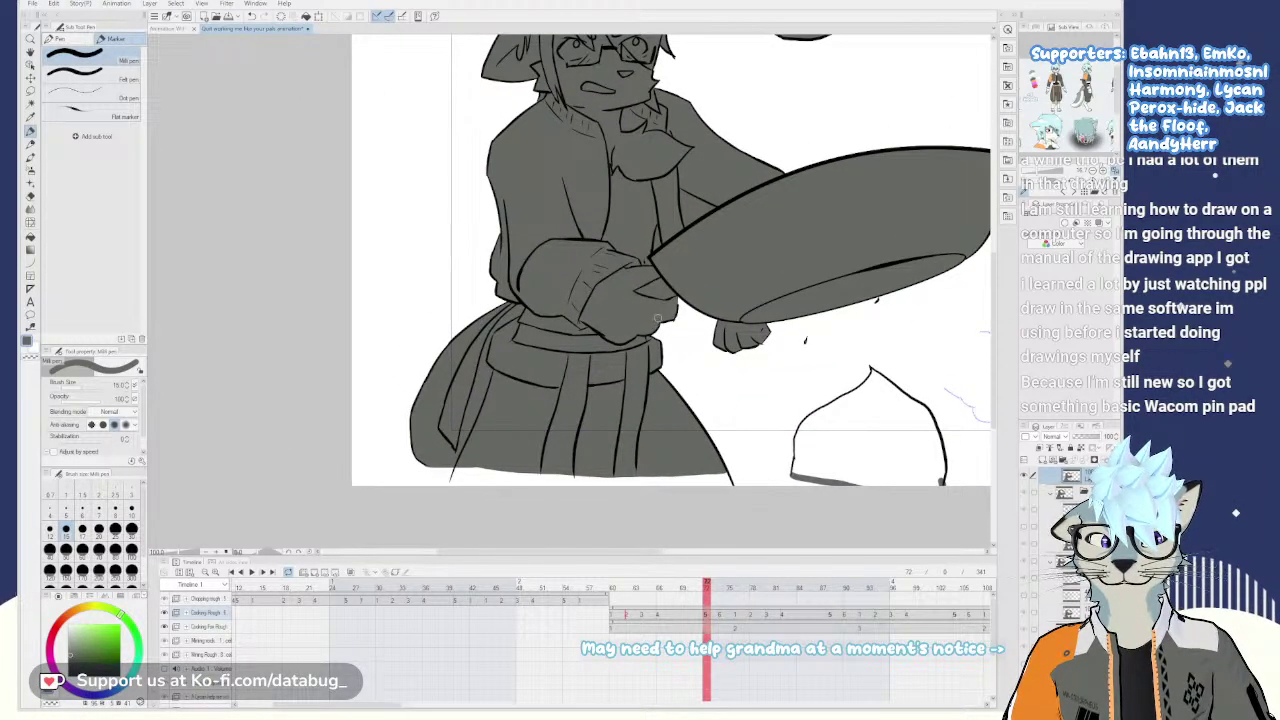
{"action": "mouse_move", "coordinate": [571, 305]}
{"action": "left_mouse_down"}
{"action": "mouse_move", "coordinate": [574, 343]}
{"action": "mouse_move", "coordinate": [571, 306]}
{"action": "left_mouse_up"}
{"action": "left_click_drag", "start_coordinate": [585, 354], "coordinate": [411, 346]}
{"action": "mouse_move", "coordinate": [580, 535]}
{"action": "left_mouse_down"}
{"action": "mouse_move", "coordinate": [528, 362]}
{"action": "mouse_move", "coordinate": [531, 317]}
{"action": "mouse_move", "coordinate": [603, 398]}
{"action": "left_mouse_up"}
{"action": "left_click_drag", "start_coordinate": [489, 281], "coordinate": [500, 333]}
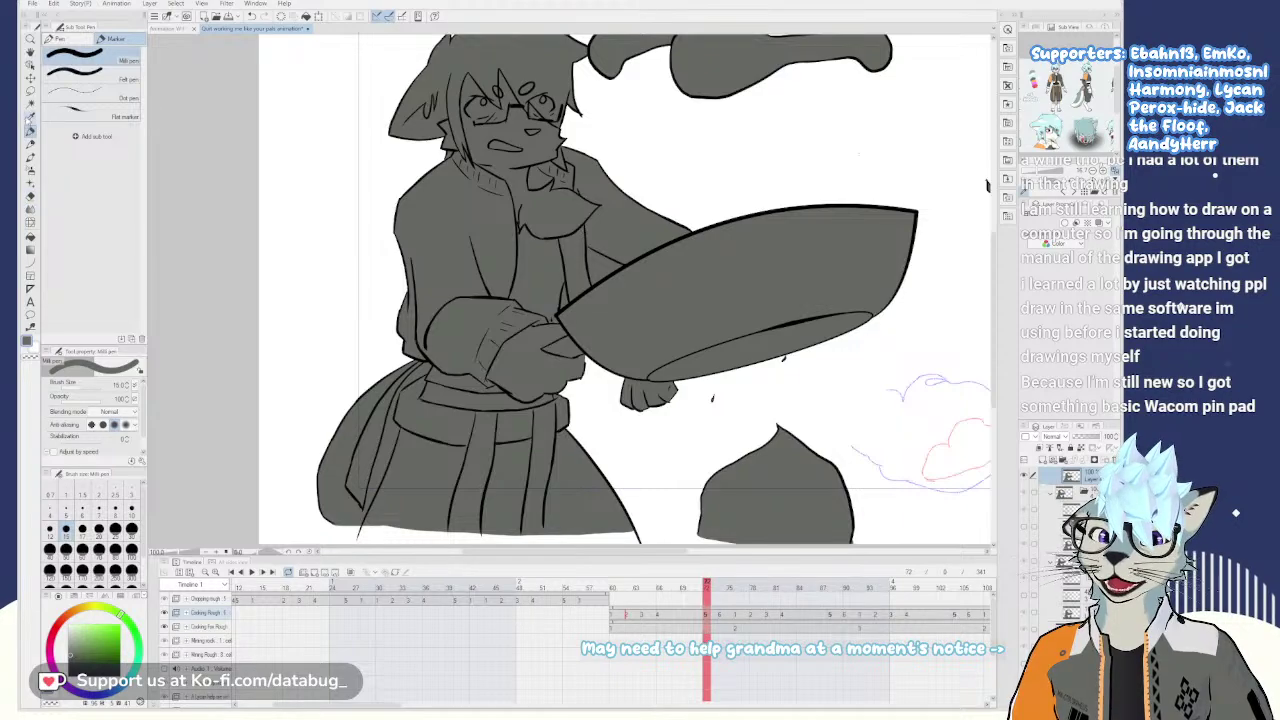
{"action": "left_click", "coordinate": [30, 104]}
{"action": "left_click", "coordinate": [605, 271]}
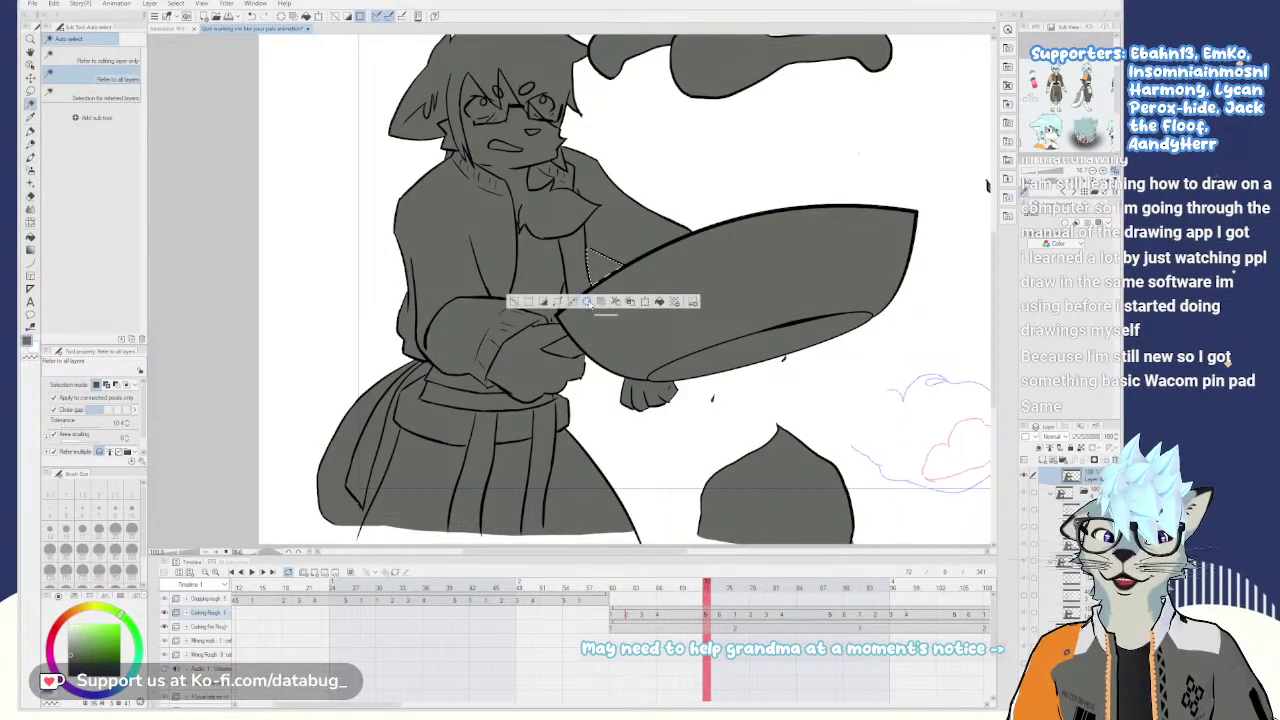
{"action": "left_click", "coordinate": [515, 302]}
{"action": "left_click_drag", "start_coordinate": [667, 291], "coordinate": [591, 366]}
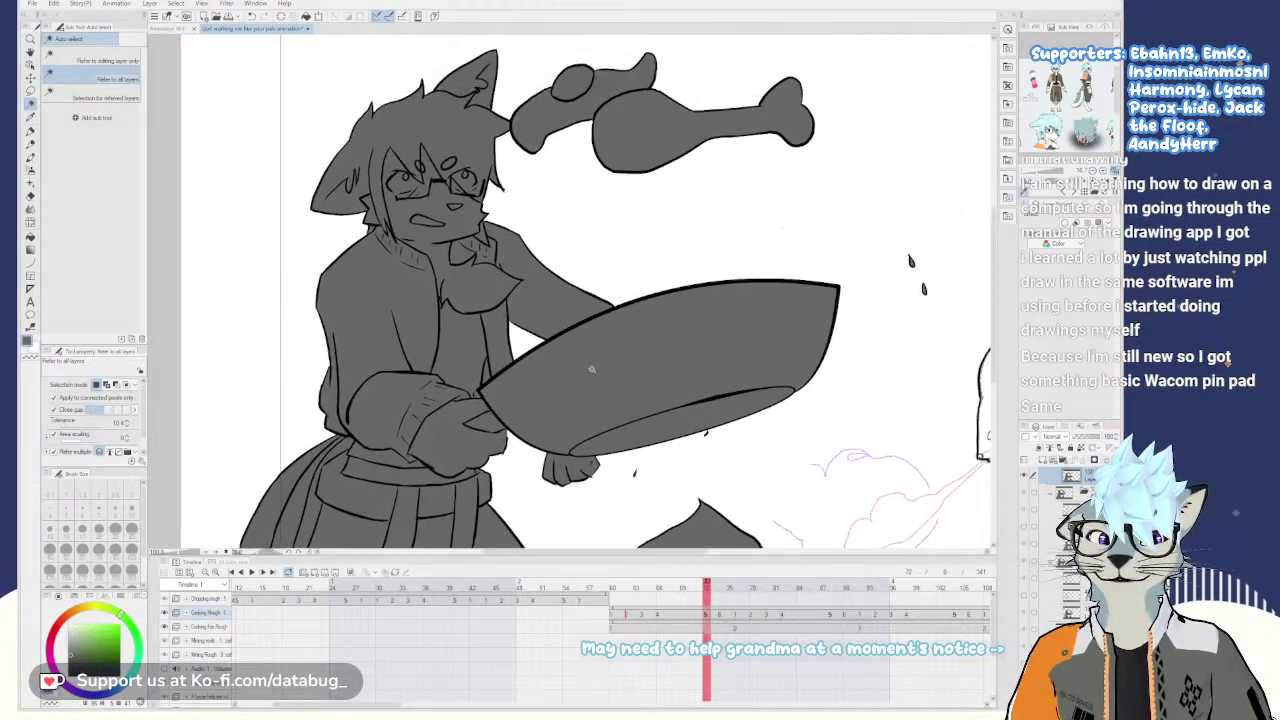
{"action": "scroll", "coordinate": [591, 368], "scroll_direction": "down", "scroll_amount": 1}
{"action": "left_click_drag", "start_coordinate": [595, 412], "coordinate": [563, 352]}
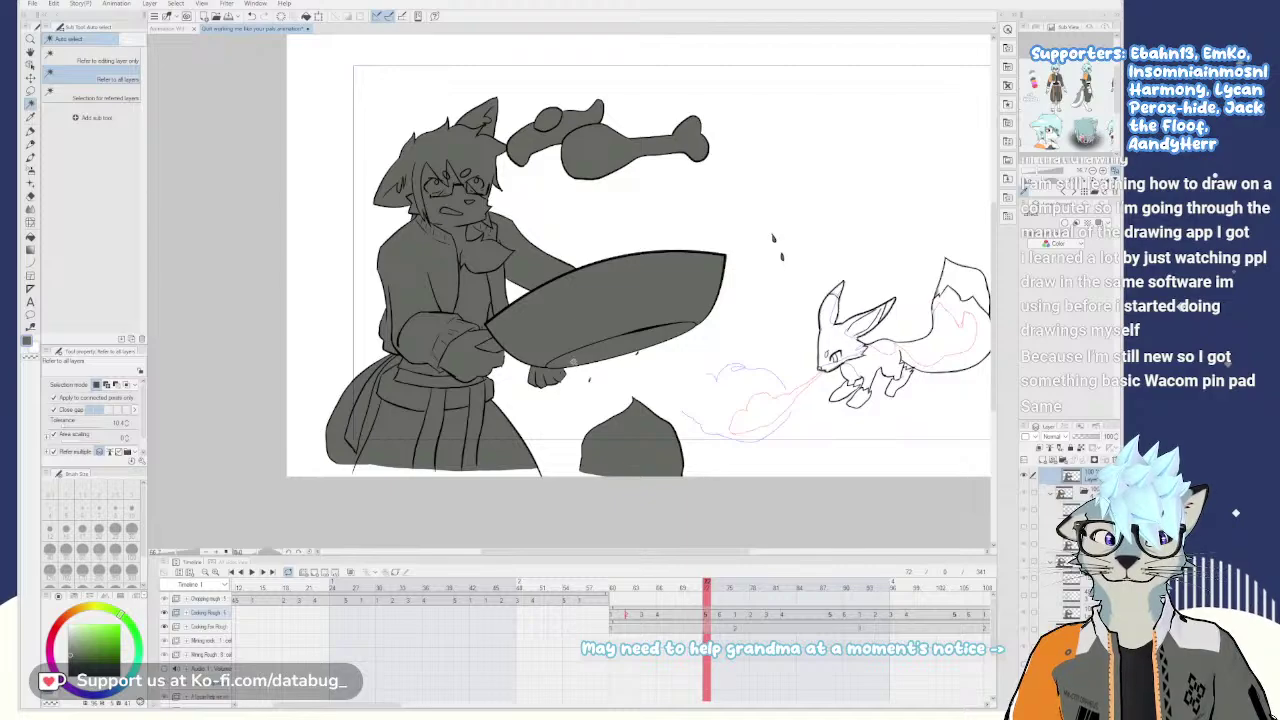
- Go to the sixth cel, auto-select the empty background, and invert the selection to cover the cook, pan and food
{"action": "key", "text": "Right"}
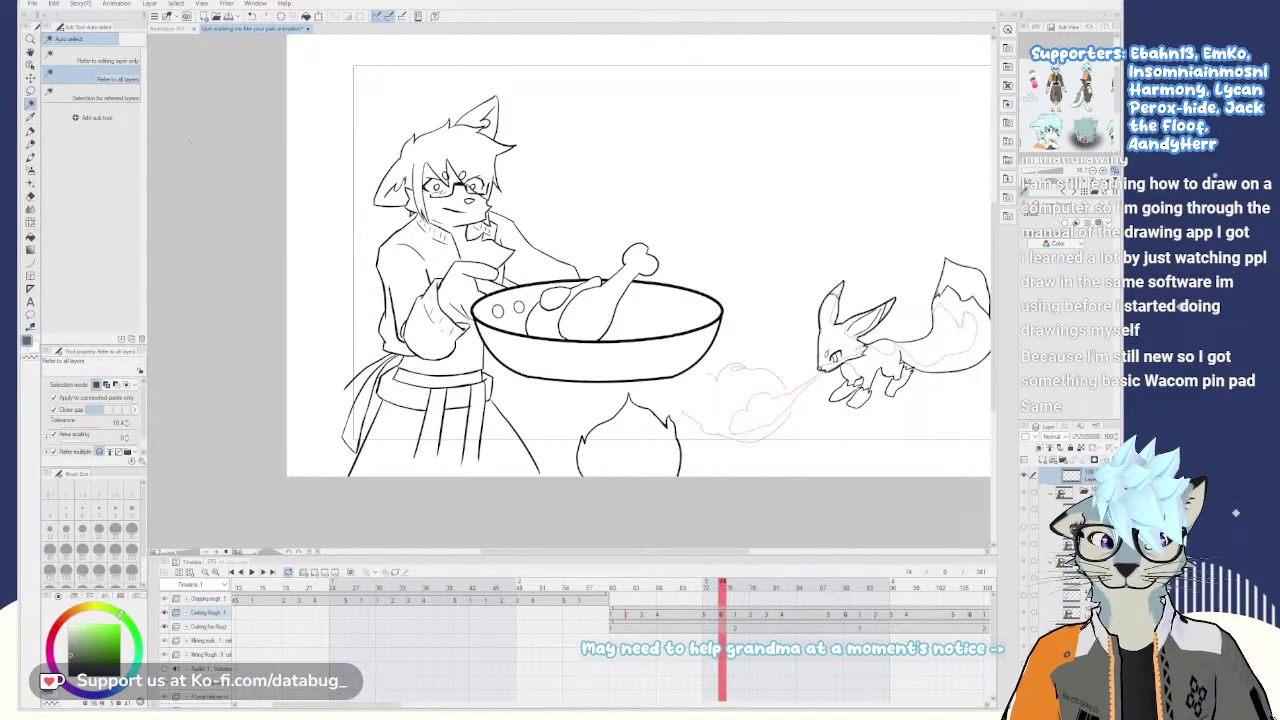
{"action": "left_click", "coordinate": [578, 152]}
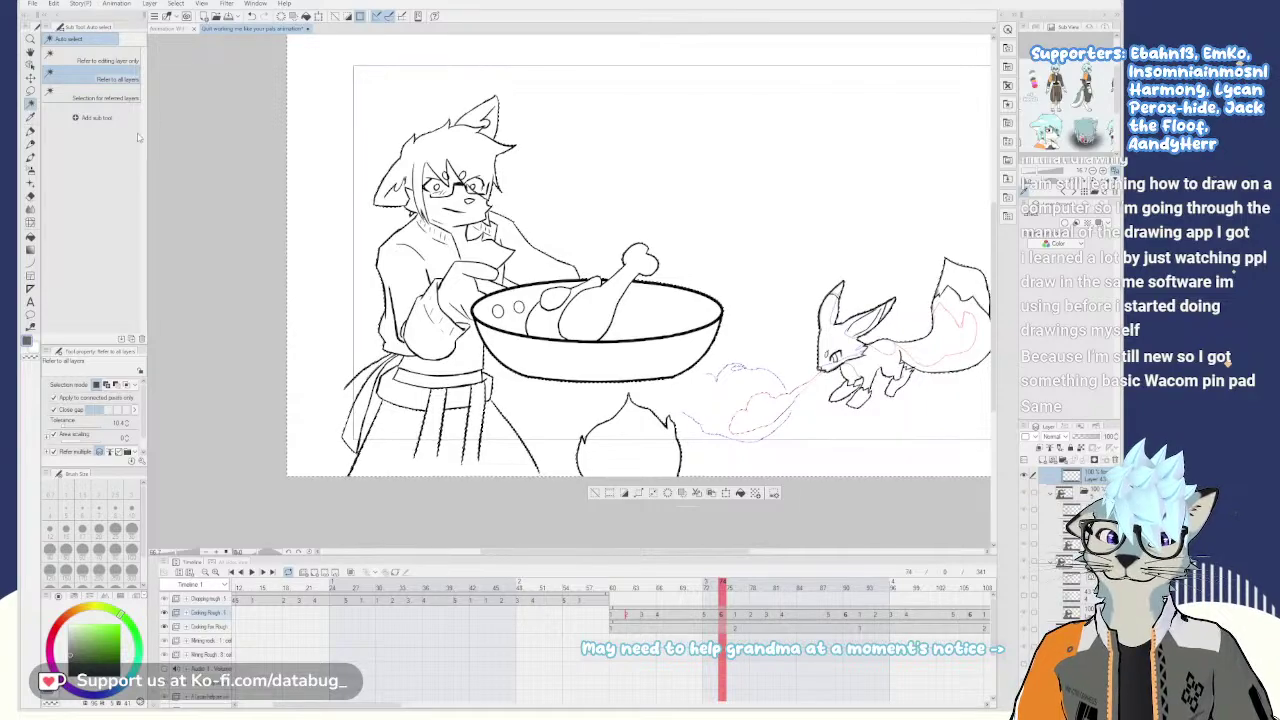
{"action": "left_click", "coordinate": [30, 131]}
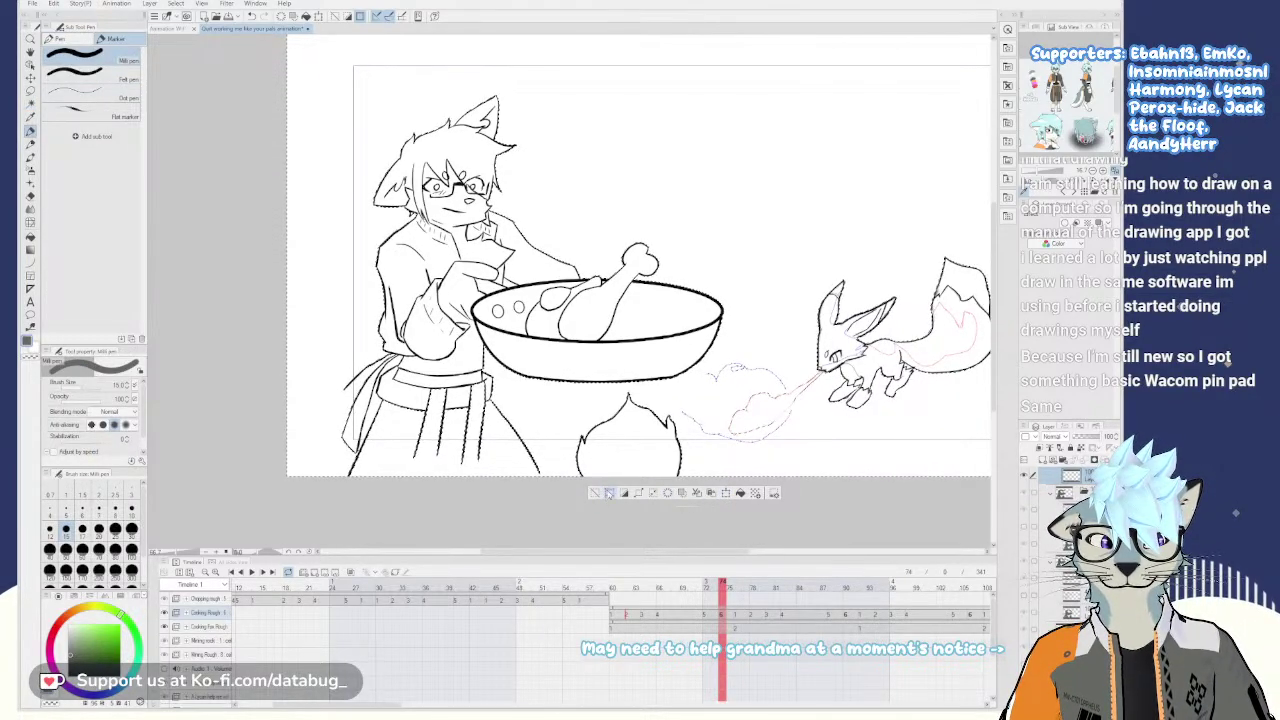
- Paint the sixth cel's cook, pan and food dark grey inside the selection with a size 100 pen
{"action": "left_click_drag", "start_coordinate": [523, 290], "coordinate": [643, 308]}
{"action": "scroll", "coordinate": [556, 350], "scroll_direction": "up", "scroll_amount": 1}
{"action": "scroll", "coordinate": [643, 308], "scroll_direction": "down", "scroll_amount": 2}
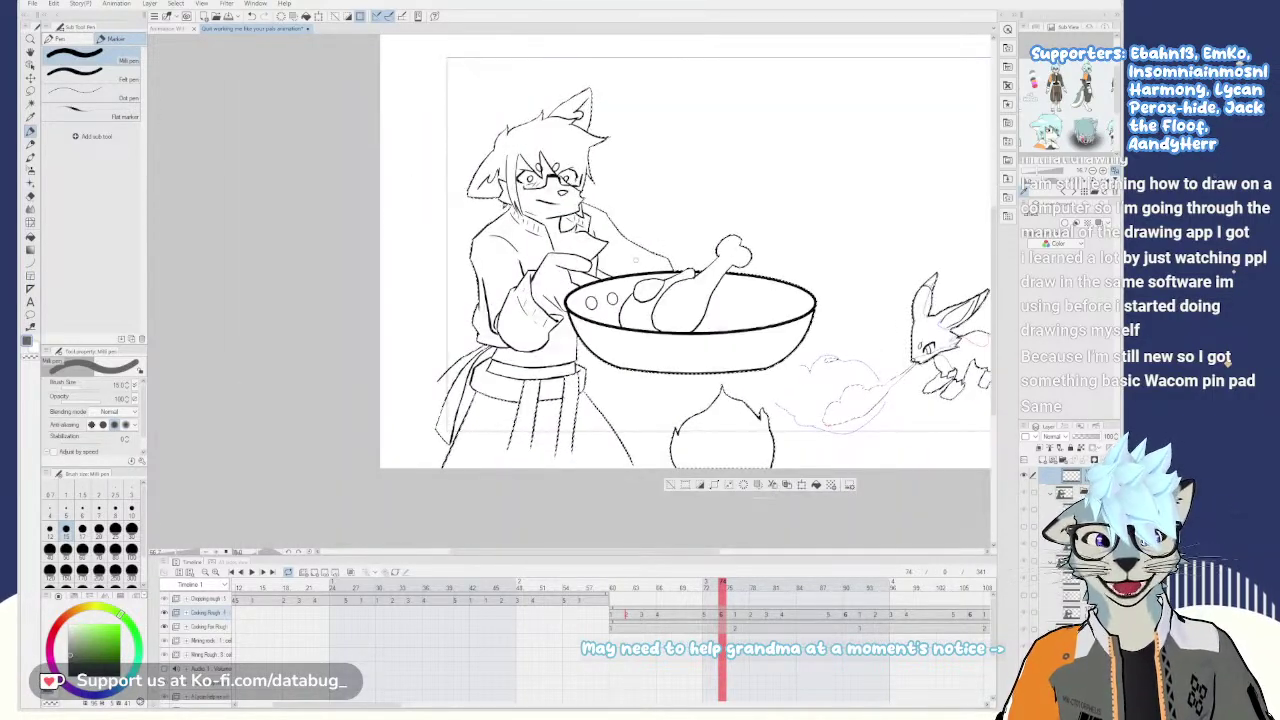
{"action": "left_click_drag", "start_coordinate": [636, 260], "coordinate": [627, 297]}
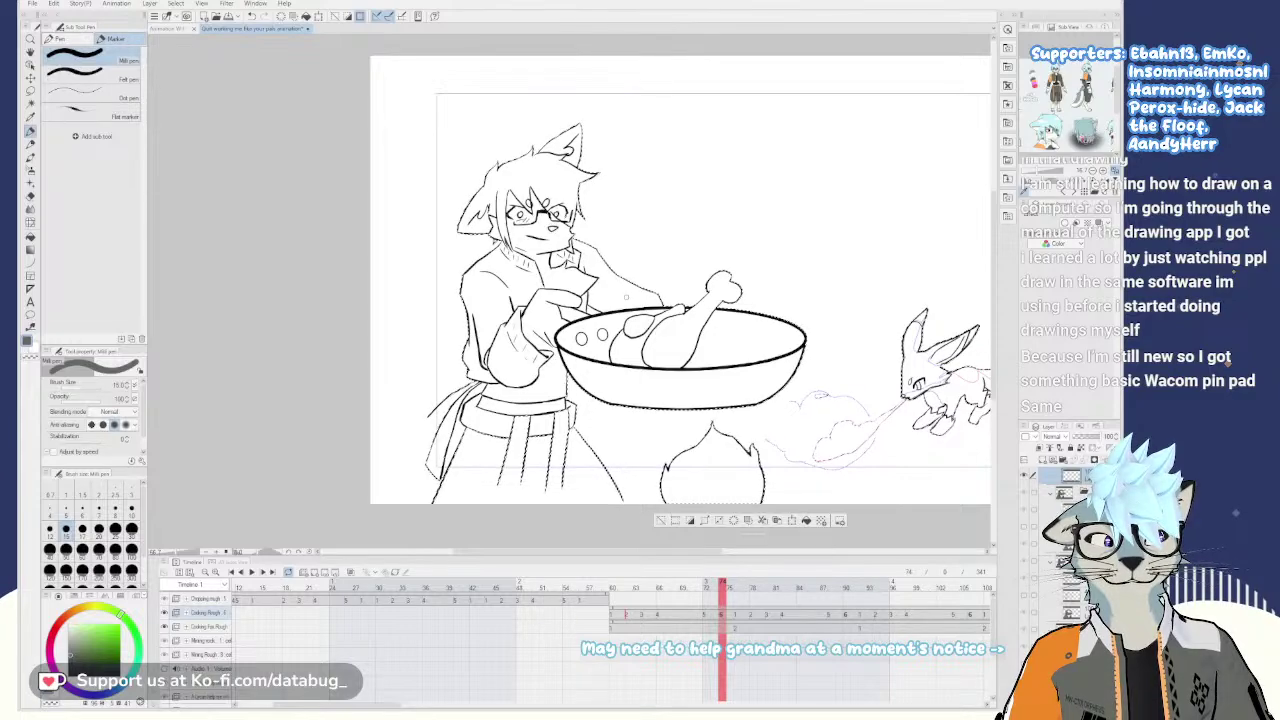
{"action": "scroll", "coordinate": [626, 297], "scroll_direction": "up", "scroll_amount": 1}
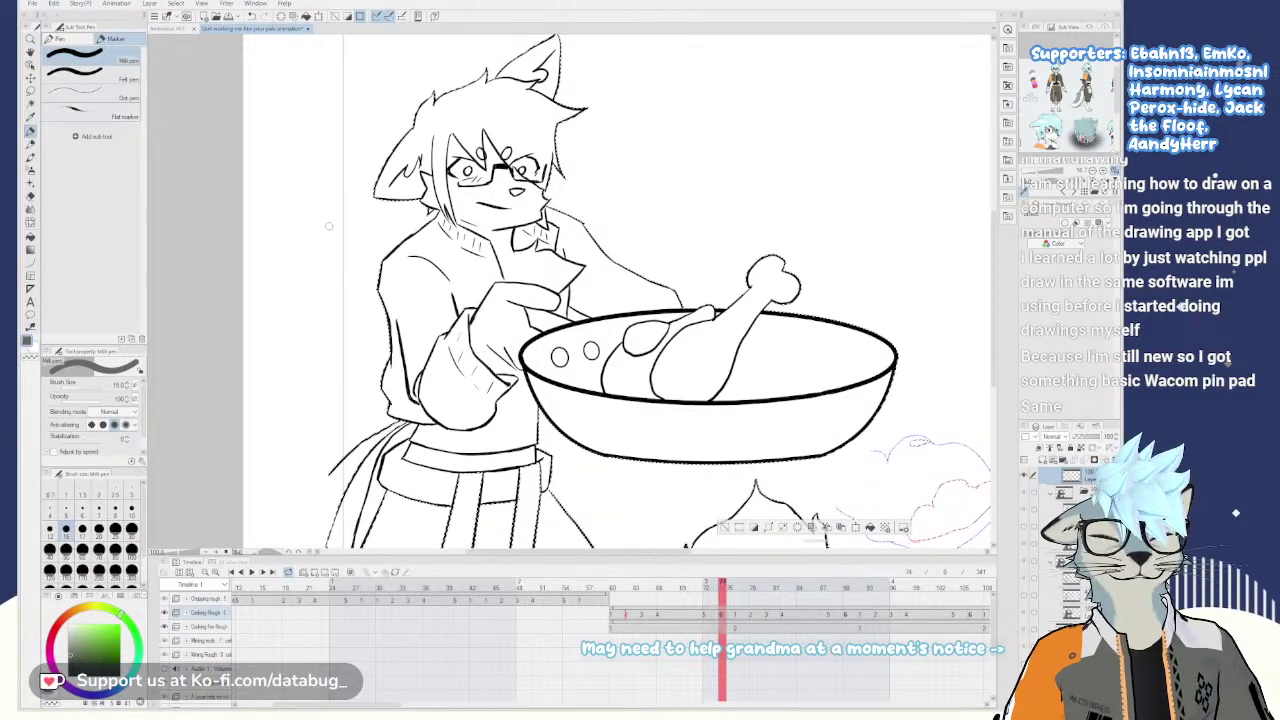
{"action": "left_click", "coordinate": [98, 531]}
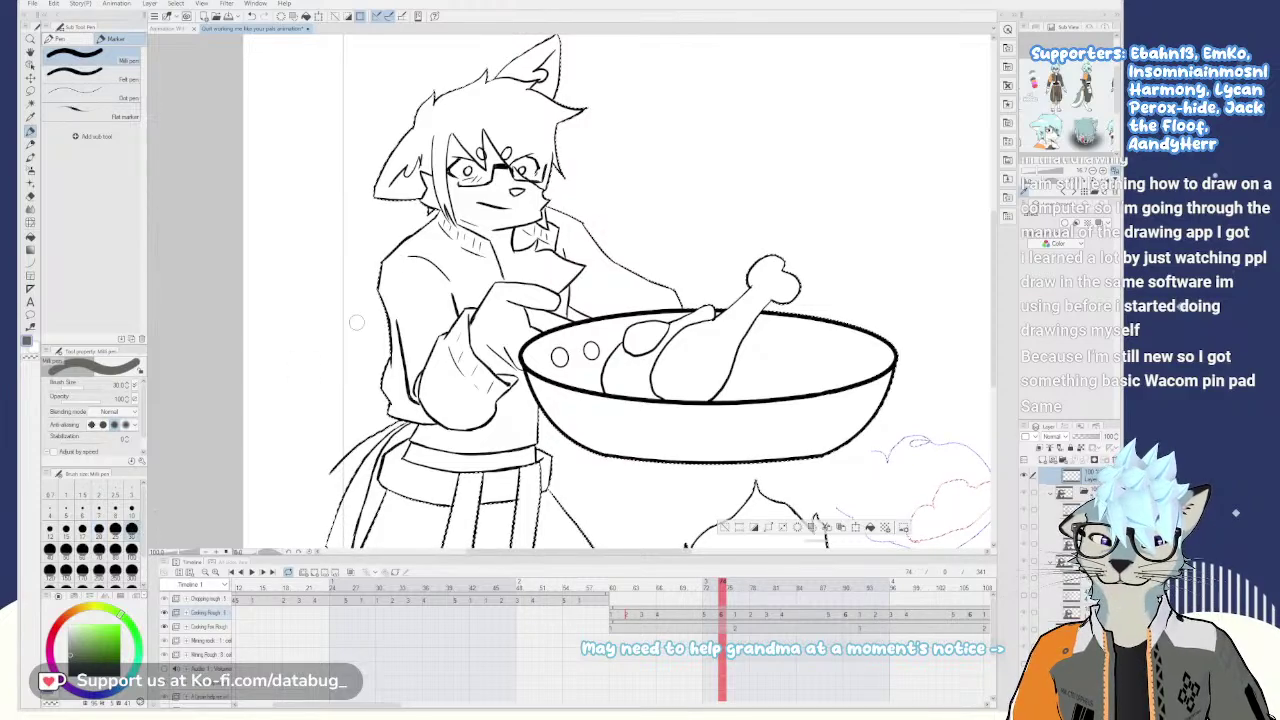
{"action": "left_click", "coordinate": [131, 551]}
{"action": "mouse_move", "coordinate": [468, 68]}
{"action": "left_mouse_down"}
{"action": "mouse_move", "coordinate": [423, 146]}
{"action": "mouse_move", "coordinate": [601, 46]}
{"action": "mouse_move", "coordinate": [357, 265]}
{"action": "mouse_move", "coordinate": [519, 169]}
{"action": "mouse_move", "coordinate": [411, 268]}
{"action": "left_mouse_up"}
{"action": "left_click_drag", "start_coordinate": [545, 210], "coordinate": [297, 399]}
{"action": "mouse_move", "coordinate": [608, 191]}
{"action": "left_mouse_down"}
{"action": "mouse_move", "coordinate": [317, 444]}
{"action": "mouse_move", "coordinate": [640, 262]}
{"action": "left_mouse_up"}
{"action": "mouse_move", "coordinate": [697, 223]}
{"action": "left_mouse_down"}
{"action": "mouse_move", "coordinate": [510, 362]}
{"action": "mouse_move", "coordinate": [726, 251]}
{"action": "mouse_move", "coordinate": [500, 455]}
{"action": "mouse_move", "coordinate": [638, 406]}
{"action": "left_mouse_up"}
{"action": "left_click_drag", "start_coordinate": [659, 371], "coordinate": [540, 330]}
{"action": "mouse_move", "coordinate": [421, 336]}
{"action": "left_mouse_down"}
{"action": "mouse_move", "coordinate": [633, 230]}
{"action": "mouse_move", "coordinate": [596, 278]}
{"action": "mouse_move", "coordinate": [584, 353]}
{"action": "mouse_move", "coordinate": [657, 310]}
{"action": "mouse_move", "coordinate": [595, 370]}
{"action": "left_mouse_up"}
- Paint the sixth cel's waistband and hanging rear sash dark grey inside the selection
{"action": "left_click_drag", "start_coordinate": [507, 360], "coordinate": [834, 223]}
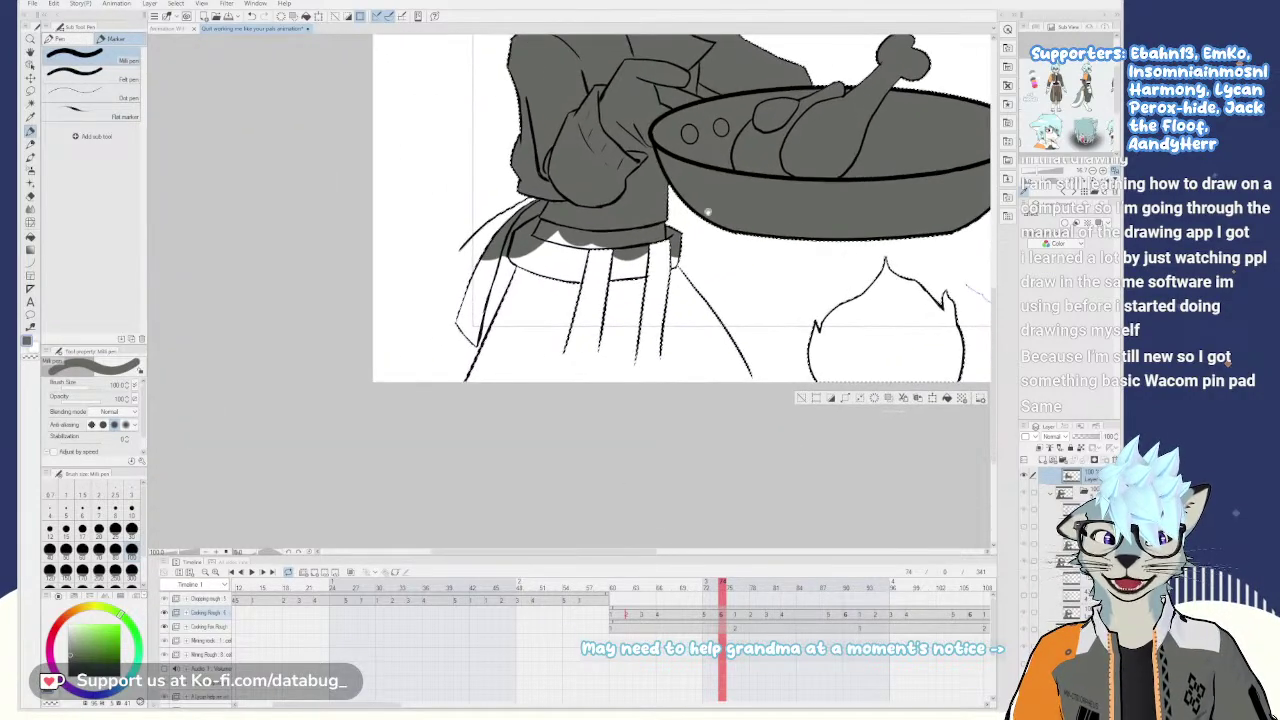
{"action": "left_click_drag", "start_coordinate": [495, 279], "coordinate": [615, 202]}
{"action": "mouse_move", "coordinate": [478, 306]}
{"action": "left_mouse_down"}
{"action": "mouse_move", "coordinate": [486, 242]}
{"action": "mouse_move", "coordinate": [486, 314]}
{"action": "left_mouse_up"}
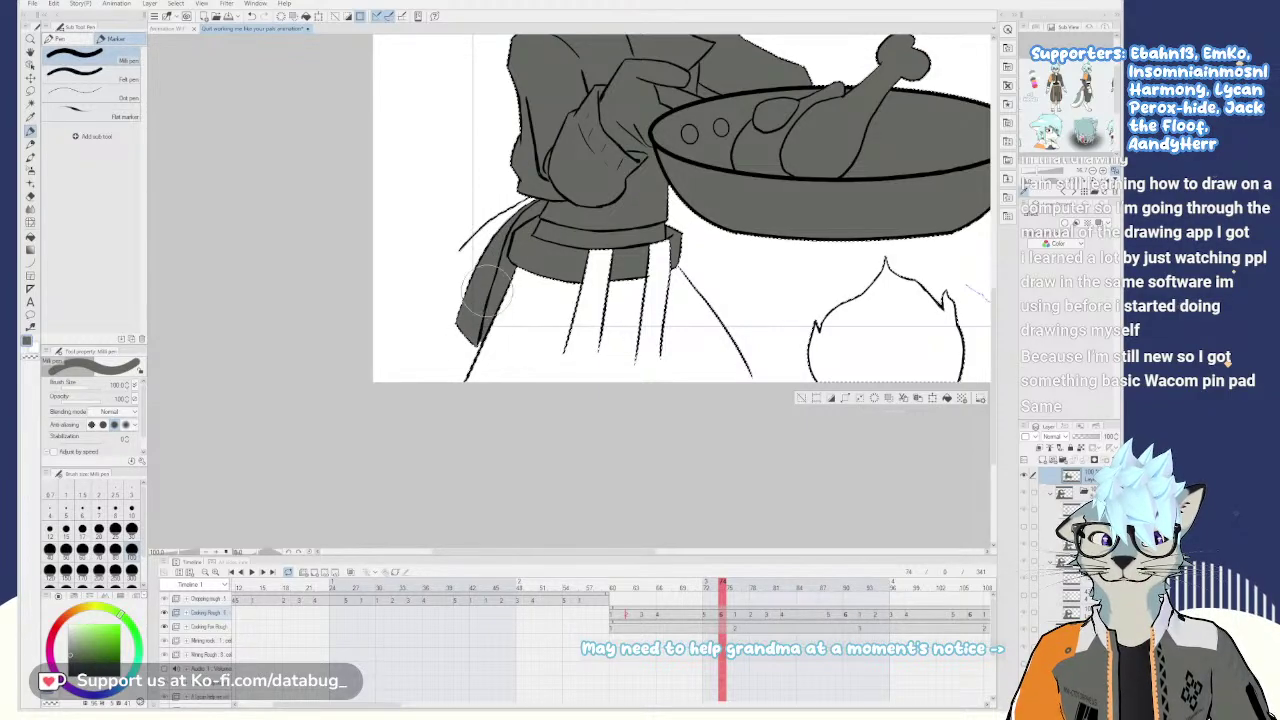
{"action": "left_click_drag", "start_coordinate": [601, 165], "coordinate": [582, 125]}
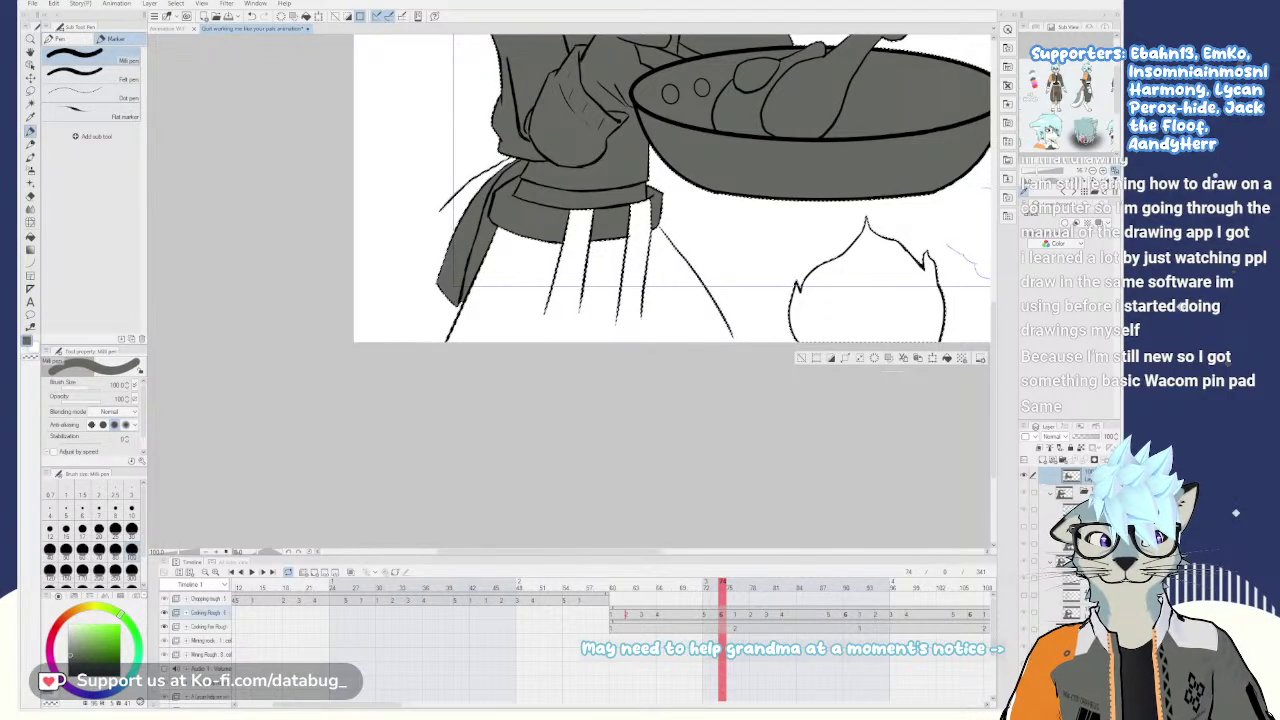
{"action": "left_click_drag", "start_coordinate": [605, 217], "coordinate": [507, 390]}
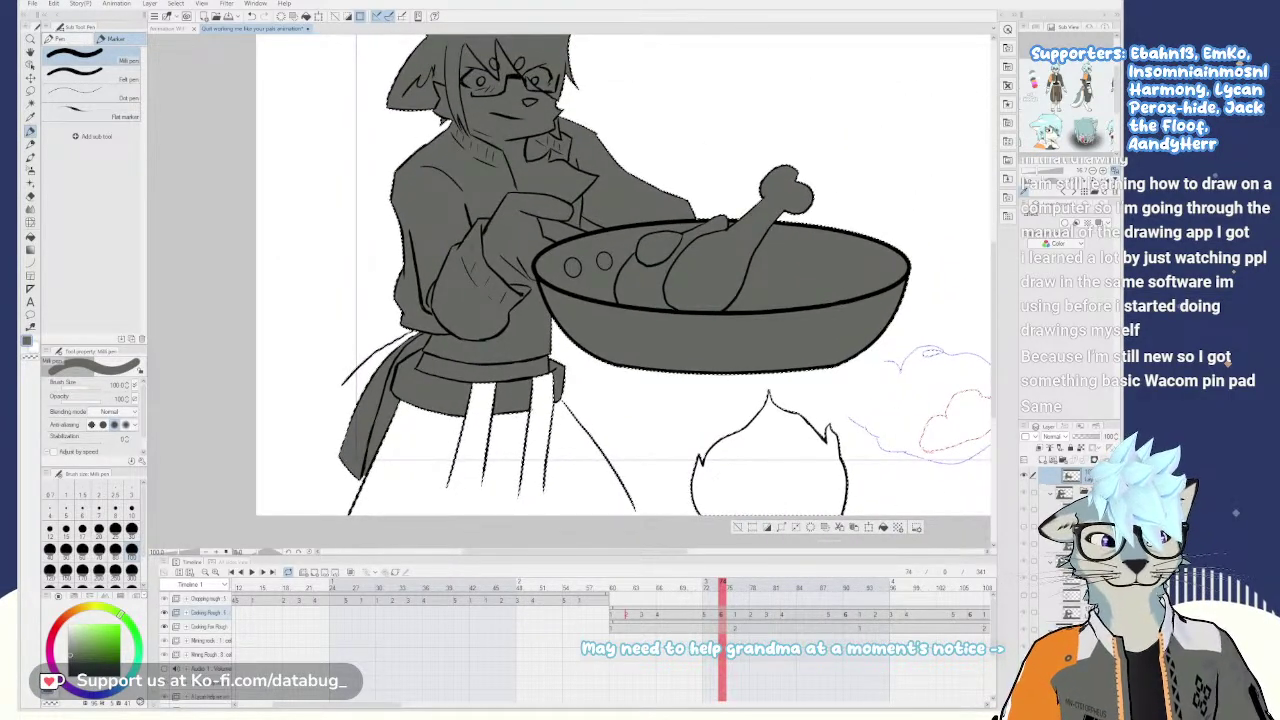
- Paint the flame shape below the pan dark grey on the sixth cel
{"action": "mouse_move", "coordinate": [770, 405]}
{"action": "left_mouse_down"}
{"action": "mouse_move", "coordinate": [705, 454]}
{"action": "mouse_move", "coordinate": [687, 489]}
{"action": "mouse_move", "coordinate": [784, 440]}
{"action": "mouse_move", "coordinate": [791, 452]}
{"action": "mouse_move", "coordinate": [732, 517]}
{"action": "mouse_move", "coordinate": [785, 466]}
{"action": "mouse_move", "coordinate": [808, 462]}
{"action": "mouse_move", "coordinate": [786, 516]}
{"action": "mouse_move", "coordinate": [828, 494]}
{"action": "left_mouse_up"}
{"action": "left_click_drag", "start_coordinate": [633, 326], "coordinate": [568, 451]}
{"action": "left_click_drag", "start_coordinate": [555, 381], "coordinate": [613, 329]}
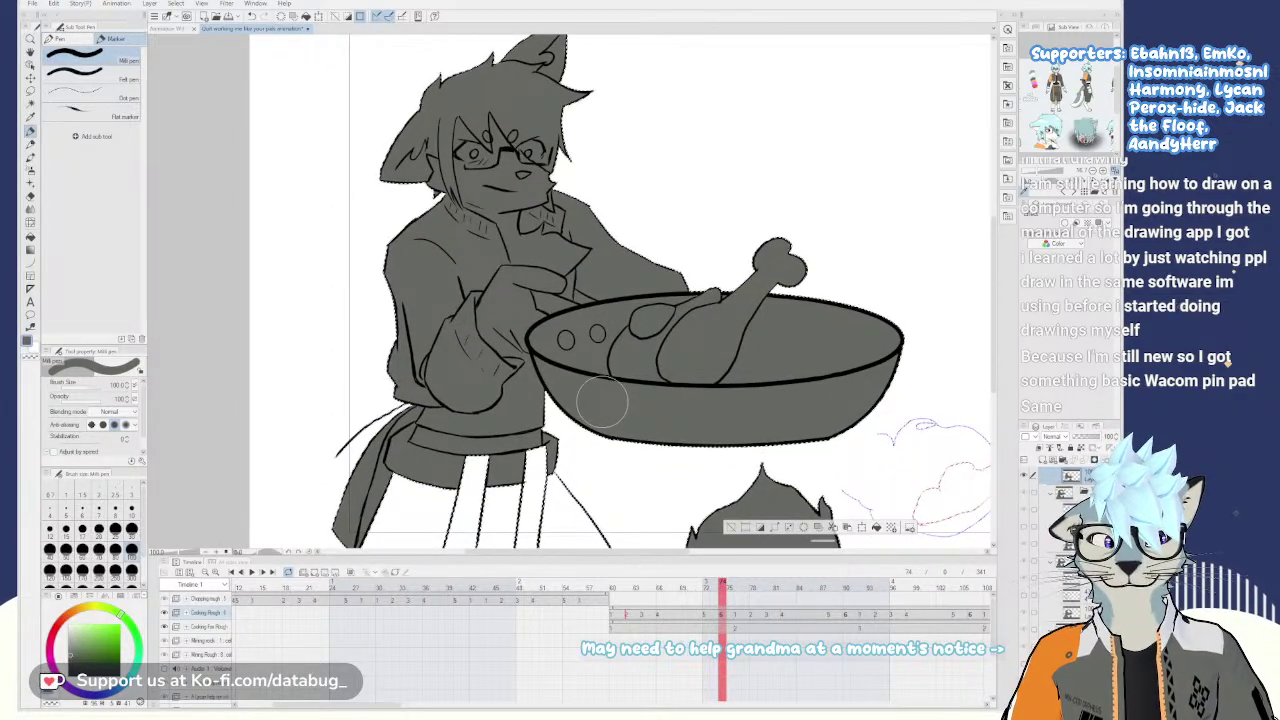
- Deselect, close the skirt's open front hem corner with a grey pen dab, and fill the skirt and pleats dark grey
{"action": "left_click_drag", "start_coordinate": [548, 362], "coordinate": [576, 278]}
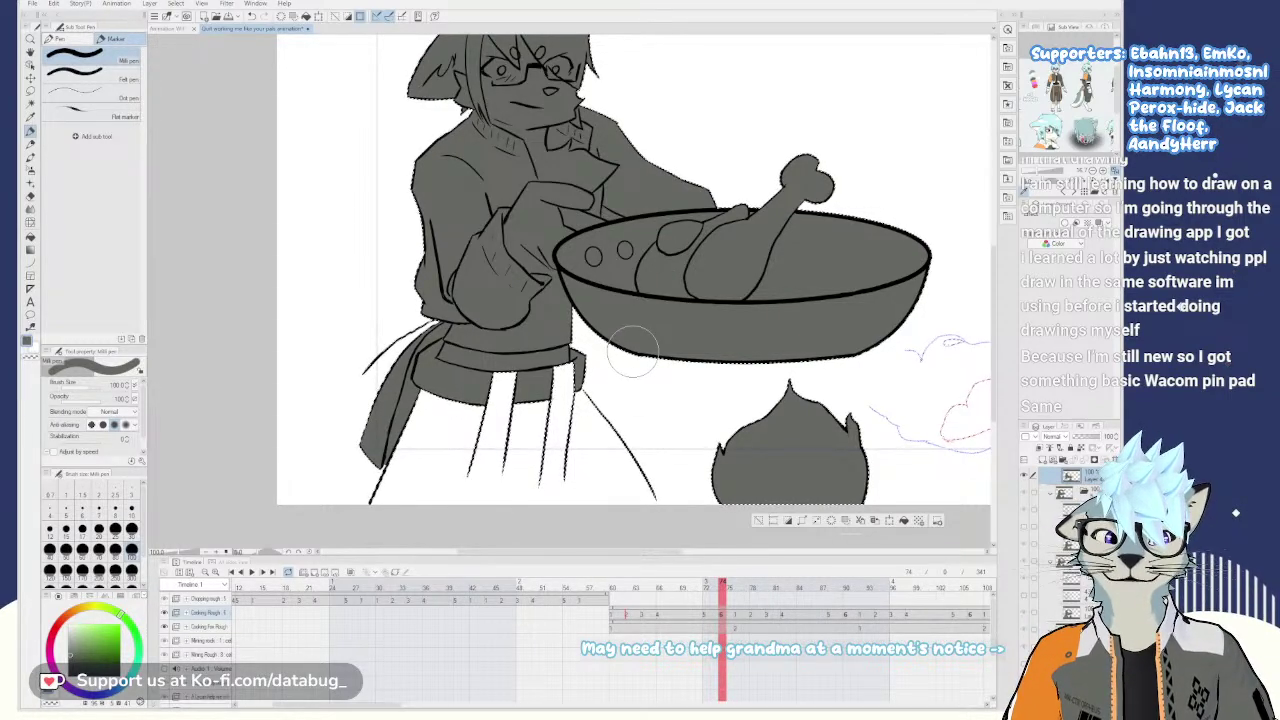
{"action": "left_click_drag", "start_coordinate": [546, 335], "coordinate": [577, 400]}
{"action": "left_click_drag", "start_coordinate": [572, 502], "coordinate": [581, 381]}
{"action": "scroll", "coordinate": [583, 383], "scroll_direction": "right", "scroll_amount": 2}
{"action": "scroll", "coordinate": [583, 383], "scroll_direction": "up", "scroll_amount": 2}
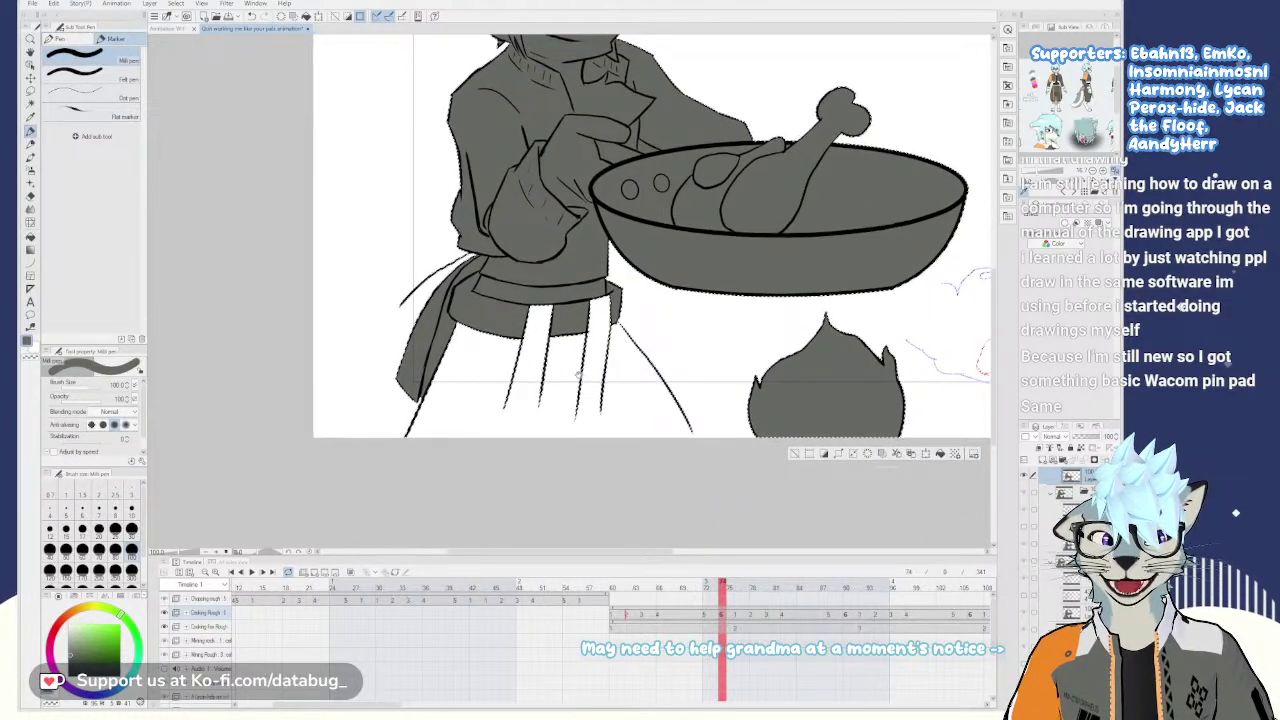
{"action": "scroll", "coordinate": [583, 383], "scroll_direction": "left", "scroll_amount": 2}
{"action": "scroll", "coordinate": [583, 383], "scroll_direction": "down", "scroll_amount": 2}
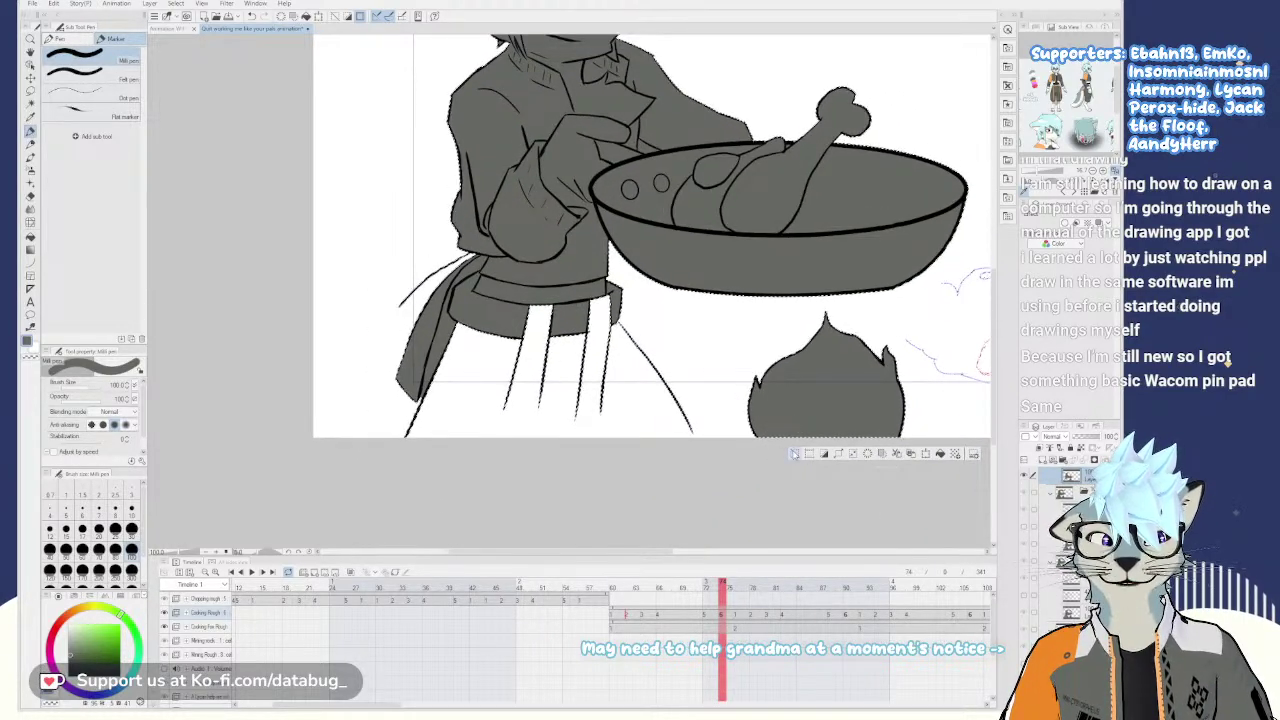
{"action": "key", "text": "ctrl+d"}
{"action": "left_click_drag", "start_coordinate": [670, 442], "coordinate": [677, 455]}
{"action": "key", "text": "g"}
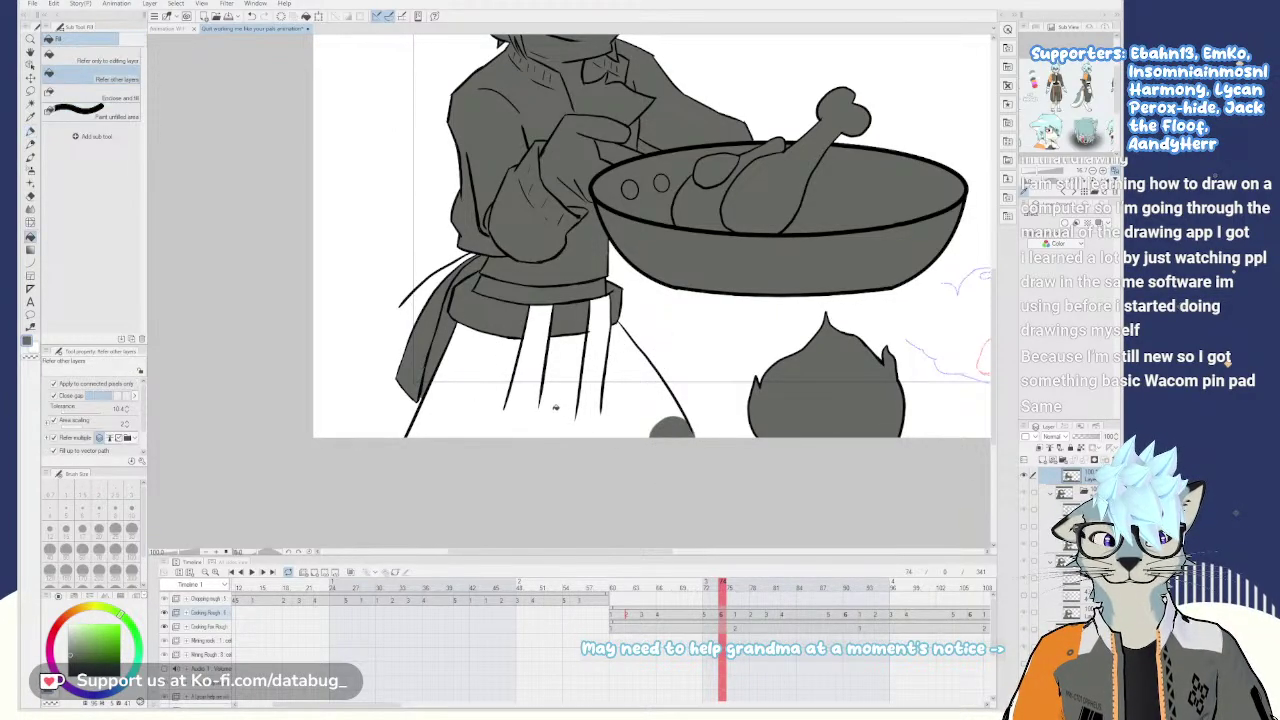
{"action": "left_click", "coordinate": [548, 330]}
{"action": "left_click_drag", "start_coordinate": [489, 377], "coordinate": [485, 450]}
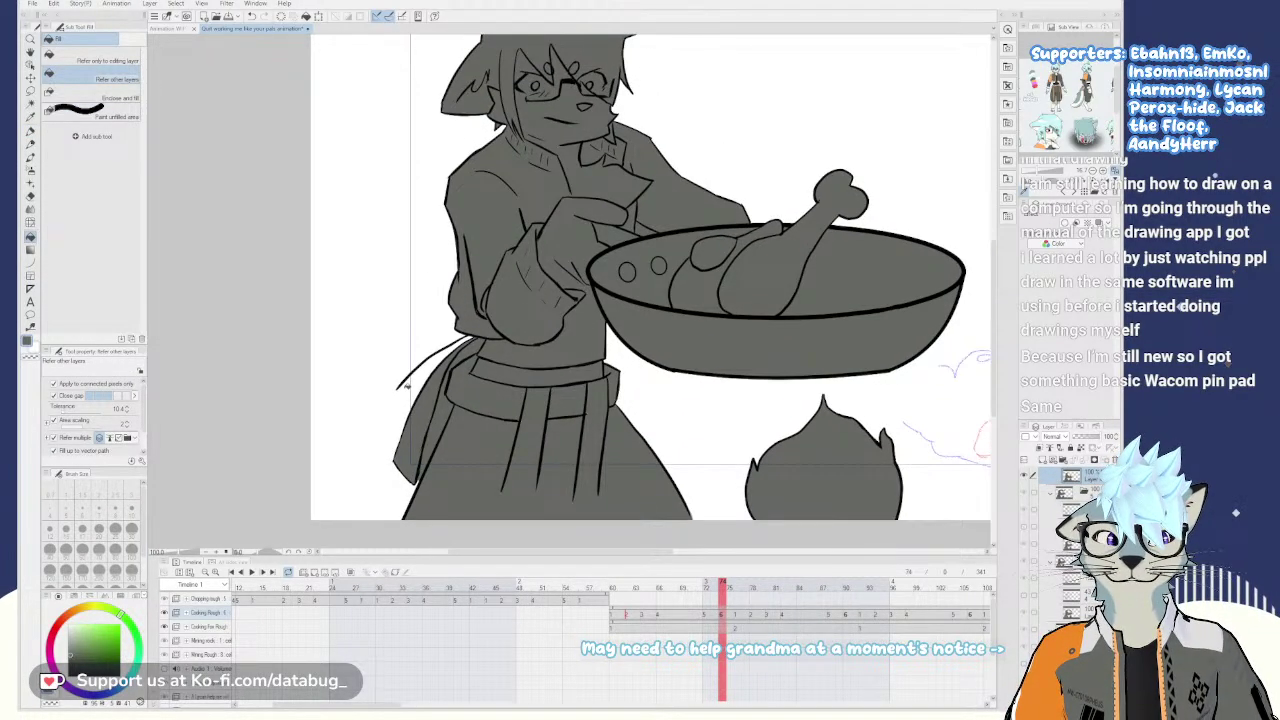
- Paint a dark grey outer edge for the open shape behind the waist and fill its remaining white gap
{"action": "key", "text": "p"}
{"action": "mouse_move", "coordinate": [421, 399]}
{"action": "left_mouse_down"}
{"action": "mouse_move", "coordinate": [419, 452]}
{"action": "mouse_move", "coordinate": [427, 389]}
{"action": "left_mouse_up"}
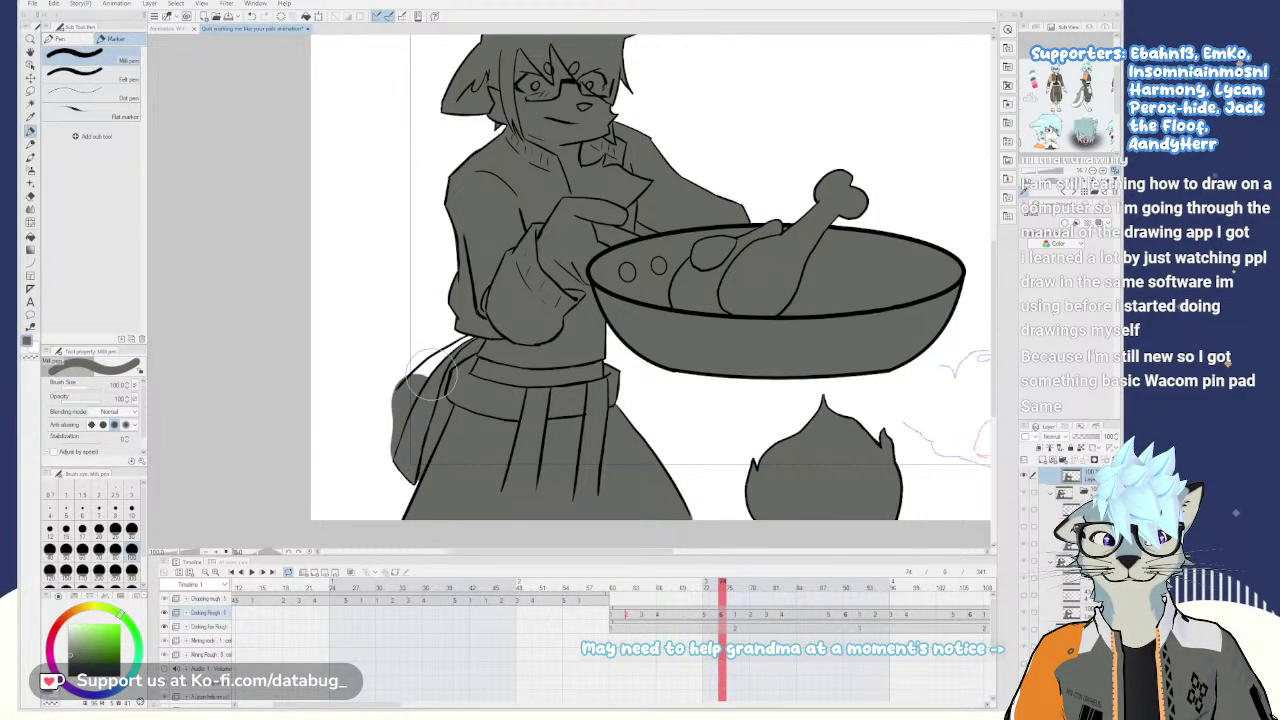
{"action": "key", "text": "g"}
{"action": "key", "text": "p"}
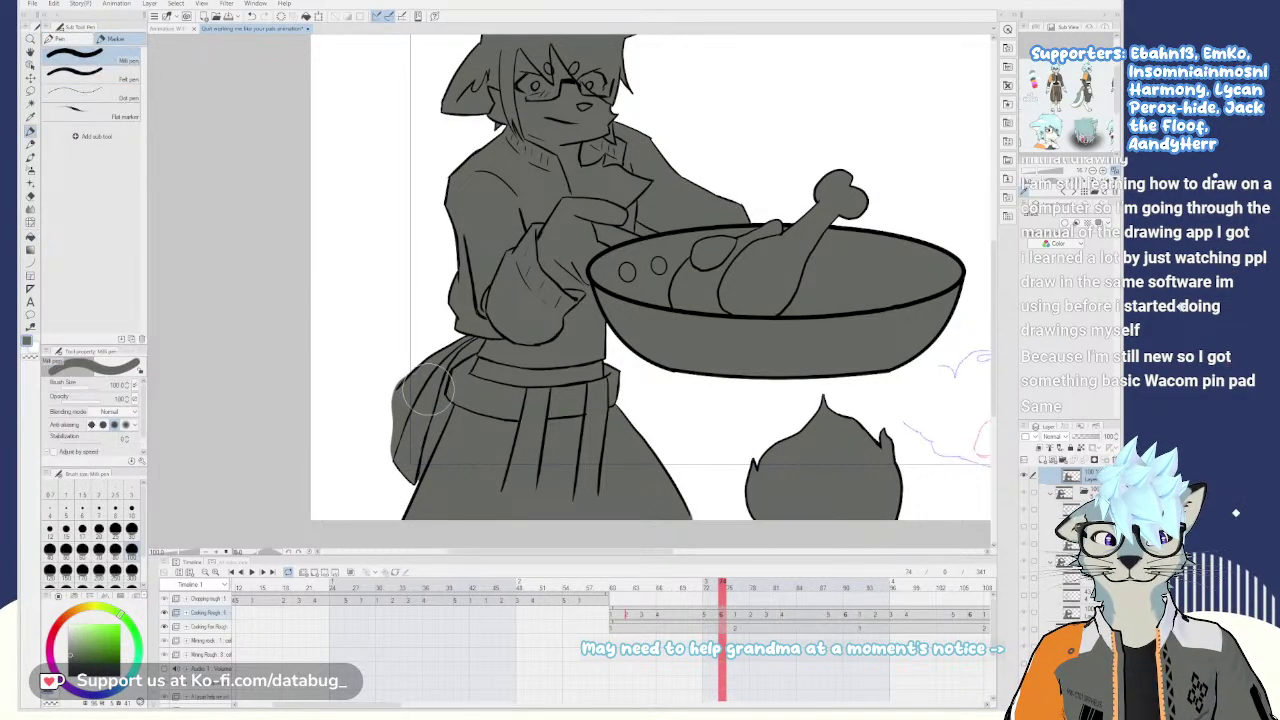
{"action": "left_click_drag", "start_coordinate": [656, 289], "coordinate": [589, 412]}
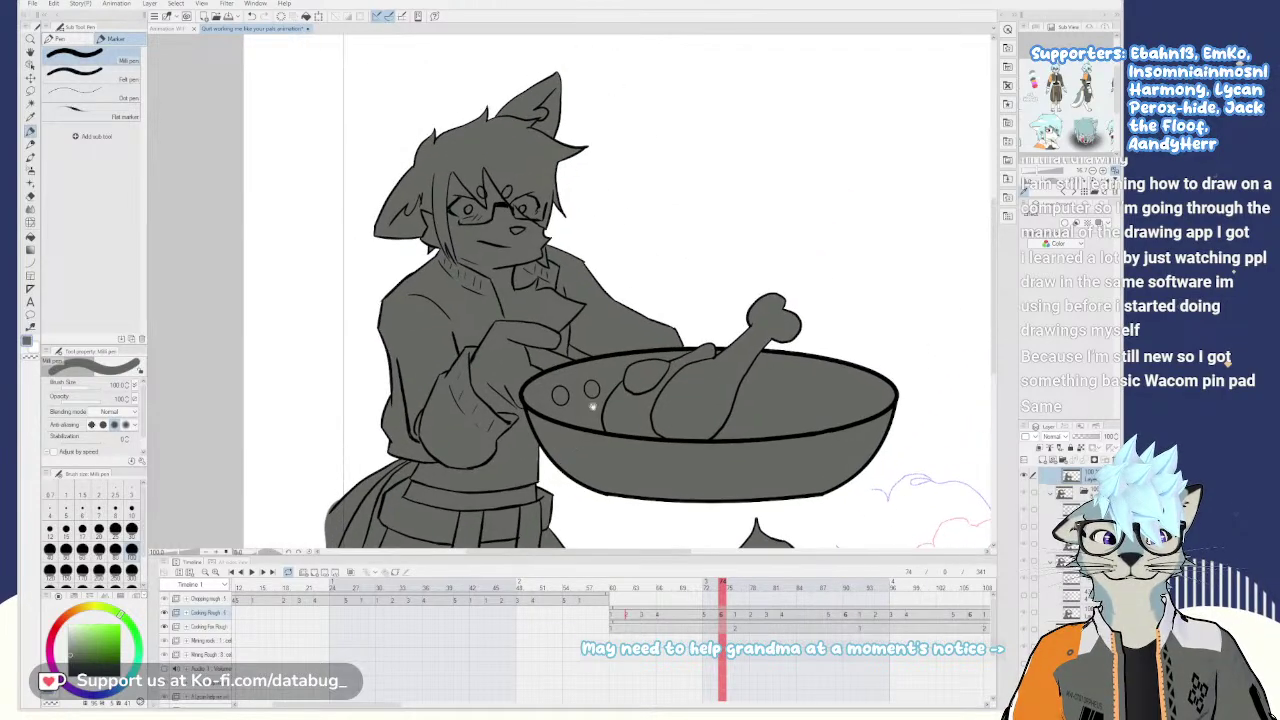
{"action": "key", "text": "w"}
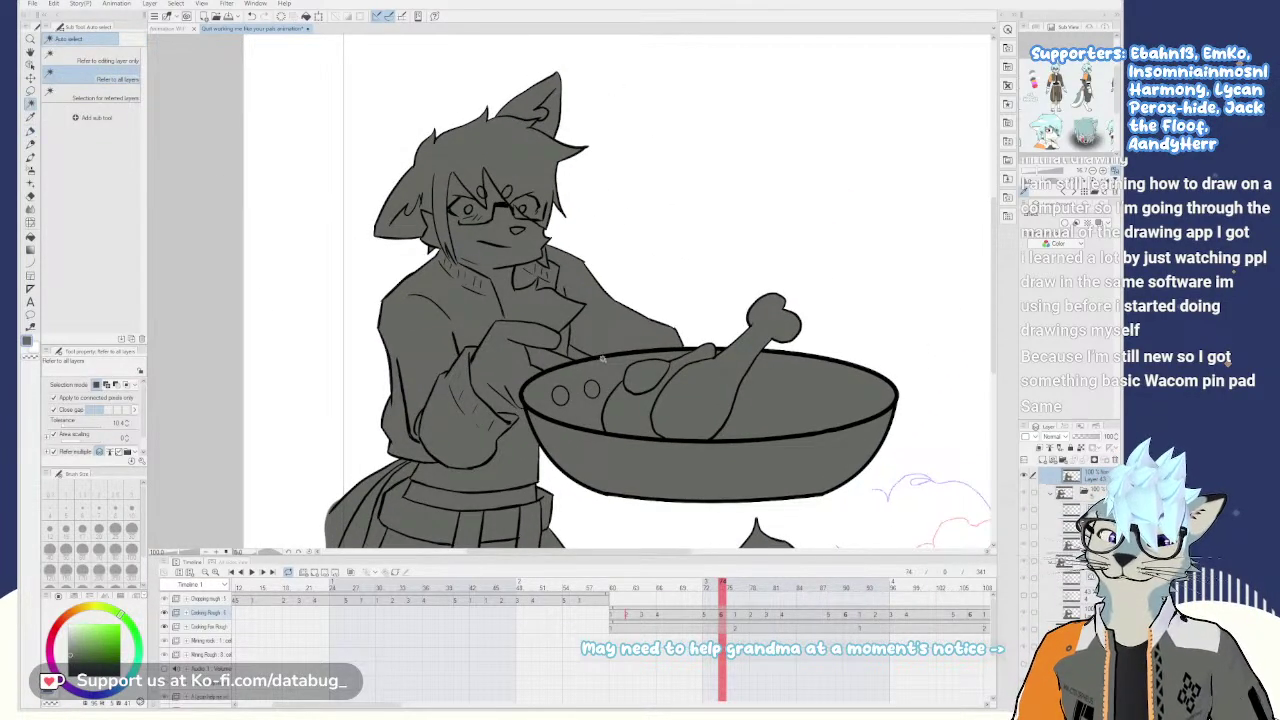
{"action": "left_click", "coordinate": [575, 352]}
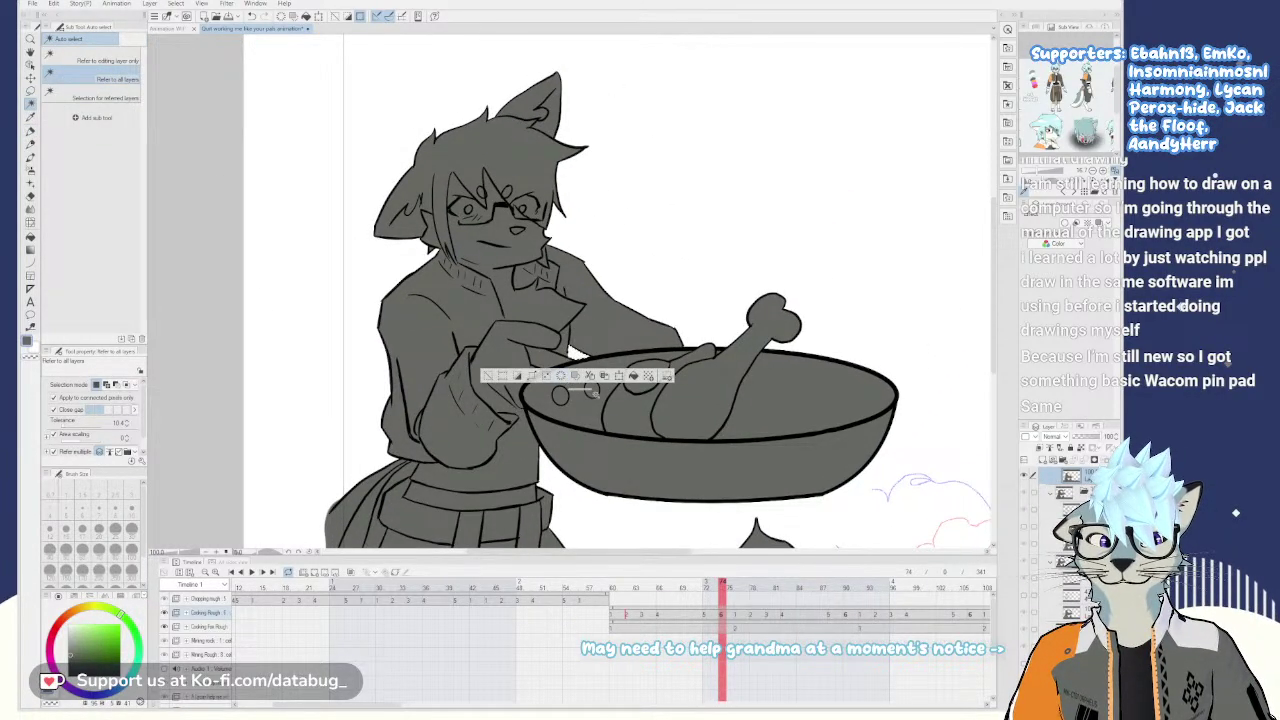
{"action": "left_click", "coordinate": [489, 377]}
- Inspect the sixth cel's grey base fill, up close and as a whole frame, for missed areas
{"action": "left_click_drag", "start_coordinate": [612, 478], "coordinate": [547, 404]}
{"action": "scroll", "coordinate": [547, 404], "scroll_direction": "down", "scroll_amount": 3}
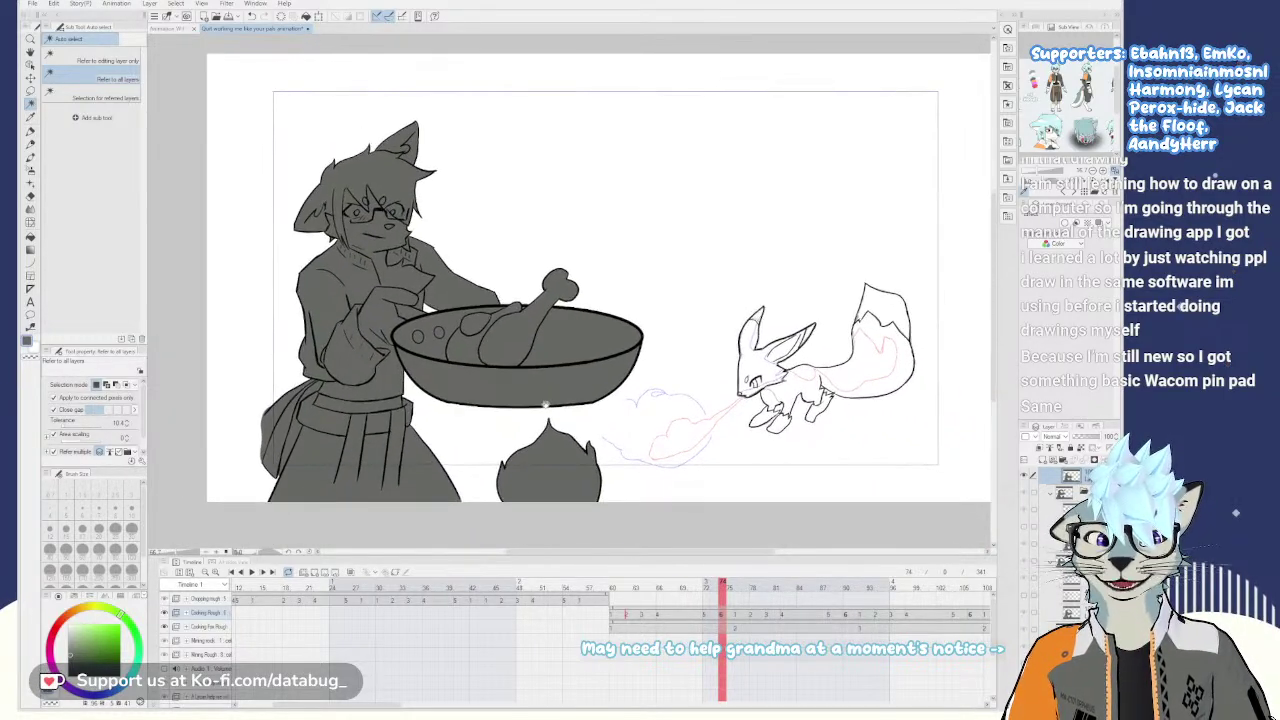
{"action": "left_click_drag", "start_coordinate": [543, 414], "coordinate": [563, 420]}
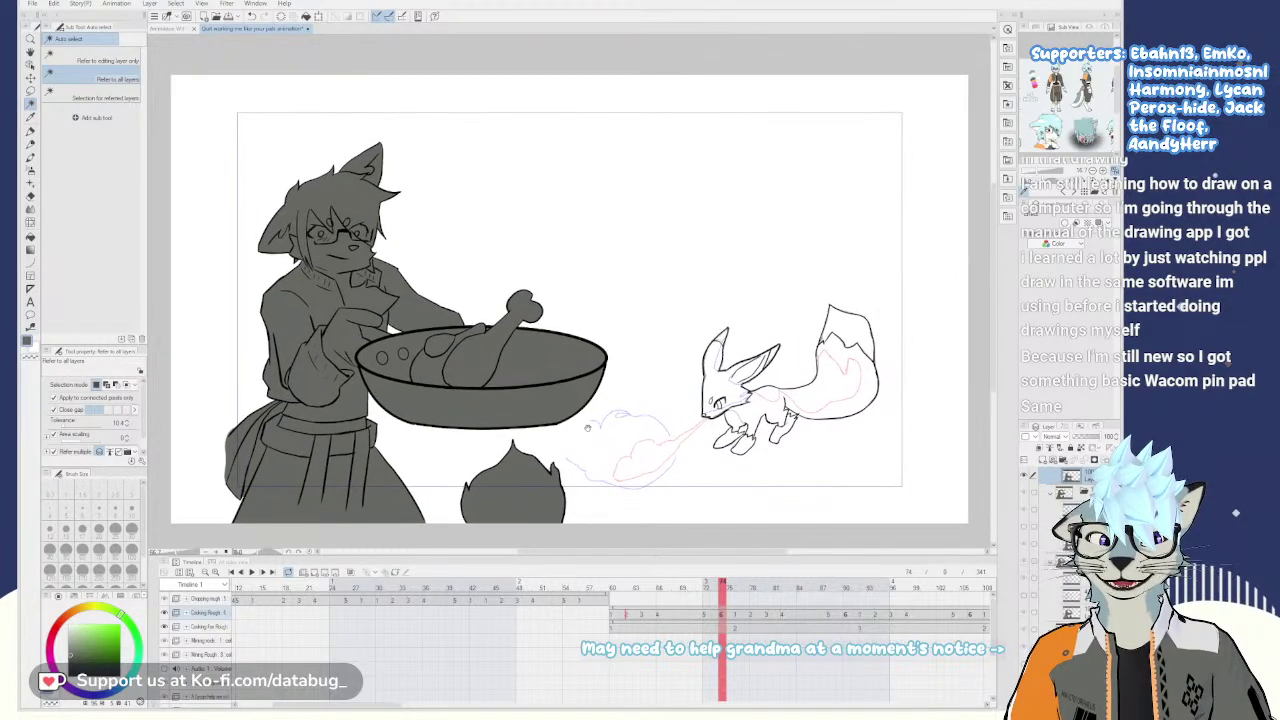
{"action": "scroll", "coordinate": [561, 419], "scroll_direction": "up", "scroll_amount": 4}
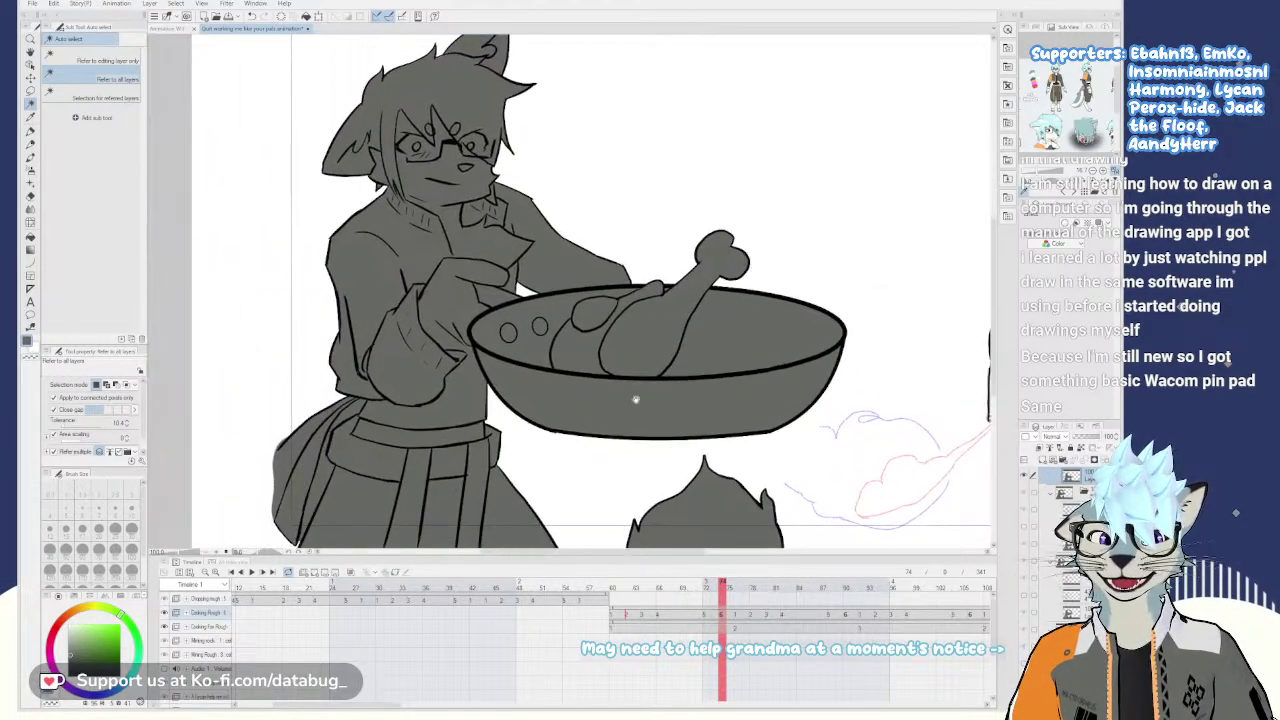
{"action": "scroll", "coordinate": [592, 394], "scroll_direction": "up", "scroll_amount": 1}
{"action": "scroll", "coordinate": [567, 393], "scroll_direction": "down", "scroll_amount": 1}
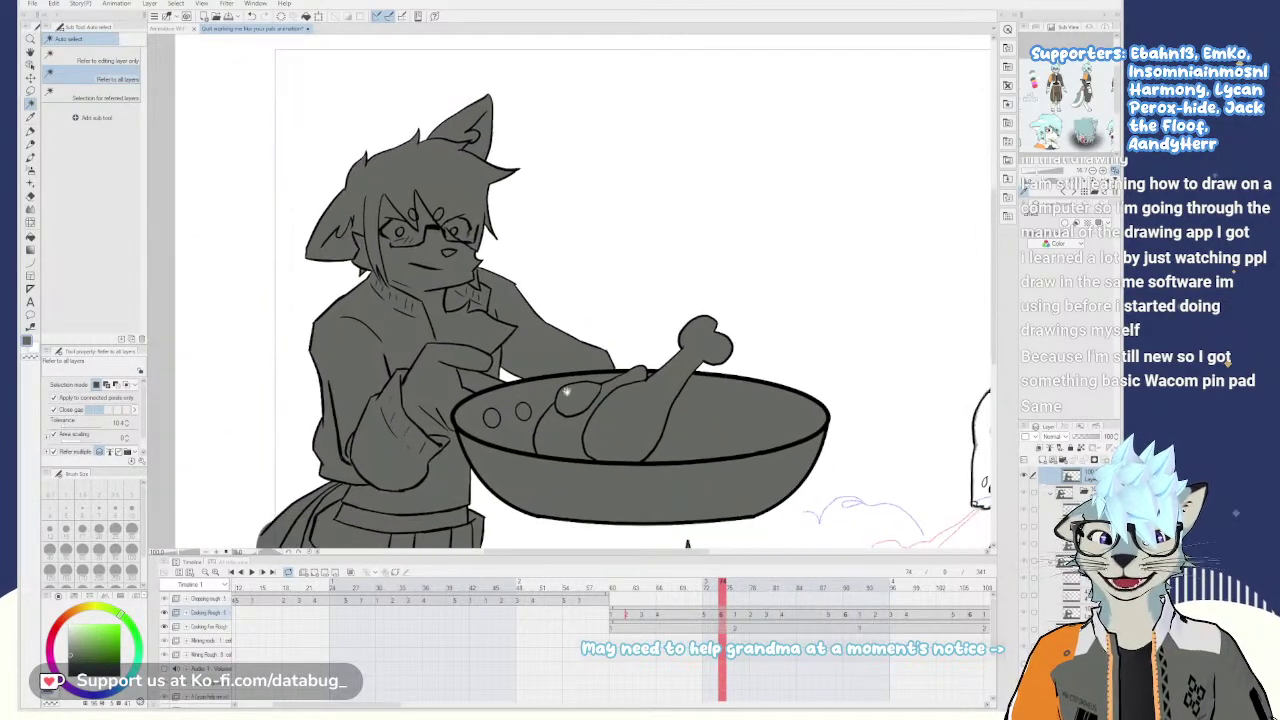
{"action": "left_click_drag", "start_coordinate": [587, 428], "coordinate": [562, 352]}
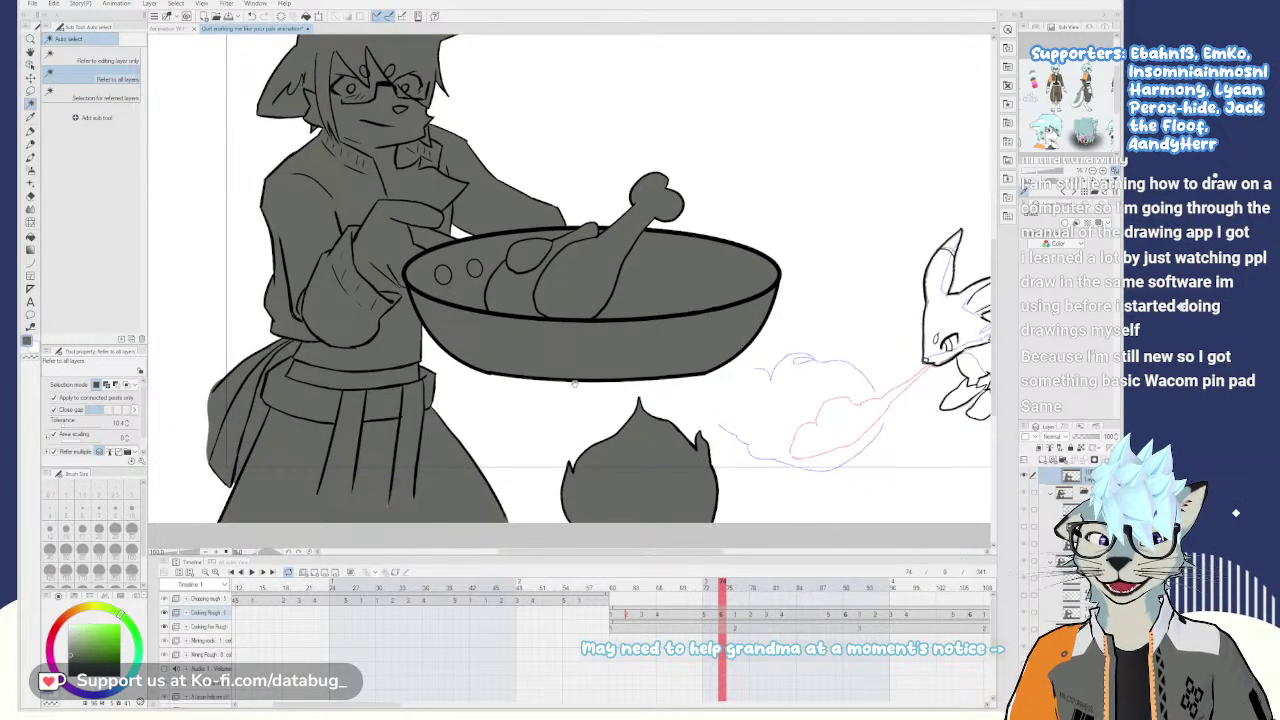
{"action": "scroll", "coordinate": [574, 382], "scroll_direction": "down", "scroll_amount": 3}
{"action": "scroll", "coordinate": [560, 408], "scroll_direction": "up", "scroll_amount": 2}
{"action": "mouse_move", "coordinate": [558, 413]}
{"action": "left_mouse_down"}
{"action": "mouse_move", "coordinate": [535, 422]}
{"action": "mouse_move", "coordinate": [563, 424]}
{"action": "left_mouse_up"}
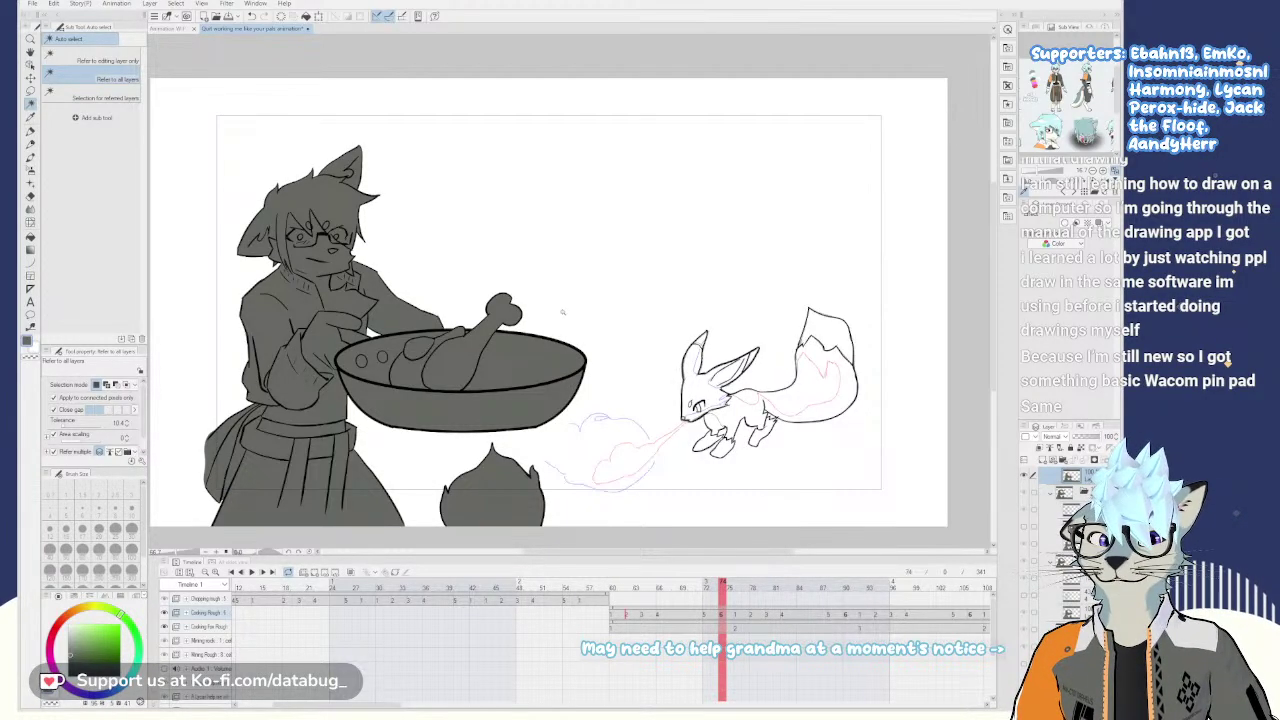
{"action": "scroll", "coordinate": [550, 398], "scroll_direction": "up", "scroll_amount": 2}
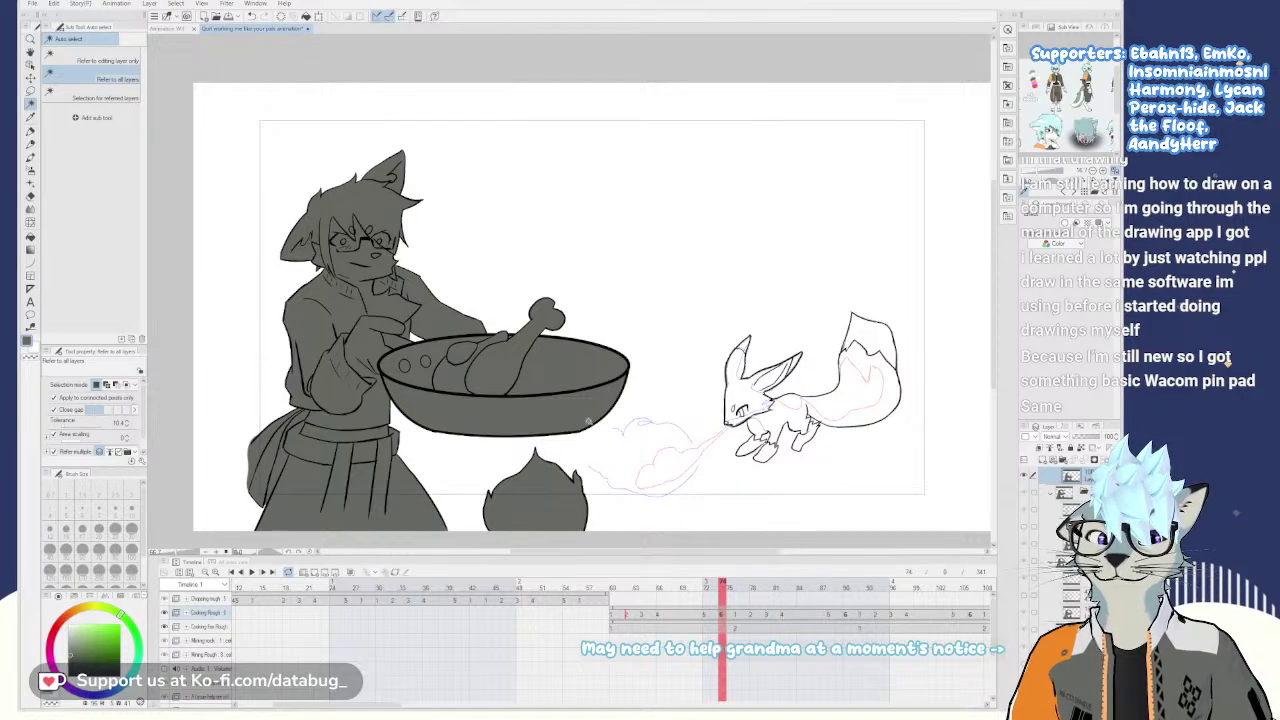
{"action": "scroll", "coordinate": [588, 421], "scroll_direction": "up", "scroll_amount": 3}
{"action": "left_click_drag", "start_coordinate": [608, 368], "coordinate": [592, 320]}
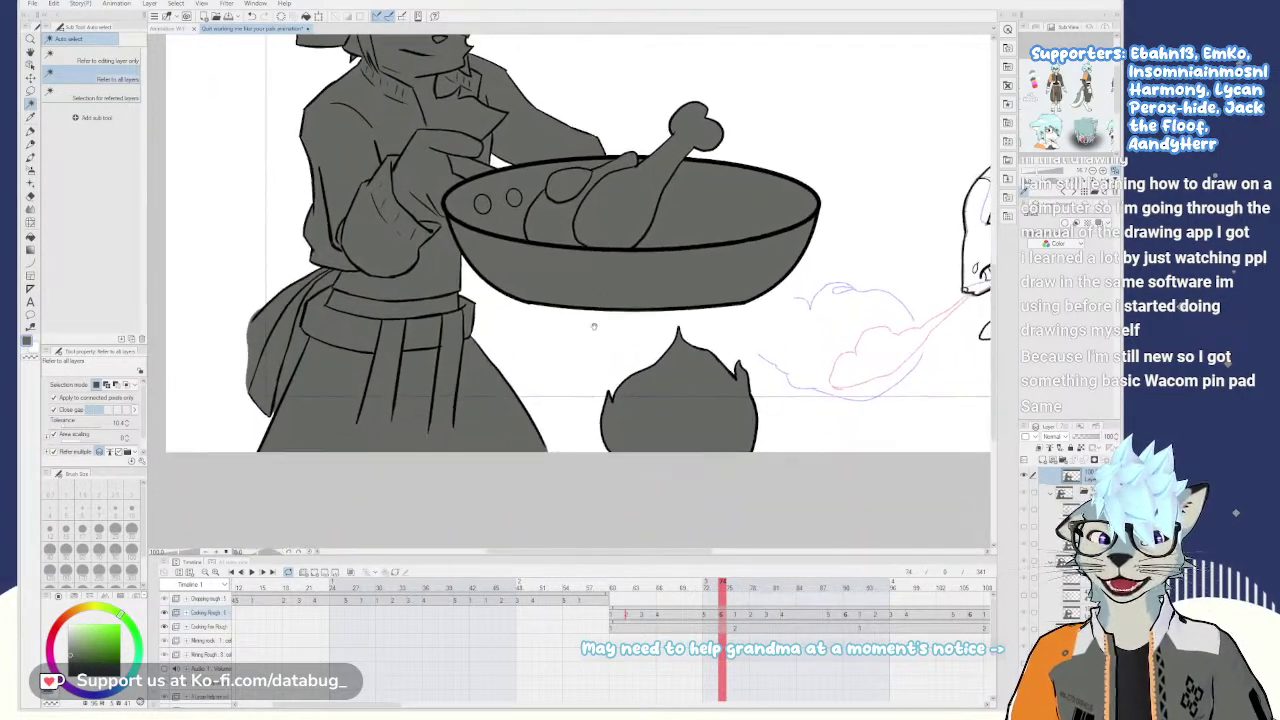
{"action": "scroll", "coordinate": [611, 359], "scroll_direction": "down", "scroll_amount": 5}
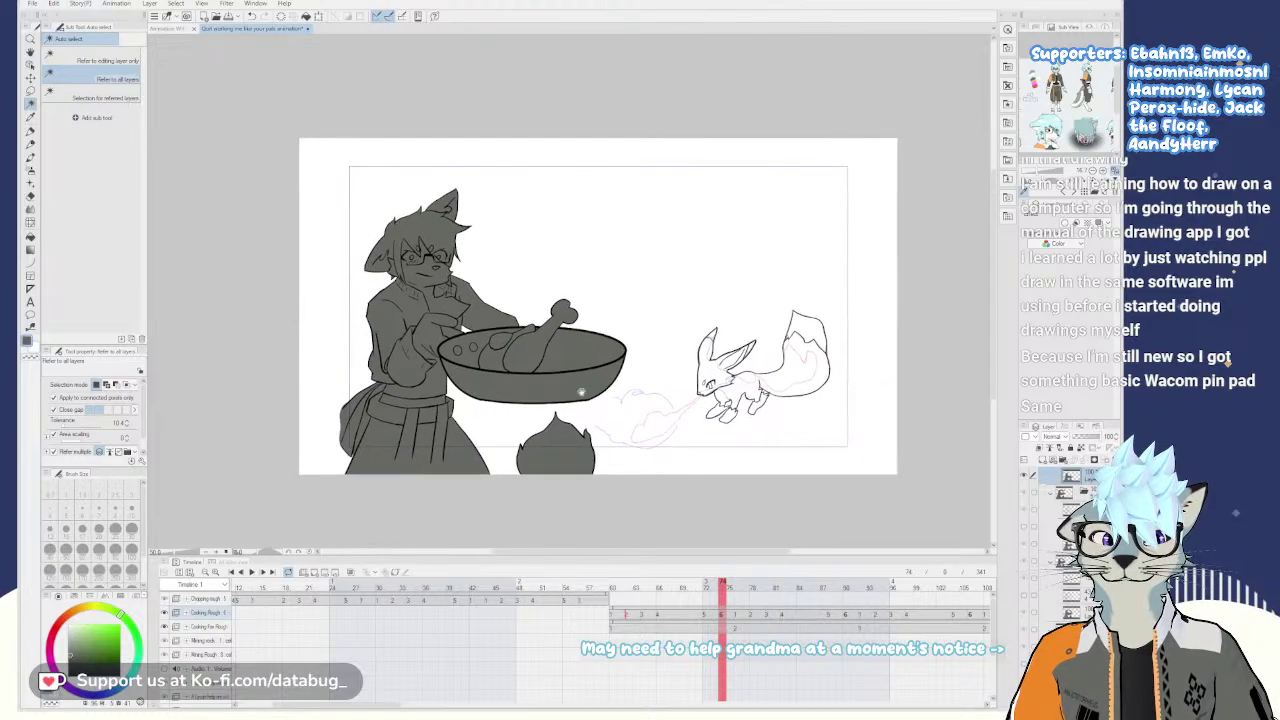
{"action": "scroll", "coordinate": [592, 402], "scroll_direction": "up", "scroll_amount": 1}
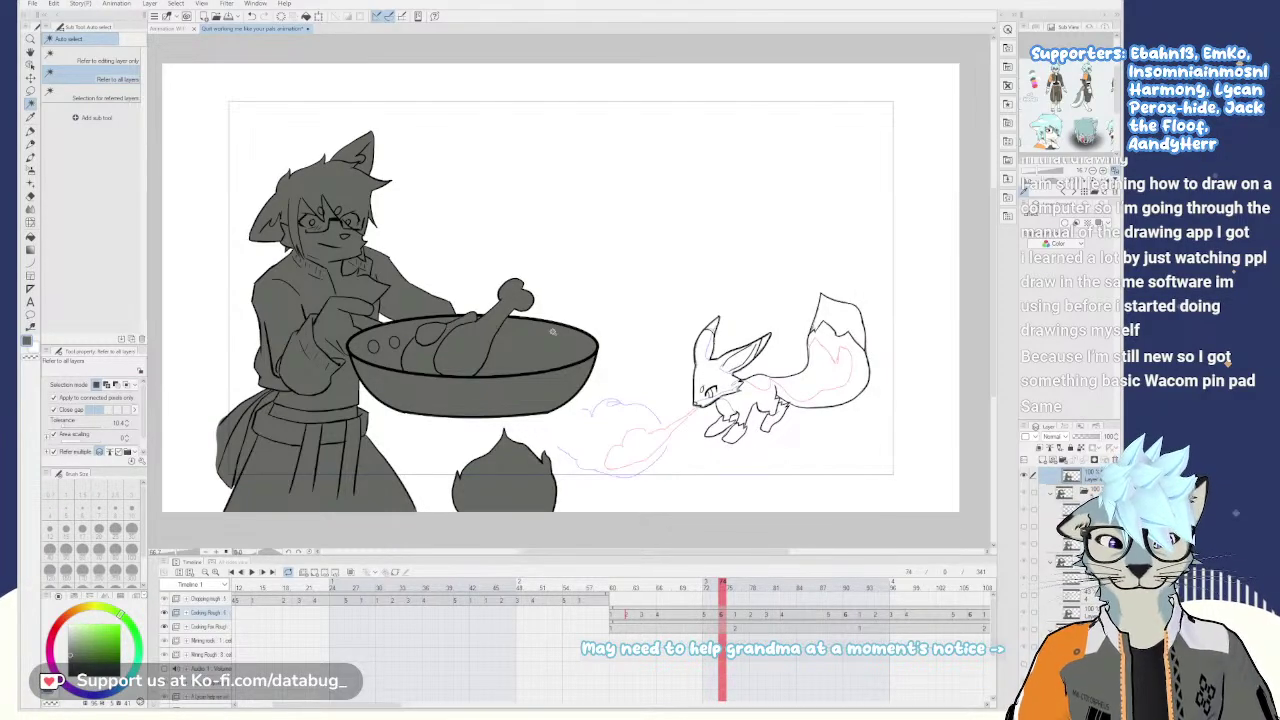
{"action": "scroll", "coordinate": [496, 352], "scroll_direction": "up", "scroll_amount": 1}
{"action": "mouse_move", "coordinate": [496, 404]}
{"action": "left_mouse_down"}
{"action": "mouse_move", "coordinate": [500, 386]}
{"action": "mouse_move", "coordinate": [603, 326]}
{"action": "mouse_move", "coordinate": [638, 349]}
{"action": "mouse_move", "coordinate": [626, 354]}
{"action": "left_mouse_up"}
{"action": "scroll", "coordinate": [625, 353], "scroll_direction": "up", "scroll_amount": 3}
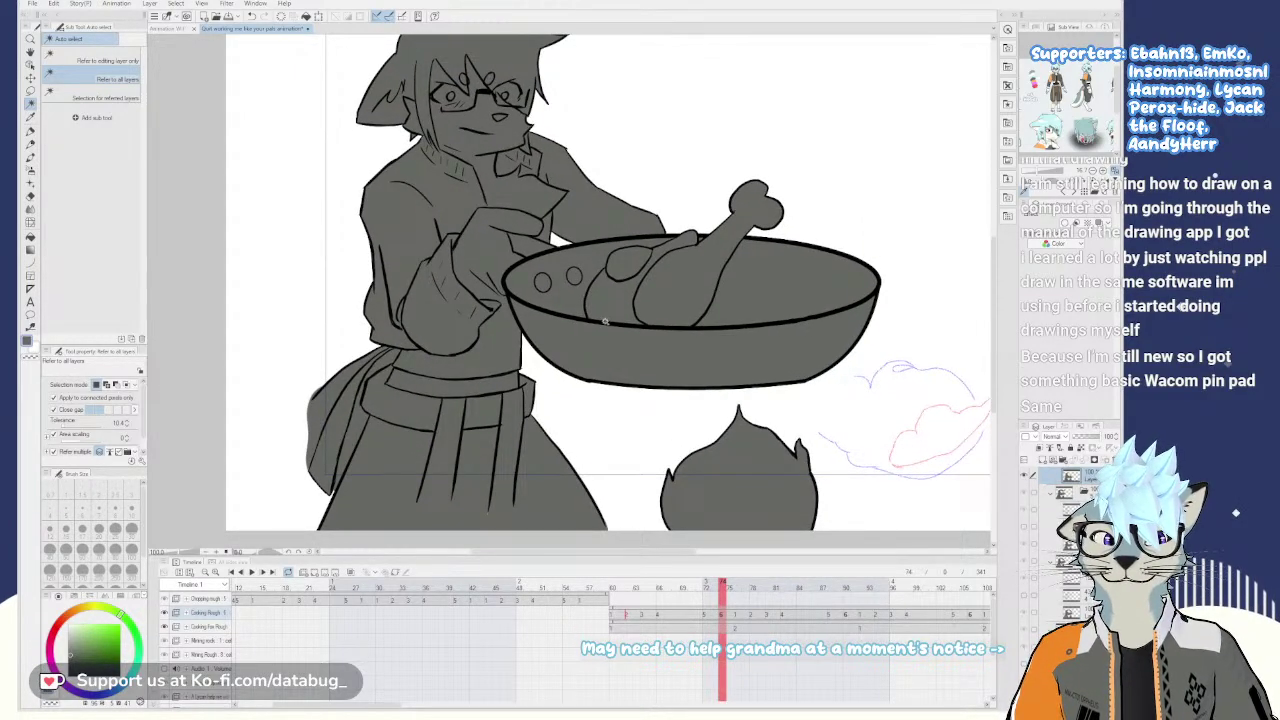
{"action": "mouse_move", "coordinate": [604, 321]}
{"action": "left_mouse_down"}
{"action": "mouse_move", "coordinate": [580, 446]}
{"action": "mouse_move", "coordinate": [542, 424]}
{"action": "mouse_move", "coordinate": [572, 447]}
{"action": "mouse_move", "coordinate": [520, 337]}
{"action": "left_mouse_up"}
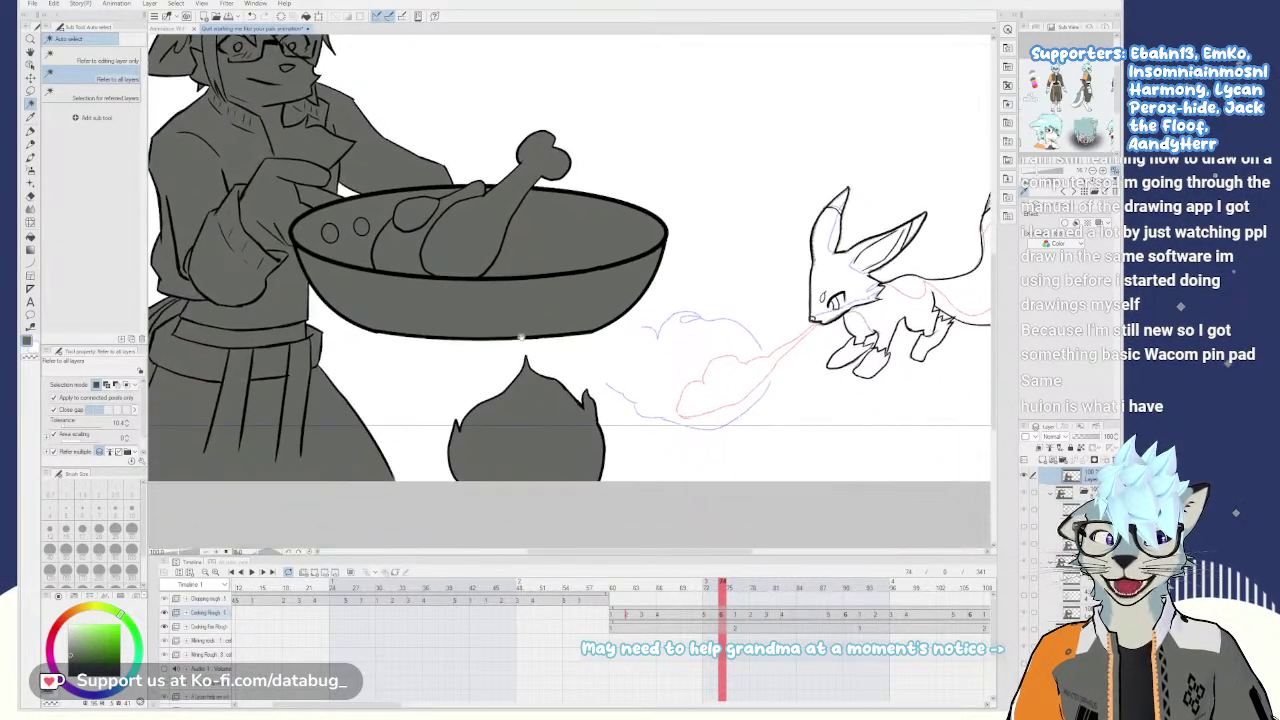
{"action": "key", "text": "ctrl+0"}
{"action": "scroll", "coordinate": [535, 306], "scroll_direction": "up", "scroll_amount": 2}
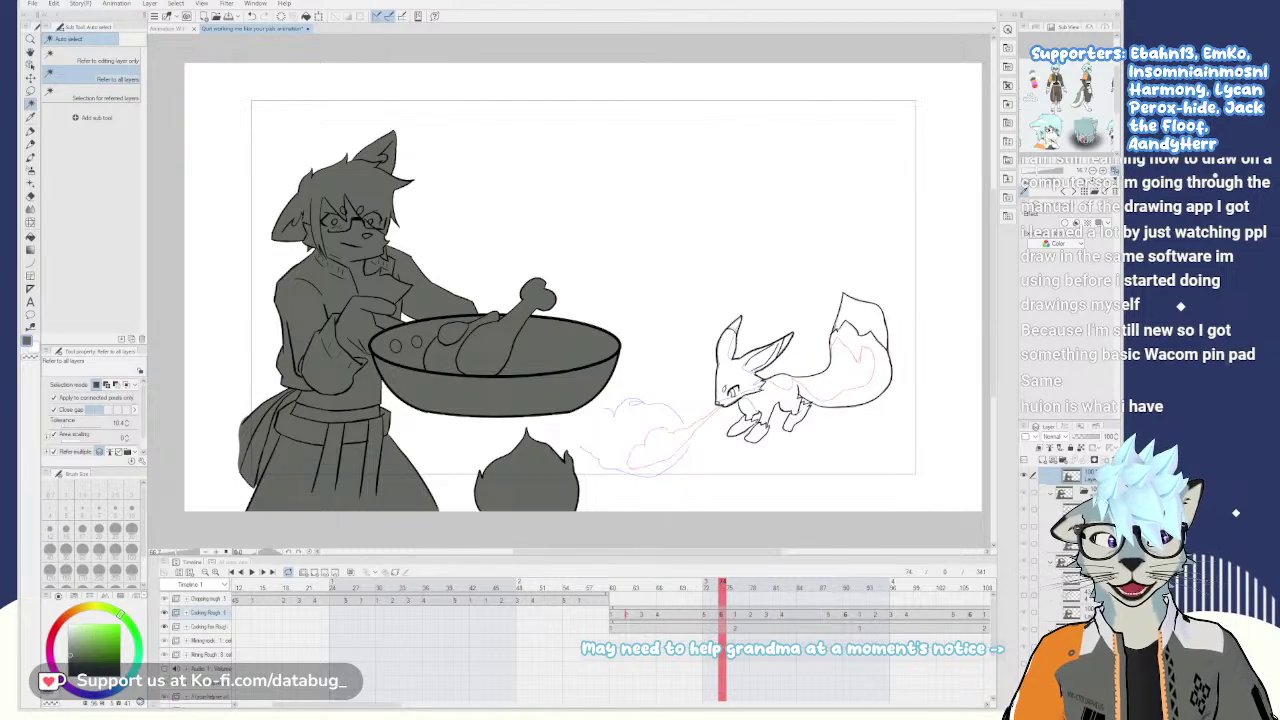
{"action": "scroll", "coordinate": [1065, 550], "scroll_direction": "up", "scroll_amount": 2}
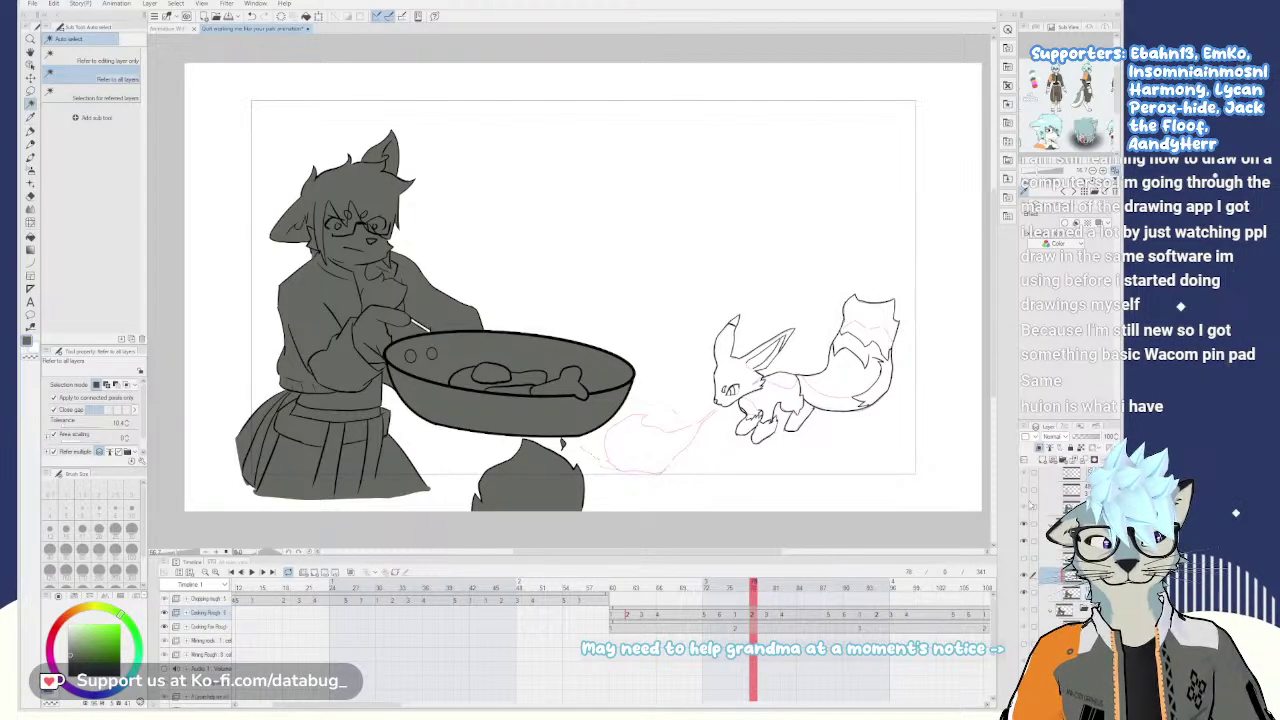
{"action": "left_click_drag", "start_coordinate": [446, 330], "coordinate": [589, 379]}
{"action": "left_click", "coordinate": [597, 333], "text": "ctrl"}
{"action": "left_click", "coordinate": [571, 340], "text": "alt"}
{"action": "left_click", "coordinate": [578, 380], "text": "ctrl"}
{"action": "scroll", "coordinate": [588, 378], "scroll_direction": "up", "scroll_amount": 1}
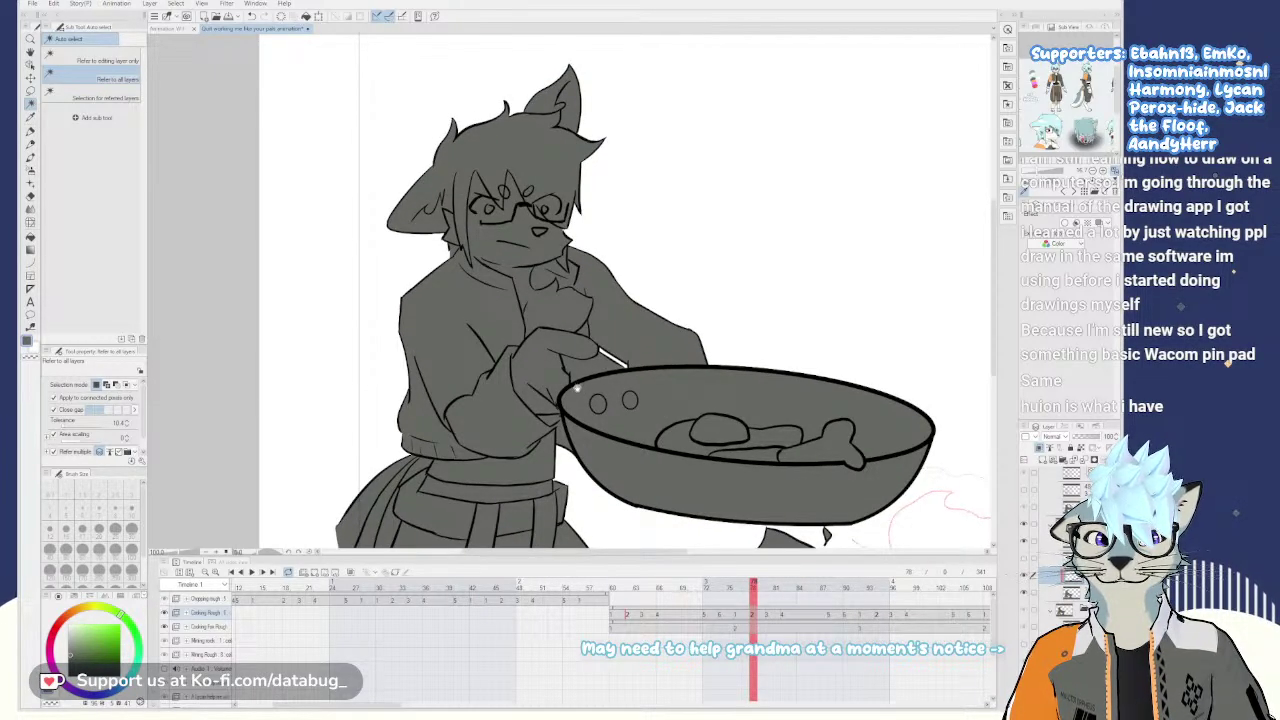
{"action": "left_click_drag", "start_coordinate": [558, 354], "coordinate": [486, 214]}
{"action": "left_click_drag", "start_coordinate": [546, 321], "coordinate": [566, 358]}
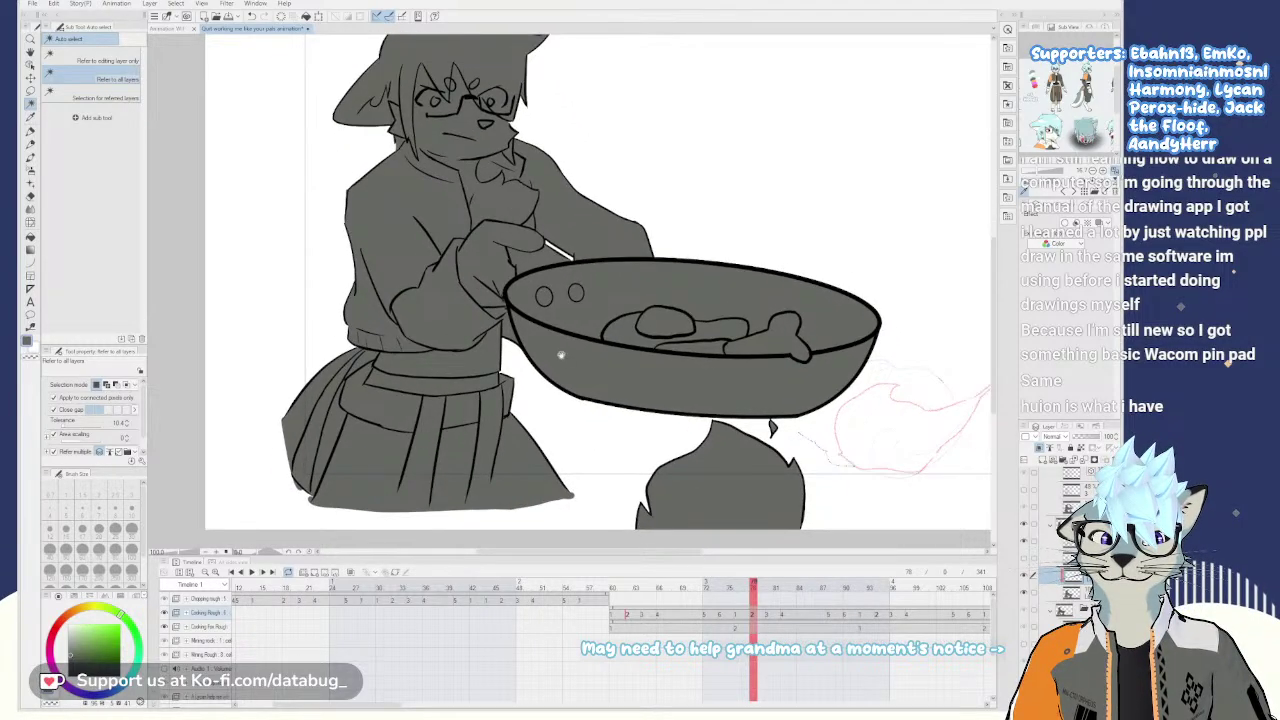
{"action": "scroll", "coordinate": [561, 355], "scroll_direction": "down", "scroll_amount": 4}
{"action": "mouse_move", "coordinate": [554, 345]}
{"action": "left_mouse_down"}
{"action": "mouse_move", "coordinate": [569, 372]}
{"action": "mouse_move", "coordinate": [540, 391]}
{"action": "left_mouse_up"}
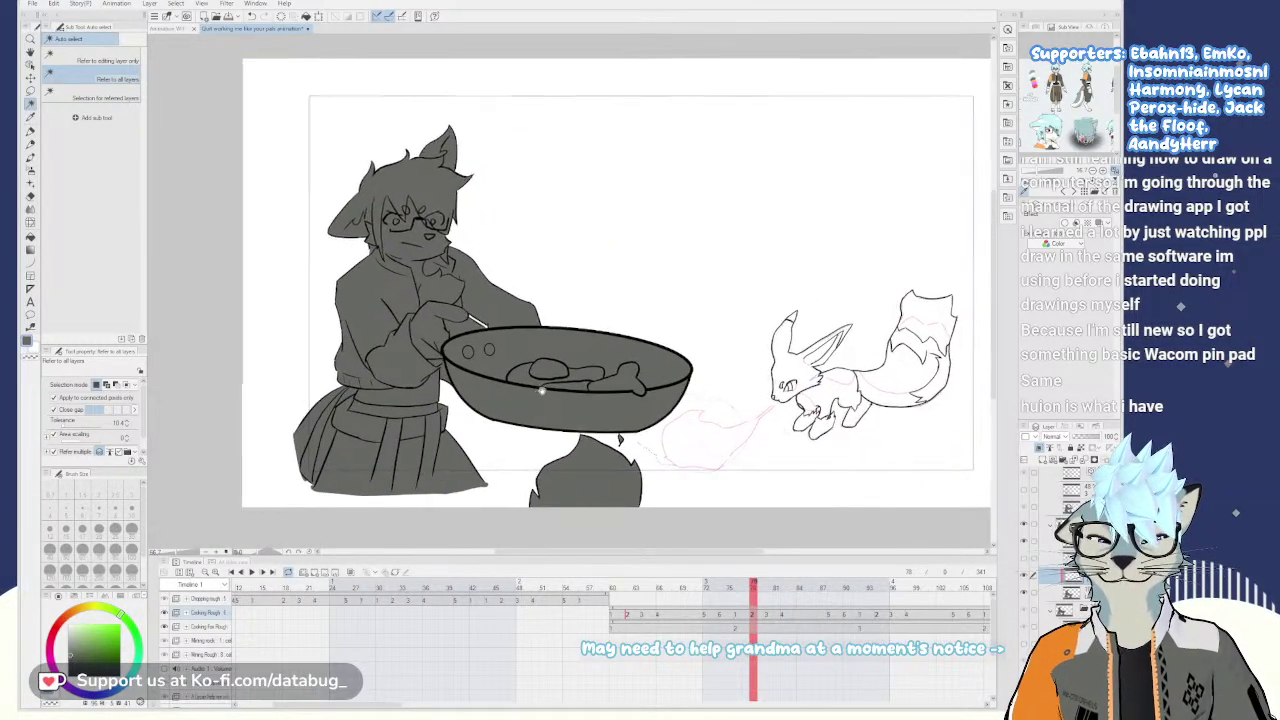
{"action": "scroll", "coordinate": [539, 391], "scroll_direction": "up", "scroll_amount": 5}
{"action": "left_click_drag", "start_coordinate": [460, 337], "coordinate": [490, 389]}
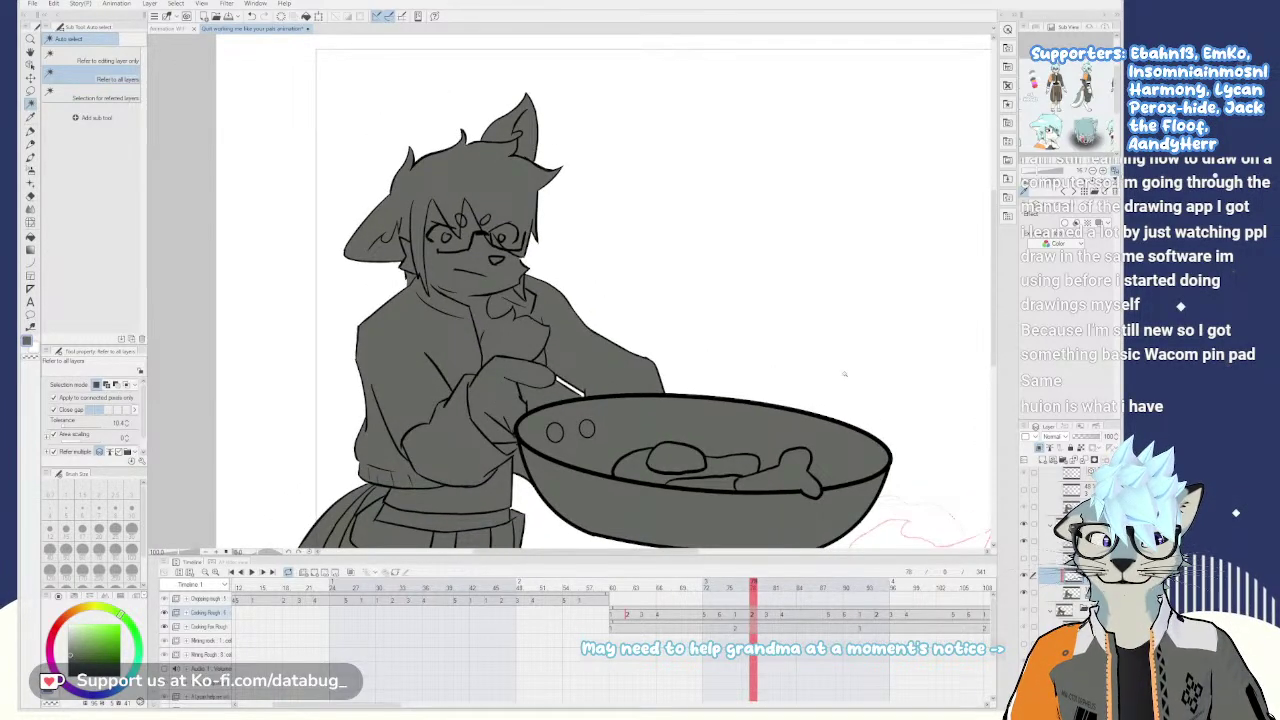
{"action": "scroll", "coordinate": [995, 342], "scroll_direction": "down", "scroll_amount": 1}
{"action": "mouse_move", "coordinate": [995, 342]}
{"action": "left_mouse_down"}
{"action": "mouse_move", "coordinate": [994, 398]}
{"action": "mouse_move", "coordinate": [997, 352]}
{"action": "left_mouse_up"}
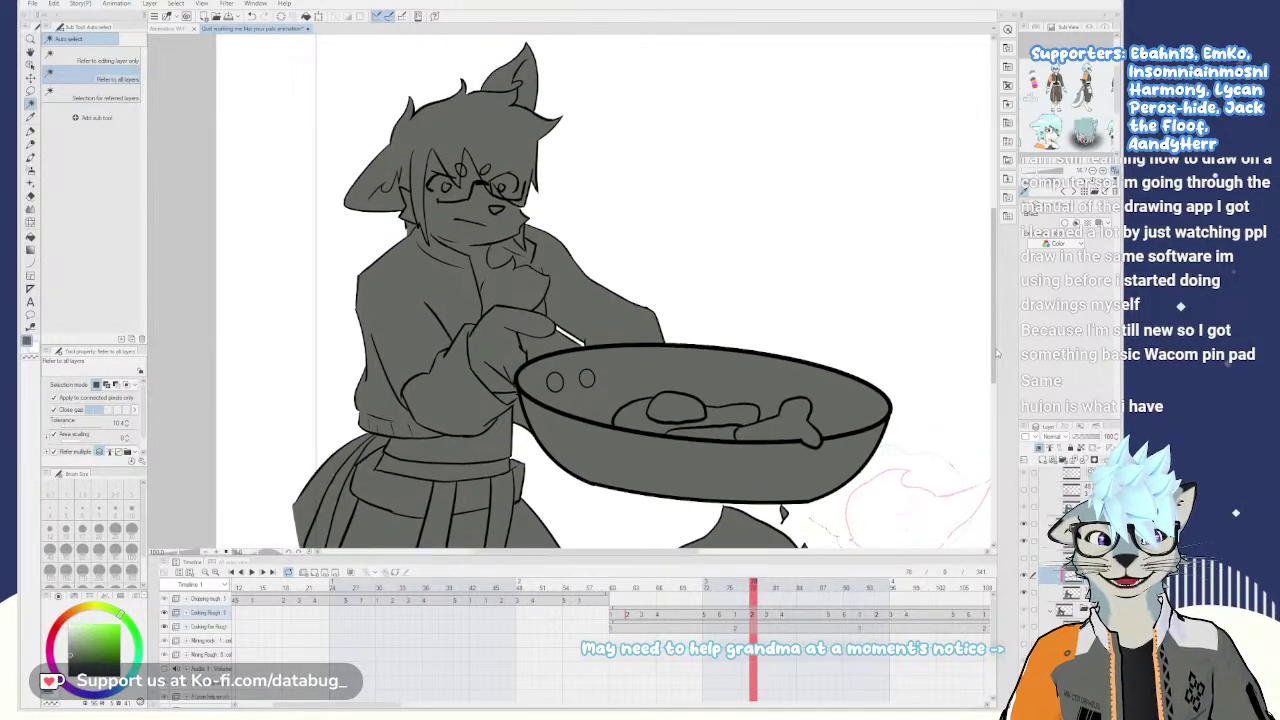
{"action": "mouse_move", "coordinate": [645, 457]}
{"action": "left_mouse_down"}
{"action": "mouse_move", "coordinate": [508, 453]}
{"action": "mouse_move", "coordinate": [592, 395]}
{"action": "mouse_move", "coordinate": [556, 426]}
{"action": "mouse_move", "coordinate": [572, 457]}
{"action": "mouse_move", "coordinate": [574, 434]}
{"action": "mouse_move", "coordinate": [561, 436]}
{"action": "mouse_move", "coordinate": [548, 401]}
{"action": "left_mouse_up"}
{"action": "left_click", "coordinate": [566, 437], "text": "alt"}
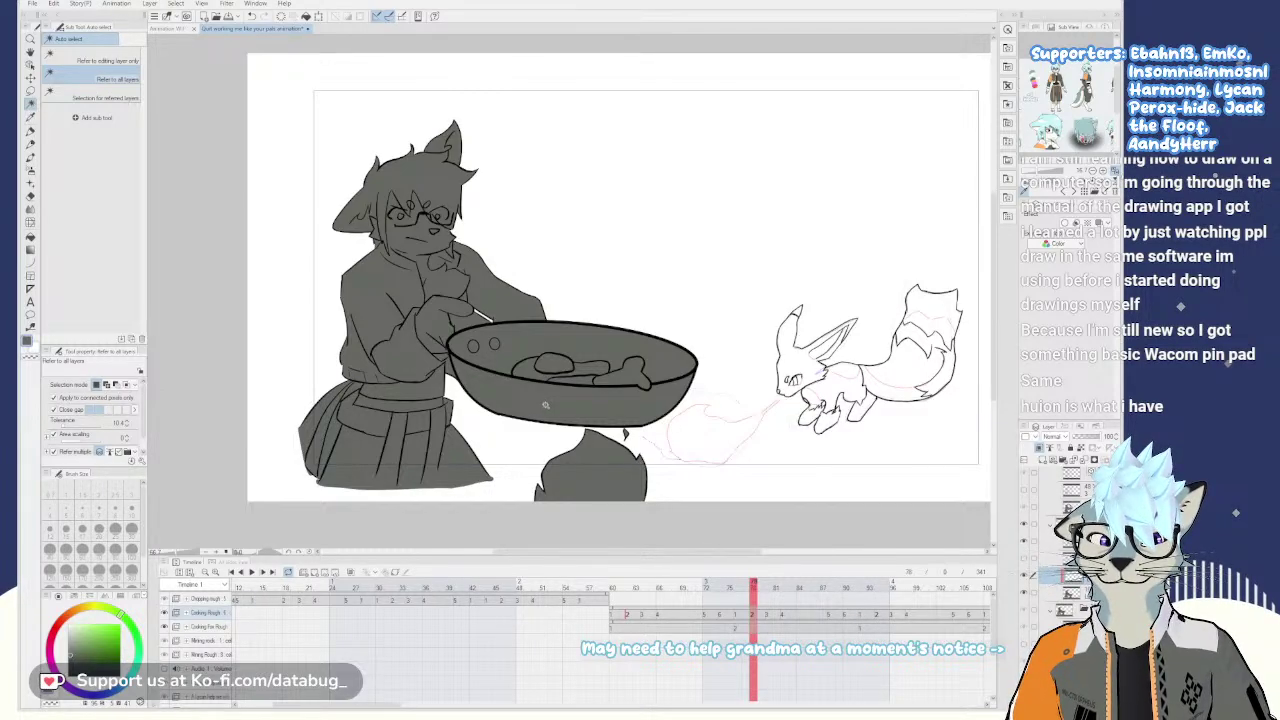
{"action": "scroll", "coordinate": [549, 382], "scroll_direction": "up", "scroll_amount": 1}
{"action": "scroll", "coordinate": [549, 382], "scroll_direction": "down", "scroll_amount": 1}
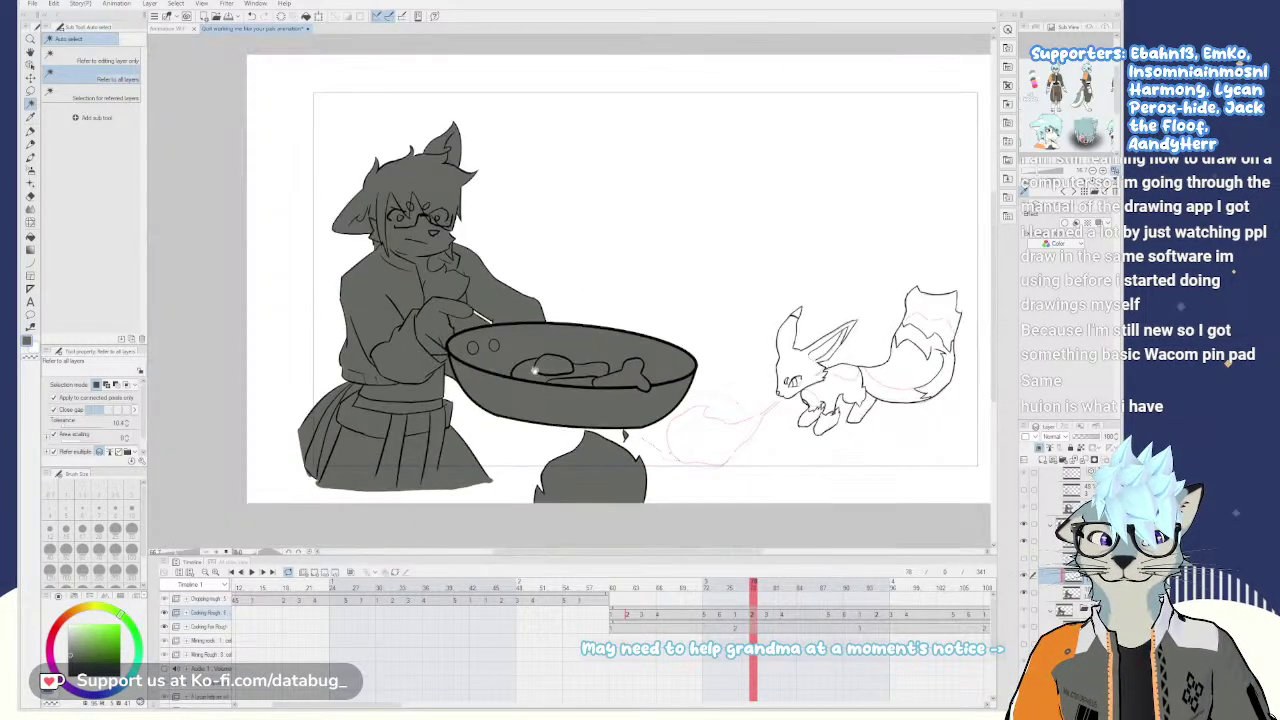
{"action": "left_click_drag", "start_coordinate": [552, 386], "coordinate": [558, 404]}
- Go through the Cooking Rough cels back to the first one and examine its orange sleeve and skirt panels
{"action": "left_click_drag", "start_coordinate": [742, 593], "coordinate": [760, 588]}
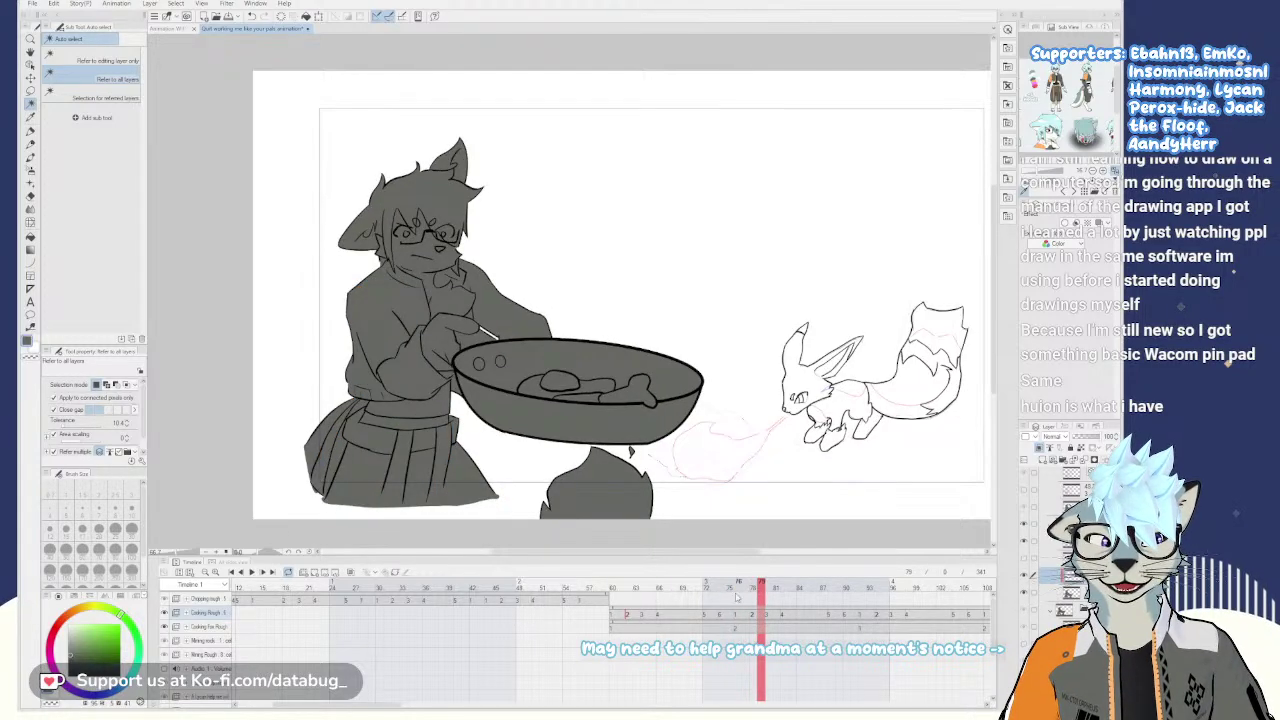
{"action": "left_click", "coordinate": [630, 588]}
{"action": "left_click", "coordinate": [645, 592]}
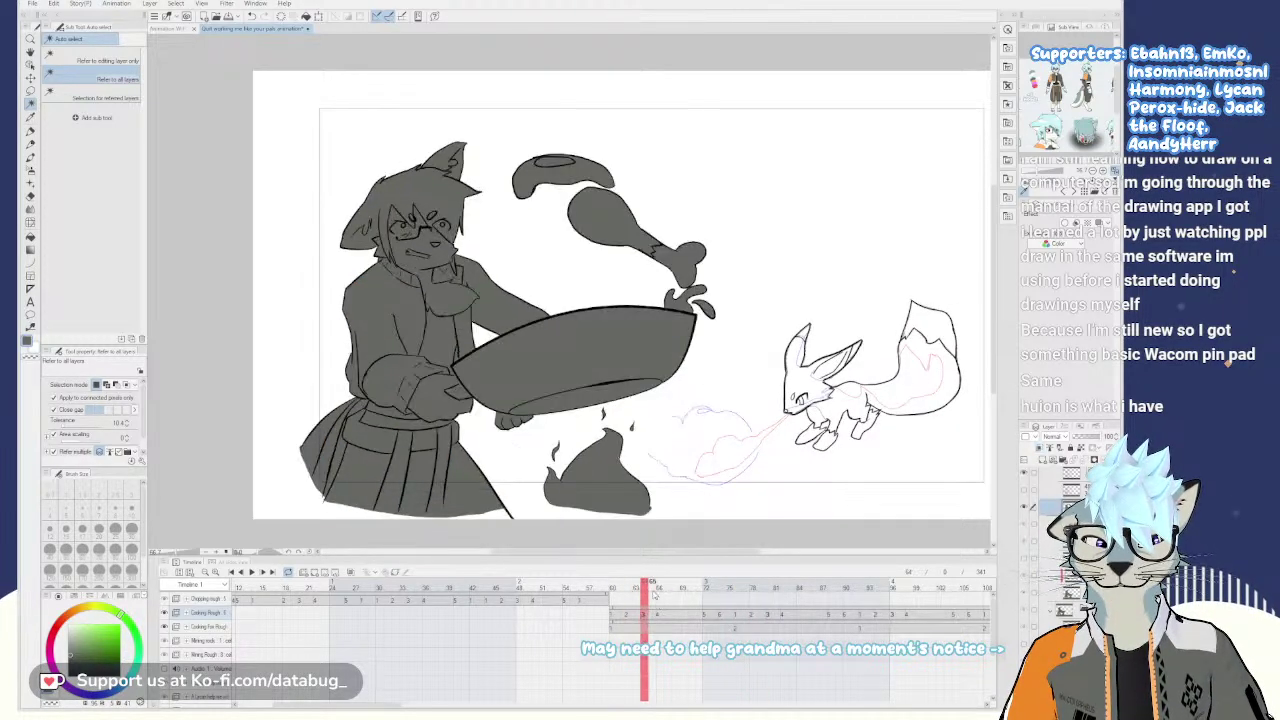
{"action": "left_click", "coordinate": [659, 612]}
{"action": "left_click", "coordinate": [645, 617]}
{"action": "left_click_drag", "start_coordinate": [644, 617], "coordinate": [614, 617]}
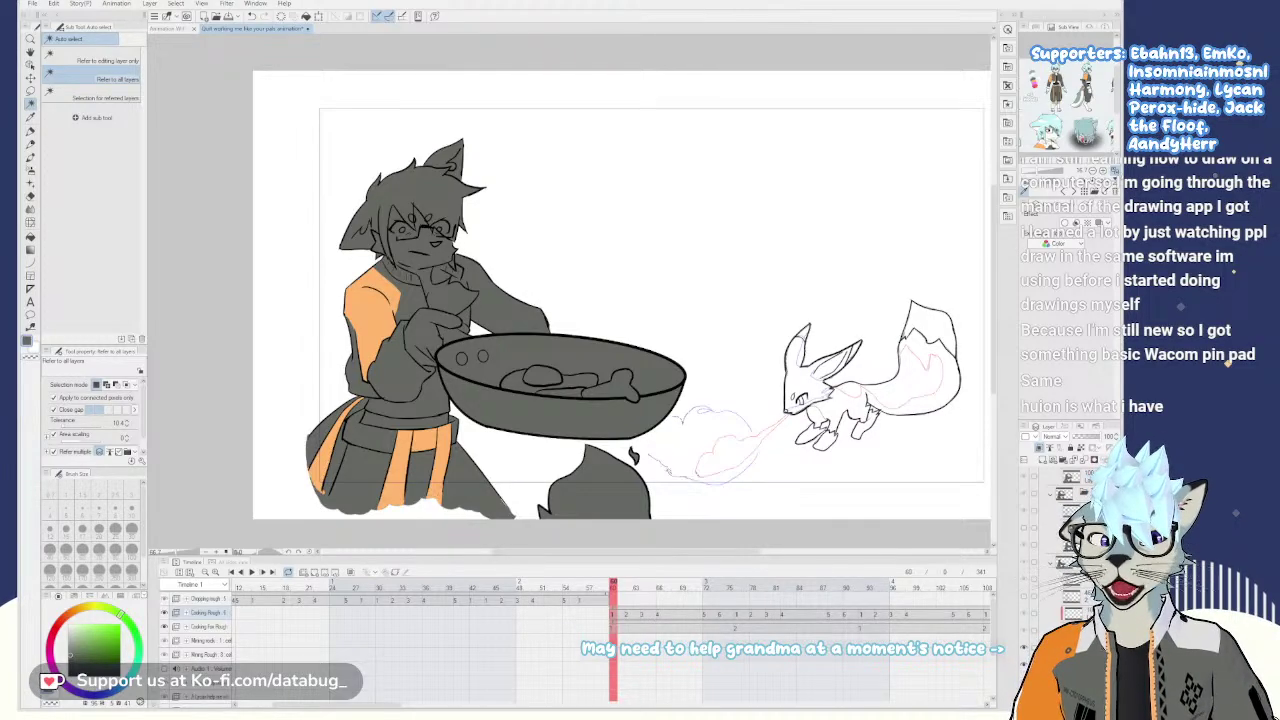
{"action": "left_click_drag", "start_coordinate": [997, 333], "coordinate": [997, 334]}
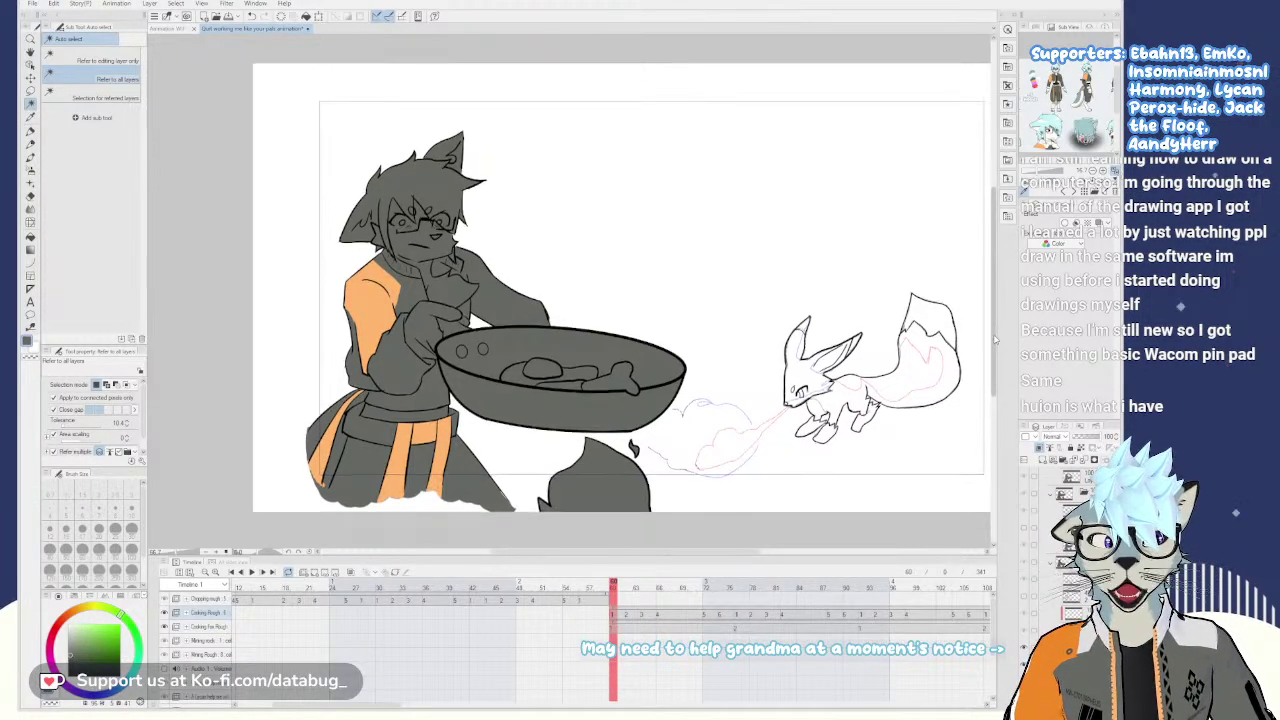
{"action": "left_click_drag", "start_coordinate": [756, 402], "coordinate": [694, 390]}
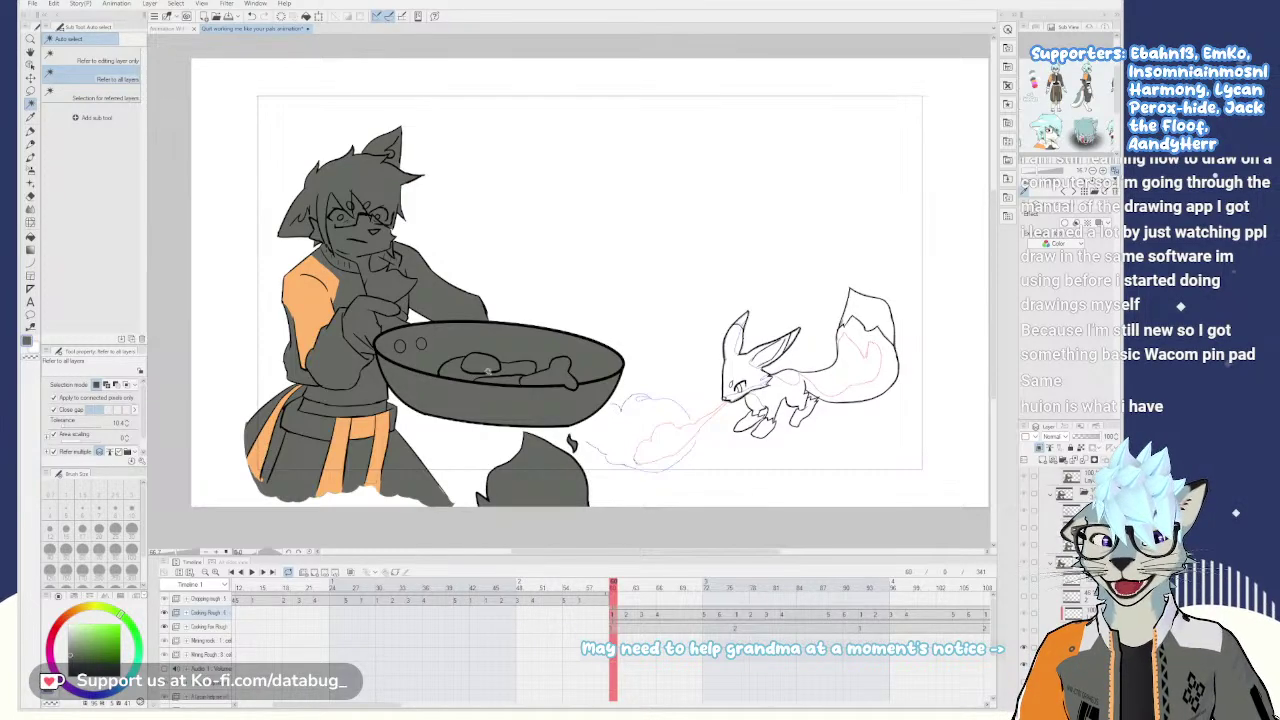
{"action": "mouse_move", "coordinate": [492, 402]}
{"action": "left_mouse_down"}
{"action": "mouse_move", "coordinate": [514, 417]}
{"action": "mouse_move", "coordinate": [506, 397]}
{"action": "left_mouse_up"}
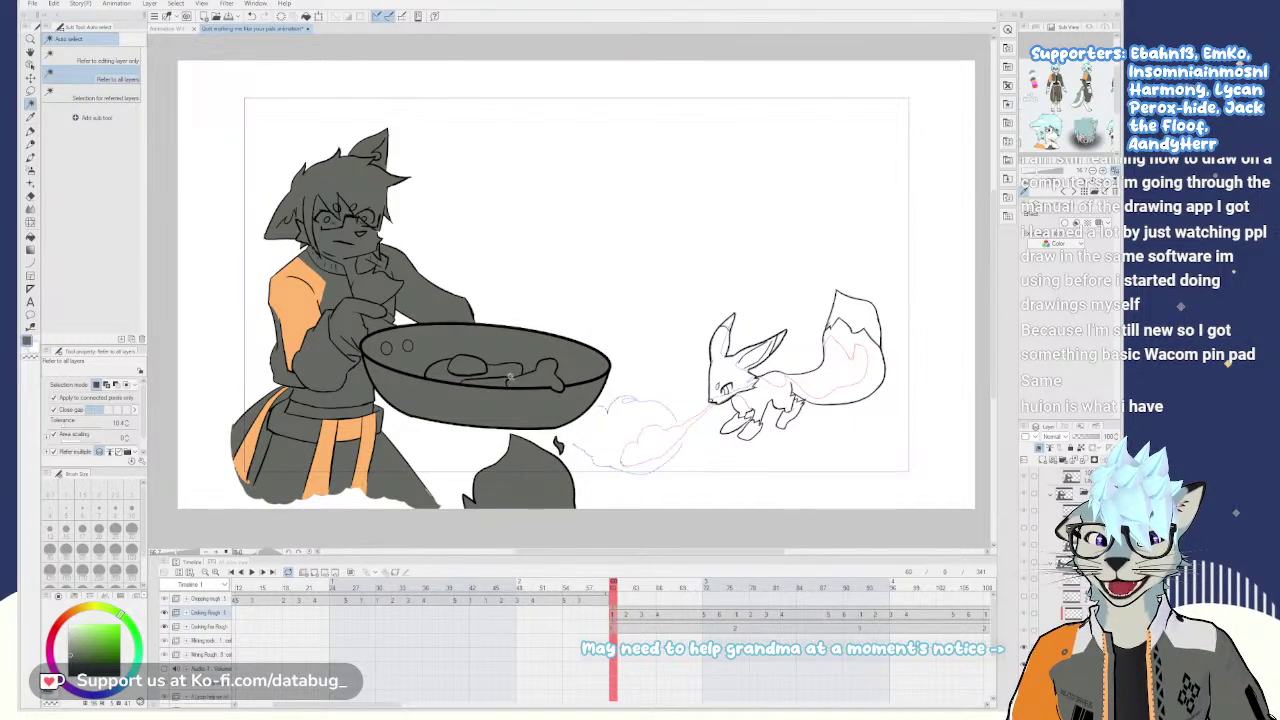
{"action": "left_click", "coordinate": [510, 377], "text": "ctrl"}
{"action": "left_click_drag", "start_coordinate": [517, 416], "coordinate": [567, 427]}
{"action": "mouse_move", "coordinate": [540, 337]}
{"action": "left_mouse_down"}
{"action": "mouse_move", "coordinate": [560, 429]}
{"action": "mouse_move", "coordinate": [533, 392]}
{"action": "left_mouse_up"}
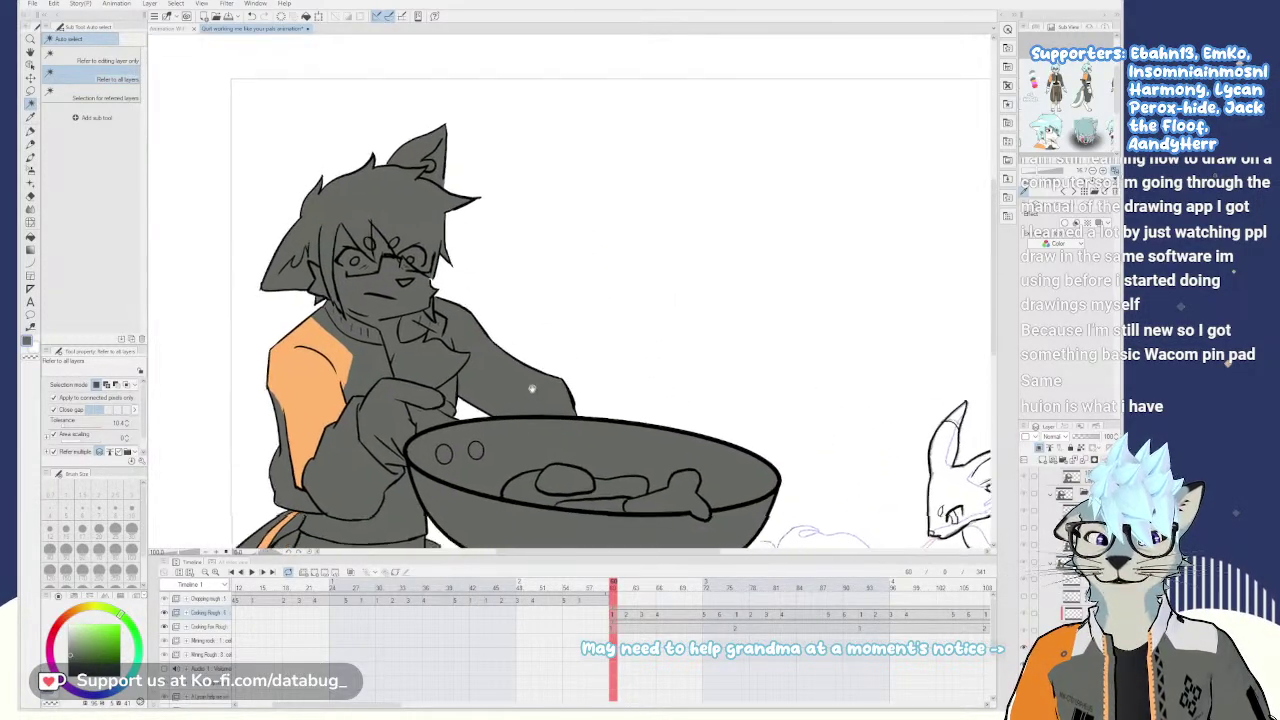
{"action": "scroll", "coordinate": [534, 392], "scroll_direction": "down", "scroll_amount": 1}
{"action": "left_click_drag", "start_coordinate": [577, 443], "coordinate": [488, 360]}
{"action": "mouse_move", "coordinate": [575, 406]}
{"action": "left_mouse_down"}
{"action": "mouse_move", "coordinate": [526, 377]}
{"action": "mouse_move", "coordinate": [552, 399]}
{"action": "left_mouse_up"}
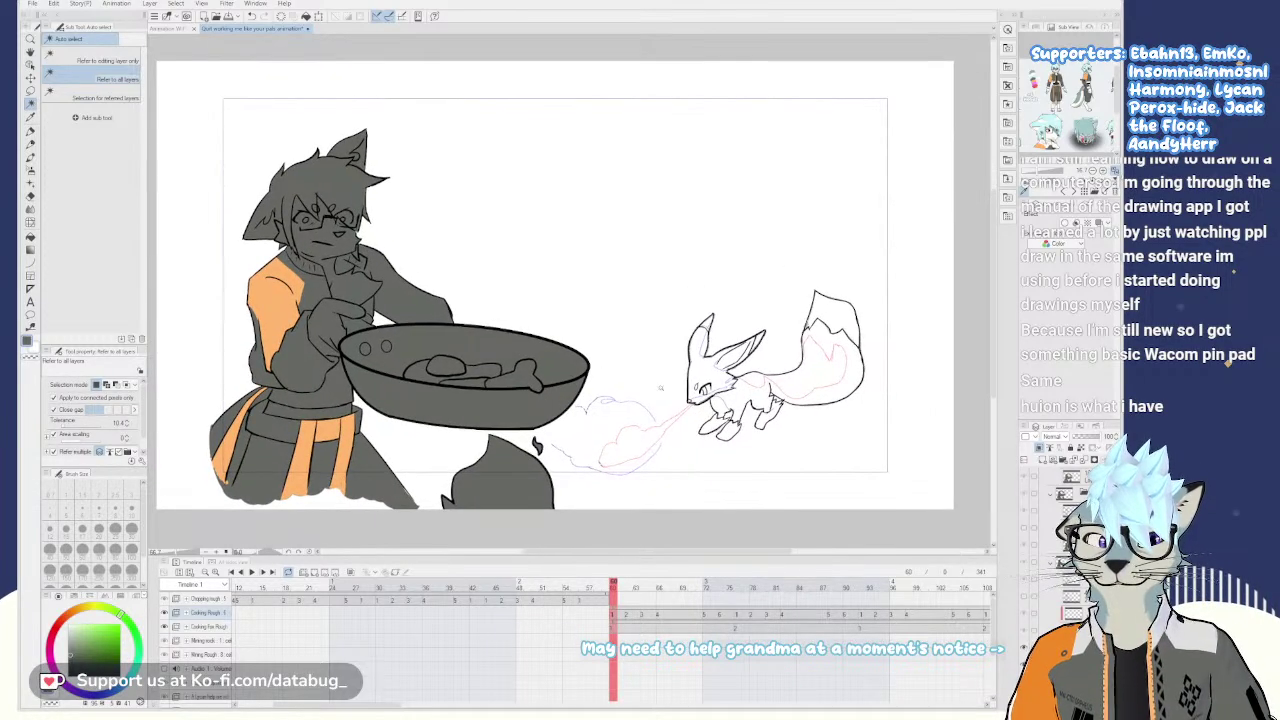
- Return to the second Cooking Rough cel and sample the jacket's light orange from the character reference image for the pen
{"action": "key", "text": "period"}
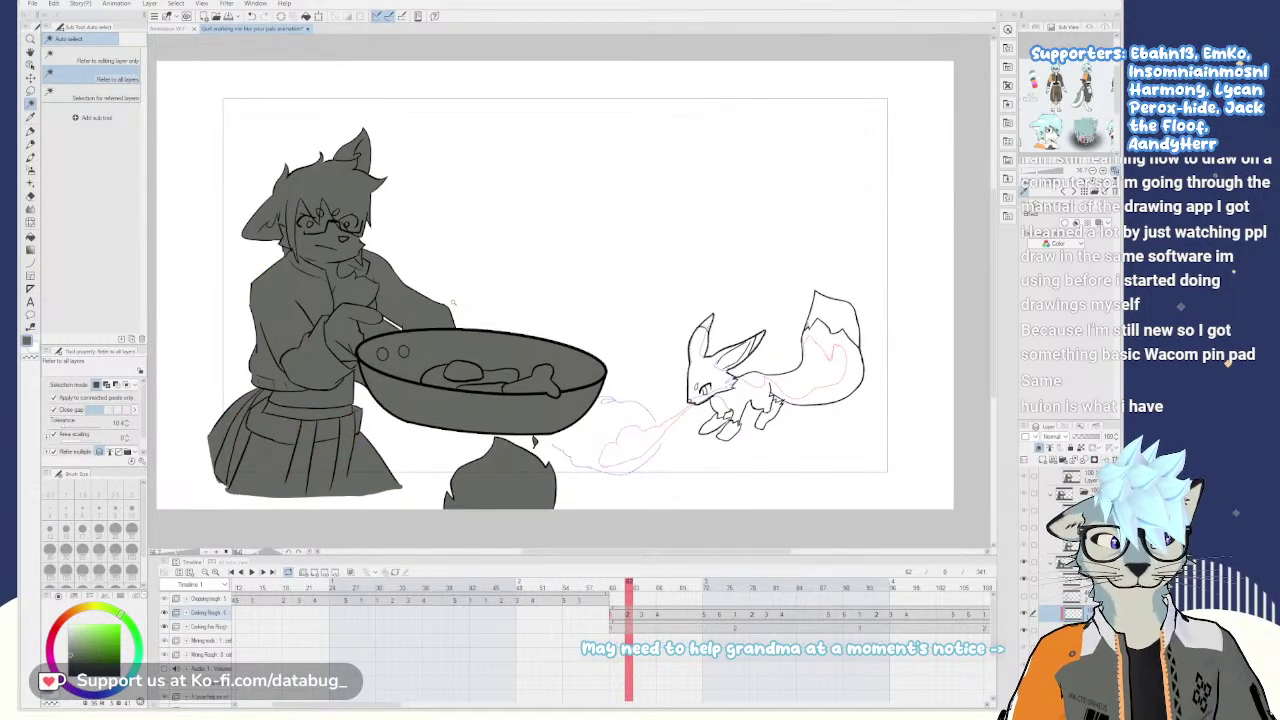
{"action": "scroll", "coordinate": [453, 302], "scroll_direction": "up", "scroll_amount": 4}
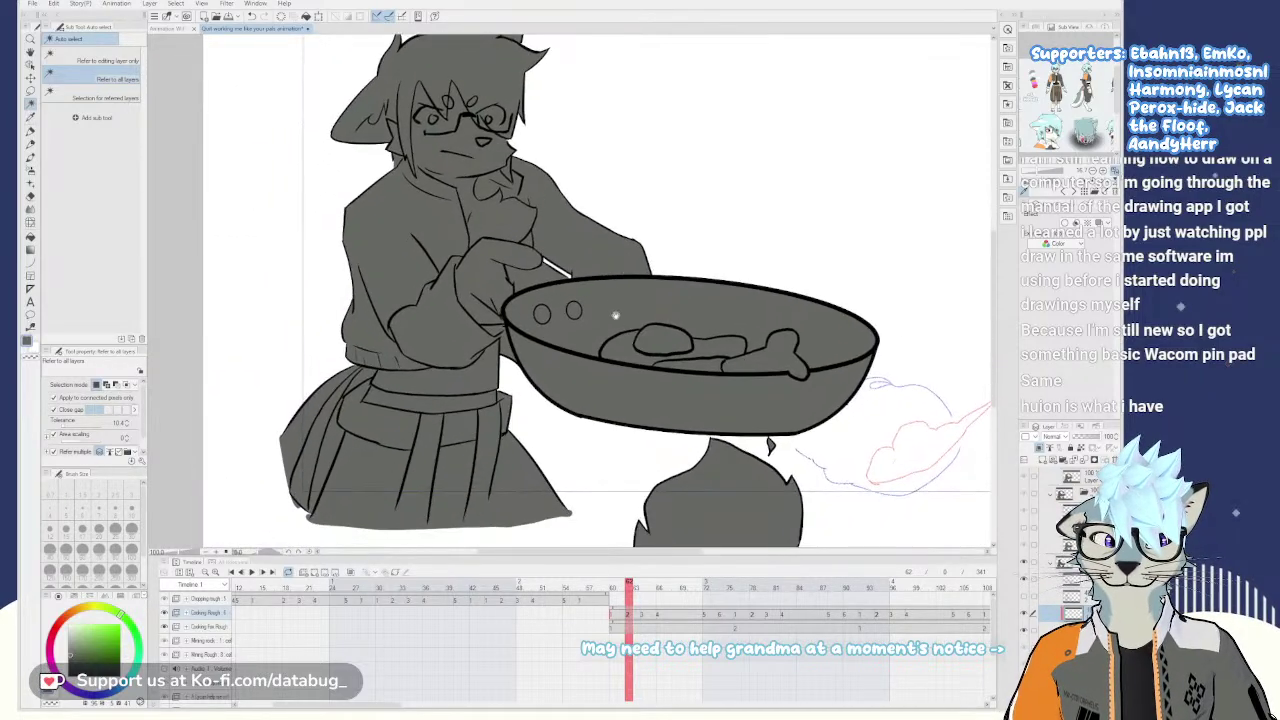
{"action": "left_click_drag", "start_coordinate": [597, 405], "coordinate": [633, 396]}
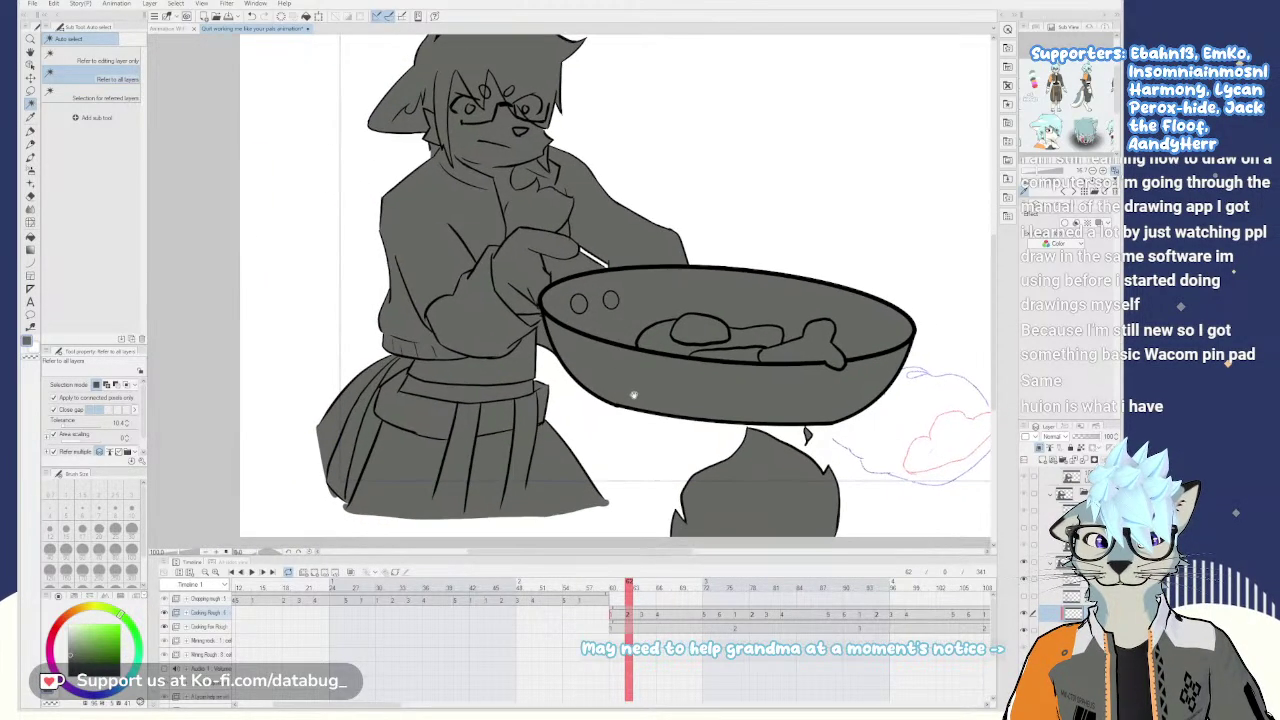
{"action": "key", "text": "p"}
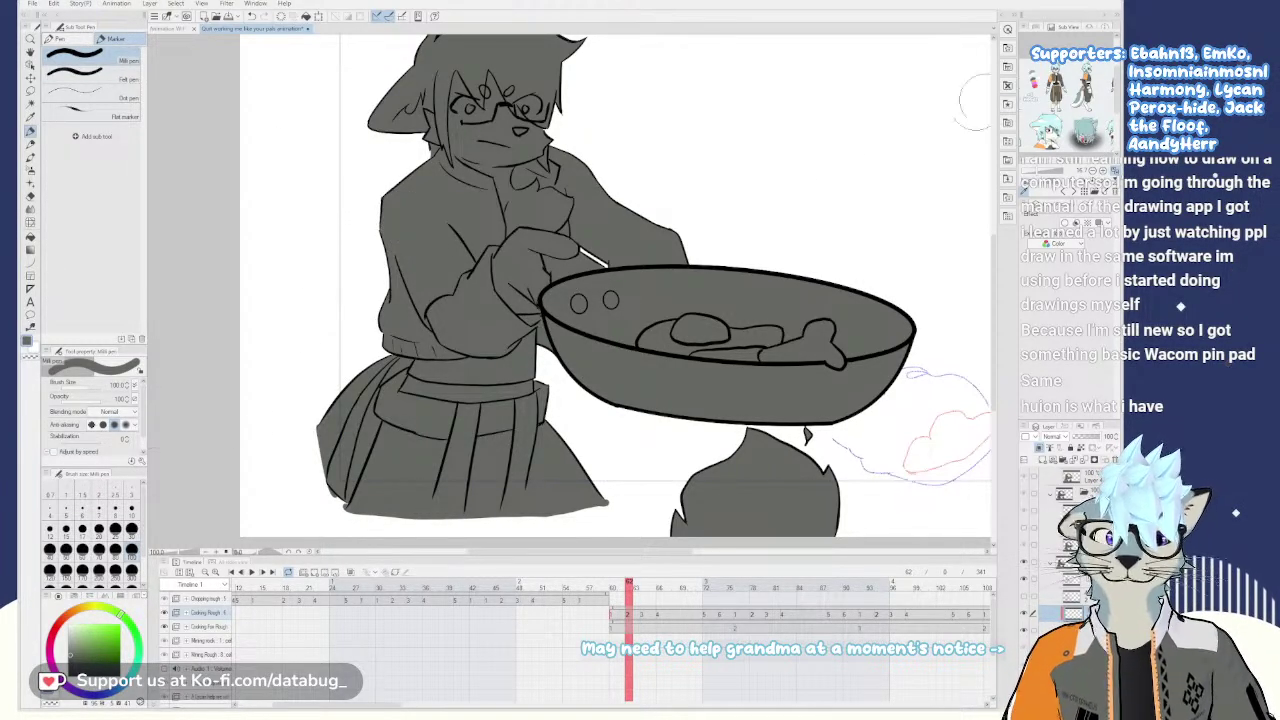
{"action": "scroll", "coordinate": [1056, 85], "scroll_direction": "up", "scroll_amount": 3}
{"action": "left_click", "coordinate": [1056, 85]}
{"action": "scroll", "coordinate": [1056, 85], "scroll_direction": "down", "scroll_amount": 3}
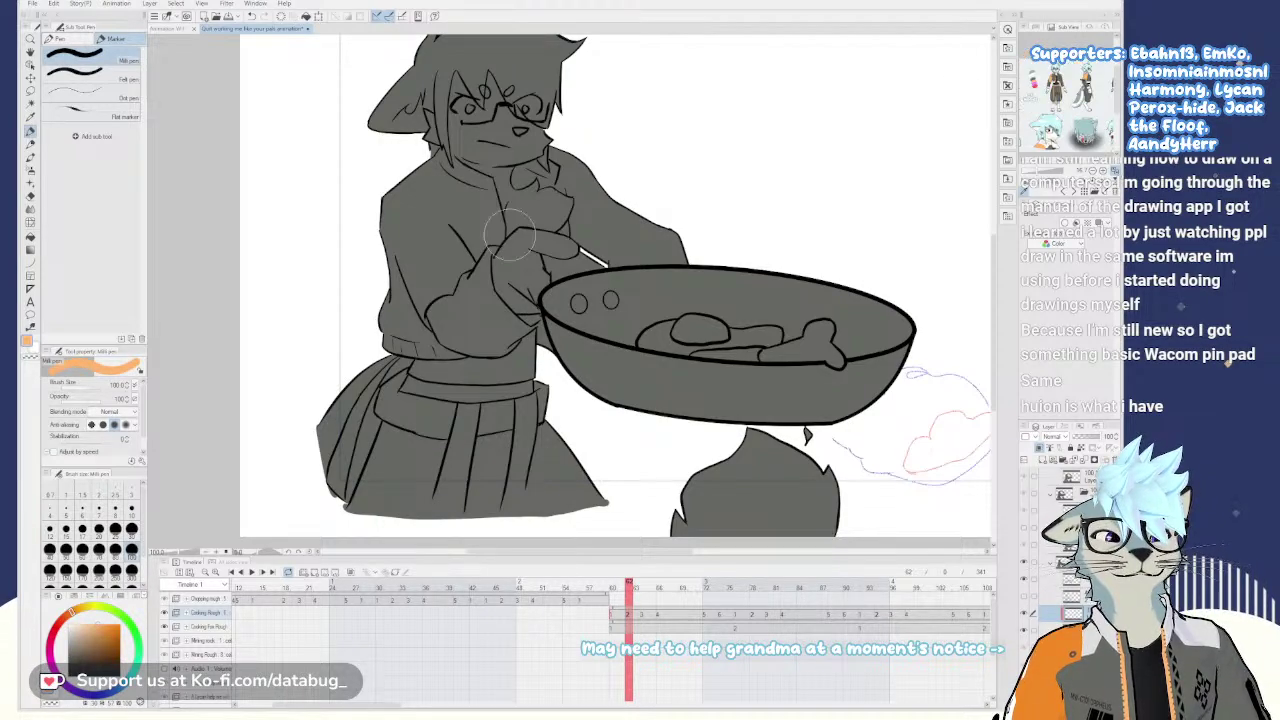
- Block in the cook's upper sleeve in light orange on the second cel, comparing it with the first cel
{"action": "mouse_move", "coordinate": [400, 195]}
{"action": "left_mouse_down"}
{"action": "mouse_move", "coordinate": [410, 262]}
{"action": "mouse_move", "coordinate": [418, 224]}
{"action": "mouse_move", "coordinate": [400, 188]}
{"action": "mouse_move", "coordinate": [424, 210]}
{"action": "mouse_move", "coordinate": [422, 232]}
{"action": "left_mouse_up"}
{"action": "key", "text": "comma"}
{"action": "key", "text": "period"}
{"action": "key", "text": "comma"}
{"action": "key", "text": "period"}
{"action": "key", "text": "comma"}
{"action": "key", "text": "period"}
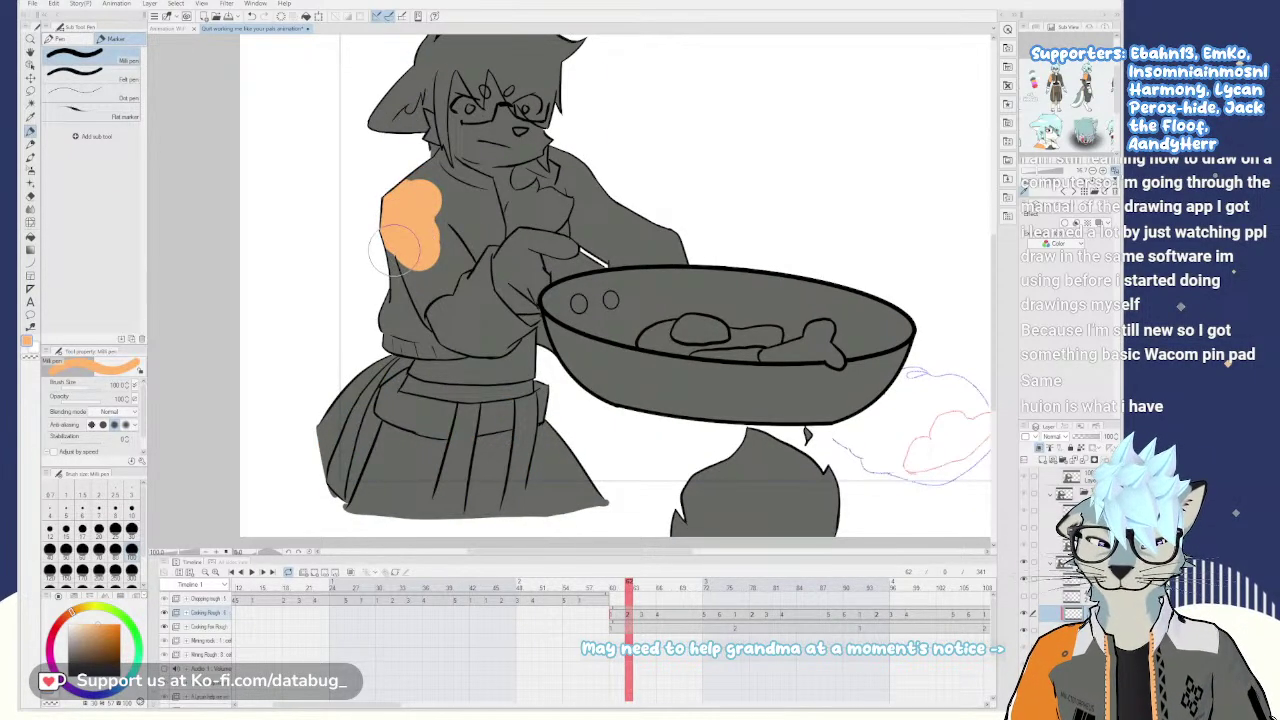
- Set the pen size to 30 and extend the light orange up to the shoulder line on the second cel
{"action": "key", "text": "e"}
{"action": "left_click", "coordinate": [131, 530]}
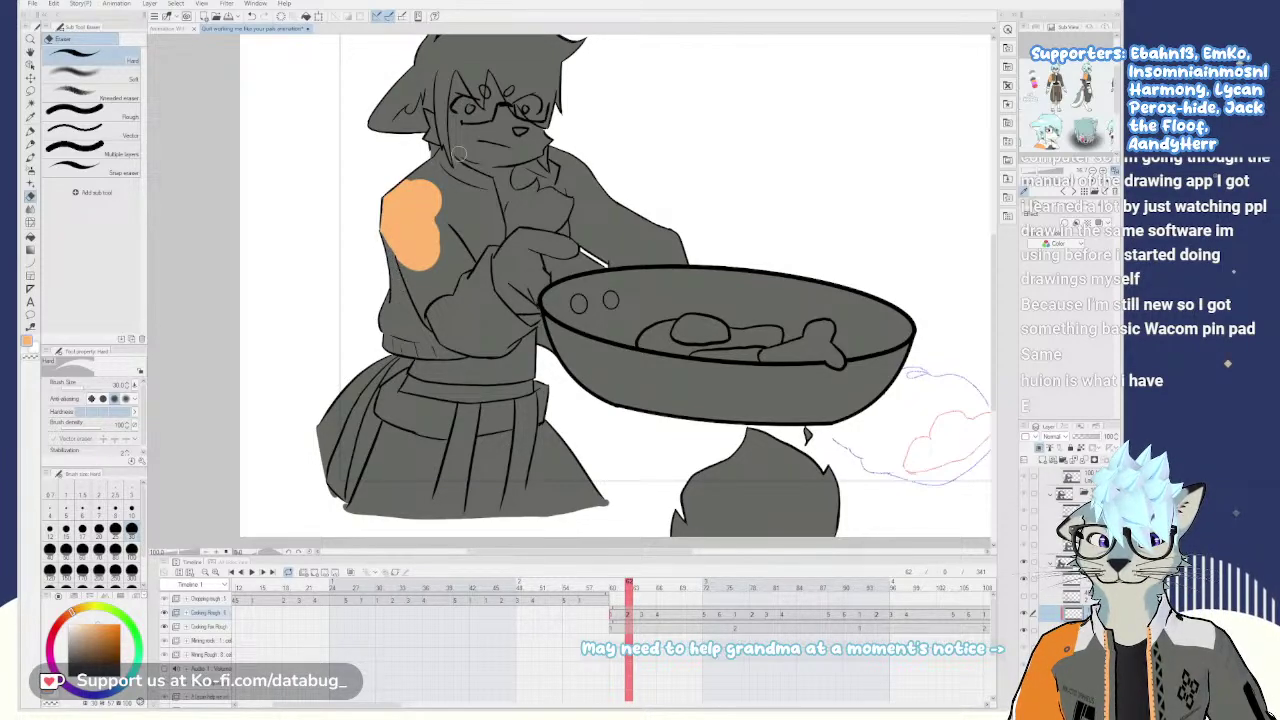
{"action": "key", "text": "p"}
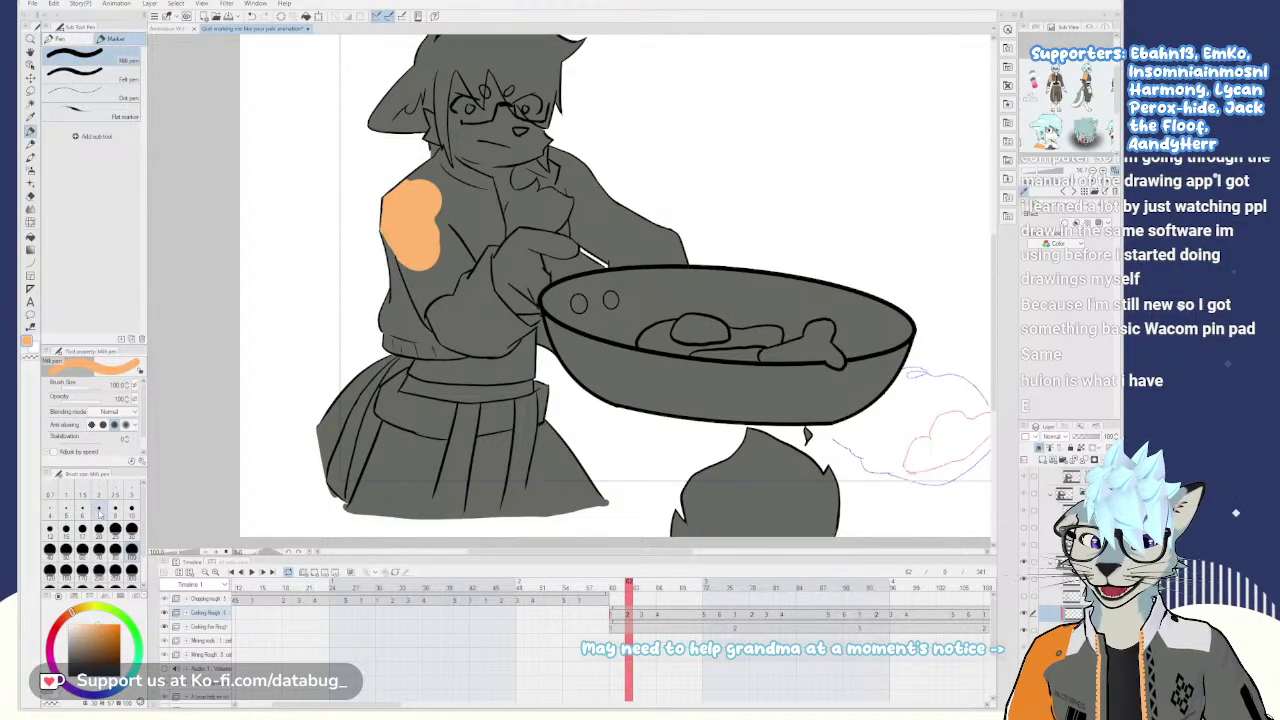
{"action": "left_click", "coordinate": [131, 549]}
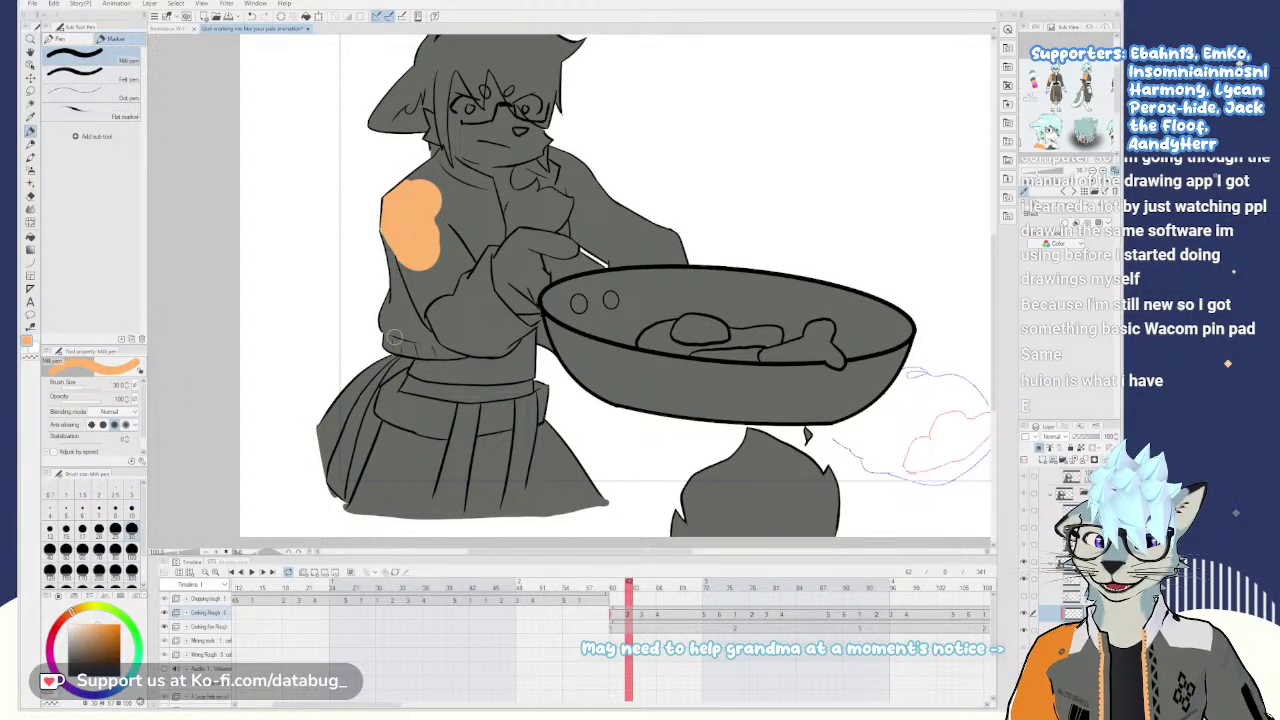
{"action": "left_click_drag", "start_coordinate": [414, 196], "coordinate": [420, 176]}
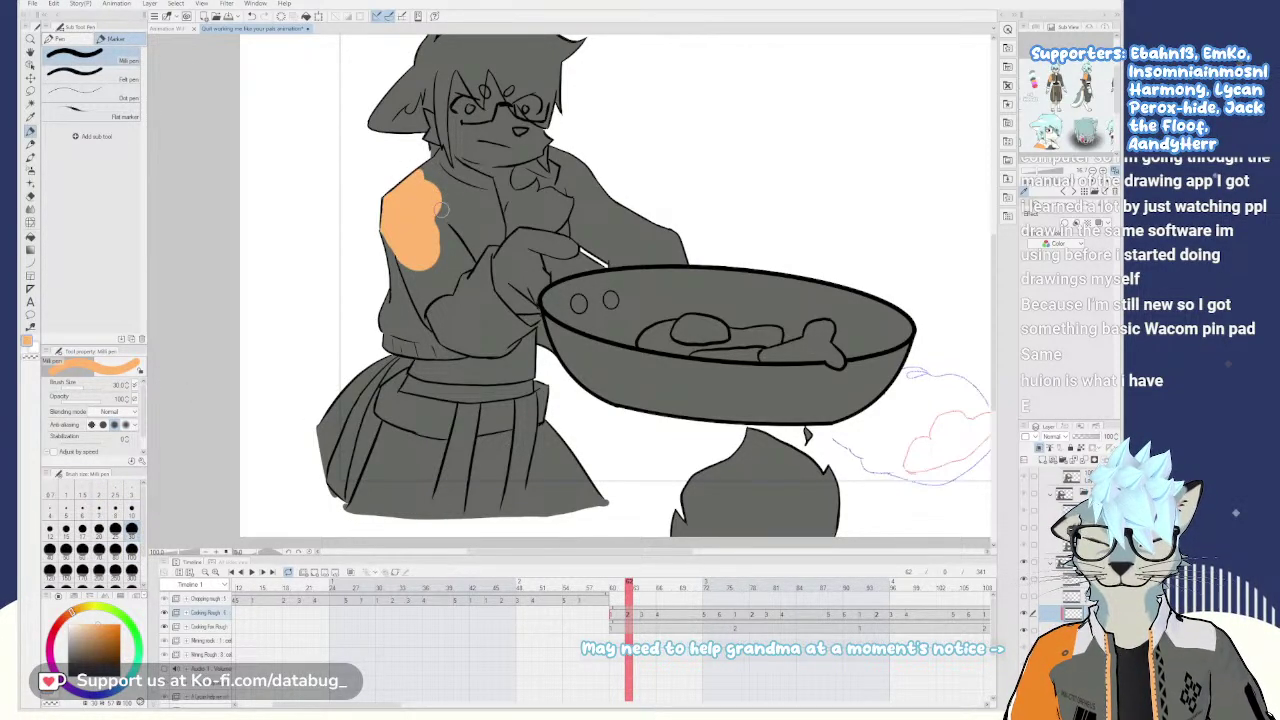
{"action": "mouse_move", "coordinate": [467, 205]}
{"action": "left_mouse_down"}
{"action": "mouse_move", "coordinate": [477, 280]}
{"action": "mouse_move", "coordinate": [445, 264]}
{"action": "left_mouse_up"}
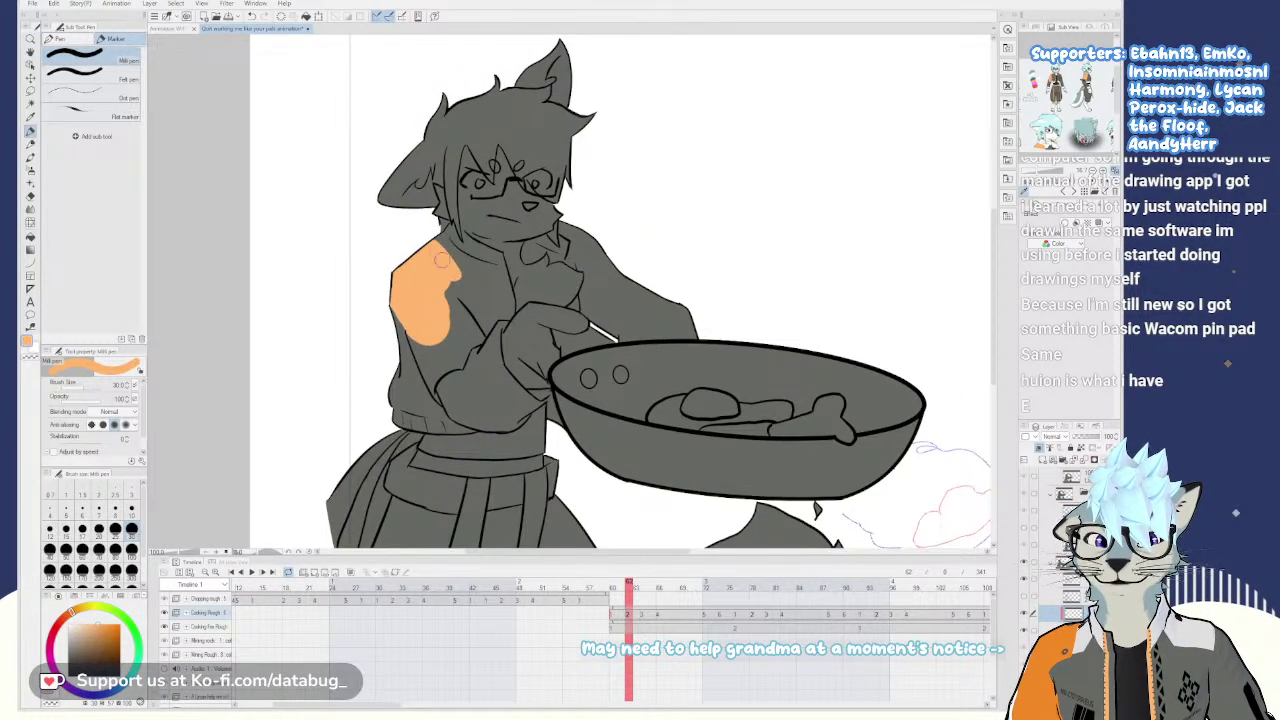
- Outline the front edge of the second cel's shoulder panel in light orange and fill the rest of the upper sleeve down to the cuff
{"action": "left_click", "coordinate": [612, 613]}
{"action": "key", "text": "period"}
{"action": "key", "text": "comma"}
{"action": "key", "text": "period"}
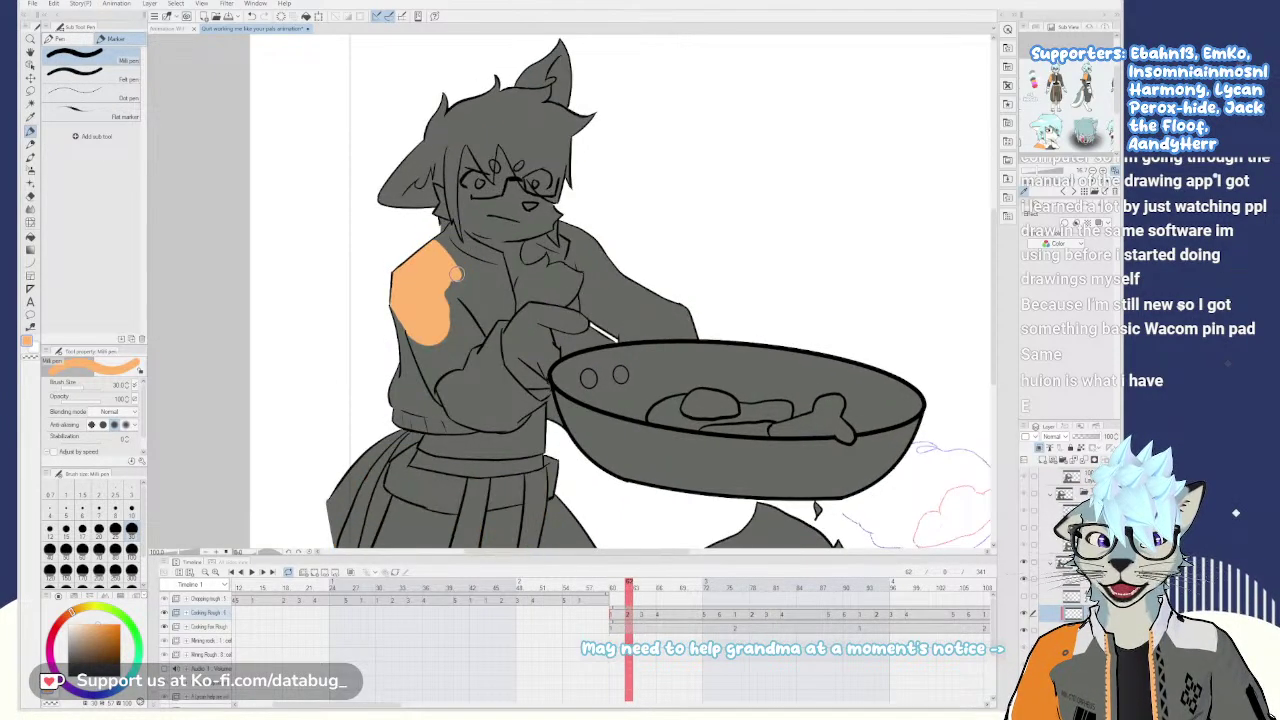
{"action": "left_click_drag", "start_coordinate": [457, 277], "coordinate": [455, 290]}
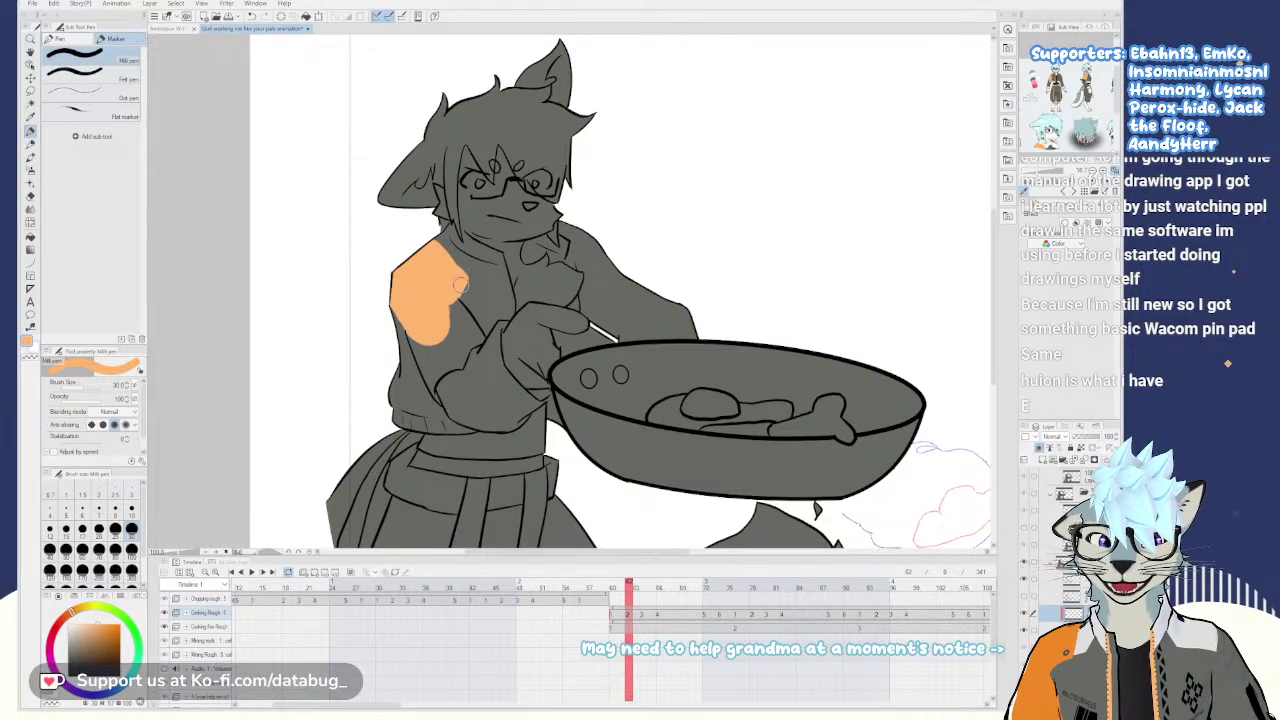
{"action": "key", "text": "g"}
{"action": "left_click", "coordinate": [460, 332]}
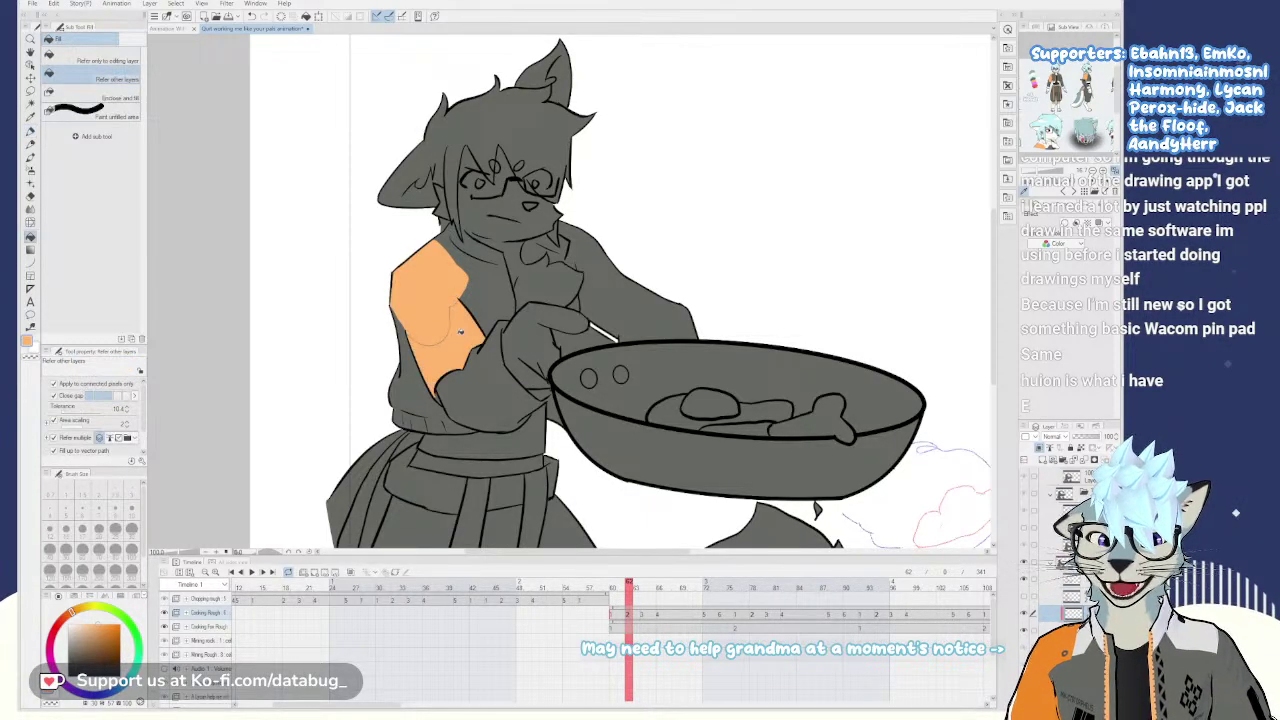
{"action": "key", "text": "p"}
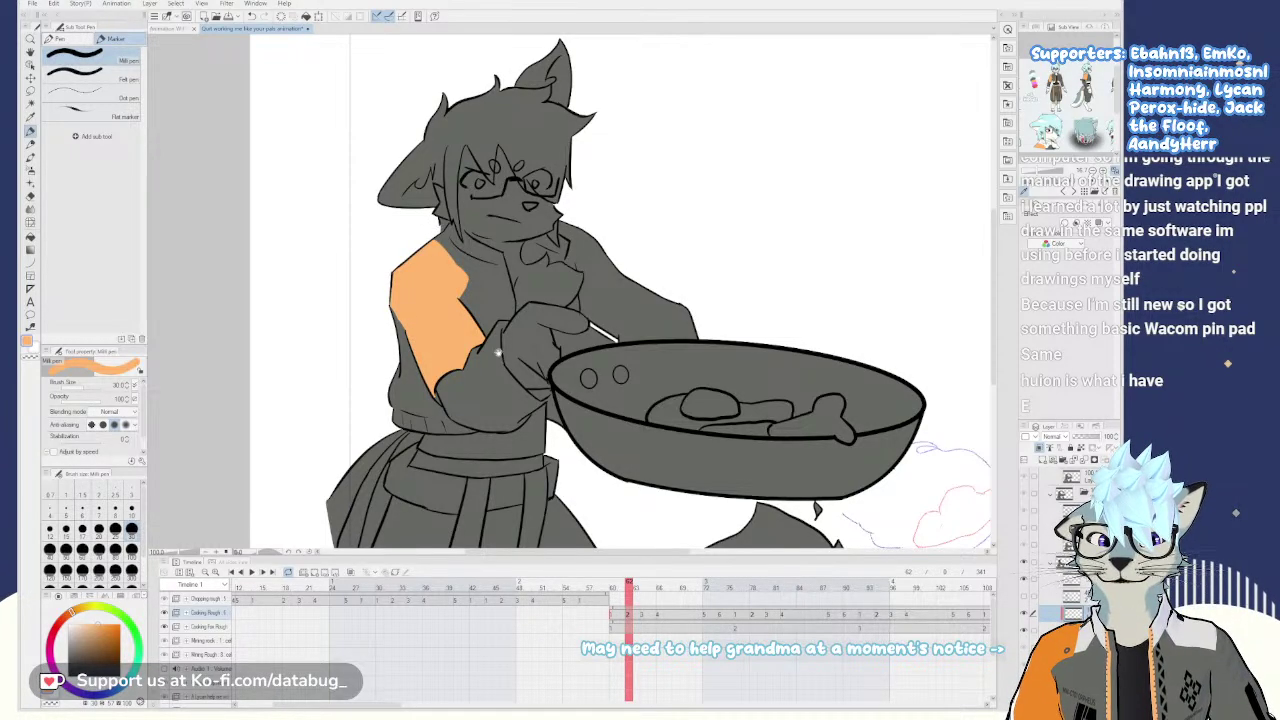
- Sharpen the front corner of the second cel's orange shoulder panel, flipping to the first cel to match its shape
{"action": "scroll", "coordinate": [493, 348], "scroll_direction": "up", "scroll_amount": 2}
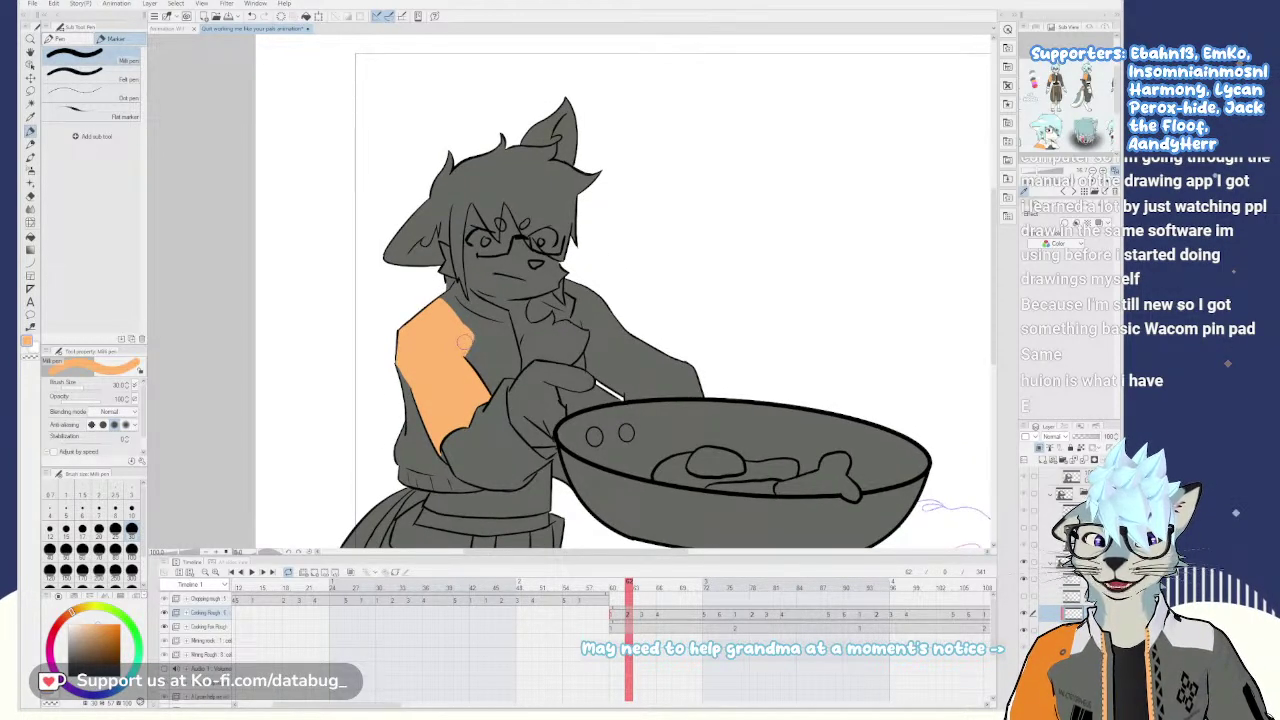
{"action": "key", "text": "."}
{"action": "key", "text": "Right"}
{"action": "key", "text": "Left"}
{"action": "key", "text": "Right"}
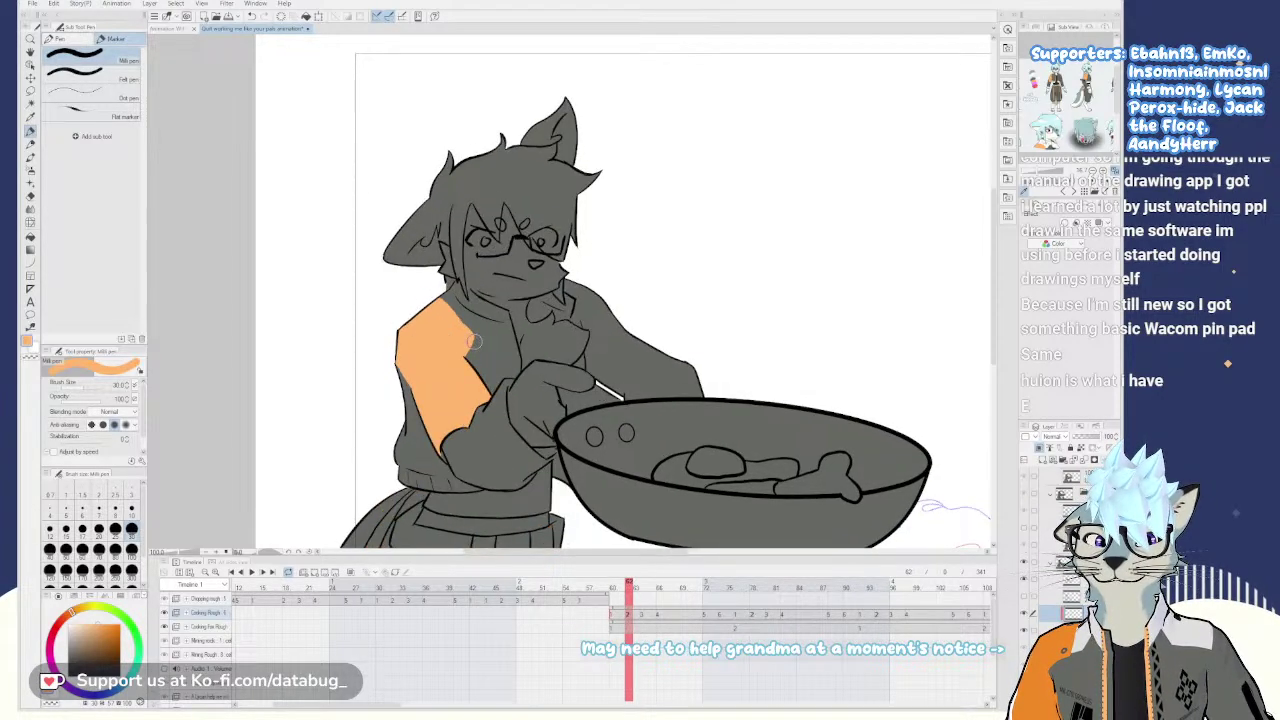
{"action": "key", "text": "Left"}
{"action": "key", "text": "Right"}
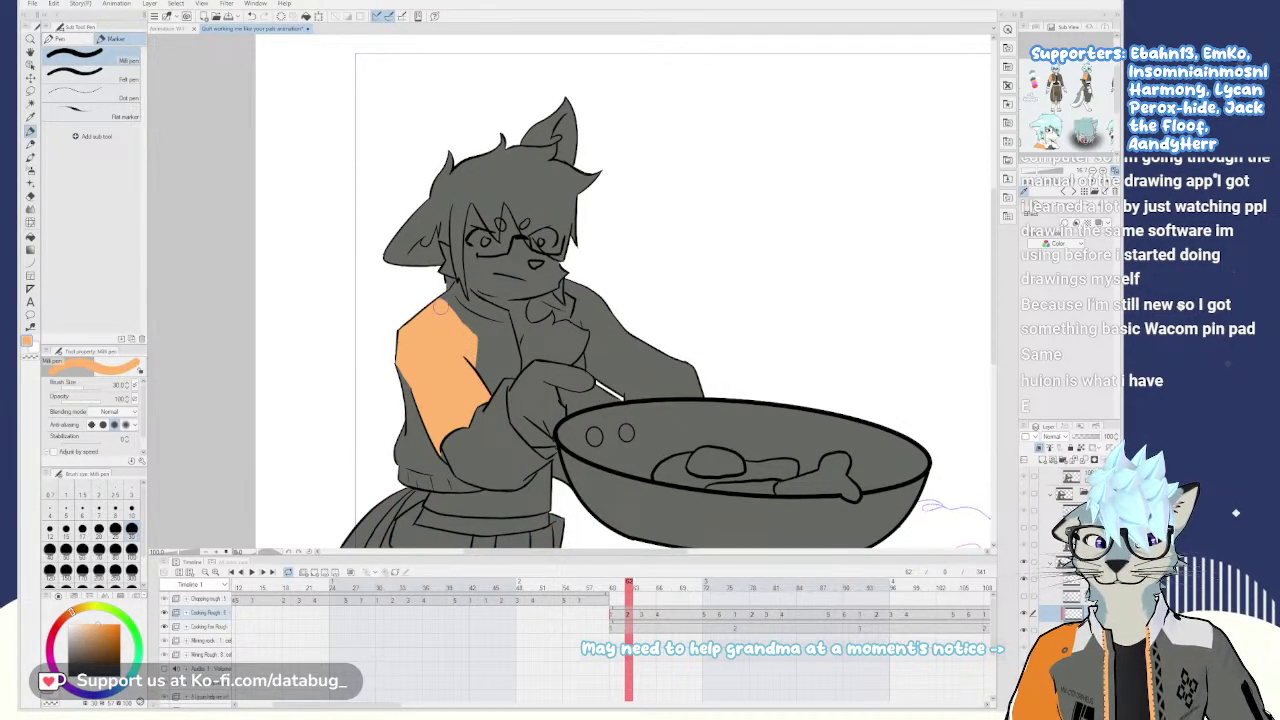
{"action": "key", "text": "Left"}
{"action": "key", "text": "Right"}
{"action": "key", "text": "Left"}
{"action": "key", "text": "Right"}
{"action": "key", "text": "Left"}
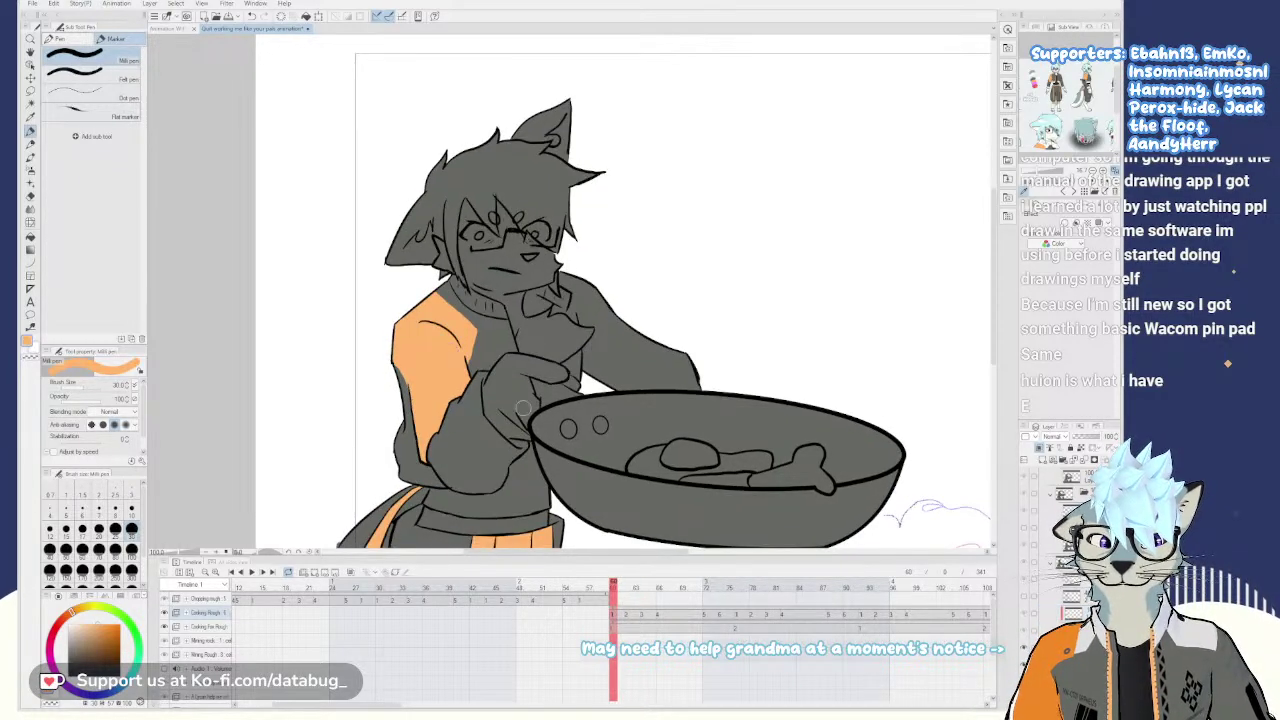
- Fill the side pleat of the second cel's skirt with light orange, following the first cel's panels
{"action": "left_click_drag", "start_coordinate": [532, 371], "coordinate": [545, 203]}
{"action": "key", "text": "Right"}
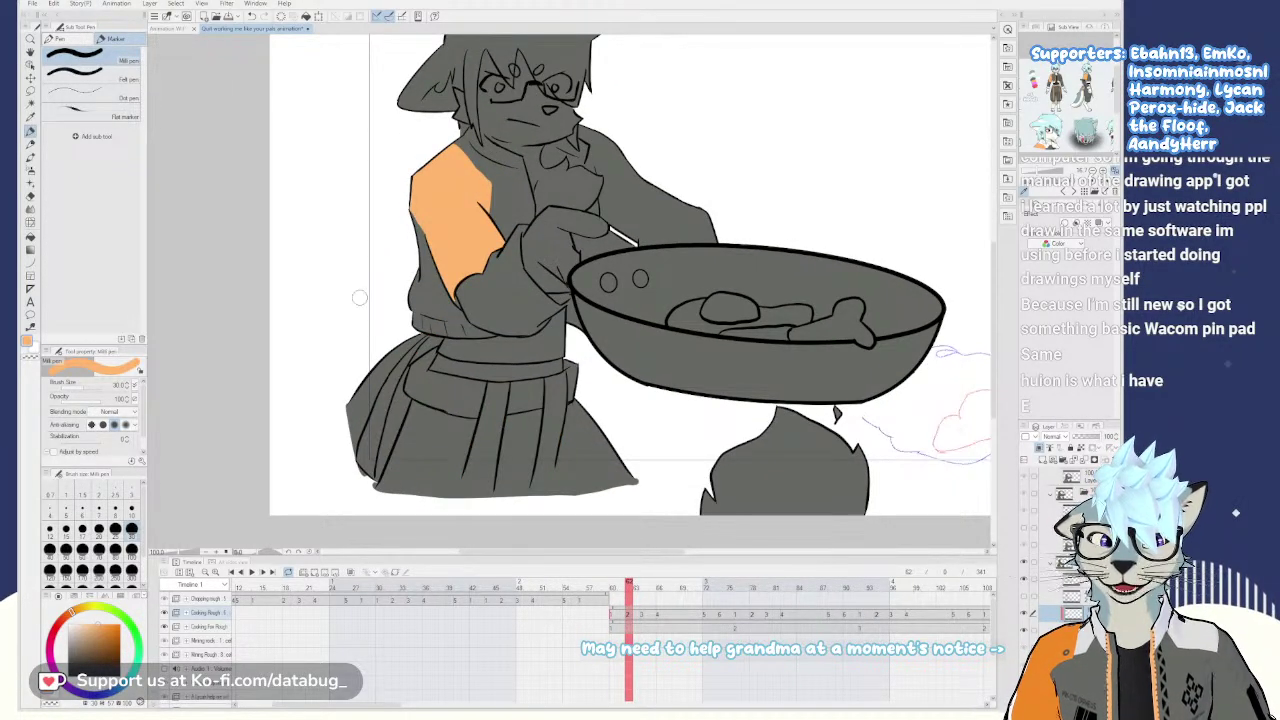
{"action": "key", "text": "g"}
{"action": "left_click", "coordinate": [386, 404]}
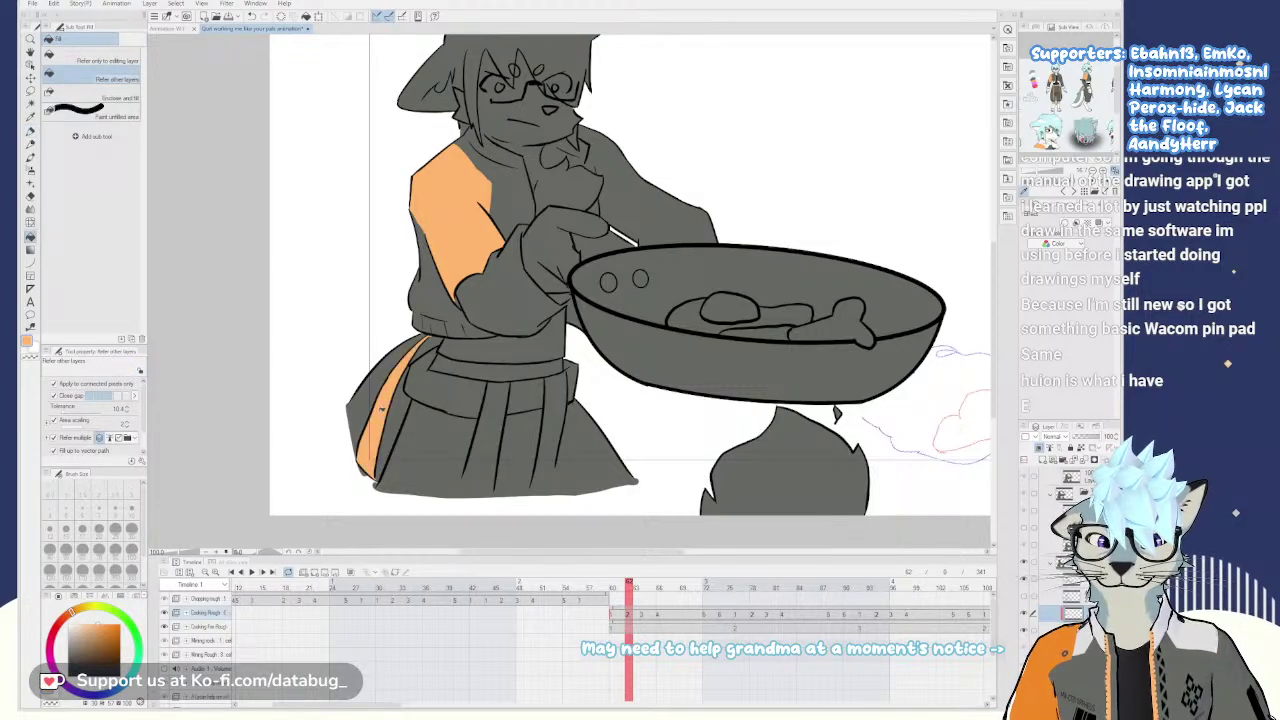
{"action": "left_click", "coordinate": [497, 408]}
{"action": "key", "text": "ctrl+z"}
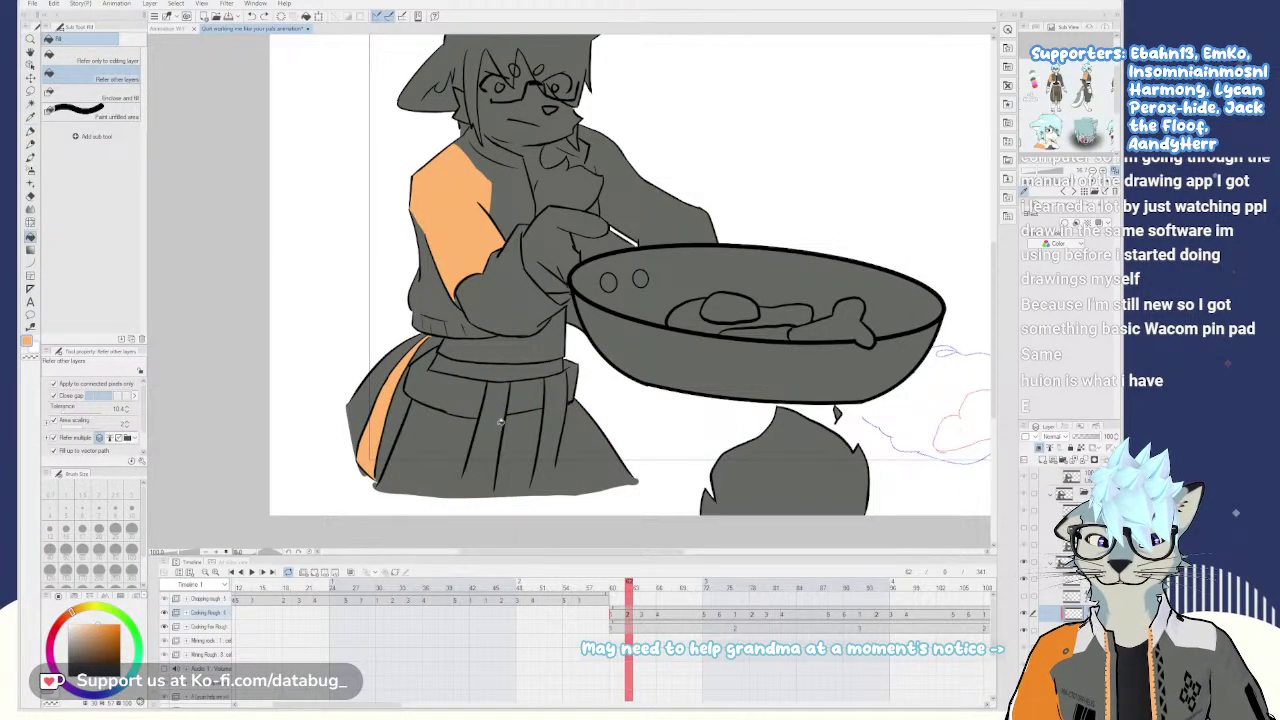
- Paint a light orange edge along the front pleat's open hem and fill the rest of the pleat
{"action": "key", "text": "p"}
{"action": "mouse_move", "coordinate": [470, 468]}
{"action": "left_mouse_down"}
{"action": "mouse_move", "coordinate": [462, 496]}
{"action": "mouse_move", "coordinate": [488, 496]}
{"action": "left_mouse_up"}
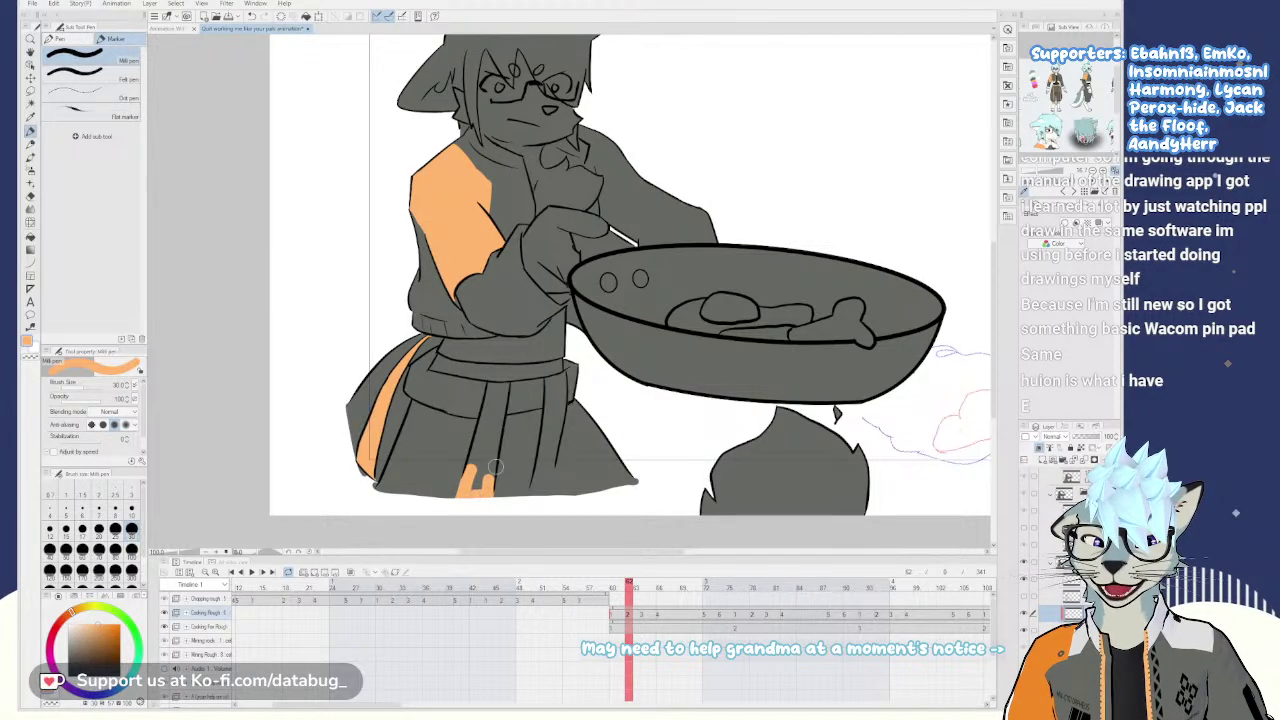
{"action": "key", "text": "g"}
{"action": "left_click", "coordinate": [497, 430]}
{"action": "key", "text": "p"}
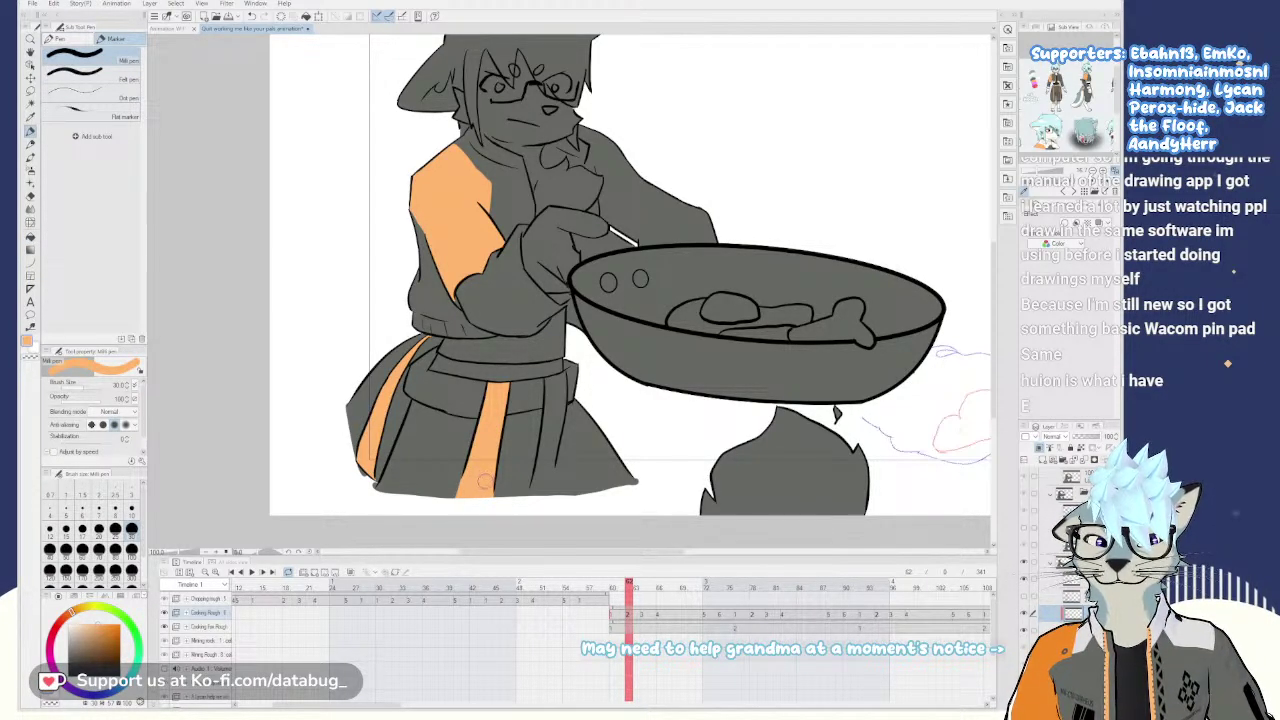
- Paint the second front pleat of the skirt light orange from the hem up to the waistband
{"action": "left_click_drag", "start_coordinate": [548, 460], "coordinate": [538, 490]}
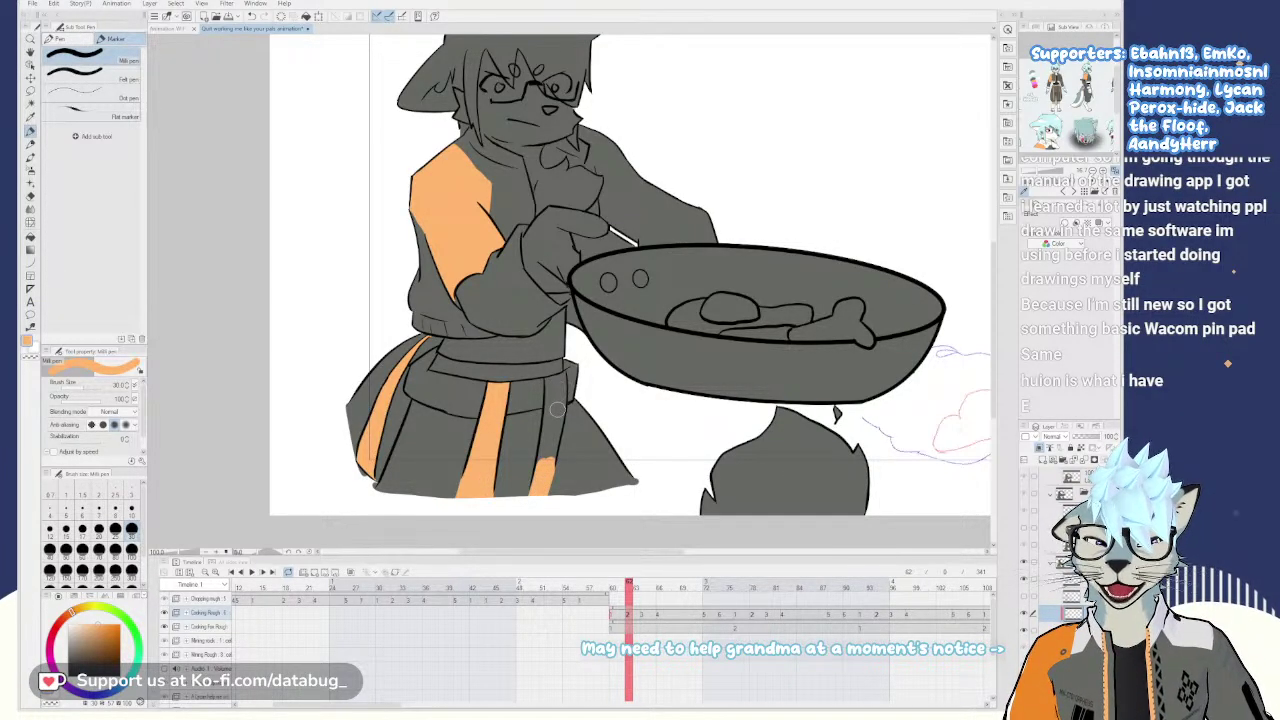
{"action": "left_click_drag", "start_coordinate": [556, 372], "coordinate": [548, 462]}
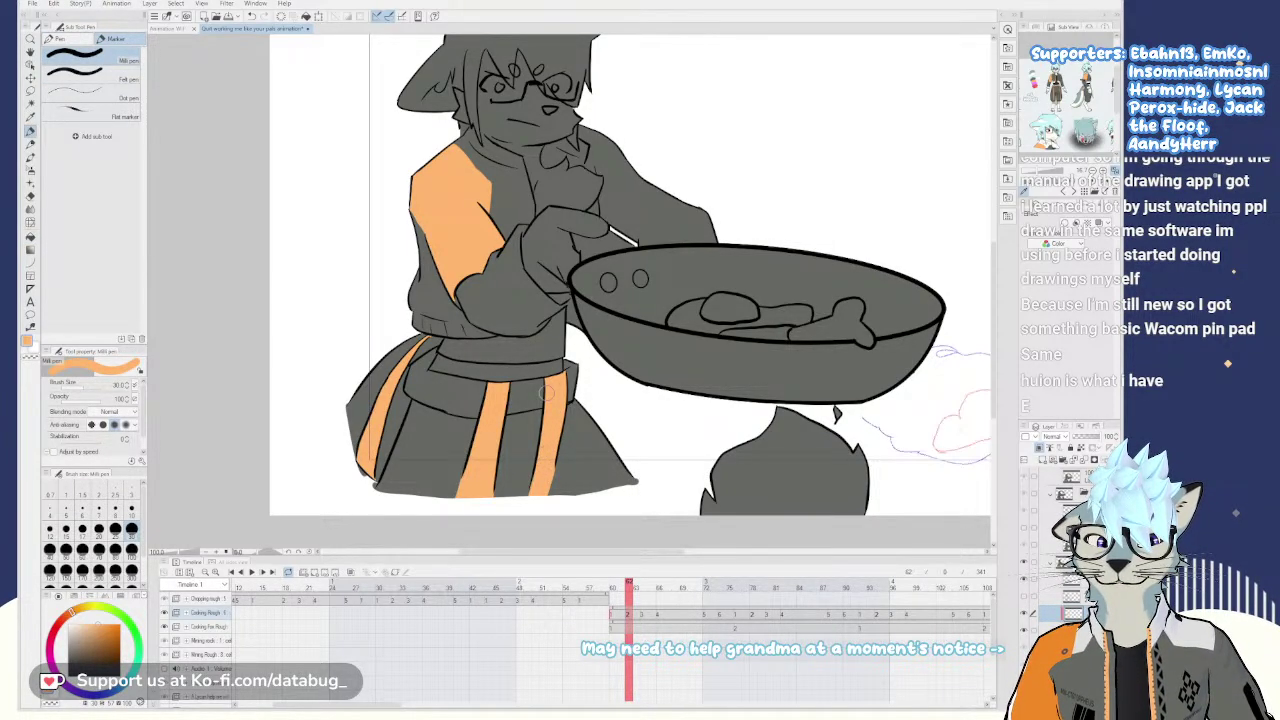
{"action": "mouse_move", "coordinate": [533, 424]}
{"action": "left_mouse_down"}
{"action": "mouse_move", "coordinate": [506, 395]}
{"action": "mouse_move", "coordinate": [520, 390]}
{"action": "mouse_move", "coordinate": [527, 416]}
{"action": "mouse_move", "coordinate": [508, 429]}
{"action": "mouse_move", "coordinate": [533, 420]}
{"action": "mouse_move", "coordinate": [512, 399]}
{"action": "left_mouse_up"}
- Compare the skirt with the neighbouring cels and fill the section between the two front stripes below the waistband with light orange
{"action": "scroll", "coordinate": [515, 400], "scroll_direction": "up", "scroll_amount": 4}
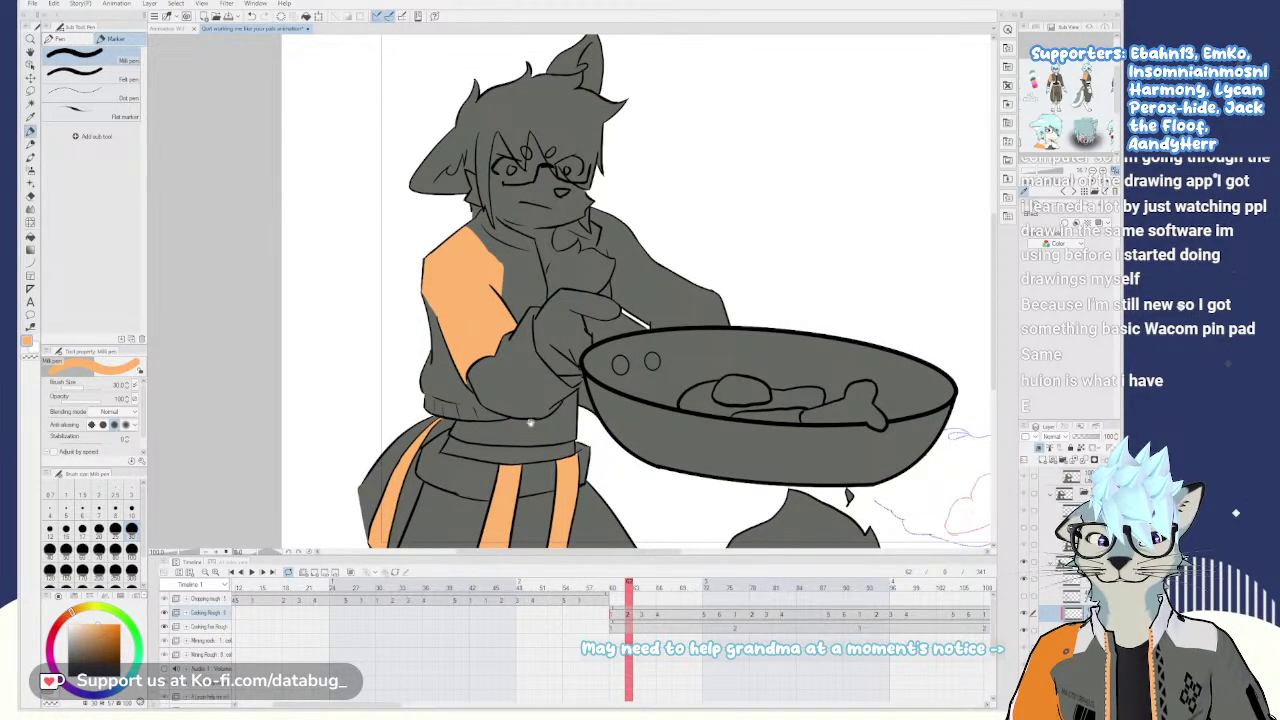
{"action": "scroll", "coordinate": [530, 423], "scroll_direction": "down", "scroll_amount": 2}
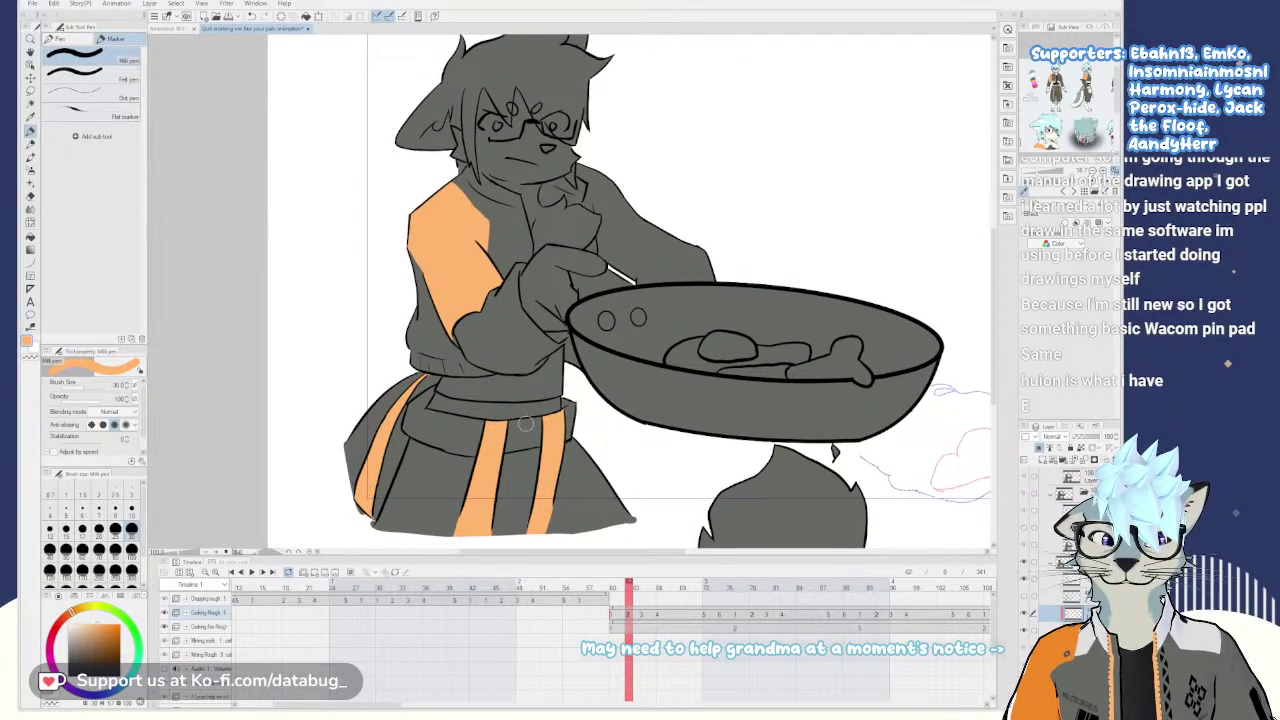
{"action": "key", "text": "Right"}
{"action": "key", "text": "Left"}
{"action": "key", "text": "Left"}
{"action": "key", "text": "Right"}
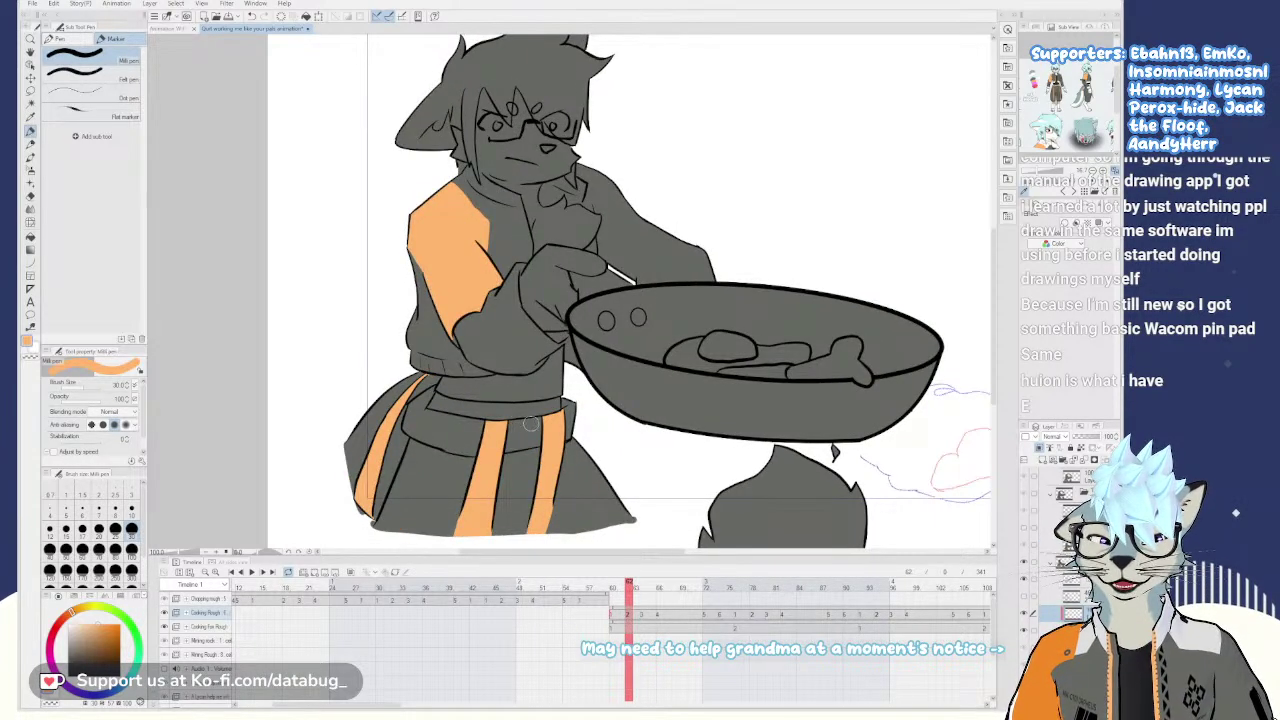
{"action": "key", "text": "g"}
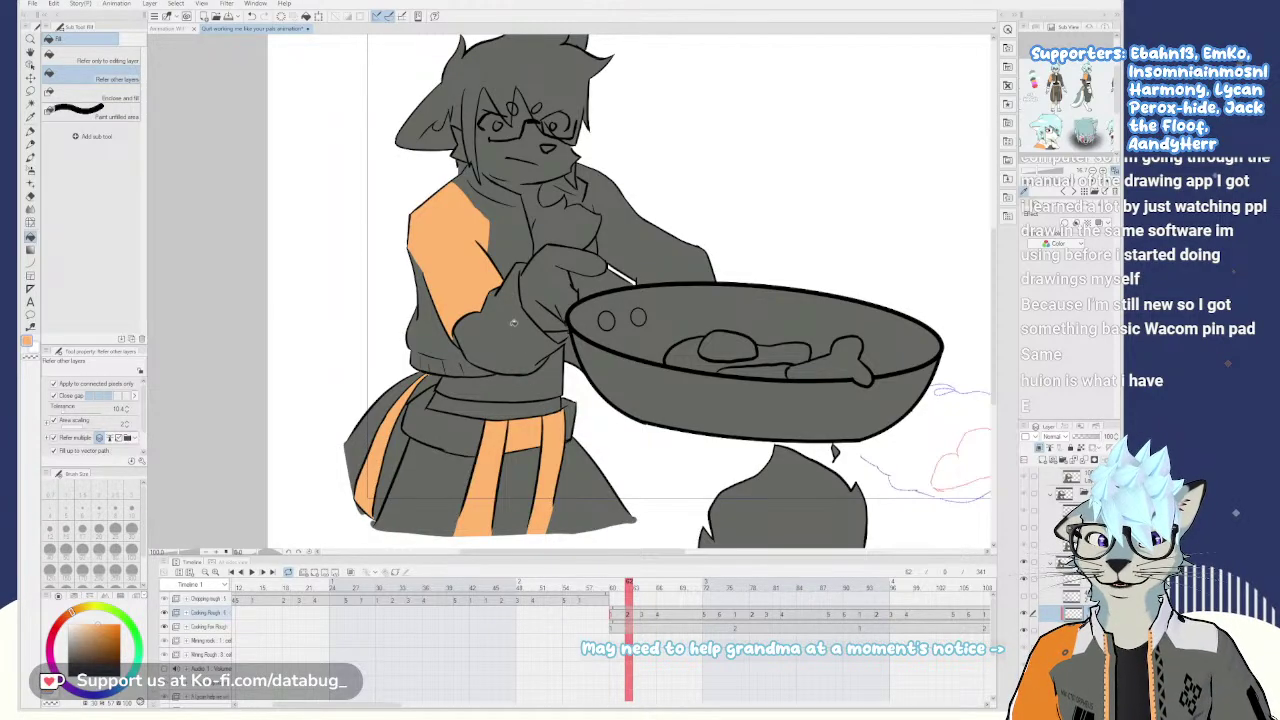
{"action": "left_click_drag", "start_coordinate": [521, 373], "coordinate": [514, 371]}
- Go to the third Cooking Rough cel and block in the shoulder and outer edge of the upper sleeve in light orange
{"action": "key", "text": "period"}
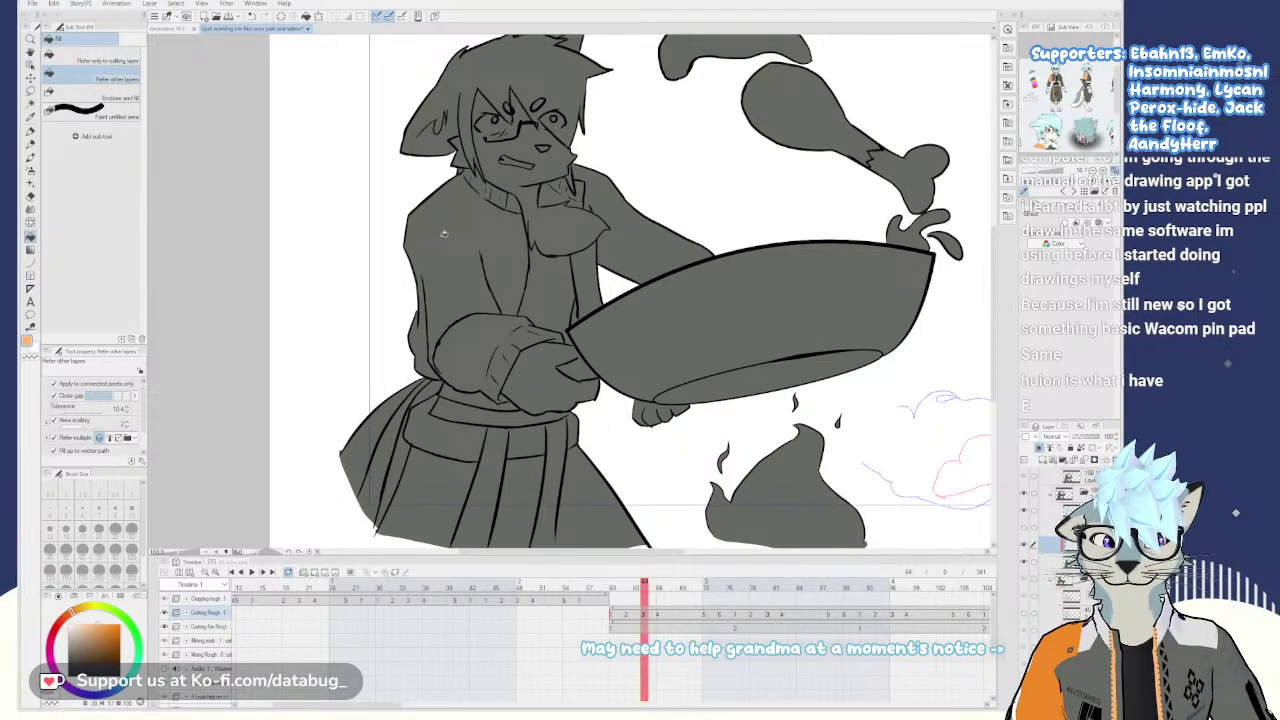
{"action": "key", "text": "p"}
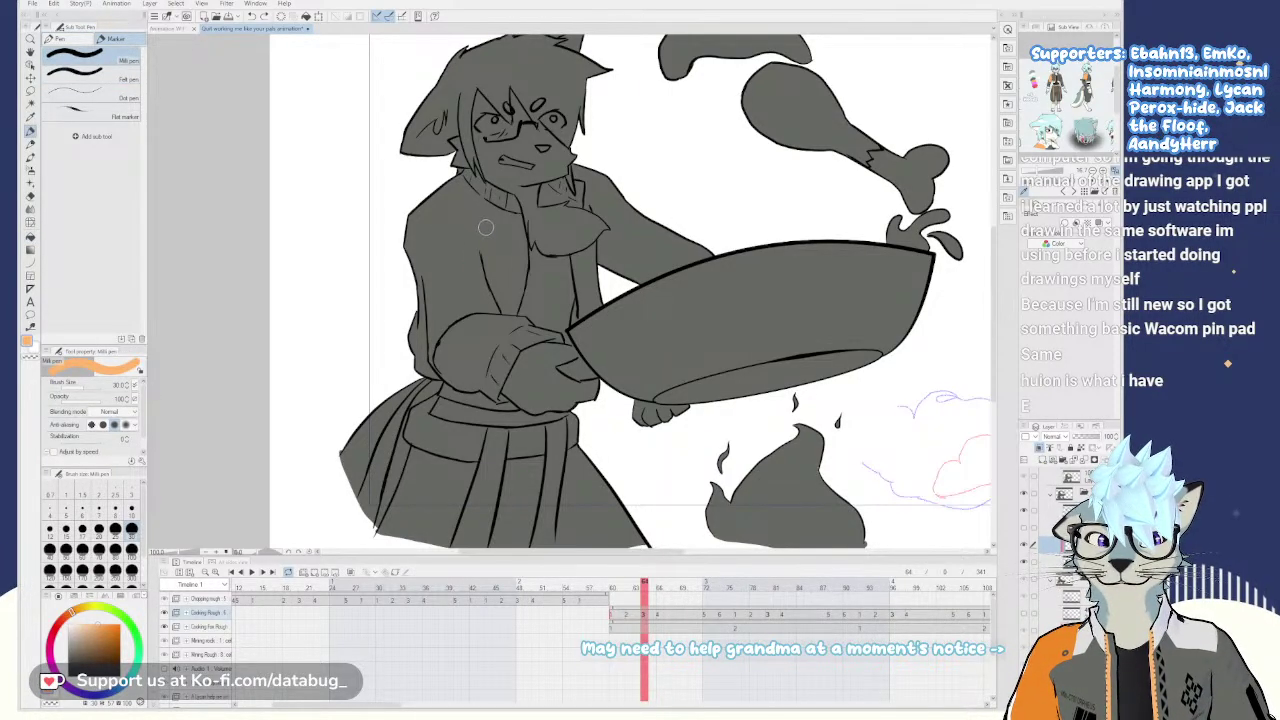
{"action": "mouse_move", "coordinate": [482, 232]}
{"action": "left_mouse_down"}
{"action": "mouse_move", "coordinate": [479, 265]}
{"action": "mouse_move", "coordinate": [486, 221]}
{"action": "mouse_move", "coordinate": [432, 188]}
{"action": "left_mouse_up"}
{"action": "key", "text": "ctrl+z"}
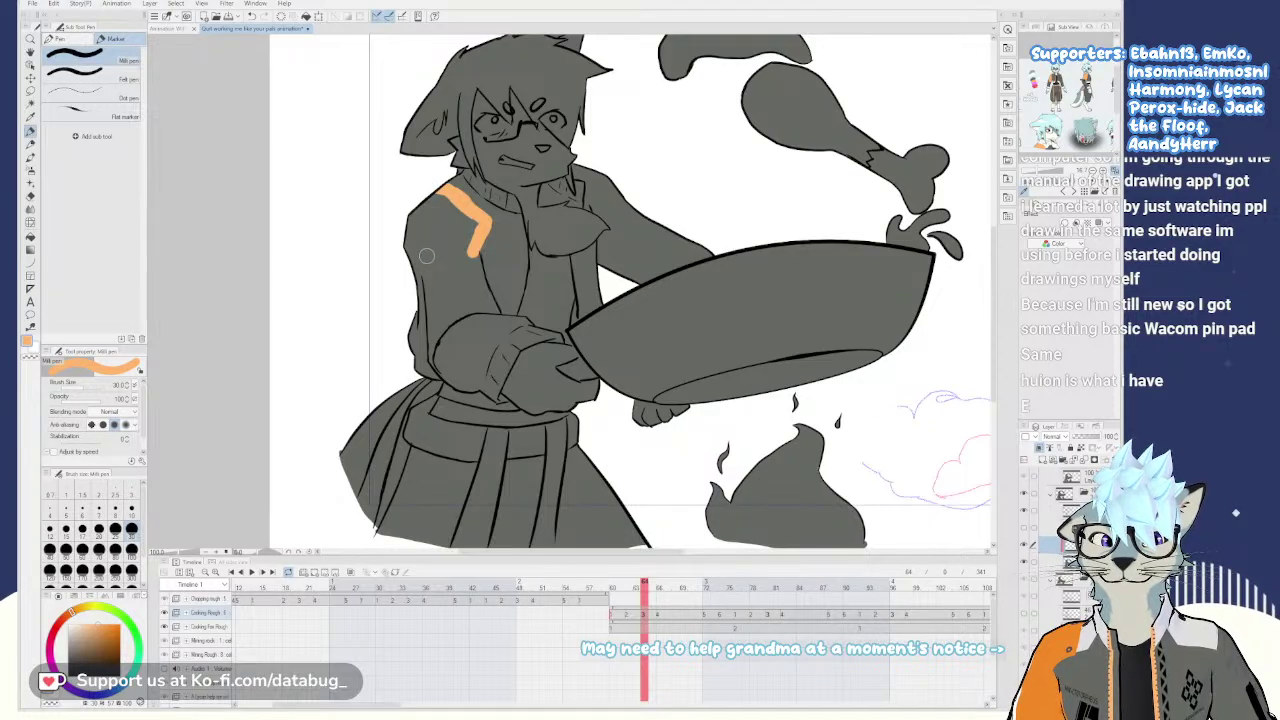
{"action": "left_click_drag", "start_coordinate": [406, 238], "coordinate": [438, 298]}
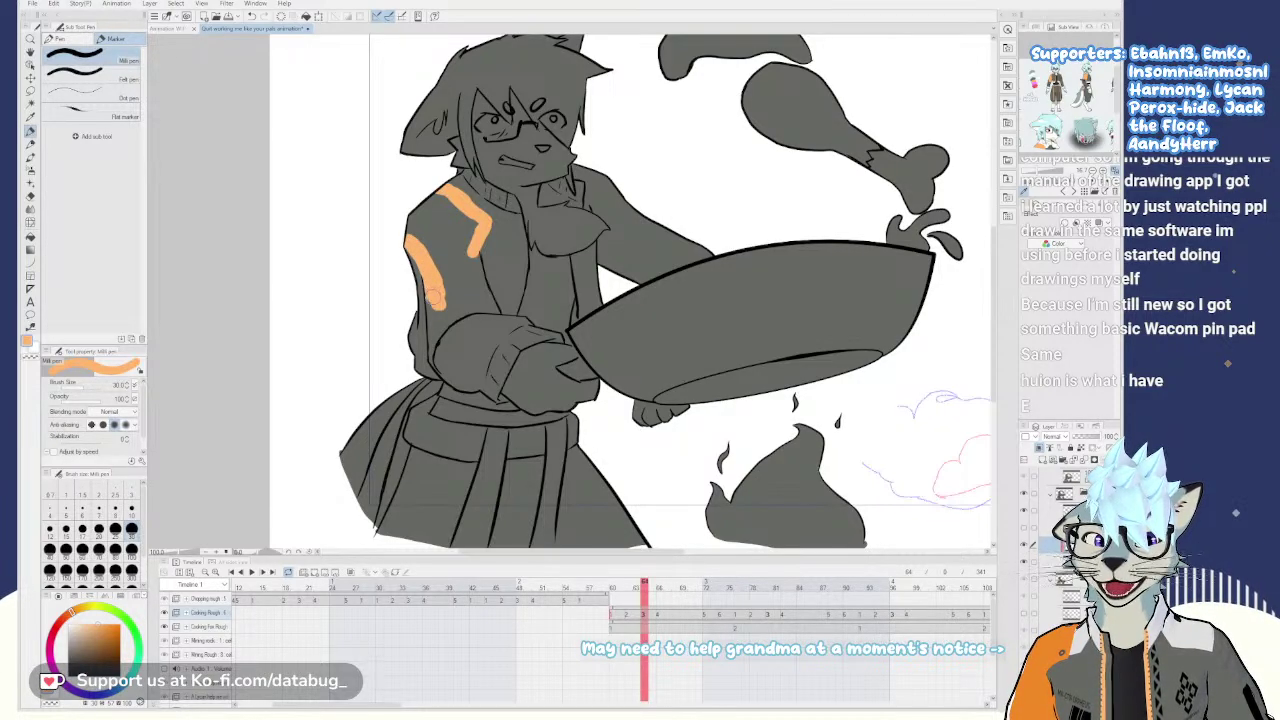
{"action": "mouse_move", "coordinate": [410, 237]}
{"action": "left_mouse_down"}
{"action": "mouse_move", "coordinate": [436, 192]}
{"action": "mouse_move", "coordinate": [429, 207]}
{"action": "mouse_move", "coordinate": [472, 218]}
{"action": "left_mouse_up"}
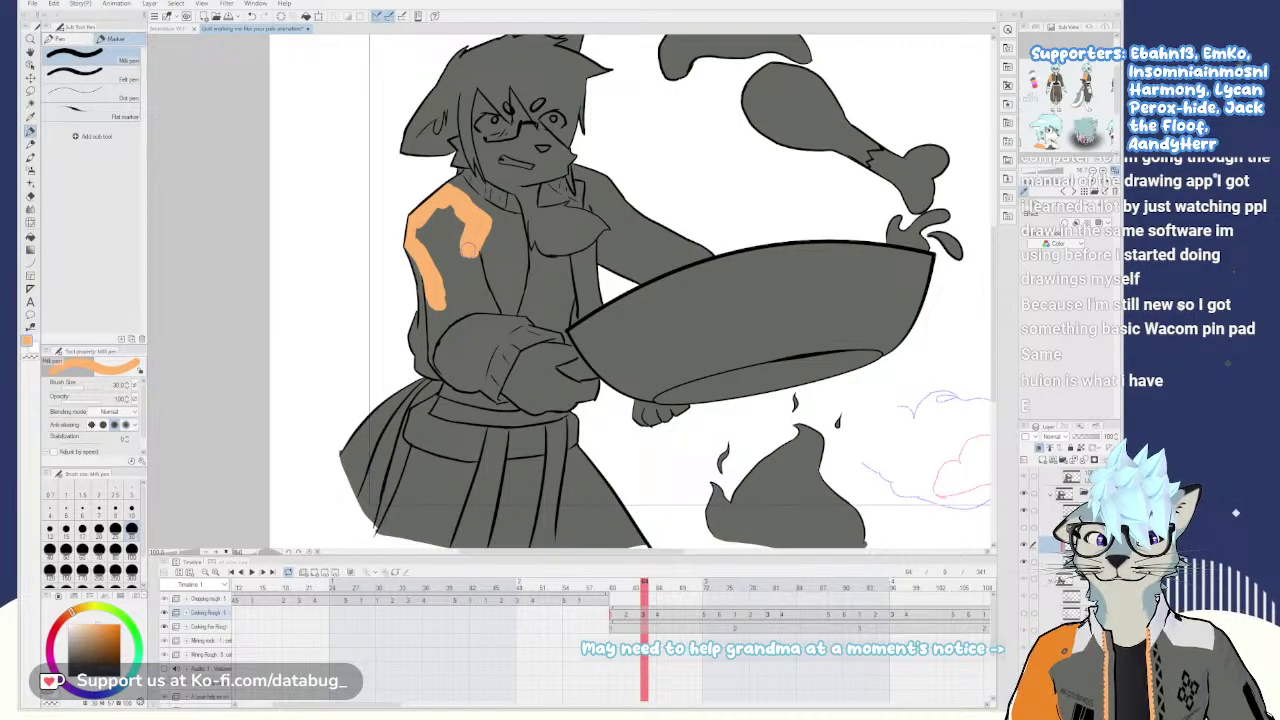
{"action": "mouse_move", "coordinate": [445, 208]}
{"action": "left_mouse_down"}
{"action": "mouse_move", "coordinate": [415, 238]}
{"action": "mouse_move", "coordinate": [438, 217]}
{"action": "mouse_move", "coordinate": [464, 232]}
{"action": "mouse_move", "coordinate": [435, 219]}
{"action": "mouse_move", "coordinate": [422, 242]}
{"action": "mouse_move", "coordinate": [463, 234]}
{"action": "left_mouse_up"}
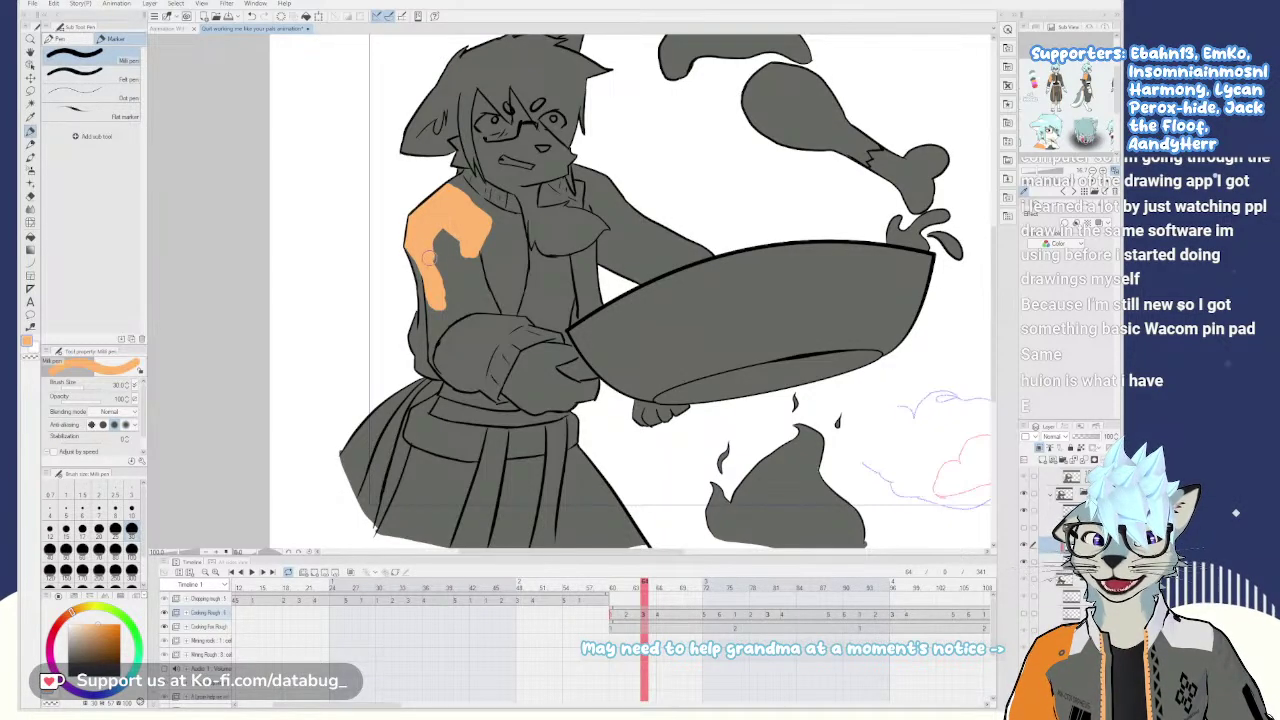
- Fill the rest of the third cel's upper sleeve with light orange and paint over the leftover seams
{"action": "key", "text": "g"}
{"action": "left_click", "coordinate": [481, 287]}
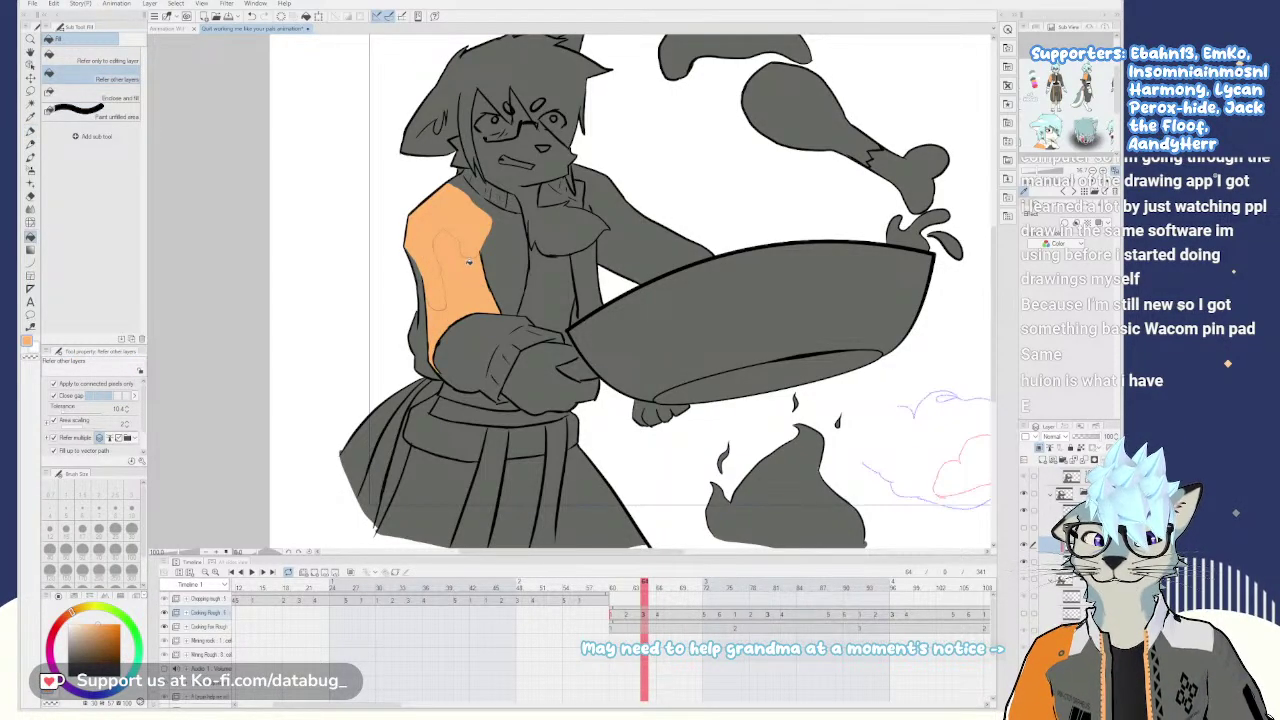
{"action": "key", "text": "p"}
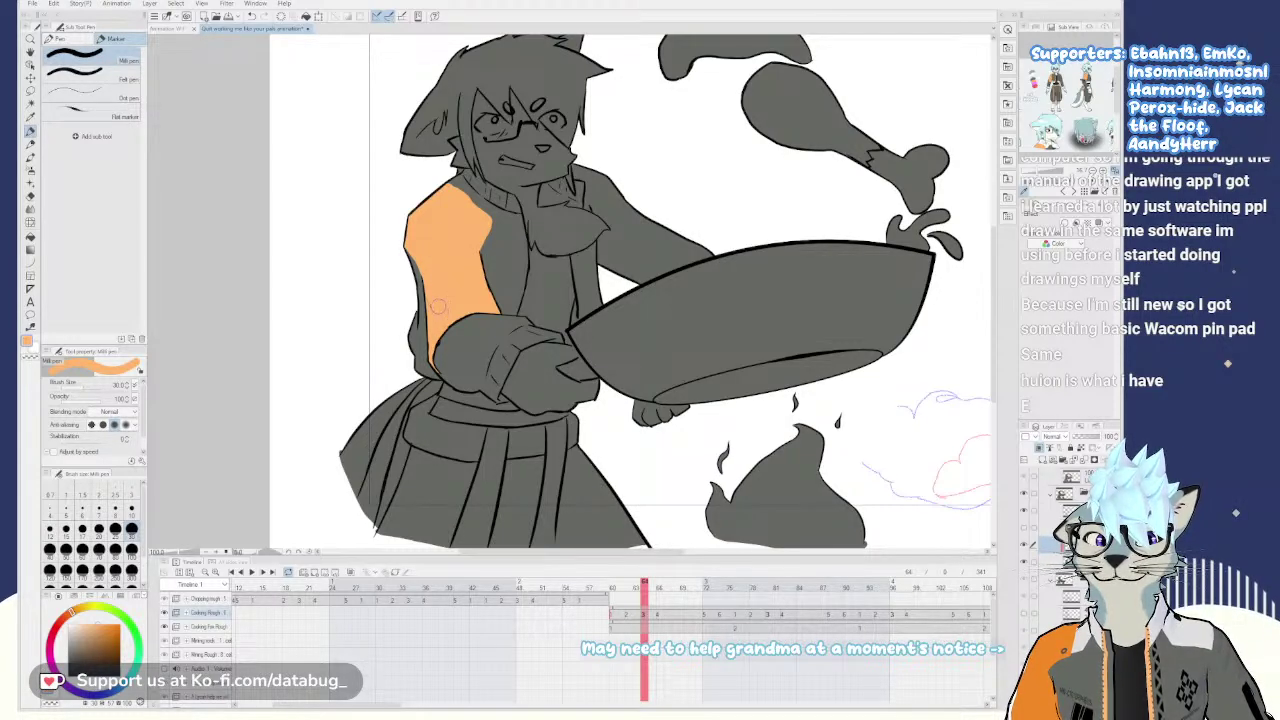
{"action": "mouse_move", "coordinate": [502, 268]}
{"action": "left_mouse_down"}
{"action": "mouse_move", "coordinate": [509, 310]}
{"action": "mouse_move", "coordinate": [502, 293]}
{"action": "left_mouse_up"}
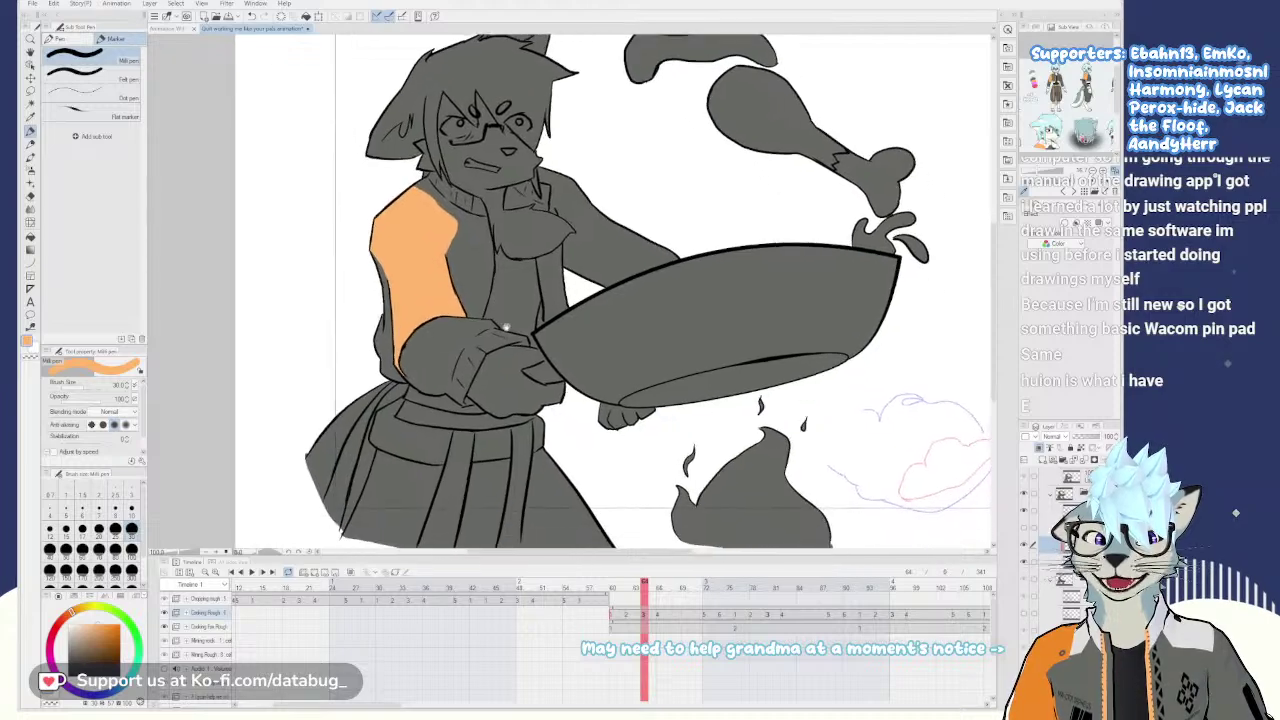
{"action": "left_click_drag", "start_coordinate": [538, 394], "coordinate": [535, 343]}
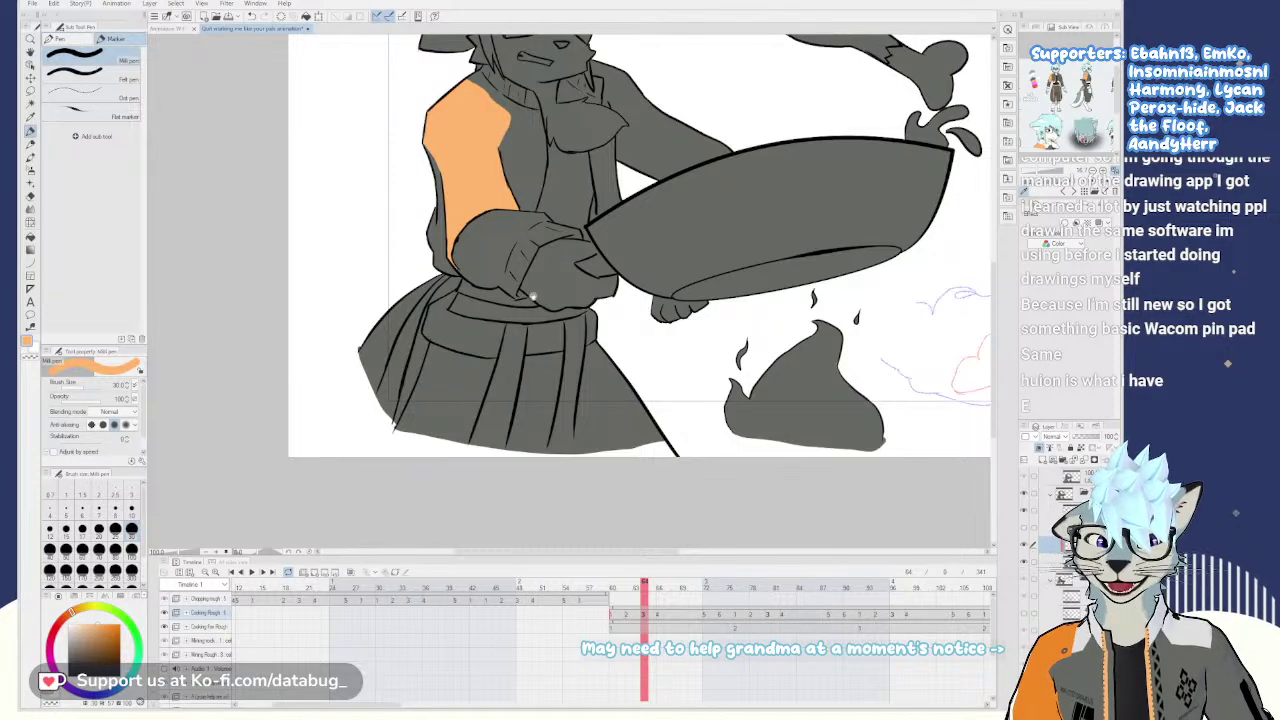
{"action": "scroll", "coordinate": [500, 235], "scroll_direction": "up", "scroll_amount": 3}
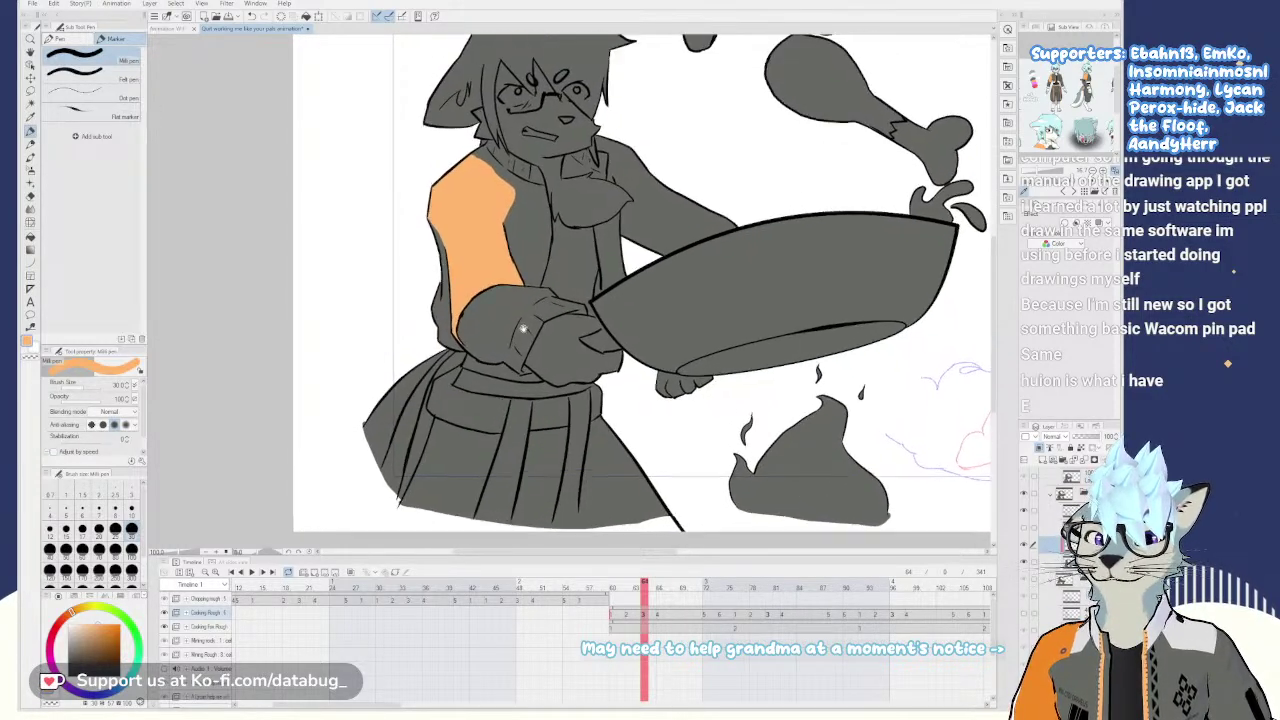
- Fill the skirt's outer side stripe and the first front pleat with light orange on the third cel
{"action": "scroll", "coordinate": [524, 326], "scroll_direction": "down", "scroll_amount": 3}
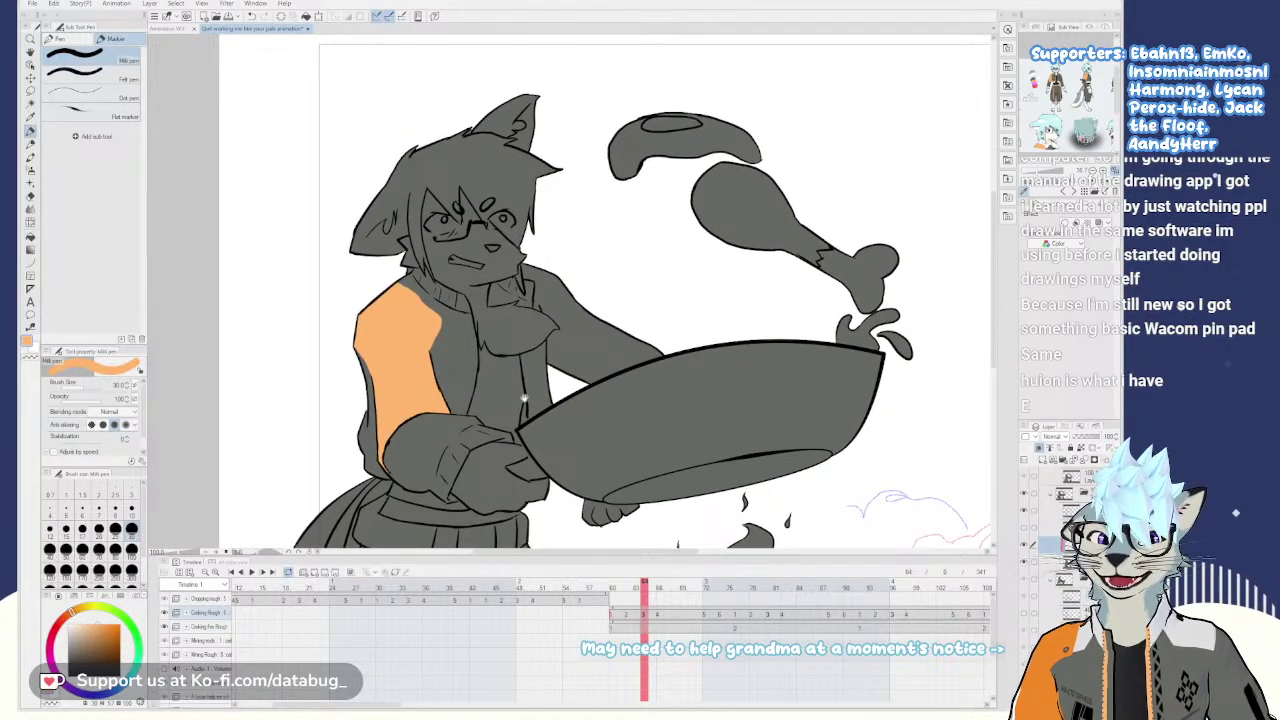
{"action": "scroll", "coordinate": [524, 396], "scroll_direction": "up", "scroll_amount": 3}
{"action": "scroll", "coordinate": [497, 328], "scroll_direction": "up", "scroll_amount": 1}
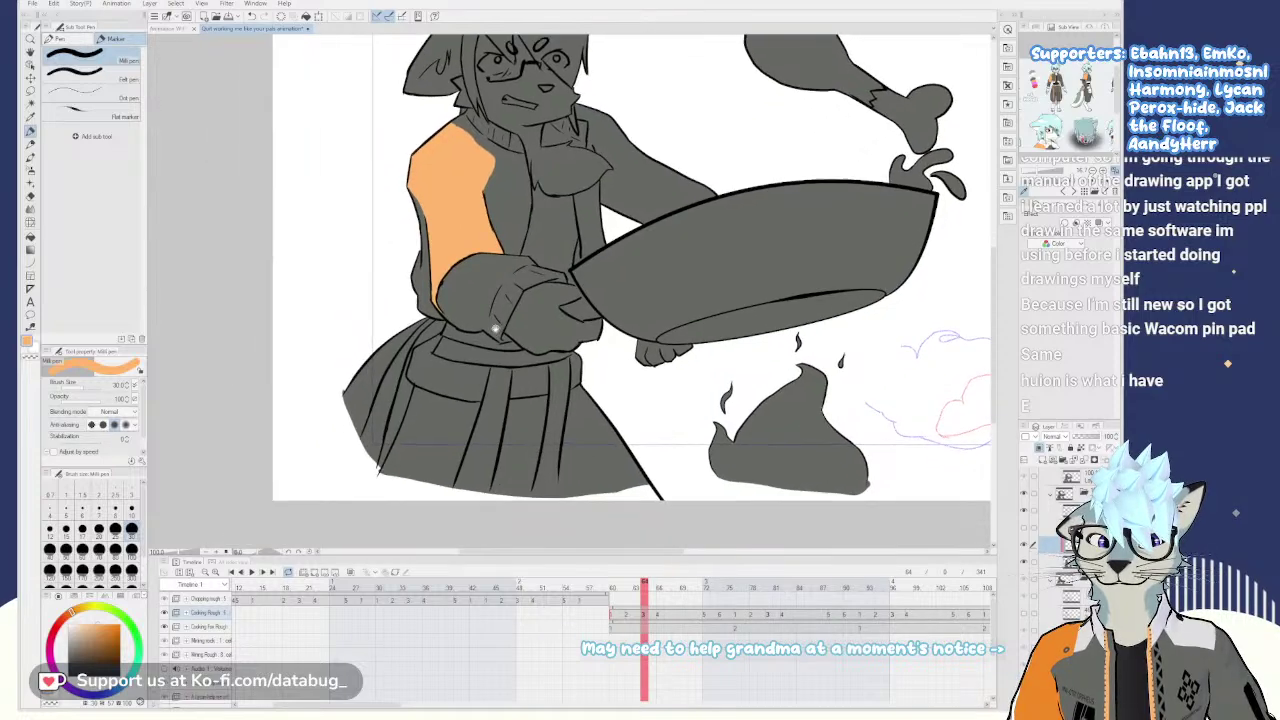
{"action": "key", "text": "g"}
{"action": "left_click", "coordinate": [415, 452]}
{"action": "left_click", "coordinate": [469, 448]}
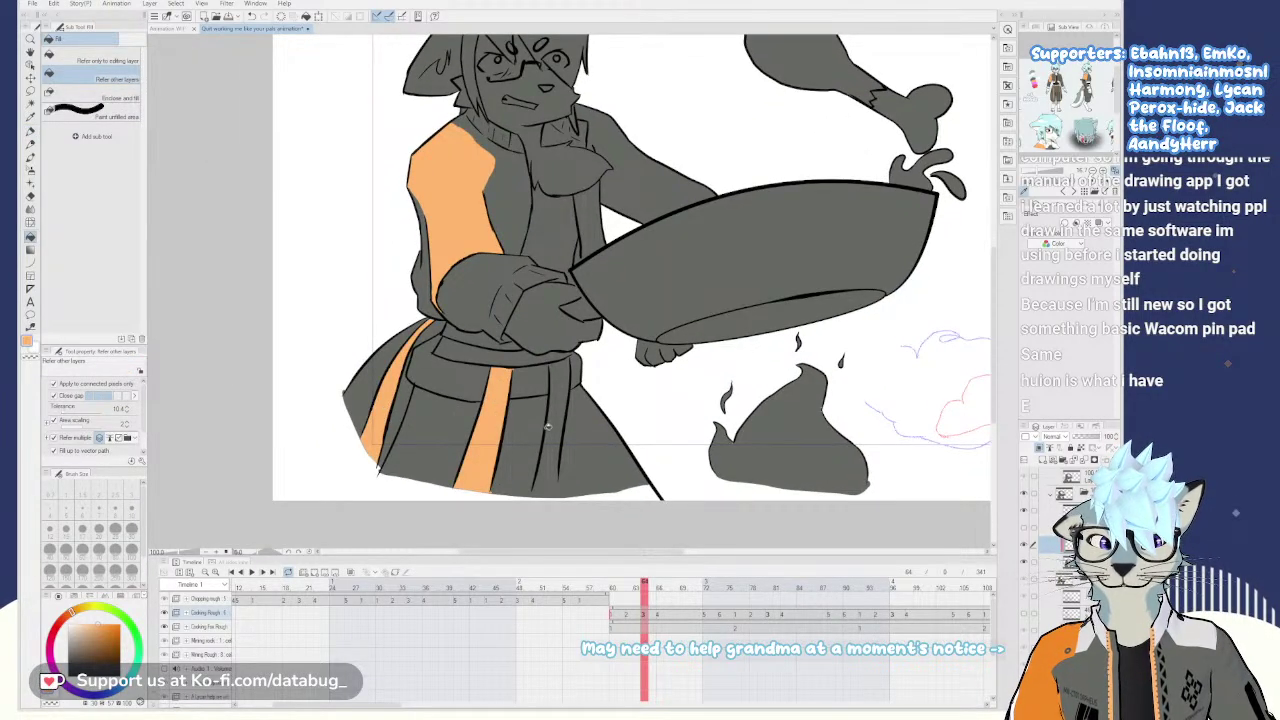
- Close off the second front pleat at the hem with light orange and fill it up to the waistband
{"action": "left_click", "coordinate": [548, 424]}
{"action": "key", "text": "ctrl+z"}
{"action": "key", "text": "p"}
{"action": "mouse_move", "coordinate": [551, 470]}
{"action": "left_mouse_down"}
{"action": "mouse_move", "coordinate": [548, 495]}
{"action": "mouse_move", "coordinate": [536, 490]}
{"action": "left_mouse_up"}
{"action": "key", "text": "ctrl+z"}
{"action": "key", "text": "g"}
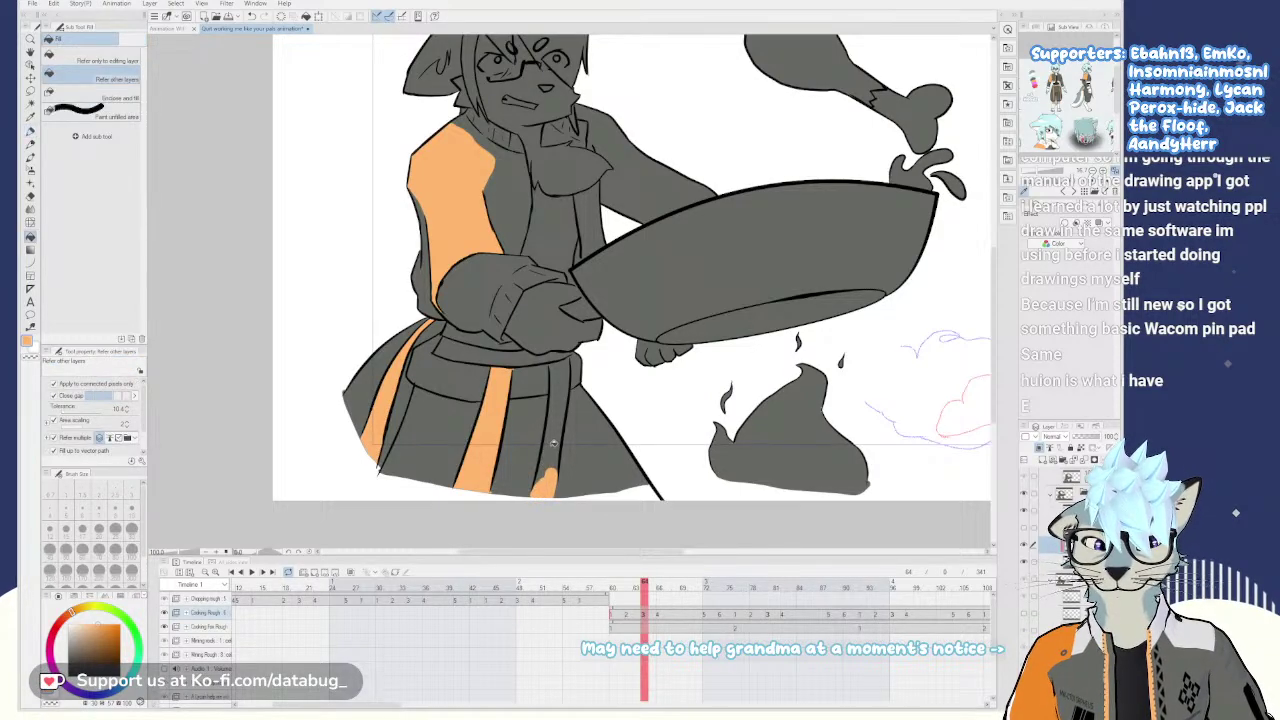
{"action": "left_click", "coordinate": [553, 443]}
{"action": "key", "text": "p"}
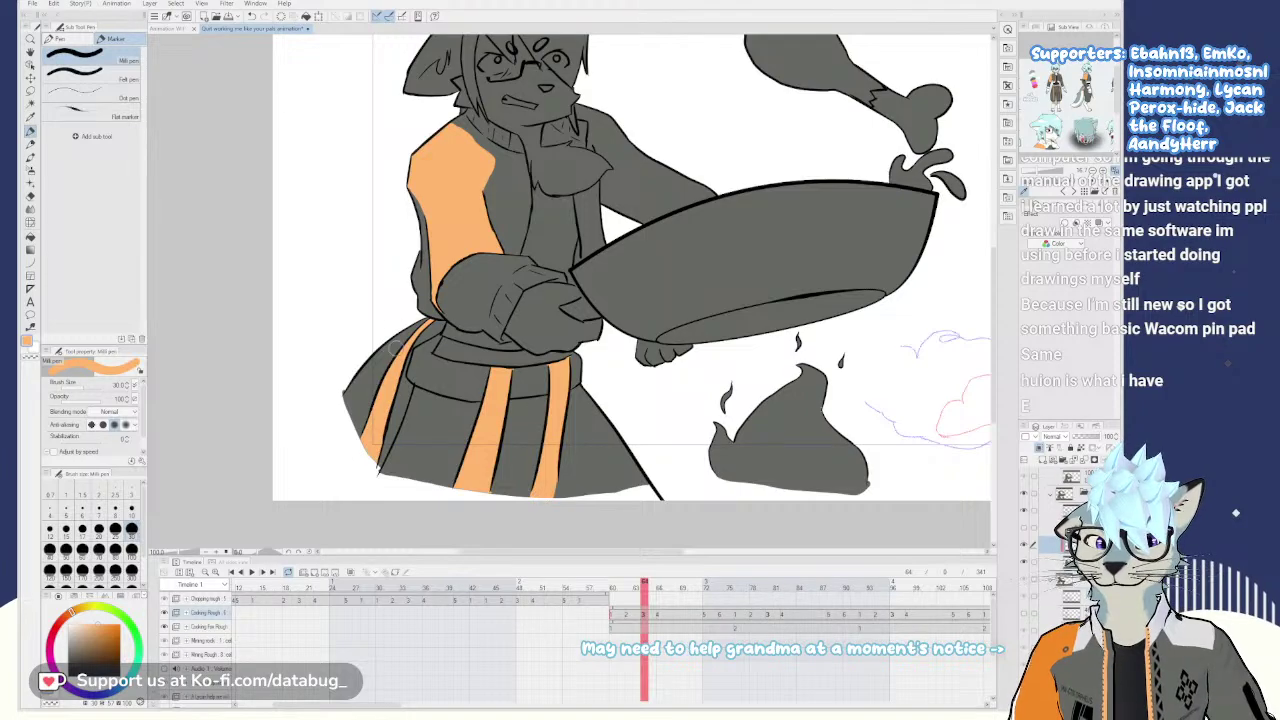
- Fill the section between the two front stripes just below the waistband with light orange
{"action": "key", "text": "g"}
{"action": "left_click", "coordinate": [529, 383]}
{"action": "key", "text": "p"}
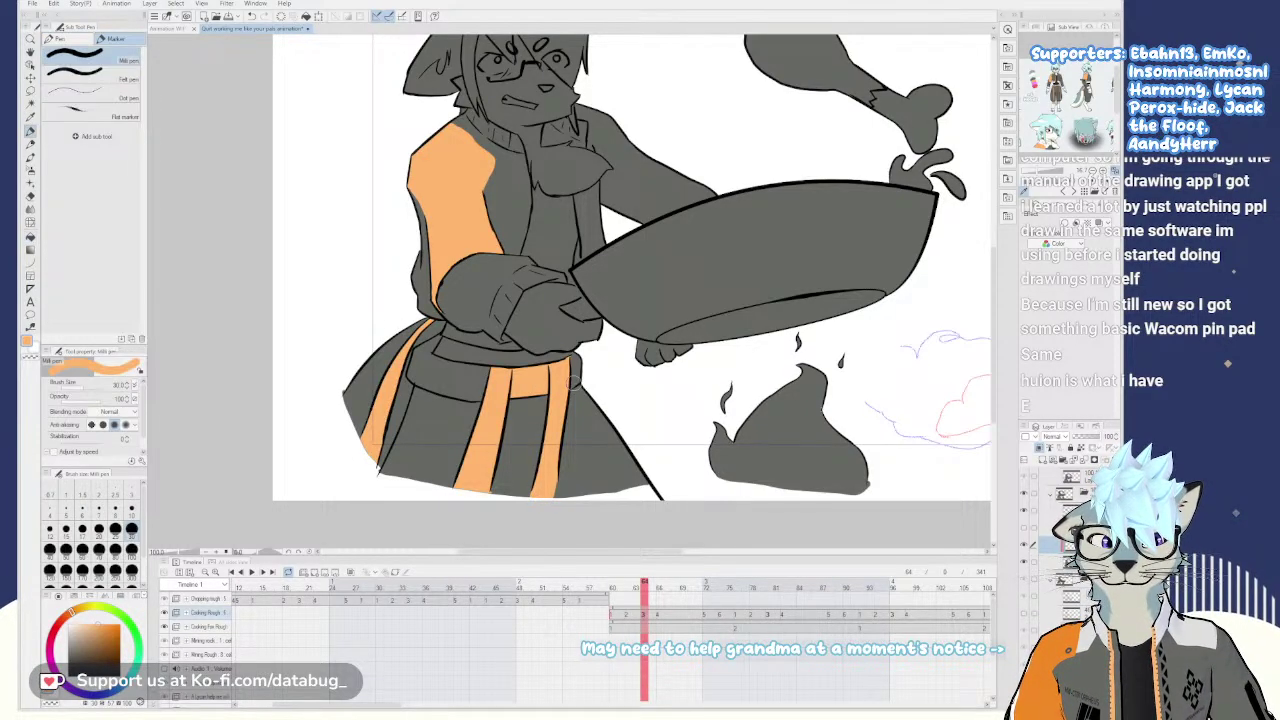
- Flip between the third cel and its neighbour to compare the orange areas, and turn on onion skin
{"action": "scroll", "coordinate": [573, 382], "scroll_direction": "down", "scroll_amount": 1}
{"action": "left_click_drag", "start_coordinate": [562, 300], "coordinate": [542, 370]}
{"action": "key", "text": "comma"}
{"action": "key", "text": "period"}
{"action": "key", "text": "comma"}
{"action": "key", "text": "period"}
{"action": "key", "text": "comma"}
{"action": "key", "text": "period"}
{"action": "key", "text": "comma"}
{"action": "key", "text": "period"}
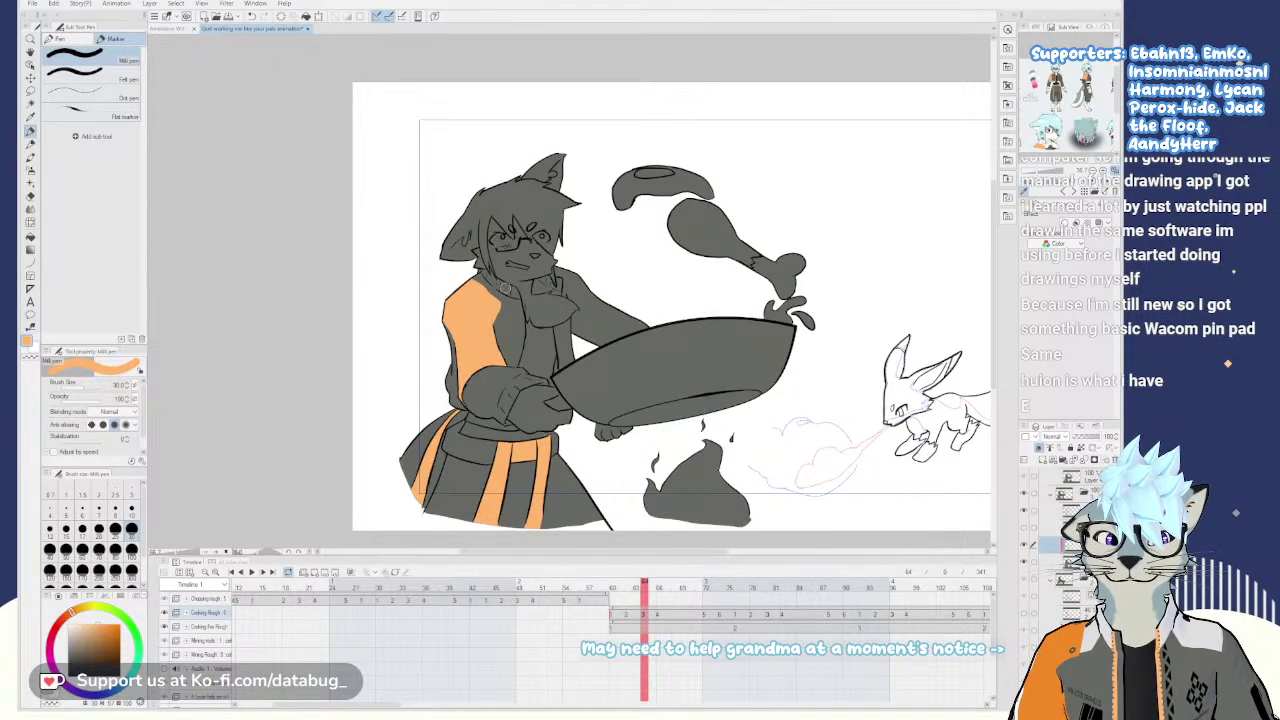
{"action": "left_click", "coordinate": [351, 572]}
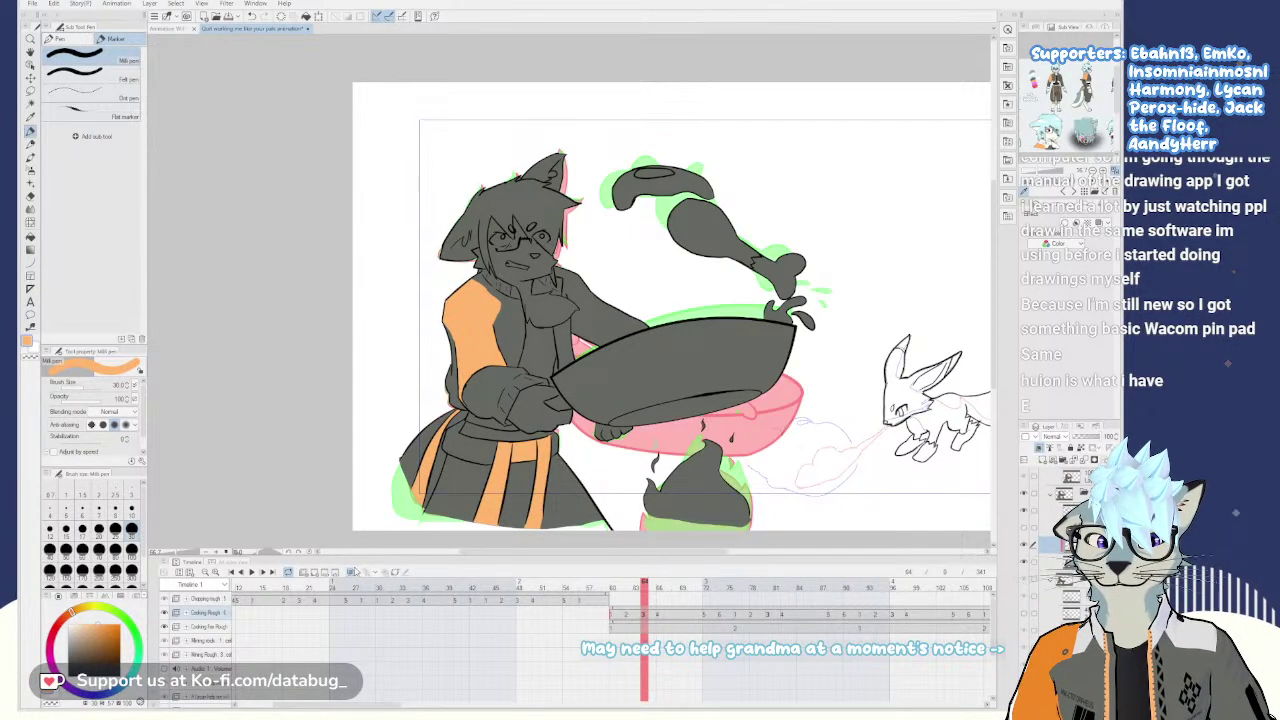
- Turn off the onion skin overlay for the cooking animation and return to the Milli pen
{"action": "left_click", "coordinate": [351, 572]}
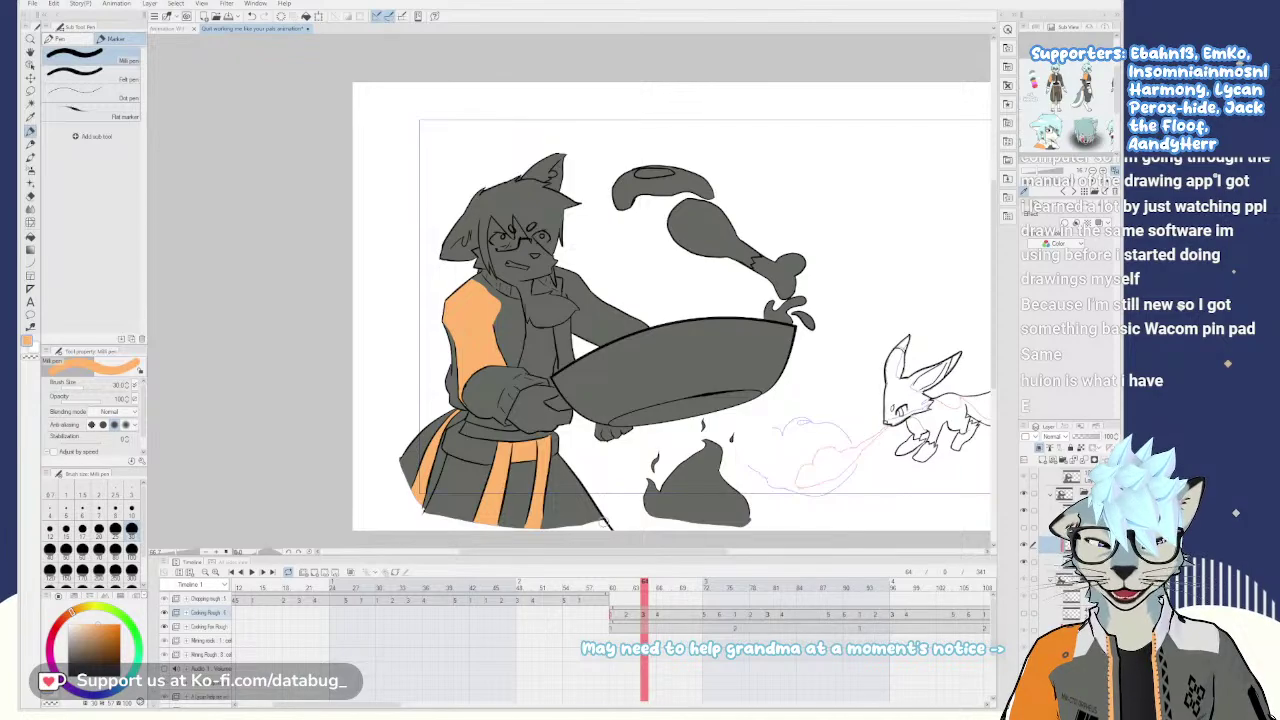
{"action": "key", "text": "m"}
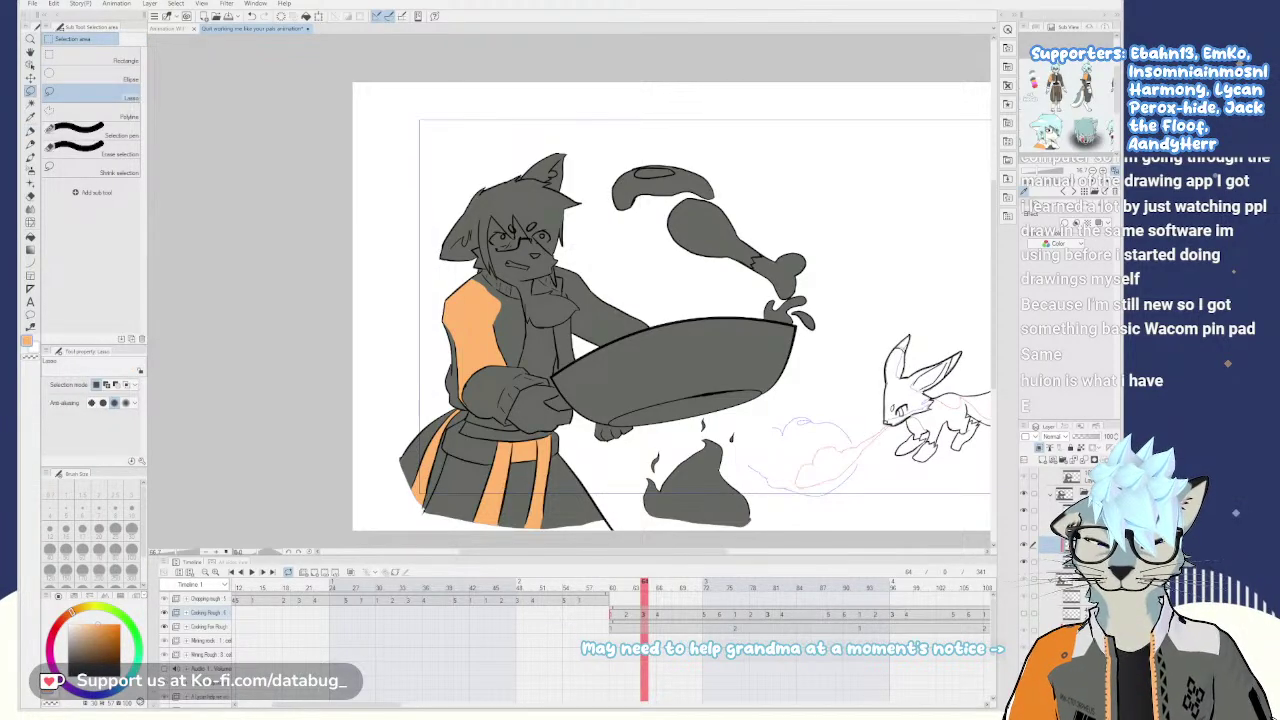
{"action": "key", "text": "p"}
- Examine the frame's colouring and line art, from the cook and frying pan across to the fox and its smoke
{"action": "scroll", "coordinate": [590, 470], "scroll_direction": "up", "scroll_amount": 1}
{"action": "left_click_drag", "start_coordinate": [520, 385], "coordinate": [528, 333]}
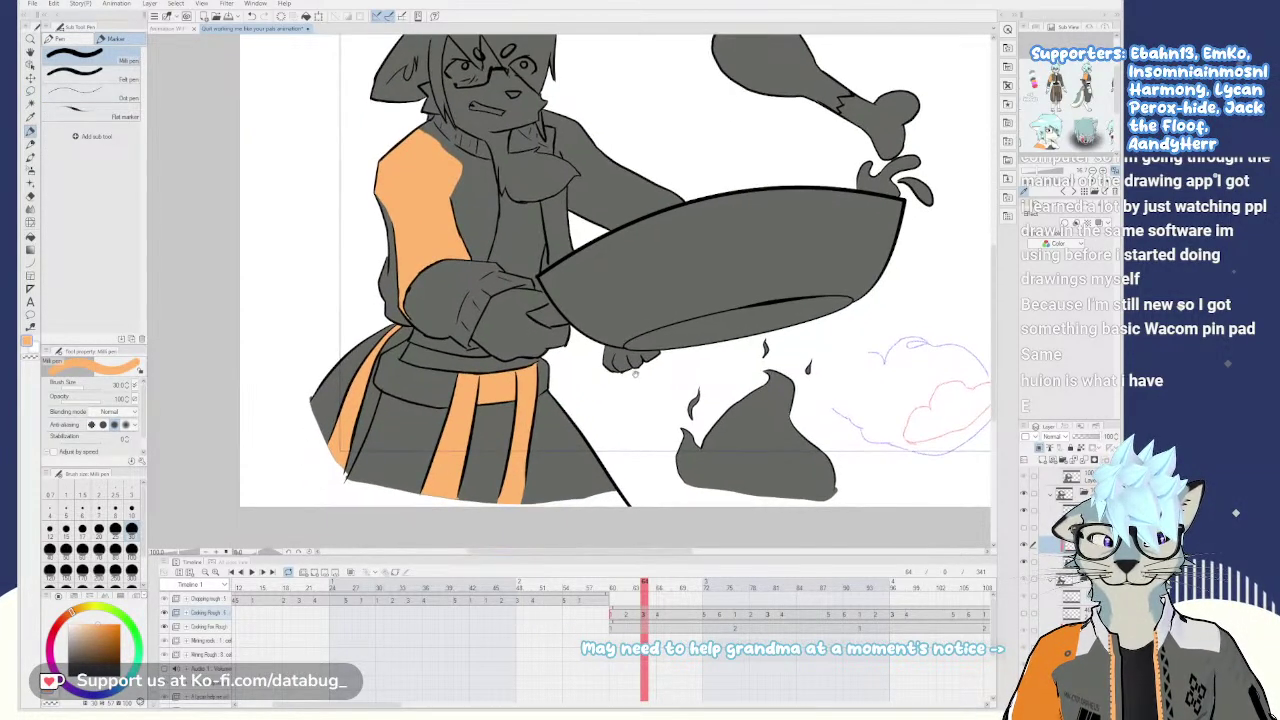
{"action": "left_click_drag", "start_coordinate": [800, 390], "coordinate": [500, 333]}
{"action": "left_click_drag", "start_coordinate": [829, 309], "coordinate": [660, 331]}
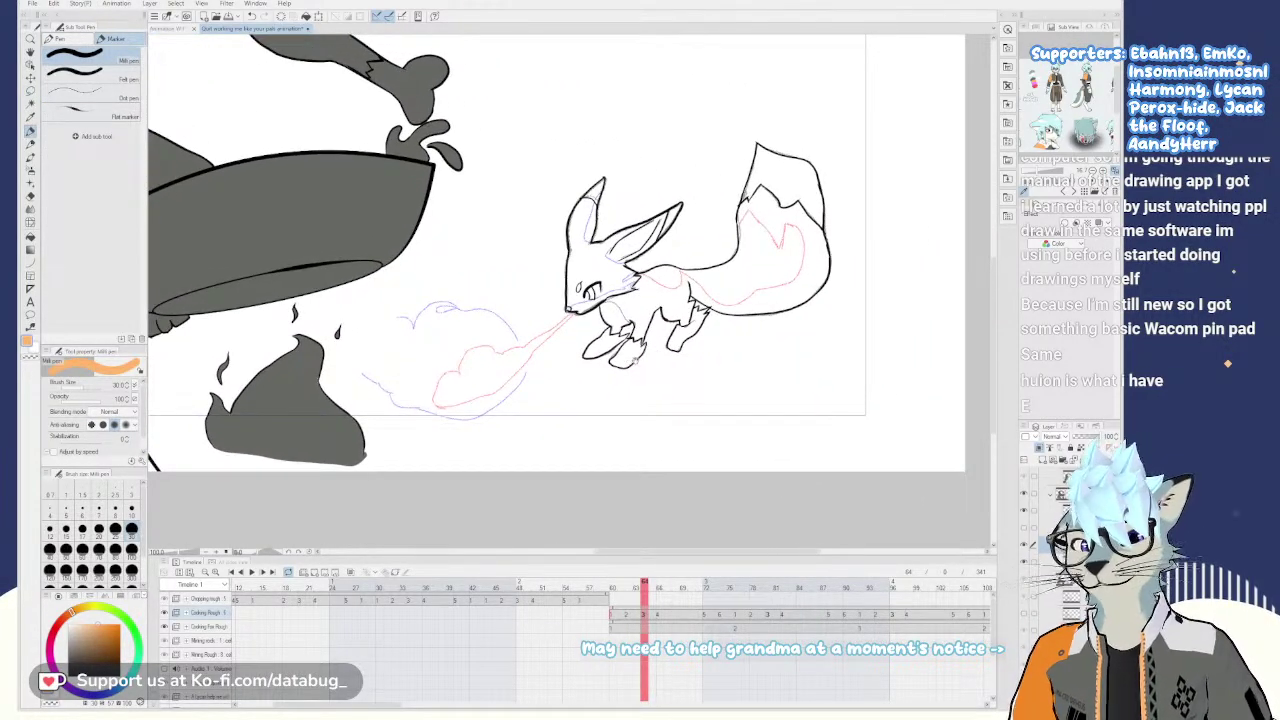
{"action": "scroll", "coordinate": [640, 360], "scroll_direction": "down", "scroll_amount": 2}
{"action": "scroll", "coordinate": [636, 373], "scroll_direction": "up", "scroll_amount": 2}
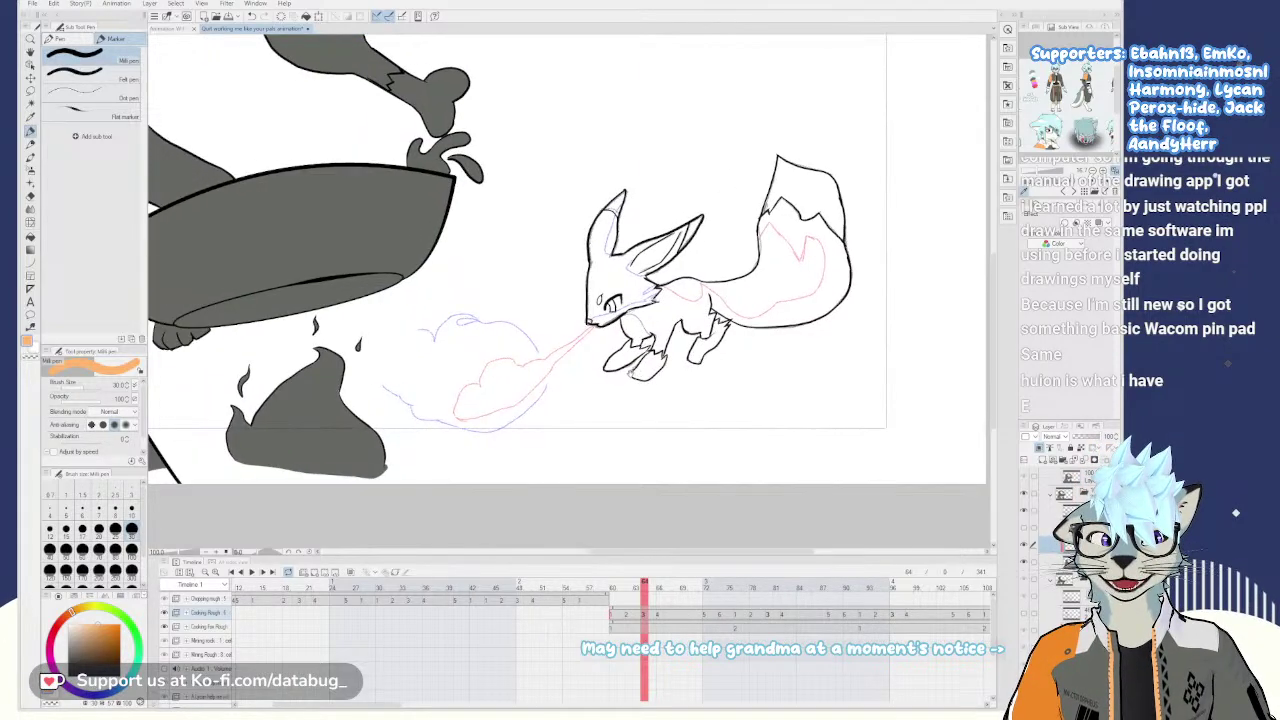
{"action": "left_click_drag", "start_coordinate": [531, 402], "coordinate": [606, 402]}
{"action": "left_click_drag", "start_coordinate": [478, 370], "coordinate": [660, 382]}
{"action": "left_click_drag", "start_coordinate": [514, 381], "coordinate": [620, 383]}
{"action": "mouse_move", "coordinate": [477, 305]}
{"action": "left_mouse_down"}
{"action": "mouse_move", "coordinate": [598, 397]}
{"action": "mouse_move", "coordinate": [603, 424]}
{"action": "mouse_move", "coordinate": [602, 406]}
{"action": "left_mouse_up"}
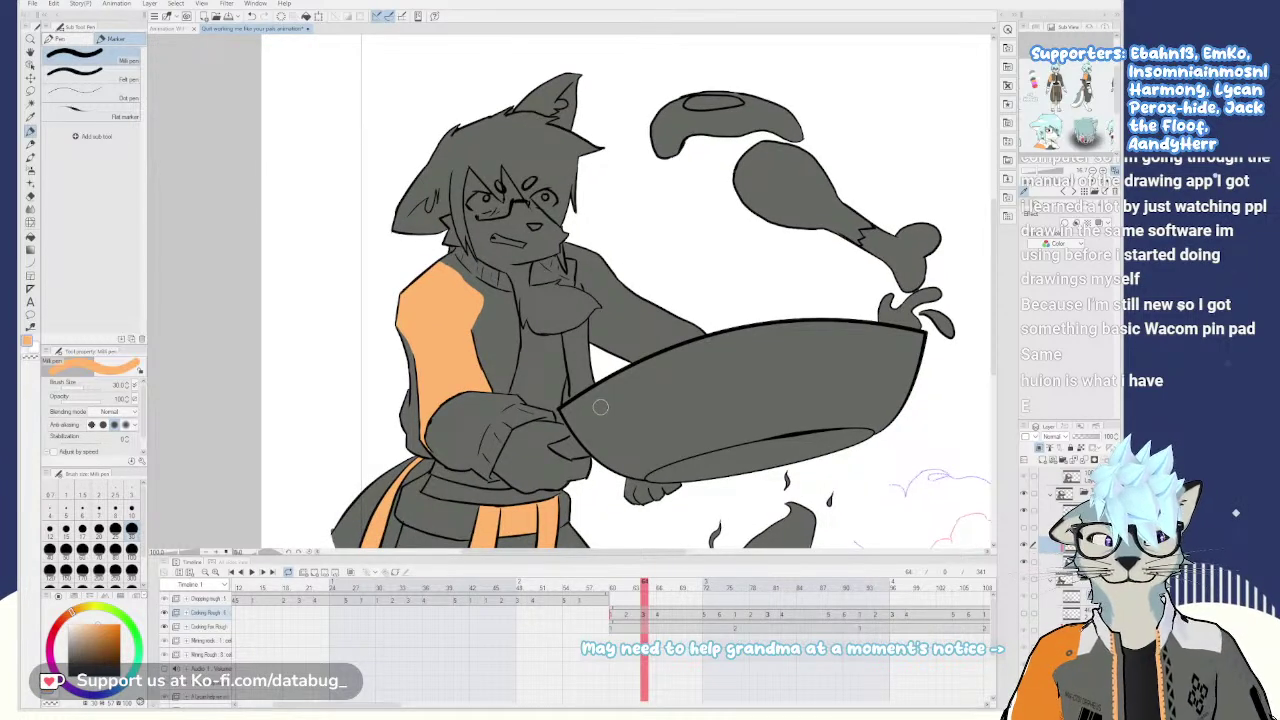
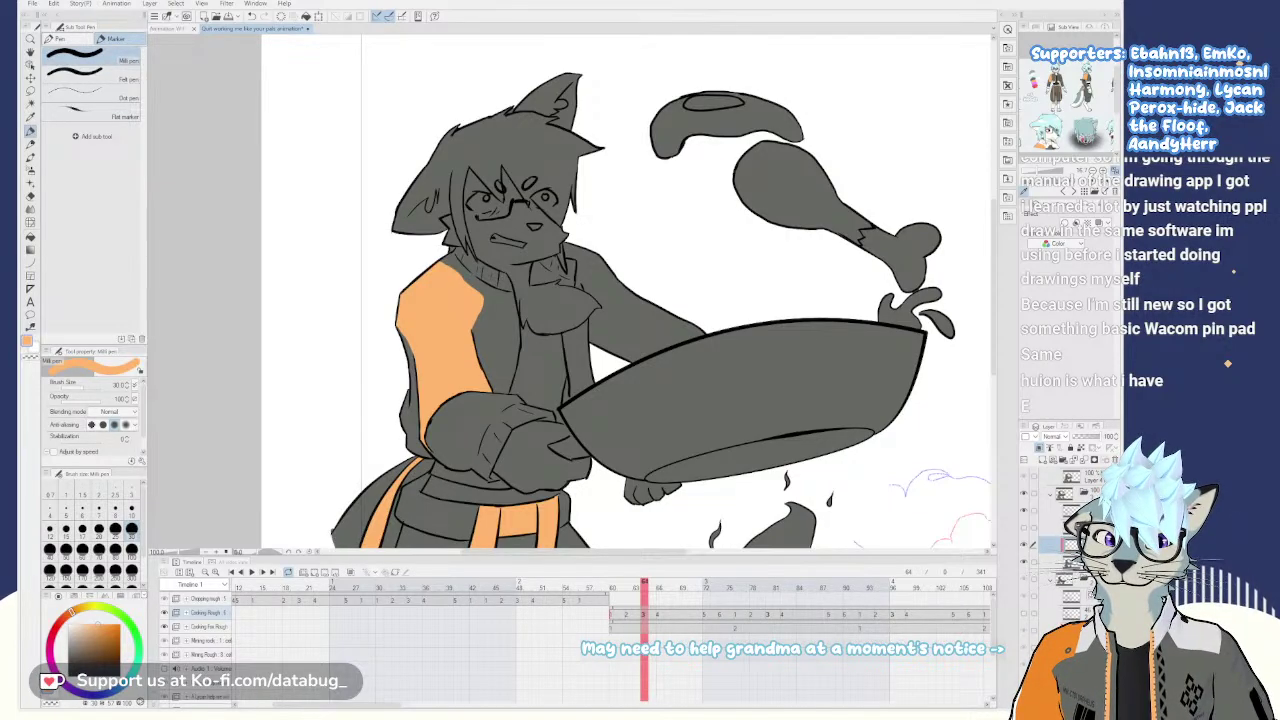
{"action": "left_click_drag", "start_coordinate": [632, 355], "coordinate": [652, 406]}
{"action": "scroll", "coordinate": [663, 400], "scroll_direction": "up", "scroll_amount": 1}
{"action": "scroll", "coordinate": [663, 400], "scroll_direction": "down", "scroll_amount": 1}
{"action": "scroll", "coordinate": [646, 363], "scroll_direction": "down", "scroll_amount": 2}
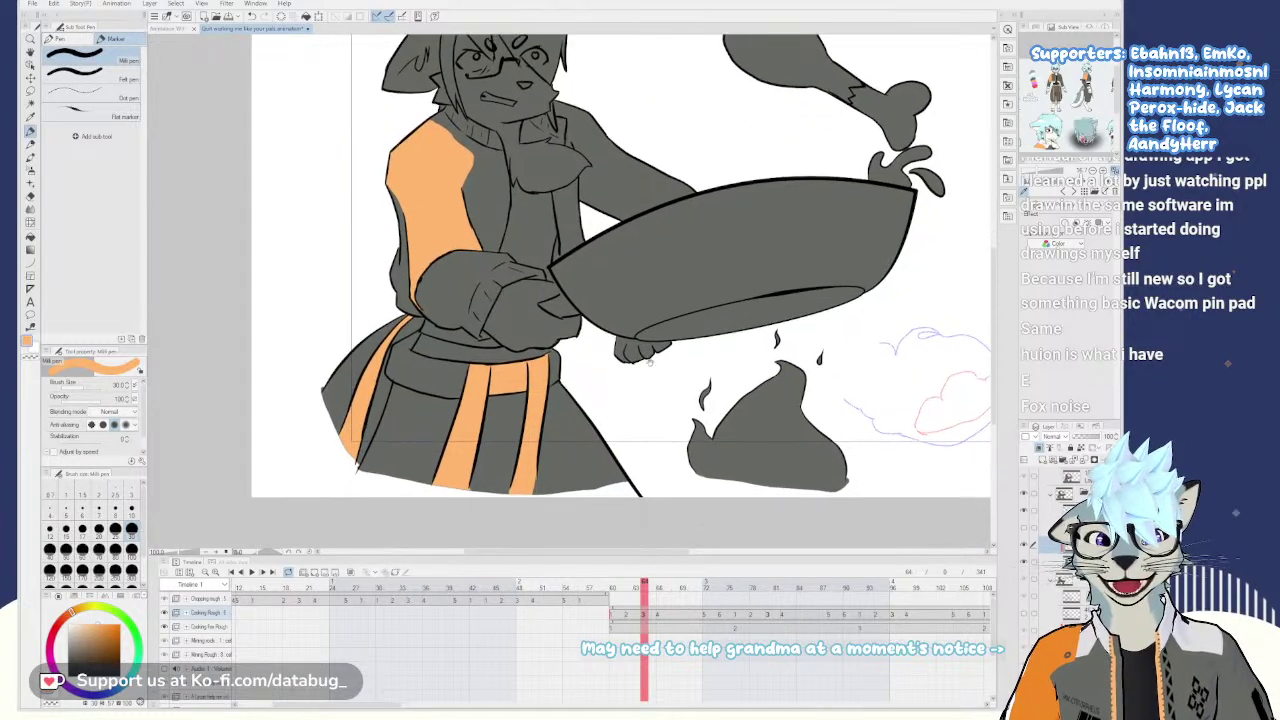
{"action": "mouse_move", "coordinate": [659, 384]}
{"action": "left_mouse_down"}
{"action": "mouse_move", "coordinate": [637, 424]}
{"action": "mouse_move", "coordinate": [658, 417]}
{"action": "mouse_move", "coordinate": [645, 447]}
{"action": "left_mouse_up"}
{"action": "scroll", "coordinate": [645, 448], "scroll_direction": "down", "scroll_amount": 4}
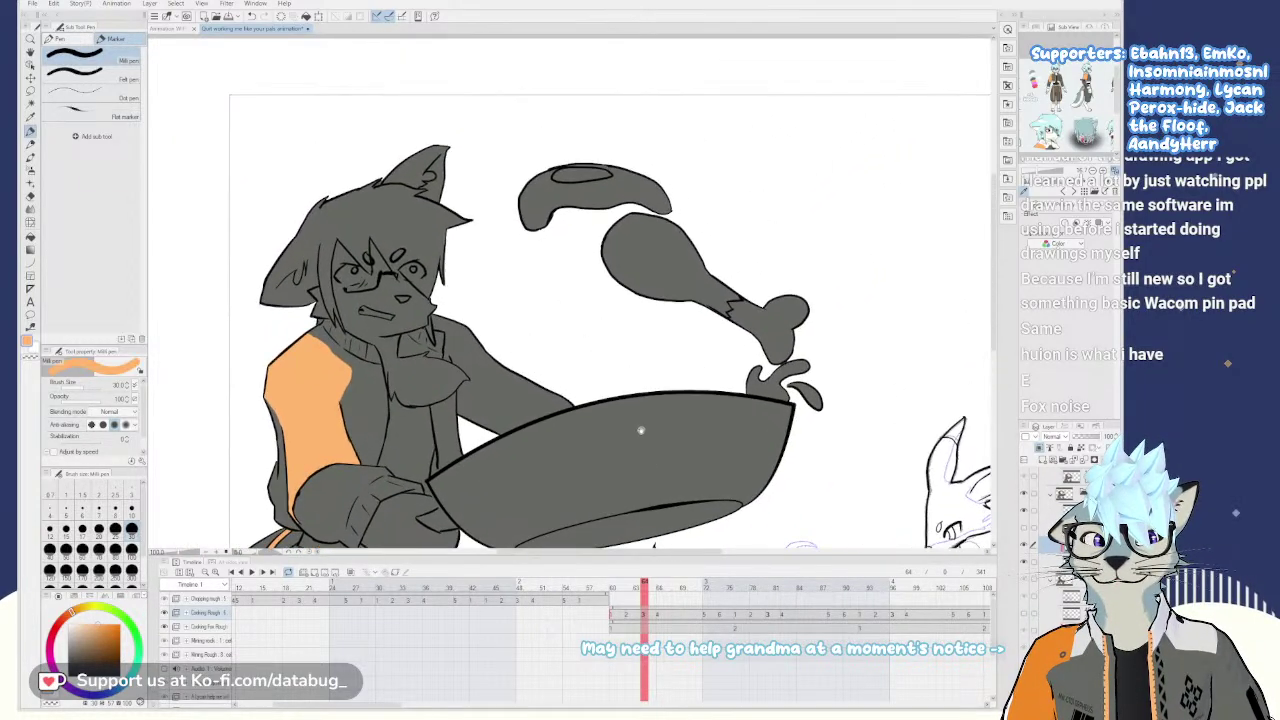
{"action": "mouse_move", "coordinate": [652, 398]}
{"action": "left_mouse_down"}
{"action": "mouse_move", "coordinate": [686, 378]}
{"action": "mouse_move", "coordinate": [687, 356]}
{"action": "mouse_move", "coordinate": [649, 352]}
{"action": "left_mouse_up"}
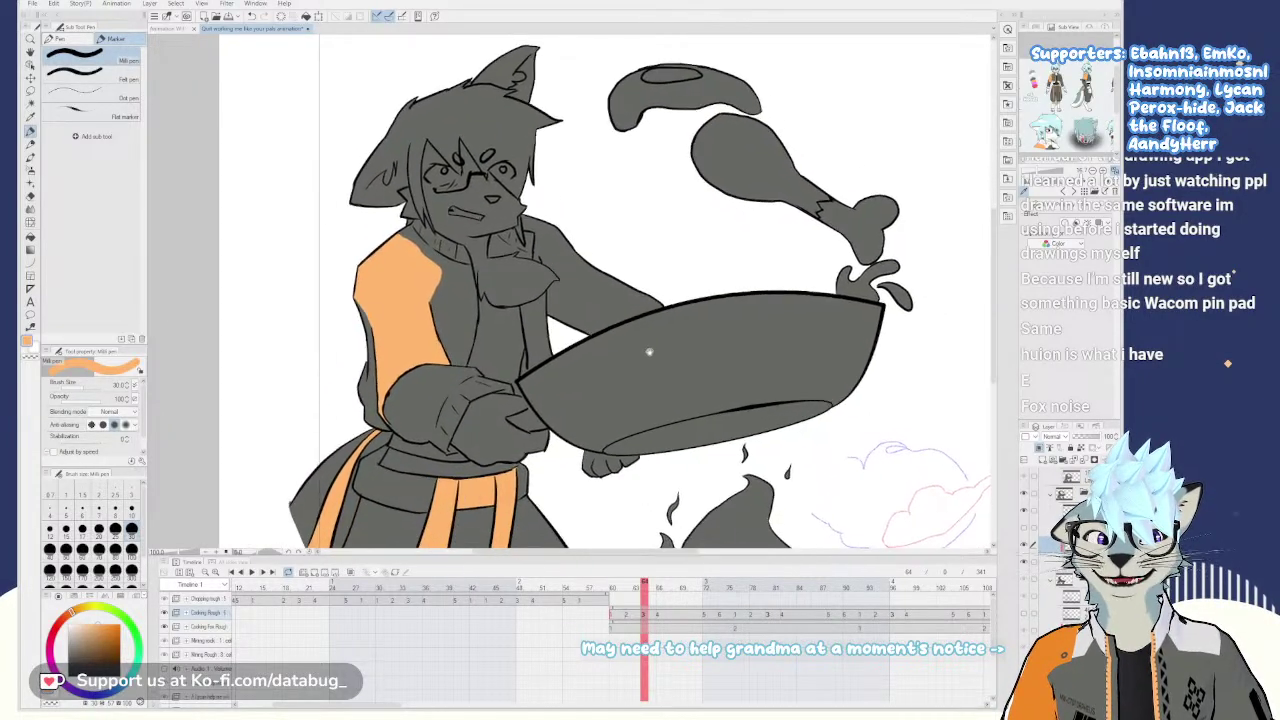
{"action": "scroll", "coordinate": [649, 352], "scroll_direction": "down", "scroll_amount": 4}
{"action": "scroll", "coordinate": [640, 362], "scroll_direction": "up", "scroll_amount": 4}
{"action": "left_click_drag", "start_coordinate": [632, 371], "coordinate": [614, 440]}
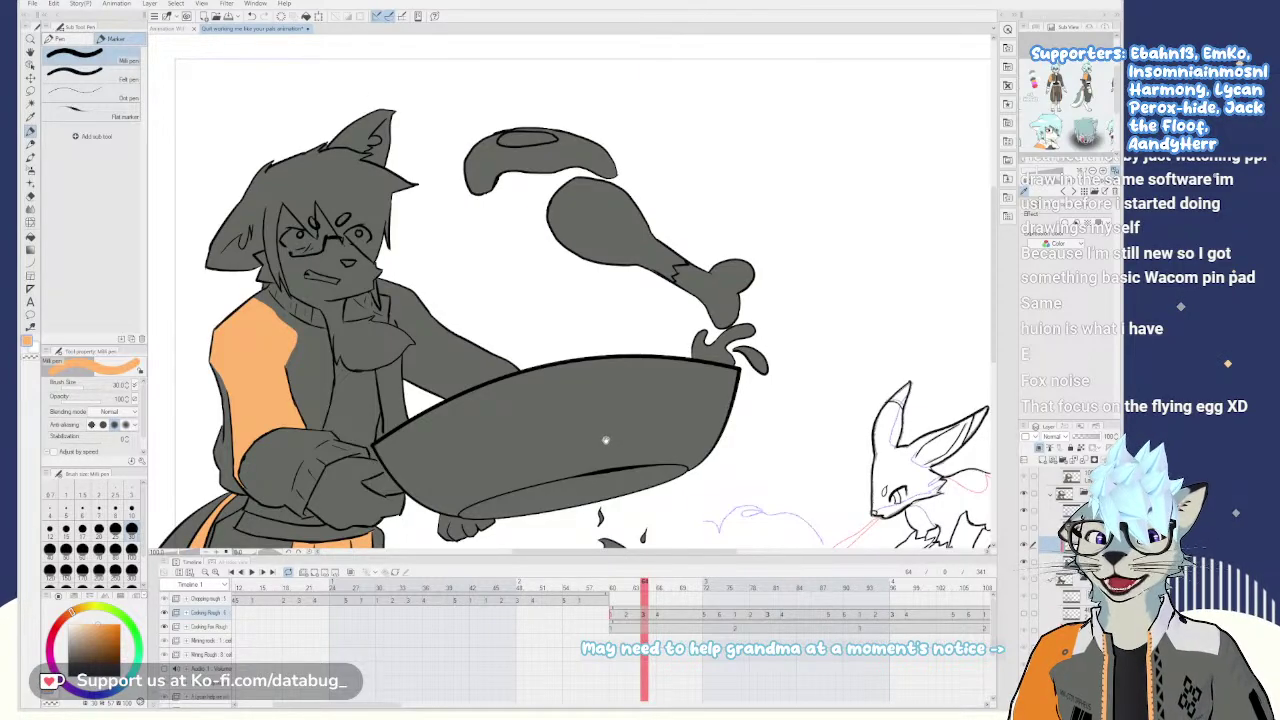
{"action": "left_click_drag", "start_coordinate": [602, 446], "coordinate": [564, 409]}
{"action": "left_click_drag", "start_coordinate": [634, 391], "coordinate": [631, 425]}
{"action": "left_click_drag", "start_coordinate": [625, 378], "coordinate": [579, 400]}
{"action": "scroll", "coordinate": [630, 408], "scroll_direction": "down", "scroll_amount": 1}
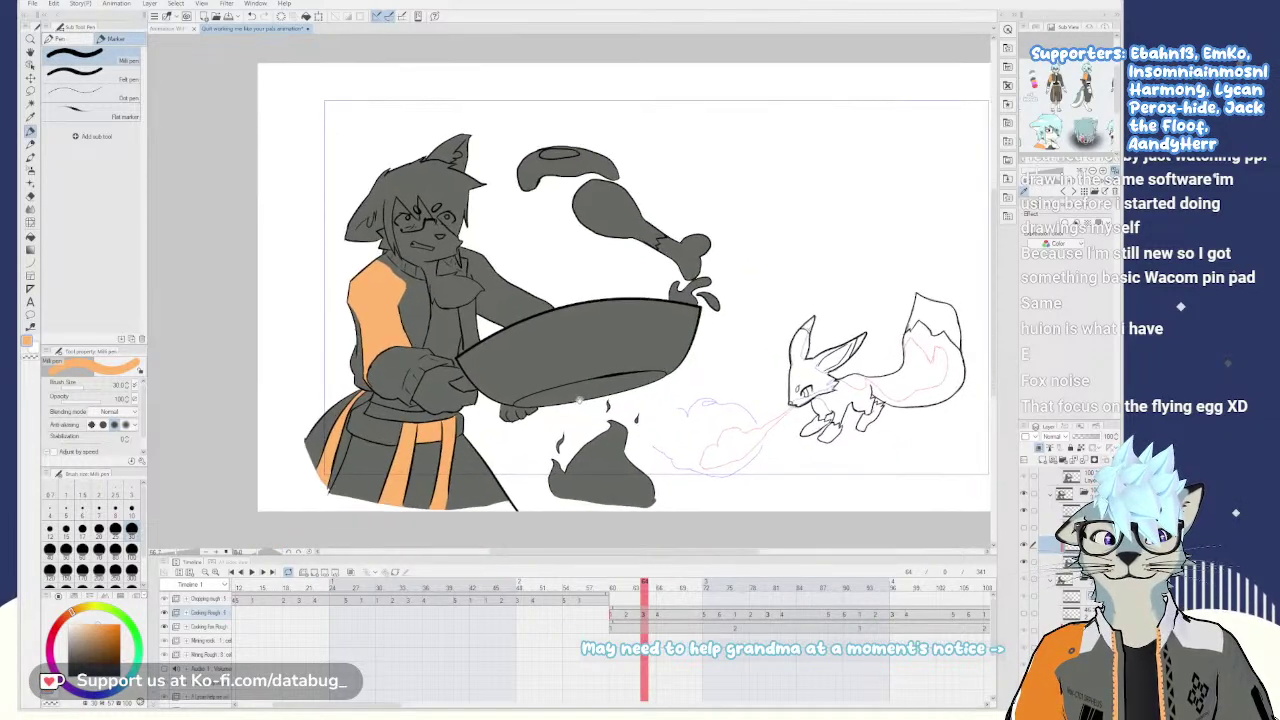
{"action": "key", "text": "minus"}
{"action": "key", "text": "asciicircum"}
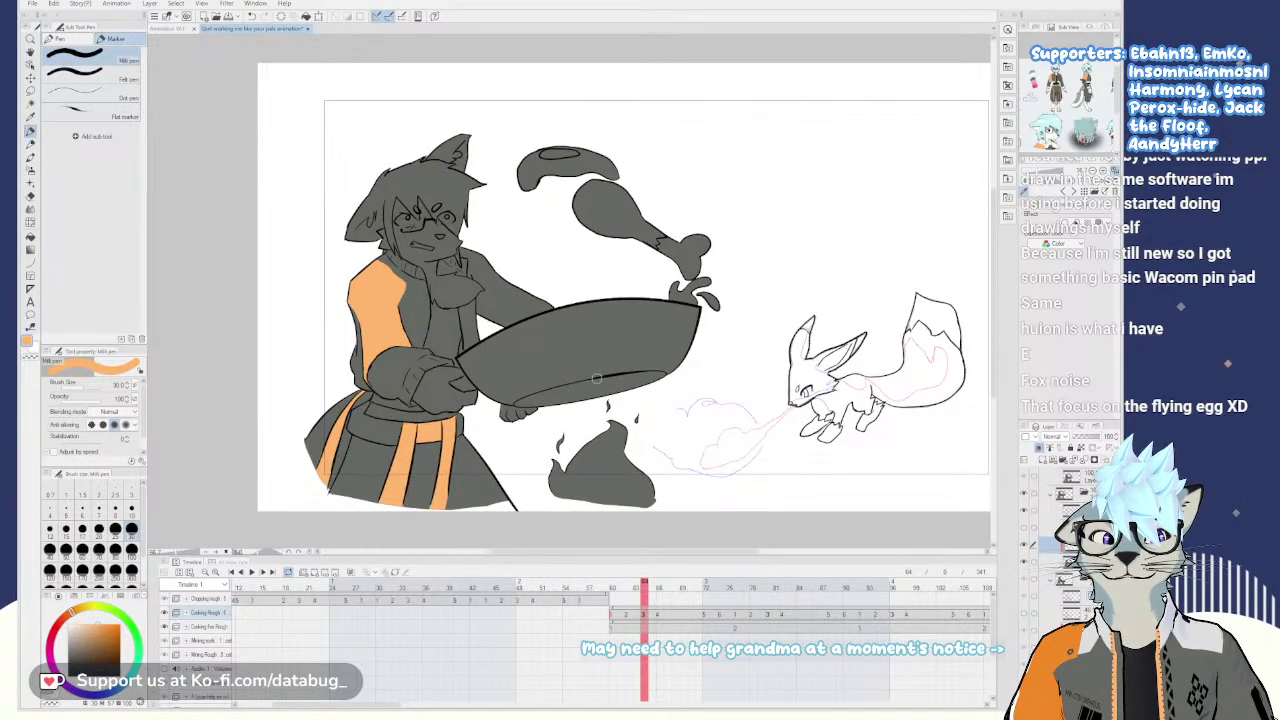
{"action": "scroll", "coordinate": [596, 377], "scroll_direction": "up", "scroll_amount": 3}
{"action": "left_click_drag", "start_coordinate": [596, 377], "coordinate": [646, 355]}
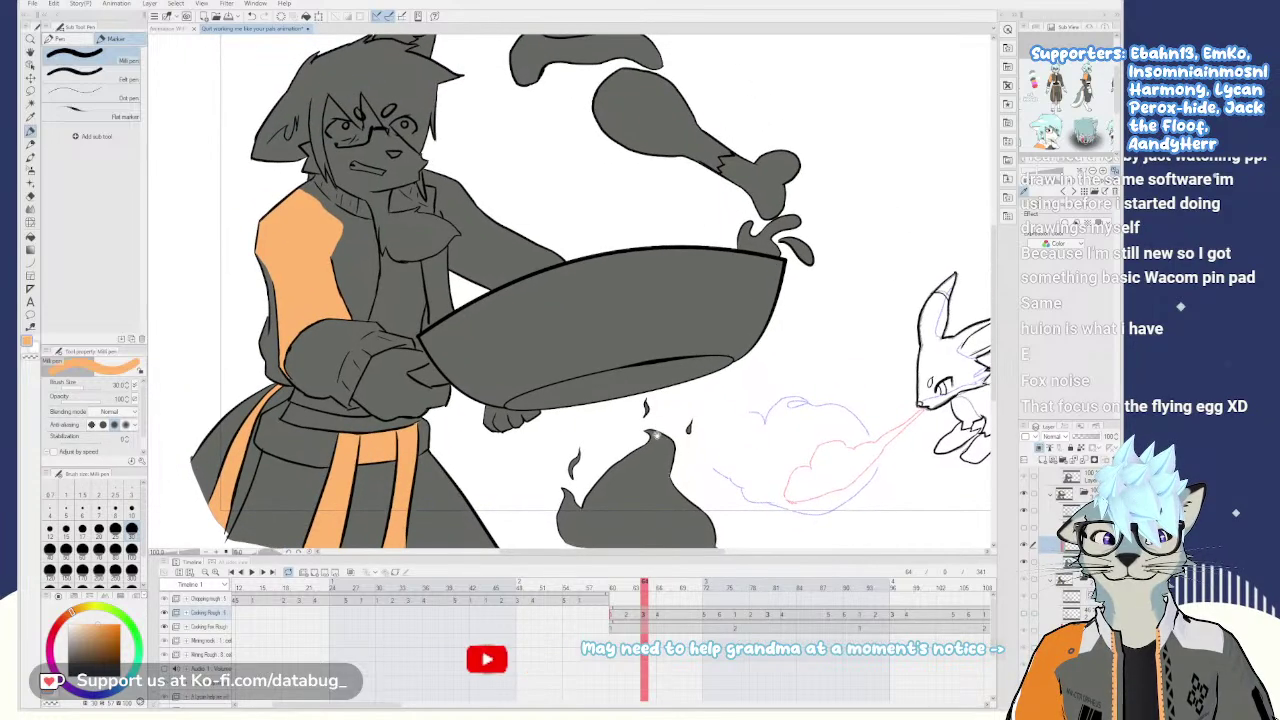
- Flip between the coloured cooking frame and the following one to compare the flying egg, drumstick and pan
{"action": "key", "text": "period"}
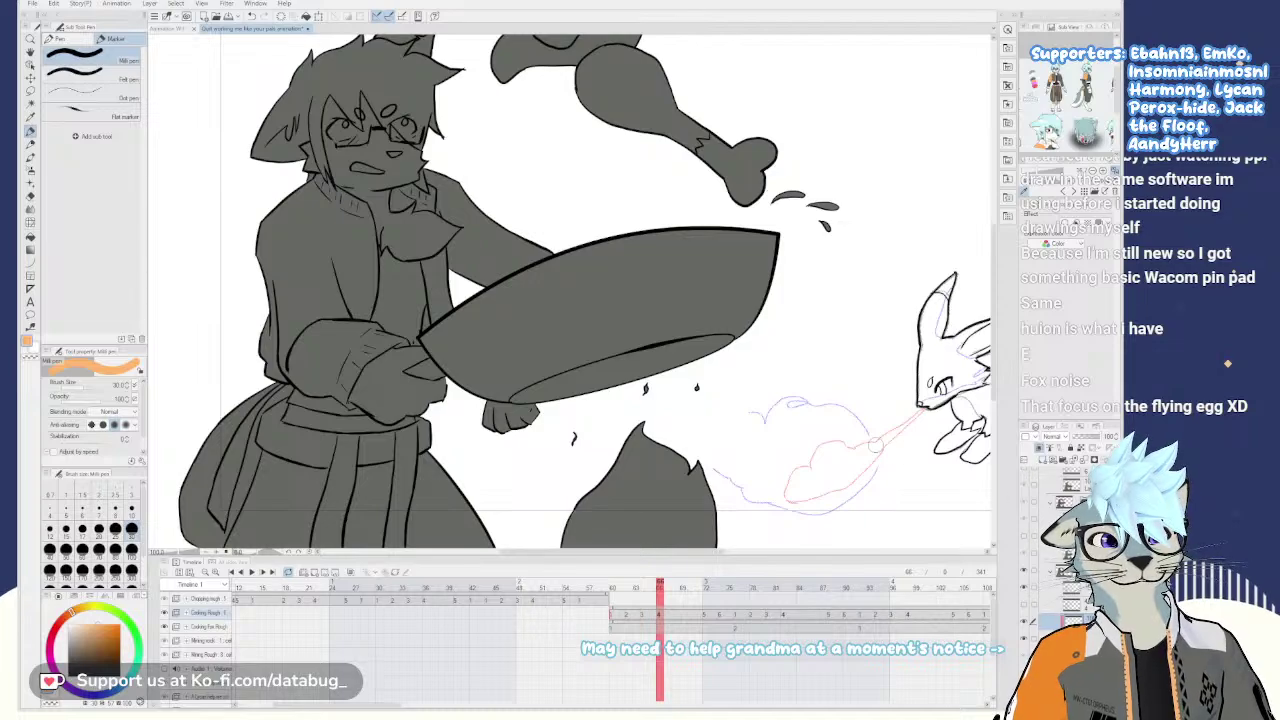
{"action": "scroll", "coordinate": [711, 350], "scroll_direction": "down", "scroll_amount": 1}
{"action": "left_click_drag", "start_coordinate": [699, 333], "coordinate": [683, 360]}
{"action": "scroll", "coordinate": [684, 360], "scroll_direction": "up", "scroll_amount": 1}
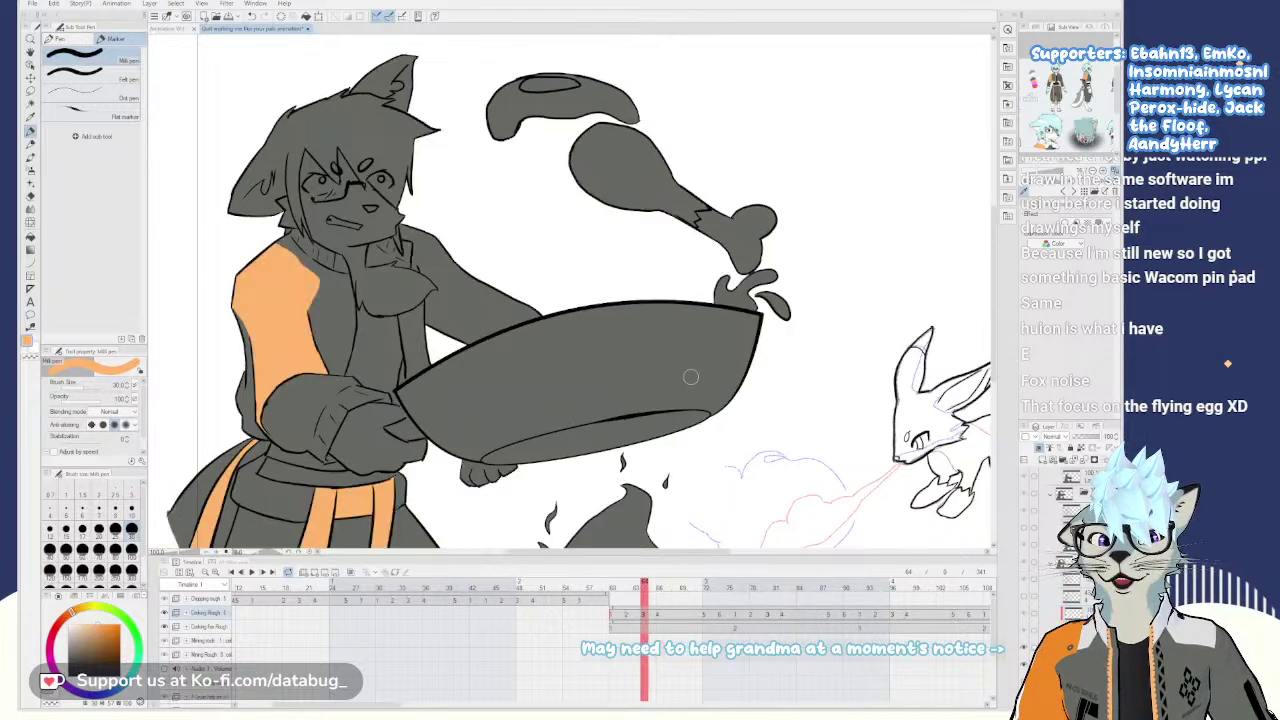
{"action": "scroll", "coordinate": [682, 329], "scroll_direction": "up", "scroll_amount": 6}
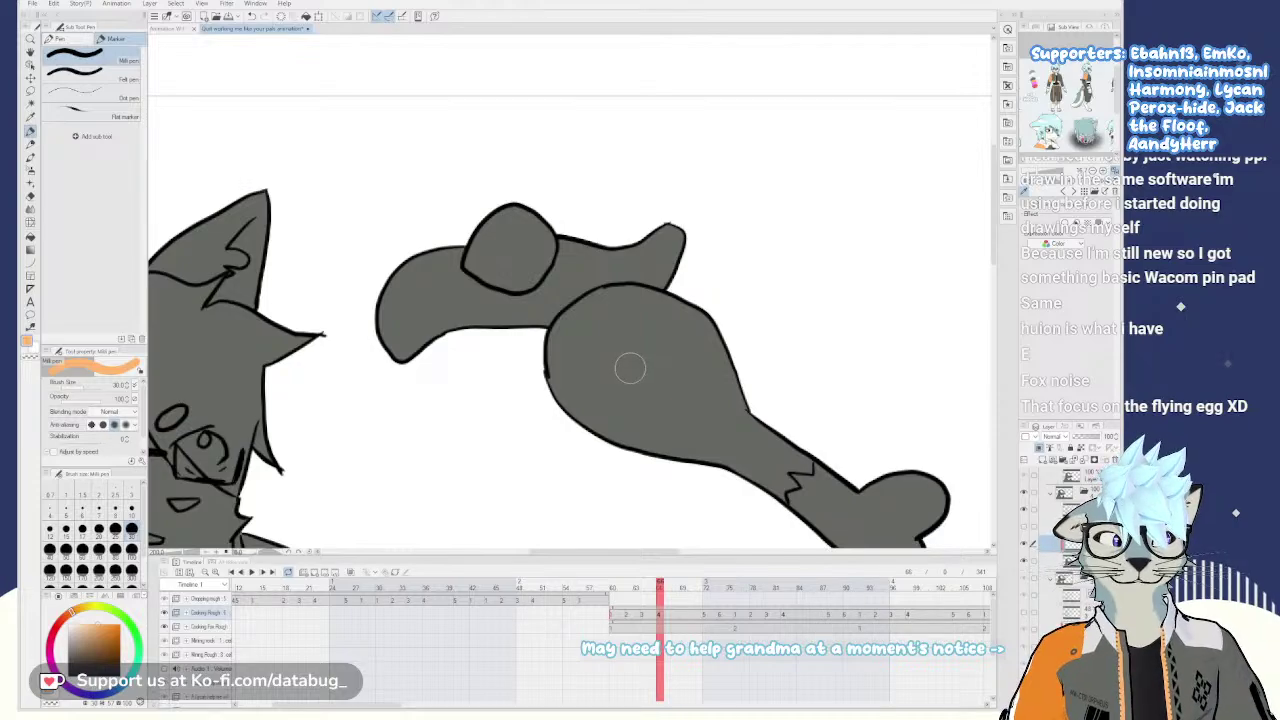
{"action": "scroll", "coordinate": [630, 368], "scroll_direction": "down", "scroll_amount": 5}
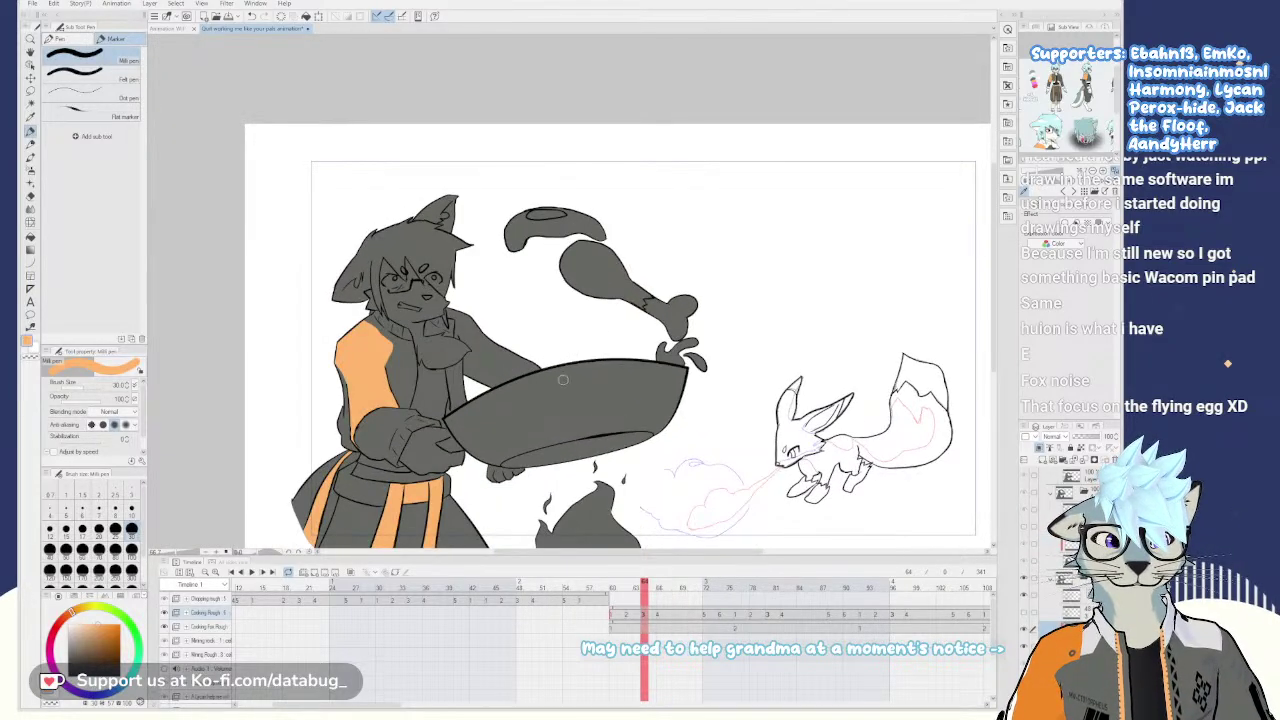
- On the following cooking frame, fill the coat's vertical stripes and the belt section between them with orange
{"action": "left_click_drag", "start_coordinate": [557, 413], "coordinate": [539, 337]}
{"action": "key", "text": "ctrl+period"}
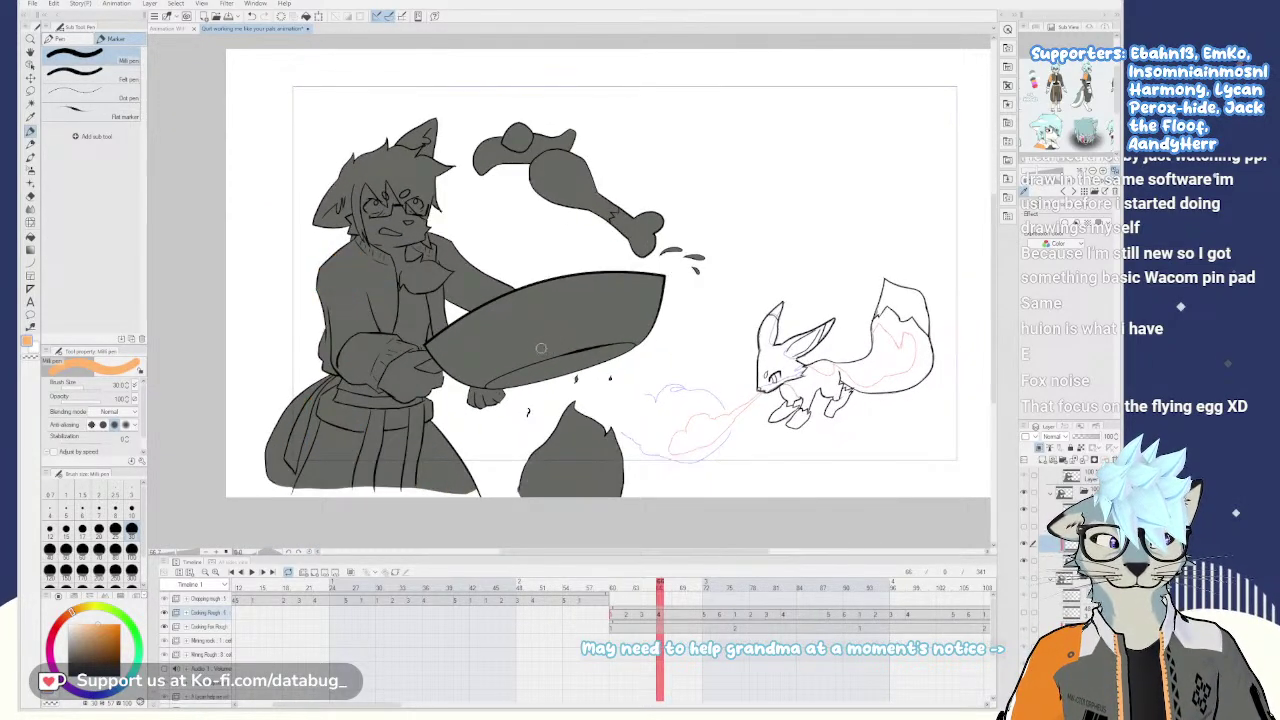
{"action": "scroll", "coordinate": [541, 348], "scroll_direction": "up", "scroll_amount": 2}
{"action": "scroll", "coordinate": [460, 379], "scroll_direction": "down", "scroll_amount": 1}
{"action": "scroll", "coordinate": [460, 379], "scroll_direction": "down", "scroll_amount": 1}
{"action": "key", "text": "g"}
{"action": "left_click", "coordinate": [390, 388]}
{"action": "left_click", "coordinate": [490, 397]}
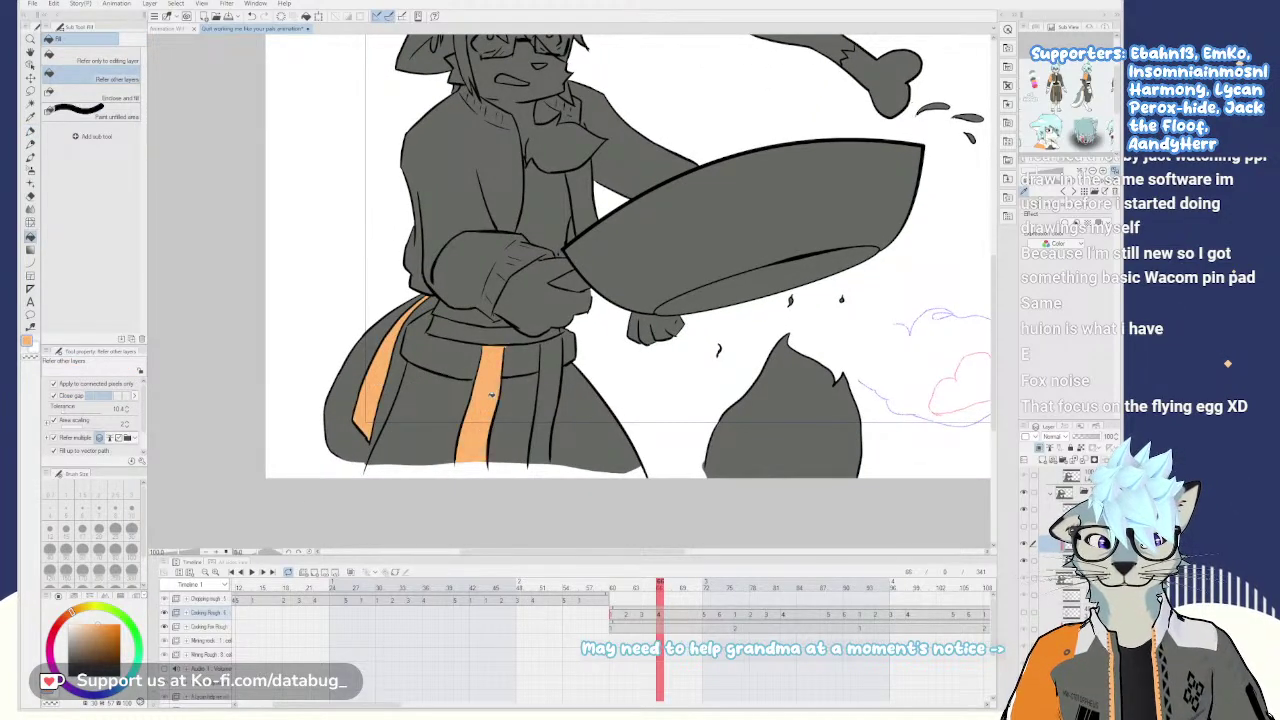
{"action": "left_click", "coordinate": [540, 401]}
{"action": "left_click", "coordinate": [520, 358]}
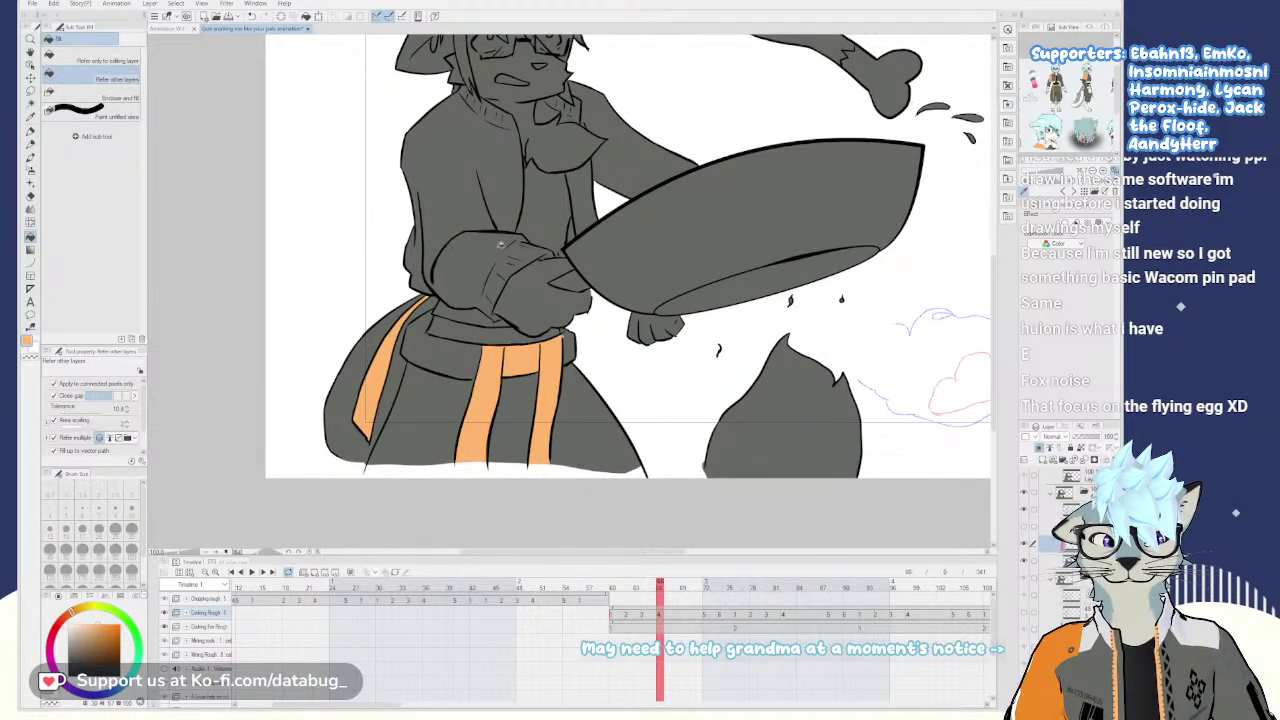
- Draw thick orange boundary strokes along the outer edge of the cook's upper sleeve and down from the collar
{"action": "key", "text": "e"}
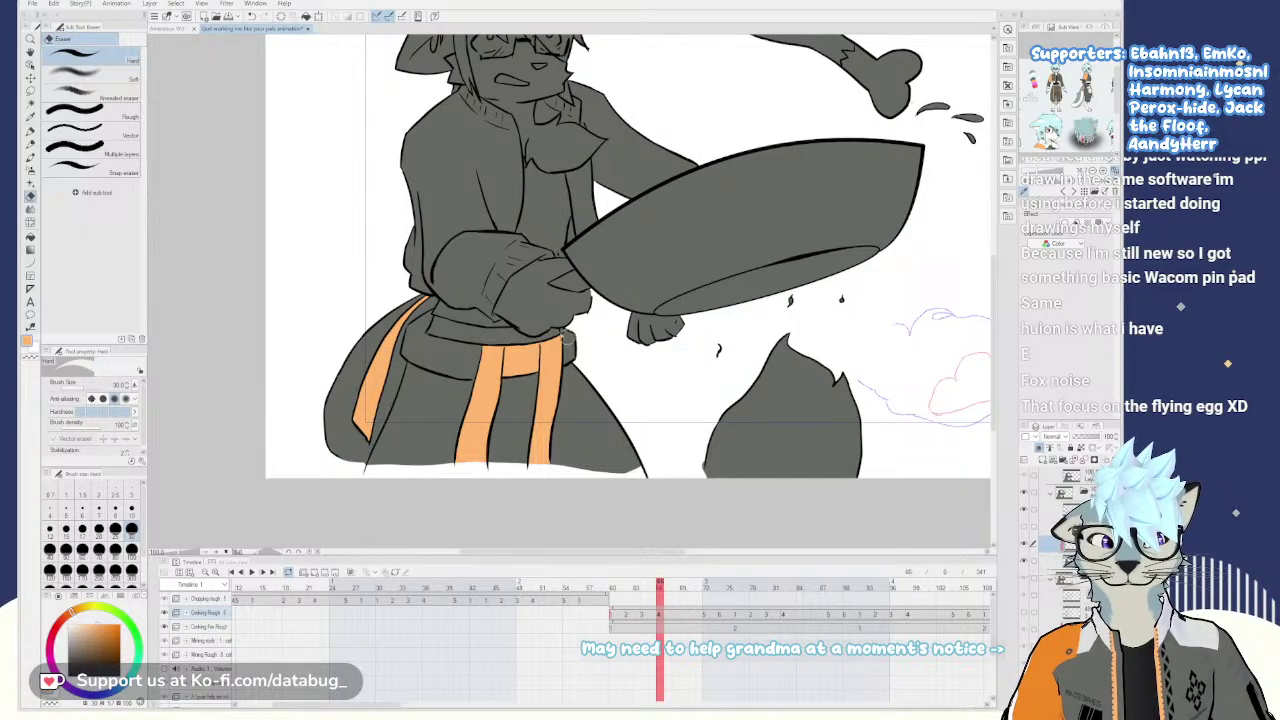
{"action": "key", "text": "p"}
{"action": "scroll", "coordinate": [540, 334], "scroll_direction": "down", "scroll_amount": 2}
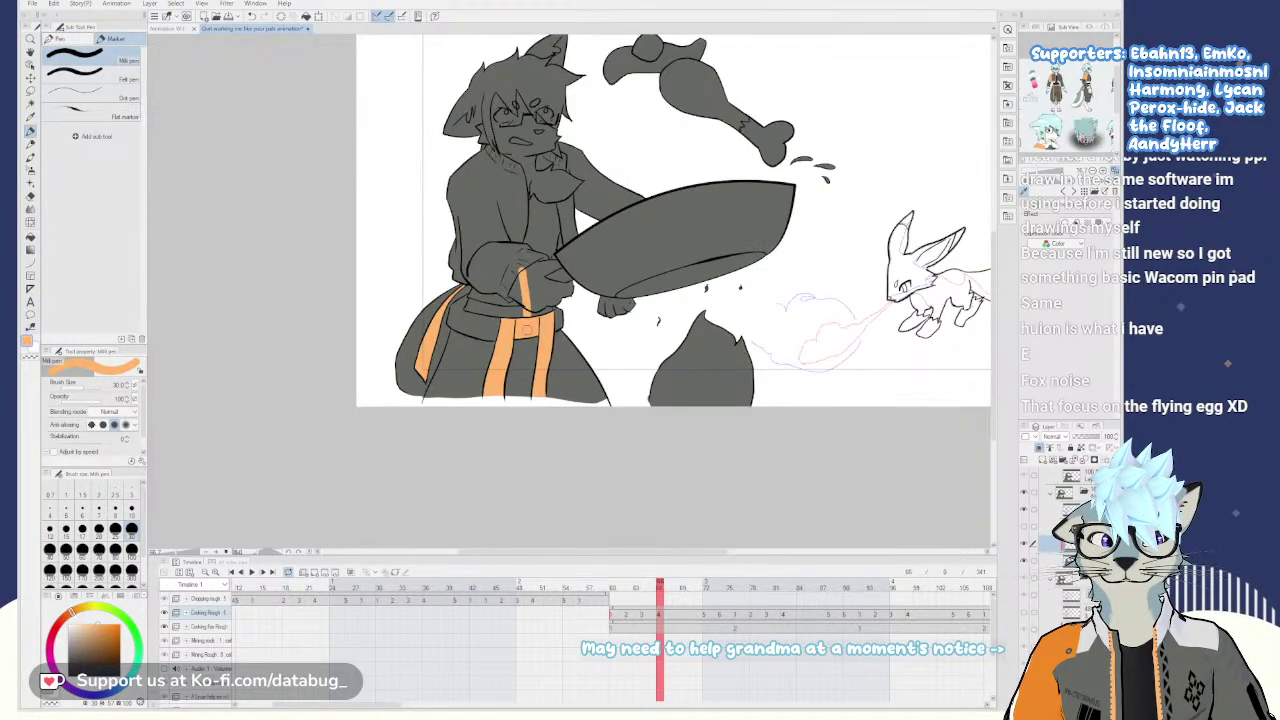
{"action": "scroll", "coordinate": [540, 301], "scroll_direction": "up", "scroll_amount": 3}
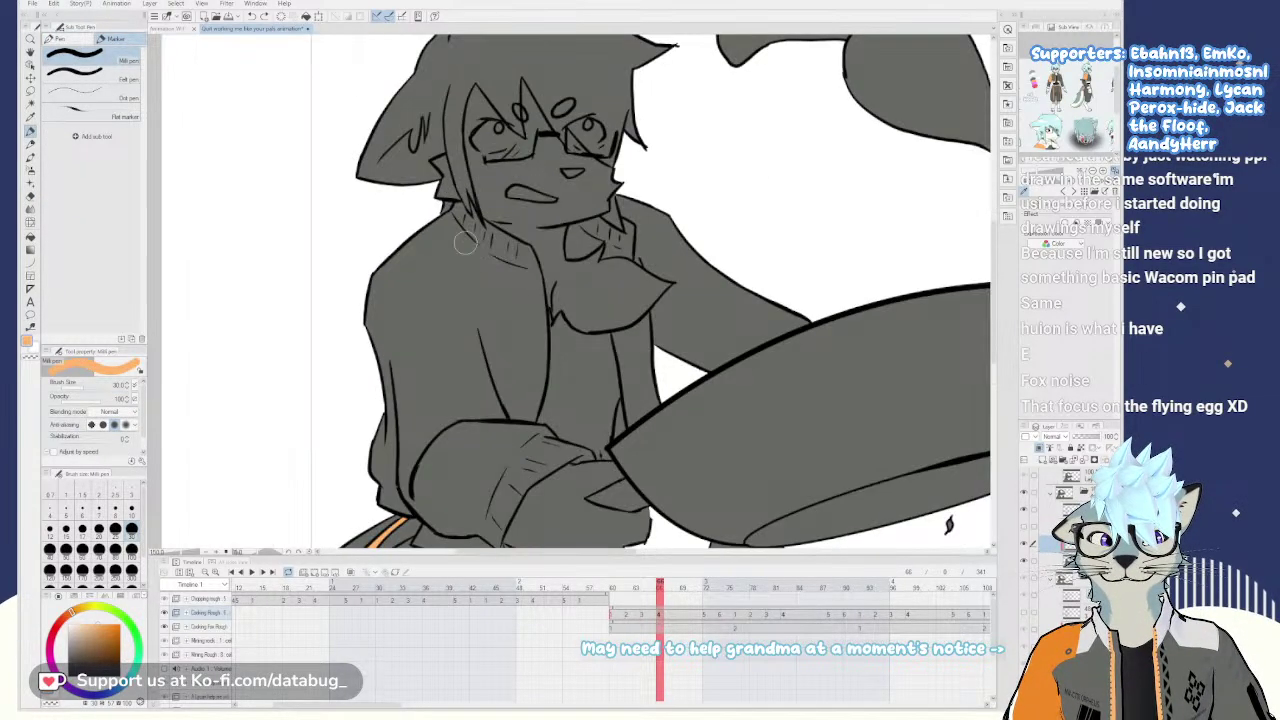
{"action": "mouse_move", "coordinate": [381, 316]}
{"action": "left_mouse_down"}
{"action": "mouse_move", "coordinate": [405, 375]}
{"action": "mouse_move", "coordinate": [393, 323]}
{"action": "left_mouse_up"}
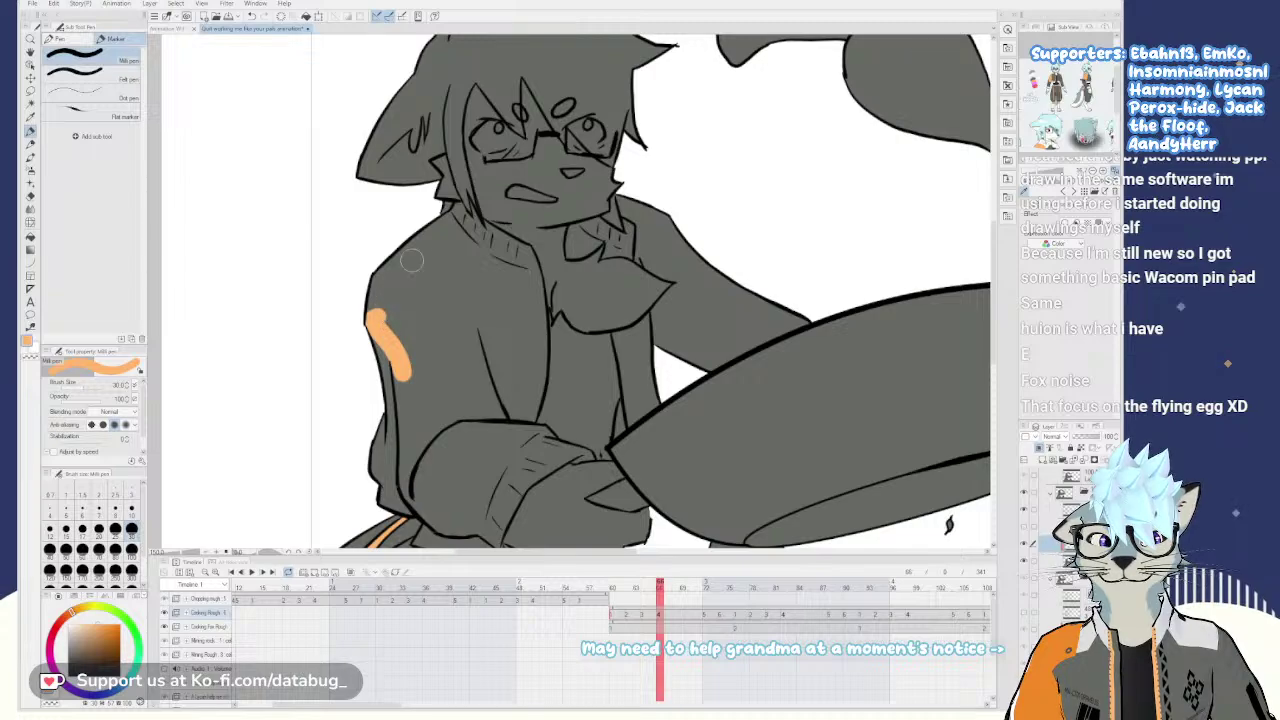
{"action": "left_click_drag", "start_coordinate": [436, 232], "coordinate": [483, 291]}
- Compare the sleeve patch with the previous frame and extend its orange inner boundary from the chest corner toward the sleeve fold
{"action": "key", "text": "comma"}
{"action": "key", "text": "period"}
{"action": "key", "text": "comma"}
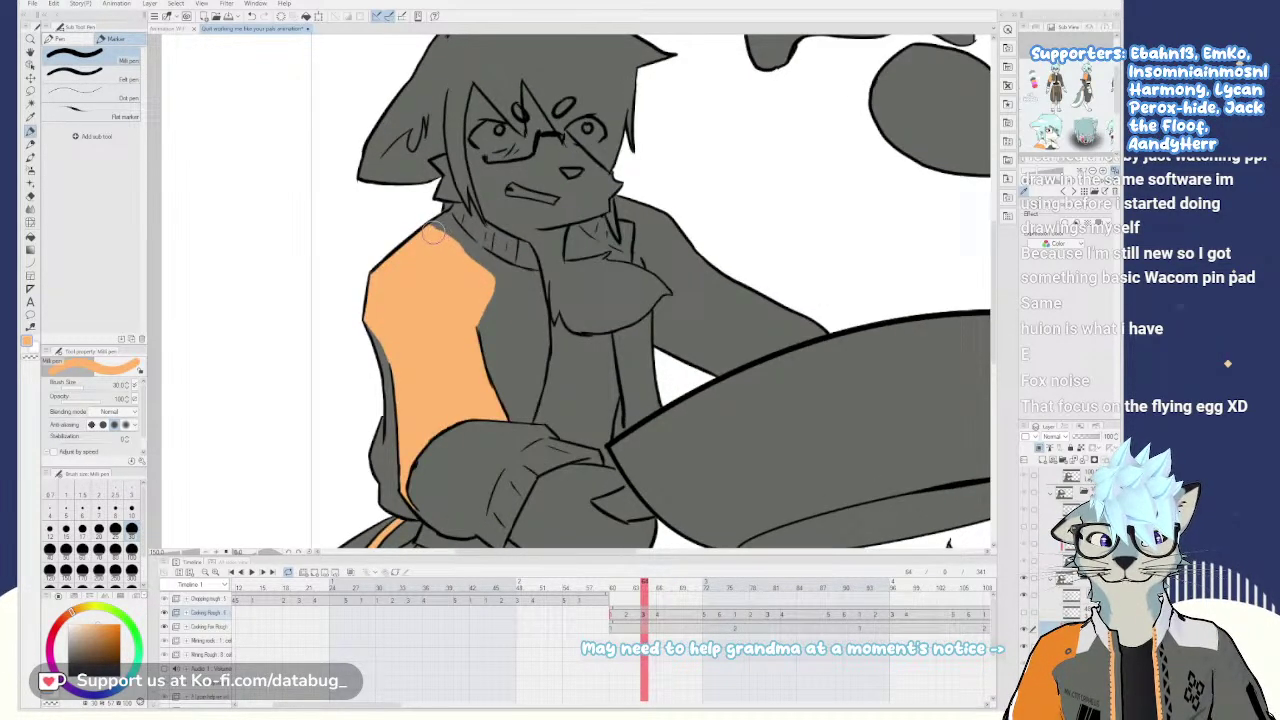
{"action": "key", "text": "period"}
{"action": "key", "text": "comma"}
{"action": "key", "text": "period"}
{"action": "key", "text": "comma"}
{"action": "key", "text": "period"}
{"action": "left_click_drag", "start_coordinate": [487, 289], "coordinate": [456, 346]}
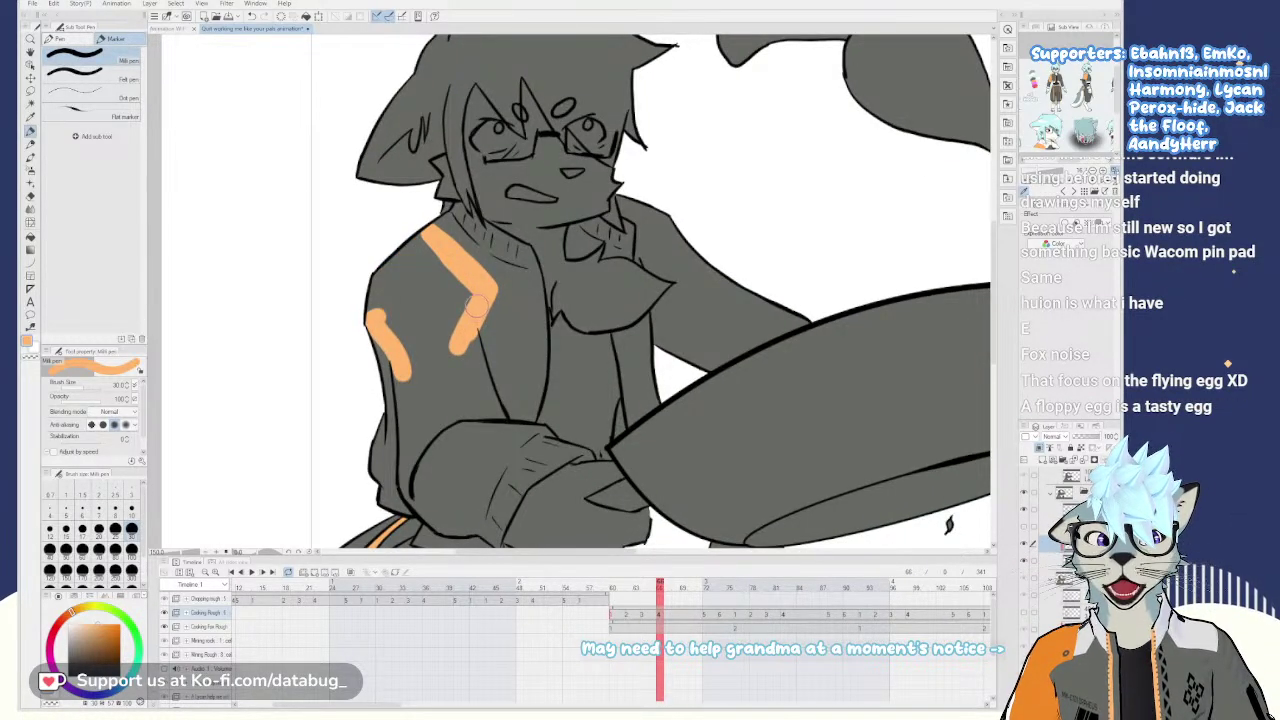
- Fill the outlined patch on the cook's upper sleeve with solid orange
{"action": "key", "text": "g"}
{"action": "left_click", "coordinate": [436, 307]}
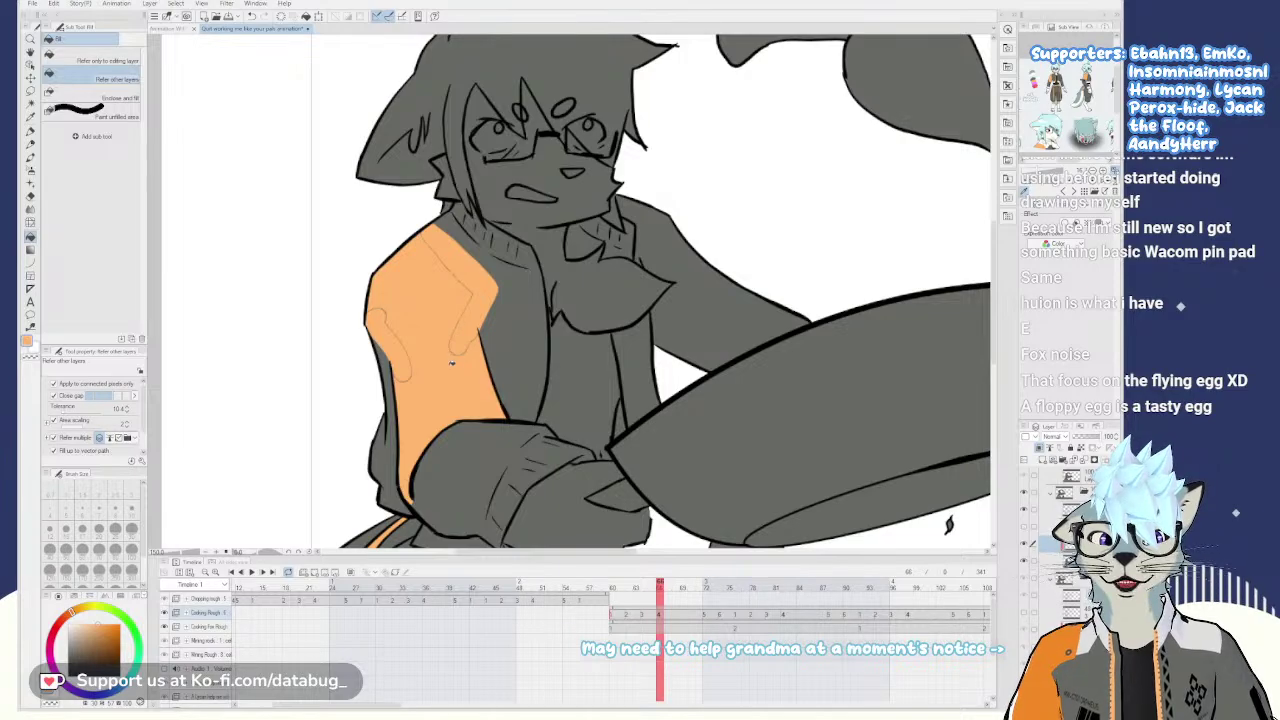
{"action": "key", "text": "p"}
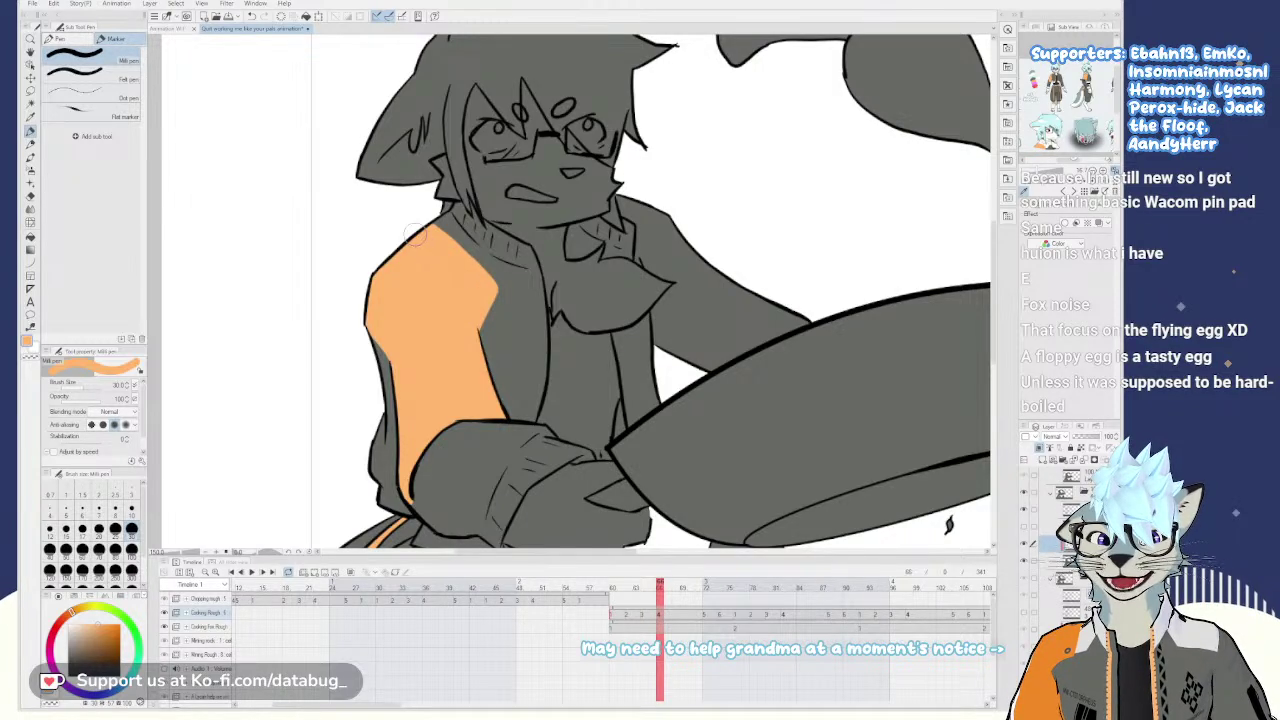
{"action": "left_click_drag", "start_coordinate": [477, 388], "coordinate": [458, 278]}
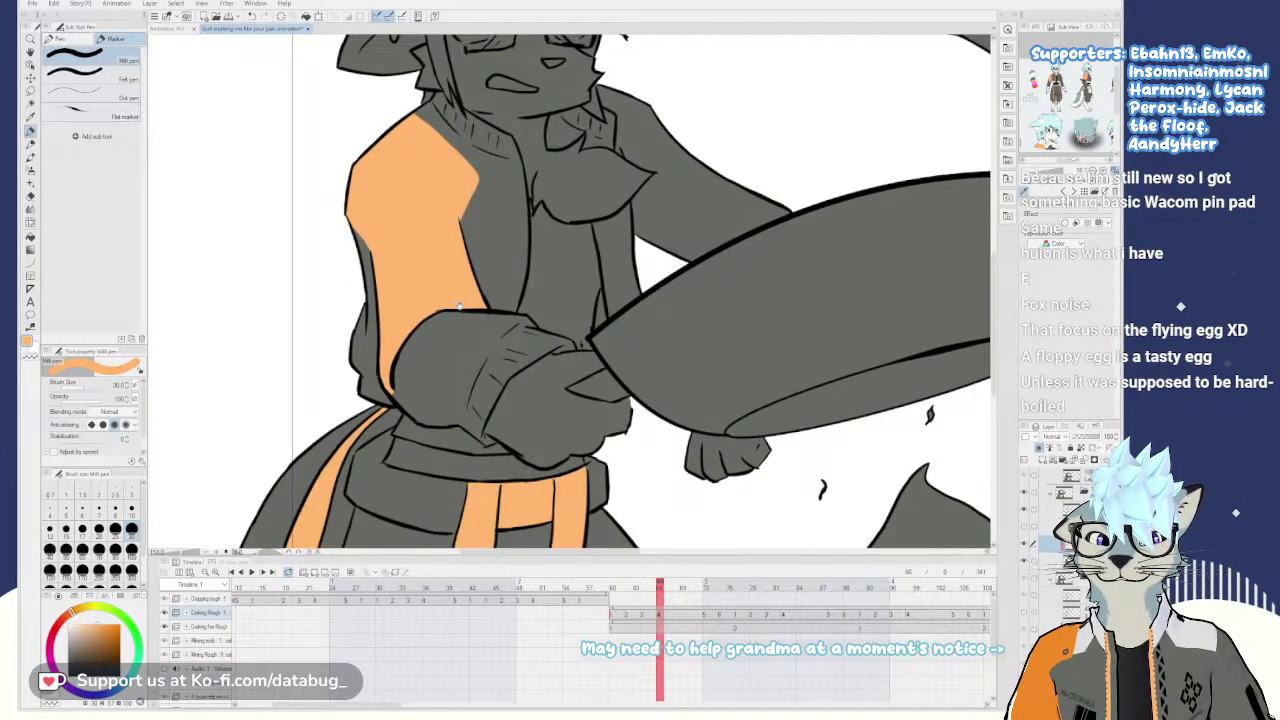
{"action": "left_click_drag", "start_coordinate": [449, 374], "coordinate": [455, 329]}
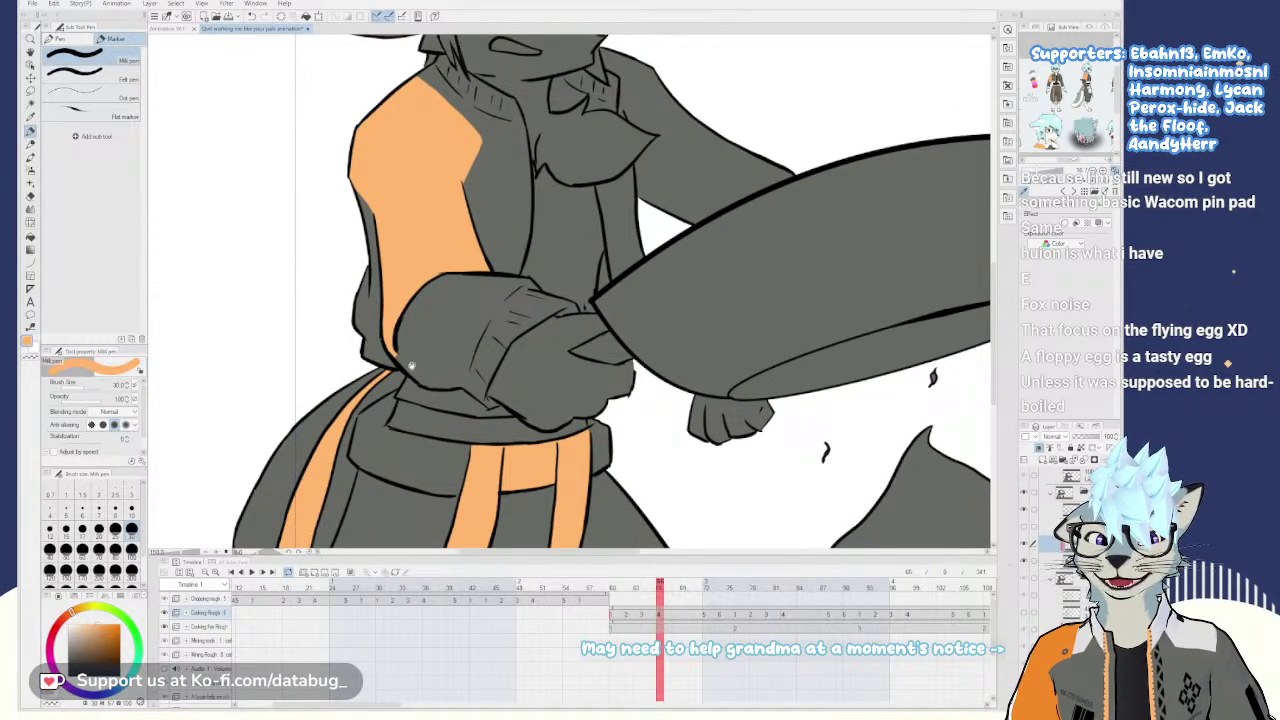
{"action": "left_click_drag", "start_coordinate": [499, 409], "coordinate": [474, 382]}
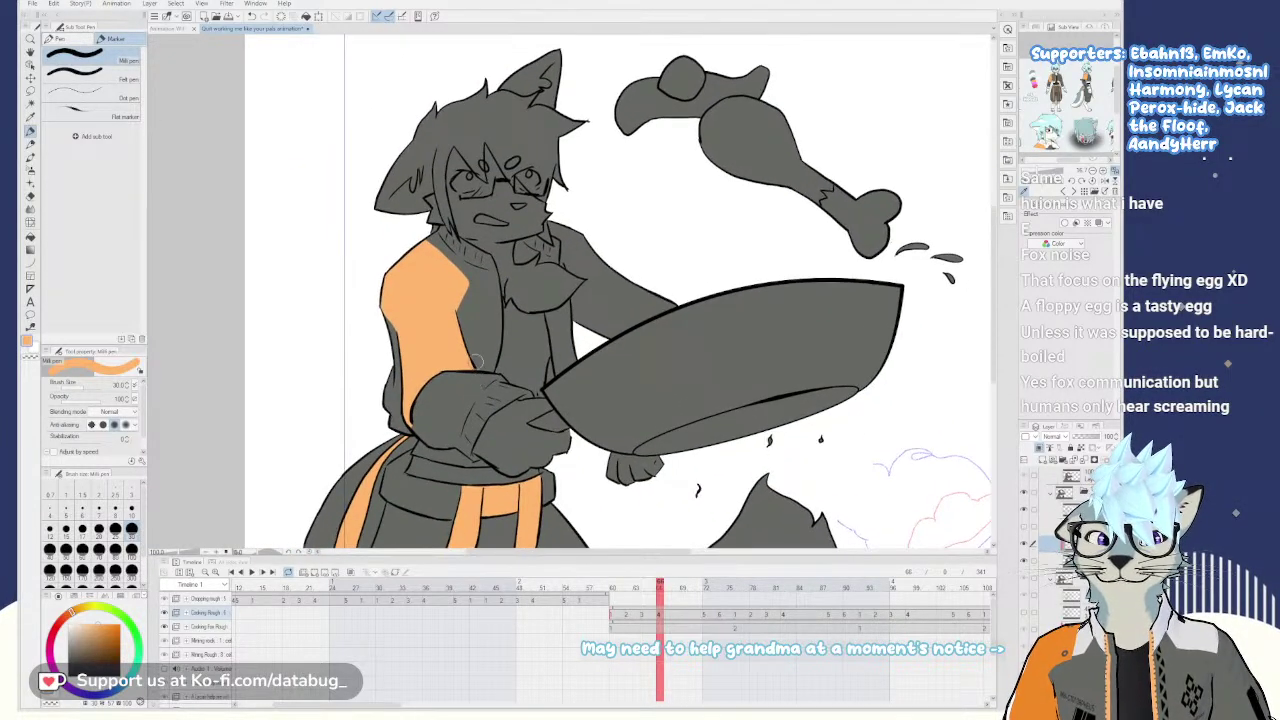
{"action": "left_click_drag", "start_coordinate": [545, 360], "coordinate": [553, 333]}
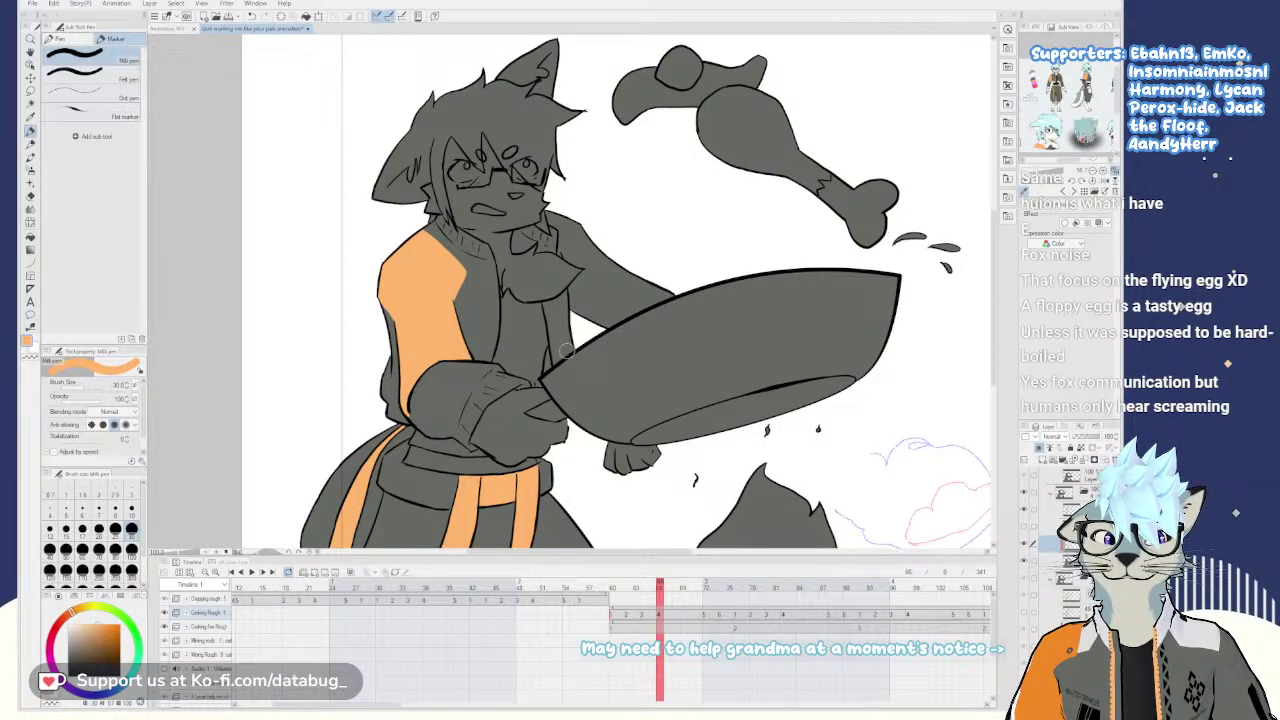
{"action": "left_click_drag", "start_coordinate": [567, 350], "coordinate": [503, 404]}
{"action": "scroll", "coordinate": [557, 347], "scroll_direction": "down", "scroll_amount": 1}
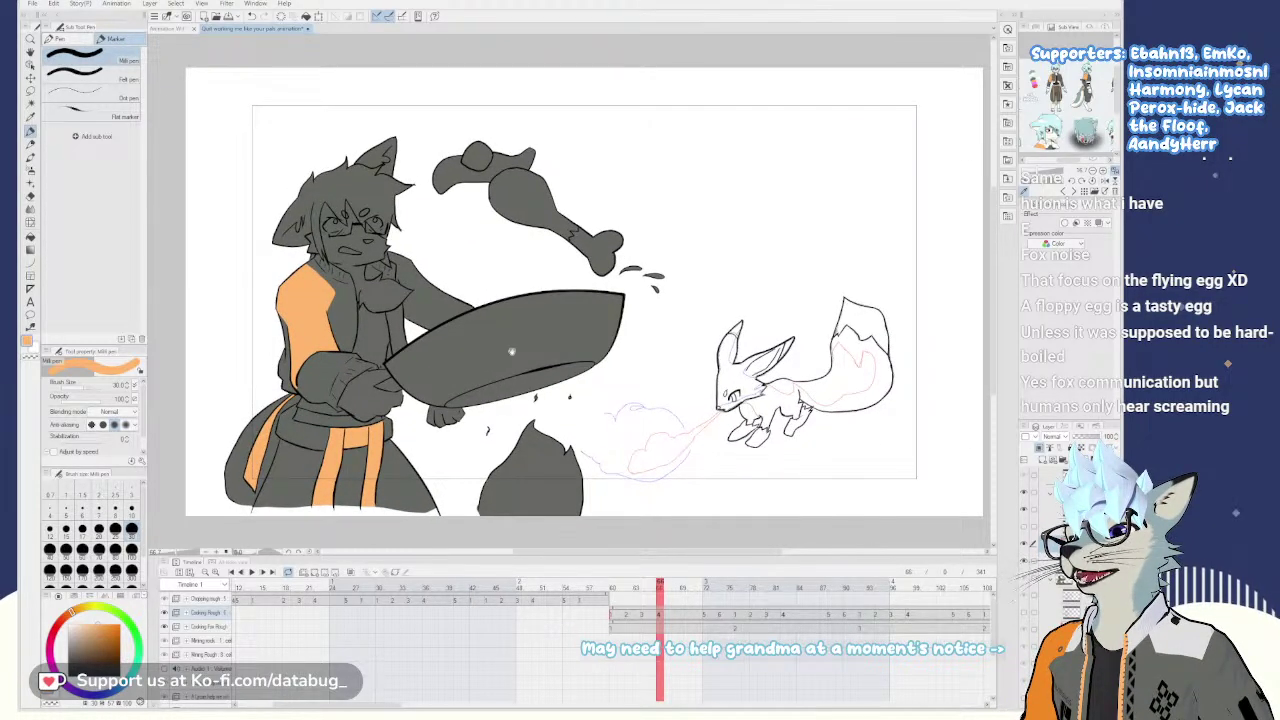
{"action": "scroll", "coordinate": [338, 339], "scroll_direction": "up", "scroll_amount": 2}
{"action": "left_click_drag", "start_coordinate": [344, 340], "coordinate": [494, 396]}
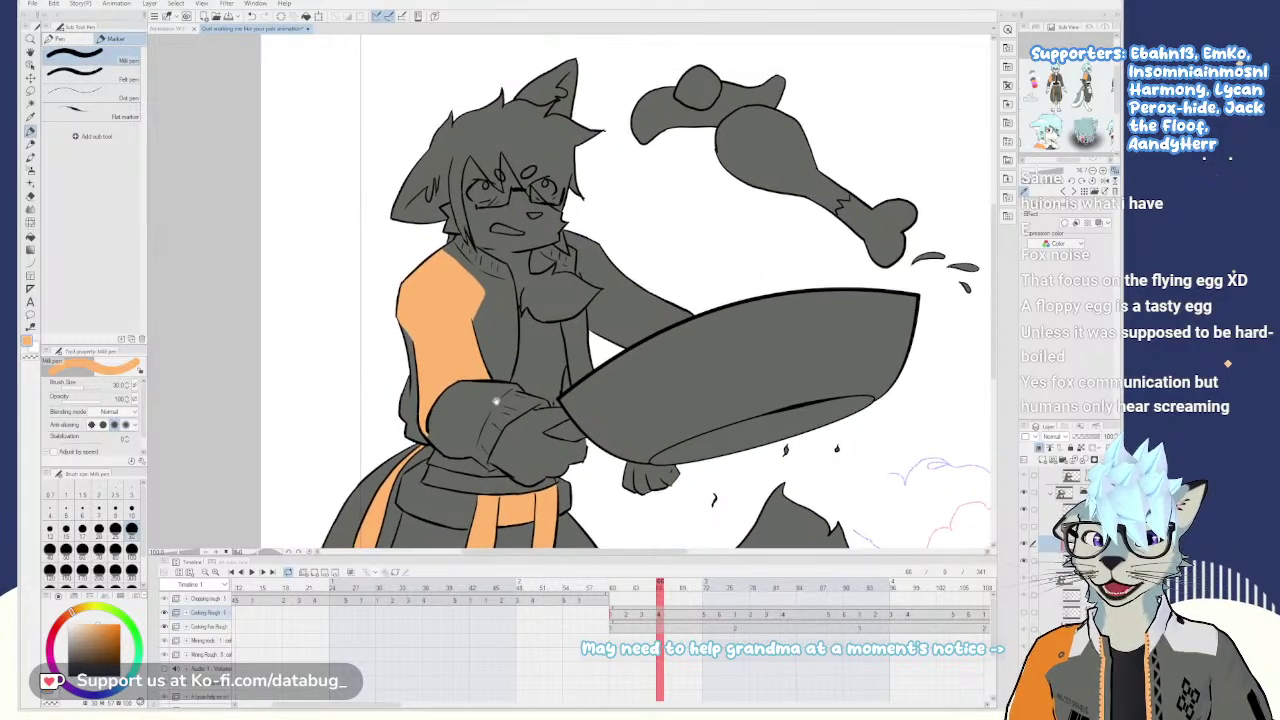
- On the following cooking frame, fill the rear coat stripe and the first front stripe with orange
{"action": "scroll", "coordinate": [515, 427], "scroll_direction": "down", "scroll_amount": 3}
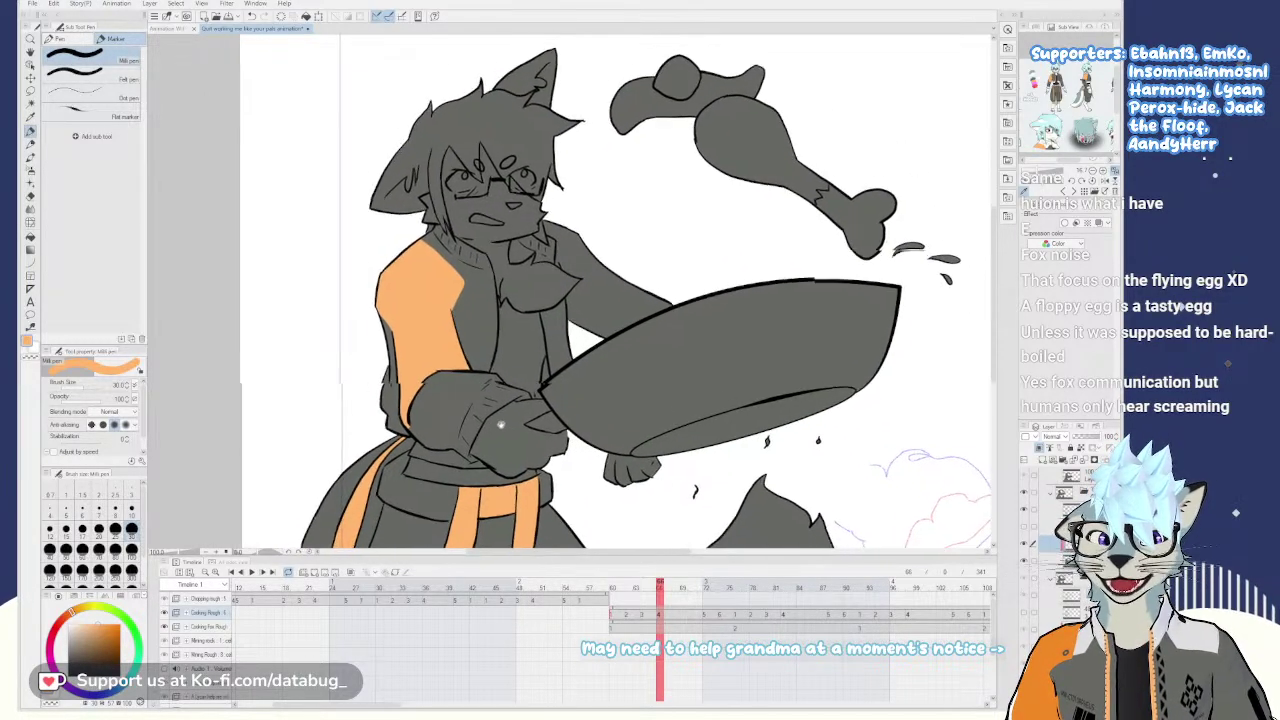
{"action": "left_click_drag", "start_coordinate": [519, 442], "coordinate": [503, 423]}
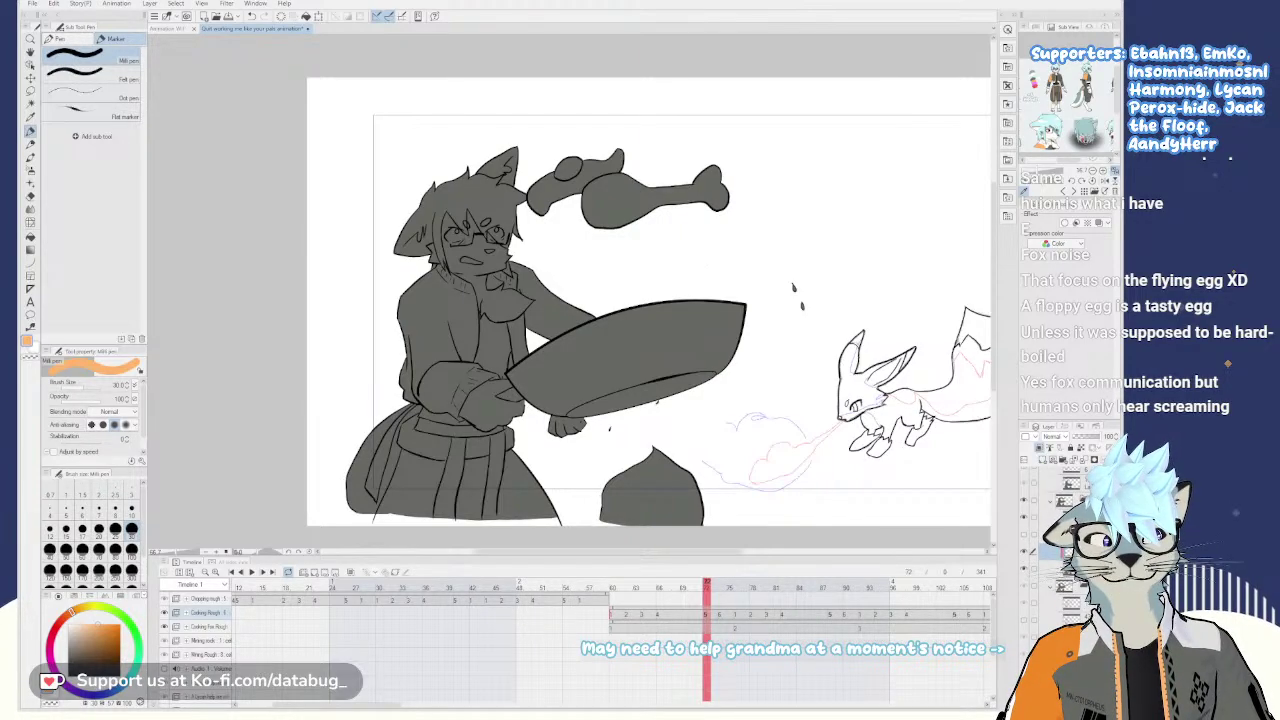
{"action": "scroll", "coordinate": [576, 384], "scroll_direction": "up", "scroll_amount": 4}
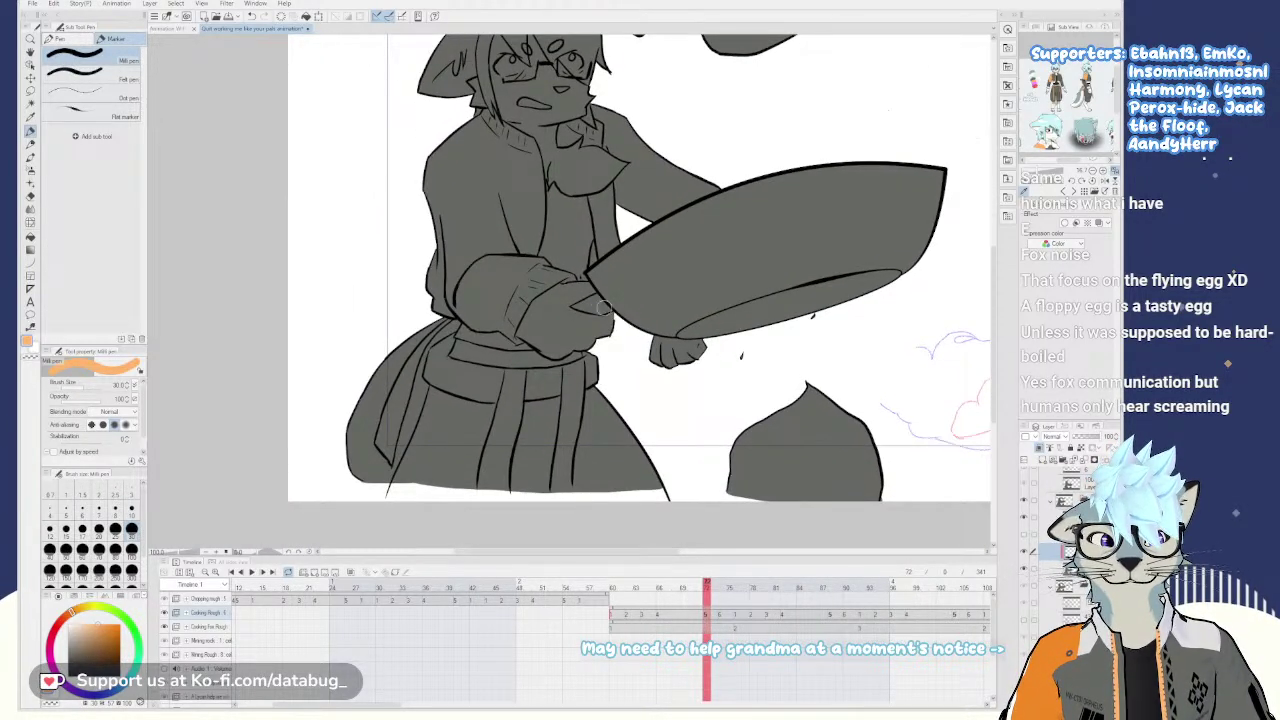
{"action": "key", "text": "g"}
{"action": "left_click", "coordinate": [399, 403]}
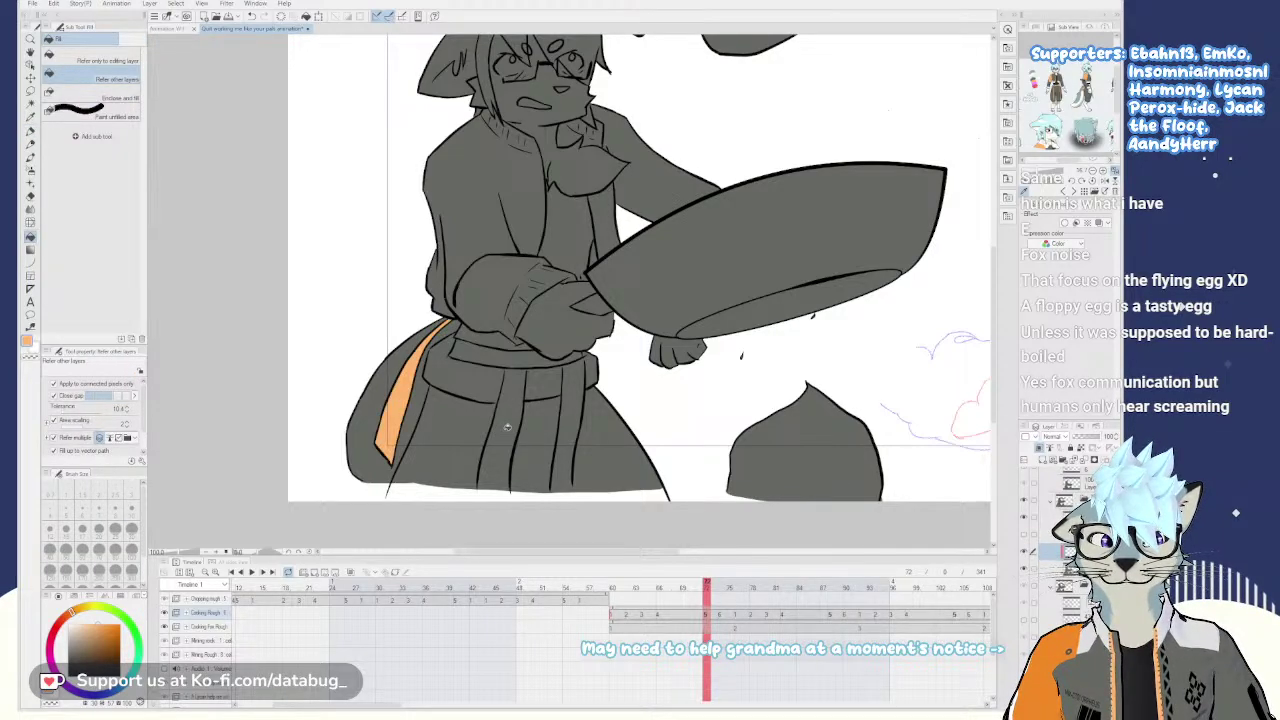
{"action": "left_click", "coordinate": [506, 427]}
{"action": "left_click", "coordinate": [576, 424]}
{"action": "key", "text": "ctrl+z"}
- Close the open lower end of the second front coat stripe and fill it and the belt section between the stripes with orange
{"action": "key", "text": "p"}
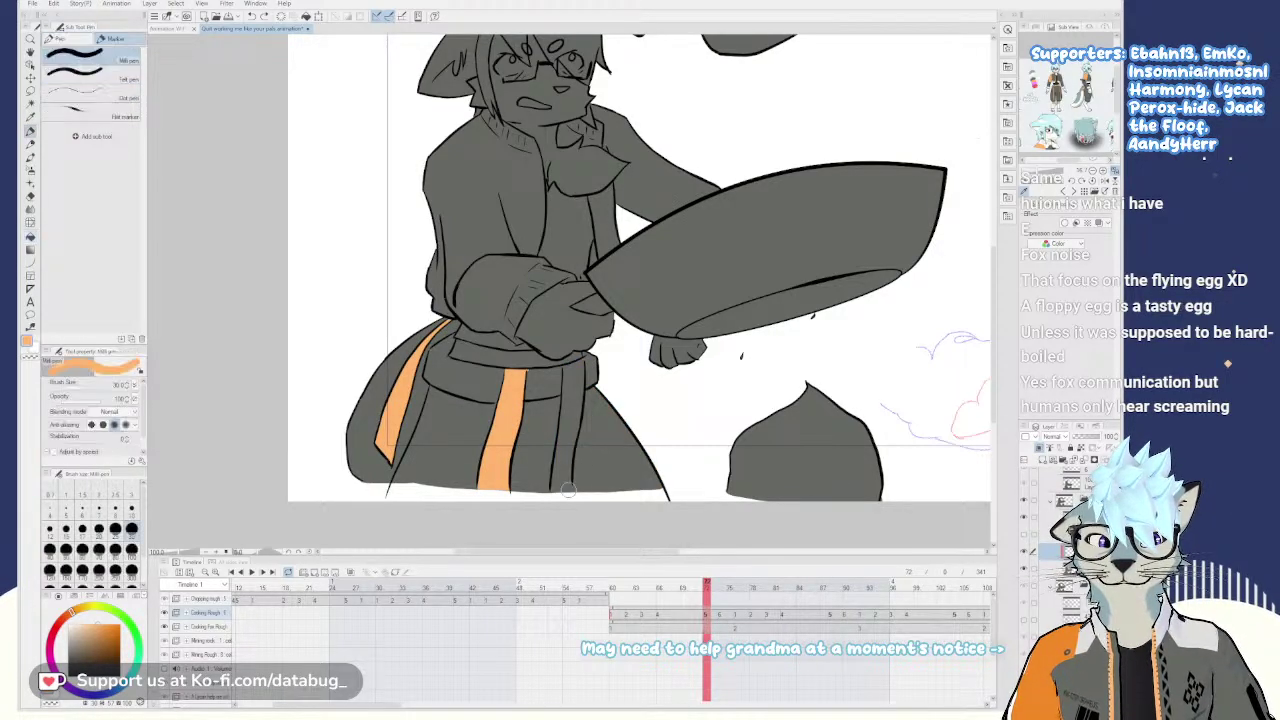
{"action": "left_click_drag", "start_coordinate": [566, 476], "coordinate": [565, 490]}
{"action": "key", "text": "g"}
{"action": "left_click", "coordinate": [580, 447]}
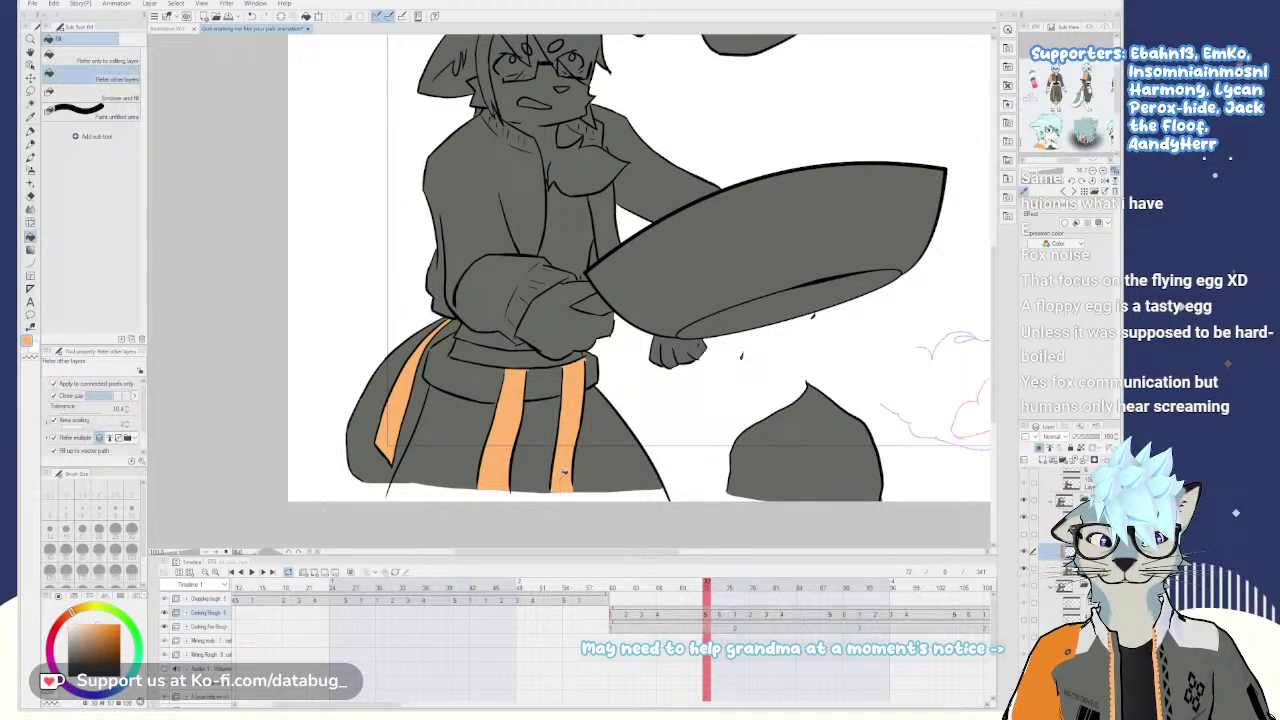
{"action": "key", "text": "p"}
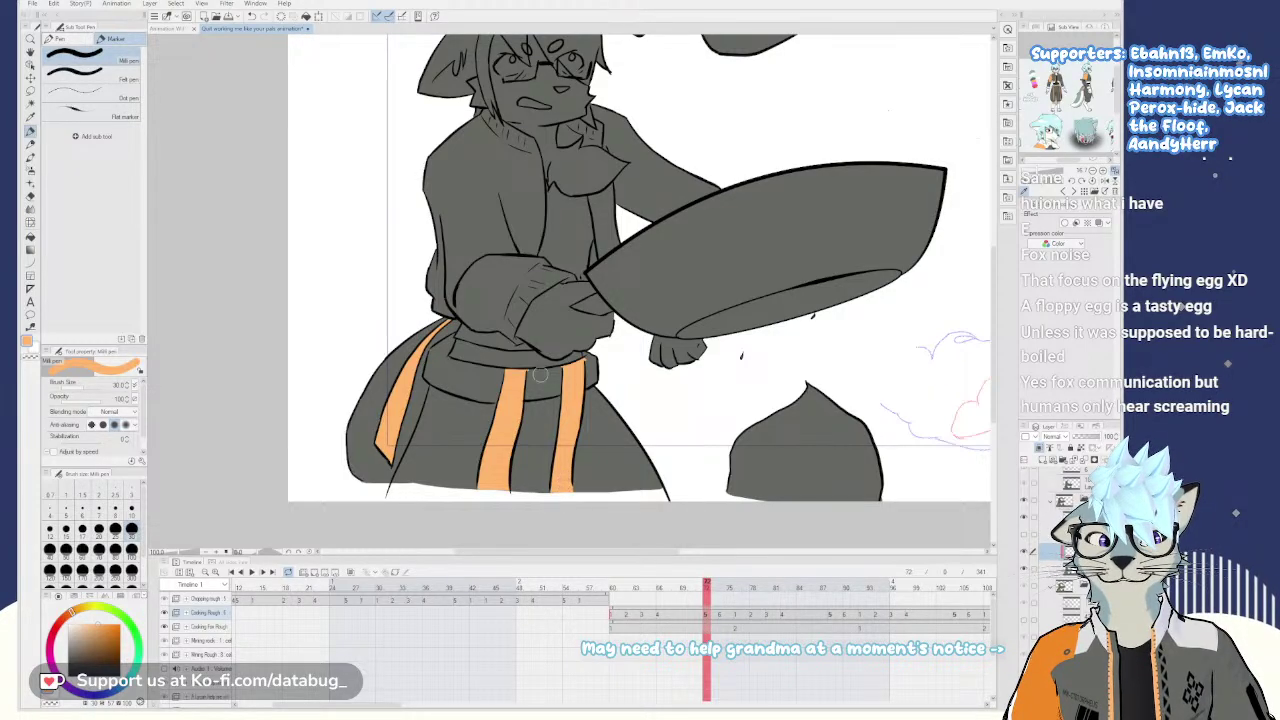
{"action": "key", "text": "g"}
{"action": "left_click", "coordinate": [544, 384]}
{"action": "key", "text": "p"}
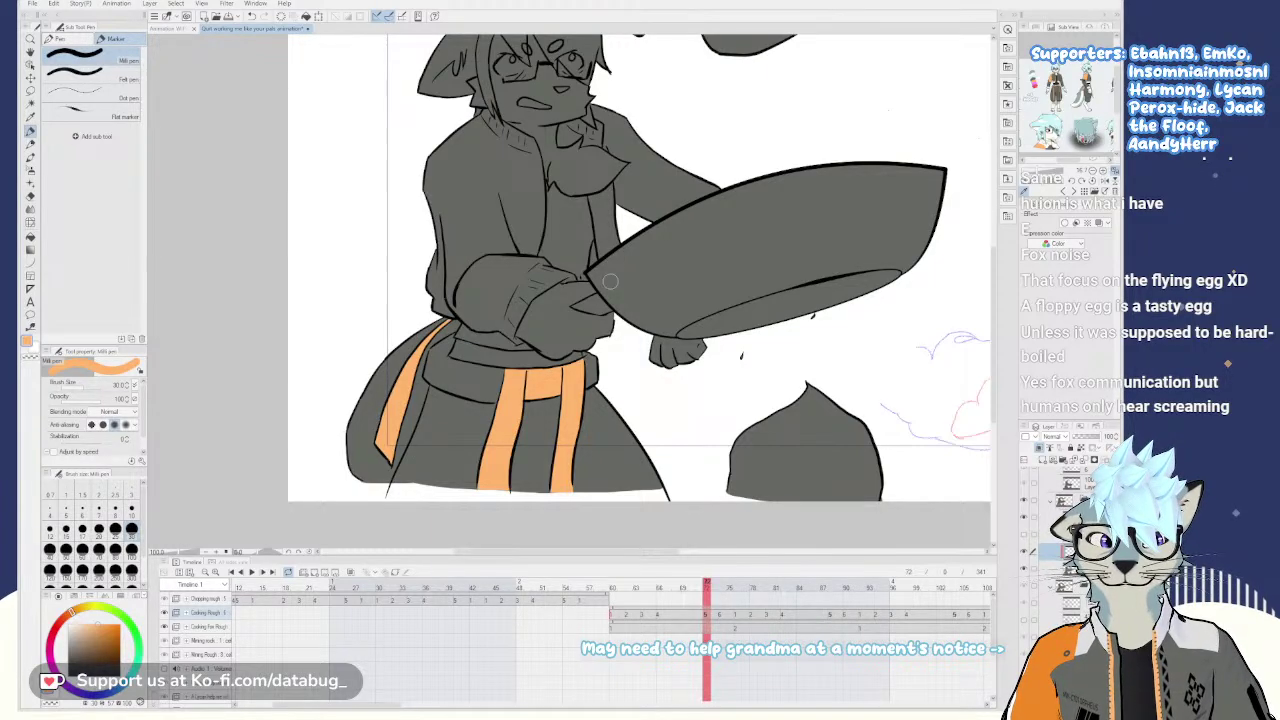
- Draw a thick orange boundary stroke from the cook's collar down to the chest corner and back toward the sleeve
{"action": "scroll", "coordinate": [592, 299], "scroll_direction": "down", "scroll_amount": 1}
{"action": "left_click_drag", "start_coordinate": [583, 299], "coordinate": [533, 388]}
{"action": "scroll", "coordinate": [560, 363], "scroll_direction": "up", "scroll_amount": 1}
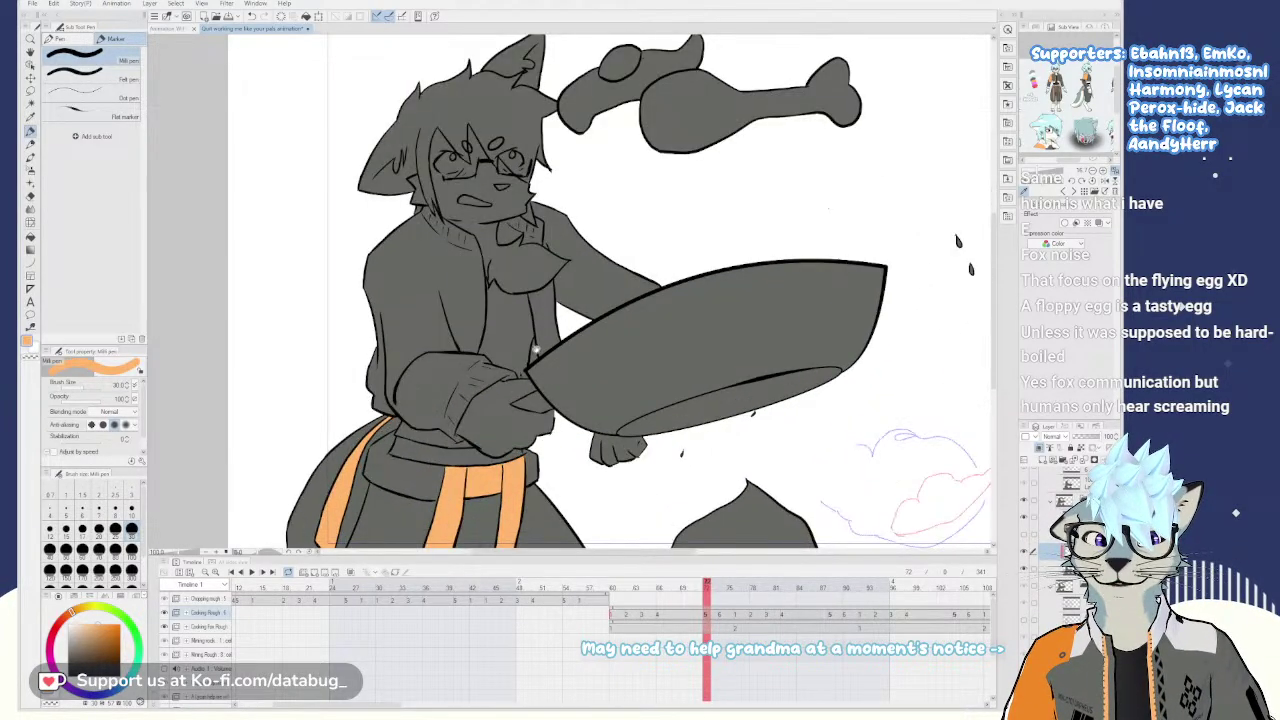
{"action": "left_click_drag", "start_coordinate": [957, 241], "coordinate": [982, 277]}
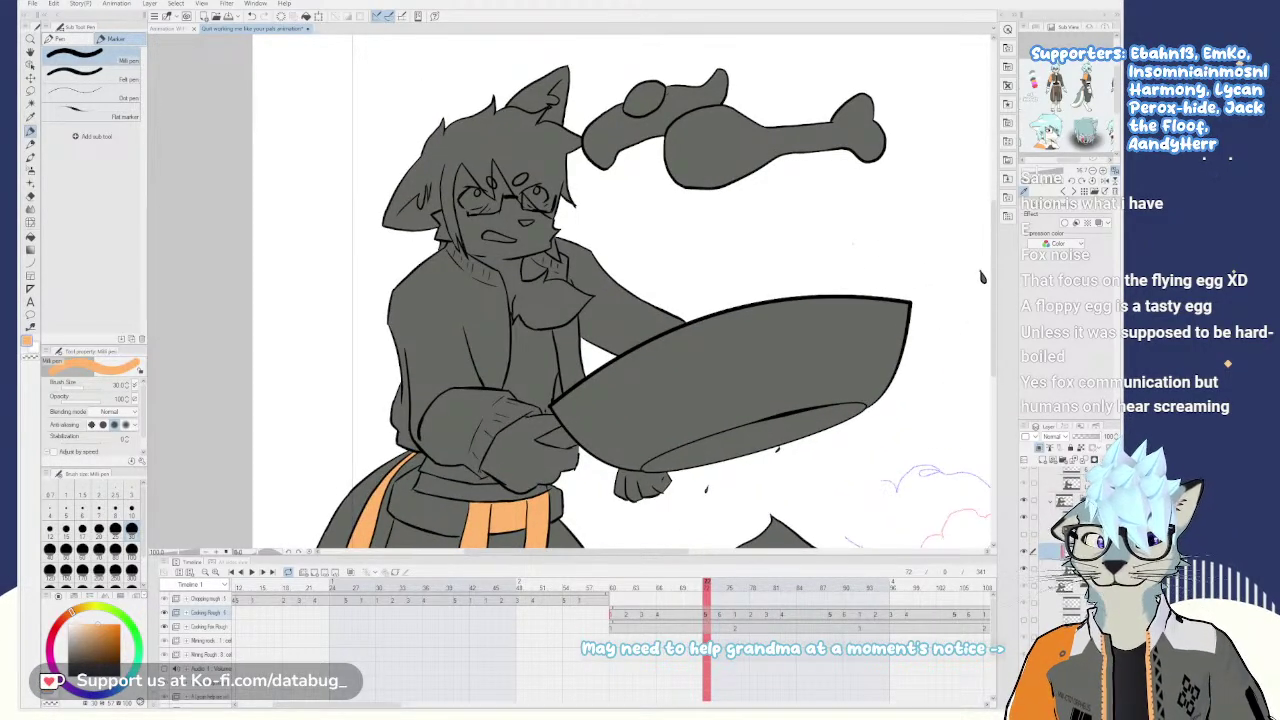
{"action": "left_click_drag", "start_coordinate": [521, 383], "coordinate": [579, 319]}
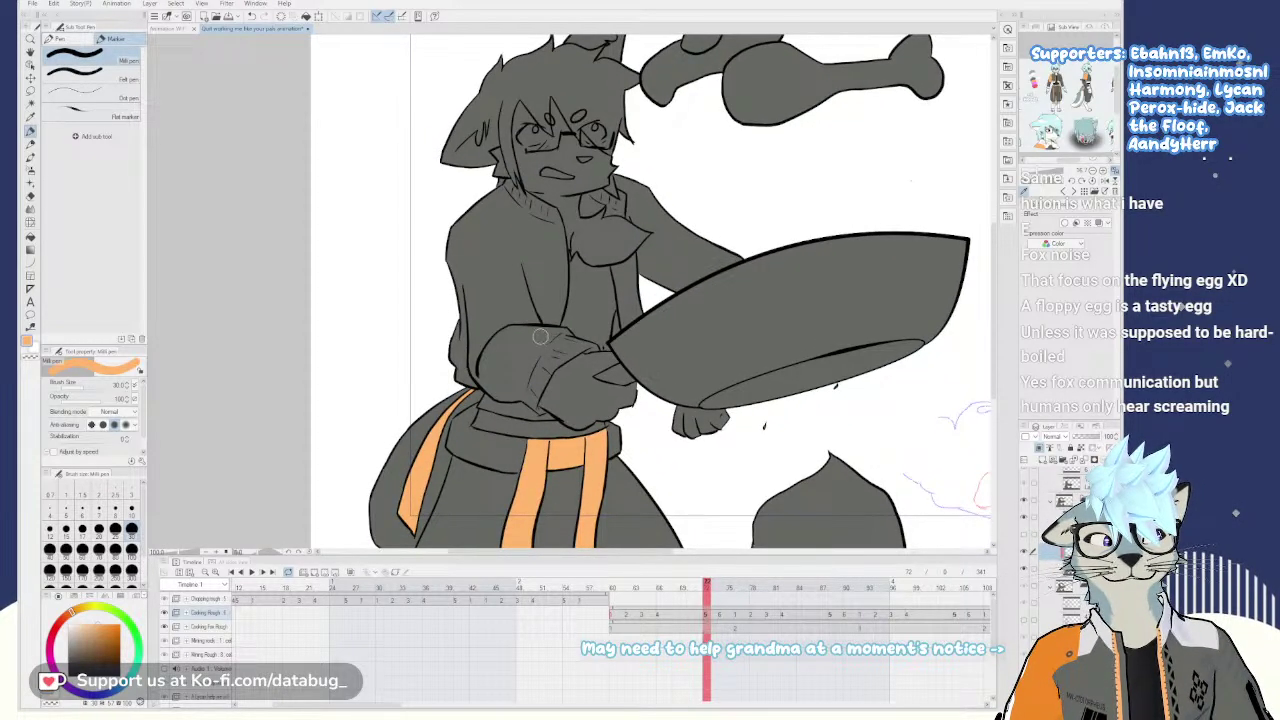
{"action": "left_click_drag", "start_coordinate": [543, 314], "coordinate": [531, 345]}
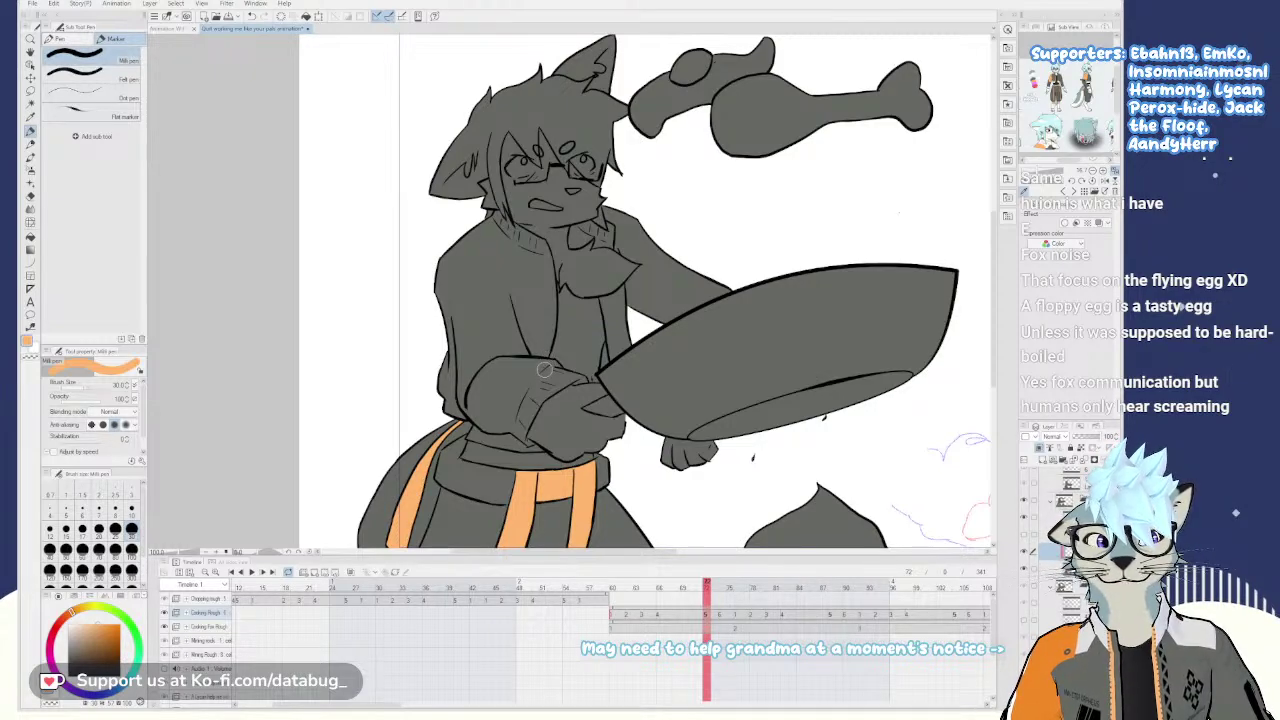
{"action": "mouse_move", "coordinate": [479, 232]}
{"action": "left_mouse_down"}
{"action": "mouse_move", "coordinate": [505, 288]}
{"action": "mouse_move", "coordinate": [515, 270]}
{"action": "mouse_move", "coordinate": [503, 300]}
{"action": "left_mouse_up"}
{"action": "key", "text": "ctrl+z"}
{"action": "key", "text": "ctrl+z"}
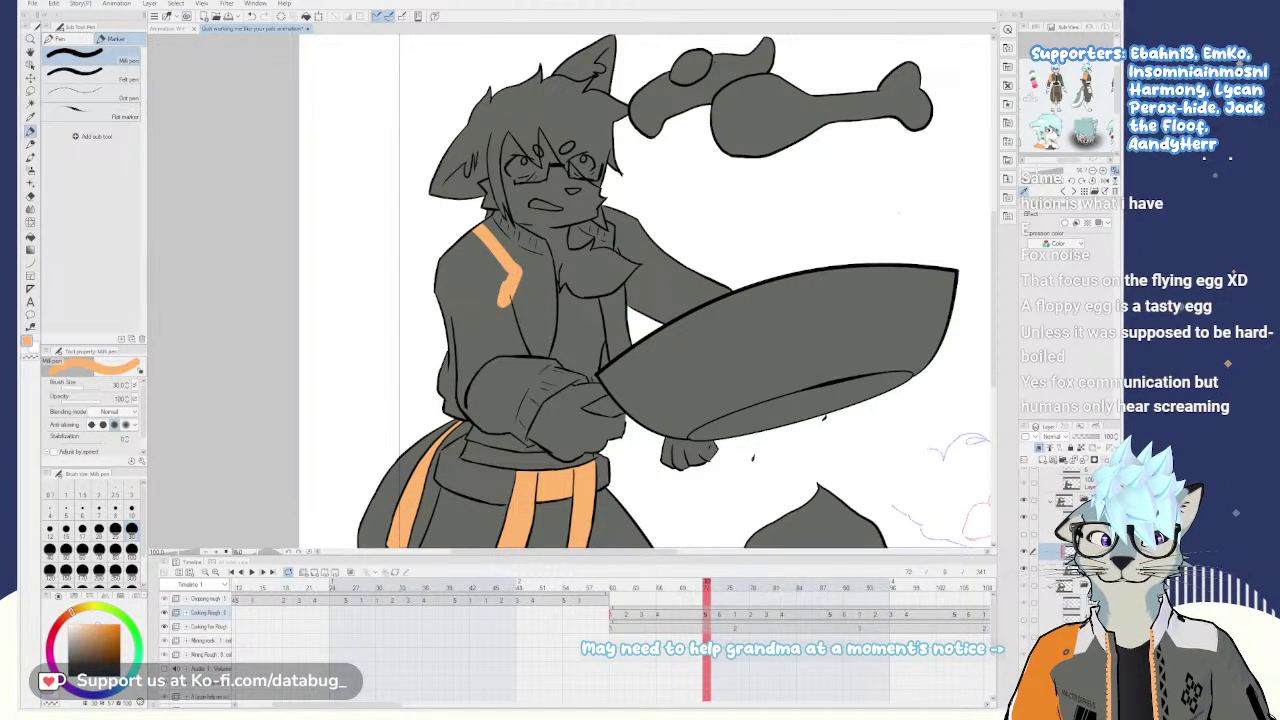
- Compare the new sleeve boundary stroke with the coloured sleeve patch on the previous frame
{"action": "key", "text": "Left"}
{"action": "key", "text": "Right"}
{"action": "key", "text": "Left"}
{"action": "key", "text": "Right"}
{"action": "key", "text": "Left"}
{"action": "key", "text": "Right"}
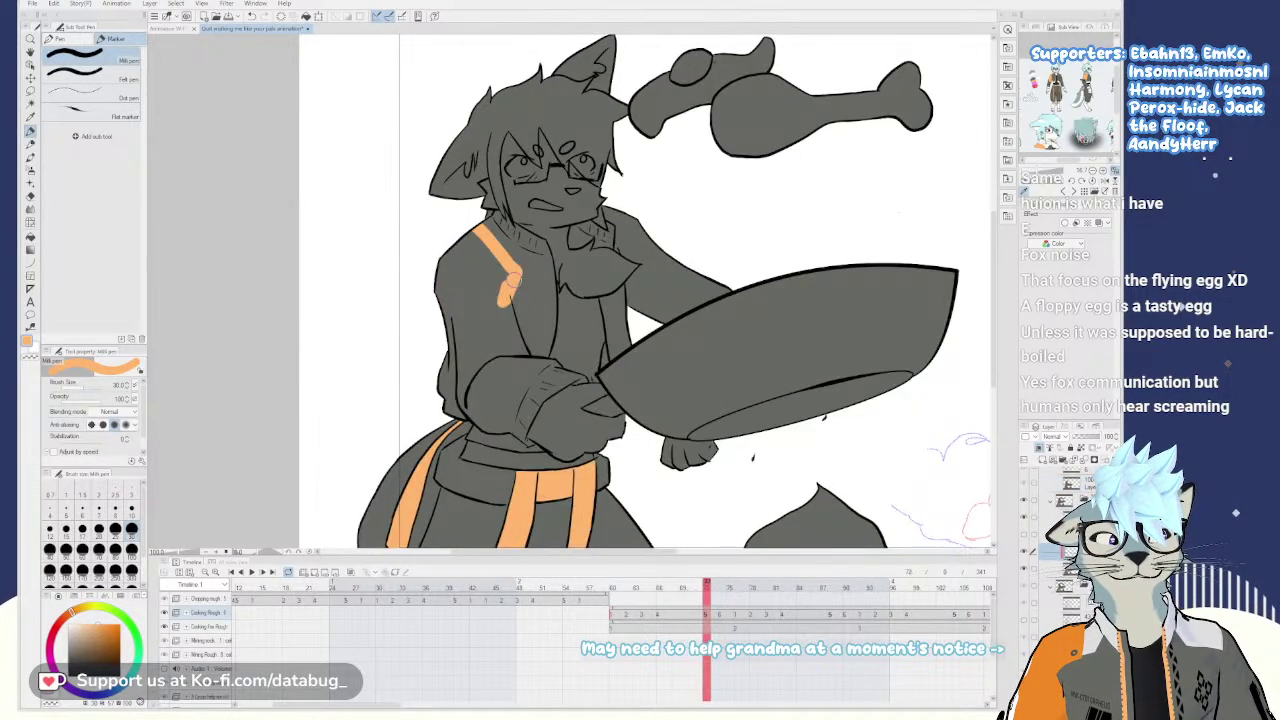
{"action": "key", "text": "Left"}
{"action": "key", "text": "Right"}
{"action": "key", "text": "Left"}
{"action": "key", "text": "Right"}
{"action": "key", "text": "Left"}
{"action": "key", "text": "Right"}
{"action": "key", "text": "Left"}
{"action": "key", "text": "Right"}
{"action": "key", "text": "Left"}
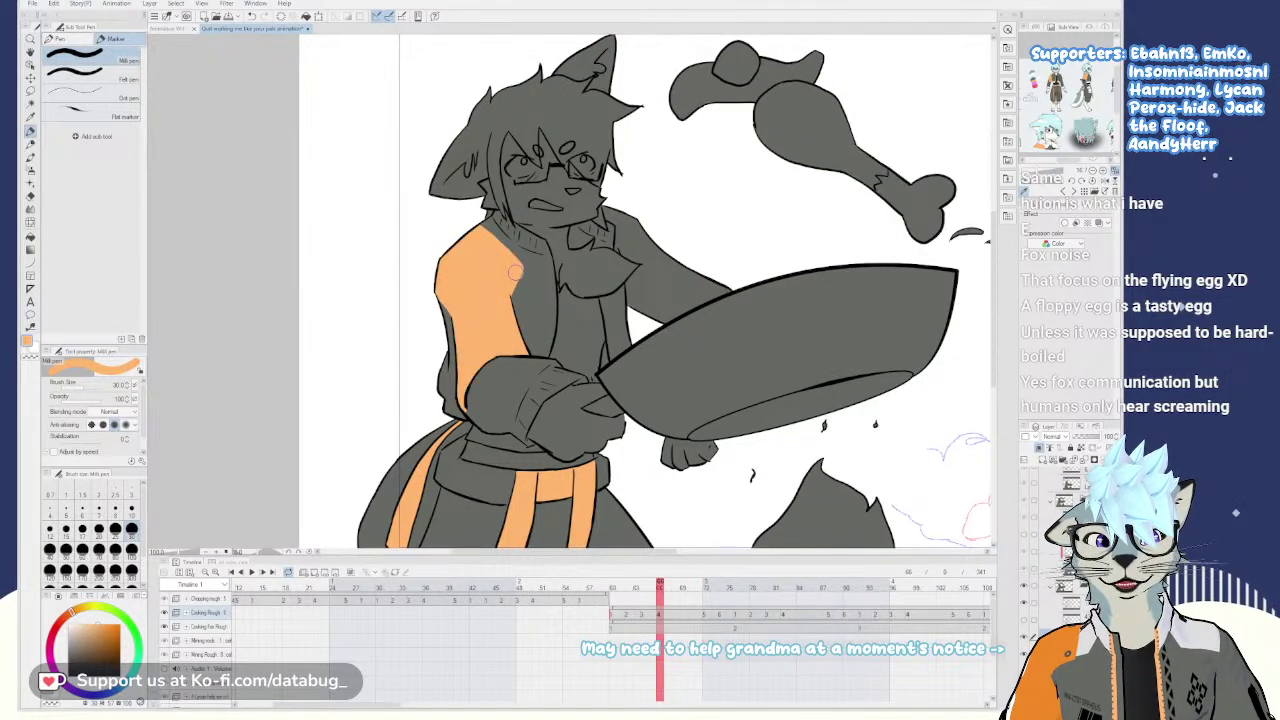
{"action": "key", "text": "Right"}
{"action": "key", "text": "Left"}
{"action": "key", "text": "Right"}
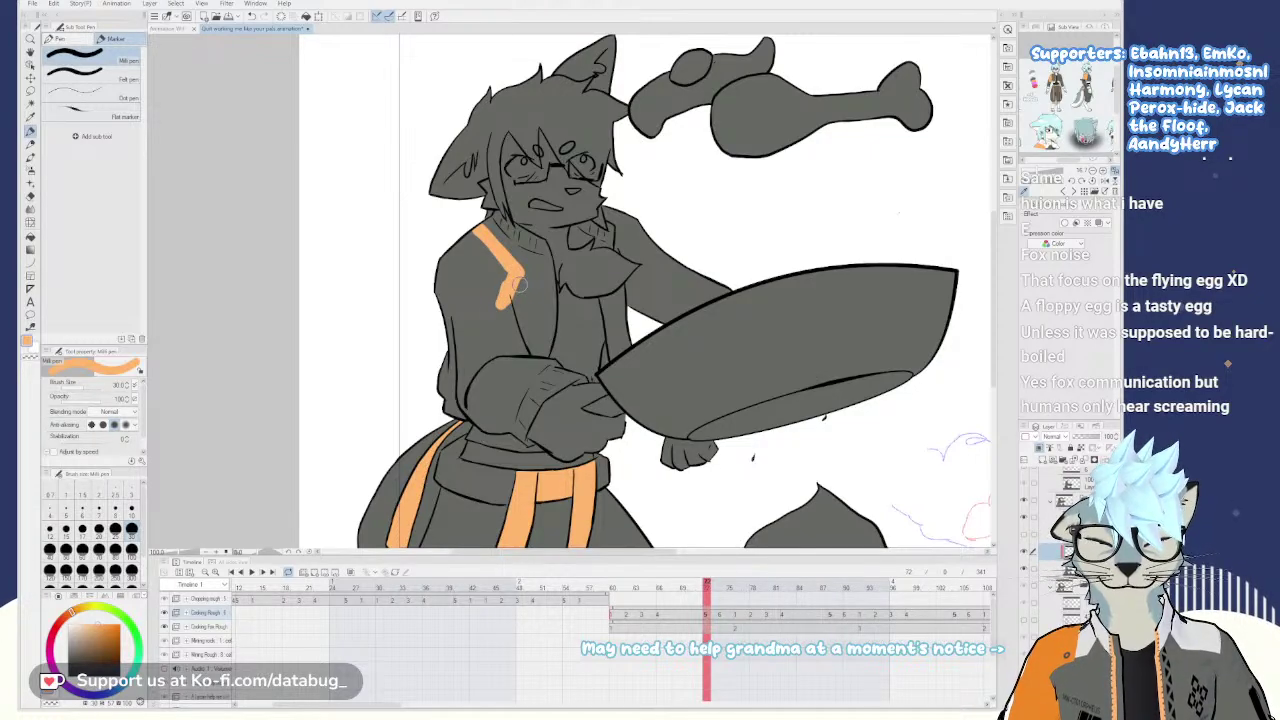
- Erase the rough edges of the orange sleeve boundary to sharpen its chest corner, checking it against the previous frame
{"action": "key", "text": "e"}
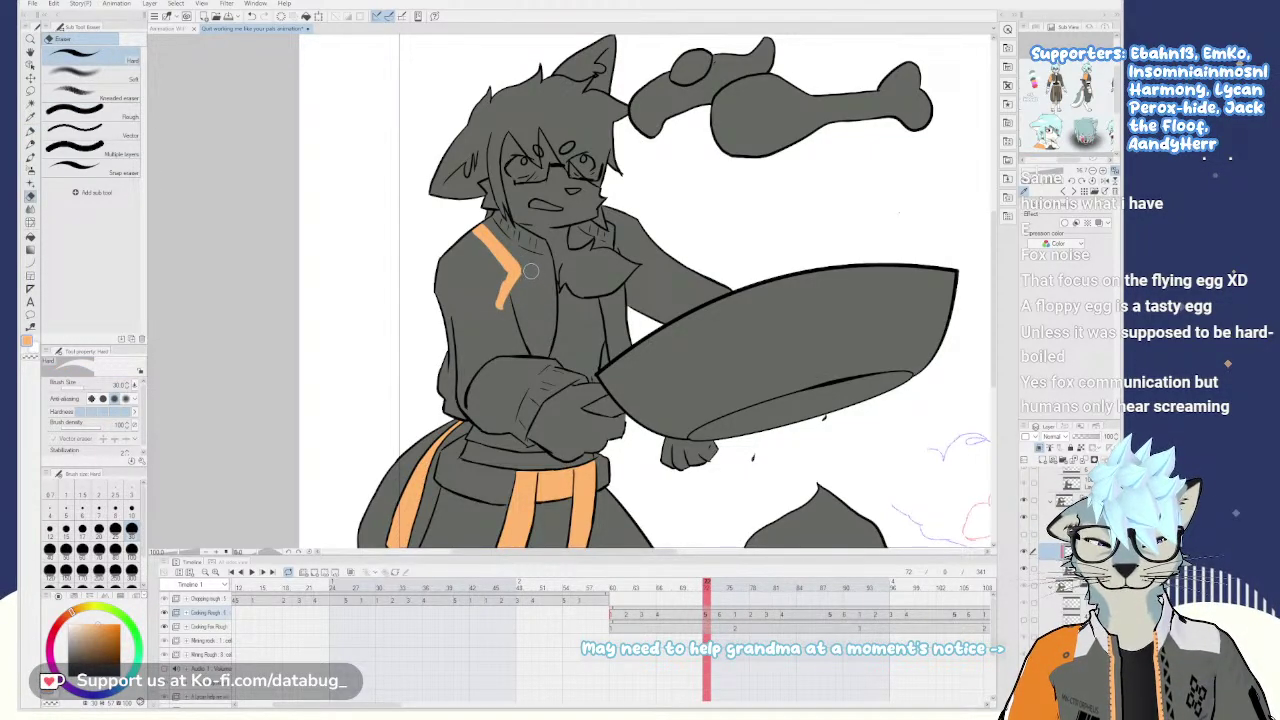
{"action": "key", "text": "Right"}
{"action": "key", "text": "Left"}
{"action": "key", "text": "Left"}
{"action": "key", "text": "Right"}
{"action": "key", "text": "Left"}
{"action": "key", "text": "Right"}
{"action": "left_click_drag", "start_coordinate": [481, 234], "coordinate": [510, 250]}
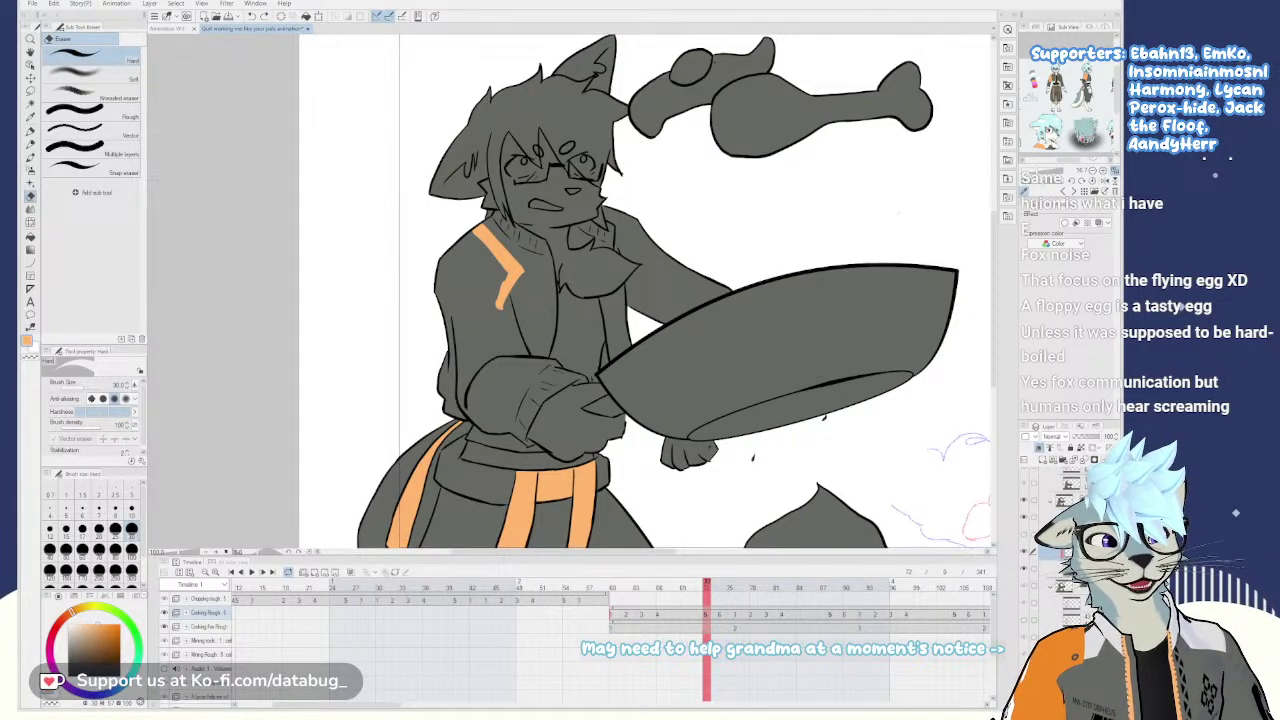
- Delete this frame's orange colouring and reuse the previous frame's finished orange layer in its place
{"action": "key", "text": "Delete"}
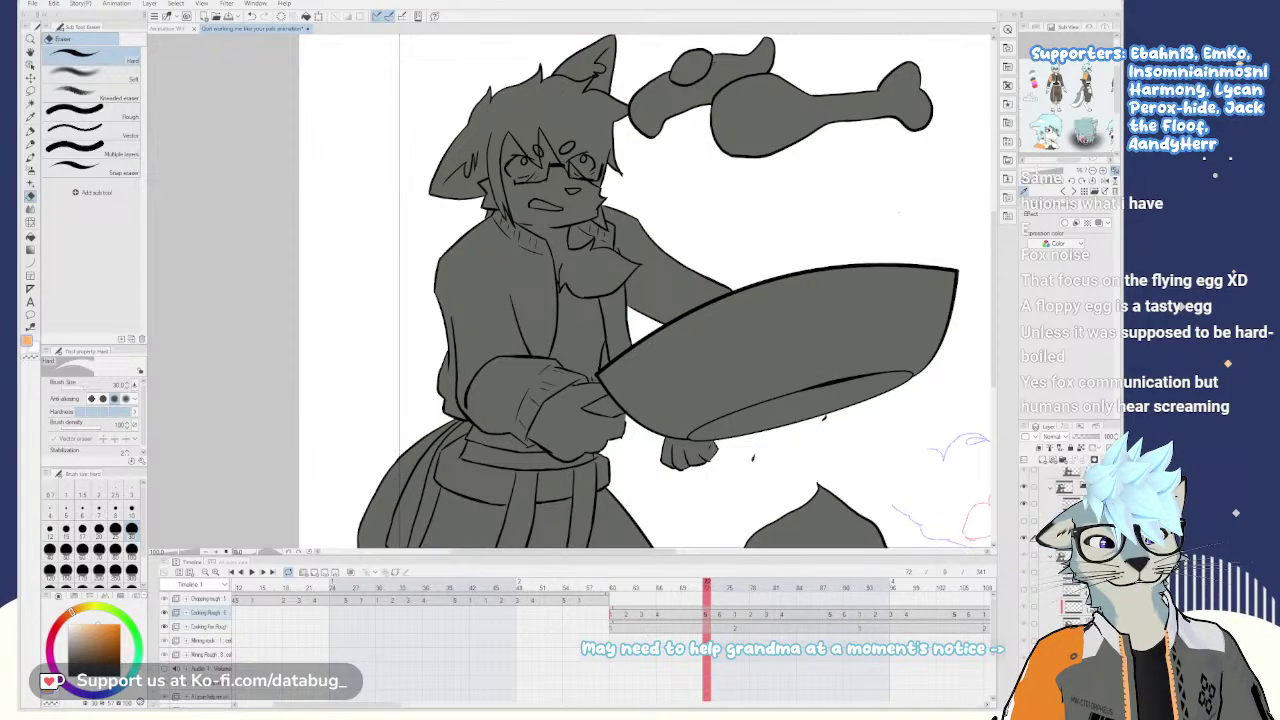
{"action": "key", "text": "Left"}
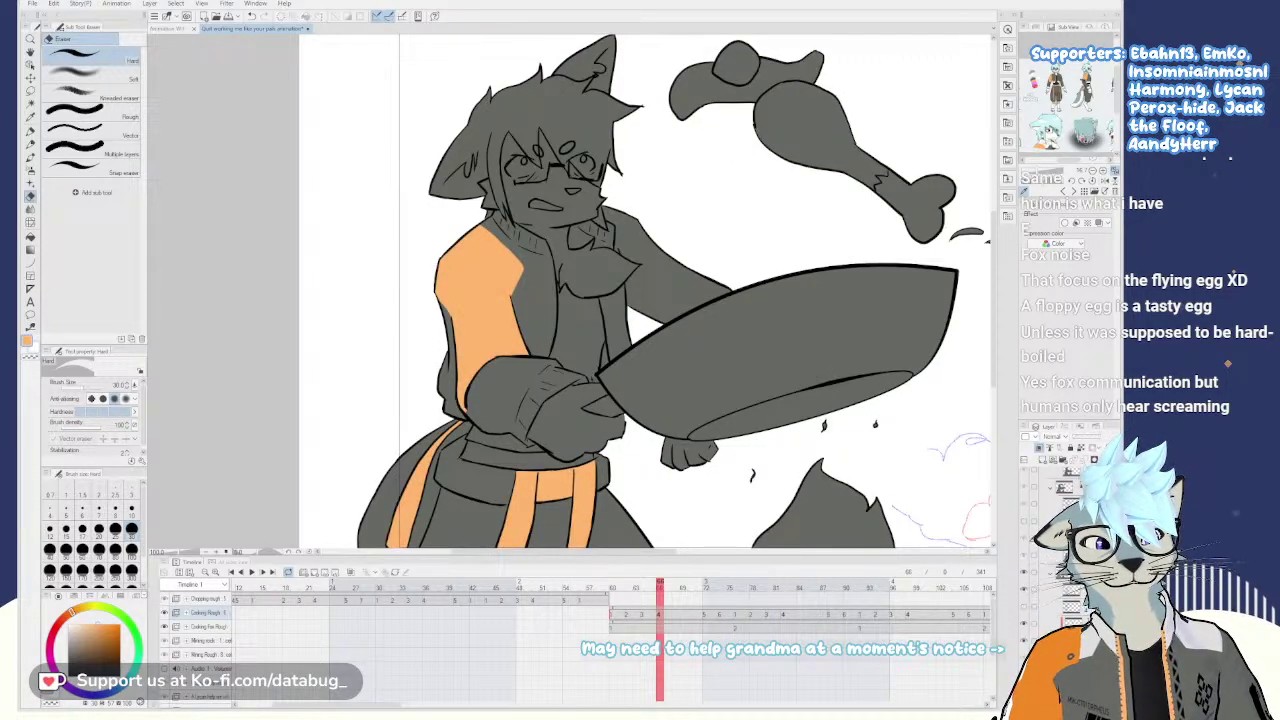
{"action": "key", "text": "Right"}
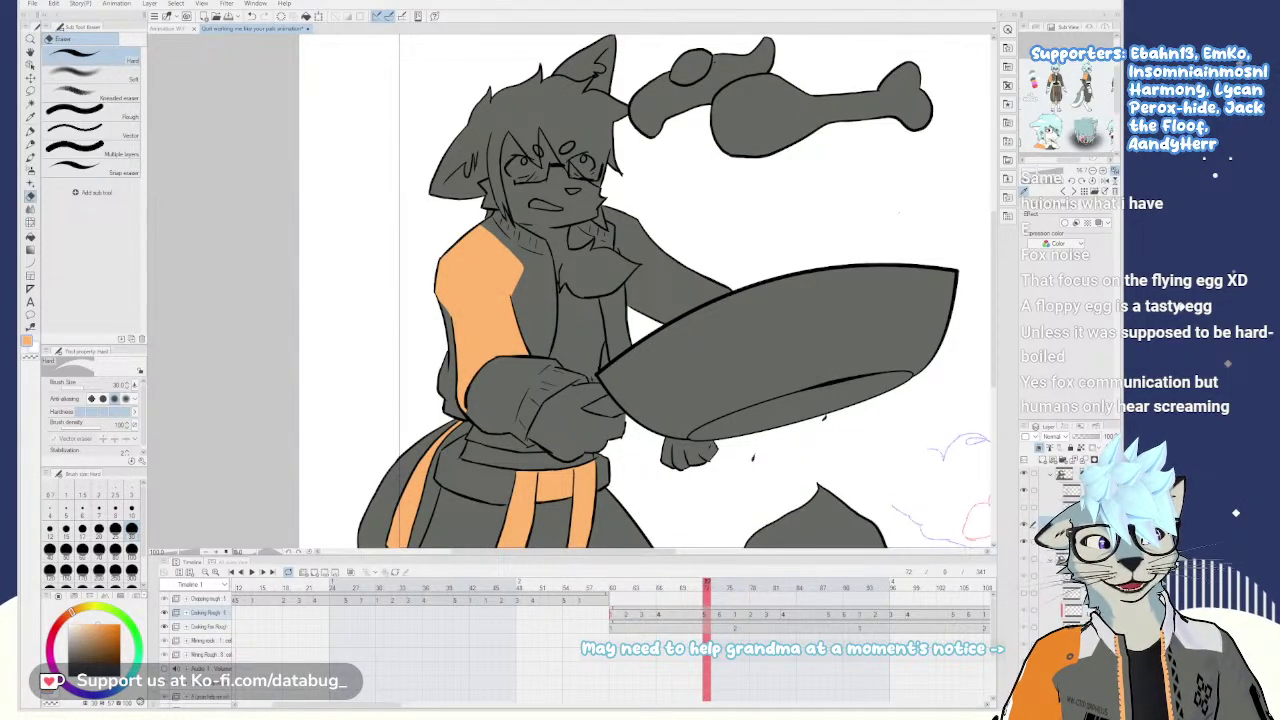
- Step back and forth through the cooking frames to check the orange colouring, ending on the uncoloured frame with the food in the pan
{"action": "key", "text": "Left"}
{"action": "key", "text": "Right"}
{"action": "key", "text": "Left"}
{"action": "key", "text": "Right"}
{"action": "key", "text": "Left"}
{"action": "key", "text": "Left"}
{"action": "key", "text": "Right"}
{"action": "key", "text": "Left"}
{"action": "key", "text": "Left"}
{"action": "key", "text": "Right"}
{"action": "key", "text": "Right"}
{"action": "key", "text": "Right"}
{"action": "key", "text": "Left"}
{"action": "key", "text": "Left"}
{"action": "key", "text": "Left"}
{"action": "key", "text": "Left"}
{"action": "key", "text": "Left"}
{"action": "key", "text": "Right"}
{"action": "key", "text": "Right"}
{"action": "key", "text": "Right"}
{"action": "key", "text": "Right"}
{"action": "key", "text": "Right"}
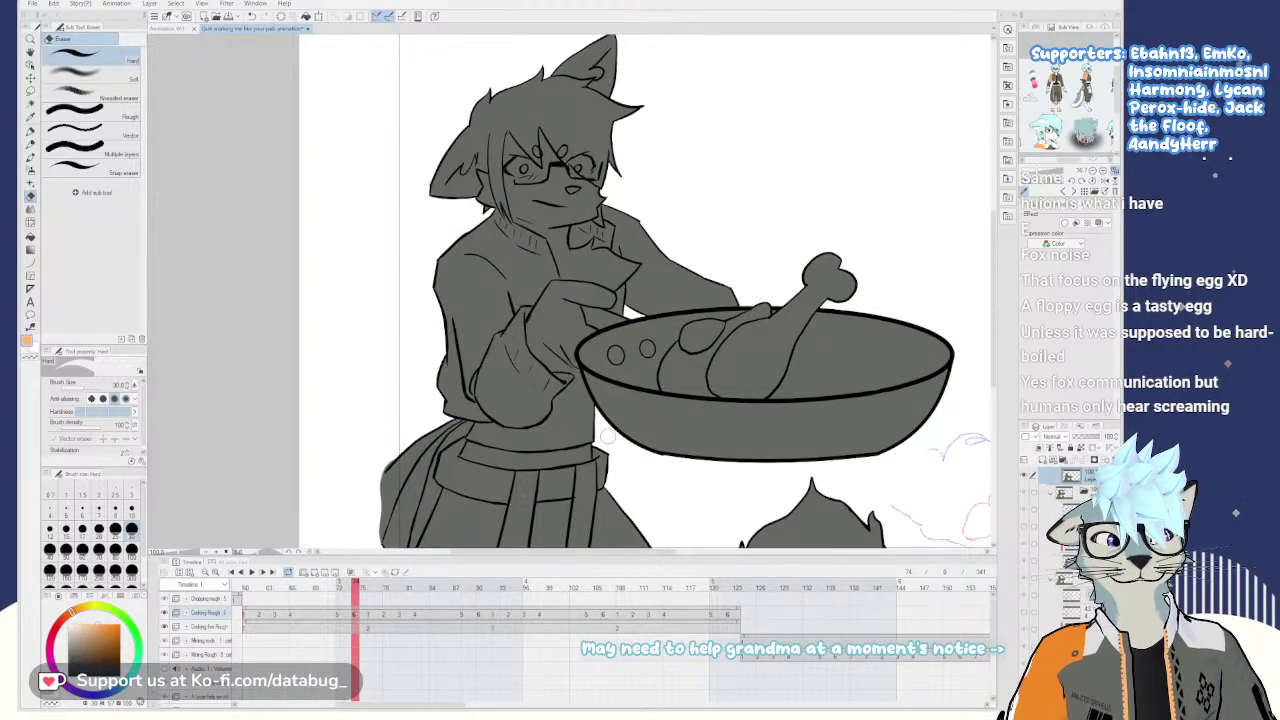
- Prepare a colour layer for the frame with the food in the pan and fill the rear coat stripe with orange
{"action": "mouse_move", "coordinate": [578, 358]}
{"action": "left_mouse_down"}
{"action": "mouse_move", "coordinate": [611, 358]}
{"action": "mouse_move", "coordinate": [579, 367]}
{"action": "mouse_move", "coordinate": [563, 355]}
{"action": "mouse_move", "coordinate": [574, 391]}
{"action": "left_mouse_up"}
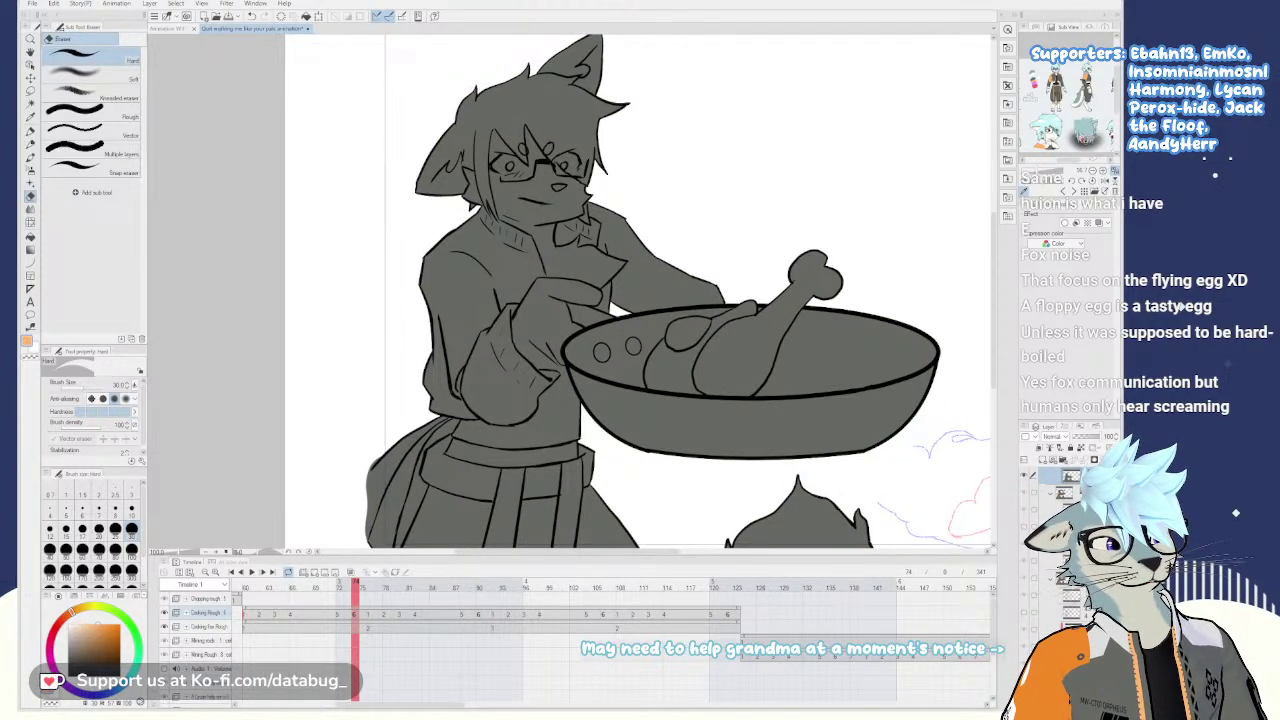
{"action": "left_click_drag", "start_coordinate": [556, 412], "coordinate": [544, 349]}
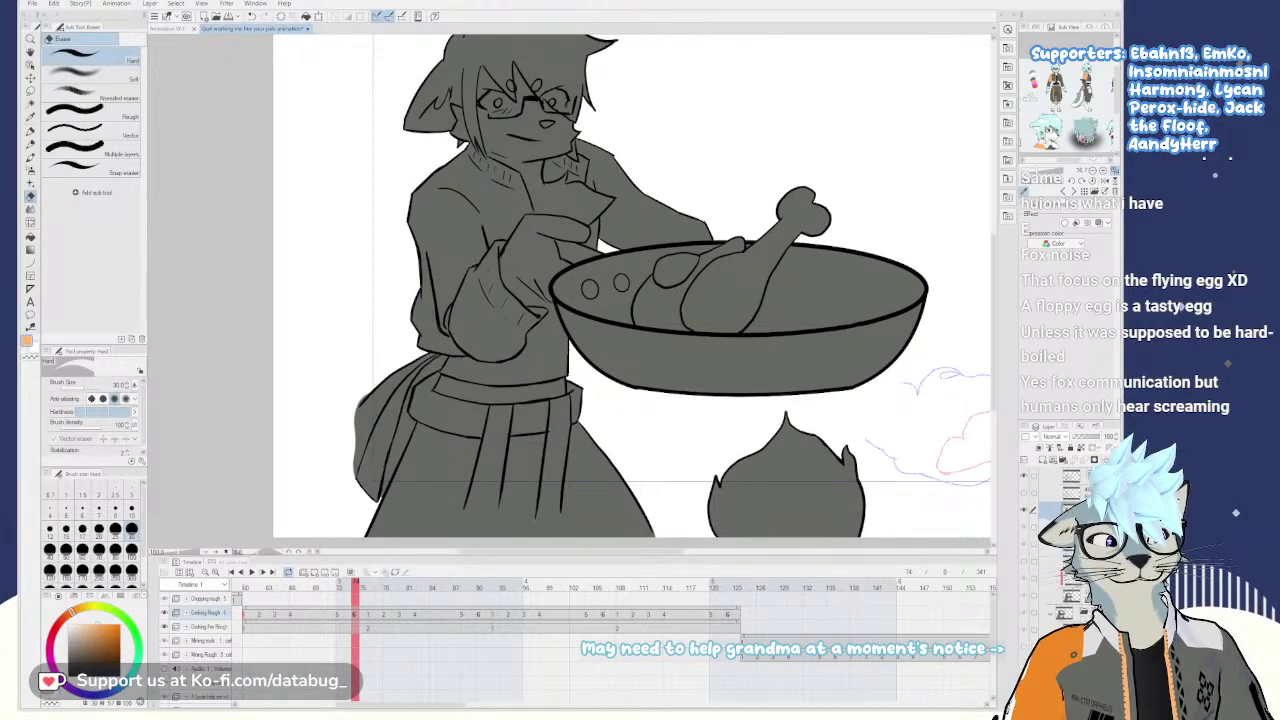
{"action": "scroll", "coordinate": [1066, 535], "scroll_direction": "up", "scroll_amount": 1}
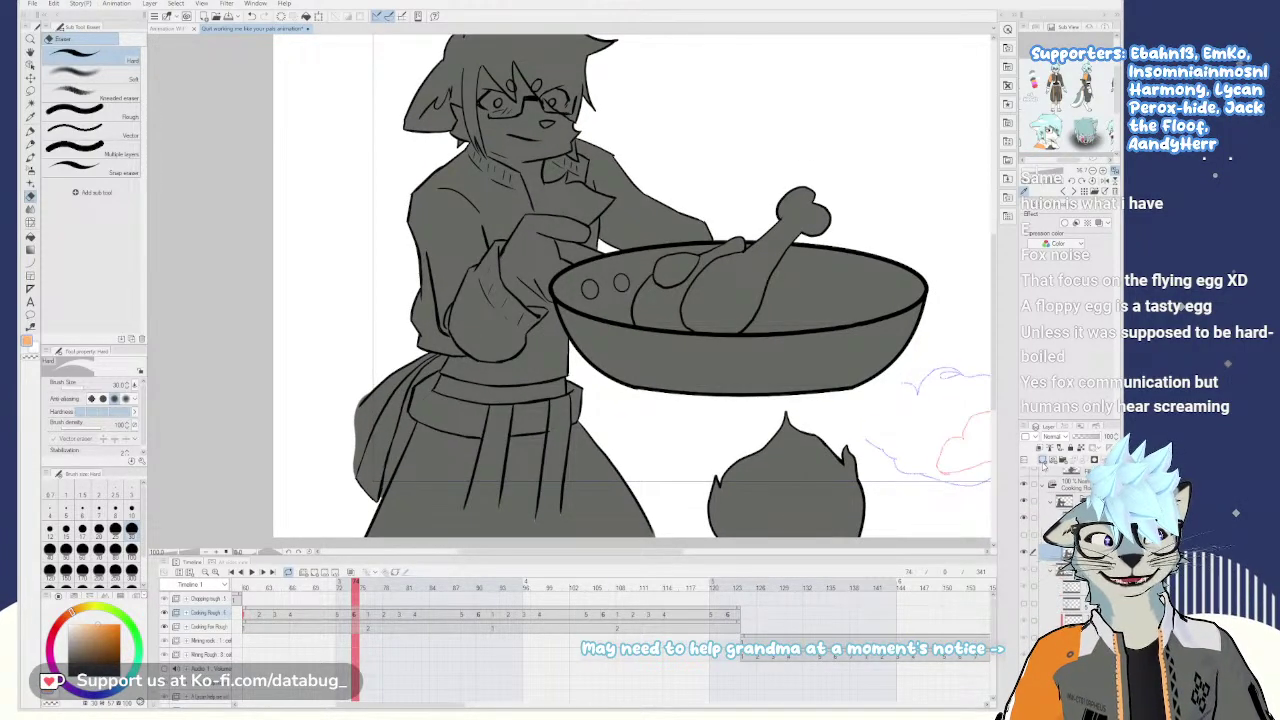
{"action": "left_click_drag", "start_coordinate": [560, 403], "coordinate": [617, 424]}
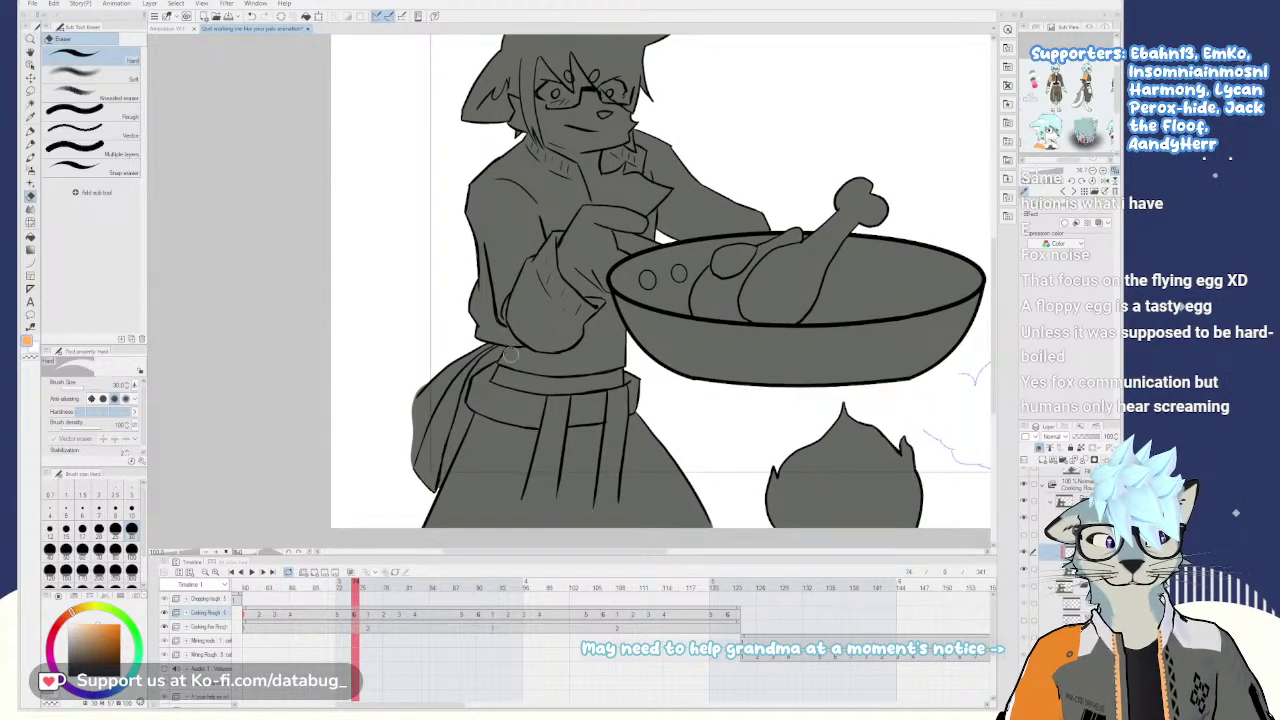
{"action": "key", "text": "g"}
{"action": "left_click", "coordinate": [460, 420]}
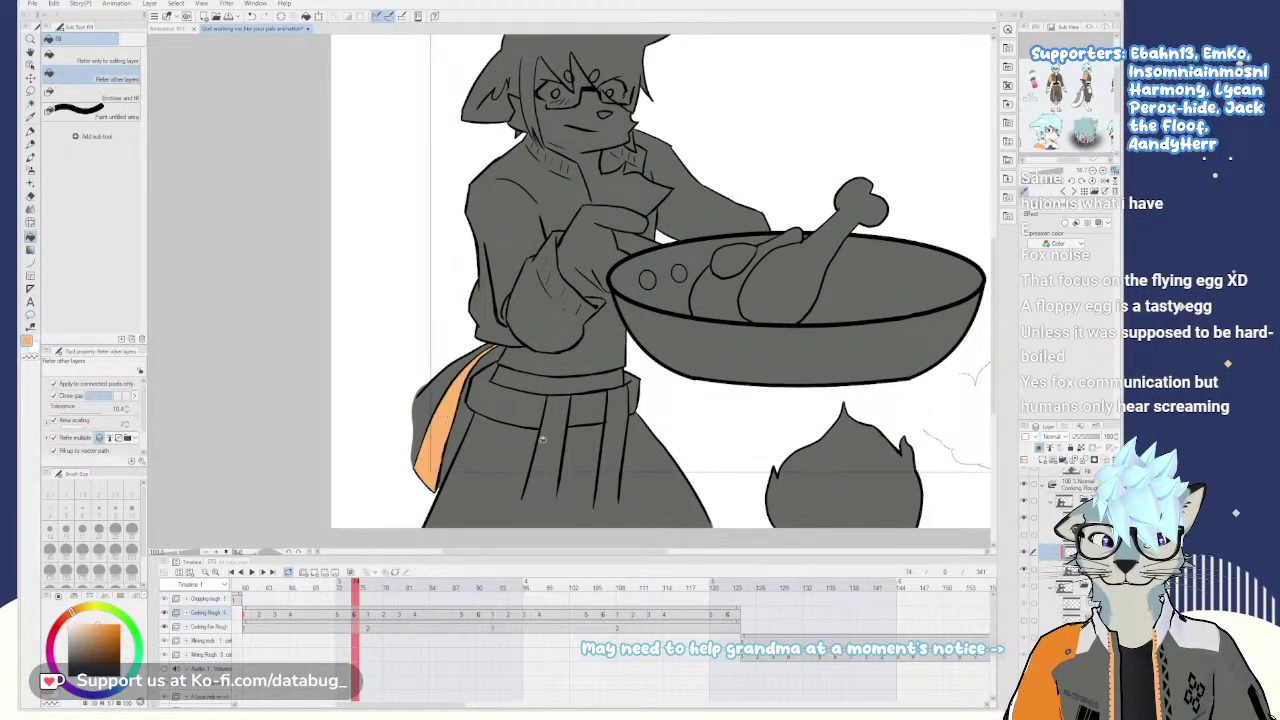
- Close the open lower ends of the two front coat stripes and fill both stripes and the belt section between them with orange
{"action": "key", "text": "p"}
{"action": "left_click_drag", "start_coordinate": [522, 502], "coordinate": [614, 502]}
{"action": "key", "text": "g"}
{"action": "left_click", "coordinate": [612, 445]}
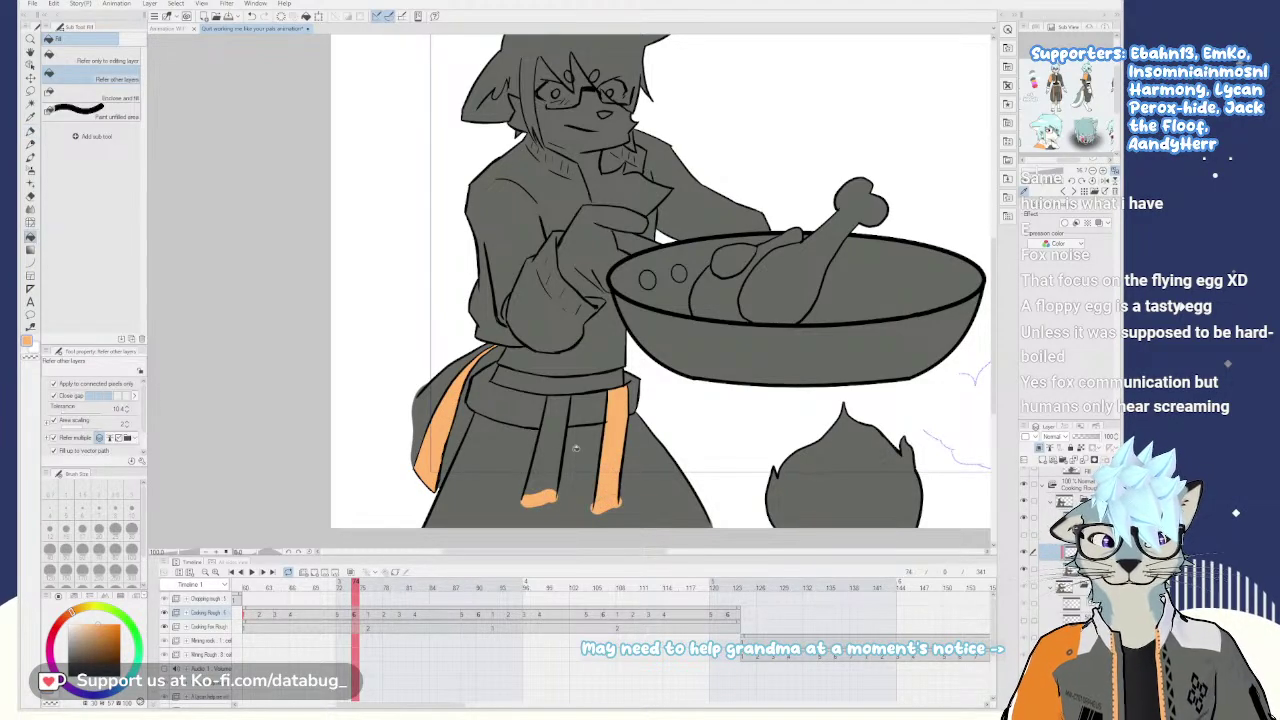
{"action": "left_click", "coordinate": [563, 448]}
{"action": "key", "text": "p"}
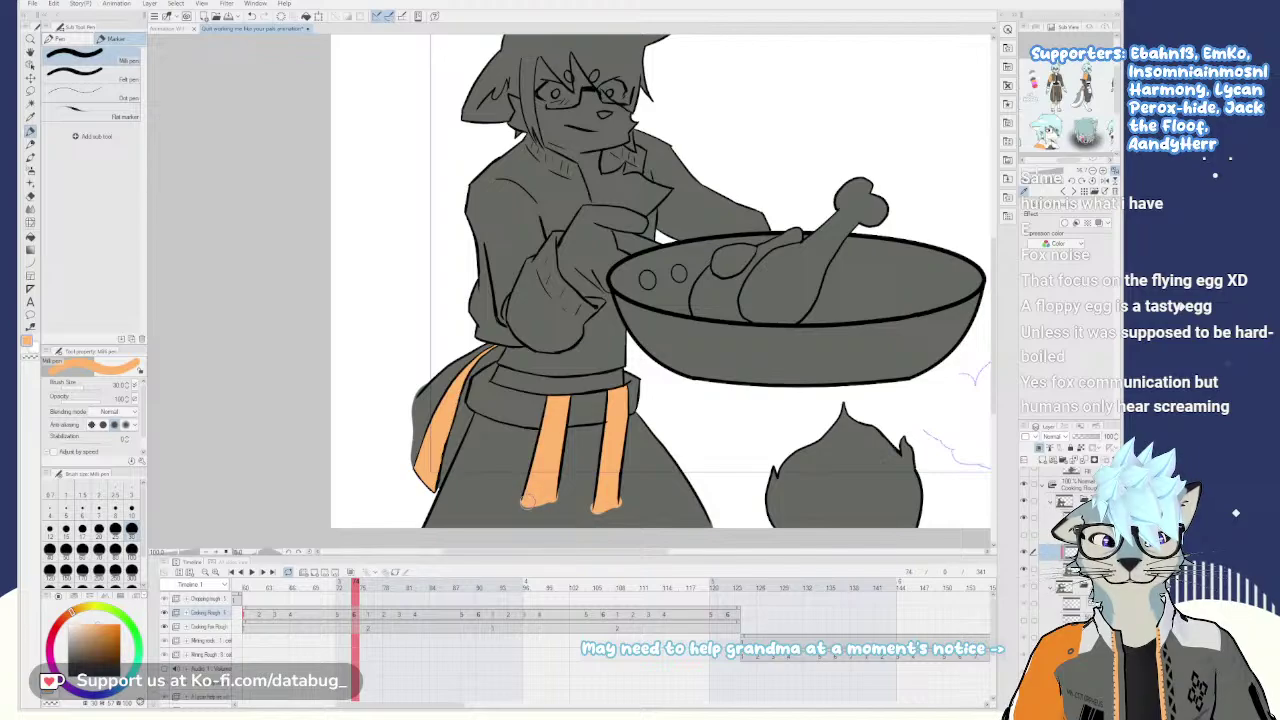
{"action": "key", "text": "g"}
{"action": "left_click", "coordinate": [594, 408]}
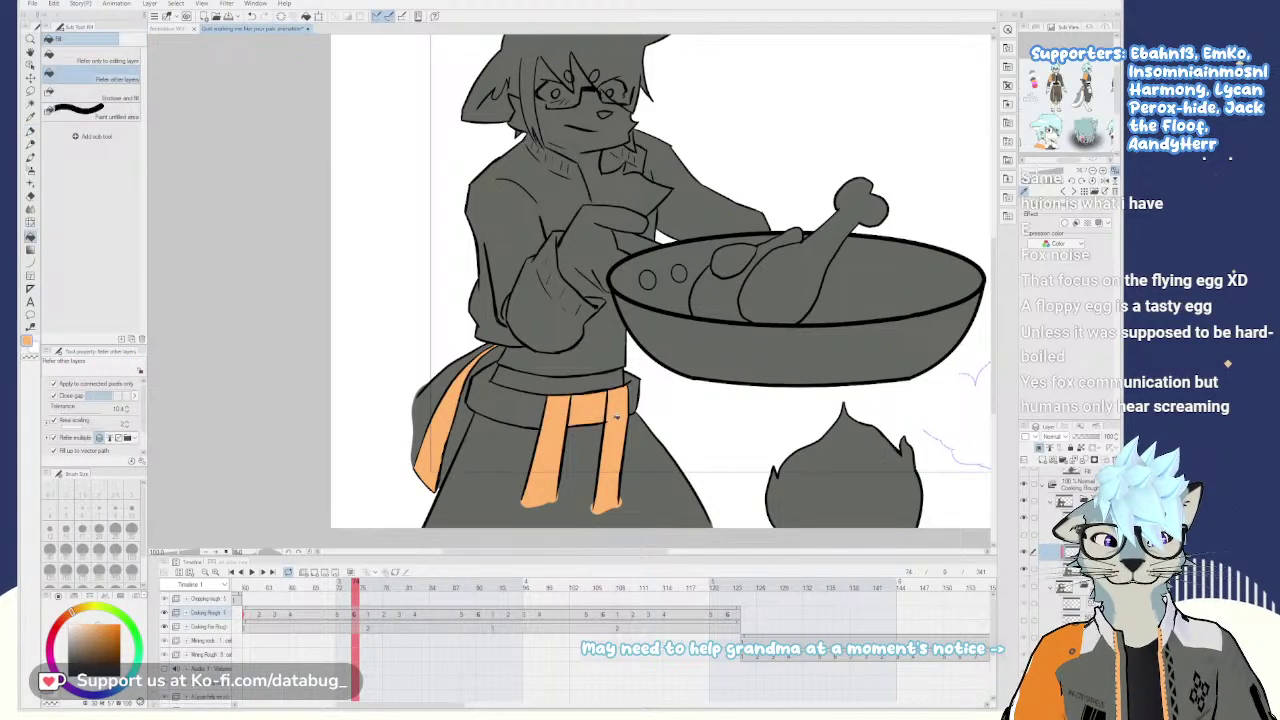
{"action": "key", "text": "p"}
- Draw the sleeve's front shoulder seam in orange, comparing its placement with the adjacent cooking frame
{"action": "left_click_drag", "start_coordinate": [576, 391], "coordinate": [578, 450]}
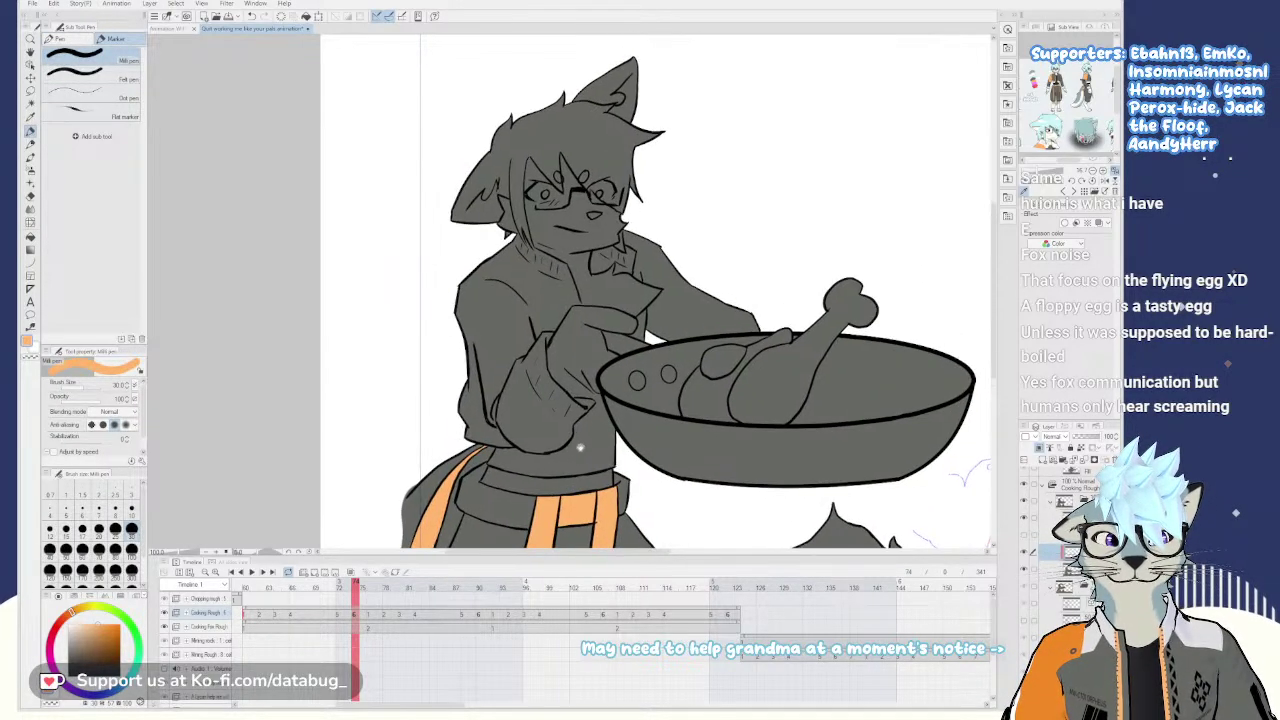
{"action": "key", "text": "e"}
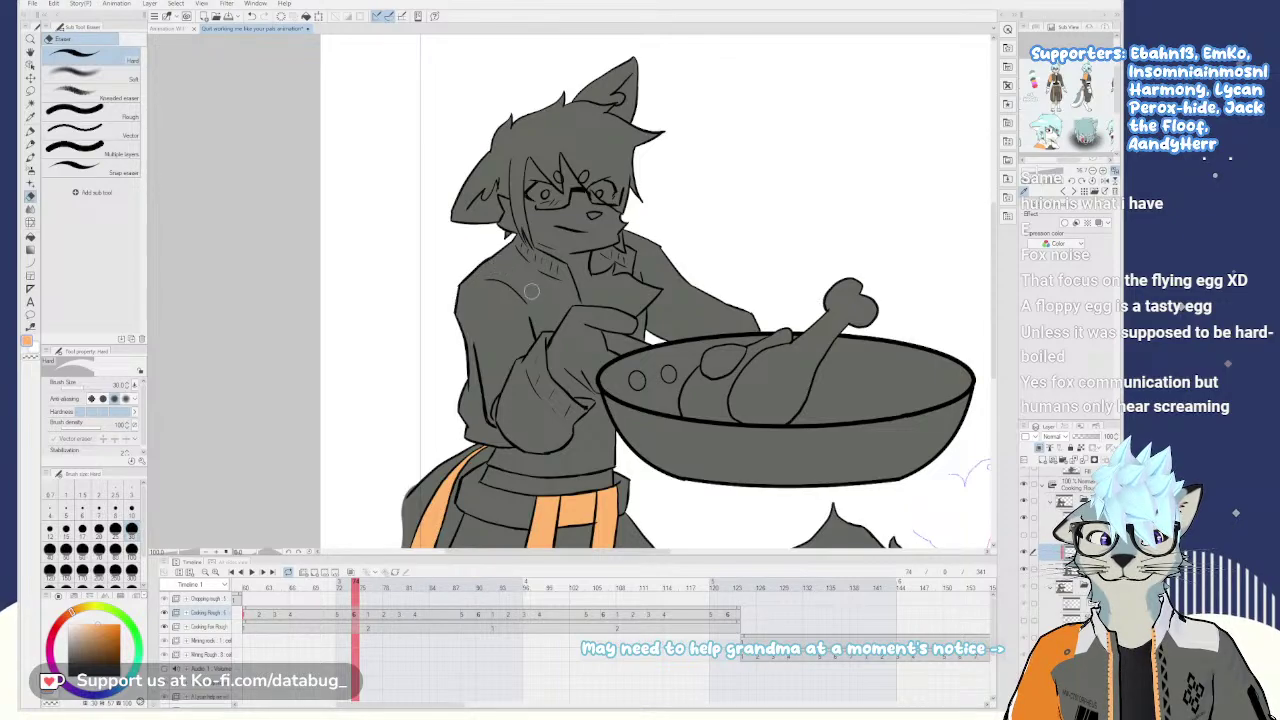
{"action": "key", "text": "p"}
{"action": "mouse_move", "coordinate": [492, 259]}
{"action": "left_mouse_down"}
{"action": "mouse_move", "coordinate": [533, 289]}
{"action": "mouse_move", "coordinate": [522, 320]}
{"action": "left_mouse_up"}
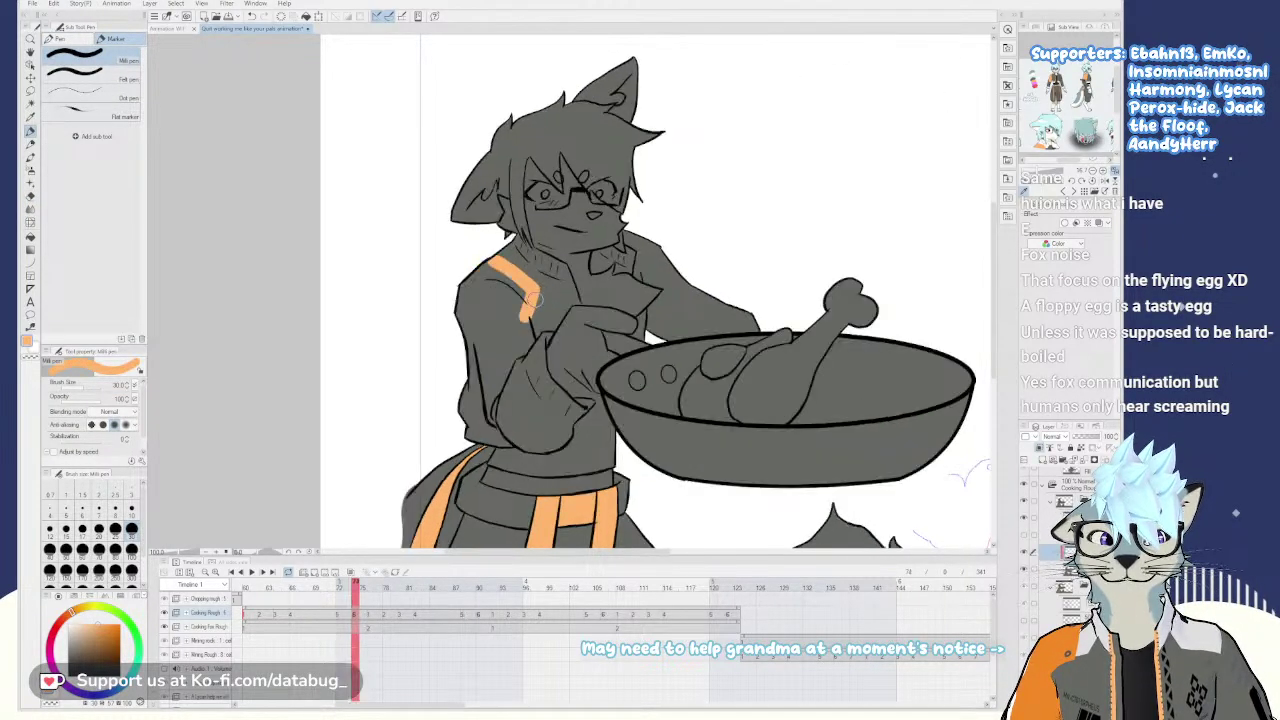
{"action": "key", "text": "Left"}
{"action": "key", "text": "Right"}
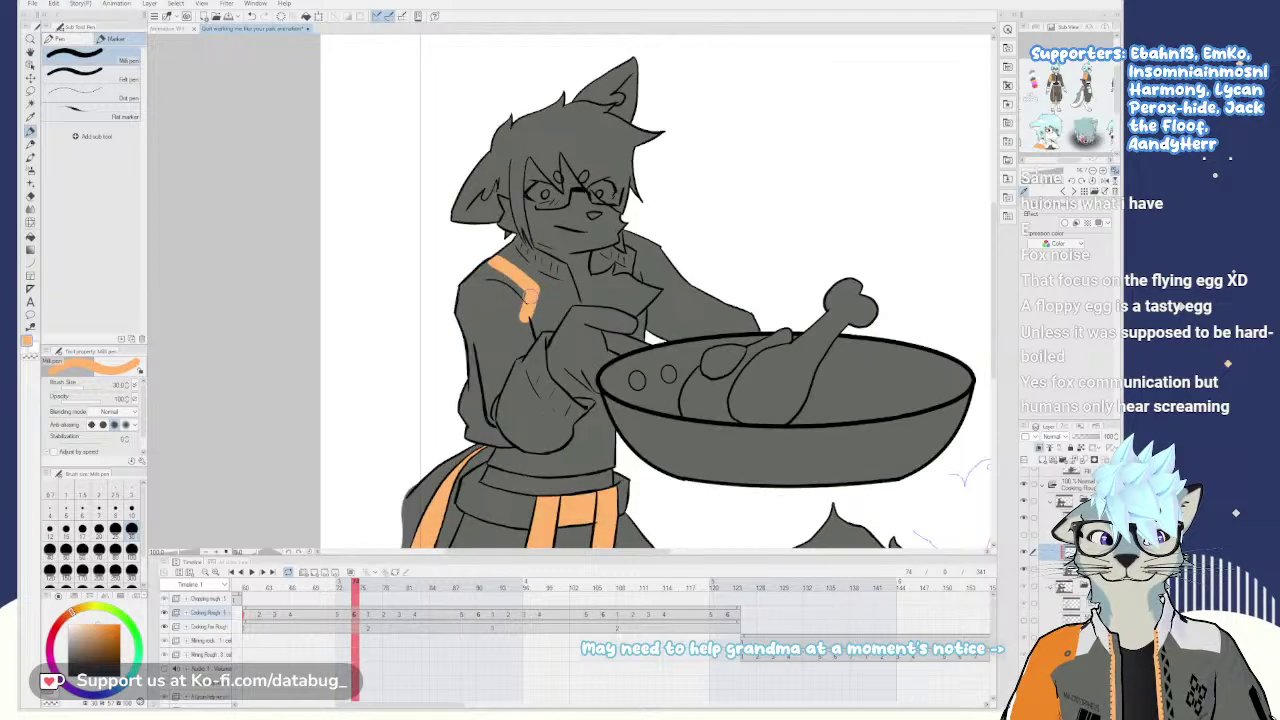
{"action": "key", "text": "Left"}
{"action": "key", "text": "Right"}
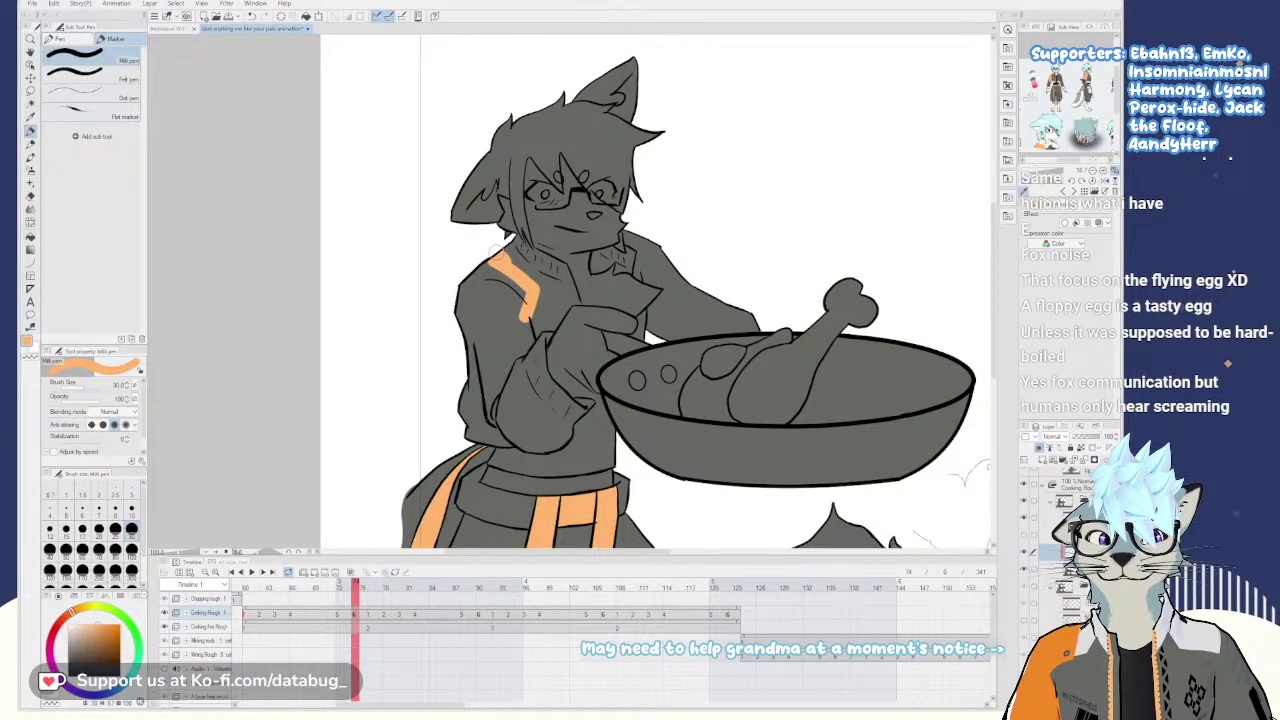
{"action": "key", "text": "Left"}
{"action": "key", "text": "Right"}
- Close the sleeve's outer edge with an orange stroke, fill the sleeve with orange and paint over the leftover grey slivers
{"action": "left_click_drag", "start_coordinate": [469, 311], "coordinate": [487, 349]}
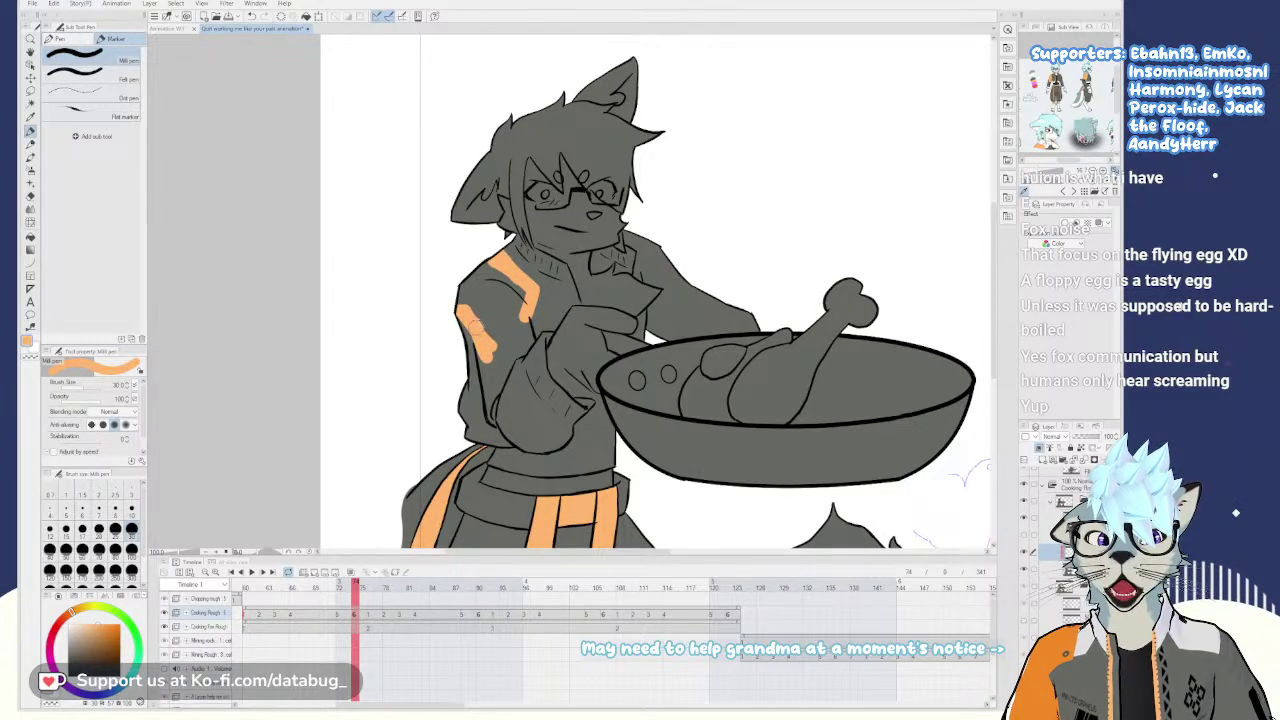
{"action": "key", "text": "g"}
{"action": "left_click", "coordinate": [506, 310]}
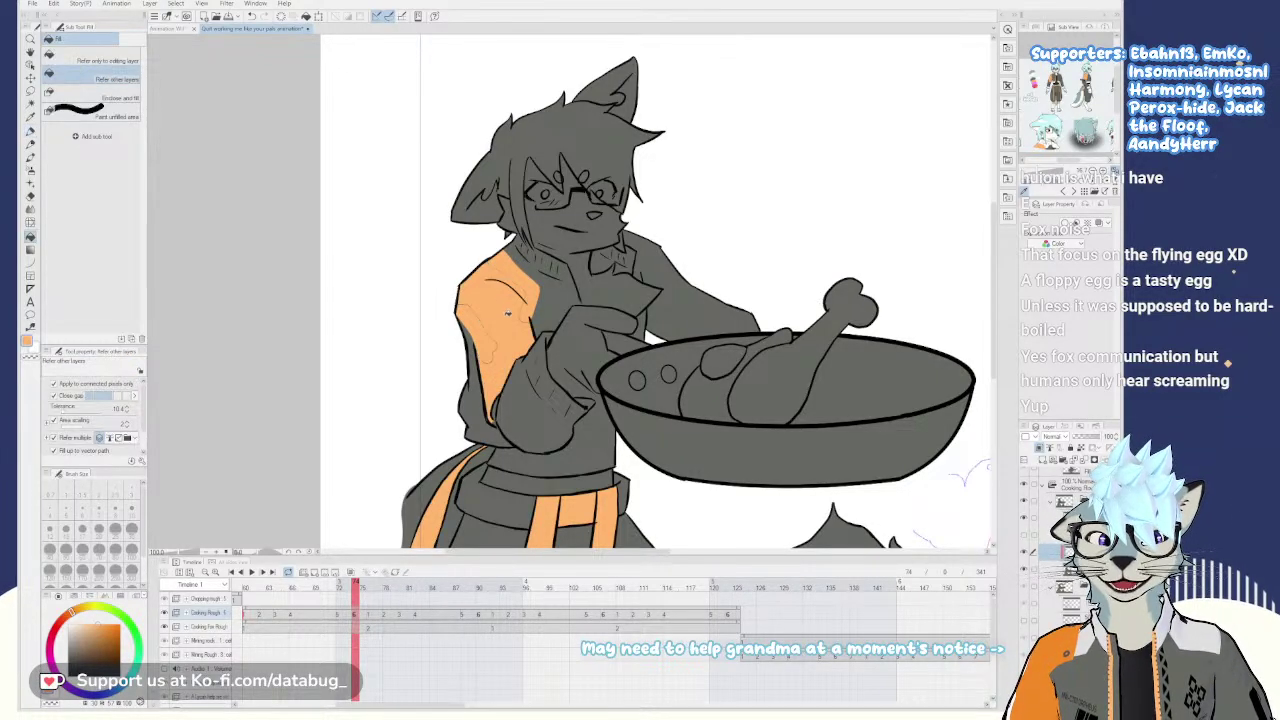
{"action": "key", "text": "p"}
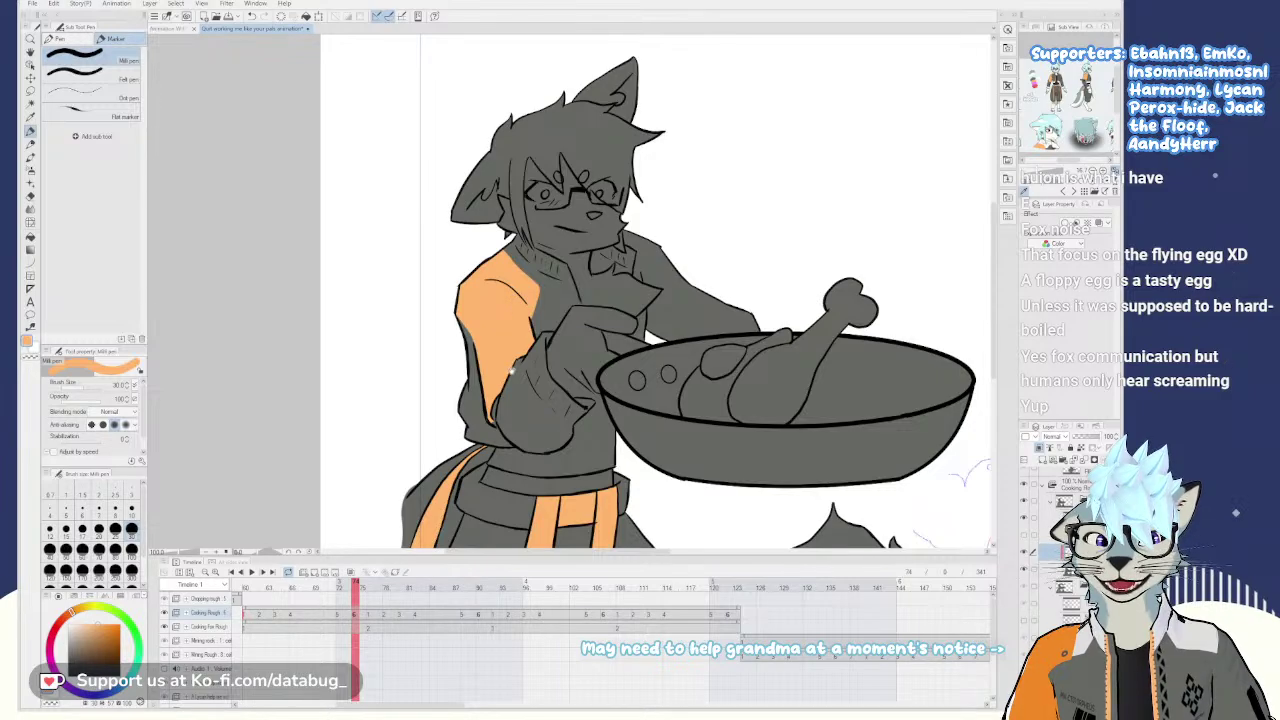
- Inspect the orange sleeve, rear stripe and front coat stripes of this frame for gaps
{"action": "scroll", "coordinate": [508, 370], "scroll_direction": "up", "scroll_amount": 4}
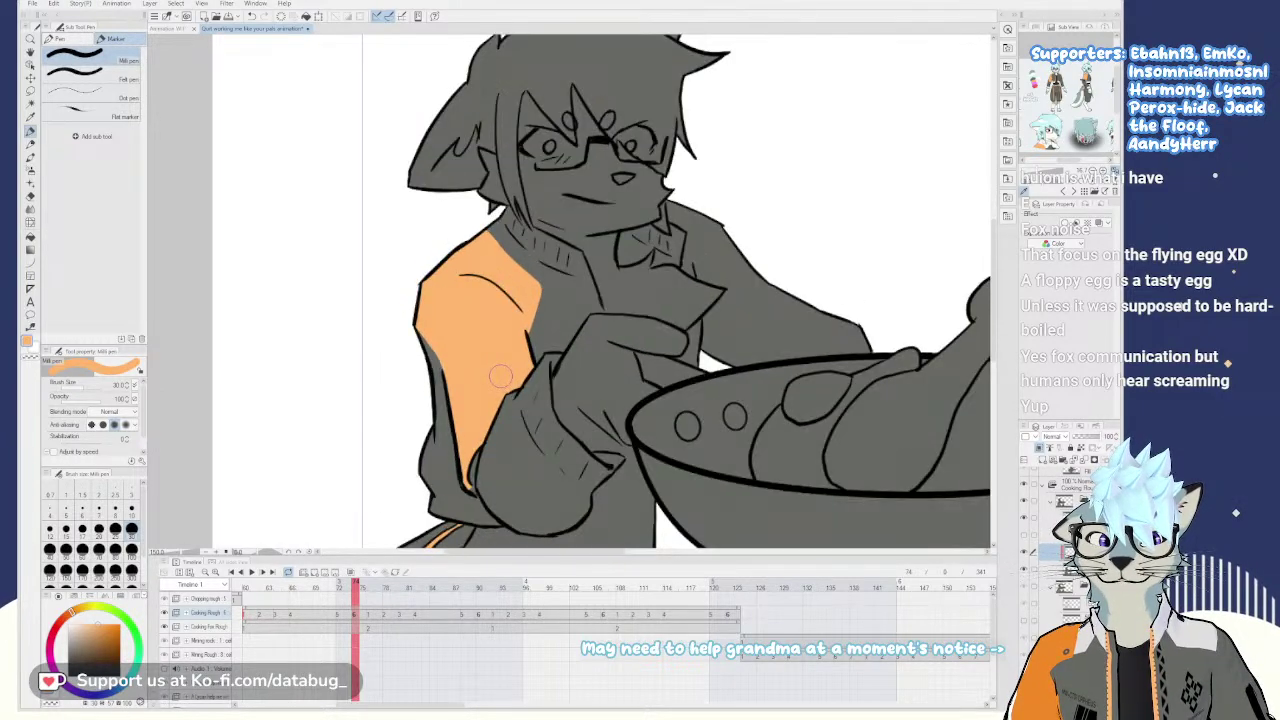
{"action": "scroll", "coordinate": [500, 375], "scroll_direction": "down", "scroll_amount": 4}
{"action": "scroll", "coordinate": [493, 330], "scroll_direction": "up", "scroll_amount": 1}
{"action": "scroll", "coordinate": [495, 335], "scroll_direction": "up", "scroll_amount": 2}
{"action": "scroll", "coordinate": [528, 389], "scroll_direction": "down", "scroll_amount": 2}
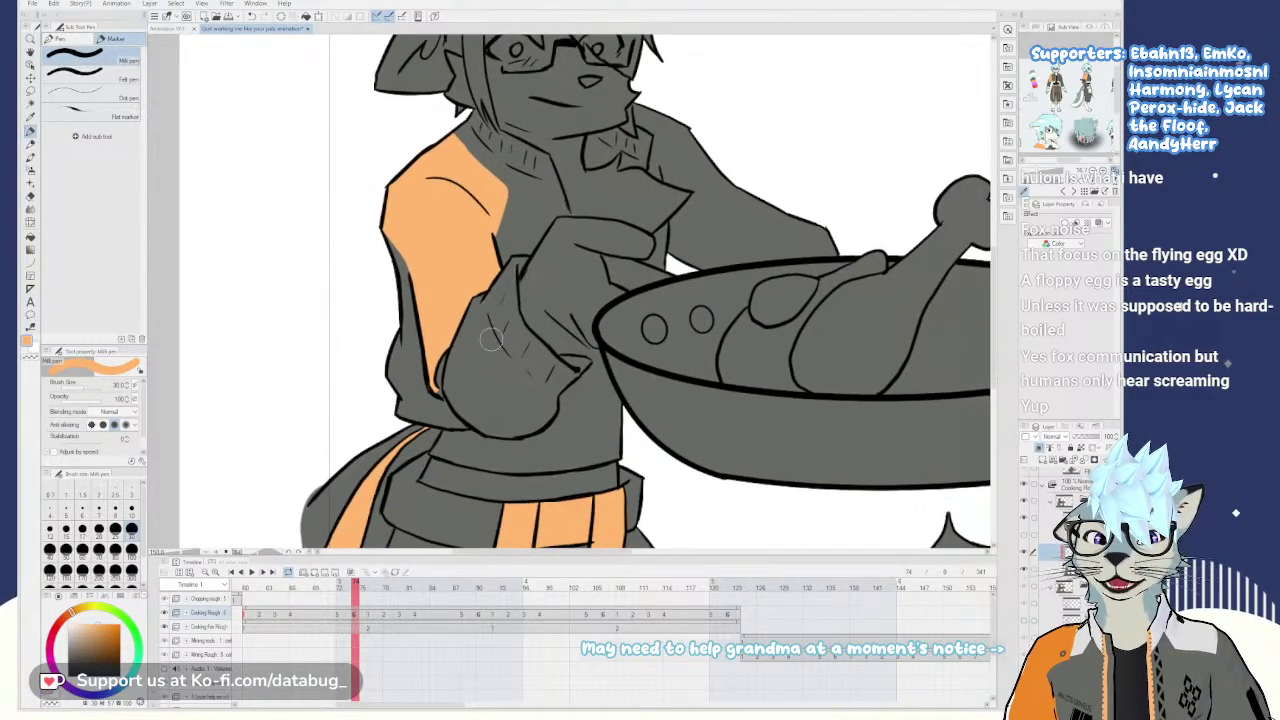
{"action": "scroll", "coordinate": [468, 197], "scroll_direction": "up", "scroll_amount": 1}
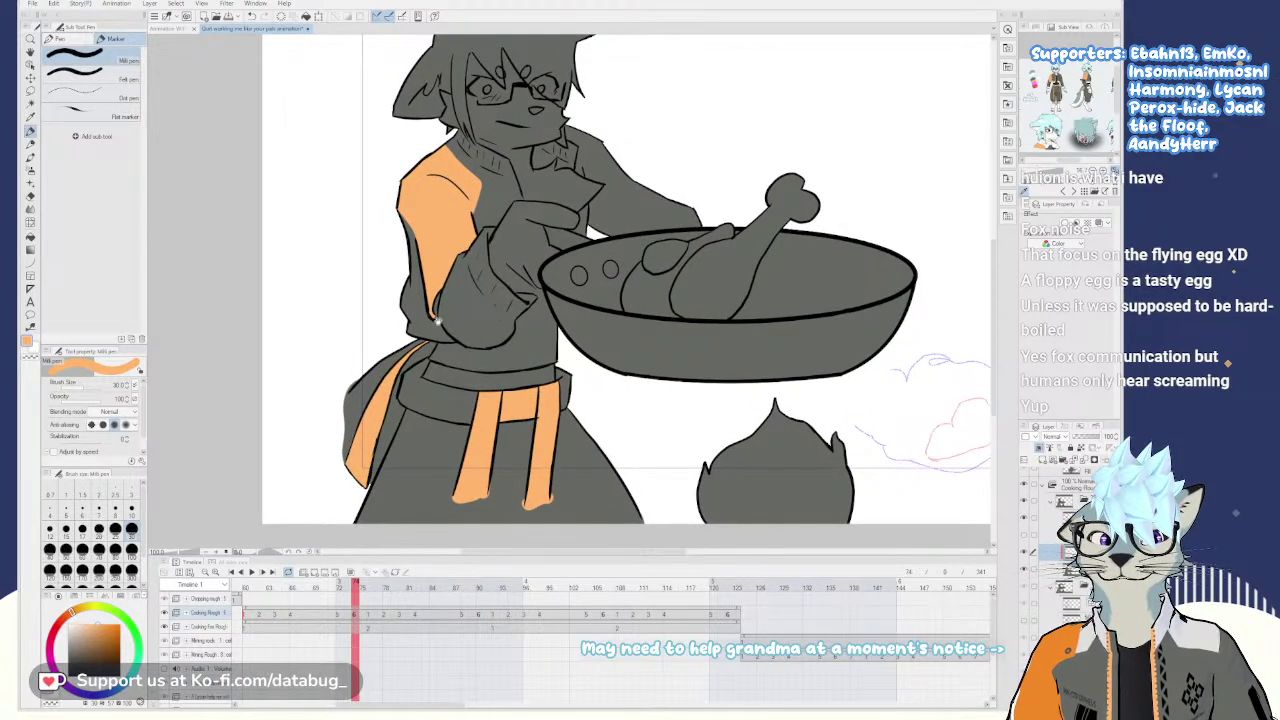
{"action": "mouse_move", "coordinate": [466, 372]}
{"action": "left_mouse_down"}
{"action": "mouse_move", "coordinate": [466, 346]}
{"action": "mouse_move", "coordinate": [465, 366]}
{"action": "left_mouse_up"}
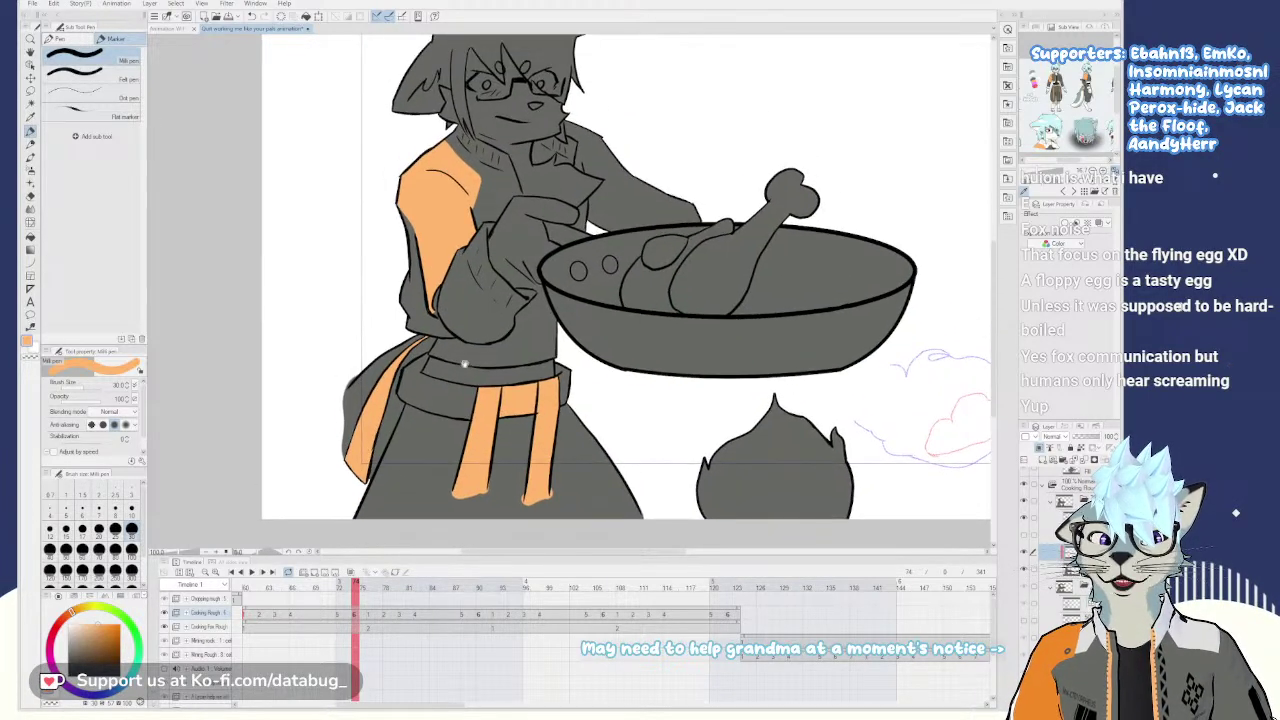
{"action": "scroll", "coordinate": [465, 366], "scroll_direction": "up", "scroll_amount": 1}
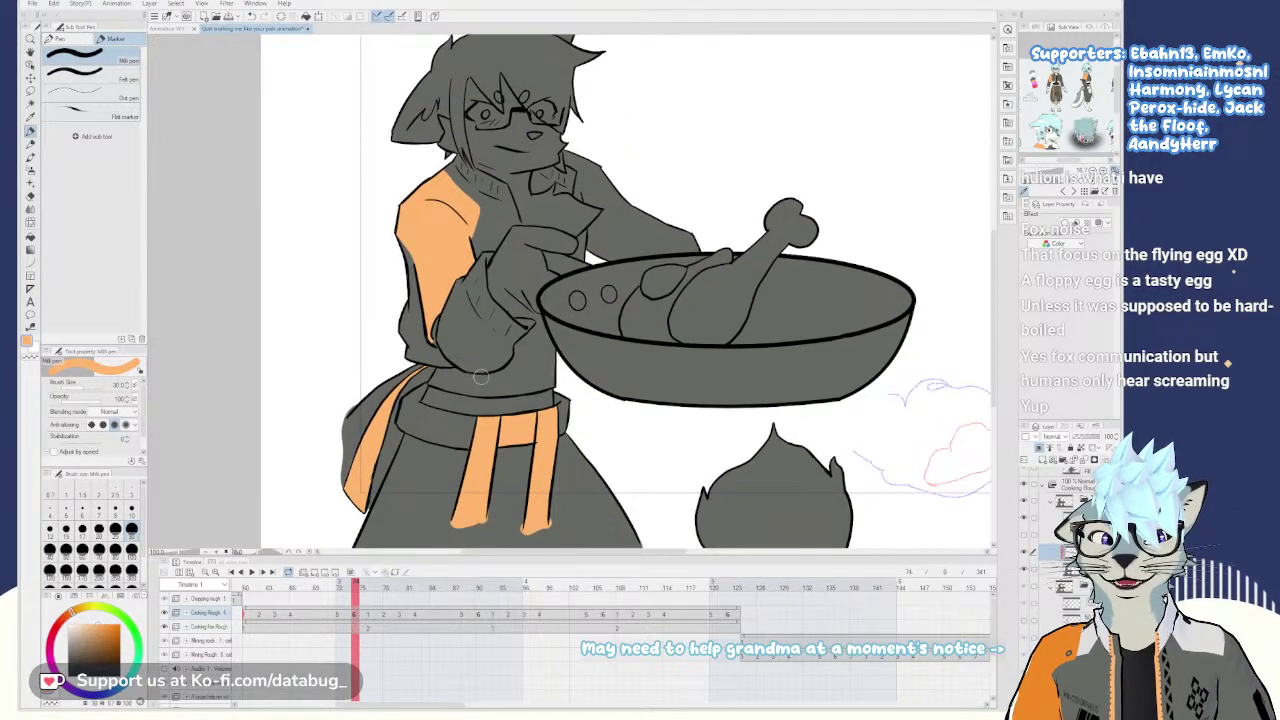
{"action": "scroll", "coordinate": [484, 365], "scroll_direction": "down", "scroll_amount": 1}
{"action": "scroll", "coordinate": [488, 374], "scroll_direction": "up", "scroll_amount": 3}
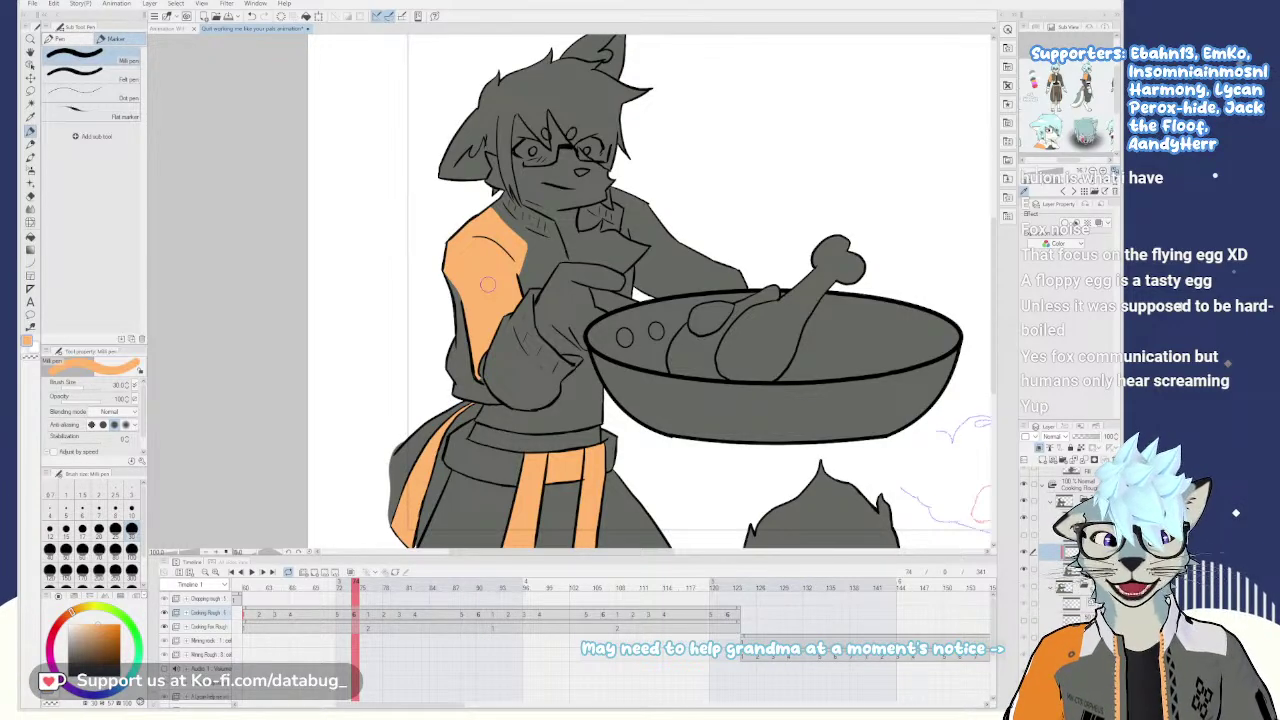
{"action": "scroll", "coordinate": [522, 338], "scroll_direction": "up", "scroll_amount": 2}
{"action": "scroll", "coordinate": [522, 340], "scroll_direction": "down", "scroll_amount": 2}
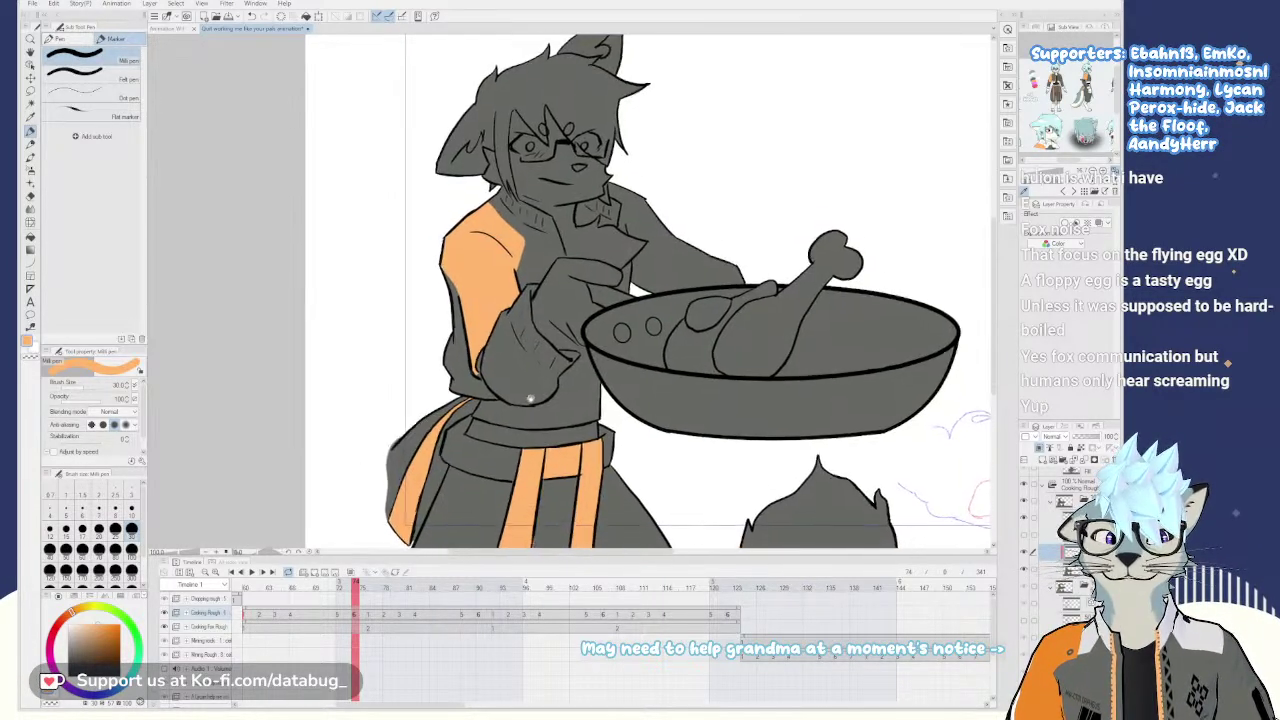
{"action": "left_click_drag", "start_coordinate": [530, 399], "coordinate": [532, 373]}
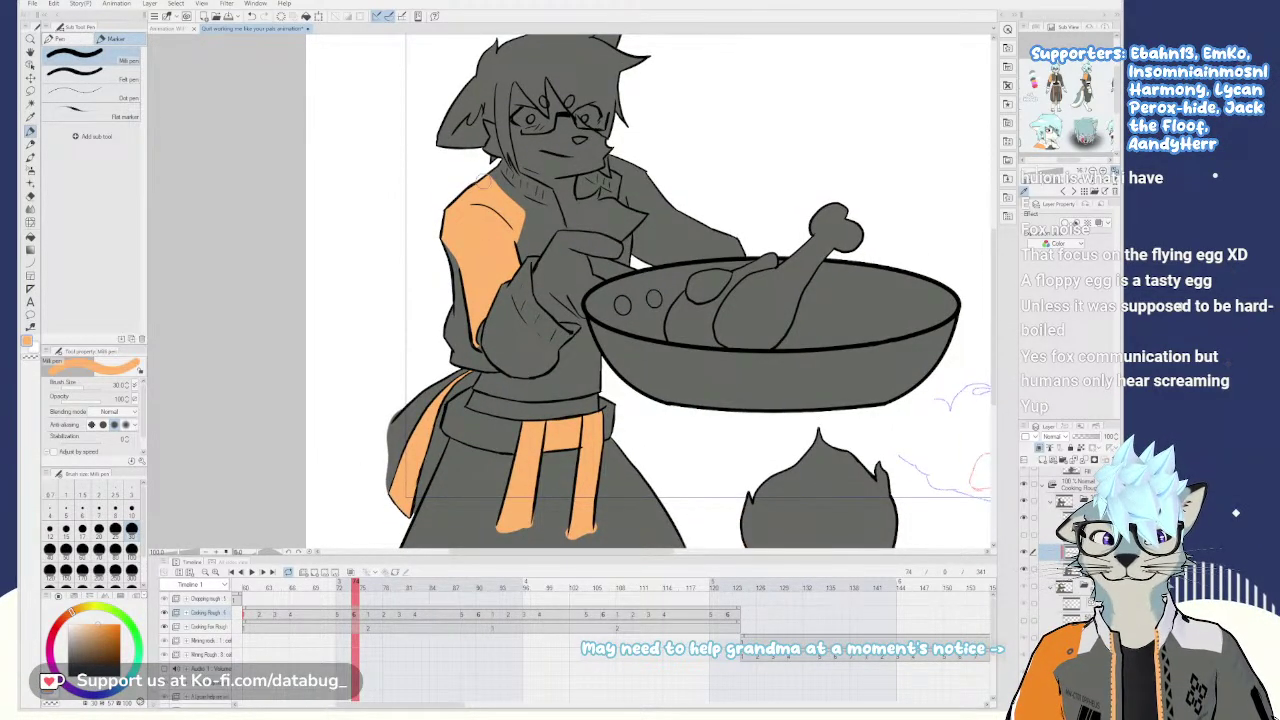
{"action": "scroll", "coordinate": [500, 287], "scroll_direction": "up", "scroll_amount": 4}
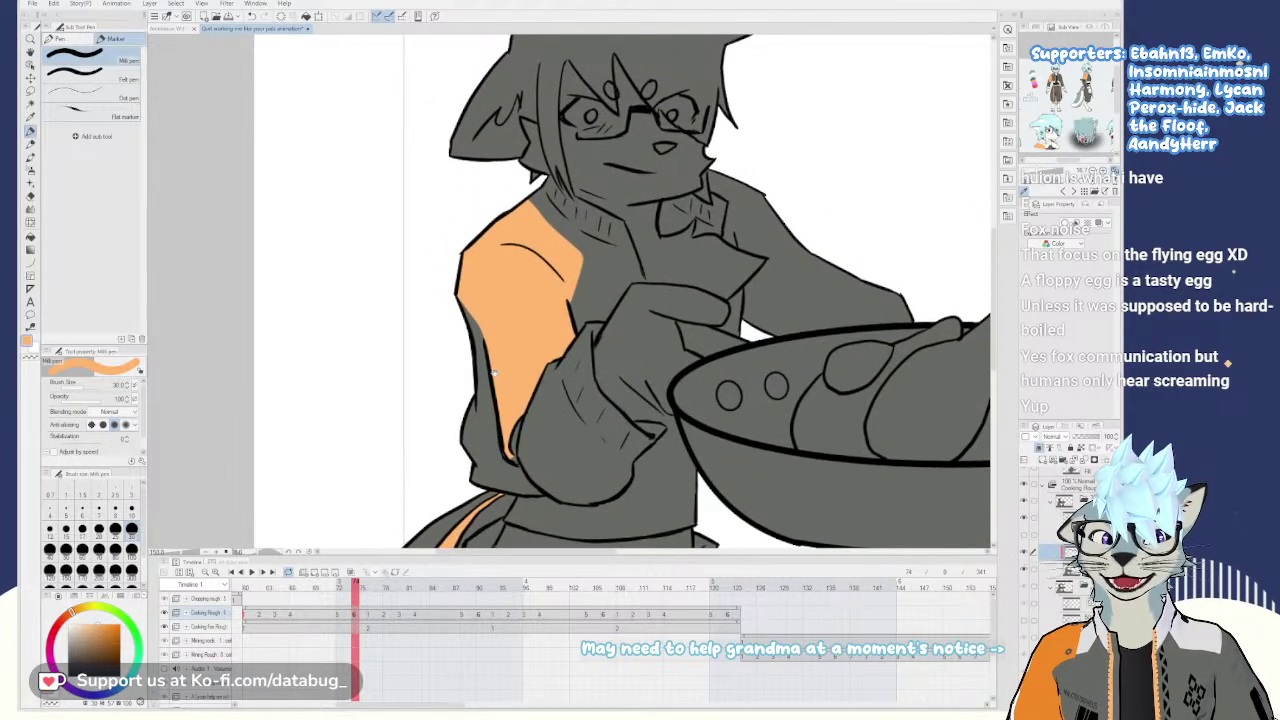
{"action": "left_click_drag", "start_coordinate": [537, 384], "coordinate": [456, 283]}
{"action": "scroll", "coordinate": [523, 308], "scroll_direction": "down", "scroll_amount": 1}
{"action": "mouse_move", "coordinate": [540, 320]}
{"action": "left_mouse_down"}
{"action": "mouse_move", "coordinate": [531, 354]}
{"action": "mouse_move", "coordinate": [555, 392]}
{"action": "left_mouse_up"}
- Step forward and back through the cooking frames to check the orange colouring across the sequence
{"action": "key", "text": "Right"}
{"action": "key", "text": "Right"}
{"action": "key", "text": "Right"}
{"action": "key", "text": "Right"}
{"action": "key", "text": "Right"}
{"action": "key", "text": "Right"}
{"action": "key", "text": "Right"}
{"action": "key", "text": "Right"}
{"action": "key", "text": "Right"}
{"action": "key", "text": "Right"}
{"action": "key", "text": "Right"}
{"action": "key", "text": "Right"}
{"action": "key", "text": "Right"}
{"action": "key", "text": "Left"}
{"action": "key", "text": "Left"}
{"action": "key", "text": "Left"}
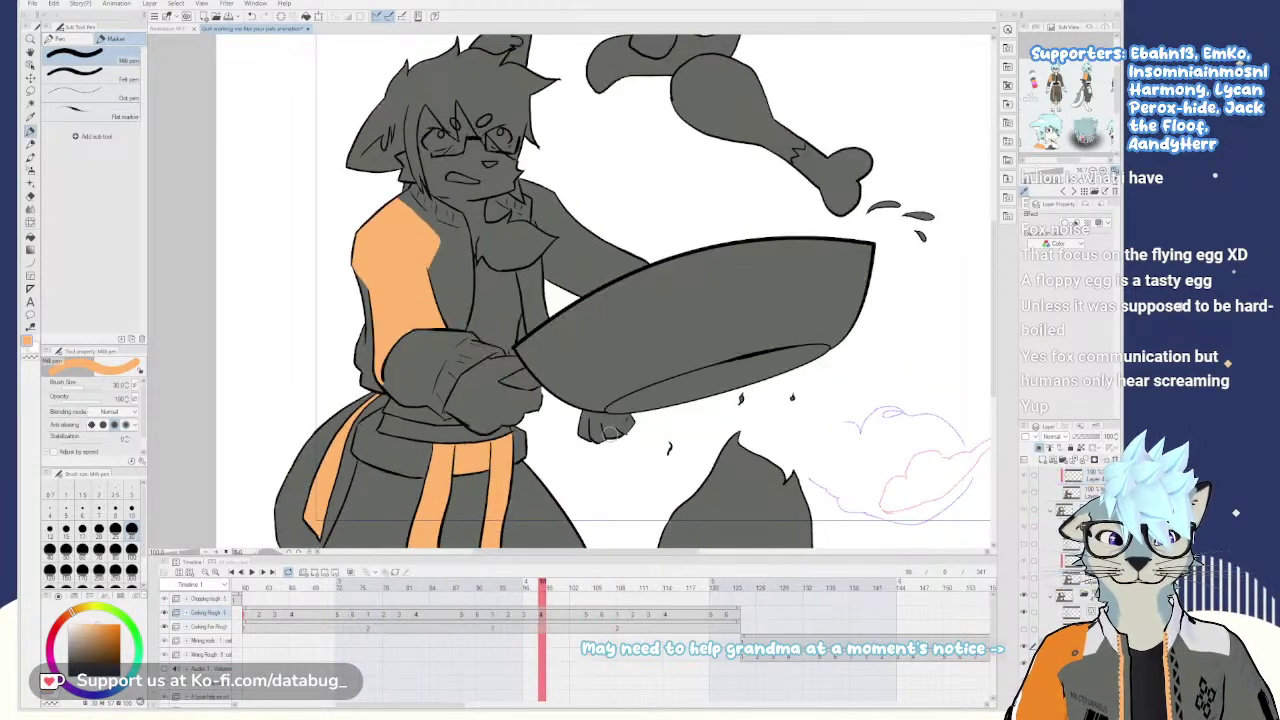
{"action": "key", "text": "Left"}
{"action": "key", "text": "Left"}
{"action": "key", "text": "Left"}
{"action": "key", "text": "Left"}
{"action": "key", "text": "Left"}
{"action": "key", "text": "Left"}
{"action": "key", "text": "Left"}
{"action": "key", "text": "Left"}
- Go to the first cooking frame and fill the shirt area above the belt with near-black
{"action": "left_click", "coordinate": [248, 614]}
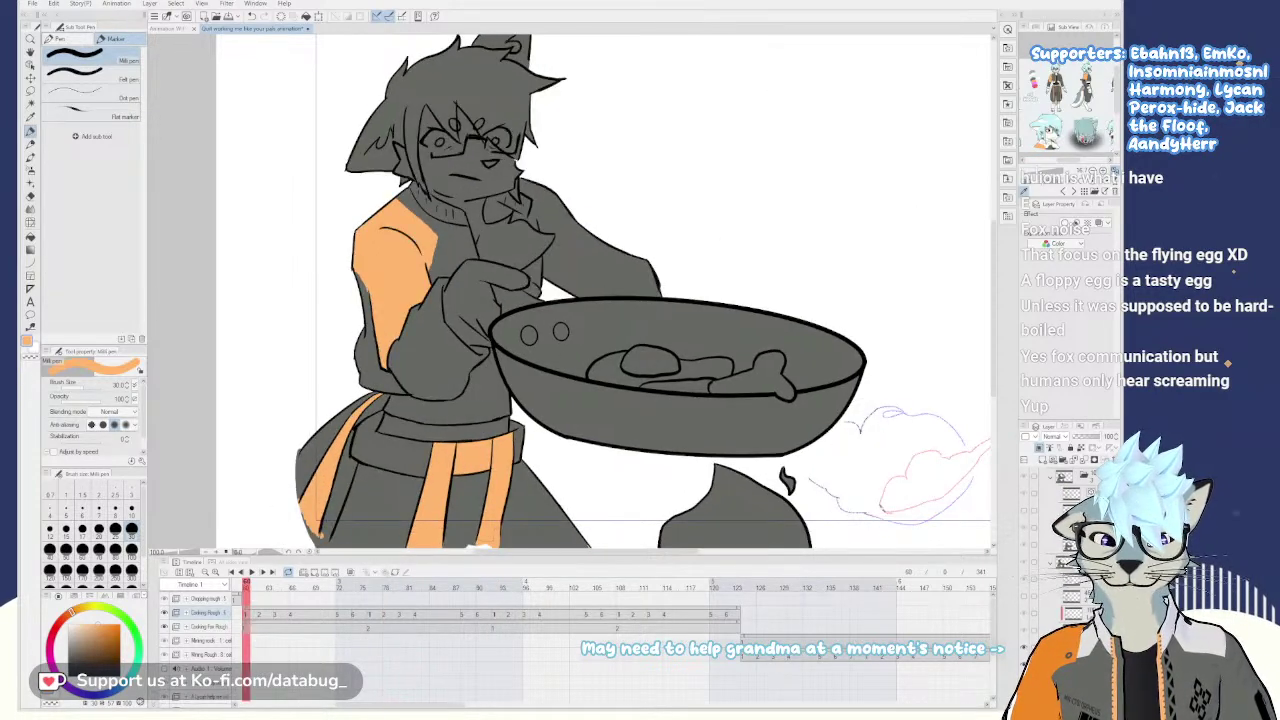
{"action": "key", "text": "x"}
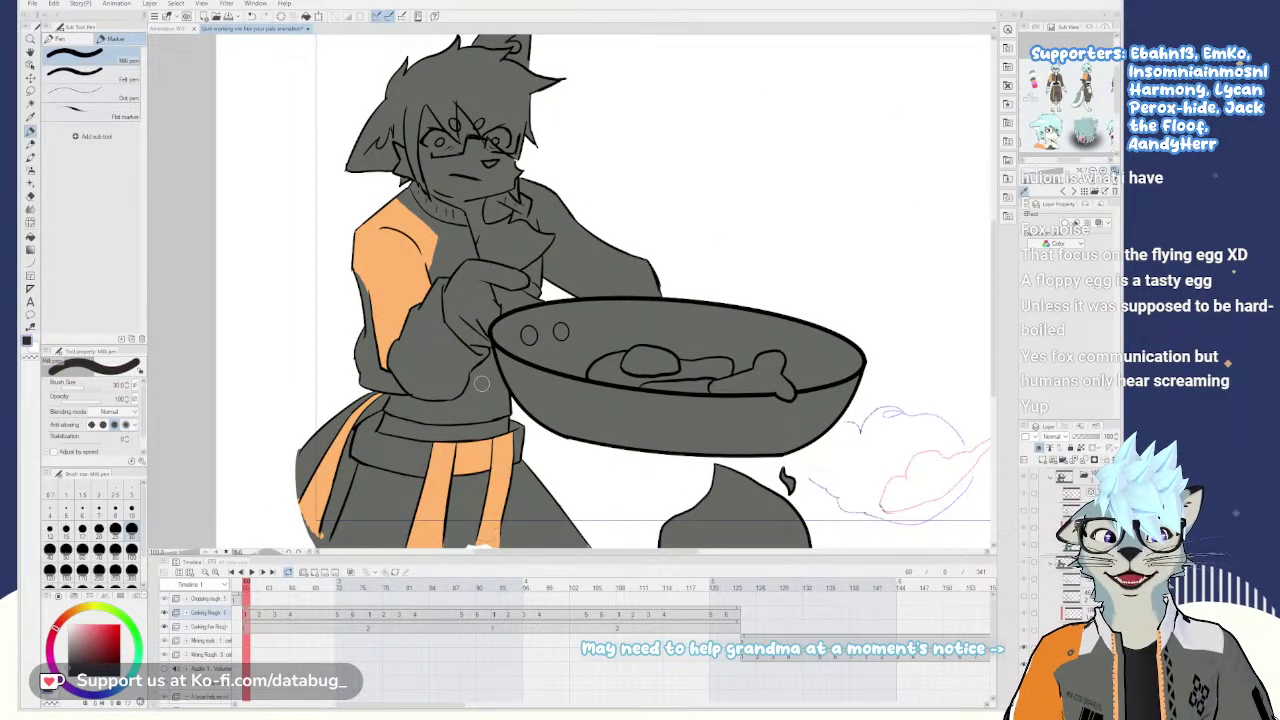
{"action": "key", "text": "g"}
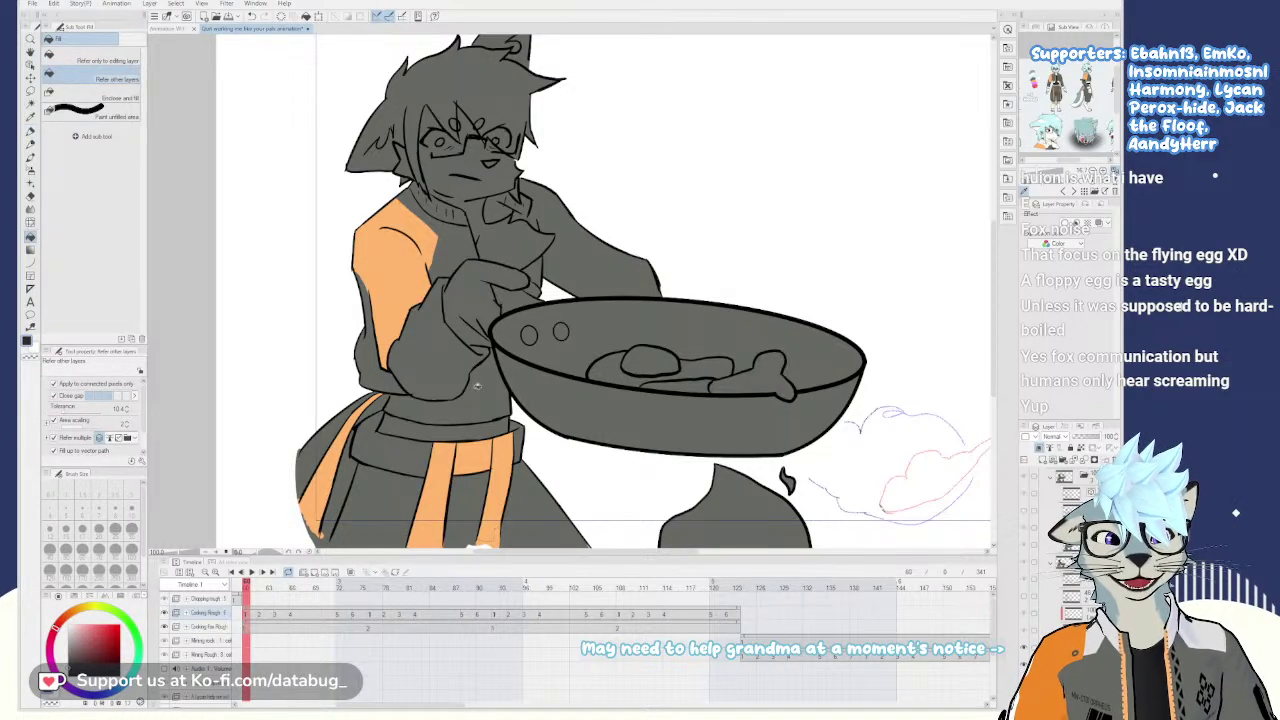
{"action": "left_click", "coordinate": [477, 386]}
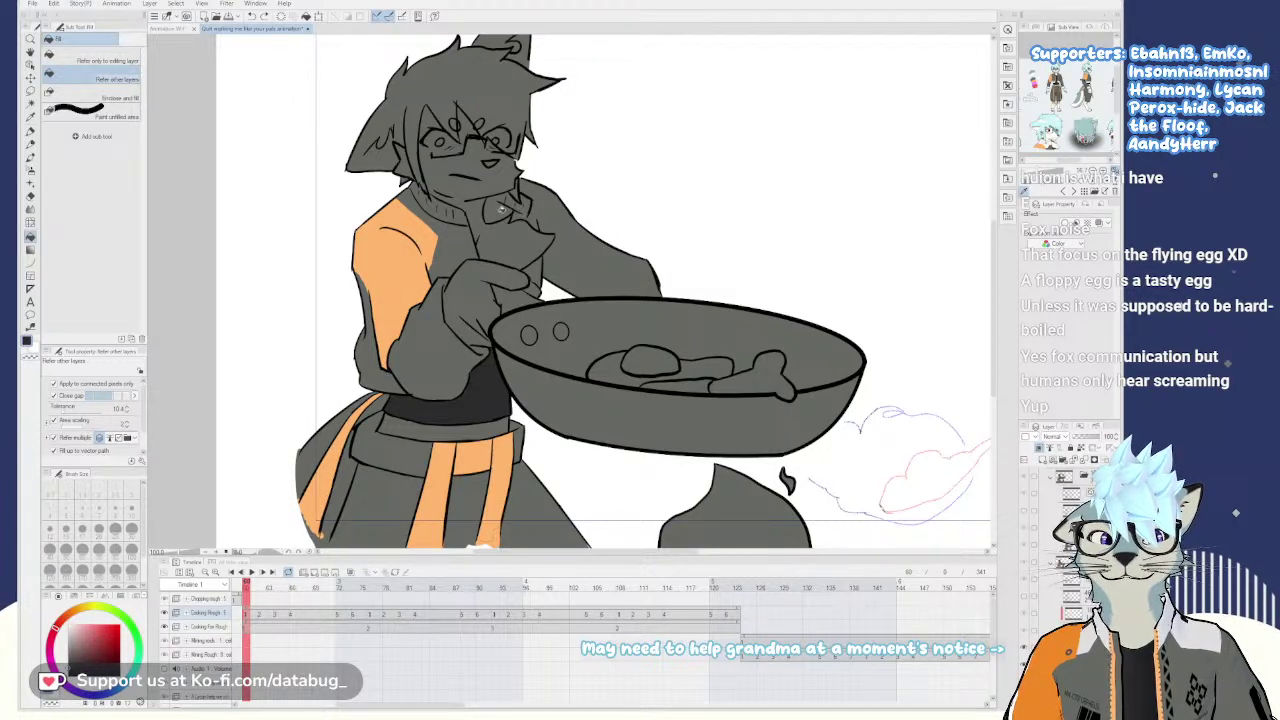
- Paint near-black along the open edge of the shirt patch under the chin and fill the rest of it
{"action": "key", "text": "p"}
{"action": "scroll", "coordinate": [513, 212], "scroll_direction": "up", "scroll_amount": 3}
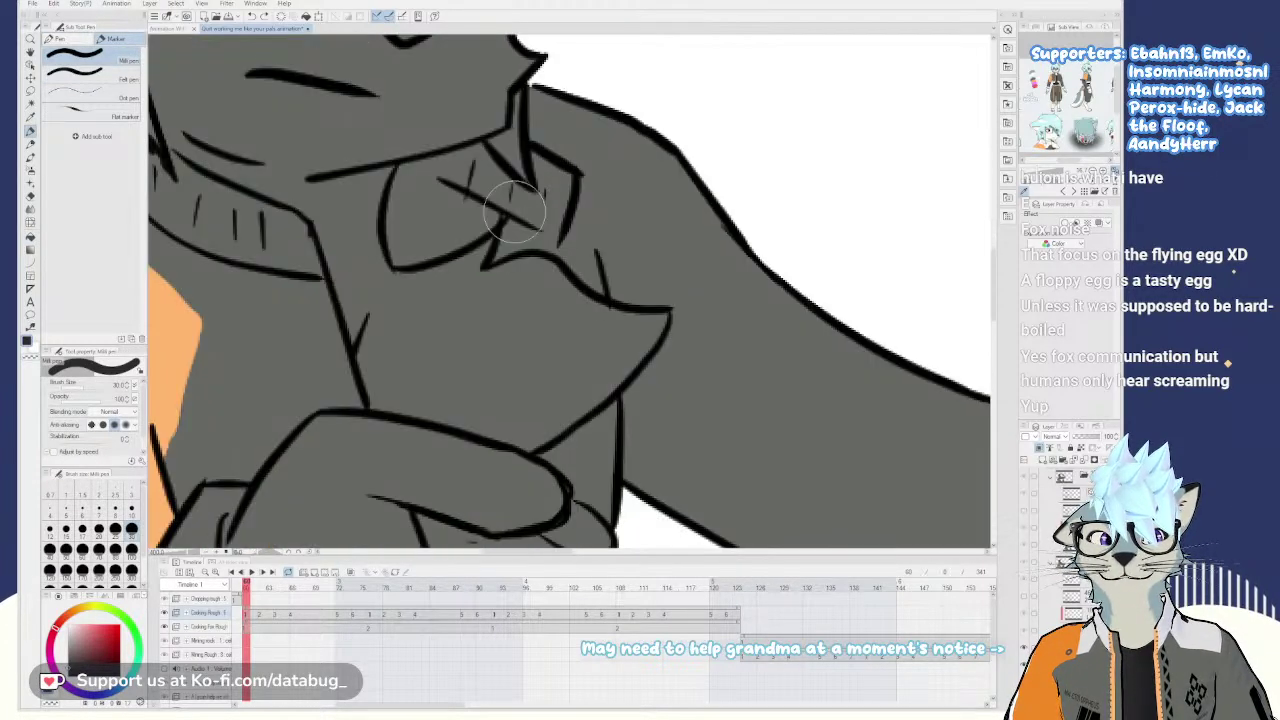
{"action": "left_click", "coordinate": [416, 200]}
{"action": "left_click_drag", "start_coordinate": [418, 200], "coordinate": [446, 211]}
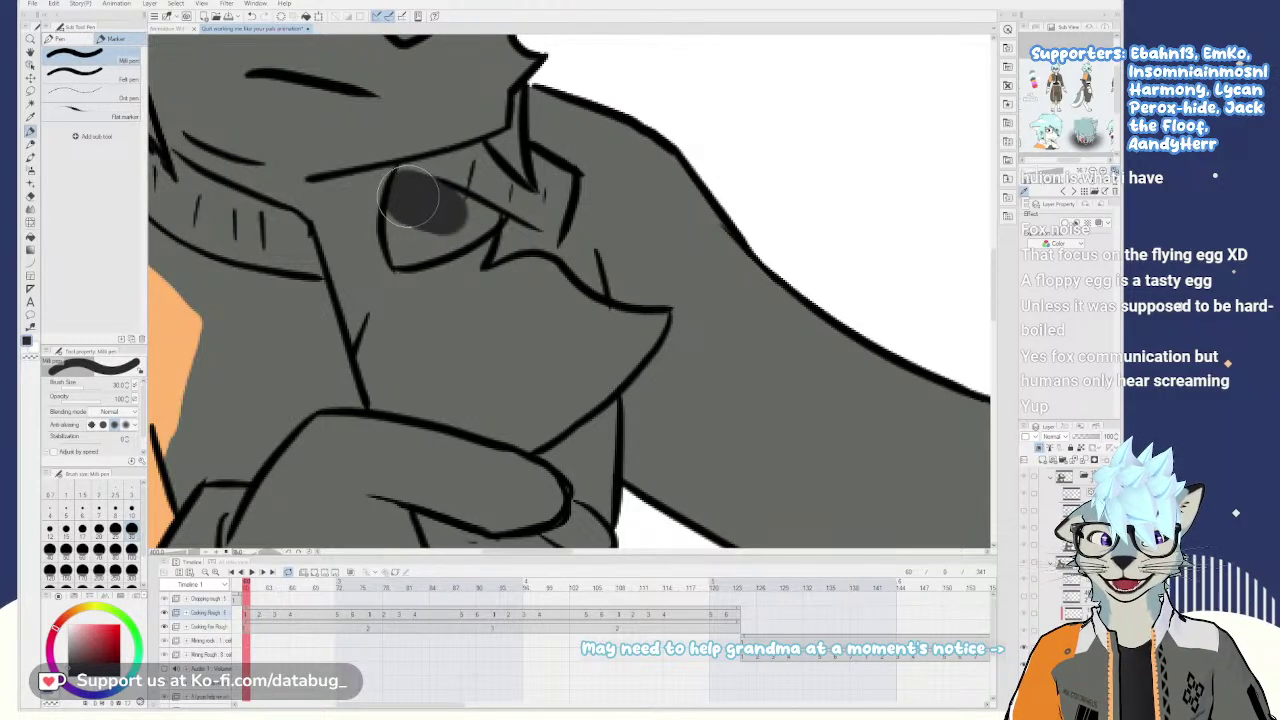
{"action": "key", "text": "e"}
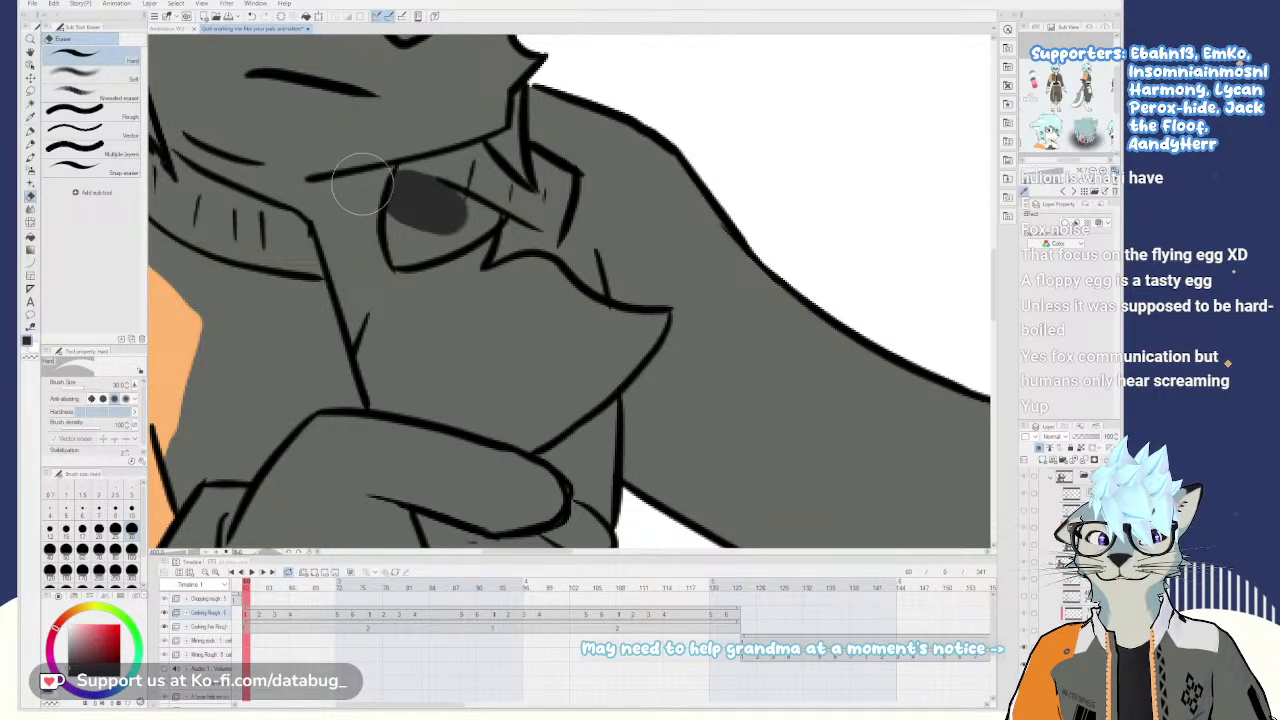
{"action": "key", "text": "g"}
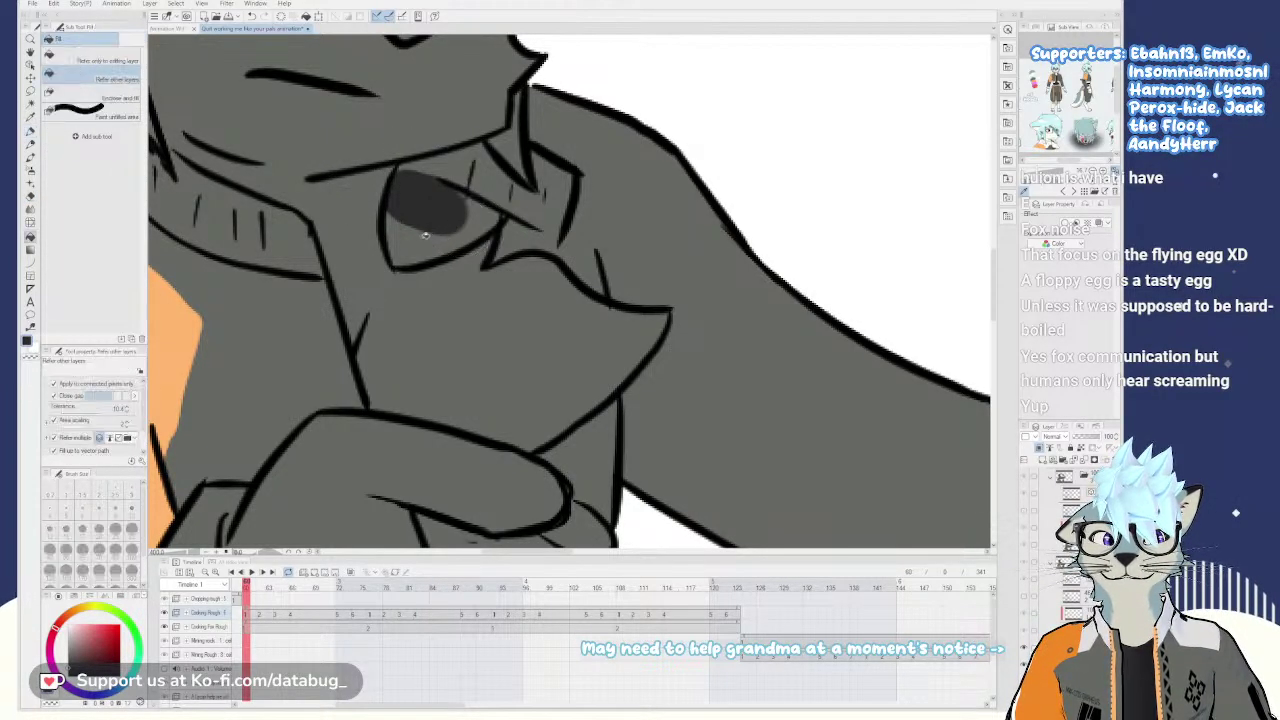
{"action": "left_click", "coordinate": [425, 234]}
{"action": "key", "text": "p"}
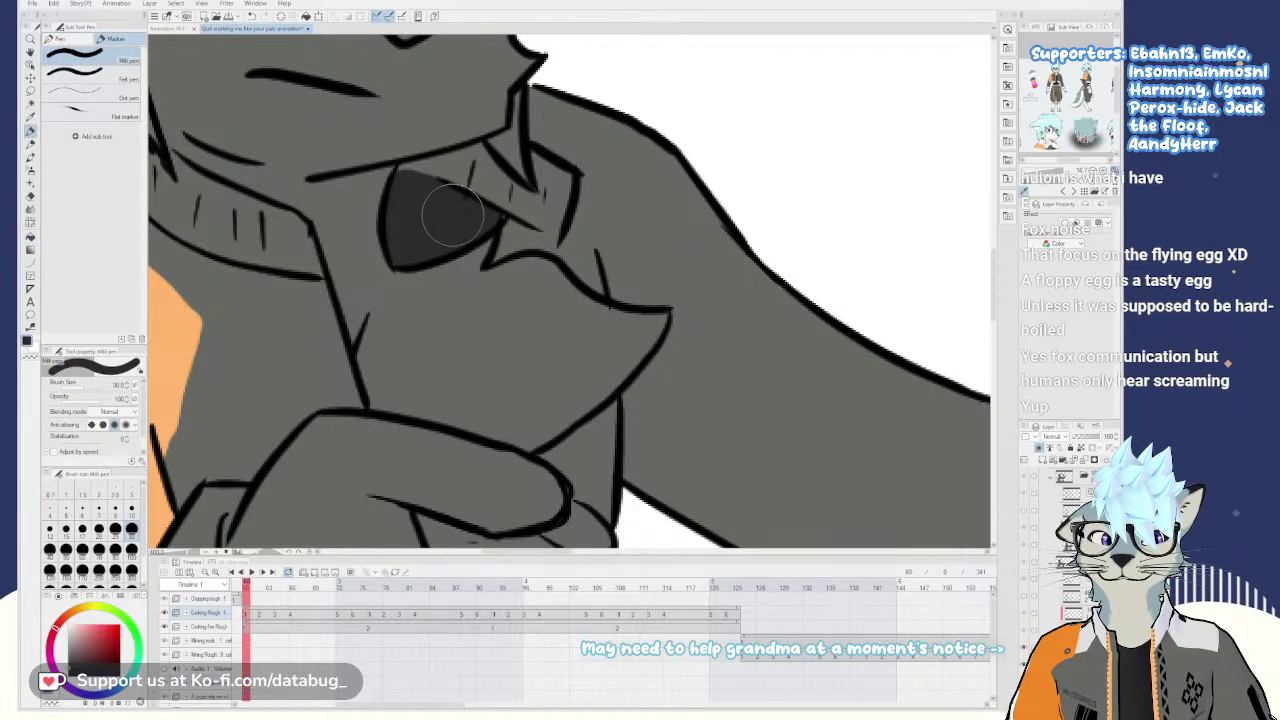
{"action": "left_click_drag", "start_coordinate": [452, 288], "coordinate": [497, 268]}
{"action": "left_click_drag", "start_coordinate": [455, 325], "coordinate": [480, 248]}
- Examine the first frame's near-black shirt fills from the collar down to the belt
{"action": "scroll", "coordinate": [480, 248], "scroll_direction": "down", "scroll_amount": 3}
{"action": "scroll", "coordinate": [490, 330], "scroll_direction": "down", "scroll_amount": 5}
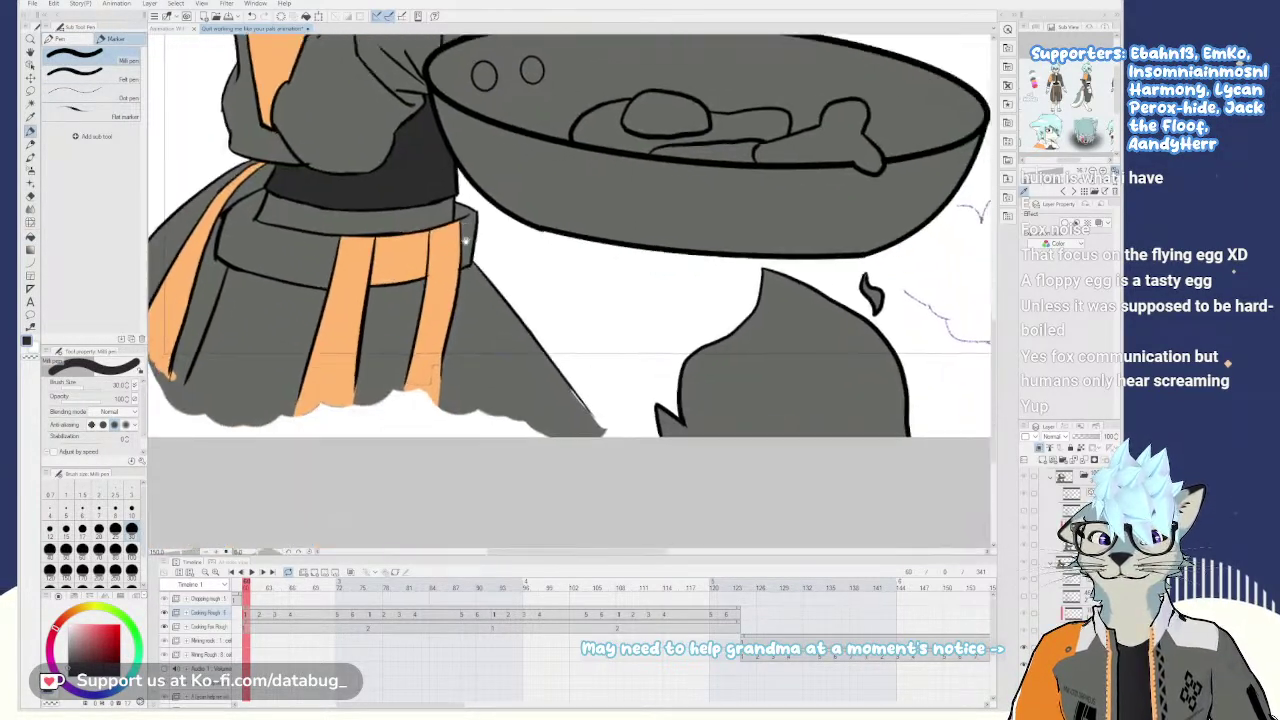
{"action": "left_click_drag", "start_coordinate": [485, 340], "coordinate": [547, 487]}
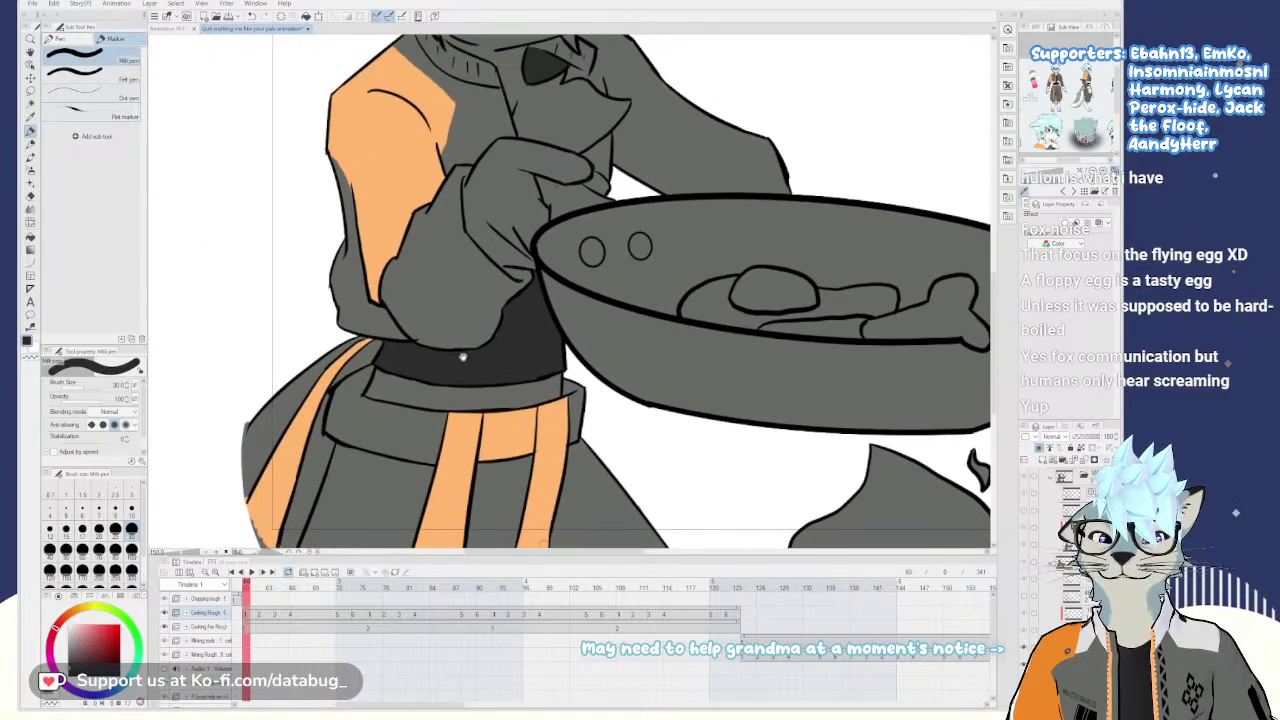
{"action": "scroll", "coordinate": [460, 360], "scroll_direction": "up", "scroll_amount": 1}
{"action": "left_click_drag", "start_coordinate": [457, 394], "coordinate": [502, 343]}
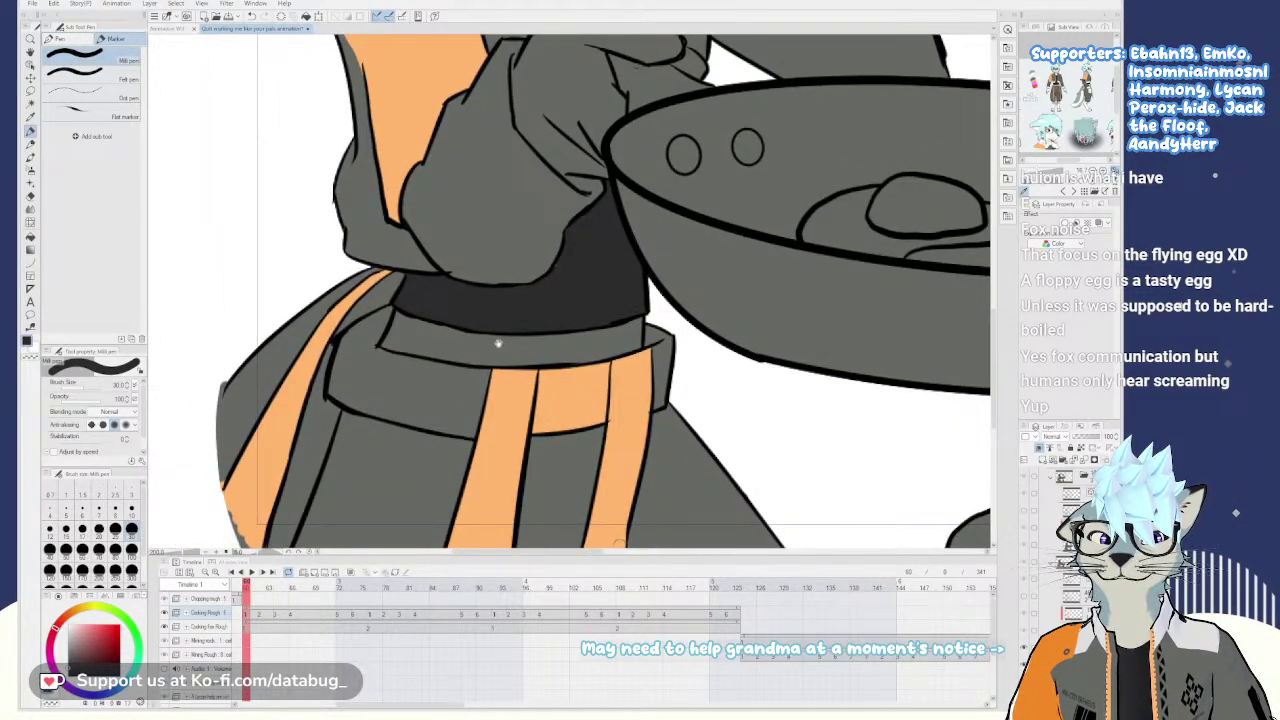
{"action": "scroll", "coordinate": [505, 295], "scroll_direction": "down", "scroll_amount": 1}
{"action": "left_click_drag", "start_coordinate": [517, 286], "coordinate": [496, 327]}
{"action": "scroll", "coordinate": [494, 328], "scroll_direction": "up", "scroll_amount": 5}
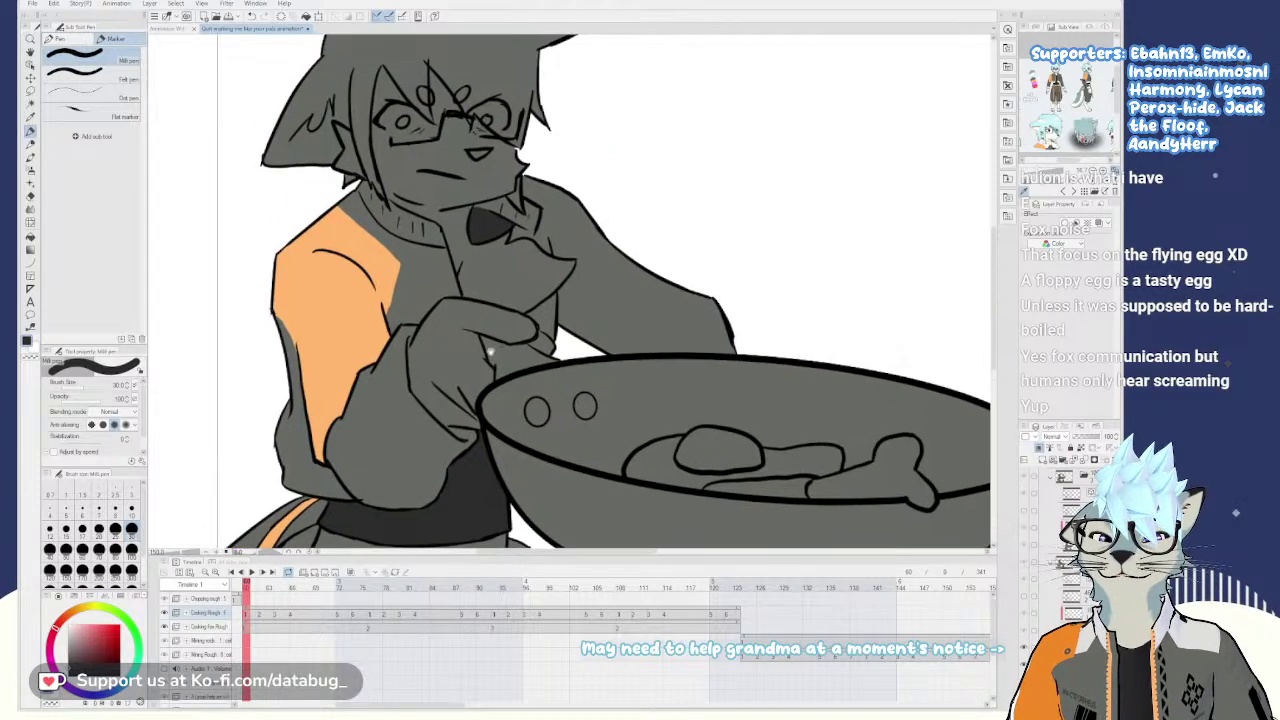
{"action": "mouse_move", "coordinate": [492, 352]}
{"action": "left_mouse_down"}
{"action": "mouse_move", "coordinate": [496, 382]}
{"action": "mouse_move", "coordinate": [487, 331]}
{"action": "left_mouse_up"}
{"action": "scroll", "coordinate": [488, 331], "scroll_direction": "down", "scroll_amount": 1}
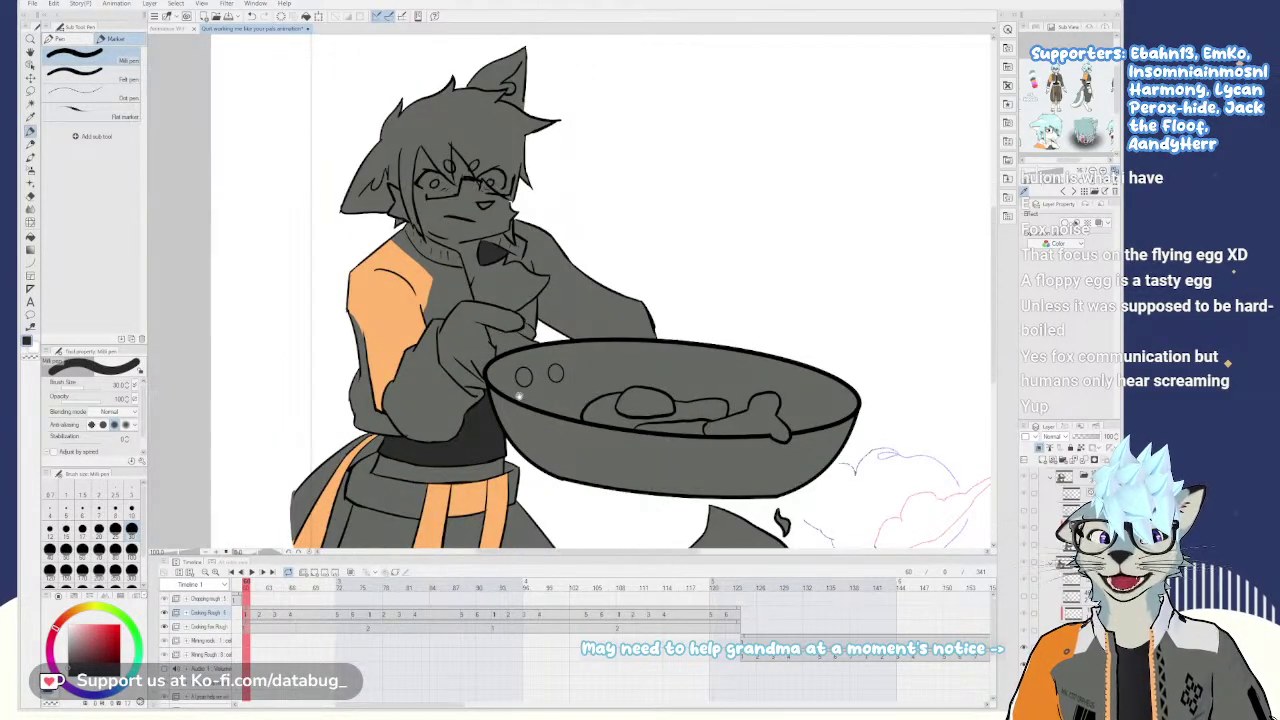
{"action": "left_click_drag", "start_coordinate": [525, 428], "coordinate": [510, 362]}
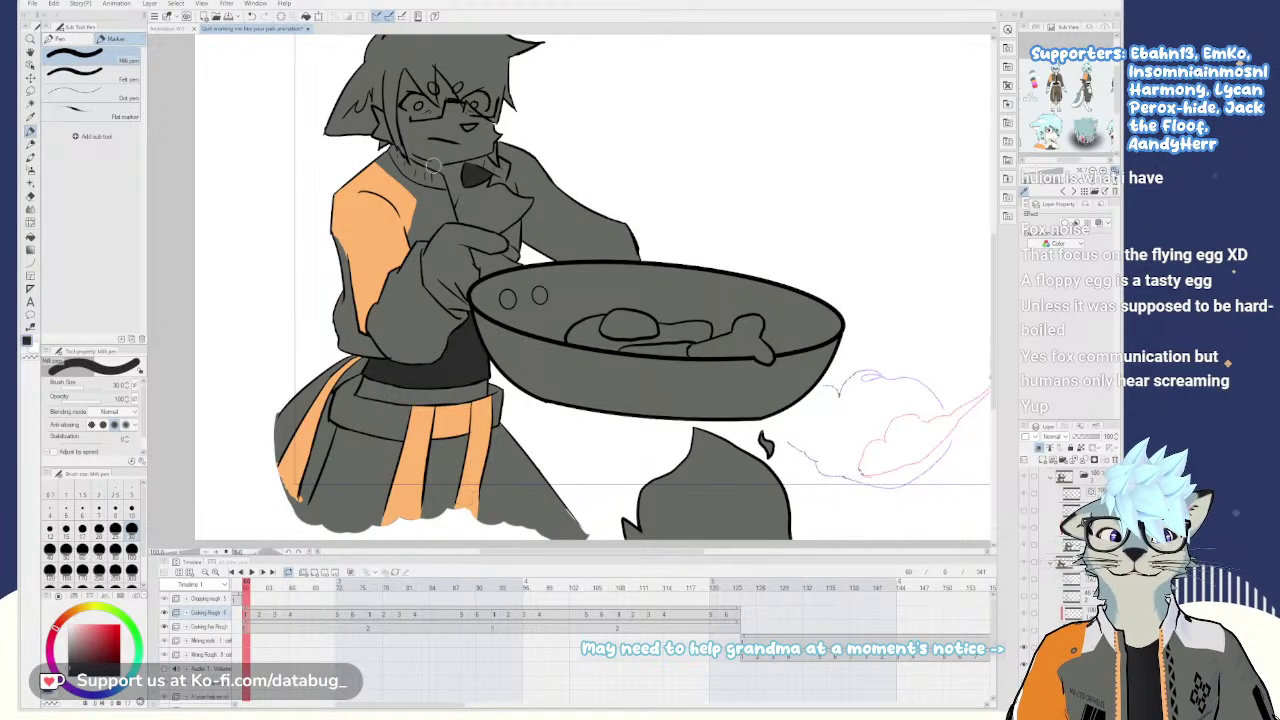
- Go to the second cooking frame and fill the shirt area above the belt with near-black
{"action": "key", "text": "period"}
{"action": "key", "text": "comma"}
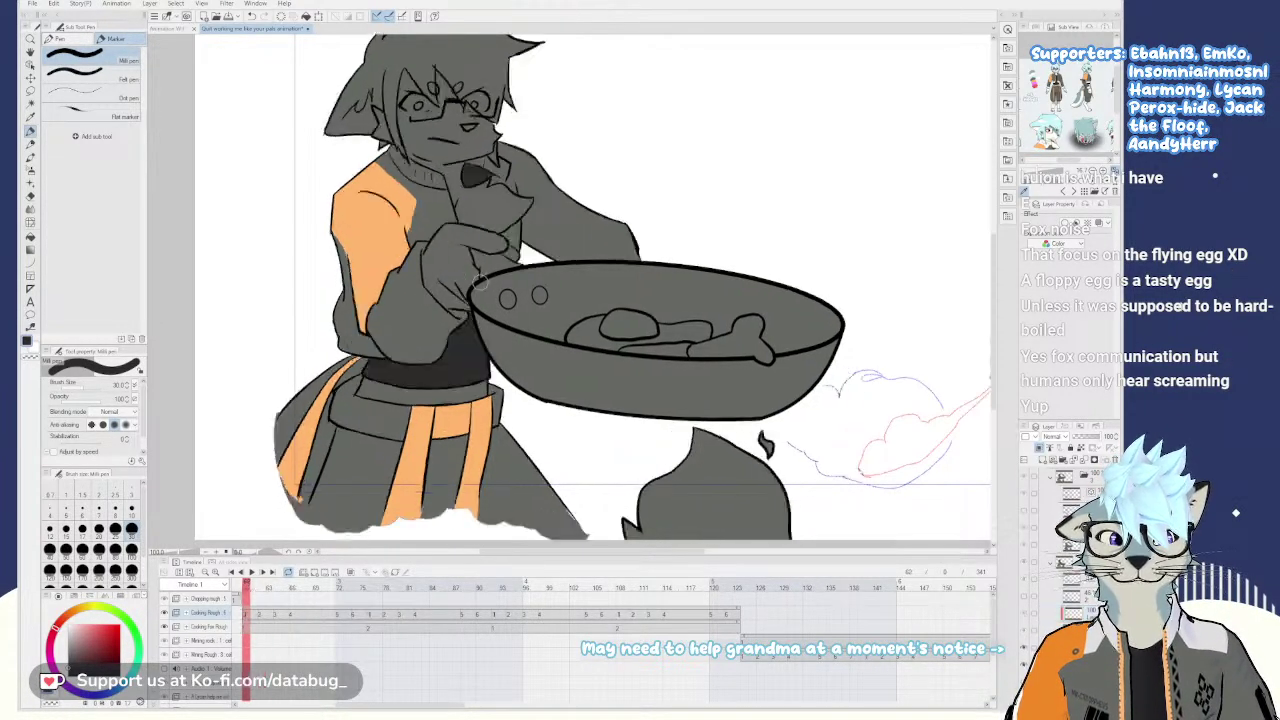
{"action": "key", "text": "comma"}
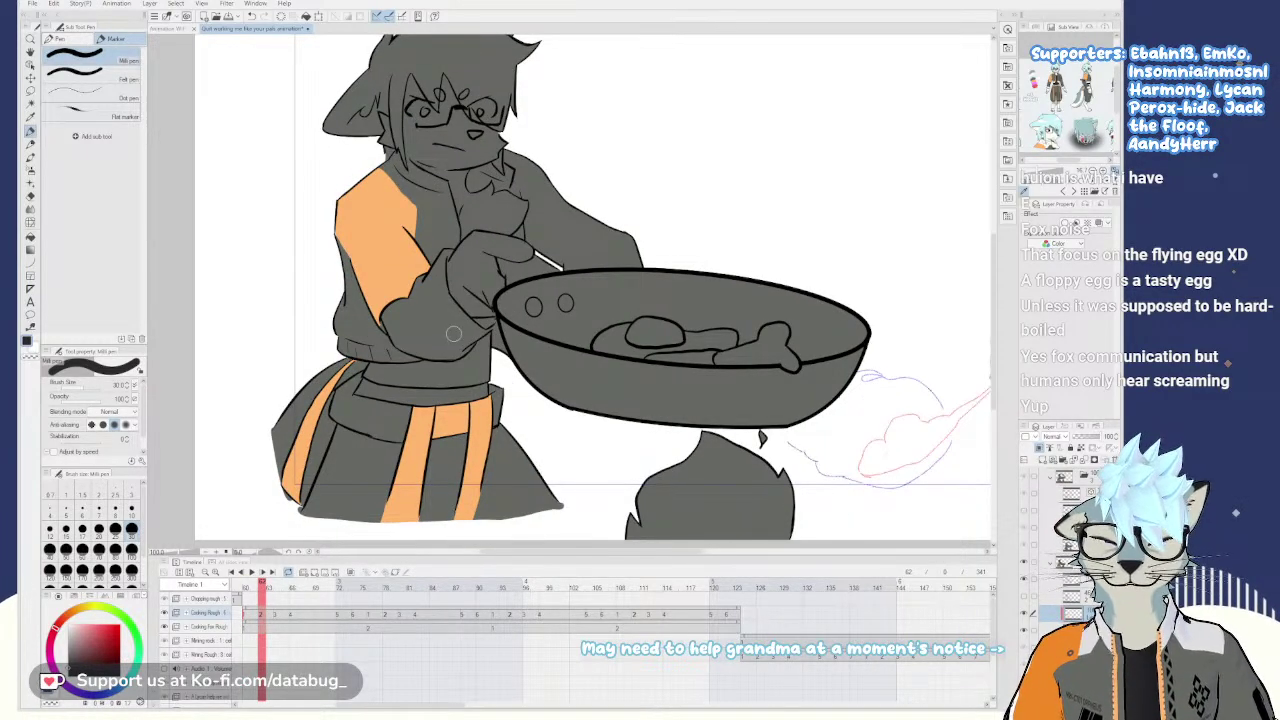
{"action": "key", "text": "g"}
{"action": "left_click", "coordinate": [470, 371]}
- Paint near-black over the shirt patch under the chin in the second cooking frame
{"action": "scroll", "coordinate": [478, 220], "scroll_direction": "up", "scroll_amount": 6}
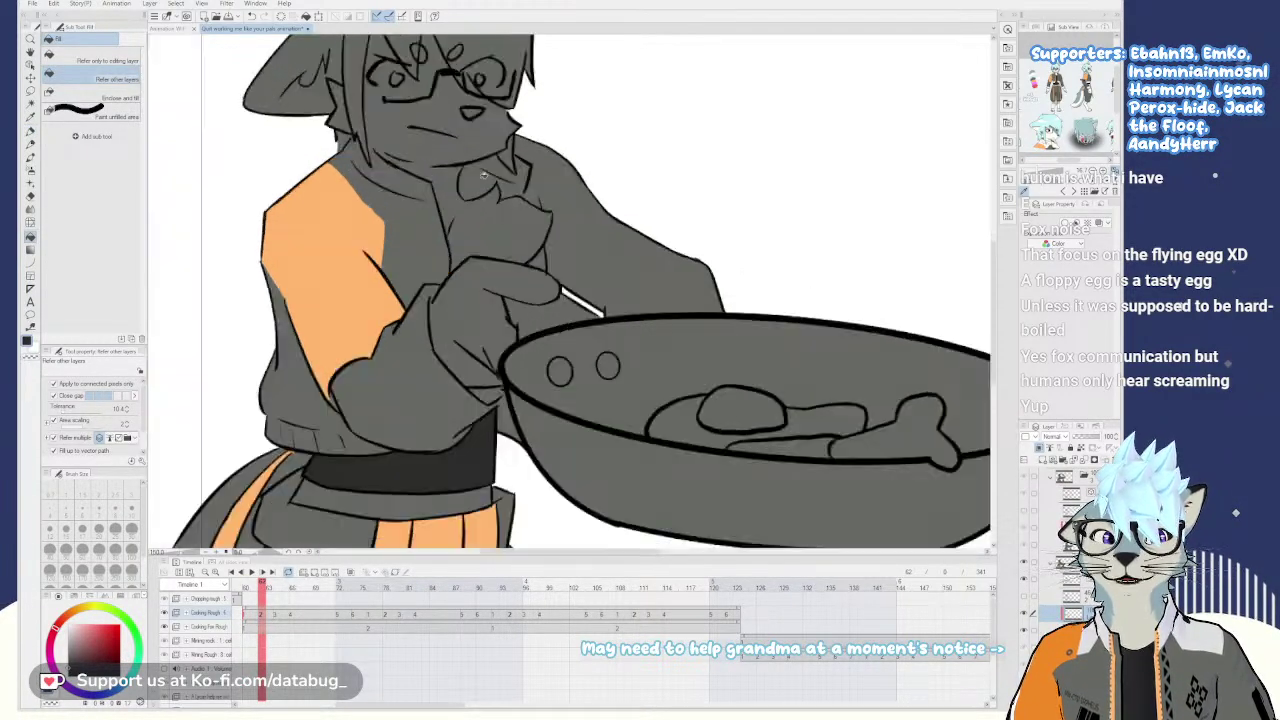
{"action": "key", "text": "p"}
{"action": "mouse_move", "coordinate": [450, 148]}
{"action": "left_mouse_down"}
{"action": "mouse_move", "coordinate": [495, 180]}
{"action": "mouse_move", "coordinate": [512, 172]}
{"action": "mouse_move", "coordinate": [520, 205]}
{"action": "mouse_move", "coordinate": [455, 150]}
{"action": "mouse_move", "coordinate": [437, 152]}
{"action": "mouse_move", "coordinate": [449, 200]}
{"action": "mouse_move", "coordinate": [457, 186]}
{"action": "mouse_move", "coordinate": [429, 138]}
{"action": "left_mouse_up"}
- Erase the near-black overspill around the second frame's collar patch, reducing the eraser size to 12 for the tighter edges
{"action": "key", "text": "e"}
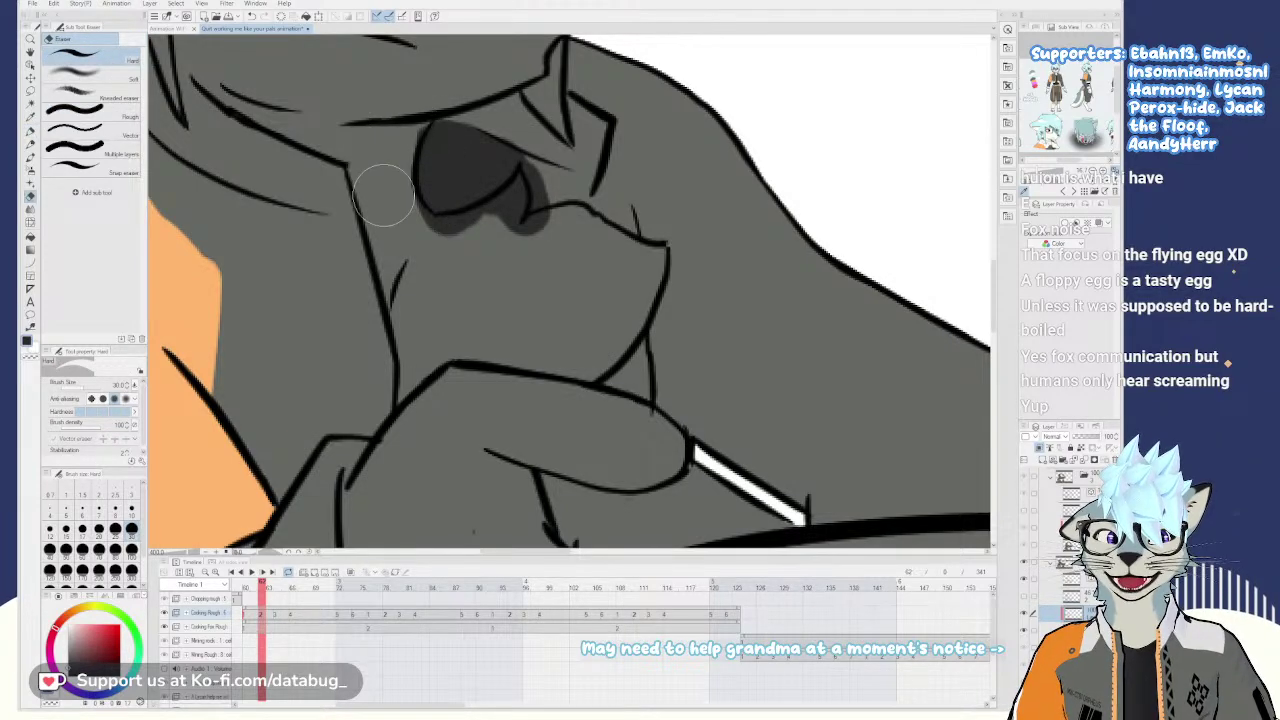
{"action": "mouse_move", "coordinate": [394, 186]}
{"action": "left_mouse_down"}
{"action": "mouse_move", "coordinate": [403, 222]}
{"action": "mouse_move", "coordinate": [454, 243]}
{"action": "mouse_move", "coordinate": [483, 237]}
{"action": "mouse_move", "coordinate": [428, 238]}
{"action": "mouse_move", "coordinate": [511, 215]}
{"action": "mouse_move", "coordinate": [496, 228]}
{"action": "mouse_move", "coordinate": [525, 237]}
{"action": "mouse_move", "coordinate": [495, 251]}
{"action": "mouse_move", "coordinate": [561, 220]}
{"action": "mouse_move", "coordinate": [521, 250]}
{"action": "mouse_move", "coordinate": [574, 233]}
{"action": "mouse_move", "coordinate": [522, 250]}
{"action": "mouse_move", "coordinate": [503, 216]}
{"action": "mouse_move", "coordinate": [489, 245]}
{"action": "mouse_move", "coordinate": [498, 232]}
{"action": "mouse_move", "coordinate": [465, 241]}
{"action": "mouse_move", "coordinate": [489, 224]}
{"action": "mouse_move", "coordinate": [443, 248]}
{"action": "mouse_move", "coordinate": [496, 221]}
{"action": "mouse_move", "coordinate": [433, 247]}
{"action": "mouse_move", "coordinate": [514, 214]}
{"action": "left_mouse_up"}
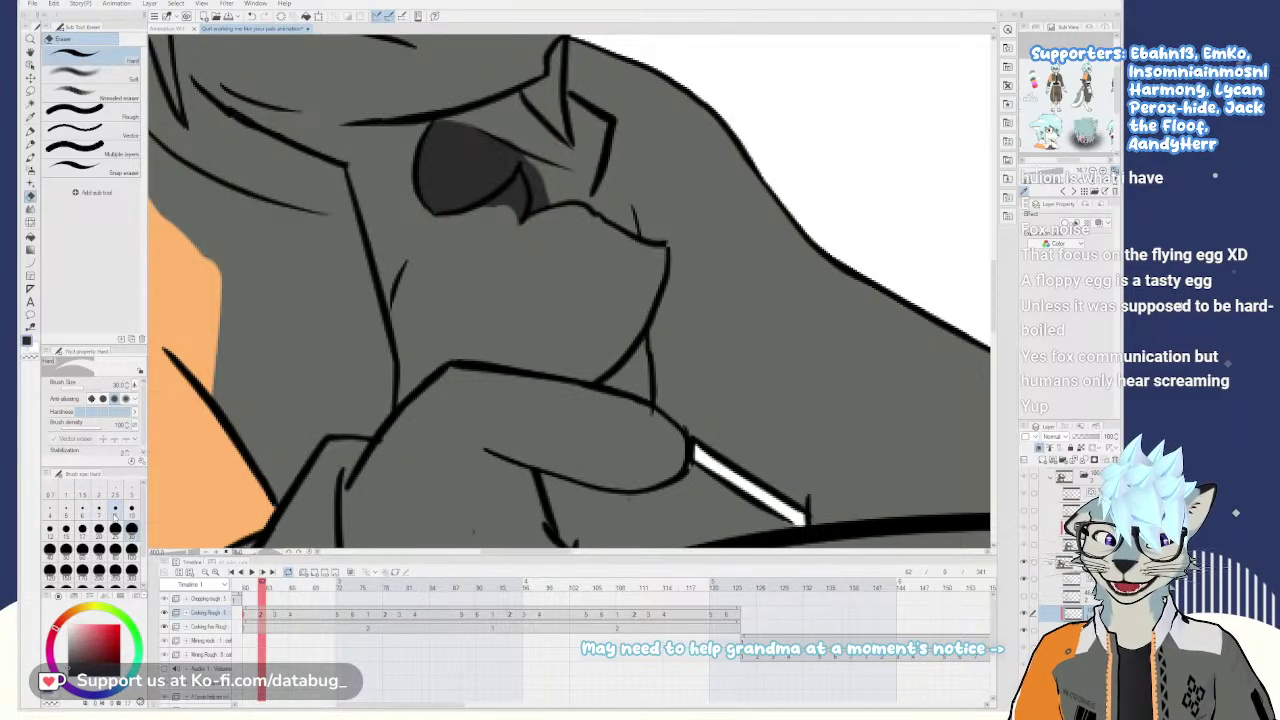
{"action": "left_click", "coordinate": [131, 509]}
{"action": "left_click", "coordinate": [51, 531]}
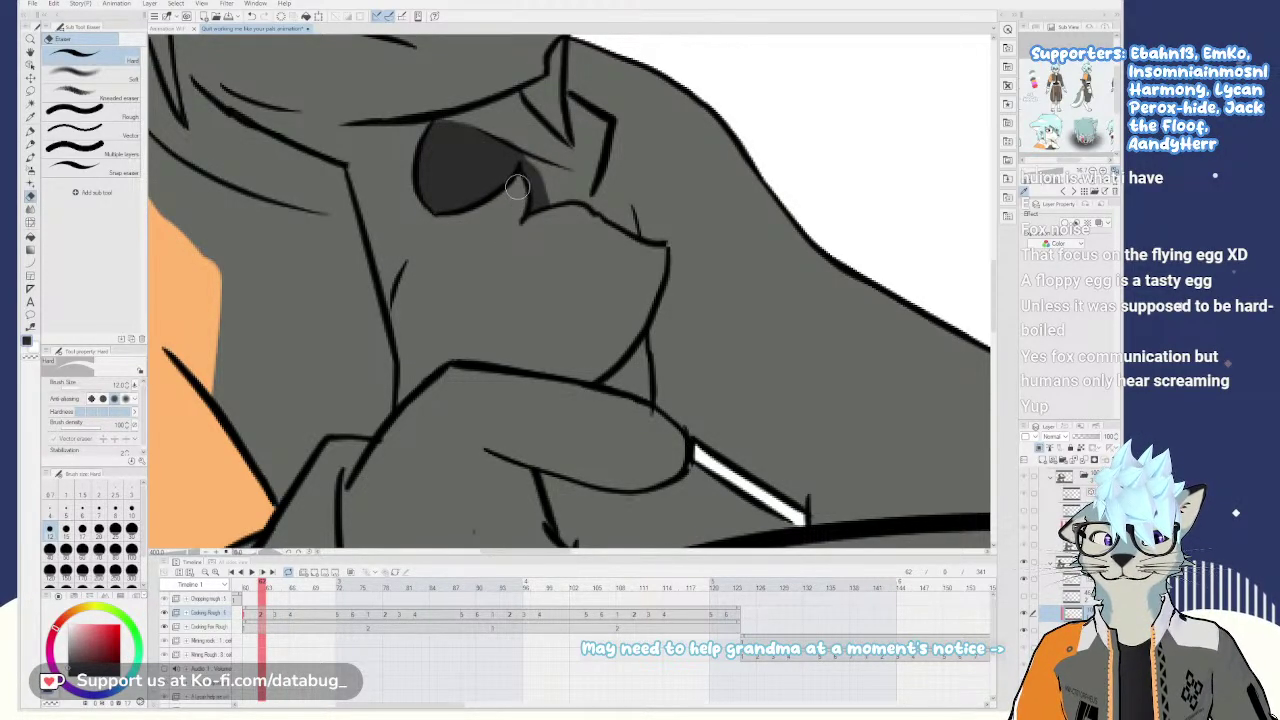
{"action": "scroll", "coordinate": [442, 253], "scroll_direction": "down", "scroll_amount": 3}
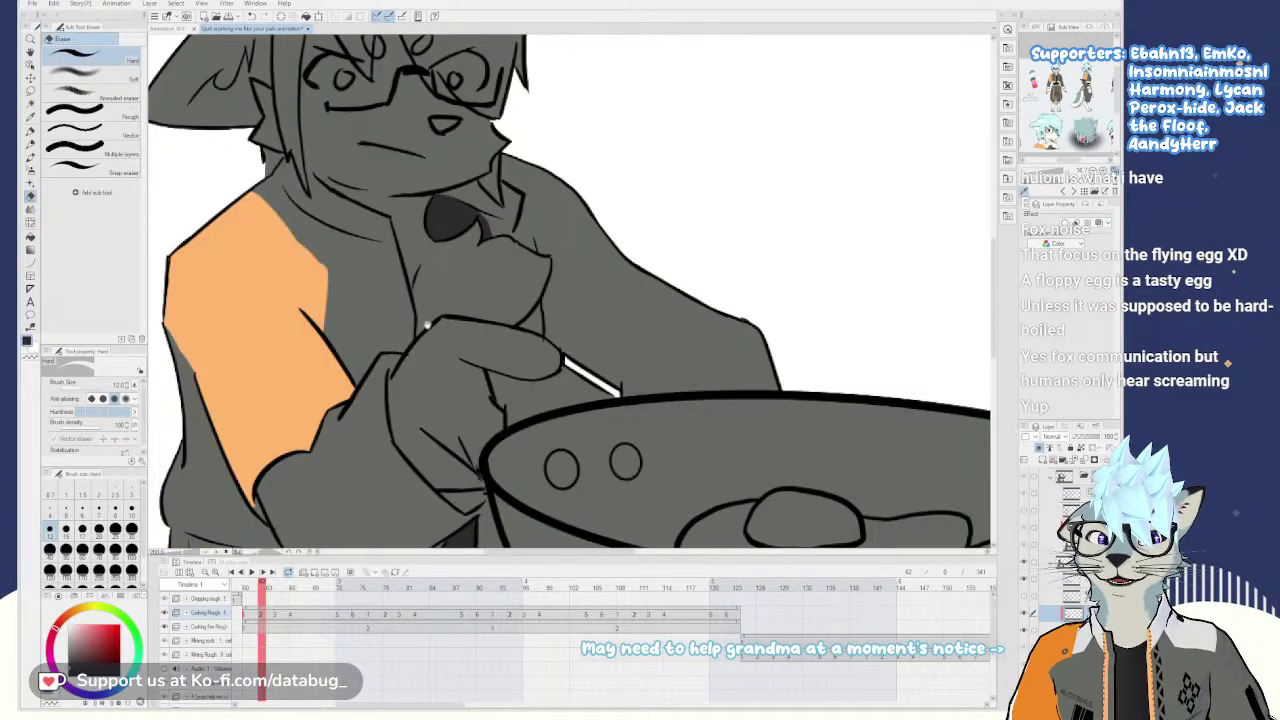
{"action": "scroll", "coordinate": [428, 326], "scroll_direction": "up", "scroll_amount": 5}
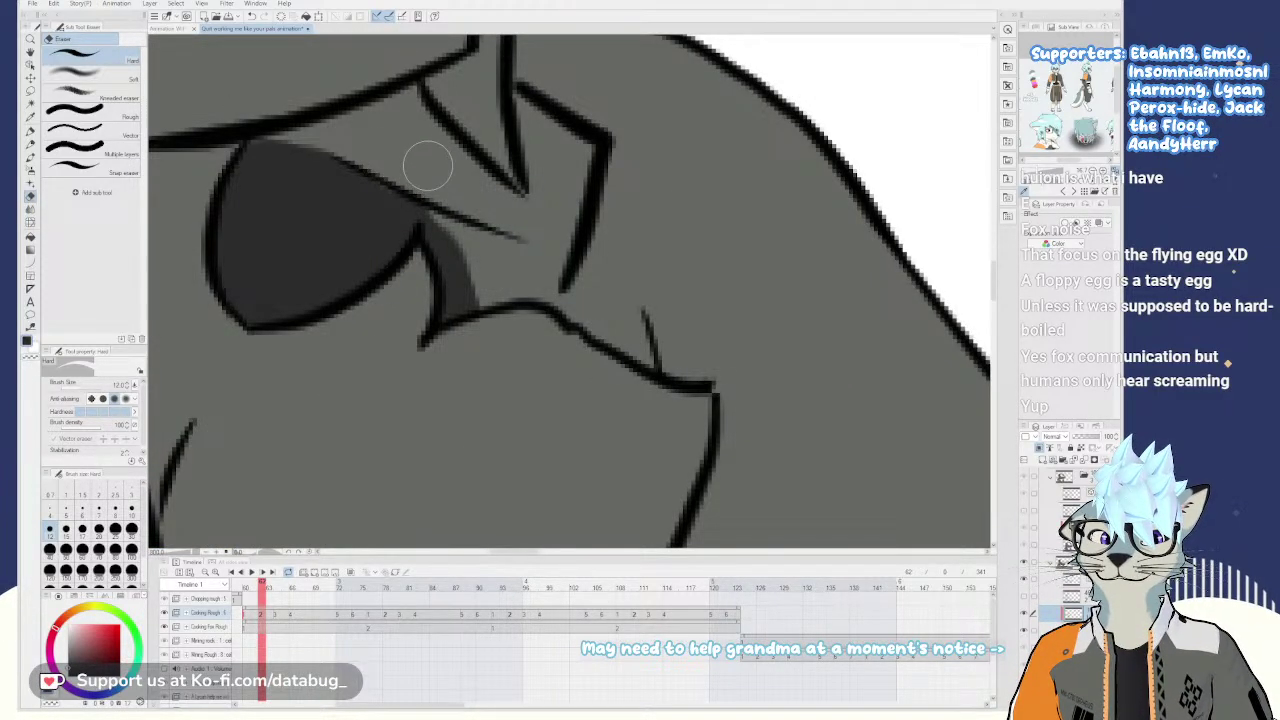
{"action": "scroll", "coordinate": [423, 150], "scroll_direction": "down", "scroll_amount": 4}
{"action": "scroll", "coordinate": [568, 268], "scroll_direction": "down", "scroll_amount": 3}
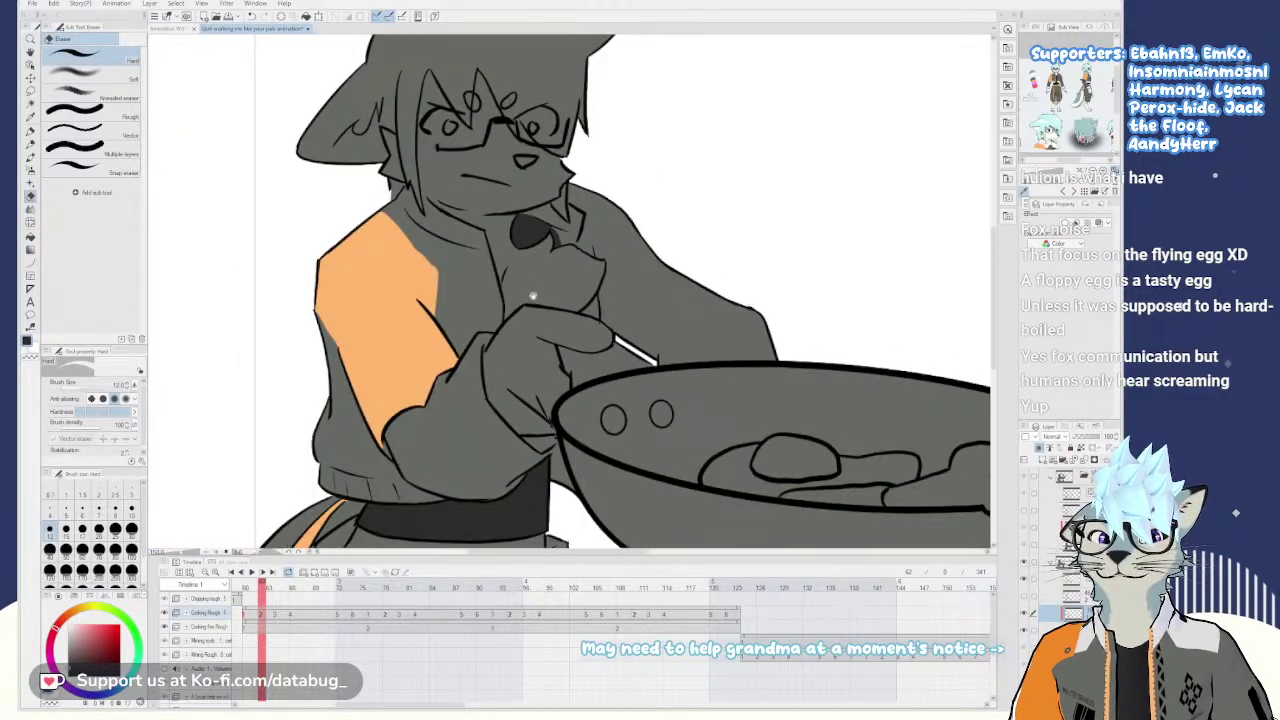
- Go to the third cooking frame and fill the shirt's chest area and the strip above the belt with near-black
{"action": "left_click_drag", "start_coordinate": [561, 316], "coordinate": [532, 307]}
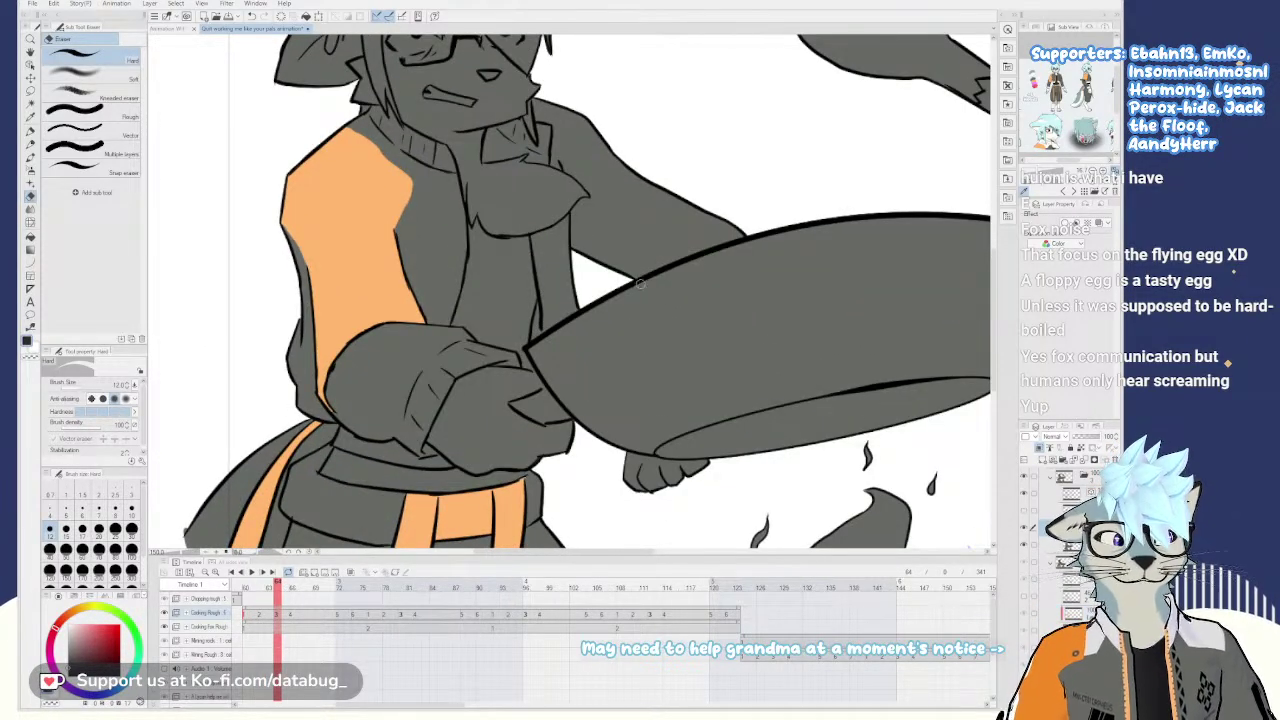
{"action": "key", "text": "g"}
{"action": "left_click", "coordinate": [522, 288]}
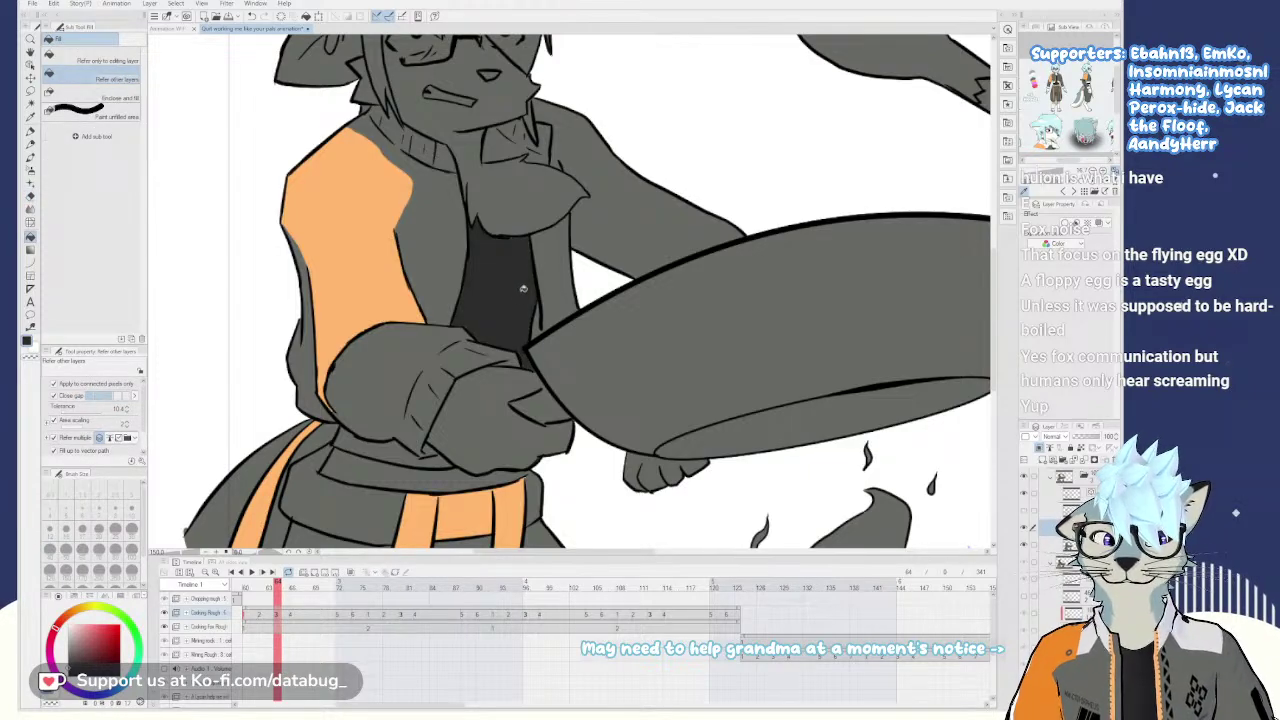
{"action": "left_click", "coordinate": [398, 440]}
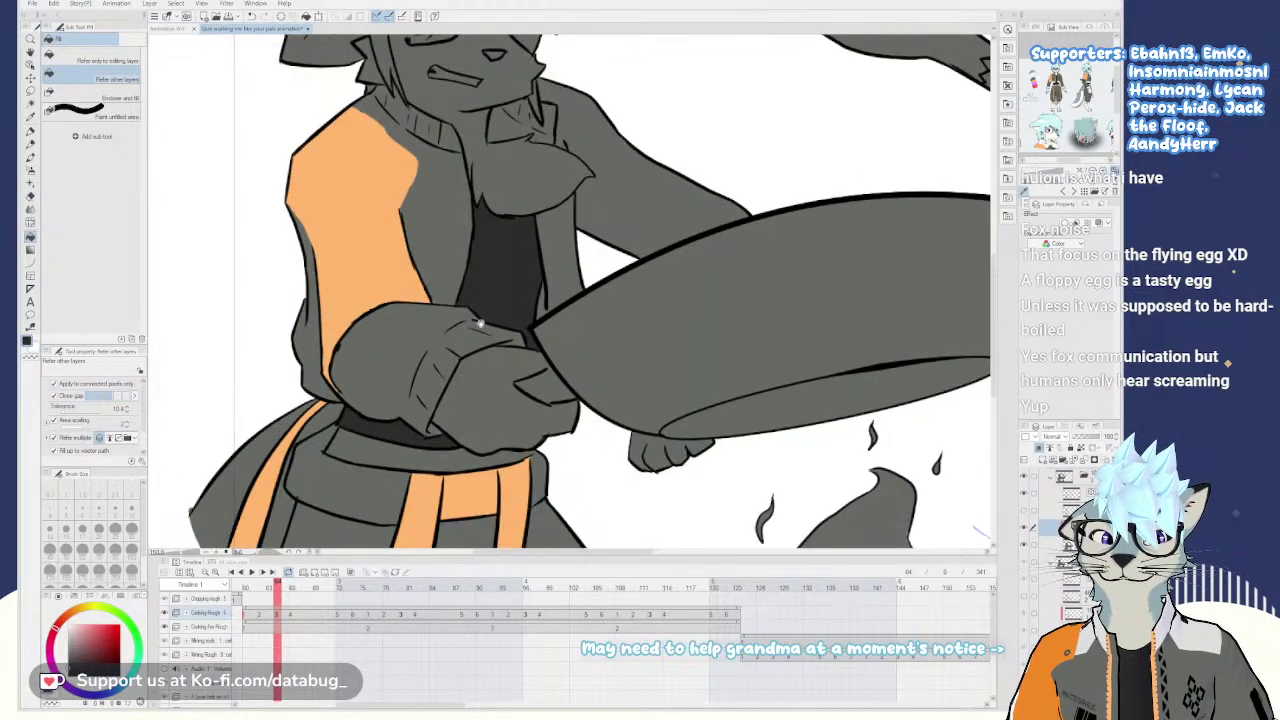
- Auto-select the third frame's shirt patch under the chin, paint its open part near-black and clear the selection
{"action": "scroll", "coordinate": [480, 323], "scroll_direction": "up", "scroll_amount": 5}
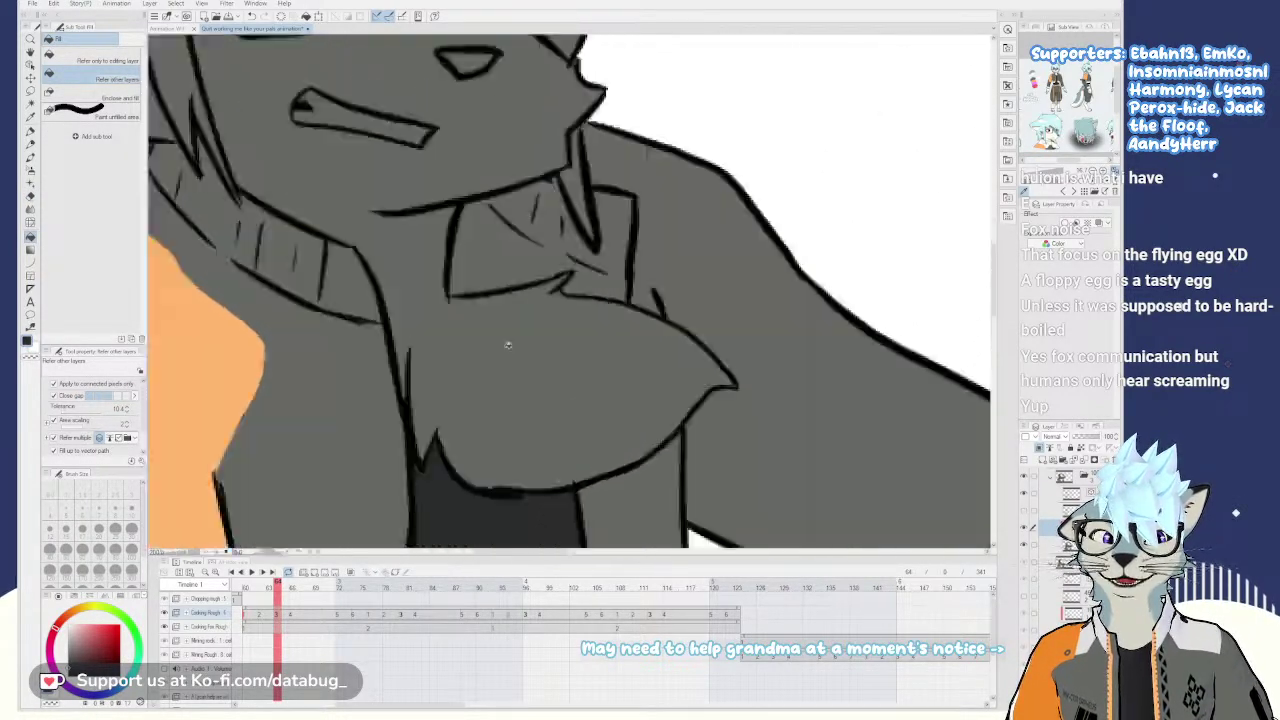
{"action": "key", "text": "p"}
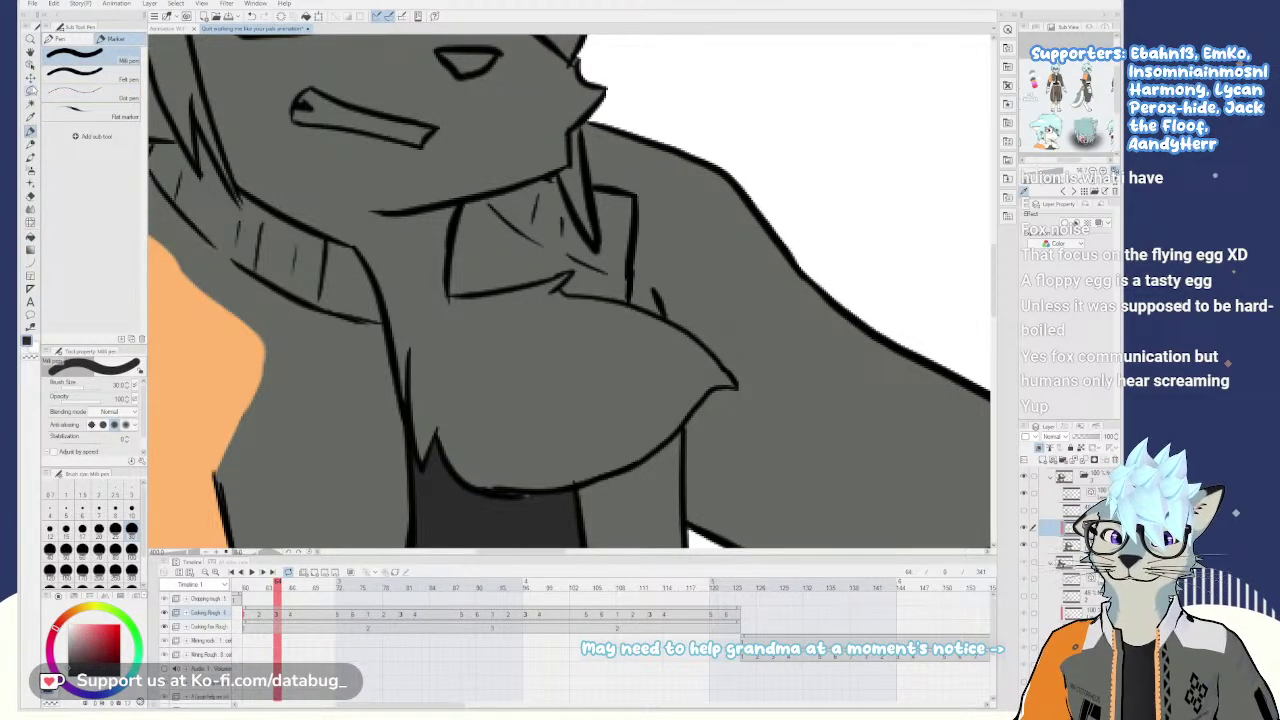
{"action": "left_click", "coordinate": [30, 103]}
{"action": "left_click", "coordinate": [500, 256]}
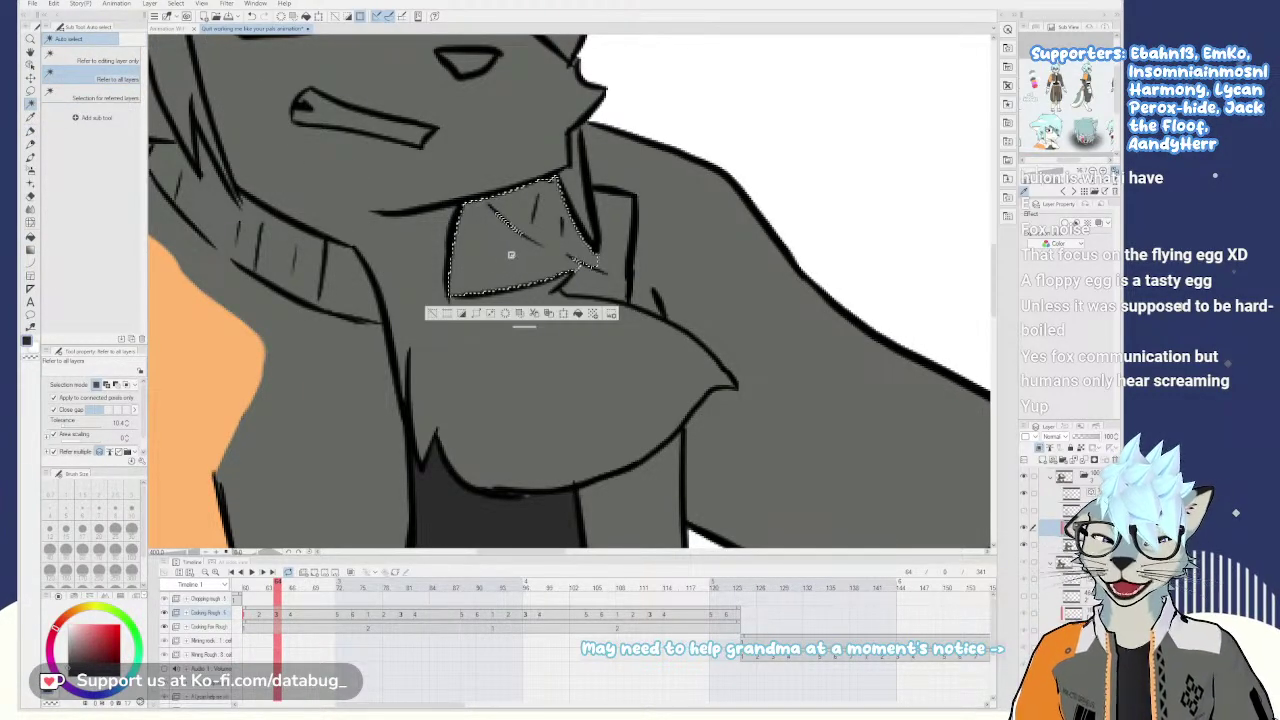
{"action": "key", "text": "p"}
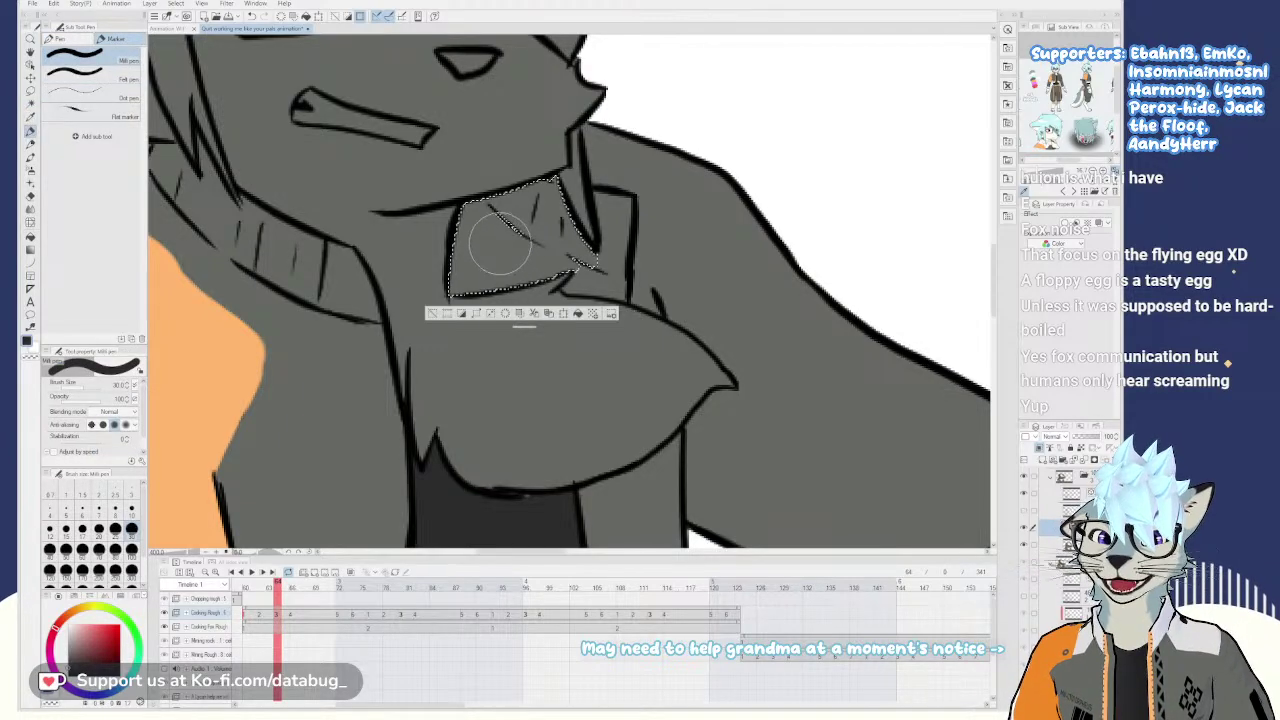
{"action": "mouse_move", "coordinate": [440, 235]}
{"action": "left_mouse_down"}
{"action": "mouse_move", "coordinate": [466, 287]}
{"action": "mouse_move", "coordinate": [459, 238]}
{"action": "mouse_move", "coordinate": [508, 275]}
{"action": "mouse_move", "coordinate": [462, 226]}
{"action": "left_mouse_up"}
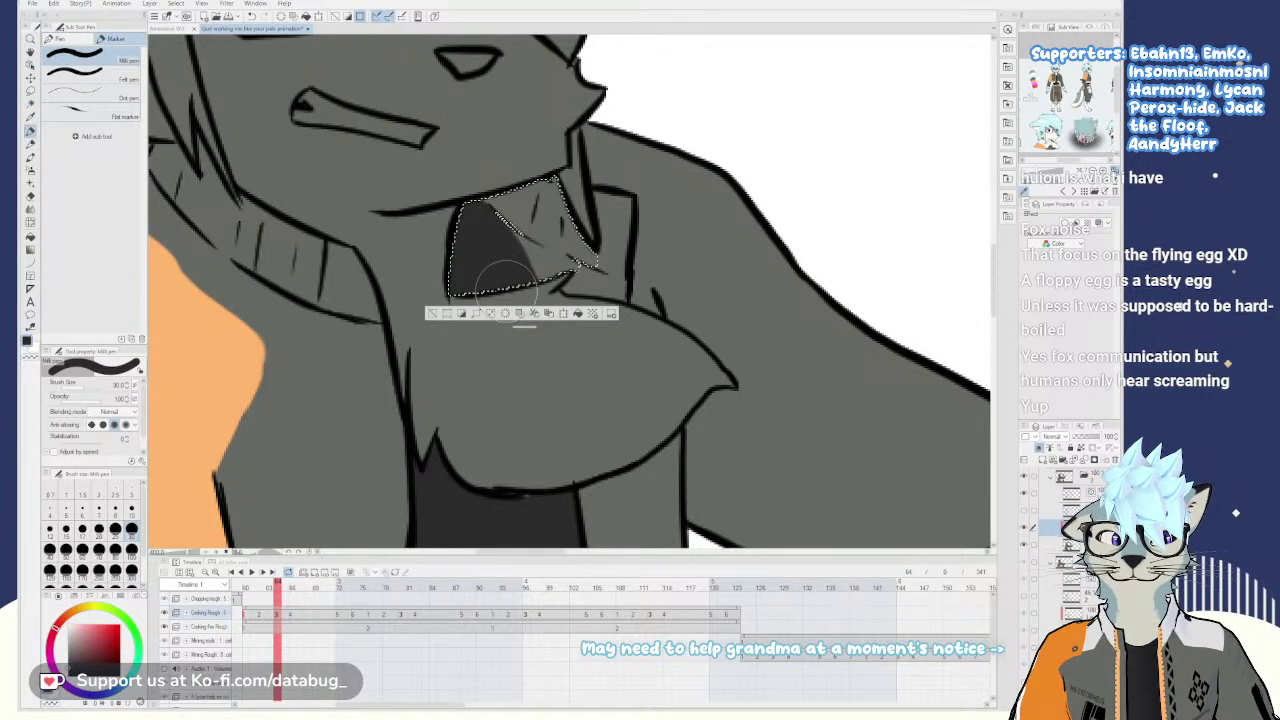
{"action": "left_click", "coordinate": [432, 314]}
- Go to the fourth cooking frame and fill the shirt's chest area and the strip above the belt with near-black
{"action": "scroll", "coordinate": [540, 340], "scroll_direction": "down", "scroll_amount": 5}
{"action": "left_click_drag", "start_coordinate": [540, 345], "coordinate": [510, 267]}
{"action": "scroll", "coordinate": [510, 267], "scroll_direction": "up", "scroll_amount": 1}
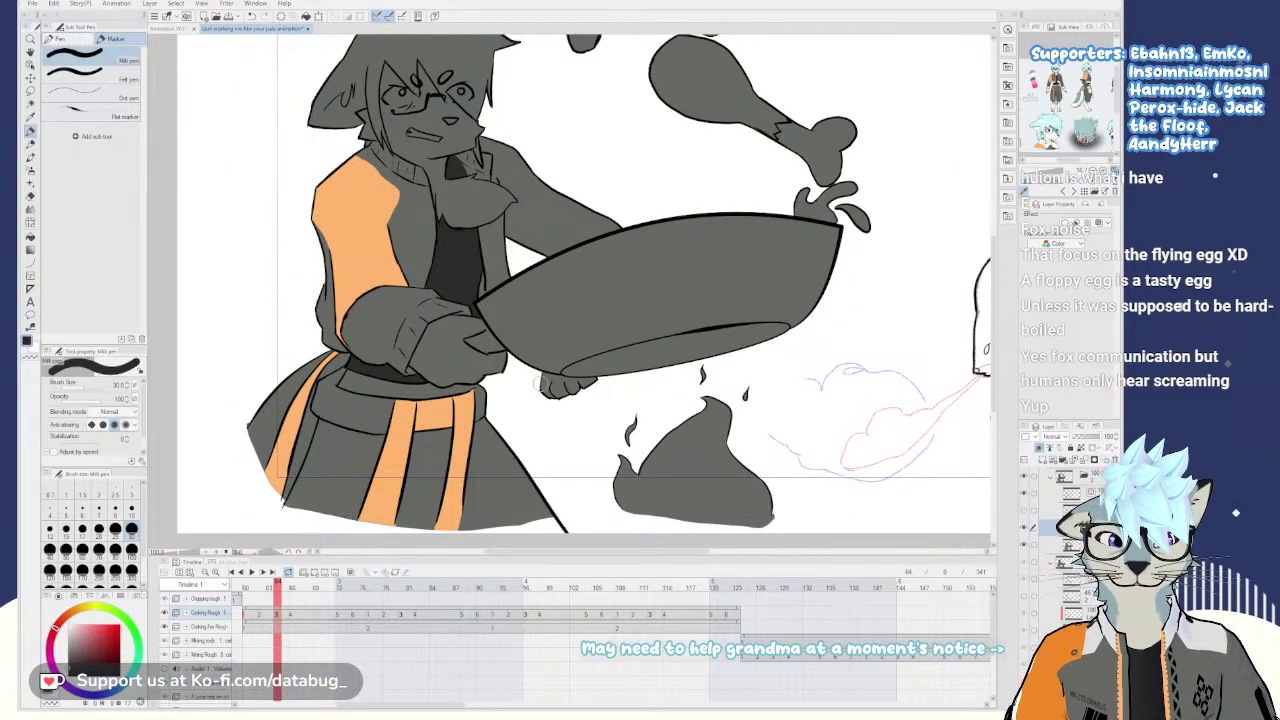
{"action": "key", "text": "Right"}
{"action": "key", "text": "Left"}
{"action": "key", "text": "Right"}
{"action": "key", "text": "g"}
{"action": "left_click", "coordinate": [460, 260]}
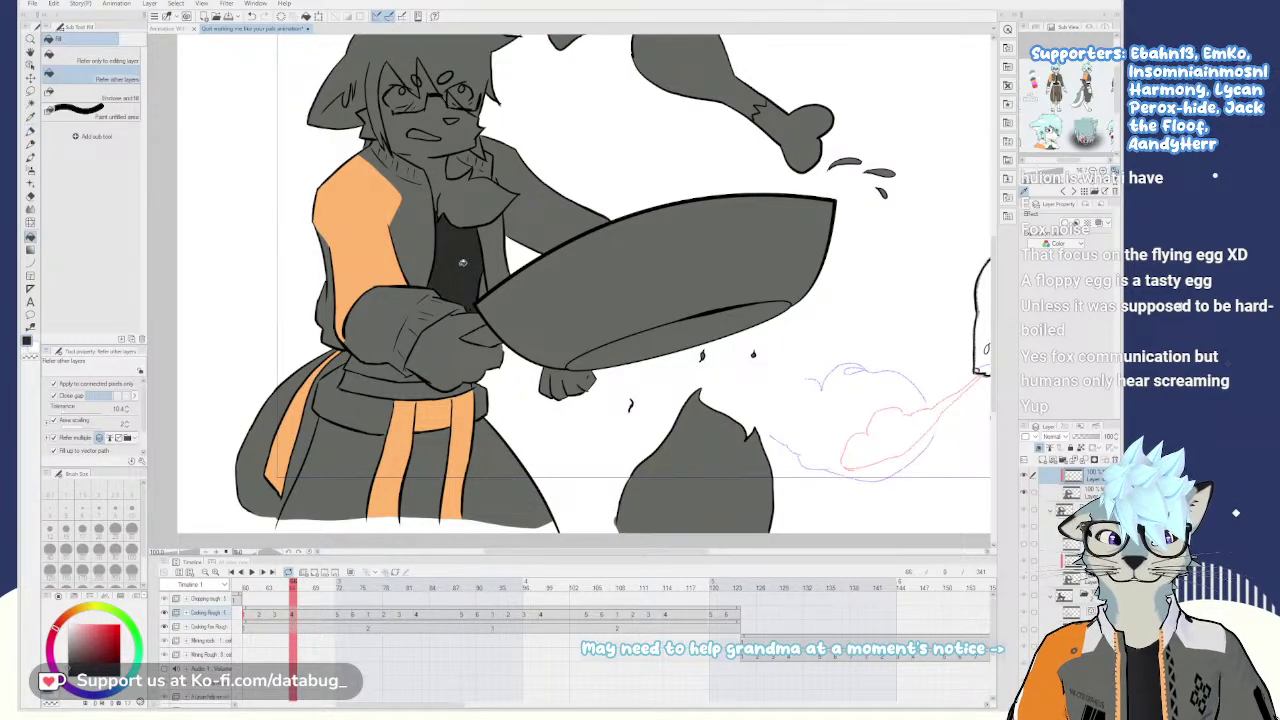
{"action": "left_click", "coordinate": [375, 373]}
- Auto-select the fourth frame's shirt patch under the chin, paint it near-black, clear the selection and switch to the eraser
{"action": "scroll", "coordinate": [375, 373], "scroll_direction": "up", "scroll_amount": 3}
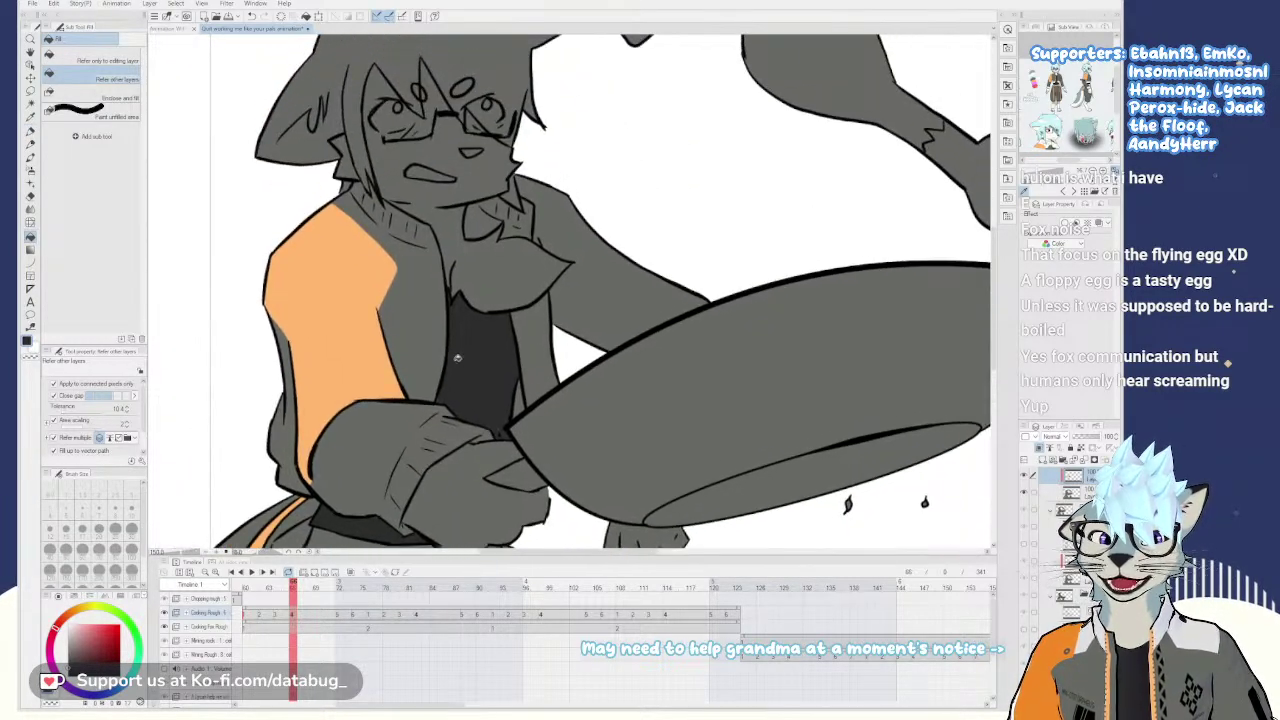
{"action": "scroll", "coordinate": [476, 223], "scroll_direction": "up", "scroll_amount": 2}
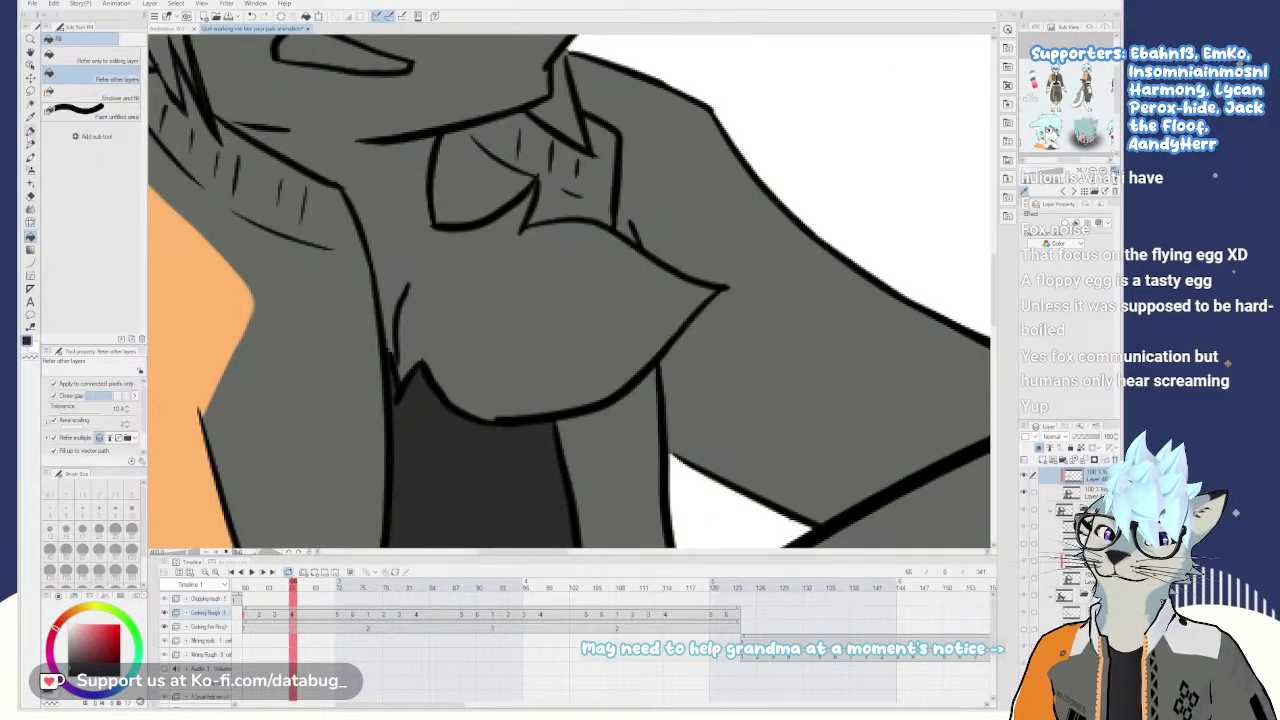
{"action": "key", "text": "w"}
{"action": "left_click", "coordinate": [468, 183]}
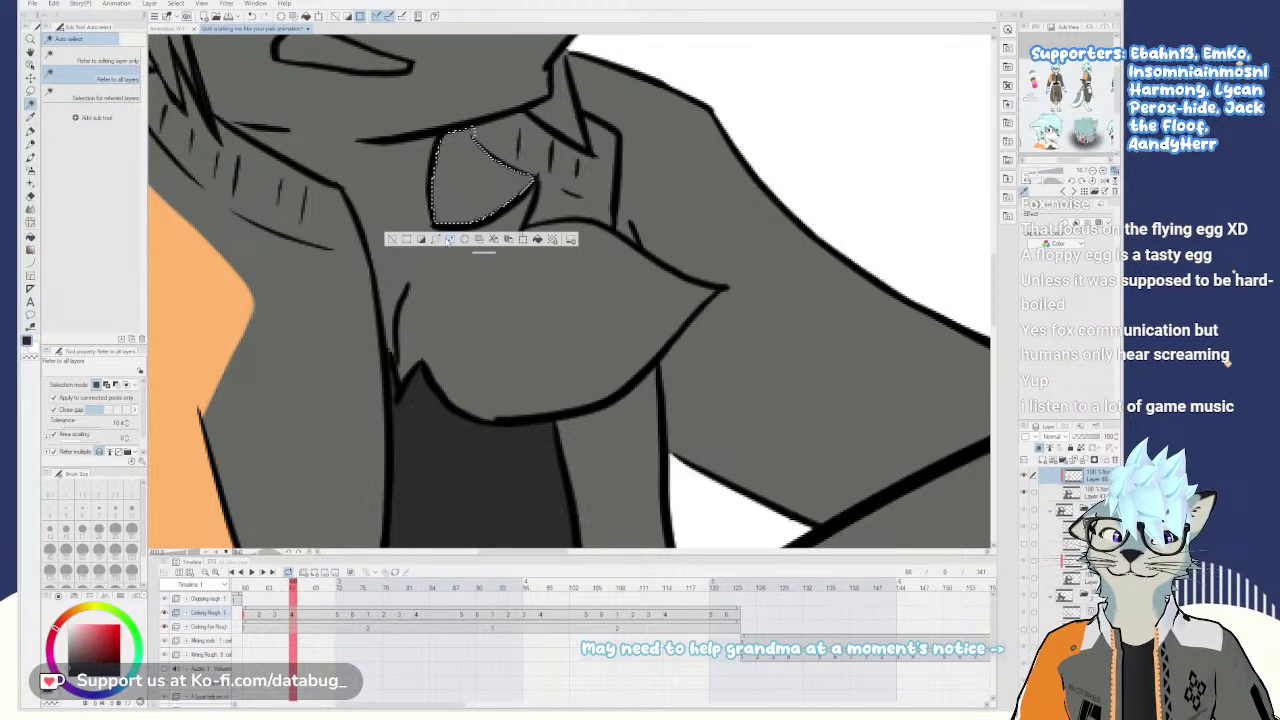
{"action": "key", "text": "p"}
{"action": "mouse_move", "coordinate": [428, 171]}
{"action": "left_mouse_down"}
{"action": "mouse_move", "coordinate": [448, 198]}
{"action": "mouse_move", "coordinate": [436, 160]}
{"action": "mouse_move", "coordinate": [432, 178]}
{"action": "mouse_move", "coordinate": [466, 190]}
{"action": "mouse_move", "coordinate": [432, 145]}
{"action": "mouse_move", "coordinate": [470, 202]}
{"action": "mouse_move", "coordinate": [410, 222]}
{"action": "left_mouse_up"}
{"action": "left_click", "coordinate": [393, 239]}
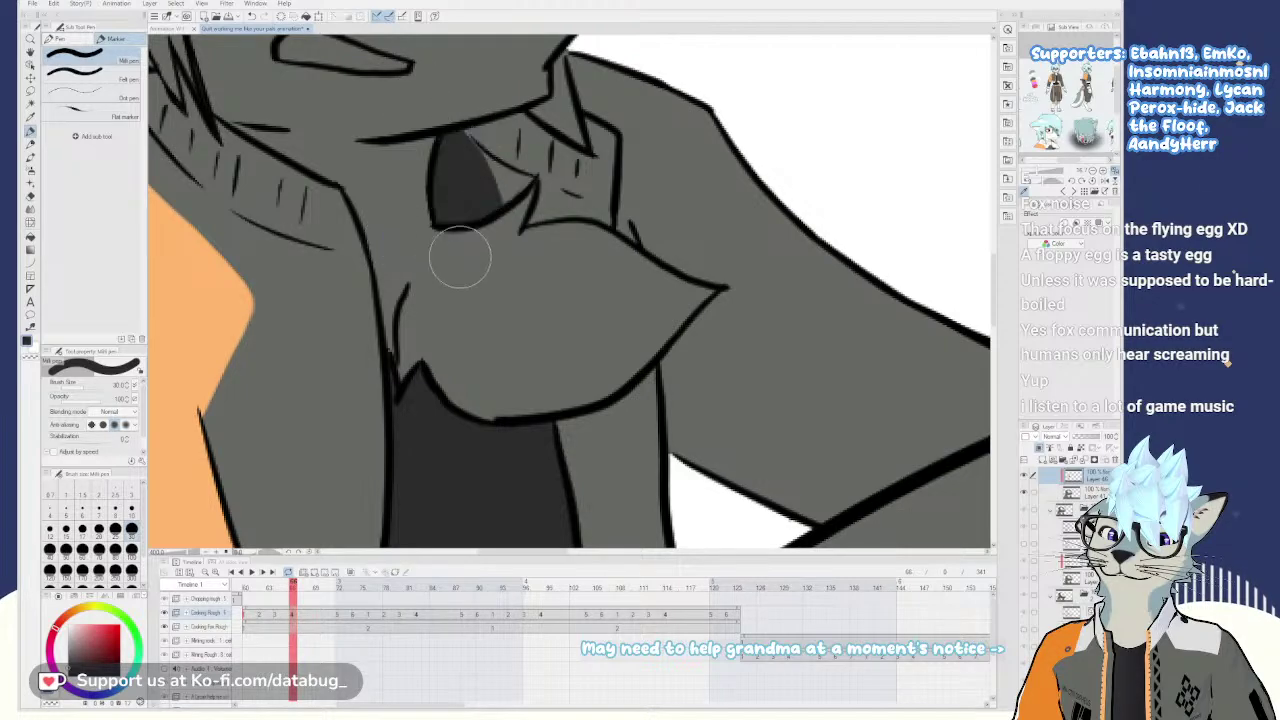
{"action": "key", "text": "e"}
- Examine the fourth frame's near-black shirt fills from the collar down to the belt
{"action": "scroll", "coordinate": [471, 271], "scroll_direction": "down", "scroll_amount": 2}
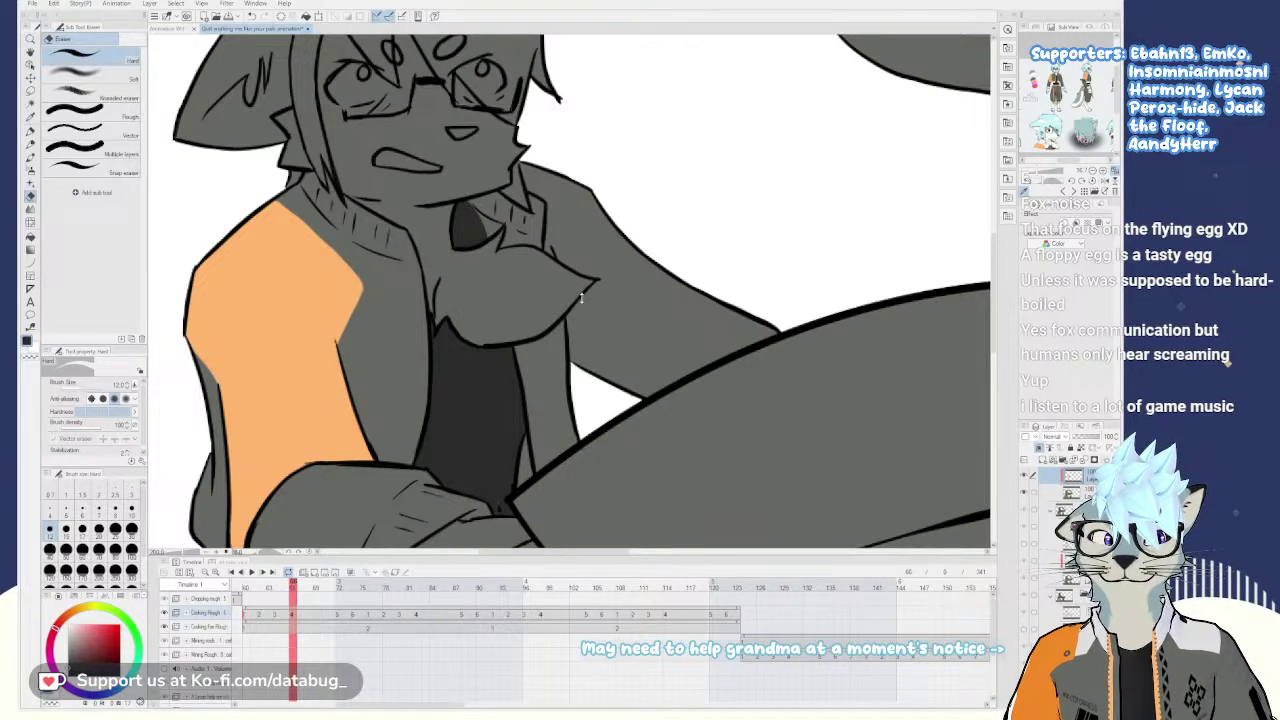
{"action": "scroll", "coordinate": [610, 300], "scroll_direction": "down", "scroll_amount": 3}
{"action": "left_click_drag", "start_coordinate": [631, 413], "coordinate": [581, 226]}
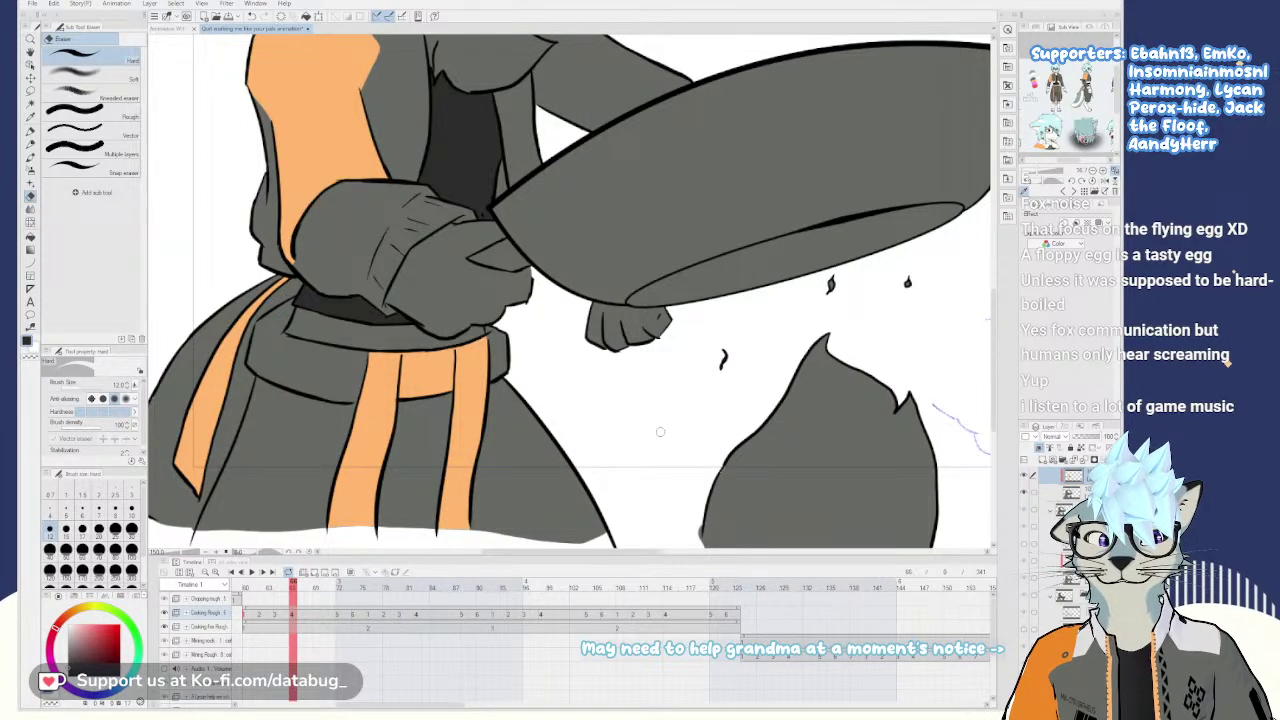
{"action": "scroll", "coordinate": [576, 360], "scroll_direction": "up", "scroll_amount": 2}
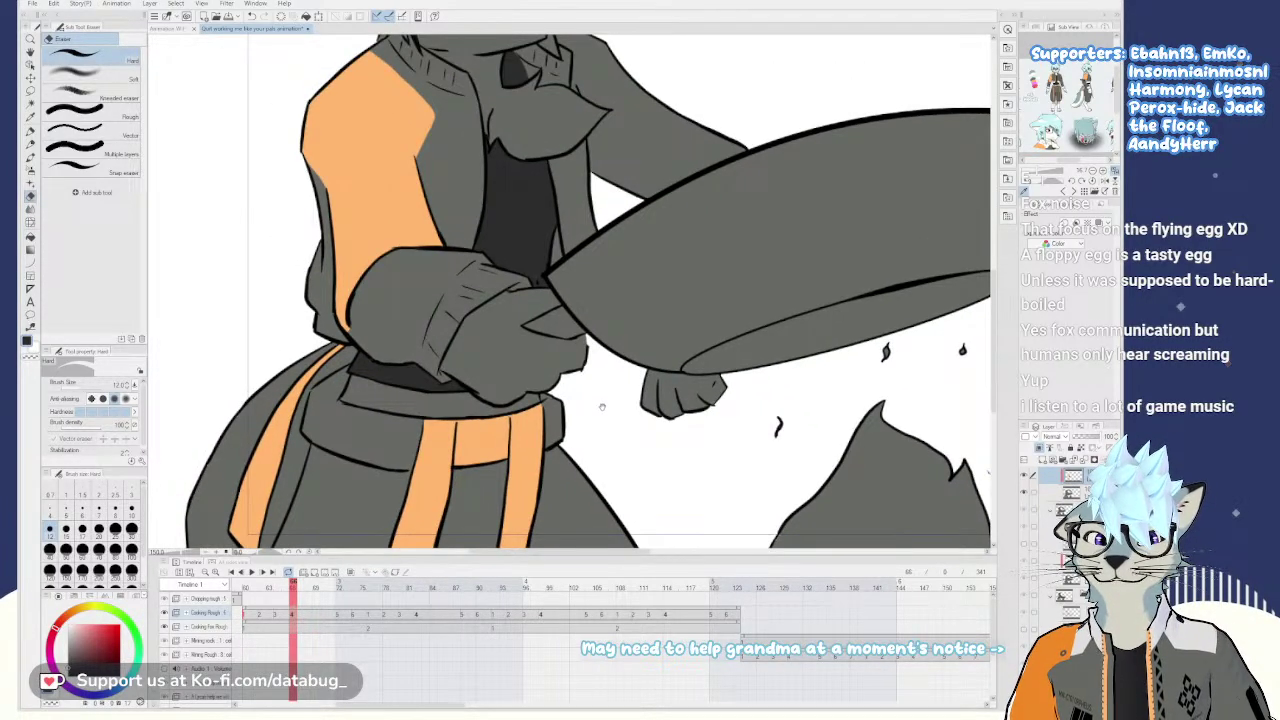
{"action": "scroll", "coordinate": [592, 375], "scroll_direction": "up", "scroll_amount": 3}
{"action": "mouse_move", "coordinate": [606, 389]}
{"action": "left_mouse_down"}
{"action": "mouse_move", "coordinate": [600, 426]}
{"action": "mouse_move", "coordinate": [570, 401]}
{"action": "mouse_move", "coordinate": [609, 443]}
{"action": "left_mouse_up"}
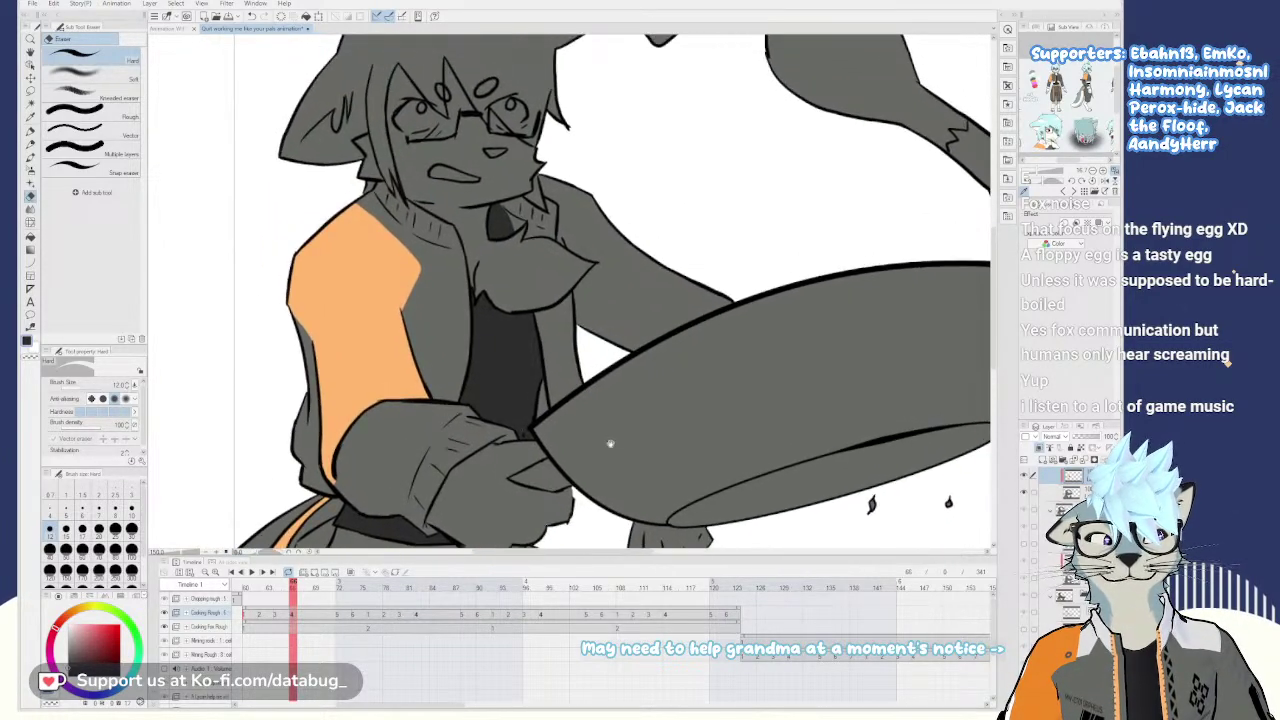
{"action": "left_click_drag", "start_coordinate": [602, 397], "coordinate": [592, 432]}
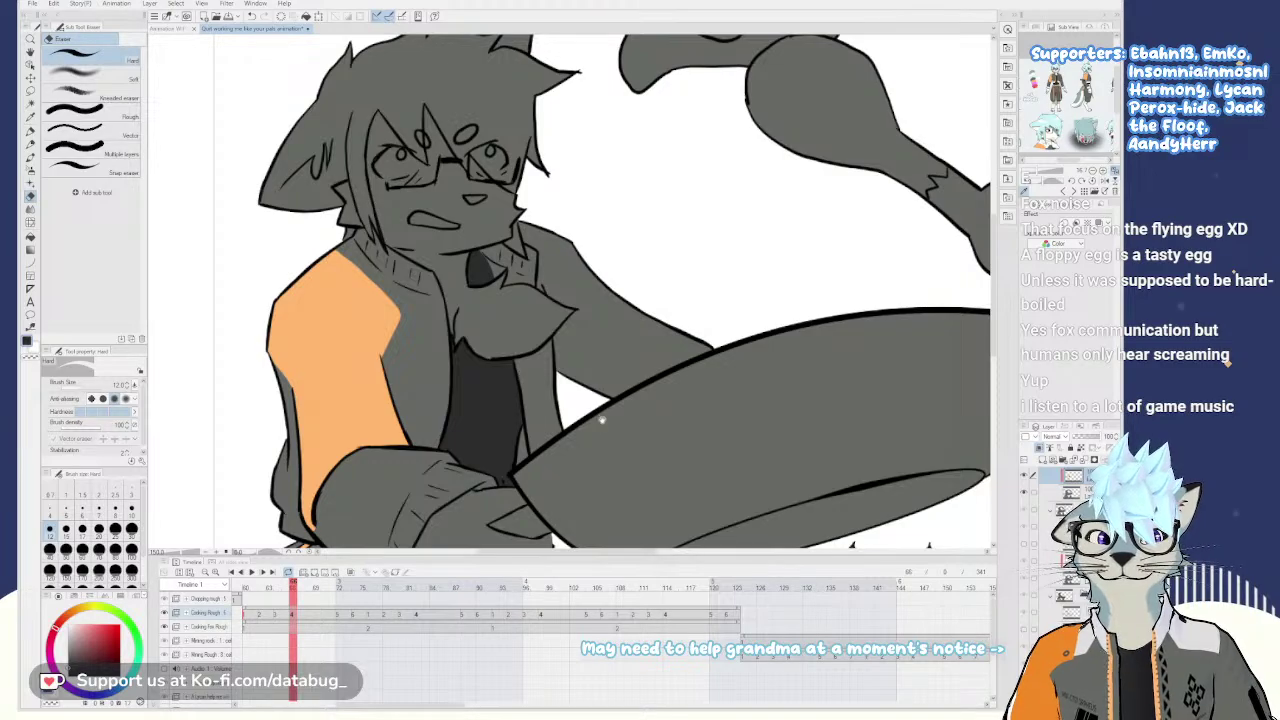
{"action": "scroll", "coordinate": [600, 430], "scroll_direction": "down", "scroll_amount": 5}
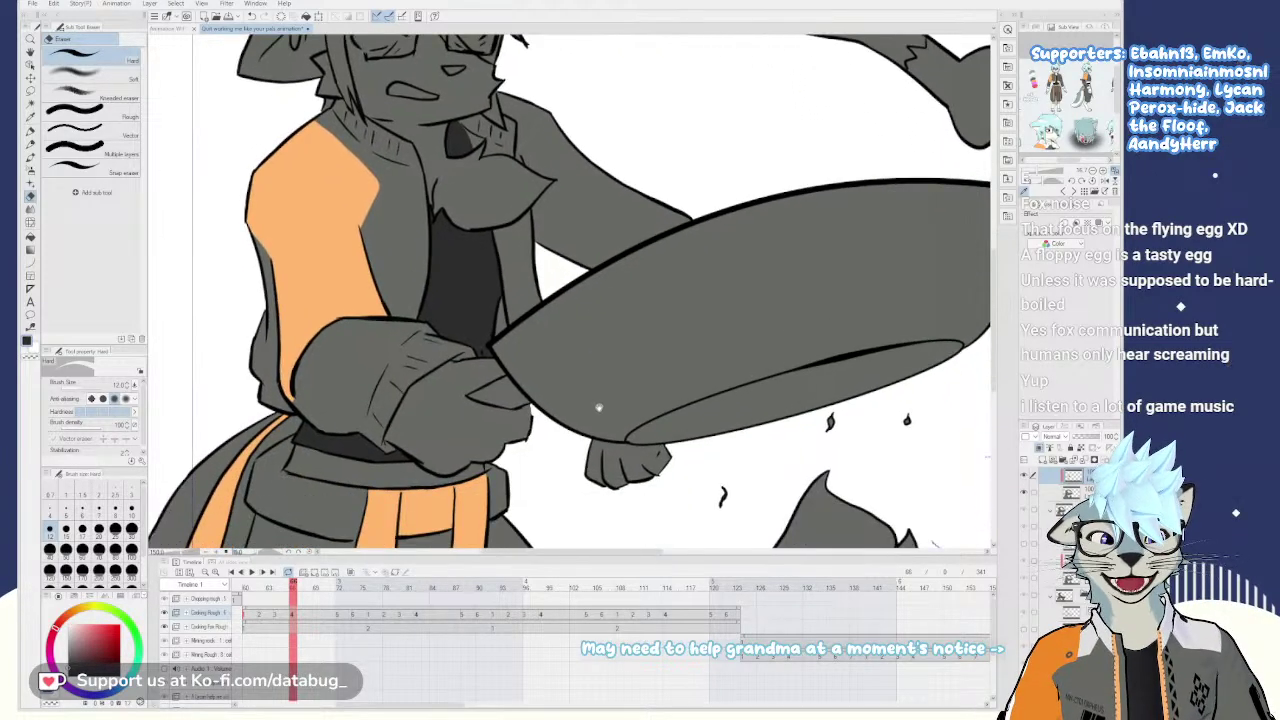
- Go to the fifth cooking frame and add the near-black shirt colouring under the chin, on the chest and above the belt
{"action": "mouse_move", "coordinate": [591, 406]}
{"action": "left_mouse_down"}
{"action": "mouse_move", "coordinate": [620, 347]}
{"action": "mouse_move", "coordinate": [611, 415]}
{"action": "left_mouse_up"}
{"action": "scroll", "coordinate": [610, 410], "scroll_direction": "up", "scroll_amount": 3}
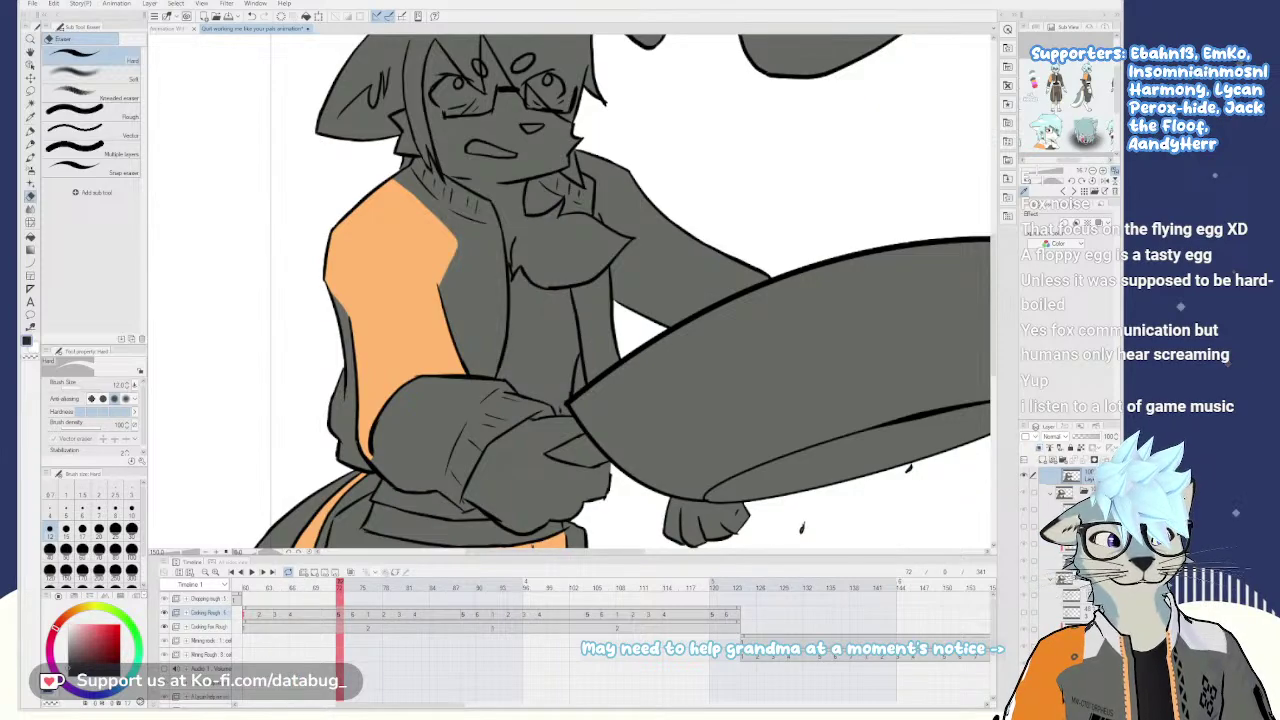
{"action": "left_click", "coordinate": [1070, 515]}
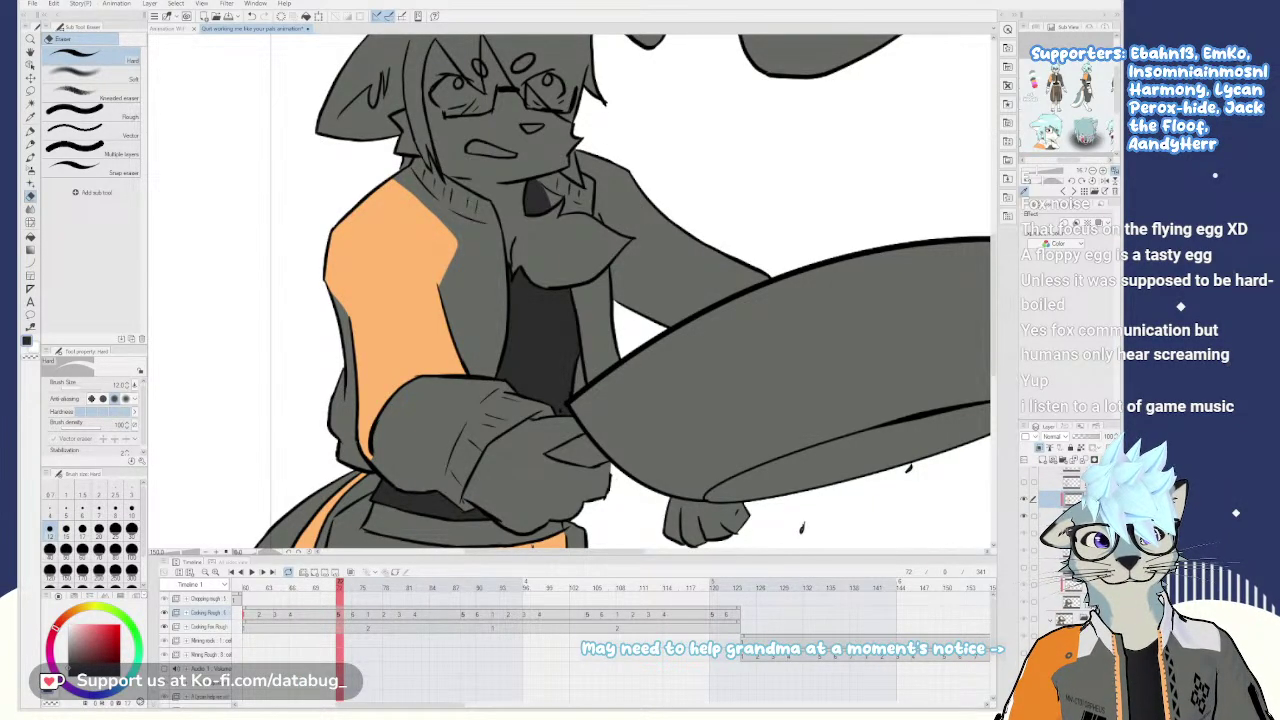
- Check the fifth frame's shirt colouring as a whole and up close, and step forward to the sixth cooking frame
{"action": "scroll", "coordinate": [725, 383], "scroll_direction": "down", "scroll_amount": 2}
{"action": "left_click_drag", "start_coordinate": [724, 402], "coordinate": [566, 362]}
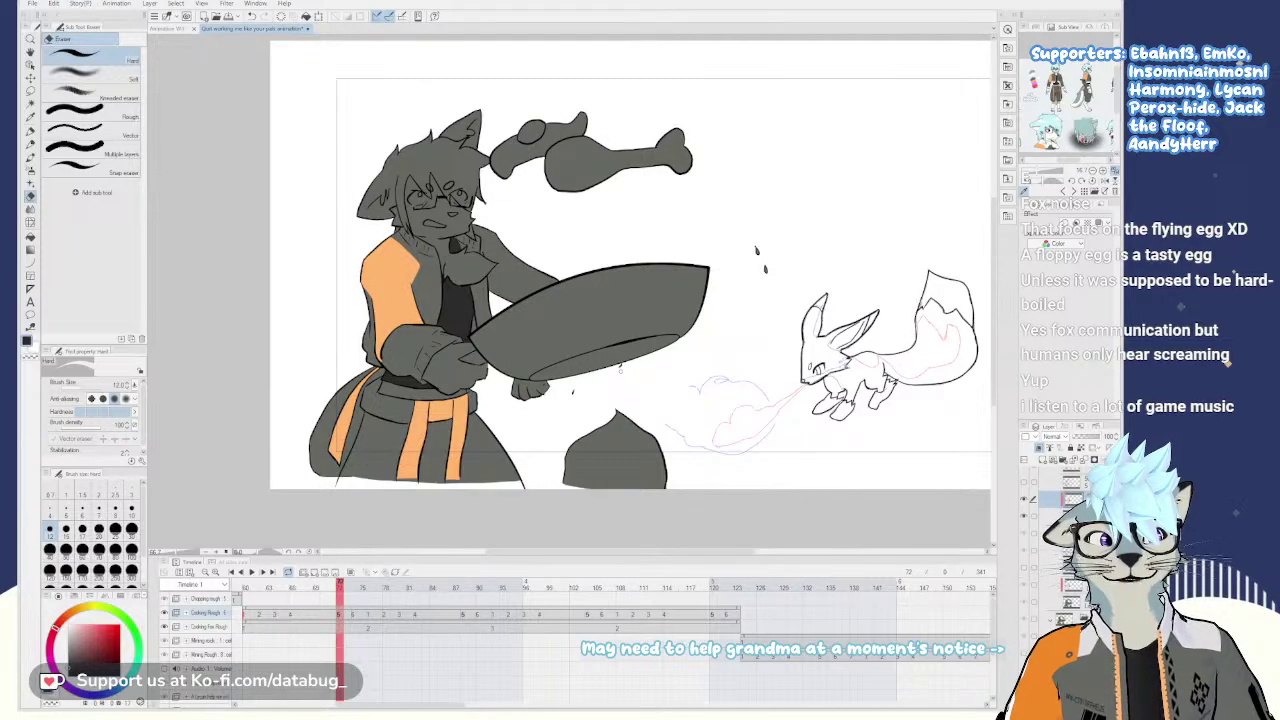
{"action": "scroll", "coordinate": [592, 352], "scroll_direction": "up", "scroll_amount": 5}
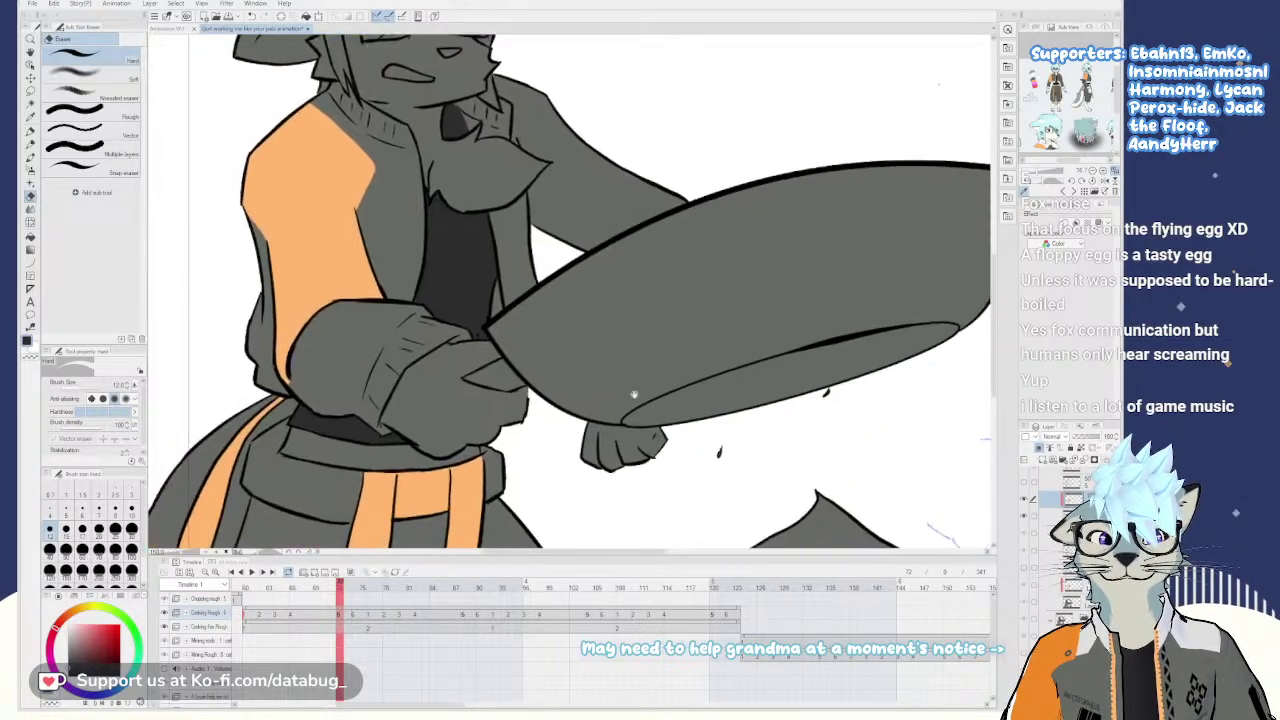
{"action": "scroll", "coordinate": [625, 388], "scroll_direction": "down", "scroll_amount": 1}
{"action": "left_click_drag", "start_coordinate": [625, 388], "coordinate": [582, 322]}
{"action": "scroll", "coordinate": [640, 444], "scroll_direction": "down", "scroll_amount": 1}
{"action": "scroll", "coordinate": [648, 448], "scroll_direction": "up", "scroll_amount": 1}
{"action": "key", "text": "period"}
{"action": "key", "text": "period"}
{"action": "key", "text": "comma"}
{"action": "key", "text": "period"}
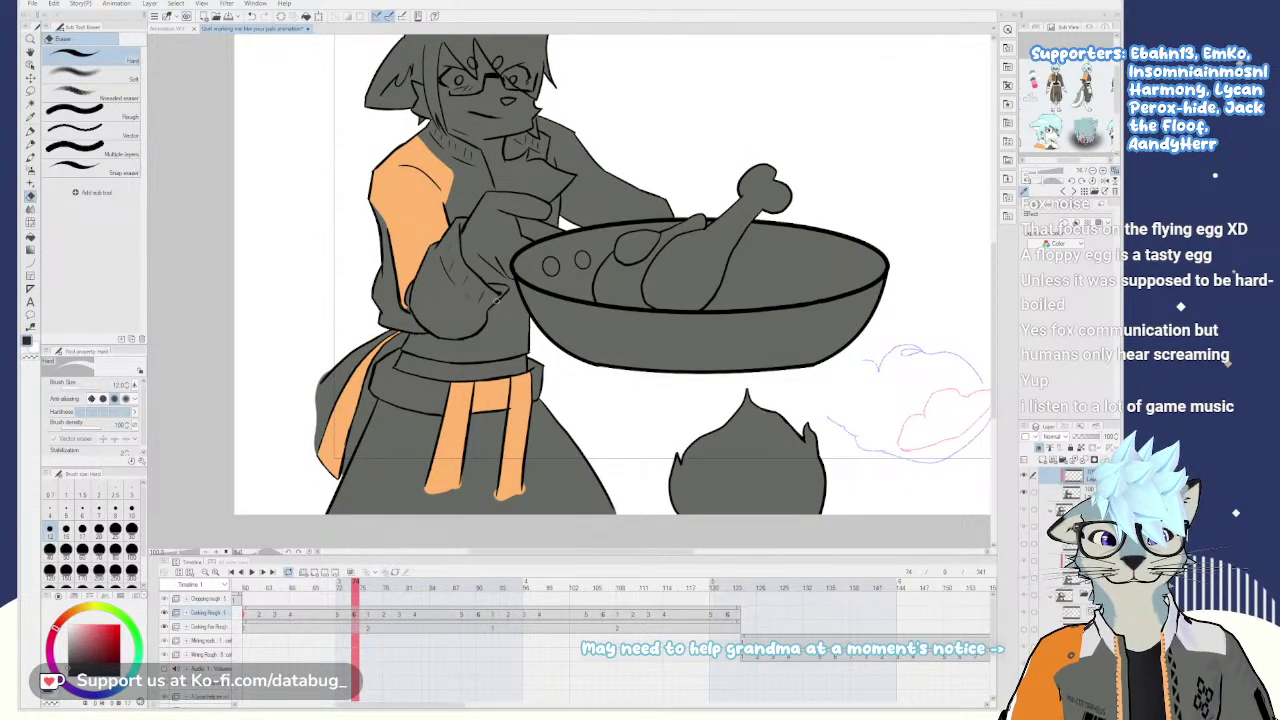
{"action": "key", "text": "g"}
{"action": "left_click", "coordinate": [500, 300]}
{"action": "key", "text": "ctrl+z"}
{"action": "scroll", "coordinate": [521, 185], "scroll_direction": "up", "scroll_amount": 4}
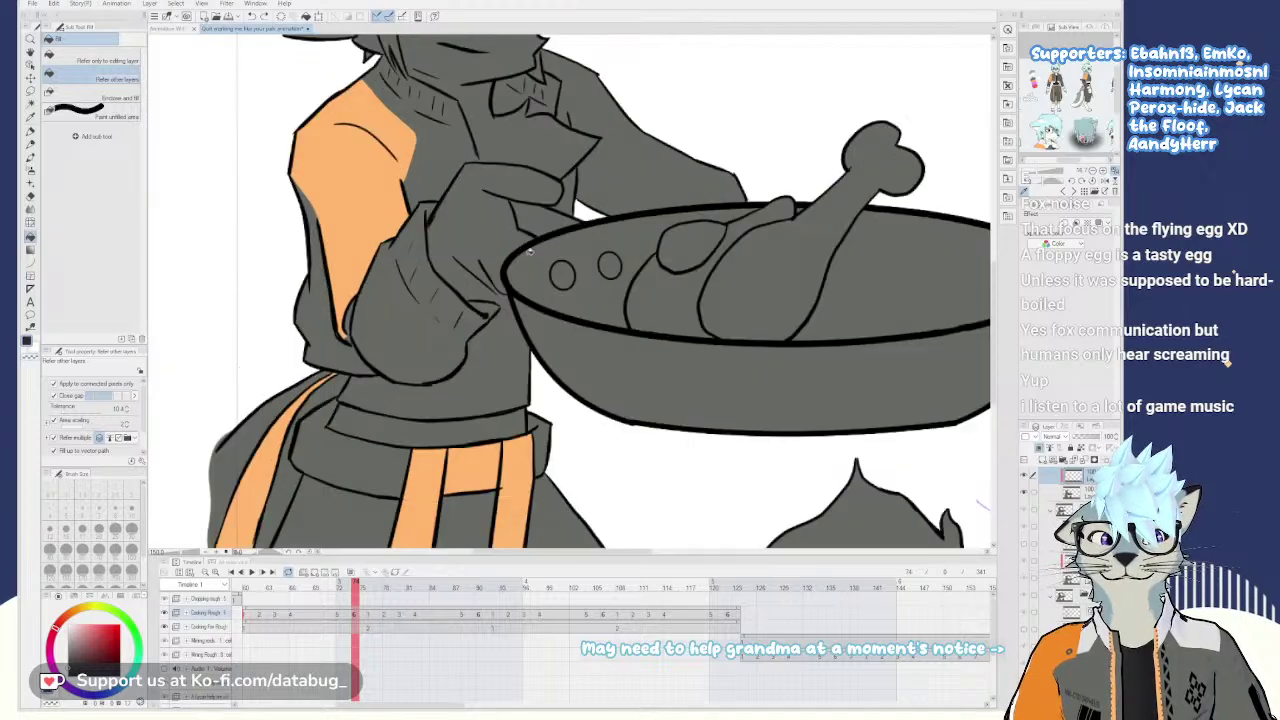
- Close off the sixth frame's shirt area beside the pan with a near-black stroke and fill it near-black down to the belt
{"action": "key", "text": "p"}
{"action": "left_click_drag", "start_coordinate": [492, 312], "coordinate": [496, 376]}
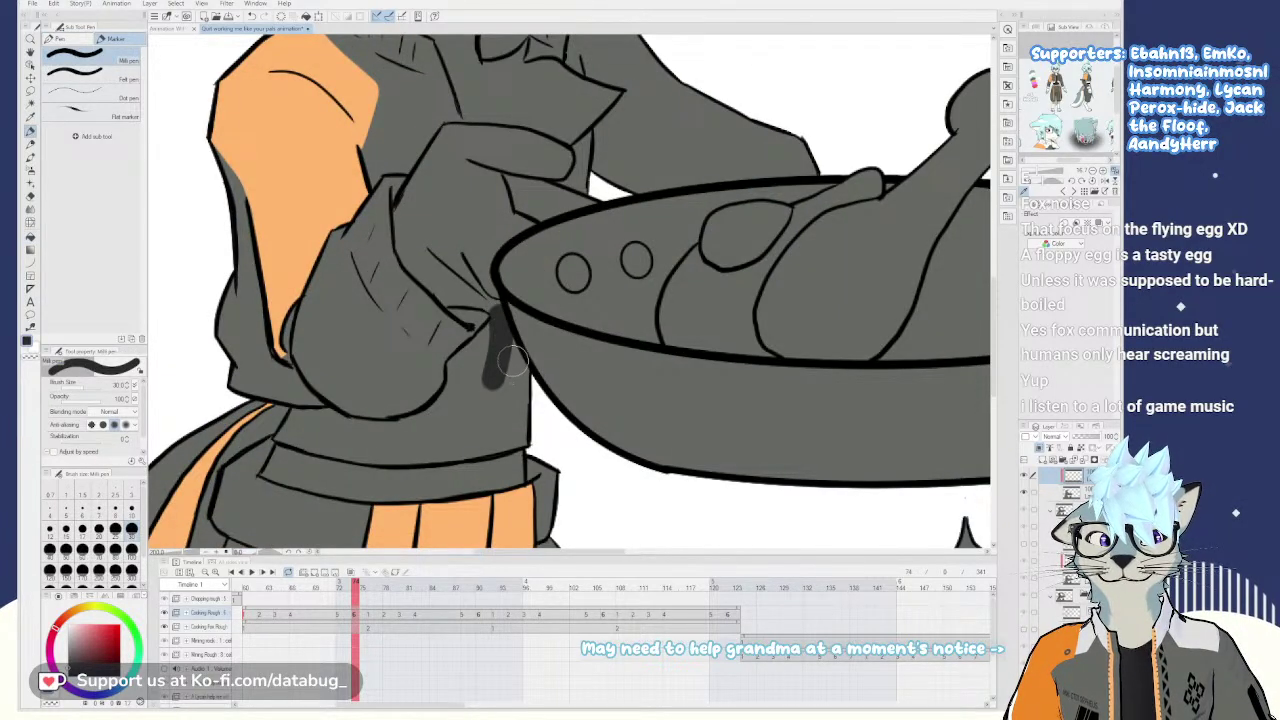
{"action": "key", "text": "e"}
{"action": "key", "text": "p"}
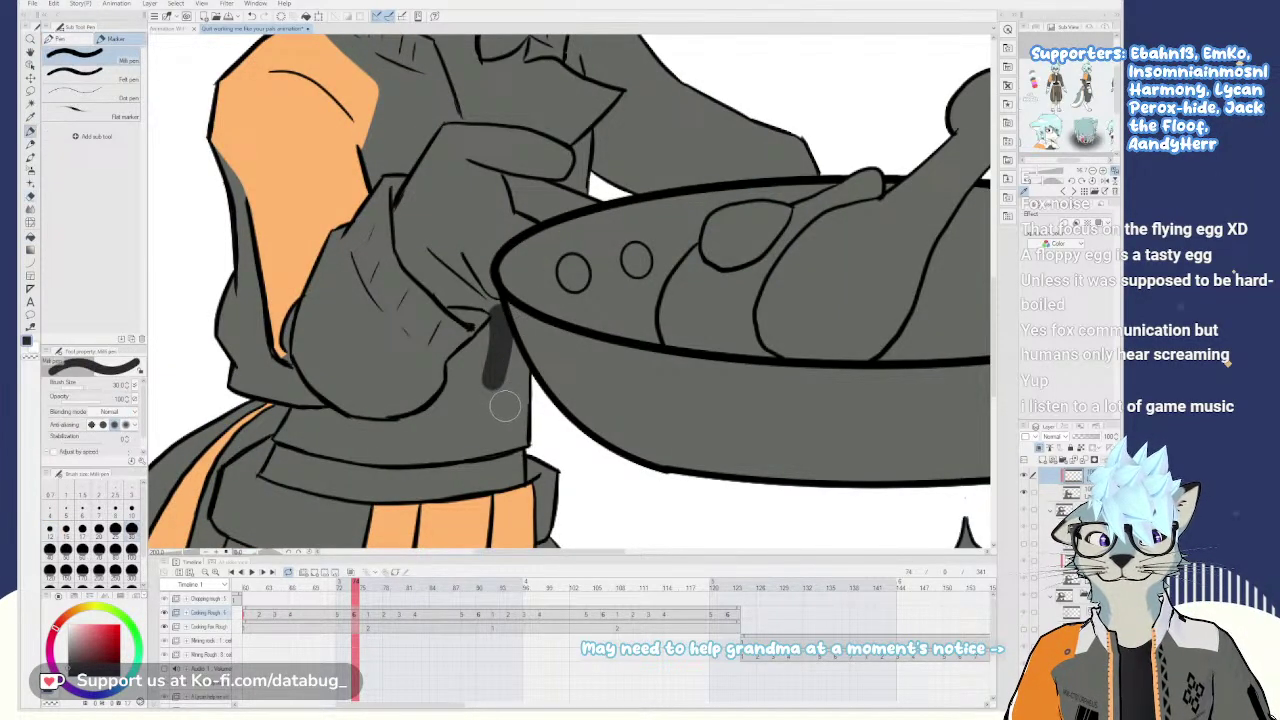
{"action": "key", "text": "g"}
{"action": "left_click", "coordinate": [504, 408]}
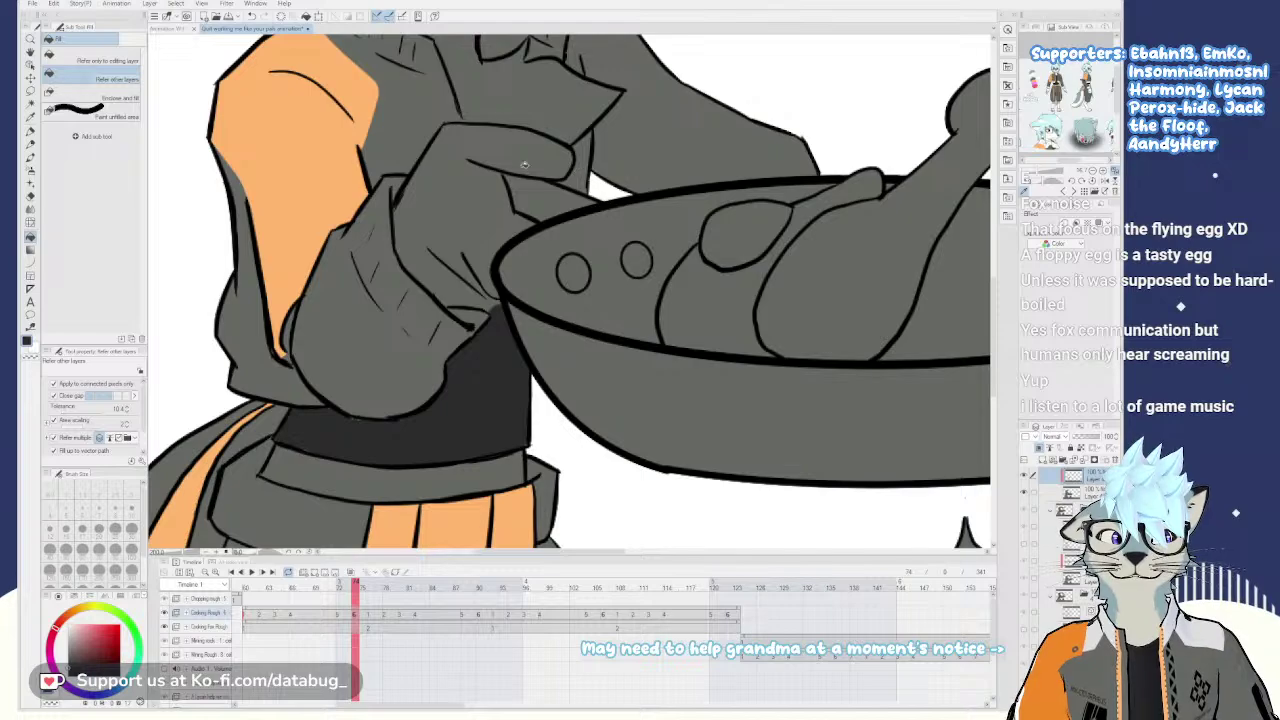
- Auto-select the sixth frame's shirt patch under the chin, paint it near-black and clear the selection
{"action": "scroll", "coordinate": [535, 174], "scroll_direction": "up", "scroll_amount": 3}
{"action": "scroll", "coordinate": [520, 300], "scroll_direction": "down", "scroll_amount": 6}
{"action": "scroll", "coordinate": [500, 300], "scroll_direction": "down", "scroll_amount": 3}
{"action": "scroll", "coordinate": [508, 346], "scroll_direction": "up", "scroll_amount": 5}
{"action": "scroll", "coordinate": [511, 369], "scroll_direction": "up", "scroll_amount": 1}
{"action": "scroll", "coordinate": [511, 345], "scroll_direction": "up", "scroll_amount": 2}
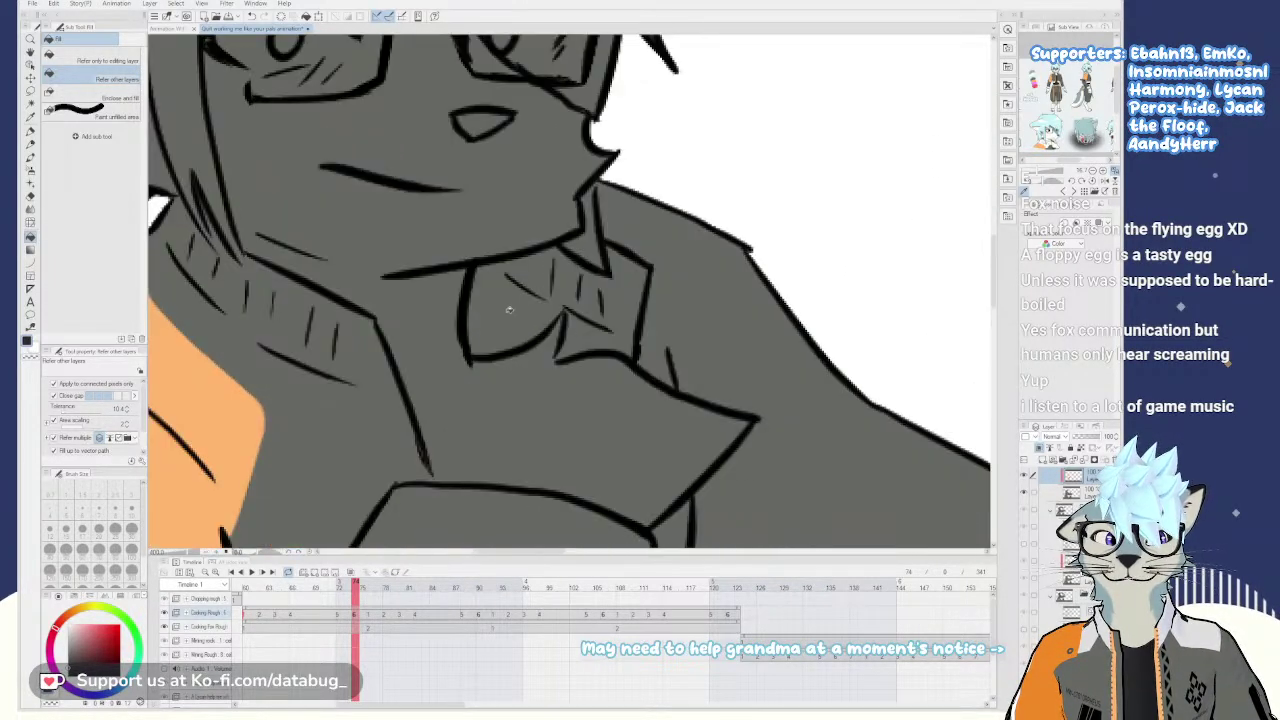
{"action": "key", "text": "w"}
{"action": "left_click", "coordinate": [505, 305]}
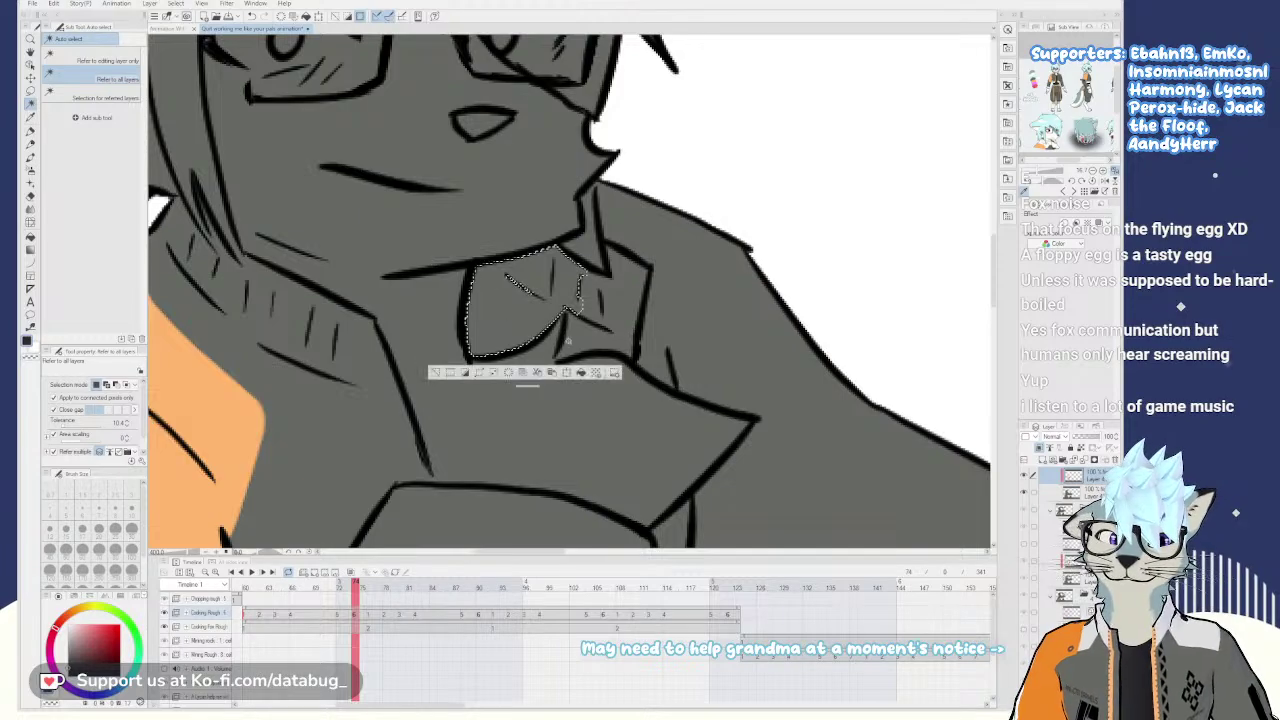
{"action": "key", "text": "p"}
{"action": "mouse_move", "coordinate": [470, 378]}
{"action": "left_mouse_down"}
{"action": "mouse_move", "coordinate": [461, 285]}
{"action": "mouse_move", "coordinate": [516, 363]}
{"action": "left_mouse_up"}
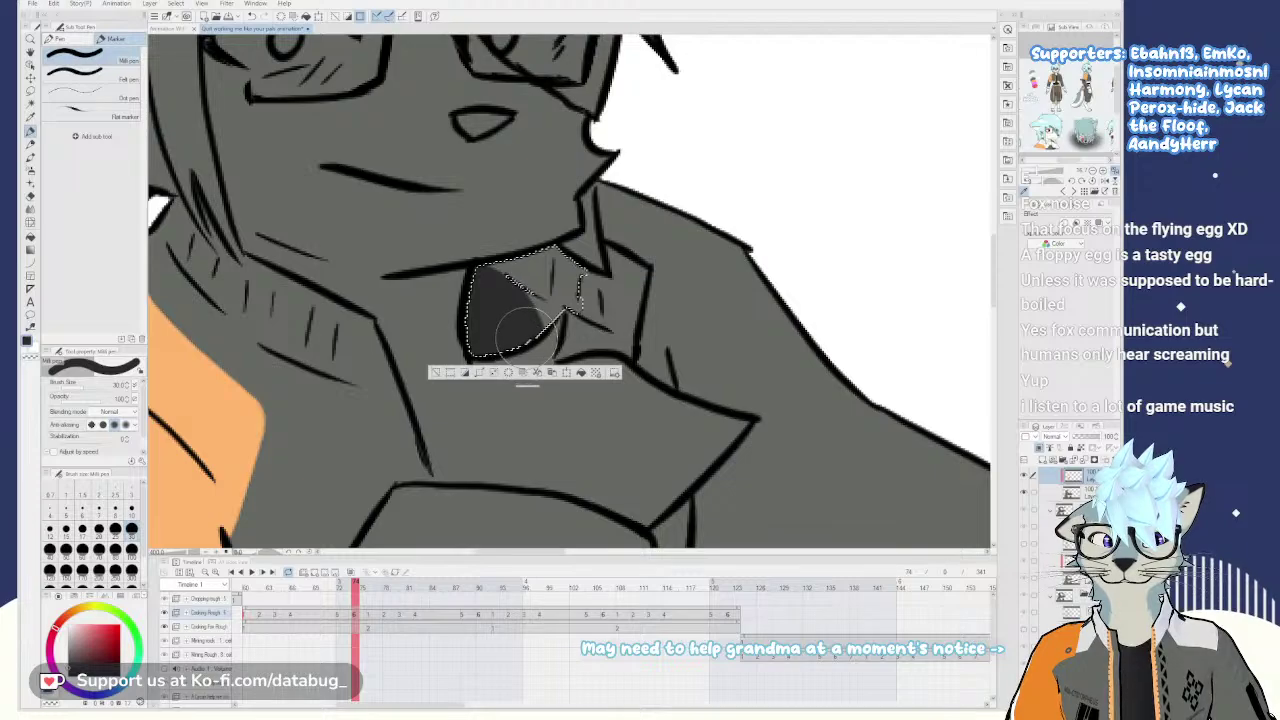
{"action": "left_click", "coordinate": [436, 372]}
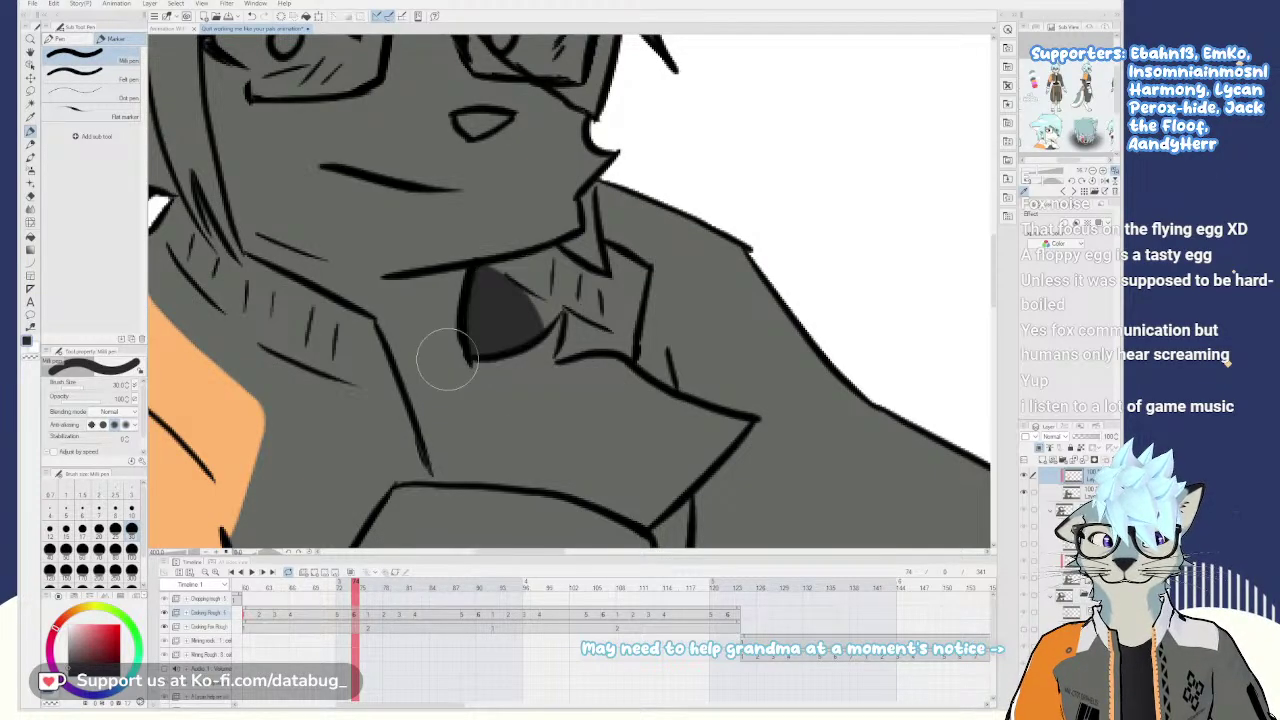
- Check the whole figure's shirt colouring against the neighbouring cooking frames
{"action": "scroll", "coordinate": [547, 328], "scroll_direction": "down", "scroll_amount": 5}
{"action": "left_click_drag", "start_coordinate": [570, 405], "coordinate": [540, 300]}
{"action": "key", "text": "Right"}
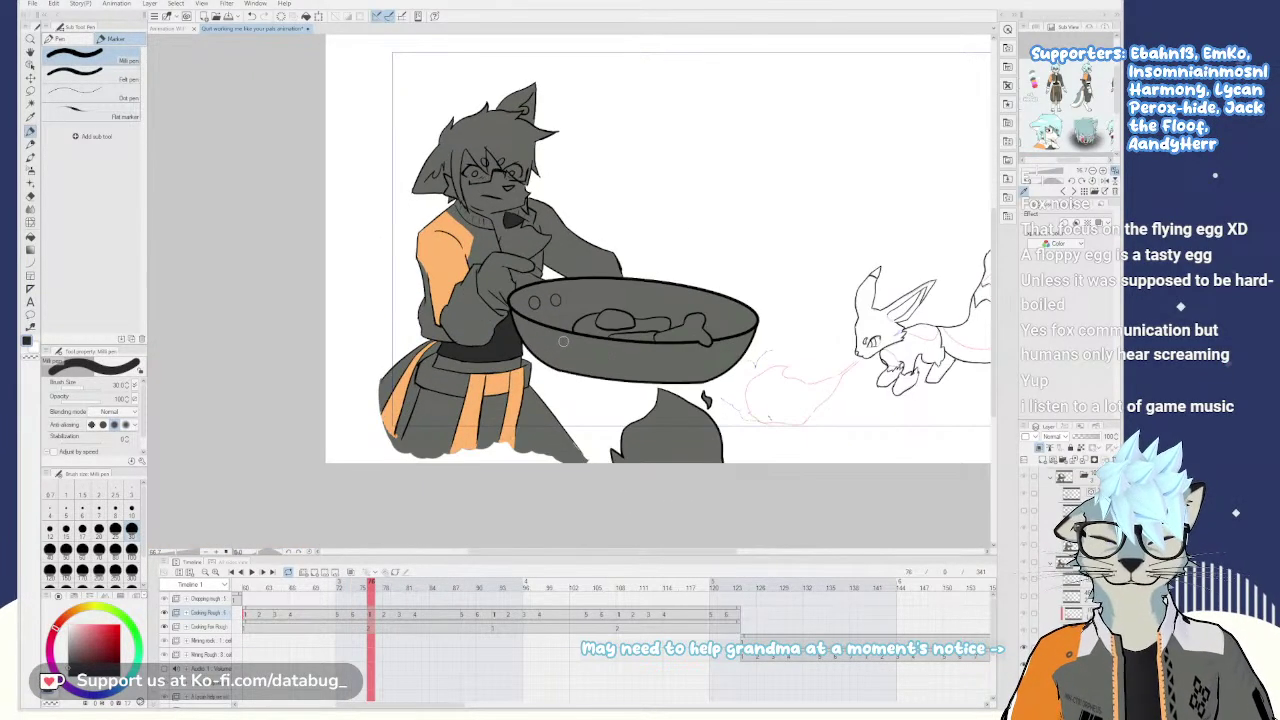
{"action": "key", "text": "Left"}
{"action": "key", "text": "Left"}
{"action": "key", "text": "Right"}
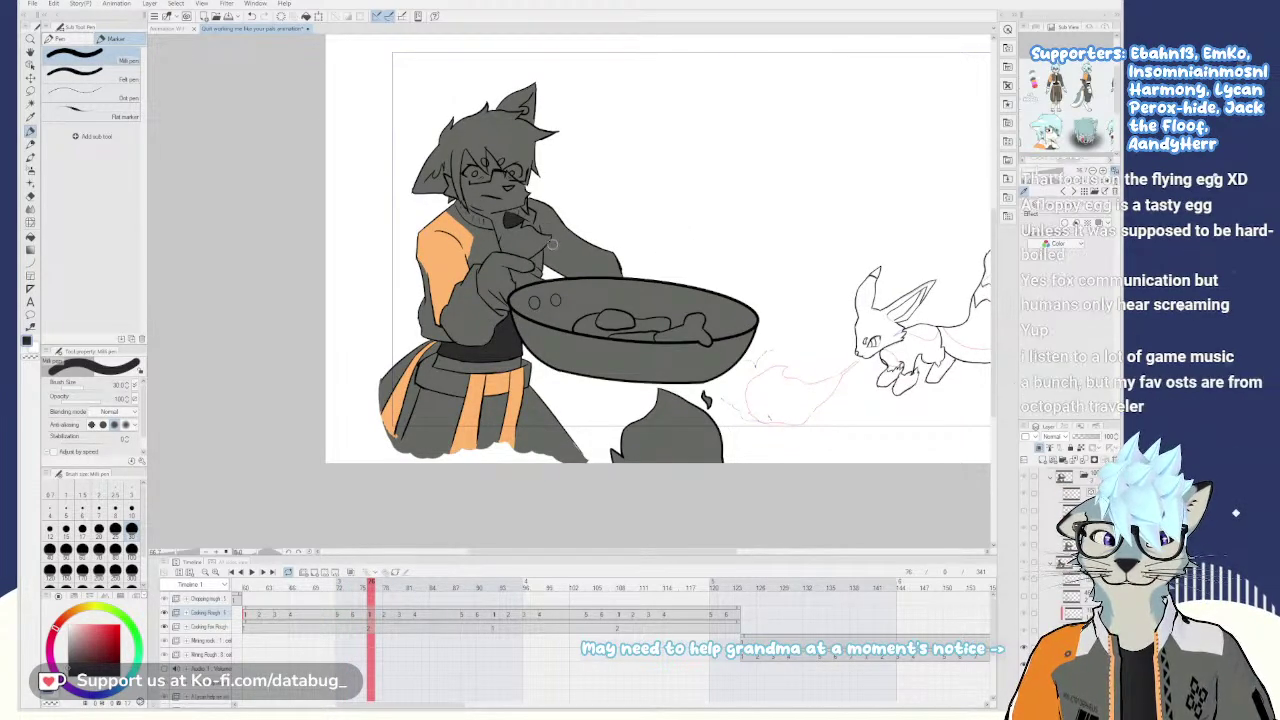
- Flip back and forth through the cooking frames up close to compare the near-black patch under the chin
{"action": "scroll", "coordinate": [535, 227], "scroll_direction": "up", "scroll_amount": 8}
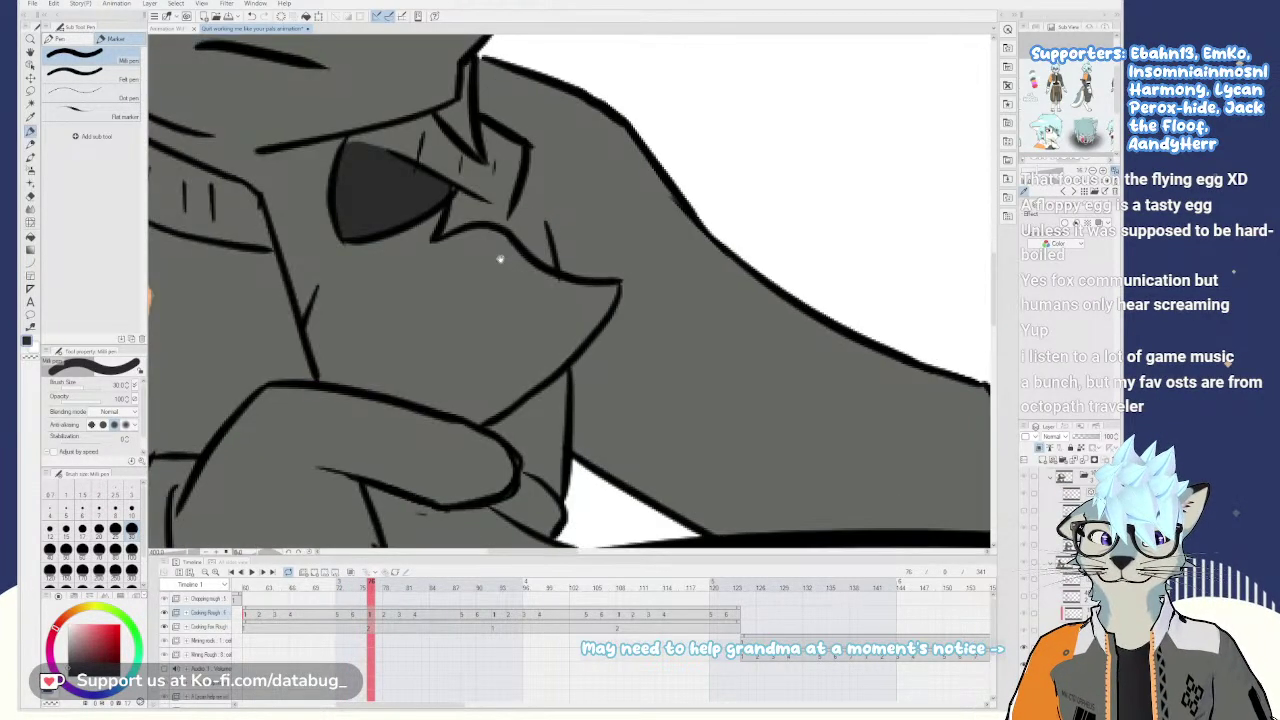
{"action": "key", "text": "e"}
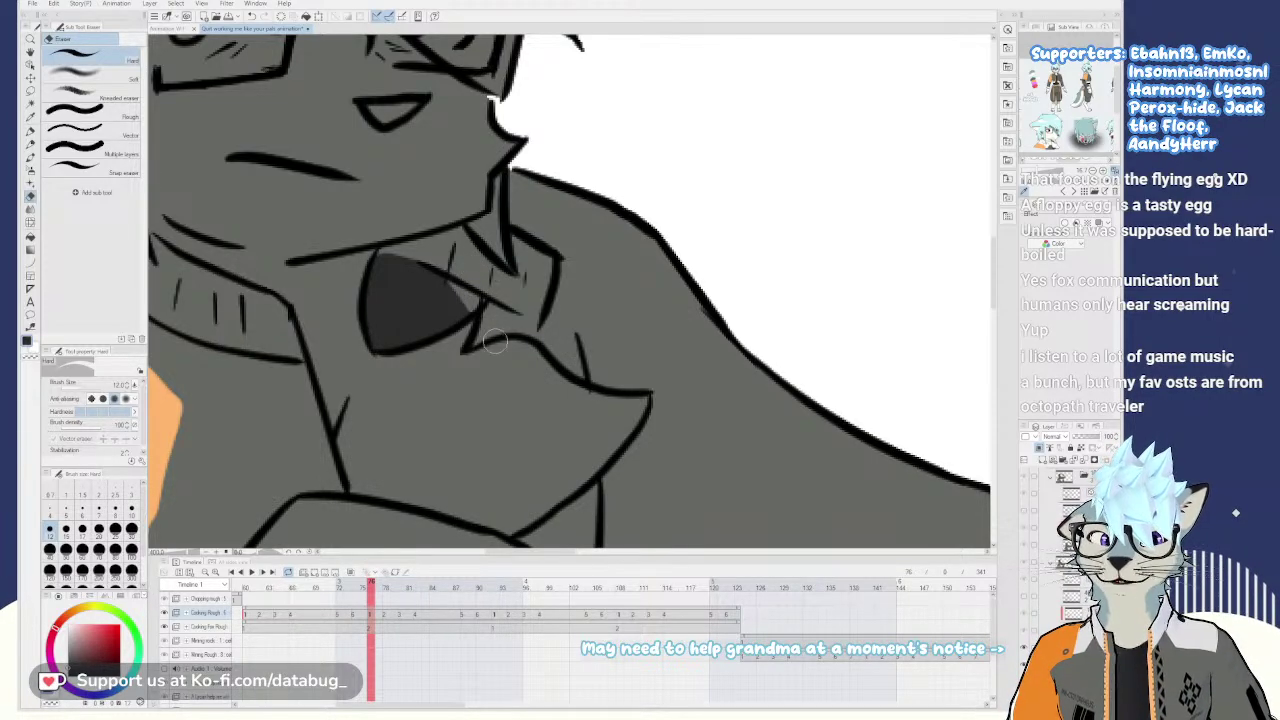
{"action": "key", "text": "Left"}
{"action": "key", "text": "Right"}
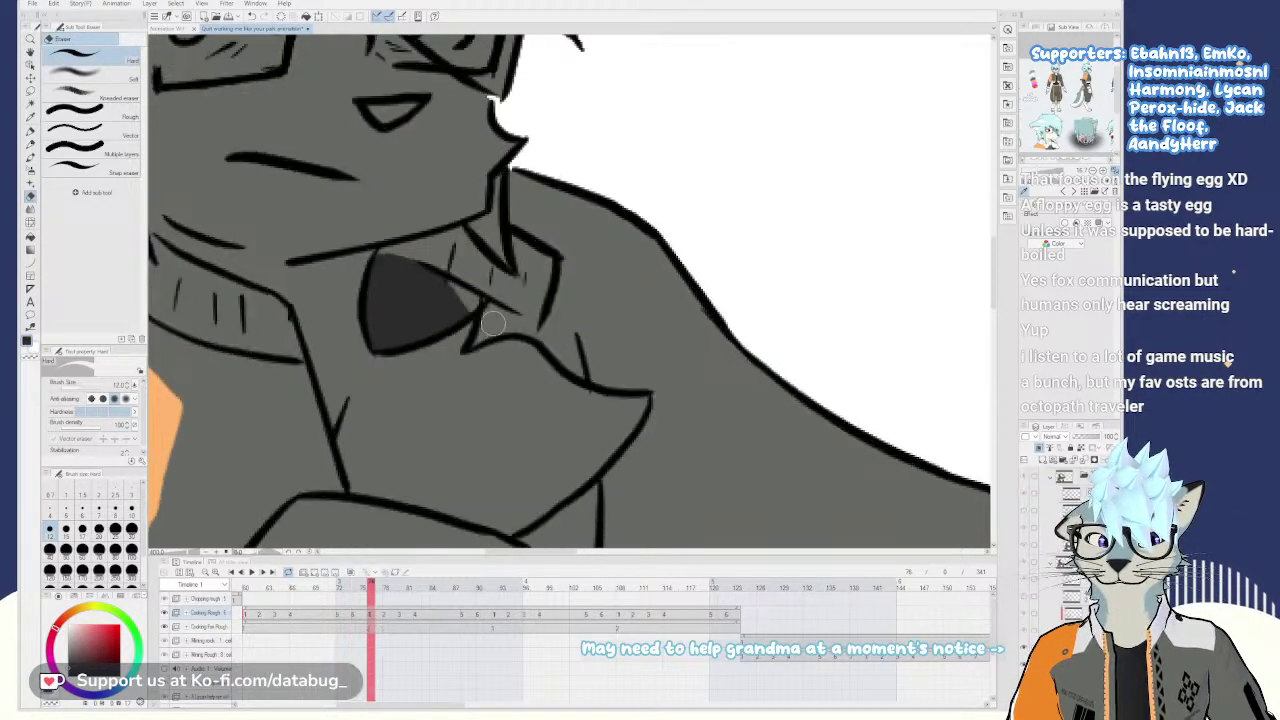
{"action": "key", "text": "ctrl+Left"}
{"action": "key", "text": "ctrl+Right"}
{"action": "key", "text": "ctrl+Right"}
{"action": "key", "text": "ctrl+Left"}
{"action": "key", "text": "ctrl+Left"}
{"action": "key", "text": "ctrl+Right"}
{"action": "key", "text": "ctrl+Right"}
{"action": "key", "text": "ctrl+Left"}
{"action": "key", "text": "ctrl+Left"}
{"action": "key", "text": "ctrl+Right"}
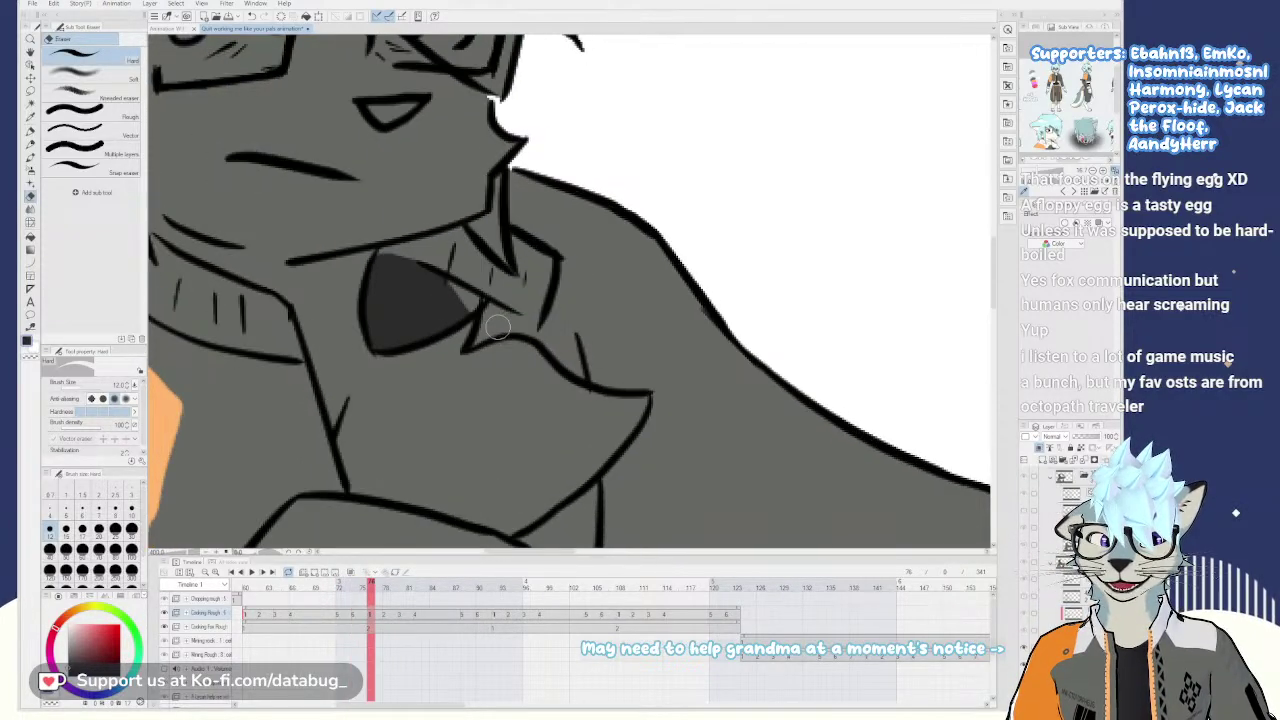
{"action": "key", "text": "ctrl+Right"}
{"action": "key", "text": "ctrl+Left"}
{"action": "key", "text": "ctrl+Left"}
{"action": "key", "text": "ctrl+Left"}
{"action": "key", "text": "ctrl+Left"}
{"action": "key", "text": "ctrl+Left"}
{"action": "key", "text": "ctrl+Left"}
{"action": "key", "text": "ctrl+Left"}
{"action": "key", "text": "ctrl+Right"}
{"action": "key", "text": "ctrl+Right"}
{"action": "key", "text": "ctrl+Right"}
{"action": "key", "text": "ctrl+Right"}
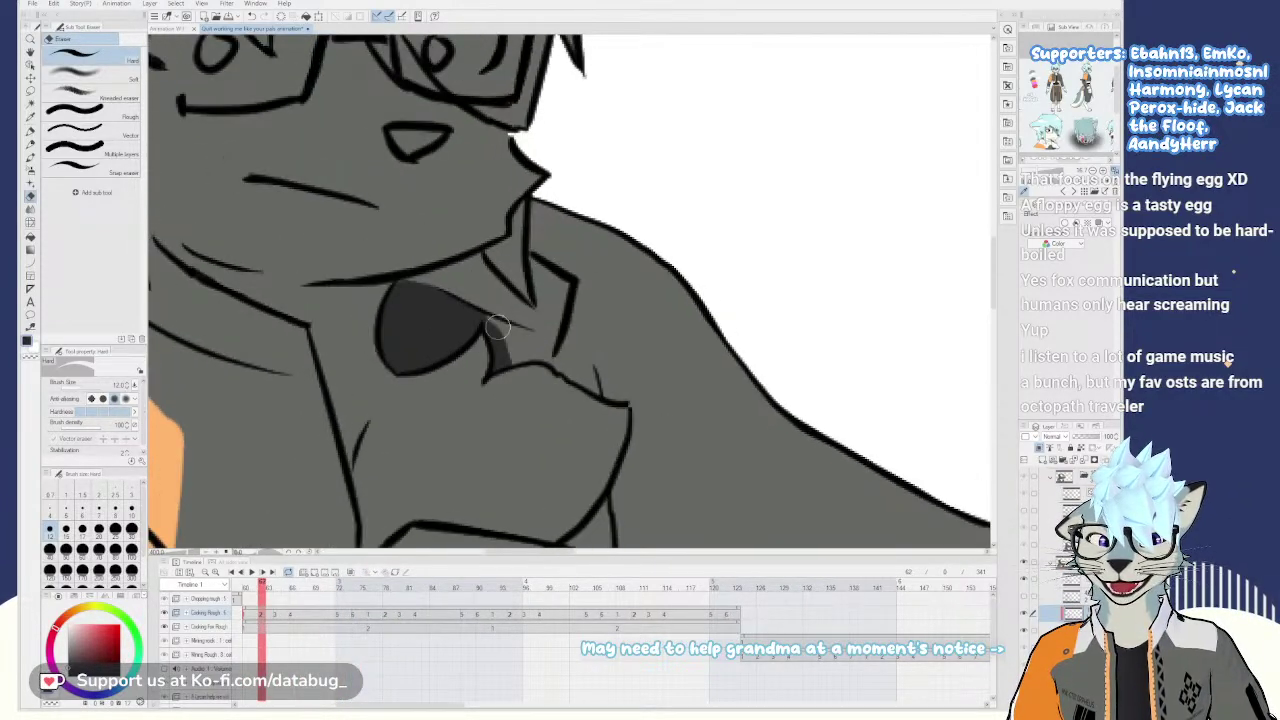
{"action": "key", "text": "ctrl+Right"}
{"action": "key", "text": "ctrl+Right"}
{"action": "key", "text": "ctrl+Right"}
{"action": "key", "text": "ctrl+Right"}
{"action": "key", "text": "ctrl+Right"}
{"action": "key", "text": "ctrl+Right"}
{"action": "key", "text": "ctrl+Right"}
{"action": "key", "text": "ctrl+Right"}
{"action": "key", "text": "ctrl+Right"}
{"action": "key", "text": "ctrl+Right"}
{"action": "key", "text": "ctrl+Right"}
{"action": "key", "text": "ctrl+Right"}
{"action": "key", "text": "ctrl+Right"}
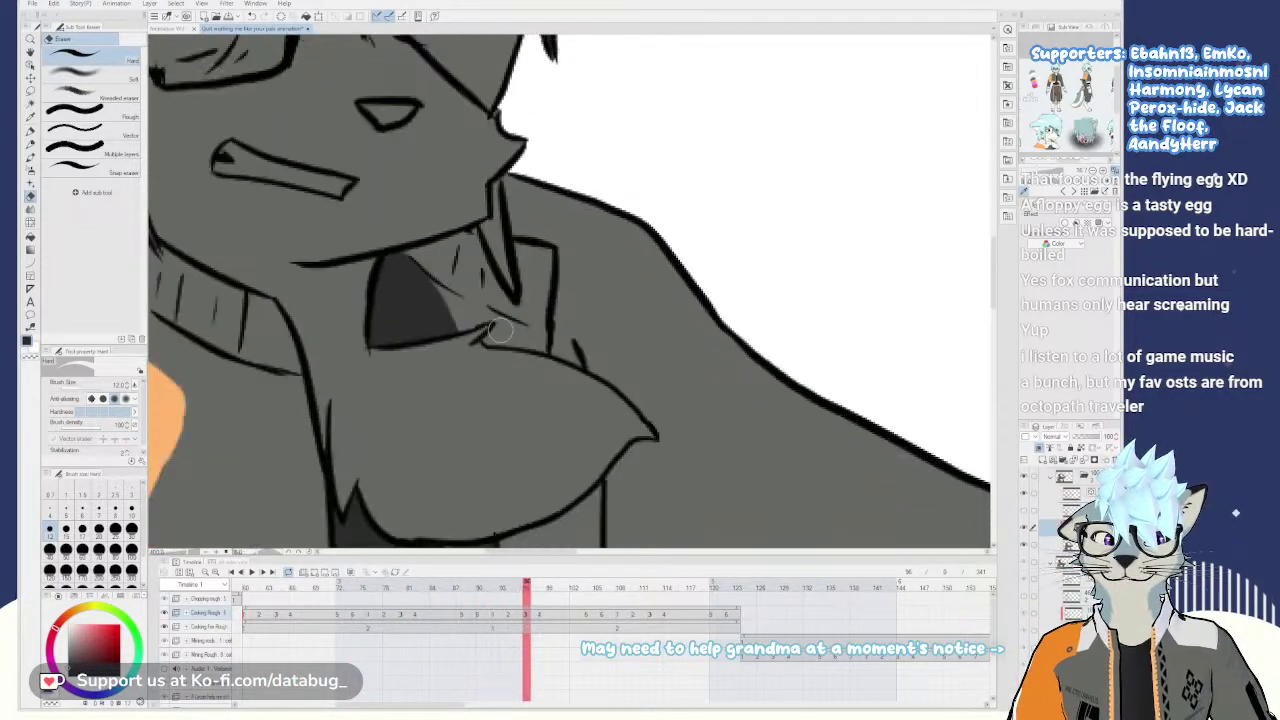
{"action": "key", "text": "ctrl+Right"}
{"action": "key", "text": "ctrl+Right"}
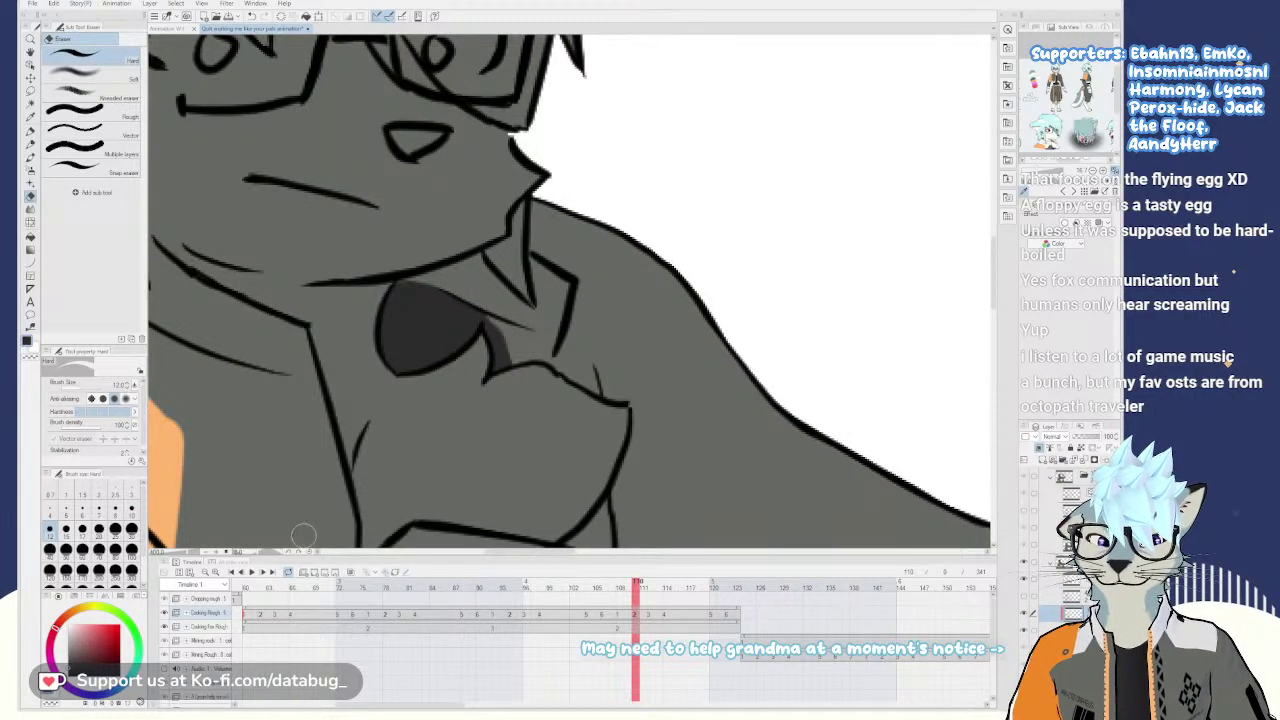
- Return to the first cooking frame and fill the character's belt with white on both sides of the orange stripes
{"action": "left_click", "coordinate": [246, 585]}
{"action": "scroll", "coordinate": [500, 386], "scroll_direction": "down", "scroll_amount": 1}
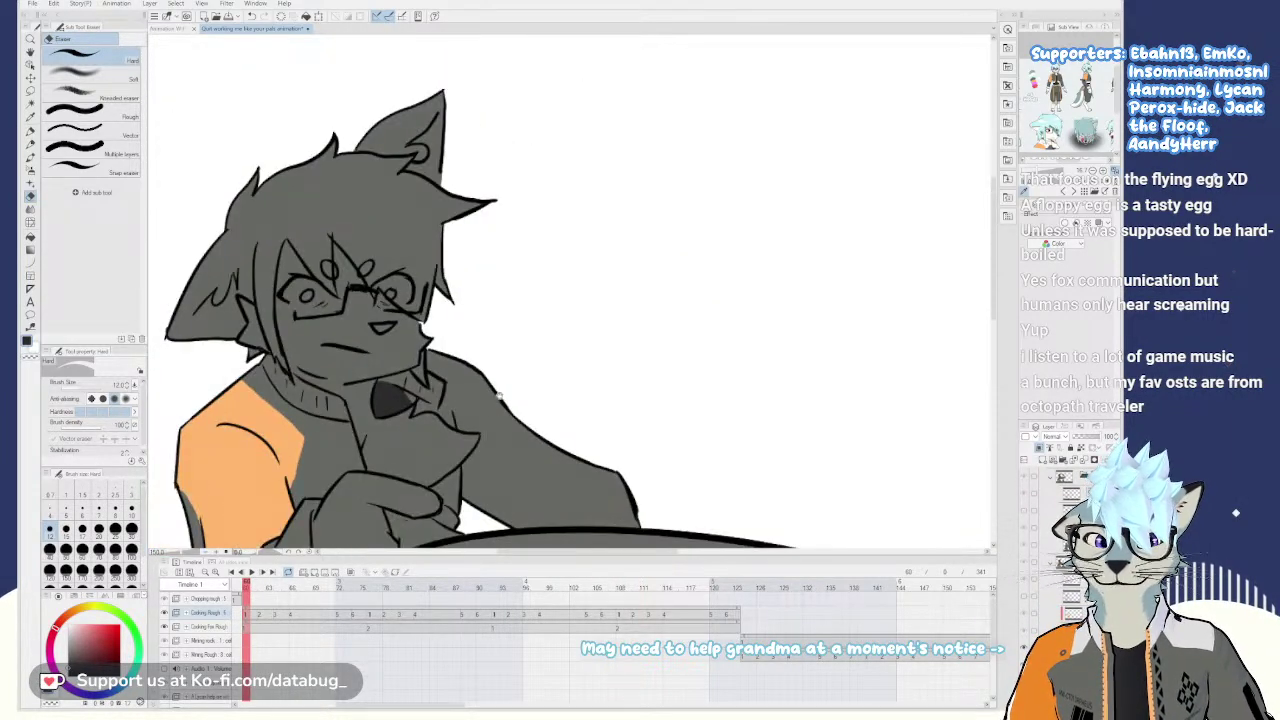
{"action": "left_click_drag", "start_coordinate": [503, 386], "coordinate": [586, 214]}
{"action": "left_click_drag", "start_coordinate": [558, 343], "coordinate": [570, 223]}
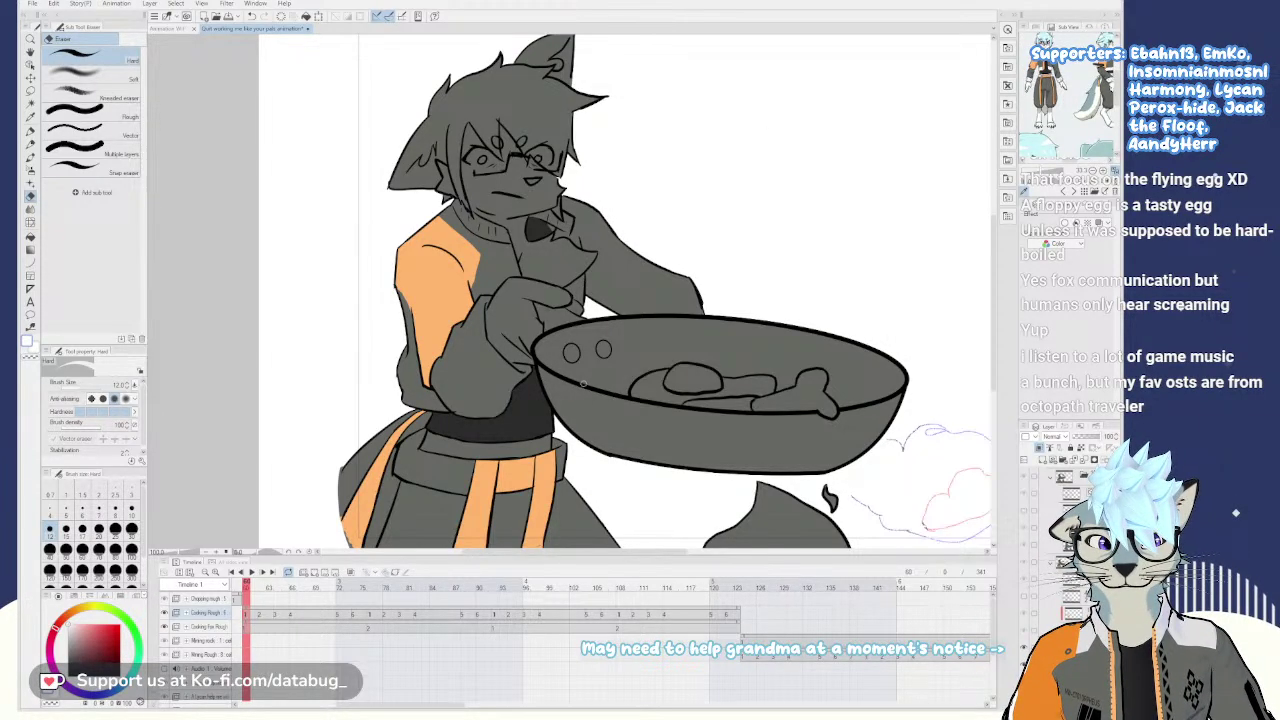
{"action": "scroll", "coordinate": [469, 284], "scroll_direction": "down", "scroll_amount": 4}
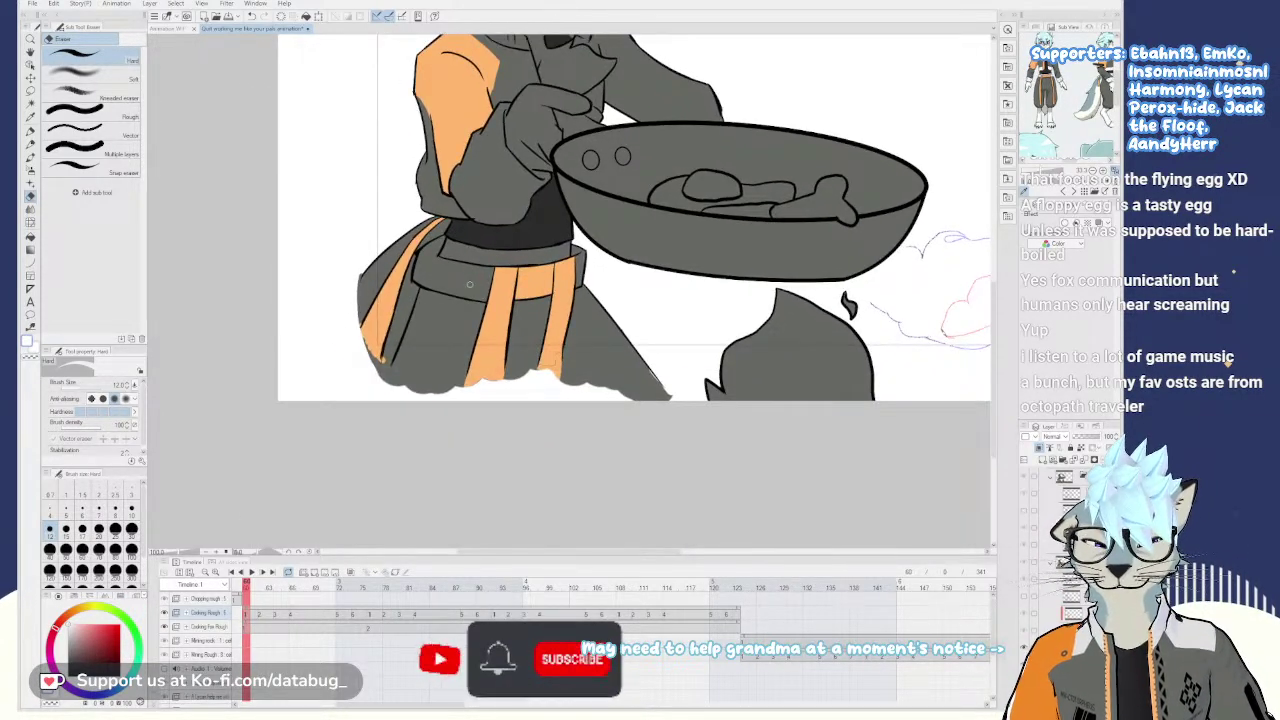
{"action": "key", "text": "g"}
{"action": "left_click", "coordinate": [469, 284]}
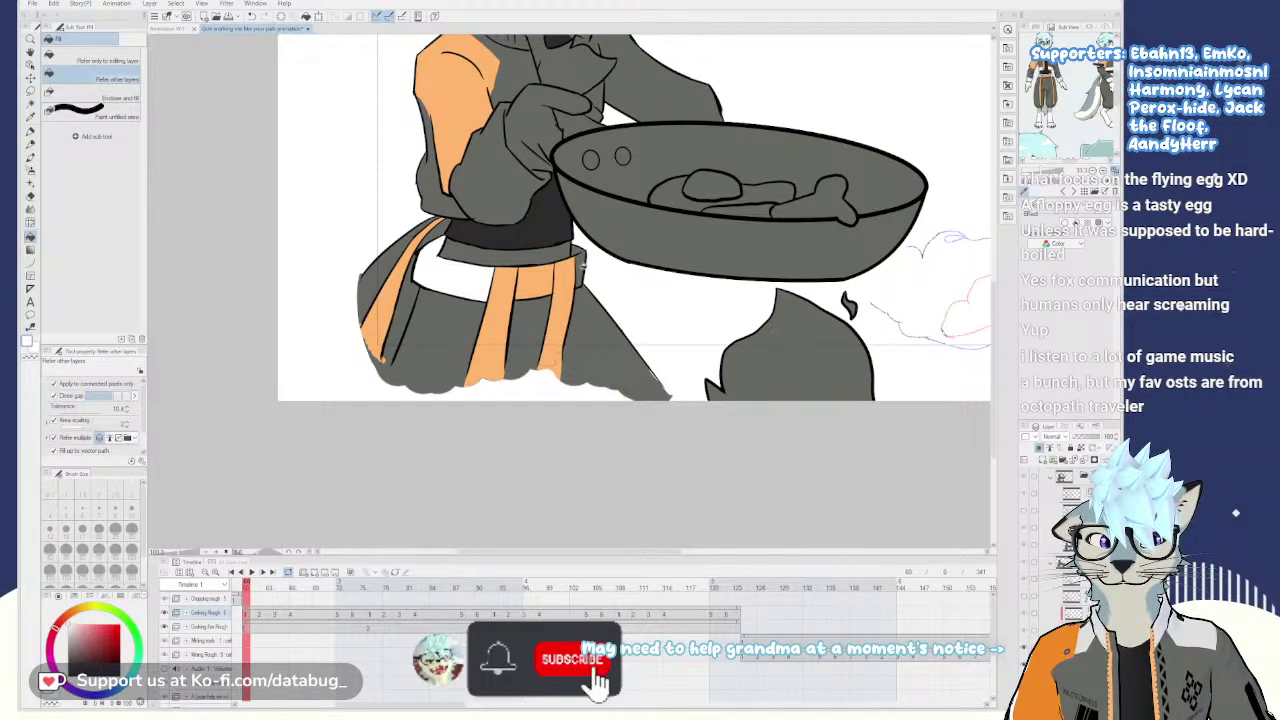
- Paint the cuff of the first frame's near sleeve solid white up to the wrist
{"action": "scroll", "coordinate": [462, 313], "scroll_direction": "up", "scroll_amount": 1}
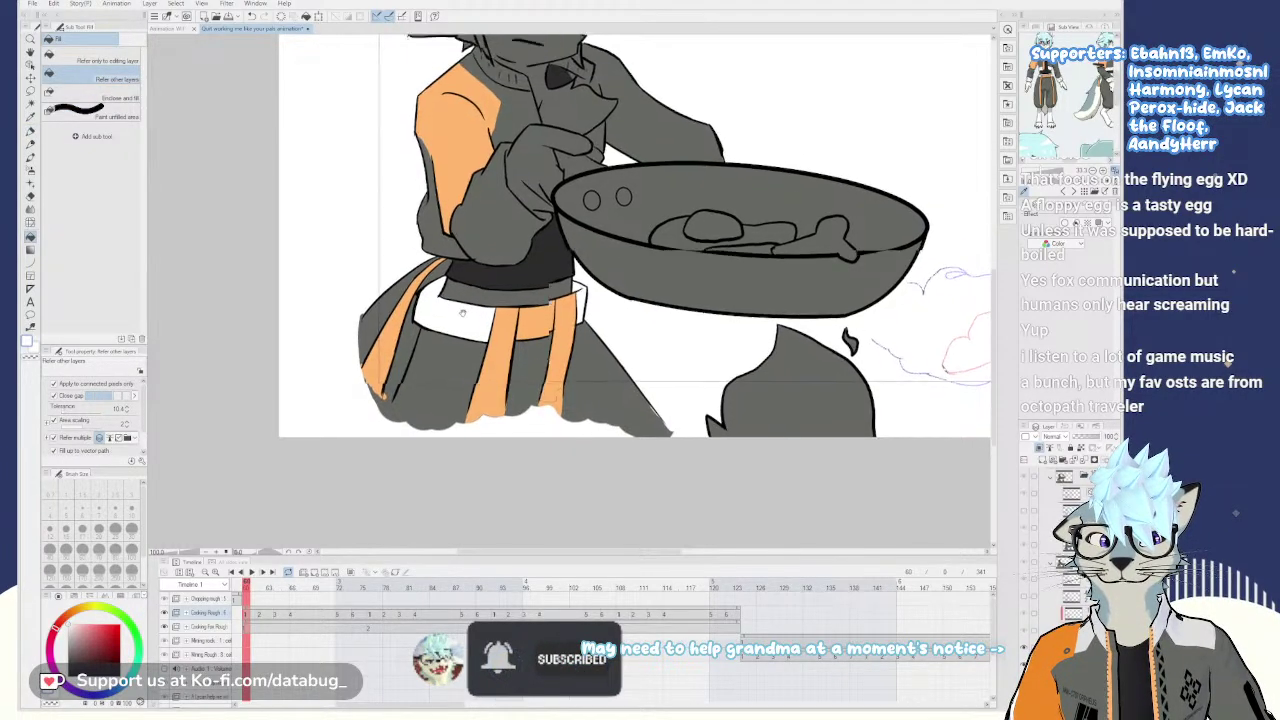
{"action": "scroll", "coordinate": [462, 313], "scroll_direction": "up", "scroll_amount": 3}
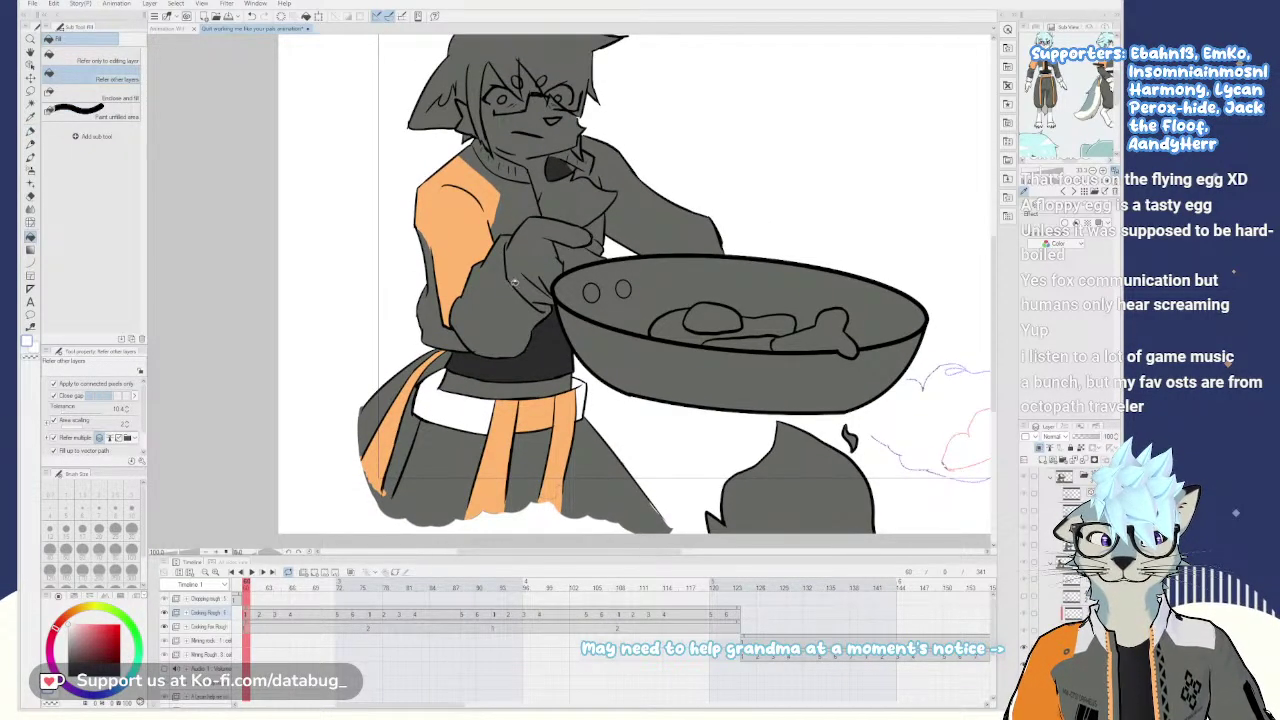
{"action": "key", "text": "p"}
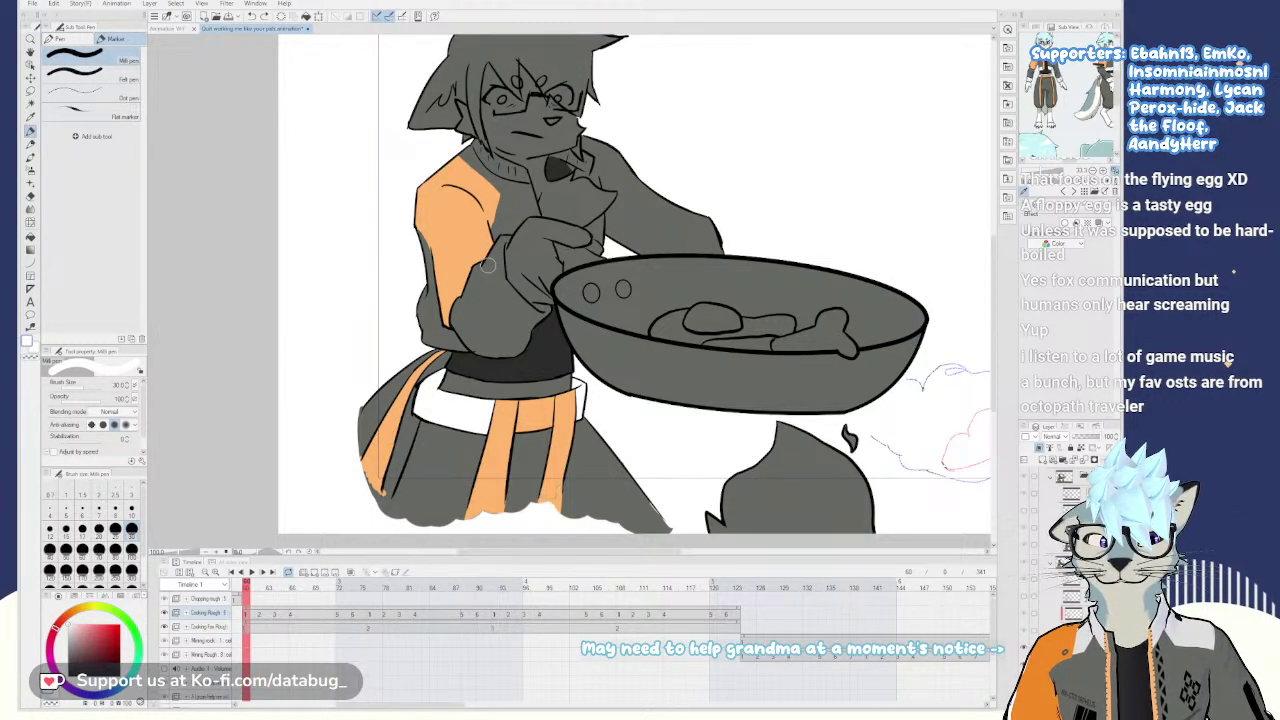
{"action": "left_click_drag", "start_coordinate": [487, 268], "coordinate": [527, 322]}
{"action": "key", "text": "g"}
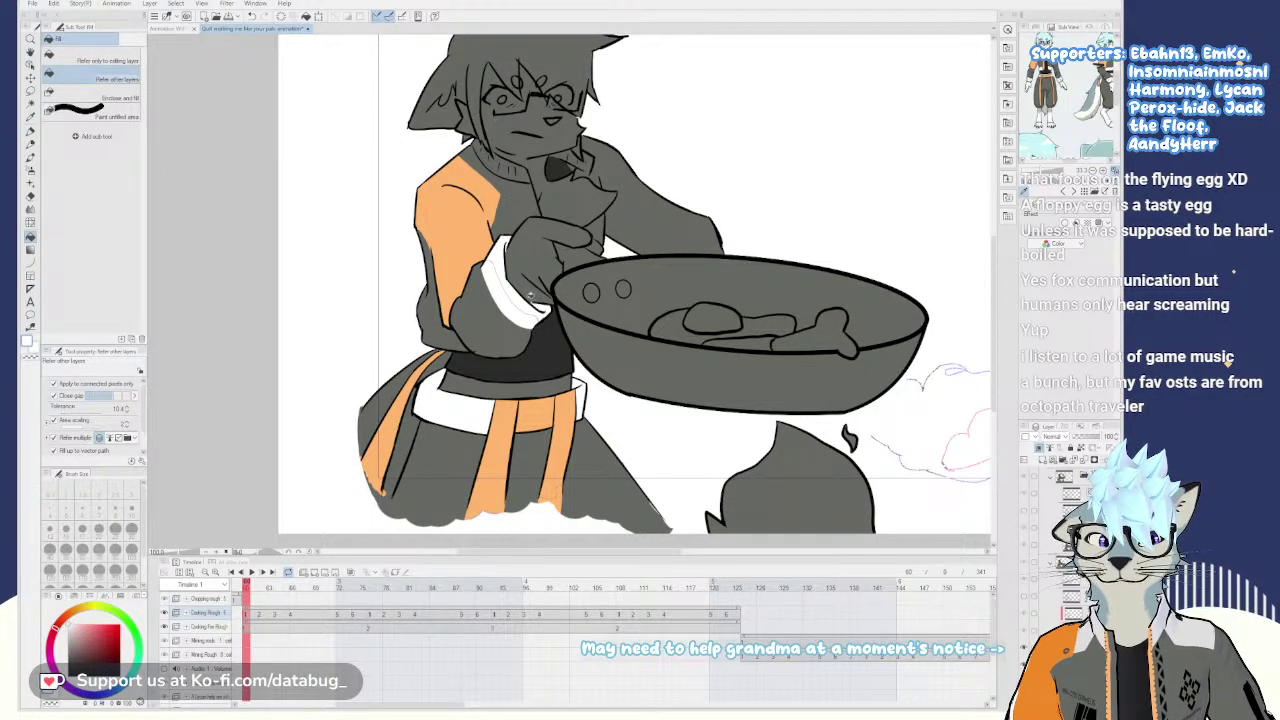
{"action": "key", "text": "p"}
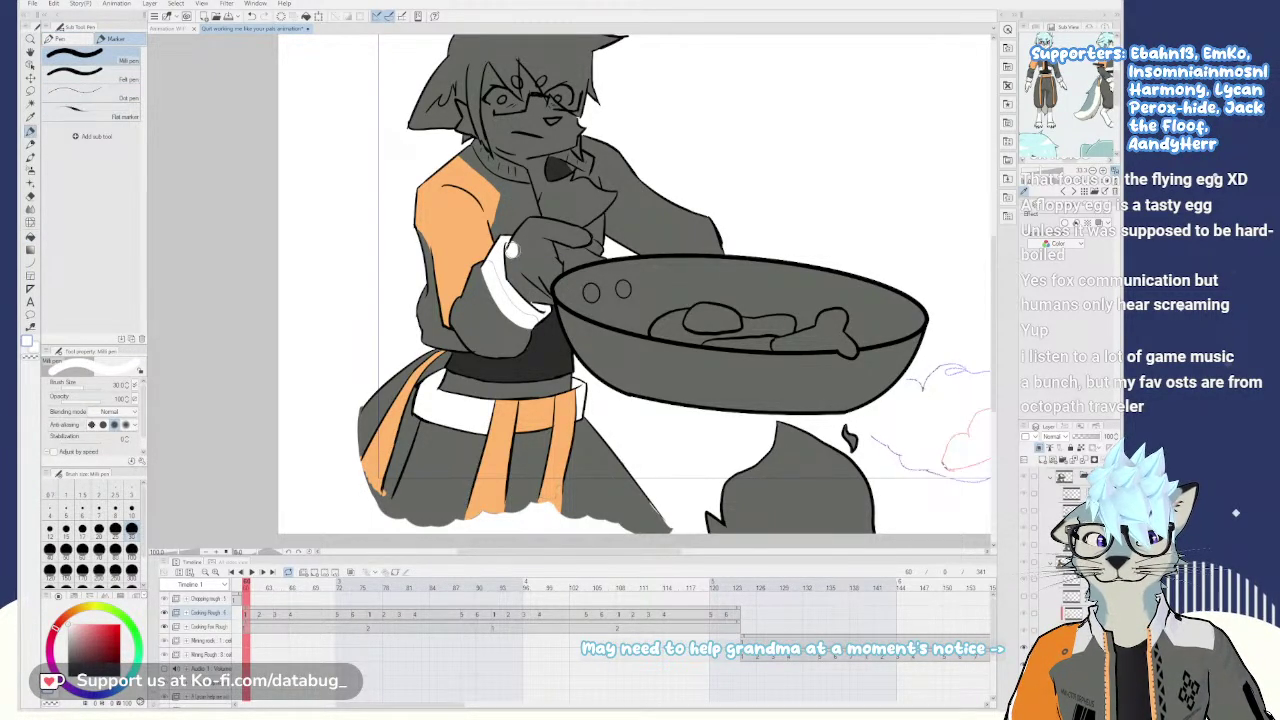
{"action": "key", "text": "e"}
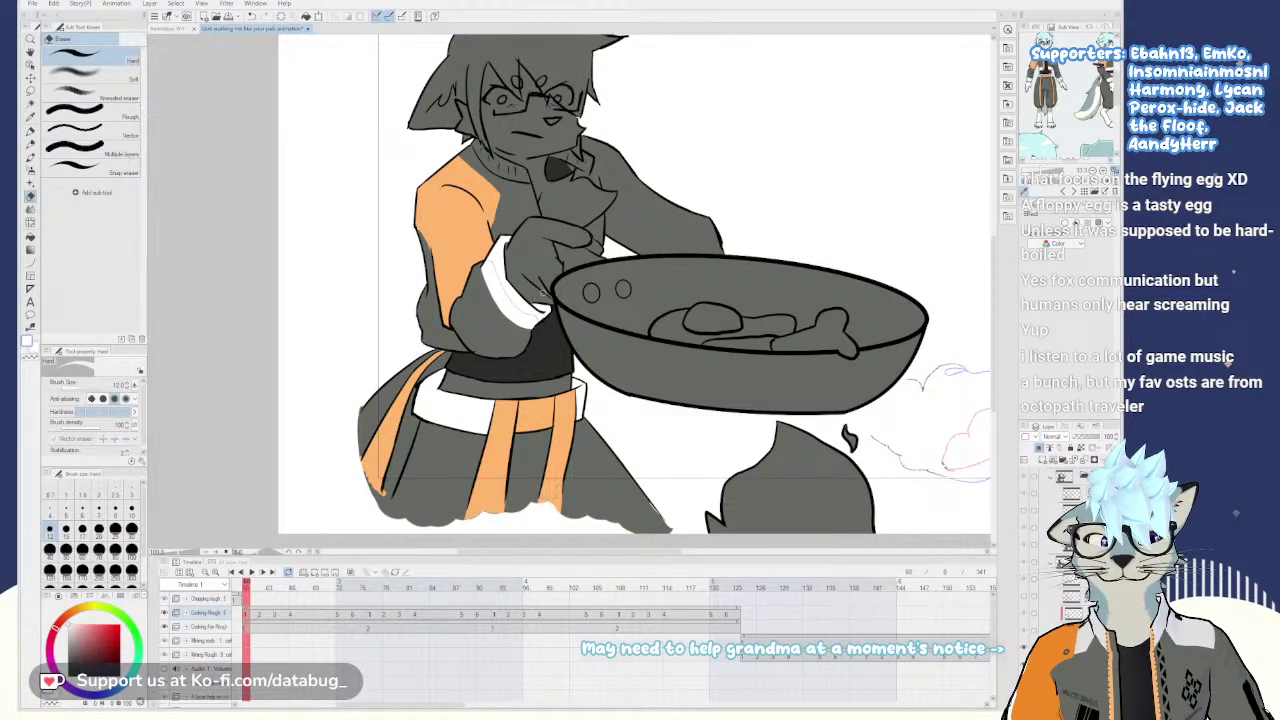
{"action": "key", "text": "g"}
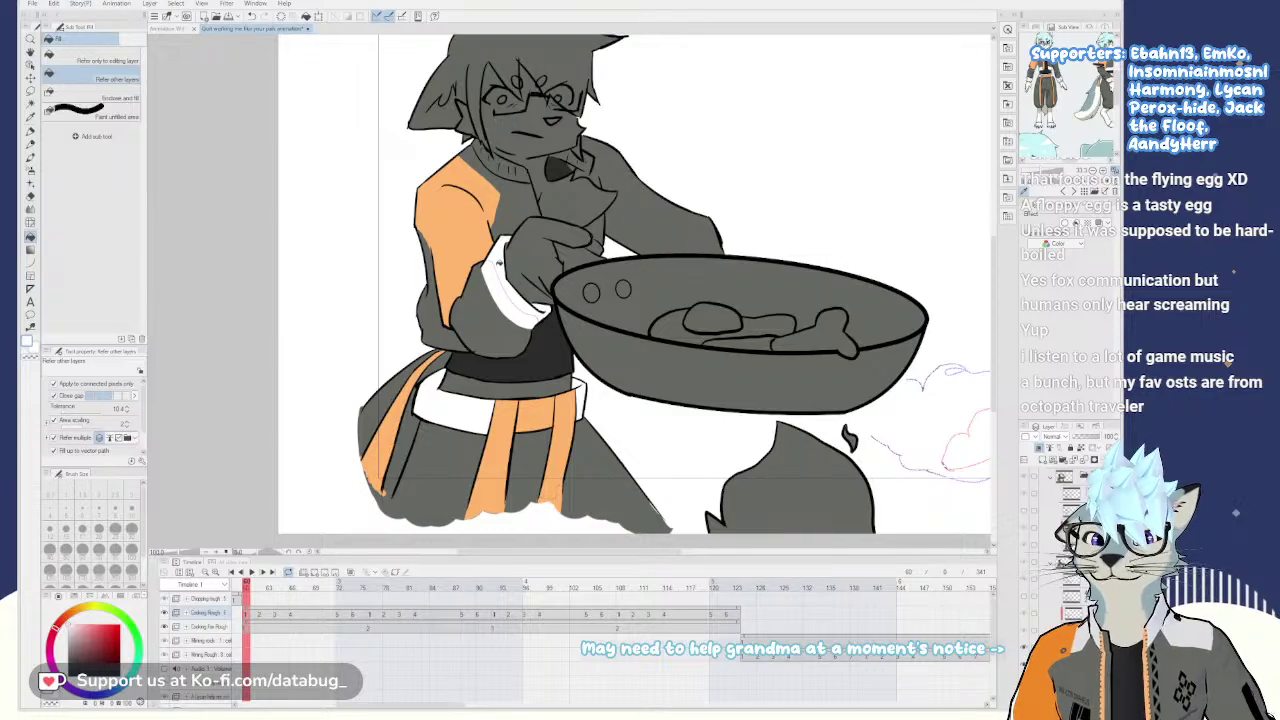
{"action": "key", "text": "p"}
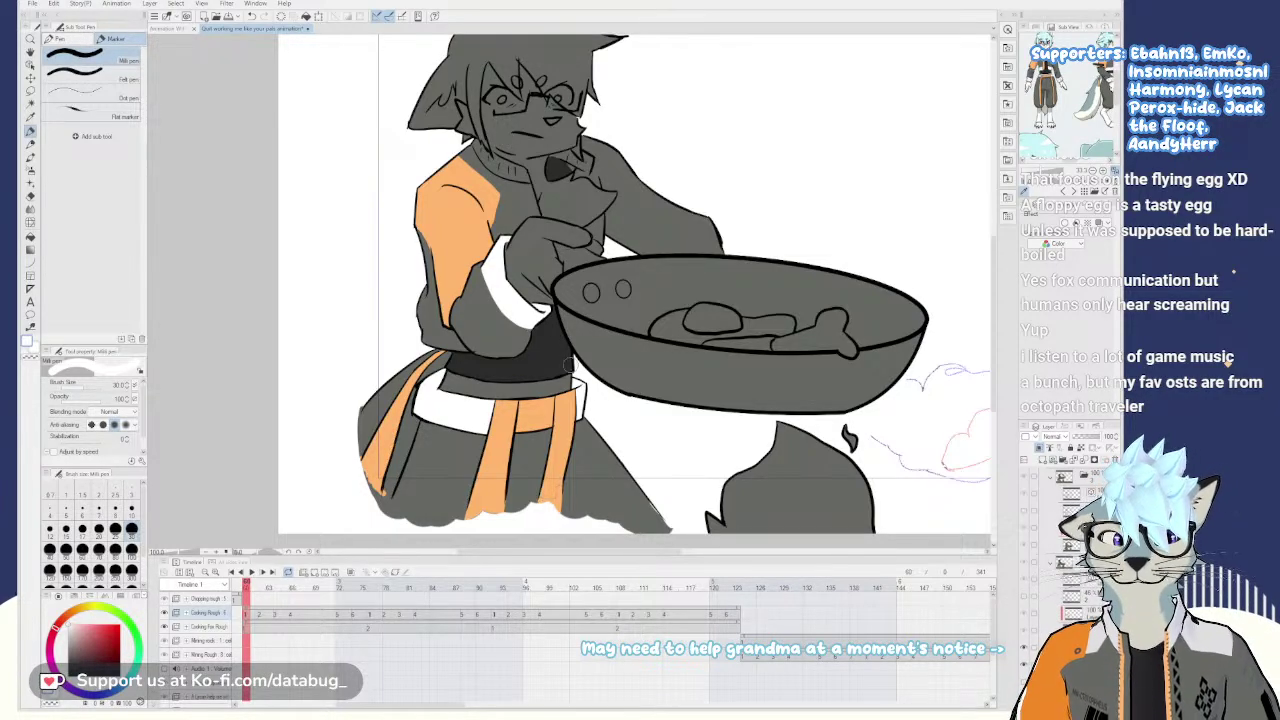
- Fill both sides of the first frame's jacket collar with white
{"action": "left_click_drag", "start_coordinate": [575, 364], "coordinate": [628, 419]}
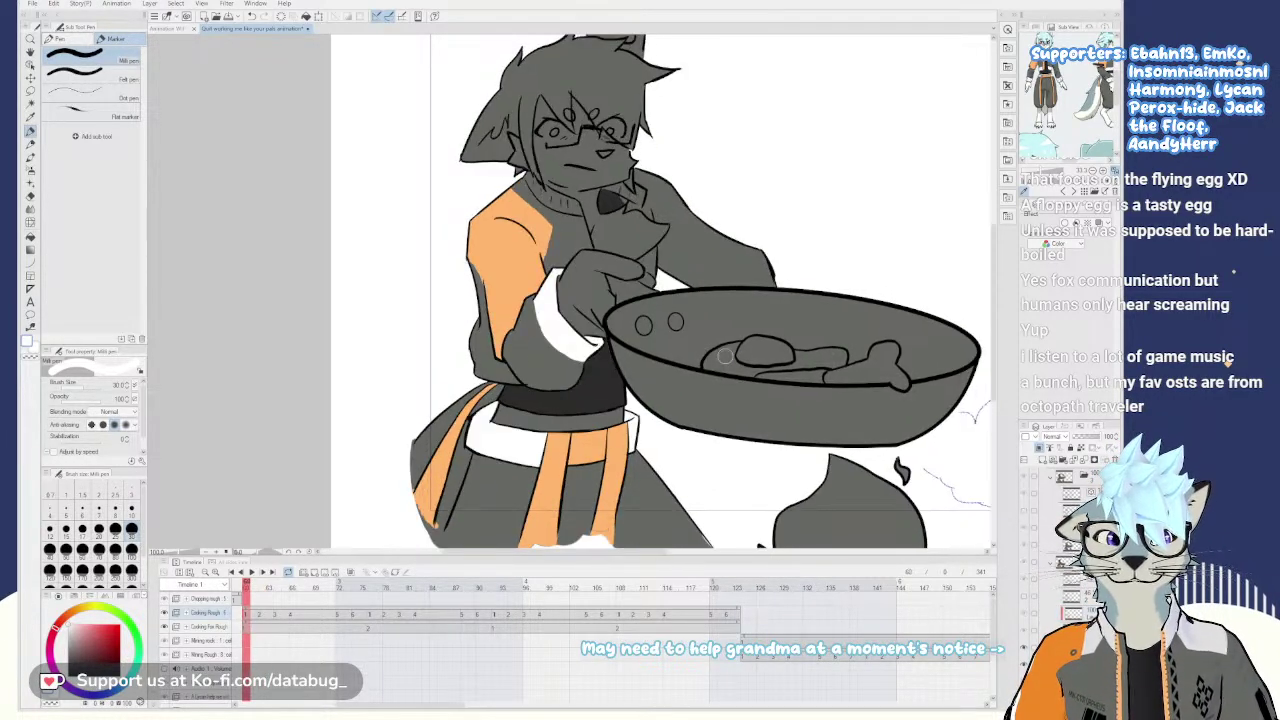
{"action": "left_click_drag", "start_coordinate": [621, 239], "coordinate": [632, 304]}
{"action": "key", "text": "g"}
{"action": "left_click", "coordinate": [569, 264]}
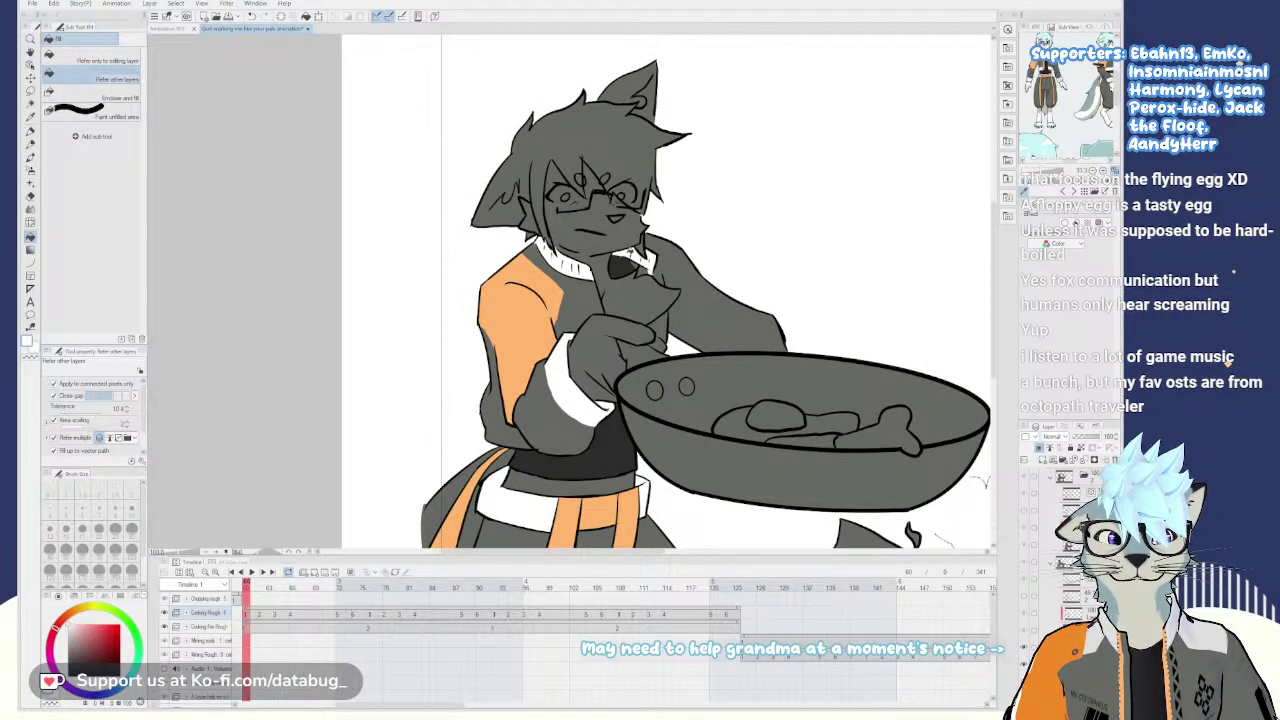
- Outline the gap above the near-black patch in white with a size 5 pen and fill it as part of the first frame's far collar
{"action": "scroll", "coordinate": [665, 259], "scroll_direction": "up", "scroll_amount": 5}
{"action": "left_click", "coordinate": [373, 133]}
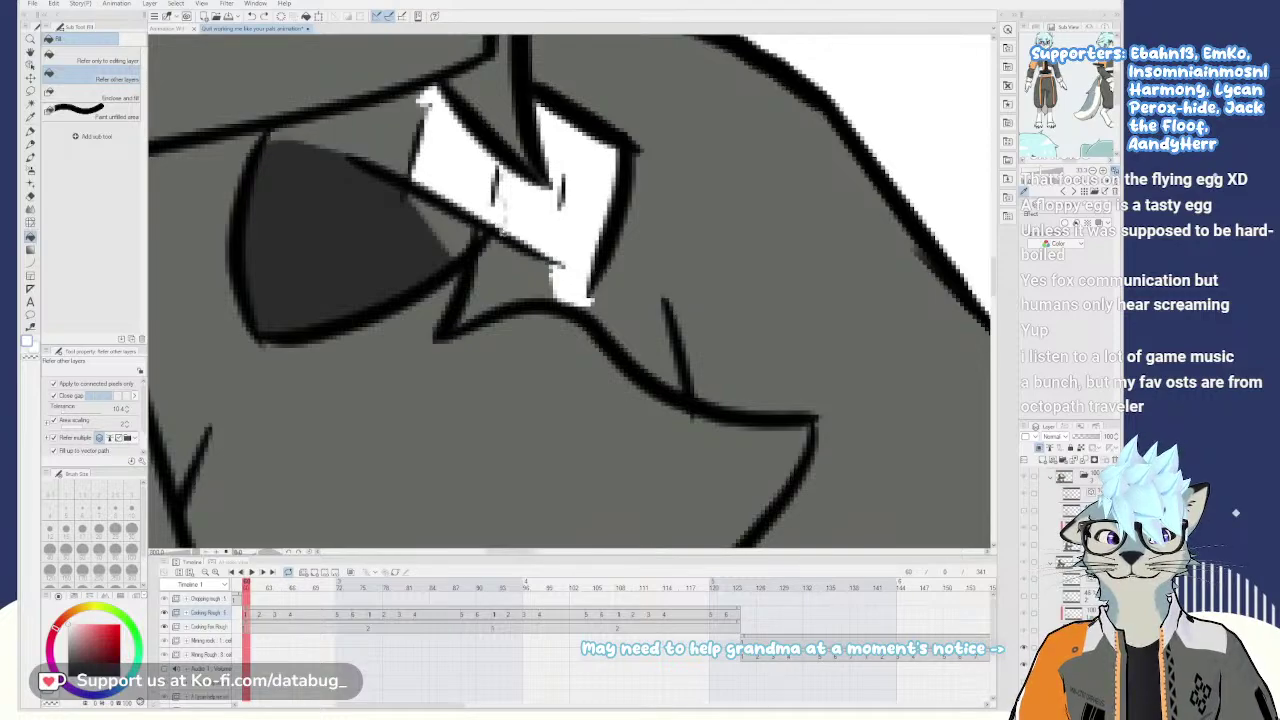
{"action": "key", "text": "p"}
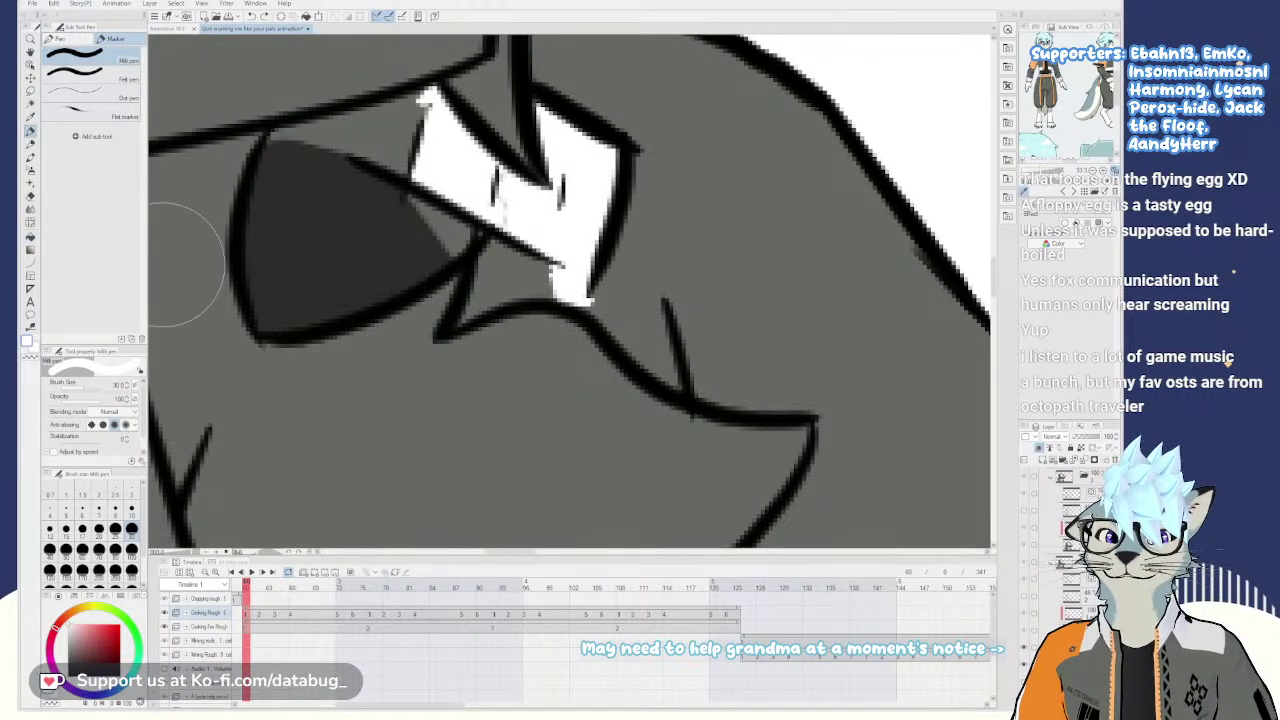
{"action": "left_click", "coordinate": [131, 509]}
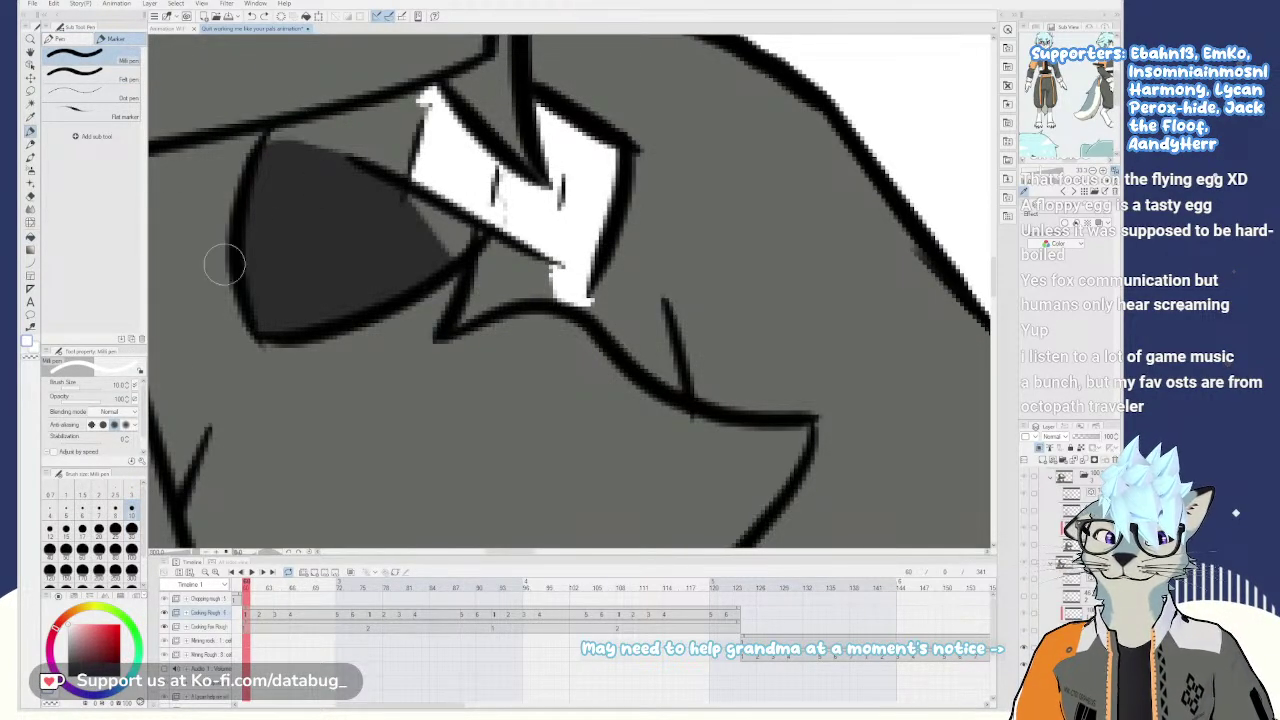
{"action": "left_click", "coordinate": [66, 509]}
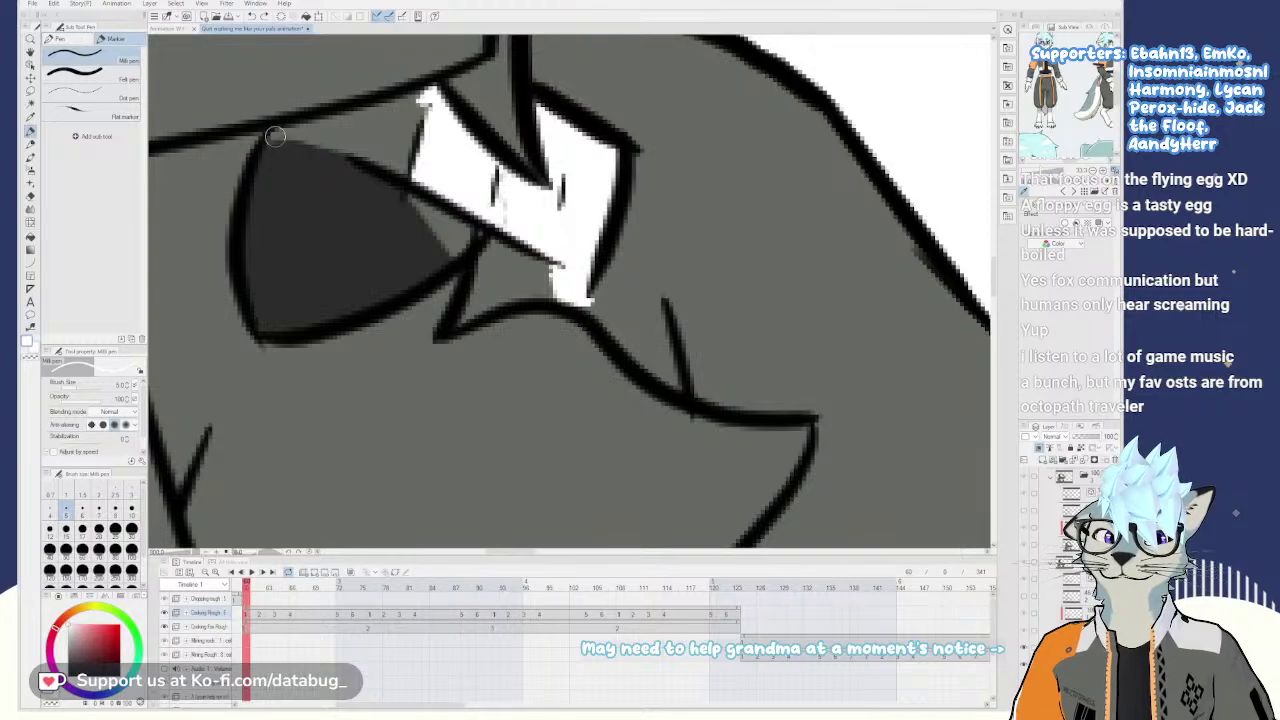
{"action": "mouse_move", "coordinate": [268, 135]}
{"action": "left_mouse_down"}
{"action": "mouse_move", "coordinate": [312, 135]}
{"action": "mouse_move", "coordinate": [398, 168]}
{"action": "left_mouse_up"}
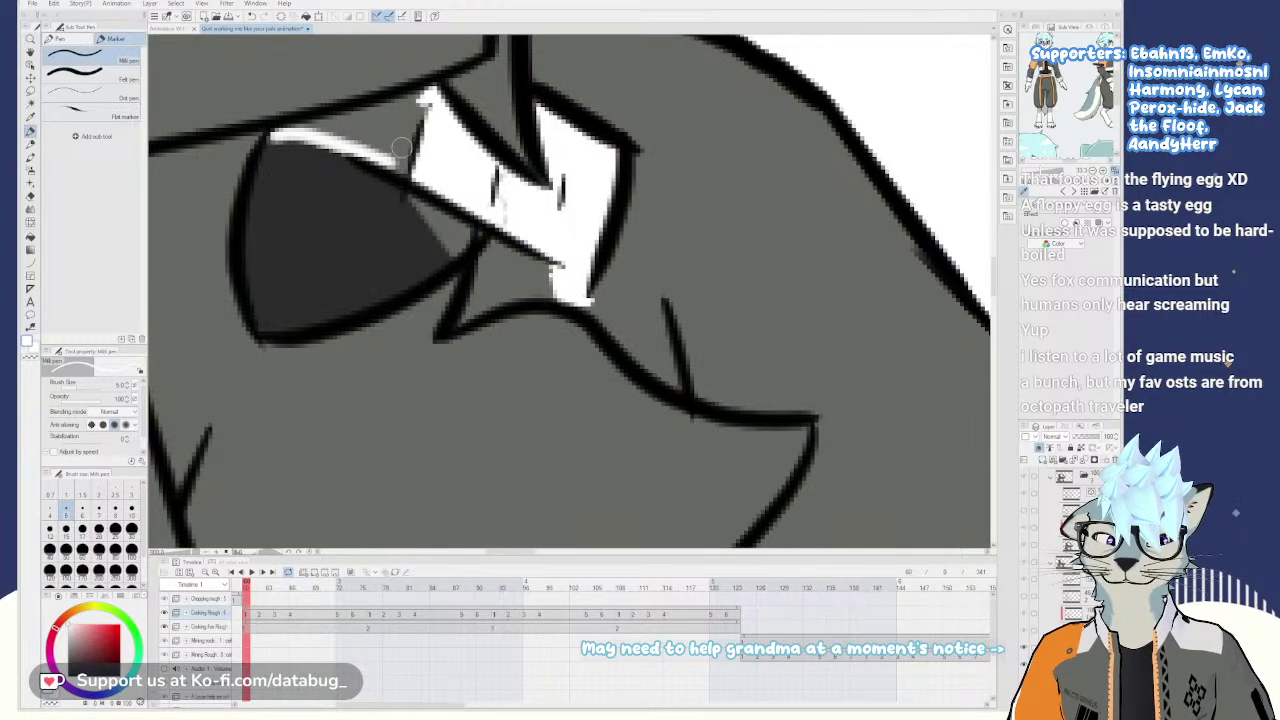
{"action": "key", "text": "g"}
{"action": "left_click", "coordinate": [404, 122]}
{"action": "key", "text": "p"}
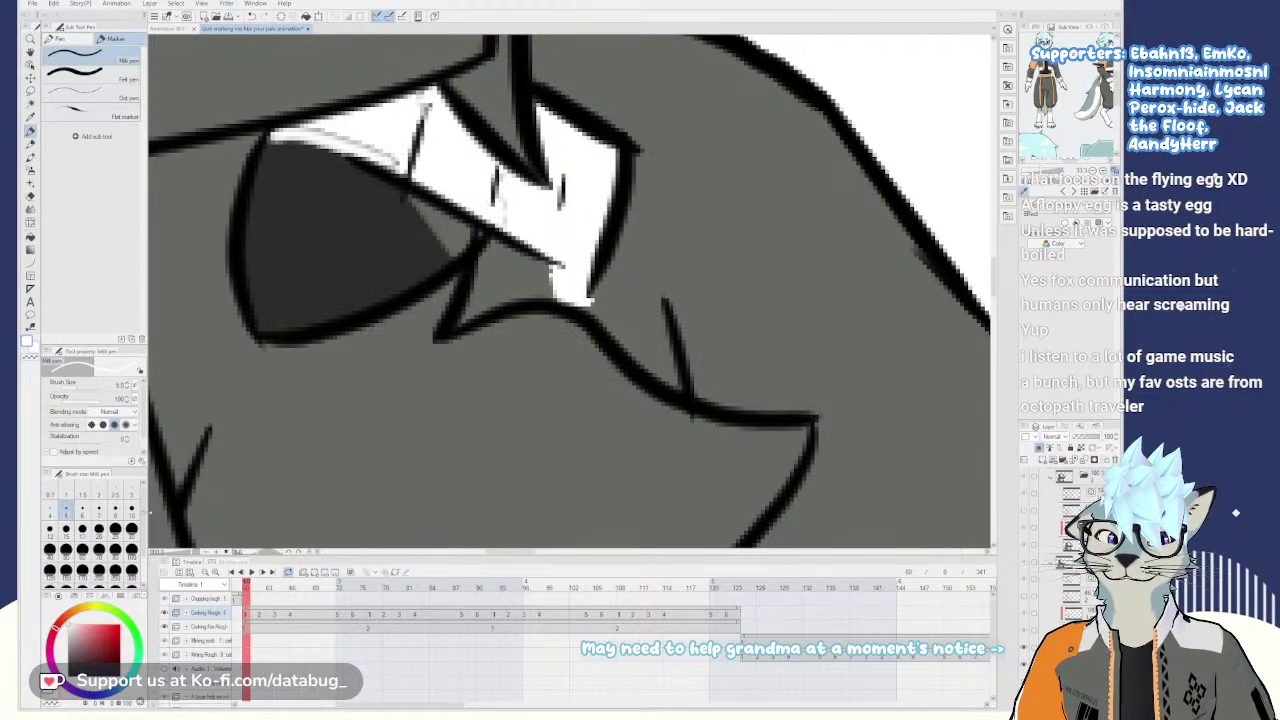
- Cover the stray lines in the first frame's far collar with white at pen size 10 and erase the spill at its lower tip
{"action": "left_click", "coordinate": [131, 509]}
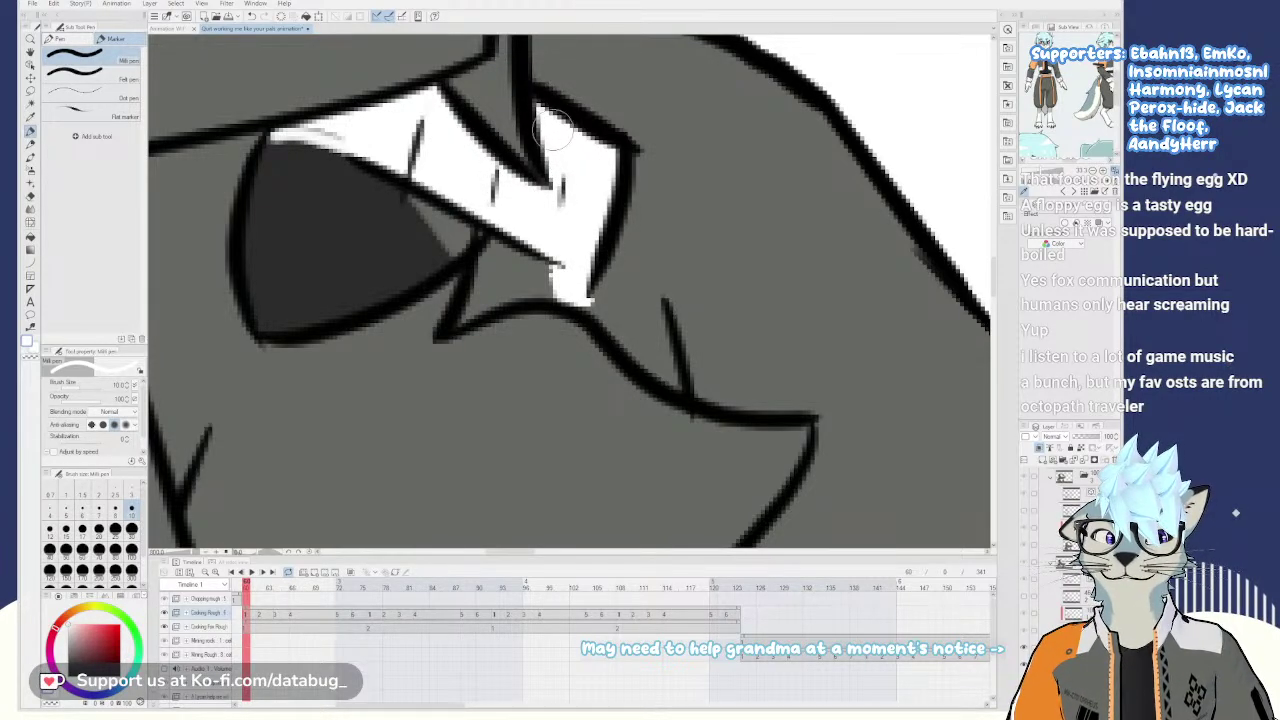
{"action": "key", "text": "e"}
{"action": "left_click_drag", "start_coordinate": [566, 272], "coordinate": [586, 312]}
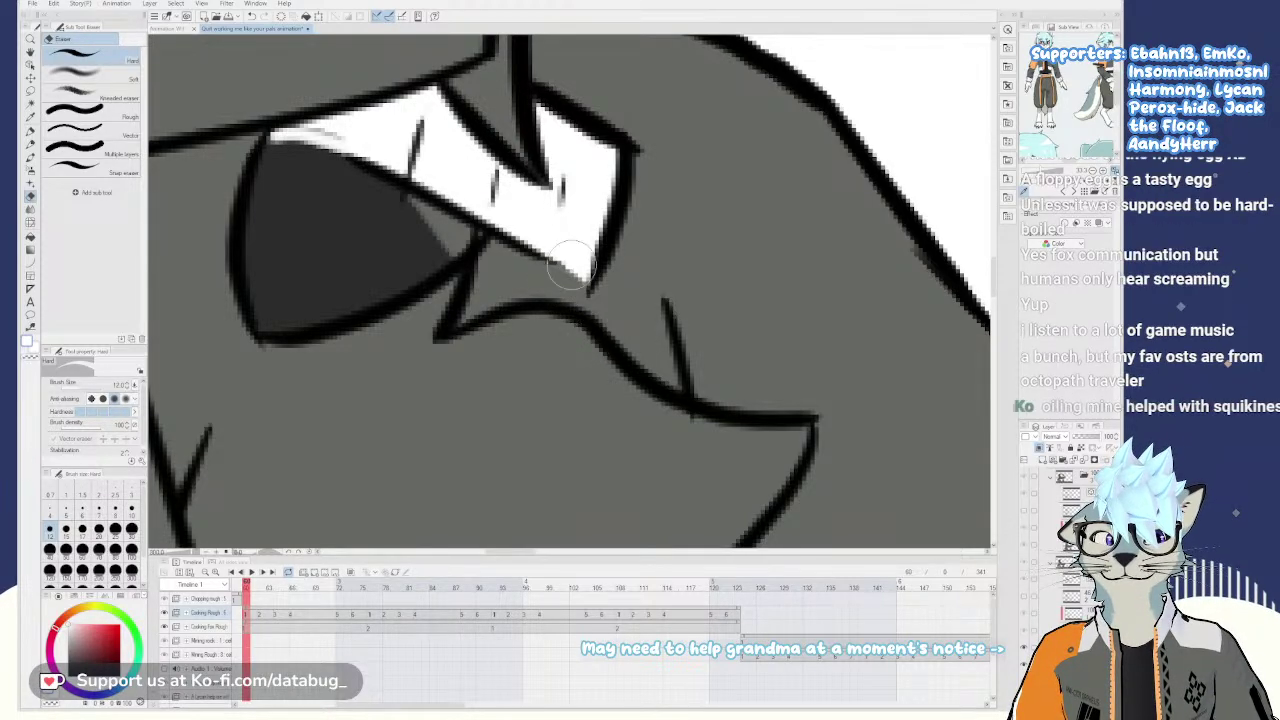
{"action": "key", "text": "p"}
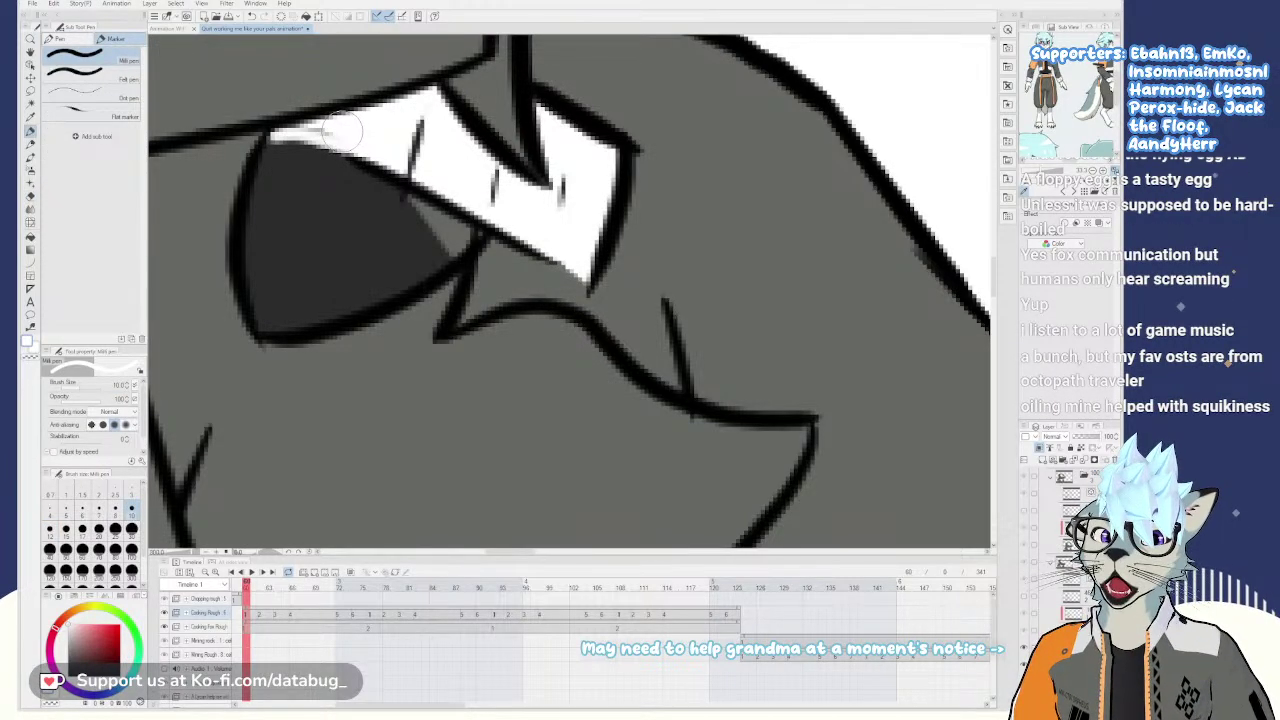
{"action": "key", "text": "e"}
{"action": "key", "text": "p"}
- Clean up the white along the edges of the first frame's near collar, at the shoulder and beside the hair tip
{"action": "left_click_drag", "start_coordinate": [435, 255], "coordinate": [525, 345]}
{"action": "scroll", "coordinate": [606, 391], "scroll_direction": "down", "scroll_amount": 2}
{"action": "left_click_drag", "start_coordinate": [608, 432], "coordinate": [655, 386]}
{"action": "left_click_drag", "start_coordinate": [520, 272], "coordinate": [566, 335]}
{"action": "left_click_drag", "start_coordinate": [403, 250], "coordinate": [523, 330]}
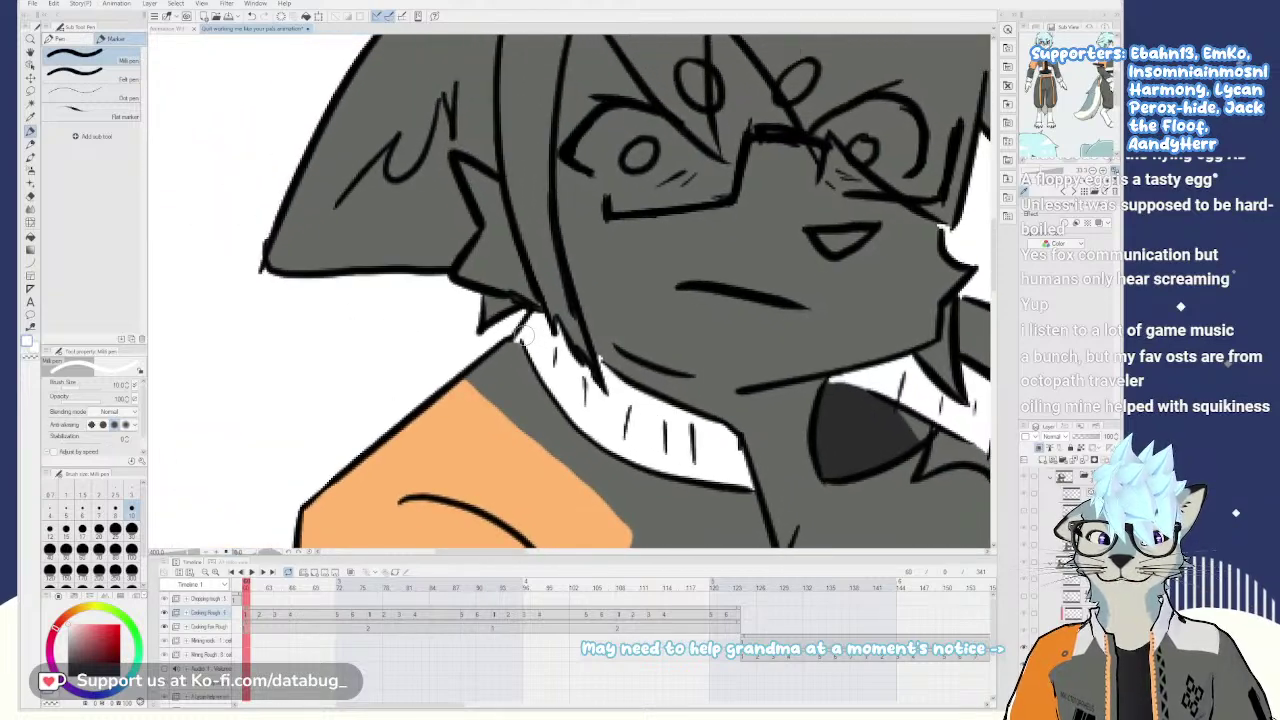
{"action": "scroll", "coordinate": [523, 330], "scroll_direction": "up", "scroll_amount": 4}
{"action": "key", "text": "e"}
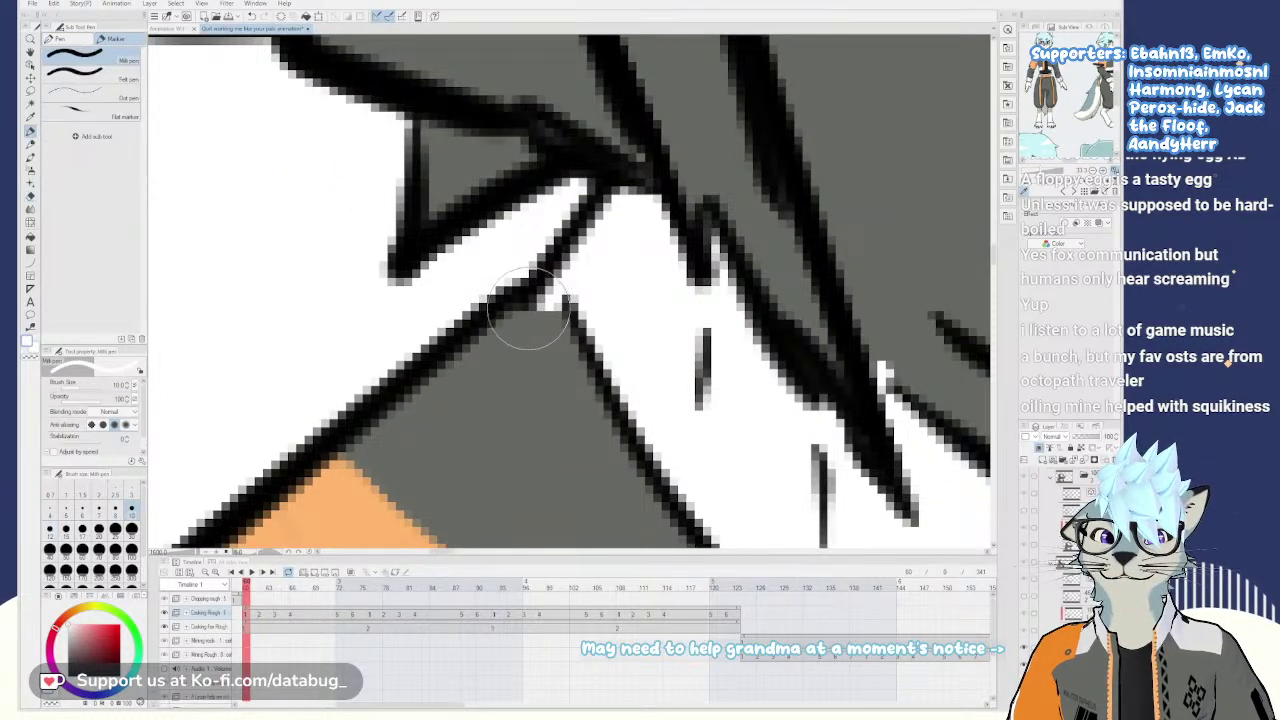
{"action": "scroll", "coordinate": [540, 330], "scroll_direction": "down", "scroll_amount": 8}
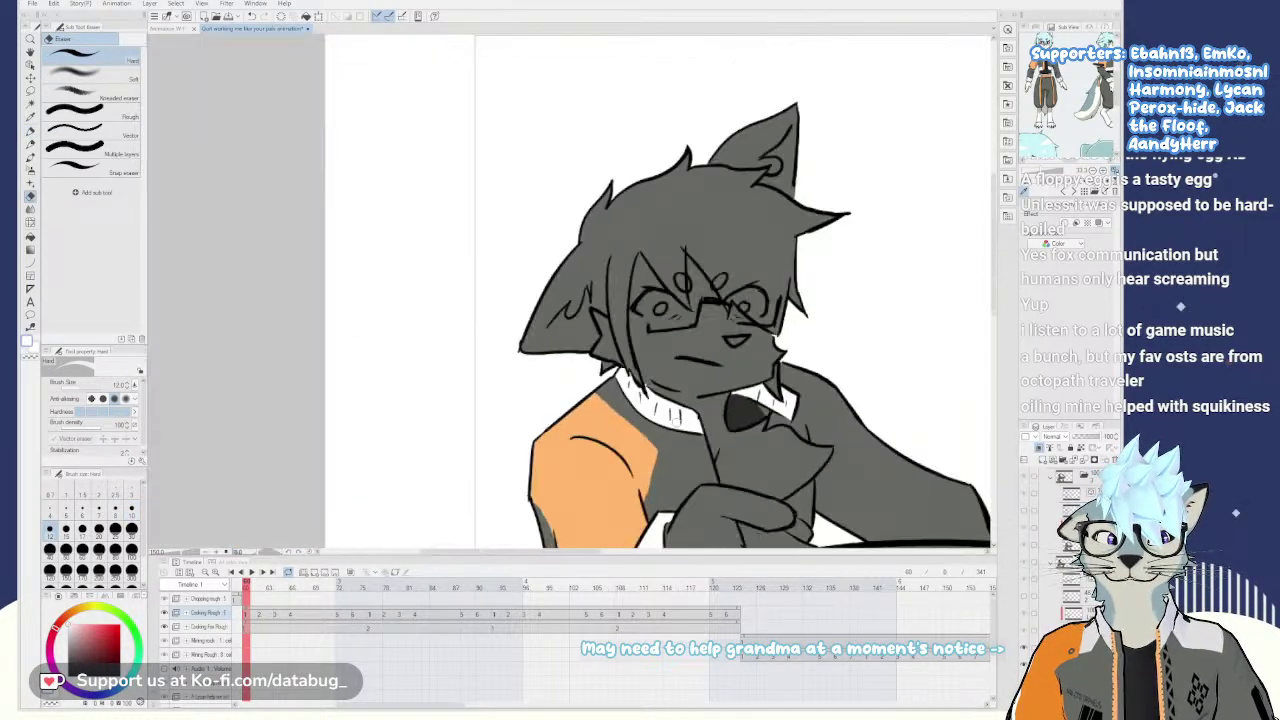
{"action": "scroll", "coordinate": [676, 420], "scroll_direction": "up", "scroll_amount": 4}
{"action": "scroll", "coordinate": [676, 420], "scroll_direction": "up", "scroll_amount": 5}
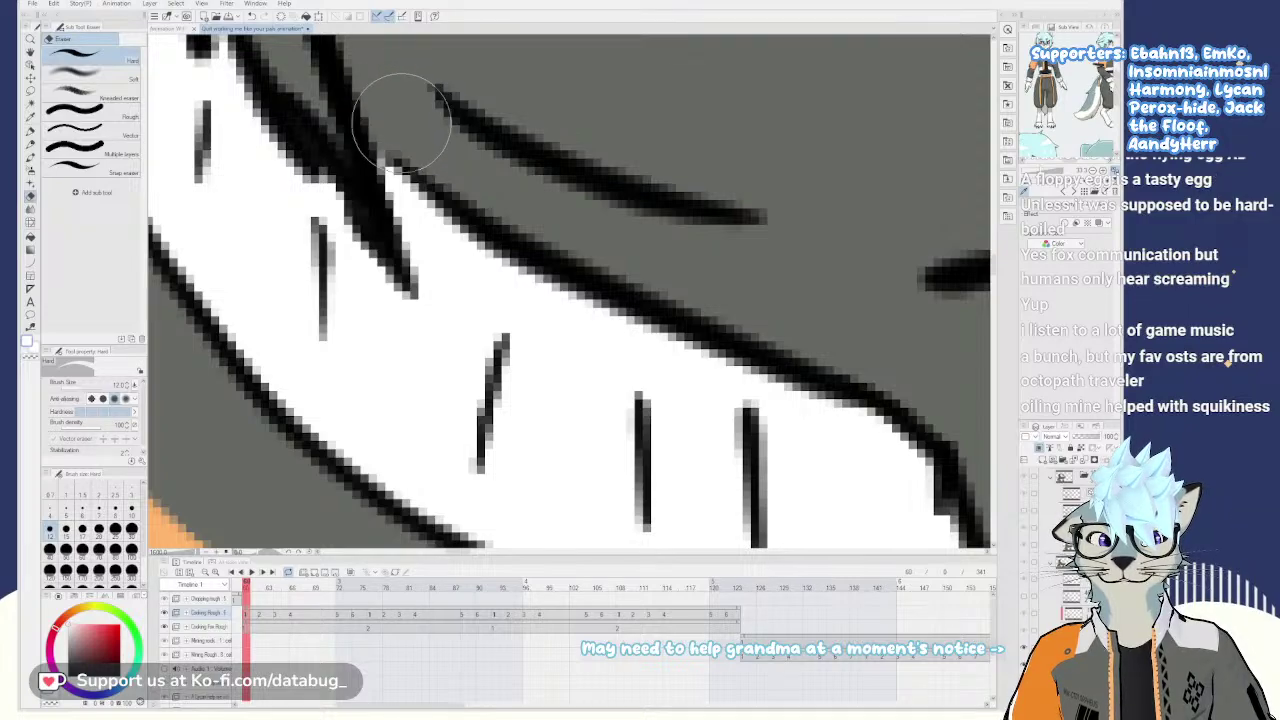
{"action": "scroll", "coordinate": [600, 262], "scroll_direction": "down", "scroll_amount": 6}
- Go to the second cooking frame and fill the belt with white on both sides of the orange stripes
{"action": "left_click_drag", "start_coordinate": [705, 380], "coordinate": [572, 266]}
{"action": "scroll", "coordinate": [572, 266], "scroll_direction": "down", "scroll_amount": 1}
{"action": "left_click_drag", "start_coordinate": [638, 387], "coordinate": [638, 255]}
{"action": "key", "text": "g"}
{"action": "scroll", "coordinate": [628, 340], "scroll_direction": "down", "scroll_amount": 5}
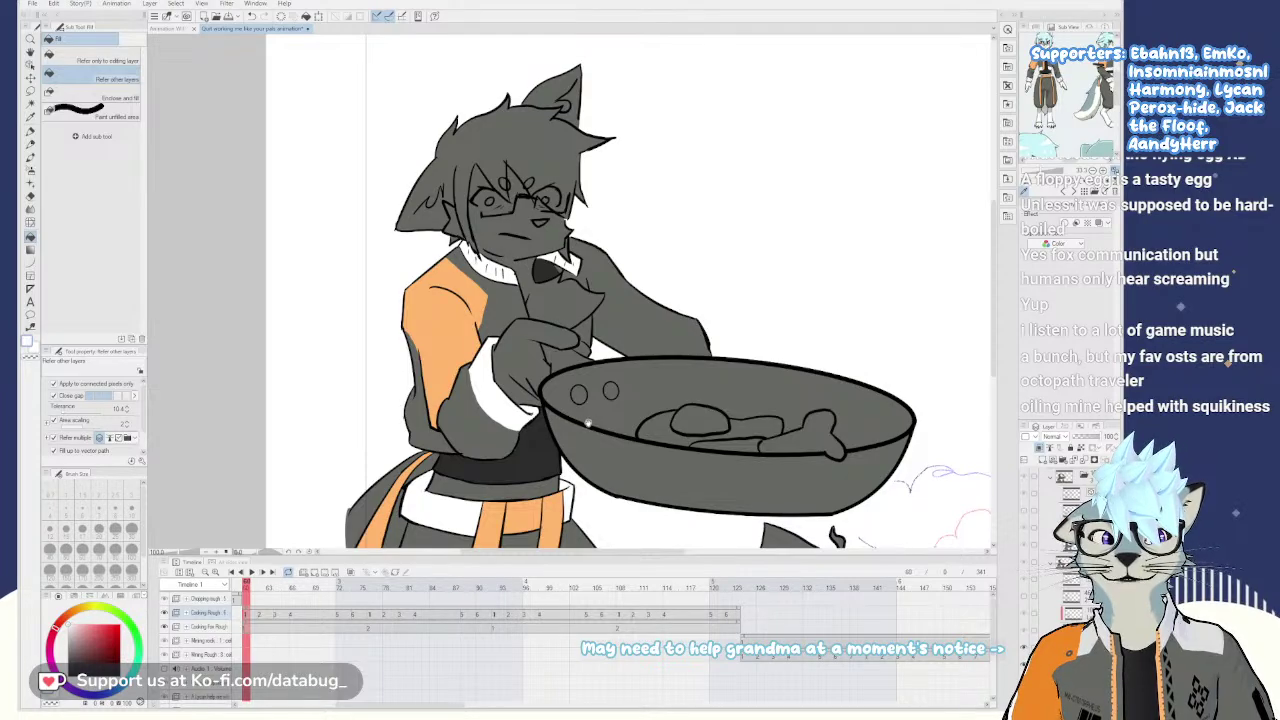
{"action": "key", "text": "Right"}
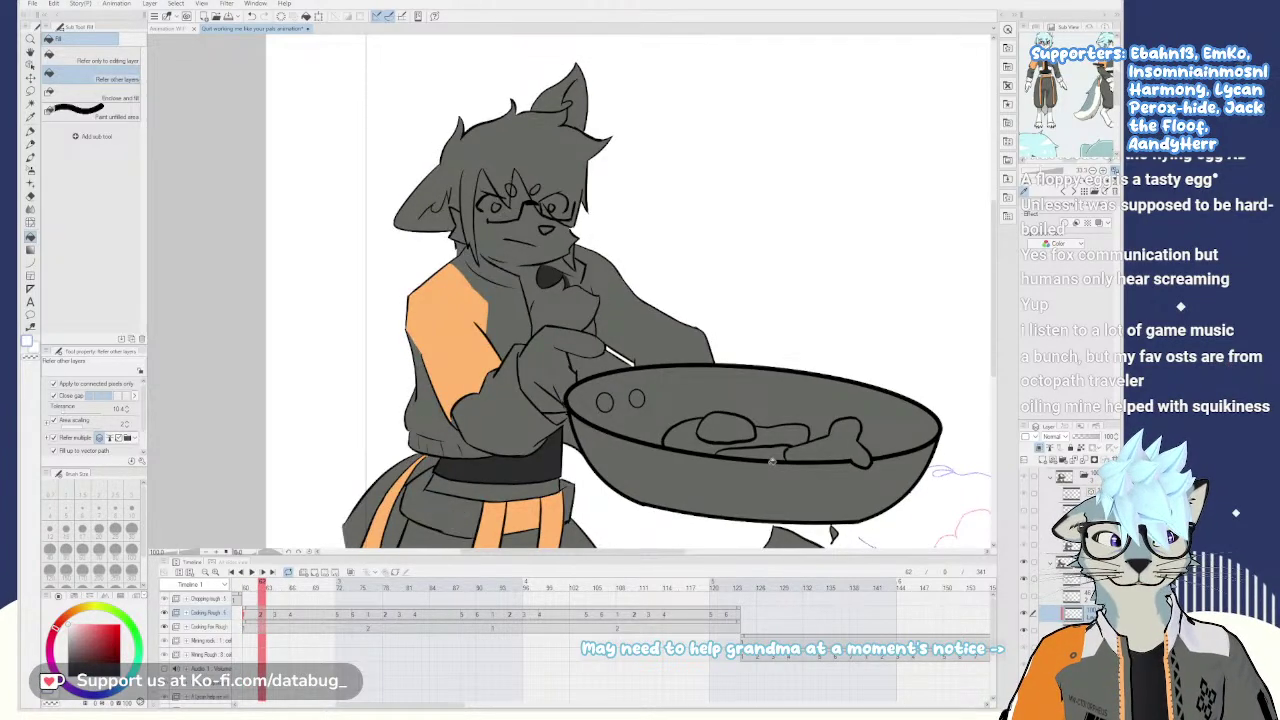
{"action": "left_click_drag", "start_coordinate": [575, 403], "coordinate": [640, 250]}
{"action": "key", "text": "p"}
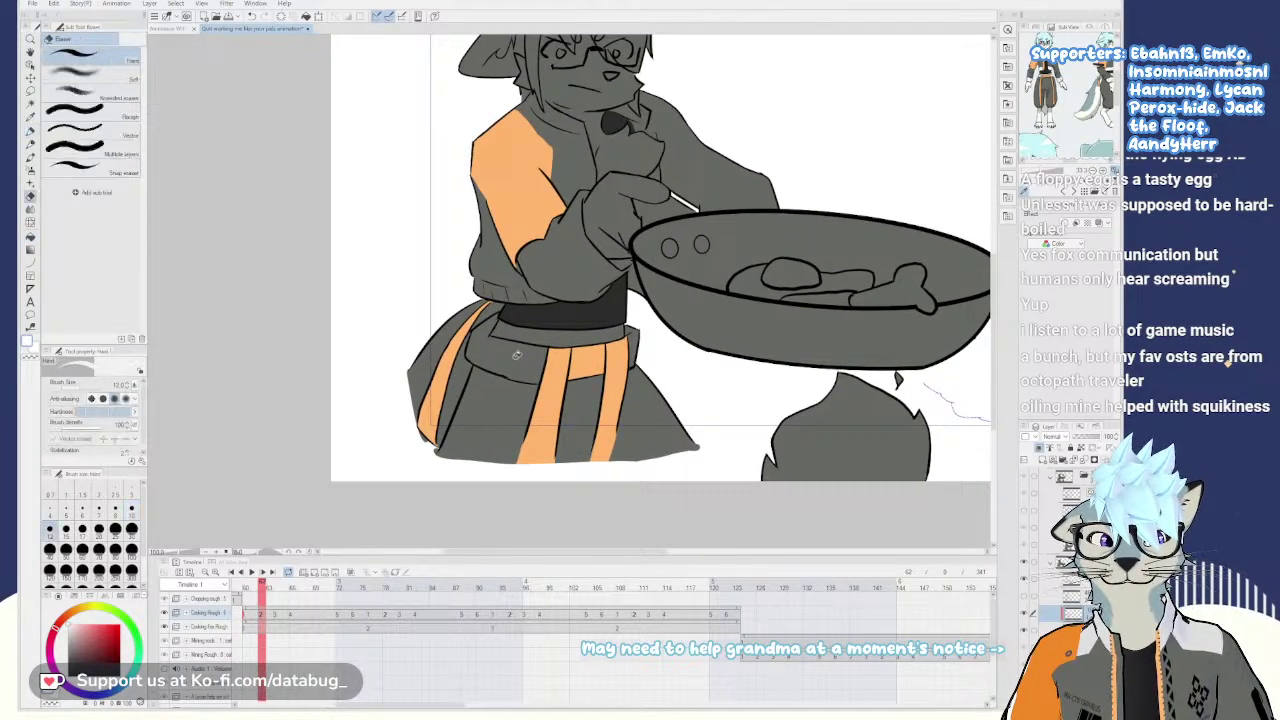
{"action": "key", "text": "g"}
{"action": "left_click", "coordinate": [517, 357]}
{"action": "left_click", "coordinate": [635, 346]}
{"action": "left_click", "coordinate": [632, 329]}
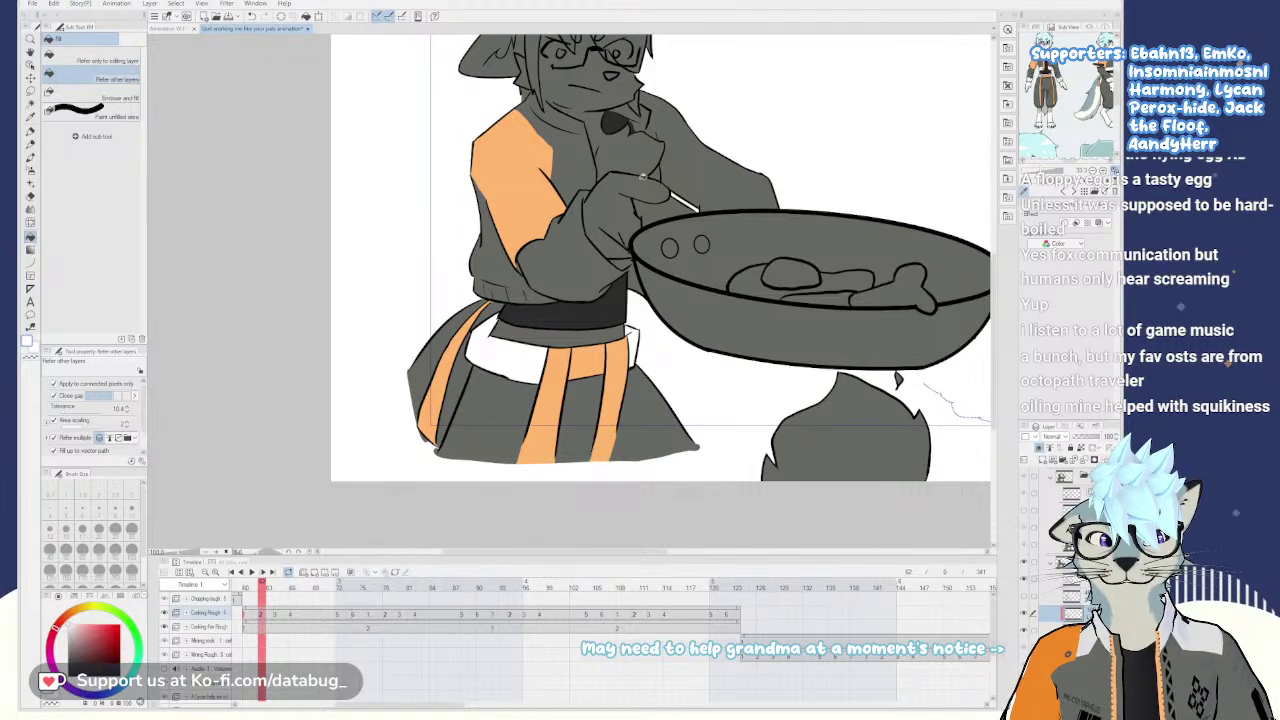
- Draw the white lower edge of the cuff on the second frame's near sleeve and fill the cuff white
{"action": "key", "text": "p"}
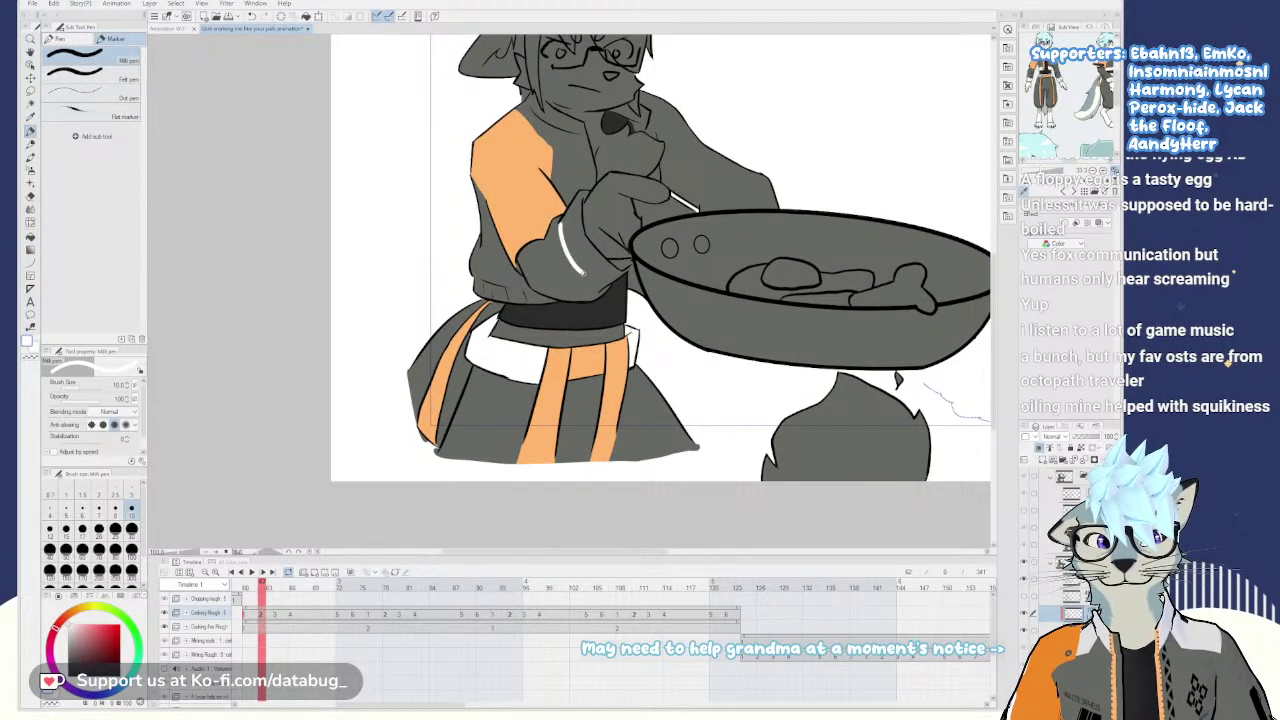
{"action": "left_click_drag", "start_coordinate": [588, 276], "coordinate": [600, 285]}
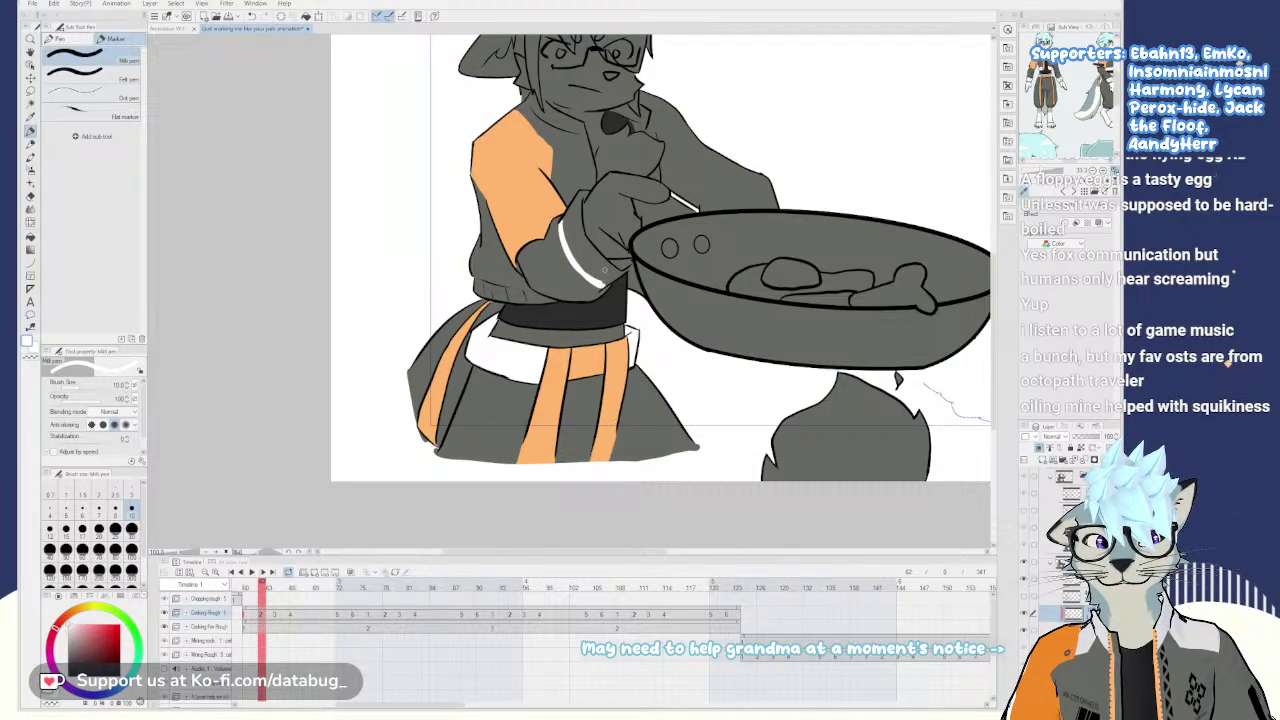
{"action": "key", "text": "g"}
{"action": "left_click", "coordinate": [588, 250]}
- Paint over the leftover lines inside the second frame's cuff and tidy its white edge beside the pan
{"action": "key", "text": "p"}
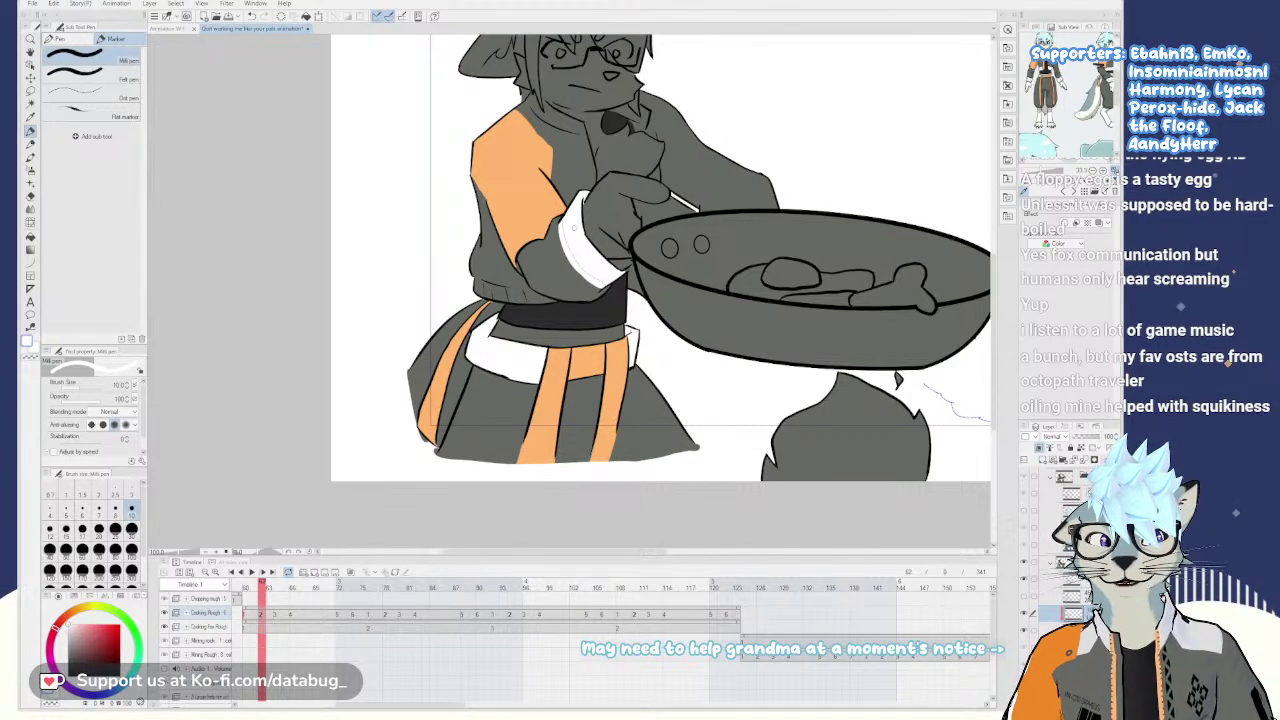
{"action": "scroll", "coordinate": [574, 227], "scroll_direction": "up", "scroll_amount": 3}
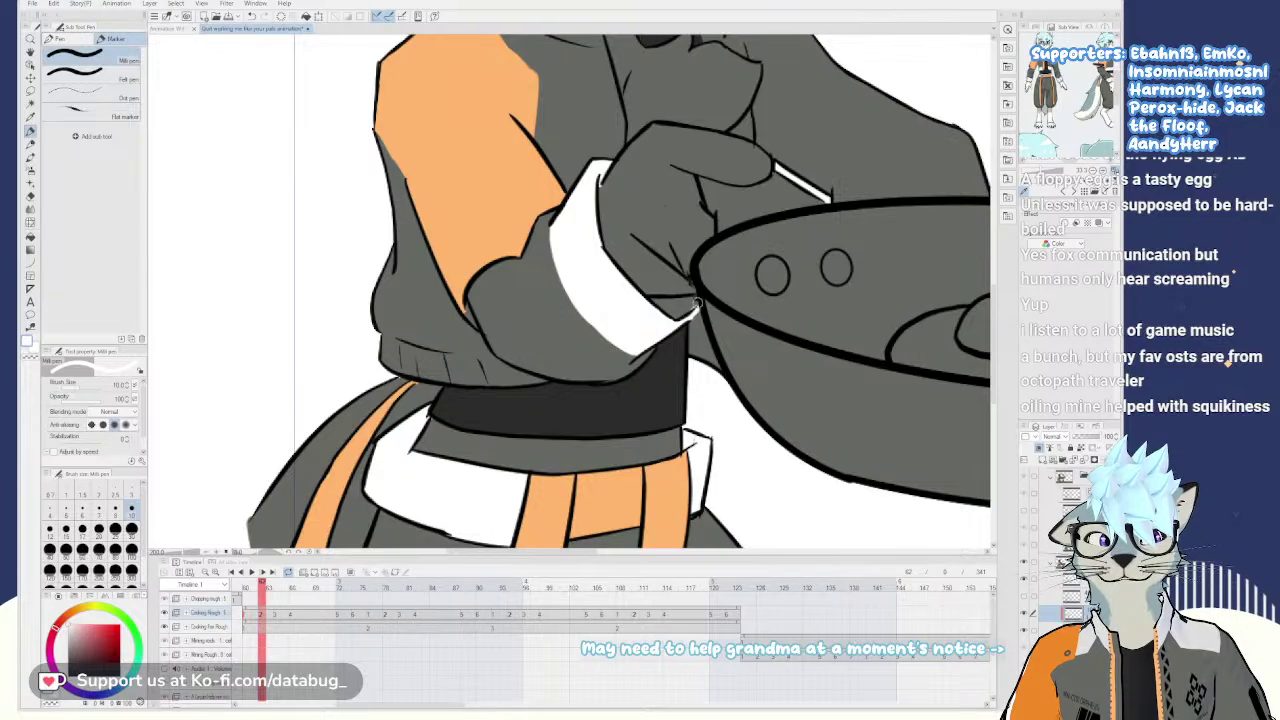
{"action": "key", "text": "e"}
{"action": "key", "text": "p"}
{"action": "key", "text": "e"}
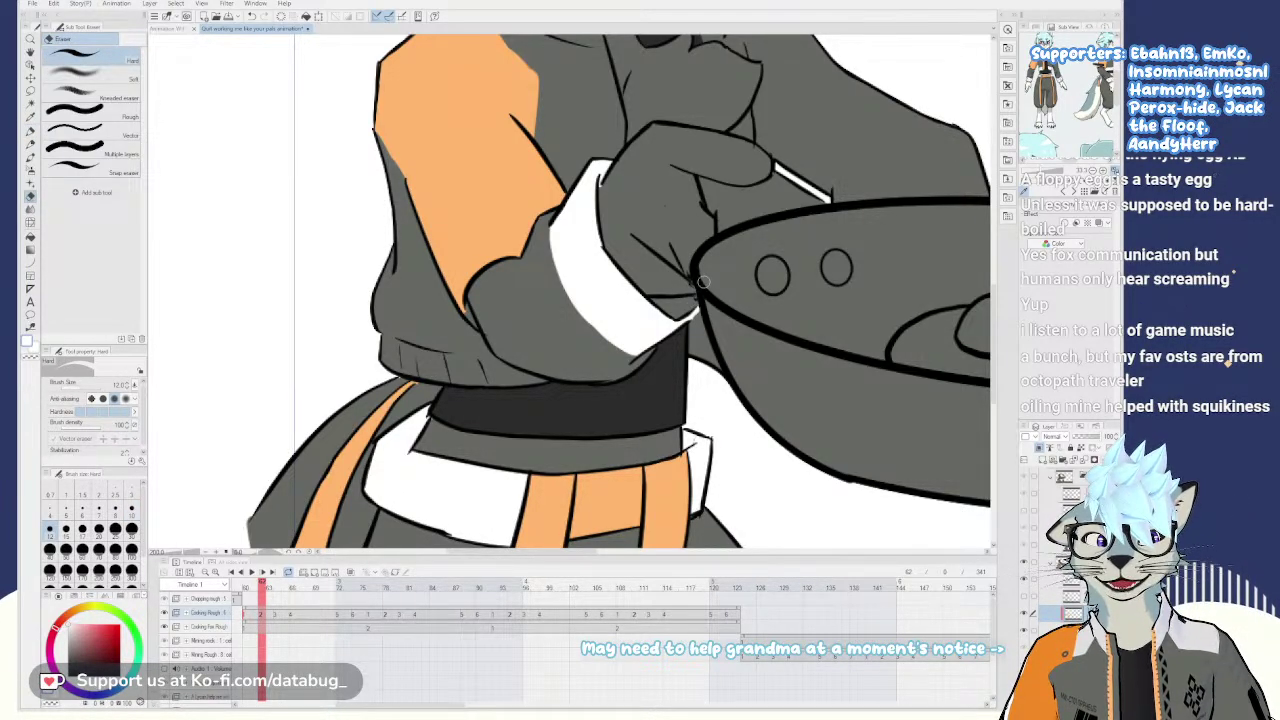
{"action": "key", "text": "p"}
{"action": "scroll", "coordinate": [687, 283], "scroll_direction": "down", "scroll_amount": 1}
{"action": "scroll", "coordinate": [638, 249], "scroll_direction": "up", "scroll_amount": 3}
{"action": "scroll", "coordinate": [630, 235], "scroll_direction": "down", "scroll_amount": 3}
- Close both ends of the second frame's near collar with white strokes, fill it white and paint over the leftover seams
{"action": "left_click_drag", "start_coordinate": [635, 258], "coordinate": [631, 285]}
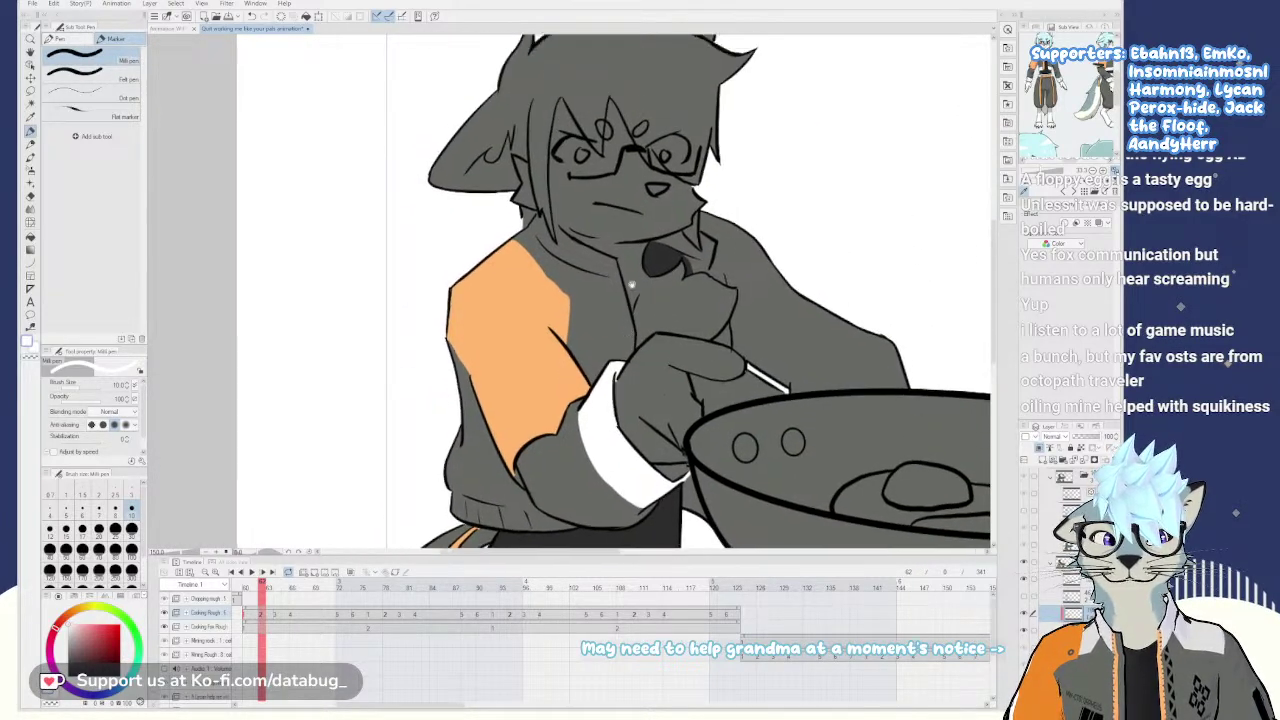
{"action": "scroll", "coordinate": [560, 277], "scroll_direction": "up", "scroll_amount": 3}
{"action": "left_click_drag", "start_coordinate": [400, 183], "coordinate": [444, 236]}
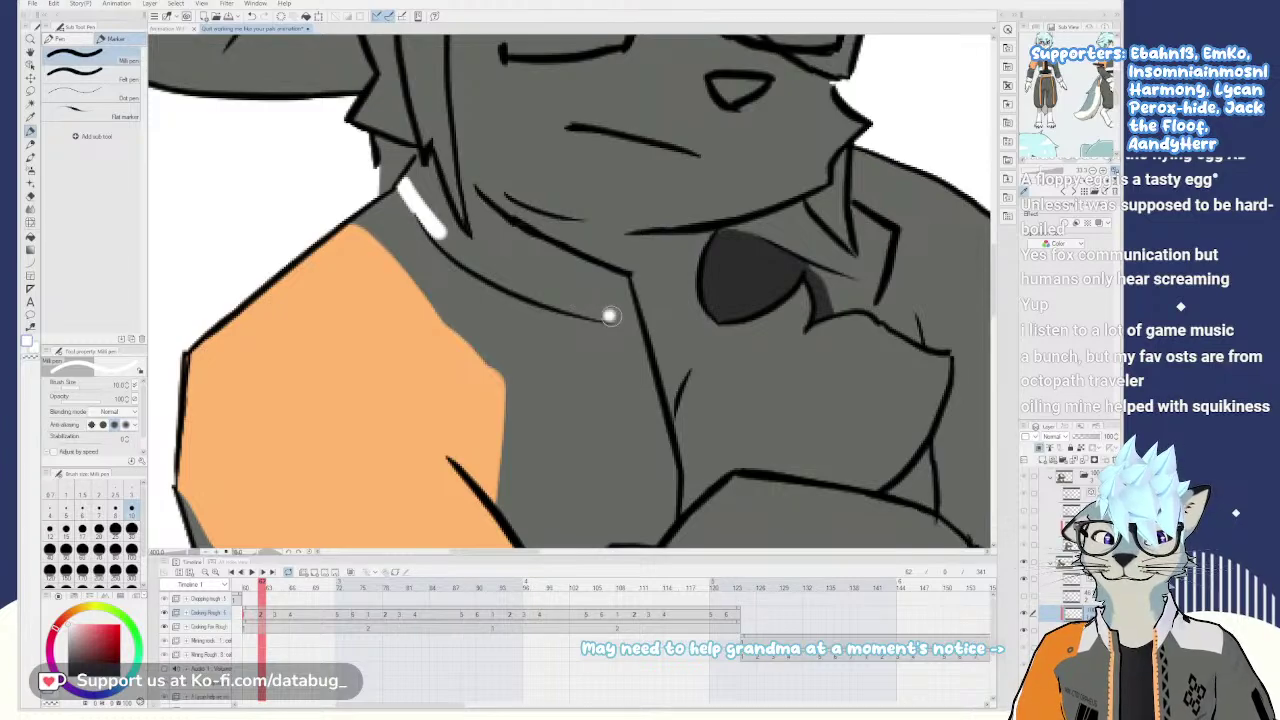
{"action": "left_click_drag", "start_coordinate": [609, 316], "coordinate": [642, 318]}
{"action": "key", "text": "e"}
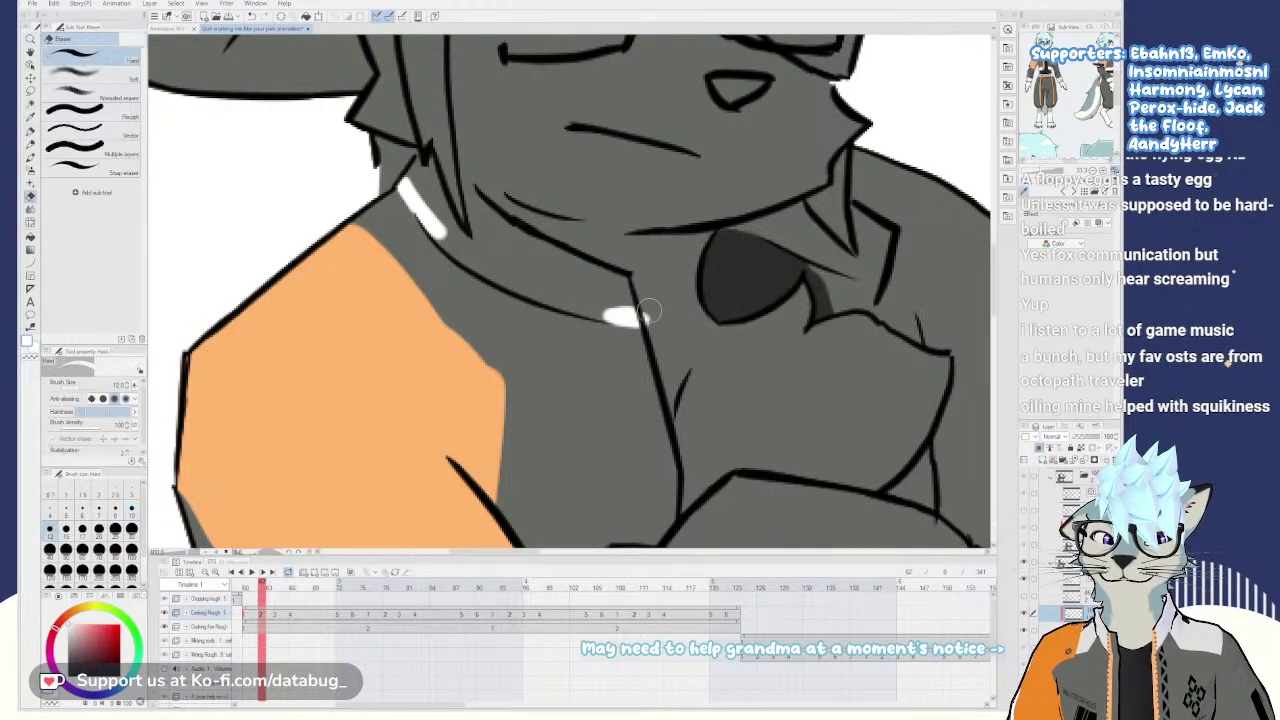
{"action": "key", "text": "g"}
{"action": "left_click", "coordinate": [470, 213]}
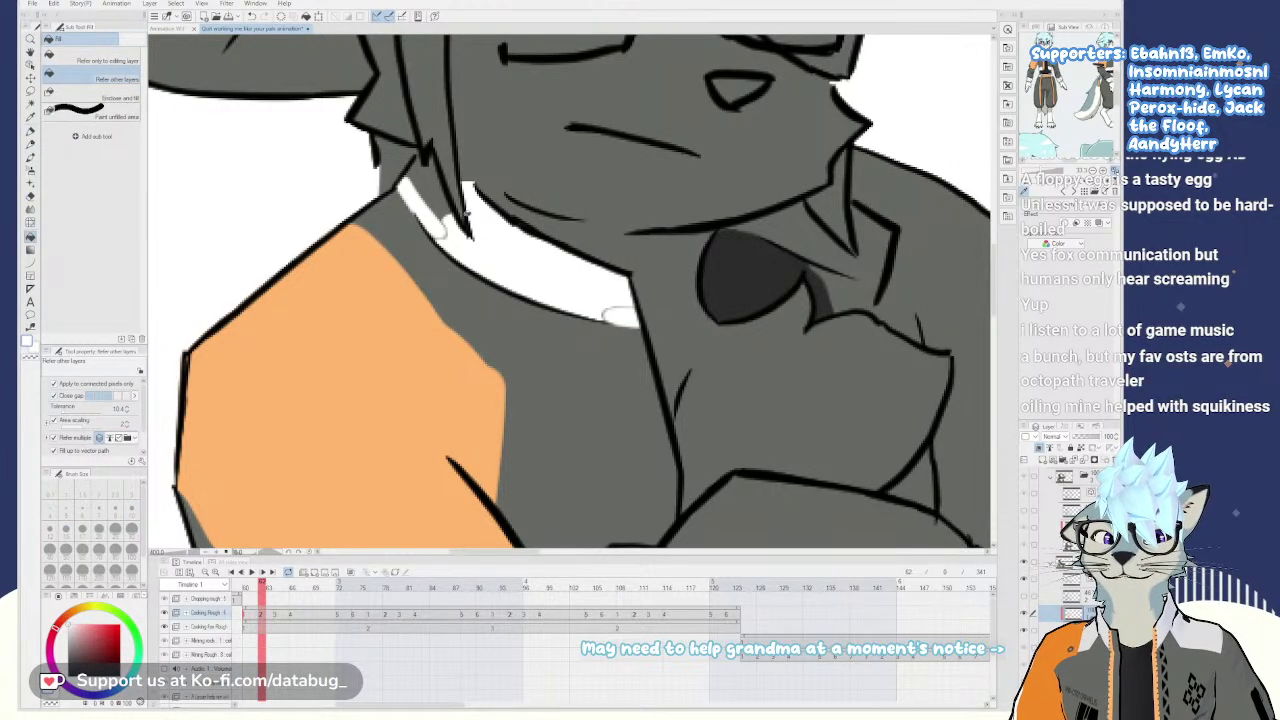
{"action": "left_click", "coordinate": [441, 197]}
{"action": "key", "text": "e"}
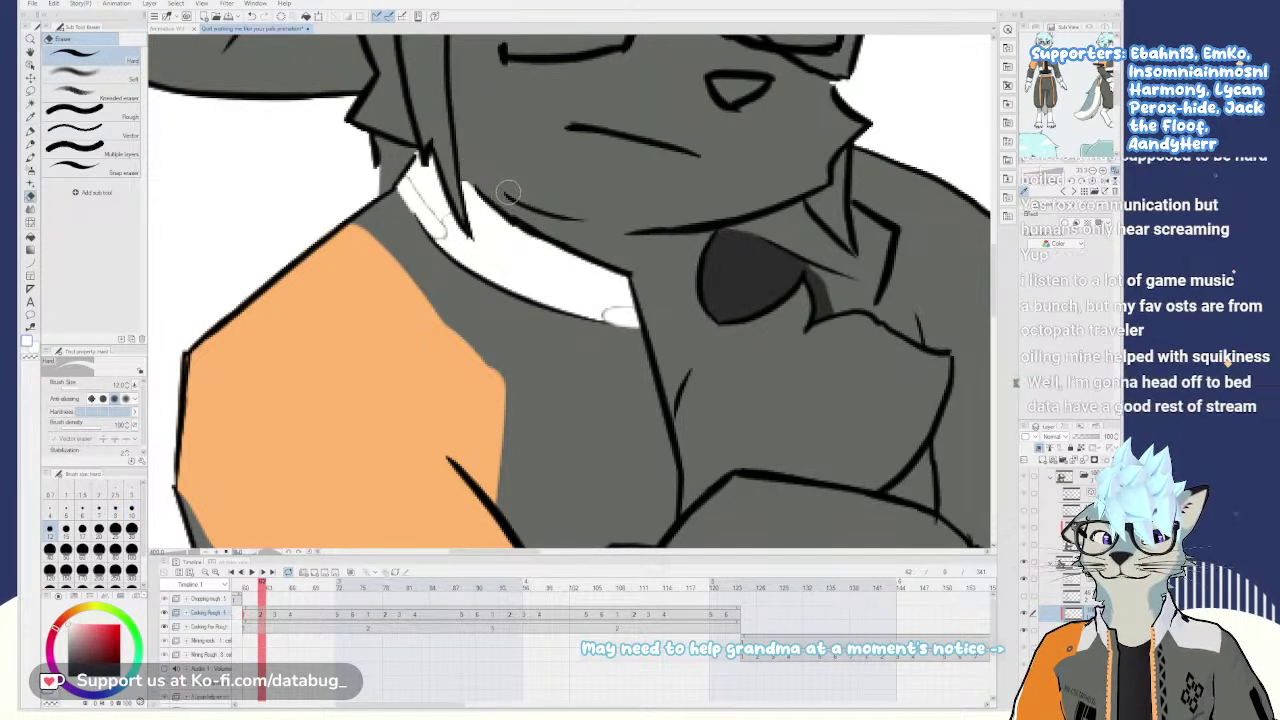
{"action": "key", "text": "p"}
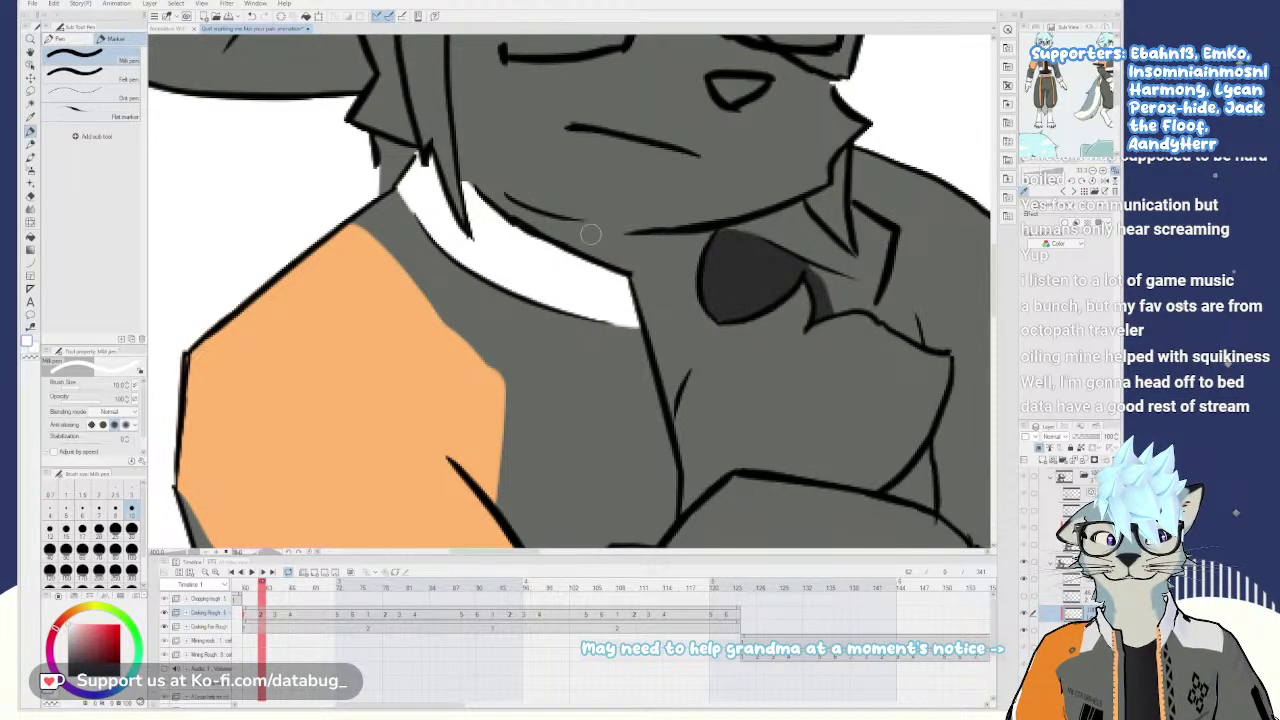
- Paint a short white stroke at the lower end of the second frame's far collar, beside the near-black patch
{"action": "scroll", "coordinate": [526, 186], "scroll_direction": "down", "scroll_amount": 2}
{"action": "left_click_drag", "start_coordinate": [688, 196], "coordinate": [580, 278]}
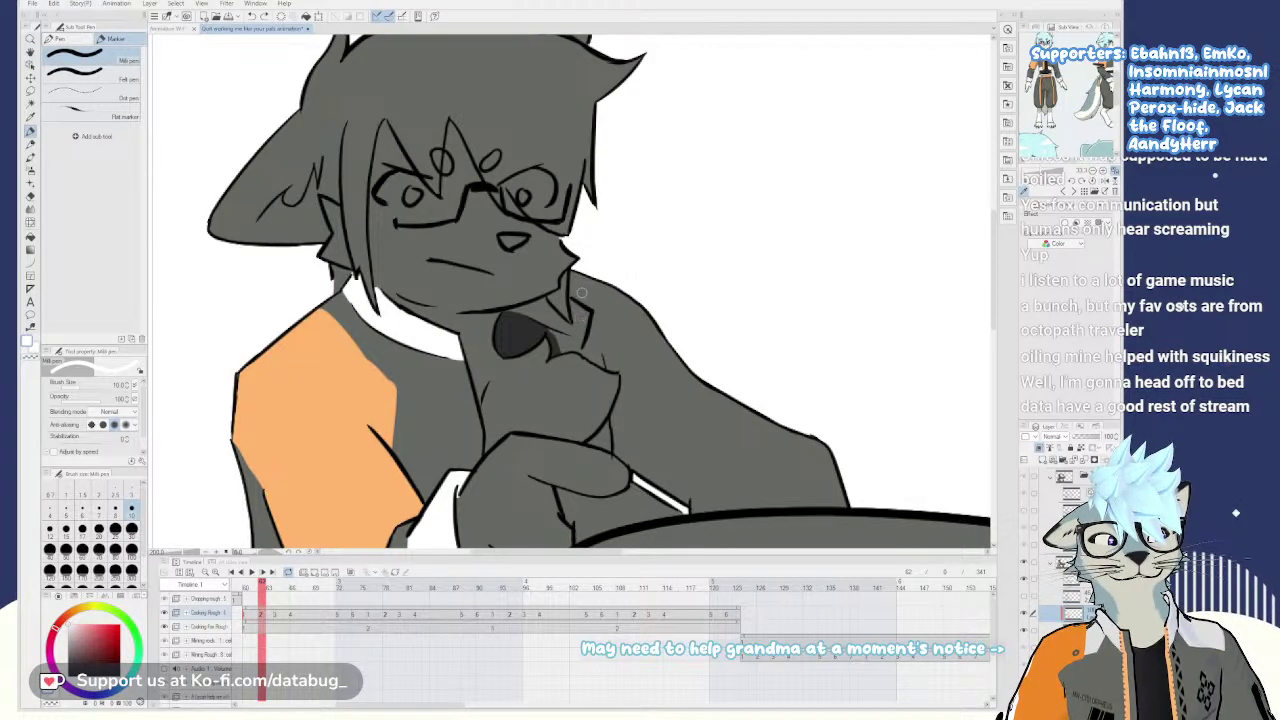
{"action": "key", "text": "asciicircum"}
{"action": "key", "text": "asciicircum"}
{"action": "key", "text": "asciicircum"}
{"action": "key", "text": "asciicircum"}
{"action": "key", "text": "asciicircum"}
{"action": "key", "text": "asciicircum"}
{"action": "key", "text": "asciicircum"}
{"action": "key", "text": "asciicircum"}
{"action": "key", "text": "asciicircum"}
{"action": "key", "text": "asciicircum"}
{"action": "key", "text": "asciicircum"}
{"action": "key", "text": "asciicircum"}
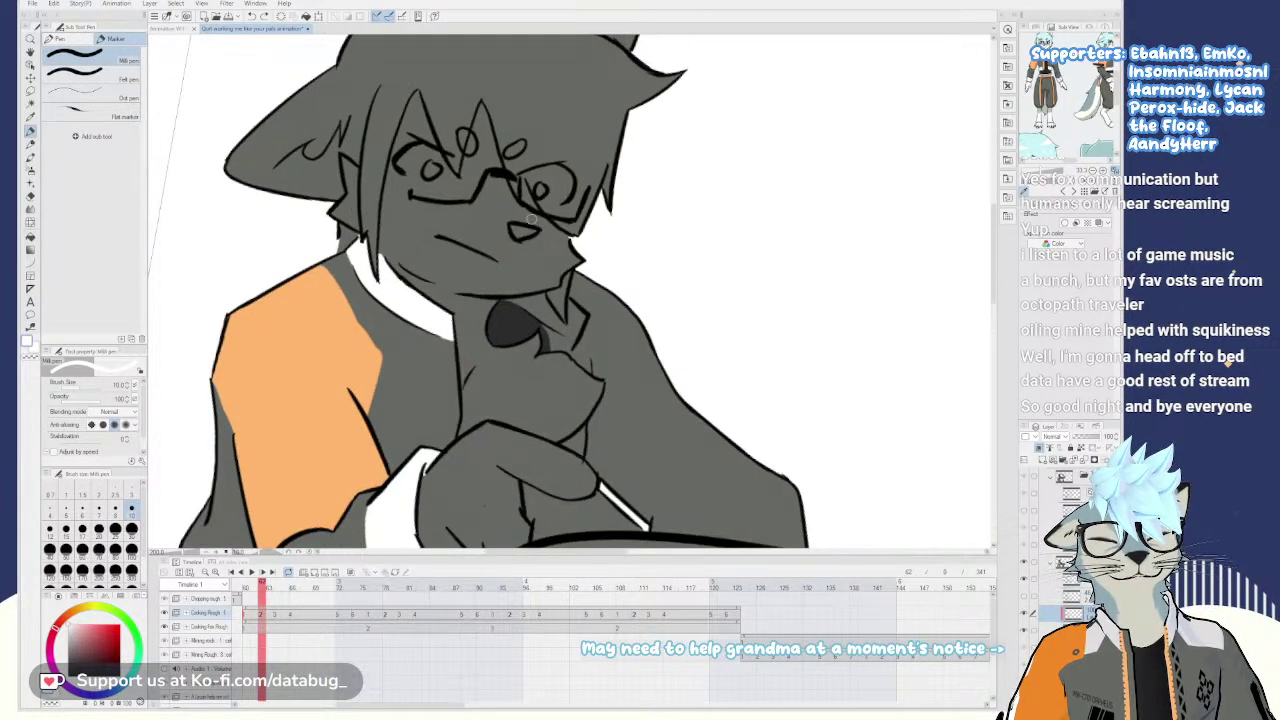
{"action": "scroll", "coordinate": [570, 320], "scroll_direction": "up", "scroll_amount": 2}
{"action": "mouse_move", "coordinate": [535, 320]}
{"action": "left_mouse_down"}
{"action": "mouse_move", "coordinate": [593, 267]}
{"action": "mouse_move", "coordinate": [585, 287]}
{"action": "mouse_move", "coordinate": [584, 262]}
{"action": "mouse_move", "coordinate": [582, 293]}
{"action": "left_mouse_up"}
{"action": "key", "text": "ctrl+z"}
{"action": "left_click_drag", "start_coordinate": [585, 241], "coordinate": [584, 293]}
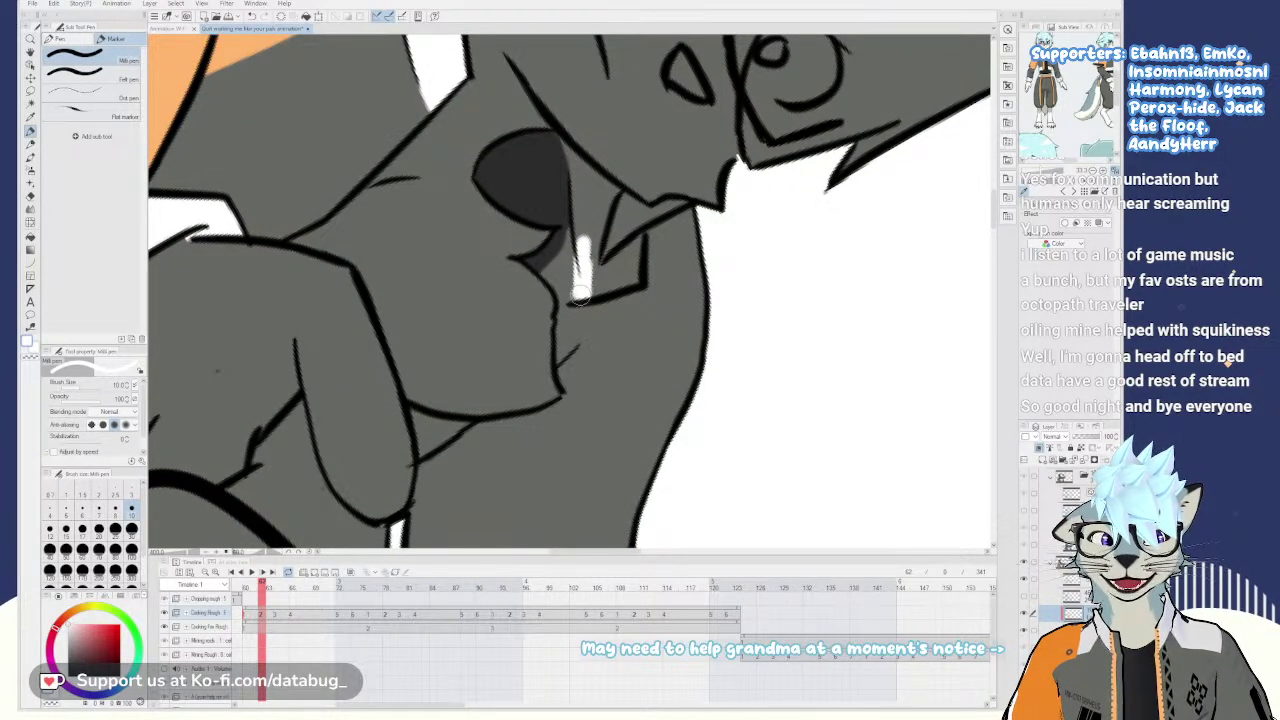
- Try to fill the second frame's far collar with white on both sides of the pointed fur tuft
{"action": "key", "text": "g"}
{"action": "left_click", "coordinate": [585, 204]}
{"action": "left_click", "coordinate": [631, 268]}
{"action": "key", "text": "p"}
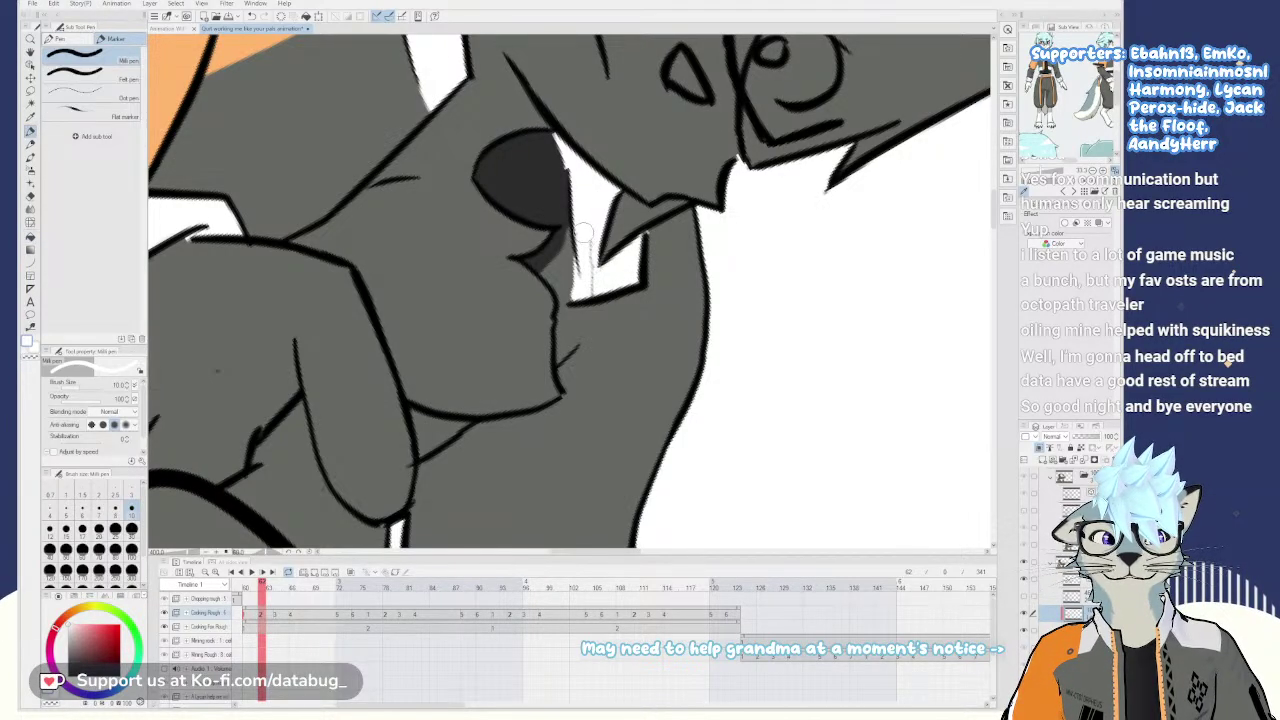
{"action": "key", "text": "ctrl+z"}
{"action": "key", "text": "ctrl+z"}
{"action": "key", "text": "ctrl+z"}
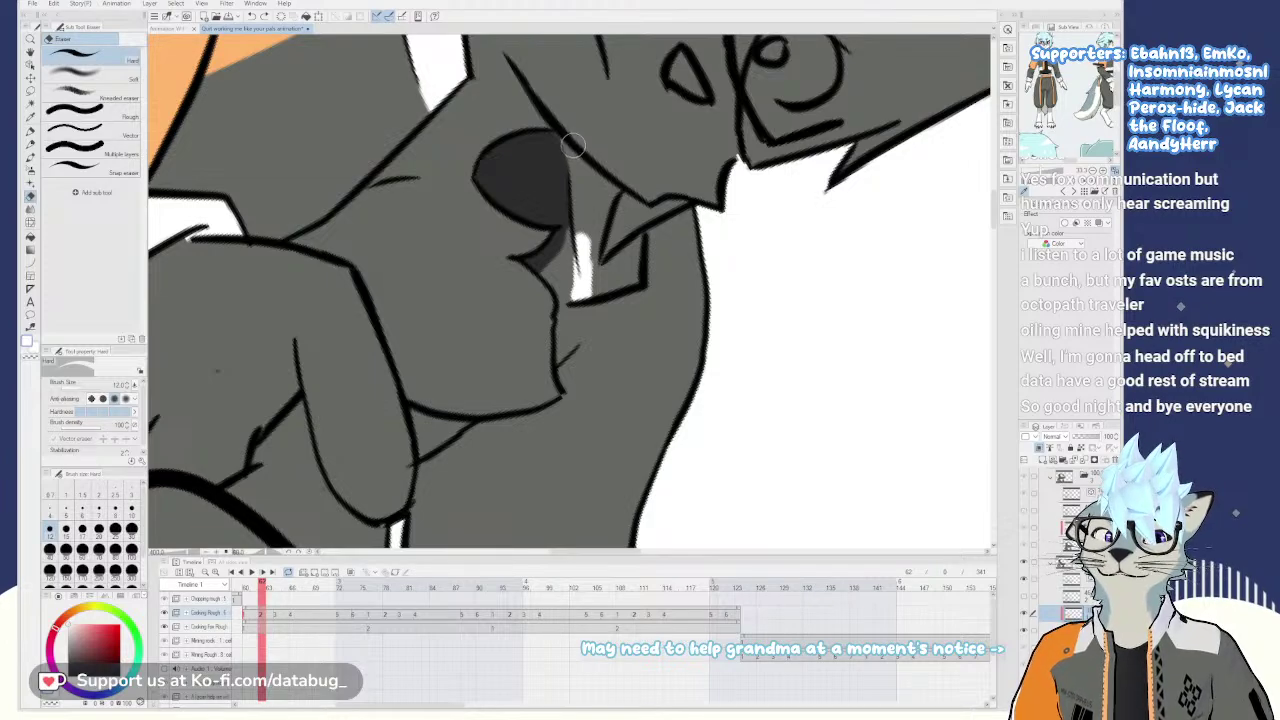
- Paint a continuous white stroke beside the near-black patch to close the second frame's far collar up to the jaw line
{"action": "left_click_drag", "start_coordinate": [575, 149], "coordinate": [586, 176]}
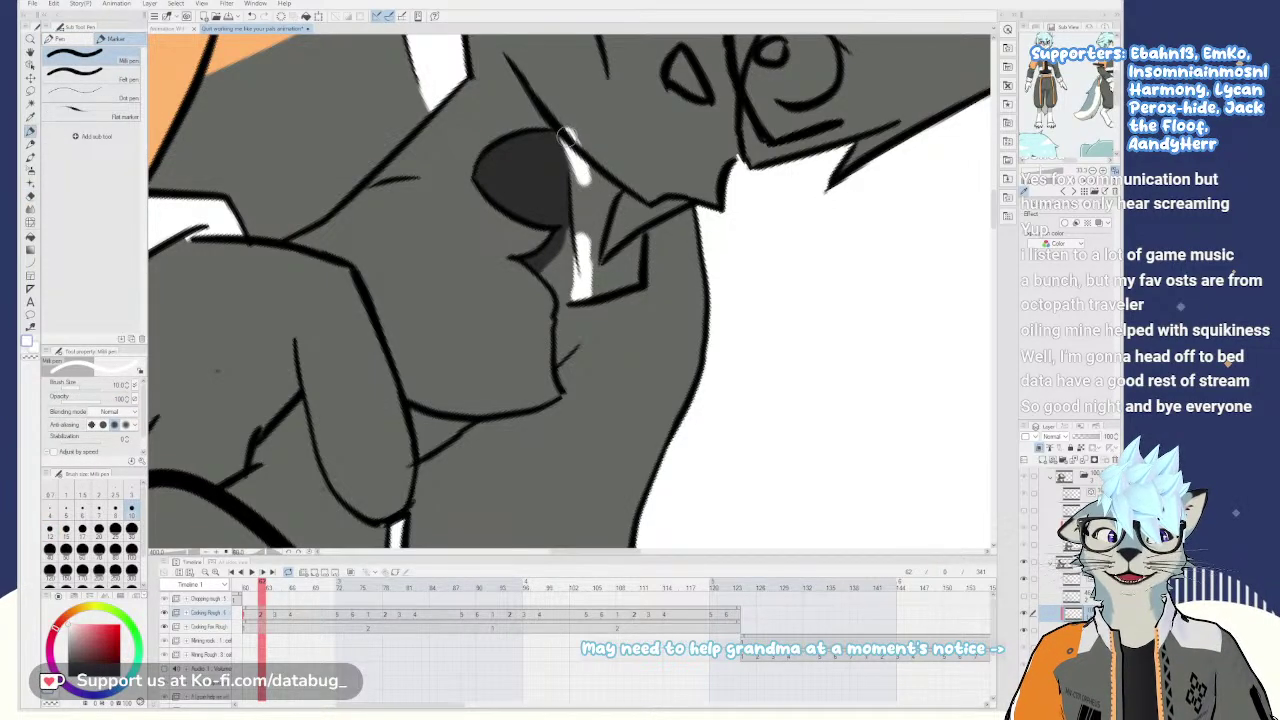
{"action": "left_click_drag", "start_coordinate": [563, 131], "coordinate": [583, 181]}
{"action": "key", "text": "ctrl+z"}
{"action": "left_click_drag", "start_coordinate": [570, 132], "coordinate": [588, 211]}
{"action": "left_click_drag", "start_coordinate": [578, 167], "coordinate": [585, 229]}
{"action": "left_click_drag", "start_coordinate": [573, 157], "coordinate": [585, 233]}
{"action": "key", "text": "ctrl+z"}
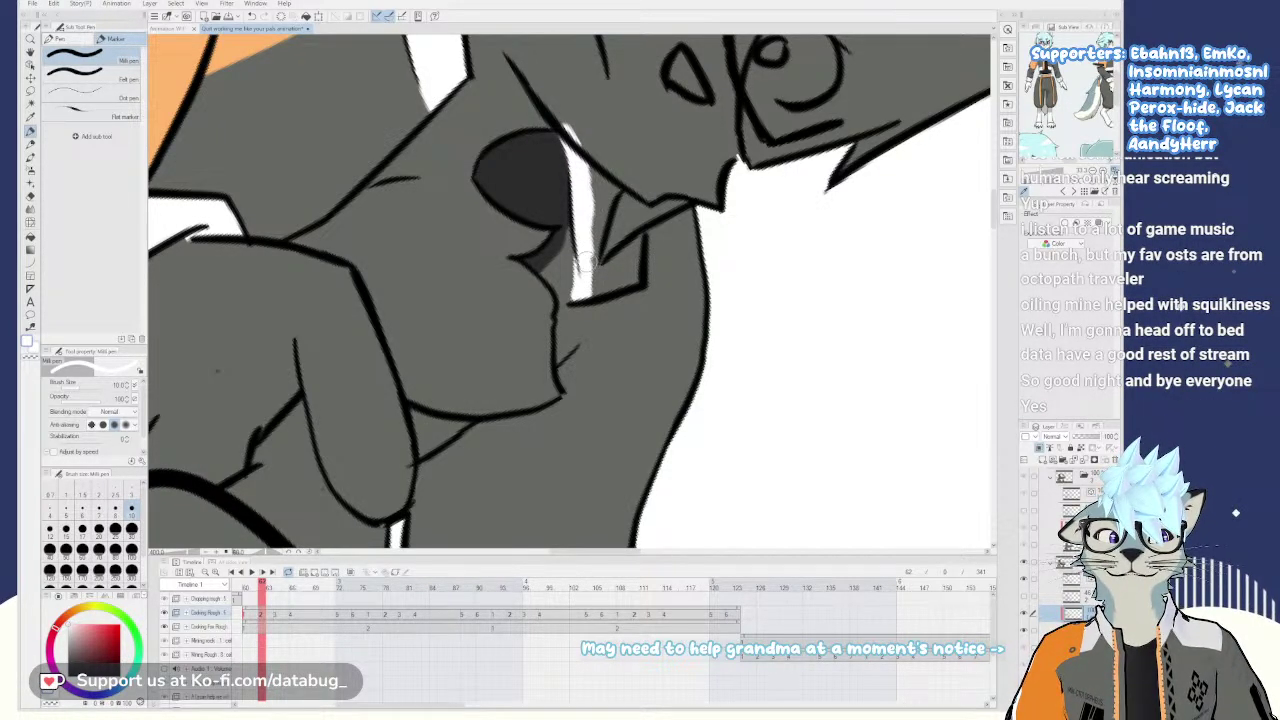
- Fill the second frame's far collar with white on both sides of the pointed fur tuft and paint over the leftover seam
{"action": "key", "text": "g"}
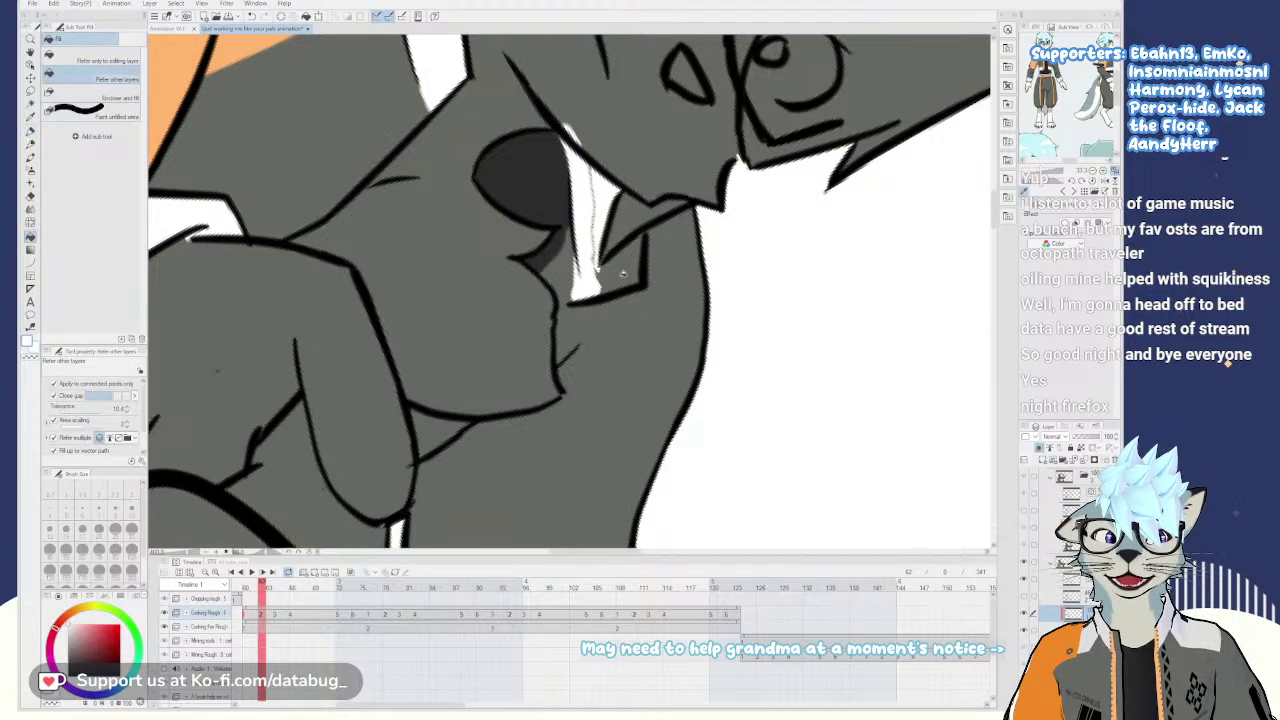
{"action": "left_click", "coordinate": [614, 268]}
{"action": "key", "text": "p"}
{"action": "mouse_move", "coordinate": [660, 233]}
{"action": "left_mouse_down"}
{"action": "mouse_move", "coordinate": [652, 255]}
{"action": "mouse_move", "coordinate": [655, 238]}
{"action": "left_mouse_up"}
{"action": "key", "text": "e"}
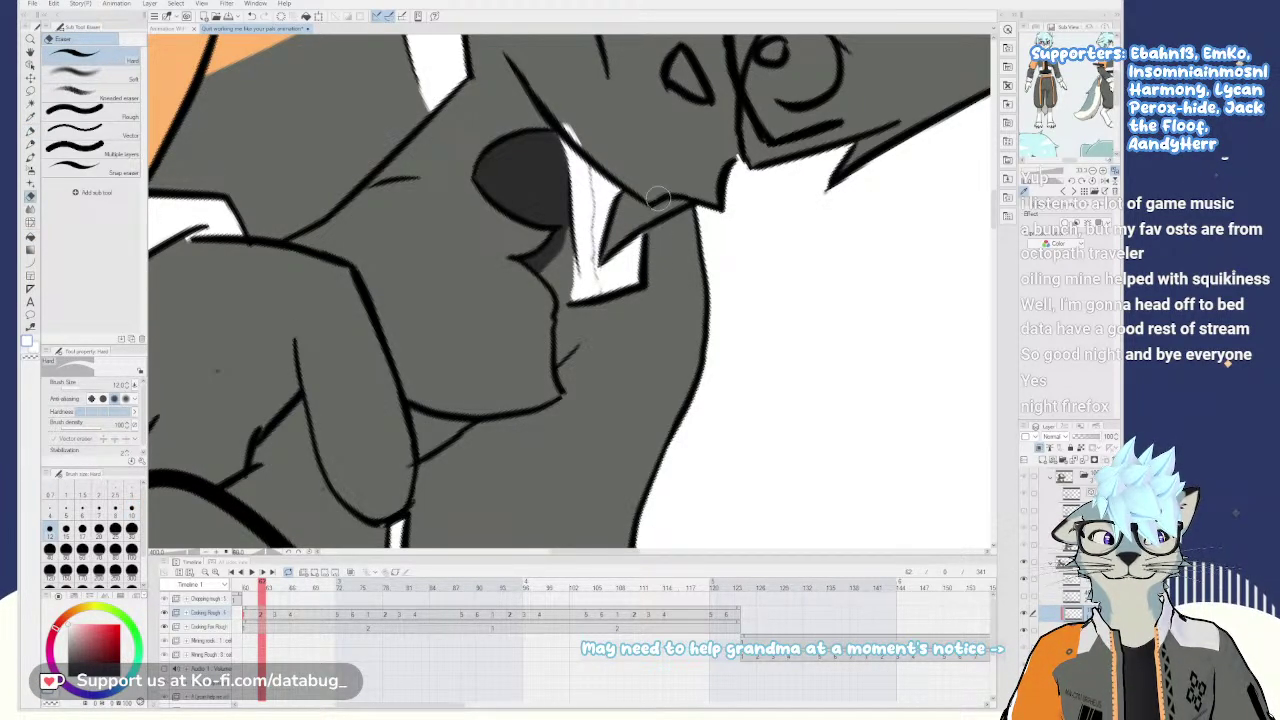
{"action": "key", "text": "p"}
{"action": "left_click_drag", "start_coordinate": [593, 169], "coordinate": [595, 271]}
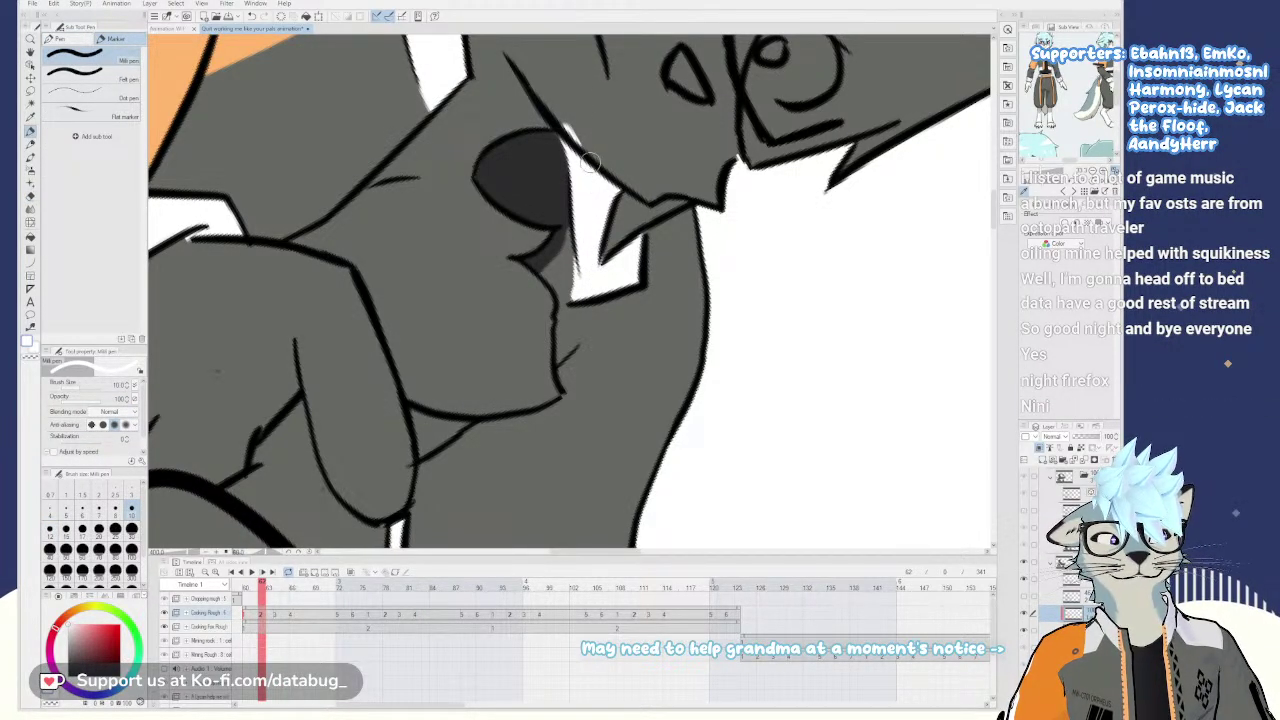
- Erase the white overspill above the second frame's jaw line beside the far collar
{"action": "scroll", "coordinate": [600, 172], "scroll_direction": "up", "scroll_amount": 4}
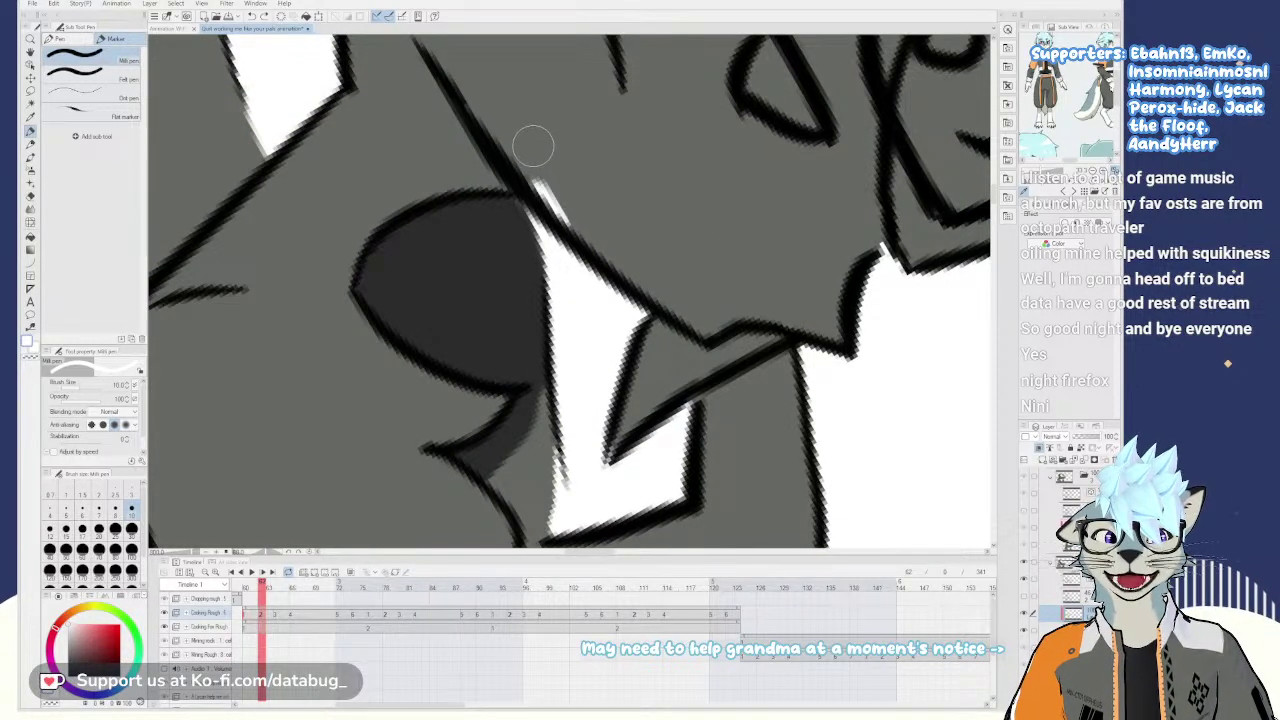
{"action": "key", "text": "e"}
{"action": "left_click_drag", "start_coordinate": [565, 193], "coordinate": [574, 211]}
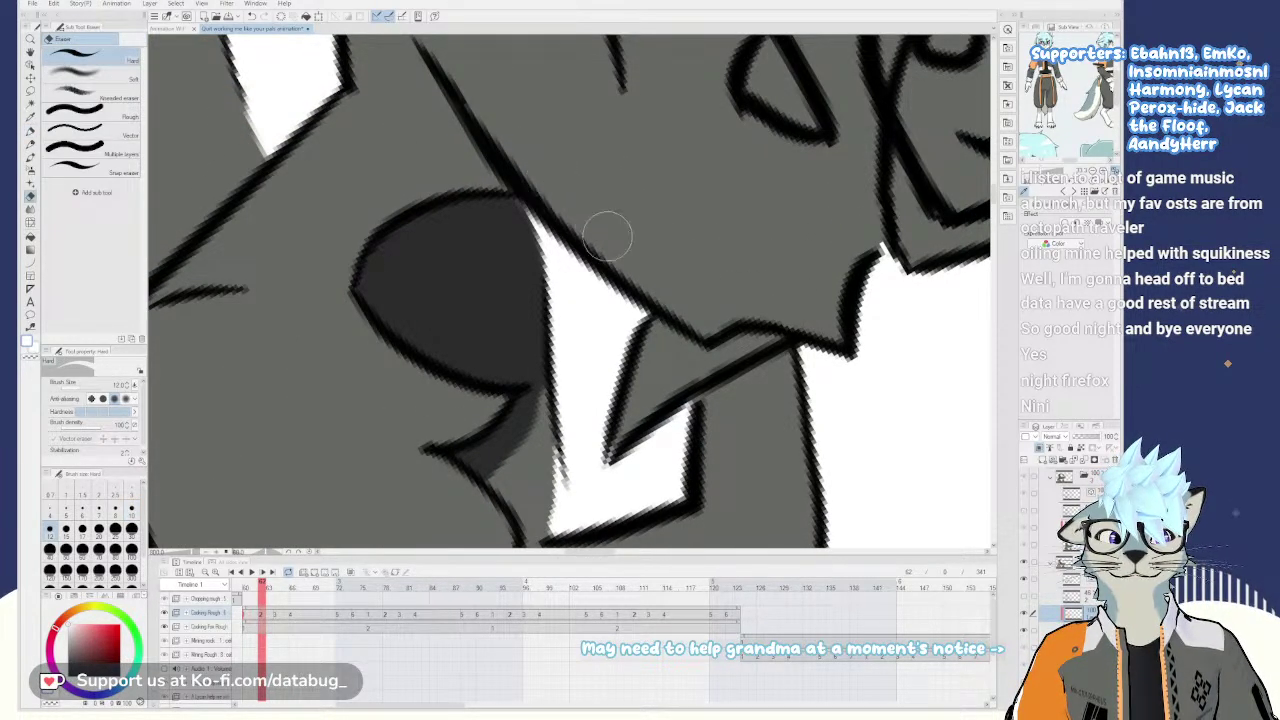
- Paint a white stroke along the upper edge of the second frame's jacket hem and trim its outer end
{"action": "scroll", "coordinate": [608, 237], "scroll_direction": "down", "scroll_amount": 4}
{"action": "scroll", "coordinate": [615, 250], "scroll_direction": "down", "scroll_amount": 2}
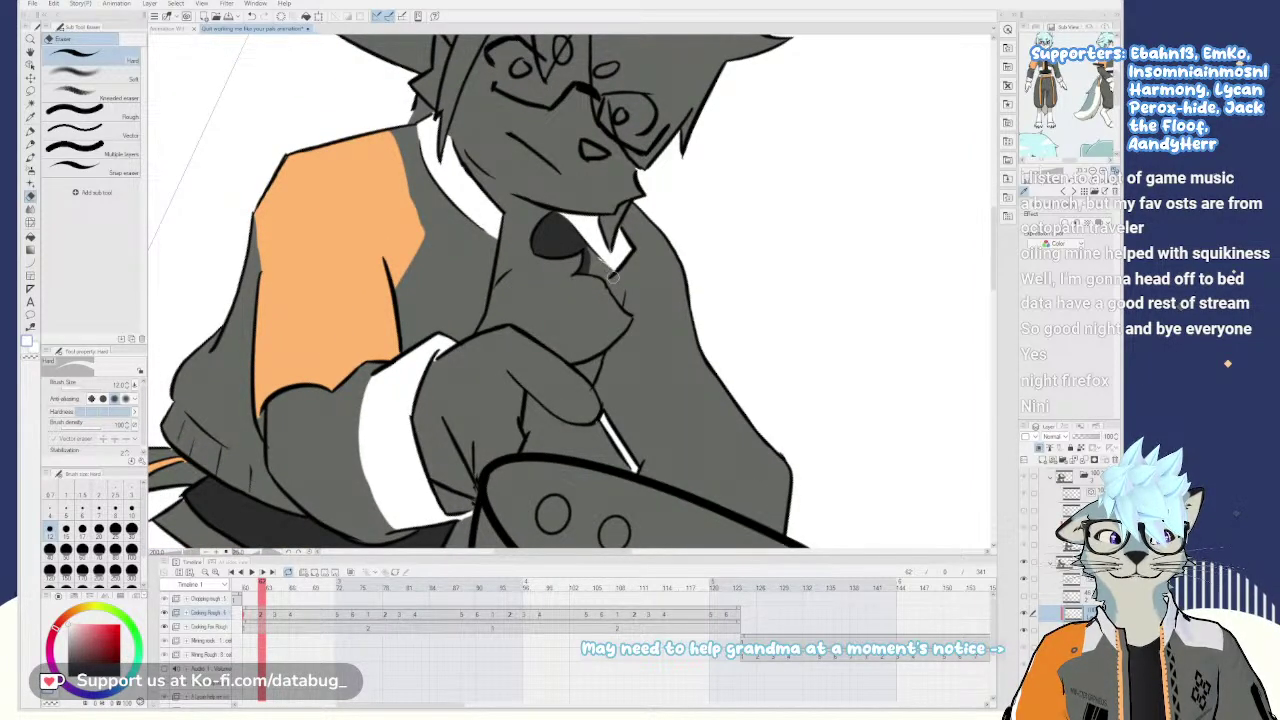
{"action": "scroll", "coordinate": [588, 228], "scroll_direction": "down", "scroll_amount": 2}
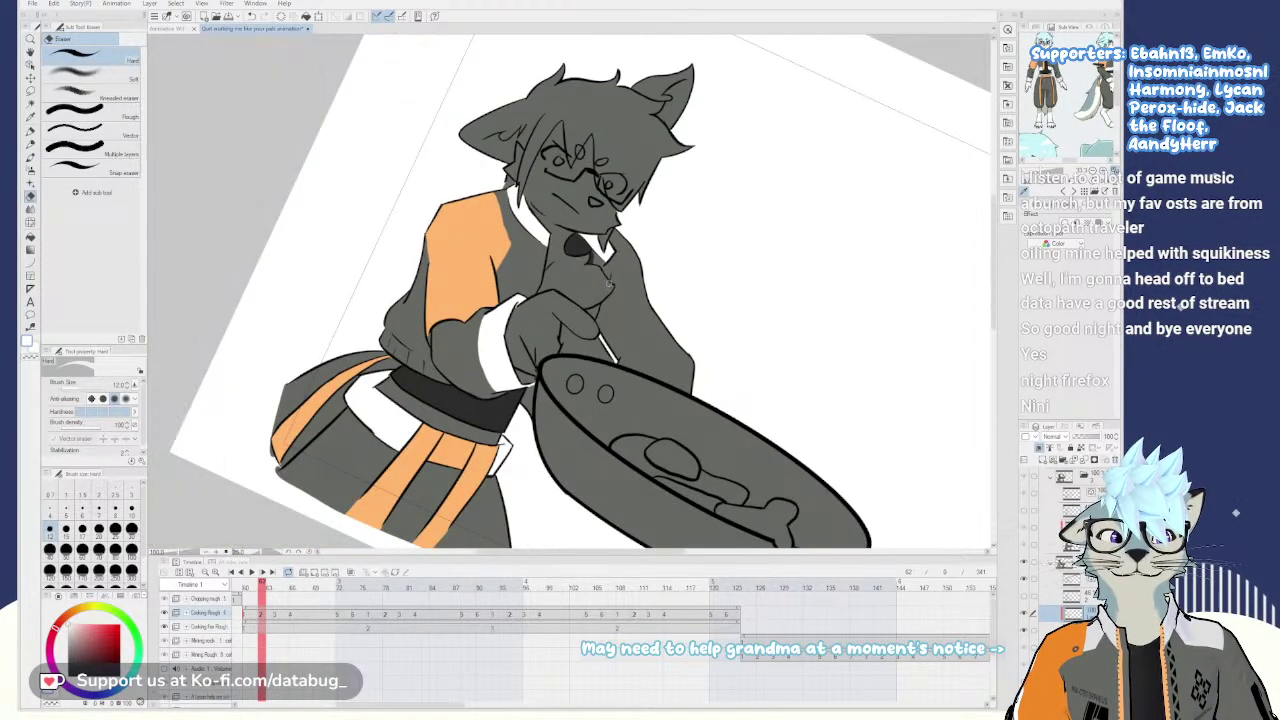
{"action": "scroll", "coordinate": [602, 290], "scroll_direction": "up", "scroll_amount": 1}
{"action": "key", "text": "minus"}
{"action": "key", "text": "minus"}
{"action": "key", "text": "minus"}
{"action": "key", "text": "minus"}
{"action": "mouse_move", "coordinate": [581, 381]}
{"action": "left_mouse_down"}
{"action": "mouse_move", "coordinate": [716, 268]}
{"action": "mouse_move", "coordinate": [713, 288]}
{"action": "left_mouse_up"}
{"action": "key", "text": "minus"}
{"action": "key", "text": "minus"}
{"action": "key", "text": "minus"}
{"action": "key", "text": "minus"}
{"action": "key", "text": "minus"}
{"action": "key", "text": "minus"}
{"action": "key", "text": "minus"}
{"action": "key", "text": "minus"}
{"action": "key", "text": "minus"}
{"action": "key", "text": "minus"}
{"action": "key", "text": "minus"}
{"action": "key", "text": "minus"}
{"action": "key", "text": "minus"}
{"action": "key", "text": "minus"}
{"action": "key", "text": "minus"}
{"action": "key", "text": "minus"}
{"action": "key", "text": "minus"}
{"action": "key", "text": "minus"}
{"action": "key", "text": "minus"}
{"action": "key", "text": "minus"}
{"action": "key", "text": "minus"}
{"action": "scroll", "coordinate": [702, 346], "scroll_direction": "up", "scroll_amount": 1}
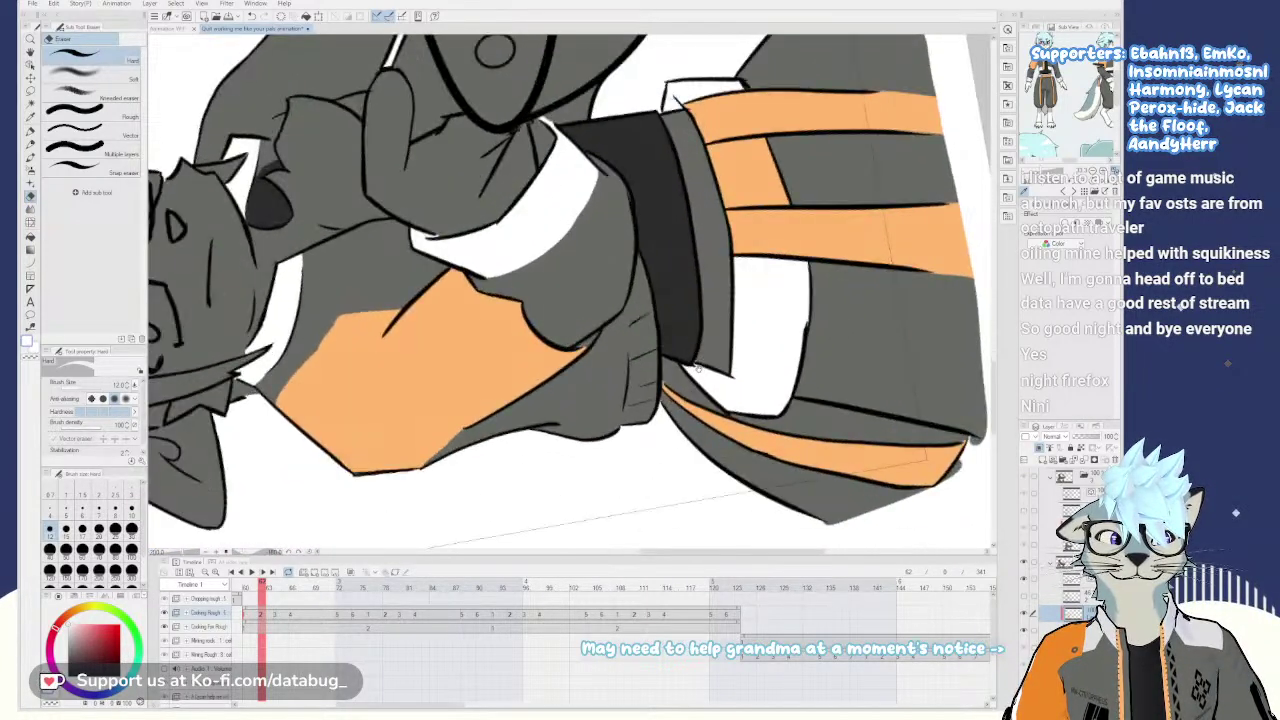
{"action": "left_click_drag", "start_coordinate": [703, 357], "coordinate": [611, 306]}
{"action": "key", "text": "p"}
{"action": "left_click_drag", "start_coordinate": [545, 255], "coordinate": [552, 342]}
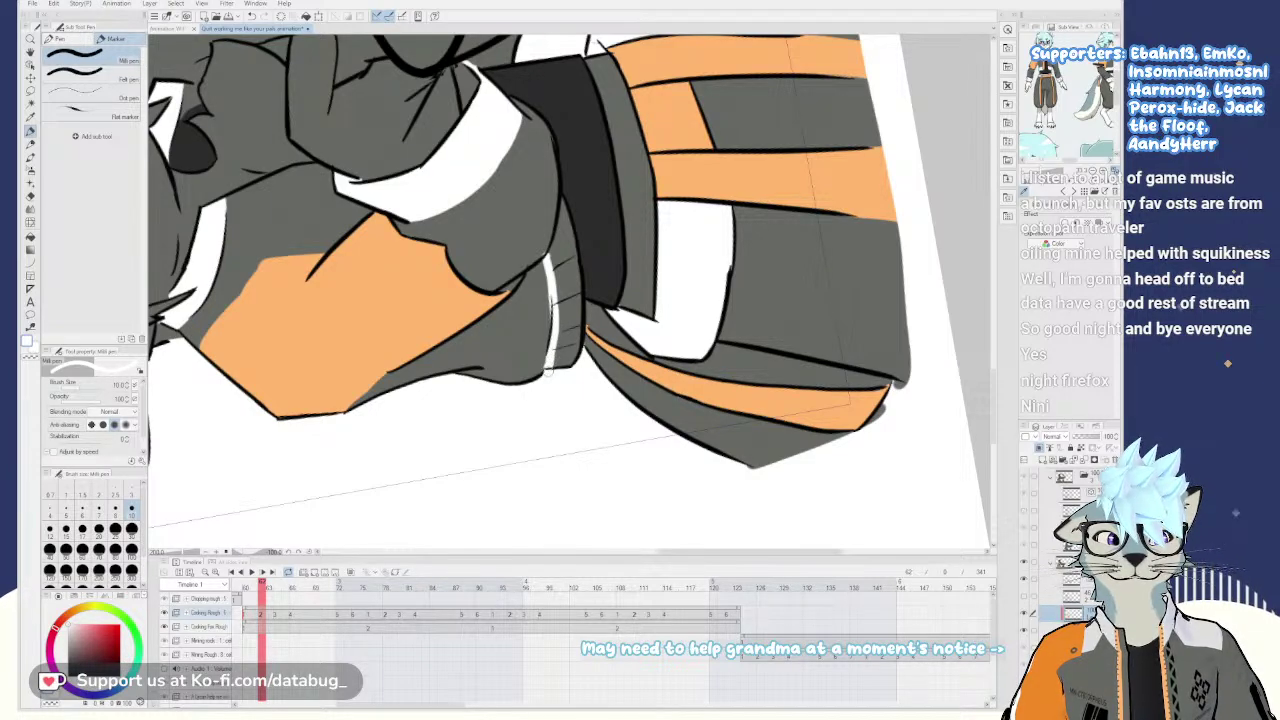
{"action": "key", "text": "e"}
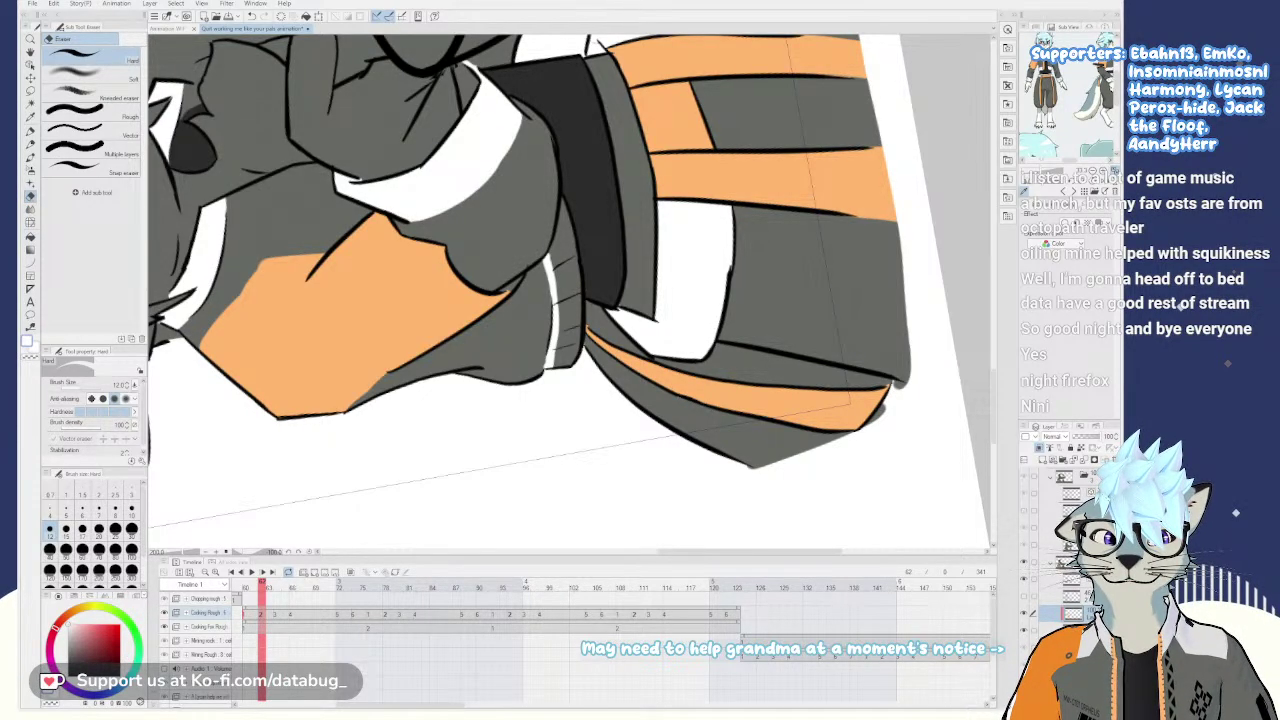
{"action": "left_click_drag", "start_coordinate": [653, 340], "coordinate": [649, 404]}
- Fill the second frame's ribbed jacket hem with white and paint over the leftover seams
{"action": "key", "text": "g"}
{"action": "left_click_drag", "start_coordinate": [560, 268], "coordinate": [570, 425]}
{"action": "key", "text": "p"}
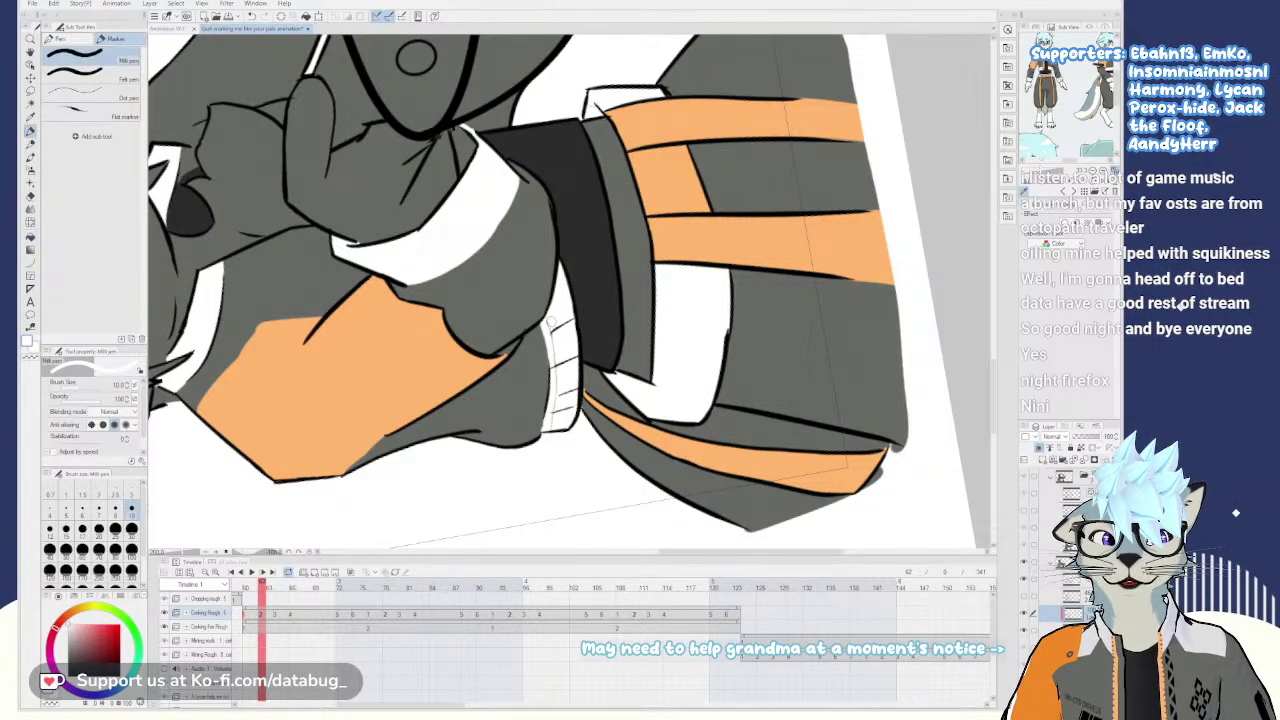
{"action": "left_click_drag", "start_coordinate": [556, 366], "coordinate": [552, 442]}
- Touch up the small gap between the second frame's waistband and the pan within a temporary selection, then deselect it
{"action": "key", "text": "^"}
{"action": "key", "text": "^"}
{"action": "key", "text": "^"}
{"action": "key", "text": "^"}
{"action": "key", "text": "^"}
{"action": "key", "text": "^"}
{"action": "key", "text": "^"}
{"action": "key", "text": "^"}
{"action": "key", "text": "^"}
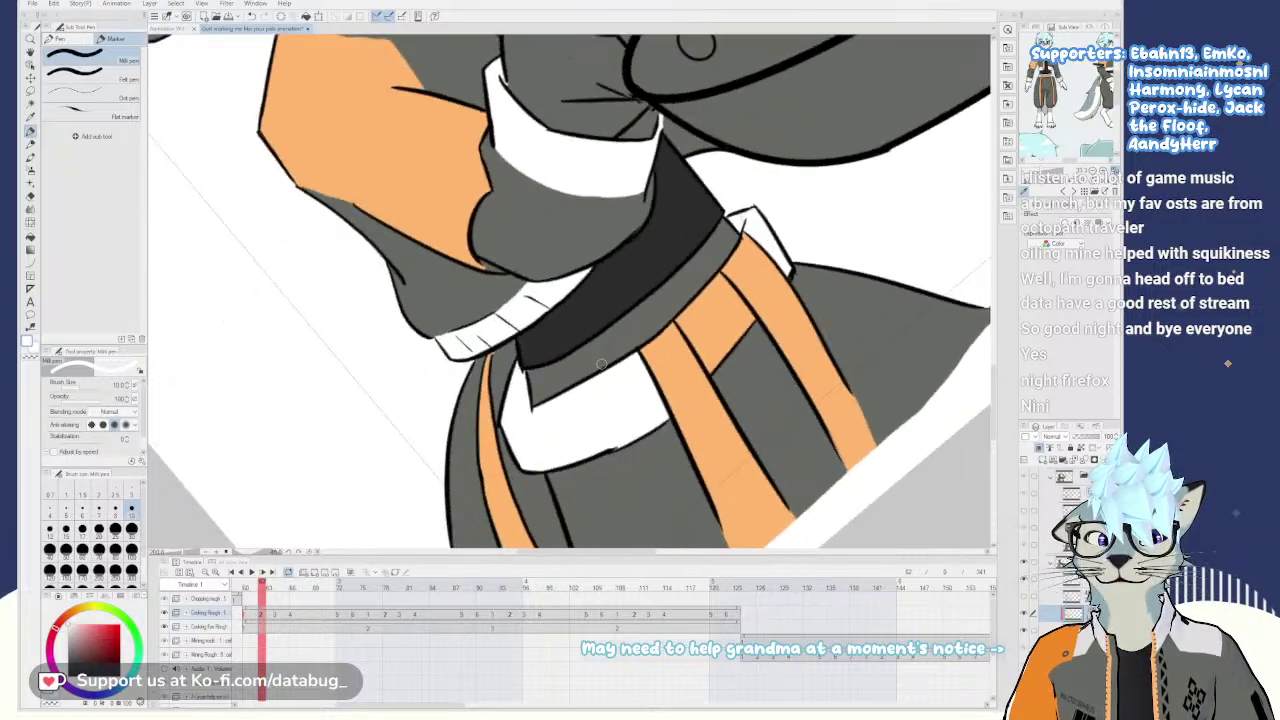
{"action": "left_click_drag", "start_coordinate": [605, 357], "coordinate": [595, 404]}
{"action": "key", "text": "^"}
{"action": "key", "text": "^"}
{"action": "key", "text": "^"}
{"action": "key", "text": "^"}
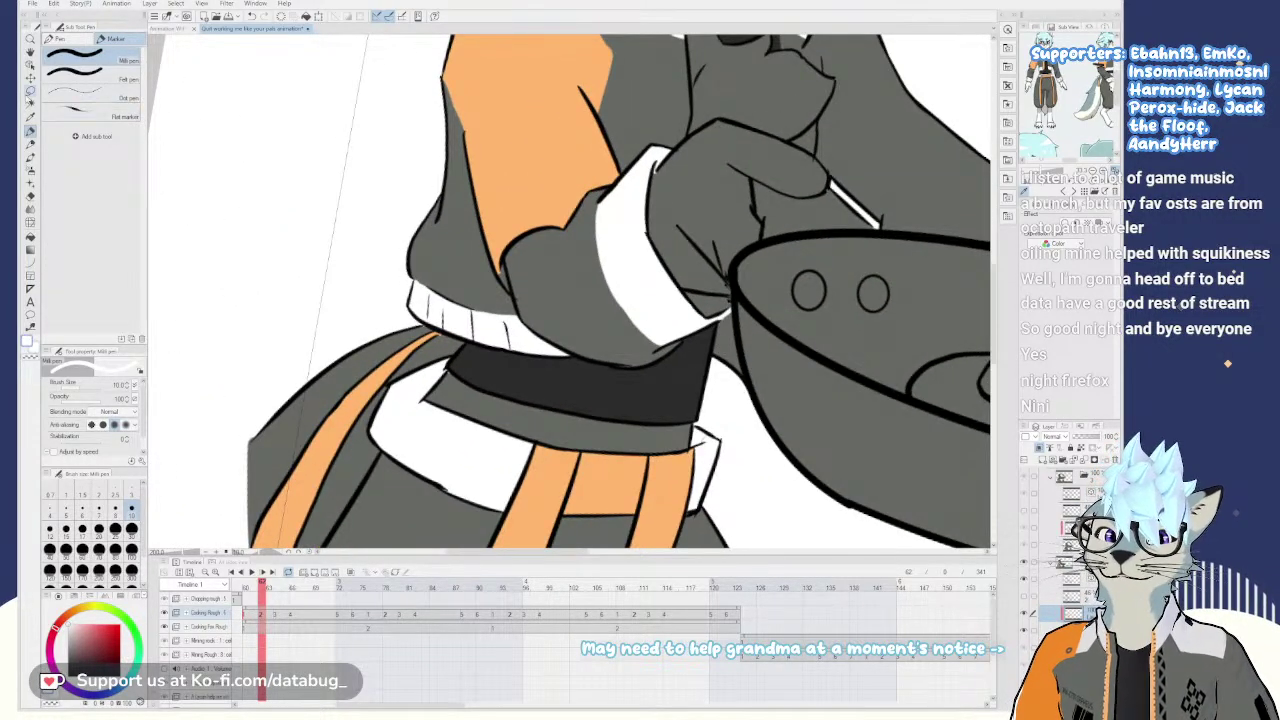
{"action": "key", "text": "w"}
{"action": "left_click", "coordinate": [733, 346]}
{"action": "key", "text": "p"}
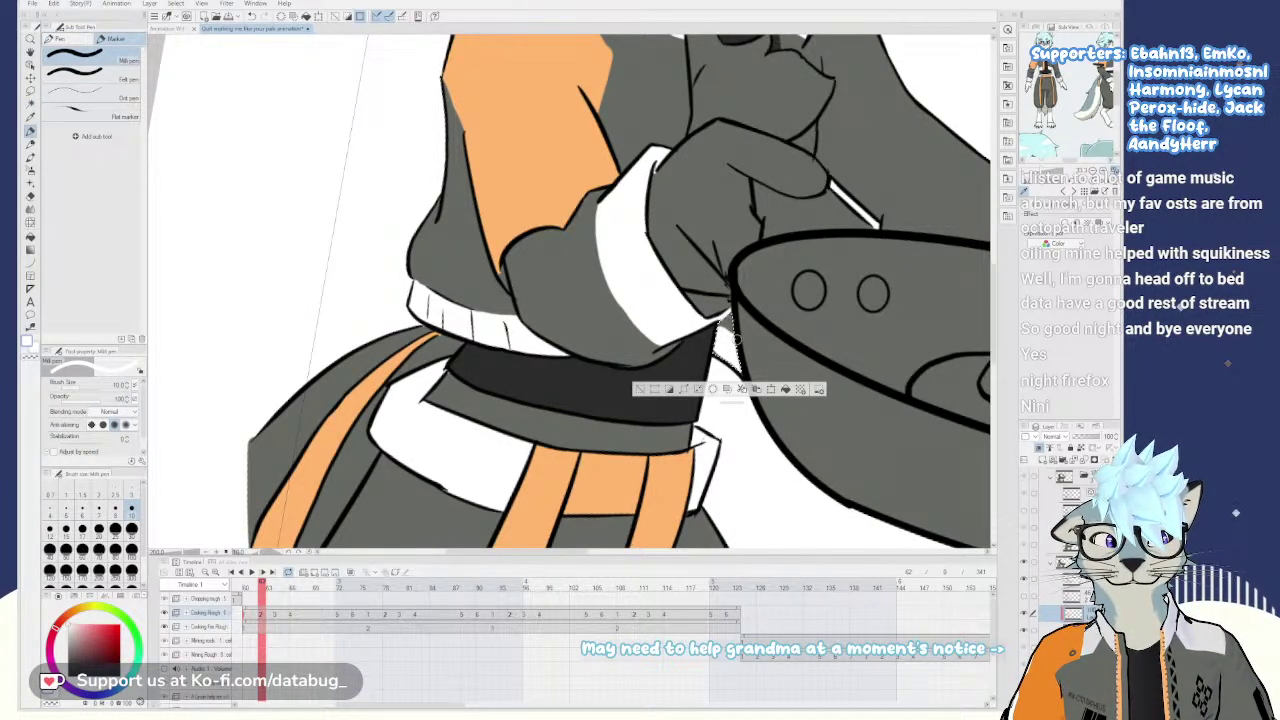
{"action": "left_click", "coordinate": [641, 390]}
{"action": "scroll", "coordinate": [718, 444], "scroll_direction": "down", "scroll_amount": 2}
{"action": "key", "text": "minus"}
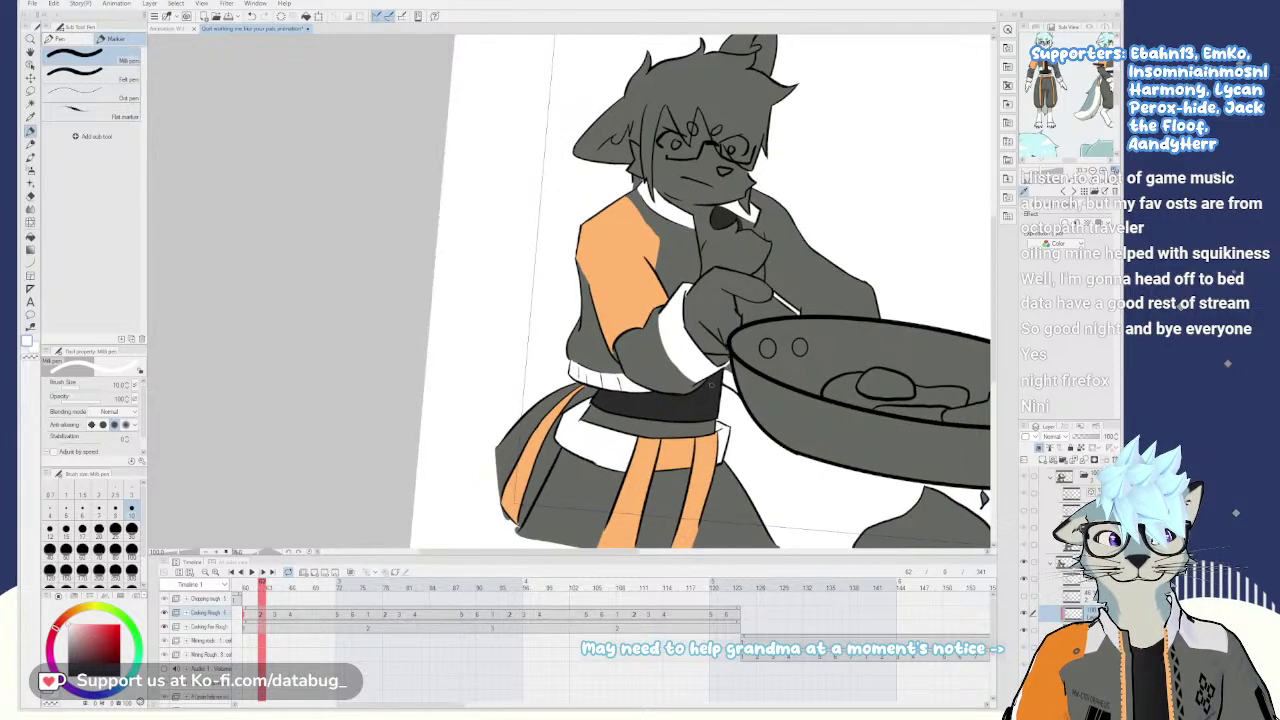
{"action": "left_click_drag", "start_coordinate": [720, 451], "coordinate": [691, 394]}
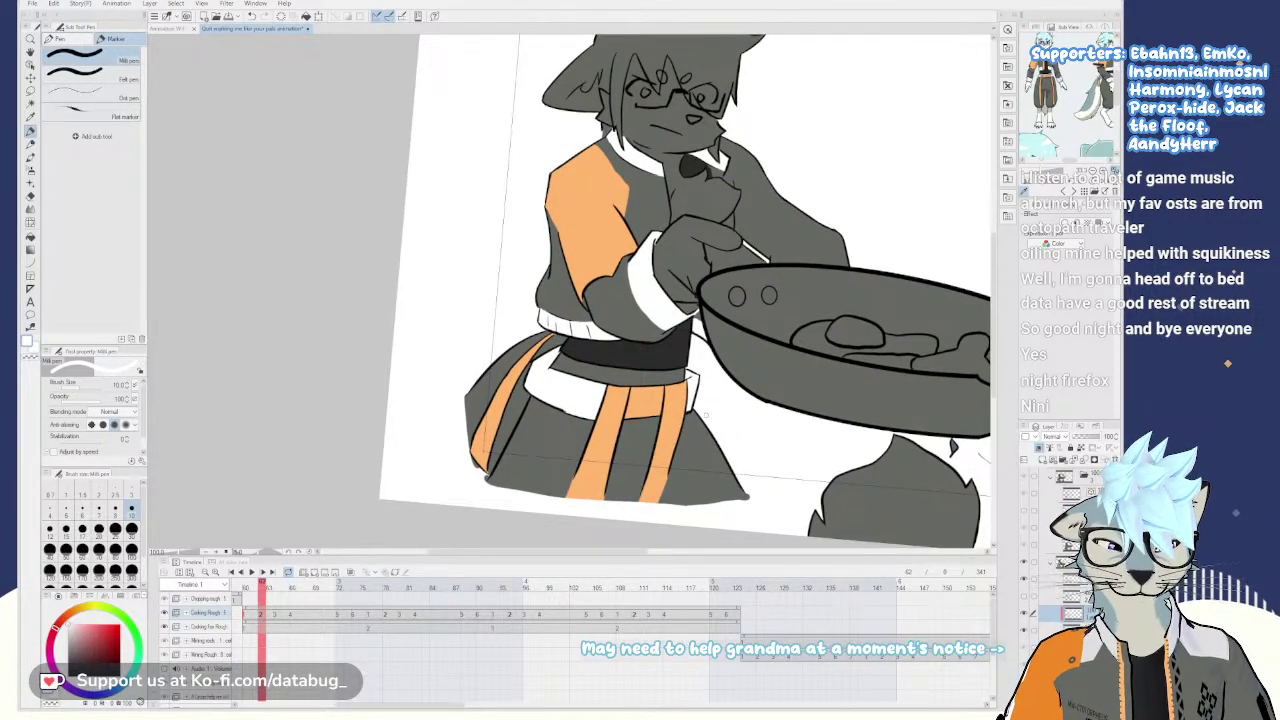
- Switch to the first frame and paint a white stroke along the upper edge of its jacket hem
{"action": "key", "text": "comma"}
{"action": "key", "text": "Right"}
{"action": "key", "text": "Left"}
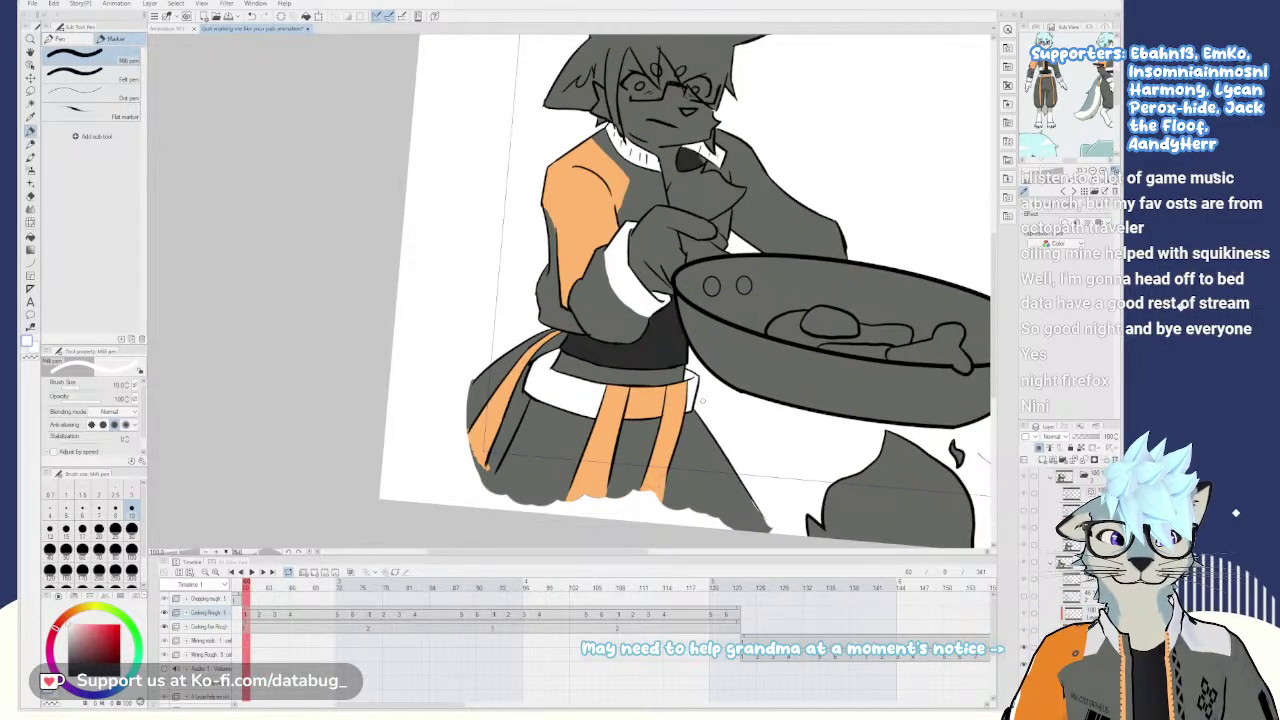
{"action": "scroll", "coordinate": [706, 405], "scroll_direction": "up", "scroll_amount": 2}
{"action": "key", "text": "asciicircum"}
{"action": "key", "text": "asciicircum"}
{"action": "key", "text": "asciicircum"}
{"action": "key", "text": "asciicircum"}
{"action": "key", "text": "asciicircum"}
{"action": "key", "text": "asciicircum"}
{"action": "key", "text": "asciicircum"}
{"action": "key", "text": "asciicircum"}
{"action": "key", "text": "asciicircum"}
{"action": "key", "text": "asciicircum"}
{"action": "key", "text": "asciicircum"}
{"action": "key", "text": "asciicircum"}
{"action": "key", "text": "asciicircum"}
{"action": "key", "text": "asciicircum"}
{"action": "key", "text": "asciicircum"}
{"action": "key", "text": "asciicircum"}
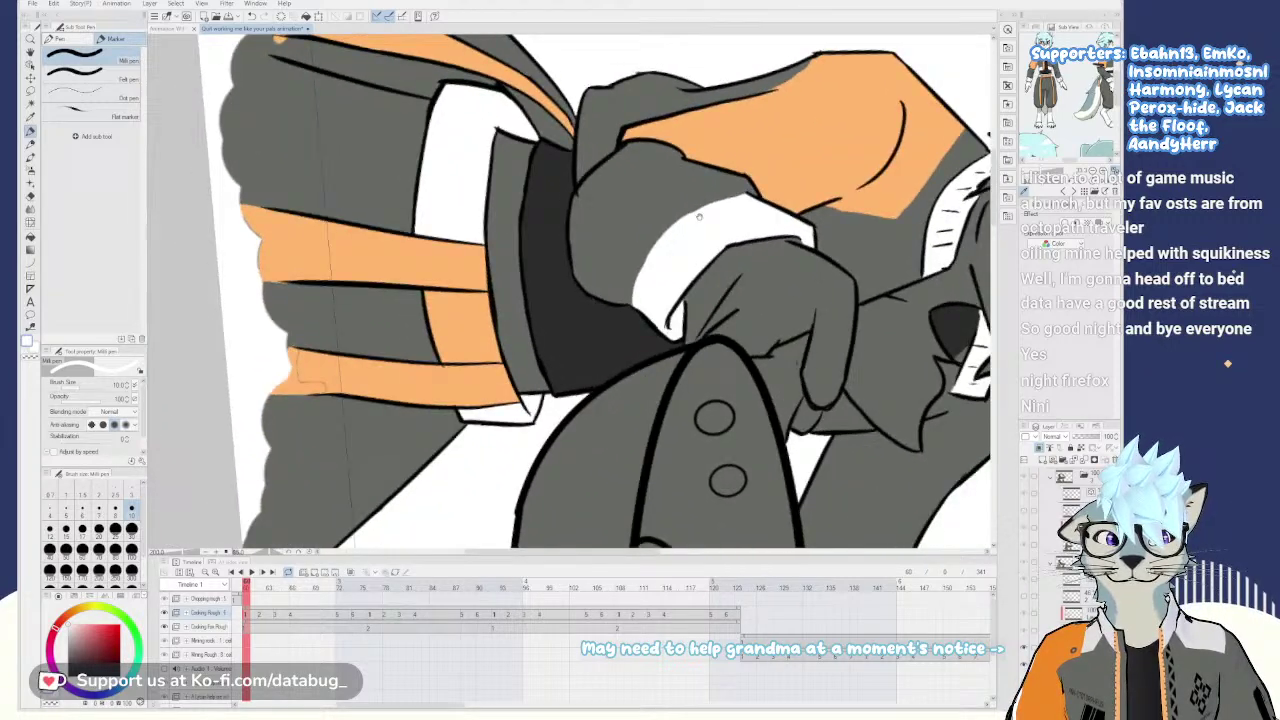
{"action": "mouse_move", "coordinate": [649, 92]}
{"action": "left_mouse_down"}
{"action": "mouse_move", "coordinate": [569, 263]}
{"action": "mouse_move", "coordinate": [530, 270]}
{"action": "mouse_move", "coordinate": [517, 335]}
{"action": "left_mouse_up"}
{"action": "left_click_drag", "start_coordinate": [530, 263], "coordinate": [526, 328]}
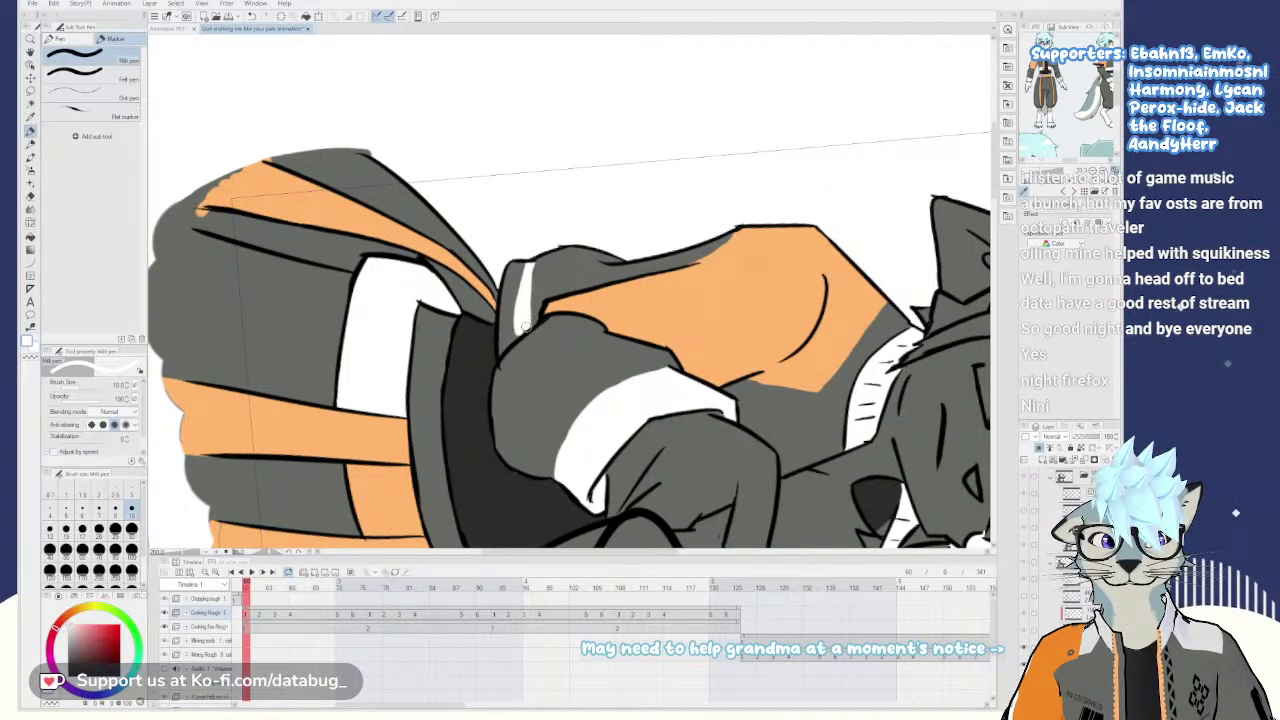
- Fill the first frame's jacket hem with white and paint over the leftover seam
{"action": "key", "text": "g"}
{"action": "left_click", "coordinate": [515, 287]}
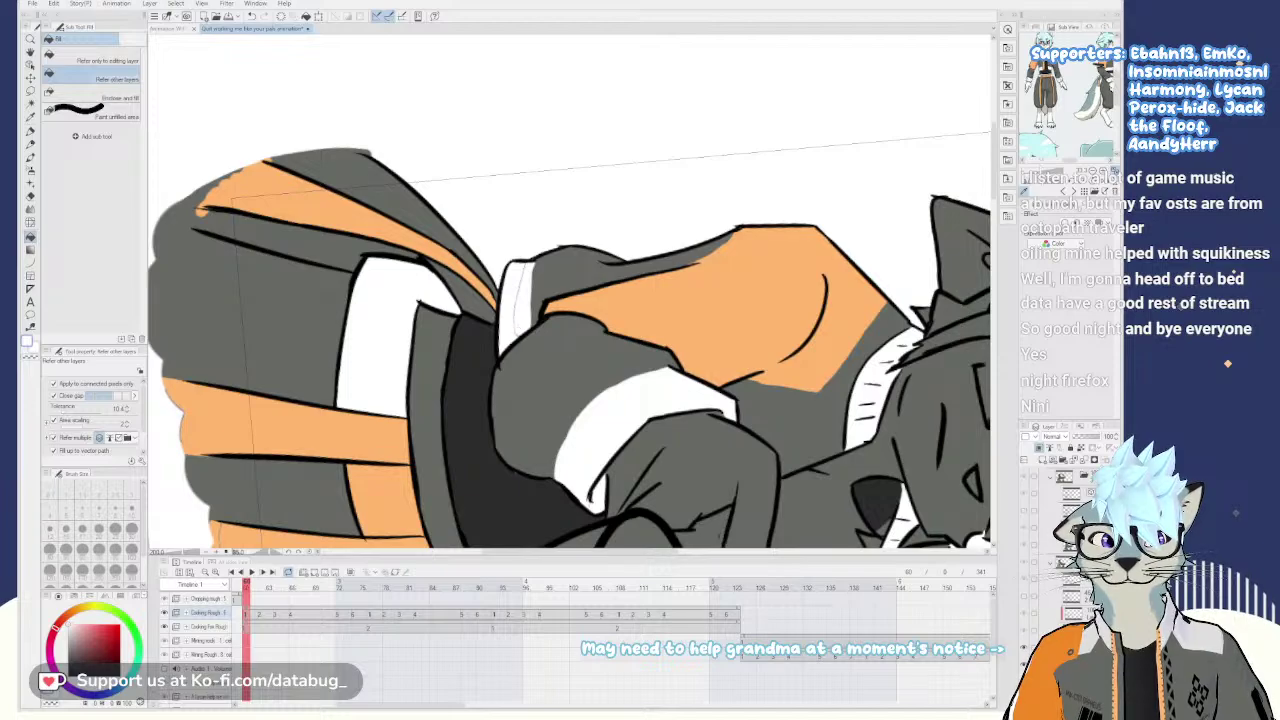
{"action": "key", "text": "p"}
{"action": "left_click_drag", "start_coordinate": [516, 334], "coordinate": [515, 299]}
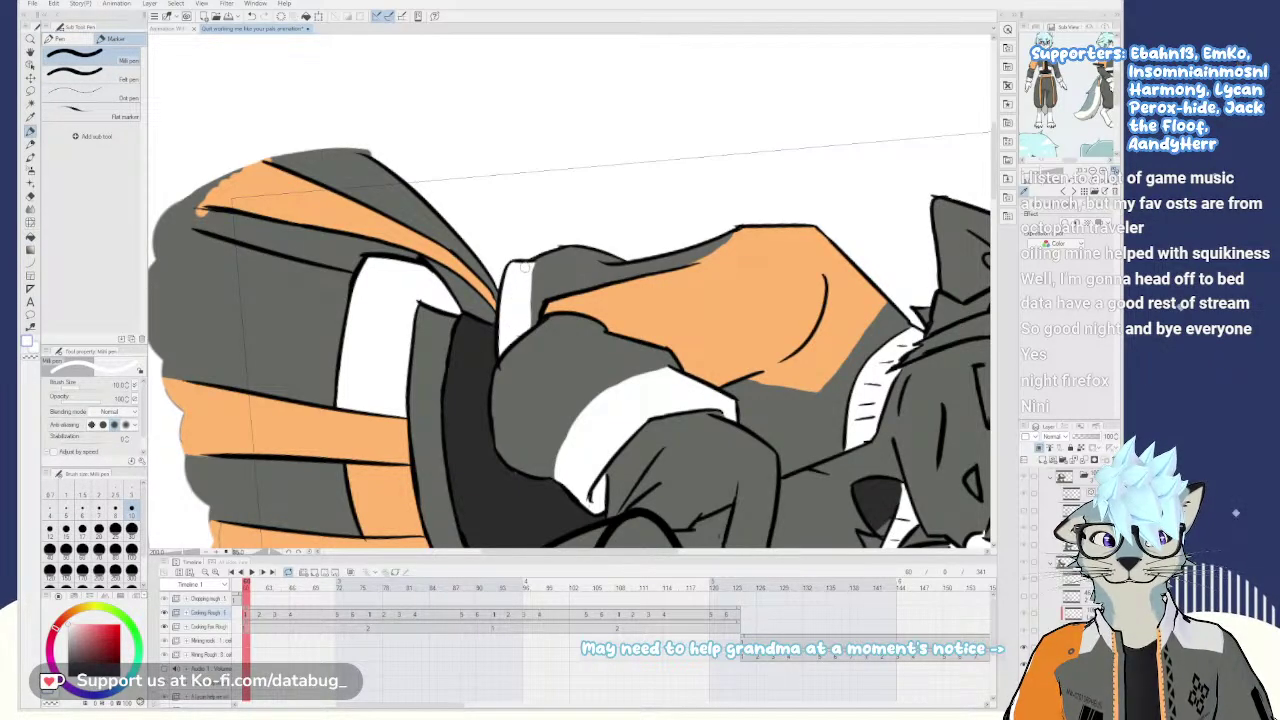
- Go to the third frame and fill its belt with white on both sides of the orange straps
{"action": "key", "text": "minus"}
{"action": "key", "text": "minus"}
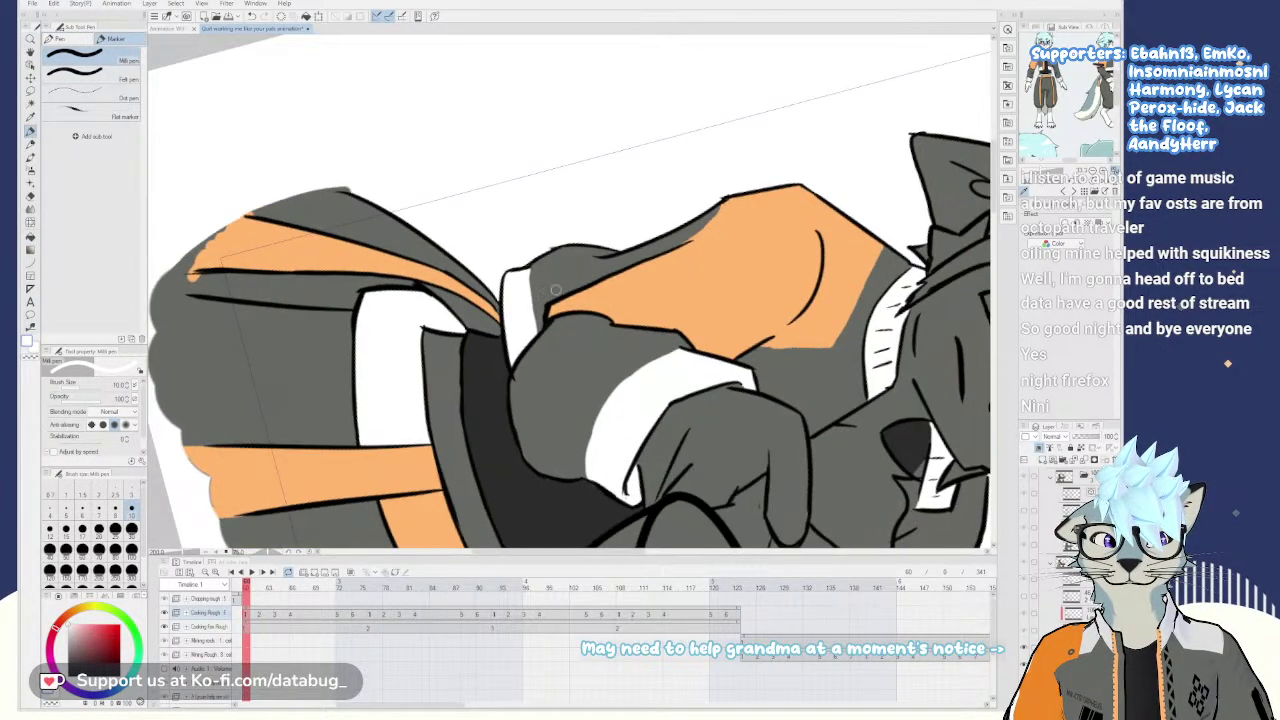
{"action": "key", "text": "minus"}
{"action": "key", "text": "minus"}
{"action": "key", "text": "minus"}
{"action": "key", "text": "minus"}
{"action": "key", "text": "minus"}
{"action": "key", "text": "minus"}
{"action": "key", "text": "minus"}
{"action": "key", "text": "minus"}
{"action": "key", "text": "minus"}
{"action": "key", "text": "minus"}
{"action": "key", "text": "minus"}
{"action": "key", "text": "minus"}
{"action": "key", "text": "minus"}
{"action": "scroll", "coordinate": [683, 305], "scroll_direction": "down", "scroll_amount": 2}
{"action": "key", "text": "minus"}
{"action": "key", "text": "minus"}
{"action": "key", "text": "asciicircum"}
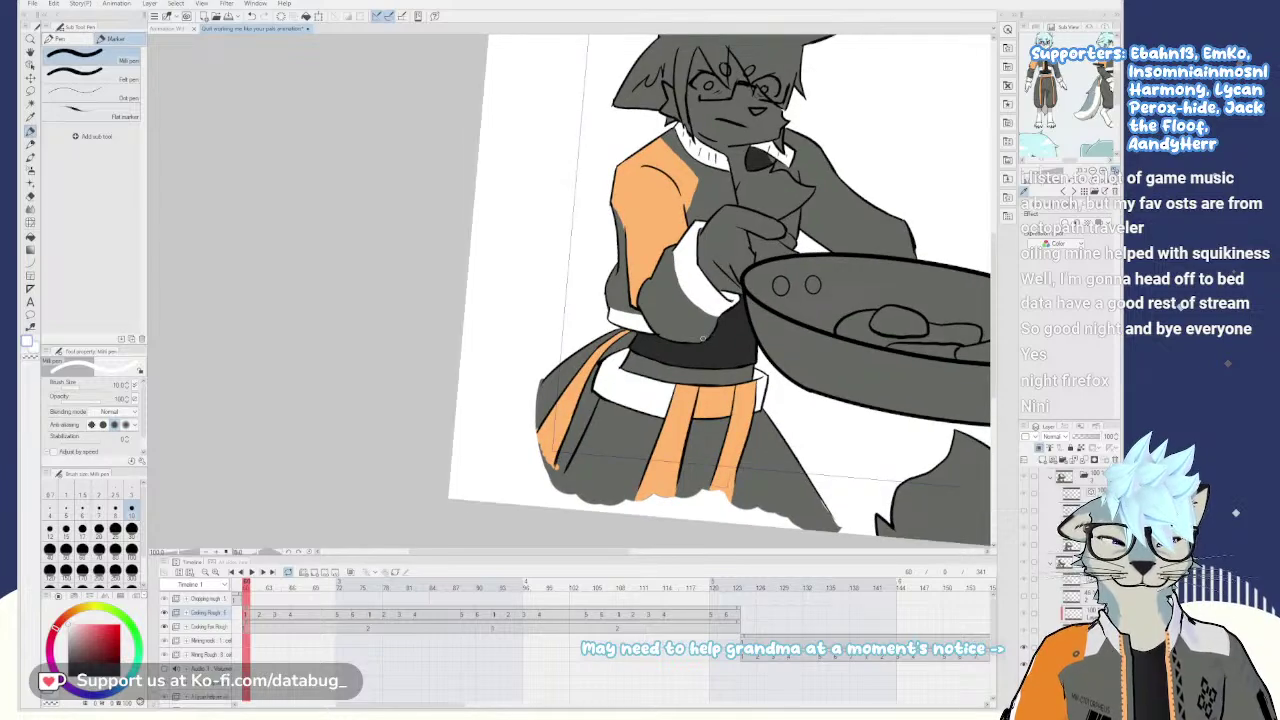
{"action": "key", "text": "period"}
{"action": "key", "text": "comma"}
{"action": "key", "text": "comma"}
{"action": "key", "text": "period"}
{"action": "key", "text": "comma"}
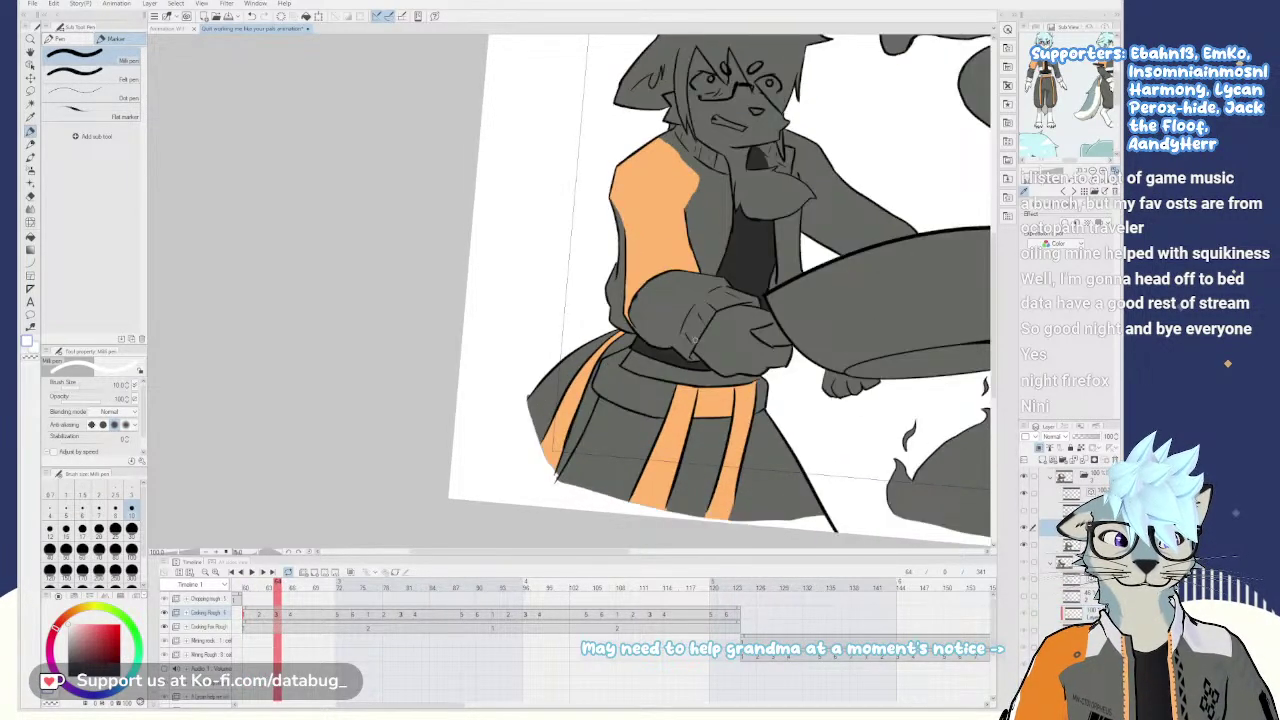
{"action": "key", "text": "g"}
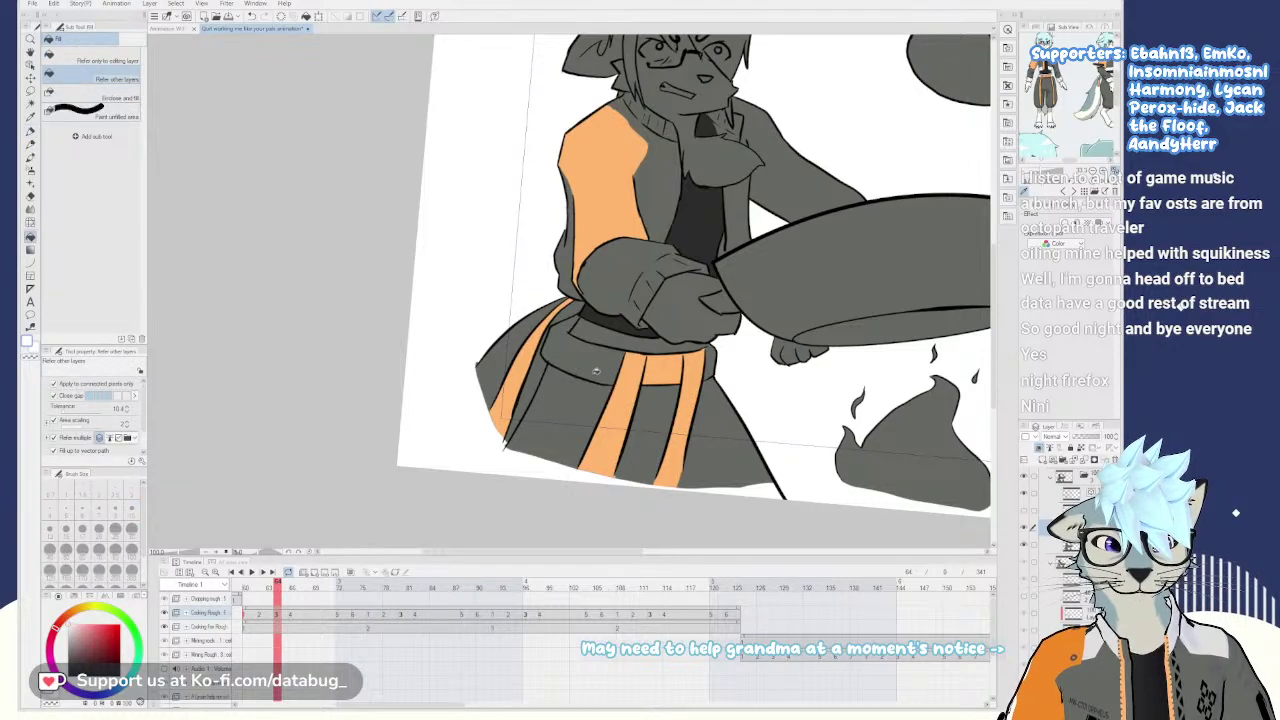
{"action": "scroll", "coordinate": [678, 340], "scroll_direction": "up", "scroll_amount": 2}
{"action": "scroll", "coordinate": [673, 336], "scroll_direction": "up", "scroll_amount": 2}
- Paint a white stroke across the top of the third frame's jacket hem and fill the hem white
{"action": "key", "text": "p"}
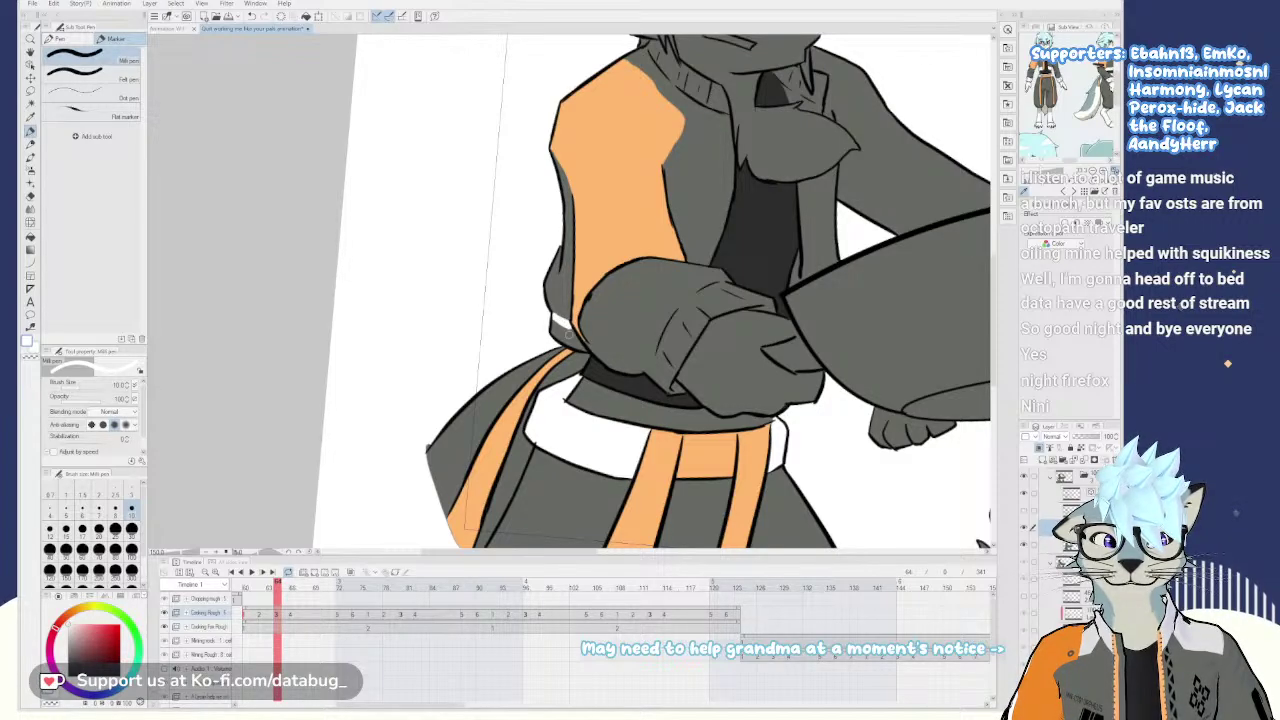
{"action": "key", "text": "g"}
{"action": "left_click", "coordinate": [568, 336]}
{"action": "key", "text": "p"}
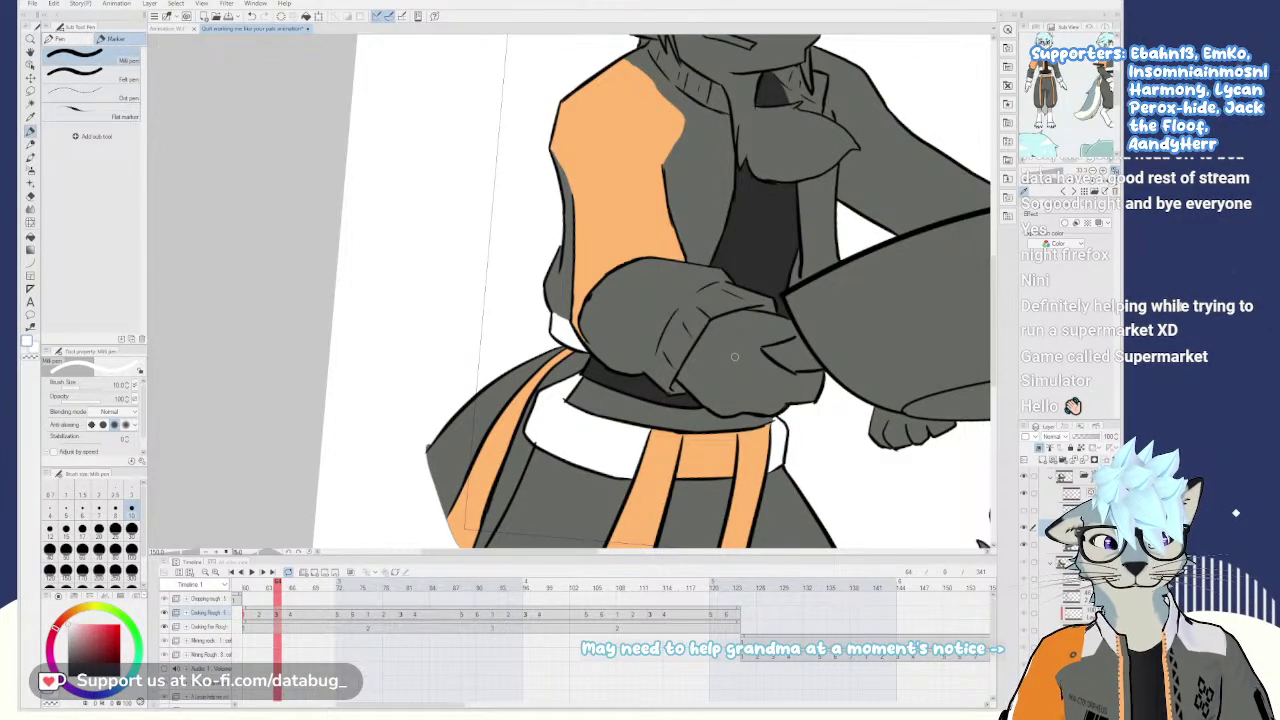
- Paint white strokes along the outer edge of the third frame's near collar to close it off from the jacket
{"action": "left_click_drag", "start_coordinate": [723, 425], "coordinate": [697, 507]}
{"action": "scroll", "coordinate": [704, 436], "scroll_direction": "up", "scroll_amount": 3}
{"action": "scroll", "coordinate": [704, 433], "scroll_direction": "down", "scroll_amount": 3}
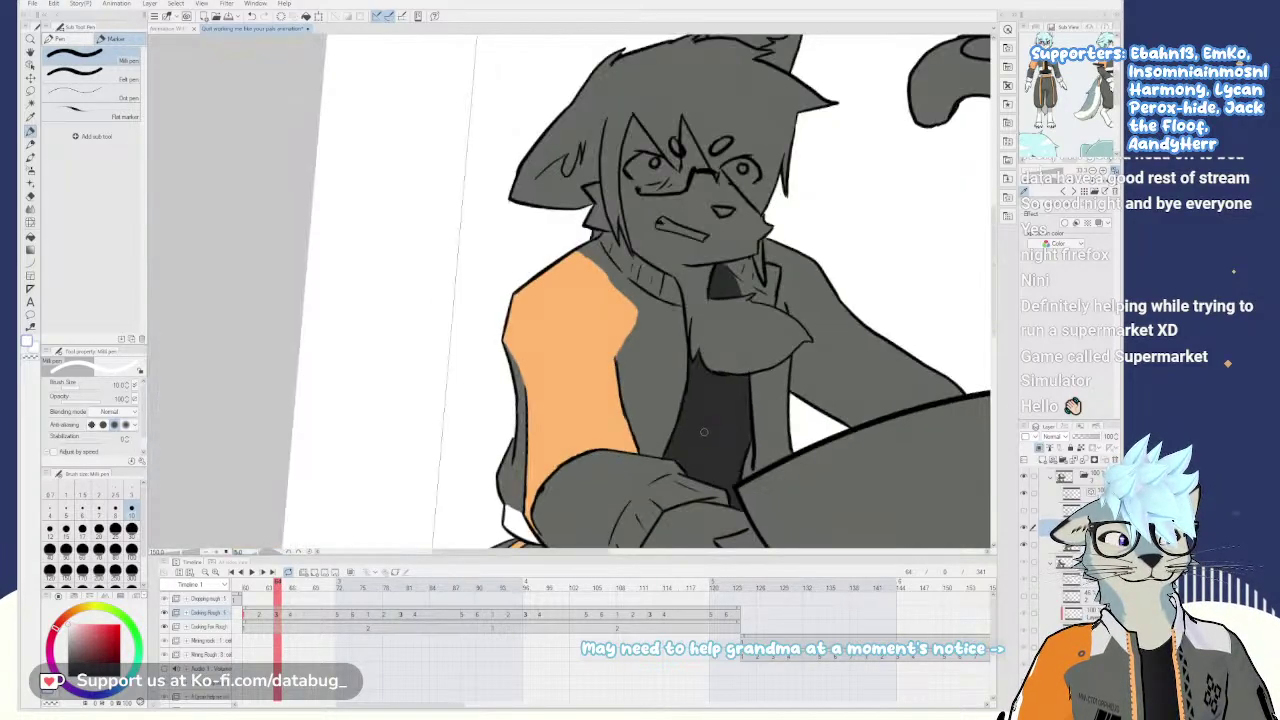
{"action": "scroll", "coordinate": [711, 395], "scroll_direction": "up", "scroll_amount": 1}
{"action": "left_click_drag", "start_coordinate": [708, 391], "coordinate": [664, 488]}
{"action": "key", "text": "asciicircum"}
{"action": "key", "text": "asciicircum"}
{"action": "key", "text": "asciicircum"}
{"action": "key", "text": "asciicircum"}
{"action": "key", "text": "asciicircum"}
{"action": "key", "text": "asciicircum"}
{"action": "key", "text": "asciicircum"}
{"action": "key", "text": "asciicircum"}
{"action": "key", "text": "asciicircum"}
{"action": "key", "text": "asciicircum"}
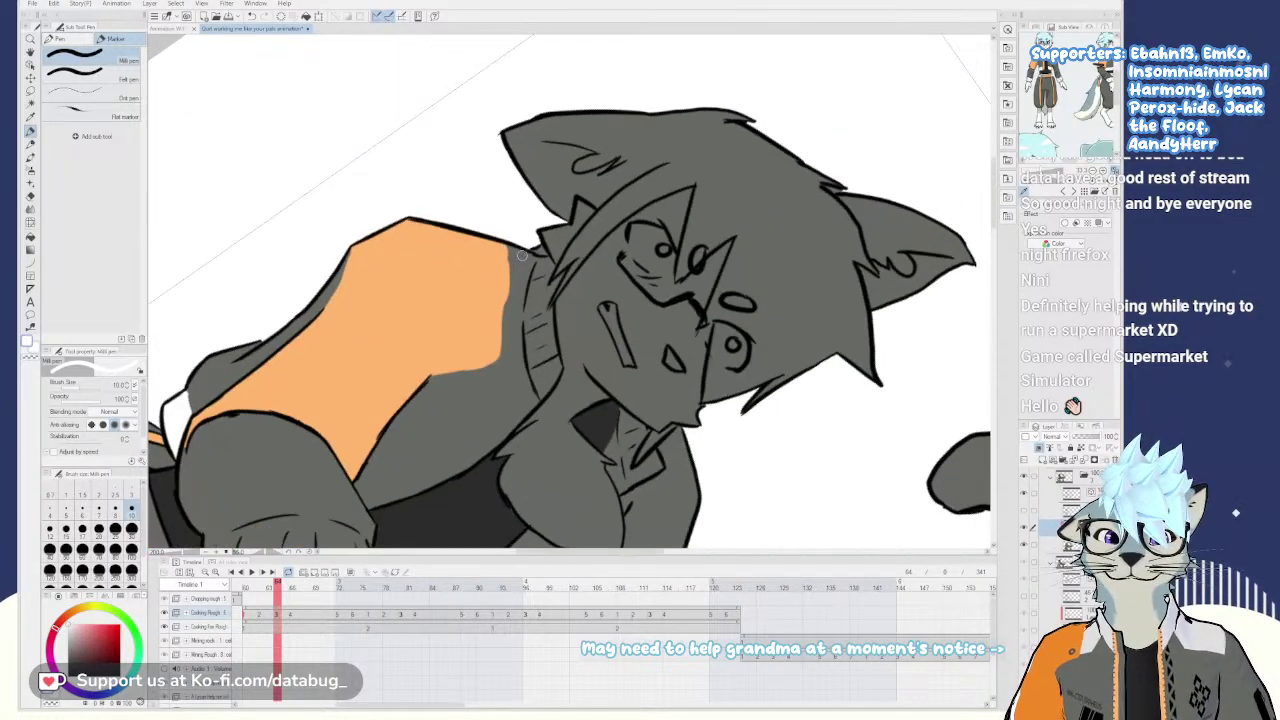
{"action": "key", "text": "minus"}
{"action": "key", "text": "minus"}
{"action": "mouse_move", "coordinate": [537, 266]}
{"action": "left_mouse_down"}
{"action": "mouse_move", "coordinate": [528, 333]}
{"action": "mouse_move", "coordinate": [546, 390]}
{"action": "left_mouse_up"}
{"action": "left_click_drag", "start_coordinate": [535, 336], "coordinate": [556, 398]}
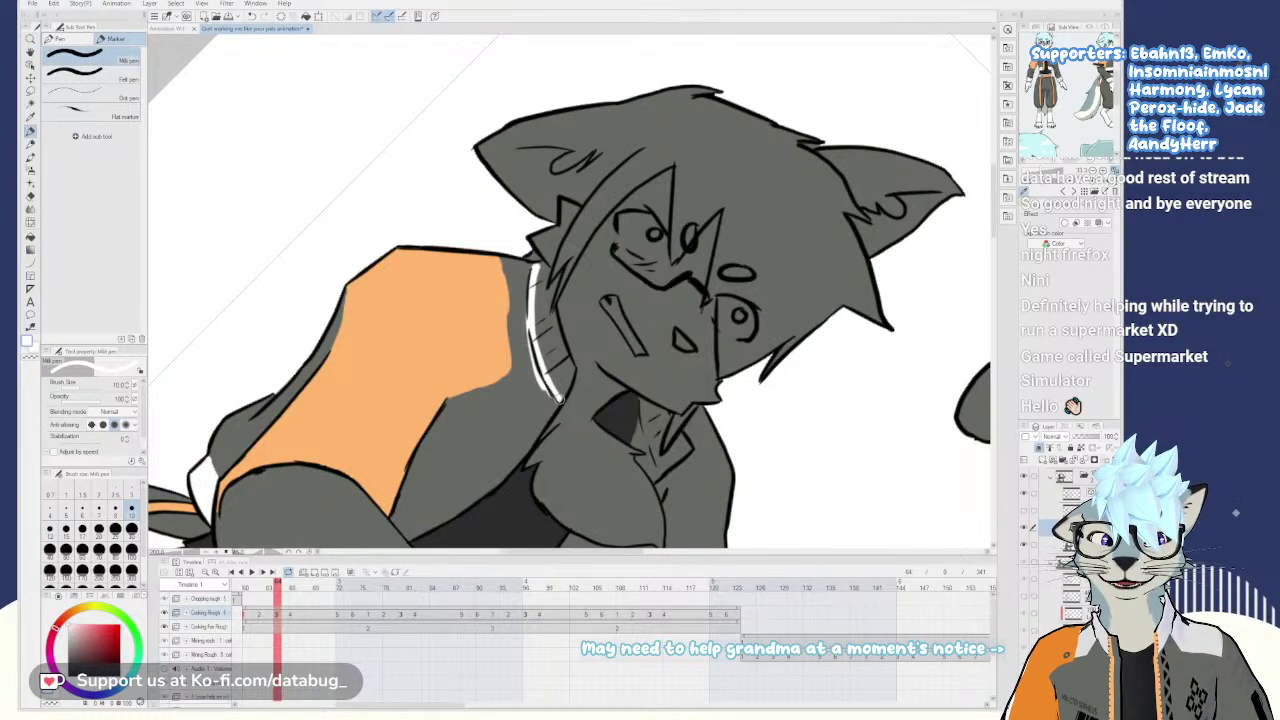
- Fill the third frame's near collar with white between its ribbing lines
{"action": "key", "text": "g"}
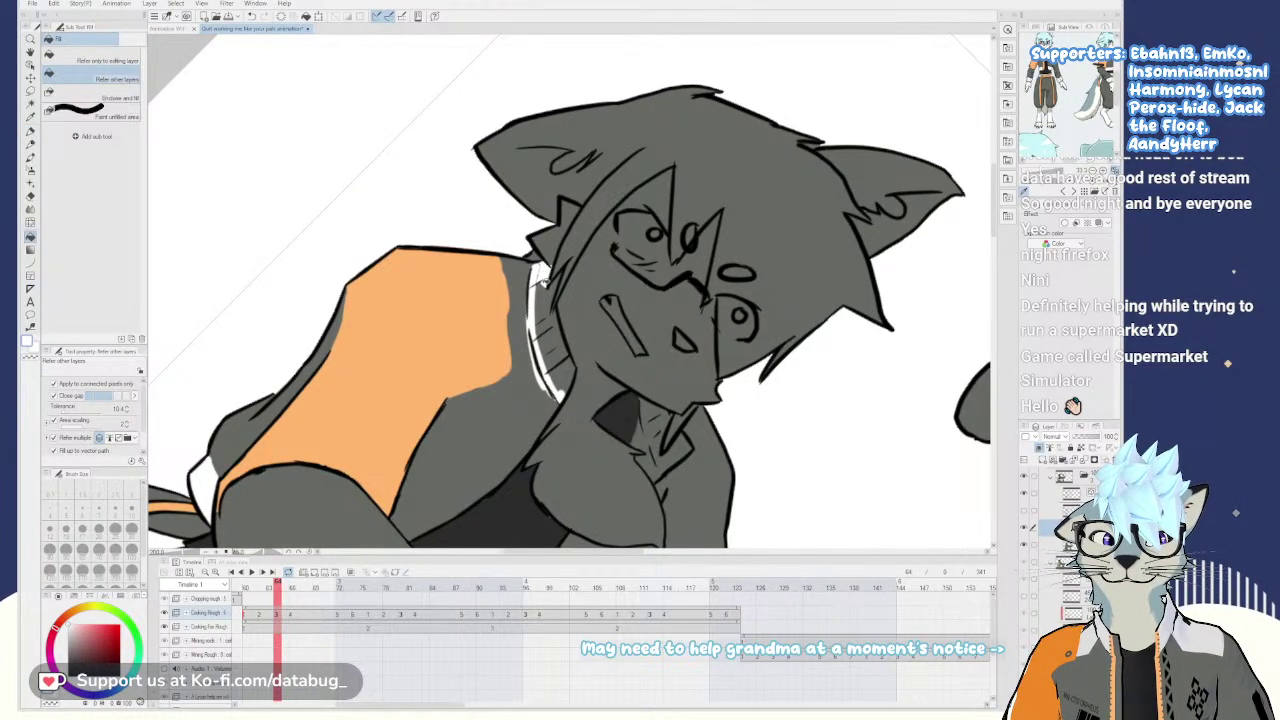
{"action": "left_click", "coordinate": [544, 300]}
{"action": "left_click_drag", "start_coordinate": [544, 298], "coordinate": [560, 368]}
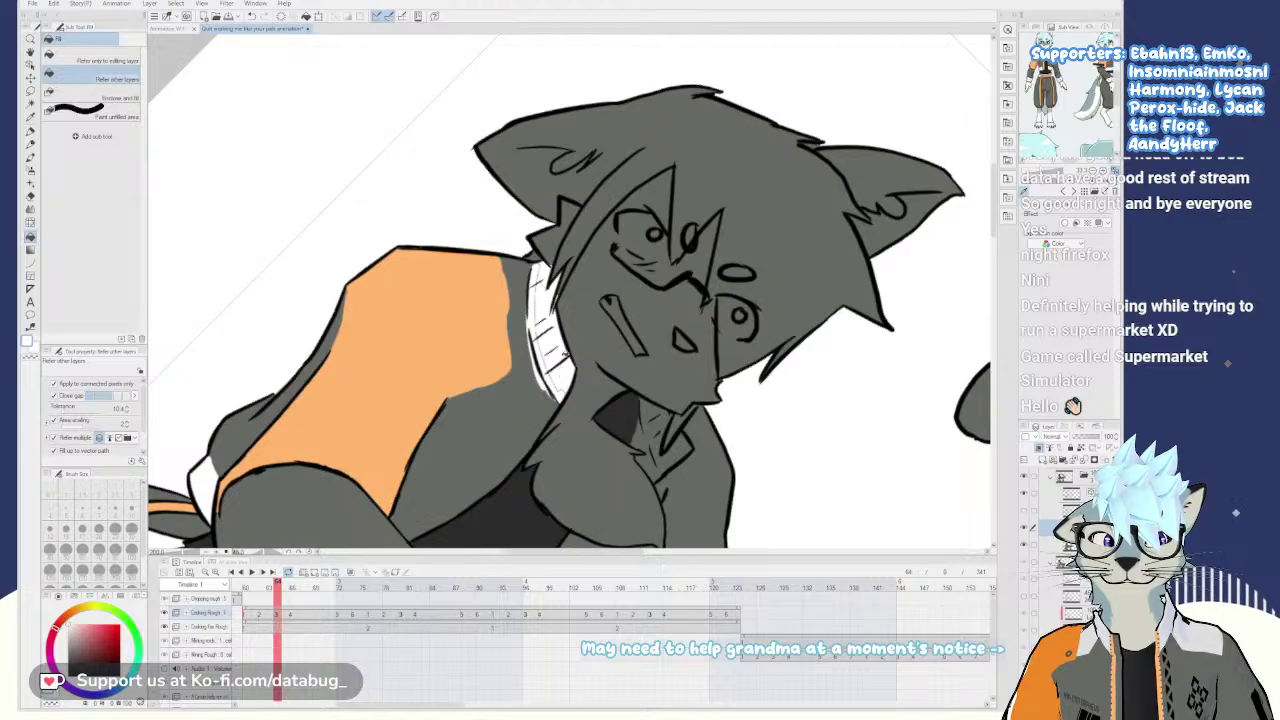
- Touch up the near collar's inner edge along the hair and face, painting gaps white and erasing overspill
{"action": "key", "text": "p"}
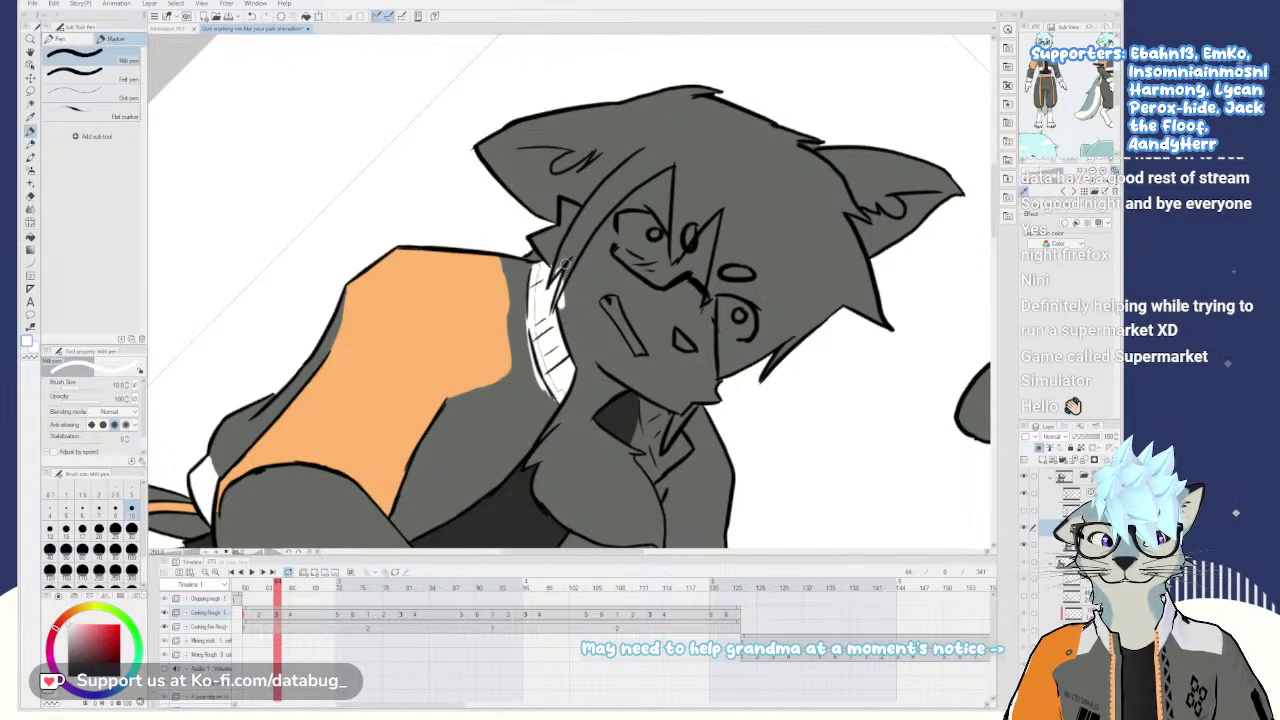
{"action": "key", "text": "e"}
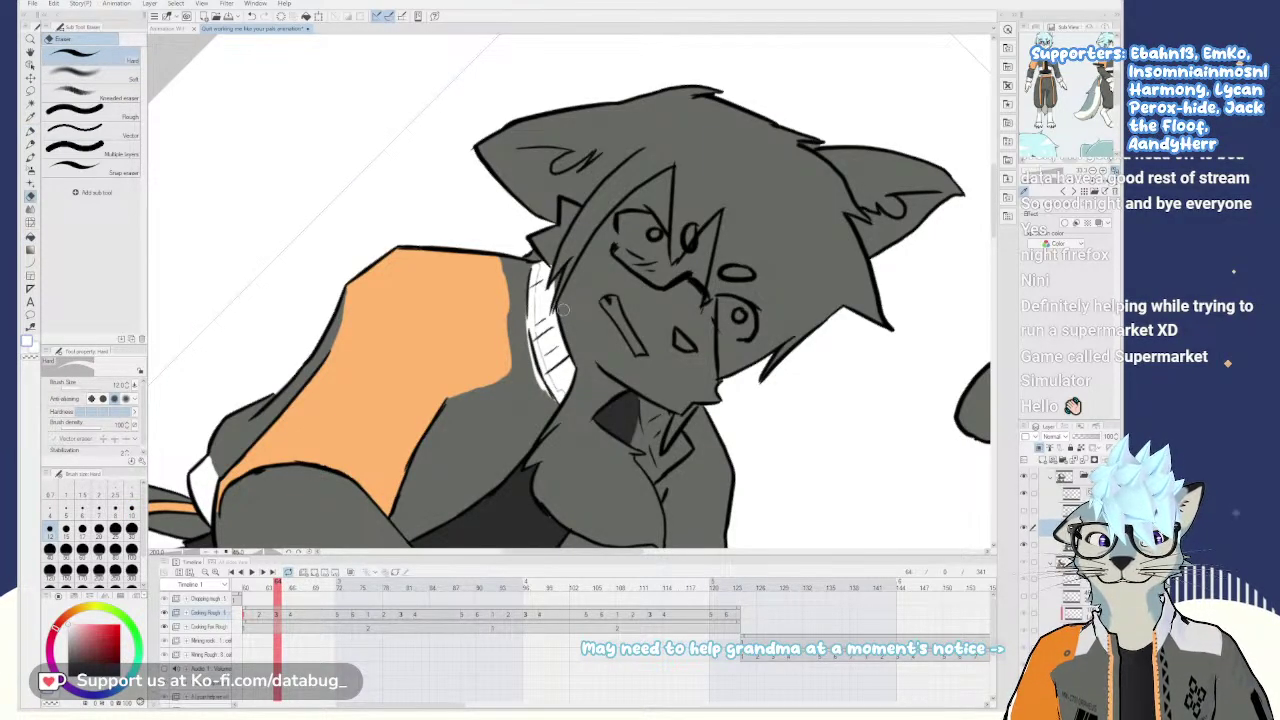
{"action": "key", "text": "p"}
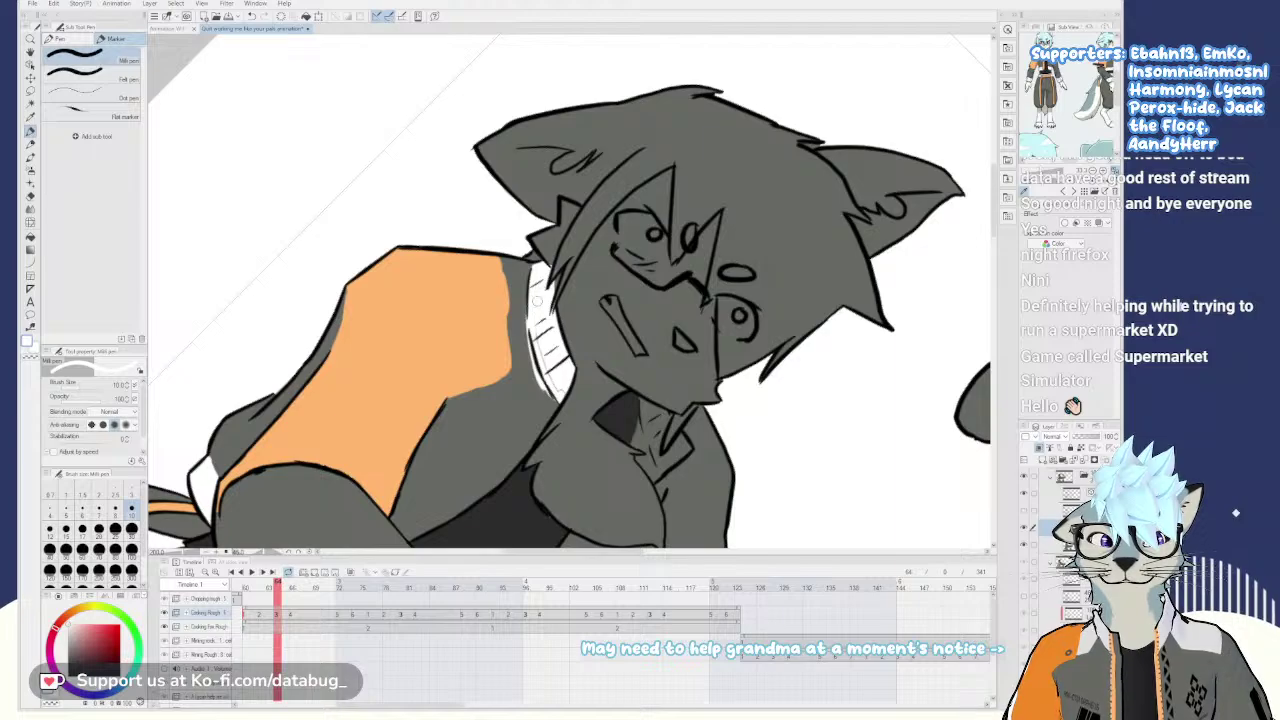
{"action": "scroll", "coordinate": [558, 384], "scroll_direction": "up", "scroll_amount": 2}
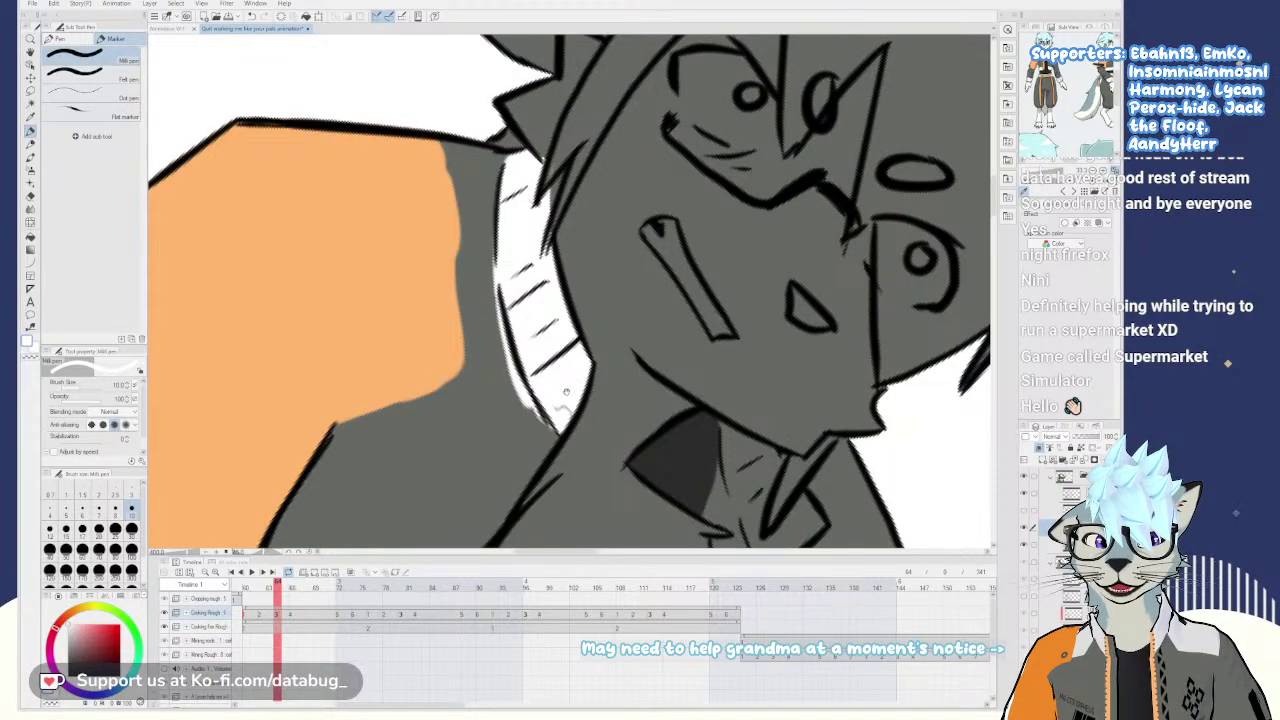
{"action": "left_click_drag", "start_coordinate": [567, 393], "coordinate": [569, 369]}
{"action": "key", "text": "e"}
{"action": "left_click_drag", "start_coordinate": [560, 148], "coordinate": [556, 143]}
{"action": "key", "text": "p"}
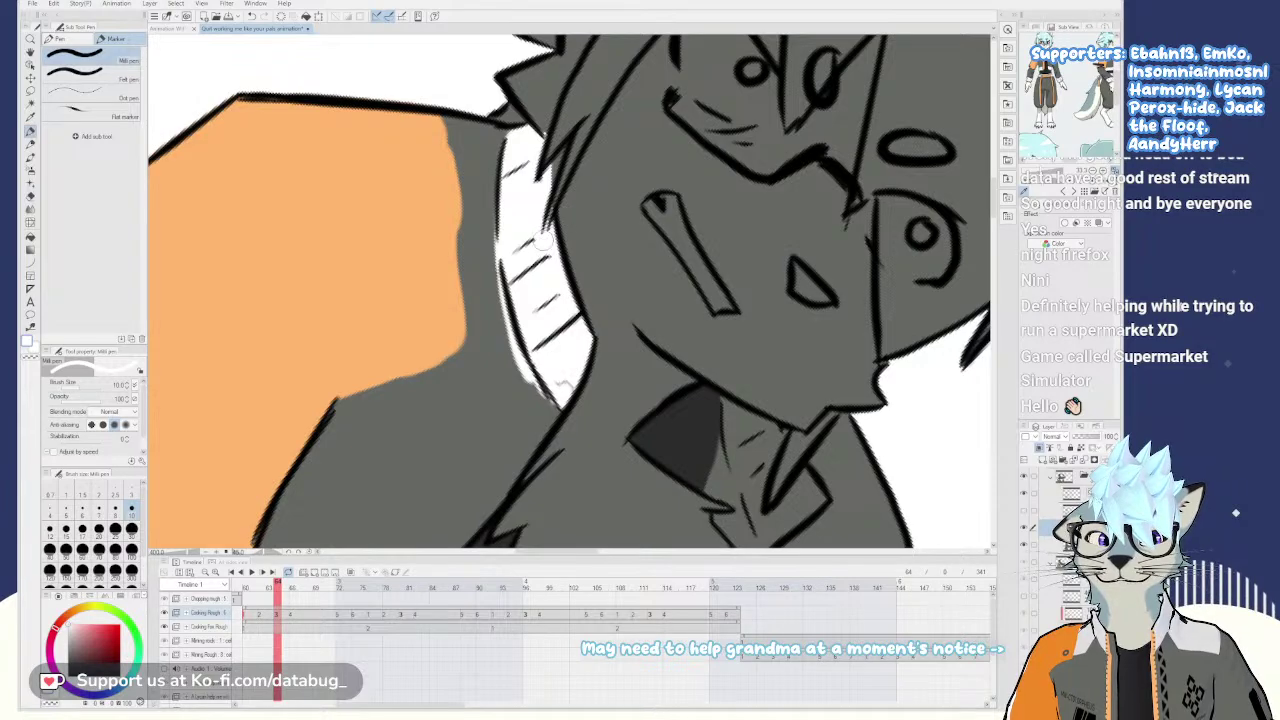
{"action": "key", "text": "e"}
{"action": "key", "text": "p"}
{"action": "key", "text": "e"}
{"action": "left_click_drag", "start_coordinate": [556, 136], "coordinate": [559, 136]}
{"action": "key", "text": "p"}
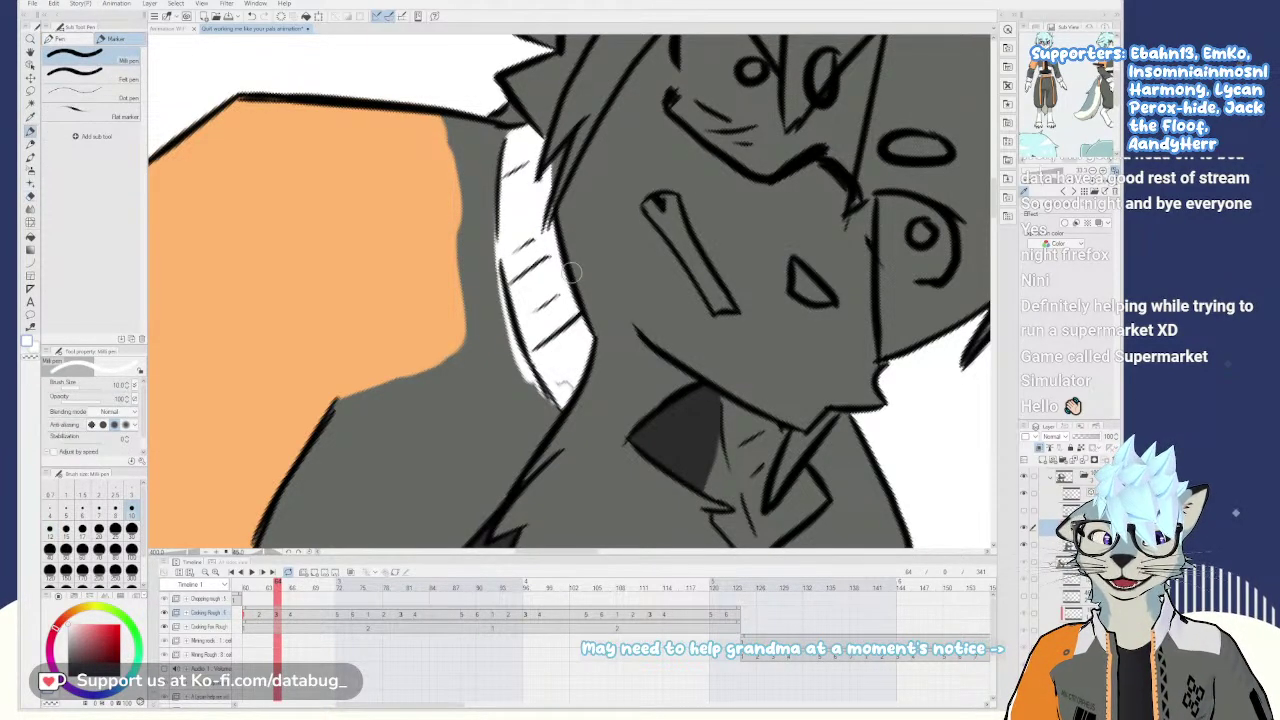
- Paint over the seam at the near collar's lower end and erase the white spilling past its outer line
{"action": "scroll", "coordinate": [571, 271], "scroll_direction": "down", "scroll_amount": 3}
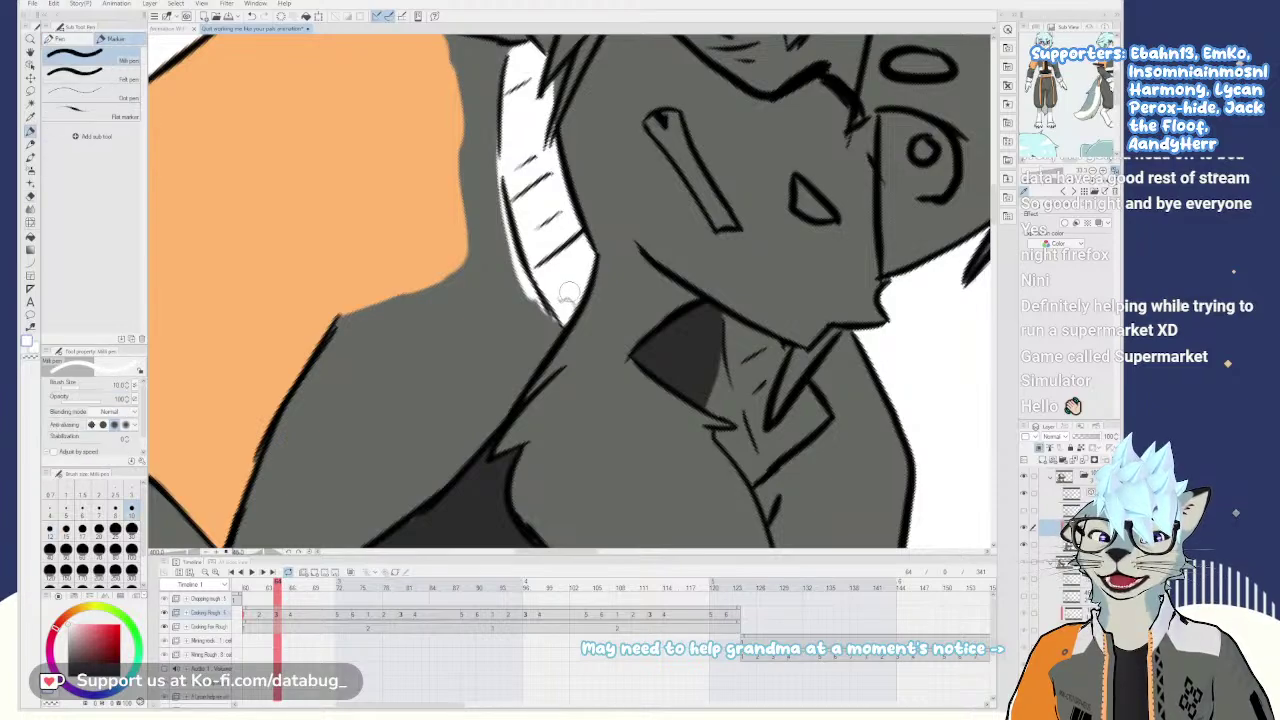
{"action": "key", "text": "minus"}
{"action": "key", "text": "minus"}
{"action": "key", "text": "asciicircum"}
{"action": "key", "text": "asciicircum"}
{"action": "key", "text": "asciicircum"}
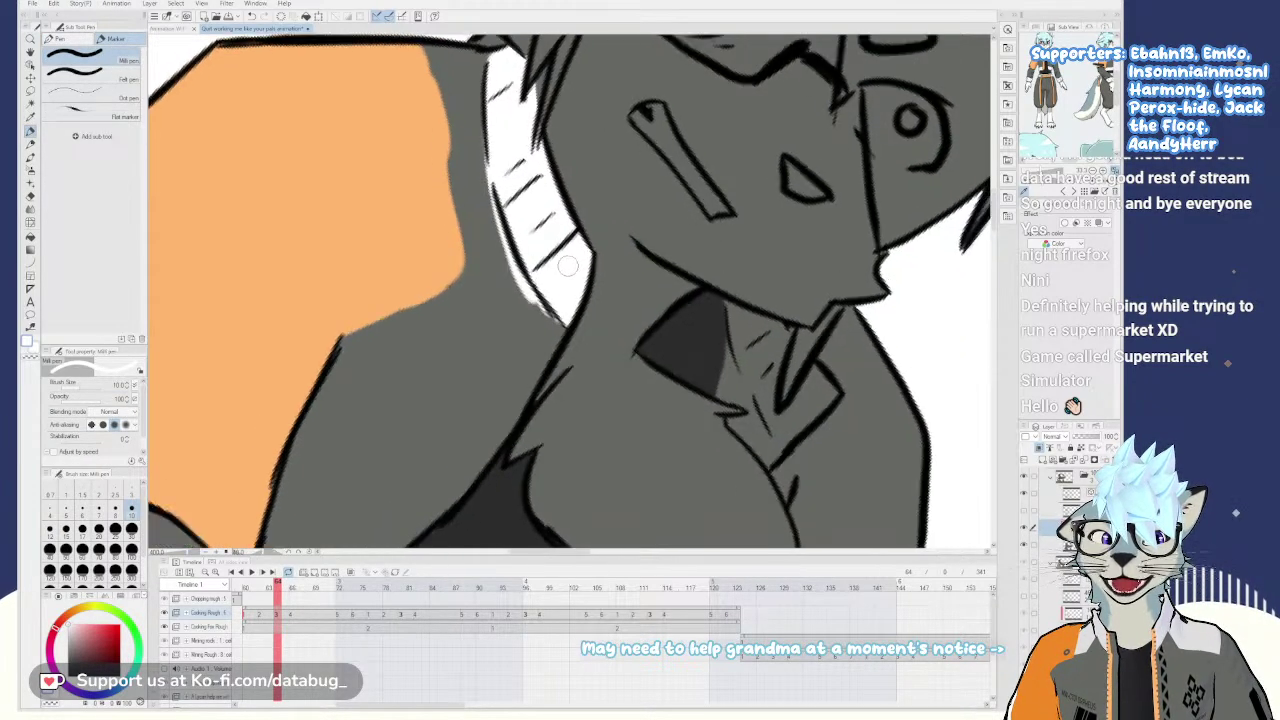
{"action": "key", "text": "e"}
{"action": "mouse_move", "coordinate": [507, 146]}
{"action": "left_mouse_down"}
{"action": "mouse_move", "coordinate": [505, 181]}
{"action": "mouse_move", "coordinate": [503, 133]}
{"action": "mouse_move", "coordinate": [529, 317]}
{"action": "left_mouse_up"}
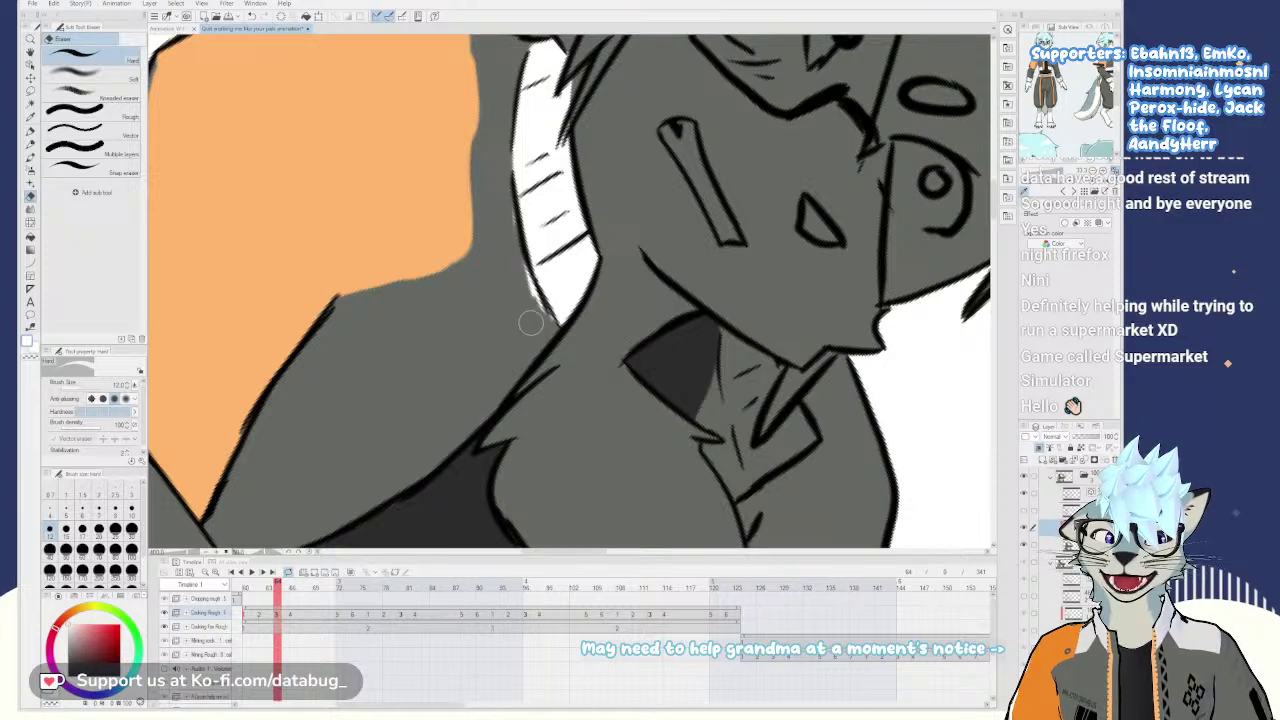
{"action": "left_click_drag", "start_coordinate": [507, 210], "coordinate": [529, 296]}
{"action": "left_click_drag", "start_coordinate": [511, 233], "coordinate": [541, 315]}
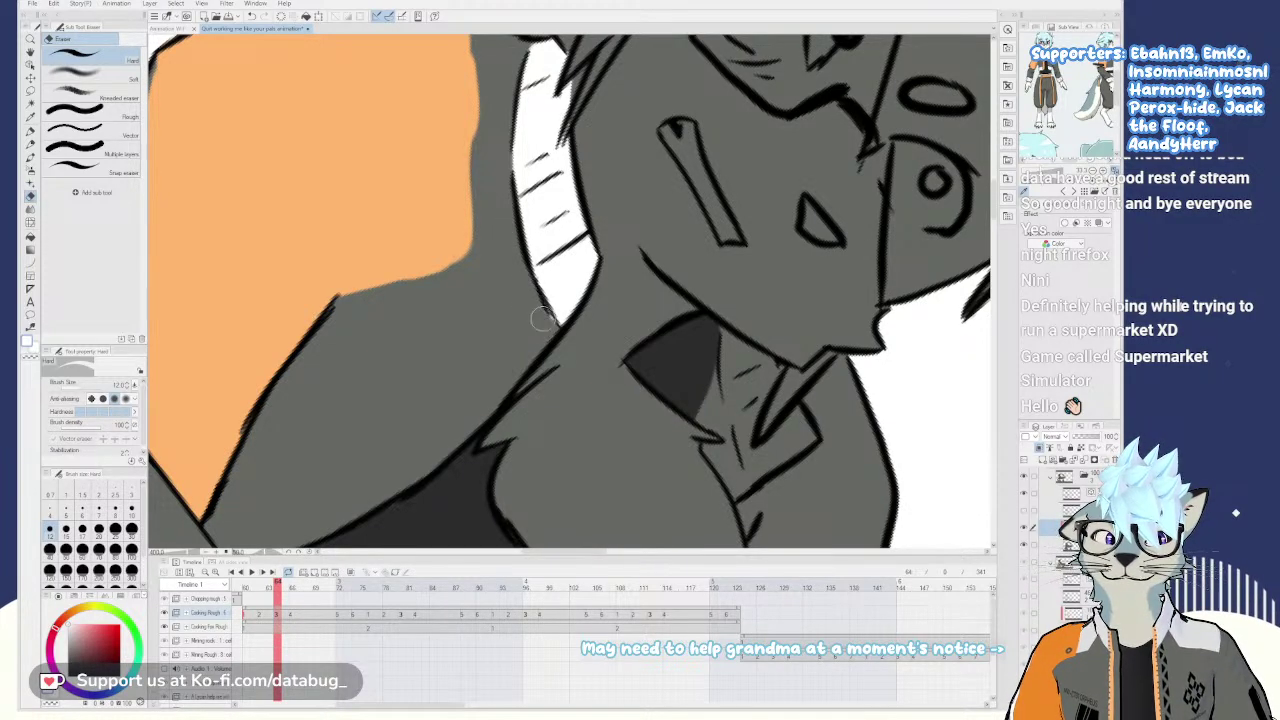
- Paint a white boundary stroke down the inner side of the third frame's far collar and along its lower edge
{"action": "key", "text": "minus"}
{"action": "key", "text": "minus"}
{"action": "key", "text": "minus"}
{"action": "key", "text": "minus"}
{"action": "key", "text": "minus"}
{"action": "key", "text": "minus"}
{"action": "key", "text": "minus"}
{"action": "key", "text": "minus"}
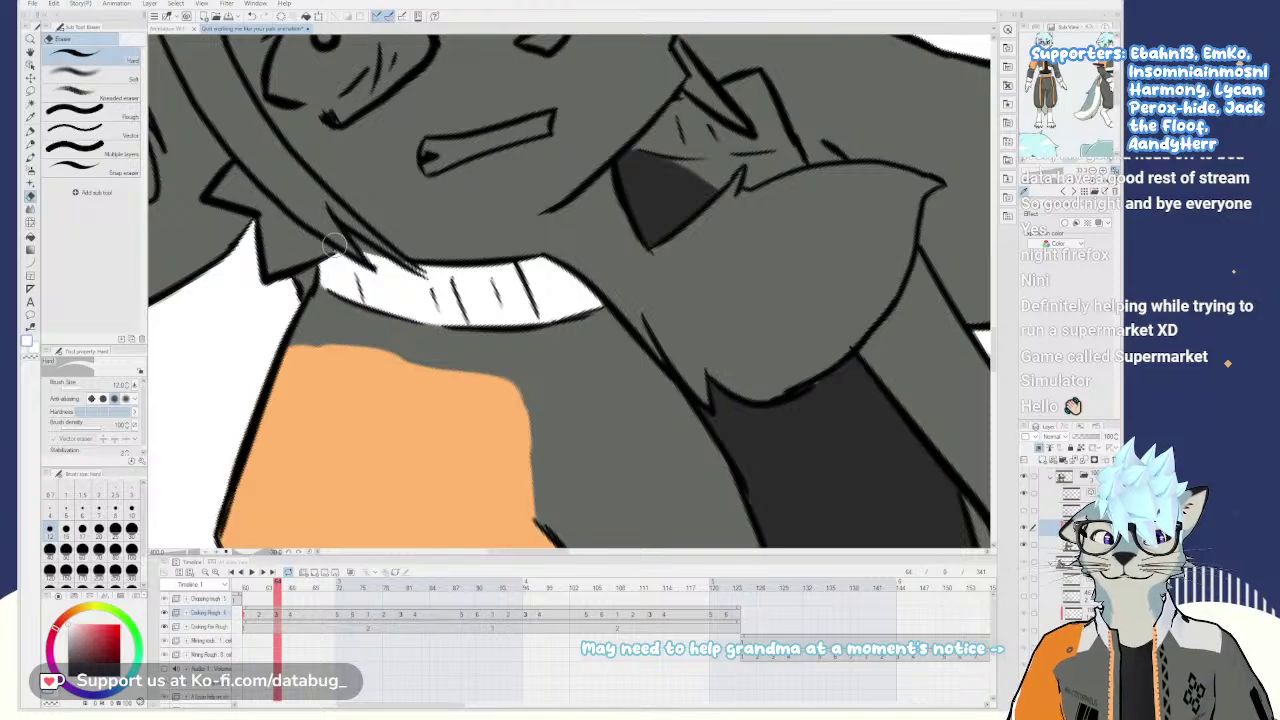
{"action": "scroll", "coordinate": [591, 274], "scroll_direction": "down", "scroll_amount": 6}
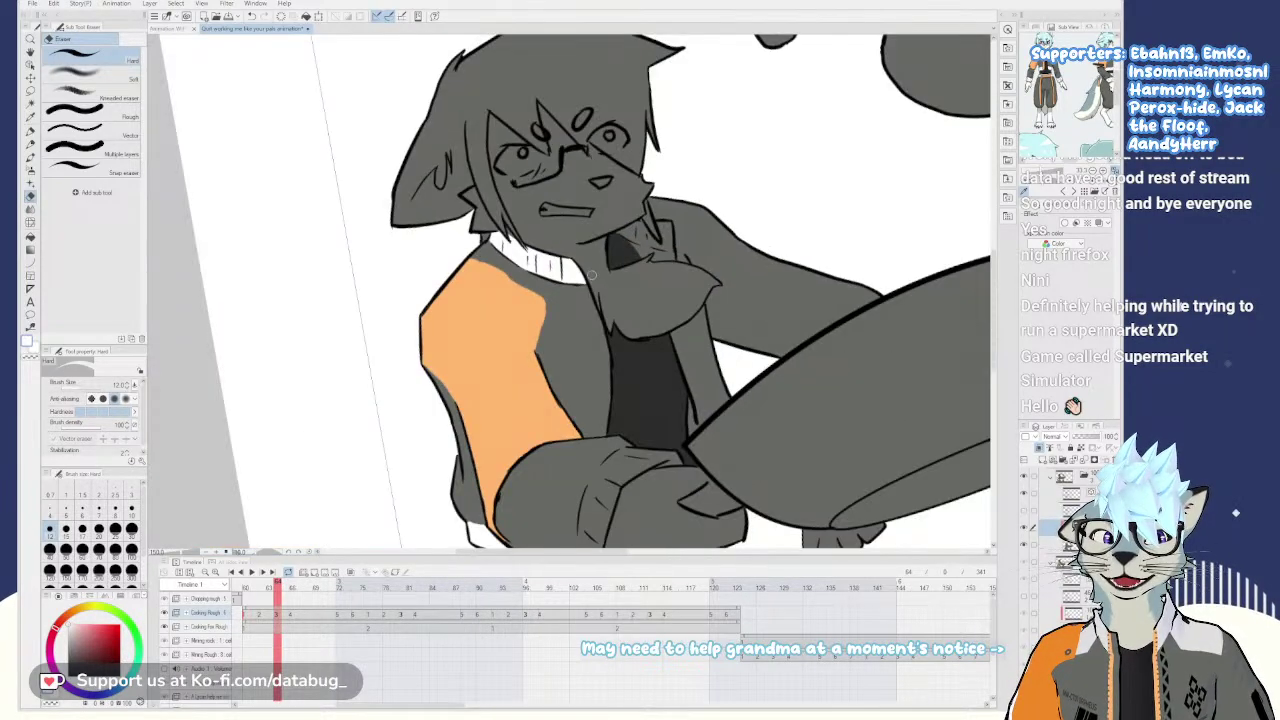
{"action": "key", "text": "asciicircum"}
{"action": "key", "text": "asciicircum"}
{"action": "key", "text": "asciicircum"}
{"action": "key", "text": "asciicircum"}
{"action": "key", "text": "asciicircum"}
{"action": "key", "text": "asciicircum"}
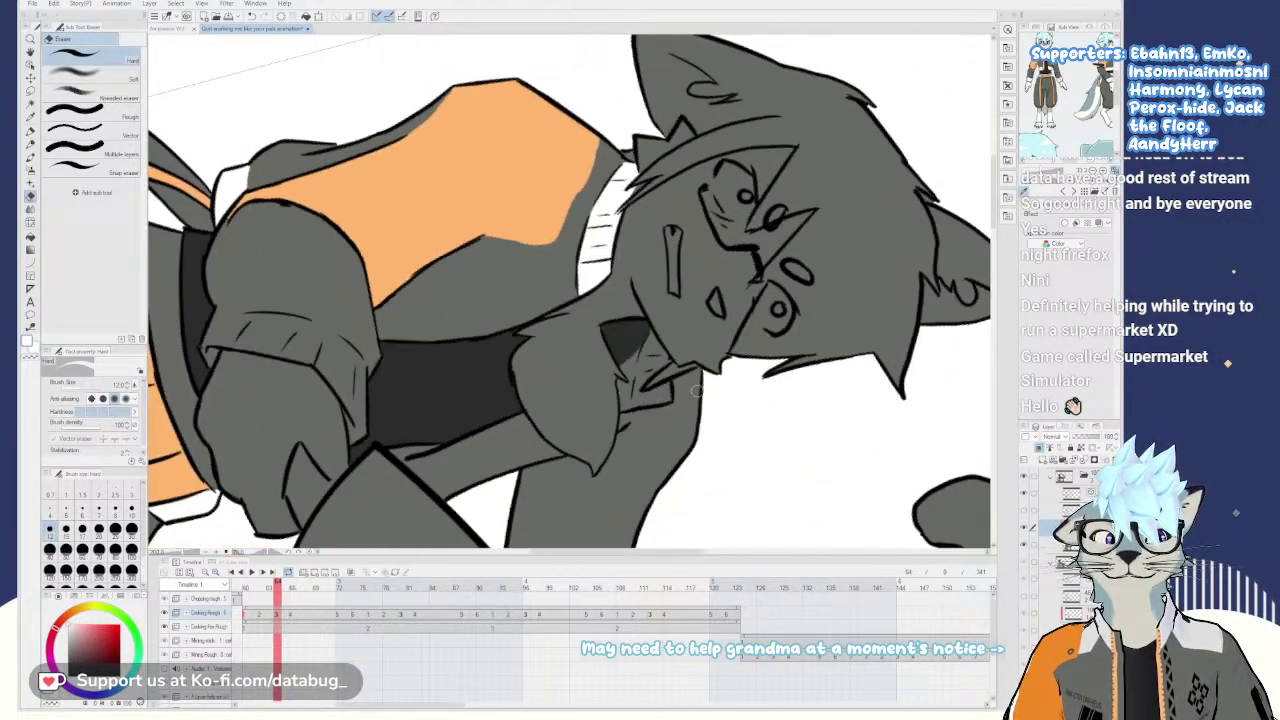
{"action": "scroll", "coordinate": [696, 390], "scroll_direction": "up", "scroll_amount": 5}
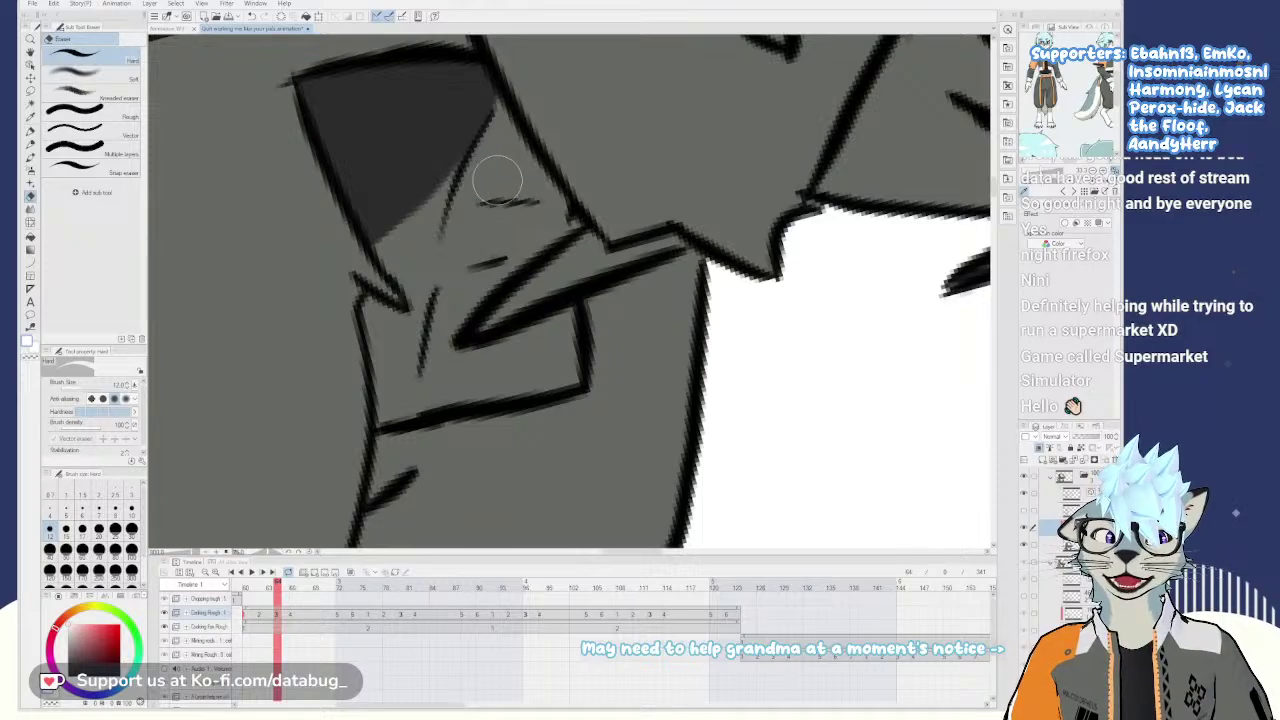
{"action": "scroll", "coordinate": [497, 180], "scroll_direction": "down", "scroll_amount": 2}
{"action": "key", "text": "p"}
{"action": "mouse_move", "coordinate": [484, 179]}
{"action": "left_mouse_down"}
{"action": "mouse_move", "coordinate": [481, 260]}
{"action": "mouse_move", "coordinate": [472, 243]}
{"action": "mouse_move", "coordinate": [464, 296]}
{"action": "mouse_move", "coordinate": [499, 286]}
{"action": "left_mouse_up"}
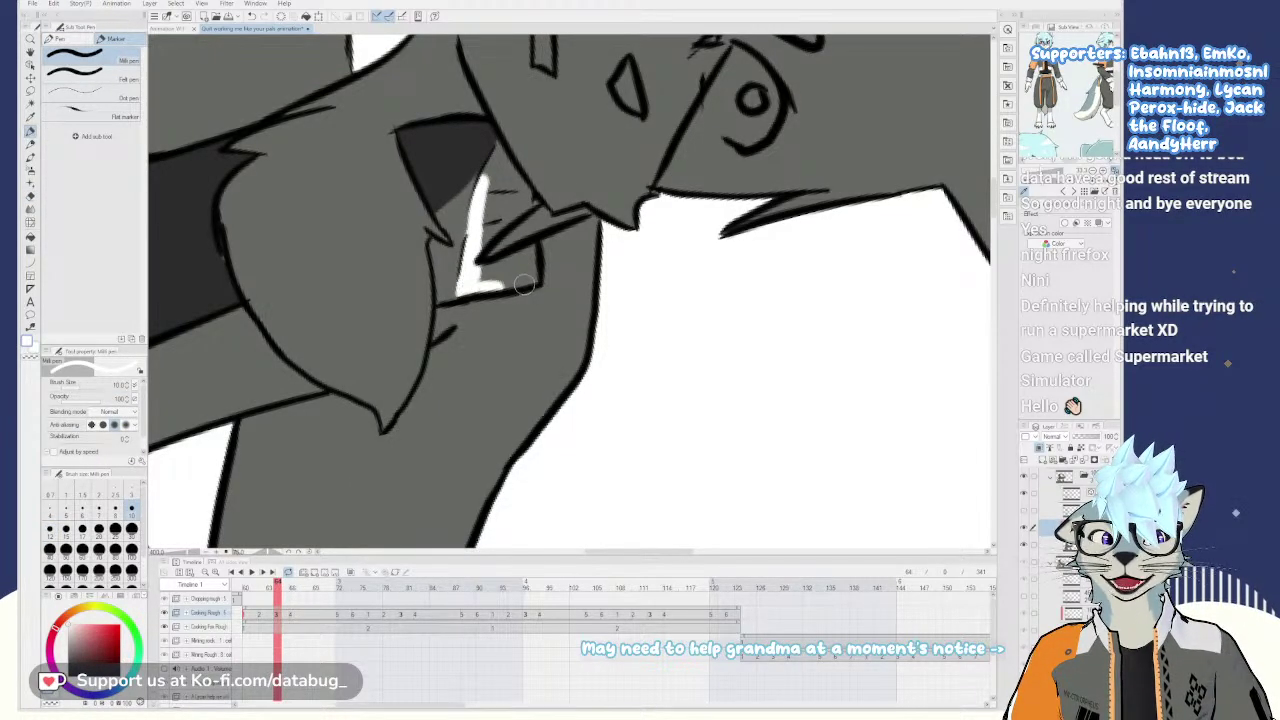
- Fill the enclosed areas of the far collar with white
{"action": "key", "text": "g"}
{"action": "left_click", "coordinate": [522, 270]}
{"action": "left_click", "coordinate": [510, 206]}
{"action": "left_click", "coordinate": [508, 178]}
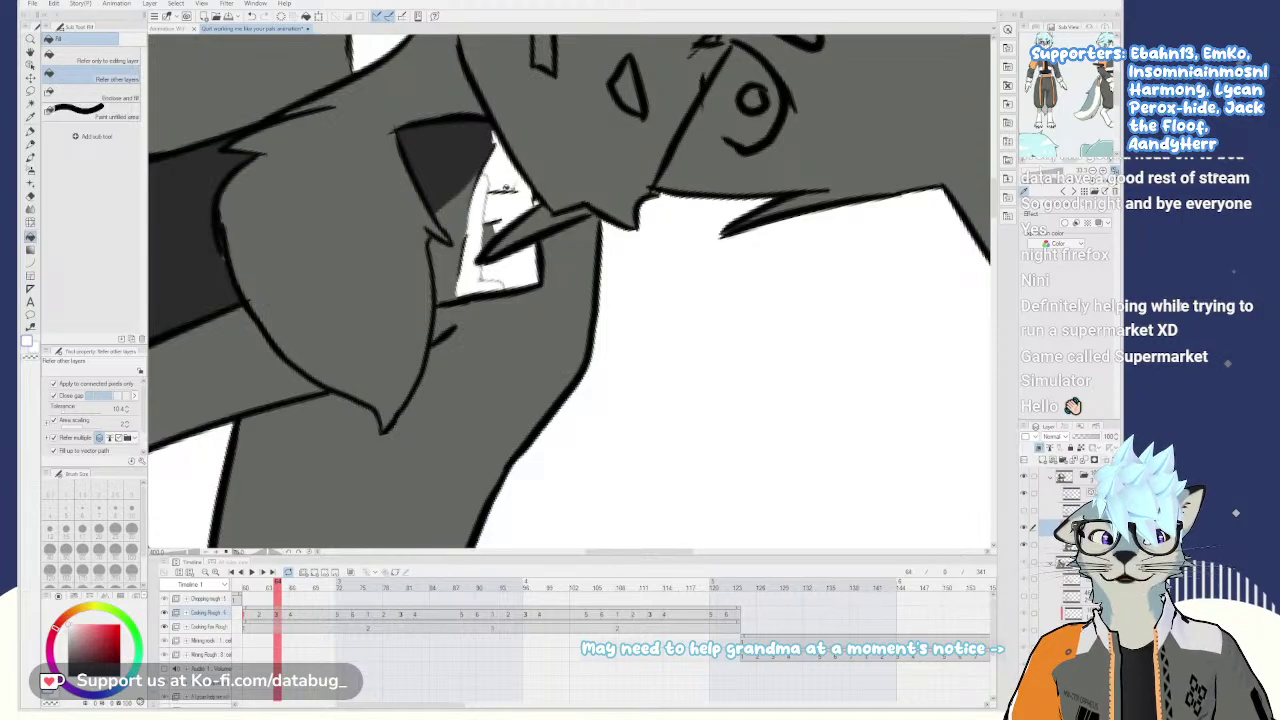
- Paint the far collar's upper tip and the leftover grey gaps and seams white
{"action": "scroll", "coordinate": [509, 186], "scroll_direction": "up", "scroll_amount": 2}
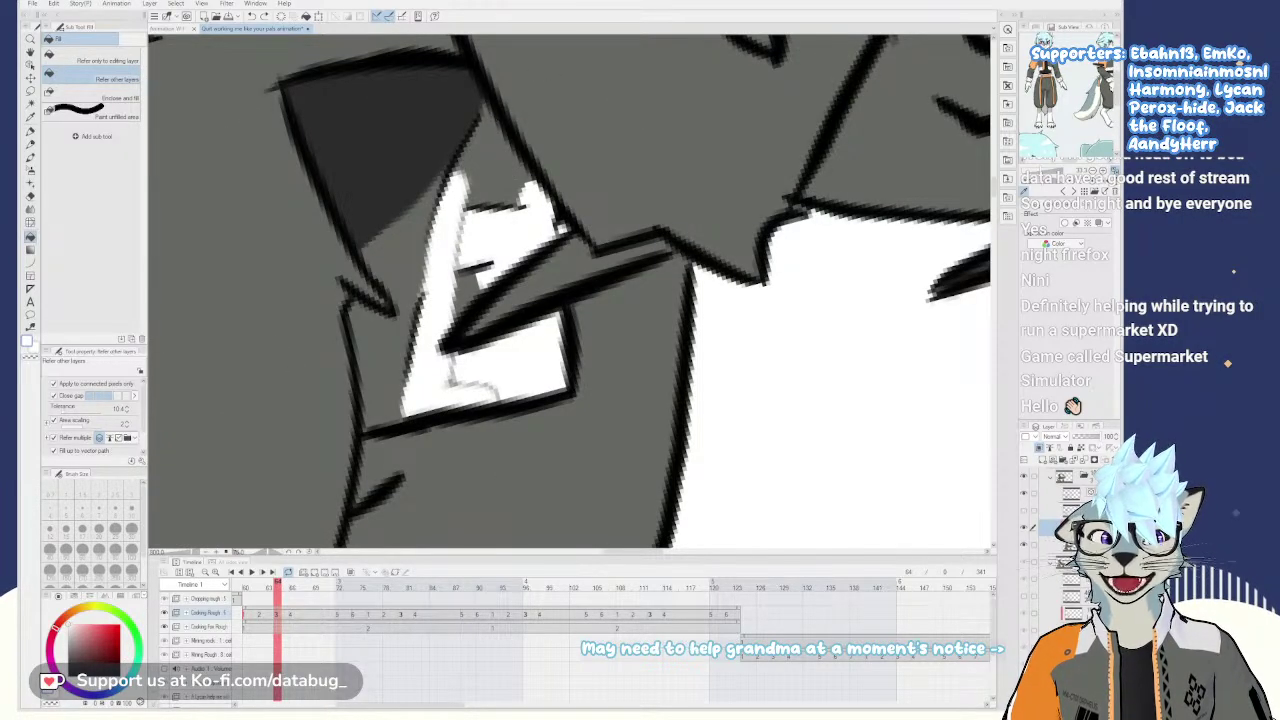
{"action": "key", "text": "p"}
{"action": "mouse_move", "coordinate": [493, 124]}
{"action": "left_mouse_down"}
{"action": "mouse_move", "coordinate": [494, 166]}
{"action": "mouse_move", "coordinate": [491, 146]}
{"action": "mouse_move", "coordinate": [479, 190]}
{"action": "mouse_move", "coordinate": [475, 150]}
{"action": "mouse_move", "coordinate": [470, 198]}
{"action": "mouse_move", "coordinate": [488, 134]}
{"action": "mouse_move", "coordinate": [463, 216]}
{"action": "mouse_move", "coordinate": [516, 196]}
{"action": "left_mouse_up"}
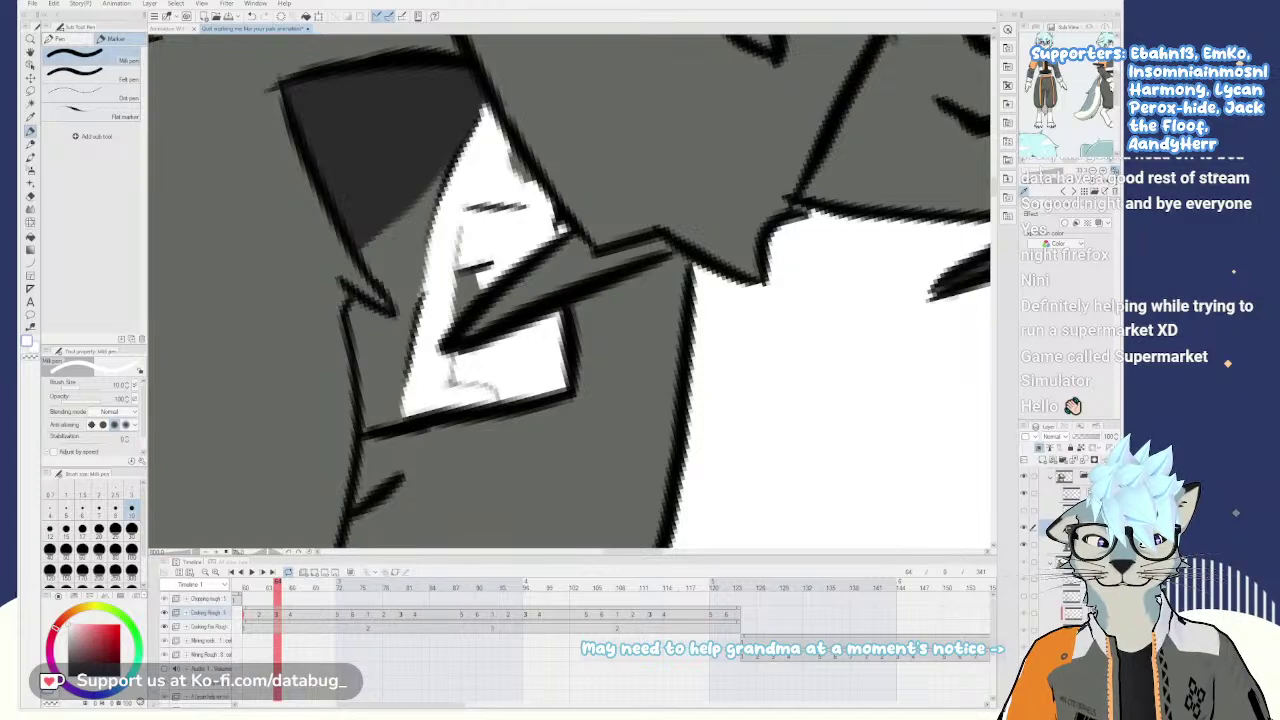
{"action": "left_click_drag", "start_coordinate": [459, 242], "coordinate": [450, 318]}
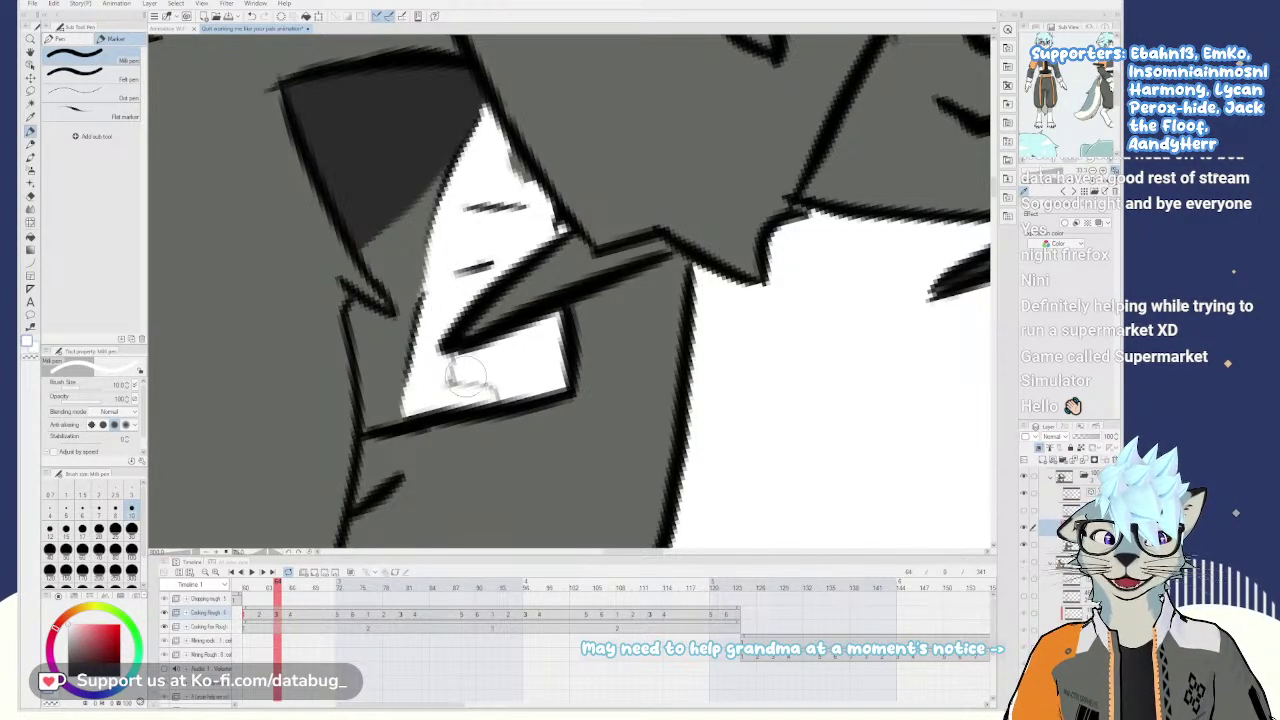
{"action": "mouse_move", "coordinate": [460, 375]}
{"action": "left_mouse_down"}
{"action": "mouse_move", "coordinate": [491, 380]}
{"action": "mouse_move", "coordinate": [420, 398]}
{"action": "left_mouse_up"}
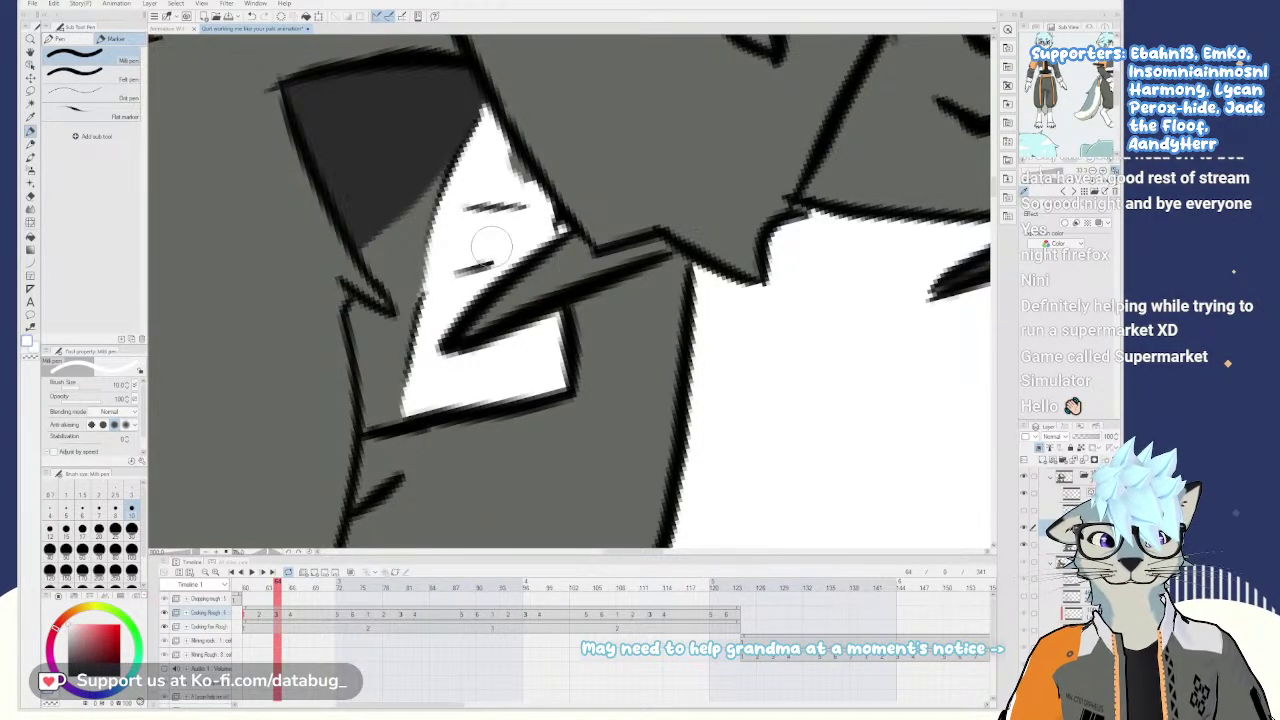
{"action": "left_click_drag", "start_coordinate": [504, 158], "coordinate": [518, 183]}
- Paint a white stroke along the sleeve side of the third frame's near cuff and trim its edge with the eraser
{"action": "scroll", "coordinate": [515, 180], "scroll_direction": "down", "scroll_amount": 6}
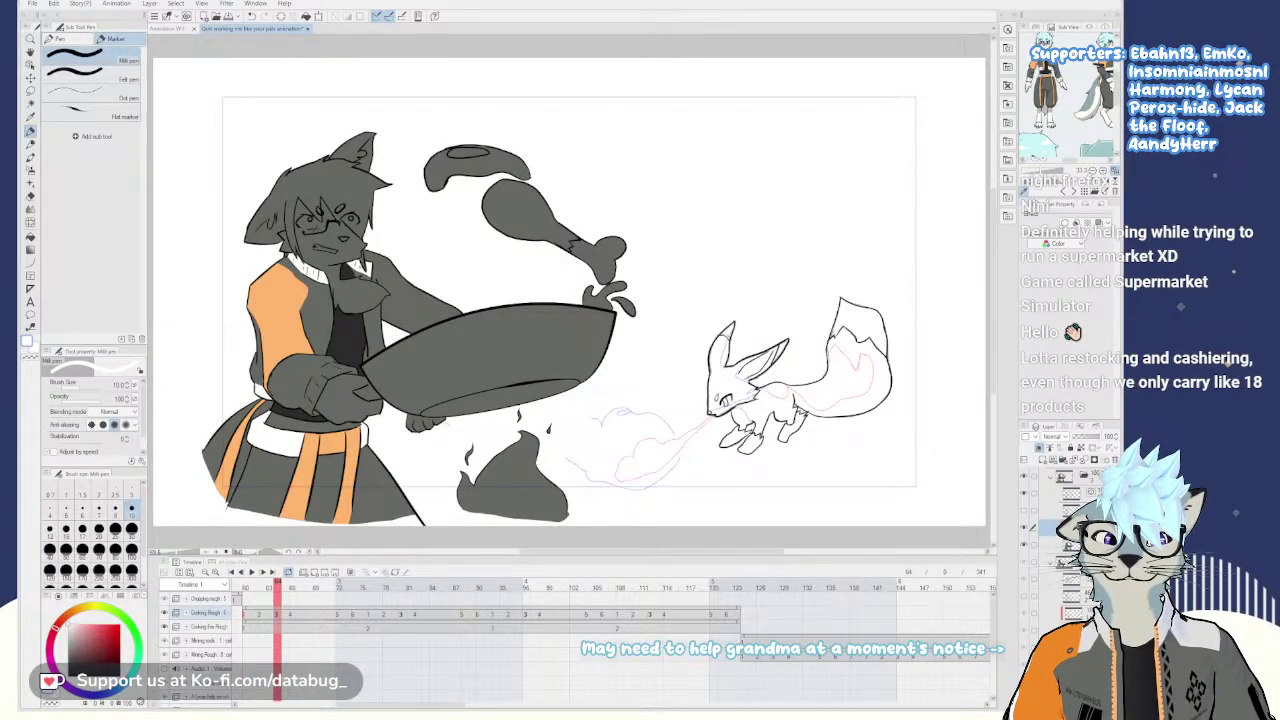
{"action": "scroll", "coordinate": [448, 432], "scroll_direction": "up", "scroll_amount": 5}
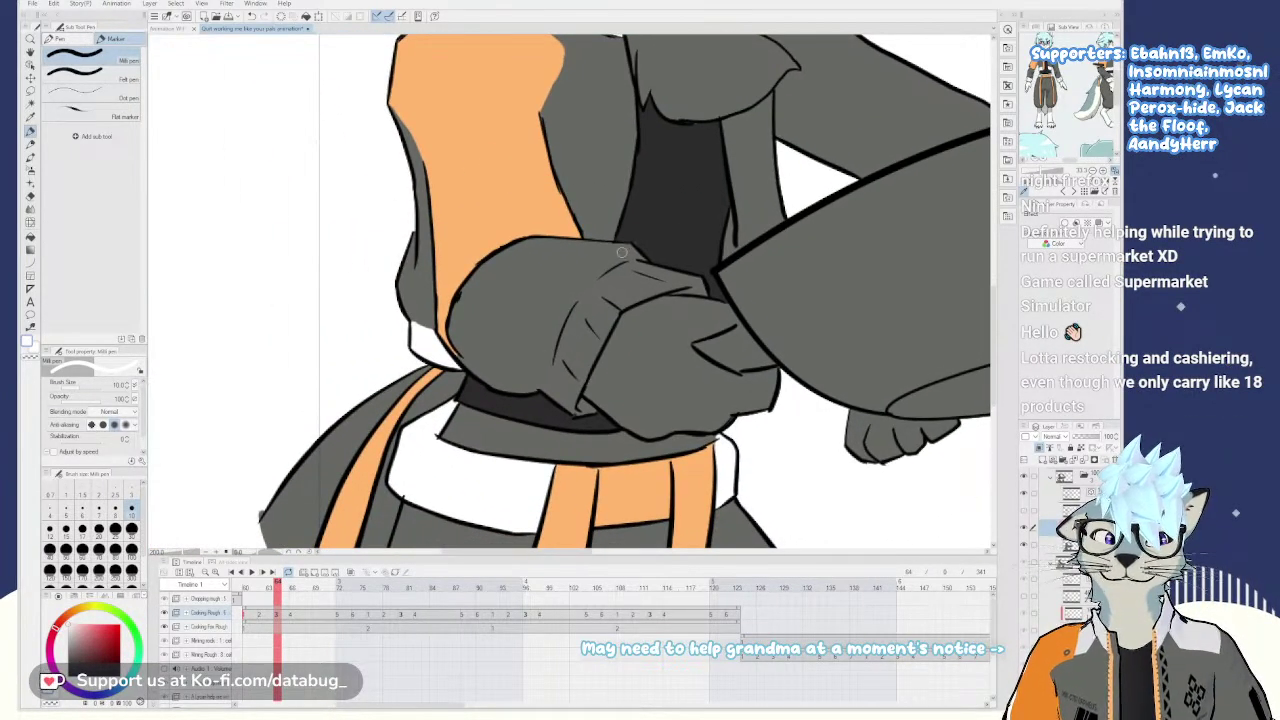
{"action": "mouse_move", "coordinate": [638, 259]}
{"action": "left_mouse_down"}
{"action": "mouse_move", "coordinate": [582, 302]}
{"action": "mouse_move", "coordinate": [545, 390]}
{"action": "left_mouse_up"}
{"action": "key", "text": "ctrl+z"}
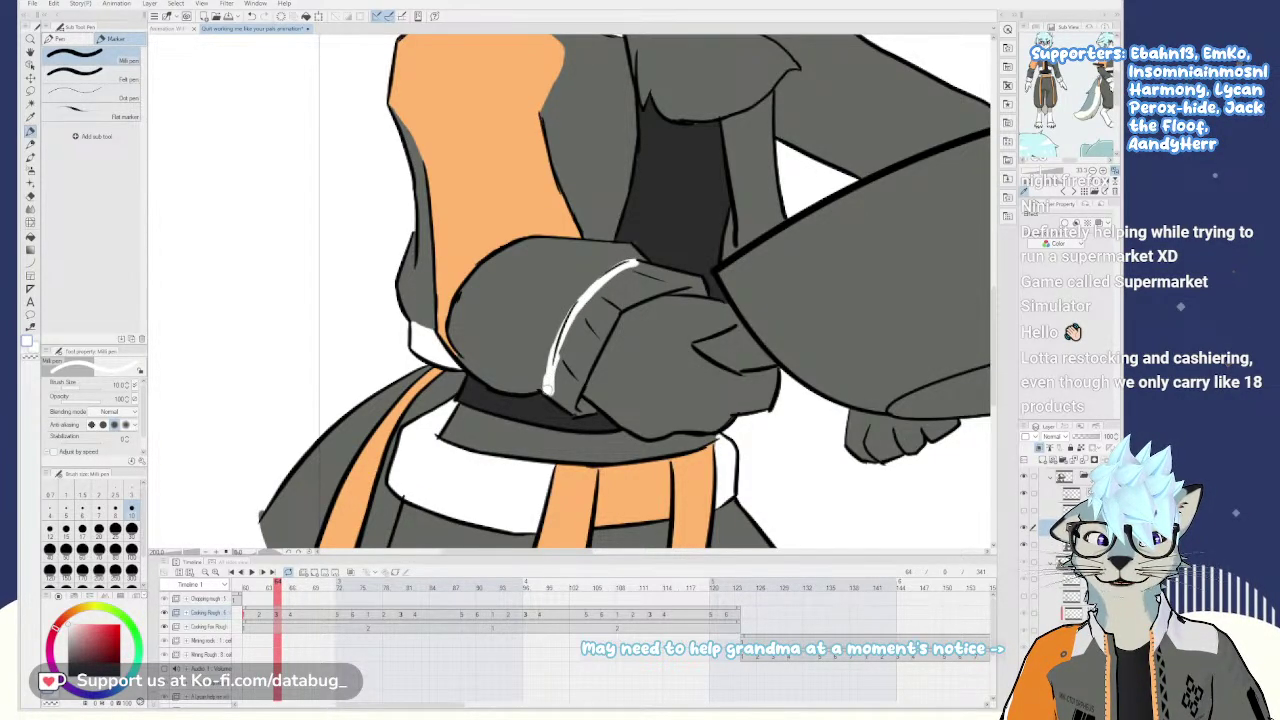
{"action": "left_click_drag", "start_coordinate": [563, 342], "coordinate": [551, 384]}
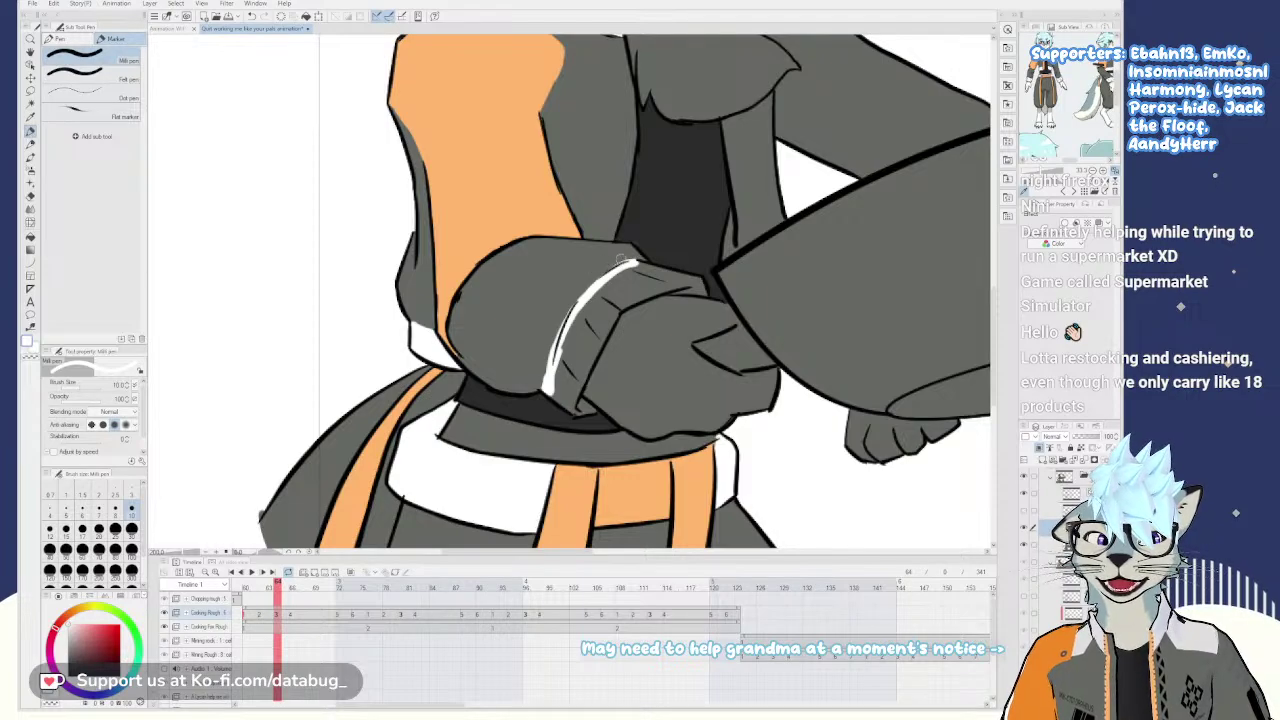
{"action": "key", "text": "e"}
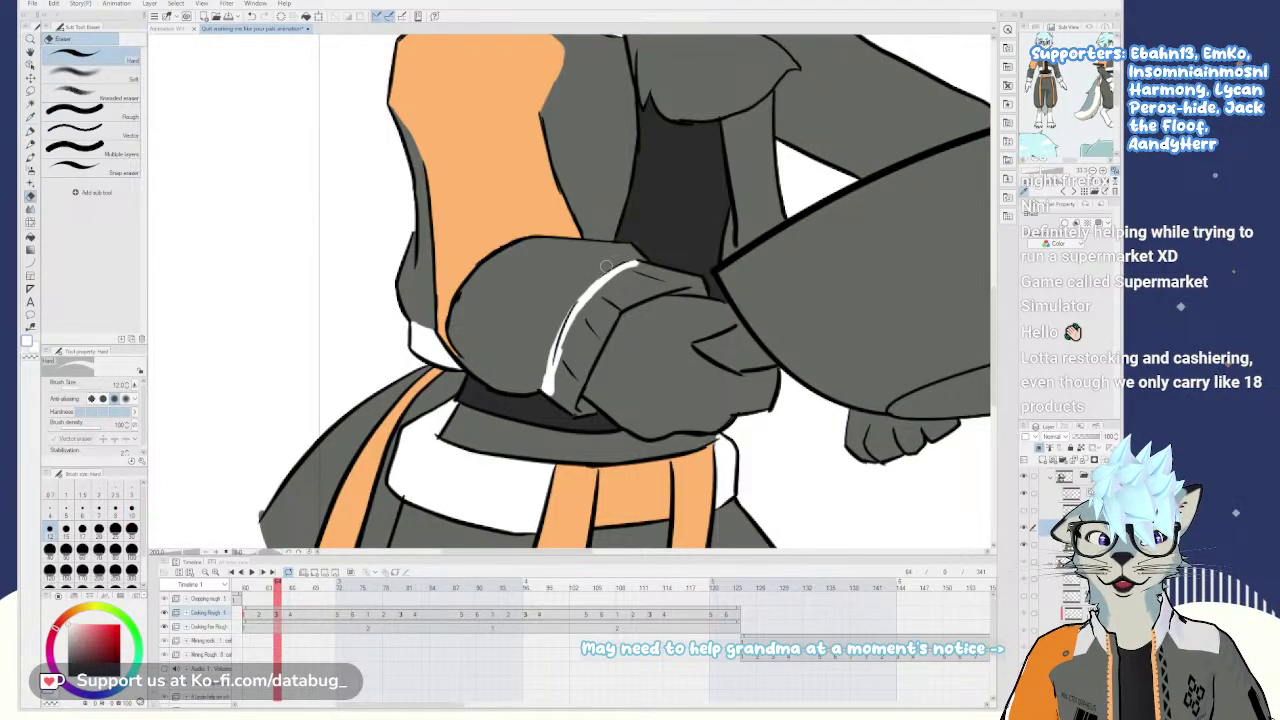
{"action": "left_click_drag", "start_coordinate": [572, 301], "coordinate": [557, 336]}
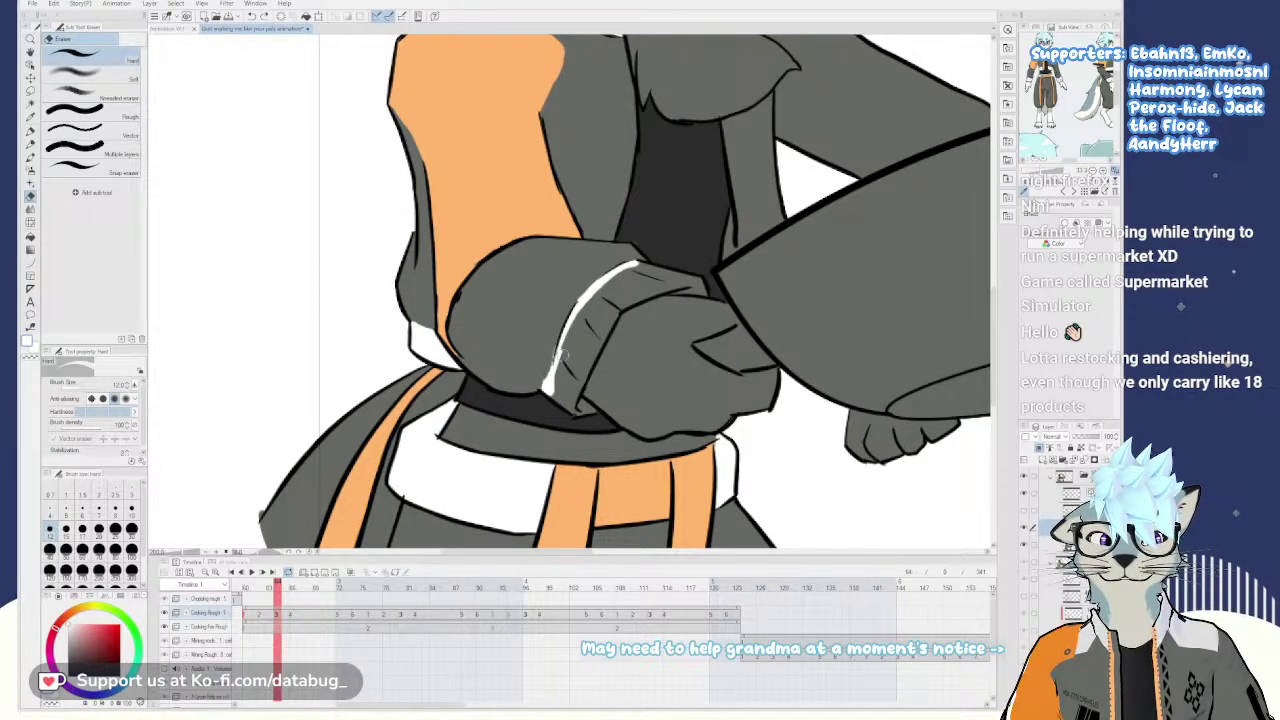
{"action": "key", "text": "g"}
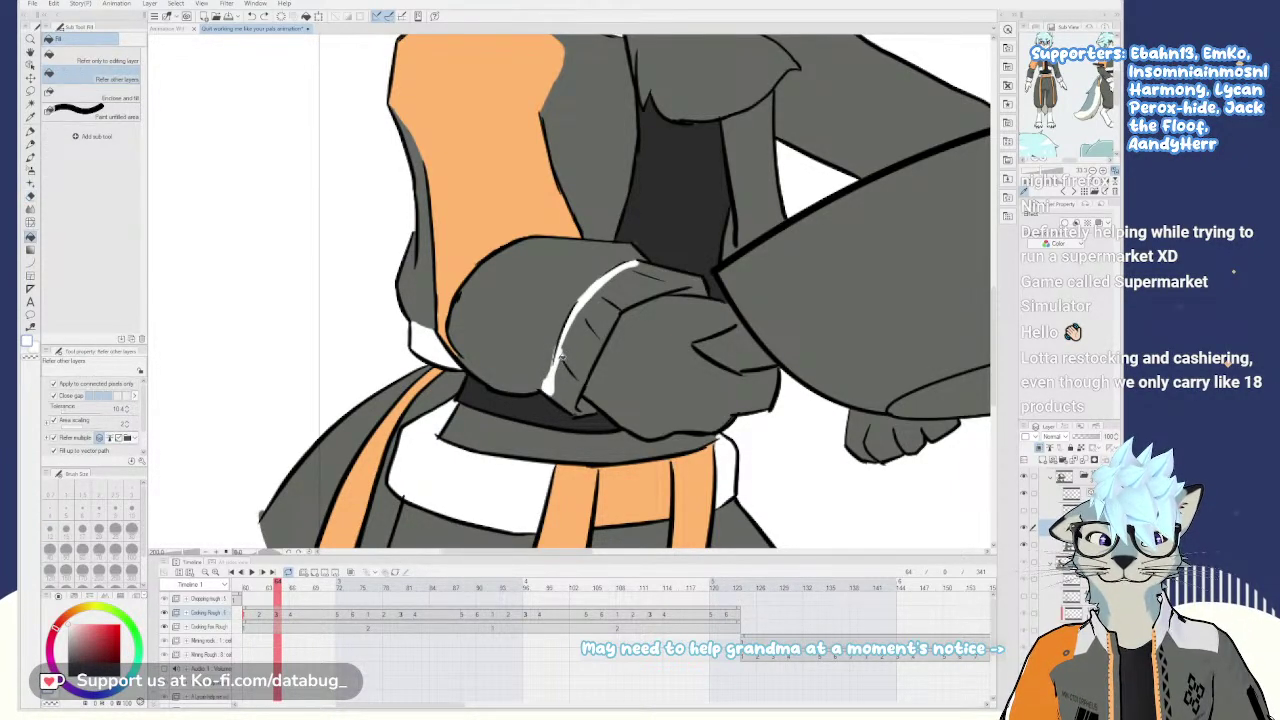
{"action": "key", "text": "p"}
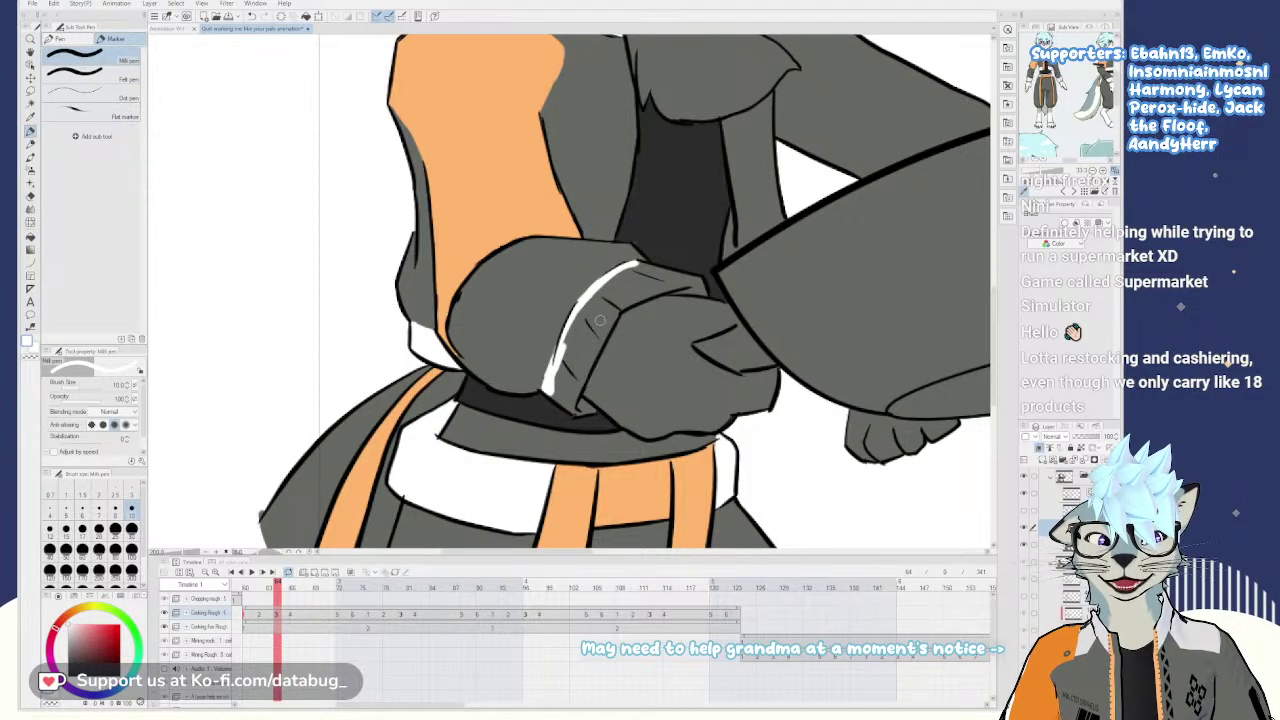
- Fill the sections of the near cuff with white and paint over the leftover seams
{"action": "key", "text": "g"}
{"action": "left_click", "coordinate": [650, 285]}
{"action": "left_click", "coordinate": [594, 340]}
{"action": "left_click", "coordinate": [570, 398]}
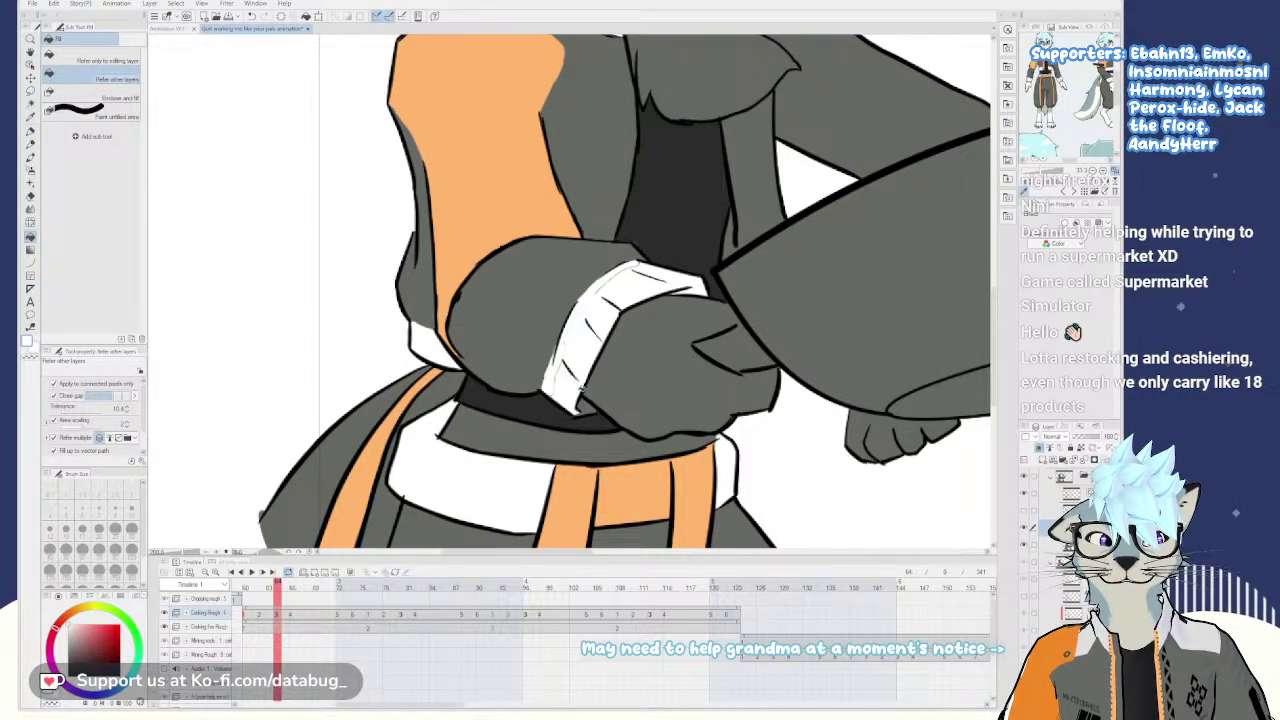
{"action": "key", "text": "p"}
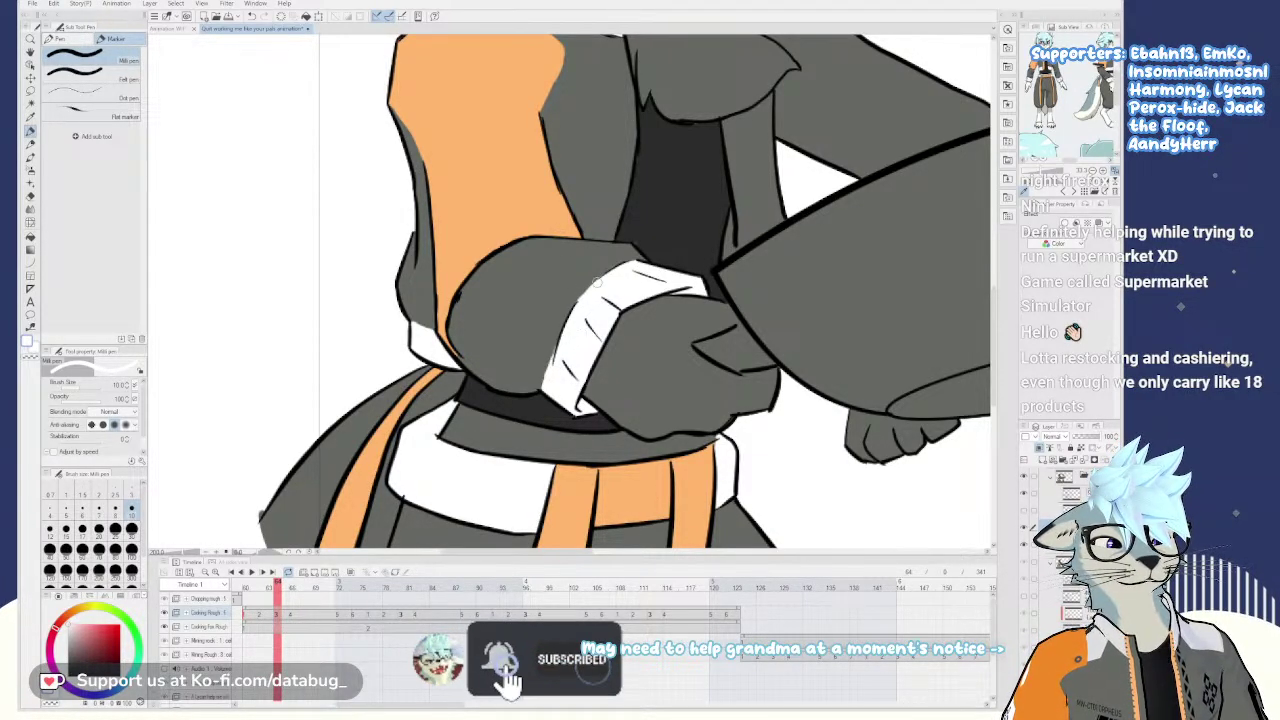
- Check the white collar, cuff, hem and belt areas across the third frame's character
{"action": "key", "text": "minus"}
{"action": "key", "text": "minus"}
{"action": "key", "text": "asciicircum"}
{"action": "key", "text": "asciicircum"}
{"action": "key", "text": "minus"}
{"action": "key", "text": "asciicircum"}
{"action": "scroll", "coordinate": [602, 315], "scroll_direction": "down", "scroll_amount": 1}
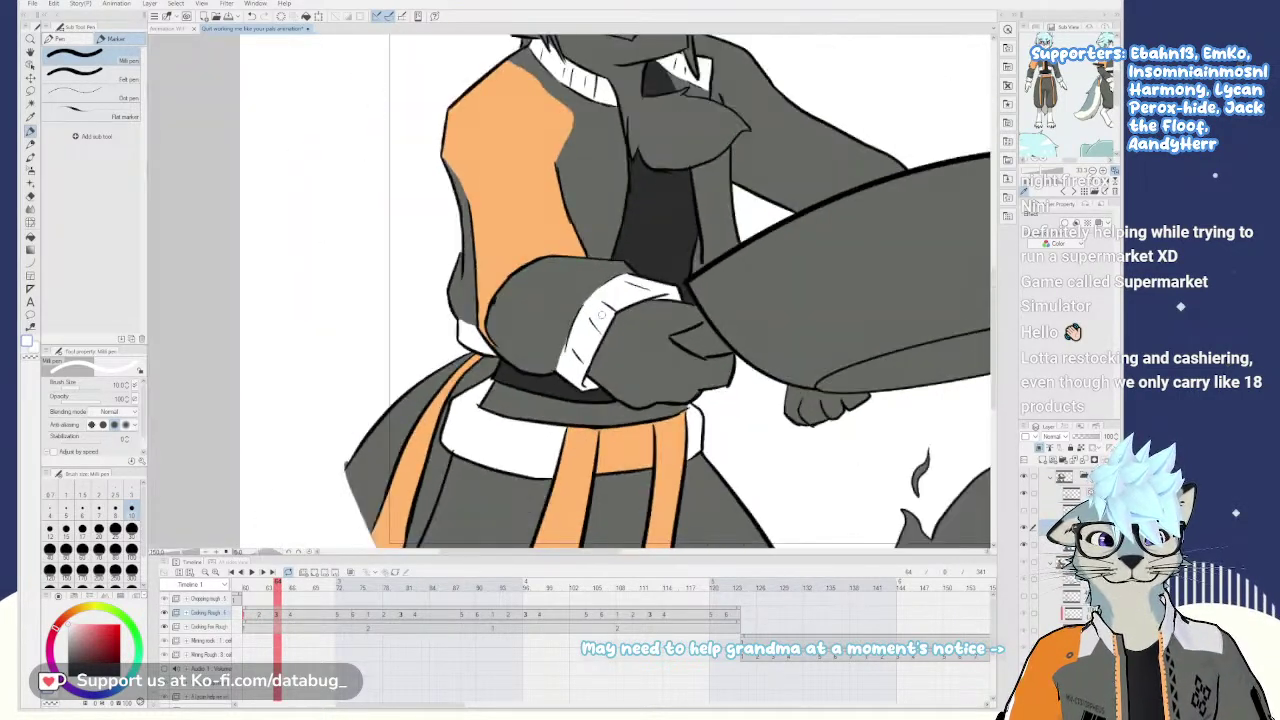
{"action": "left_click_drag", "start_coordinate": [587, 241], "coordinate": [547, 346]}
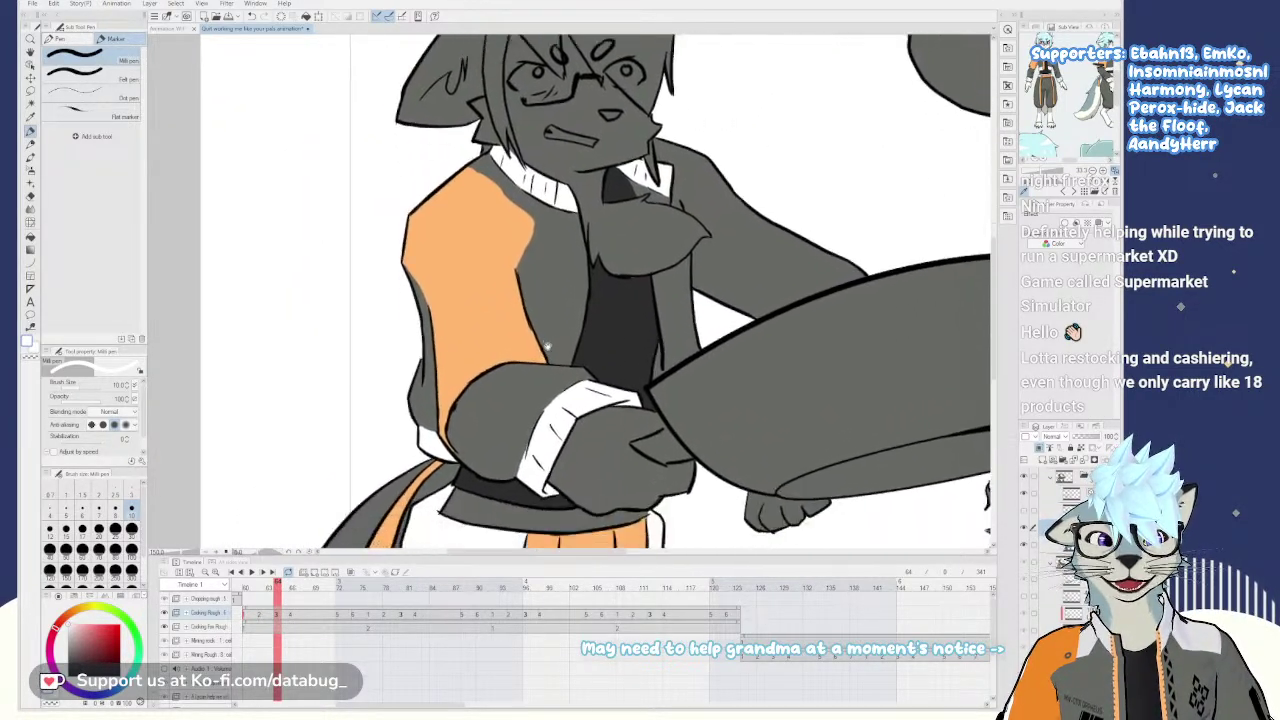
{"action": "scroll", "coordinate": [547, 346], "scroll_direction": "down", "scroll_amount": 5}
{"action": "scroll", "coordinate": [580, 386], "scroll_direction": "up", "scroll_amount": 3}
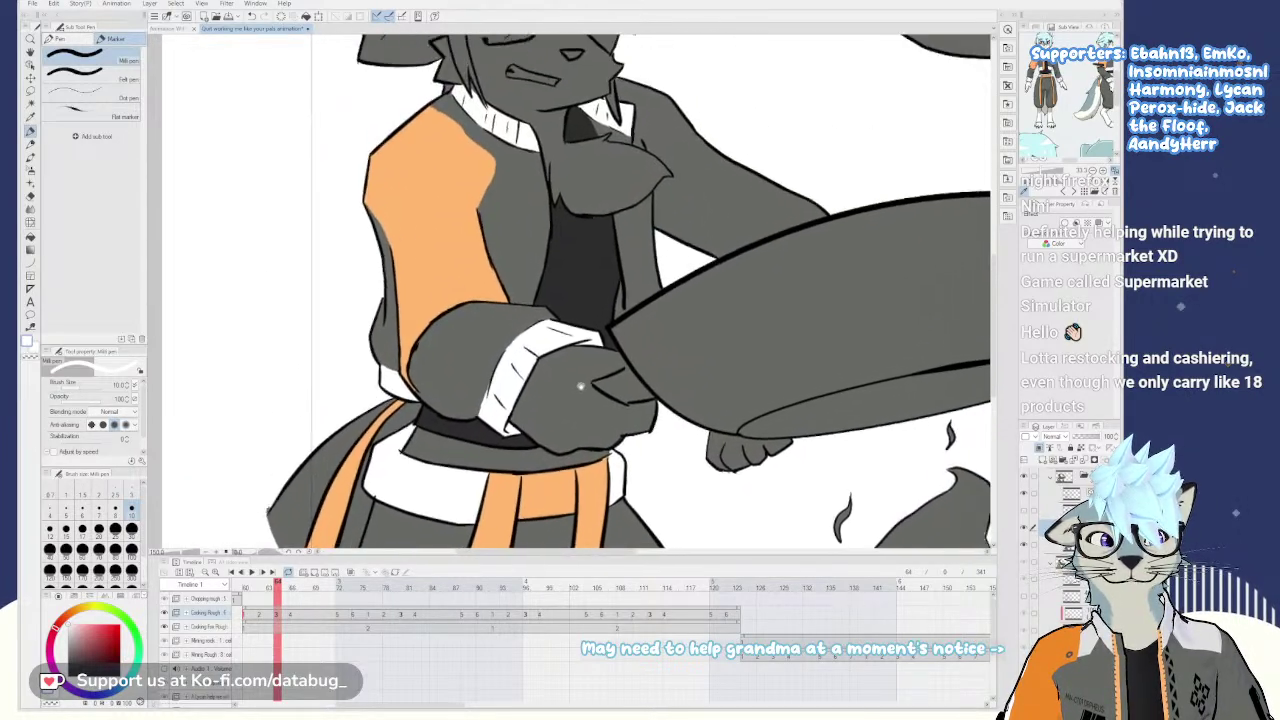
- On the fourth frame, fill the near belt section beside the orange straps with white and tidy its upper corner
{"action": "scroll", "coordinate": [580, 386], "scroll_direction": "up", "scroll_amount": 5}
{"action": "scroll", "coordinate": [576, 384], "scroll_direction": "down", "scroll_amount": 1}
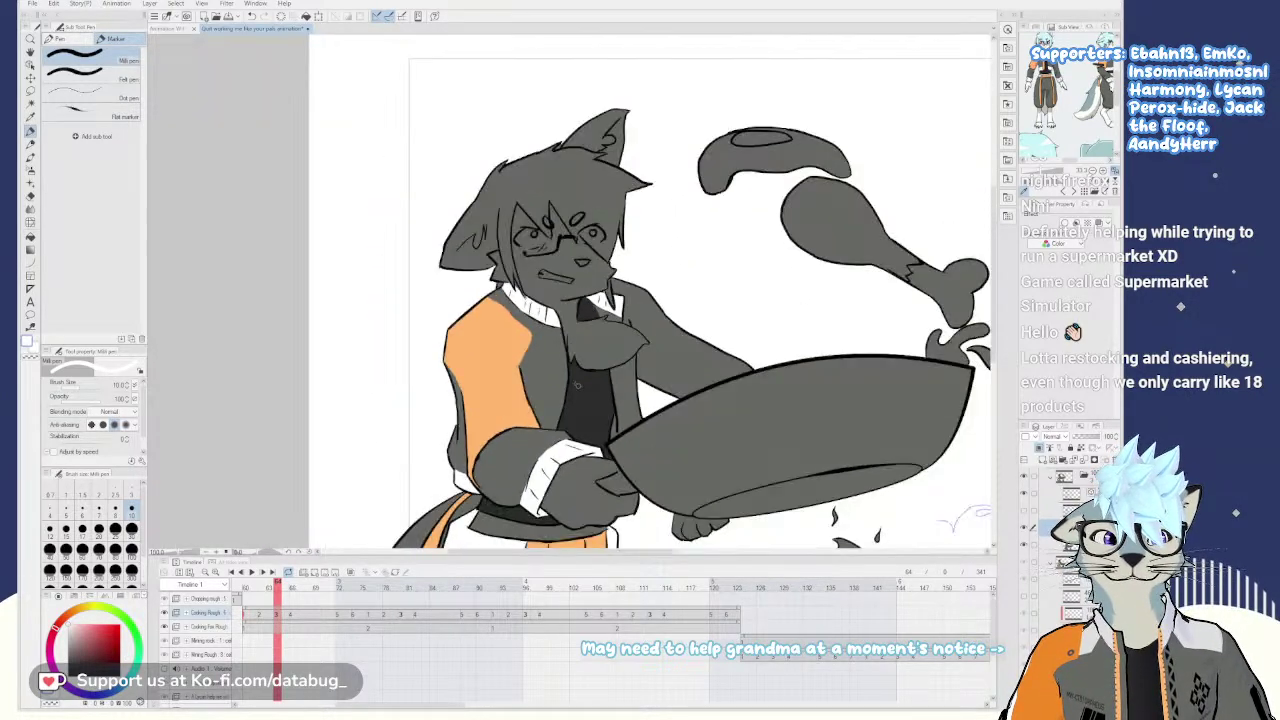
{"action": "scroll", "coordinate": [576, 384], "scroll_direction": "down", "scroll_amount": 3}
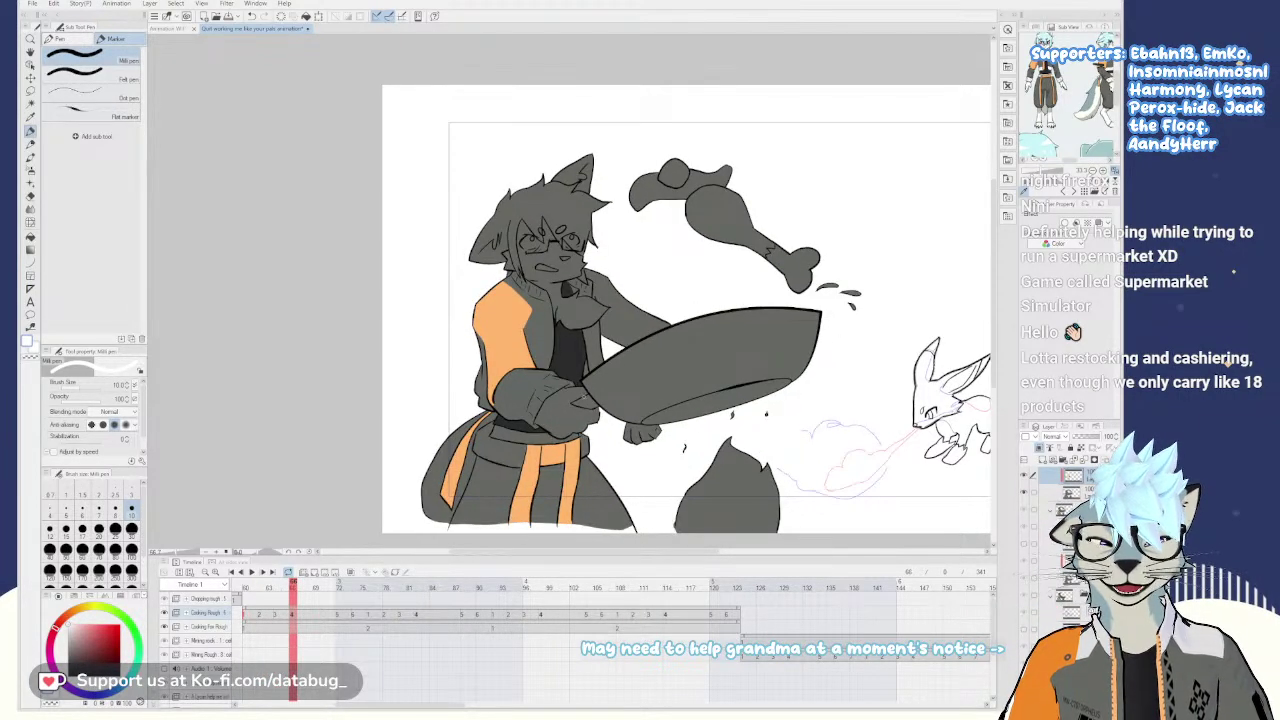
{"action": "scroll", "coordinate": [575, 342], "scroll_direction": "up", "scroll_amount": 4}
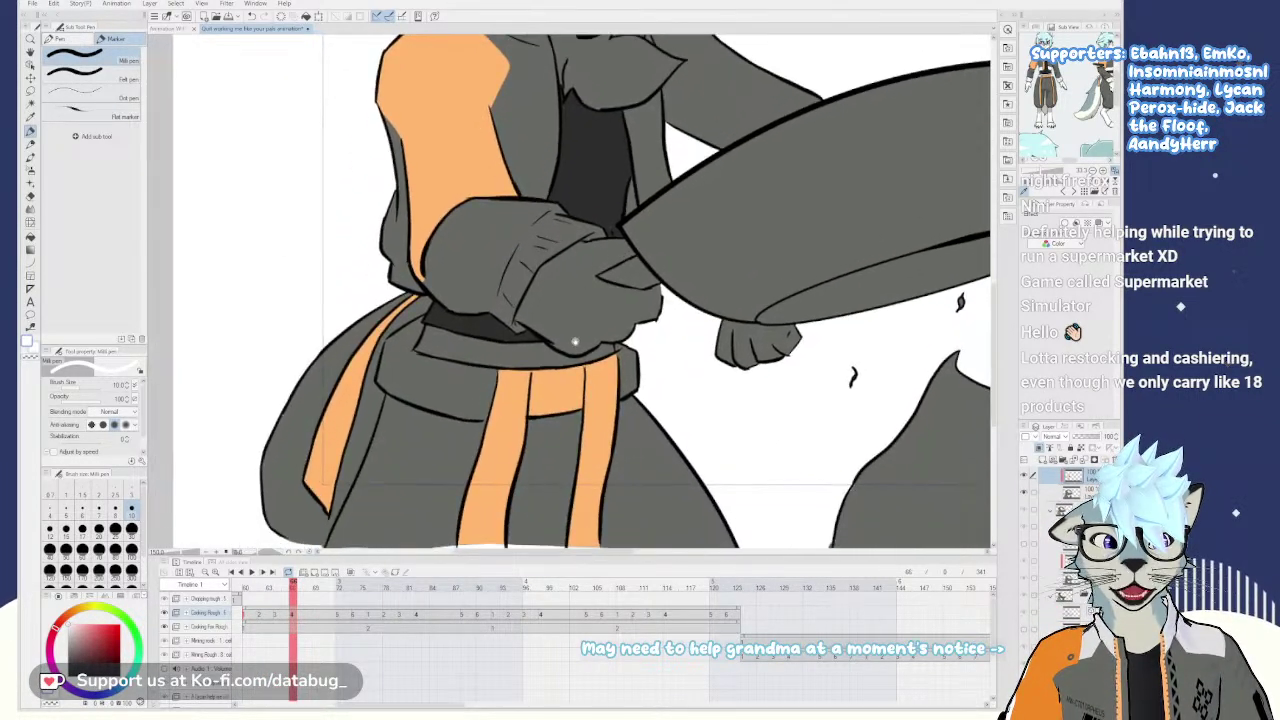
{"action": "scroll", "coordinate": [575, 342], "scroll_direction": "down", "scroll_amount": 1}
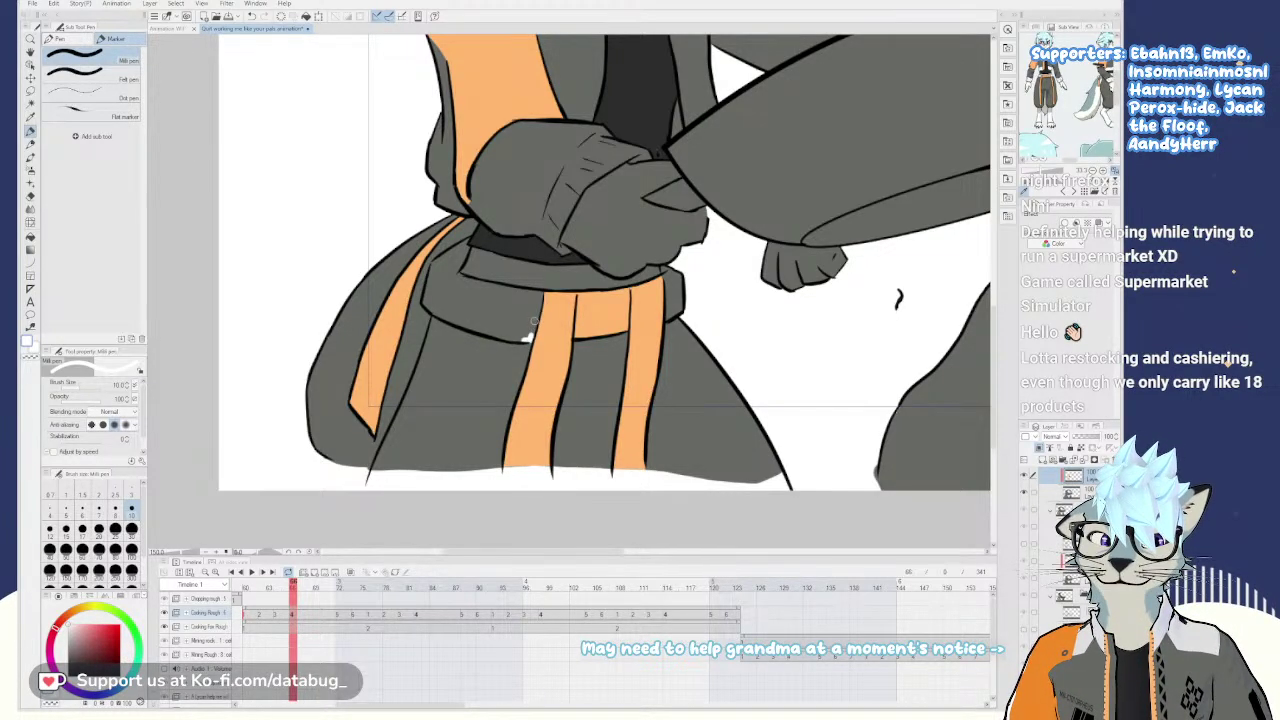
{"action": "key", "text": "g"}
{"action": "left_click", "coordinate": [509, 317]}
{"action": "key", "text": "p"}
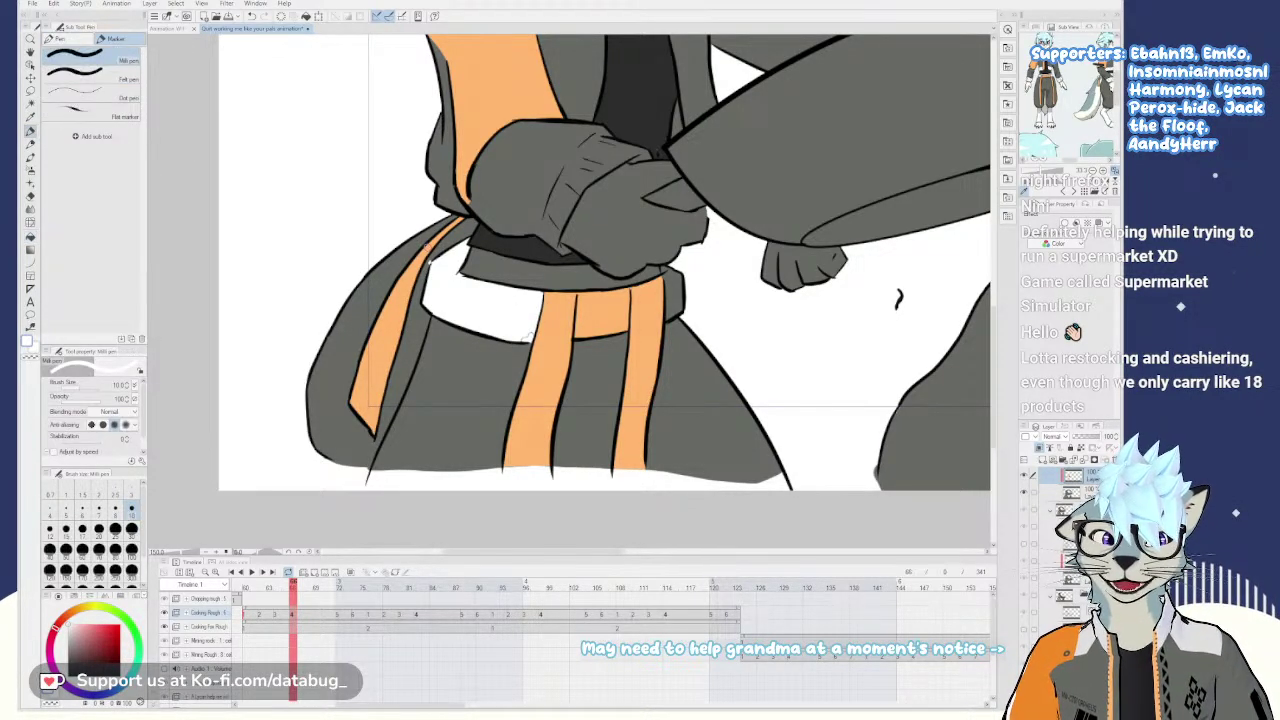
{"action": "key", "text": "e"}
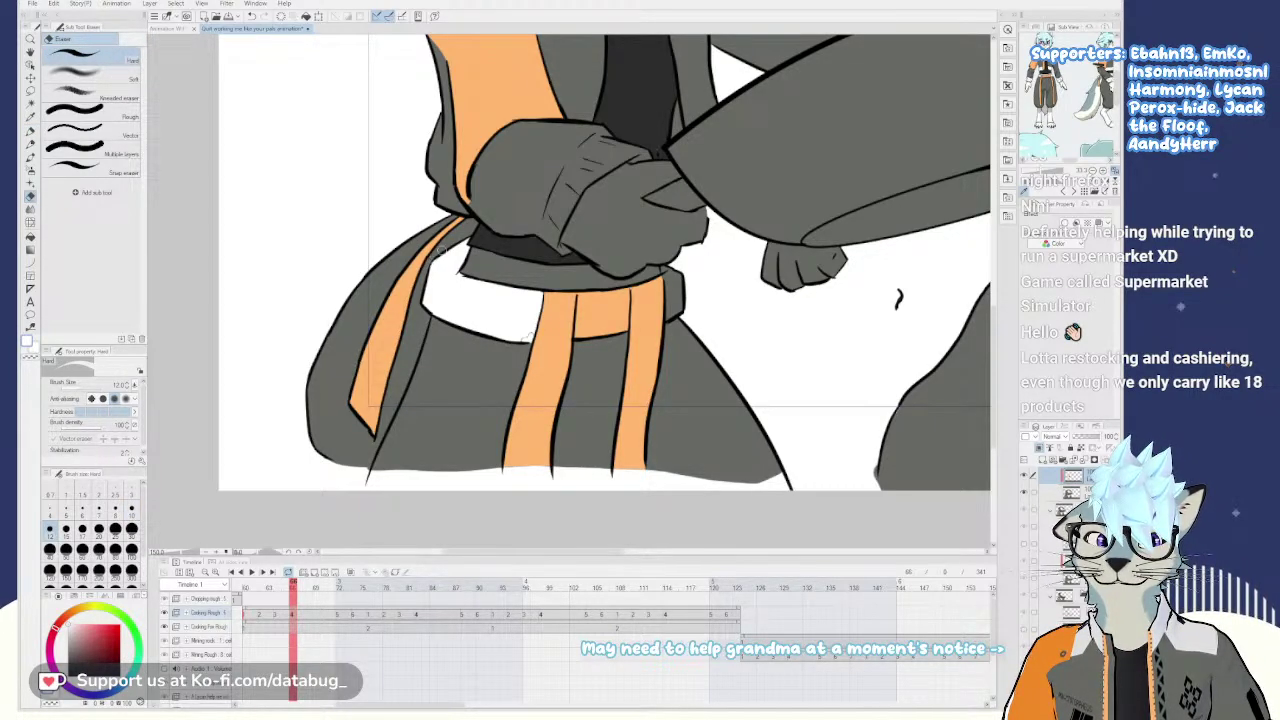
{"action": "key", "text": "p"}
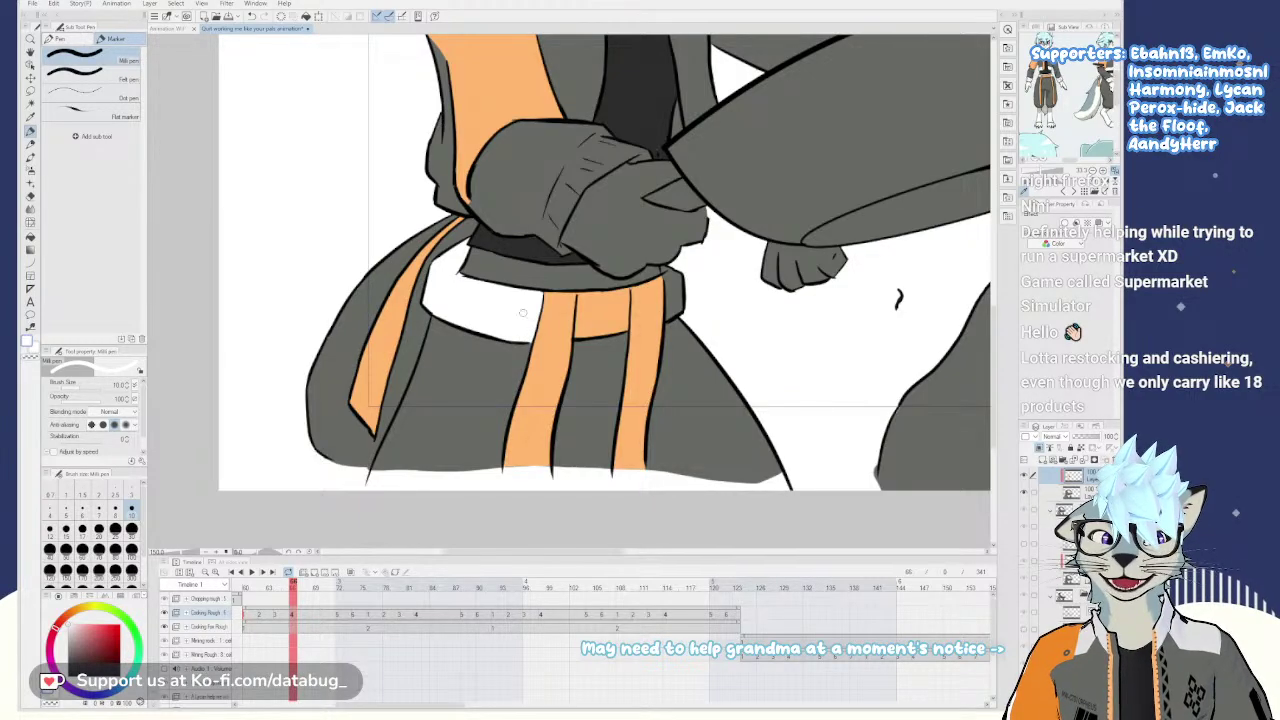
- Fill the short belt end beyond the orange straps with white
{"action": "key", "text": "g"}
{"action": "left_click", "coordinate": [670, 300]}
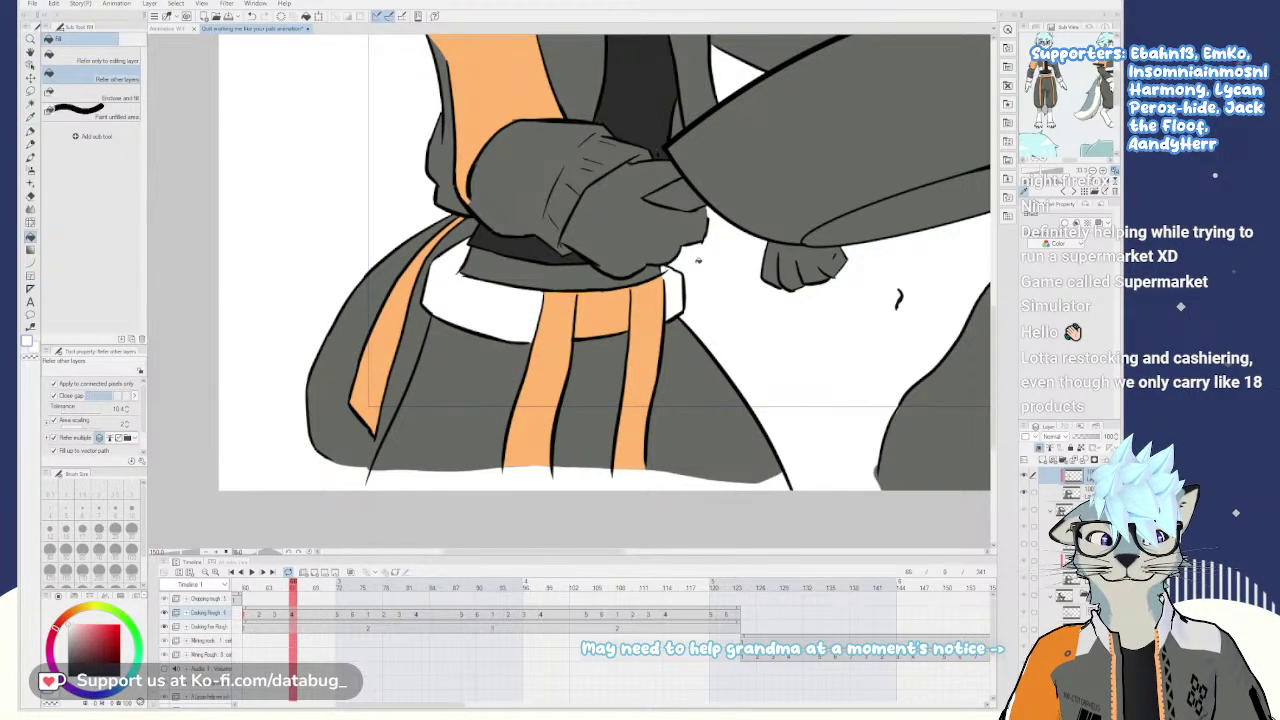
{"action": "key", "text": "p"}
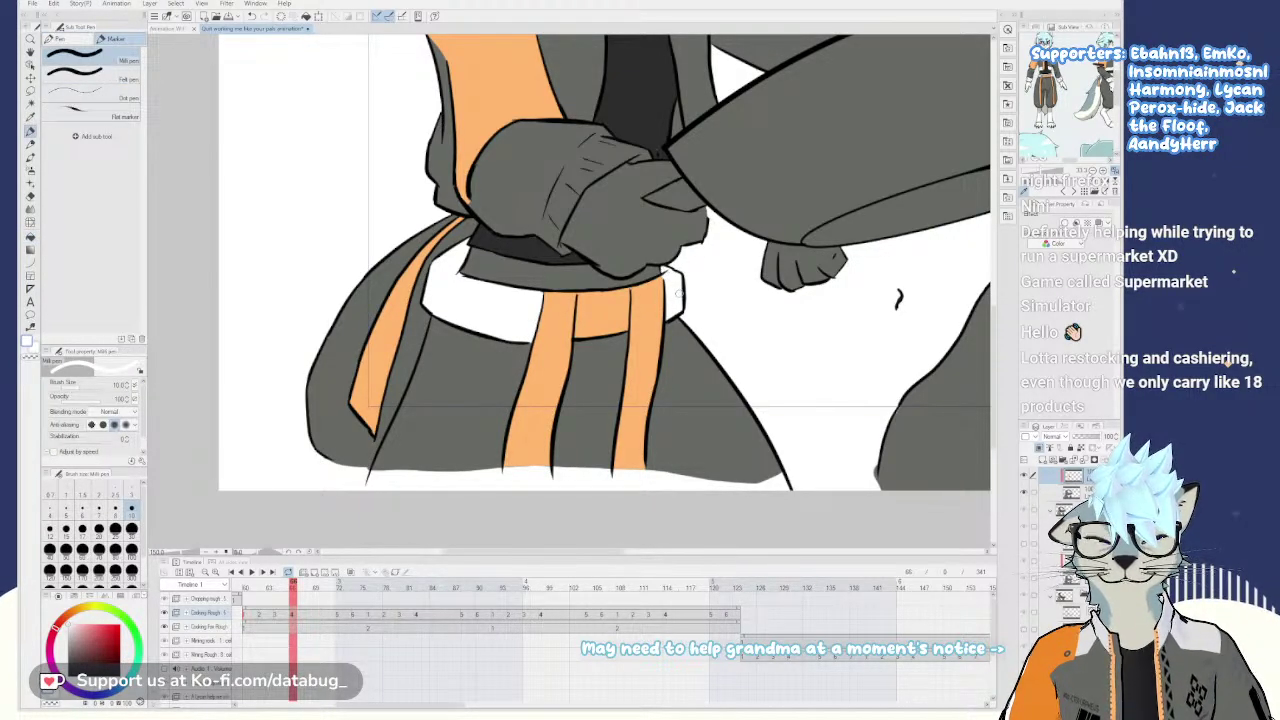
- Paint a white stroke along the sleeve side of the fourth frame's near cuff
{"action": "scroll", "coordinate": [676, 285], "scroll_direction": "down", "scroll_amount": 2}
{"action": "left_click_drag", "start_coordinate": [649, 251], "coordinate": [622, 341]}
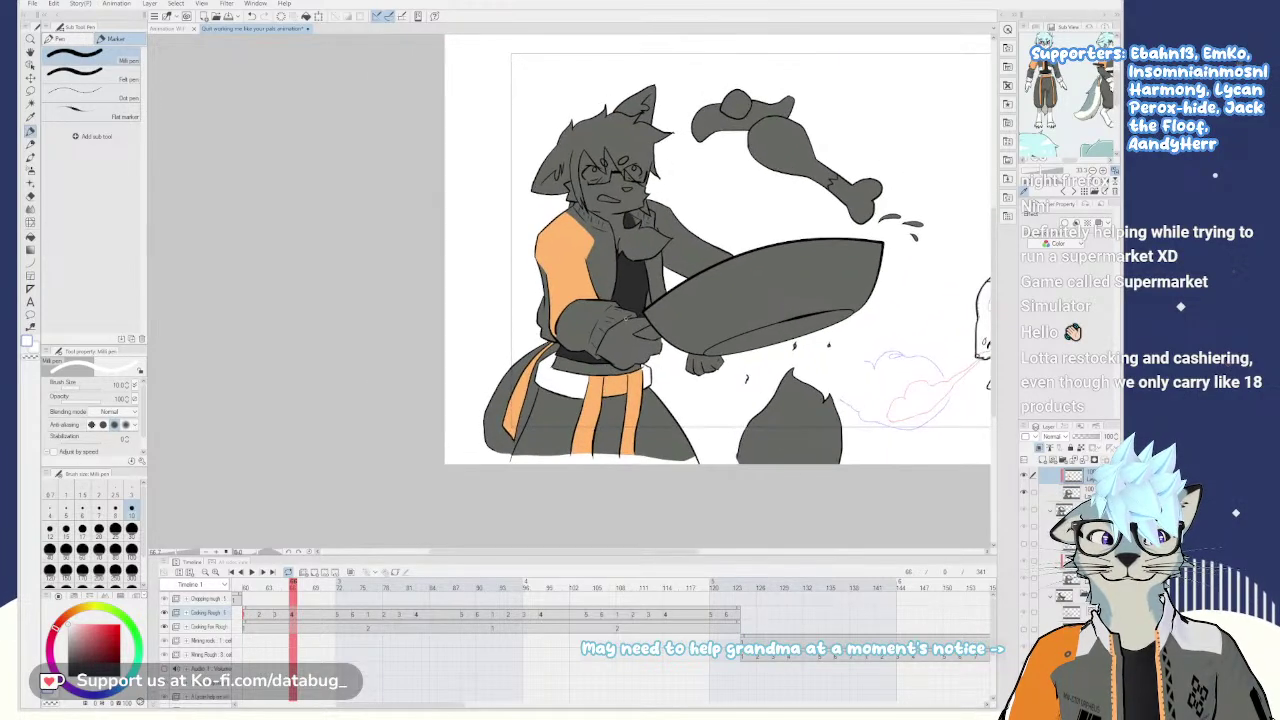
{"action": "scroll", "coordinate": [612, 317], "scroll_direction": "up", "scroll_amount": 2}
{"action": "left_click_drag", "start_coordinate": [617, 301], "coordinate": [566, 364]}
{"action": "key", "text": "ctrl+z"}
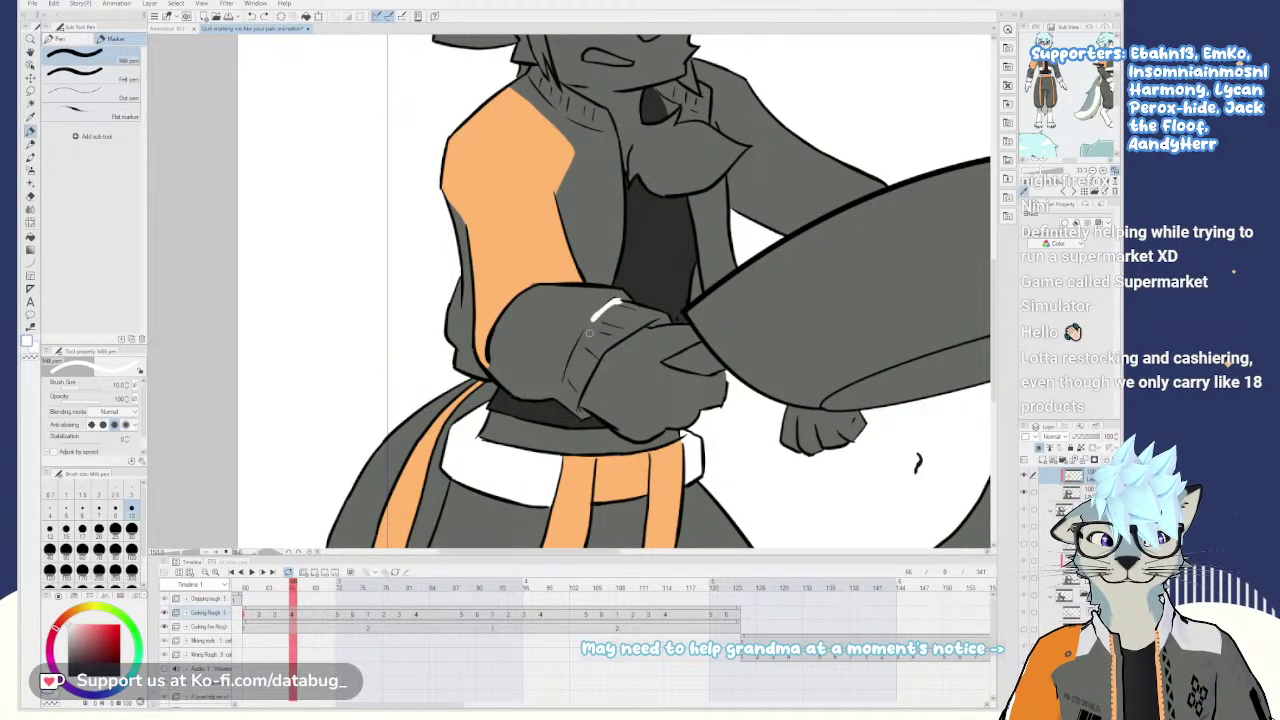
{"action": "left_click_drag", "start_coordinate": [598, 316], "coordinate": [566, 368]}
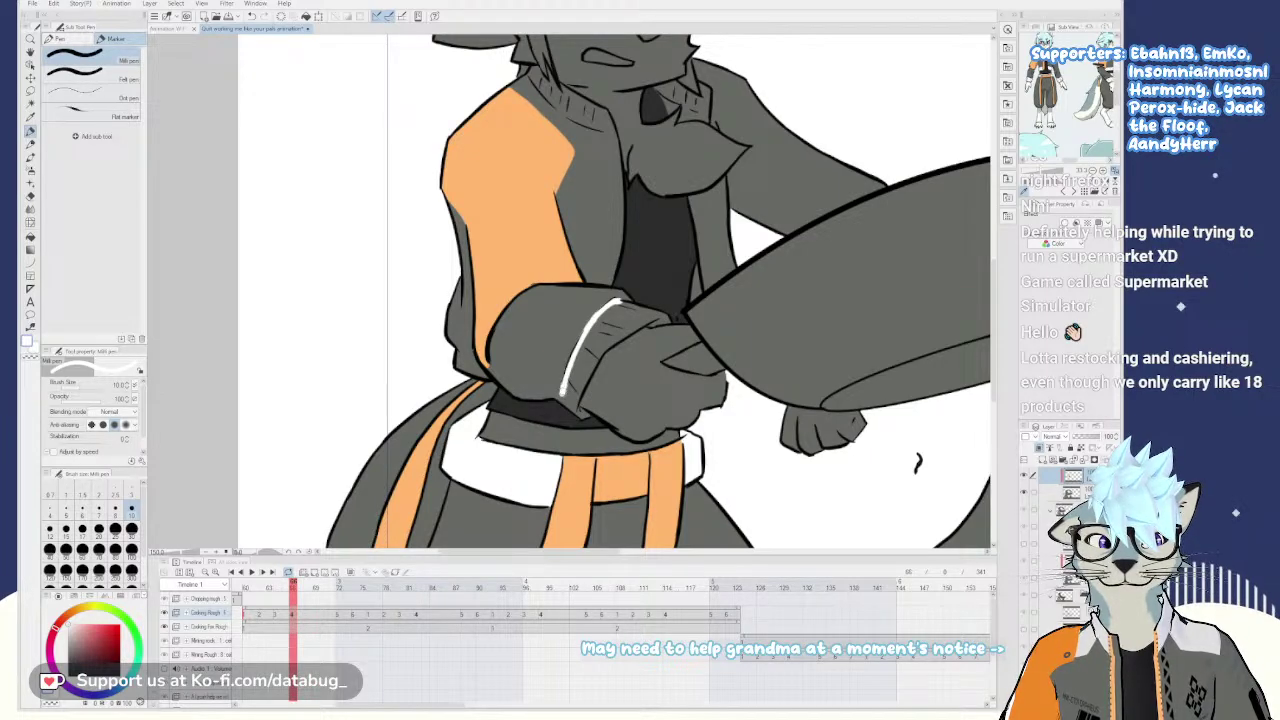
- Fill the near cuff's sections with white, paint over the leftover seams and trim the sleeve-side edge with the eraser
{"action": "key", "text": "g"}
{"action": "left_click", "coordinate": [621, 325]}
{"action": "left_click", "coordinate": [590, 360]}
{"action": "left_click", "coordinate": [574, 402]}
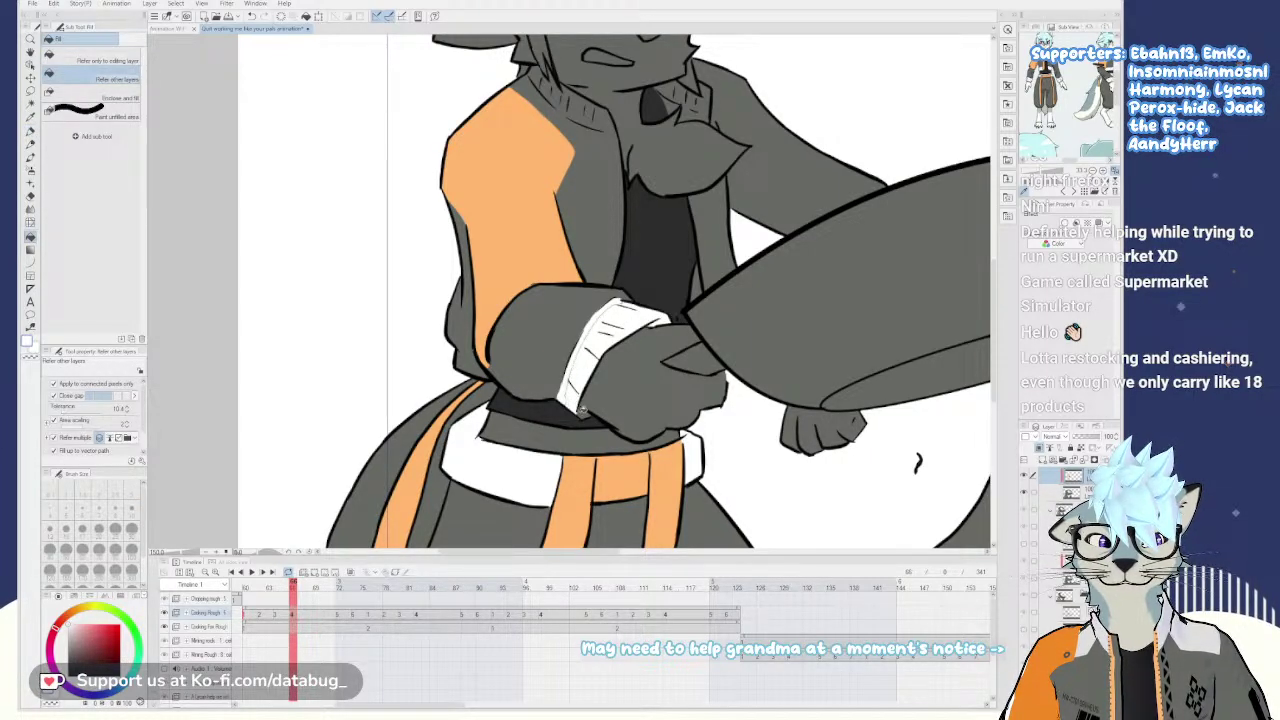
{"action": "key", "text": "p"}
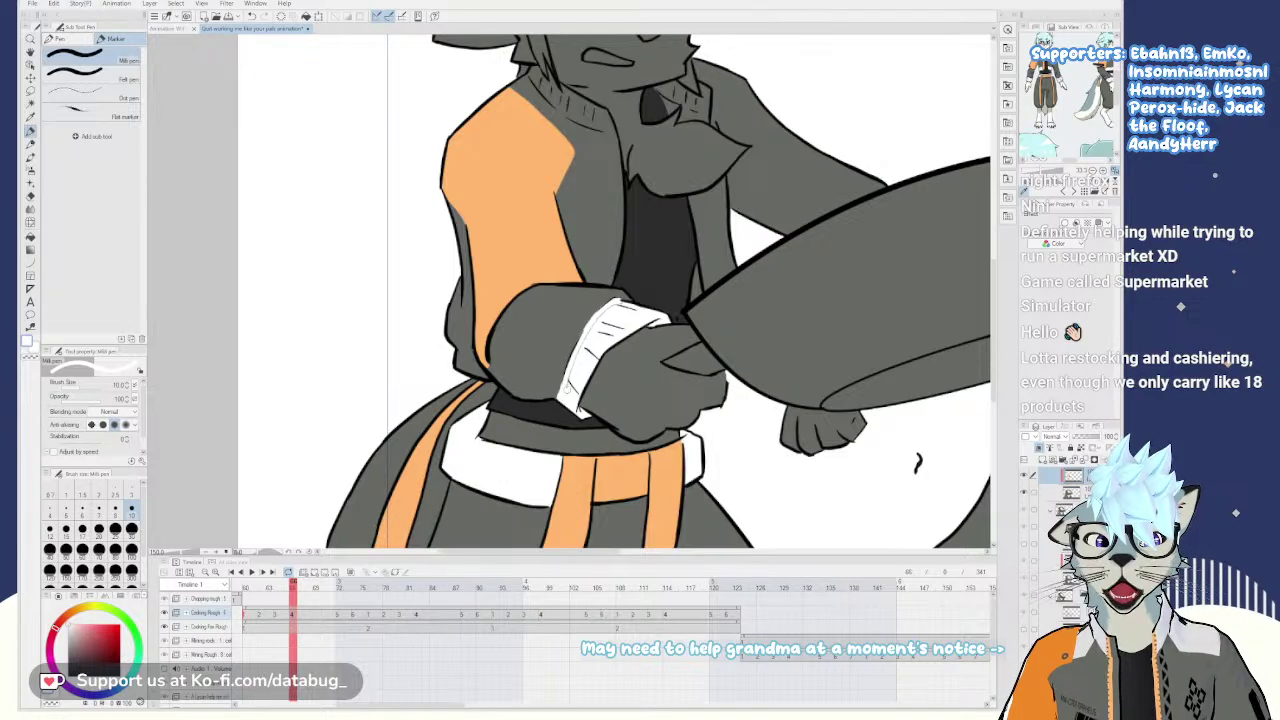
{"action": "scroll", "coordinate": [577, 360], "scroll_direction": "up", "scroll_amount": 3}
{"action": "mouse_move", "coordinate": [574, 352]}
{"action": "left_mouse_down"}
{"action": "mouse_move", "coordinate": [617, 277]}
{"action": "mouse_move", "coordinate": [580, 338]}
{"action": "mouse_move", "coordinate": [677, 223]}
{"action": "left_mouse_up"}
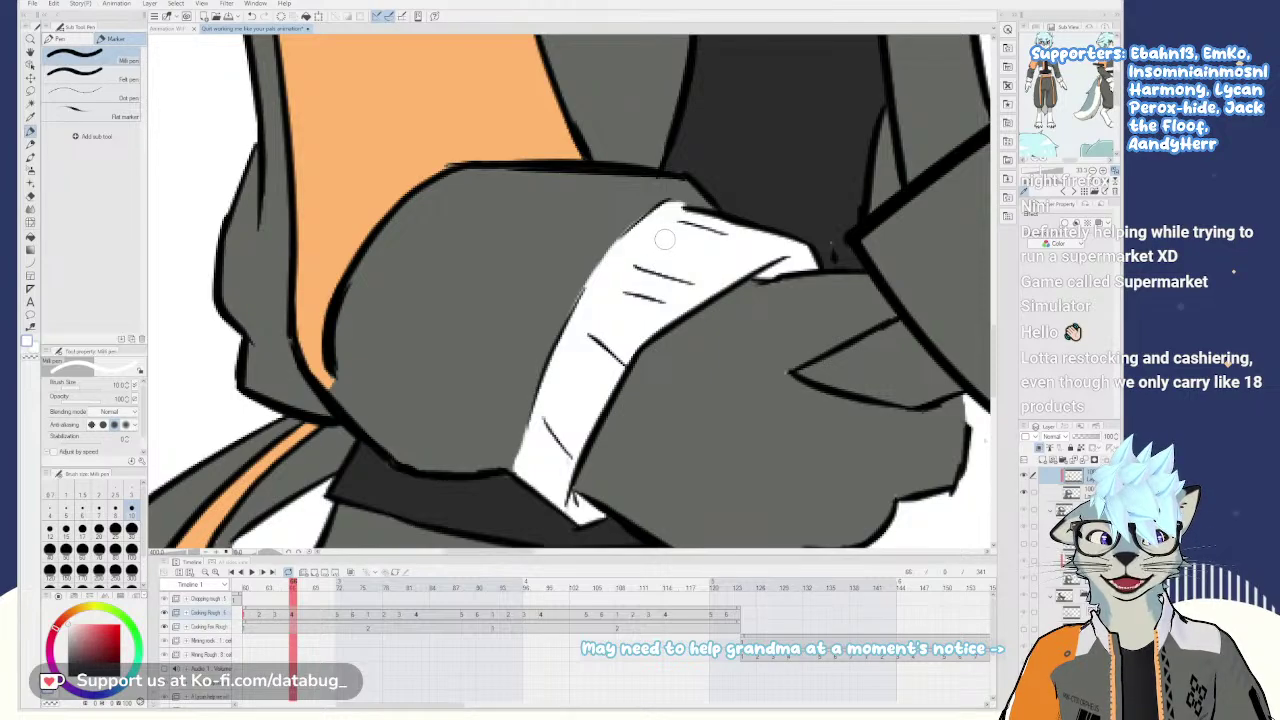
{"action": "key", "text": "e"}
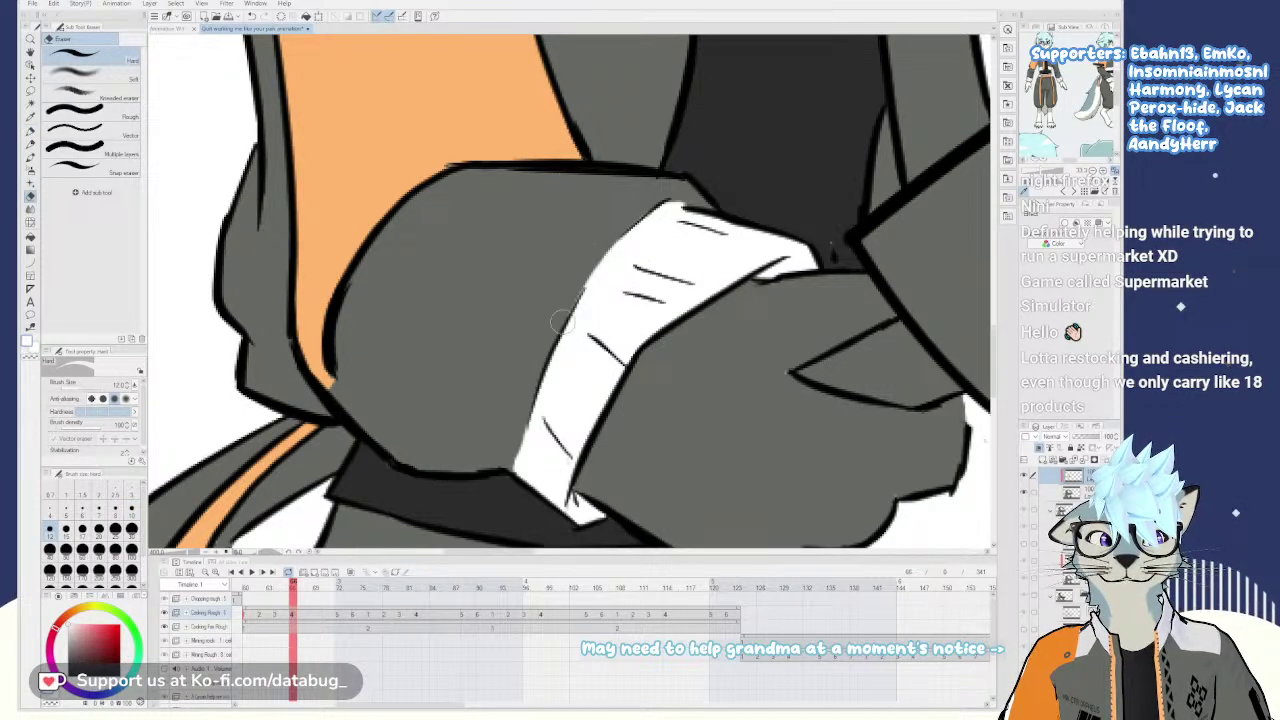
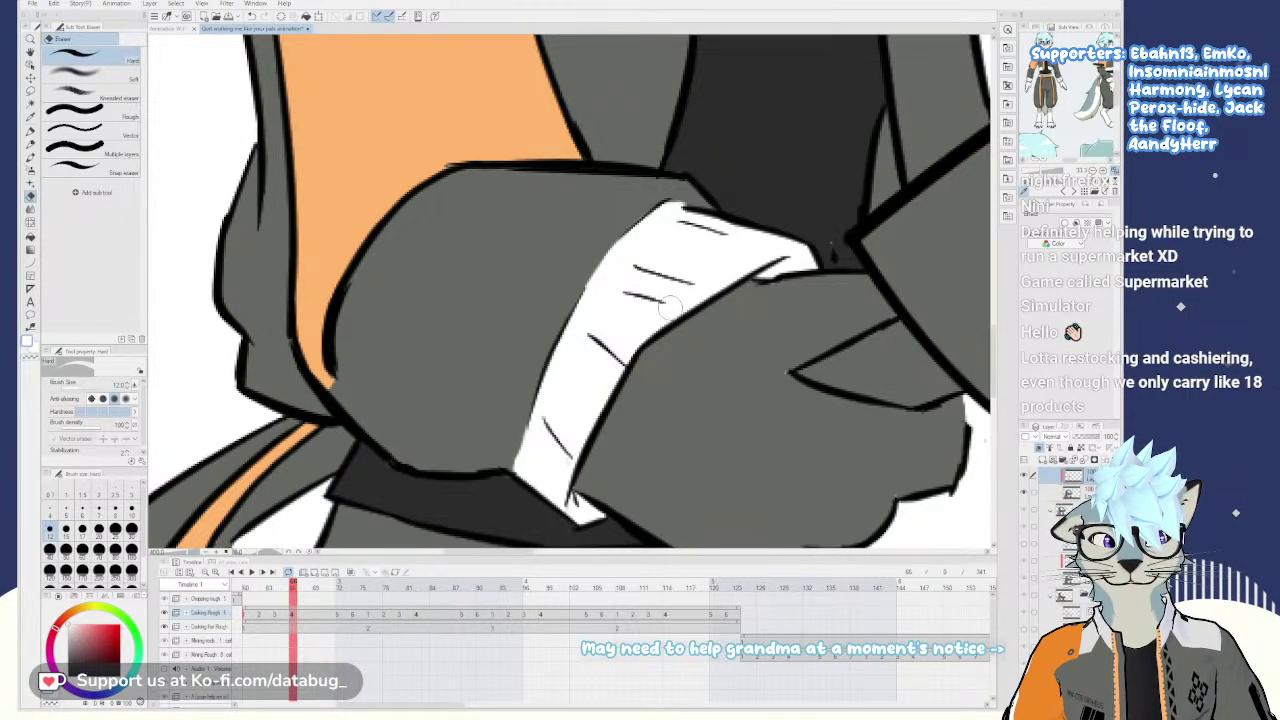
- Paint the small jacket hem section behind the near elbow white, edging it against the grey jacket
{"action": "scroll", "coordinate": [689, 357], "scroll_direction": "down", "scroll_amount": 4}
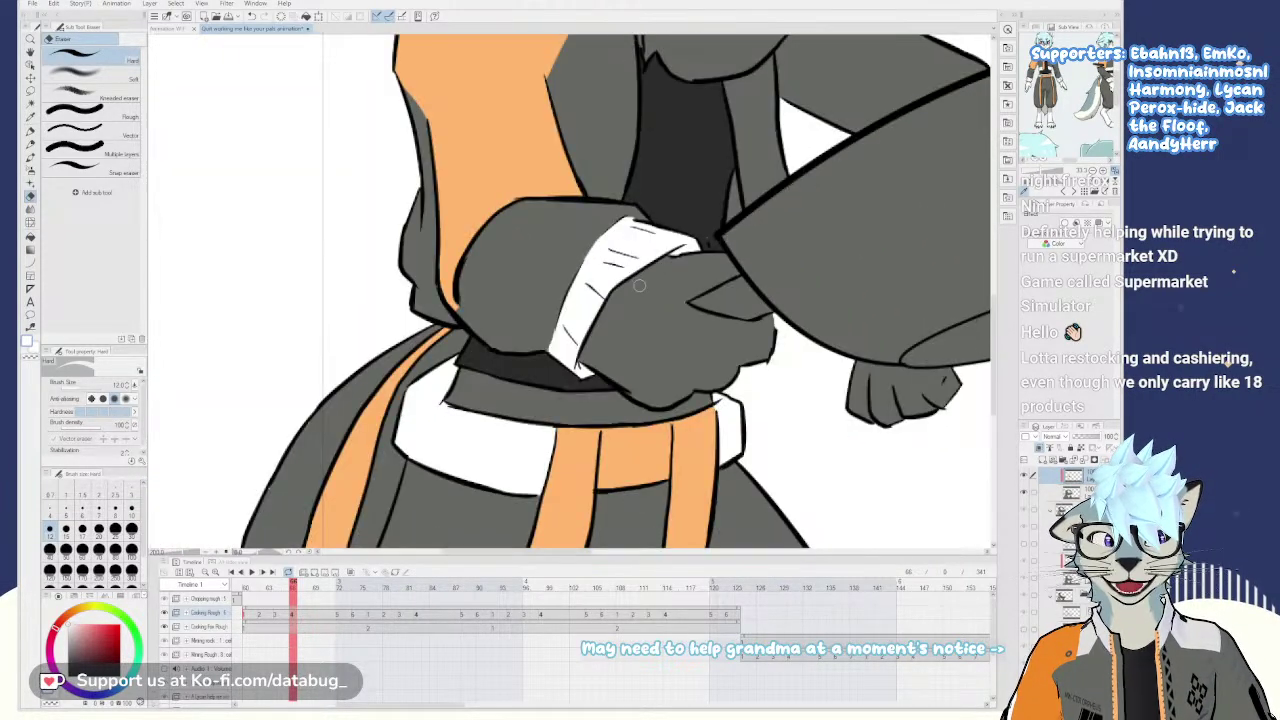
{"action": "left_click_drag", "start_coordinate": [650, 333], "coordinate": [625, 365]}
{"action": "scroll", "coordinate": [610, 340], "scroll_direction": "up", "scroll_amount": 4}
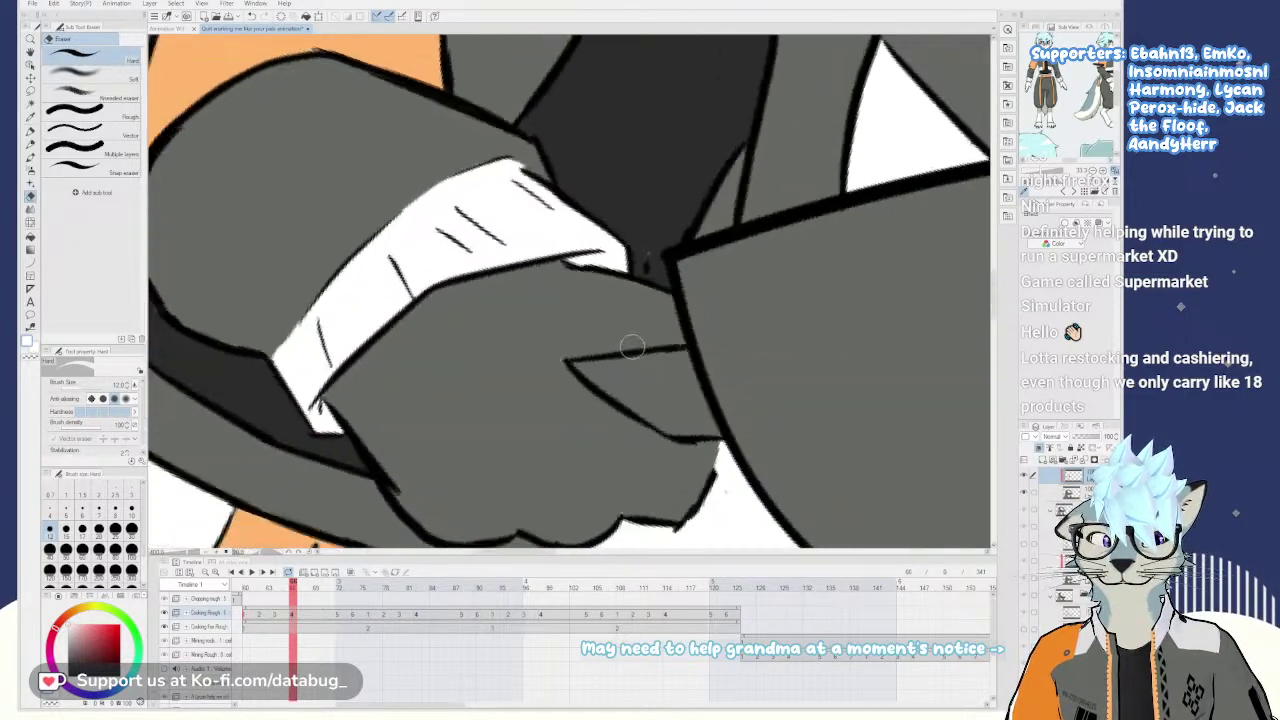
{"action": "left_click_drag", "start_coordinate": [588, 291], "coordinate": [717, 443]}
{"action": "left_click_drag", "start_coordinate": [580, 212], "coordinate": [632, 333]}
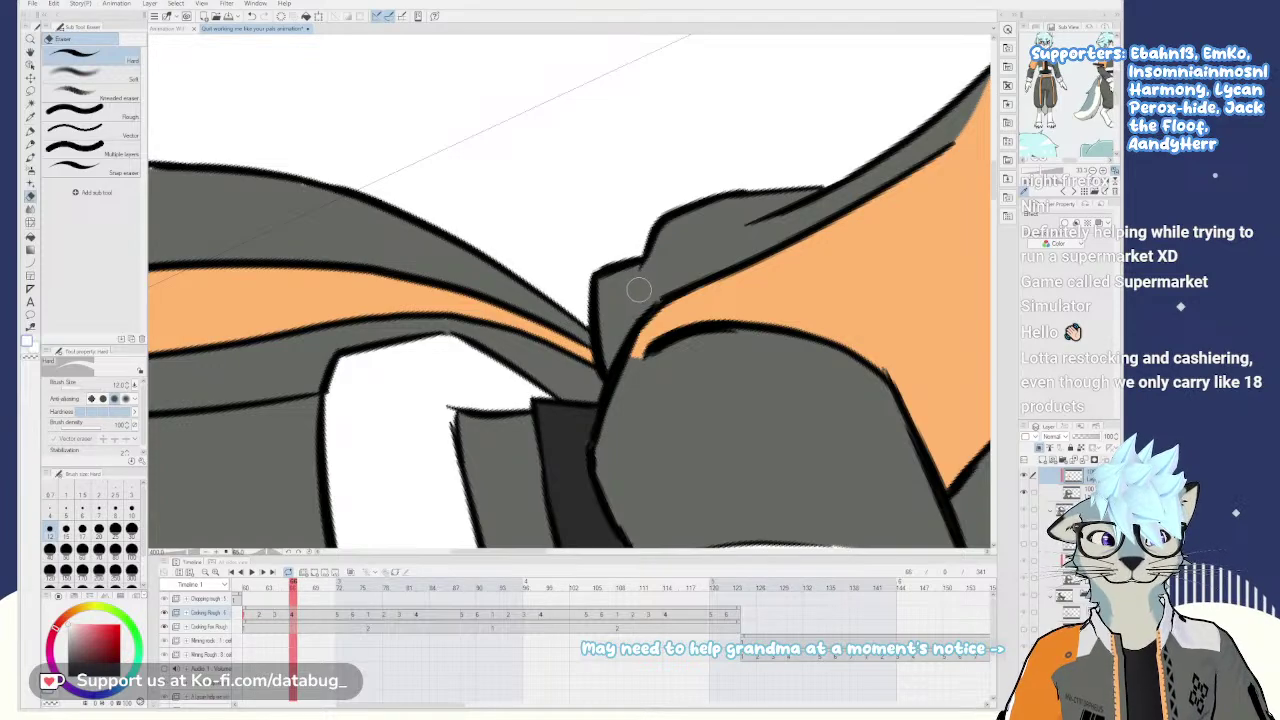
{"action": "key", "text": "p"}
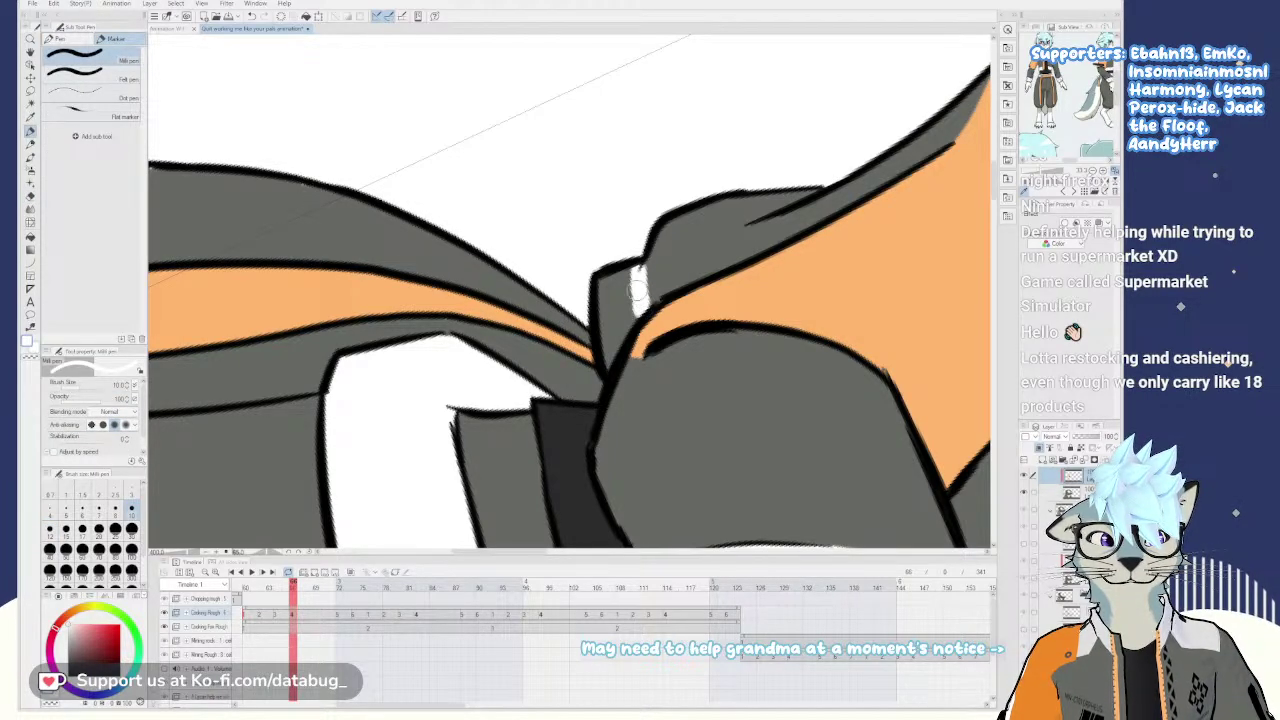
{"action": "left_click_drag", "start_coordinate": [636, 276], "coordinate": [598, 366]}
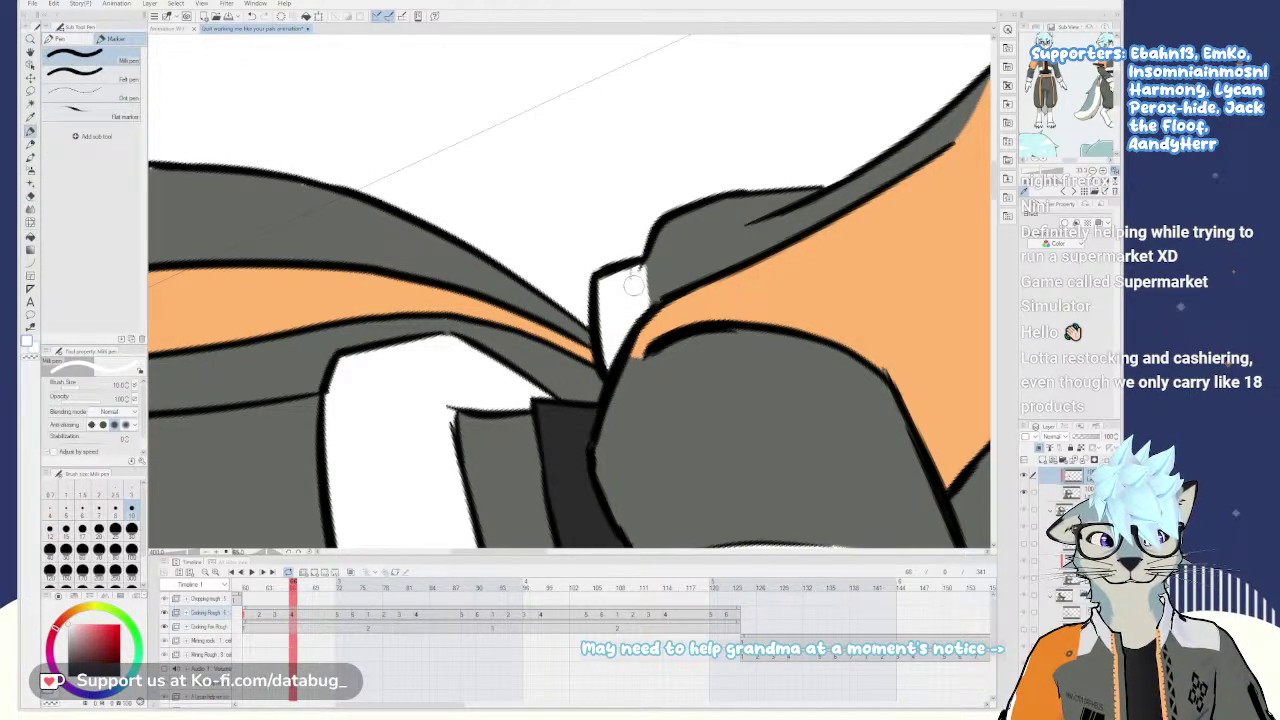
- Check the white hem, cuff and belt areas across the fourth frame's character
{"action": "key", "text": "minus"}
{"action": "key", "text": "minus"}
{"action": "key", "text": "minus"}
{"action": "key", "text": "minus"}
{"action": "key", "text": "minus"}
{"action": "key", "text": "minus"}
{"action": "key", "text": "minus"}
{"action": "key", "text": "minus"}
{"action": "key", "text": "minus"}
{"action": "key", "text": "minus"}
{"action": "key", "text": "minus"}
{"action": "key", "text": "minus"}
{"action": "key", "text": "minus"}
{"action": "key", "text": "minus"}
{"action": "key", "text": "minus"}
{"action": "key", "text": "minus"}
{"action": "key", "text": "minus"}
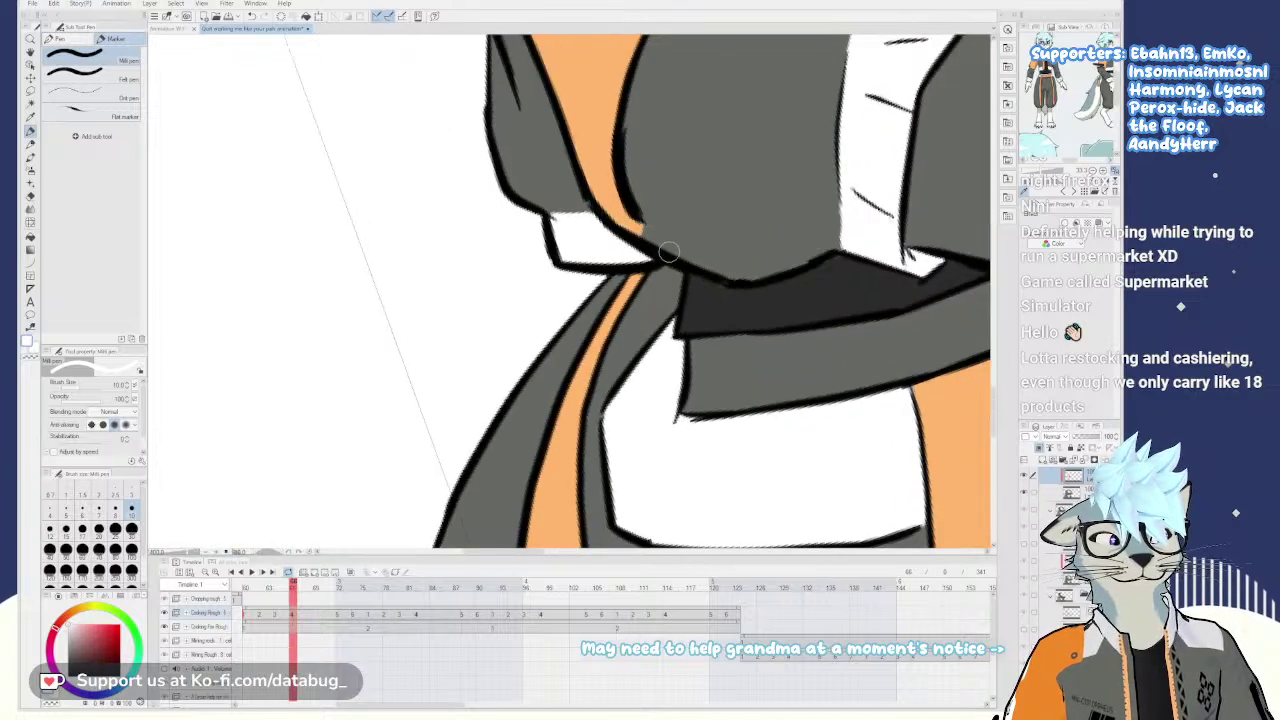
{"action": "key", "text": "ctrl+minus"}
{"action": "key", "text": "ctrl+minus"}
{"action": "key", "text": "ctrl+minus"}
{"action": "key", "text": "asciicircum"}
{"action": "key", "text": "asciicircum"}
{"action": "key", "text": "asciicircum"}
{"action": "key", "text": "asciicircum"}
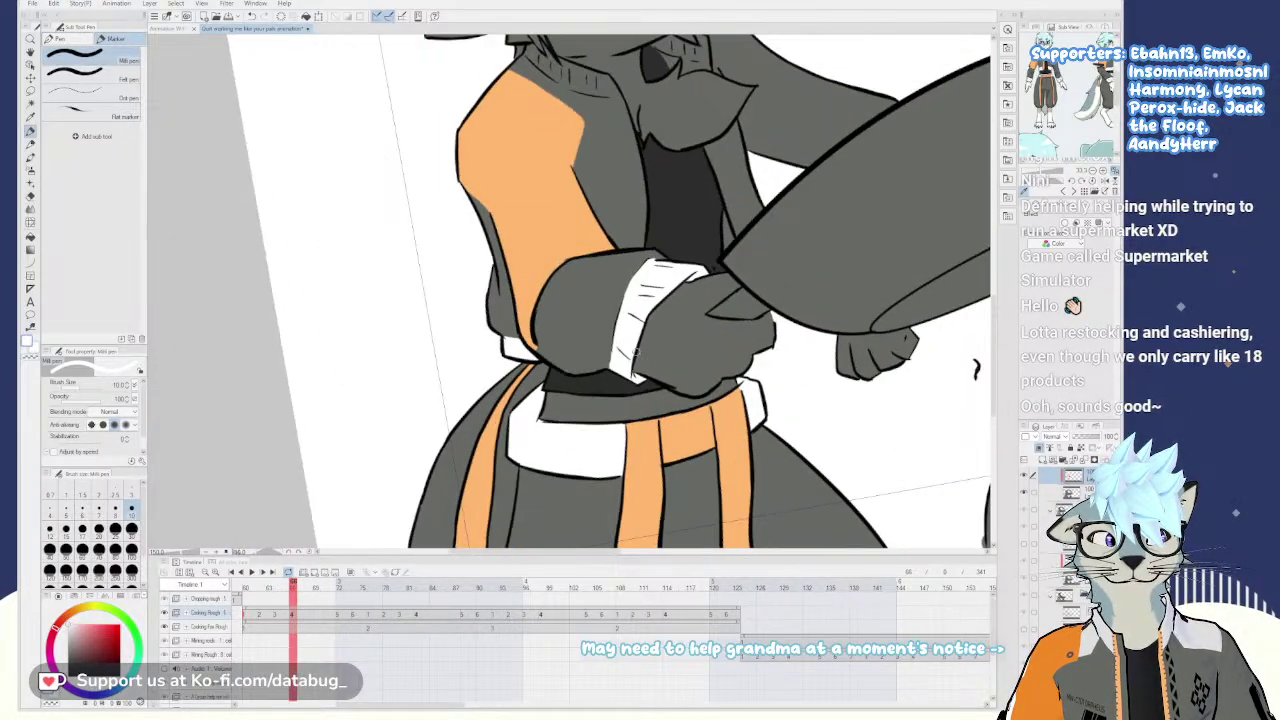
{"action": "scroll", "coordinate": [638, 352], "scroll_direction": "down", "scroll_amount": 1}
{"action": "key", "text": "ctrl+0"}
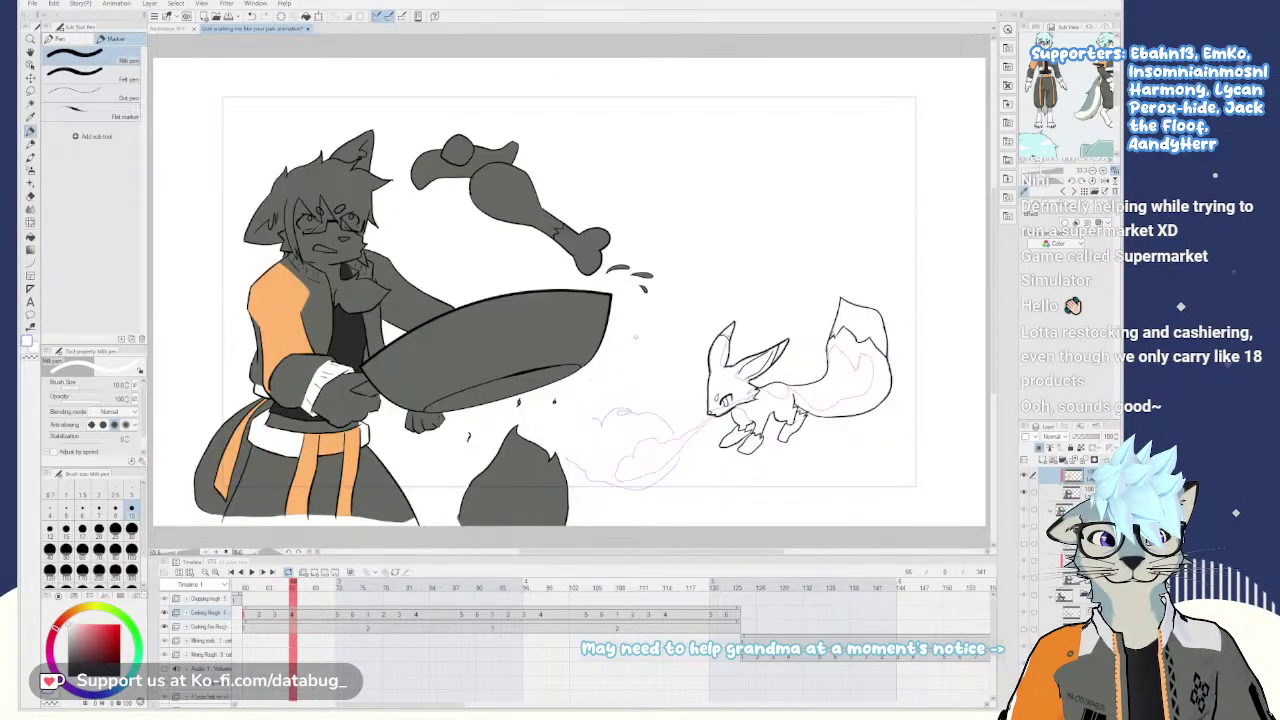
- Paint white strokes along the outer edge of the fourth frame's near collar to close its gaps and trim the lower end
{"action": "scroll", "coordinate": [424, 313], "scroll_direction": "up", "scroll_amount": 2}
{"action": "scroll", "coordinate": [420, 308], "scroll_direction": "up", "scroll_amount": 3}
{"action": "left_click_drag", "start_coordinate": [363, 286], "coordinate": [863, 446]}
{"action": "left_click_drag", "start_coordinate": [586, 291], "coordinate": [906, 492]}
{"action": "key", "text": "asciicircum"}
{"action": "key", "text": "asciicircum"}
{"action": "key", "text": "asciicircum"}
{"action": "key", "text": "asciicircum"}
{"action": "key", "text": "asciicircum"}
{"action": "key", "text": "asciicircum"}
{"action": "key", "text": "asciicircum"}
{"action": "key", "text": "asciicircum"}
{"action": "left_click_drag", "start_coordinate": [441, 157], "coordinate": [438, 205]}
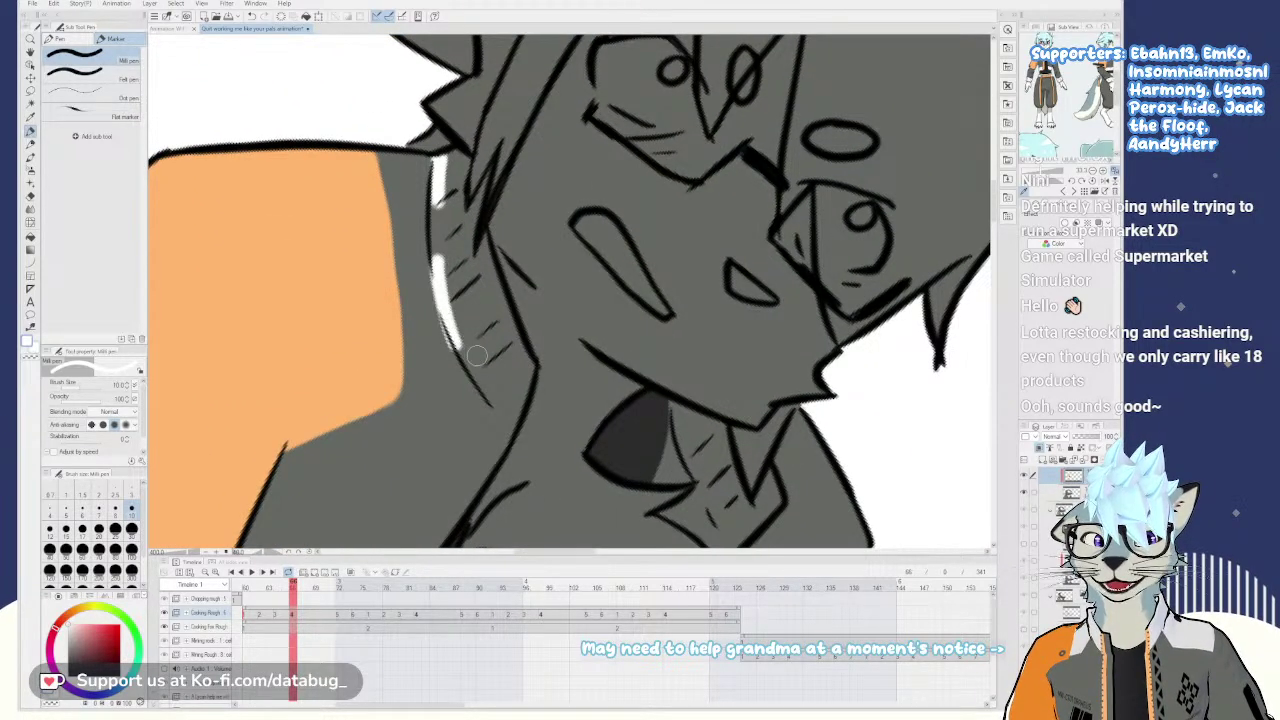
{"action": "left_click_drag", "start_coordinate": [438, 258], "coordinate": [461, 342]}
{"action": "left_click_drag", "start_coordinate": [486, 386], "coordinate": [507, 420]}
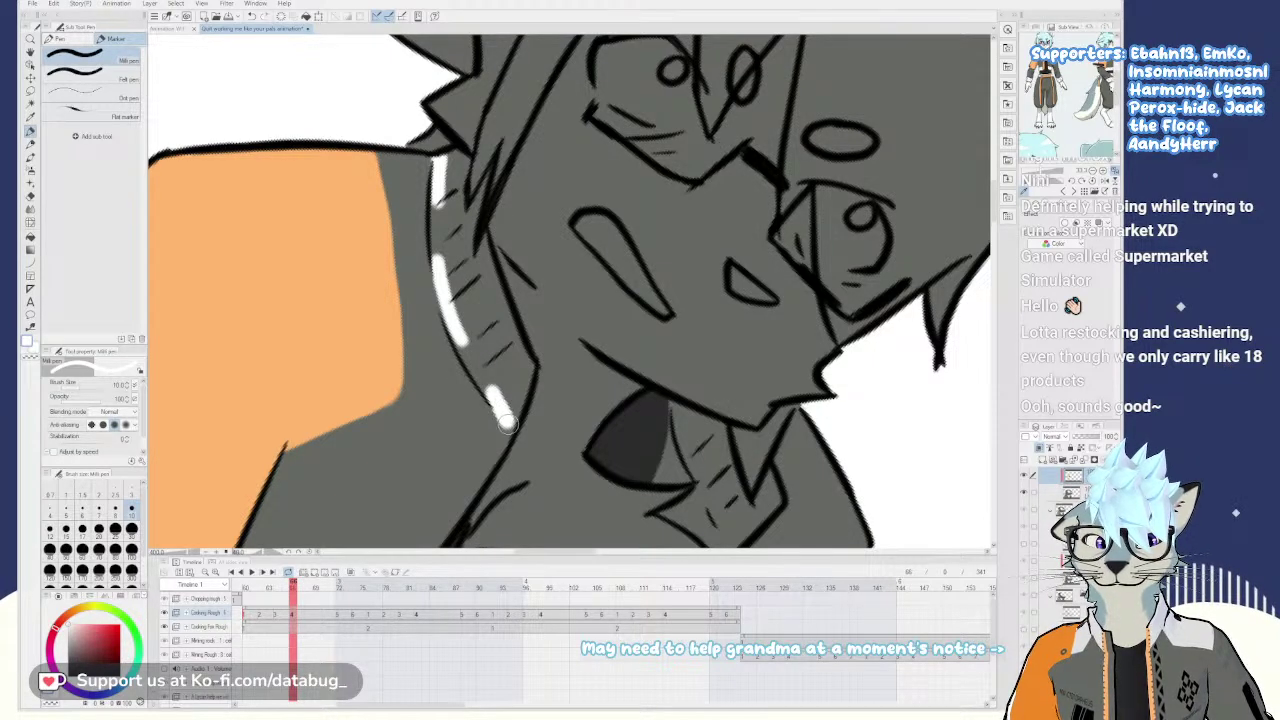
{"action": "key", "text": "e"}
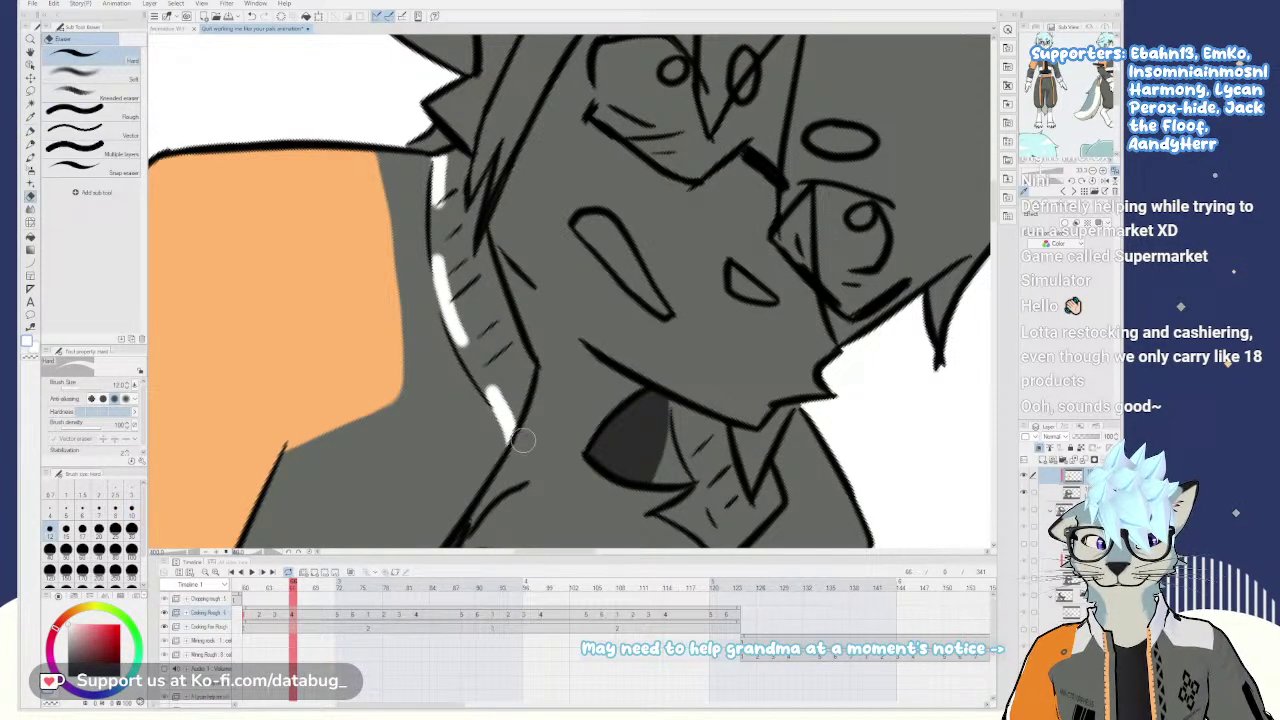
{"action": "key", "text": "p"}
- Fill all the sections of the near collar between the rib lines with white
{"action": "key", "text": "g"}
{"action": "left_click", "coordinate": [491, 295]}
{"action": "left_click", "coordinate": [516, 377]}
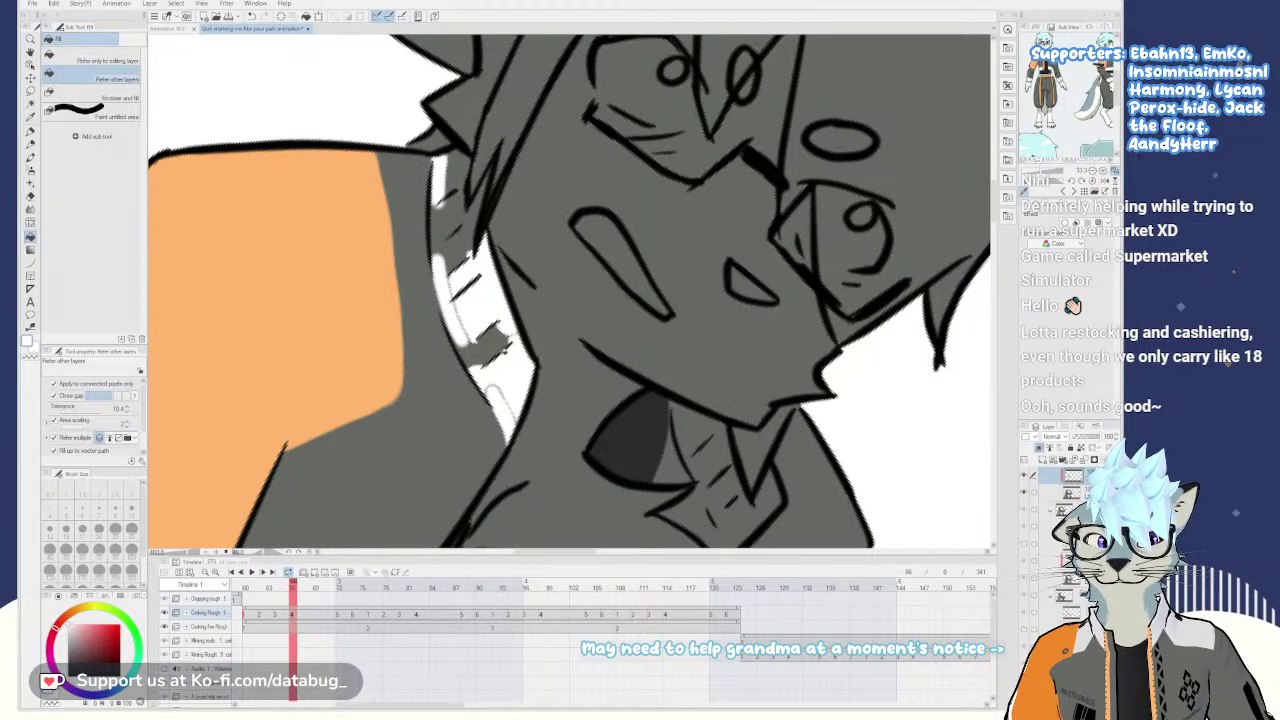
{"action": "left_click", "coordinate": [486, 345]}
{"action": "left_click", "coordinate": [465, 245]}
{"action": "left_click", "coordinate": [457, 175]}
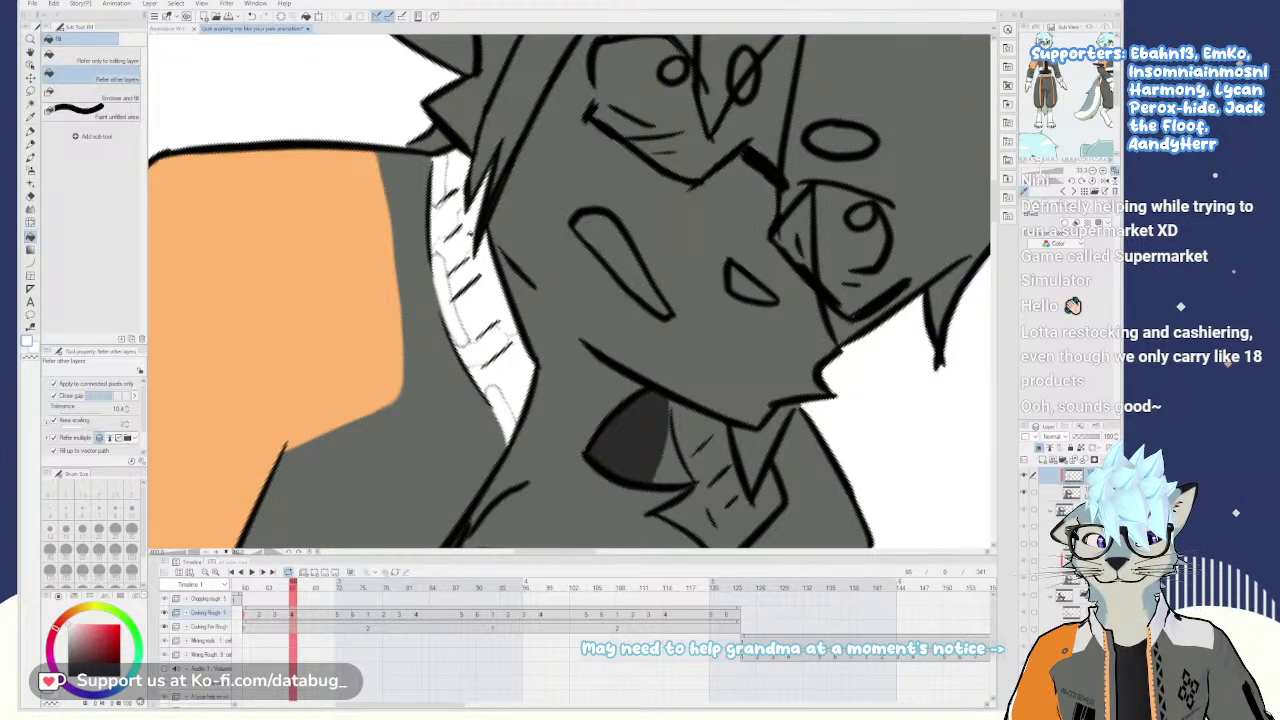
- Paint over the near collar's leftover seams and grey gaps in white, erasing the spill over the hair and neck
{"action": "key", "text": "p"}
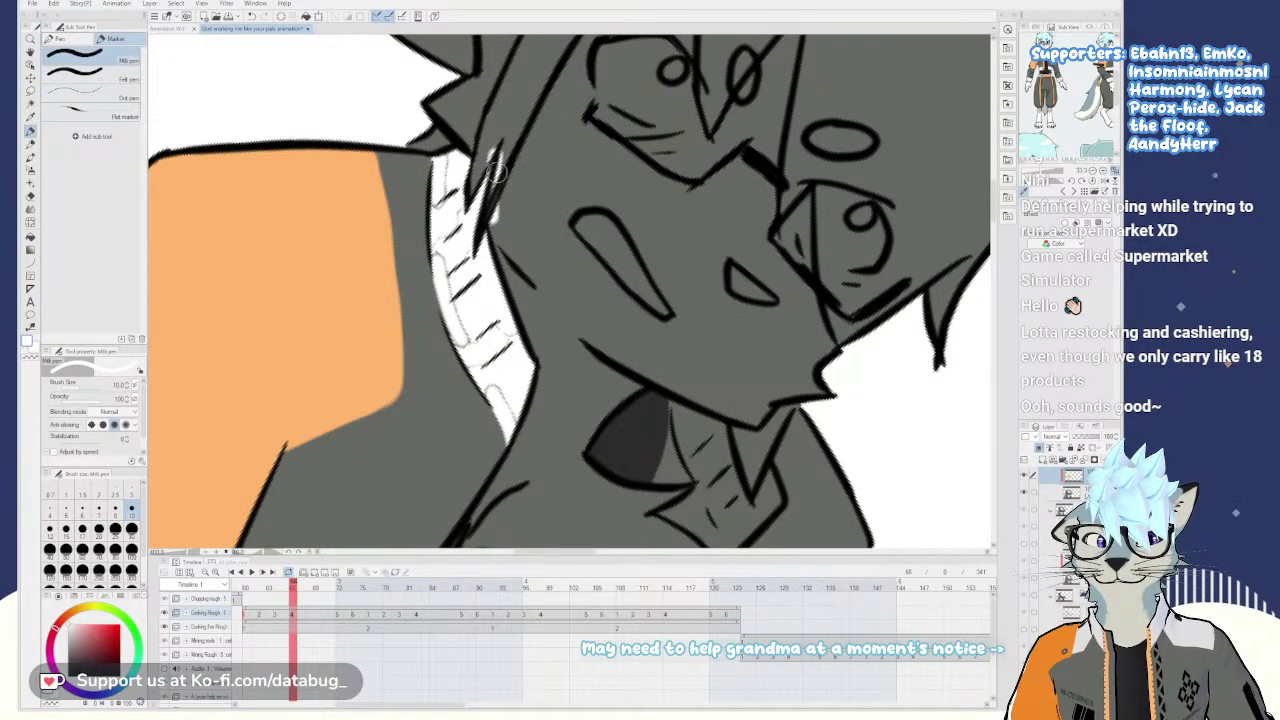
{"action": "key", "text": "e"}
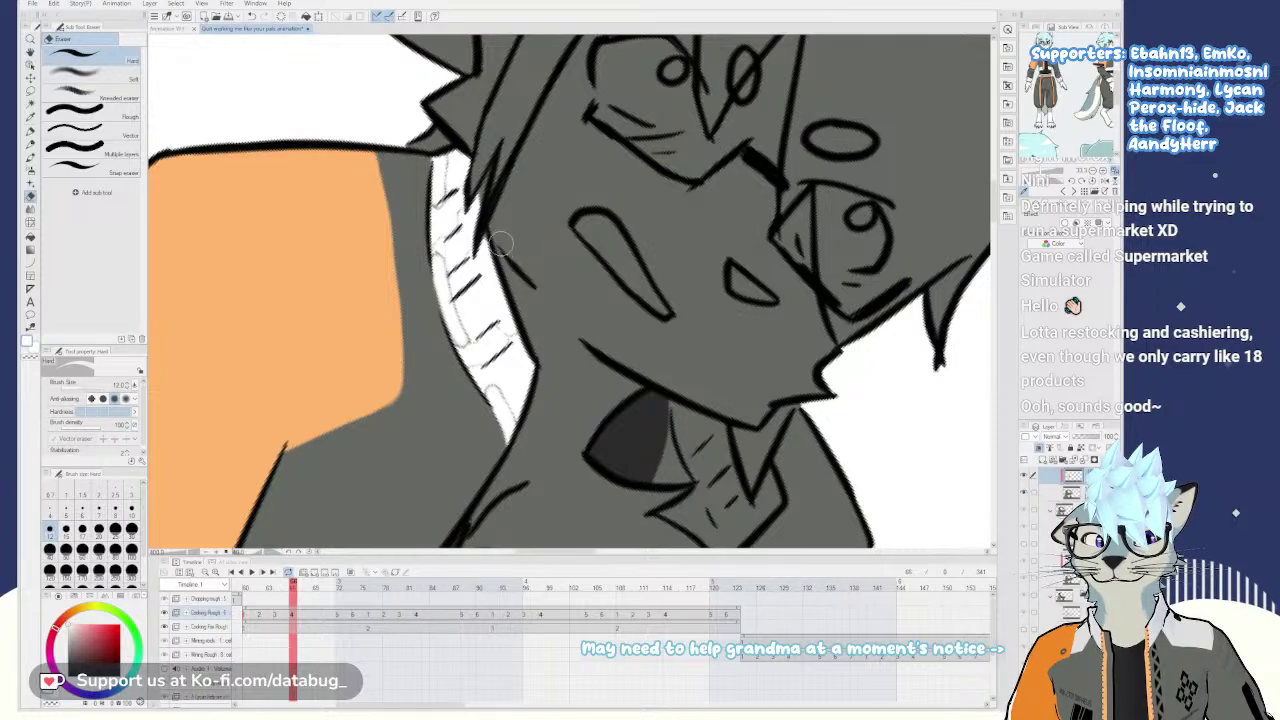
{"action": "key", "text": "p"}
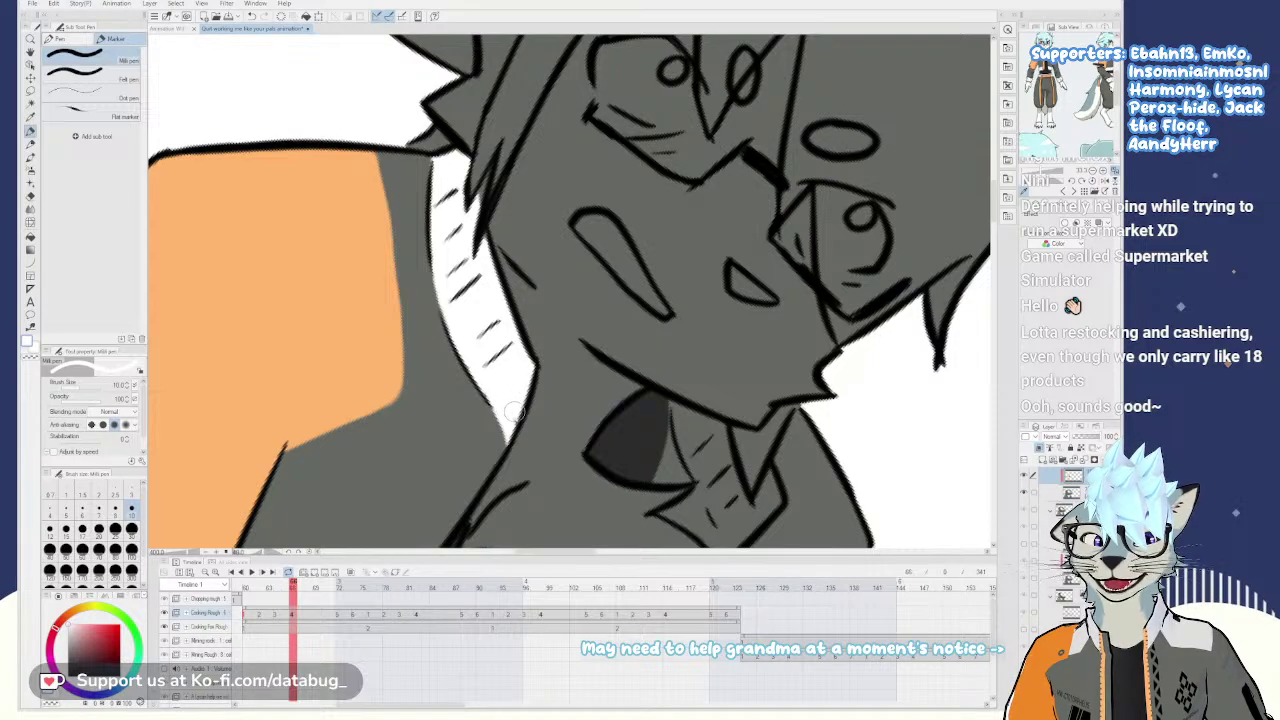
- Paint a continuous white stroke down the inner edge of the fourth frame's far collar, from the chin to the collar's lower edge
{"action": "key", "text": "minus"}
{"action": "key", "text": "minus"}
{"action": "key", "text": "minus"}
{"action": "key", "text": "minus"}
{"action": "key", "text": "minus"}
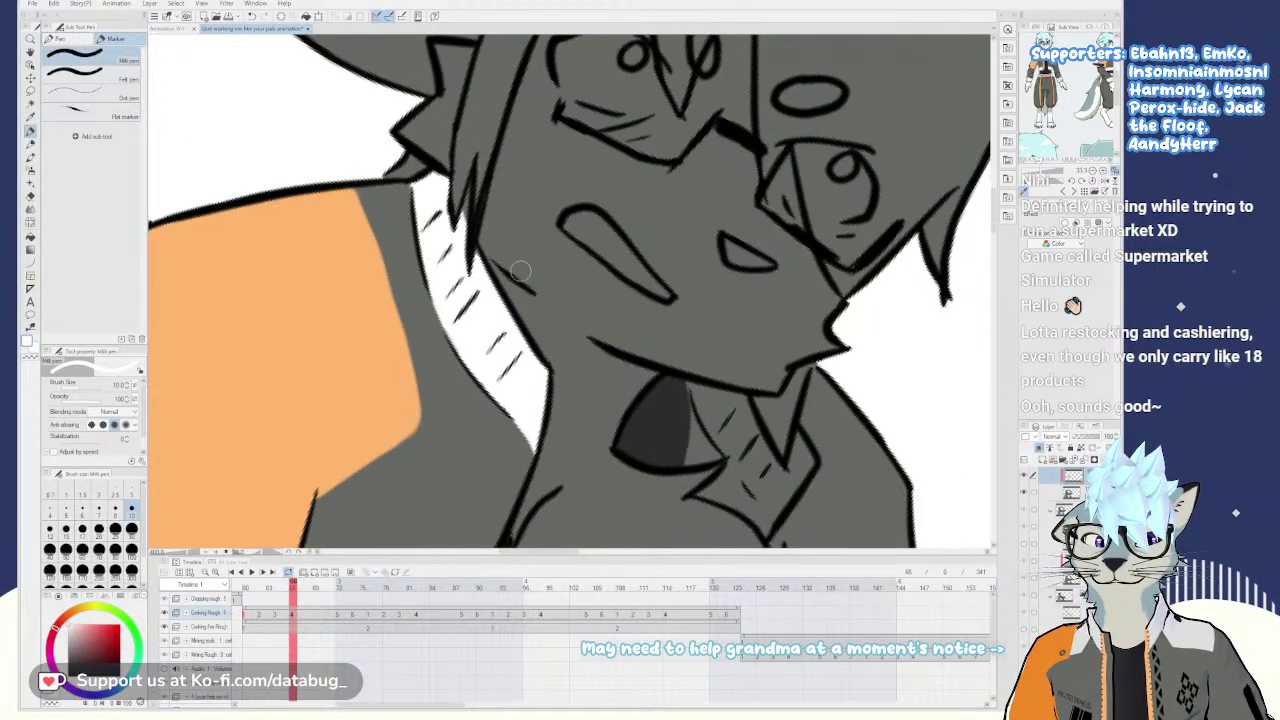
{"action": "key", "text": "asciicircum"}
{"action": "left_click_drag", "start_coordinate": [556, 353], "coordinate": [620, 340]}
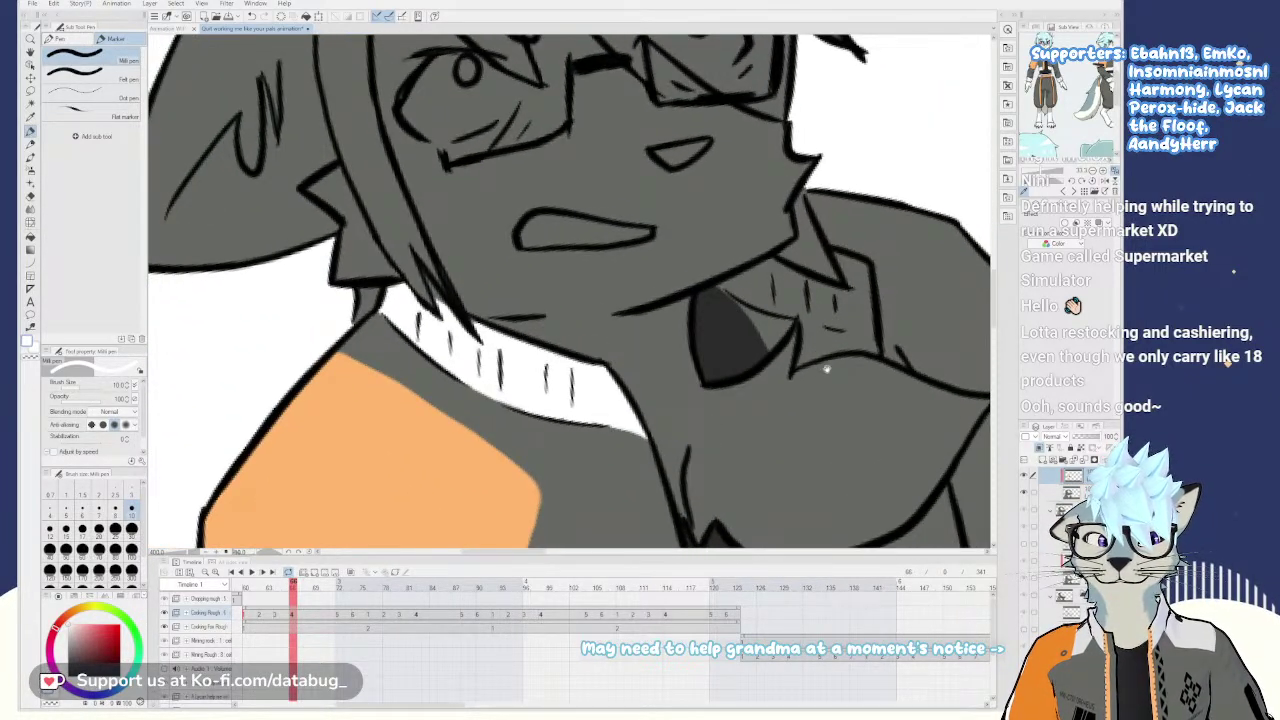
{"action": "left_click_drag", "start_coordinate": [827, 369], "coordinate": [451, 337]}
{"action": "key", "text": "asciicircum"}
{"action": "key", "text": "asciicircum"}
{"action": "key", "text": "asciicircum"}
{"action": "key", "text": "asciicircum"}
{"action": "key", "text": "asciicircum"}
{"action": "key", "text": "asciicircum"}
{"action": "scroll", "coordinate": [574, 262], "scroll_direction": "up", "scroll_amount": 2}
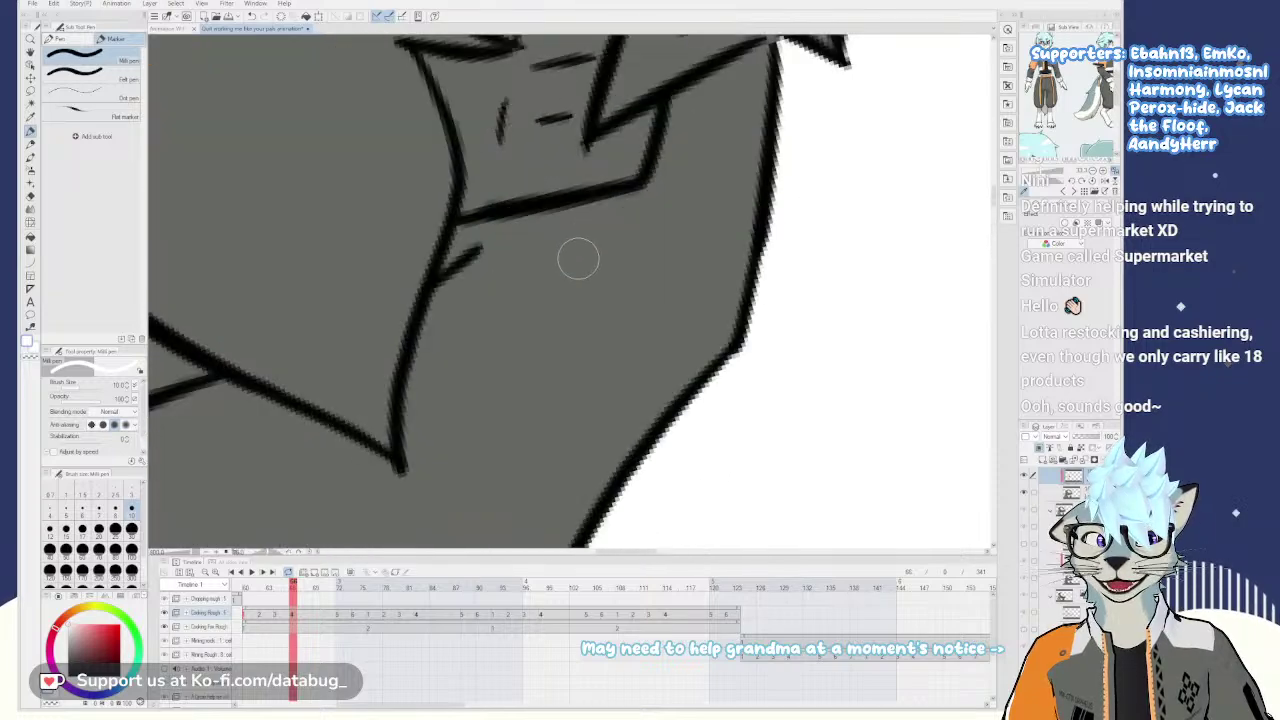
{"action": "mouse_move", "coordinate": [553, 85]}
{"action": "left_mouse_down"}
{"action": "mouse_move", "coordinate": [551, 329]}
{"action": "mouse_move", "coordinate": [531, 399]}
{"action": "left_mouse_up"}
{"action": "left_click_drag", "start_coordinate": [550, 198], "coordinate": [525, 300]}
{"action": "mouse_move", "coordinate": [545, 225]}
{"action": "left_mouse_down"}
{"action": "mouse_move", "coordinate": [495, 410]}
{"action": "mouse_move", "coordinate": [510, 352]}
{"action": "left_mouse_up"}
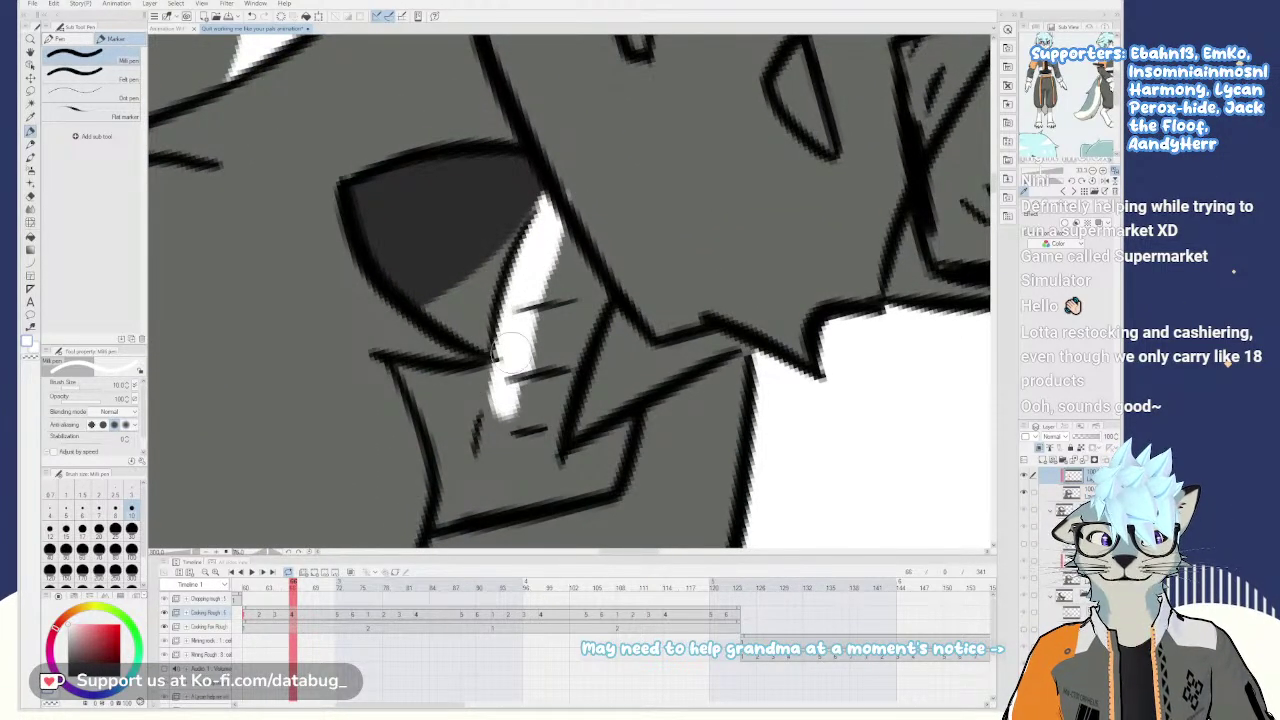
{"action": "left_click_drag", "start_coordinate": [526, 268], "coordinate": [510, 428]}
{"action": "left_click_drag", "start_coordinate": [507, 382], "coordinate": [495, 485]}
{"action": "left_click_drag", "start_coordinate": [501, 404], "coordinate": [486, 532]}
{"action": "left_click_drag", "start_coordinate": [525, 484], "coordinate": [527, 416]}
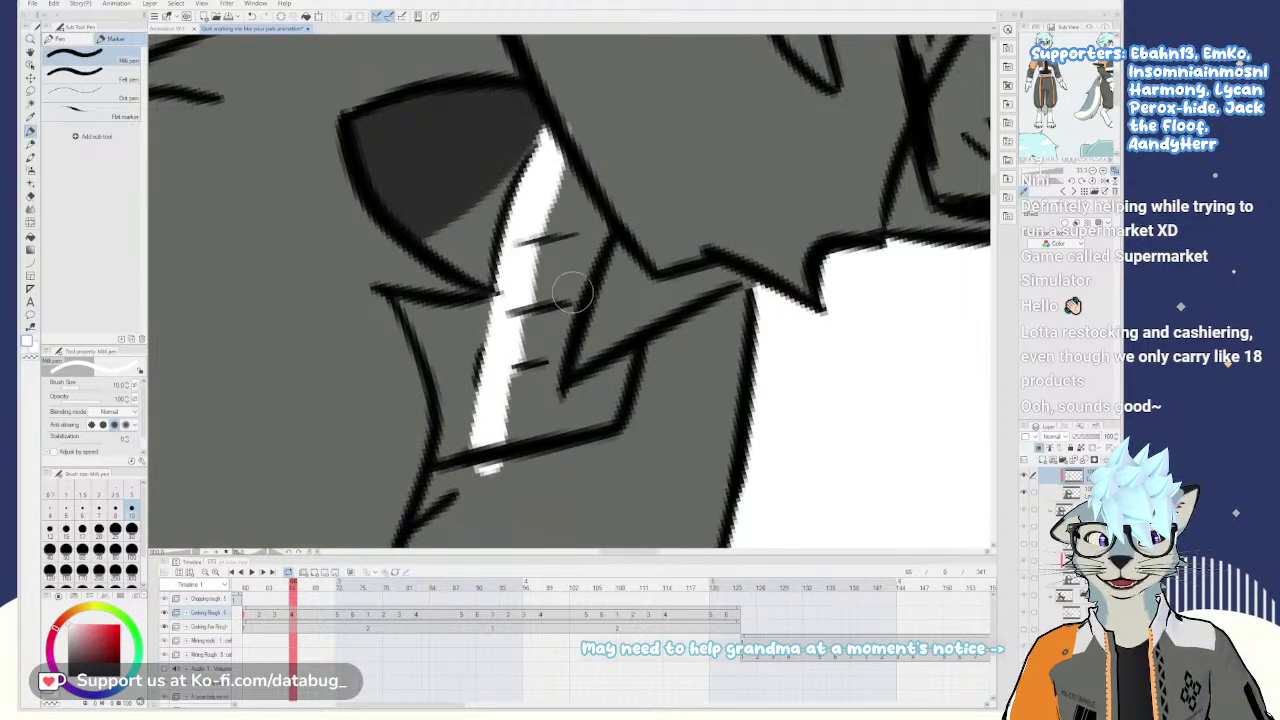
- Fill the remaining grey sections of the far collar with white, including the part below the hair tip
{"action": "key", "text": "g"}
{"action": "left_click", "coordinate": [576, 212]}
{"action": "left_click", "coordinate": [563, 270]}
{"action": "left_click", "coordinate": [551, 346]}
{"action": "left_click", "coordinate": [575, 412]}
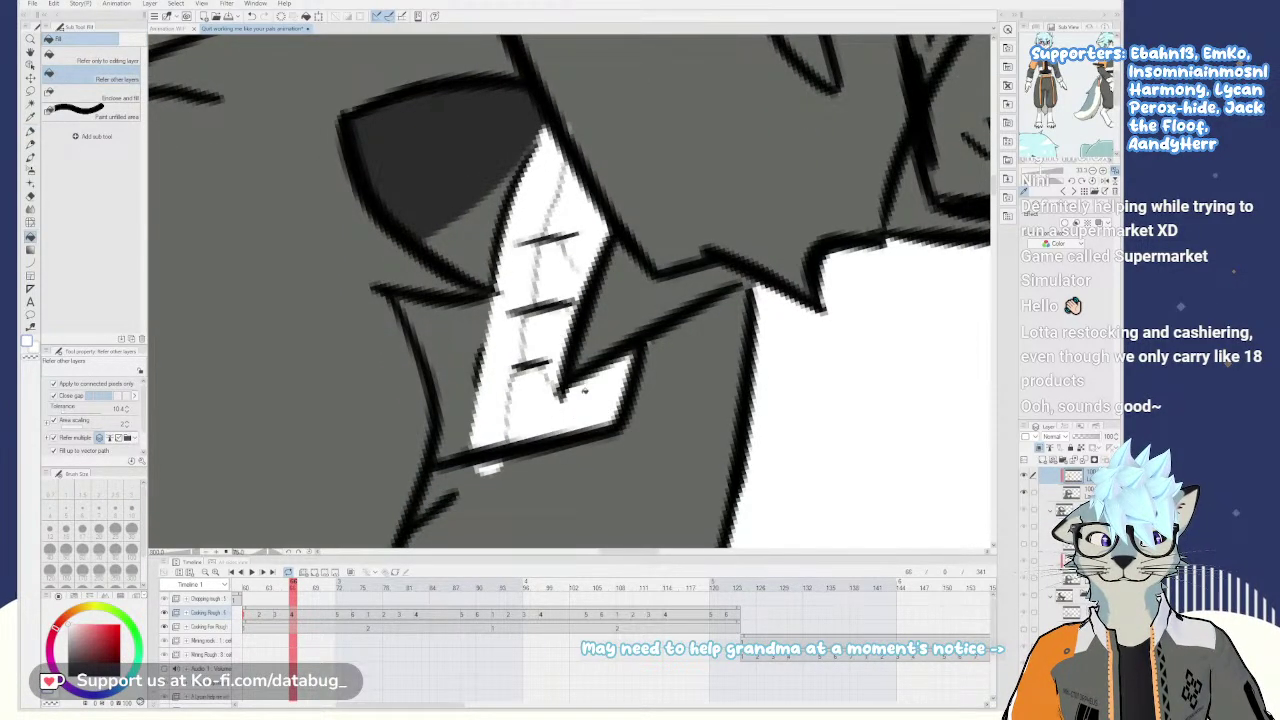
- Paint over the far collar's leftover grey seams in white and erase the white spill below its lower edge
{"action": "key", "text": "p"}
{"action": "left_click_drag", "start_coordinate": [565, 345], "coordinate": [496, 440]}
{"action": "left_click_drag", "start_coordinate": [530, 388], "coordinate": [490, 432]}
{"action": "mouse_move", "coordinate": [530, 300]}
{"action": "left_mouse_down"}
{"action": "mouse_move", "coordinate": [555, 165]}
{"action": "mouse_move", "coordinate": [555, 225]}
{"action": "mouse_move", "coordinate": [575, 255]}
{"action": "left_mouse_up"}
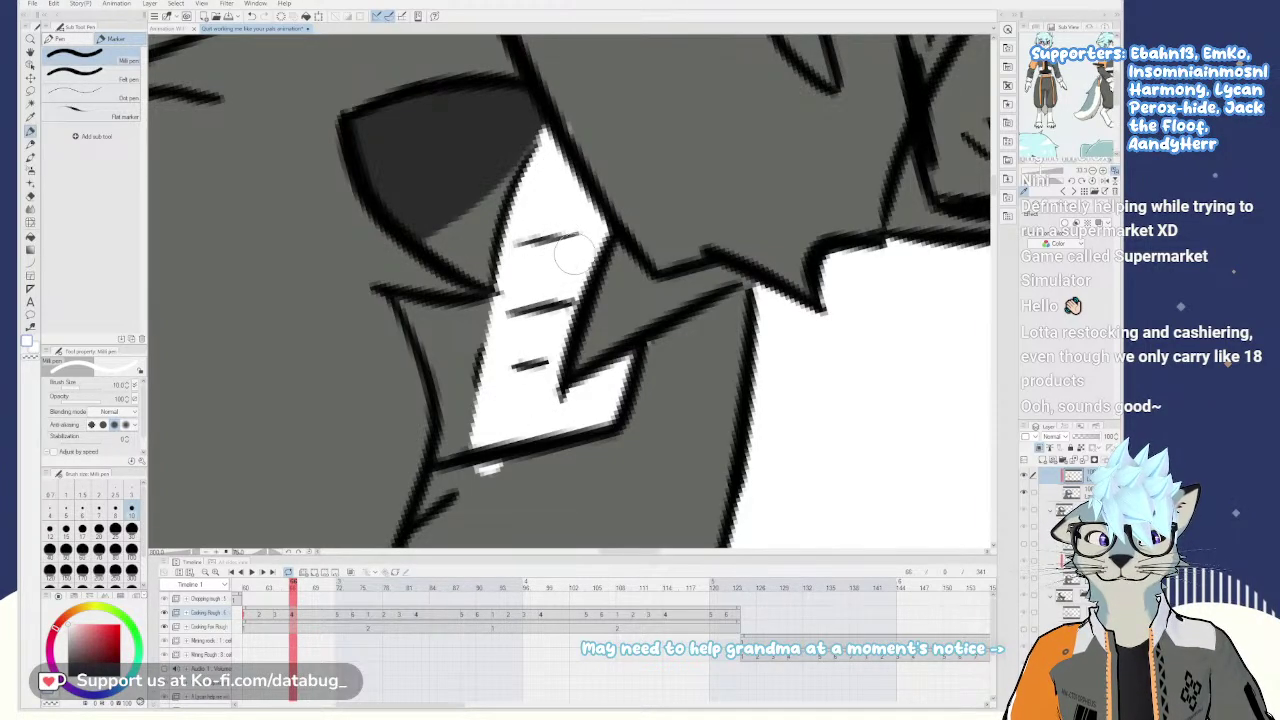
{"action": "key", "text": "e"}
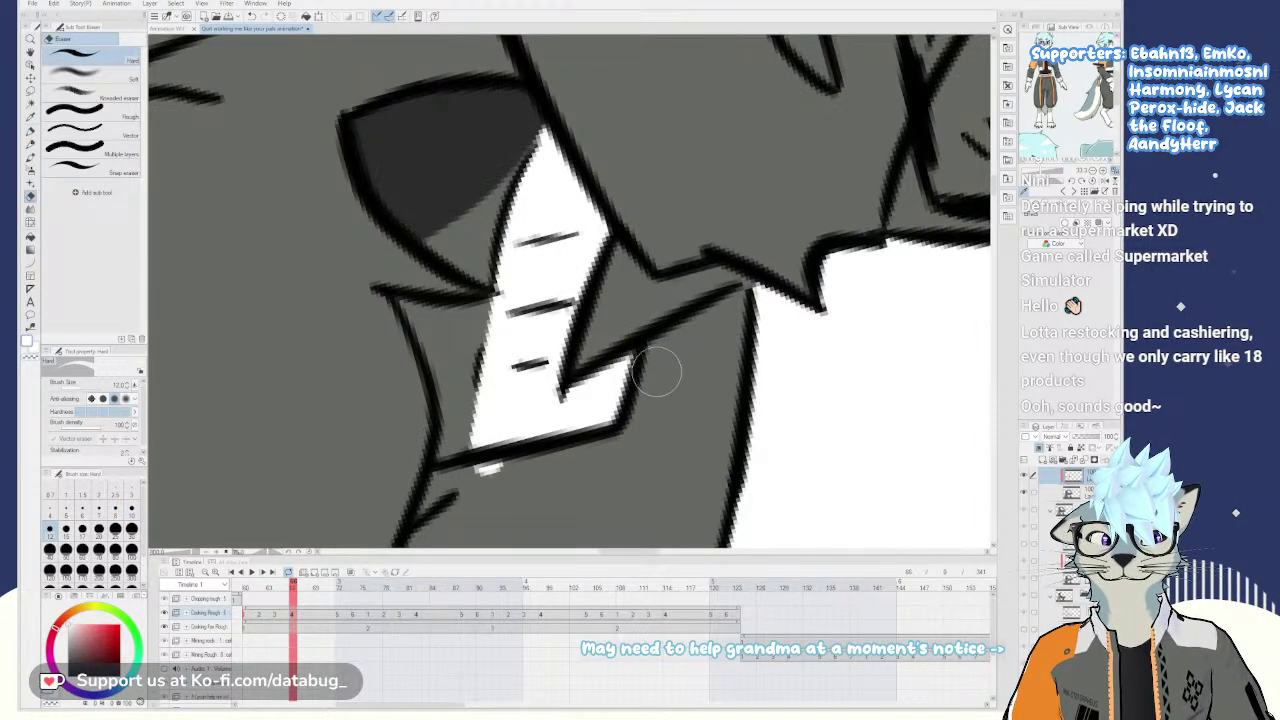
{"action": "left_click_drag", "start_coordinate": [479, 478], "coordinate": [502, 476]}
{"action": "scroll", "coordinate": [564, 437], "scroll_direction": "down", "scroll_amount": 2}
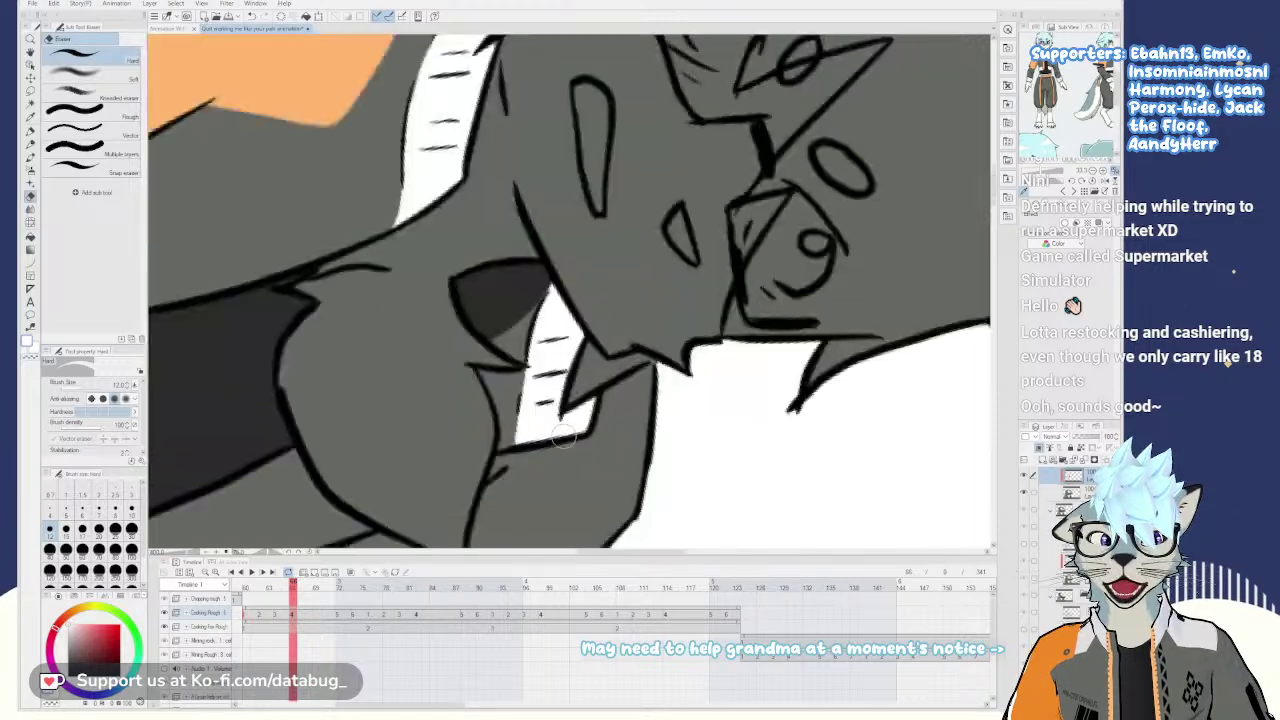
- Check both white collar sections of the fourth frame from several angles for gaps and spill
{"action": "key", "text": "minus"}
{"action": "key", "text": "minus"}
{"action": "key", "text": "minus"}
{"action": "key", "text": "minus"}
{"action": "key", "text": "p"}
{"action": "key", "text": "minus"}
{"action": "key", "text": "minus"}
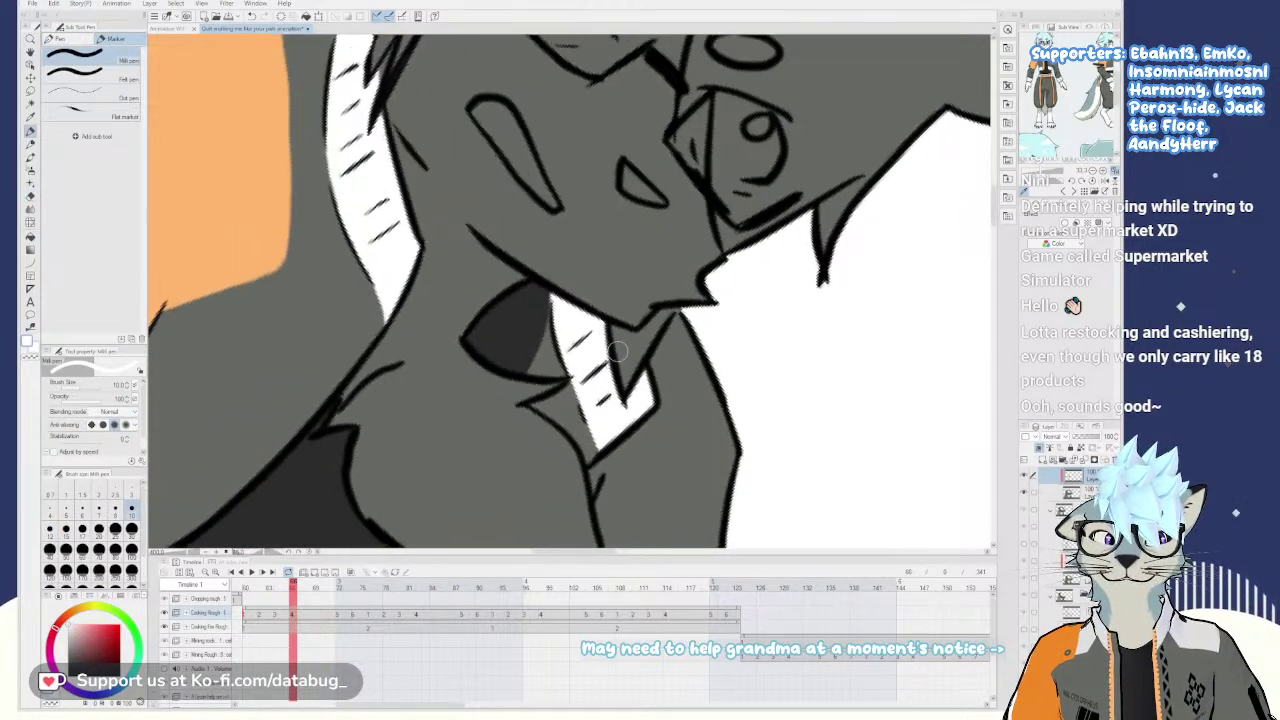
{"action": "key", "text": "minus"}
{"action": "key", "text": "minus"}
{"action": "key", "text": "minus"}
{"action": "key", "text": "asciicircum"}
{"action": "key", "text": "ctrl+at"}
{"action": "left_click_drag", "start_coordinate": [578, 405], "coordinate": [623, 318]}
{"action": "scroll", "coordinate": [624, 334], "scroll_direction": "up", "scroll_amount": 2}
{"action": "scroll", "coordinate": [617, 336], "scroll_direction": "down", "scroll_amount": 2}
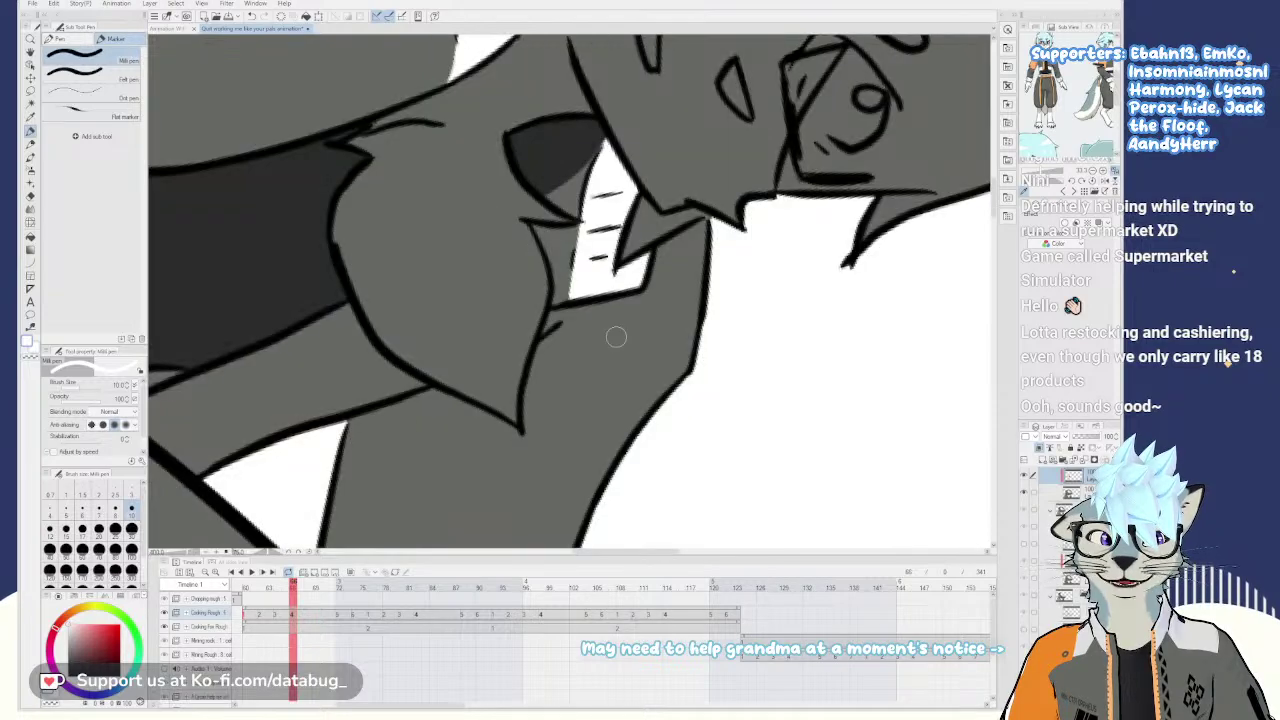
{"action": "key", "text": "minus"}
{"action": "key", "text": "minus"}
{"action": "key", "text": "ctrl+at"}
{"action": "scroll", "coordinate": [542, 378], "scroll_direction": "down", "scroll_amount": 2}
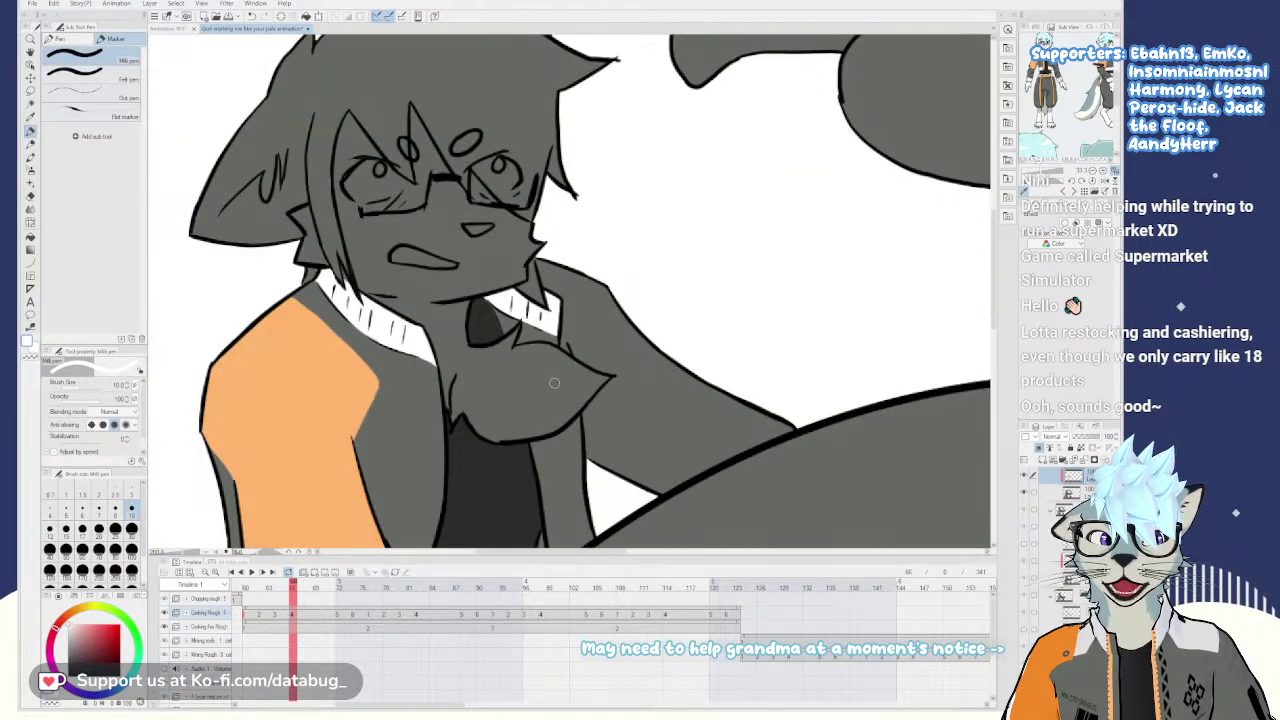
{"action": "scroll", "coordinate": [554, 383], "scroll_direction": "up", "scroll_amount": 1}
{"action": "scroll", "coordinate": [586, 360], "scroll_direction": "up", "scroll_amount": 3}
{"action": "scroll", "coordinate": [589, 358], "scroll_direction": "down", "scroll_amount": 4}
- Inspect the fourth frame's whole character, comparing the white on the collar, cuff, jacket hem and belt
{"action": "left_click_drag", "start_coordinate": [564, 377], "coordinate": [564, 292]}
{"action": "left_click_drag", "start_coordinate": [578, 388], "coordinate": [568, 311]}
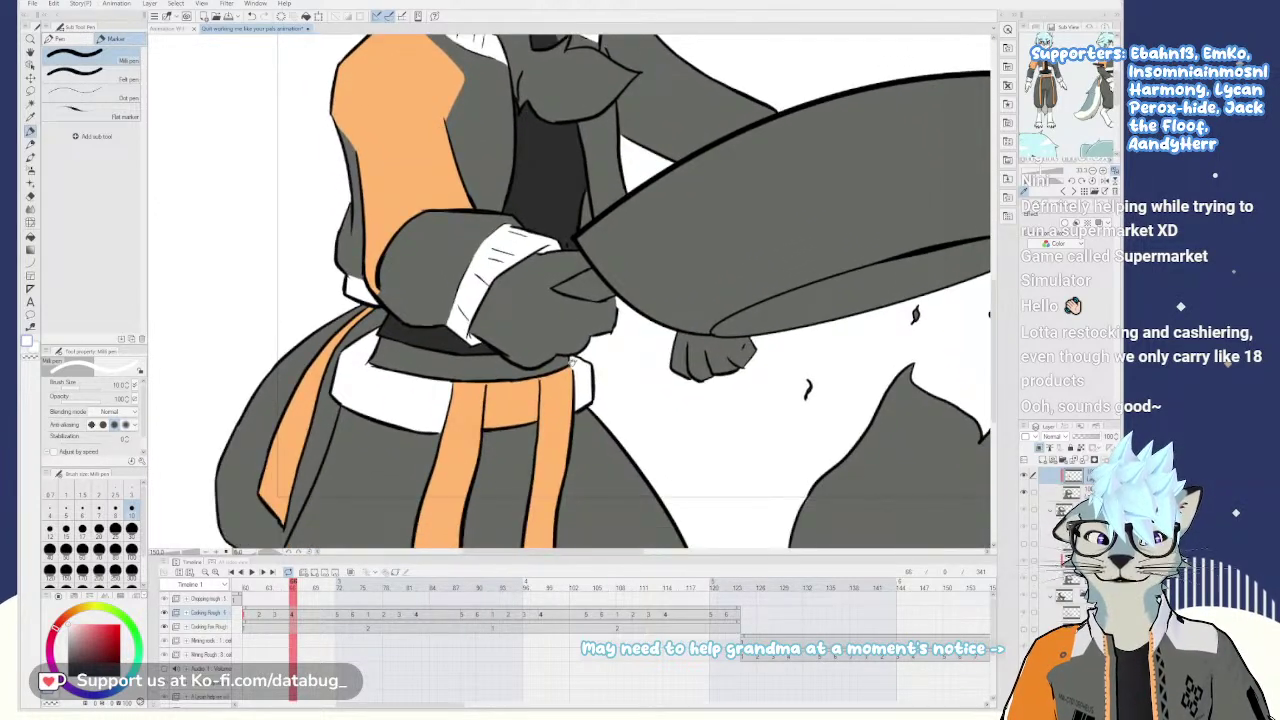
{"action": "scroll", "coordinate": [572, 362], "scroll_direction": "up", "scroll_amount": 5}
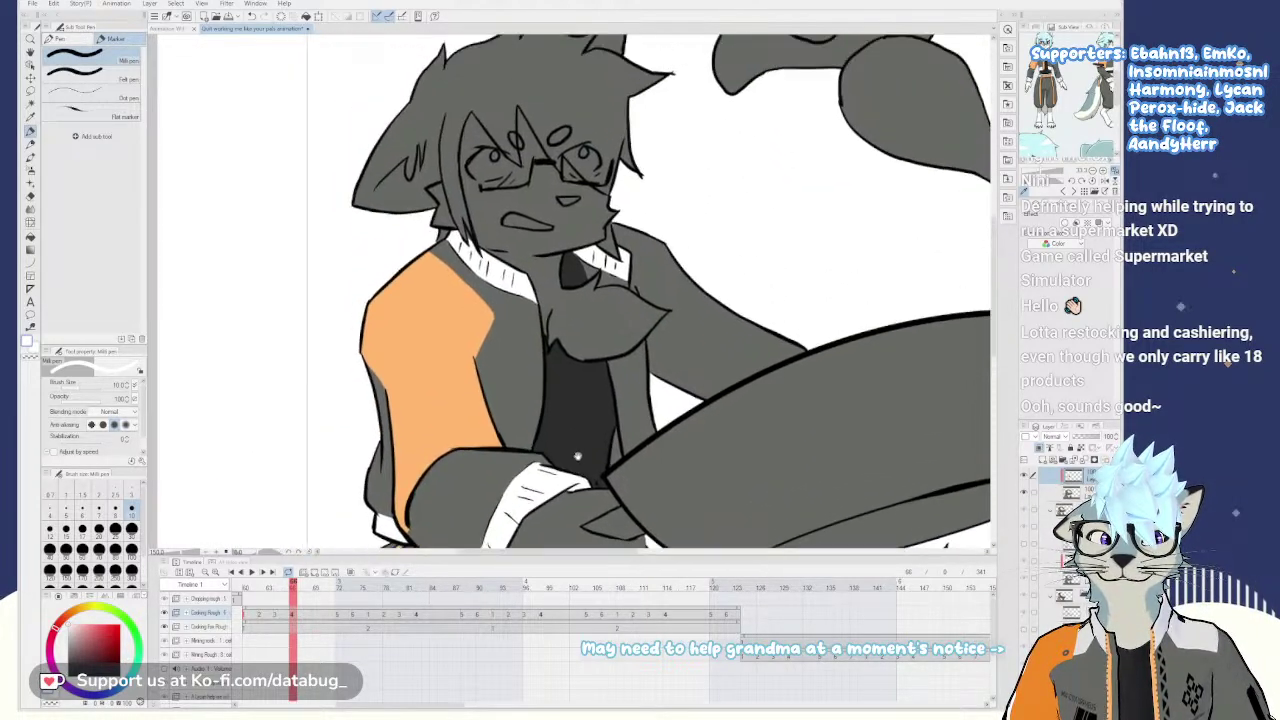
{"action": "scroll", "coordinate": [577, 456], "scroll_direction": "up", "scroll_amount": 5}
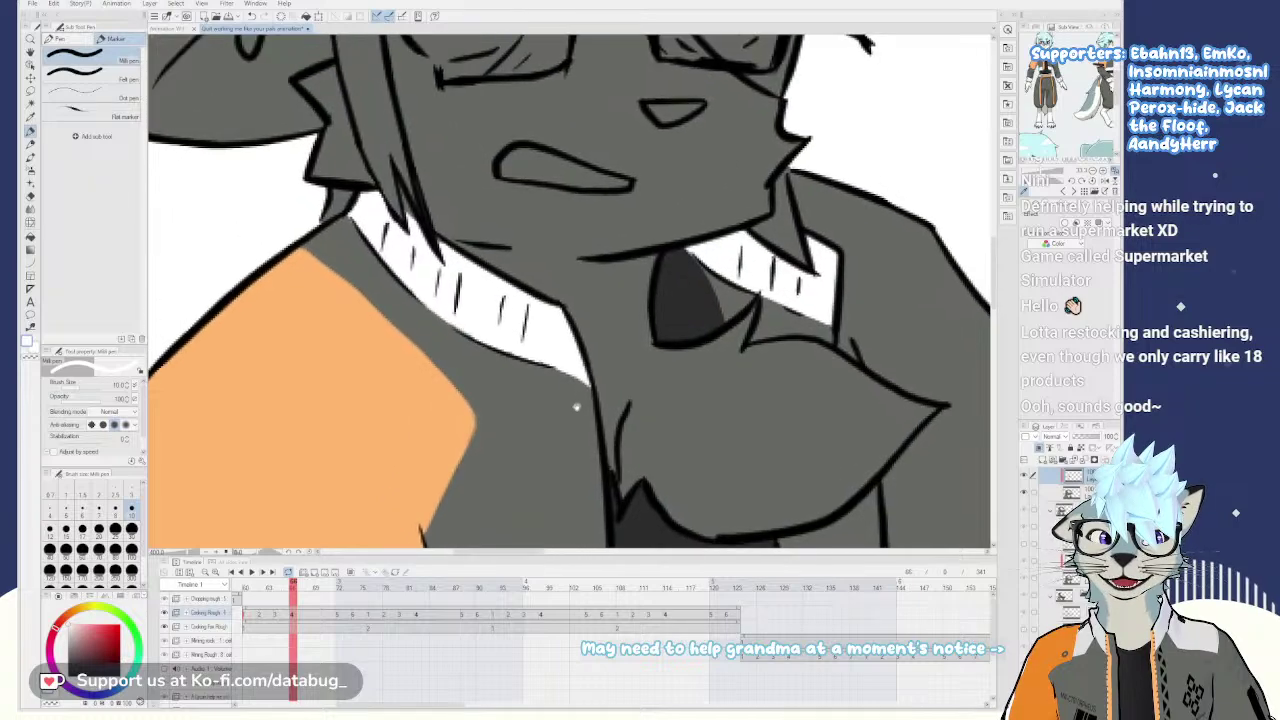
{"action": "left_click_drag", "start_coordinate": [576, 407], "coordinate": [588, 447]}
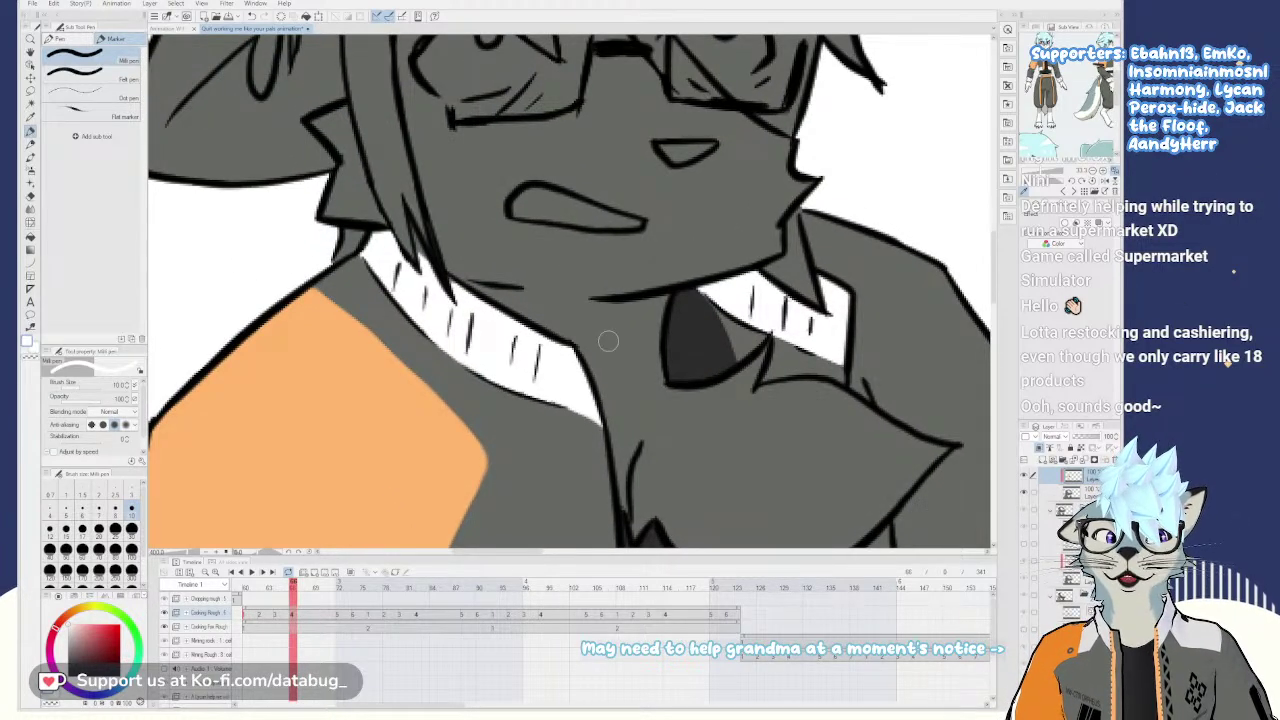
{"action": "left_click_drag", "start_coordinate": [621, 350], "coordinate": [603, 338]}
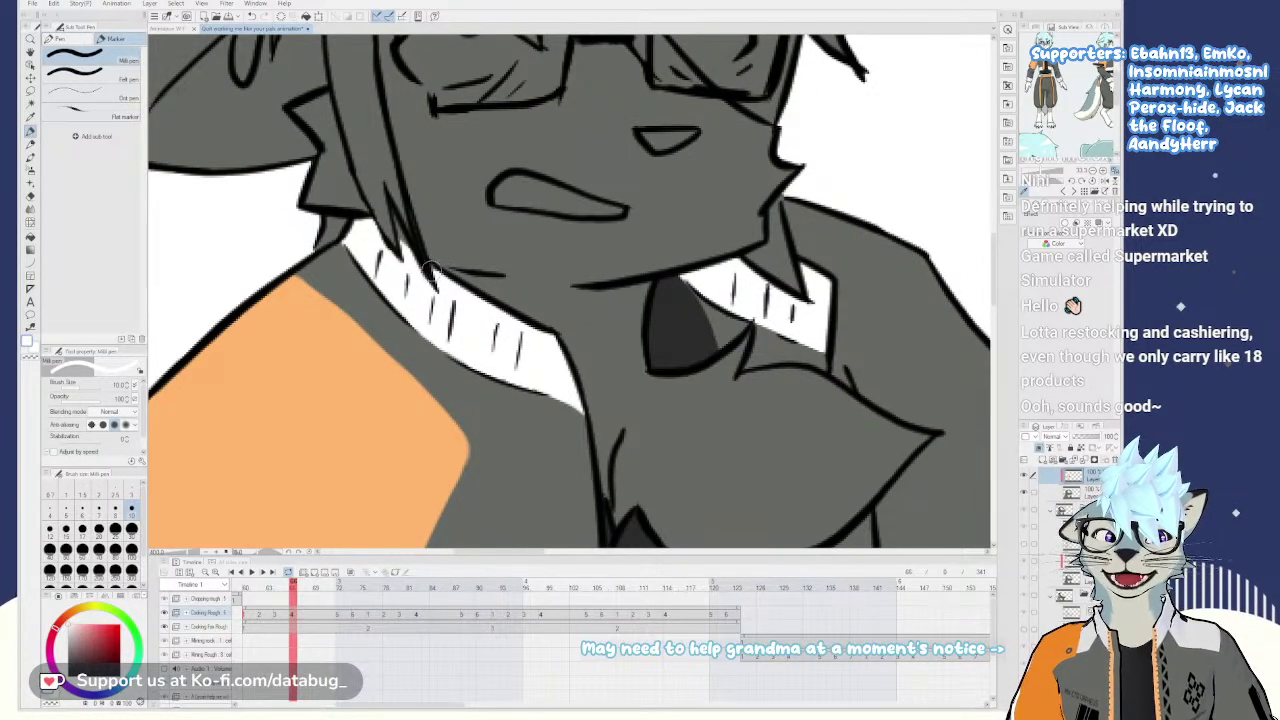
{"action": "left_click_drag", "start_coordinate": [463, 271], "coordinate": [494, 310]}
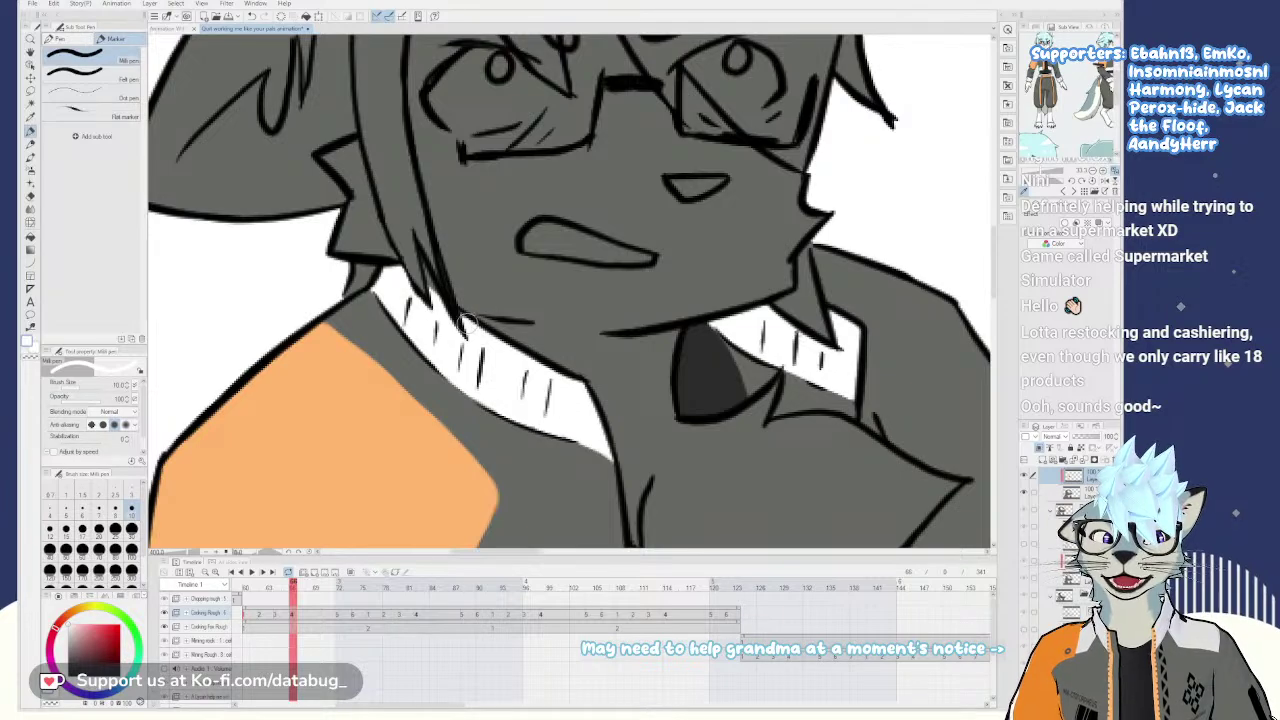
{"action": "scroll", "coordinate": [481, 318], "scroll_direction": "down", "scroll_amount": 4}
{"action": "left_click_drag", "start_coordinate": [635, 388], "coordinate": [608, 360]}
{"action": "left_click_drag", "start_coordinate": [612, 404], "coordinate": [608, 377]}
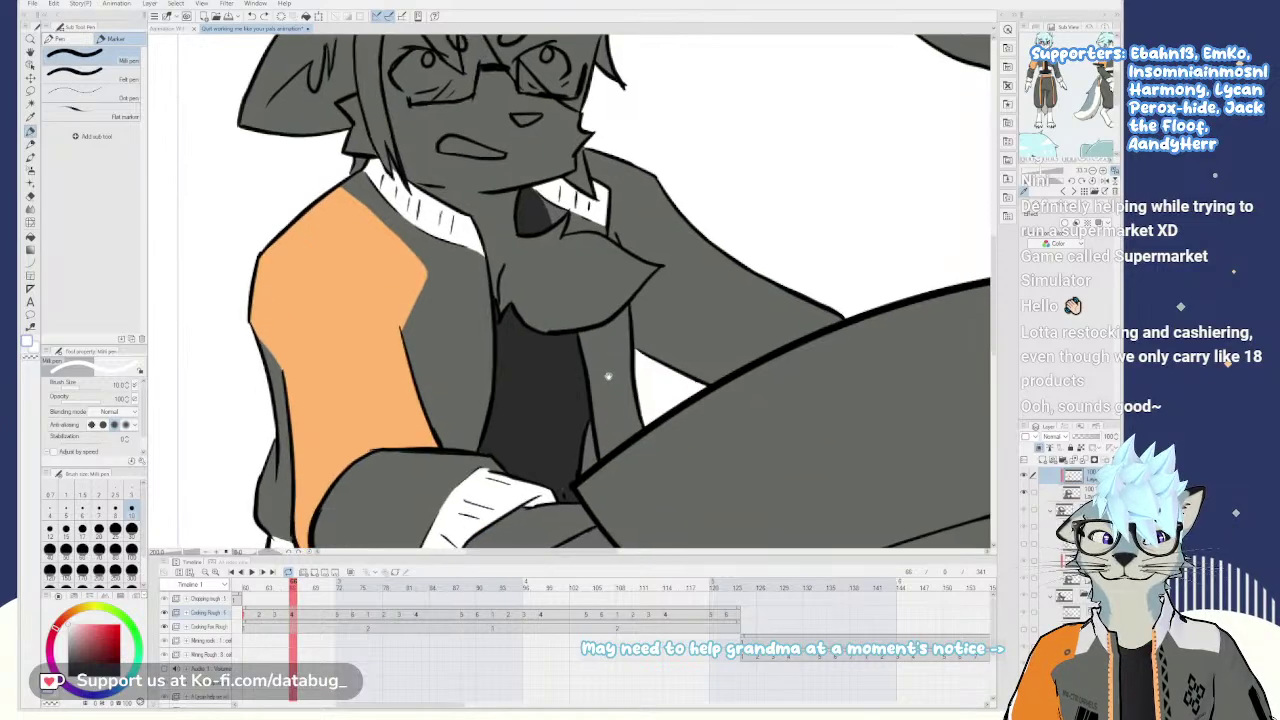
{"action": "scroll", "coordinate": [600, 340], "scroll_direction": "down", "scroll_amount": 5}
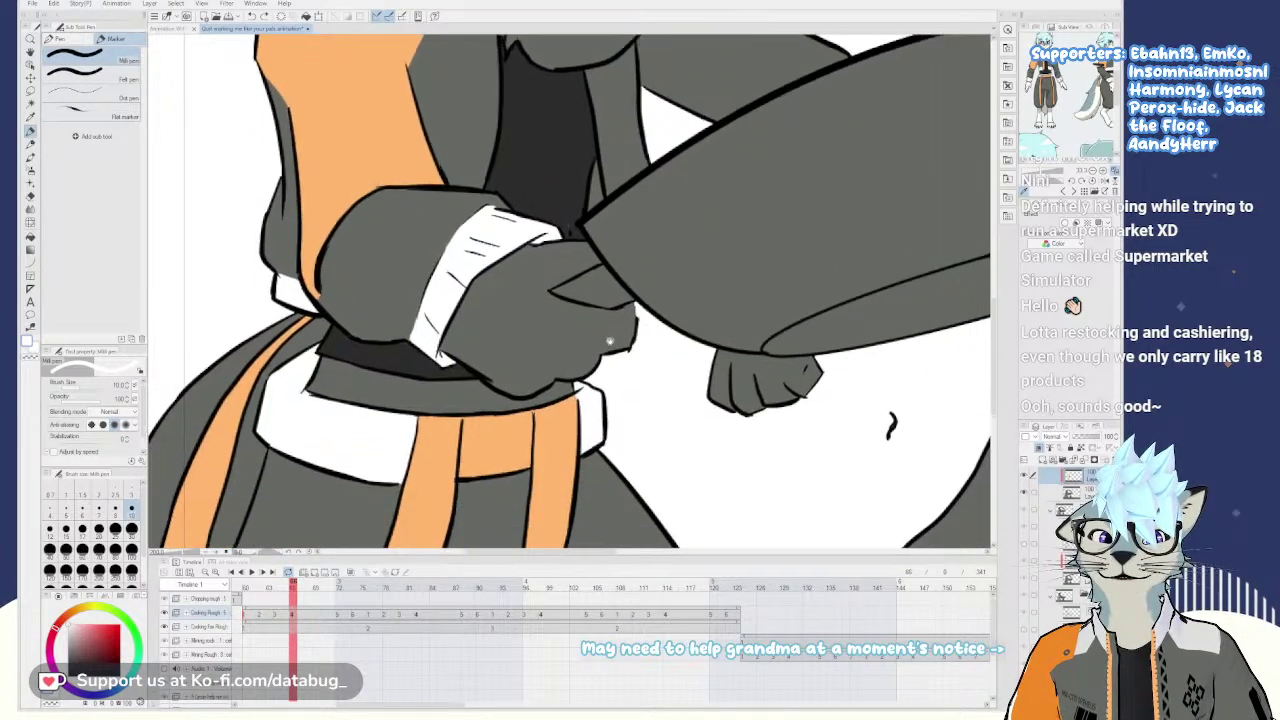
{"action": "scroll", "coordinate": [610, 341], "scroll_direction": "down", "scroll_amount": 3}
{"action": "left_click_drag", "start_coordinate": [621, 318], "coordinate": [710, 341]}
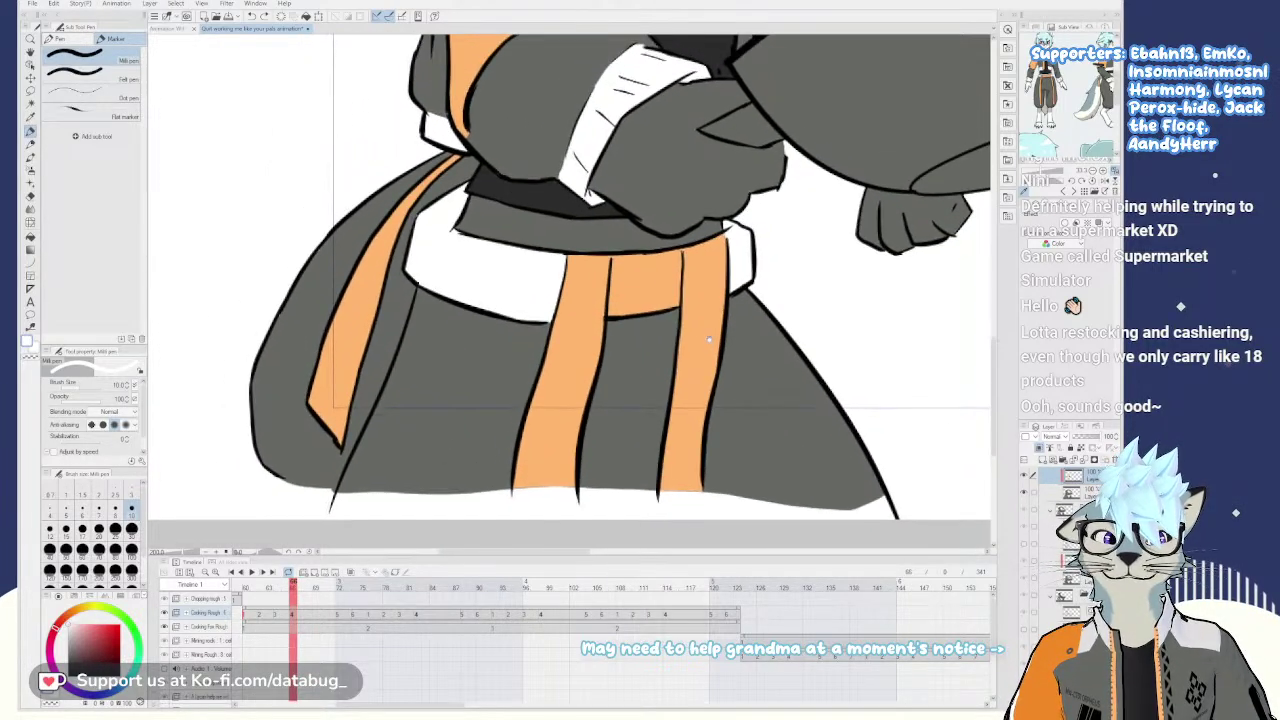
{"action": "scroll", "coordinate": [709, 338], "scroll_direction": "left", "scroll_amount": 2}
{"action": "scroll", "coordinate": [694, 337], "scroll_direction": "up", "scroll_amount": 2}
{"action": "left_click_drag", "start_coordinate": [676, 349], "coordinate": [625, 428]}
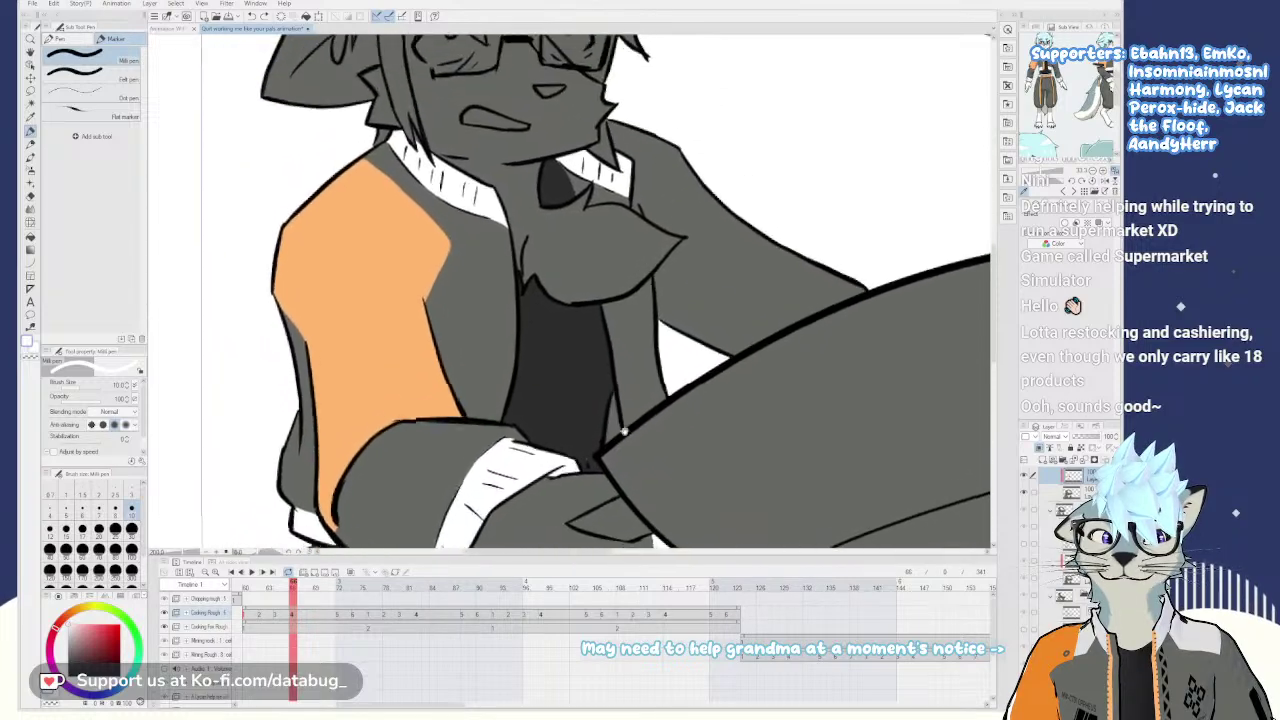
{"action": "scroll", "coordinate": [623, 428], "scroll_direction": "up", "scroll_amount": 6}
{"action": "mouse_move", "coordinate": [625, 373]}
{"action": "left_mouse_down"}
{"action": "mouse_move", "coordinate": [644, 485]}
{"action": "mouse_move", "coordinate": [627, 499]}
{"action": "mouse_move", "coordinate": [618, 361]}
{"action": "left_mouse_up"}
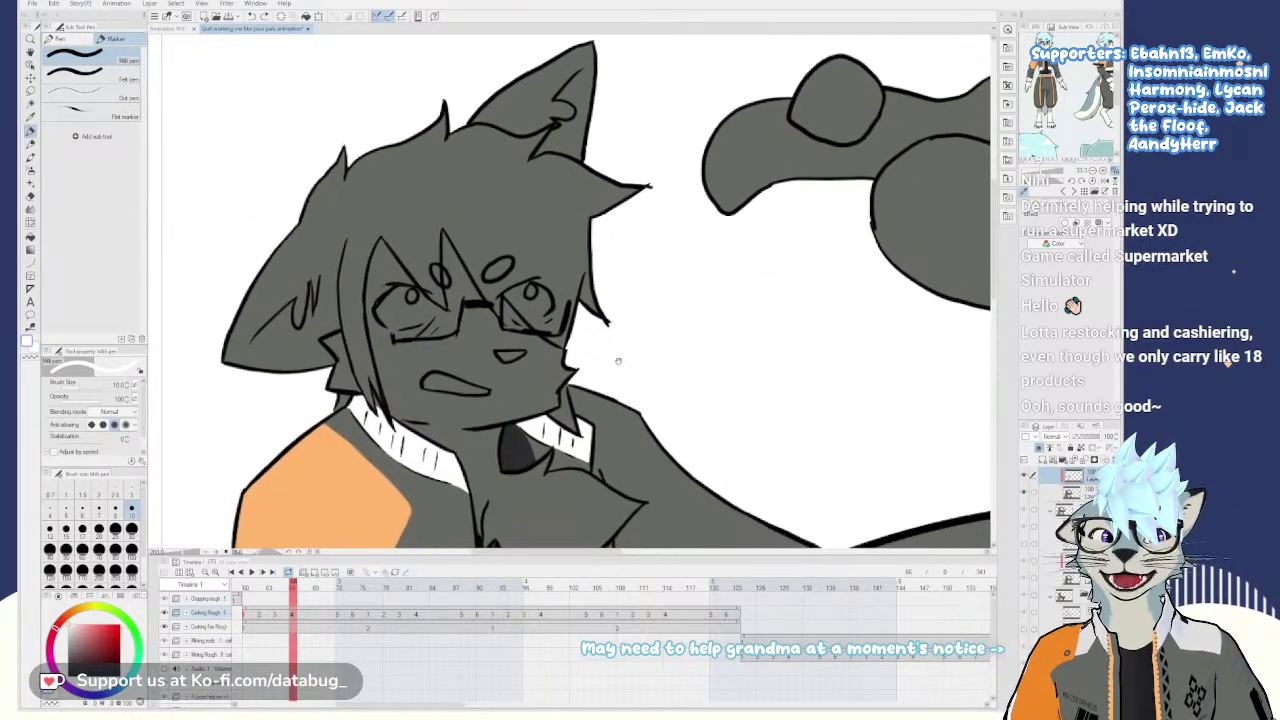
{"action": "scroll", "coordinate": [618, 361], "scroll_direction": "down", "scroll_amount": 5}
{"action": "left_click_drag", "start_coordinate": [642, 420], "coordinate": [597, 296]}
{"action": "scroll", "coordinate": [583, 295], "scroll_direction": "up", "scroll_amount": 4}
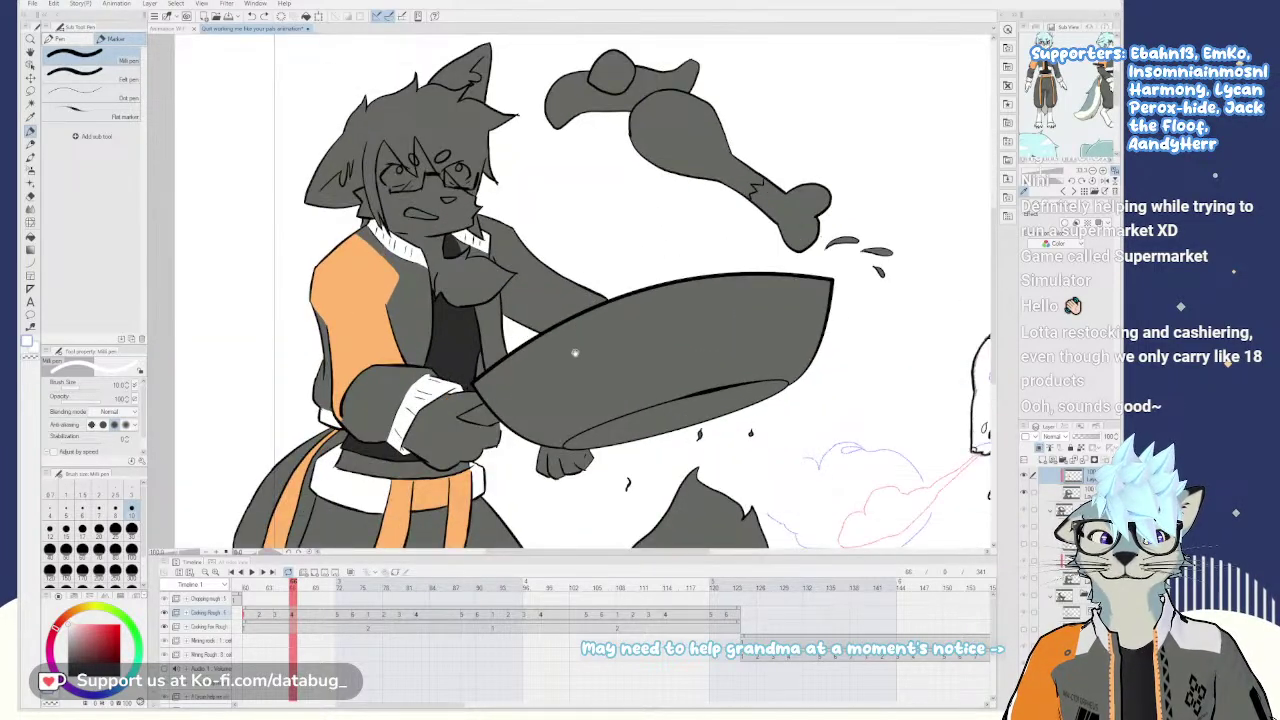
{"action": "left_click_drag", "start_coordinate": [601, 339], "coordinate": [596, 365]}
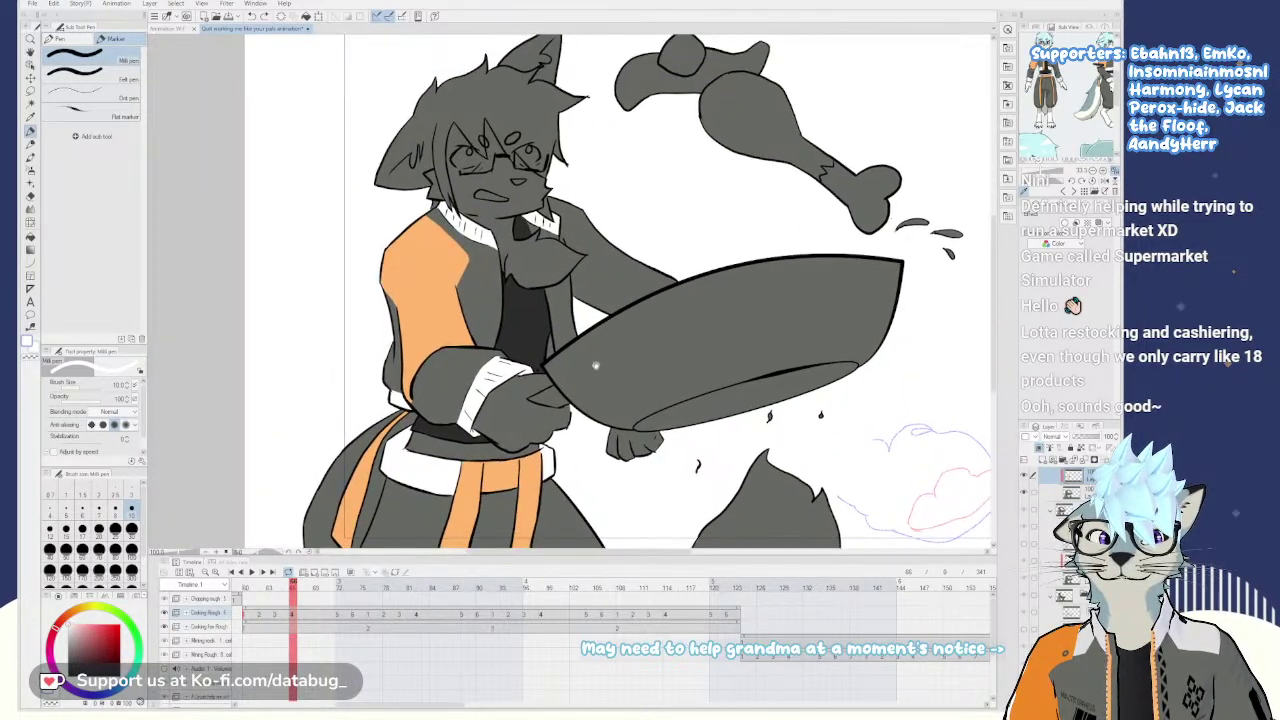
{"action": "scroll", "coordinate": [584, 370], "scroll_direction": "up", "scroll_amount": 2}
{"action": "scroll", "coordinate": [584, 370], "scroll_direction": "down", "scroll_amount": 2}
{"action": "scroll", "coordinate": [584, 370], "scroll_direction": "up", "scroll_amount": 3}
{"action": "left_click_drag", "start_coordinate": [570, 391], "coordinate": [642, 251]}
{"action": "left_click_drag", "start_coordinate": [594, 208], "coordinate": [608, 353]}
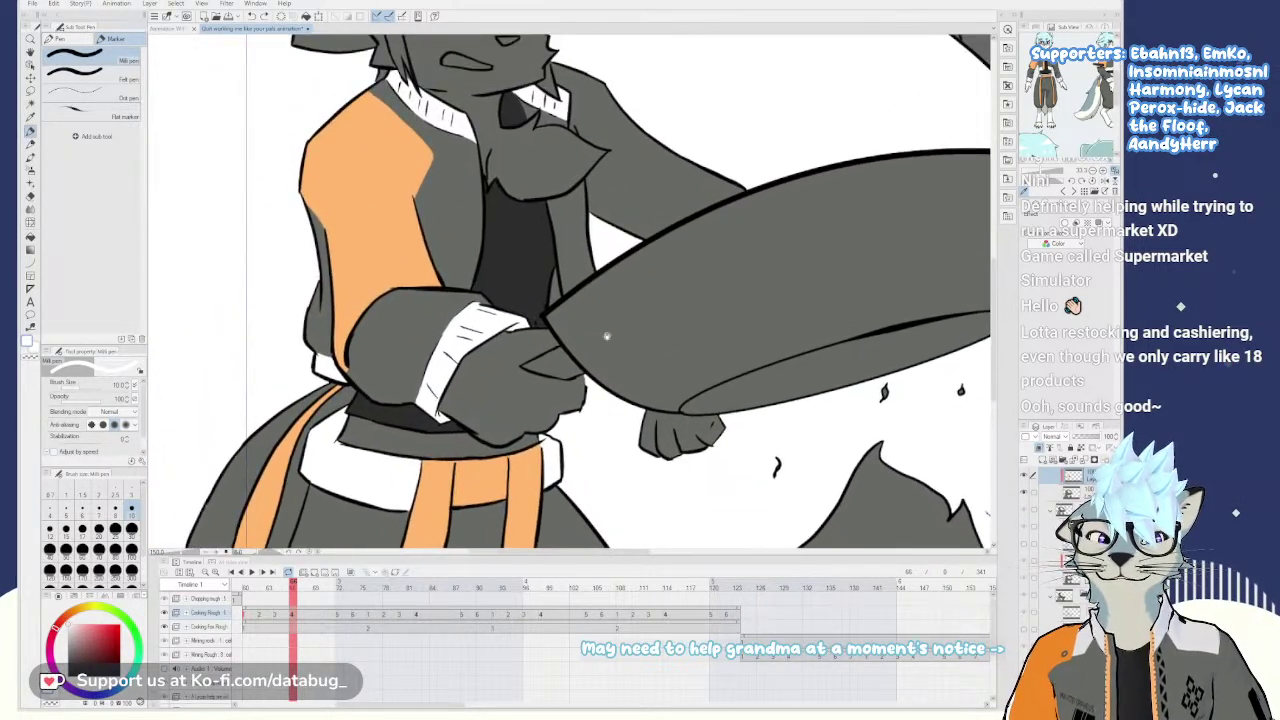
{"action": "left_click_drag", "start_coordinate": [606, 151], "coordinate": [591, 336]}
- Flip between the fourth and fifth frames to compare the character's pose and the areas that need white
{"action": "key", "text": "period"}
{"action": "key", "text": "comma"}
{"action": "key", "text": "period"}
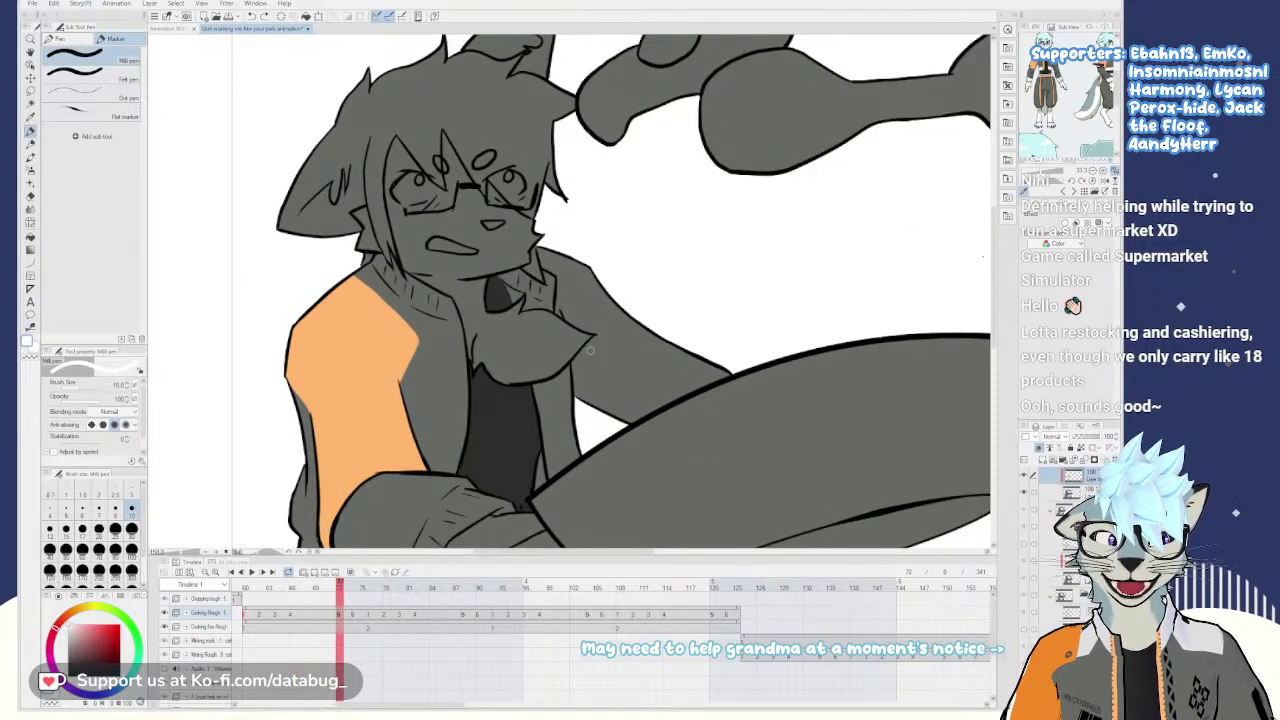
{"action": "key", "text": "Left"}
{"action": "key", "text": "Right"}
{"action": "key", "text": "Left"}
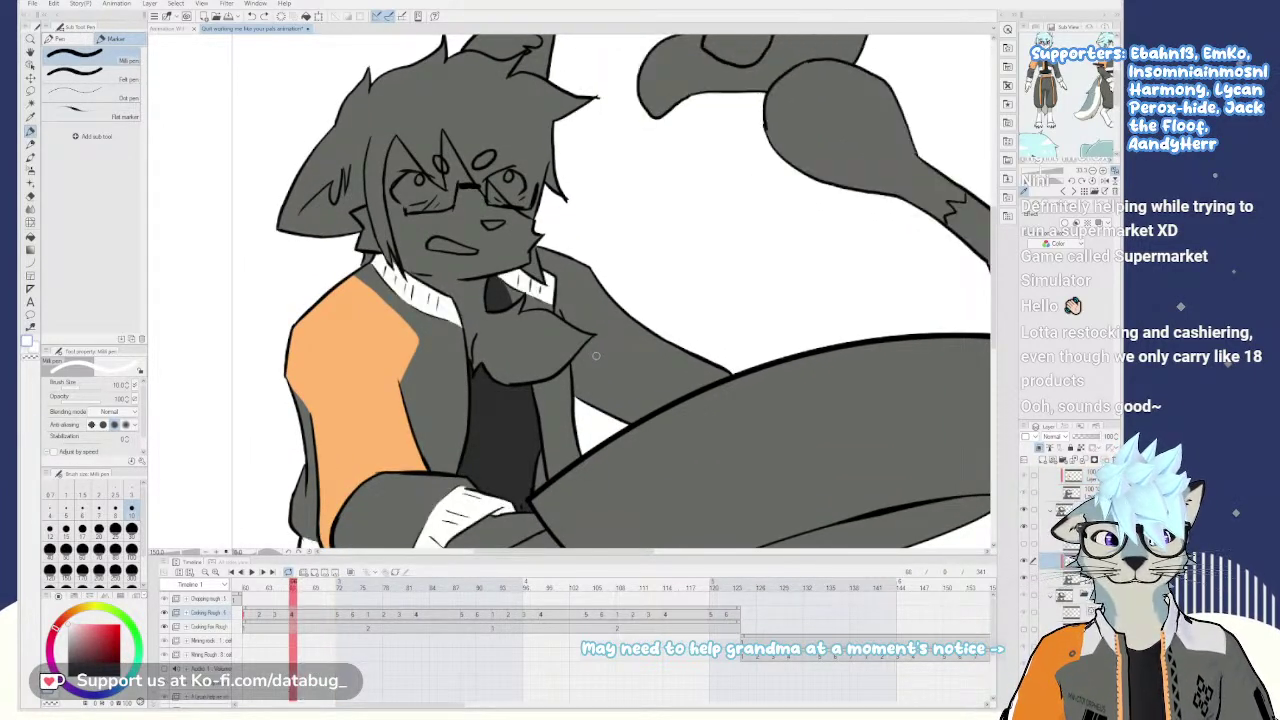
{"action": "key", "text": "Right"}
{"action": "key", "text": "Left"}
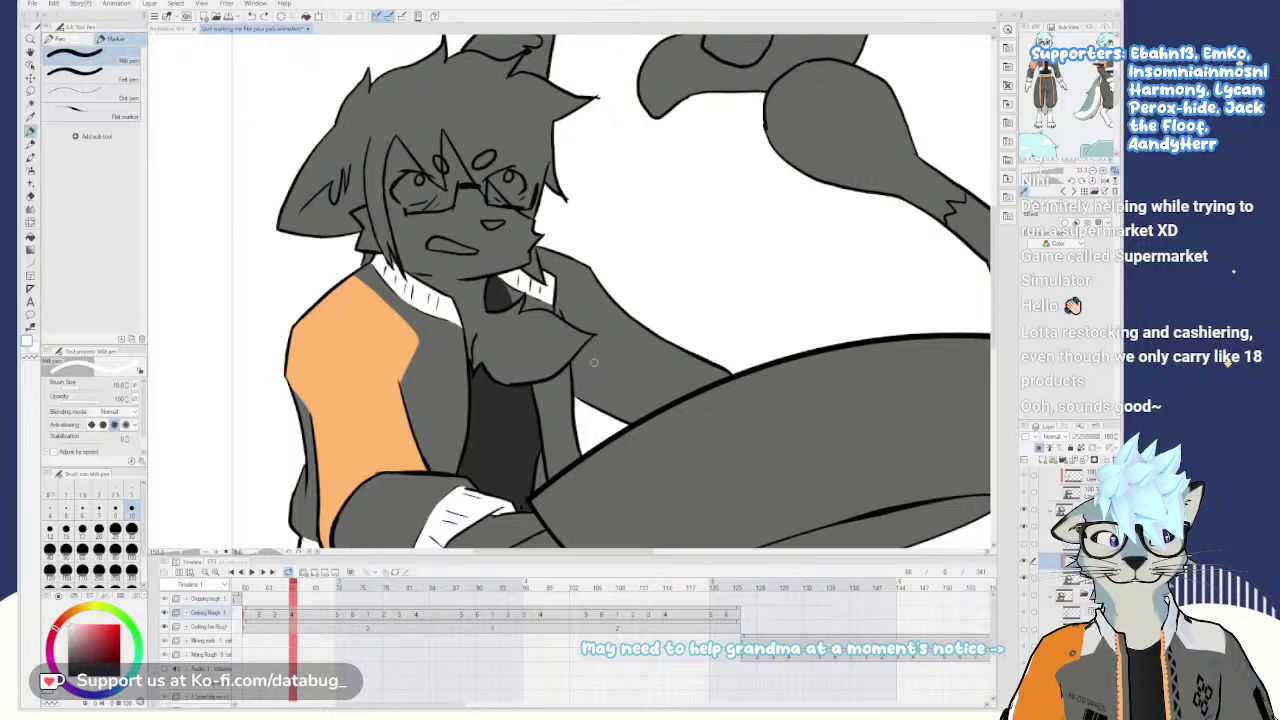
{"action": "key", "text": "Right"}
{"action": "key", "text": "Left"}
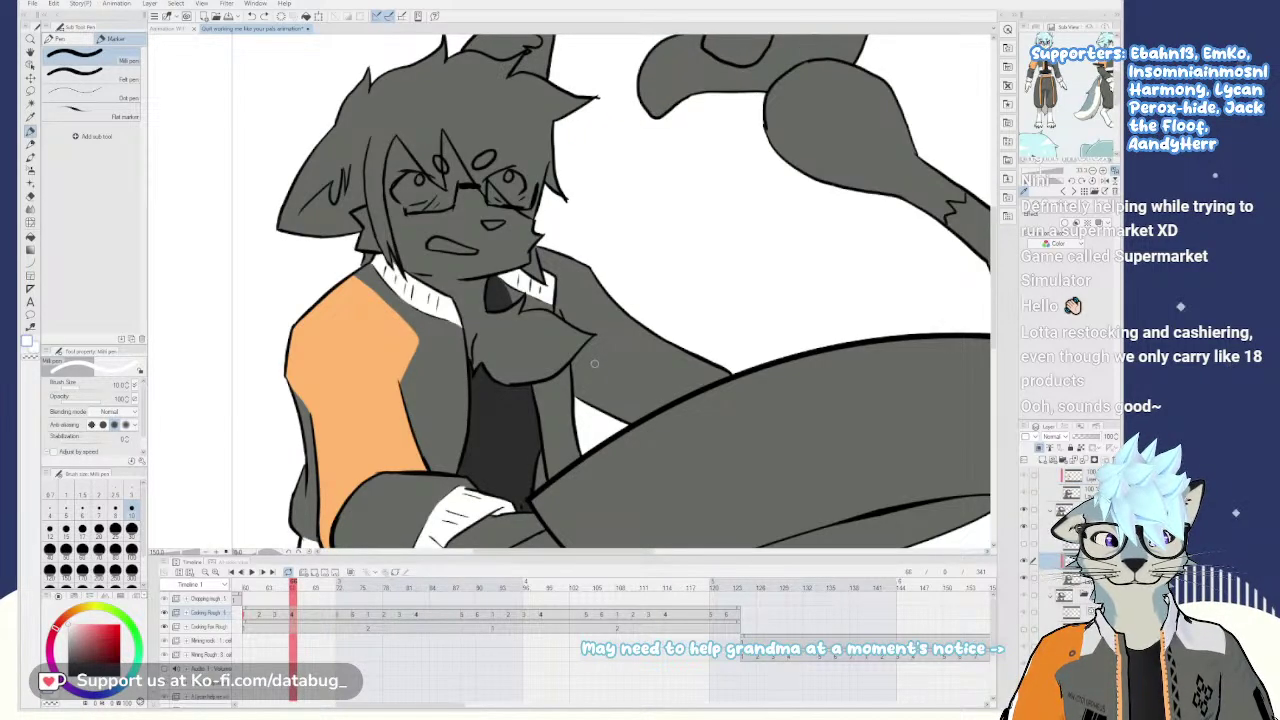
{"action": "key", "text": "Right"}
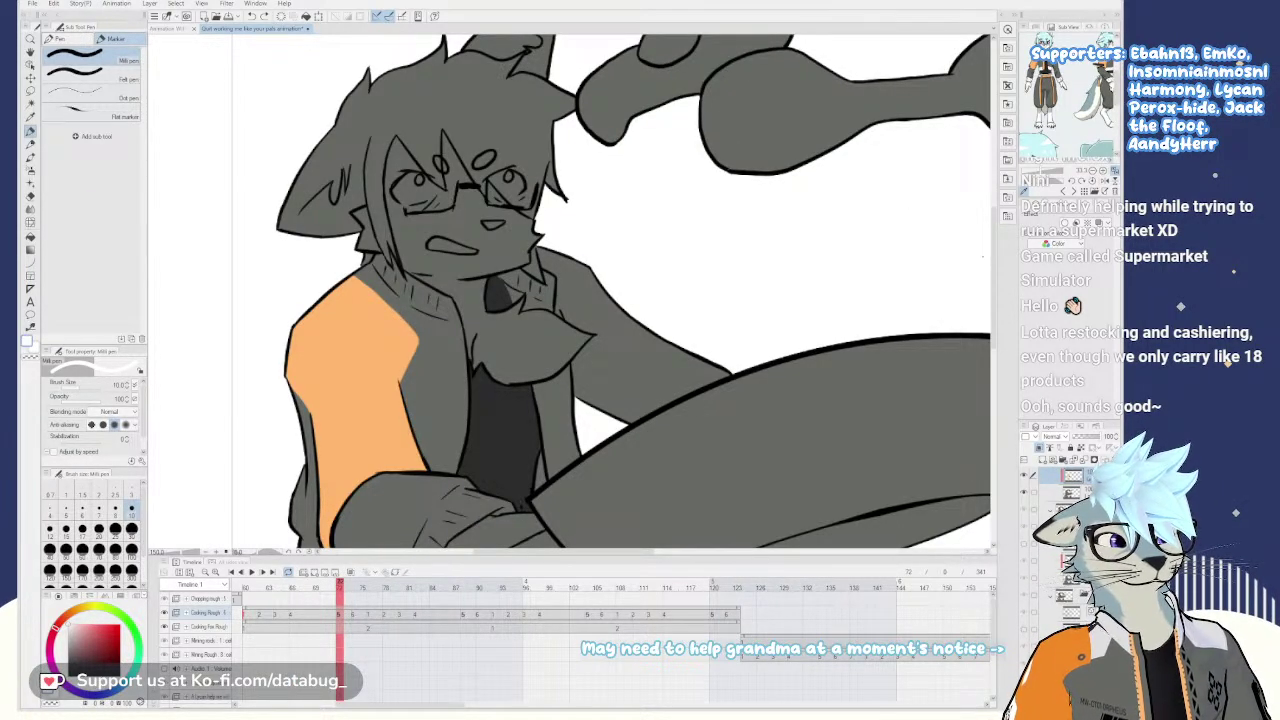
- Copy the fourth frame's white colour layer into the fifth frame and check it against the artwork
{"action": "key", "text": "Left"}
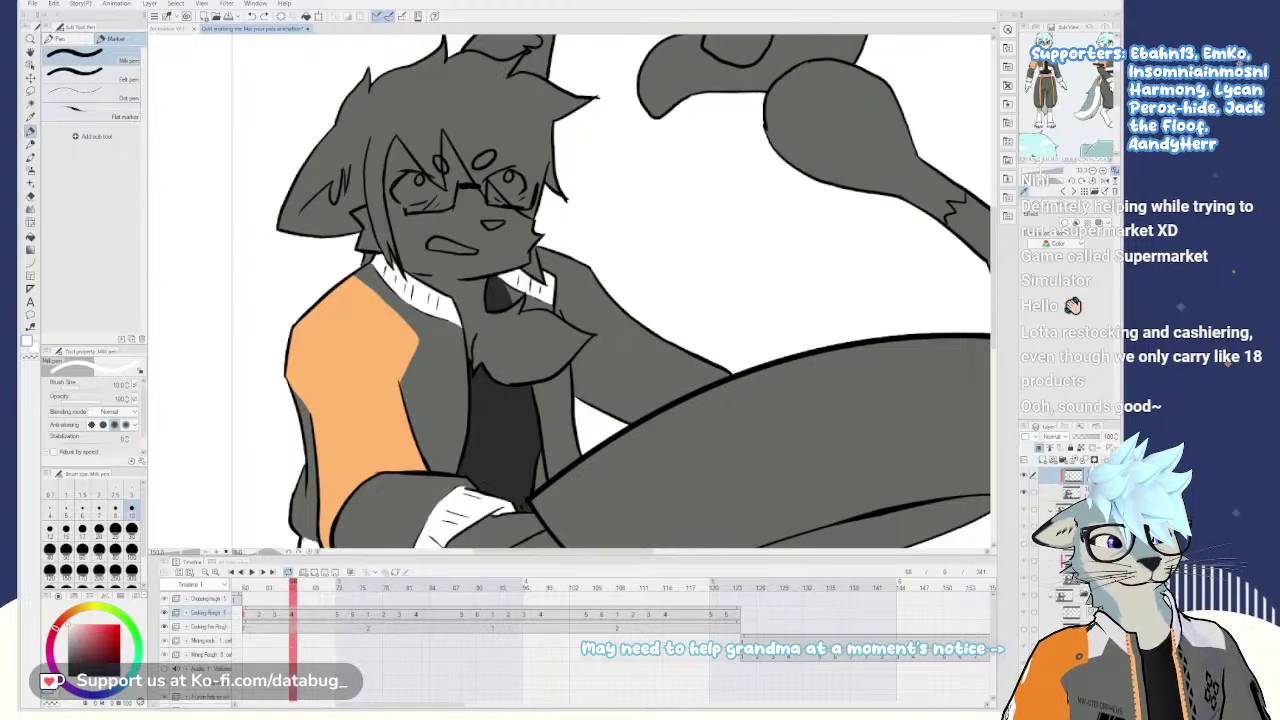
{"action": "left_click_drag", "start_coordinate": [1072, 561], "coordinate": [1072, 483]}
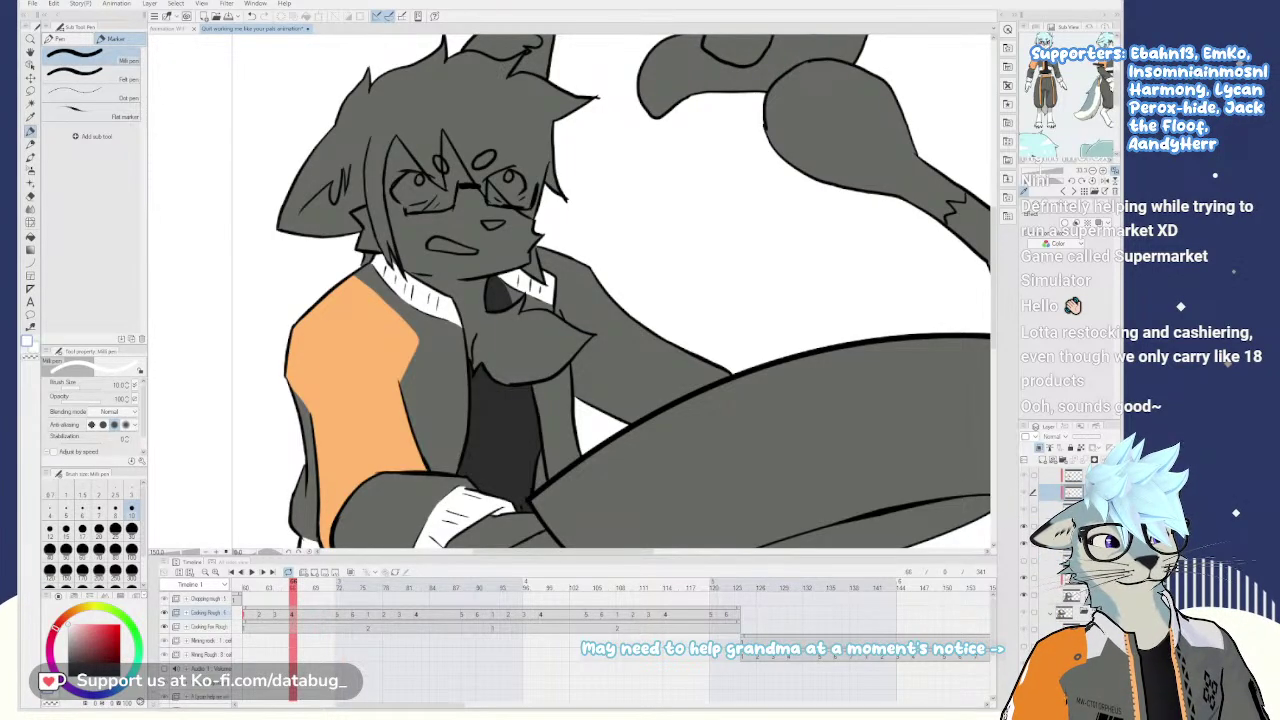
{"action": "key", "text": "Right"}
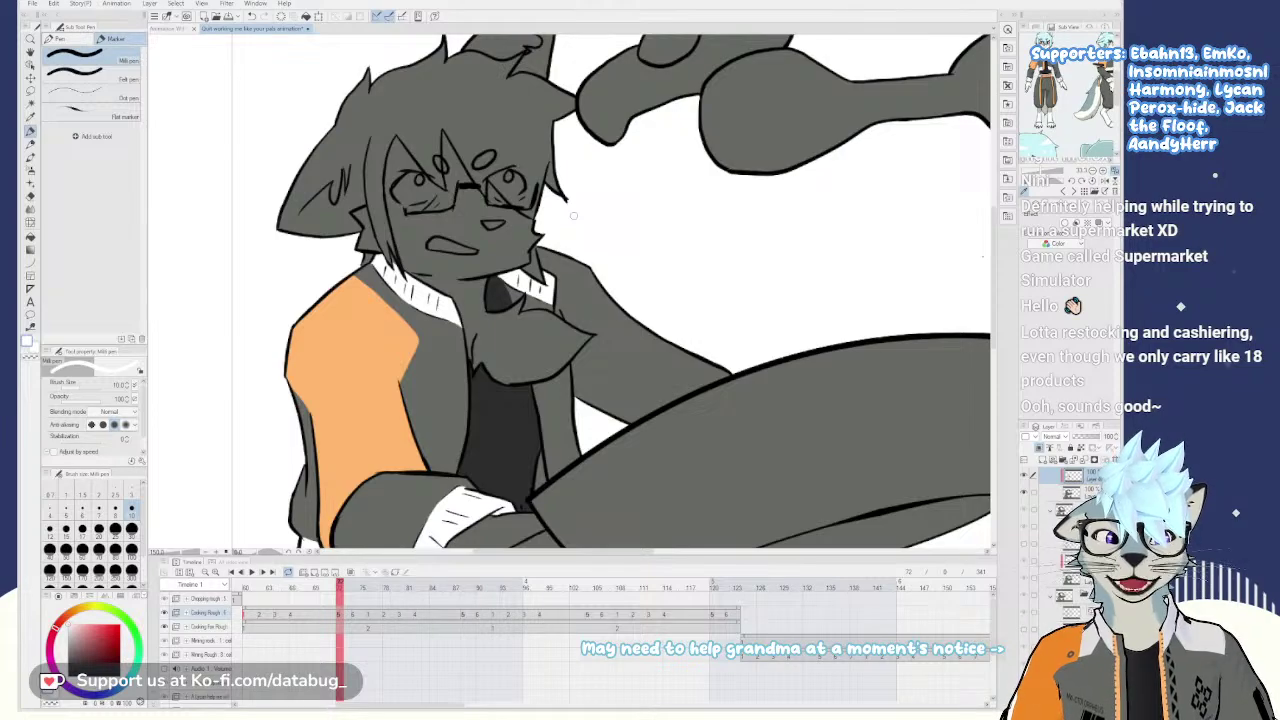
{"action": "scroll", "coordinate": [706, 452], "scroll_direction": "down", "scroll_amount": 2}
{"action": "left_click_drag", "start_coordinate": [640, 490], "coordinate": [656, 358]}
{"action": "scroll", "coordinate": [593, 373], "scroll_direction": "up", "scroll_amount": 1}
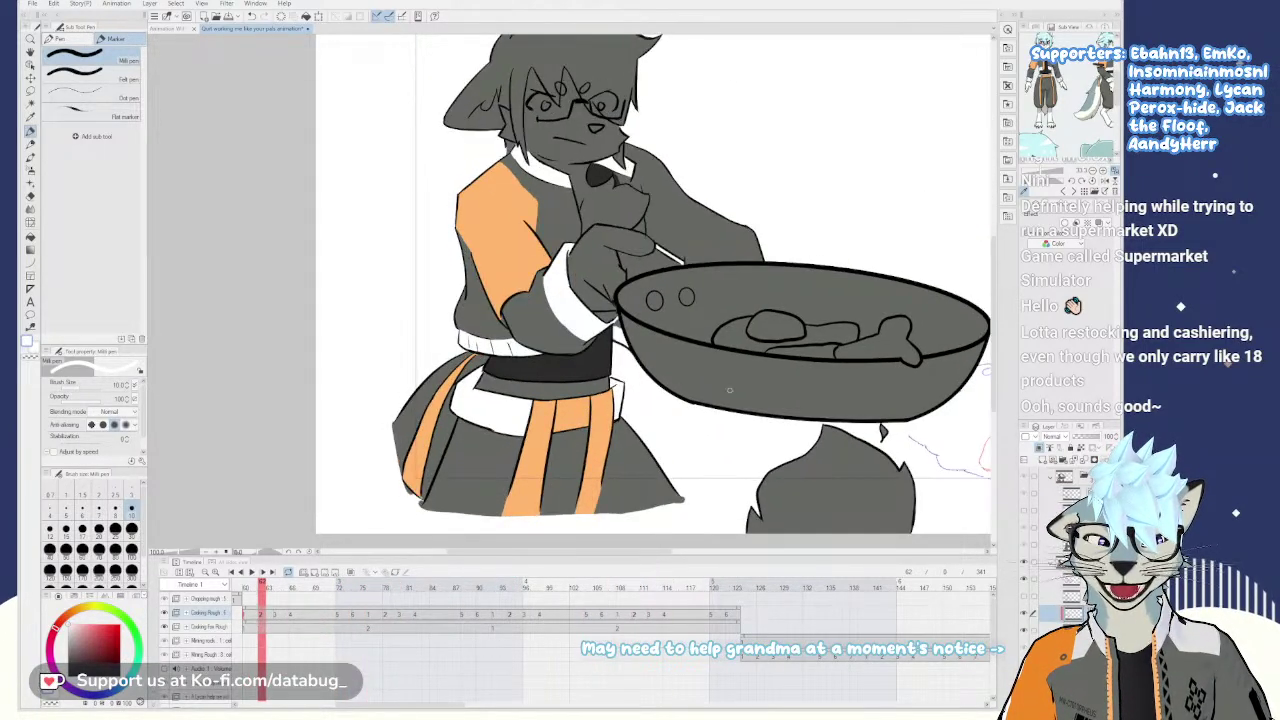
- Scrub forward through the timeline to examine the uncoloured mining scene that follows the cooking sequence
{"action": "left_click", "coordinate": [756, 582]}
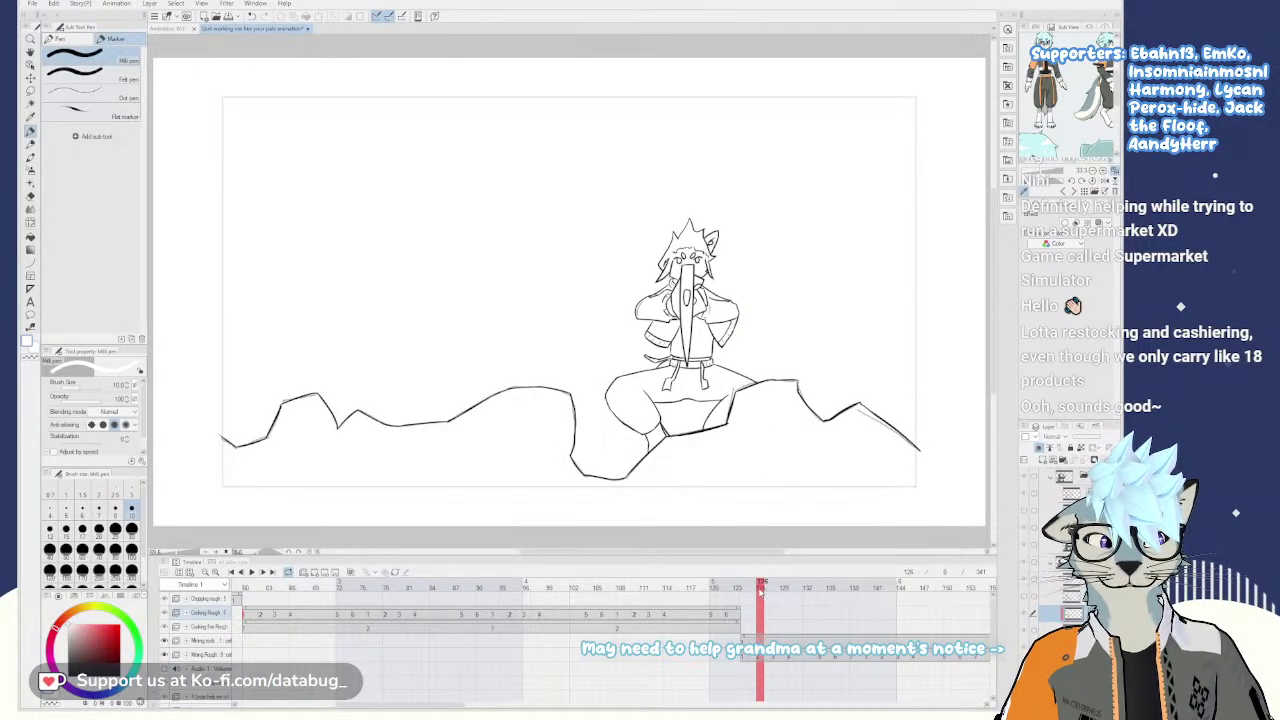
{"action": "left_click", "coordinate": [758, 589]}
{"action": "left_click_drag", "start_coordinate": [758, 589], "coordinate": [938, 581]}
{"action": "key", "text": "space"}
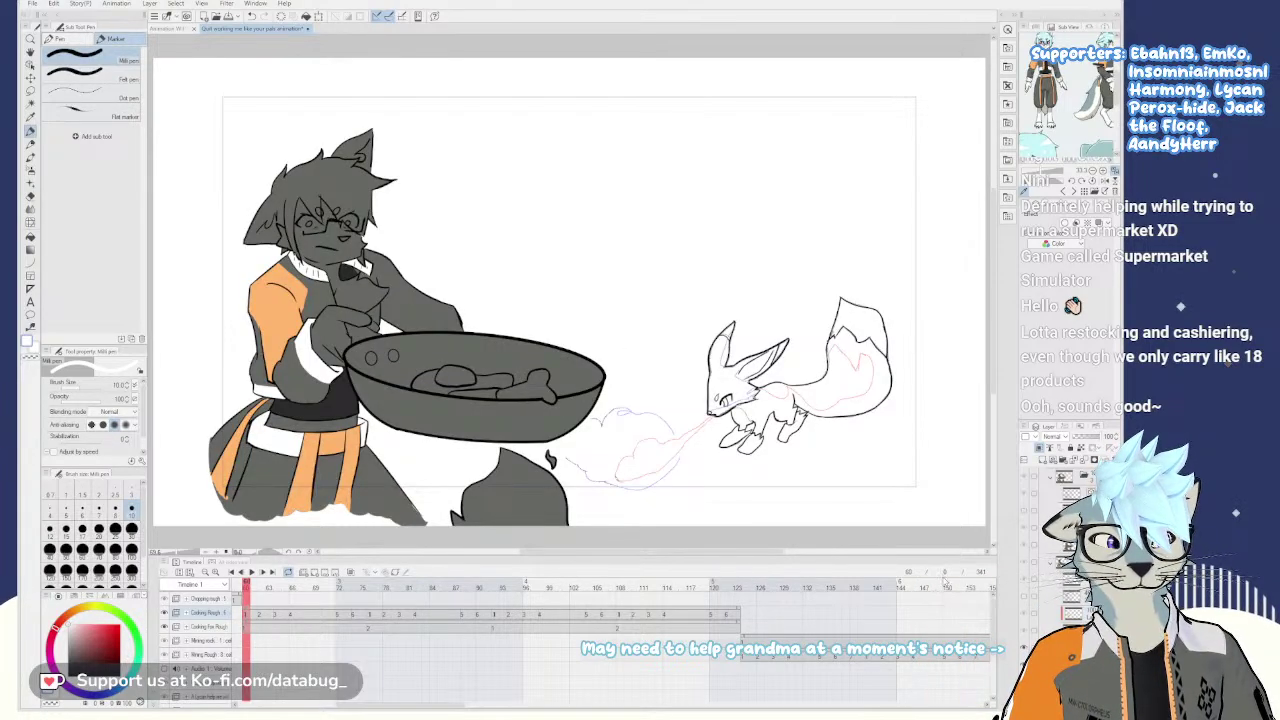
{"action": "key", "text": "End"}
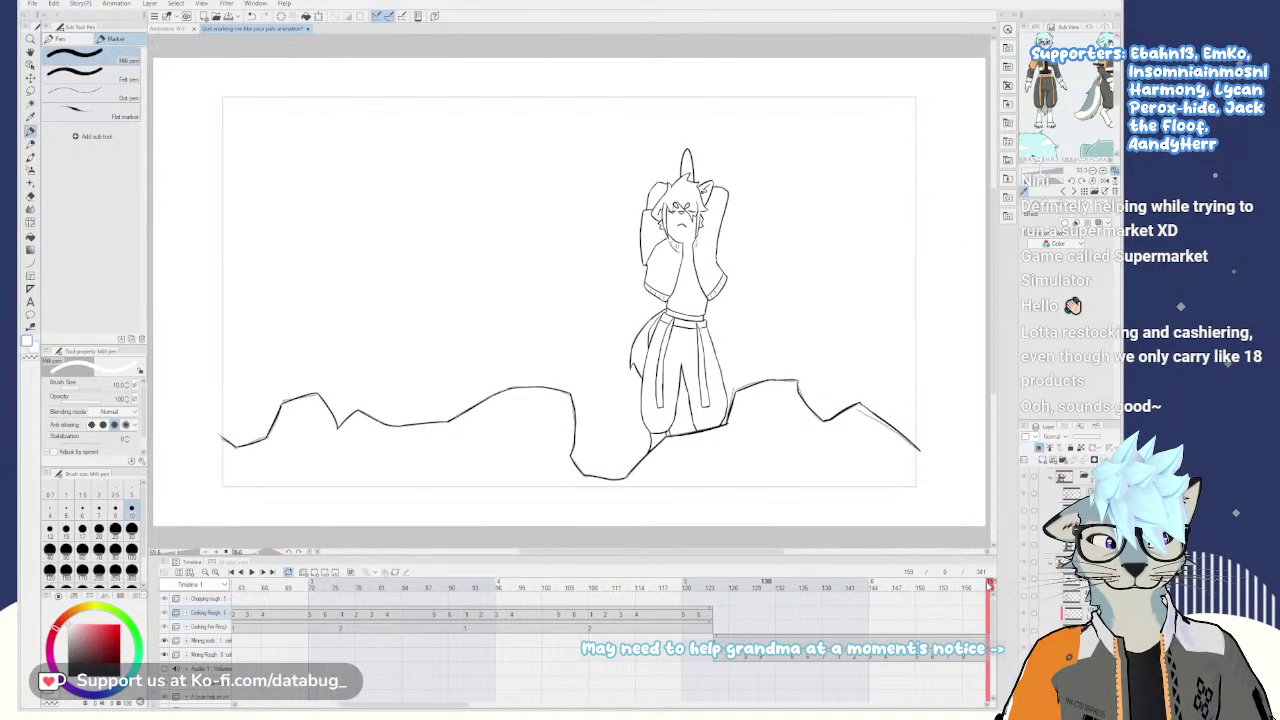
- Review the rough line art of the schematic scene and the closing scene with the character seen from behind
{"action": "left_click_drag", "start_coordinate": [366, 705], "coordinate": [454, 705]}
{"action": "left_click", "coordinate": [808, 586]}
{"action": "key", "text": "space"}
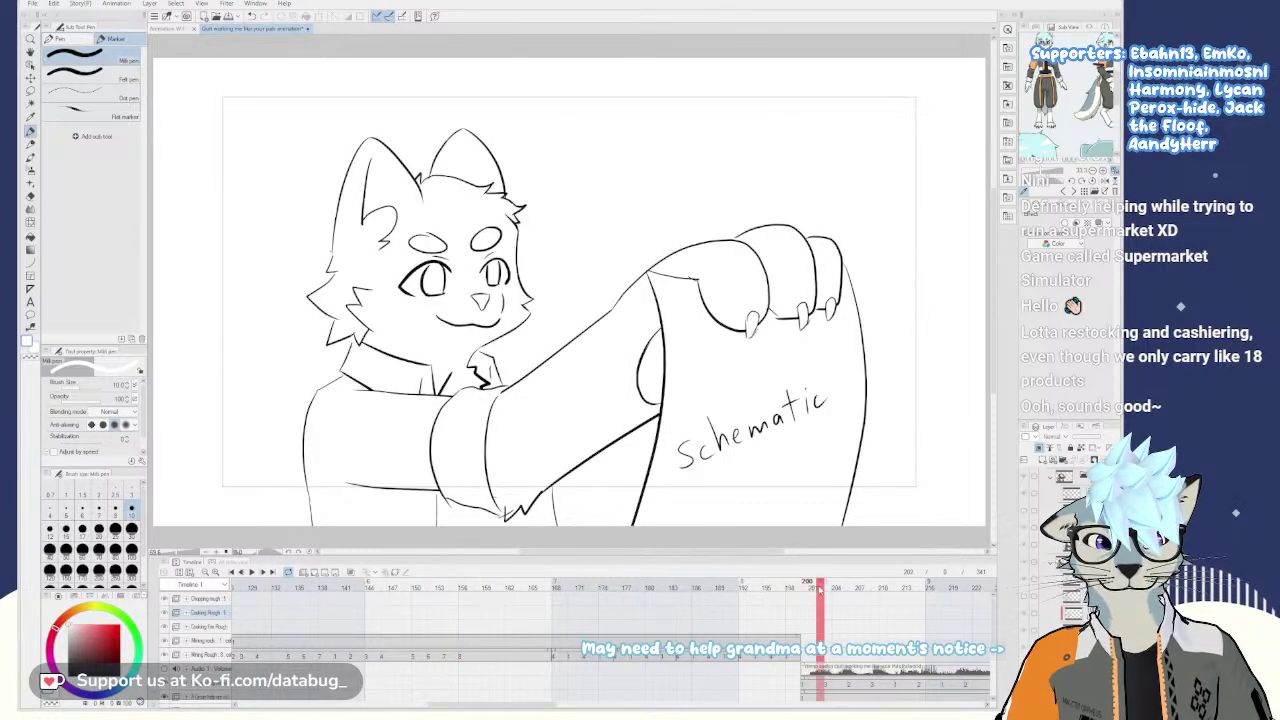
{"action": "left_click_drag", "start_coordinate": [891, 581], "coordinate": [950, 592]}
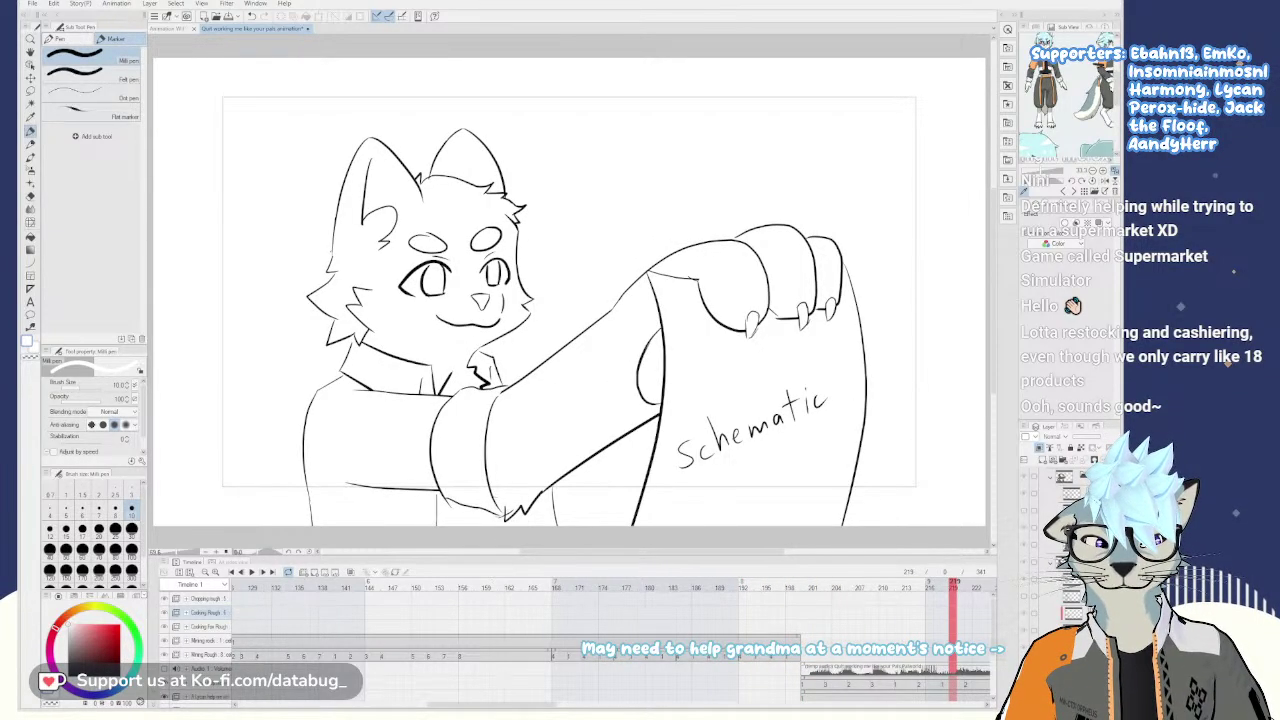
{"action": "left_click_drag", "start_coordinate": [500, 707], "coordinate": [621, 708]}
{"action": "mouse_move", "coordinate": [549, 584]}
{"action": "left_mouse_down"}
{"action": "mouse_move", "coordinate": [973, 577]}
{"action": "mouse_move", "coordinate": [884, 593]}
{"action": "left_mouse_up"}
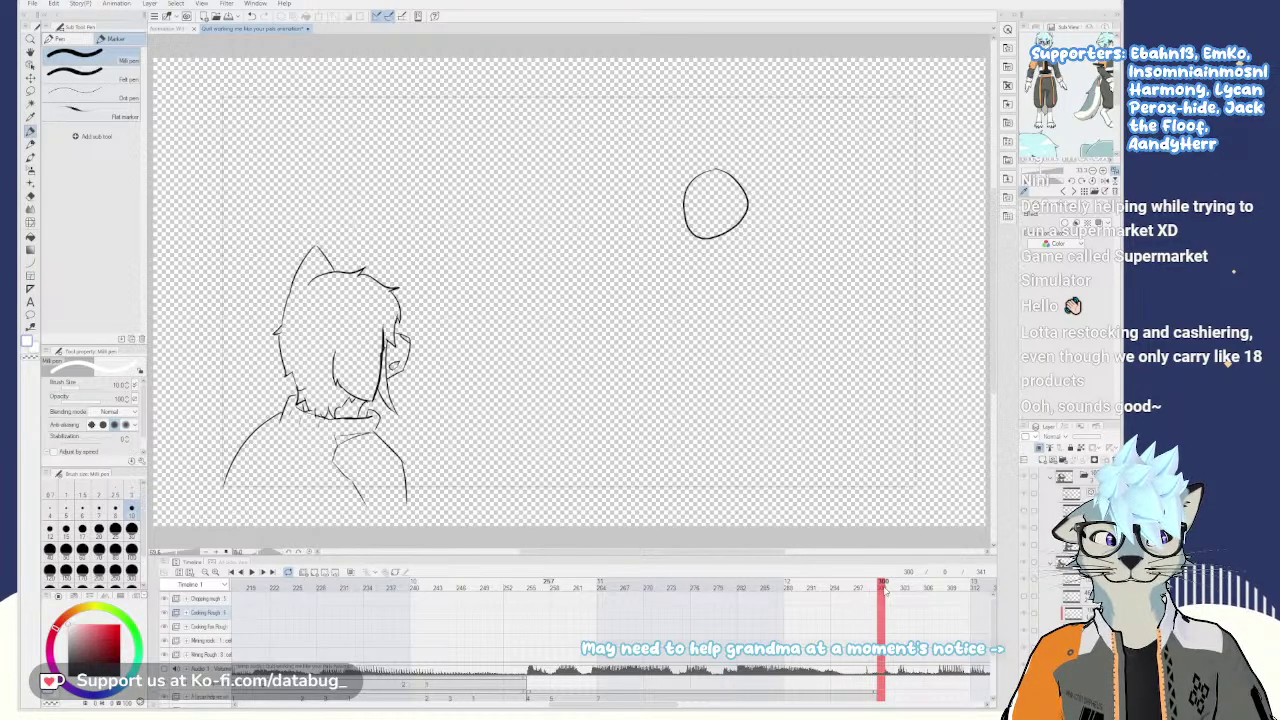
{"action": "left_click_drag", "start_coordinate": [879, 592], "coordinate": [220, 597]}
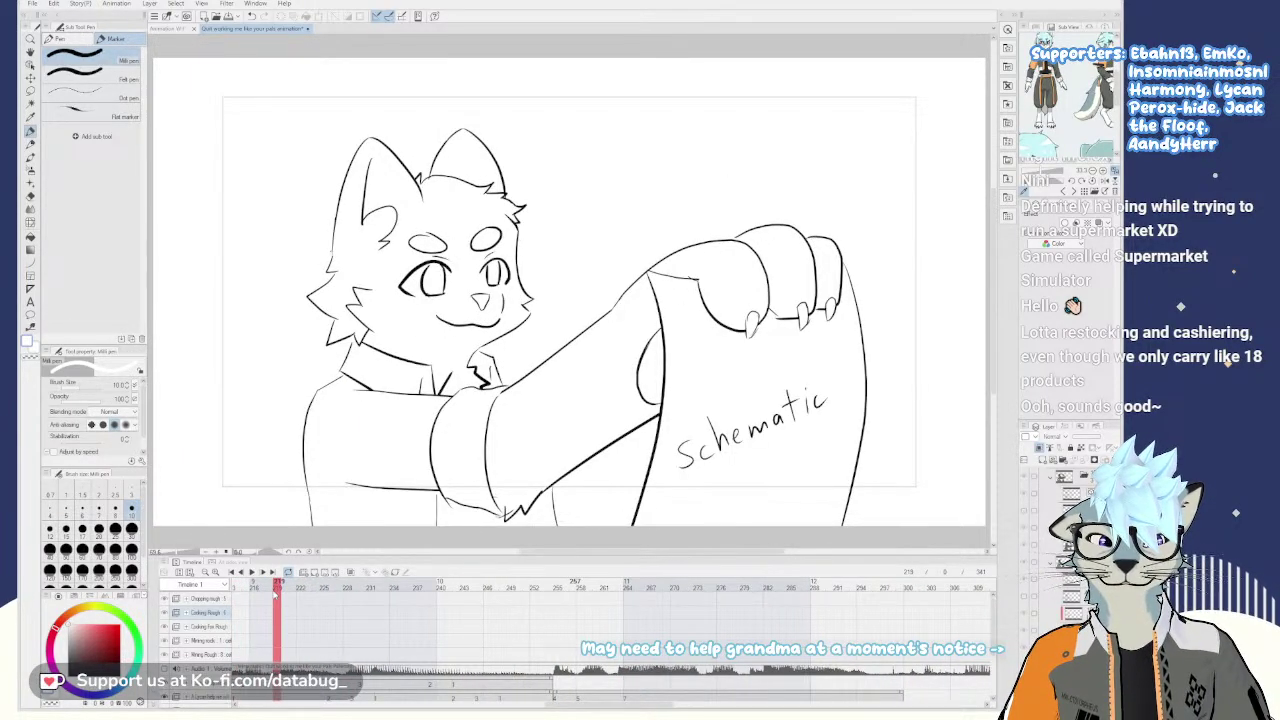
{"action": "left_click", "coordinate": [909, 588]}
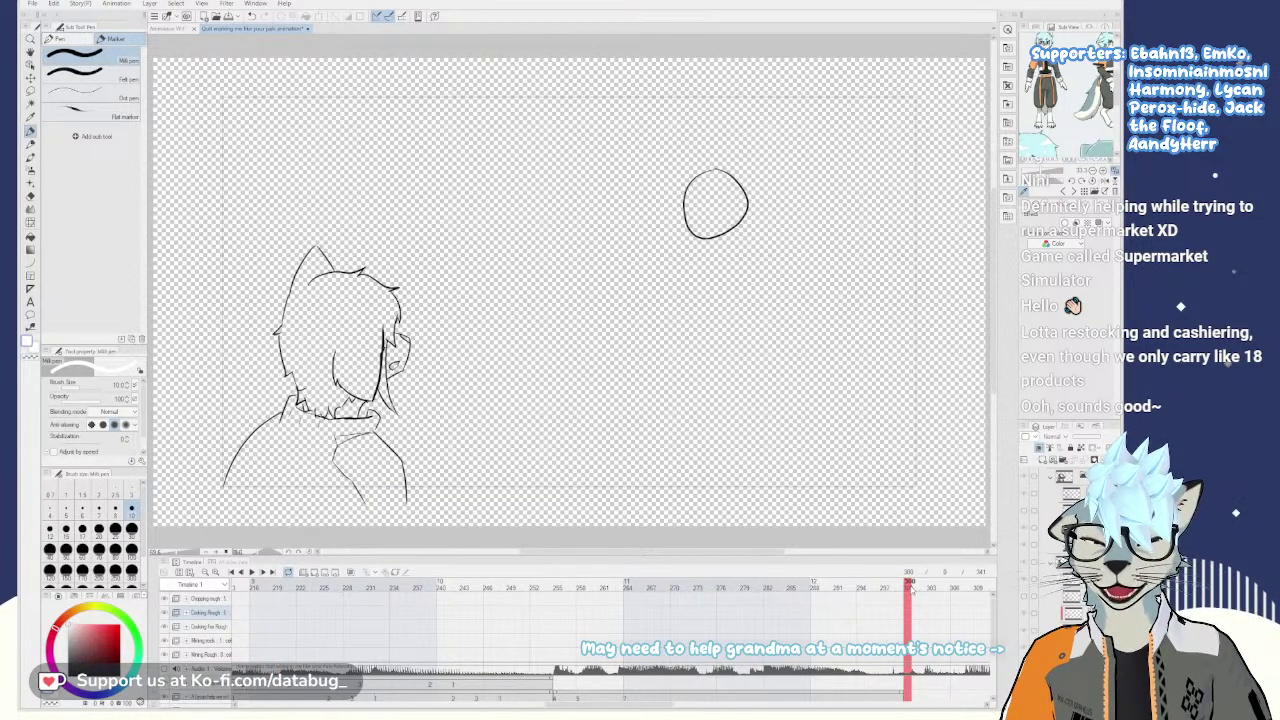
{"action": "mouse_move", "coordinate": [911, 589]}
{"action": "left_mouse_down"}
{"action": "mouse_move", "coordinate": [922, 587]}
{"action": "mouse_move", "coordinate": [911, 588]}
{"action": "left_mouse_up"}
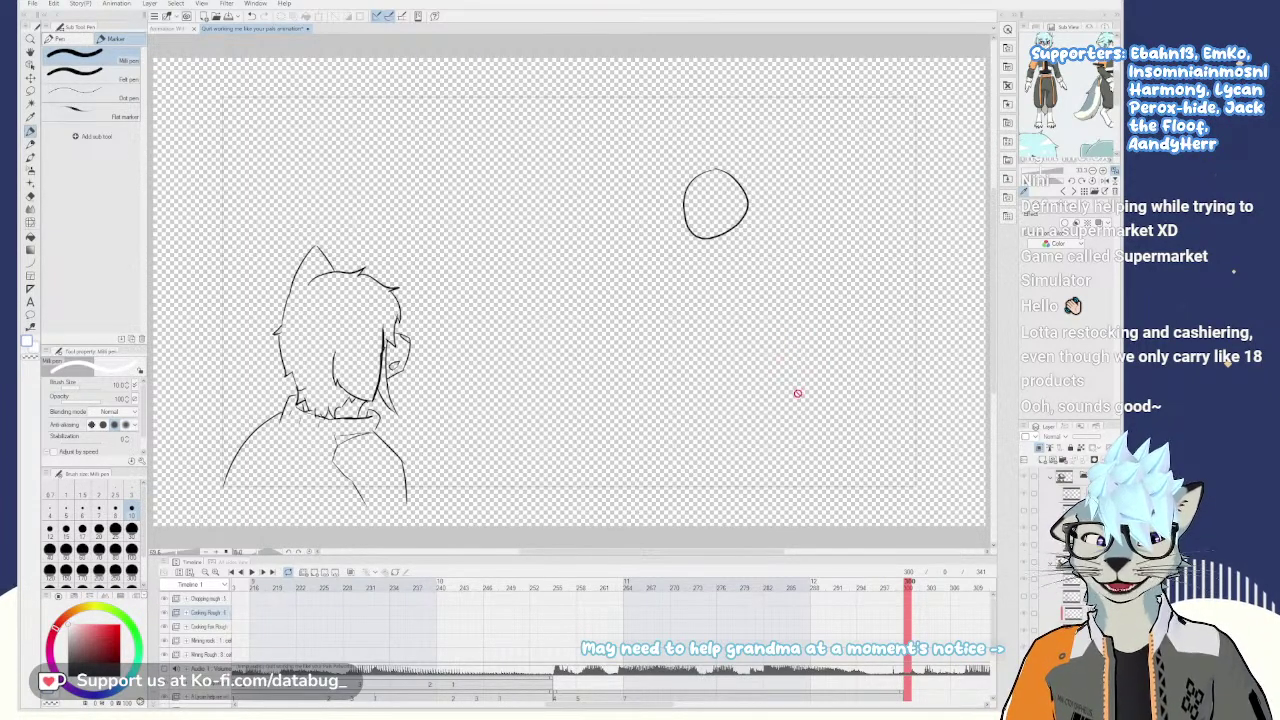
- Scrub back through the schematic and mining scenes to the first frame of the cooking sequence
{"action": "left_click_drag", "start_coordinate": [912, 593], "coordinate": [309, 586]}
{"action": "left_click_drag", "start_coordinate": [599, 704], "coordinate": [478, 704]}
{"action": "mouse_move", "coordinate": [460, 584]}
{"action": "left_mouse_down"}
{"action": "mouse_move", "coordinate": [297, 575]}
{"action": "mouse_move", "coordinate": [366, 586]}
{"action": "left_mouse_up"}
{"action": "left_click_drag", "start_coordinate": [507, 708], "coordinate": [475, 708]}
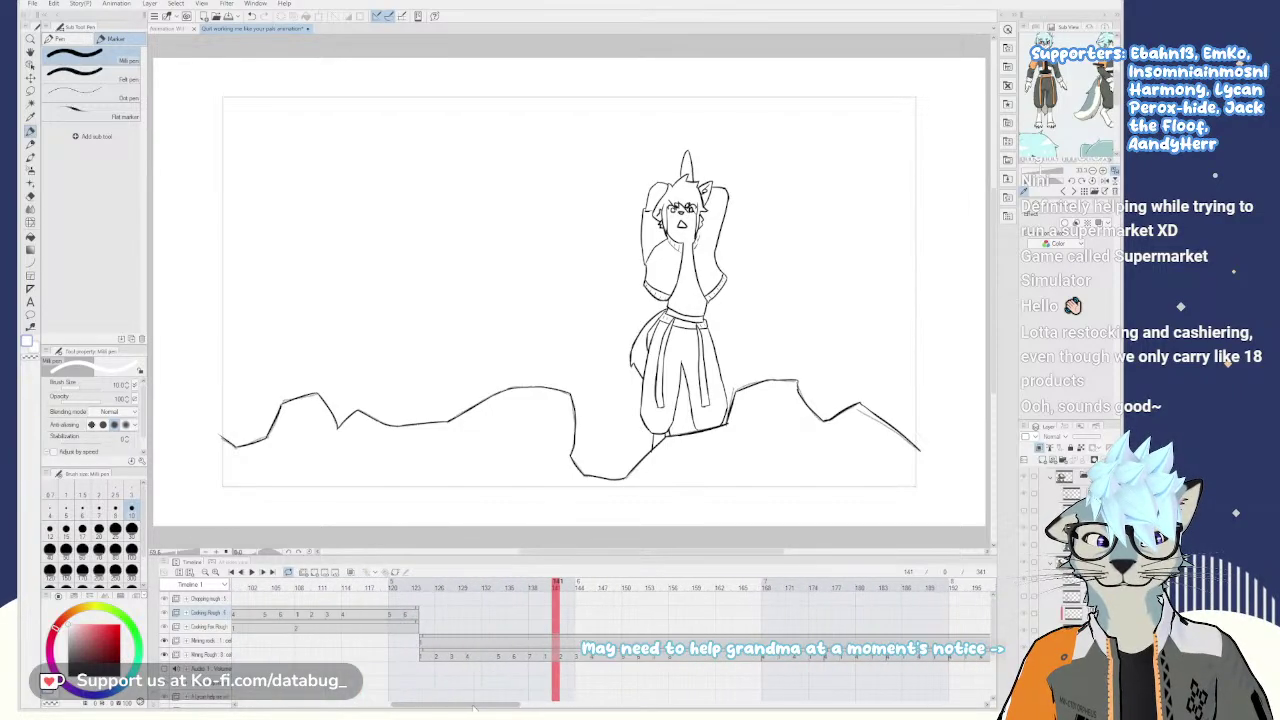
{"action": "left_click_drag", "start_coordinate": [428, 582], "coordinate": [259, 553]}
{"action": "left_click_drag", "start_coordinate": [476, 706], "coordinate": [385, 706]}
{"action": "mouse_move", "coordinate": [469, 587]}
{"action": "left_mouse_down"}
{"action": "mouse_move", "coordinate": [922, 584]}
{"action": "mouse_move", "coordinate": [459, 584]}
{"action": "left_mouse_up"}
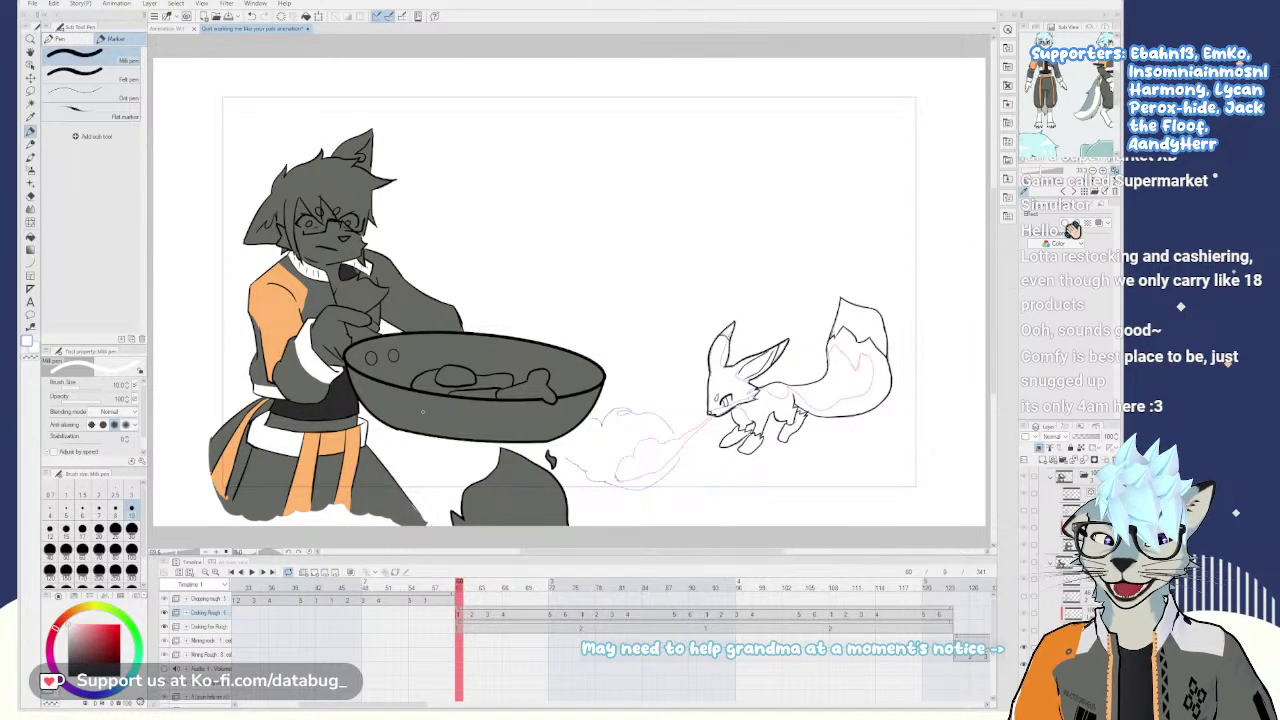
{"action": "mouse_move", "coordinate": [464, 588]}
{"action": "left_mouse_down"}
{"action": "mouse_move", "coordinate": [622, 588]}
{"action": "mouse_move", "coordinate": [459, 588]}
{"action": "left_mouse_up"}
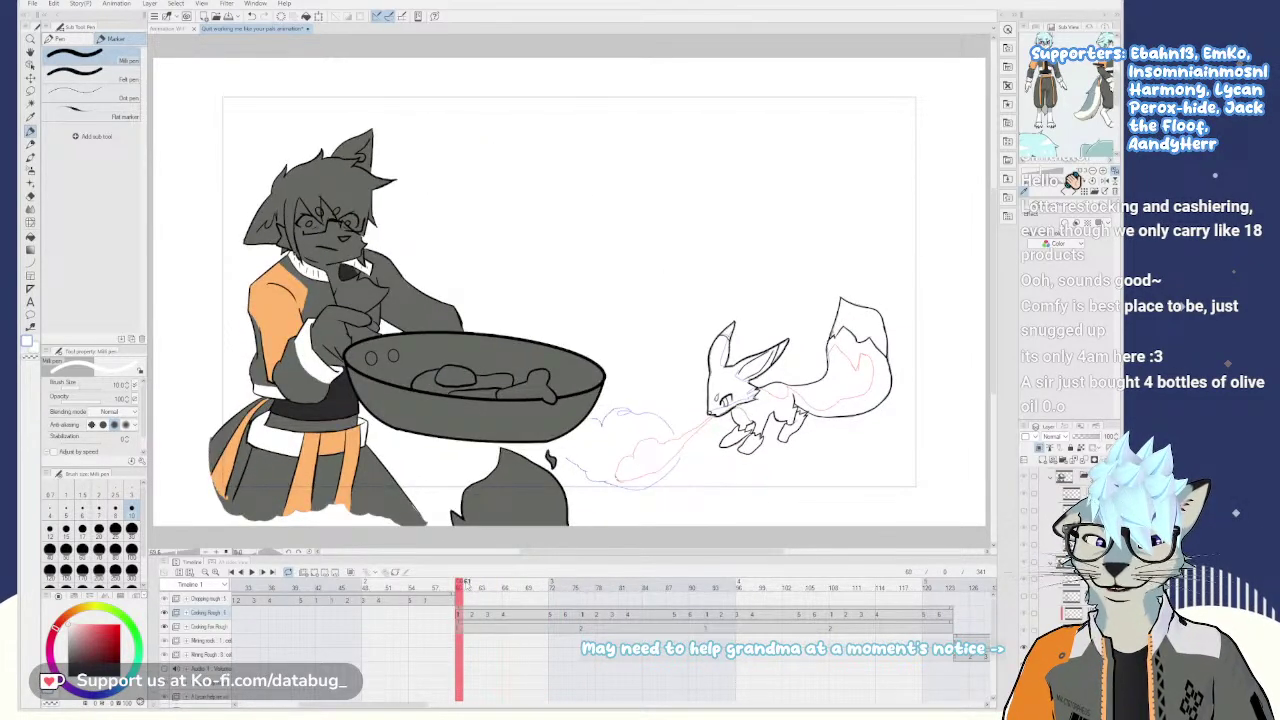
{"action": "mouse_move", "coordinate": [459, 588]}
{"action": "left_mouse_down"}
{"action": "mouse_move", "coordinate": [477, 588]}
{"action": "mouse_move", "coordinate": [459, 588]}
{"action": "left_mouse_up"}
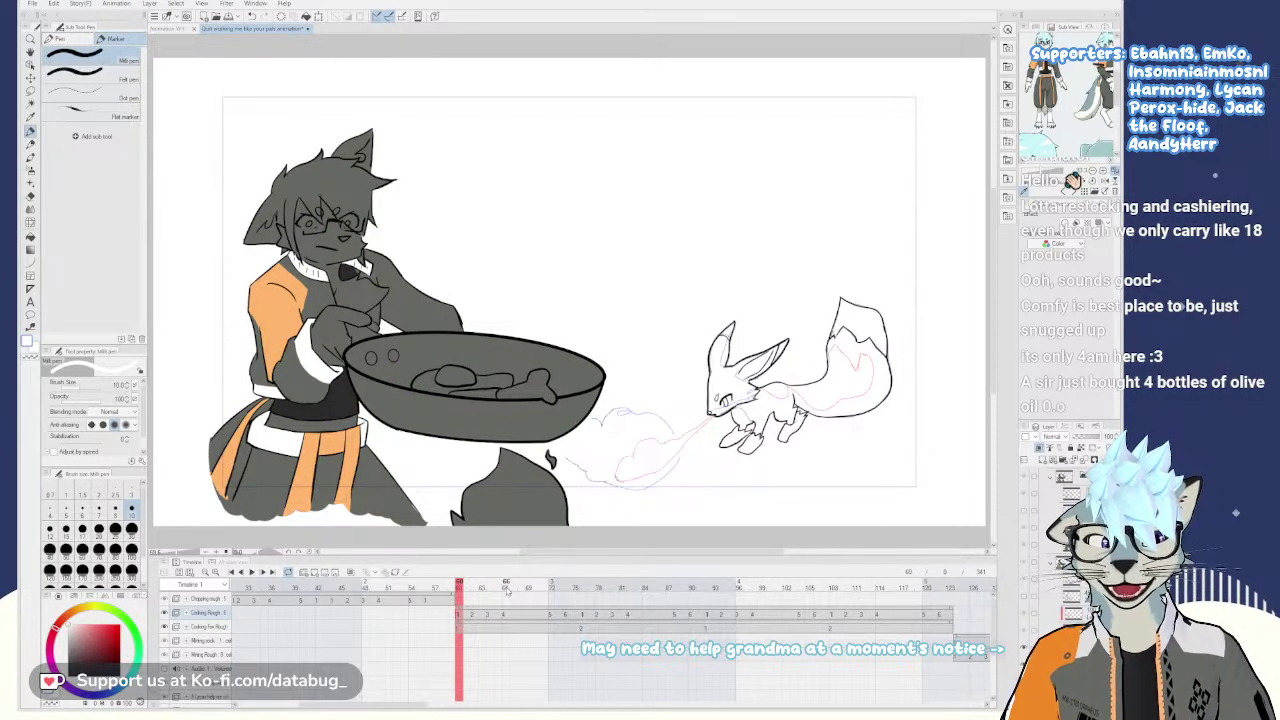